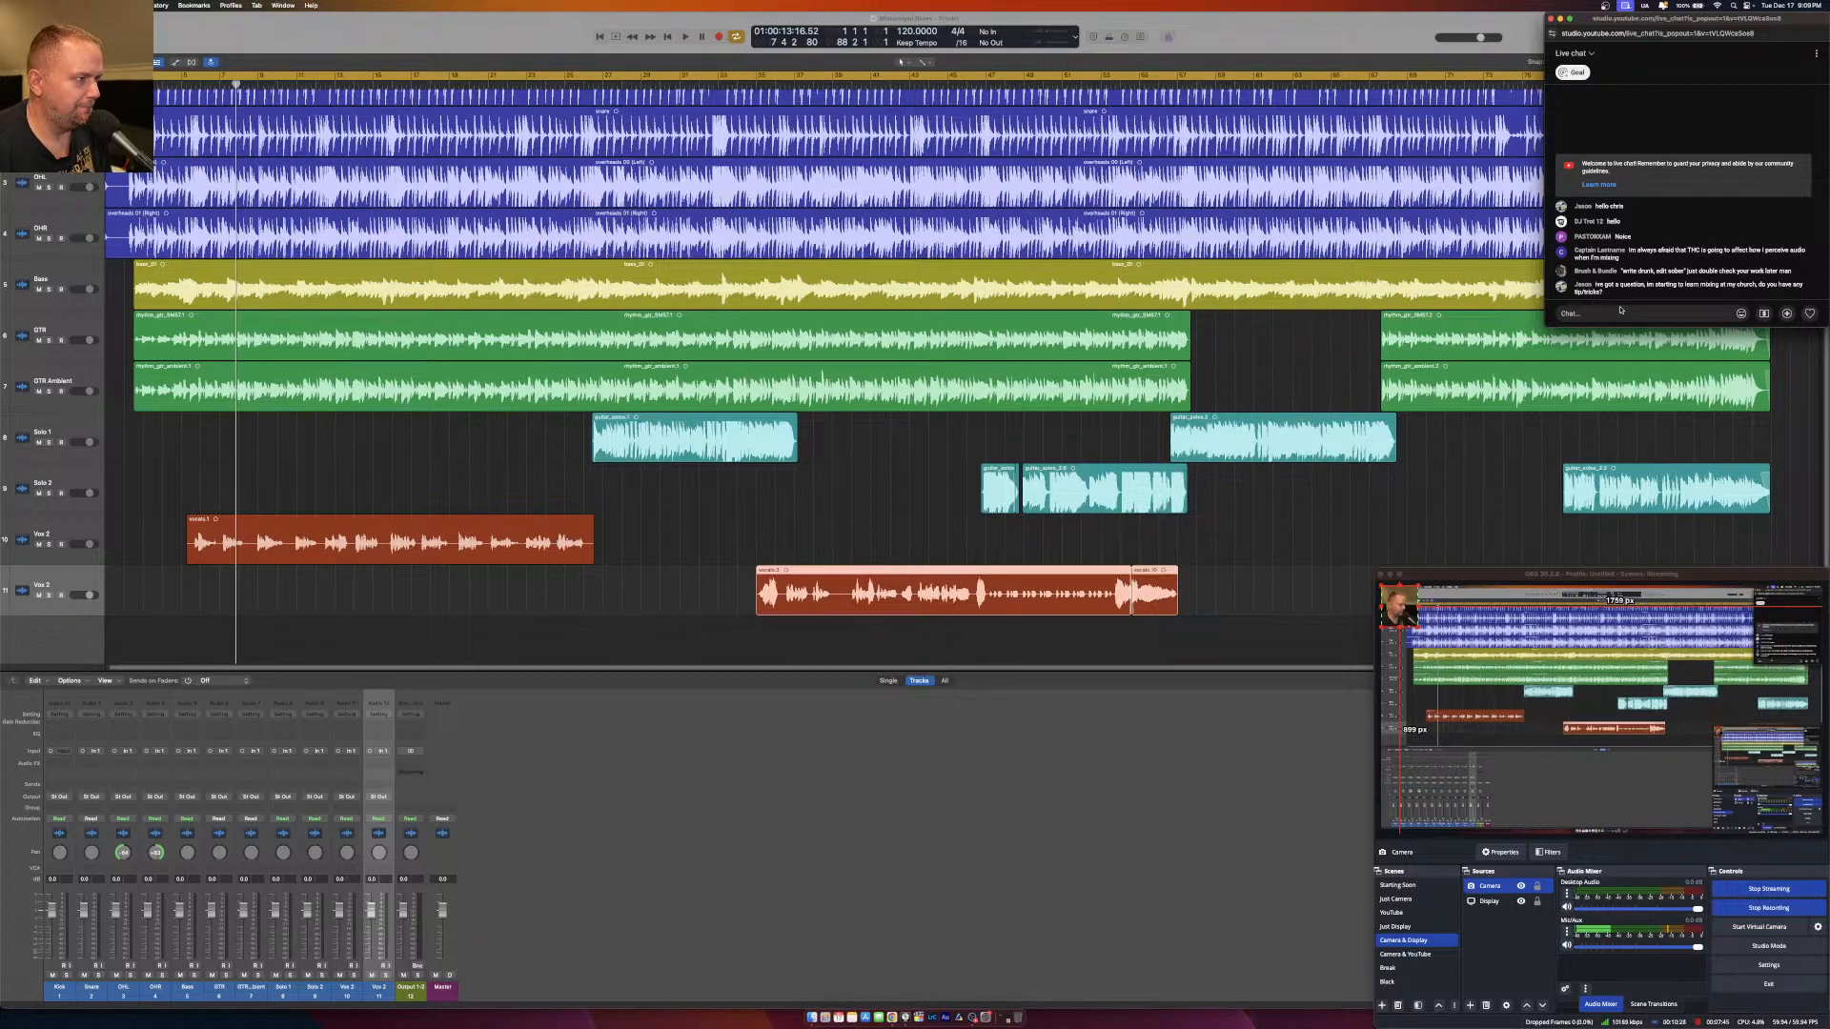
click(724, 279)
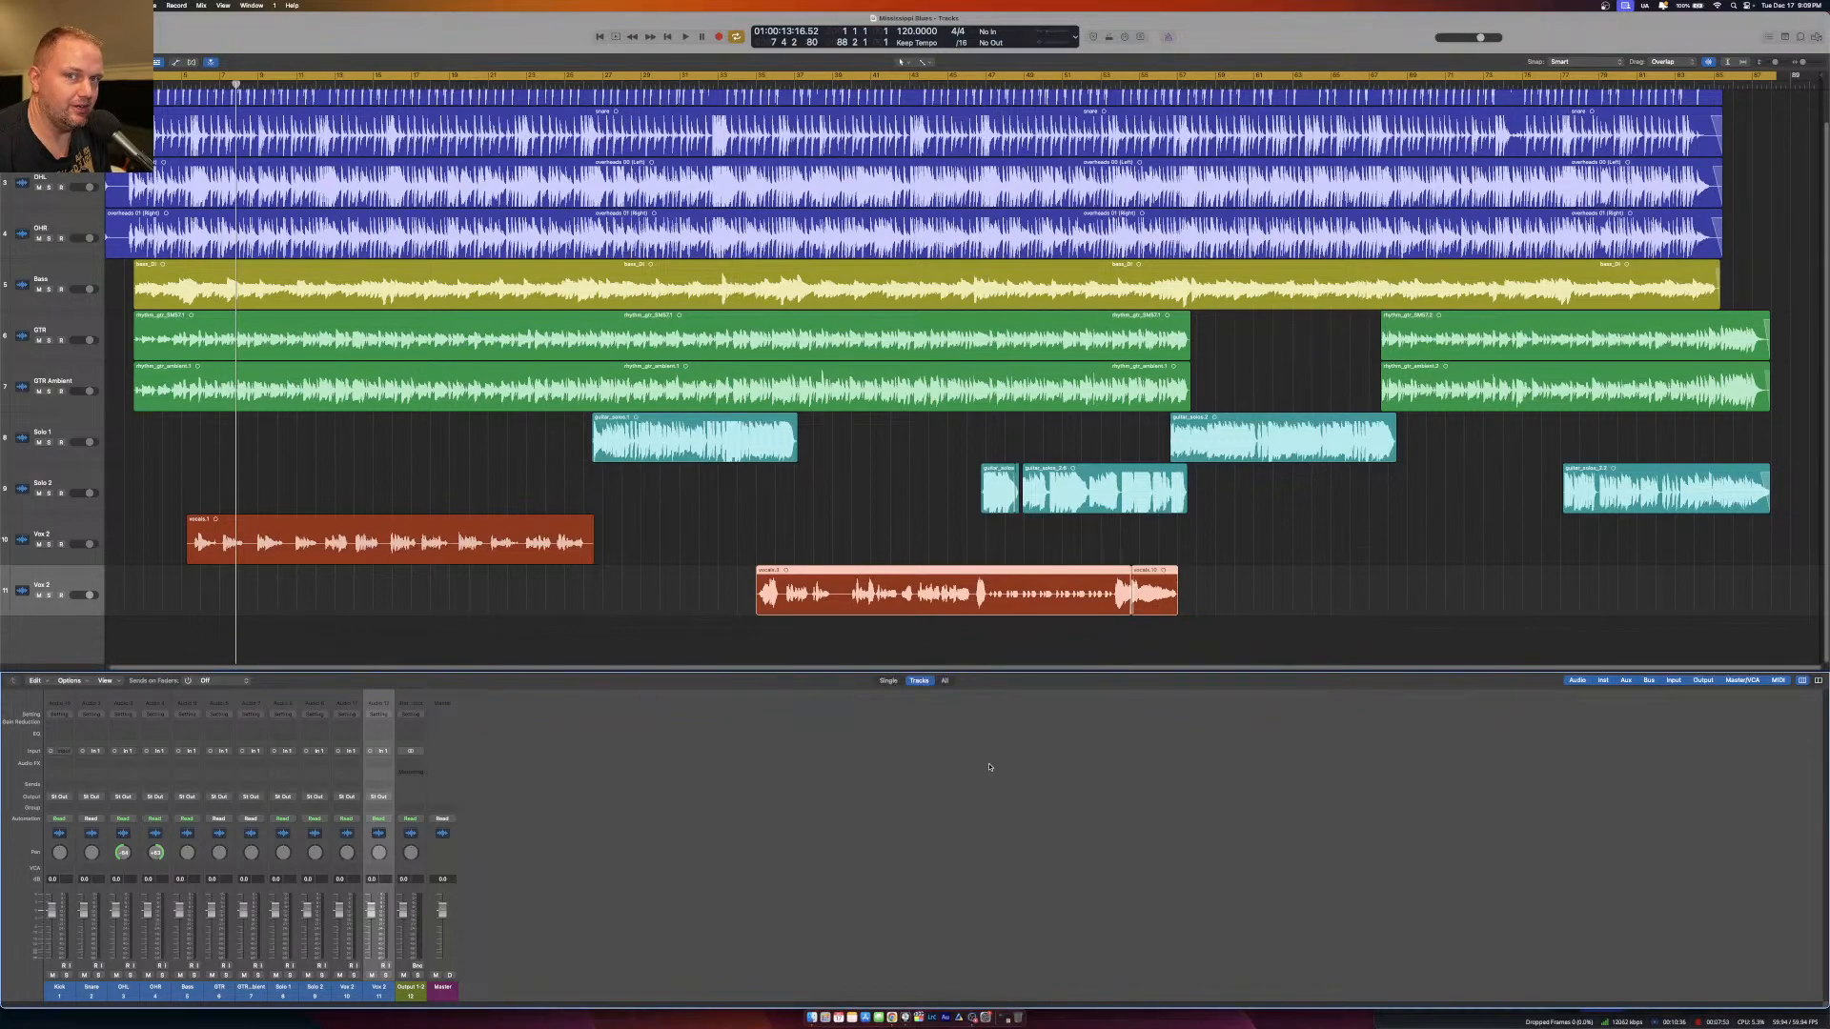
click(974, 1019)
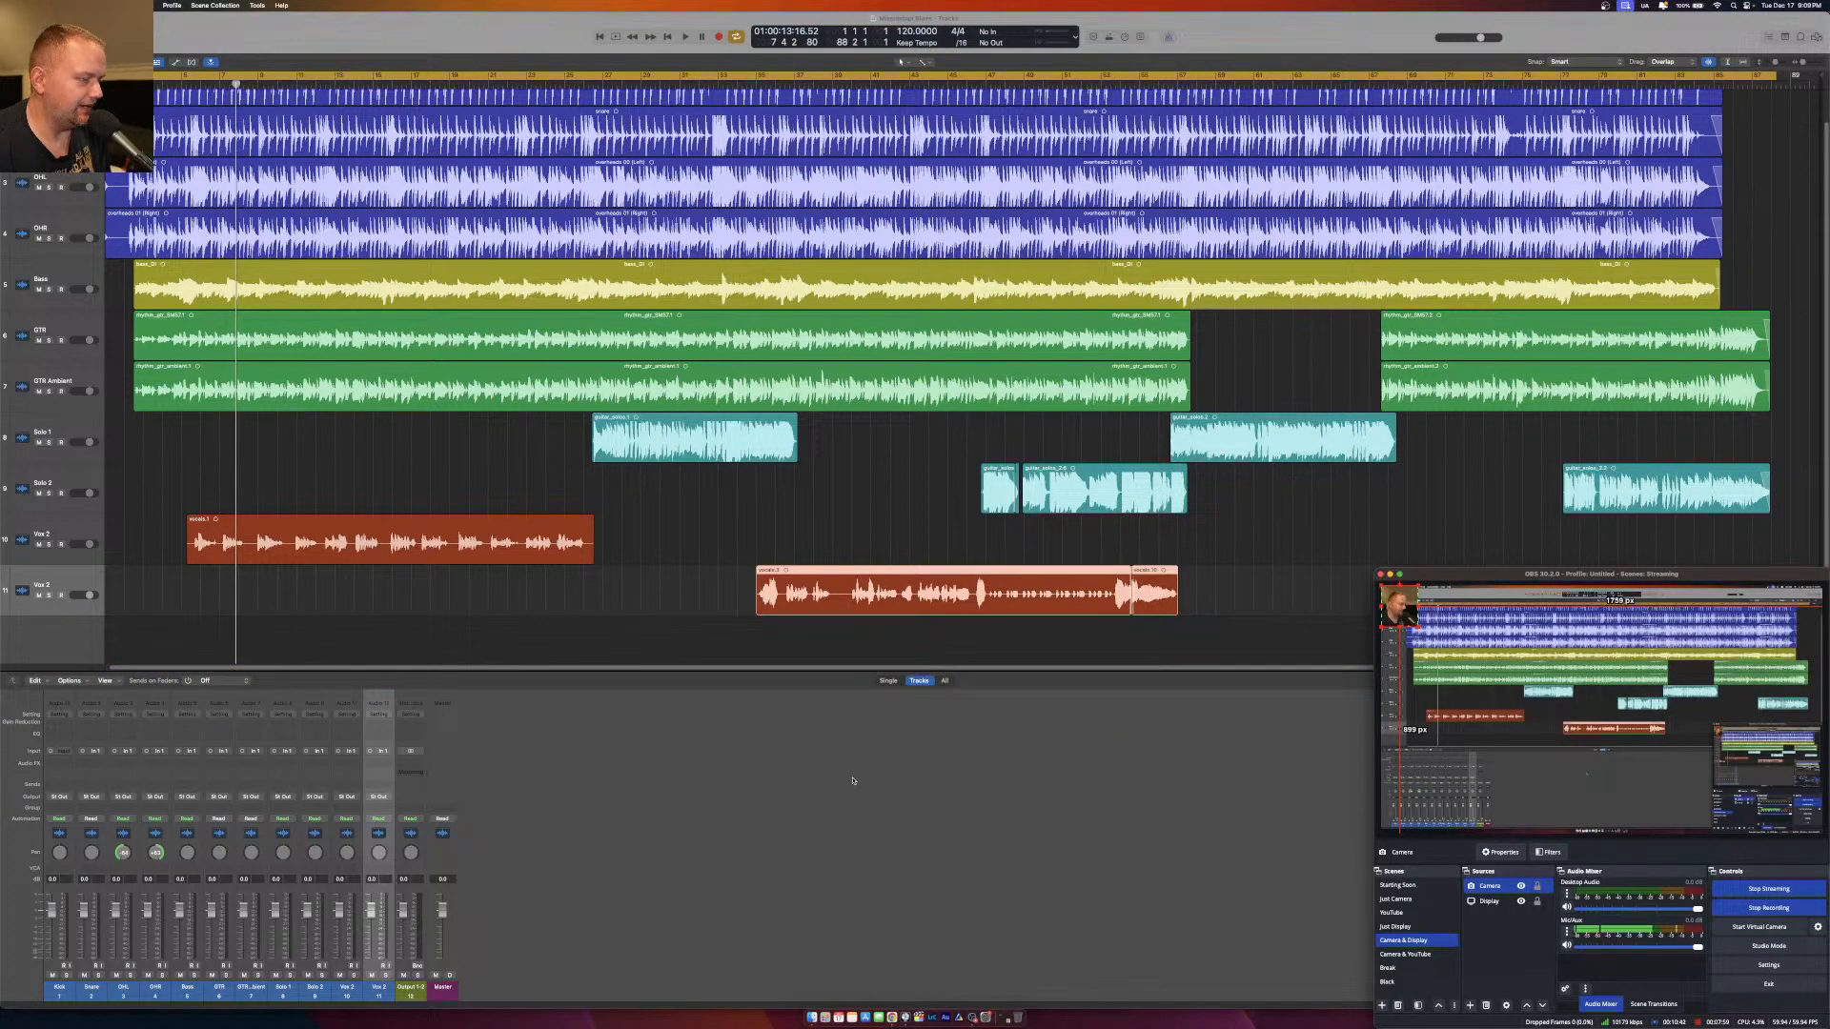
click(853, 781)
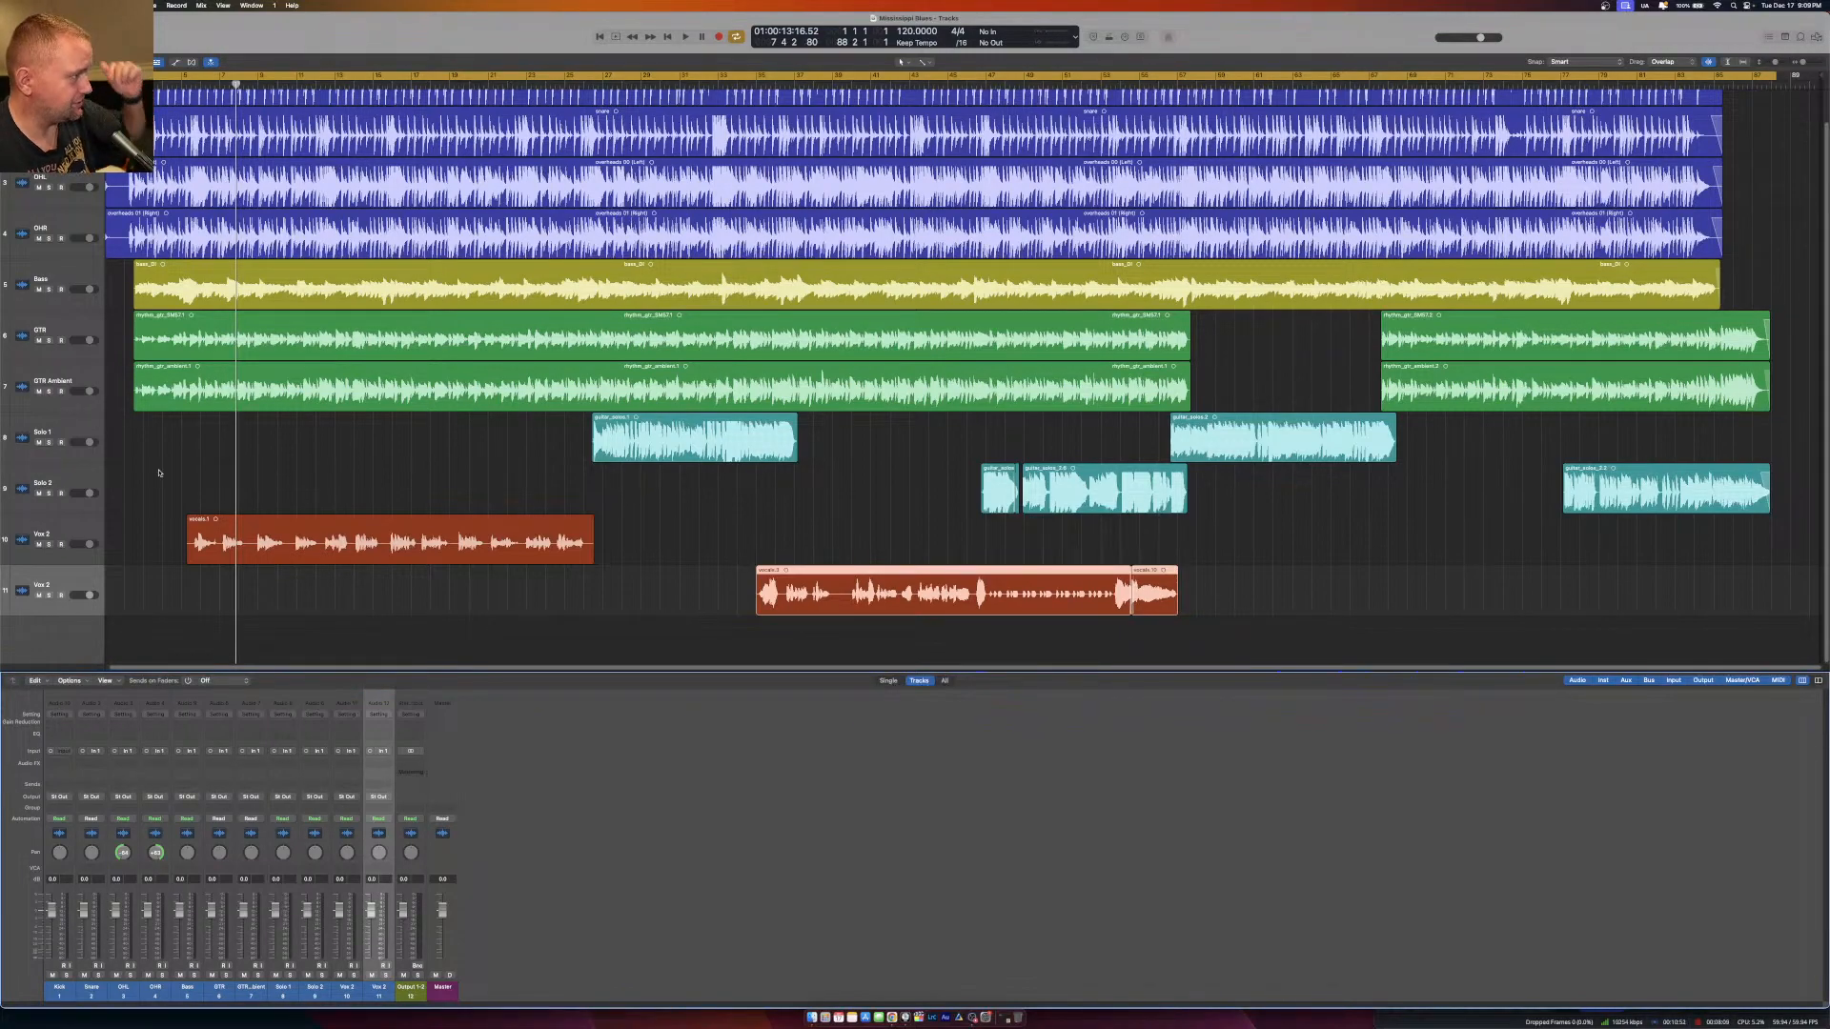
scroll(340, 436, up, 1)
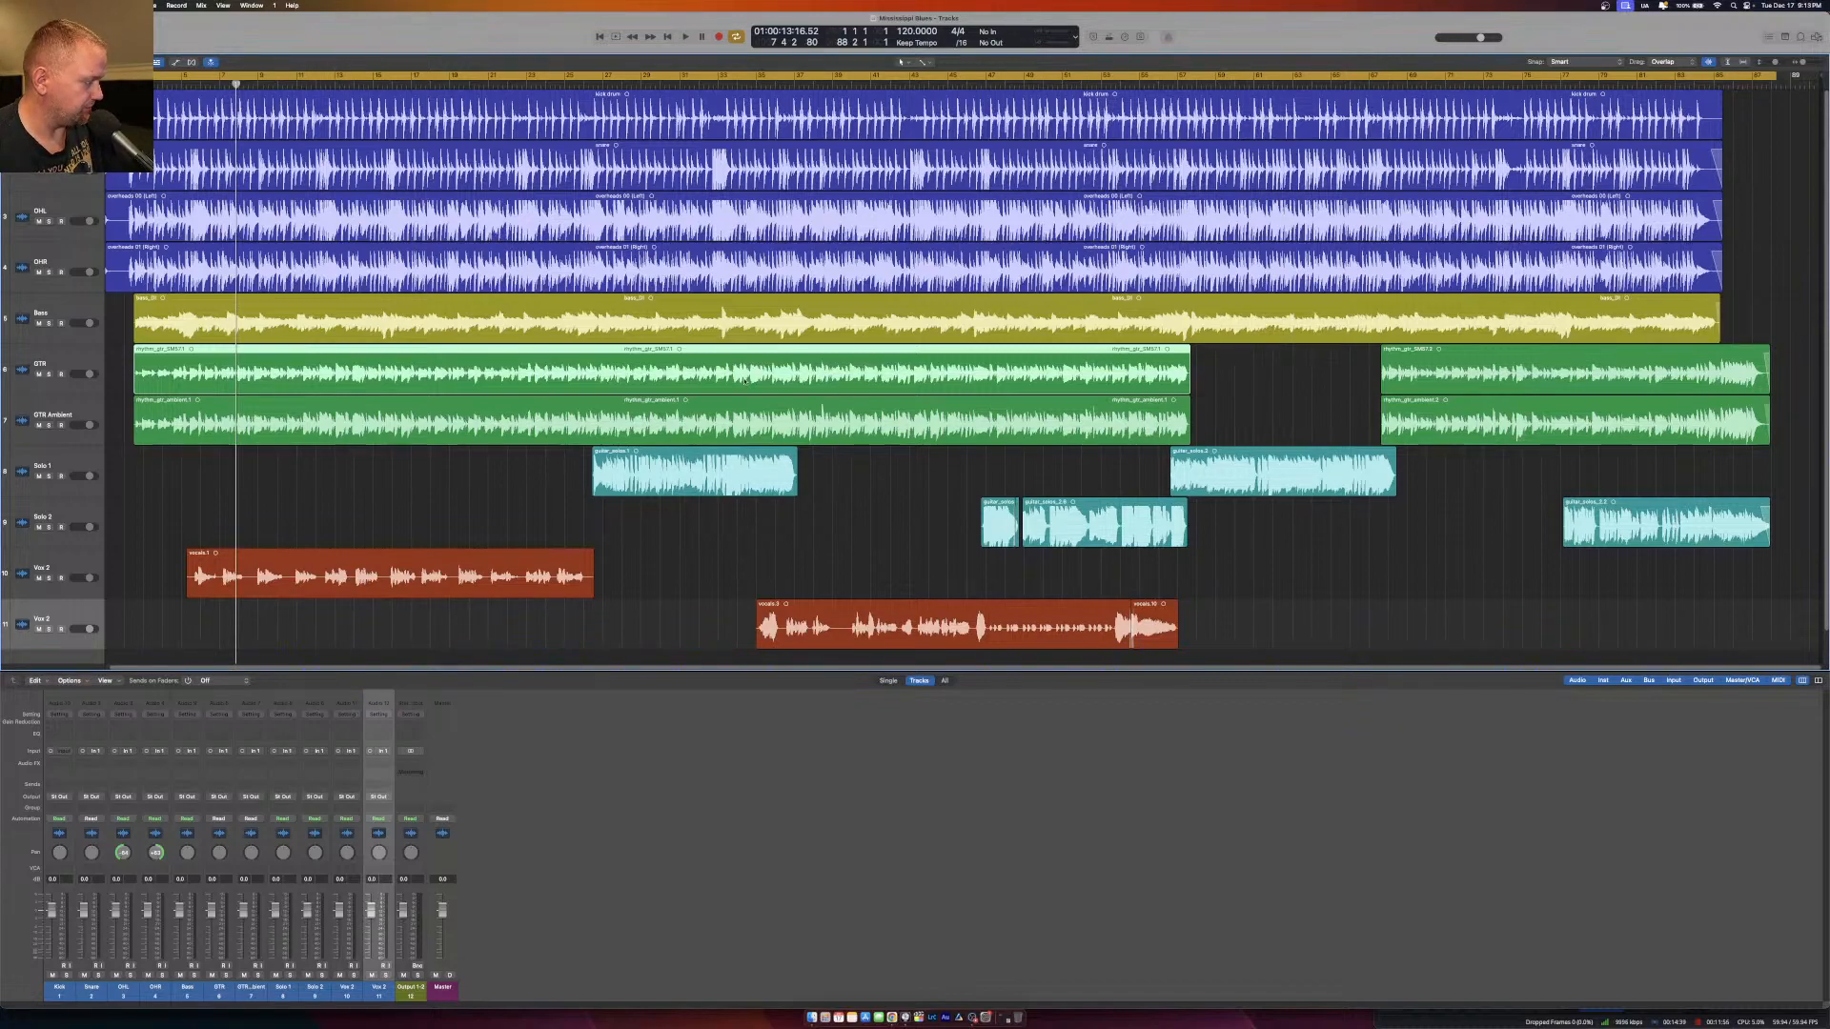
Play the song from the beginning with the Kick track soloed and check the audio levels in OBS.
key(Return)
key(space)
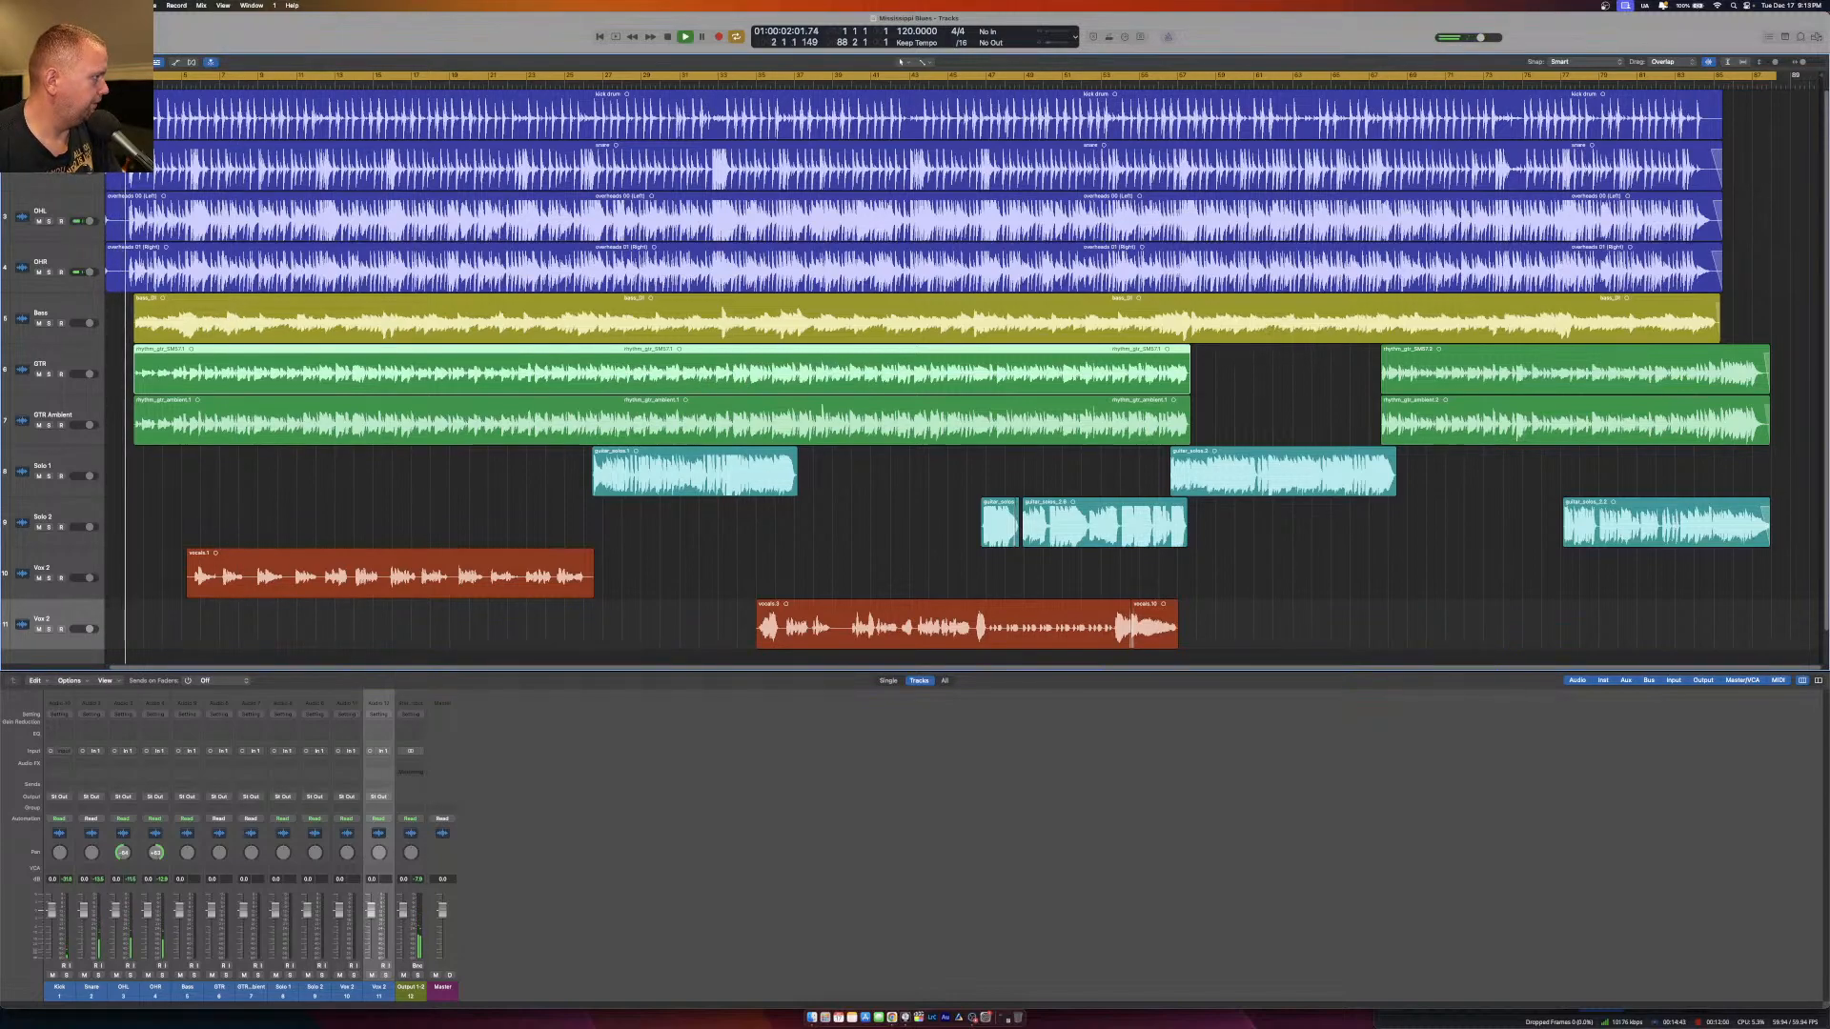
click(66, 975)
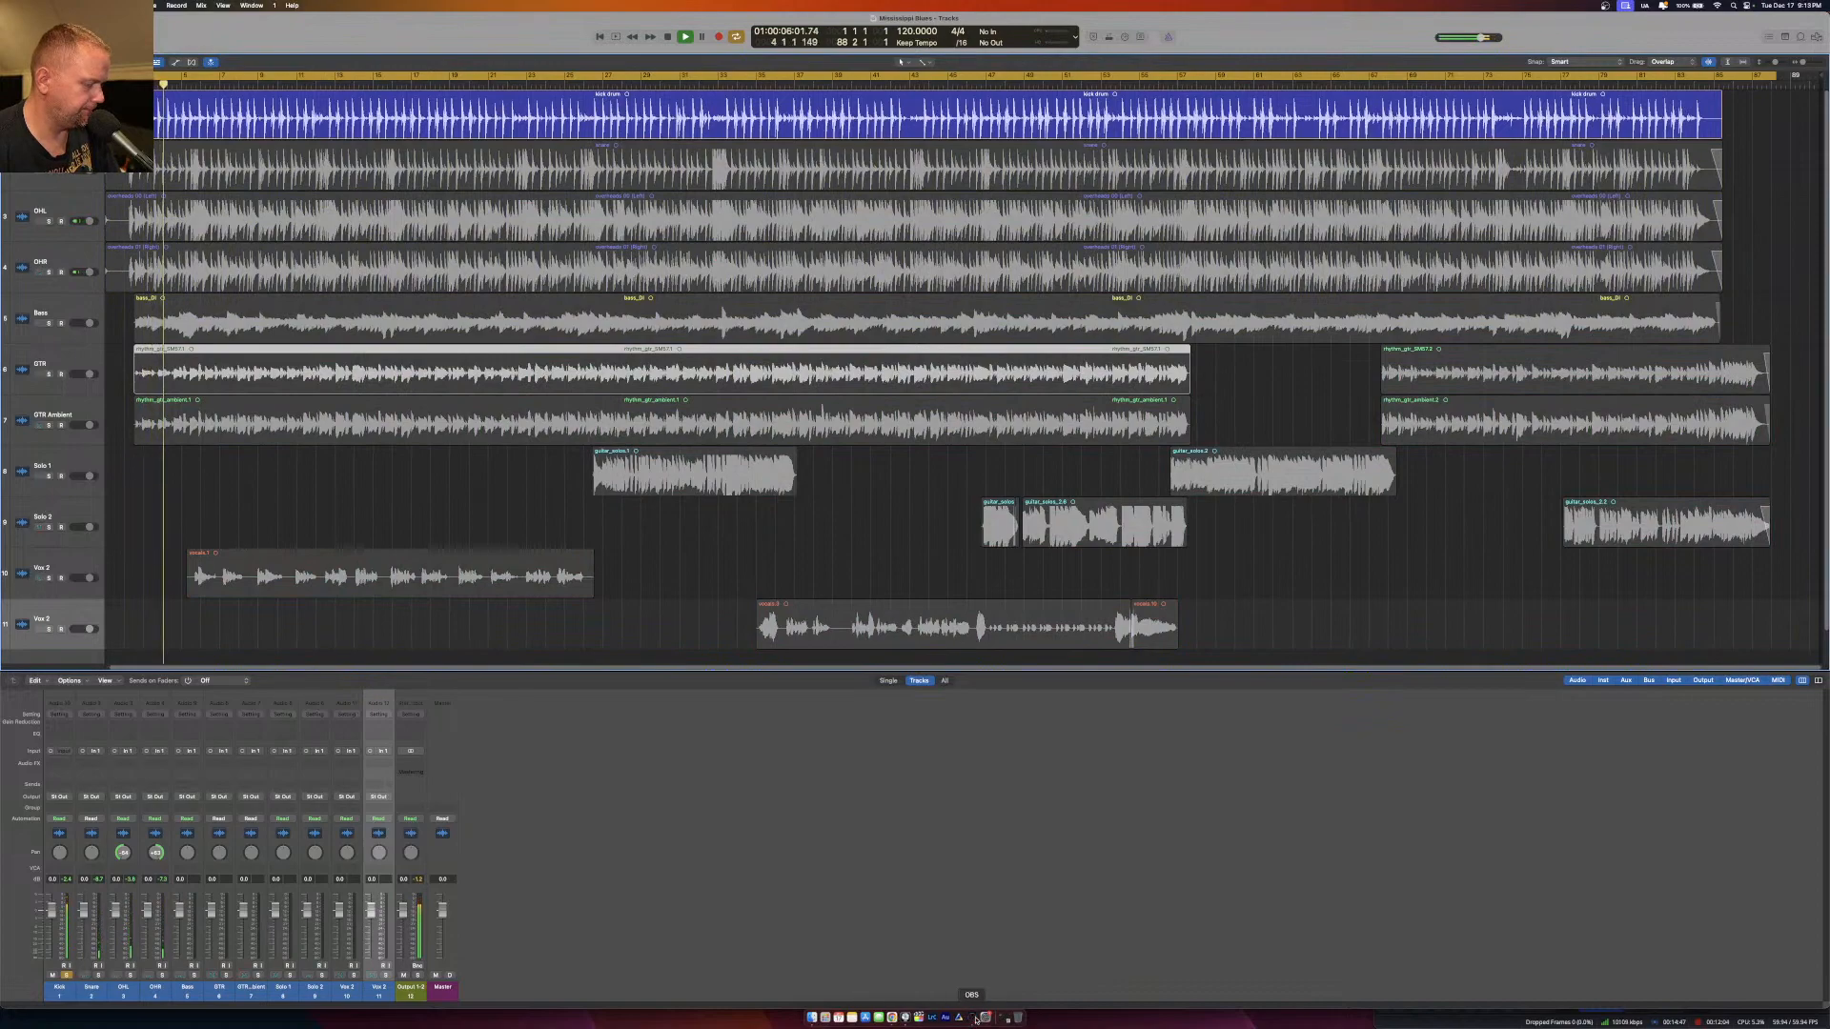
click(974, 1019)
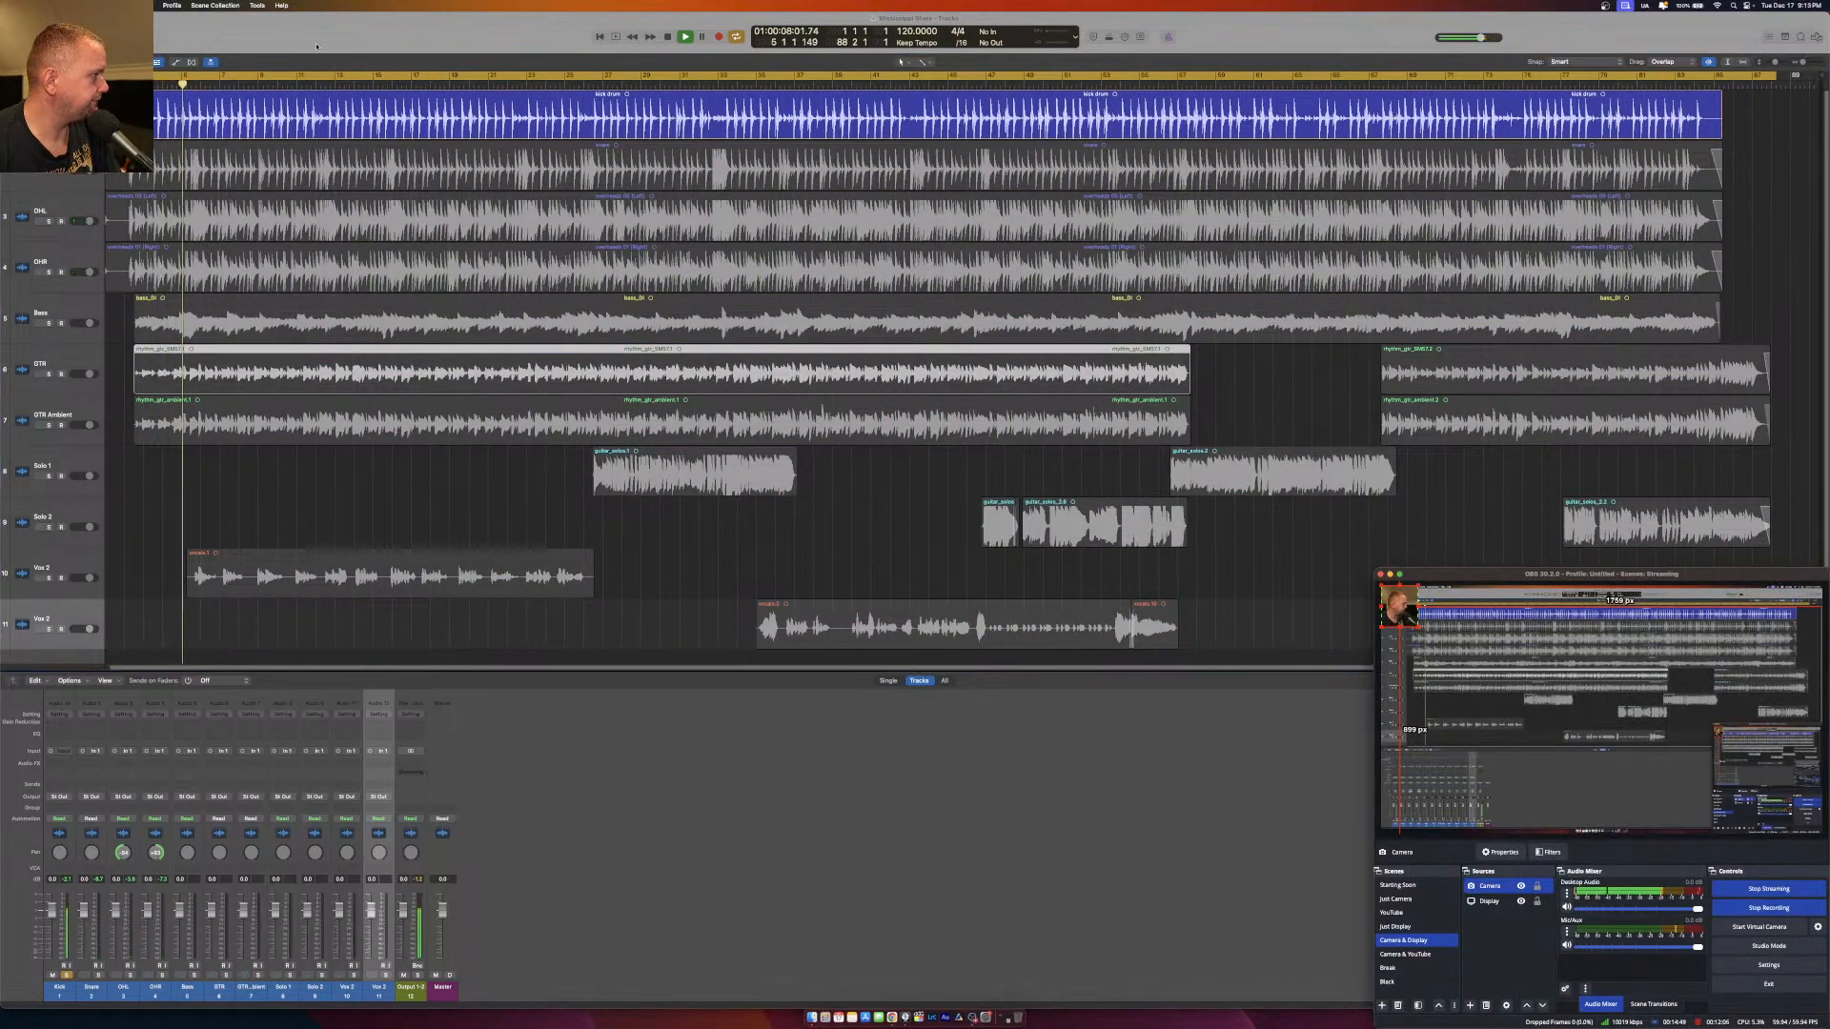
click(66, 174)
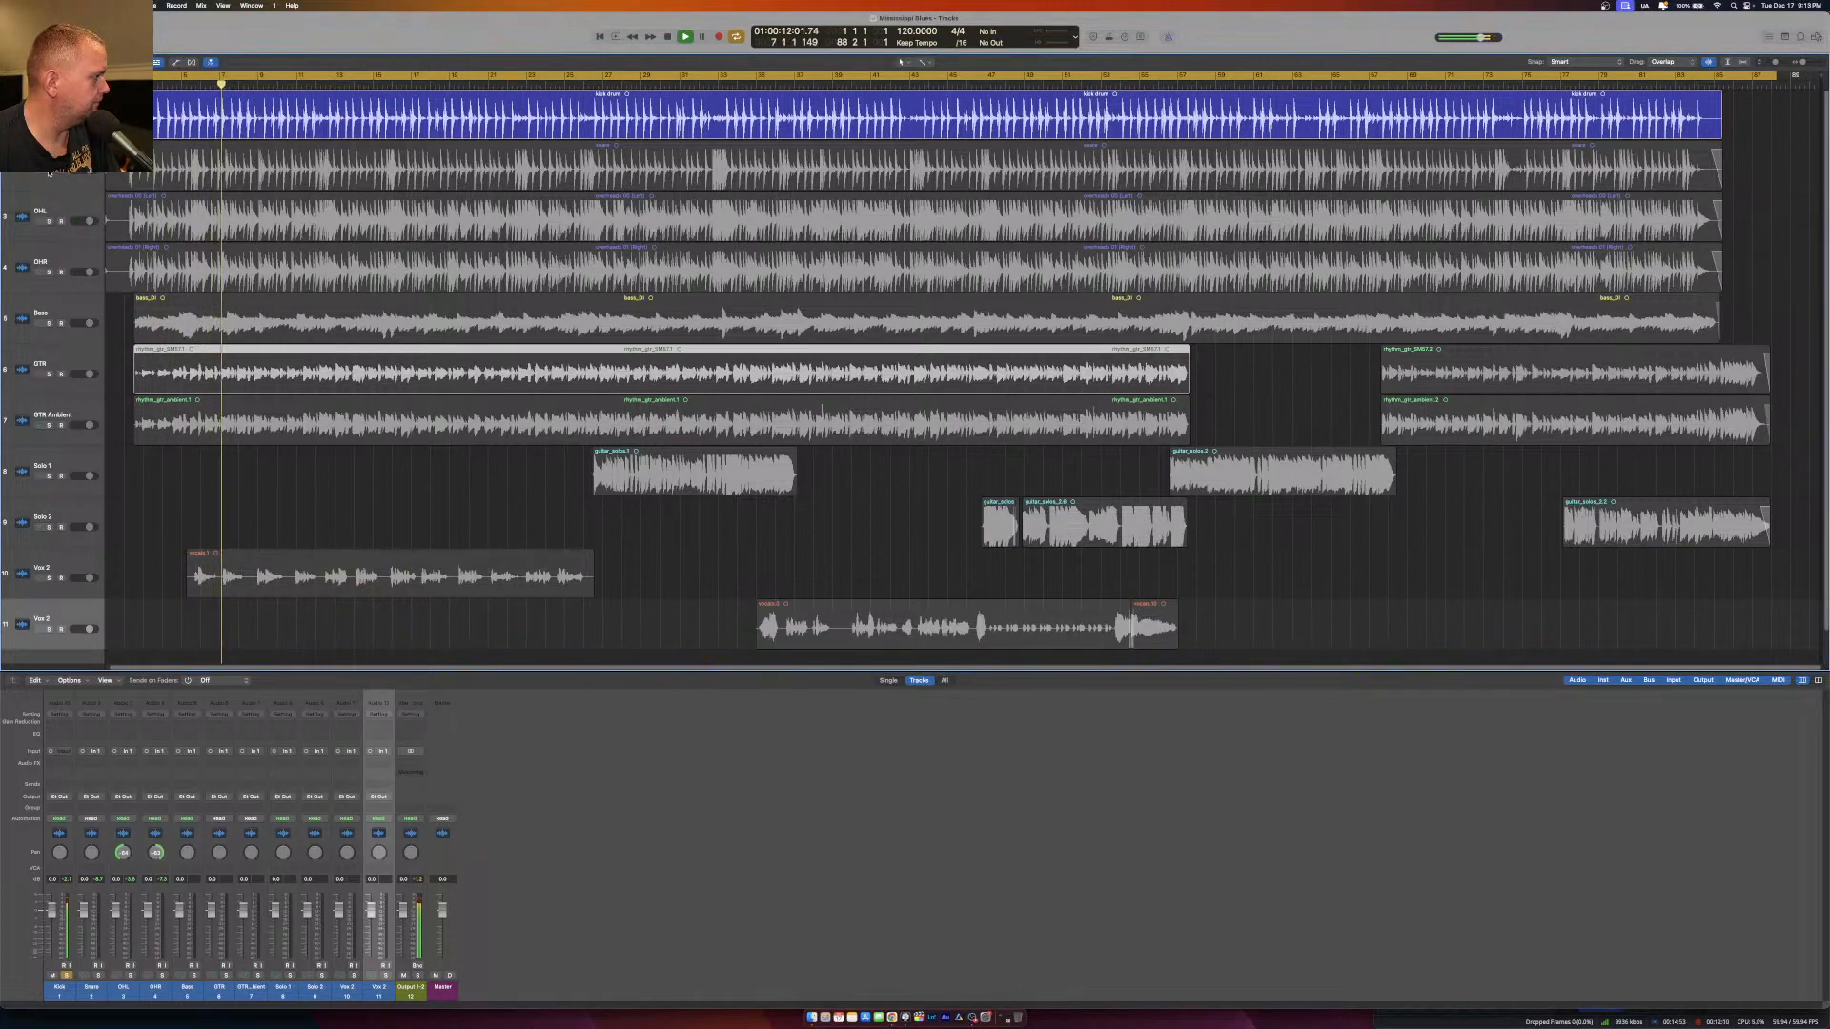
Audition the snare alone in place of the kick, and then both overhead tracks together without the snare.
click(50, 171)
click(48, 119)
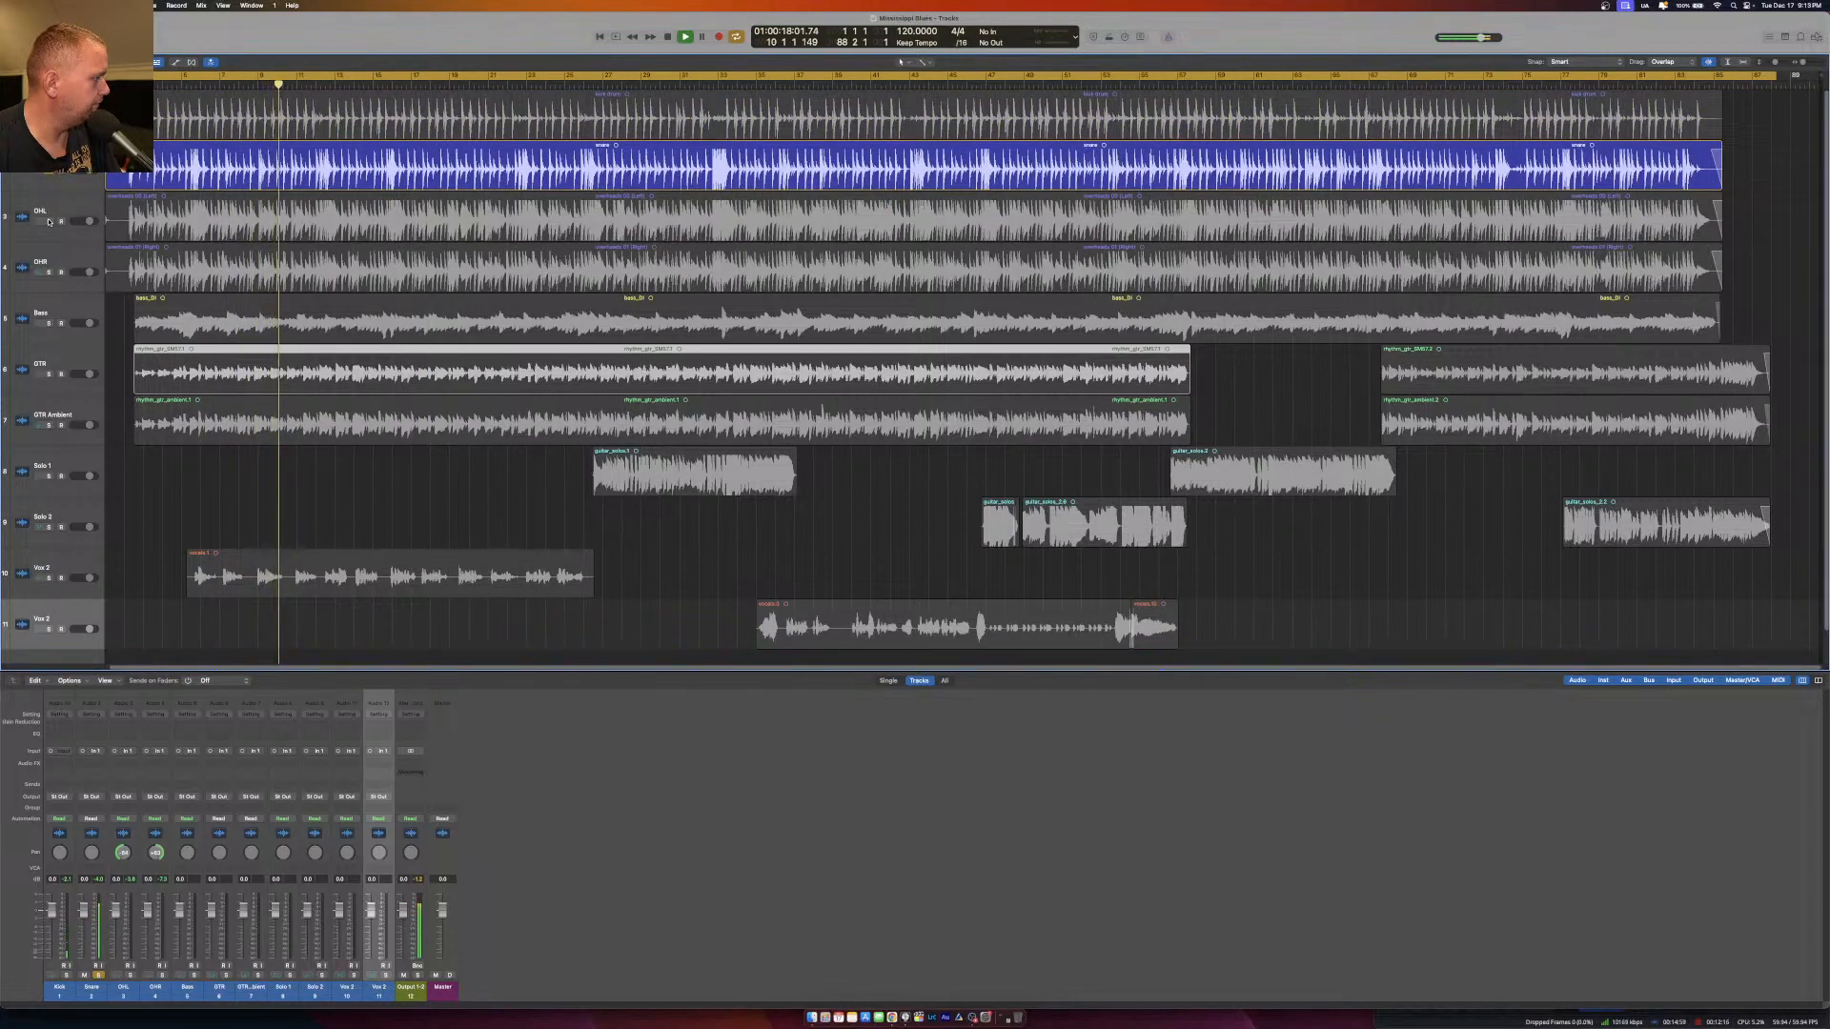
click(48, 221)
click(49, 272)
click(49, 172)
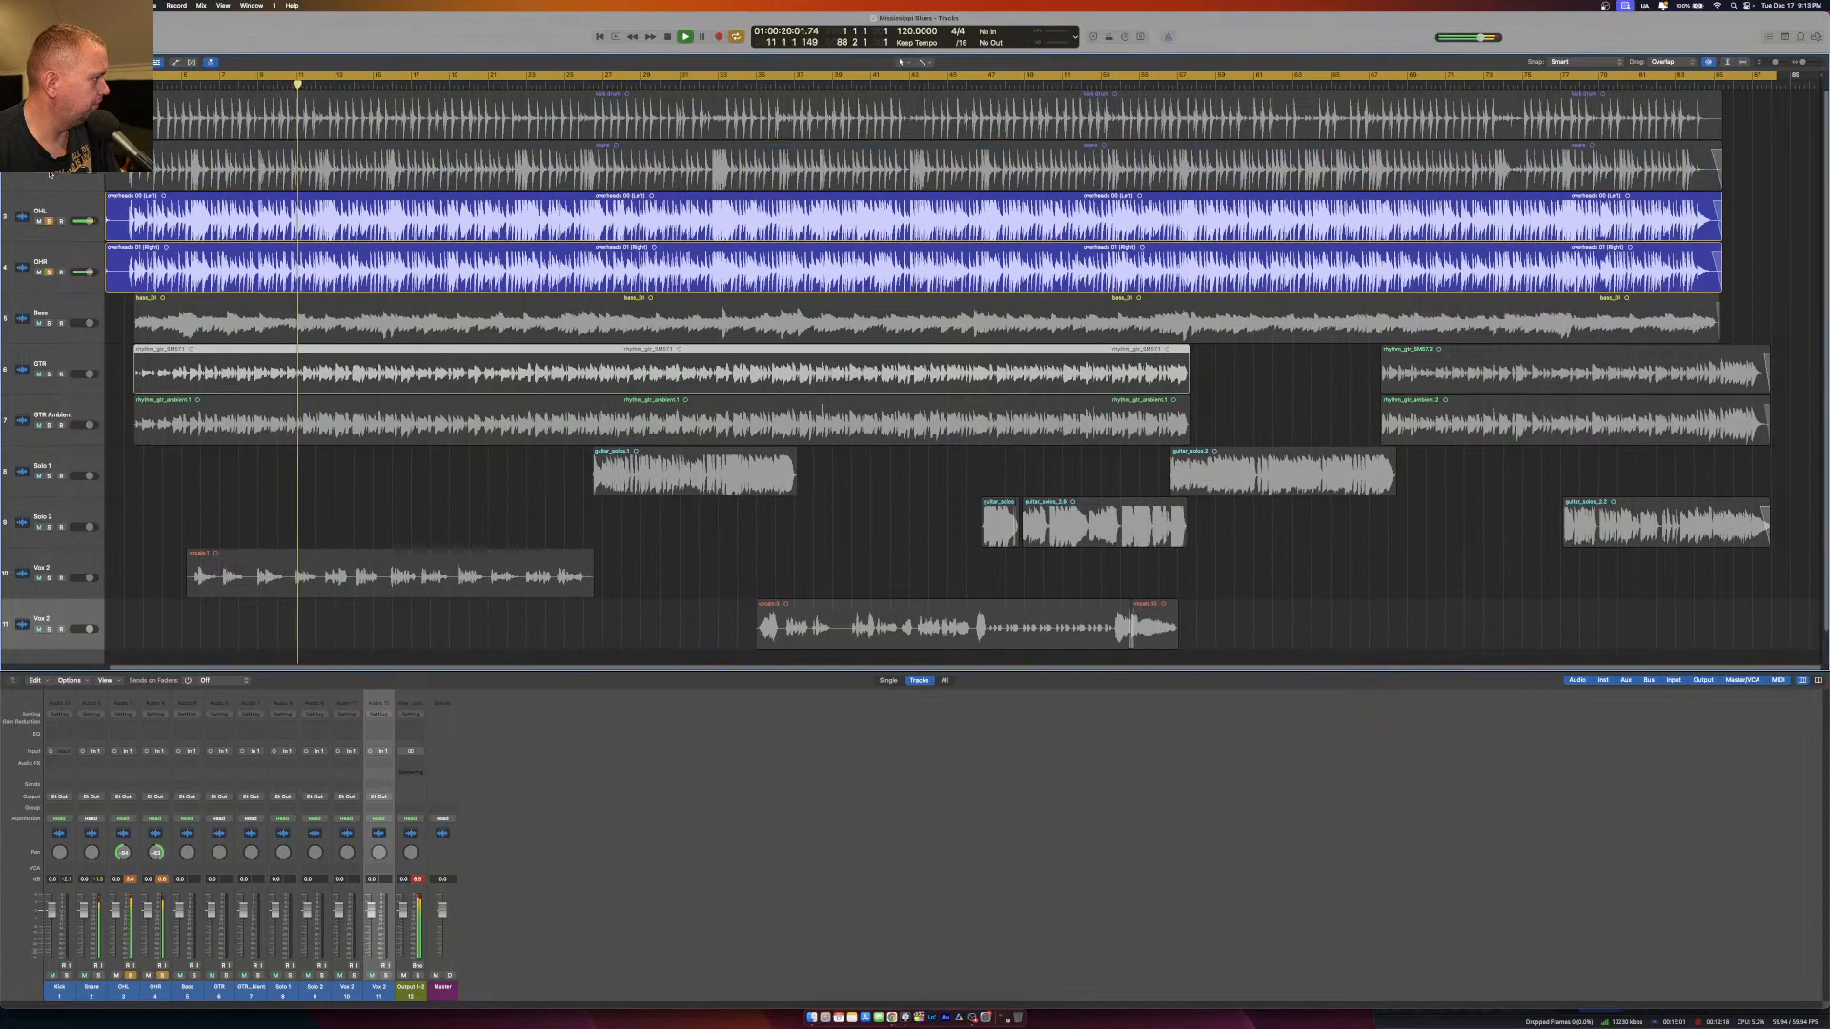
Select the two overhead channels (OHL and OHR) in the mixer and lower their faders together.
click(136, 990)
drag(136, 990, 154, 990)
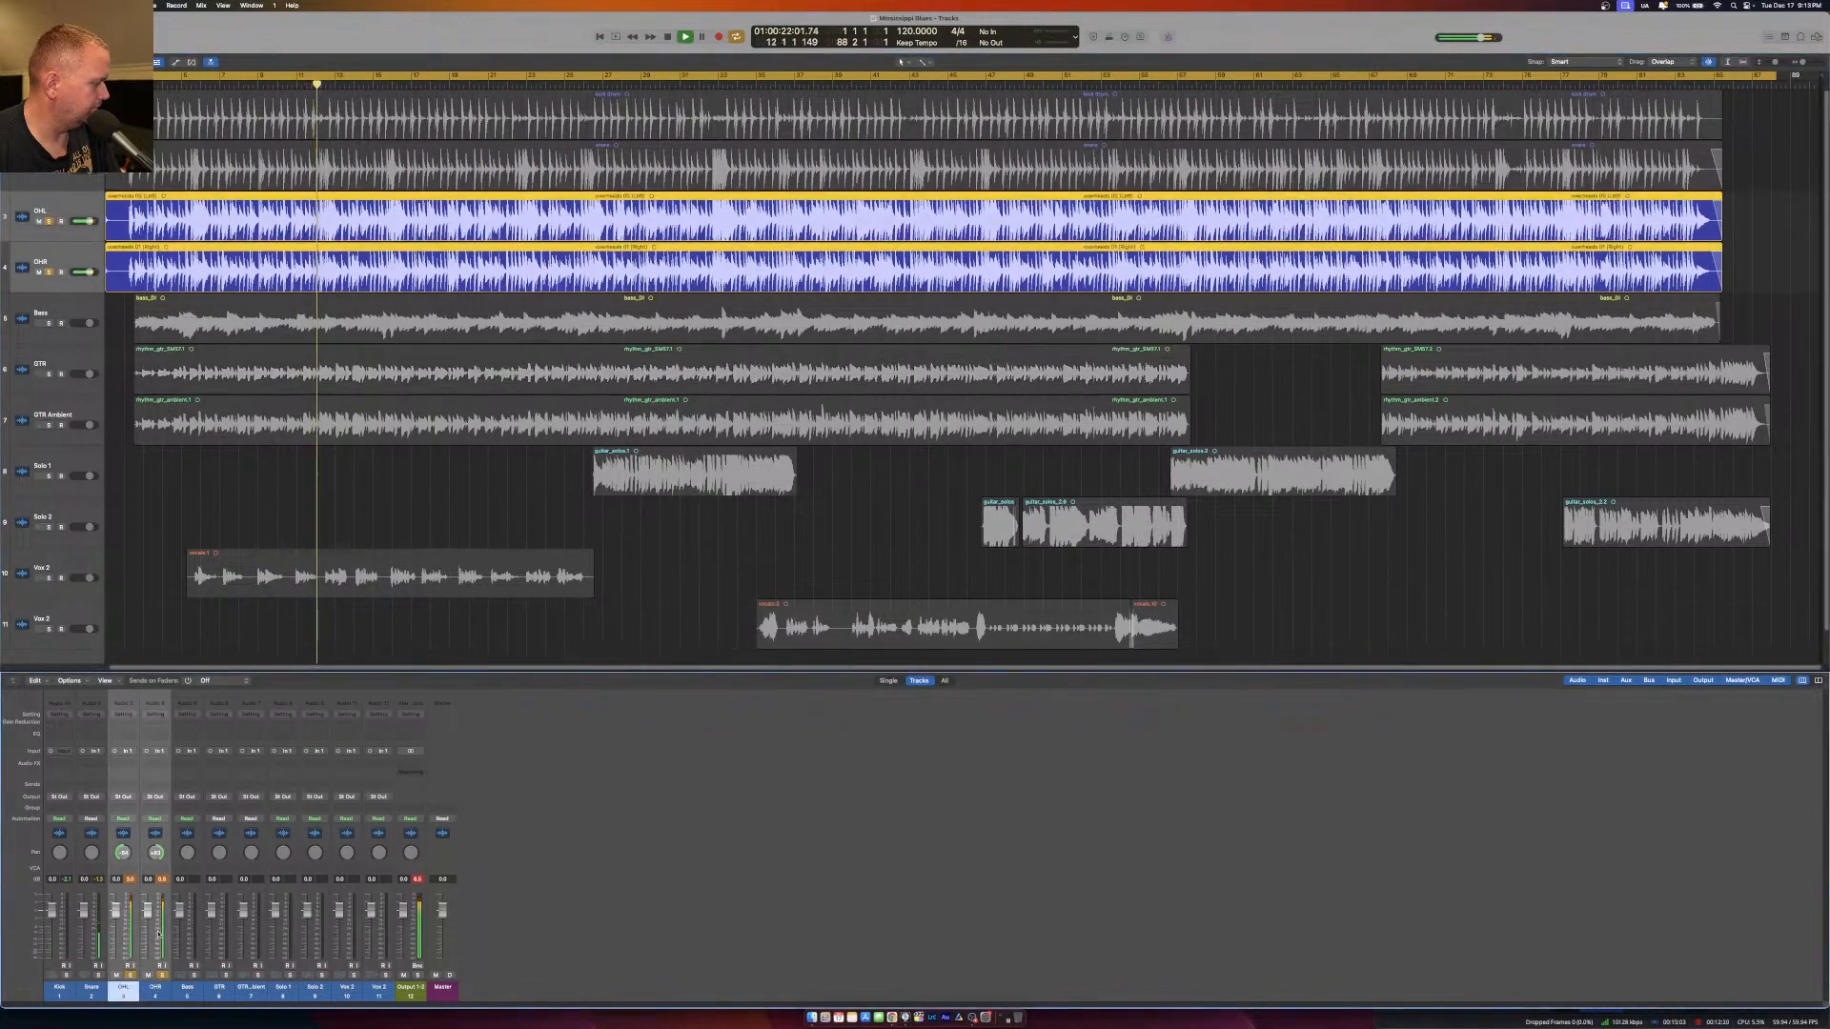
drag(148, 911, 150, 935)
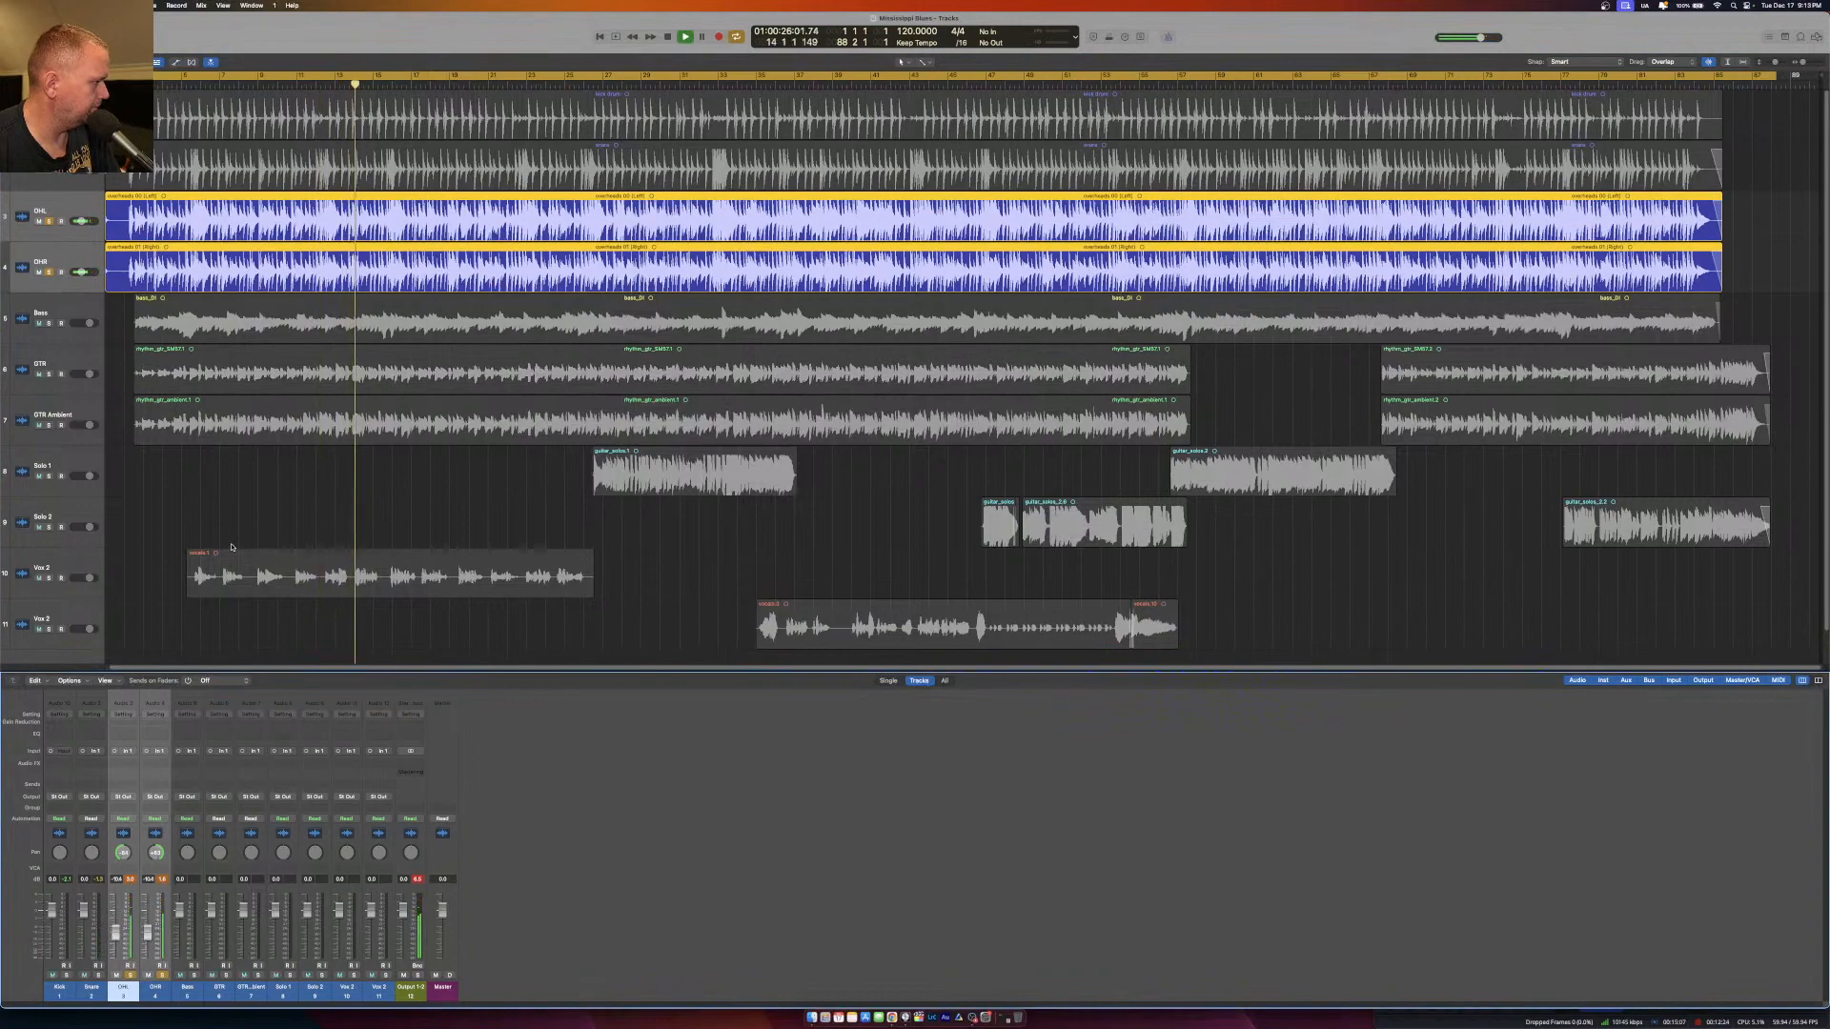
Solo the bass in place of the overheads, and then compare GTR and GTR Ambient soloed separately and together.
click(48, 323)
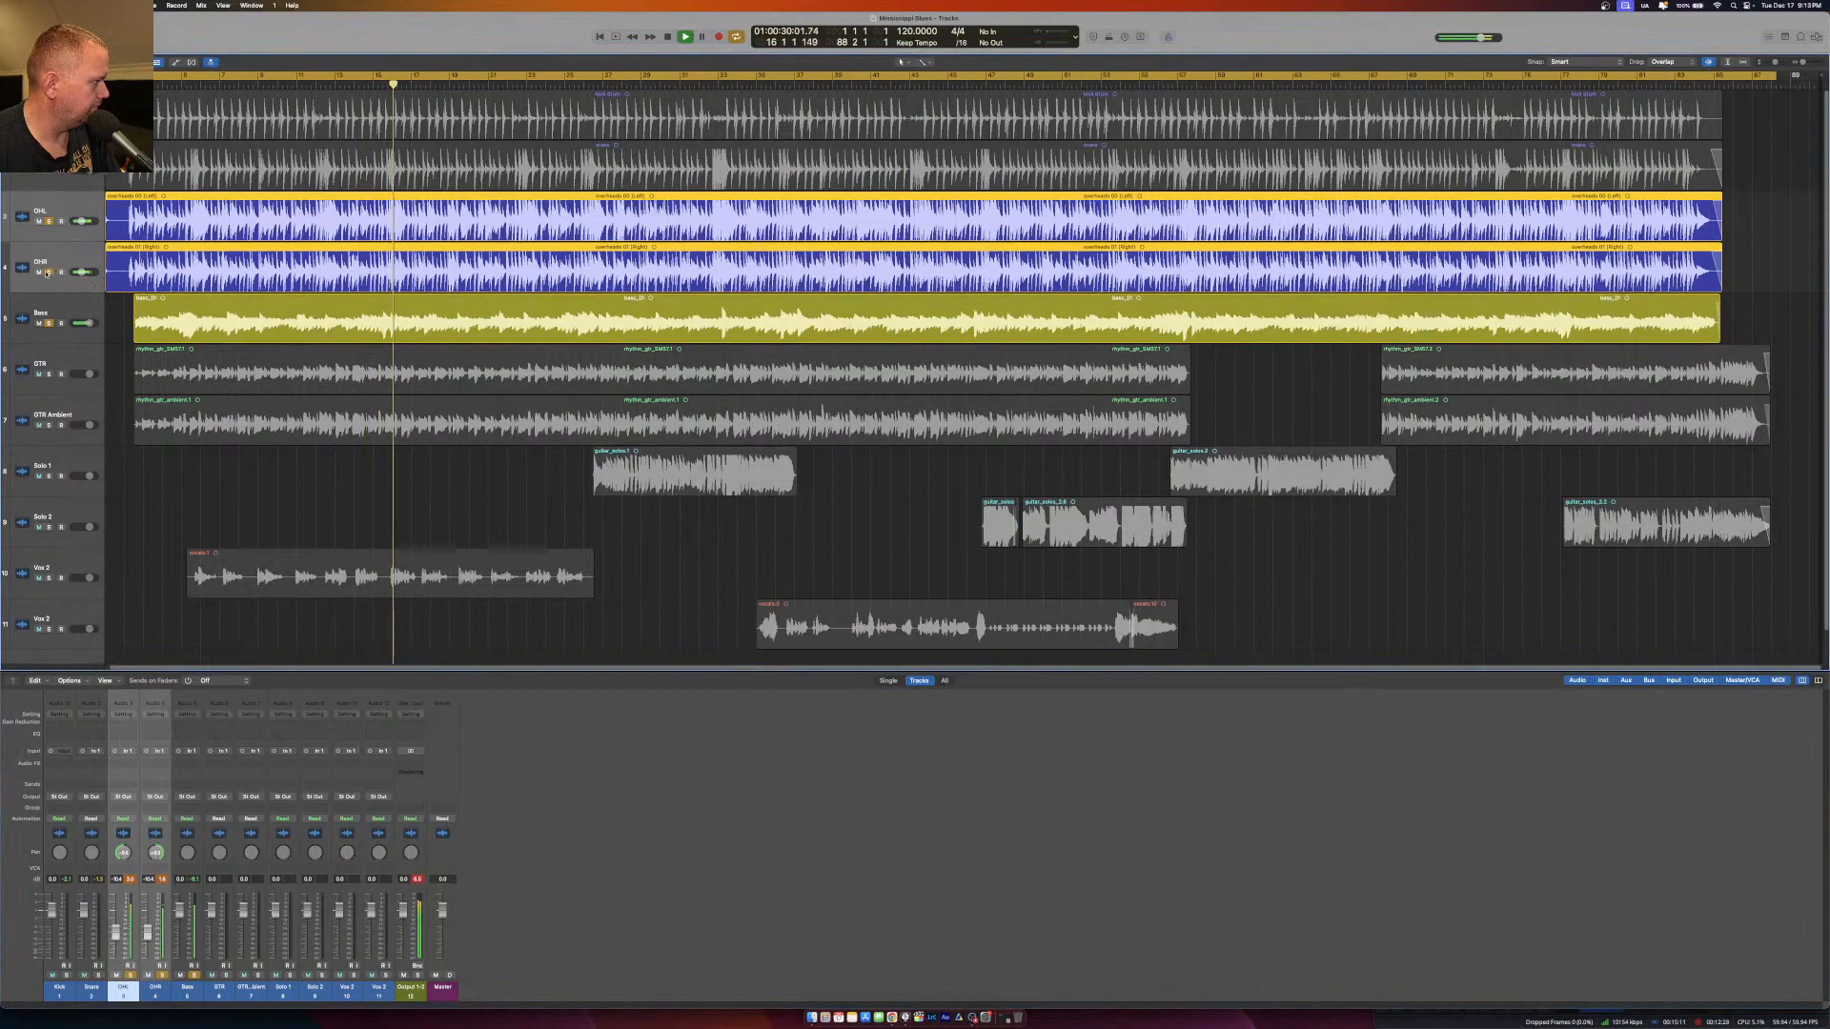
click(49, 272)
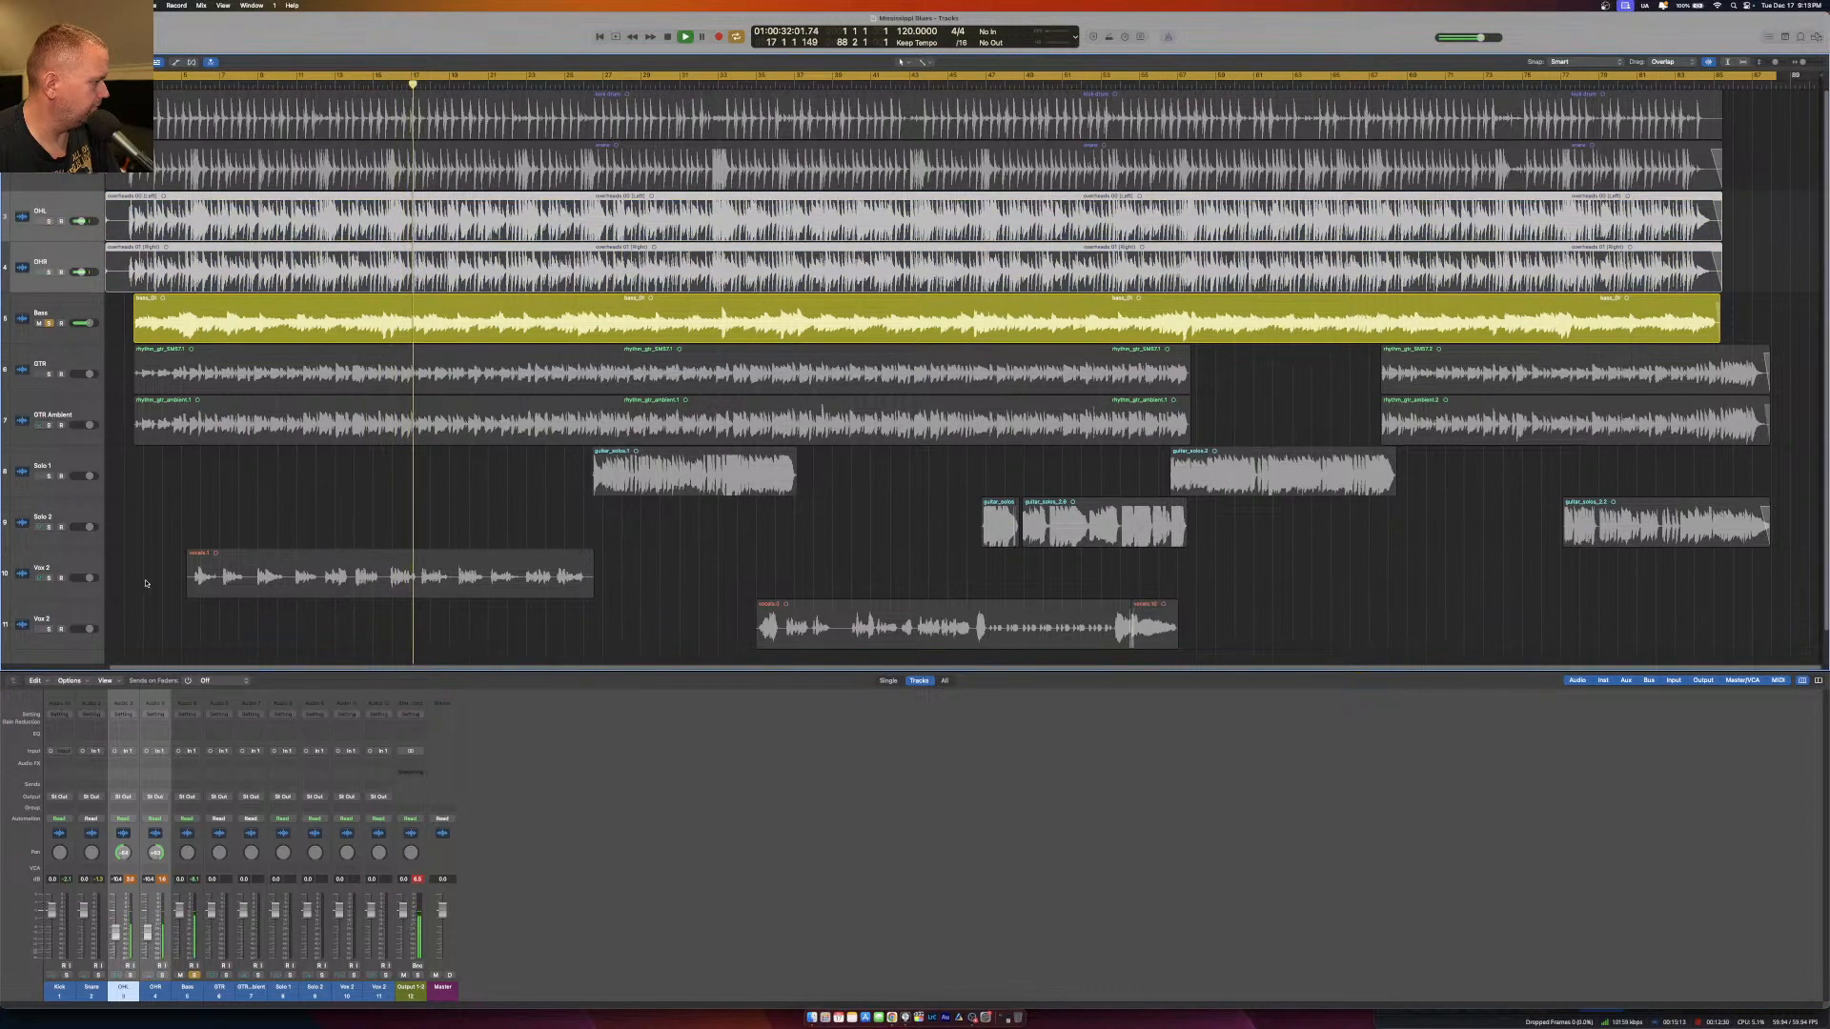
click(49, 374)
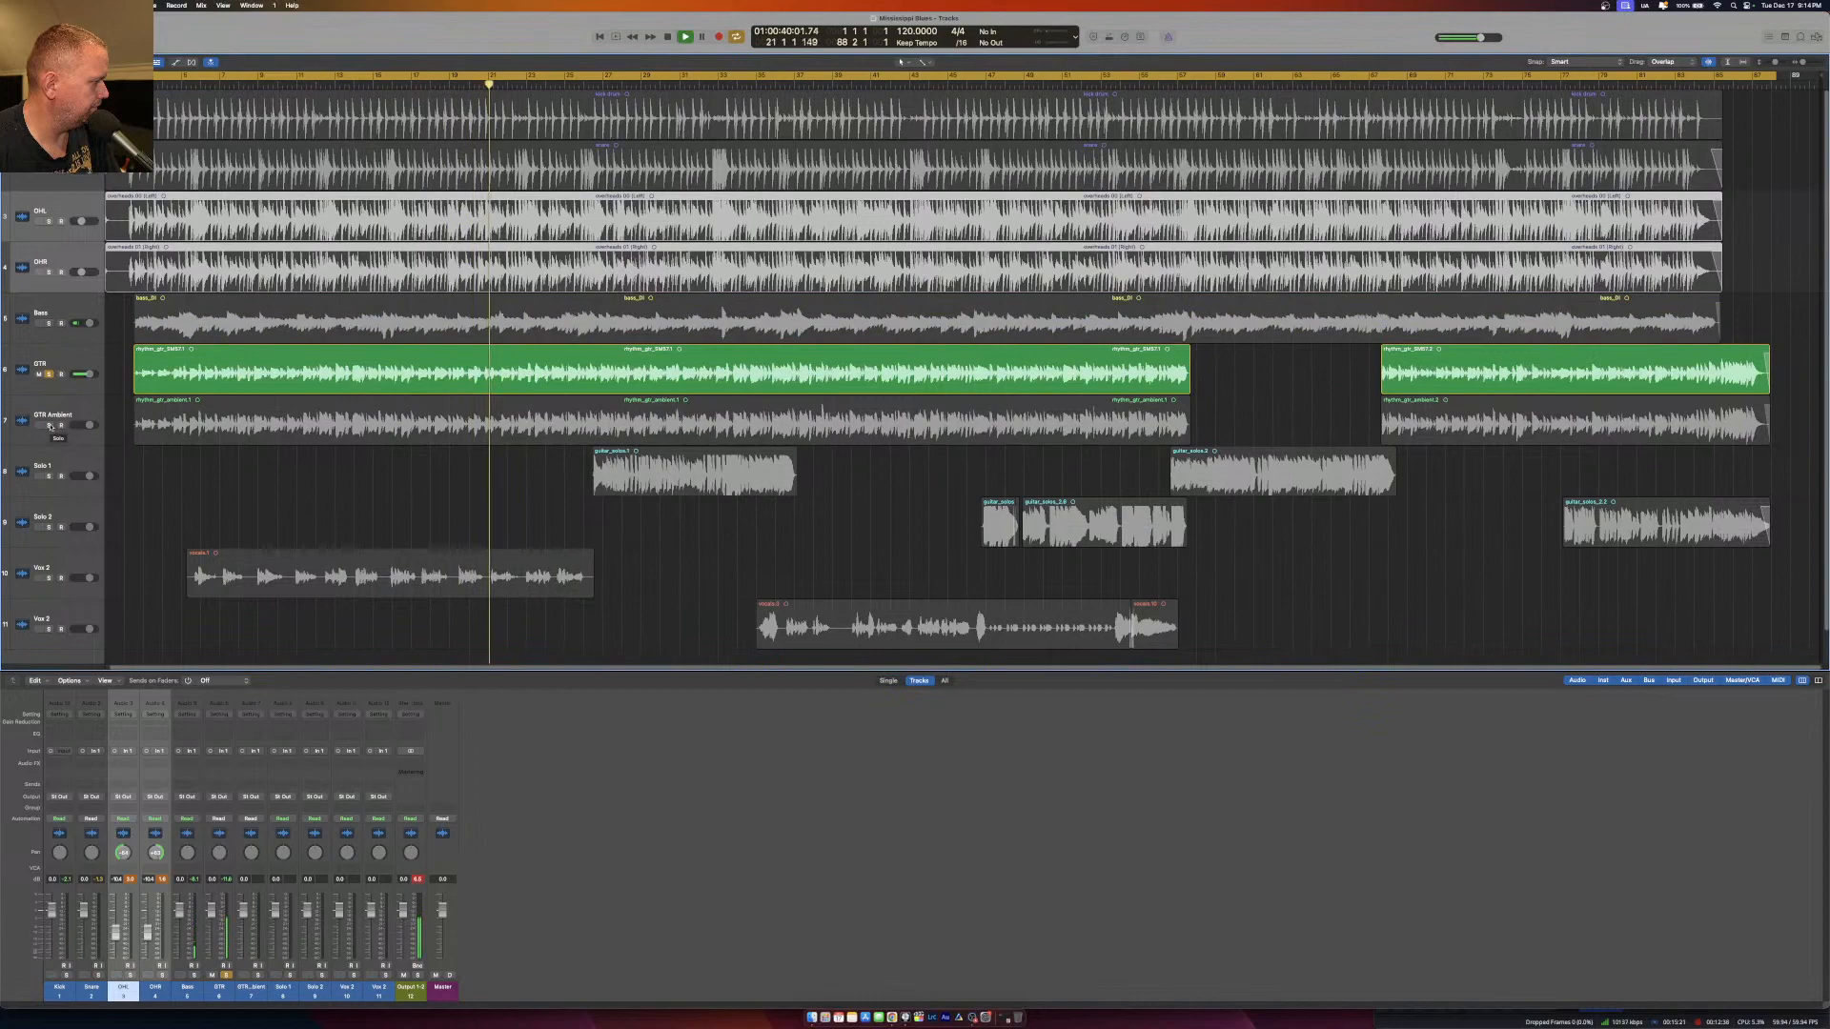
click(50, 425)
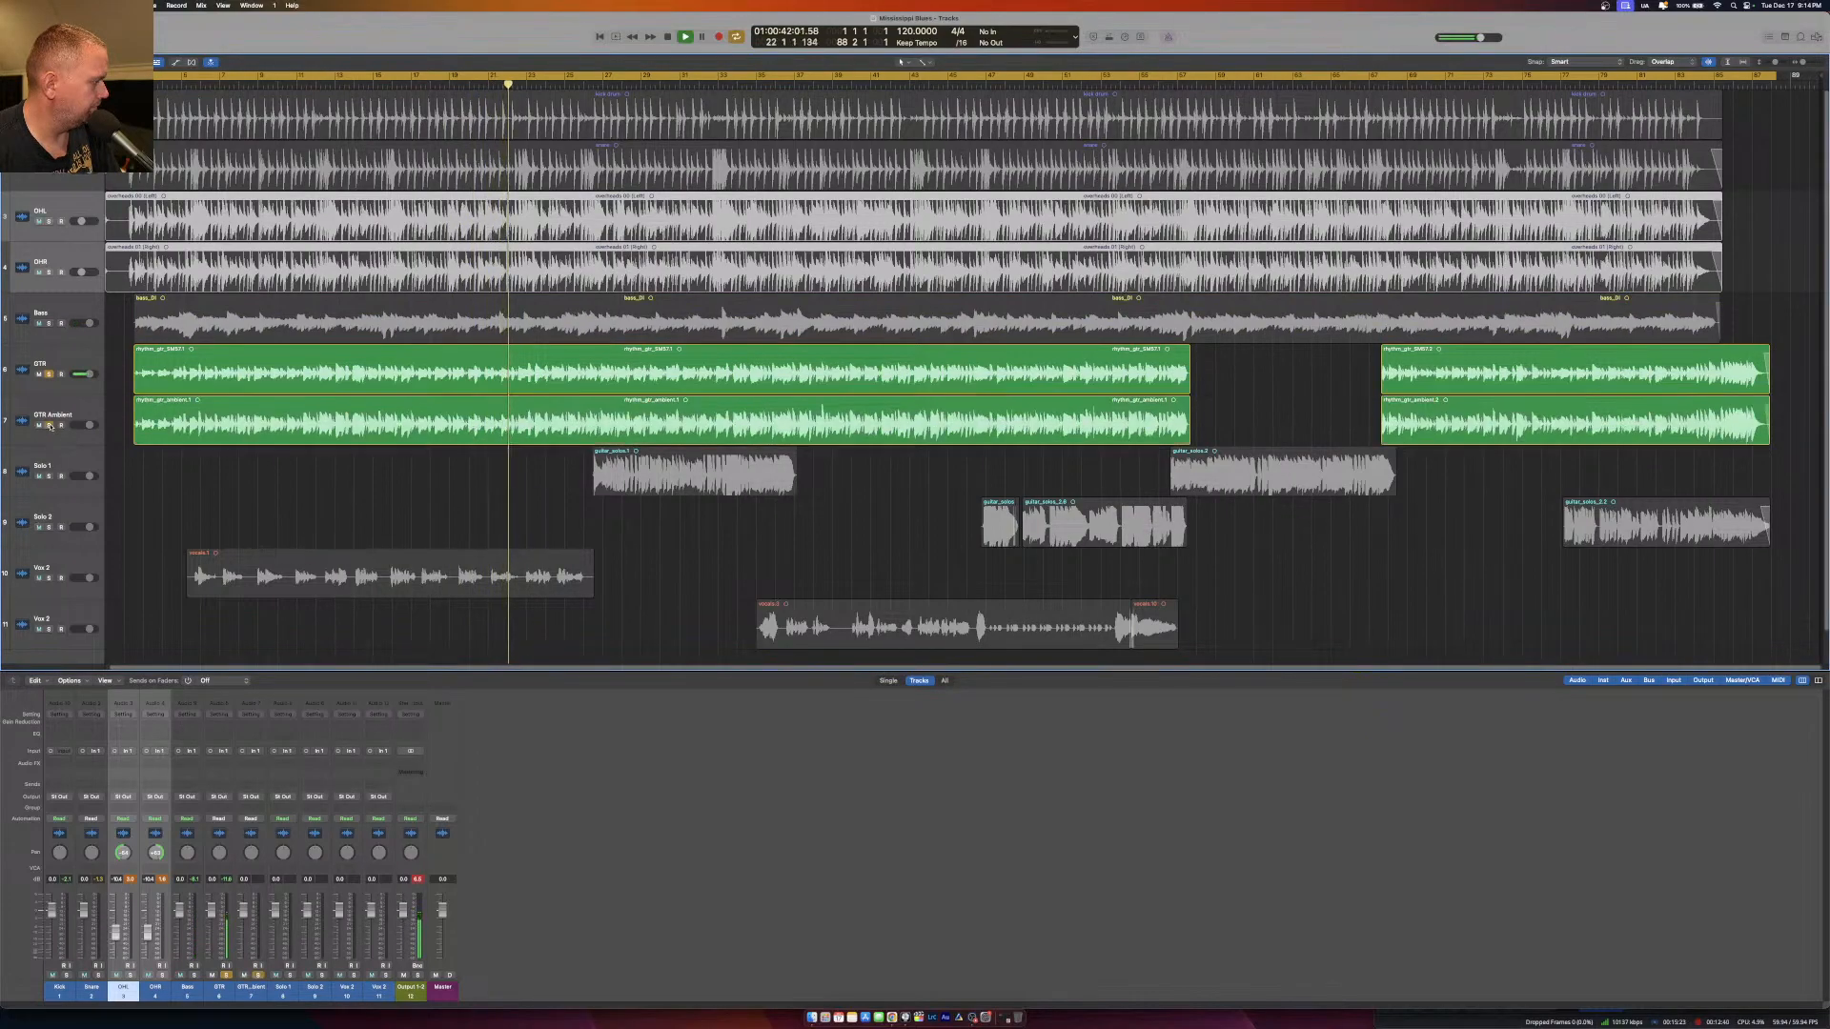
click(48, 375)
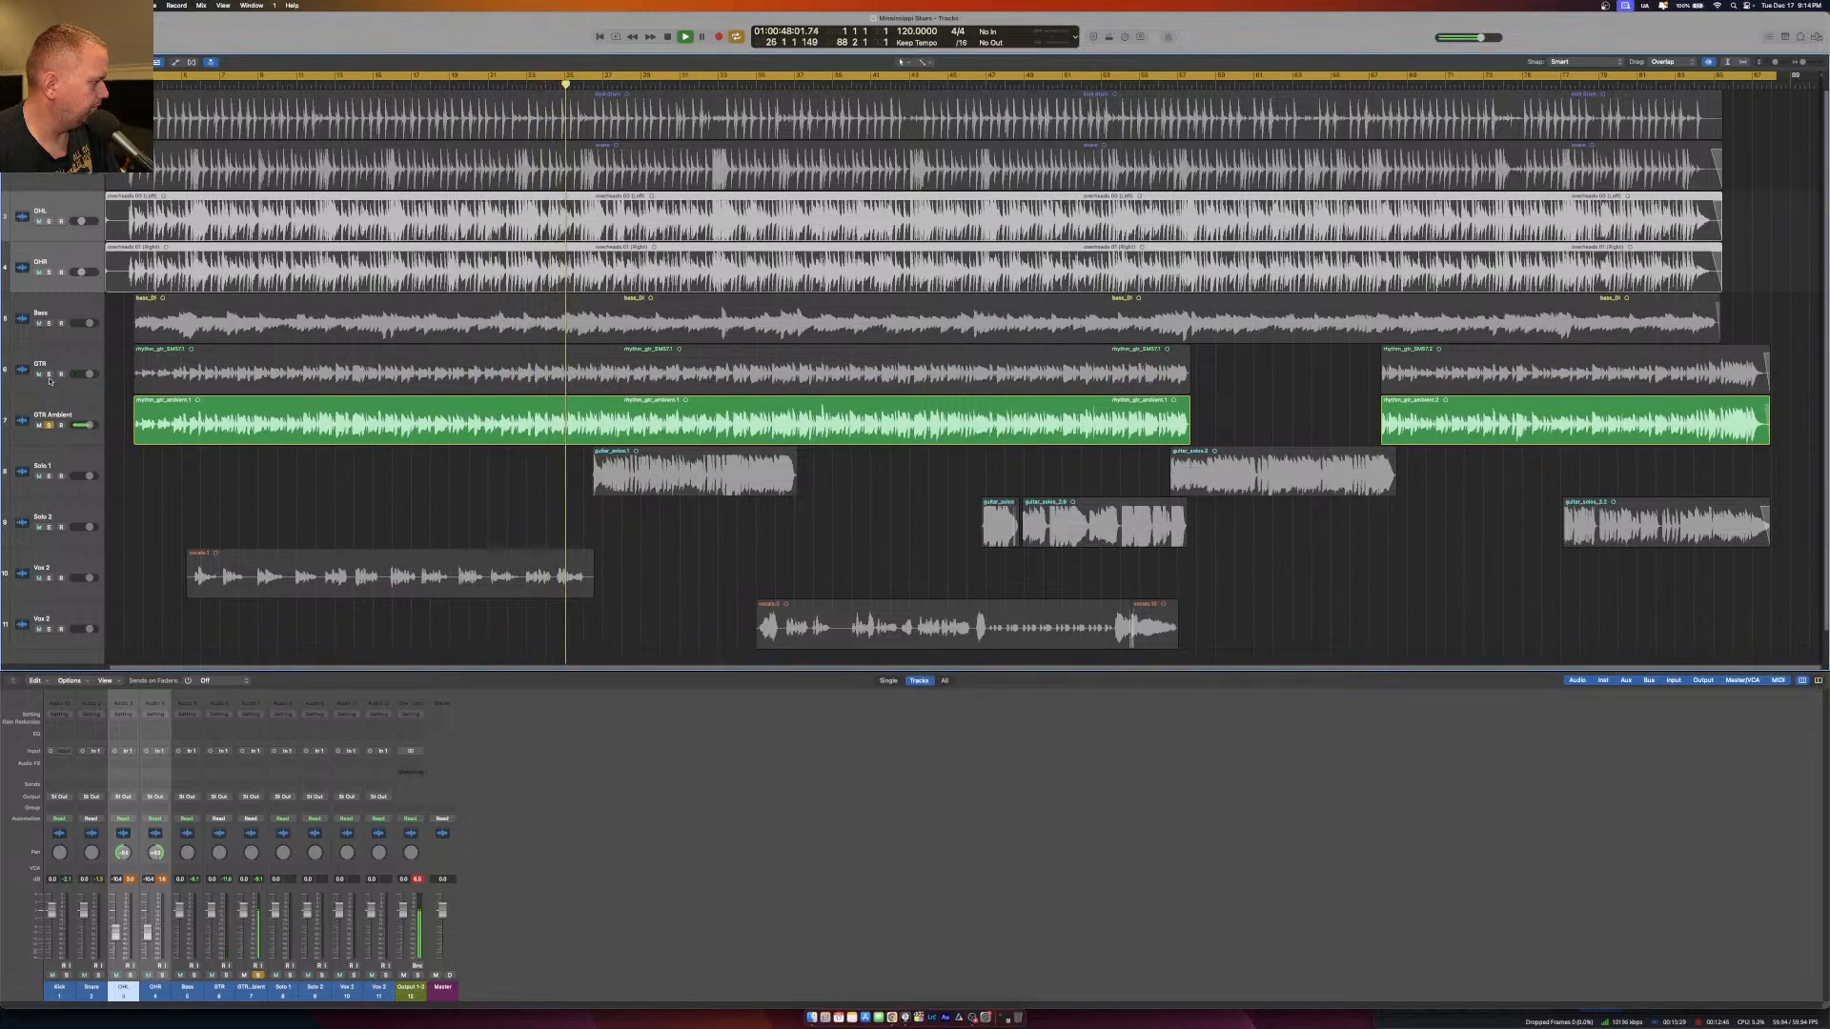
click(48, 375)
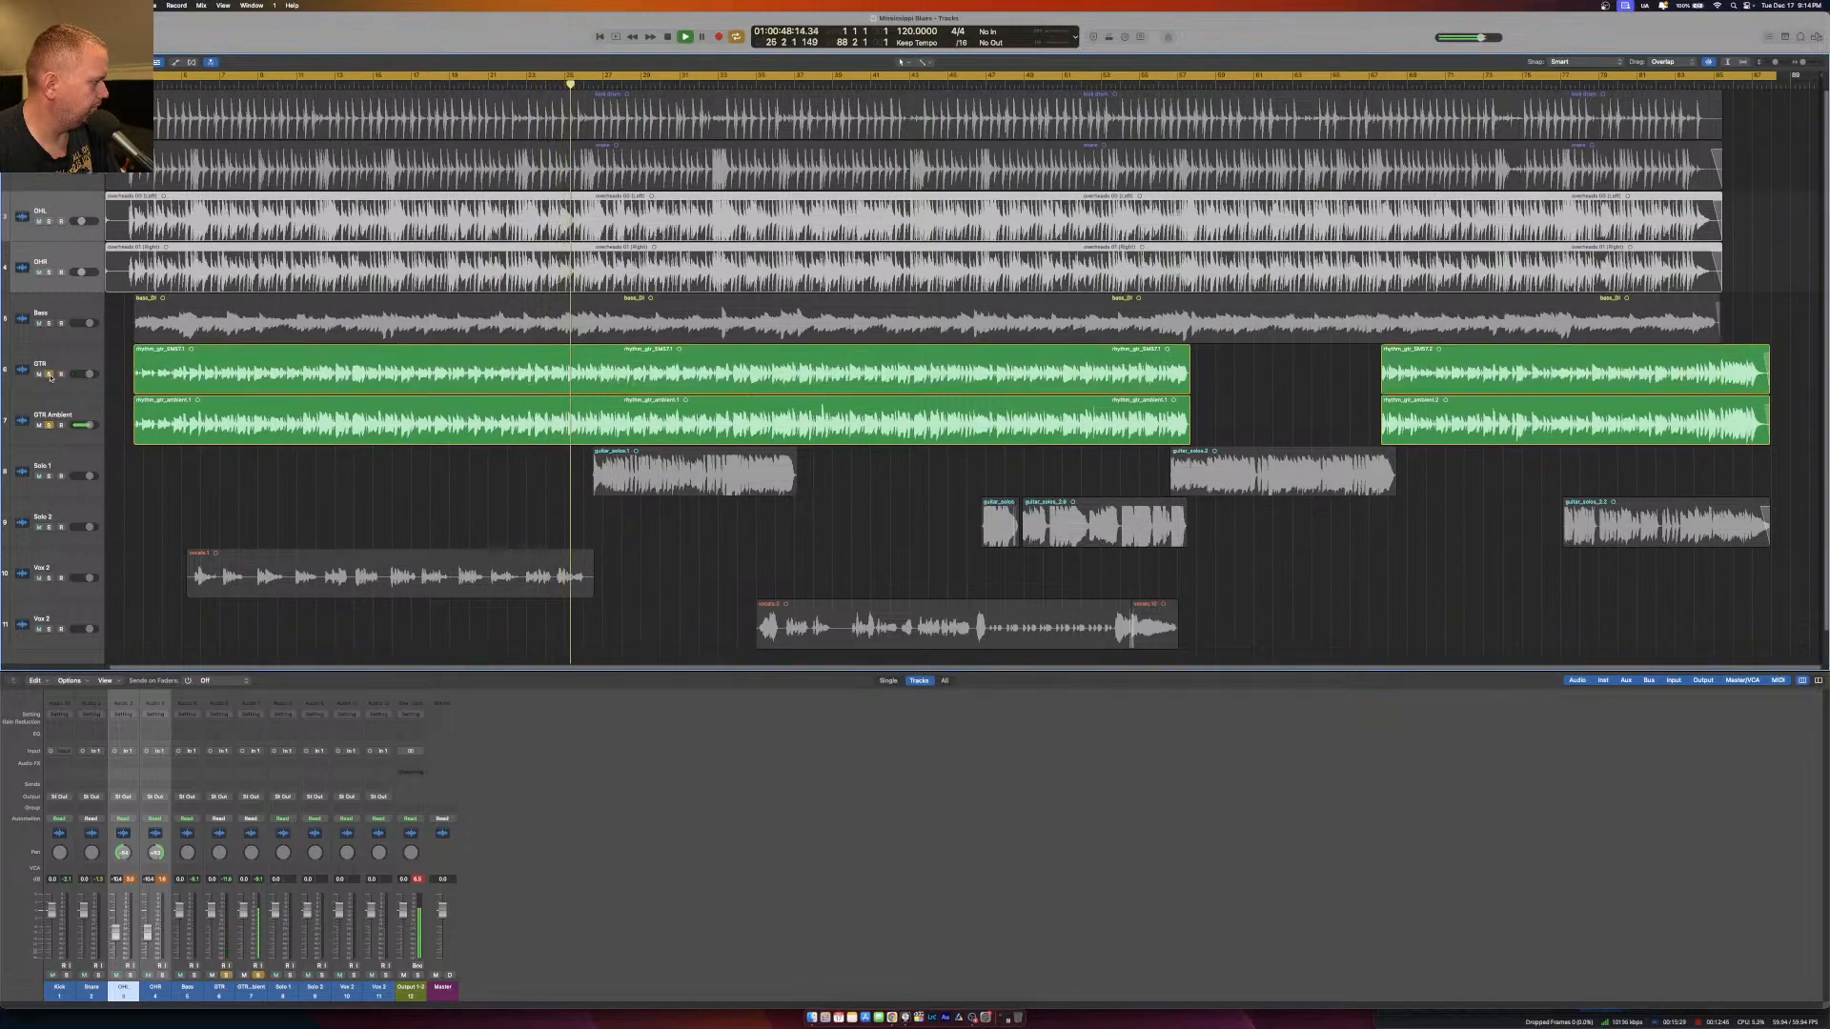
Solo the Solo 1 guitar track and take GTR and GTR Ambient out of solo.
click(48, 476)
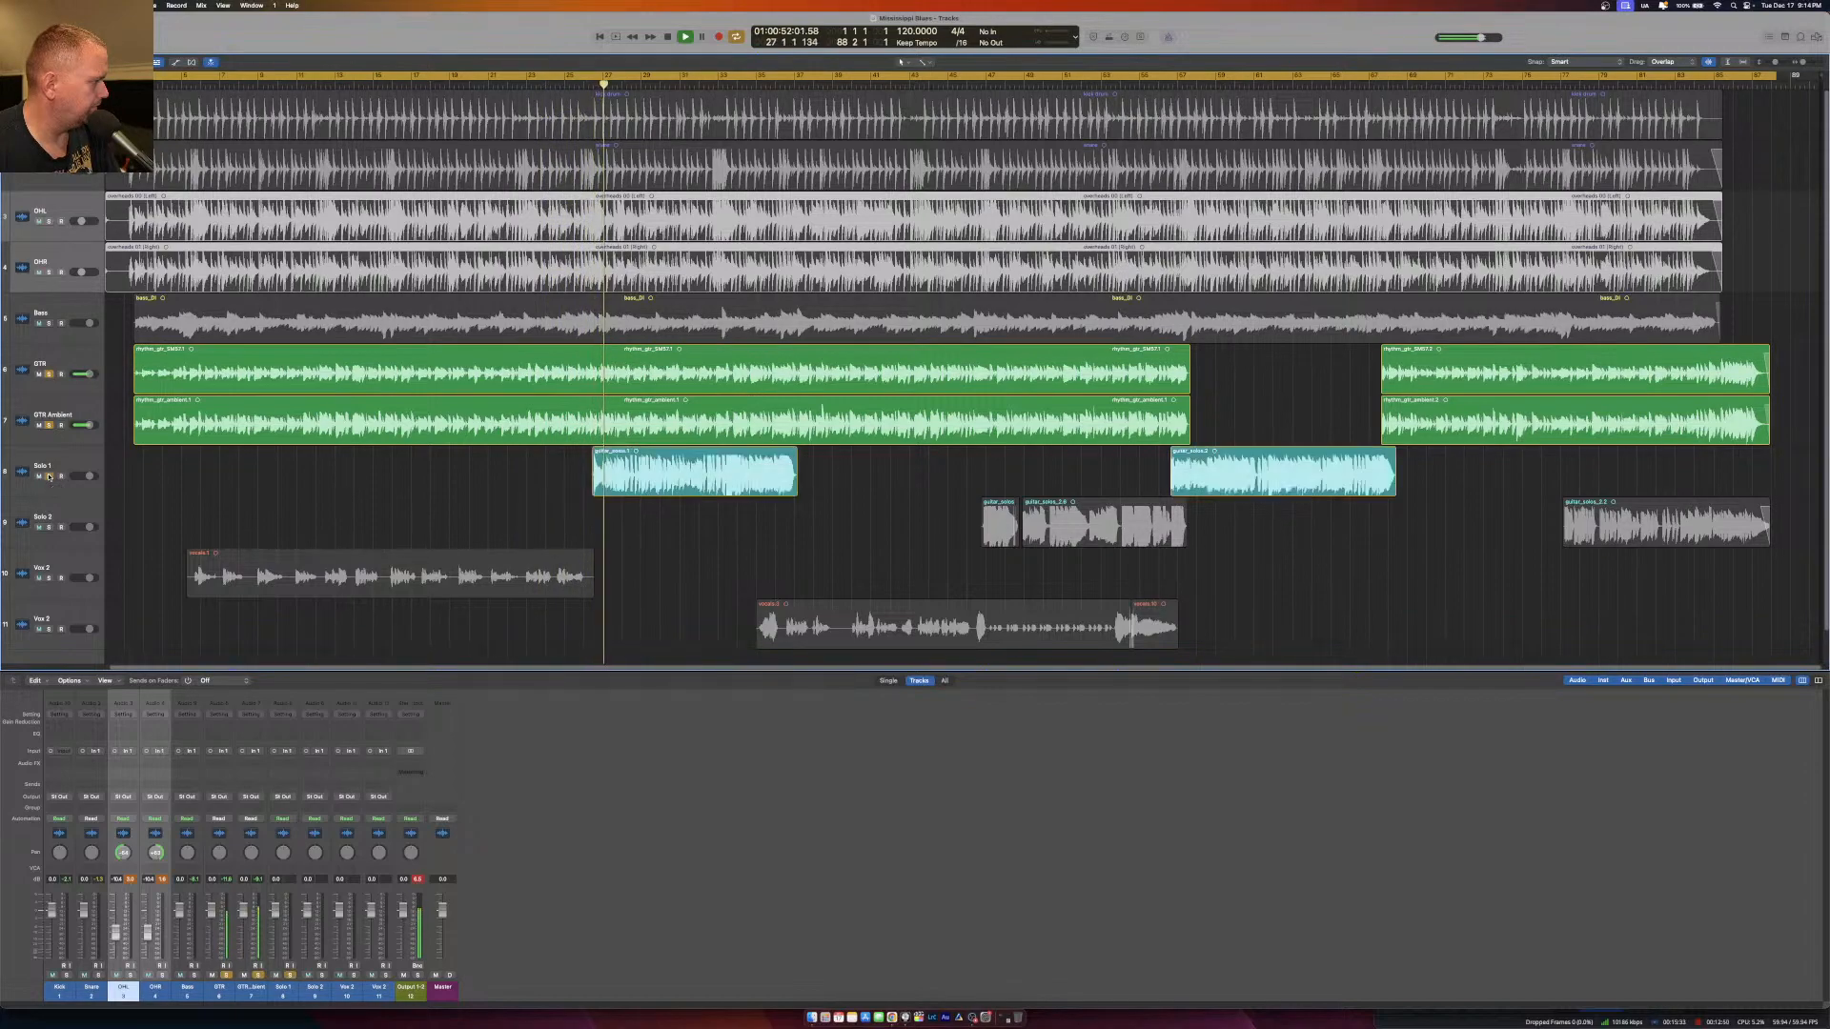
click(49, 425)
click(49, 375)
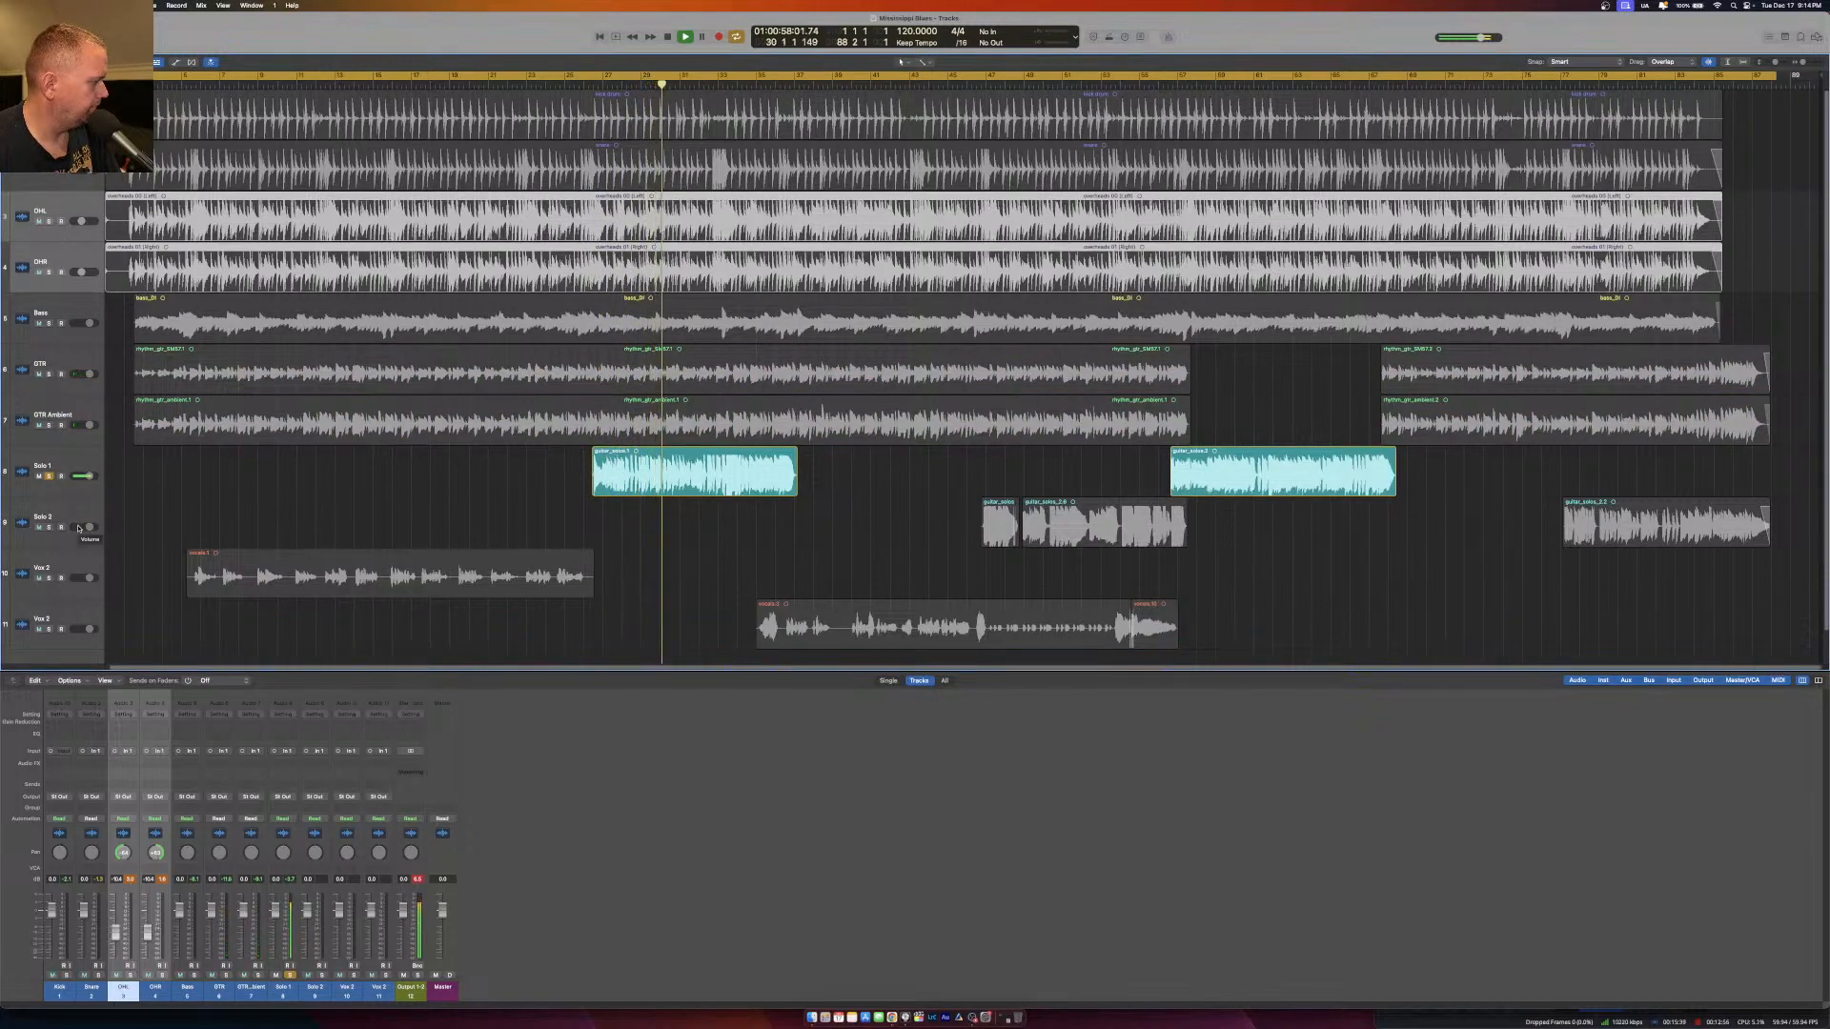
Audition both vocal tracks soloed in place of Solo 1, moving playback to each track's vocal section.
click(234, 84)
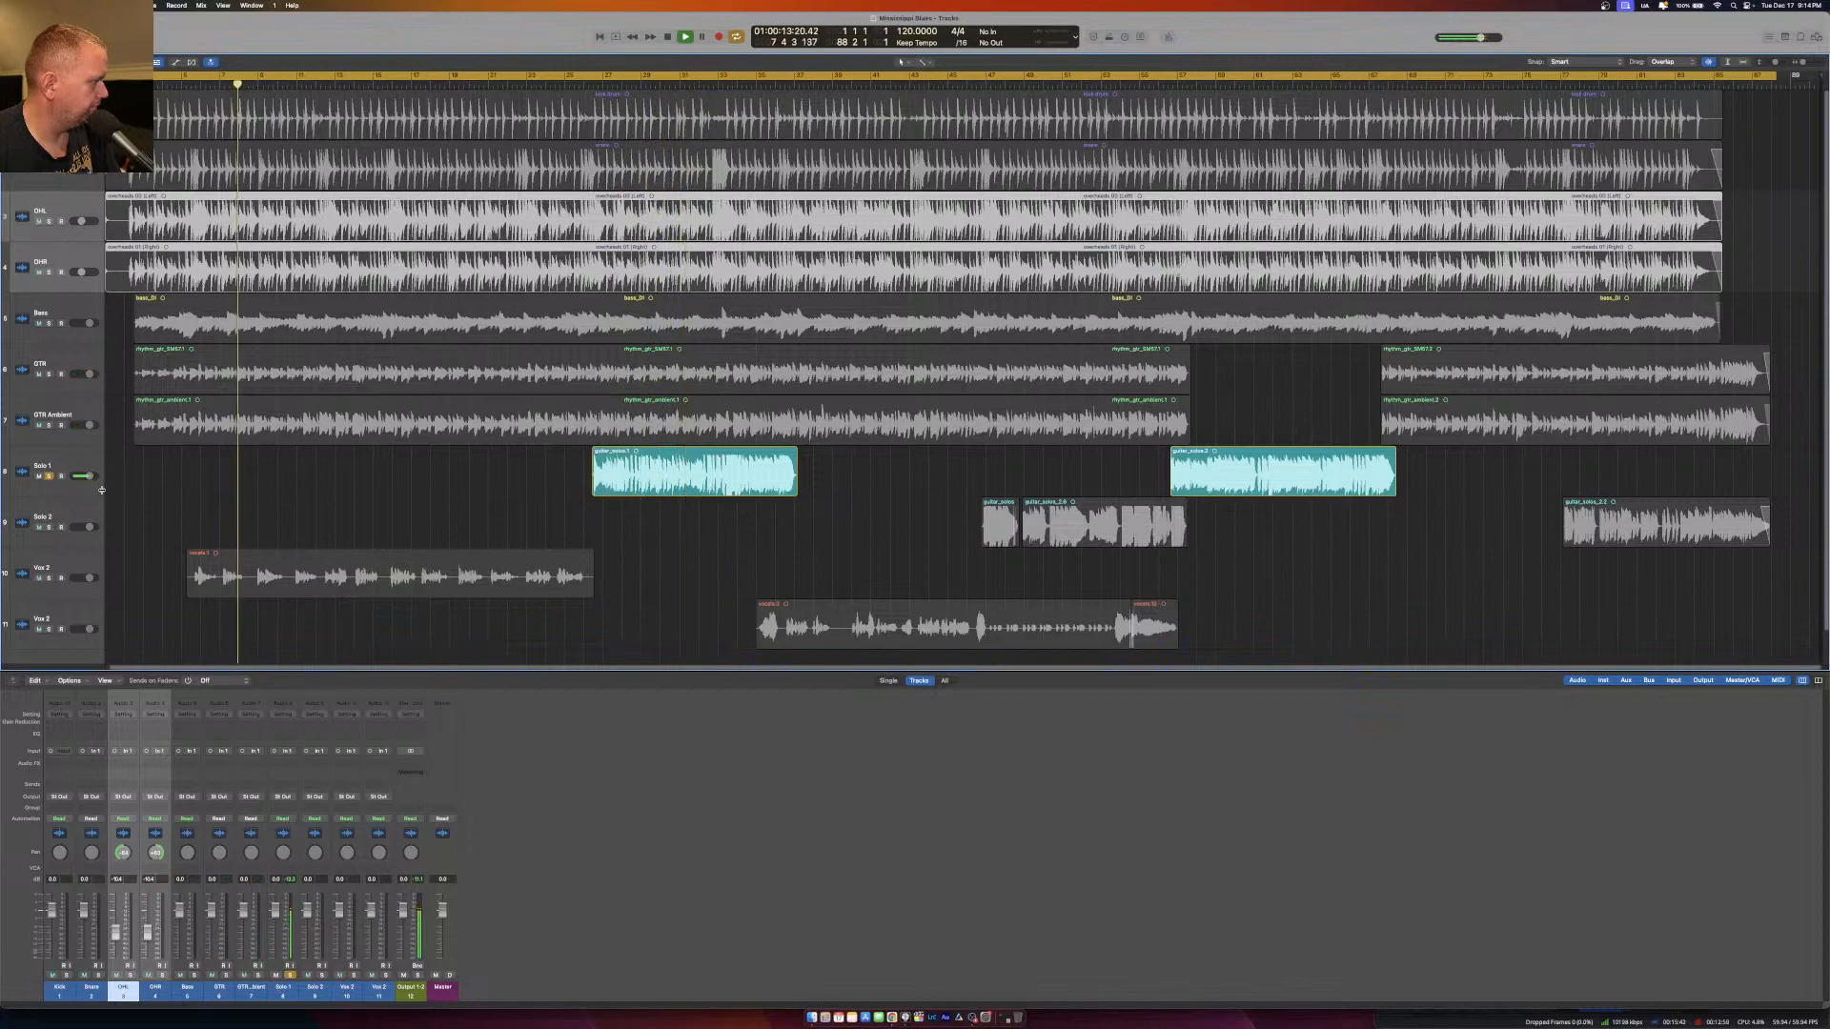
click(48, 578)
click(50, 476)
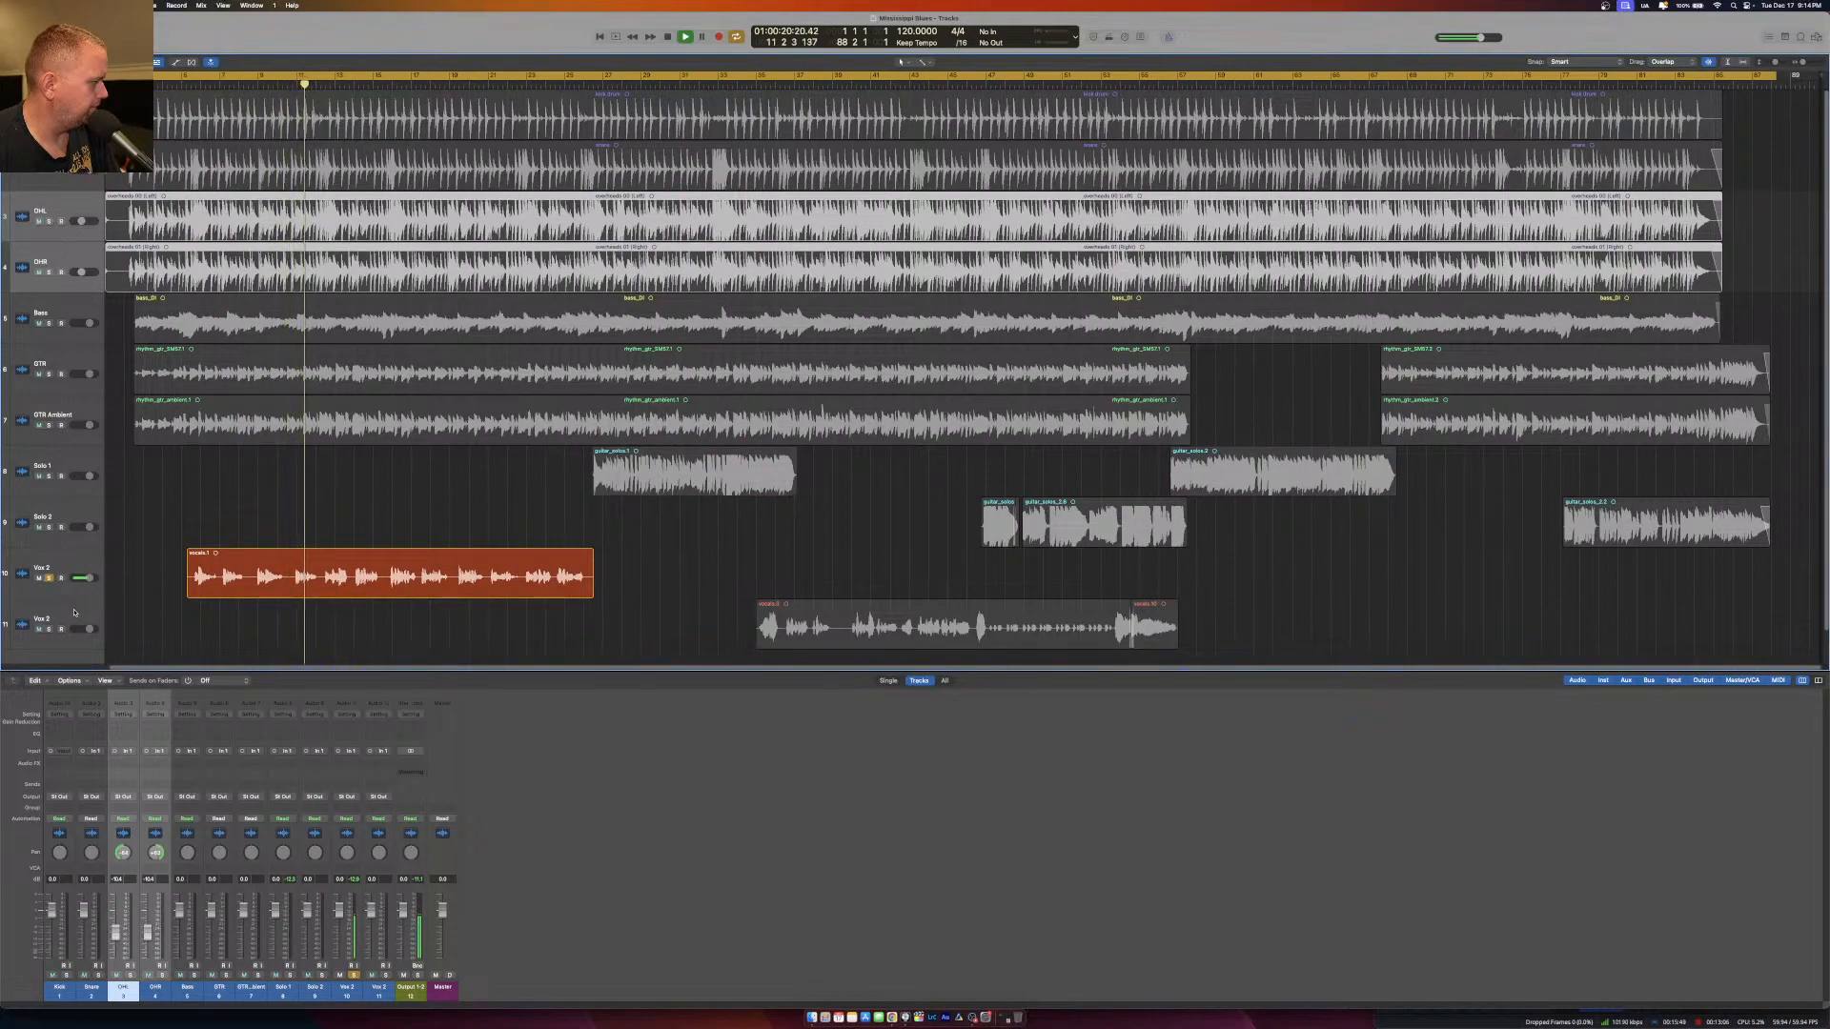
click(49, 629)
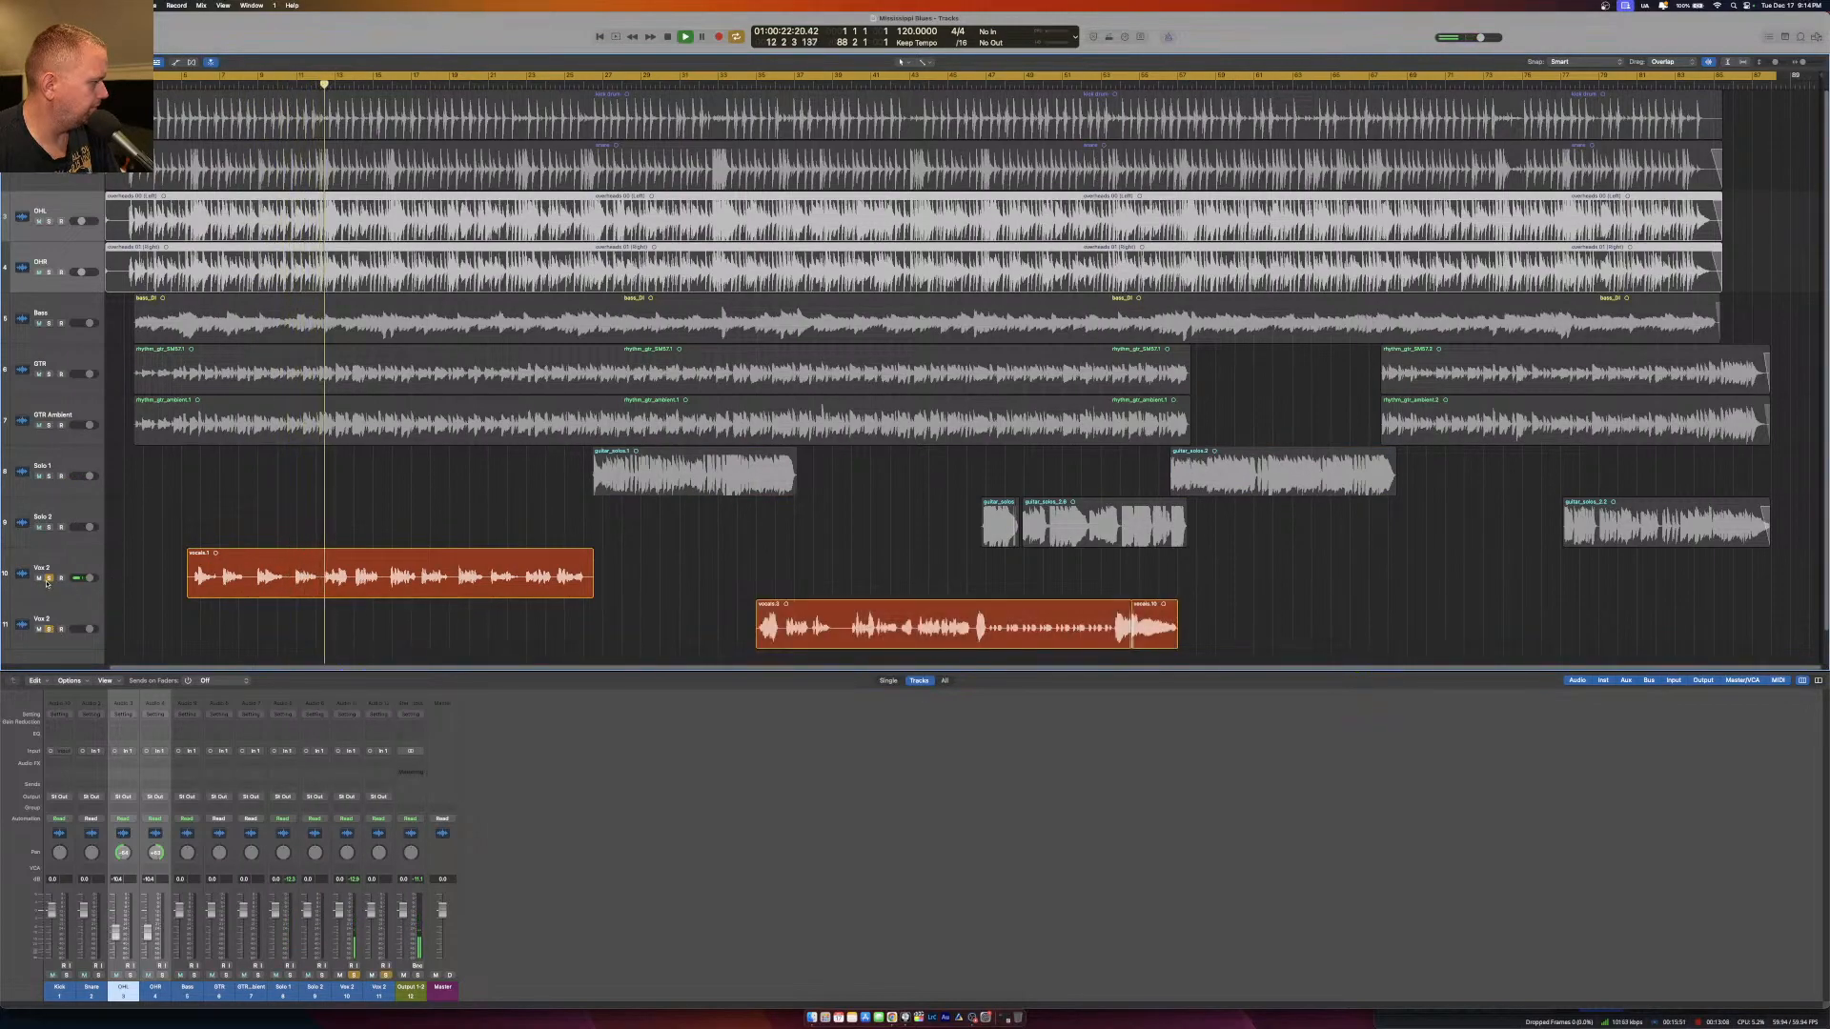
click(769, 84)
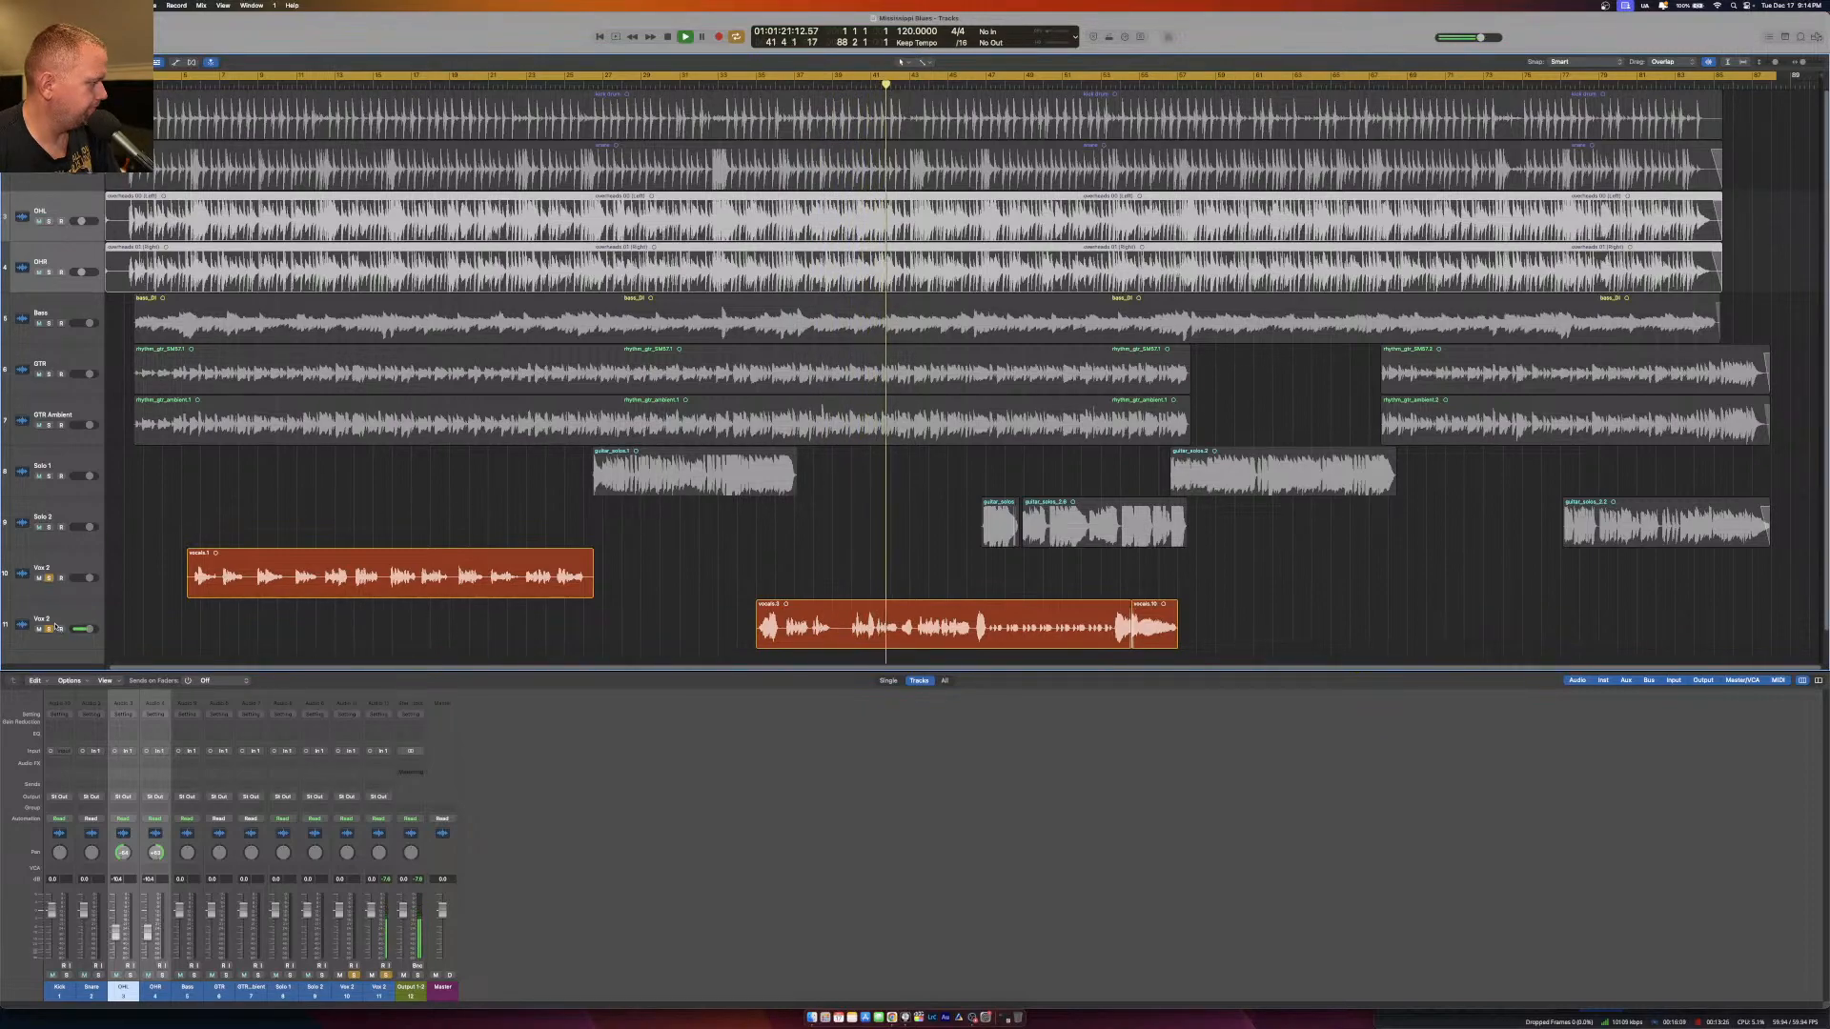
Stop playback and clear the solo from both vocal tracks.
key(space)
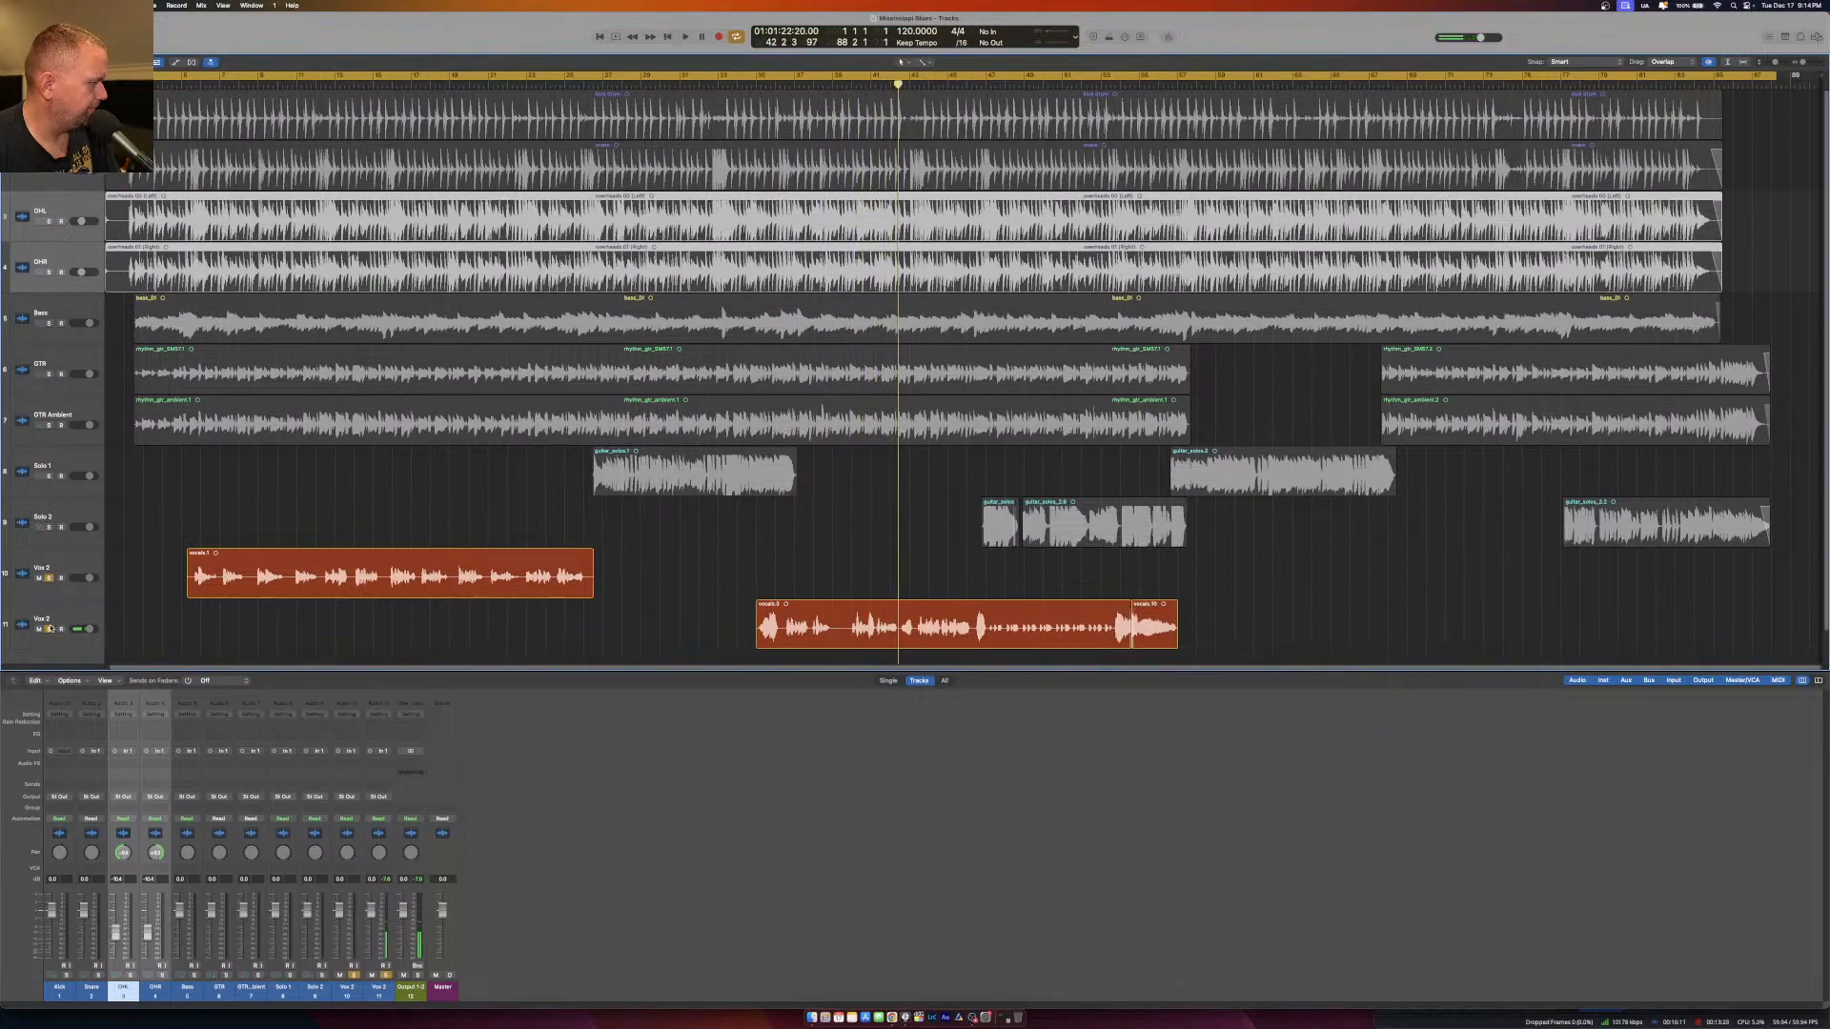
click(49, 629)
click(49, 578)
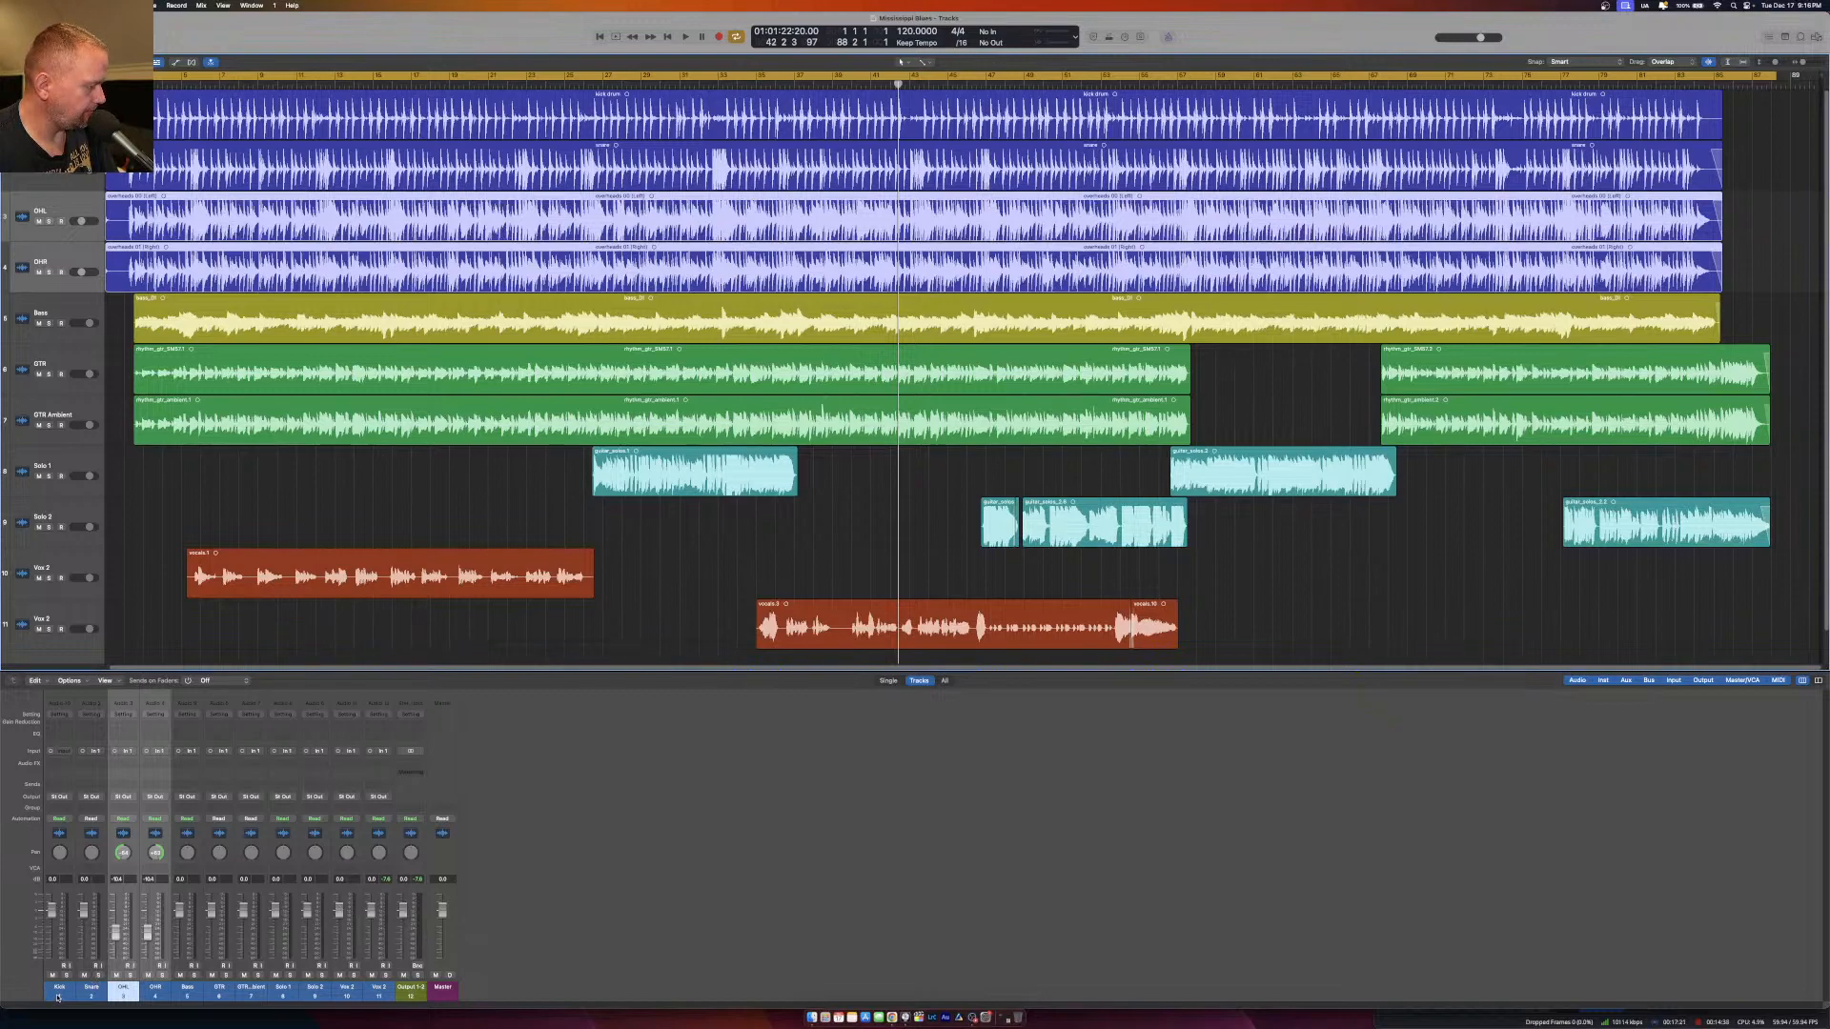
Select the four drum channels from Kick through OHR in the mixer and play the song from the beginning.
click(262, 996)
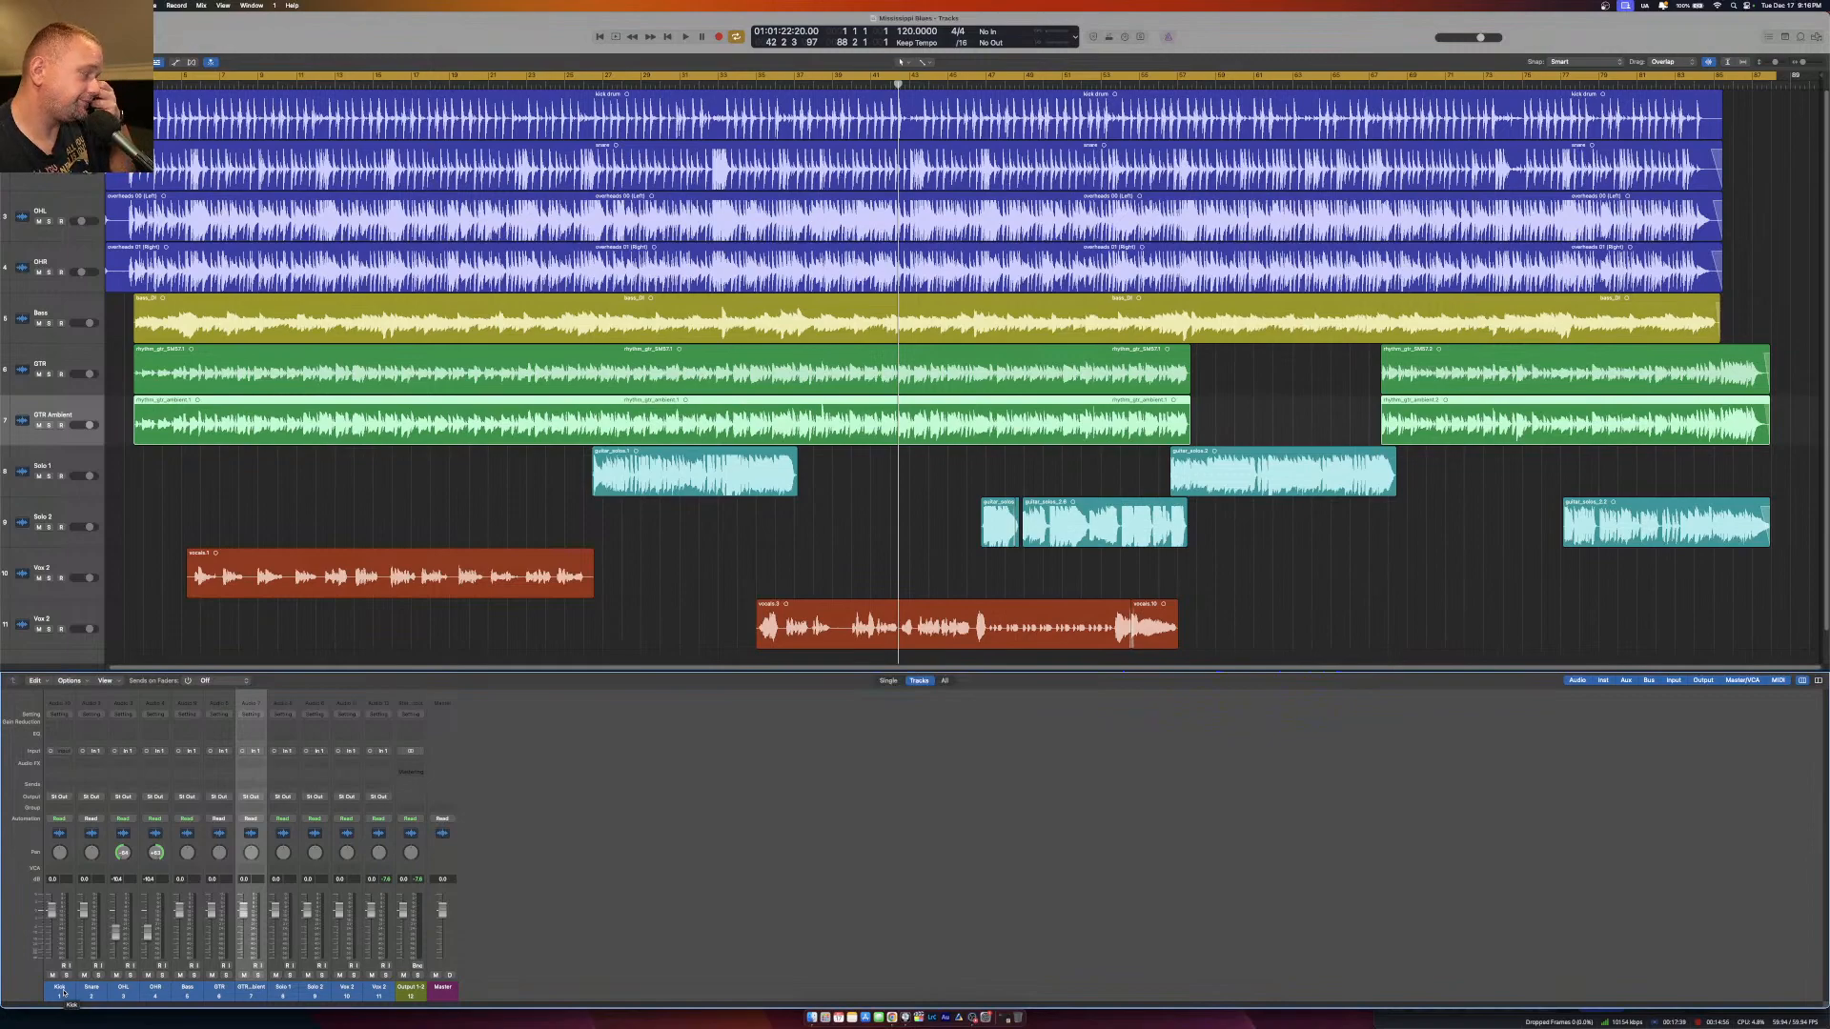
drag(59, 993, 157, 944)
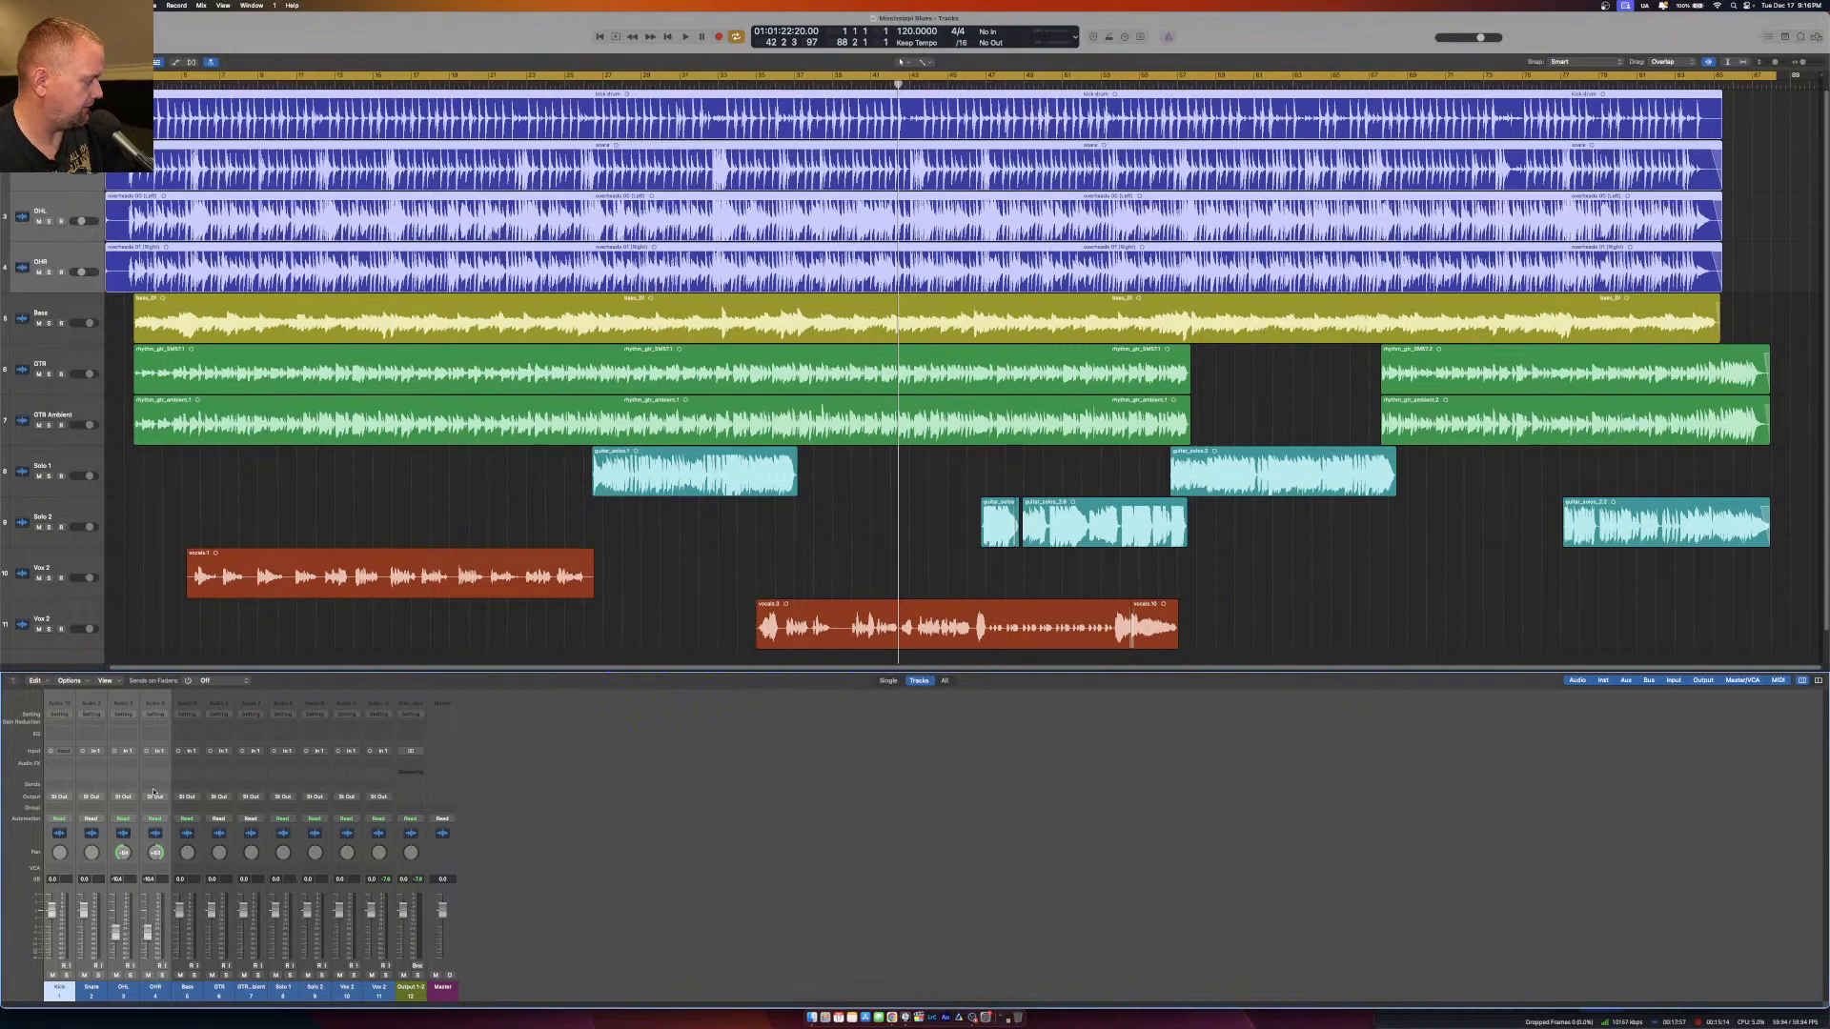
key(Return)
key(space)
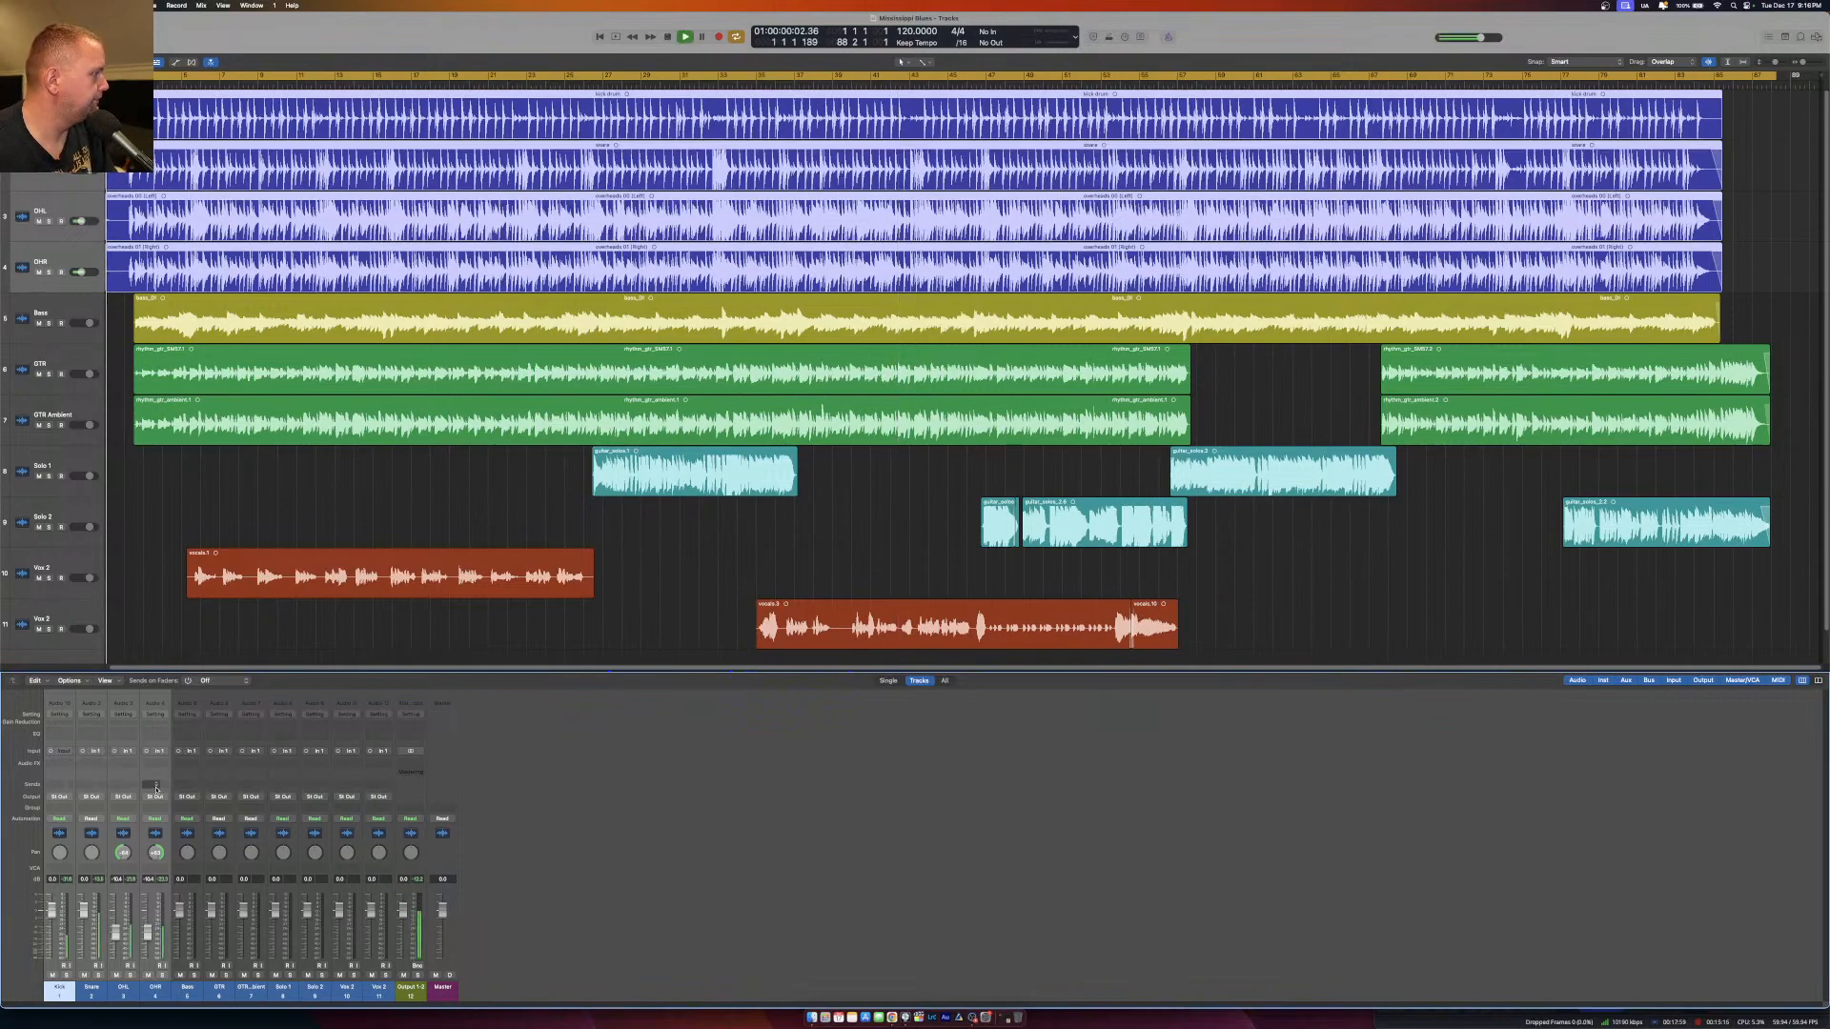
Pull the faders of all non-drum channels, from Bass through the last vocal, fully down as one group.
drag(192, 989, 380, 989)
drag(372, 911, 397, 1028)
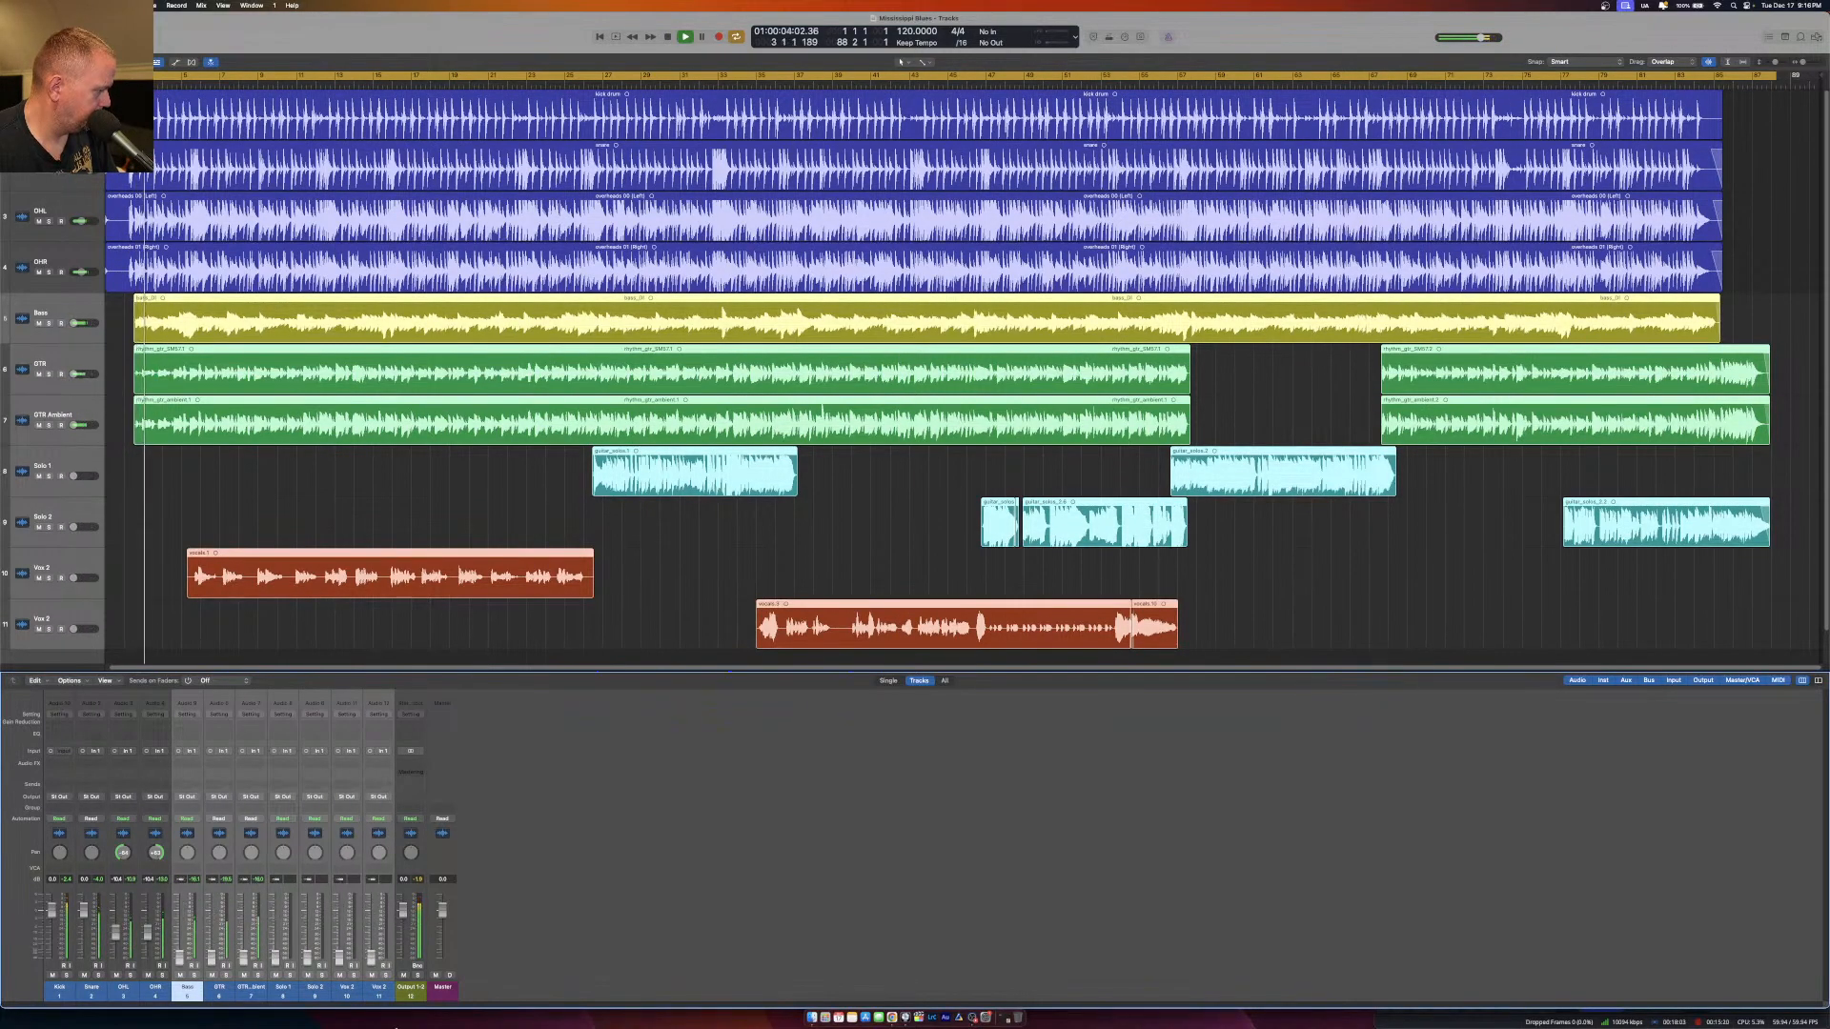
click(151, 991)
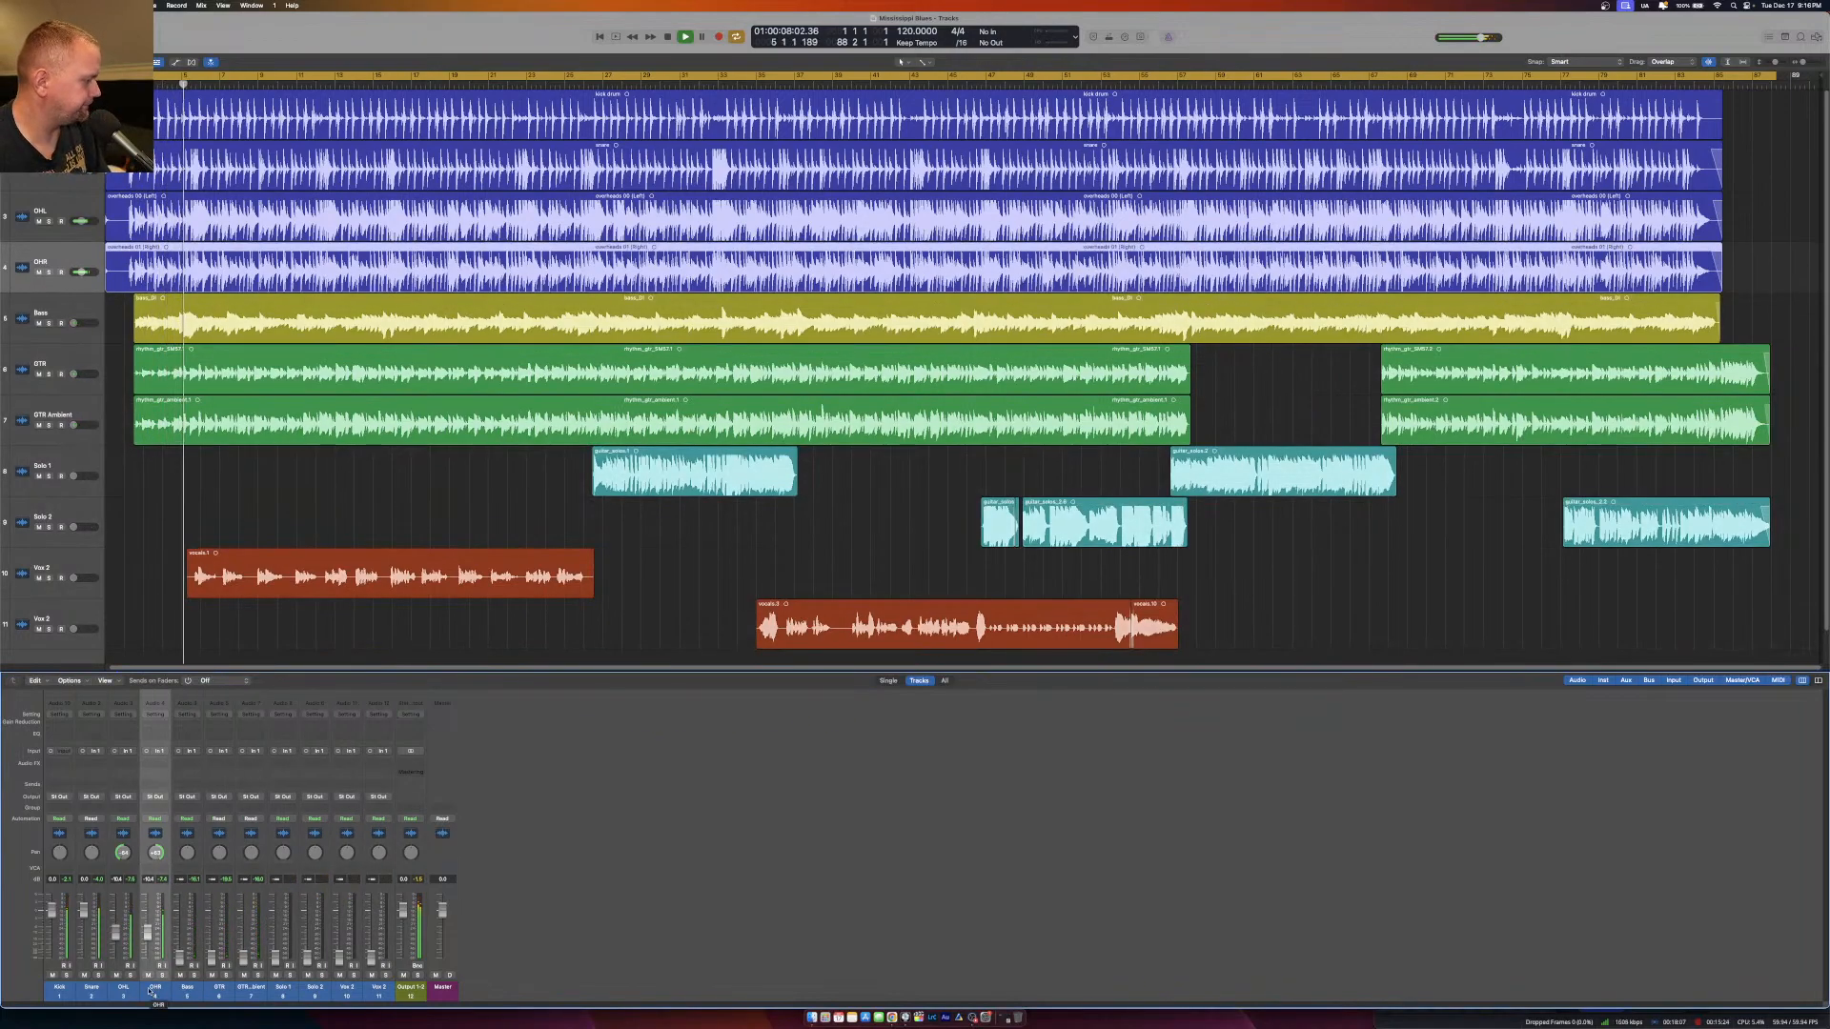
Balance the drums during playback by lowering the kick and snare faders and slightly adjusting the two overhead faders together.
drag(53, 912, 52, 928)
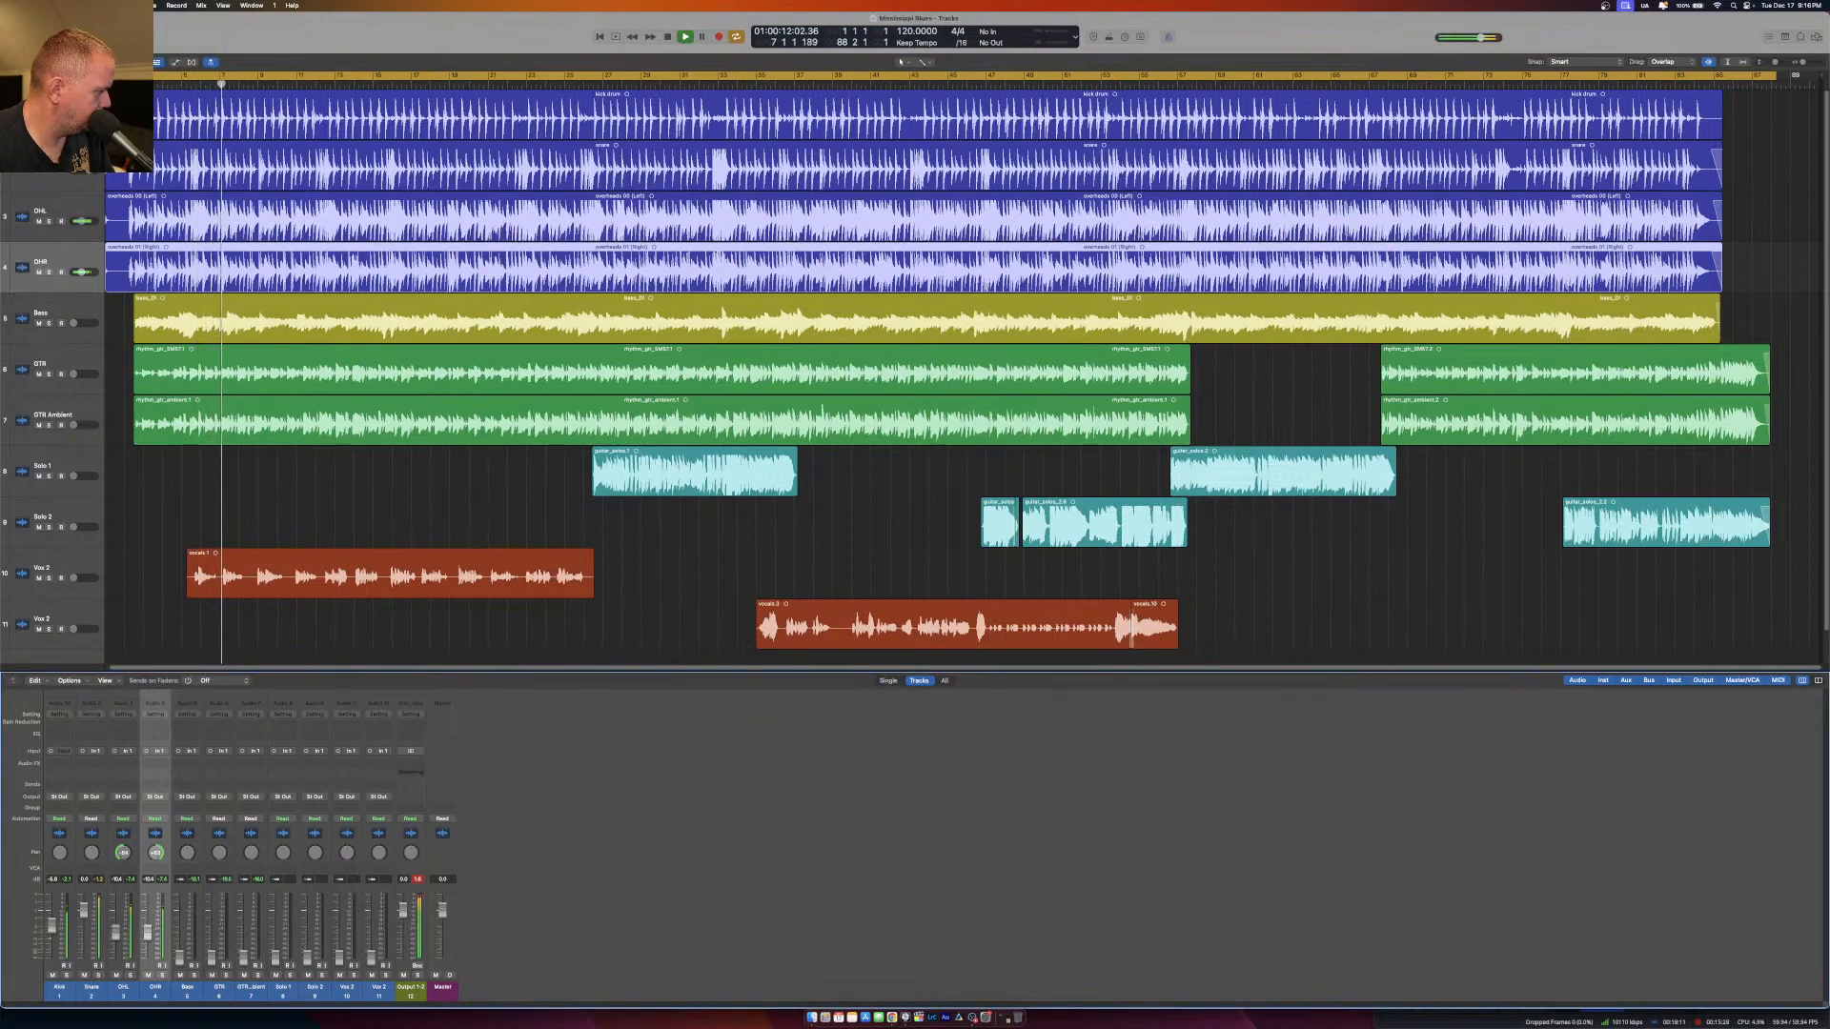
drag(82, 910, 83, 924)
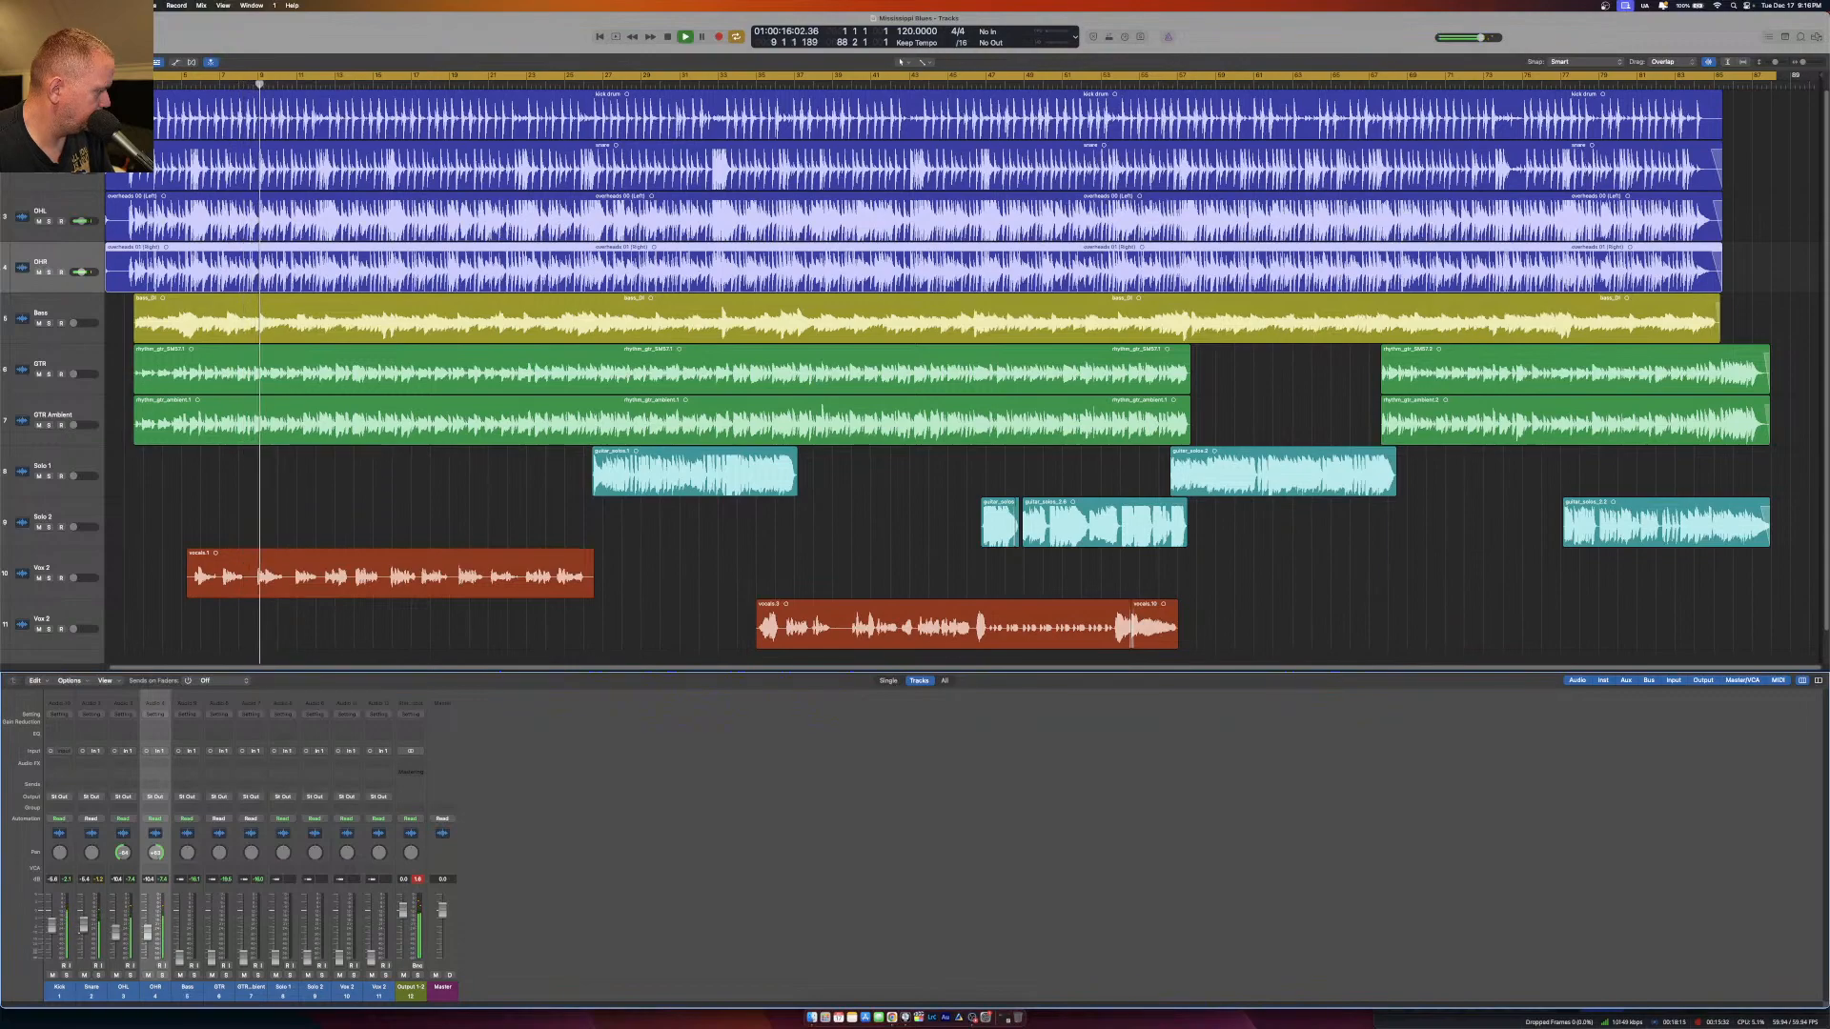
drag(84, 924, 83, 923)
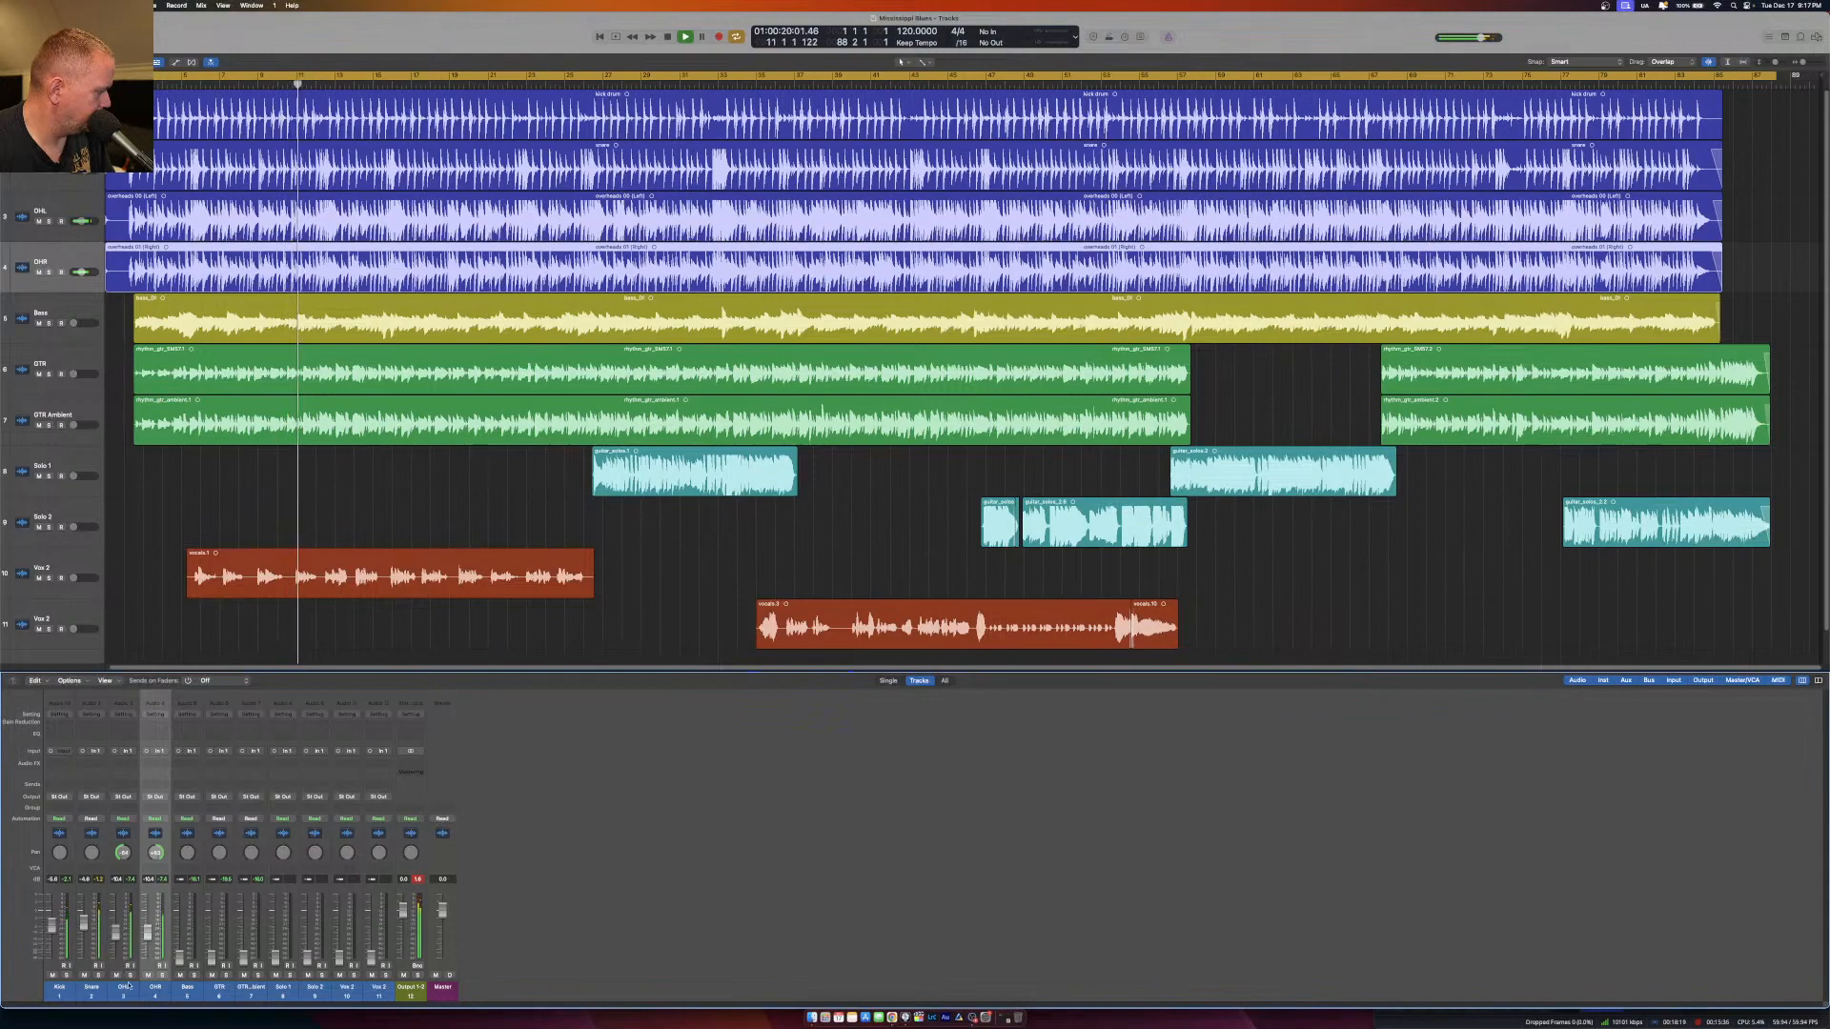
click(119, 932)
drag(146, 938, 146, 936)
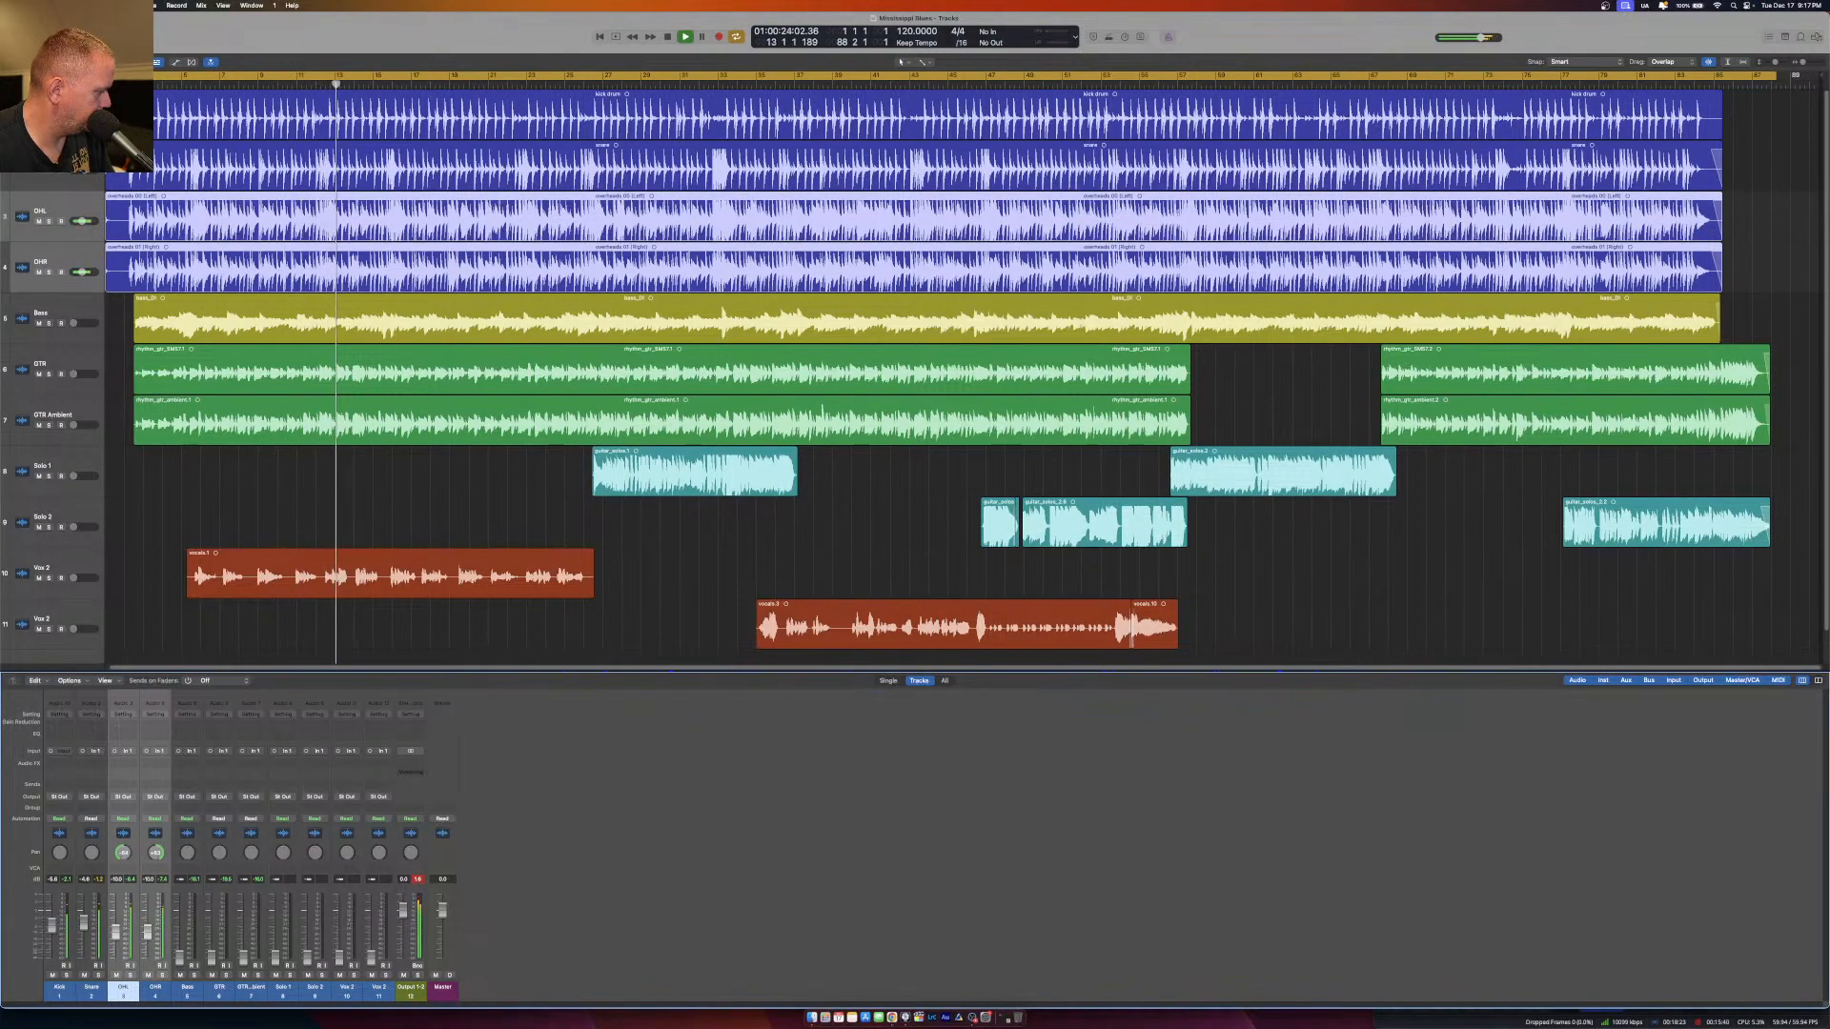
Lower the two overhead faders slightly as a pair during playback and raise the Bass fader to bring the bass in.
drag(146, 937, 147, 948)
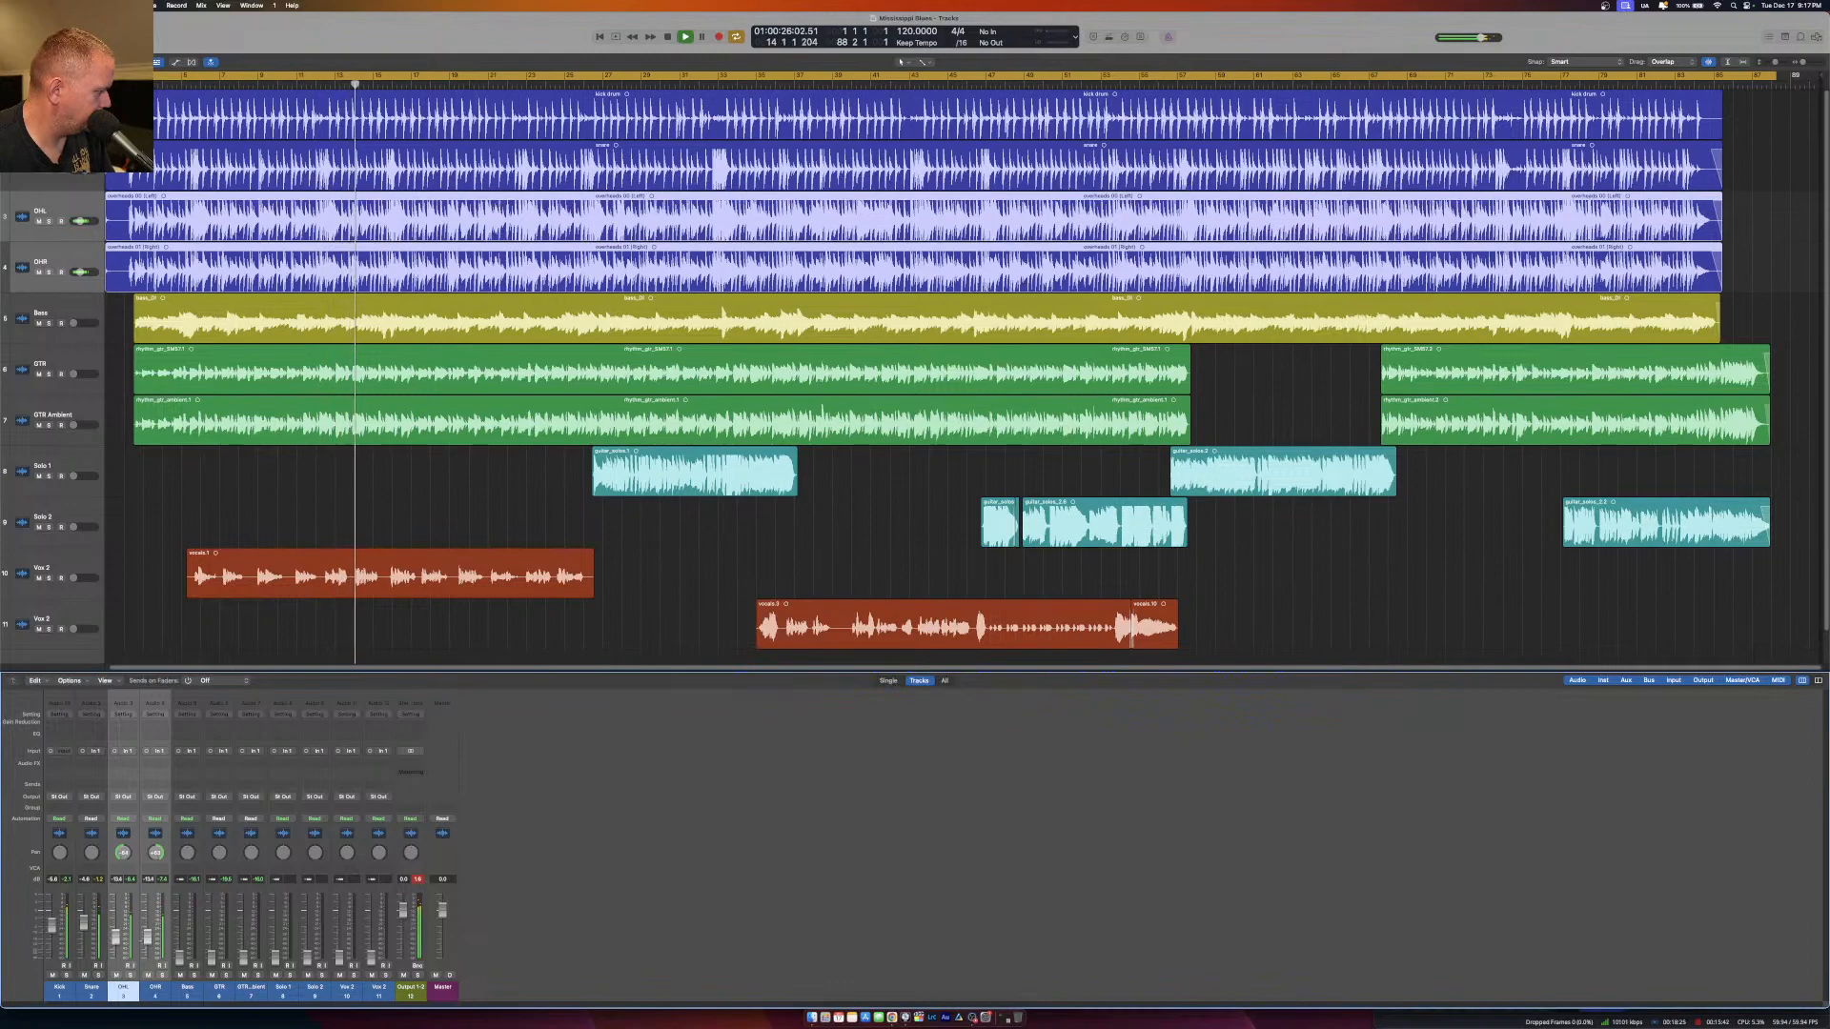
mouse_move(146, 937)
mouse_down()
mouse_move(144, 988)
mouse_move(145, 942)
mouse_up()
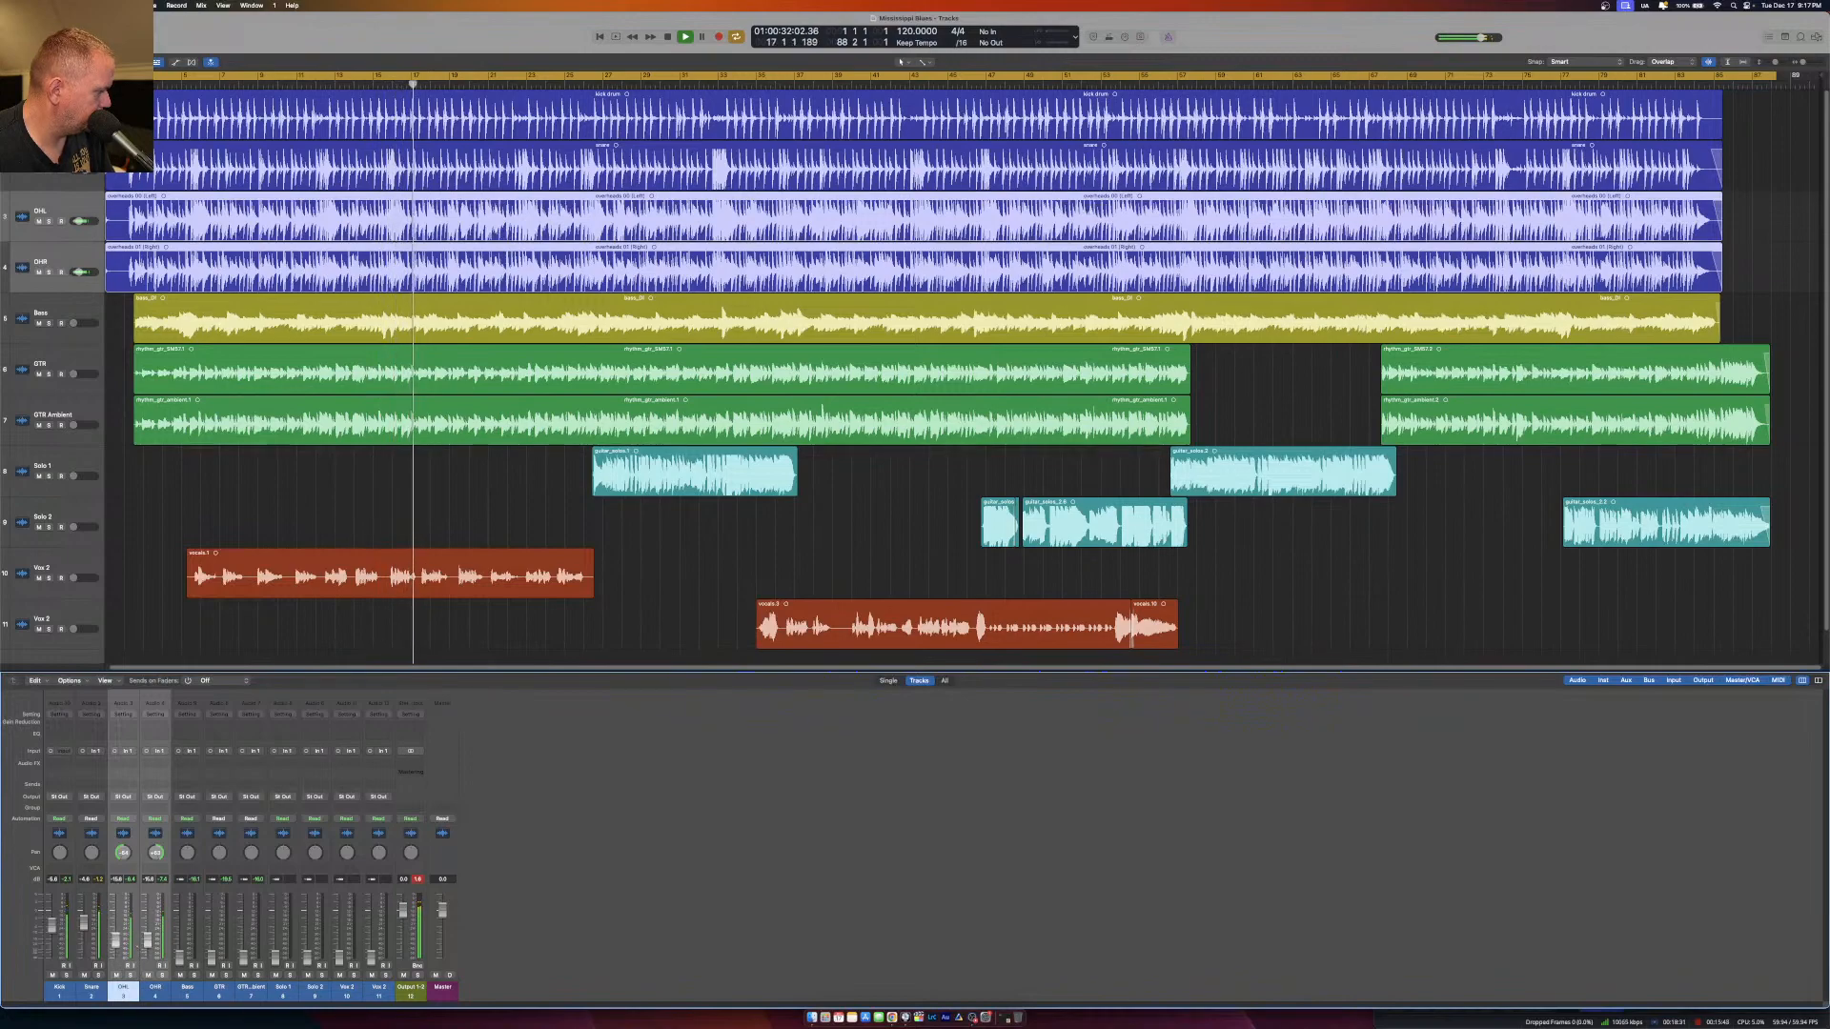
drag(180, 963, 181, 942)
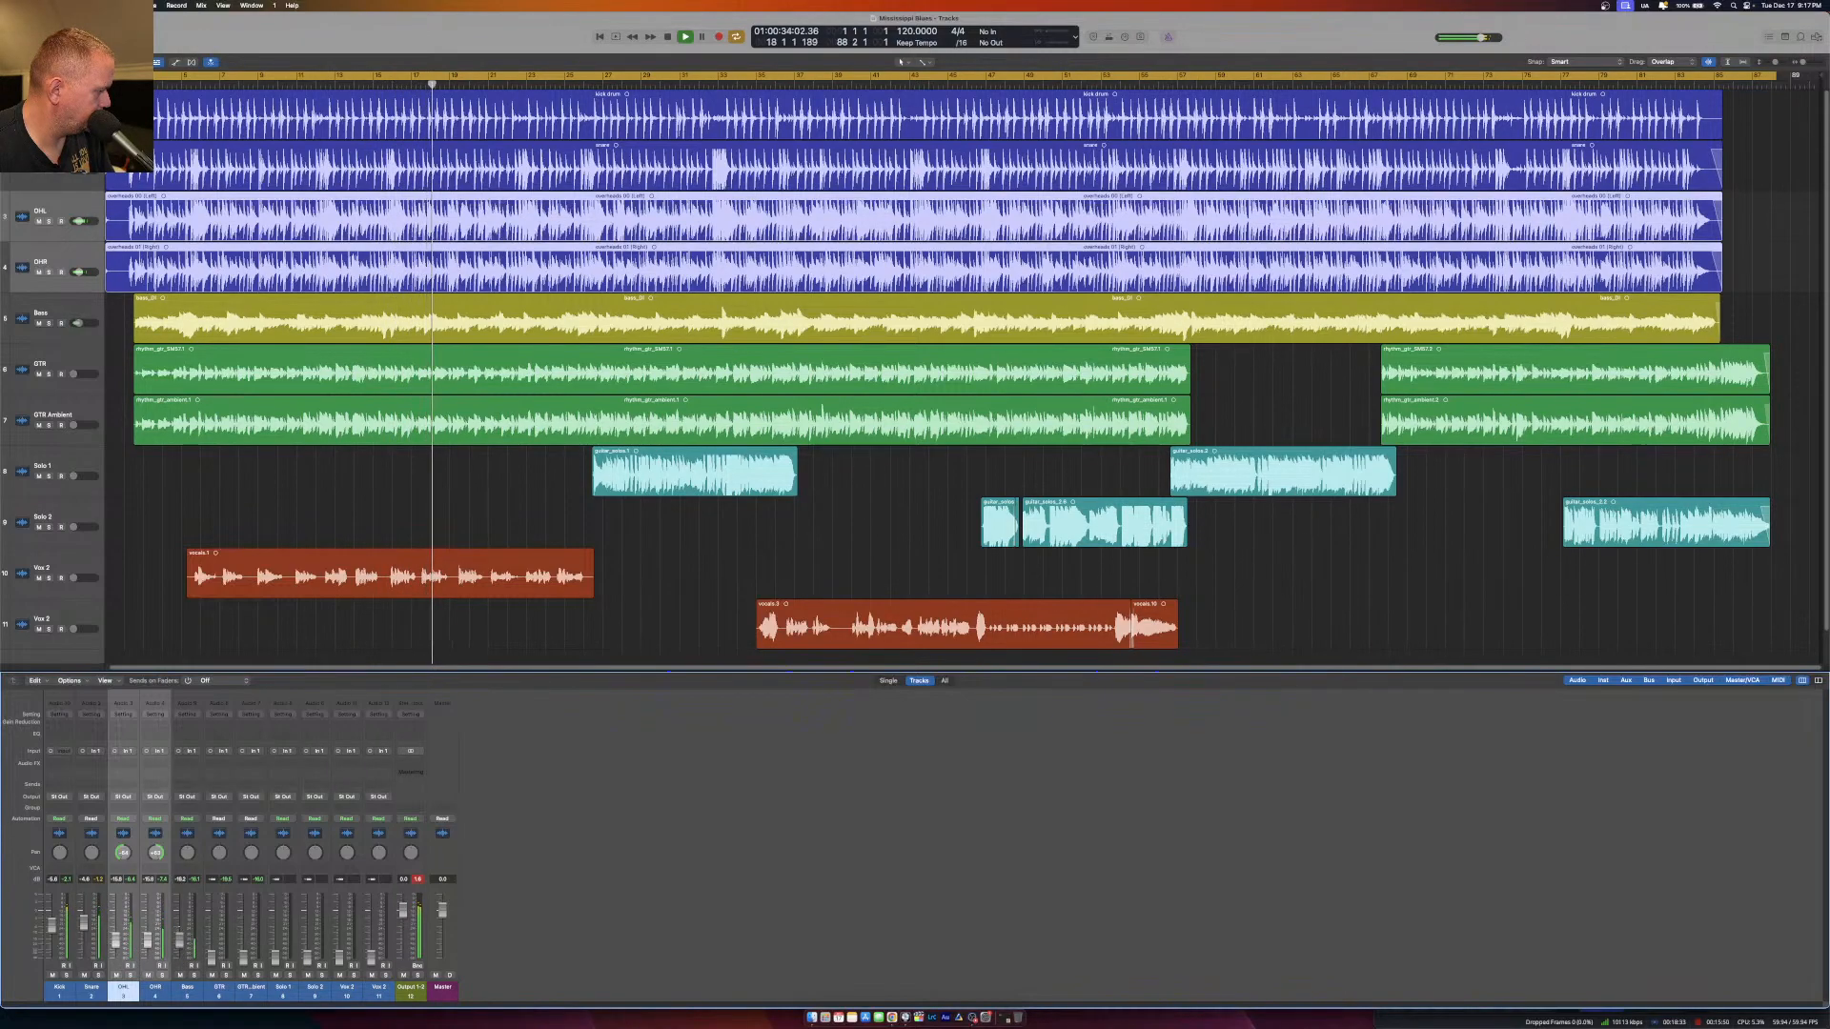
Insert a stereo MultiMeter on the Output 1-2 channel and place its window beside the mixer channels, clear of the tracks.
click(411, 763)
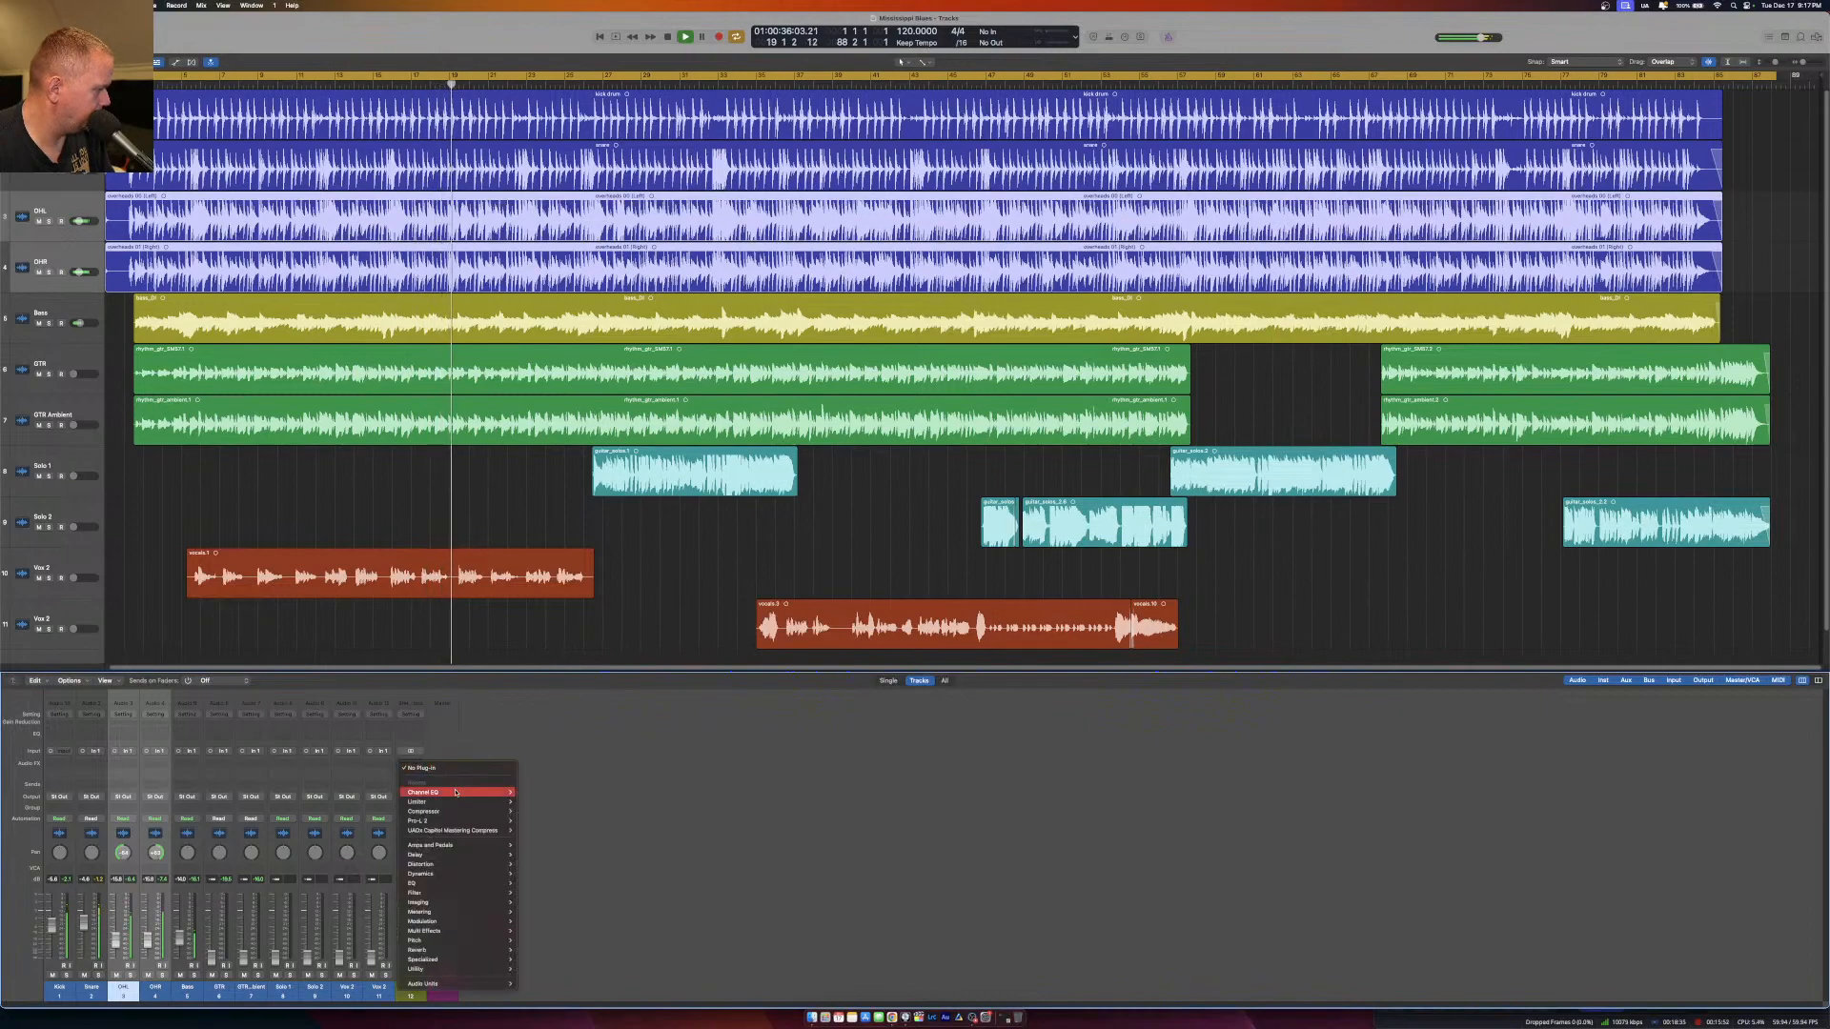
mouse_move(458, 984)
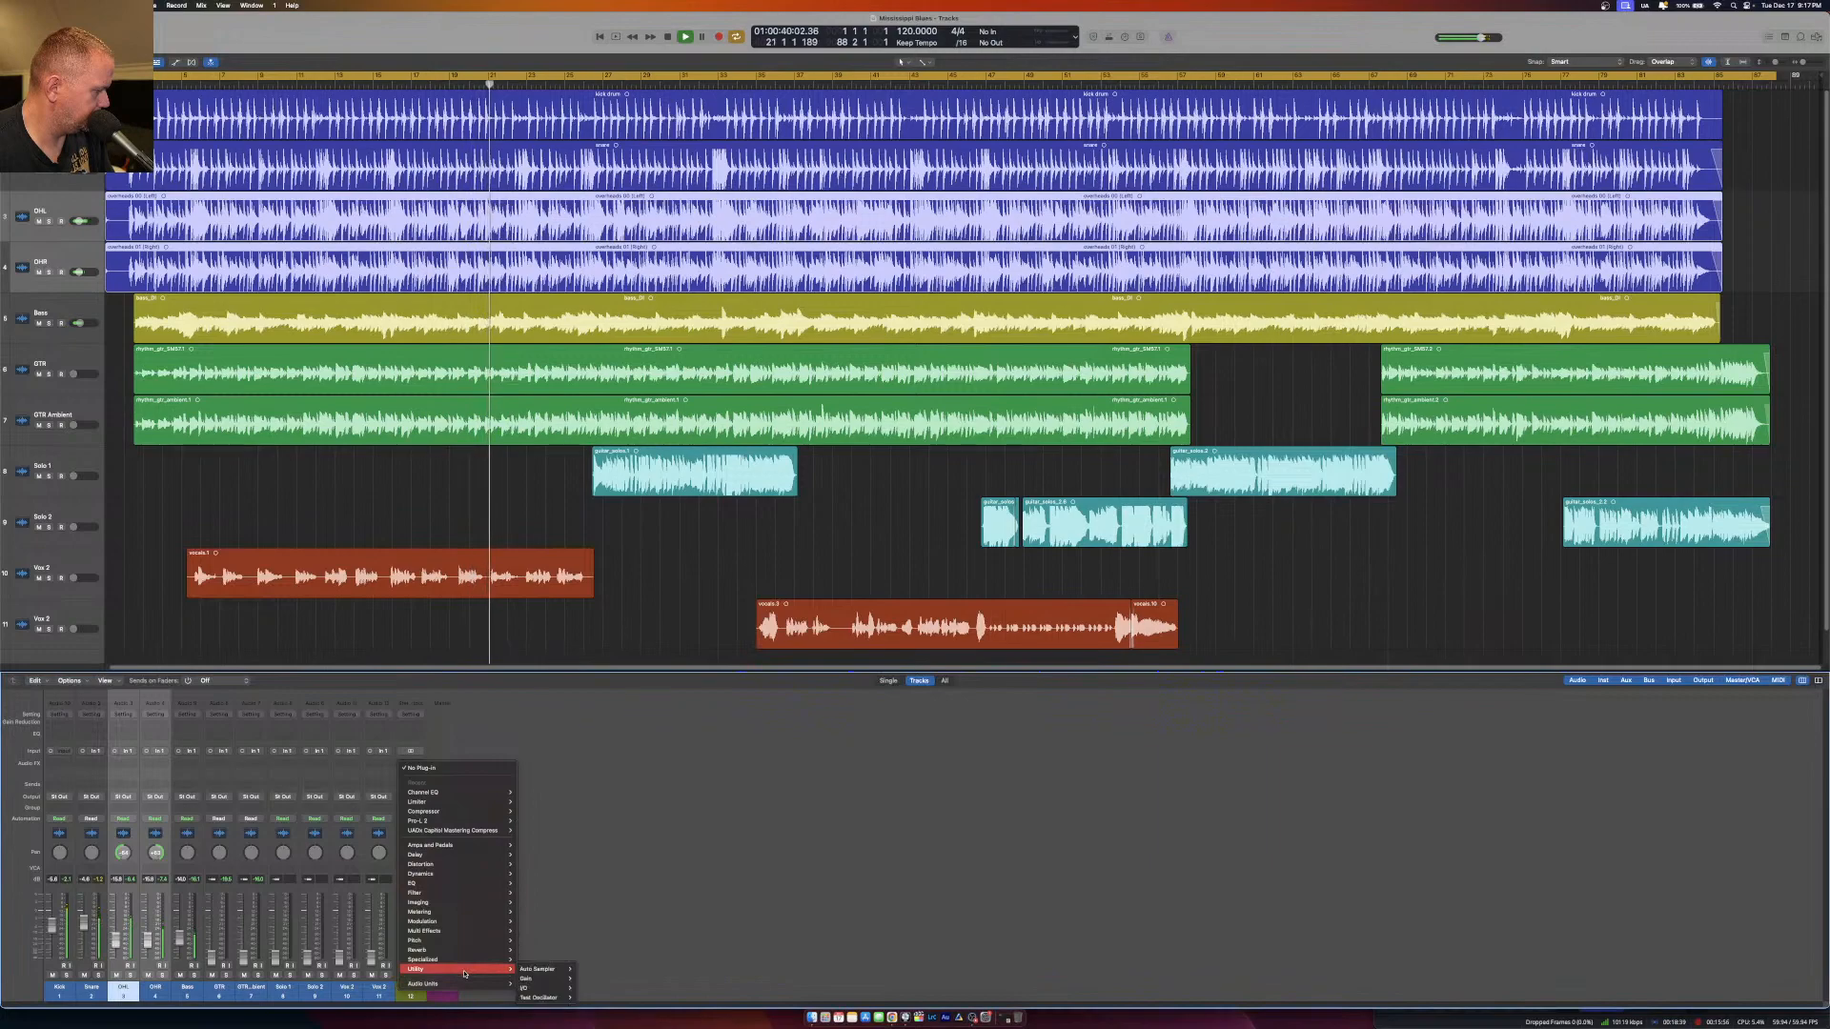
mouse_move(472, 929)
mouse_move(549, 941)
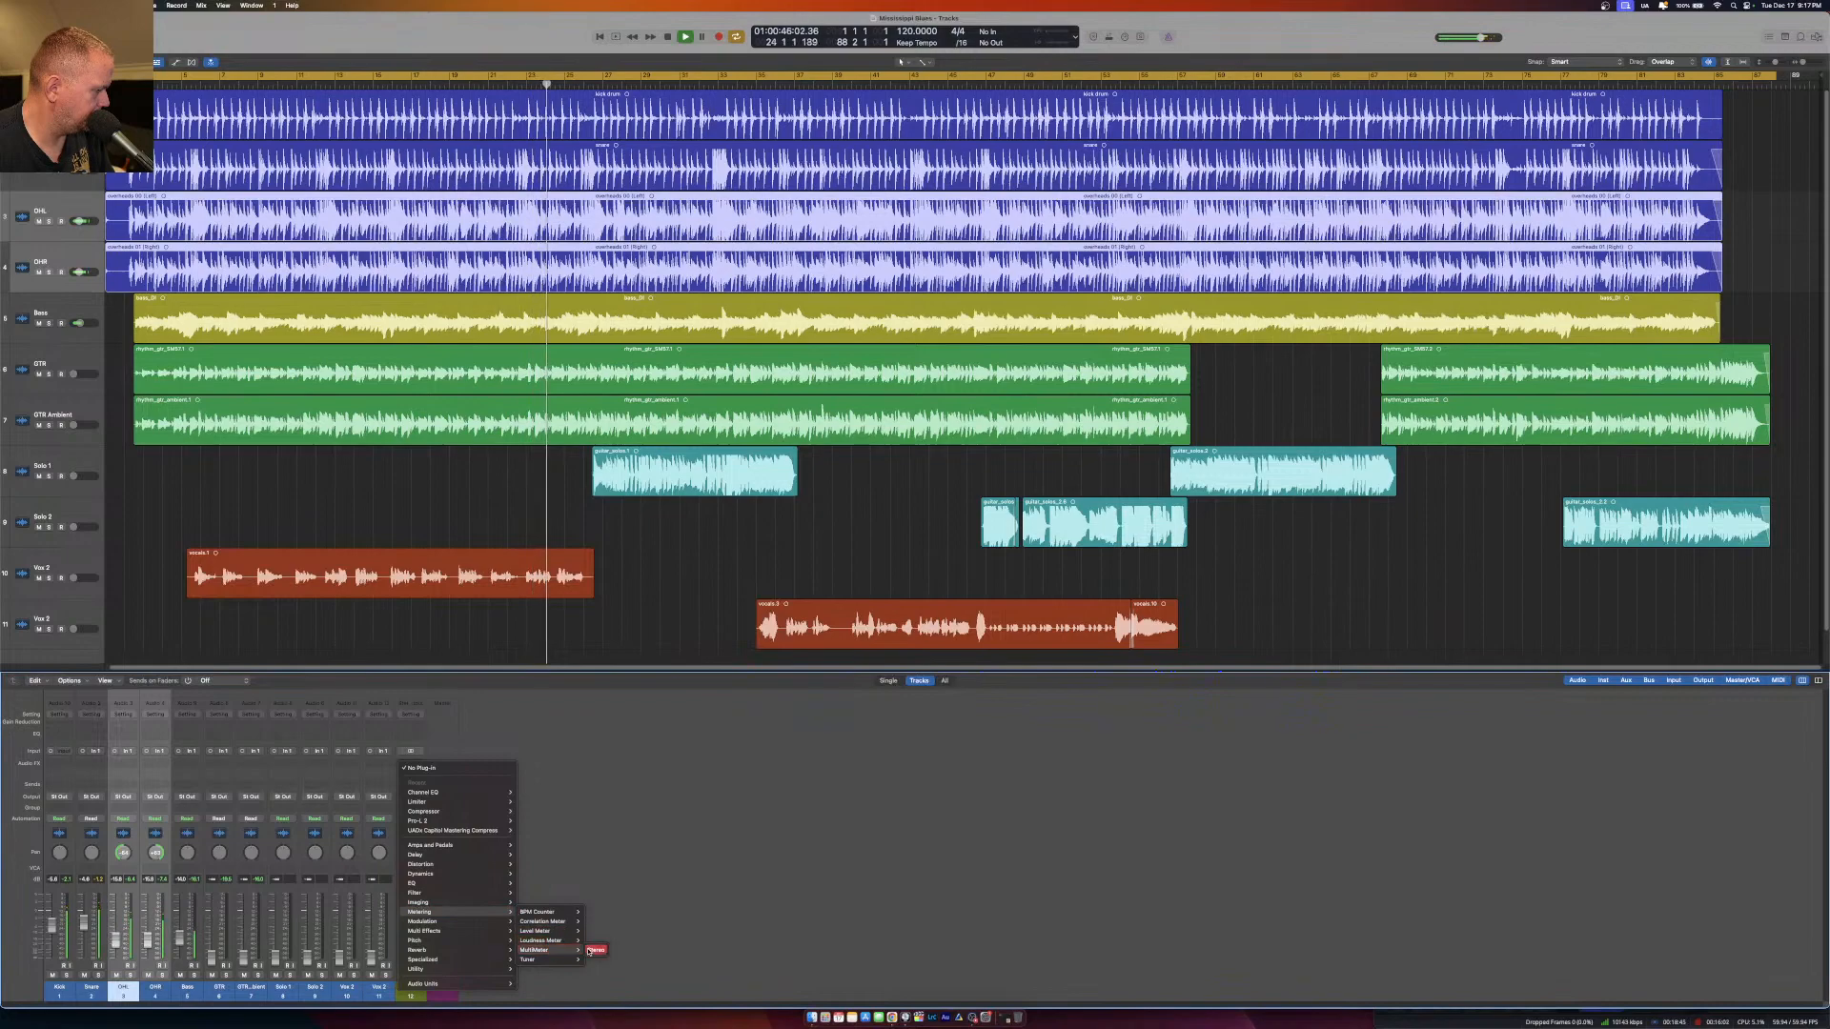
click(596, 941)
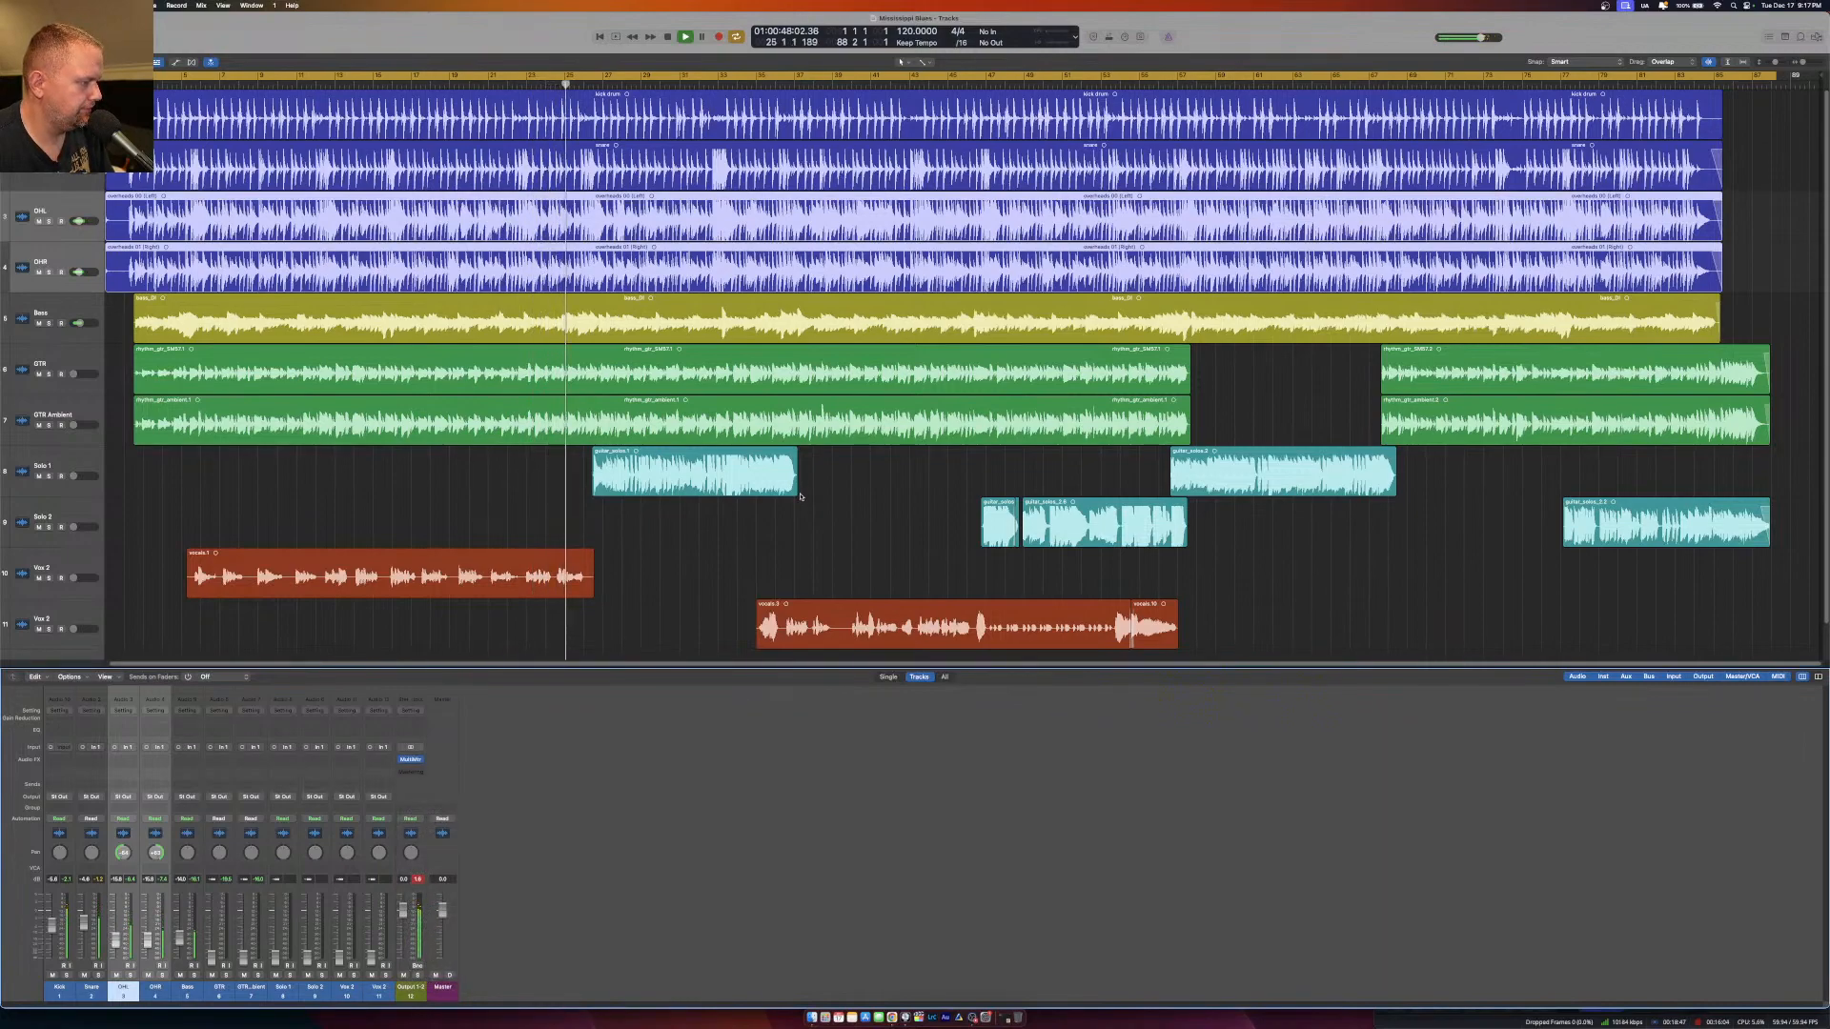
click(410, 760)
drag(673, 137, 1361, 642)
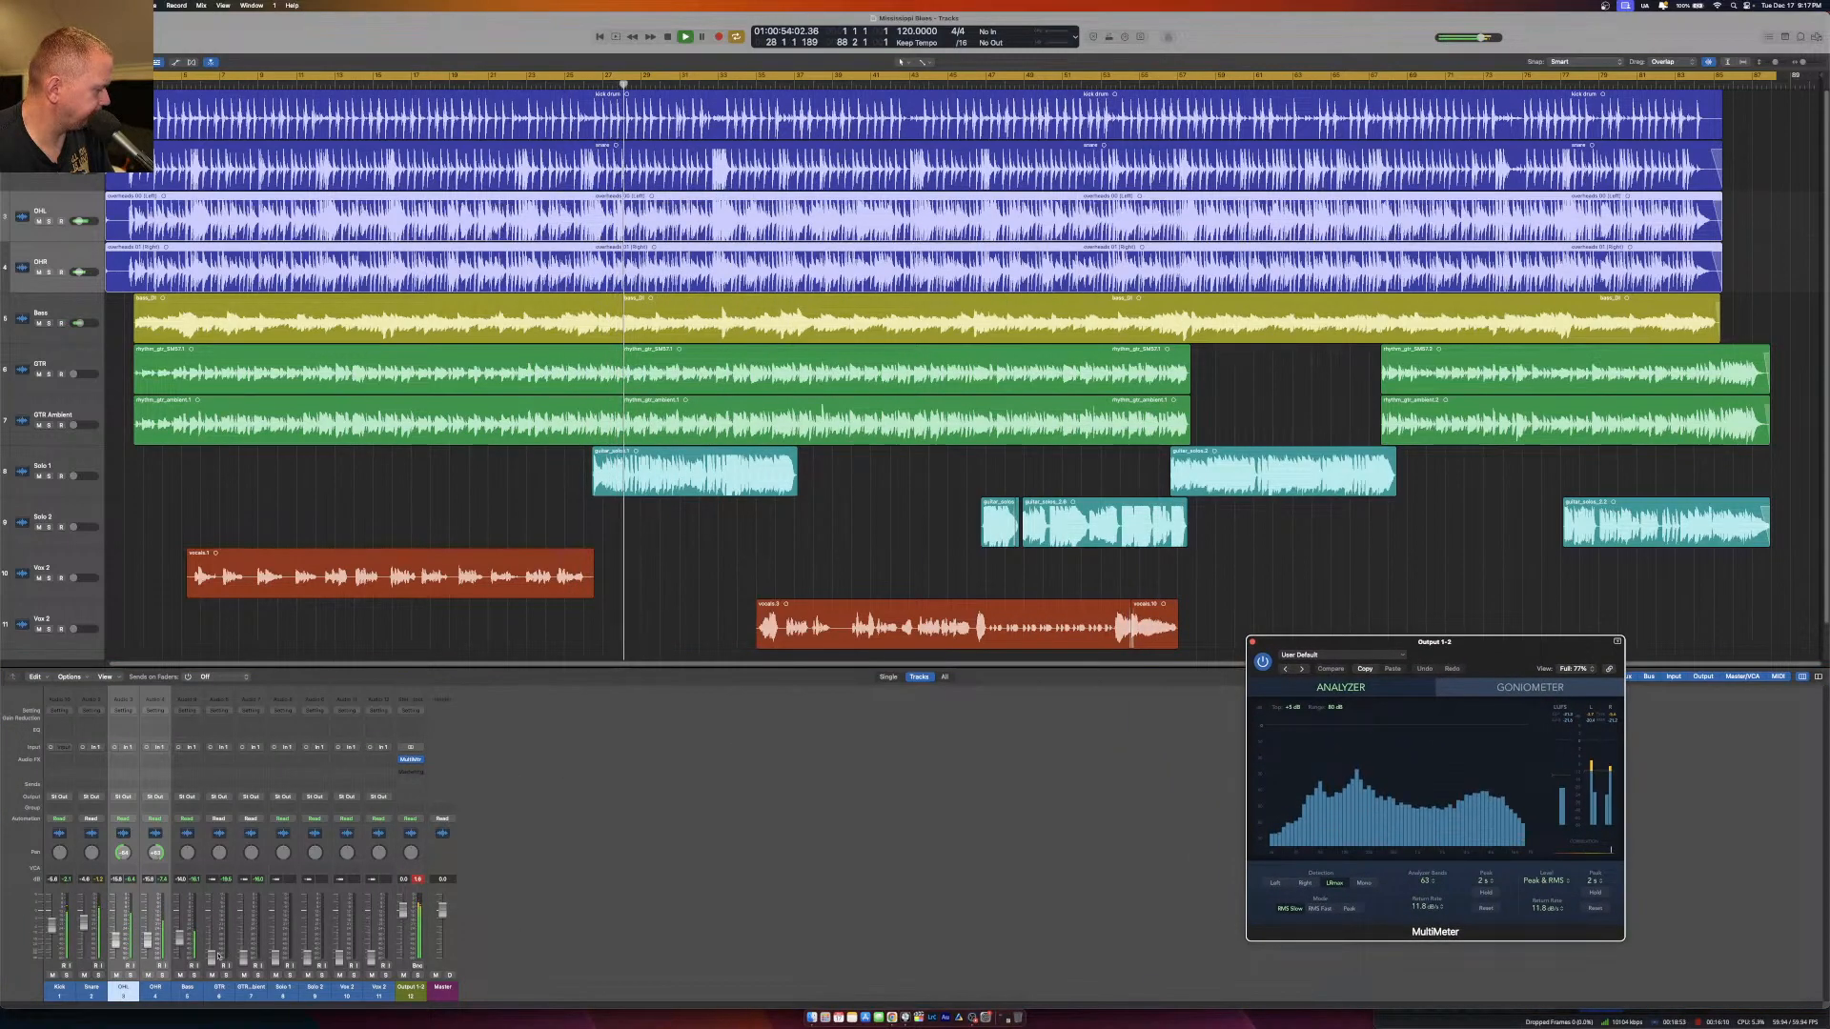
Mute the drum channels to set the Bass fader level by ear and on the meter, and unmute the drums.
click(153, 974)
click(179, 939)
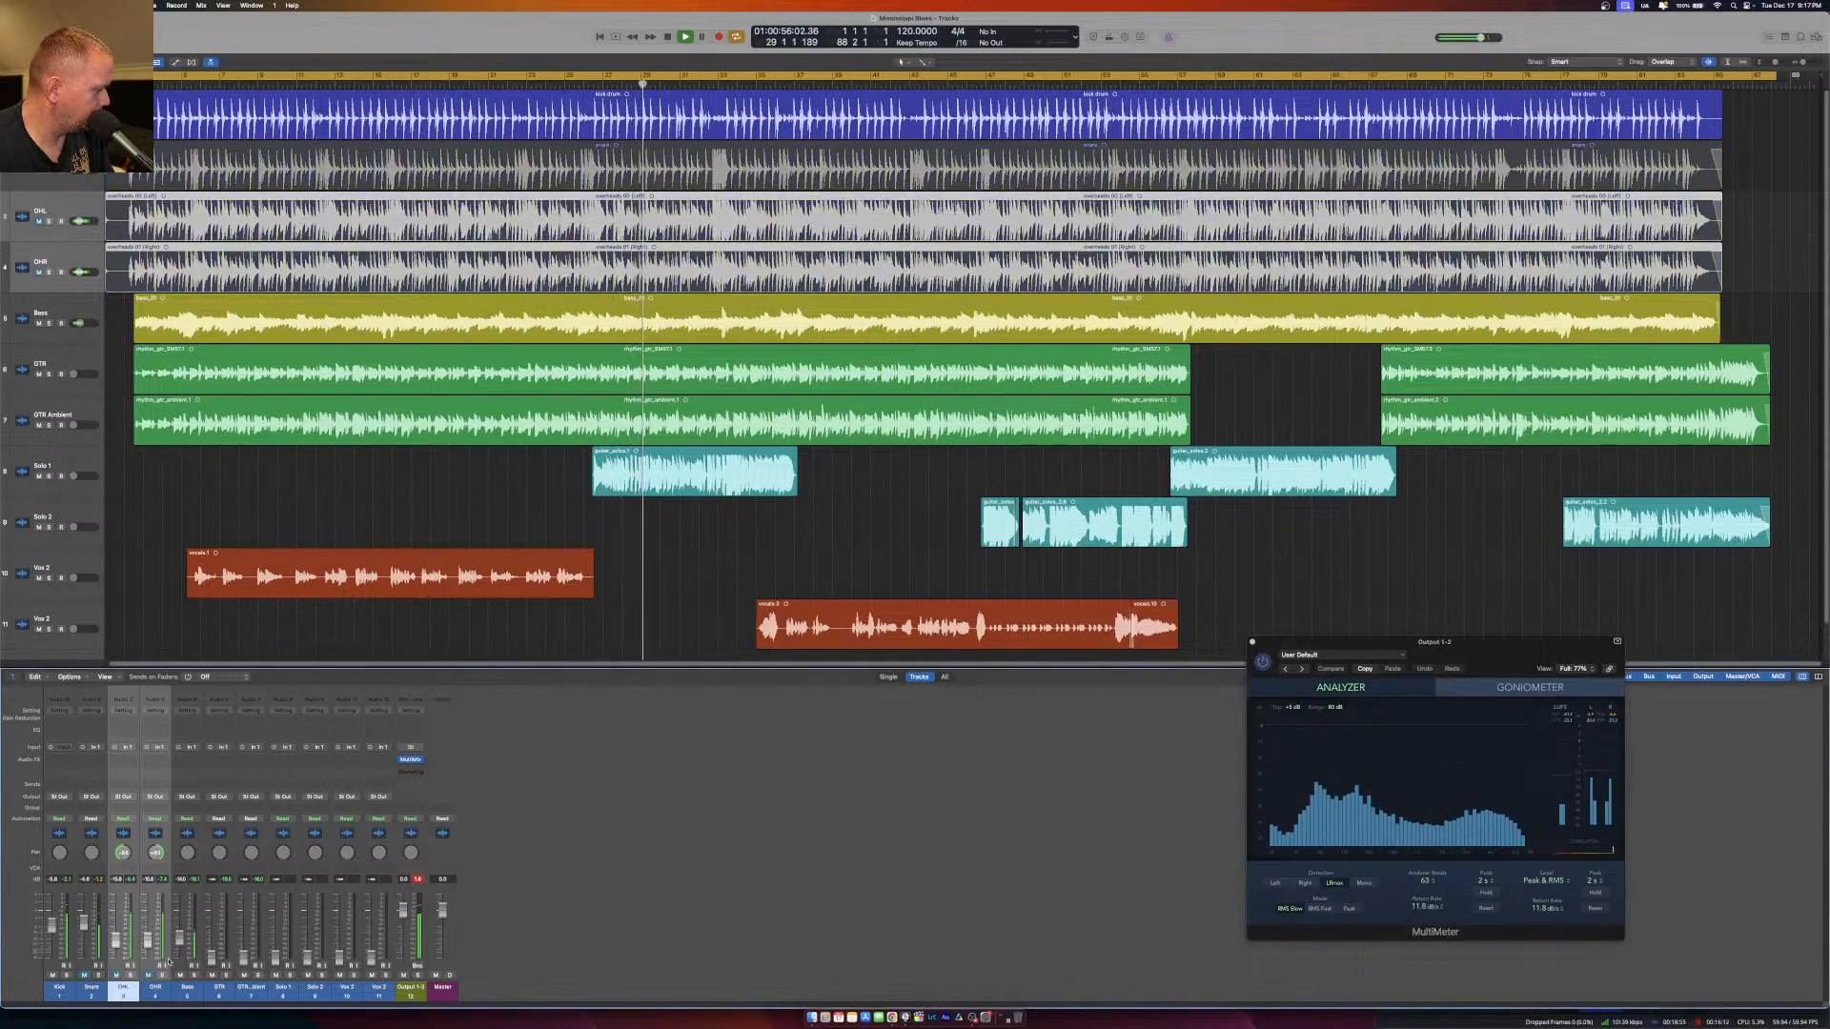
drag(180, 939, 188, 1001)
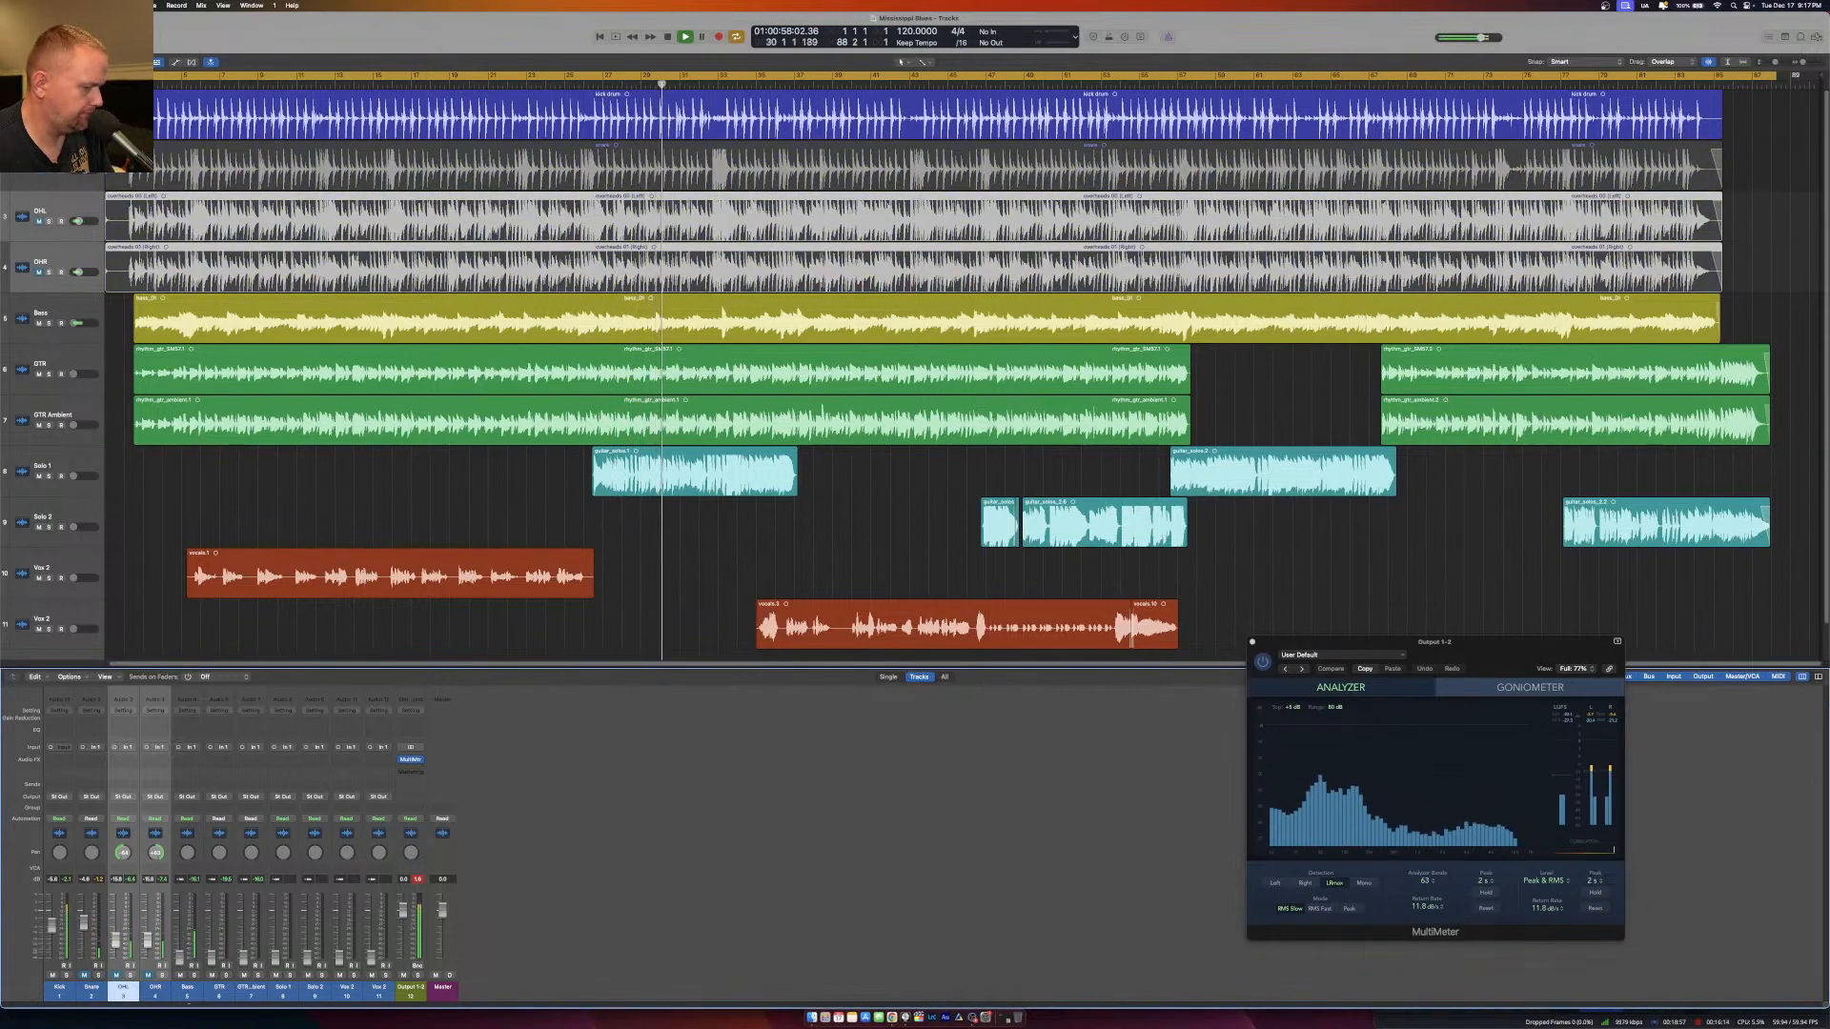
drag(179, 957, 182, 945)
click(54, 974)
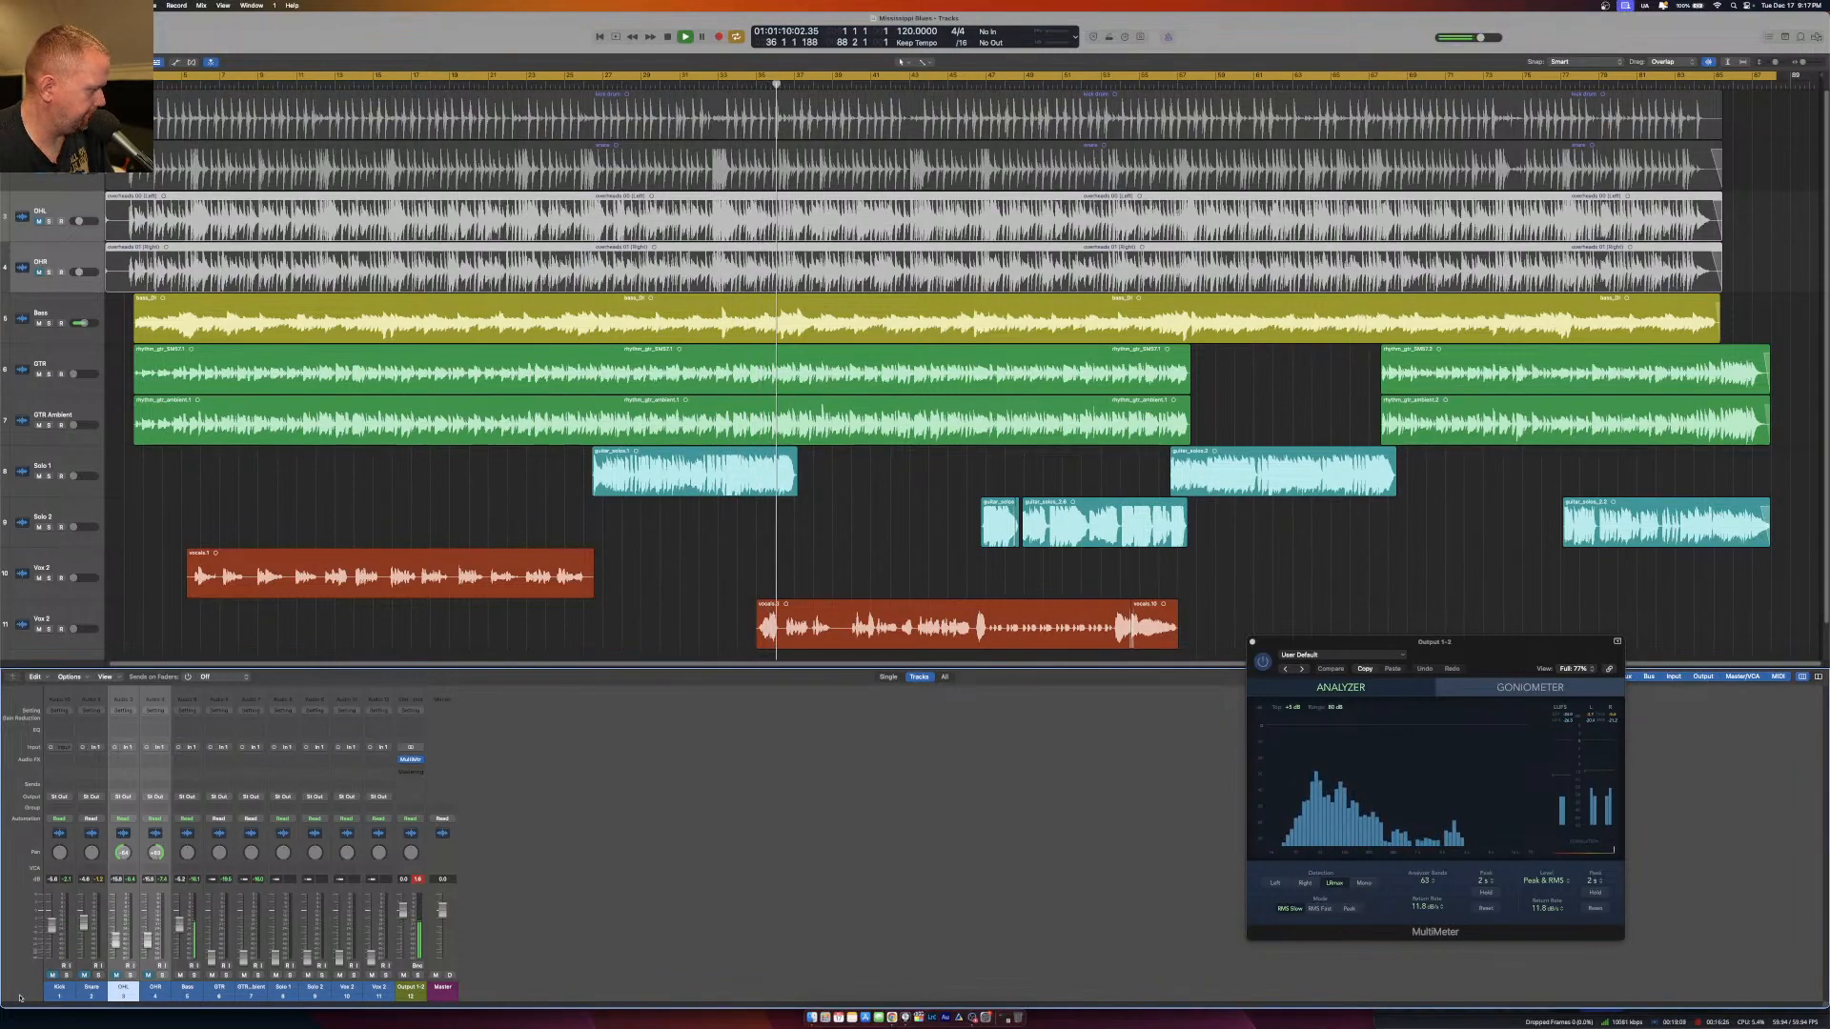
drag(52, 975, 150, 975)
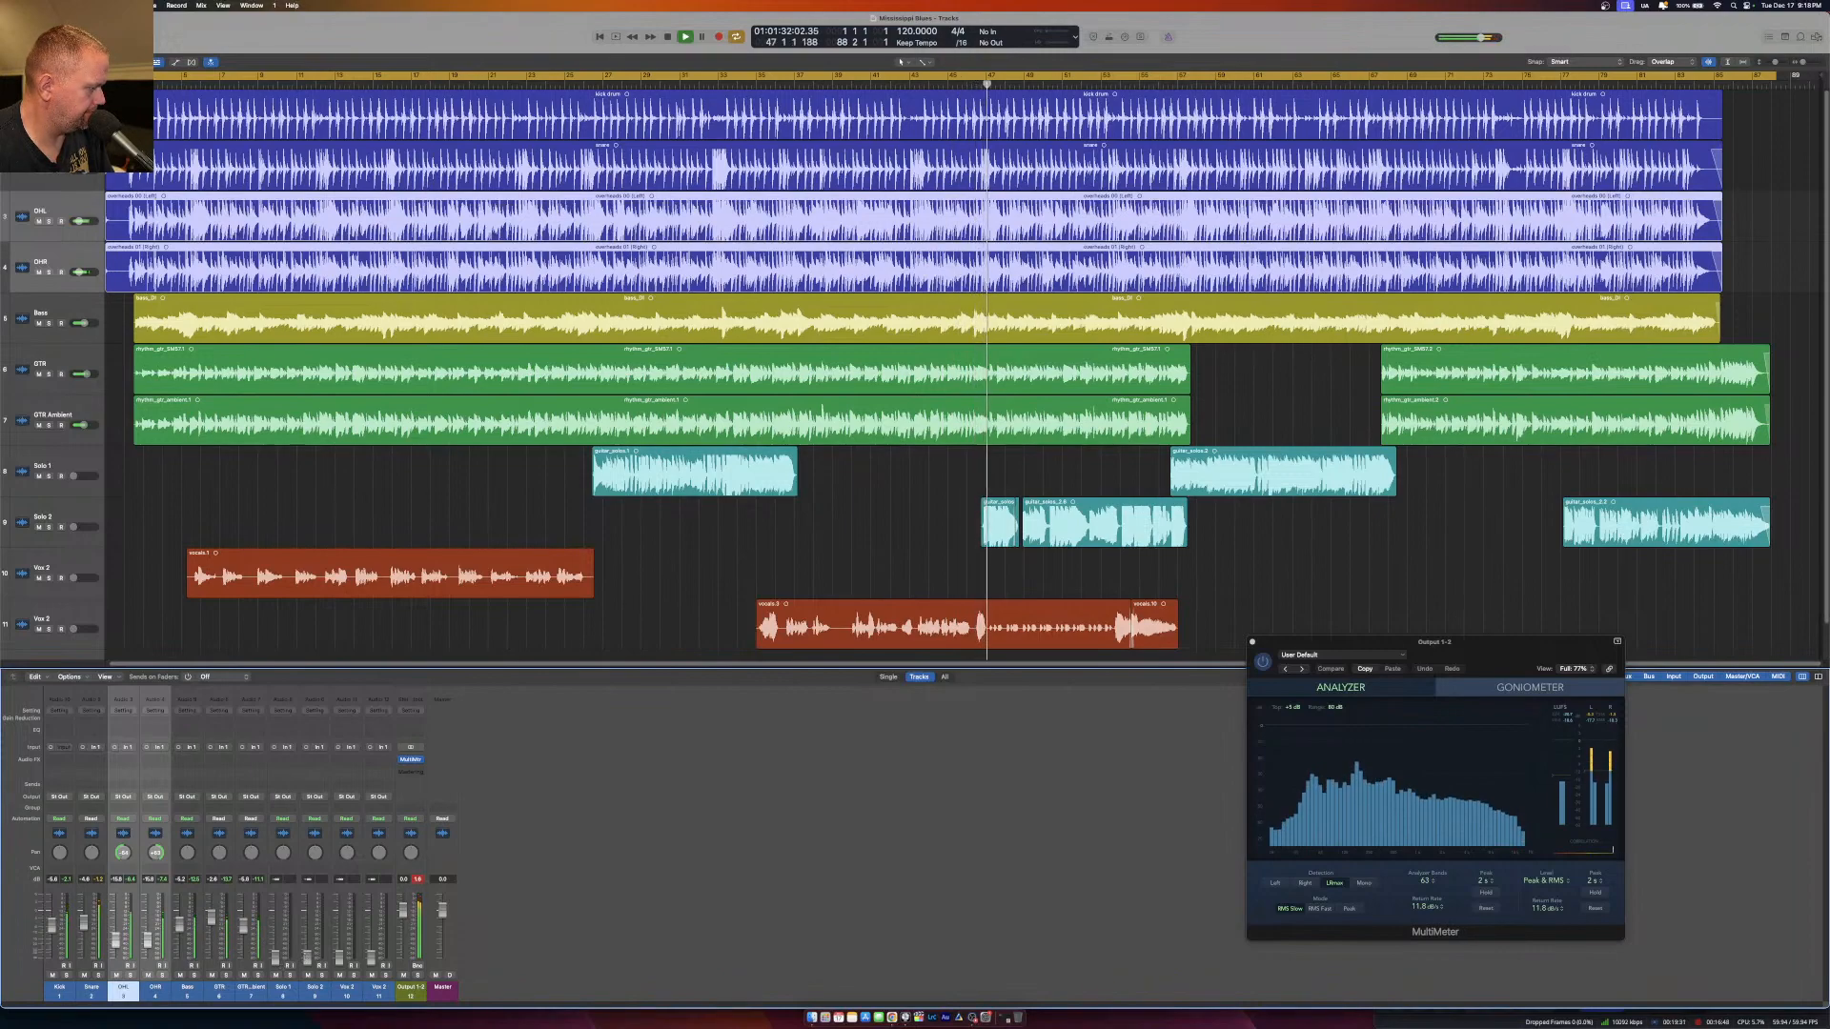
Raise both solo faders together, and lower all channels from Kick through Solo 2 slightly as a group during the first vocal section.
drag(284, 989, 308, 927)
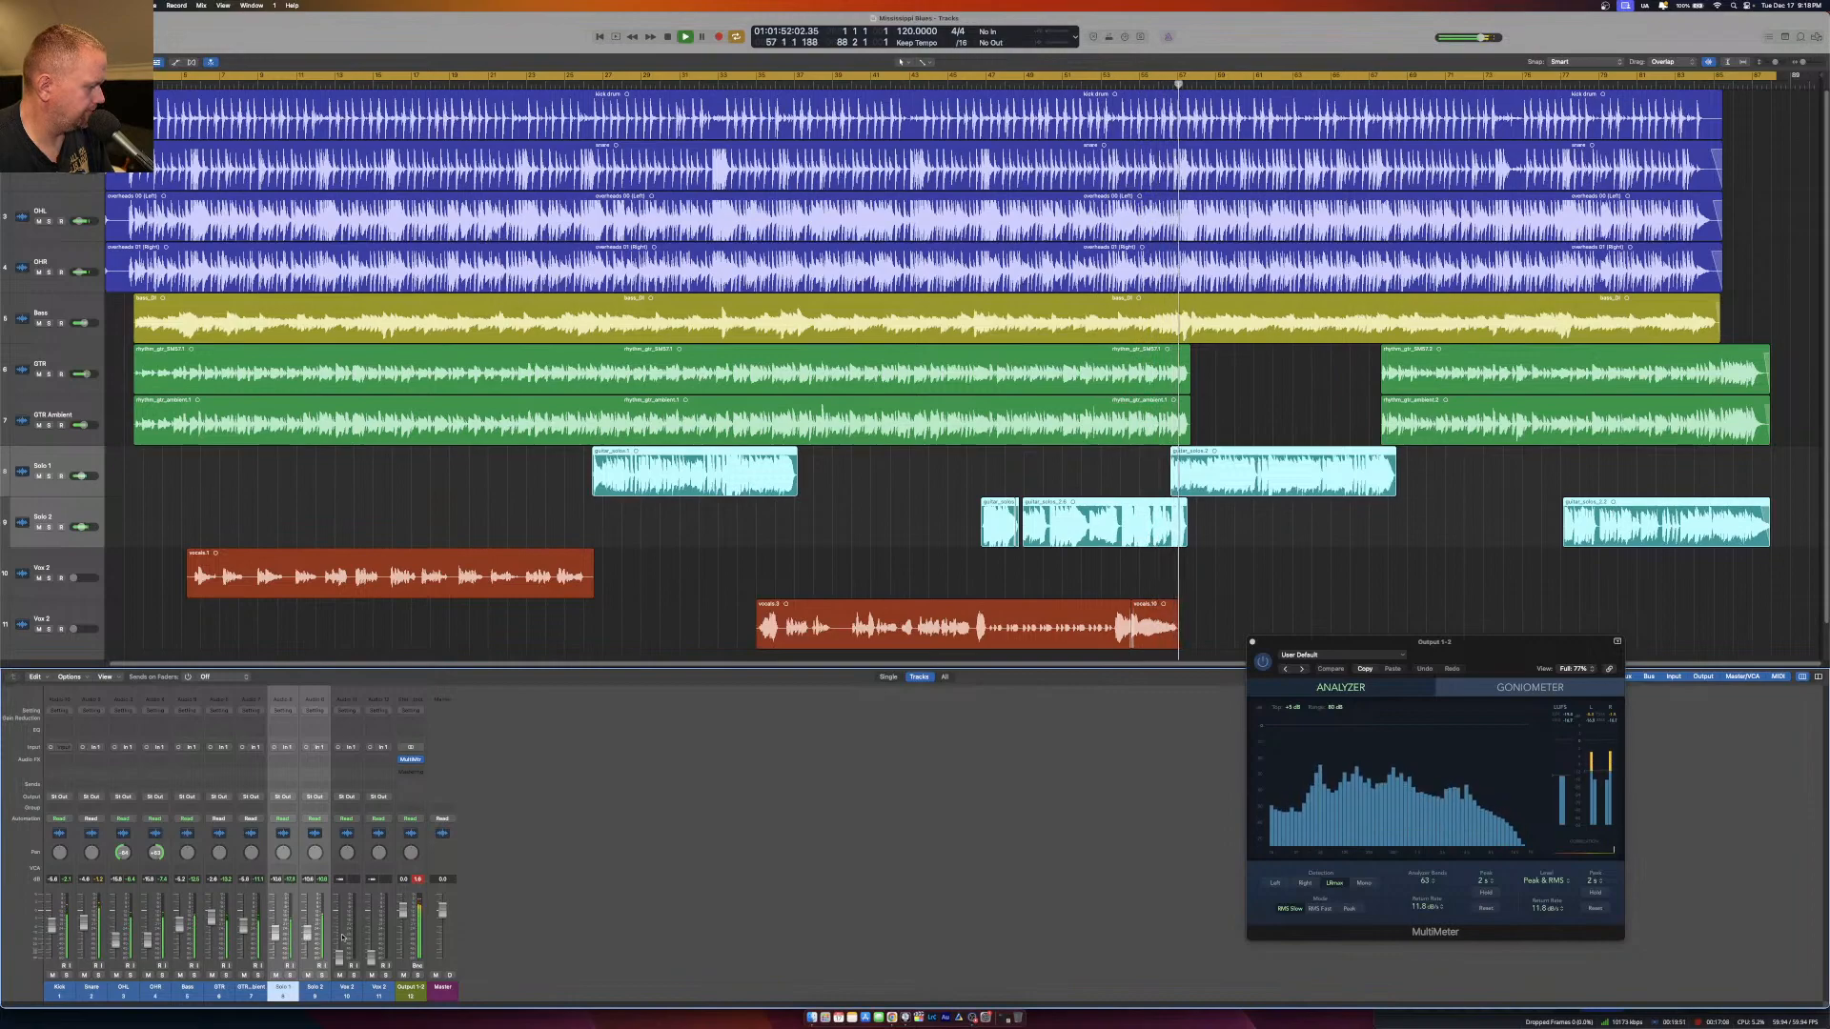
click(222, 84)
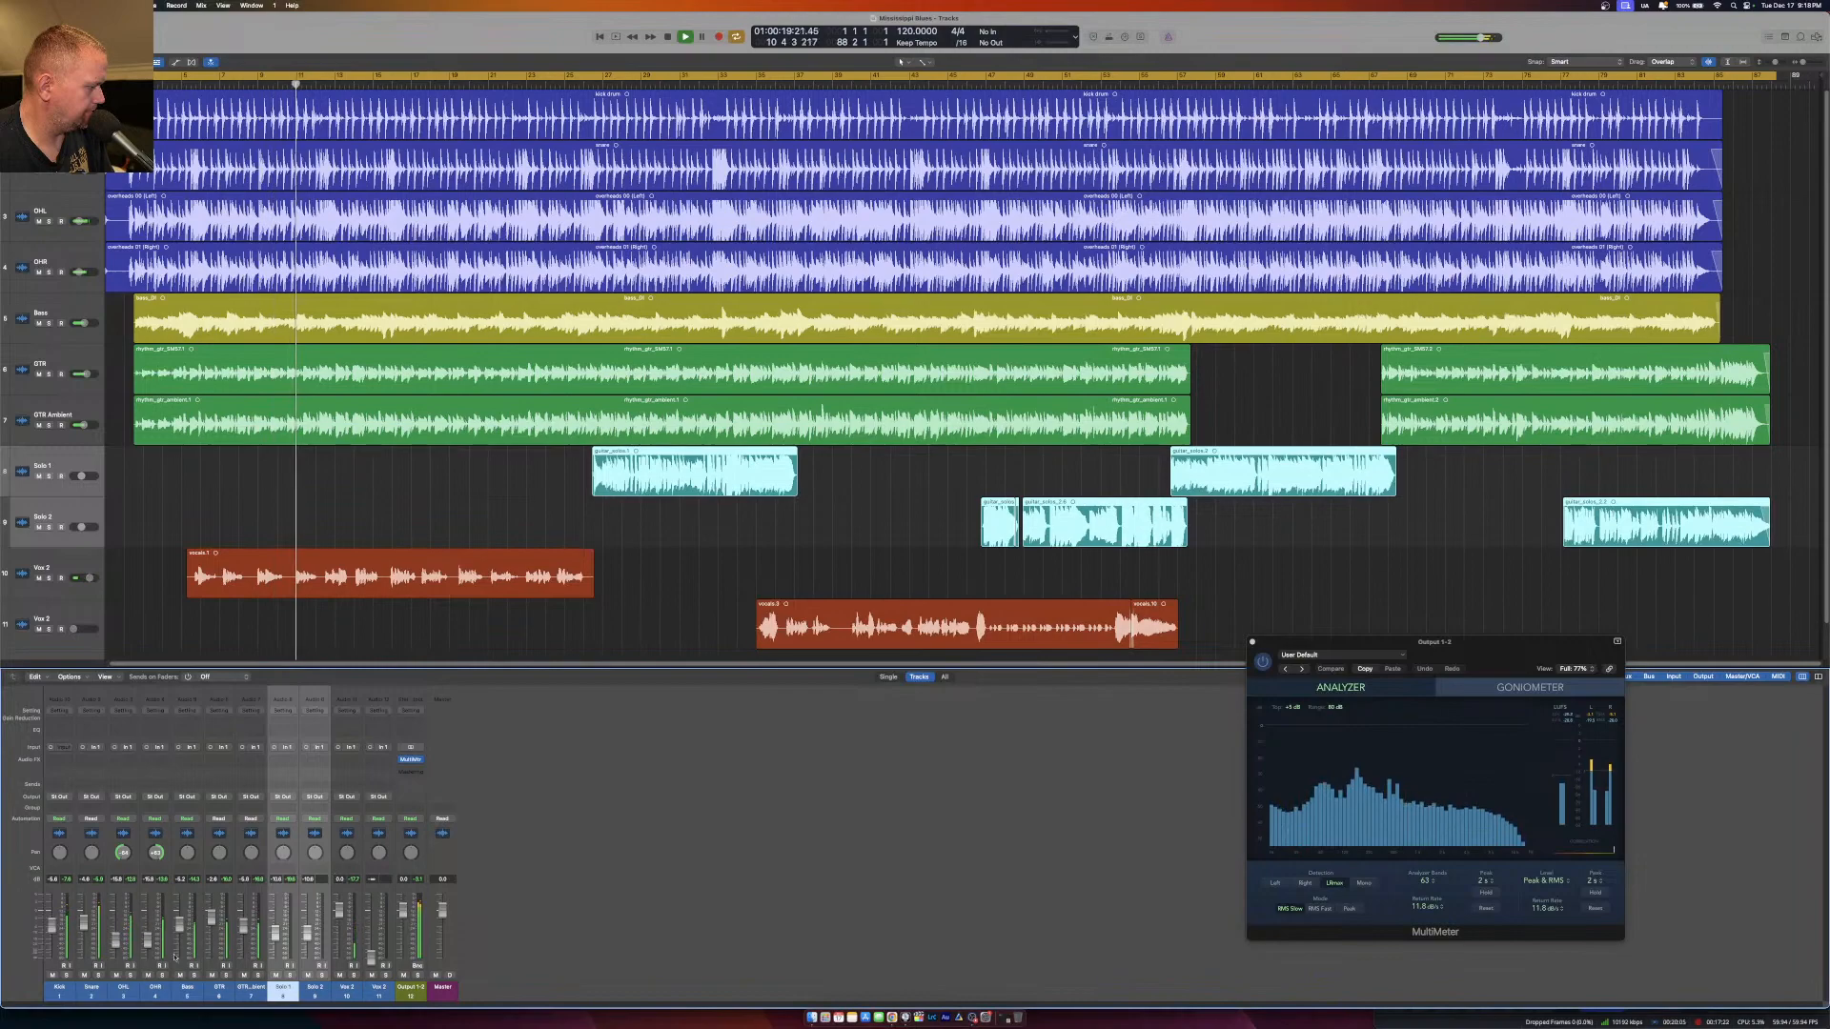
drag(60, 987, 205, 986)
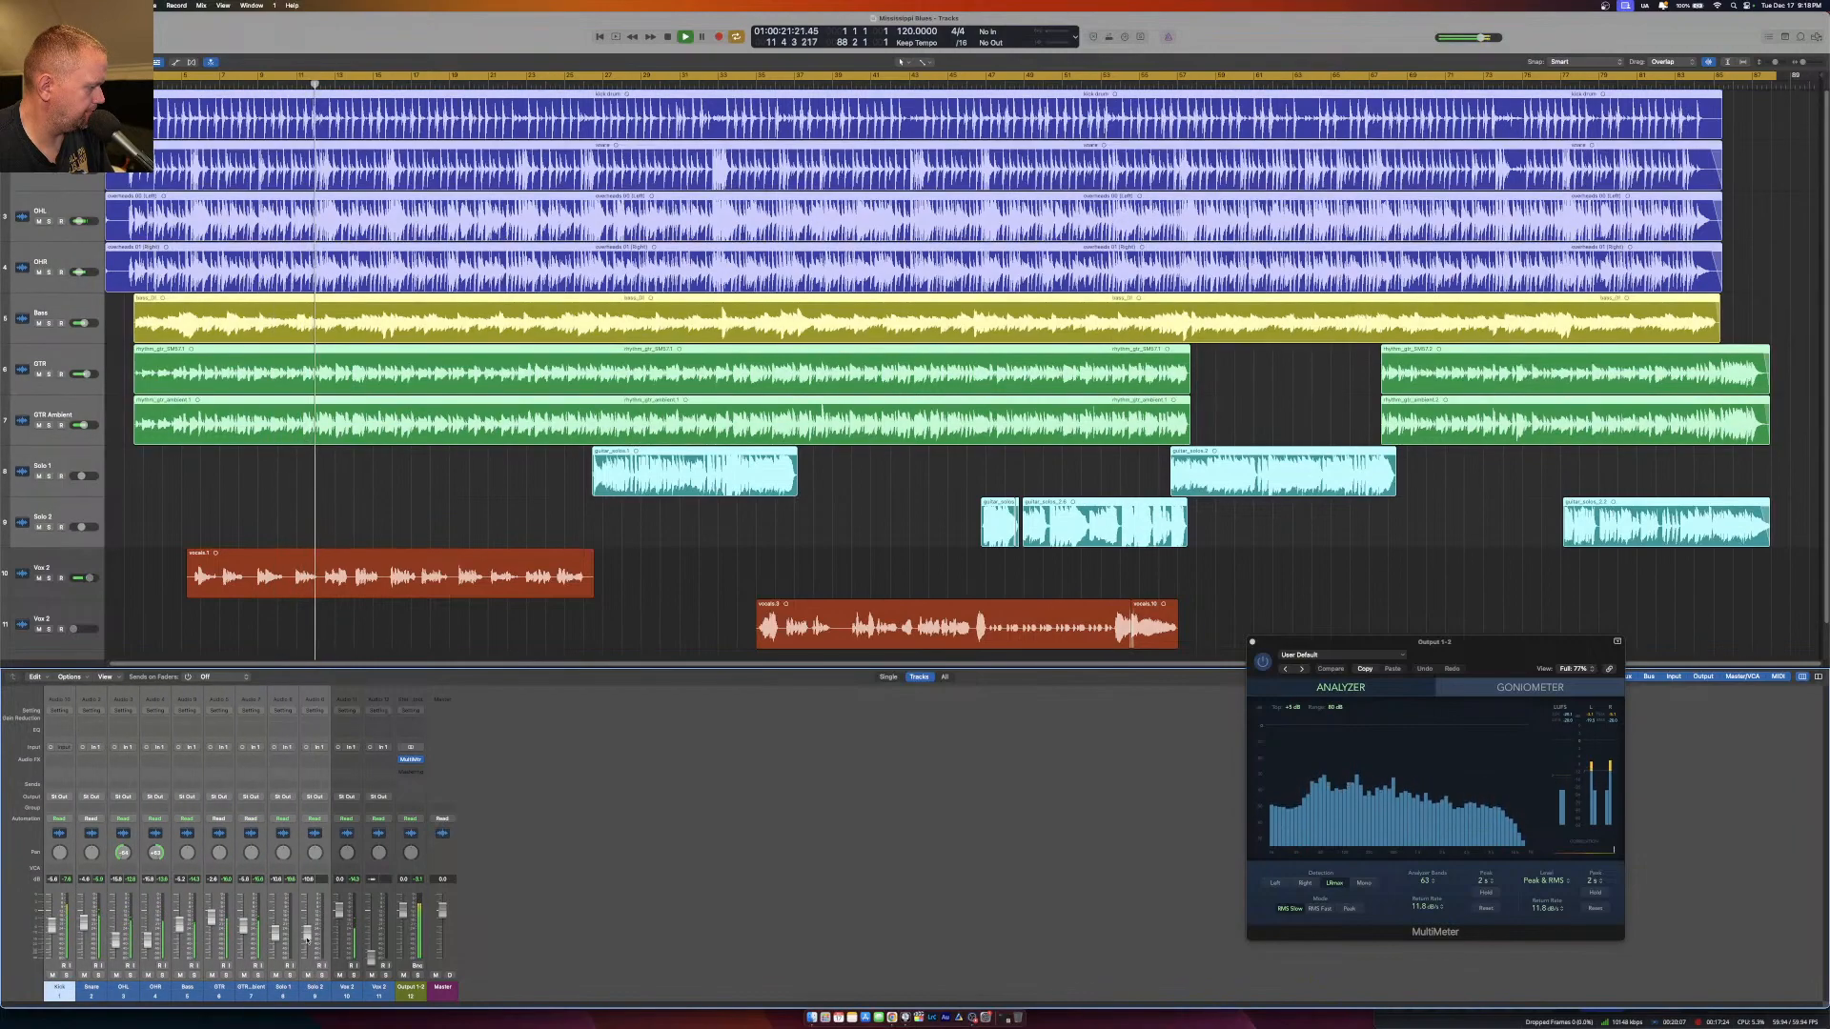
drag(307, 933, 307, 936)
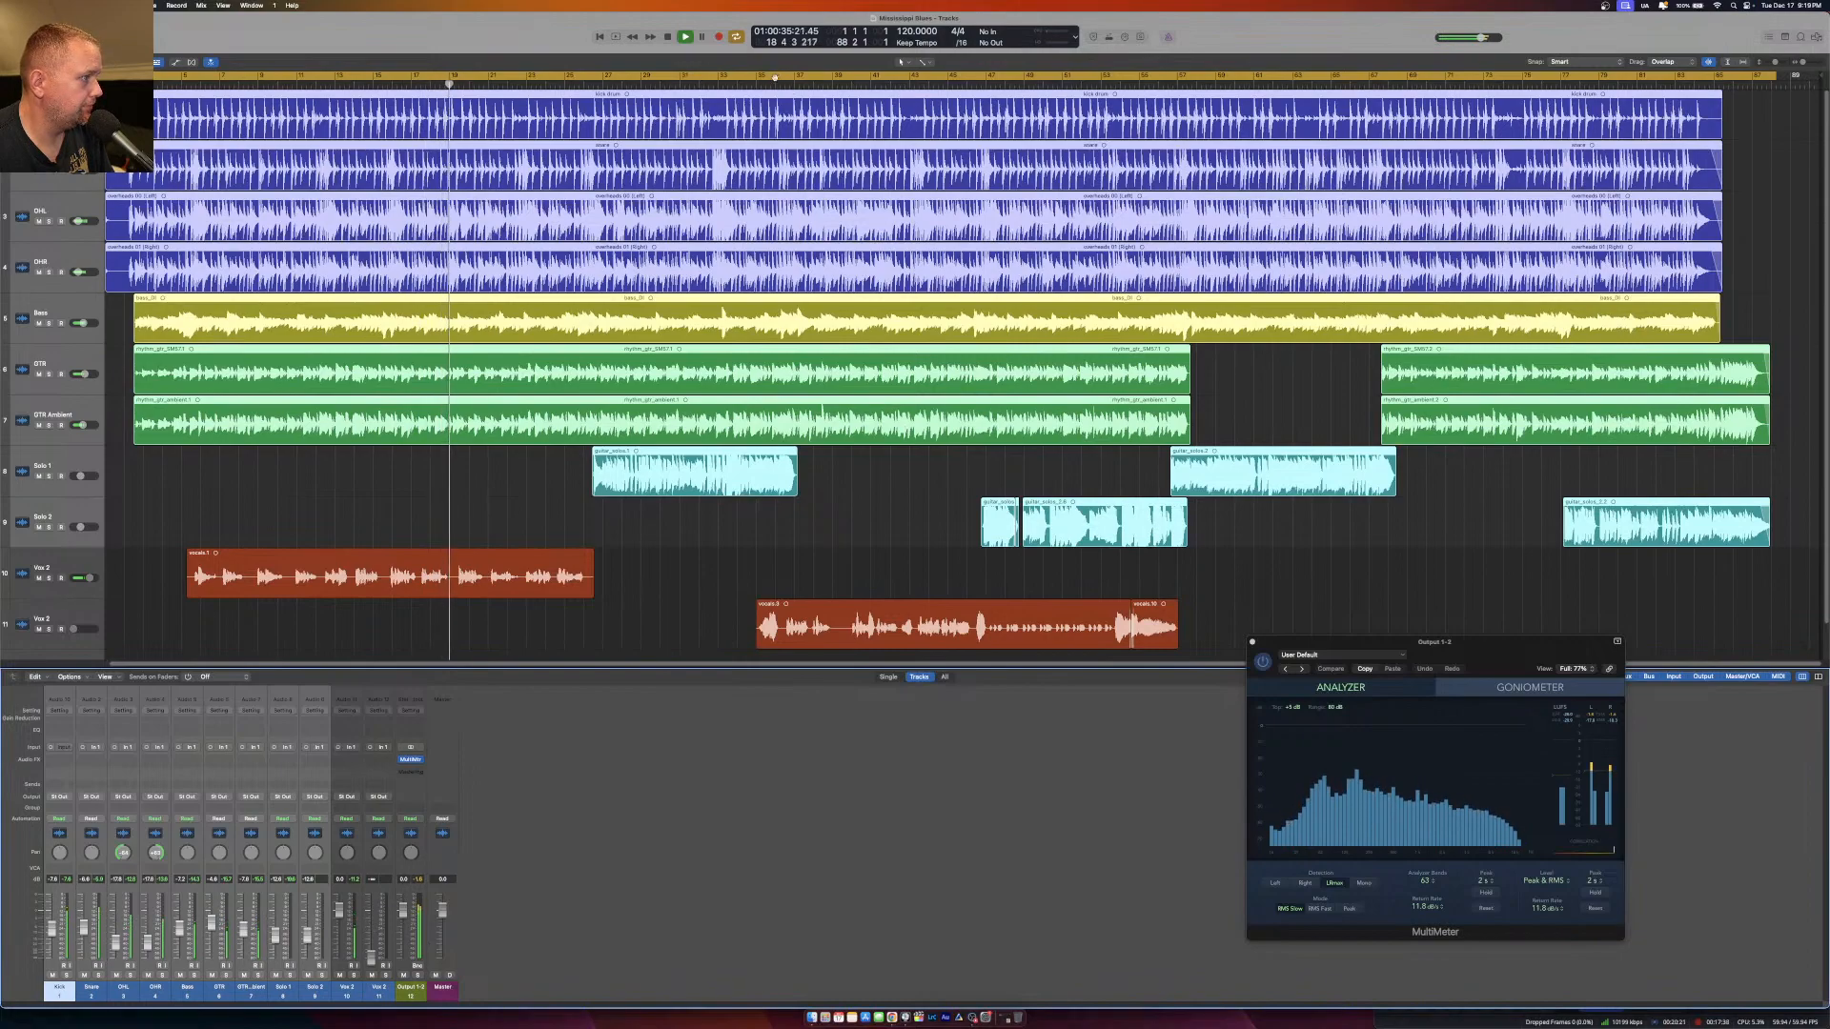
Play the second vocal section, briefly solo the last vocal channel to compare it with the full mix, and stop playback.
click(756, 85)
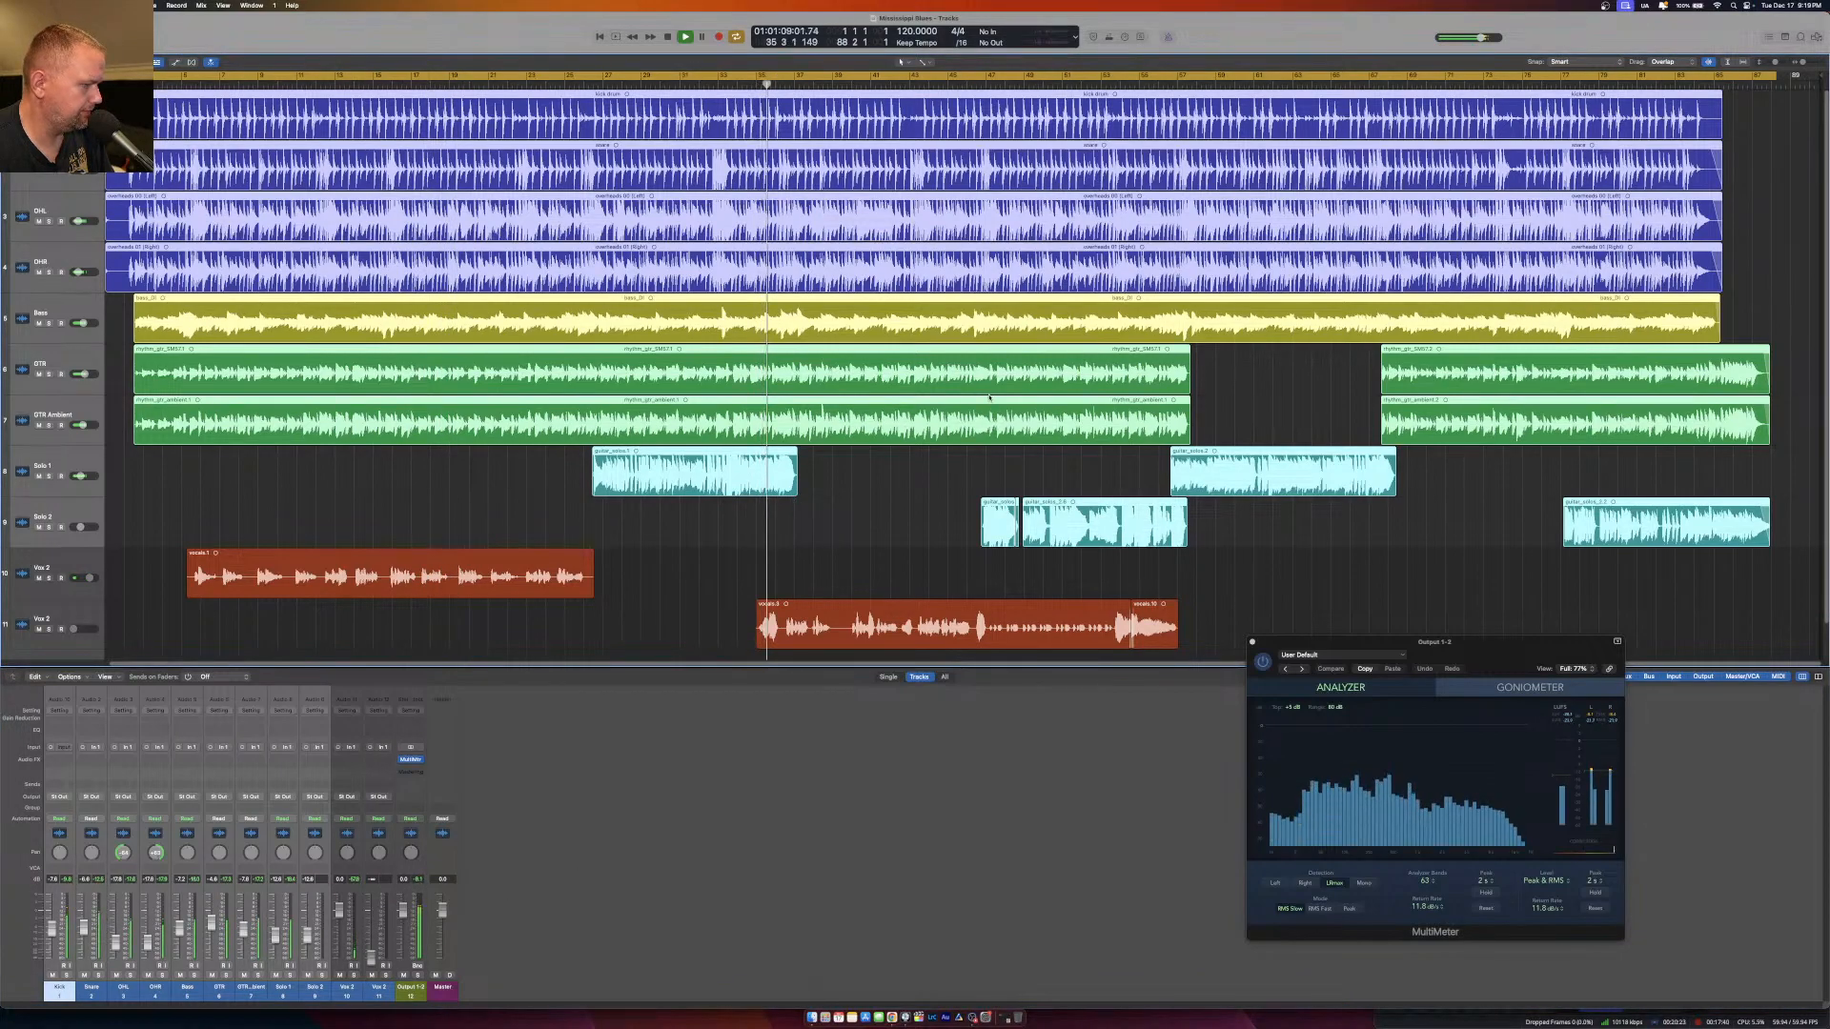
click(831, 84)
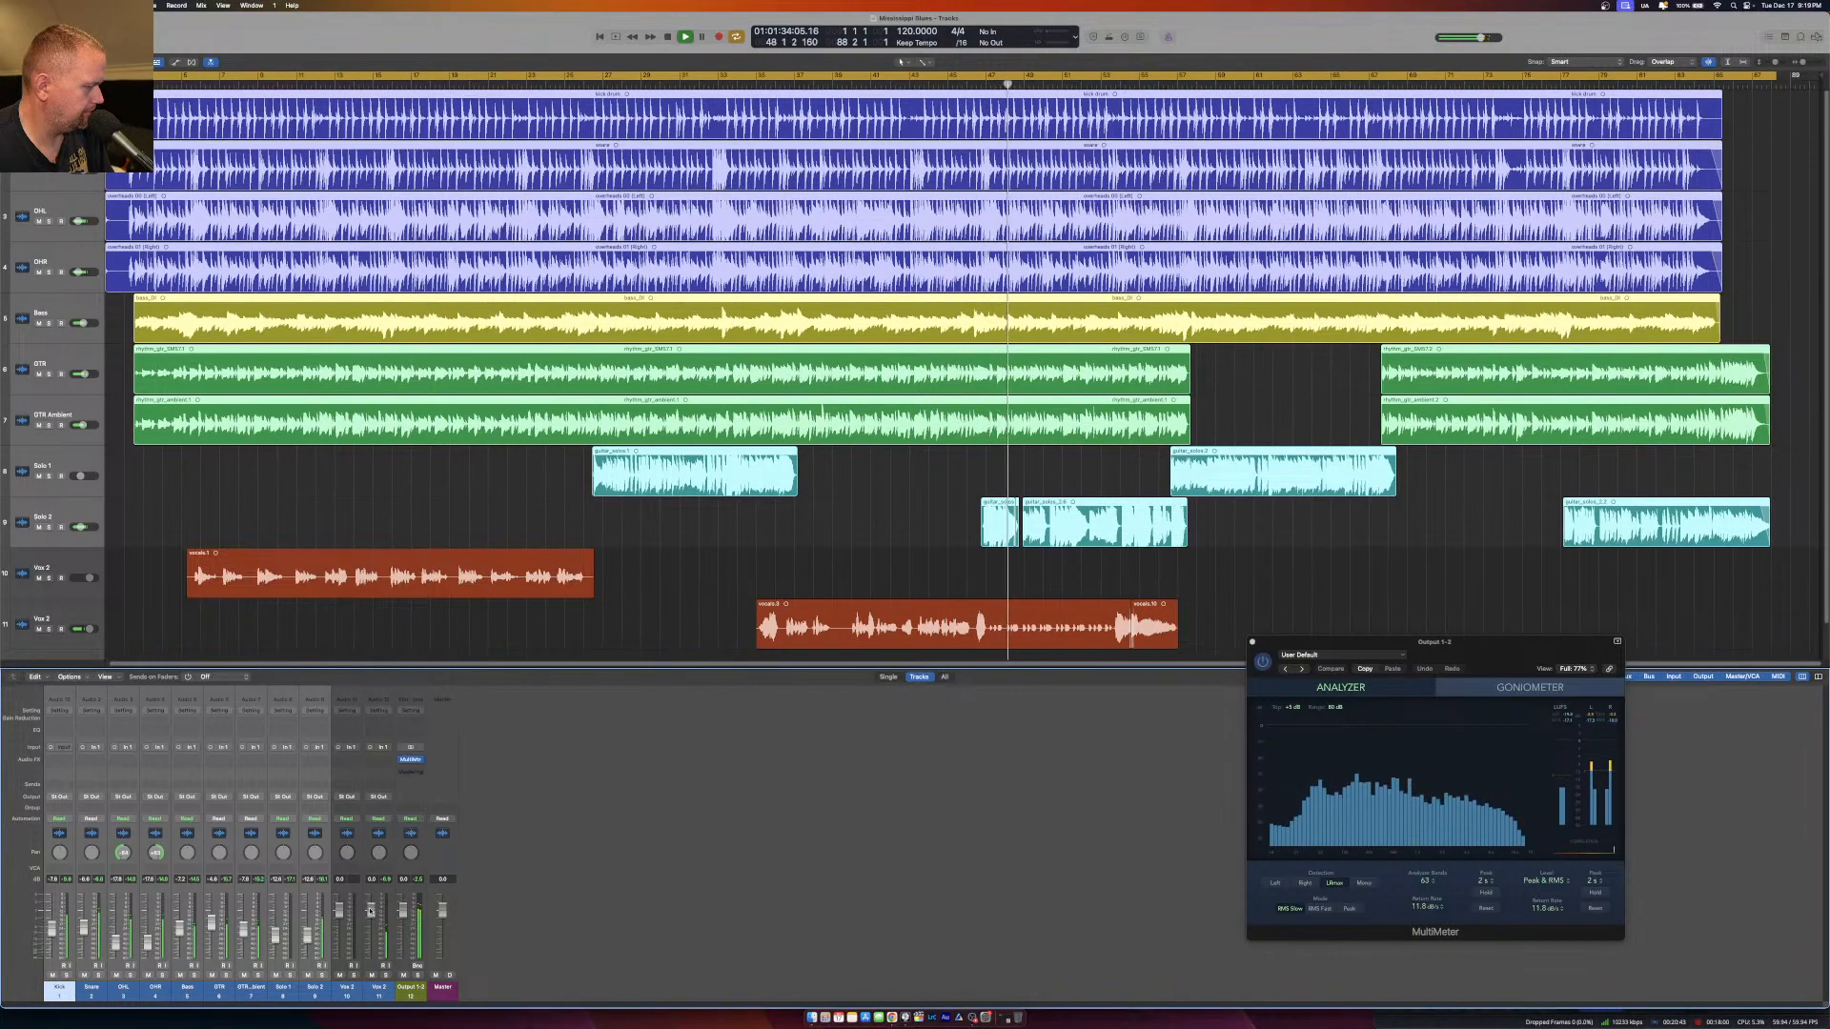
click(385, 975)
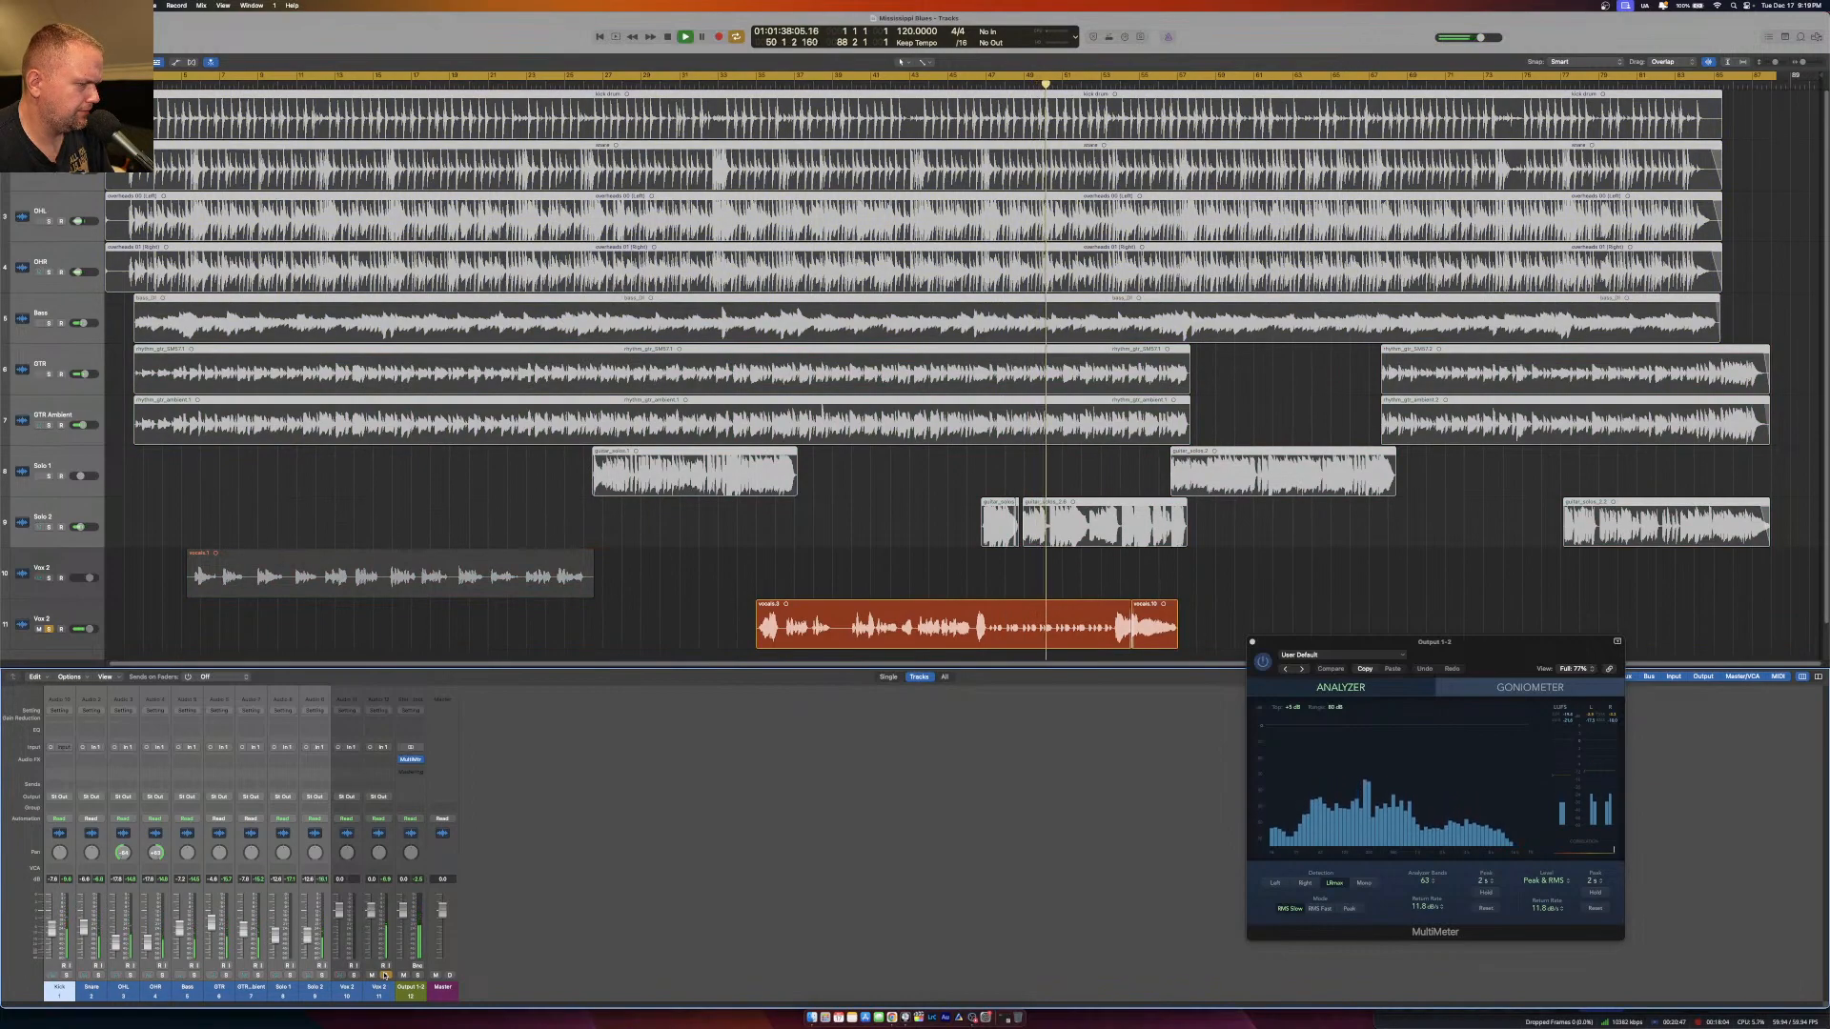
click(386, 975)
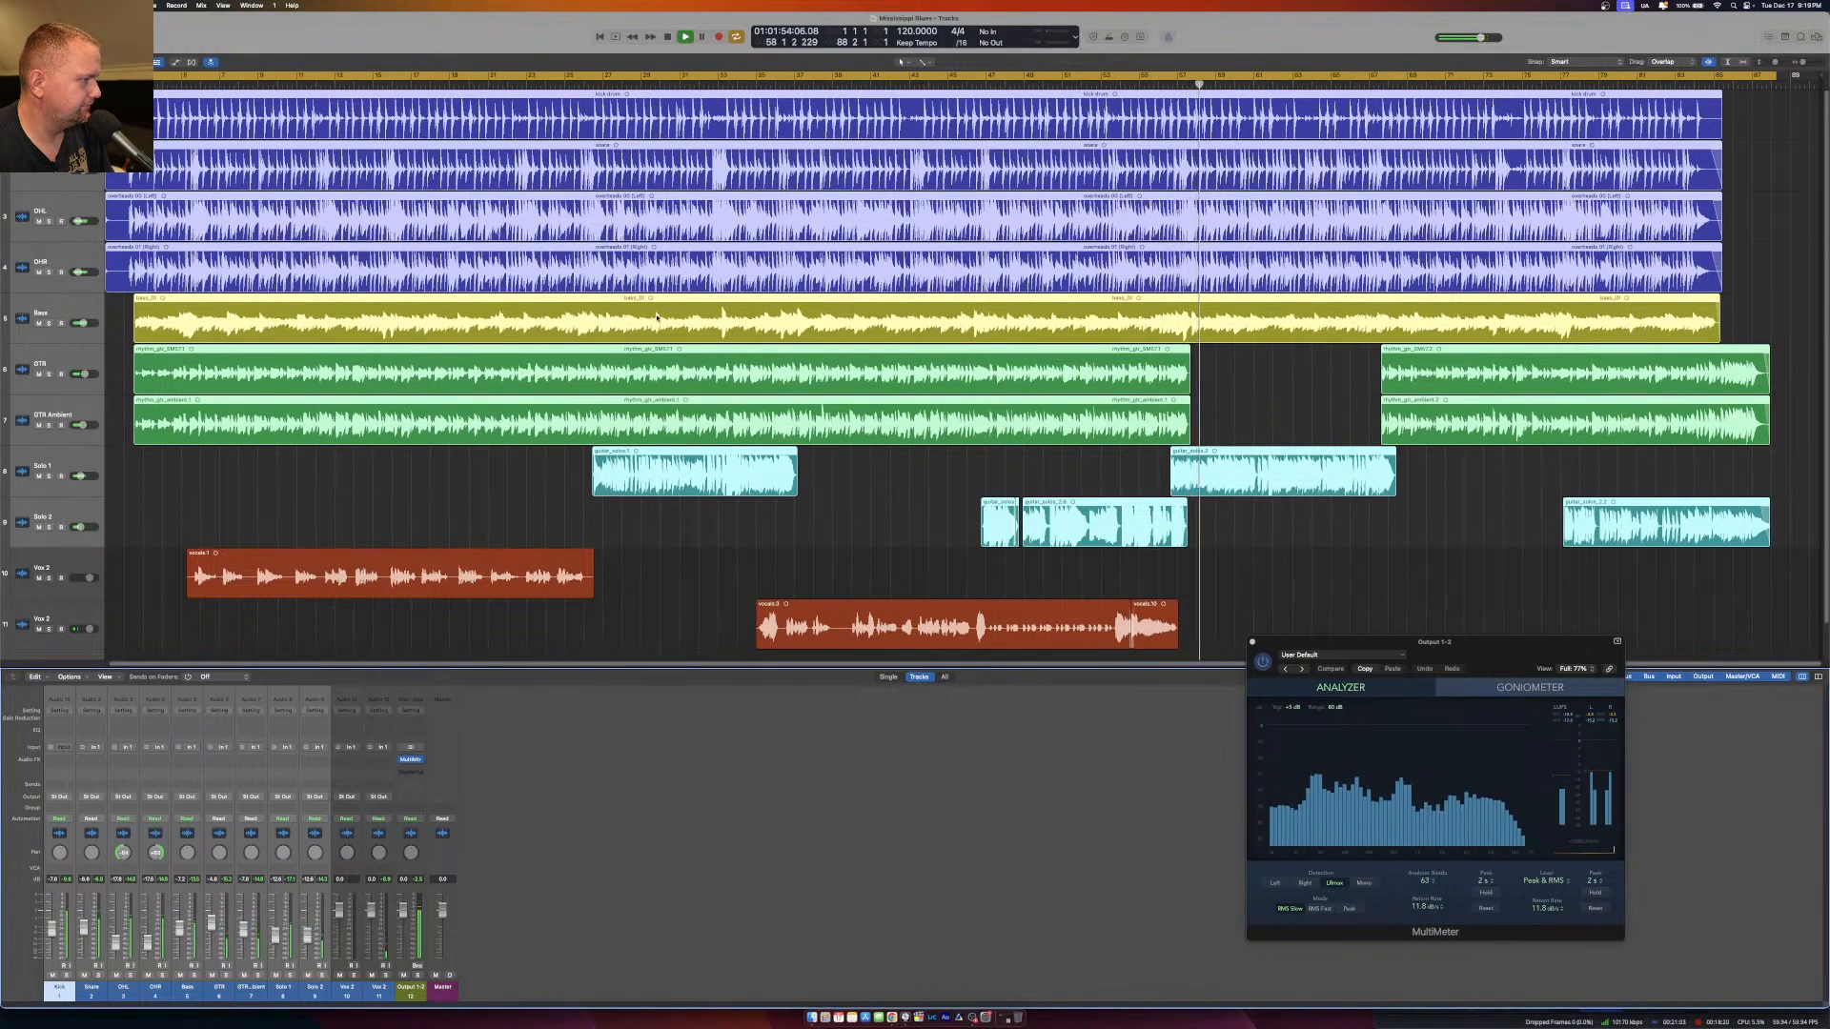
key(space)
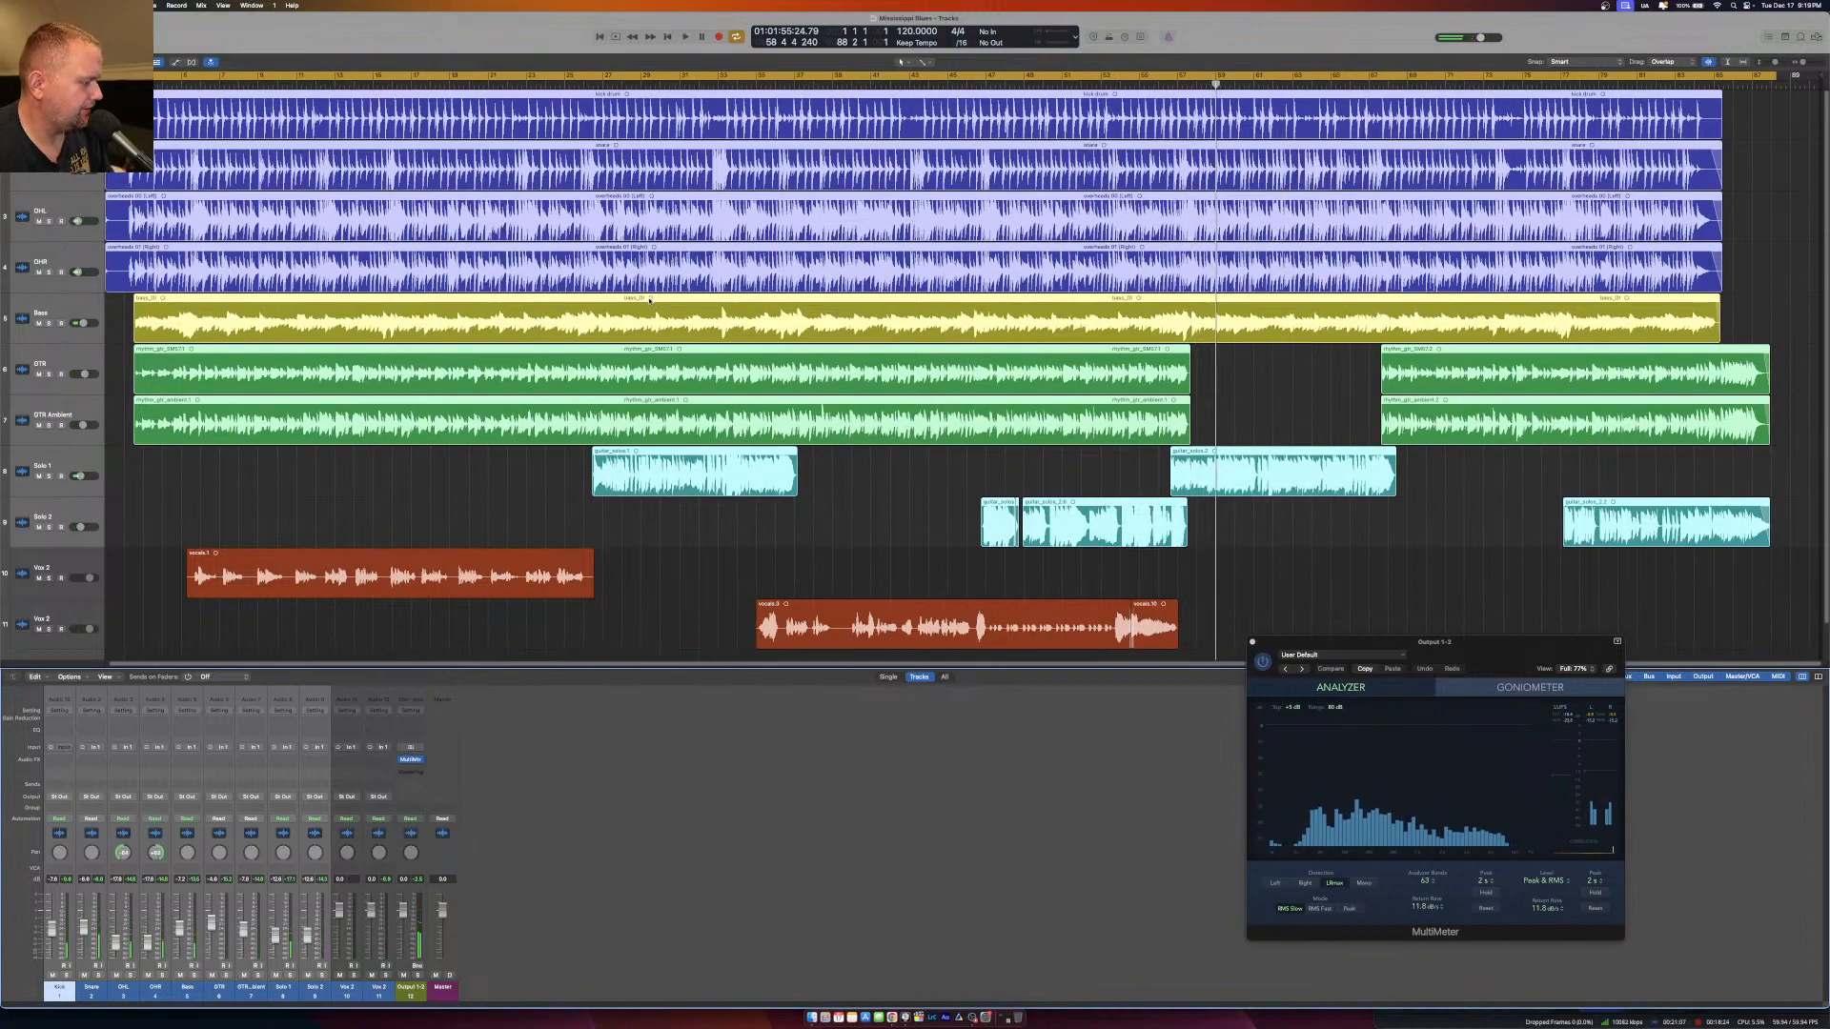
Route the outputs of the four drum channels, Kick through OHR, to Bus 1 and name the new aux channel Drums.
click(260, 995)
drag(55, 992, 156, 858)
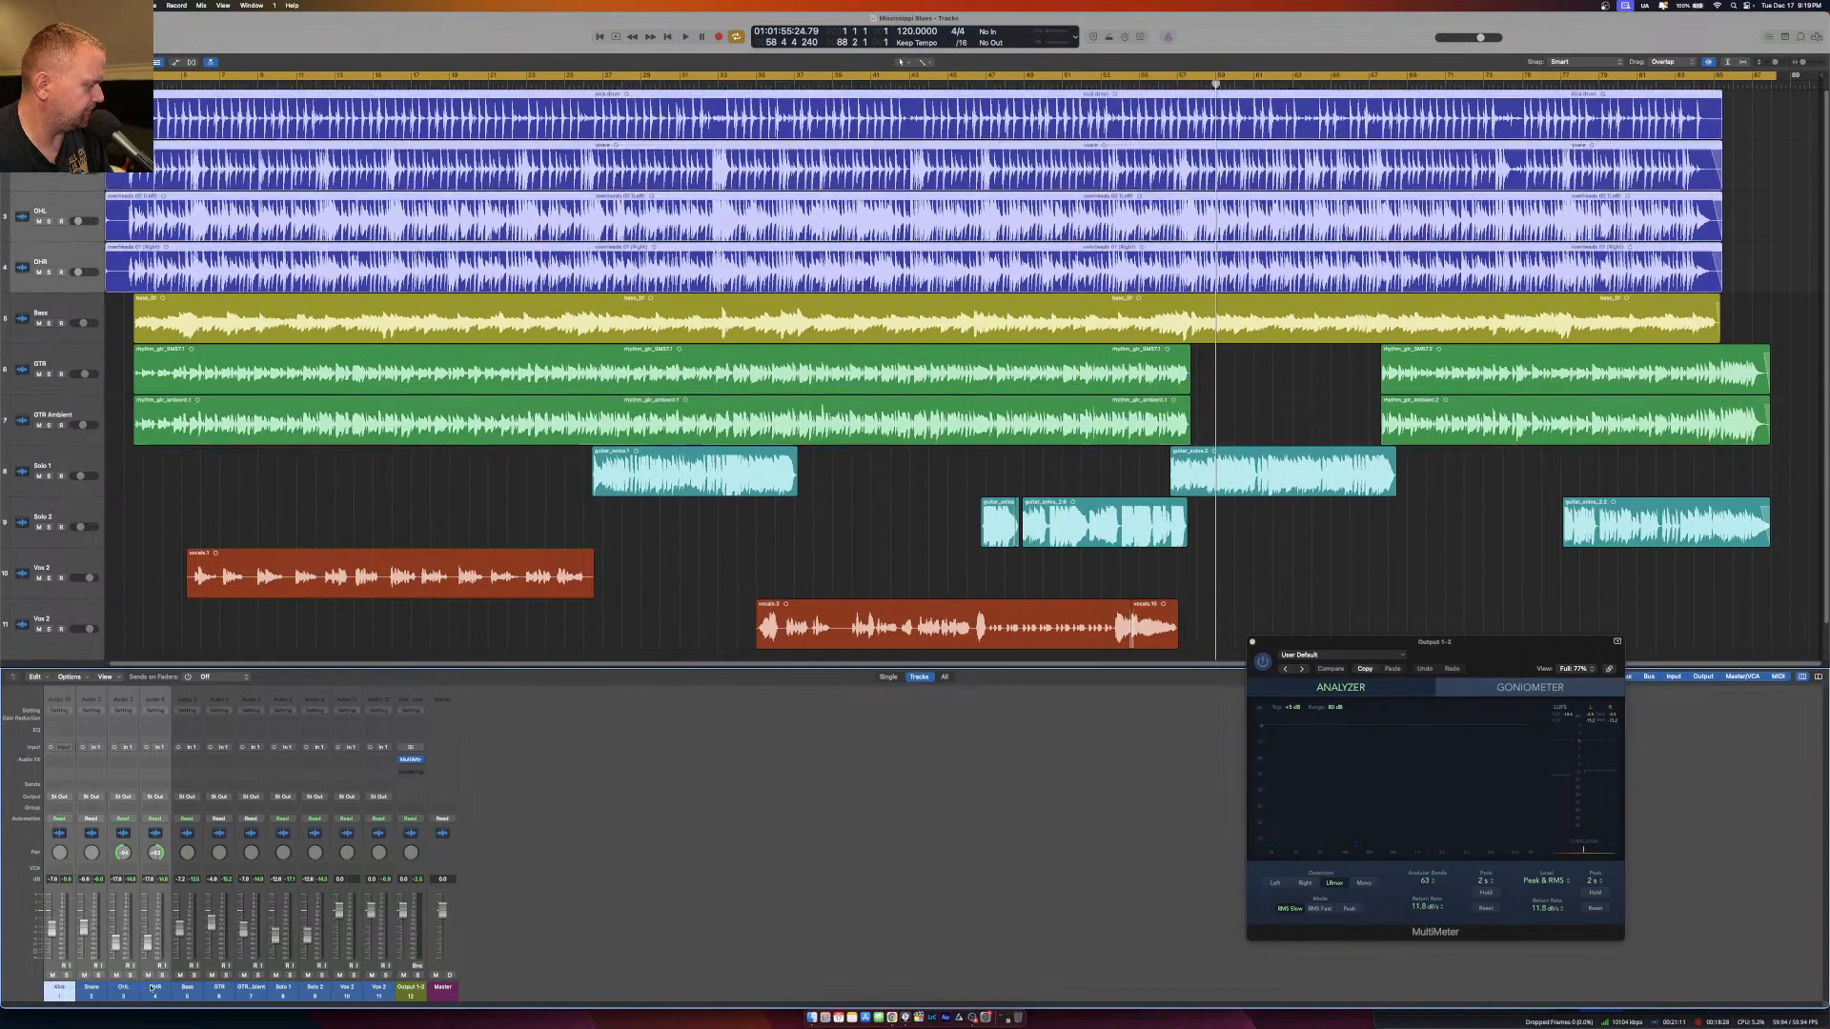
click(153, 798)
mouse_move(170, 837)
click(234, 635)
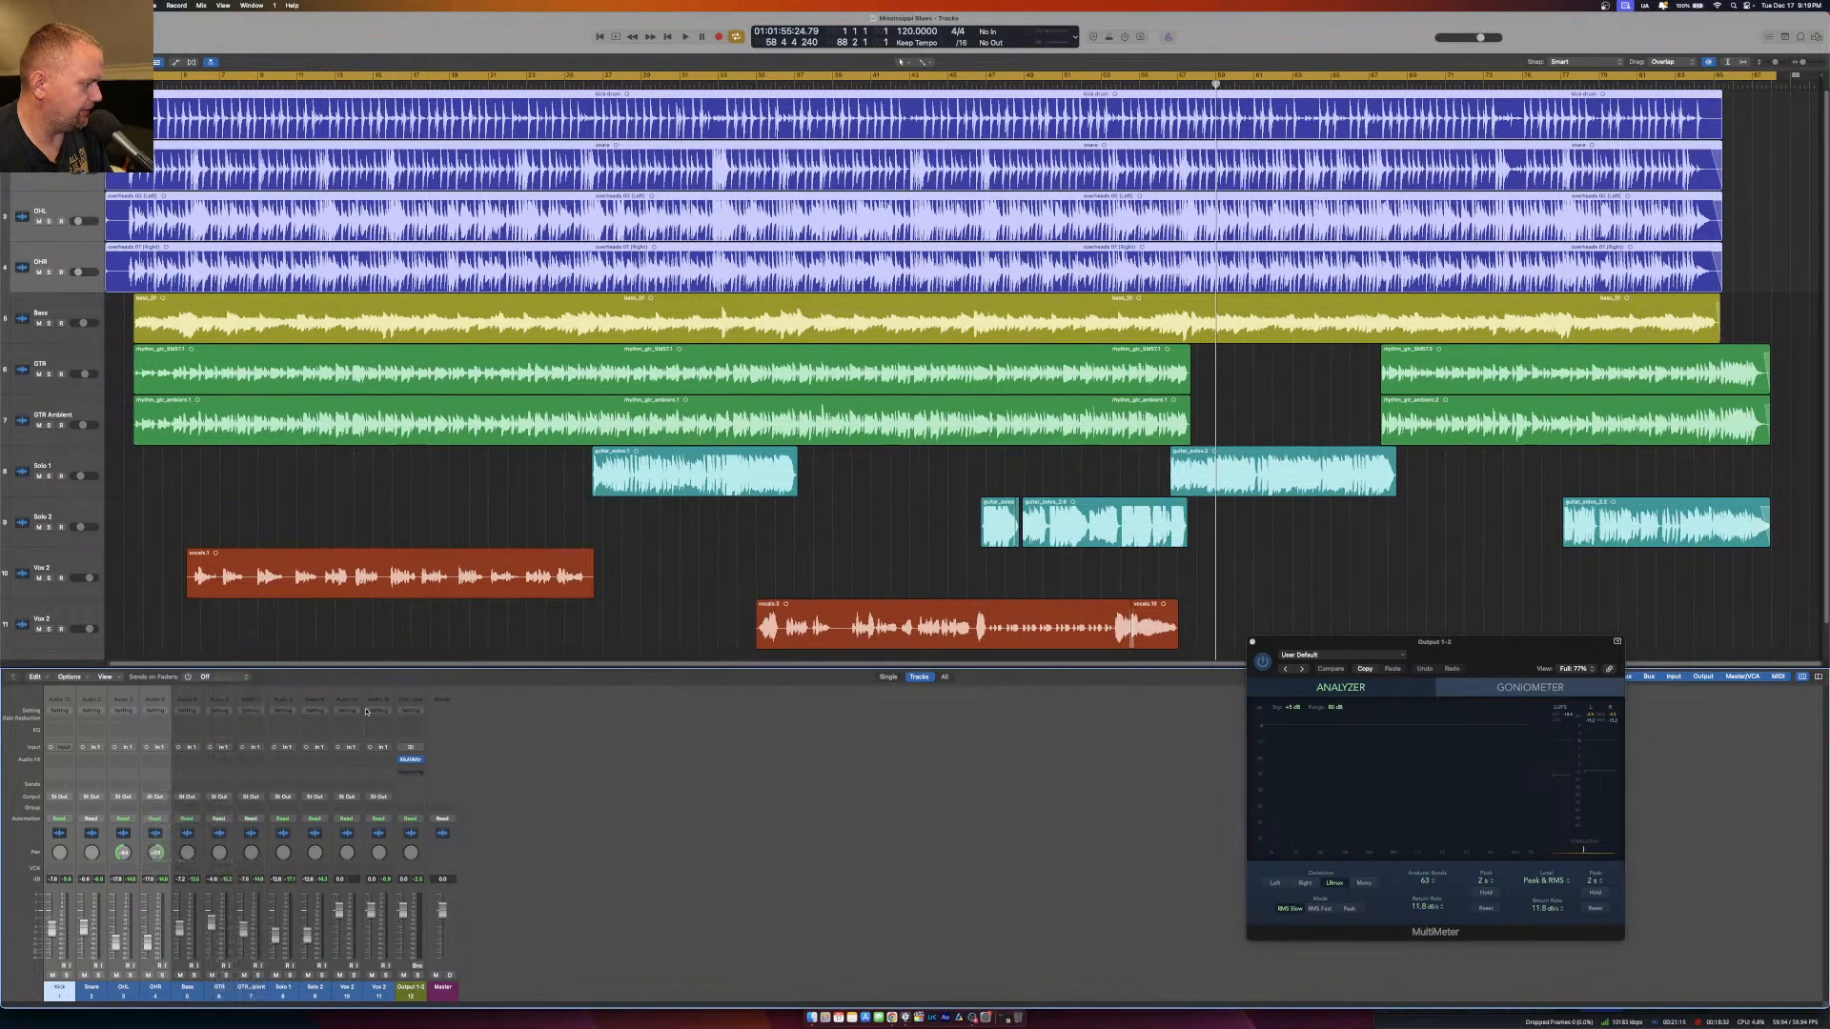
click(410, 988)
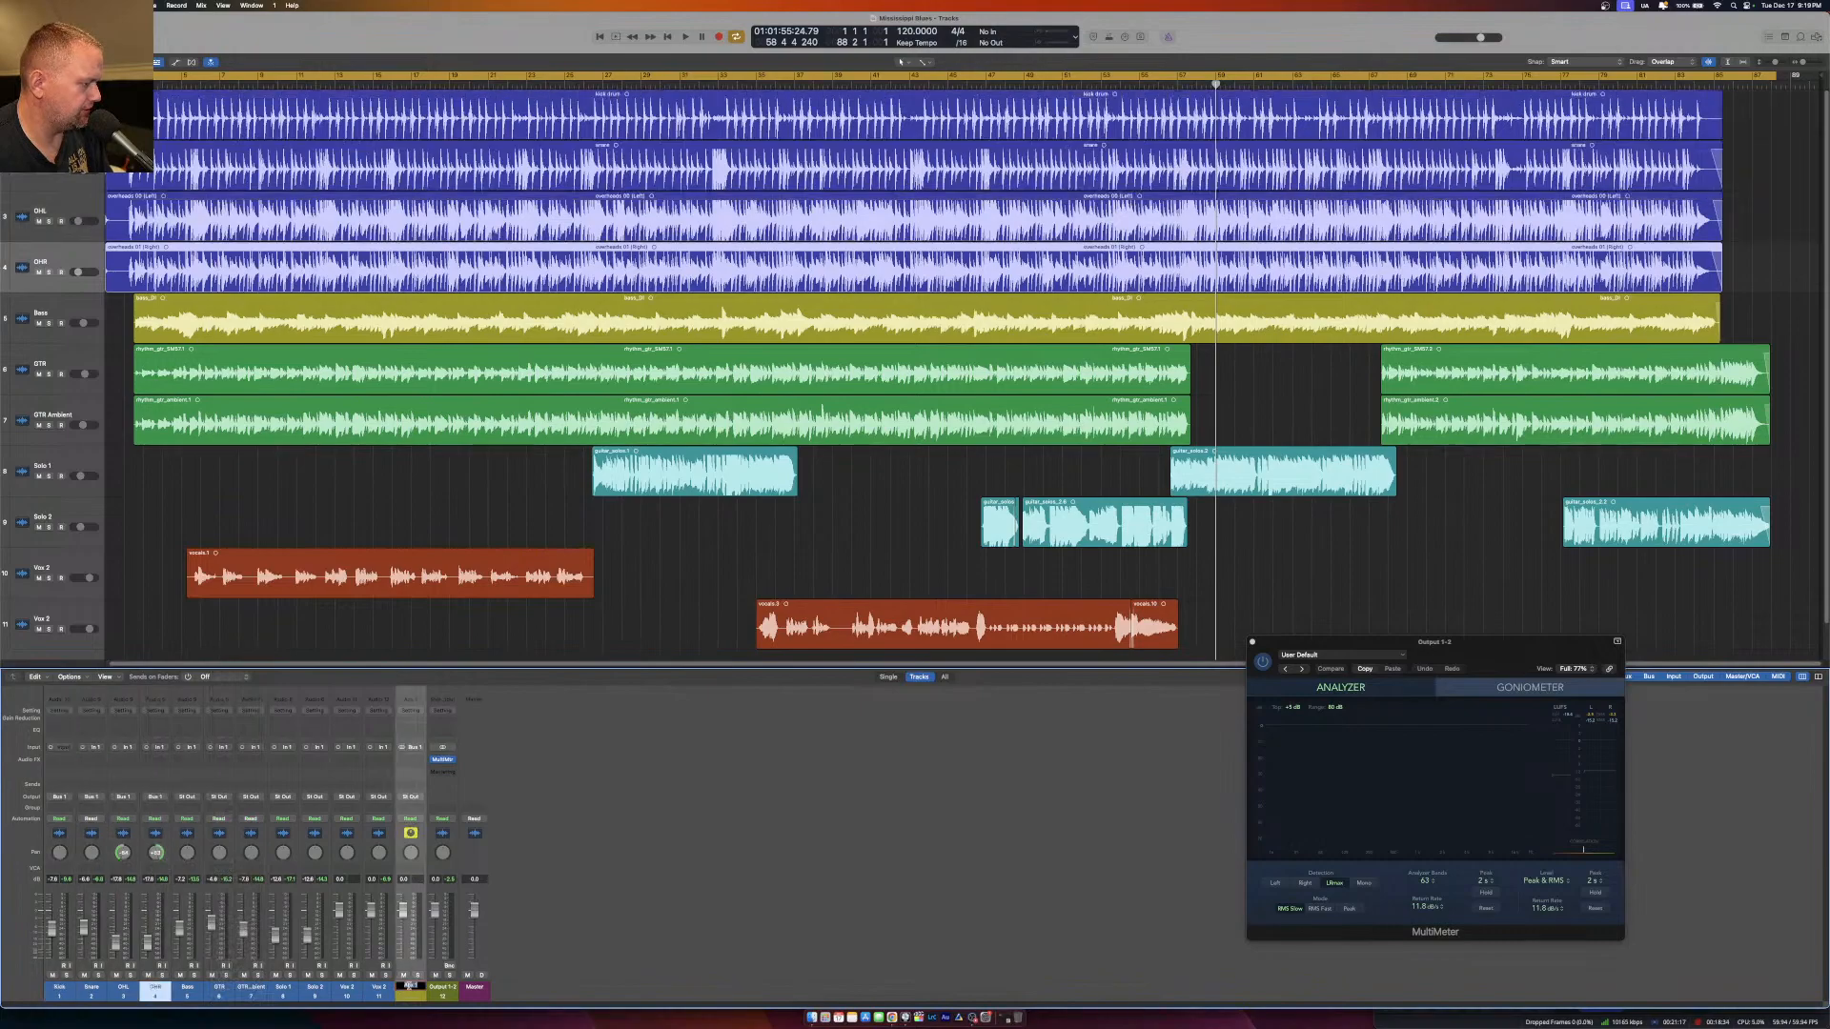
text(Drums)
key(Return)
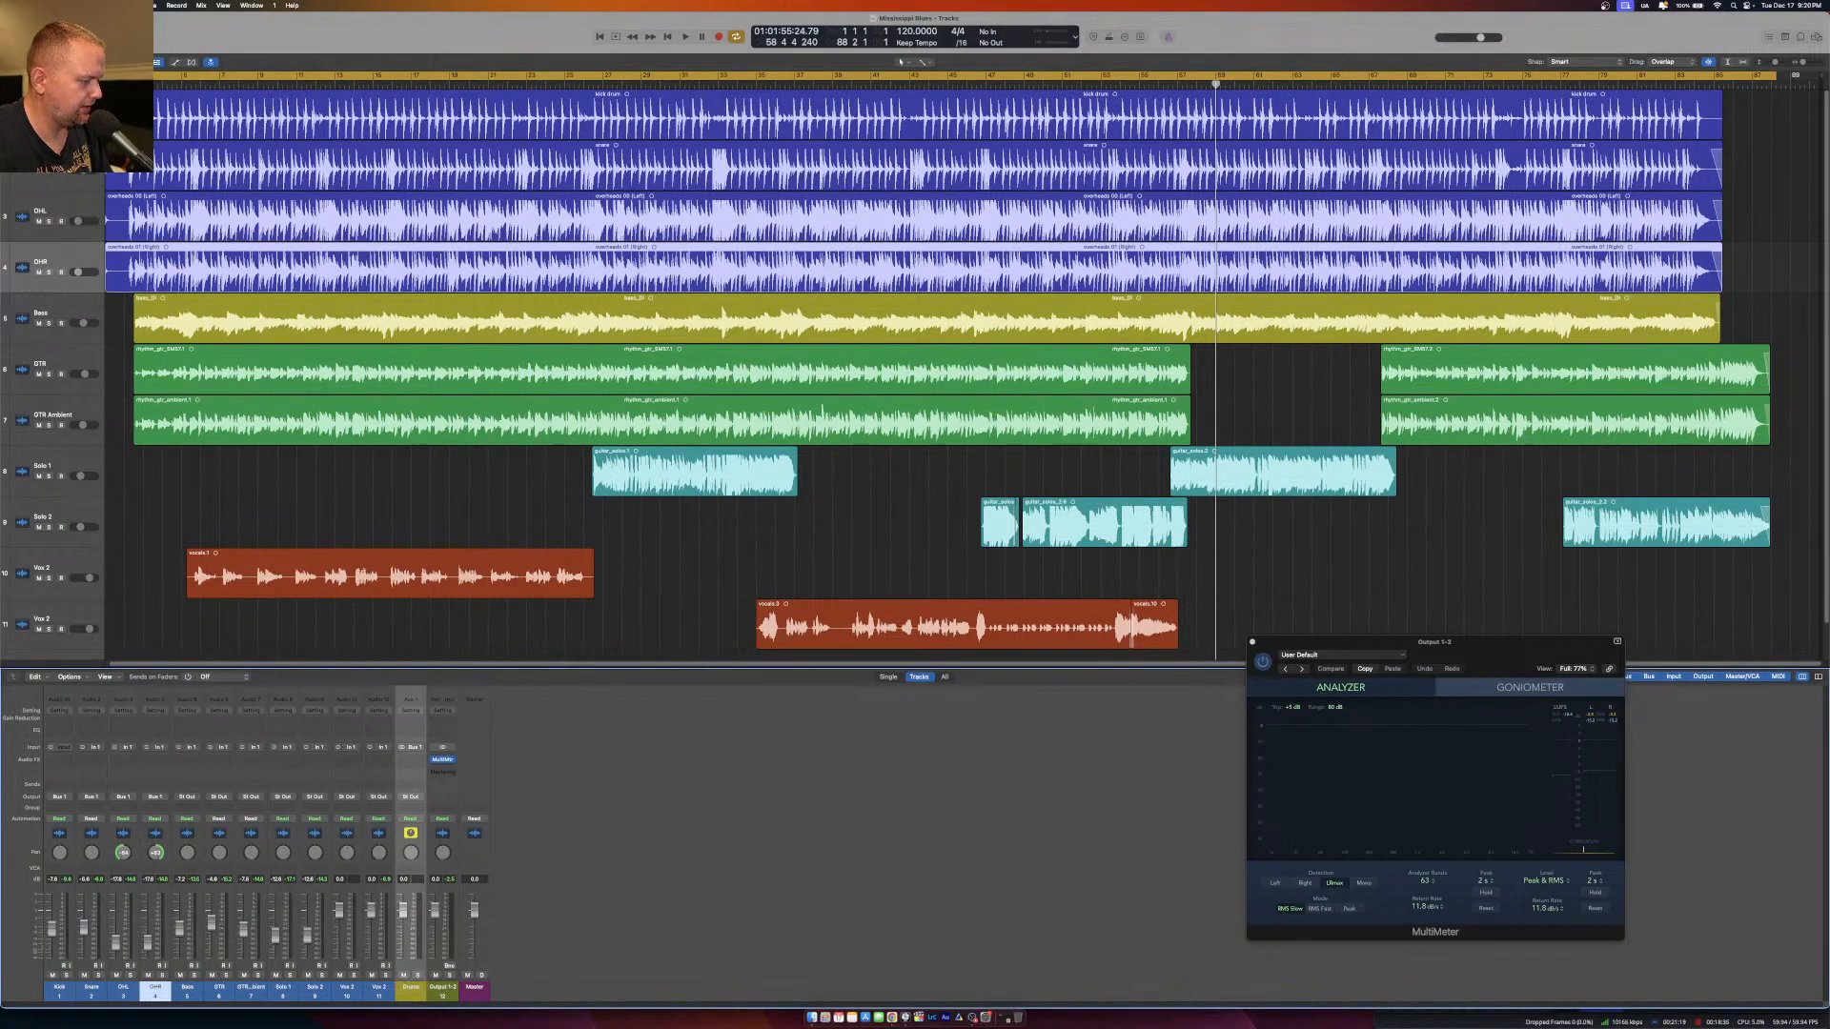
Route the Bass channel's output to Bus 2 and name the new aux channel Bass.
click(195, 986)
click(186, 799)
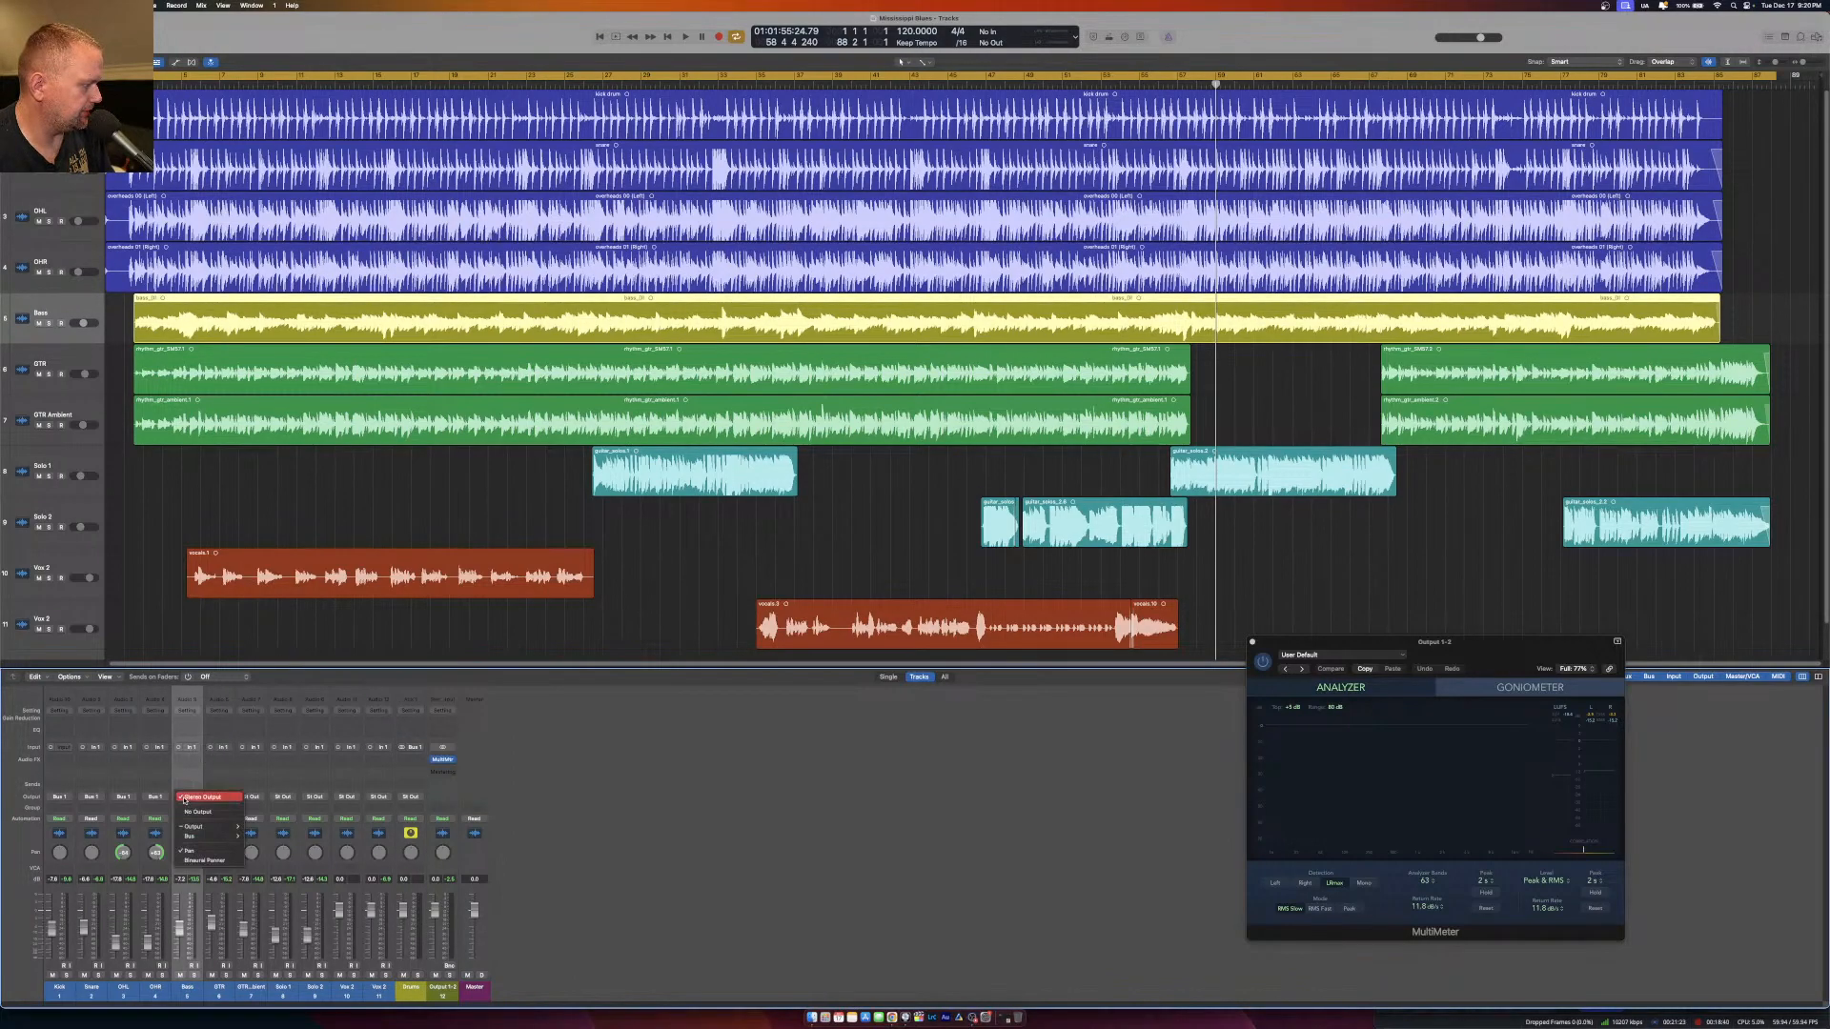
mouse_move(196, 836)
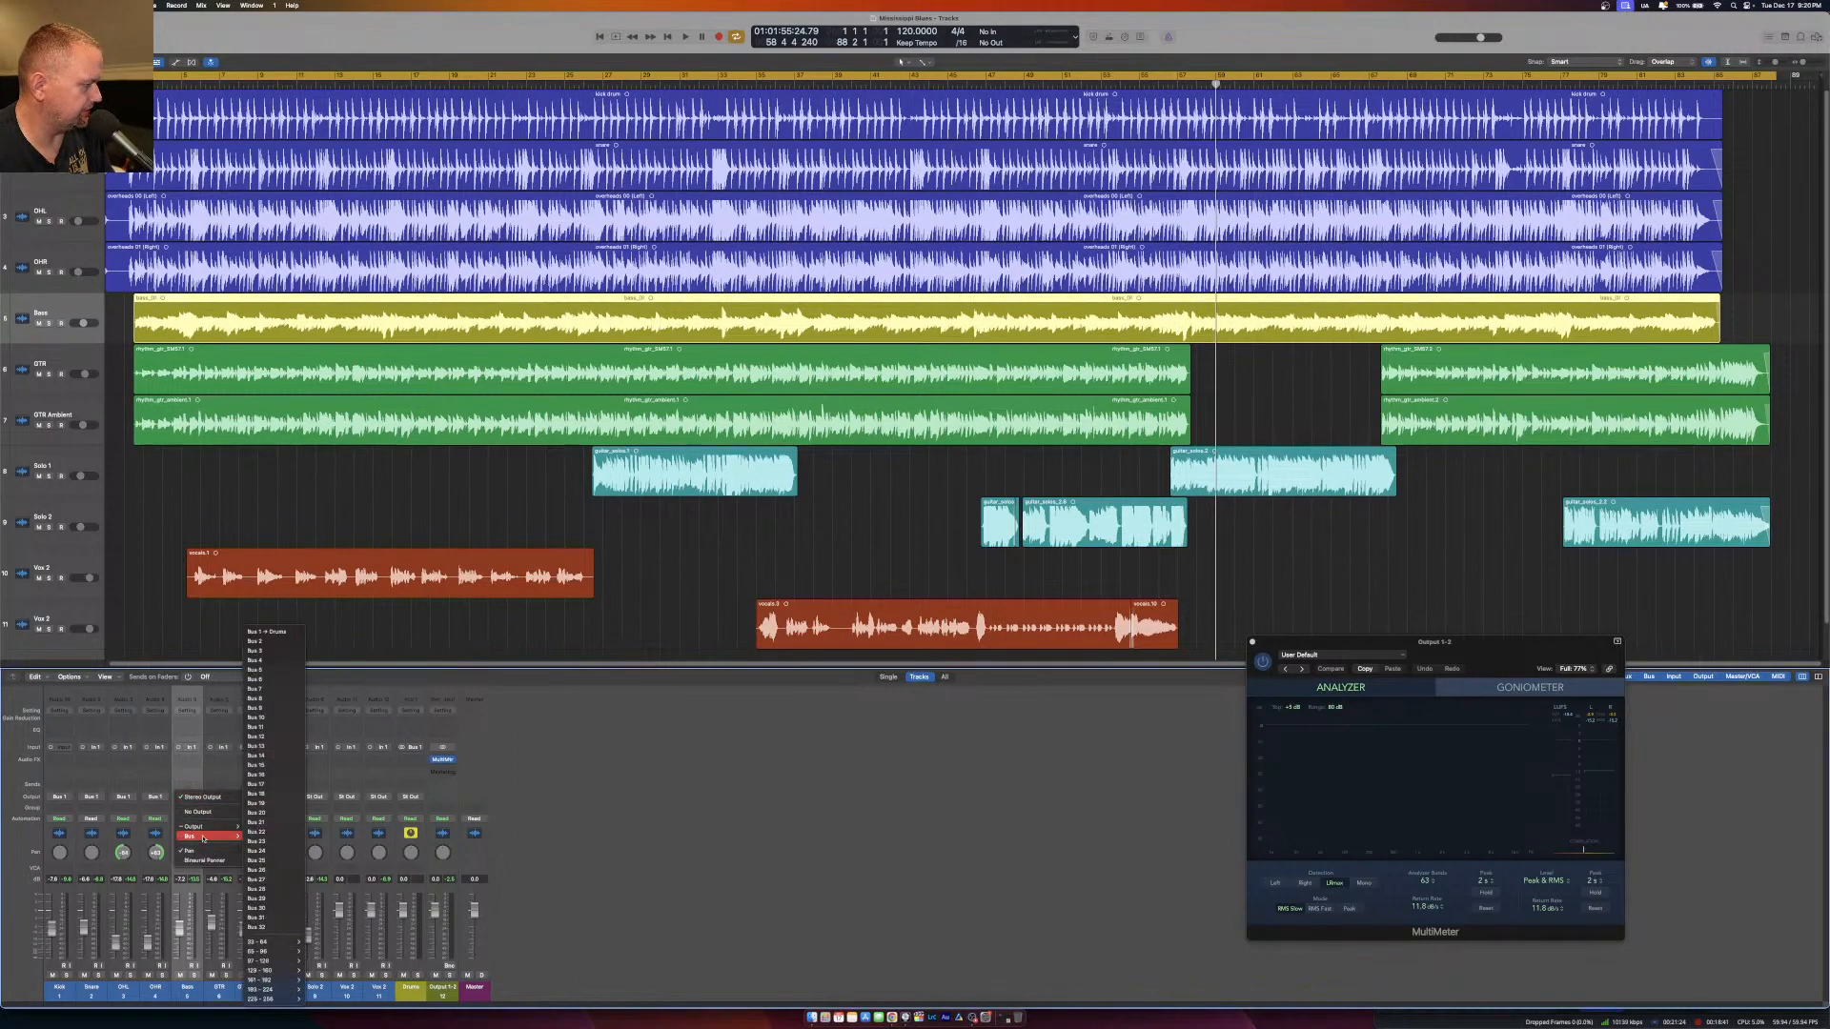
click(256, 641)
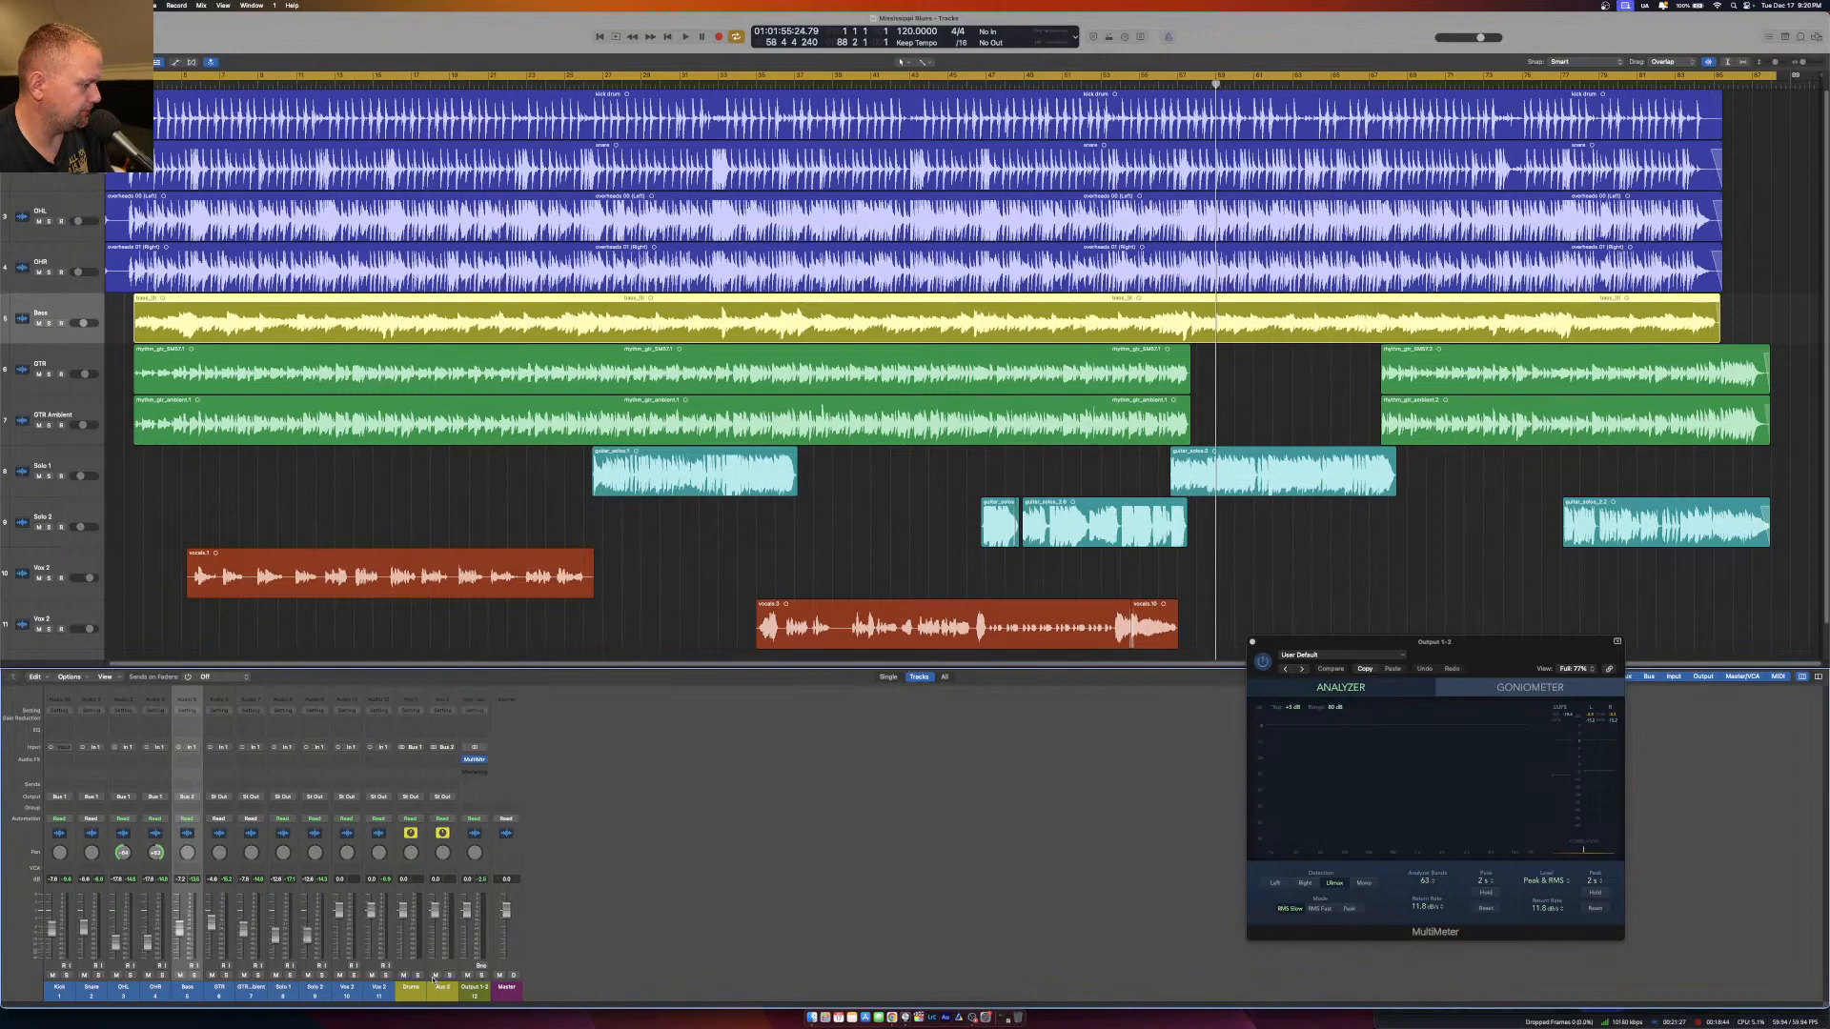
click(438, 989)
text(Bass)
key(Return)
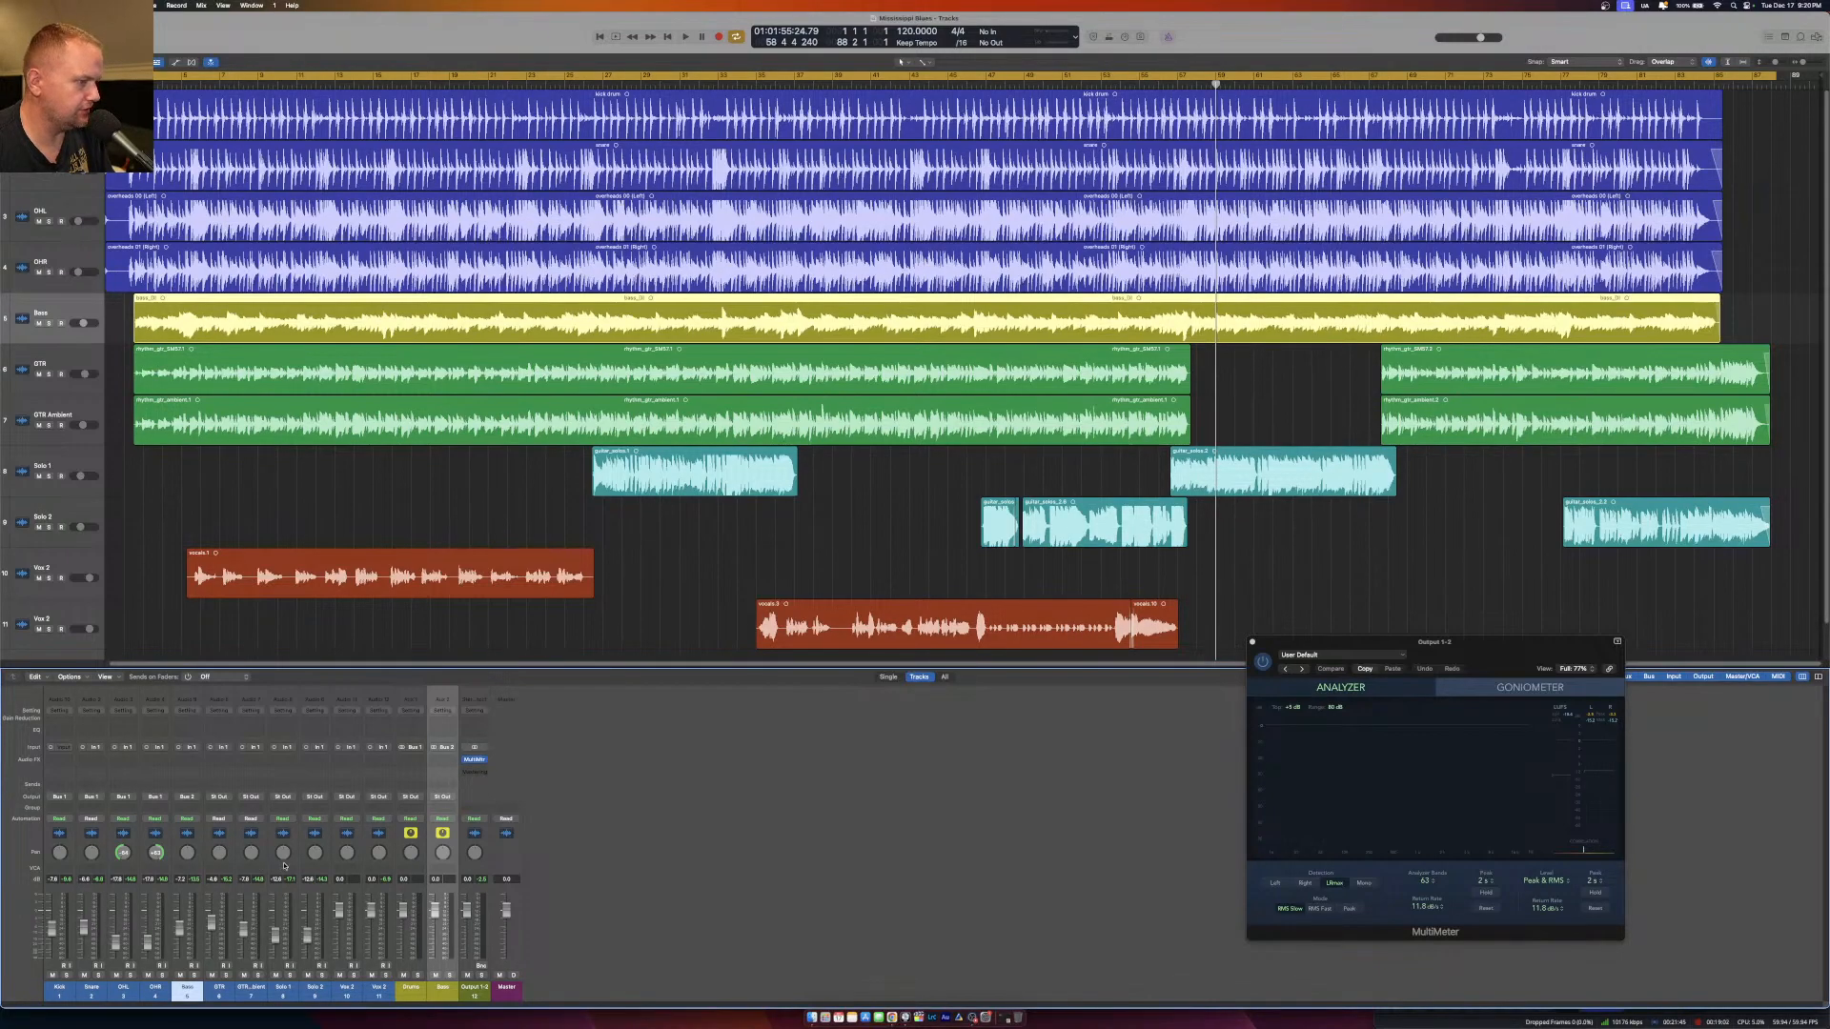
Route the outputs of both rhythm guitar channels, GTR and GTR Ambient, to Bus 3 and name the new aux channel GTR.
drag(219, 994, 256, 969)
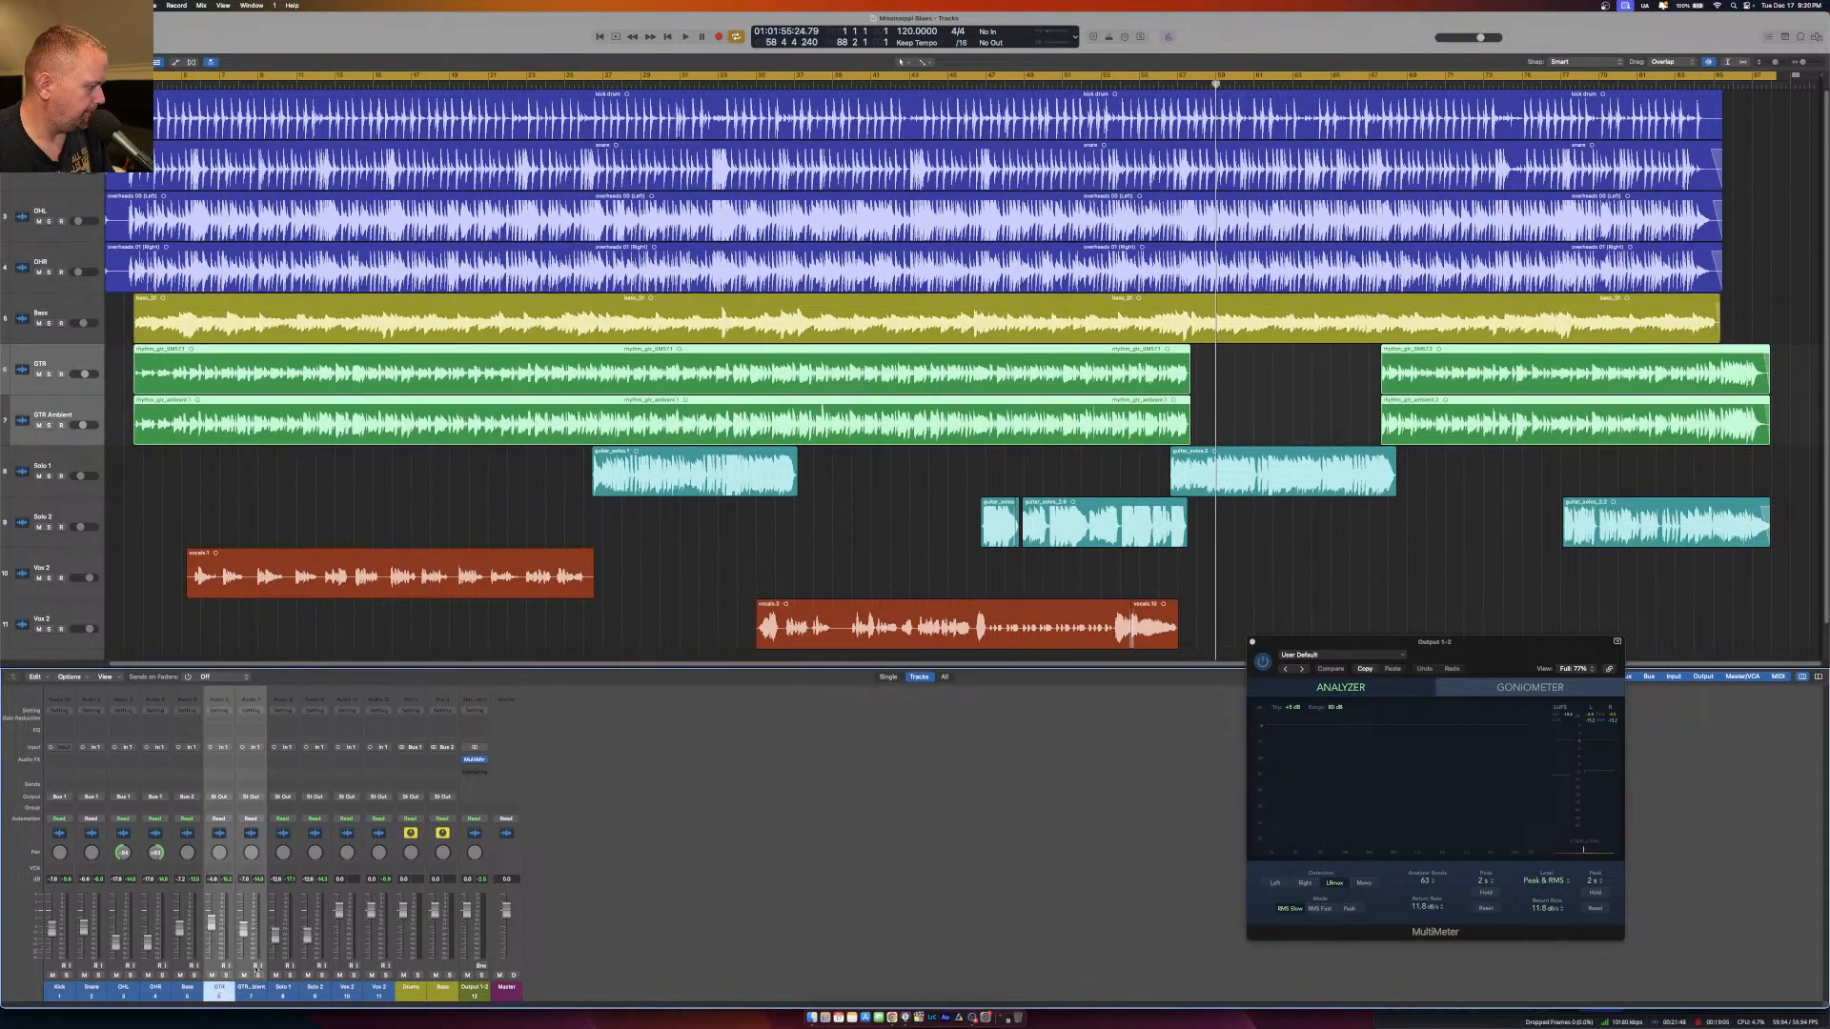
click(252, 801)
mouse_move(271, 836)
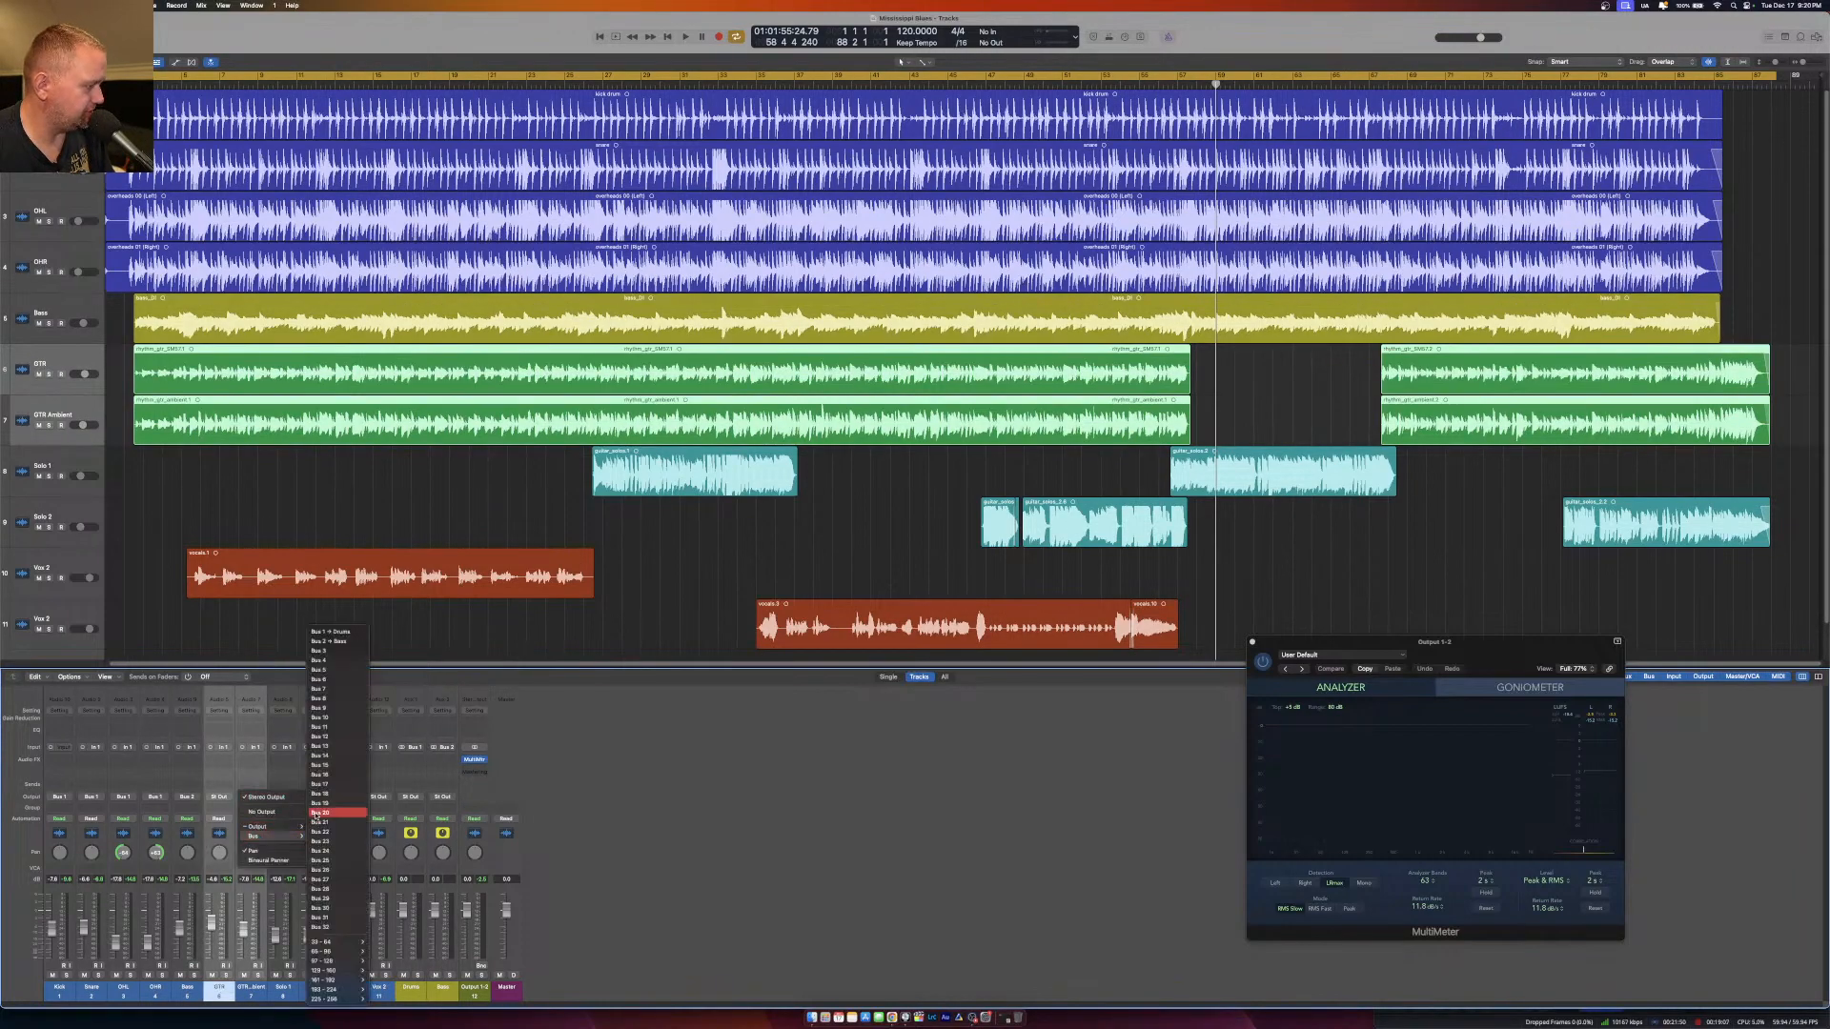
click(324, 651)
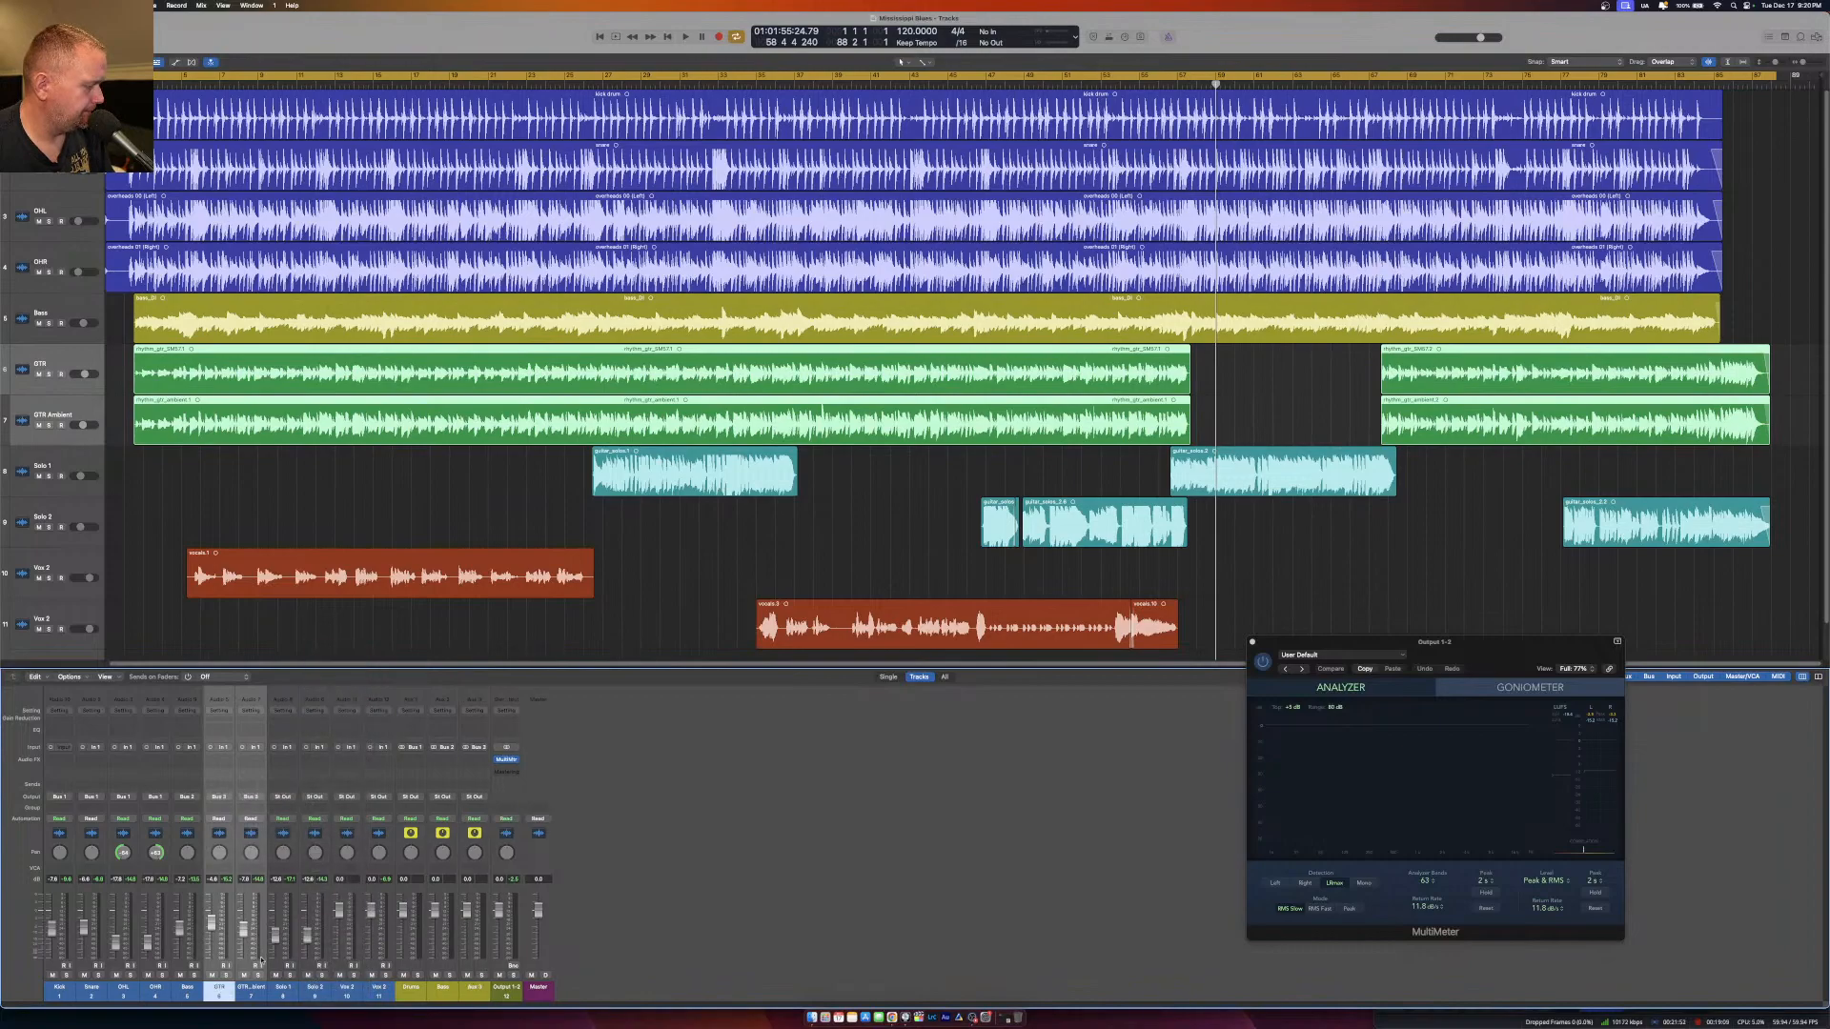
click(474, 988)
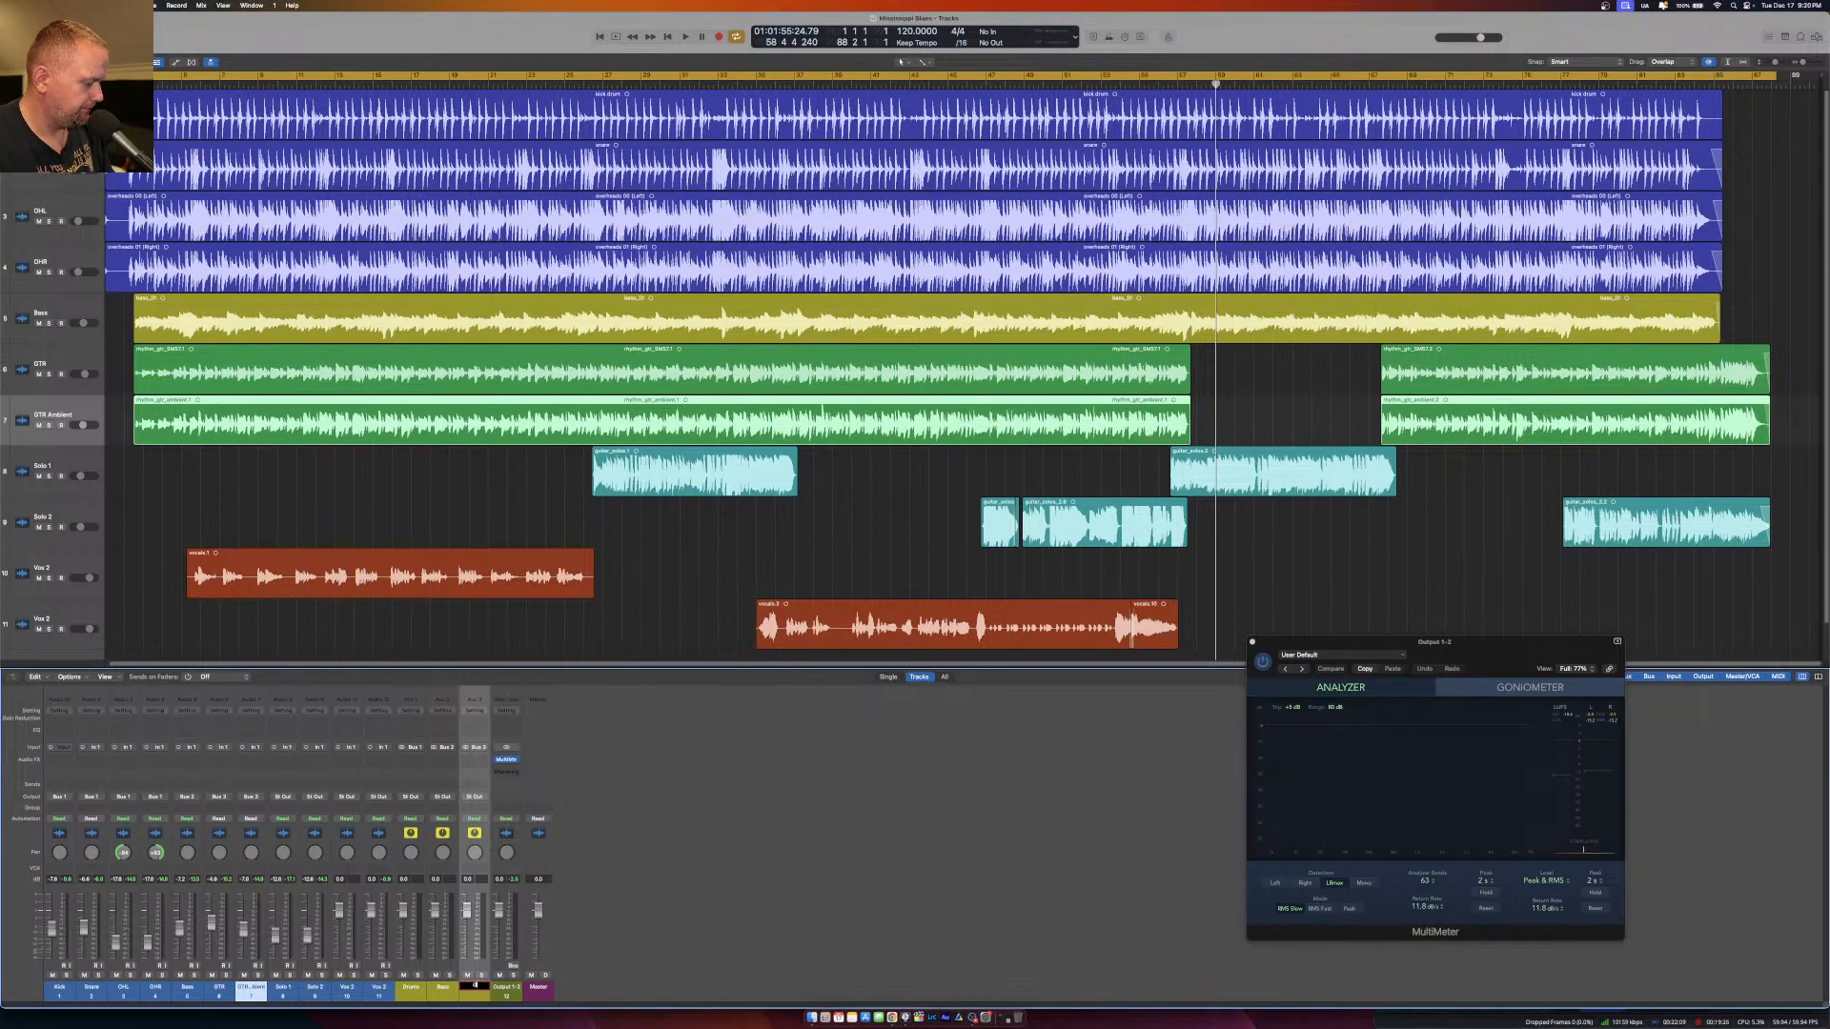
key(Return)
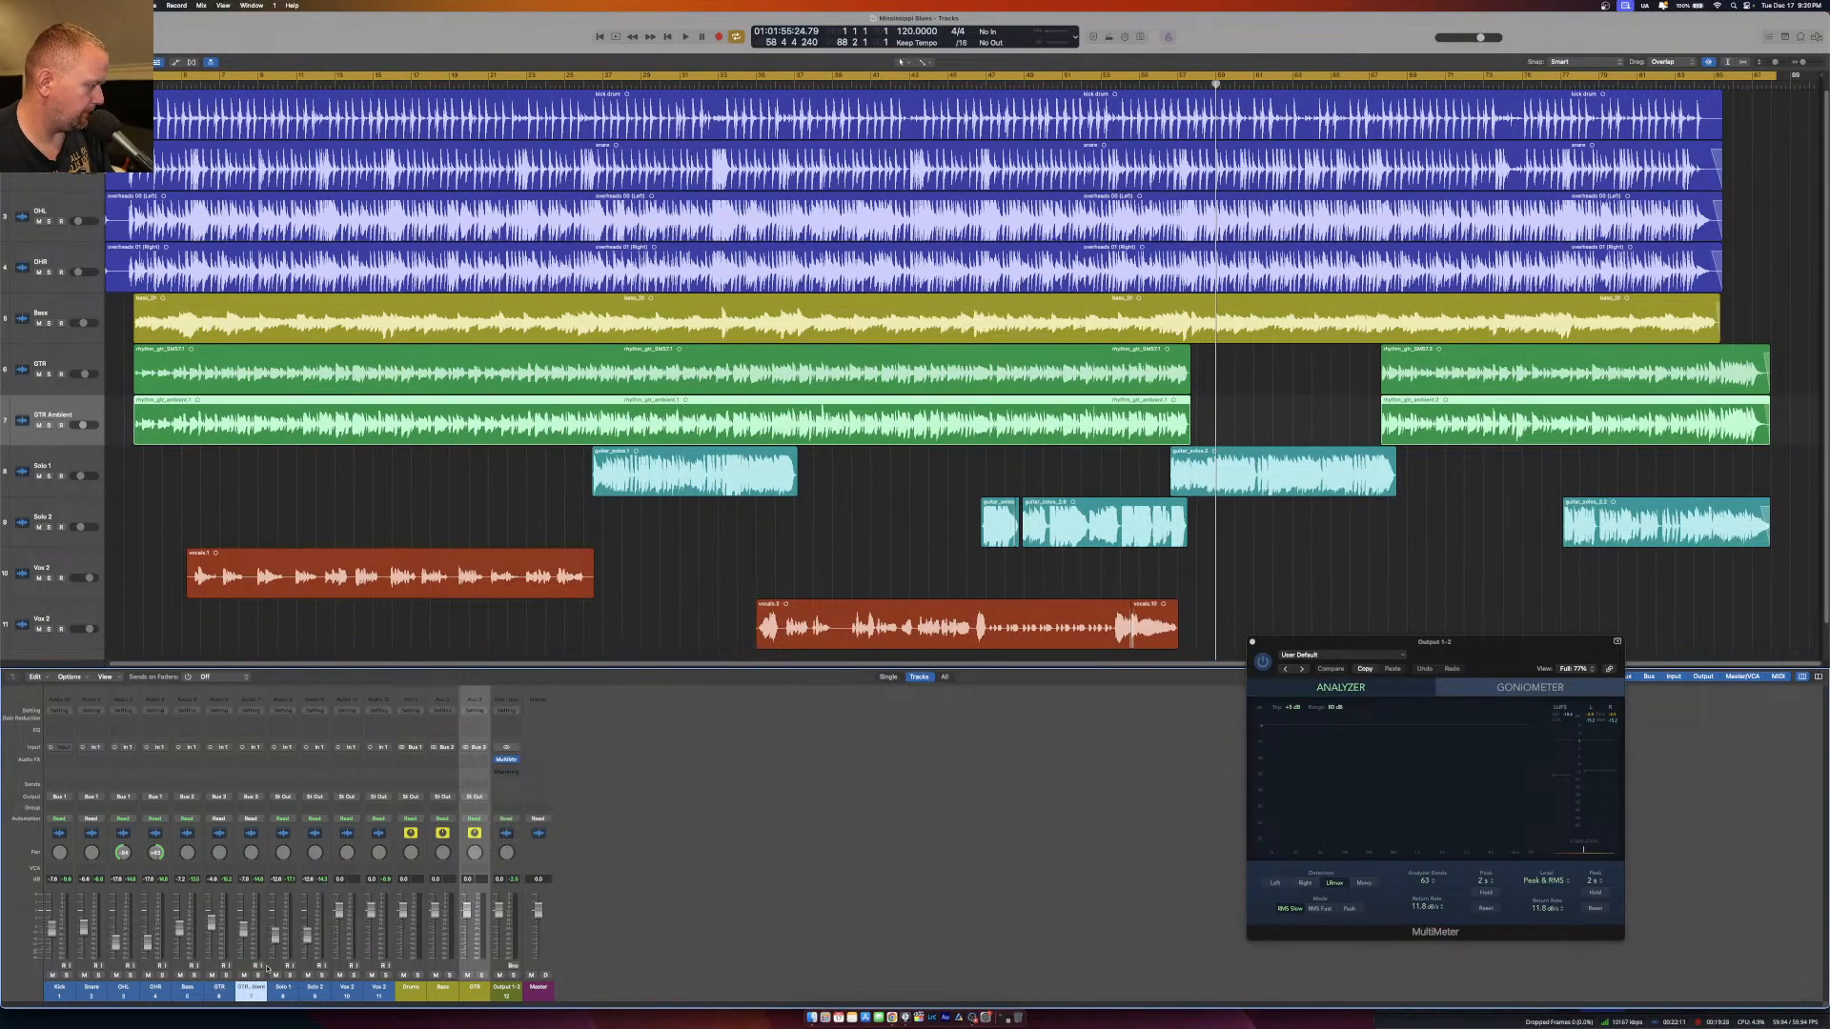
Route the outputs of the Solo 1 and Solo 2 channels to Bus 3, the existing GTR bus.
drag(284, 989, 316, 989)
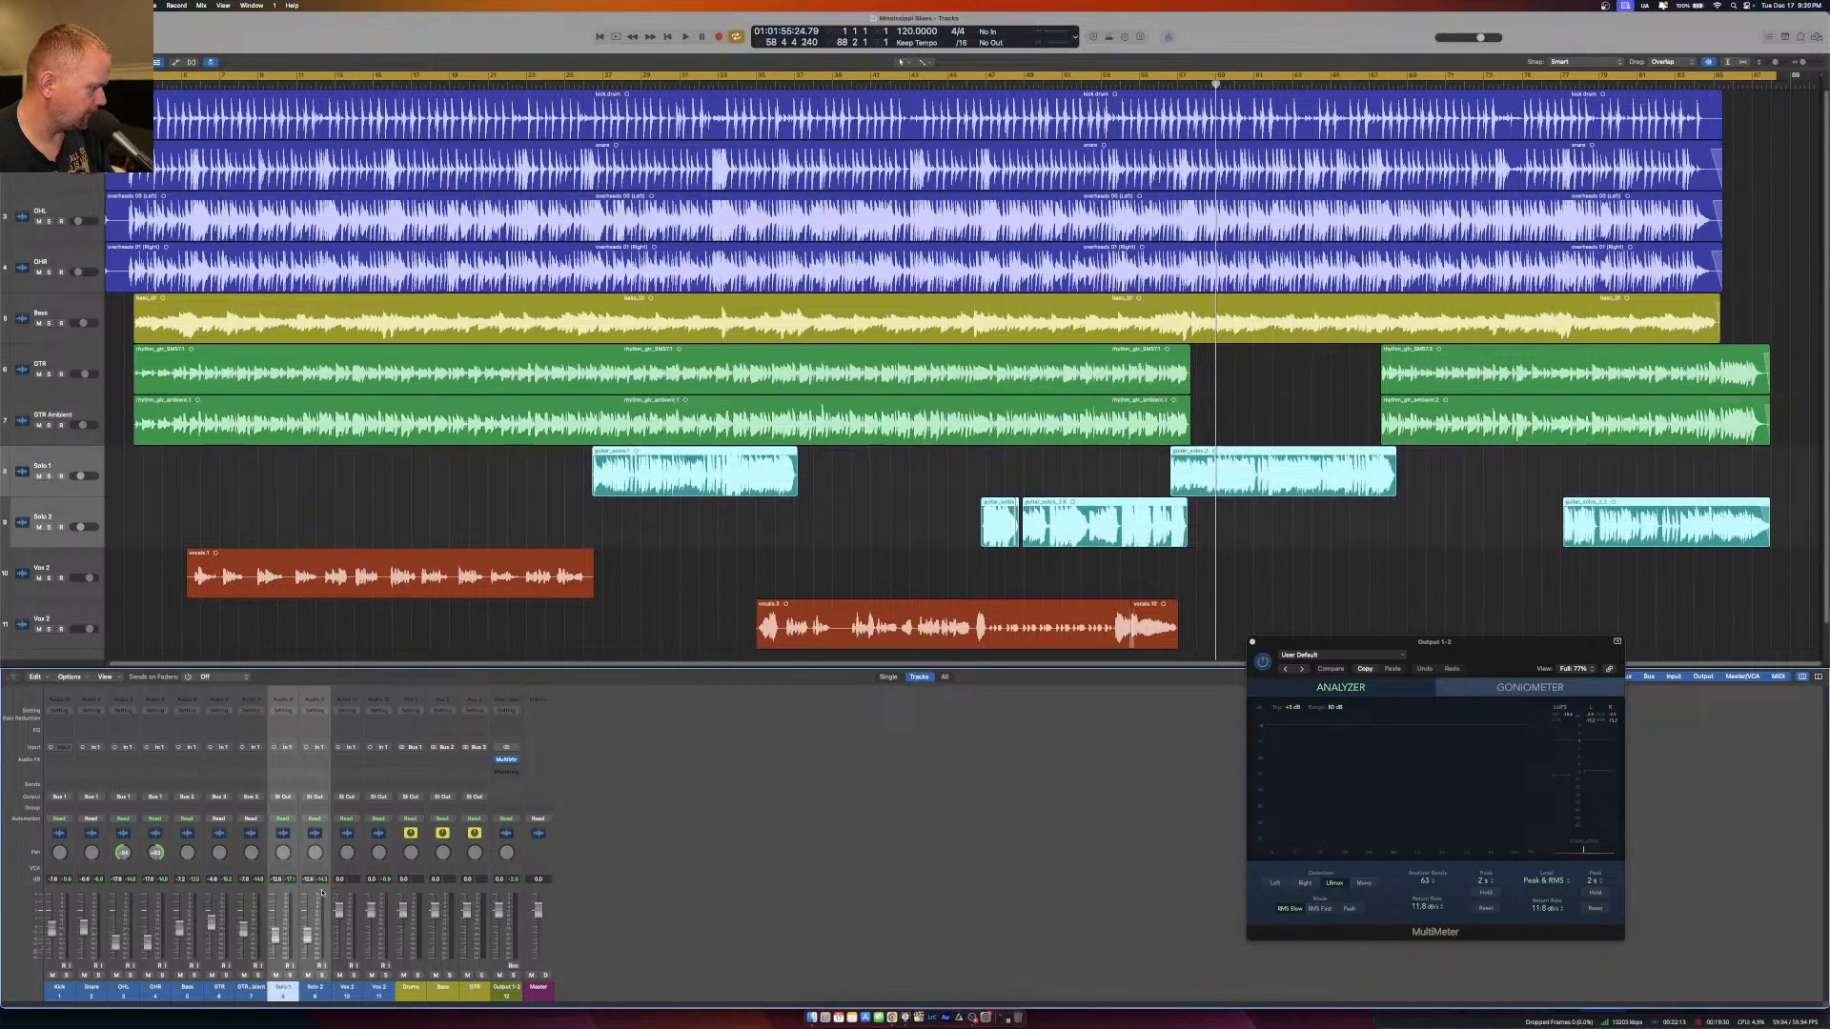
click(315, 798)
mouse_move(343, 836)
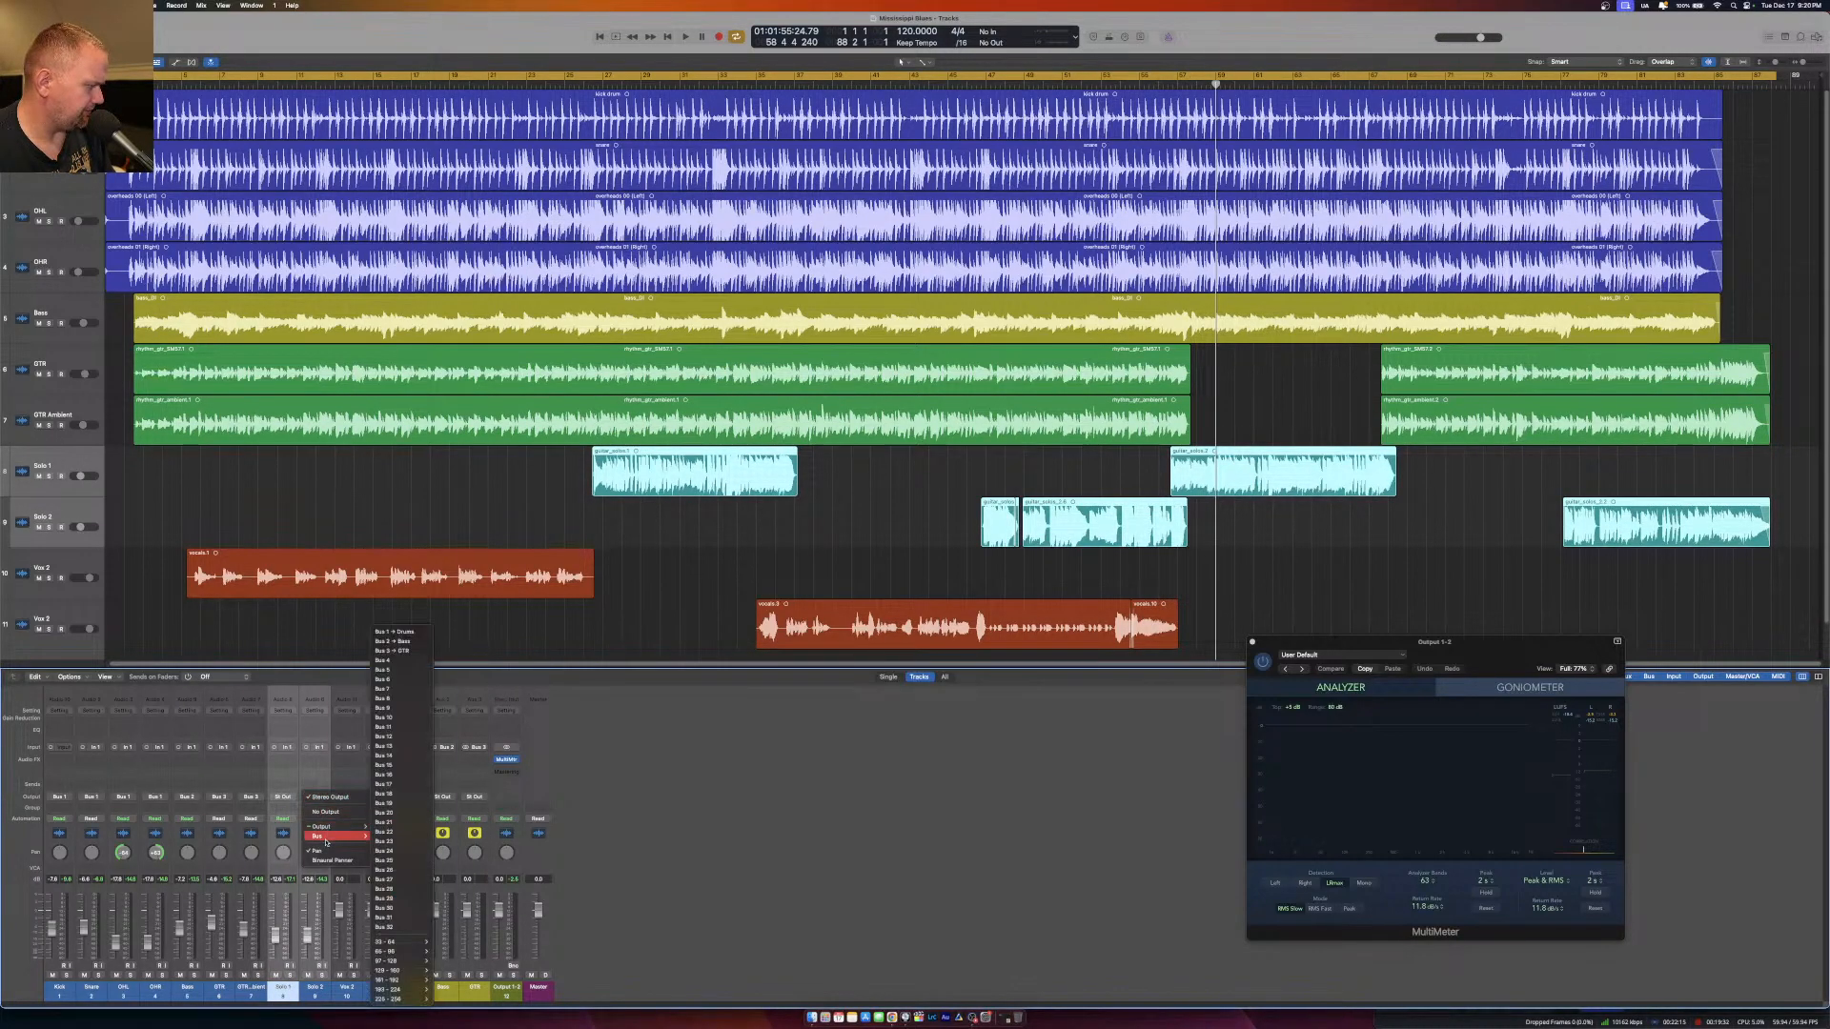
click(393, 650)
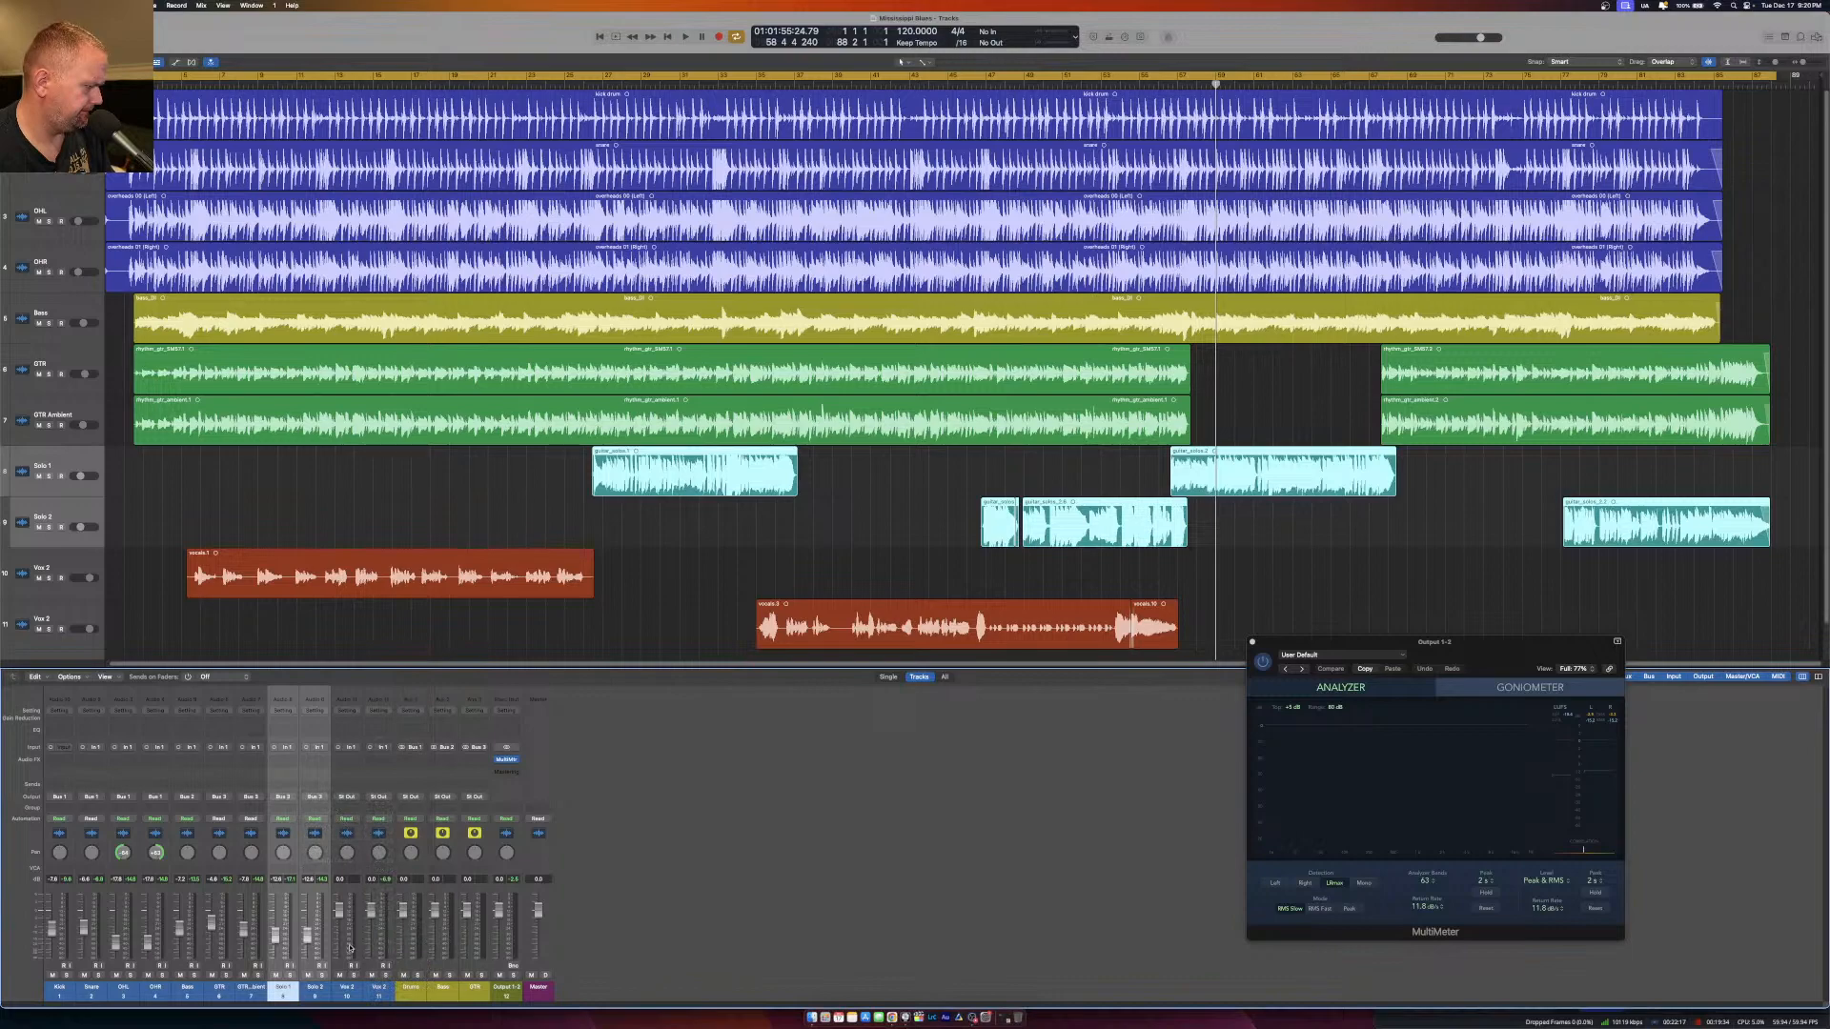
Route the outputs of both vocal channels to Bus 4 and name the new aux channel VOX.
drag(351, 990, 379, 989)
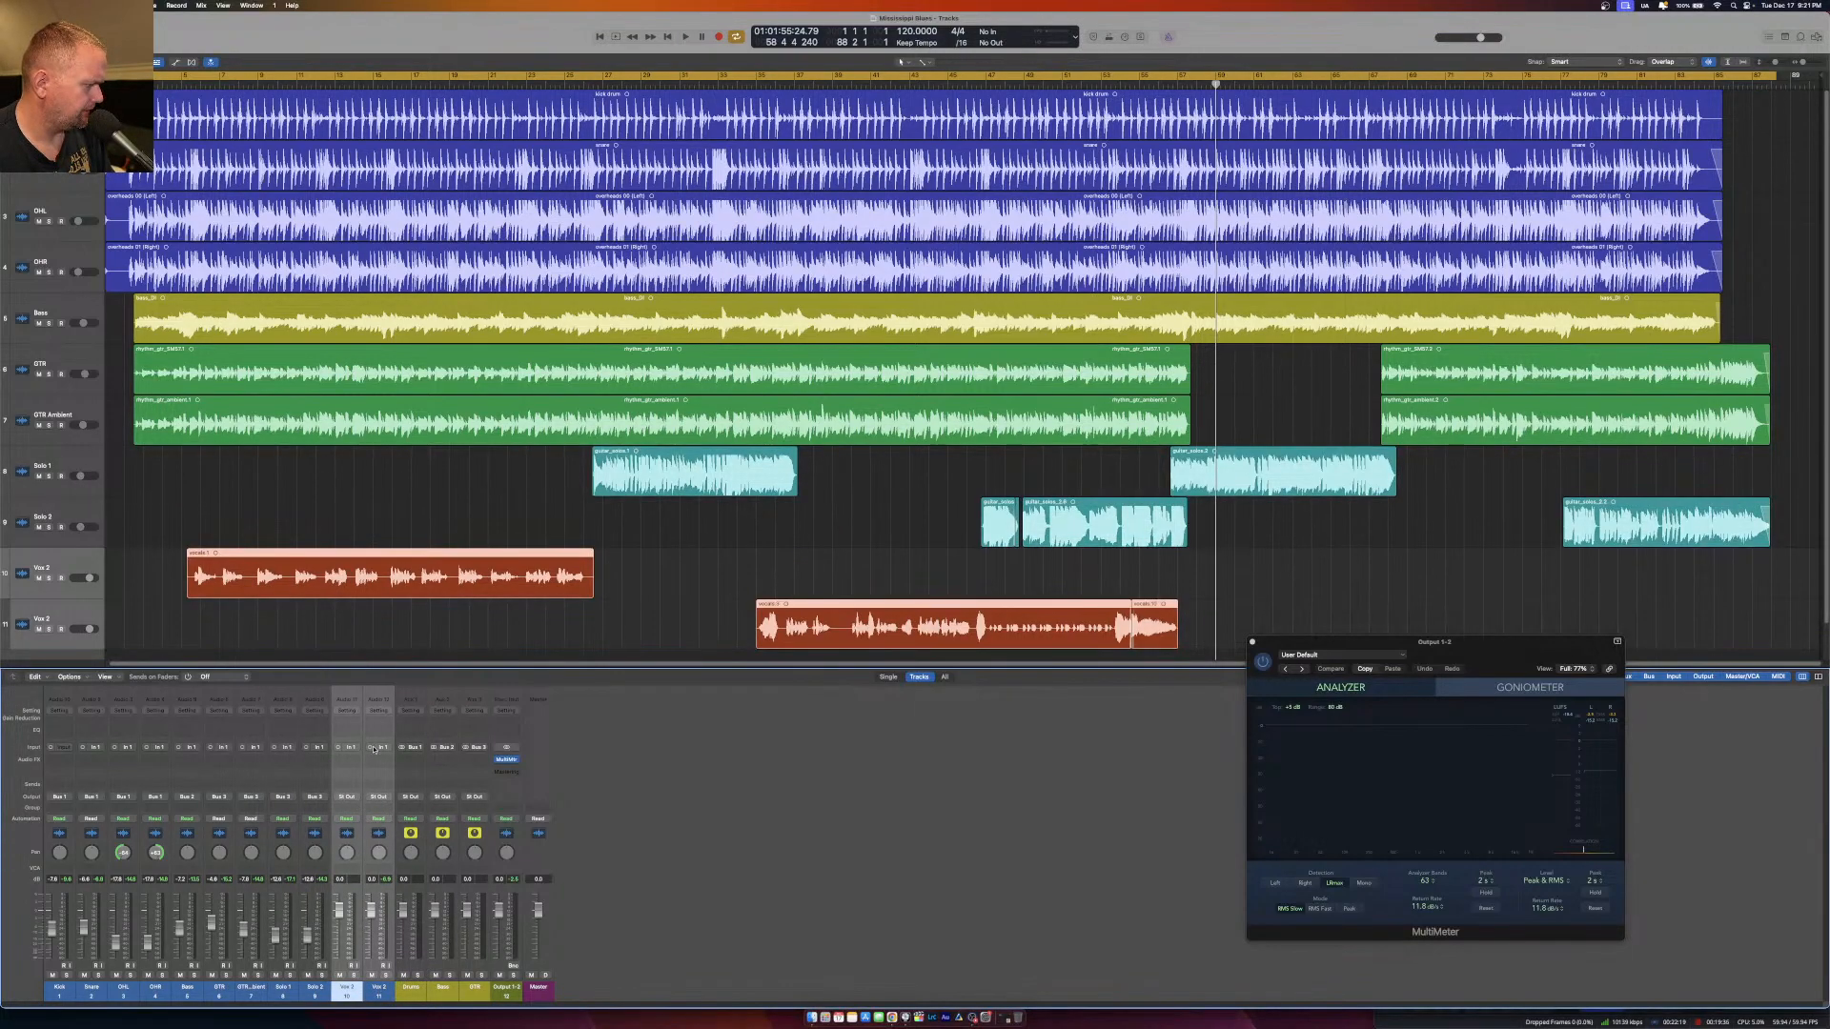
click(378, 796)
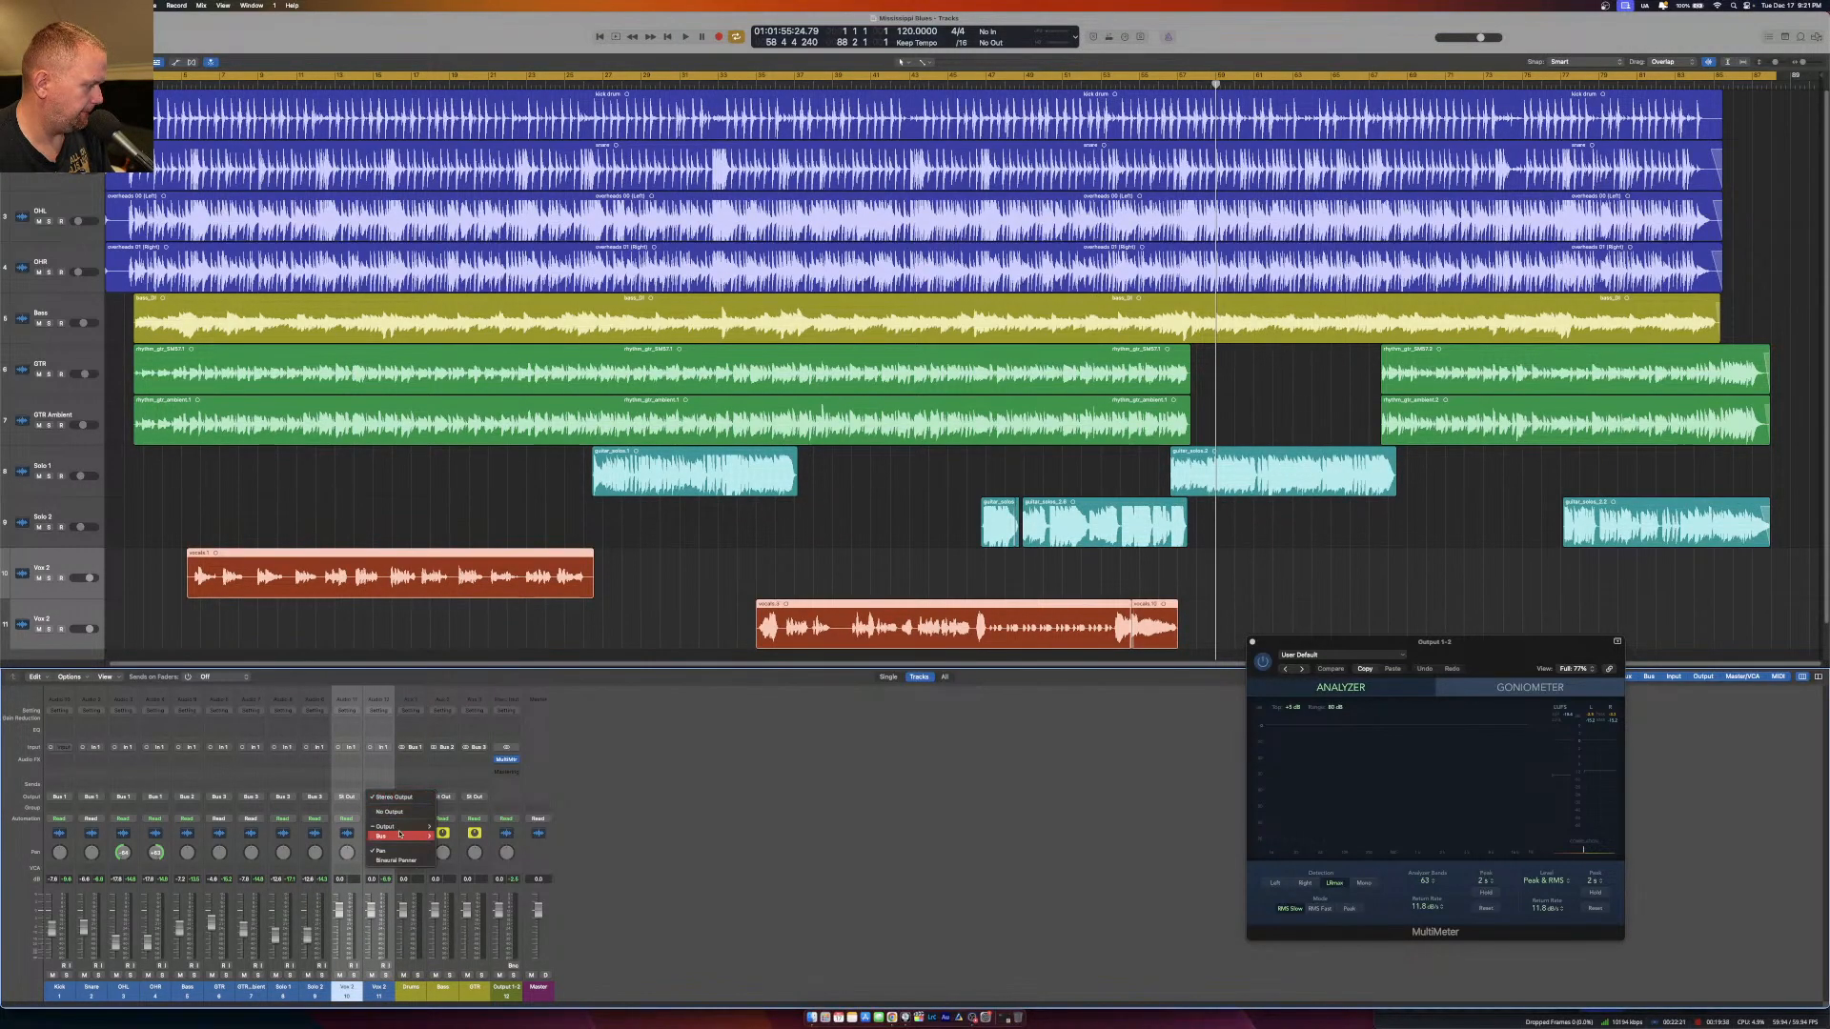
mouse_move(391, 836)
click(458, 661)
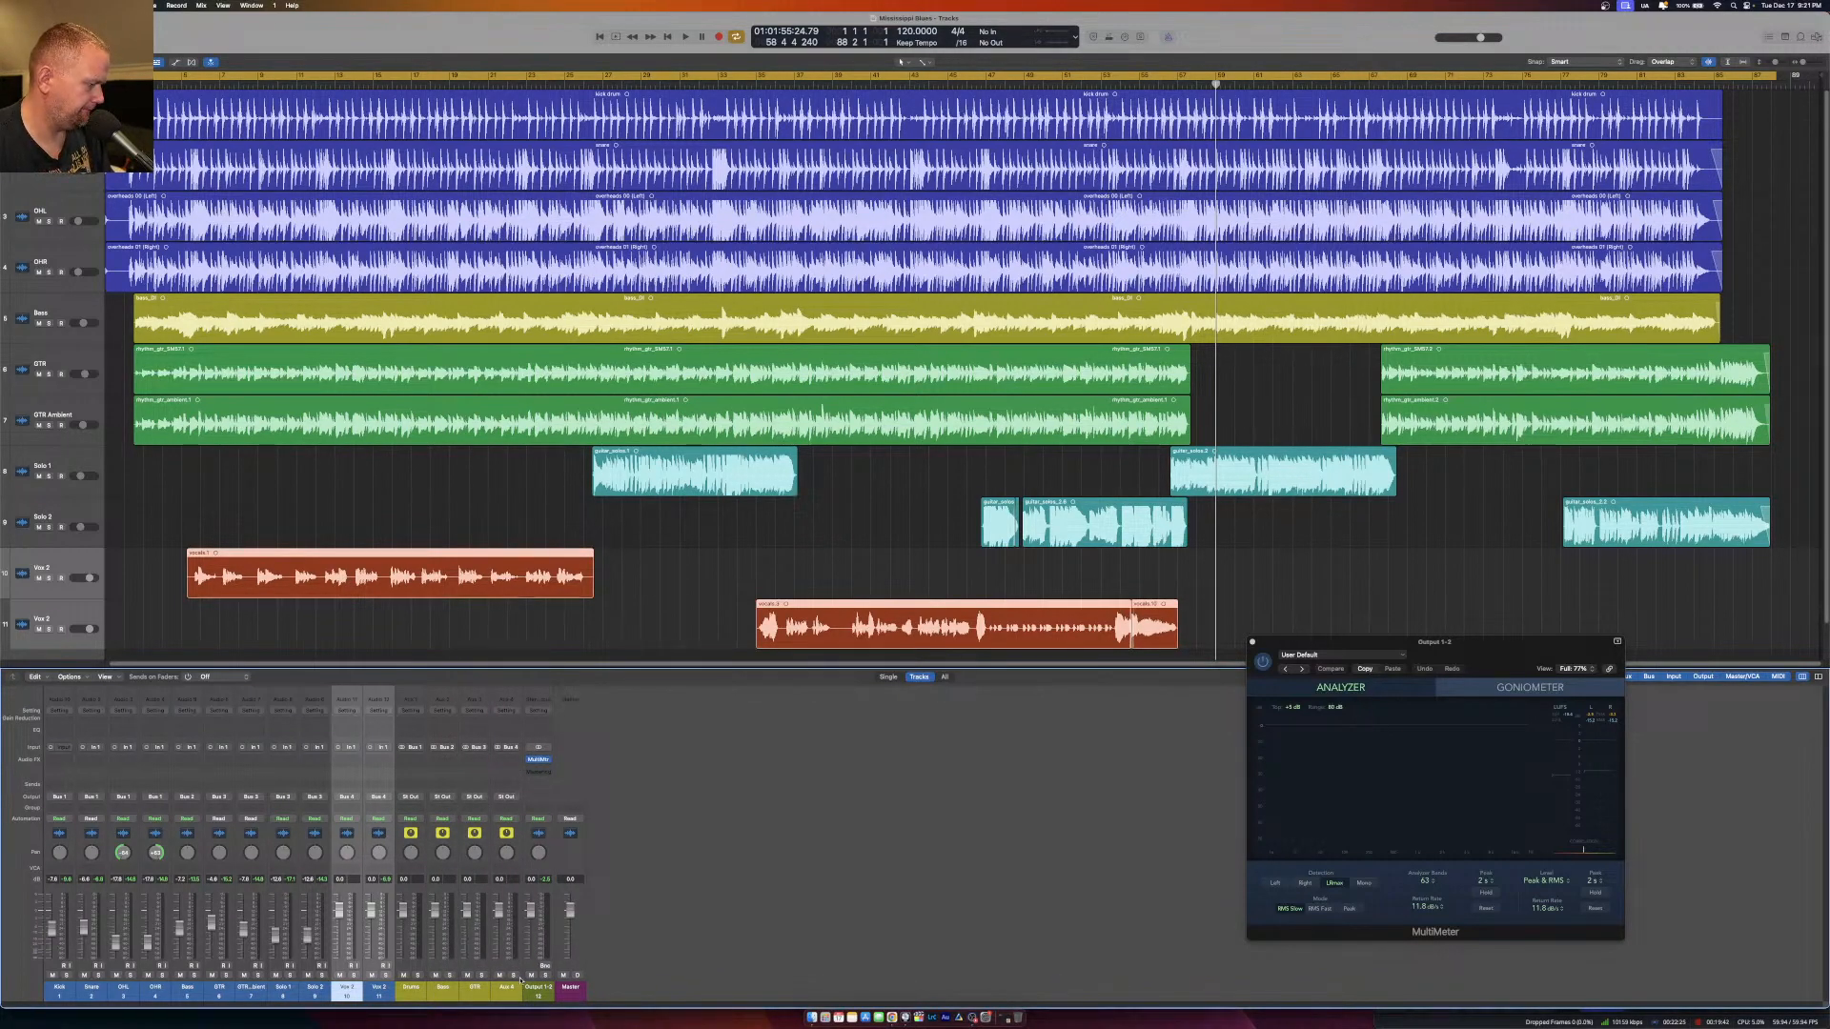
double_click(507, 988)
text(Vocal)
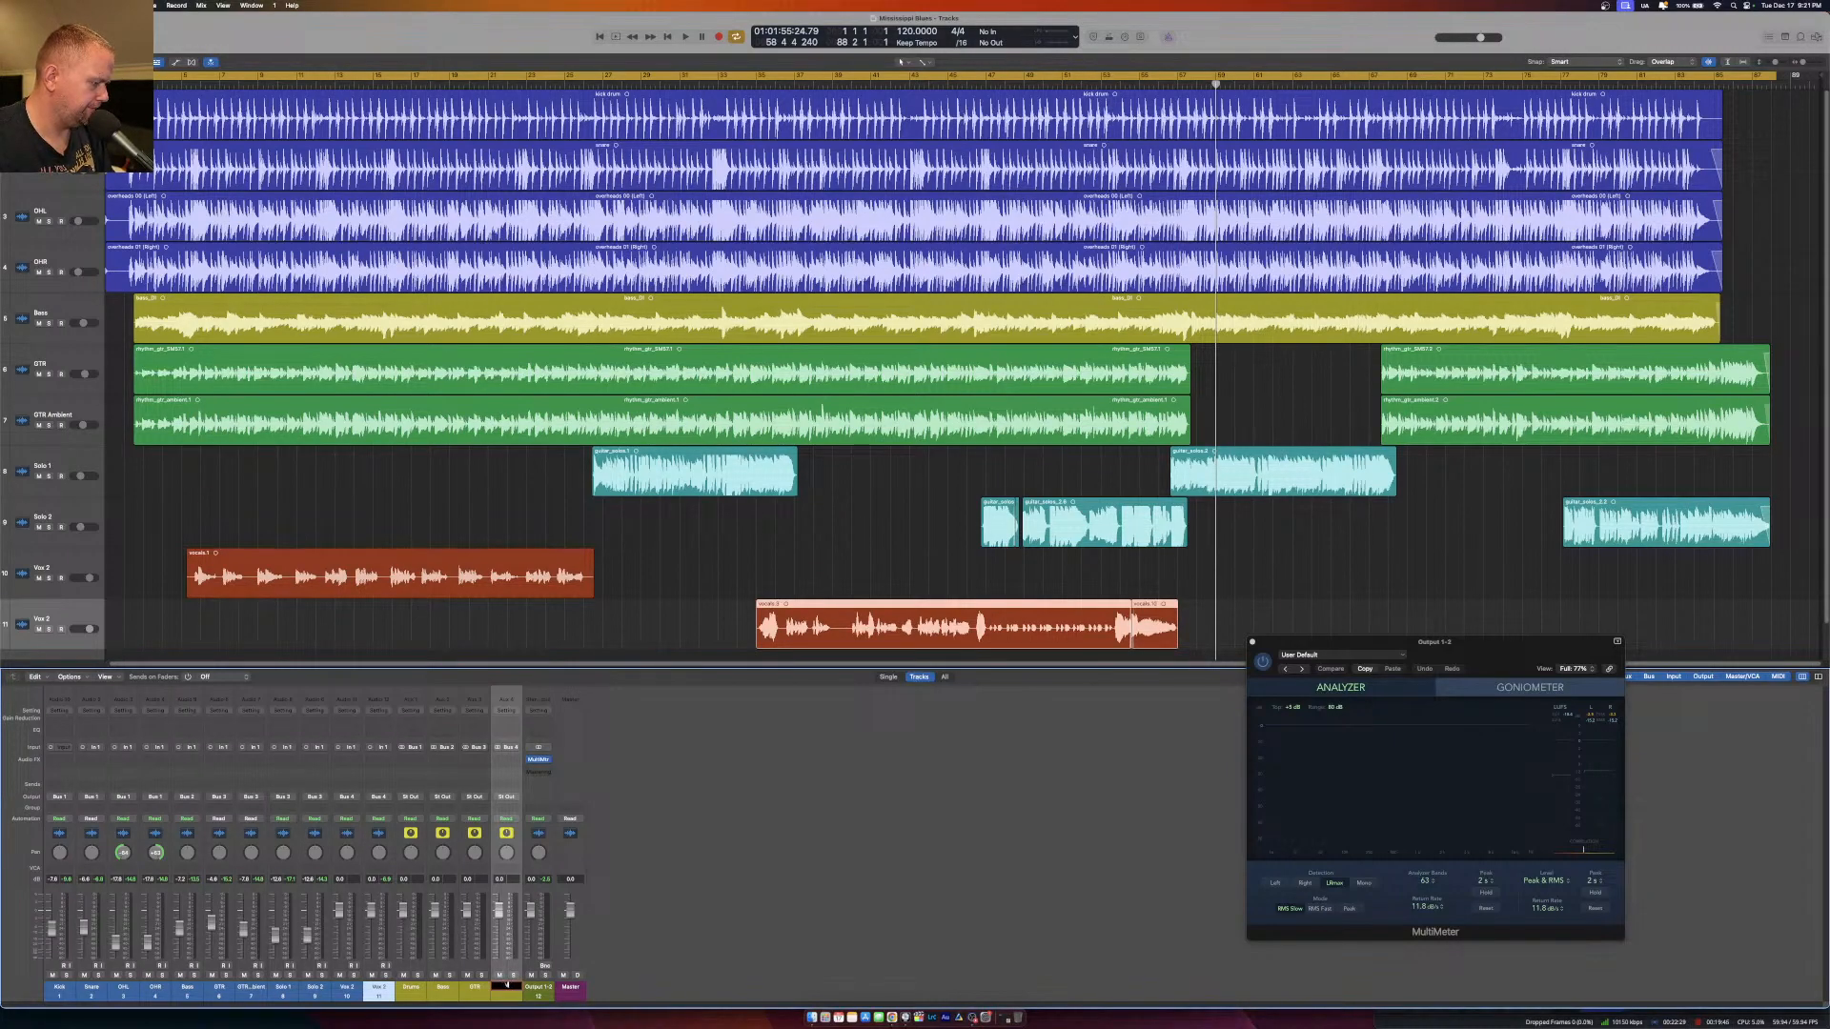
key(Return)
Route the outputs of the Drums, Bass and GTR aux channels to Bus 5 and name the new aux channel Instruments.
drag(412, 988, 474, 986)
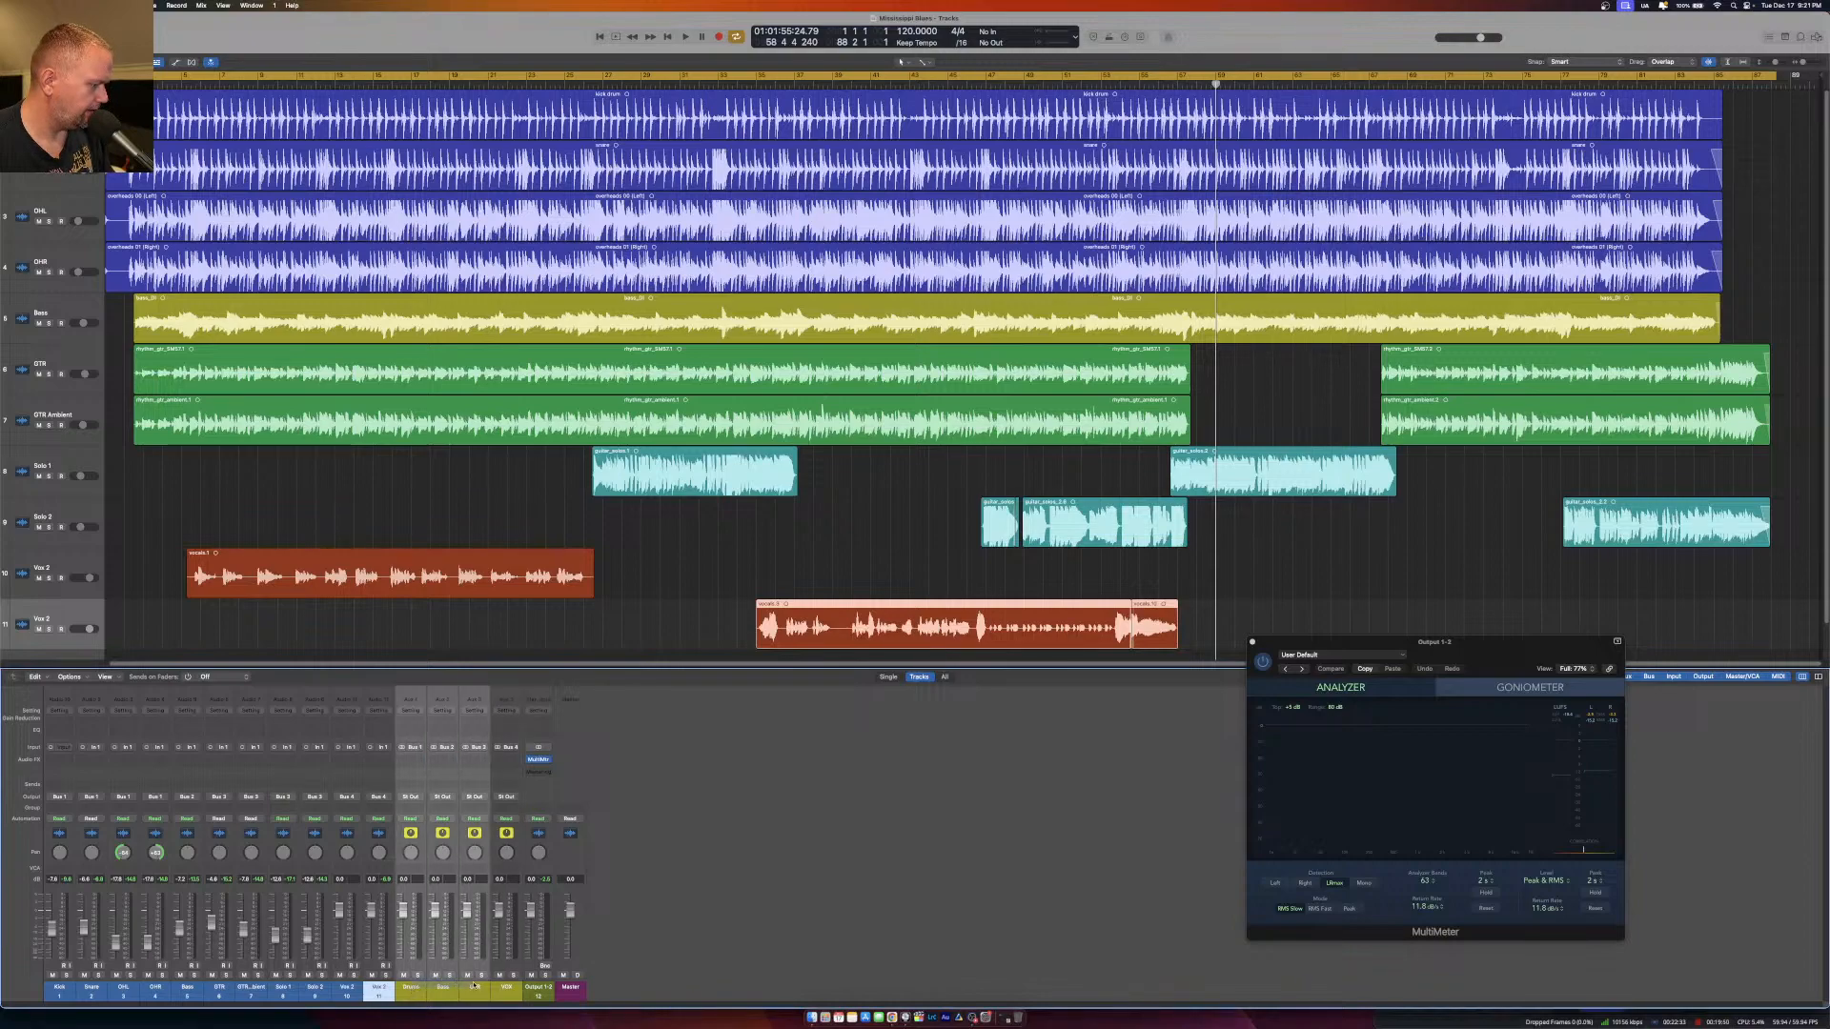
click(475, 800)
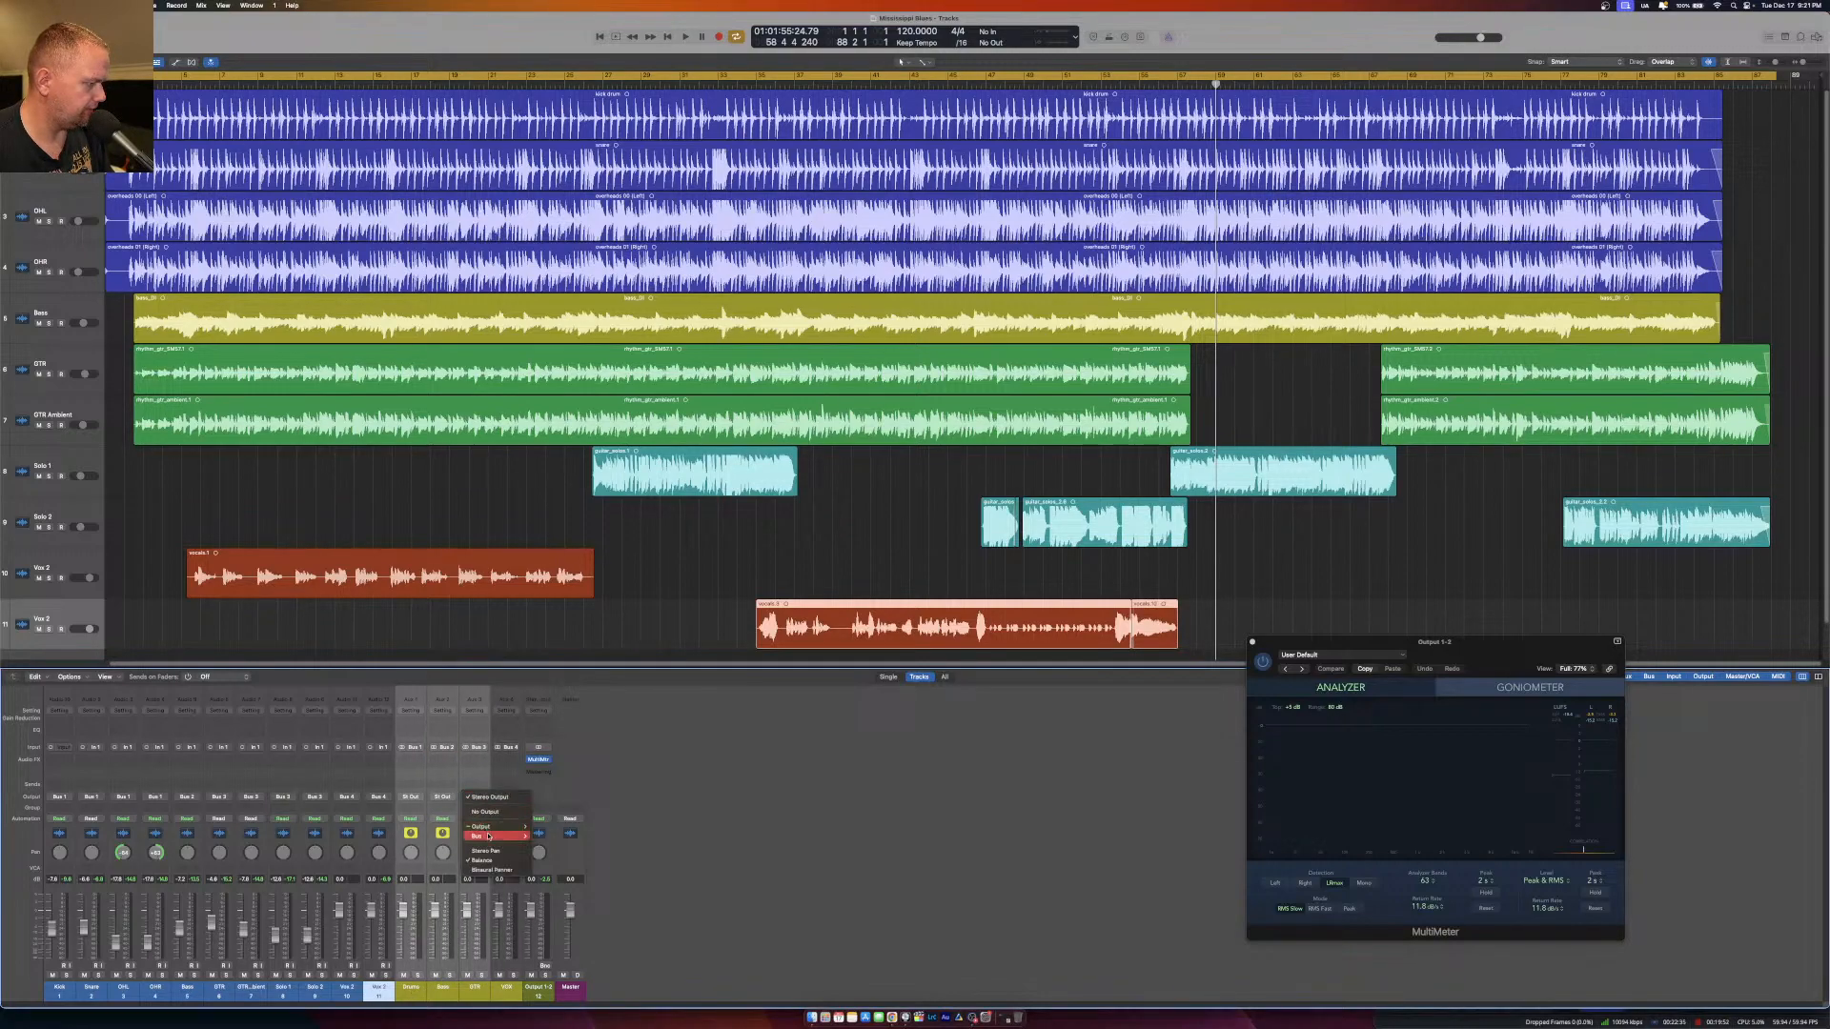
mouse_move(499, 837)
click(547, 669)
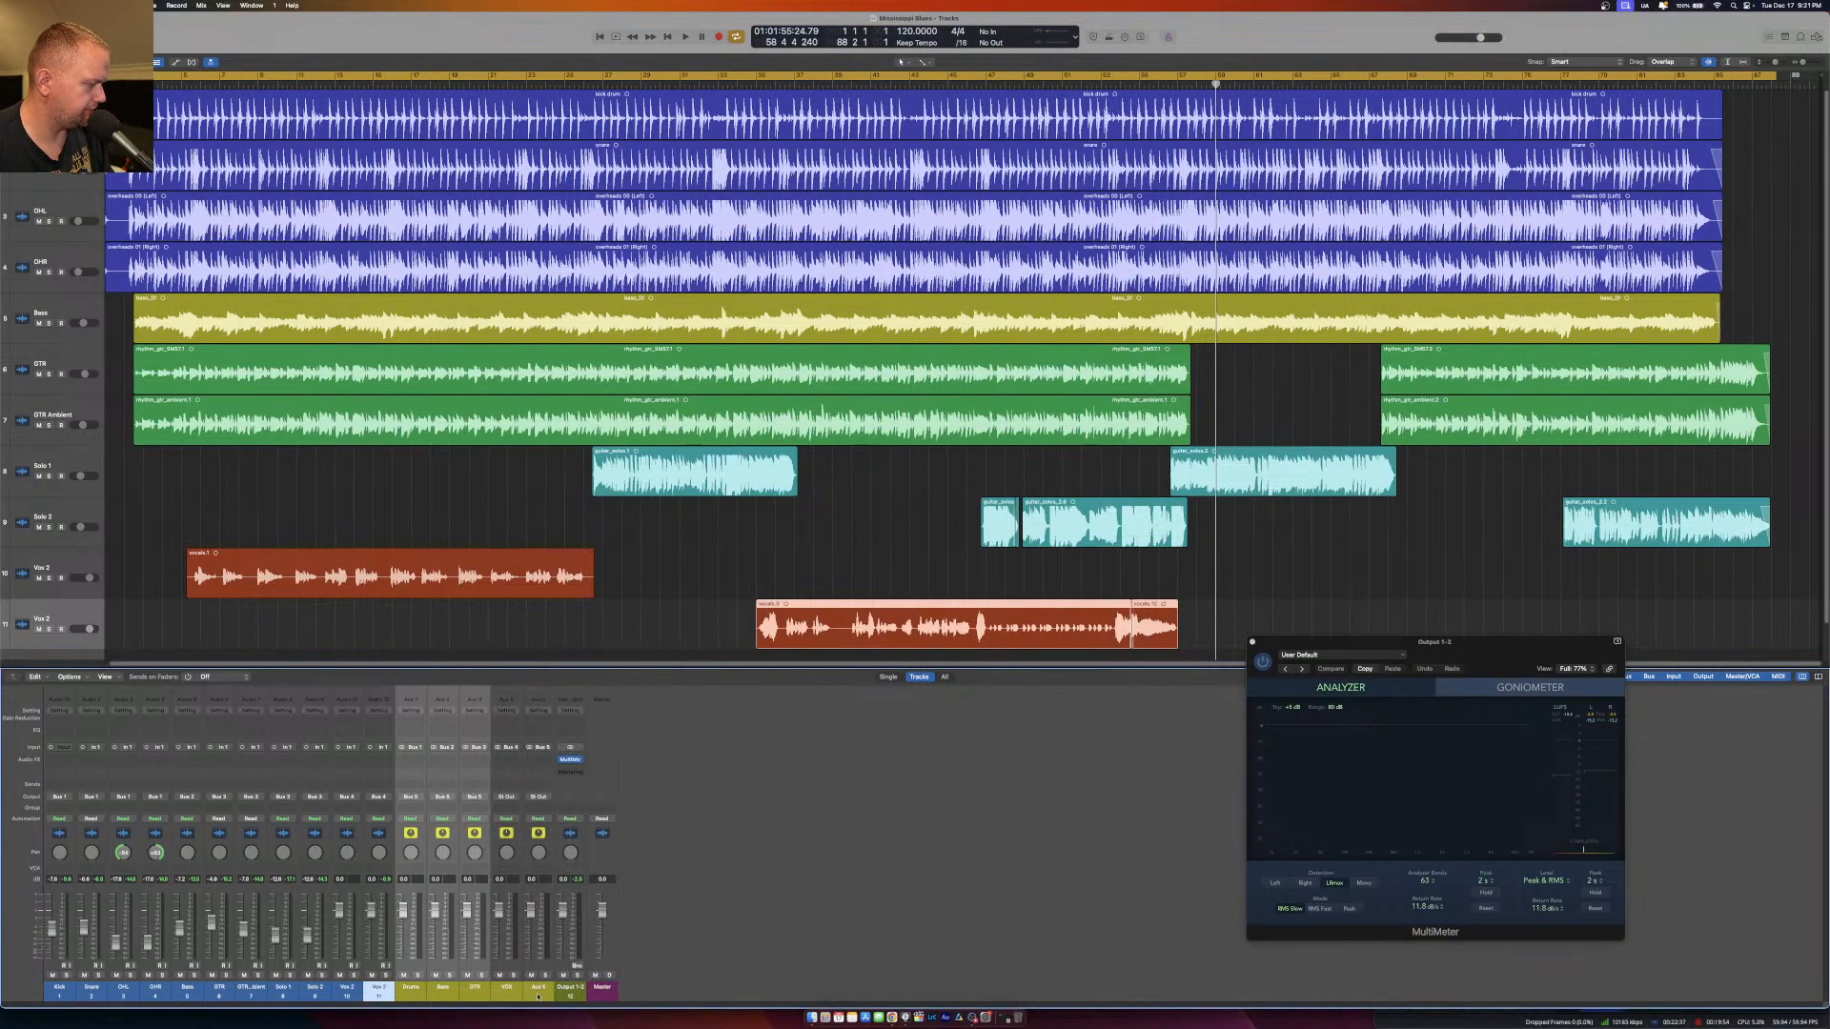
double_click(540, 988)
text(Instruments)
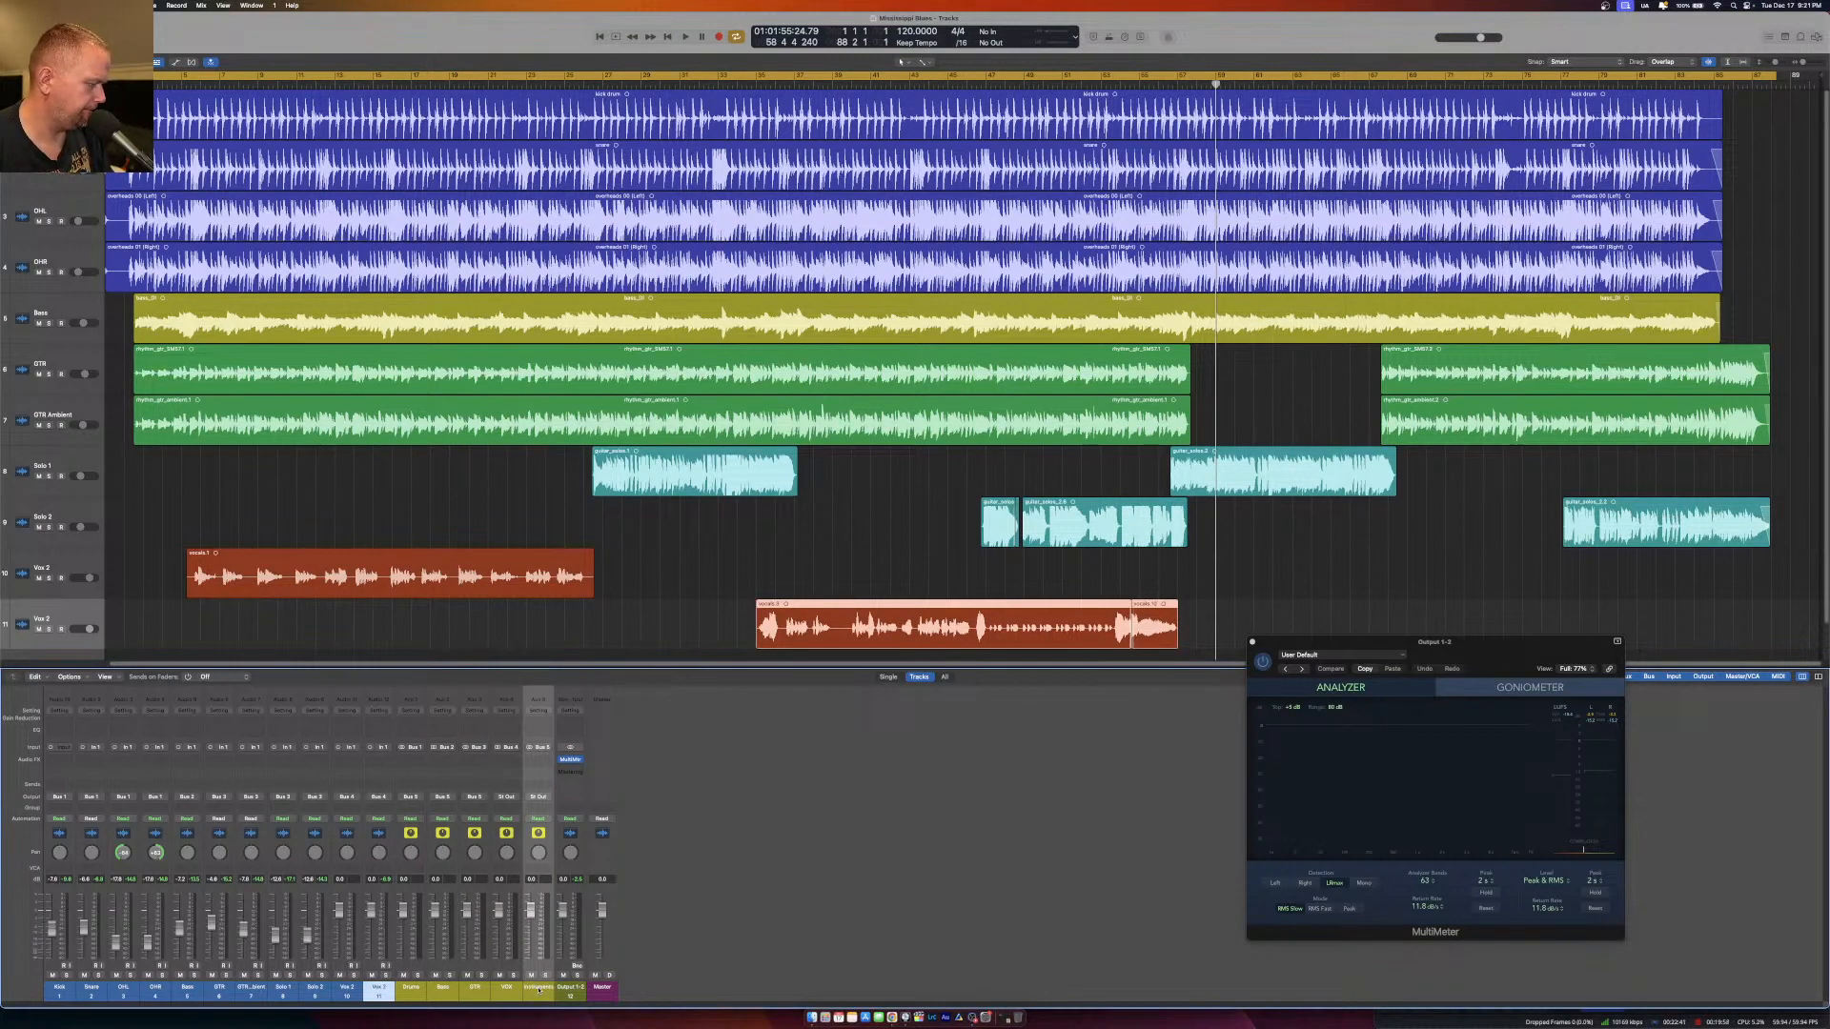
Route the outputs of the VOX and Instruments aux channels to Bus 6 and name the new aux channel Mix Bus.
shift+click(497, 991)
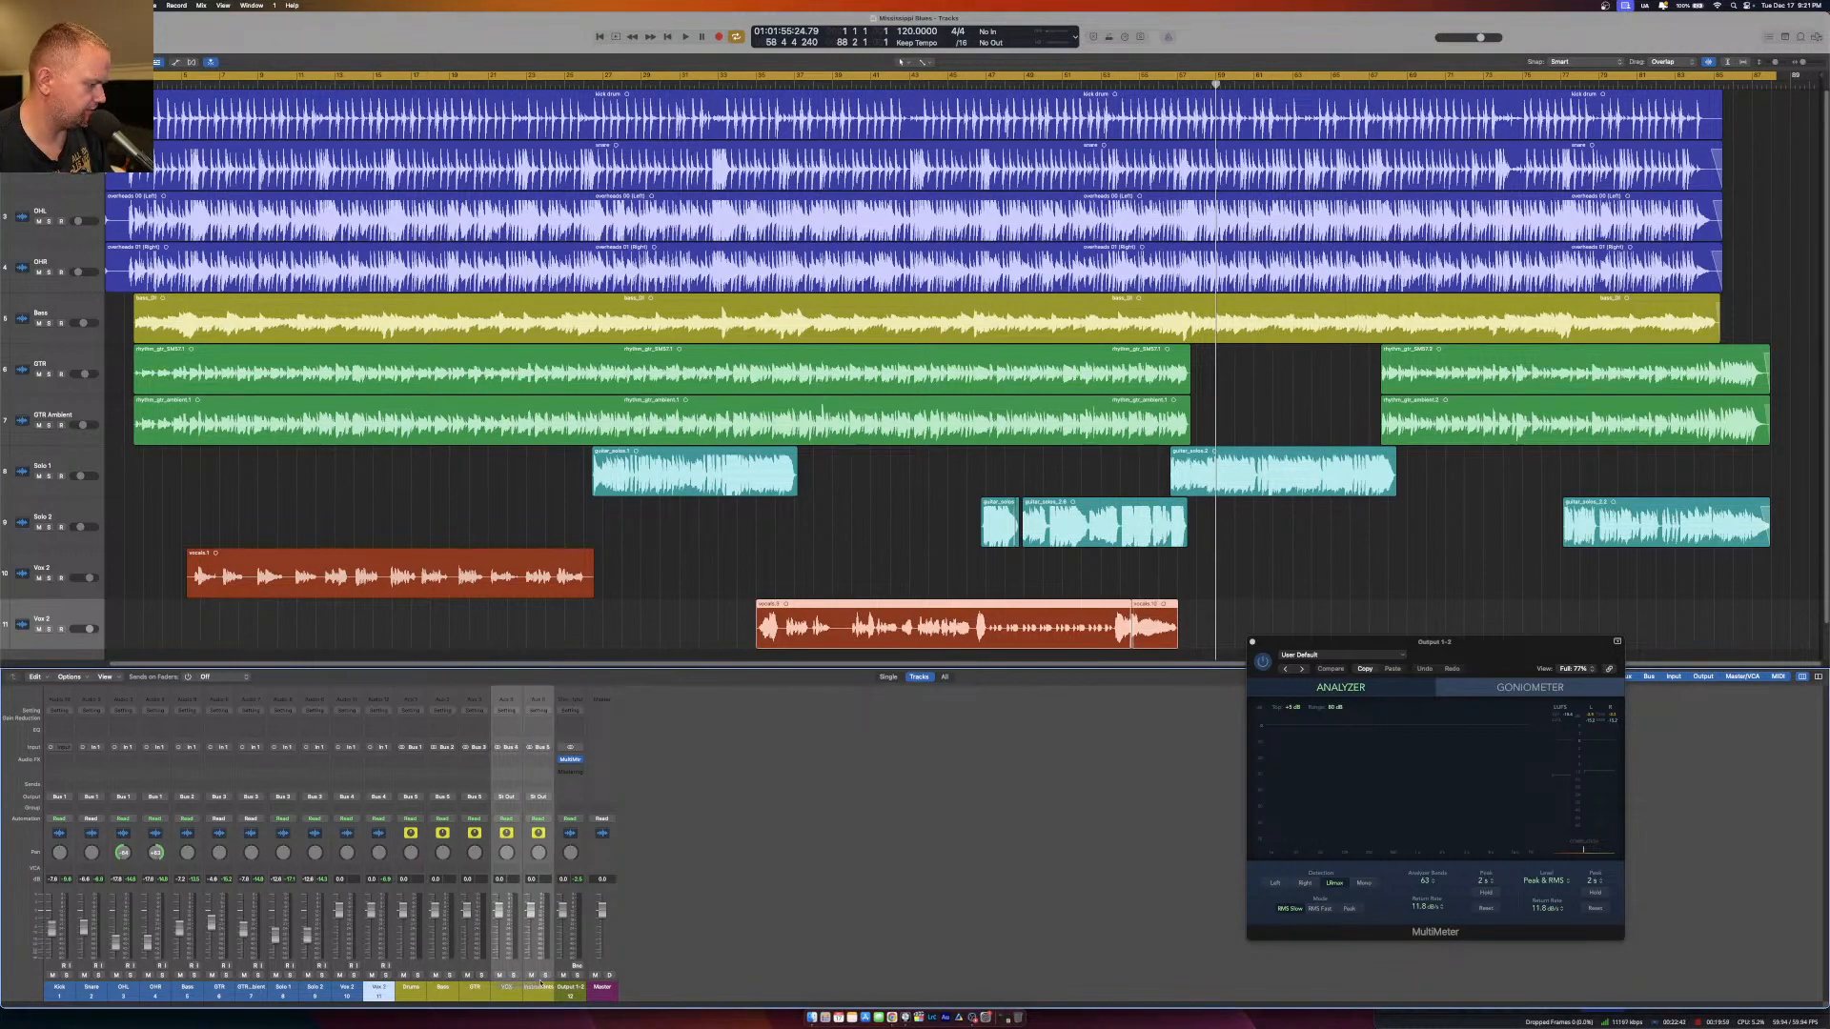
click(539, 799)
mouse_move(572, 836)
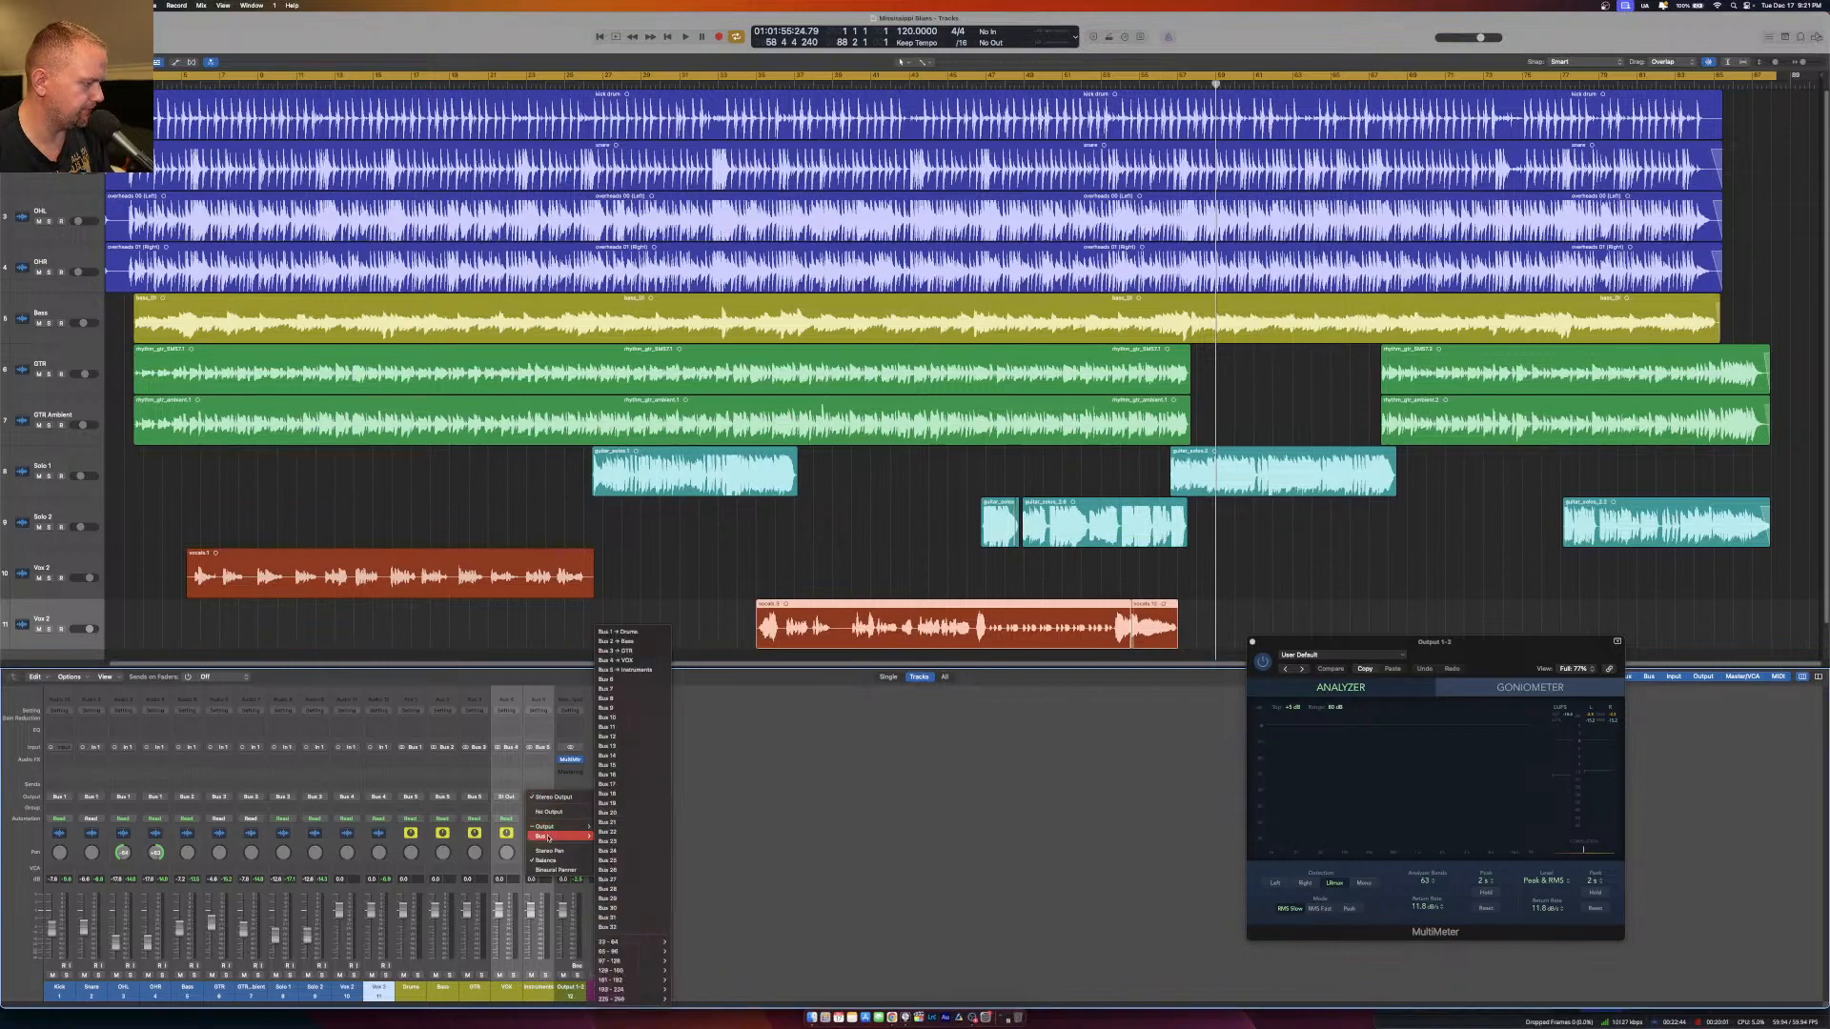
click(619, 682)
double_click(569, 986)
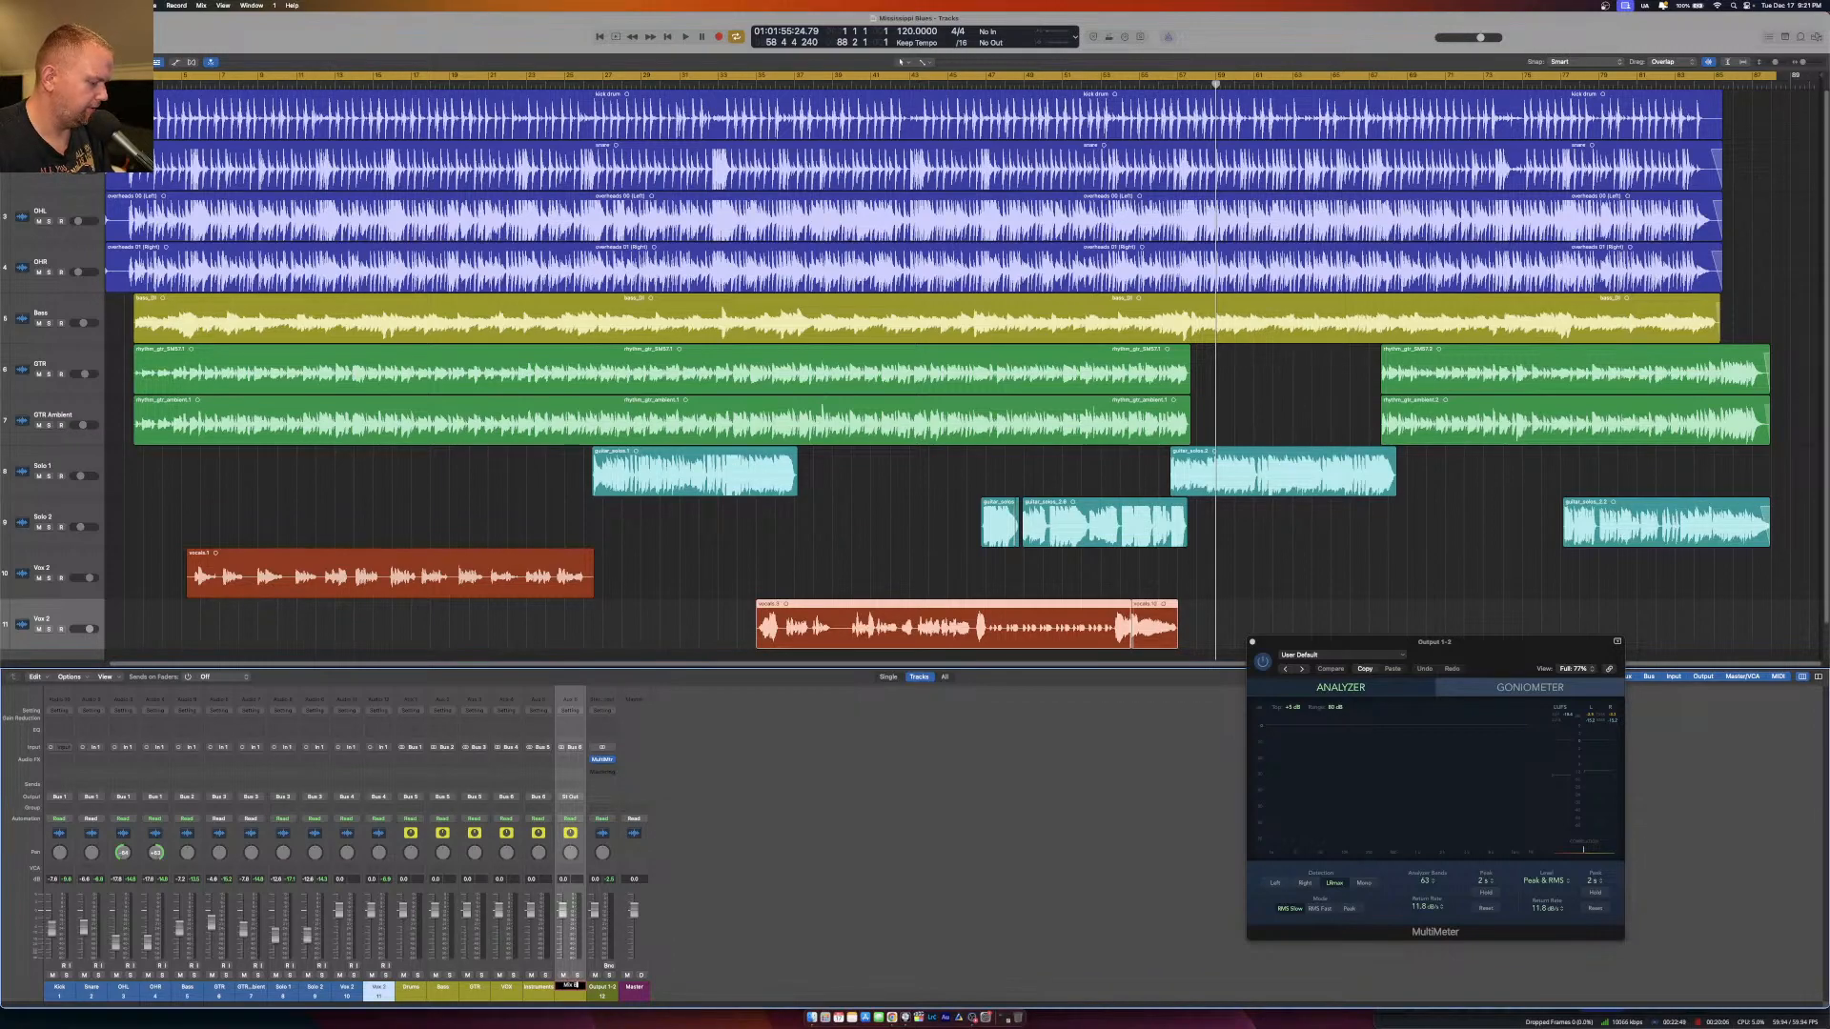
key(Return)
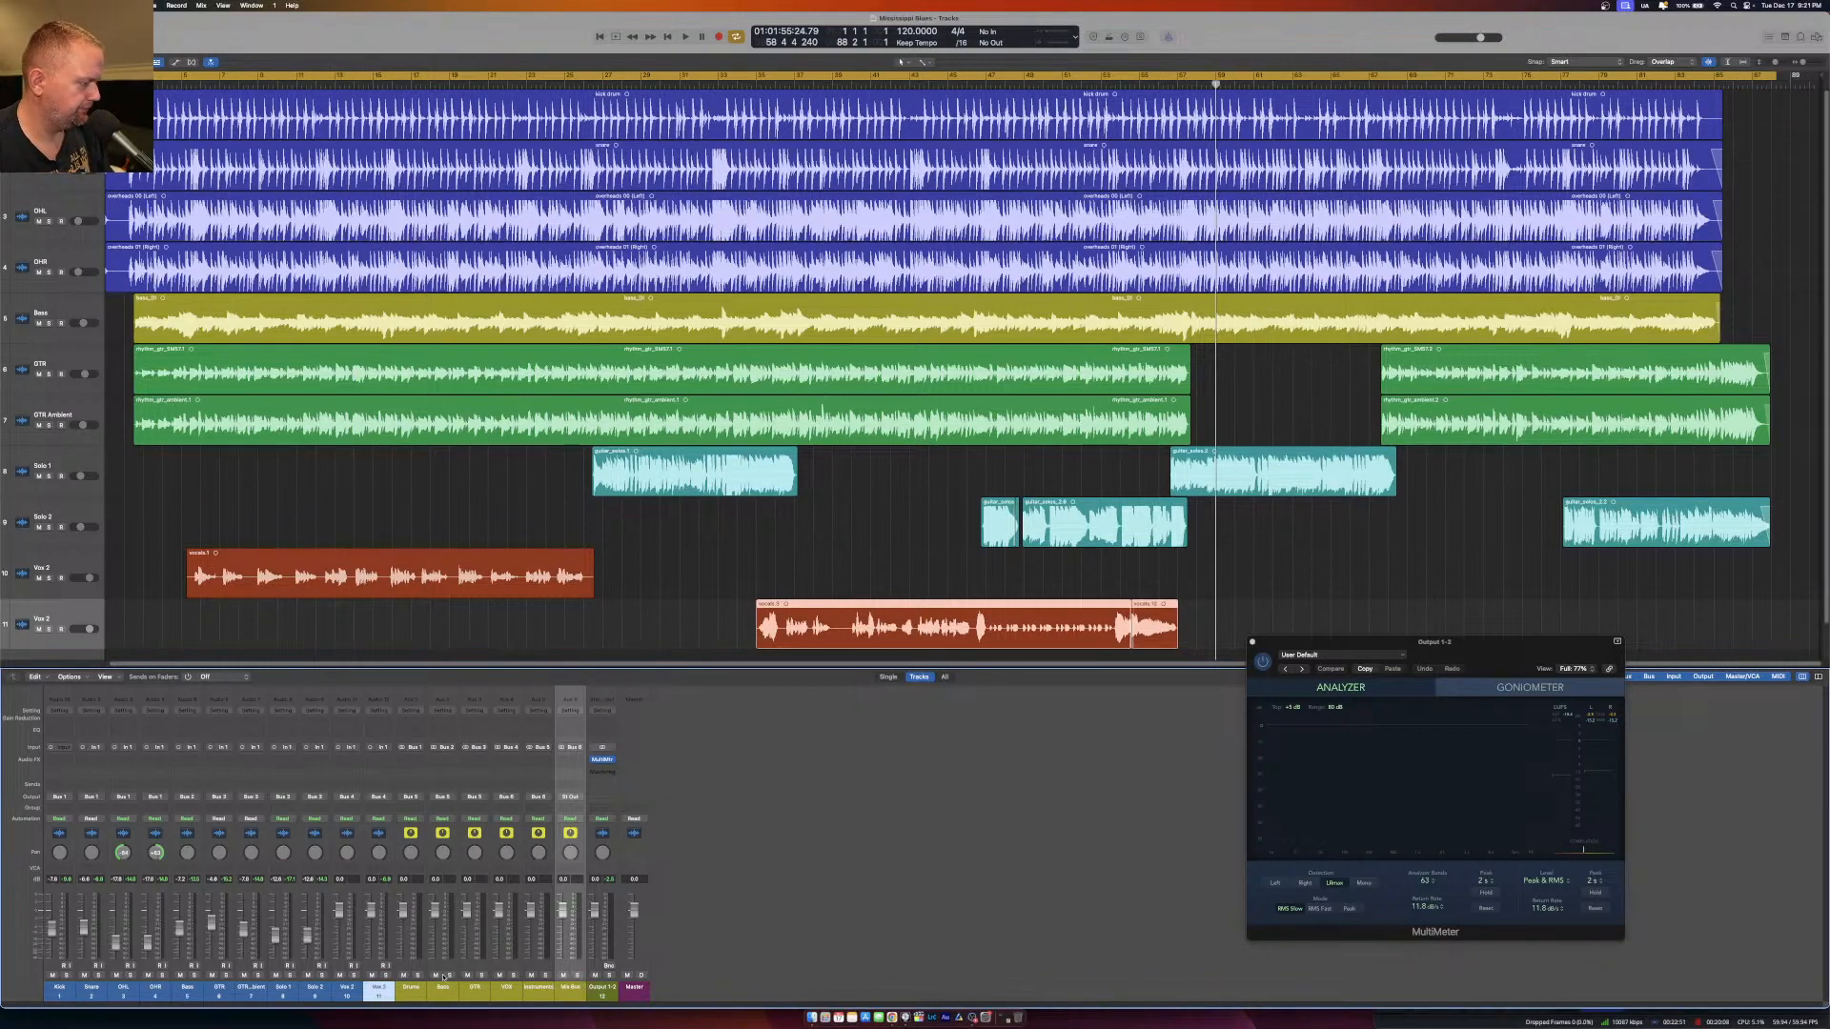
Color the five aux channels, Drums through Instruments, red in the mixer.
drag(410, 988, 537, 991)
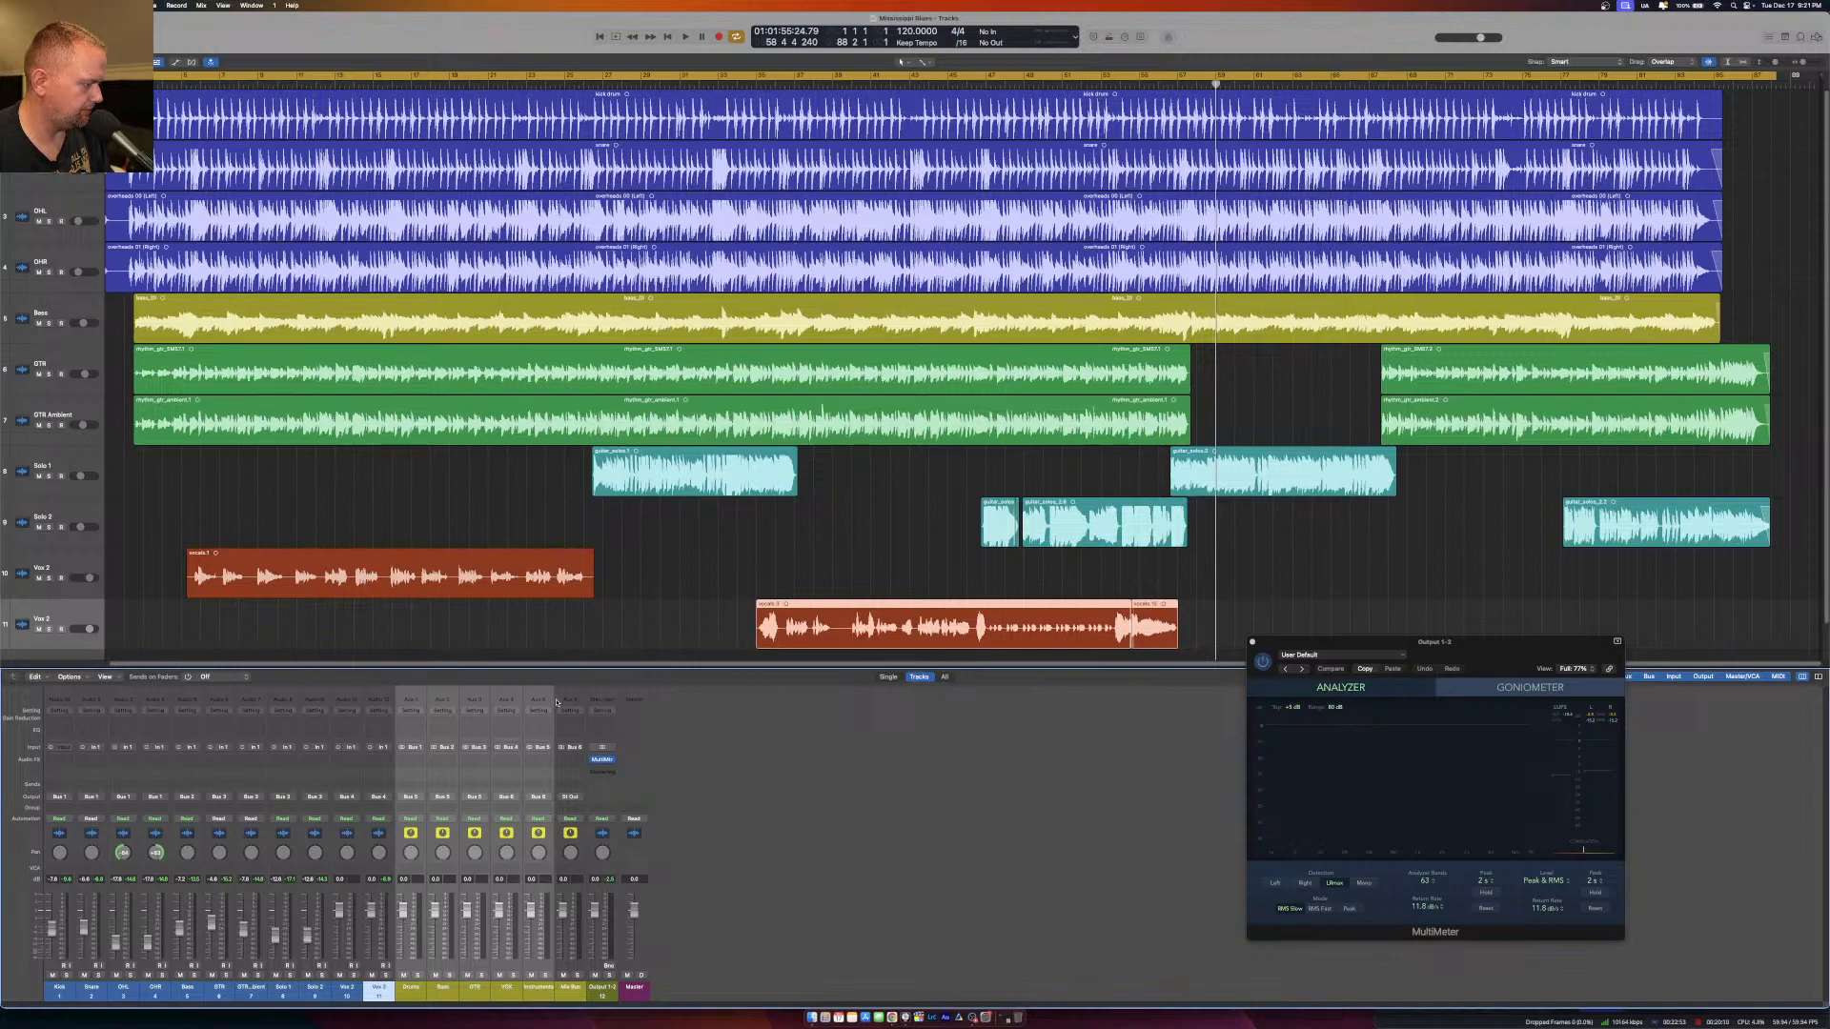
key(alt+c)
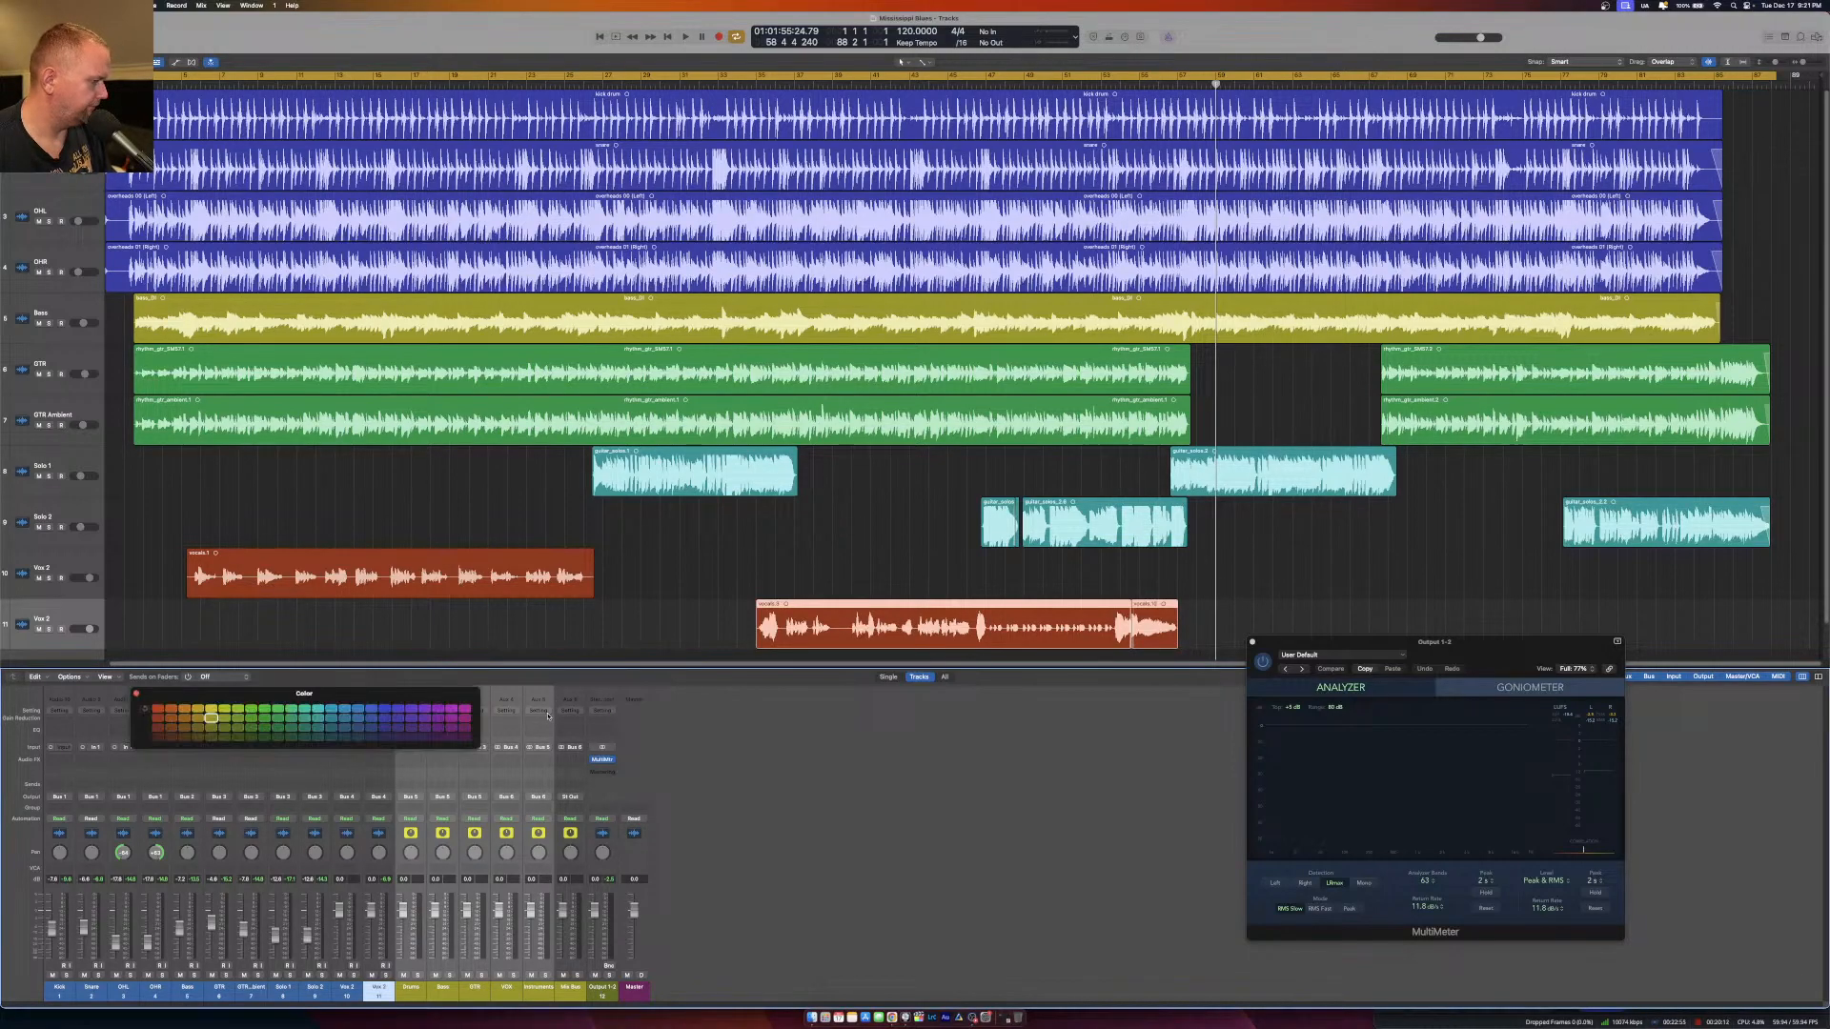
click(158, 710)
Color the four drum channels, Kick through OHR, blue and the Bass channel yellow.
drag(59, 992, 167, 993)
click(357, 717)
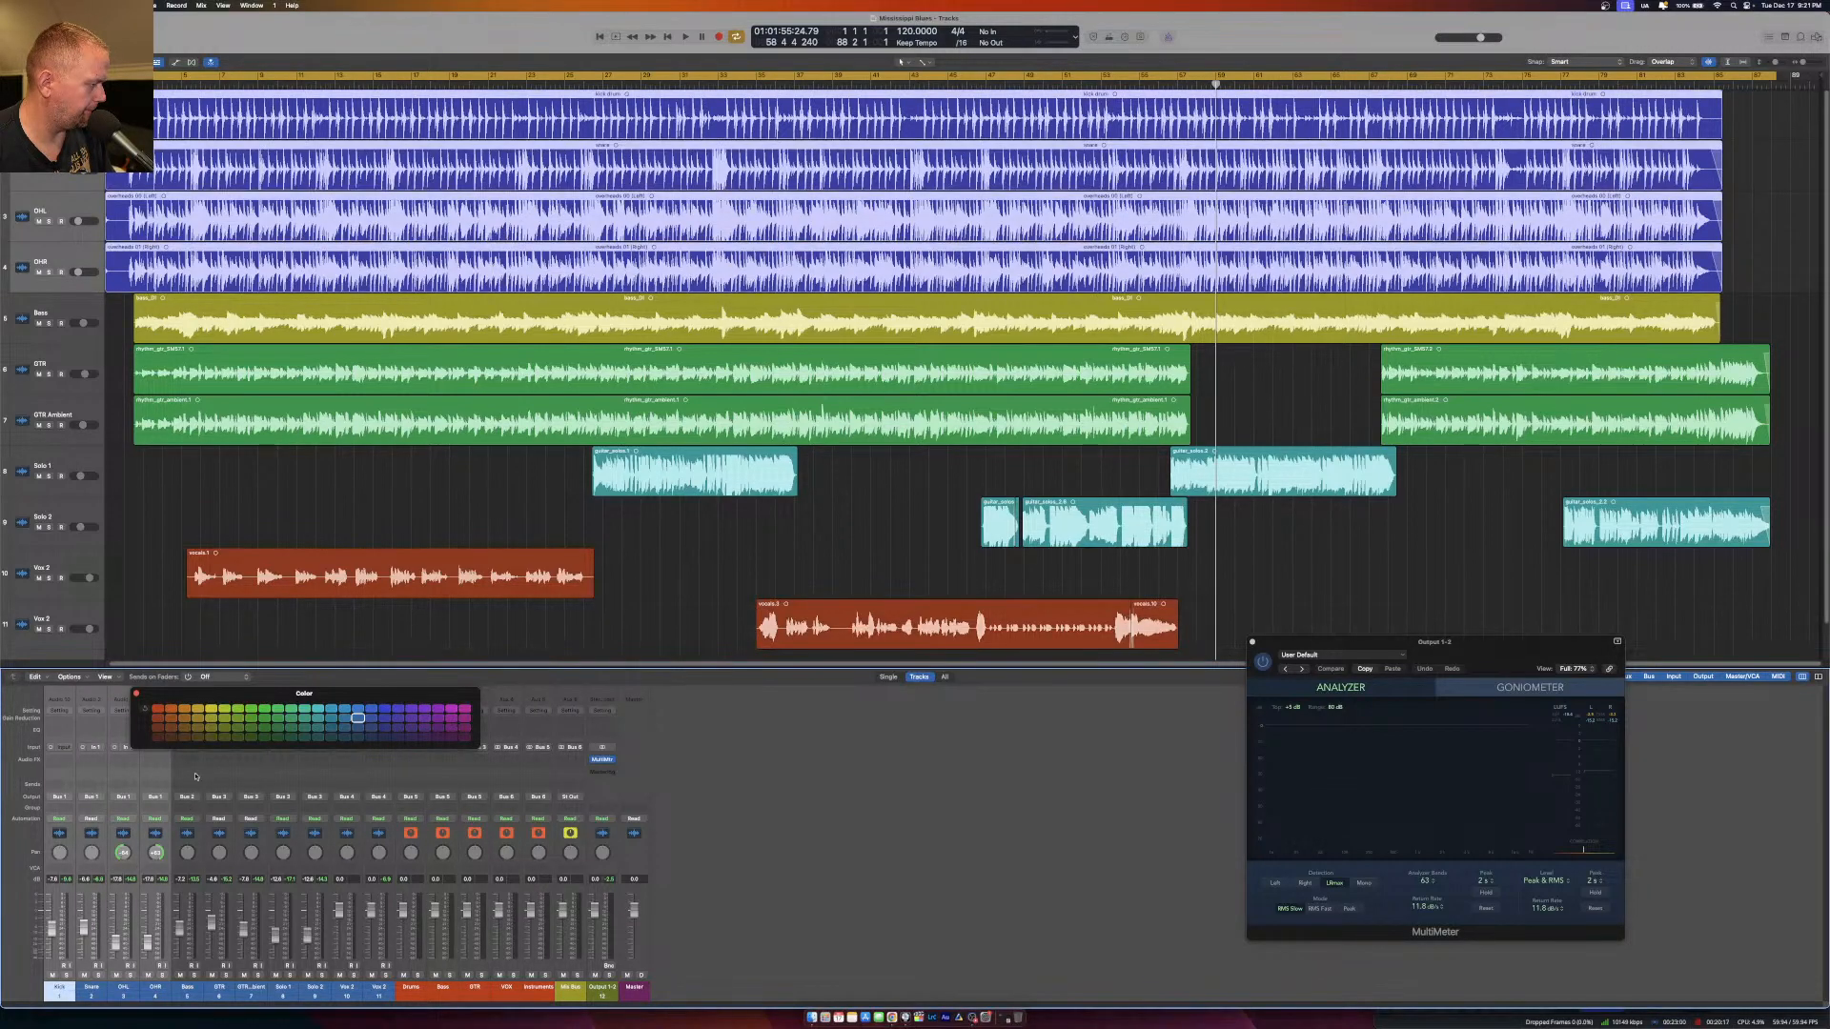
click(385, 709)
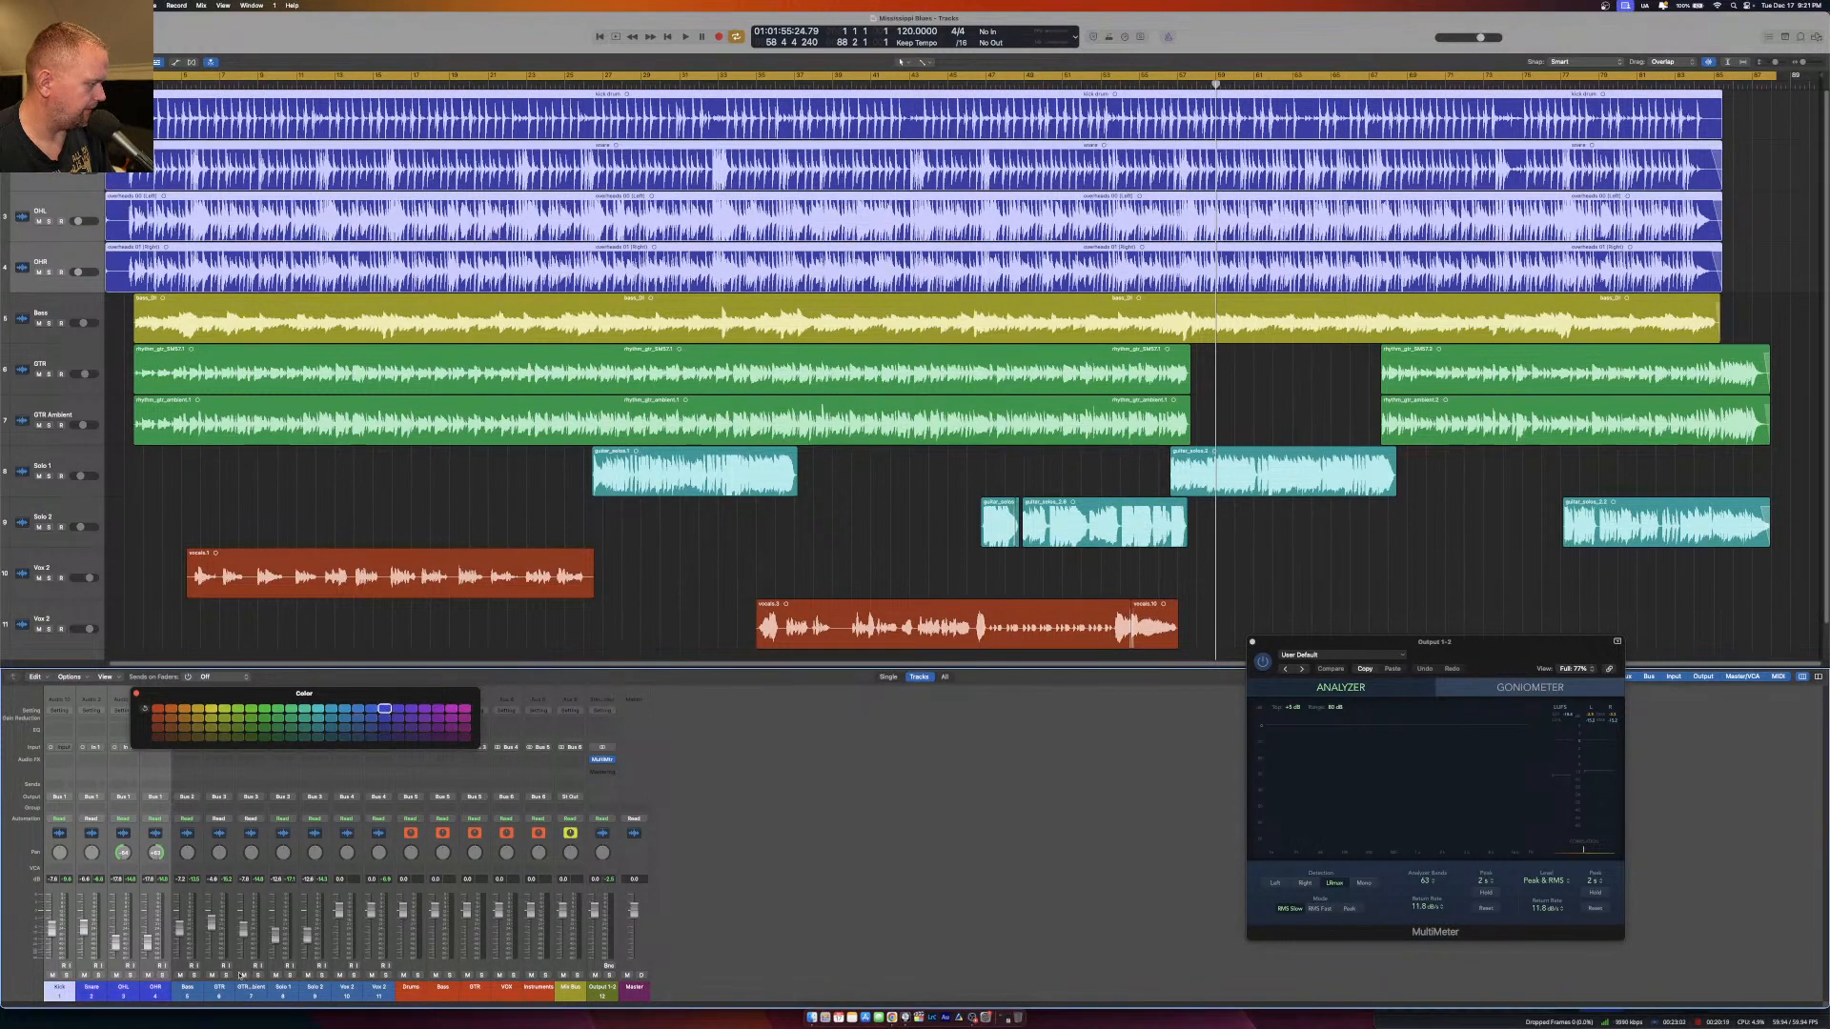
click(184, 992)
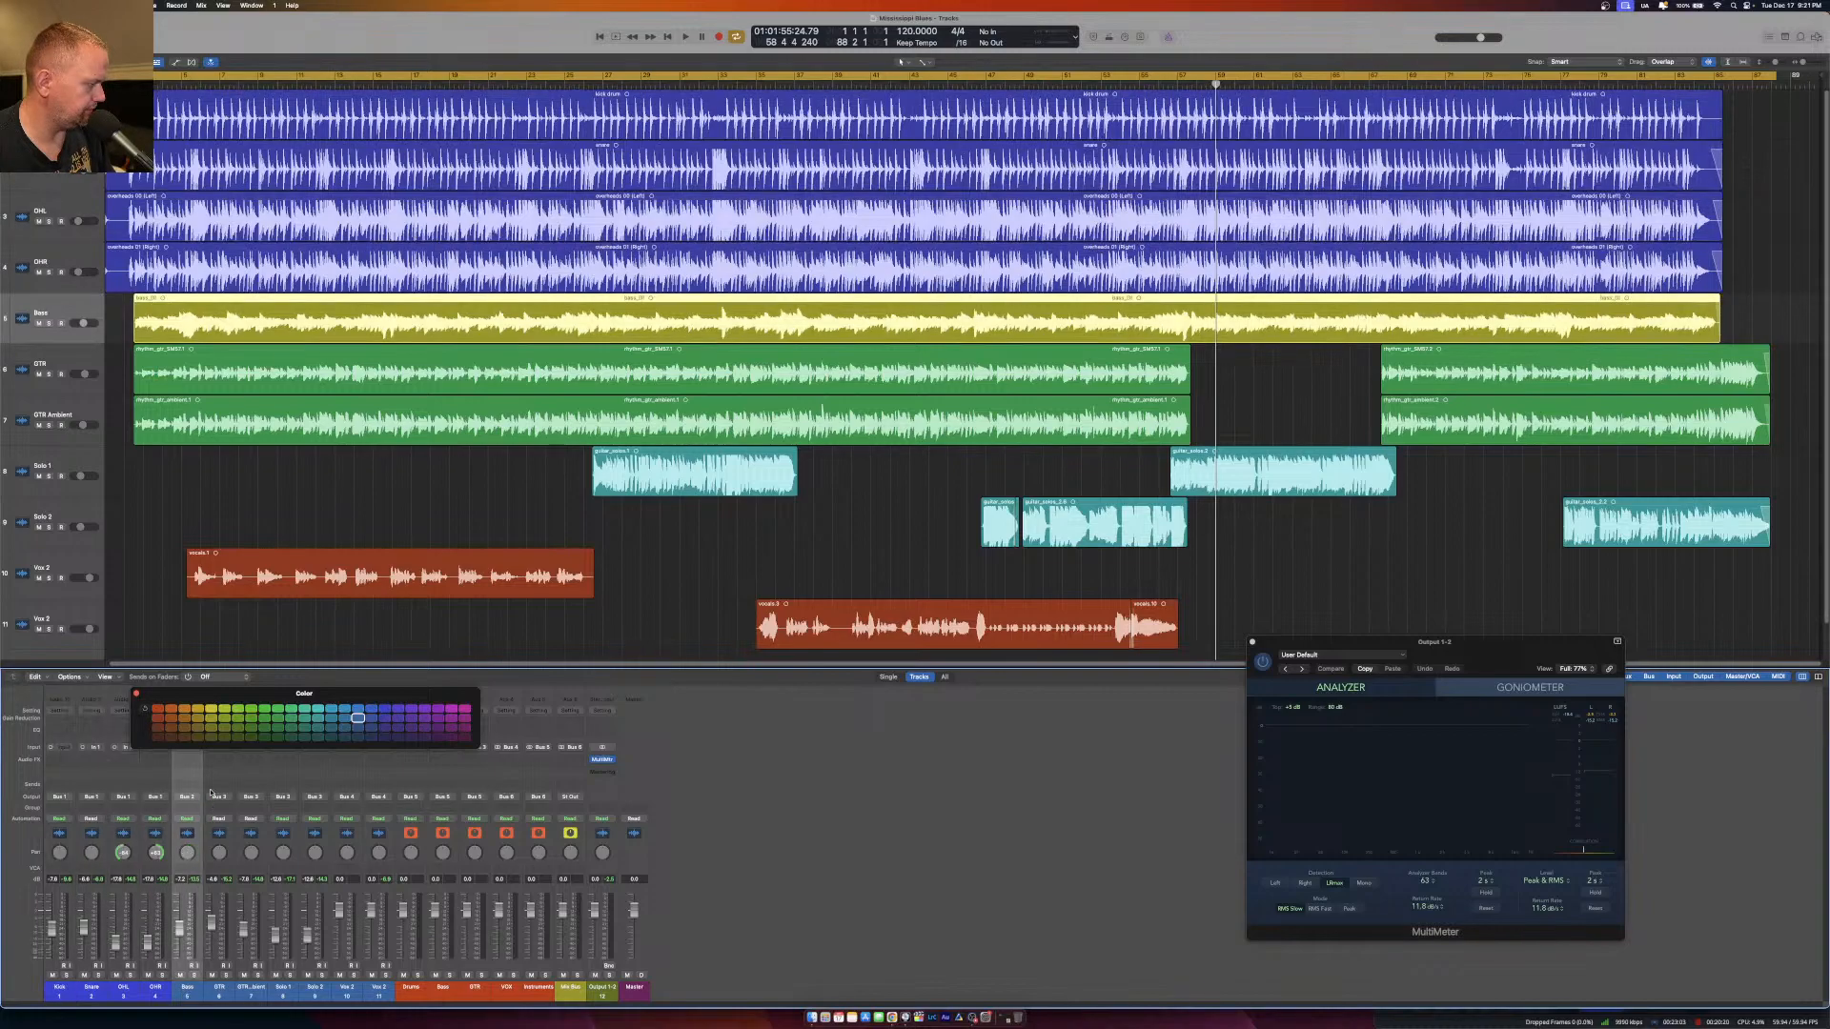
Color the GTR and GTR Ambient channels green and the two Solo channels teal.
click(233, 993)
shift+click(250, 992)
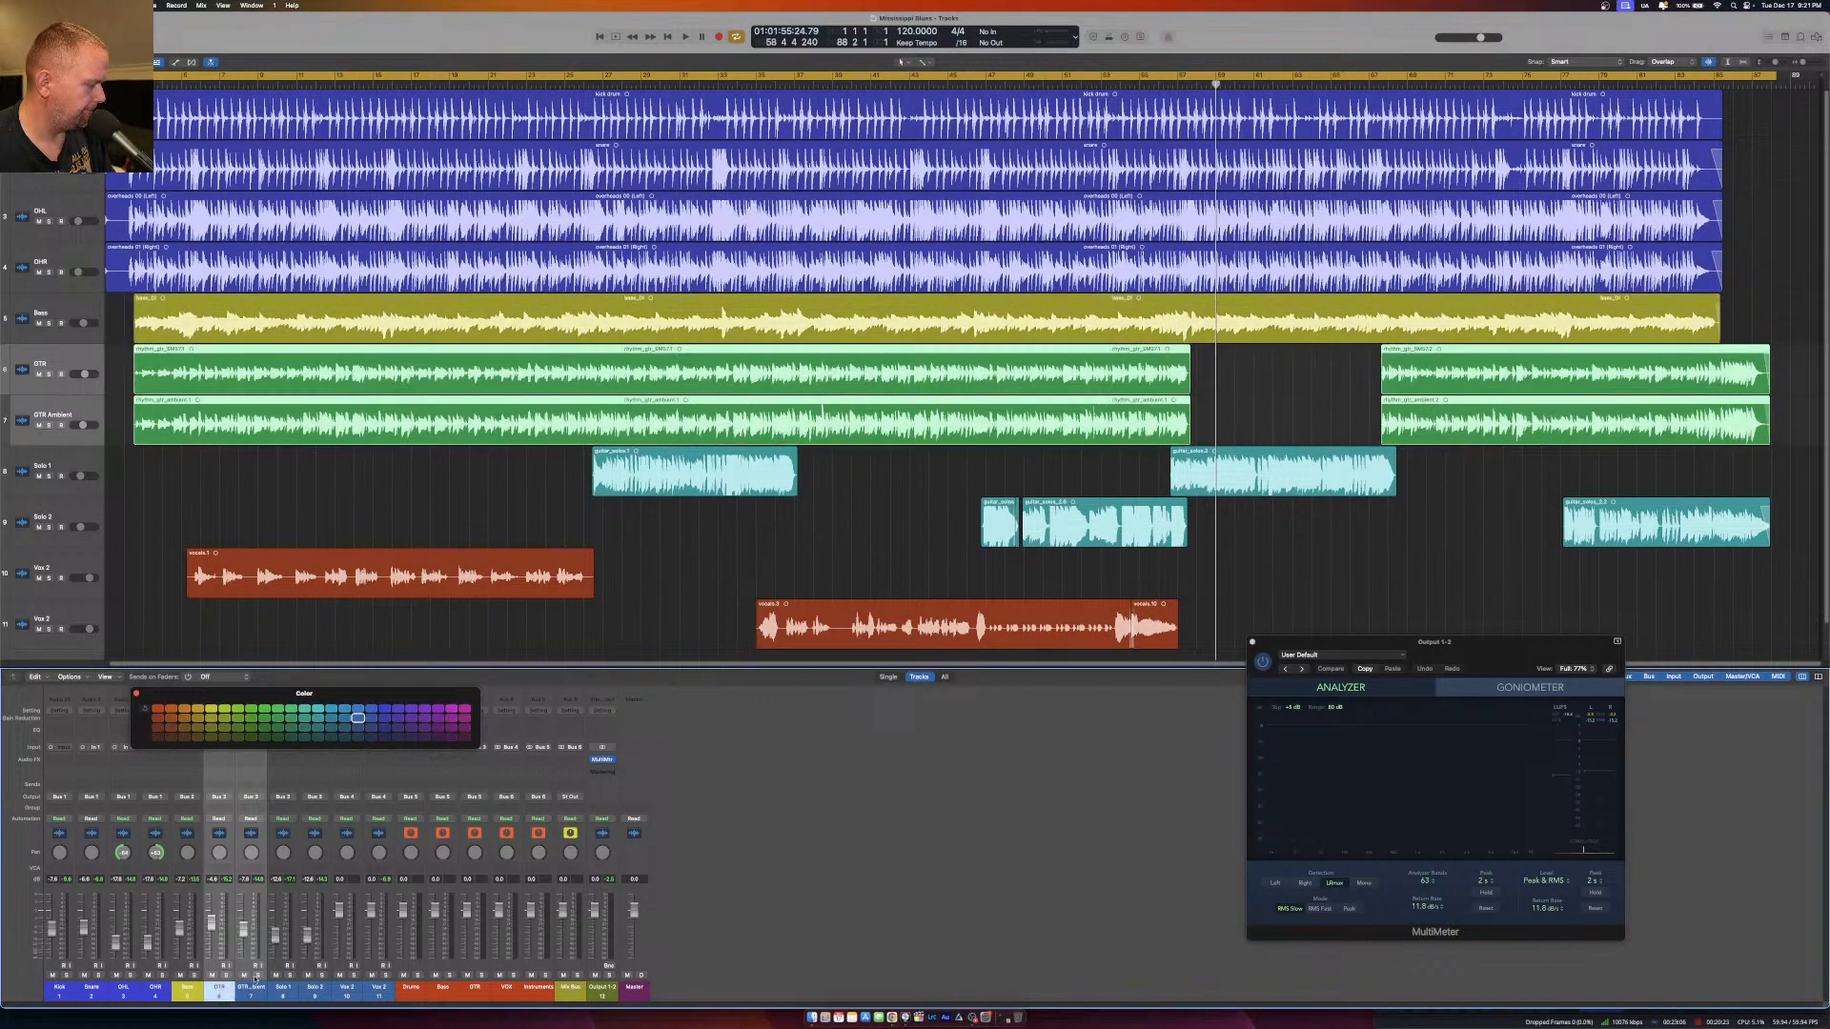
click(265, 710)
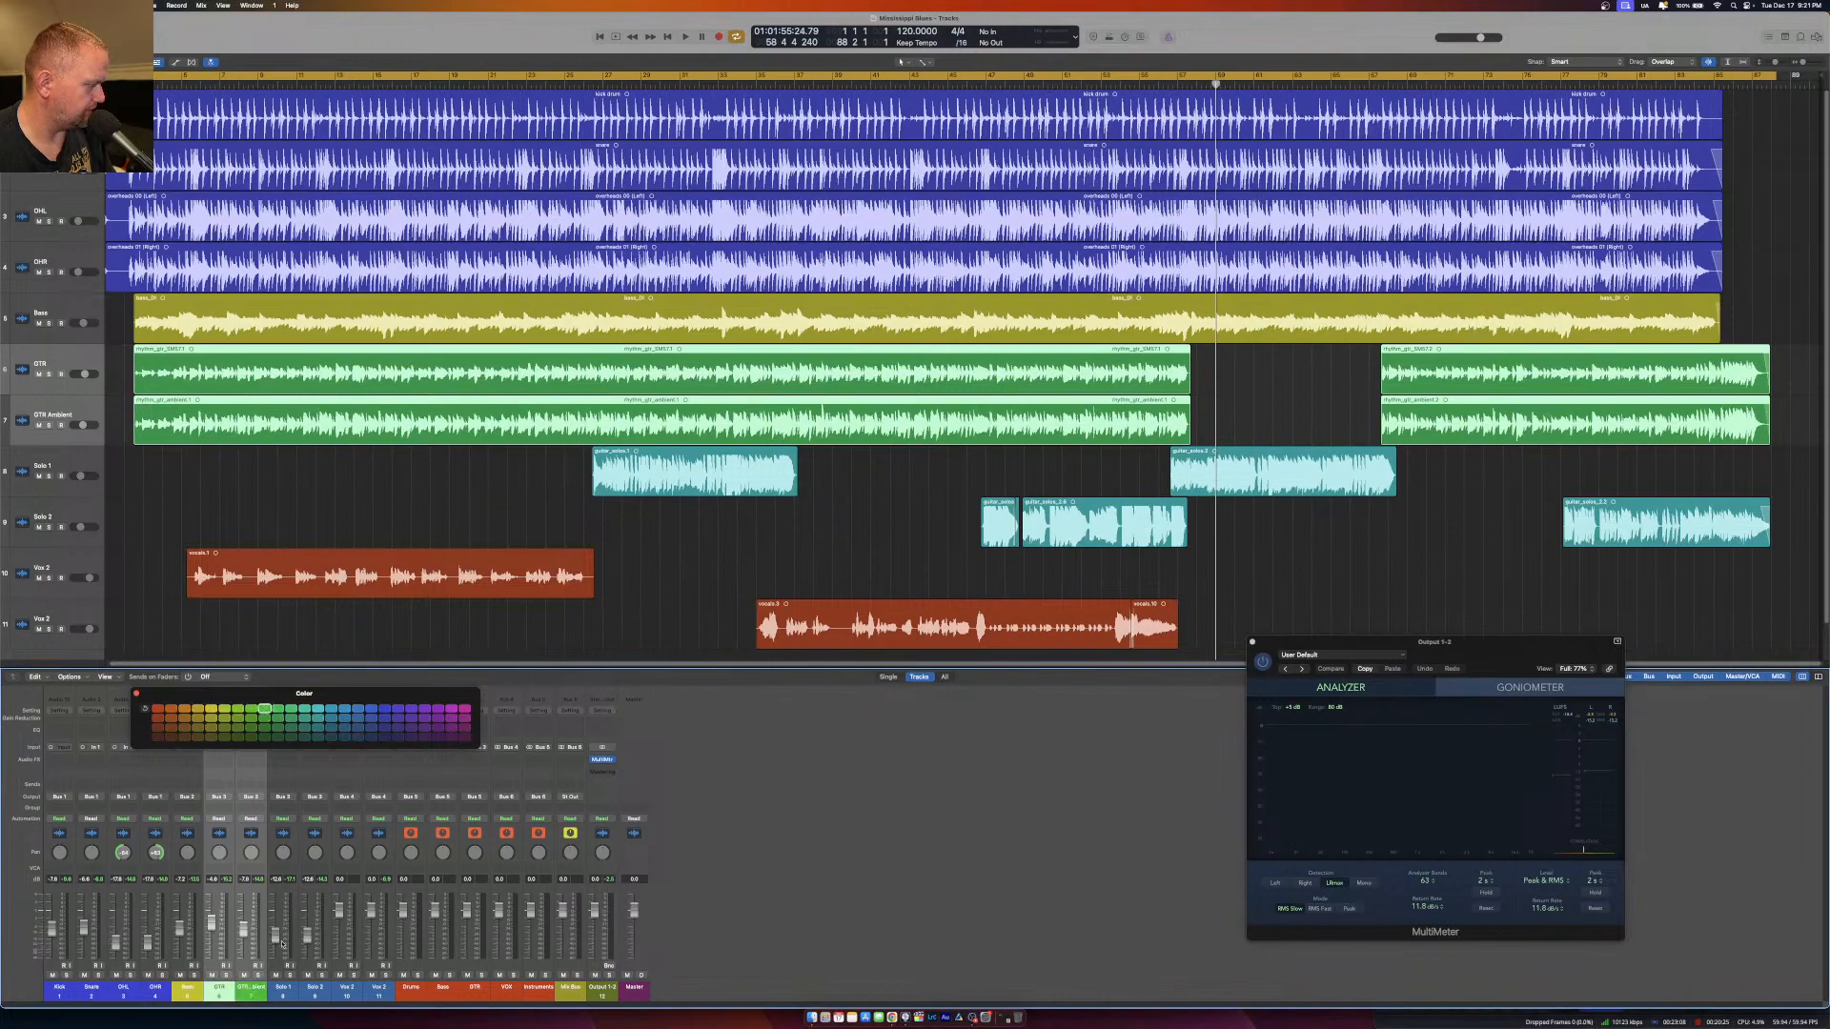
click(282, 992)
shift+click(315, 992)
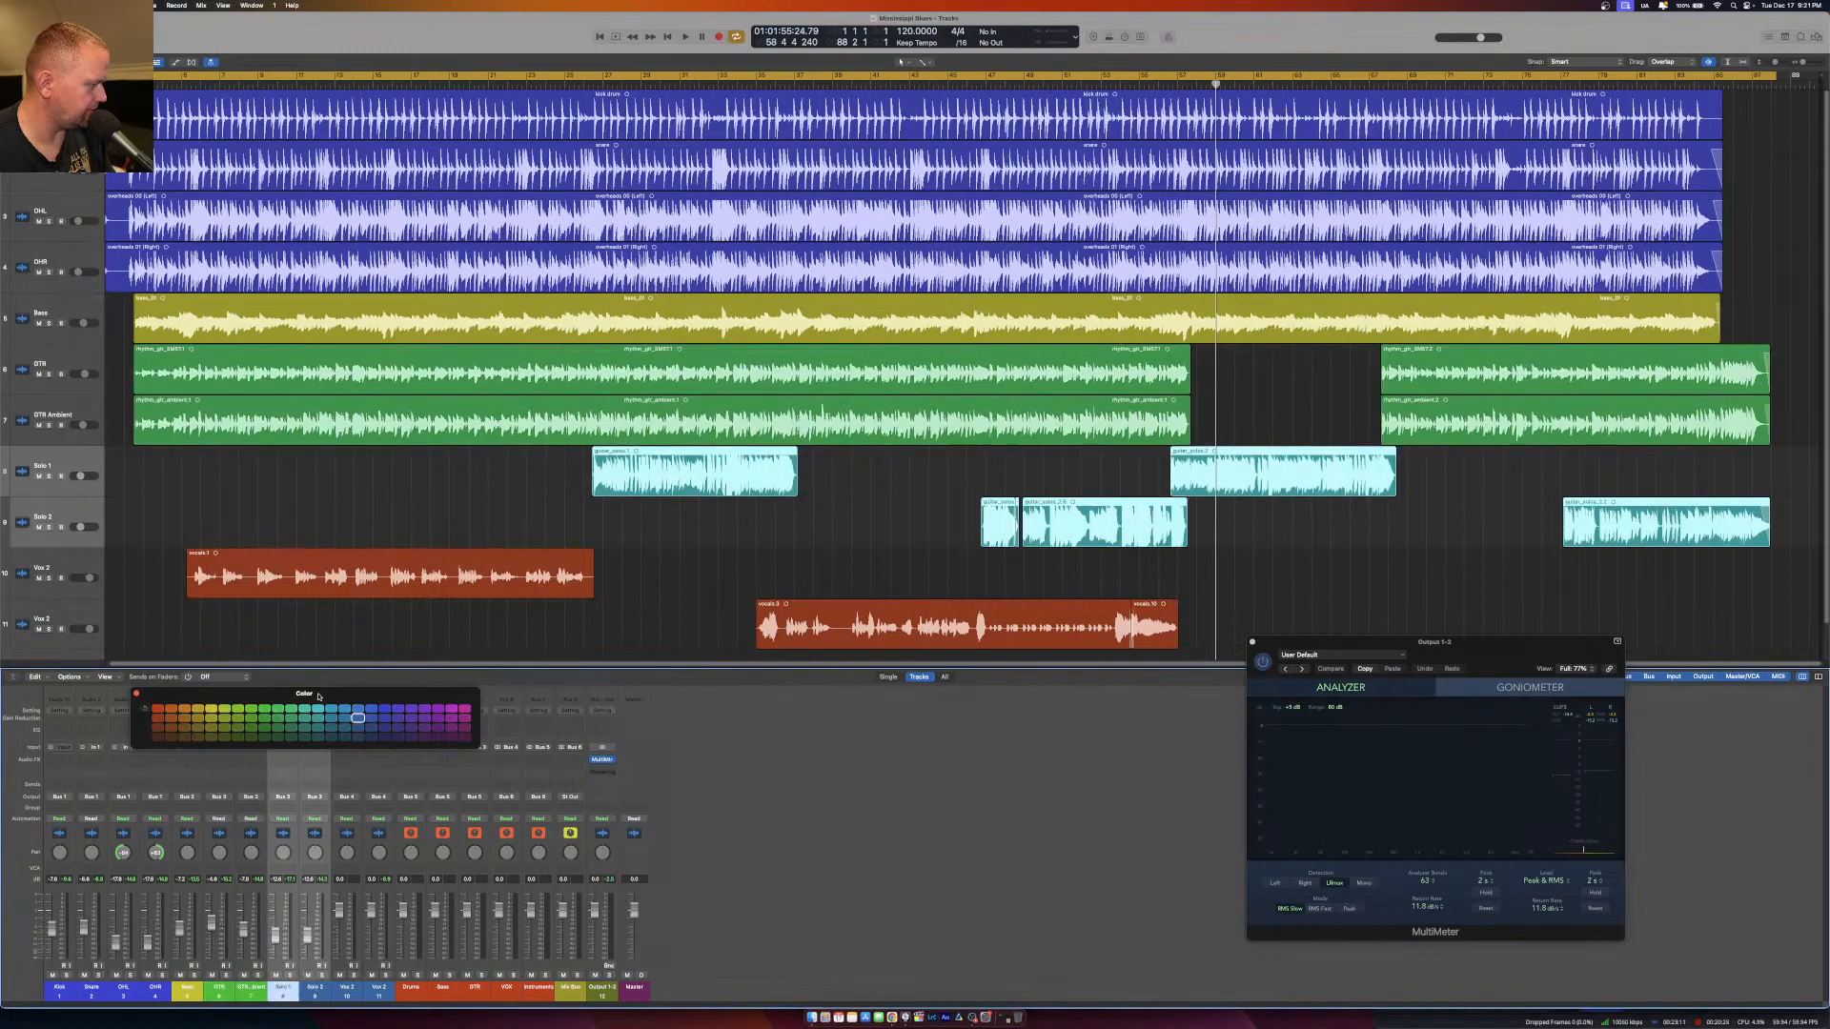
click(304, 710)
Color both vocal channels magenta and the Mix Bus channel dark brown, and close the color palette.
click(347, 991)
shift+click(378, 992)
click(467, 713)
click(570, 777)
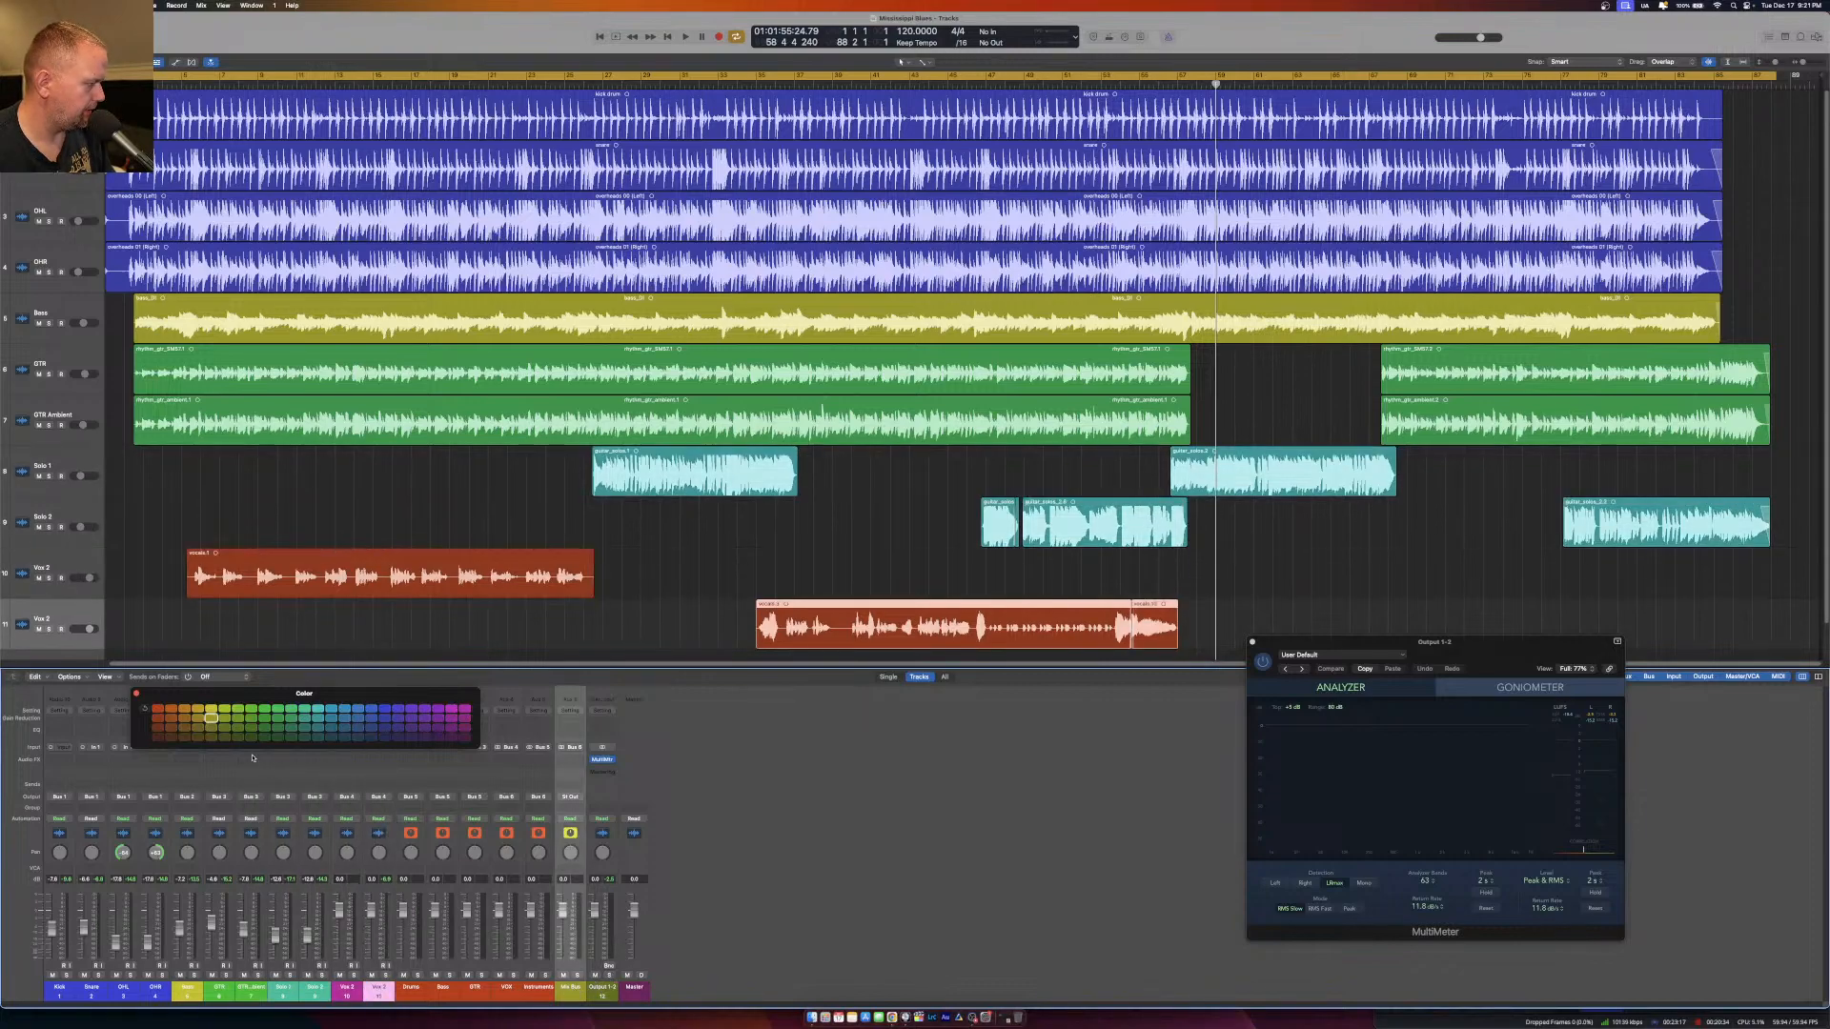
click(160, 739)
click(136, 695)
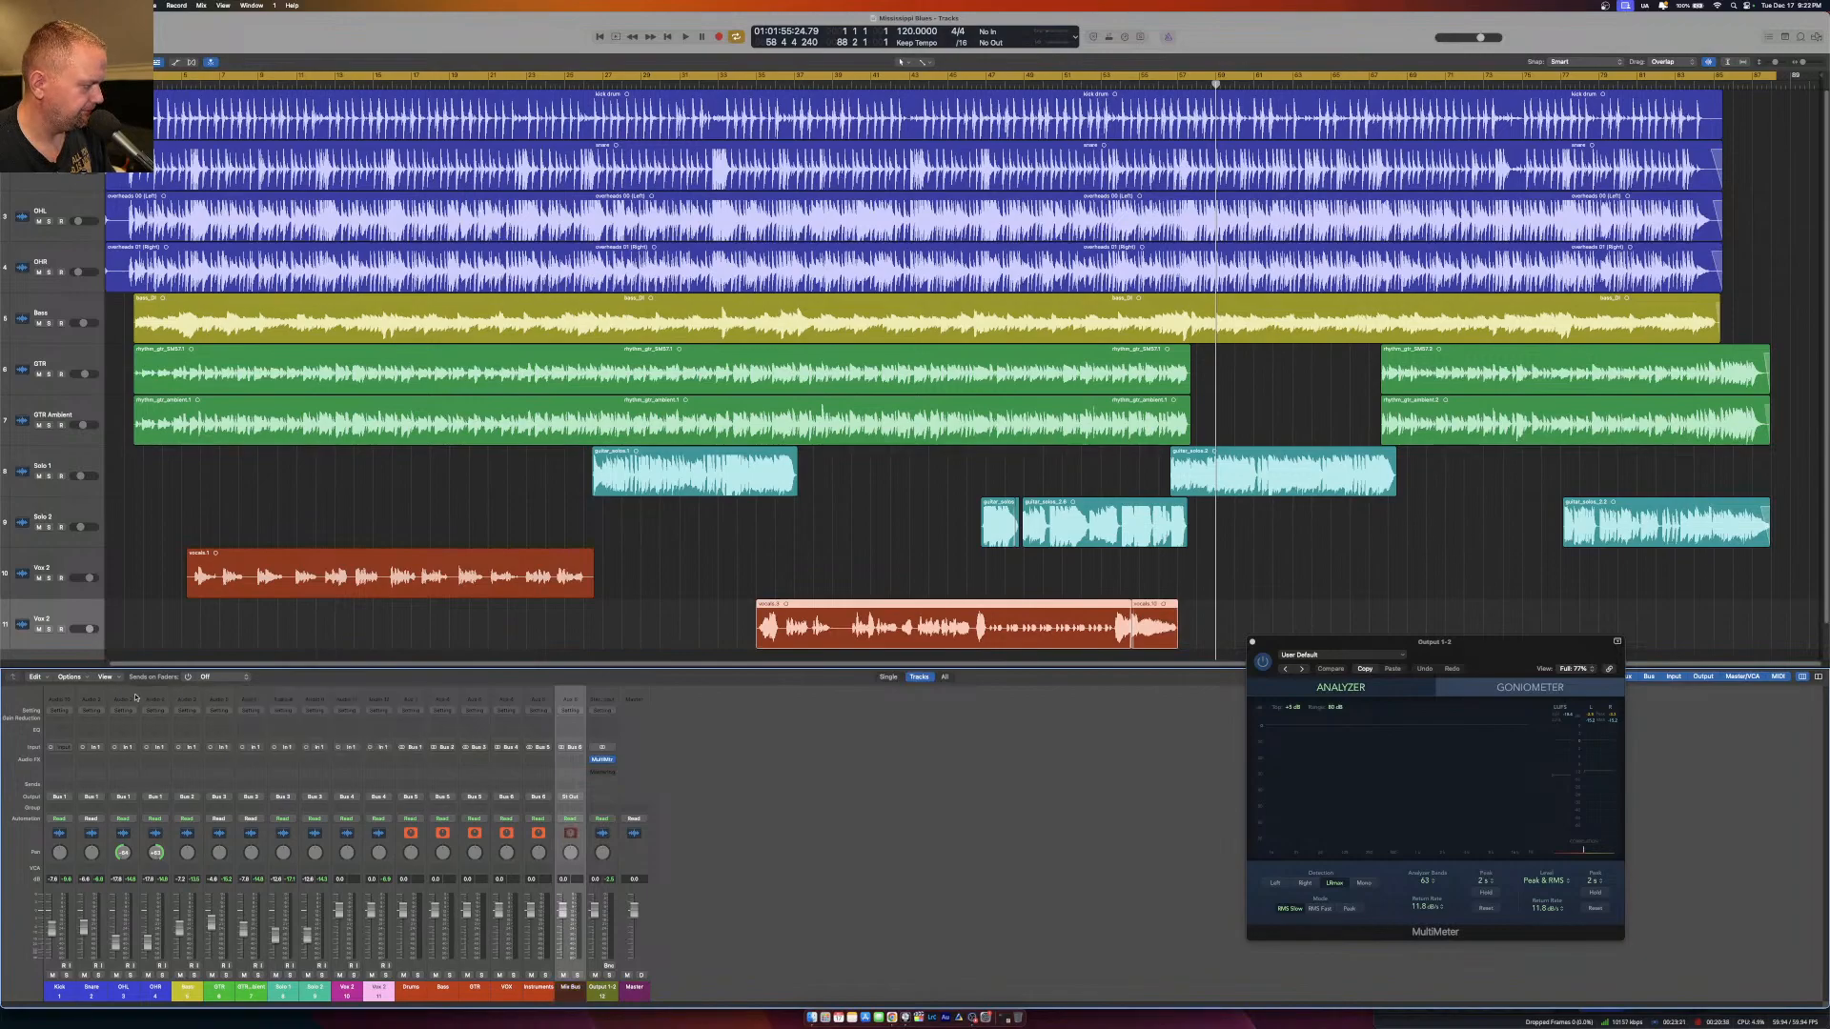
Switch to Google Chrome to read the stream's live chat, and return to the Logic Pro project.
click(892, 1019)
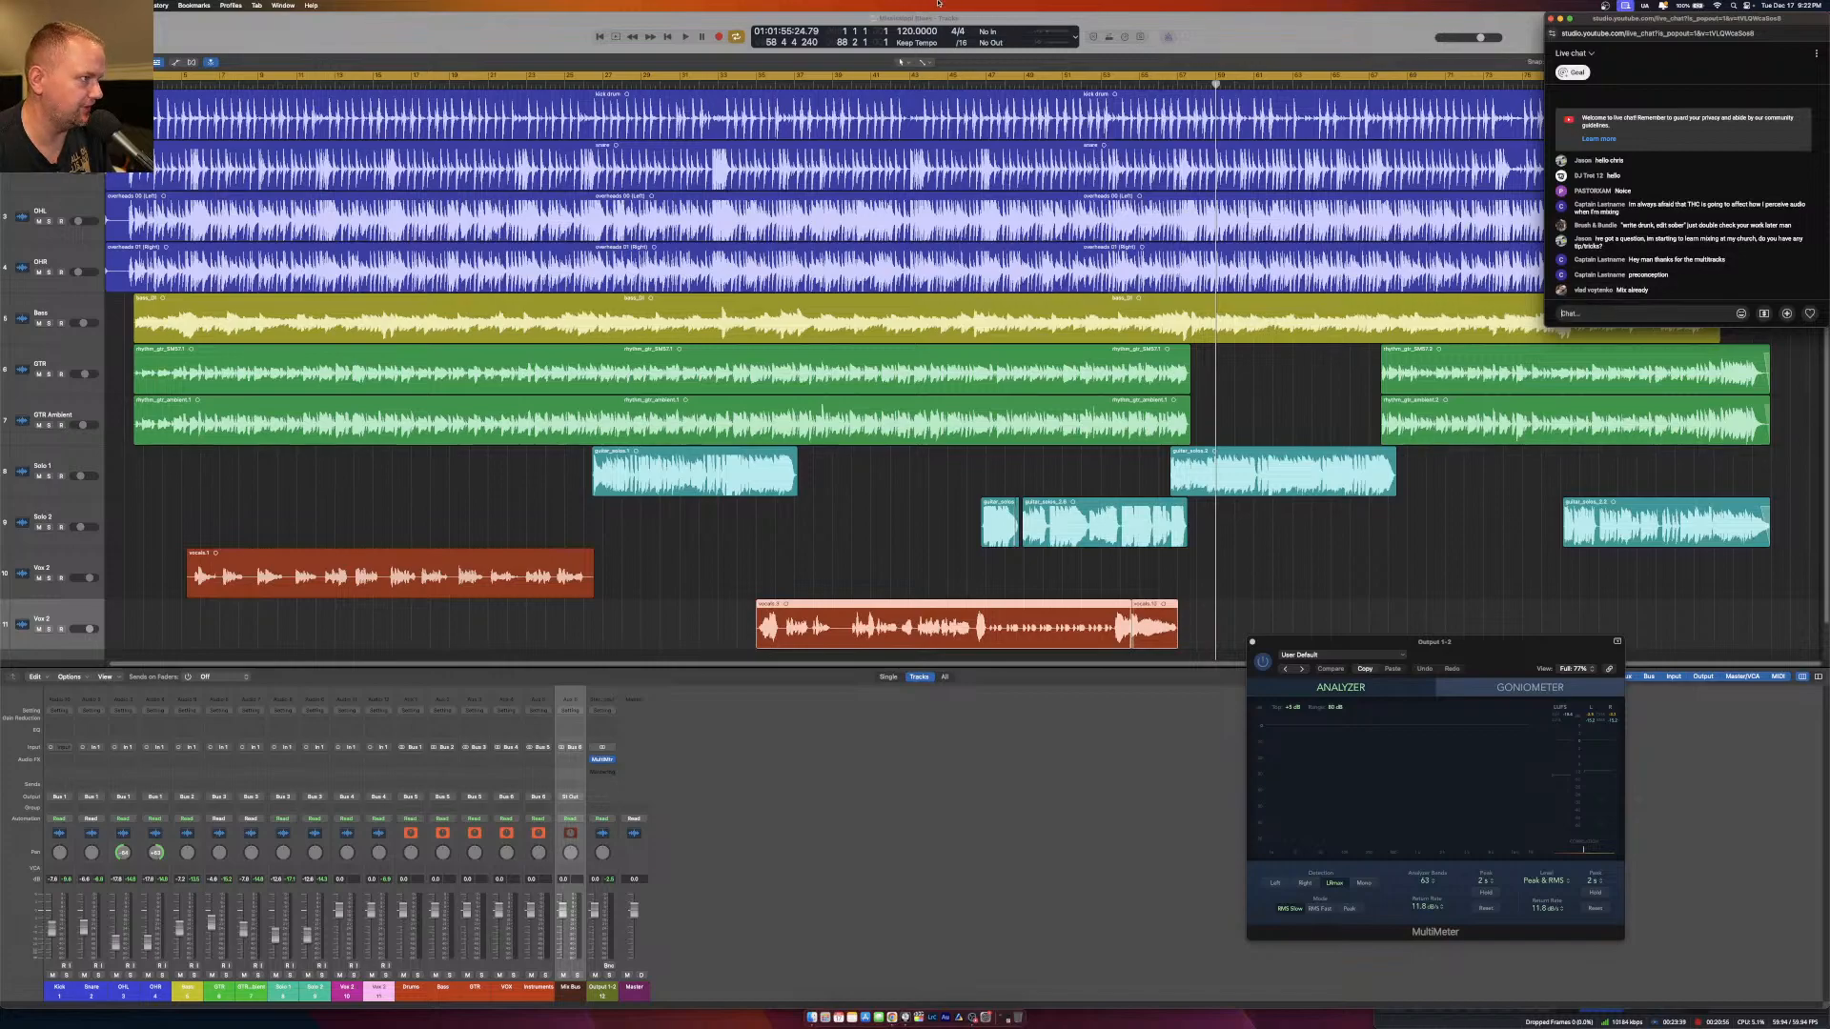
click(497, 32)
drag(403, 34, 354, 24)
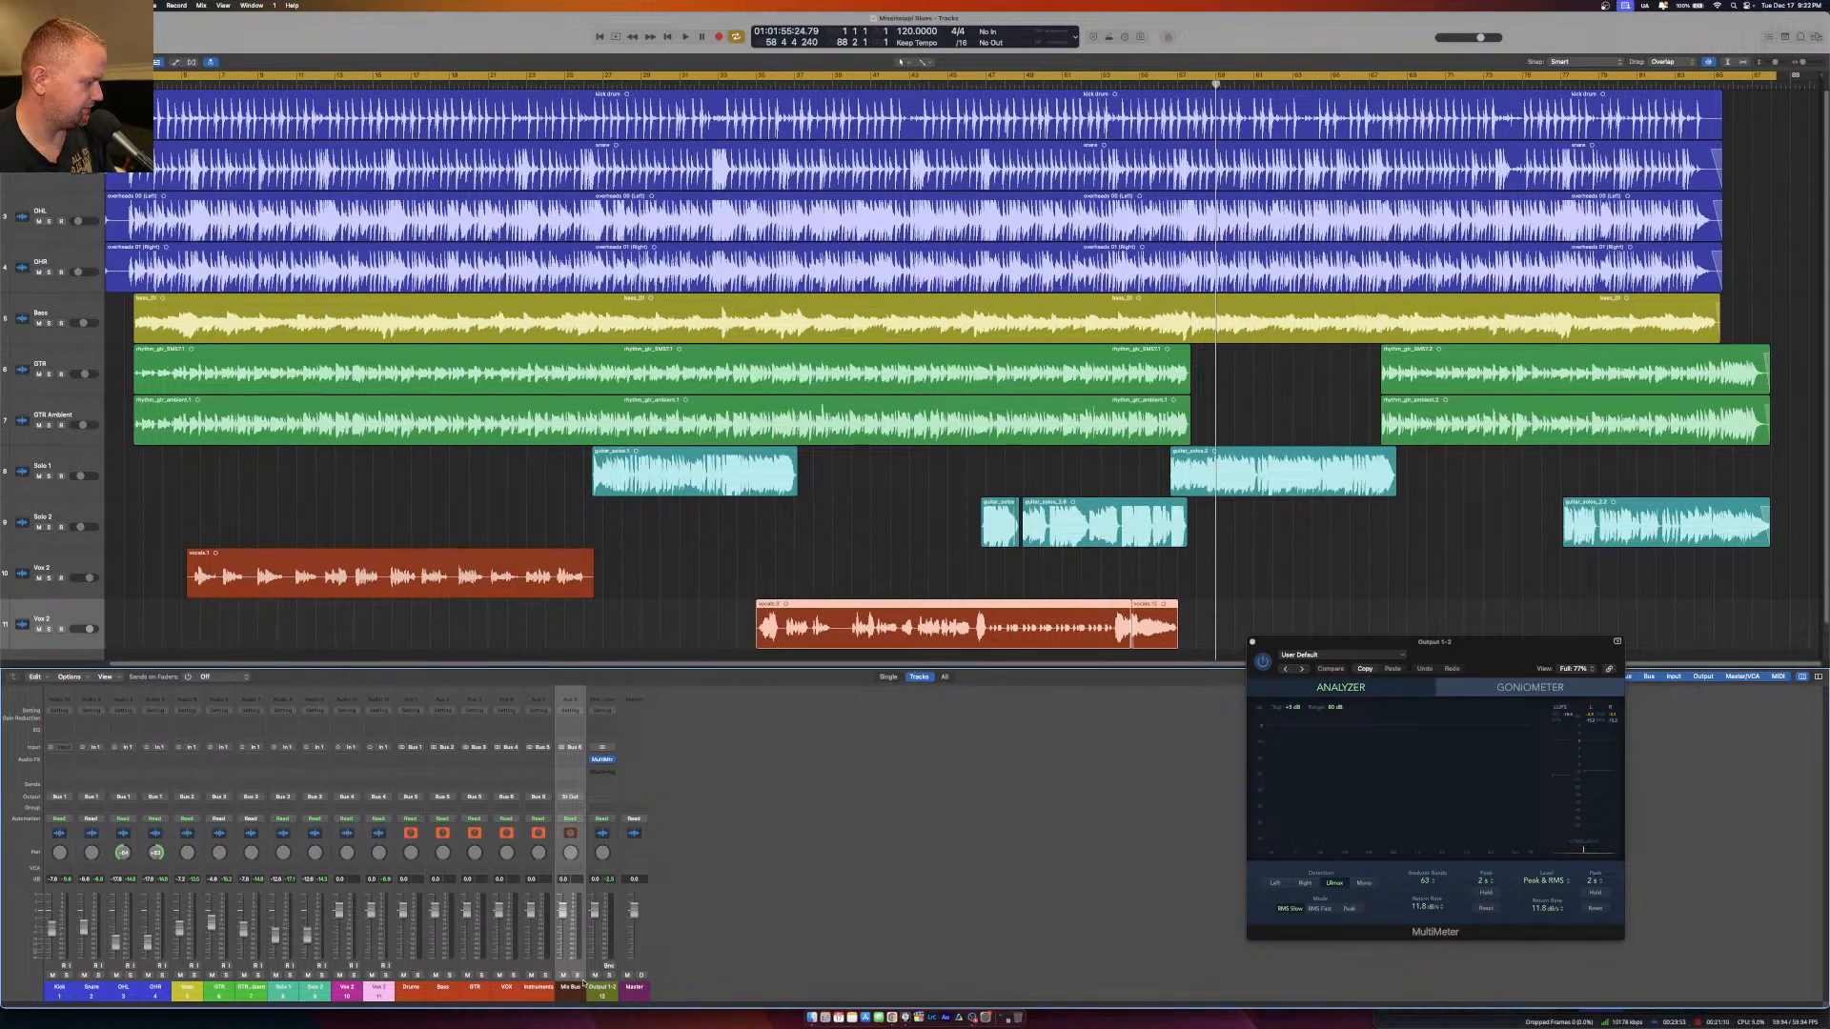
Insert the Auto-Align 2 plug-in on all four drum channels, Kick through OHR.
click(418, 989)
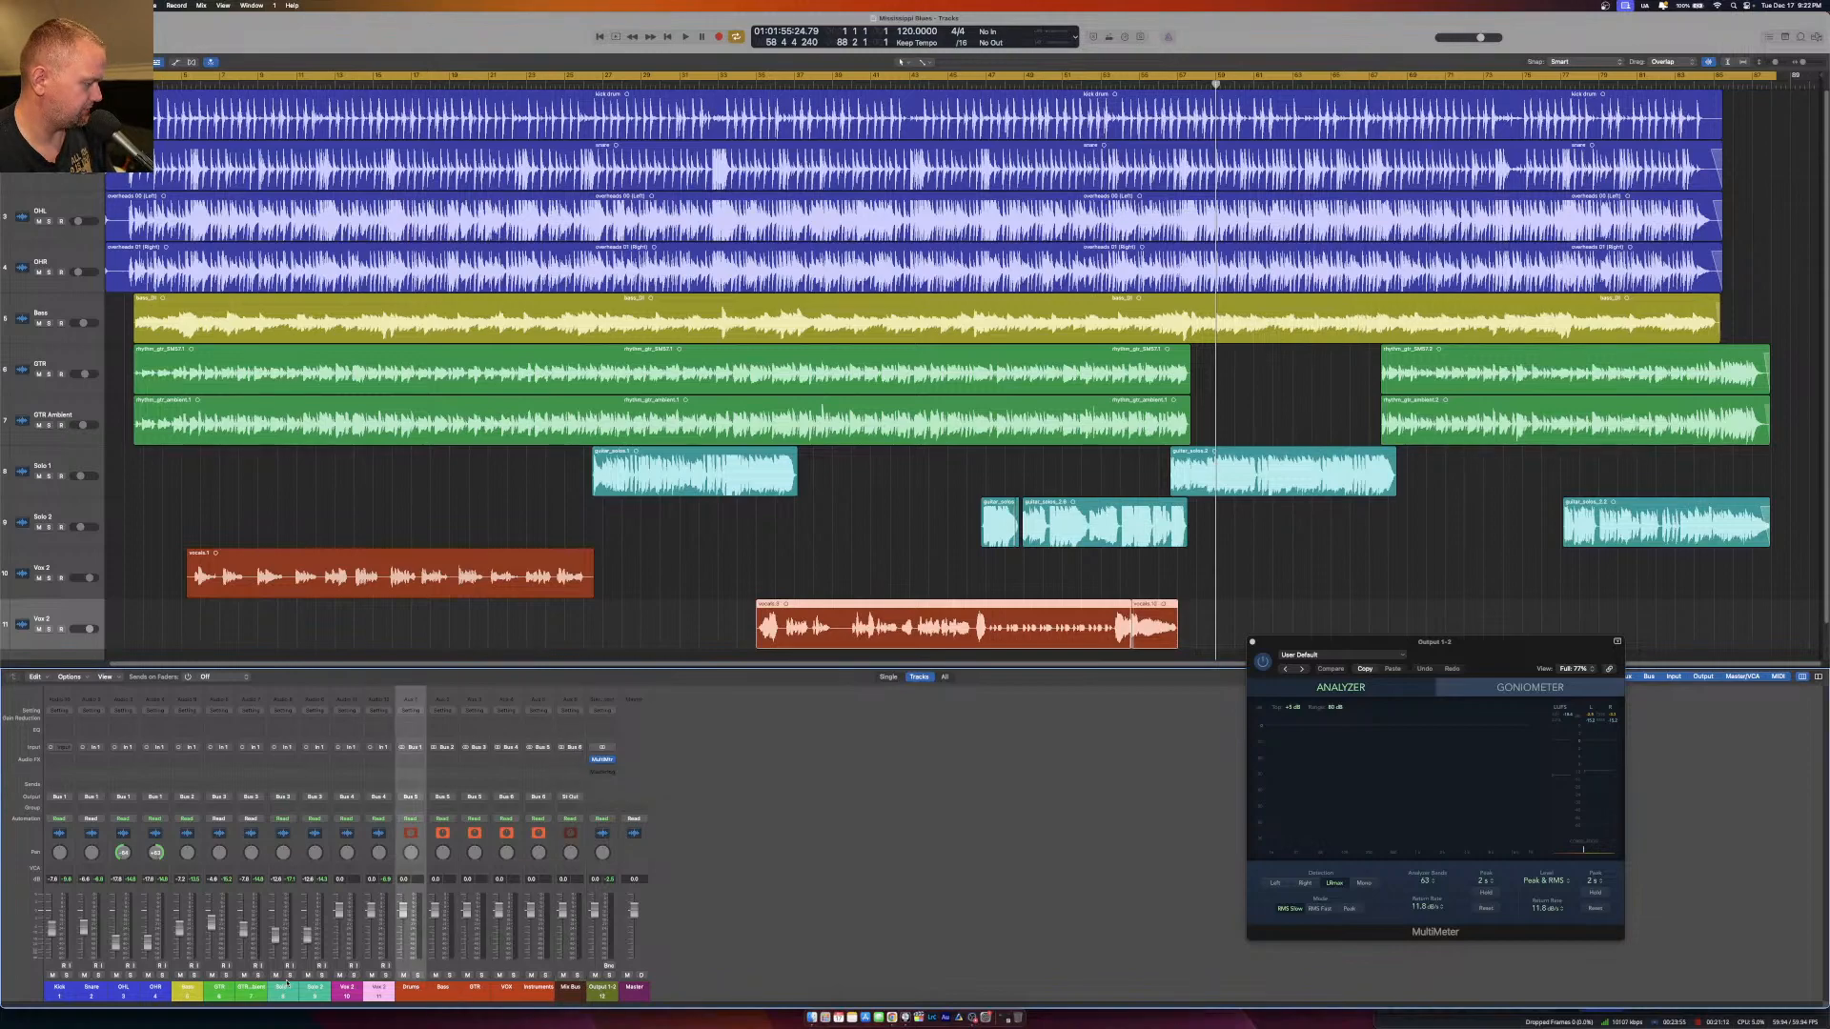
drag(57, 991, 156, 991)
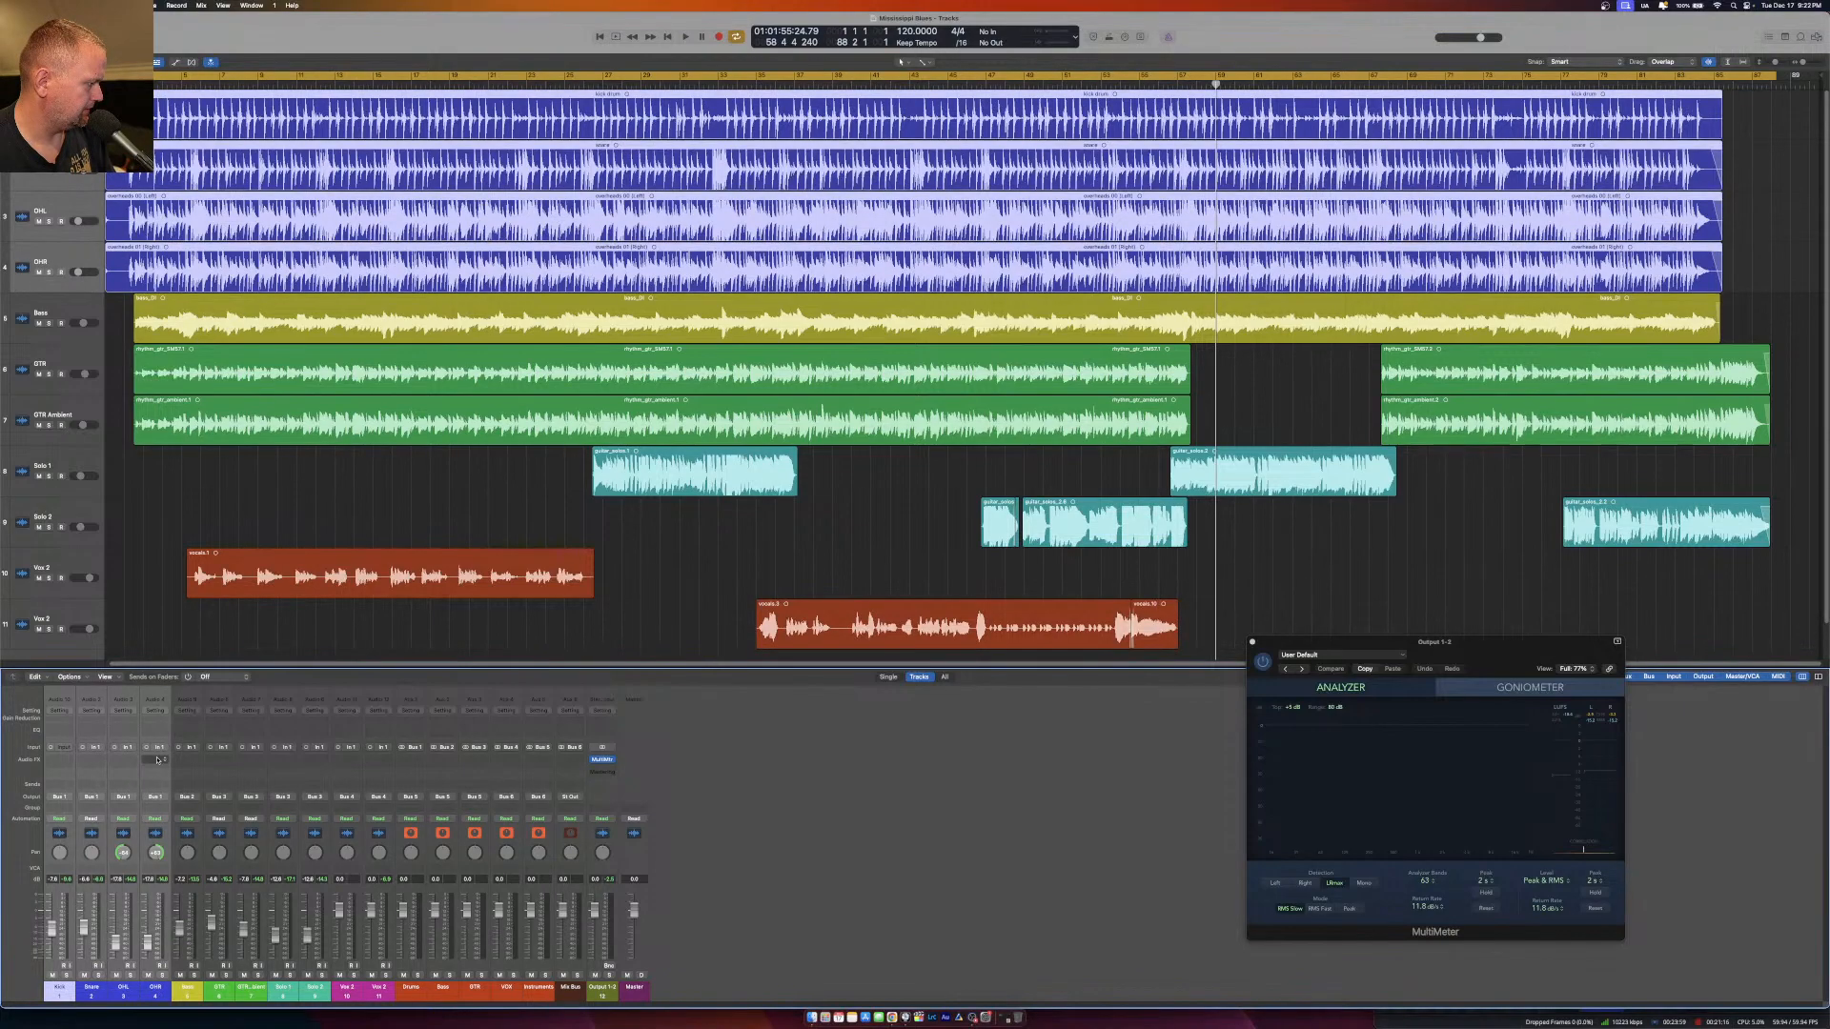
click(158, 760)
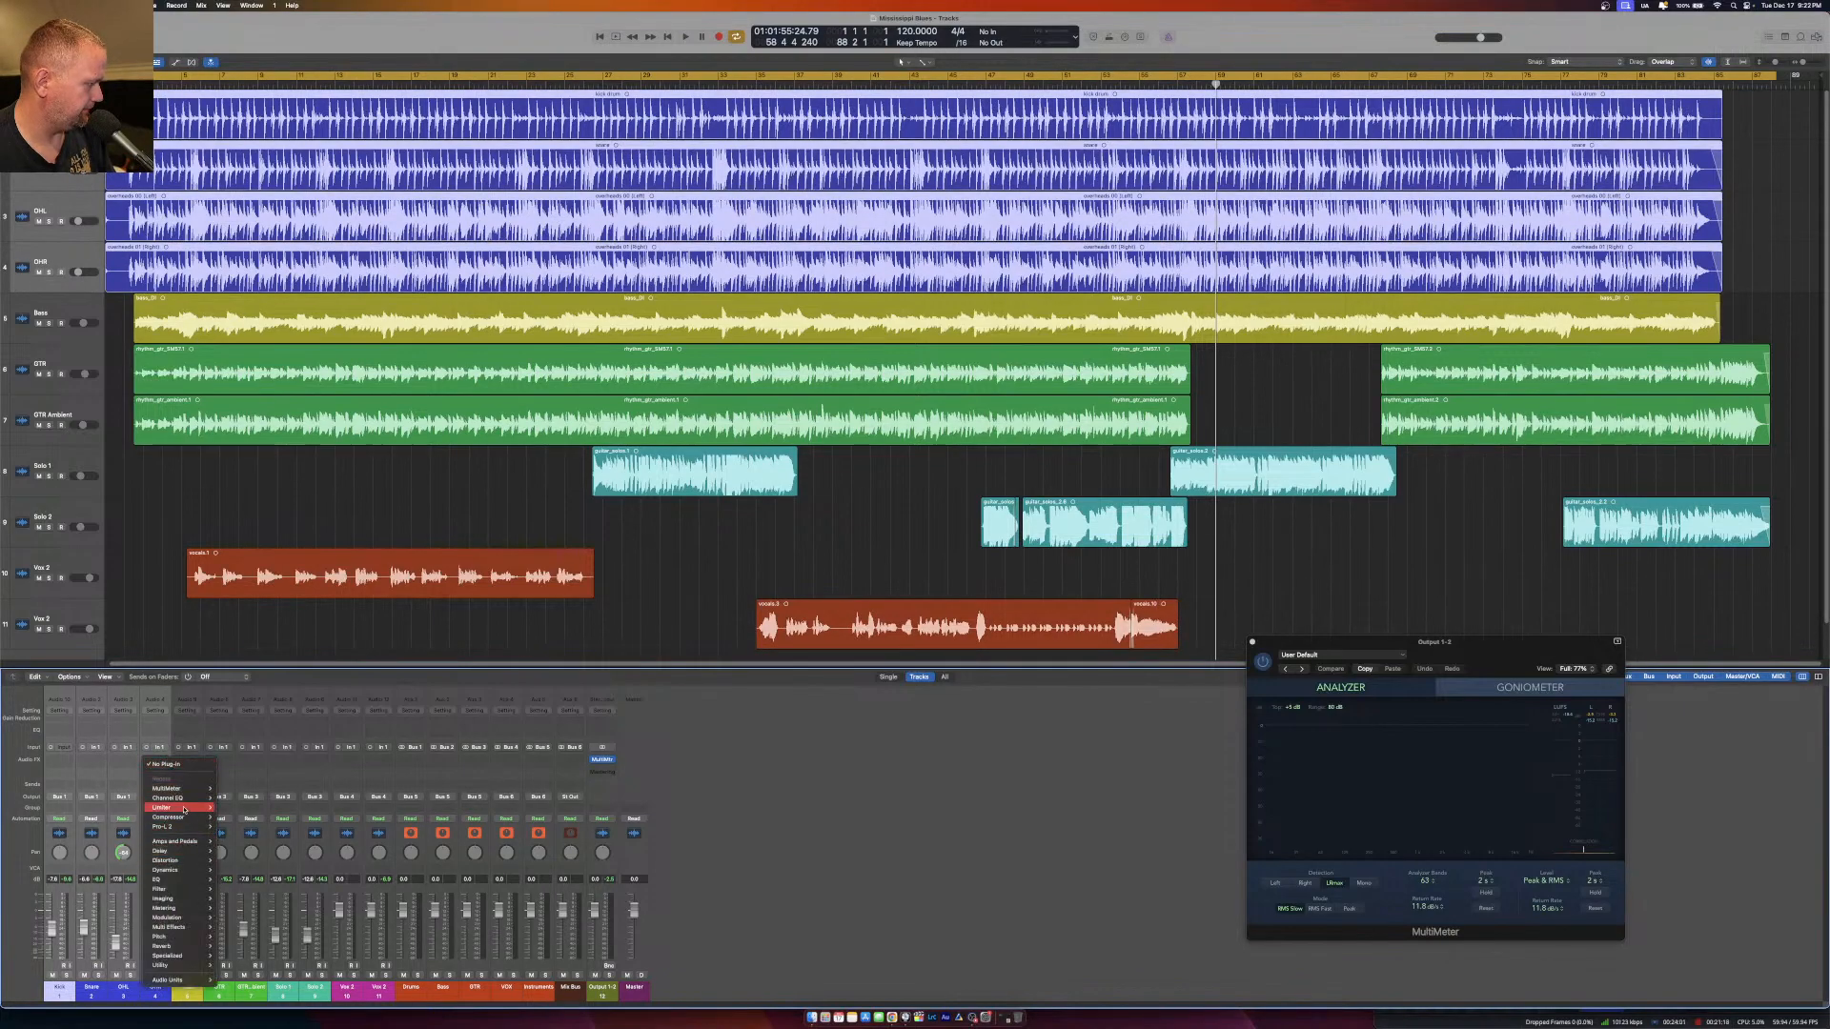
mouse_move(191, 980)
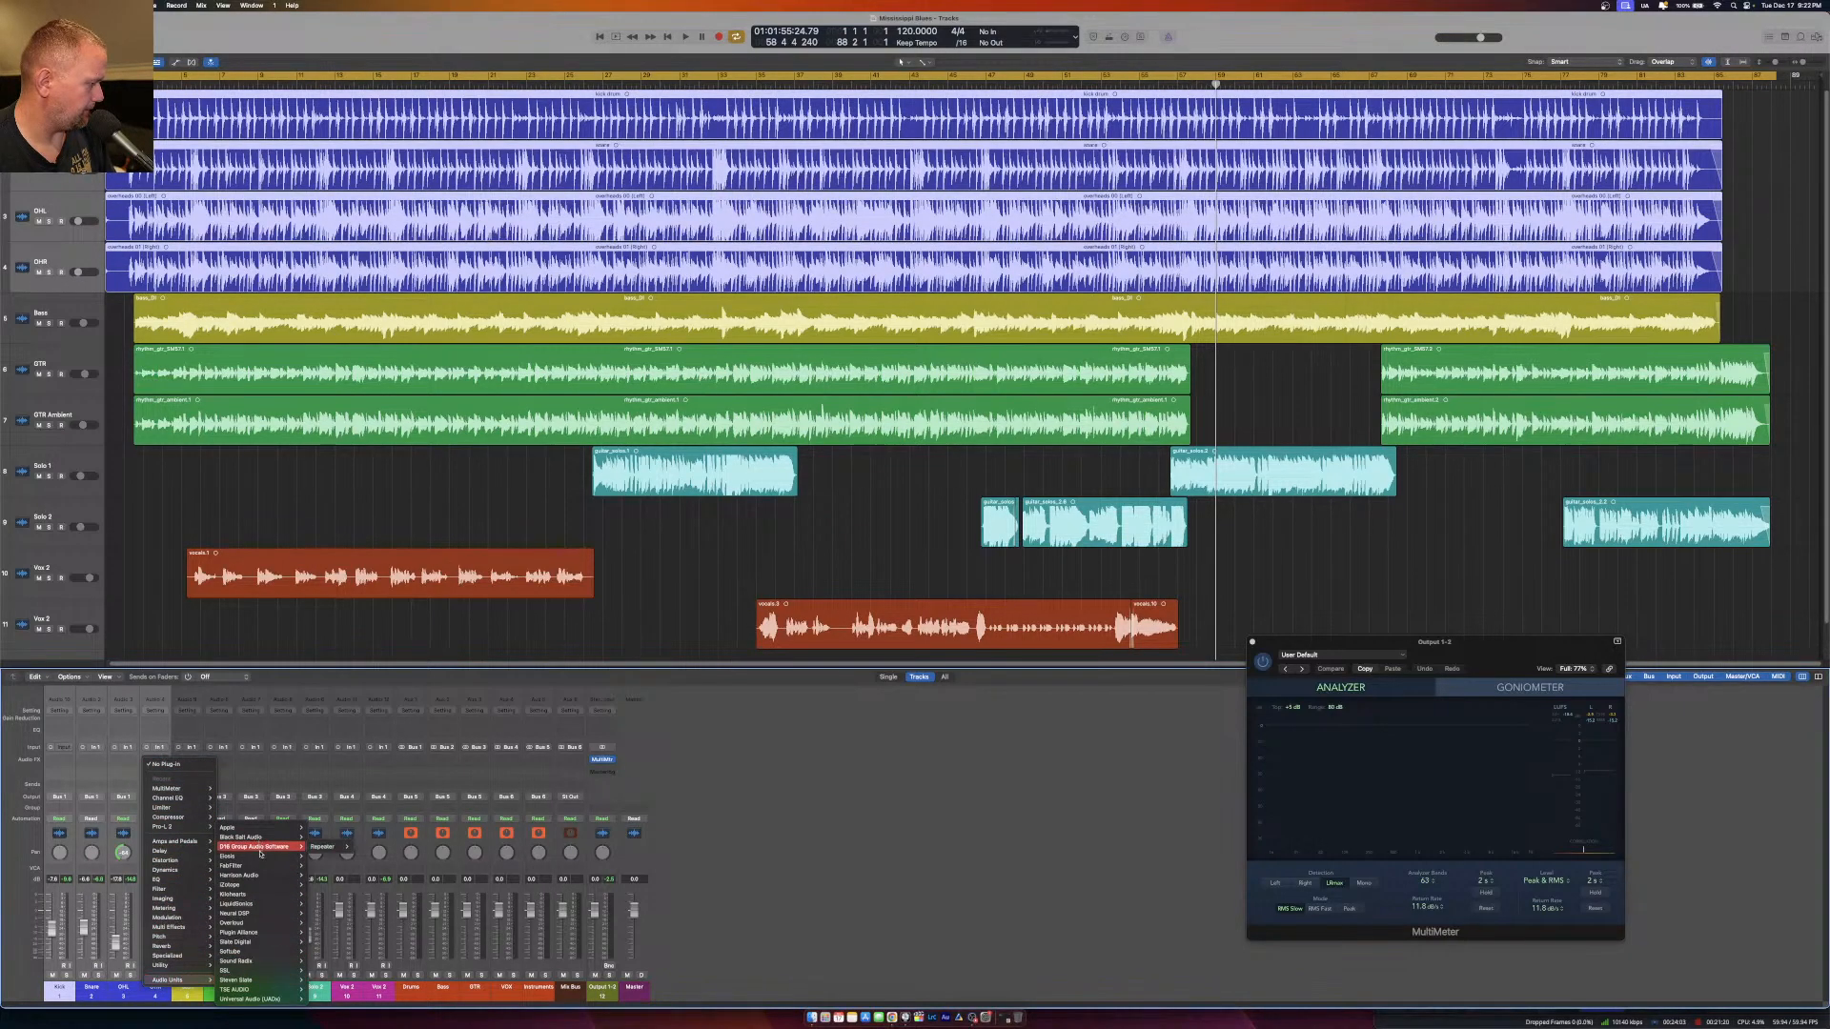
mouse_move(253, 997)
mouse_move(245, 961)
mouse_move(330, 976)
click(400, 971)
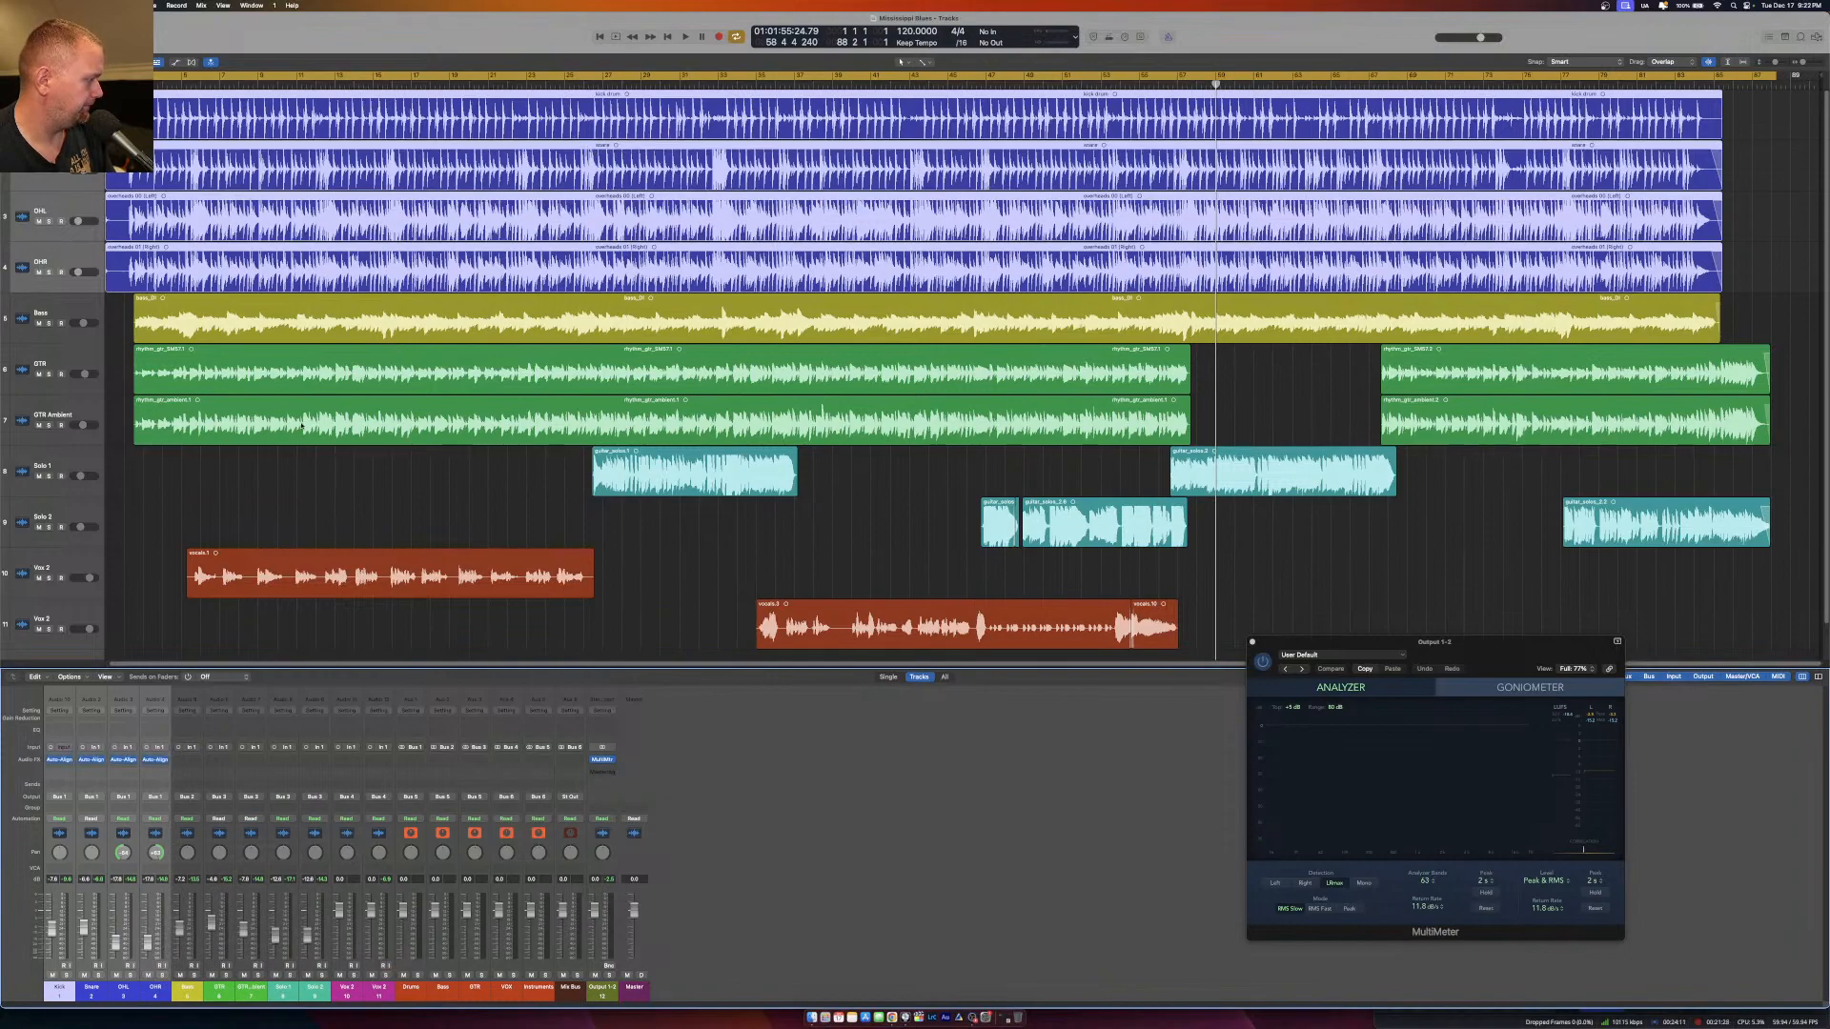
Open Auto-Align 2 on the OHL channel and play the song from about bar 20 with cycle mode off.
click(122, 760)
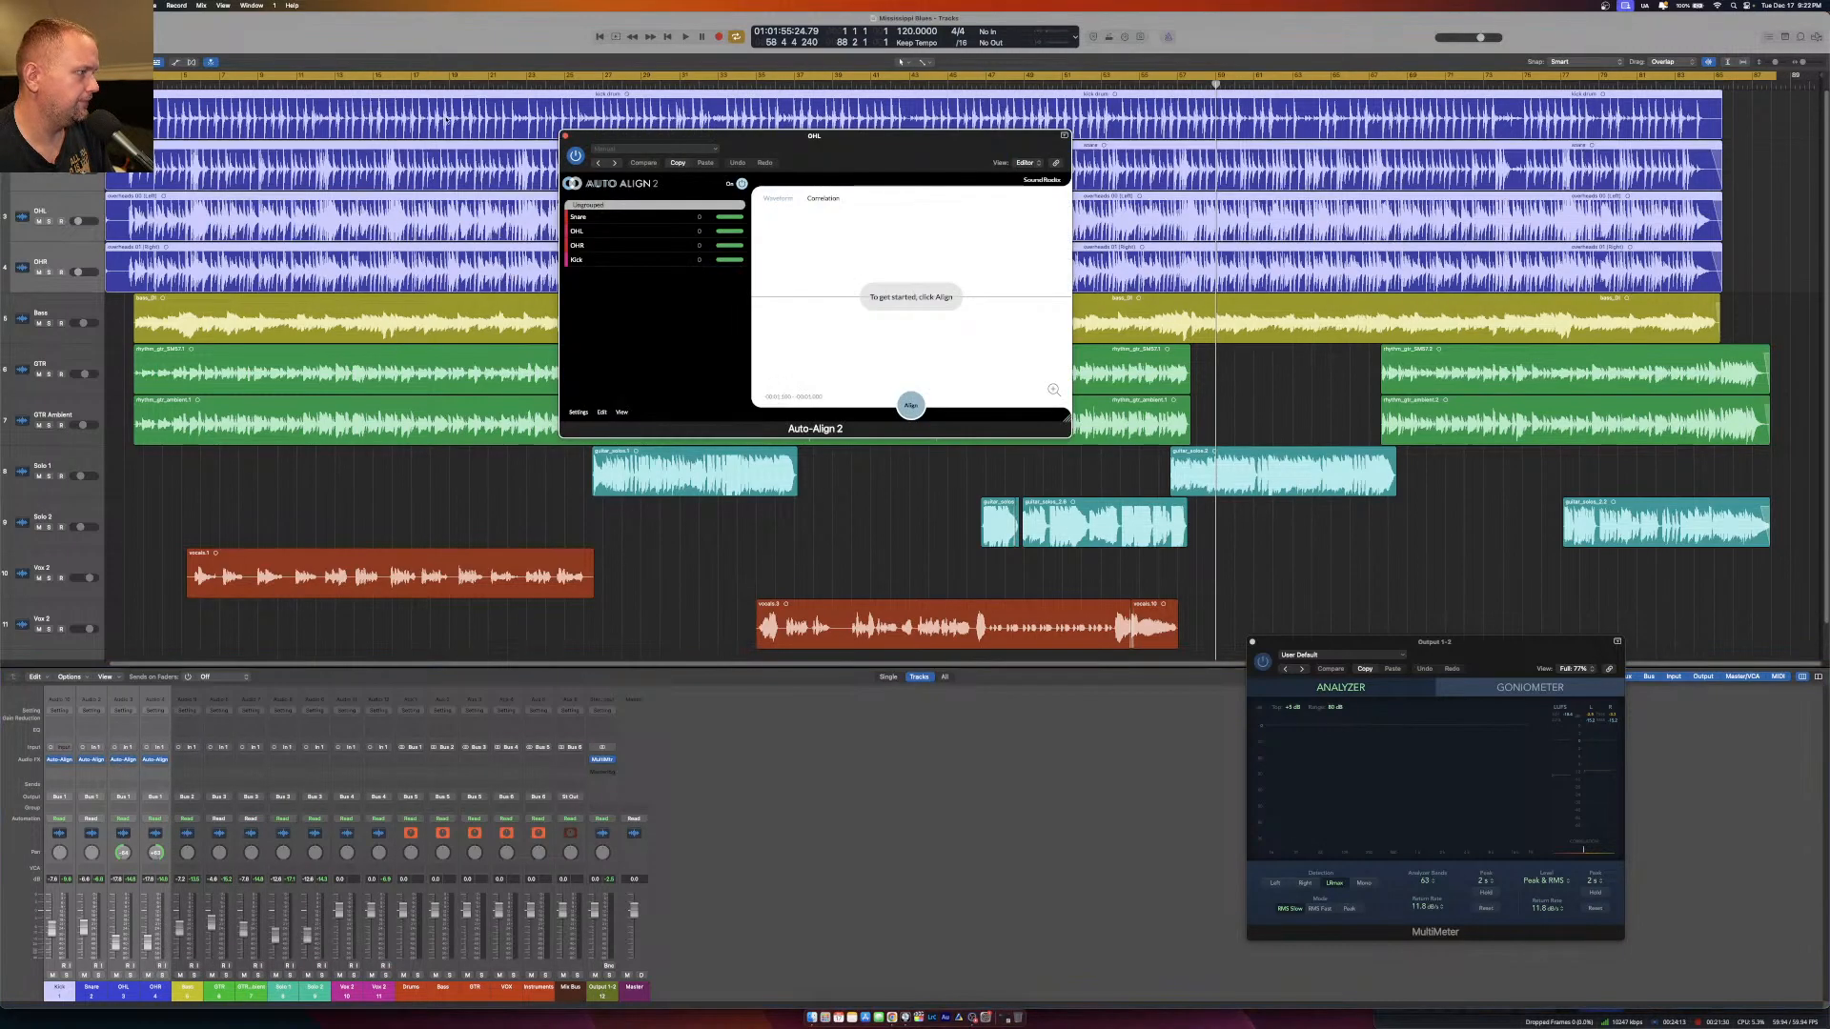
click(736, 36)
click(467, 88)
key(space)
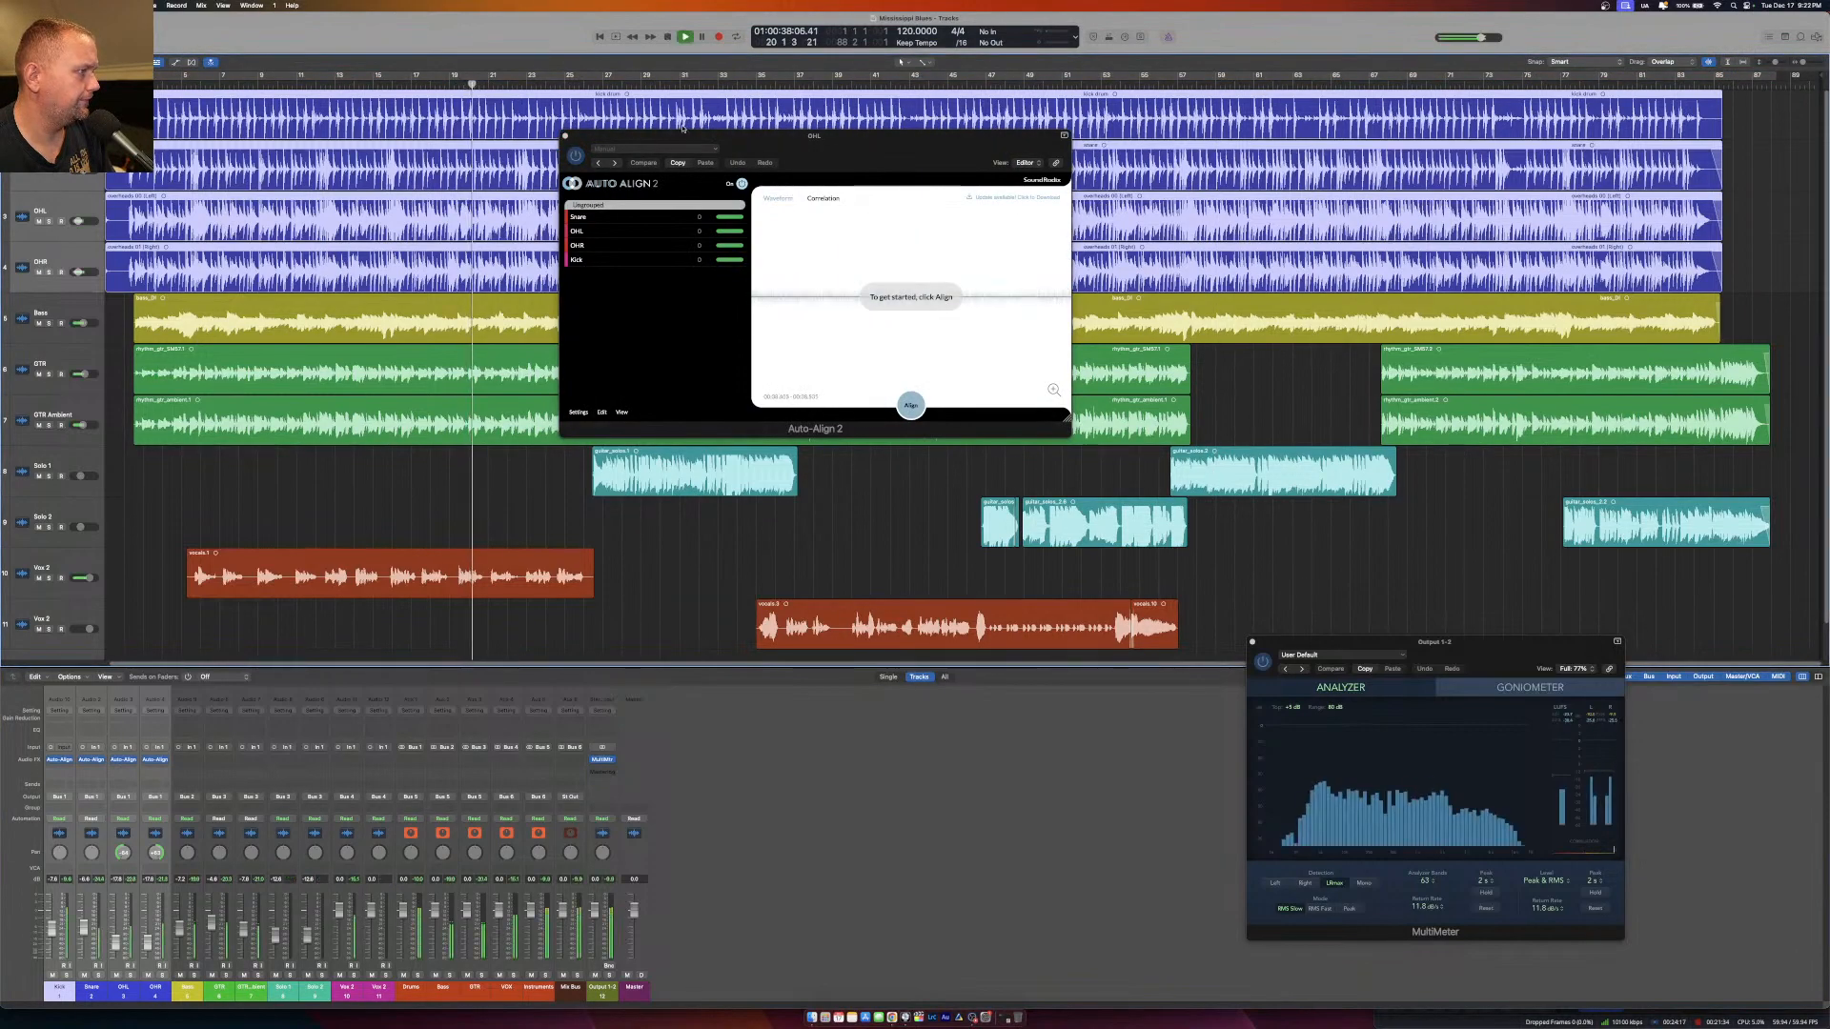
Solo the Drums bus during playback and start the drum alignment in Auto-Align 2.
drag(758, 143, 760, 170)
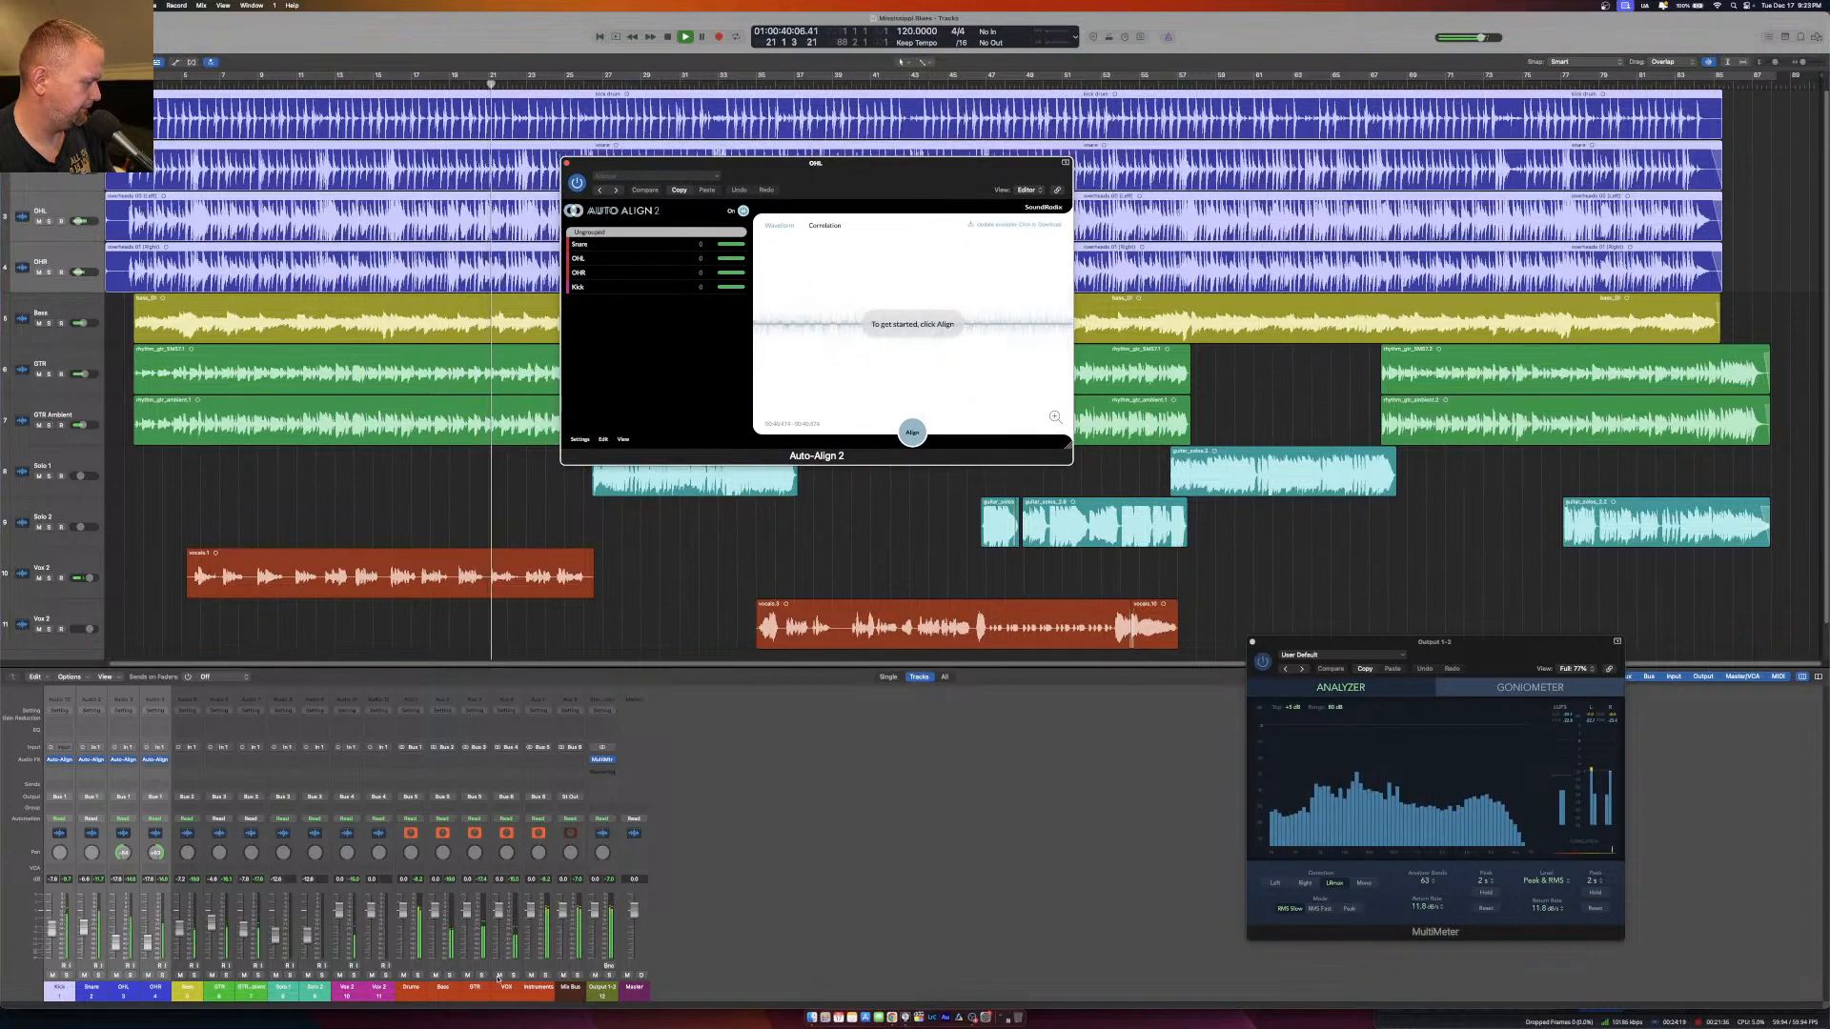
click(420, 974)
click(917, 434)
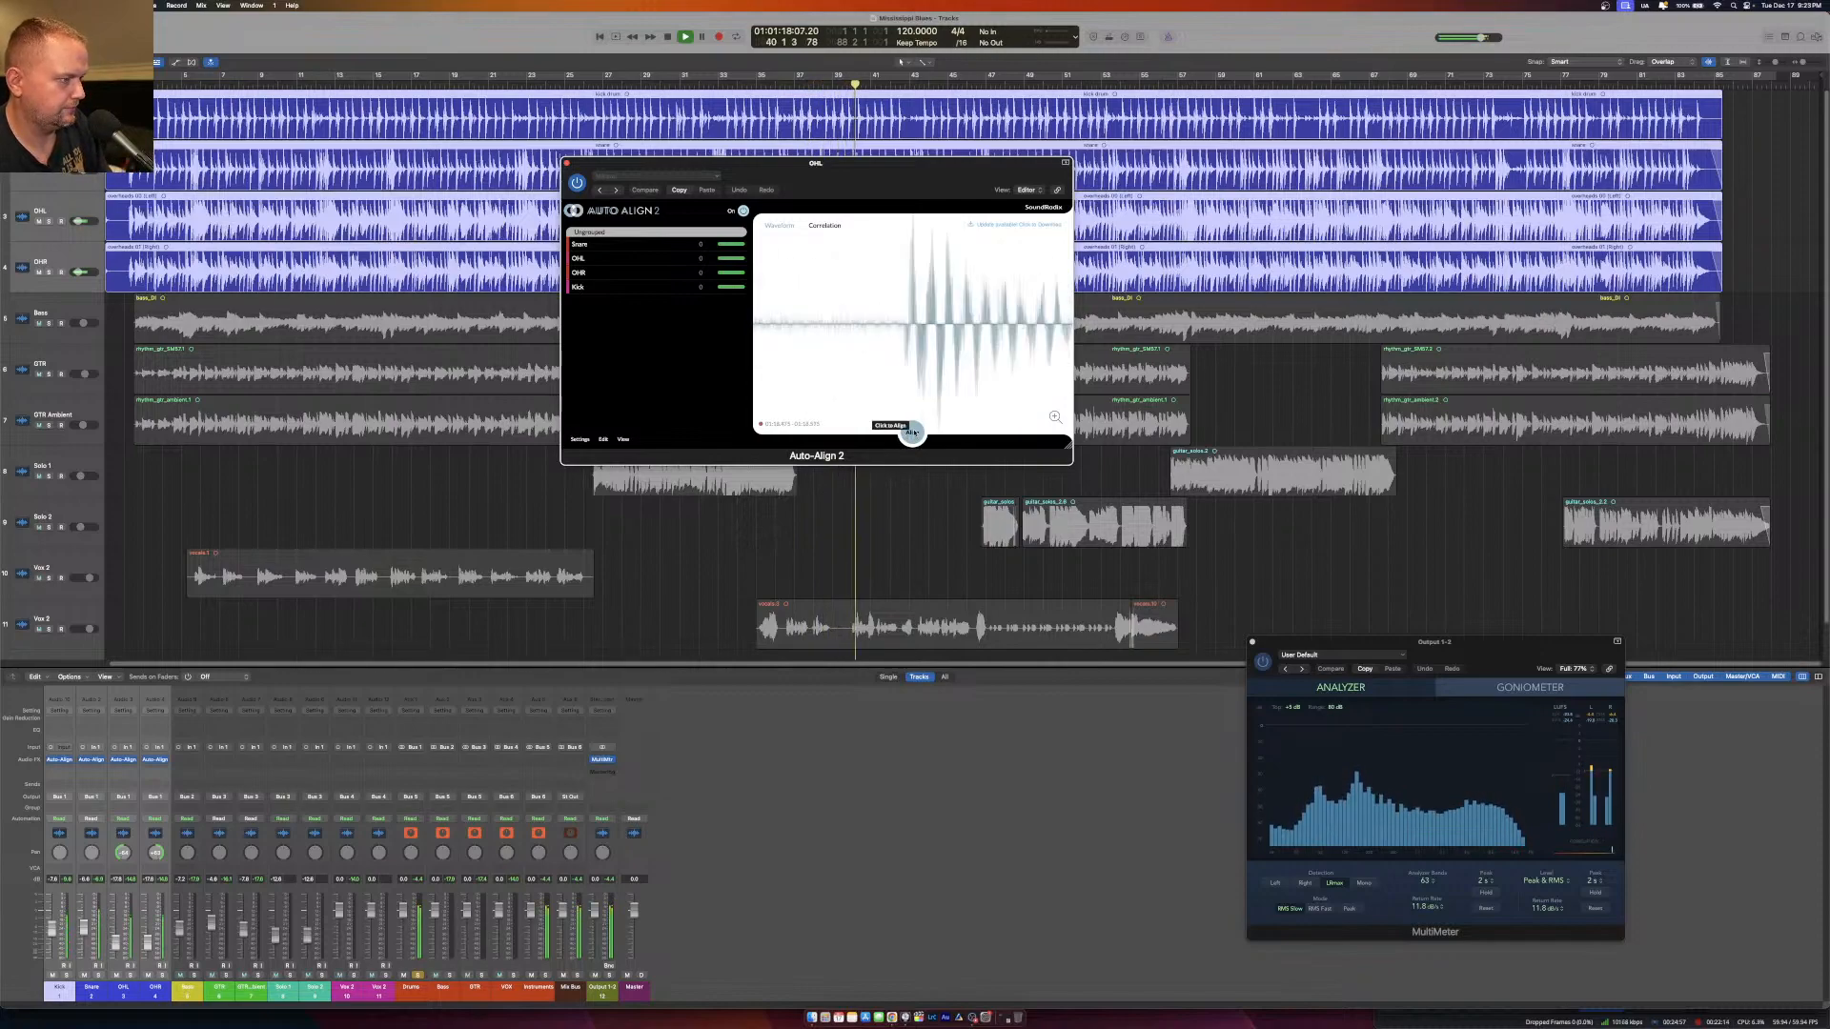
Apply the drum alignment in Auto-Align 2, play the aligned drums from about bar 20, and close the plug-in.
click(913, 429)
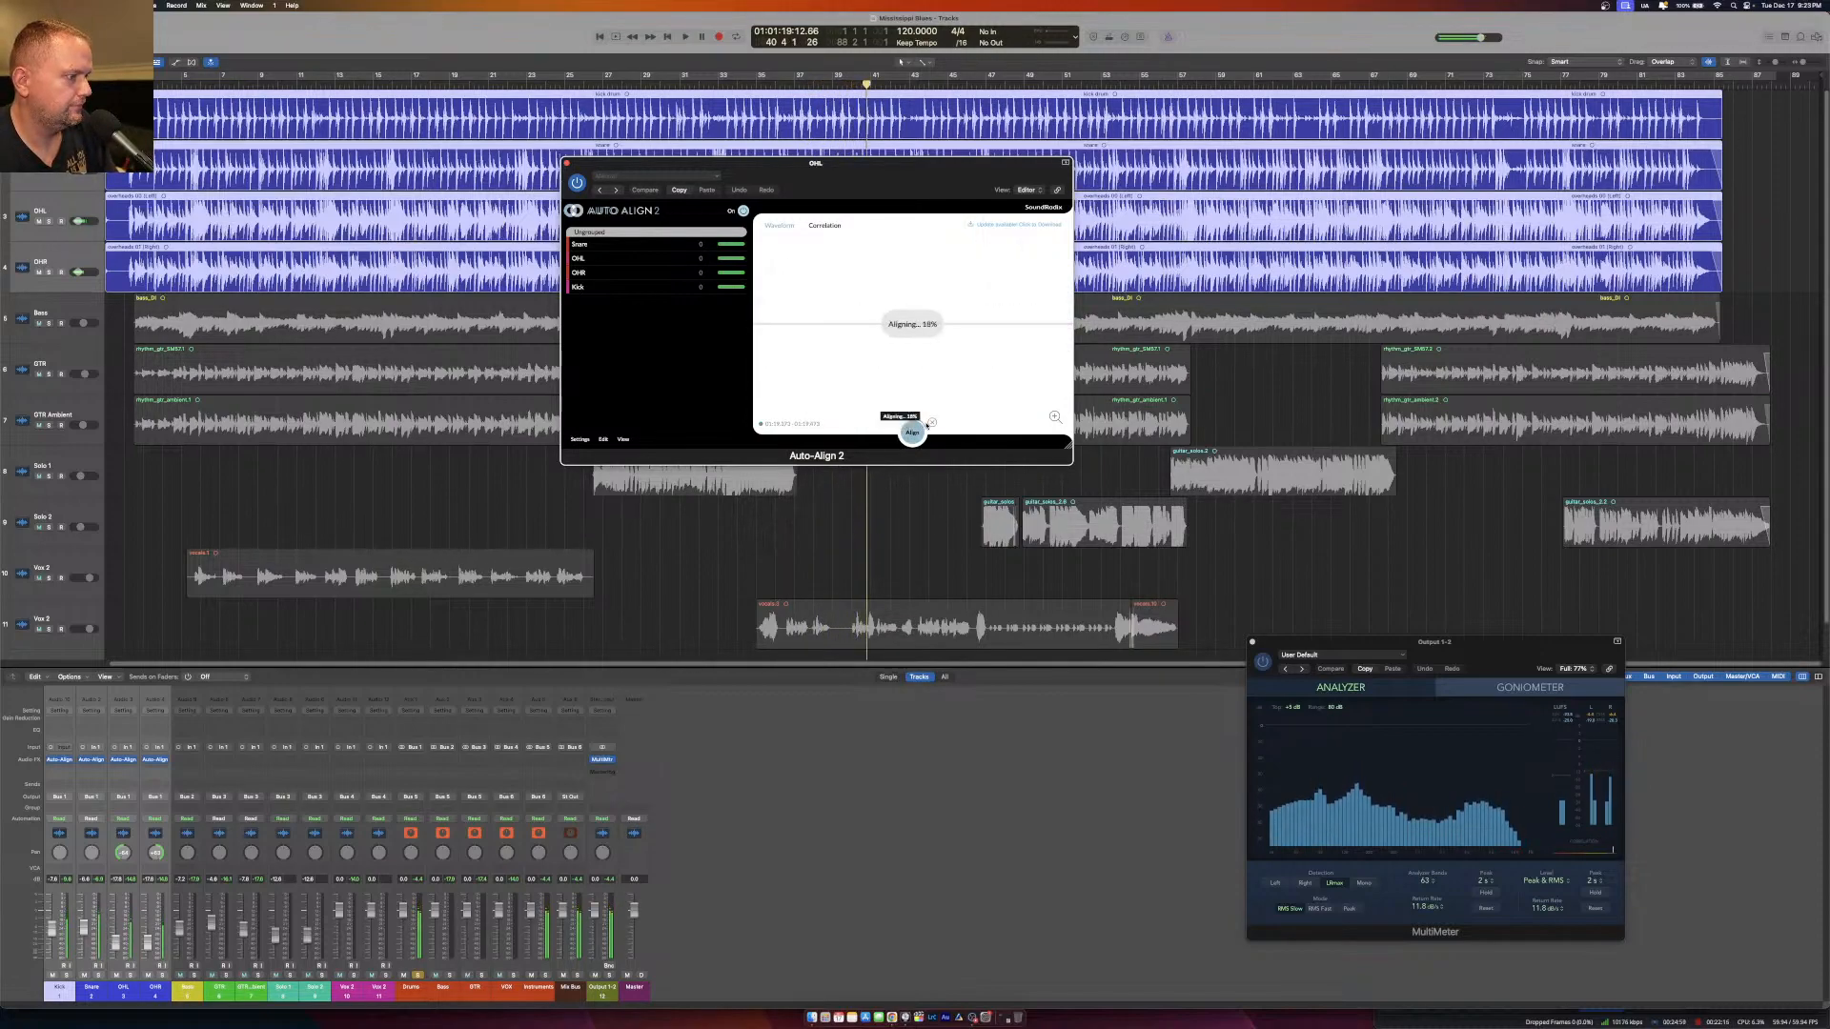
click(468, 84)
key(space)
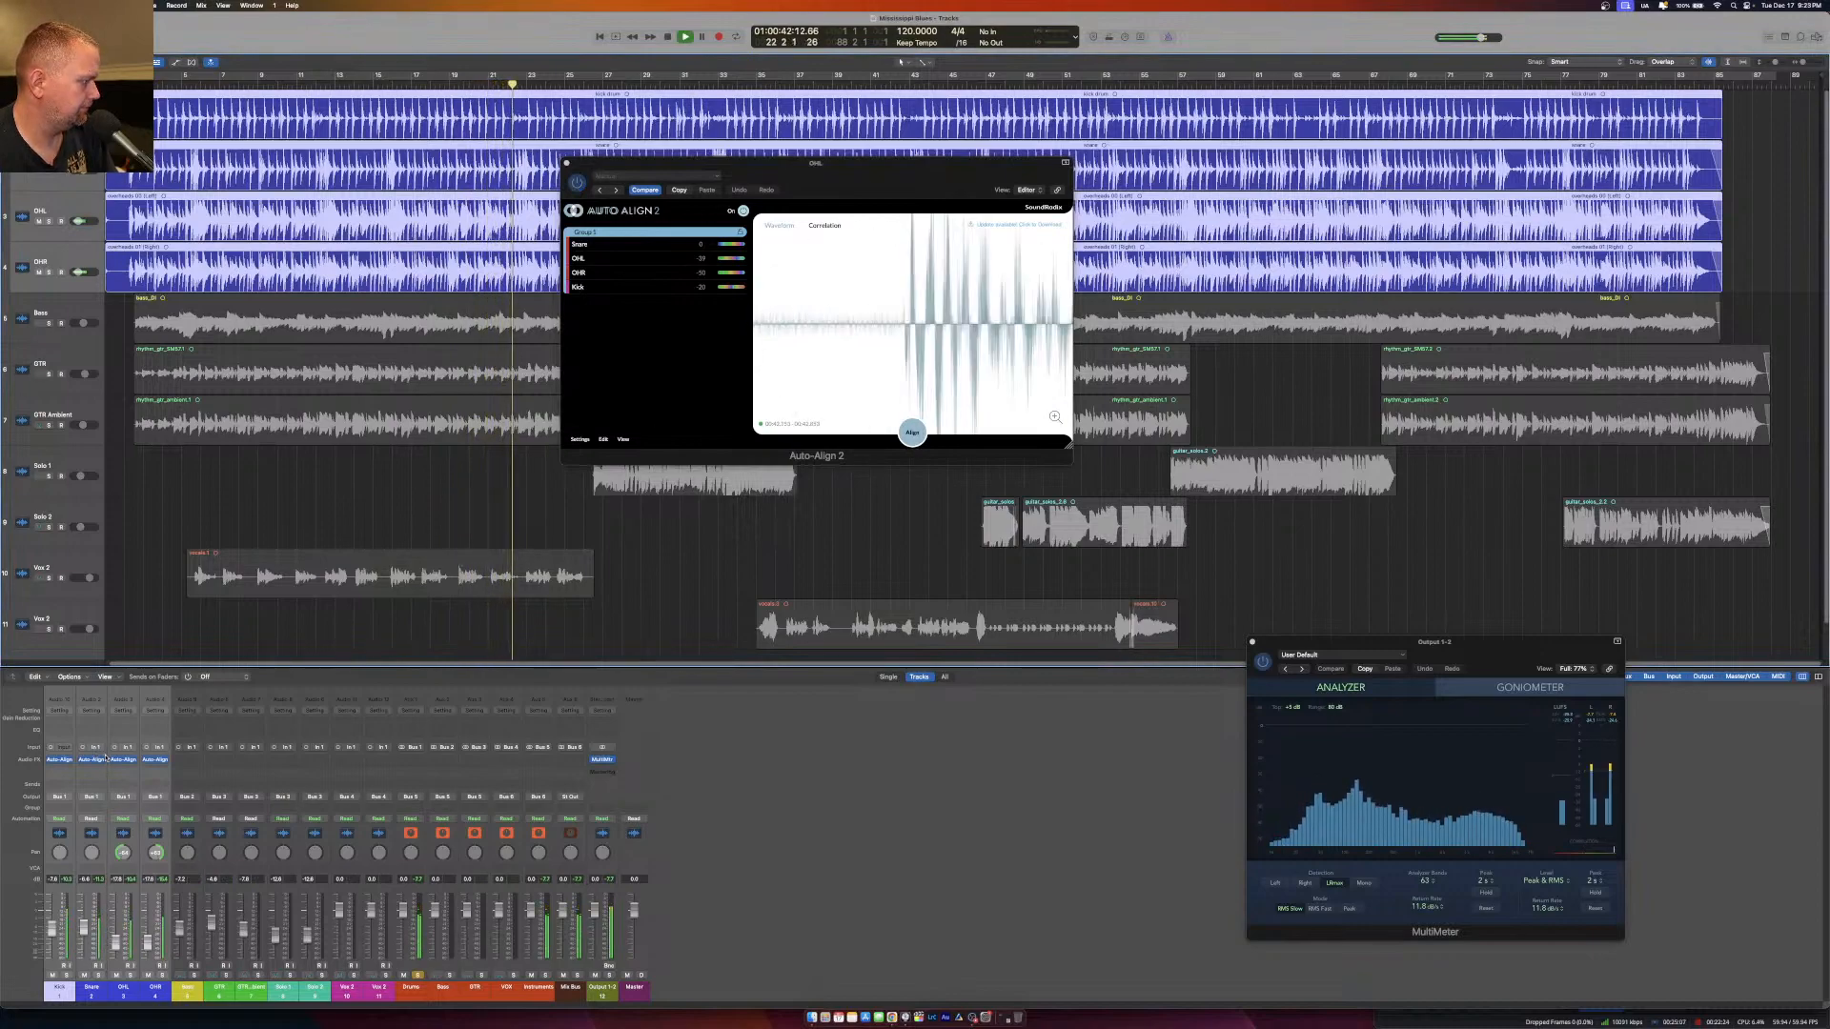
key(space)
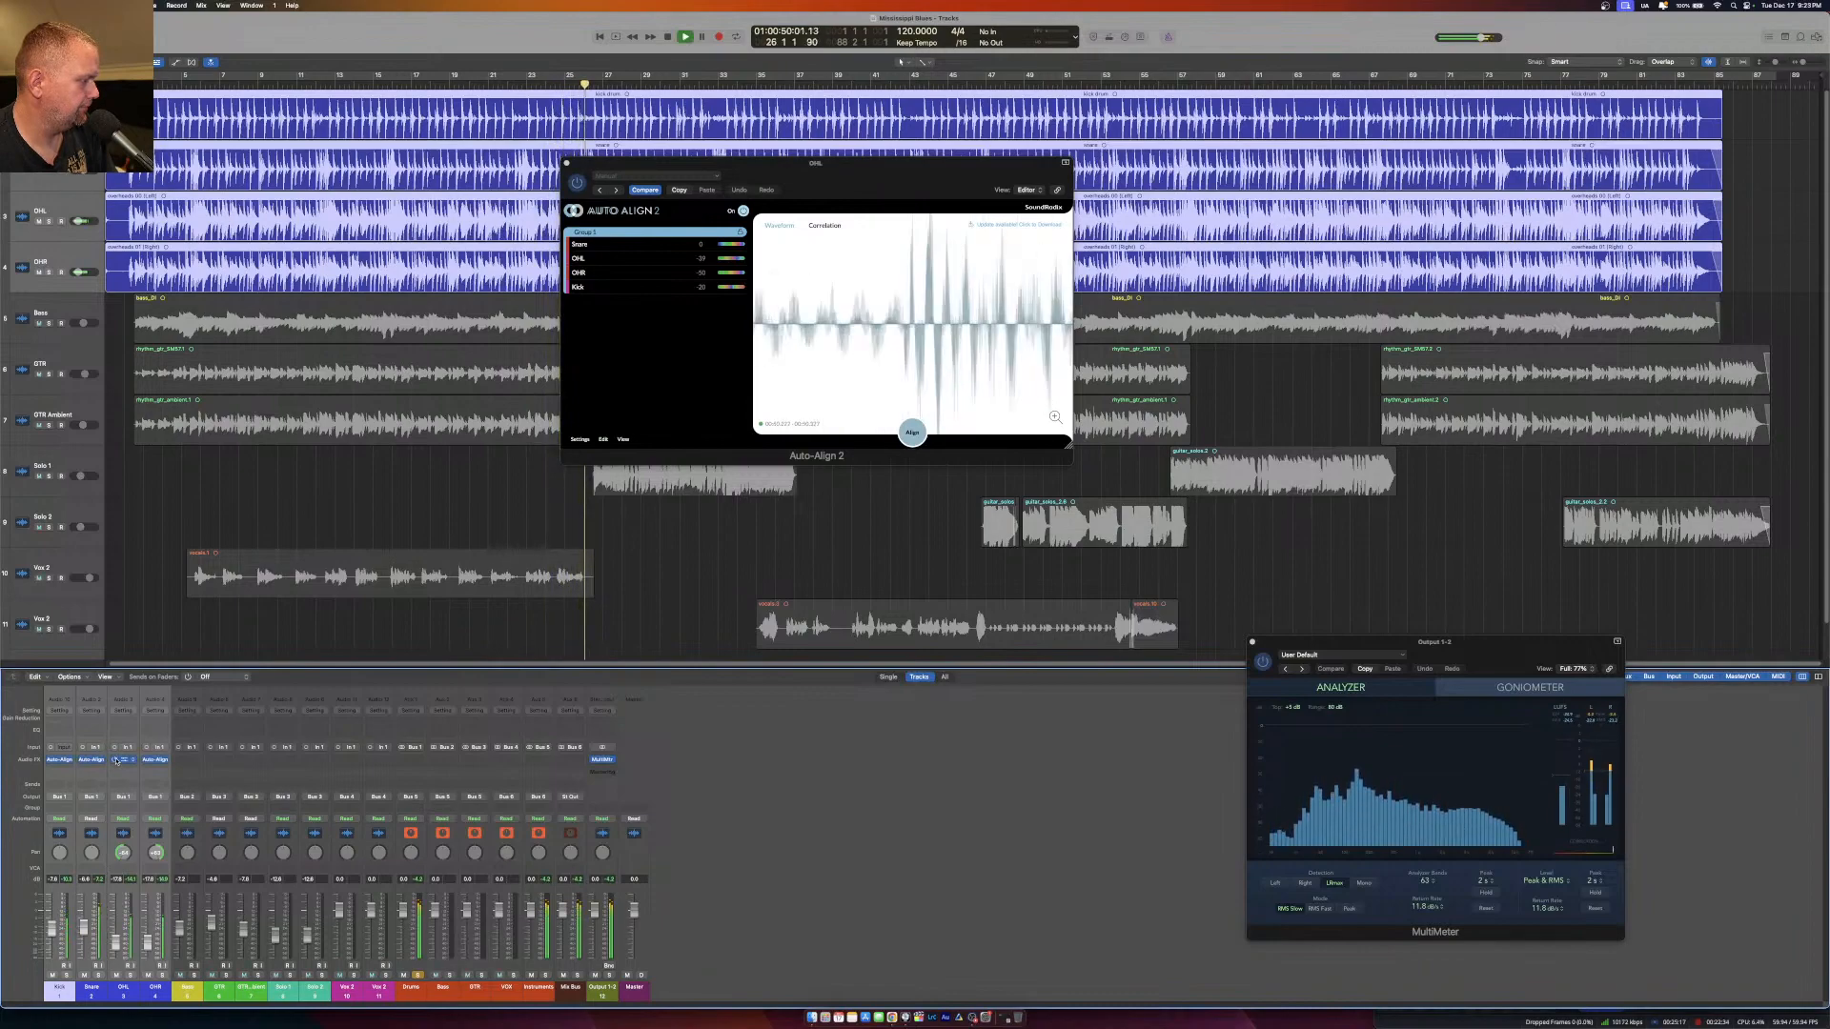
click(567, 164)
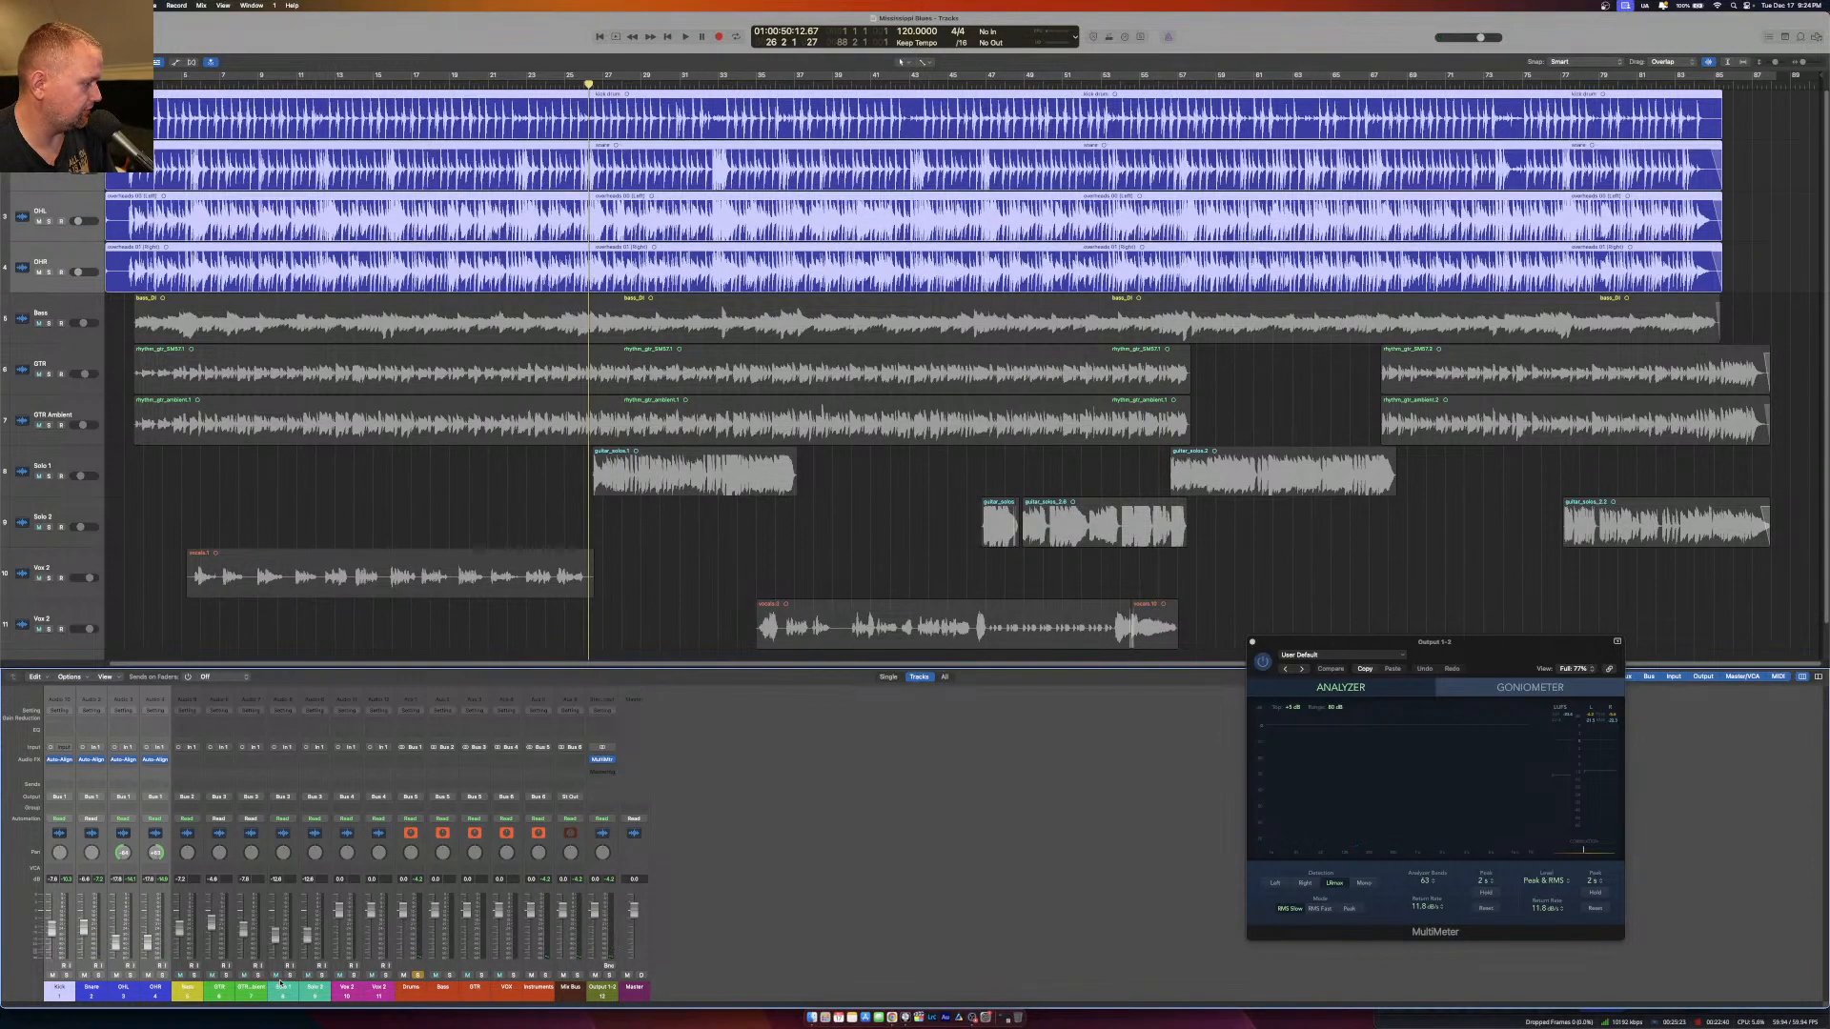
Insert the mono Auto-Align 2 plug-in on the GTR and GTR Ambient channels and open it on GTR.
drag(212, 993, 248, 993)
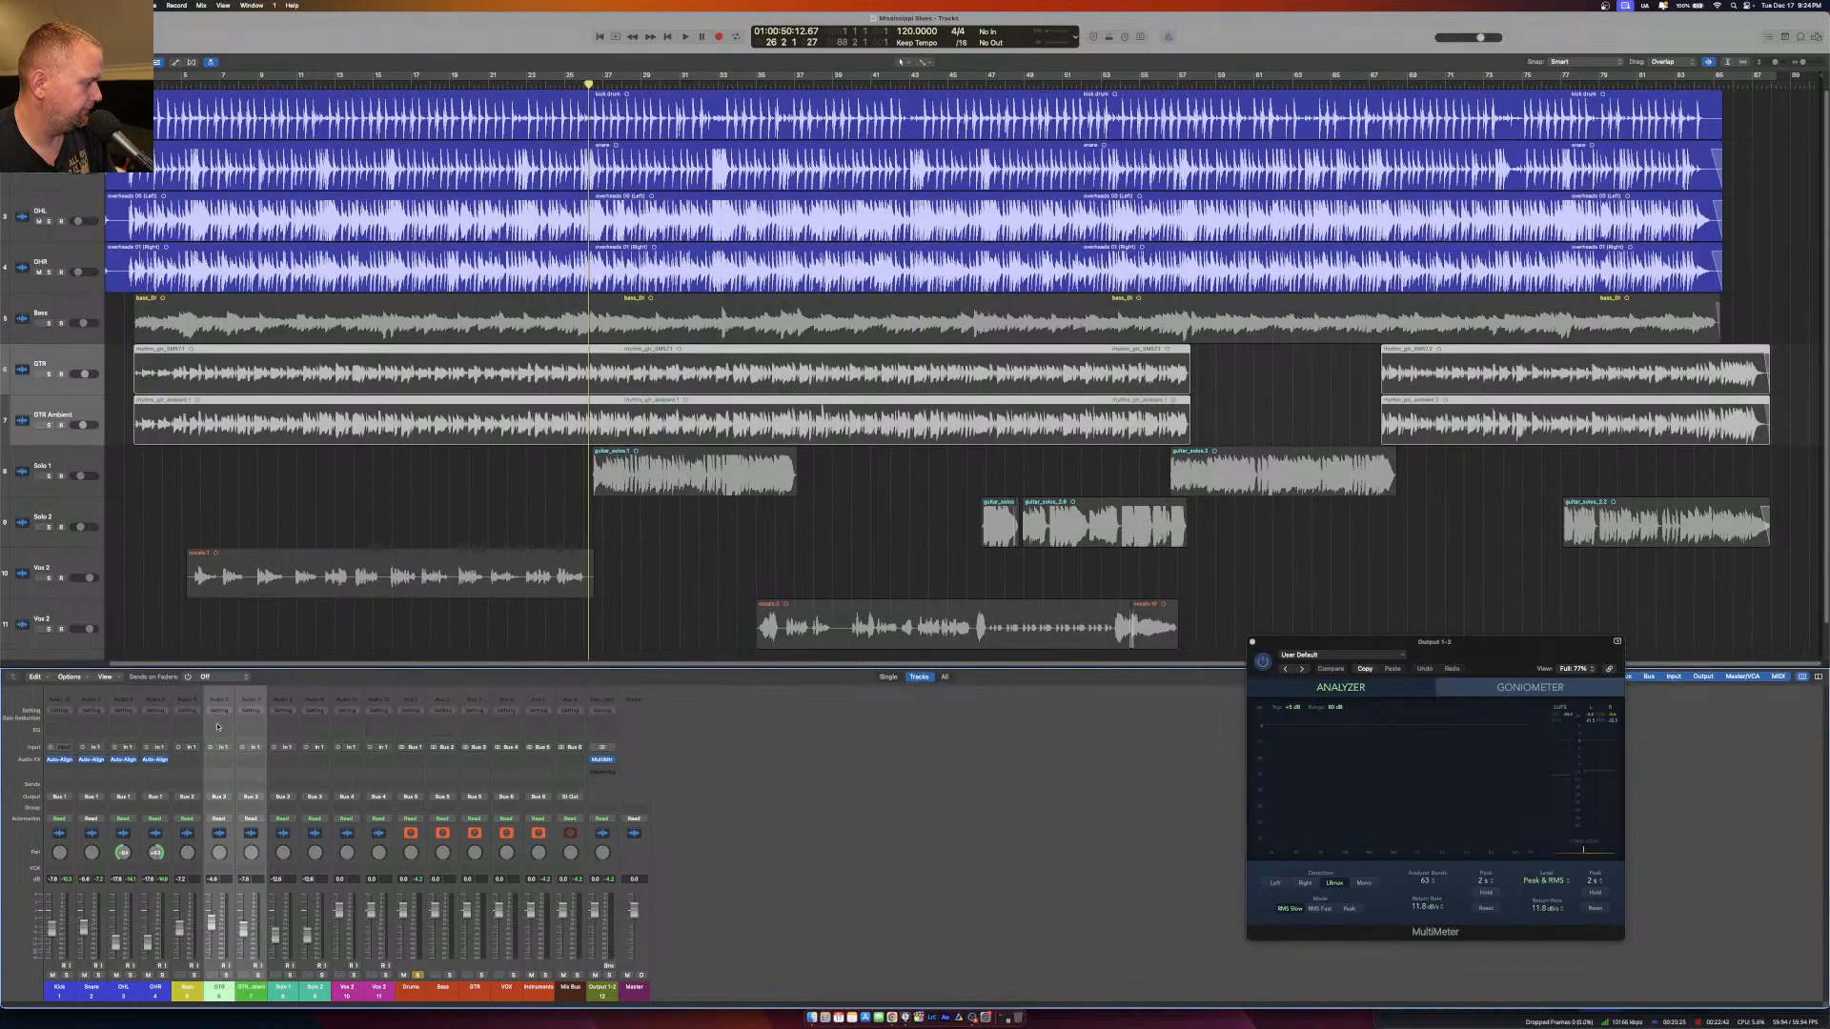
click(255, 760)
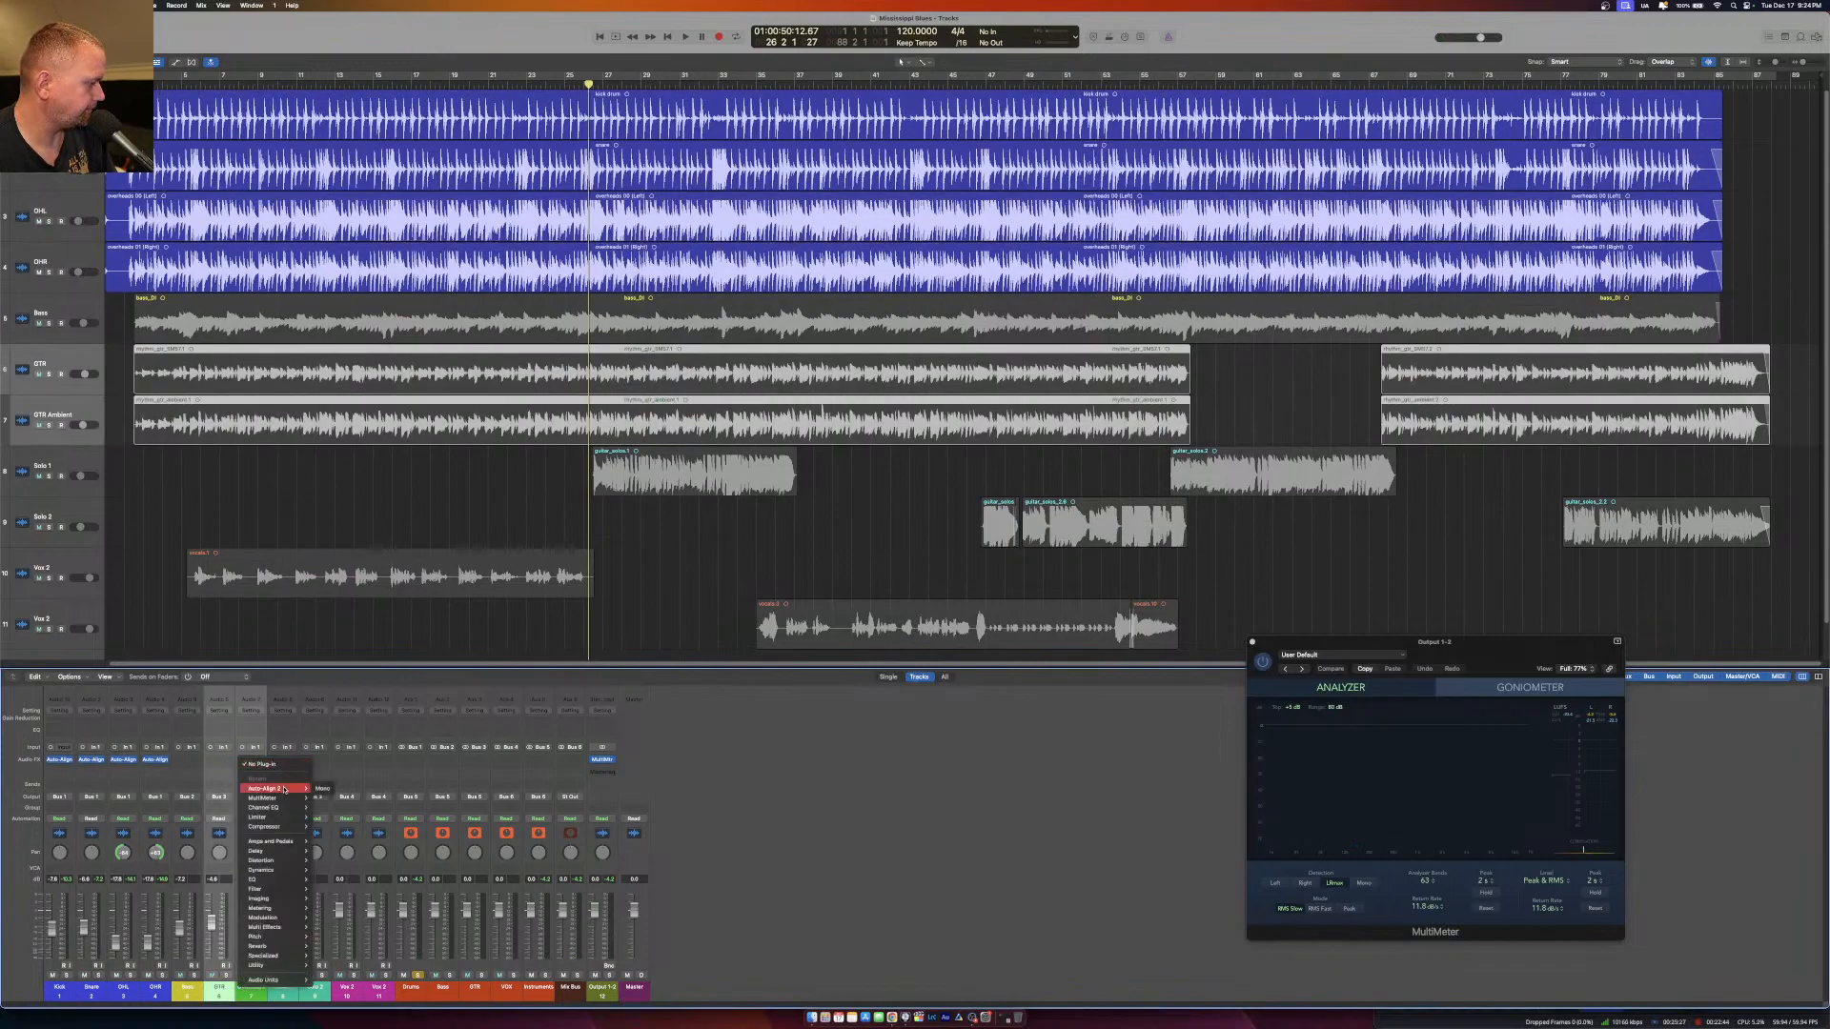
click(323, 789)
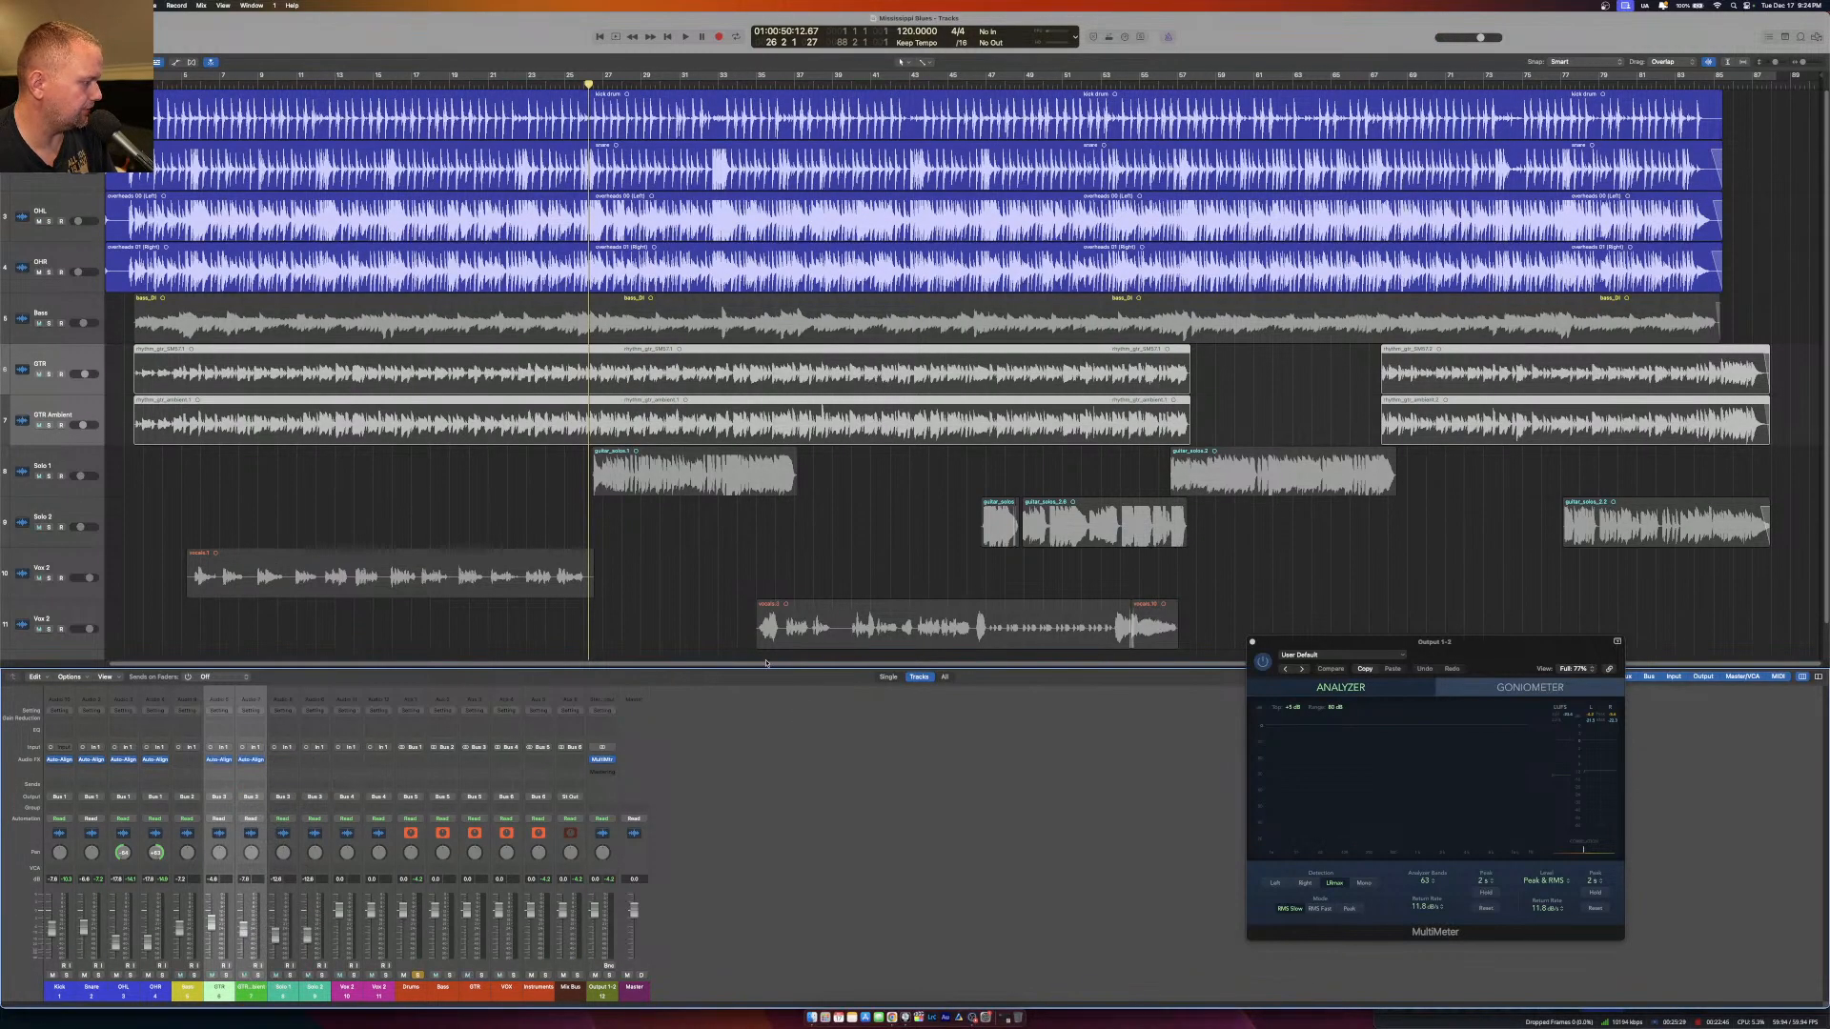
click(219, 761)
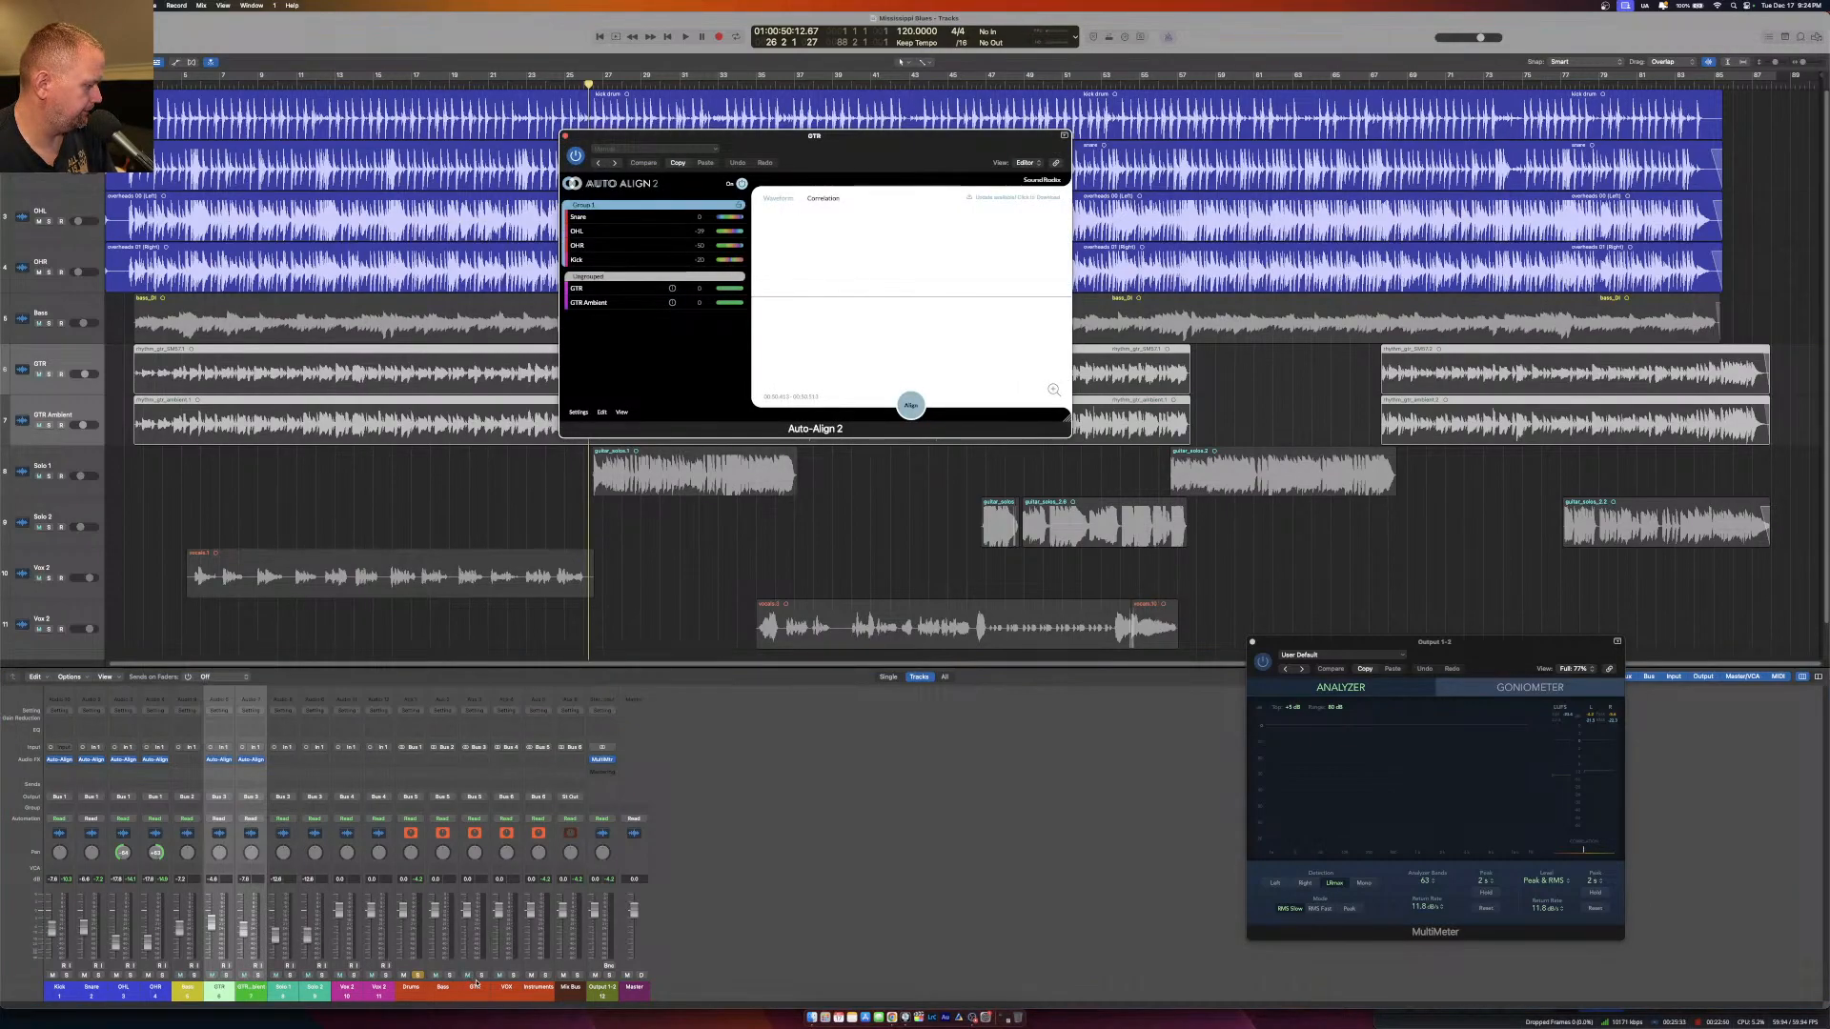
Solo the GTR bus instead of the Drums bus and align the two guitars in Auto-Align 2 while playing from bar 5.
click(482, 975)
click(416, 975)
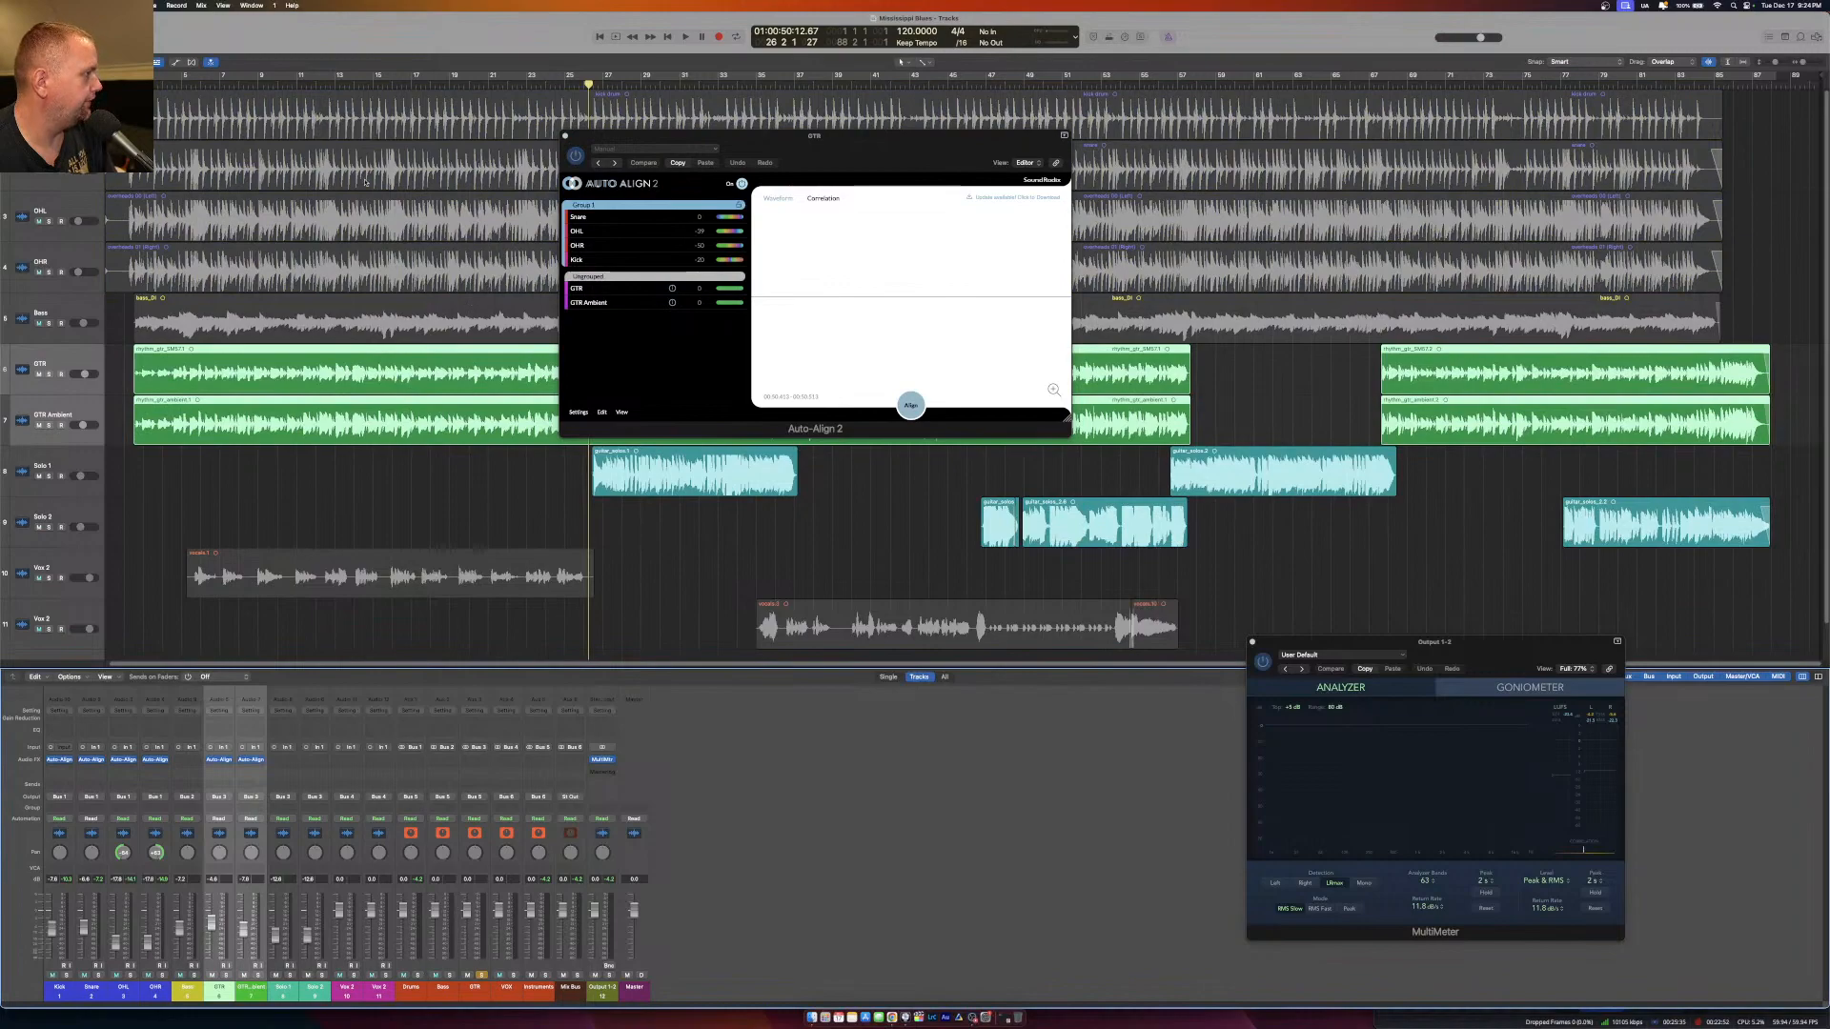
click(184, 87)
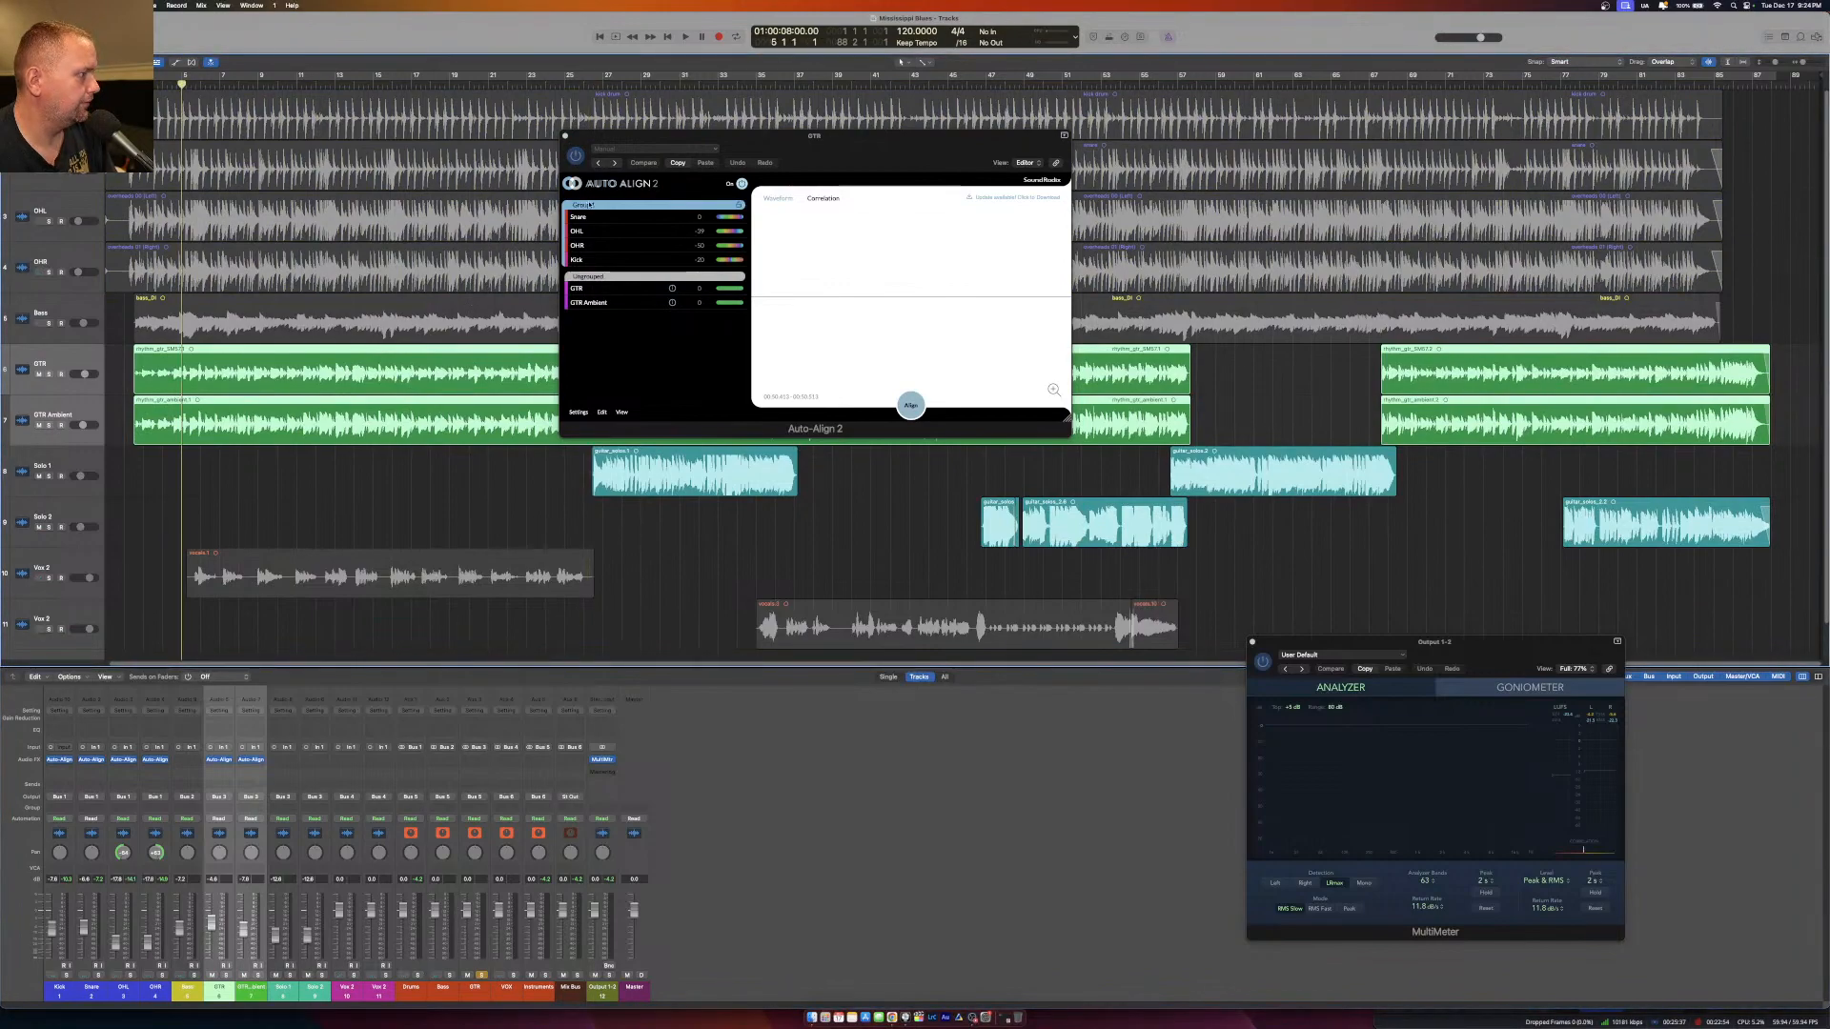
click(910, 406)
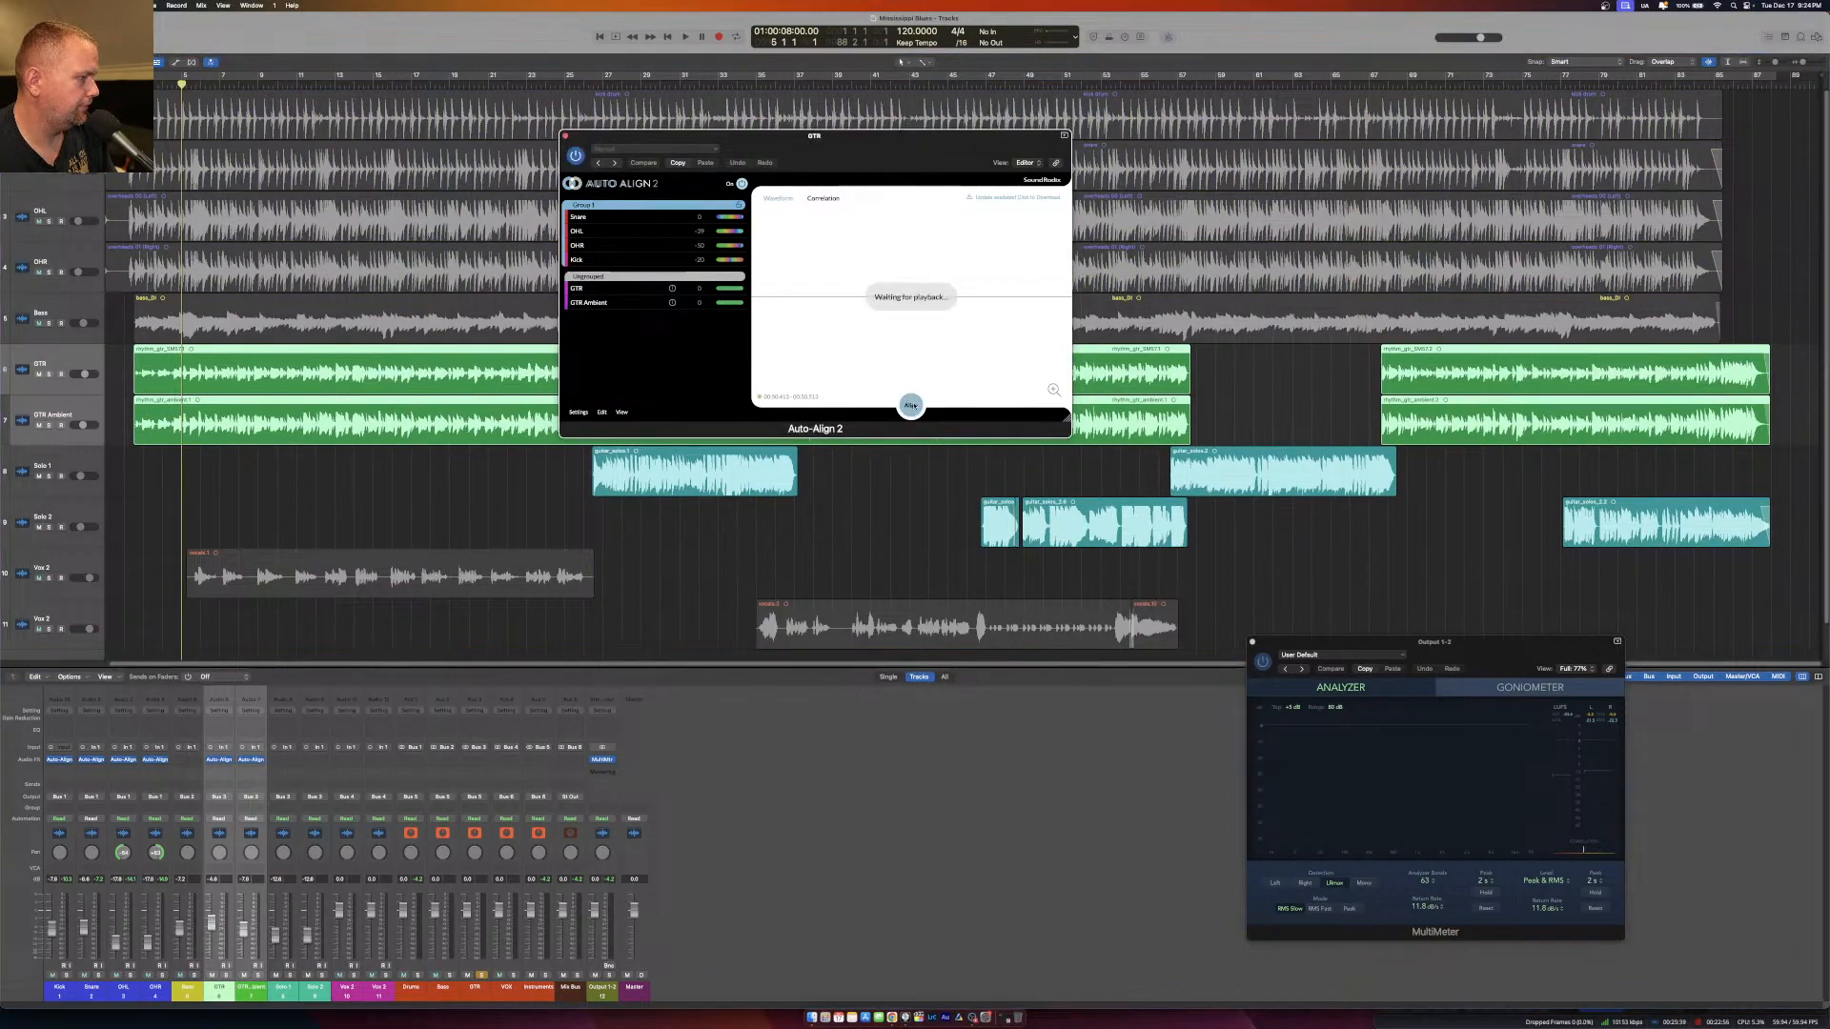
key(space)
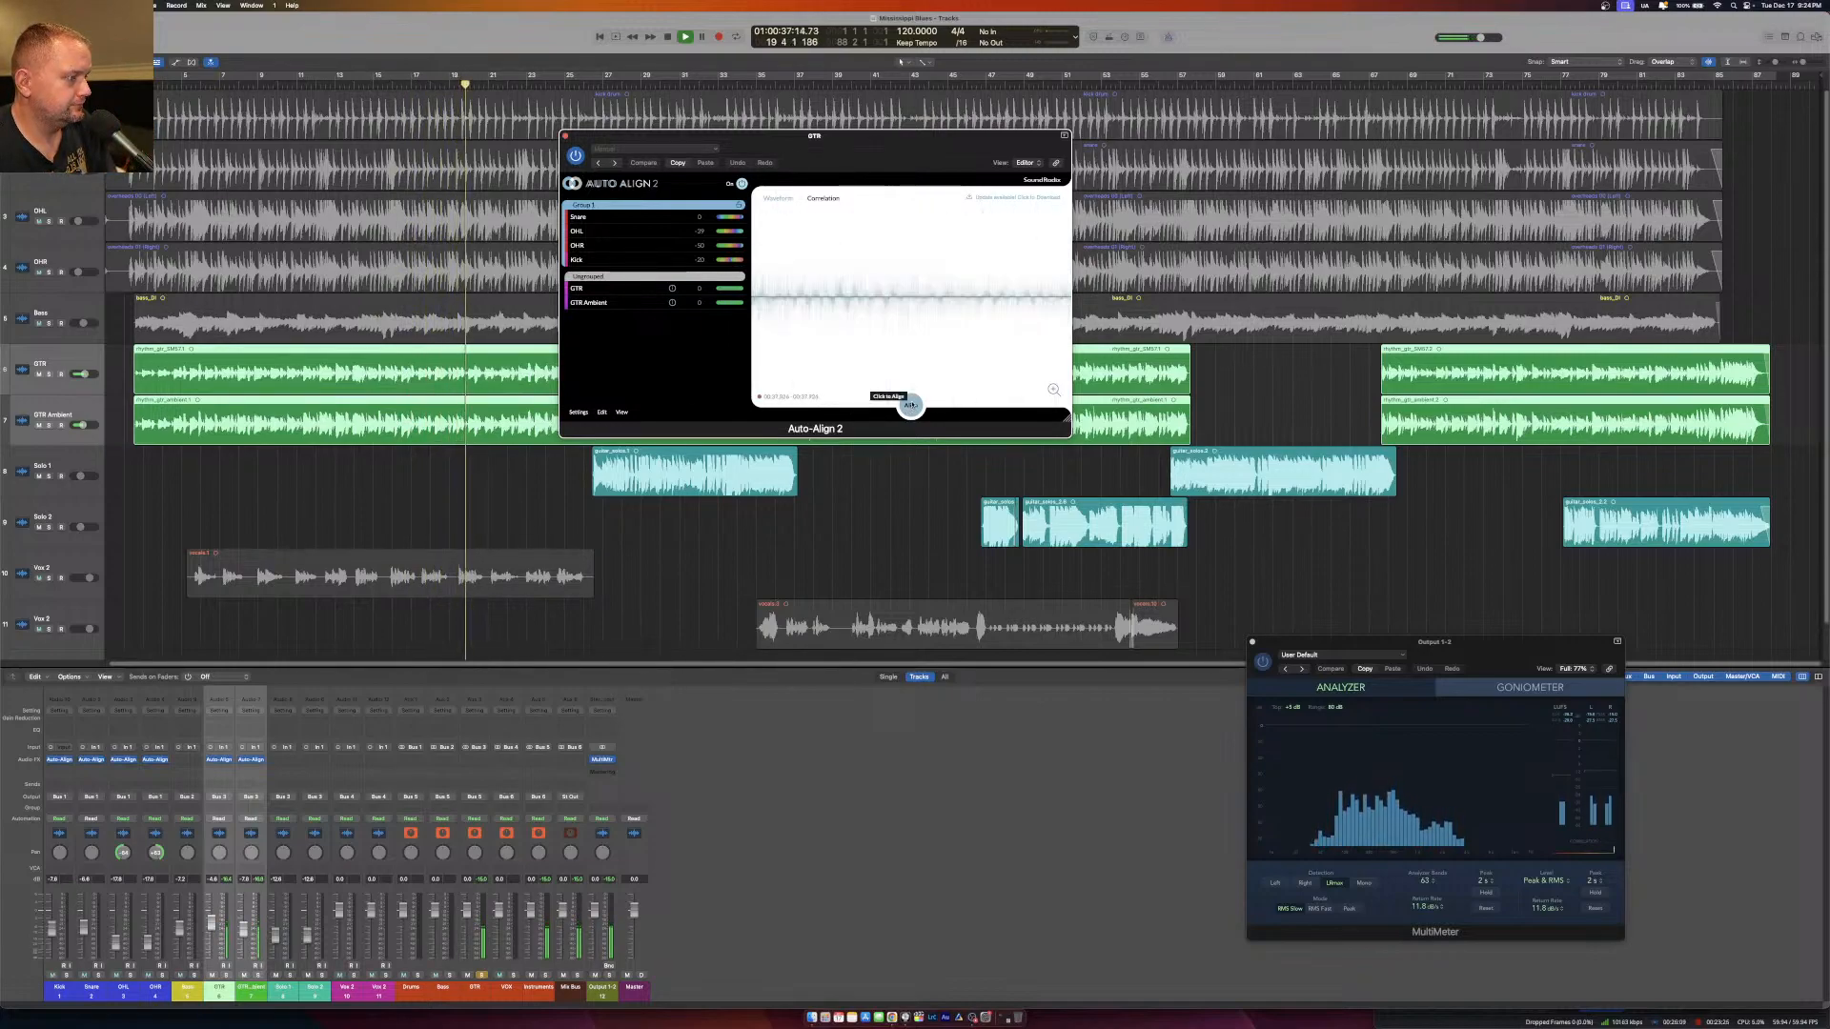
click(911, 405)
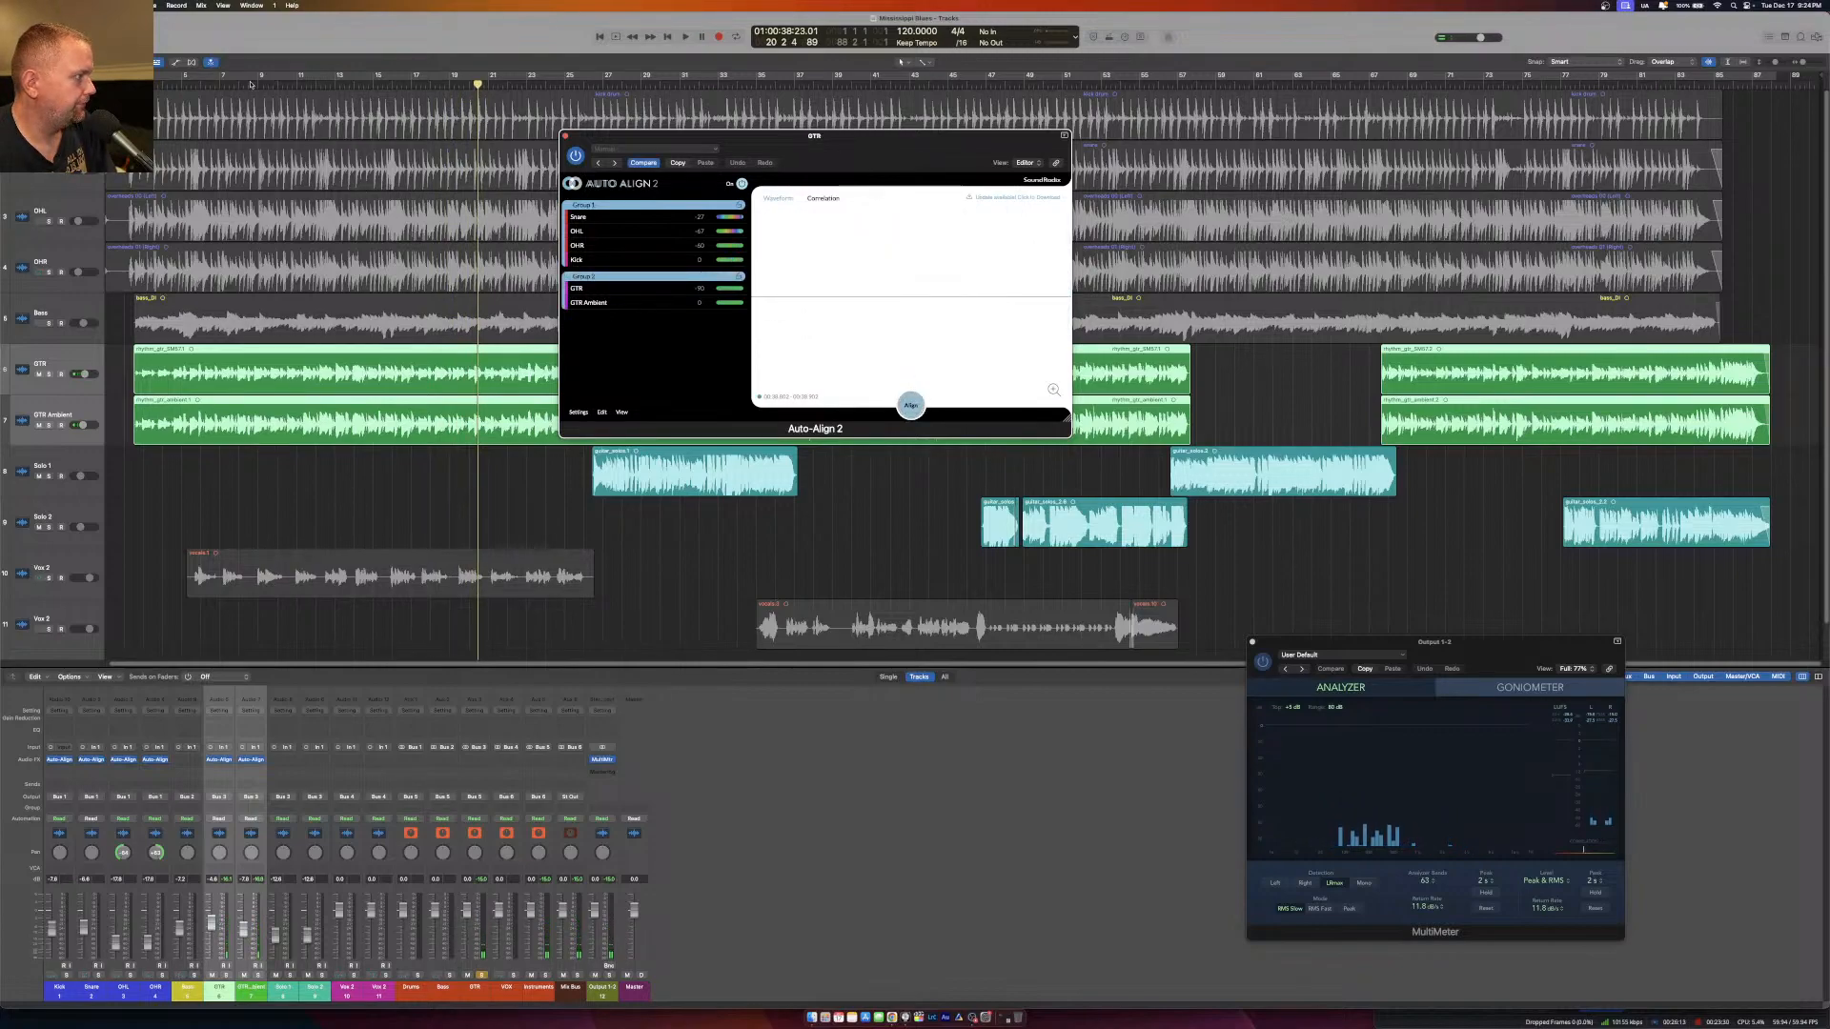
Play the soloed guitars from about bar 6 to judge their alignment, and close Auto-Align 2.
click(220, 92)
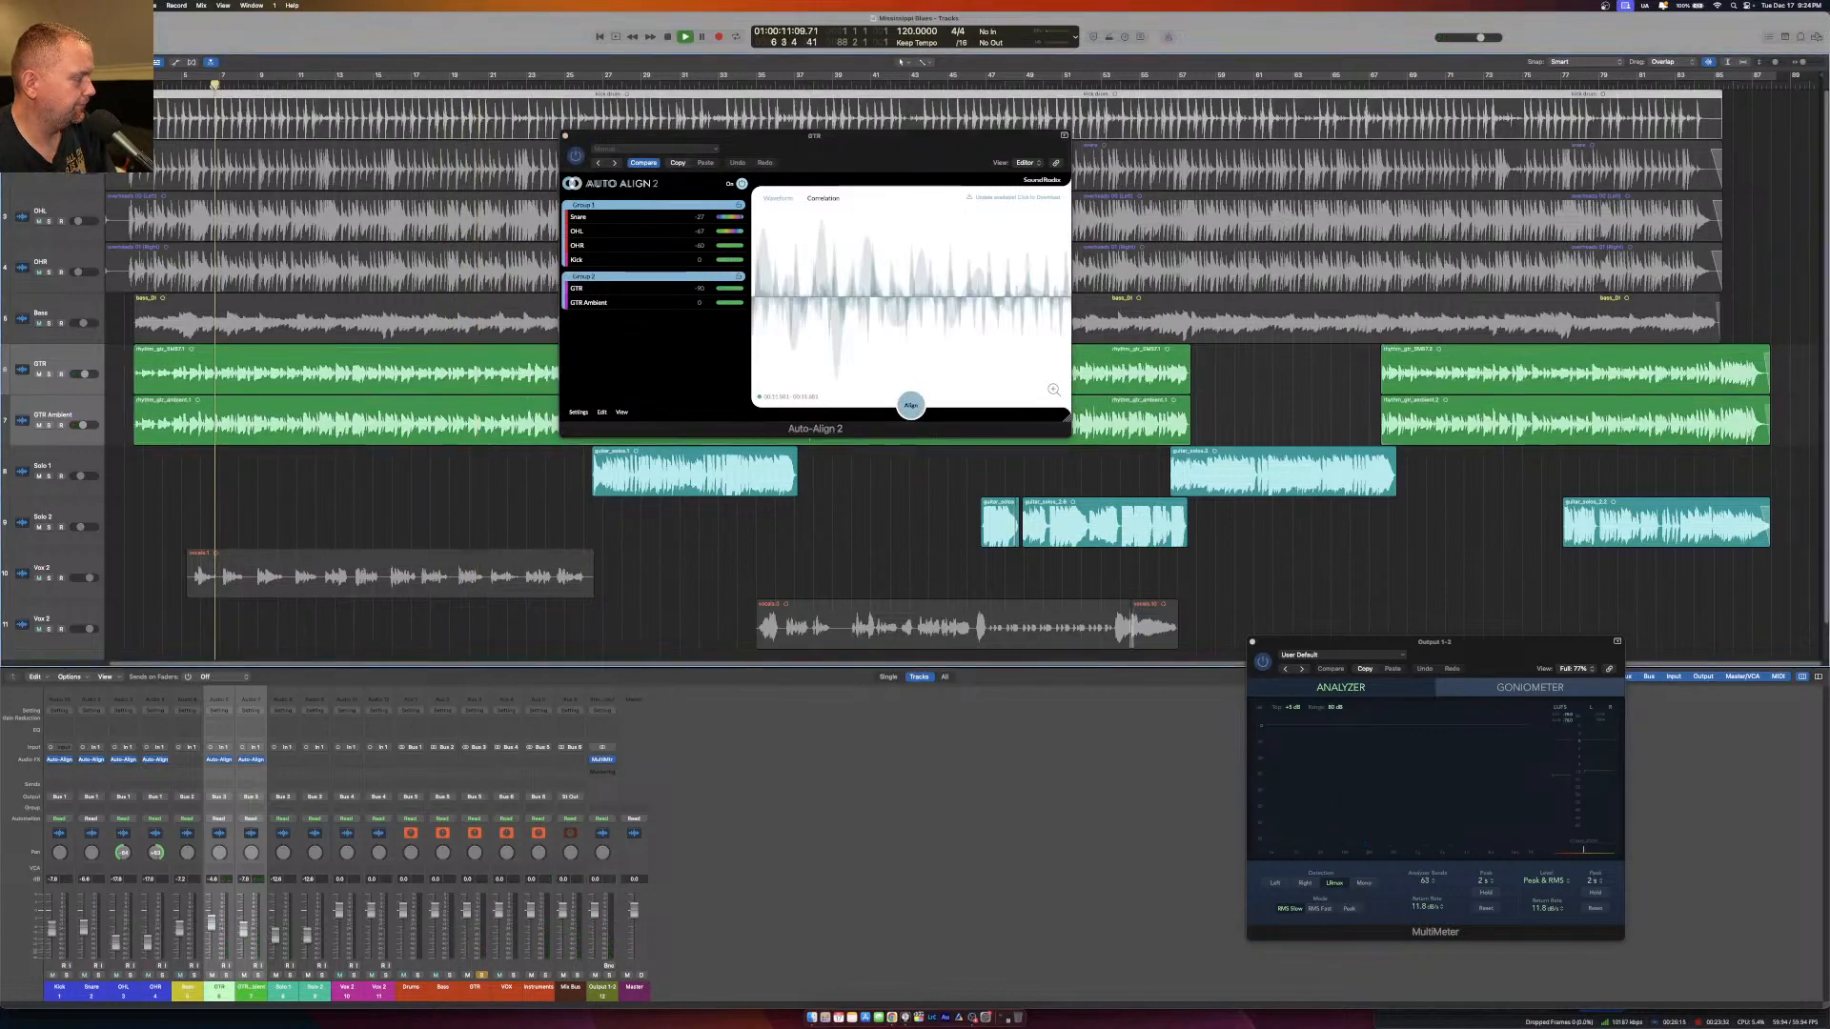
key(space)
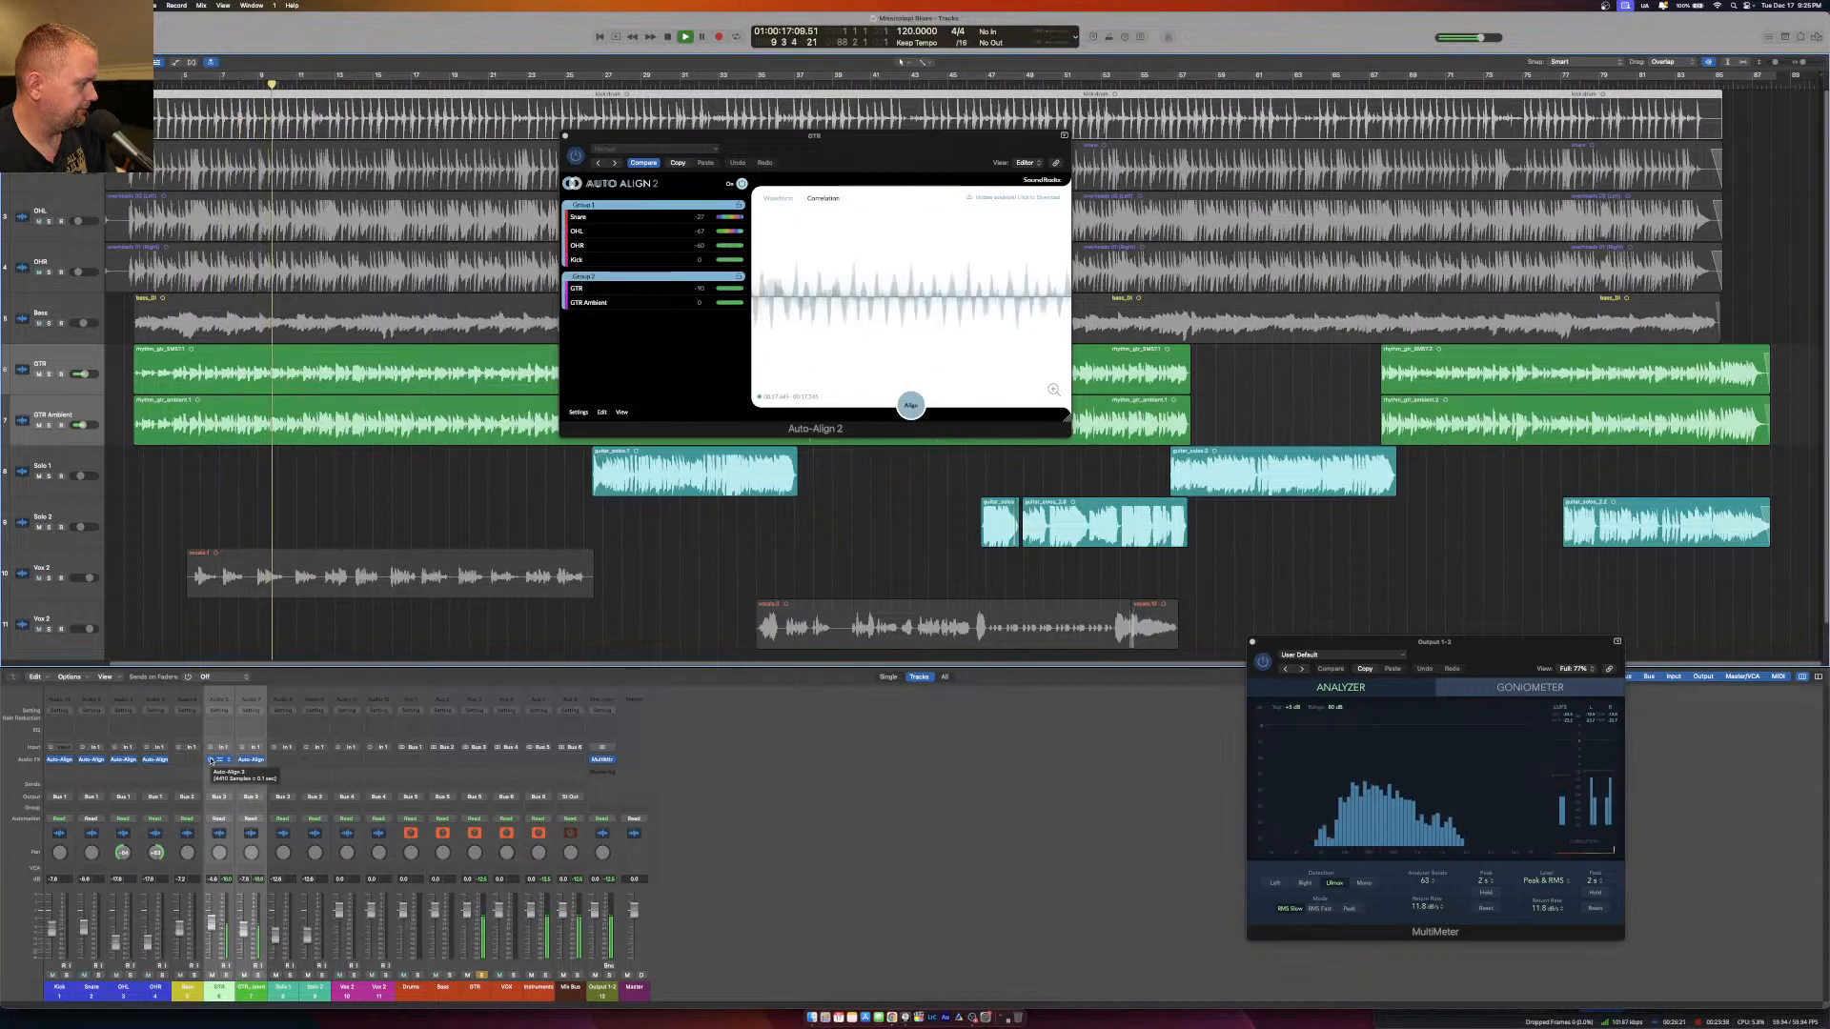
key(space)
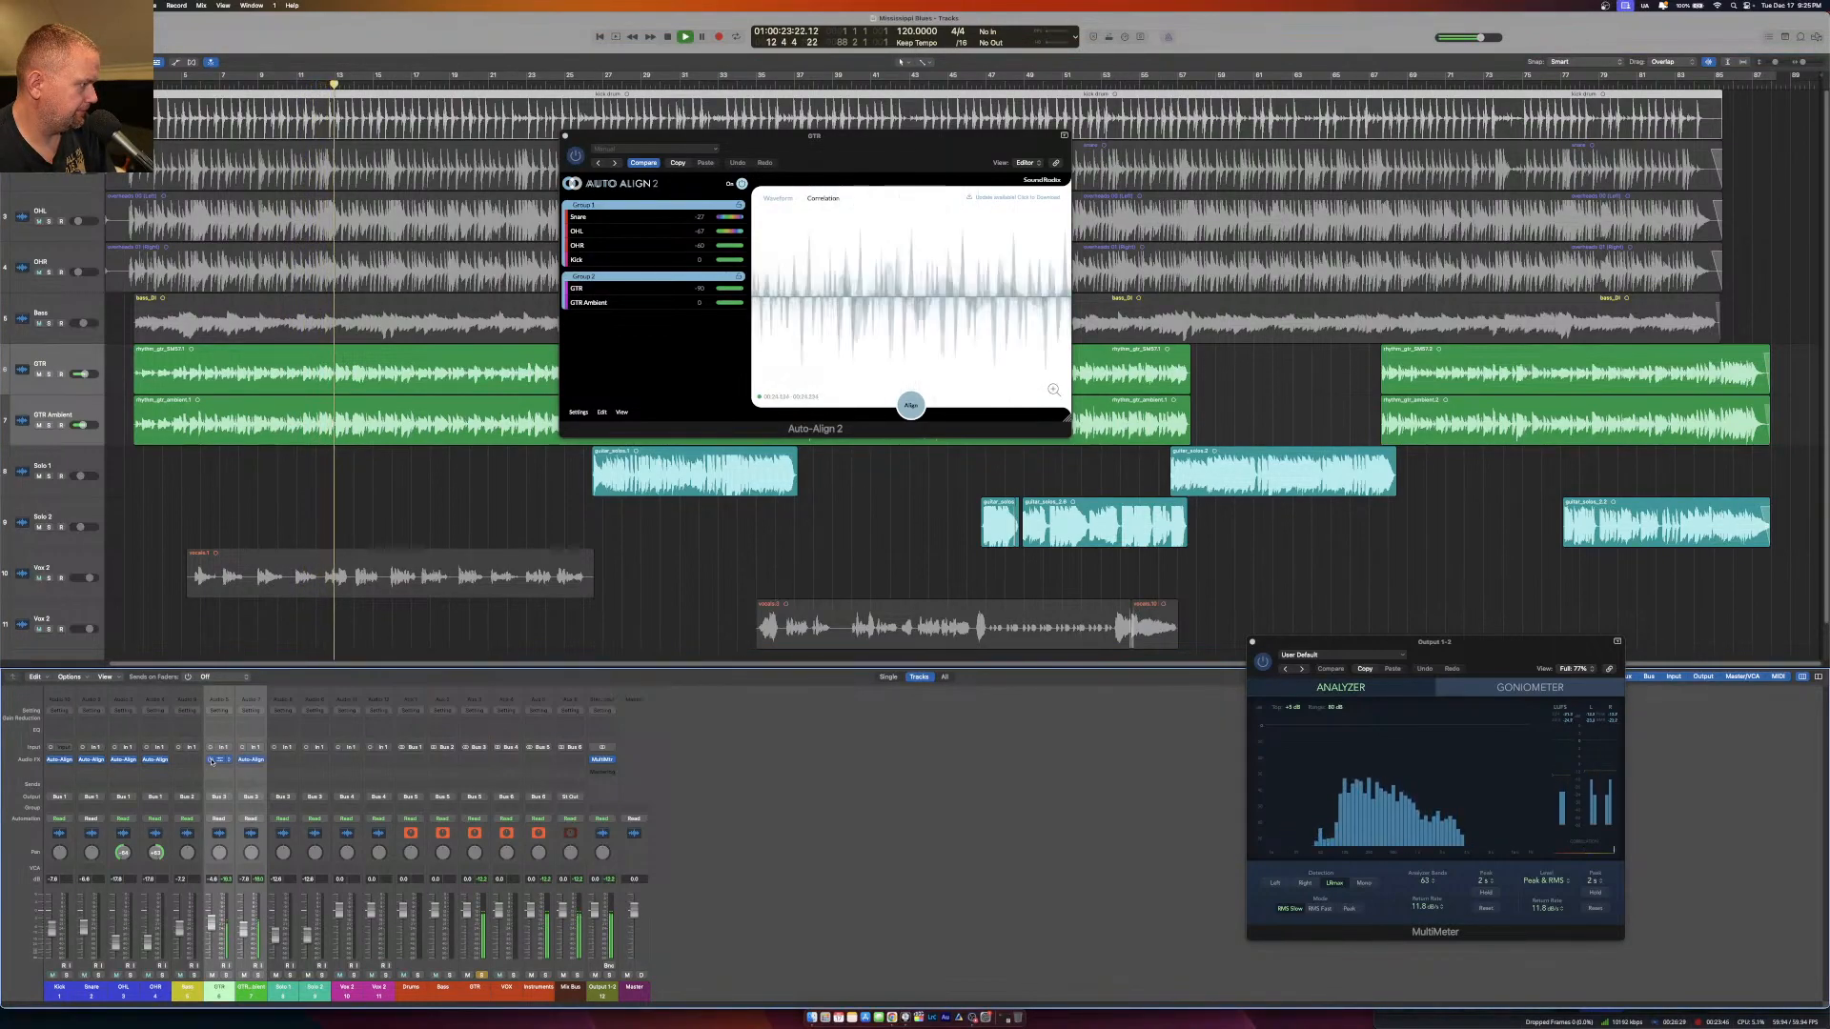
key(space)
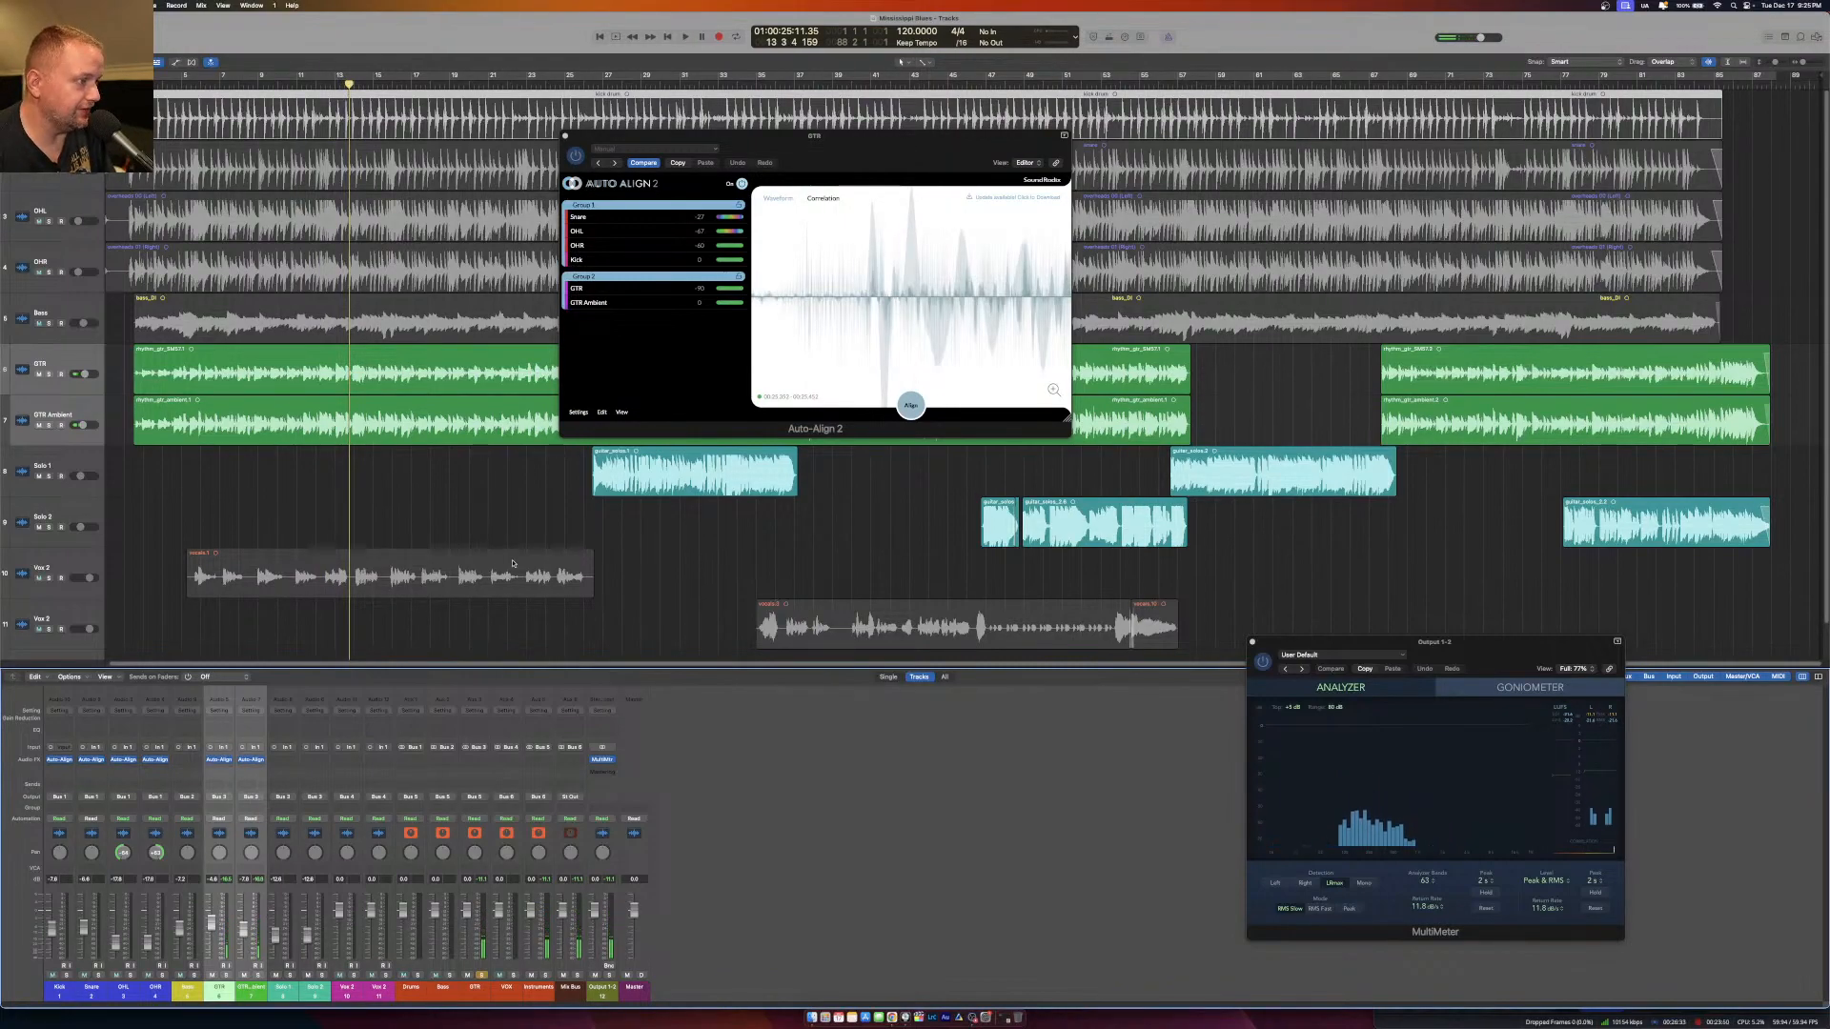
click(566, 137)
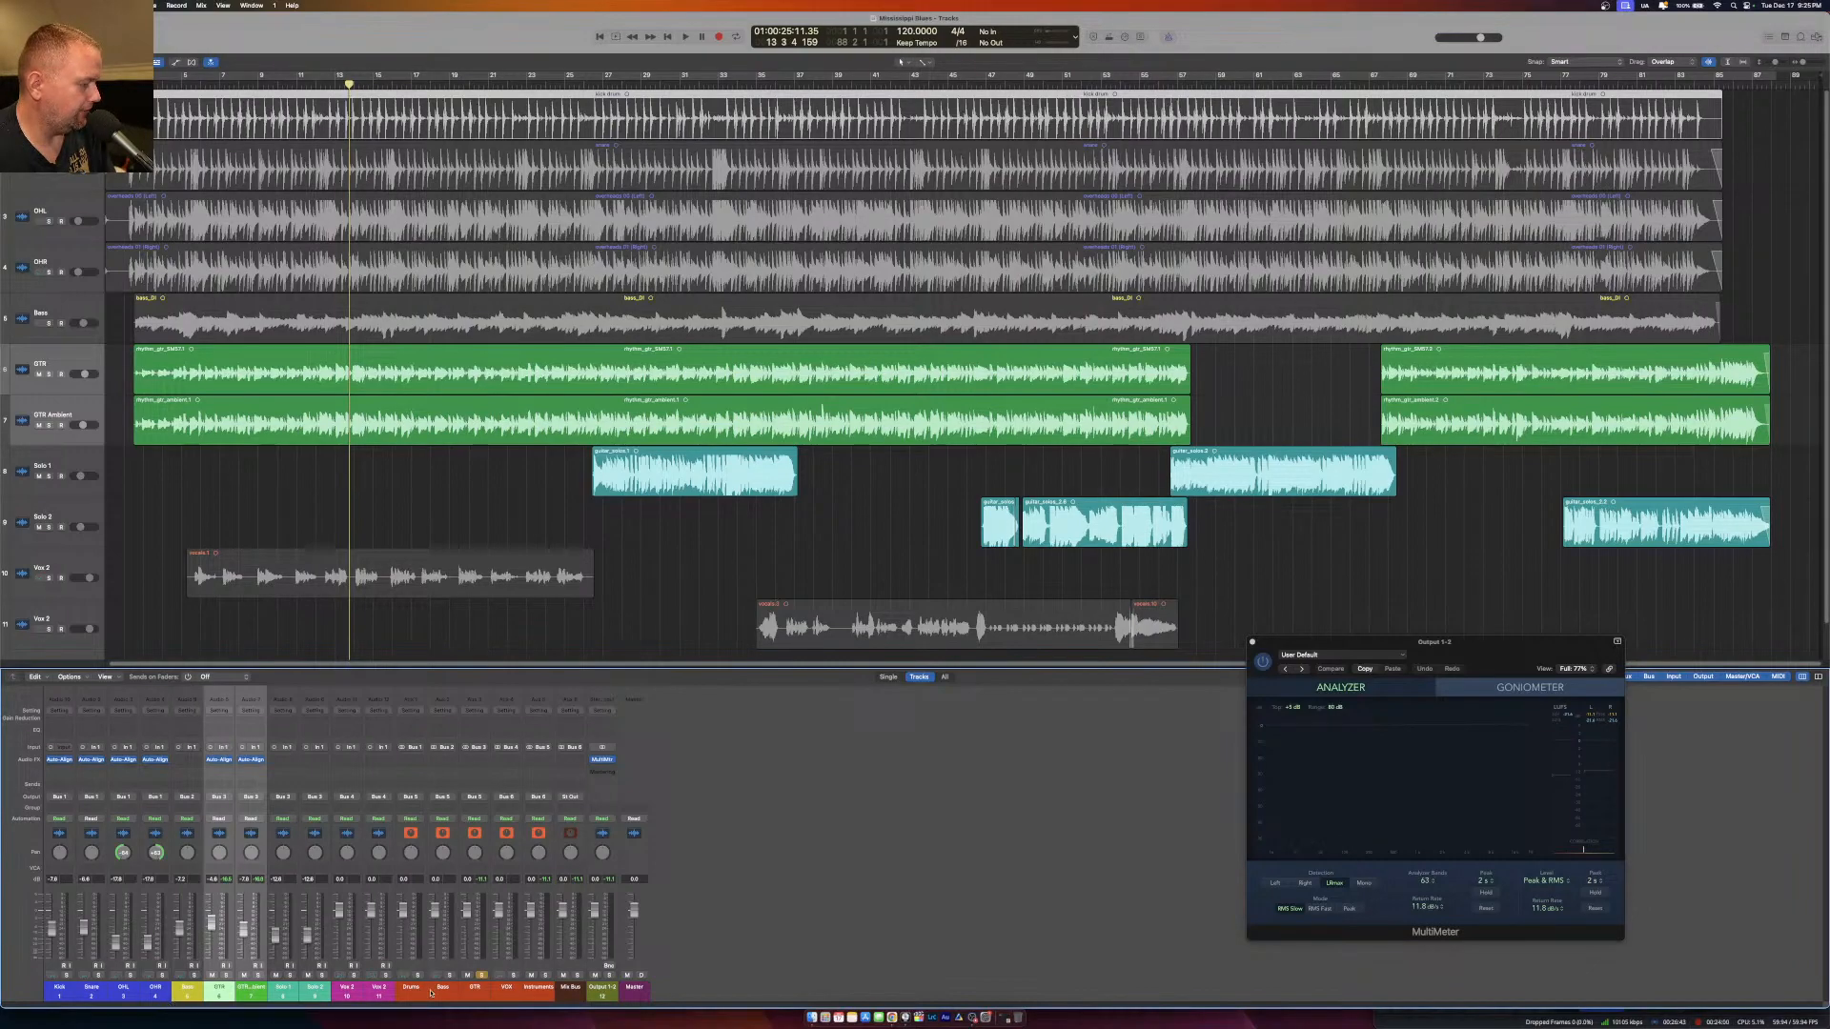
Unsolo the GTR bus and play the full mix from about bar 3.
click(481, 975)
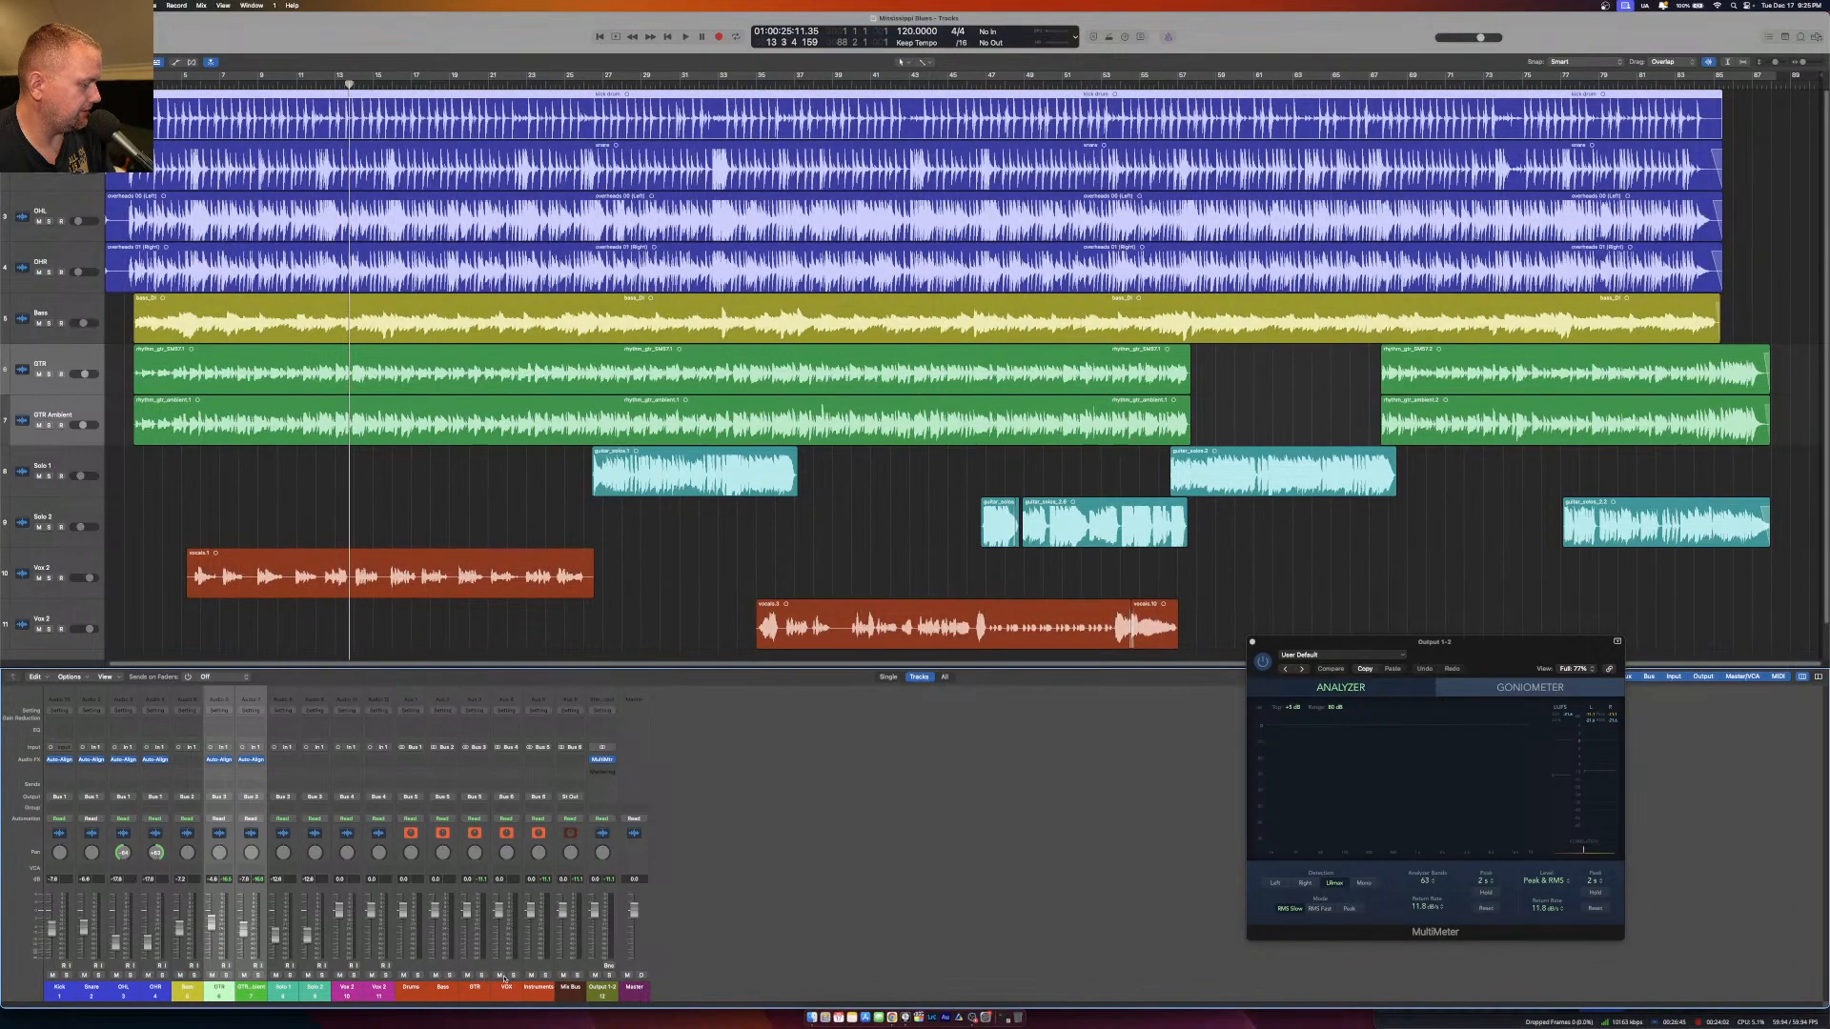
click(146, 87)
key(space)
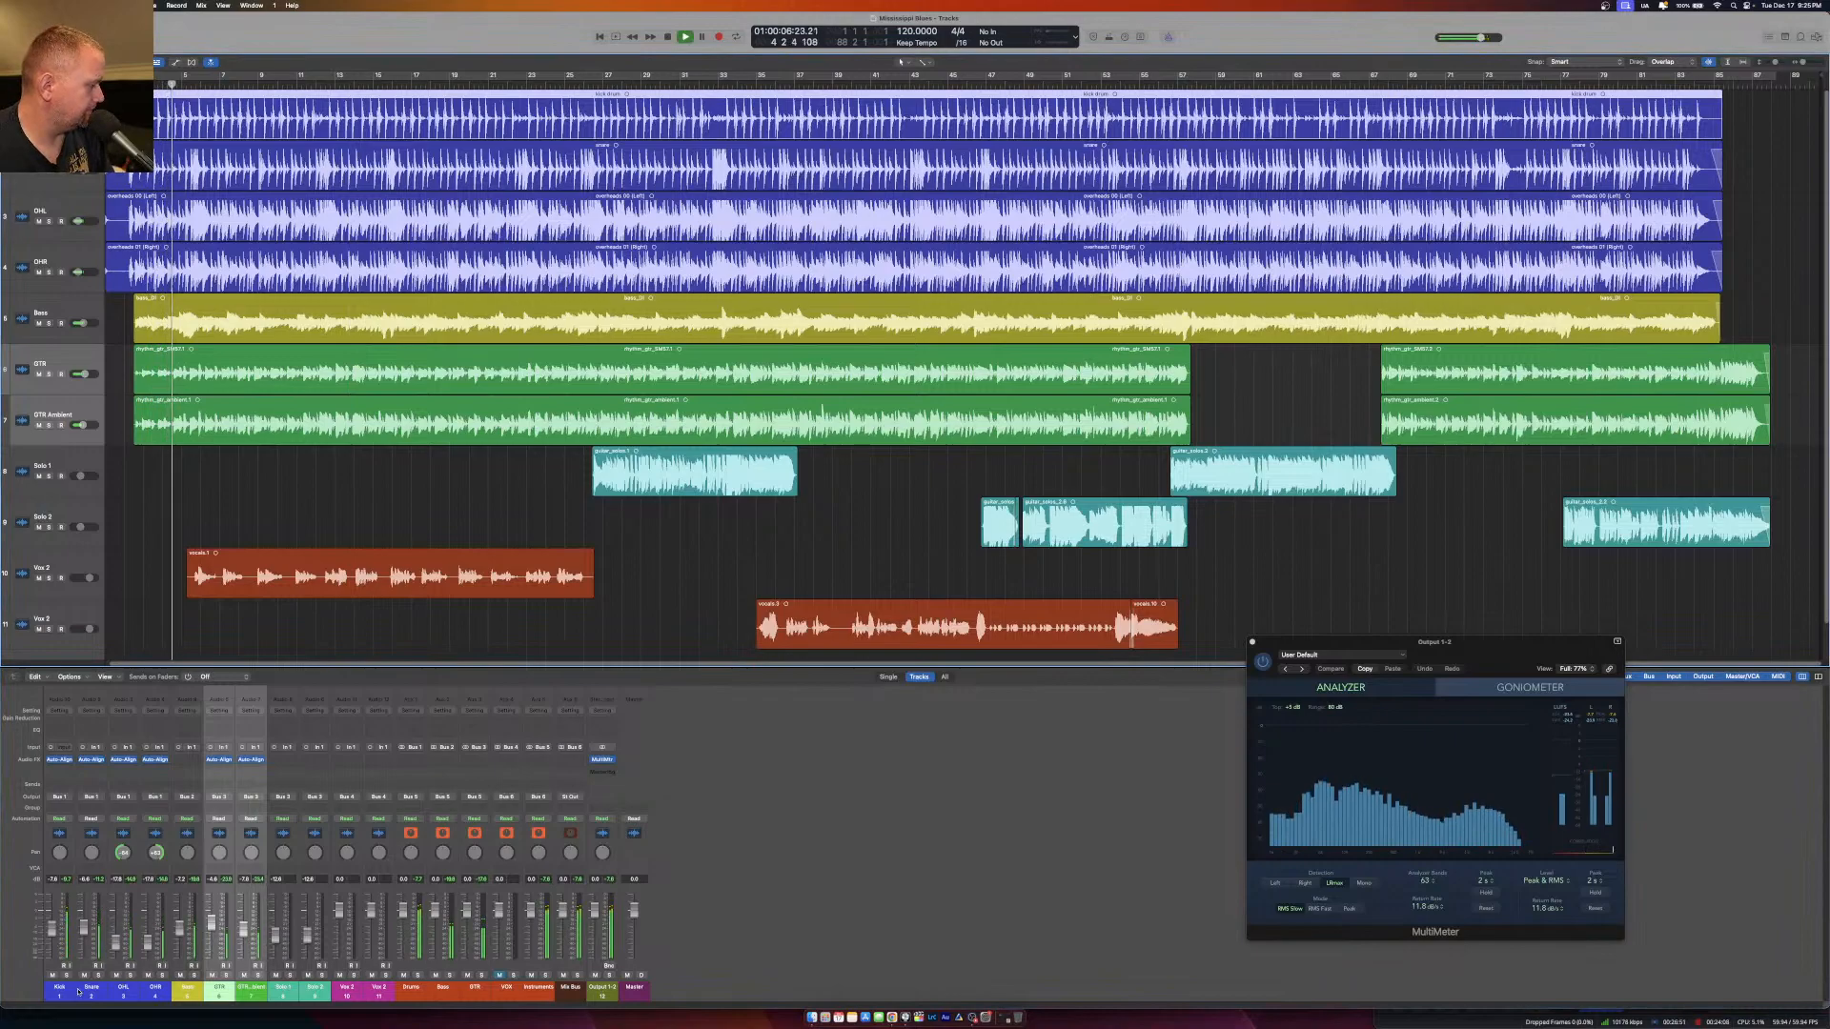
Compare the mix with Auto-Align 2 bypassed and active on the selected Kick through GTR Ambient channels, and stop playback.
drag(59, 989, 252, 999)
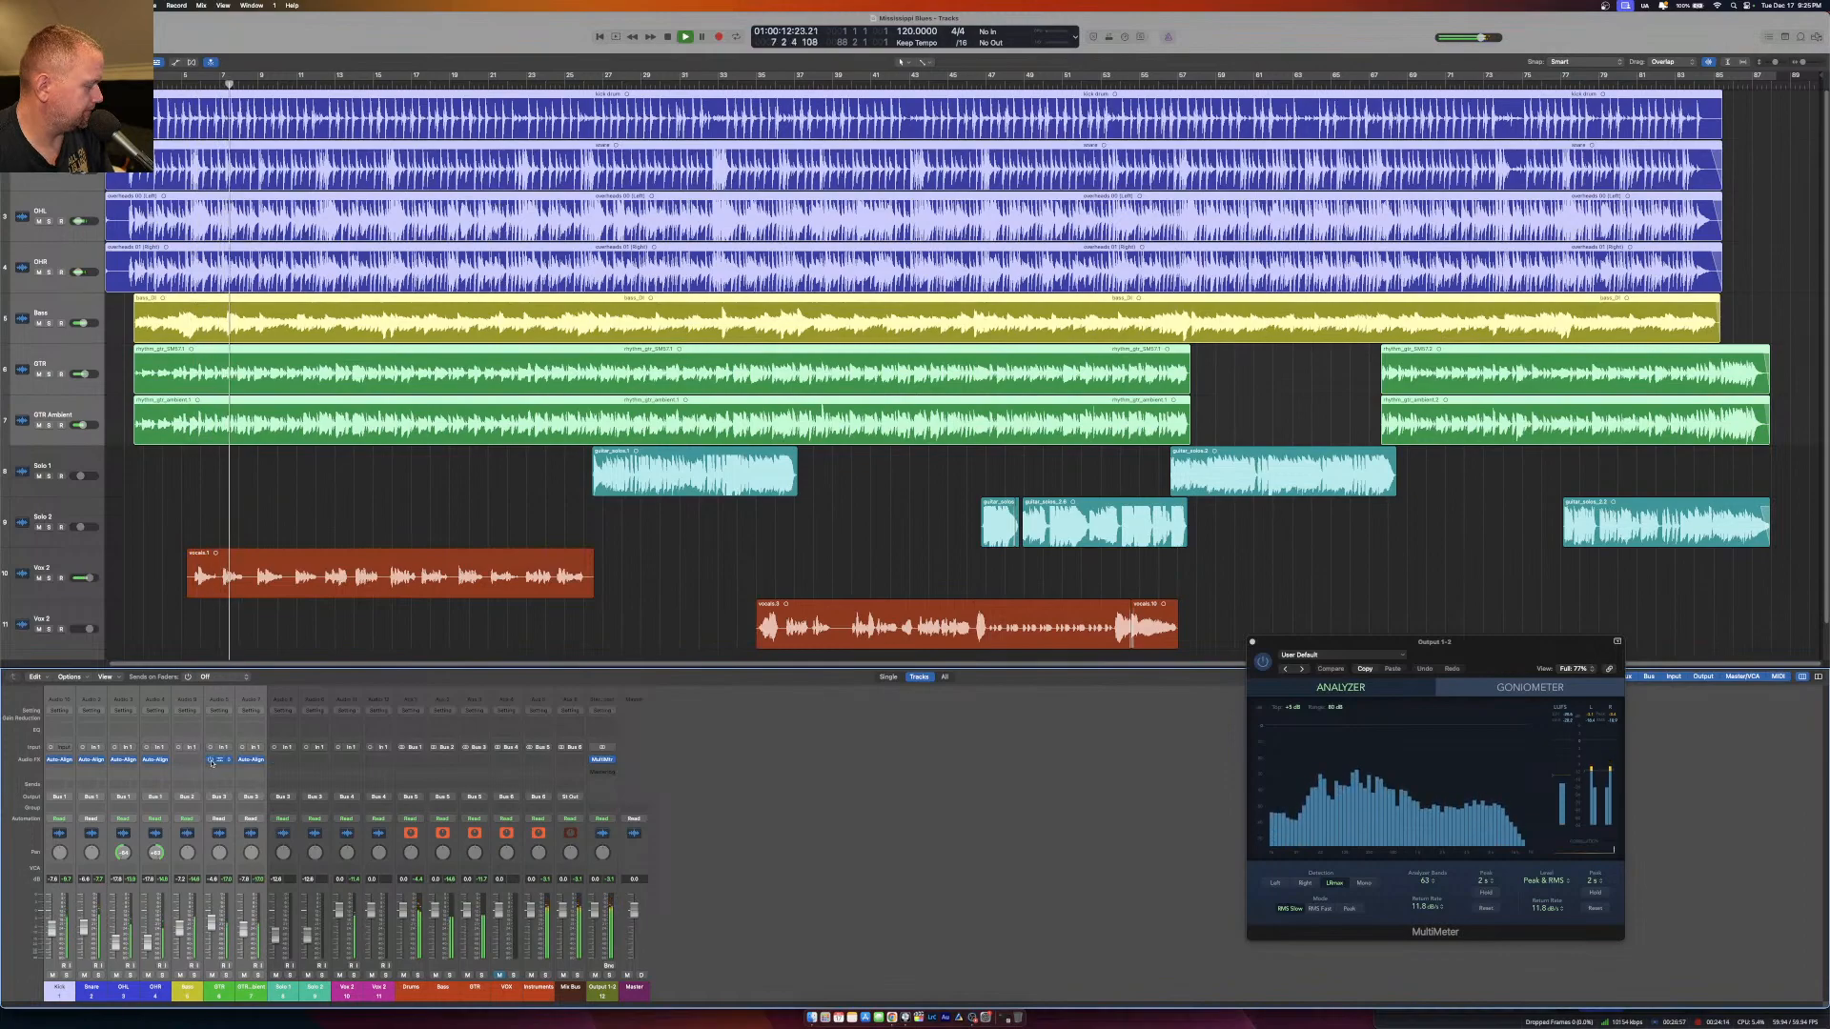
key(space)
key(space)
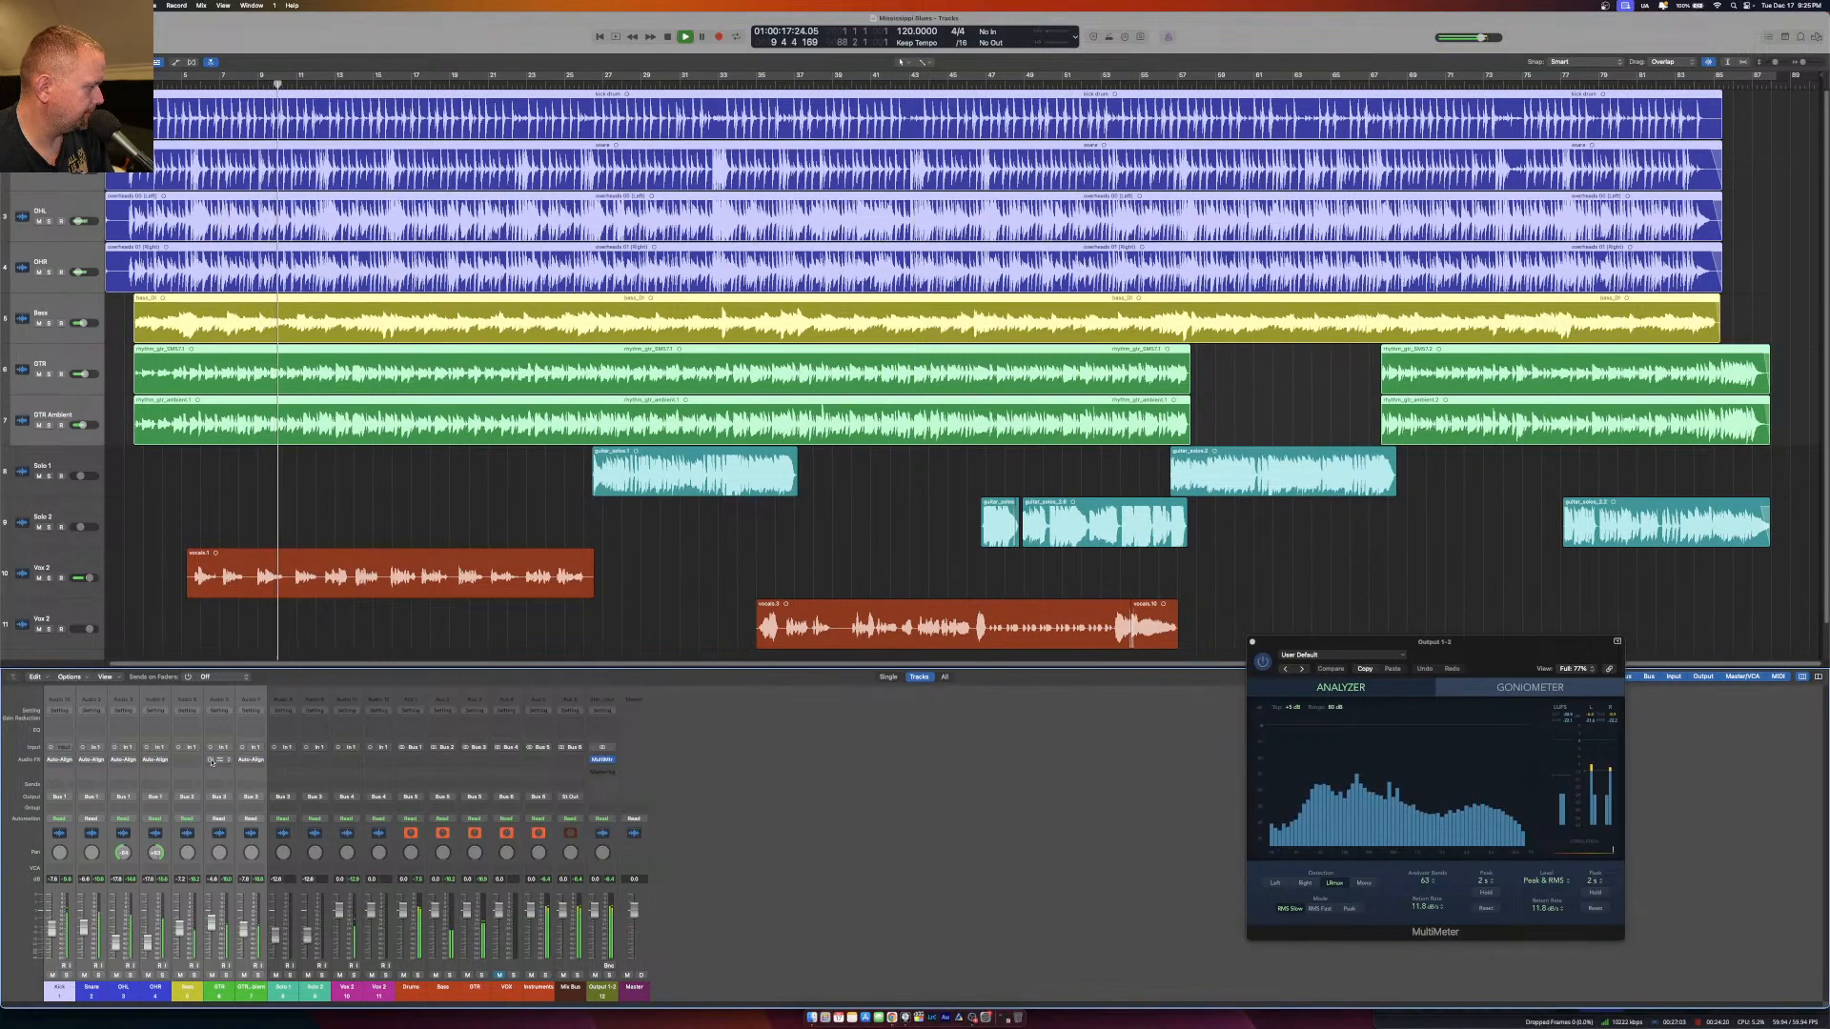
key(space)
key(space)
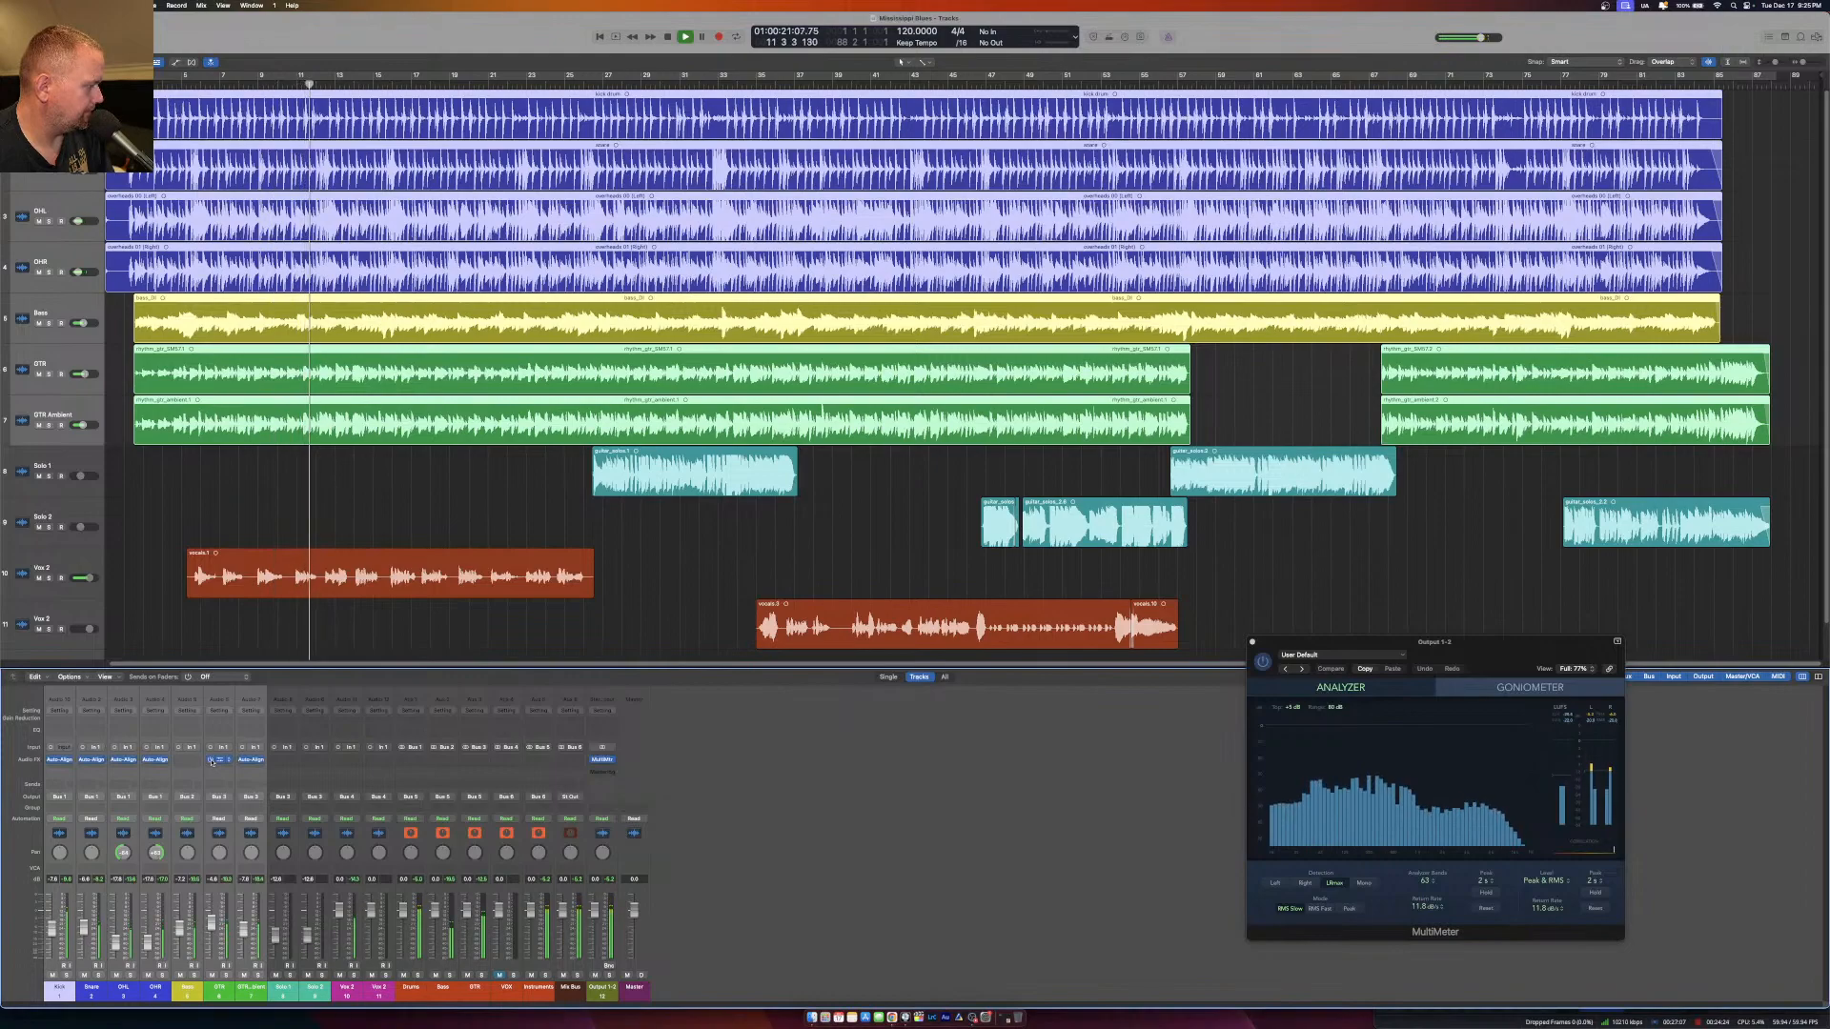
key(space)
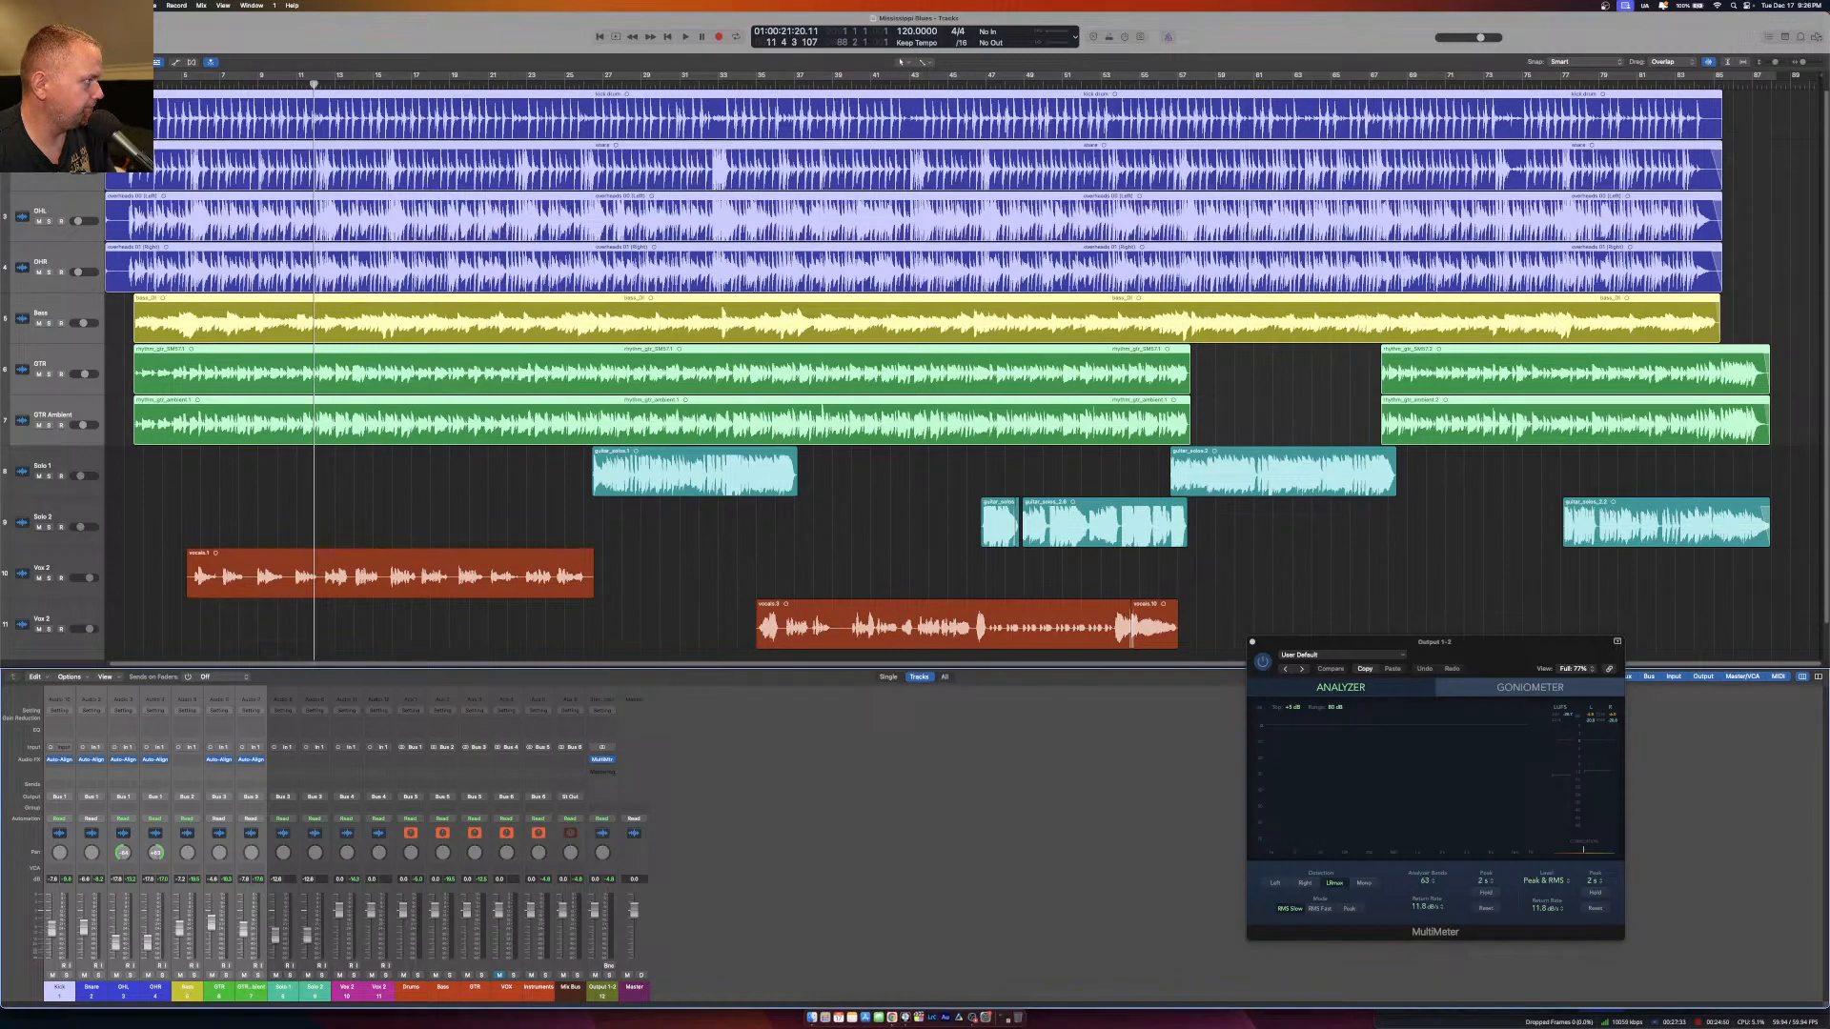
Clear the channel selection, solo the Kick channel, and play it from bar 6.
drag(314, 84, 128, 84)
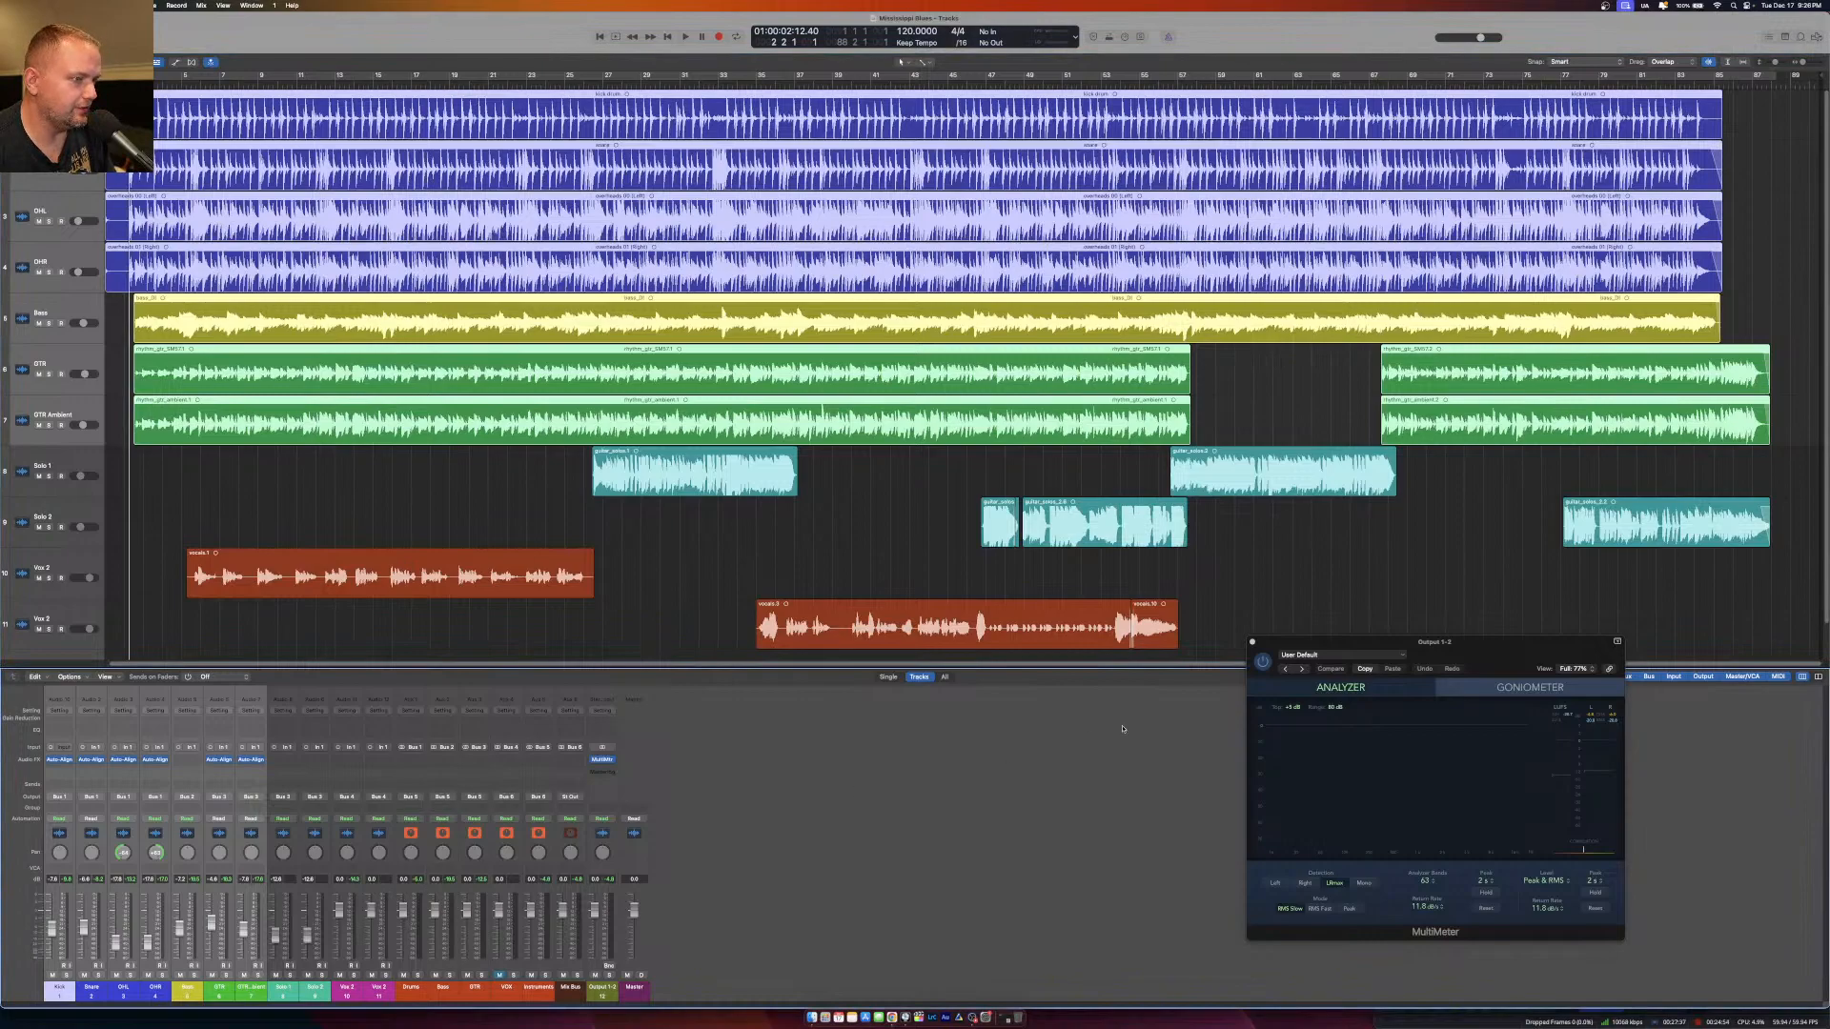
click(383, 520)
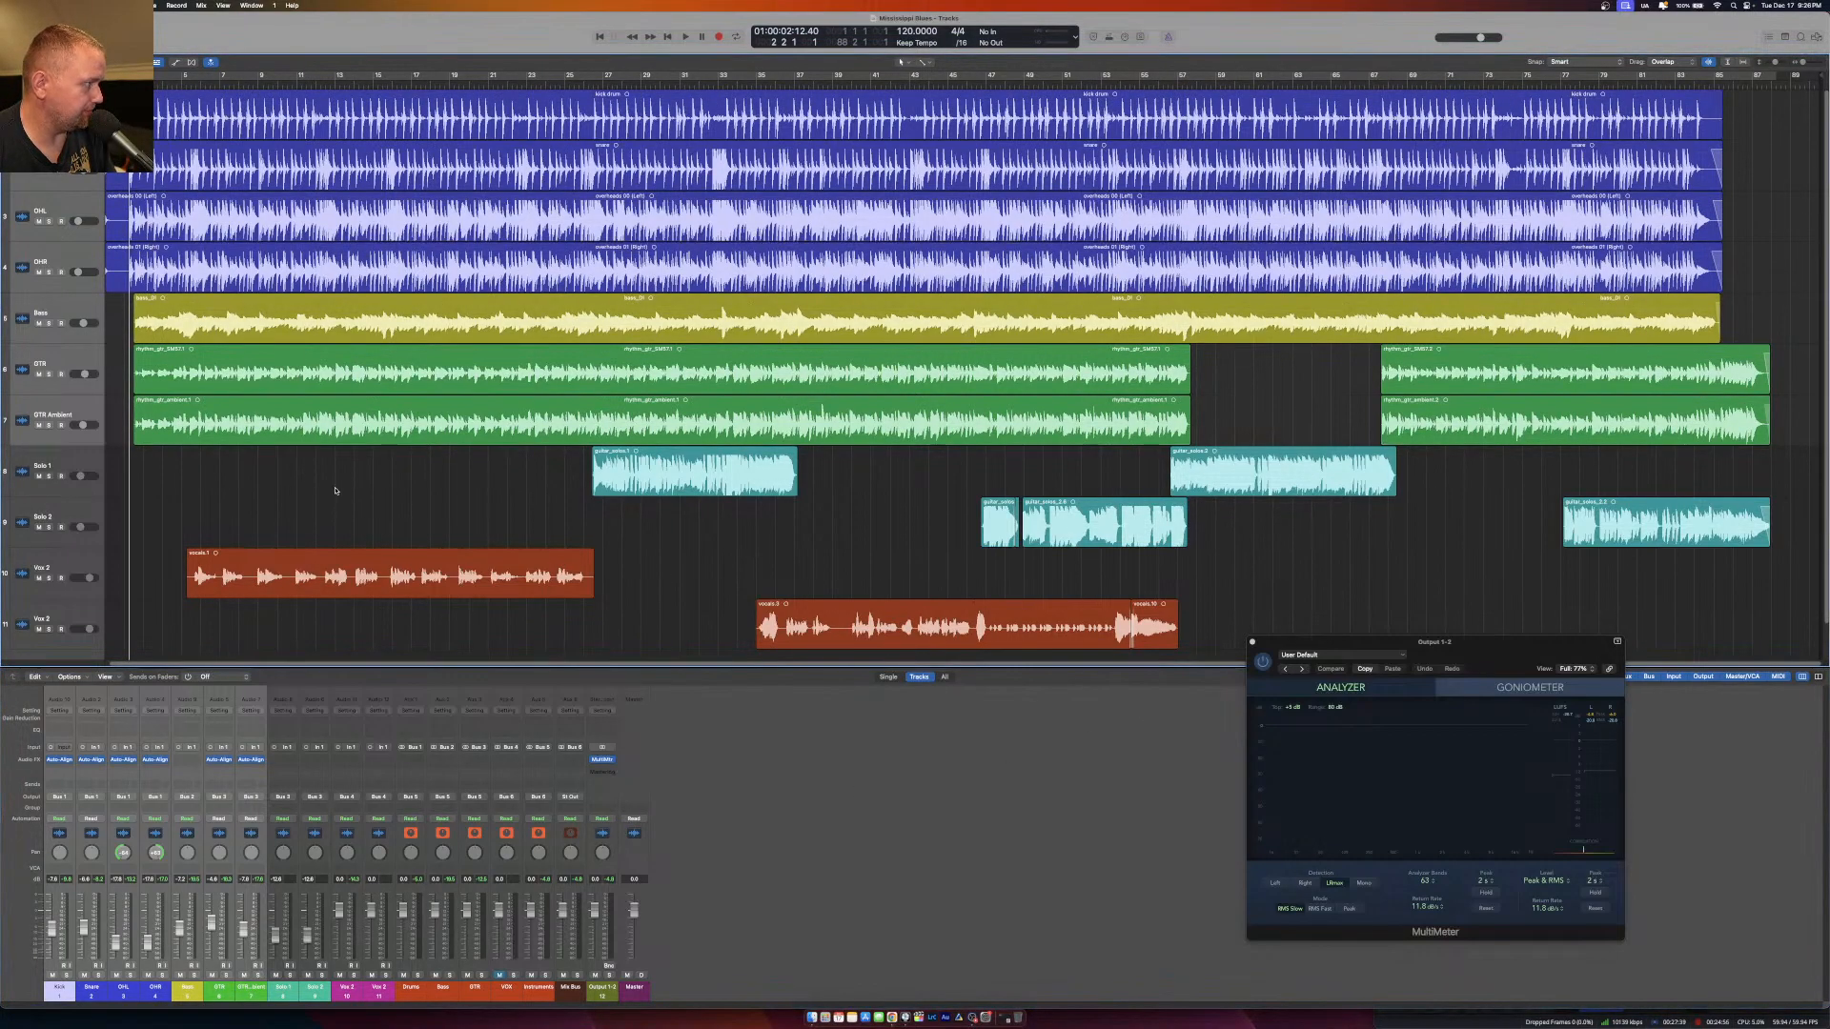
click(181, 82)
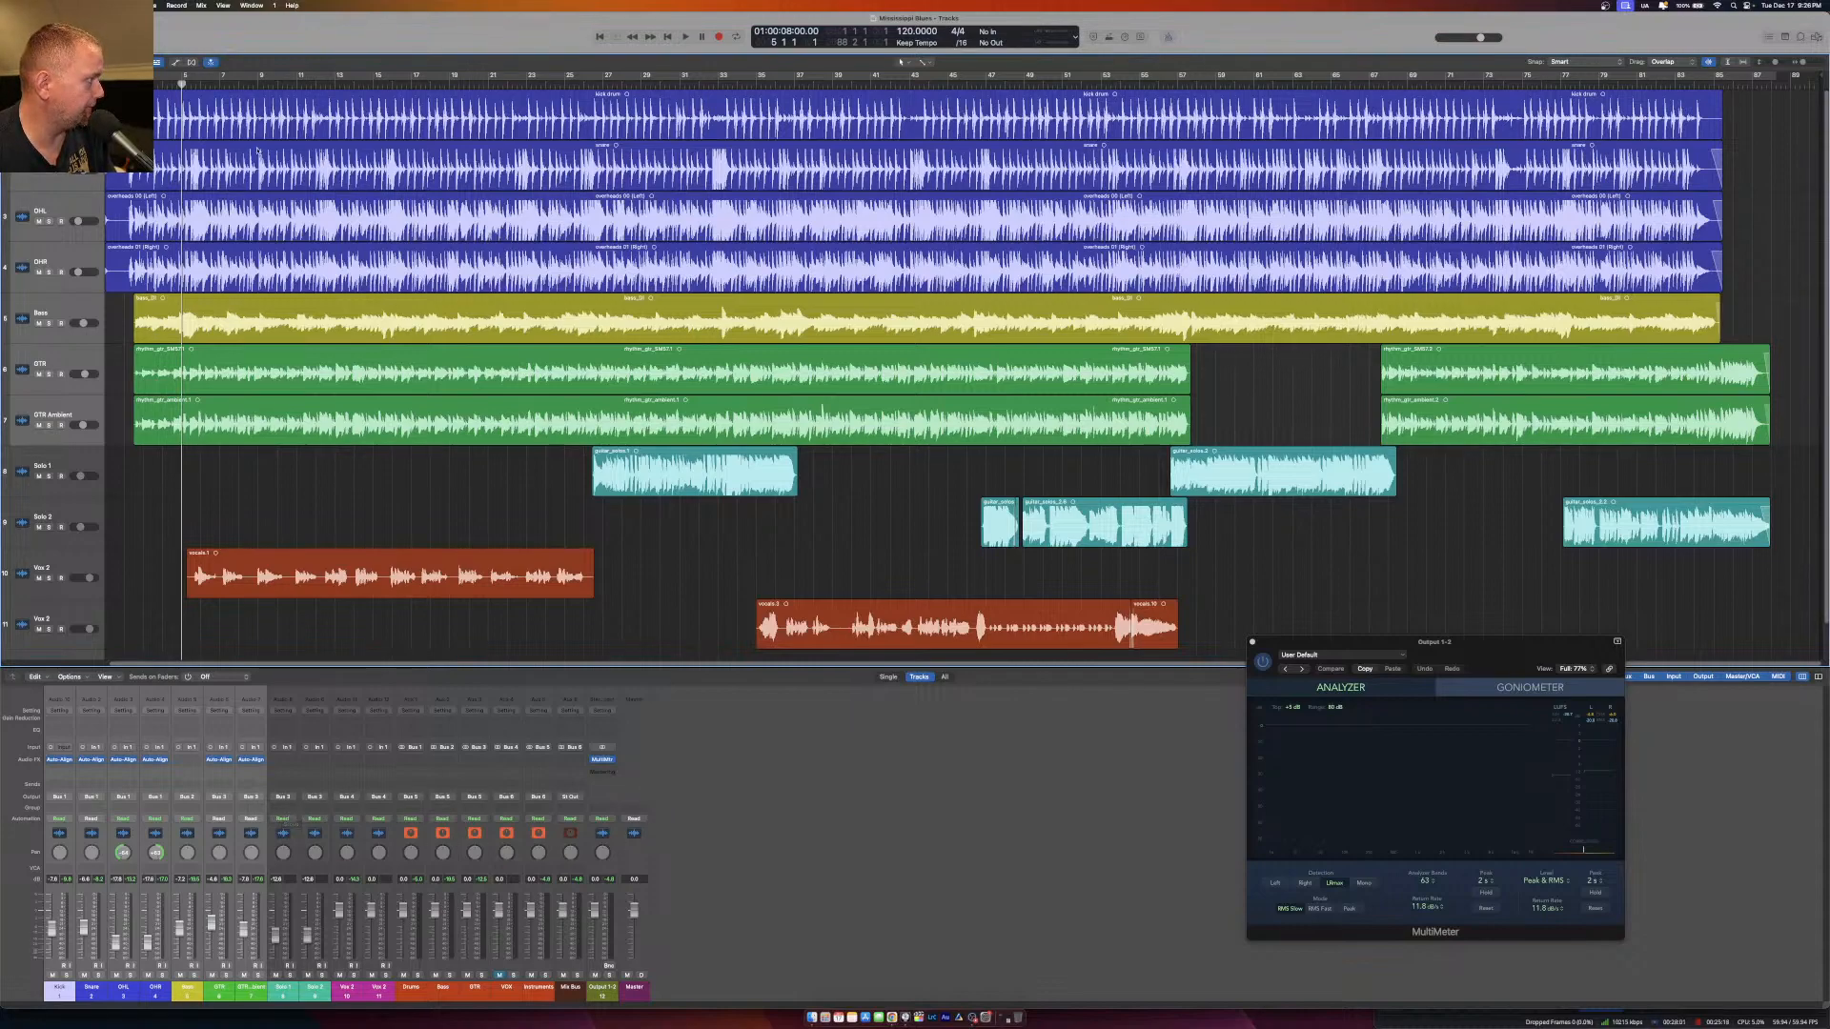
click(202, 85)
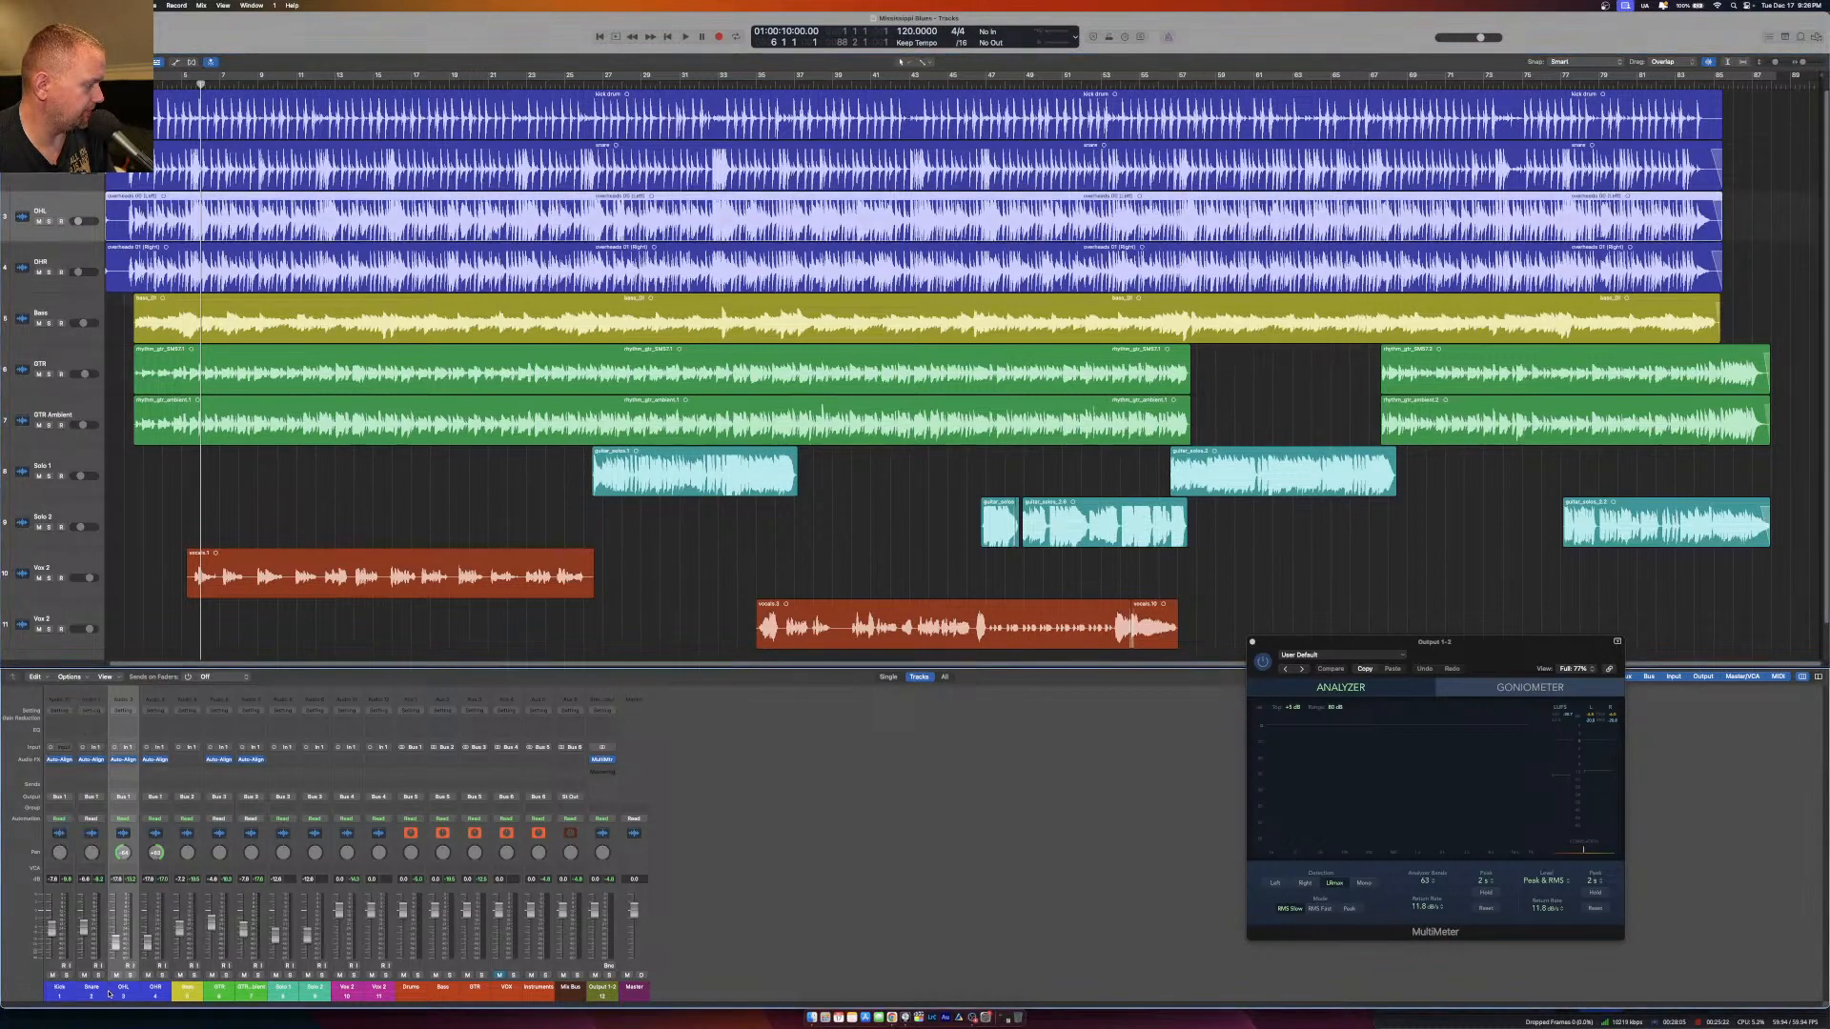
click(67, 975)
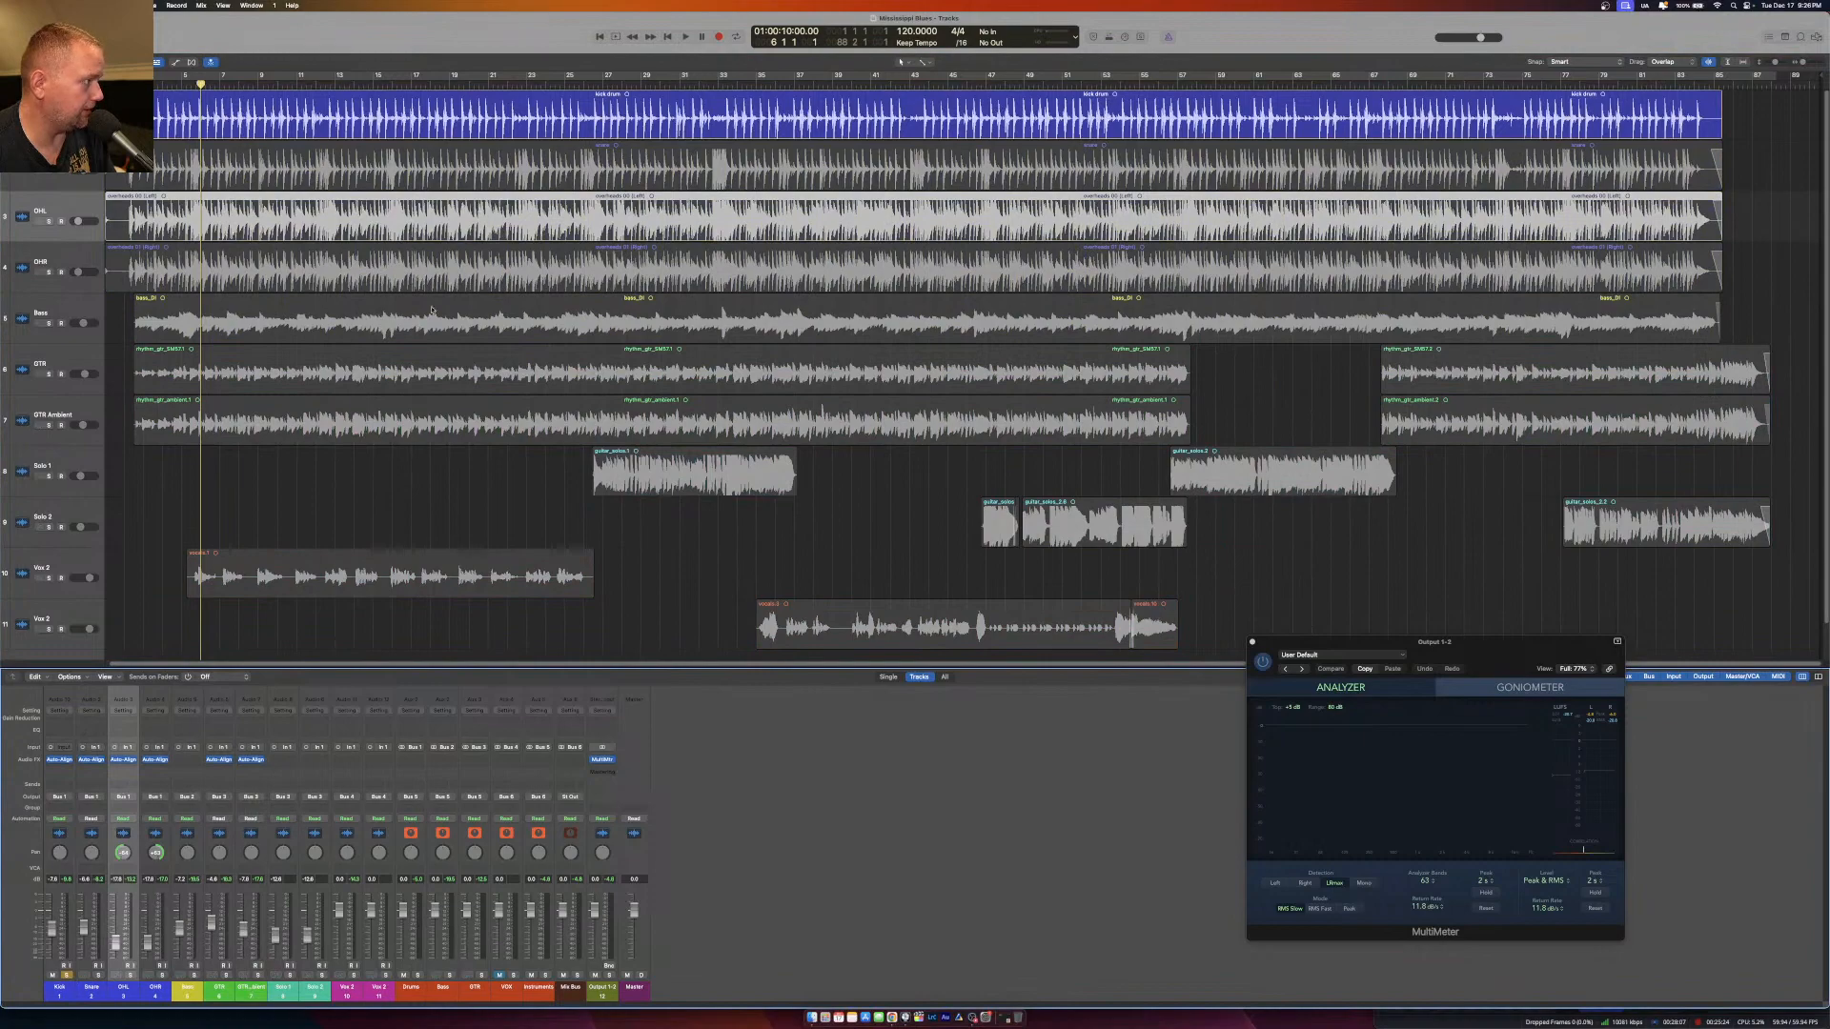
key(space)
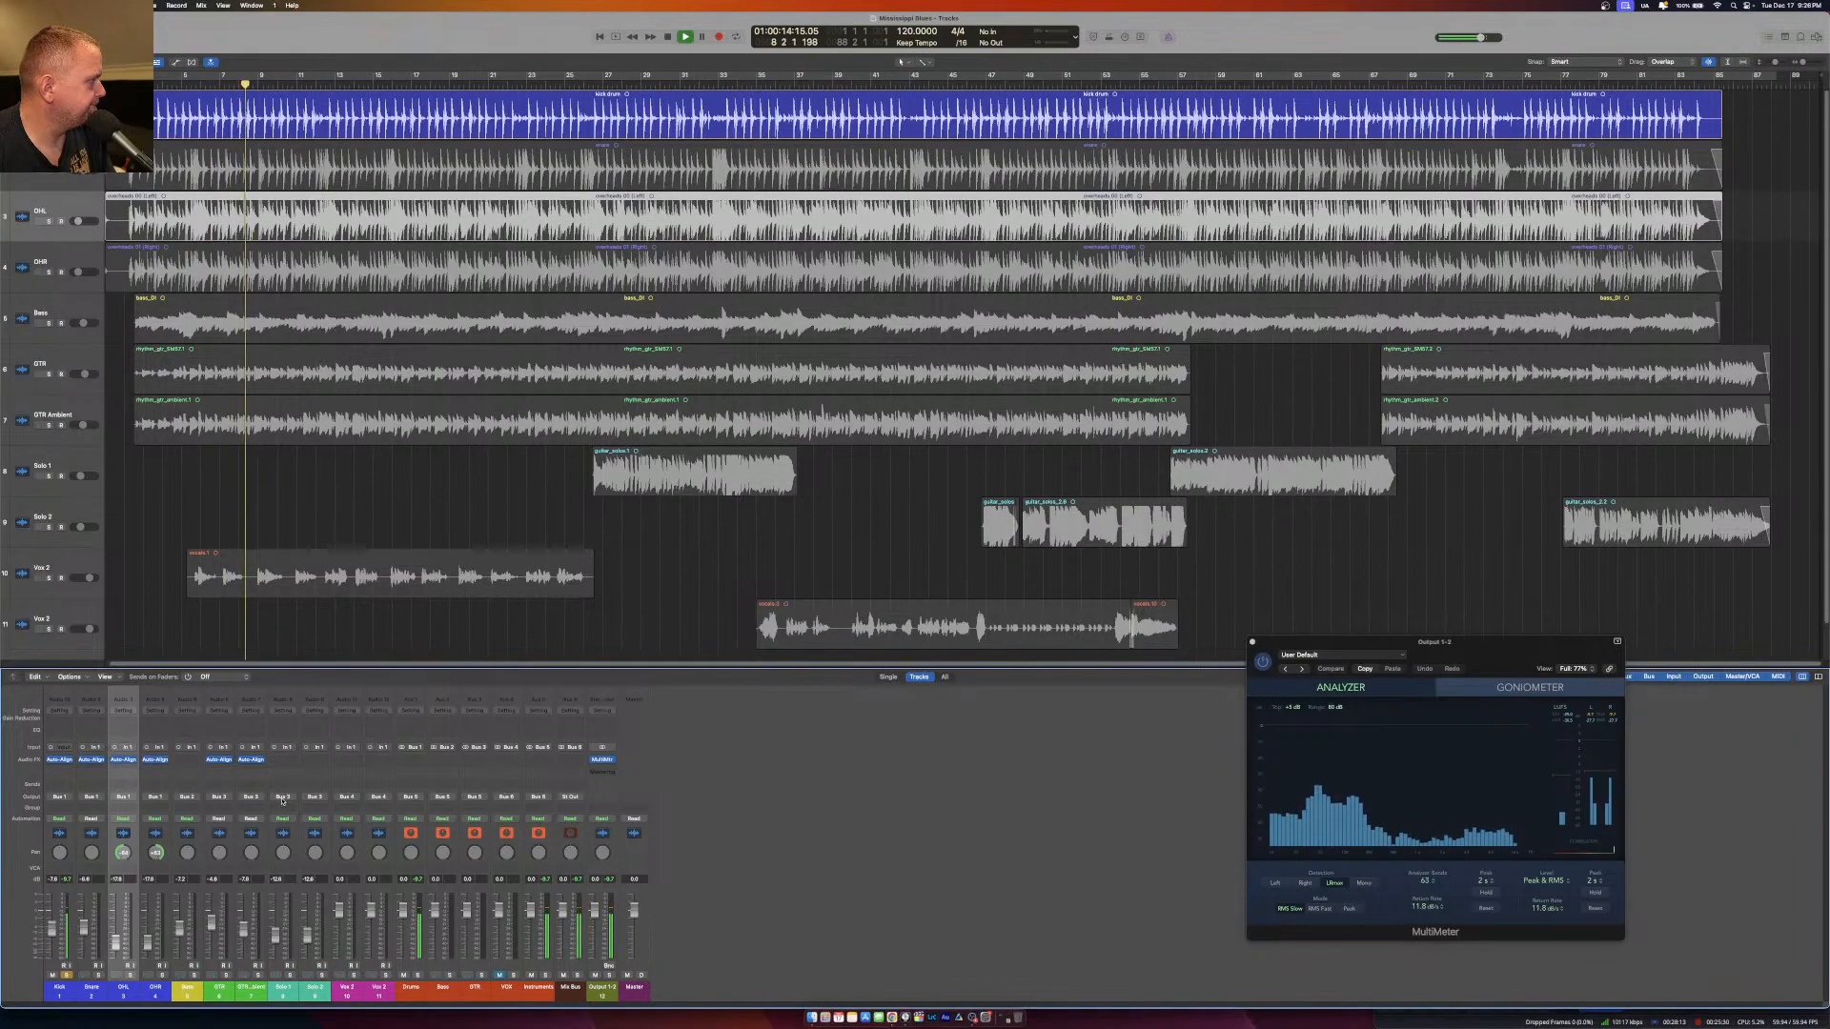
Insert an SSL plug-in below Auto-Align 2 on the Kick channel.
click(58, 769)
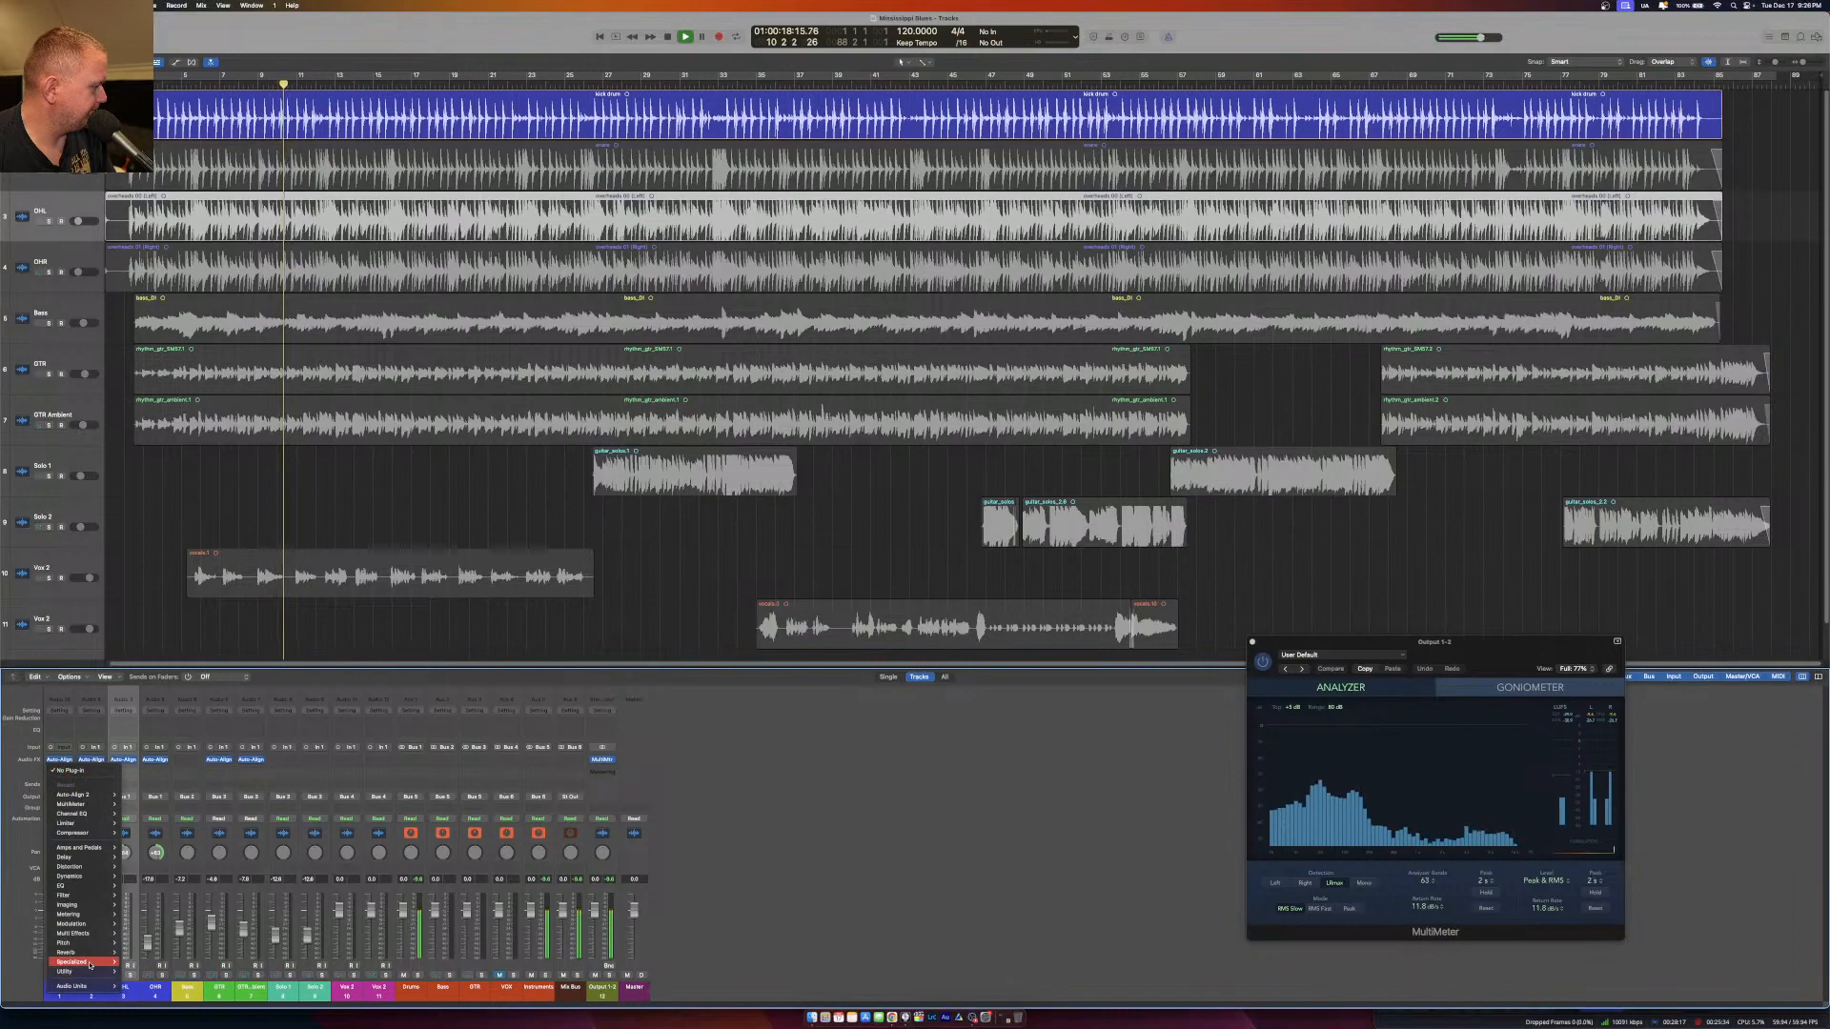
mouse_move(86, 986)
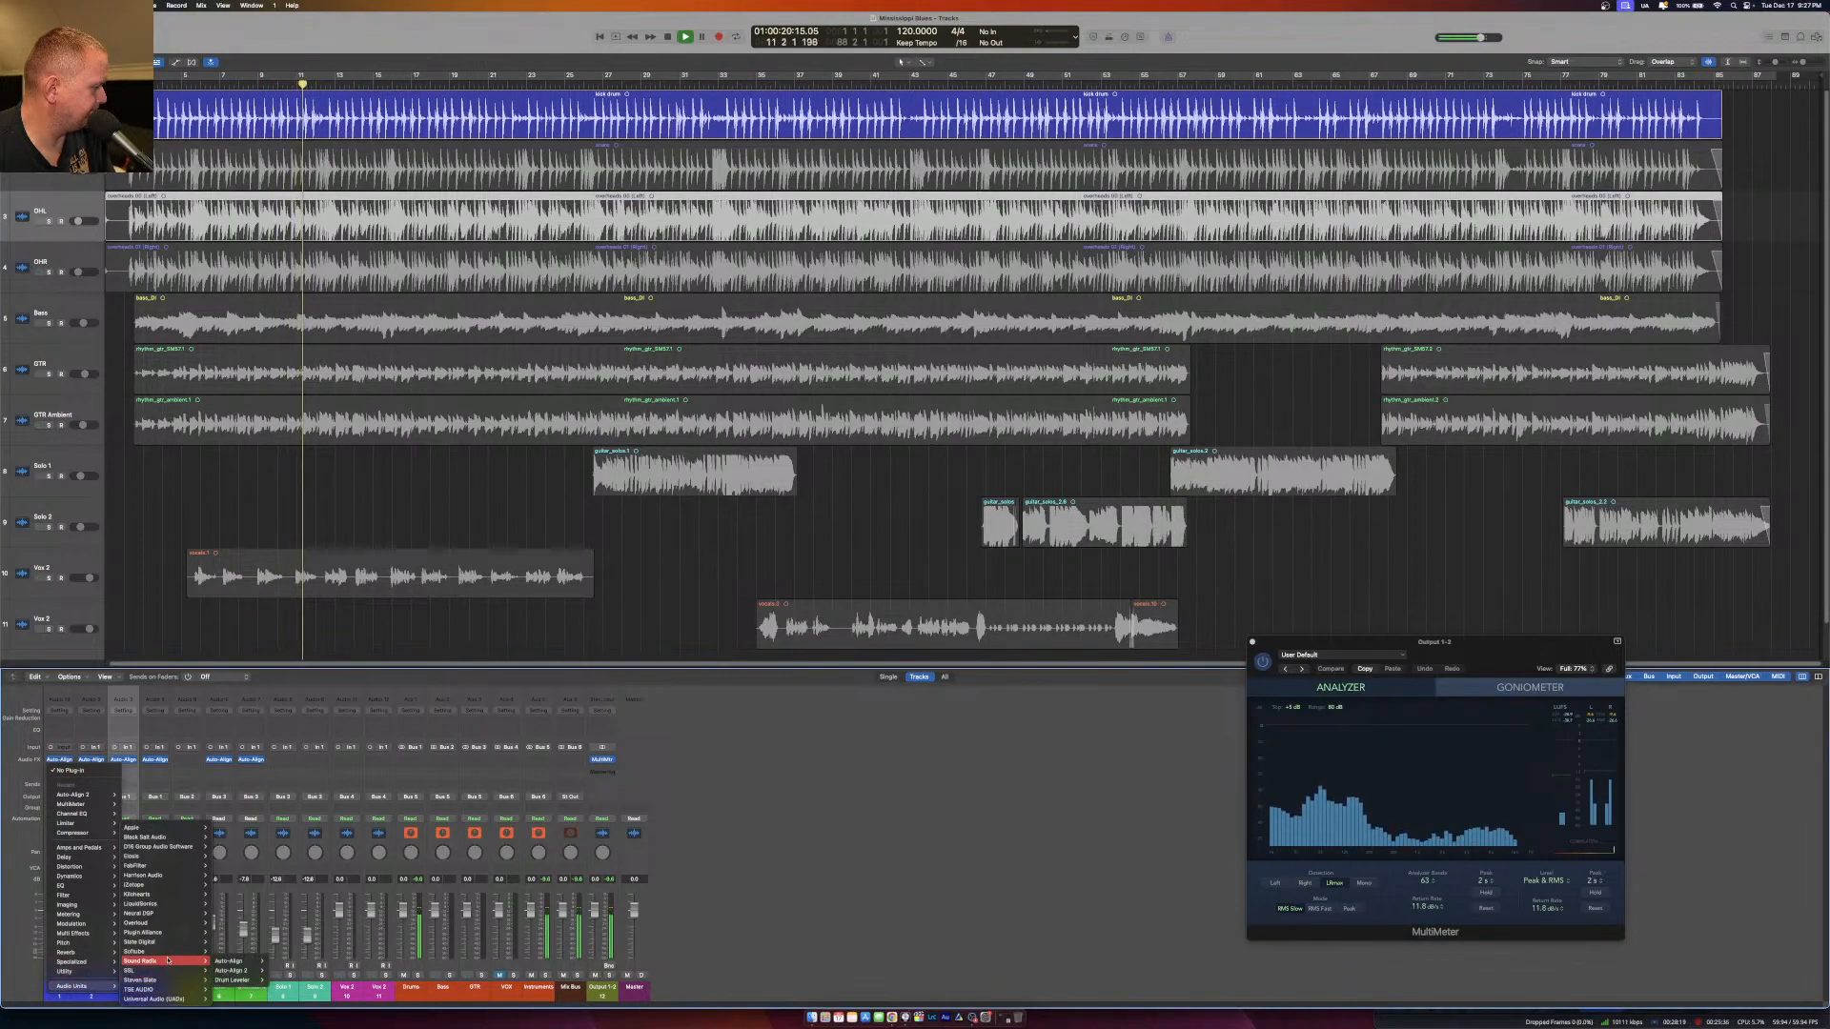
mouse_move(250, 959)
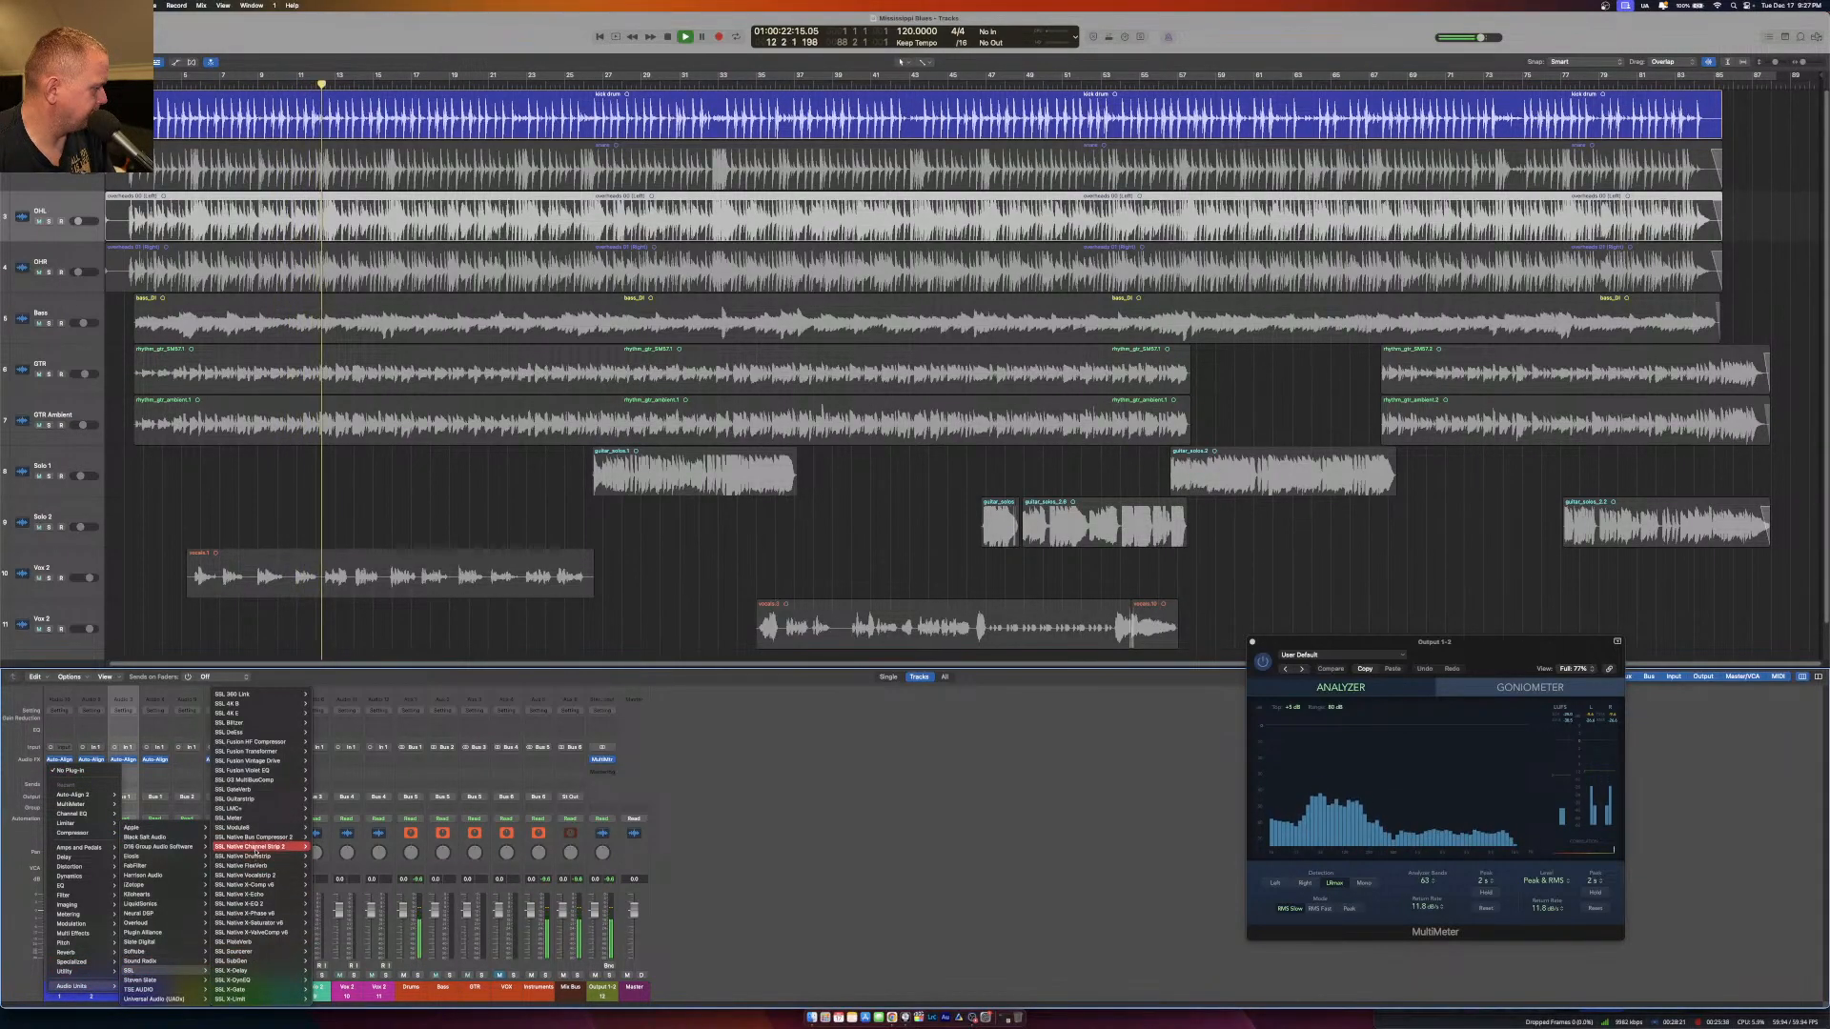
mouse_move(270, 760)
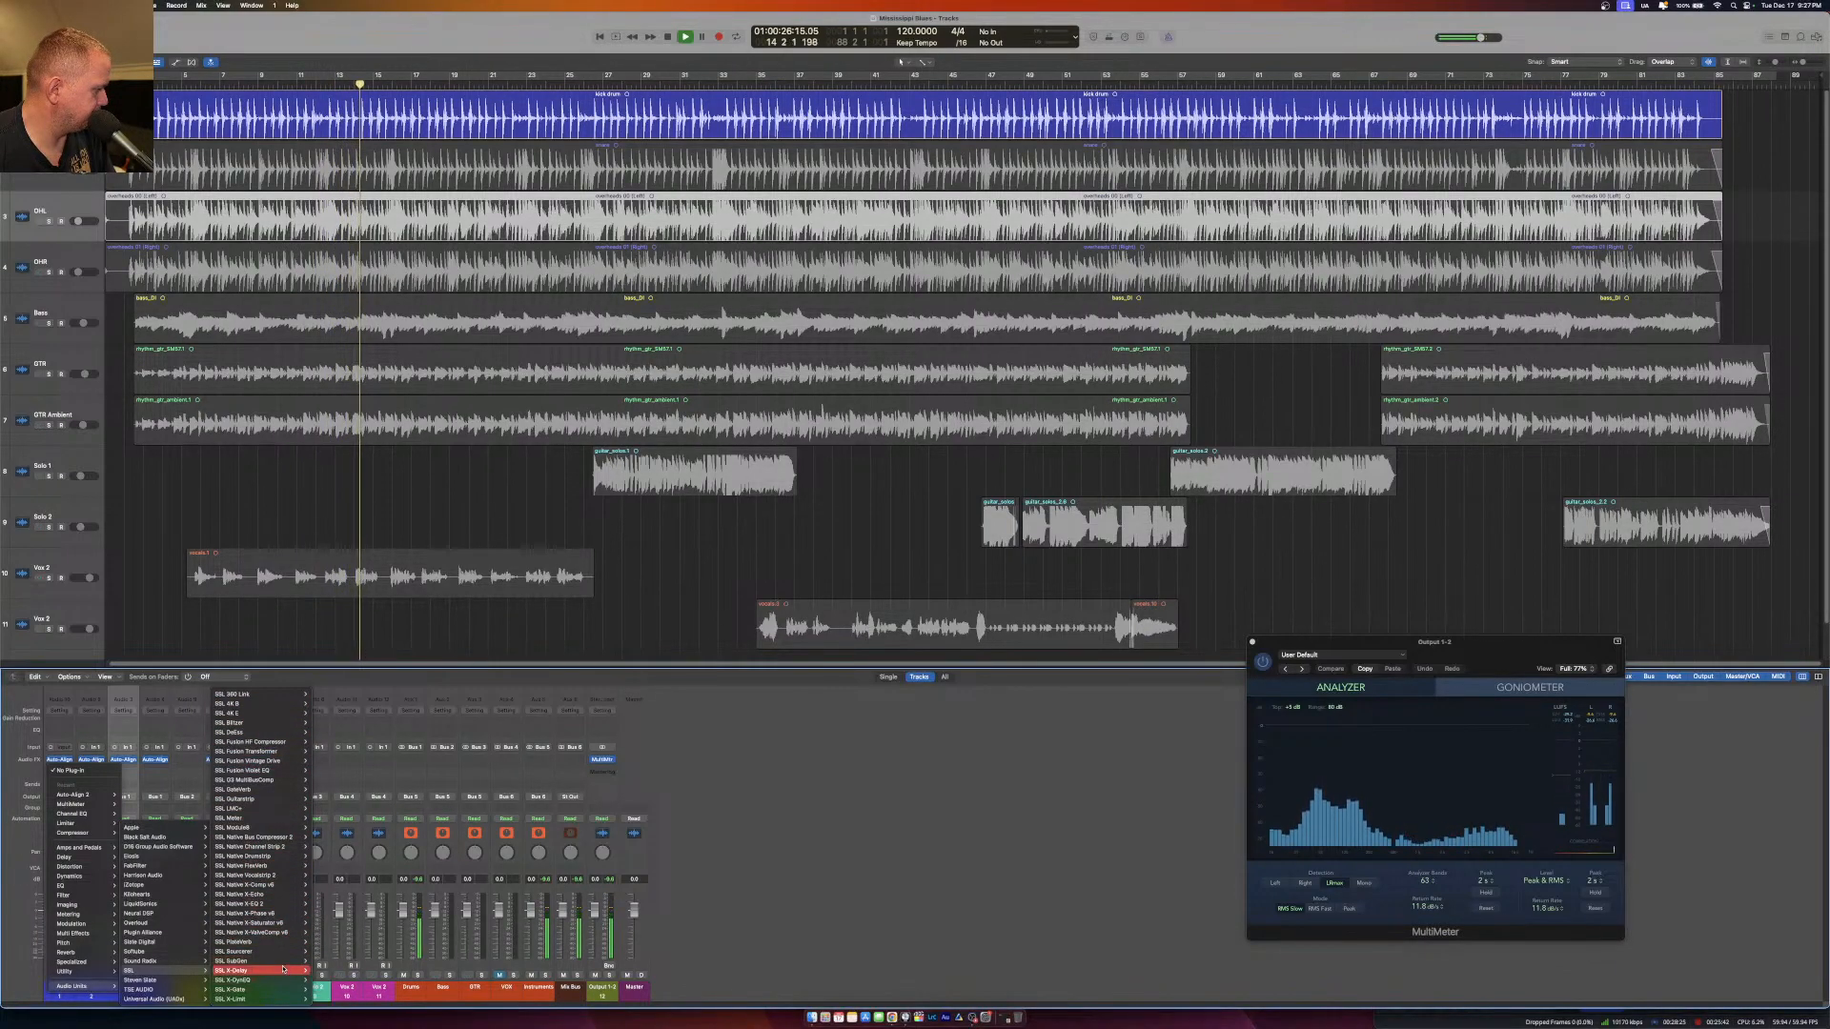
click(323, 990)
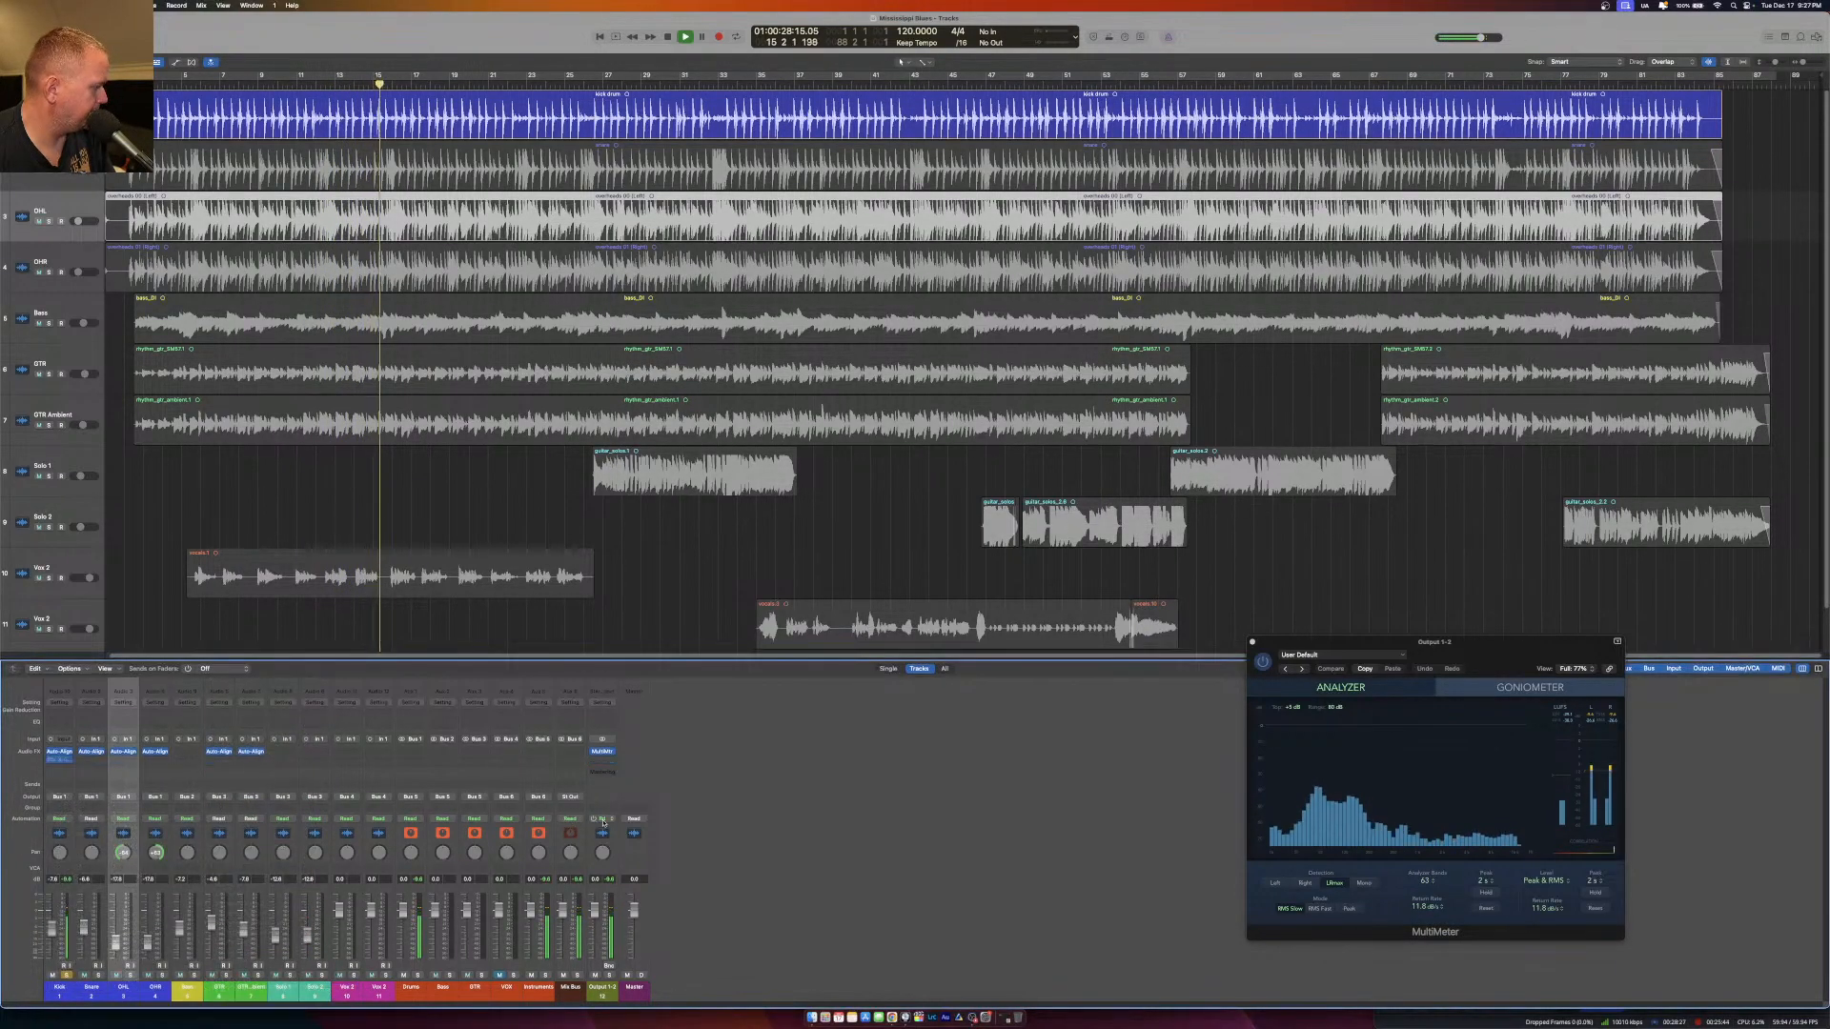
click(58, 770)
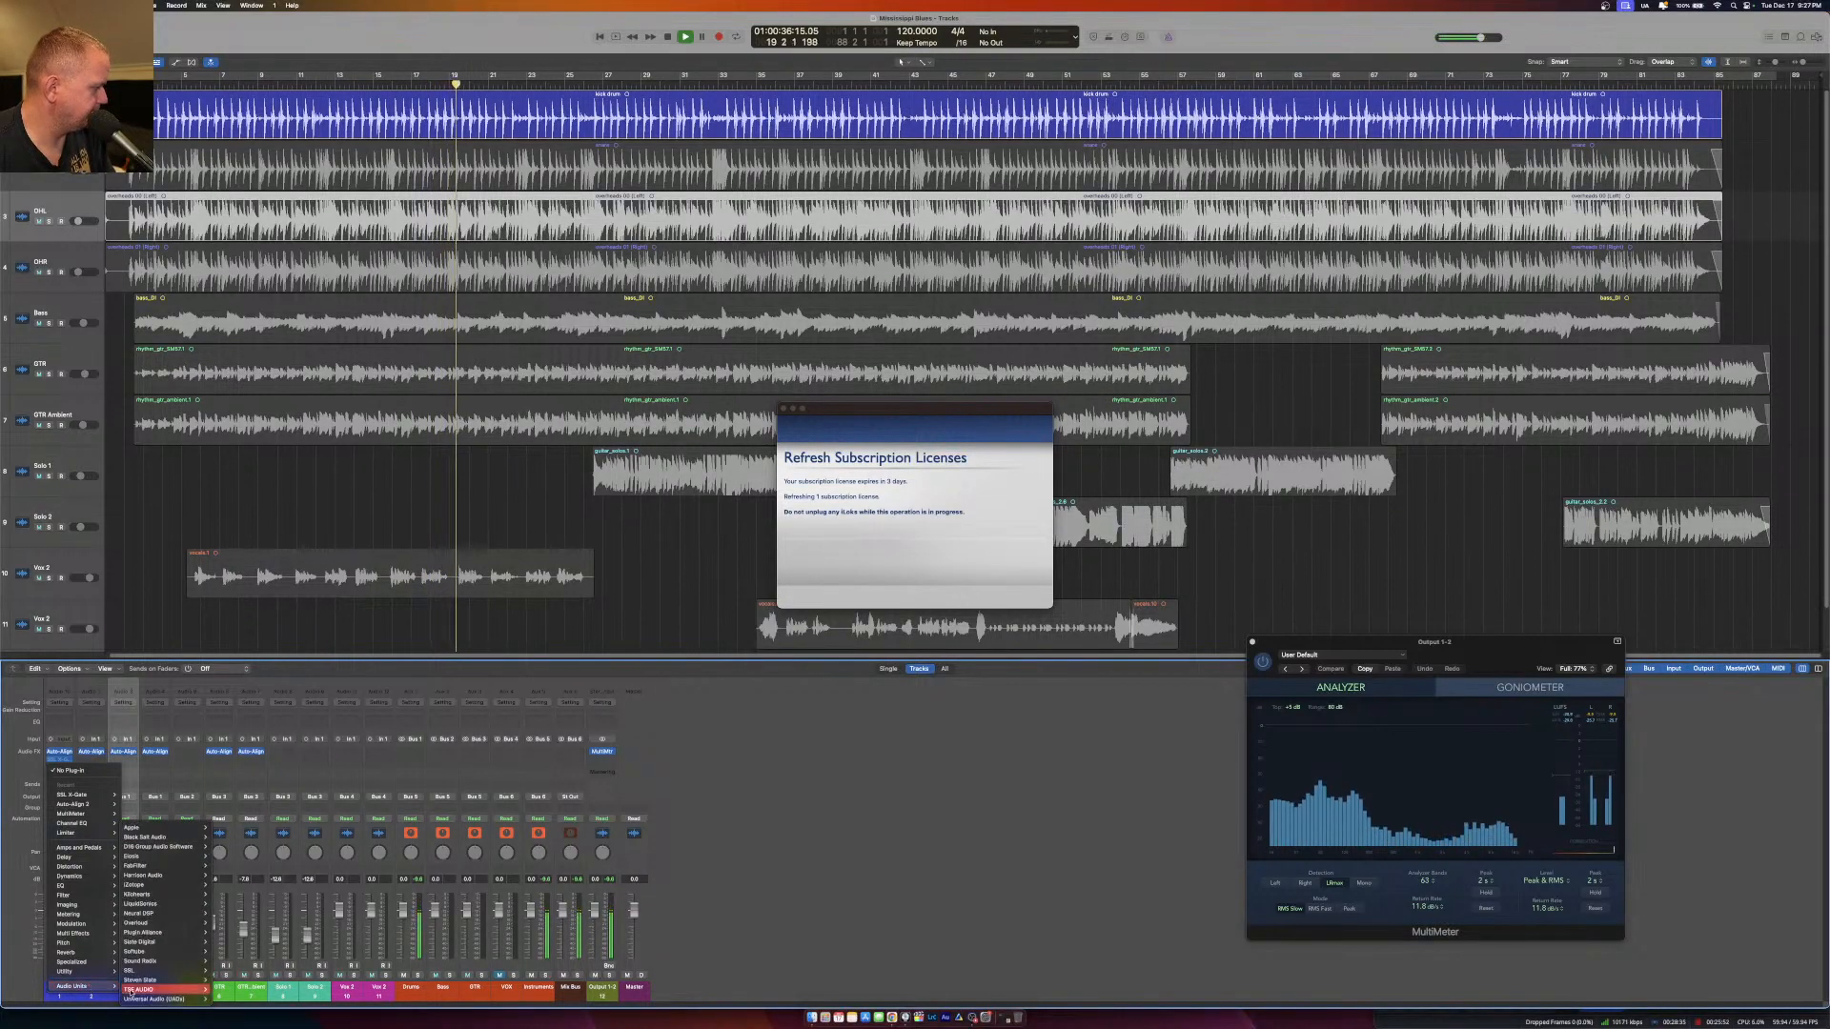
mouse_move(181, 875)
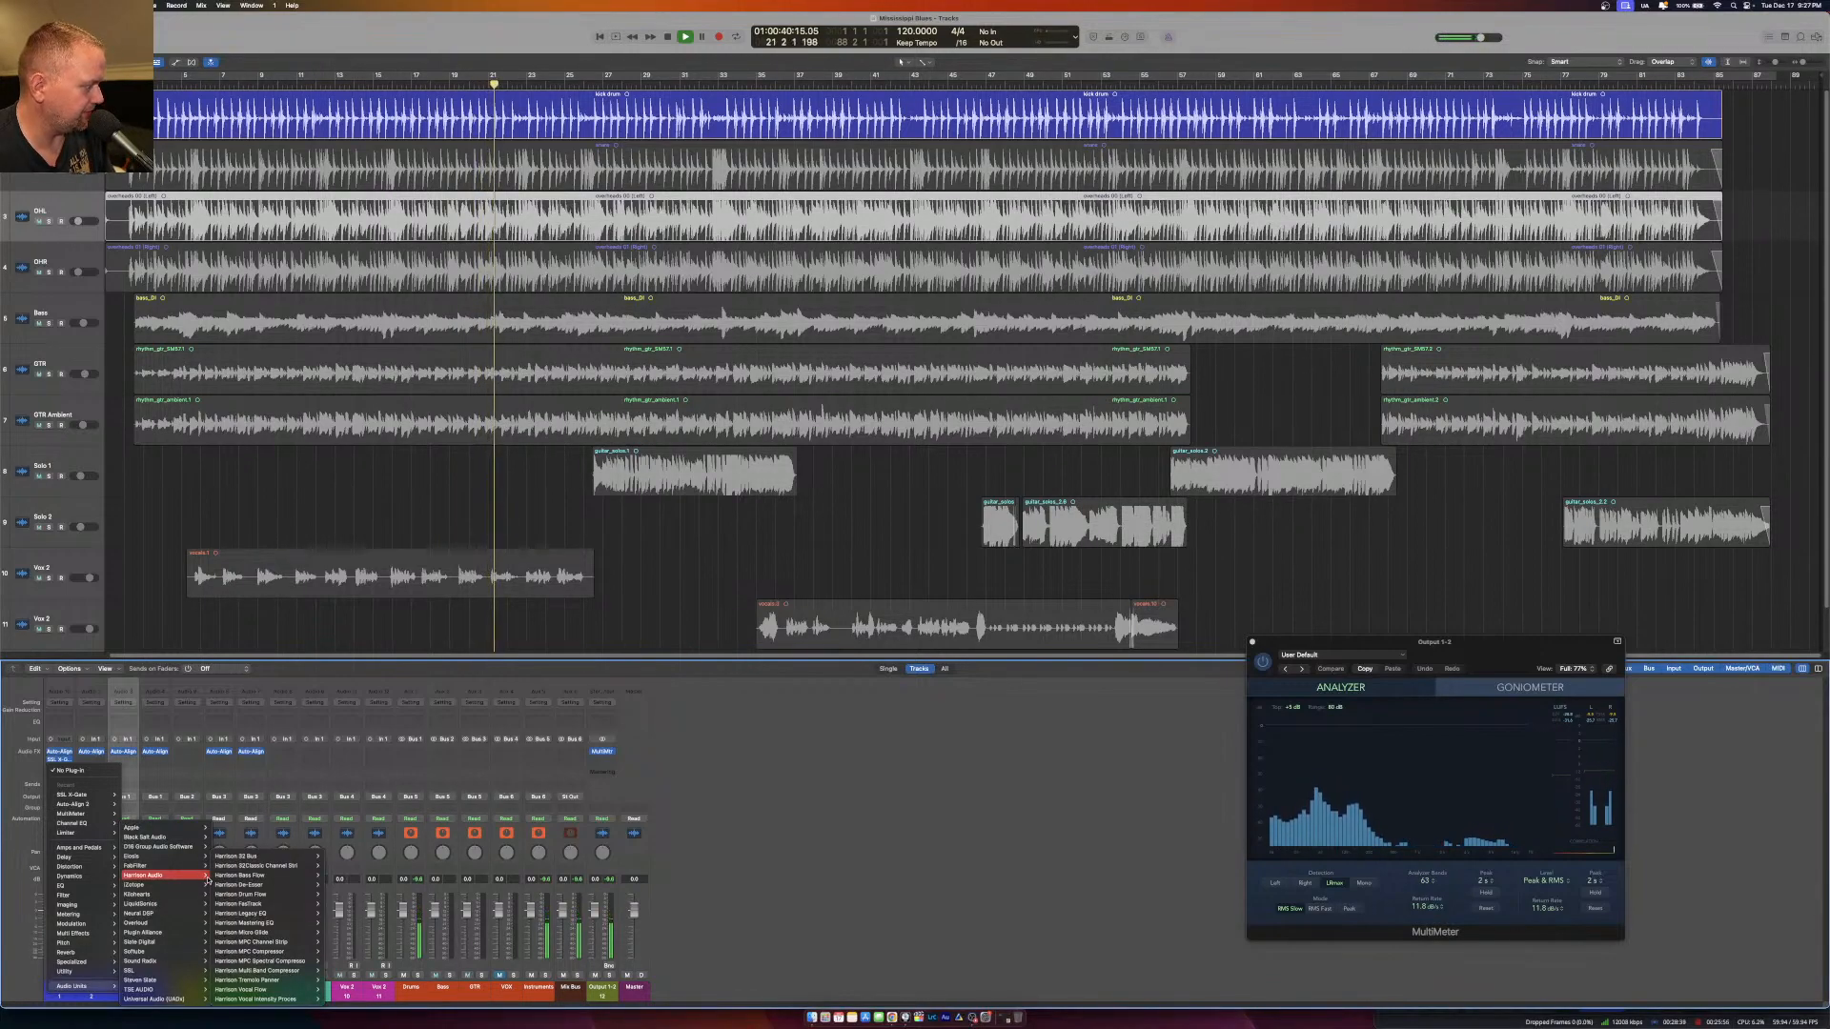
key(Escape)
Stop playback, return the playhead to about bar 2, and insert Black Salt Audio's Silencer below SSL X-Gate on the Kick channel.
key(space)
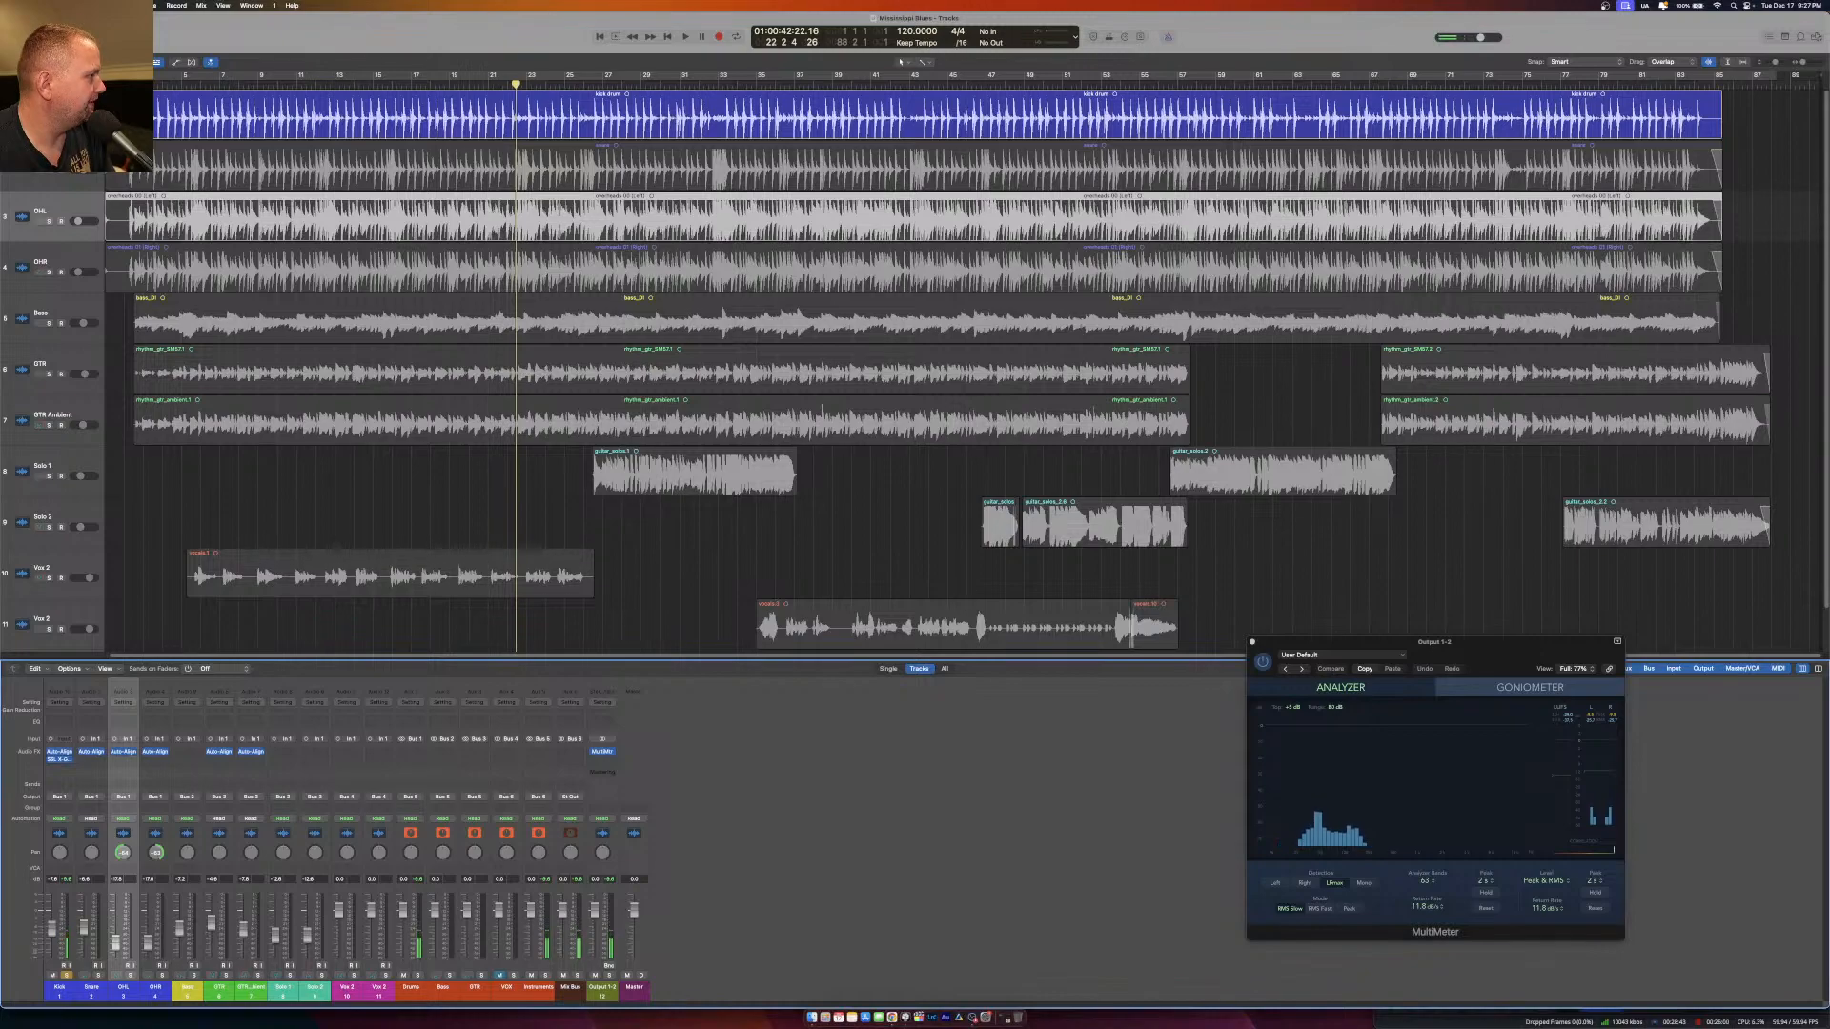
click(138, 84)
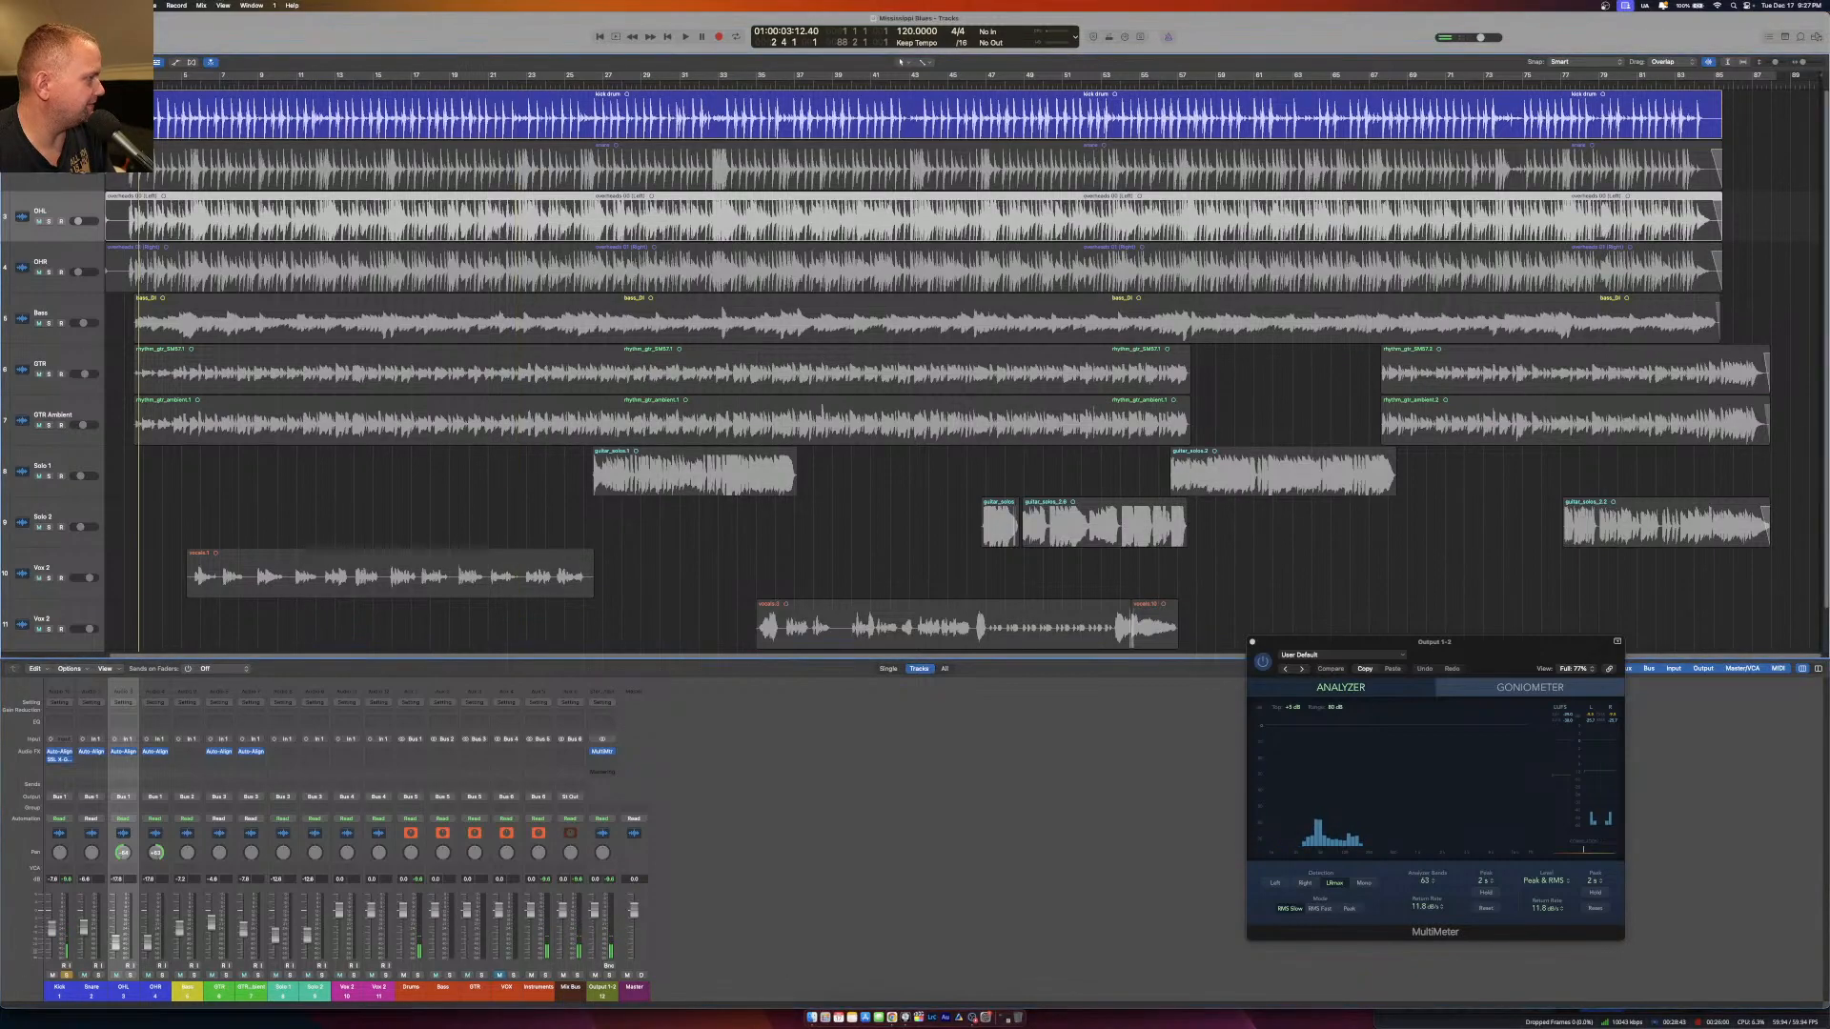
click(59, 759)
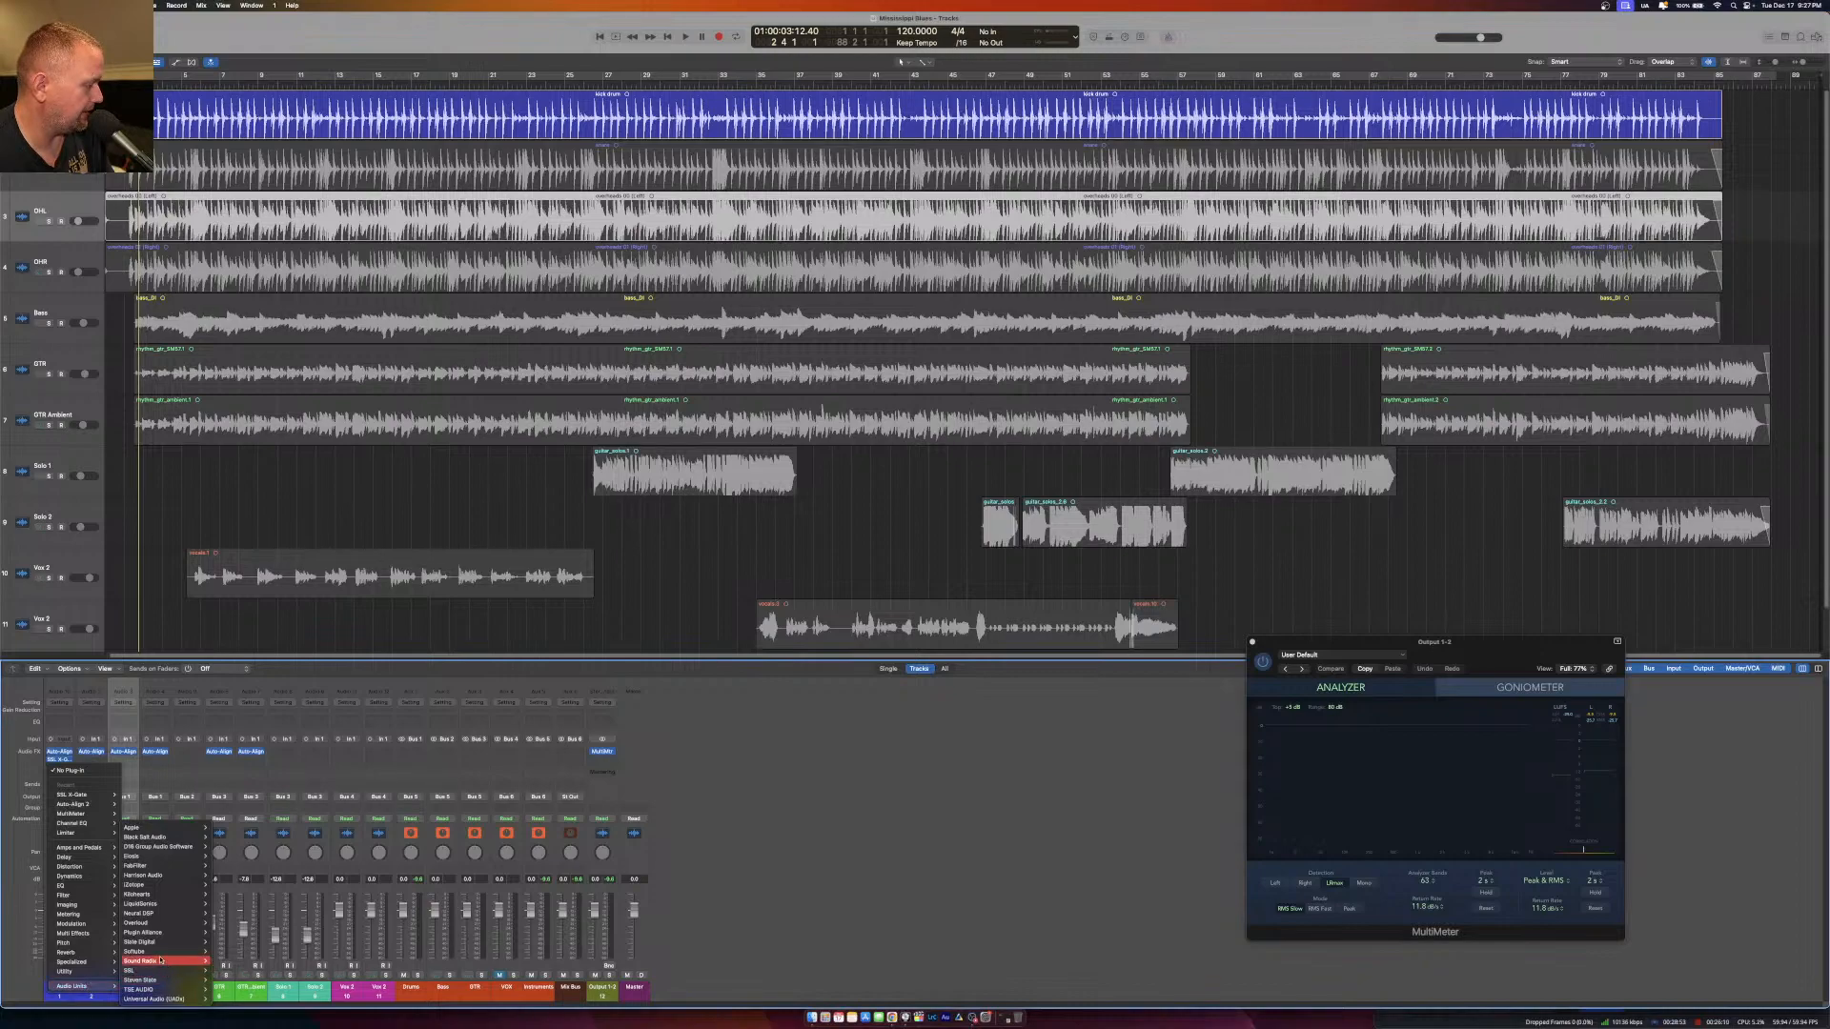
mouse_move(172, 949)
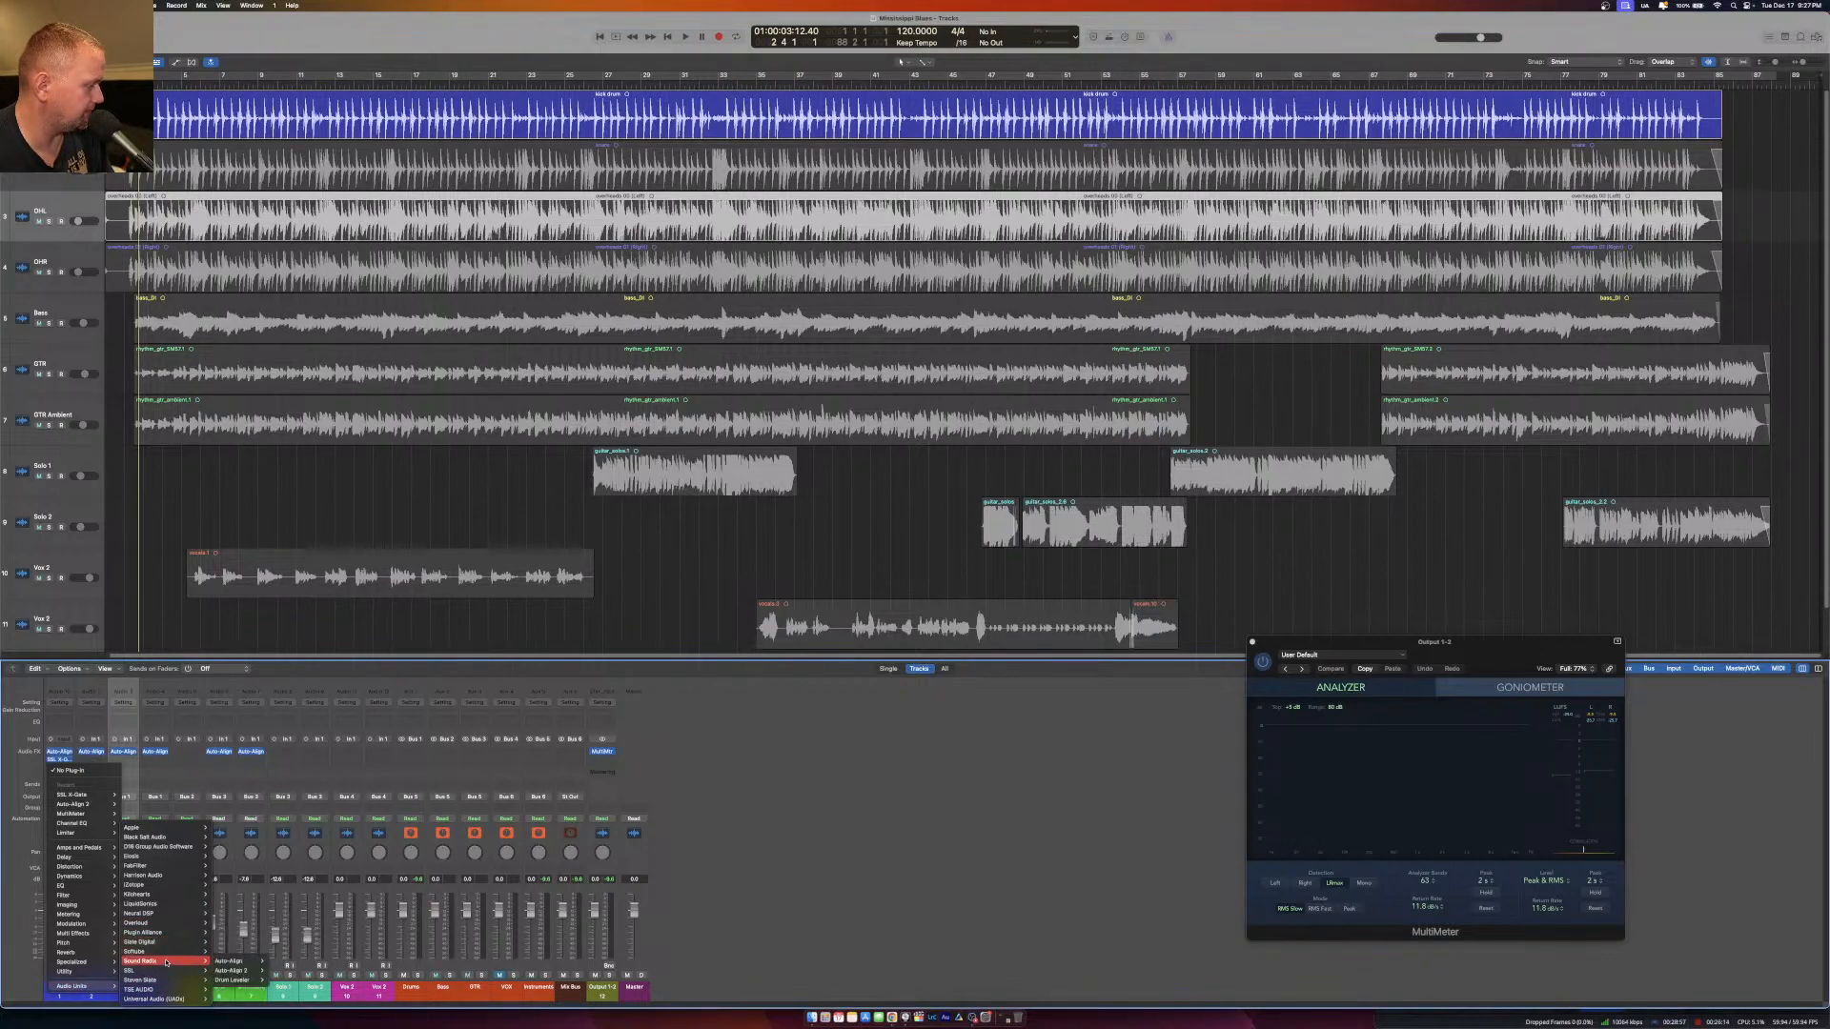
mouse_move(202, 837)
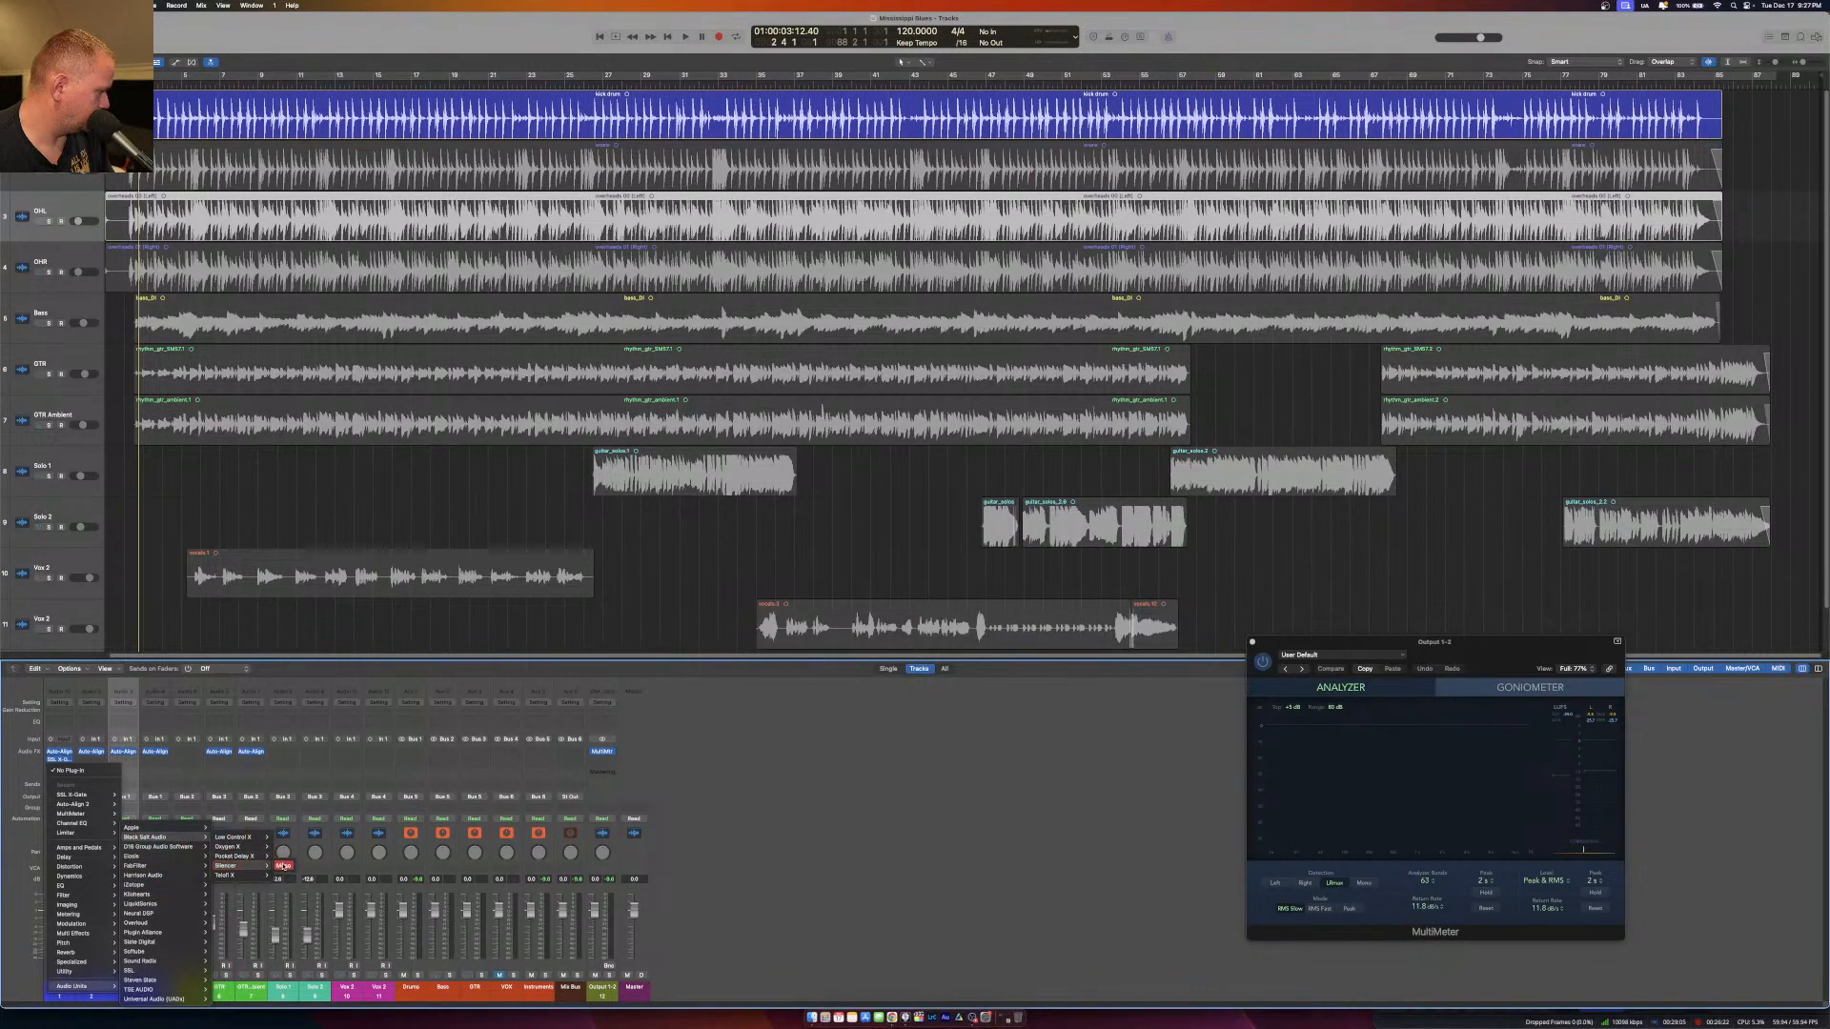
click(283, 866)
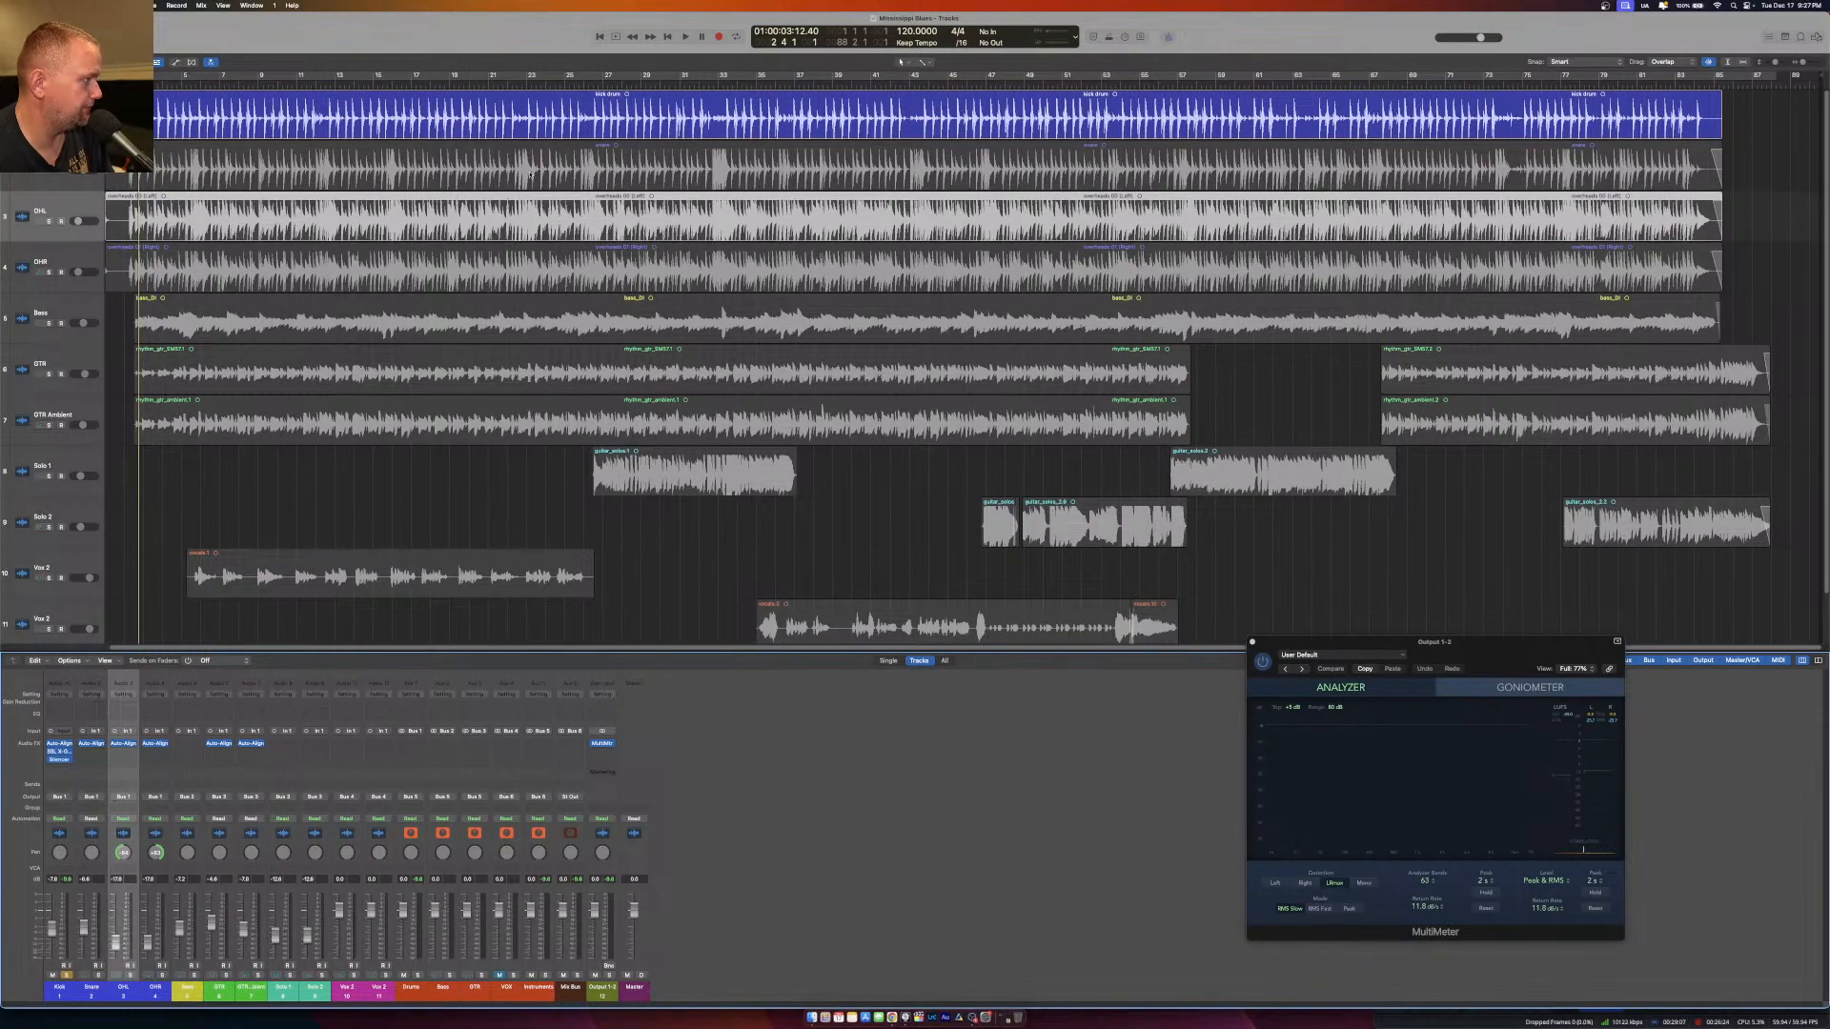
Switch Silencer on the Kick channel to its kick drum mode and bypass the SSL X-Gate above it.
click(61, 760)
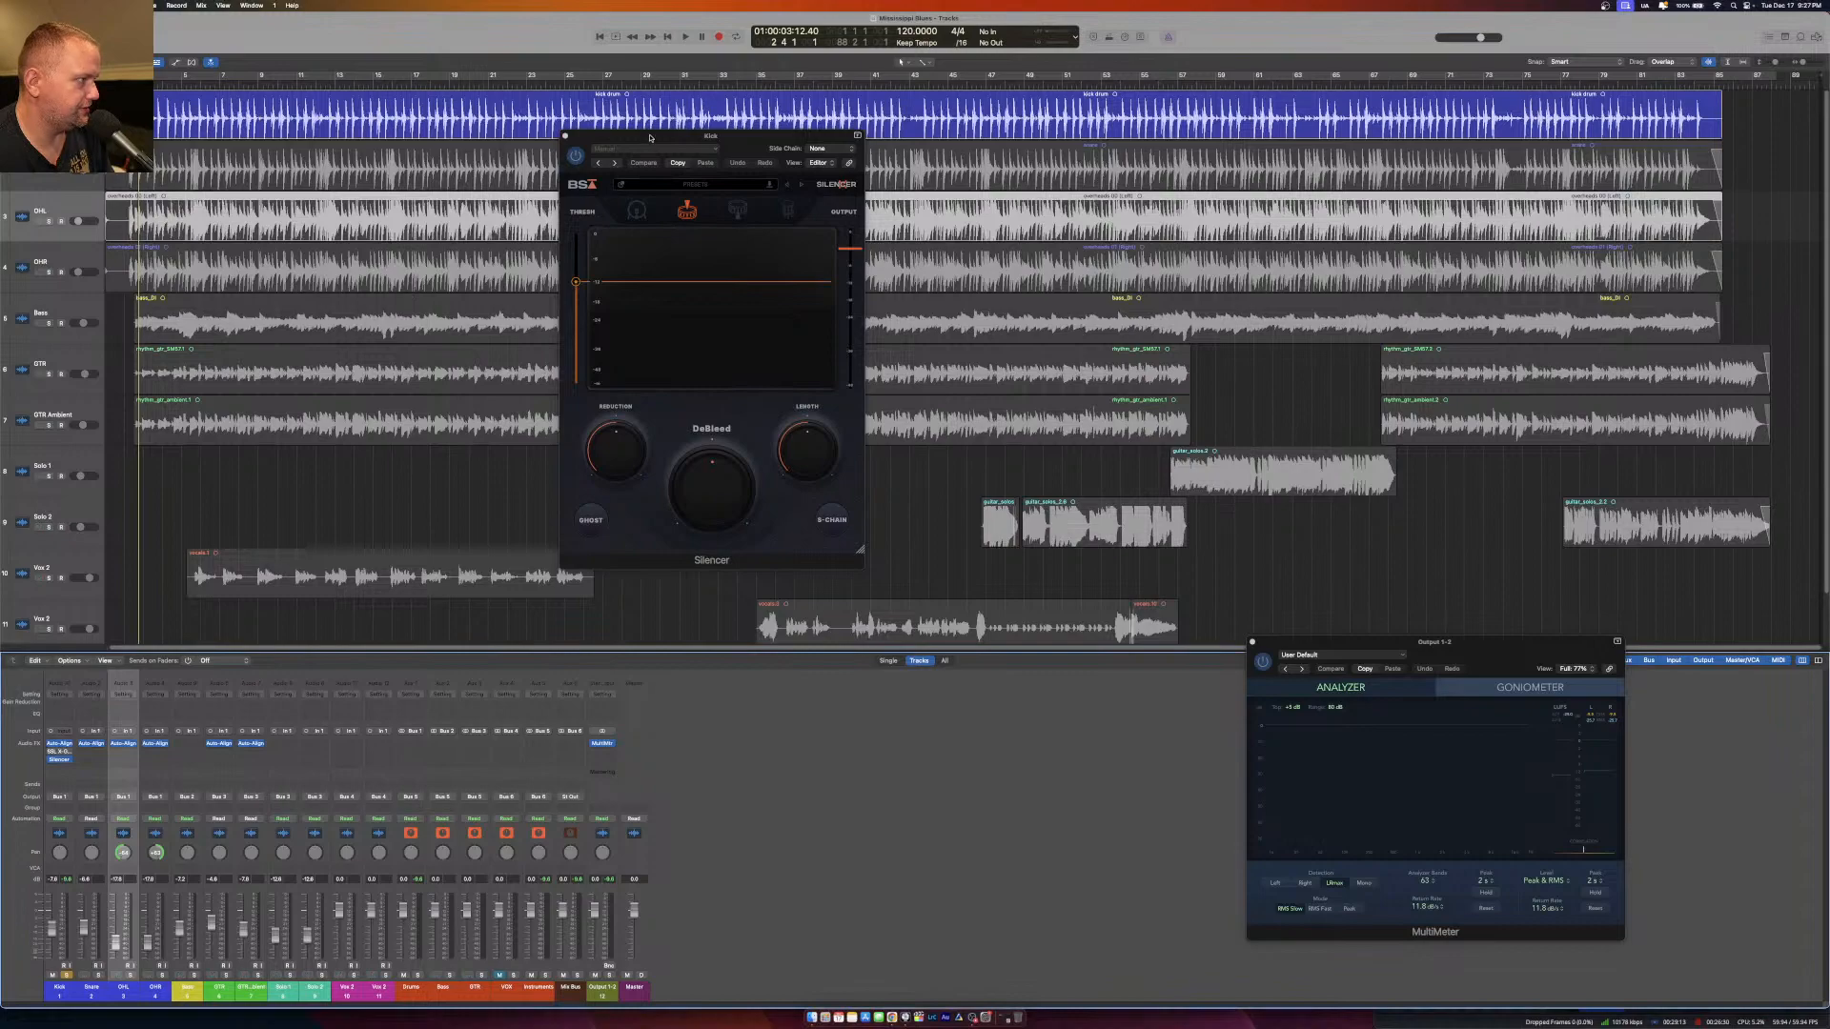
drag(651, 137, 761, 289)
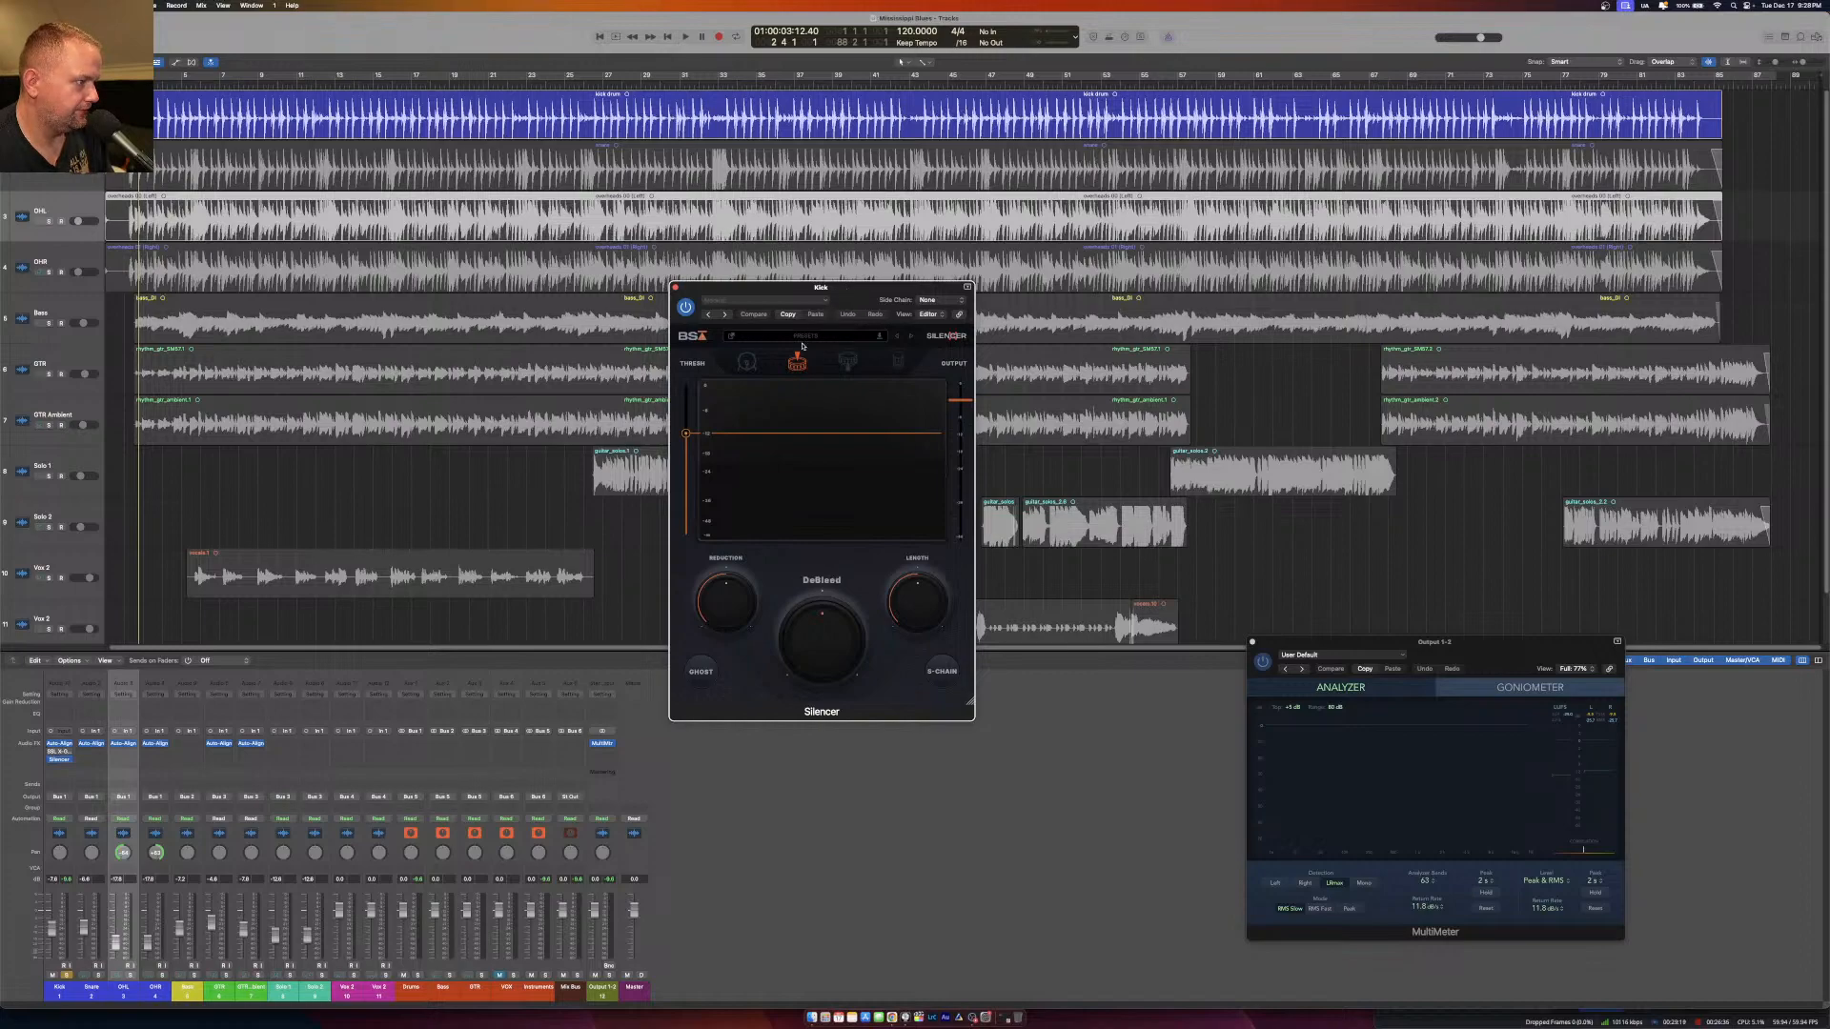
click(744, 358)
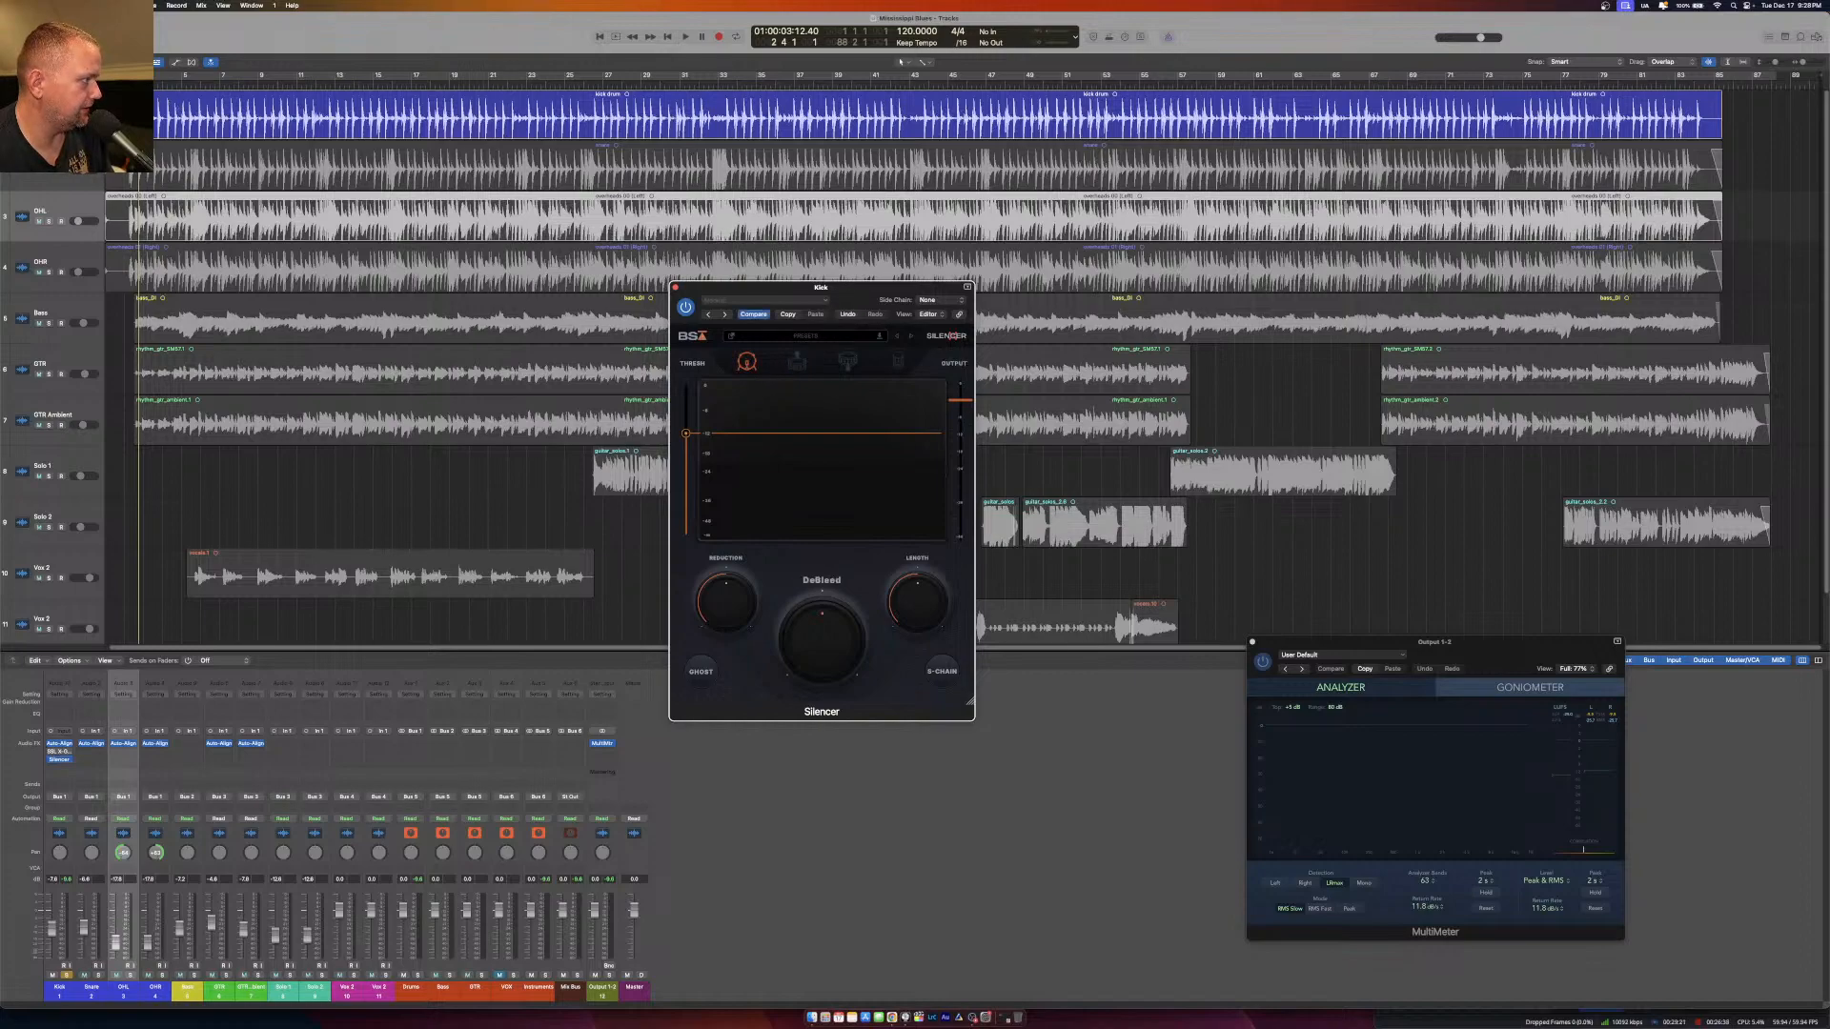
click(129, 80)
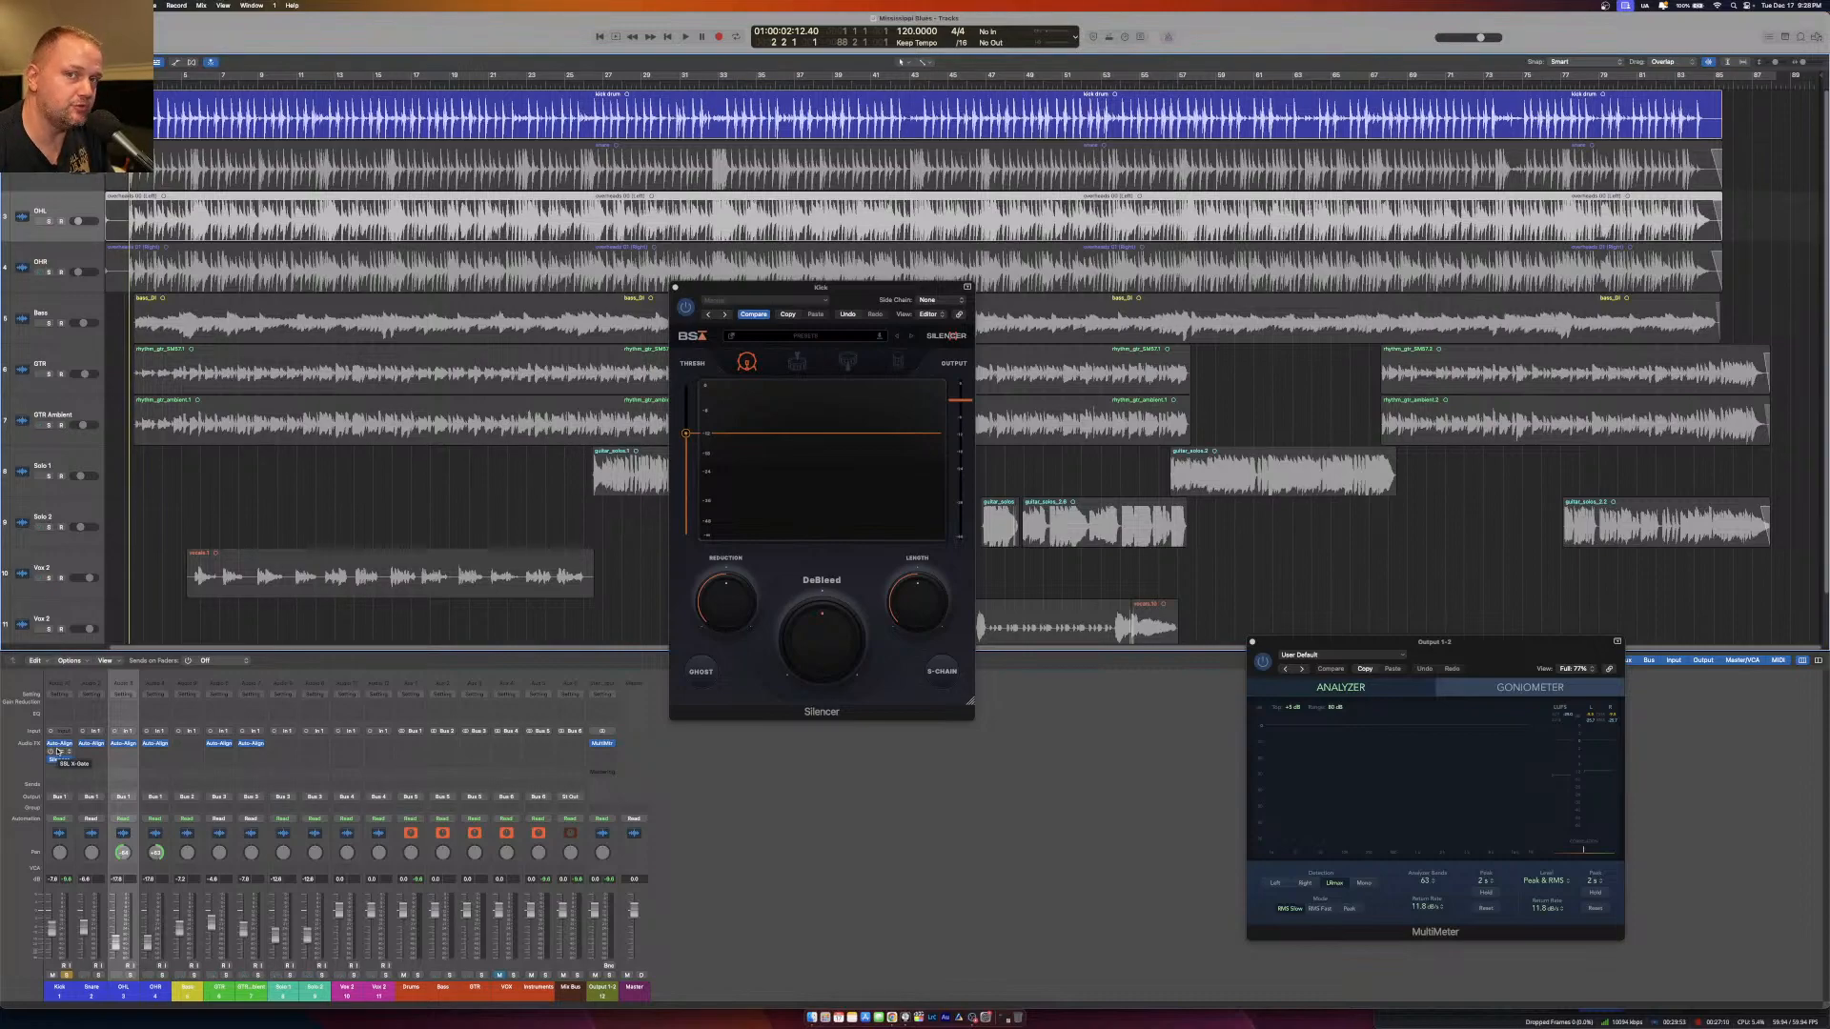
drag(59, 753, 59, 752)
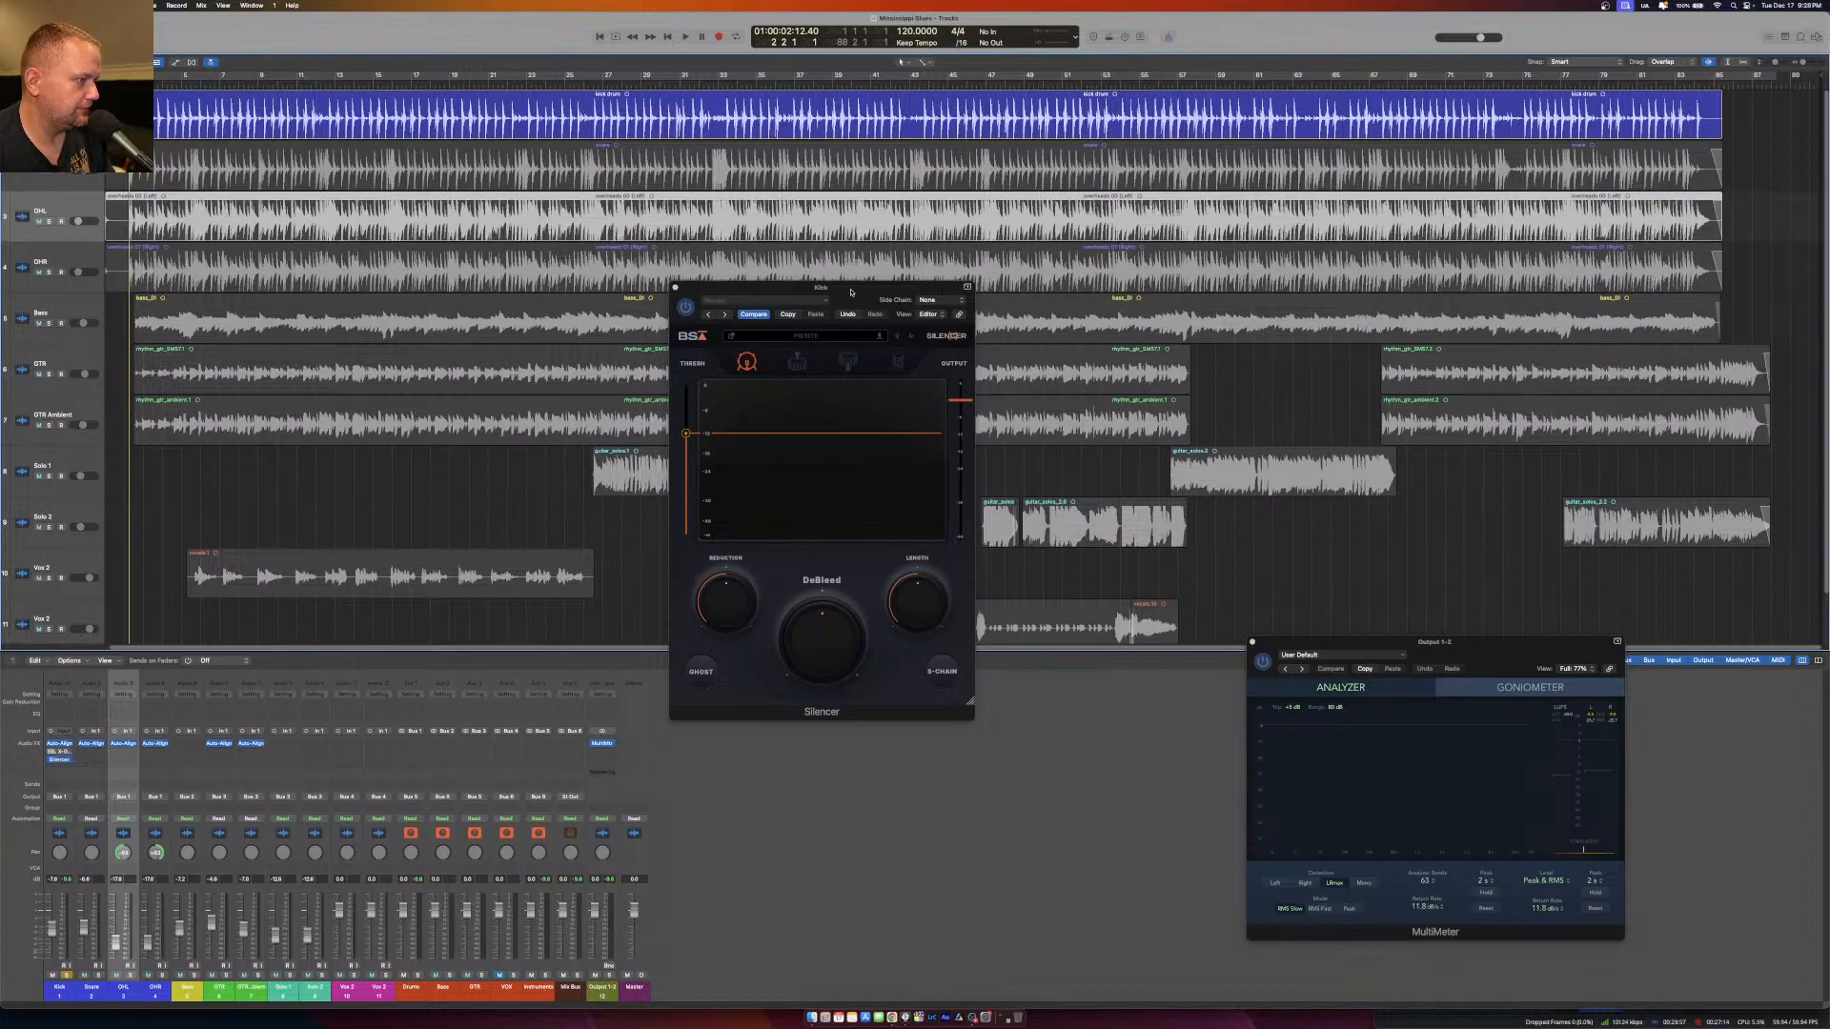
drag(850, 294, 763, 294)
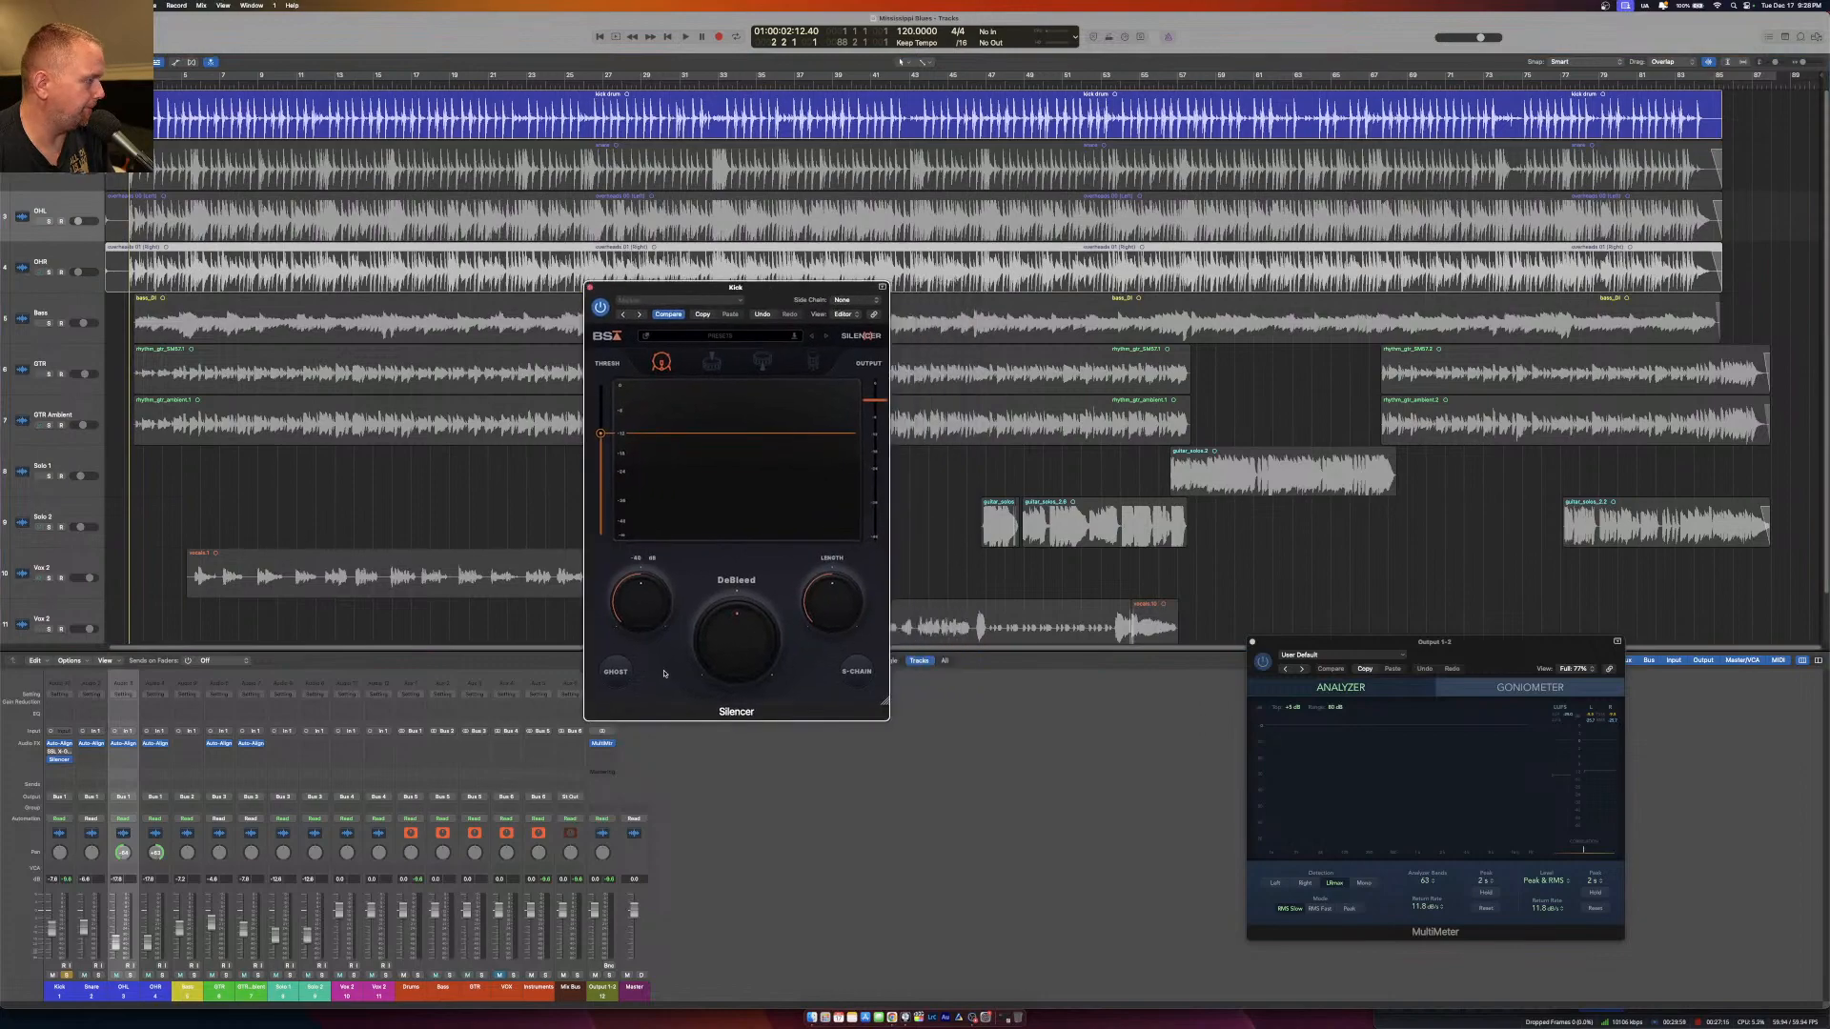
Play the soloed kick, lower Silencer's threshold below the kick peaks, and raise DeBleed to 53%.
key(space)
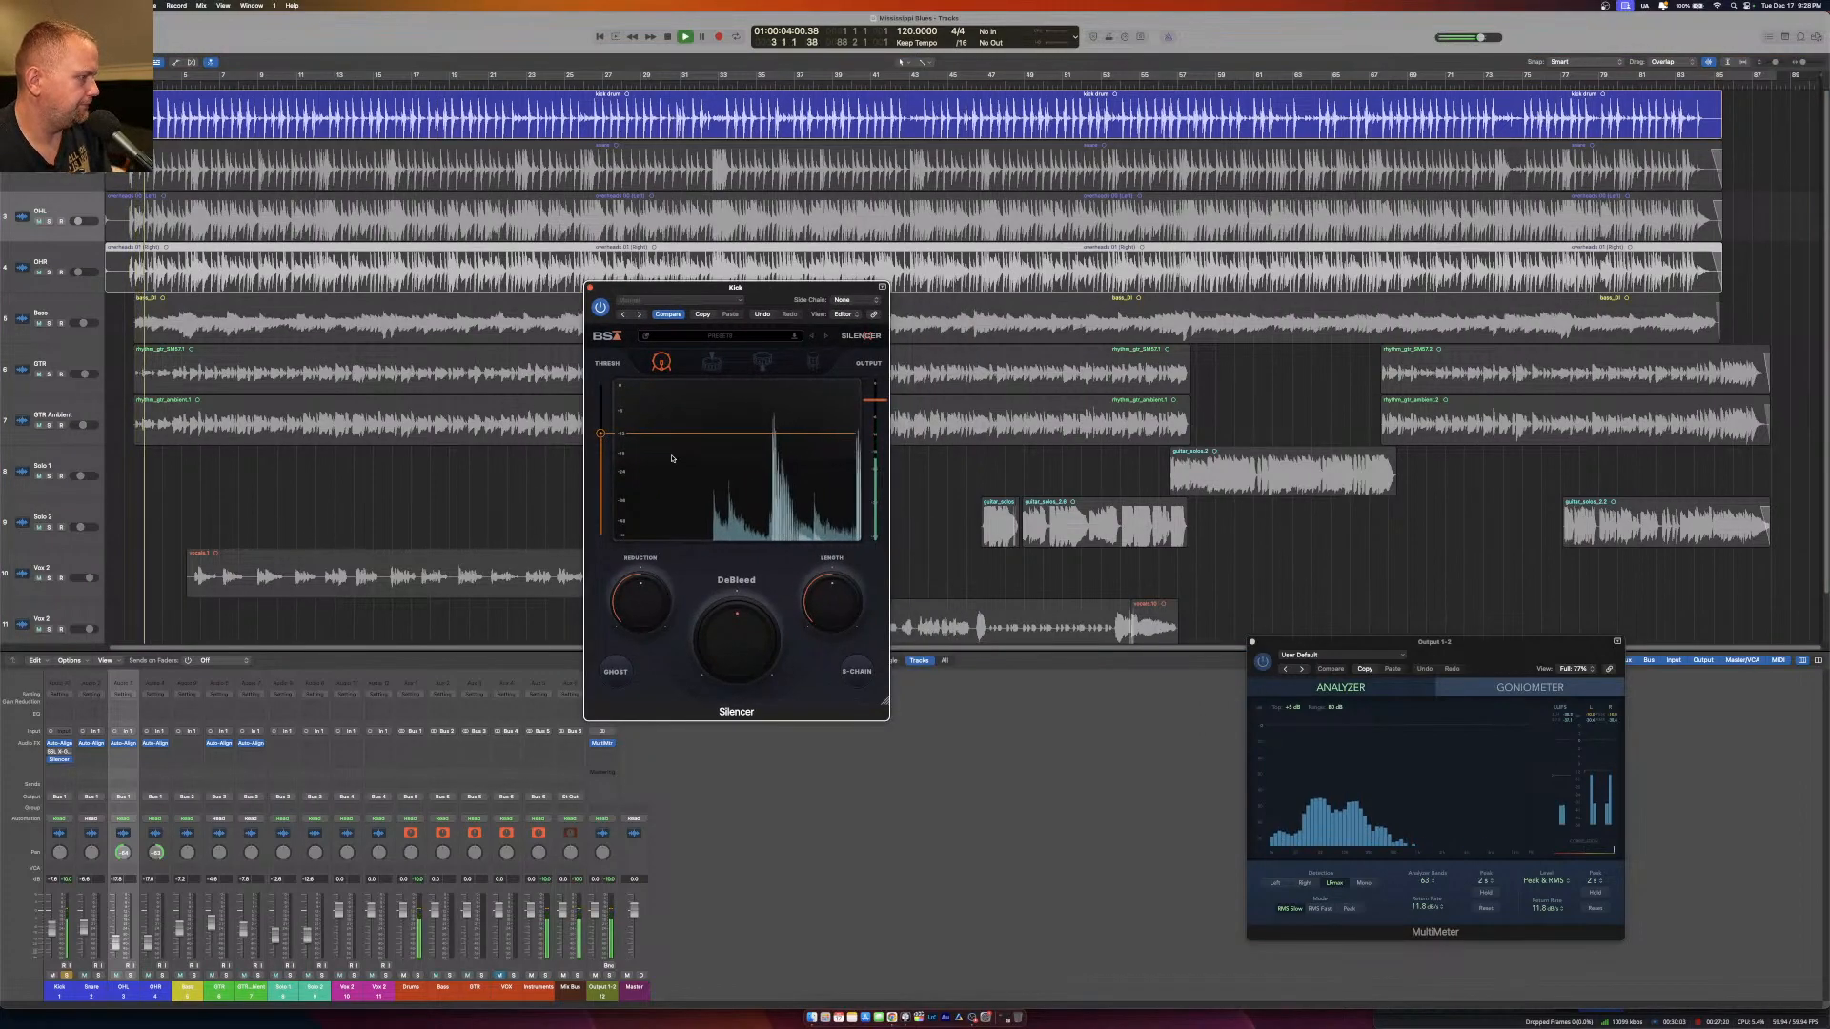
drag(601, 435, 600, 466)
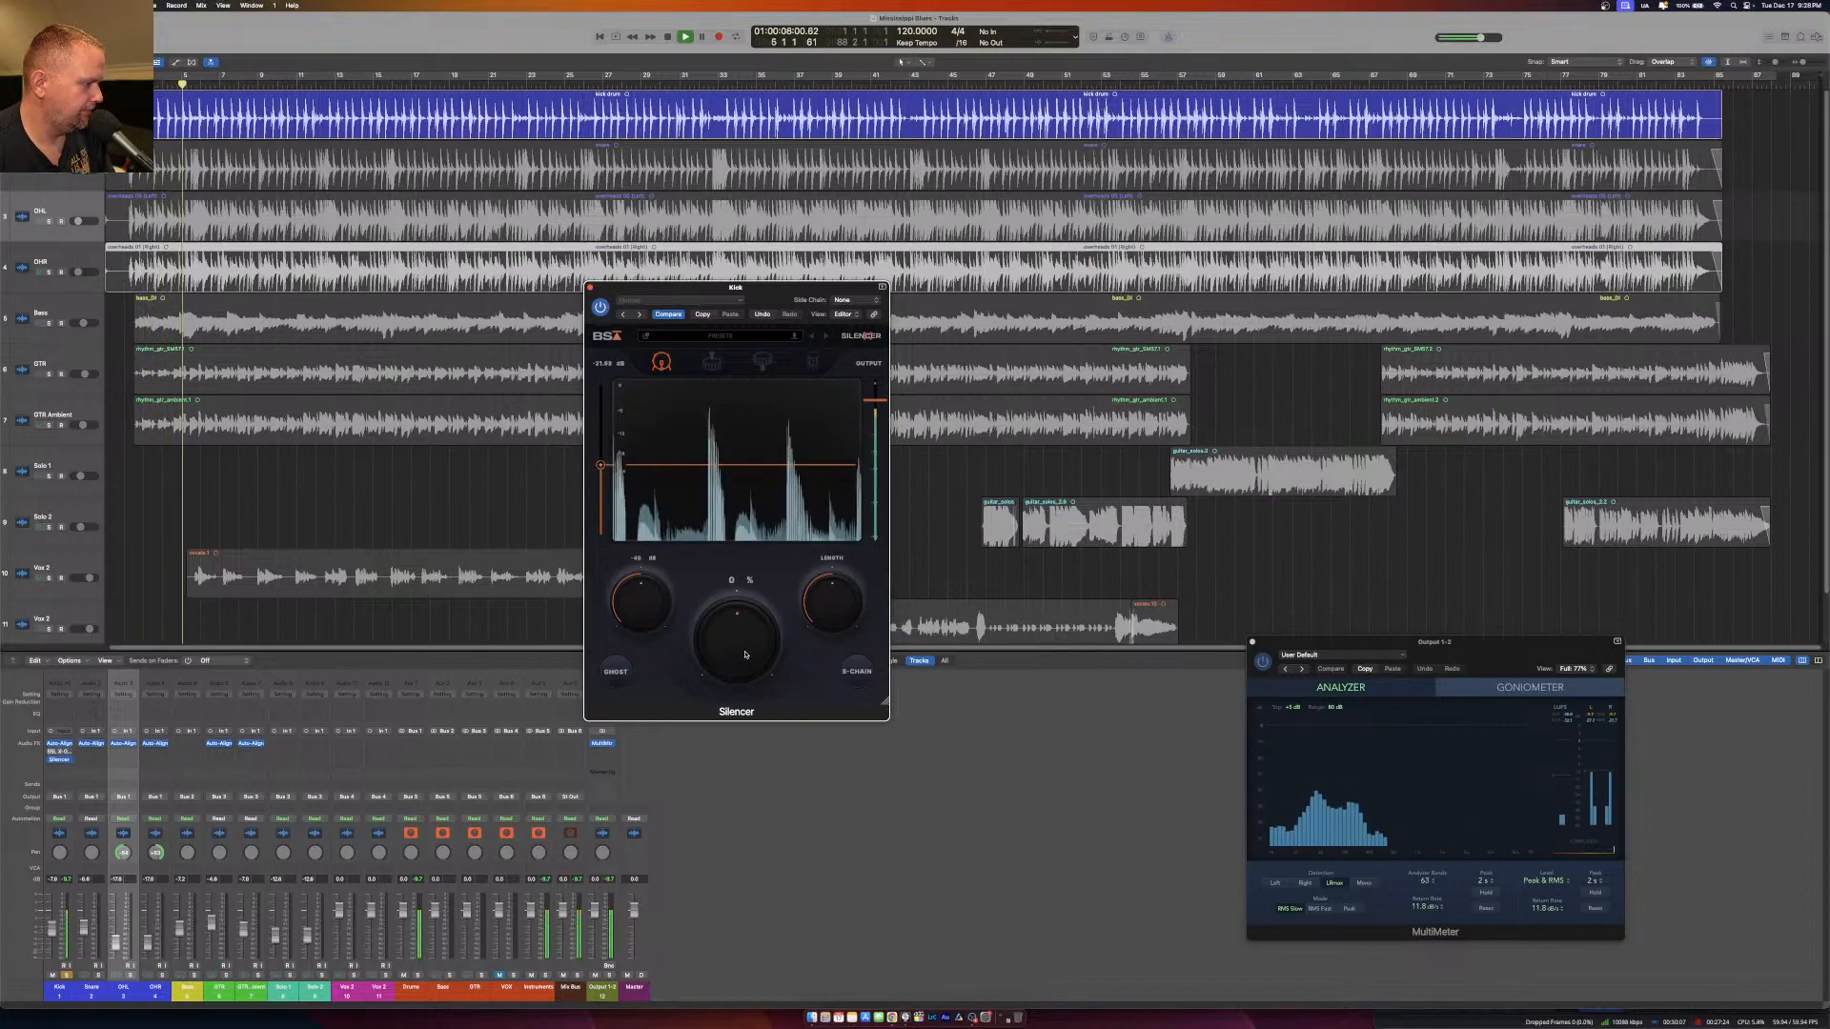
drag(745, 655, 746, 630)
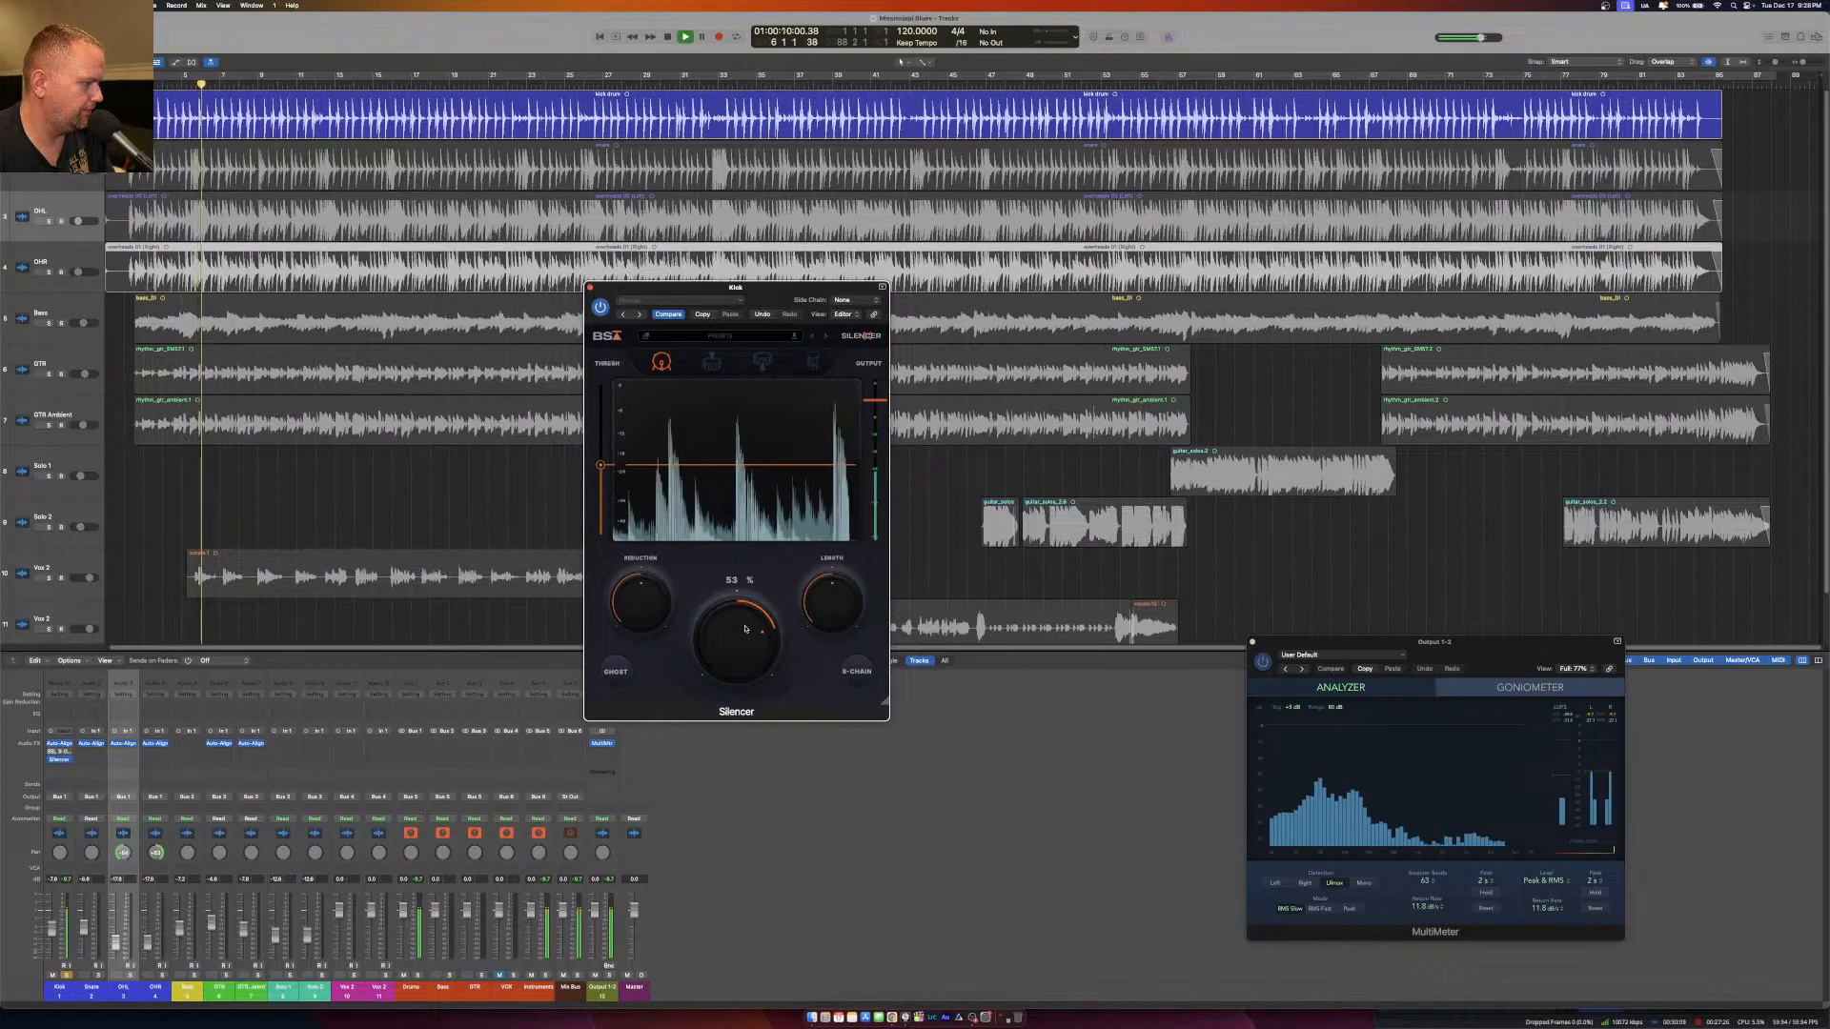
Shorten Silencer's length, lower its threshold slightly further, and increase DeBleed while the kick plays.
mouse_move(823, 601)
drag(823, 601, 824, 636)
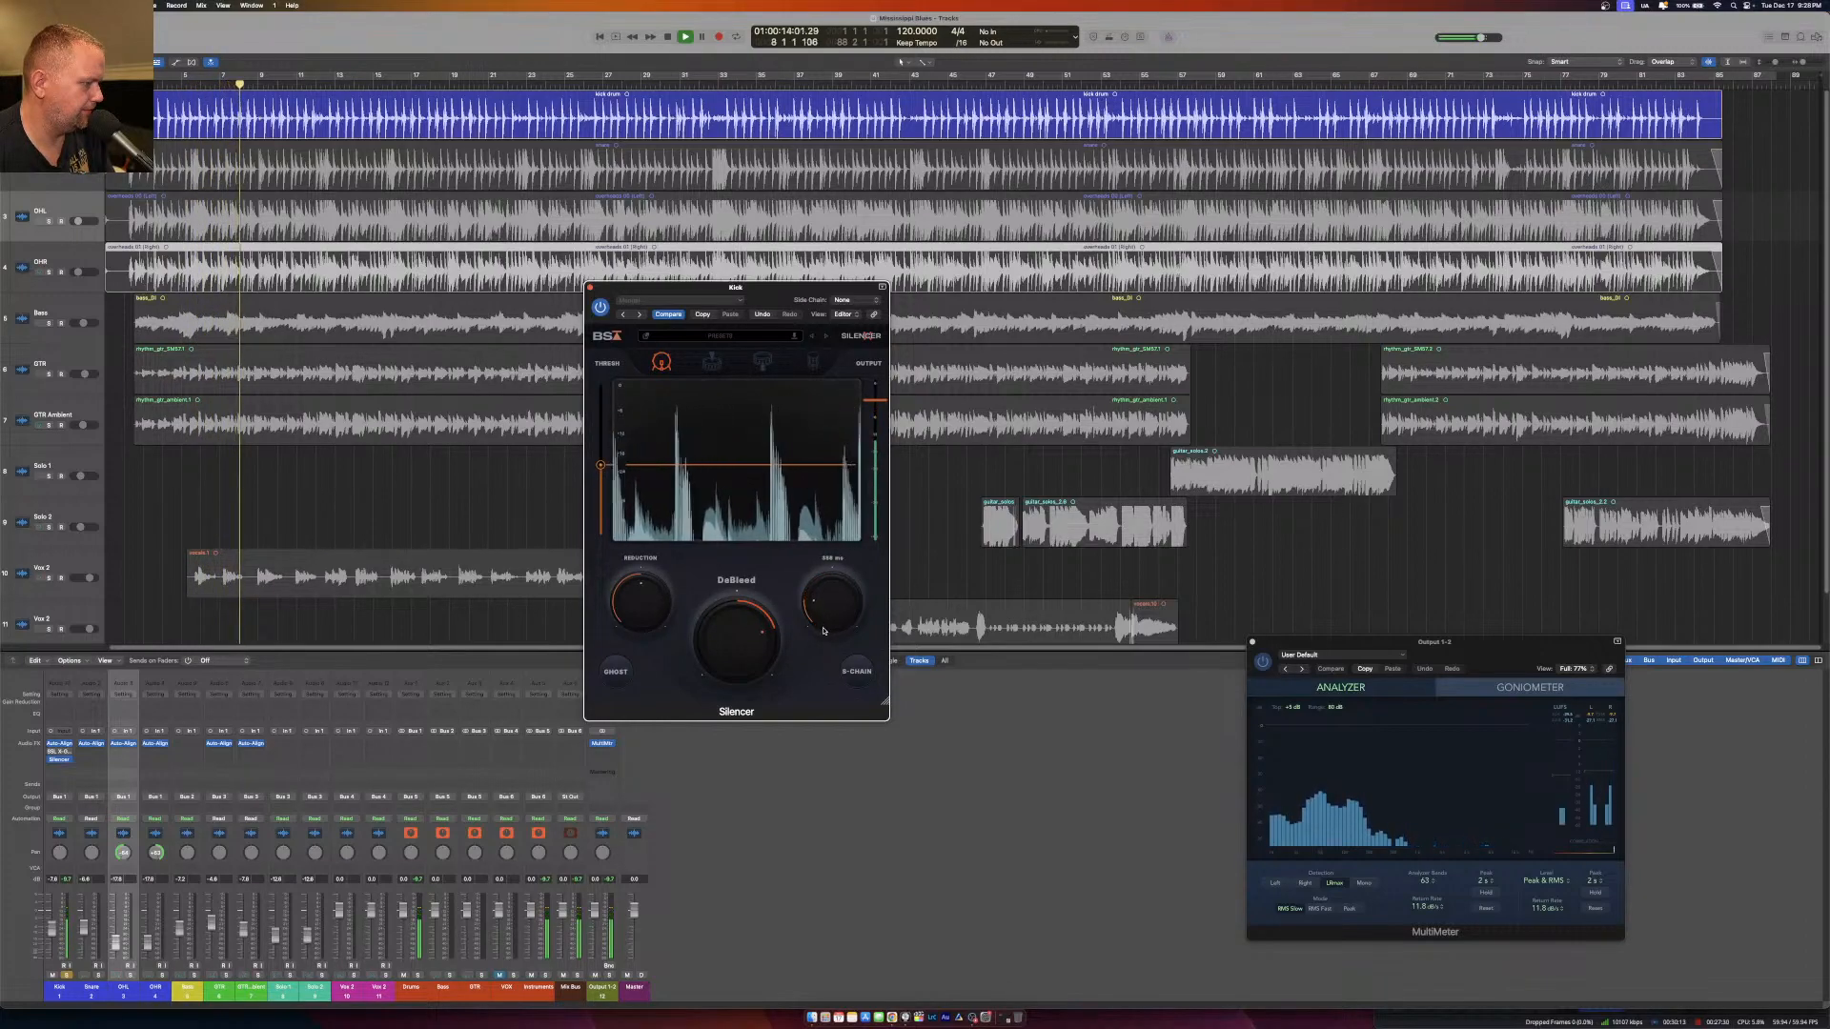
drag(600, 465, 600, 480)
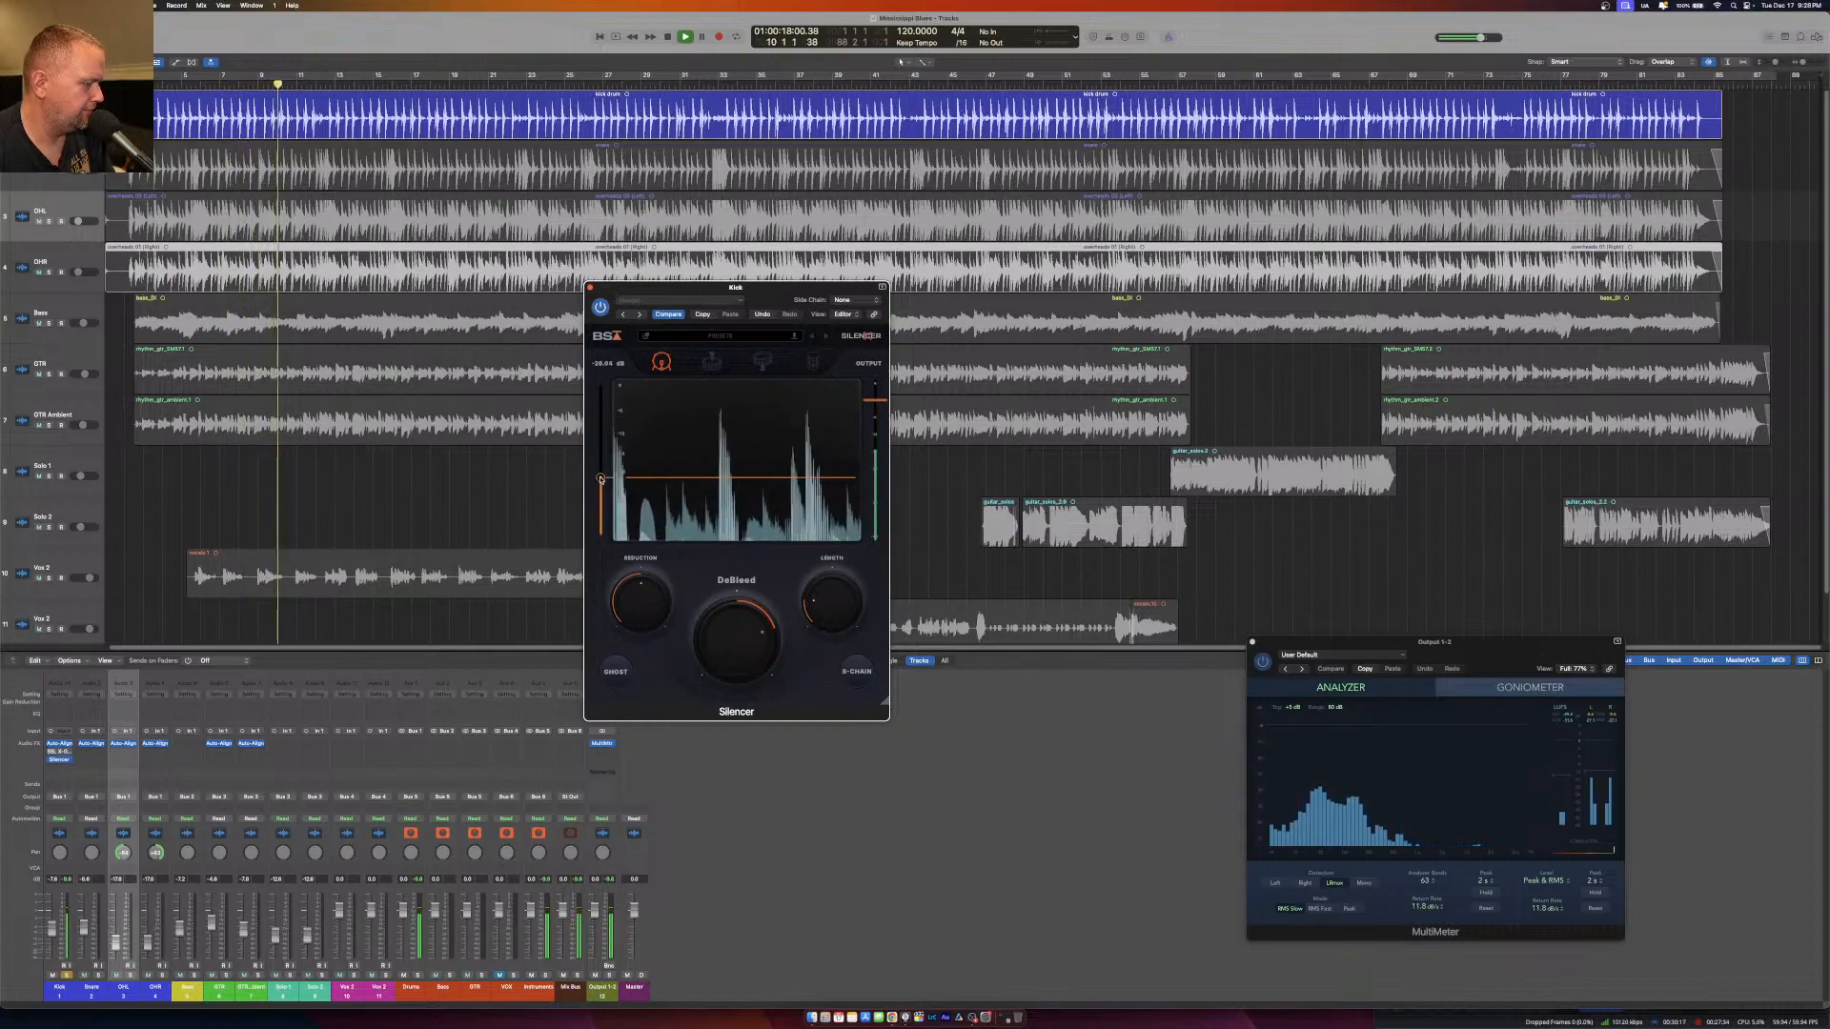
drag(735, 649, 743, 633)
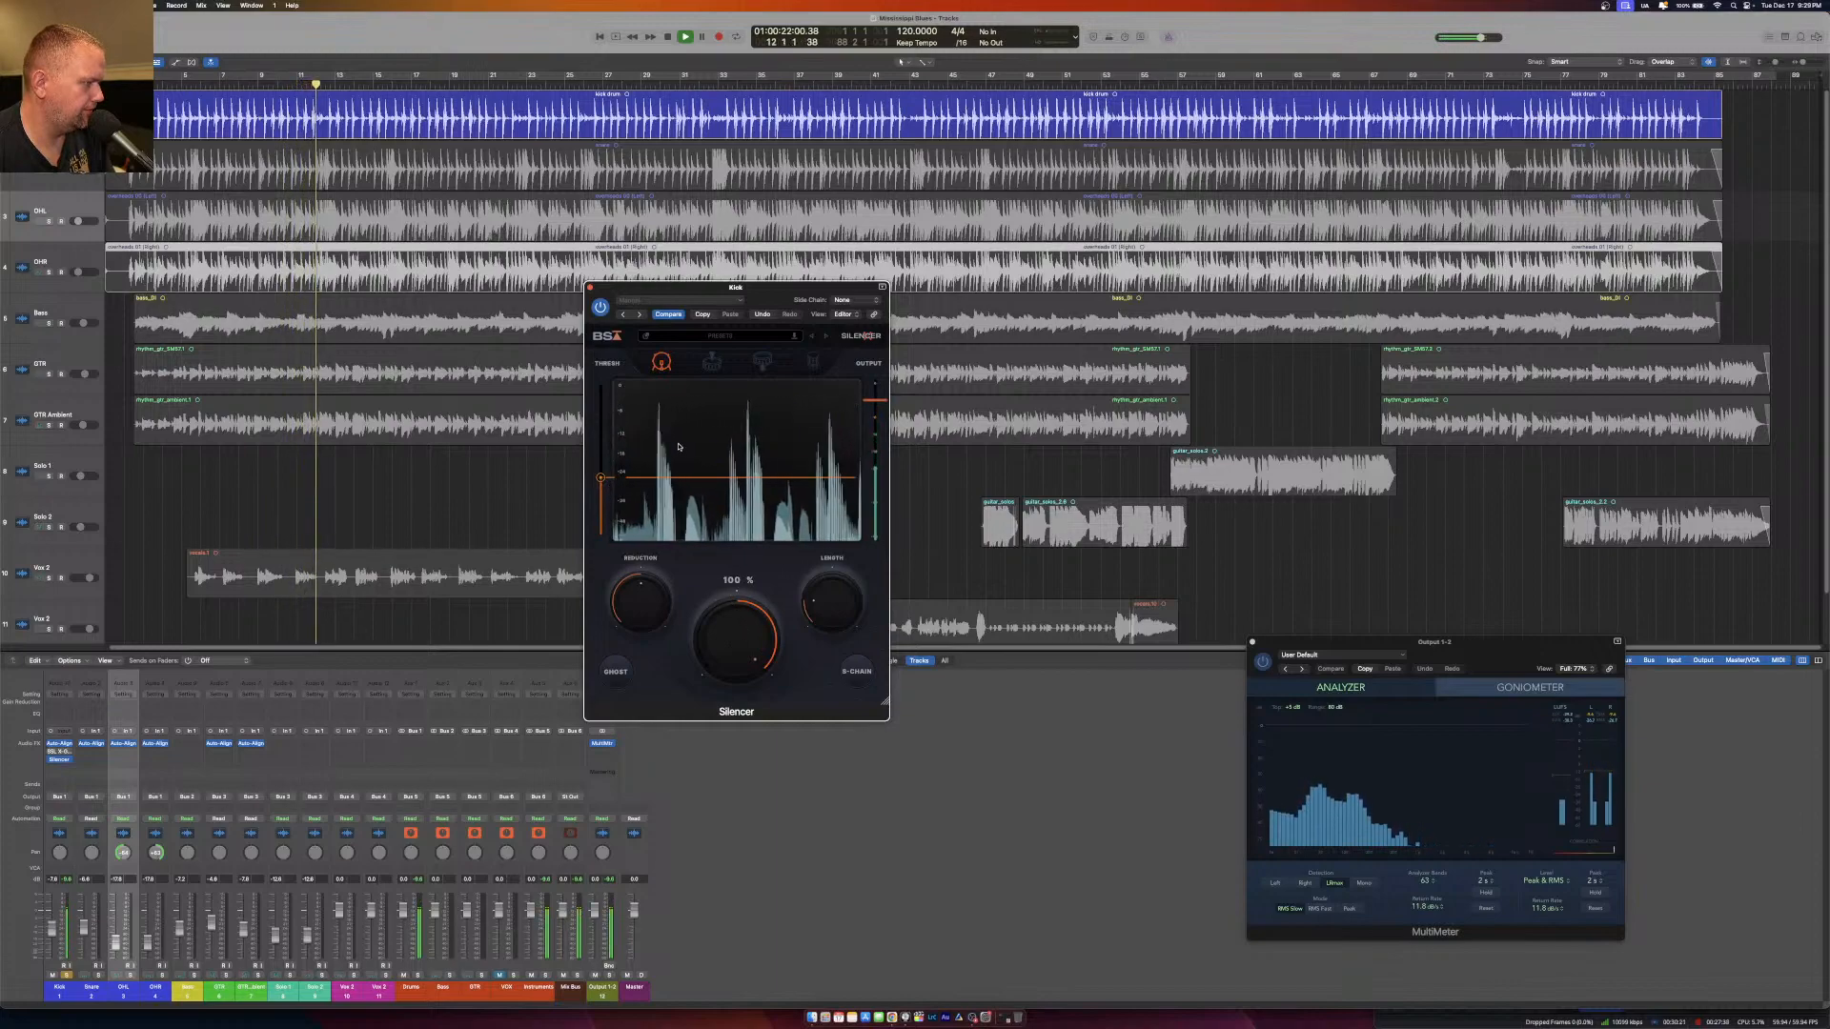
click(590, 288)
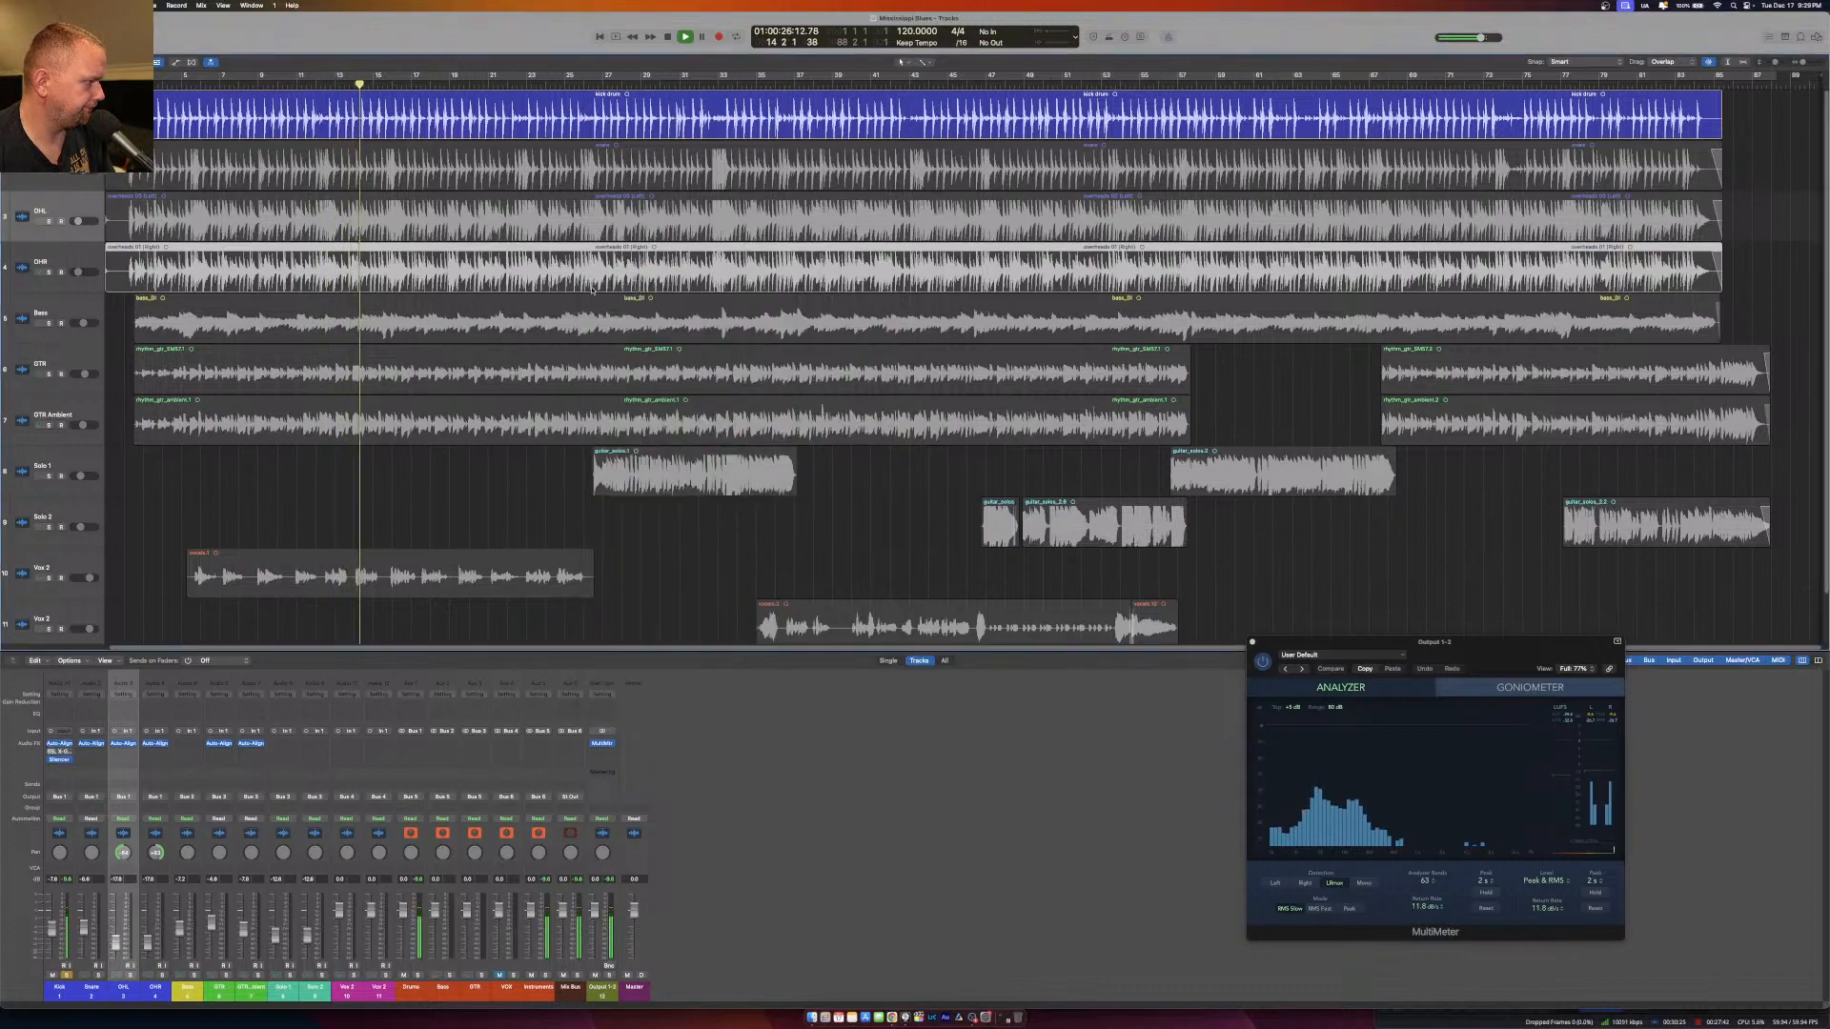
Try gating the Kick with SSL X-Gate instead, adjusting its threshold and envelope timing during playback.
click(59, 752)
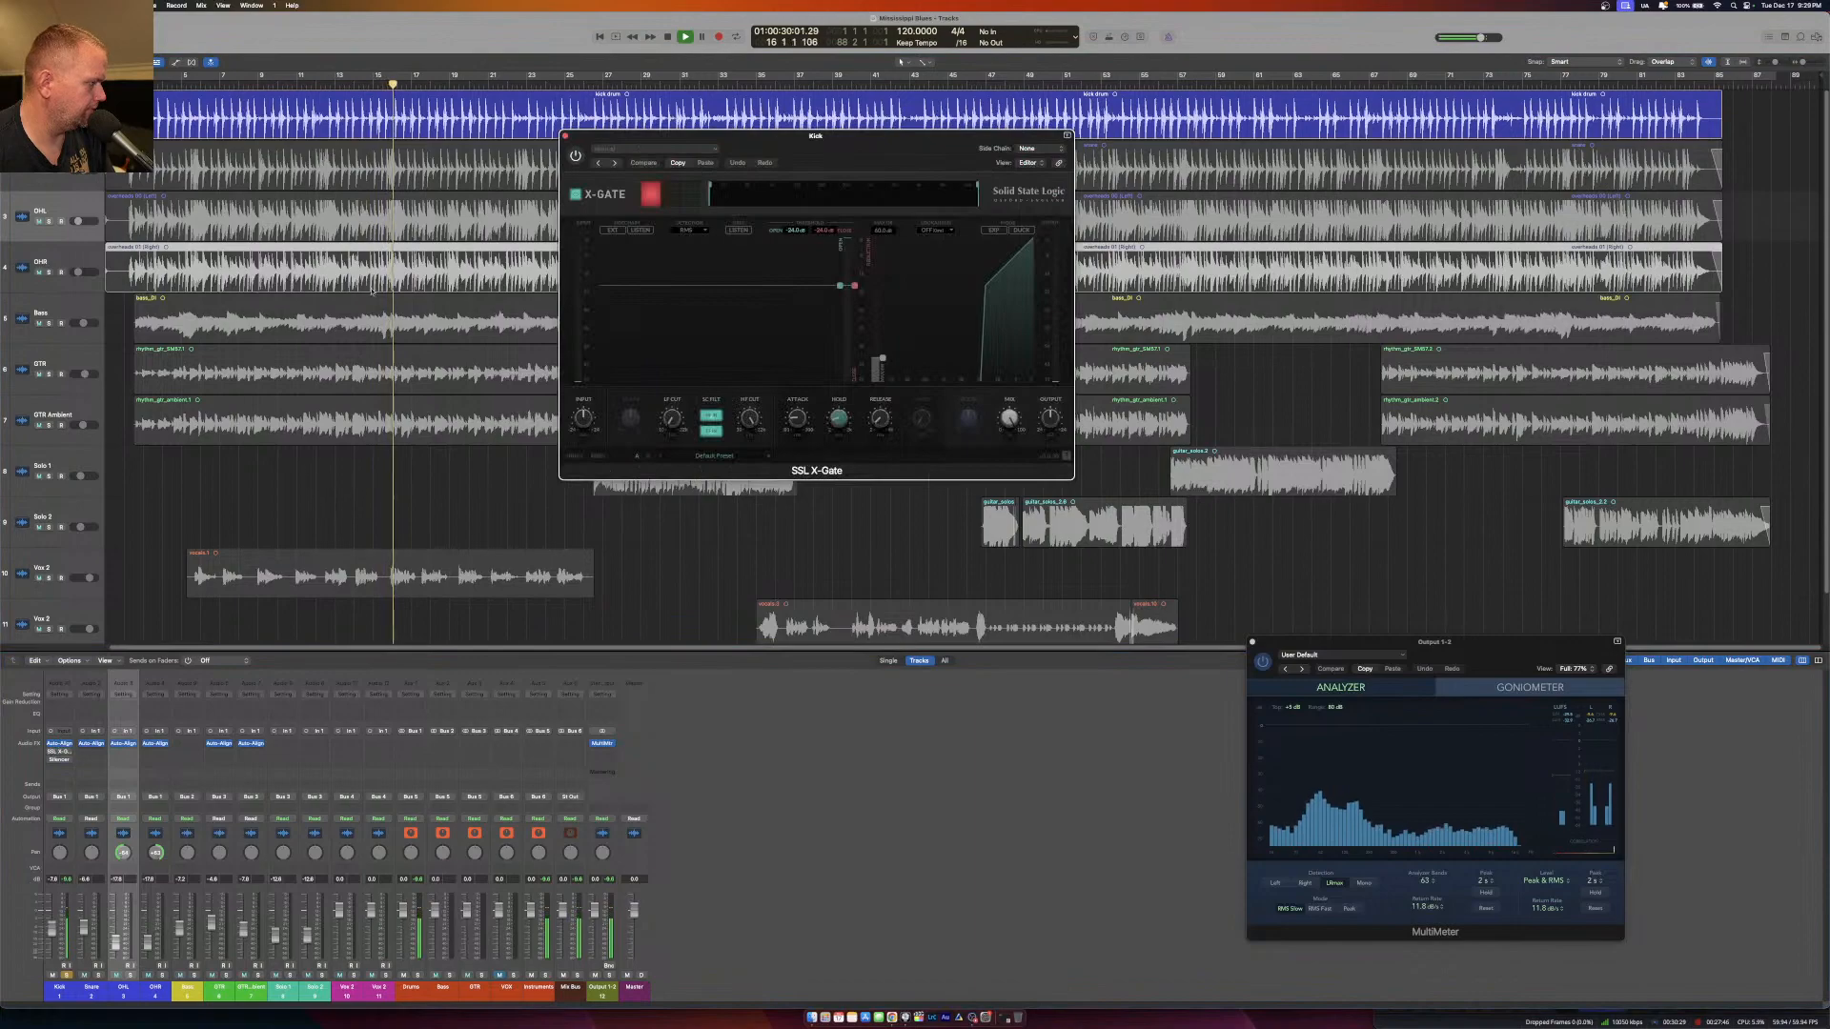
drag(834, 285, 841, 292)
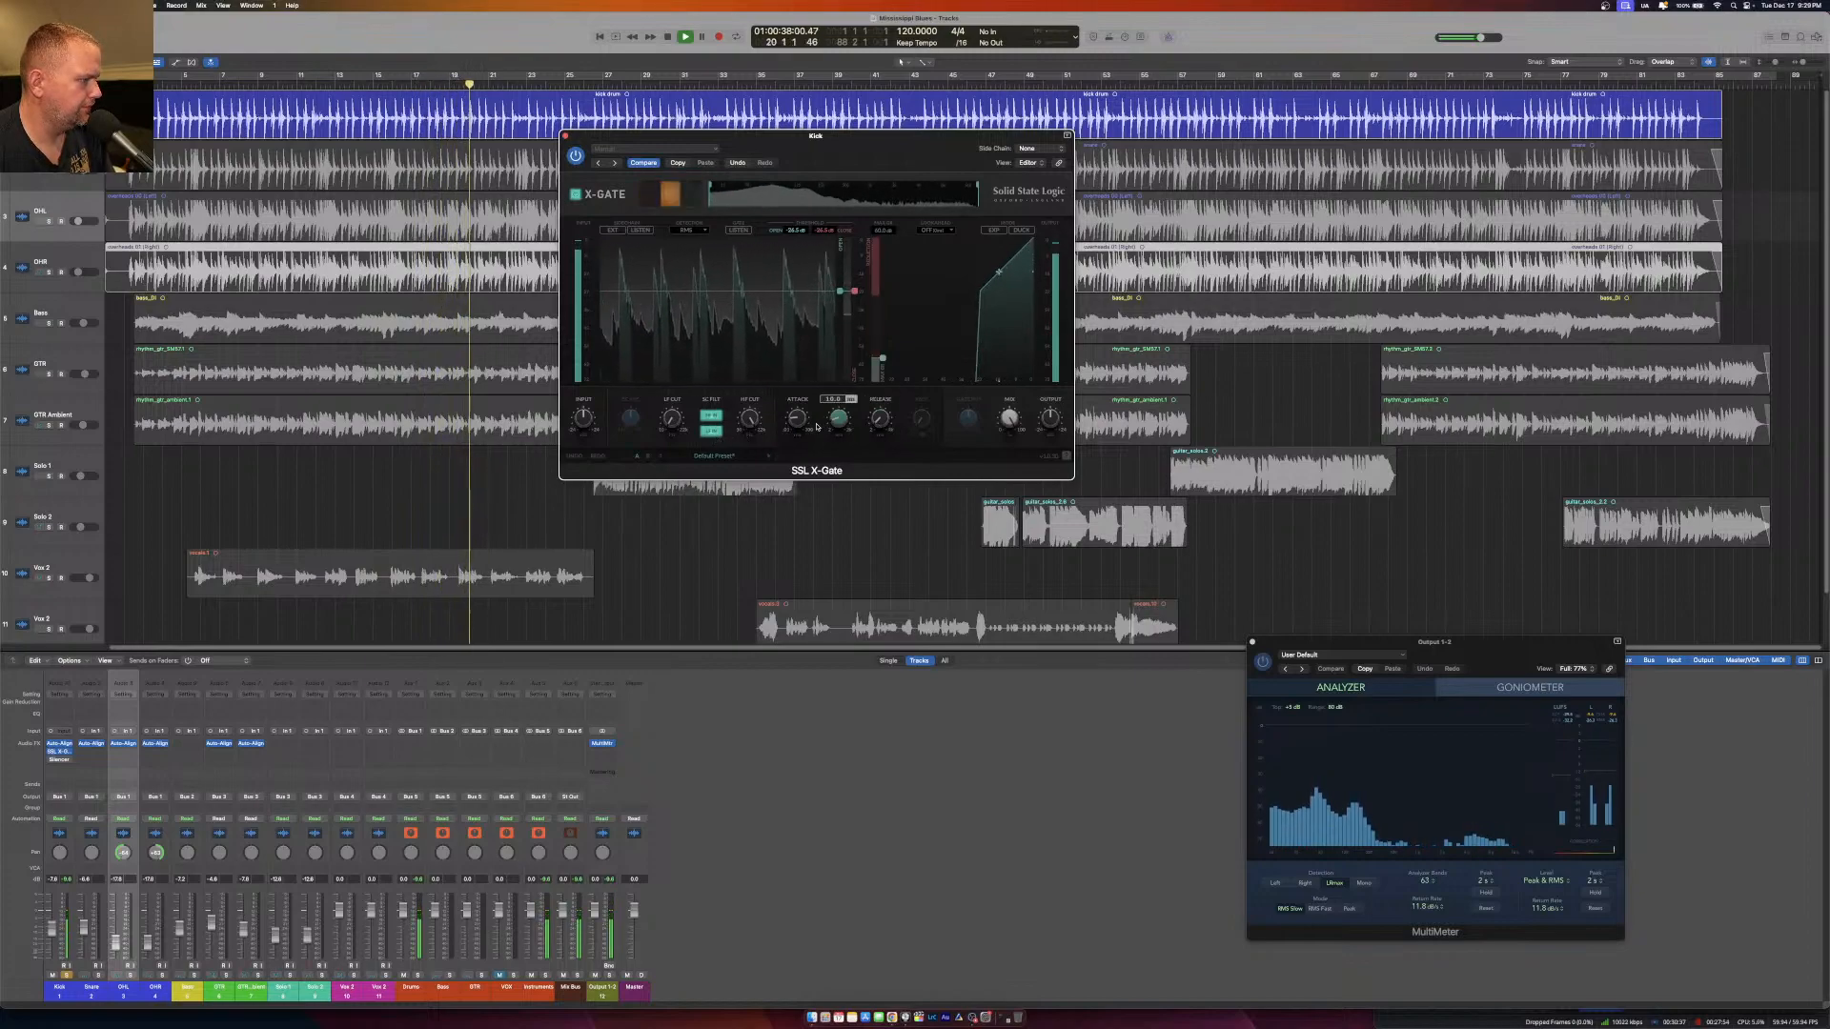
drag(798, 421, 877, 416)
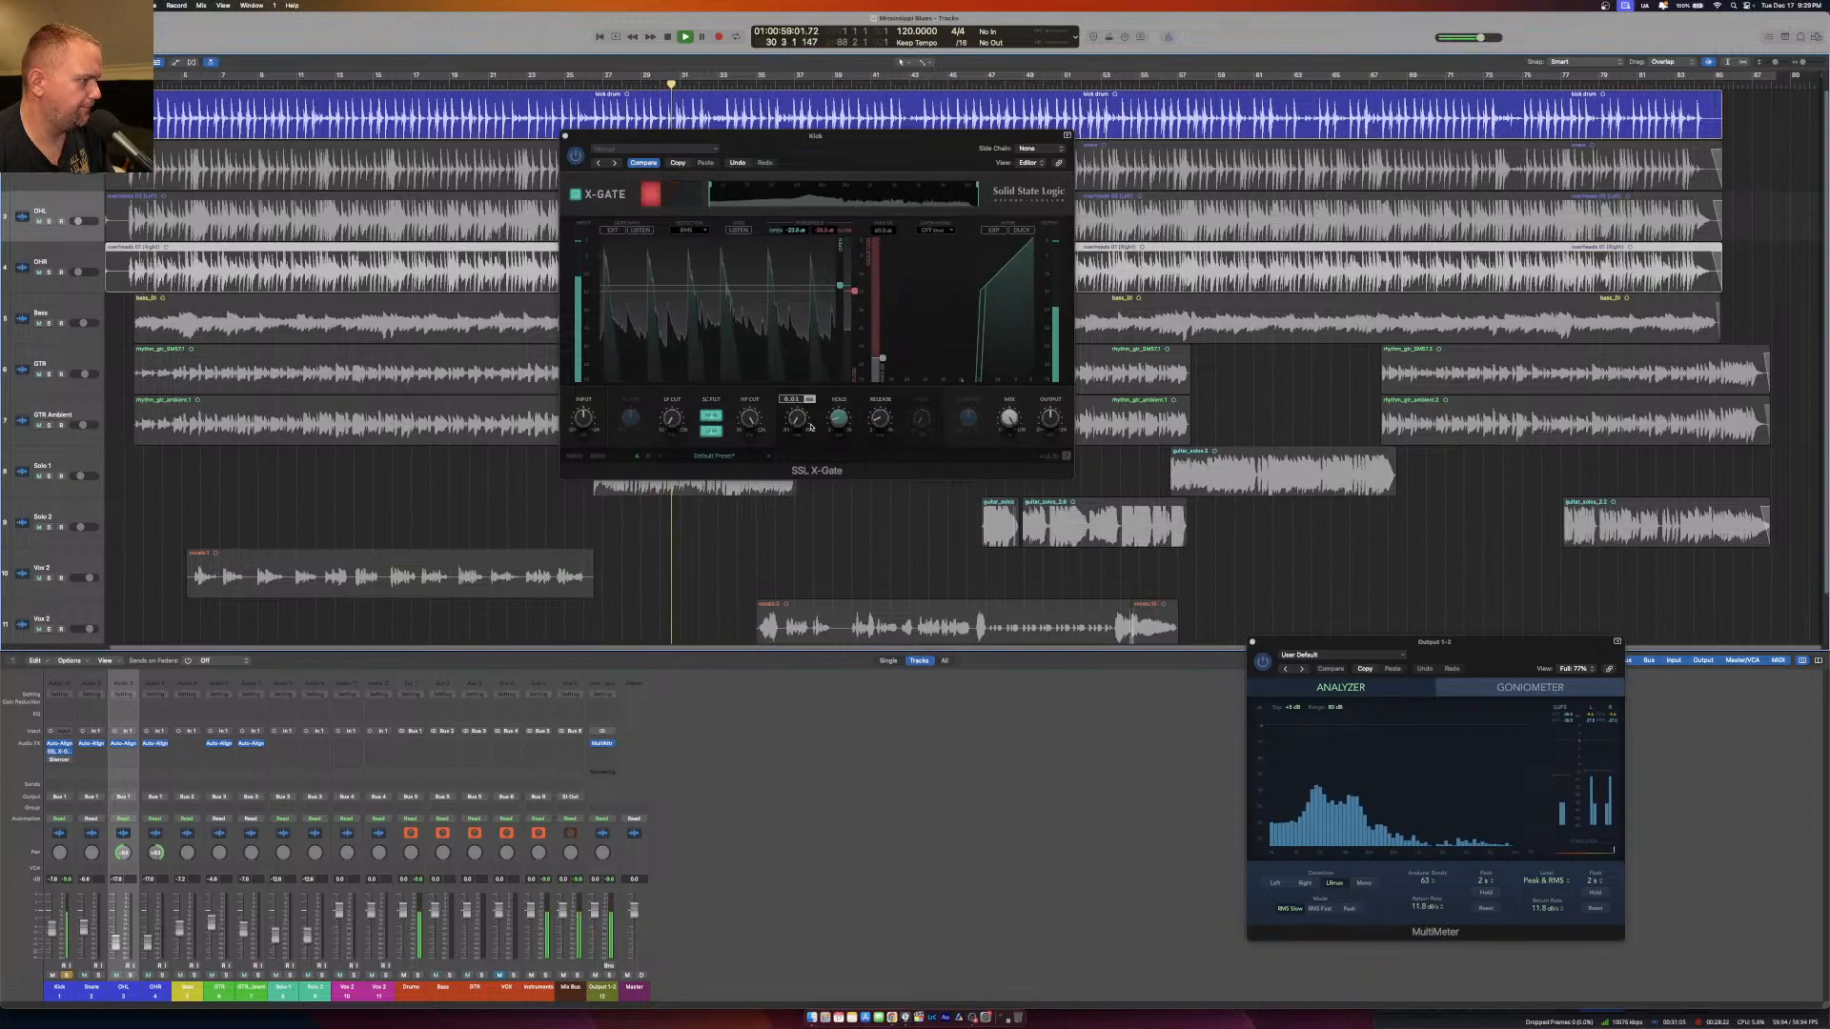
click(943, 231)
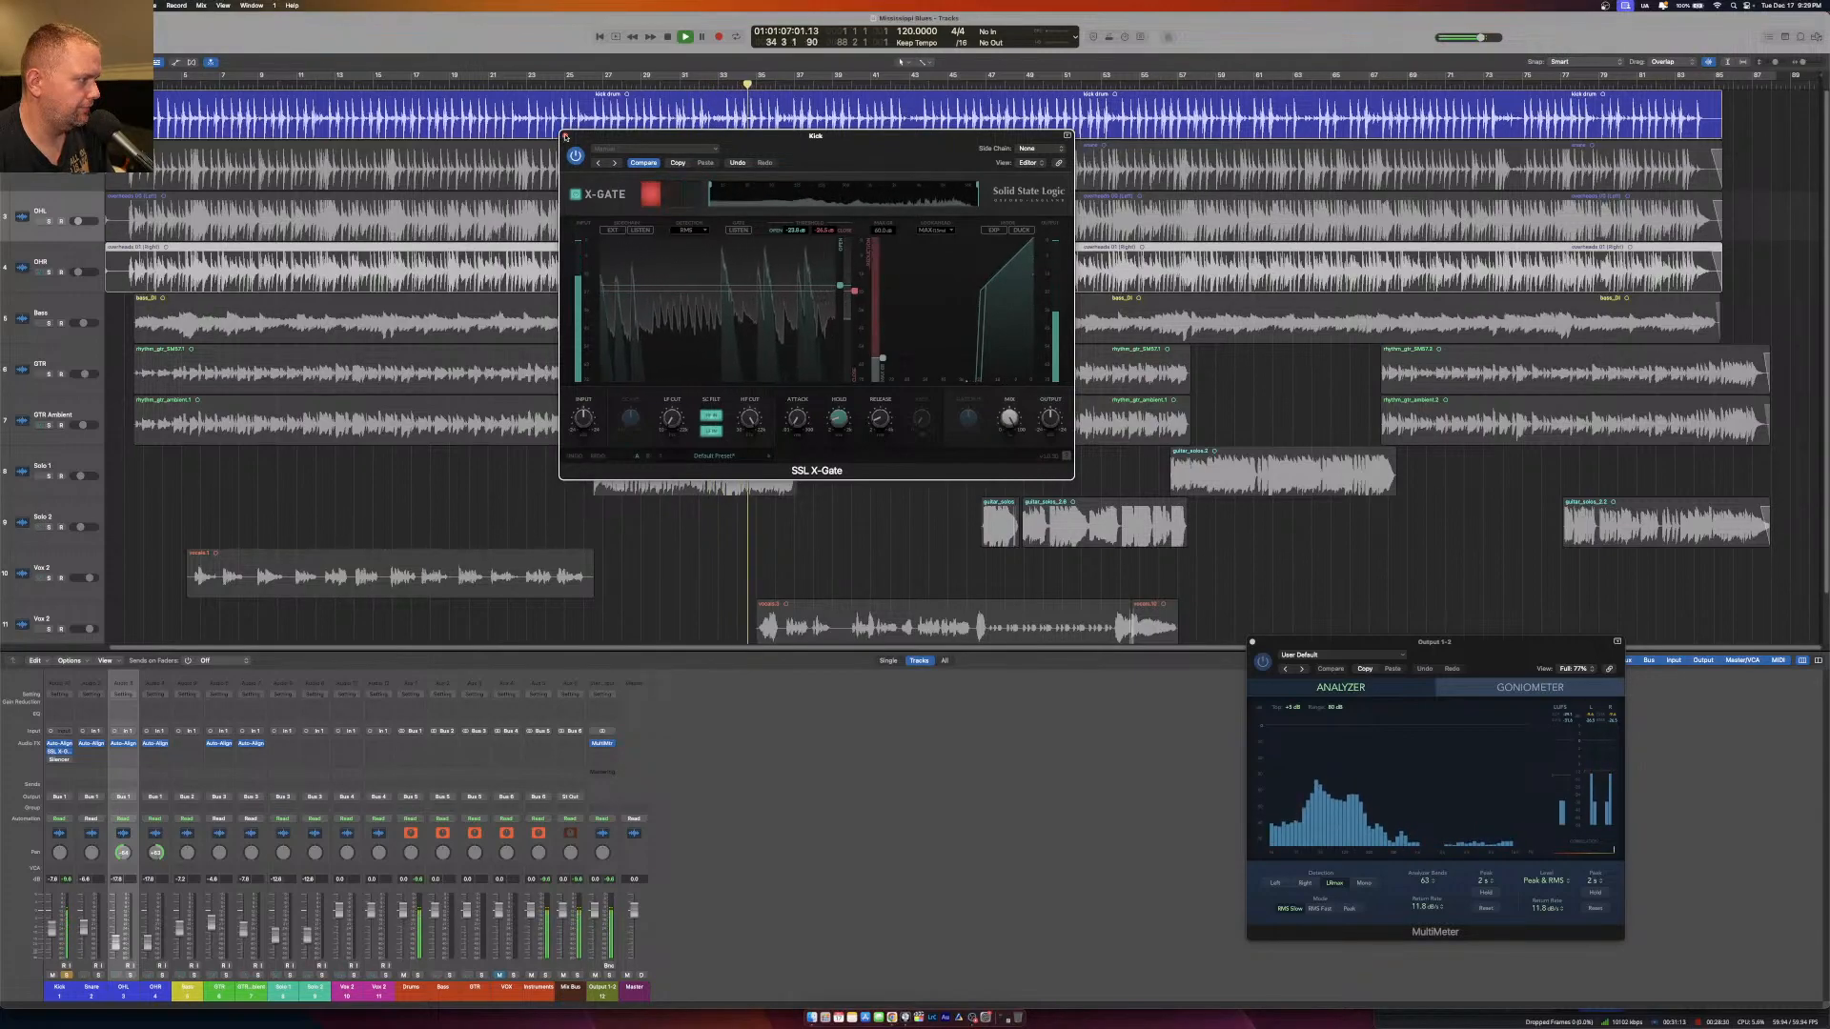
click(565, 137)
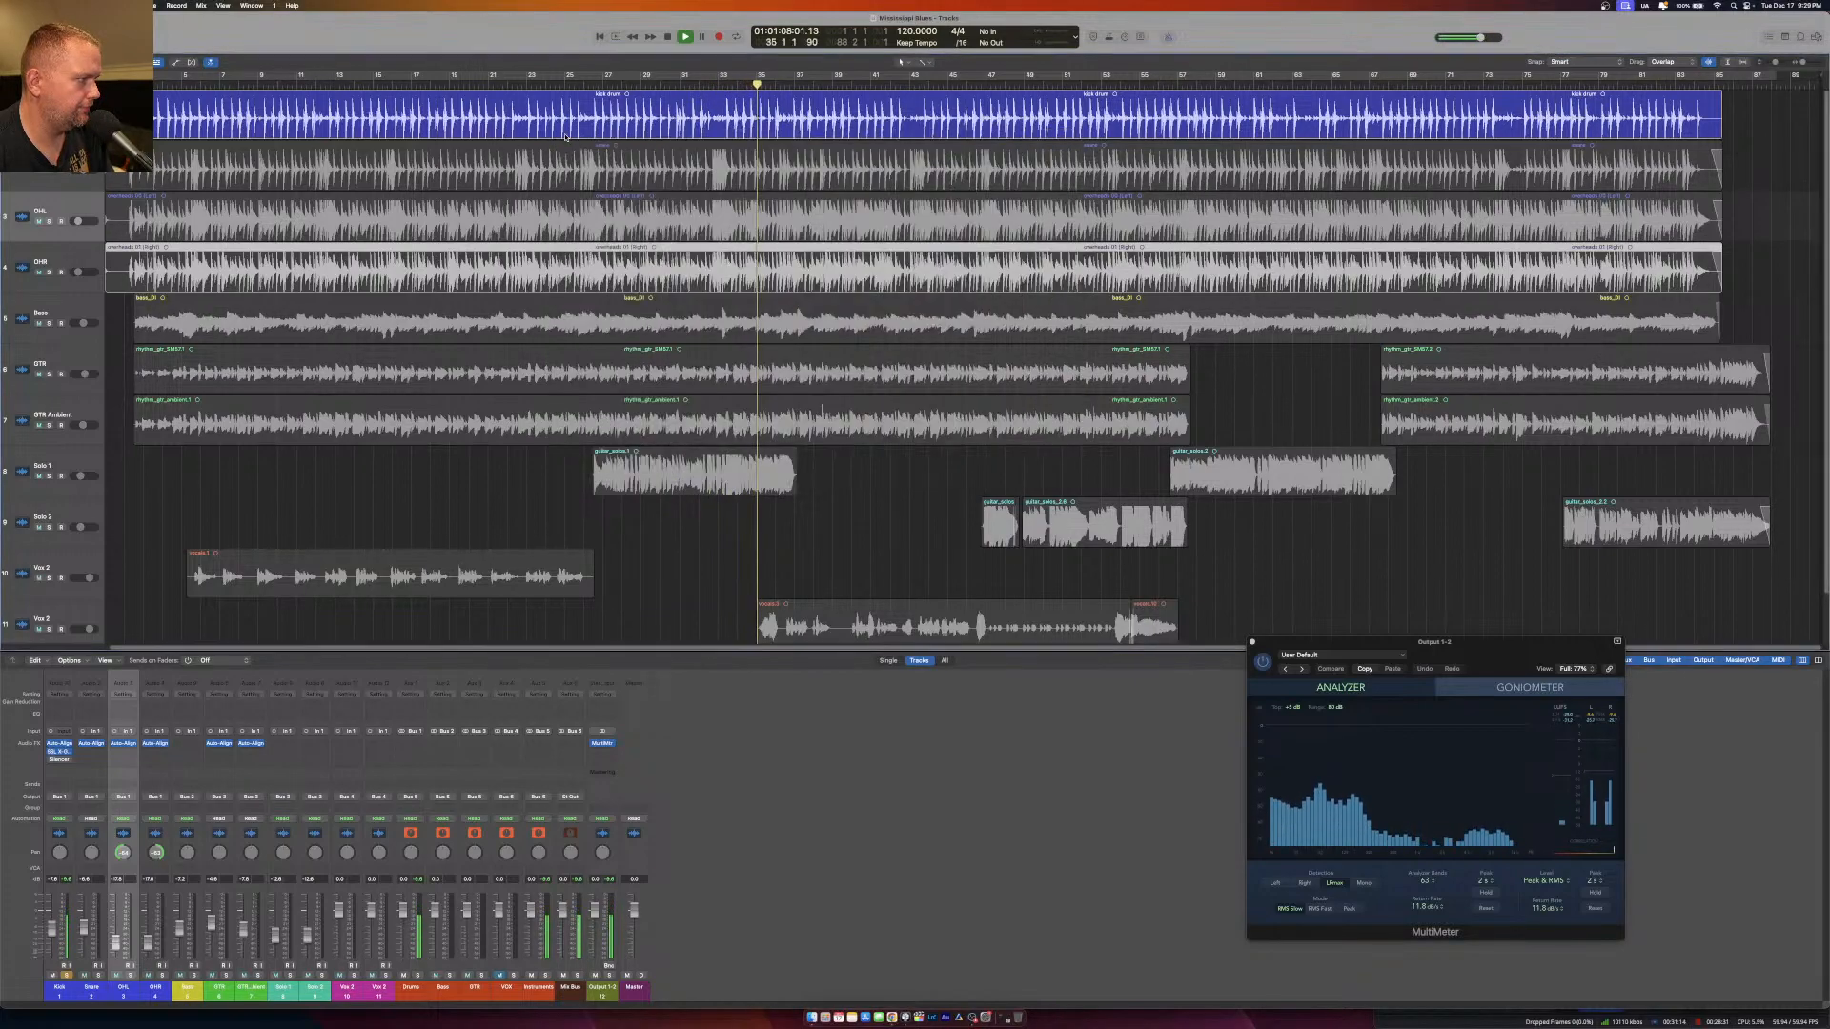
Reactivate Silencer on the Kick, replay from about bar 32, raise its threshold slightly and reduce DeBleed, and stop playback.
click(51, 761)
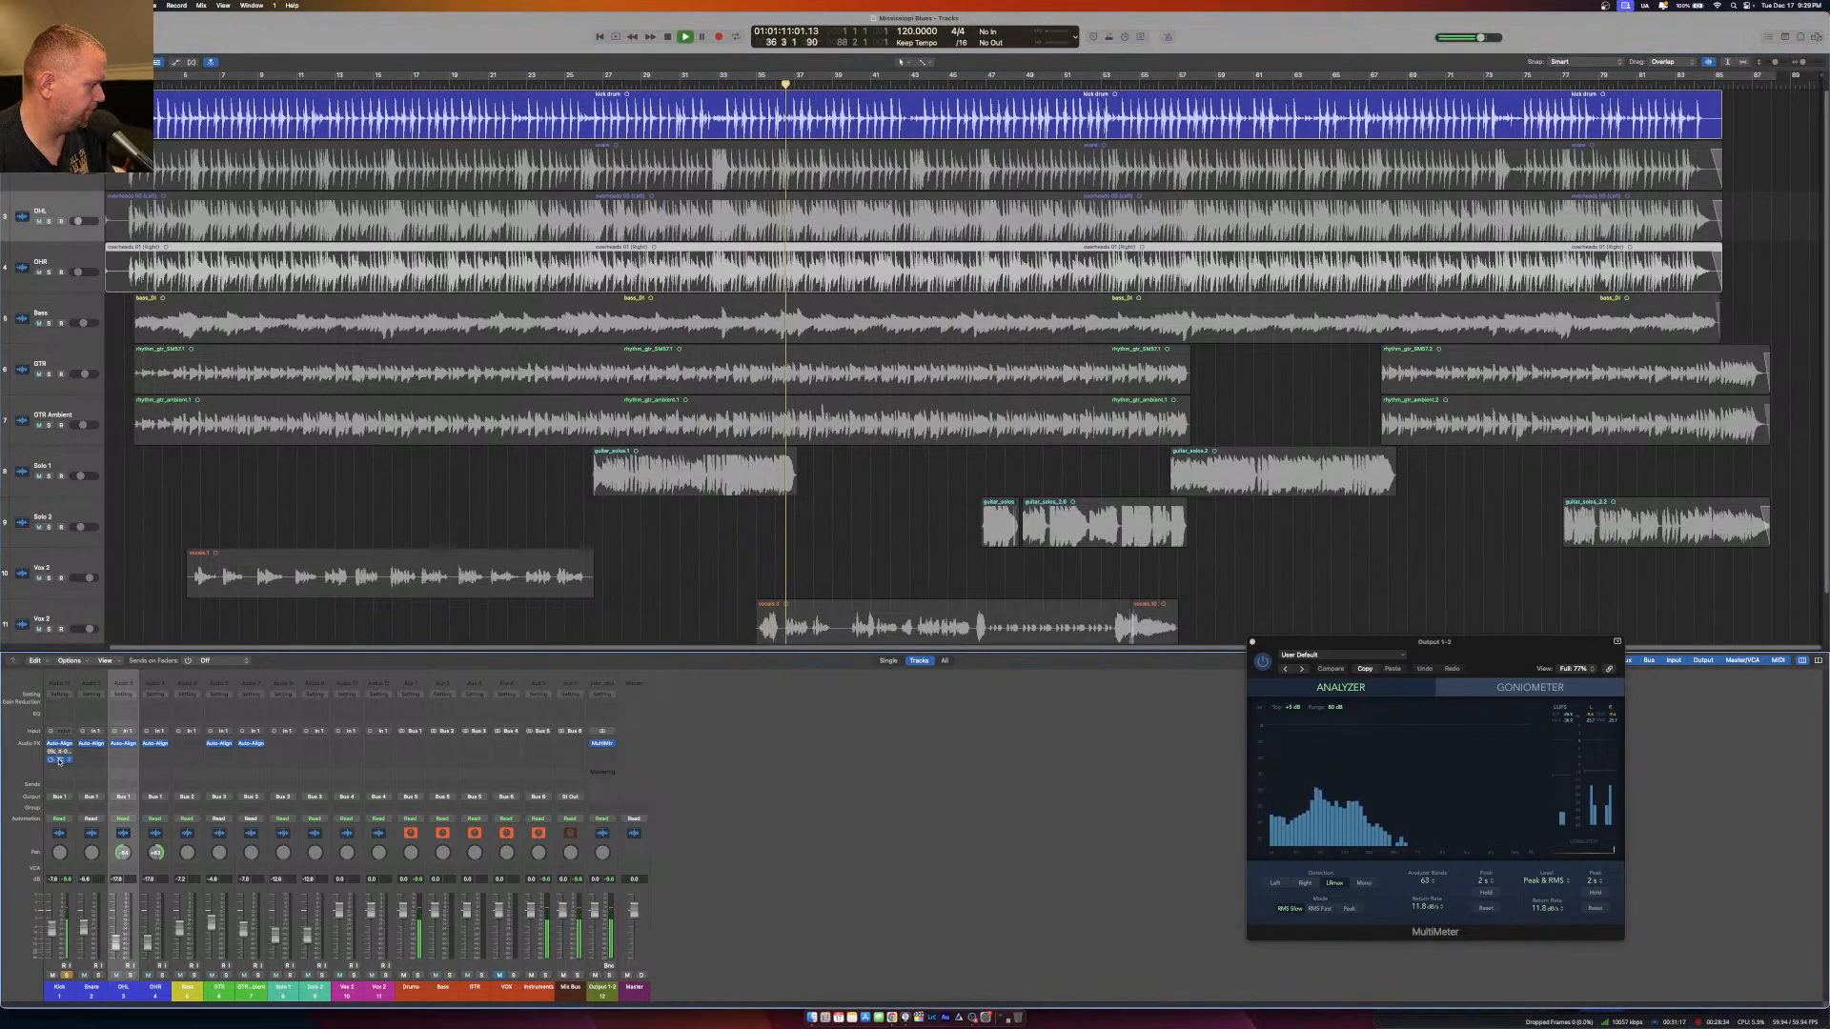
click(60, 760)
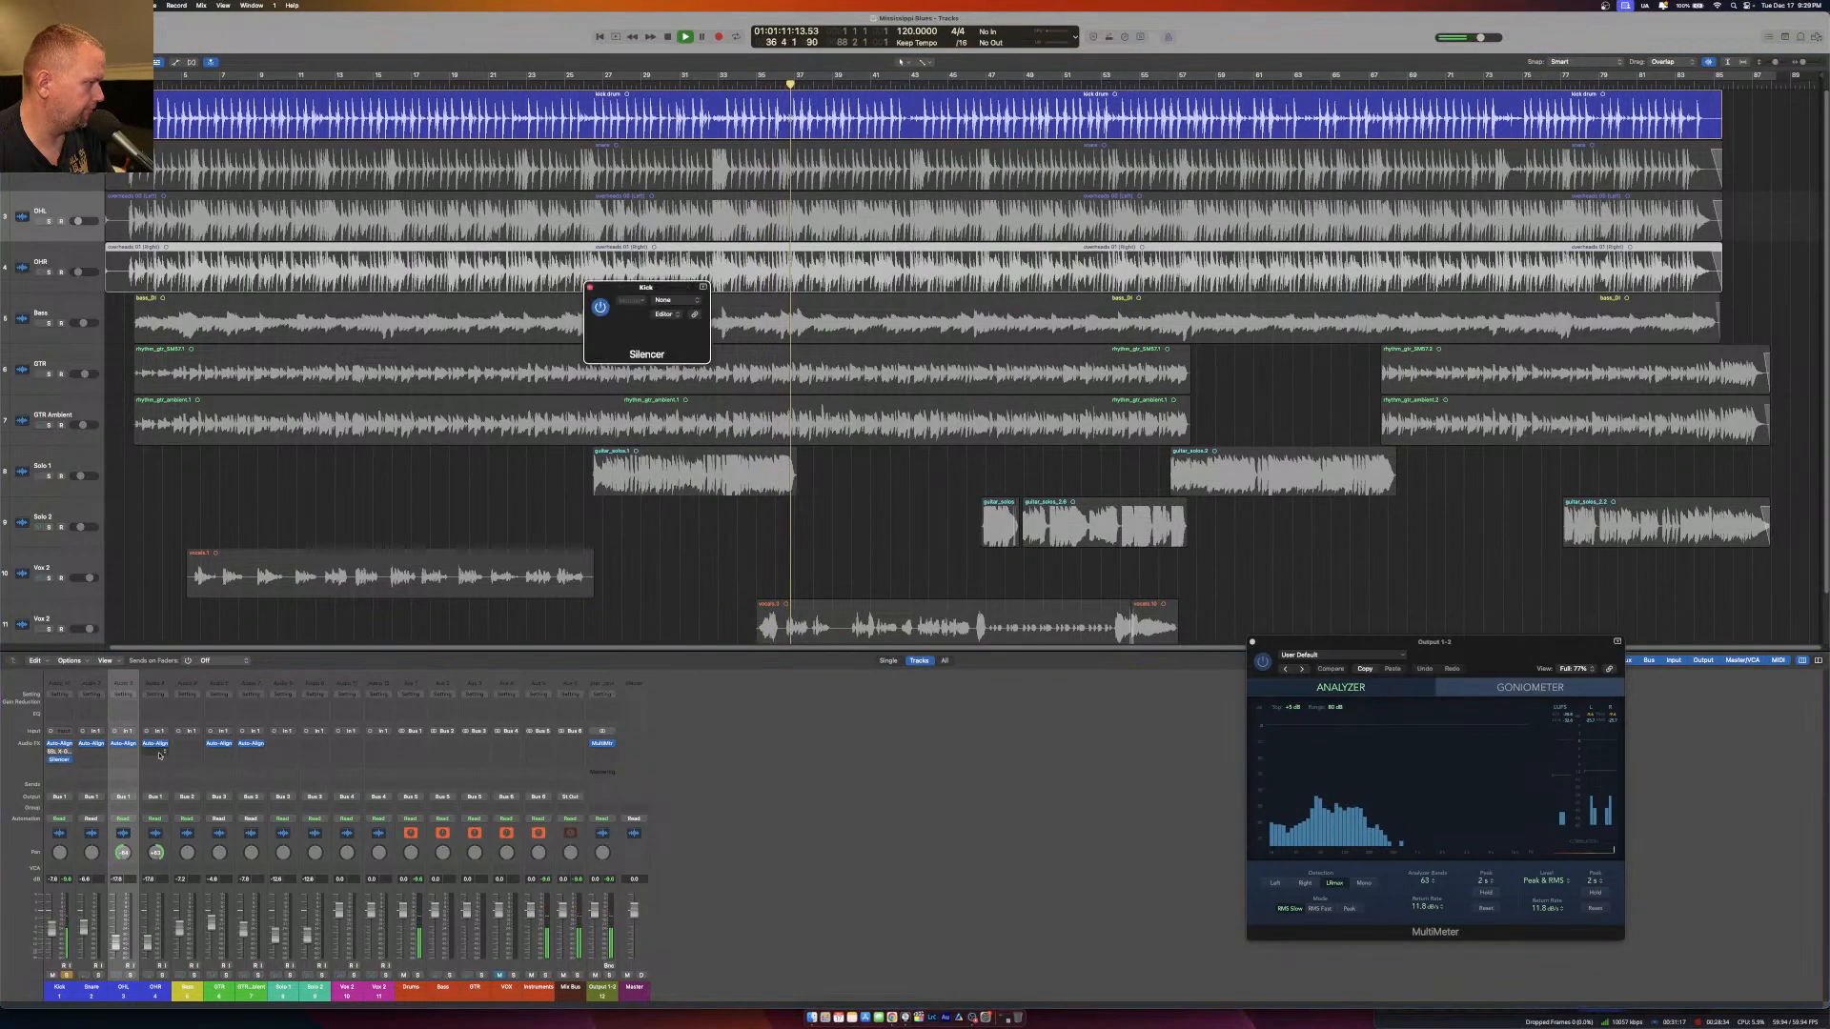
click(696, 86)
drag(602, 480, 600, 470)
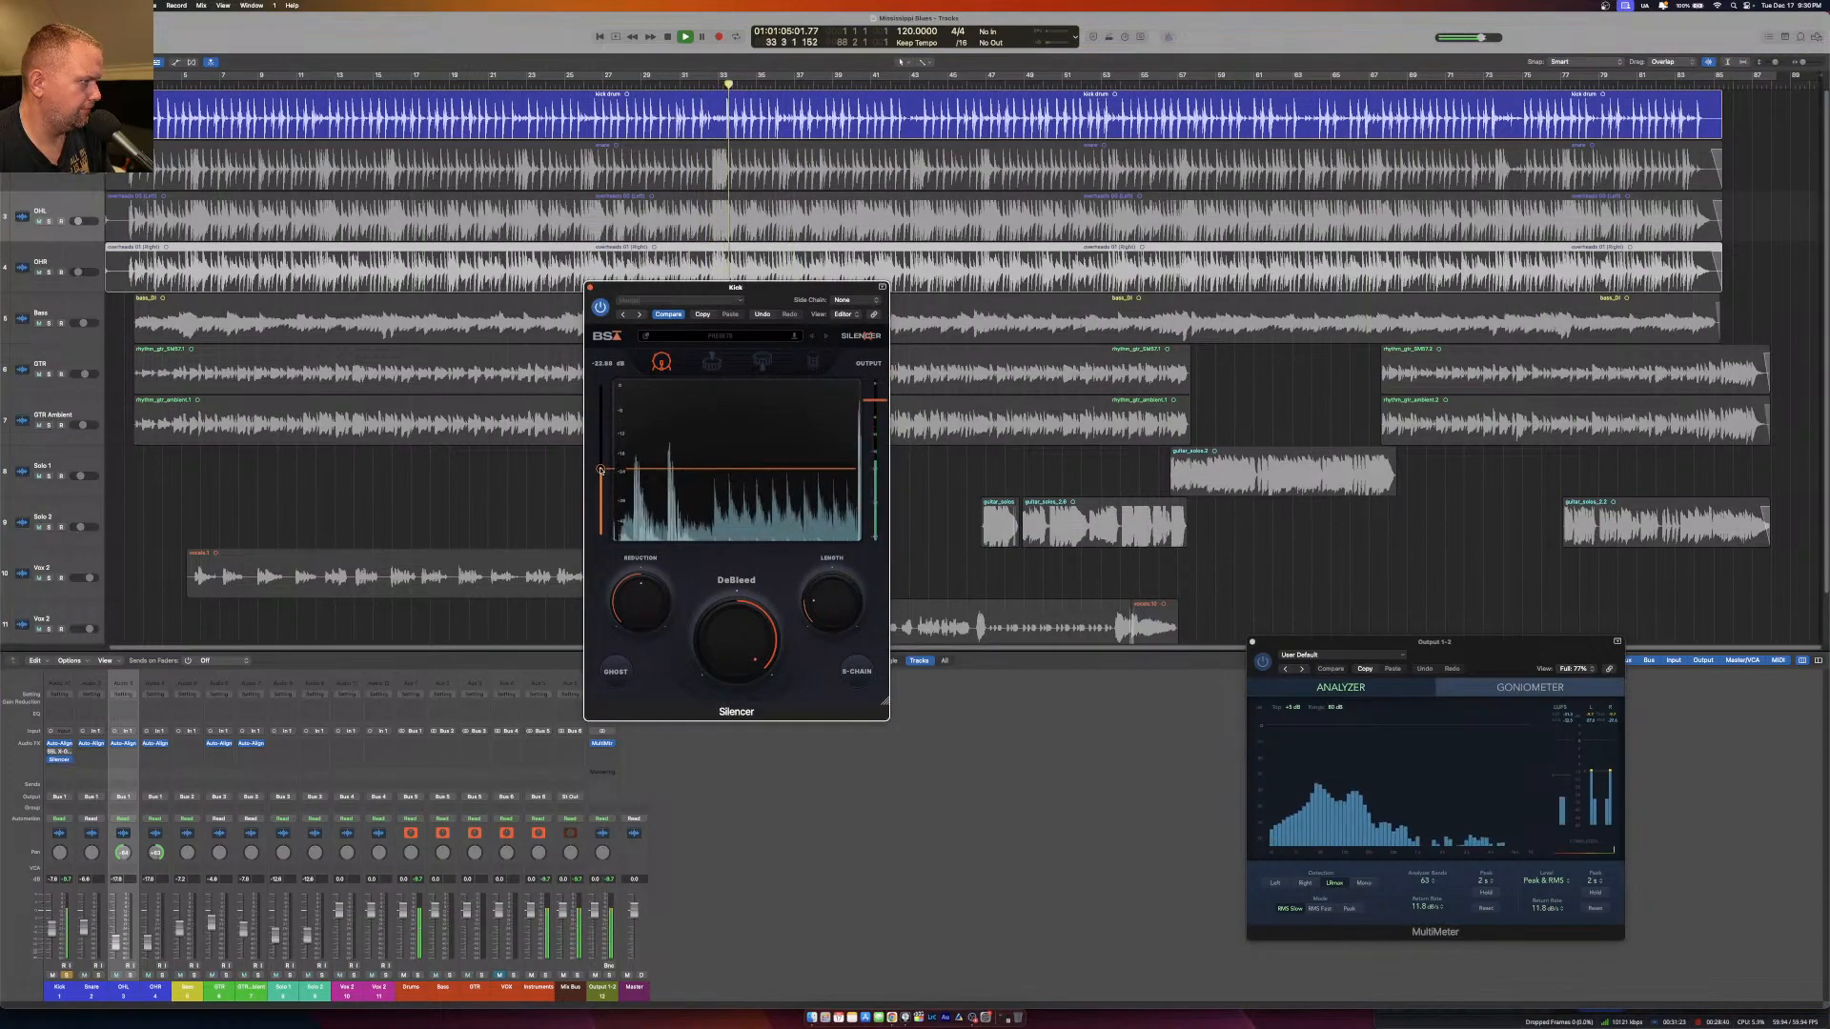
drag(715, 638, 730, 669)
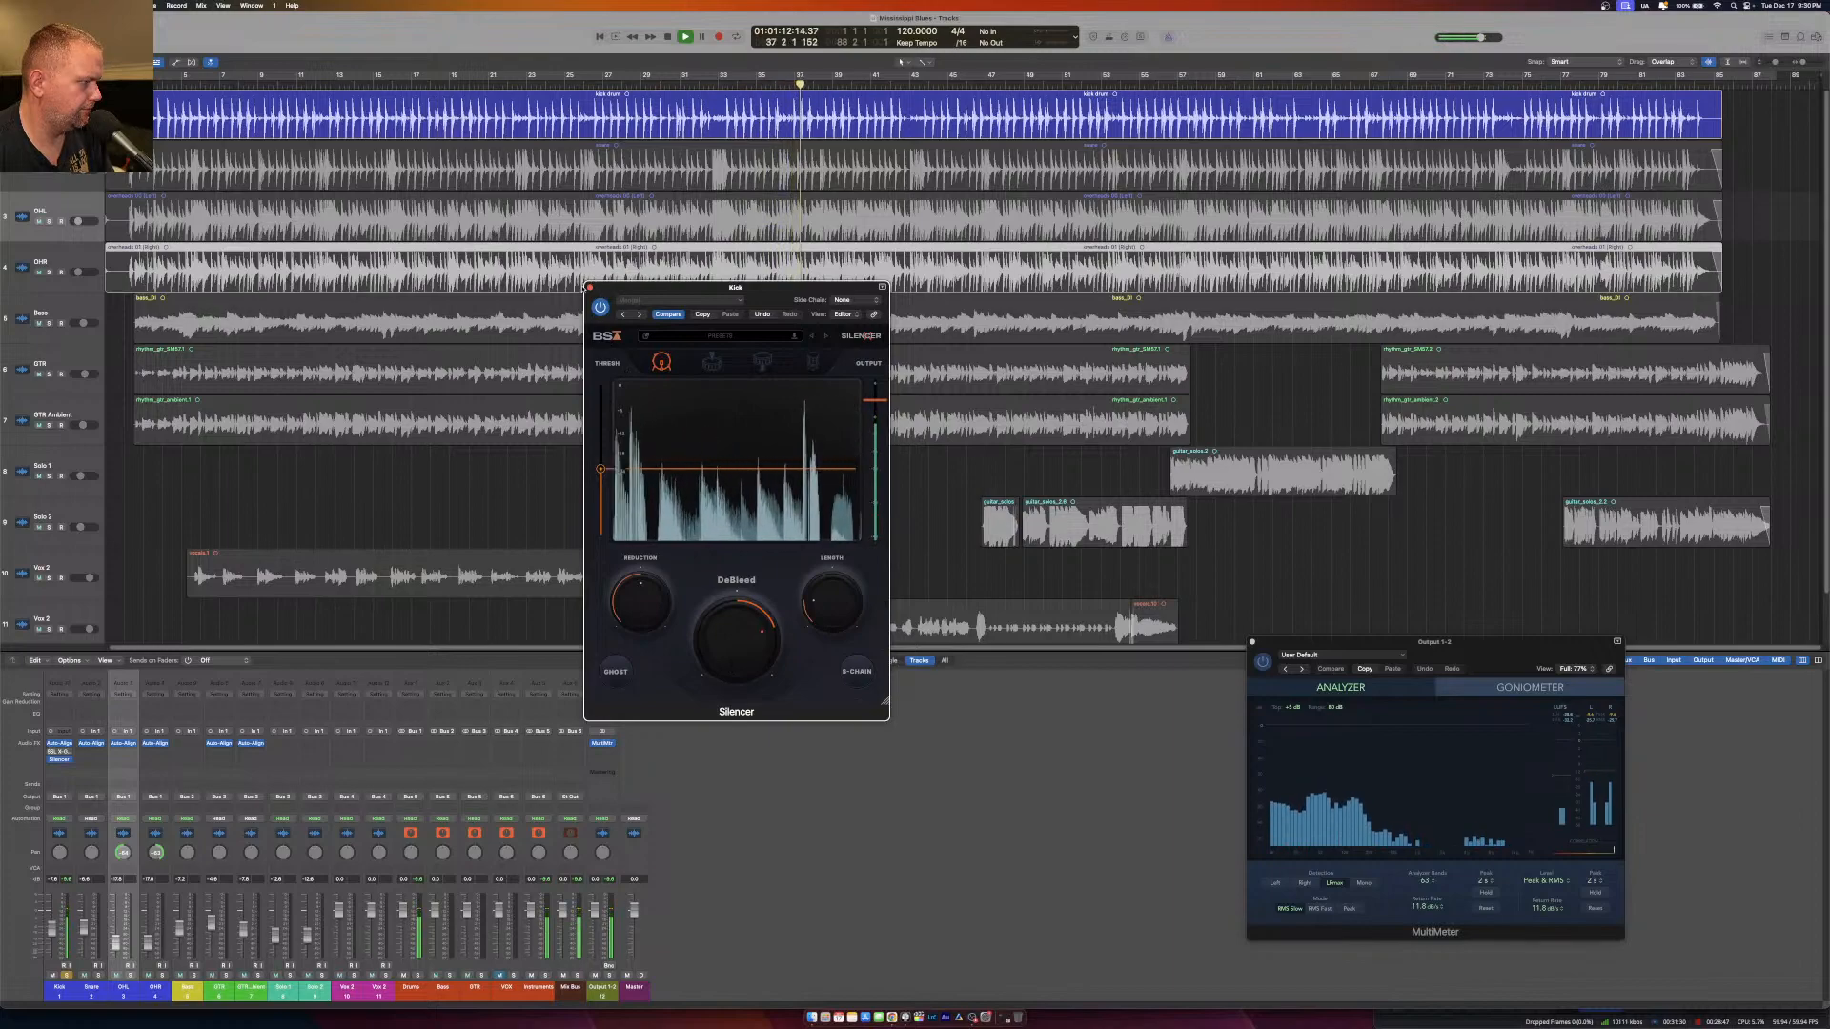
click(589, 287)
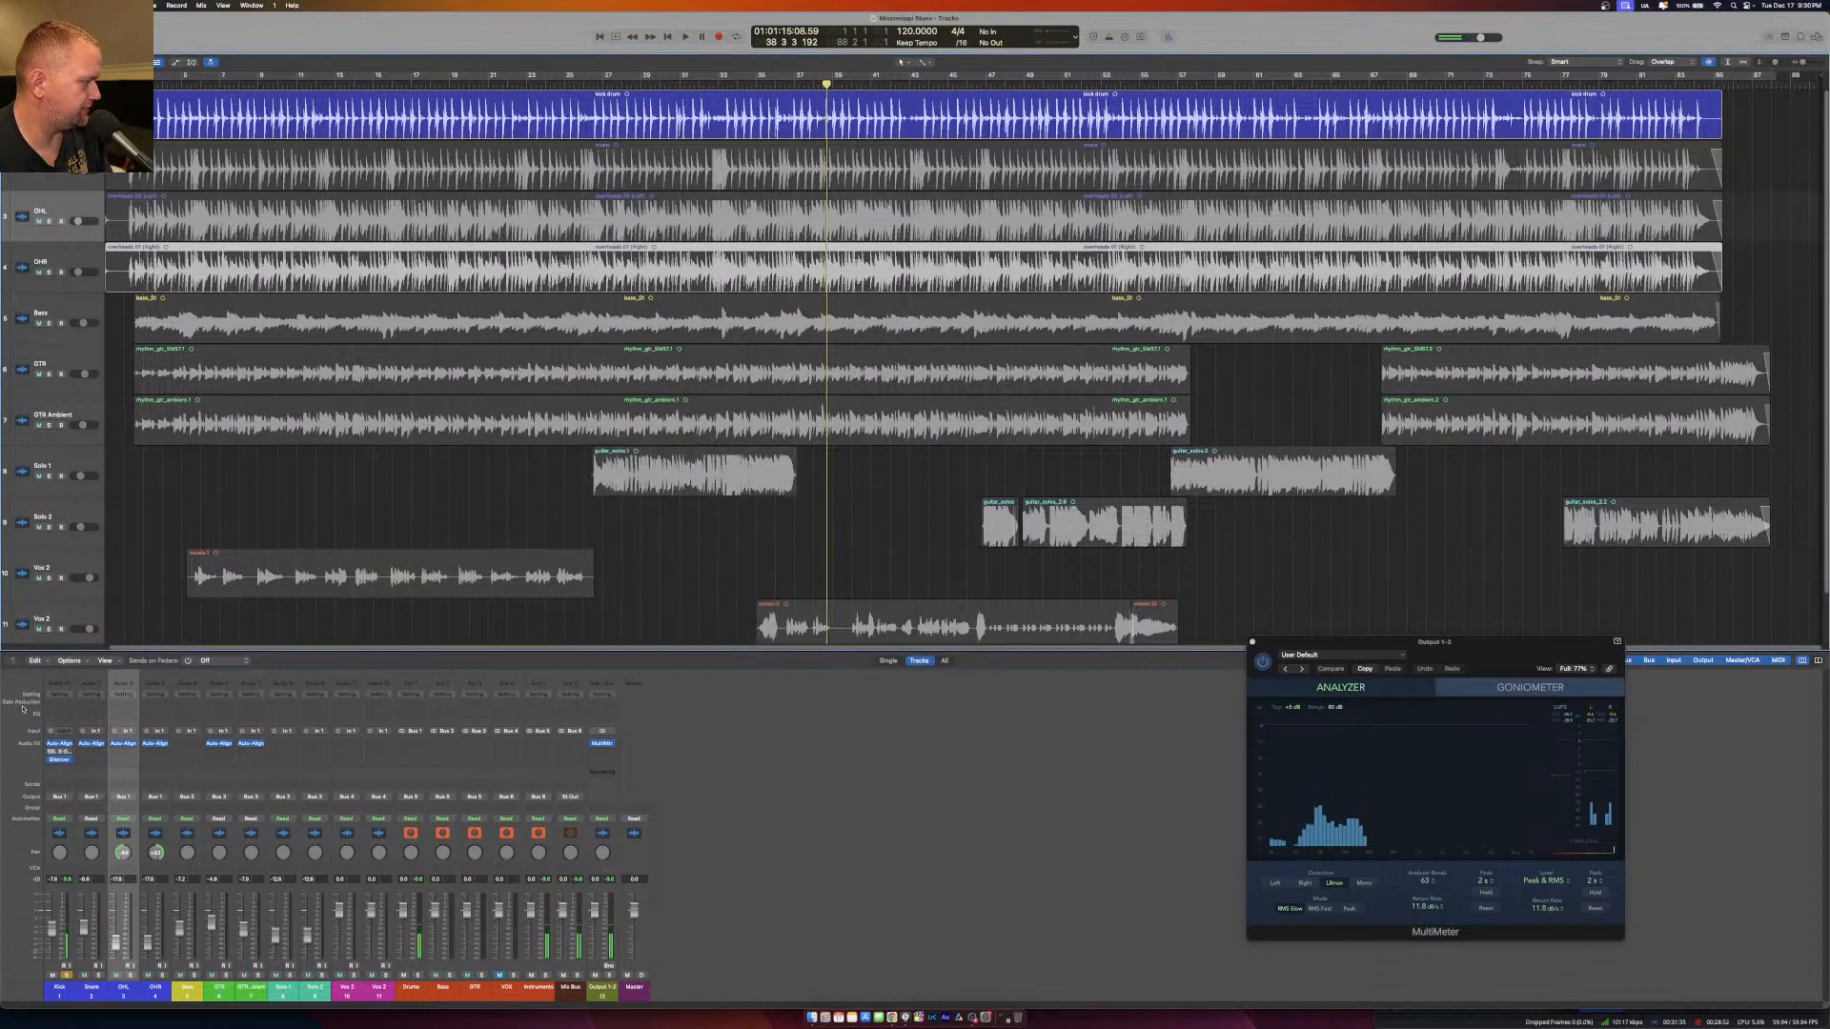
Remove SSL X-Gate from the Kick channel and move Silencer up directly below Auto-Align 2.
click(67, 753)
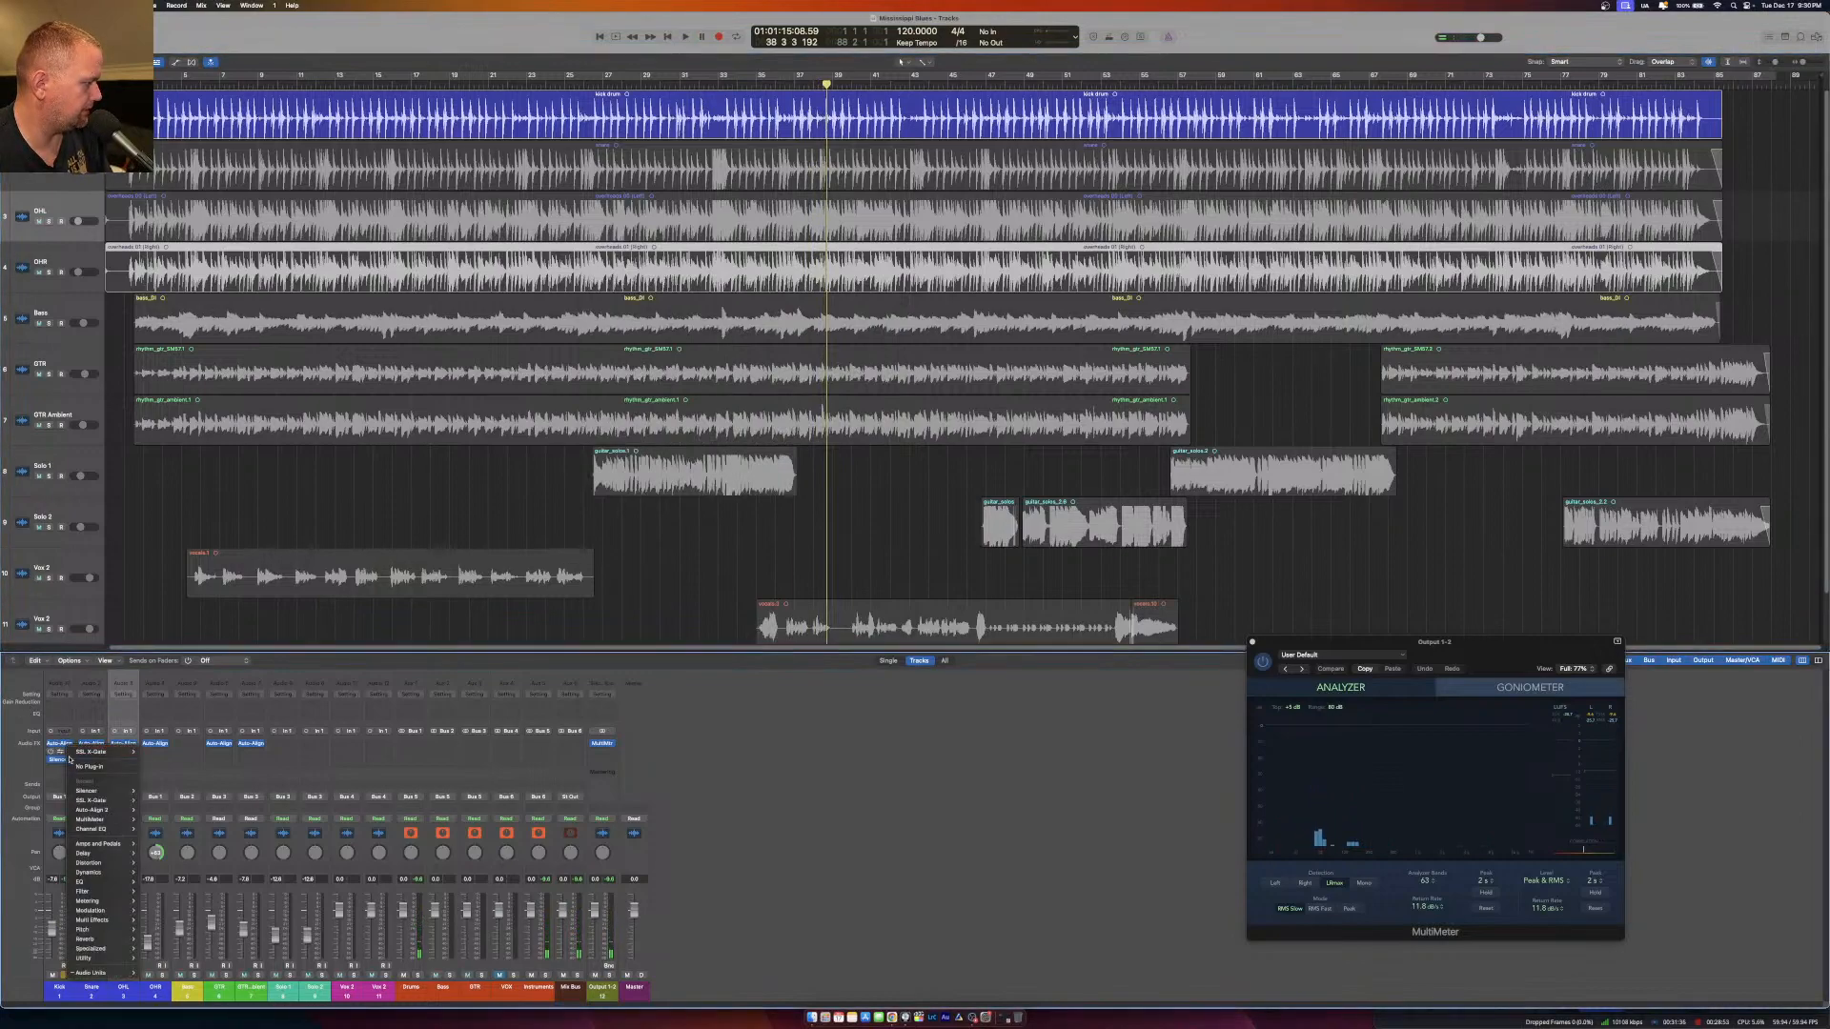
click(73, 765)
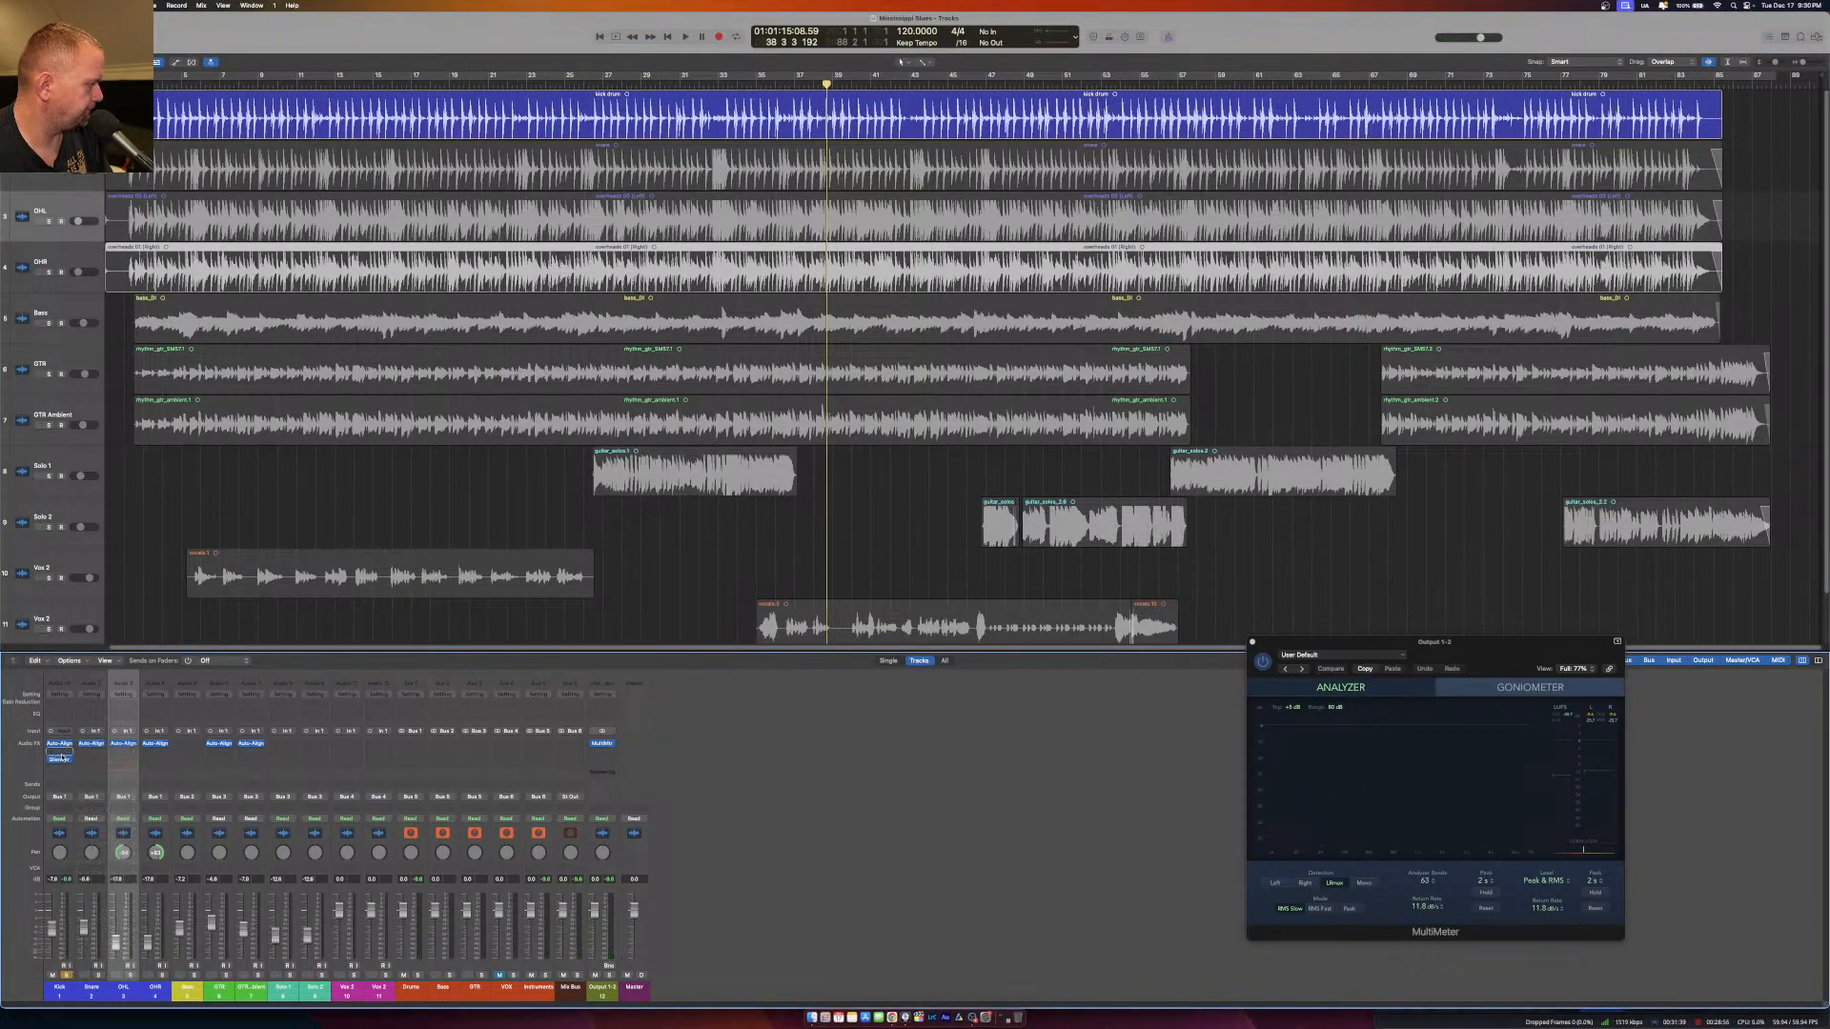
drag(61, 759, 122, 769)
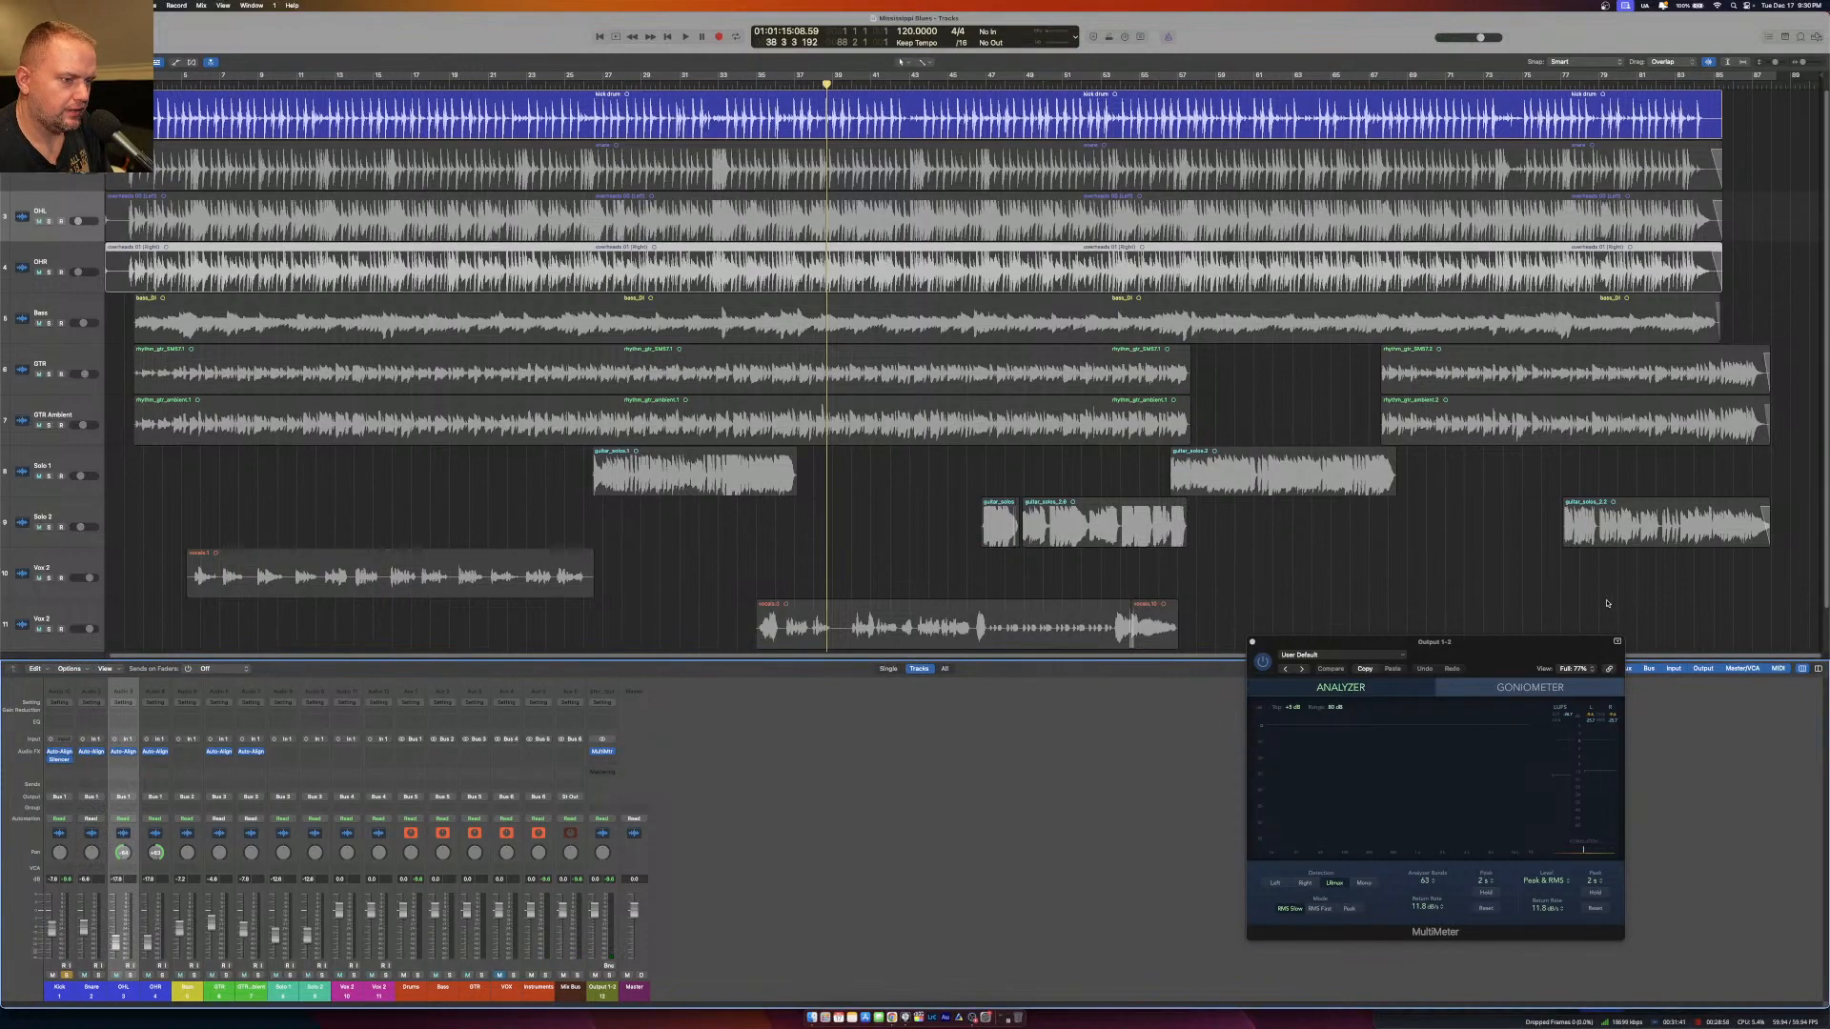
drag(1534, 654, 1082, 646)
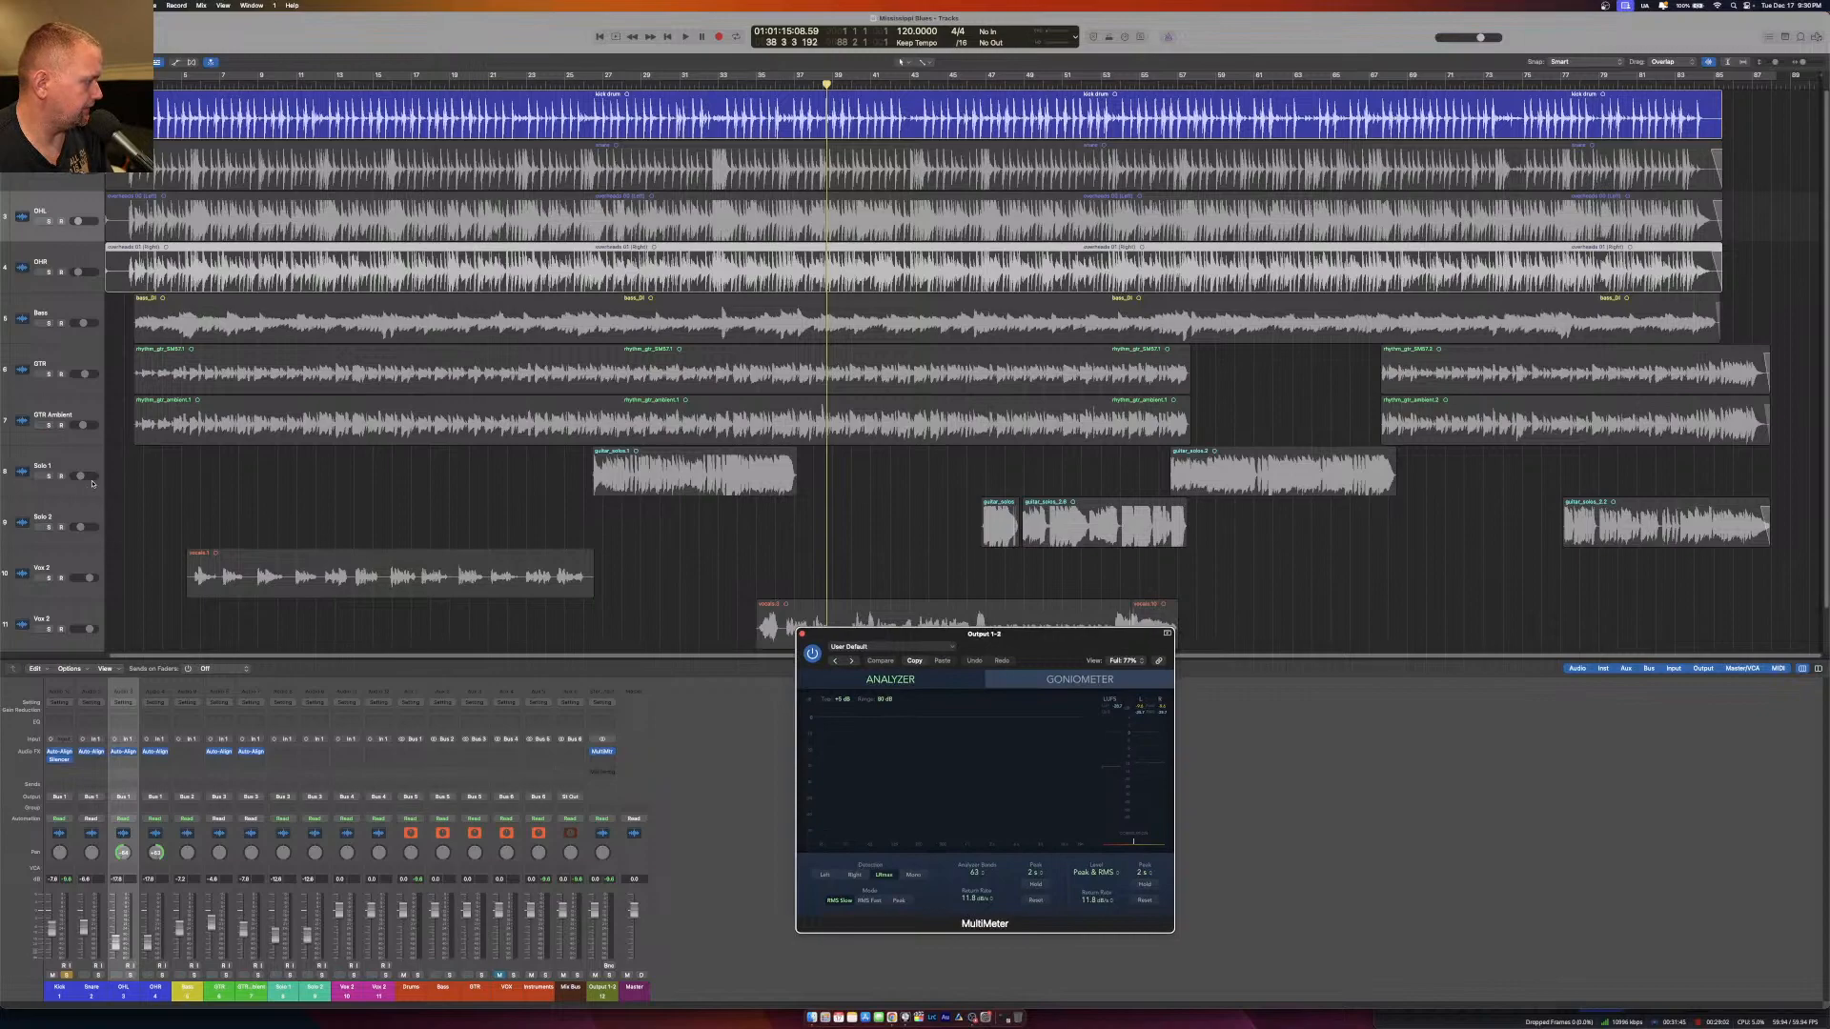
Solo the Snare instead of the Kick and start playback from about bar 4.
click(95, 982)
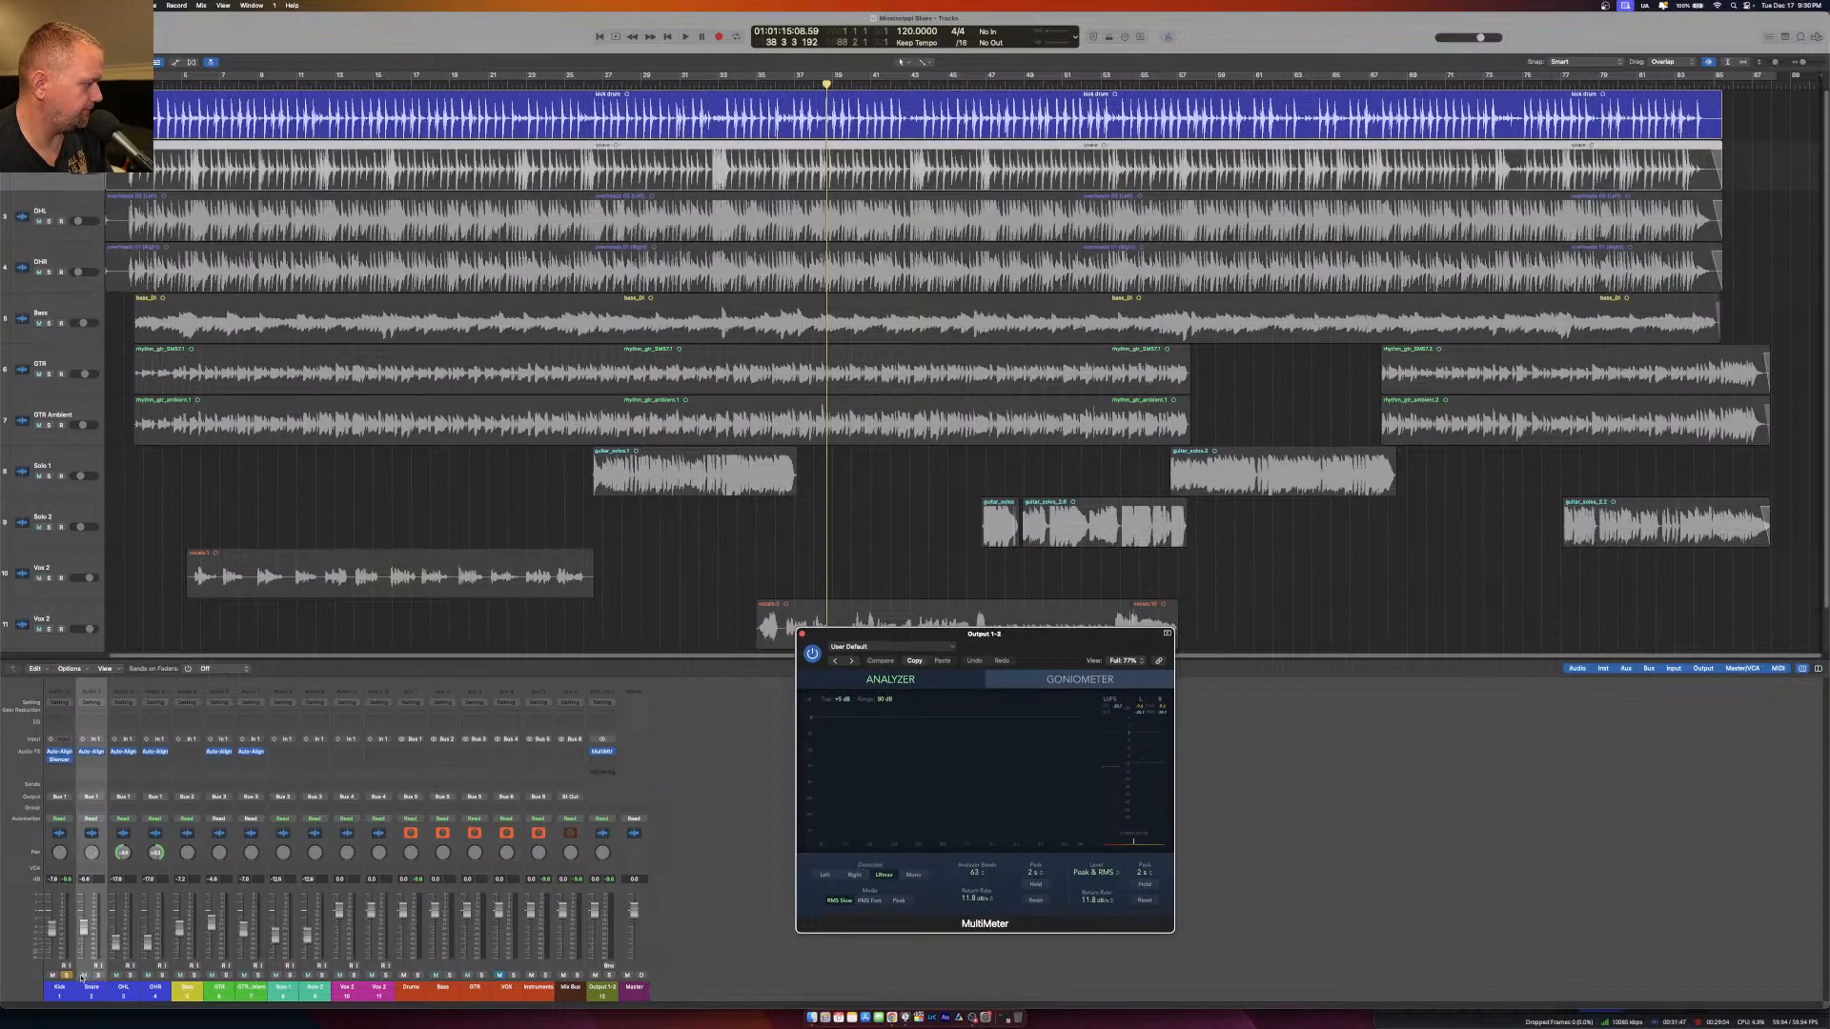
click(97, 975)
click(65, 975)
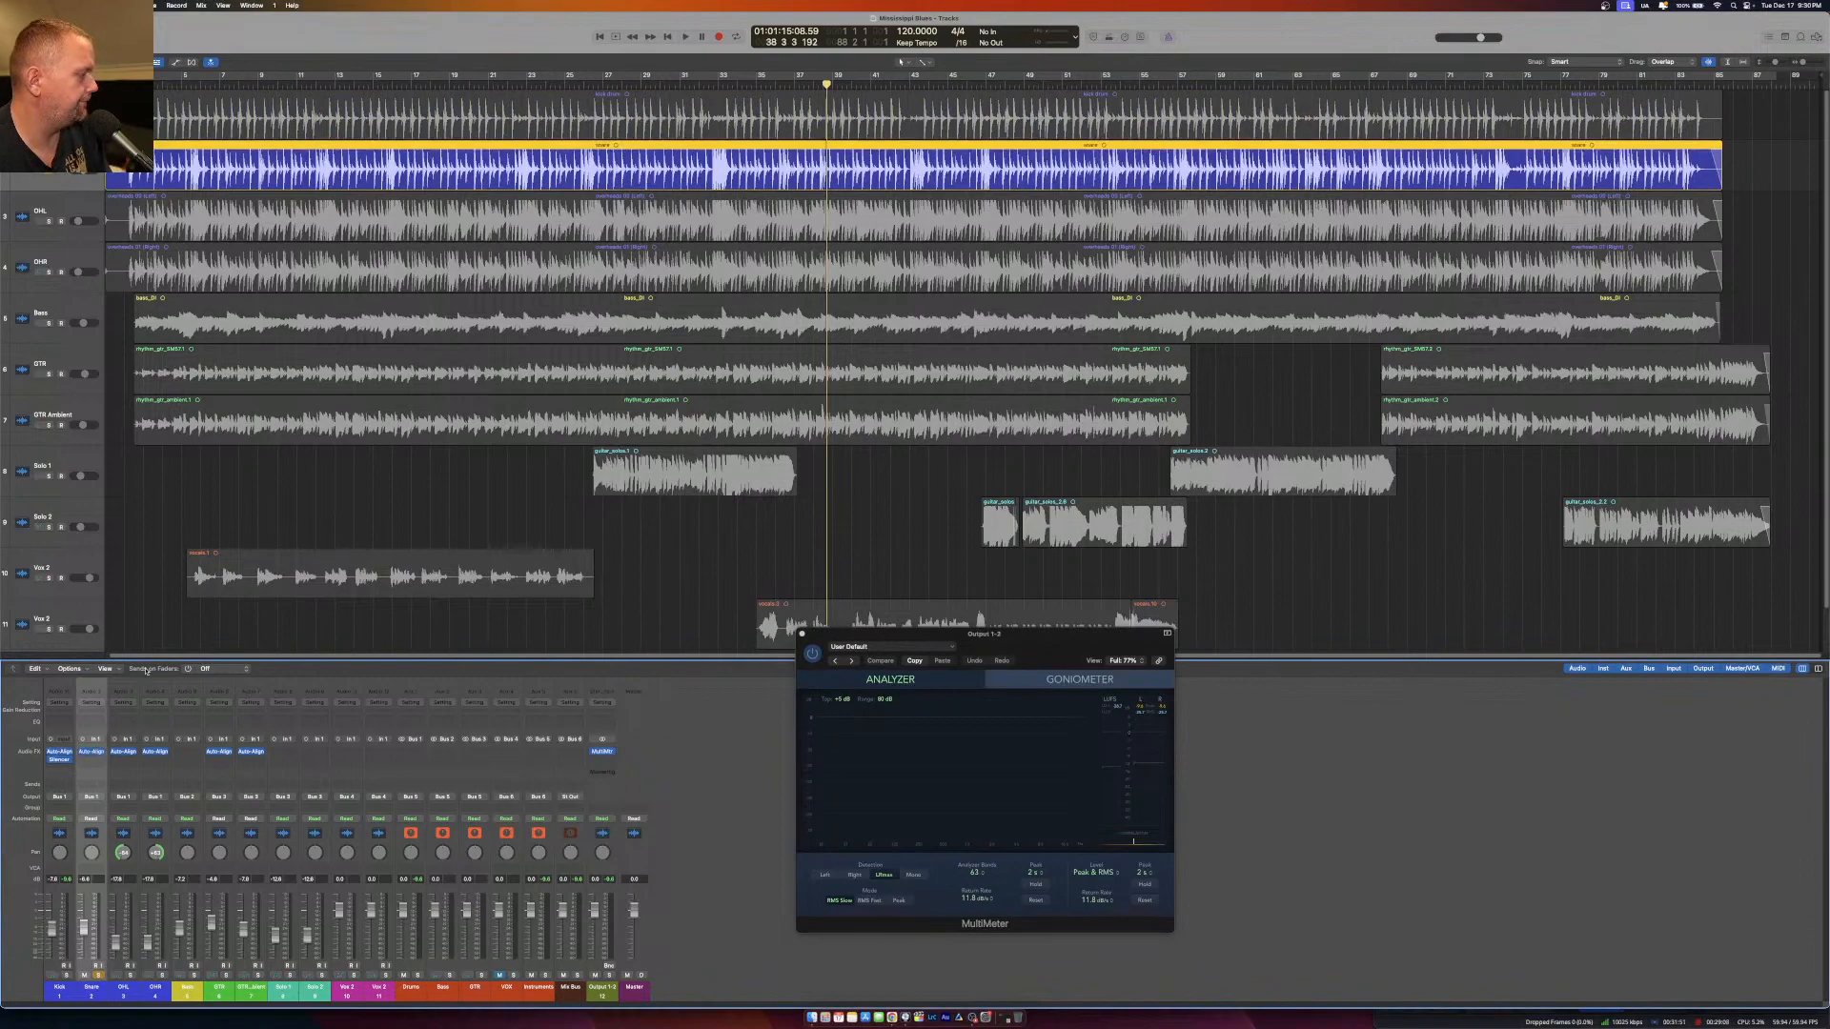
click(175, 91)
key(space)
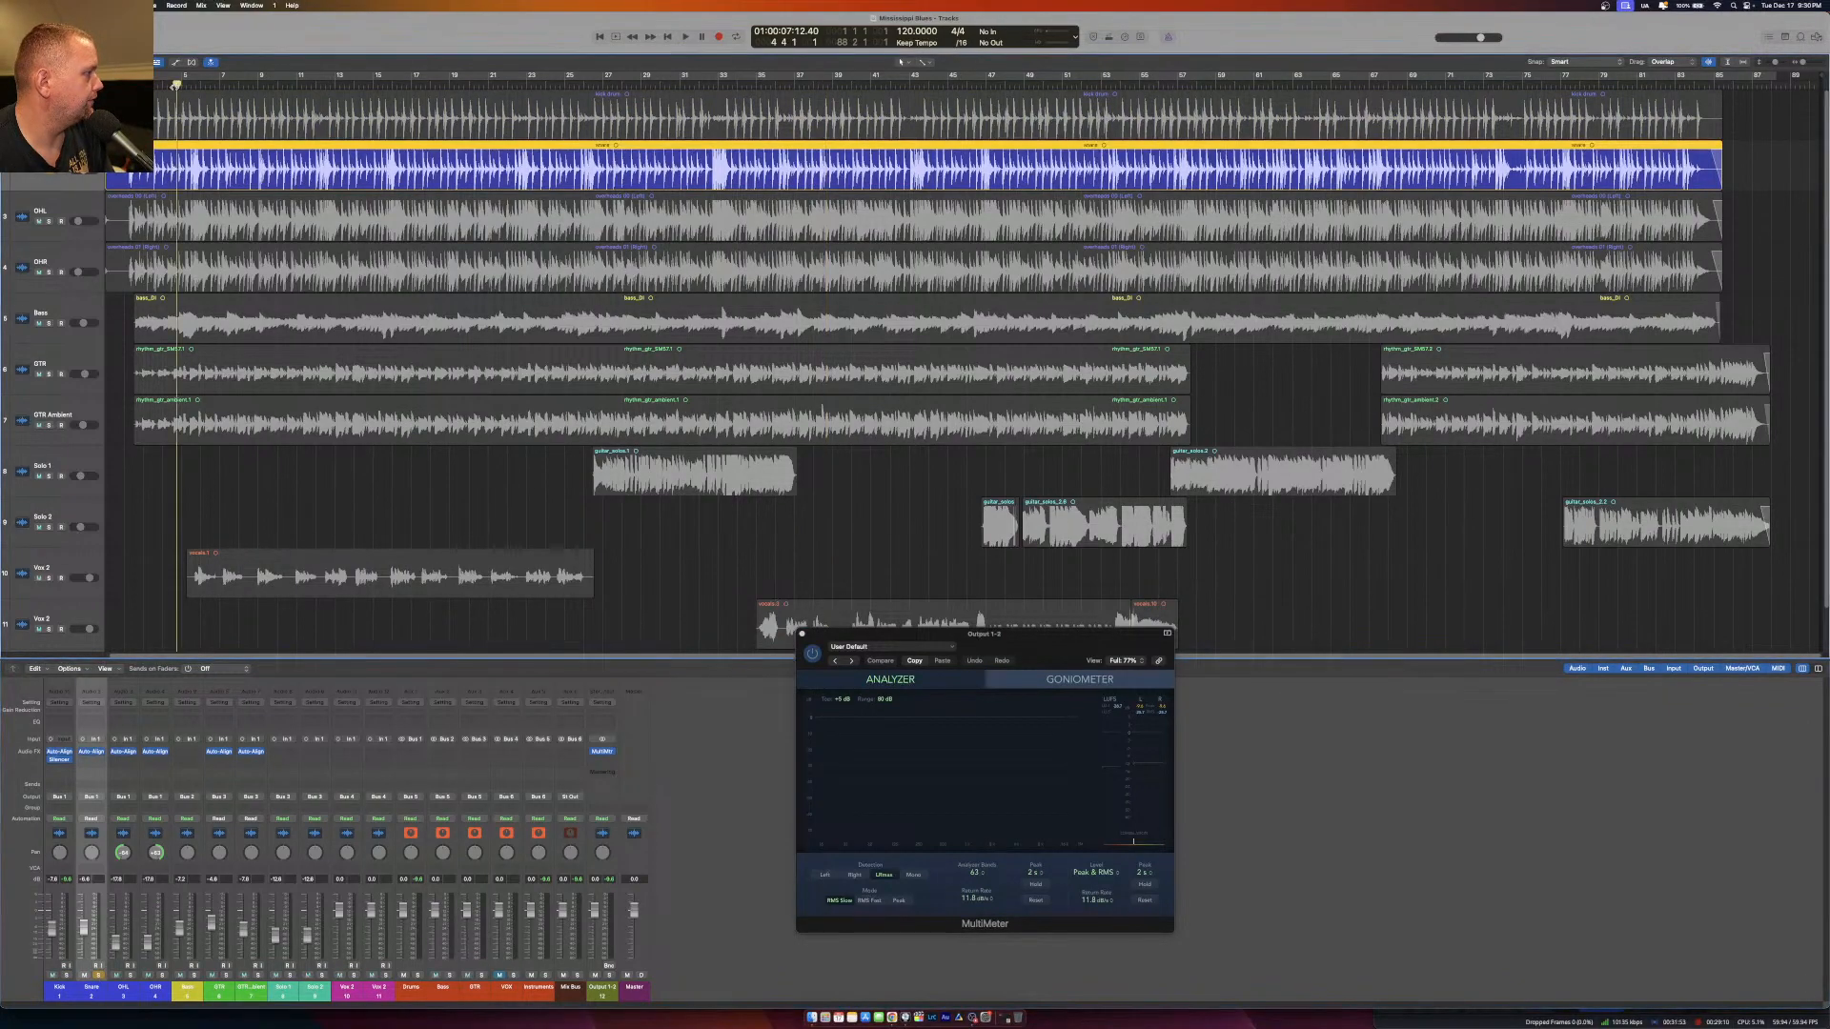
Insert Silencer on the Snare below Auto-Align 2, lowering its threshold and shortening its length during playback.
click(93, 758)
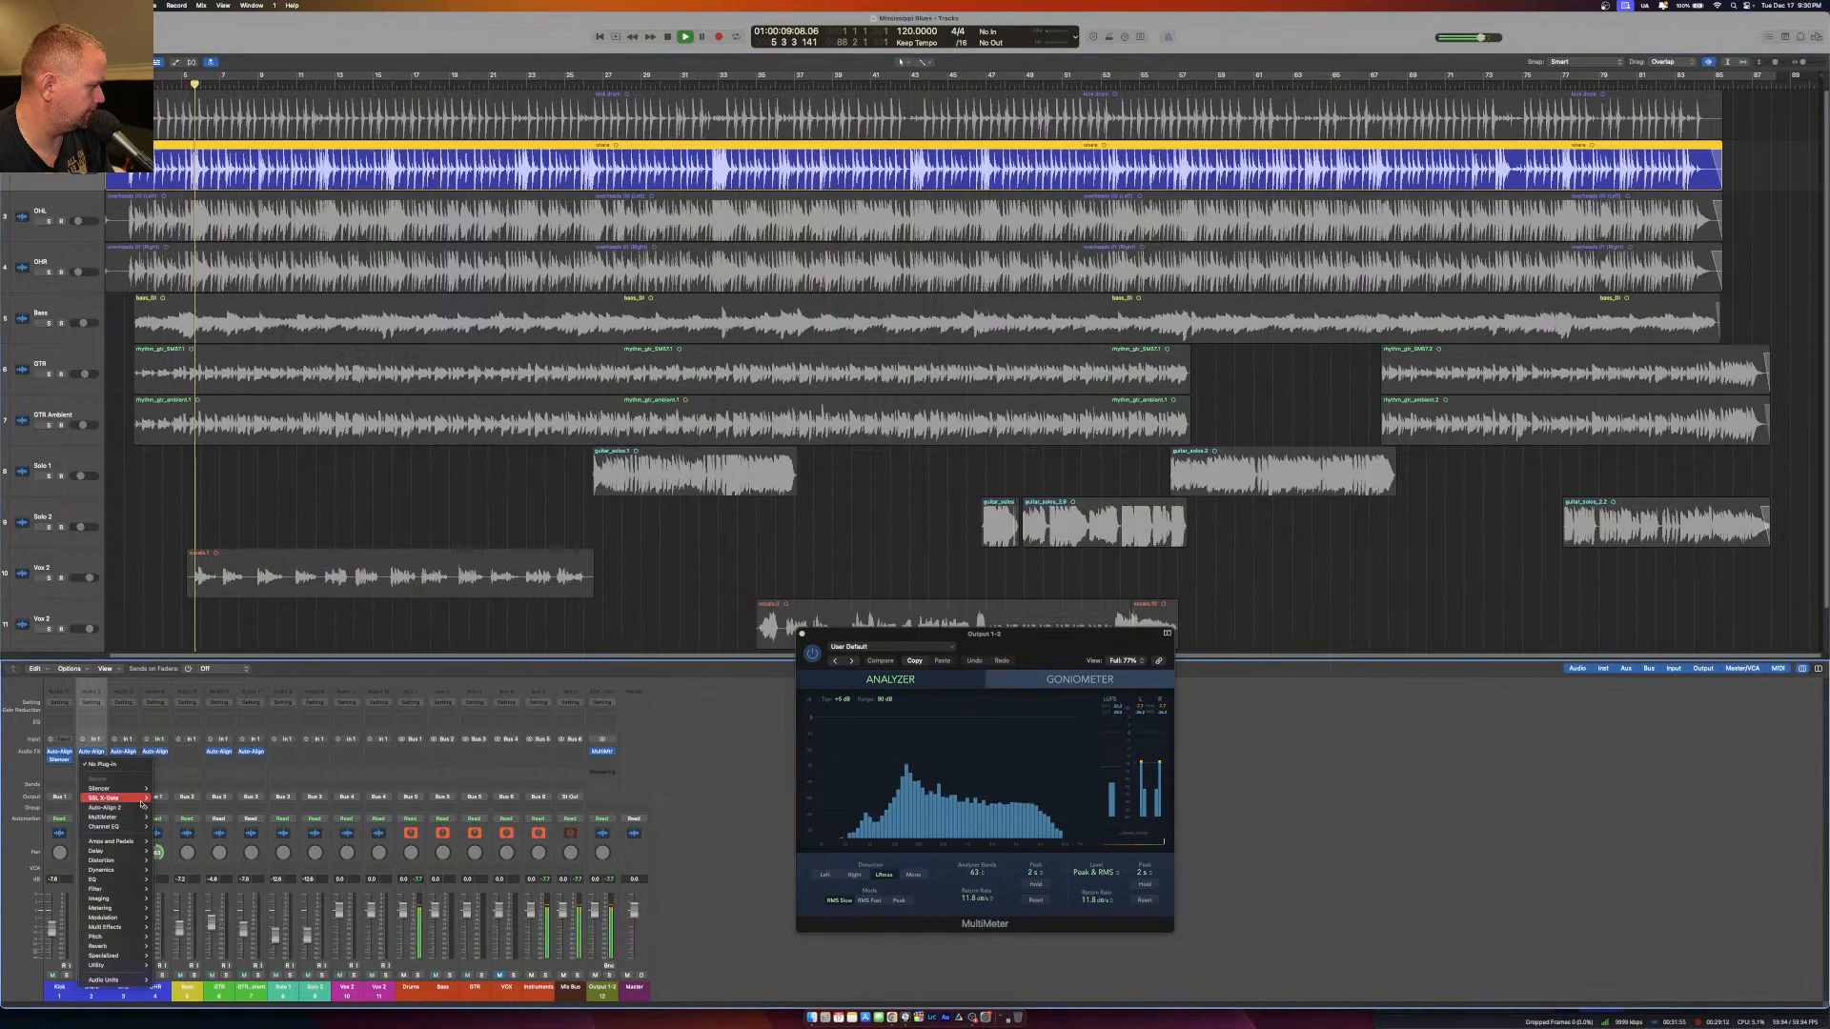
click(464, 756)
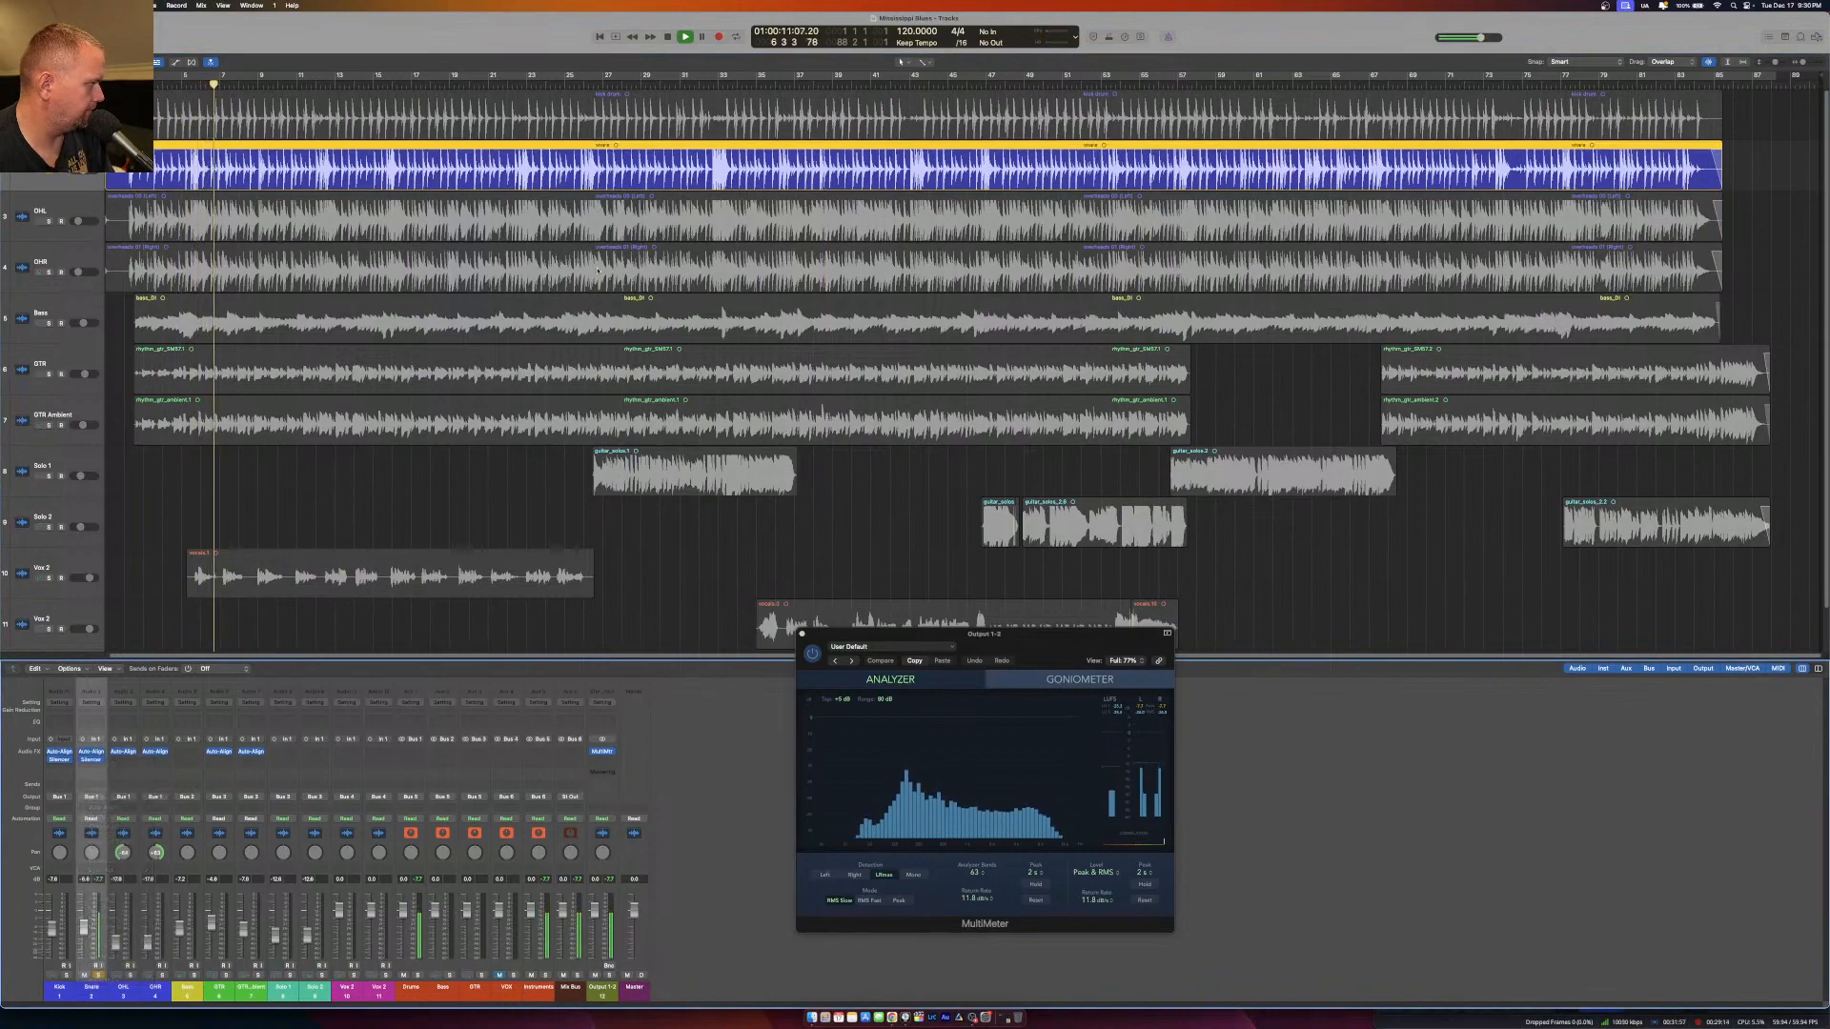
click(97, 759)
drag(753, 139, 760, 168)
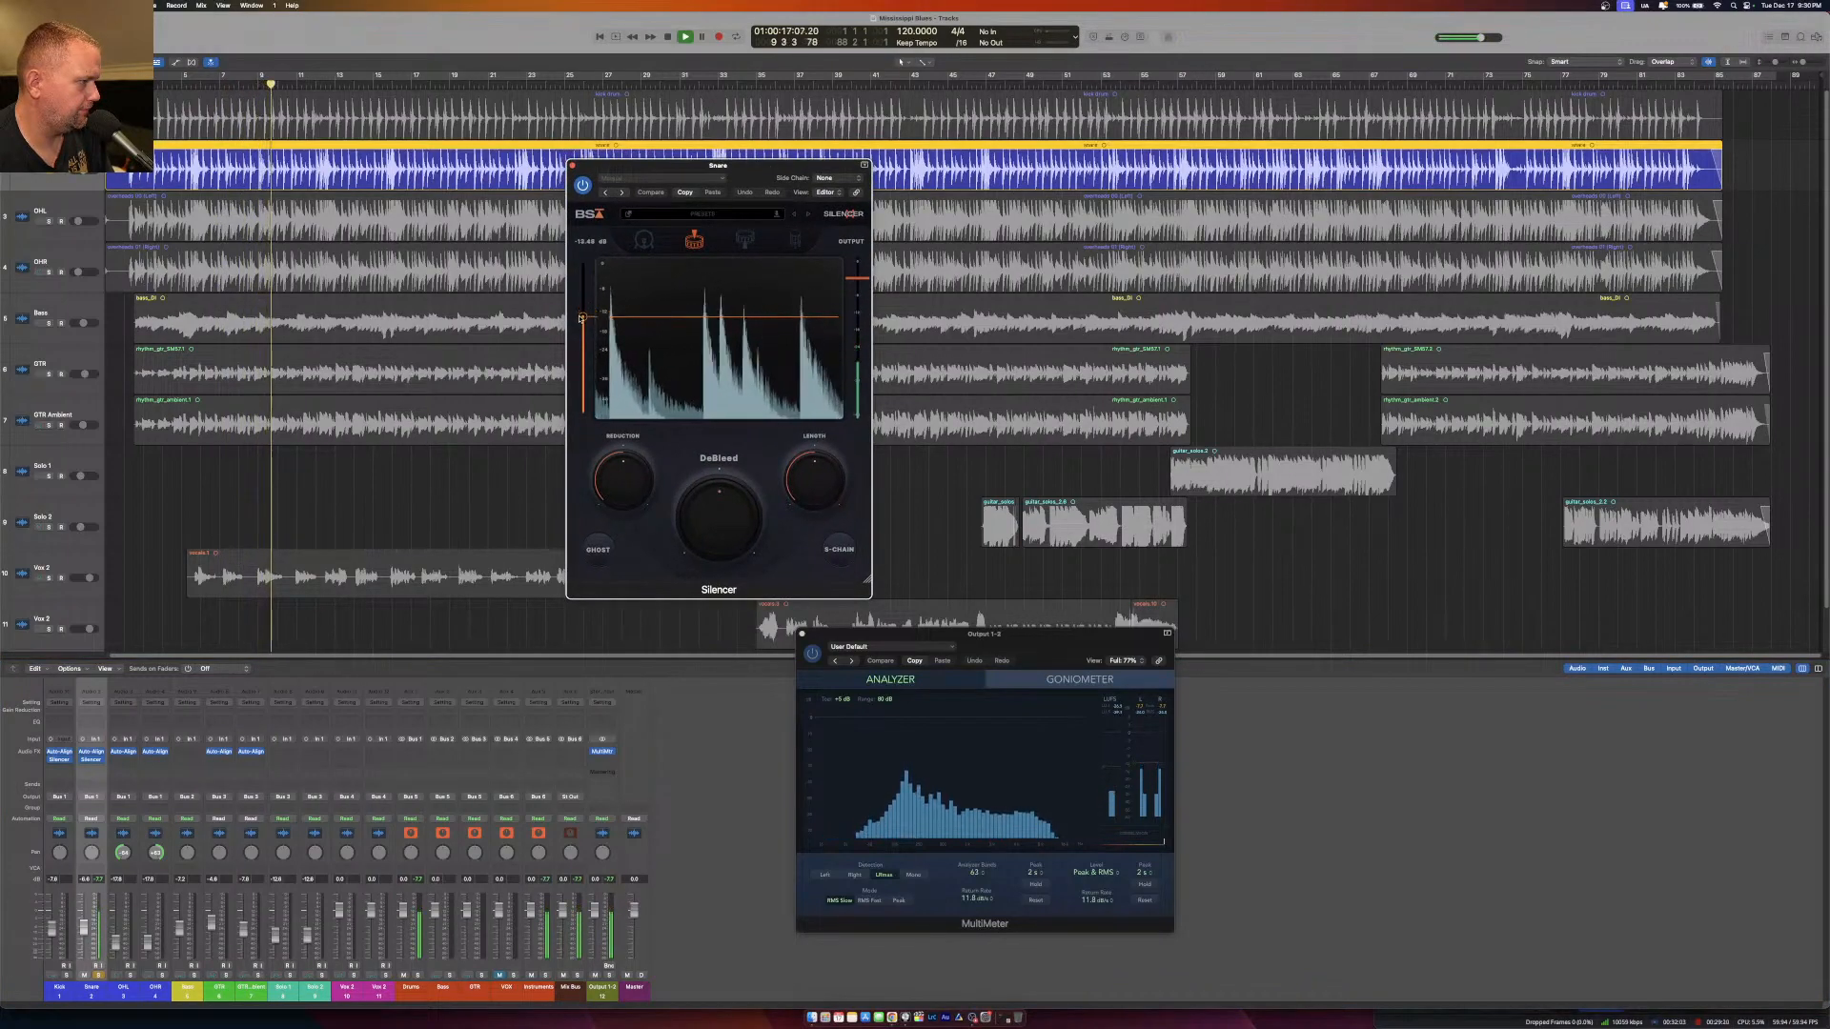
drag(583, 310, 583, 333)
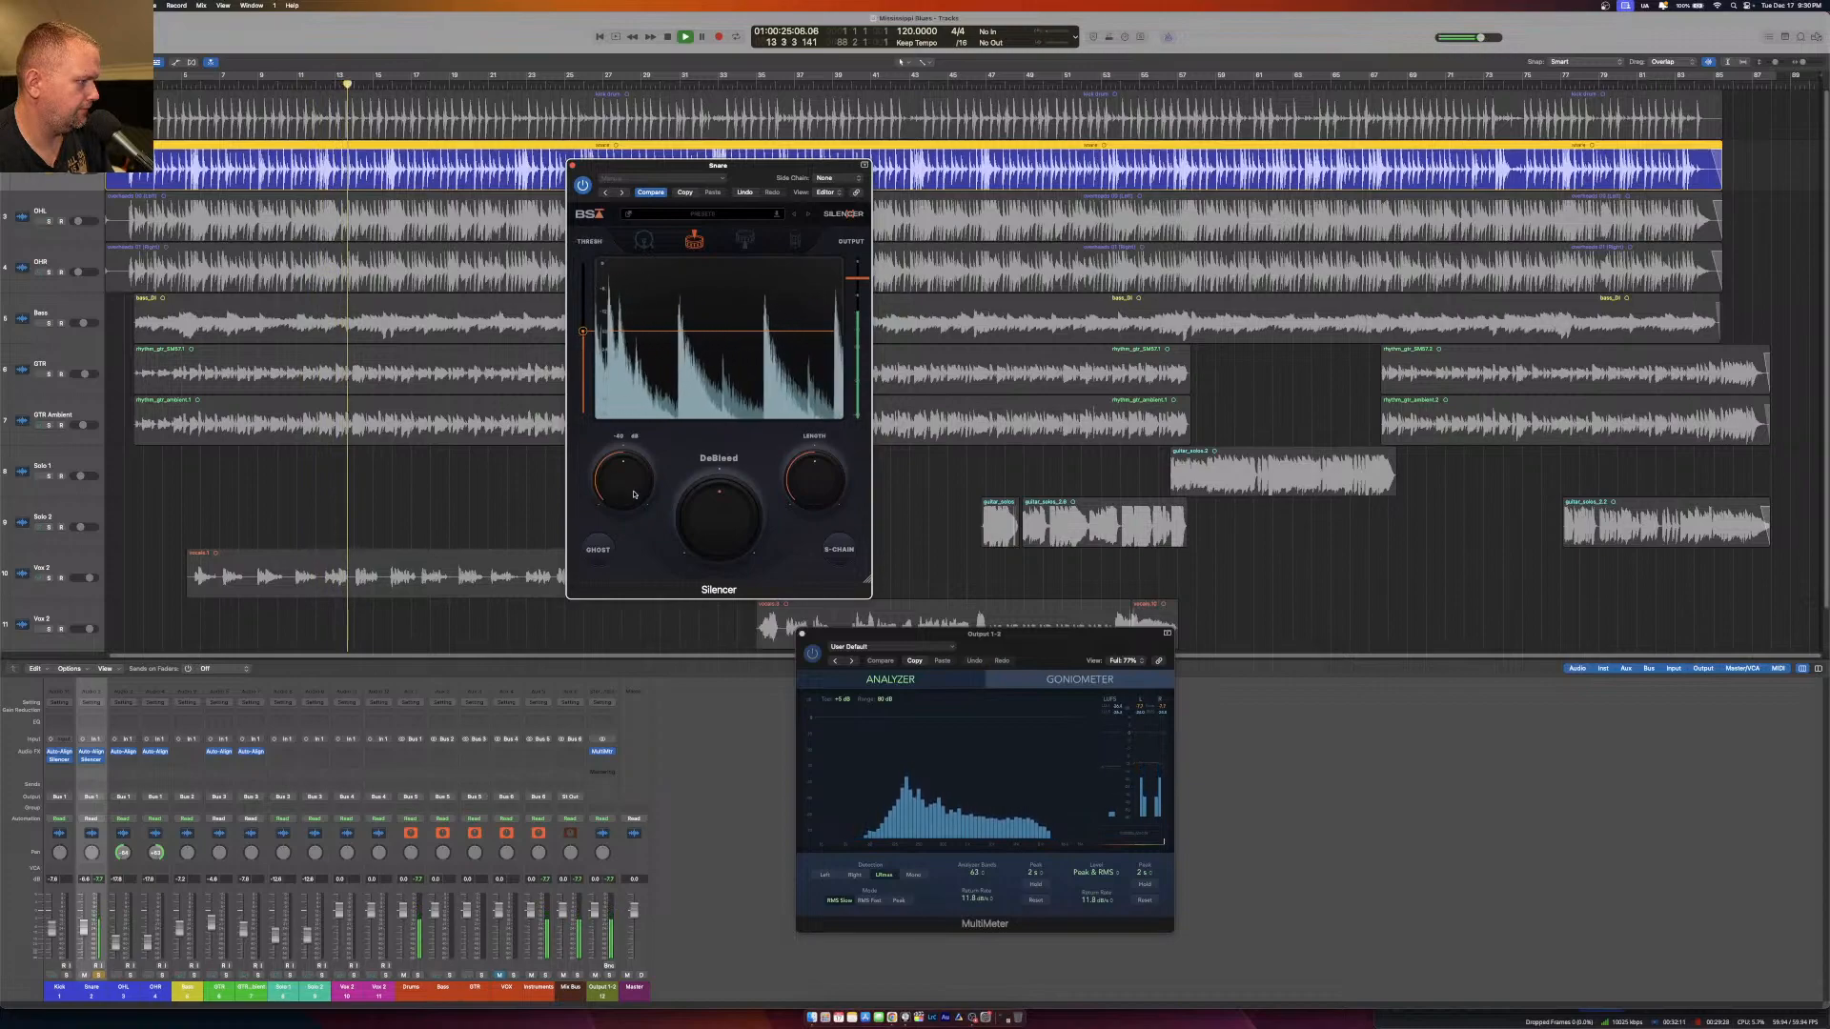
drag(813, 484, 812, 507)
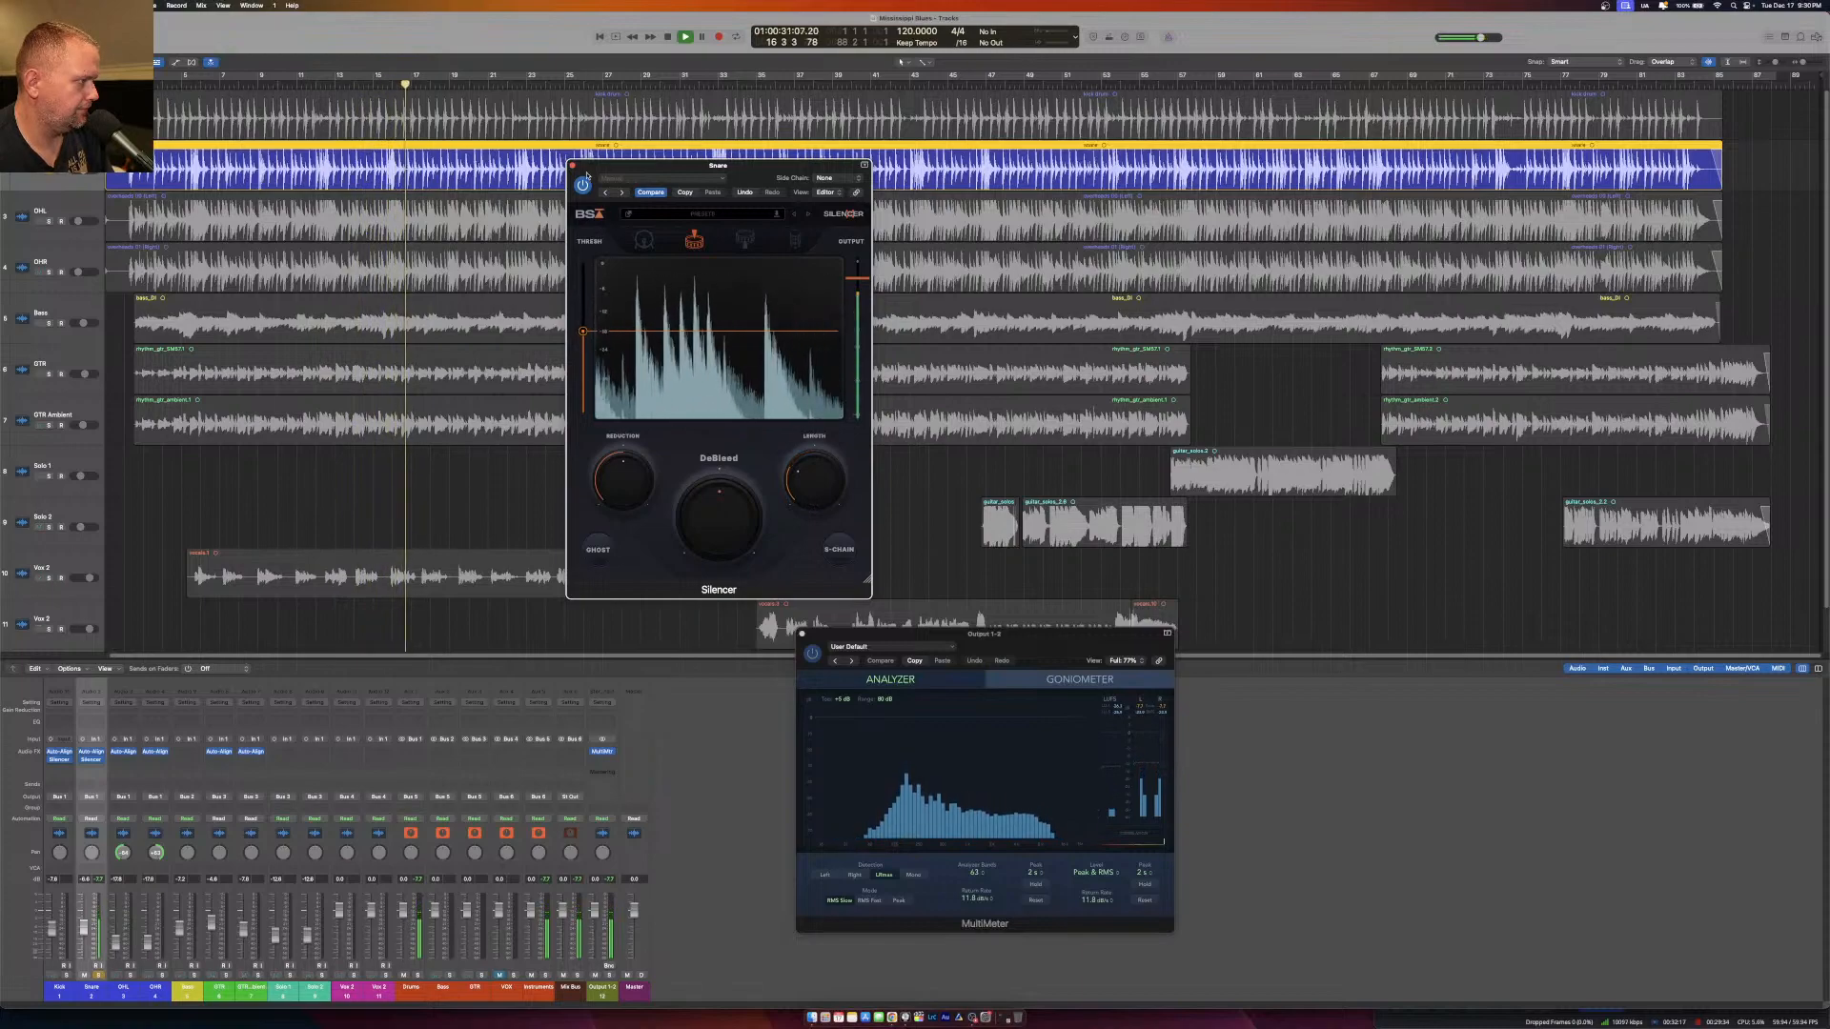
click(572, 166)
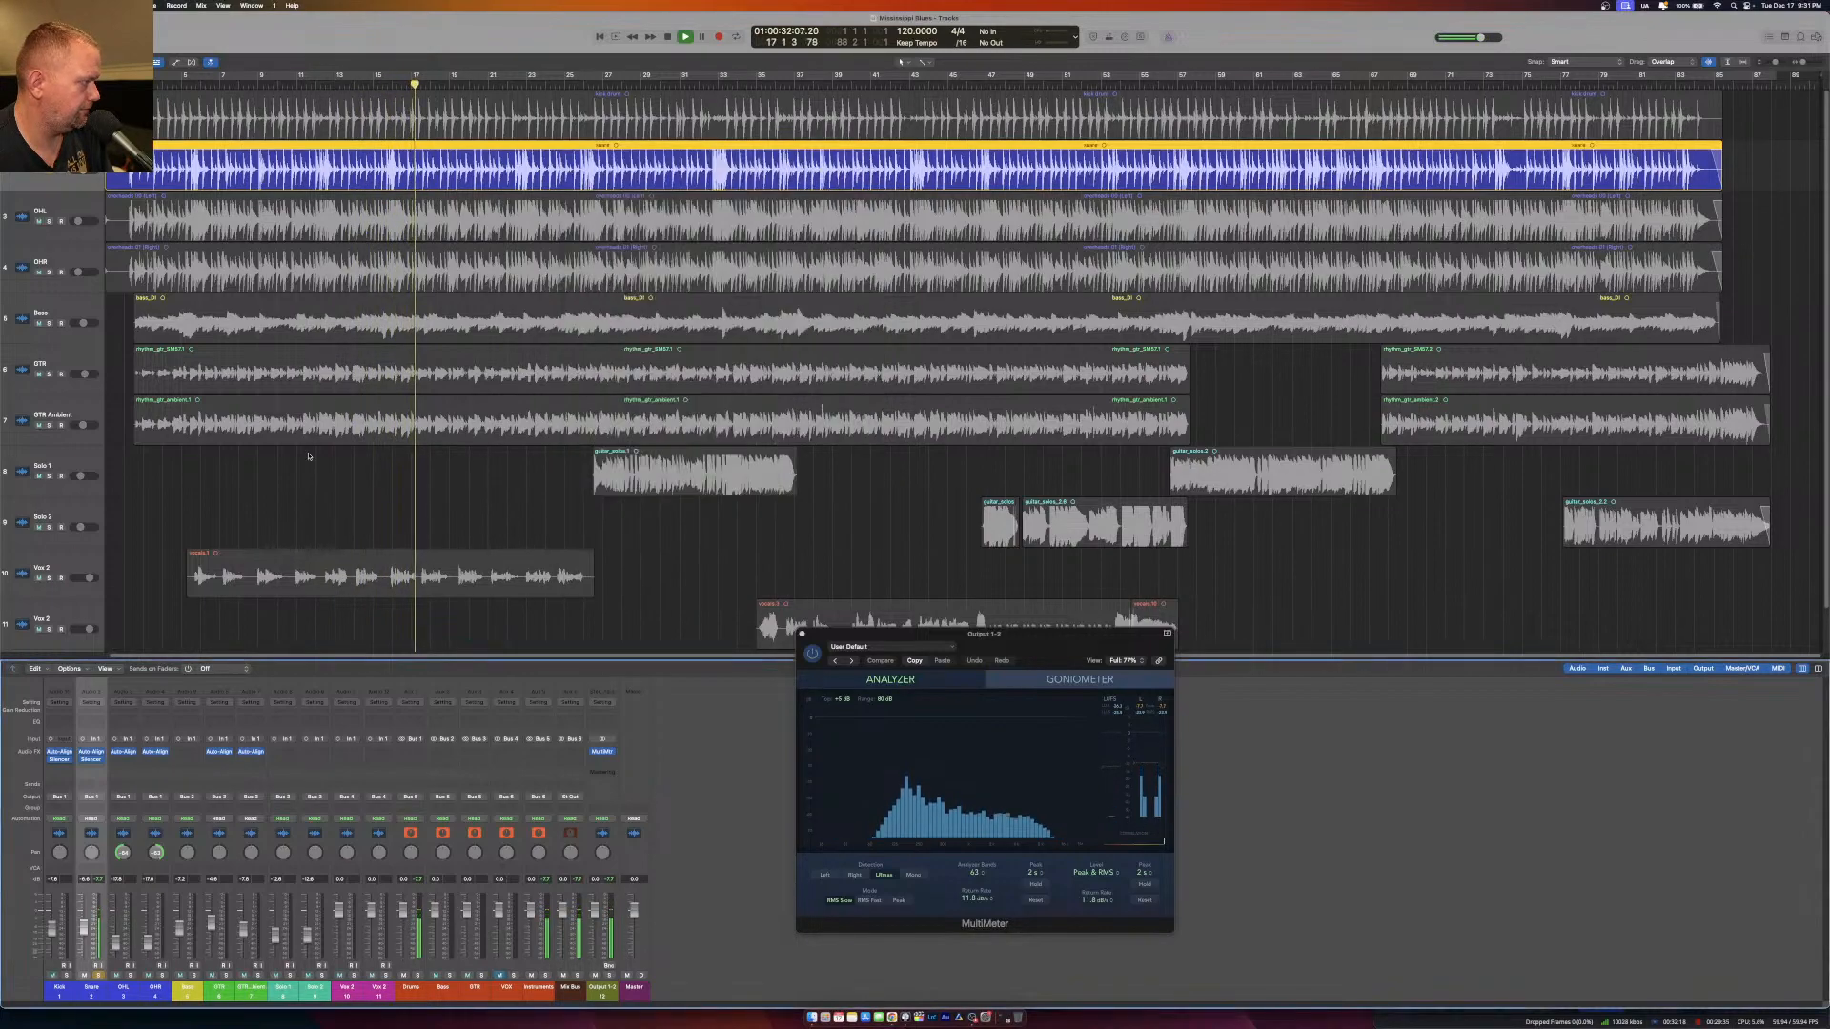
Listen to the full drum kit by soloing the Drums bus instead of the Snare, and stop playback.
click(418, 976)
click(100, 978)
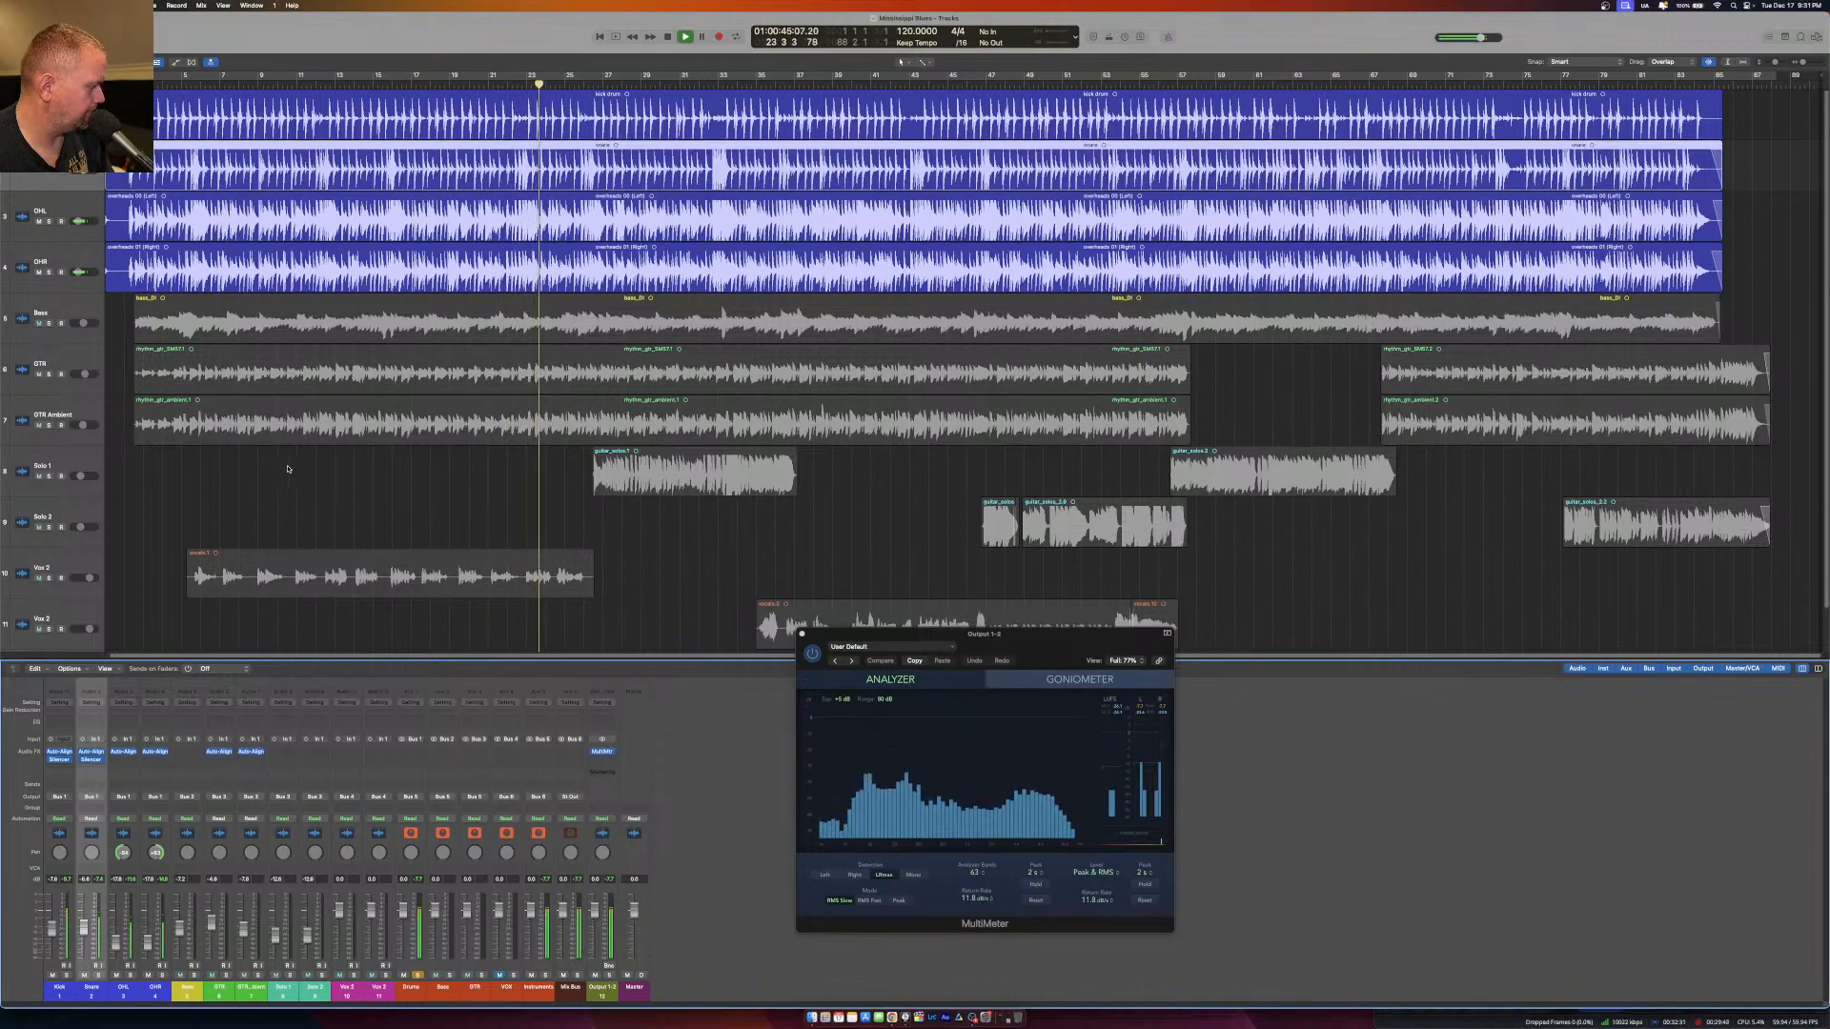
key(space)
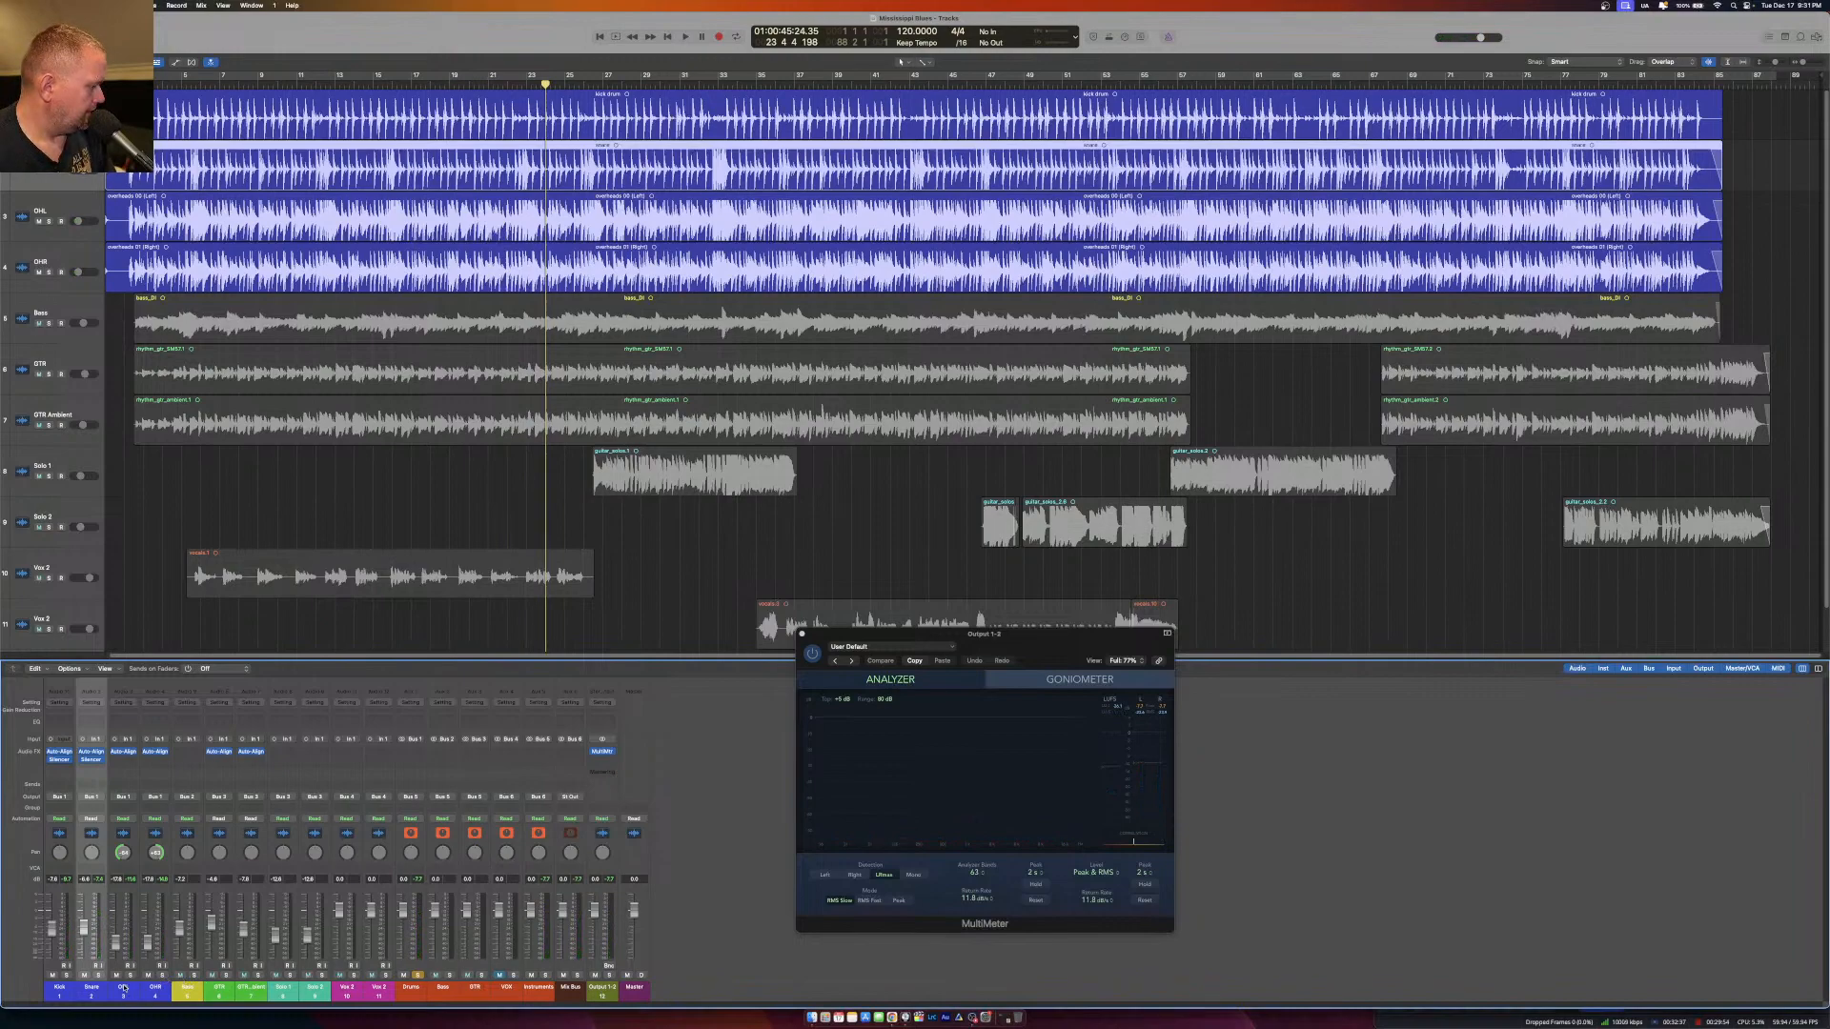
Route the outputs of both overhead channels, OHL and OHR, to Bus 7.
click(123, 989)
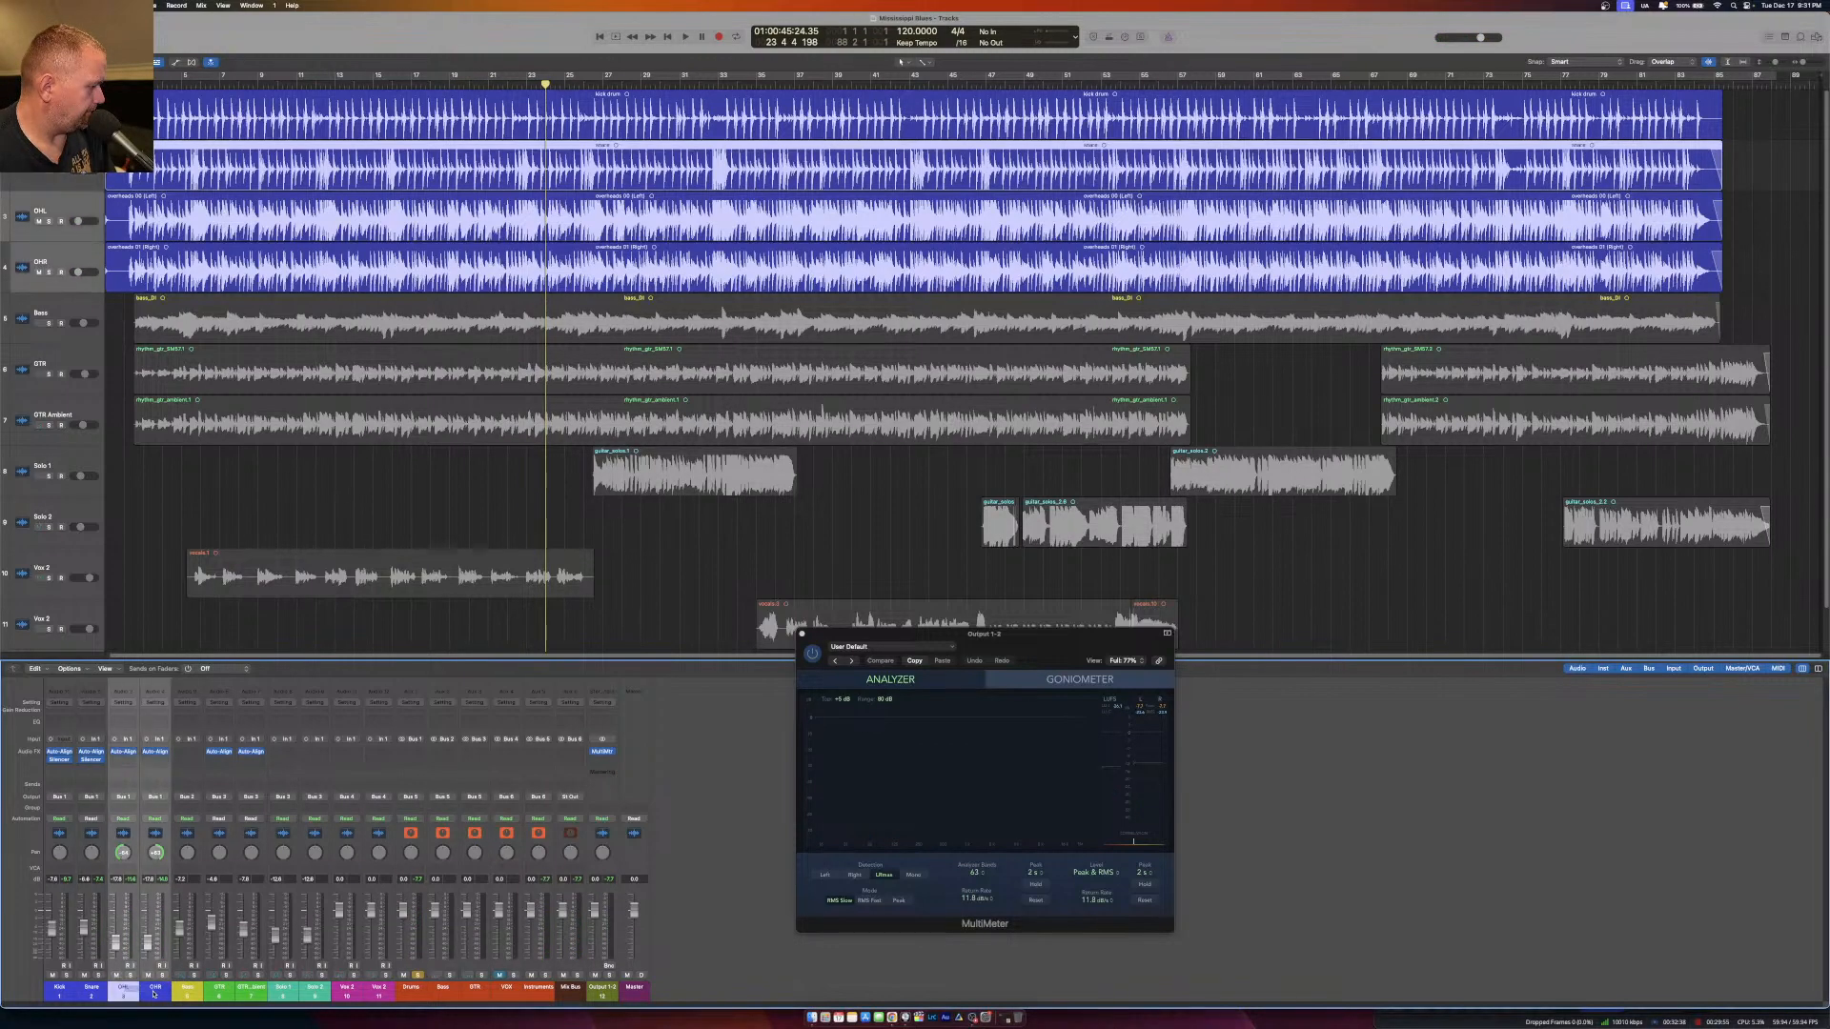
click(155, 797)
mouse_move(167, 837)
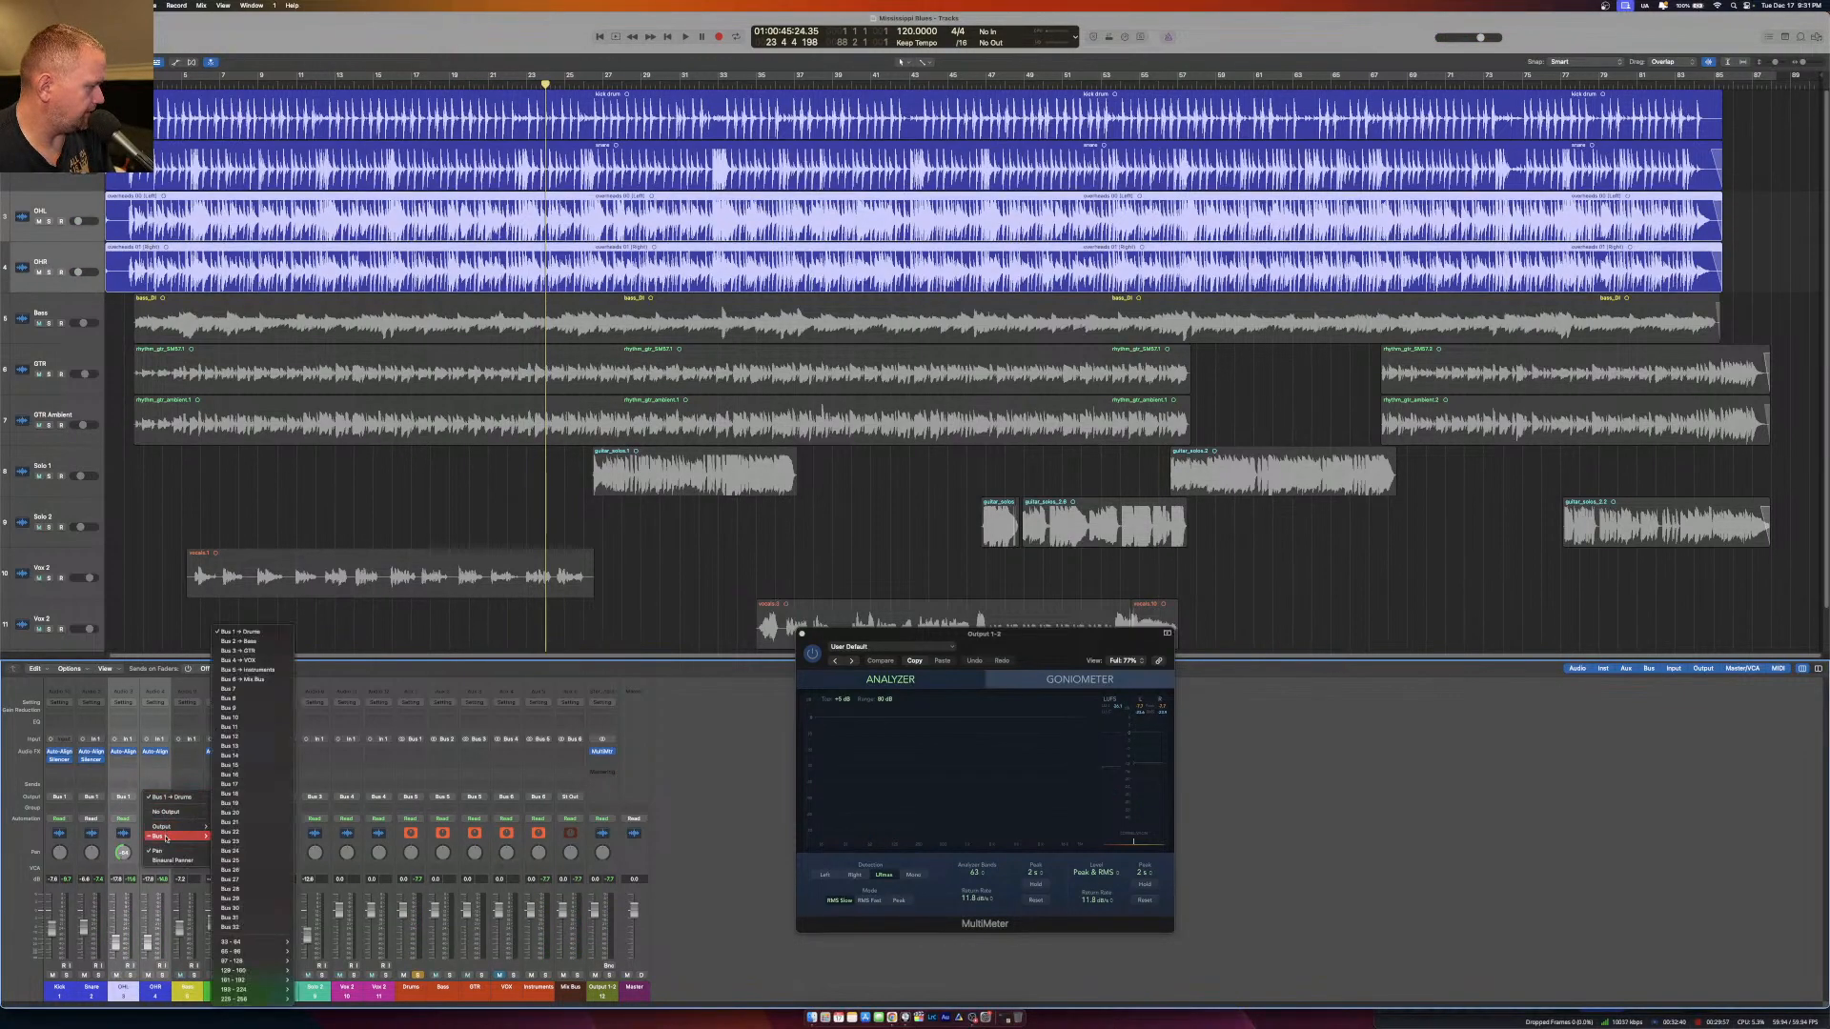
click(255, 691)
Create a track for the new Bus 7 aux and name it OHs.
right_click(634, 897)
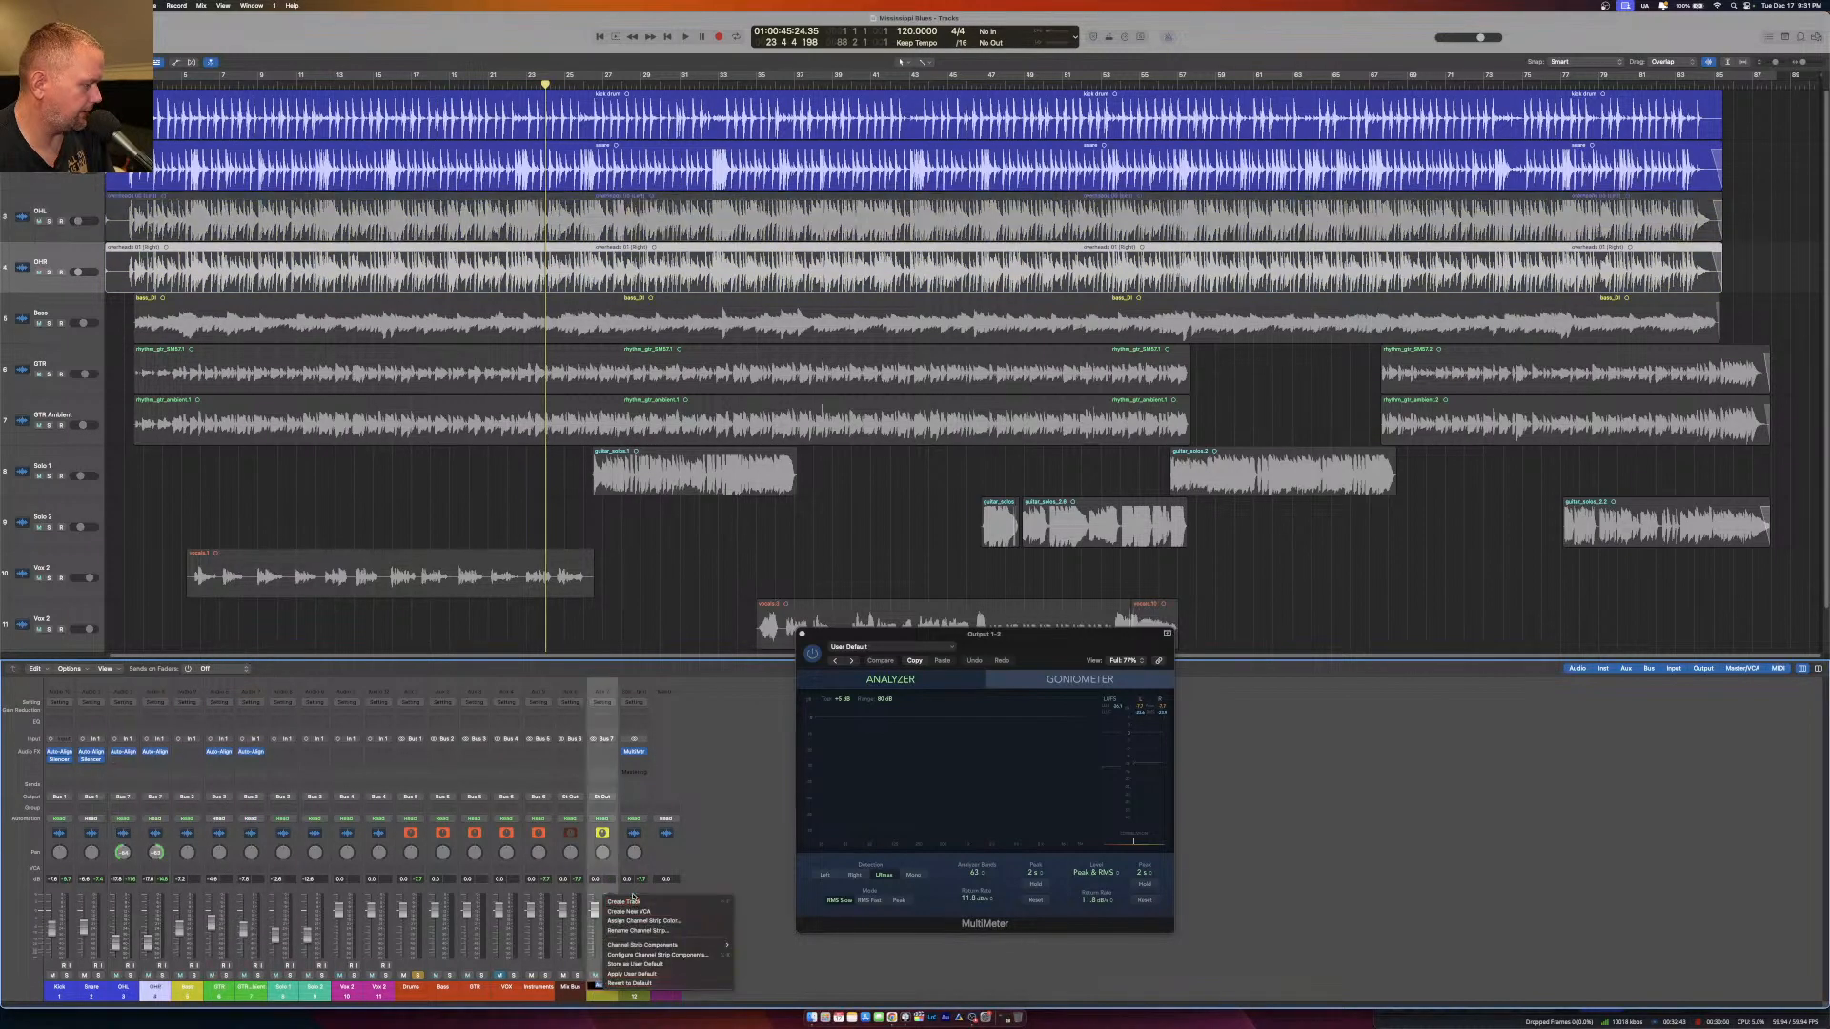
click(632, 901)
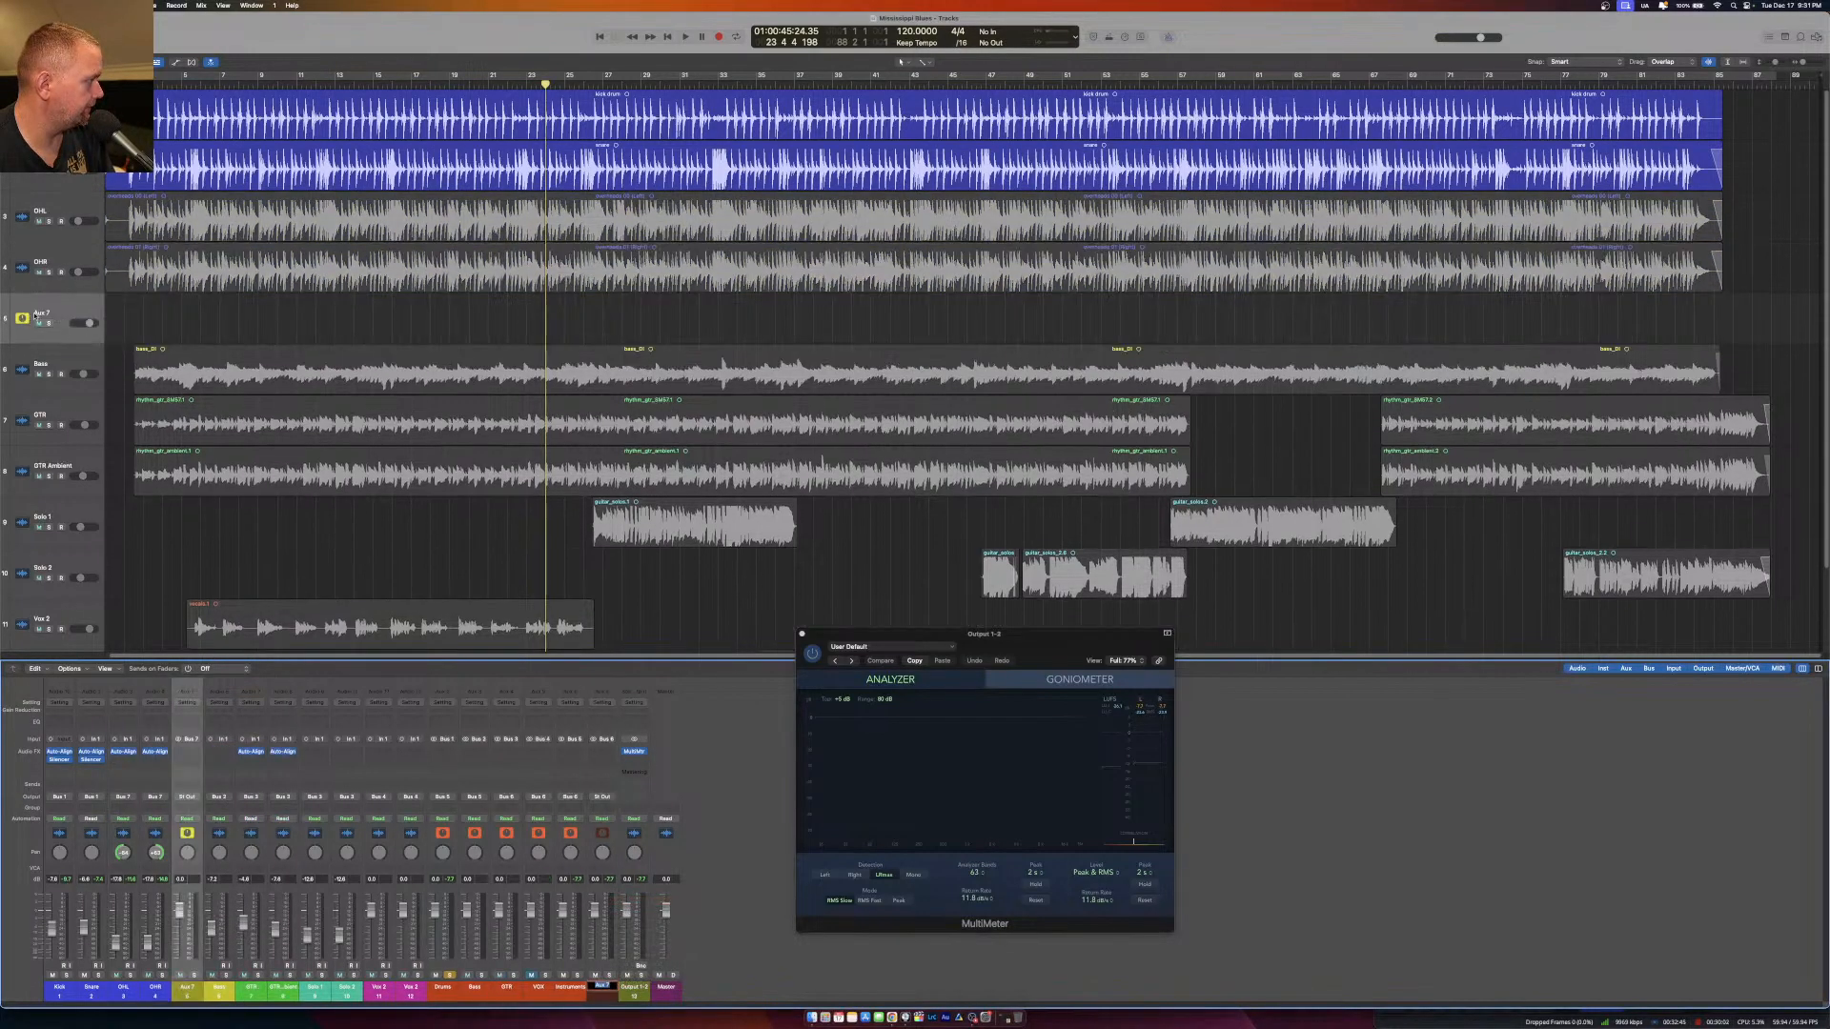
double_click(43, 313)
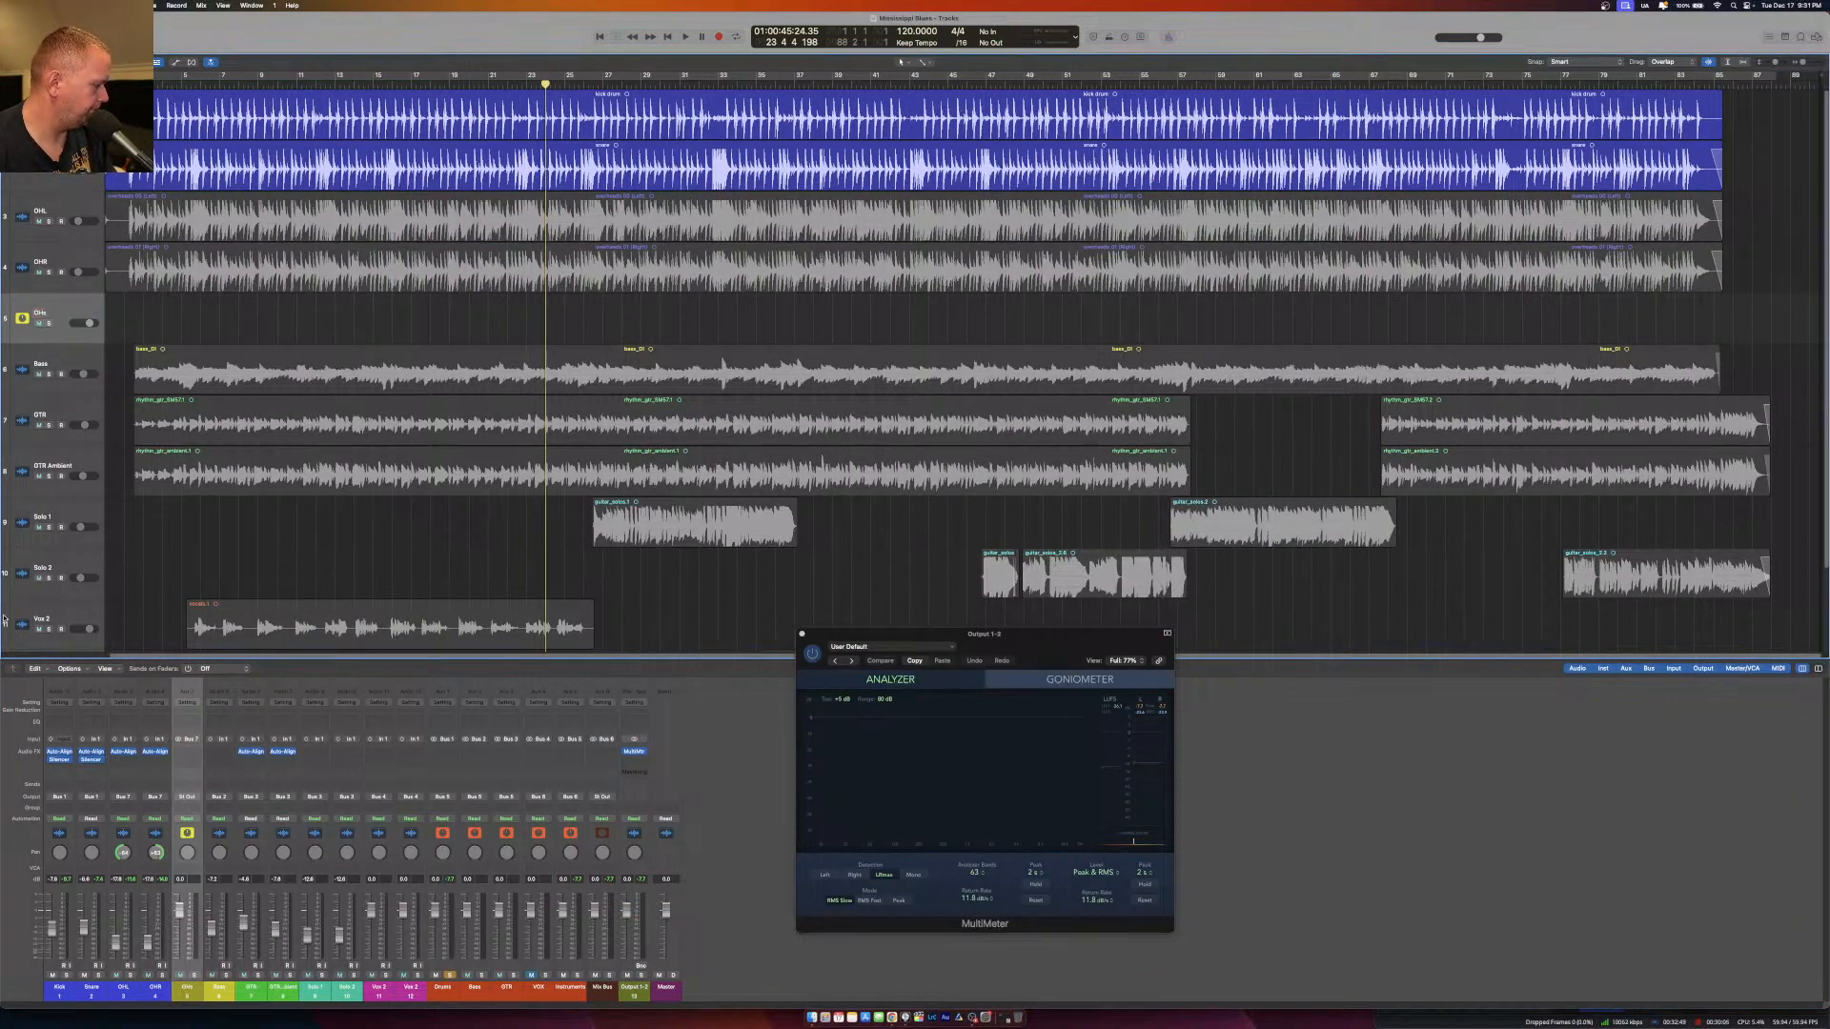
Route the OHs aux to Bus 1 (Drums) and colour it blue to match the drum channels.
click(187, 798)
mouse_move(212, 837)
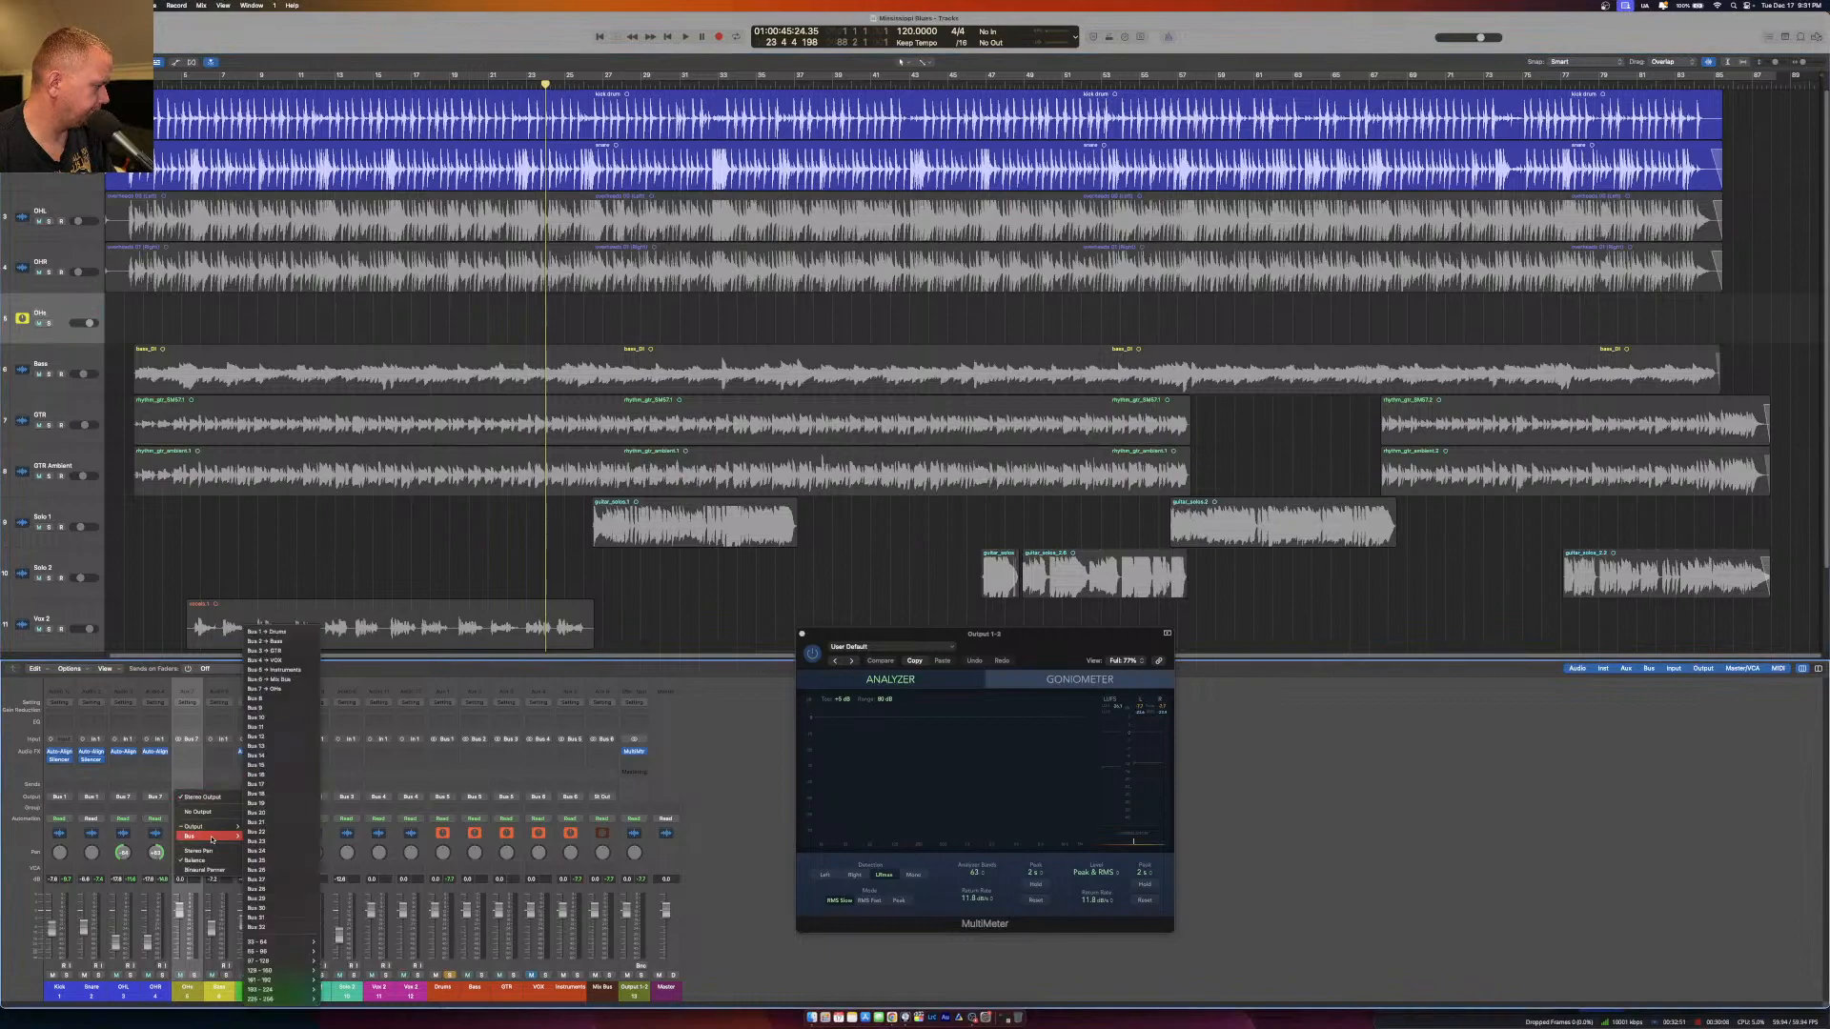
click(286, 632)
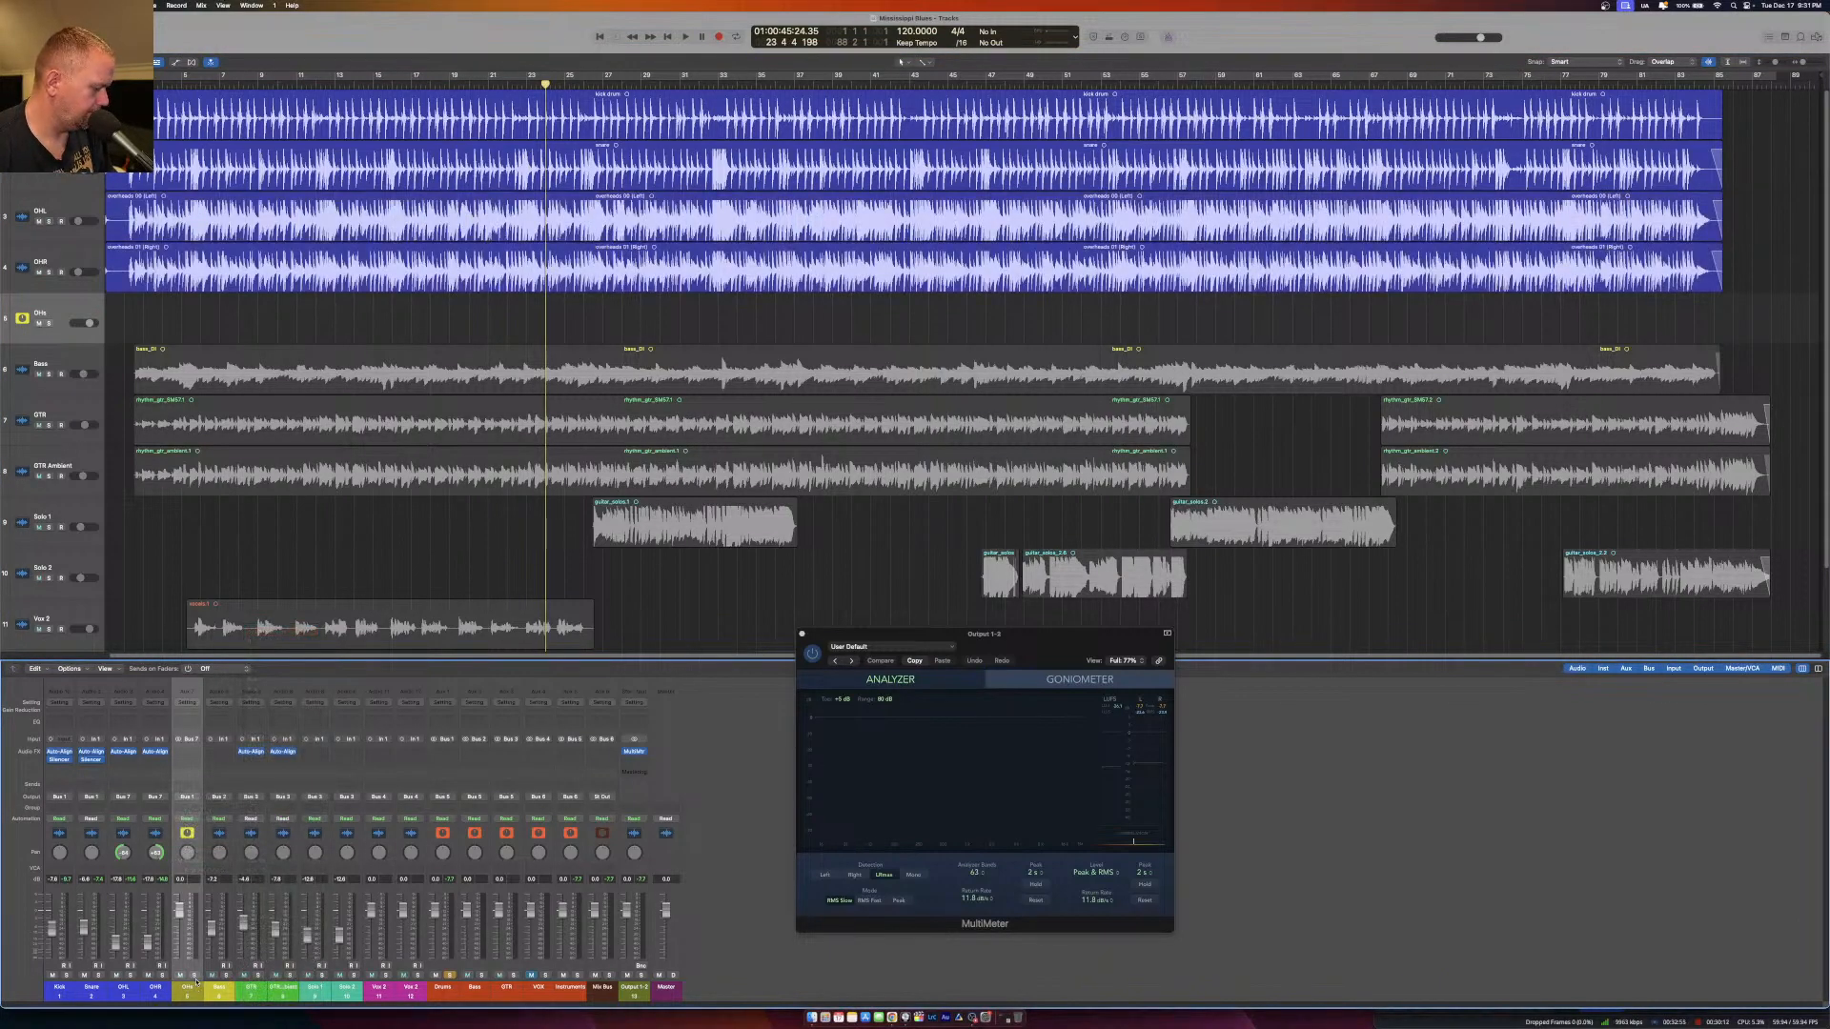
key(alt+c)
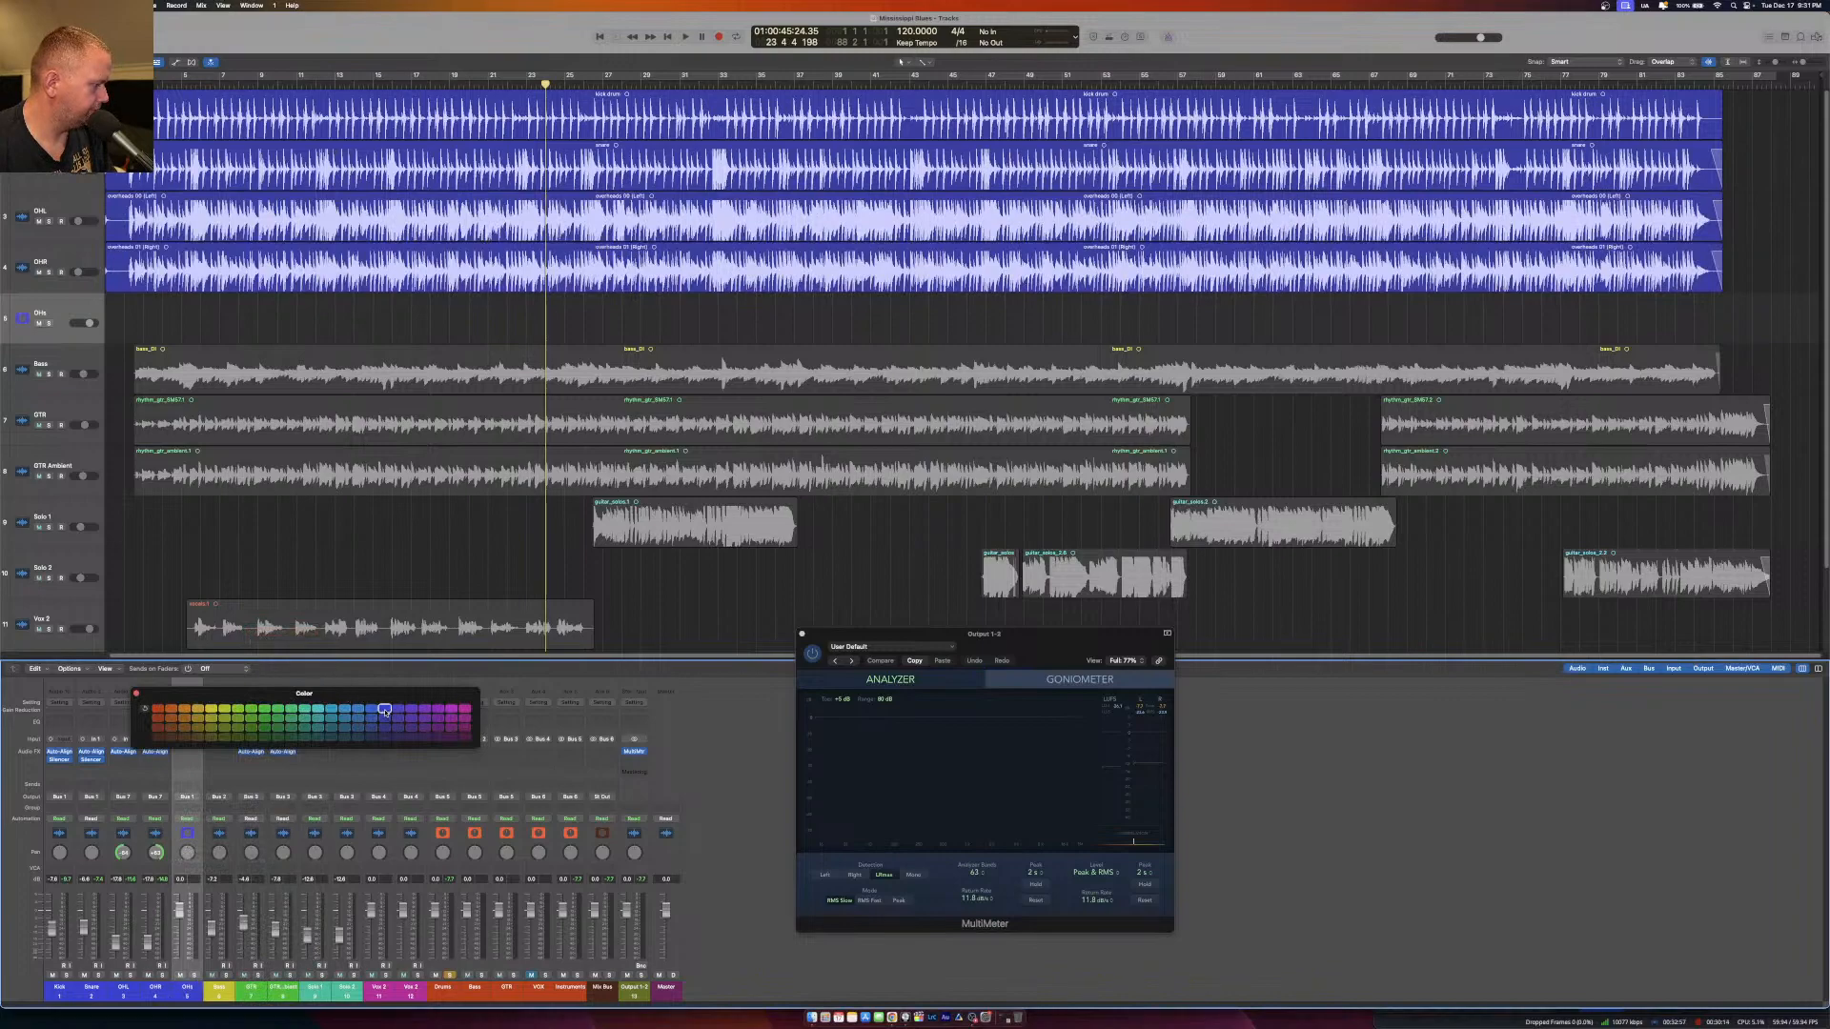
click(137, 695)
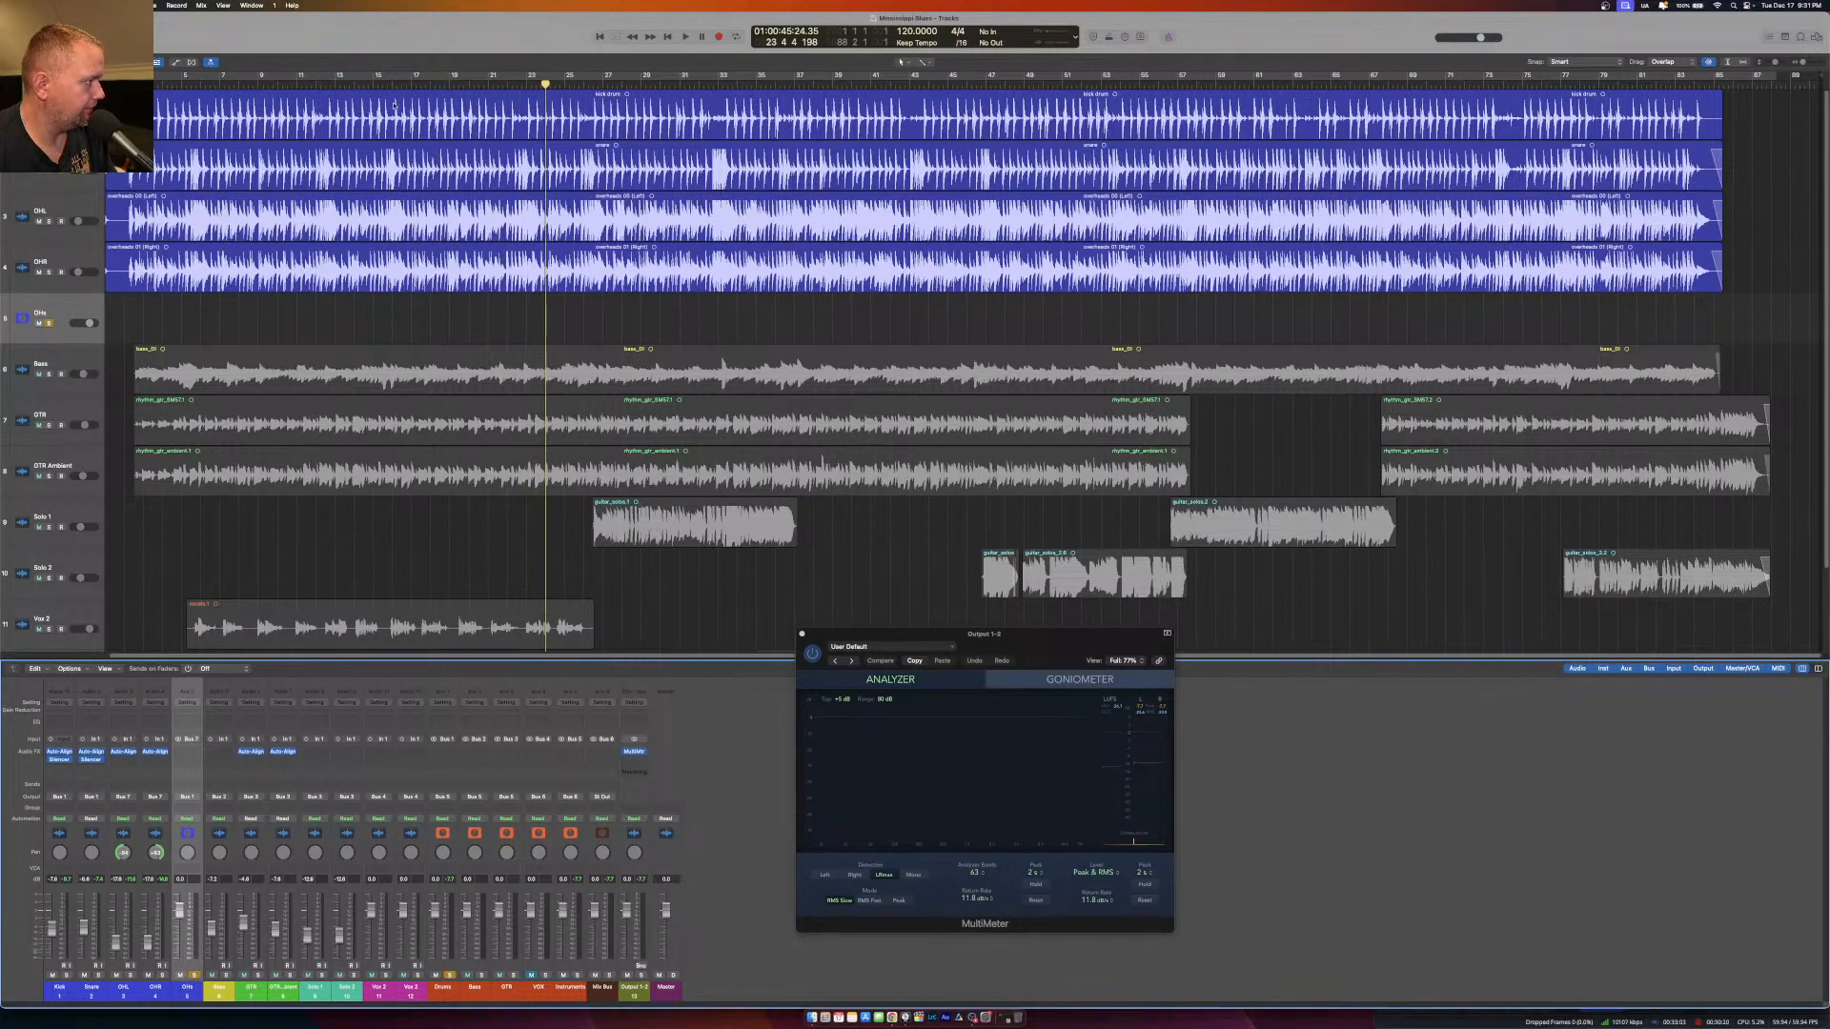
Leave only the OHs aux soloed by unsoloing the Drums bus, and play from about bar 6.
key(space)
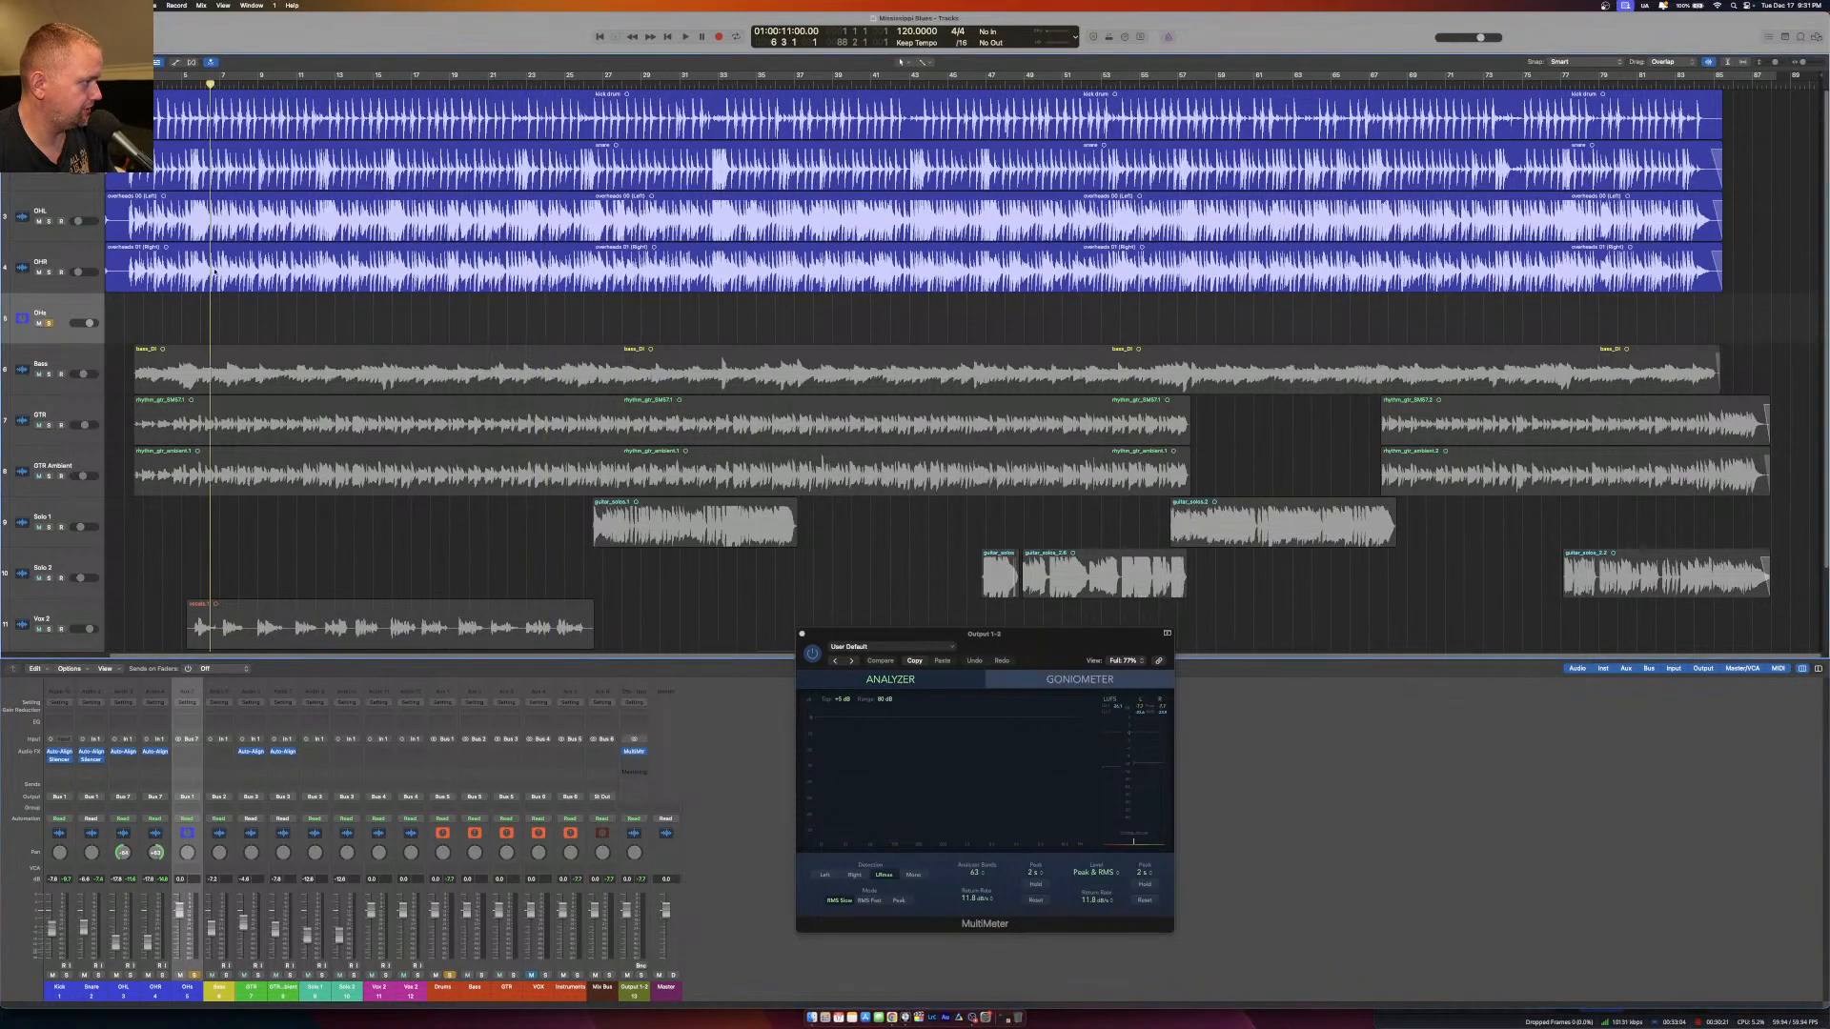
click(453, 976)
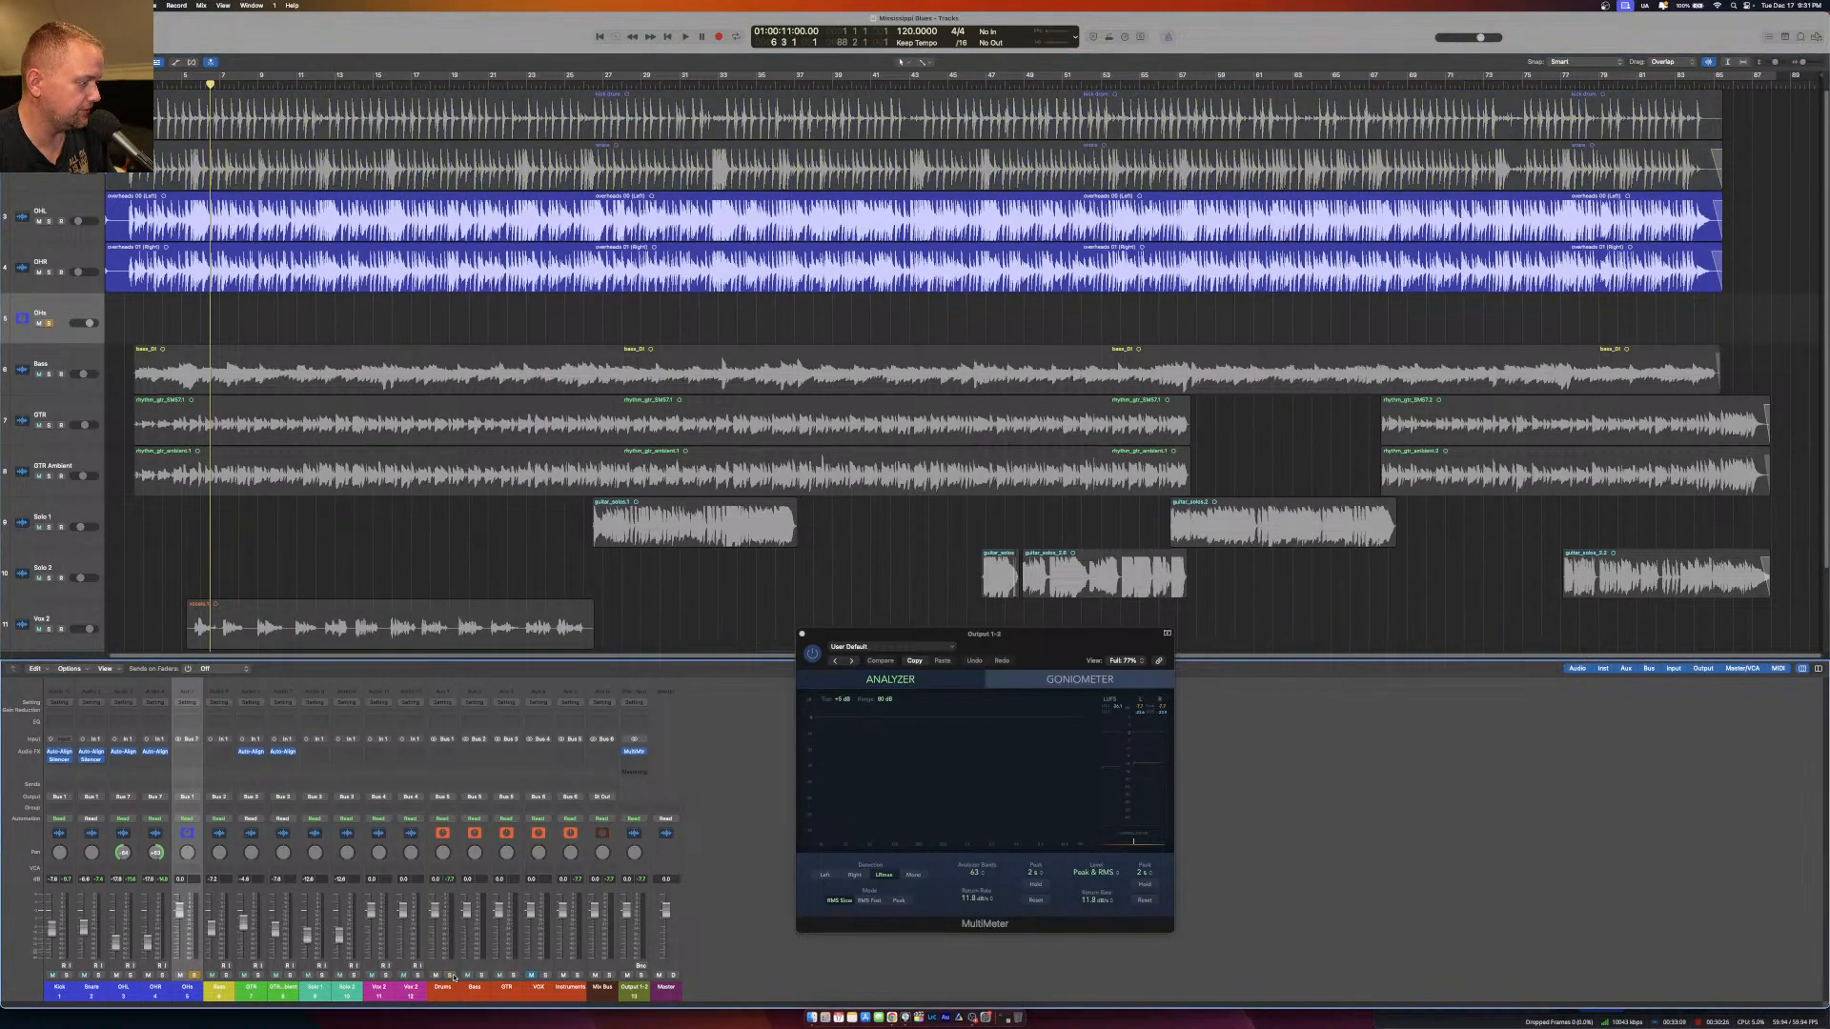
key(space)
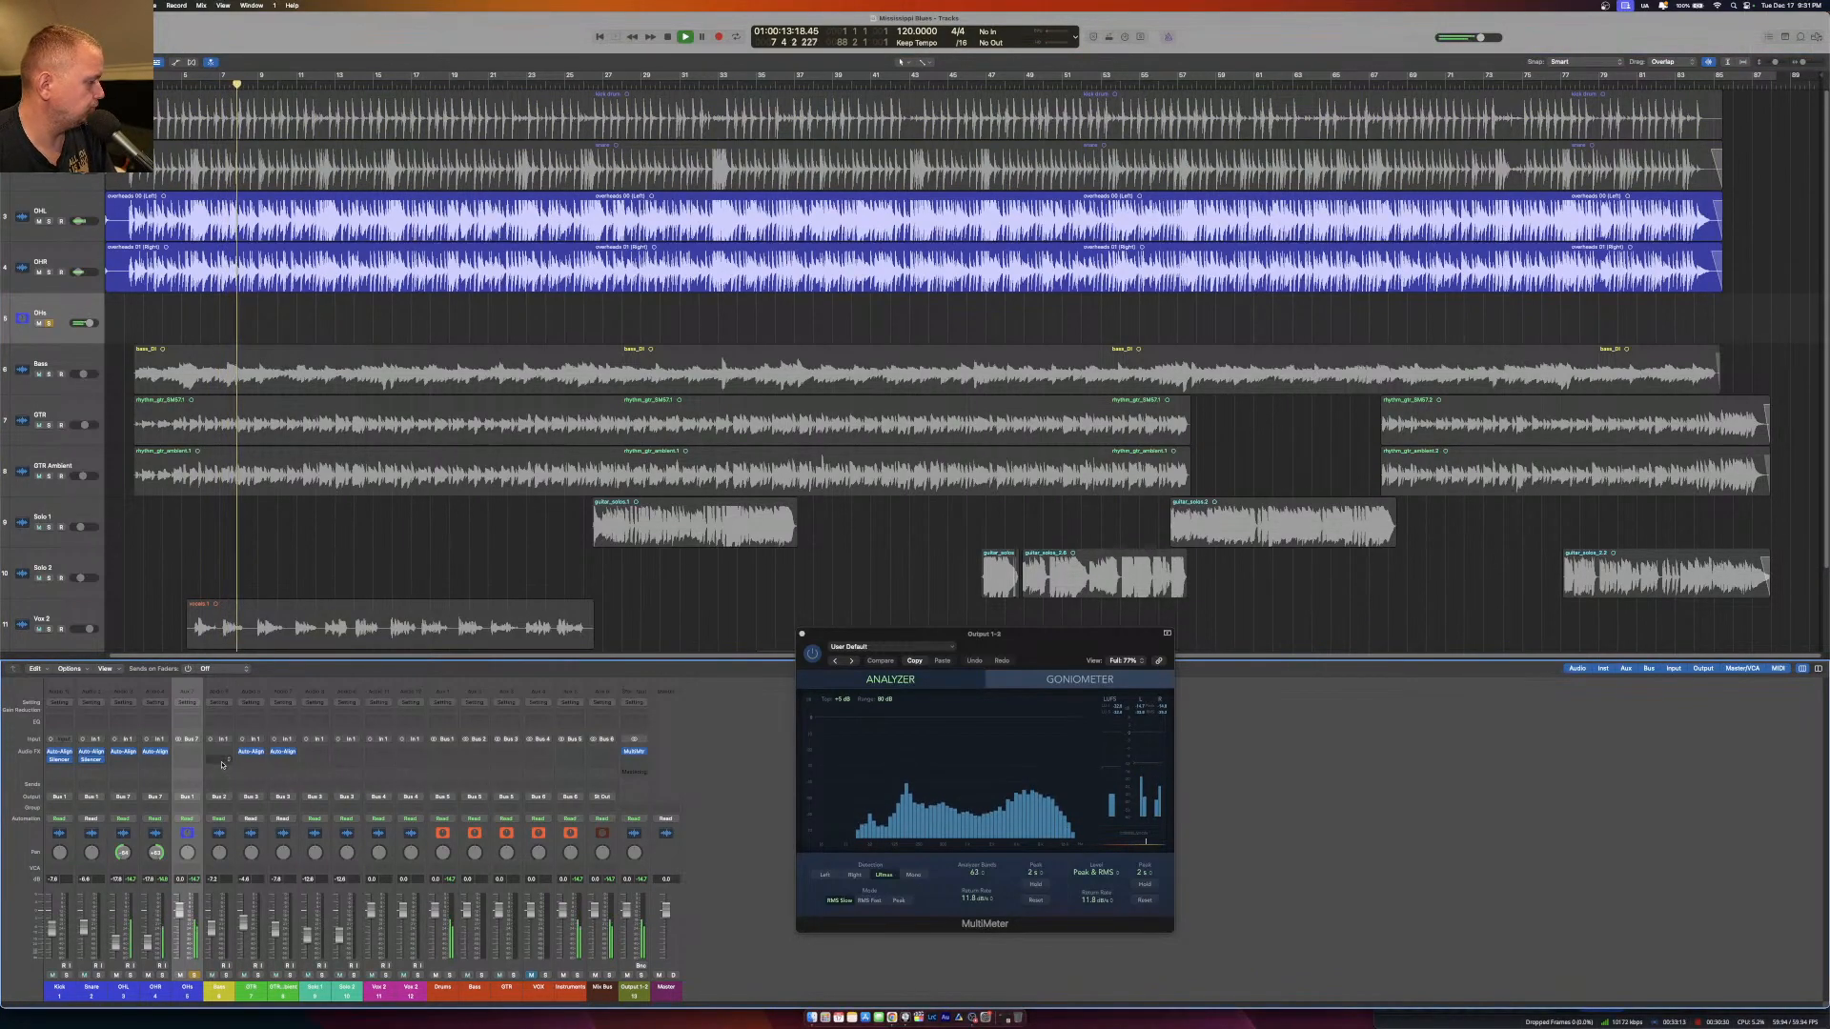
Insert FabFilter Pro-Q 3 on the OHs aux and open it while the overheads play.
click(193, 752)
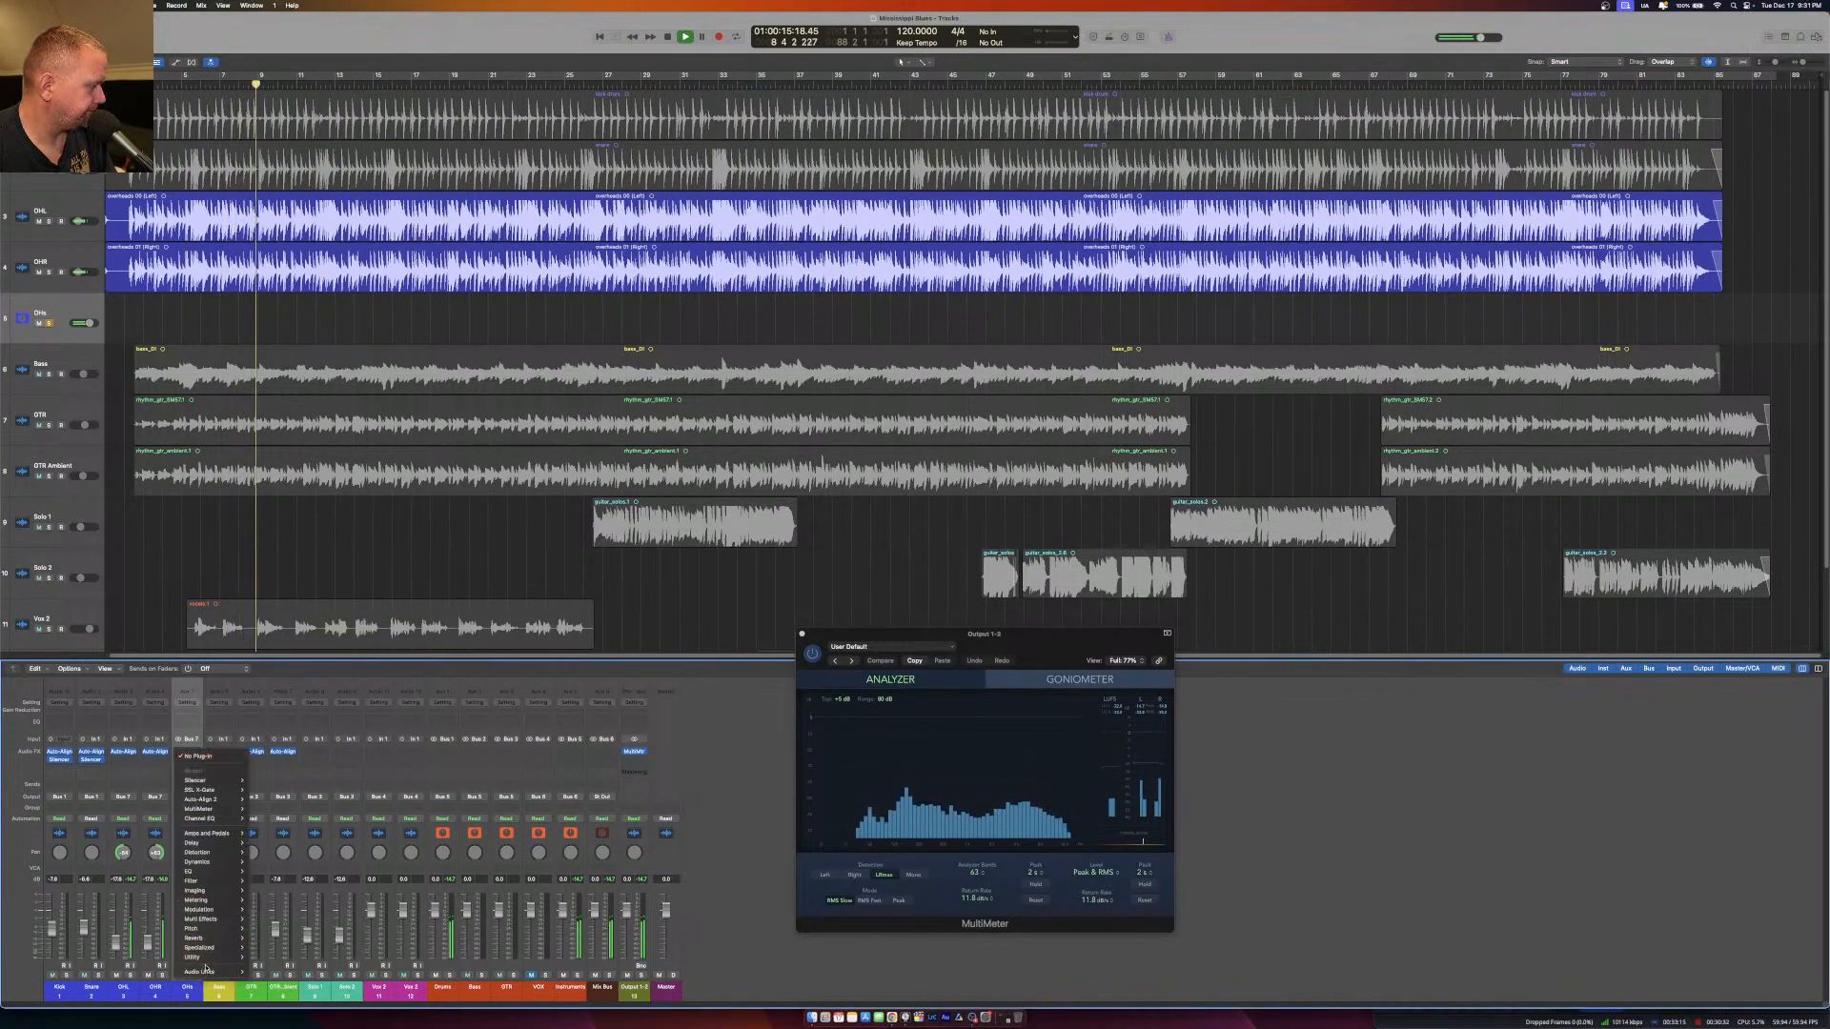
mouse_move(210, 973)
mouse_move(301, 866)
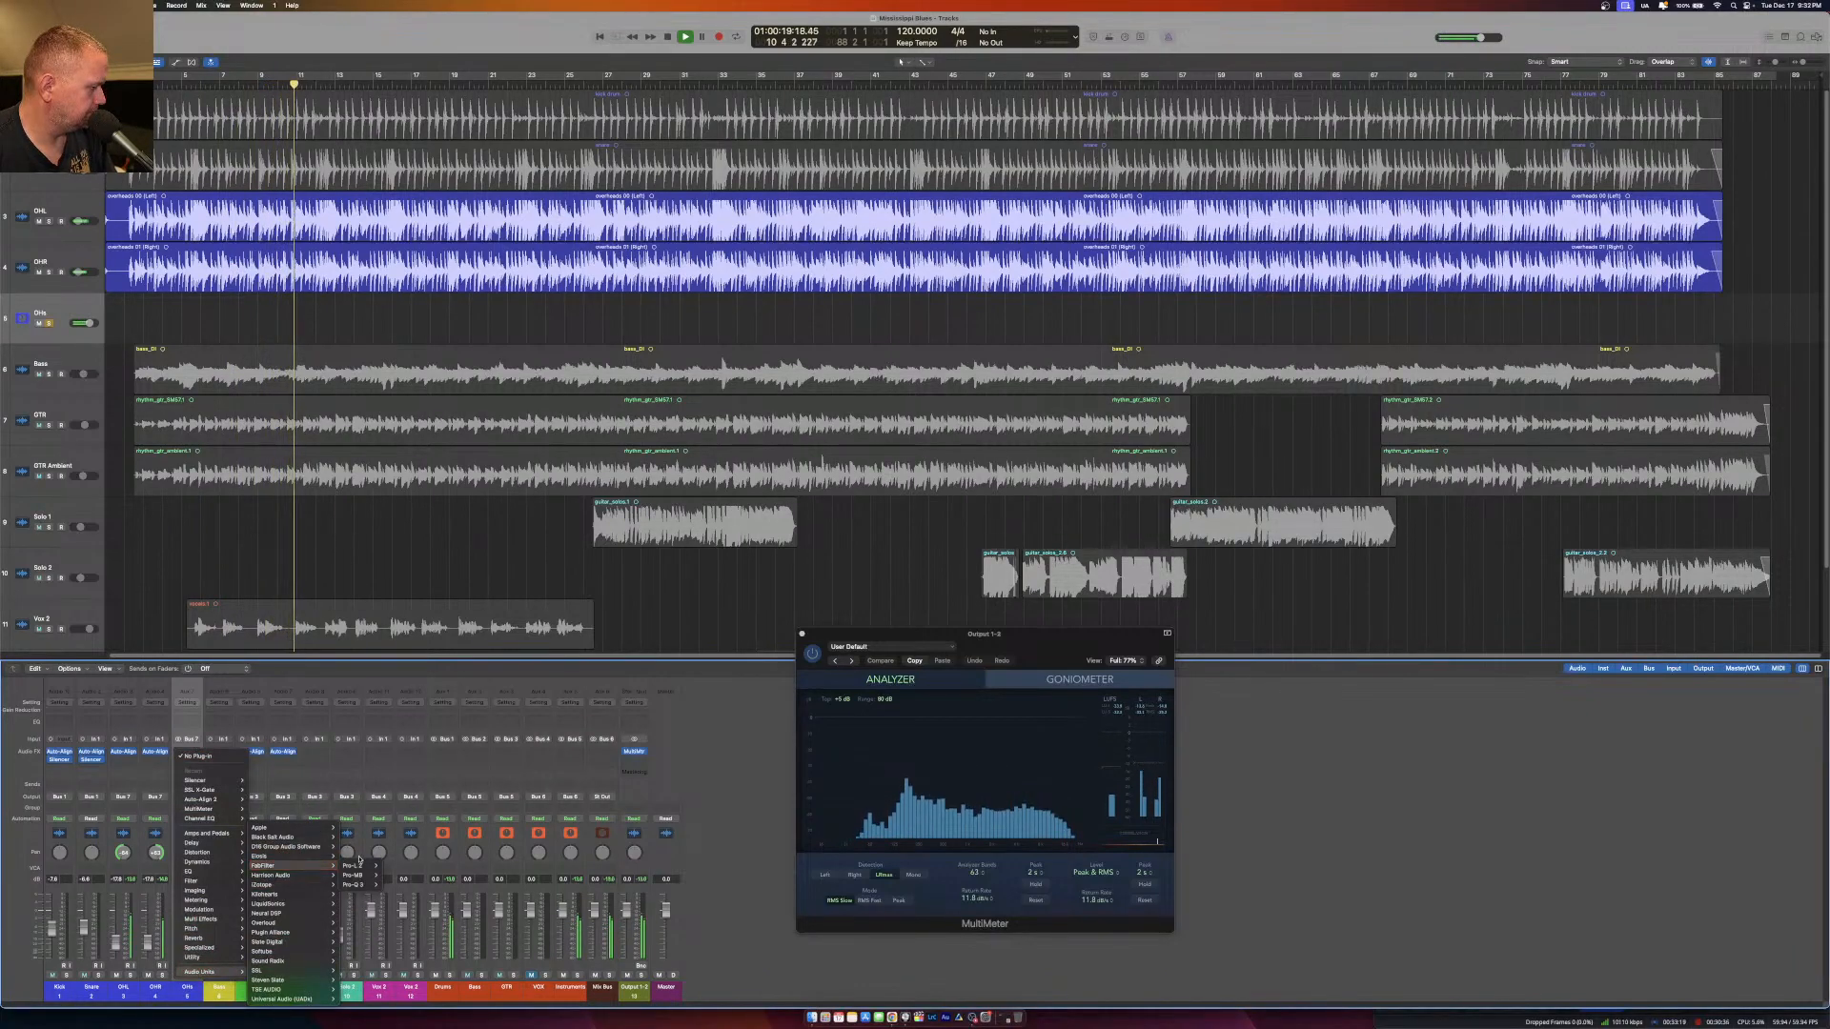
mouse_move(358, 876)
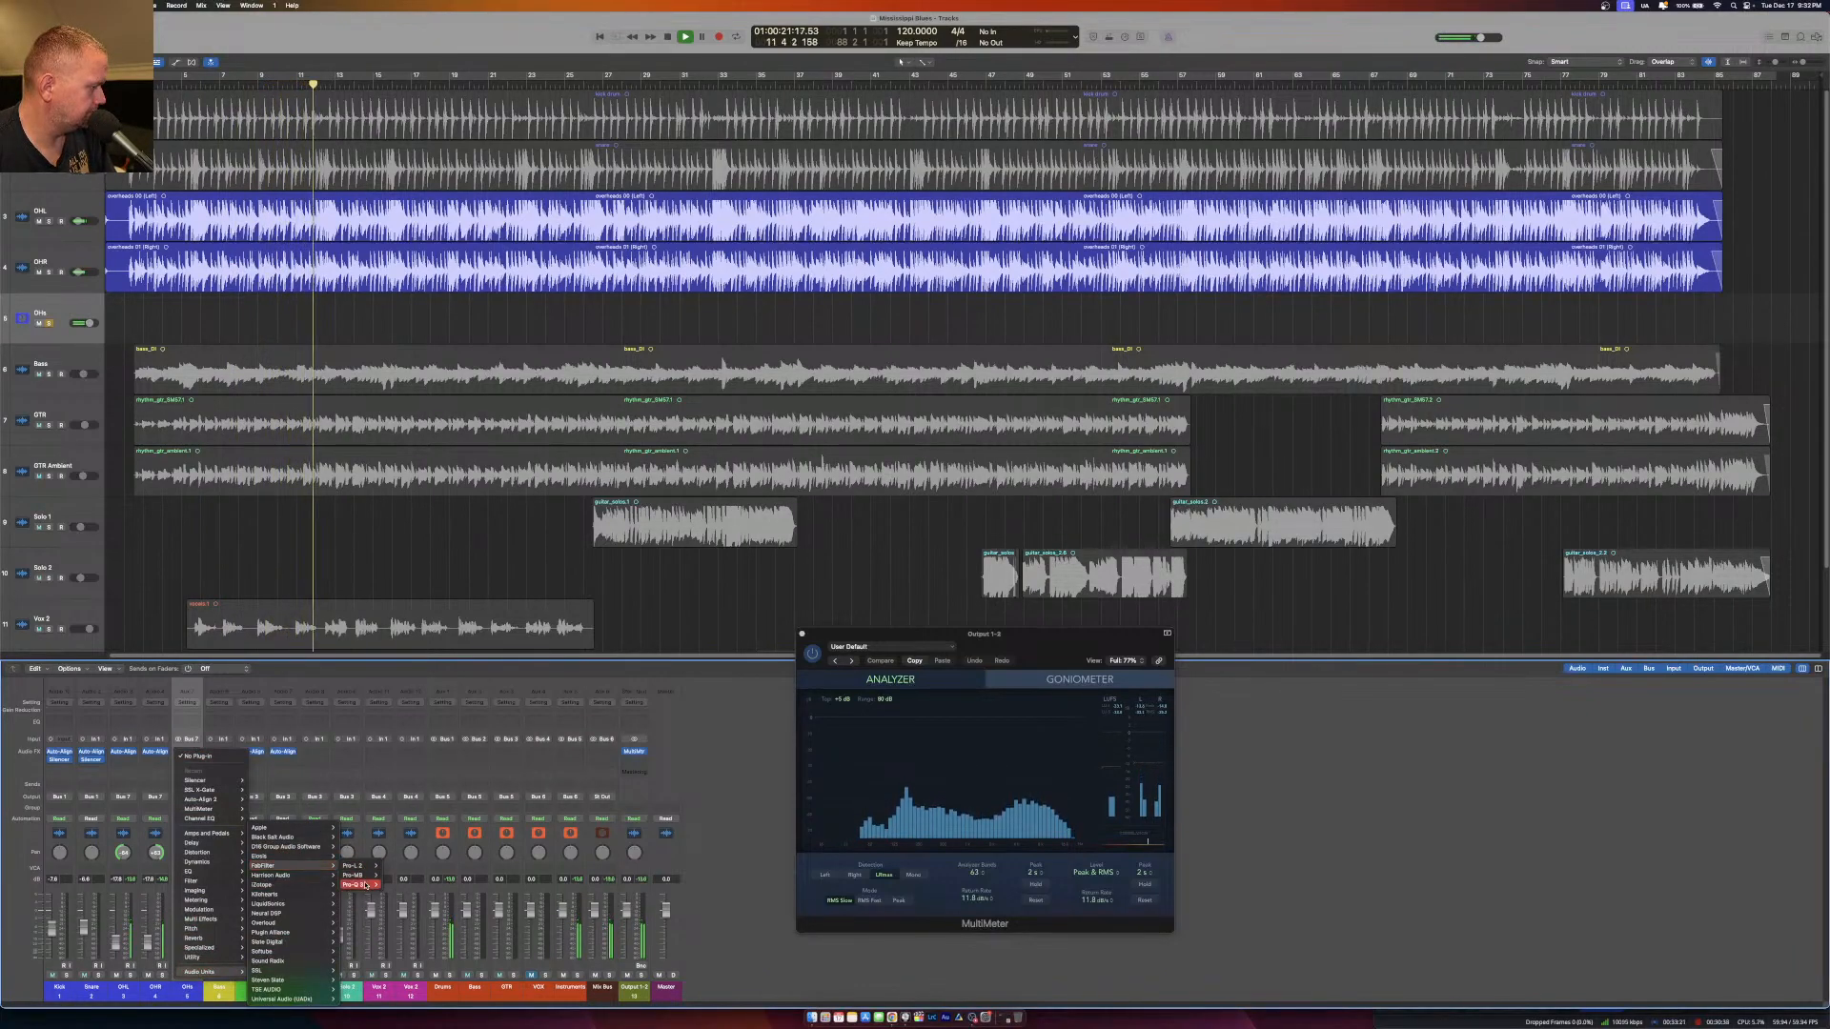
click(407, 882)
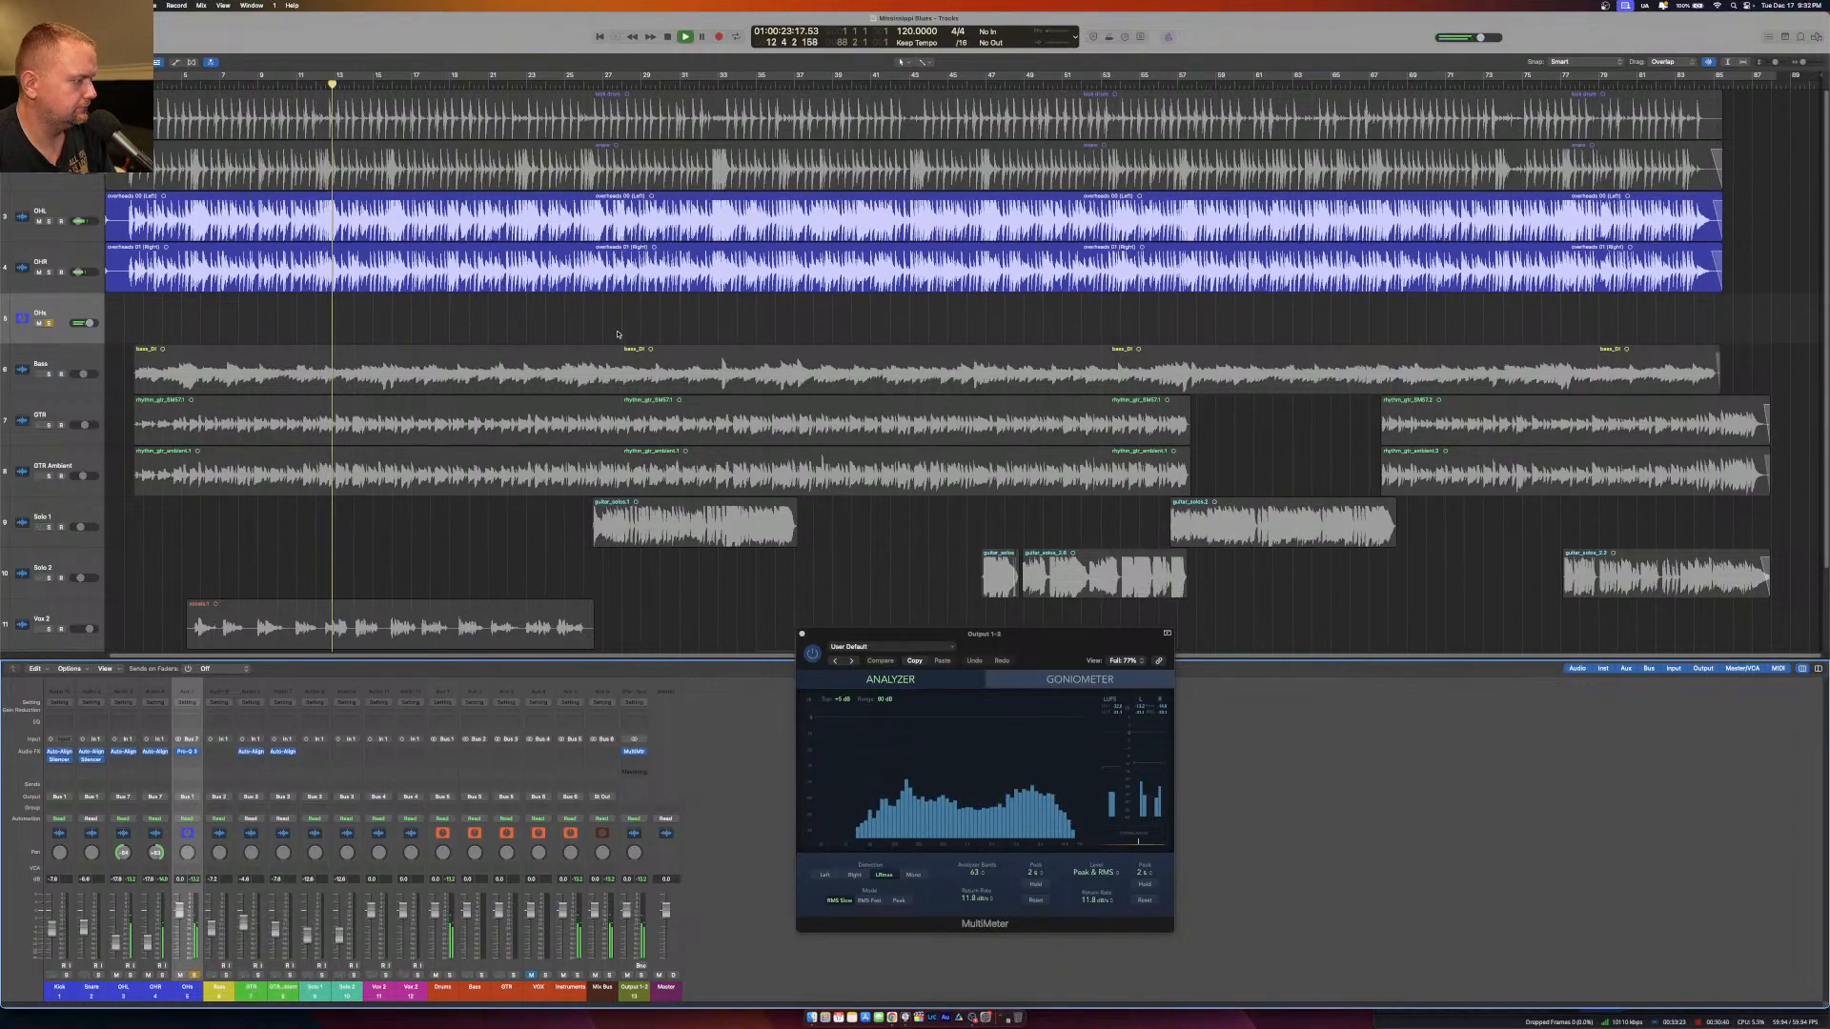
click(188, 753)
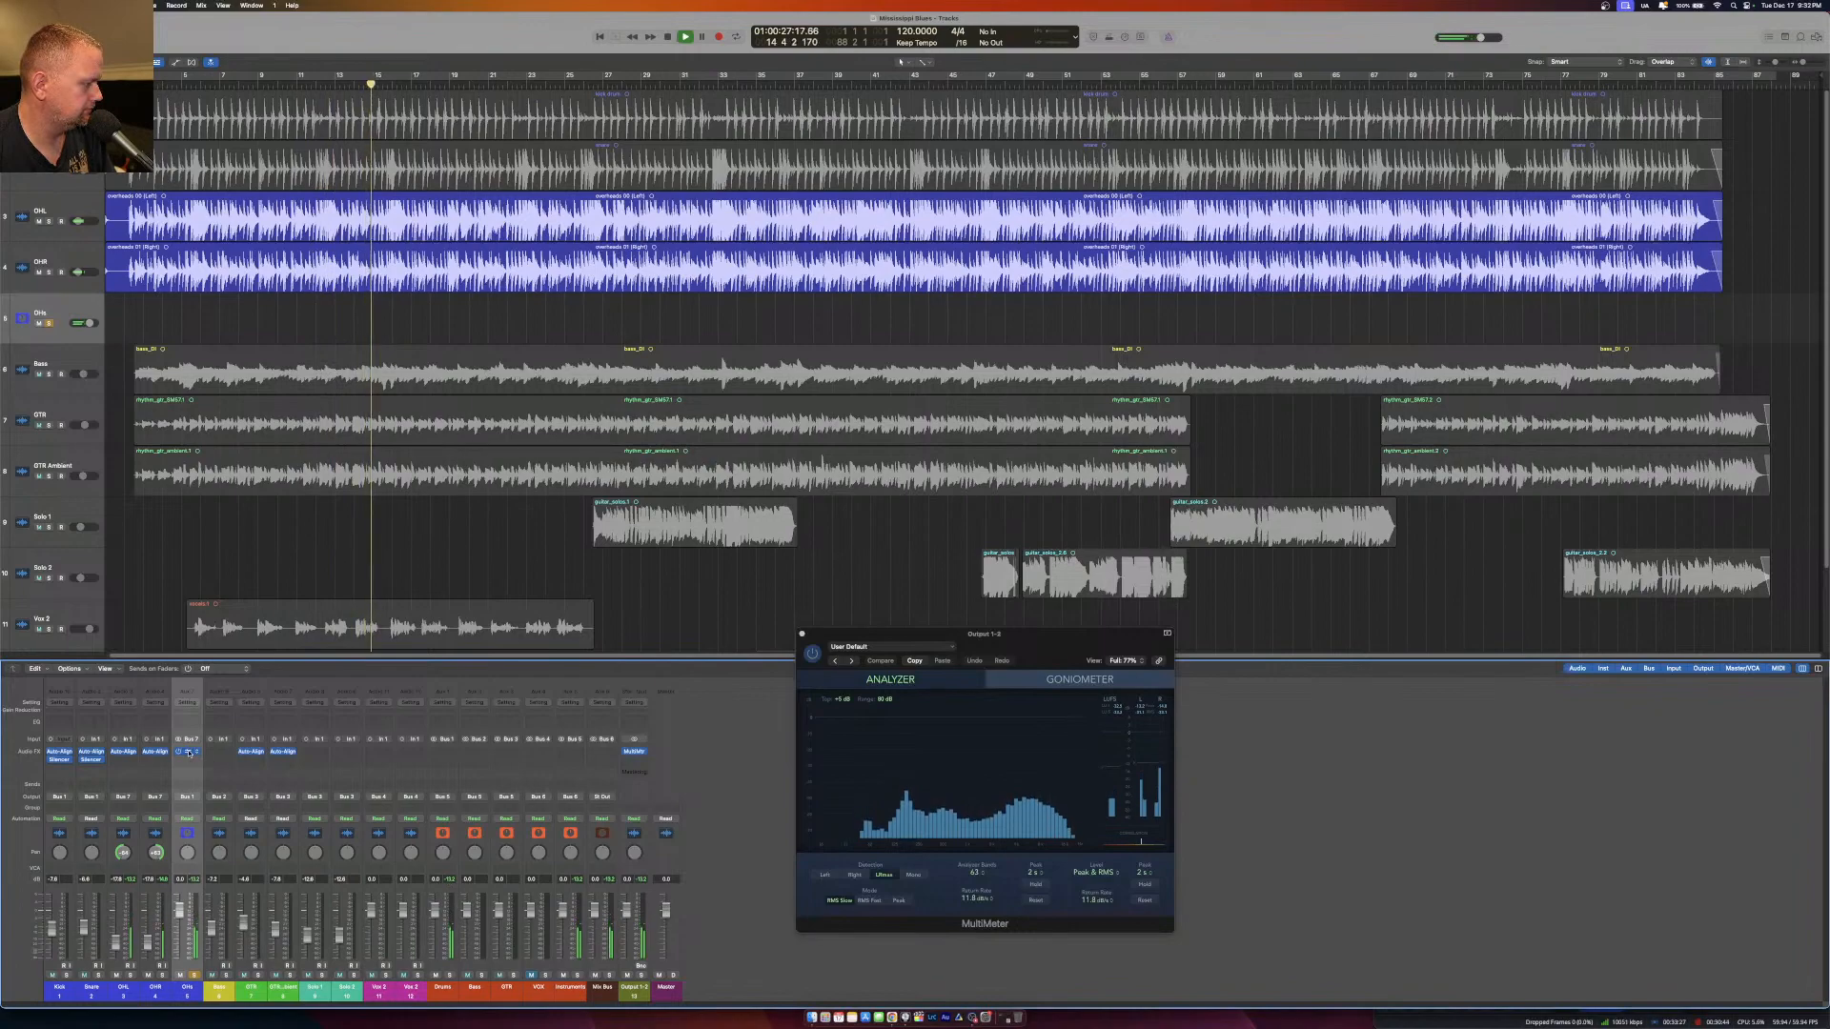
Sweep a narrow boosted Pro-Q 3 band through the overheads' upper mids, turn it into a slight cut, and stop playback.
drag(840, 138, 850, 225)
drag(830, 350, 866, 313)
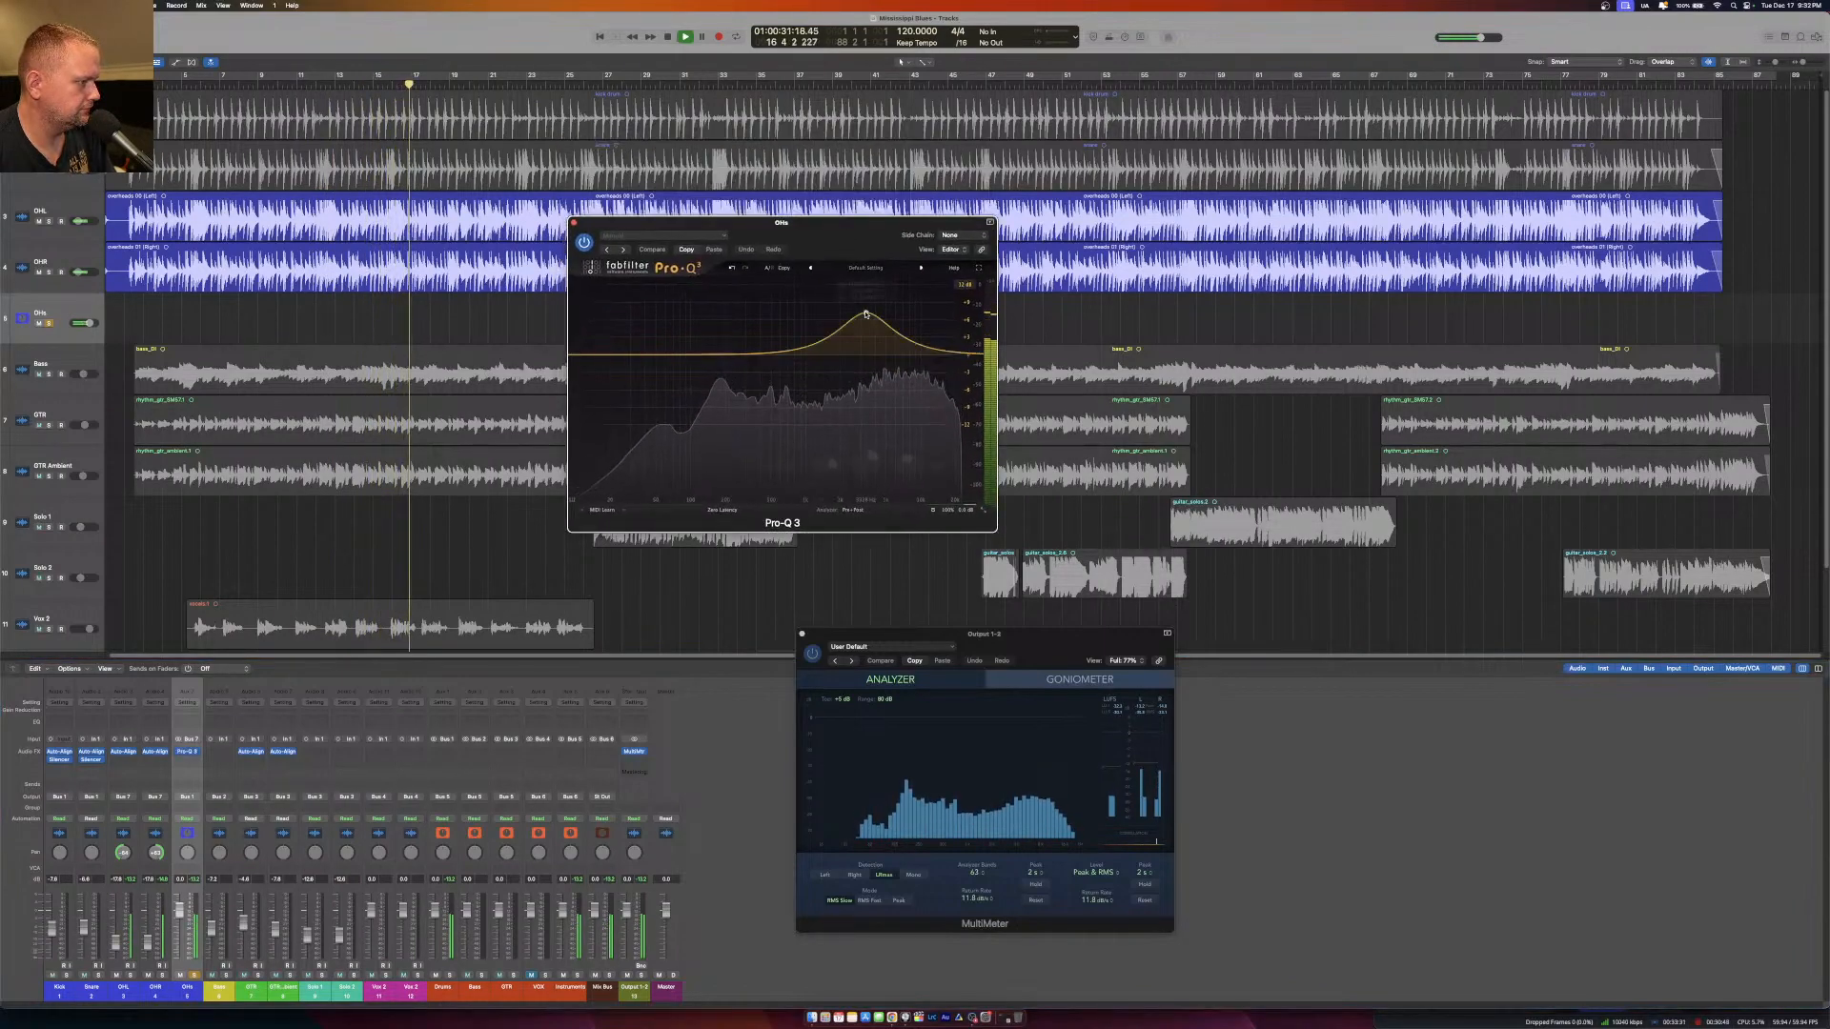
scroll(865, 313, up, 10)
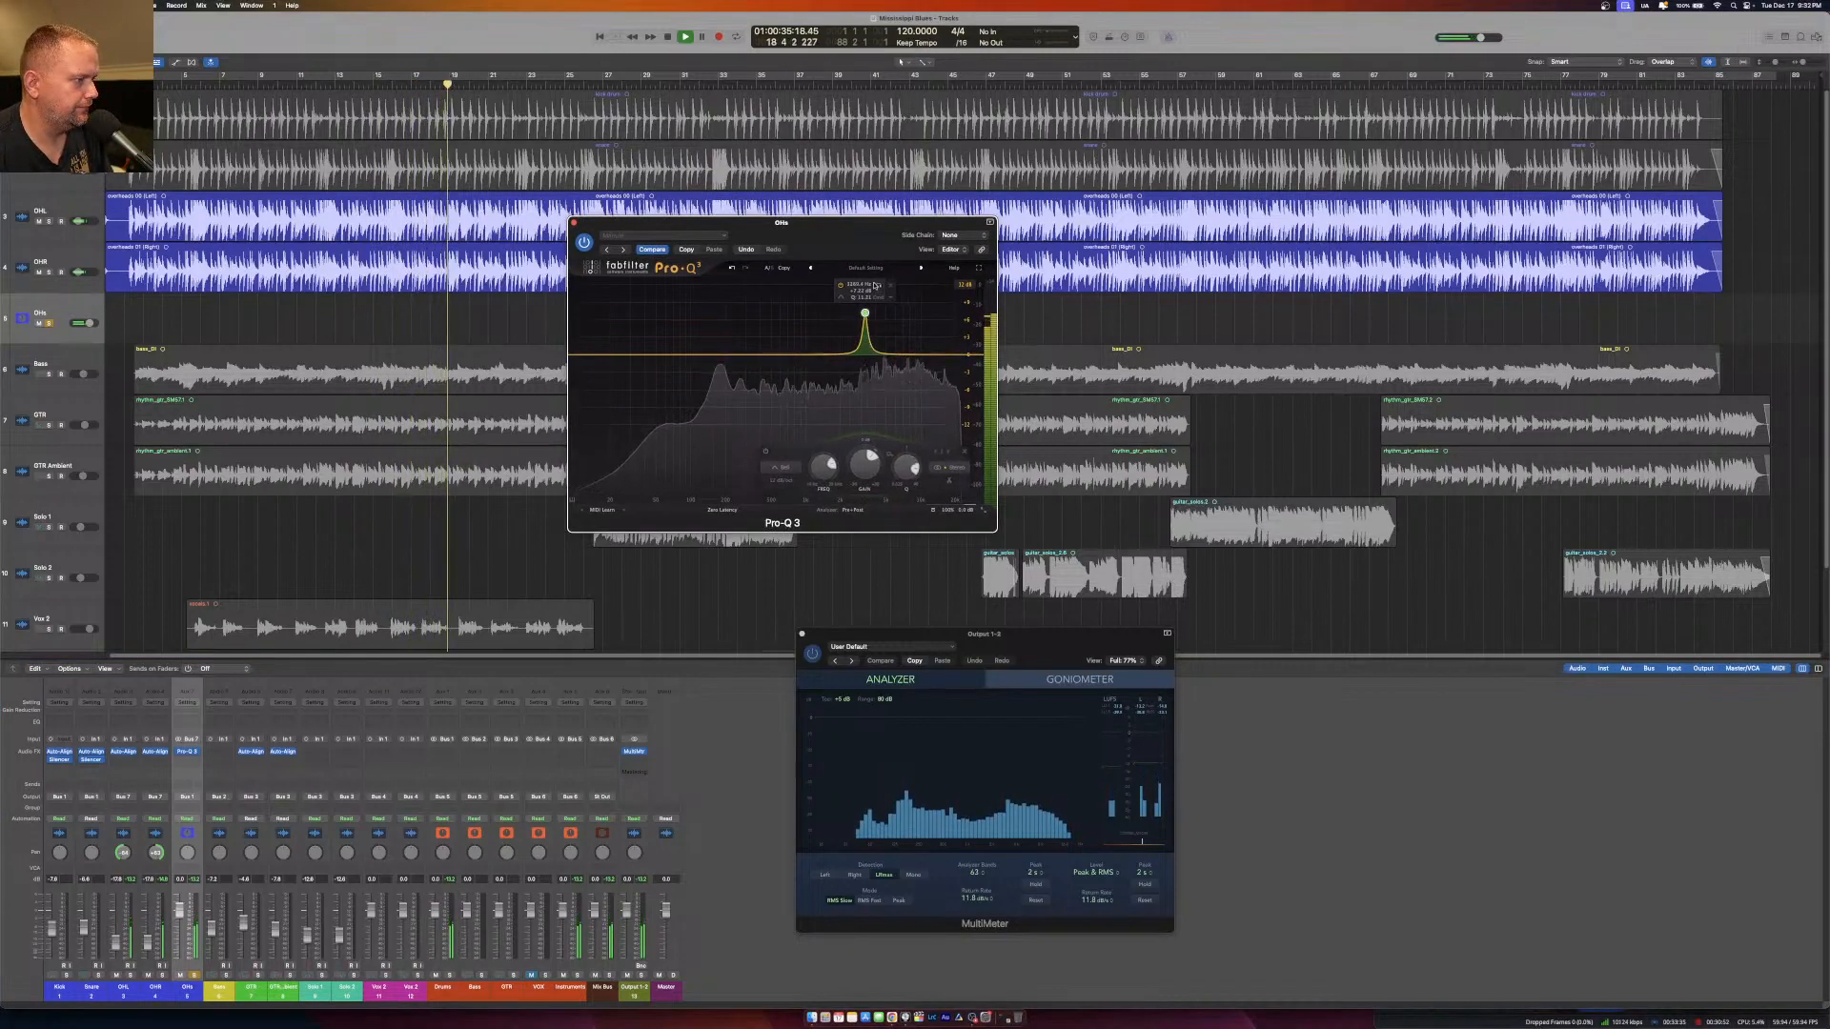
mouse_move(879, 285)
mouse_down()
mouse_move(868, 267)
mouse_move(910, 235)
mouse_move(890, 296)
mouse_up()
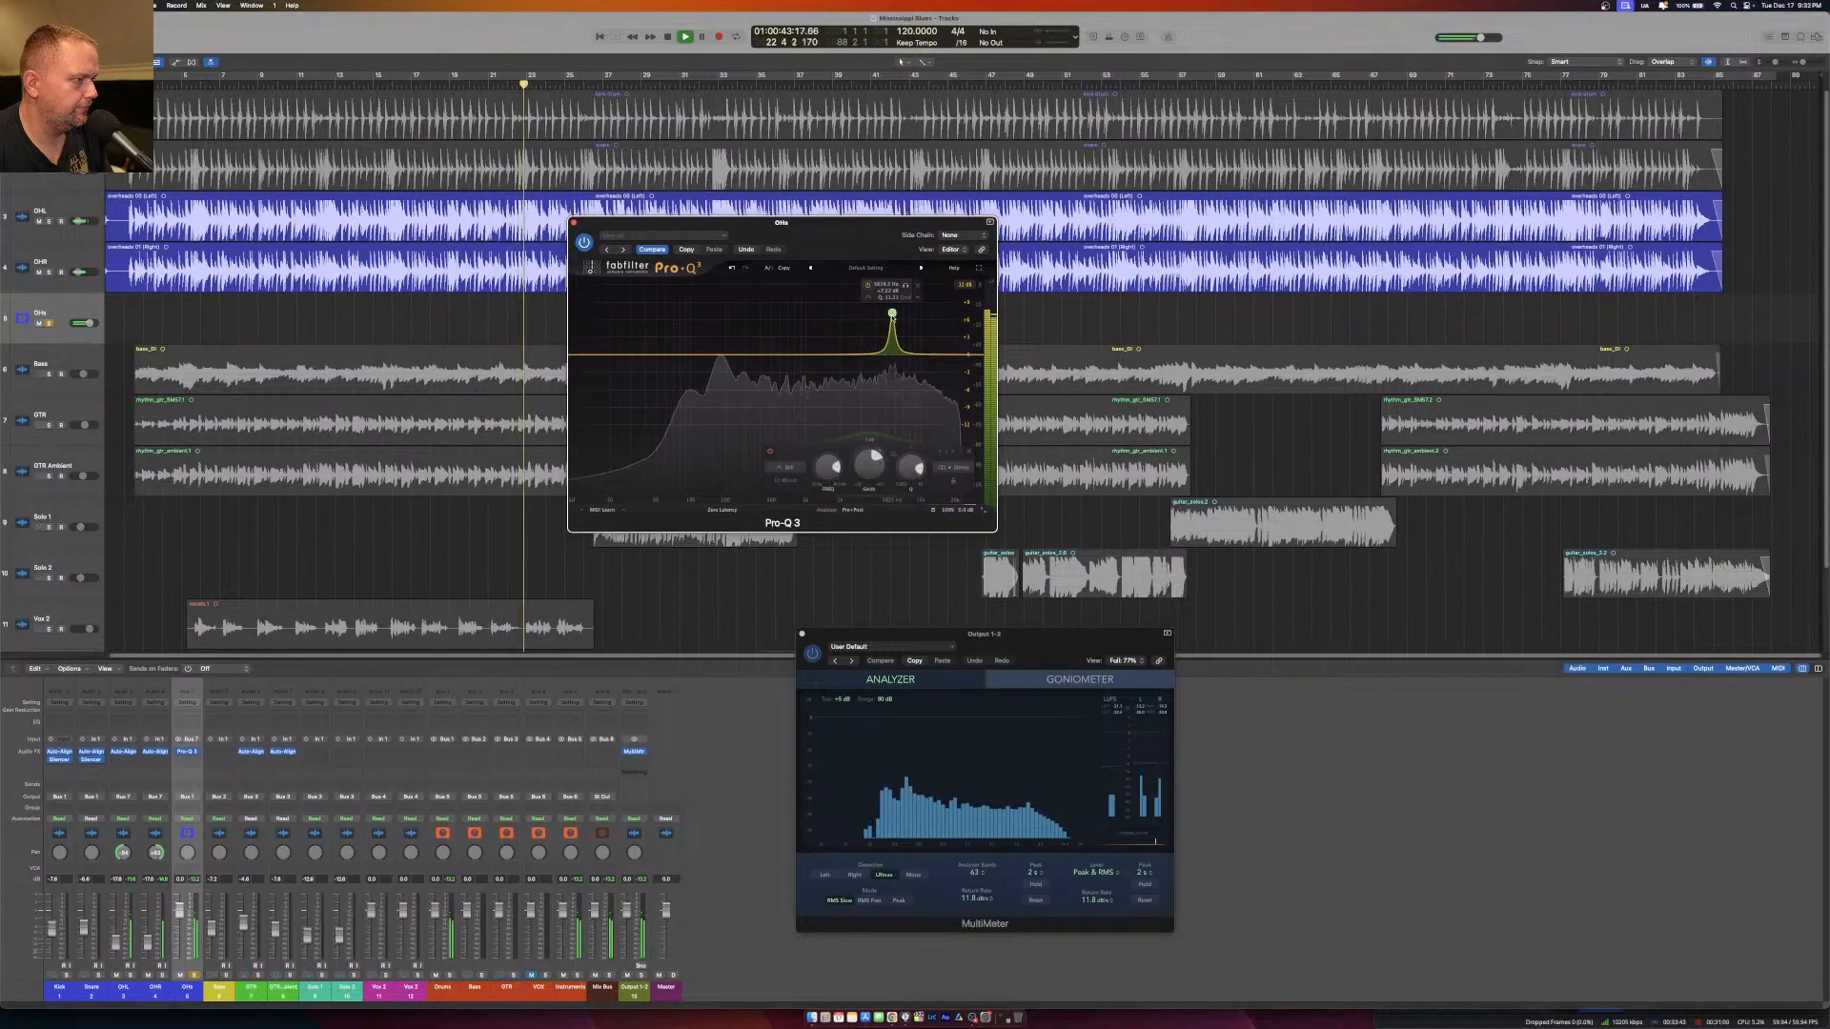
drag(891, 315, 892, 373)
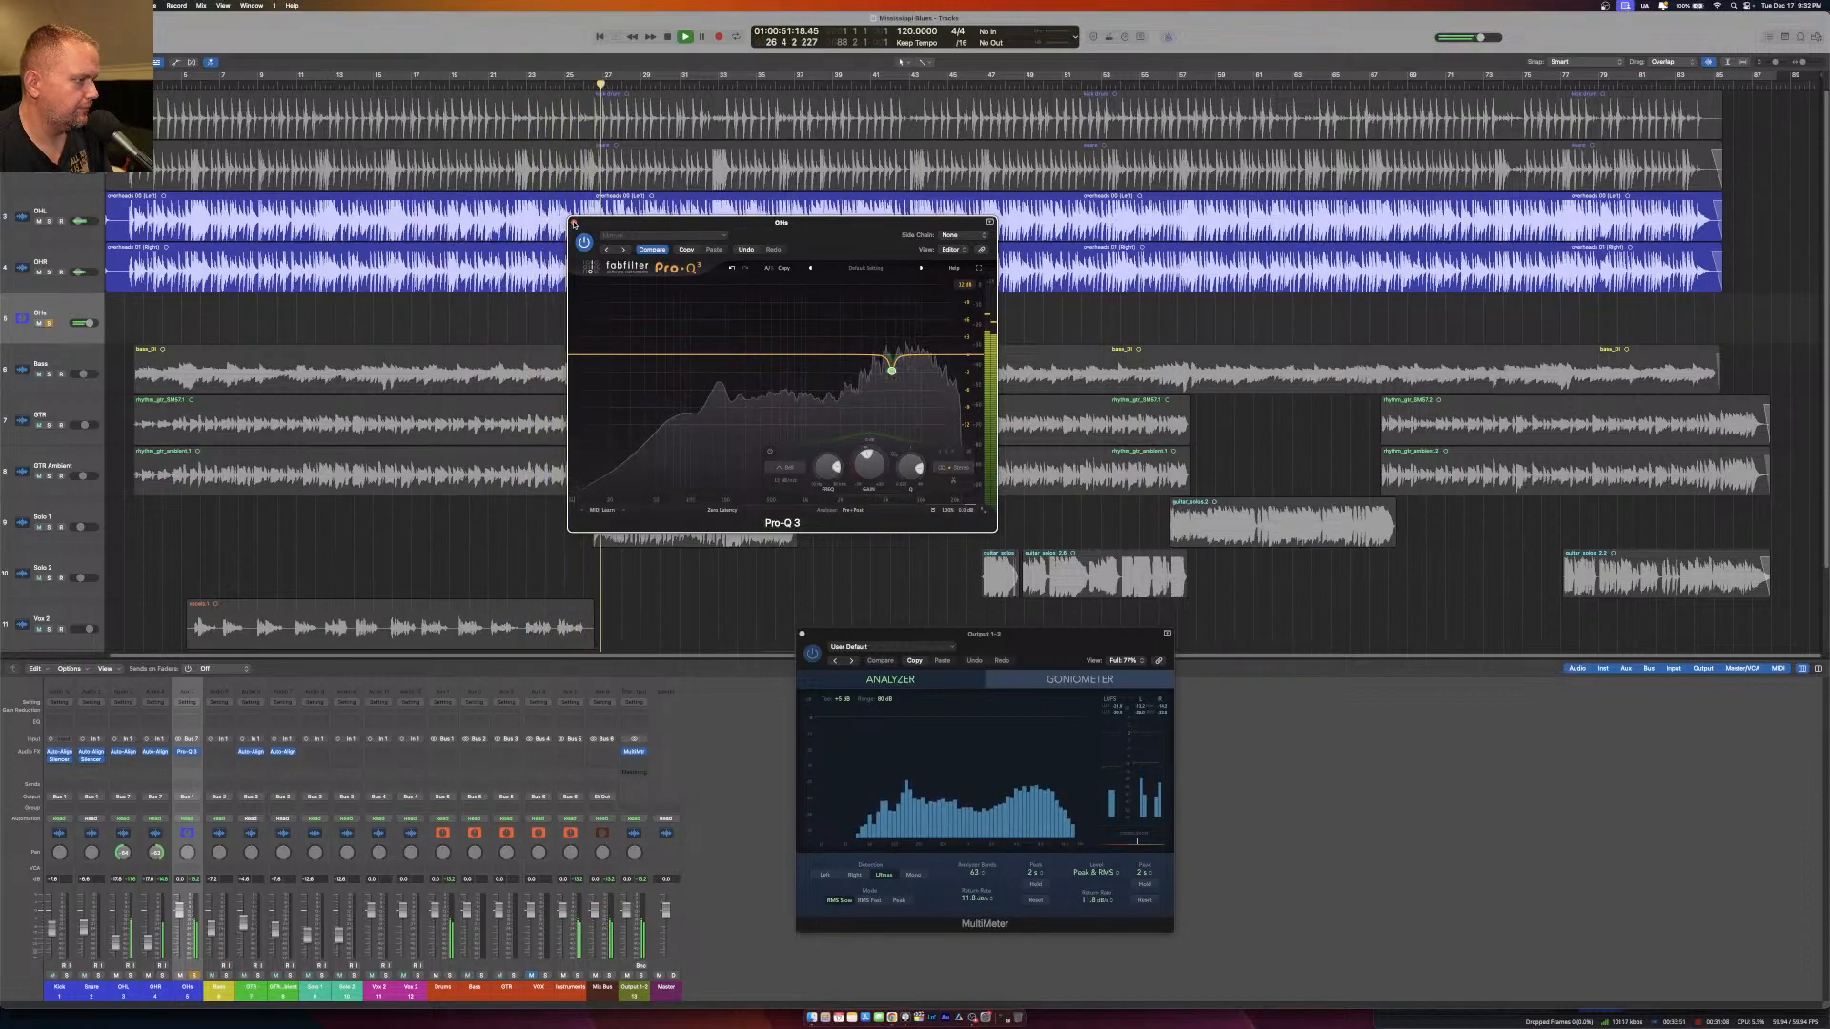
click(573, 224)
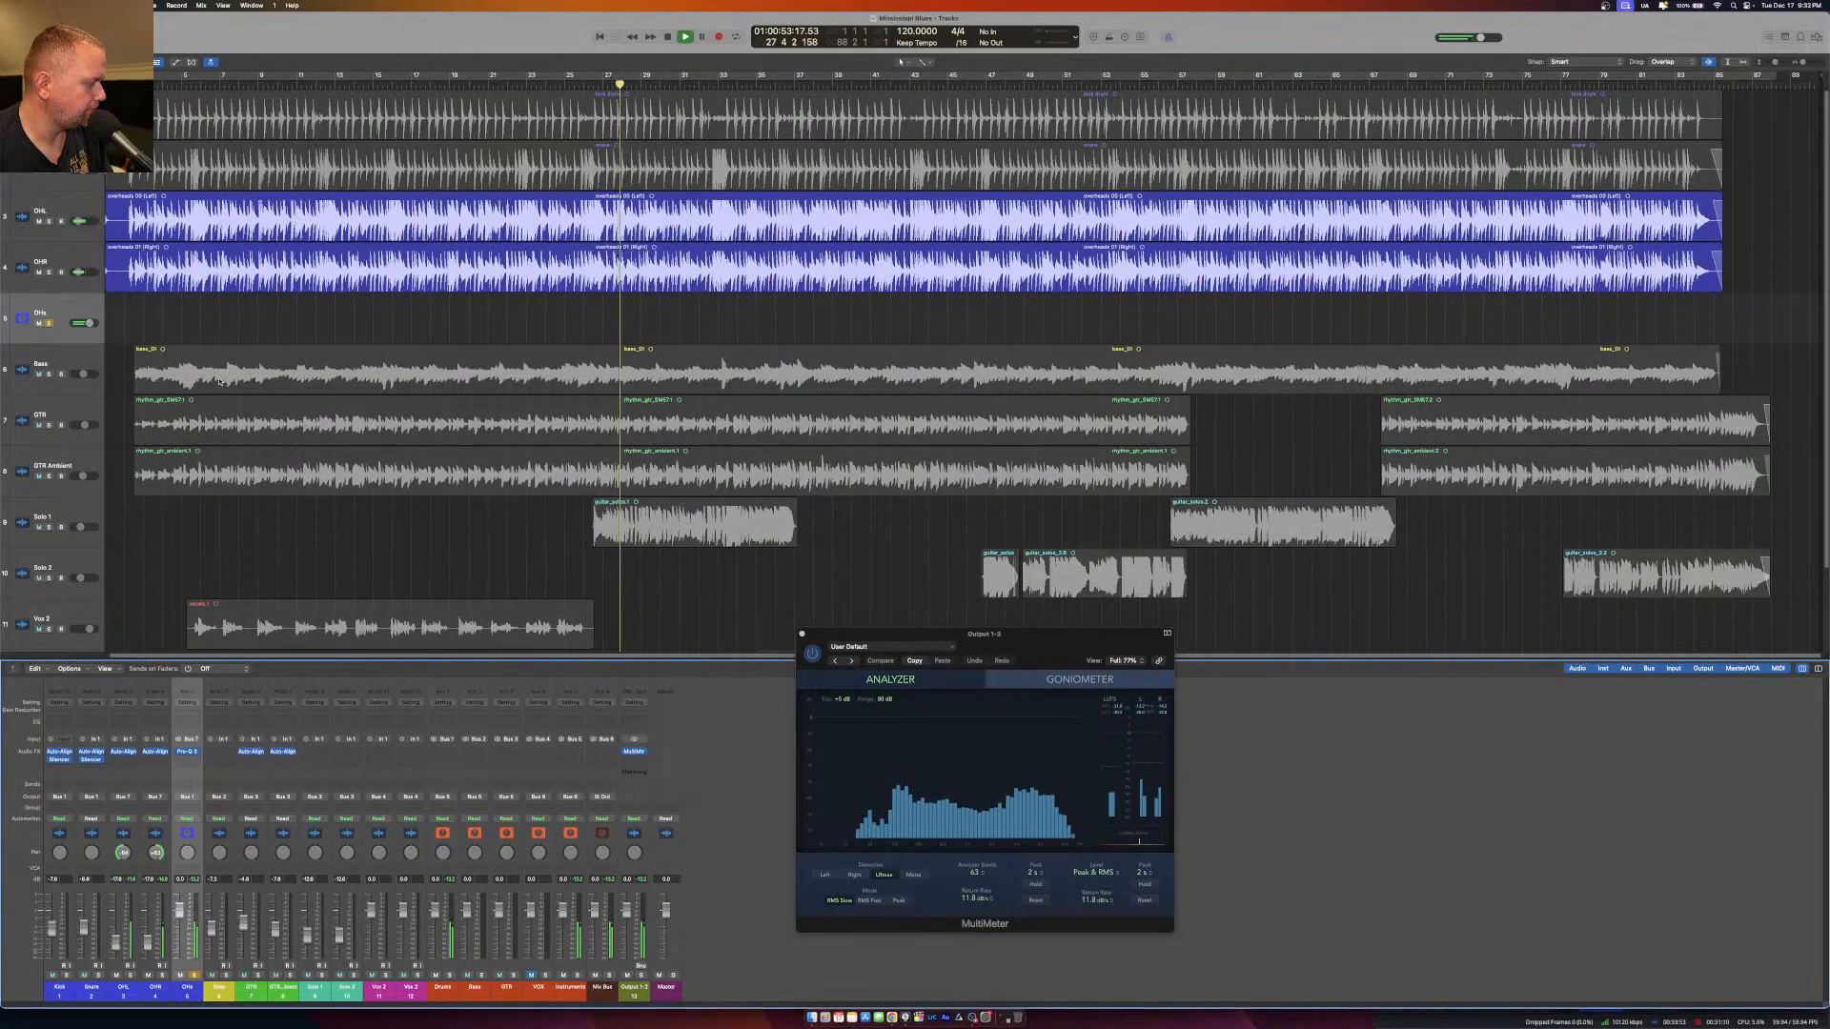
key(space)
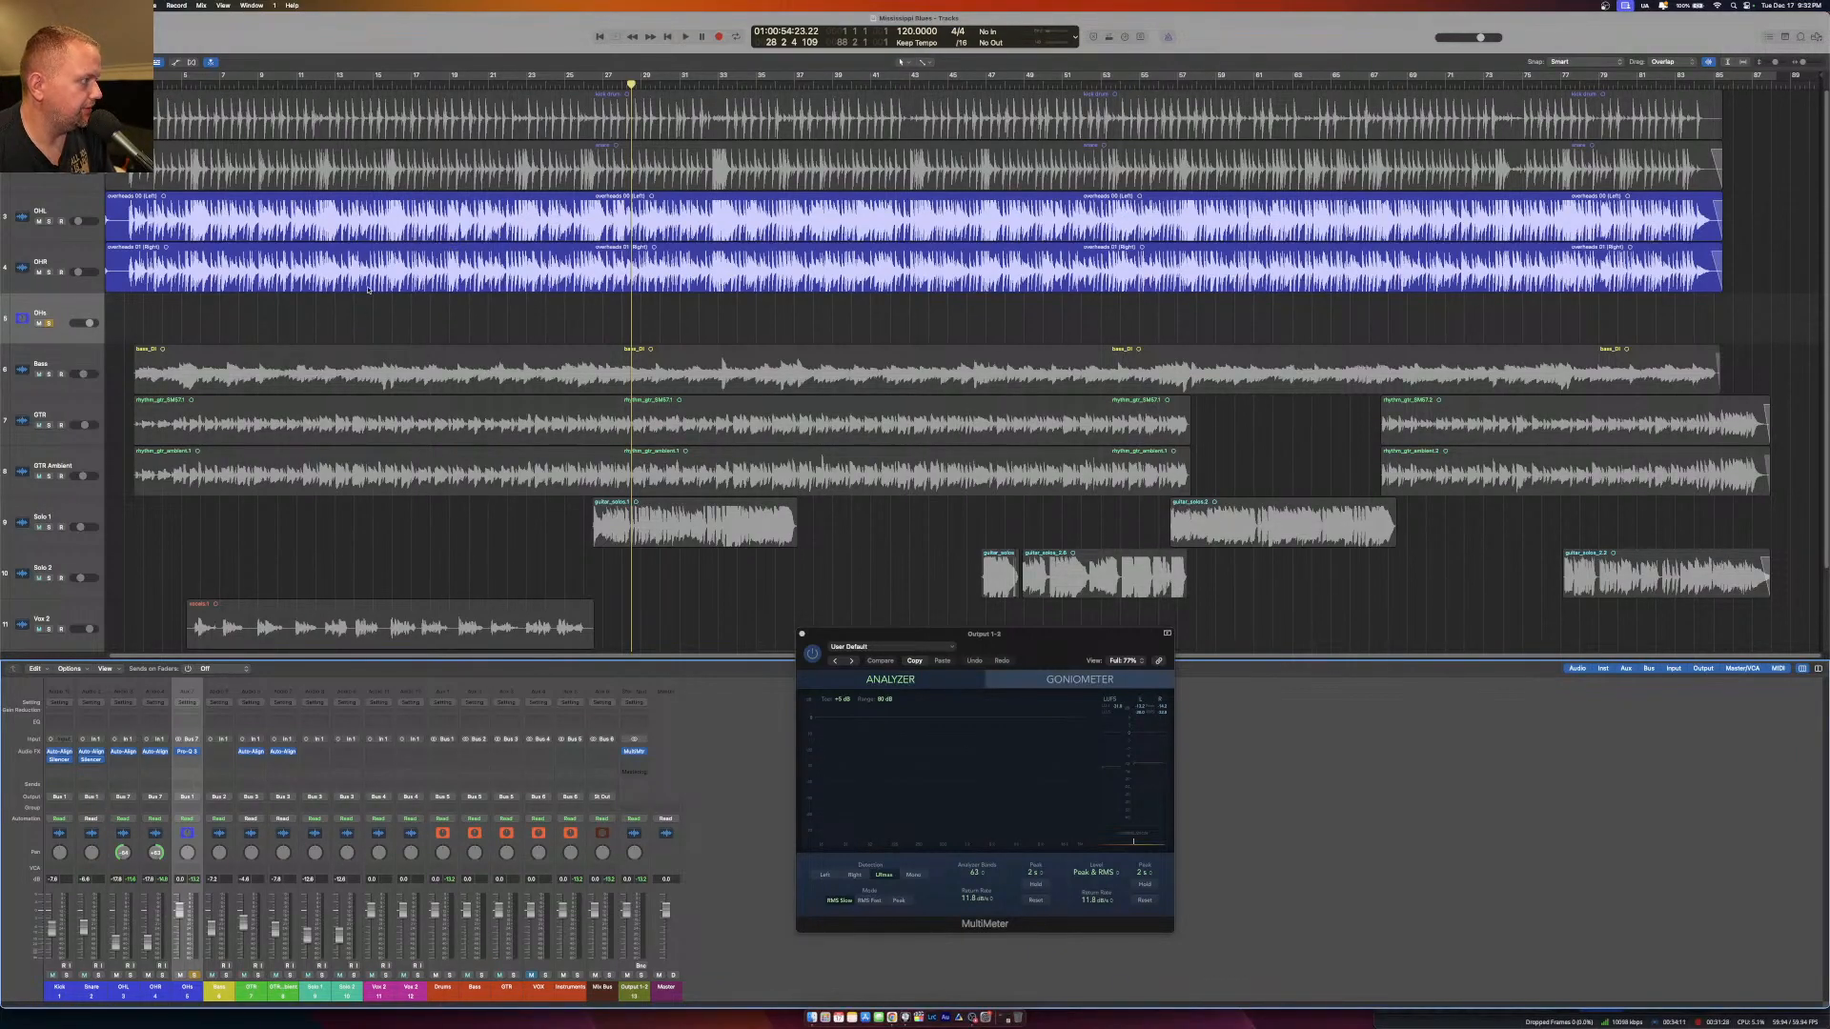
key(space)
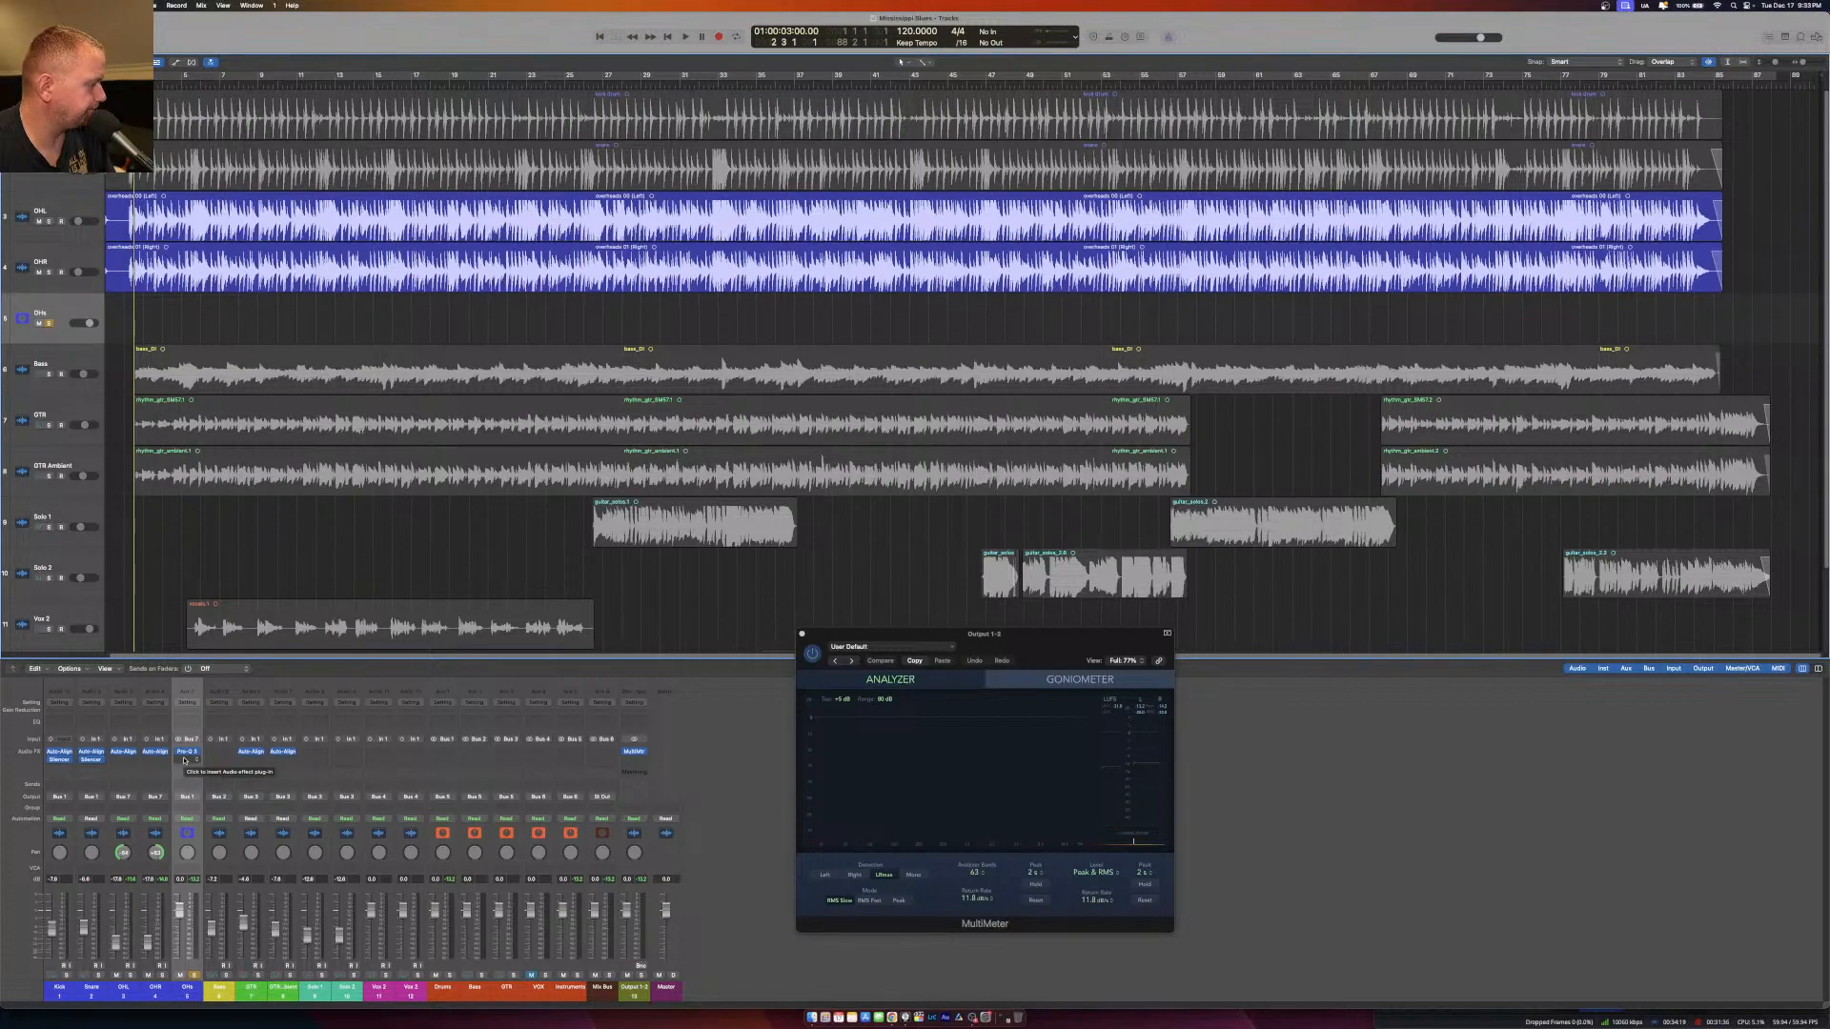
Insert the SSL 4K E channel strip after Pro-Q 3 on the OHs aux and open its window.
click(184, 759)
mouse_move(217, 957)
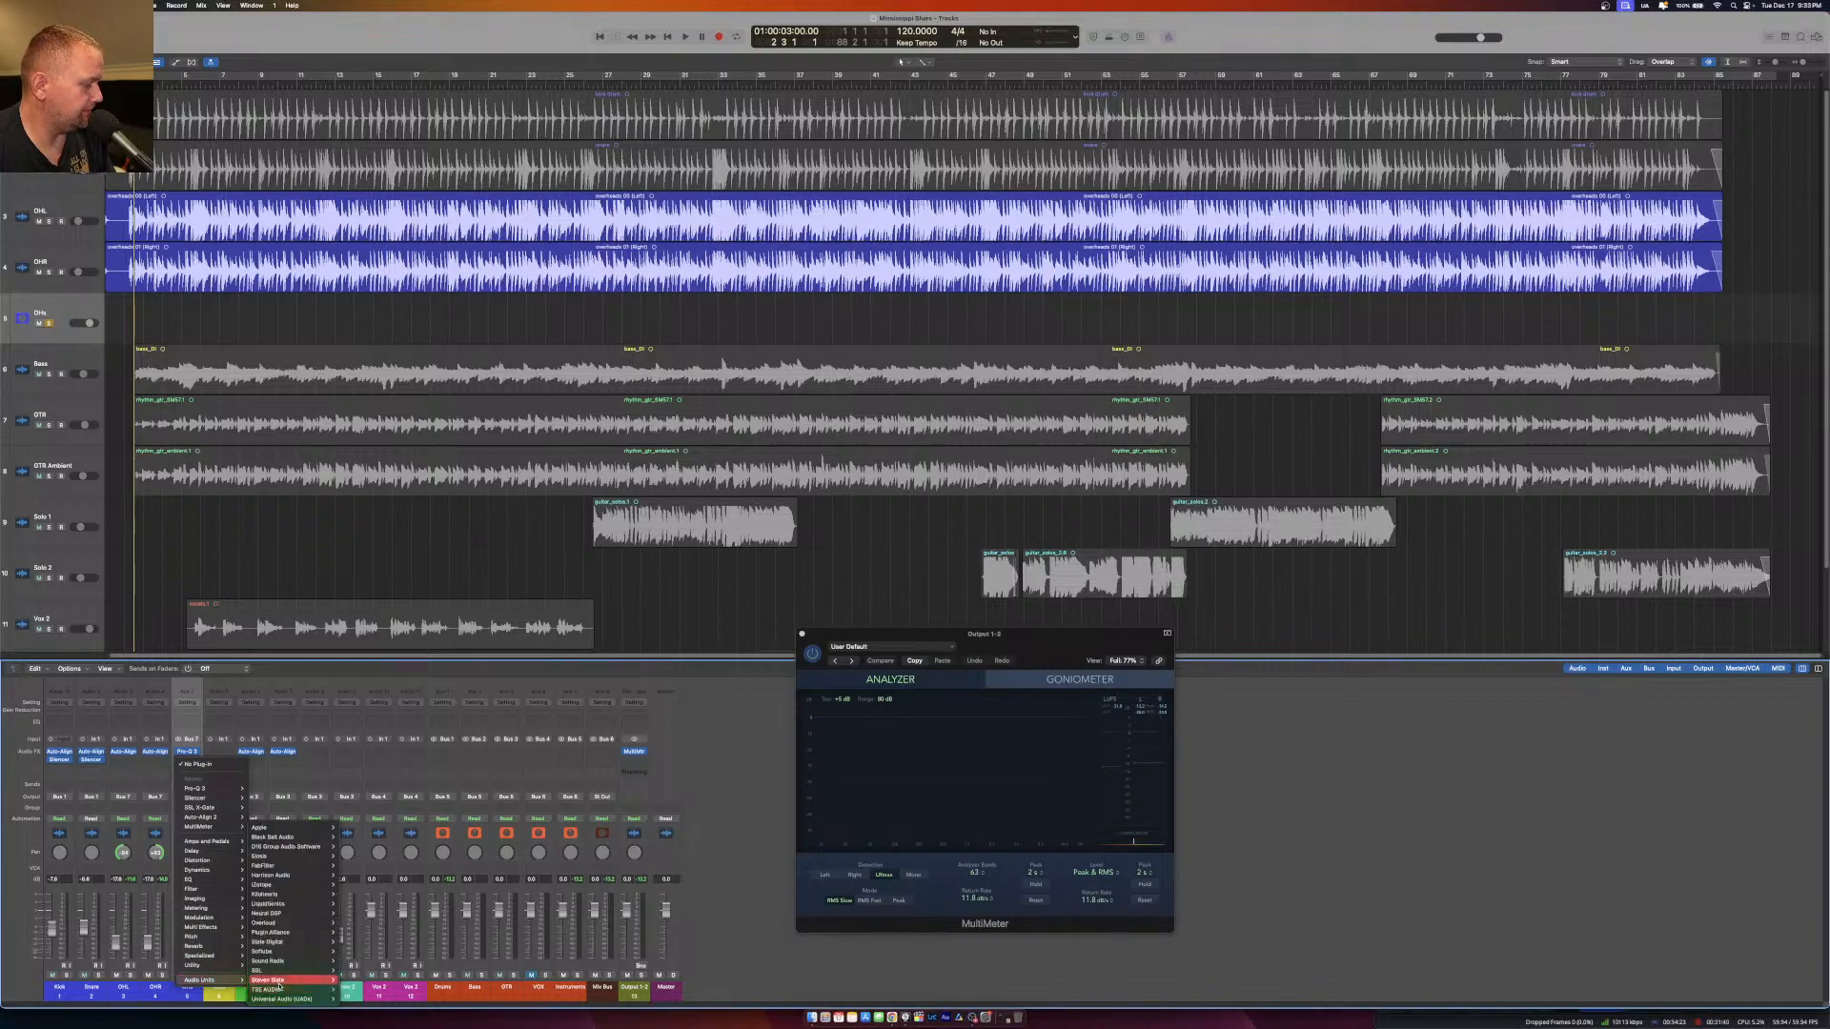
mouse_move(273, 934)
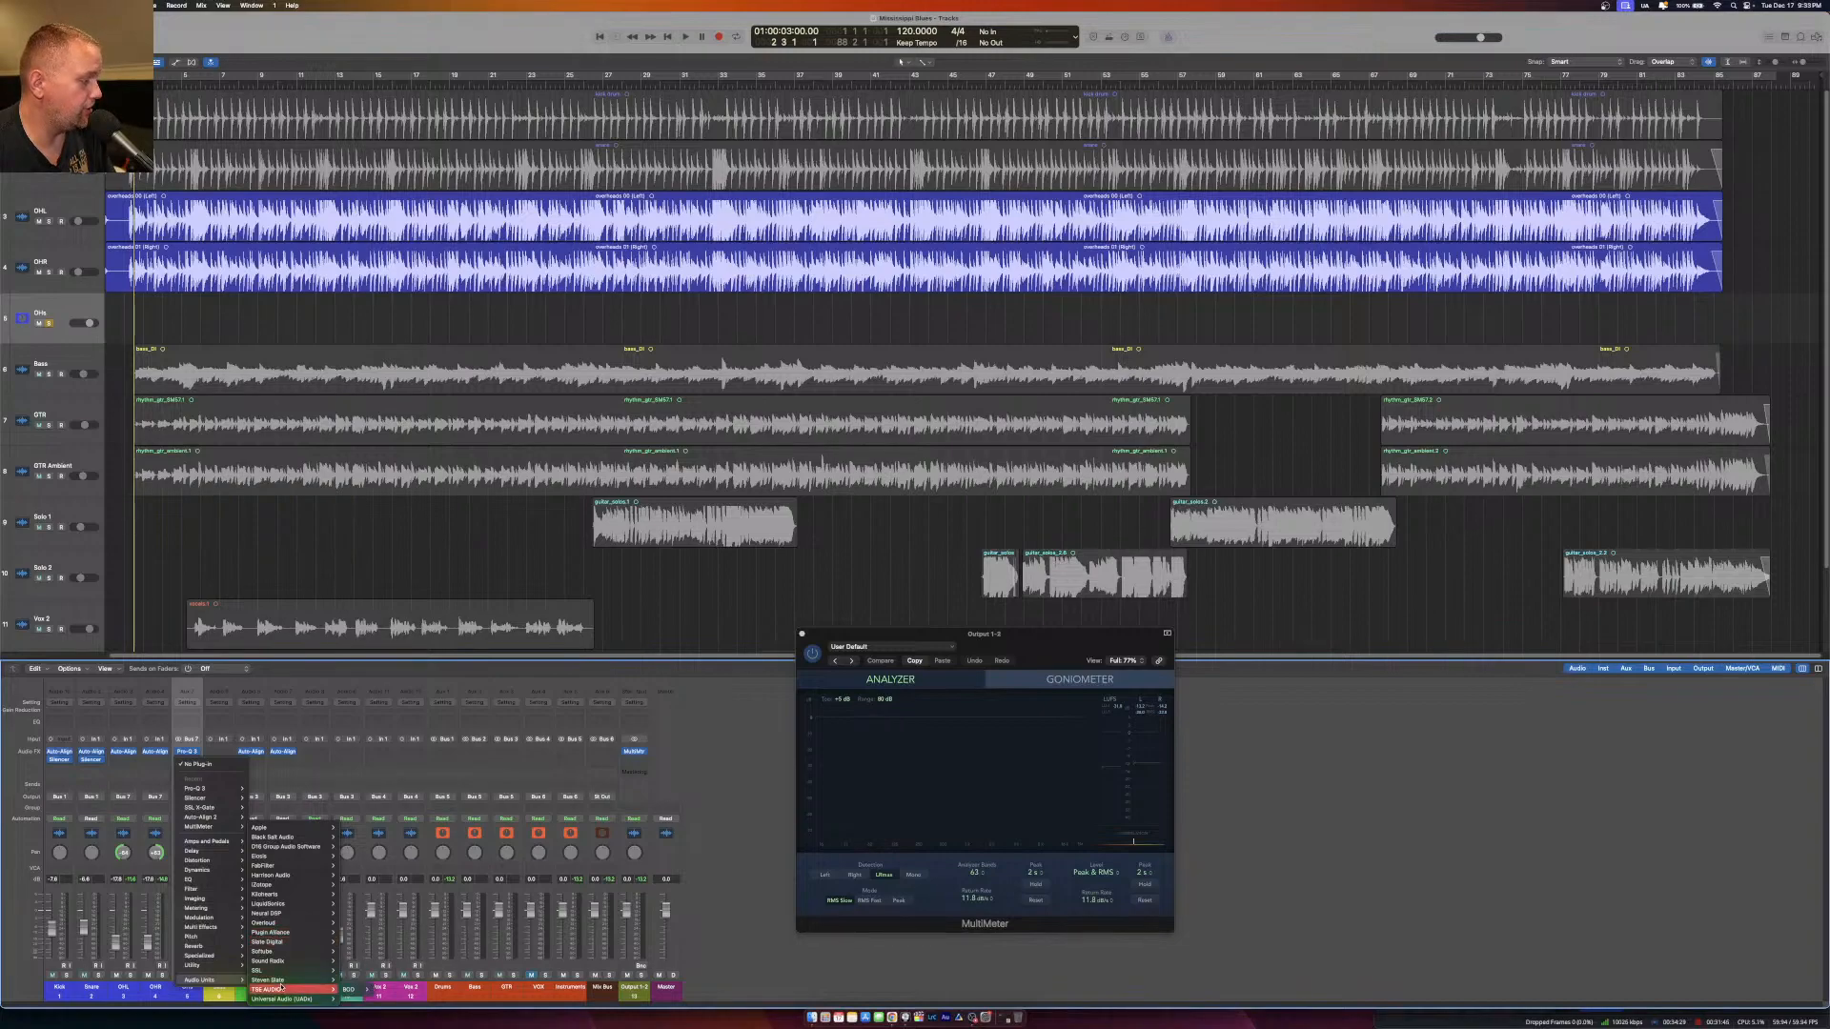
mouse_move(286, 970)
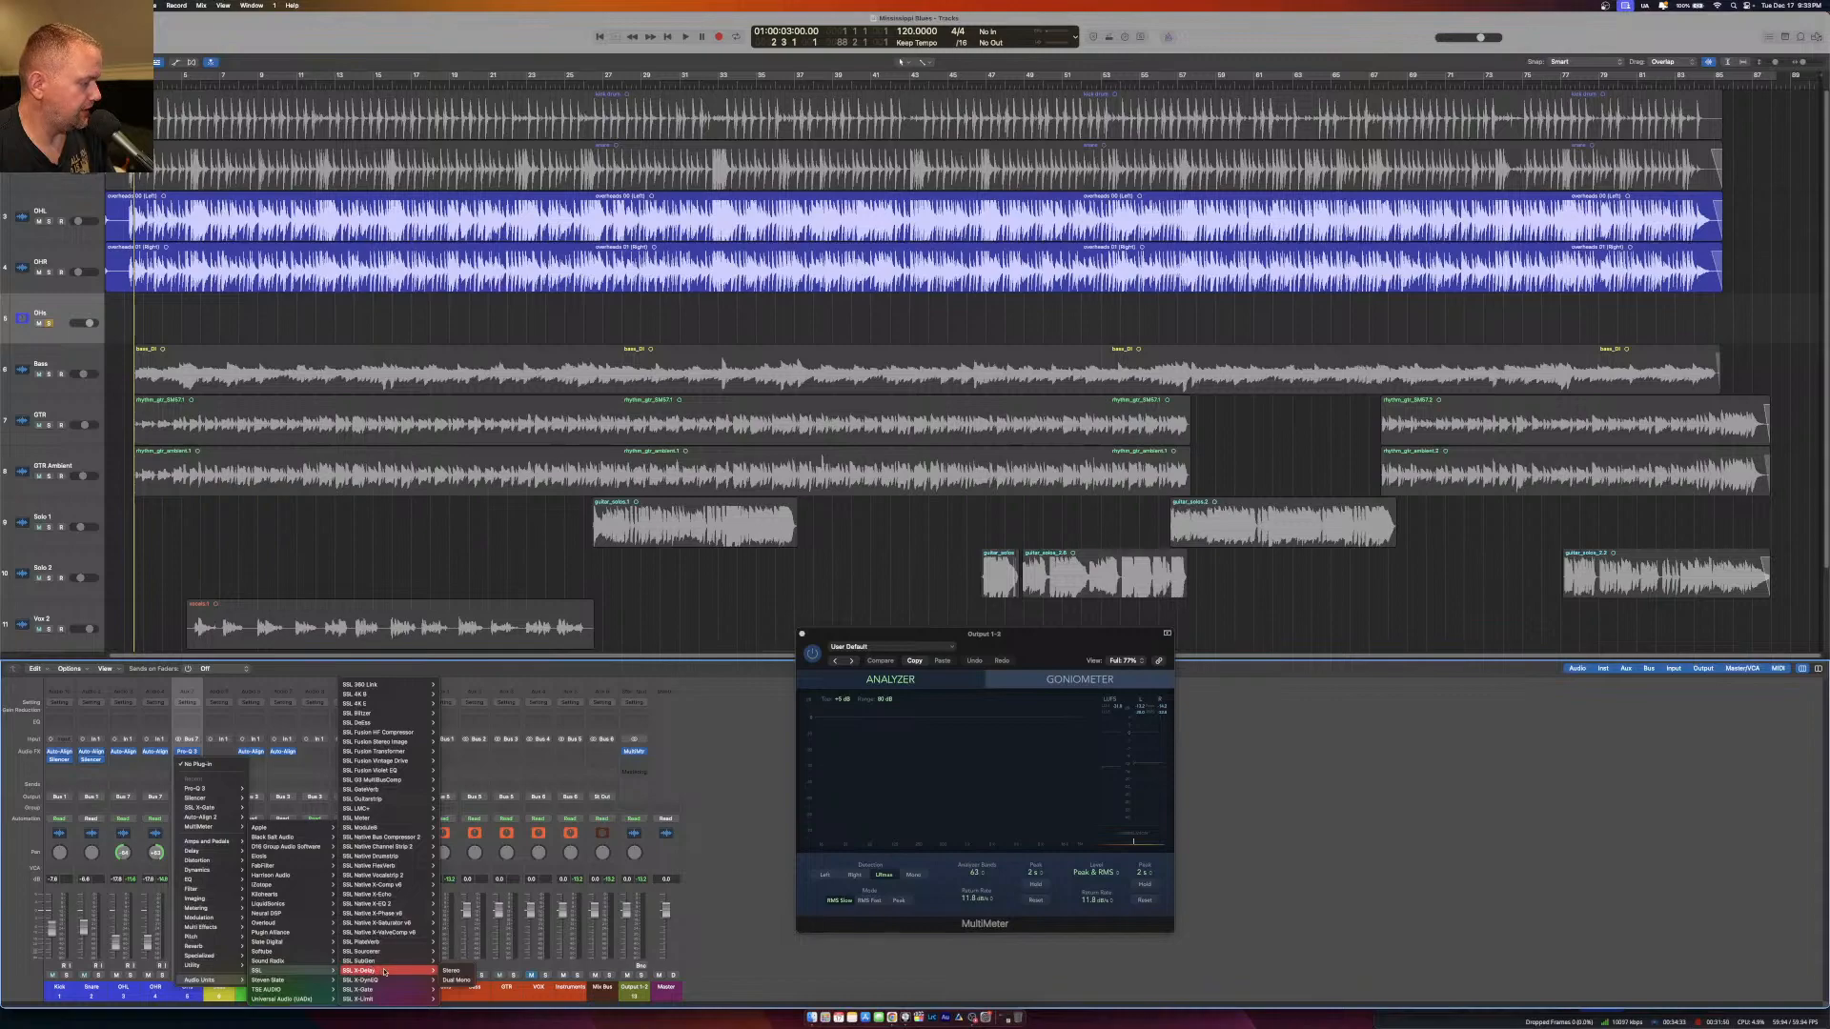
mouse_move(391, 971)
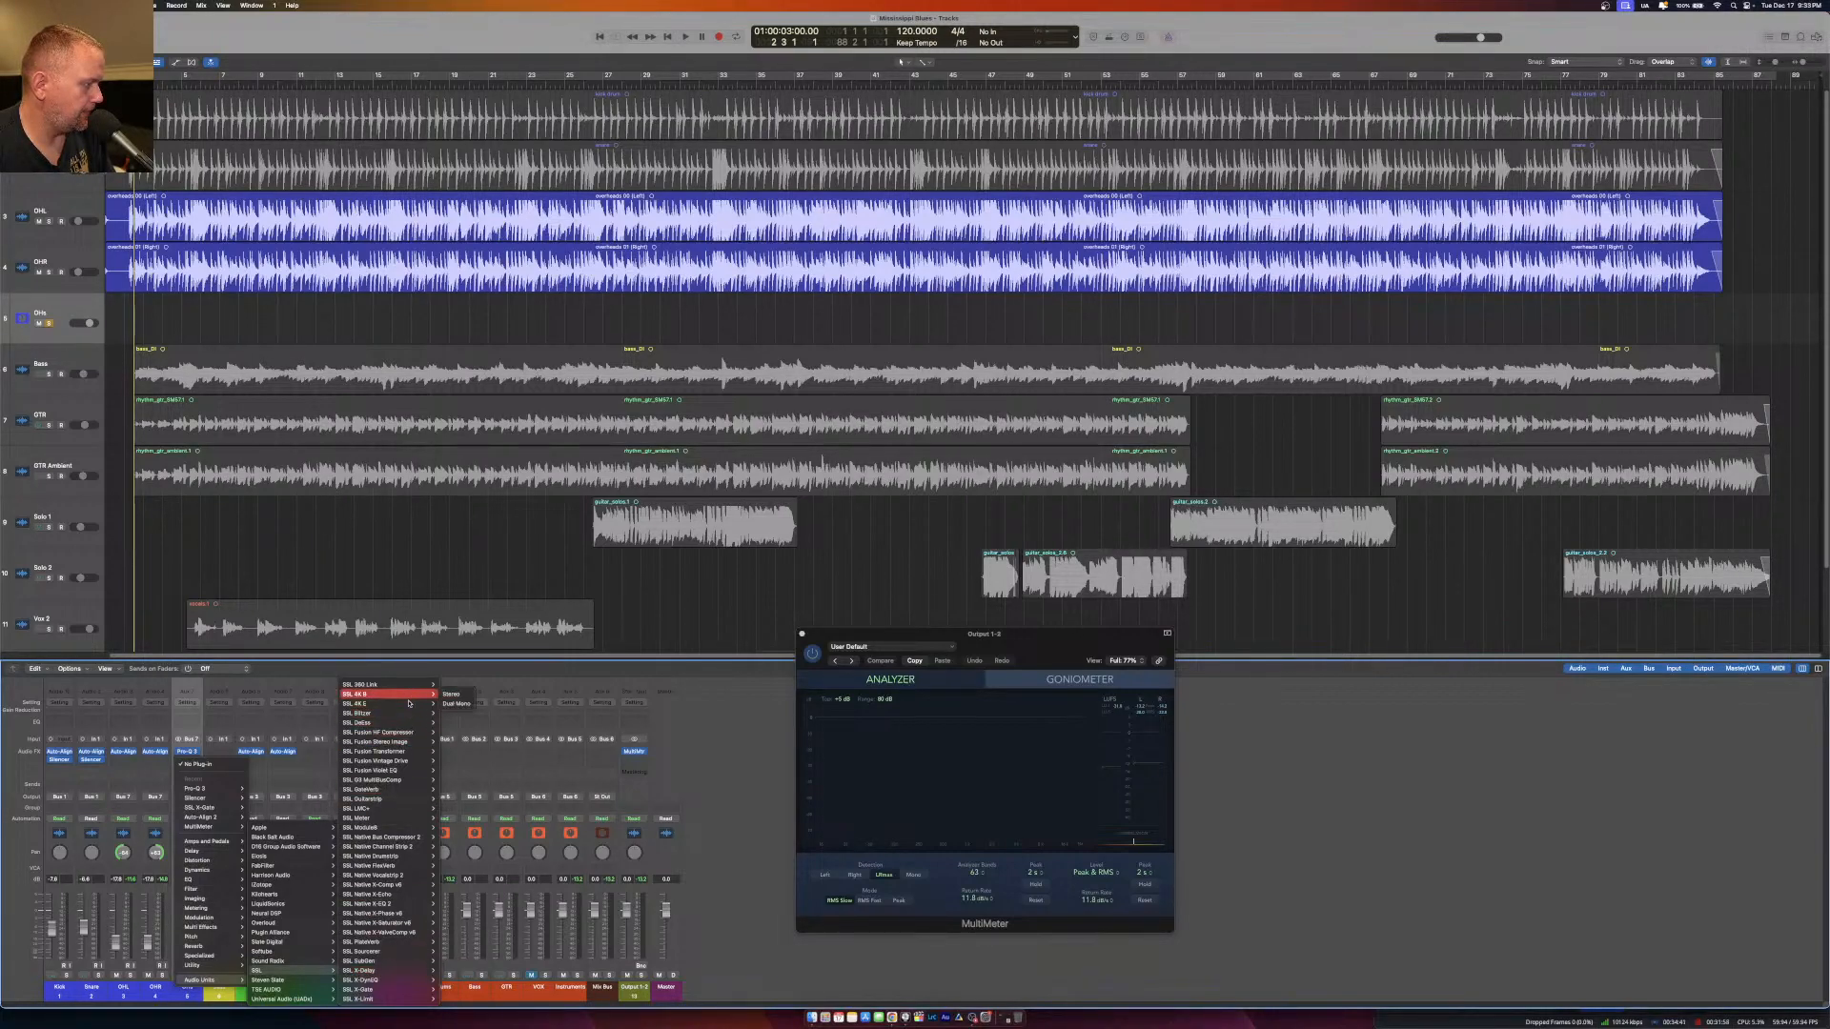
click(453, 706)
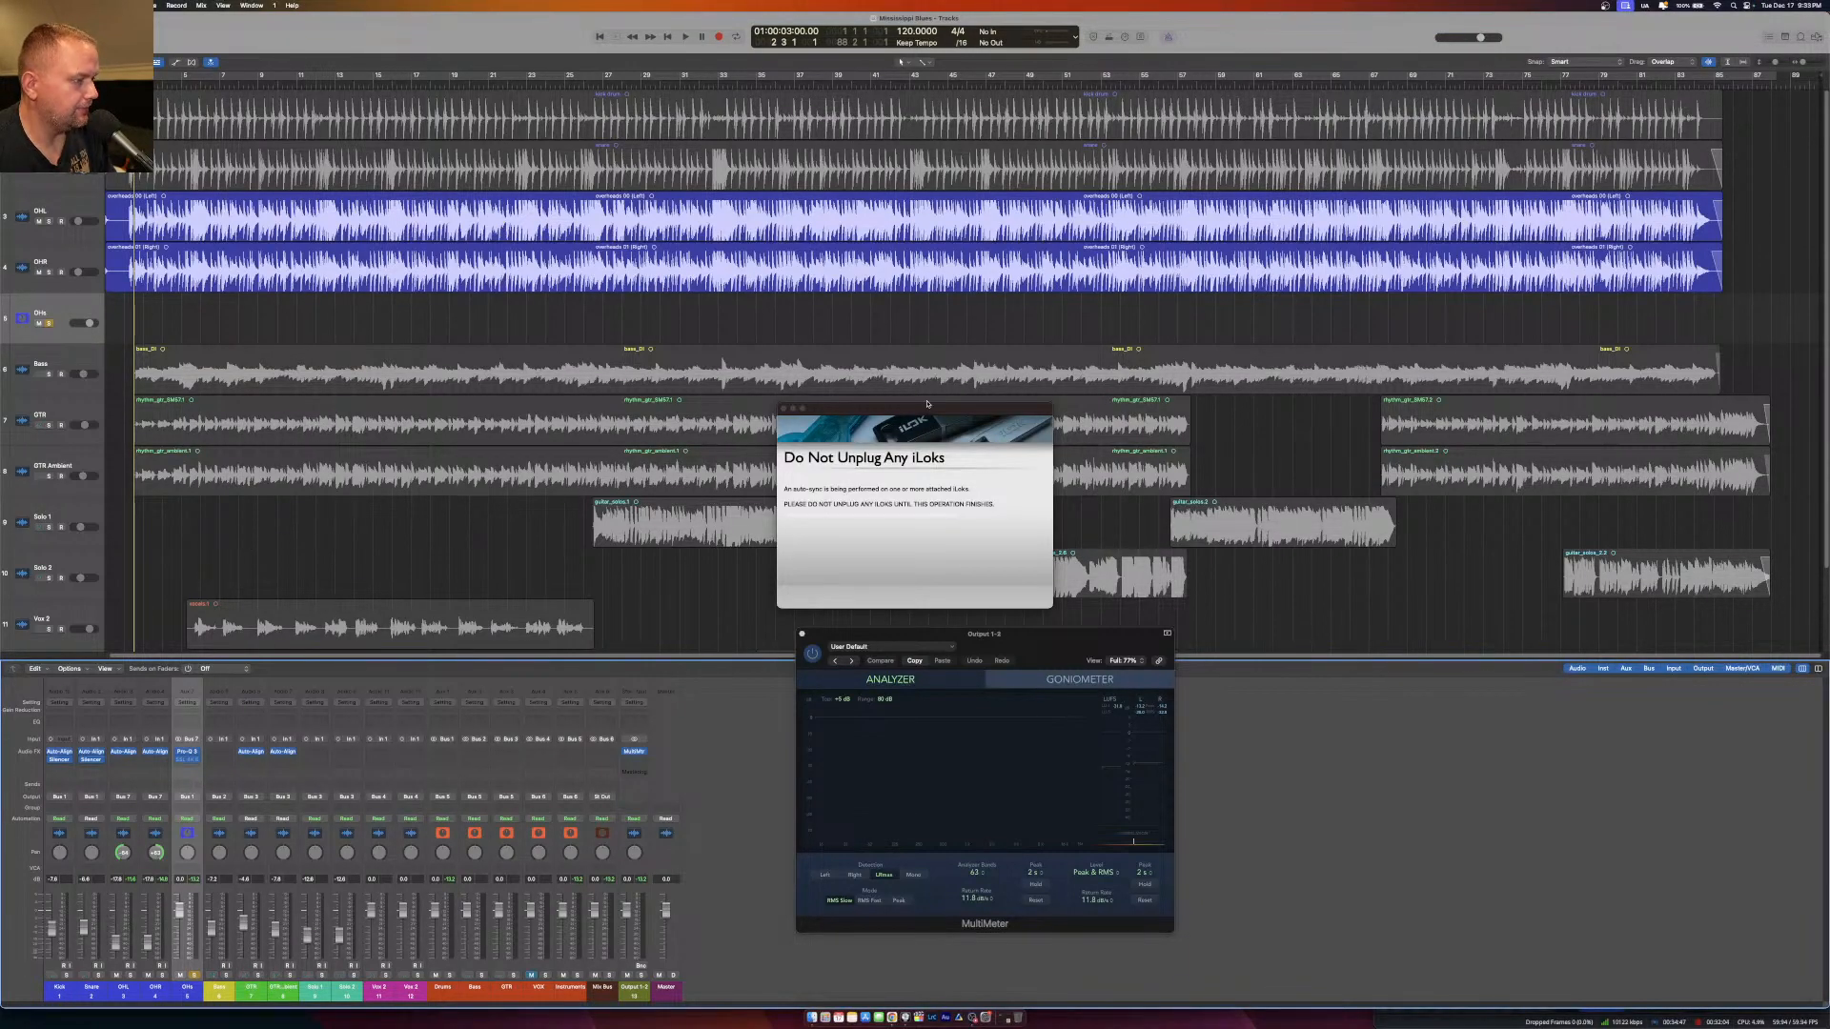
drag(927, 410, 881, 400)
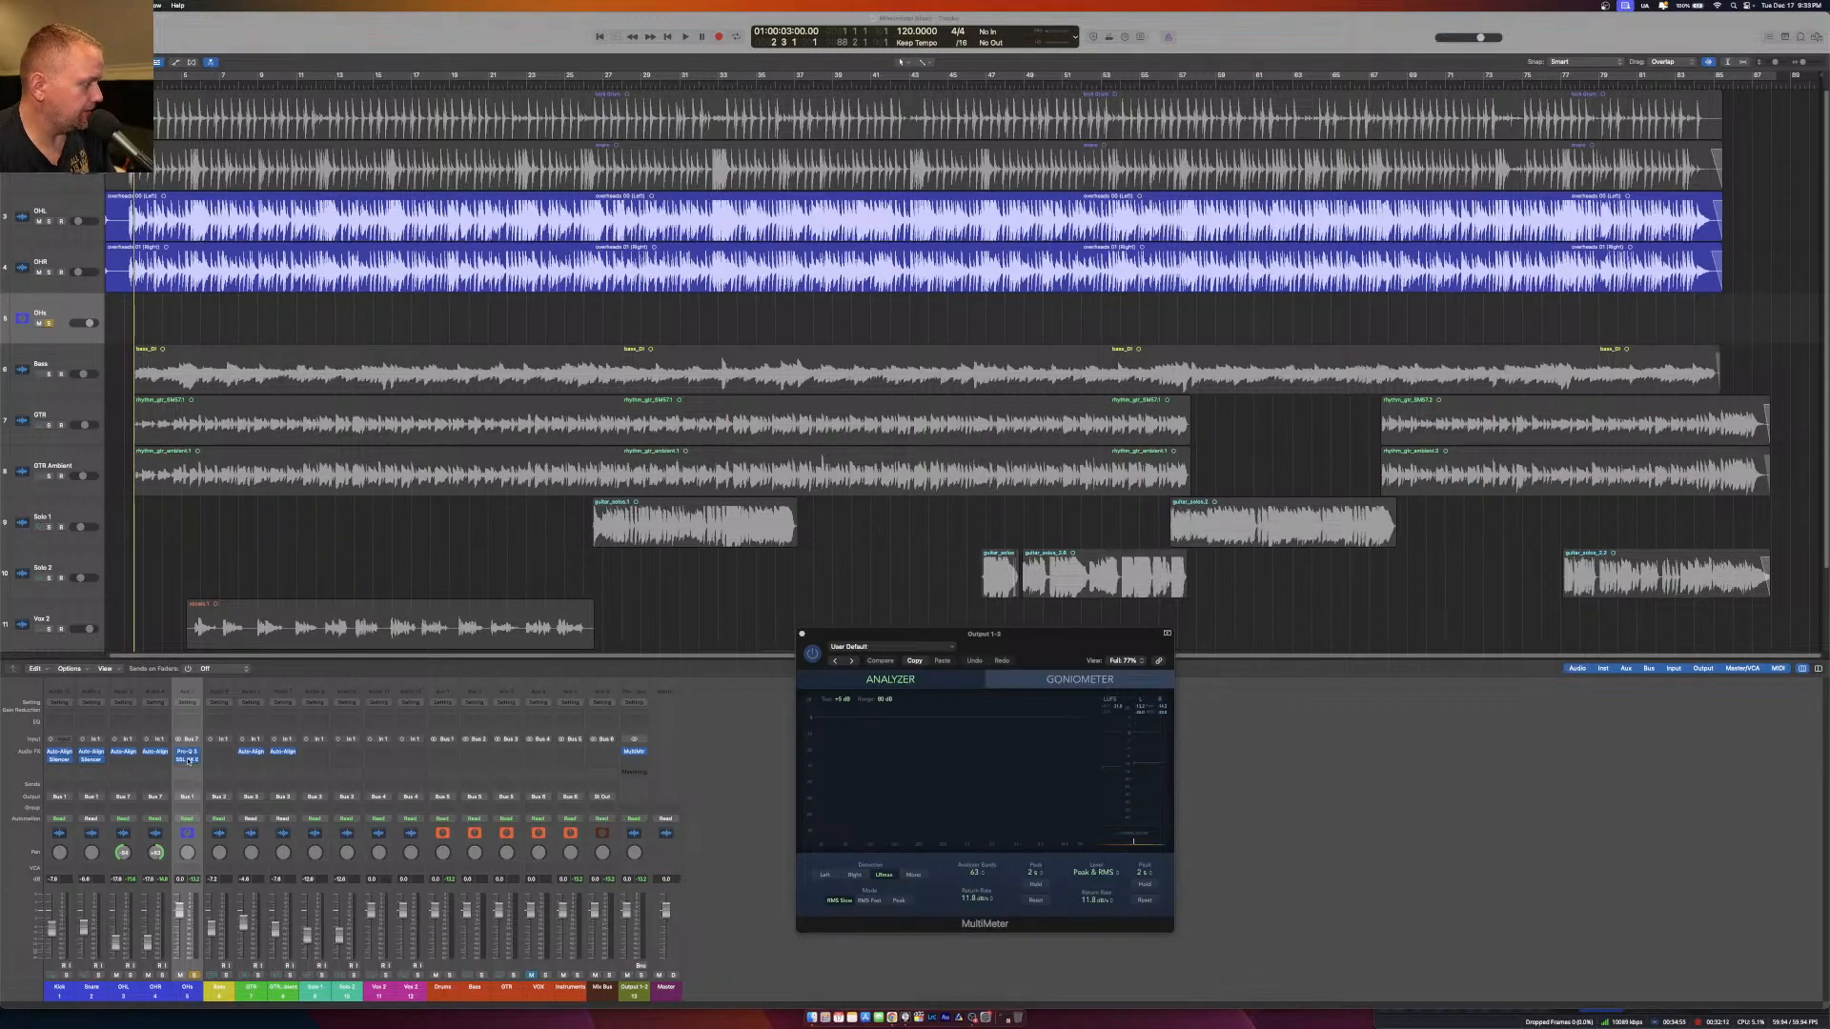
click(188, 759)
drag(777, 136, 783, 218)
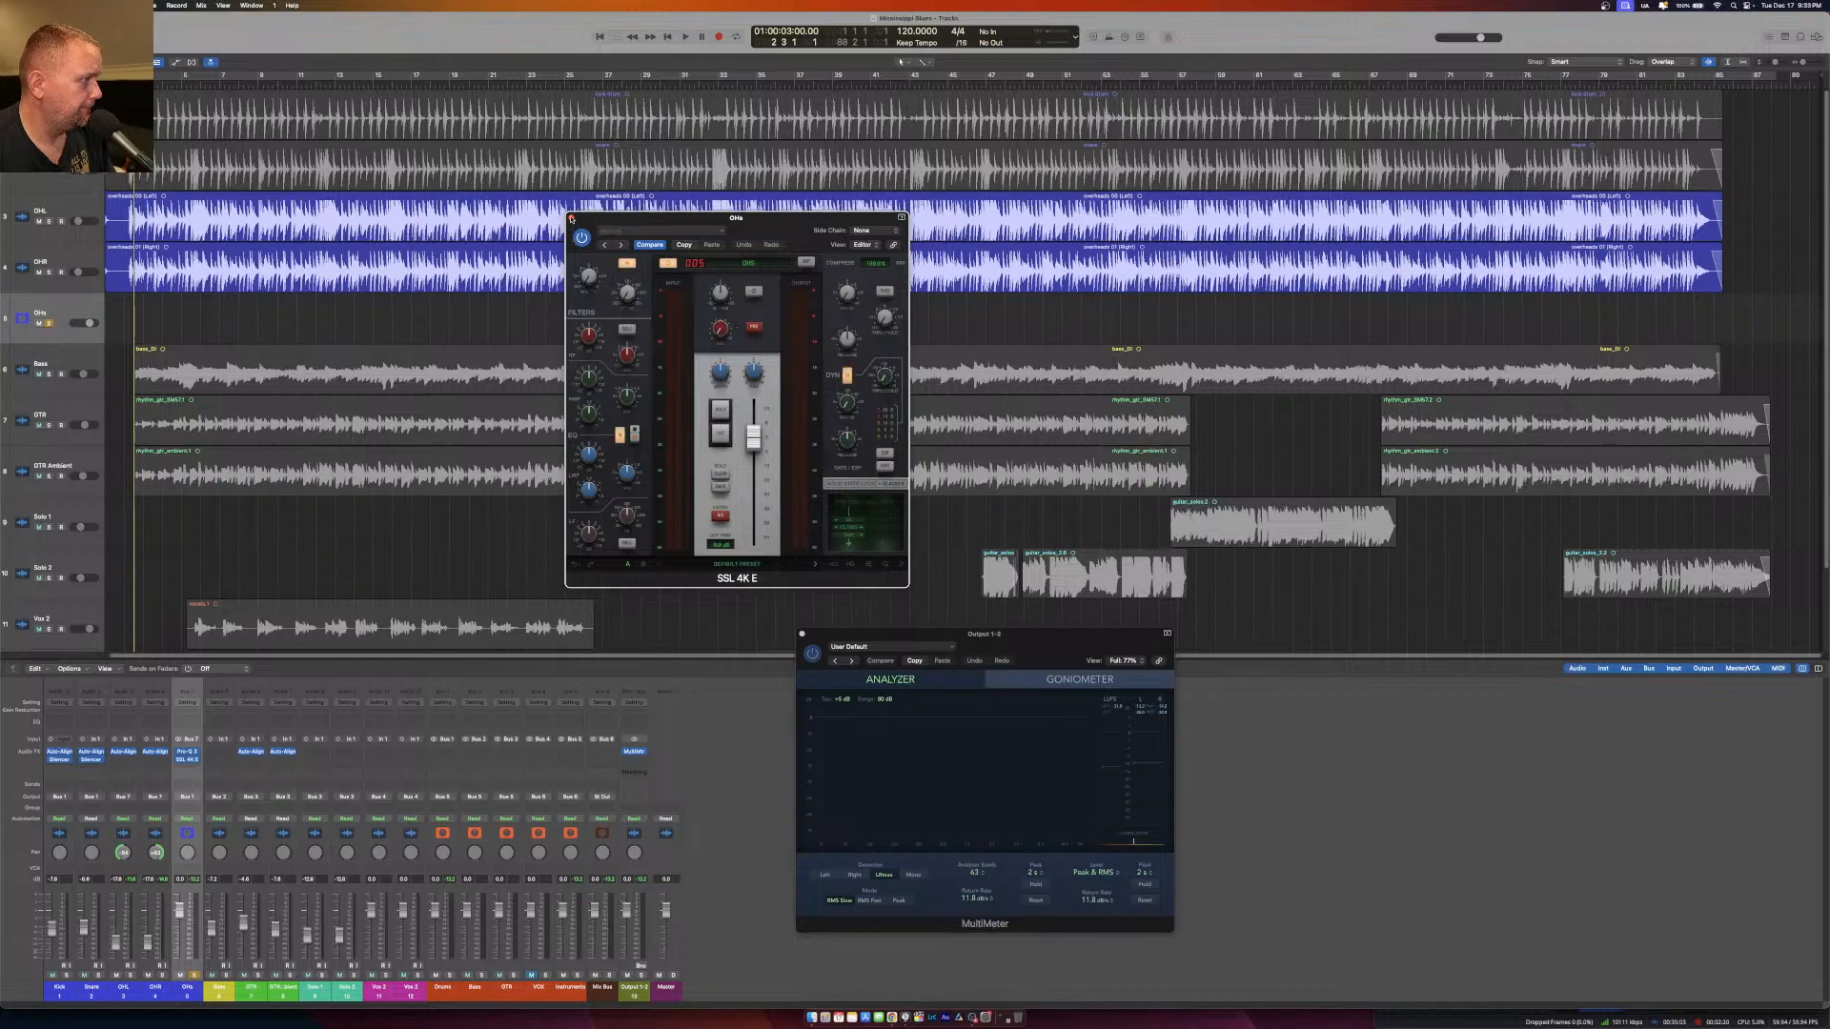
click(572, 218)
click(197, 759)
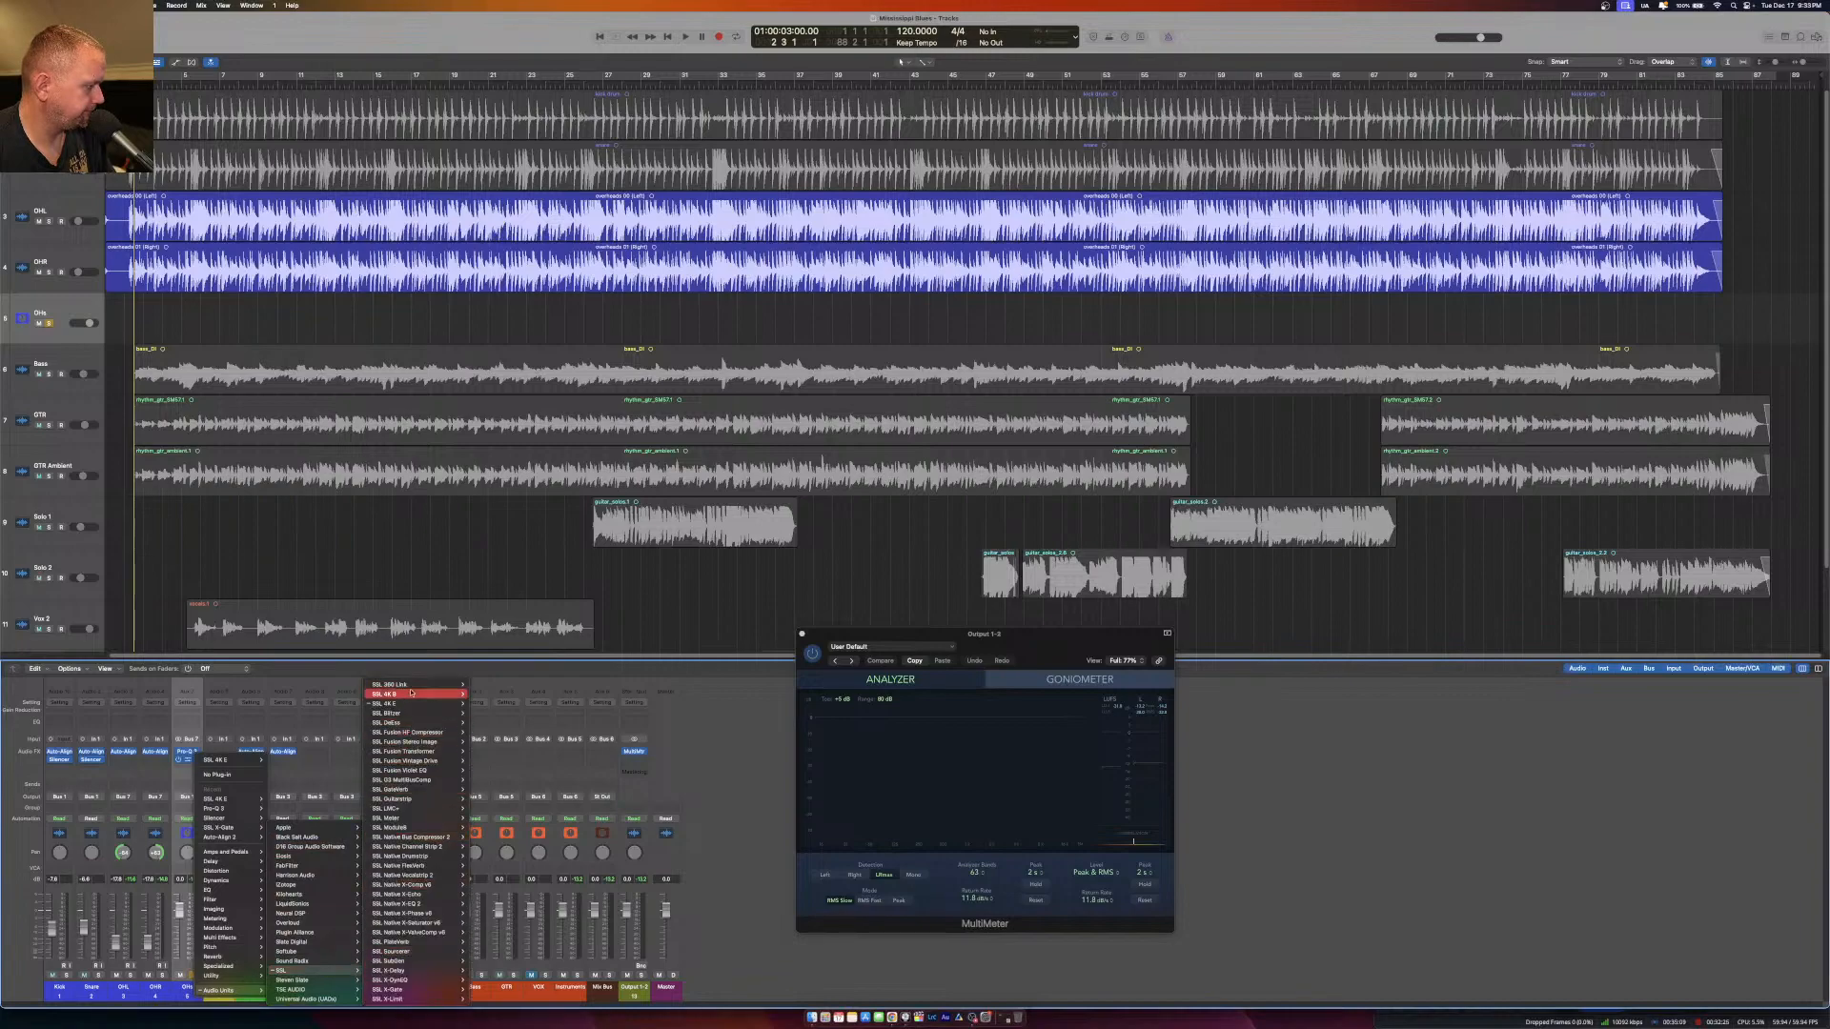
click(751, 725)
click(188, 761)
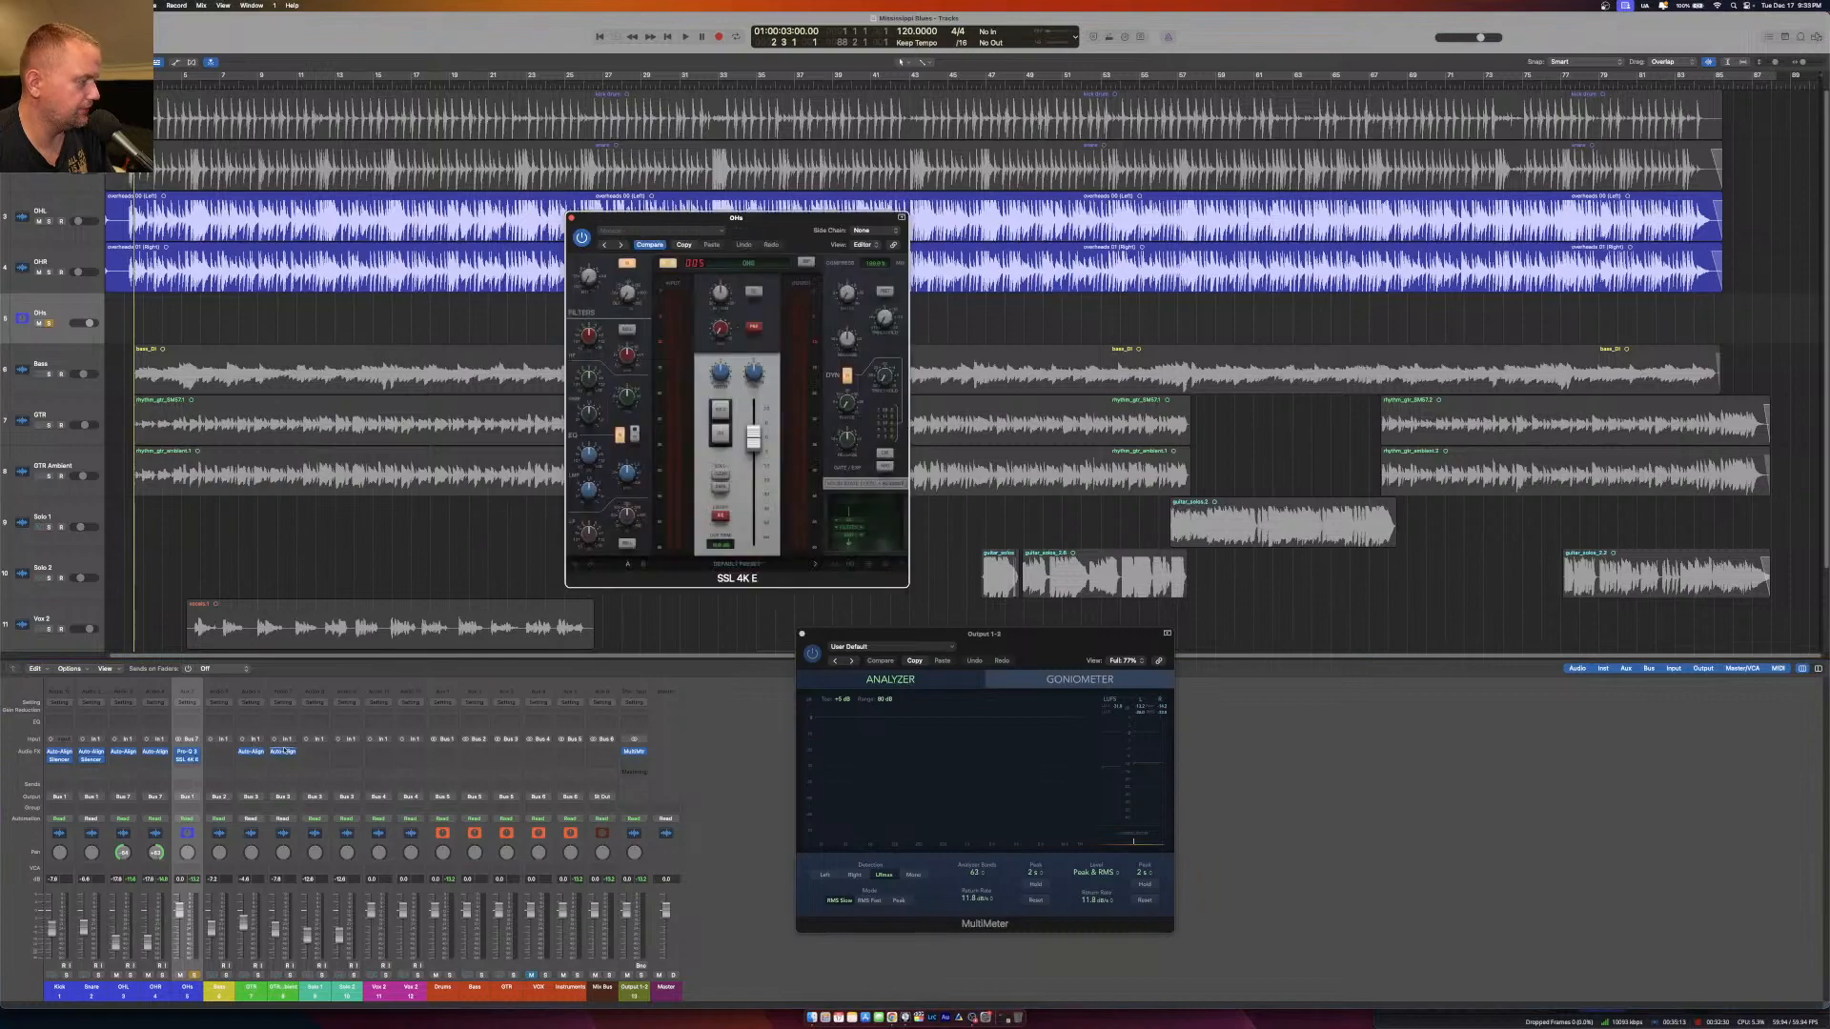
Play the overheads and turn up the SSL 4K E input-section knob above the filters, then close the plug-in.
drag(786, 225, 770, 394)
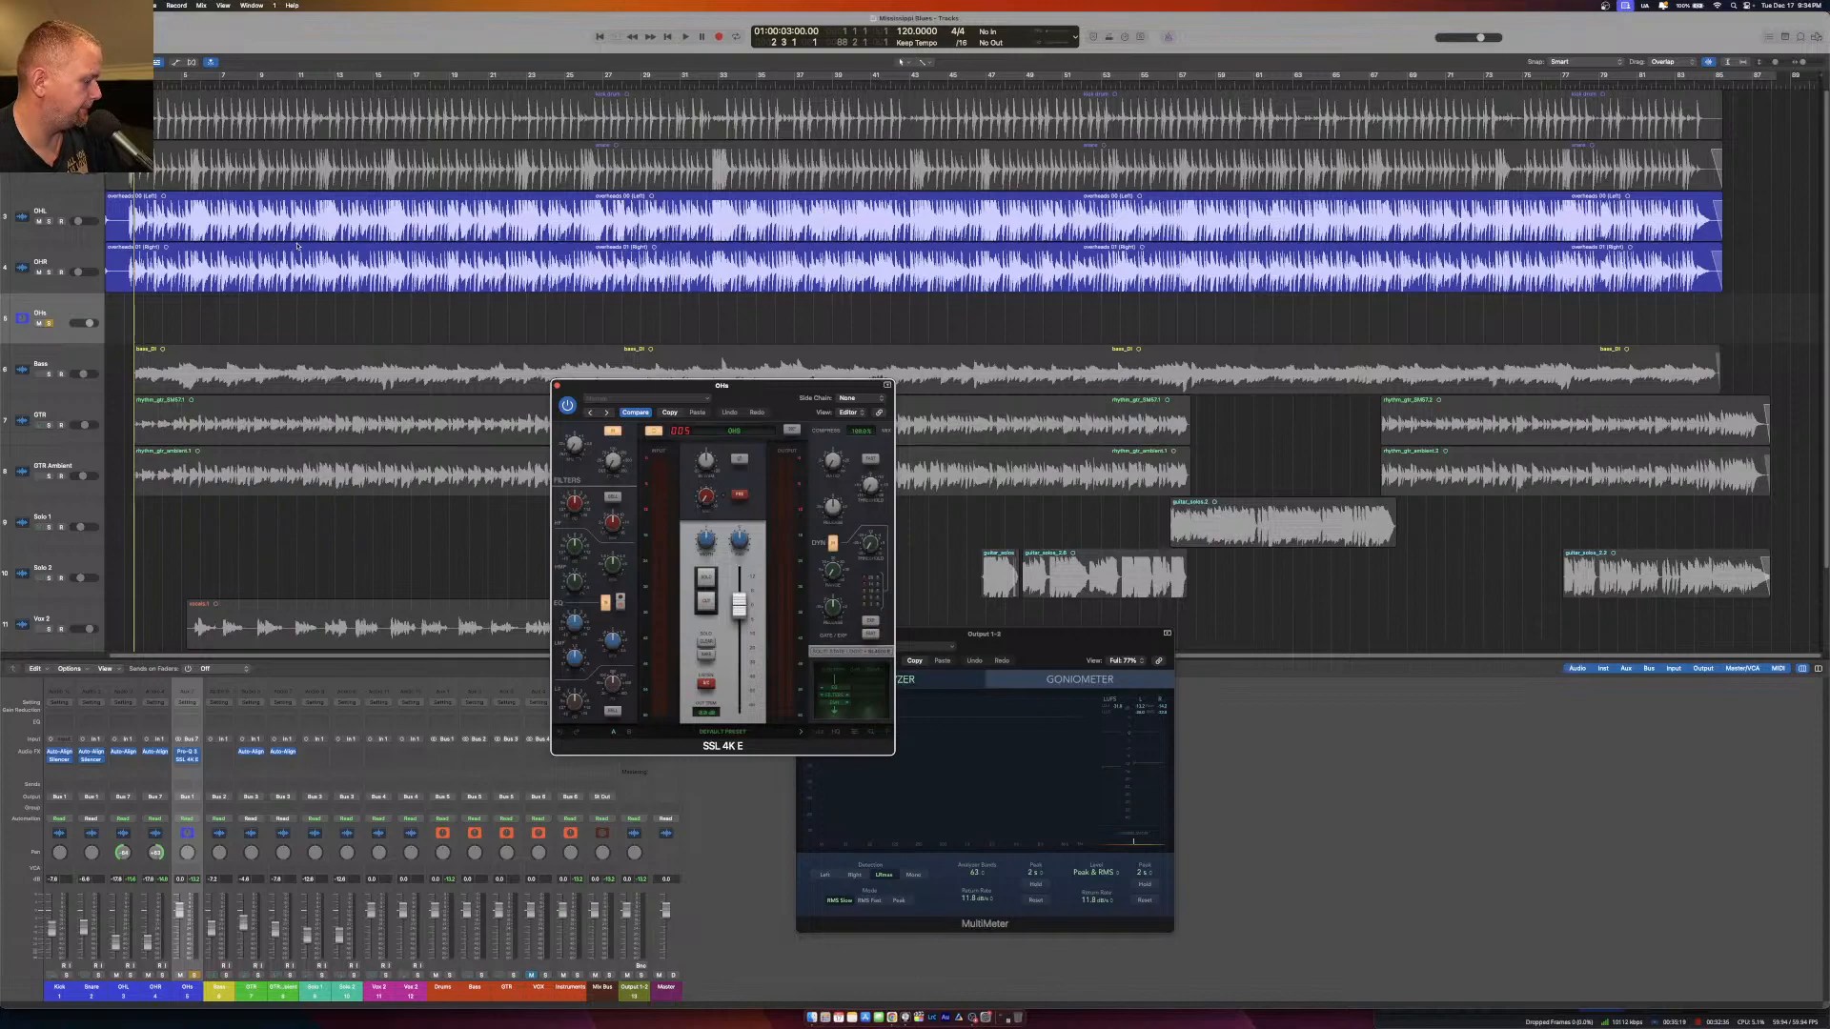
key(space)
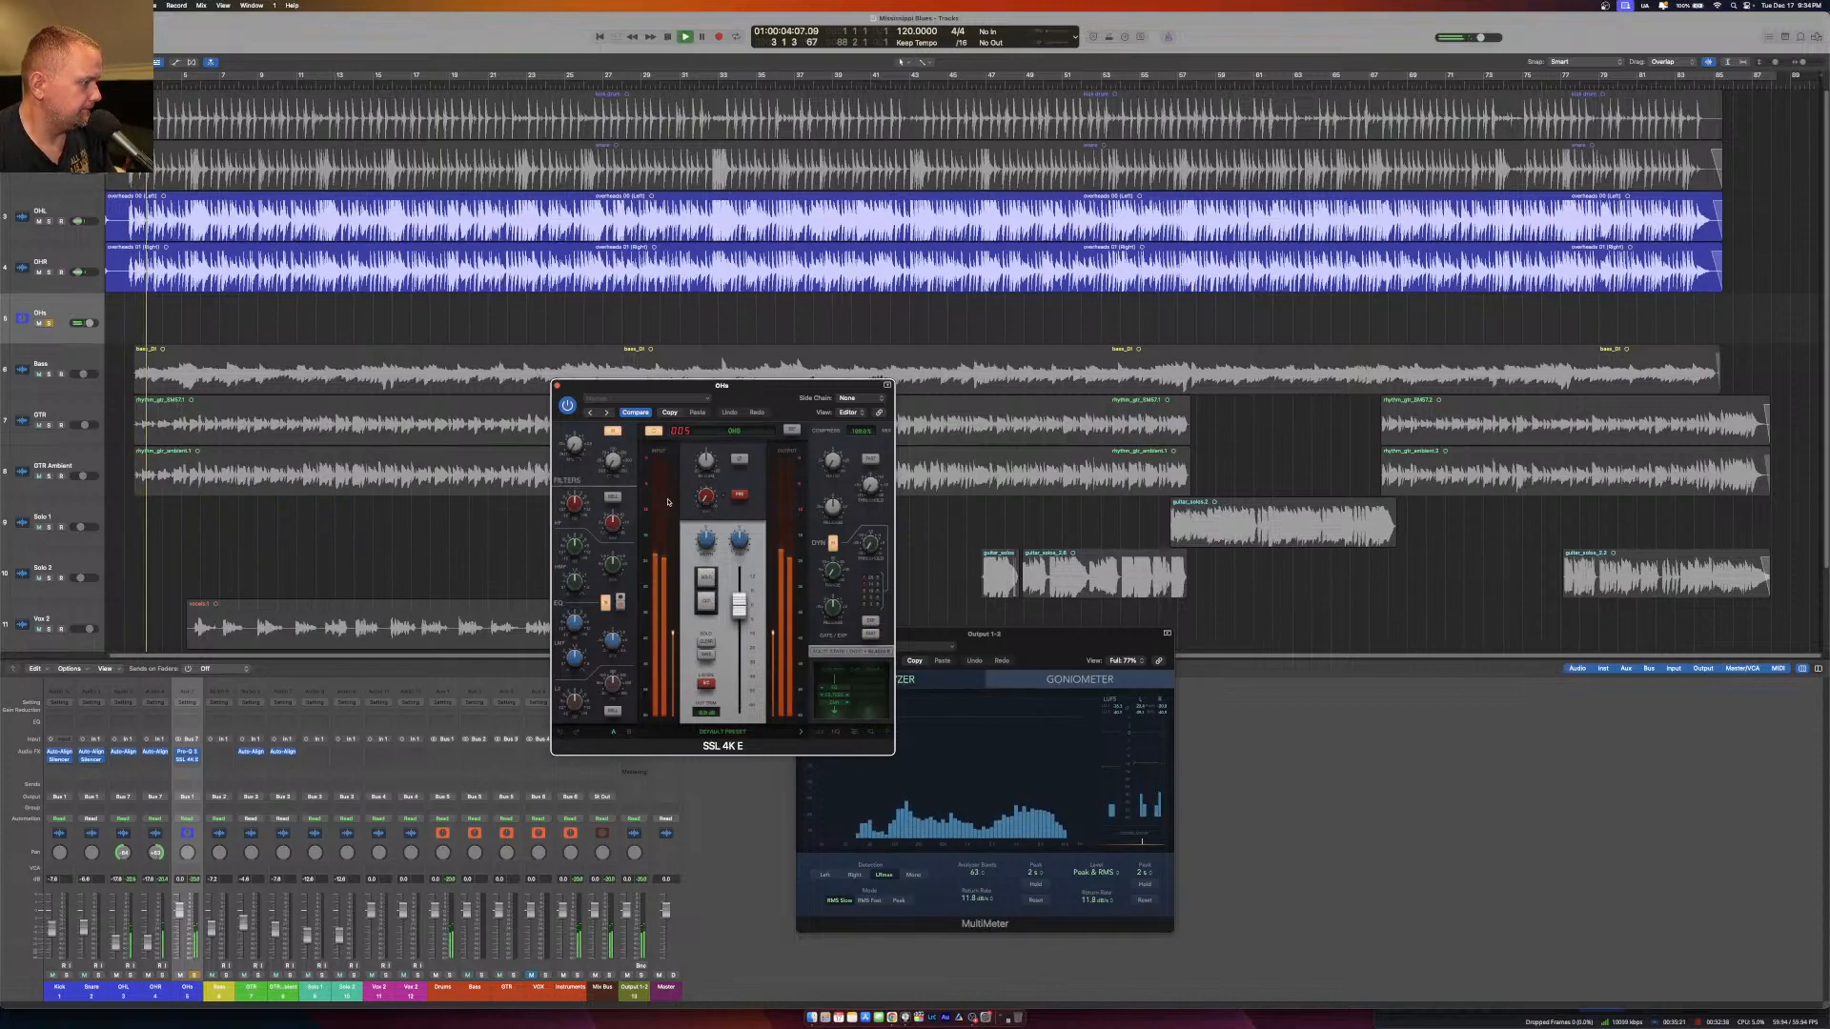
mouse_move(613, 462)
mouse_down()
mouse_move(629, 393)
mouse_move(624, 427)
mouse_up()
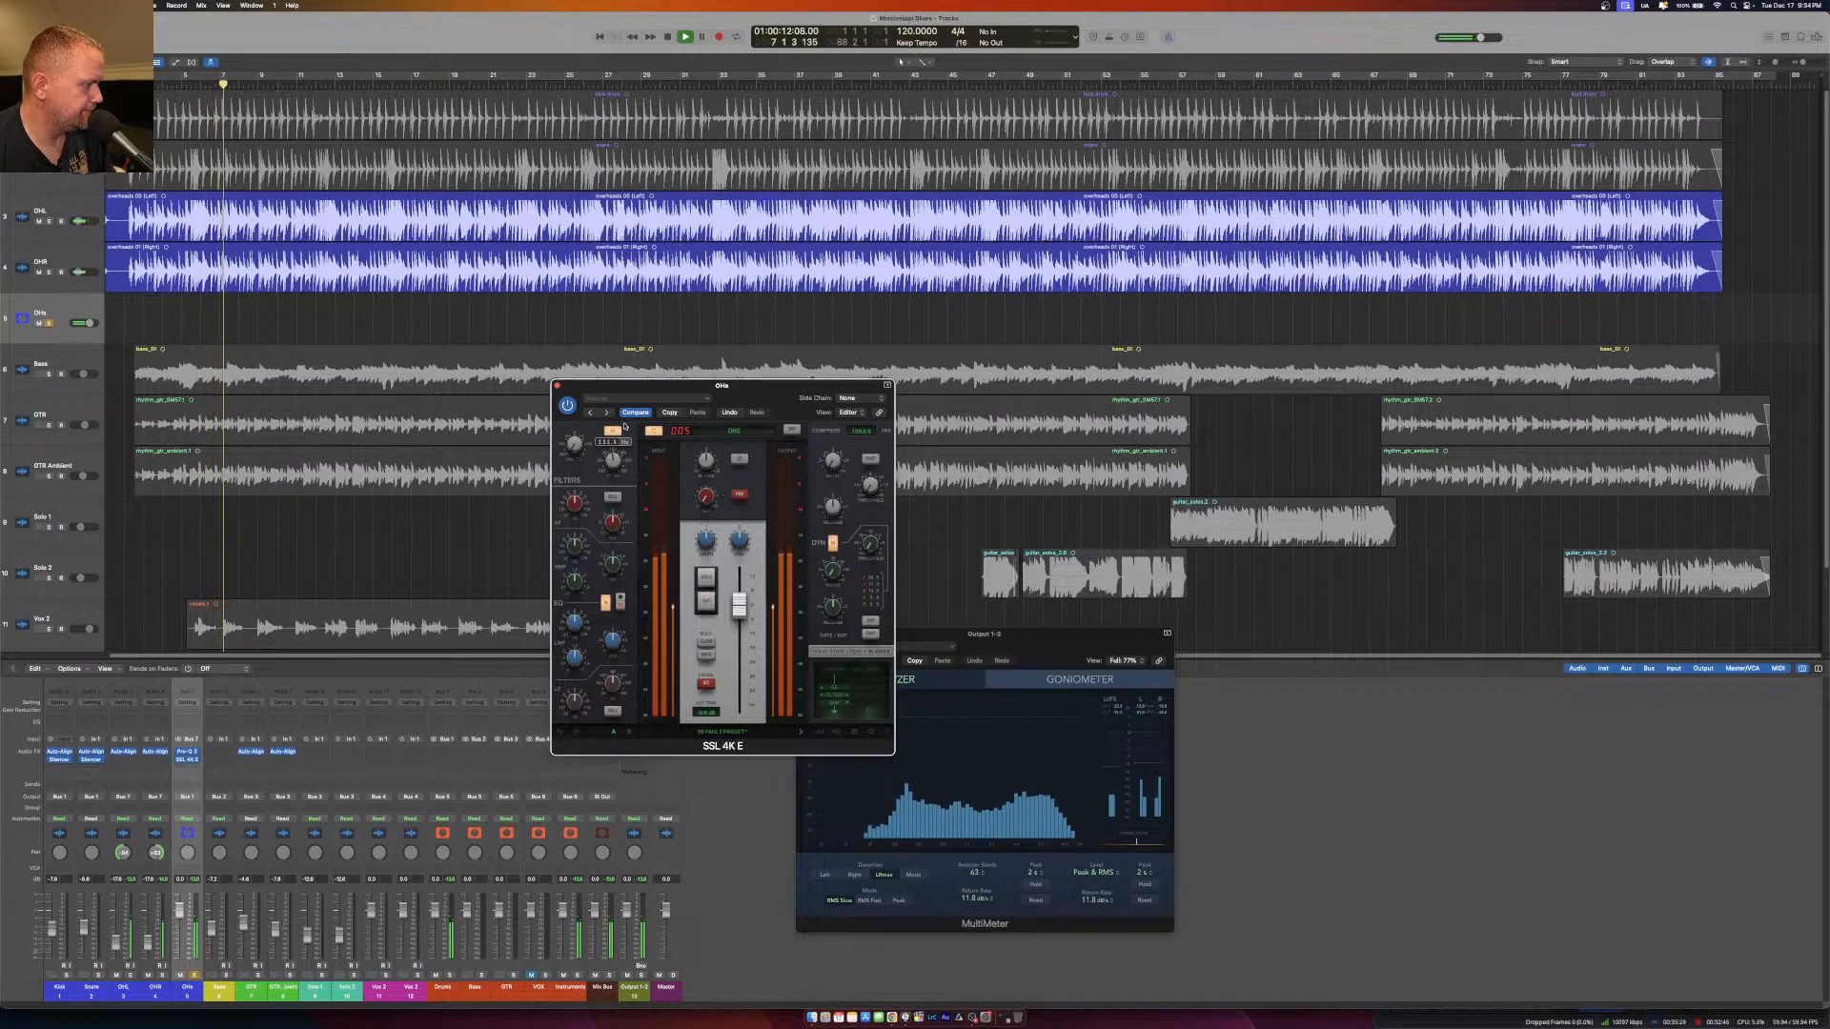
click(558, 386)
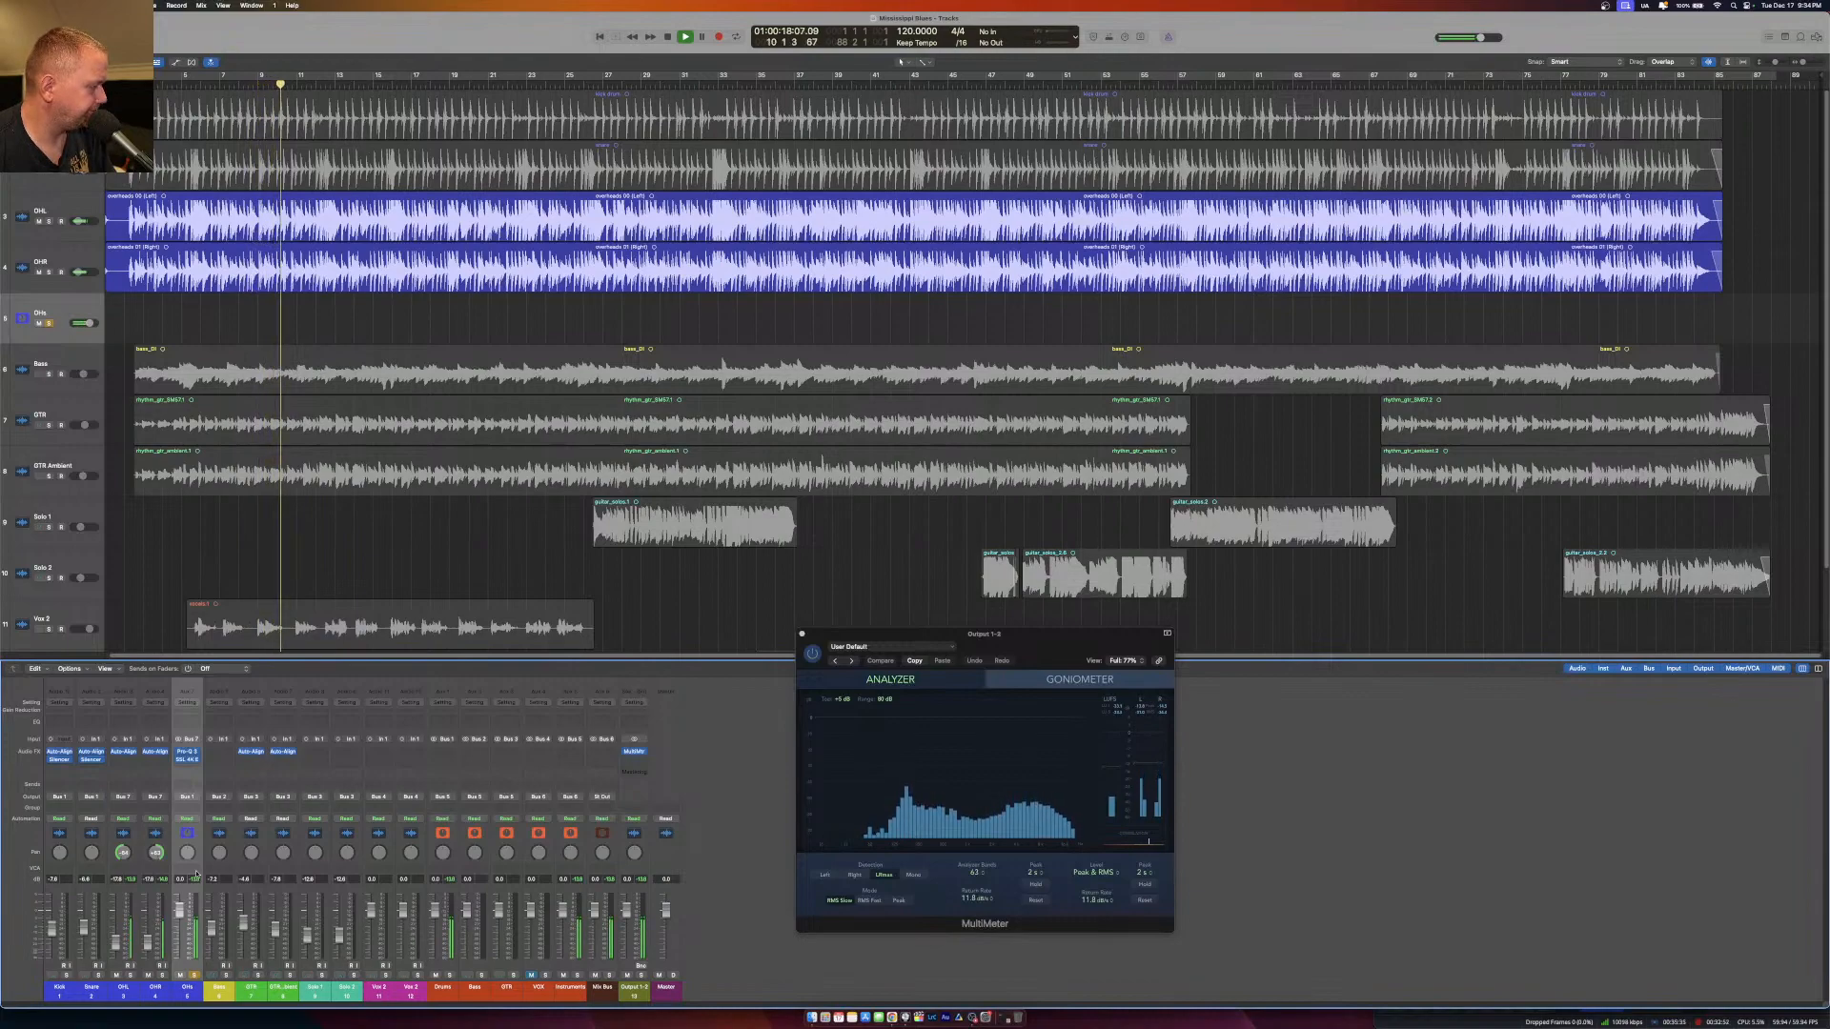
Insert SSL 4K E on the Snare channel and replace the OHs solo with solos on Snare and the Drums bus.
click(95, 767)
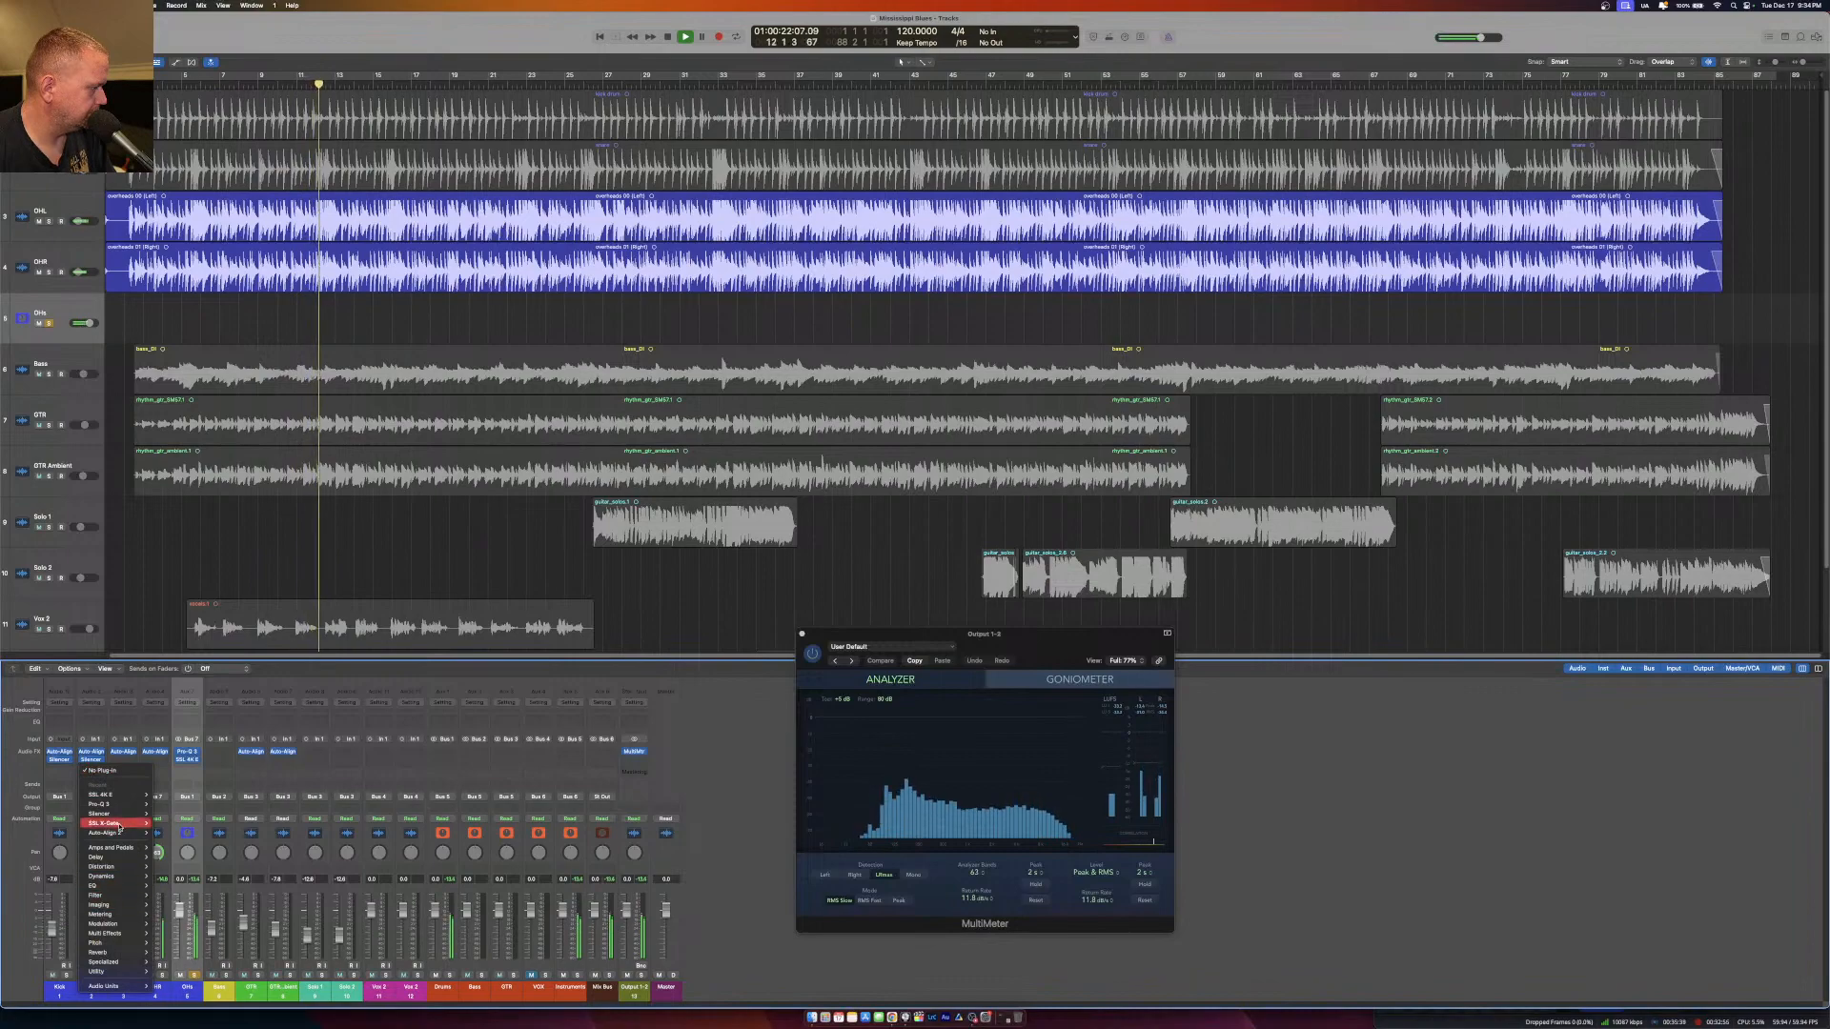
click(103, 795)
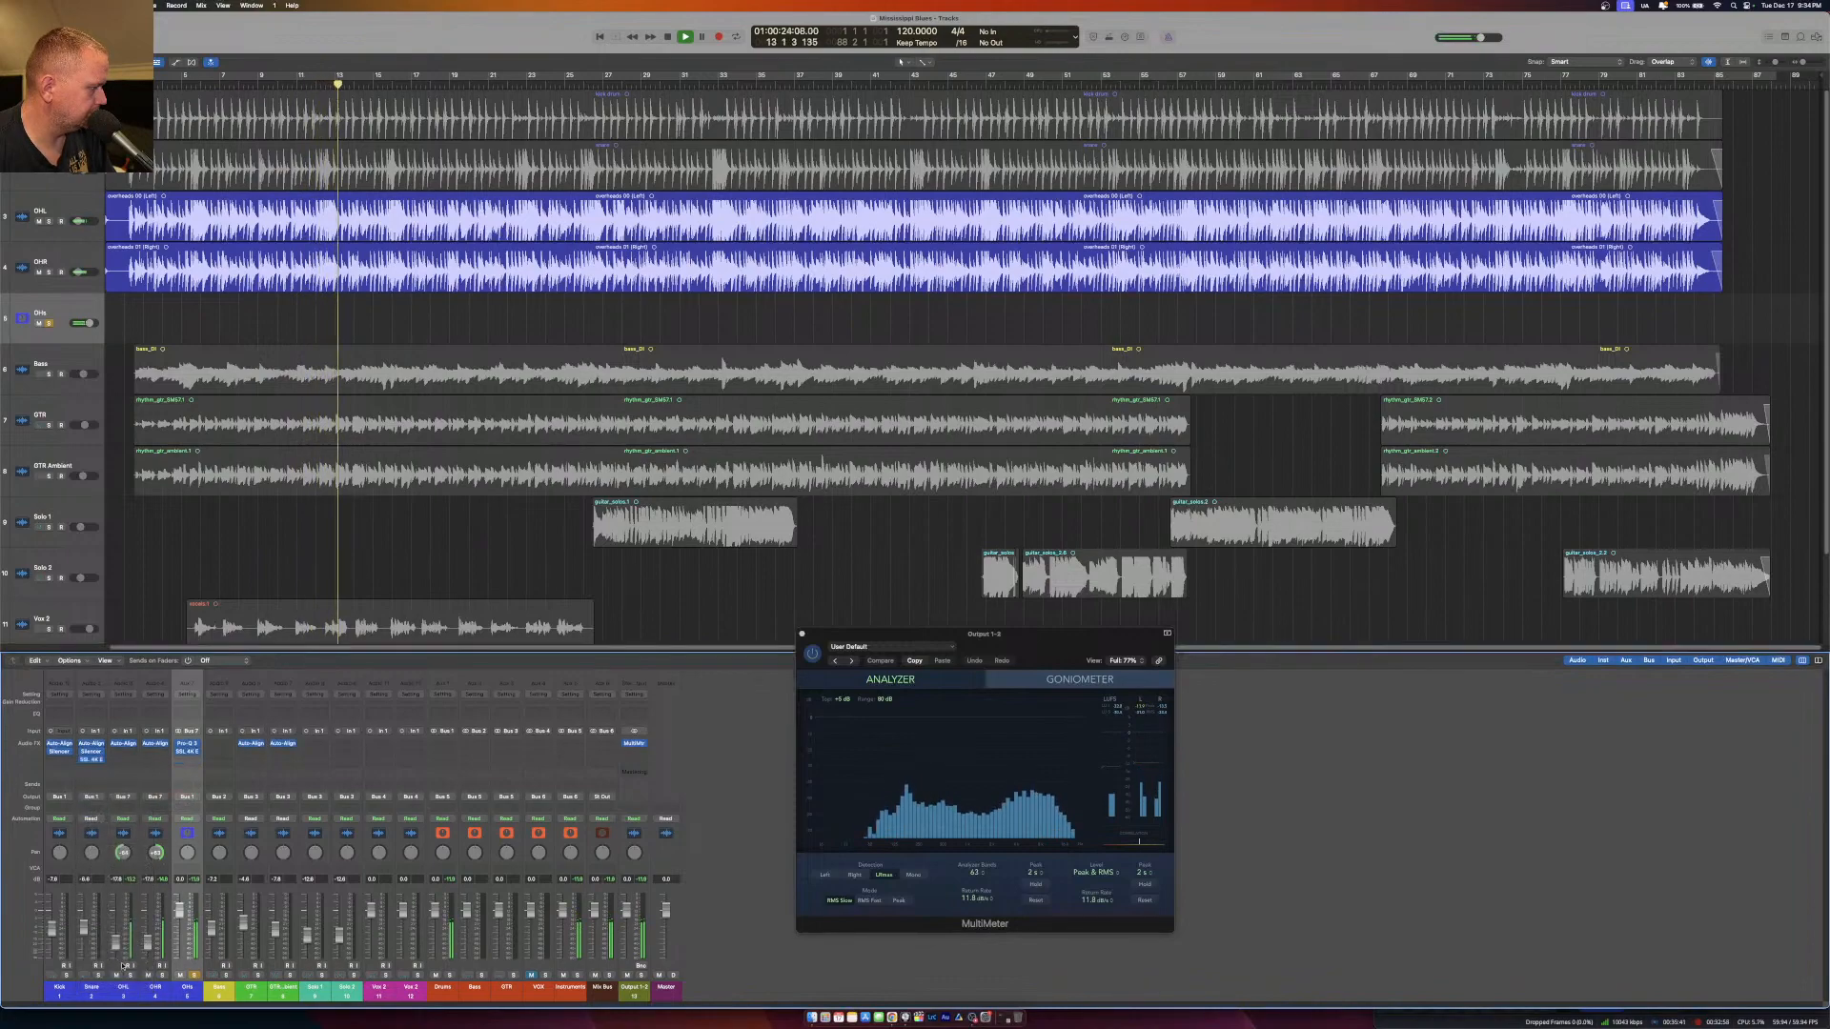
click(99, 975)
click(195, 975)
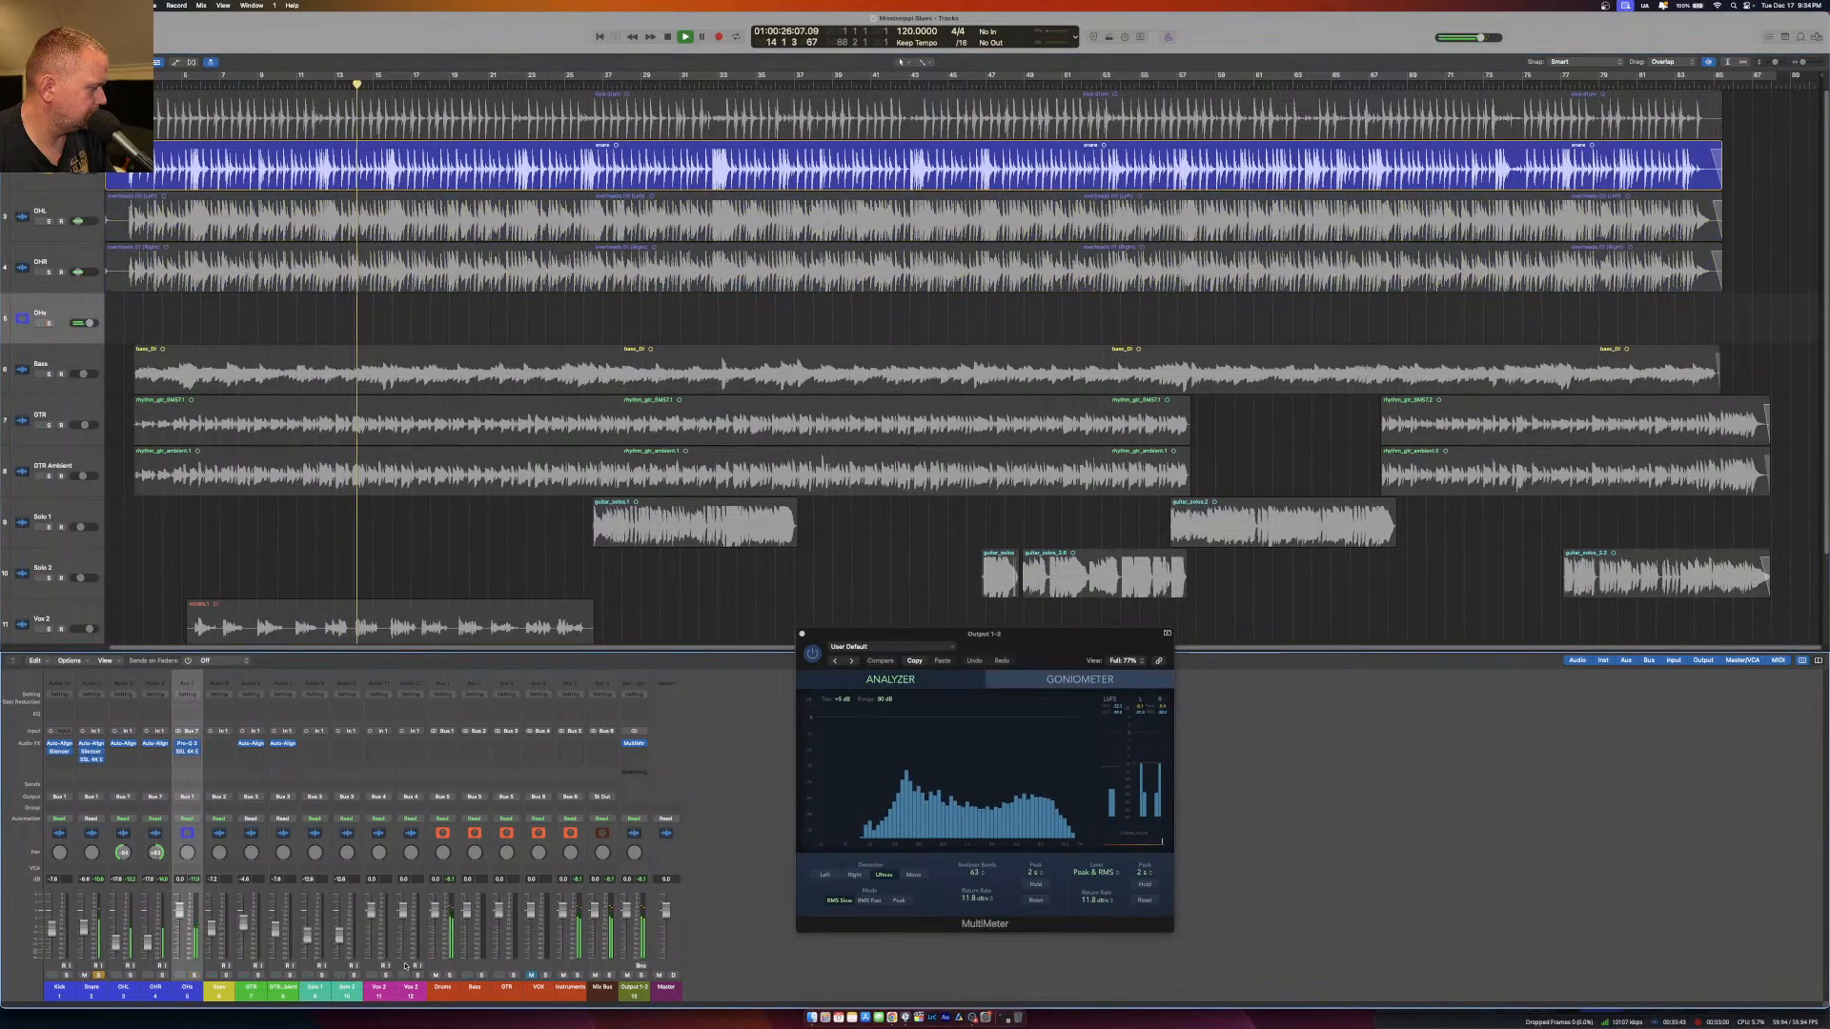
click(450, 975)
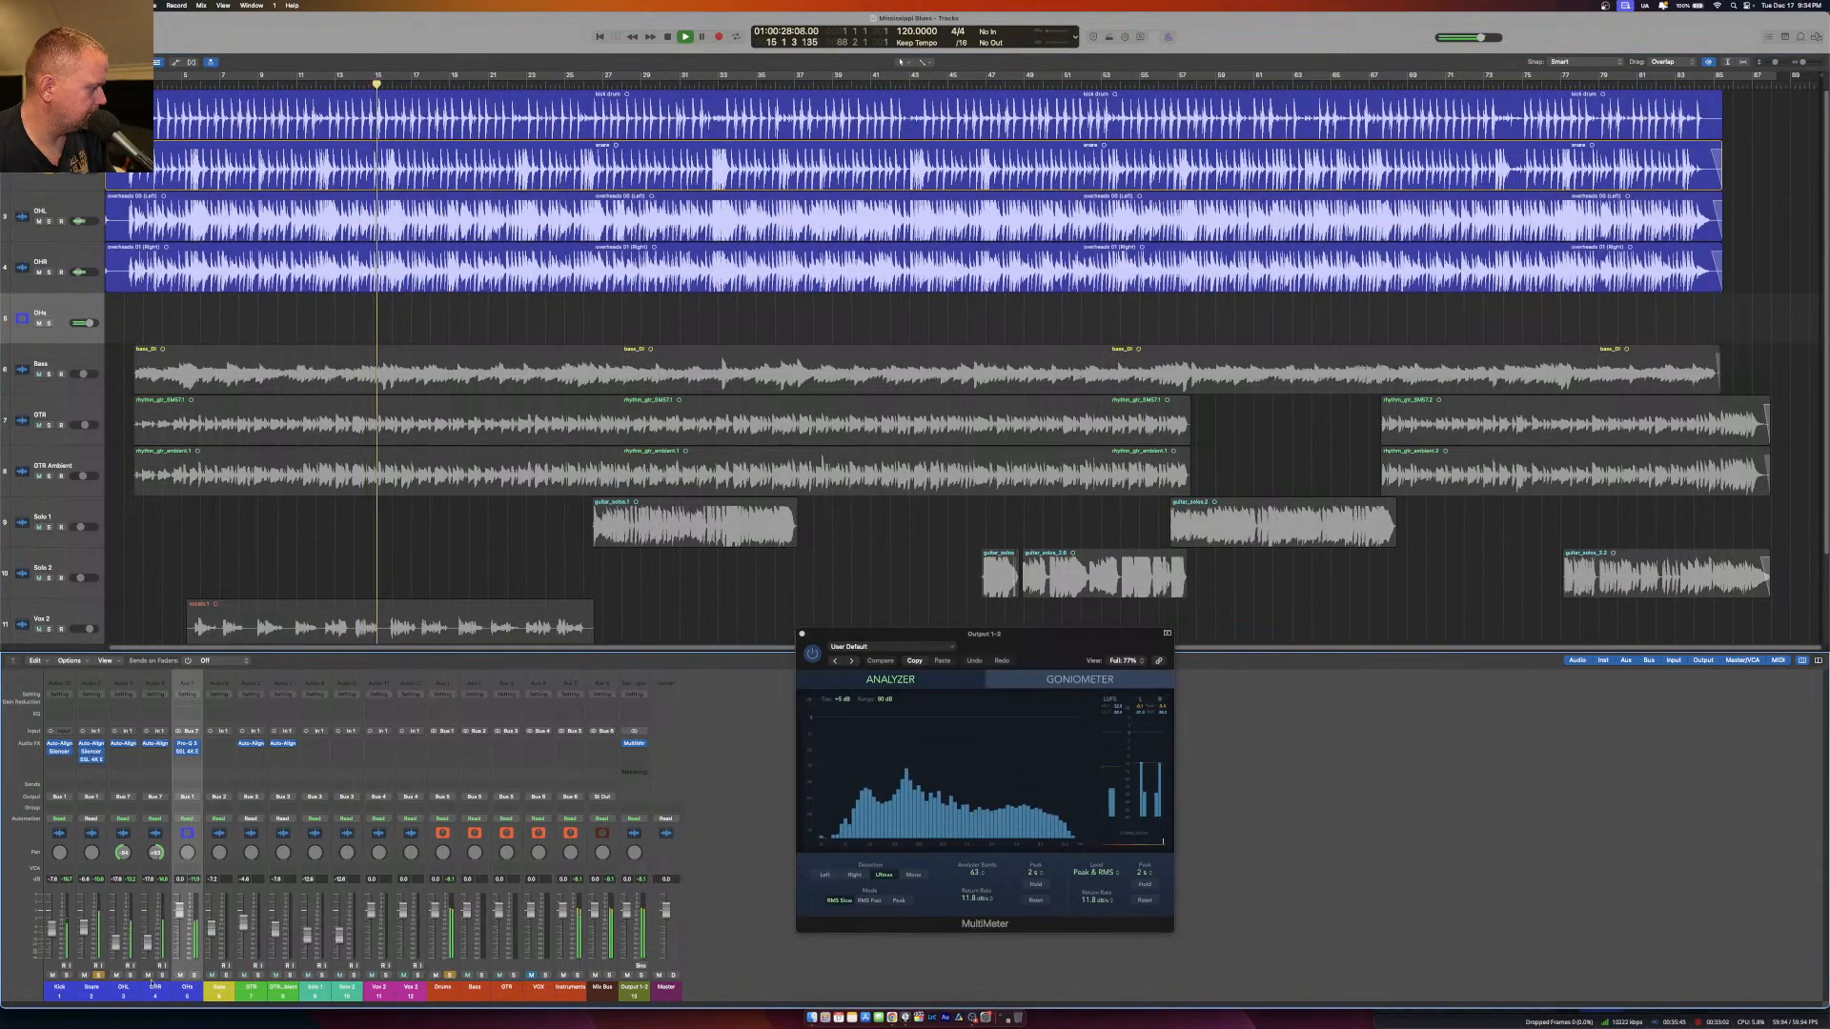
Turn up the input-section knob above the filters in the Snare's SSL 4K E and close the plug-in.
click(93, 760)
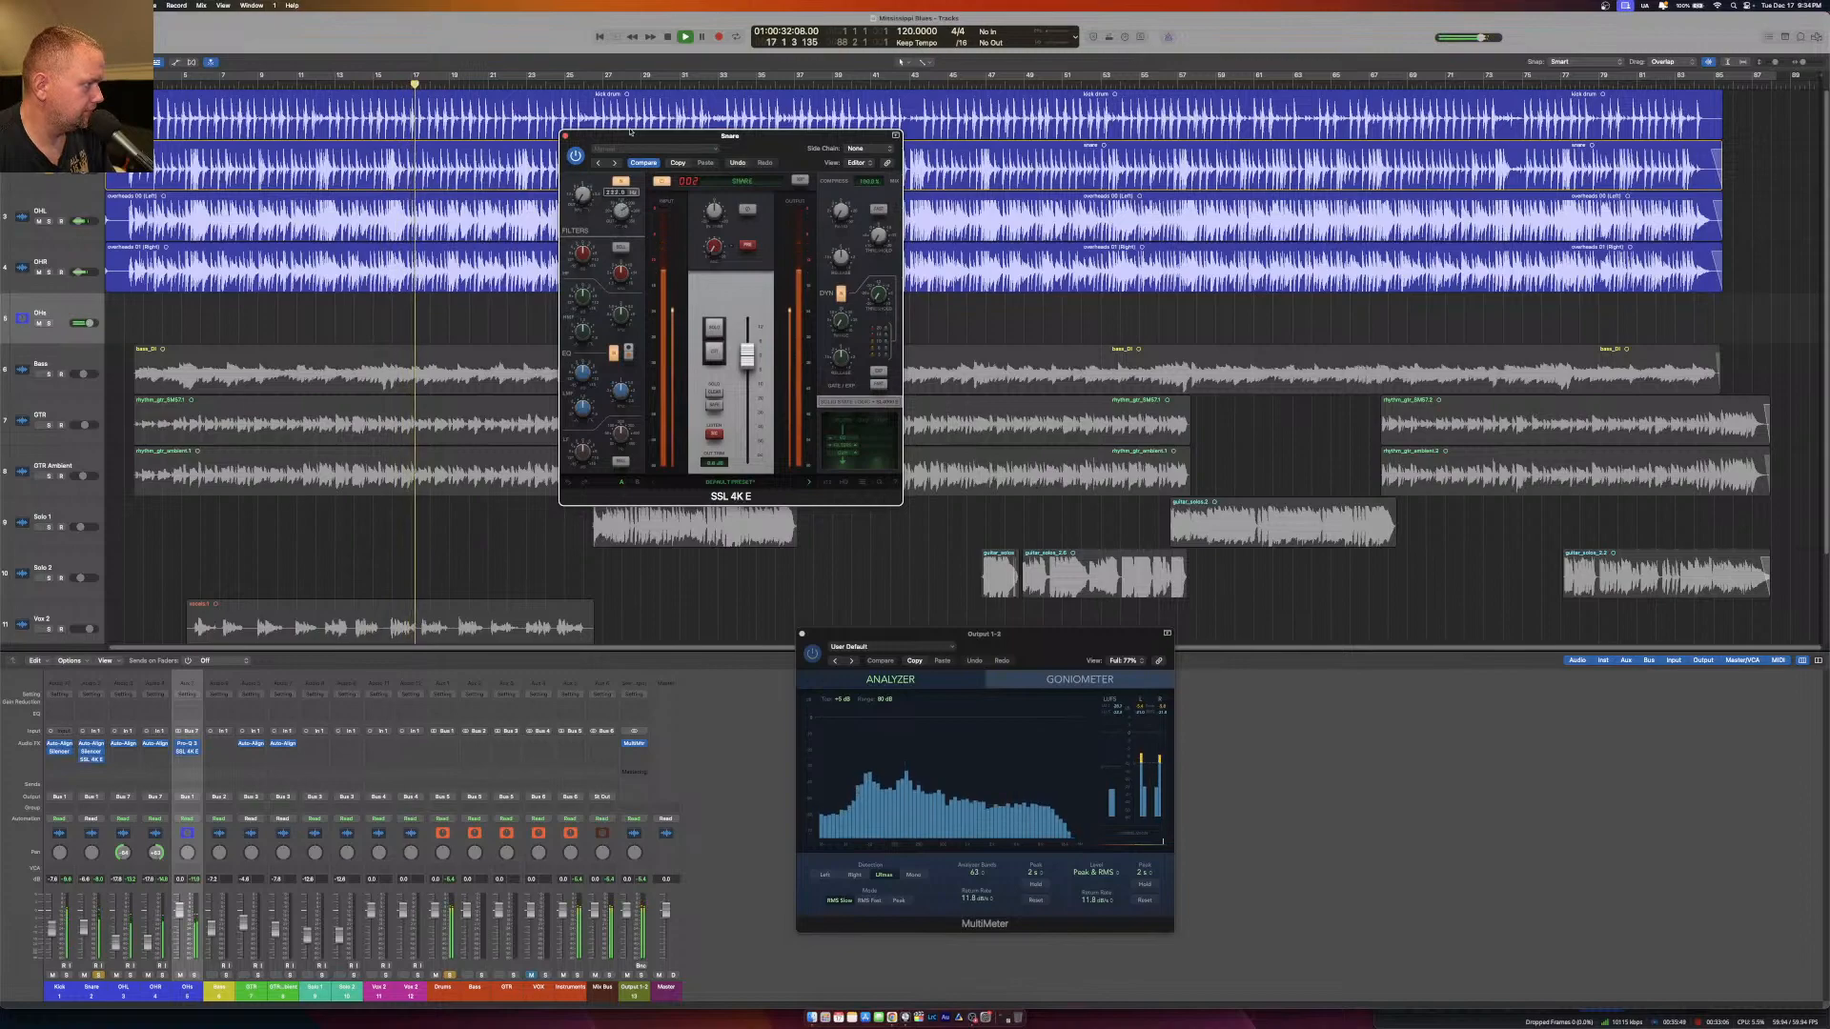
click(566, 136)
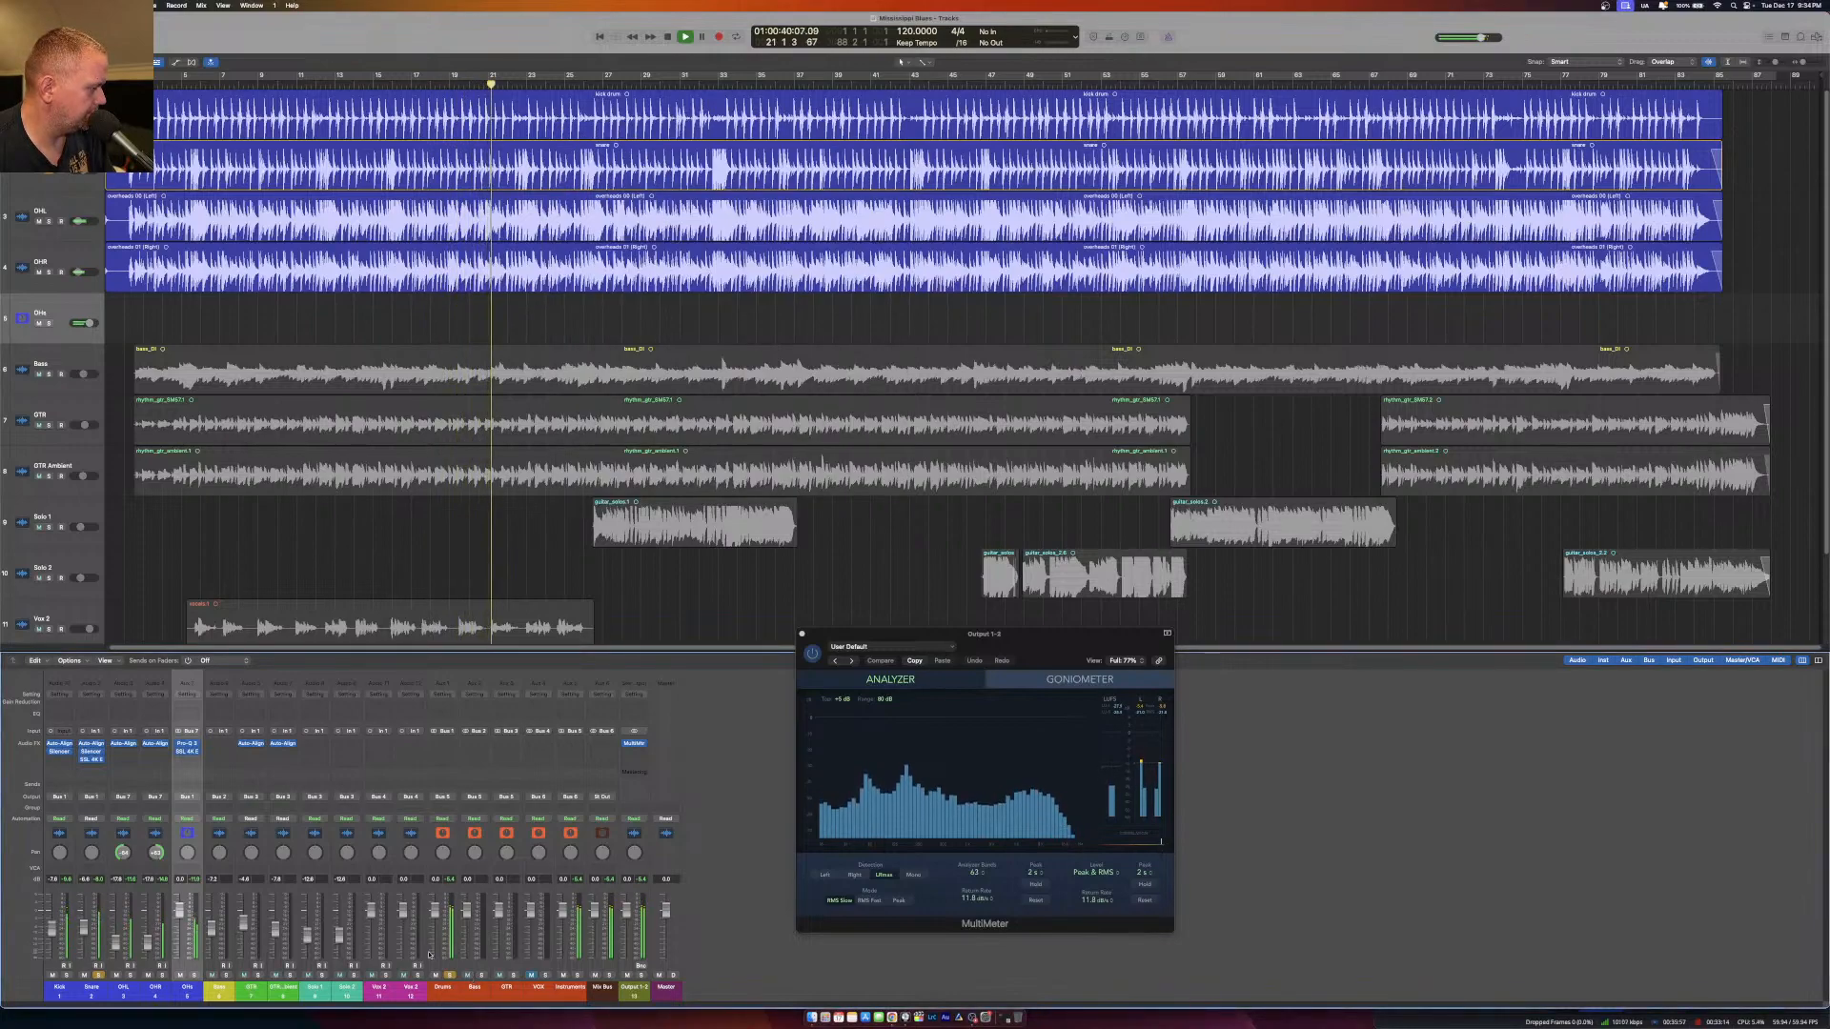
Insert SSL 4K E on the Kick channel and turn up its input-section knob above the filters.
click(55, 760)
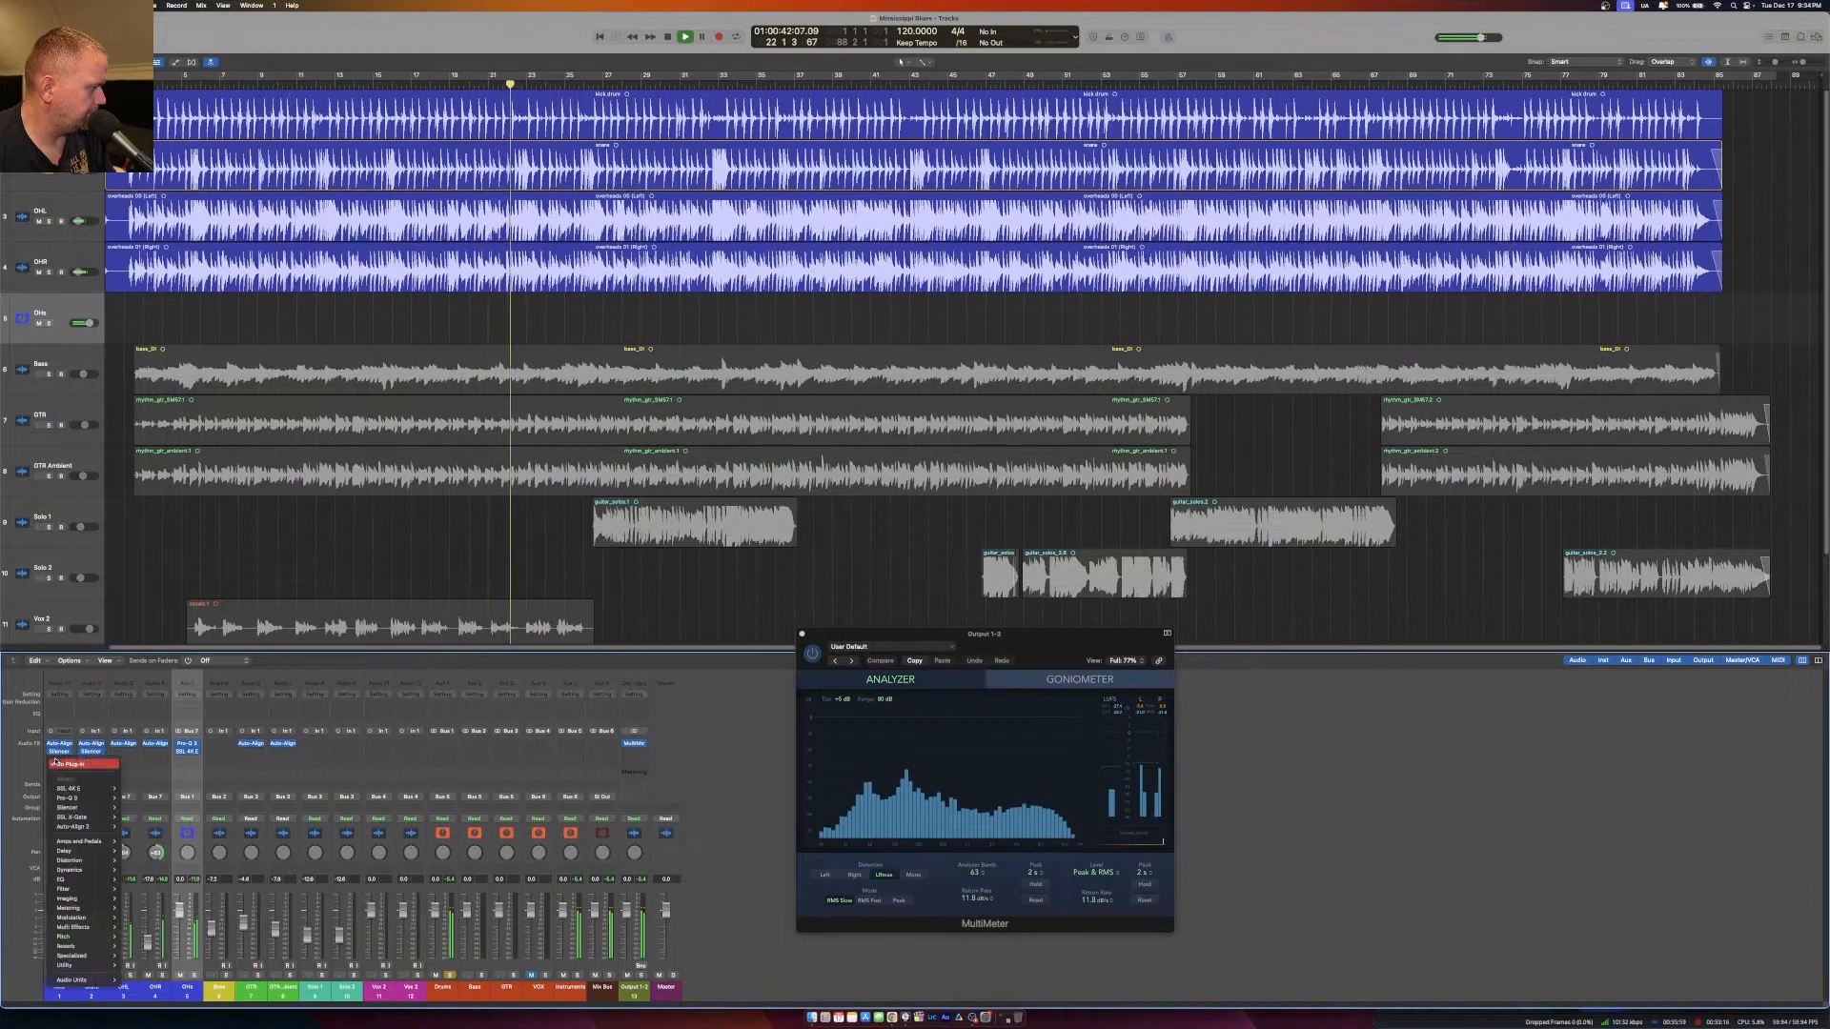
click(143, 790)
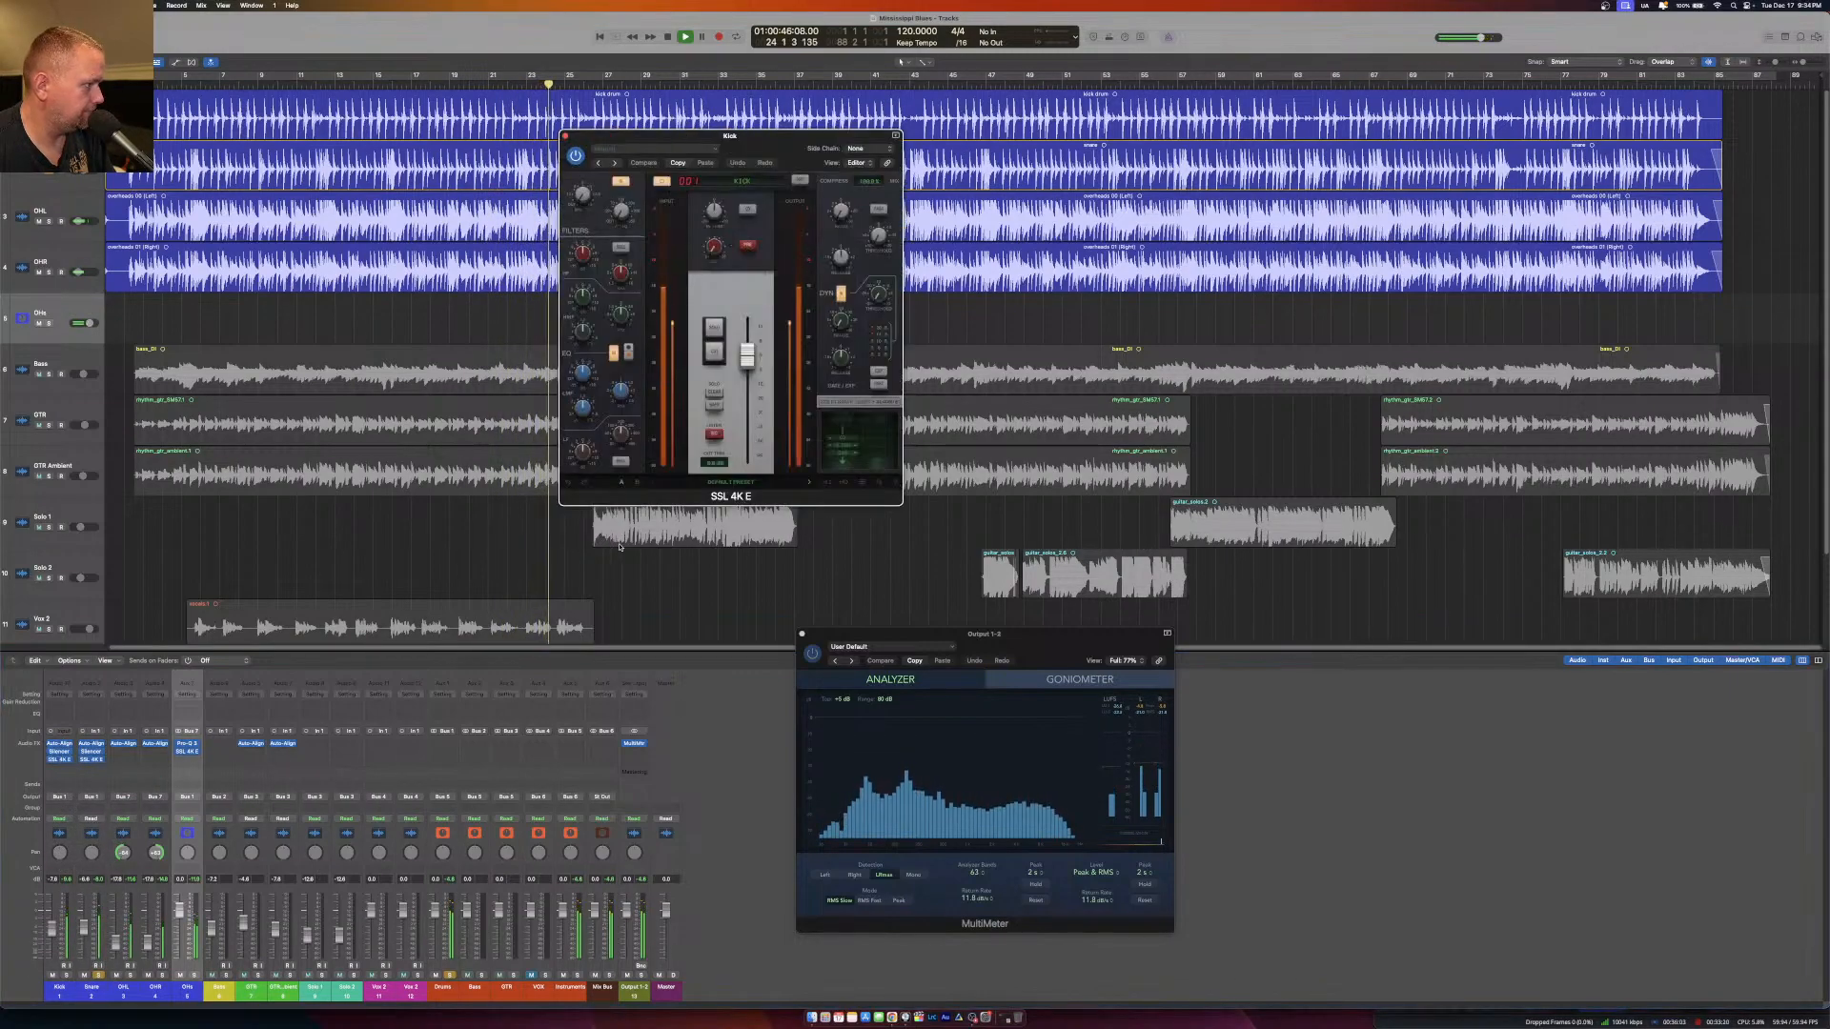
drag(623, 217, 626, 193)
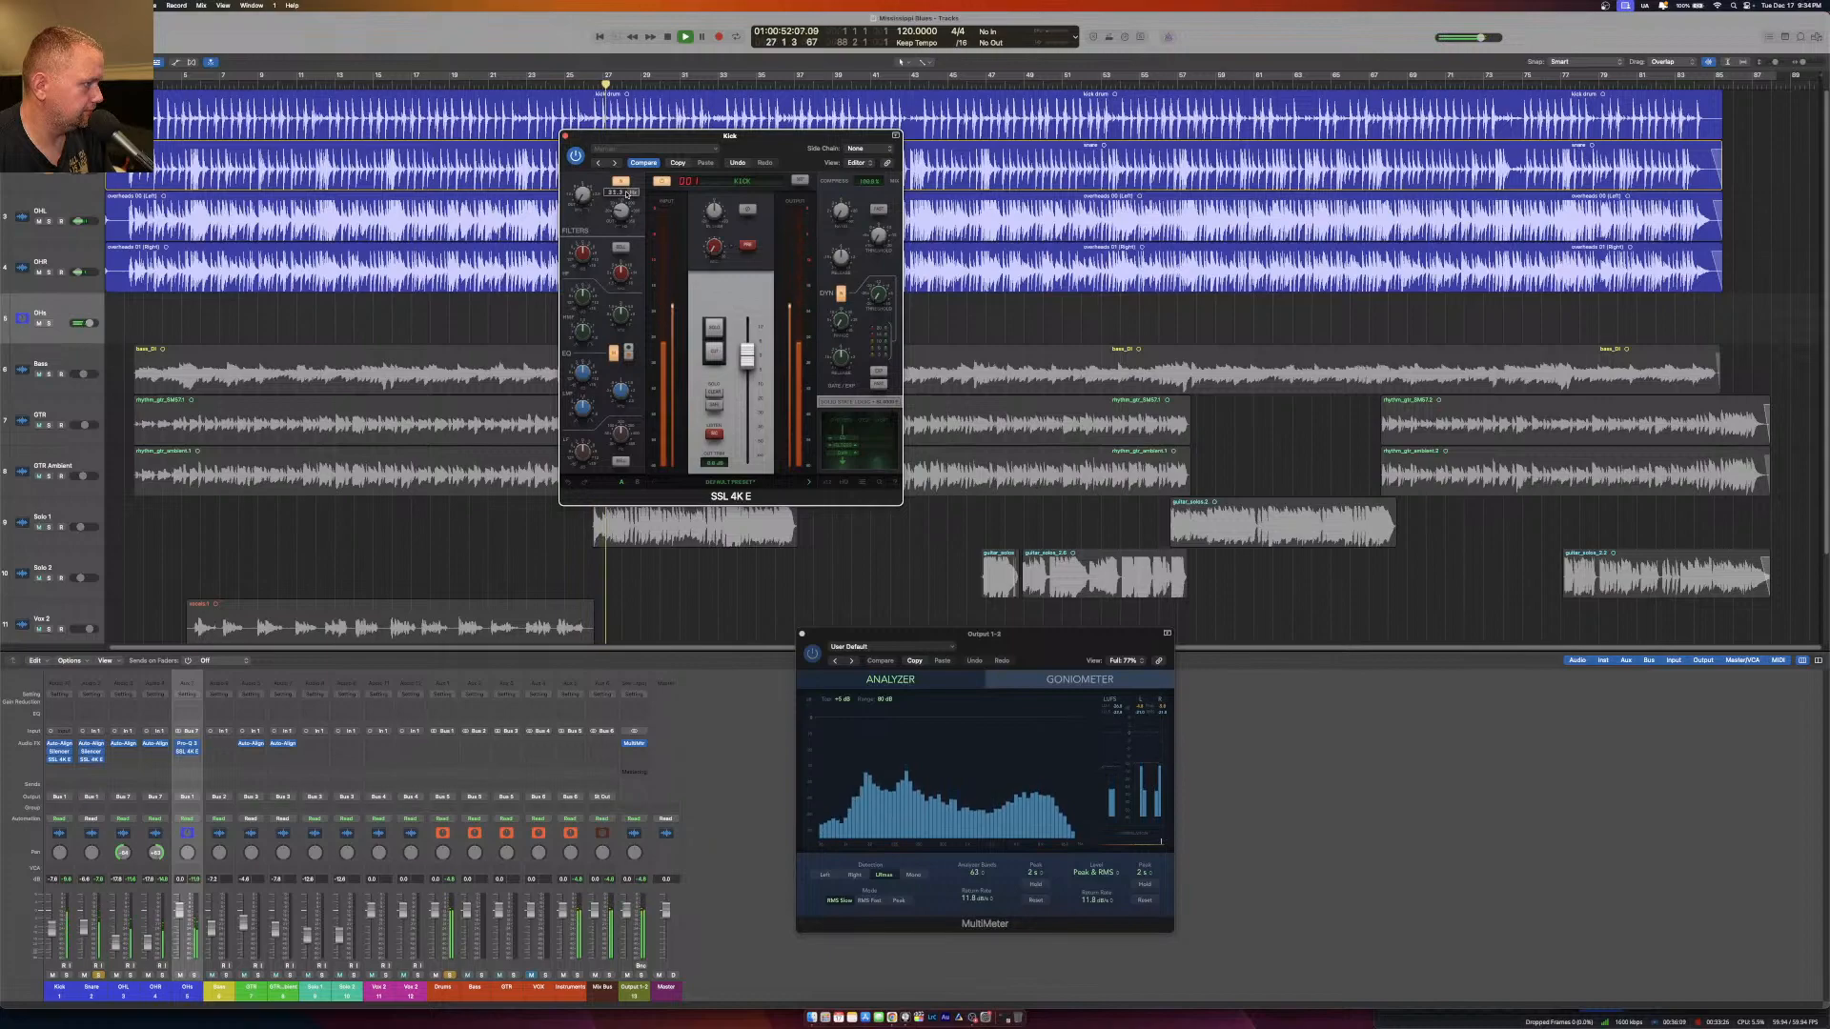
click(565, 137)
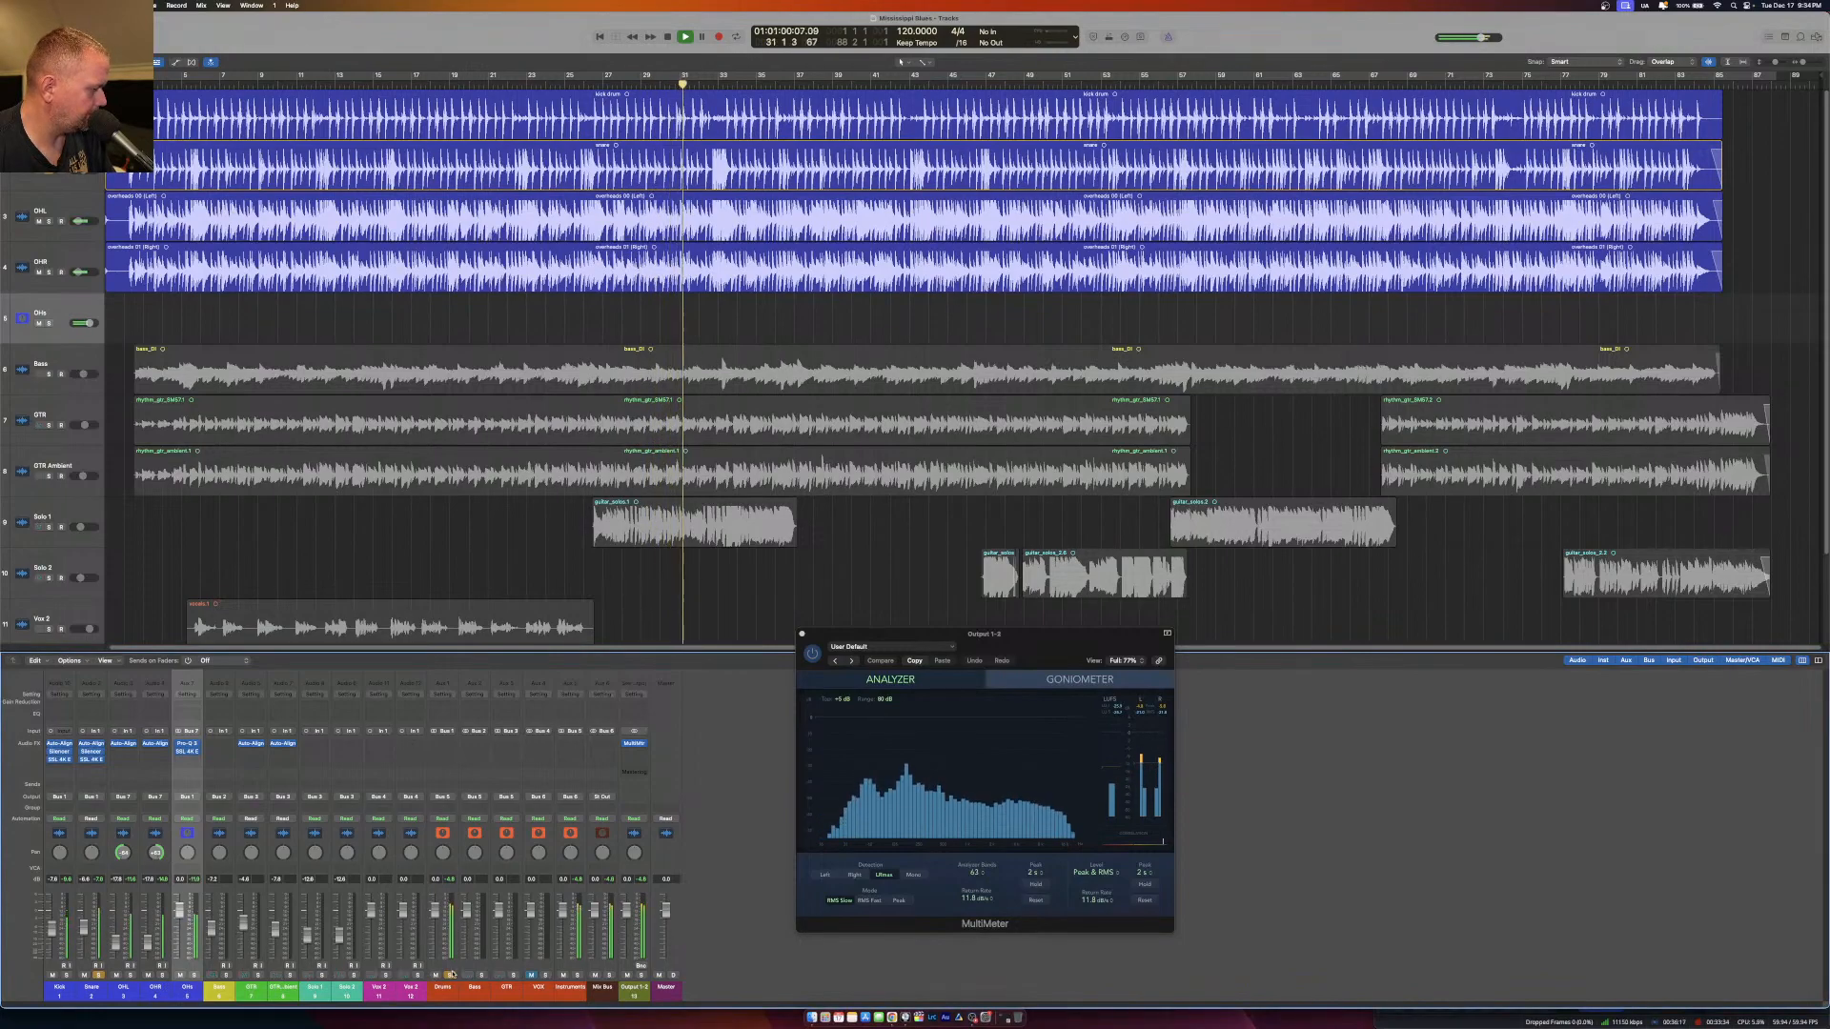
Unsolo the Drums bus and Snare, listen to the full mix until about bar 39, and stop playback.
click(452, 974)
click(96, 975)
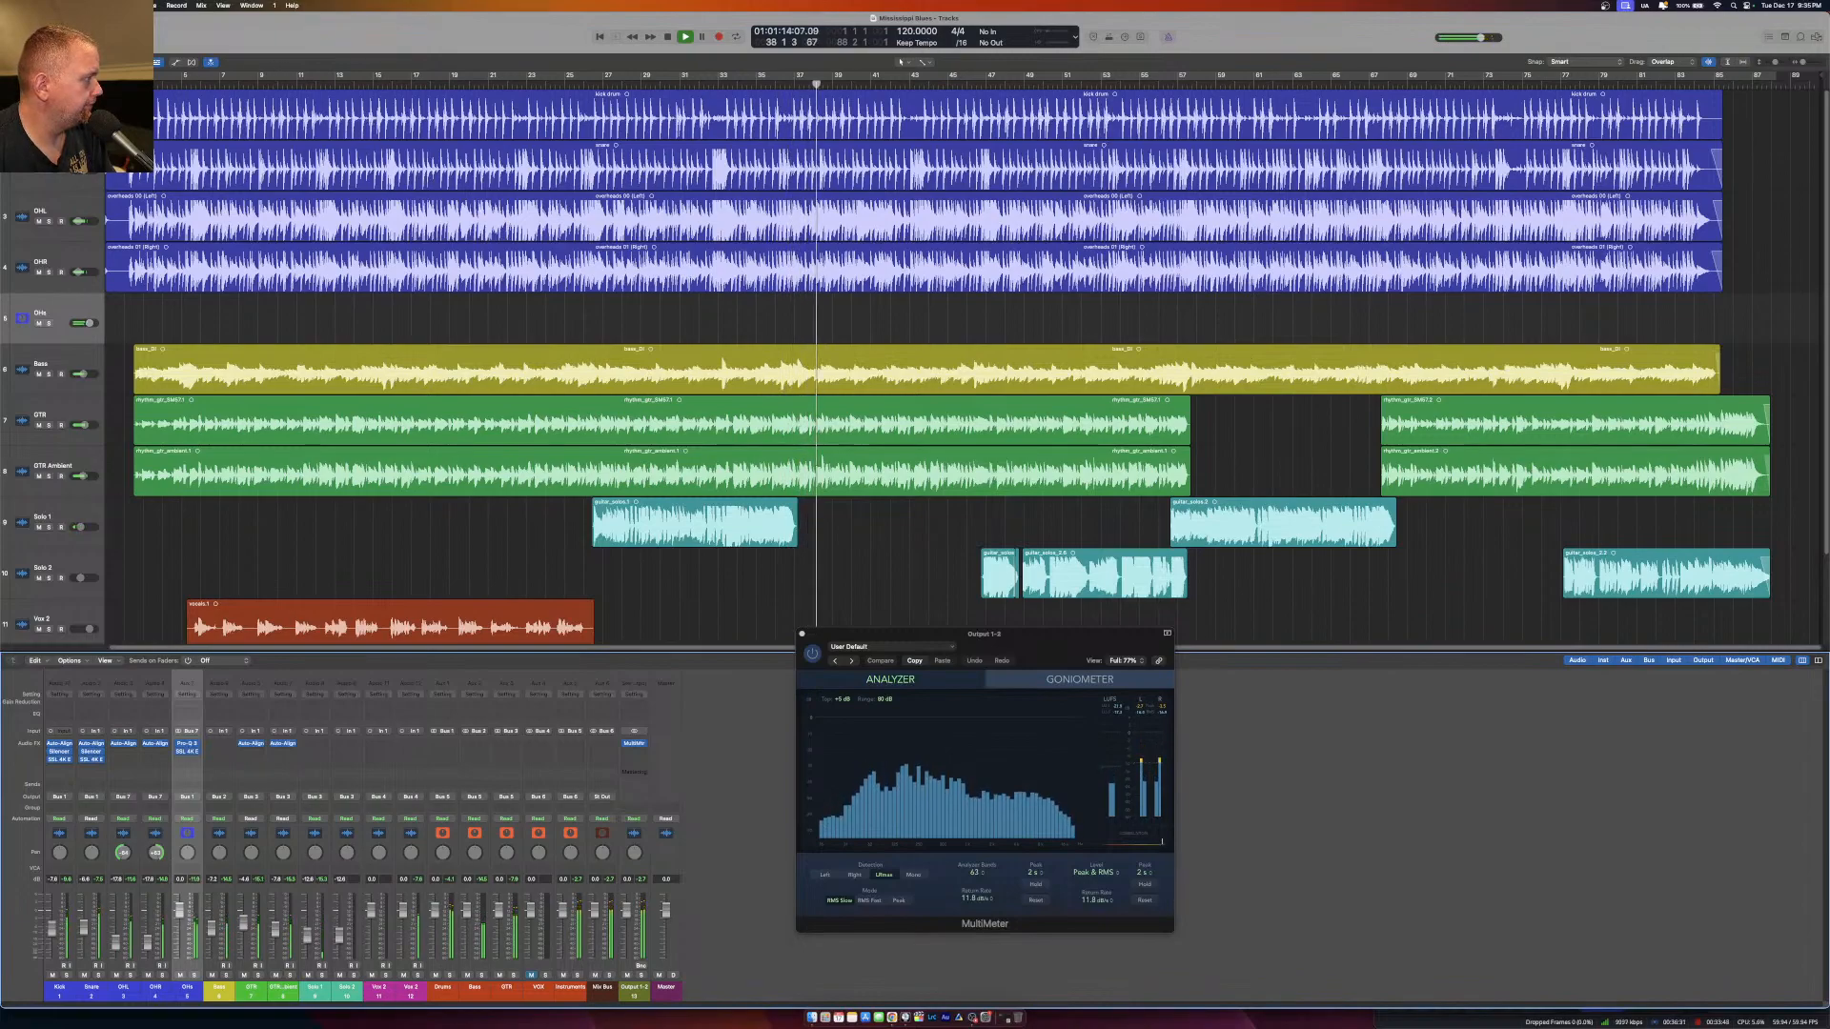
key(space)
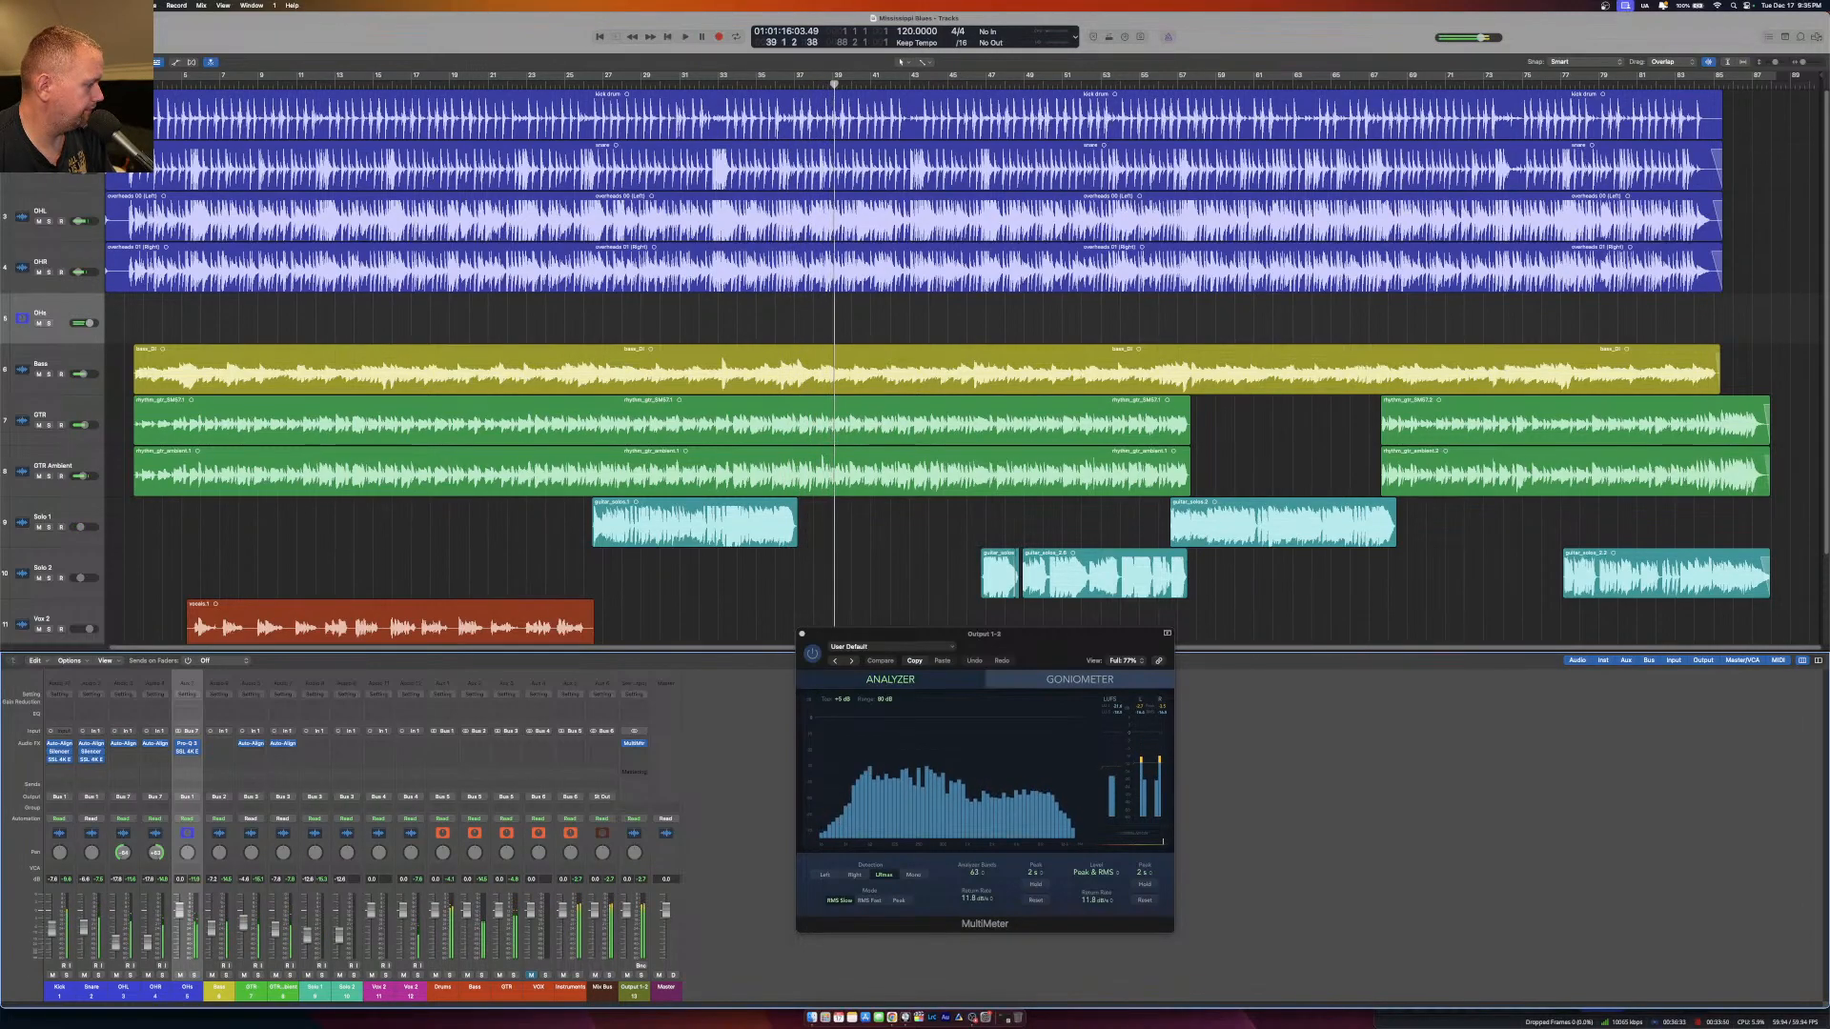
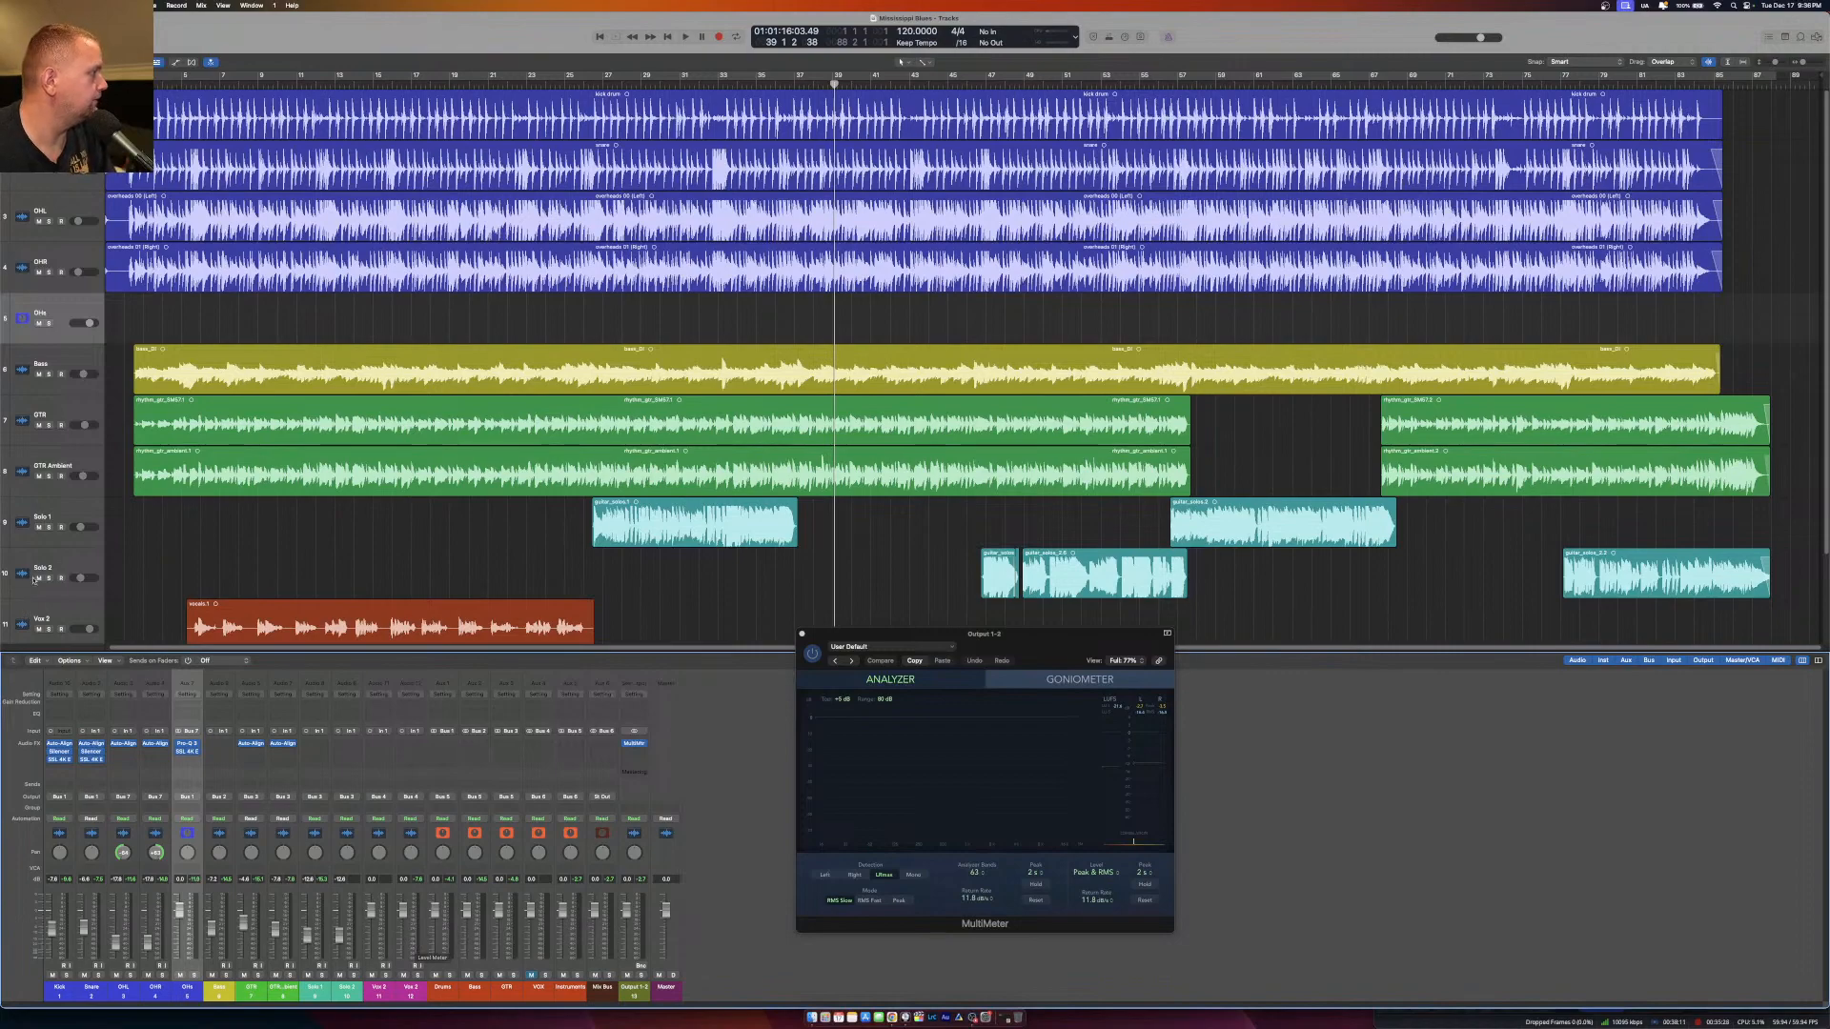
Restart playback from the beginning of the song and solo the Drums bus.
key(Return)
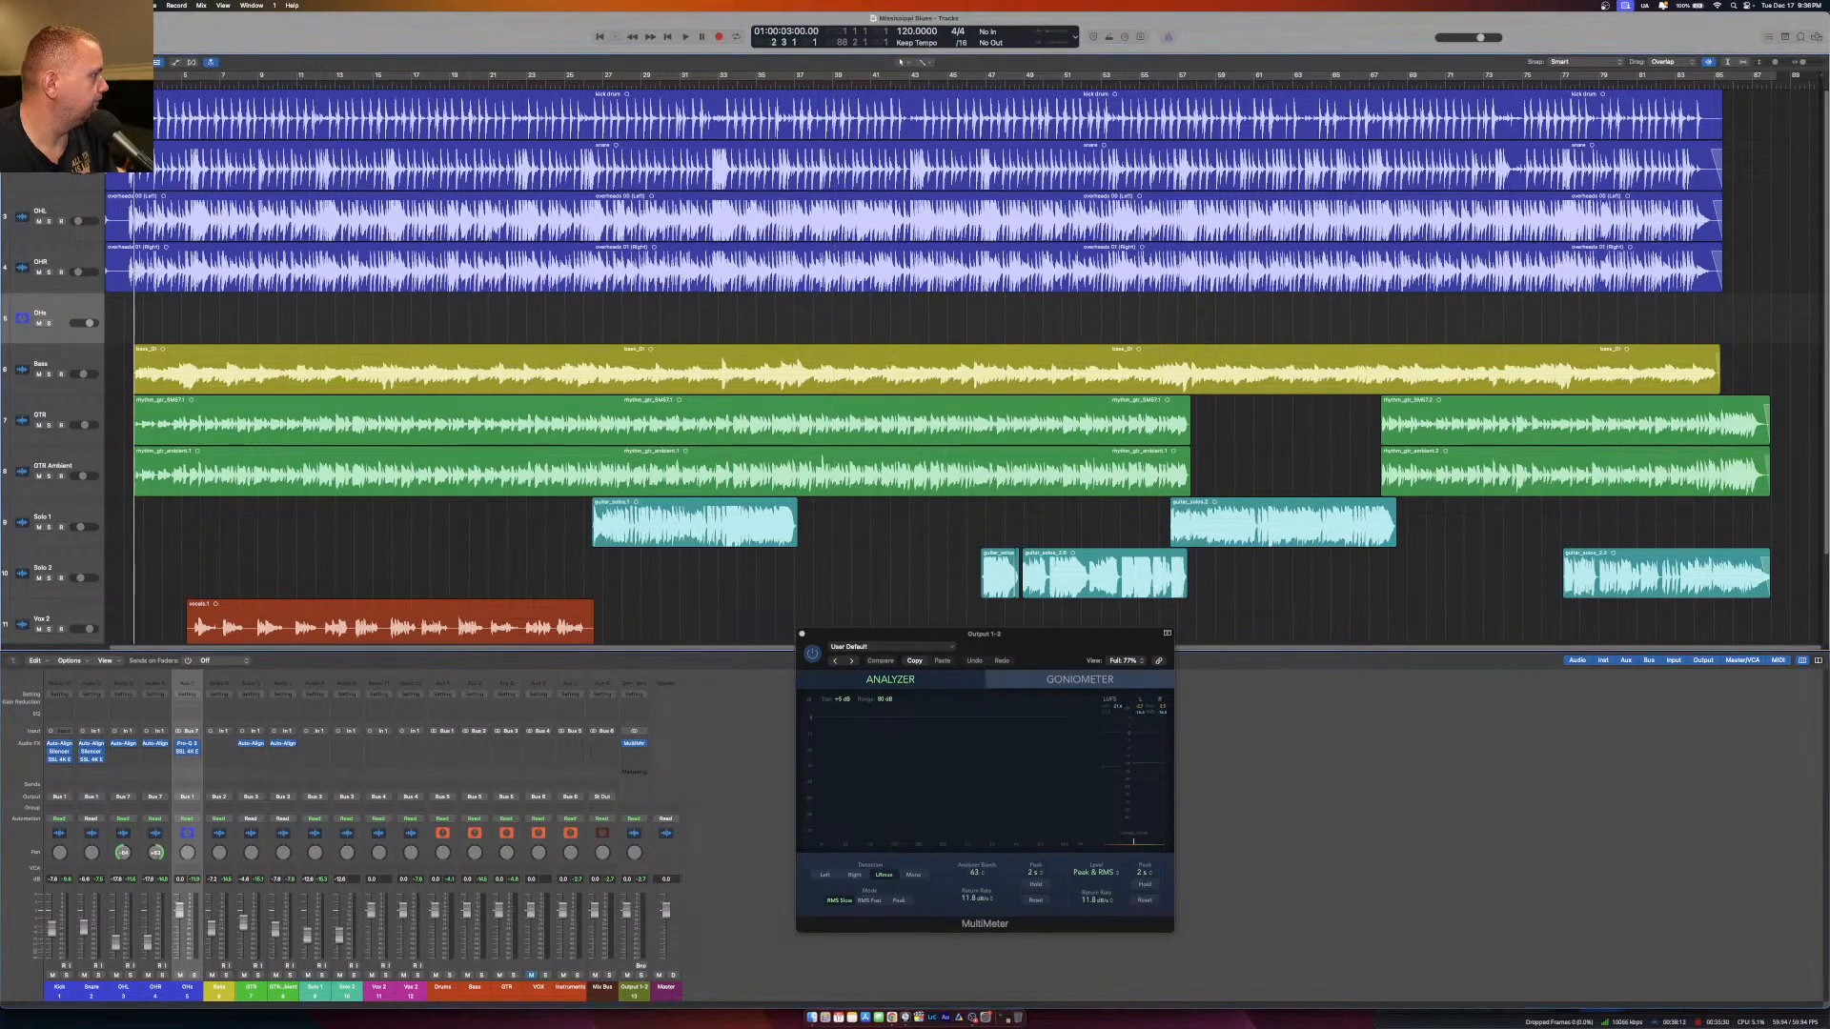
key(space)
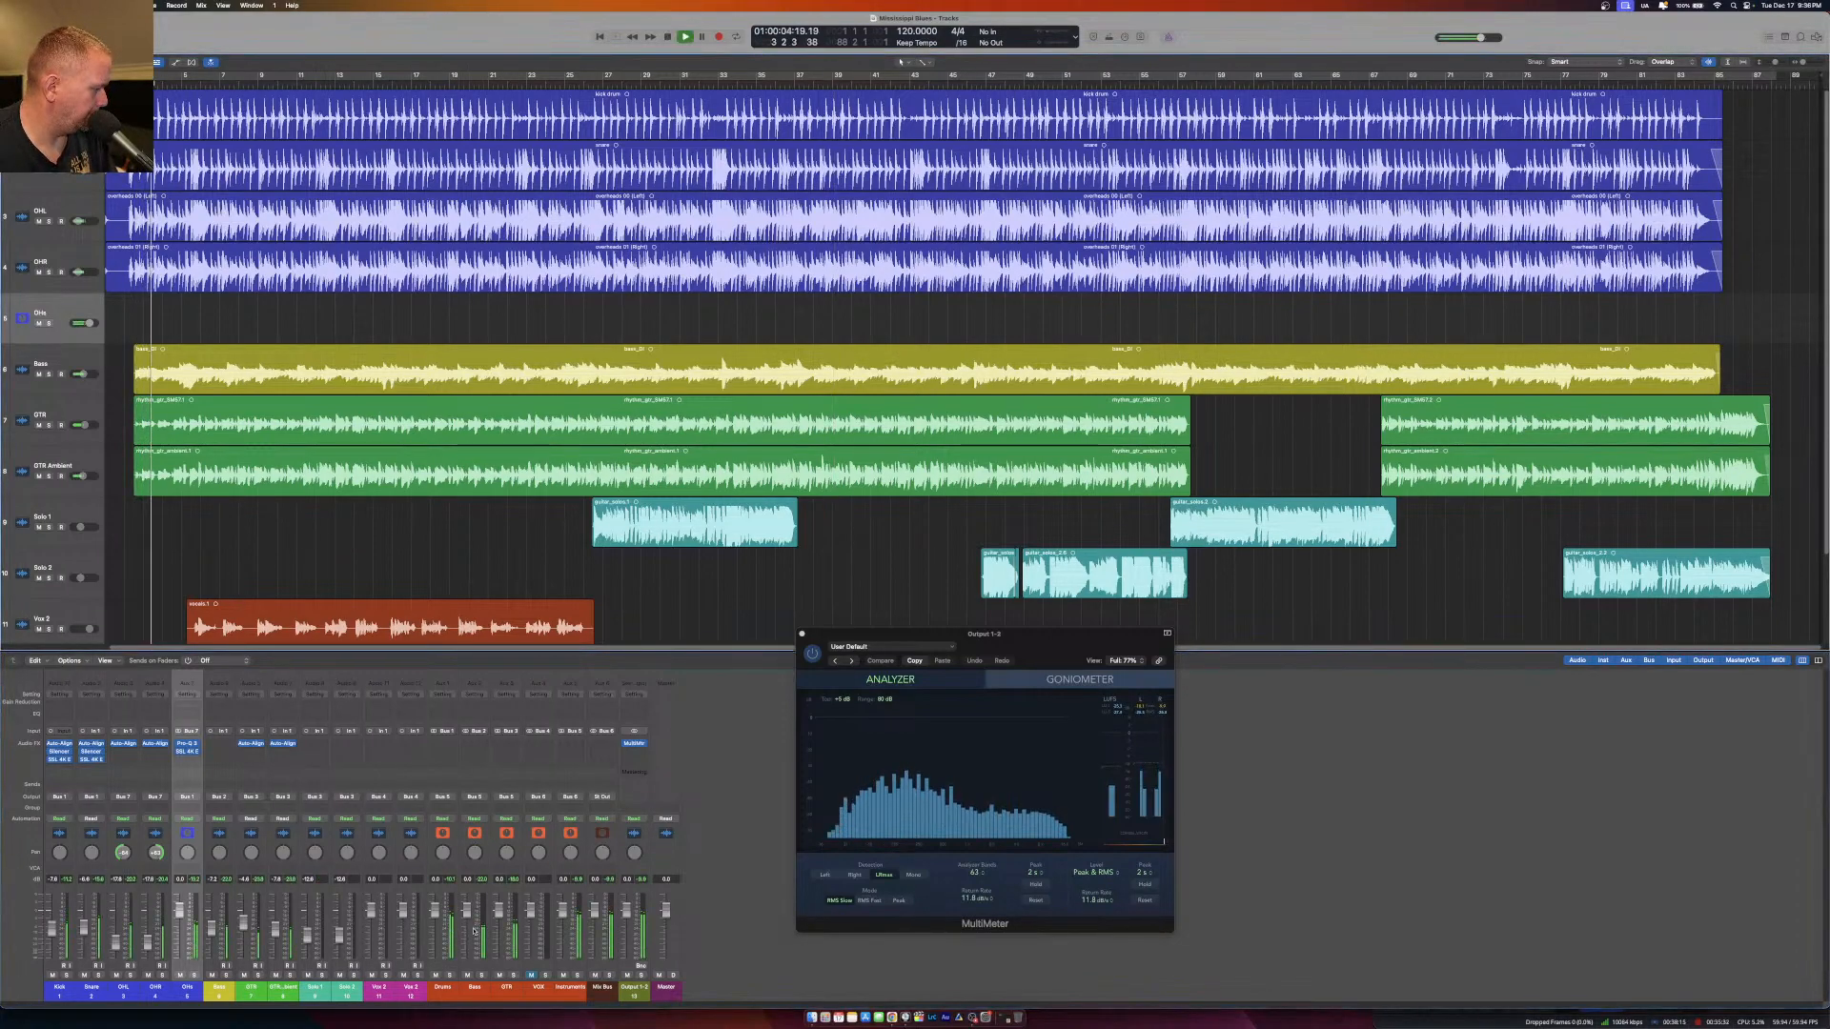
key(s)
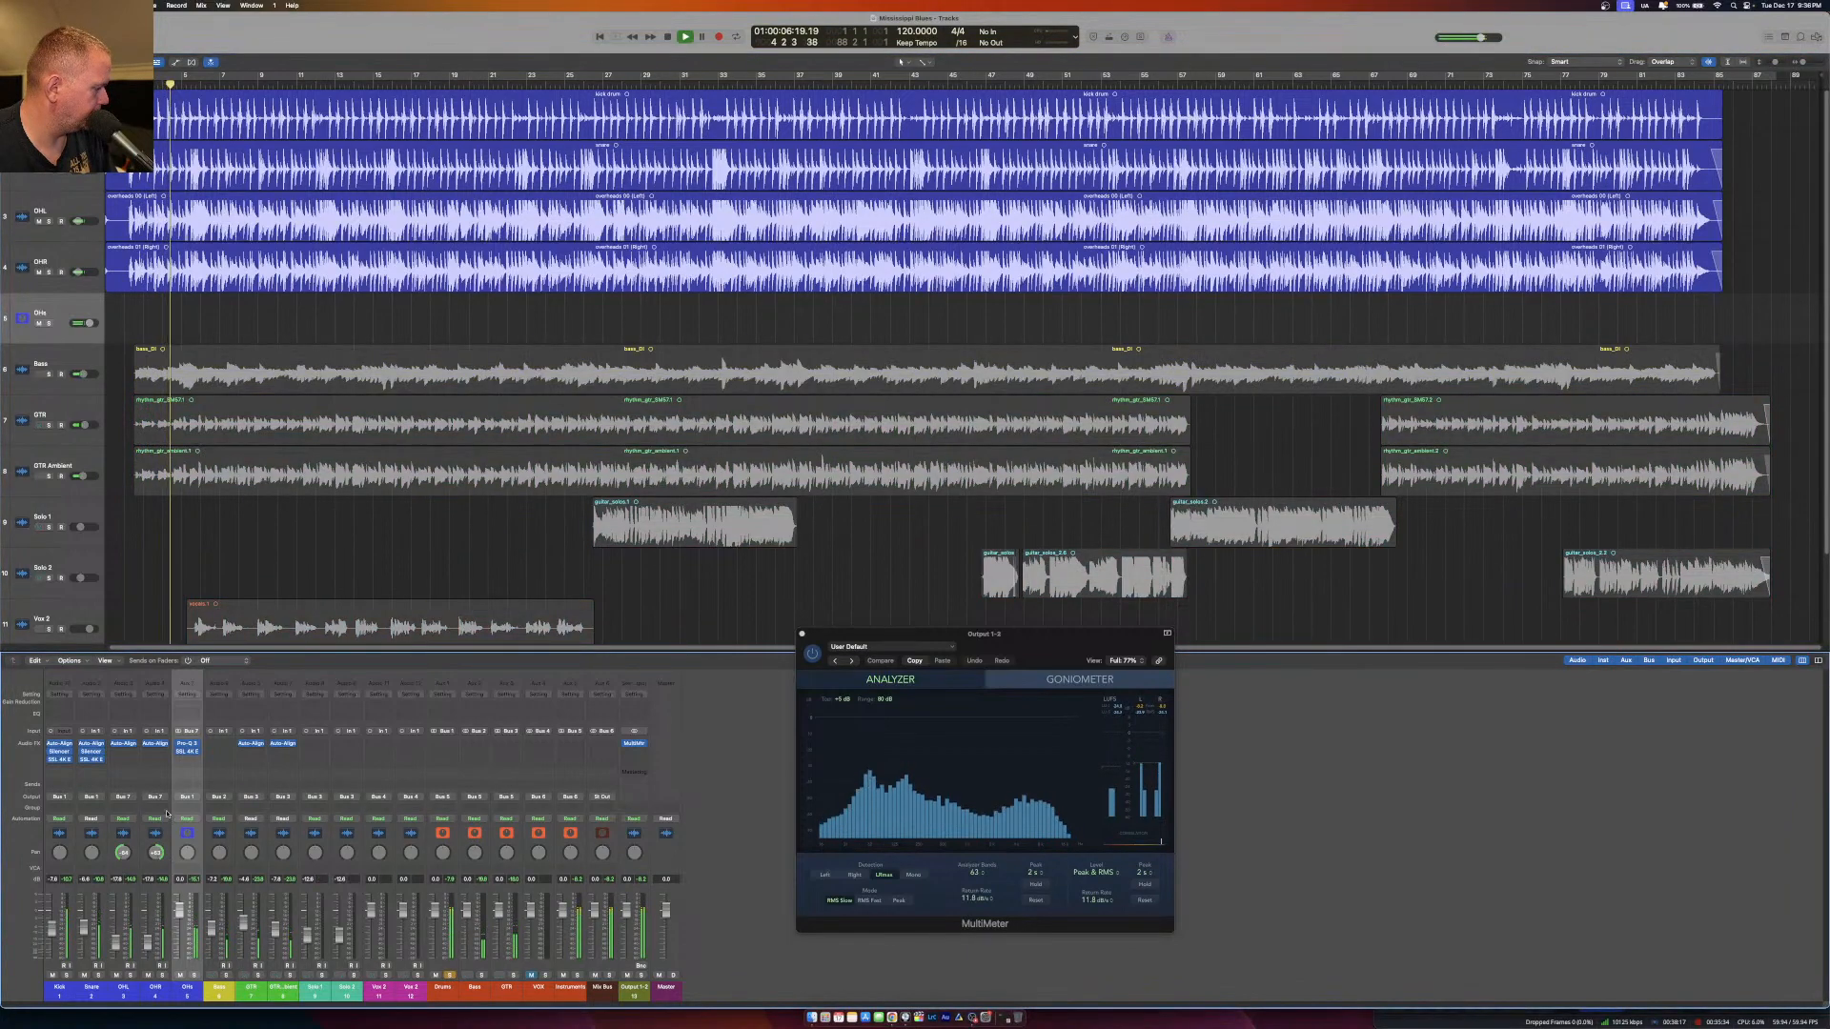
Insert the UADx Empirical Labs Distressor on the Kick channel below its SSL 4K E.
click(58, 766)
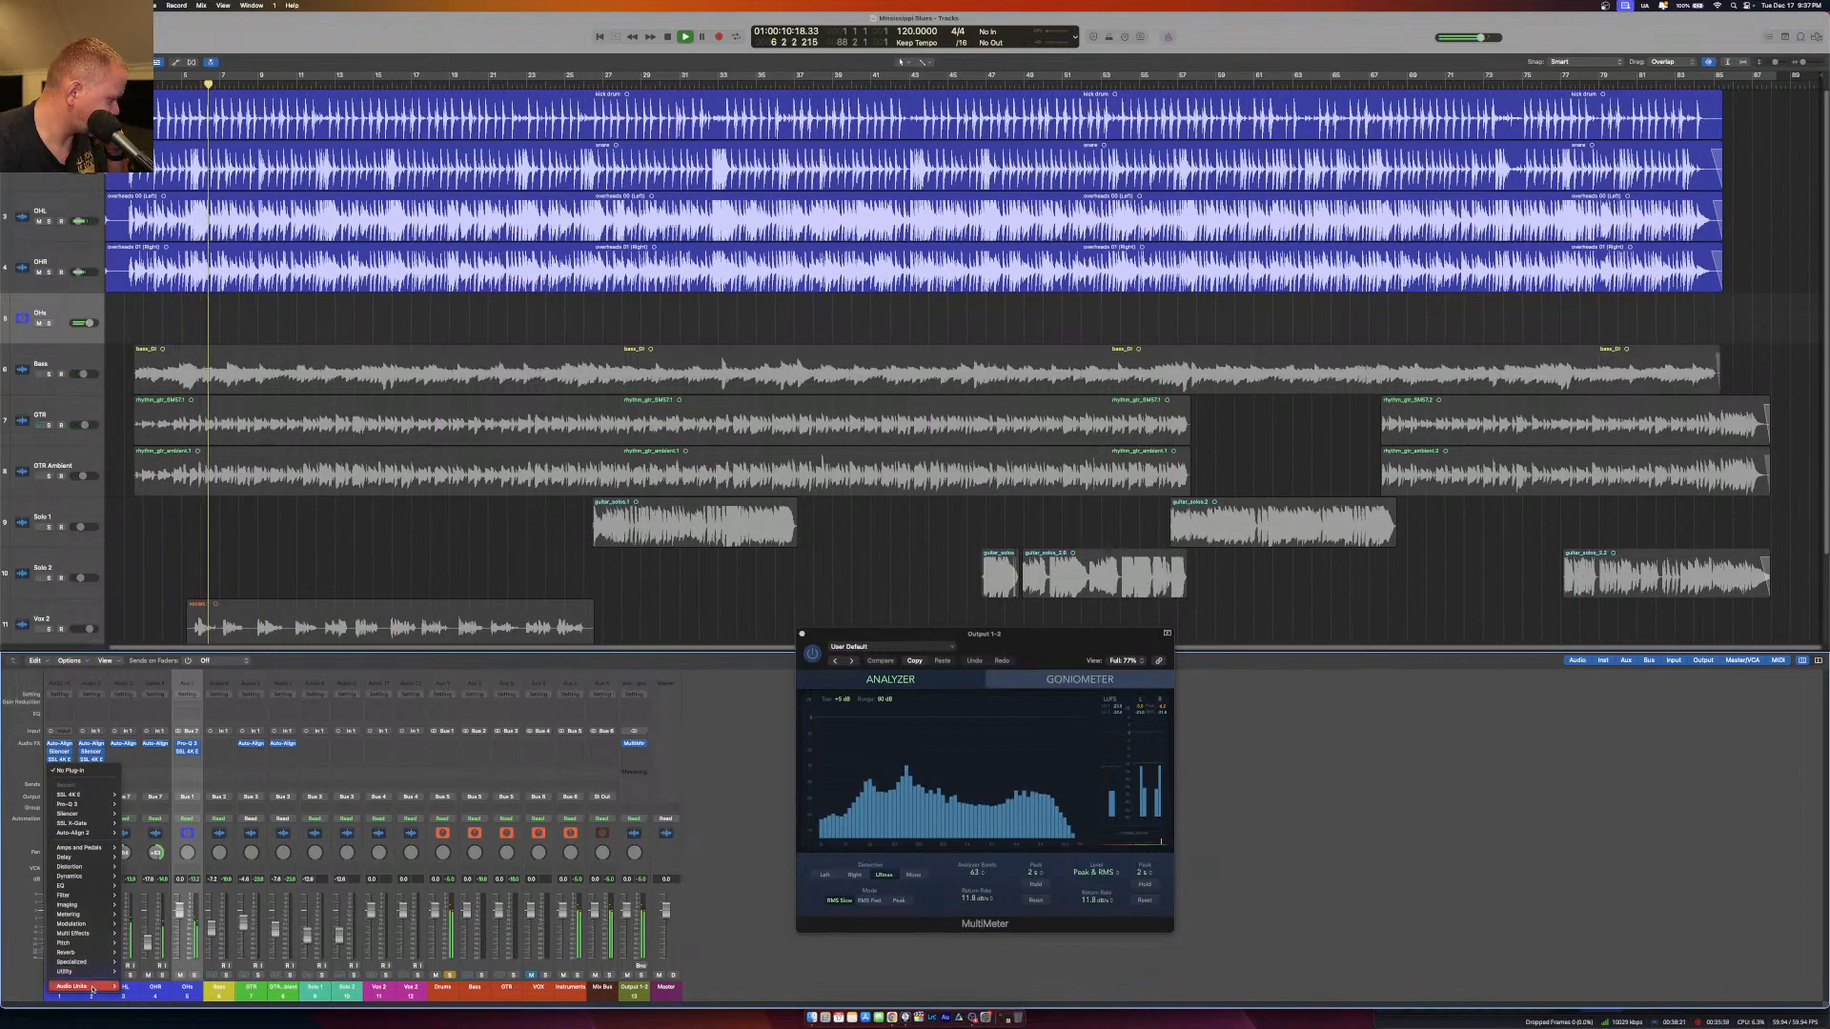
mouse_move(97, 984)
mouse_move(165, 971)
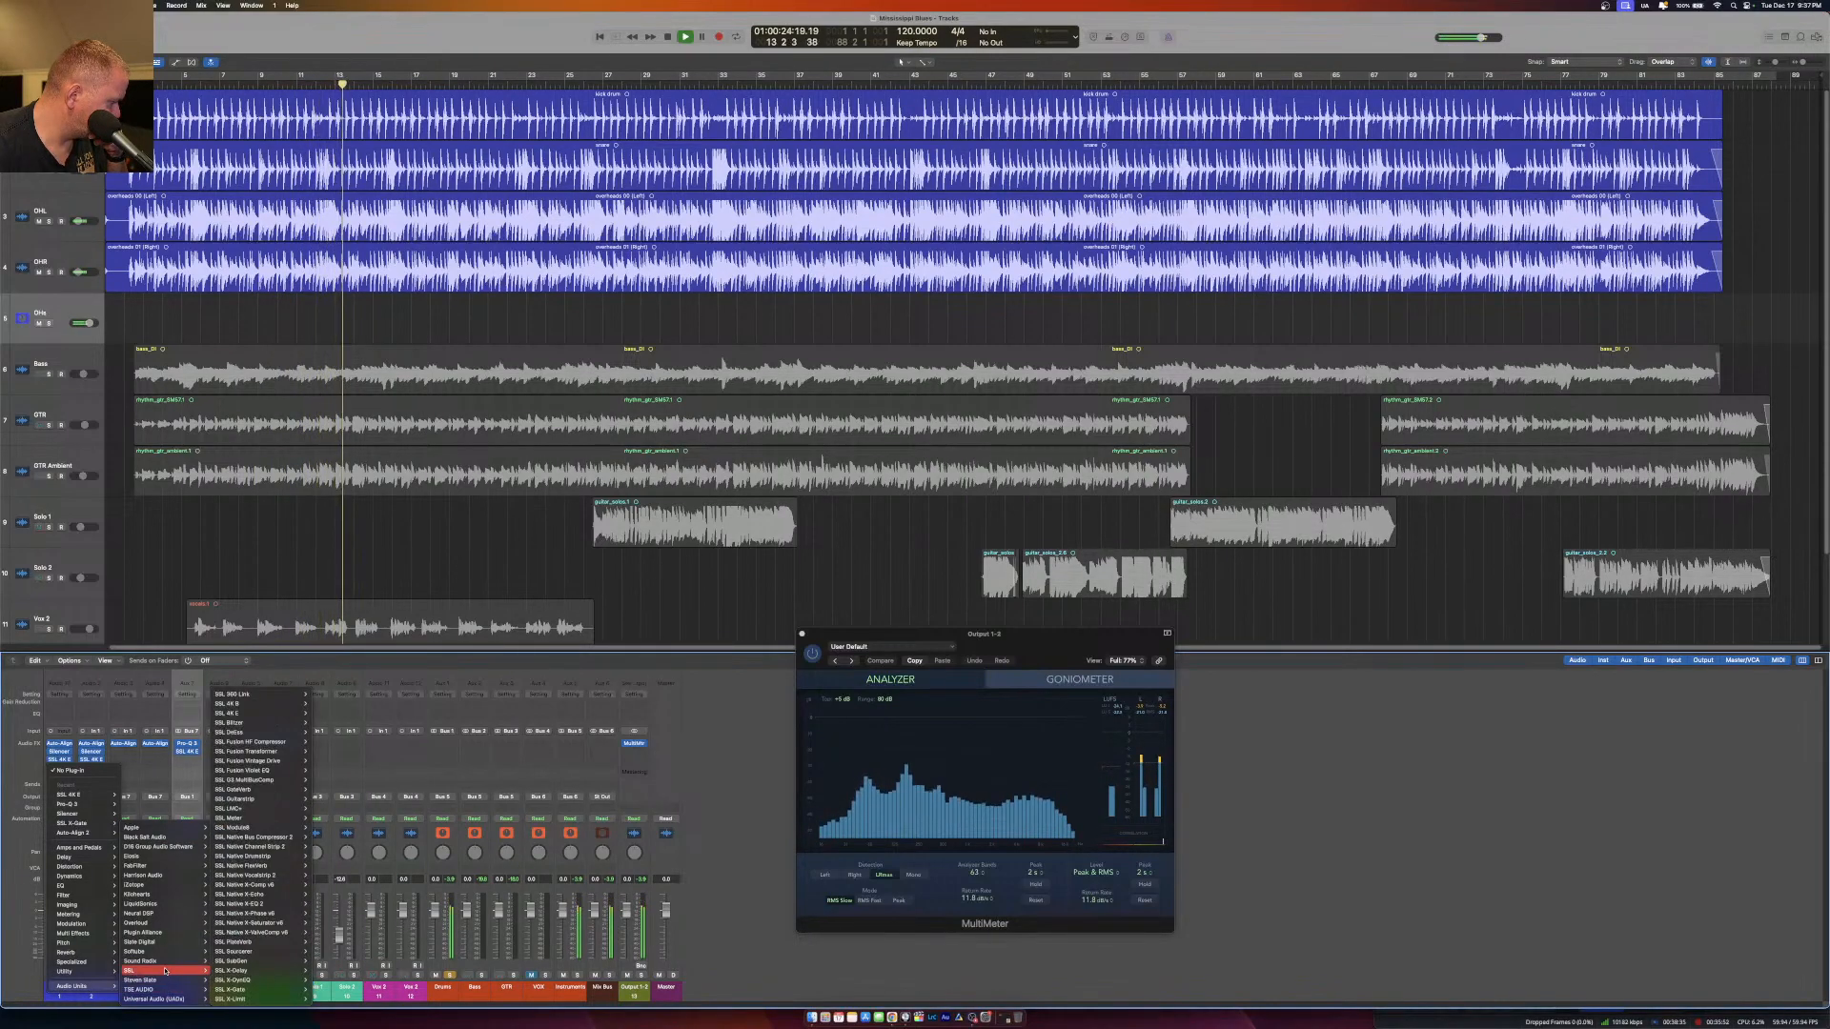
mouse_move(266, 772)
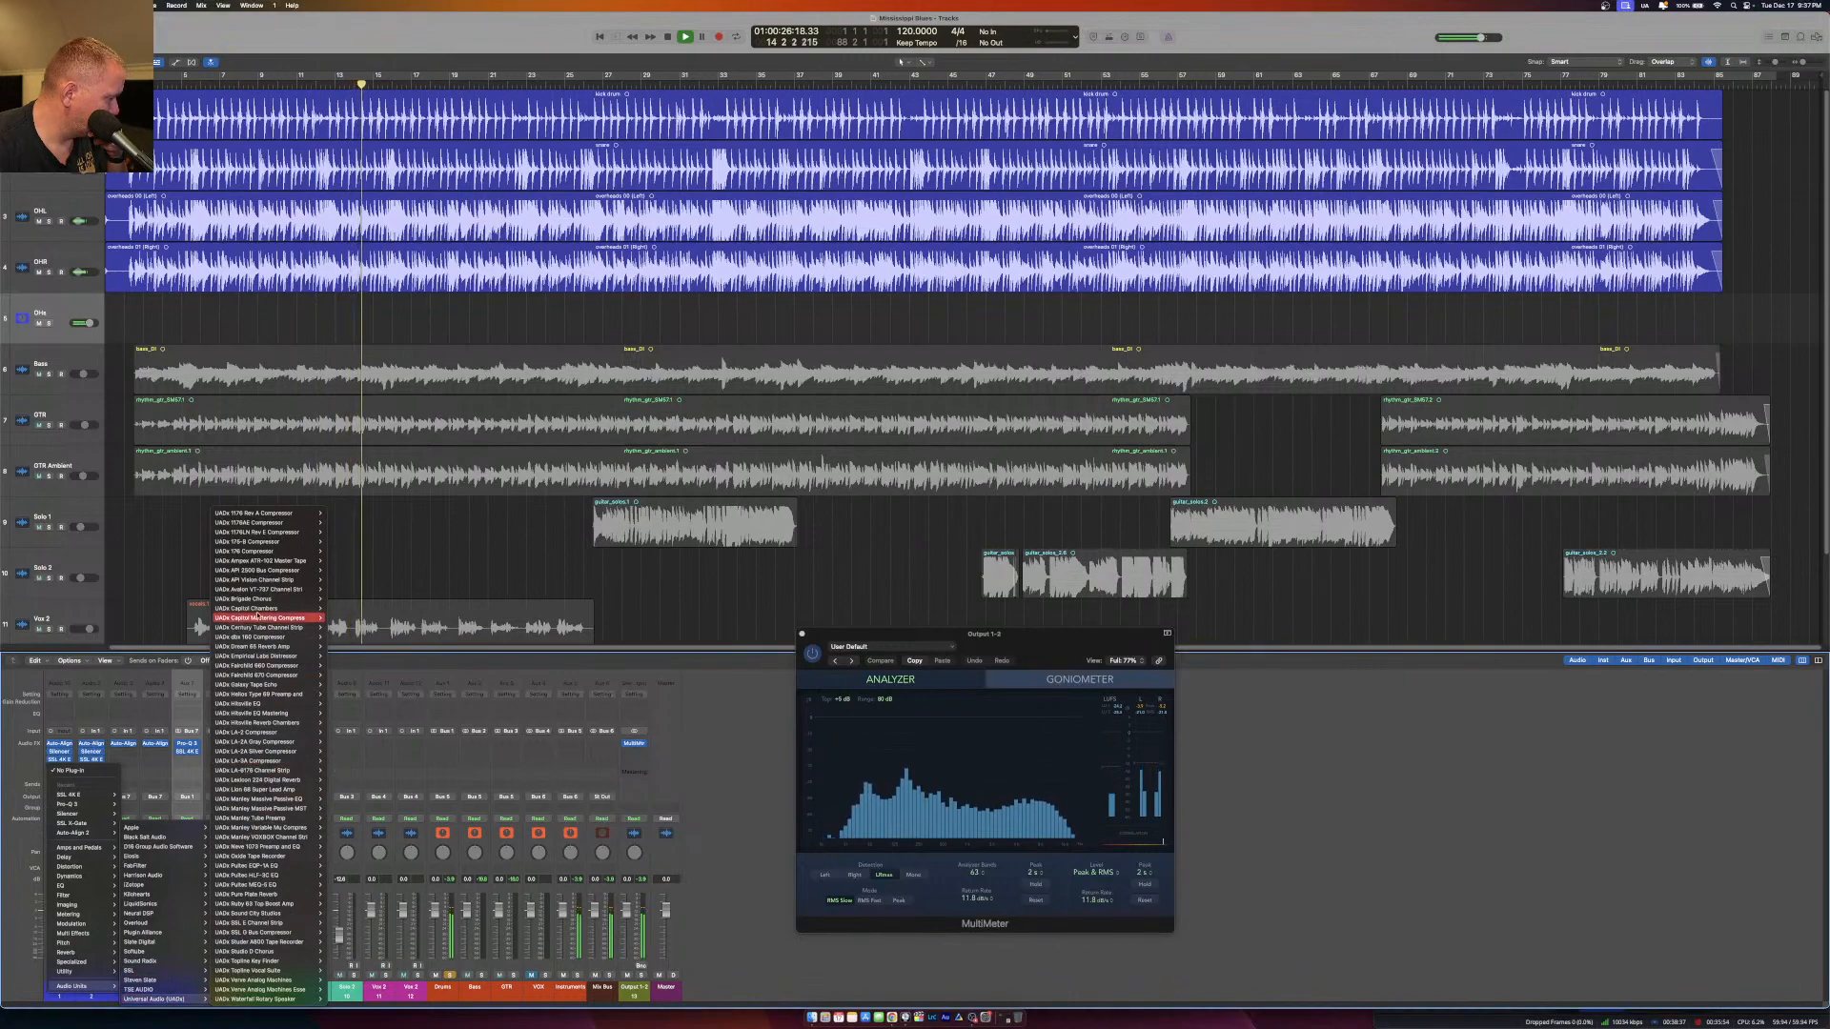
mouse_move(273, 576)
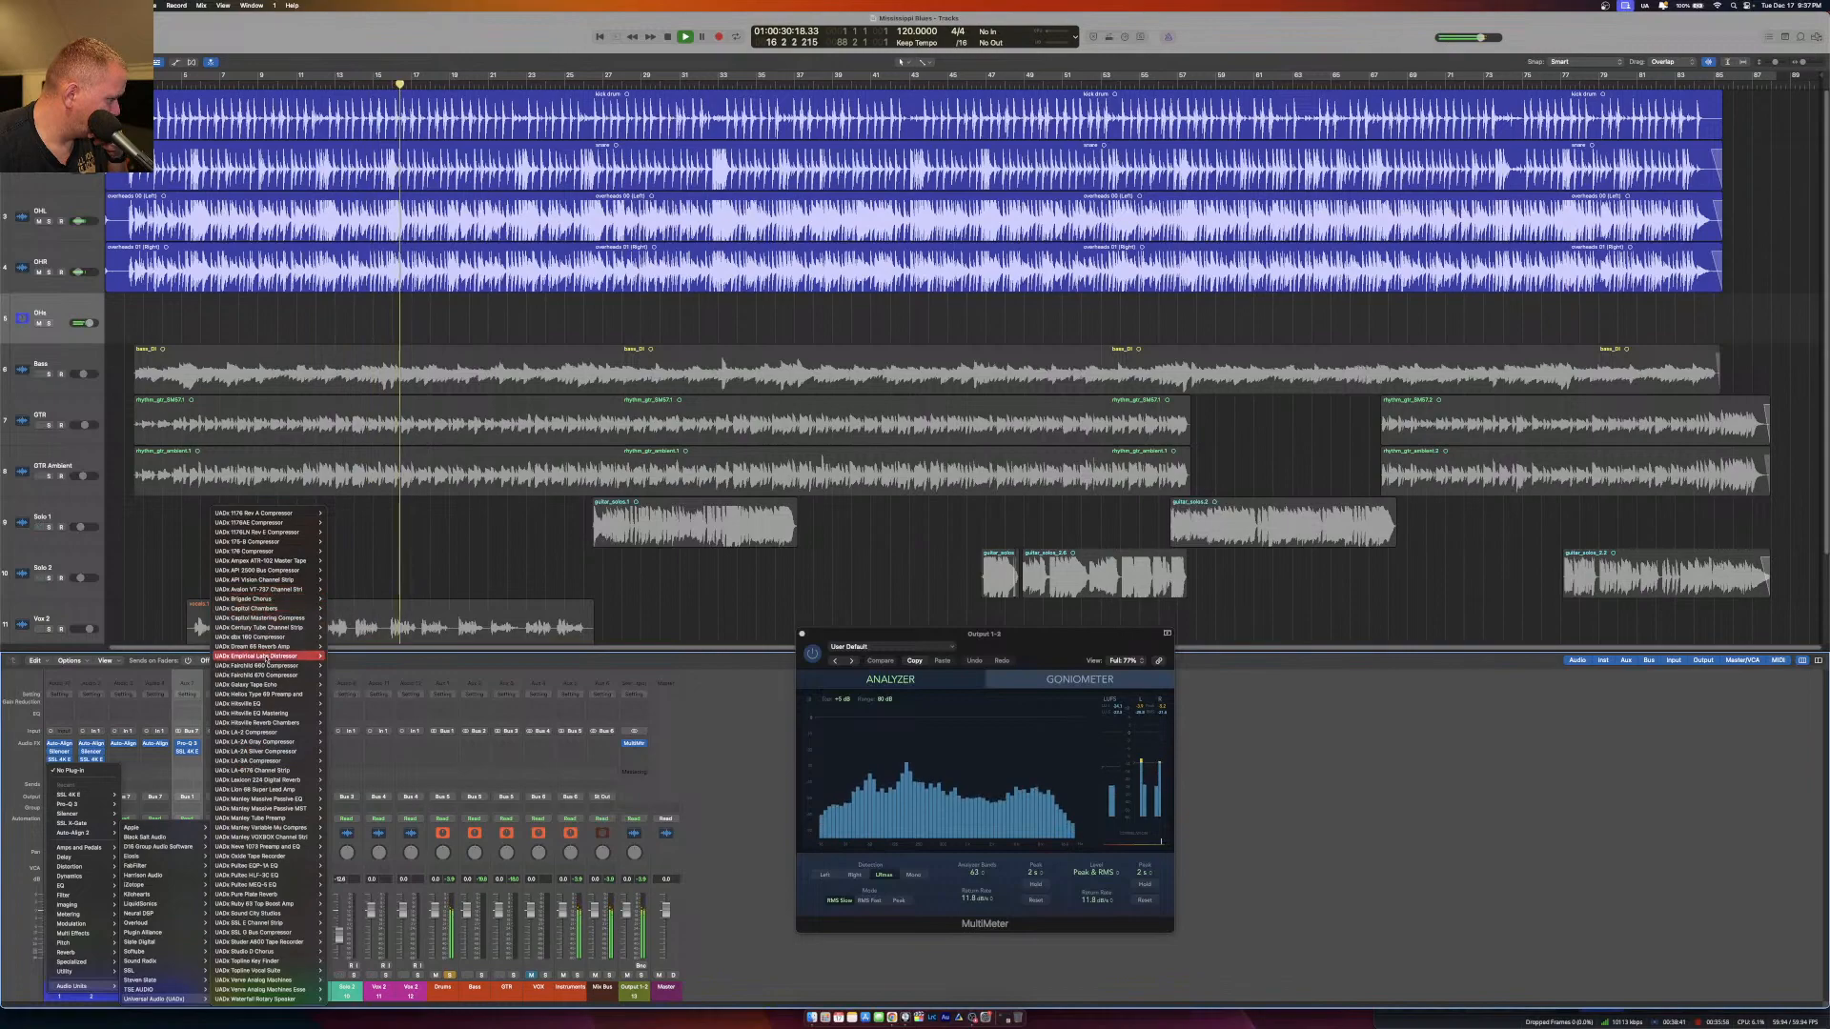
mouse_move(275, 648)
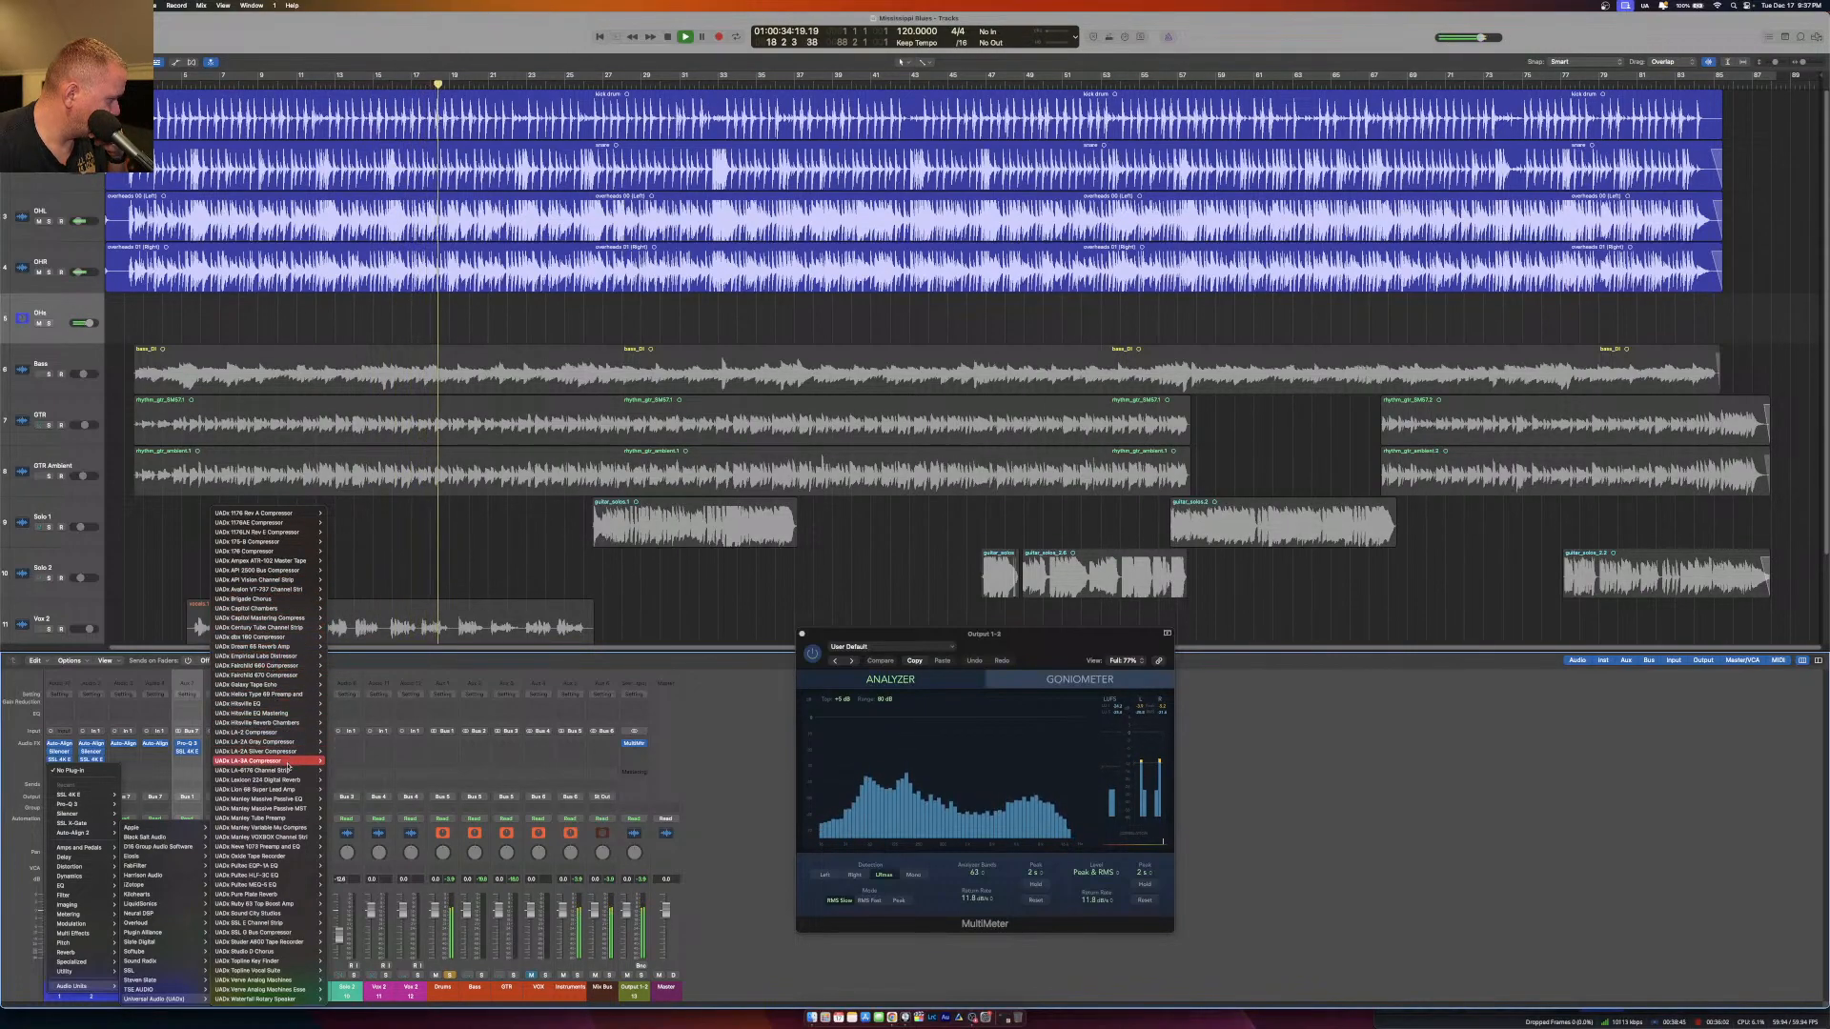
click(338, 657)
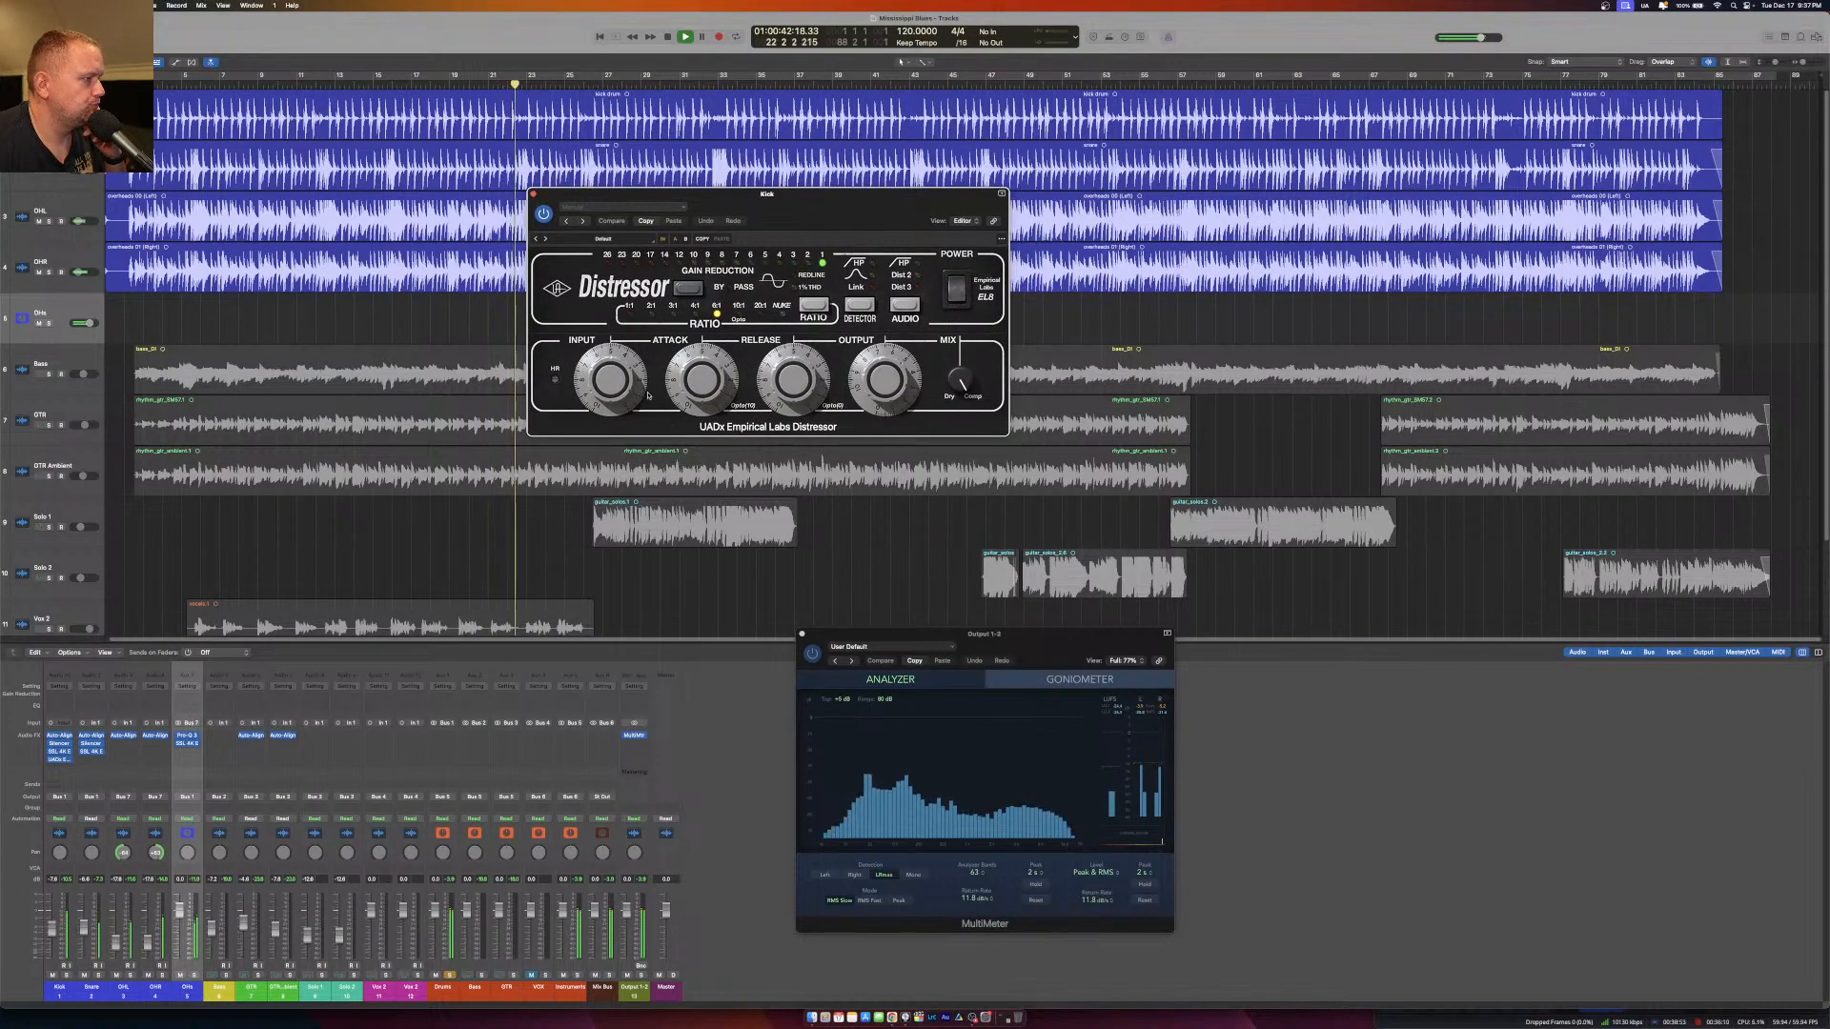
Turn down the Kick Distressor's Input knob and replace the Drums bus solo with a solo on Kick.
drag(605, 373, 601, 399)
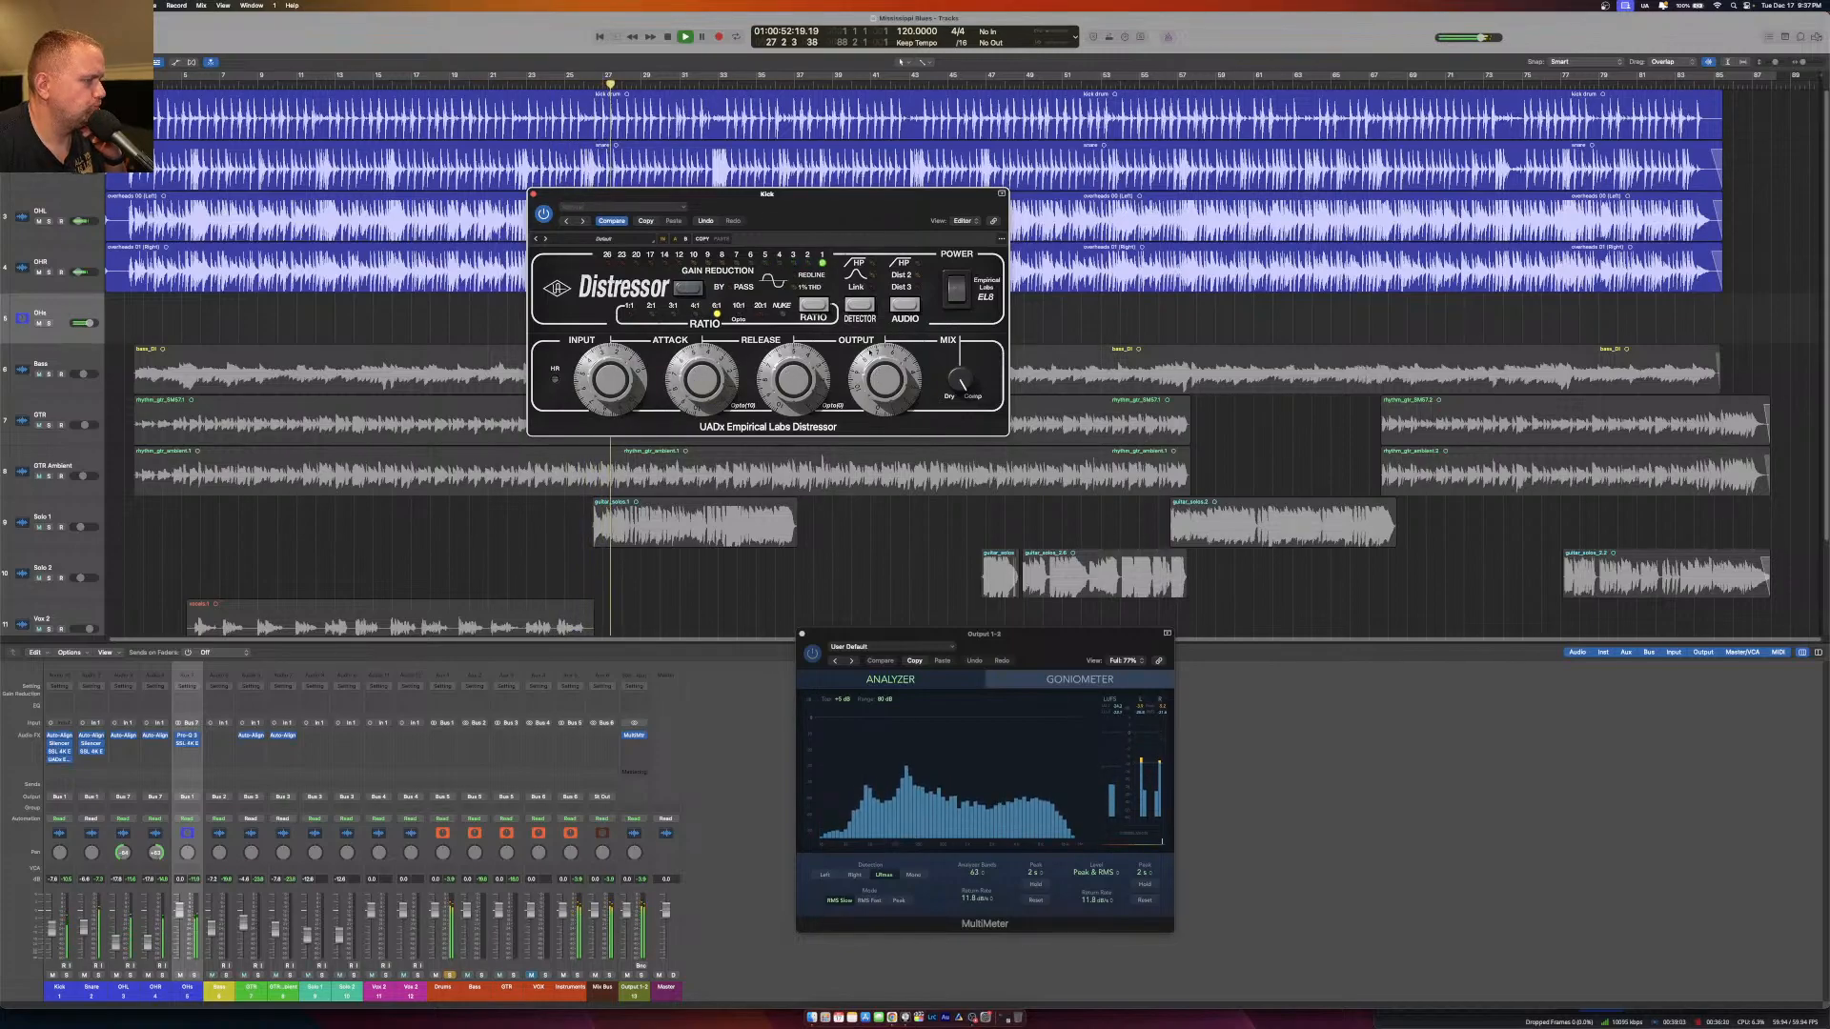
click(449, 975)
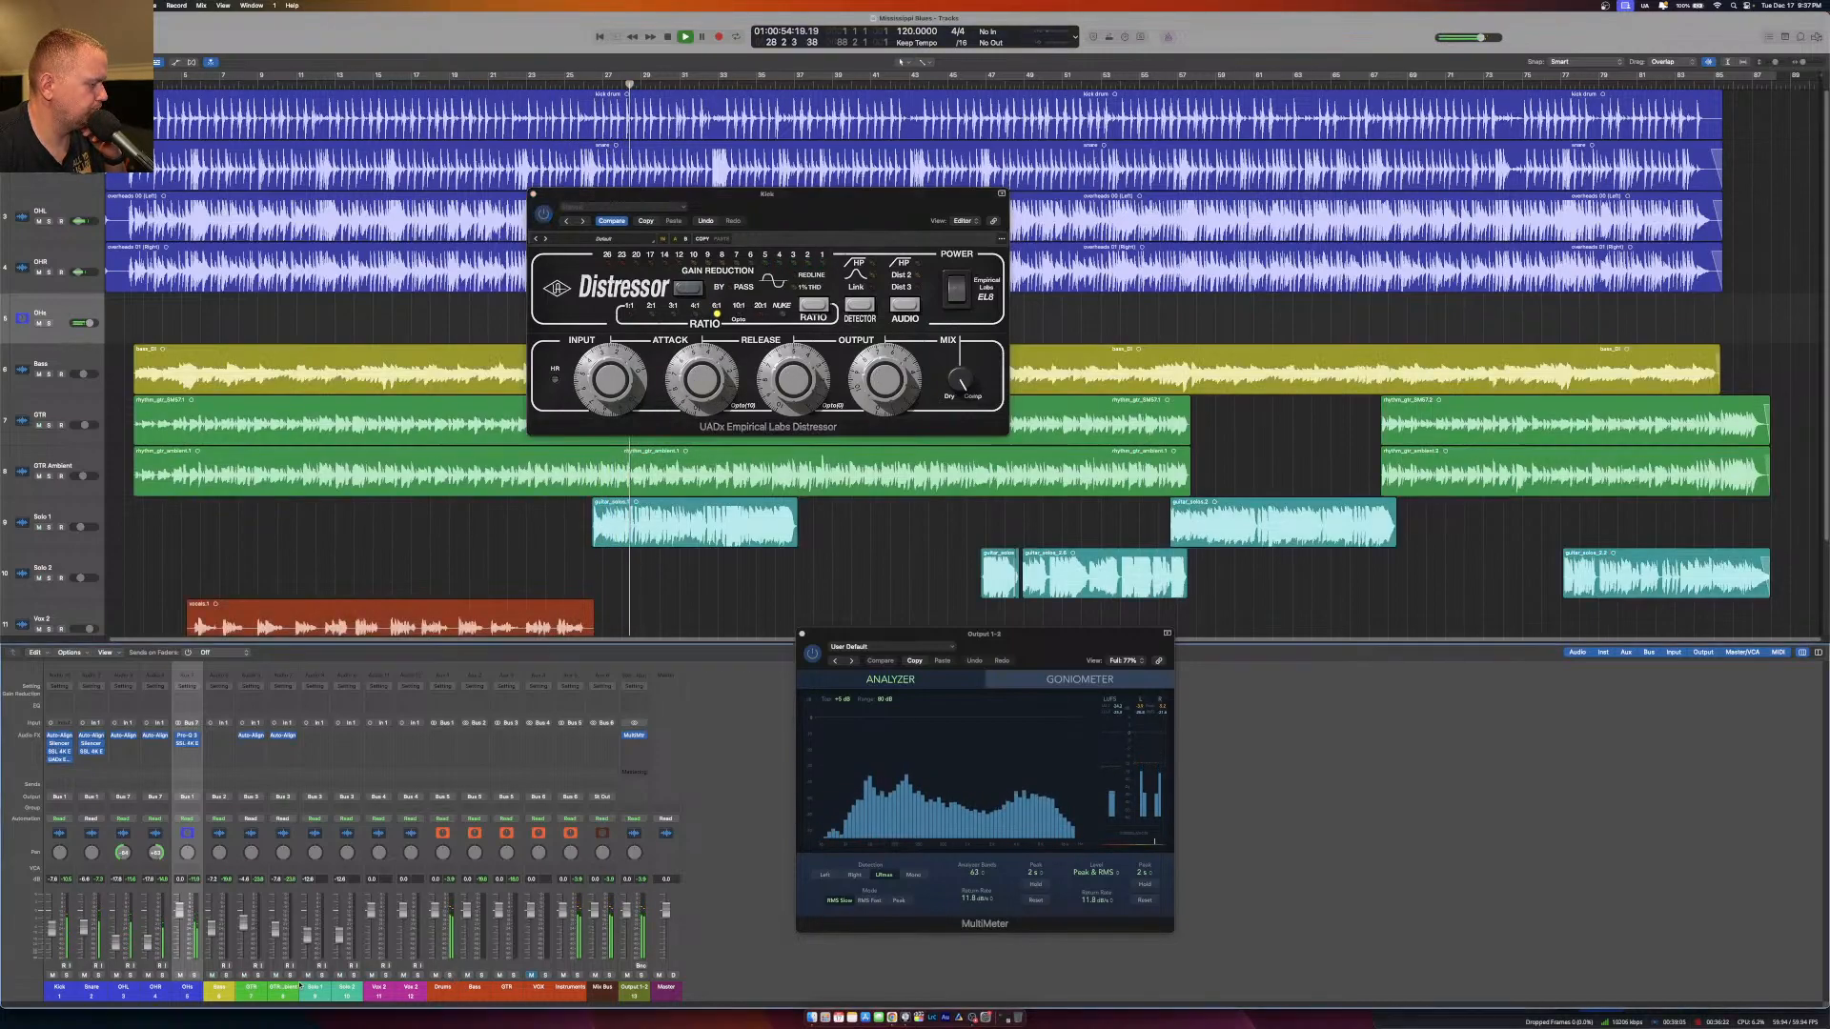
click(67, 975)
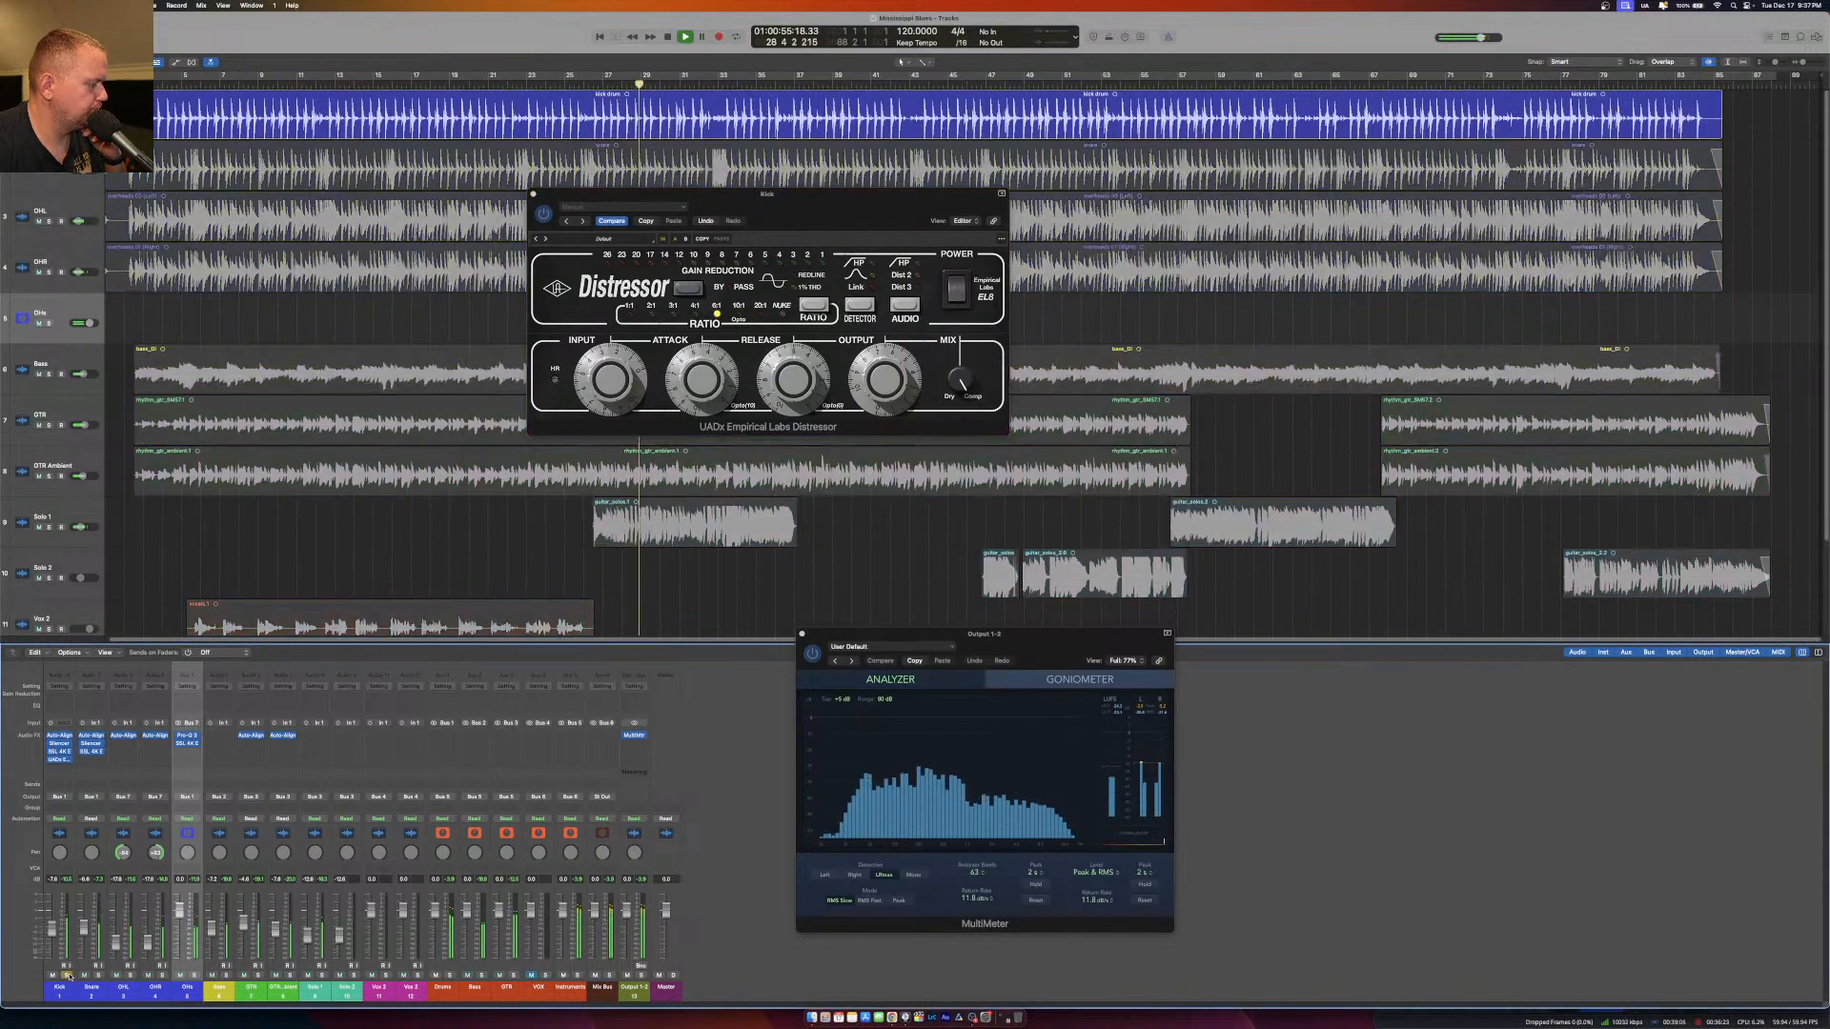
Set the Kick Distressor's compression ratio to 2:1.
click(957, 291)
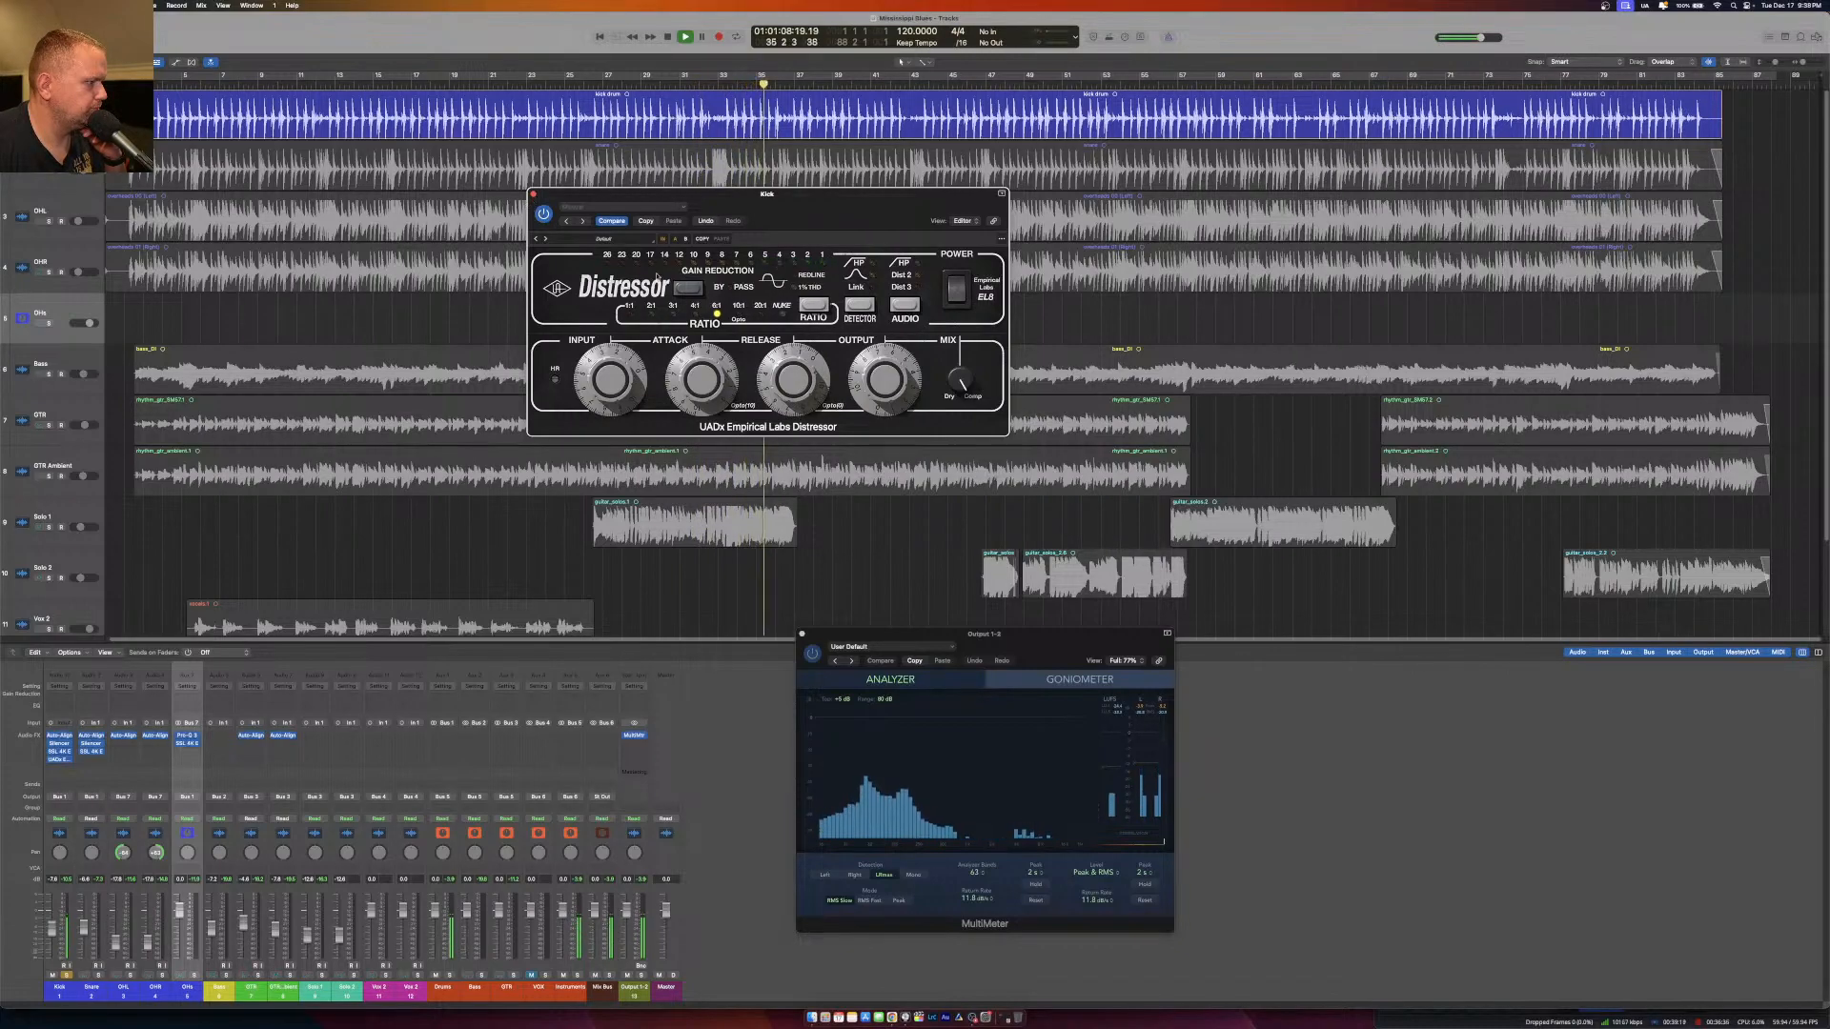
click(814, 307)
click(814, 307)
click(814, 307)
click(814, 307)
click(814, 307)
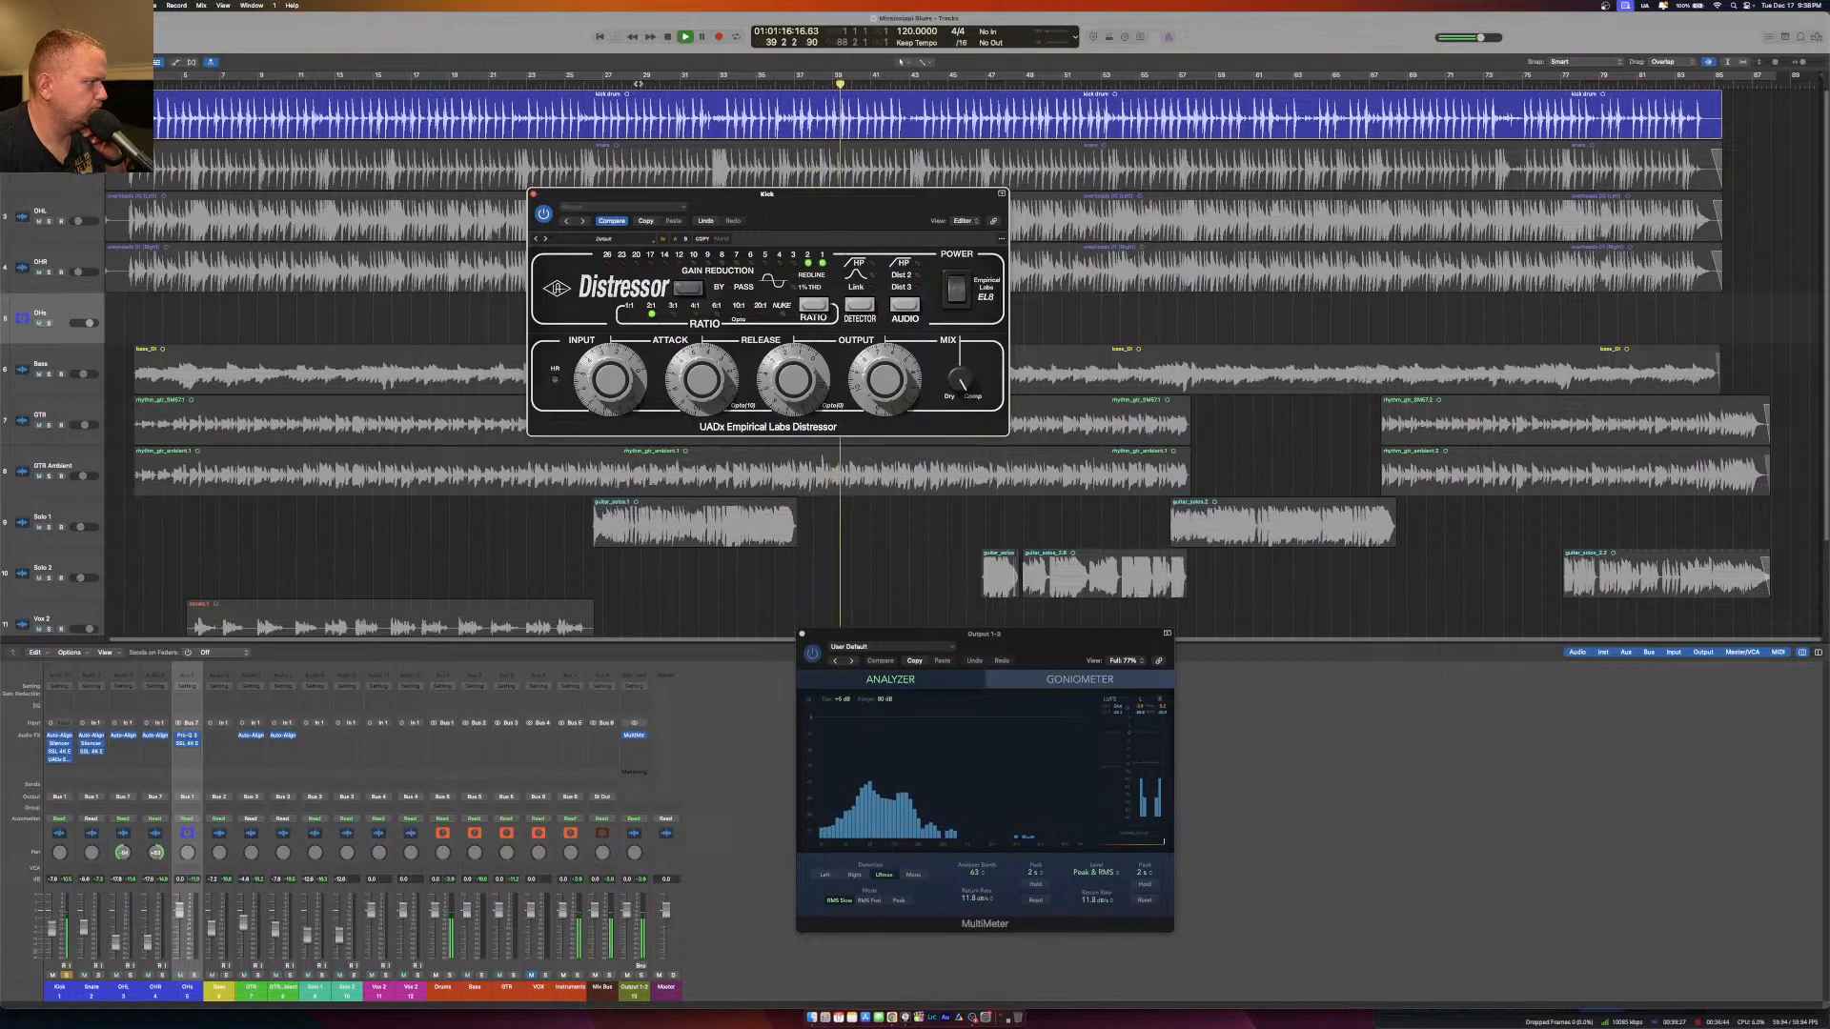
Replay the kick from about bar 29, compare it with the Distressor off and on, then close the plug-in and stop playback.
click(637, 84)
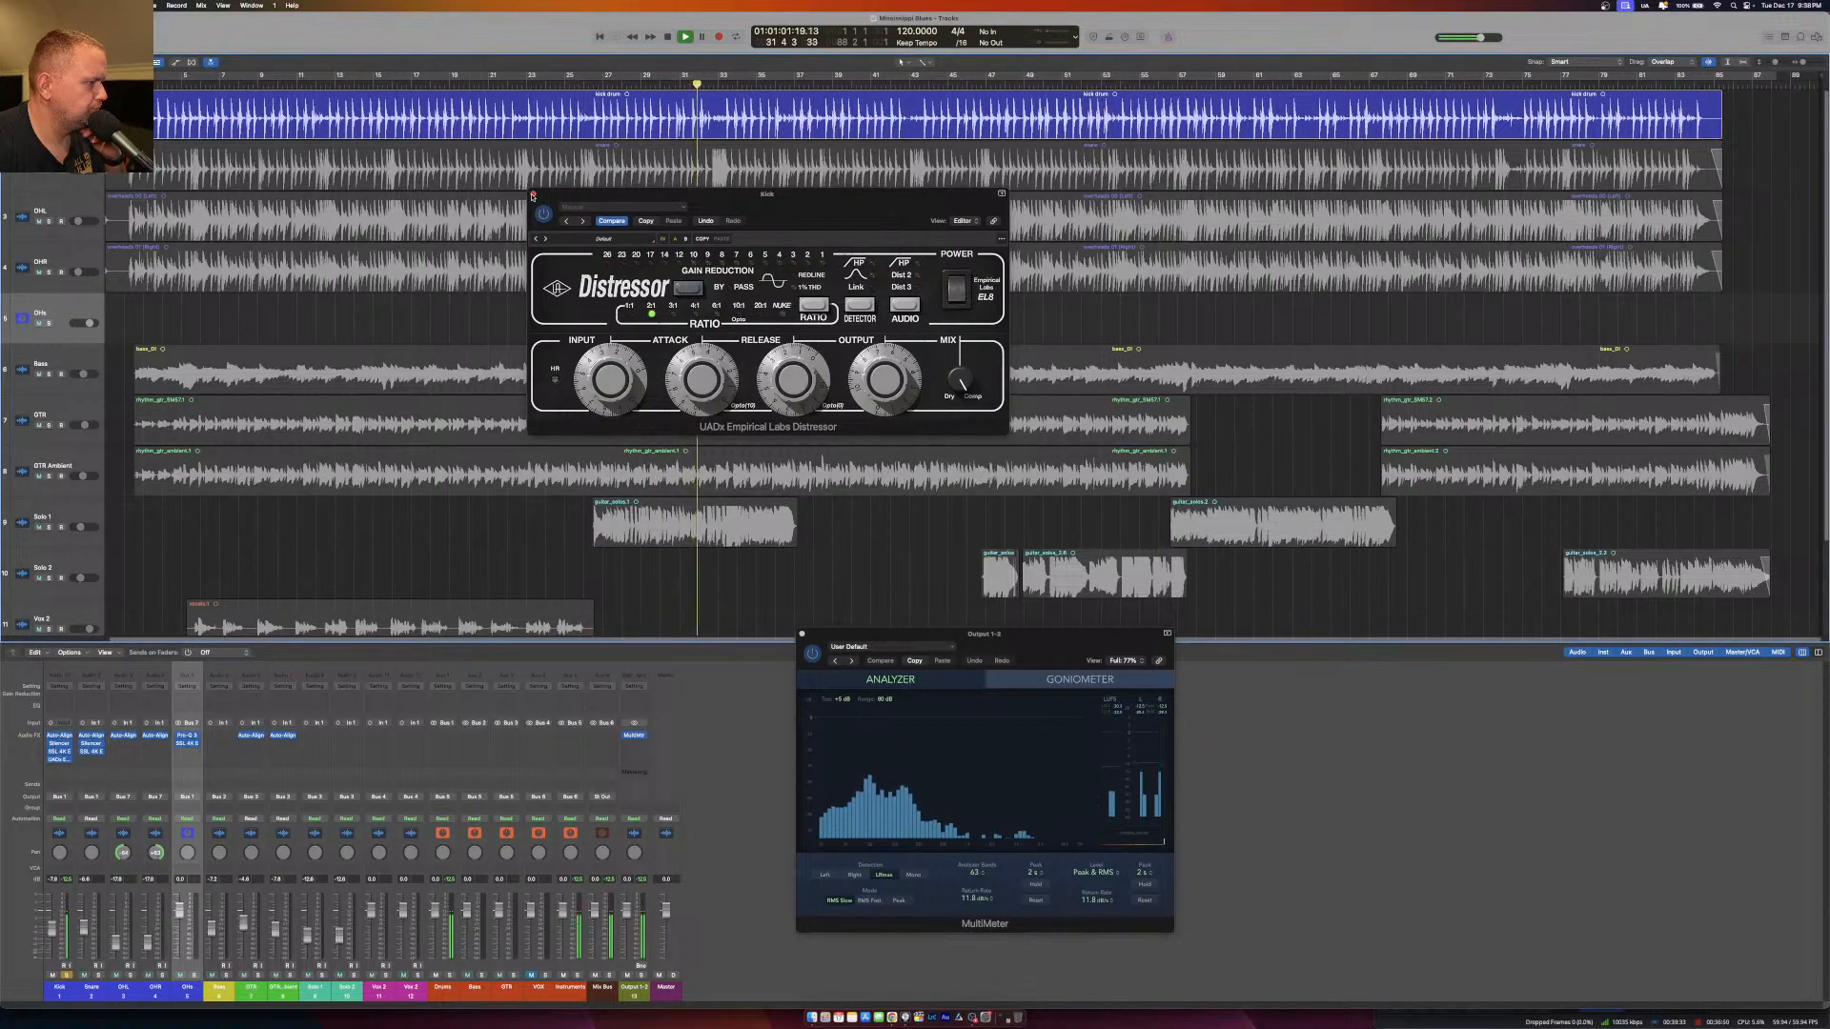
click(964, 297)
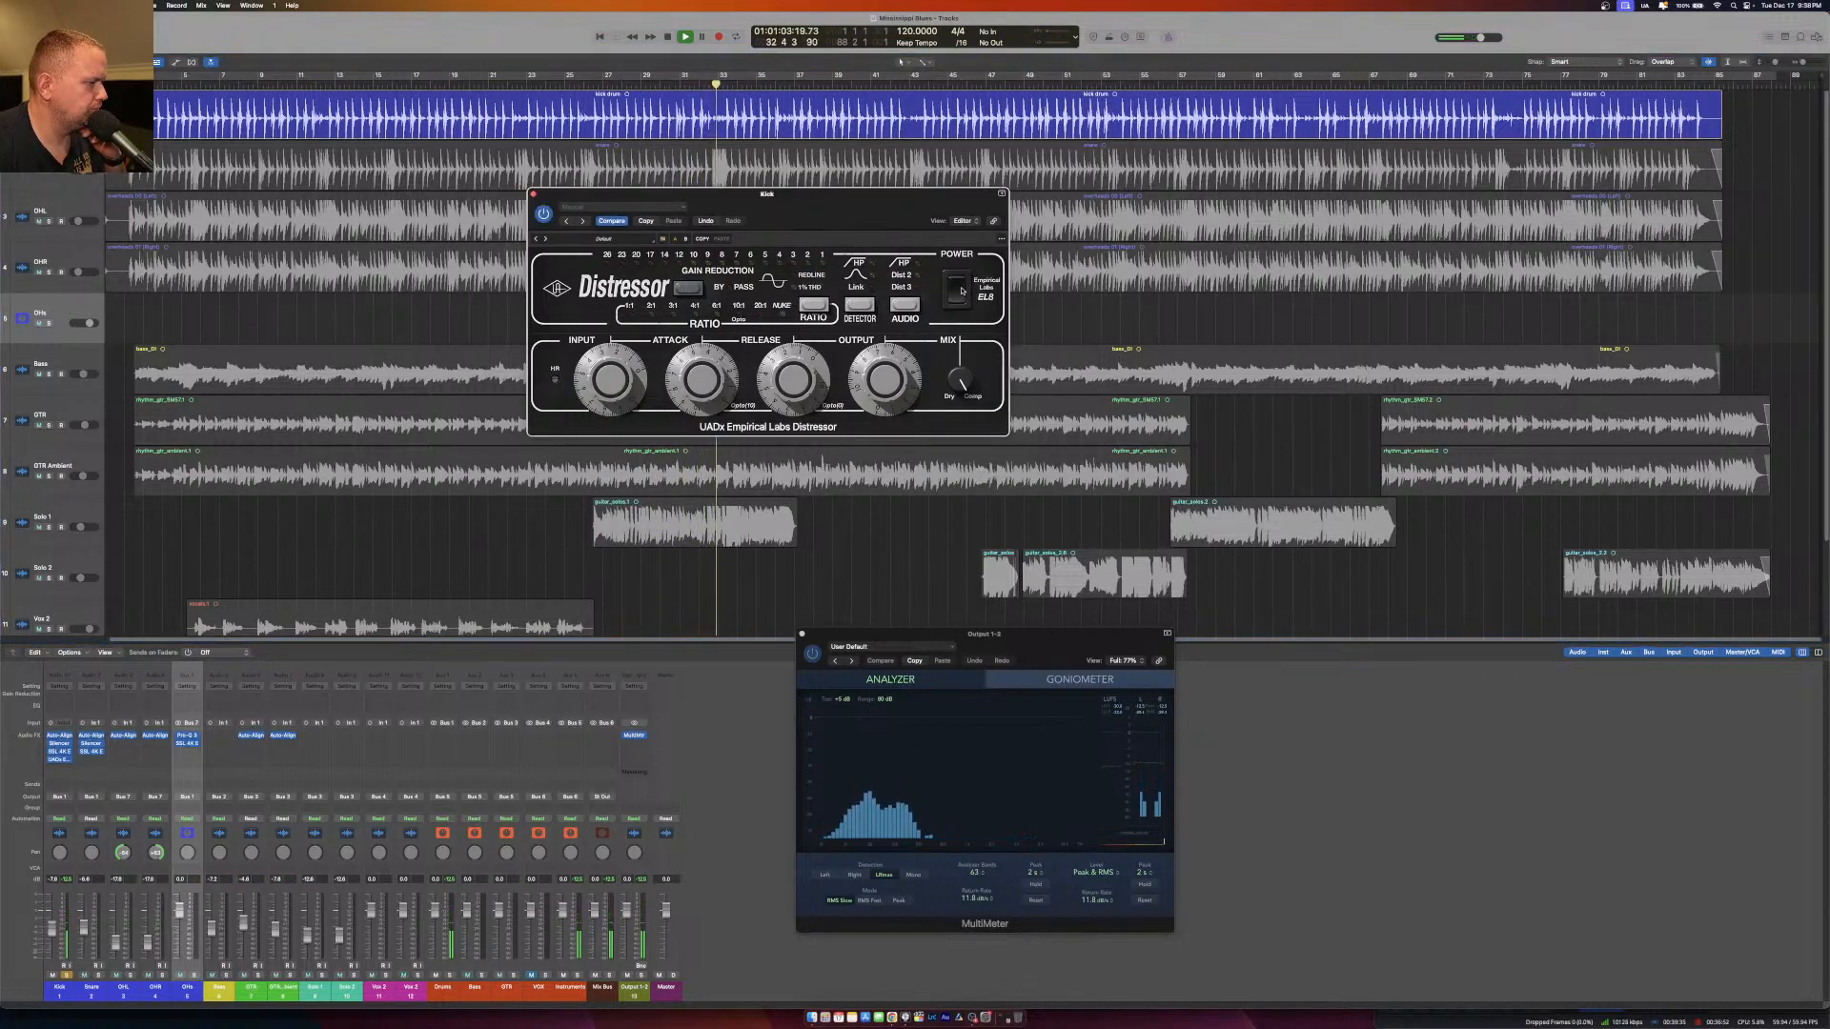
click(961, 288)
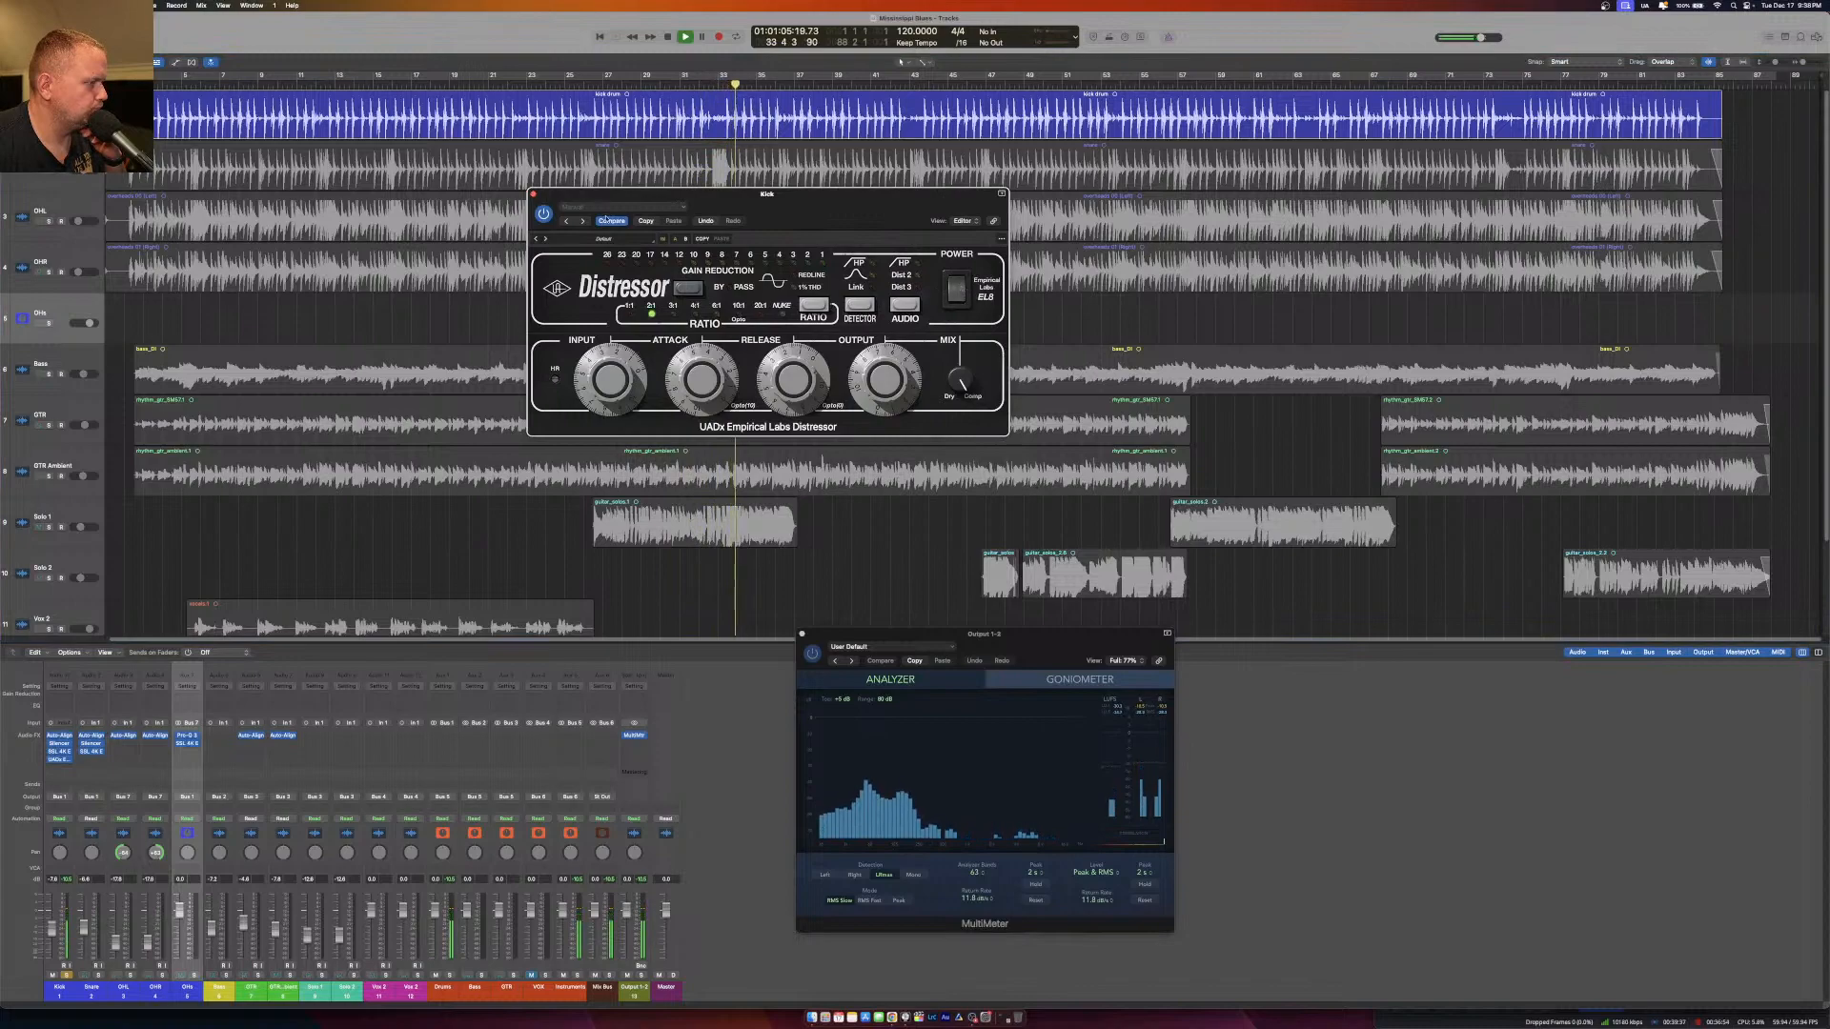
click(534, 194)
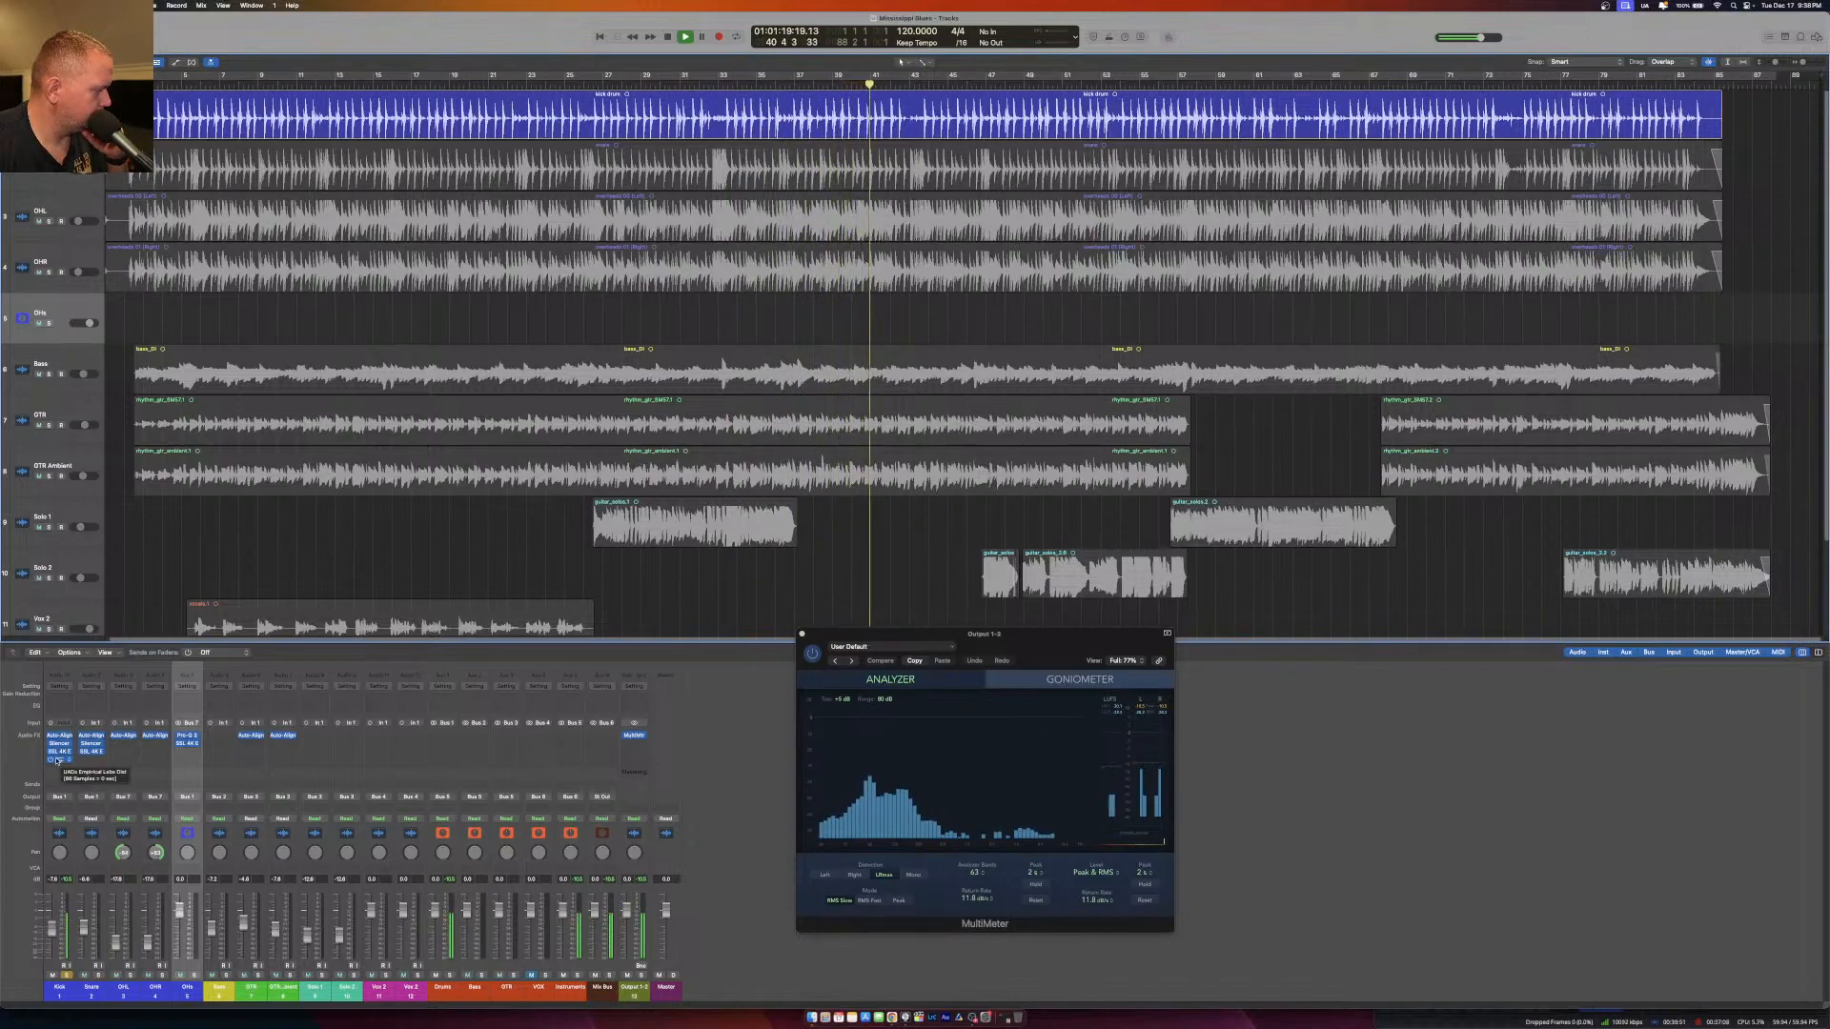
key(space)
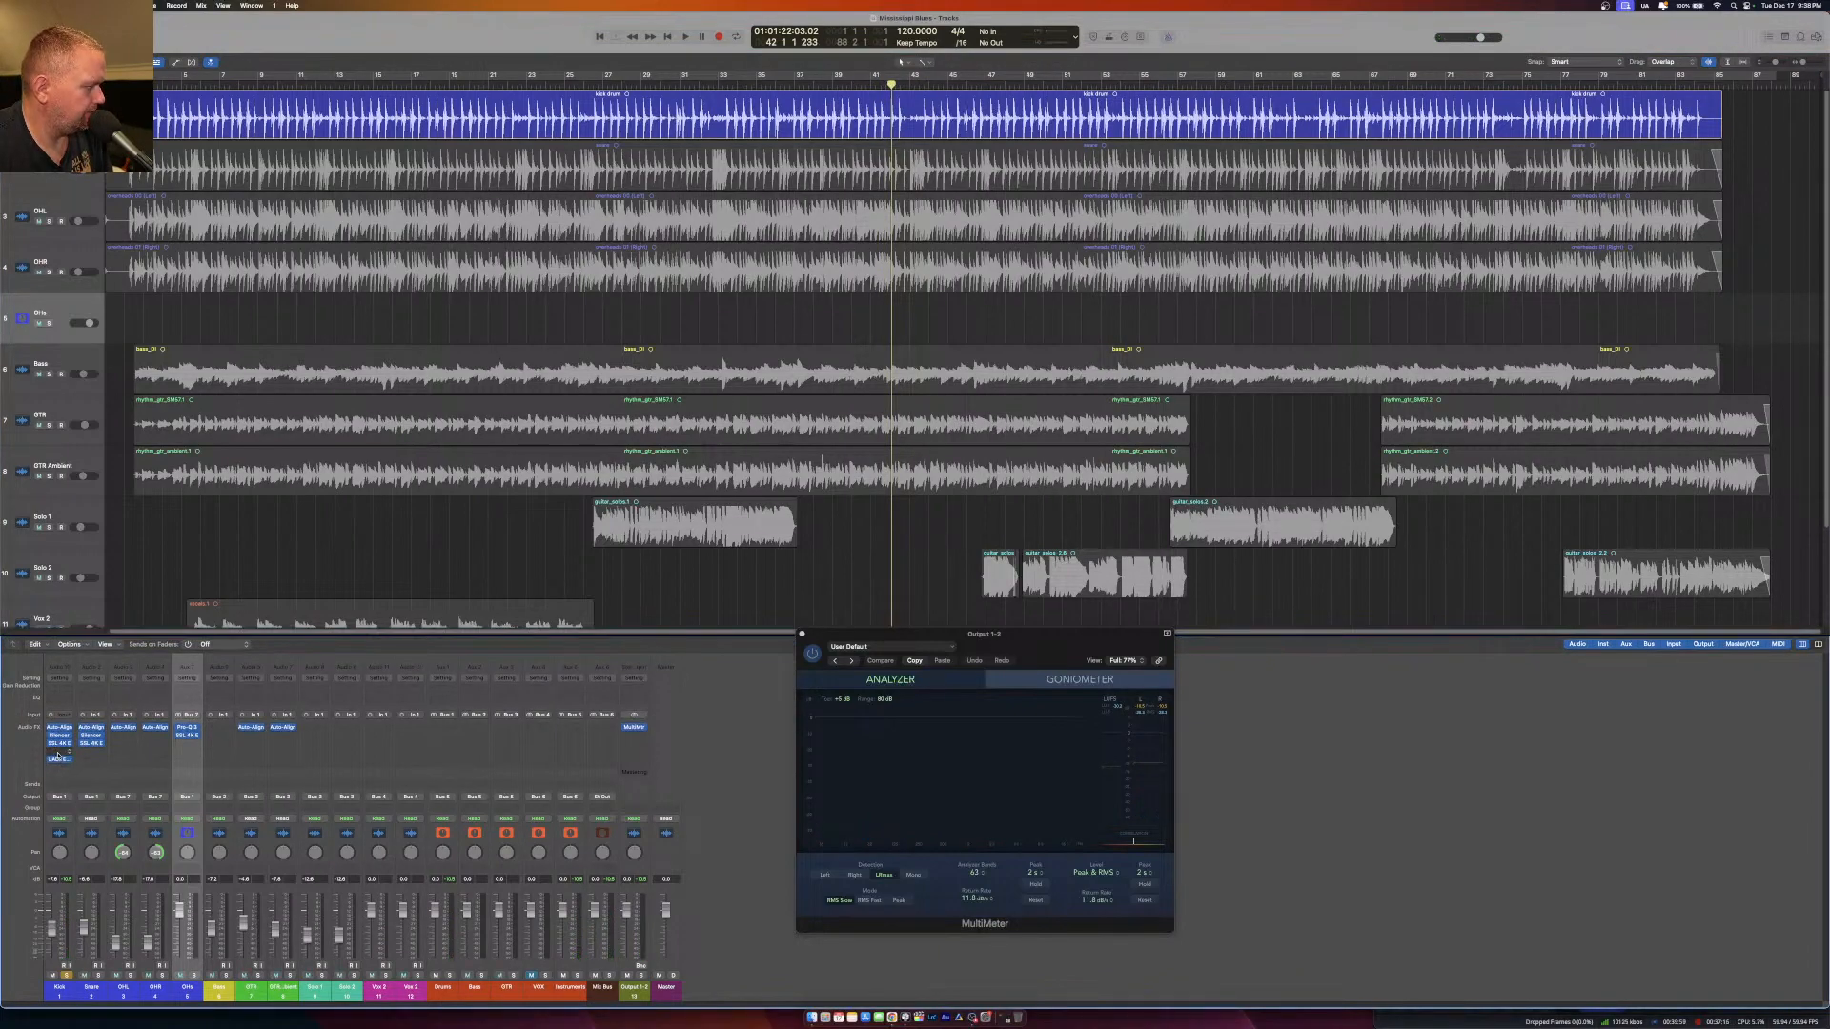
click(58, 757)
mouse_move(144, 790)
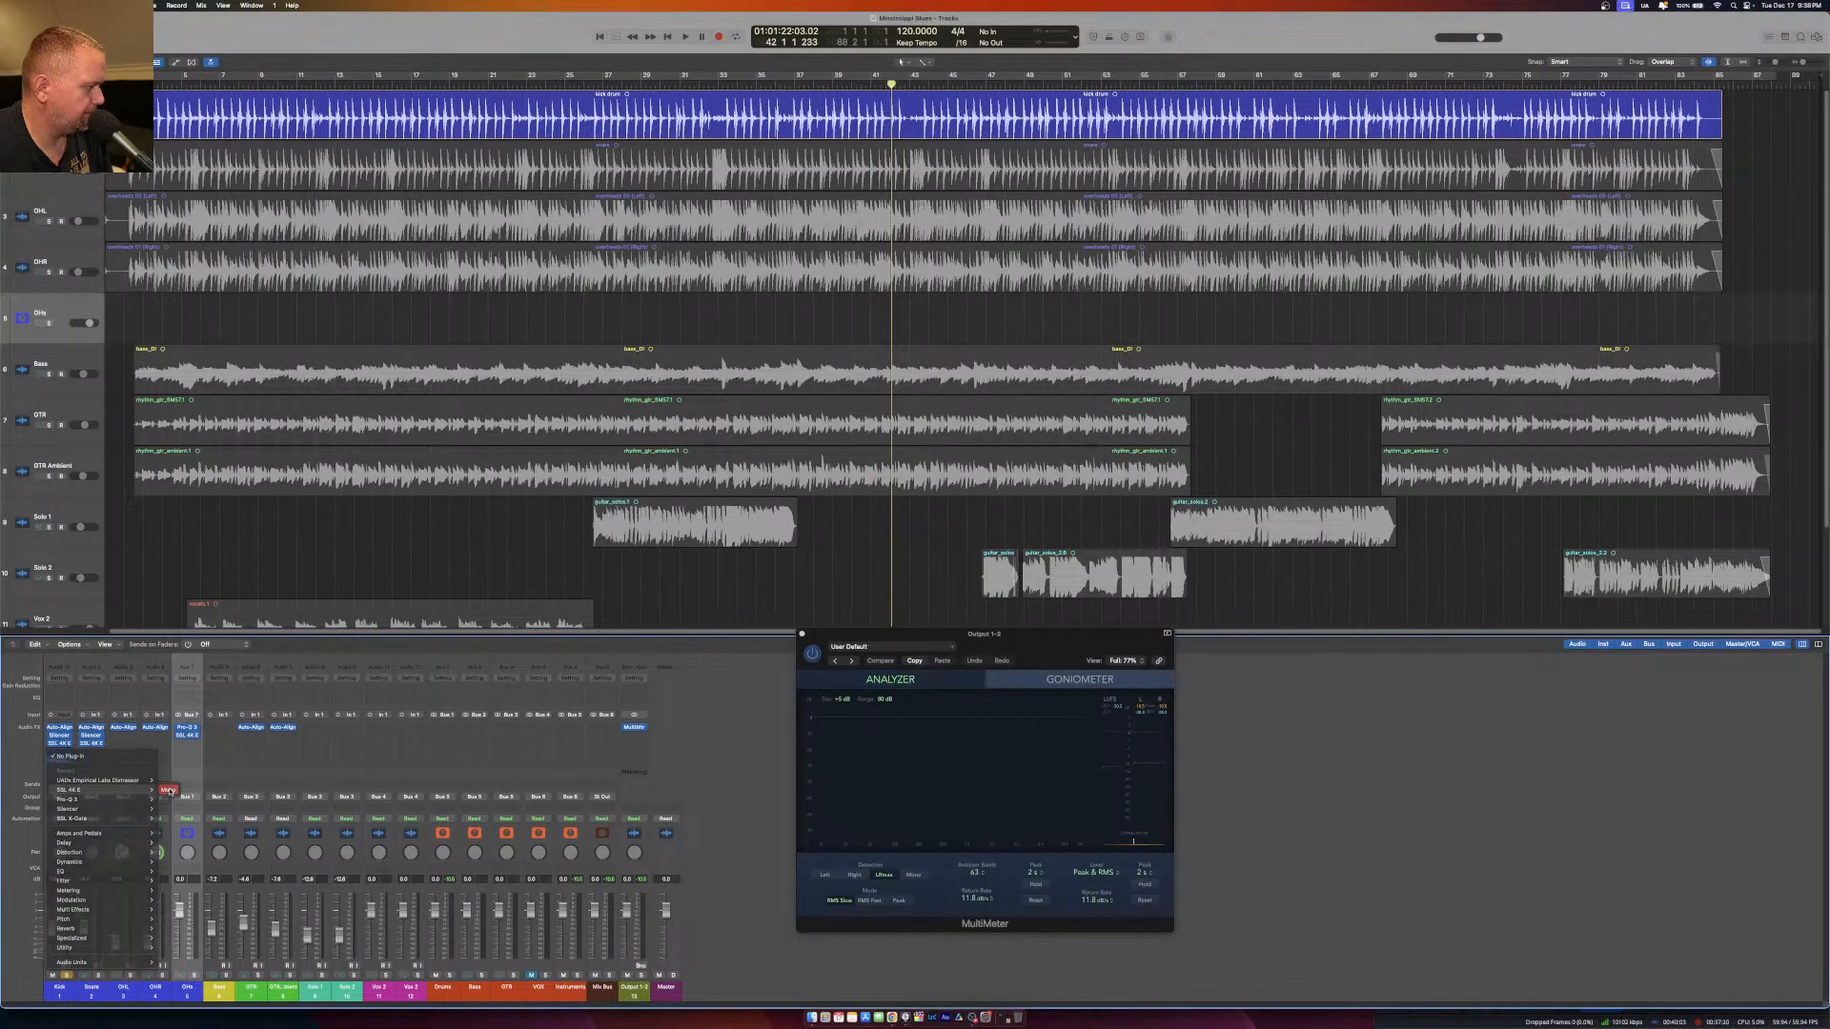
click(168, 790)
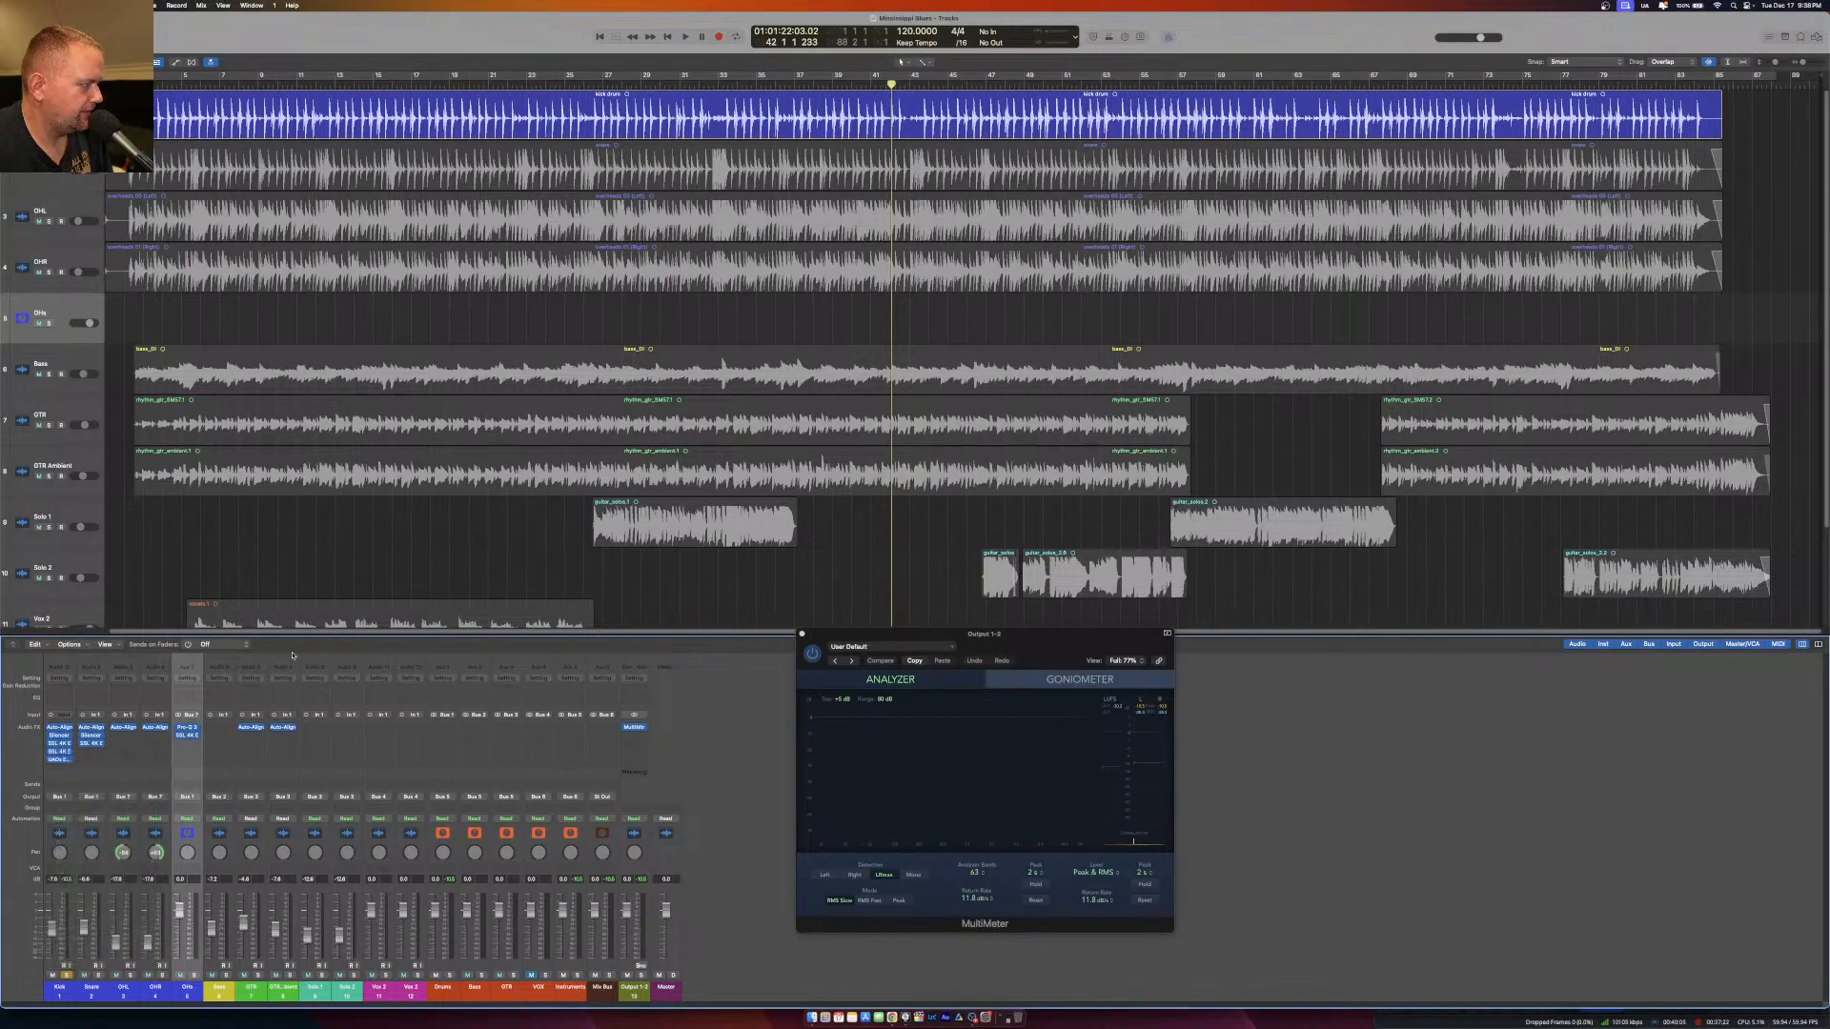
mouse_move(69, 753)
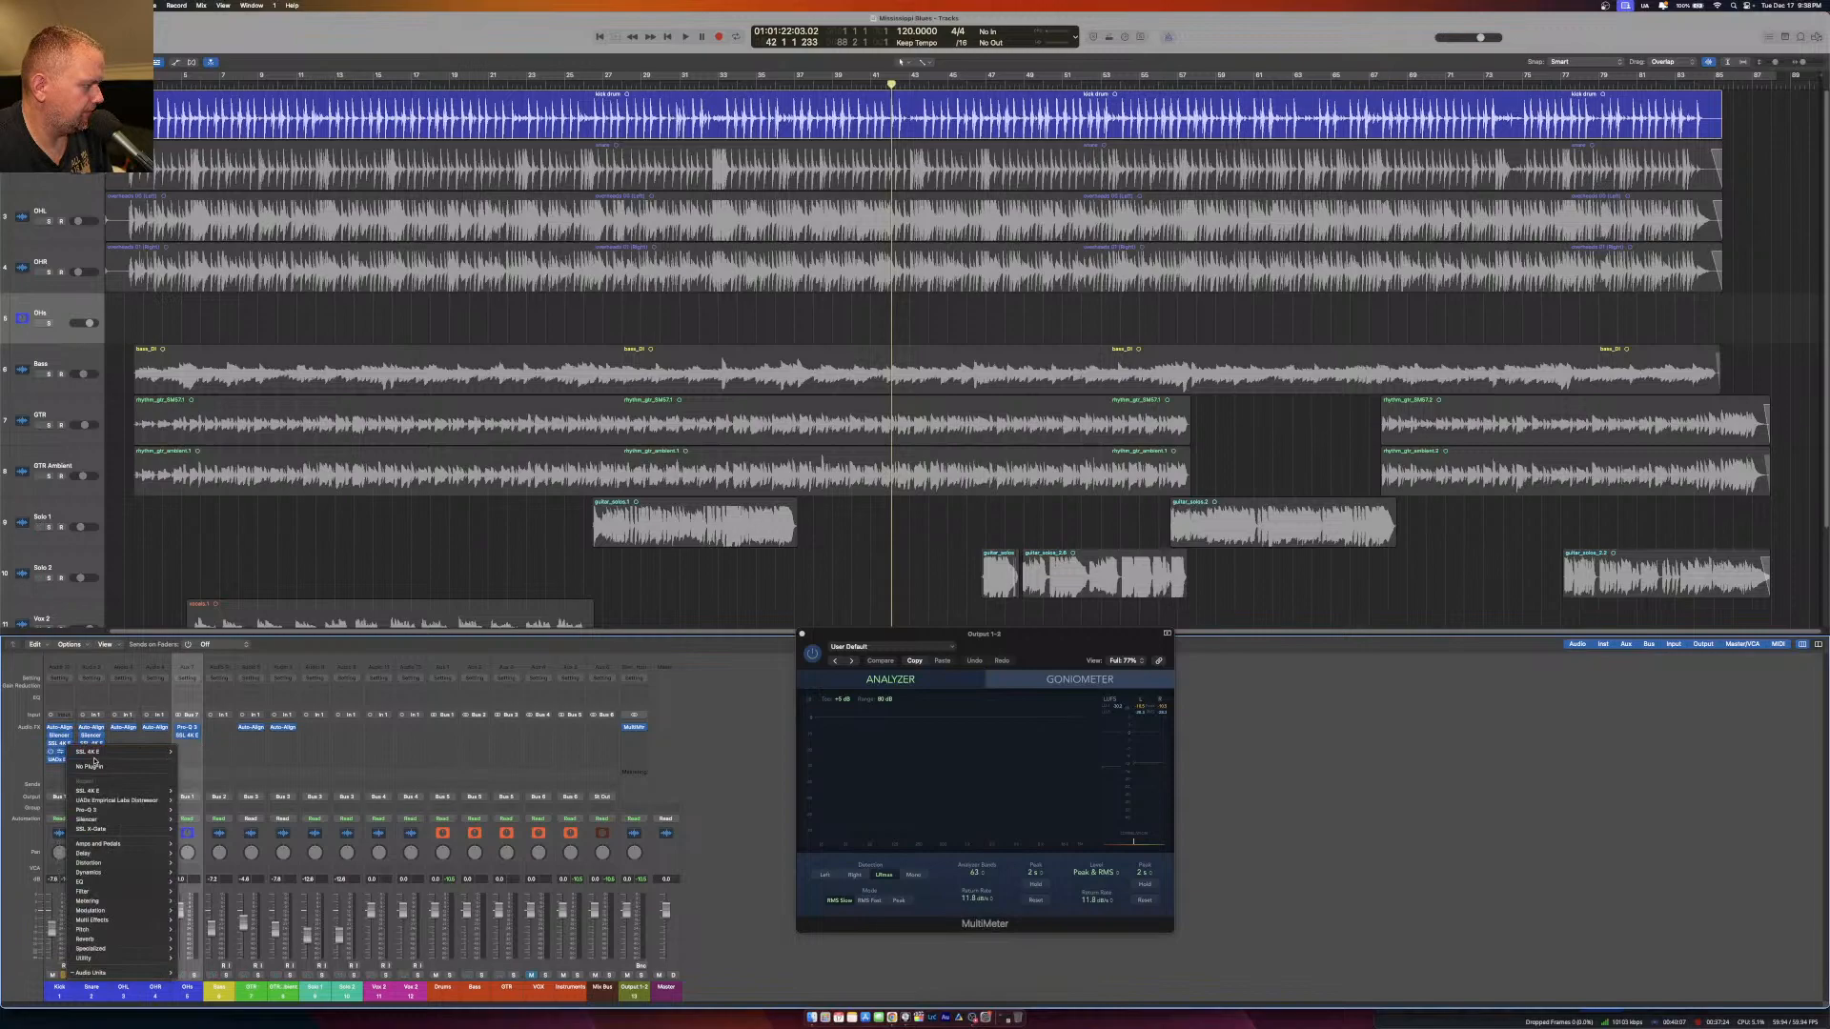
click(78, 766)
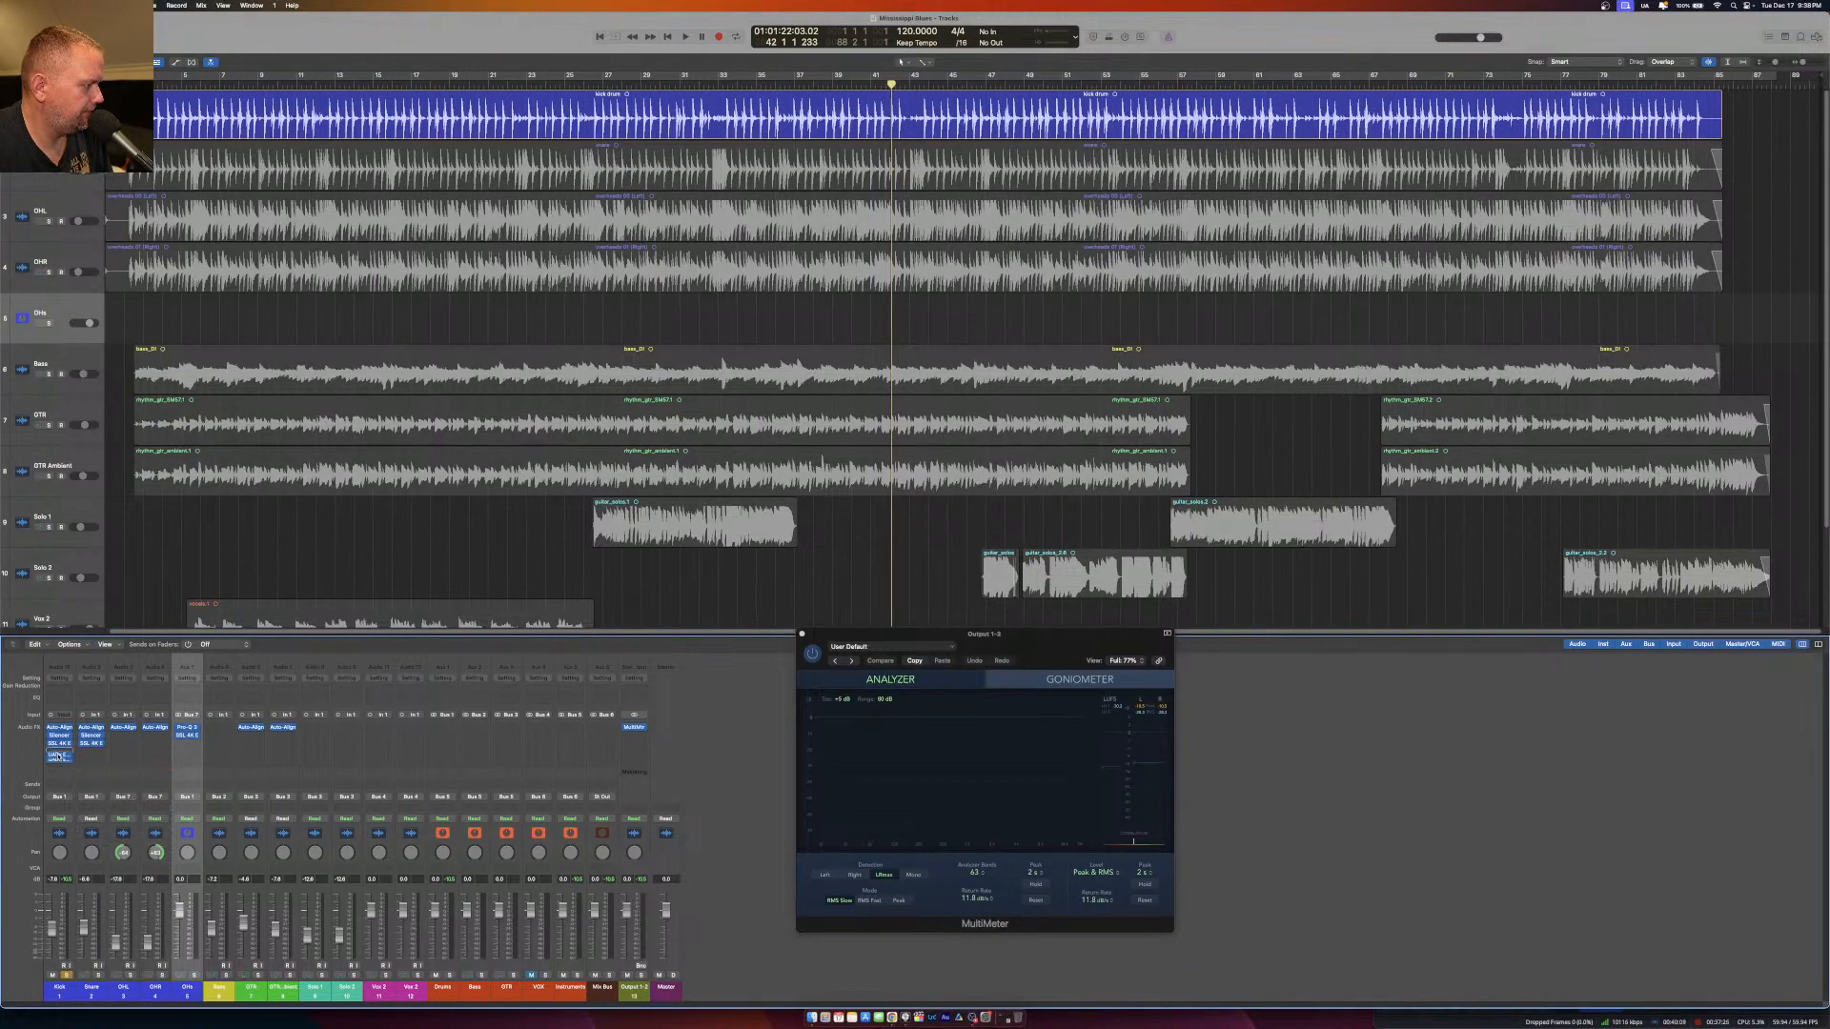
Open the Kick's SSL 4K E and sweep the low-mid EQ band's frequency with its gain raised while the soloed kick plays.
click(59, 744)
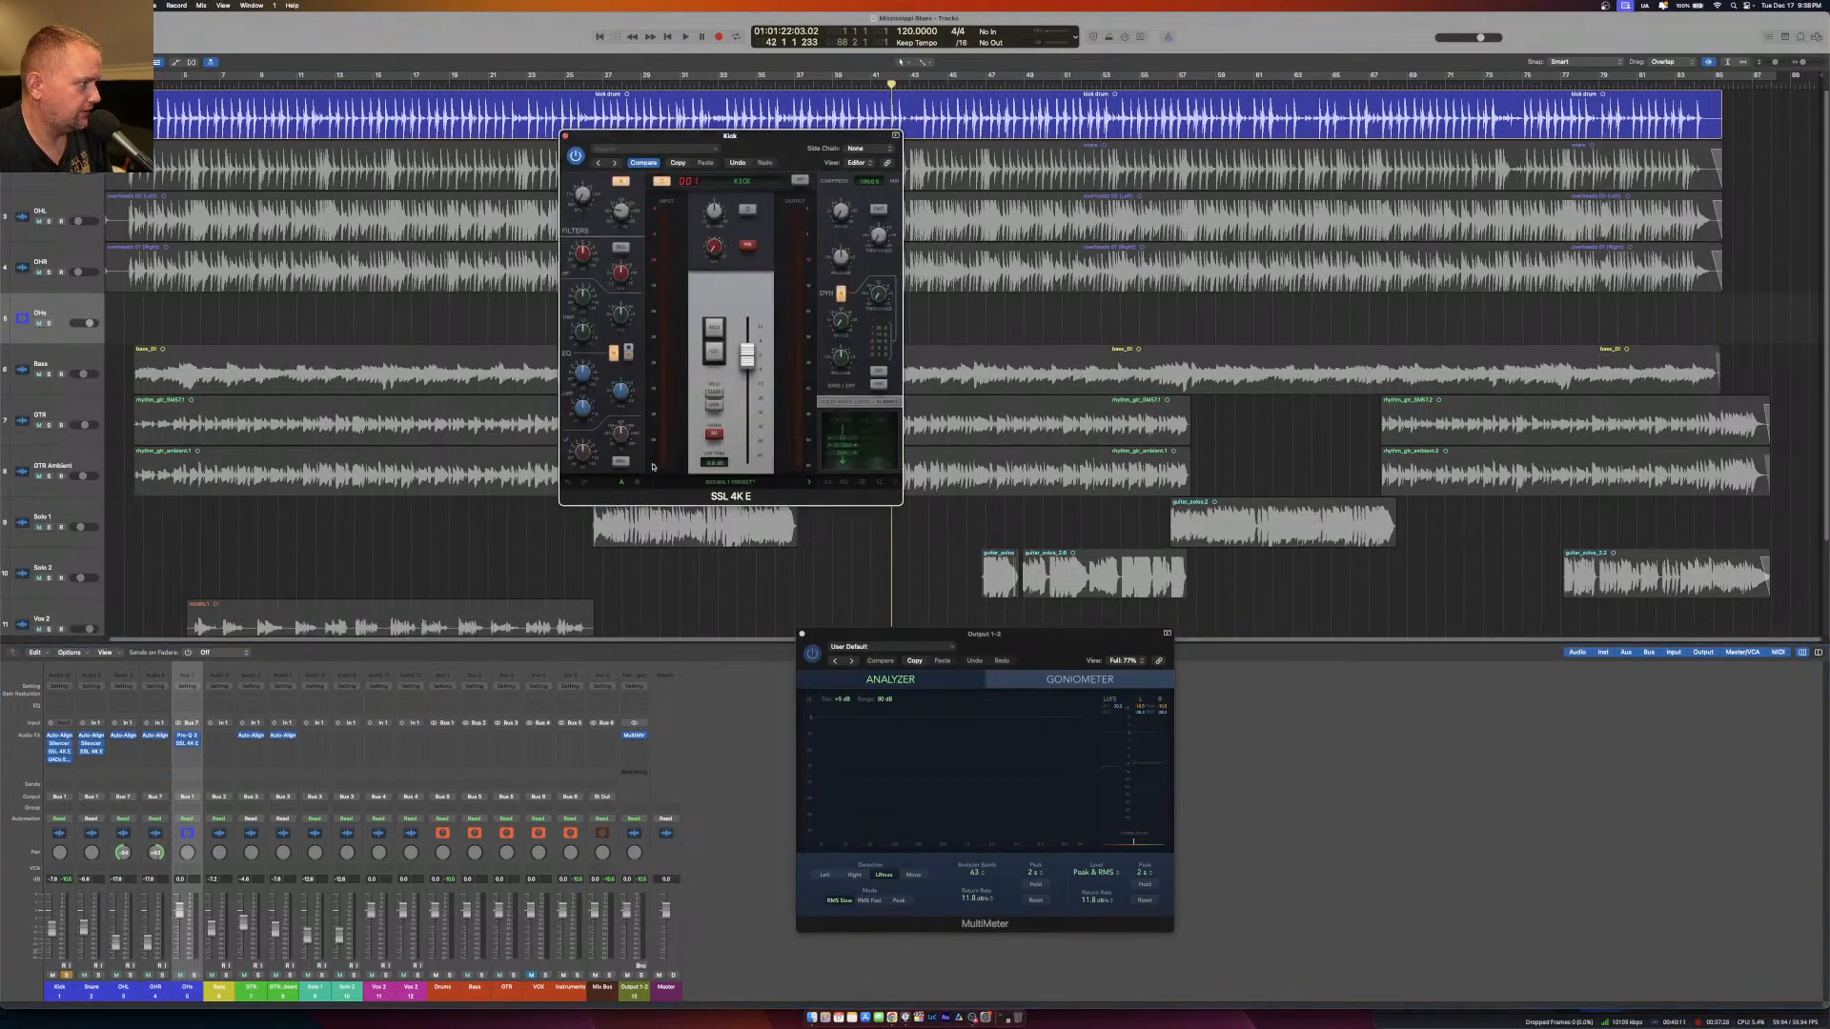
drag(756, 158, 662, 331)
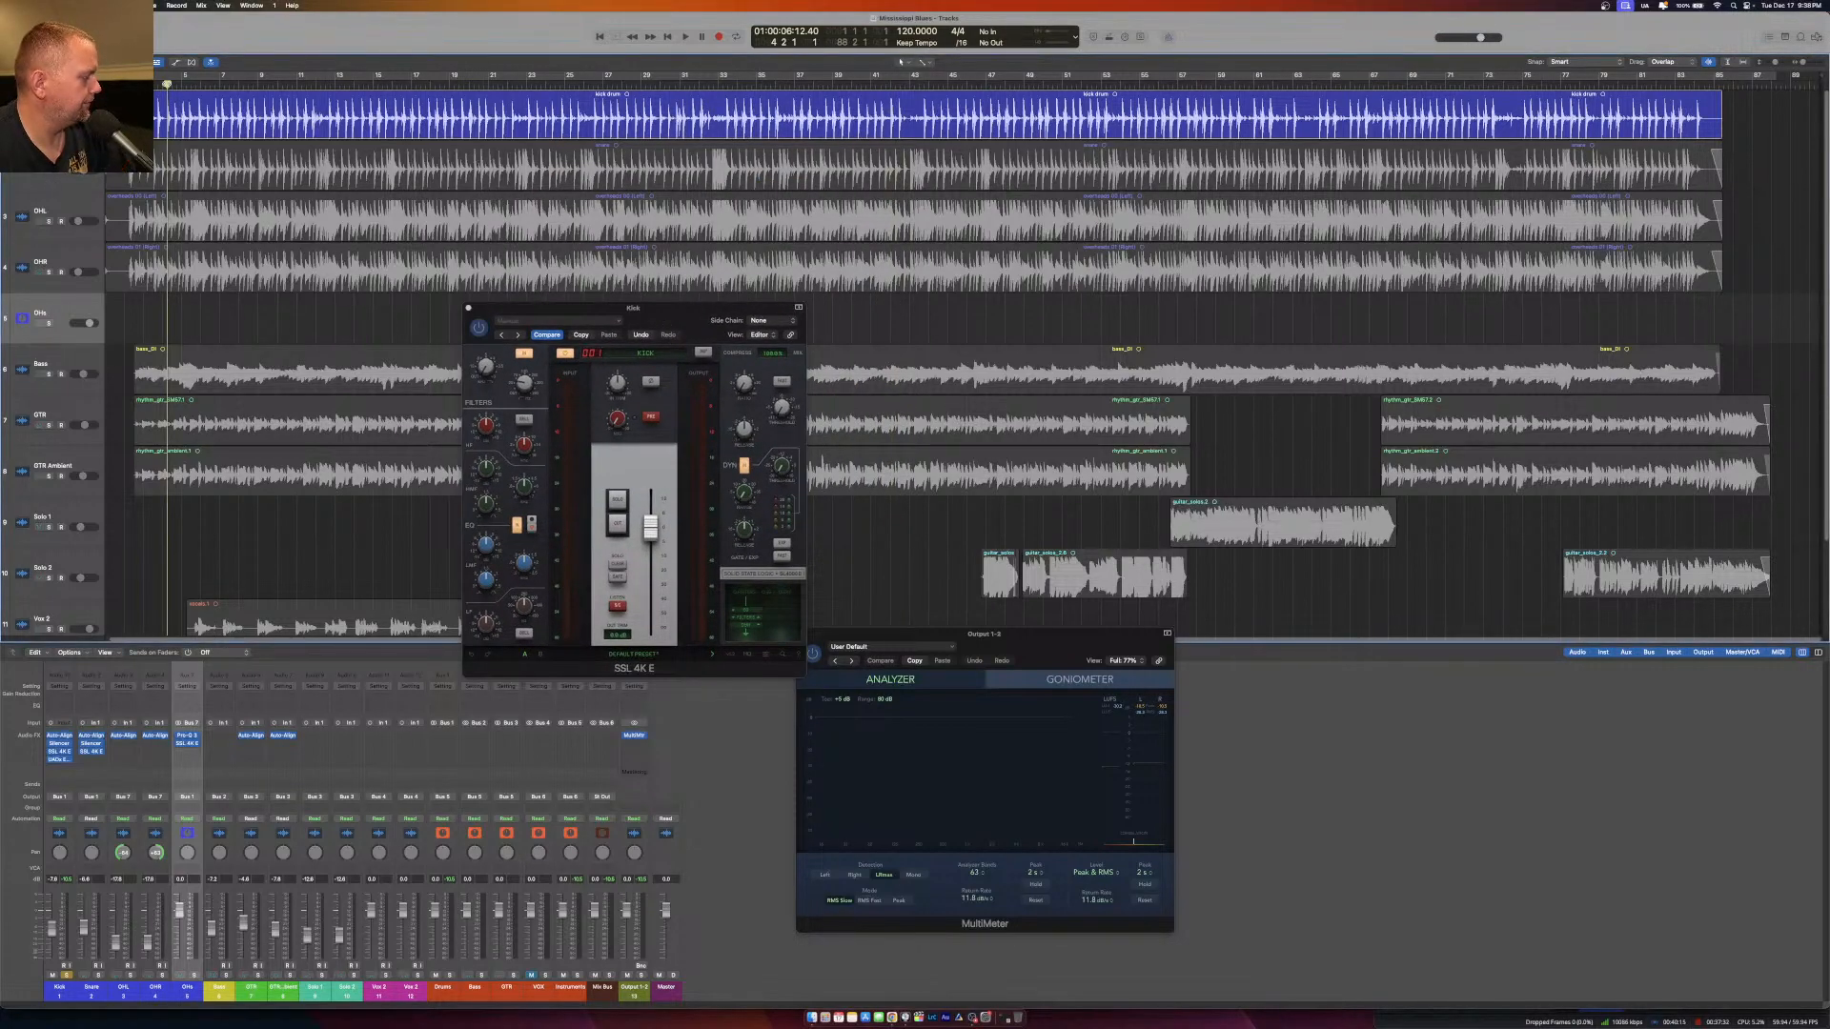
key(space)
mouse_move(527, 567)
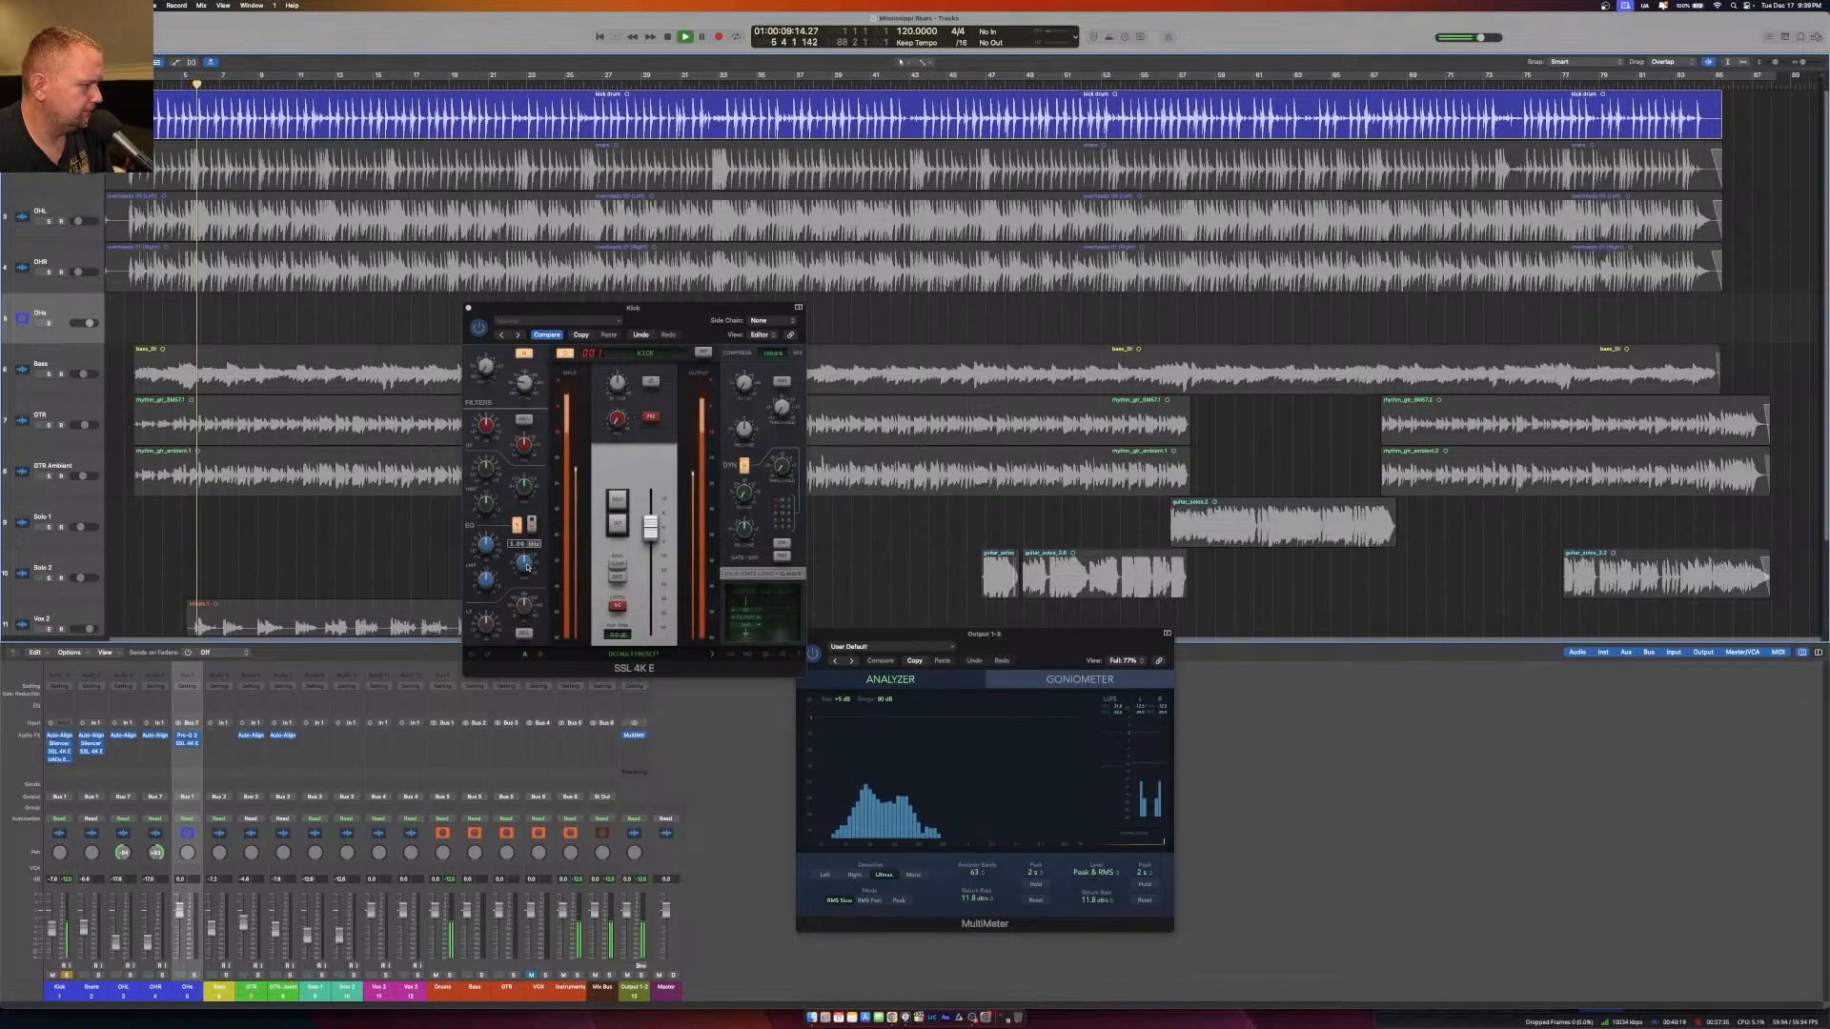
click(527, 567)
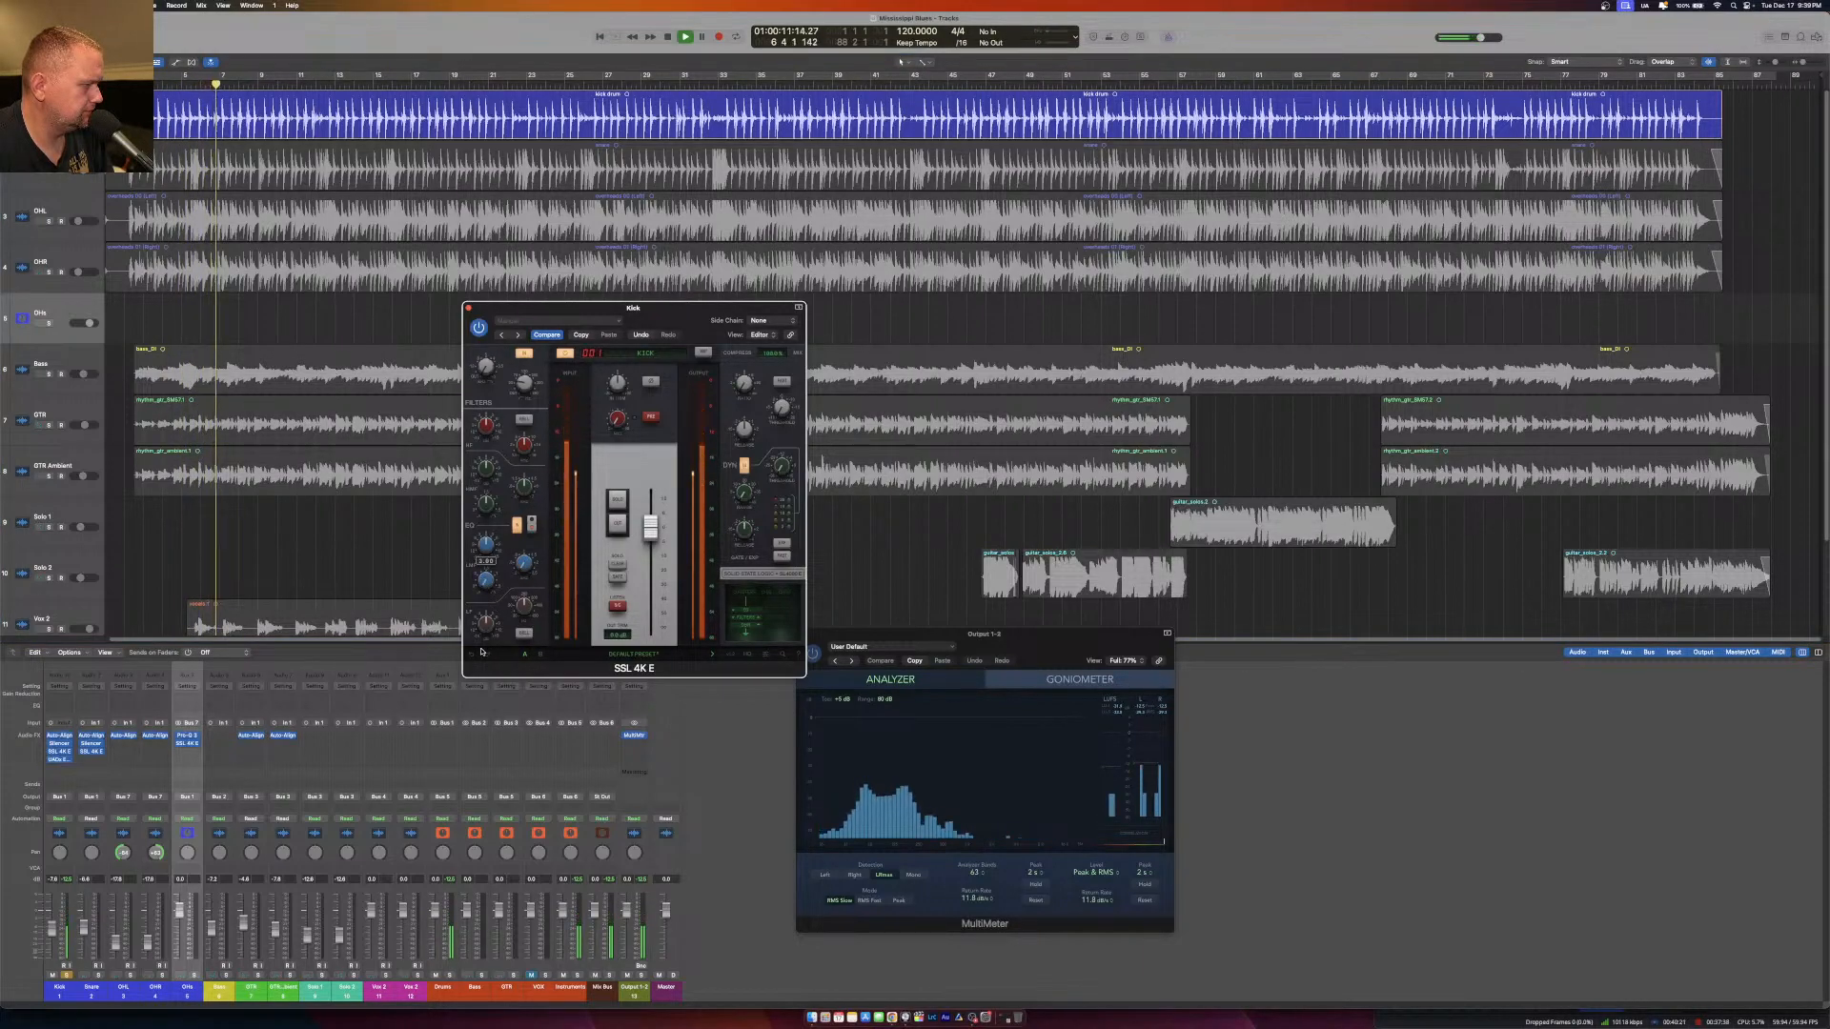
drag(486, 547, 510, 474)
mouse_move(490, 552)
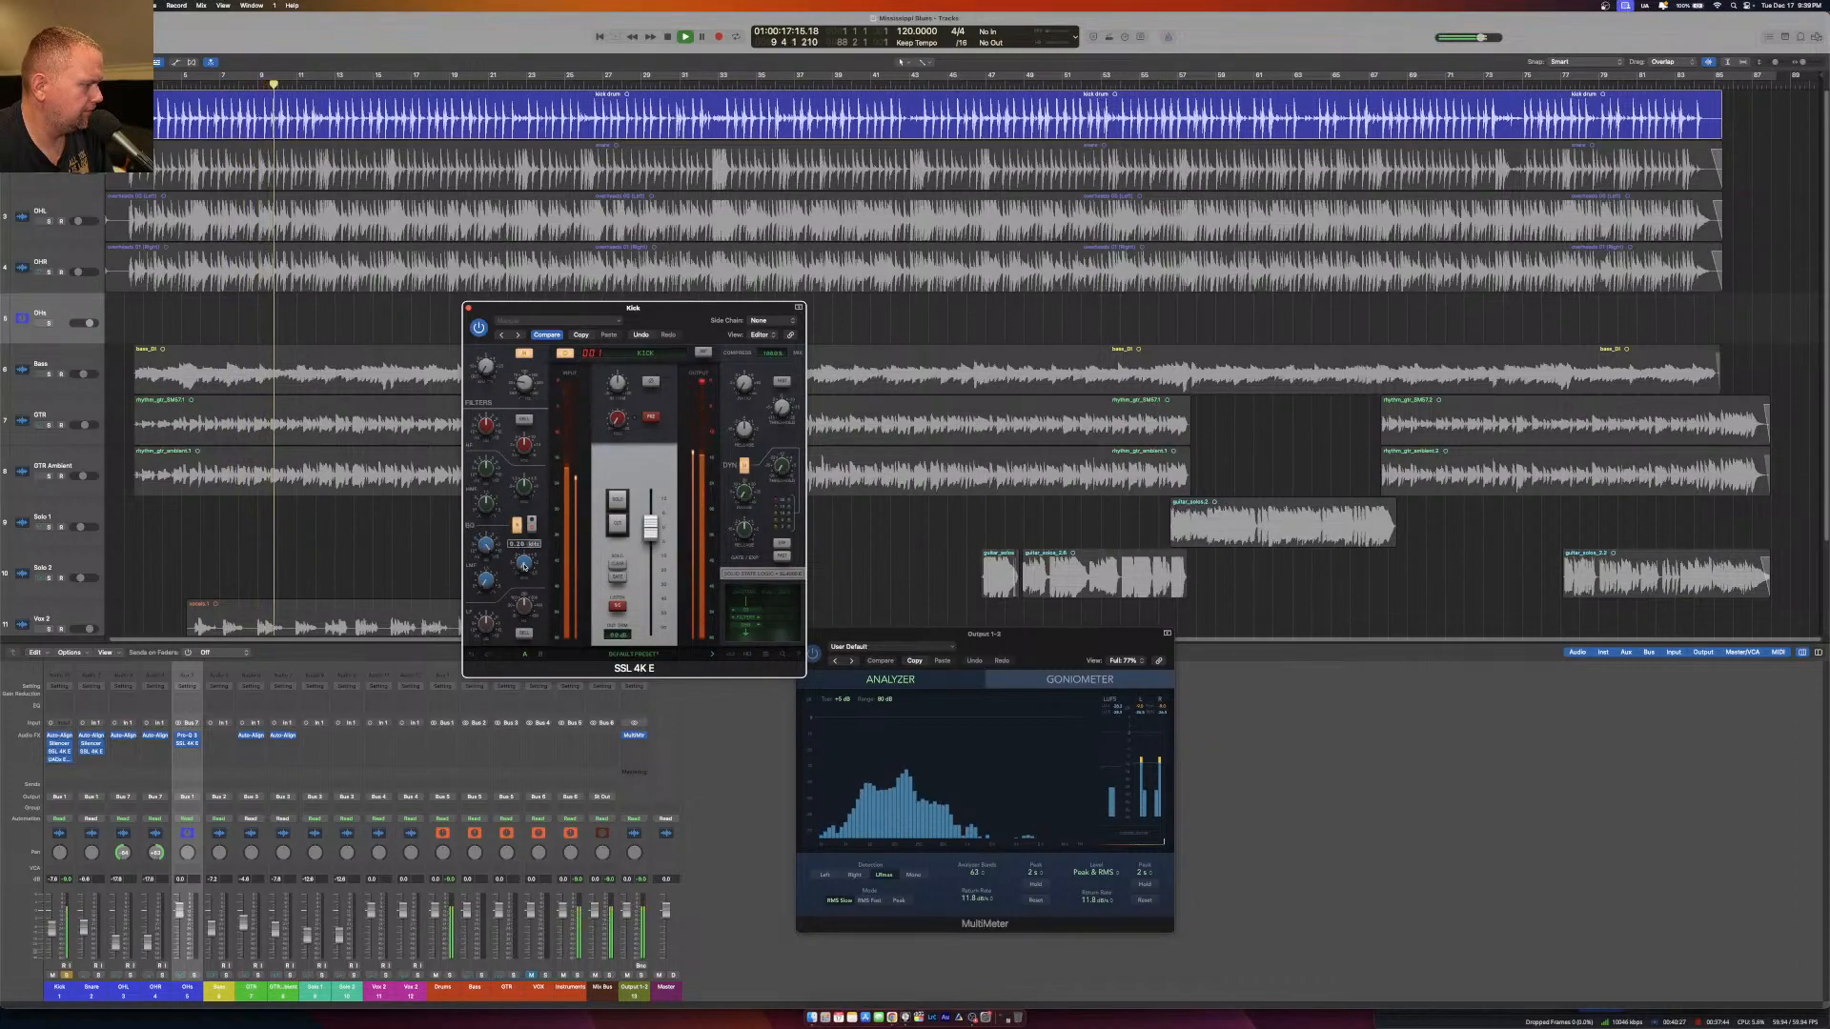
drag(529, 586, 525, 560)
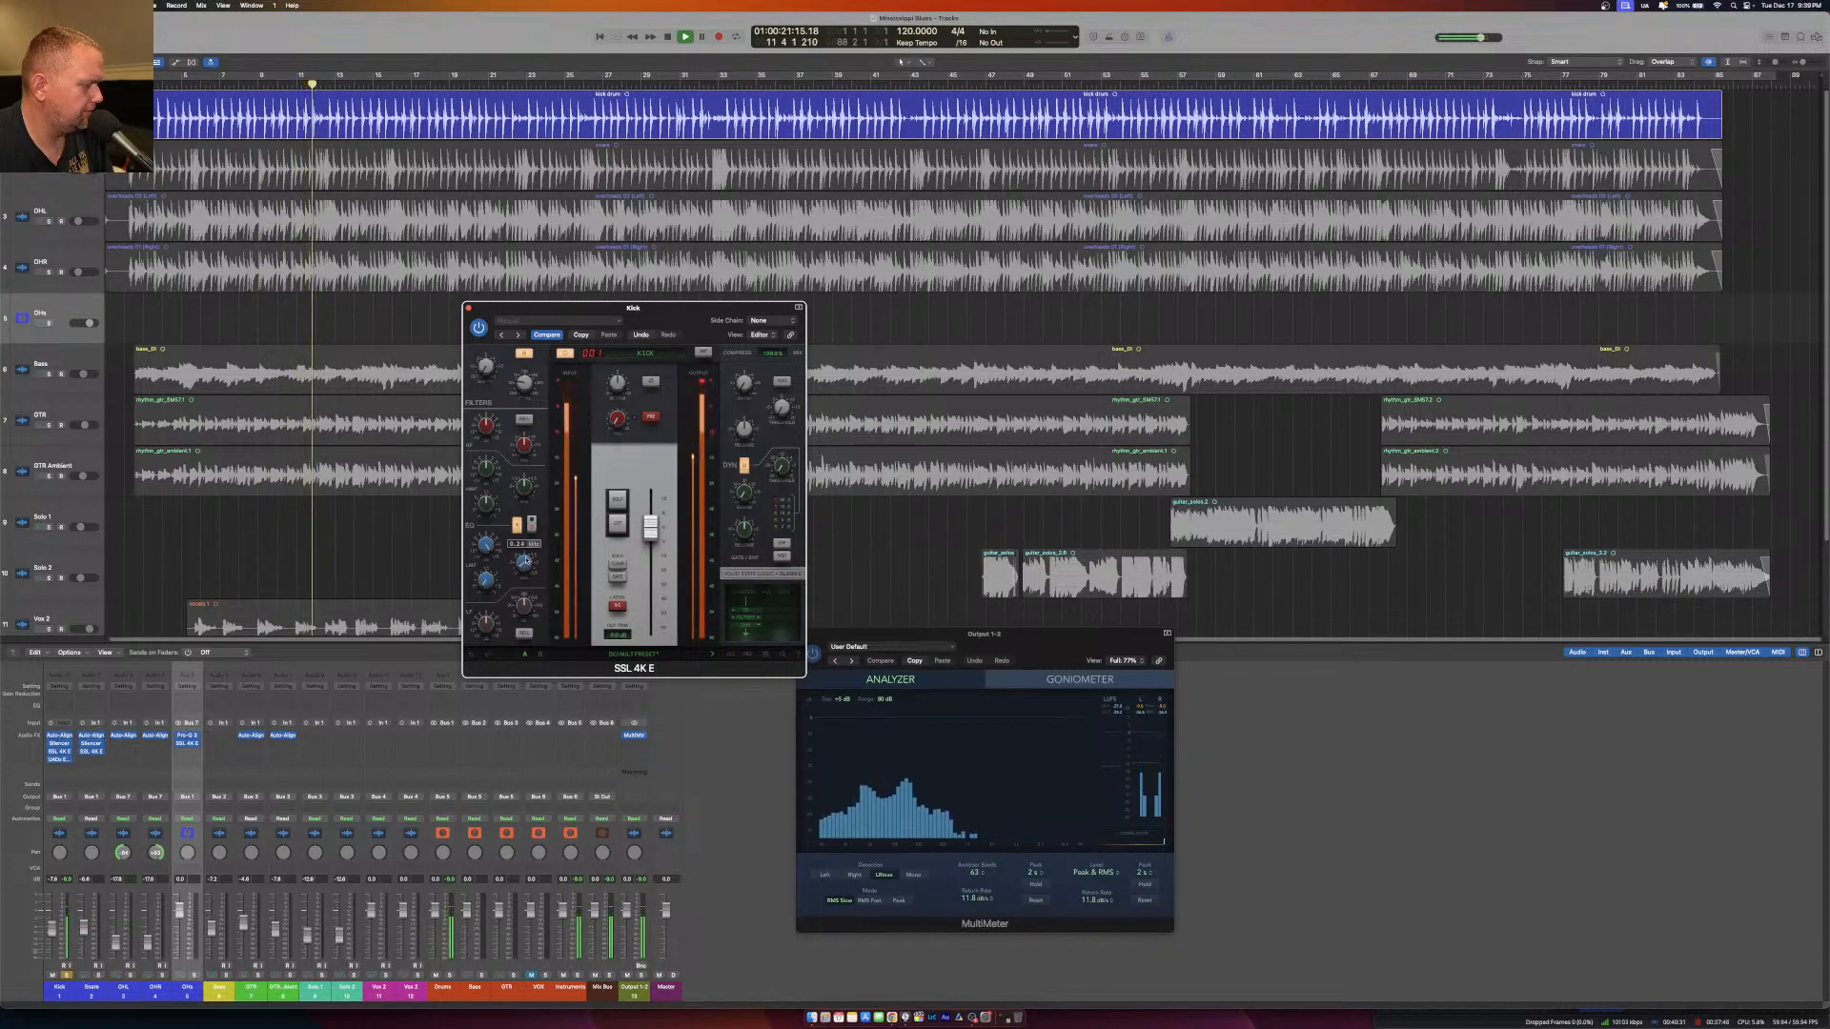
Cut the low-mid band's gain in the Kick's SSL 4K E and adjust the high-mid EQ band during playback.
key(space)
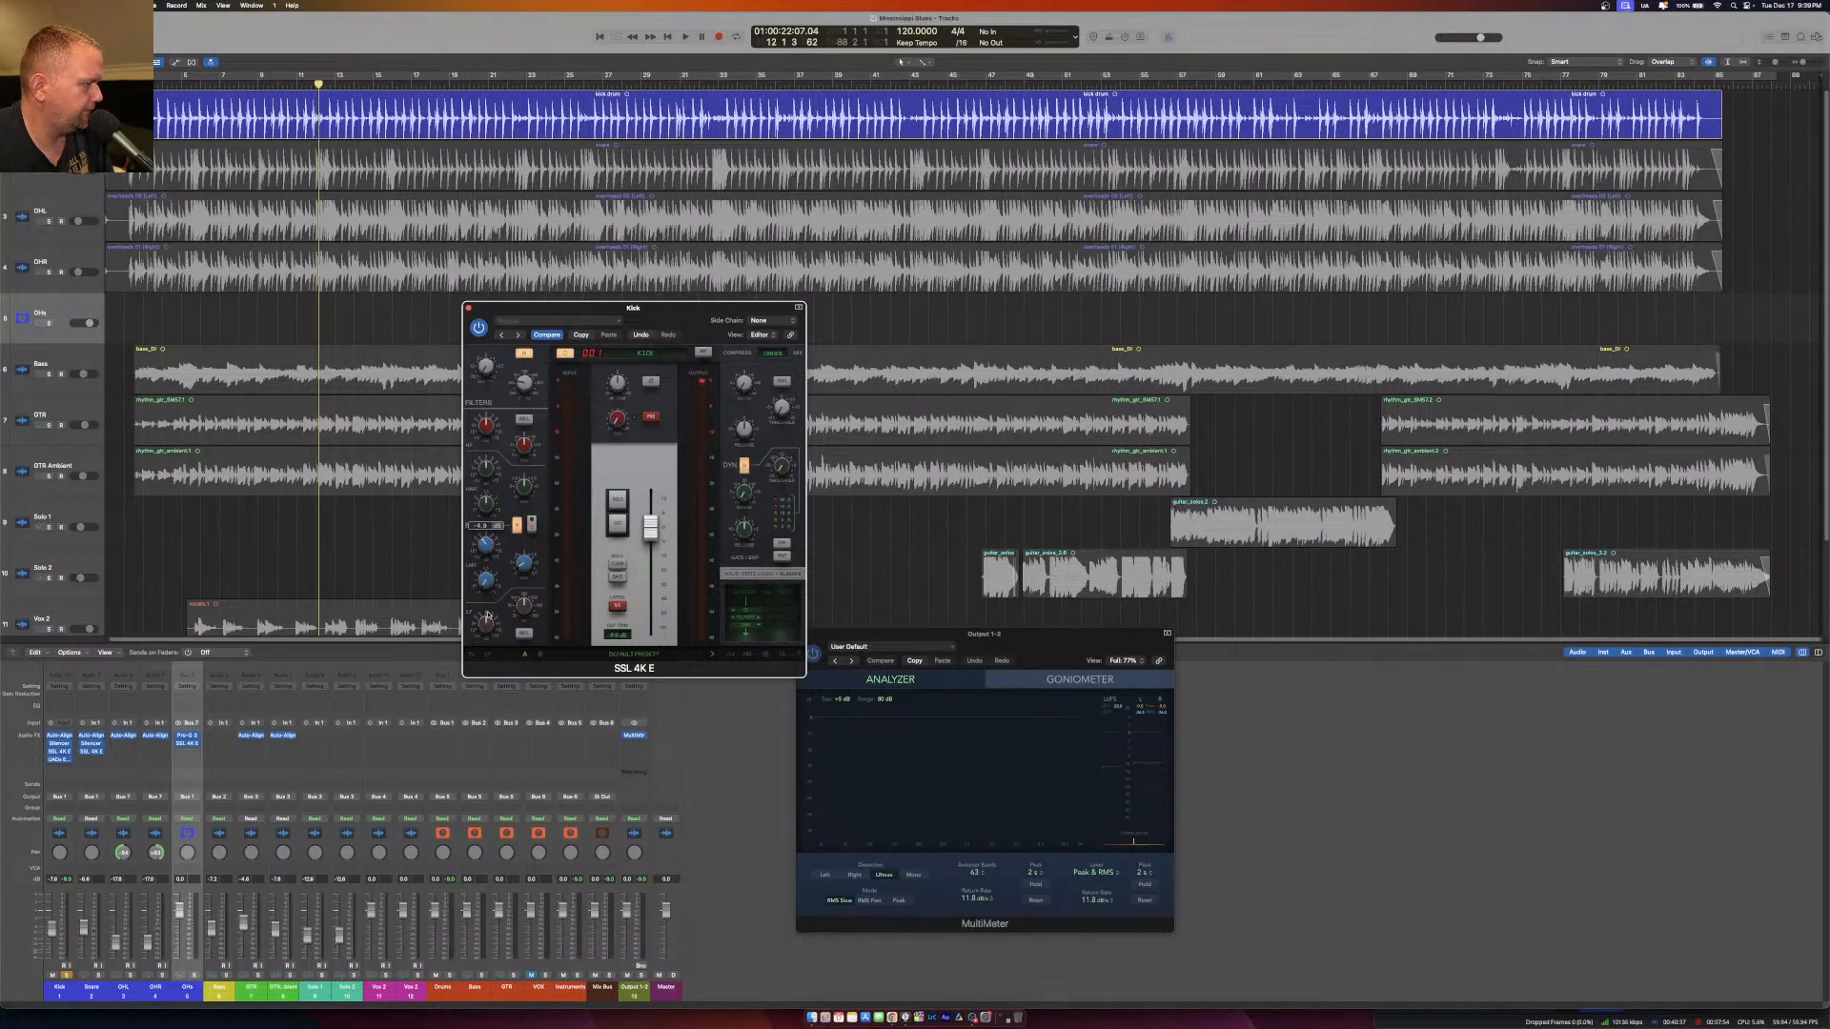
key(space)
drag(485, 560, 482, 557)
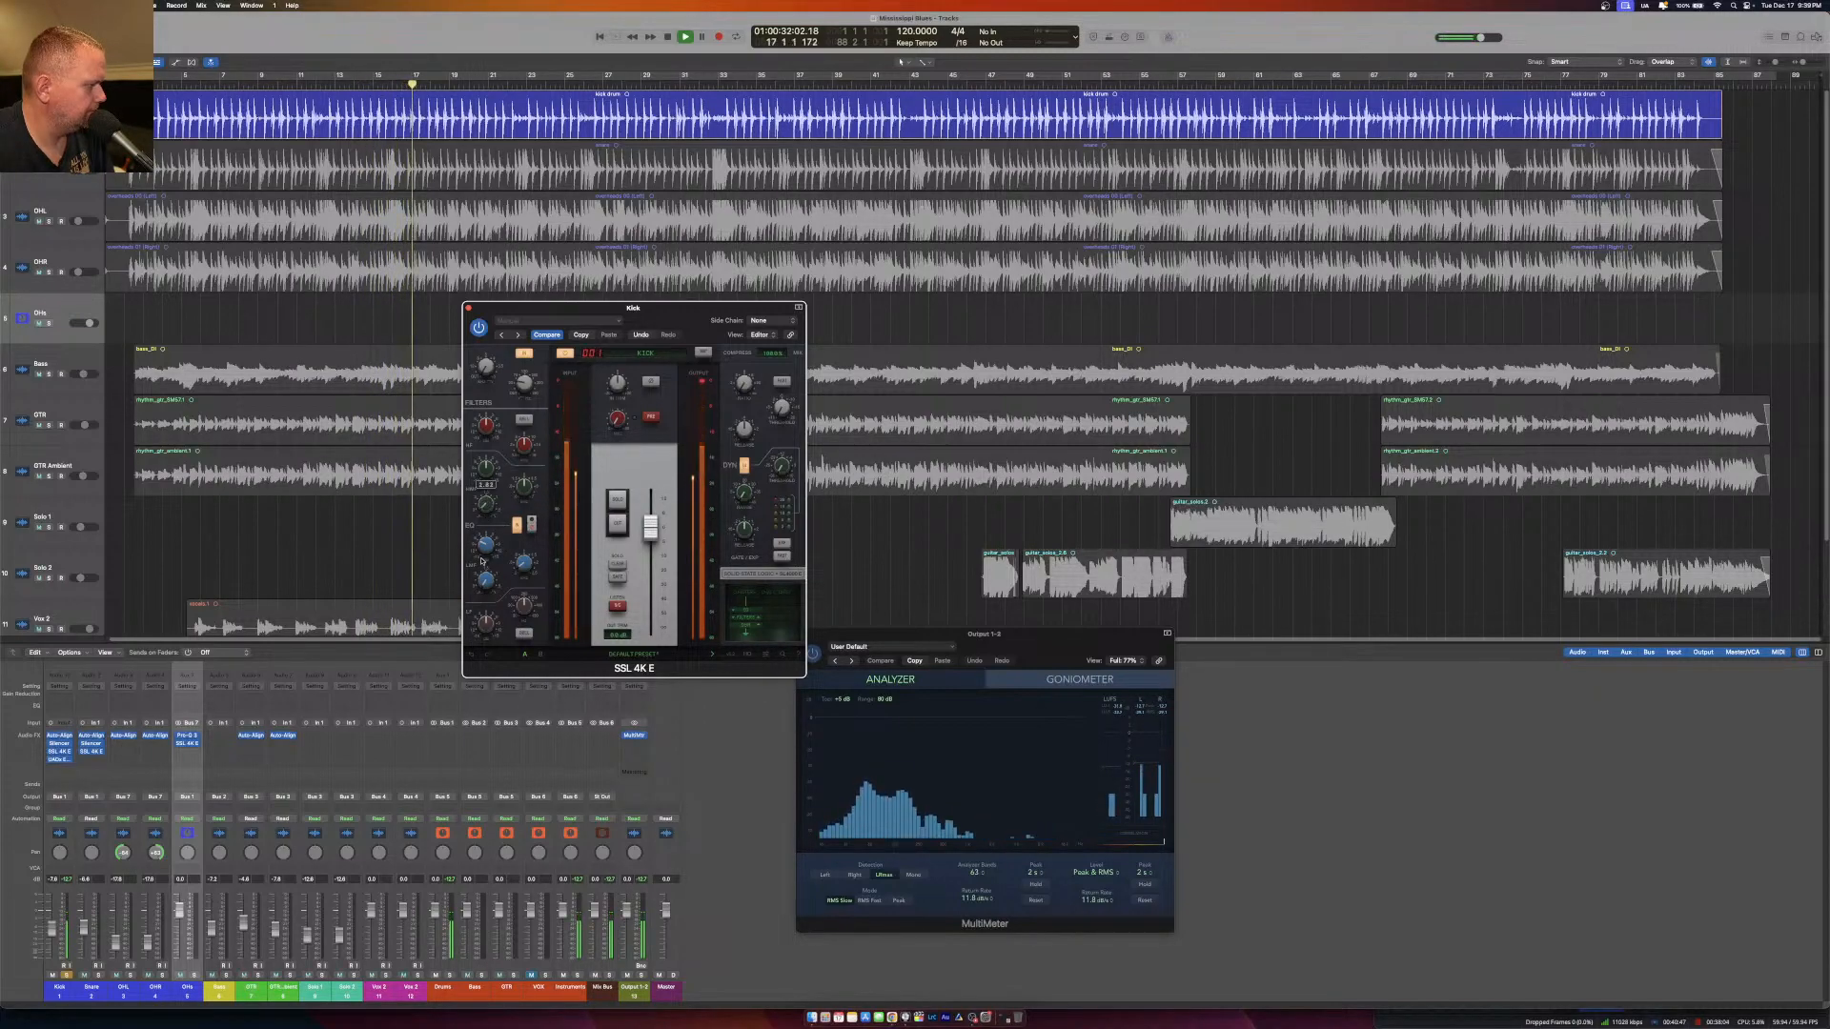
drag(485, 471, 524, 537)
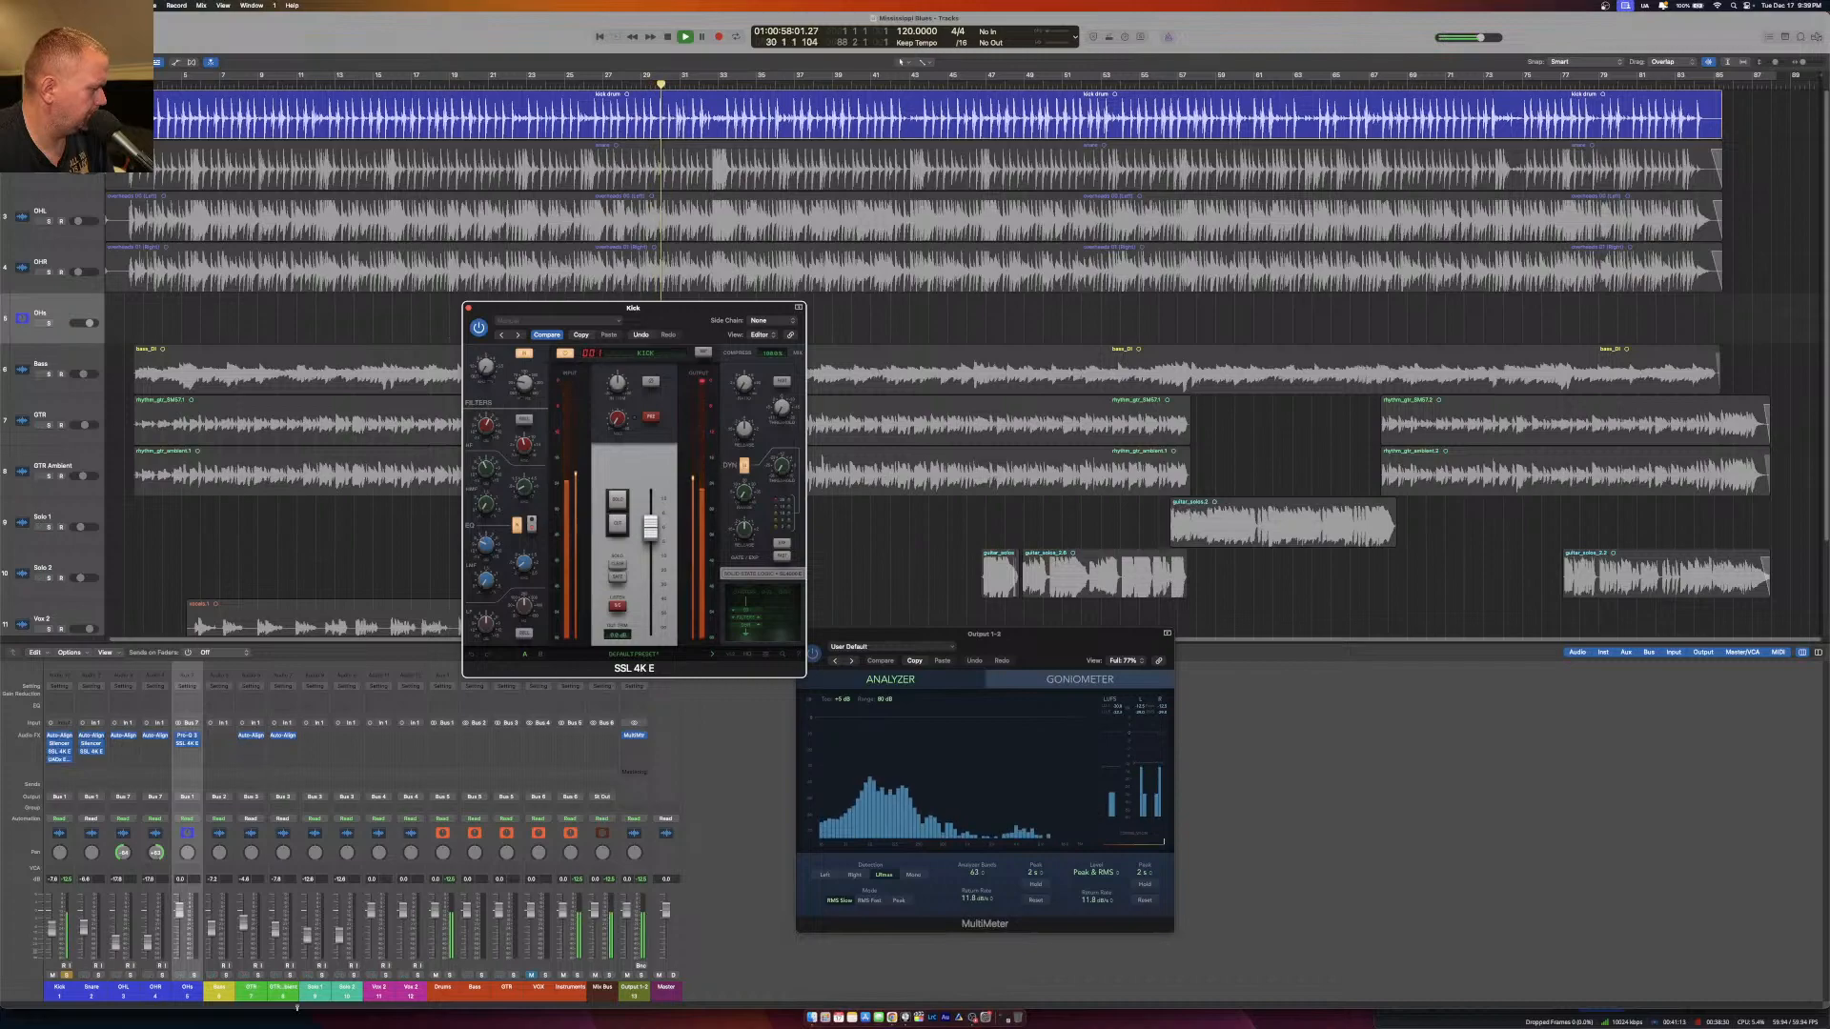
Solo the Drums bus, close the SSL 4K E and reopen the Kick's Distressor.
click(447, 977)
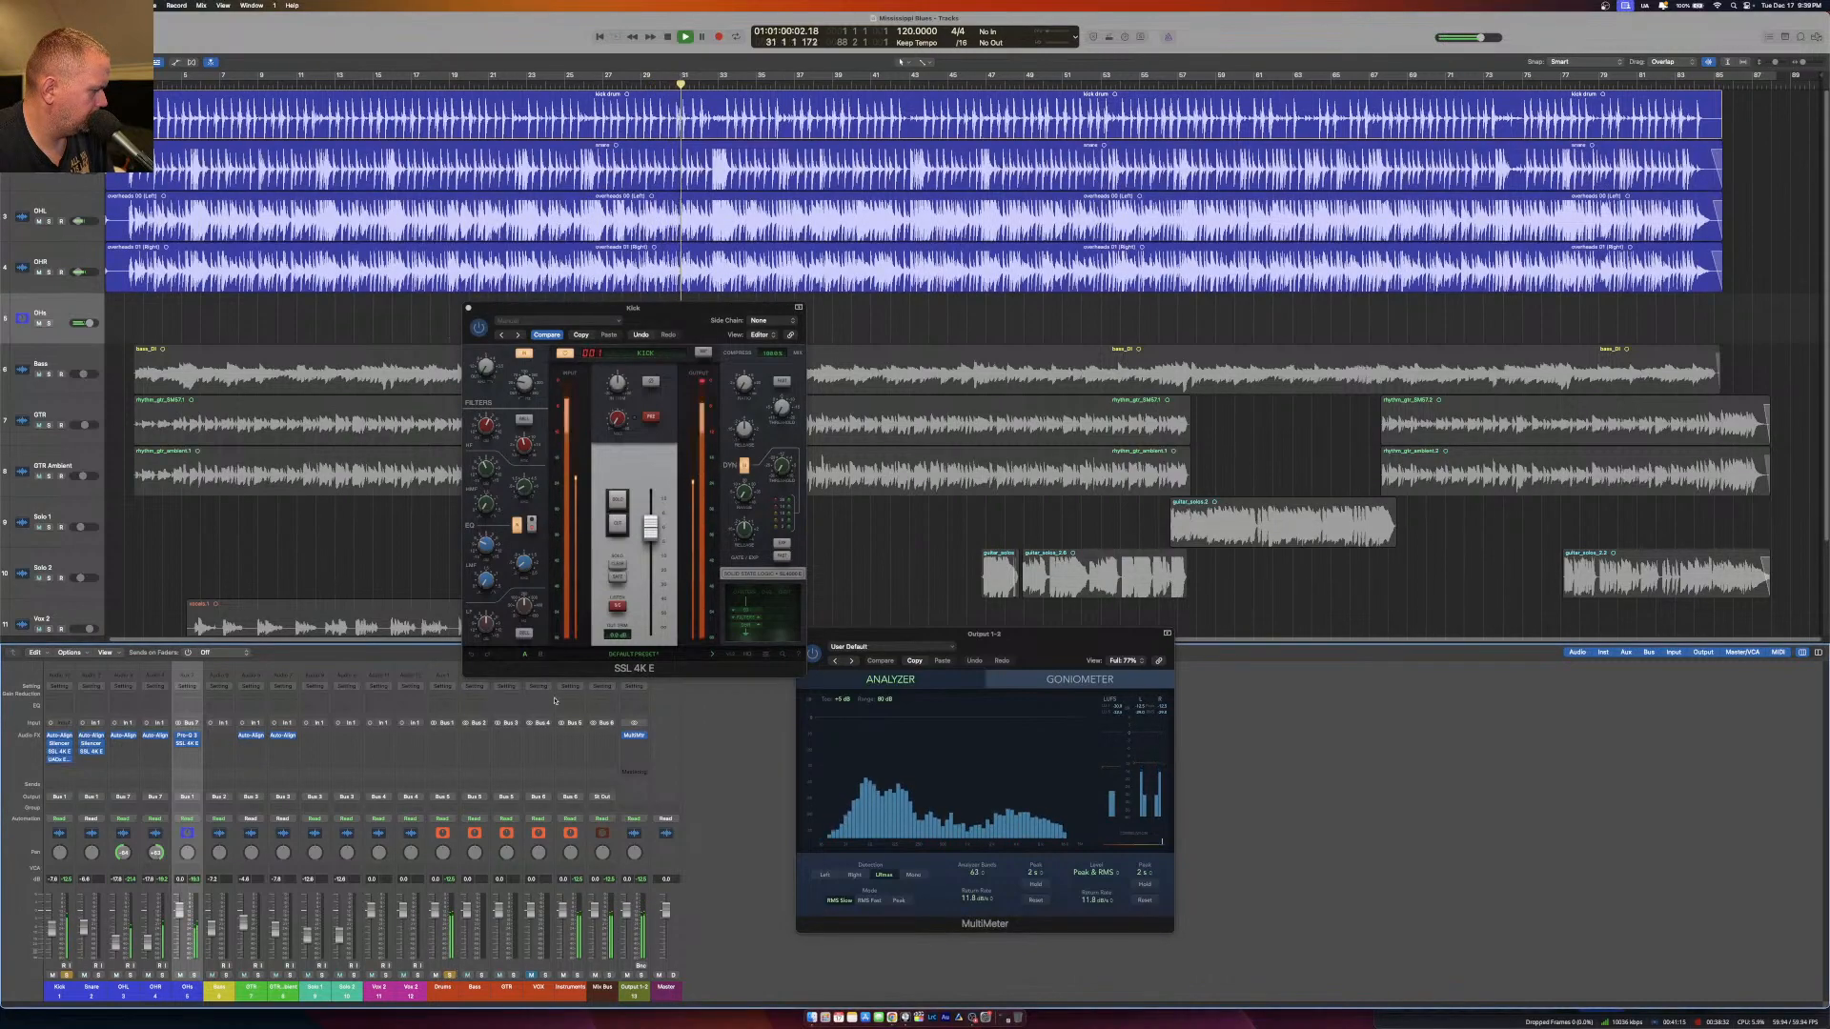
click(468, 310)
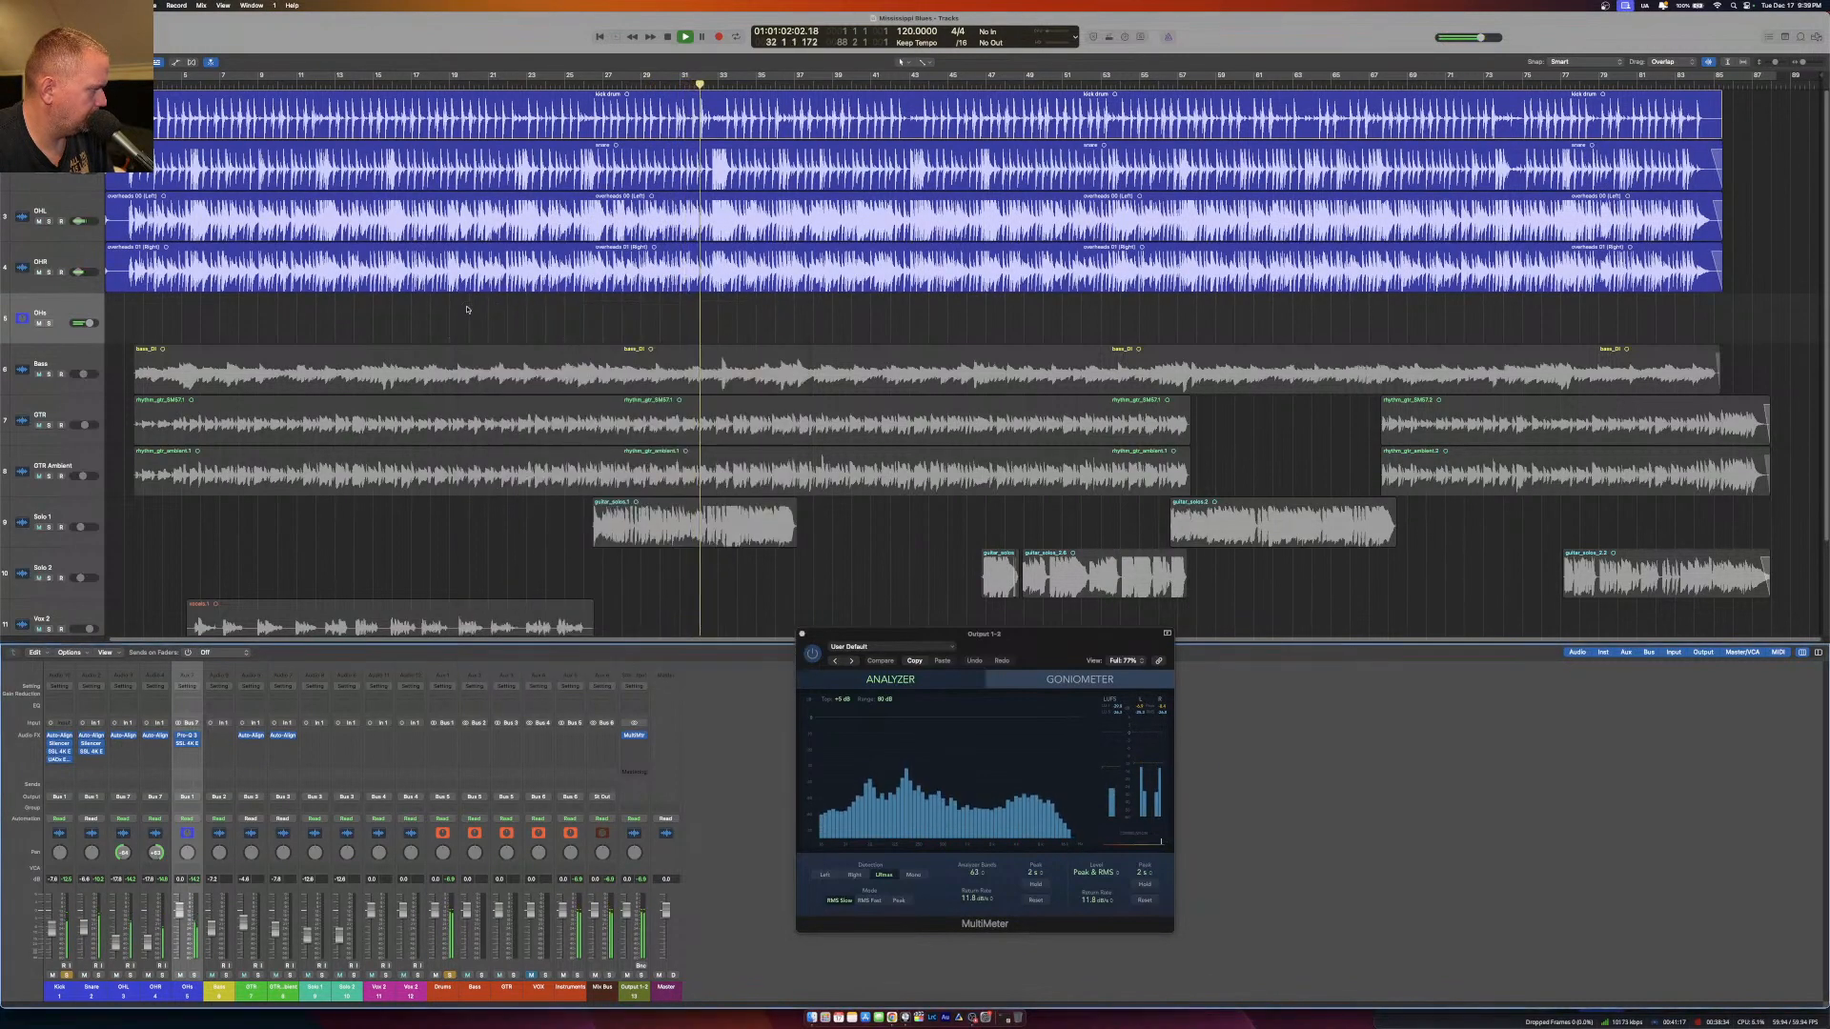
click(59, 760)
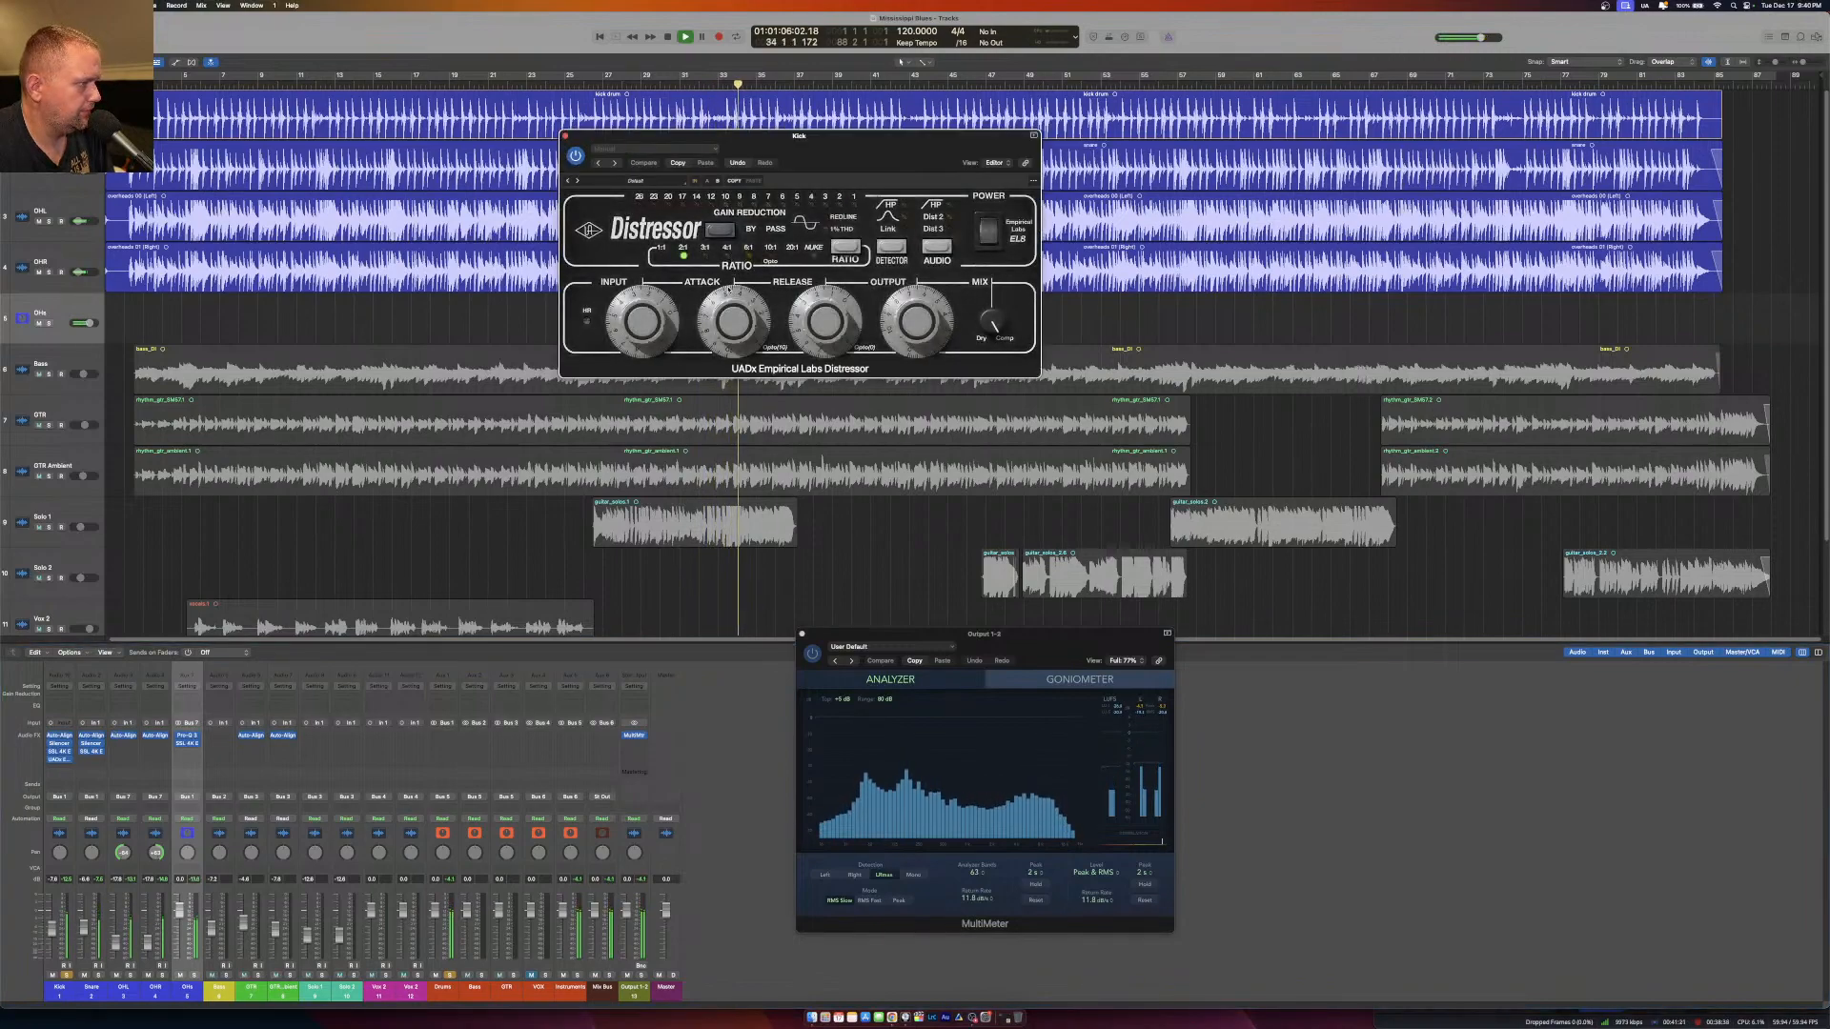
Fine-tune the Kick Distressor's input, unsolo the Drums bus, compare the compressor's power off and on with the kick alone, and close it.
drag(635, 319, 635, 316)
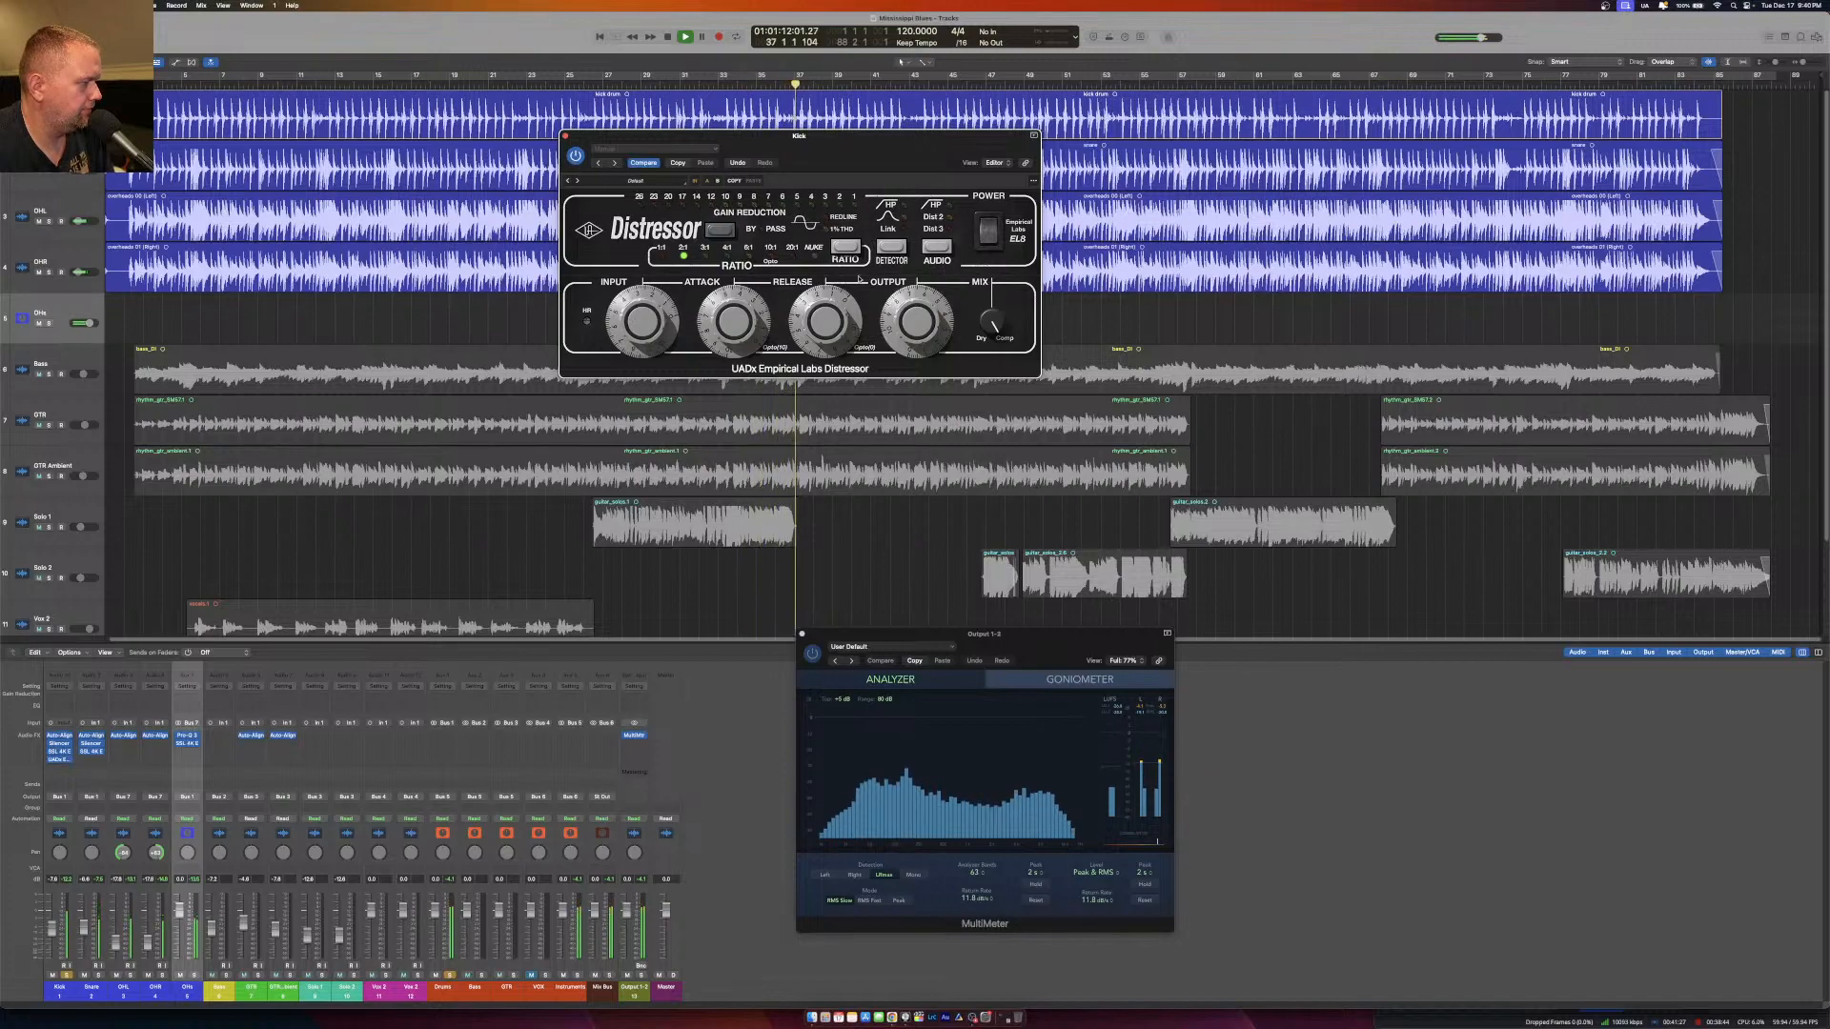
click(451, 977)
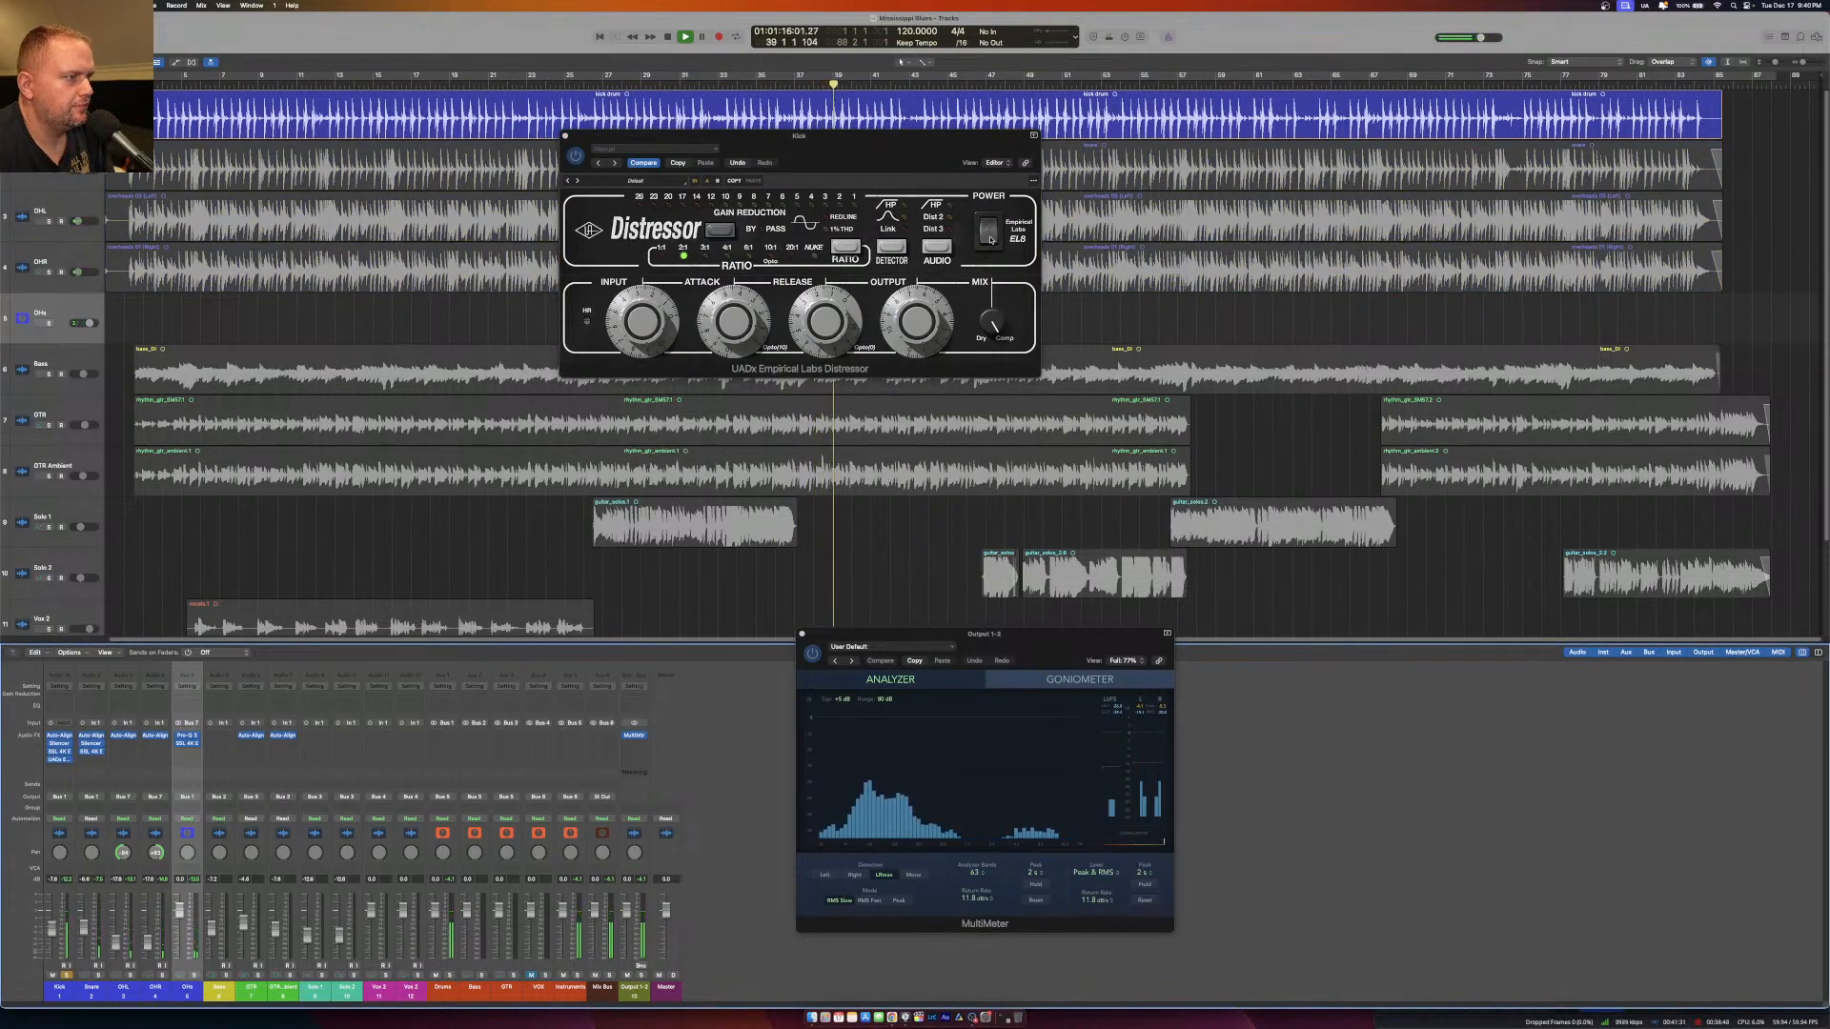
click(992, 232)
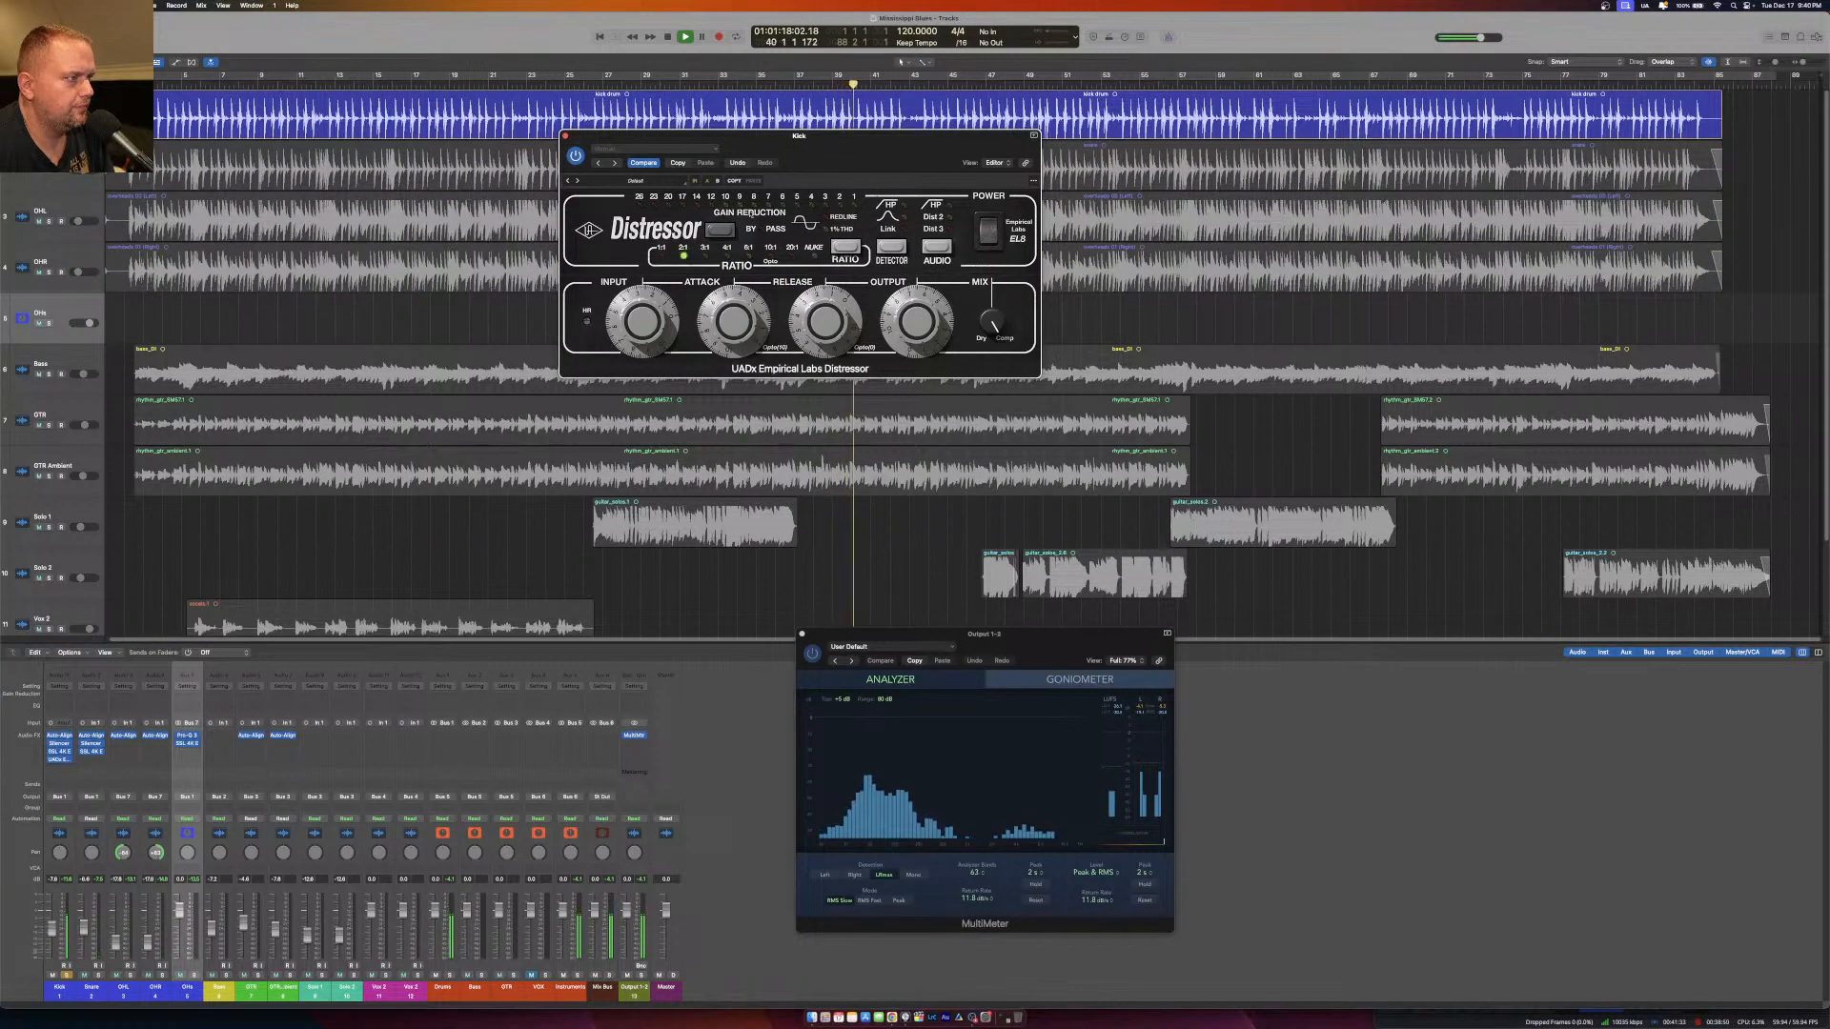
click(565, 136)
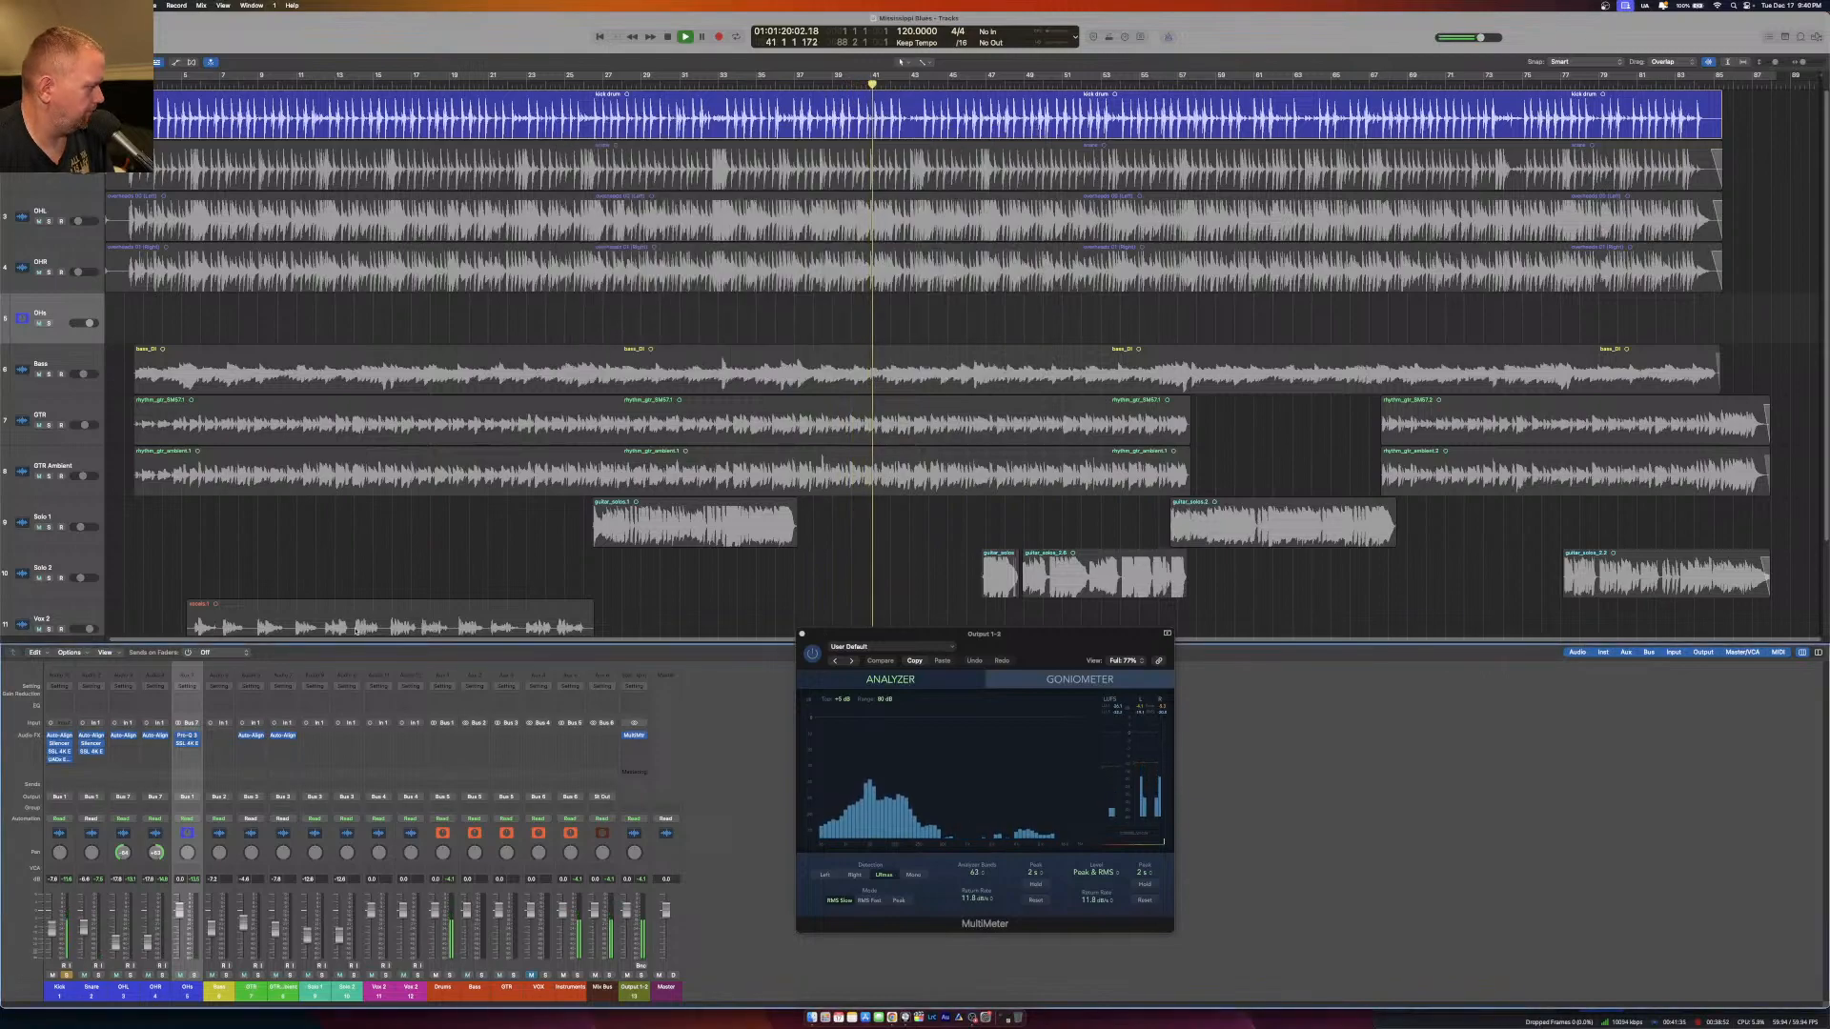
Solo the Snare in place of the Kick, open the Snare's SSL 4K E and reposition its window.
click(98, 975)
click(66, 976)
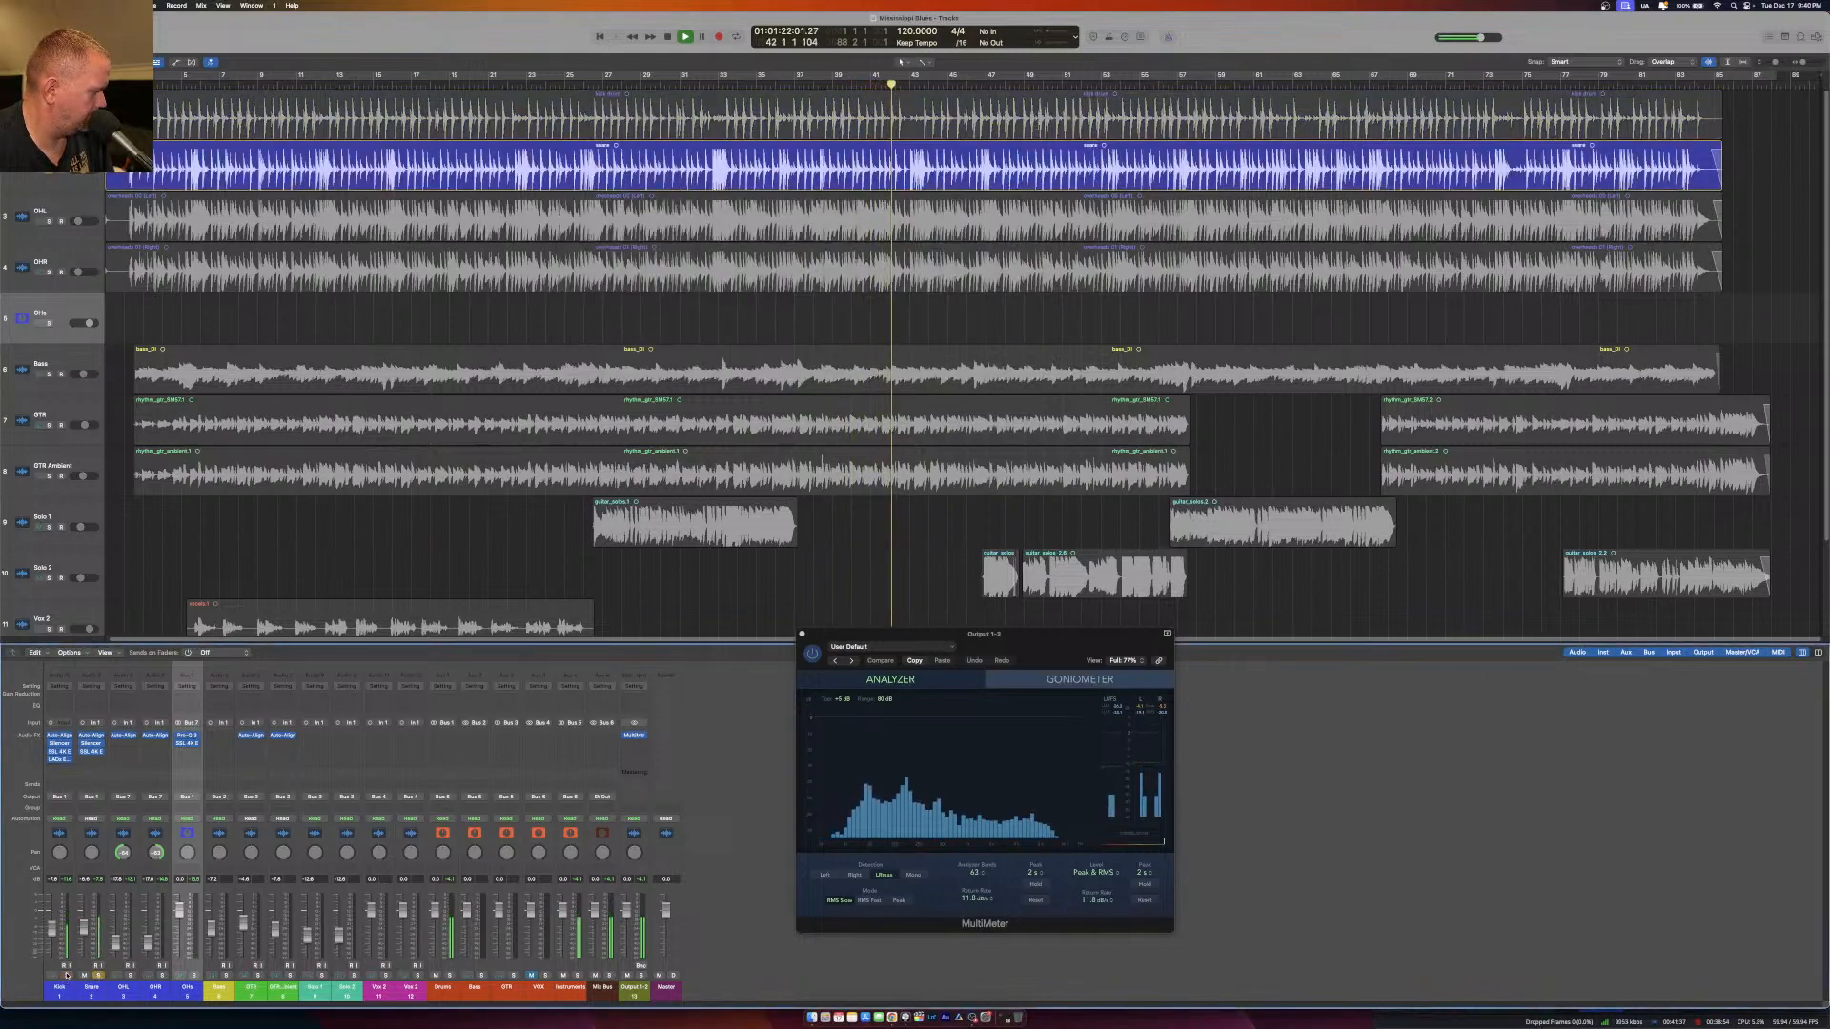
click(92, 752)
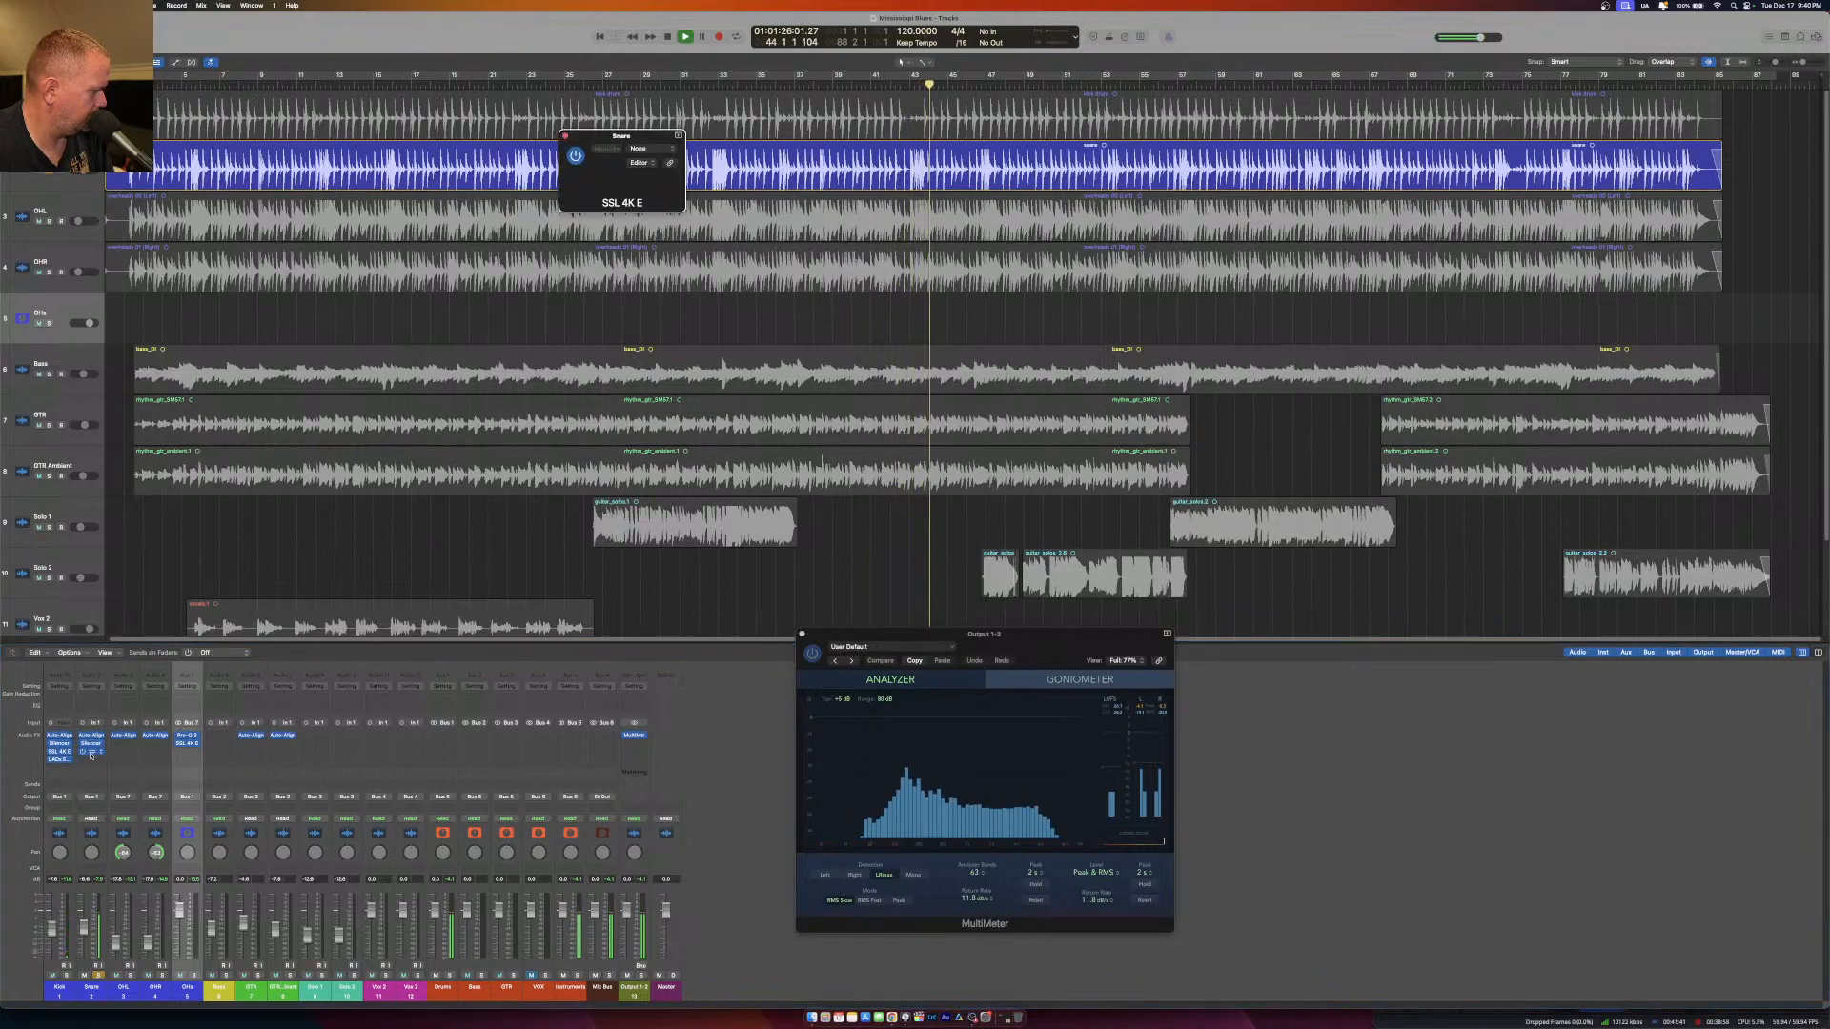
drag(781, 149, 803, 267)
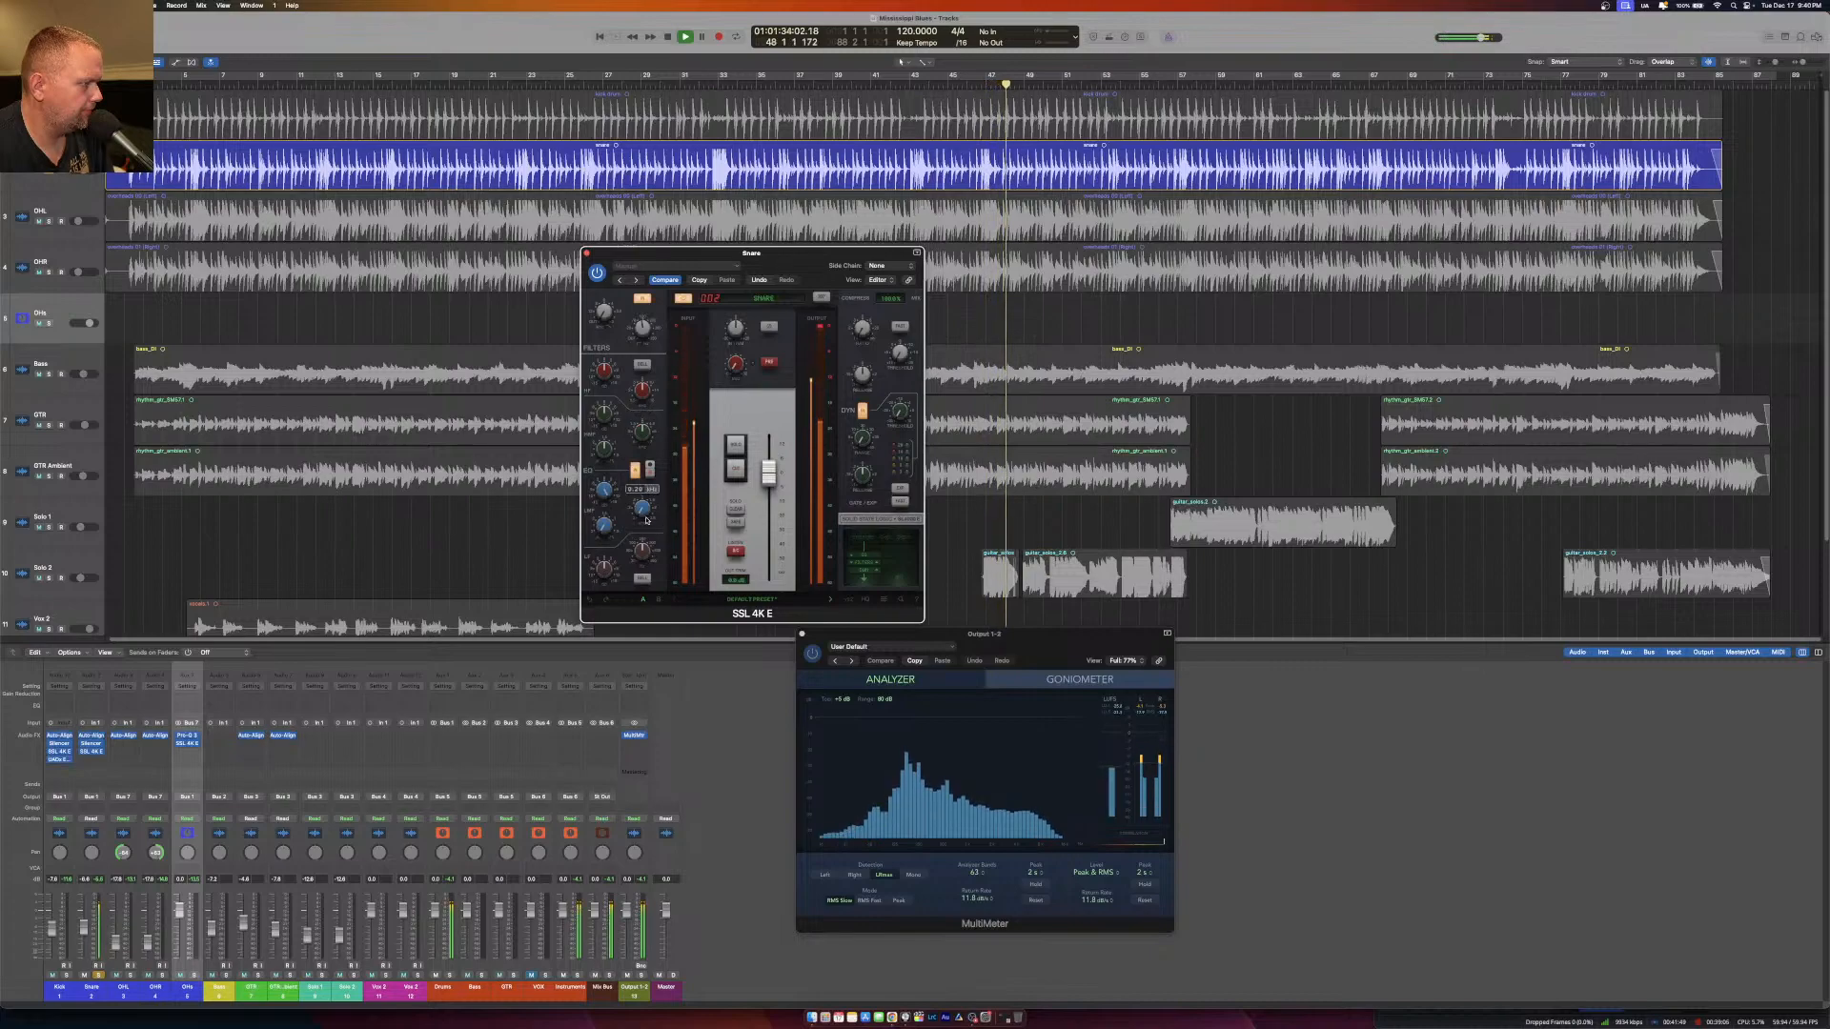
With the Drums bus soloed, adjust the Snare SSL 4K E's filter, low-mid and high-mid EQ, replaying from near the song's start, then close it.
click(449, 975)
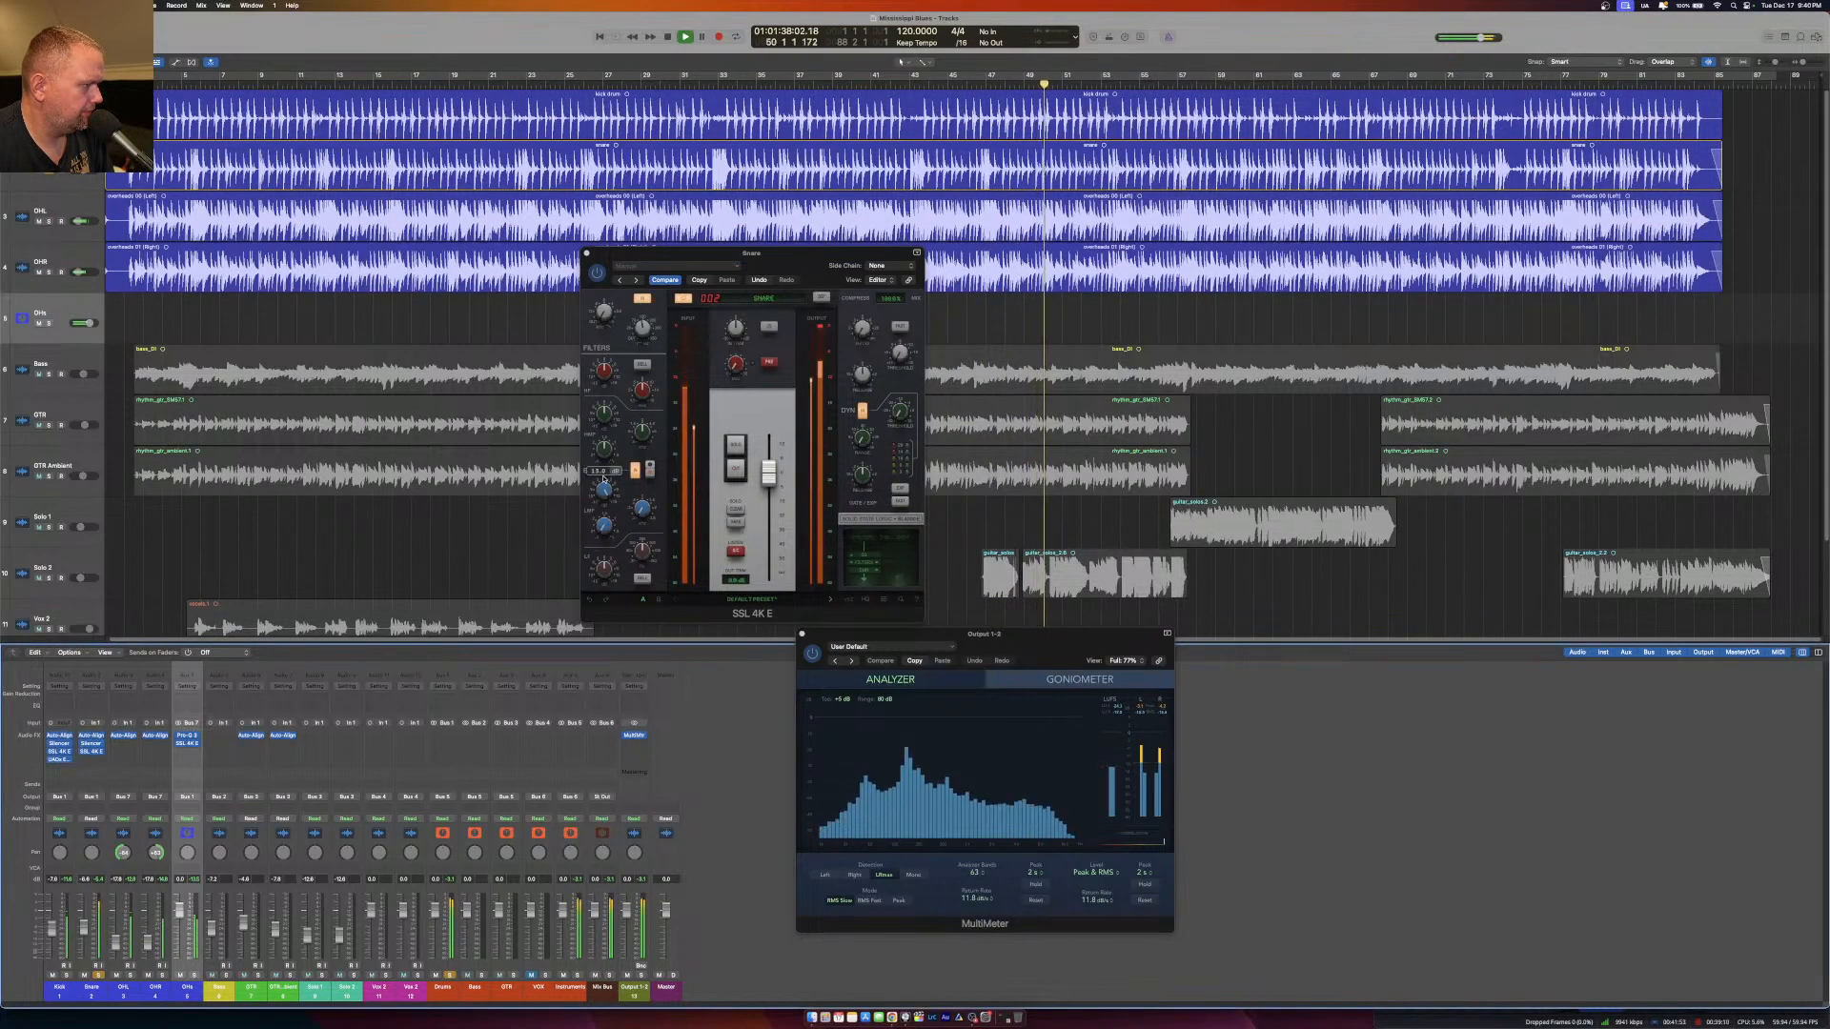
drag(602, 487, 610, 541)
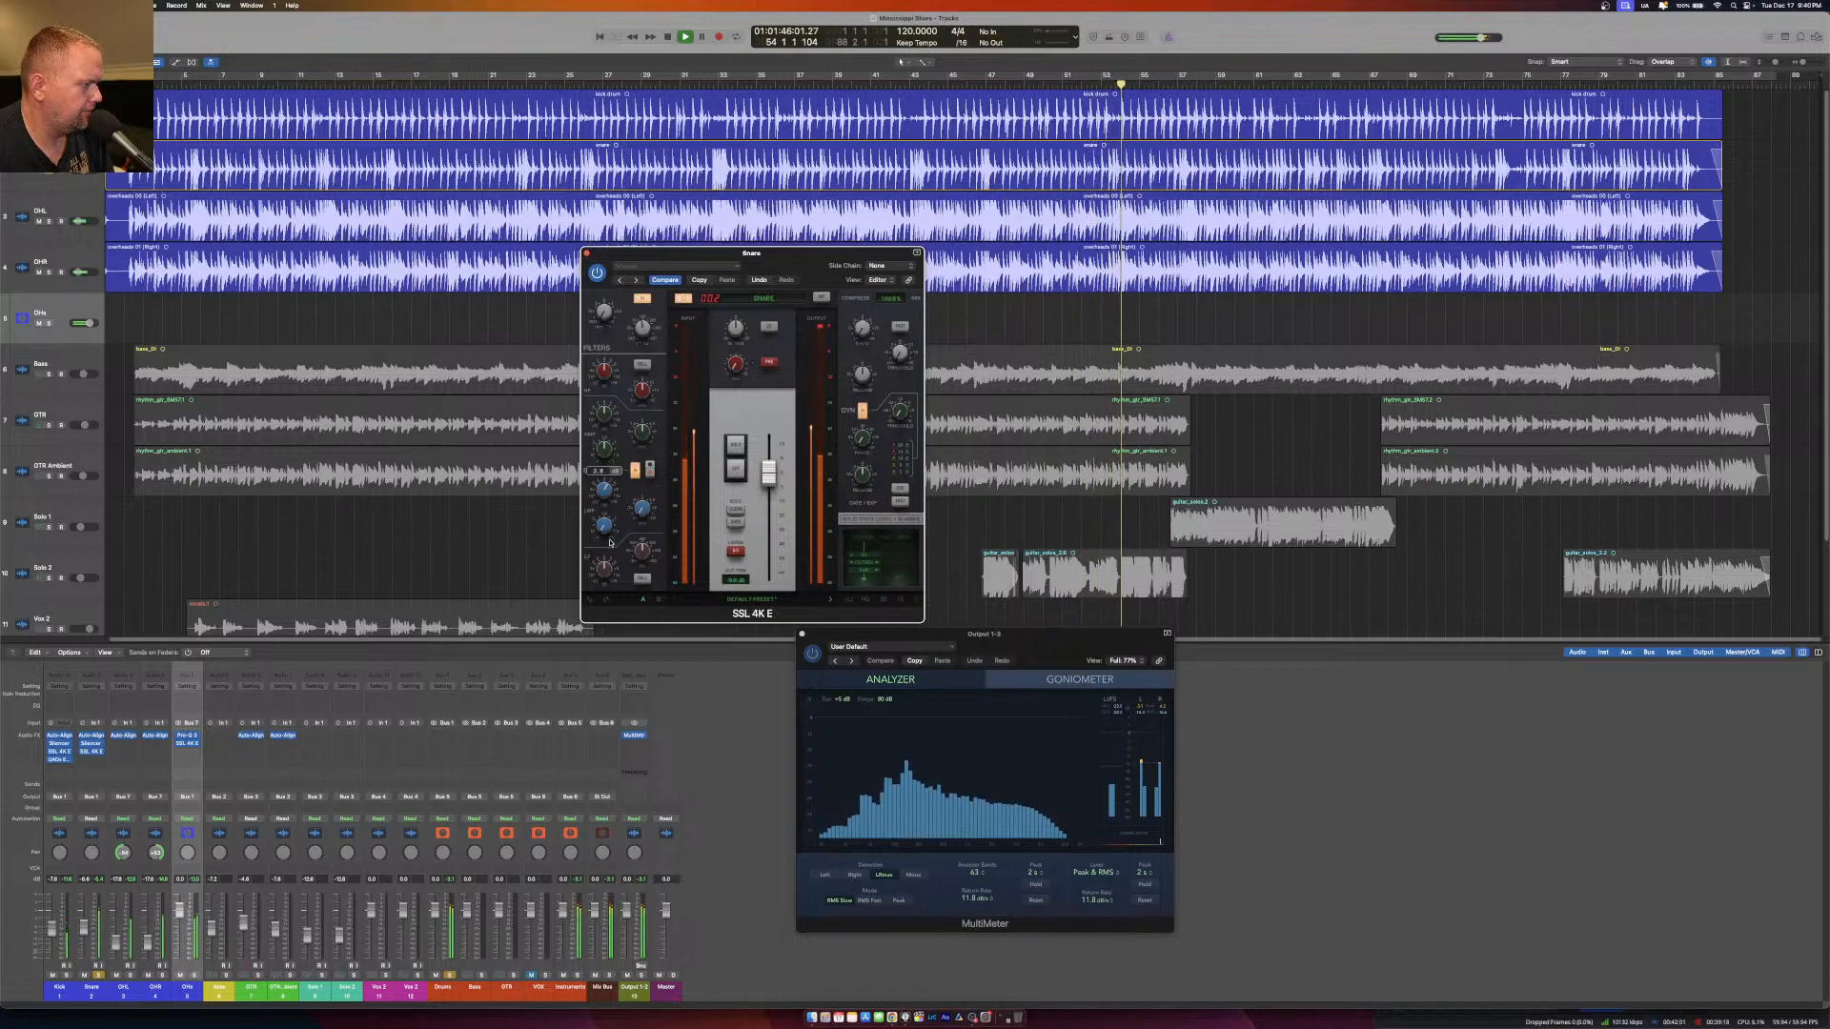
click(165, 85)
click(645, 431)
drag(643, 331, 643, 327)
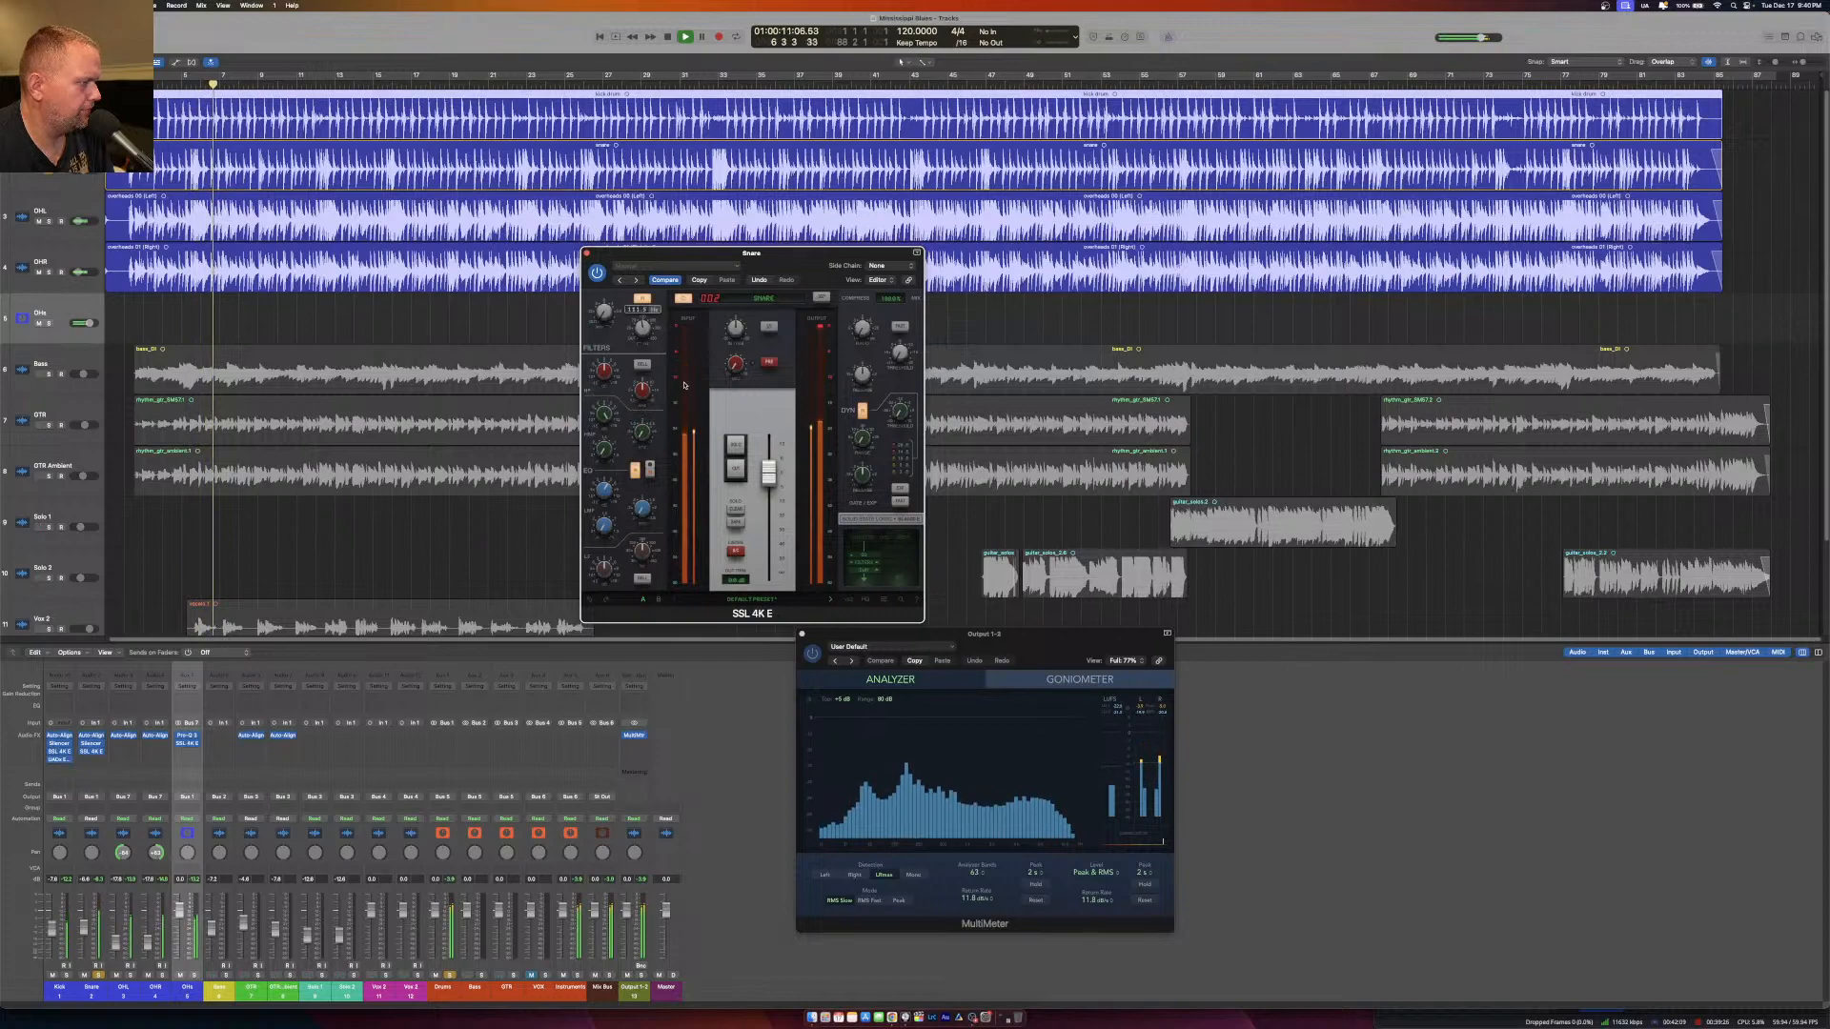
drag(646, 433, 609, 489)
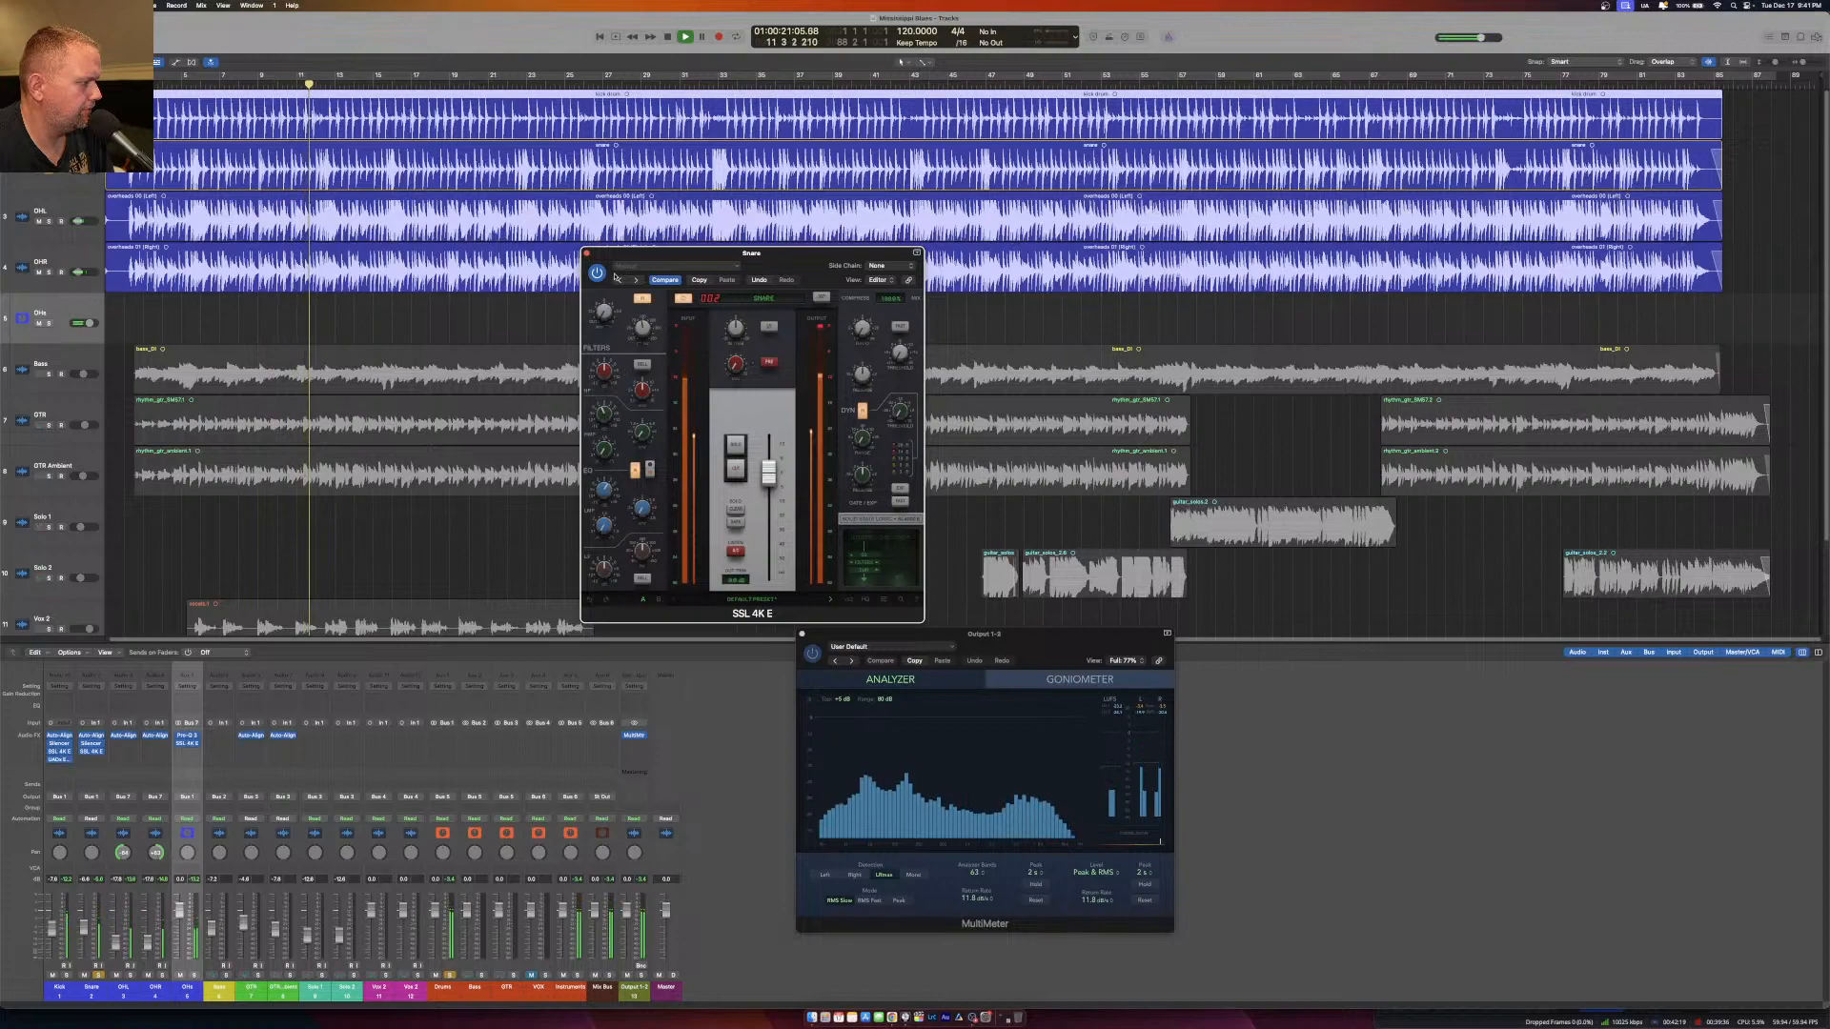
click(586, 253)
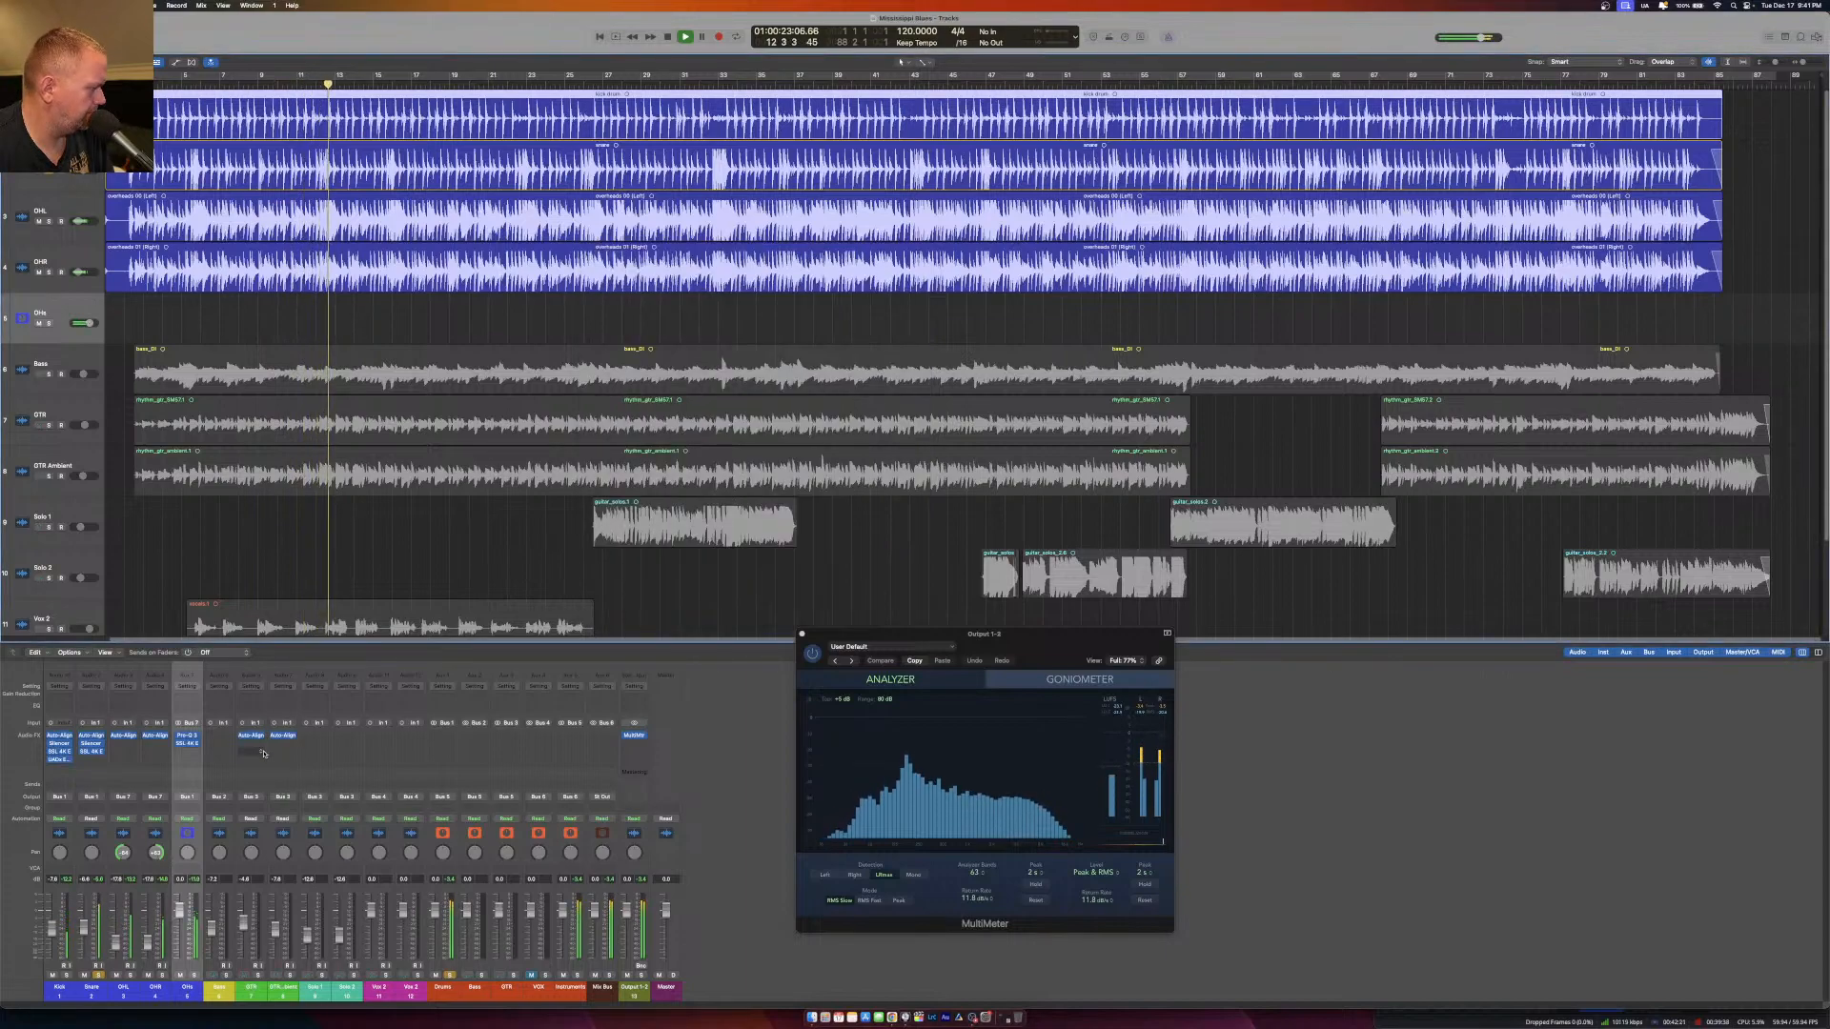
Adjust the low-mid EQ band's frequency in the overheads bus's SSL 4K E while the drums play, then close the plug-in.
click(187, 742)
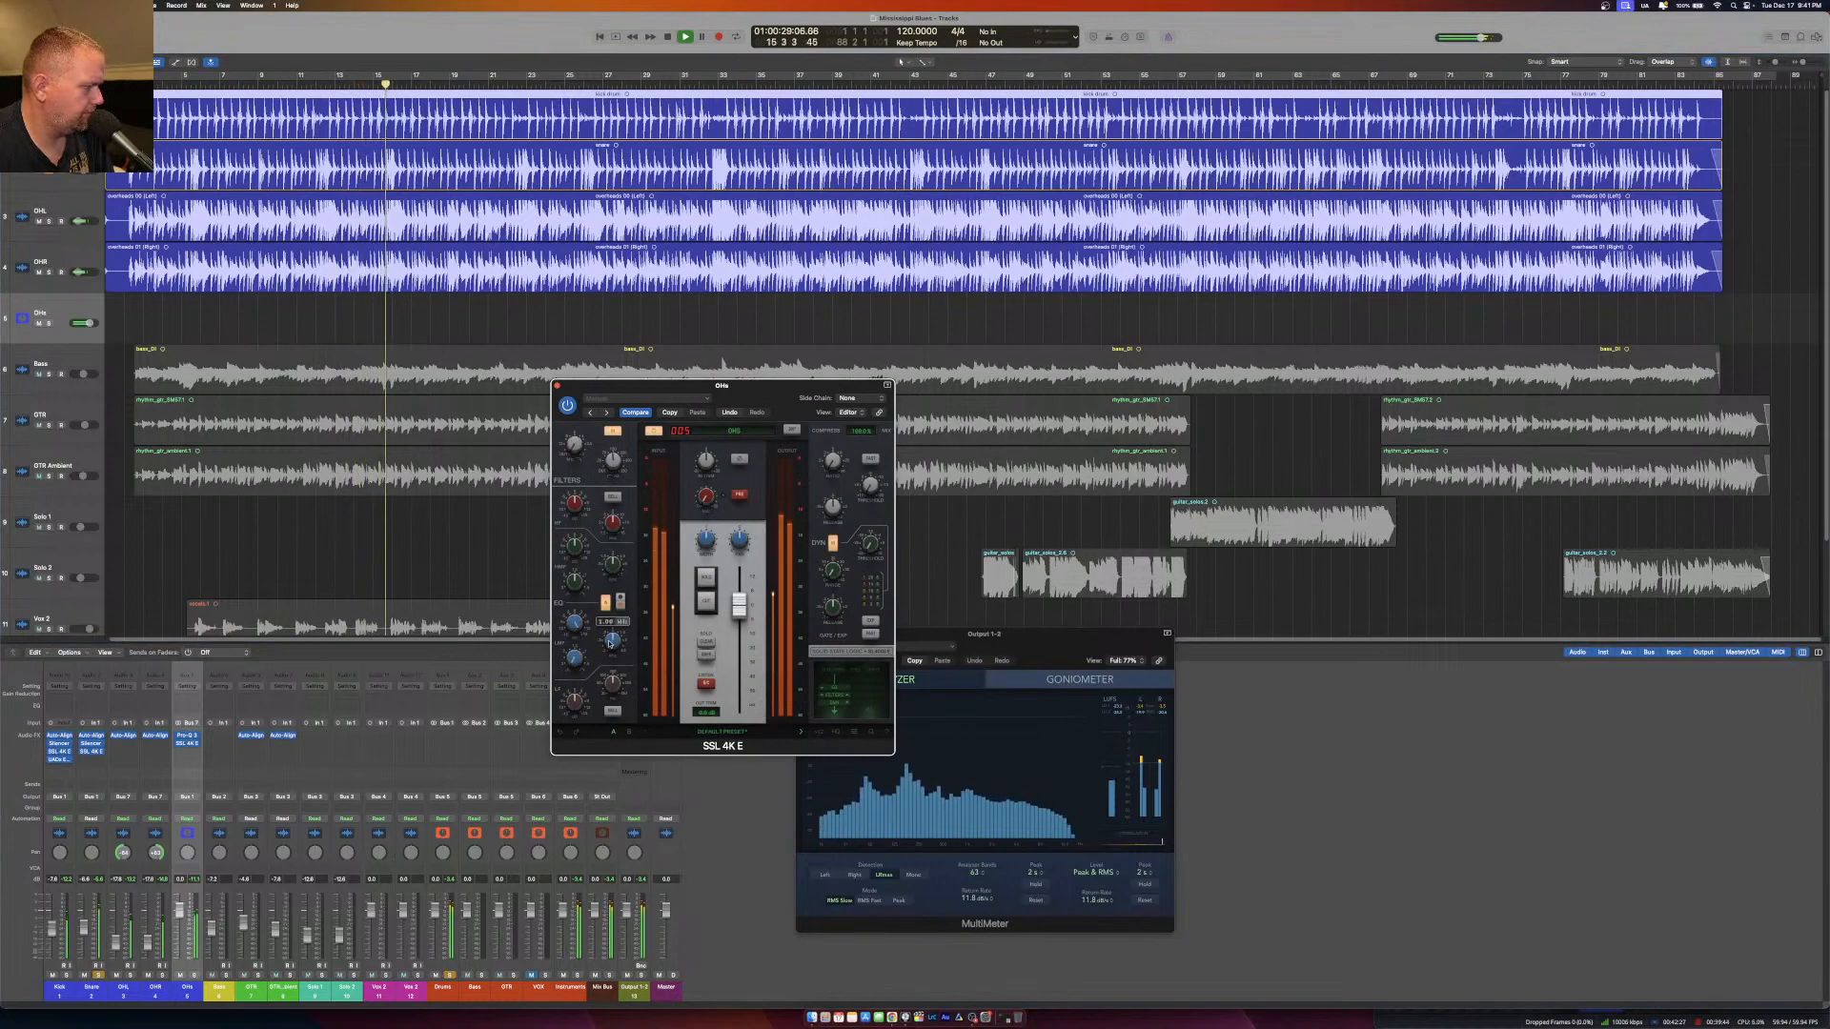
mouse_move(613, 641)
mouse_down()
mouse_move(612, 686)
mouse_move(609, 666)
mouse_up()
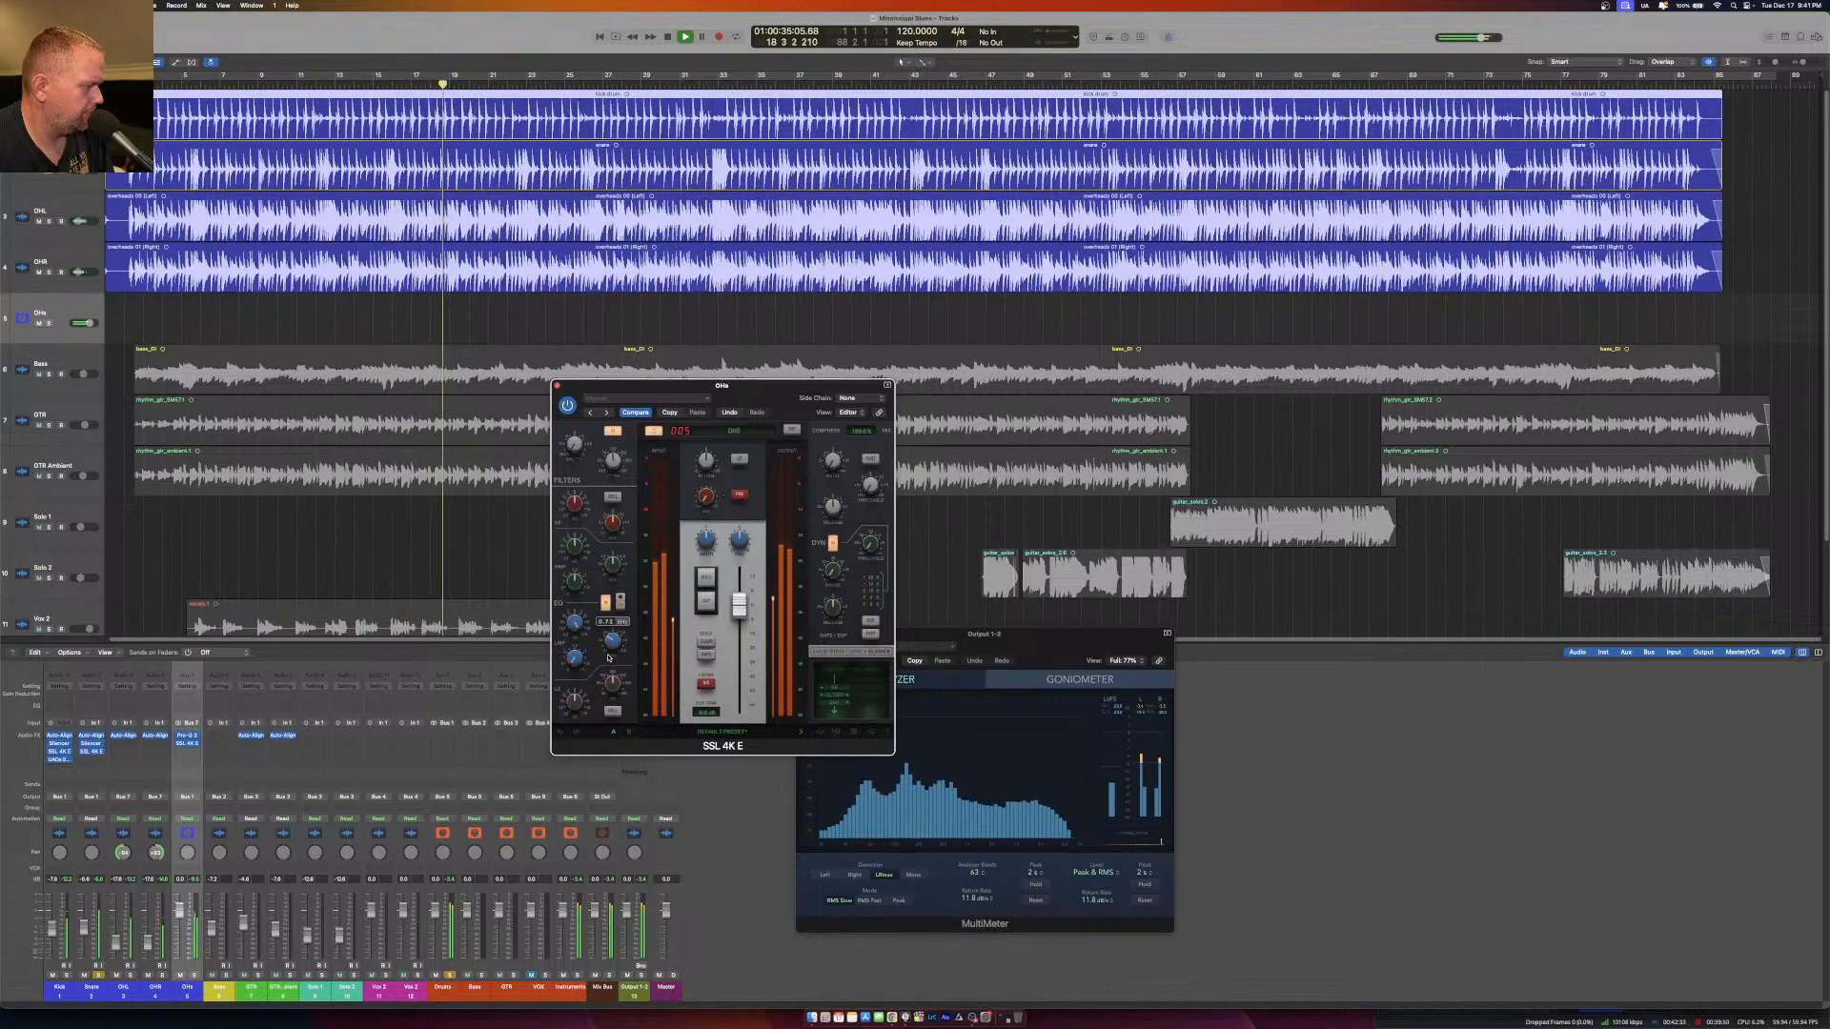
drag(609, 664, 571, 690)
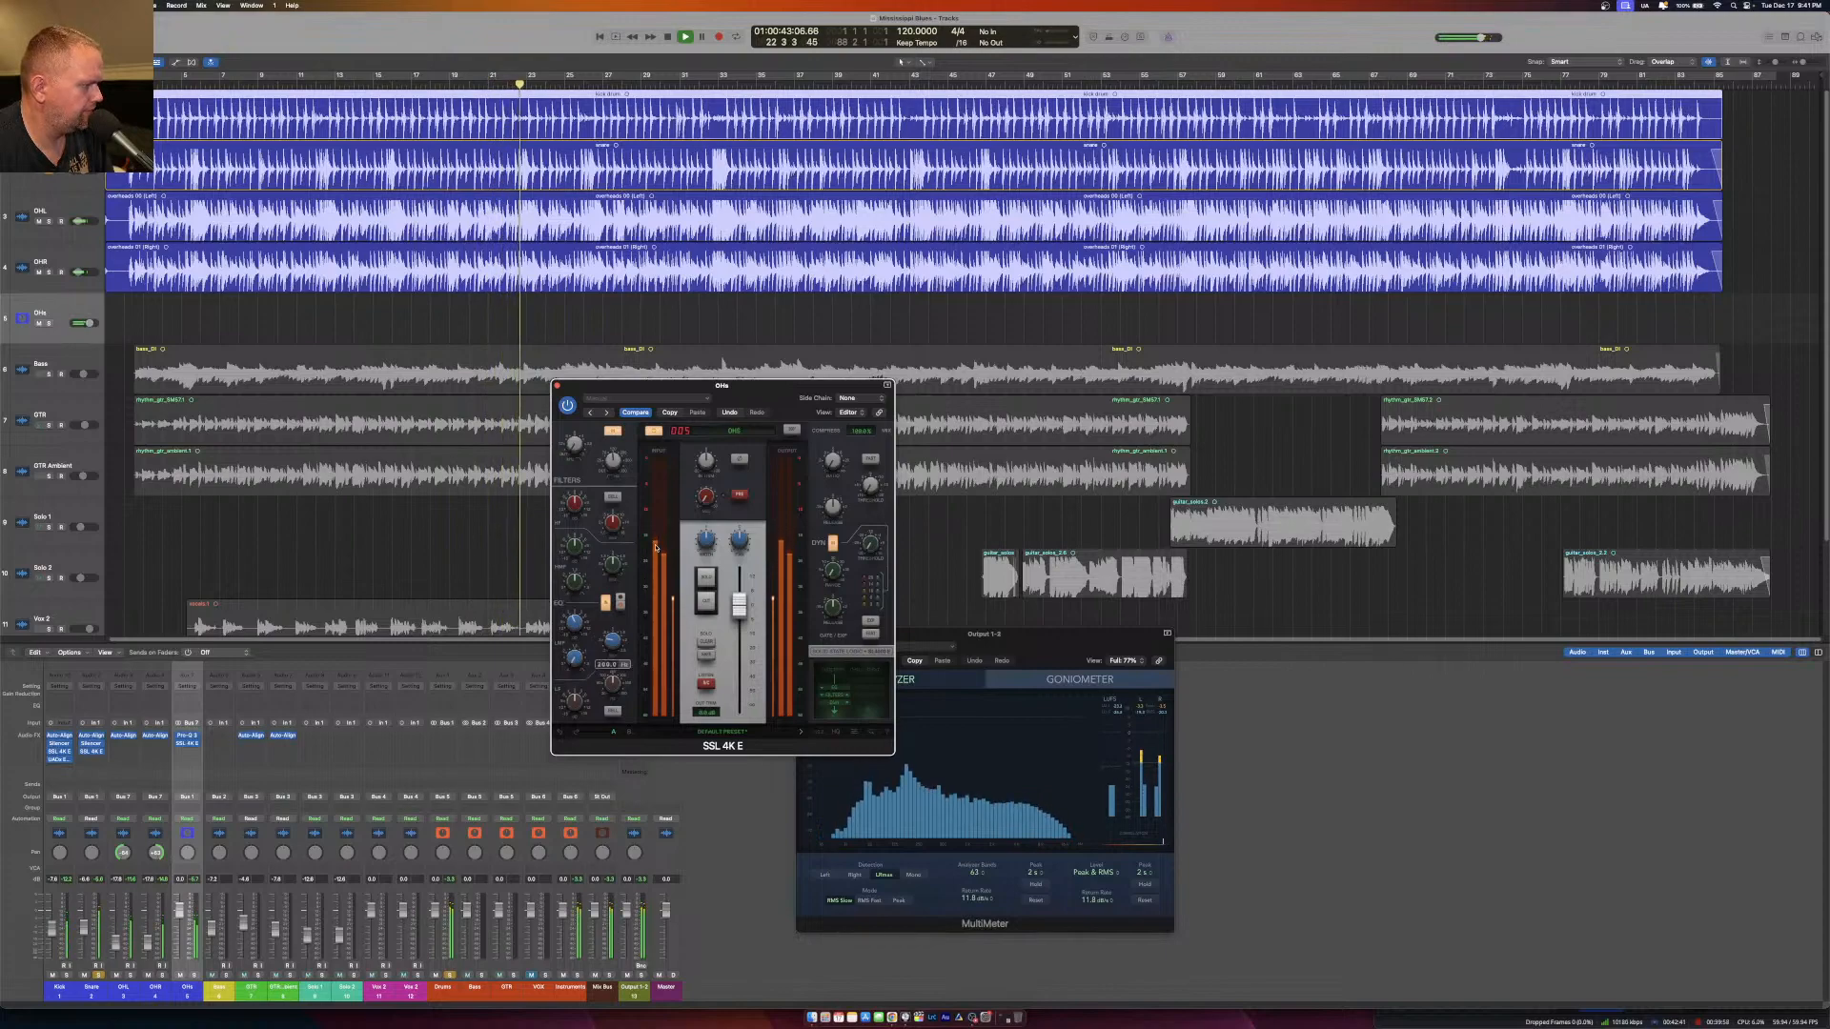
click(557, 385)
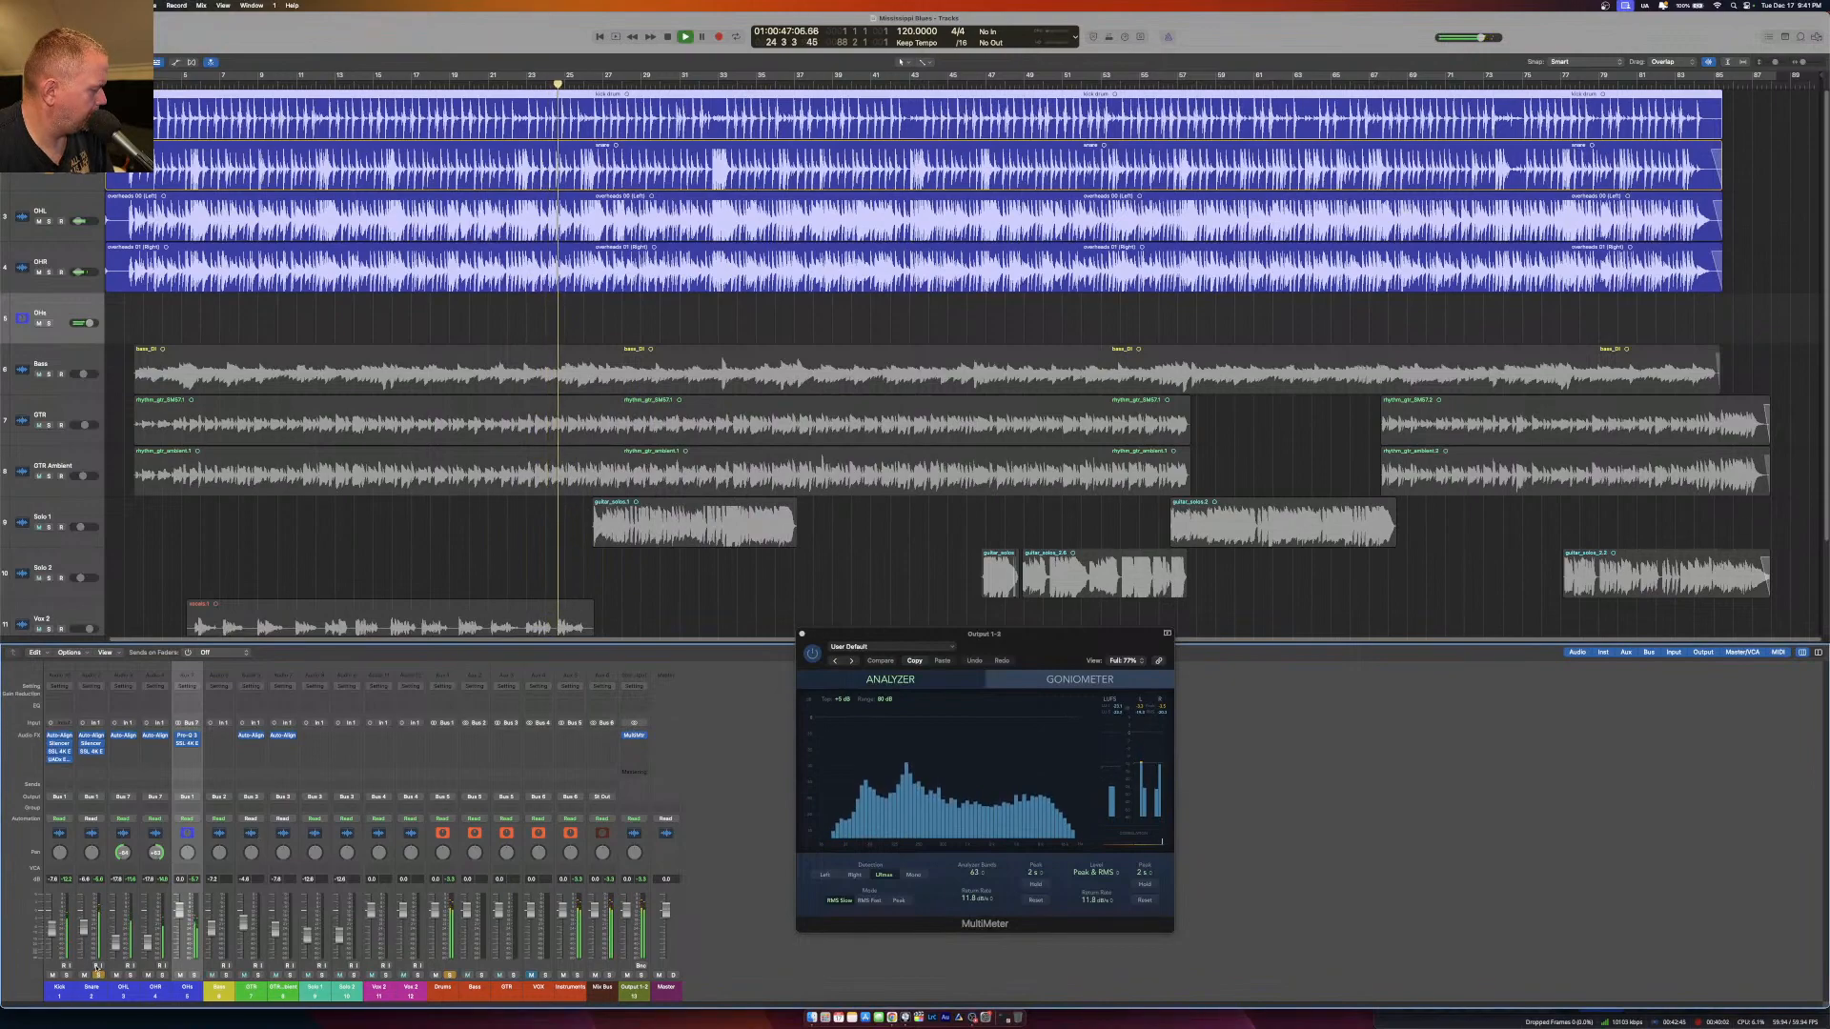
Insert a UADx API 2500 Bus Compressor below the SSL 4K E on the Snare and move its window clear.
click(95, 760)
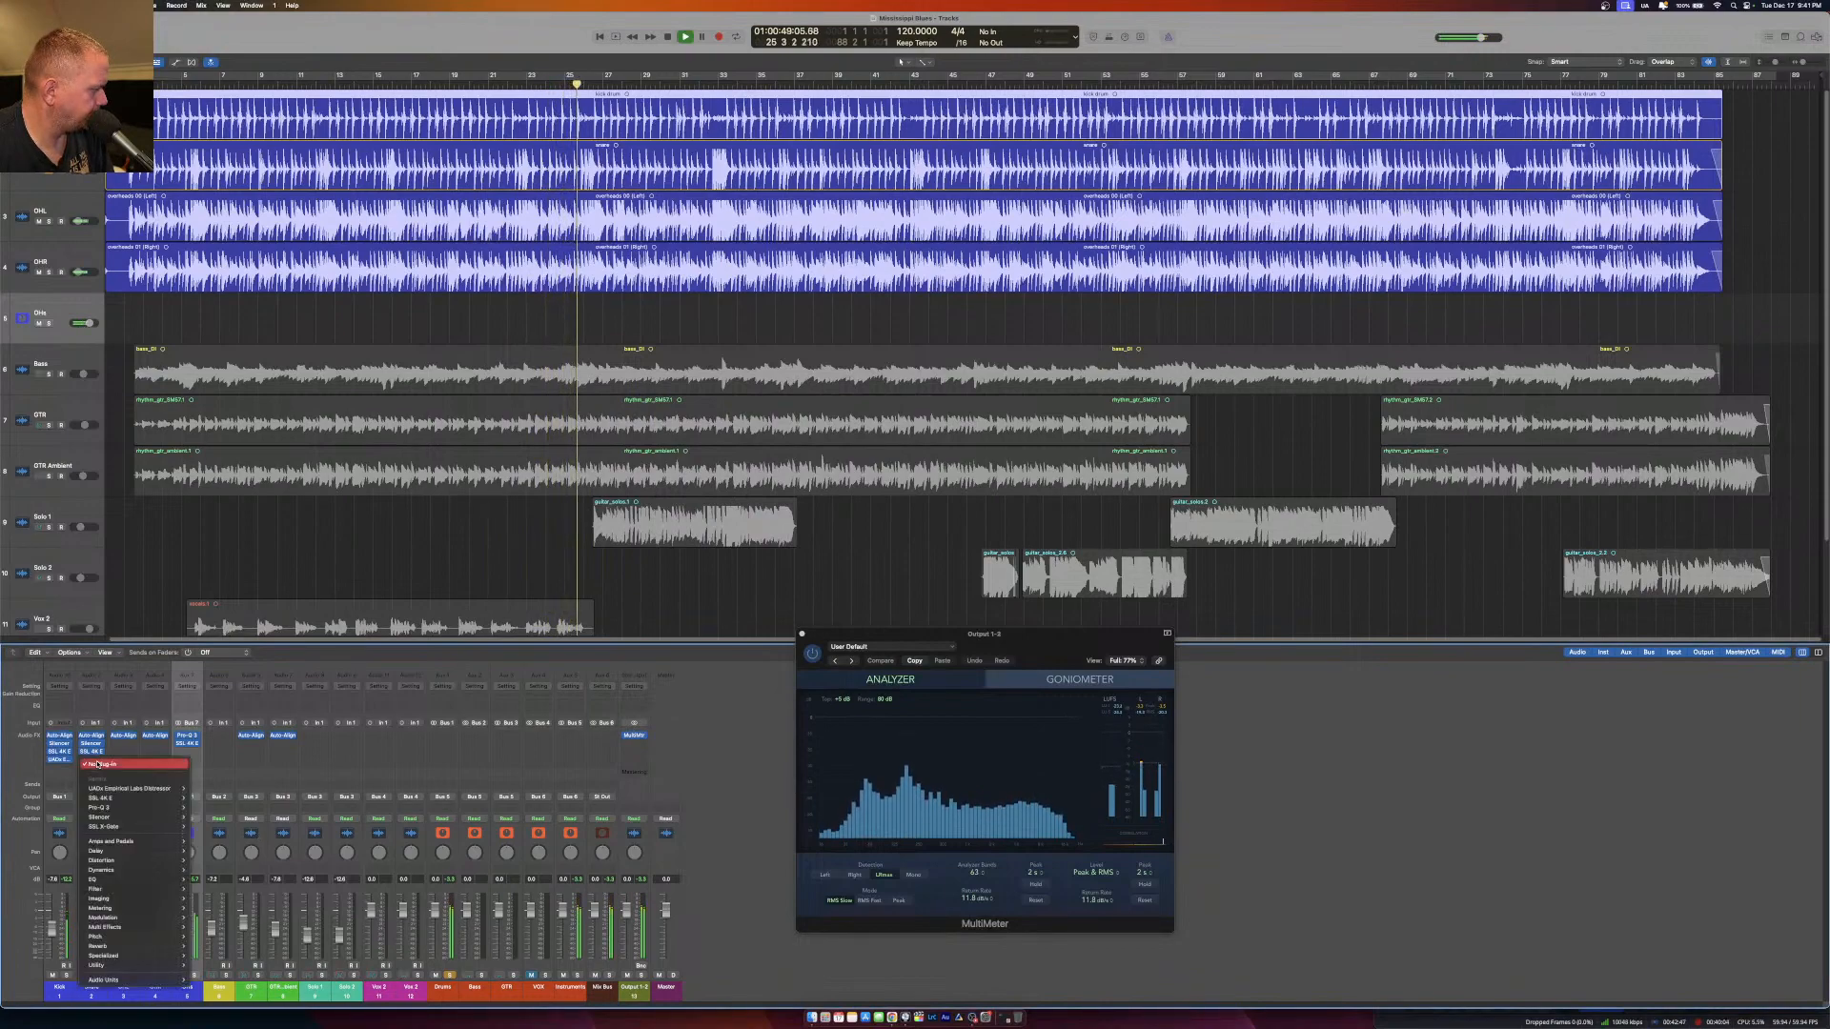
click(98, 764)
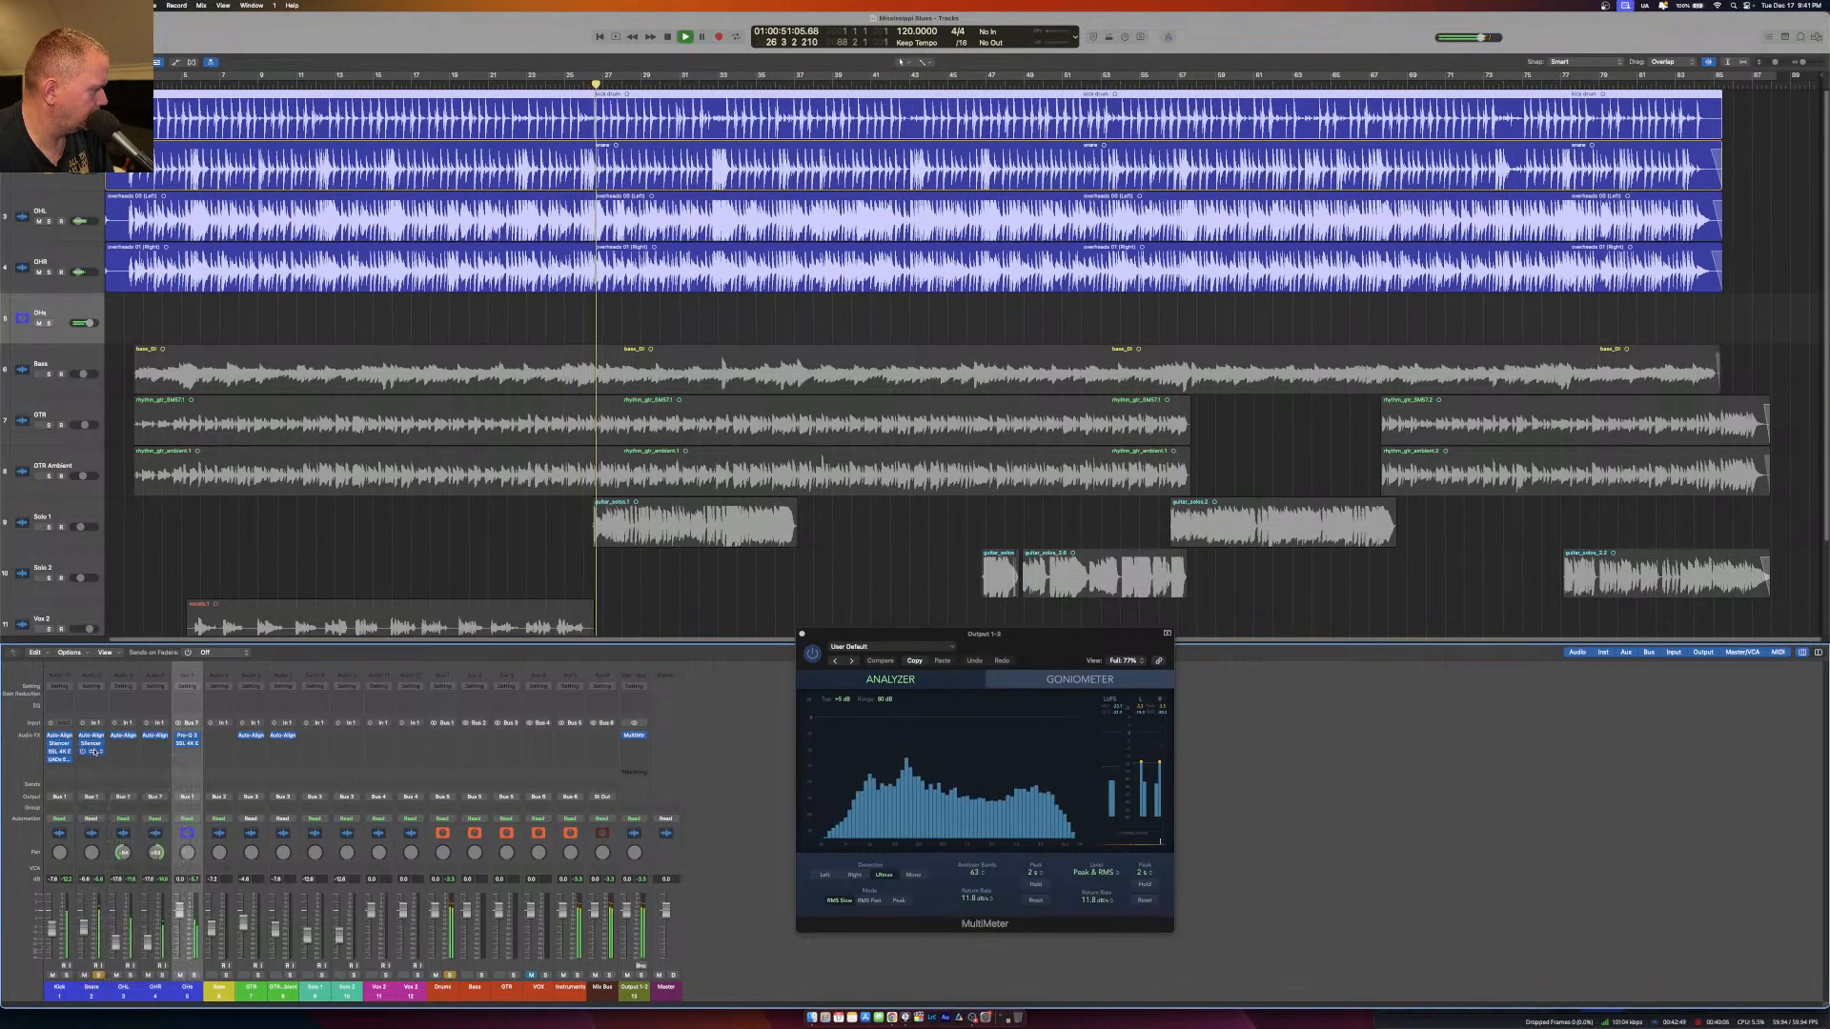
click(93, 760)
mouse_move(124, 980)
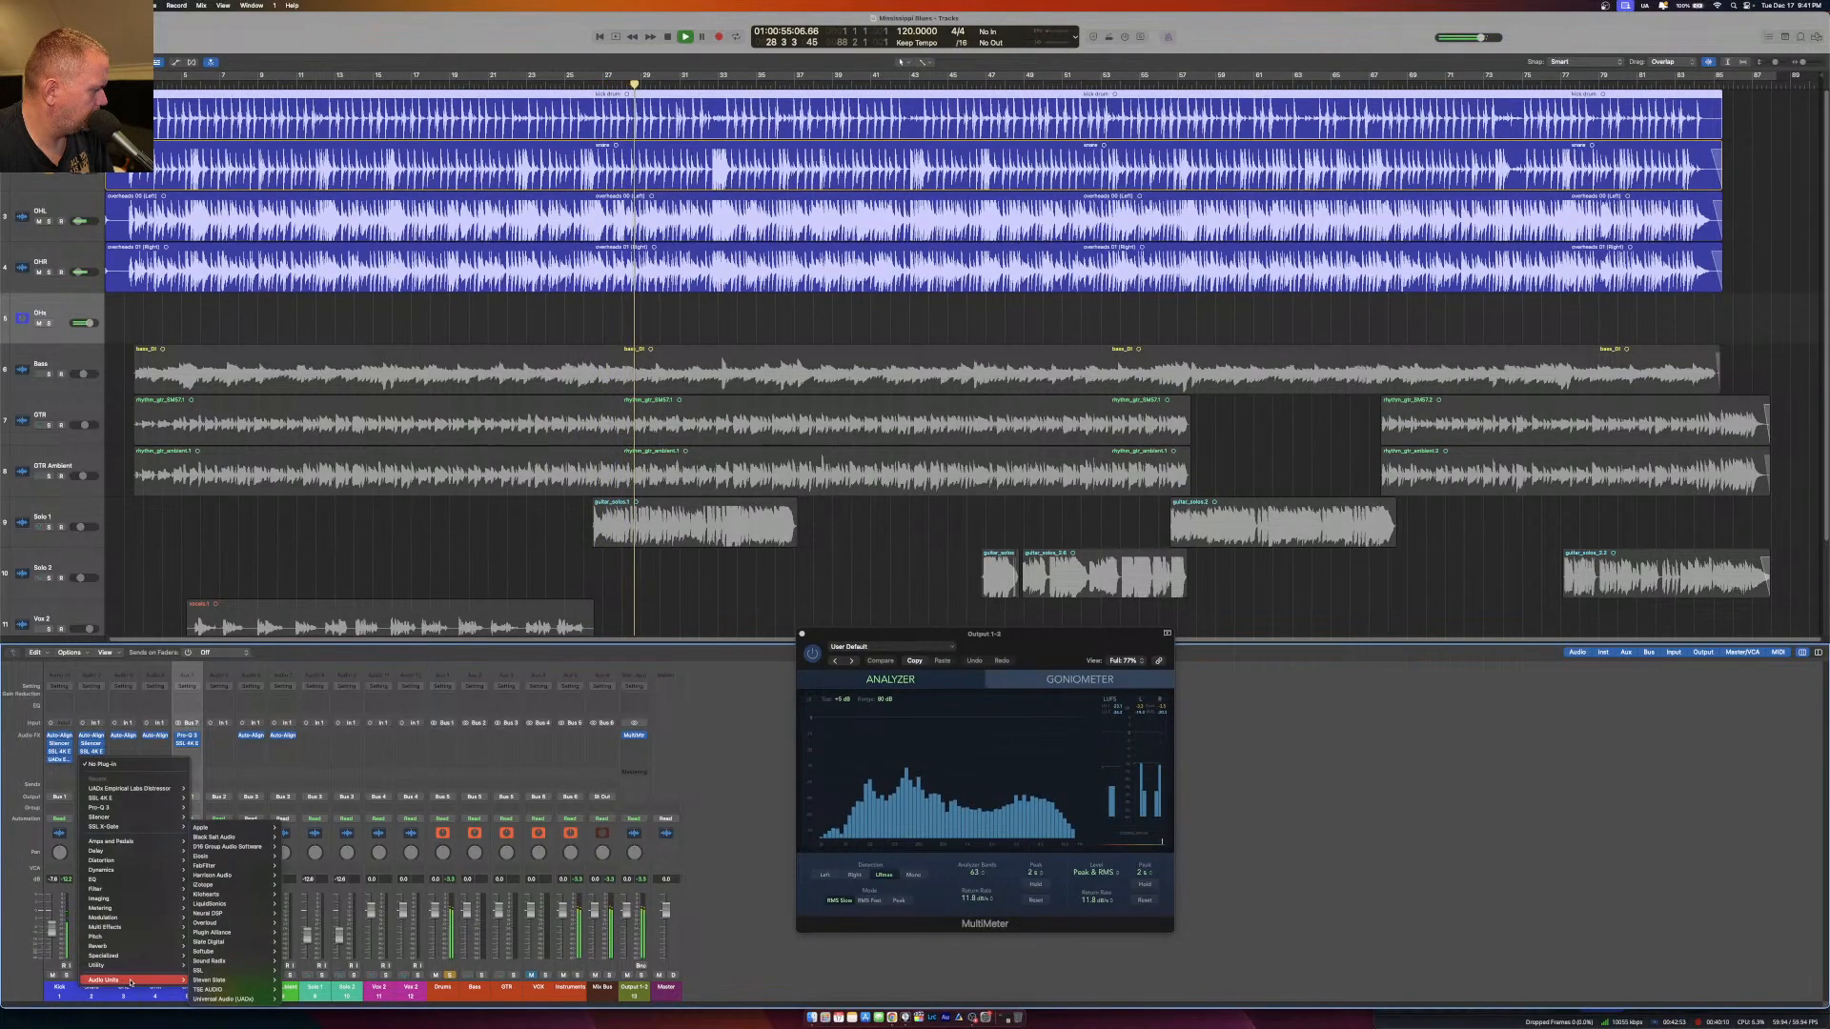
mouse_move(221, 997)
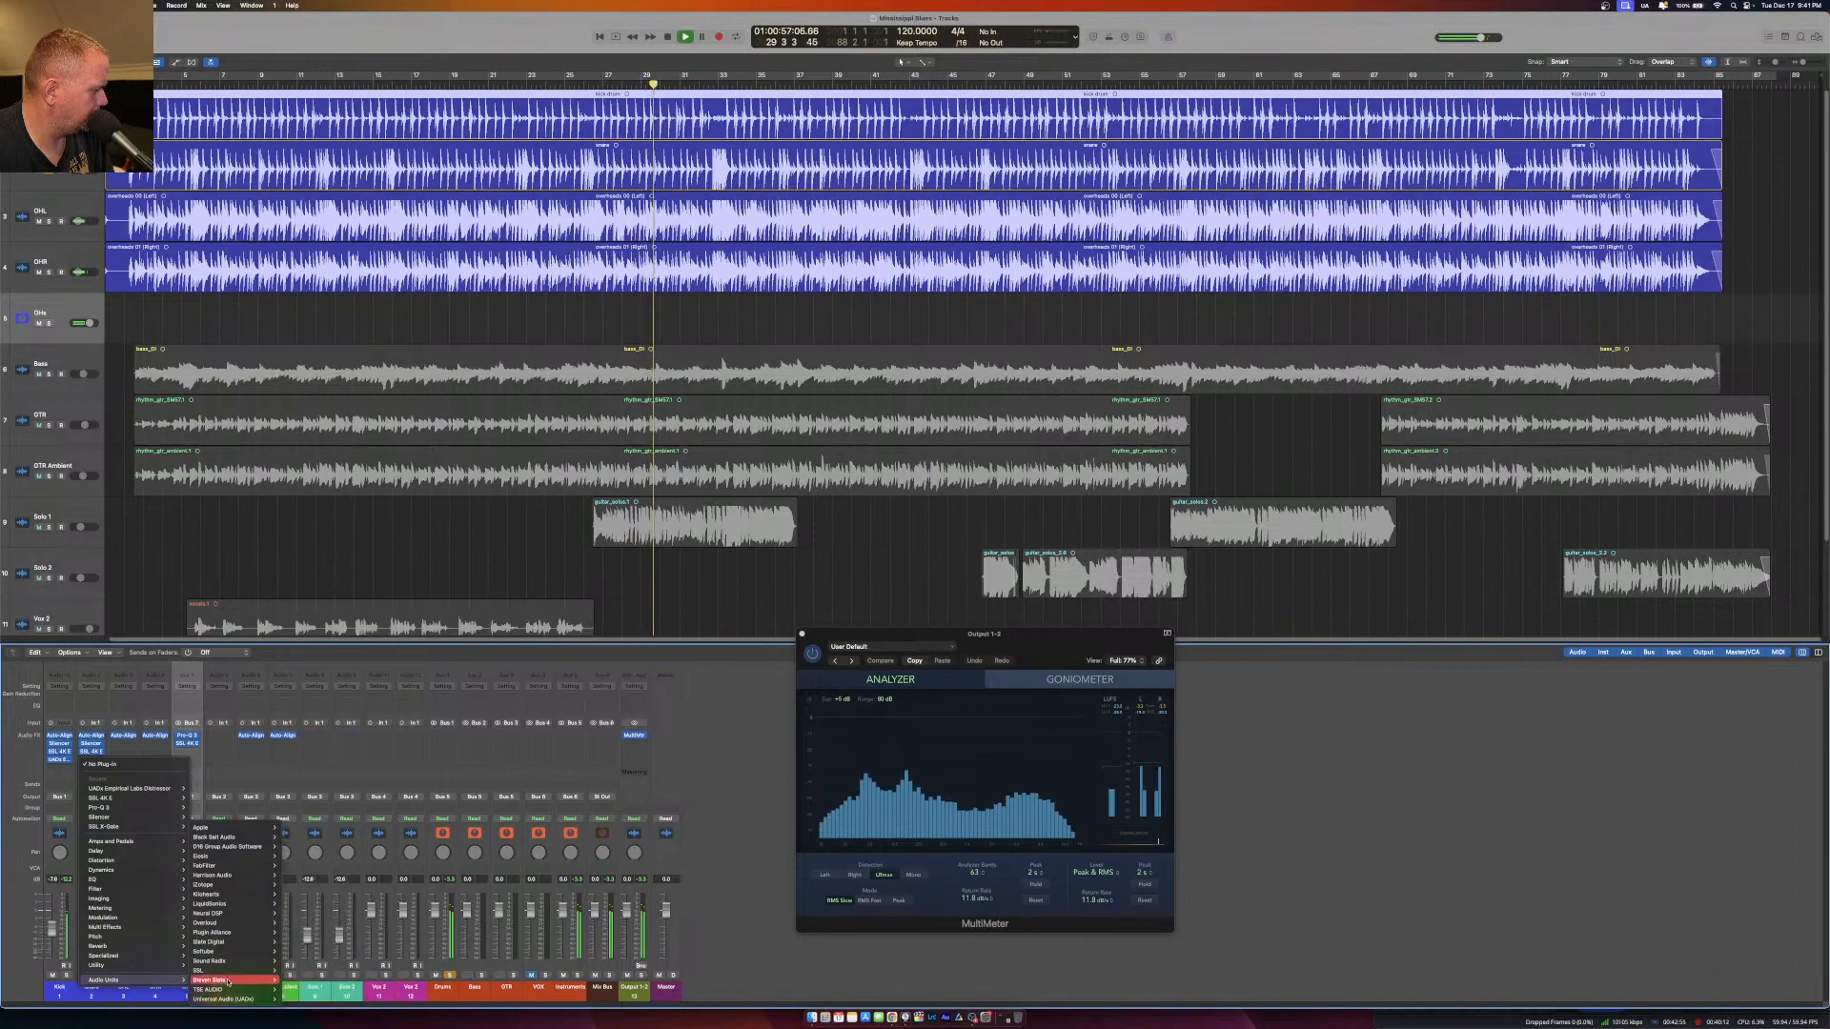
mouse_move(211, 942)
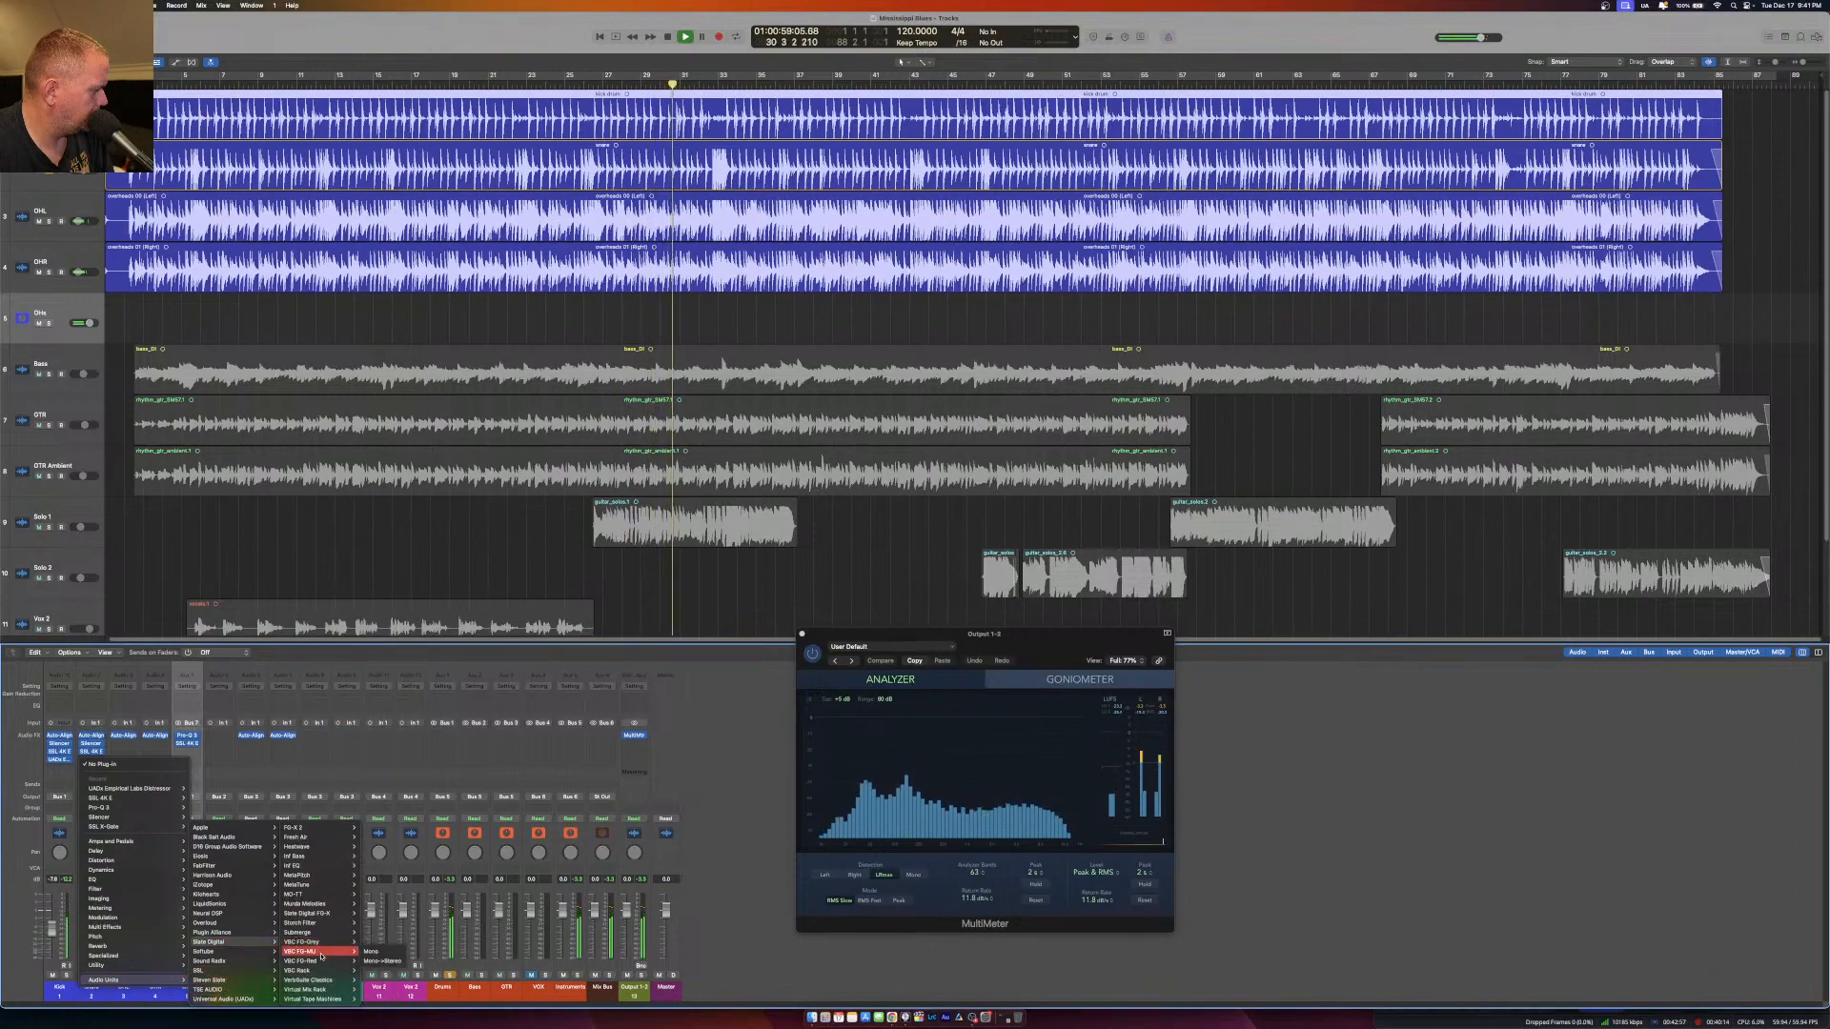
mouse_move(325, 973)
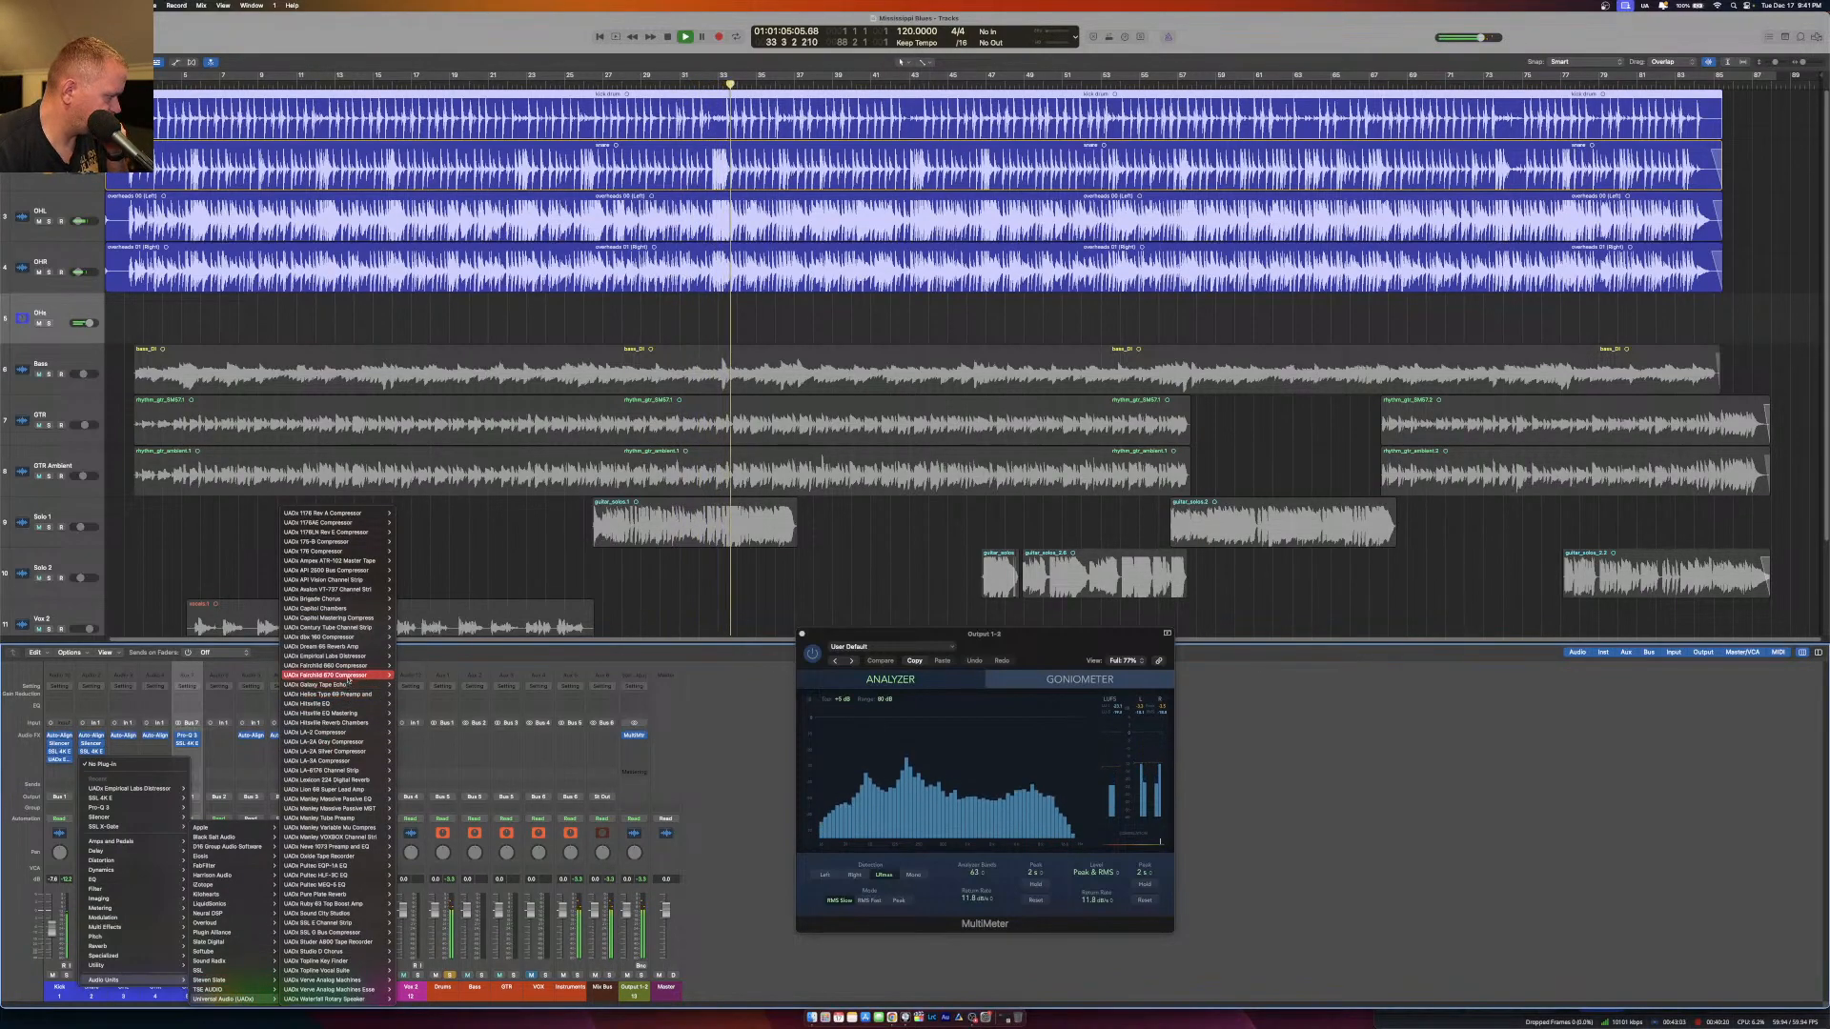
mouse_move(362, 581)
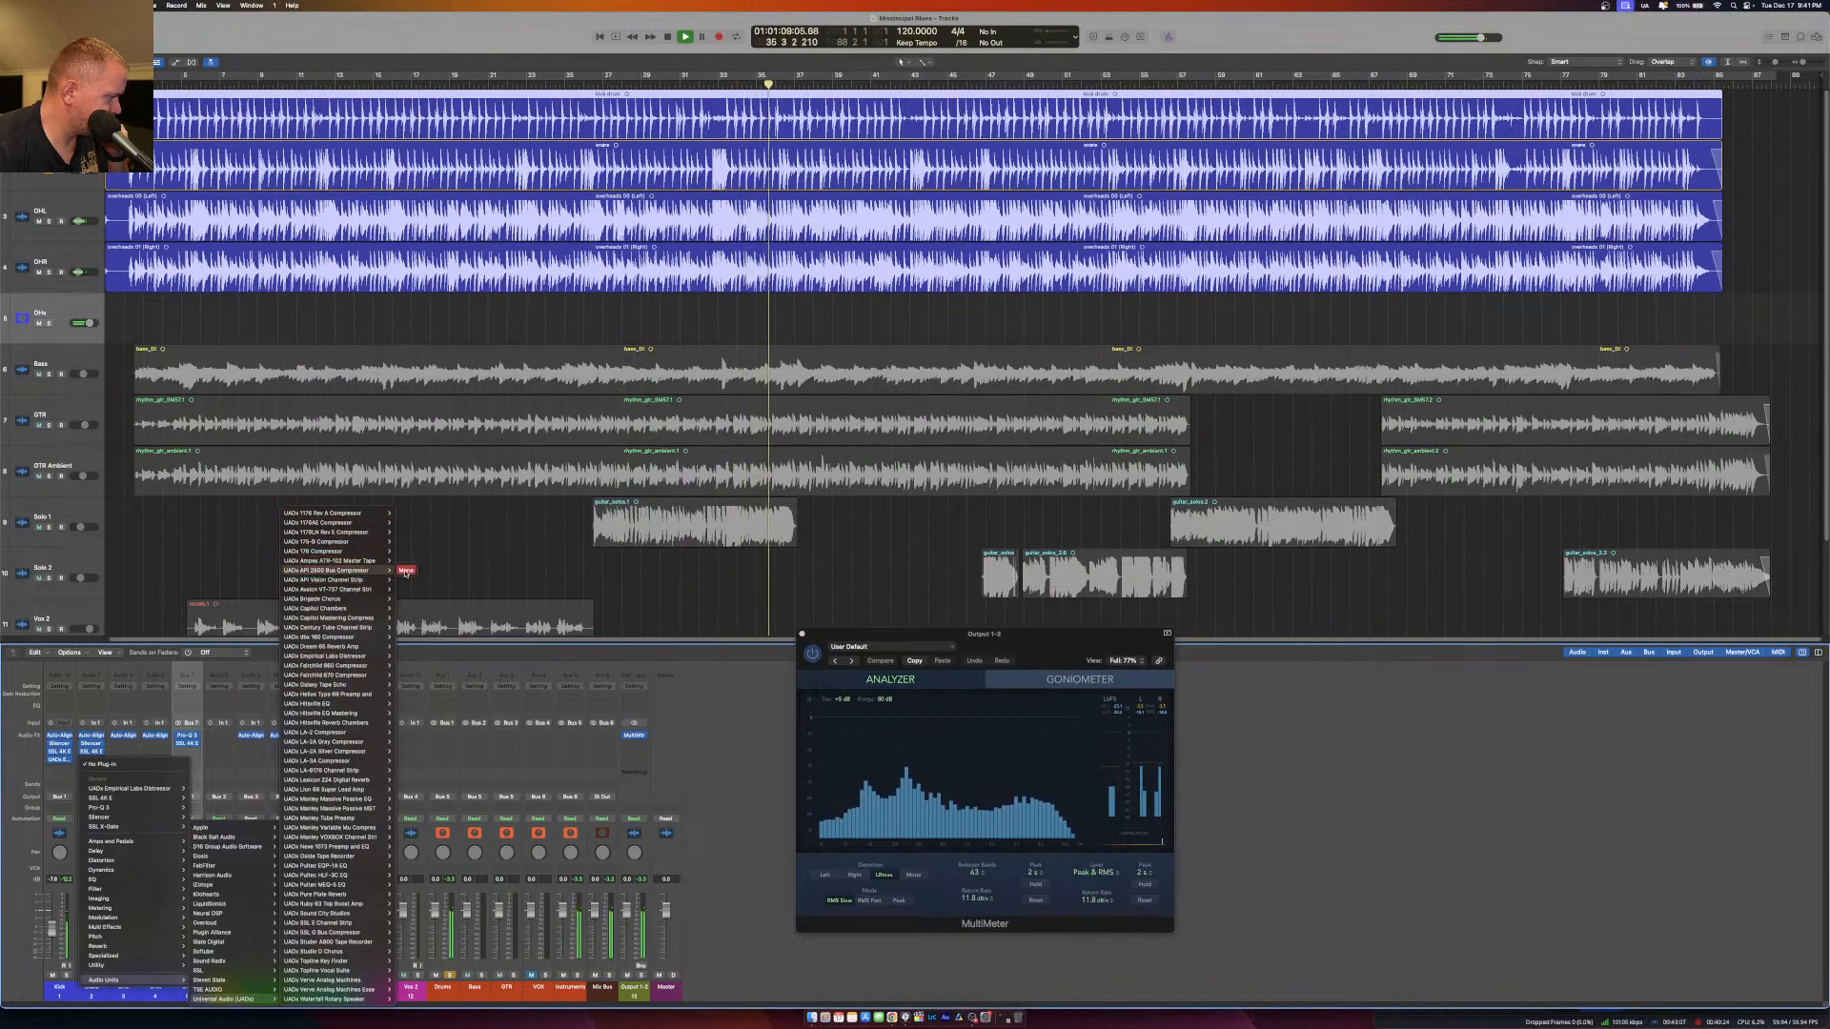
click(406, 572)
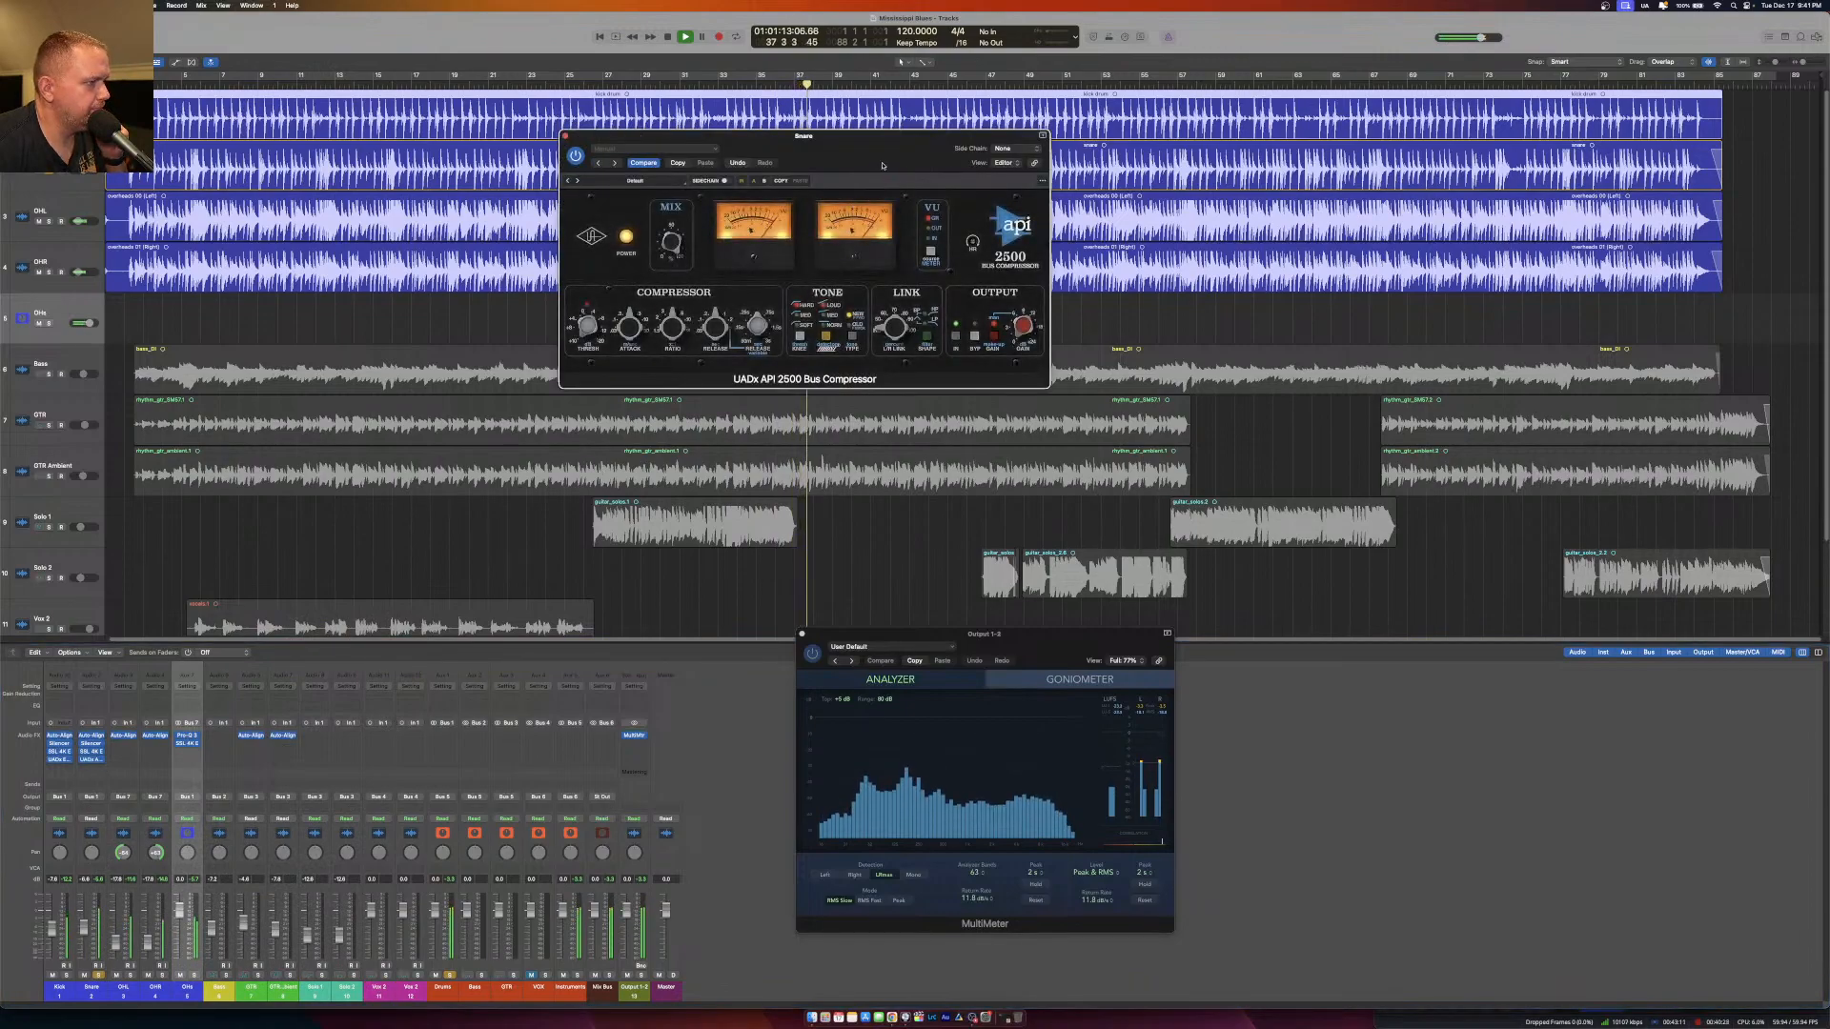
drag(882, 165, 769, 303)
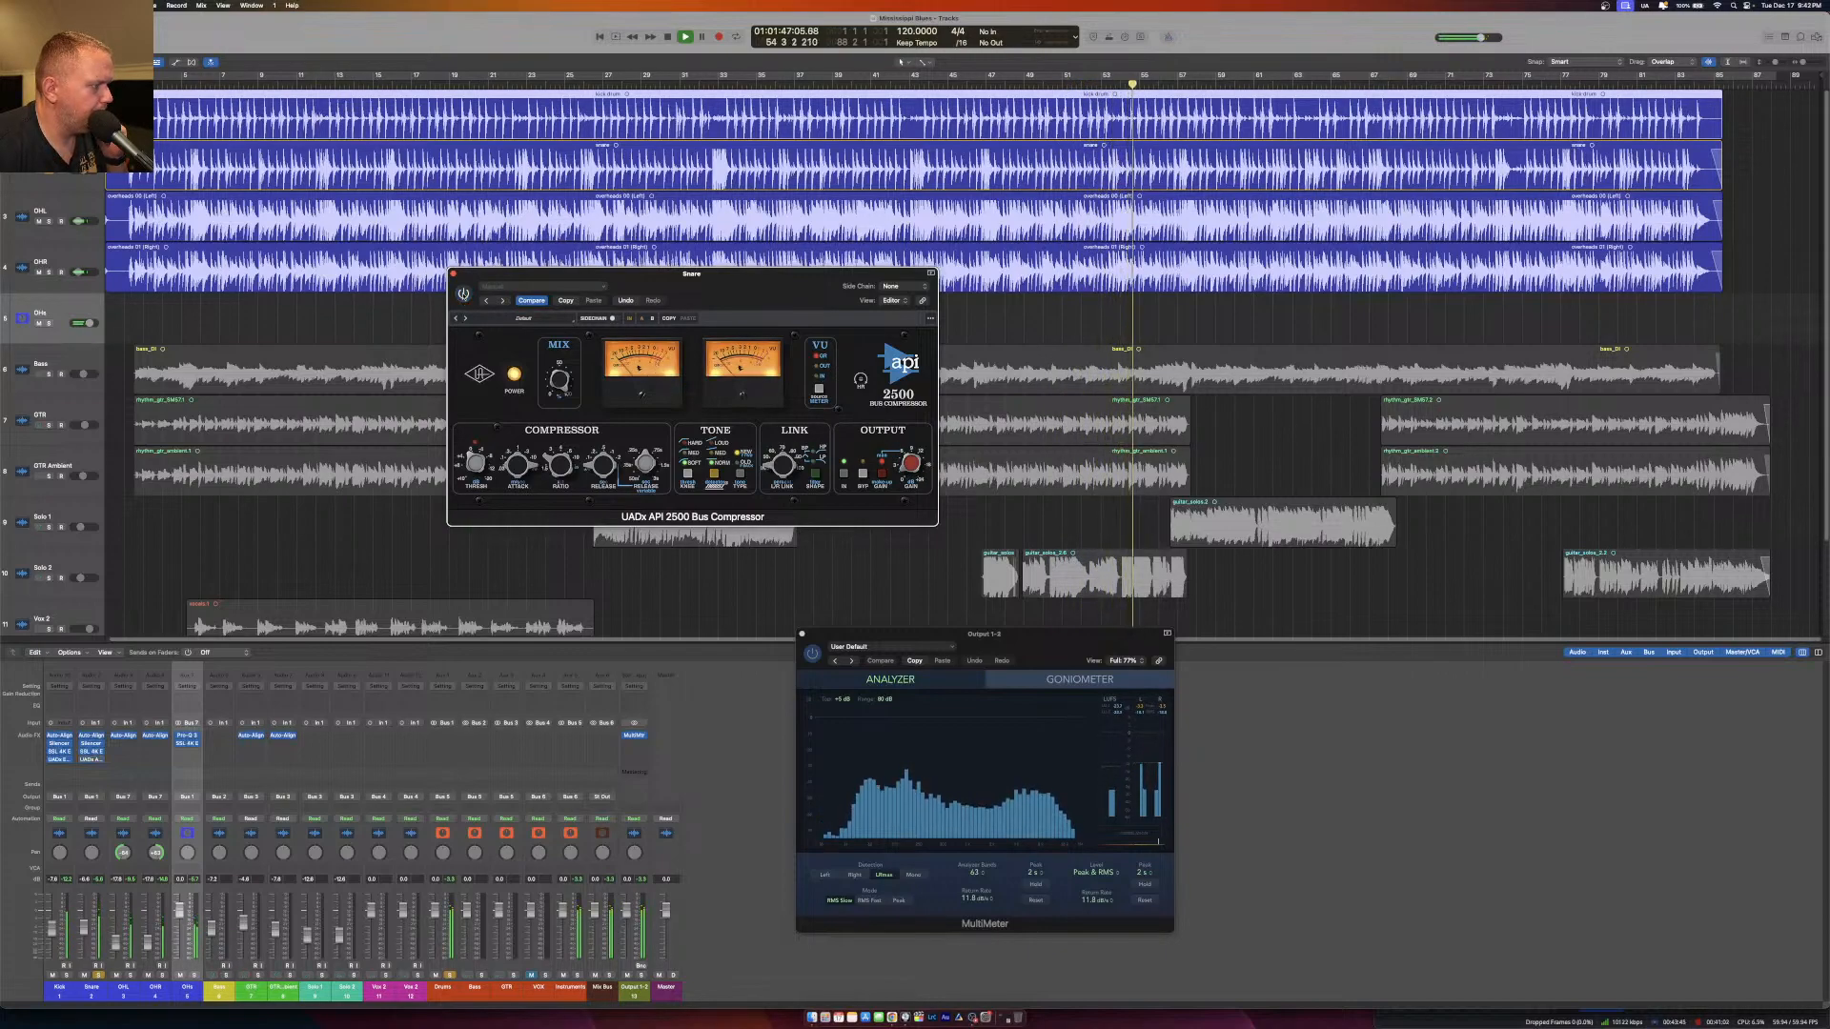
Recheck the Snare's API 2500 Bus Compressor, close it, and lower the Snare fader slightly.
click(453, 275)
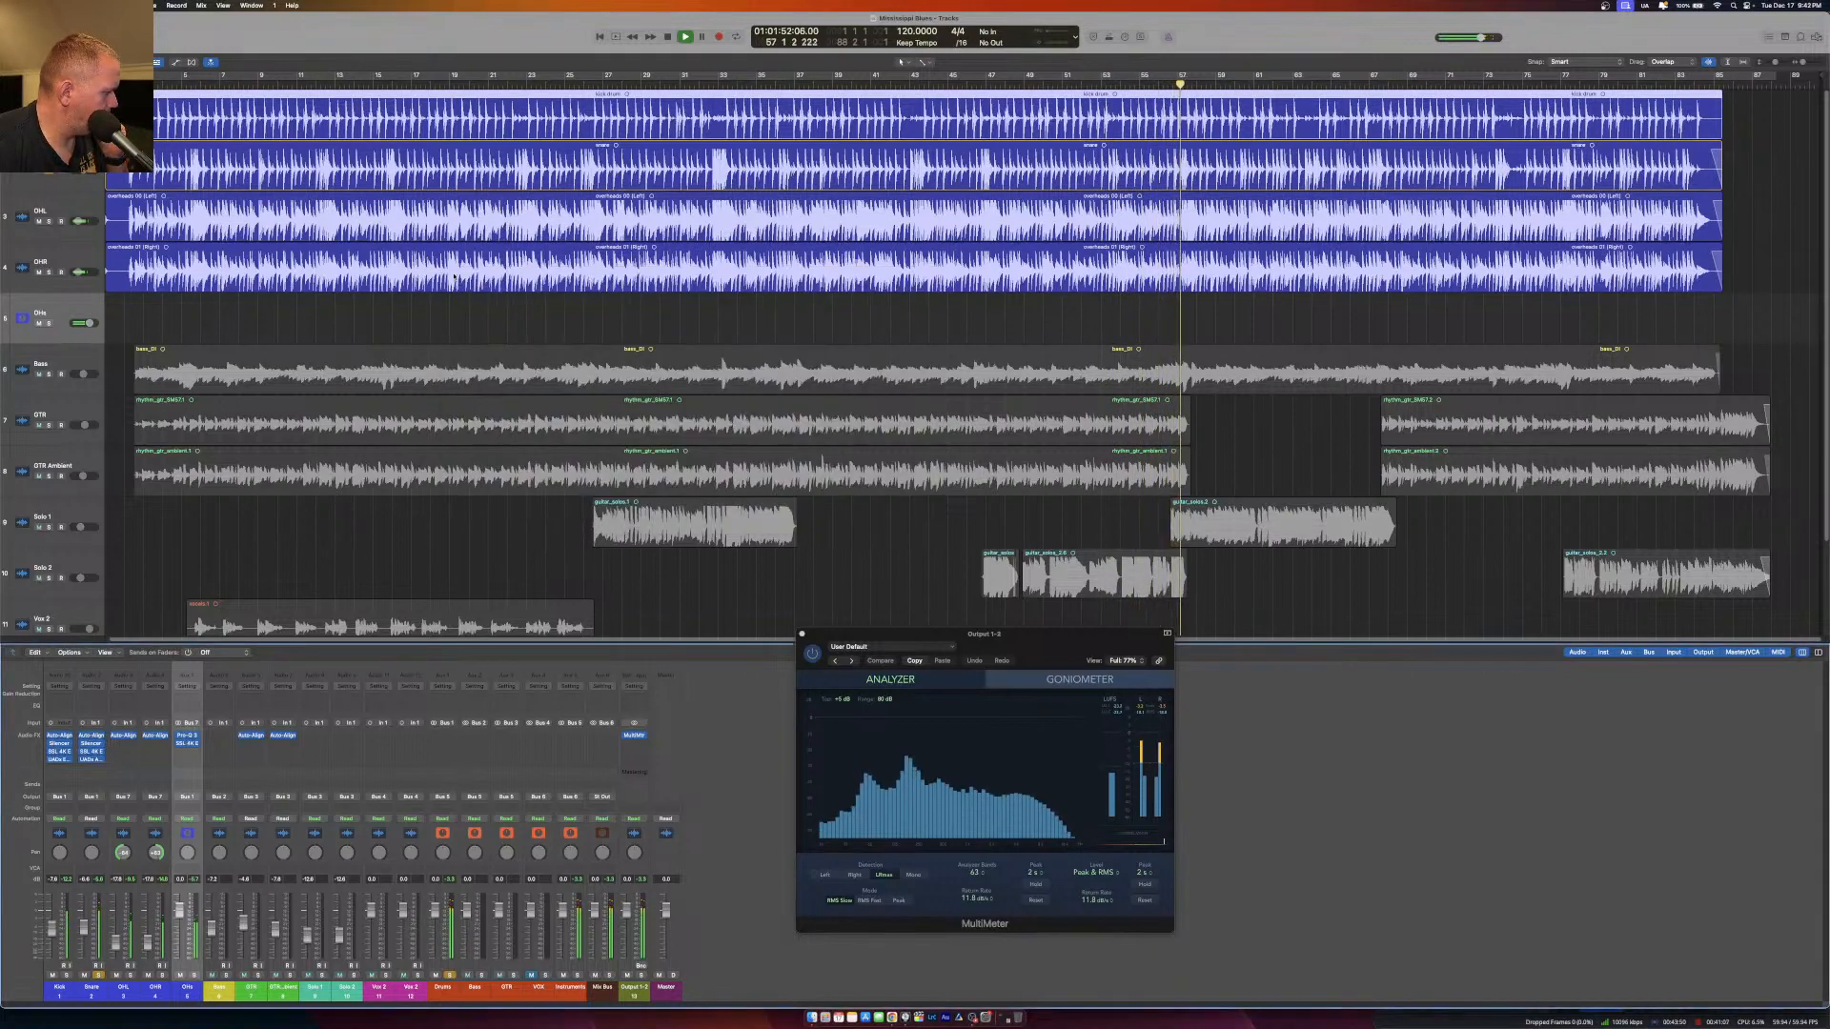
click(92, 760)
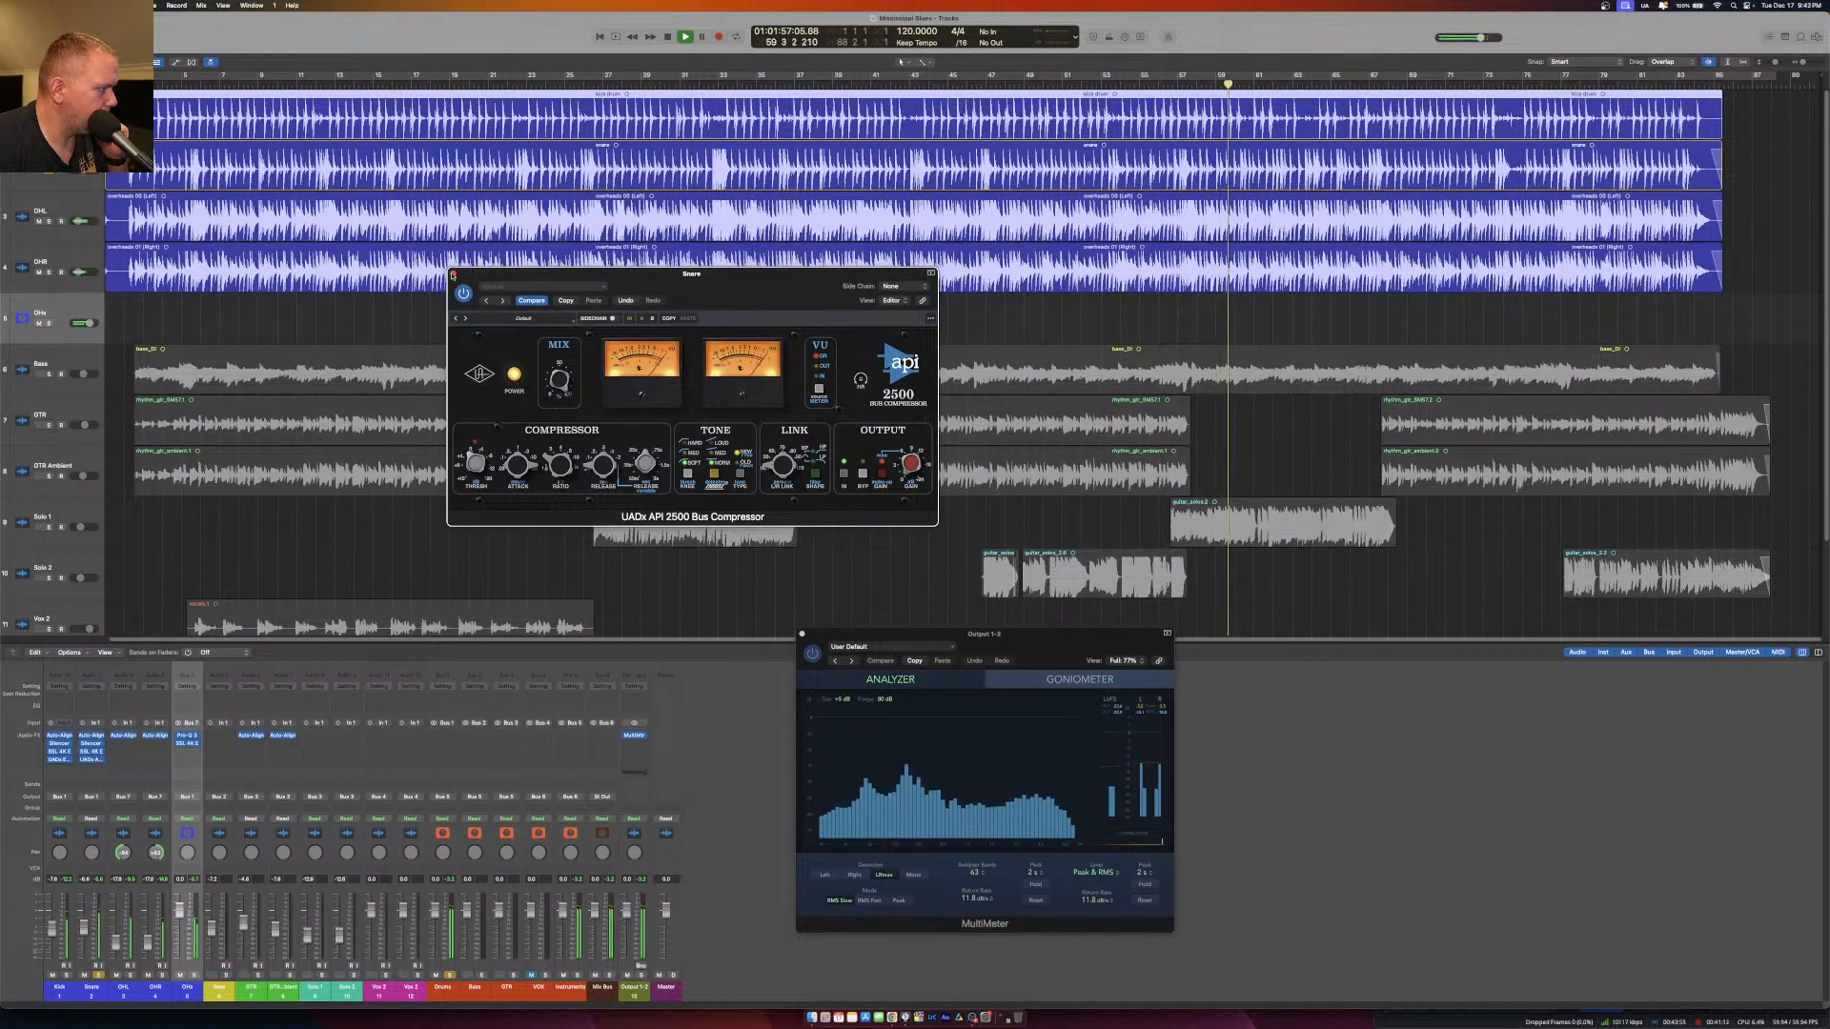
click(454, 274)
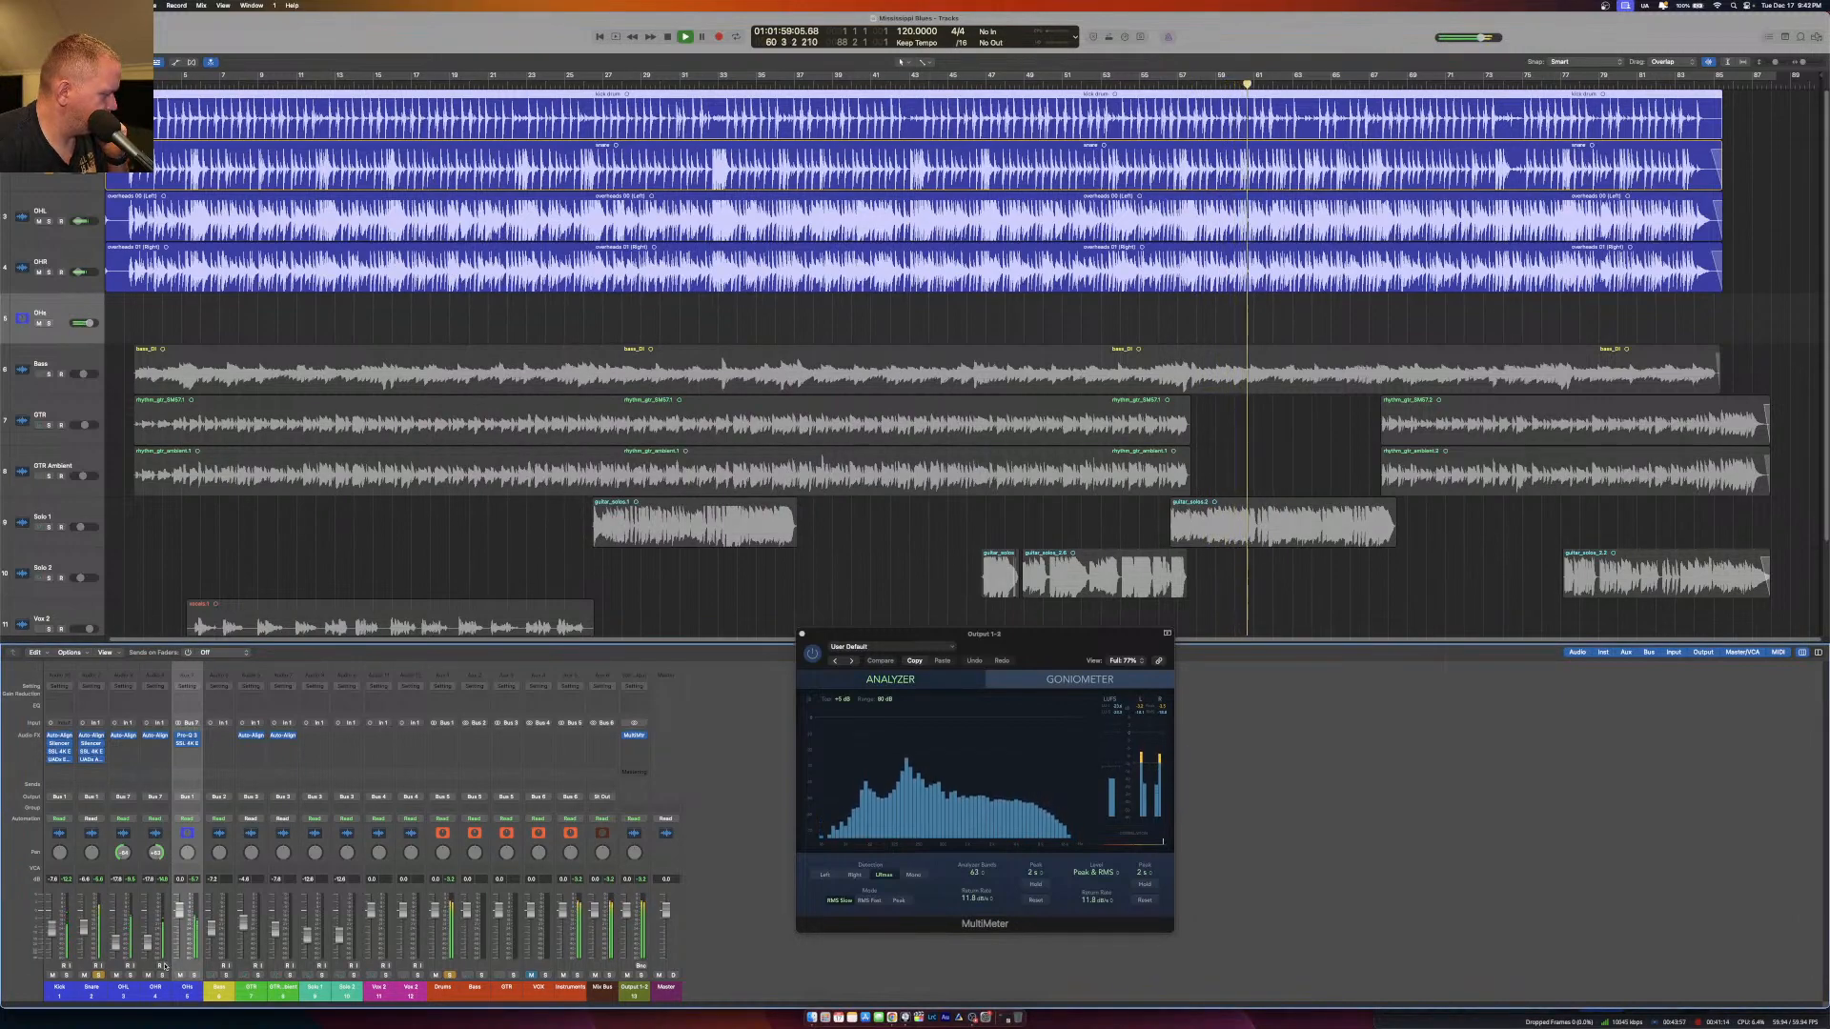
drag(86, 928, 87, 930)
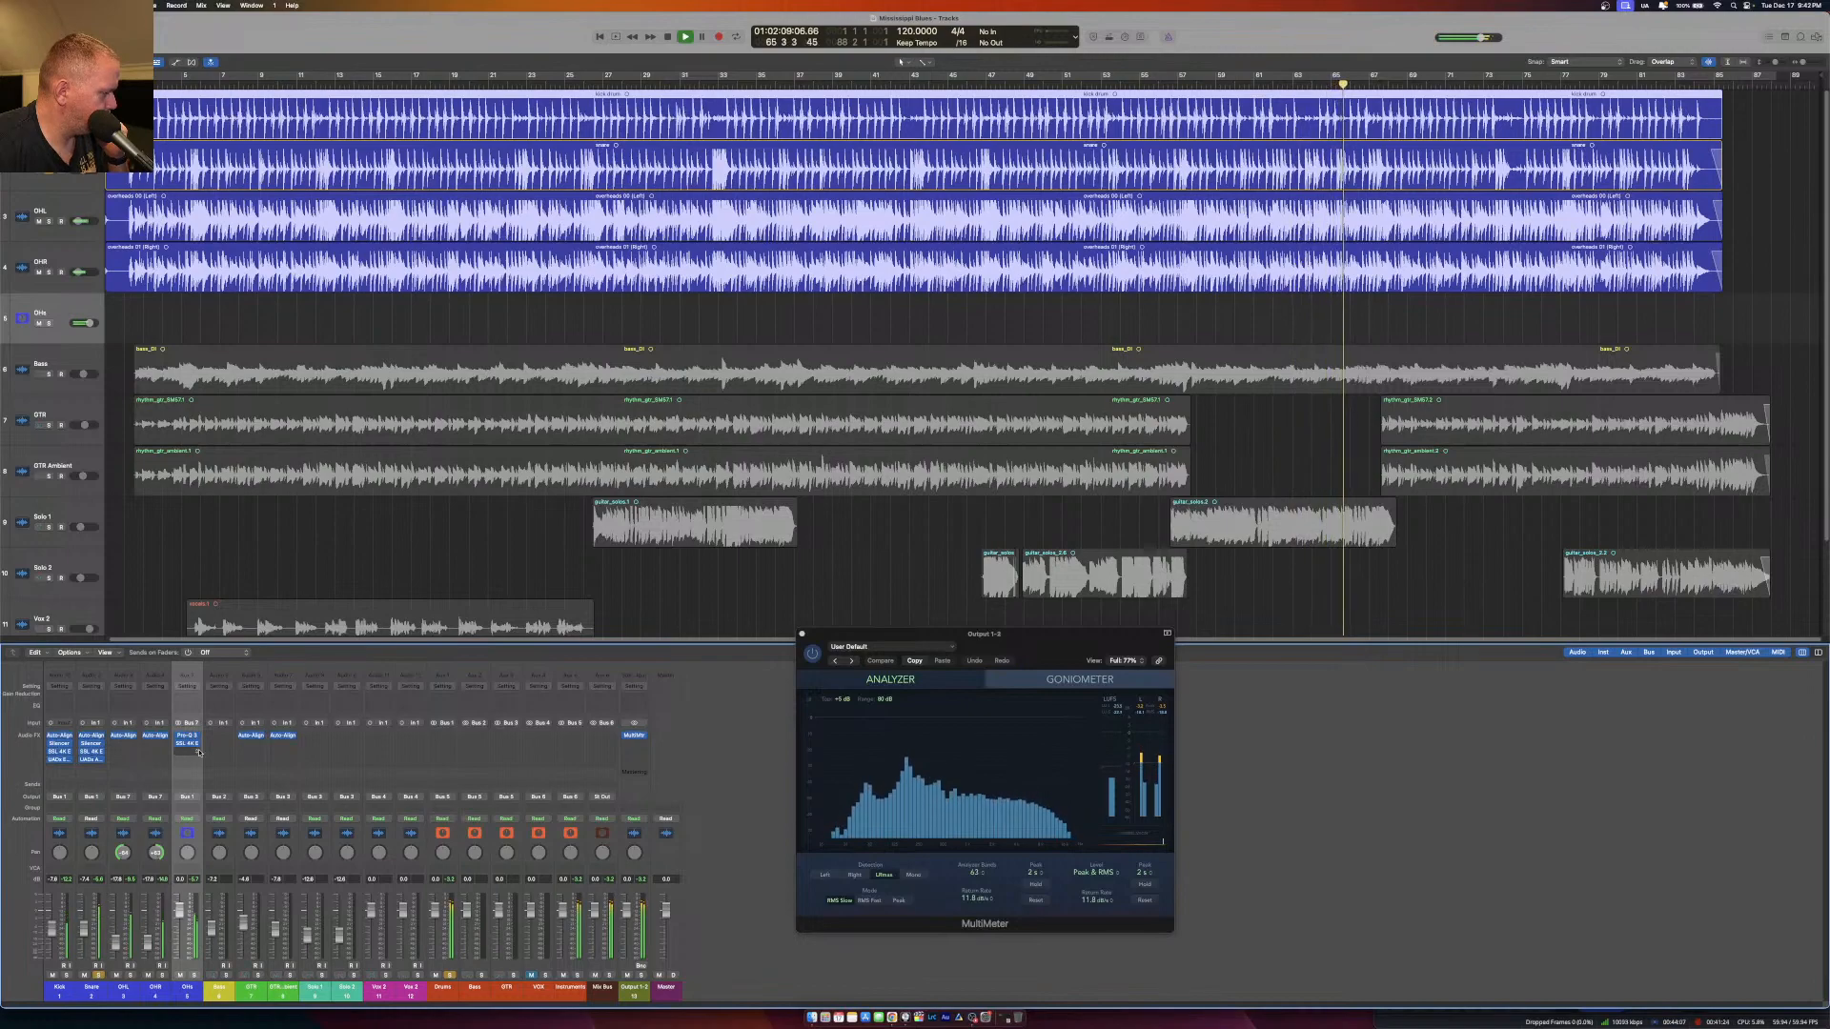
Restart playback near the song's beginning and unsolo the Drums bus to audition the full mix.
click(159, 85)
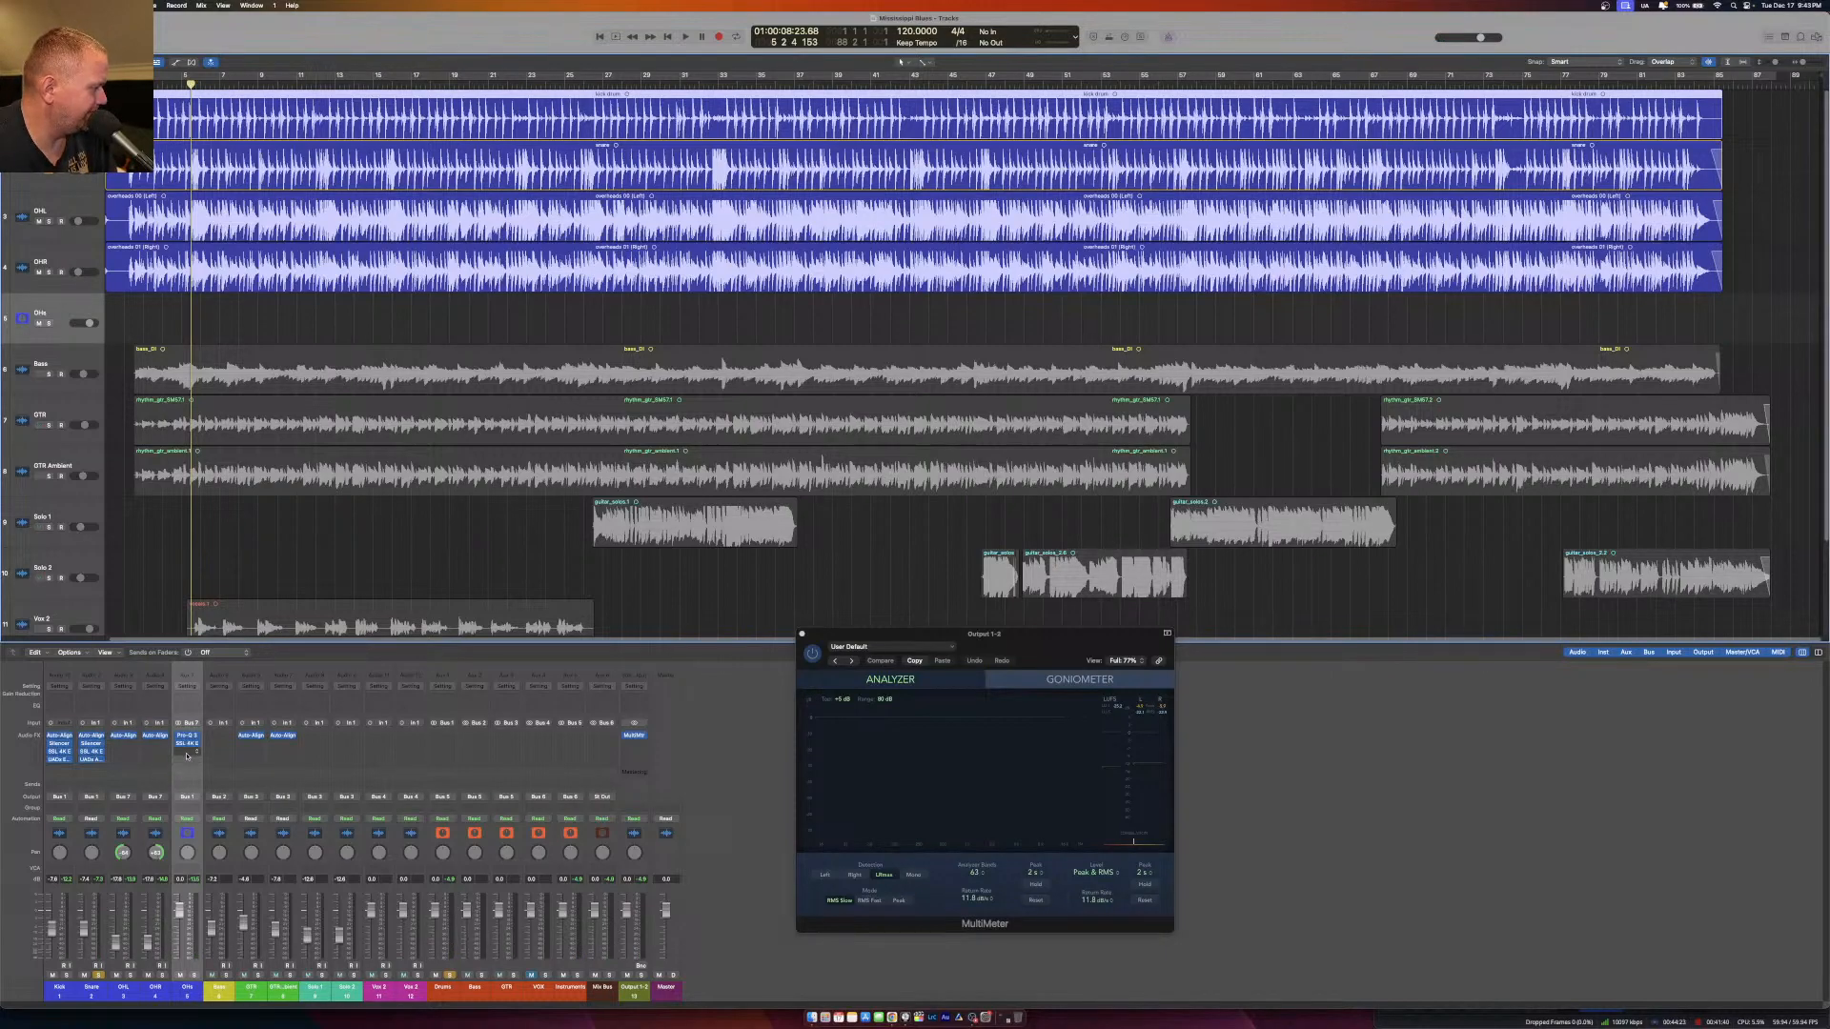
click(449, 976)
key(space)
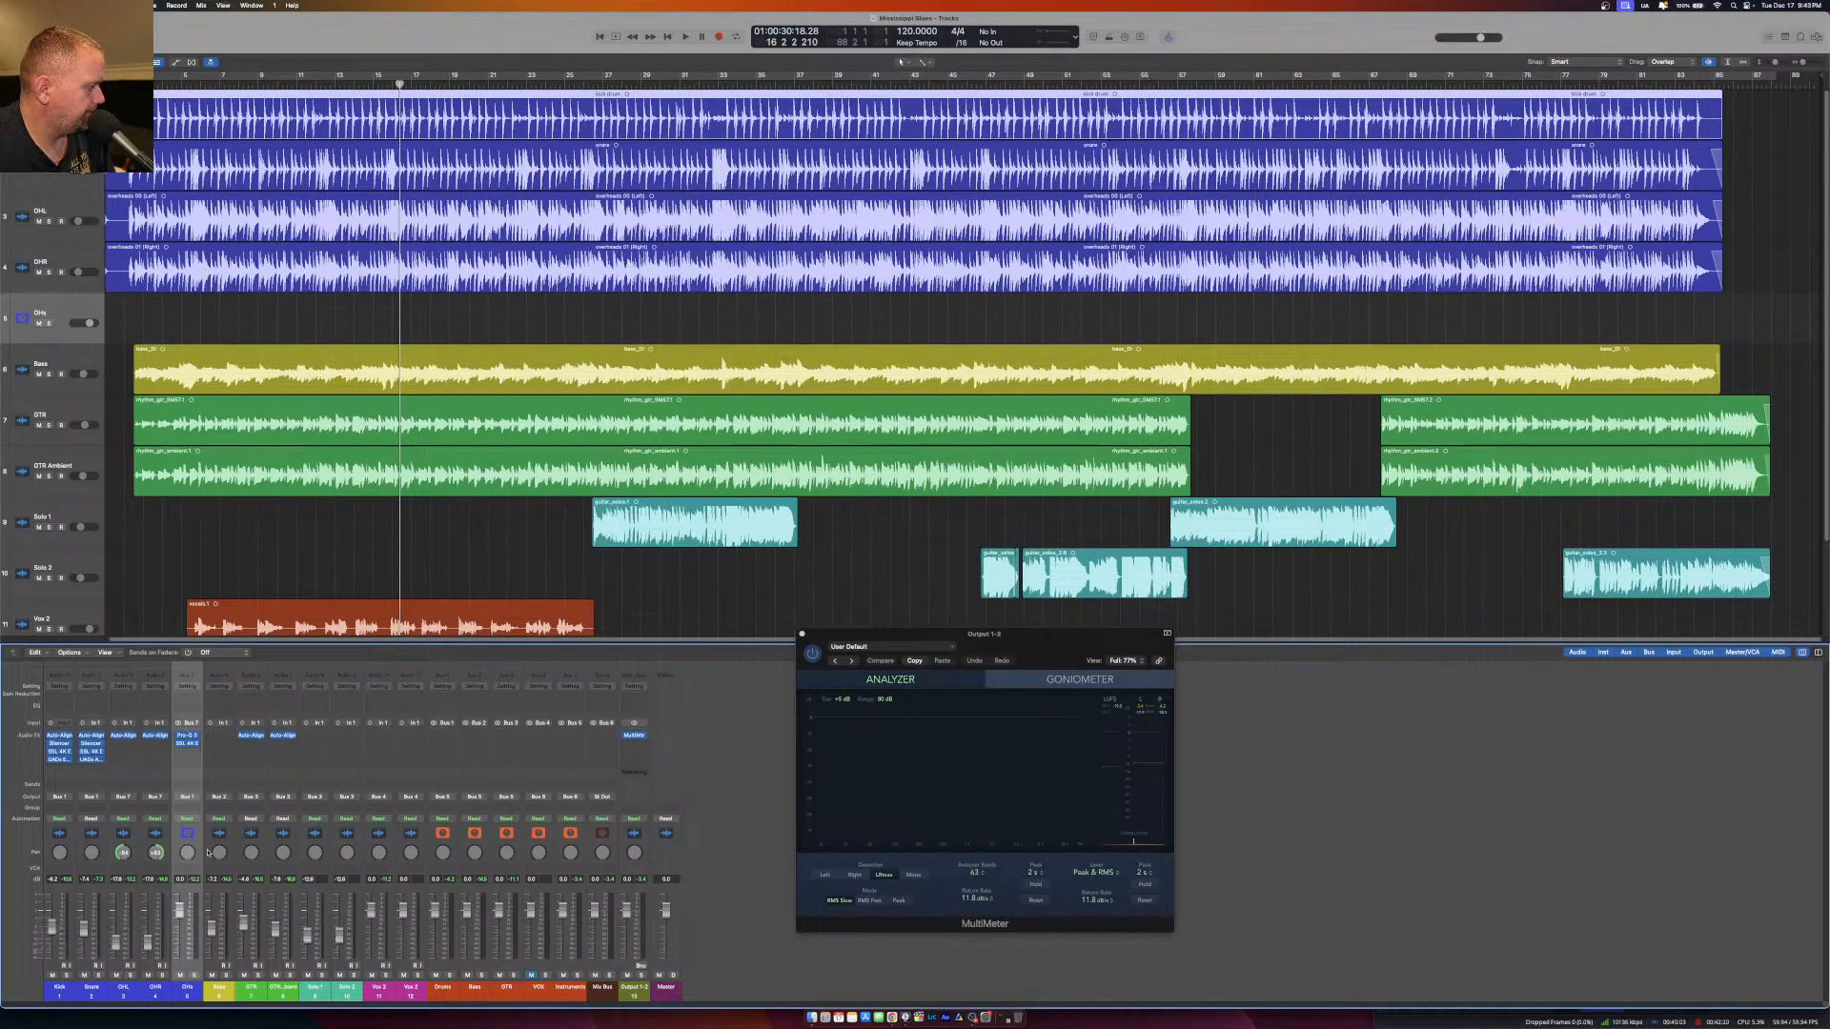
Insert a stereo UADx 1176AE Compressor on the Drums bus and move its window lower over the arrangement.
click(445, 738)
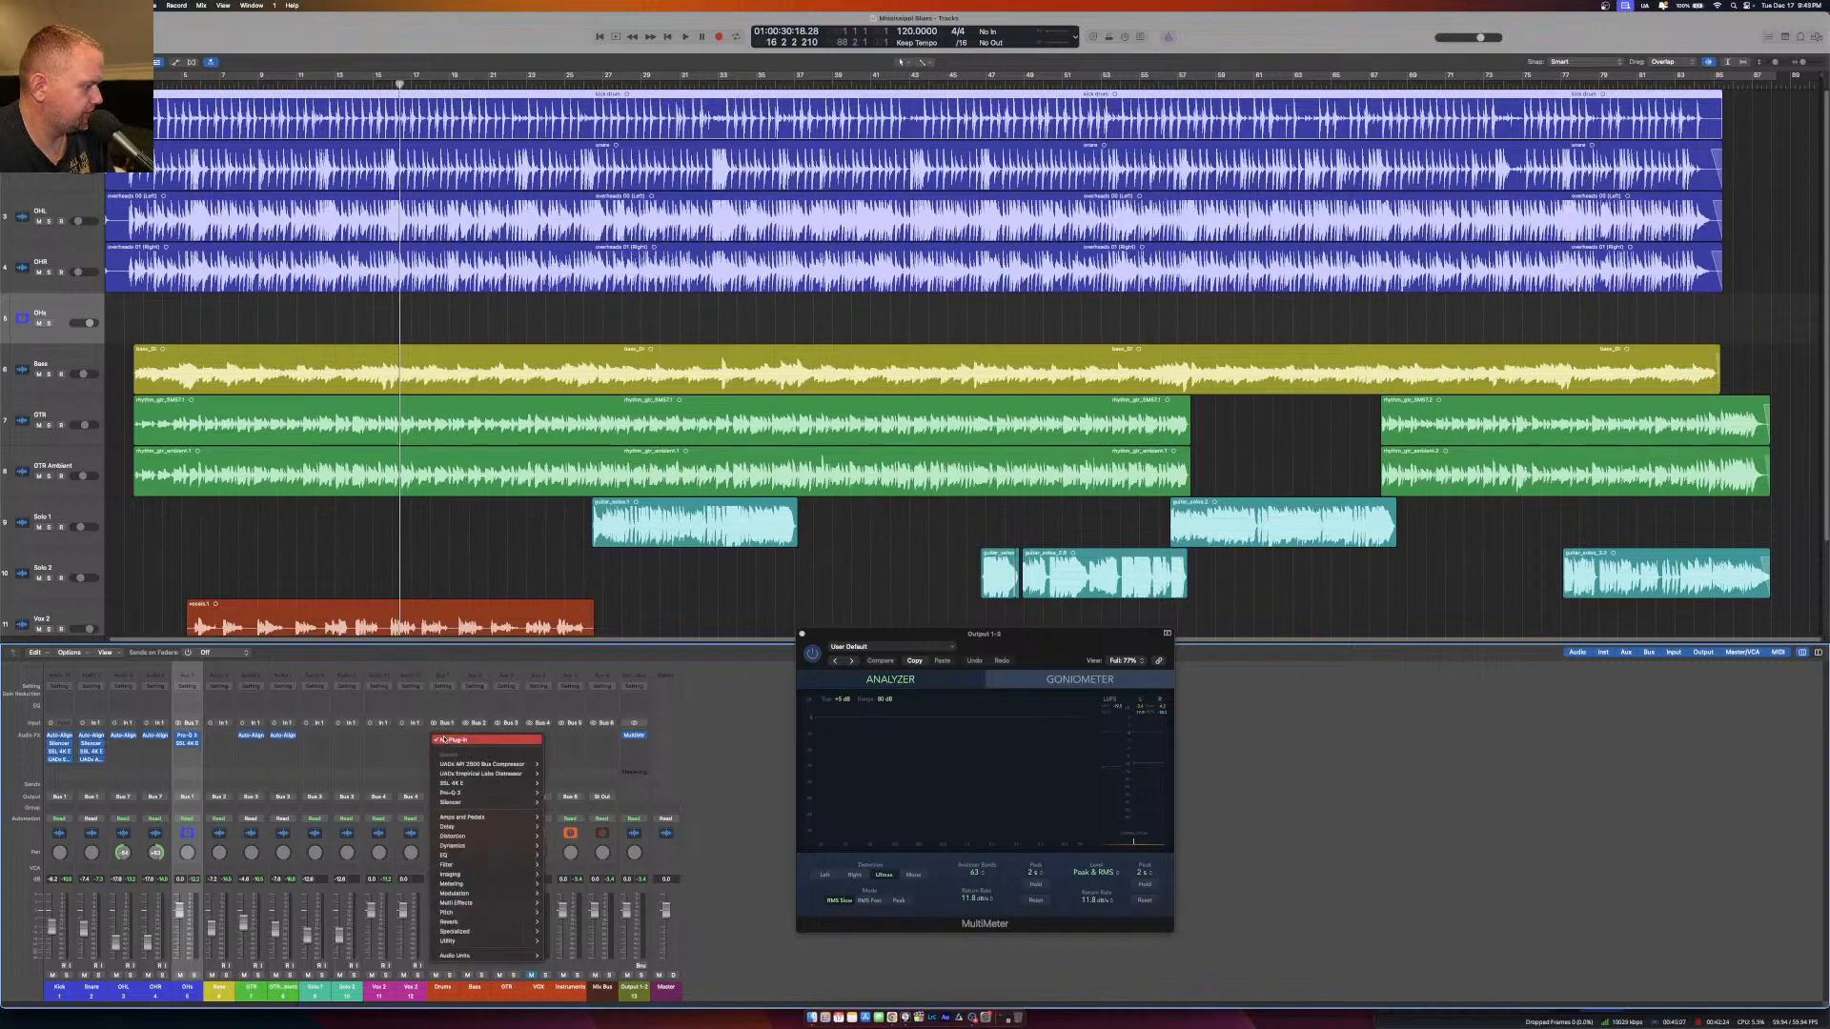
mouse_move(491, 955)
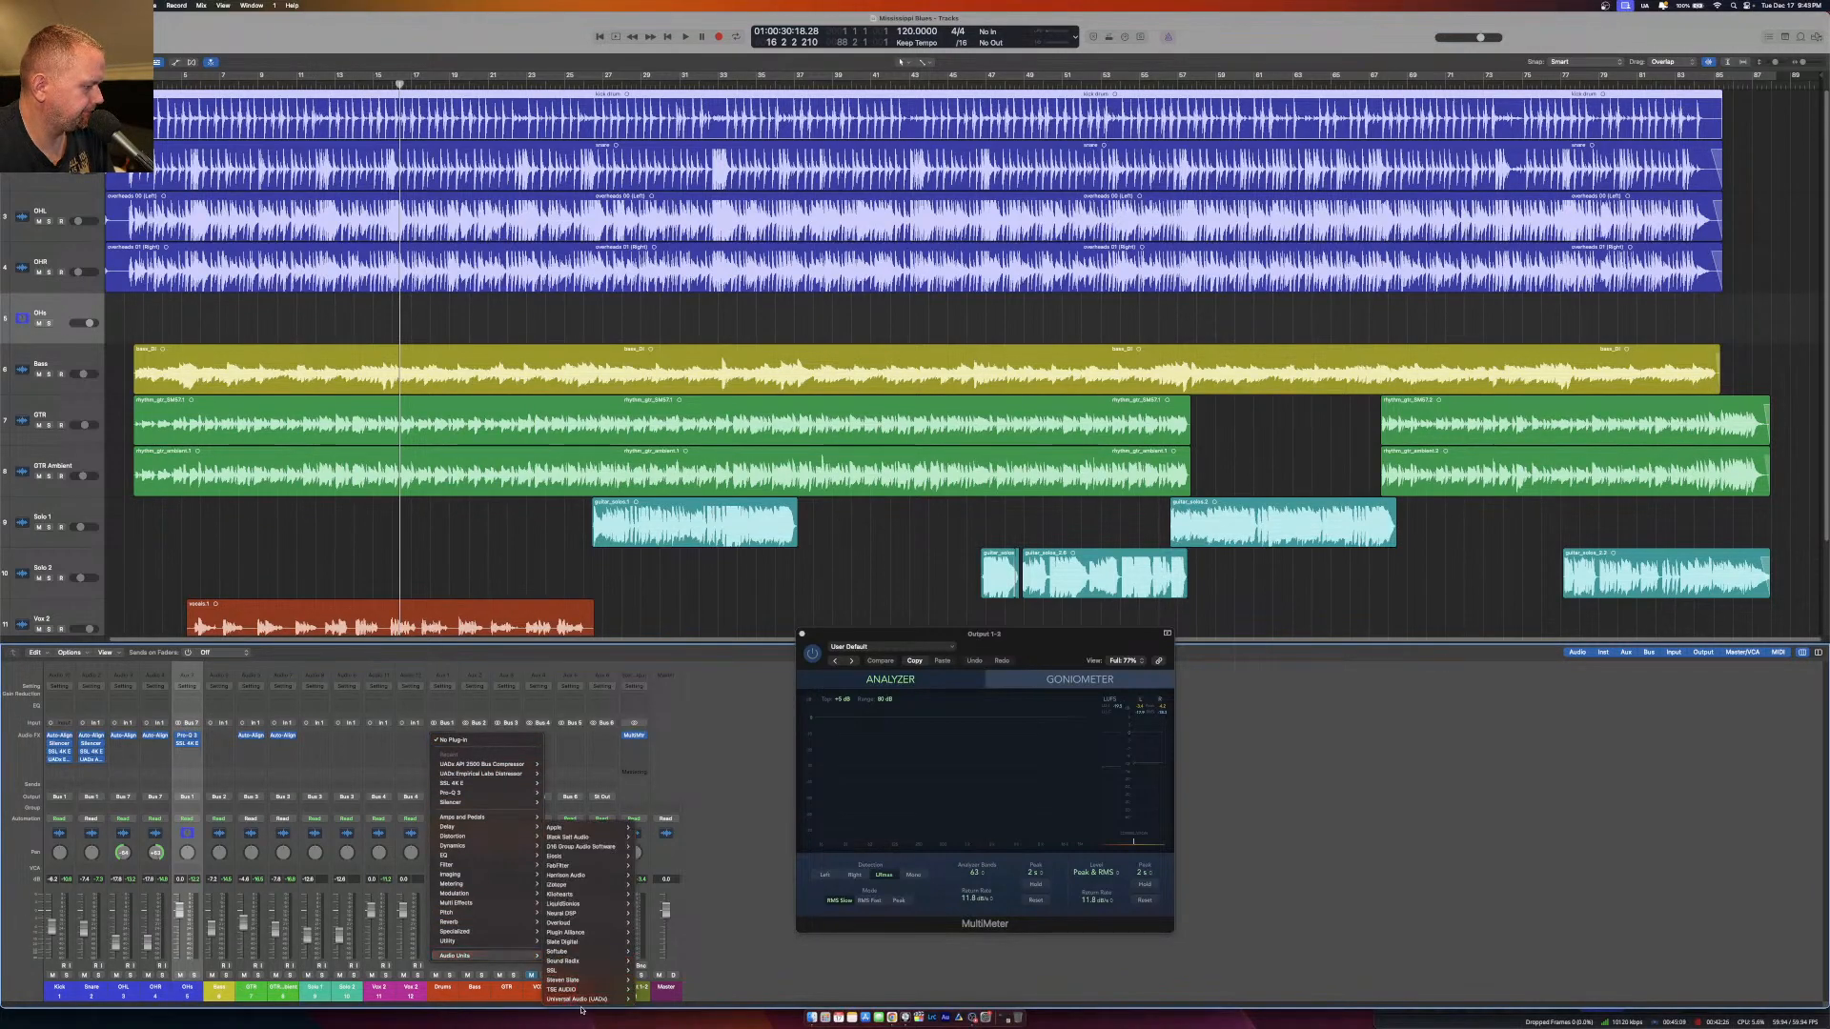
mouse_move(584, 999)
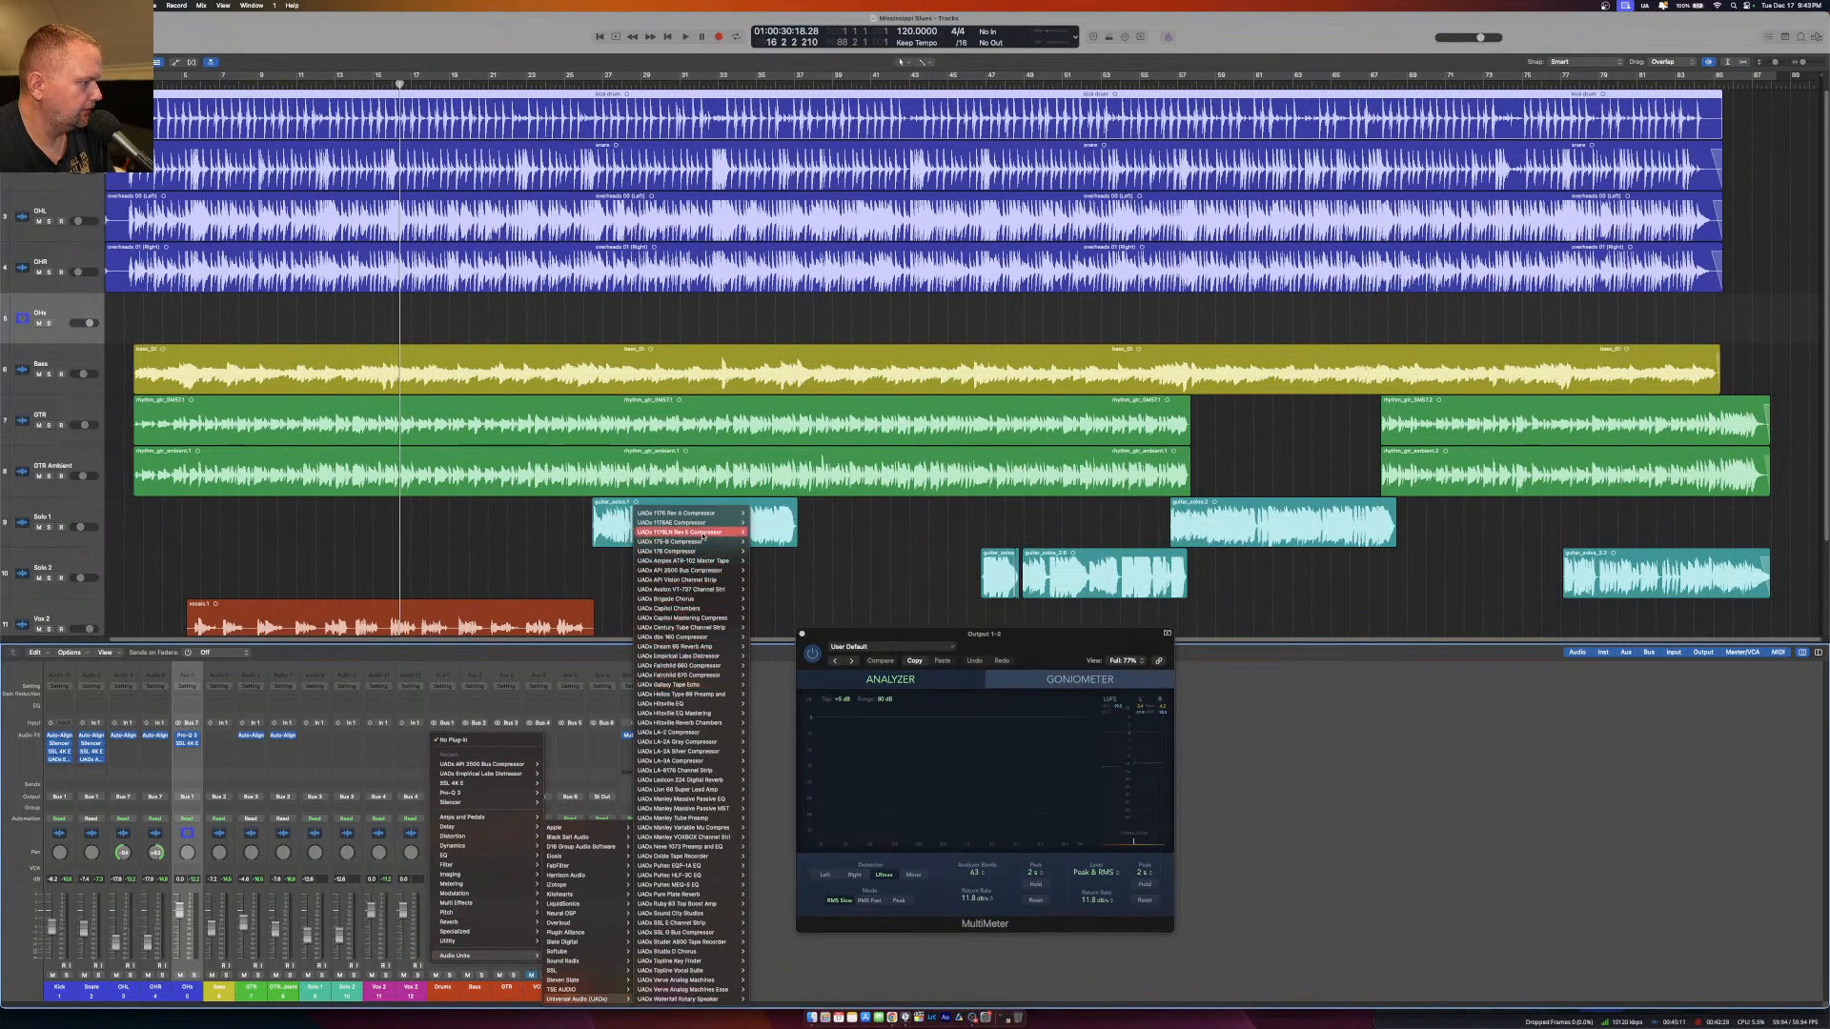
mouse_move(712, 524)
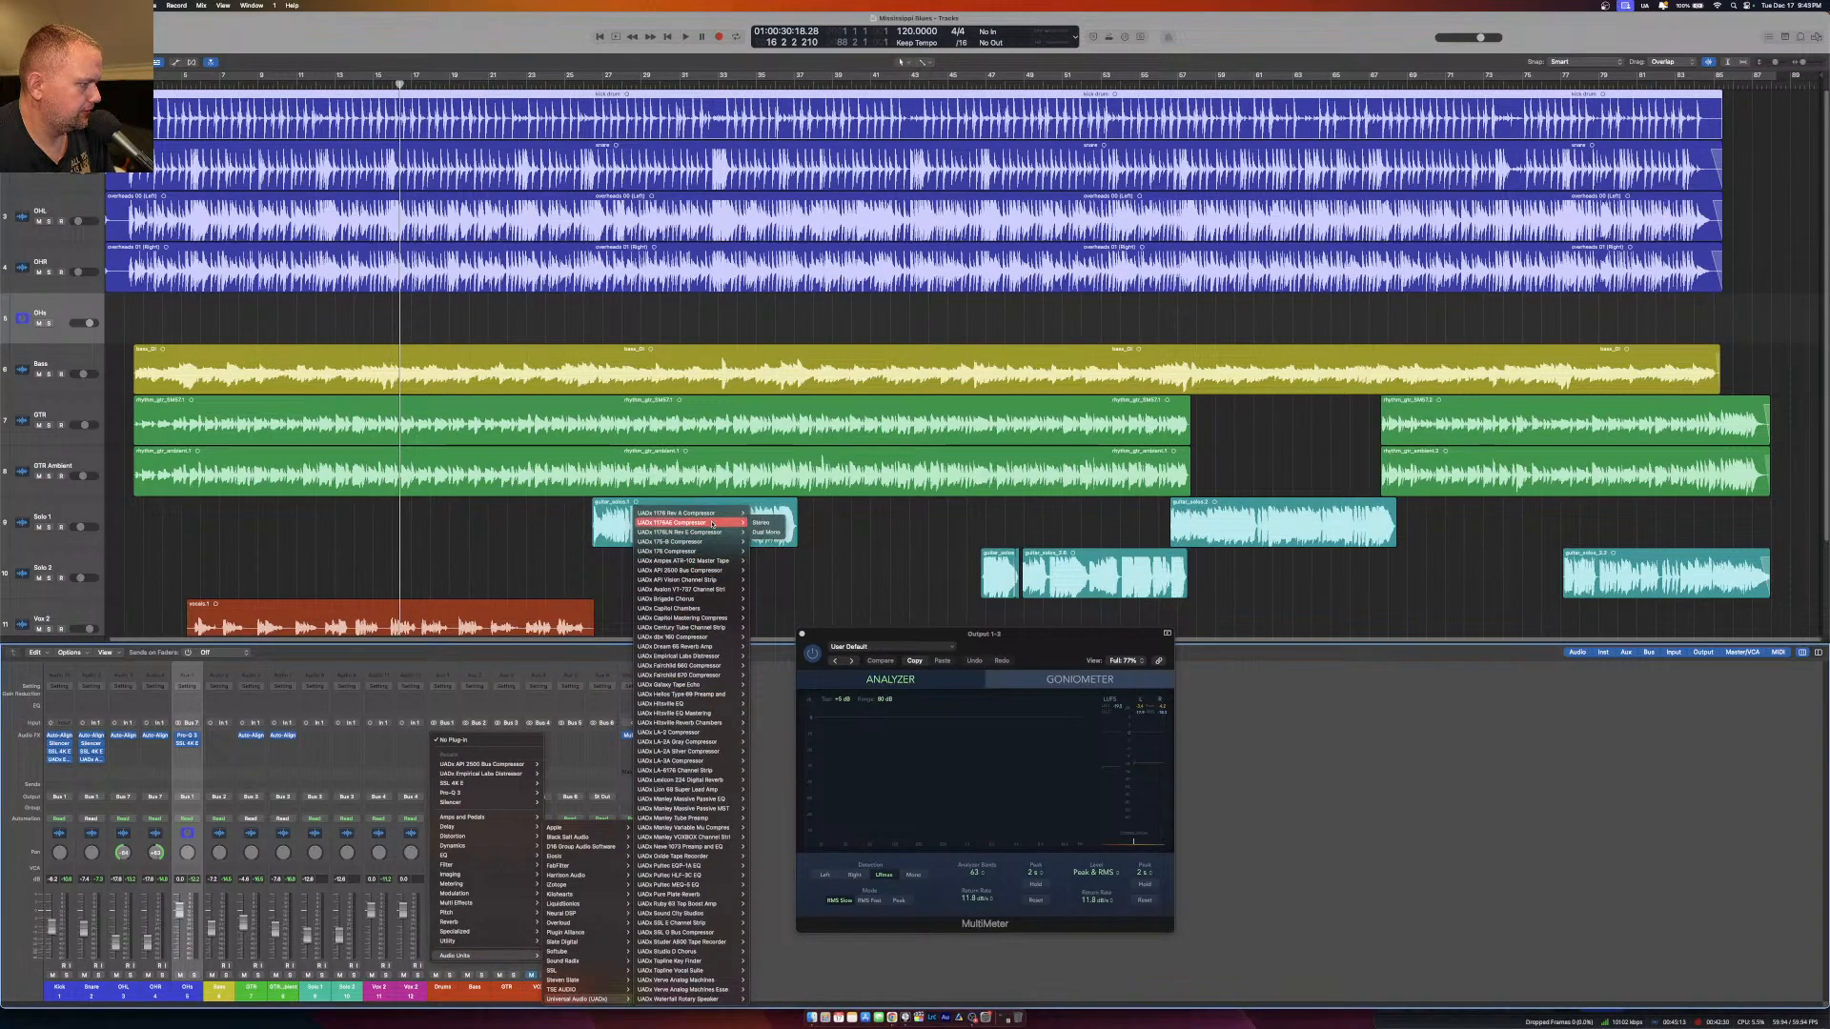
click(759, 524)
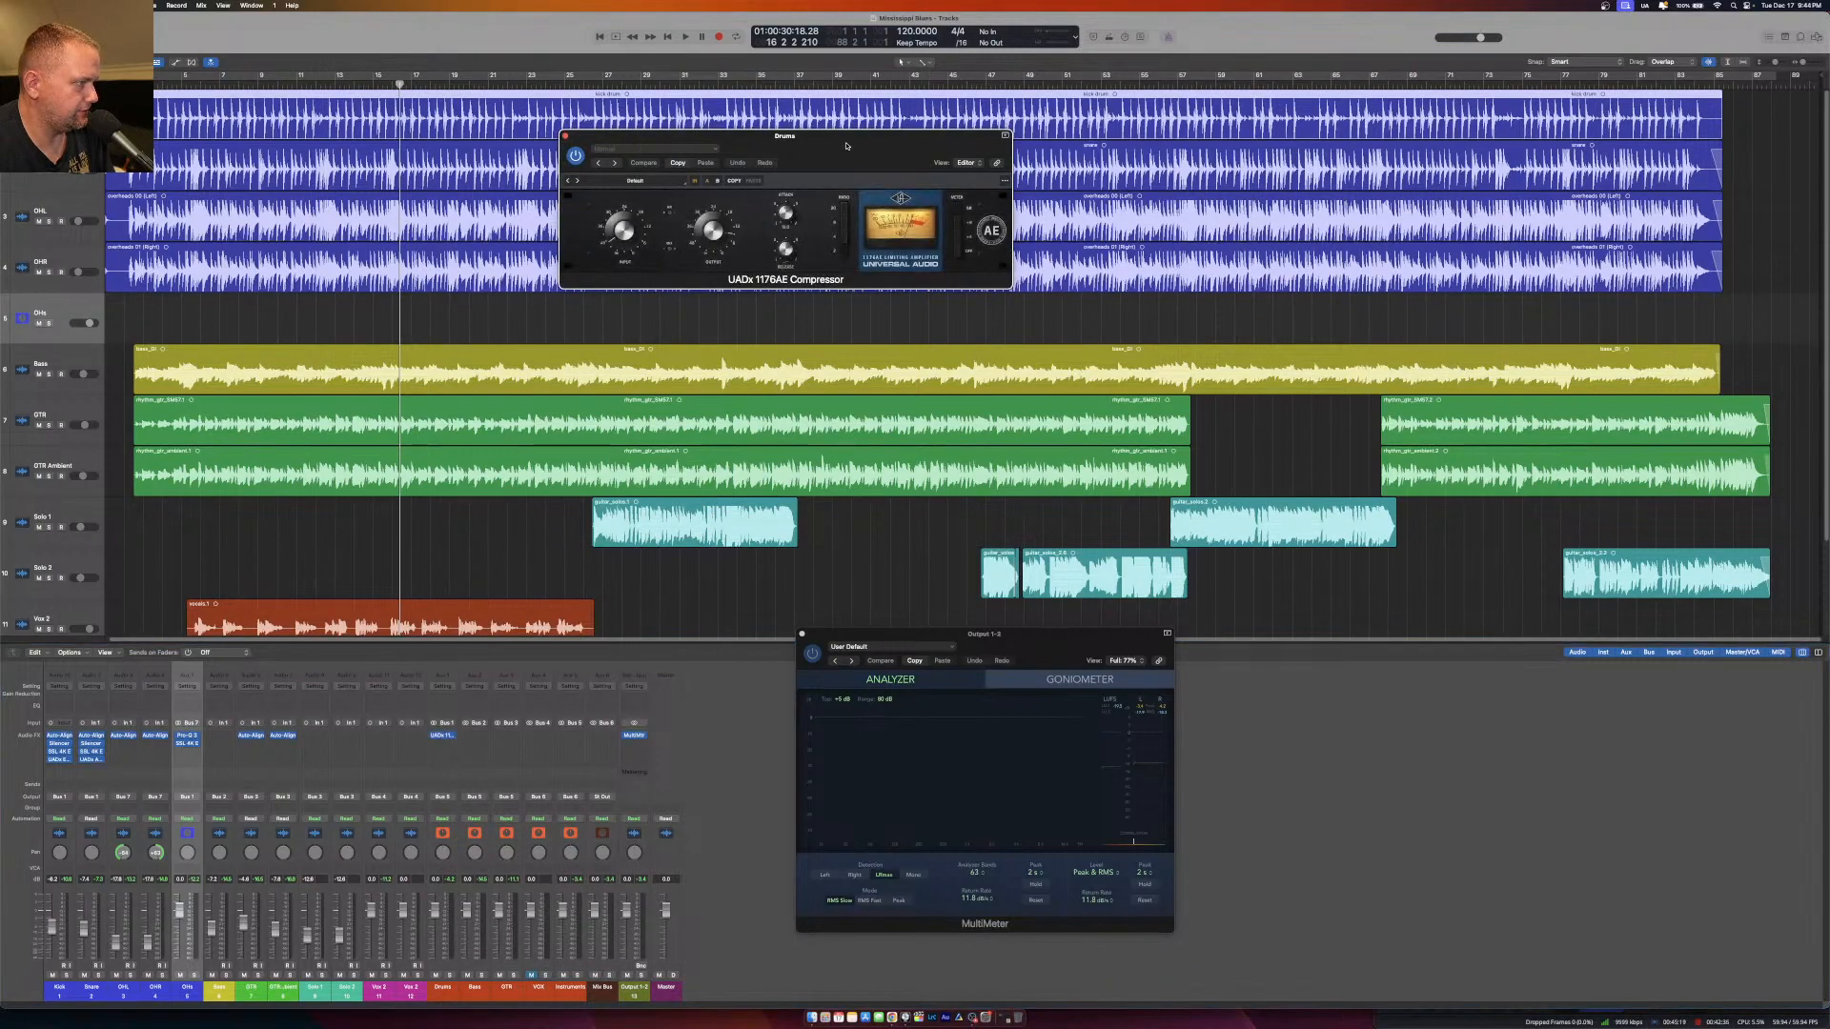
drag(846, 146, 862, 380)
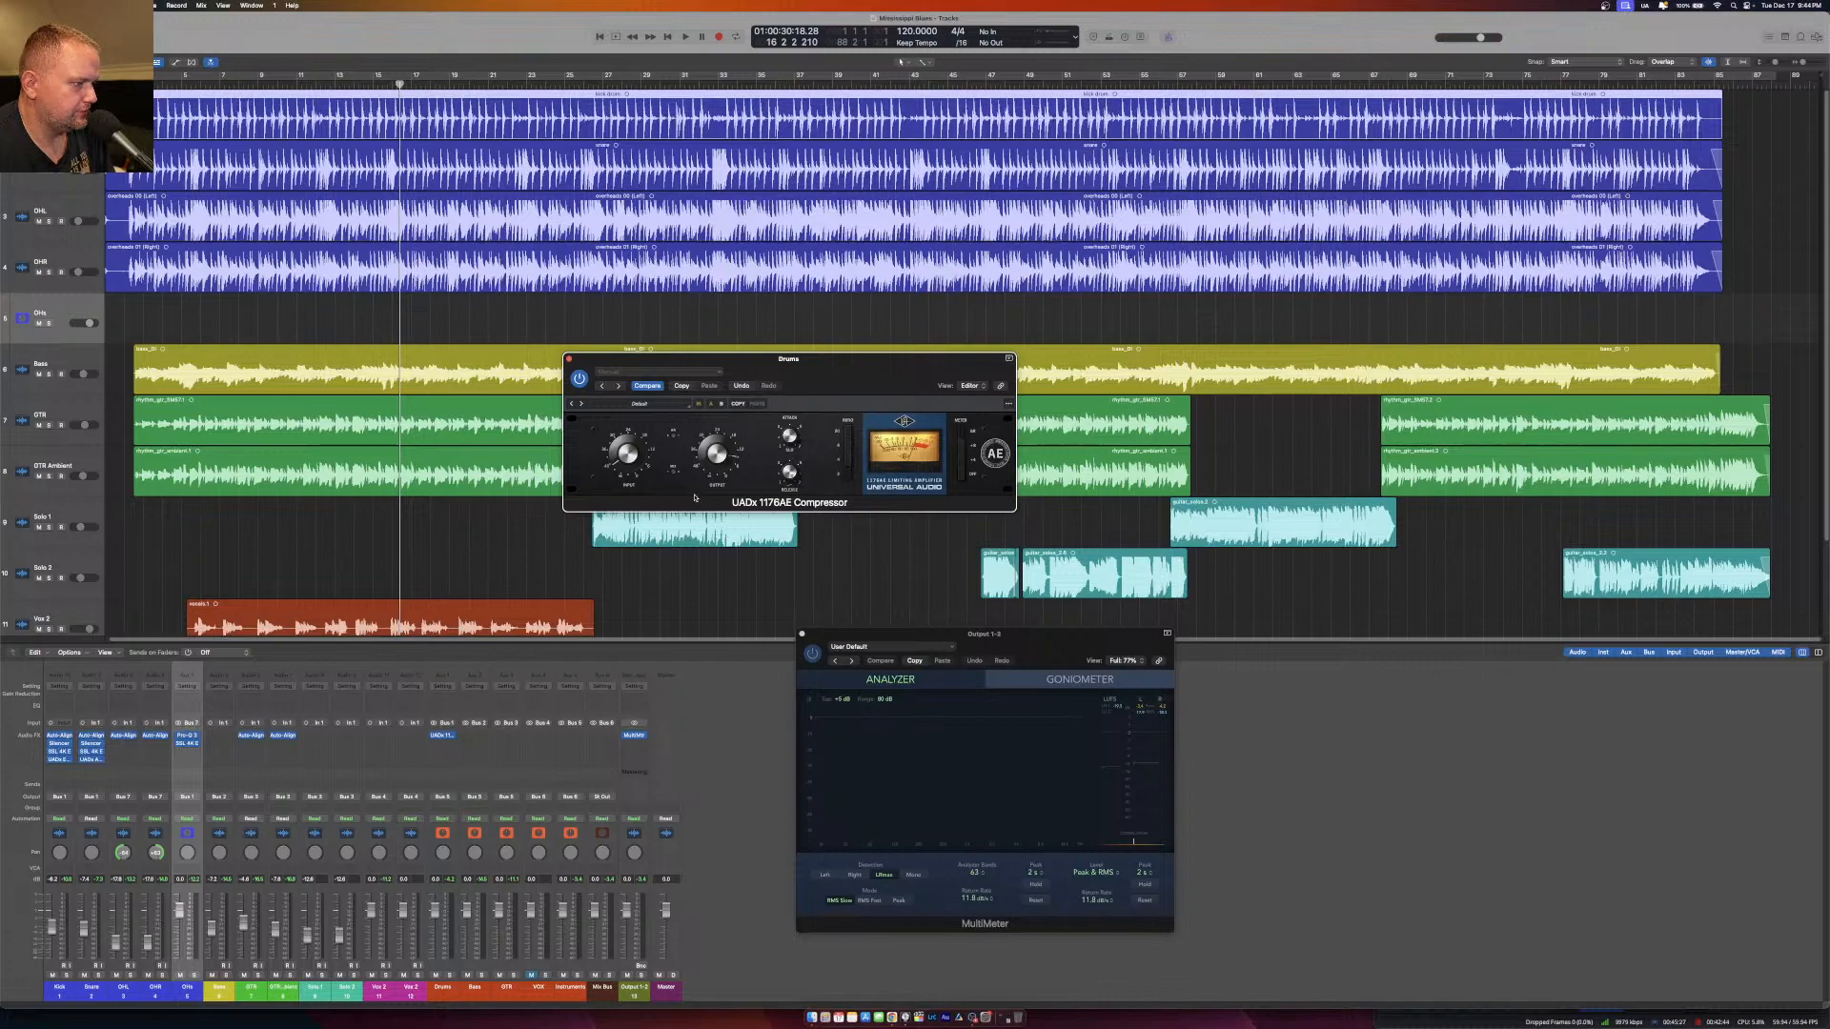
Restart playback near the song's beginning and solo the Drums bus.
click(143, 84)
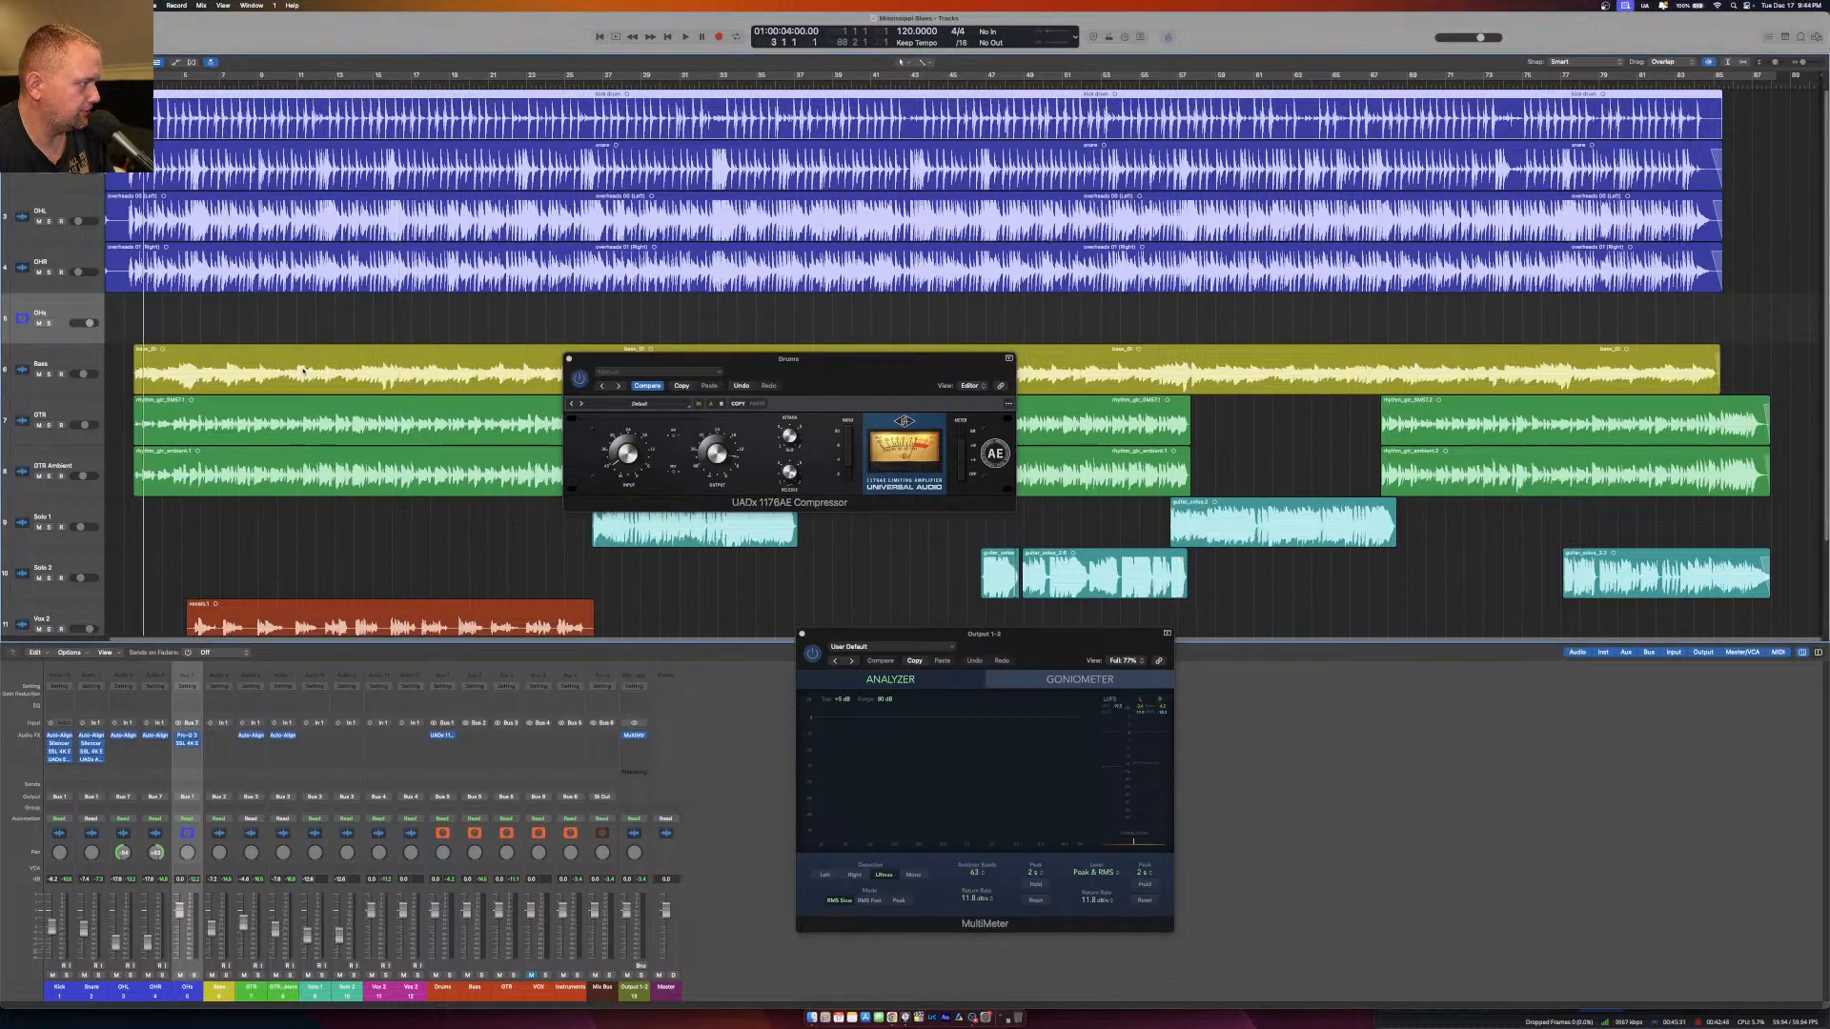
key(space)
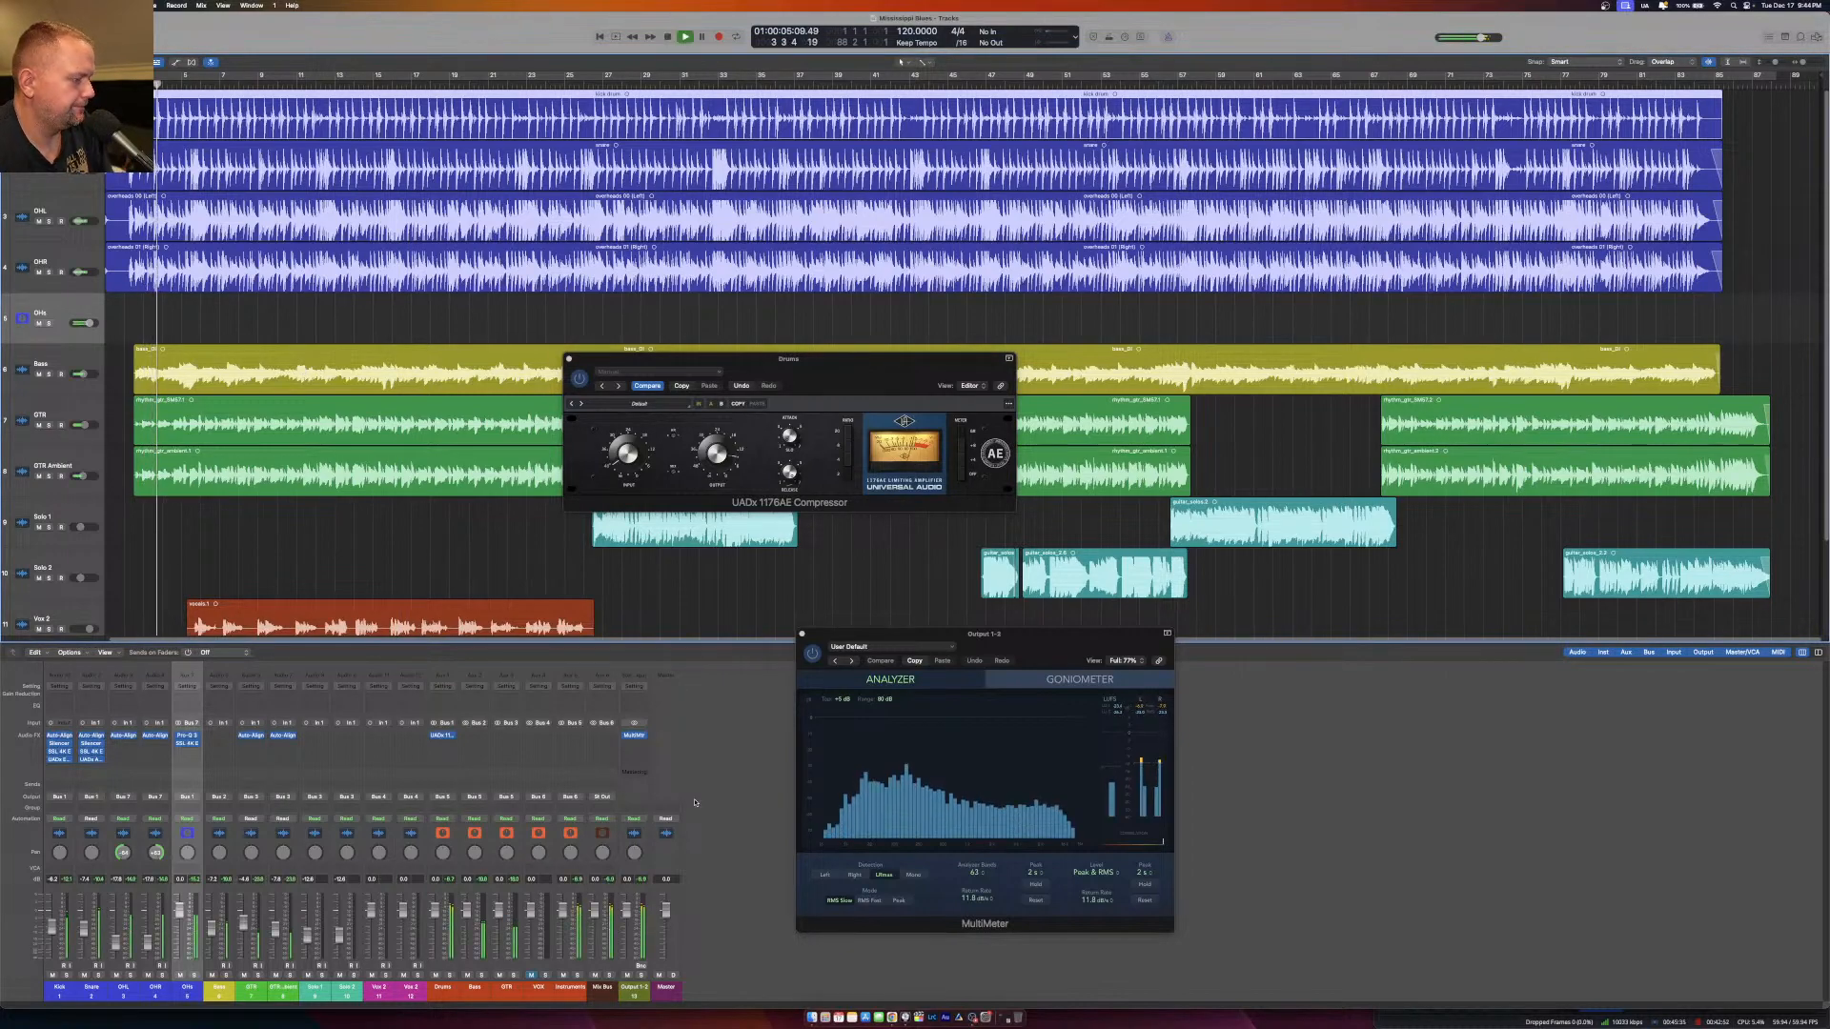
click(449, 976)
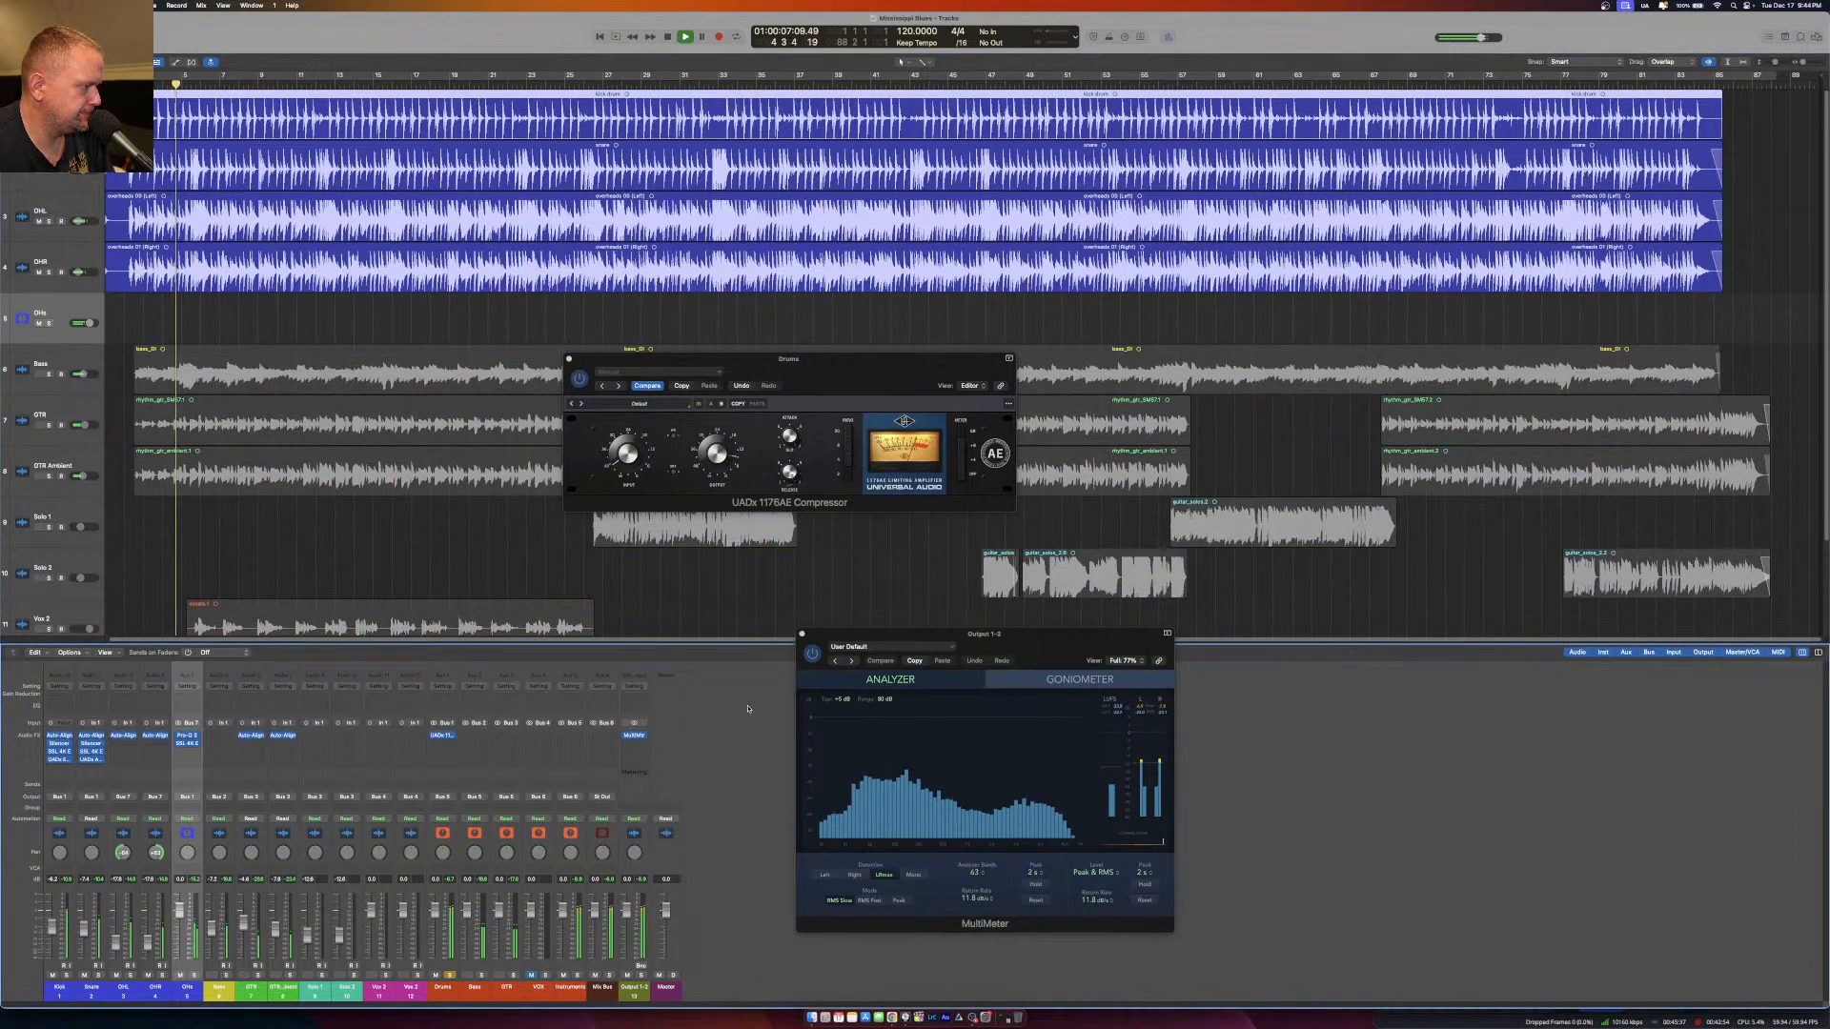
Compare the Drums bus with the UADx 1176AE Compressor bypassed and engaged, leave it on, and close the plug-in.
click(723, 491)
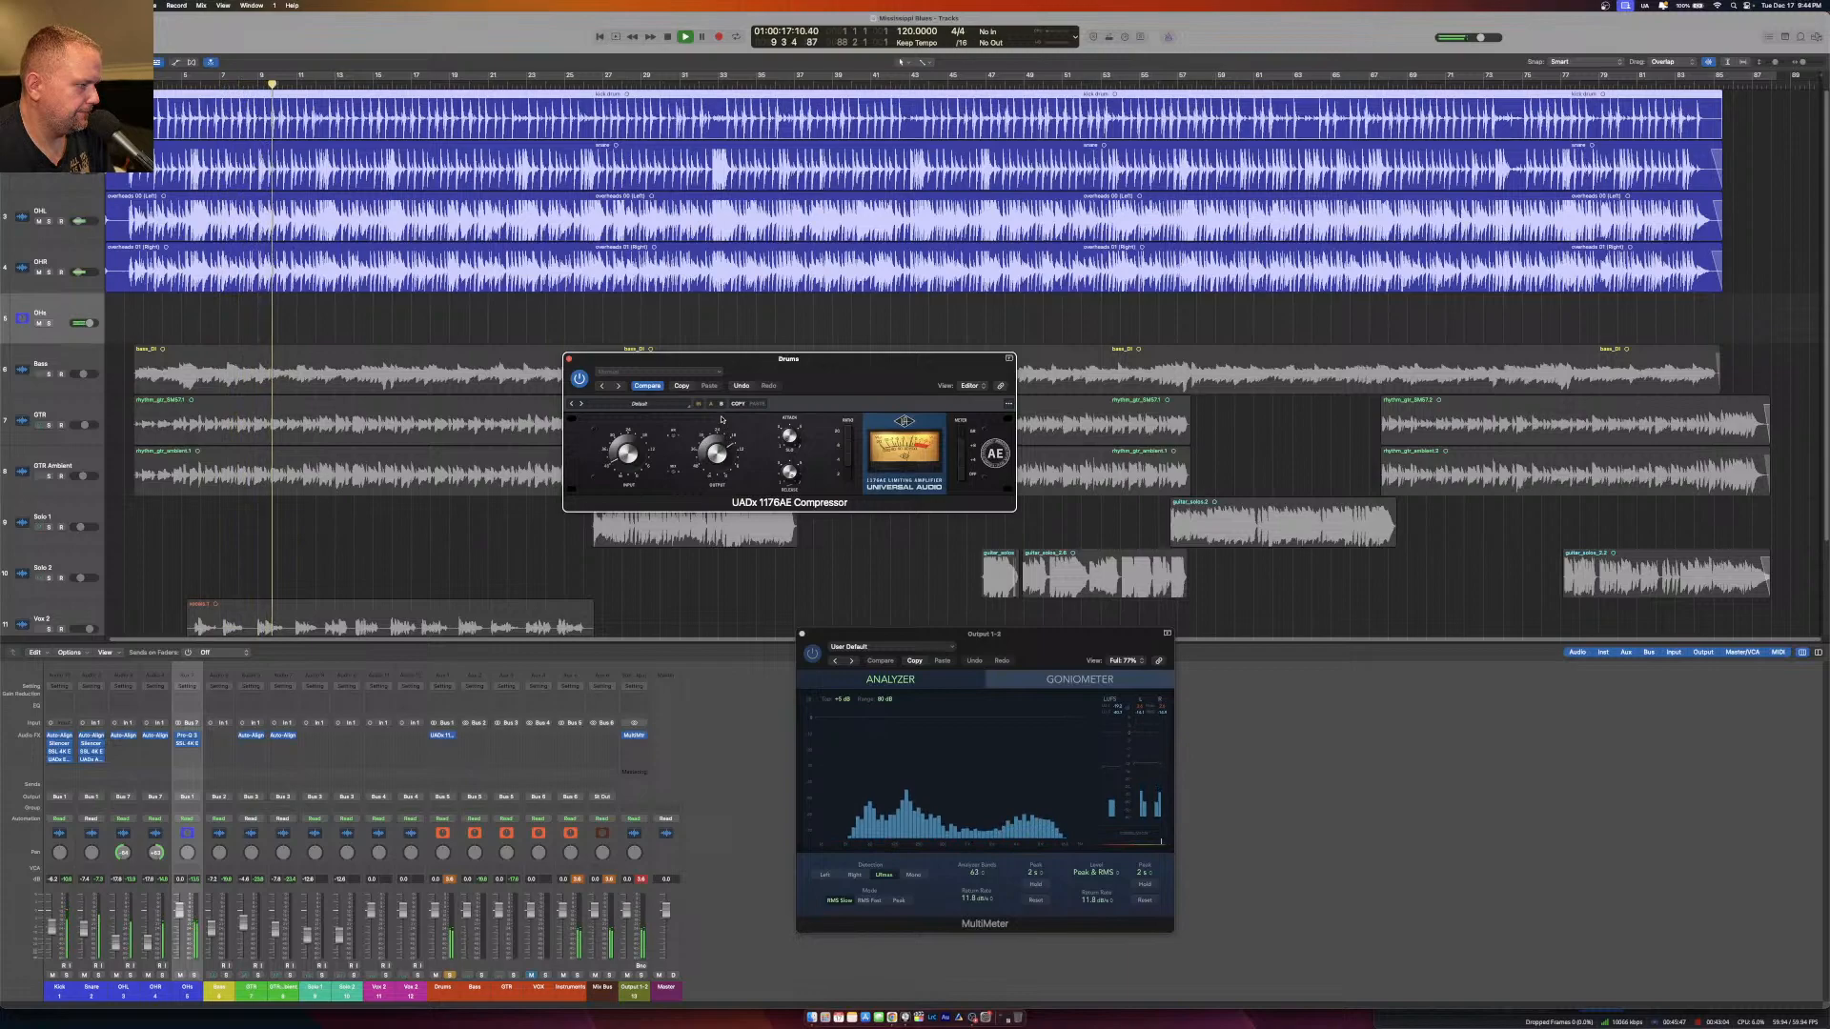
click(580, 379)
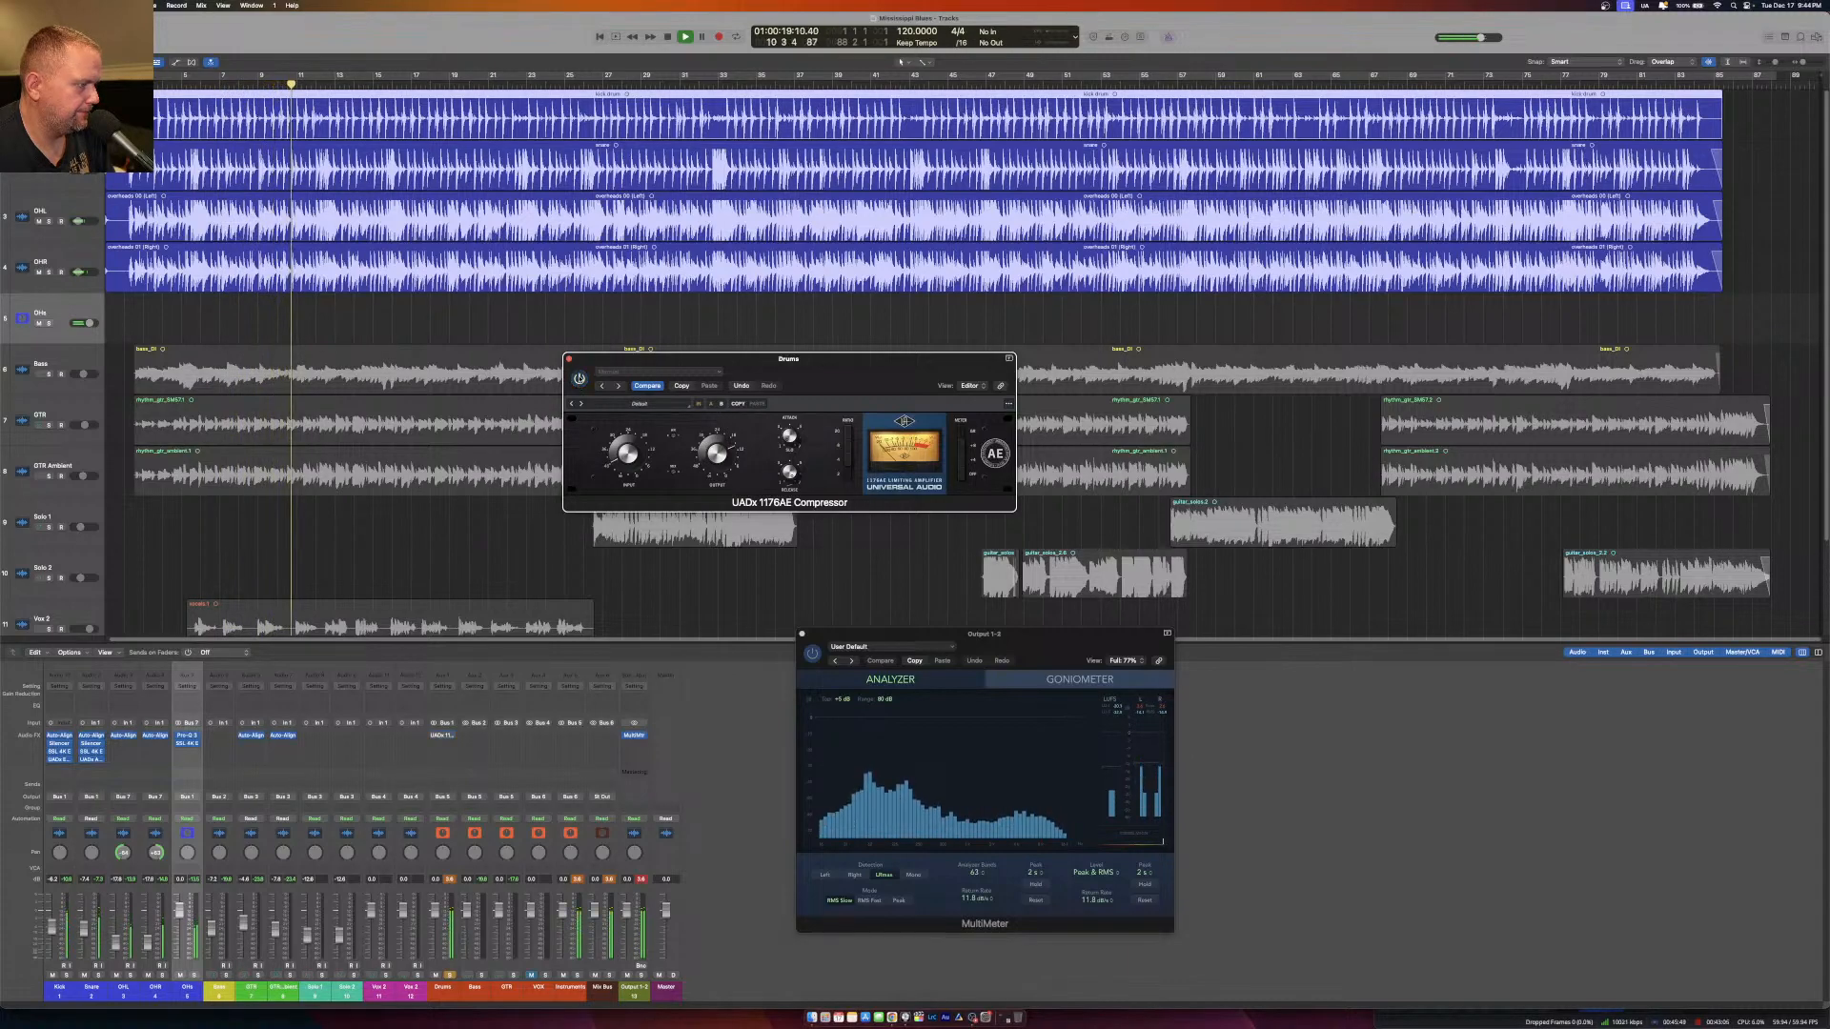
click(580, 380)
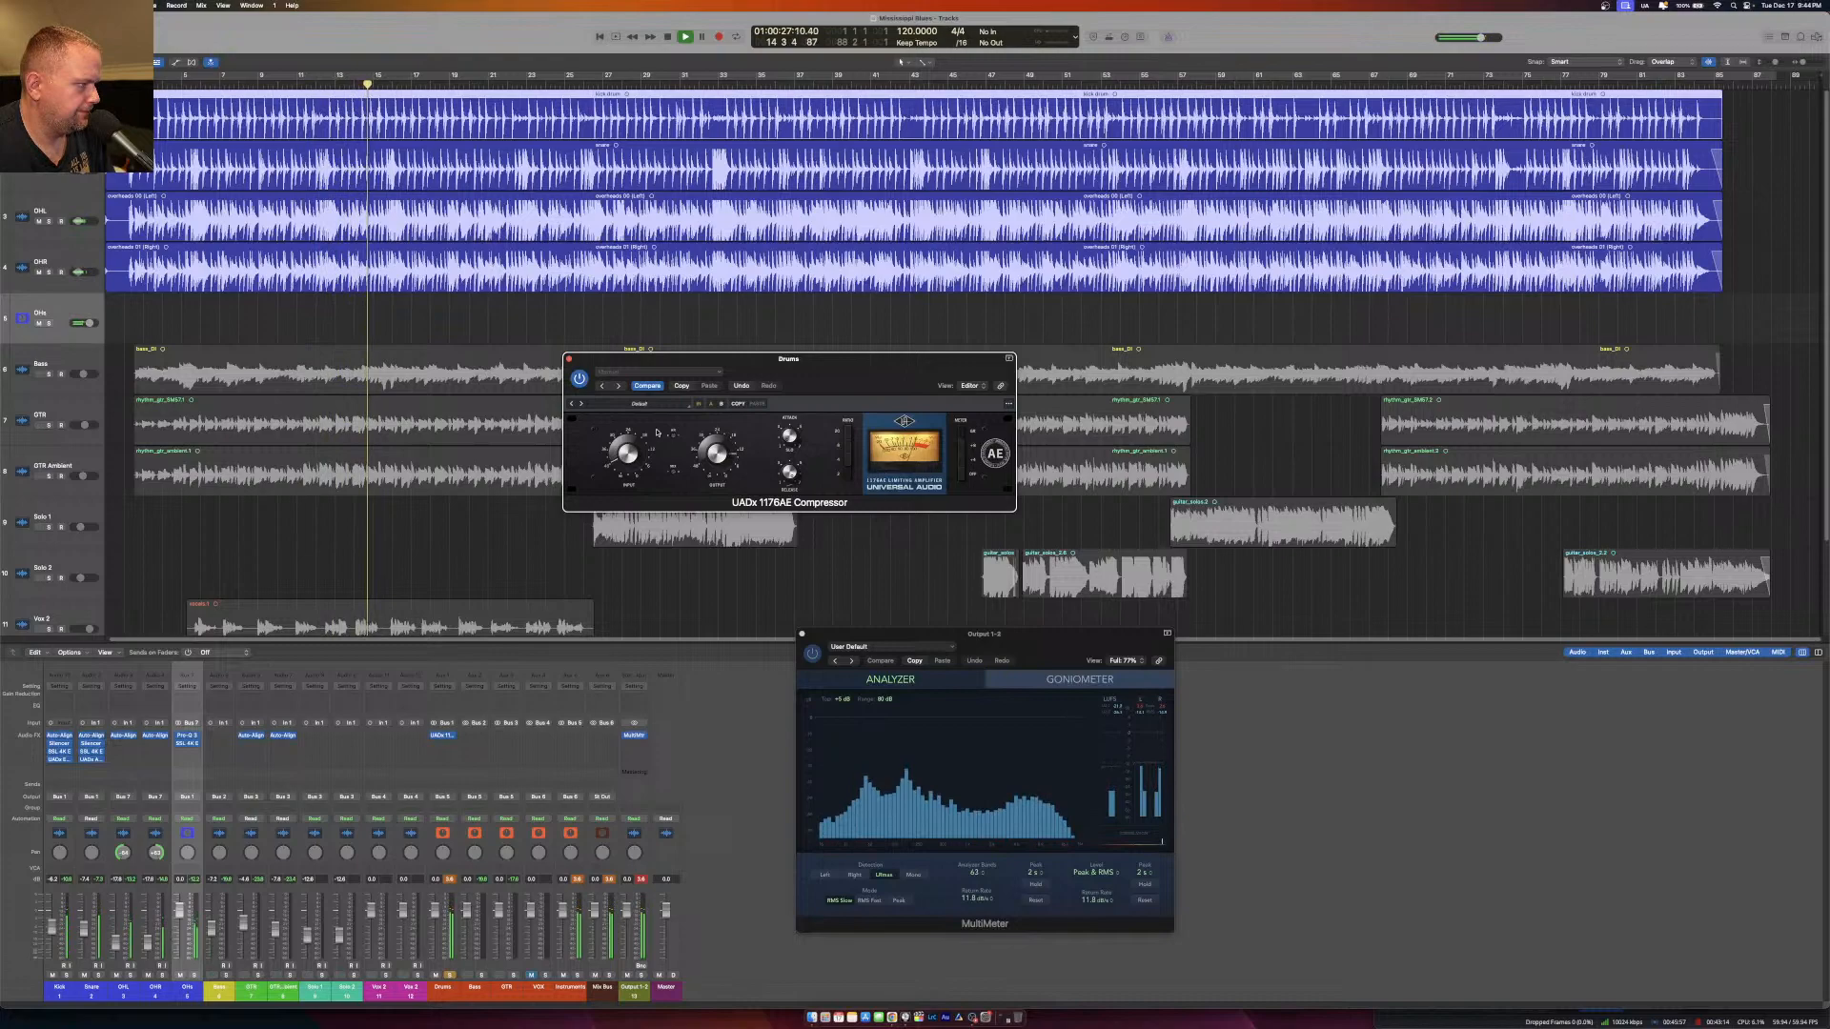
click(569, 359)
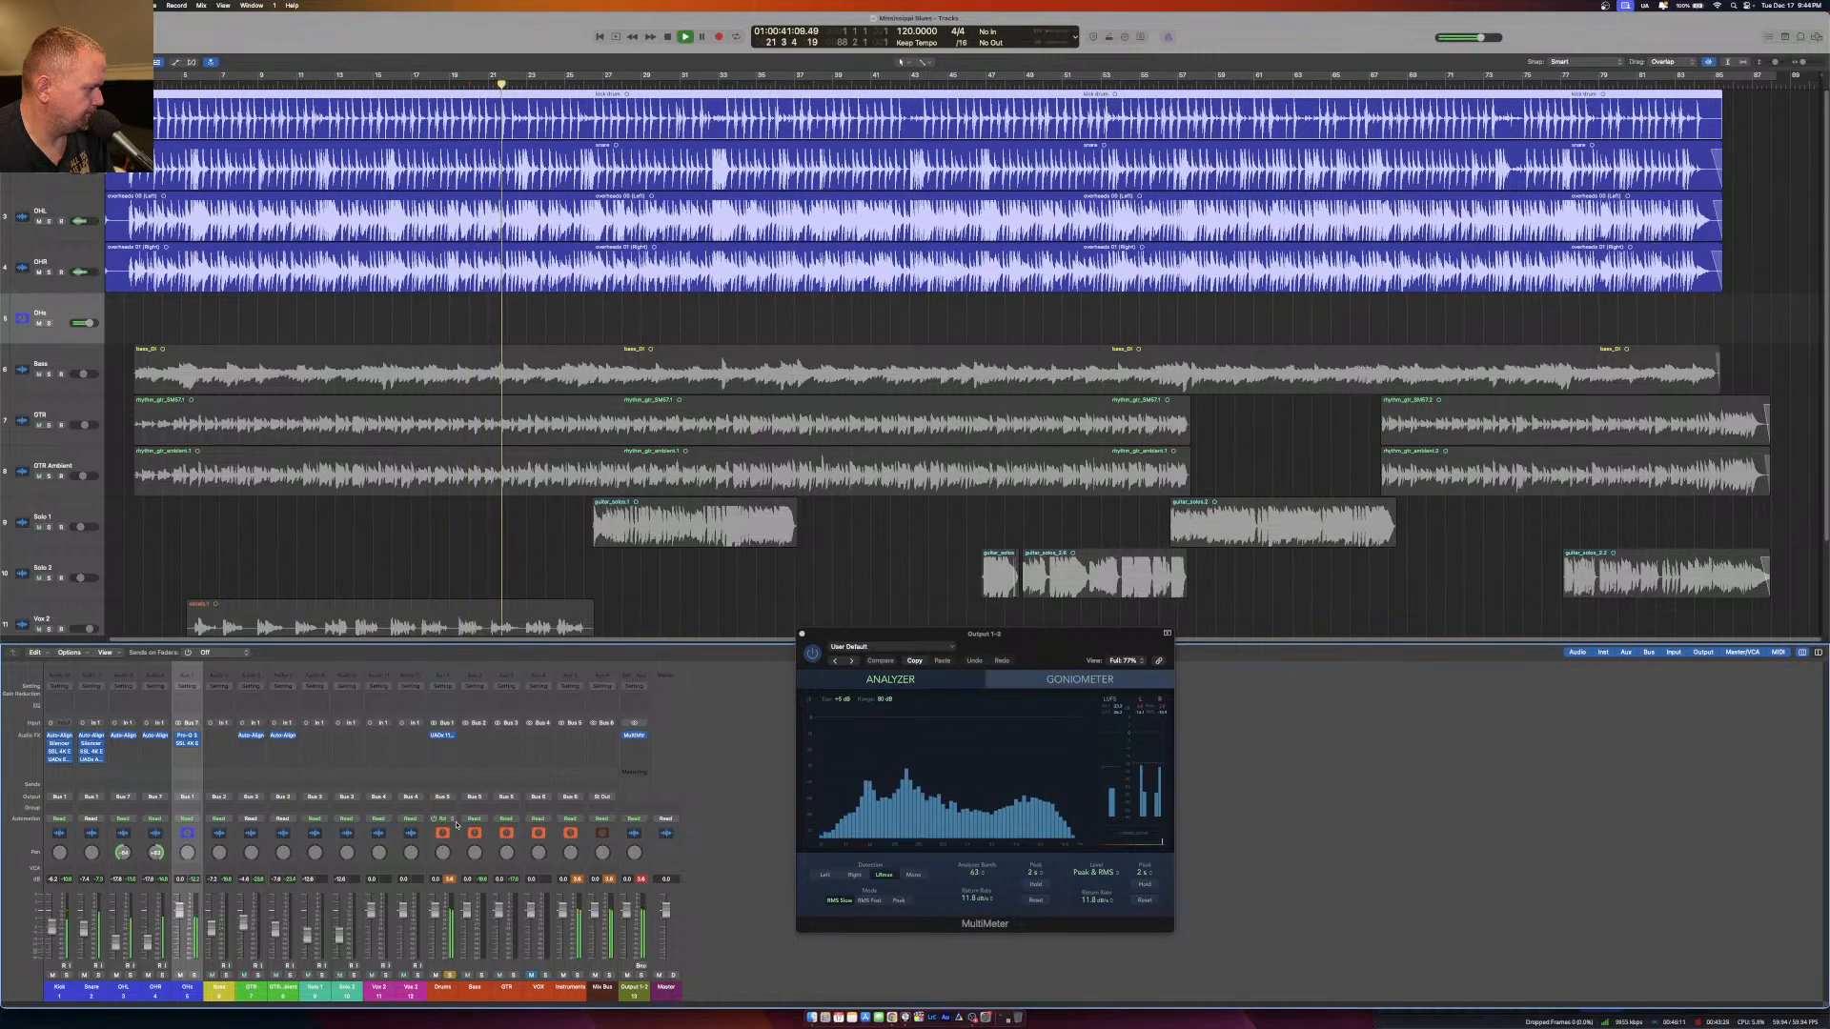
Insert a stereo UADx Studer A800 Tape Recorder below the 1176AE on the Drums bus and reposition its window.
click(440, 736)
mouse_move(496, 963)
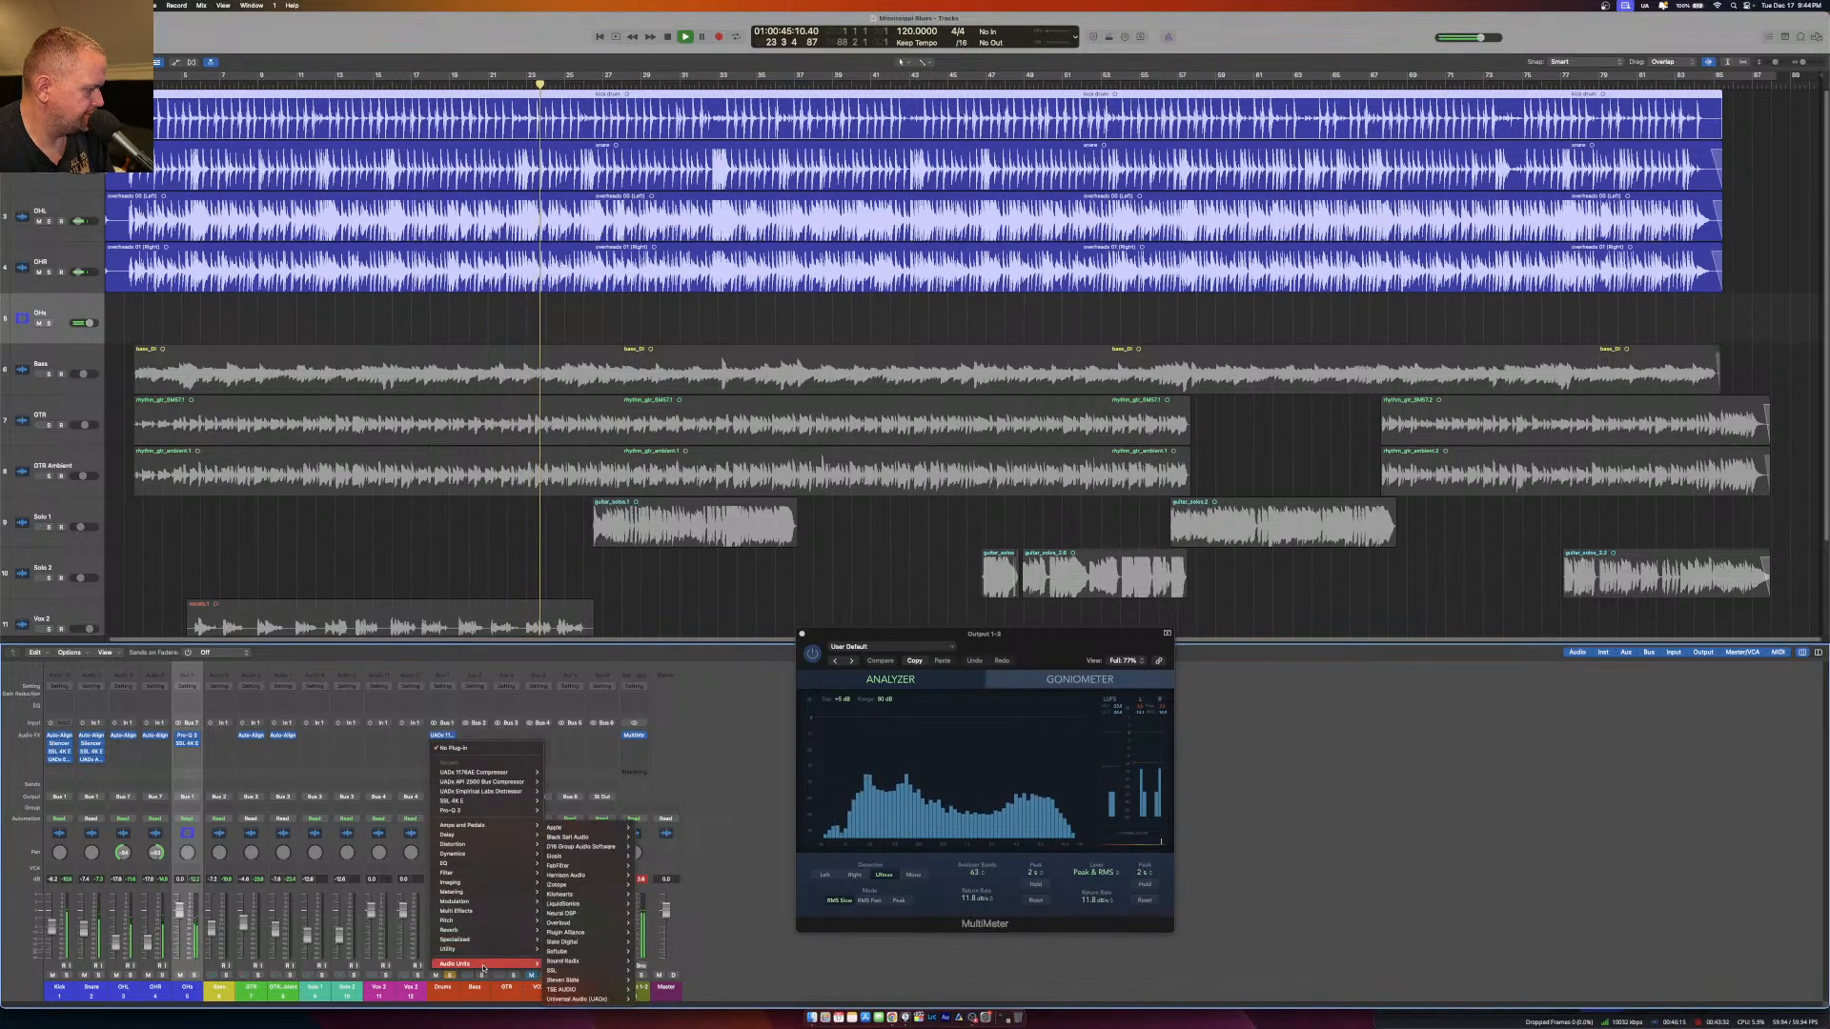
mouse_move(572, 1000)
mouse_move(722, 934)
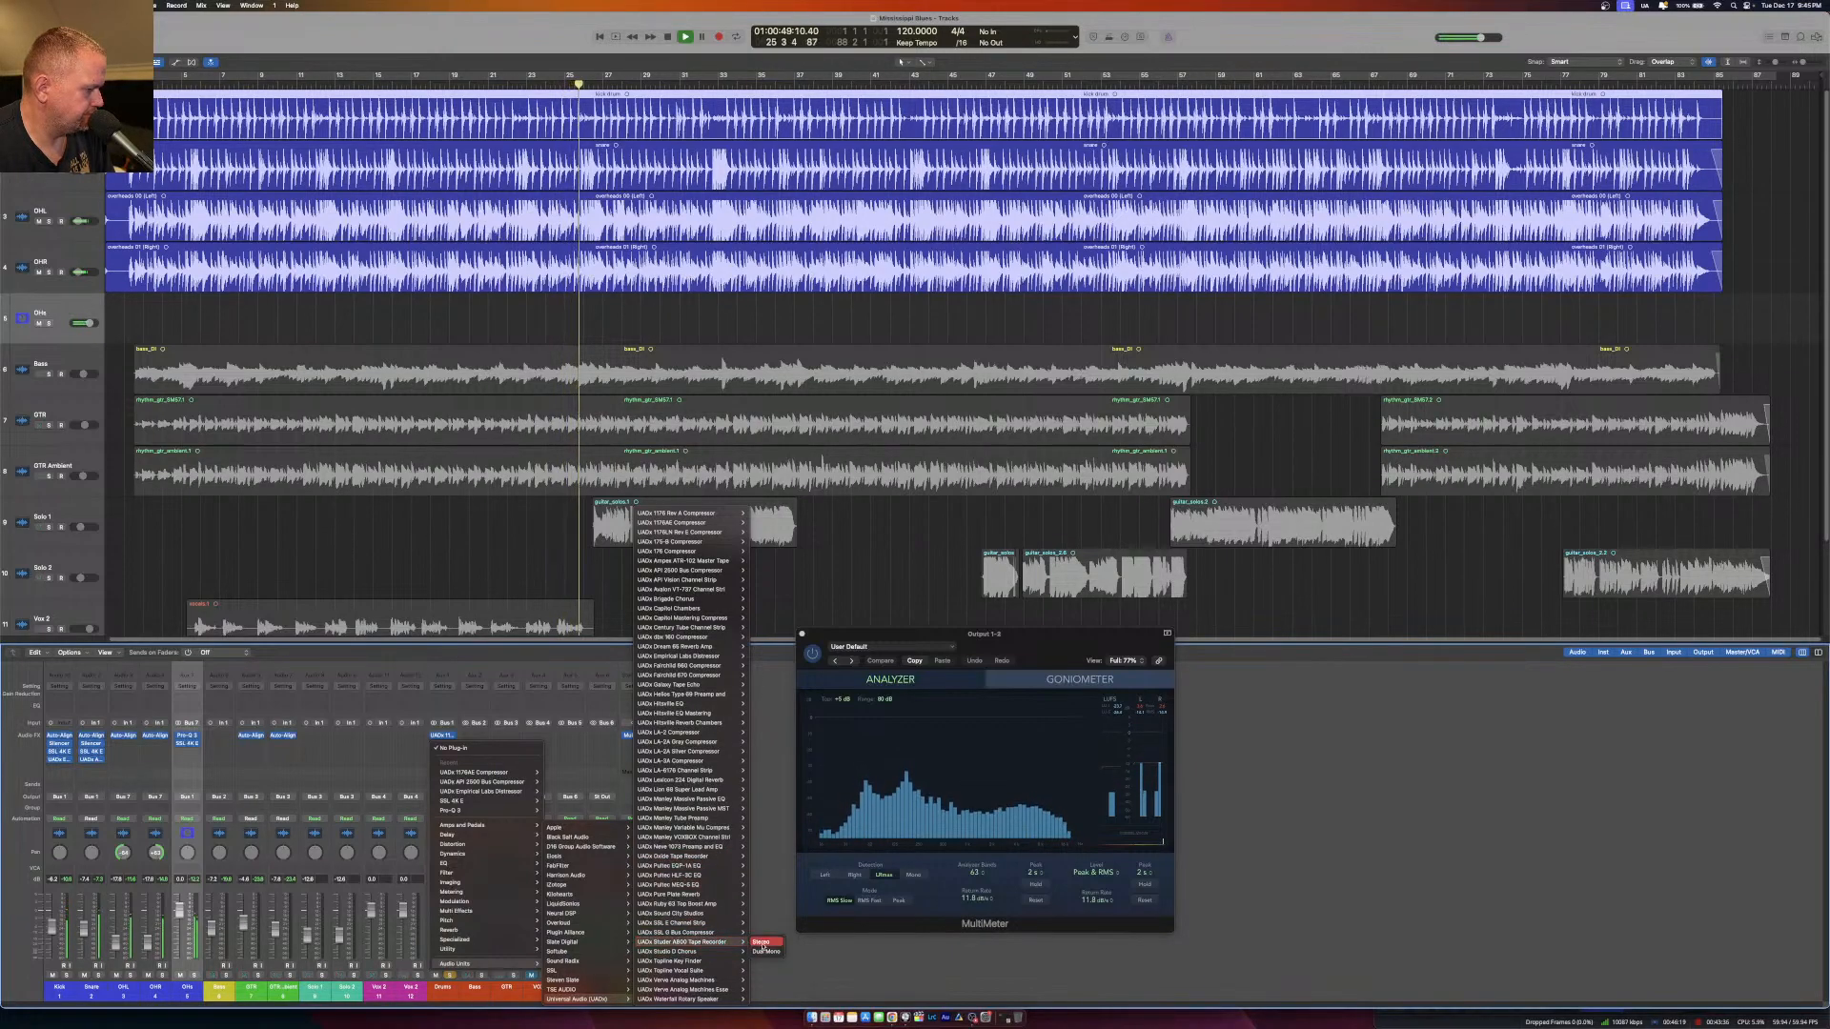
click(765, 943)
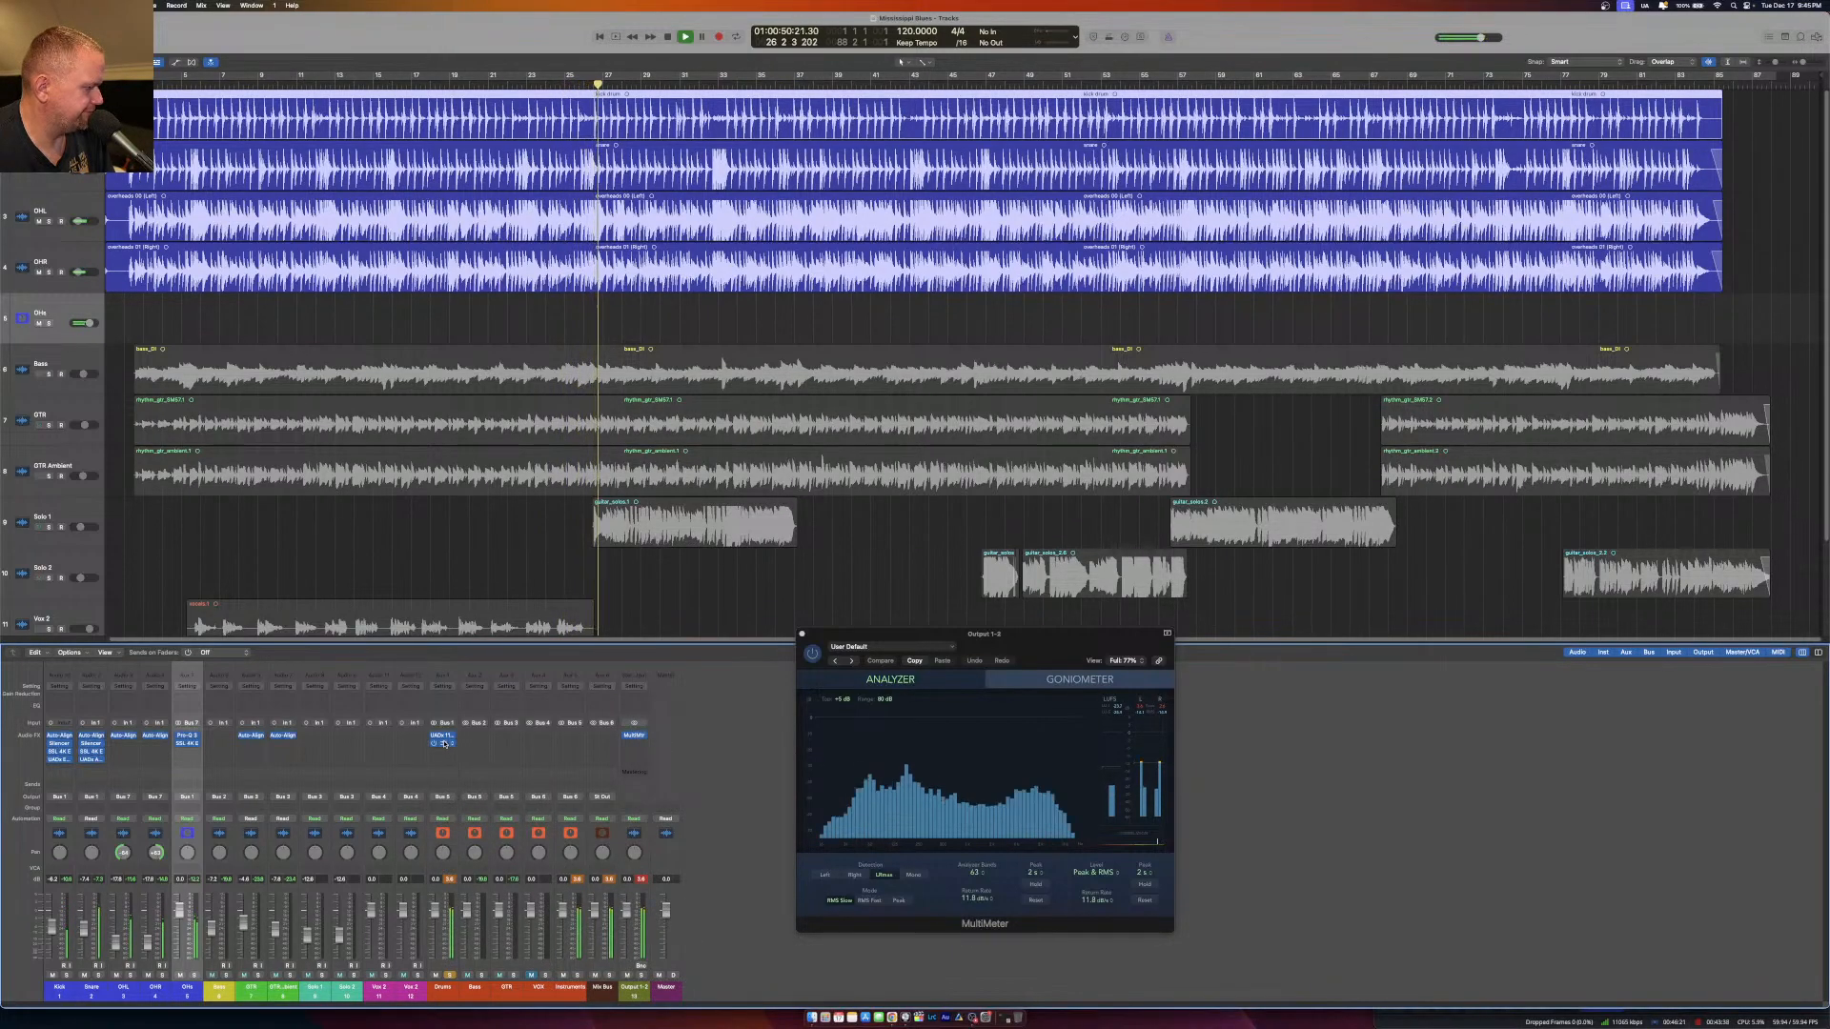
drag(715, 174, 787, 407)
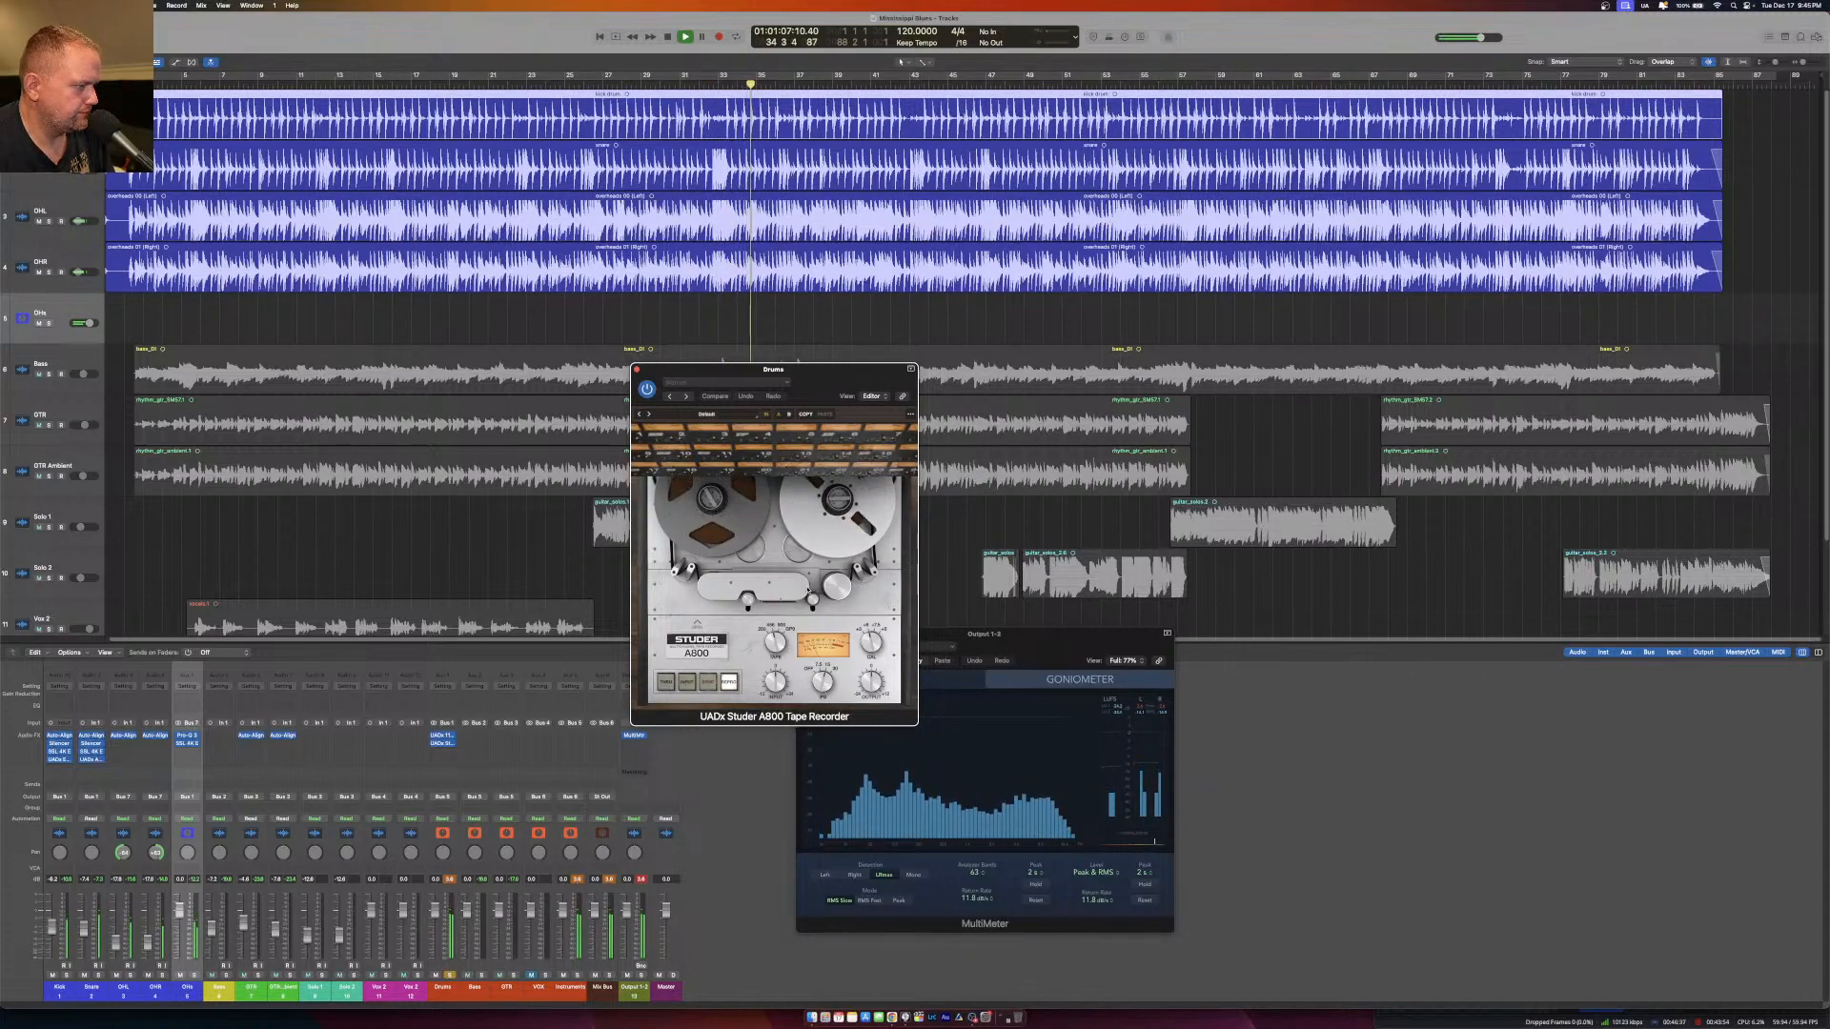
Reveal the Studer A800's internal calibration controls, adjust the first knob slightly, and close the plug-in.
click(697, 624)
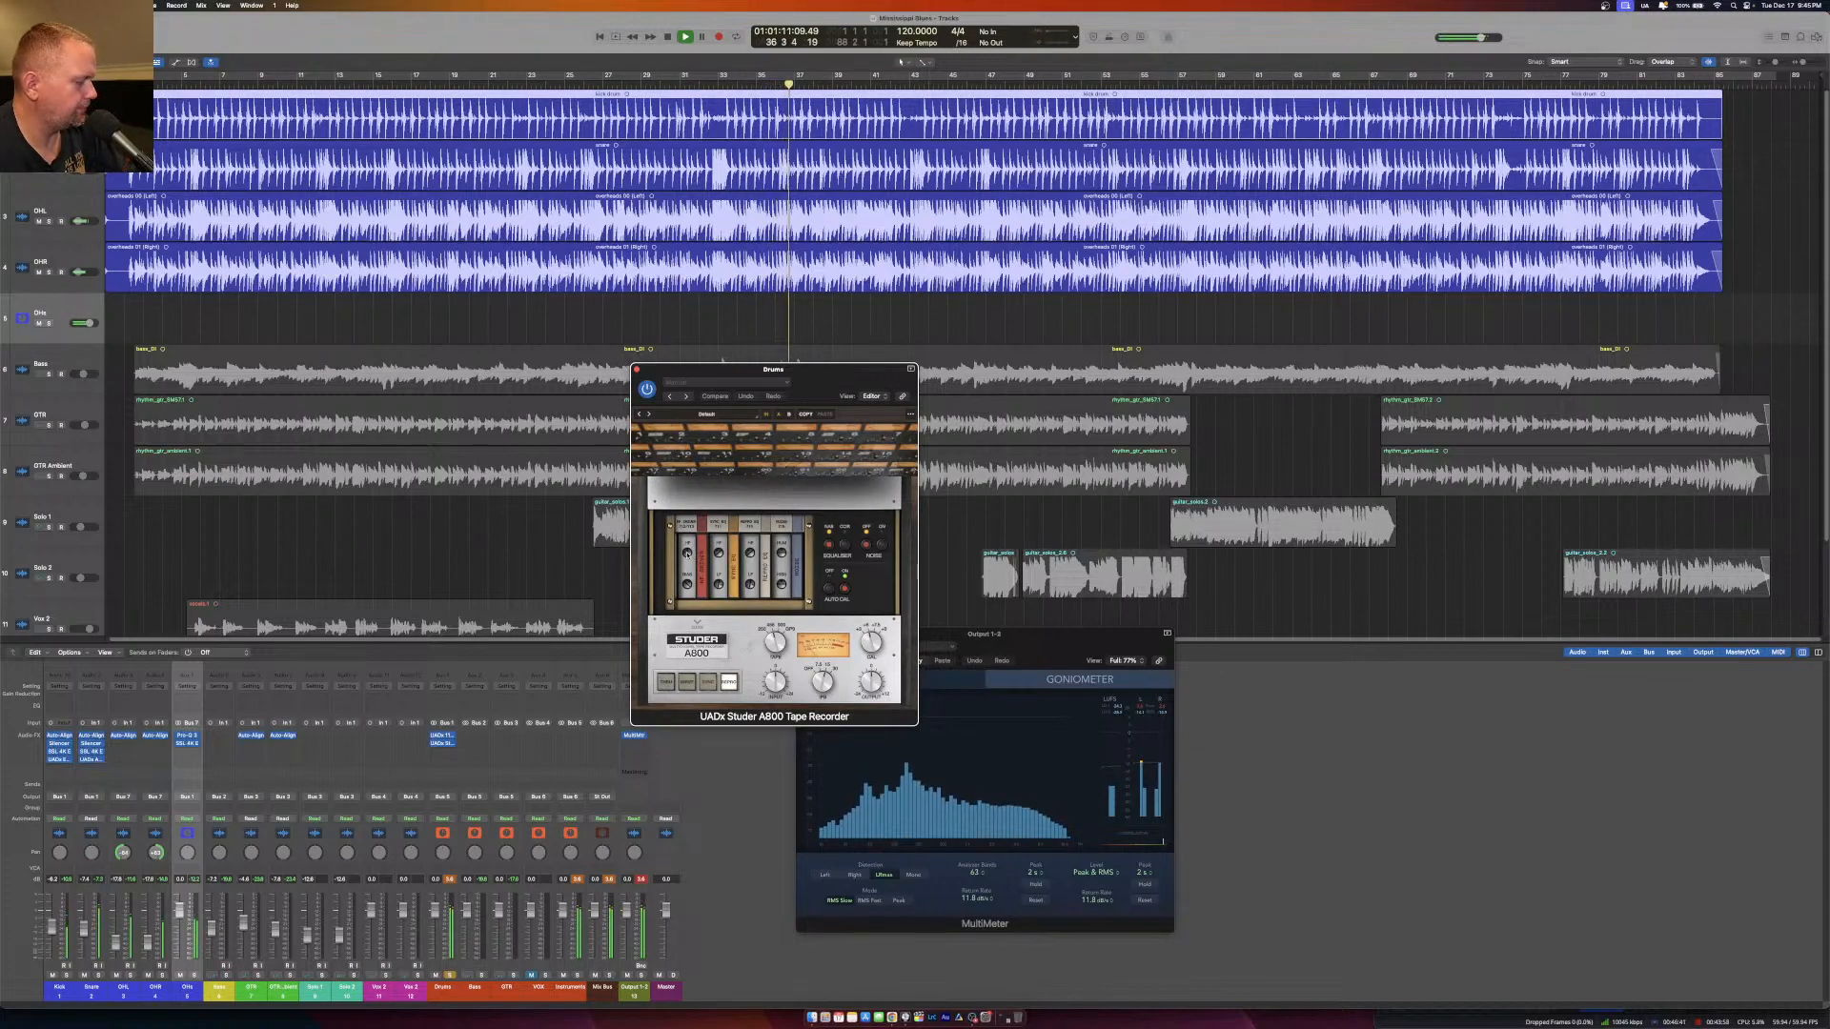
drag(686, 552, 688, 541)
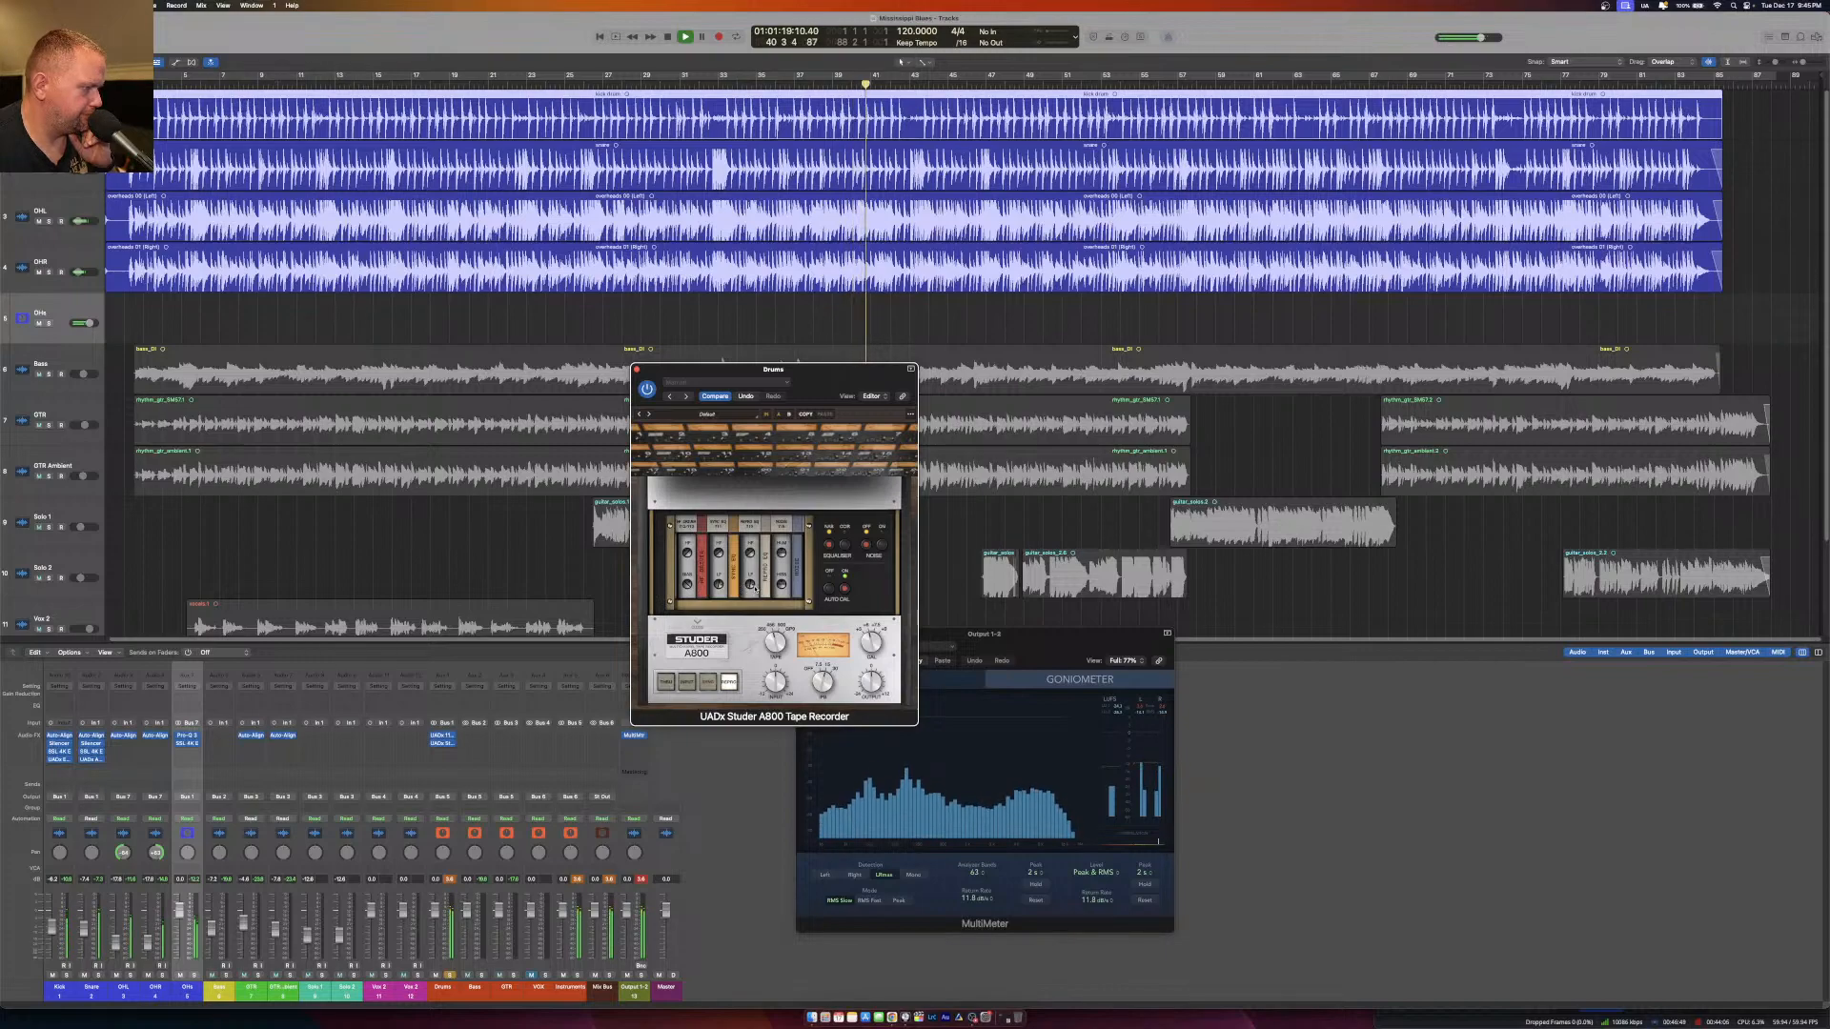
click(637, 370)
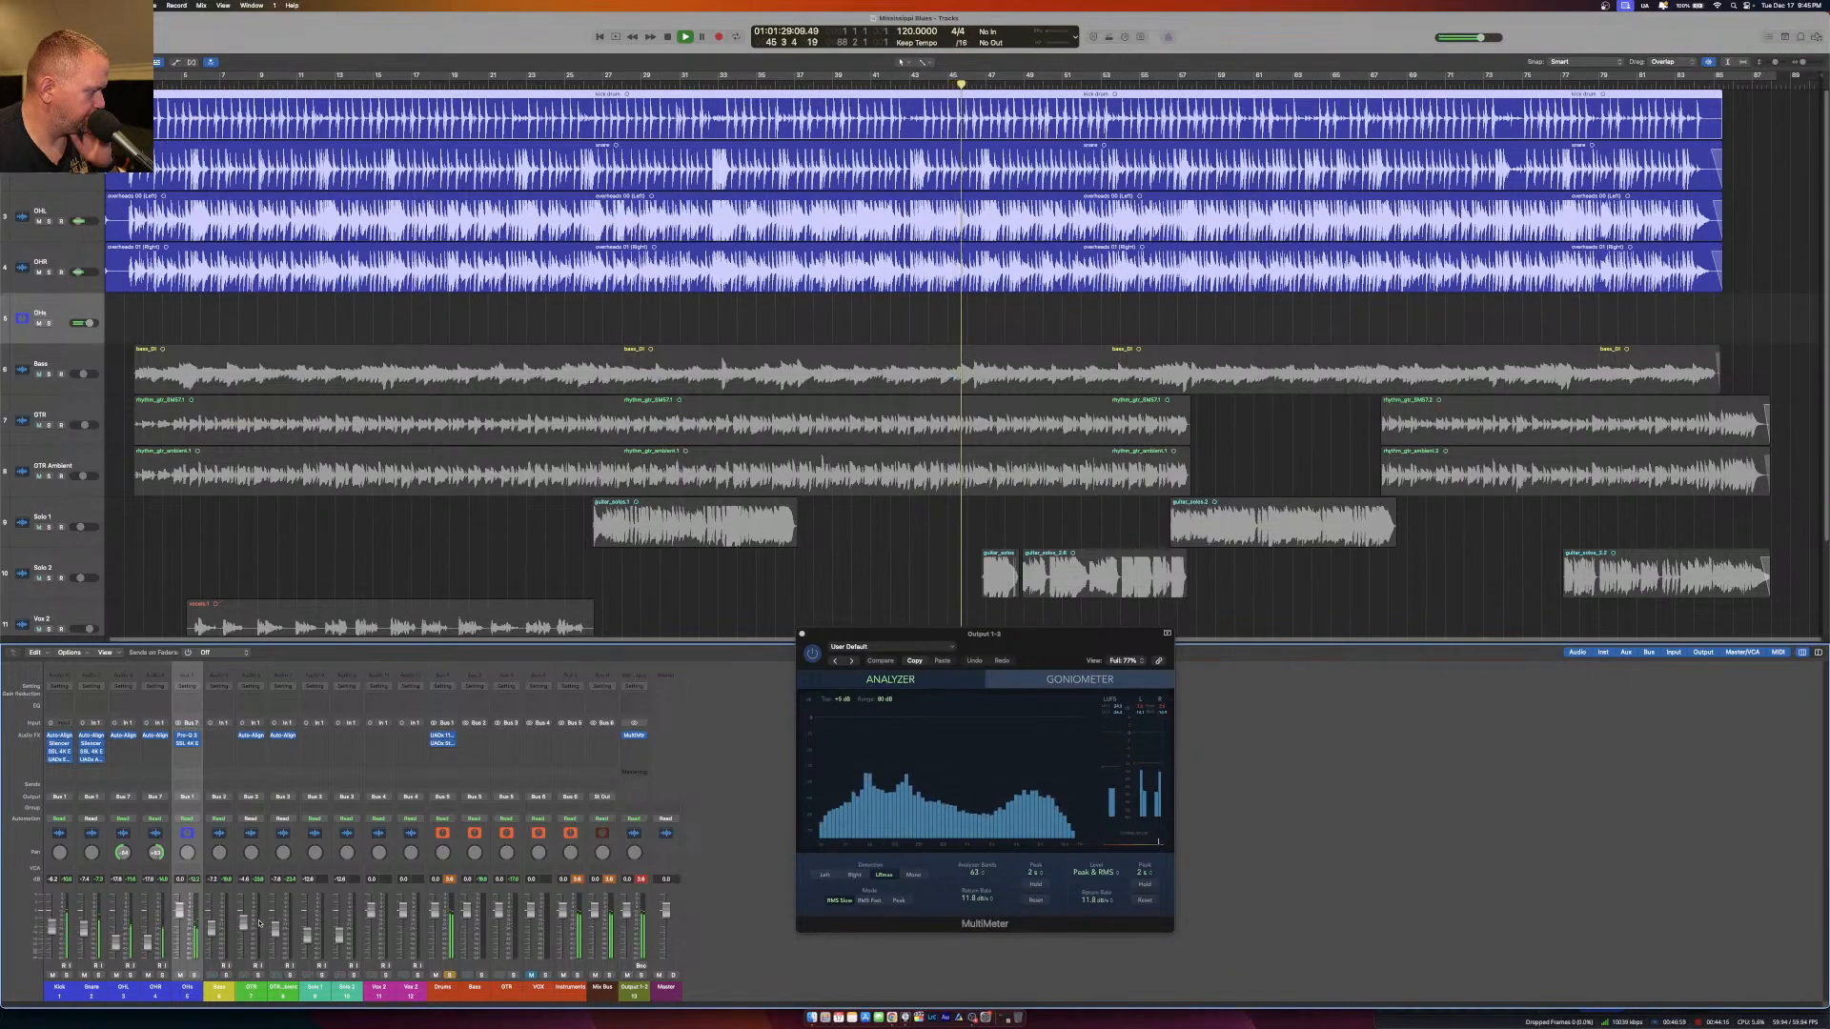
Add a send from the Snare to the unused Bus 8.
click(92, 993)
click(86, 785)
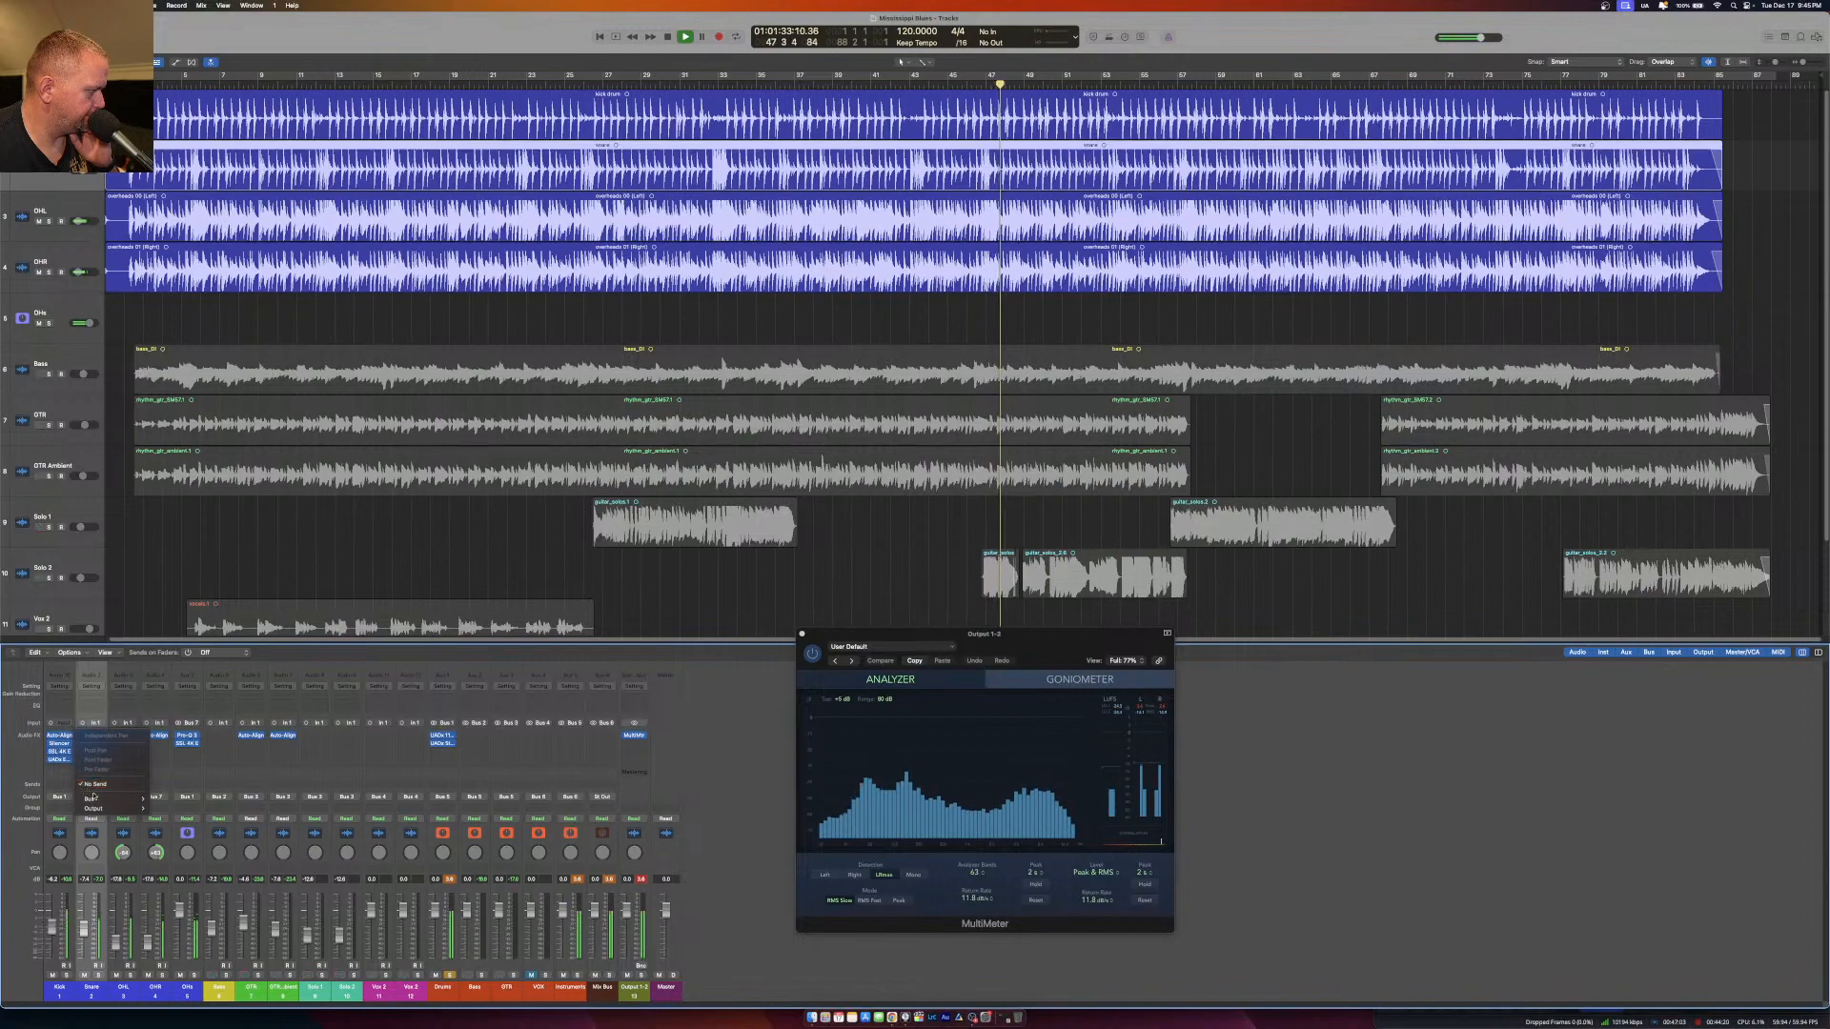
mouse_move(105, 799)
click(202, 701)
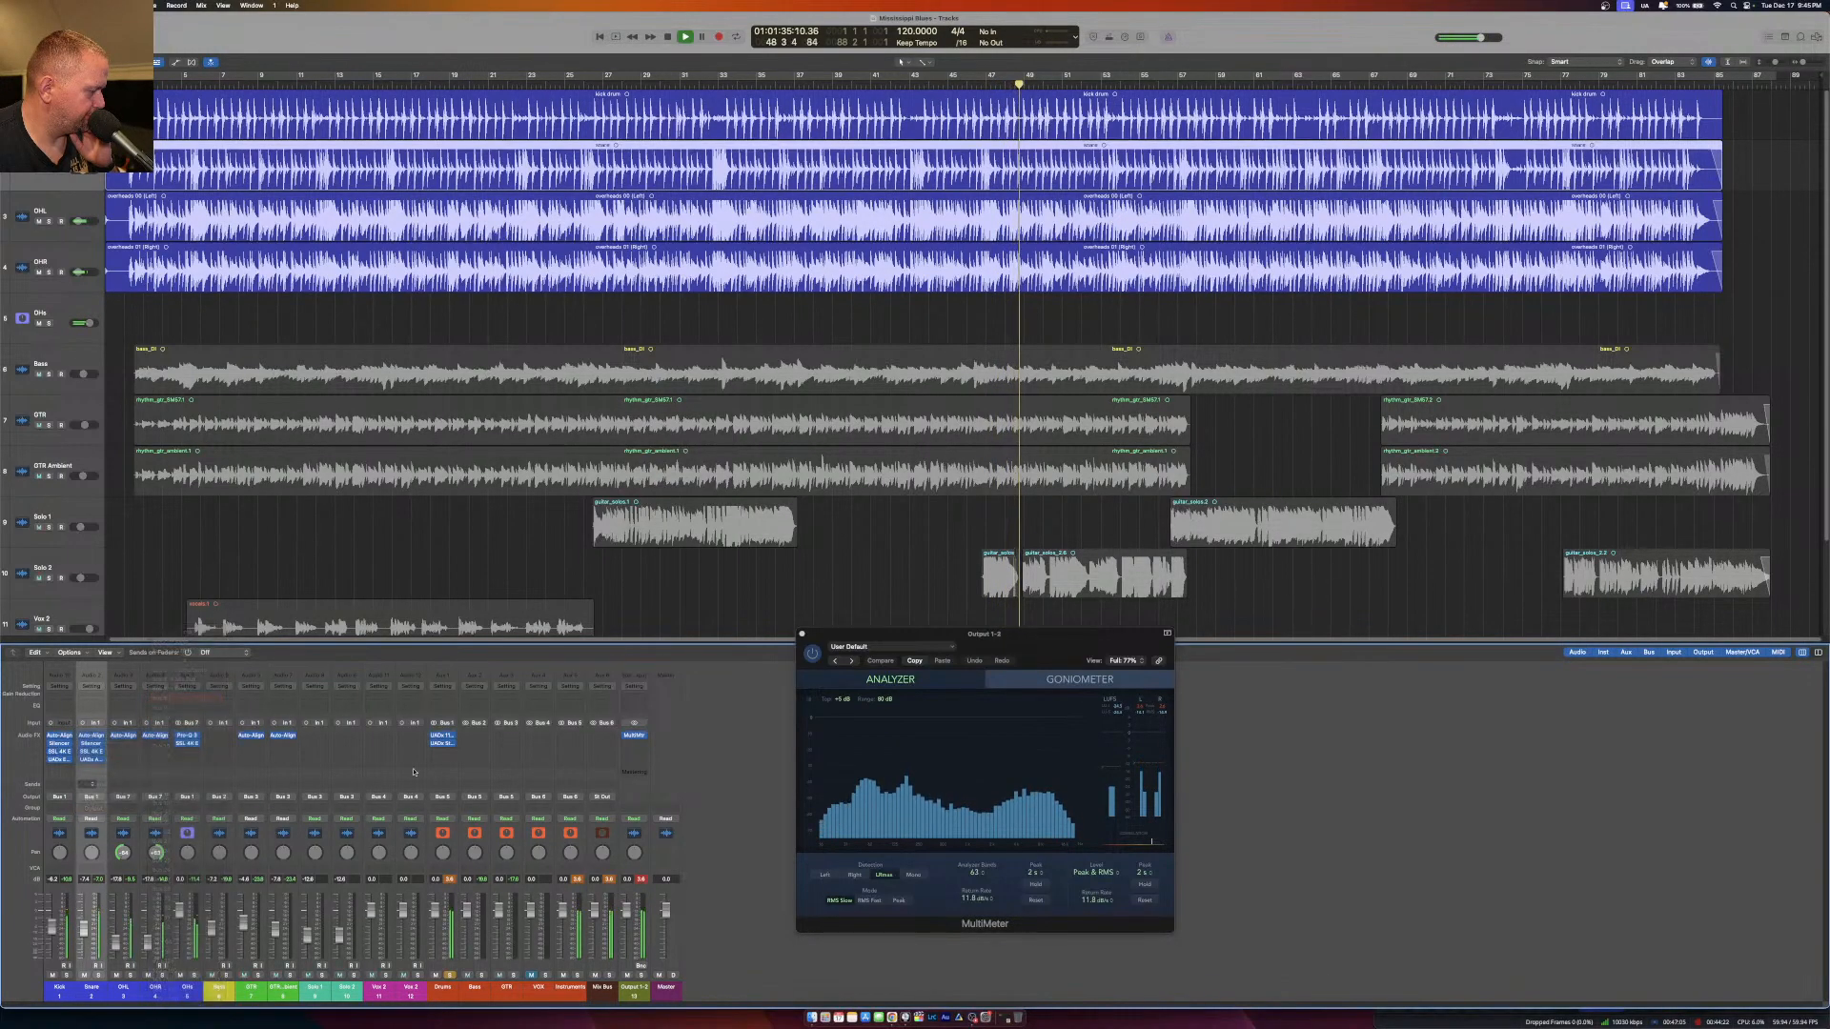
Create an arrangement track for the Bus 8 aux channel and rename it Snare Verb.
right_click(631, 986)
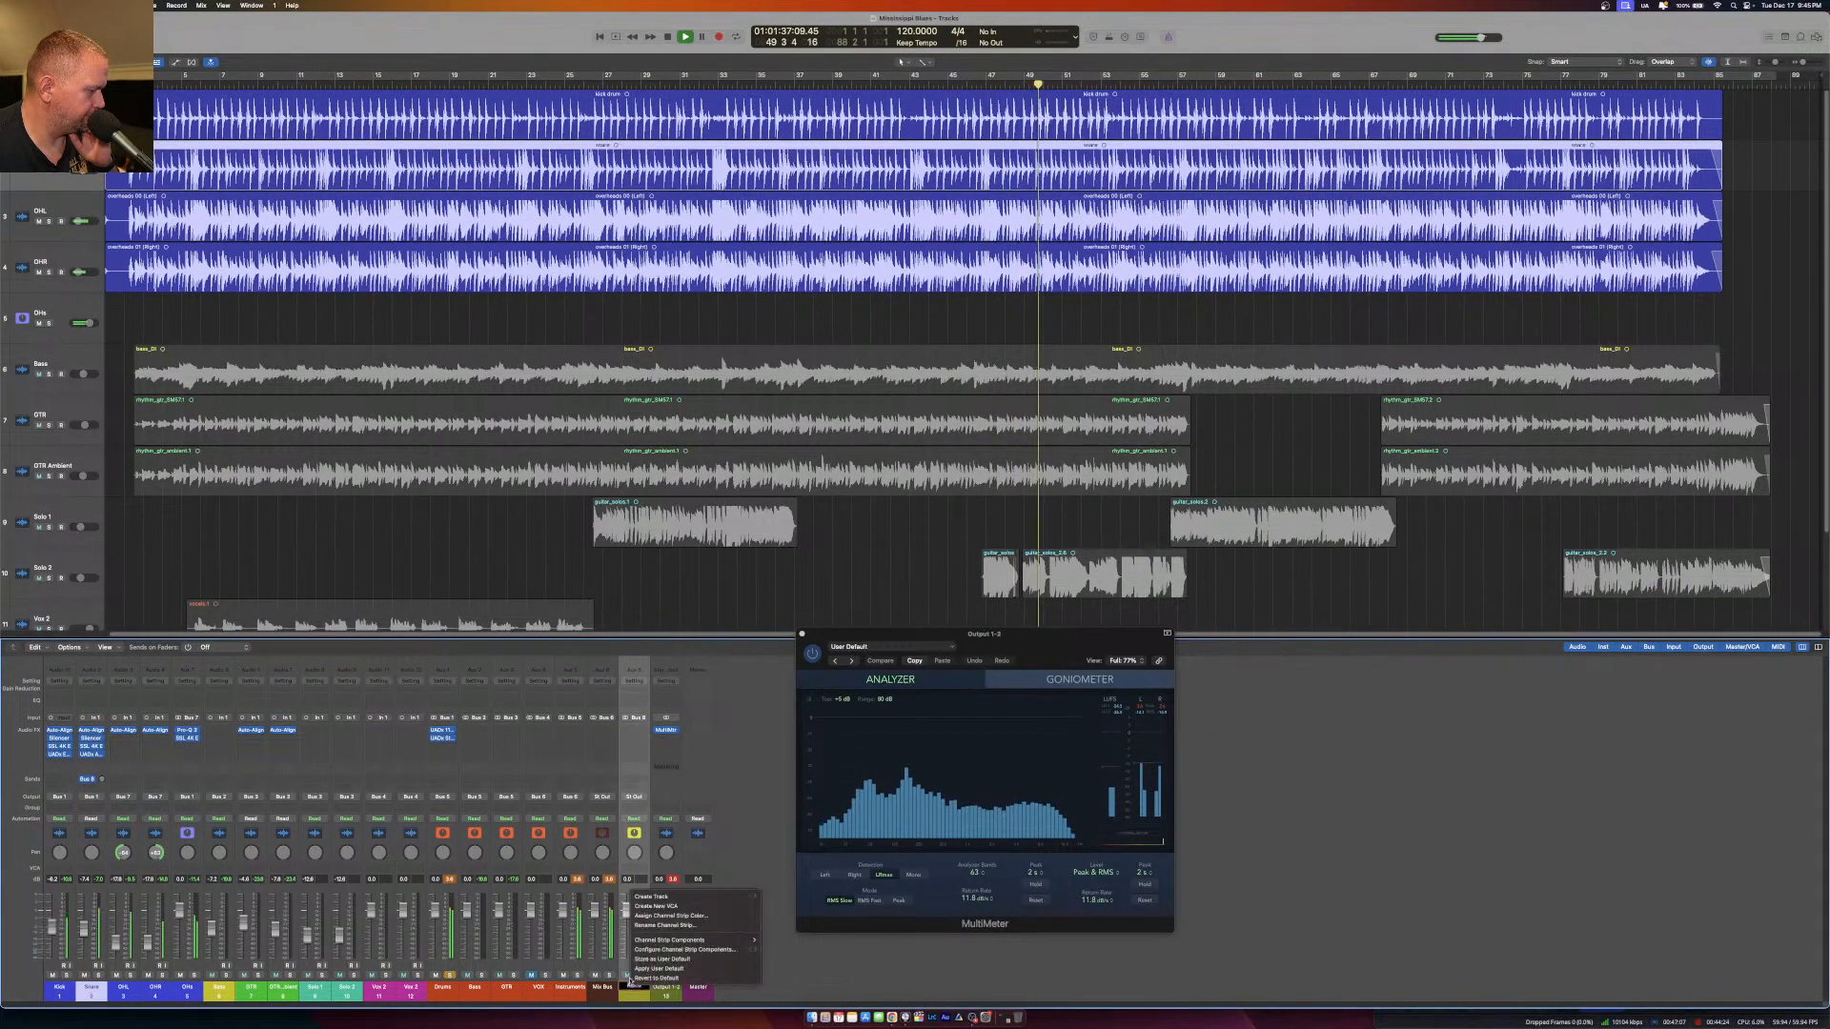
click(670, 906)
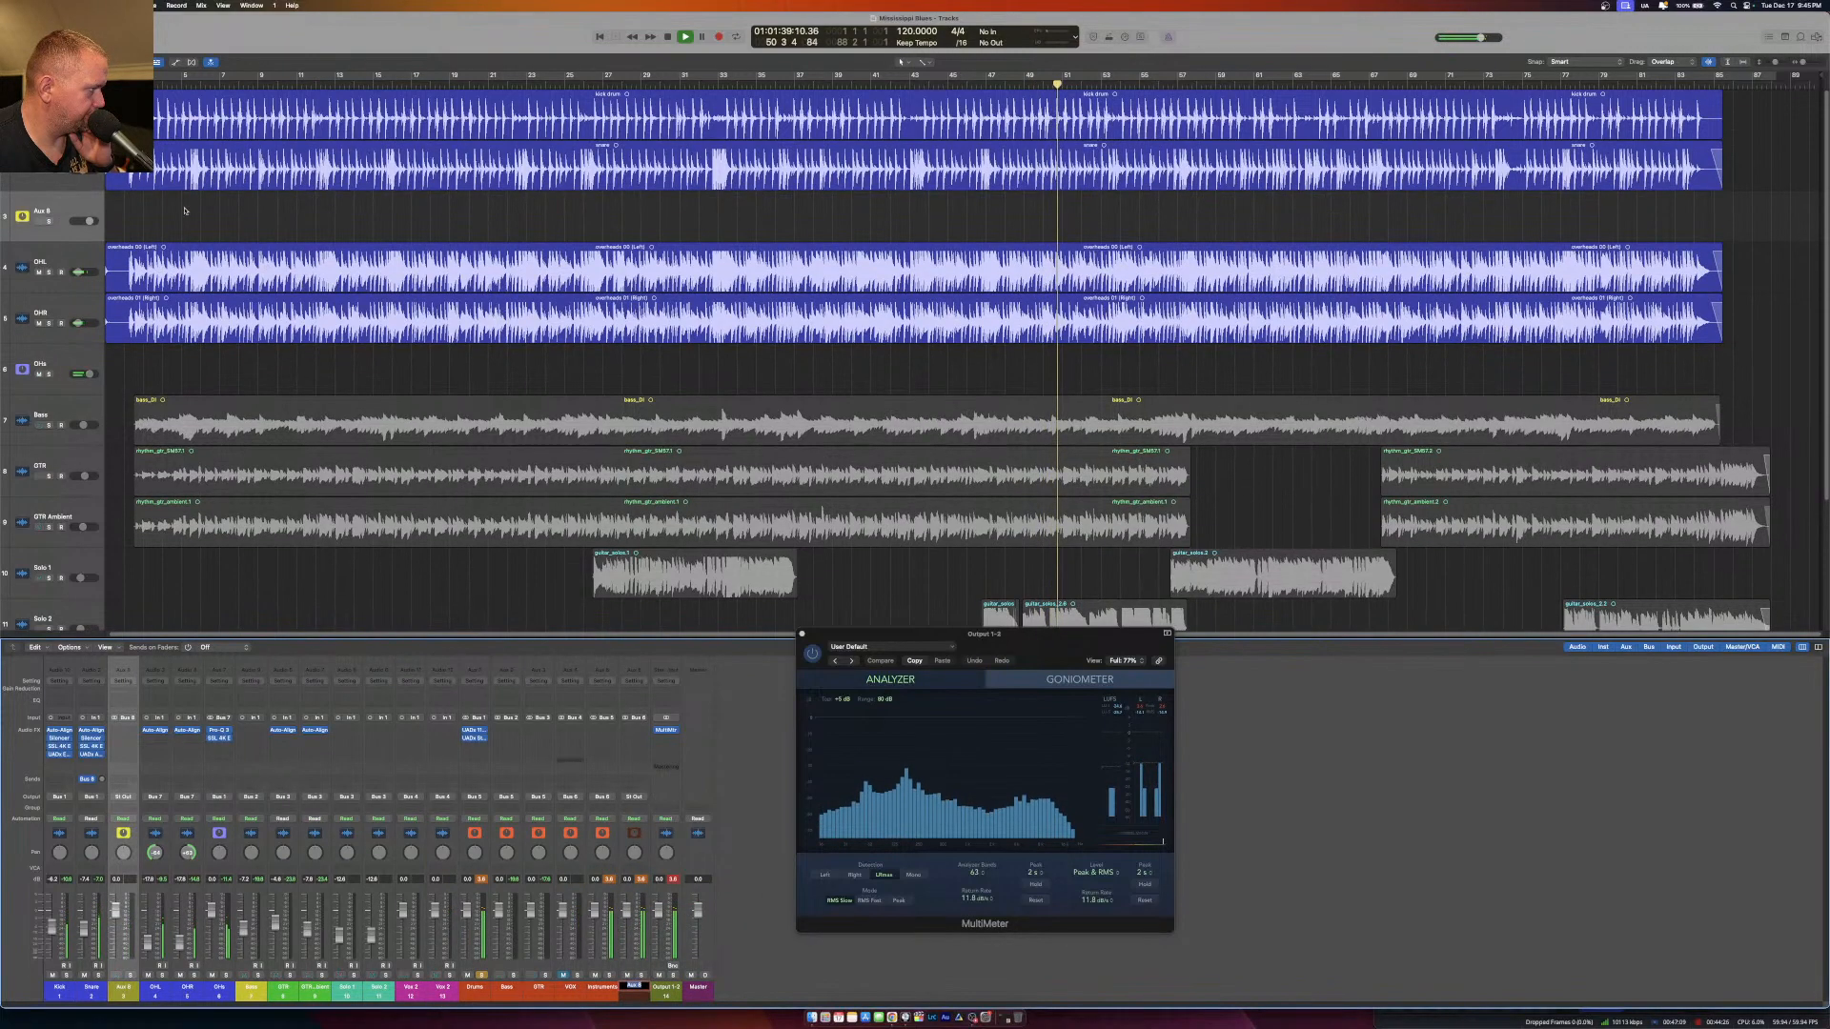
double_click(47, 209)
text(Snare Verb)
key(Return)
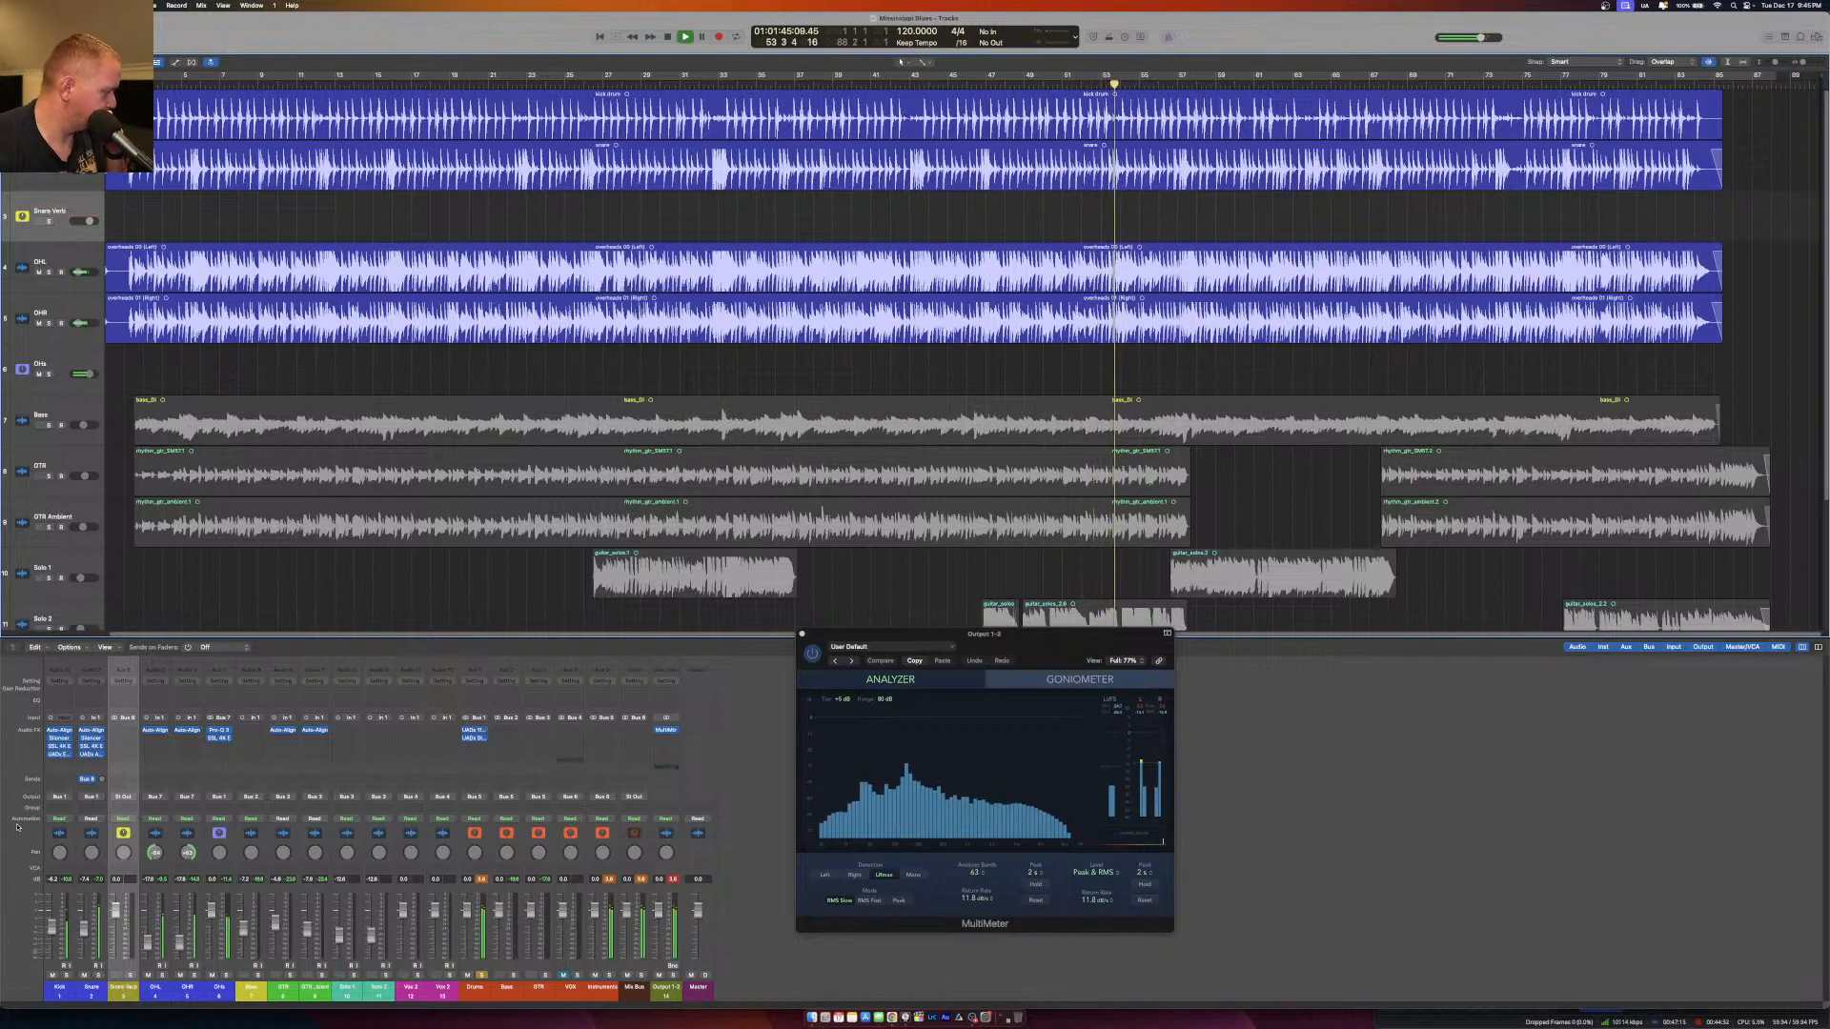
Insert the UADx Pure Plate Reverb on the Snare Verb channel.
click(130, 731)
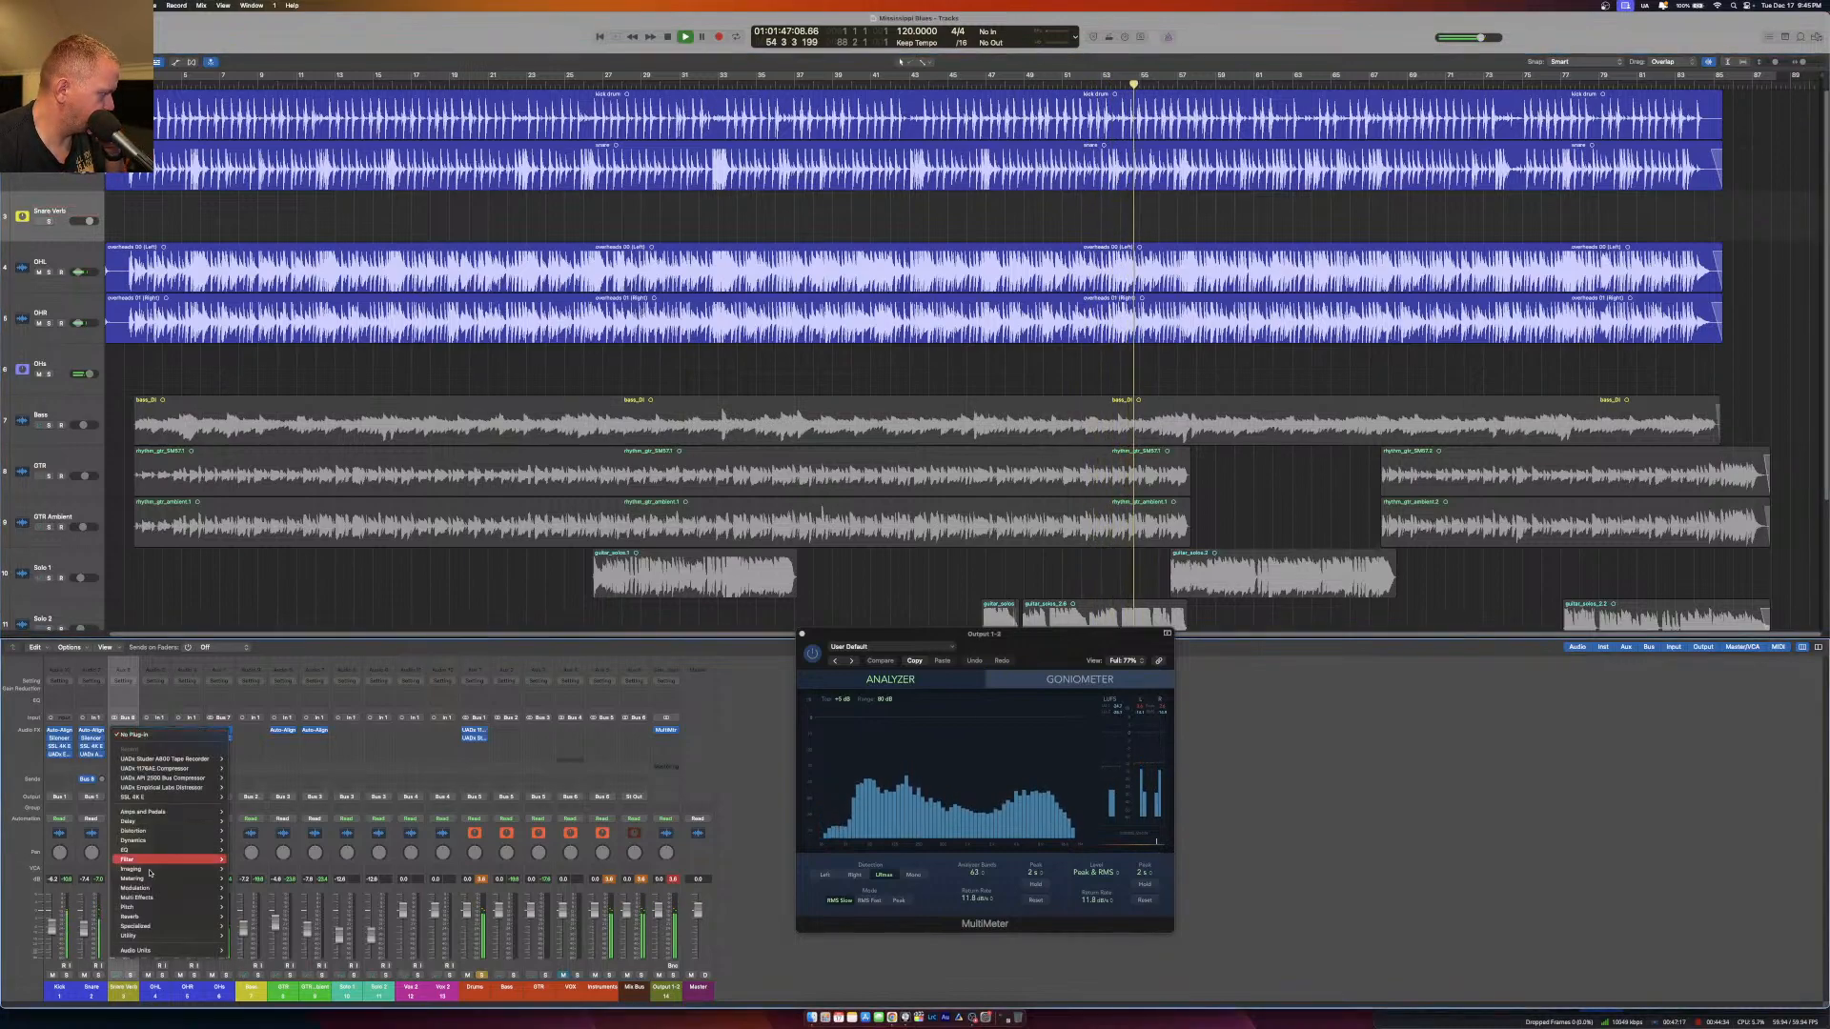
mouse_move(135, 951)
mouse_move(271, 999)
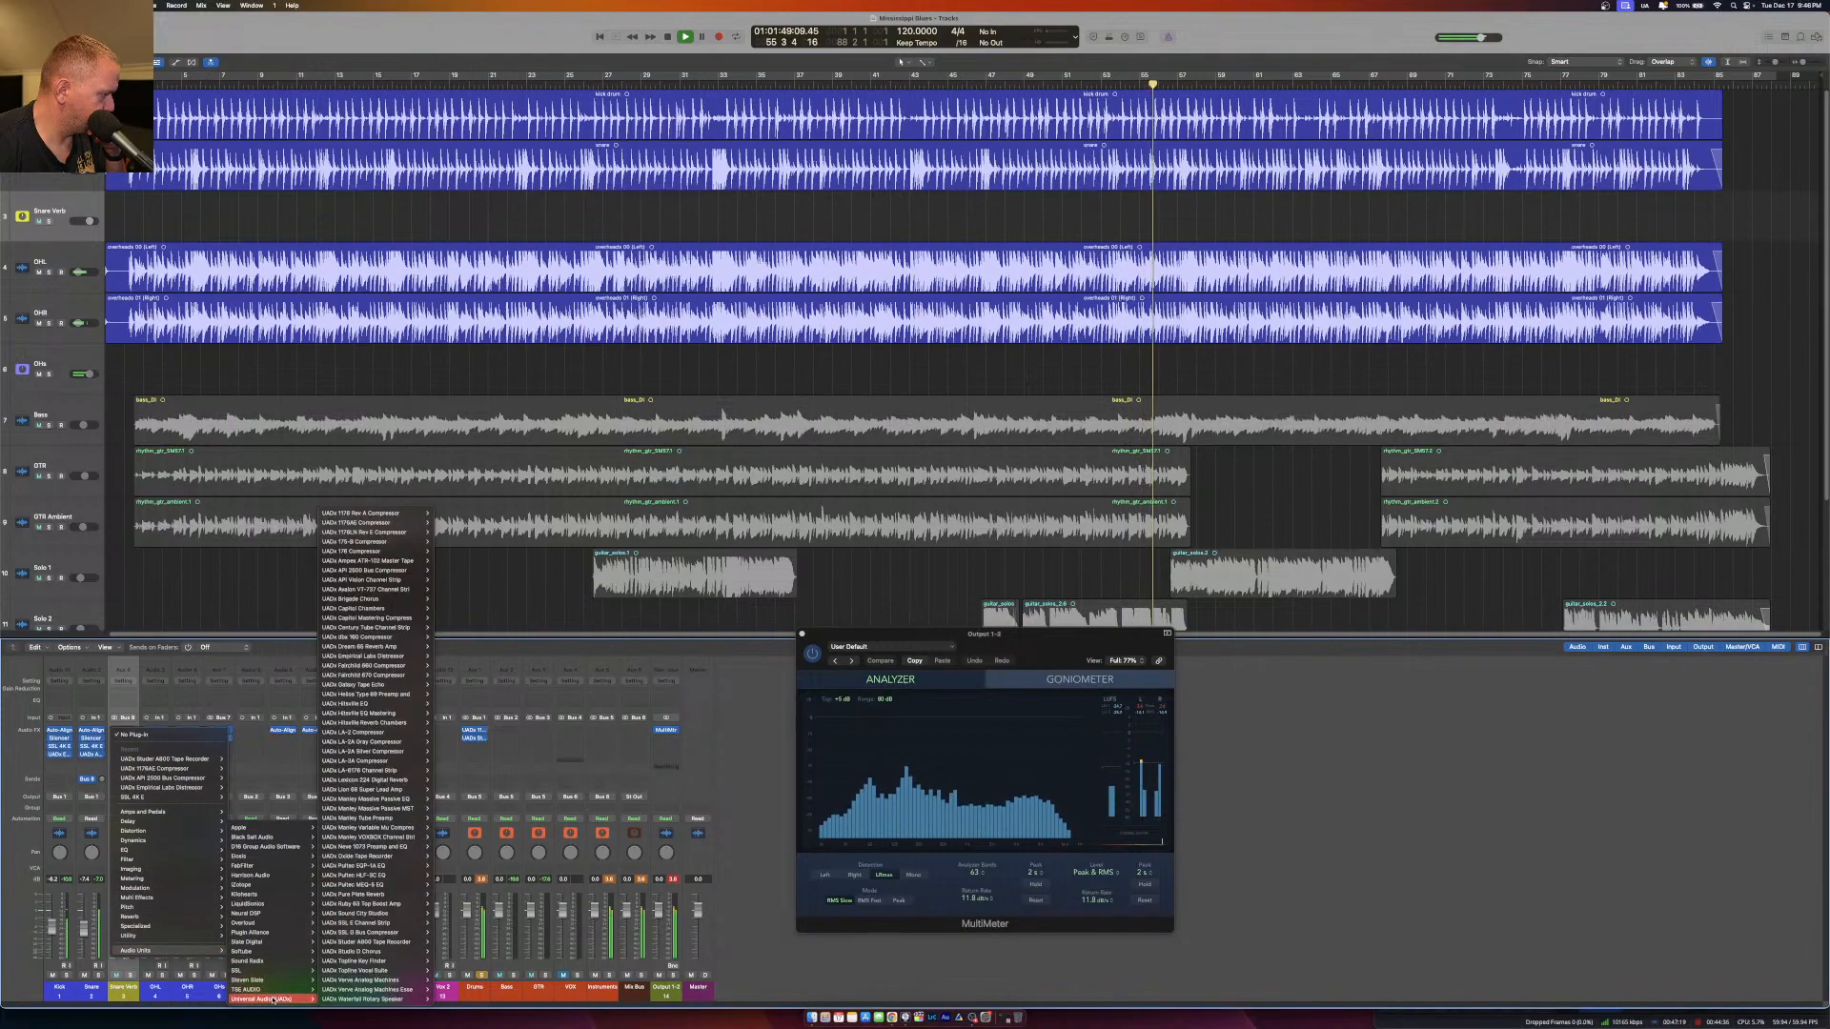
mouse_move(420, 779)
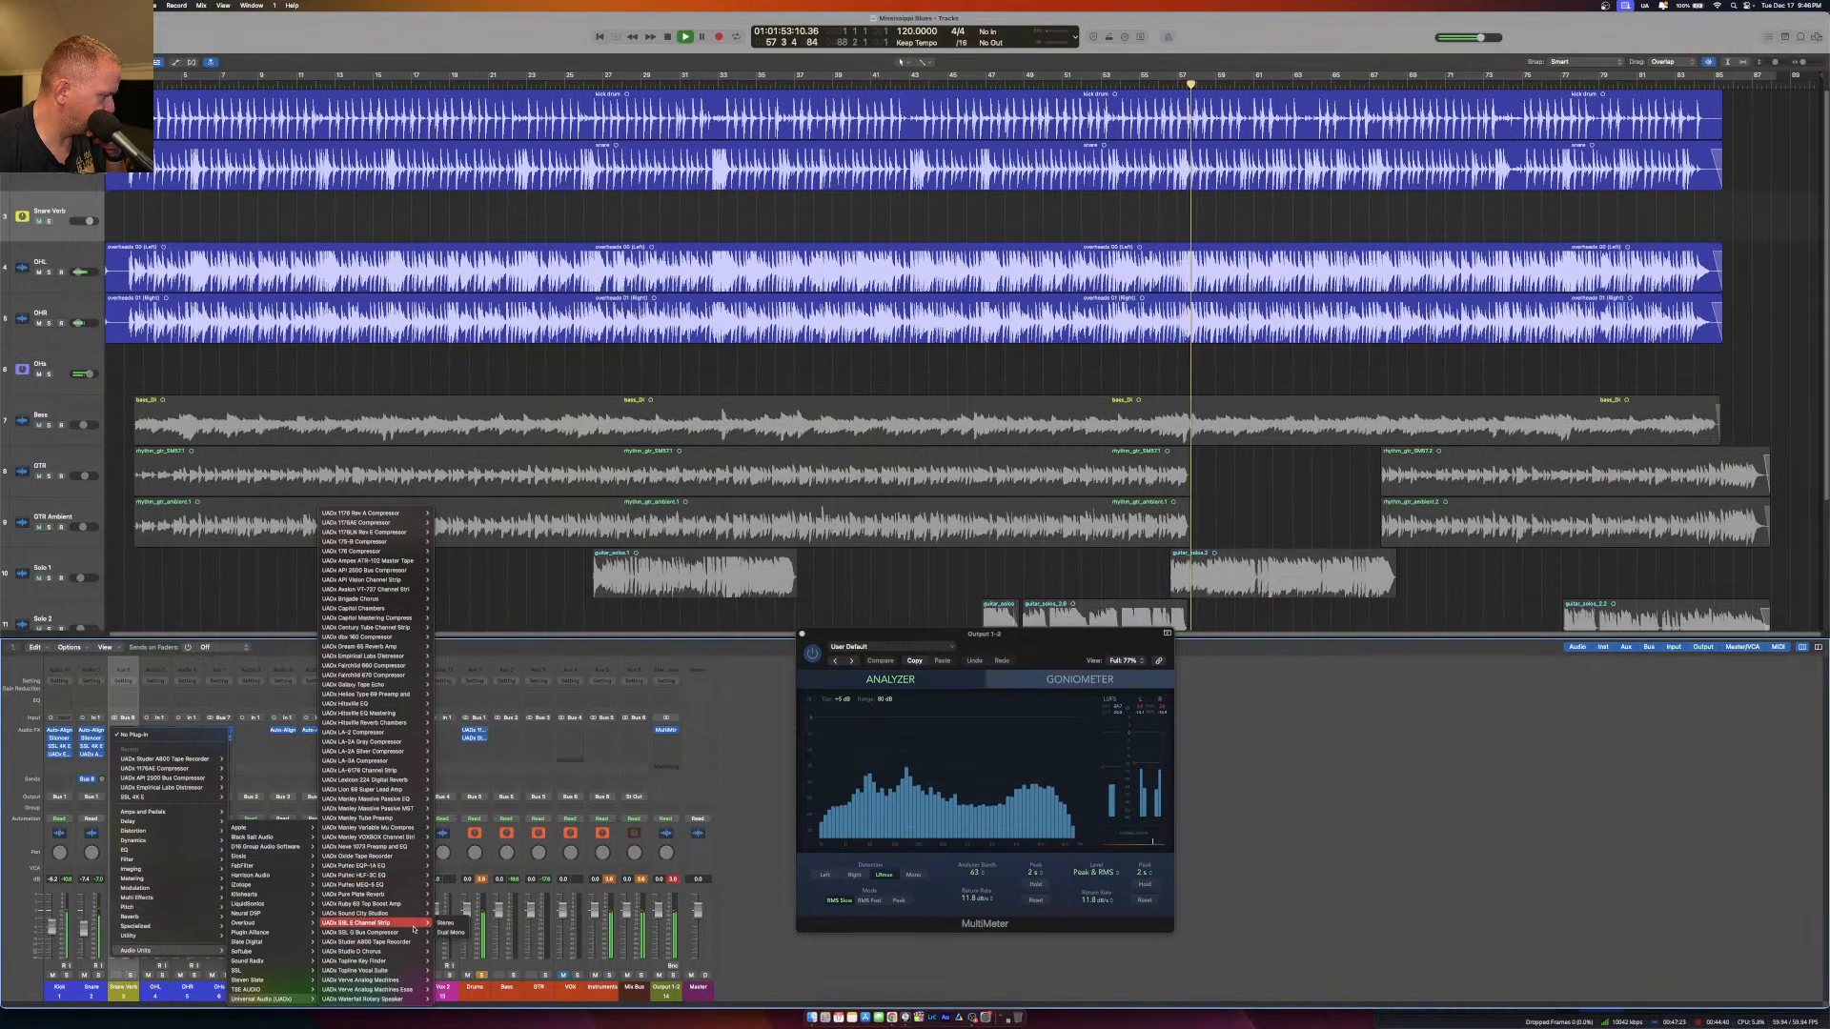
mouse_move(410, 970)
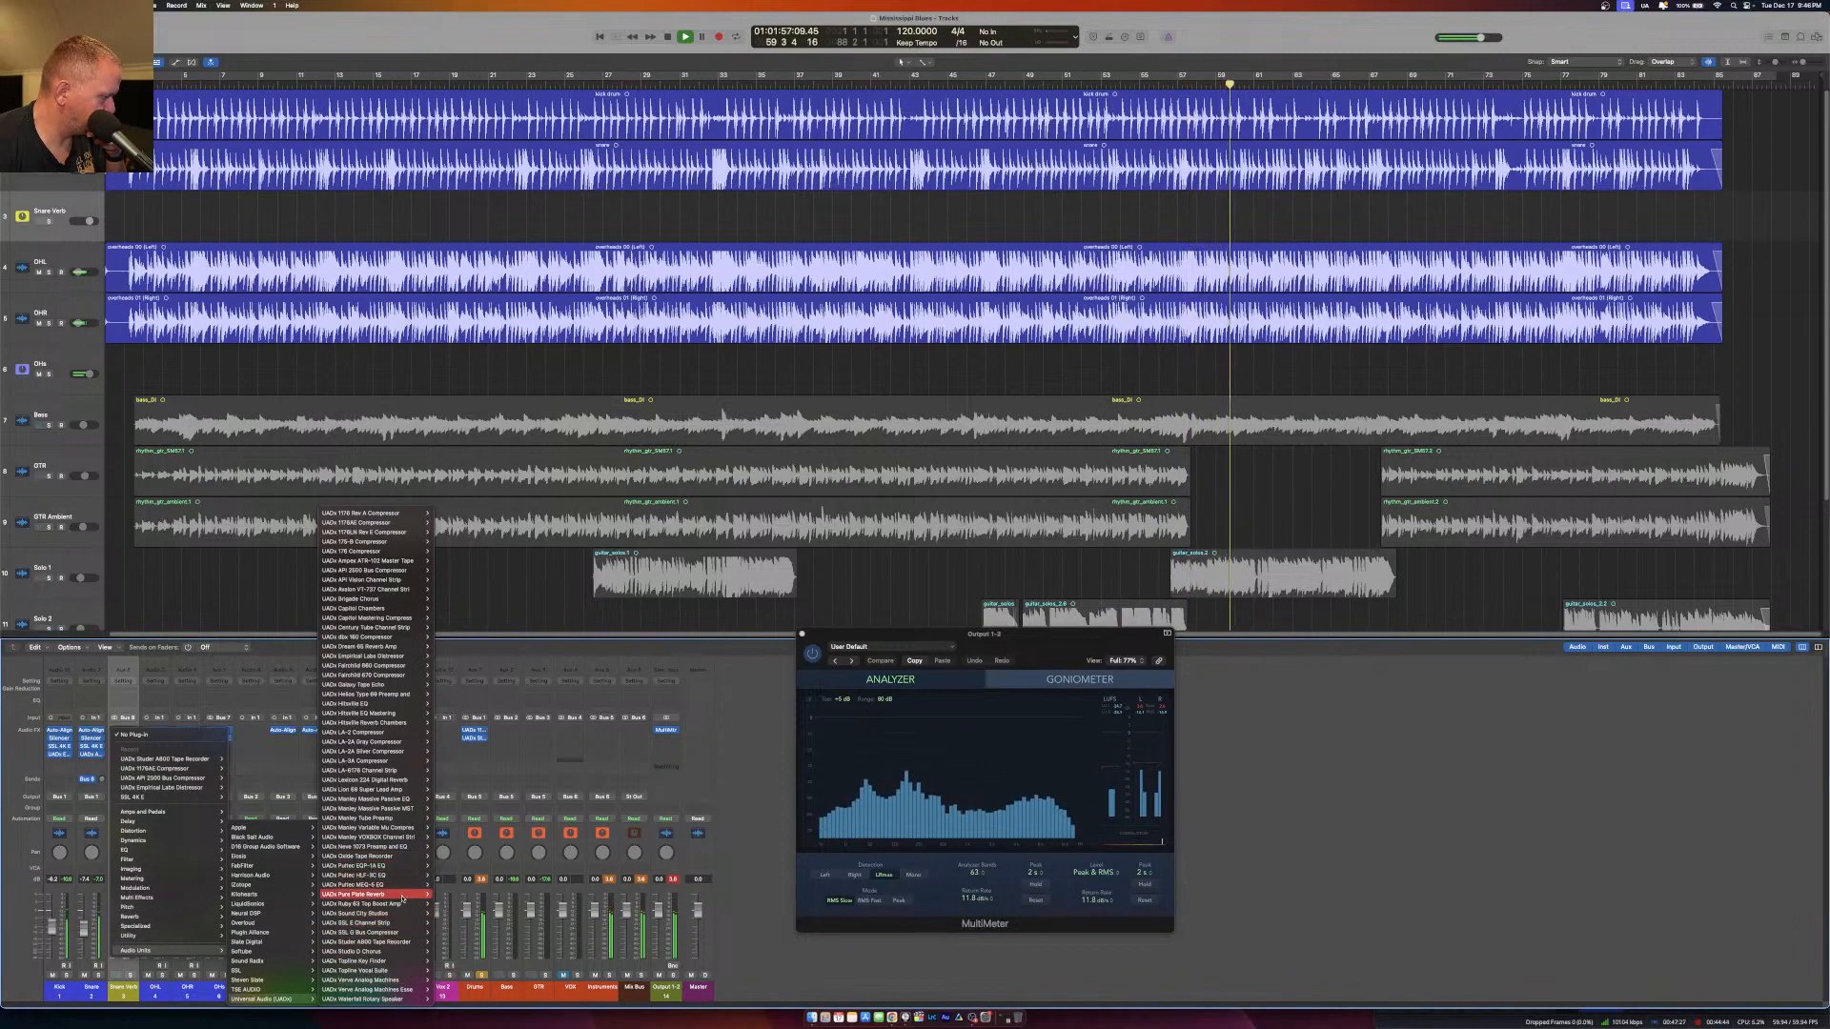
click(445, 895)
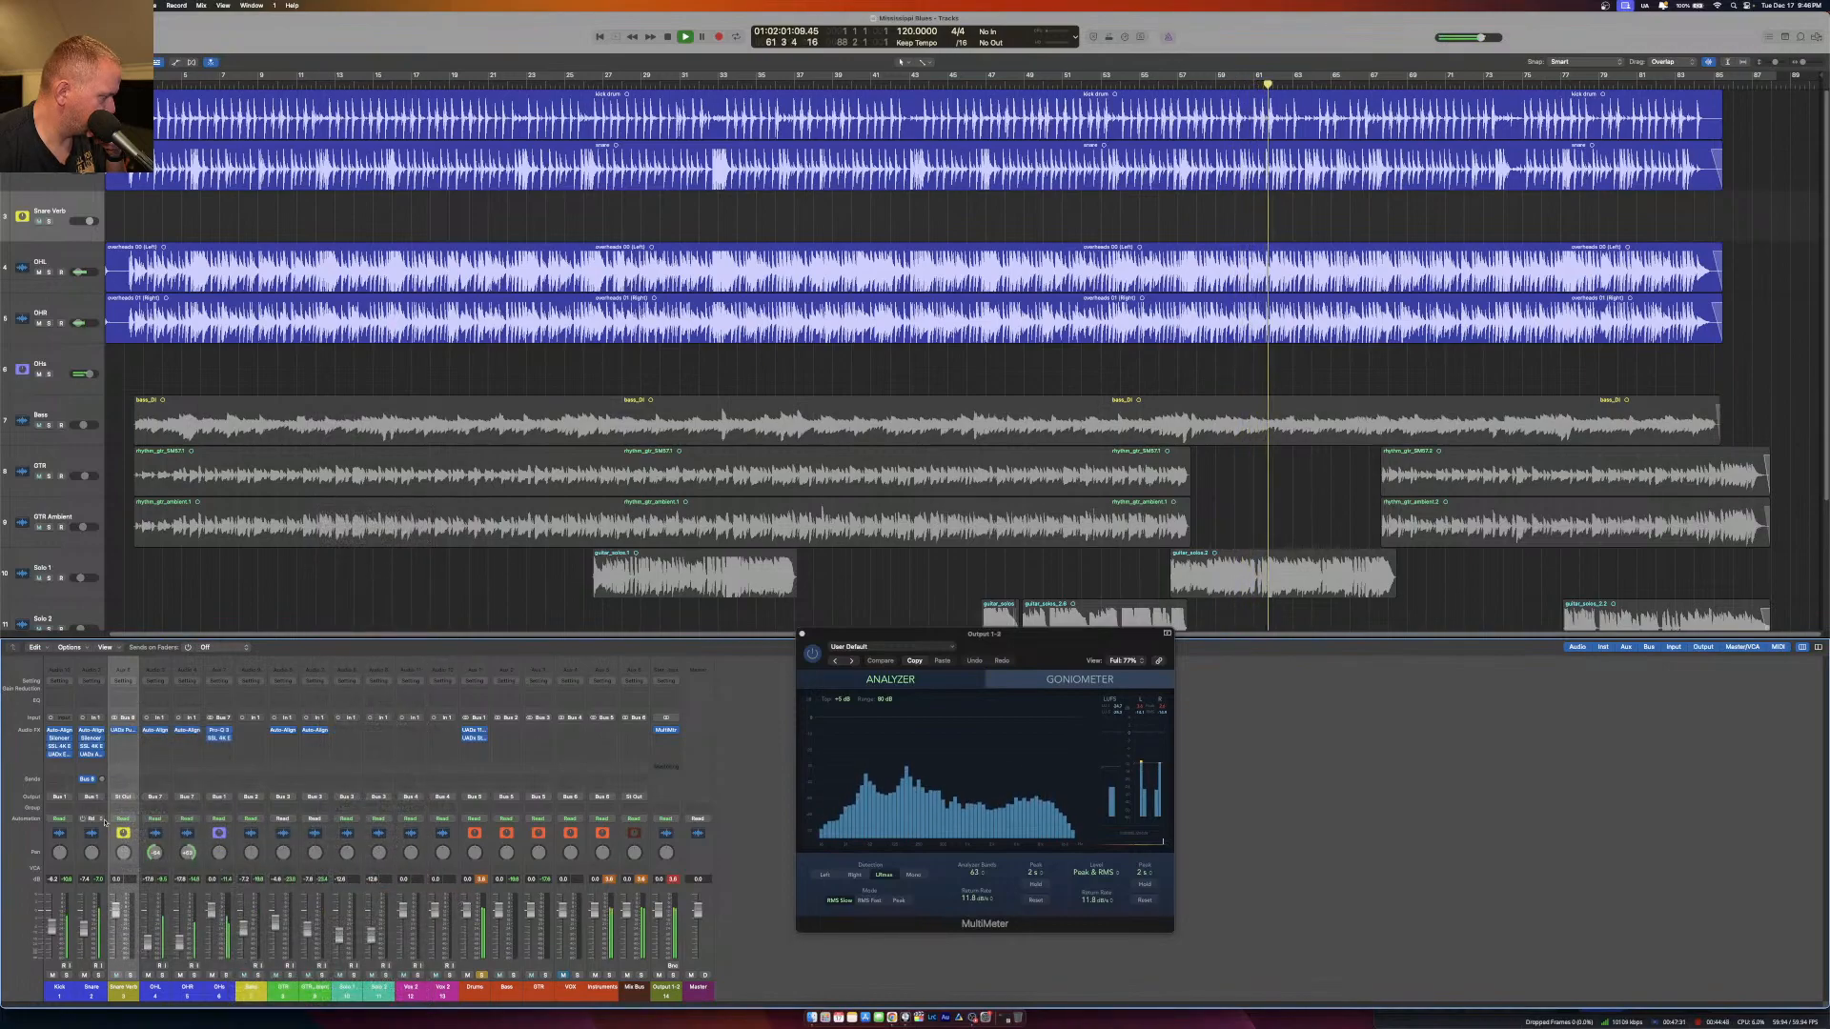
Set the Snare's Bus 8 send to Pre Fader and route the Snare Verb output to Bus 1, the Drums bus.
click(86, 783)
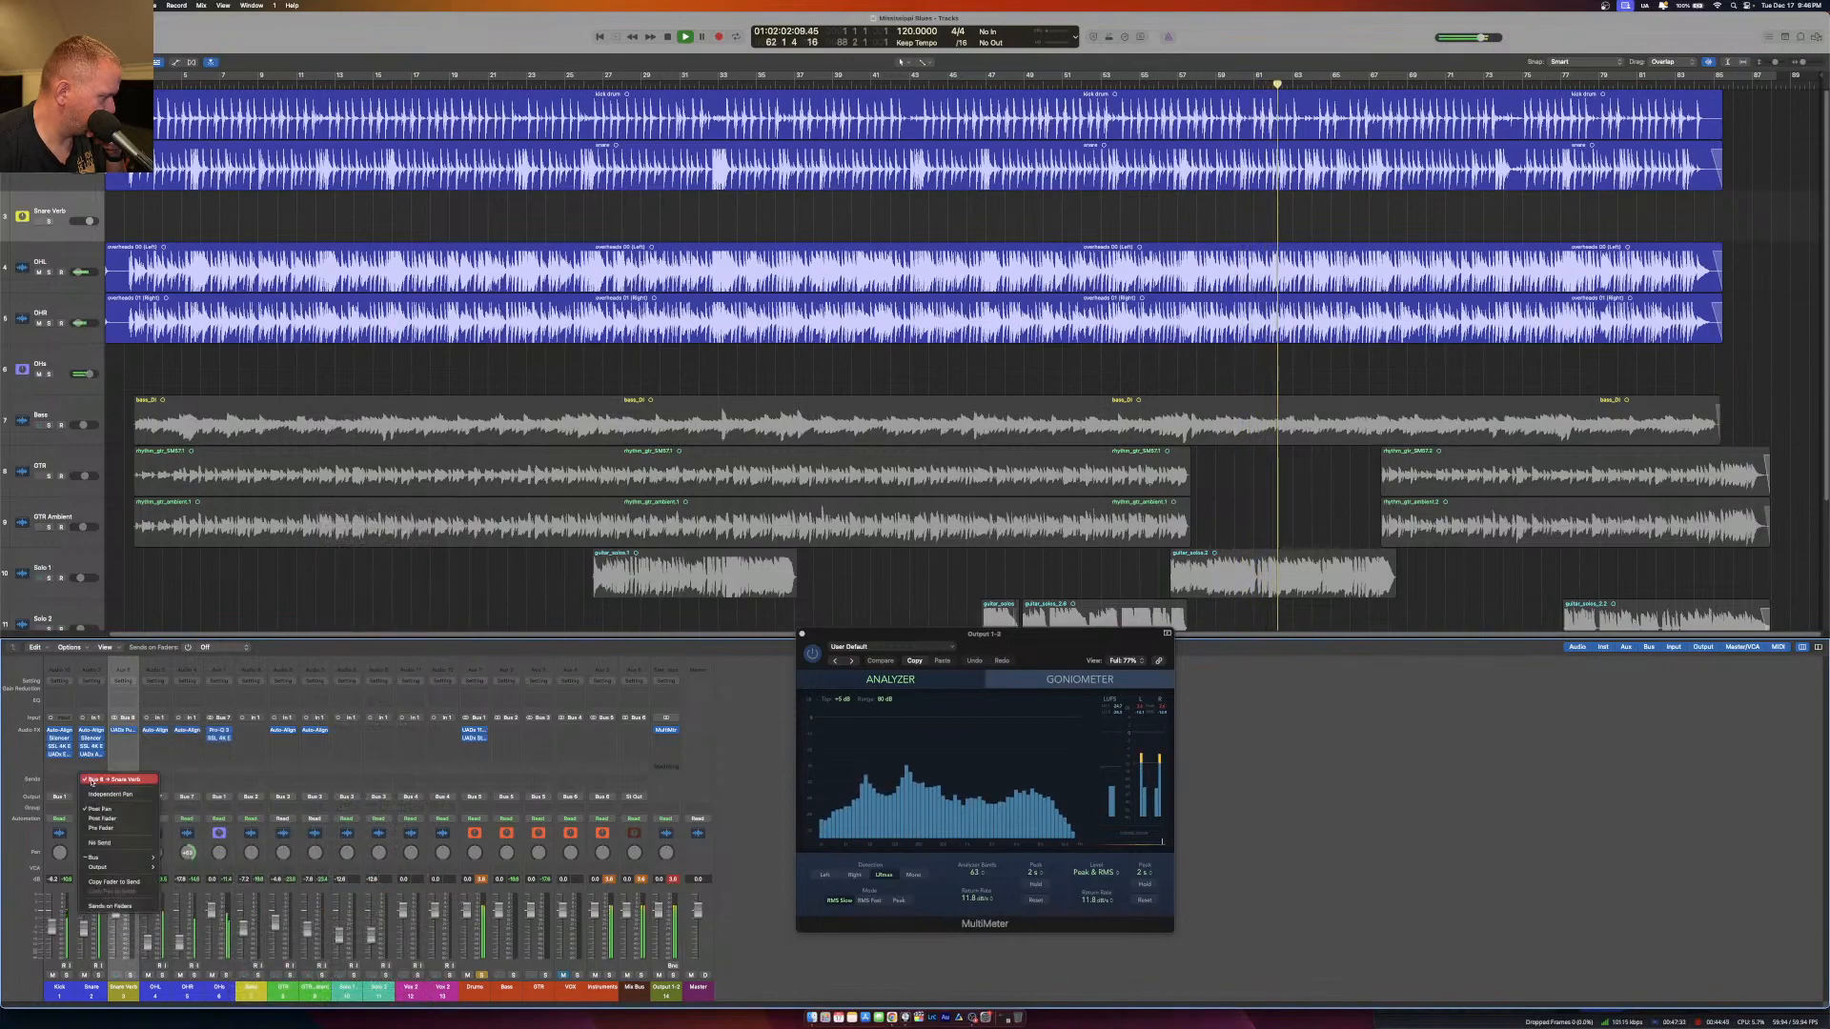
click(107, 828)
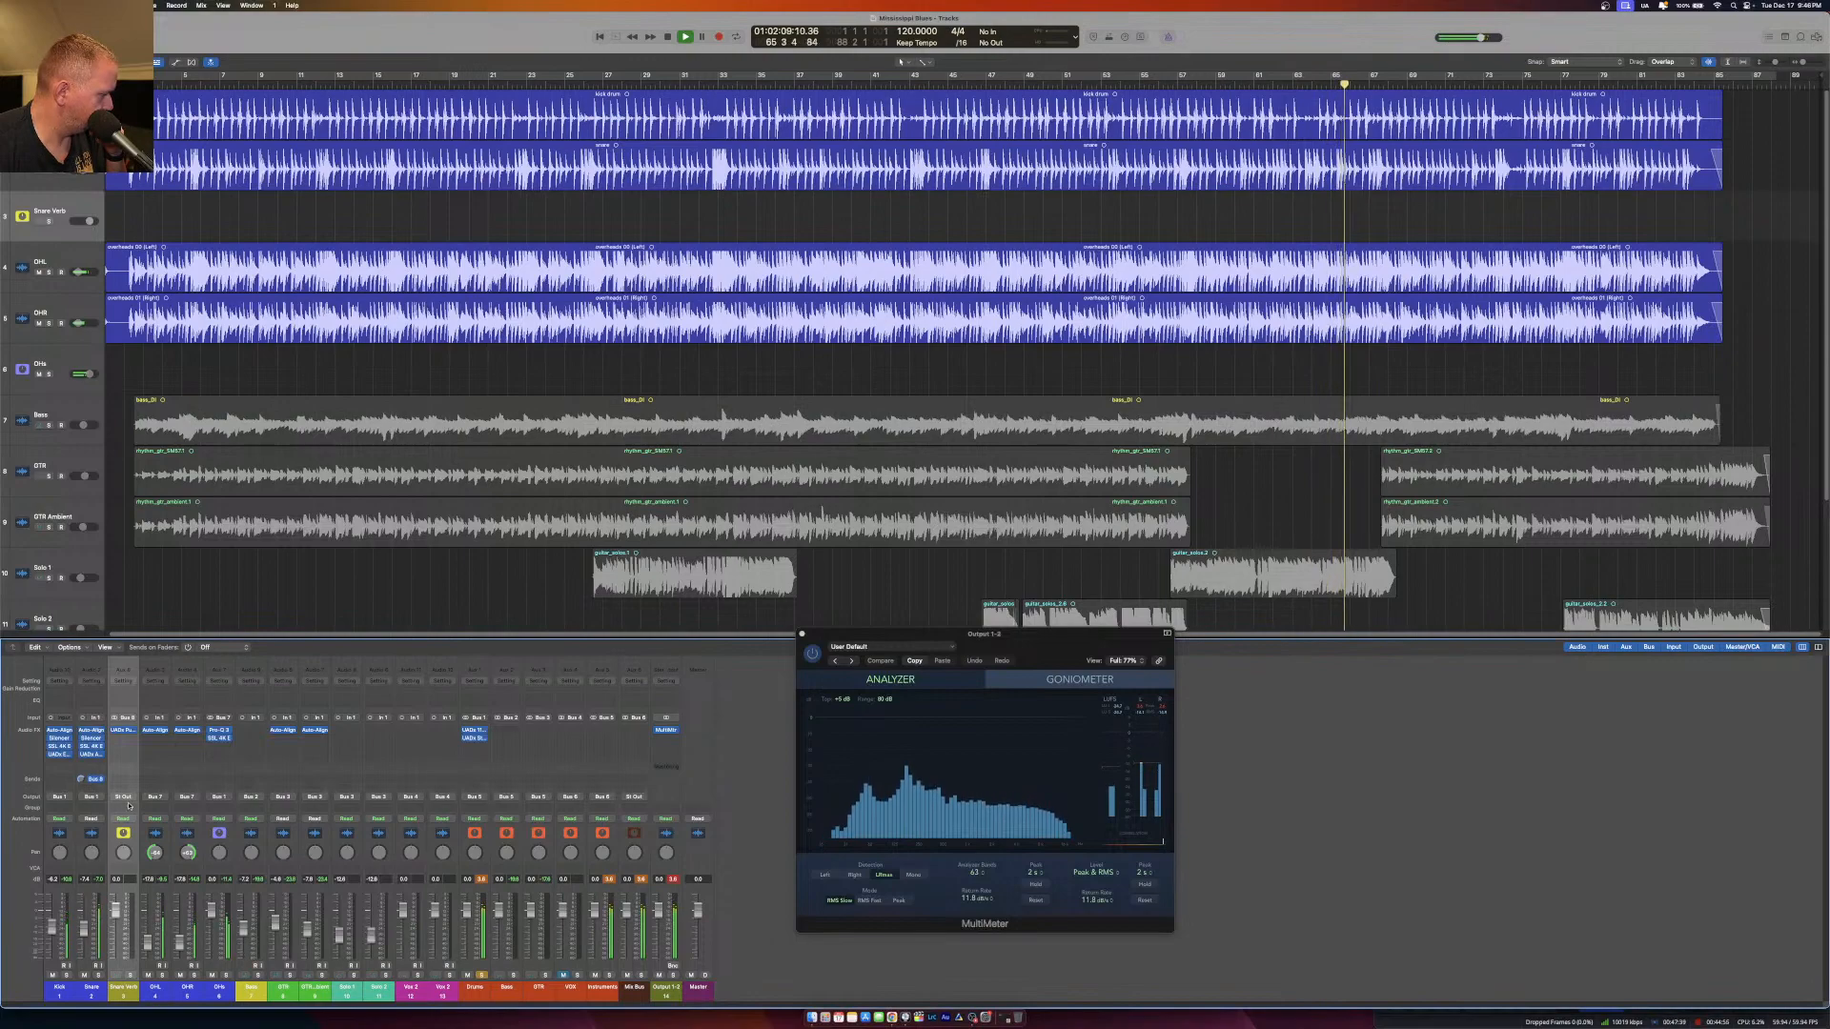
click(124, 796)
mouse_move(143, 836)
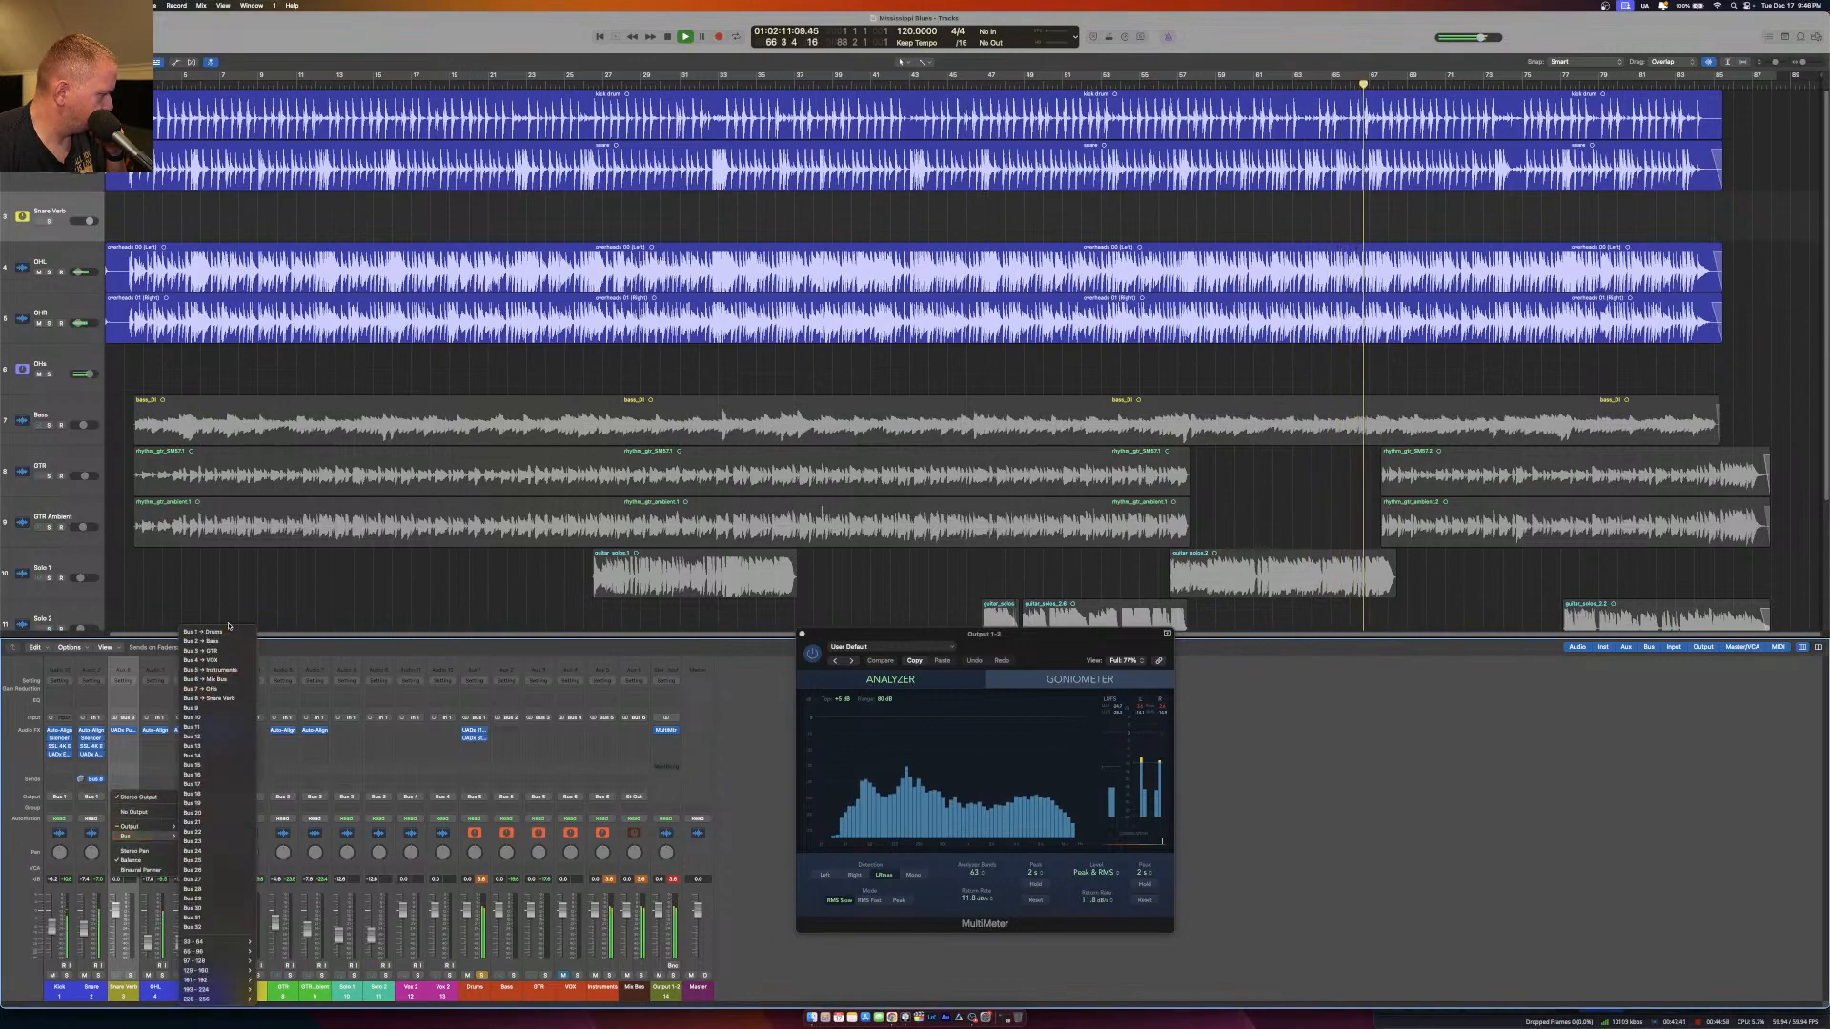
click(225, 631)
Solo Snare Verb, unsolo the Drums bus, and lower the Snare Verb fader.
click(131, 975)
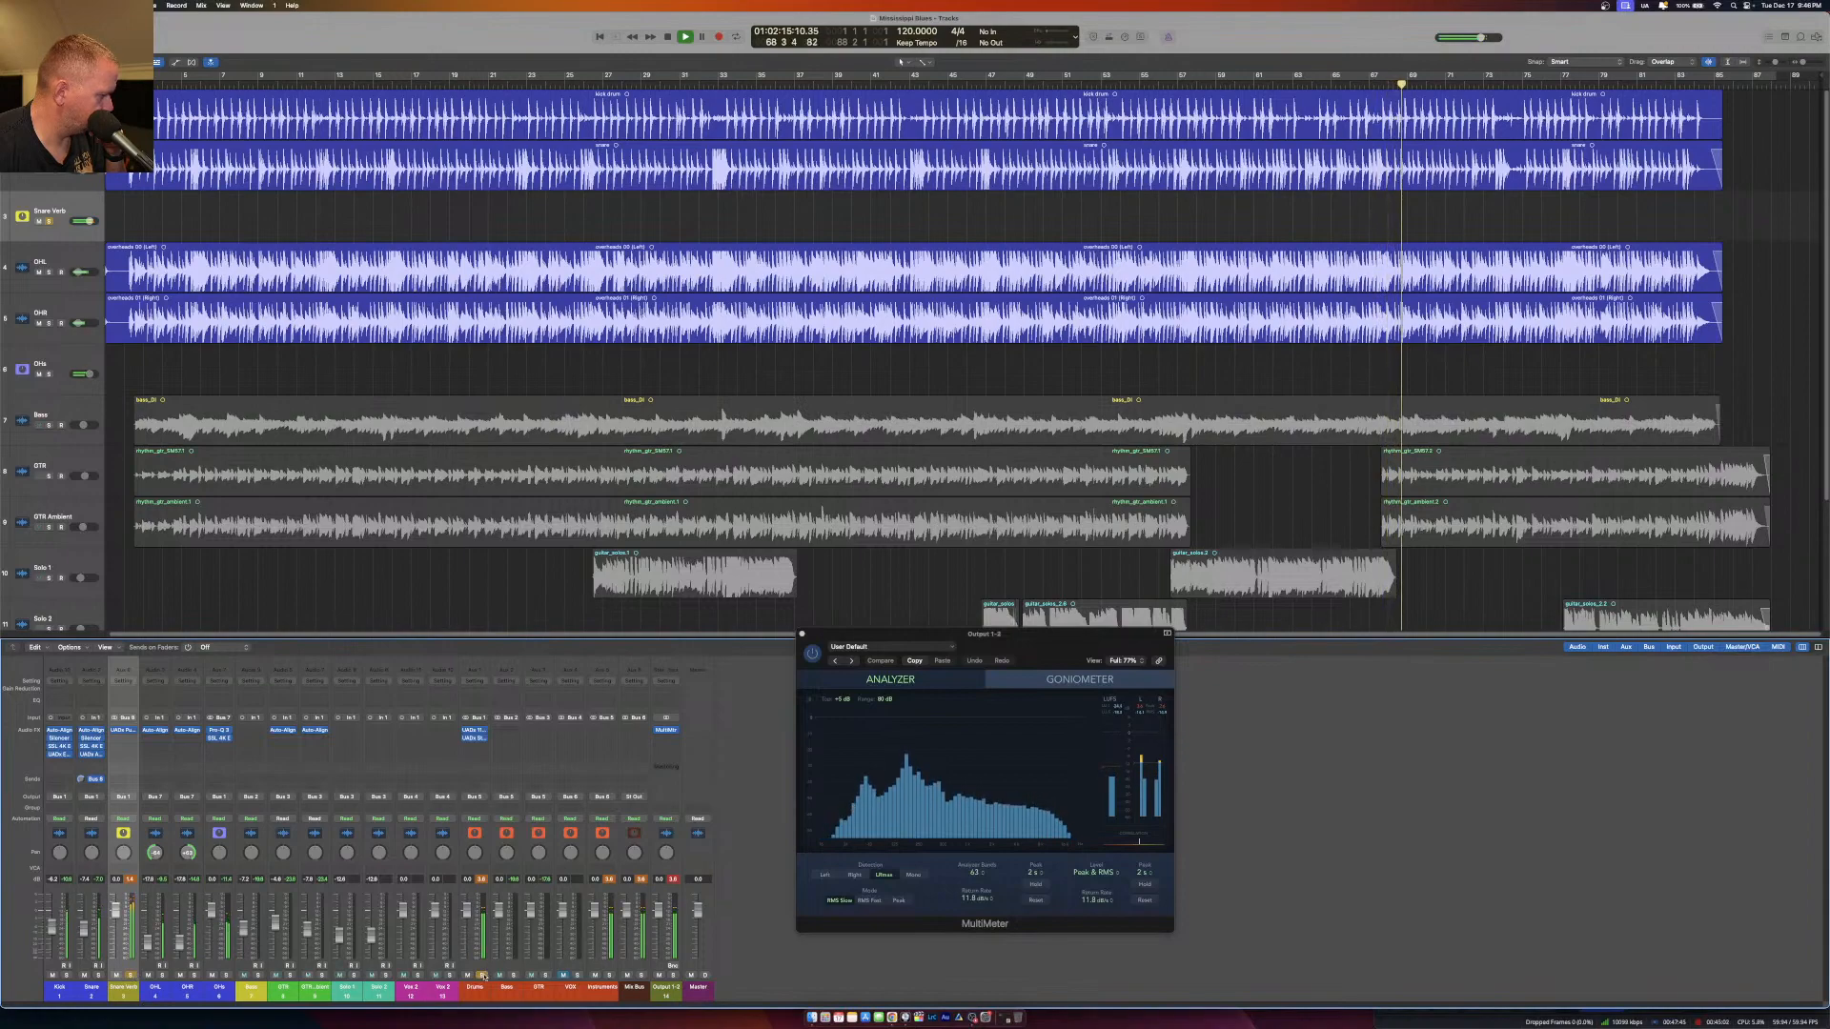
click(481, 975)
drag(112, 913, 116, 928)
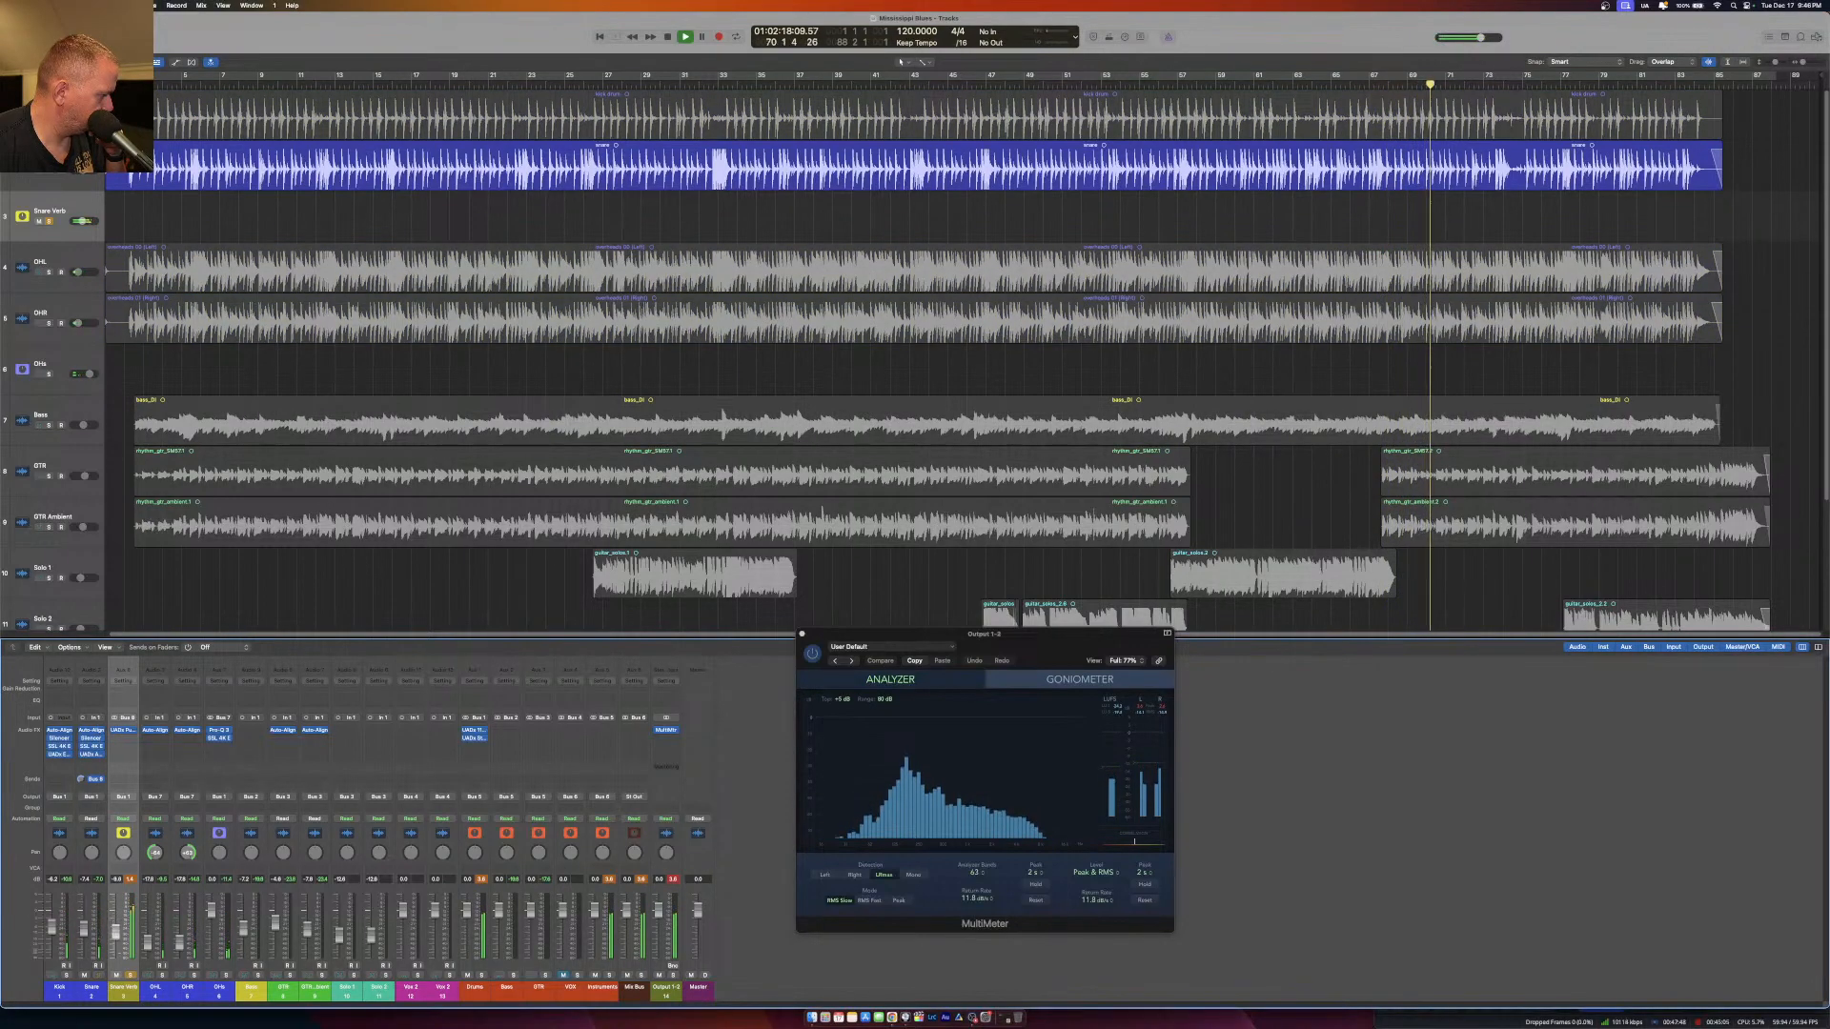
Adjust the predelay and raise the low cut of the Snare Verb's Pure Plate Reverb while playing from near the song's start.
click(124, 731)
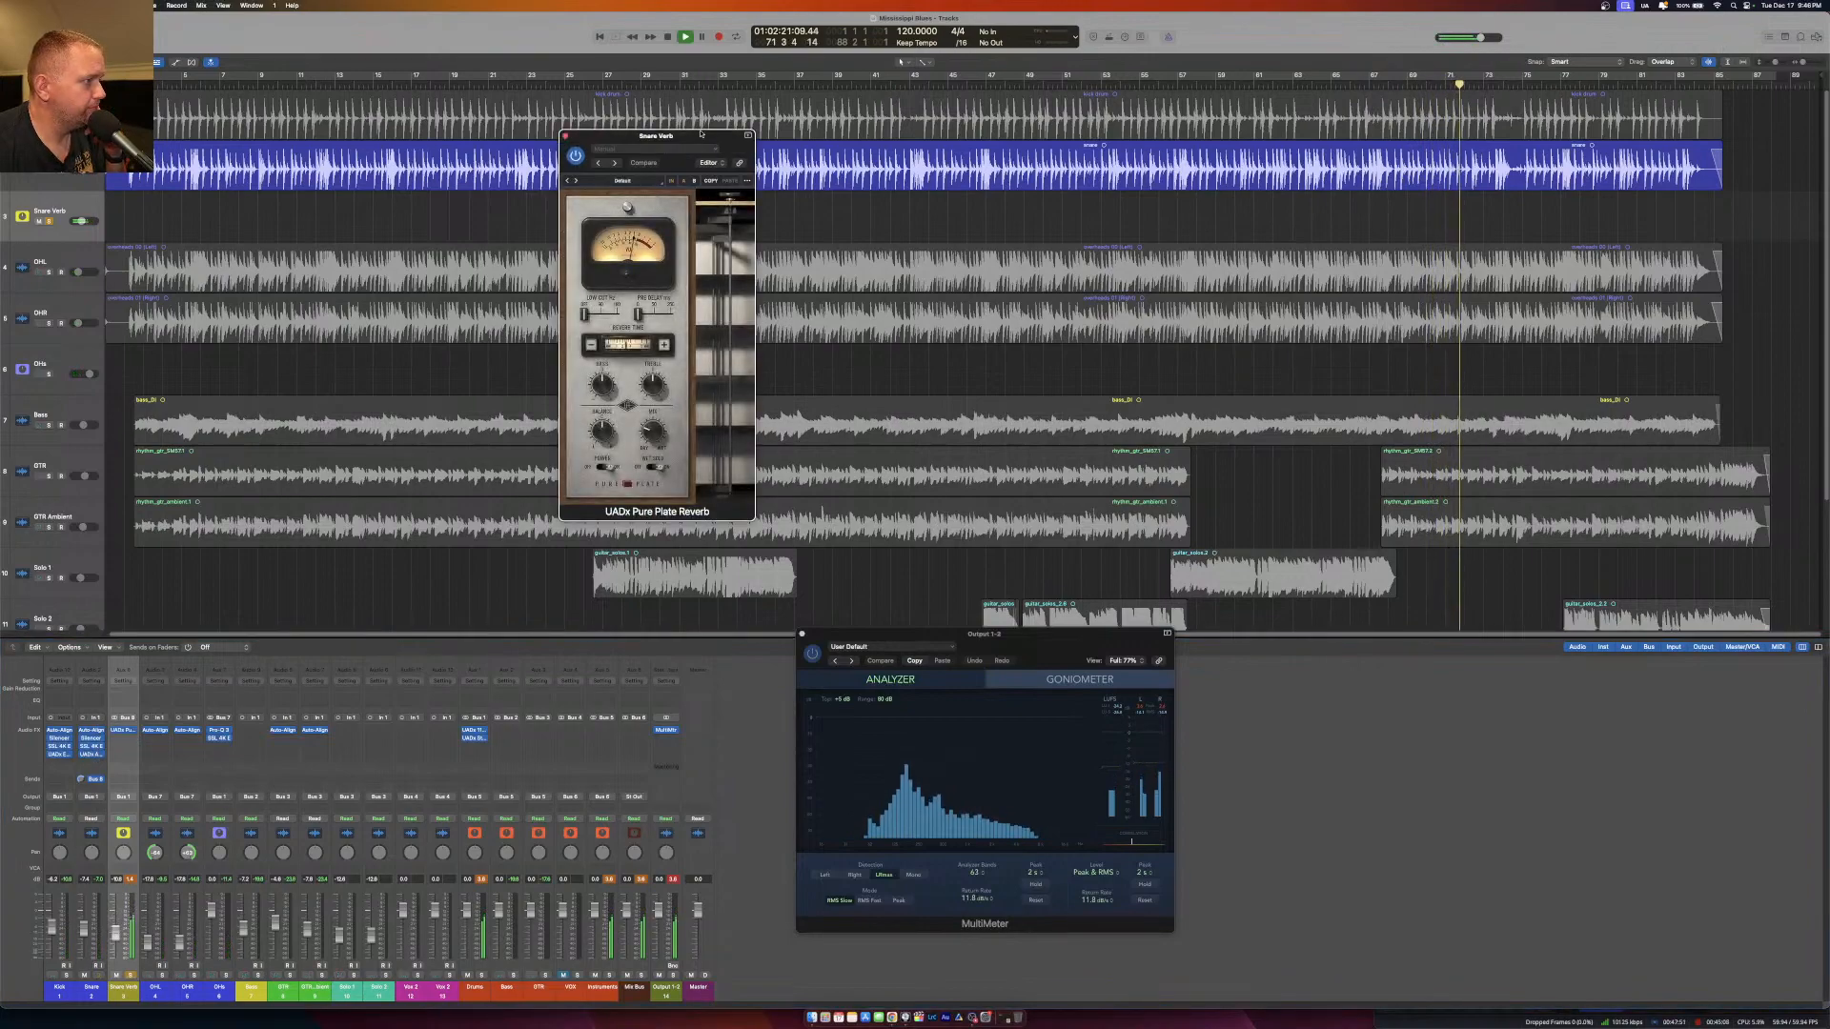
drag(703, 136, 711, 386)
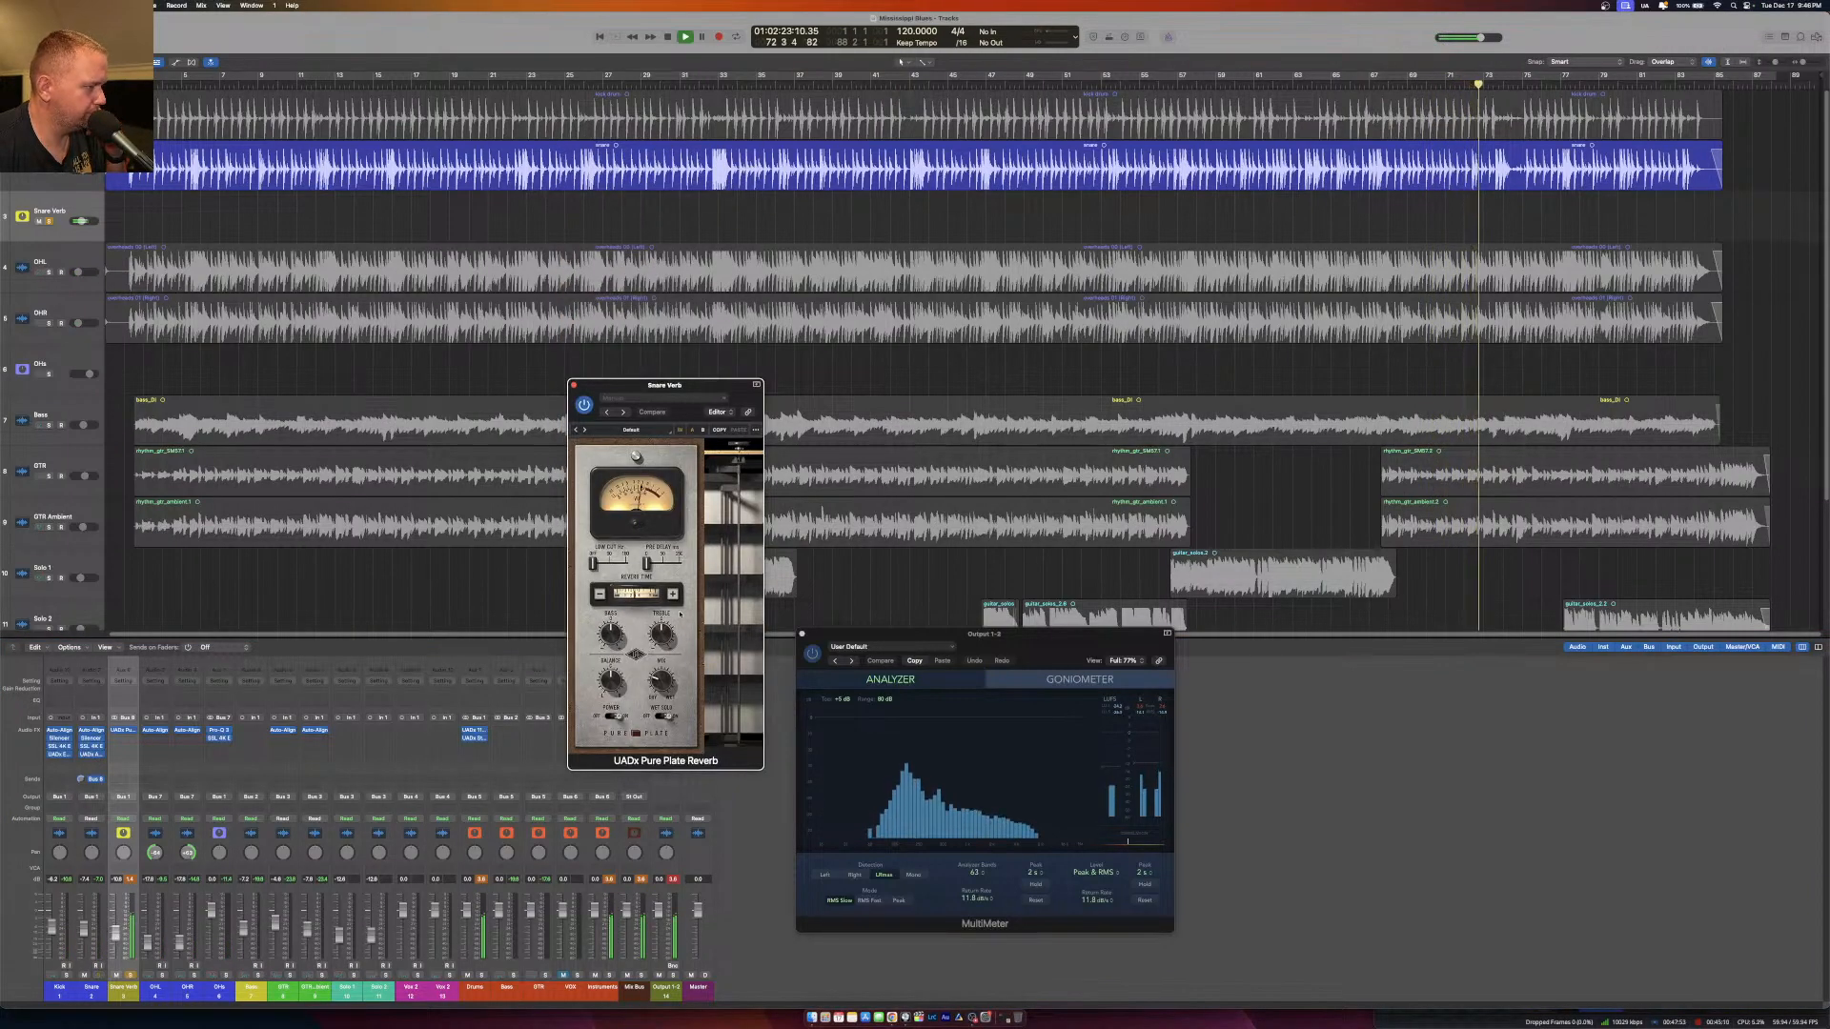
click(655, 570)
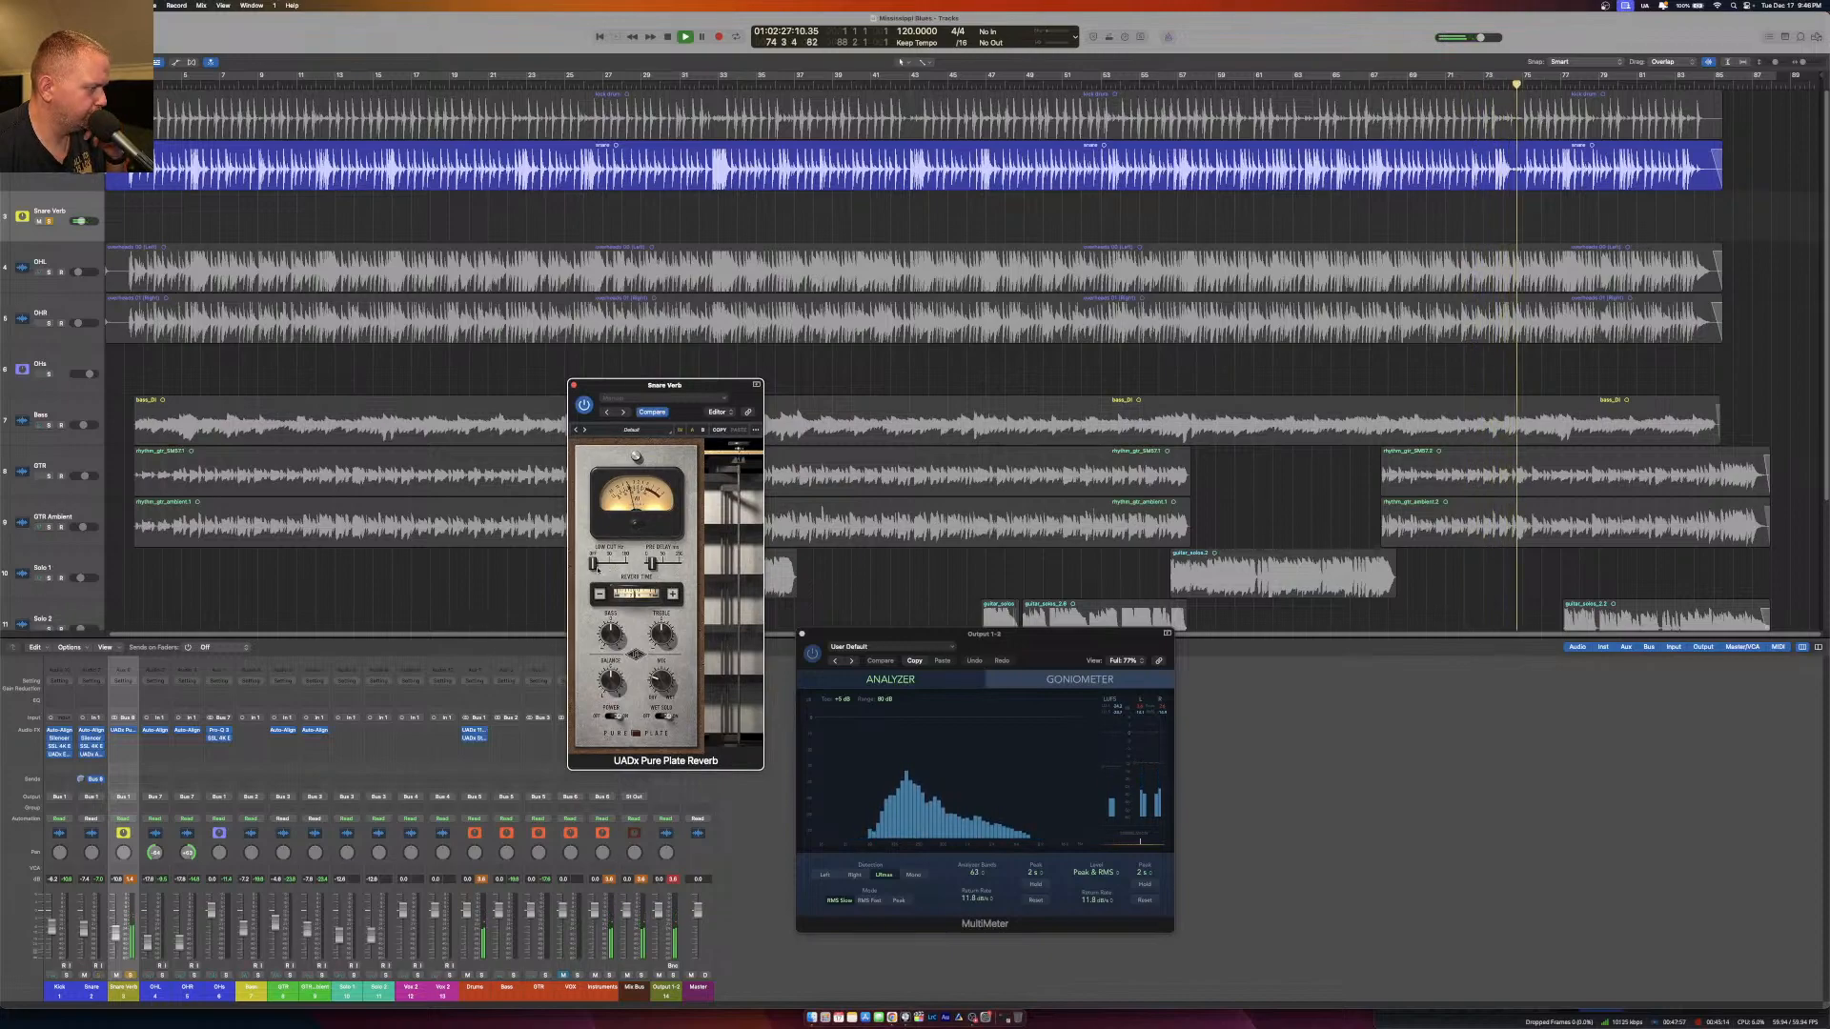
drag(593, 563, 625, 565)
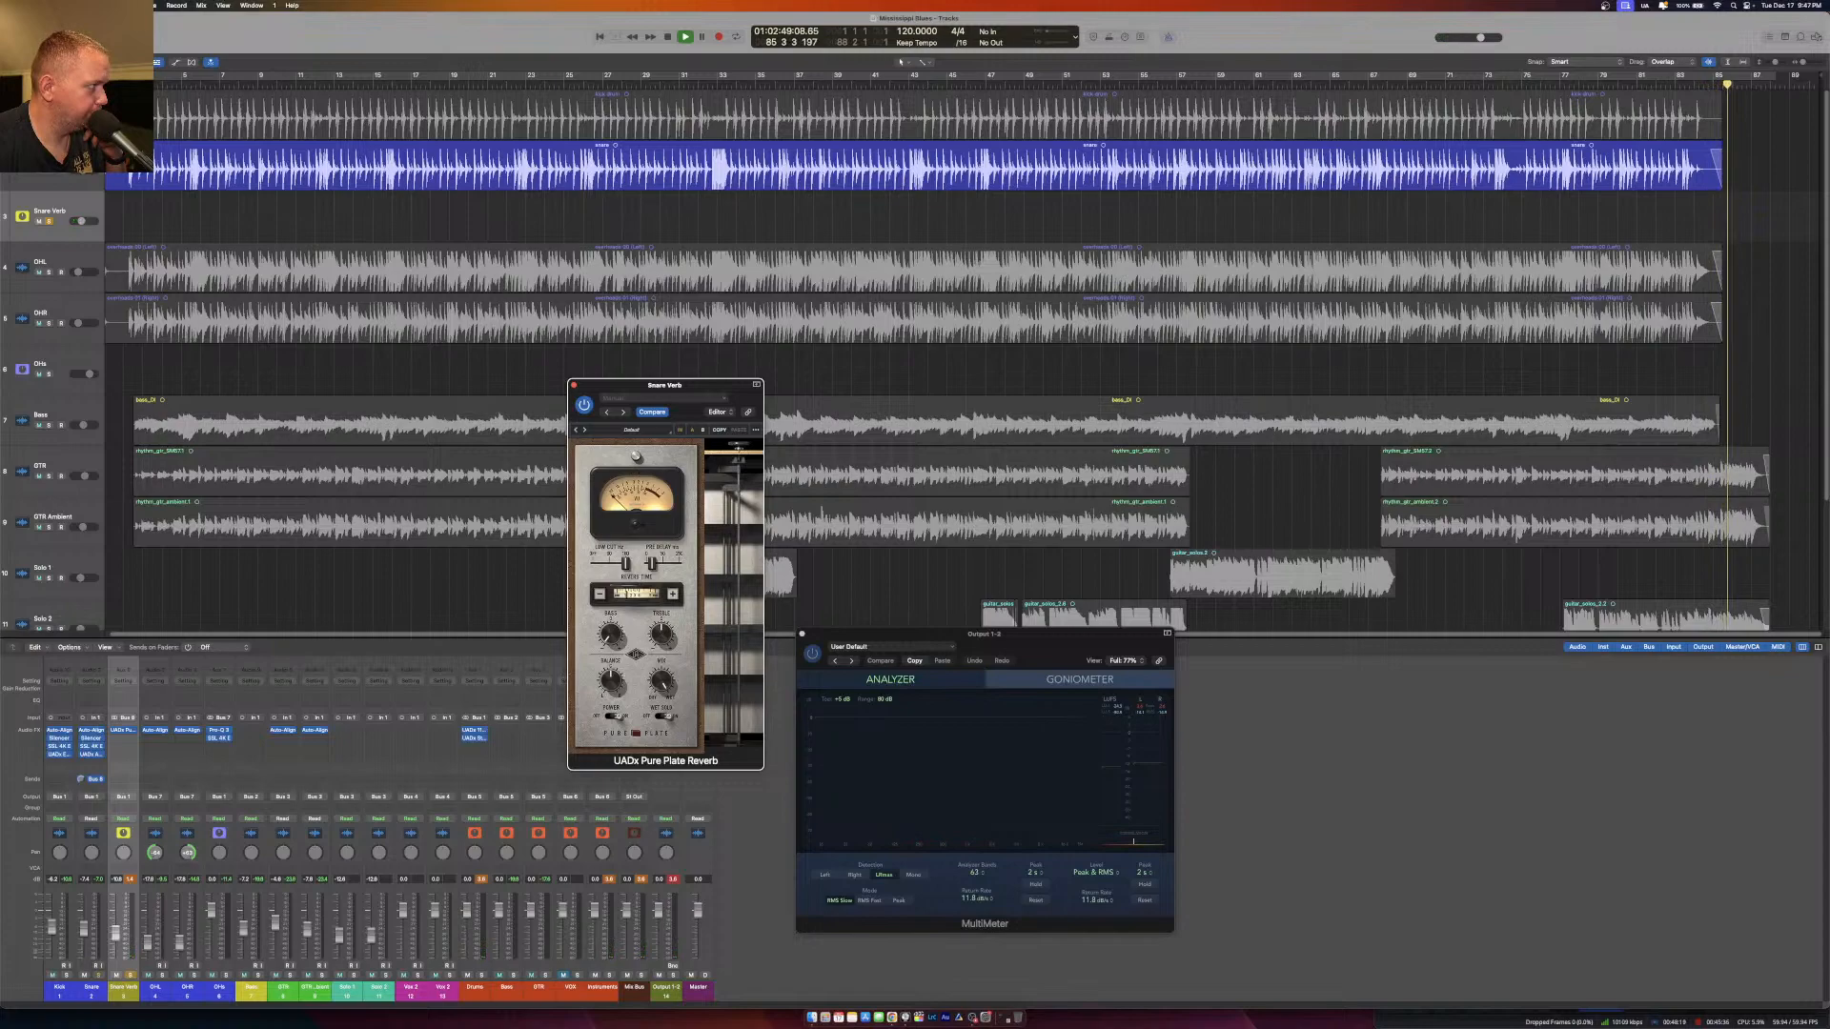
click(137, 82)
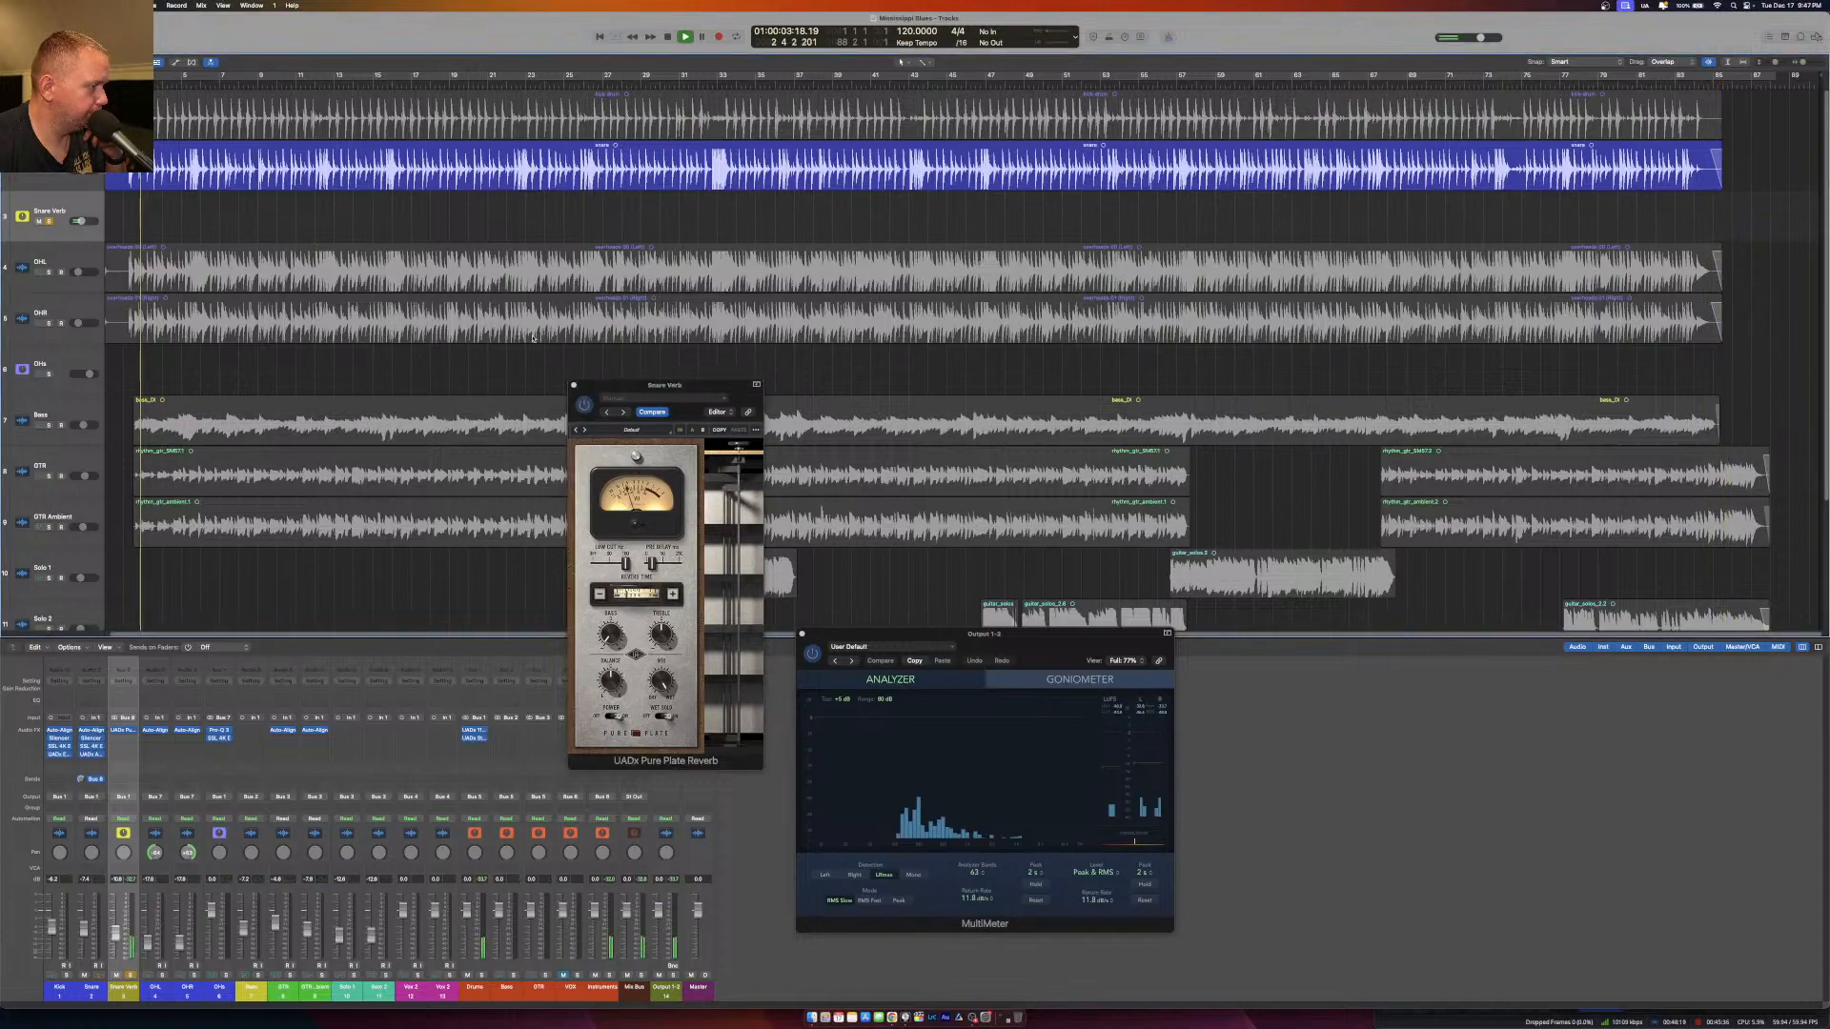
click(628, 599)
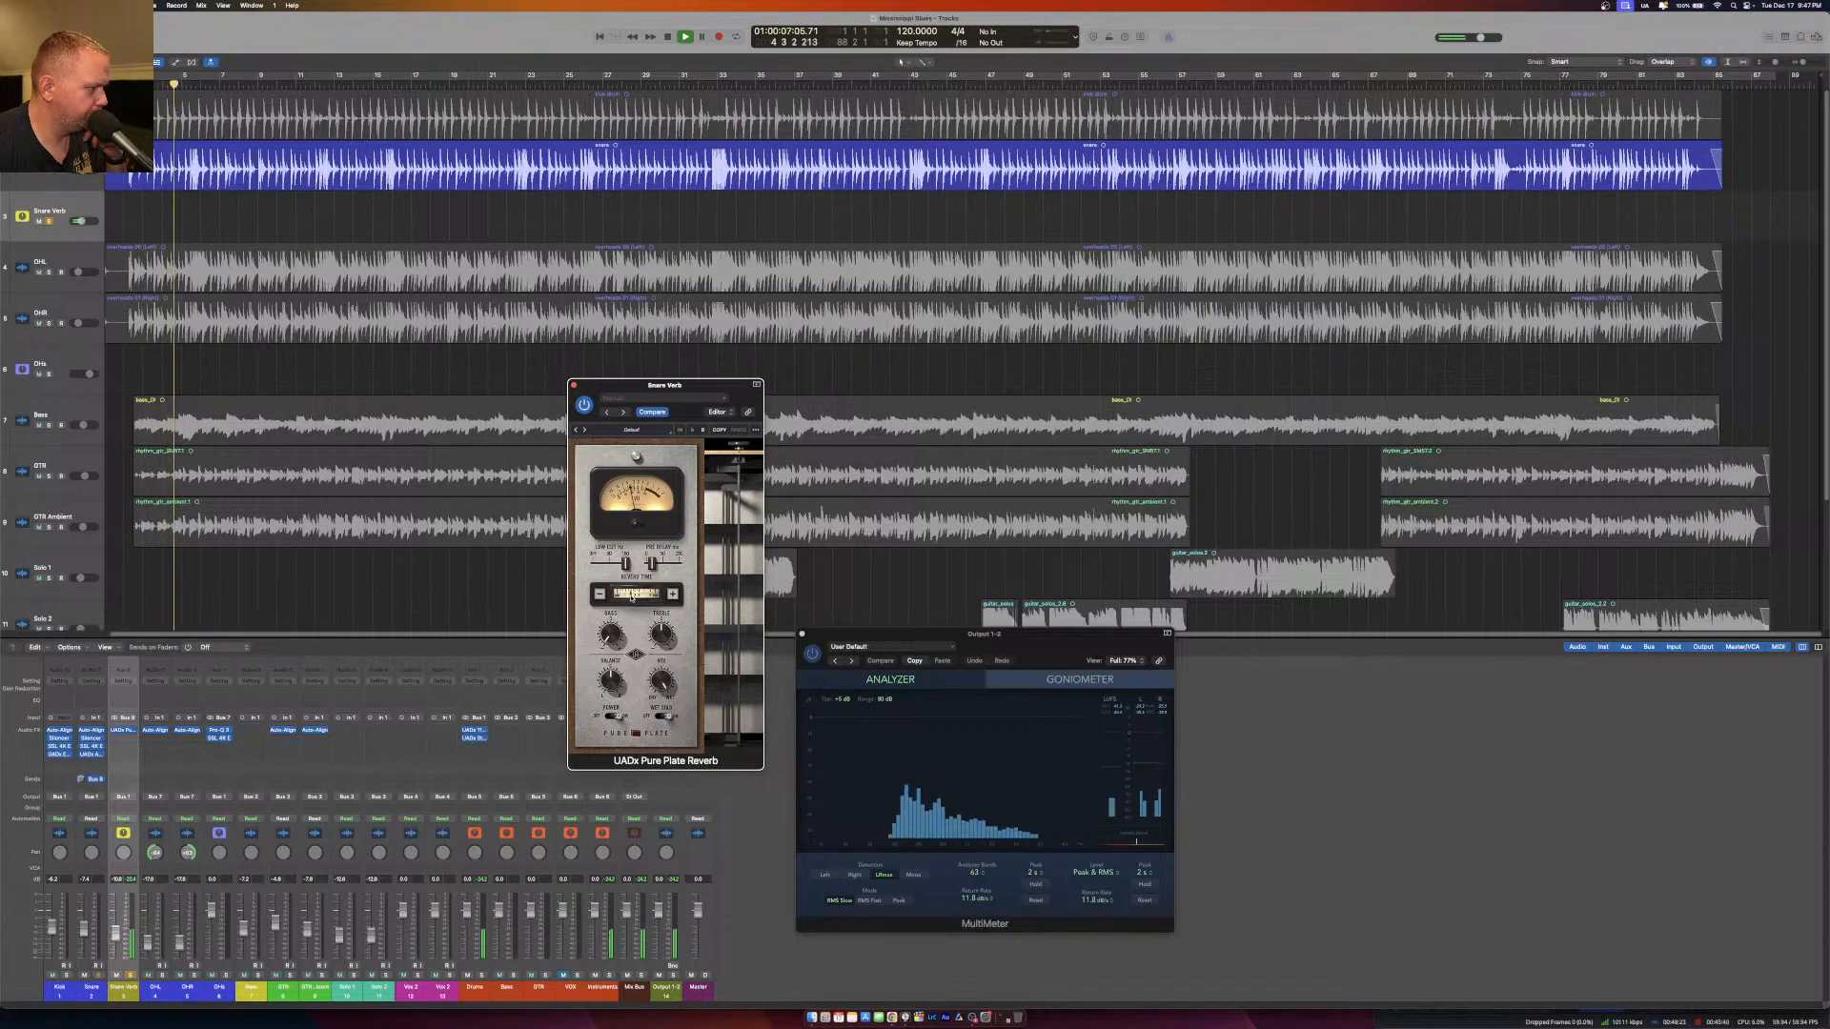
click(574, 385)
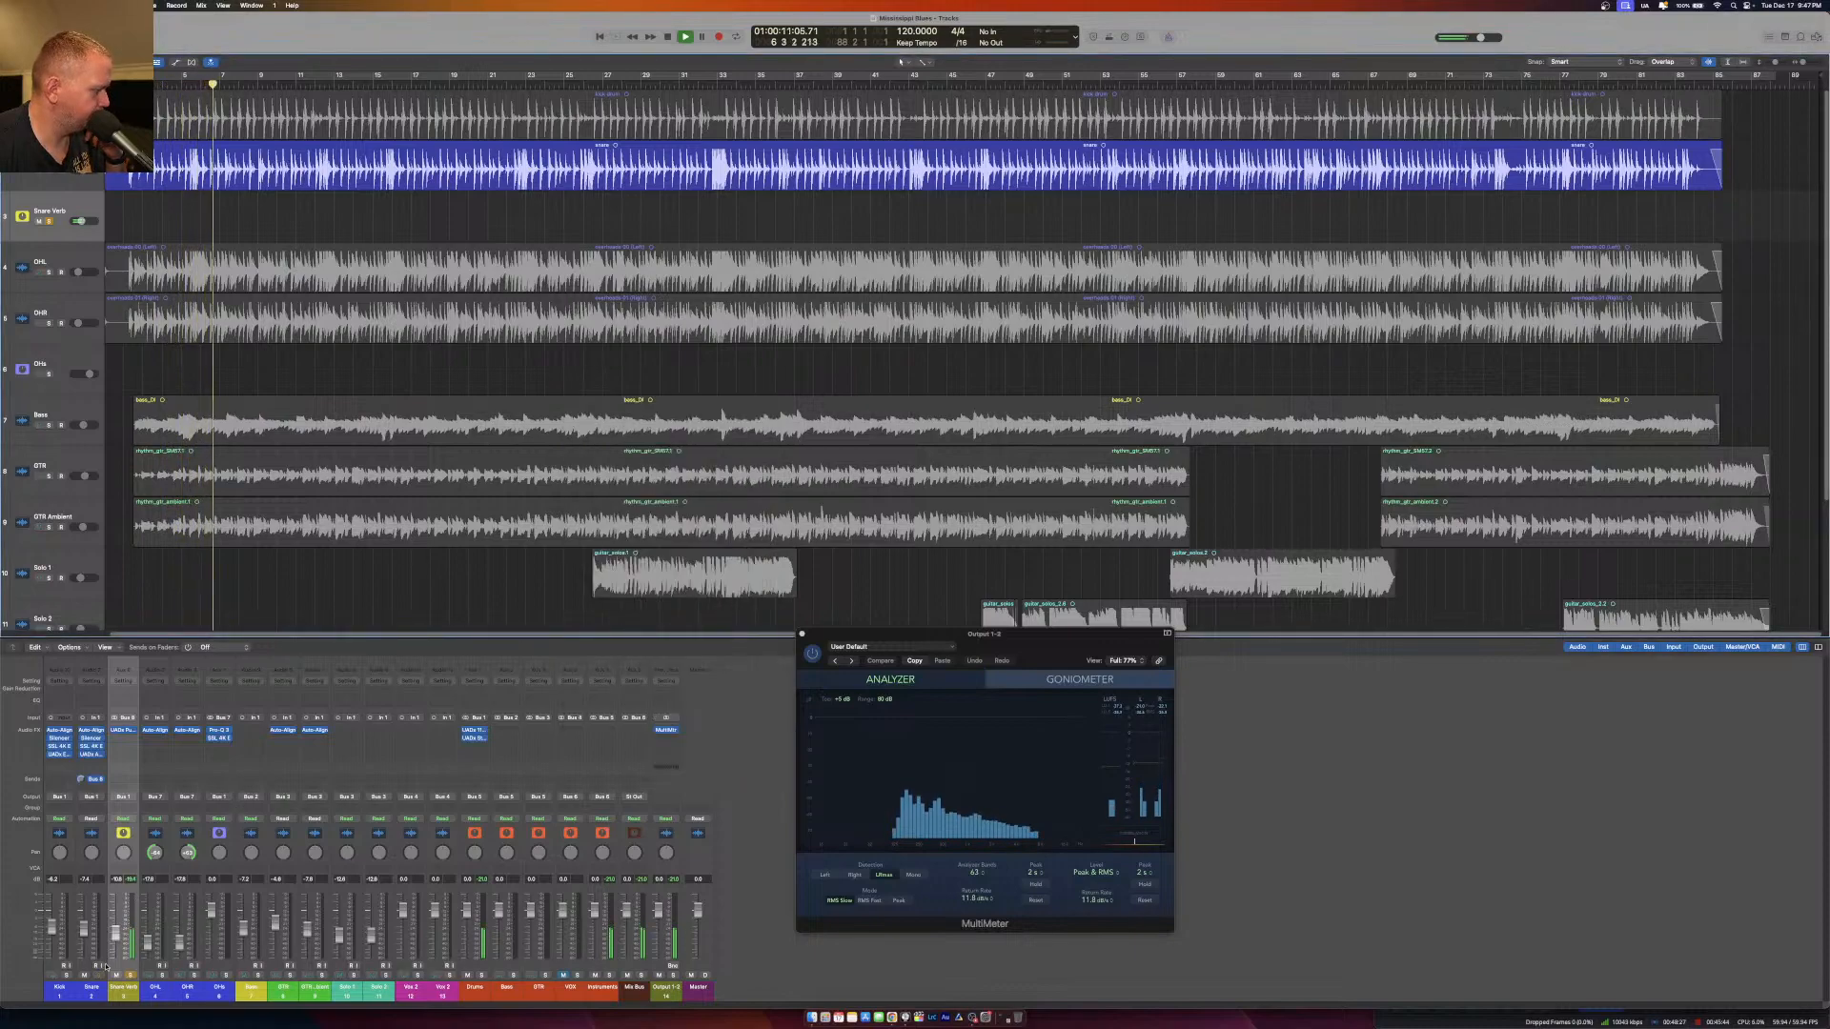
Solo the Drums bus and fine-tune the Snare Verb fader against the full kit, rechecking its plate reverb settings.
click(482, 976)
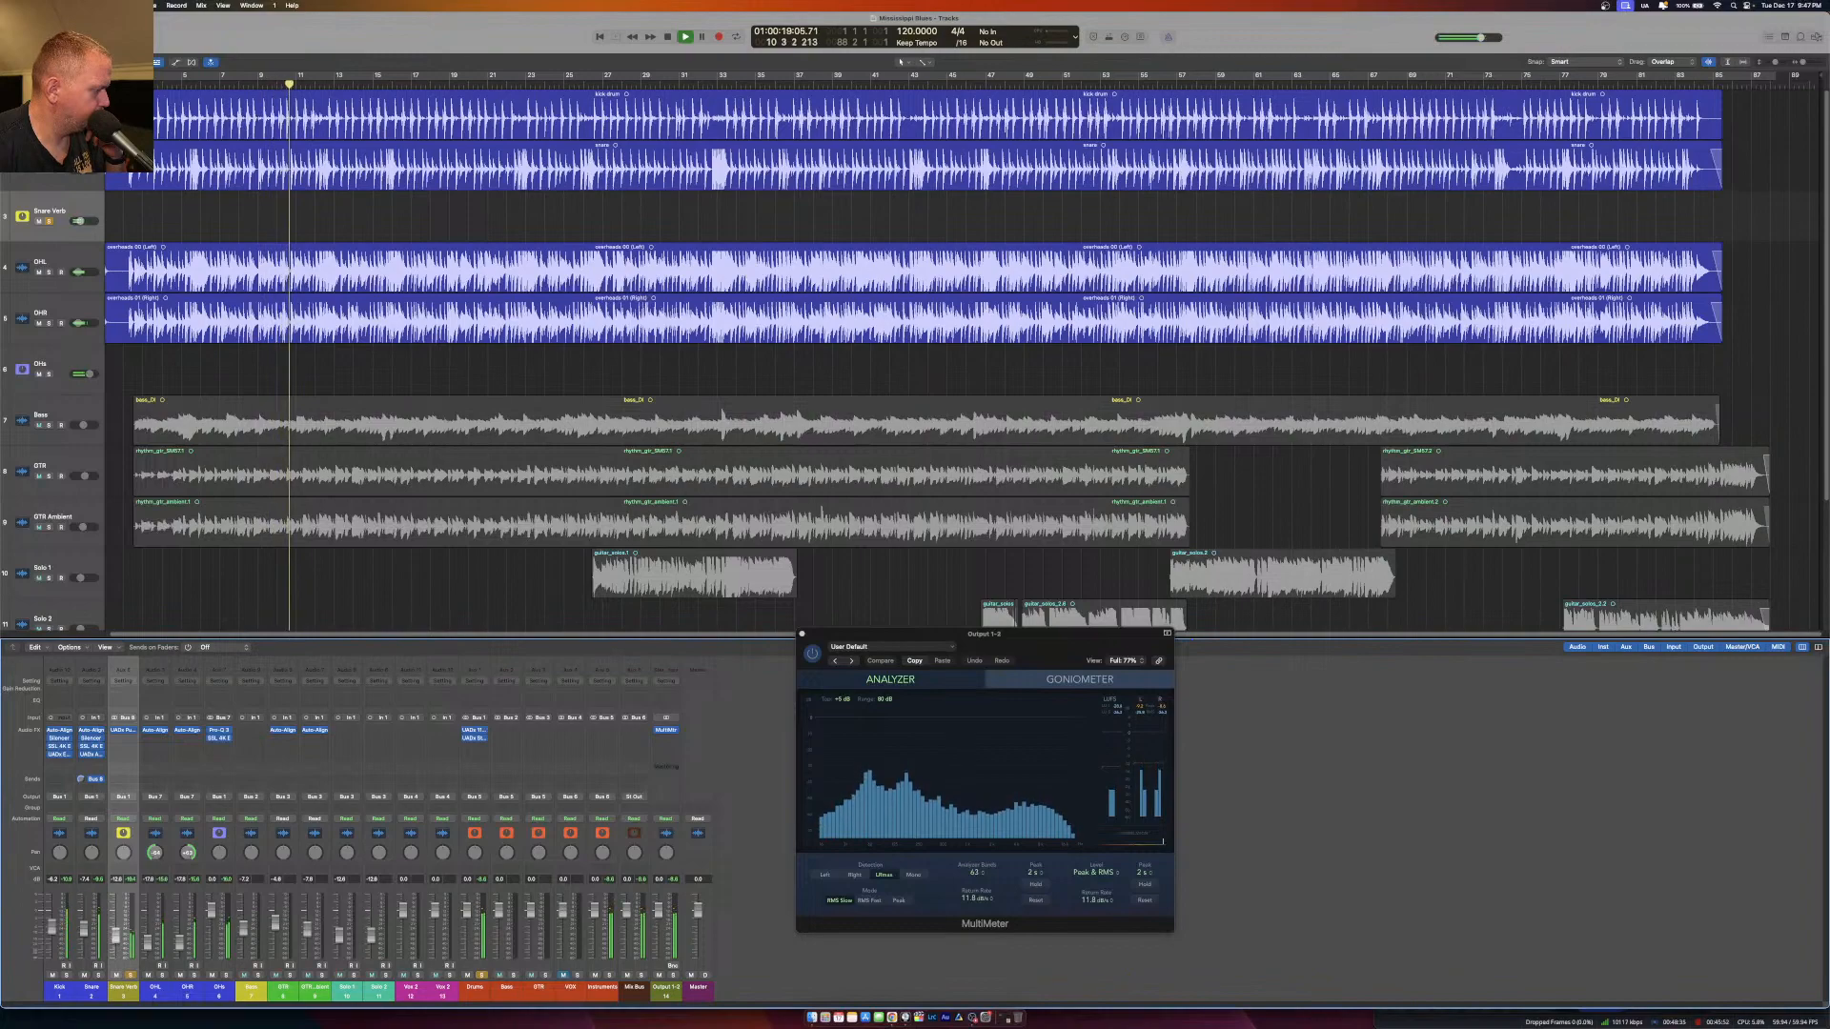
drag(115, 936, 115, 938)
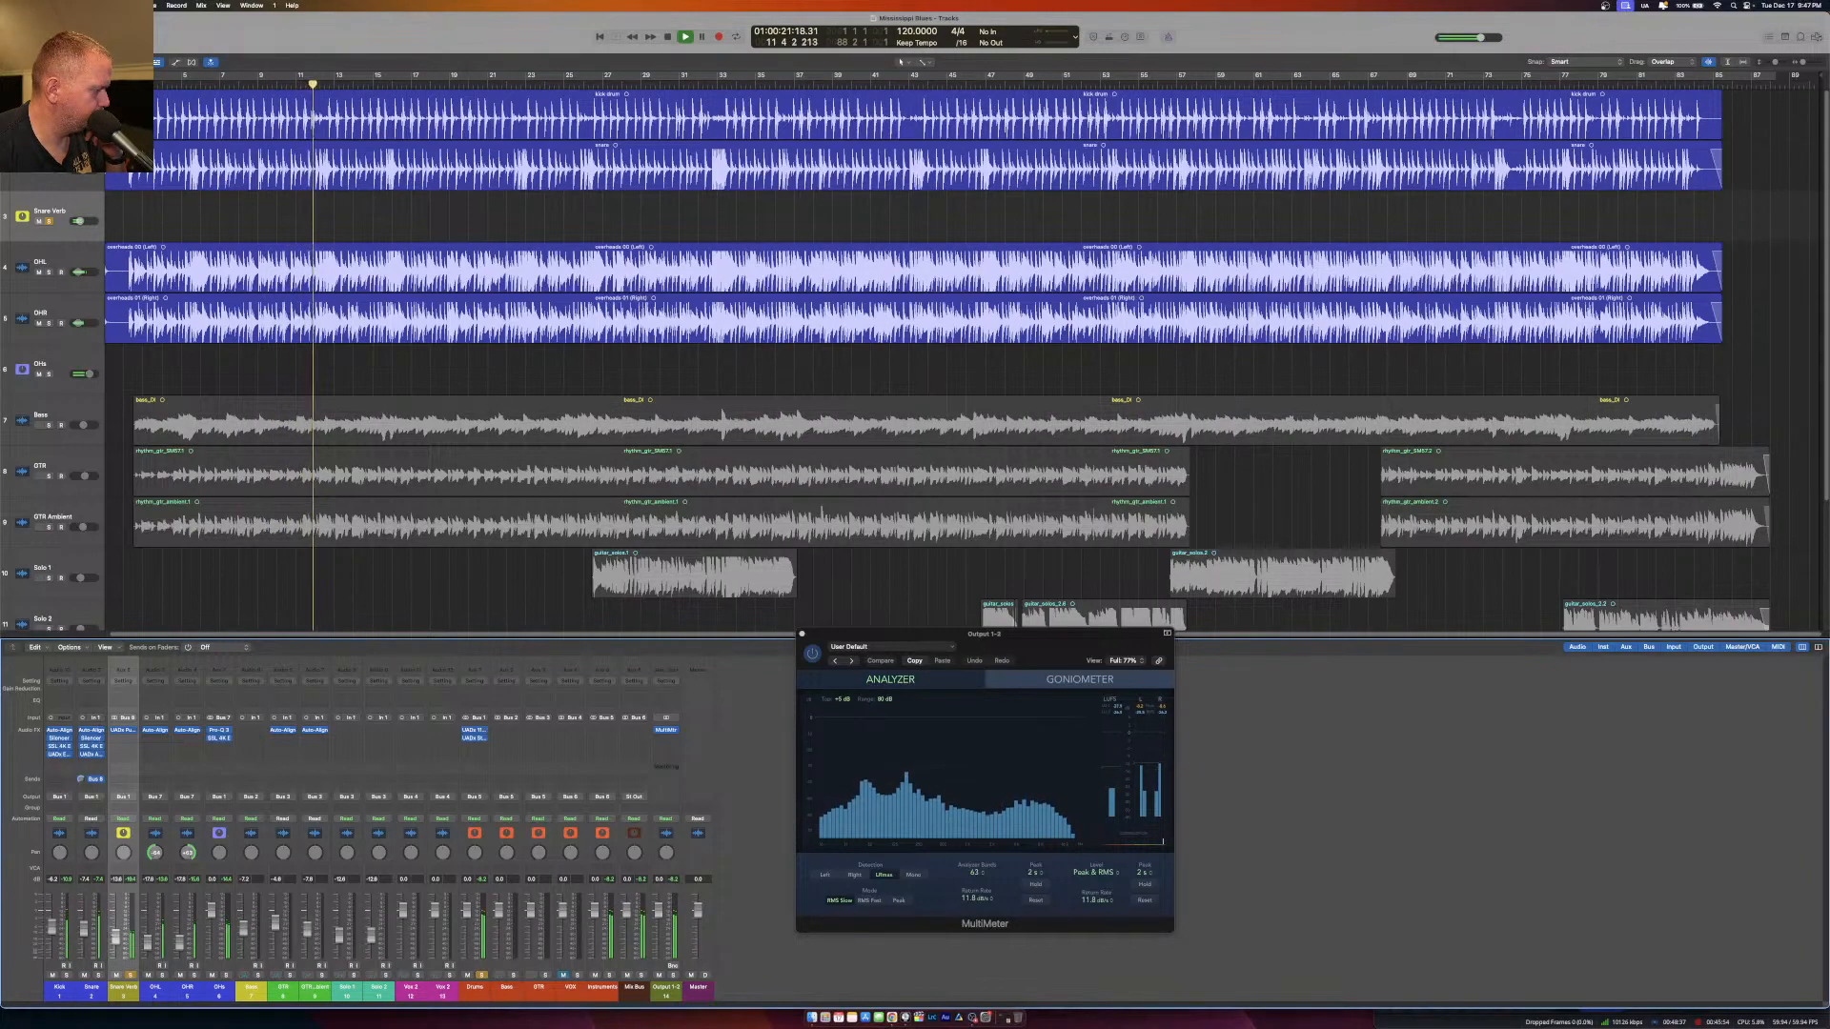
click(123, 730)
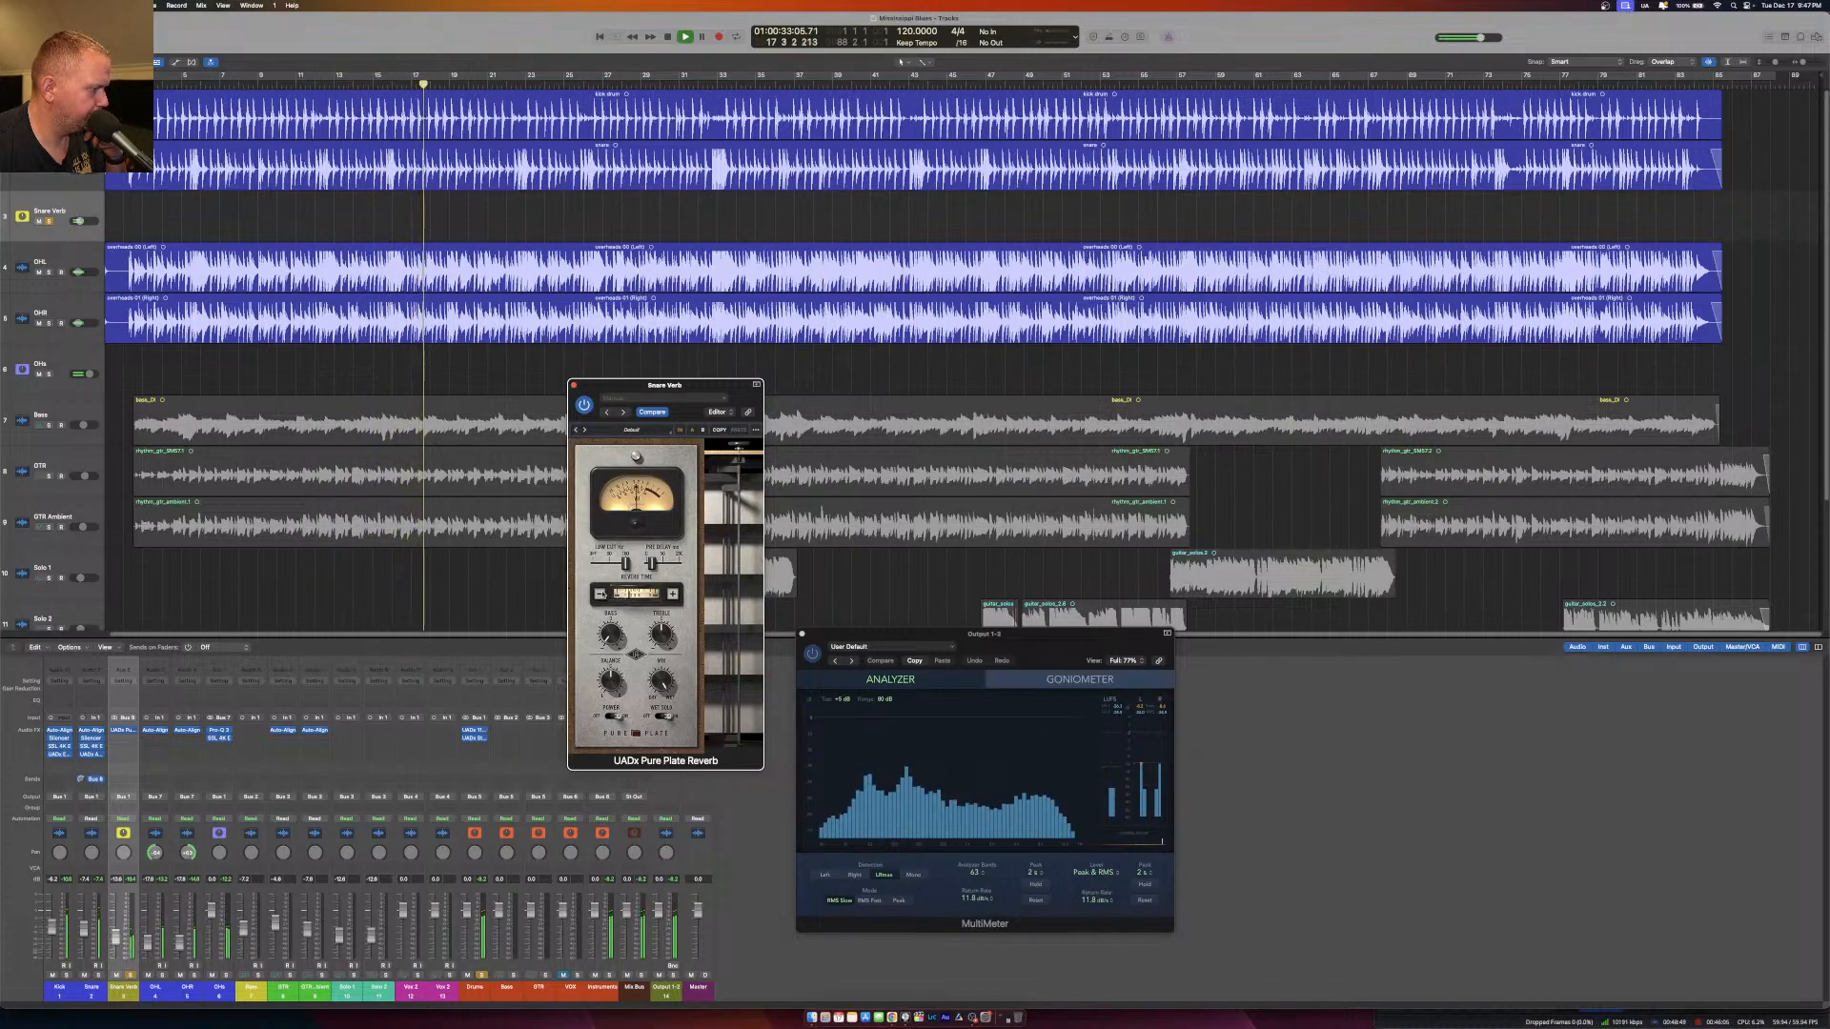
click(573, 385)
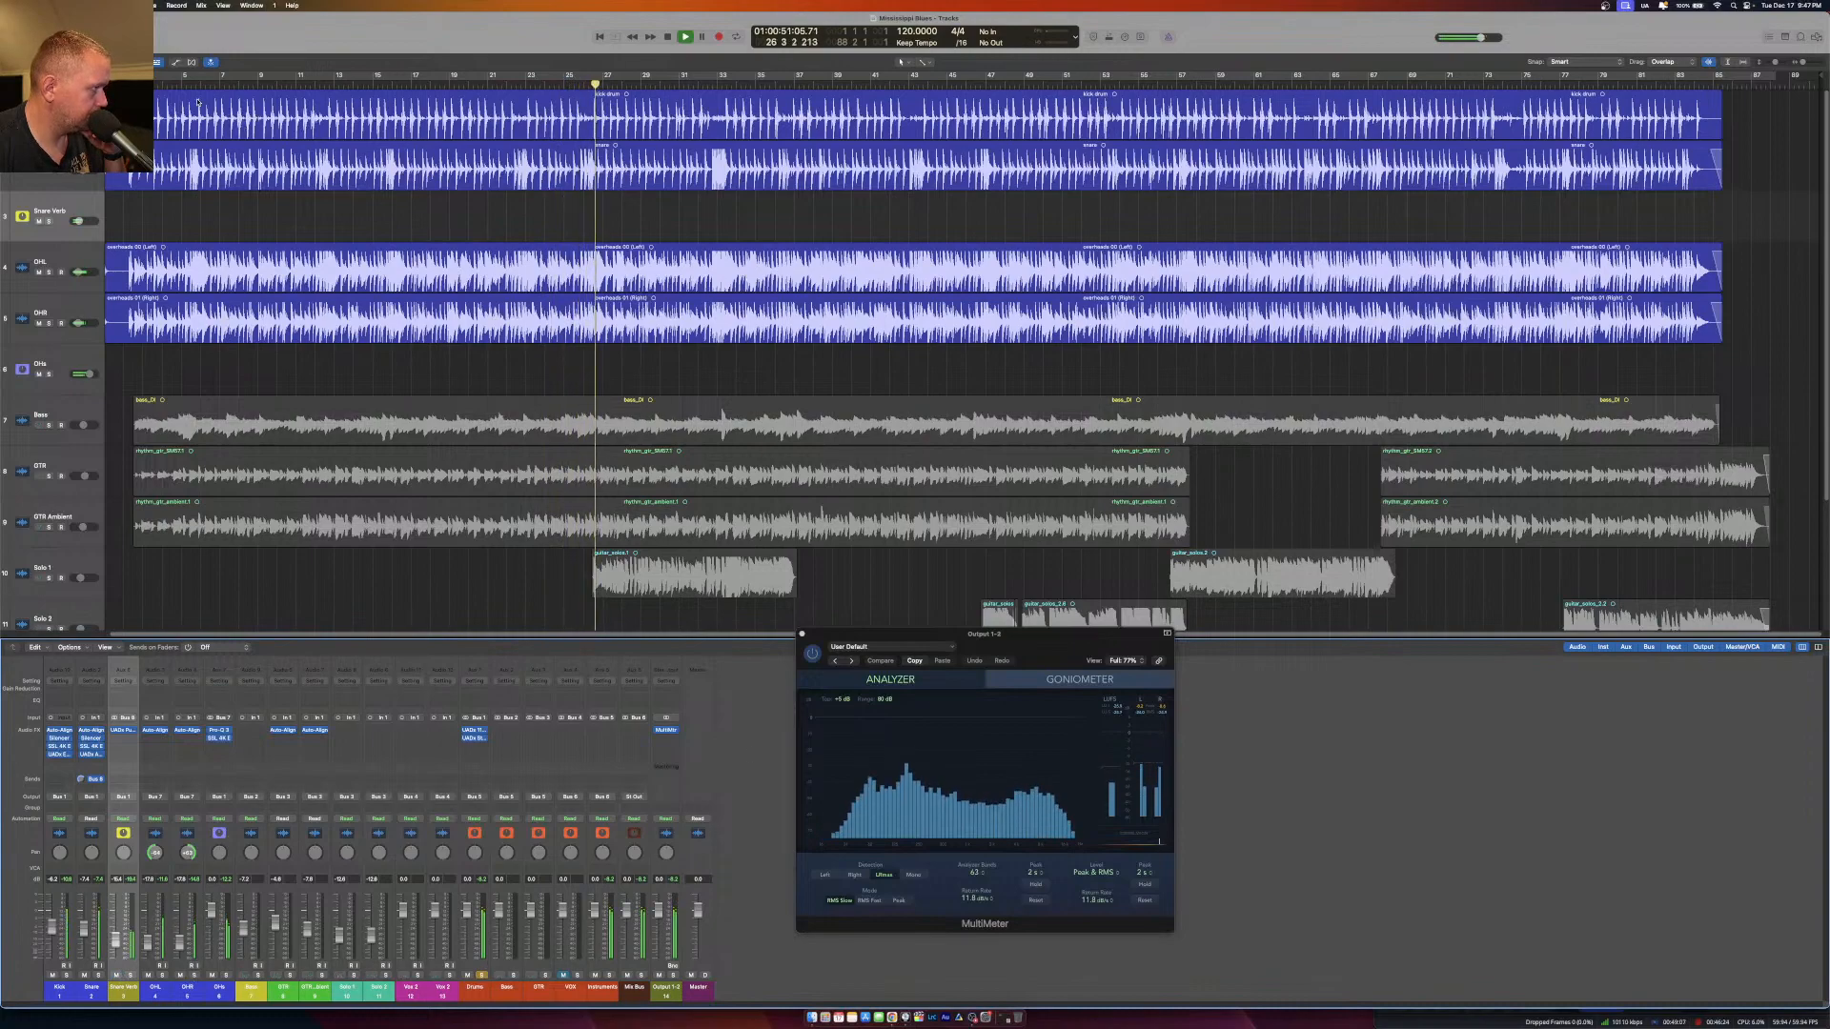
Unsolo the Drums bus to audition the full mix from near the start, and select the GTR and GTR Ambient channels.
click(162, 87)
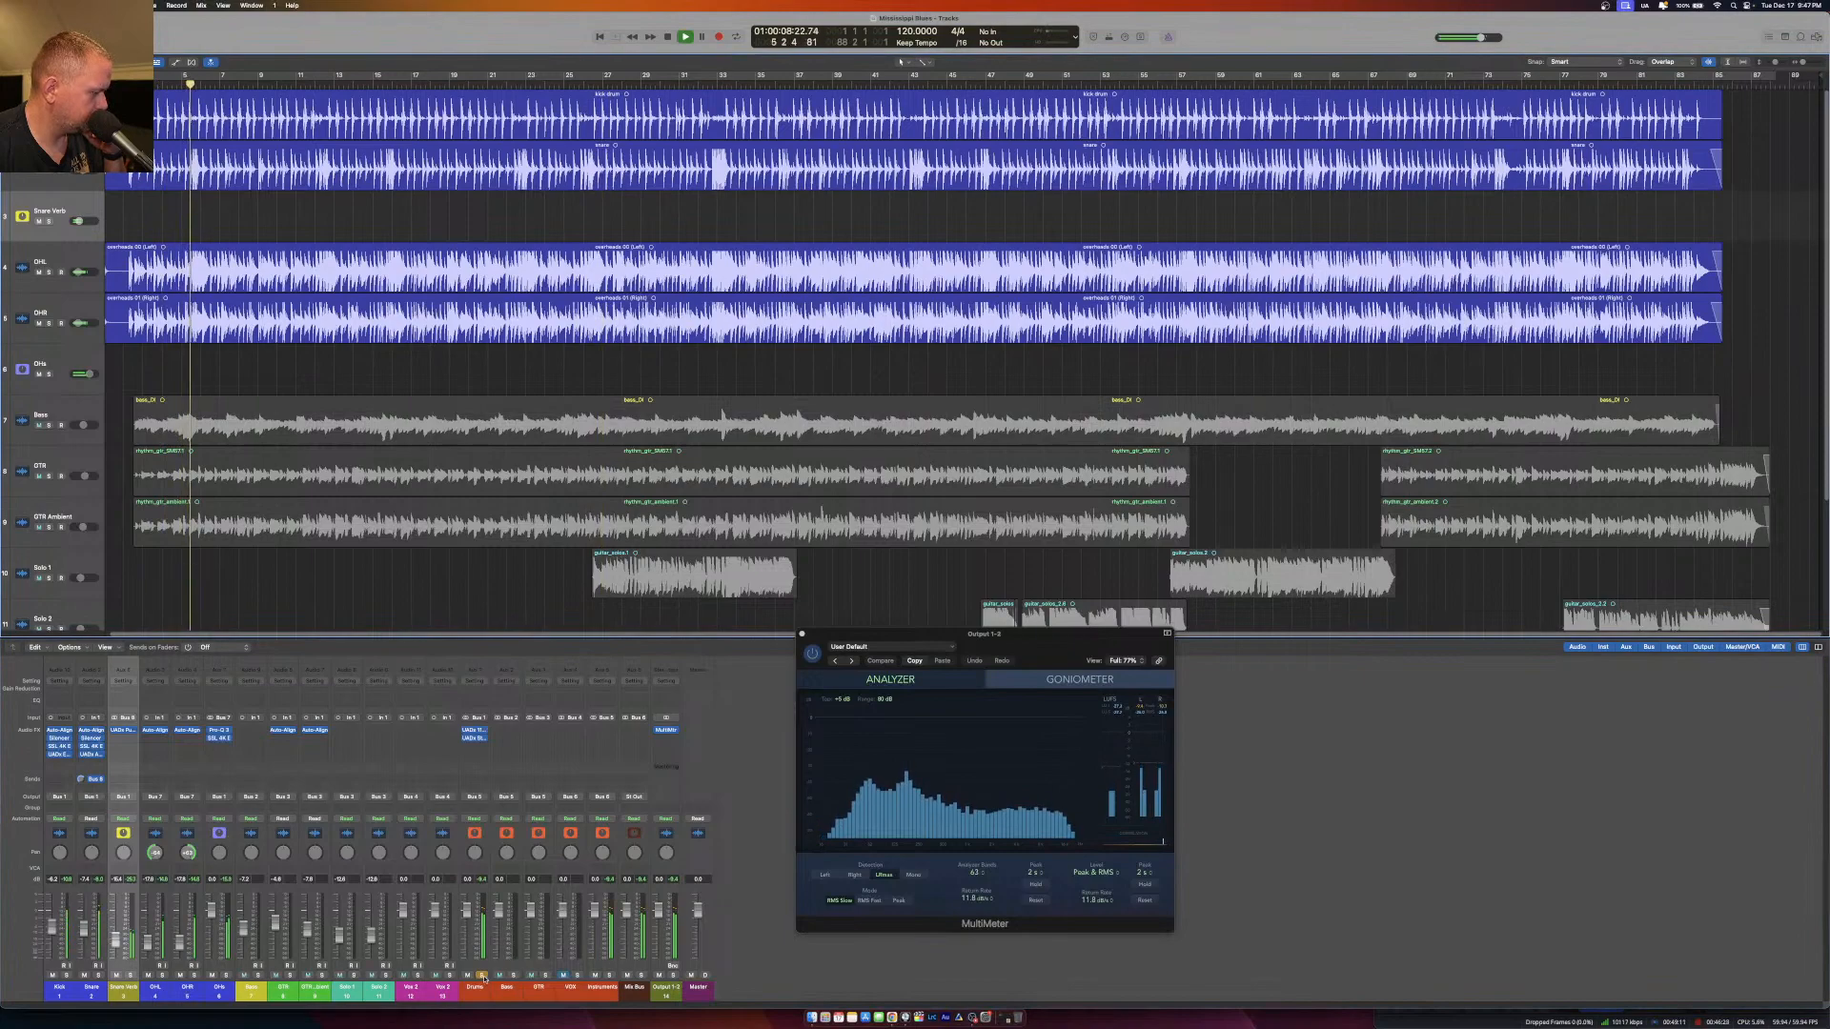
click(482, 975)
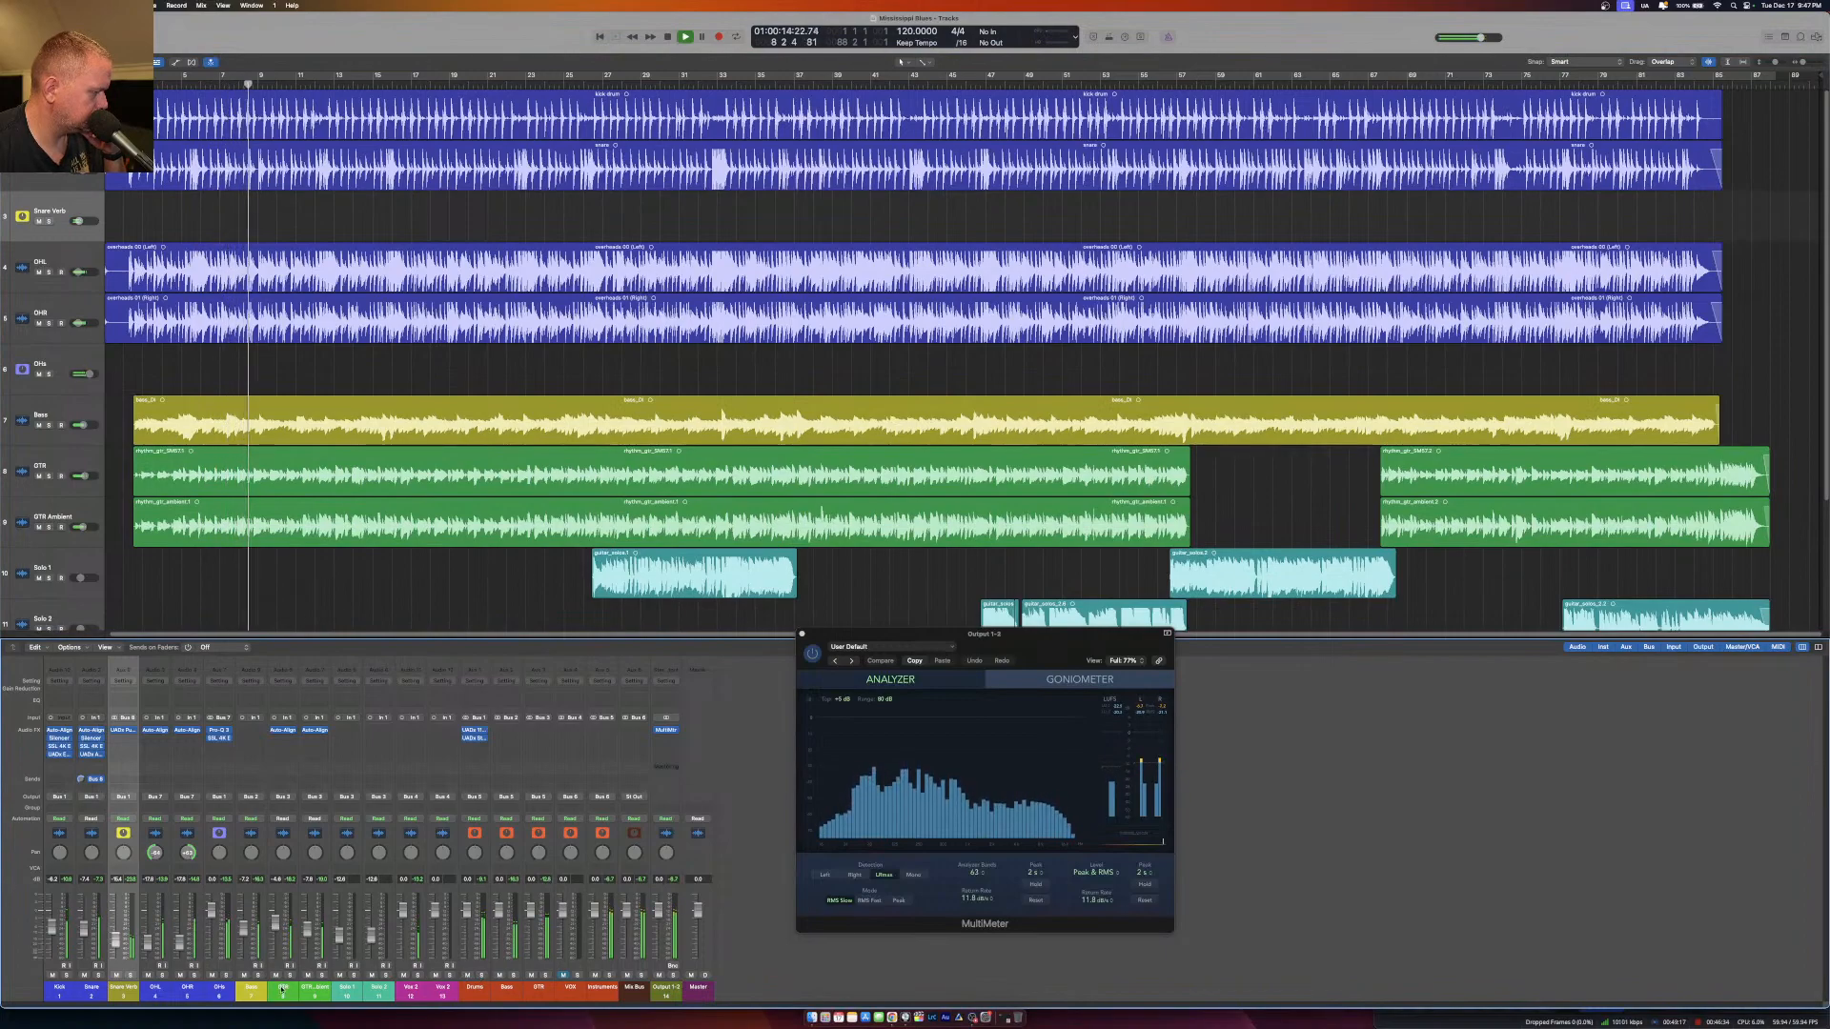
click(282, 990)
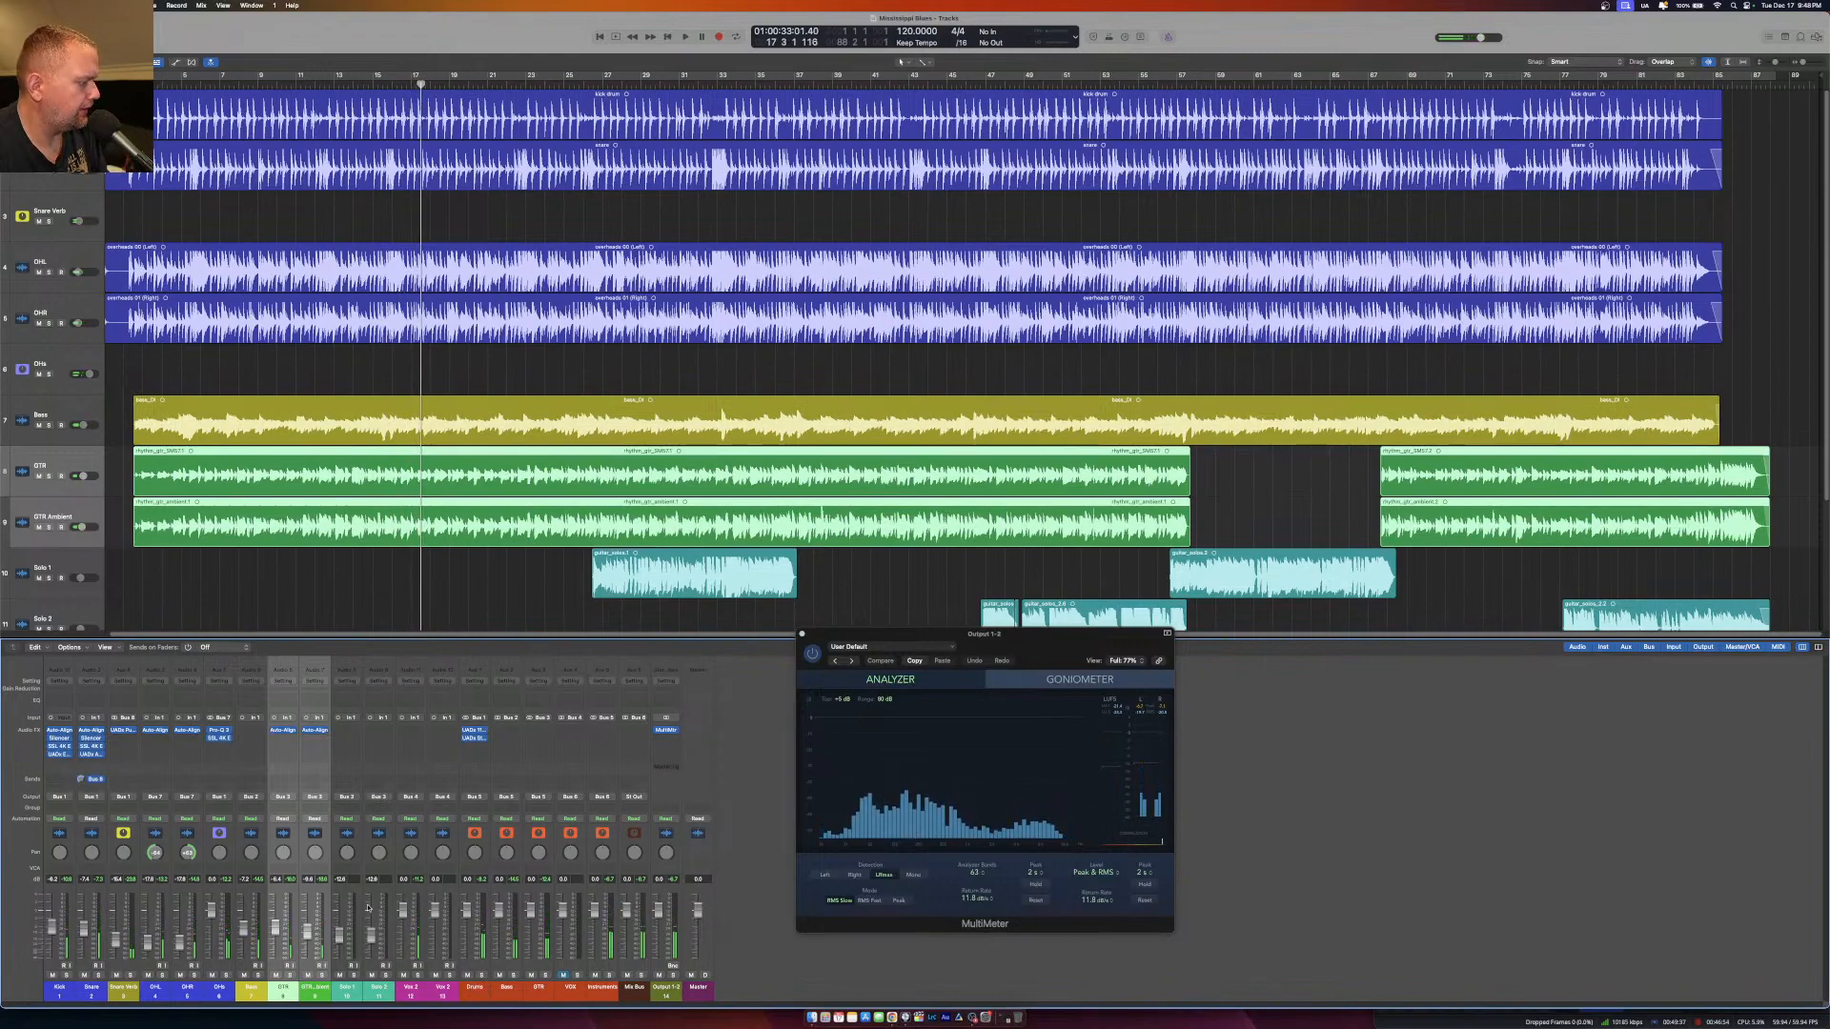
Solo the OHs channel and move the playhead back to the start of the song.
click(226, 975)
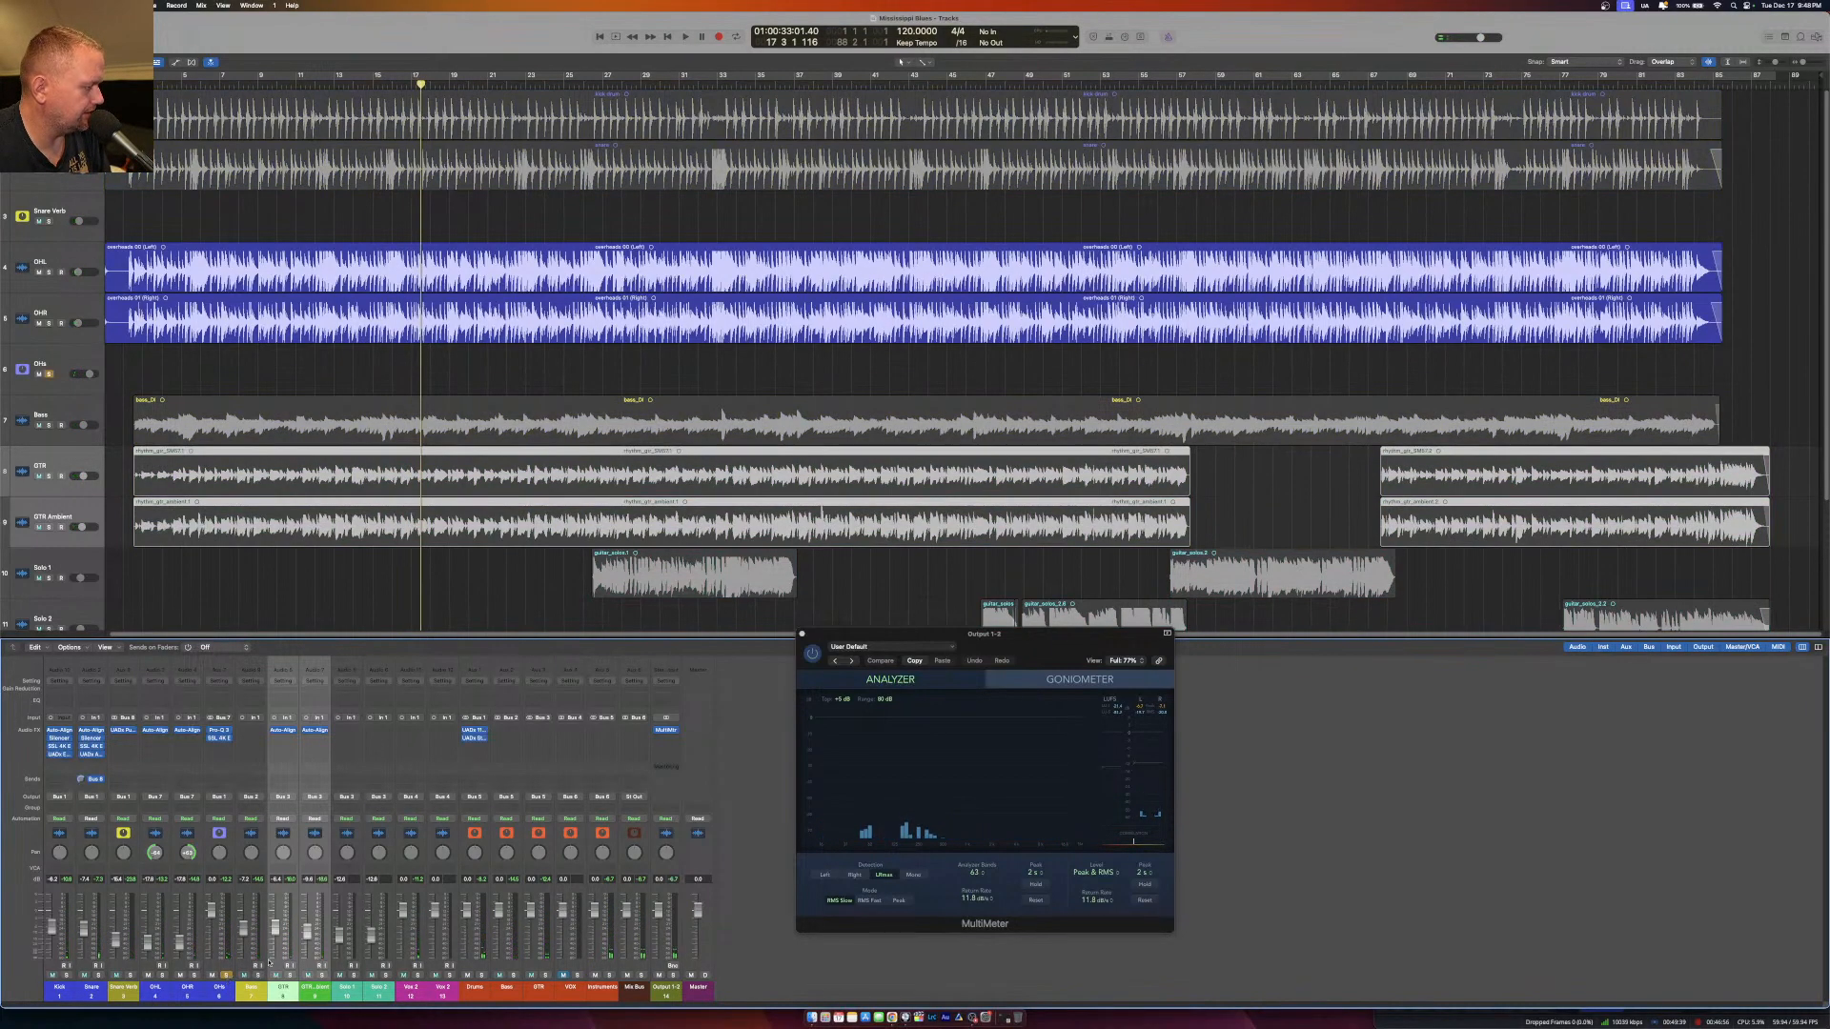
click(138, 84)
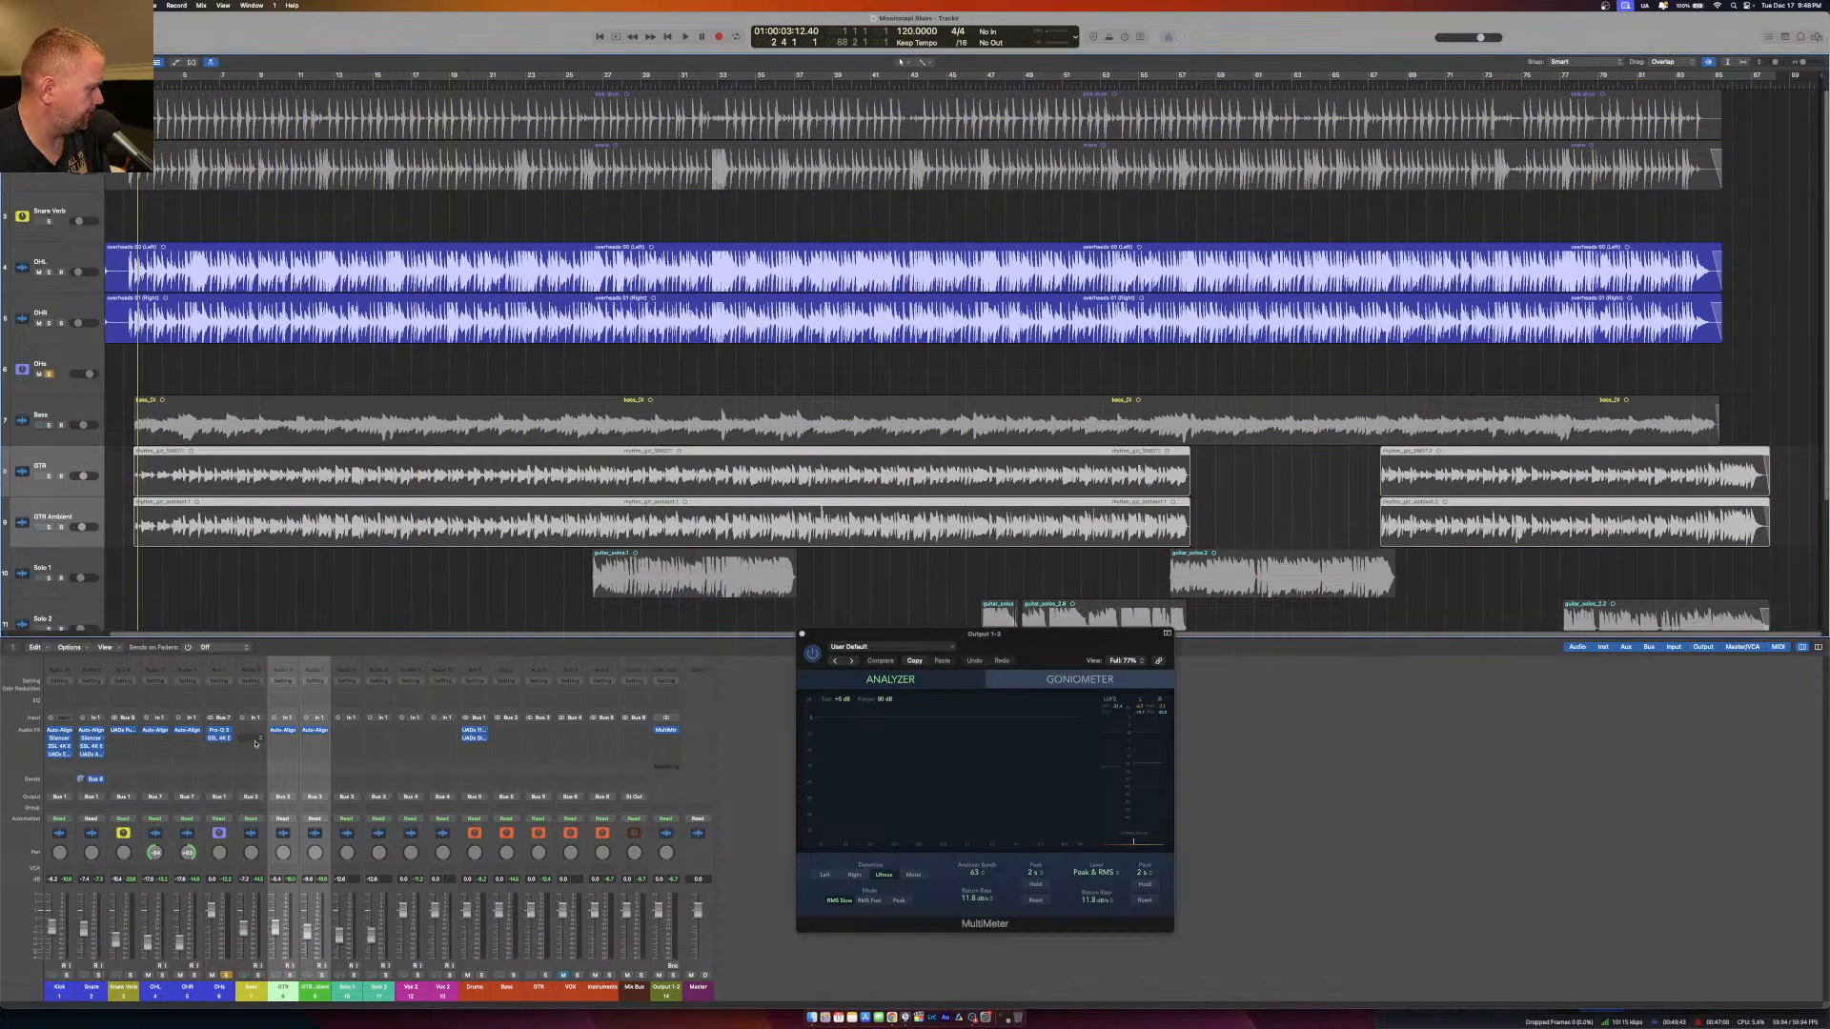
Try the UADx Pultec HLF-3C EQ in the third effect slot of the OHs channel.
click(216, 746)
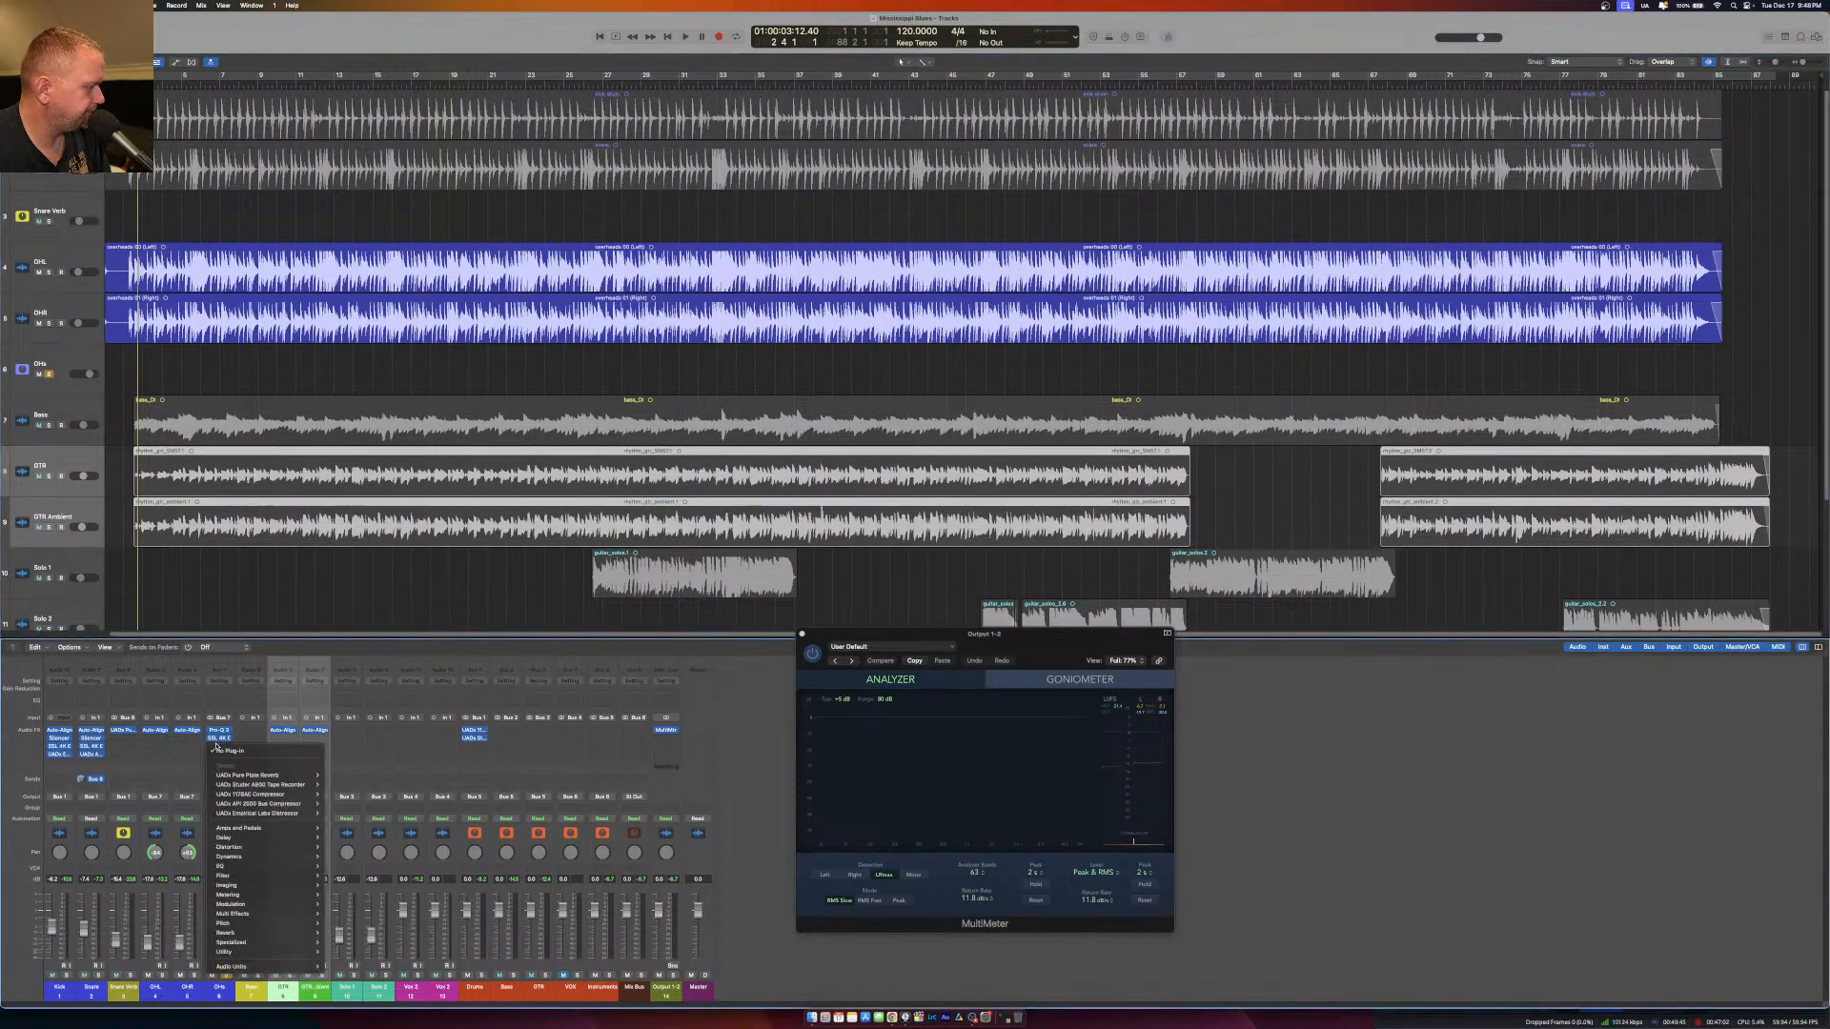
mouse_move(282, 968)
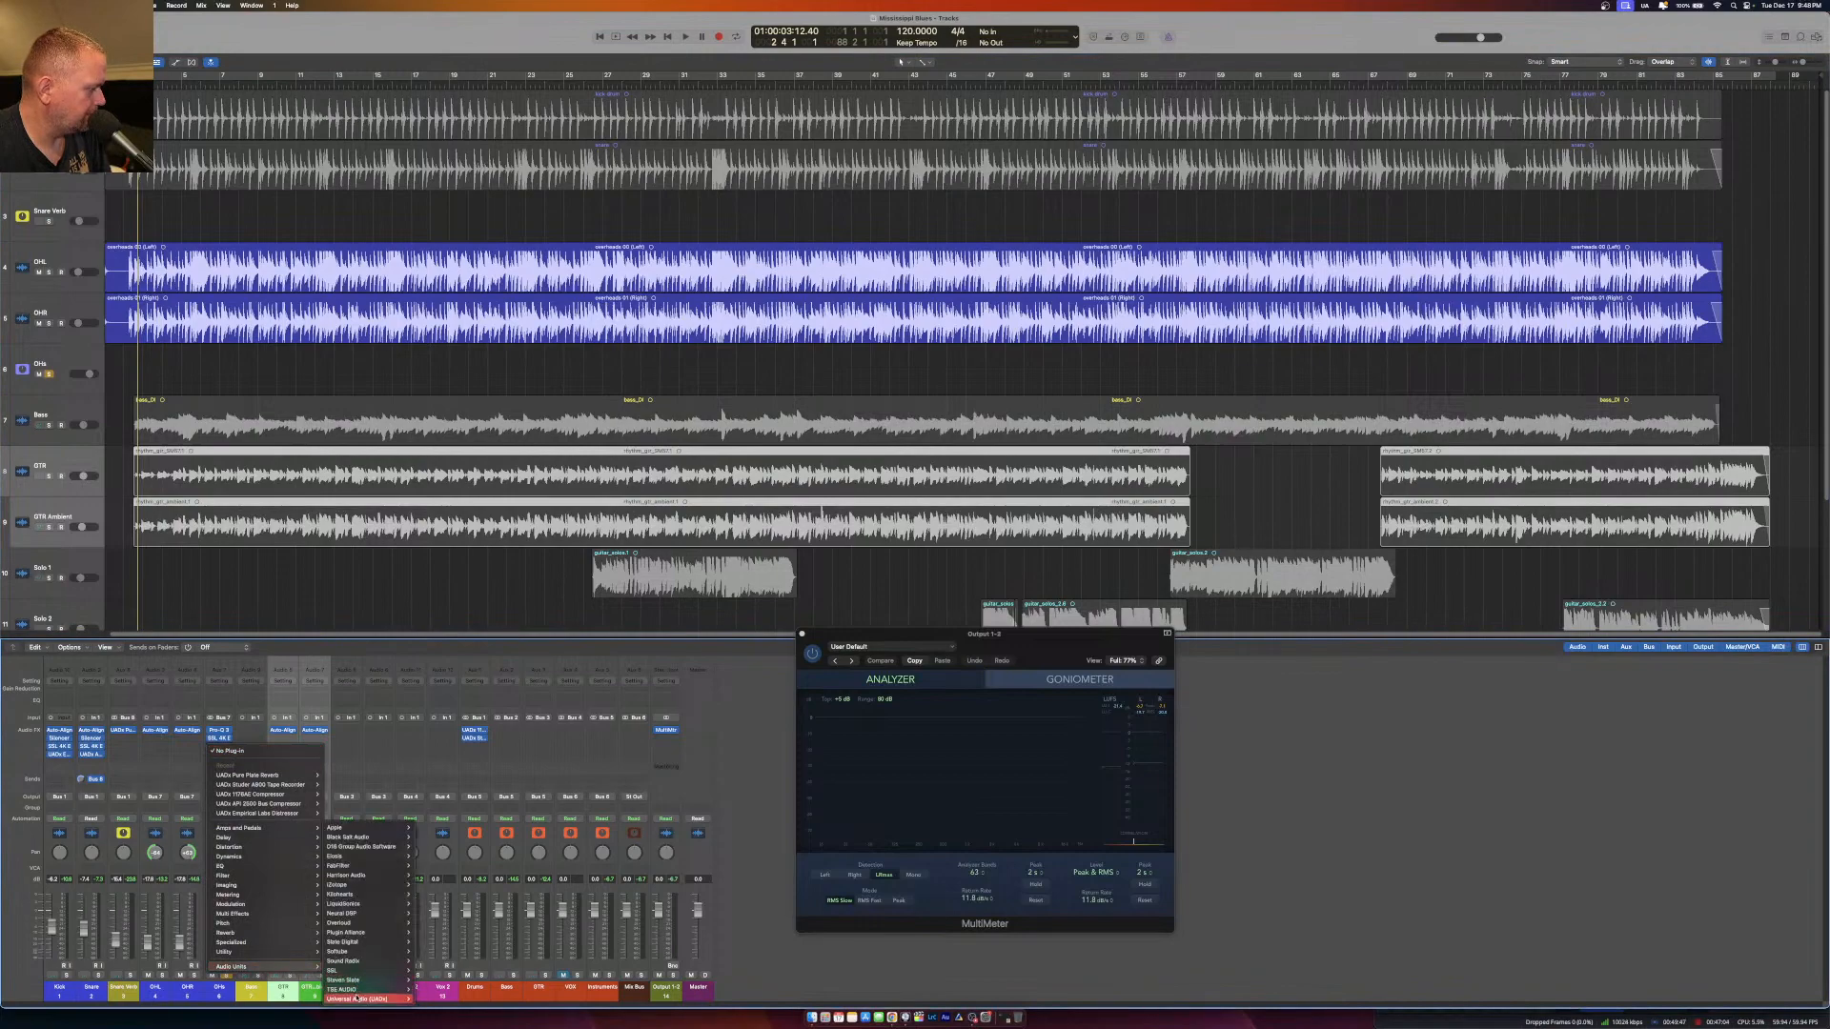
mouse_move(358, 1000)
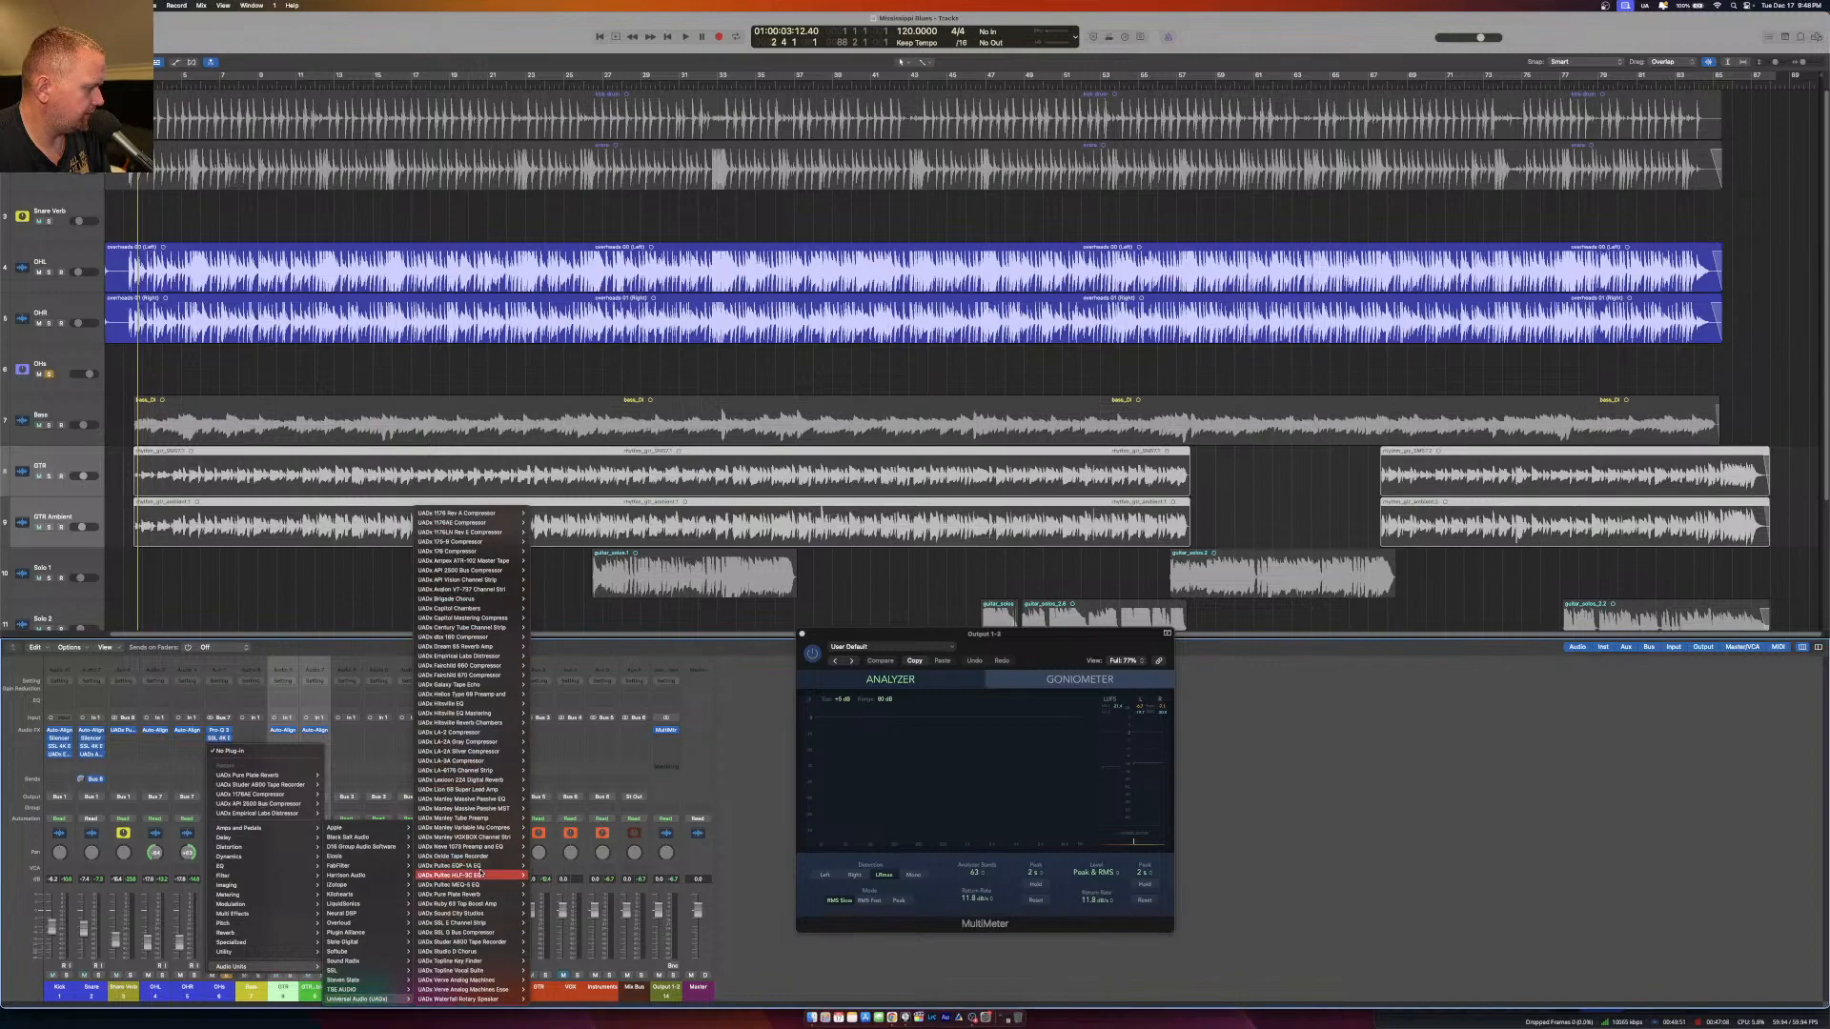
click(540, 875)
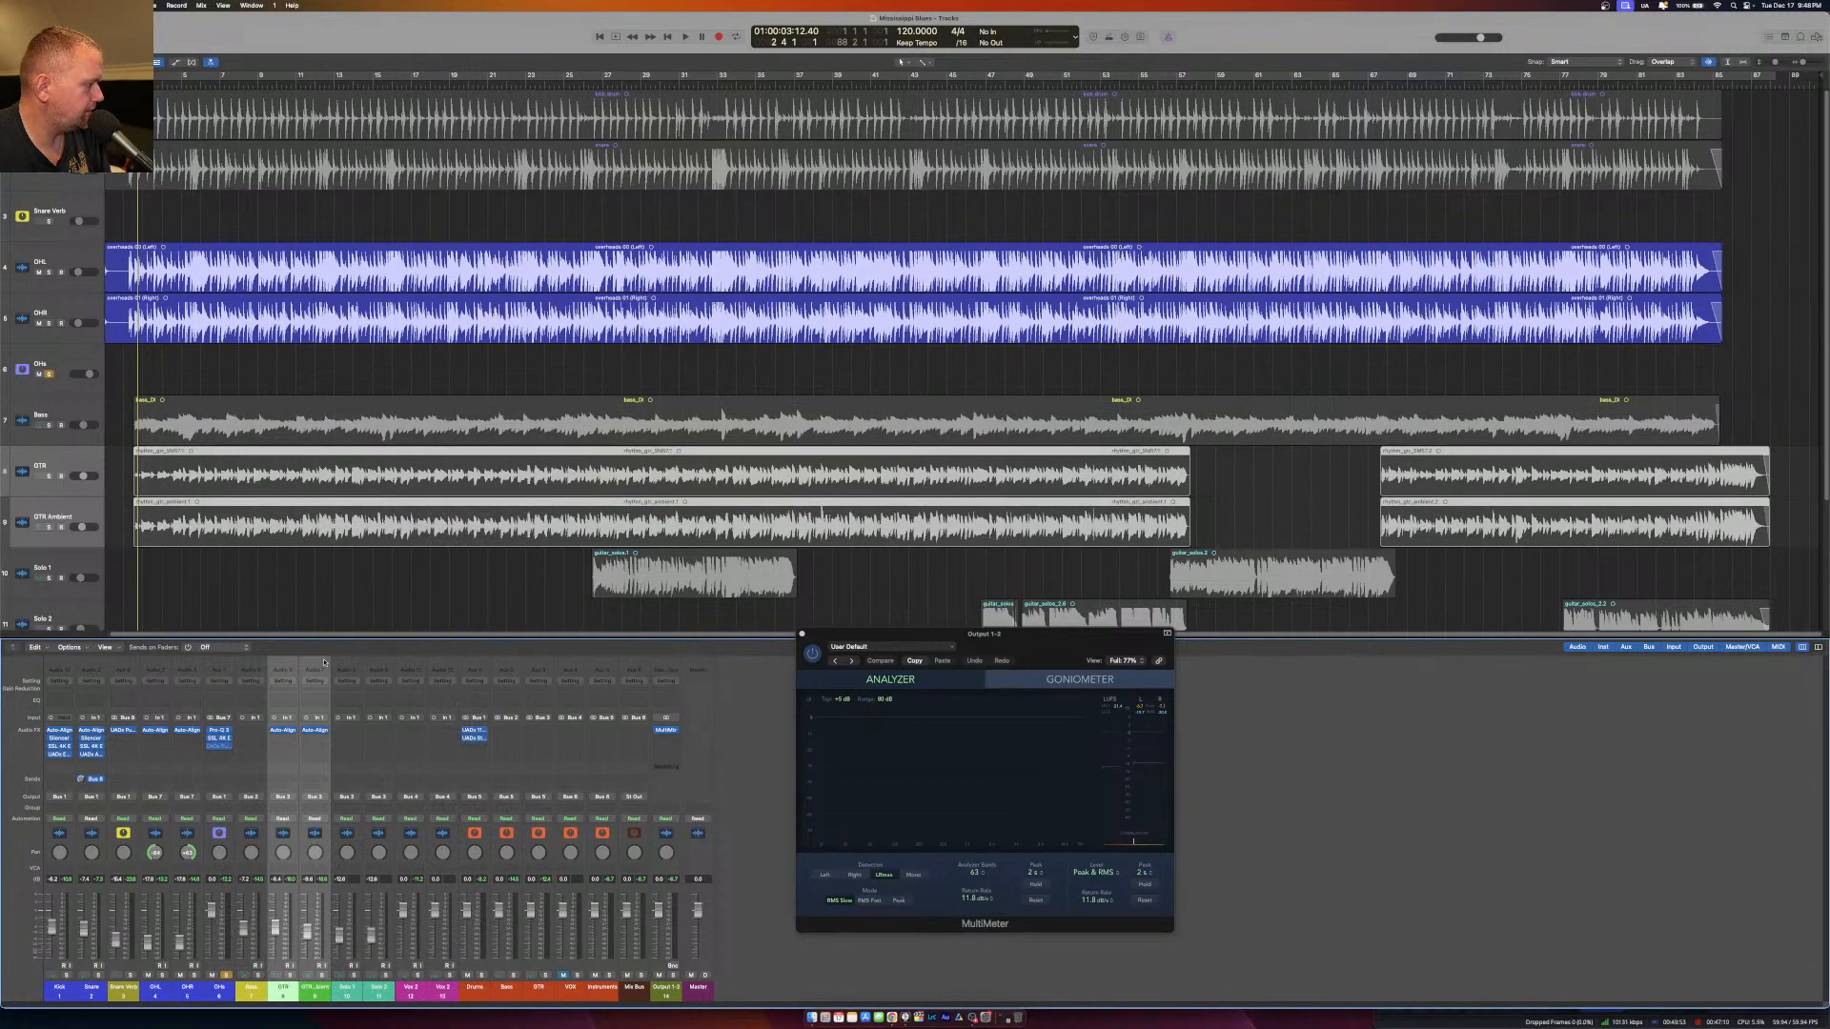
click(217, 749)
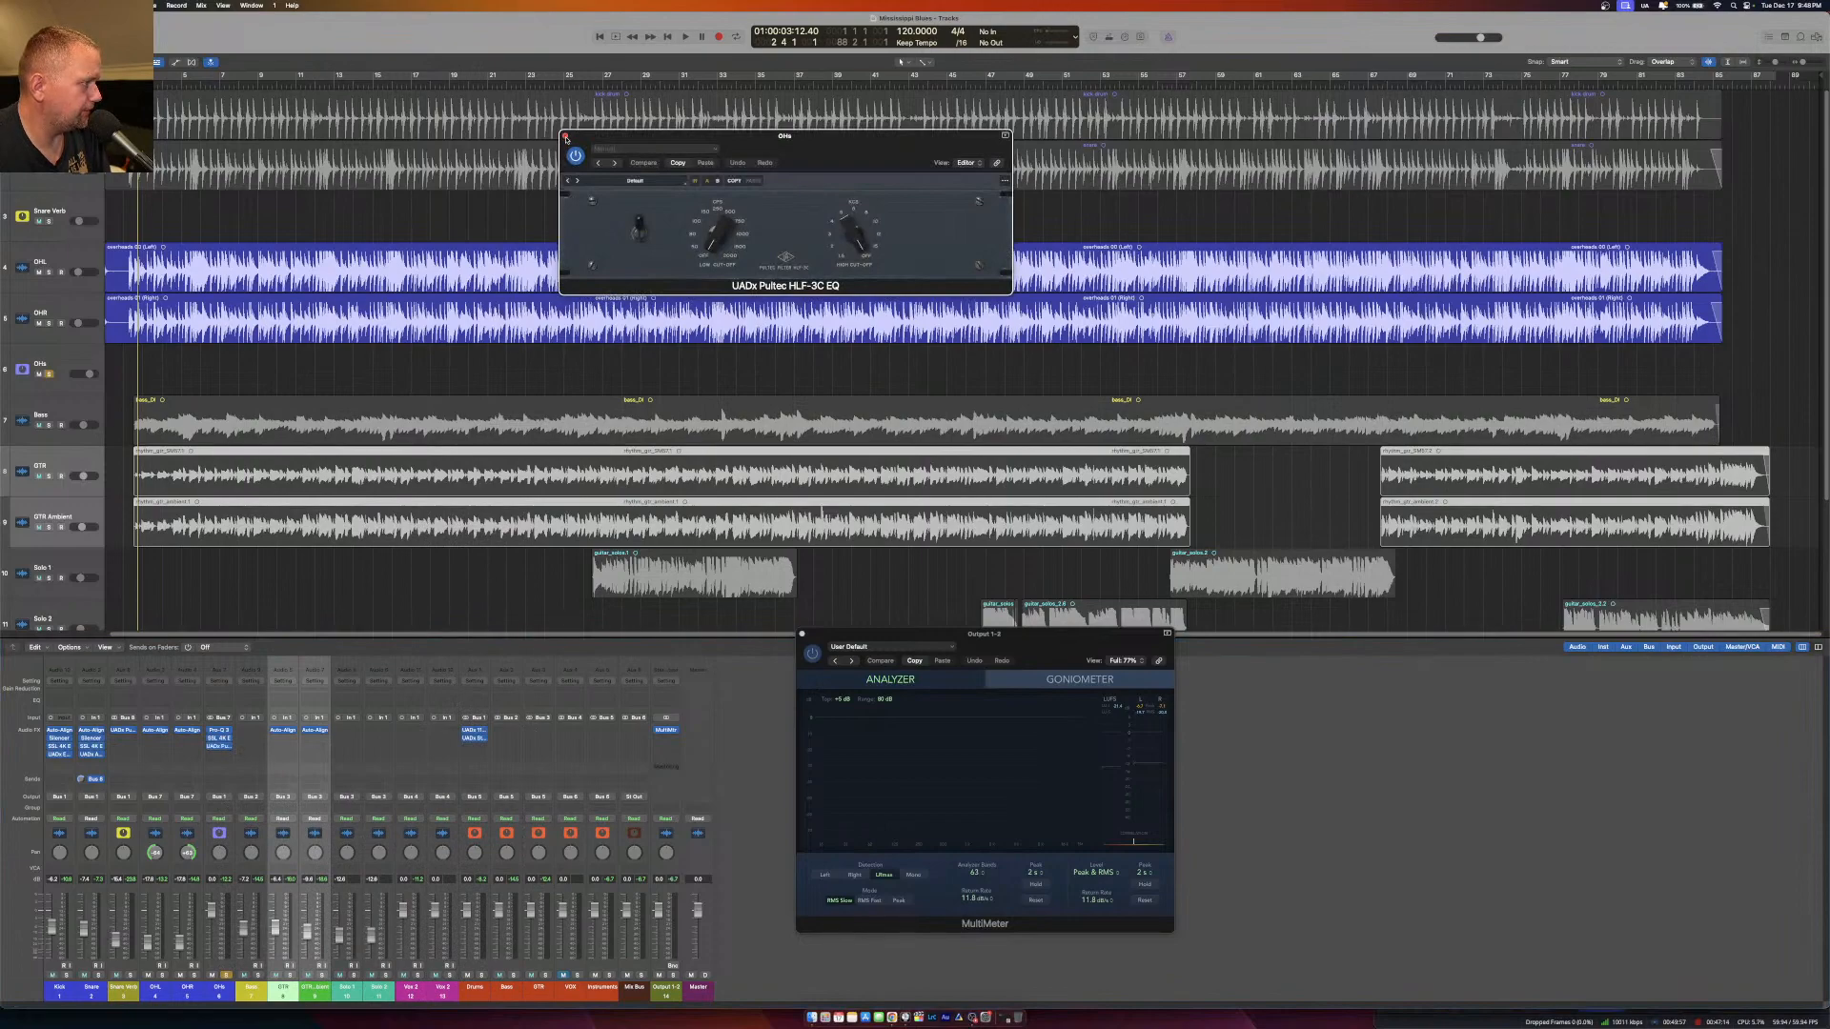
click(565, 137)
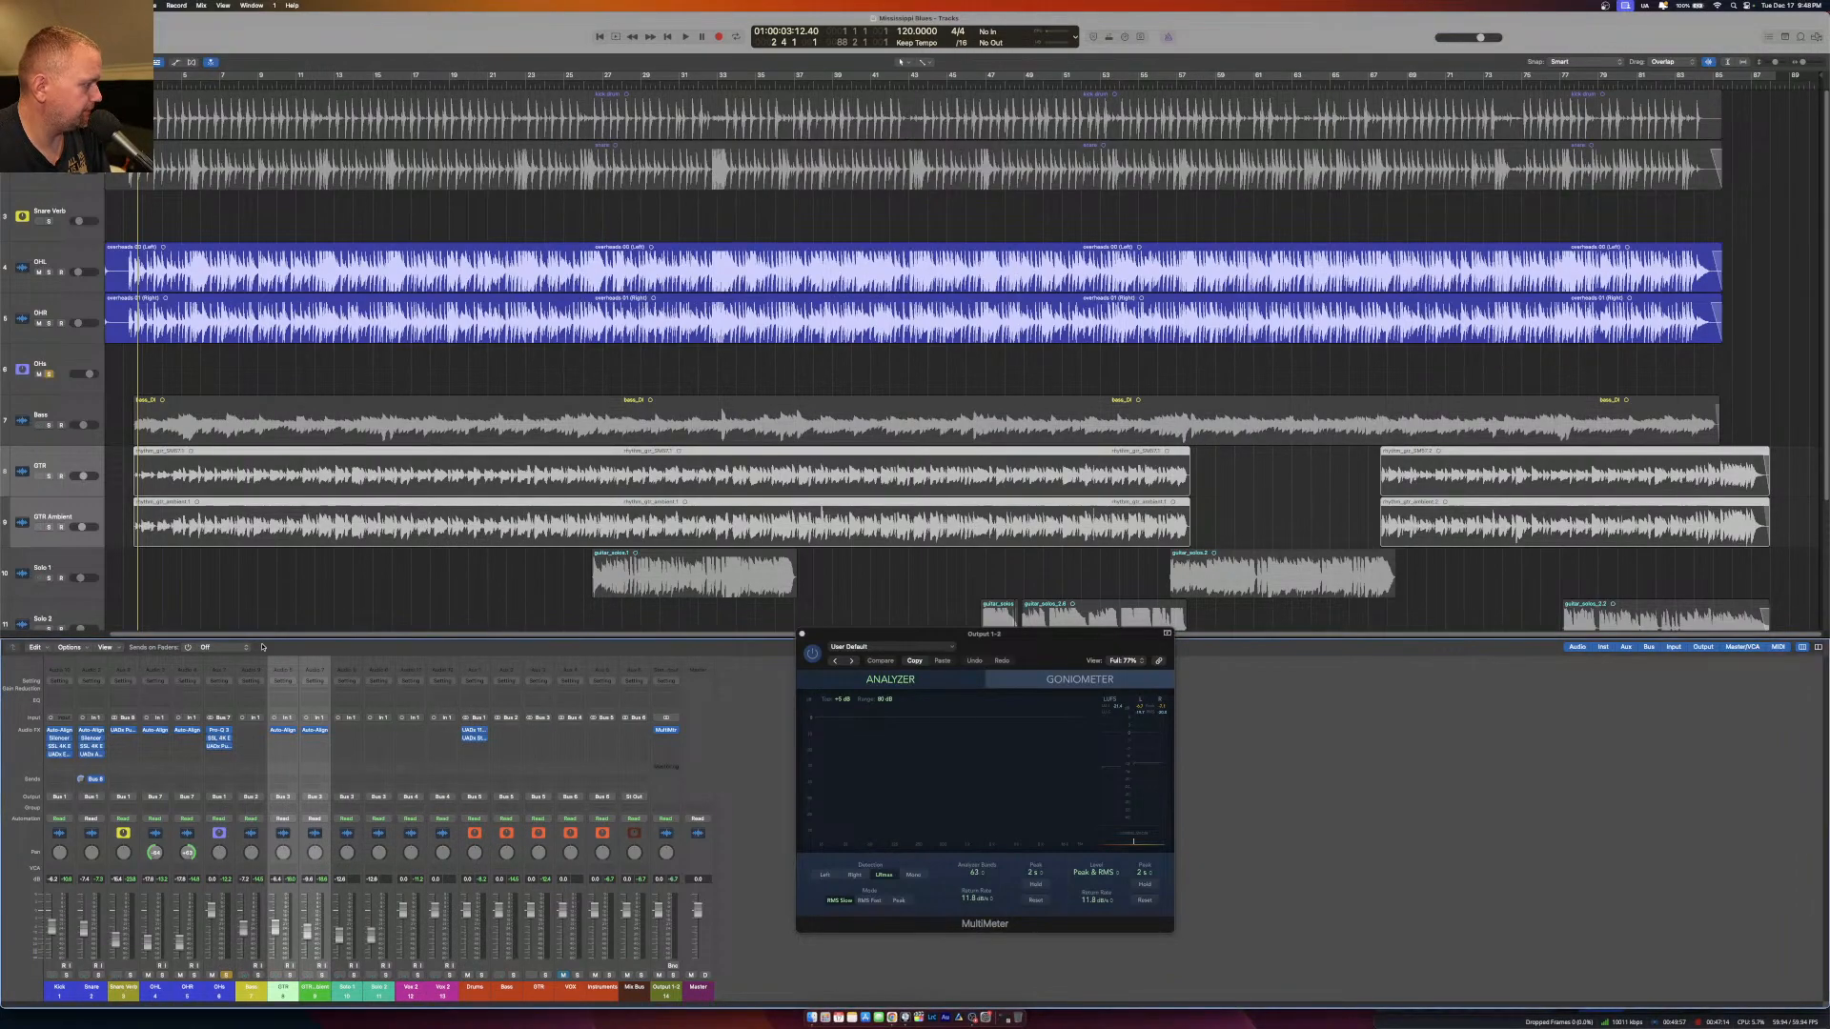
Replace the HLF-3C on OHs with the UADx Pultec EQP-1A EQ and adjust its attenuation selector during playback.
click(228, 749)
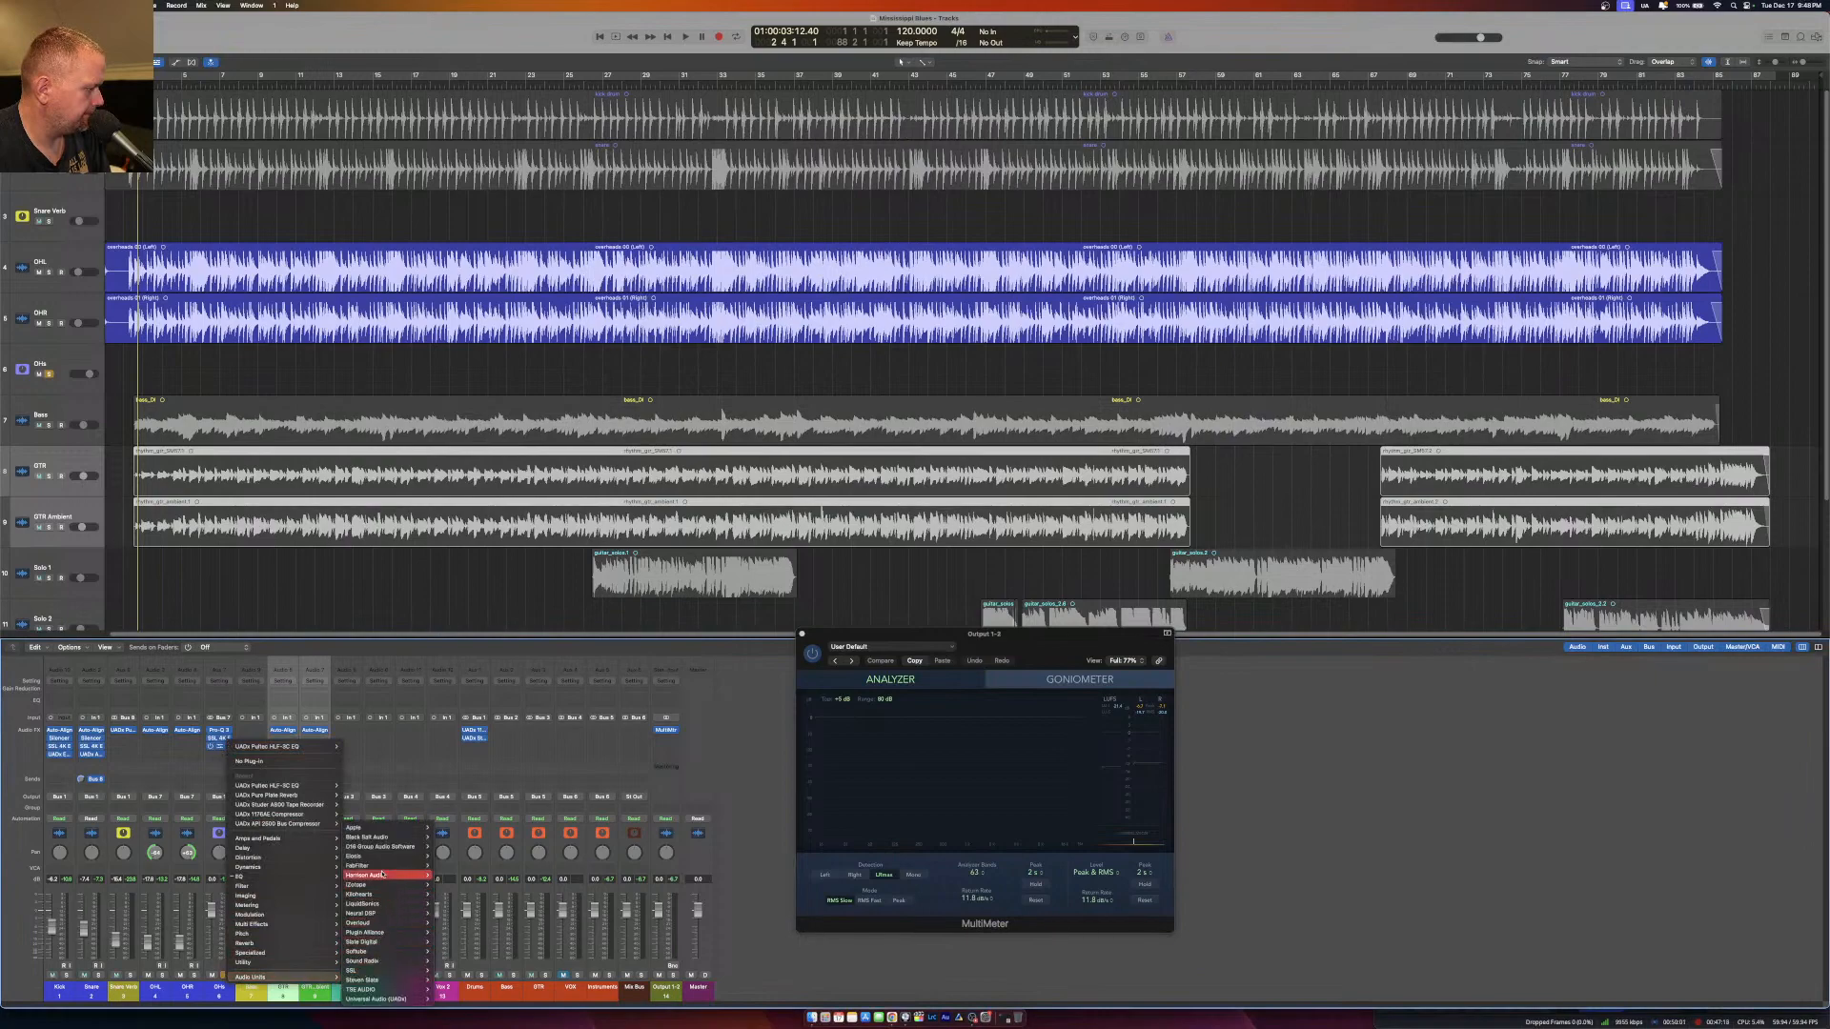
mouse_move(392, 1001)
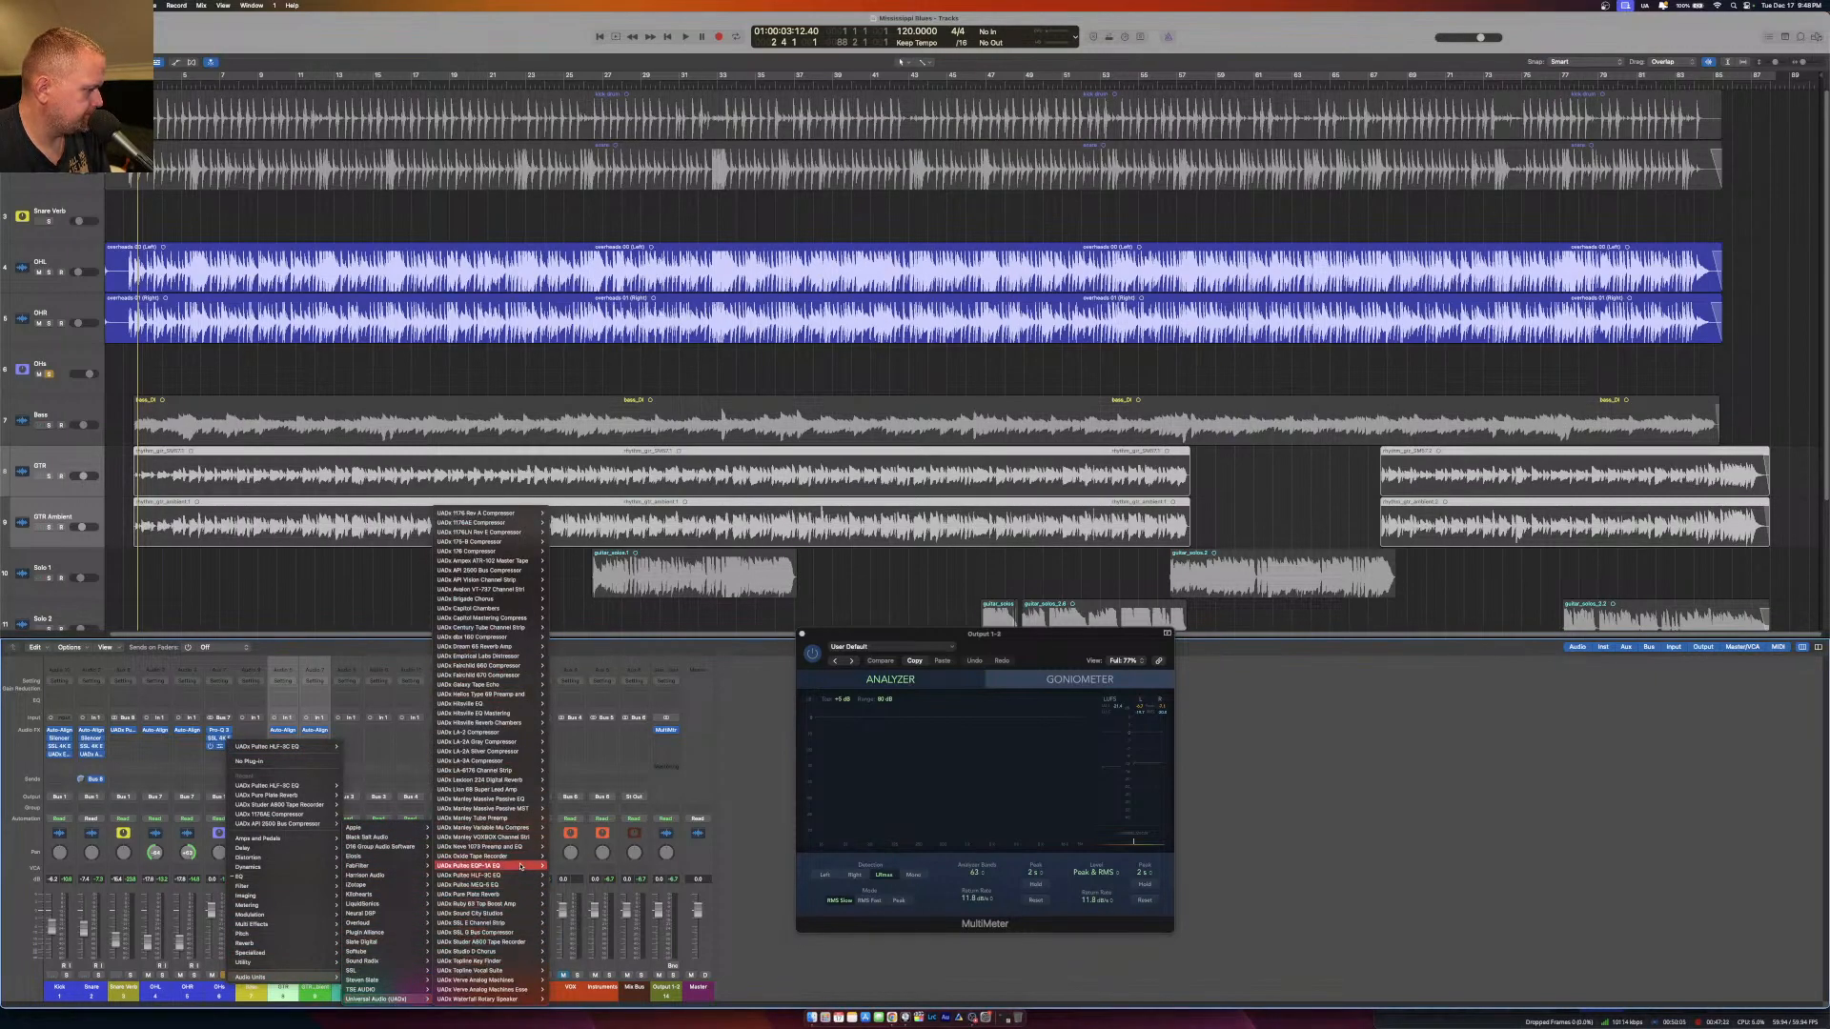
click(556, 865)
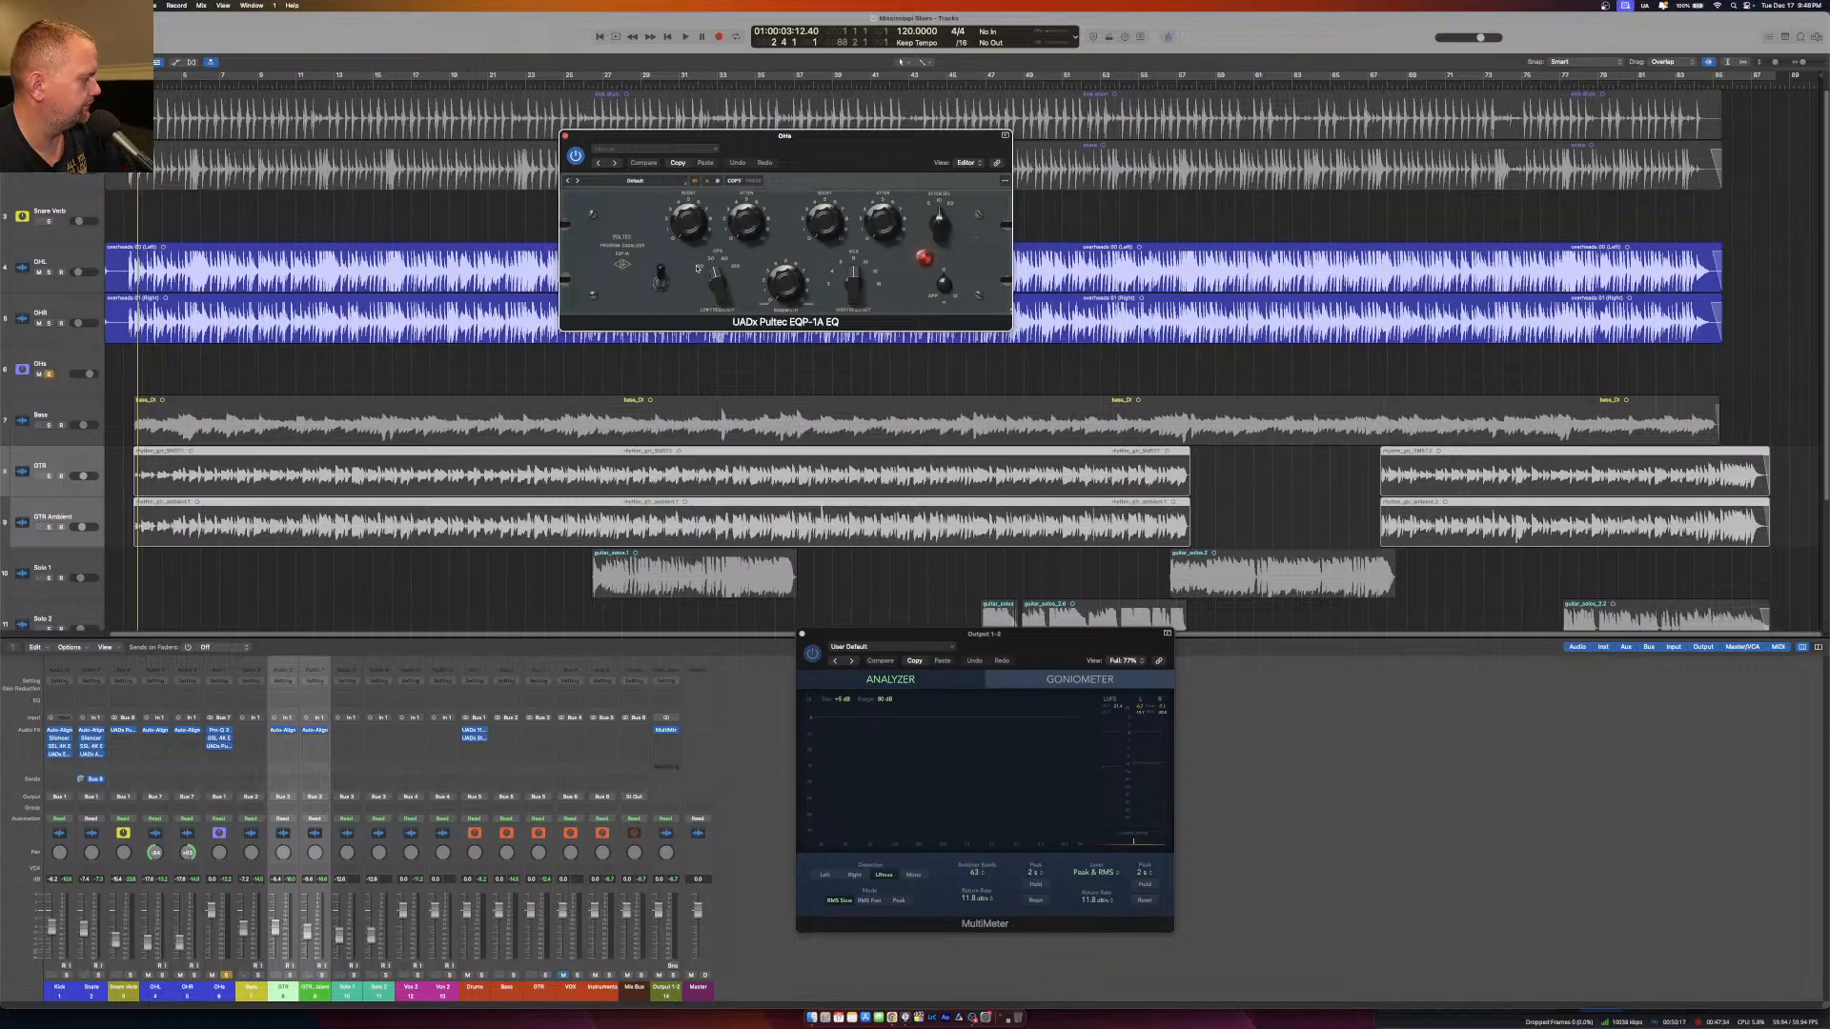
key(space)
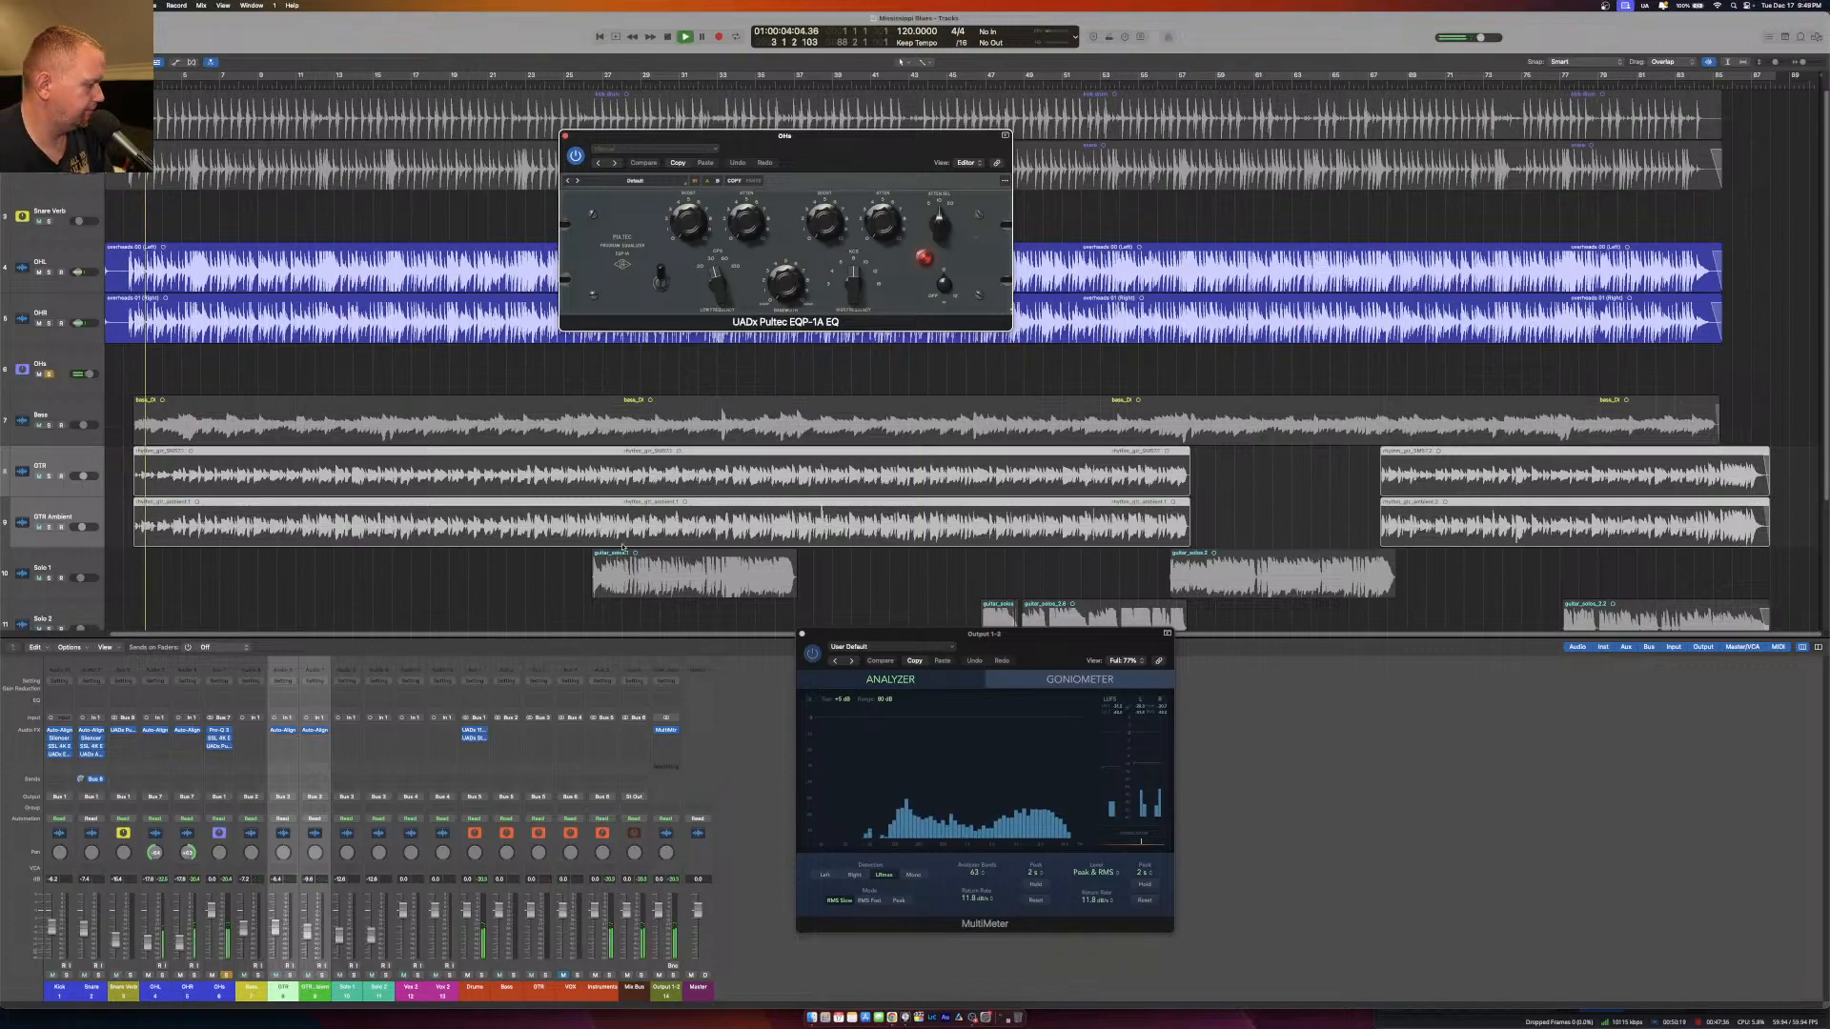
click(936, 228)
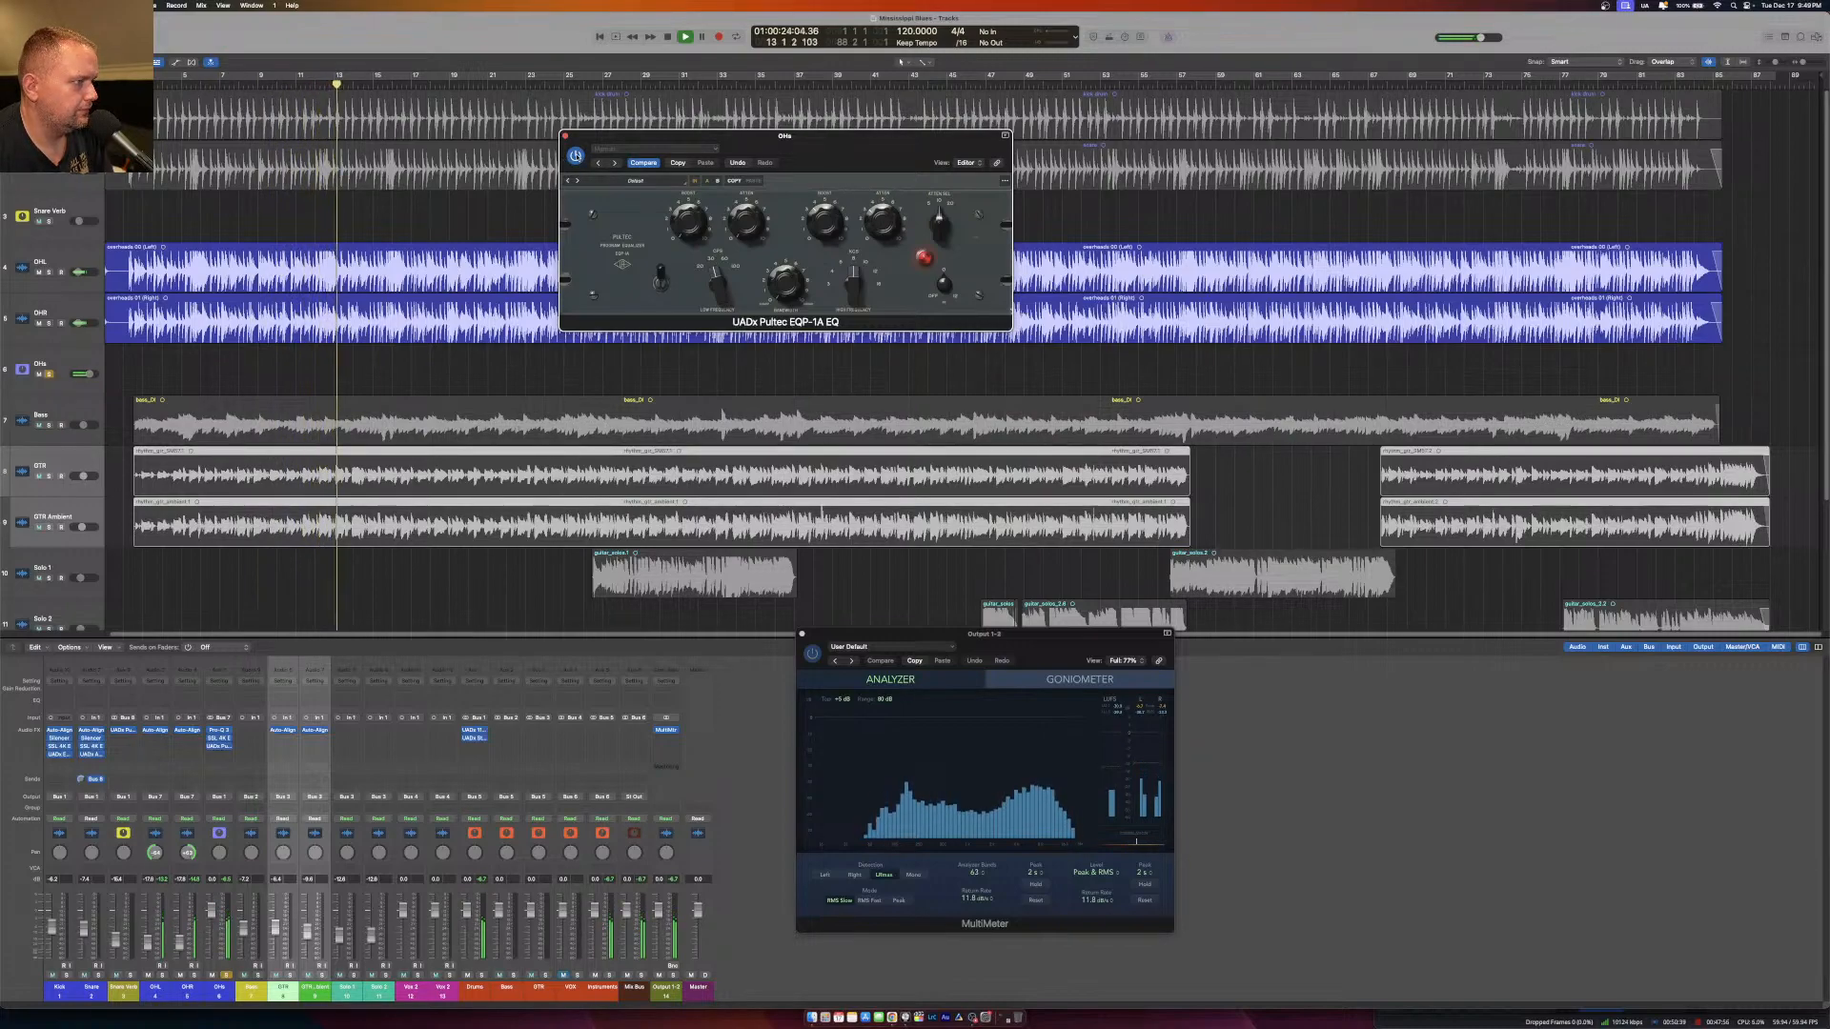
click(565, 137)
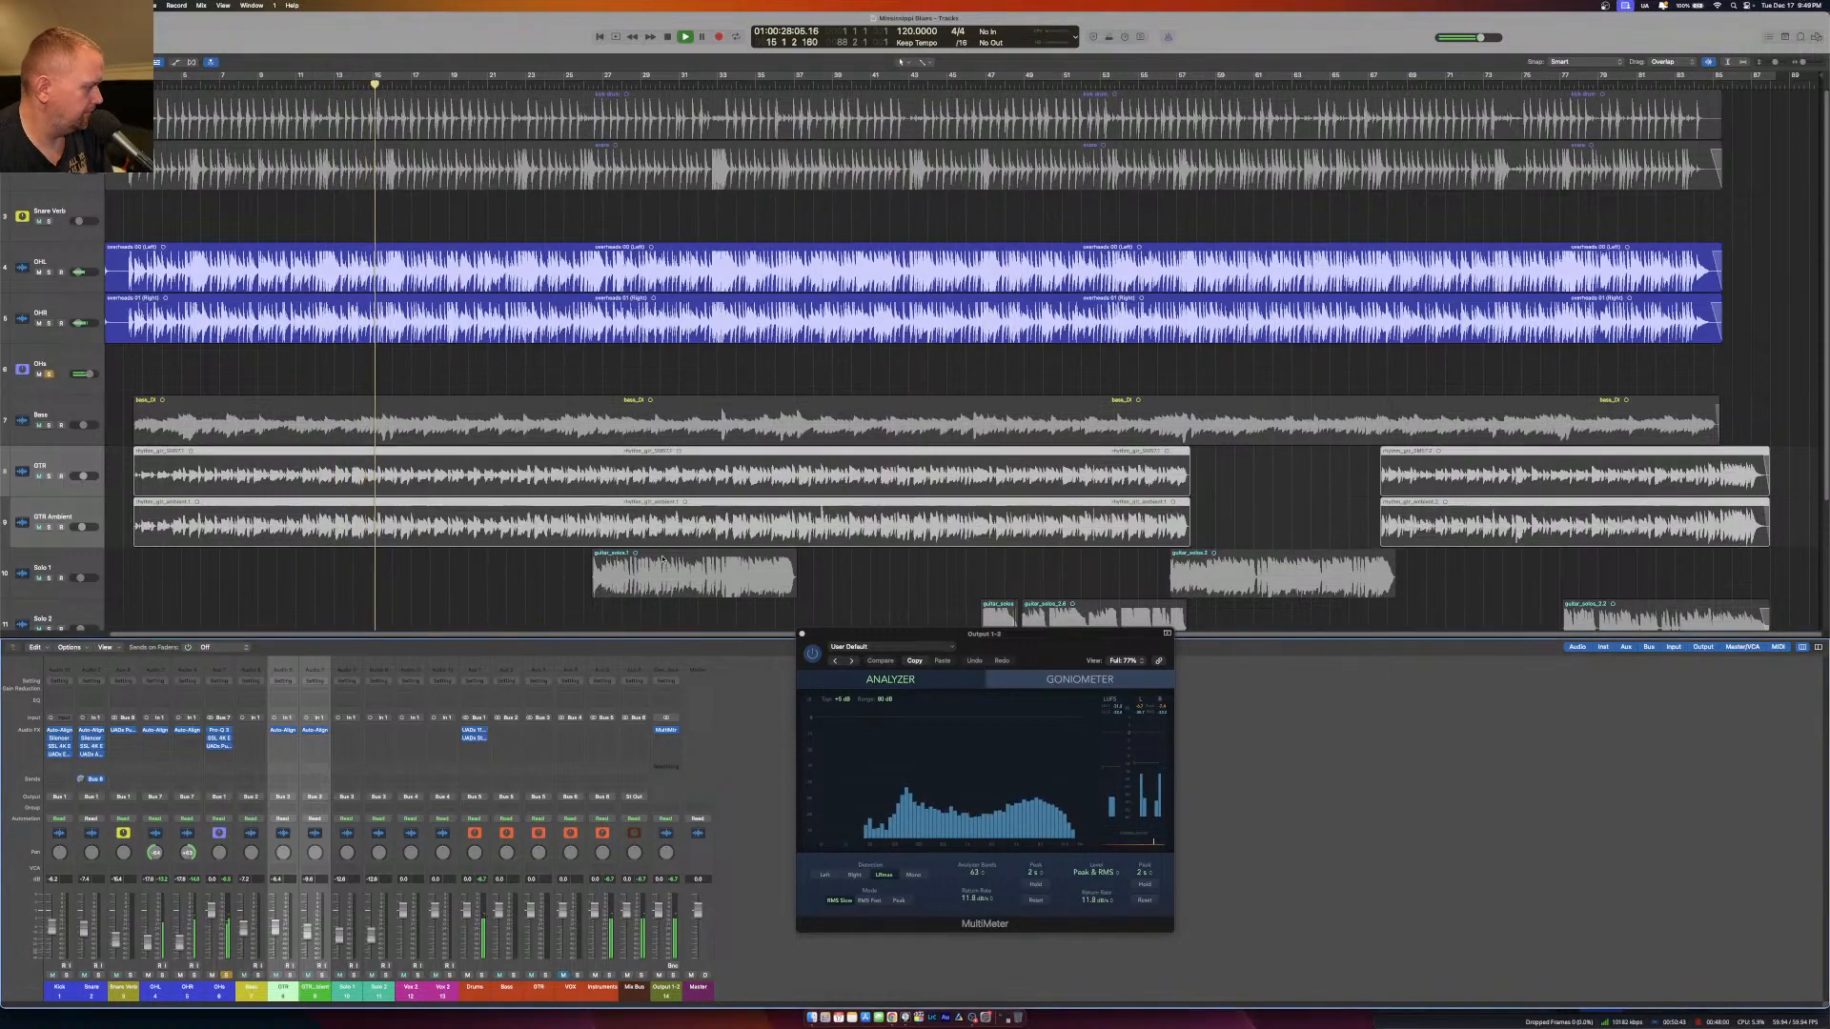
Unsolo the OHs channel and solo the Kick channel.
click(227, 976)
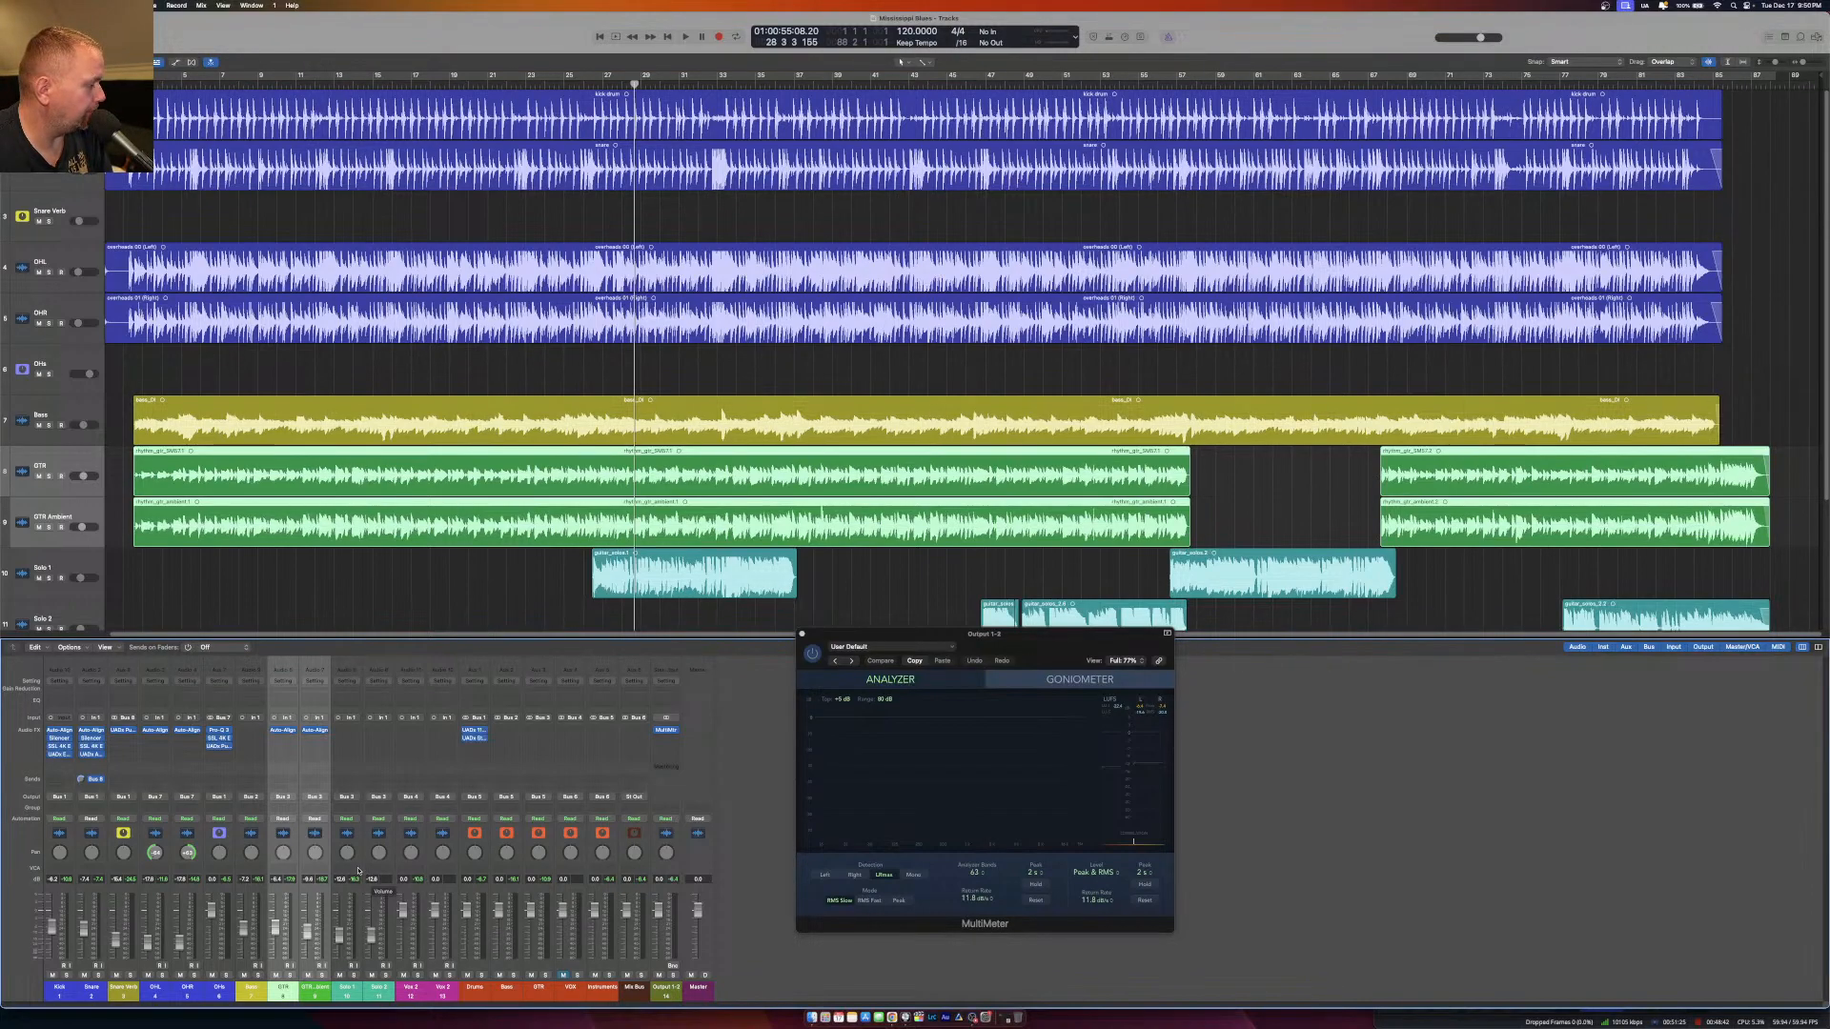
click(255, 990)
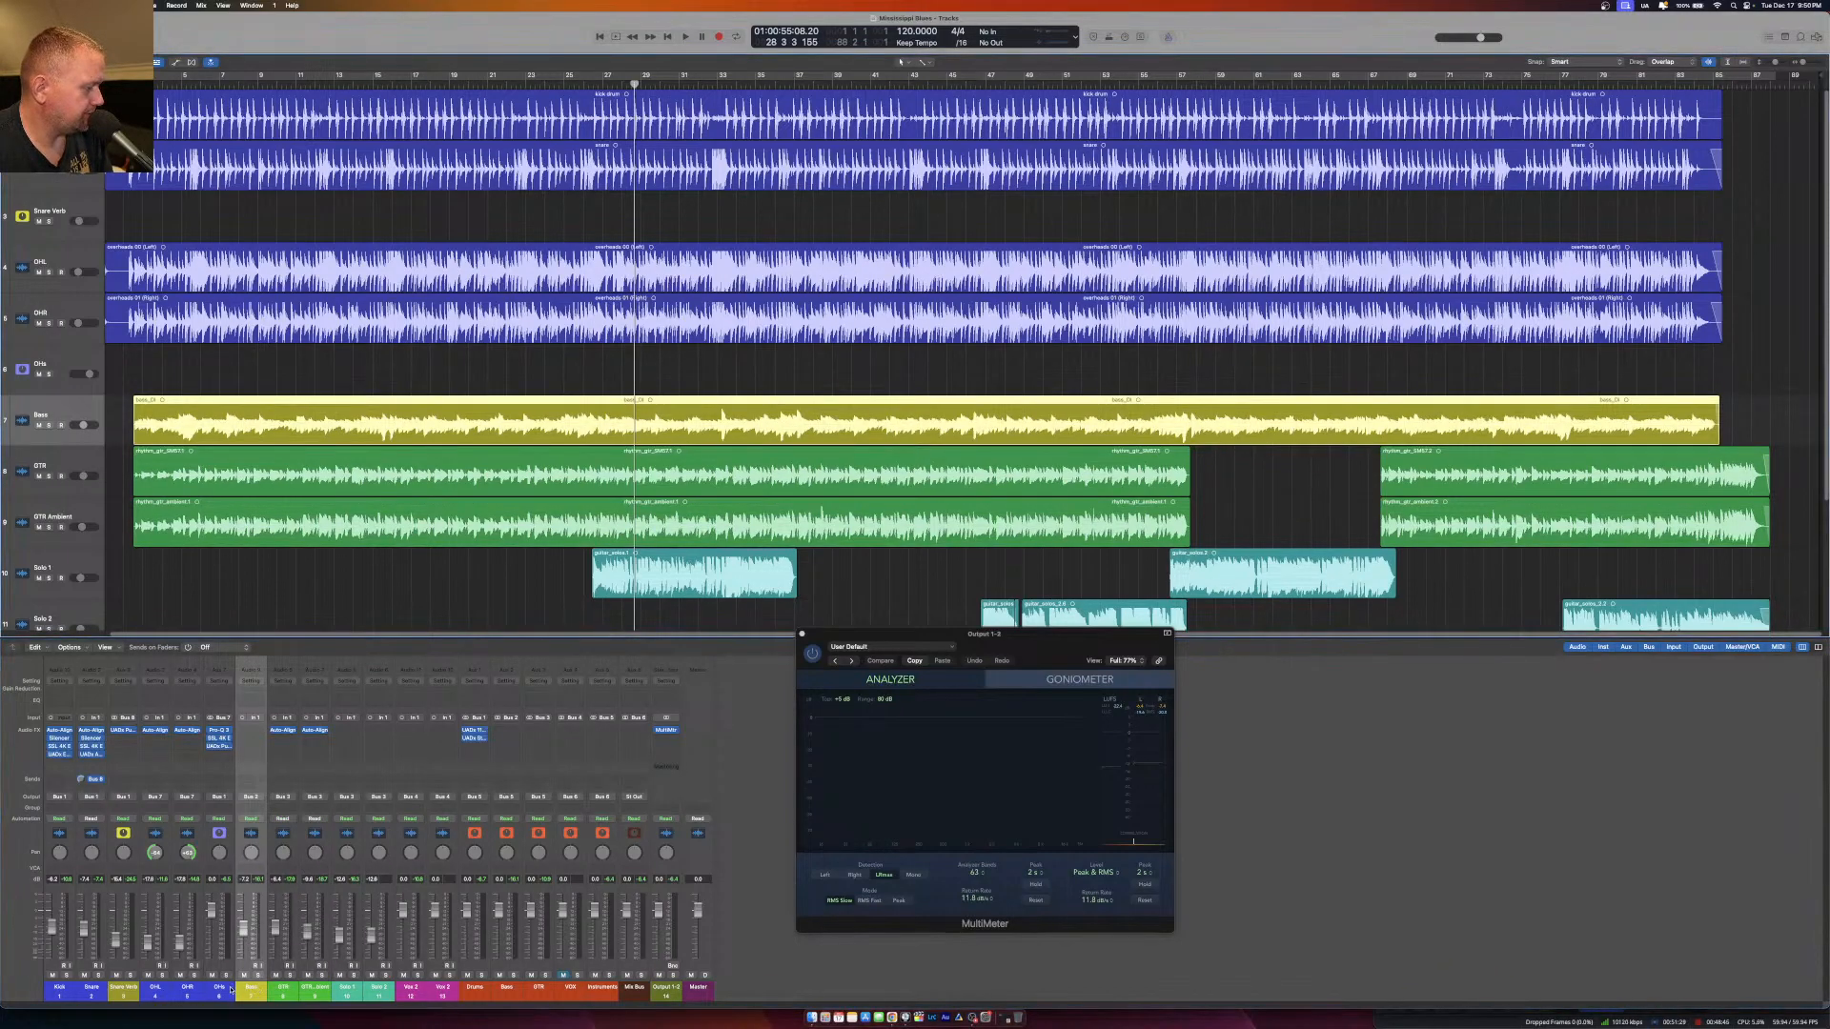
click(65, 993)
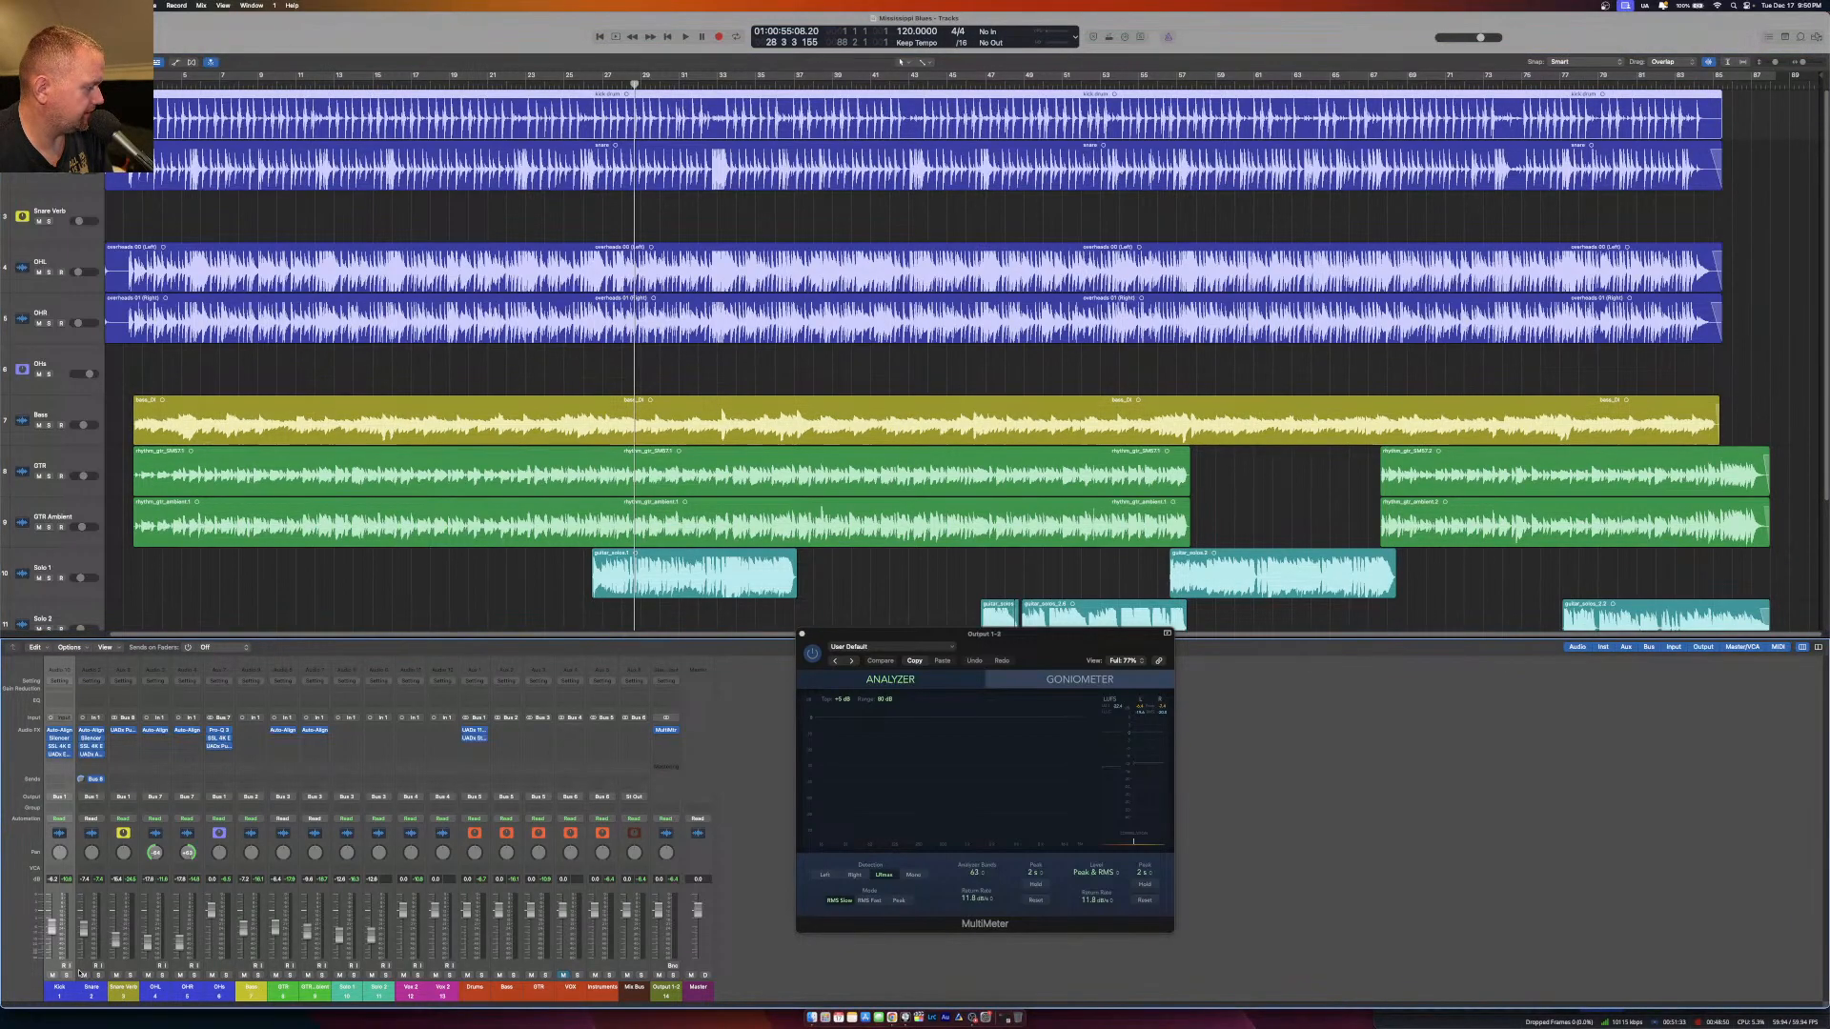
click(67, 975)
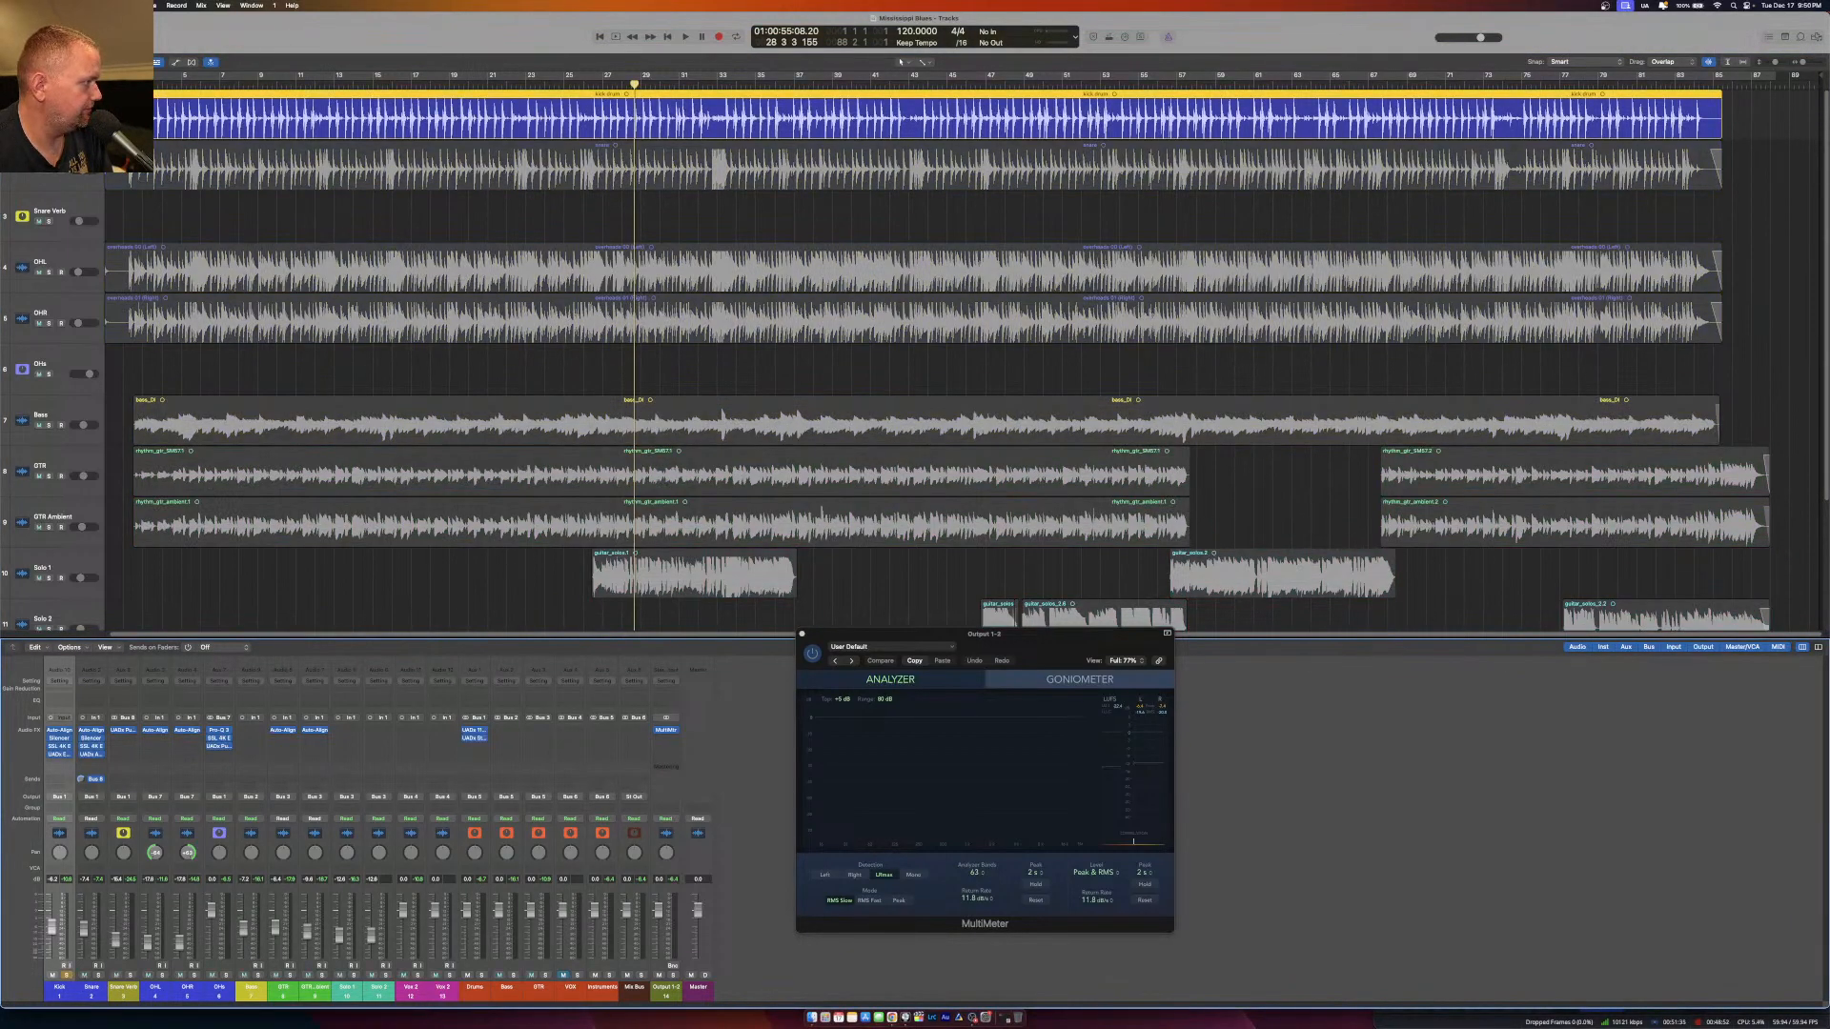
Play the soloed Kick from the start and examine its frequency spectrum in the MultiMeter, shifting the analyzer's level range.
key(Return)
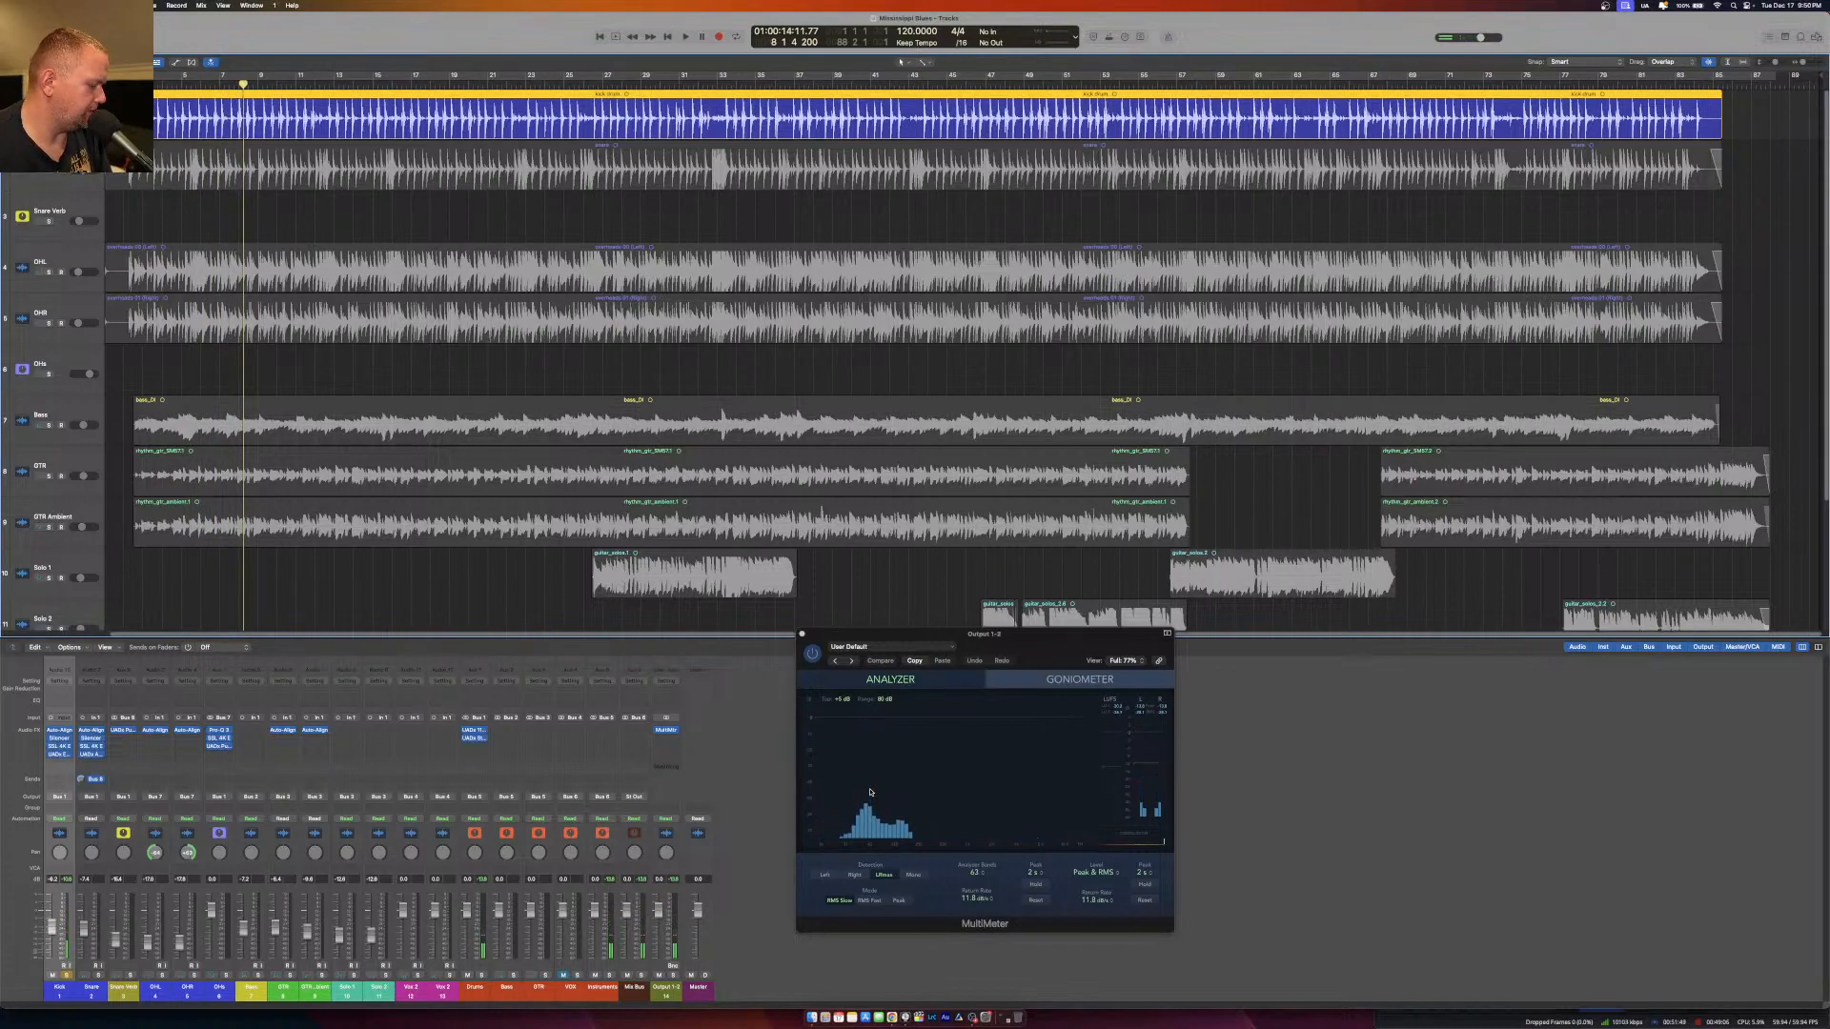
scroll(870, 793, down, 5)
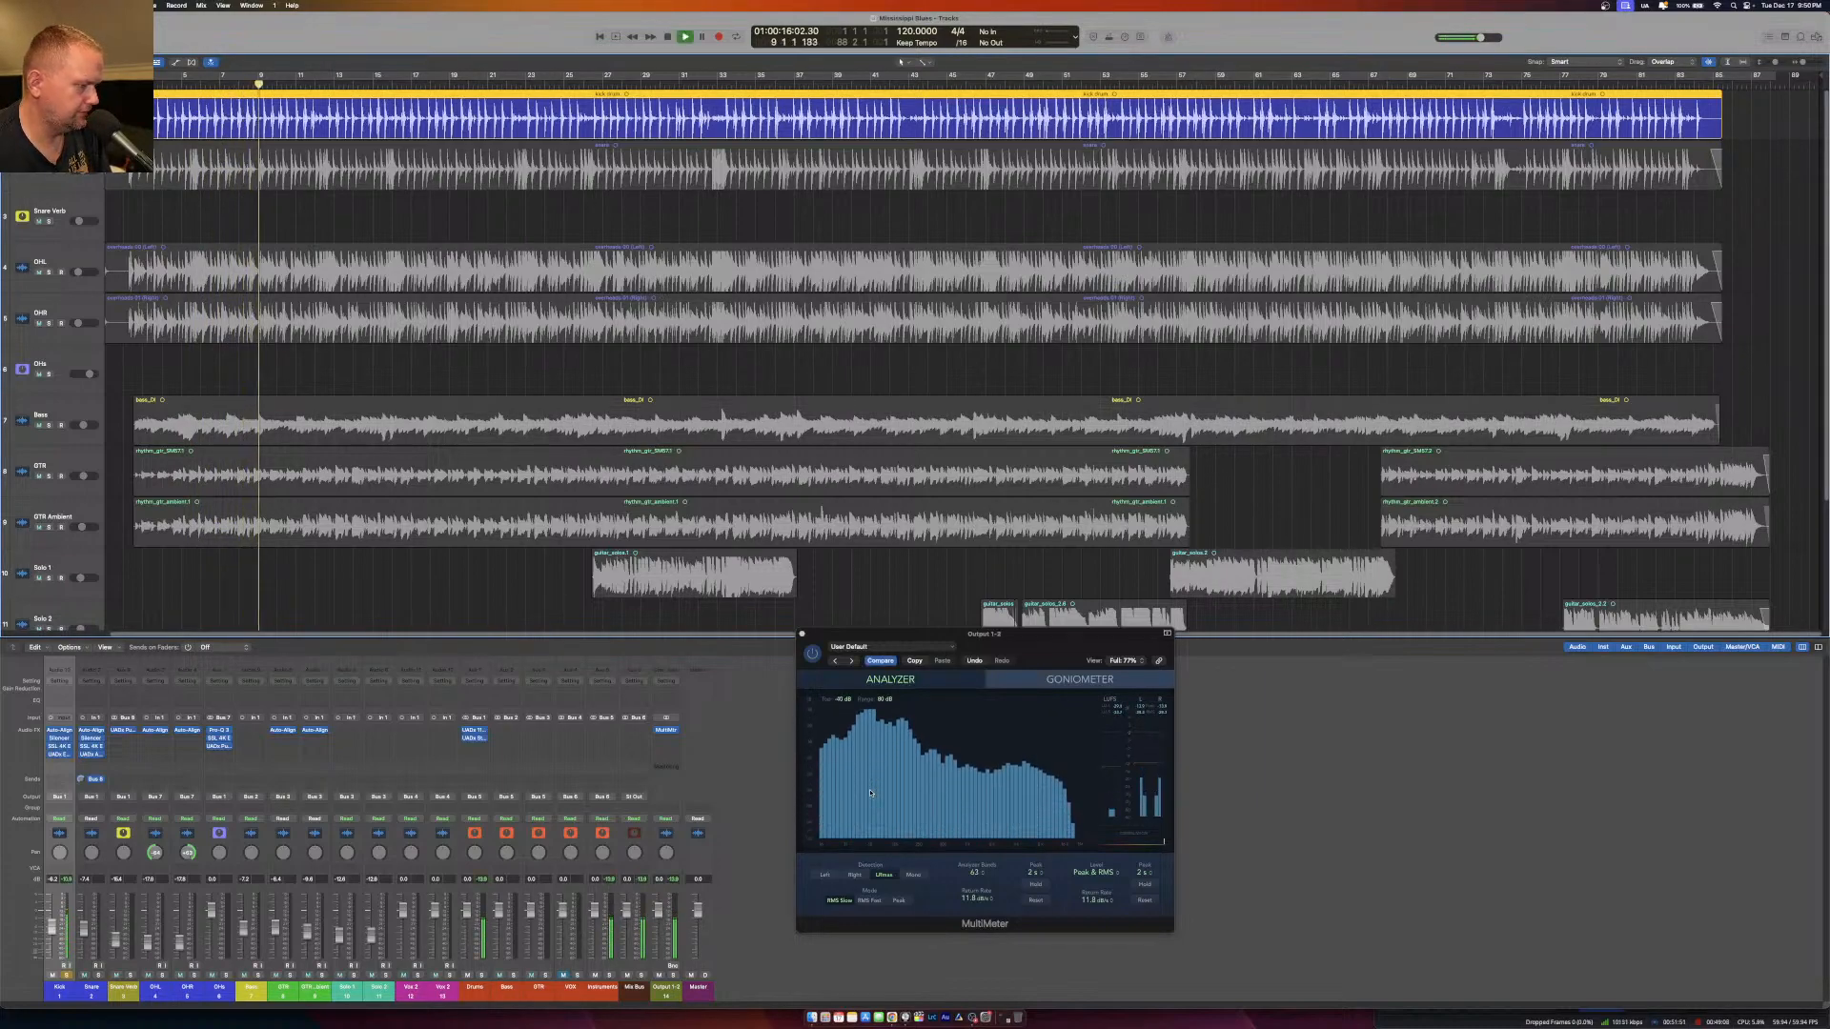
scroll(870, 793, up, 4)
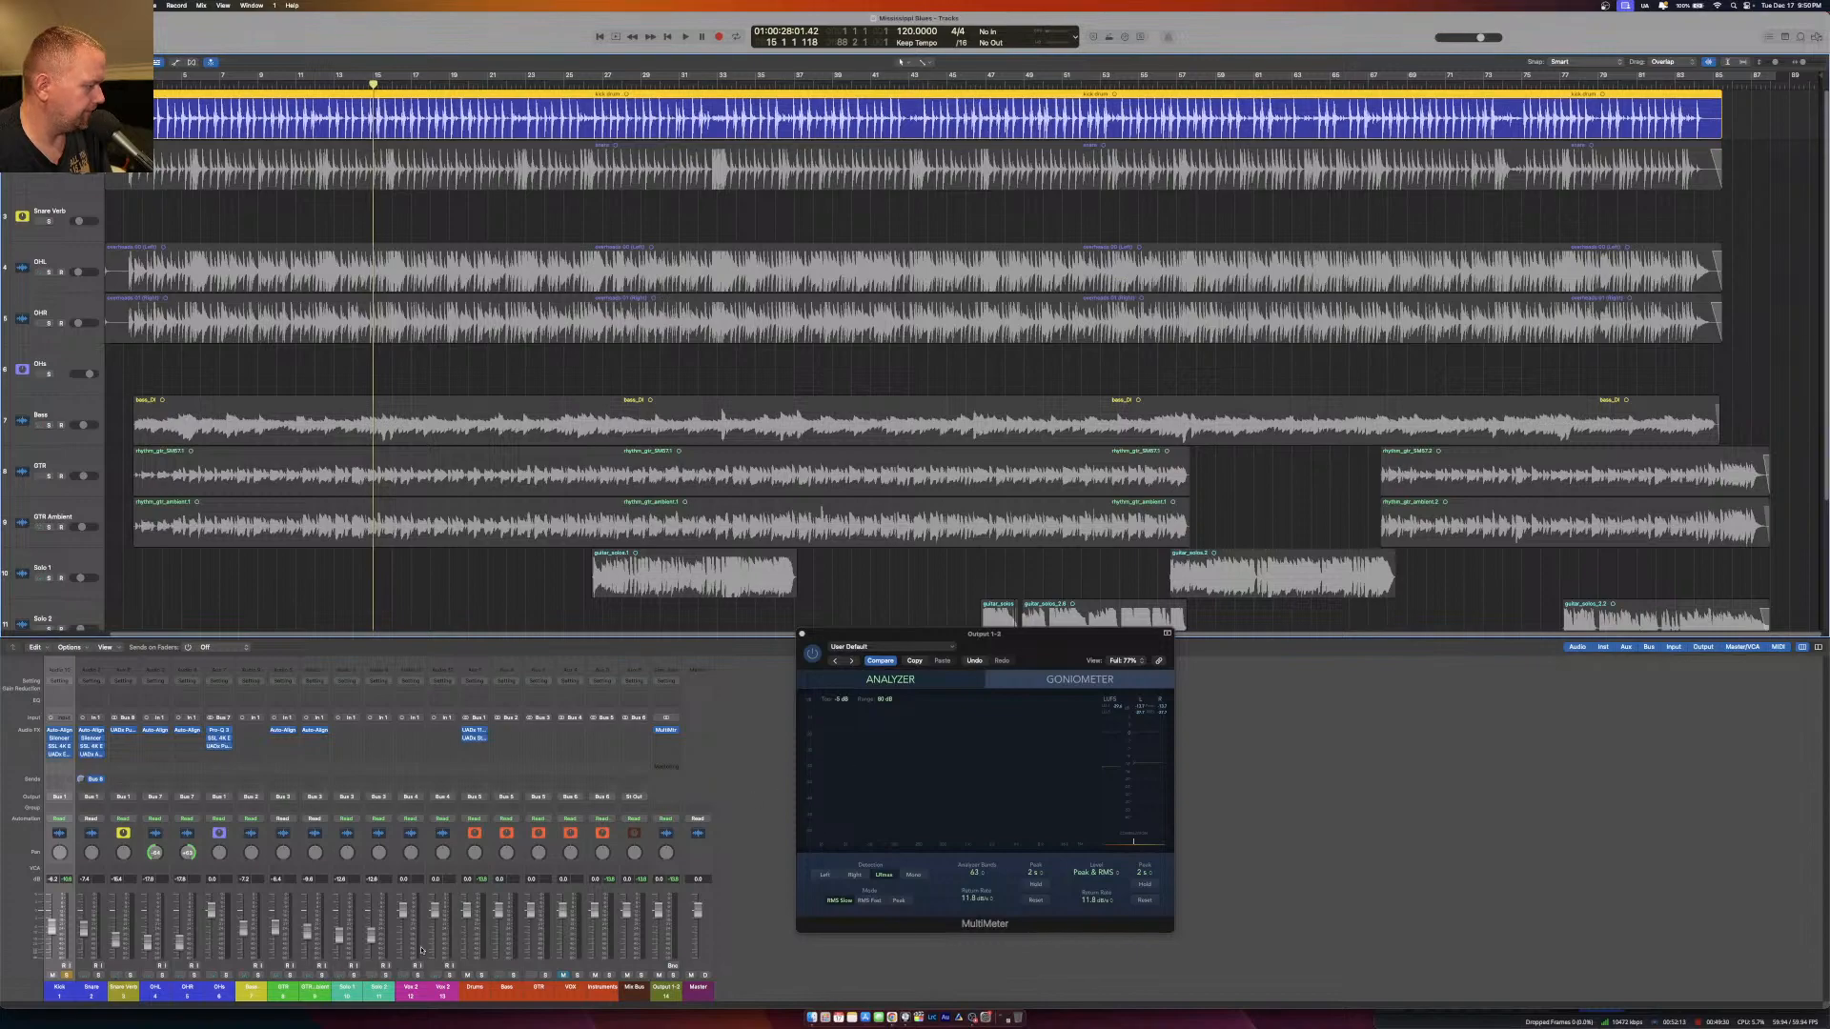
Solo the Bass instead of the Kick and play it to examine its frequency spectrum in the MultiMeter.
click(257, 975)
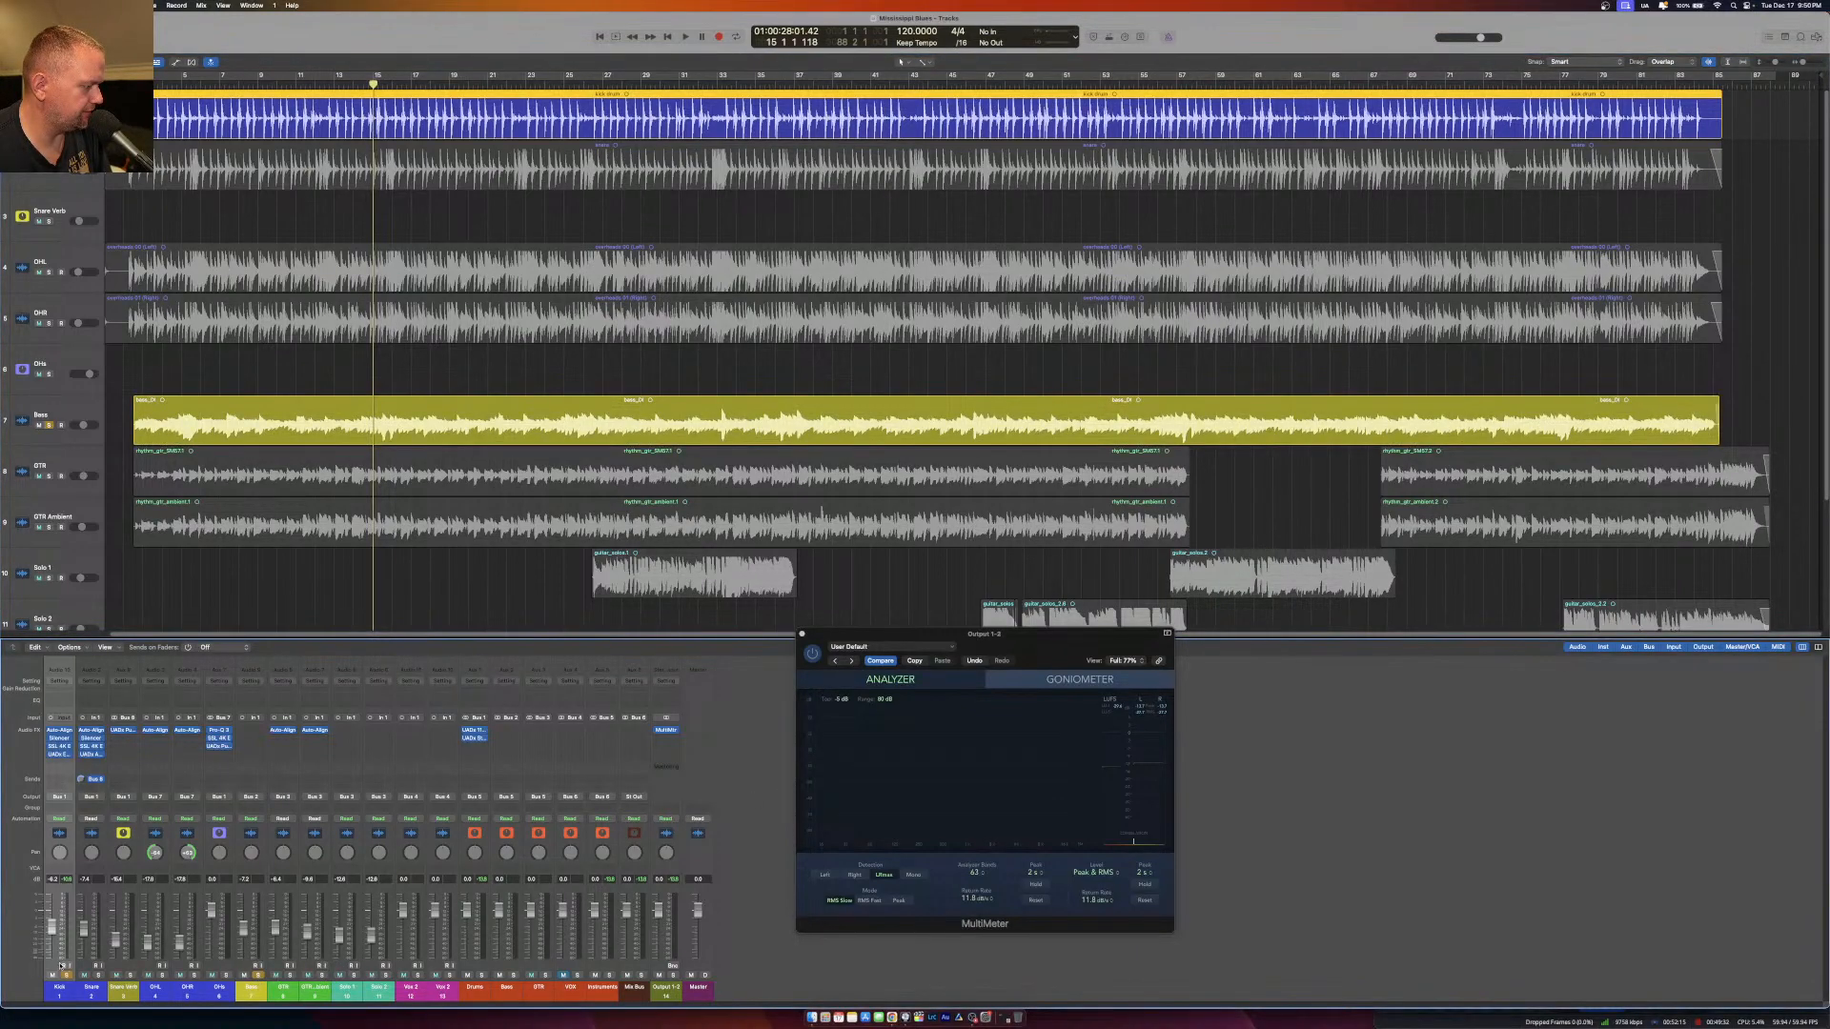
click(66, 975)
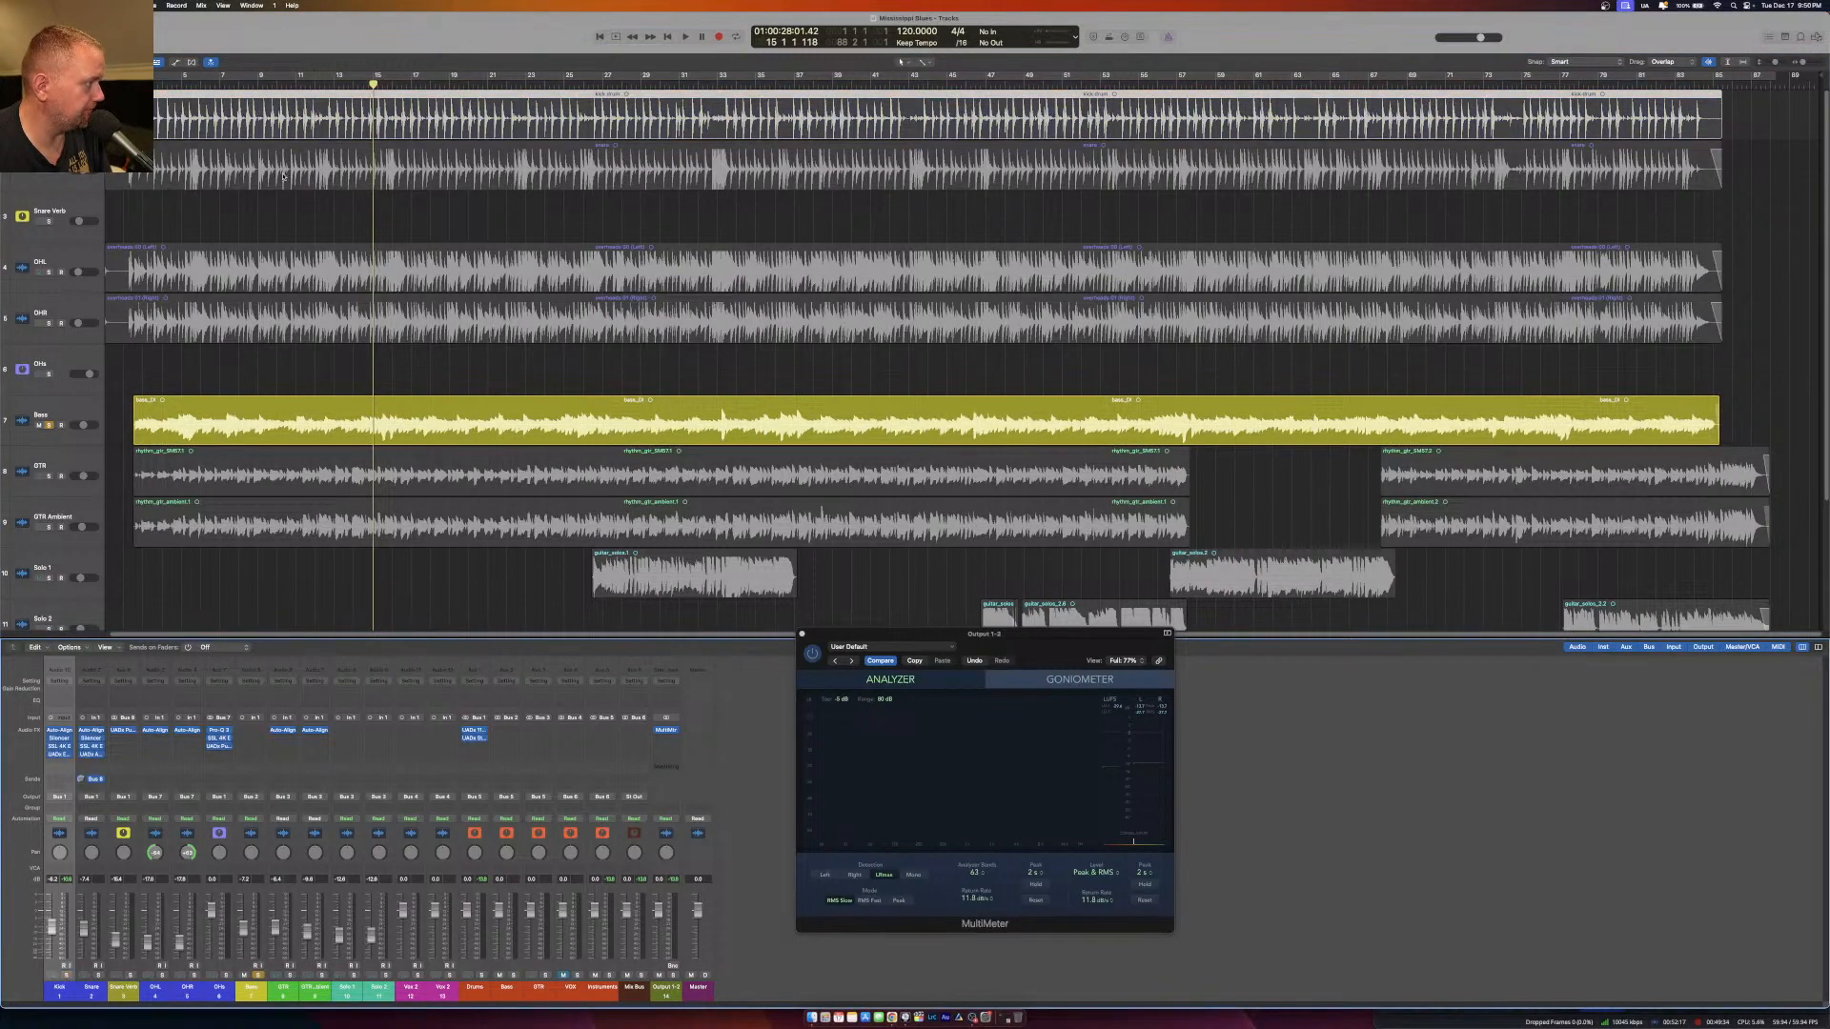
key(space)
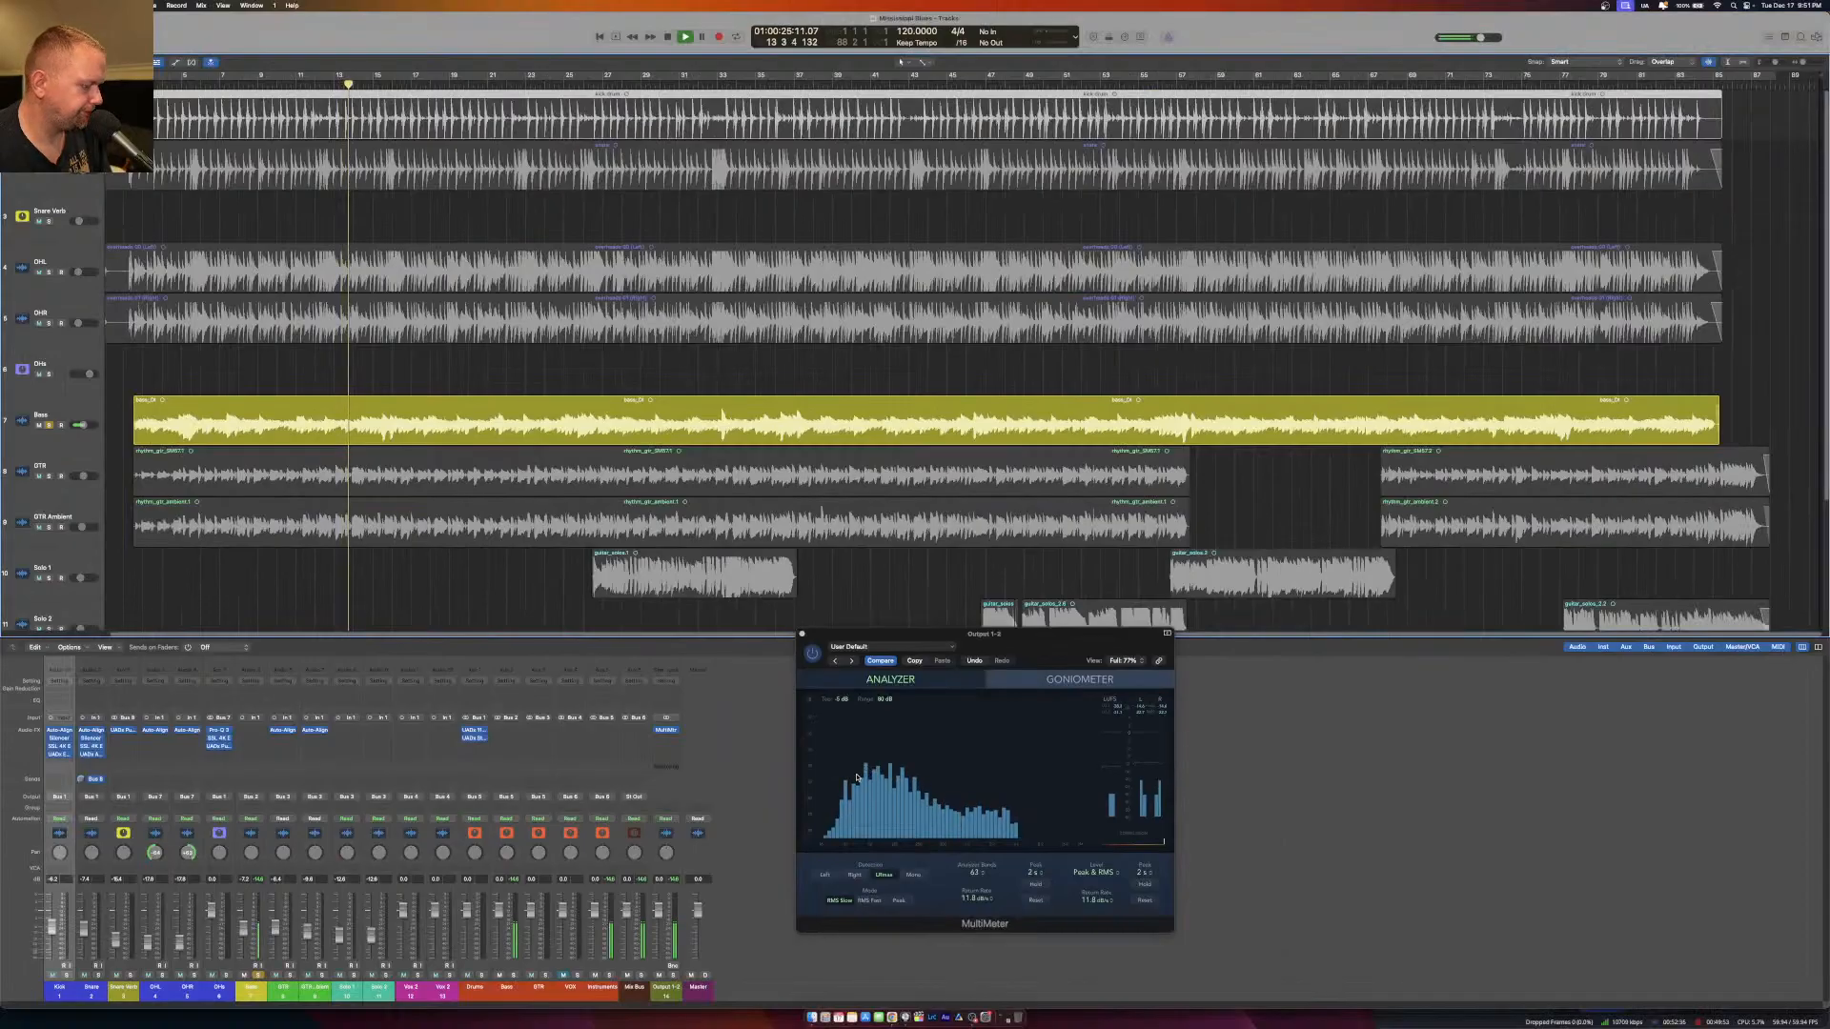
key(space)
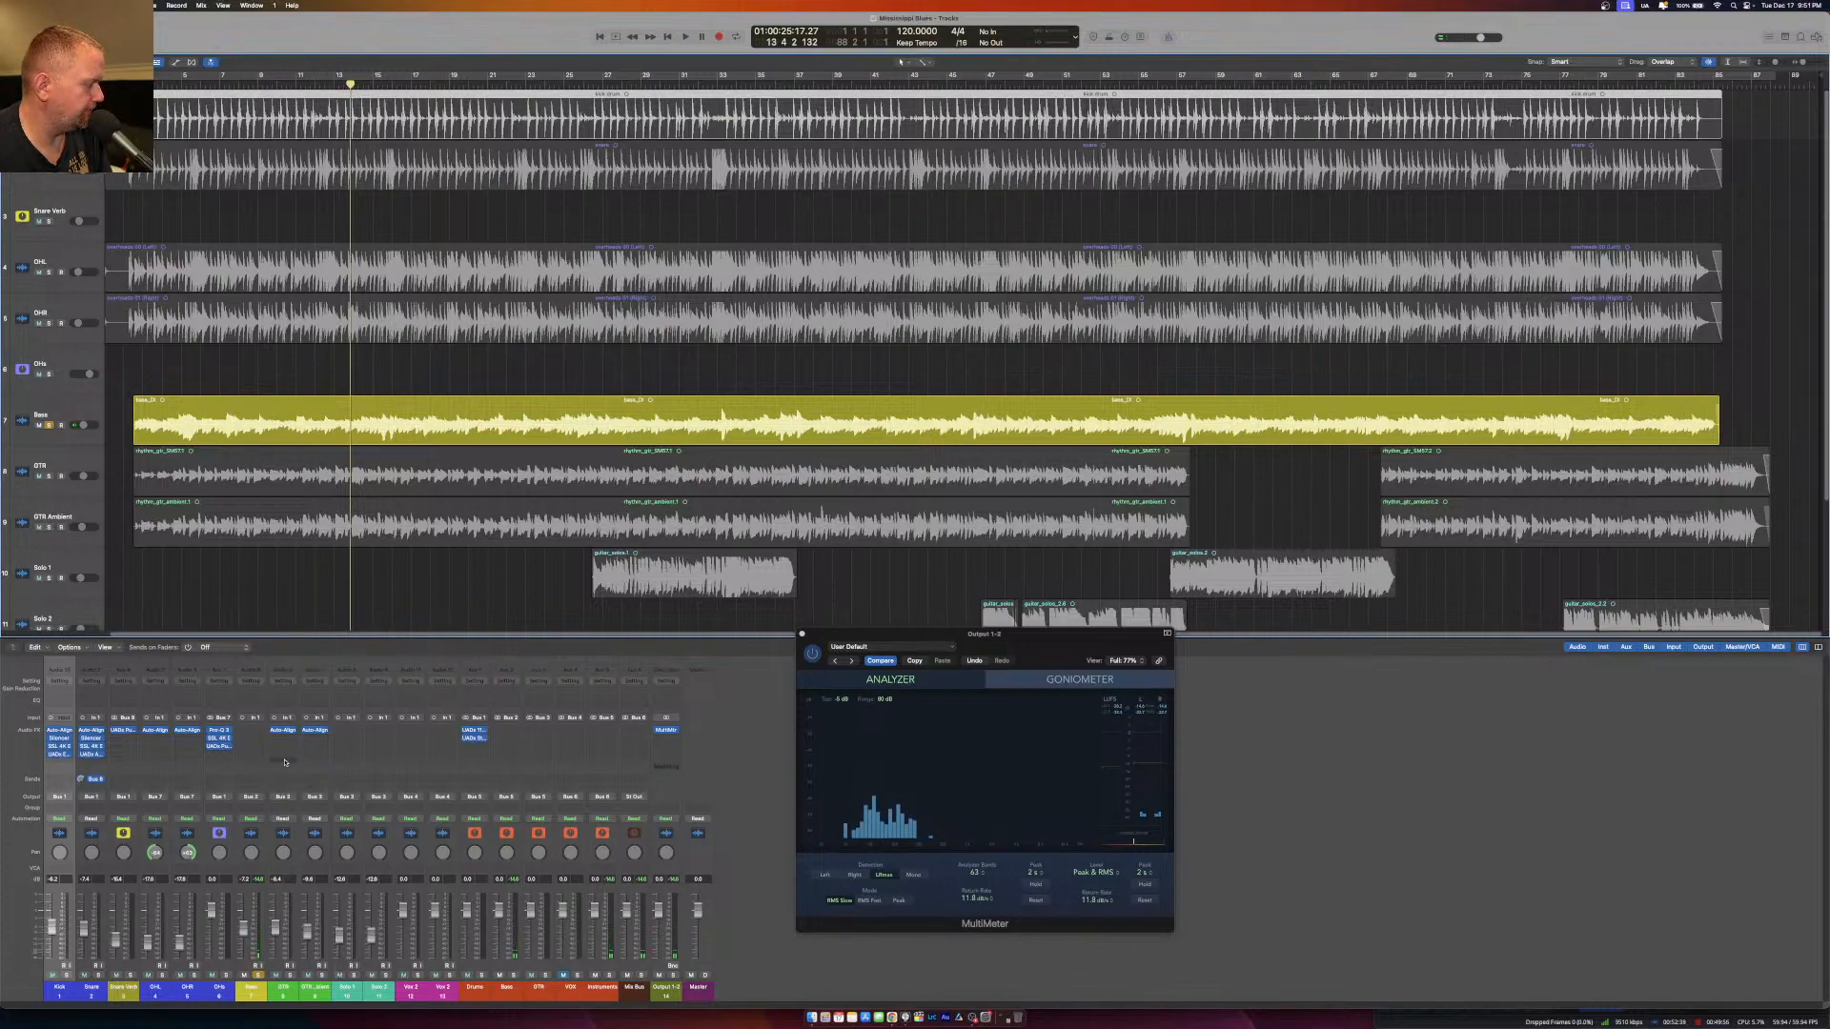
Add a Channel EQ to the Bass channel and shape its 250 Hz band into a narrow boost.
double_click(249, 702)
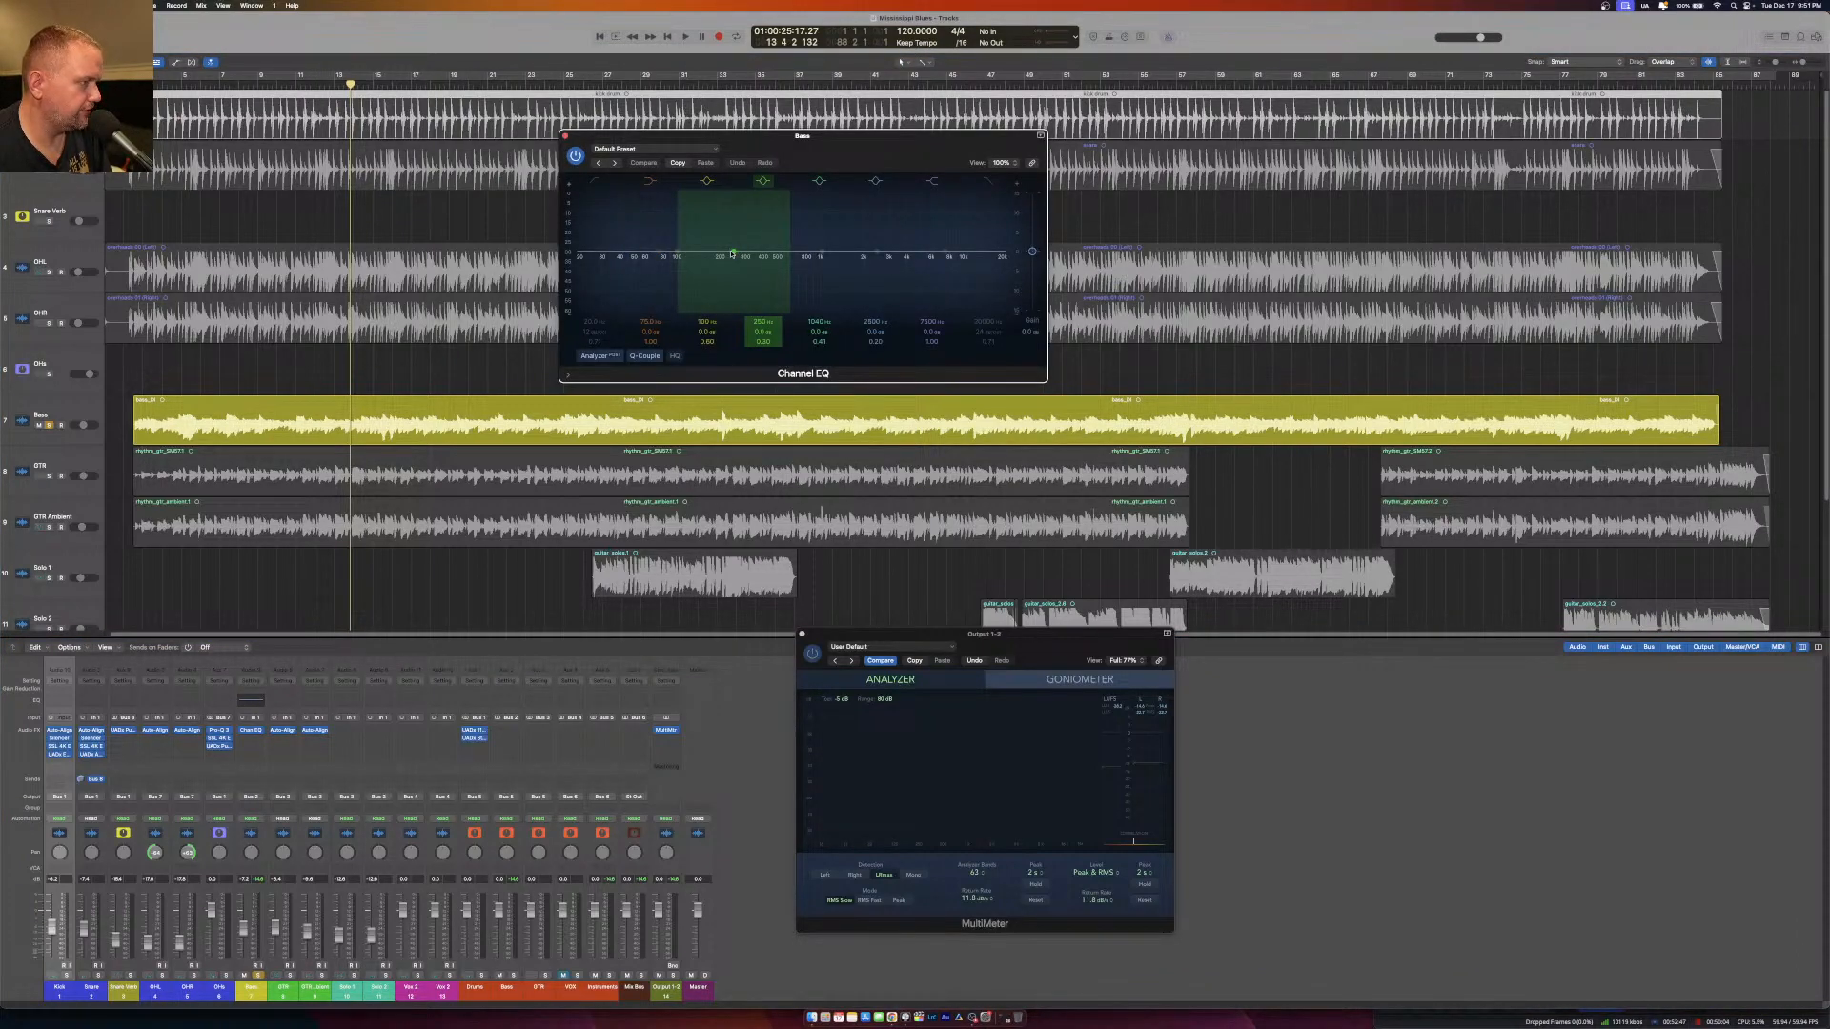
drag(733, 253, 733, 229)
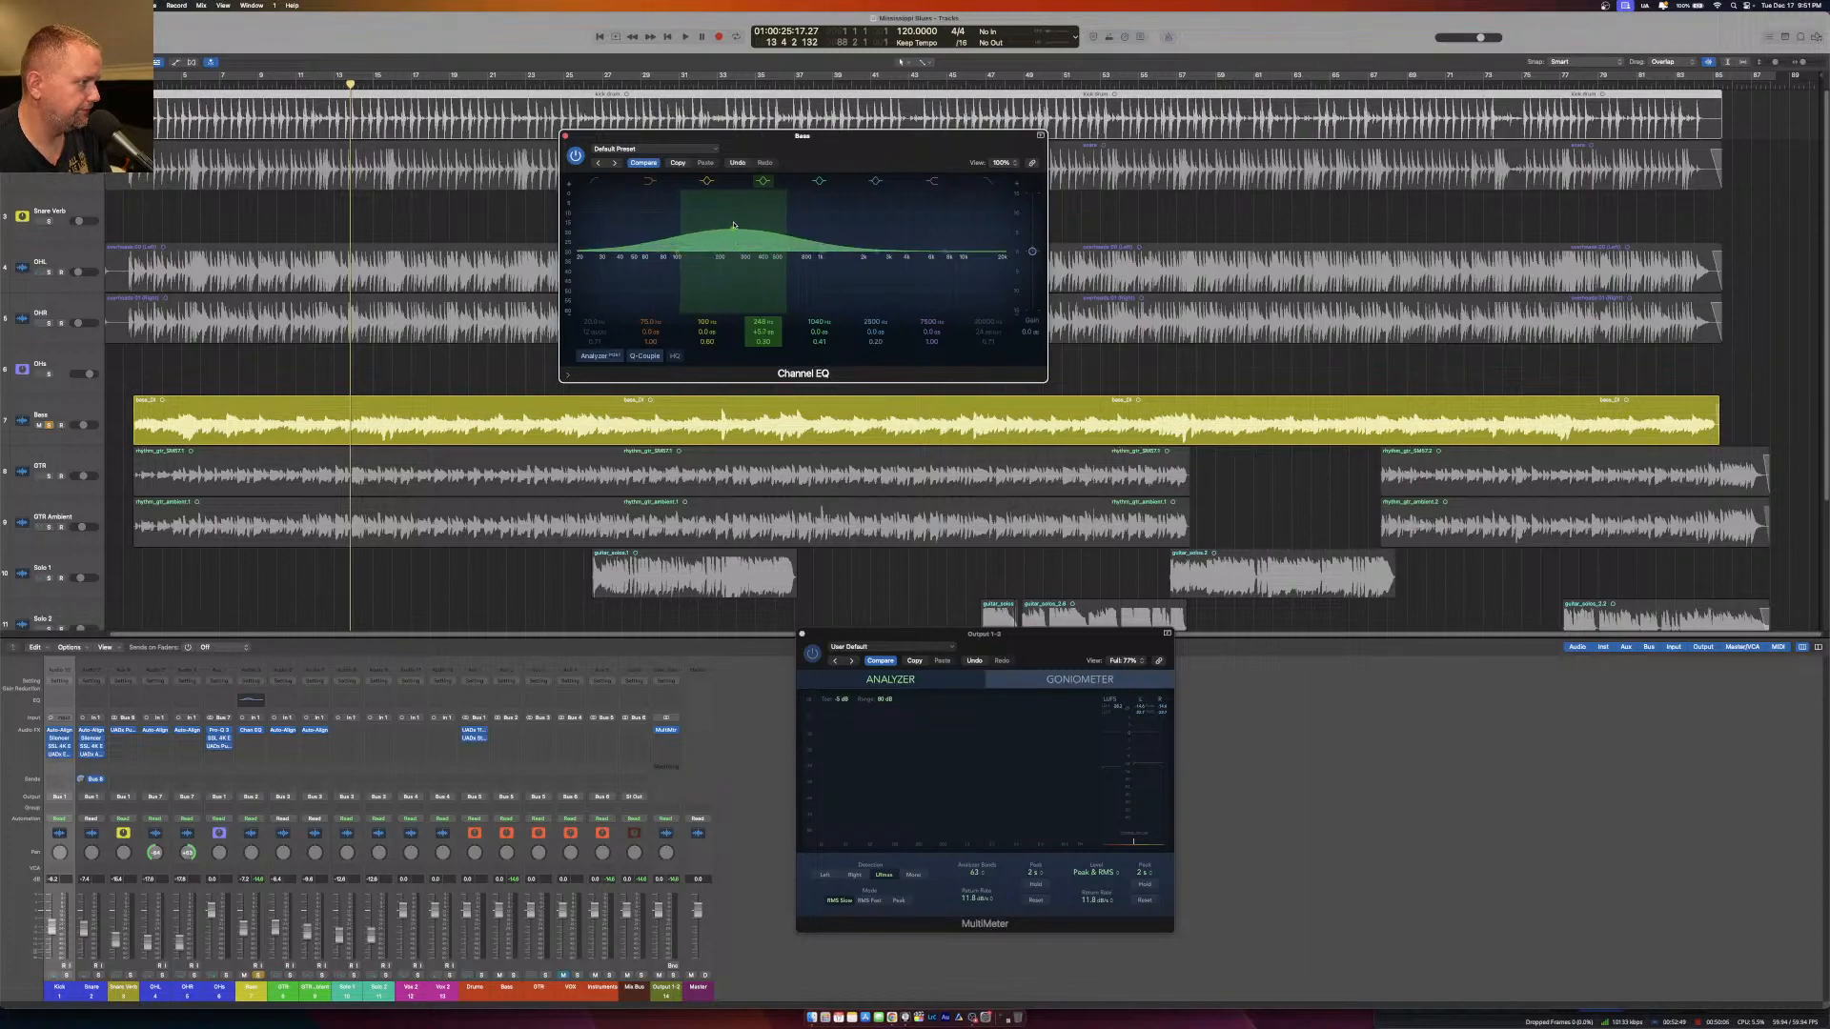
drag(761, 341, 761, 324)
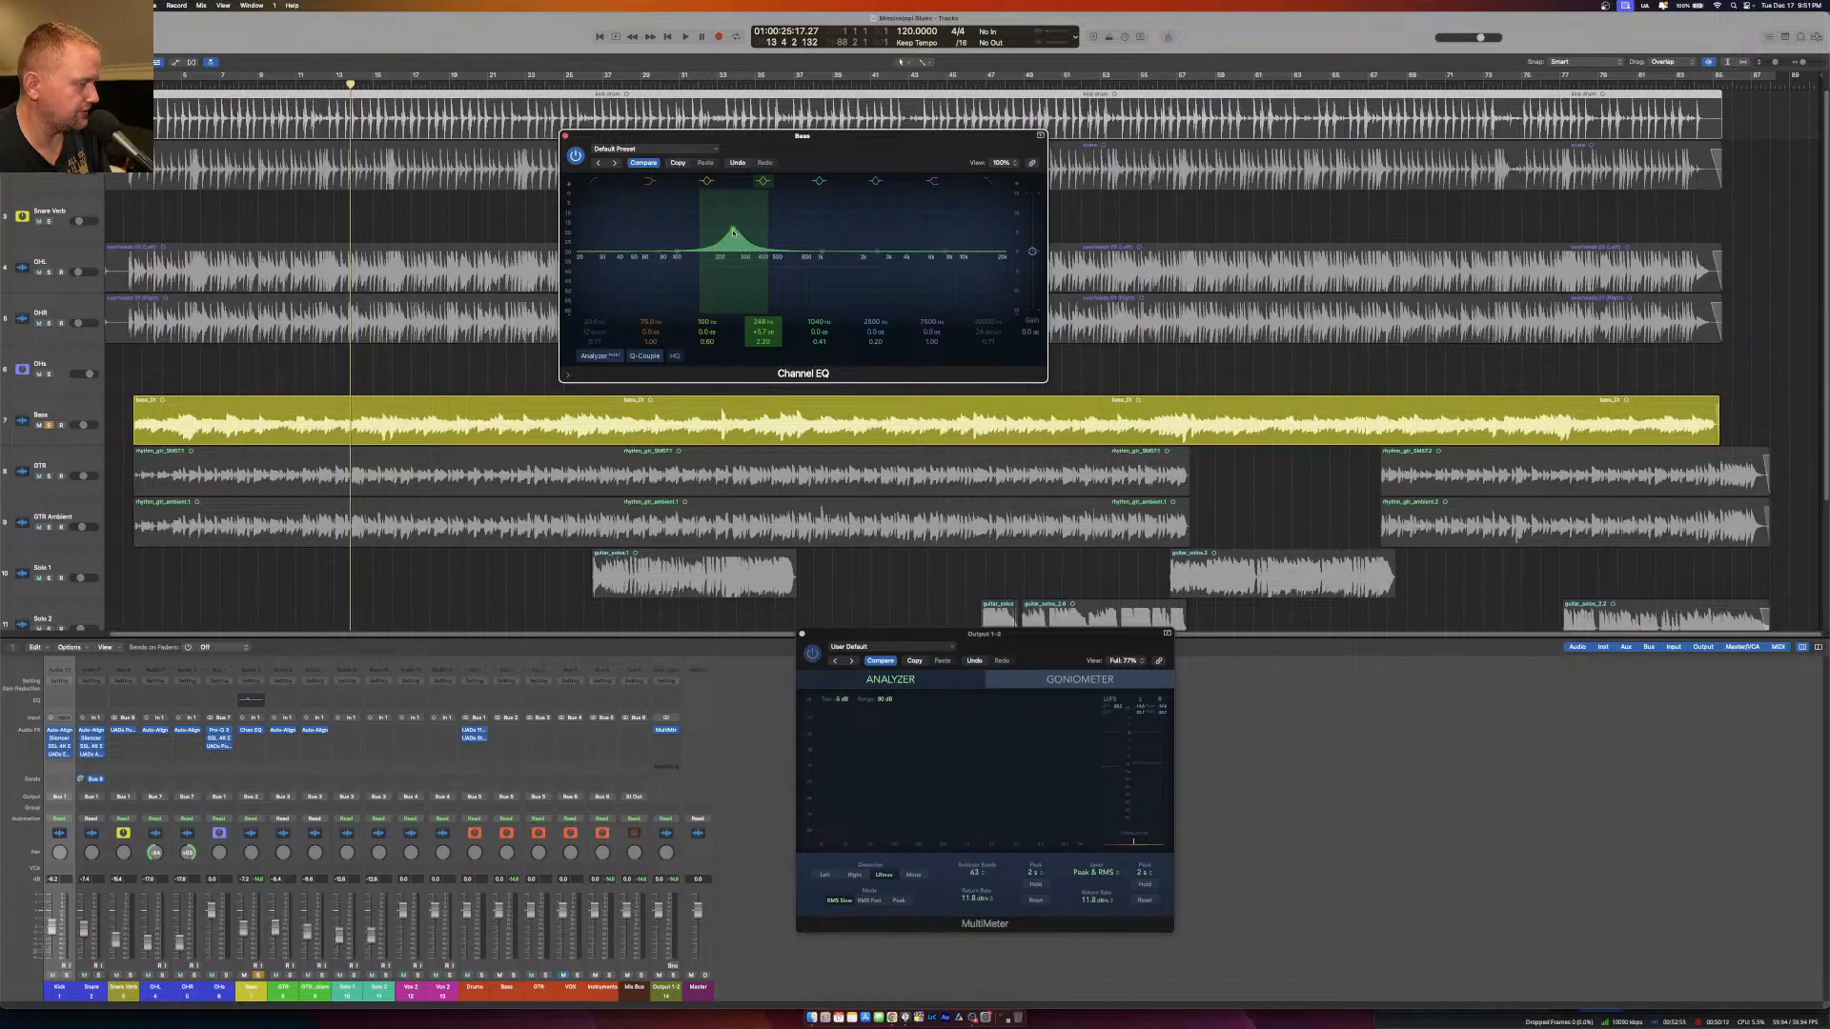
Sweep the narrow Bass EQ boost down to about 54 Hz at high gain during playback and close the EQ.
key(space)
drag(733, 238, 699, 169)
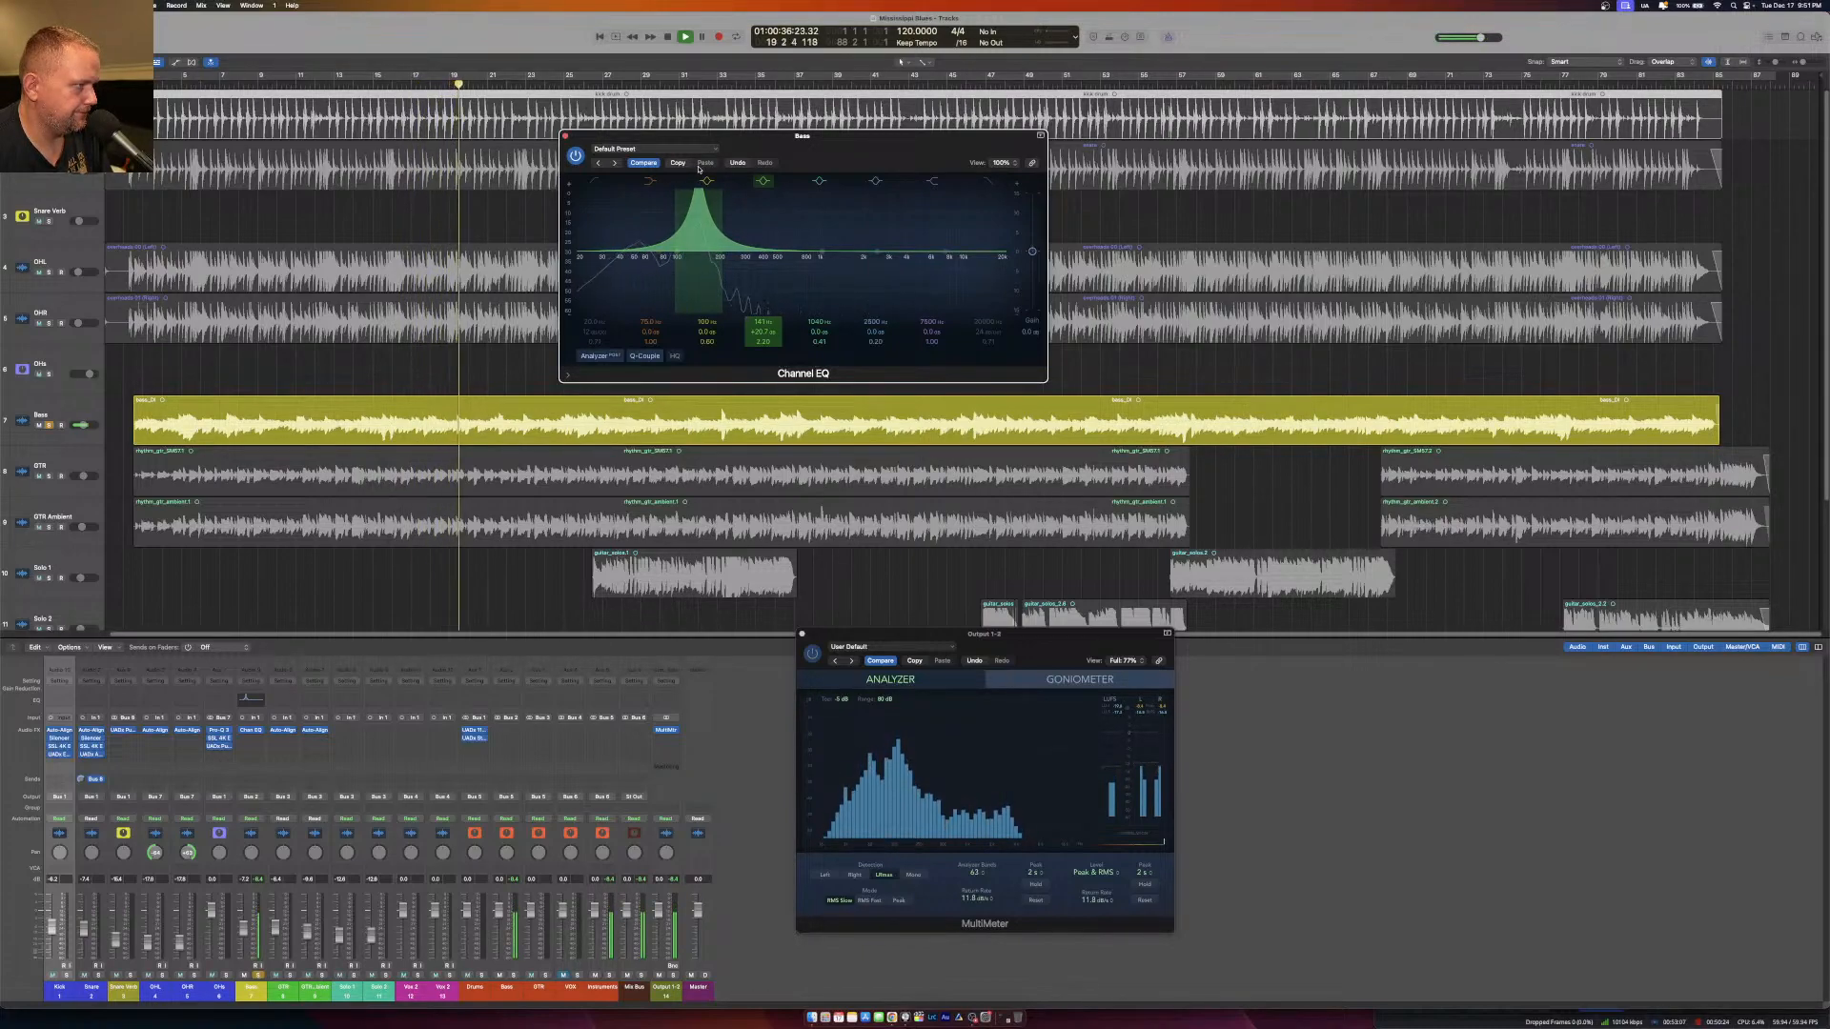
click(707, 180)
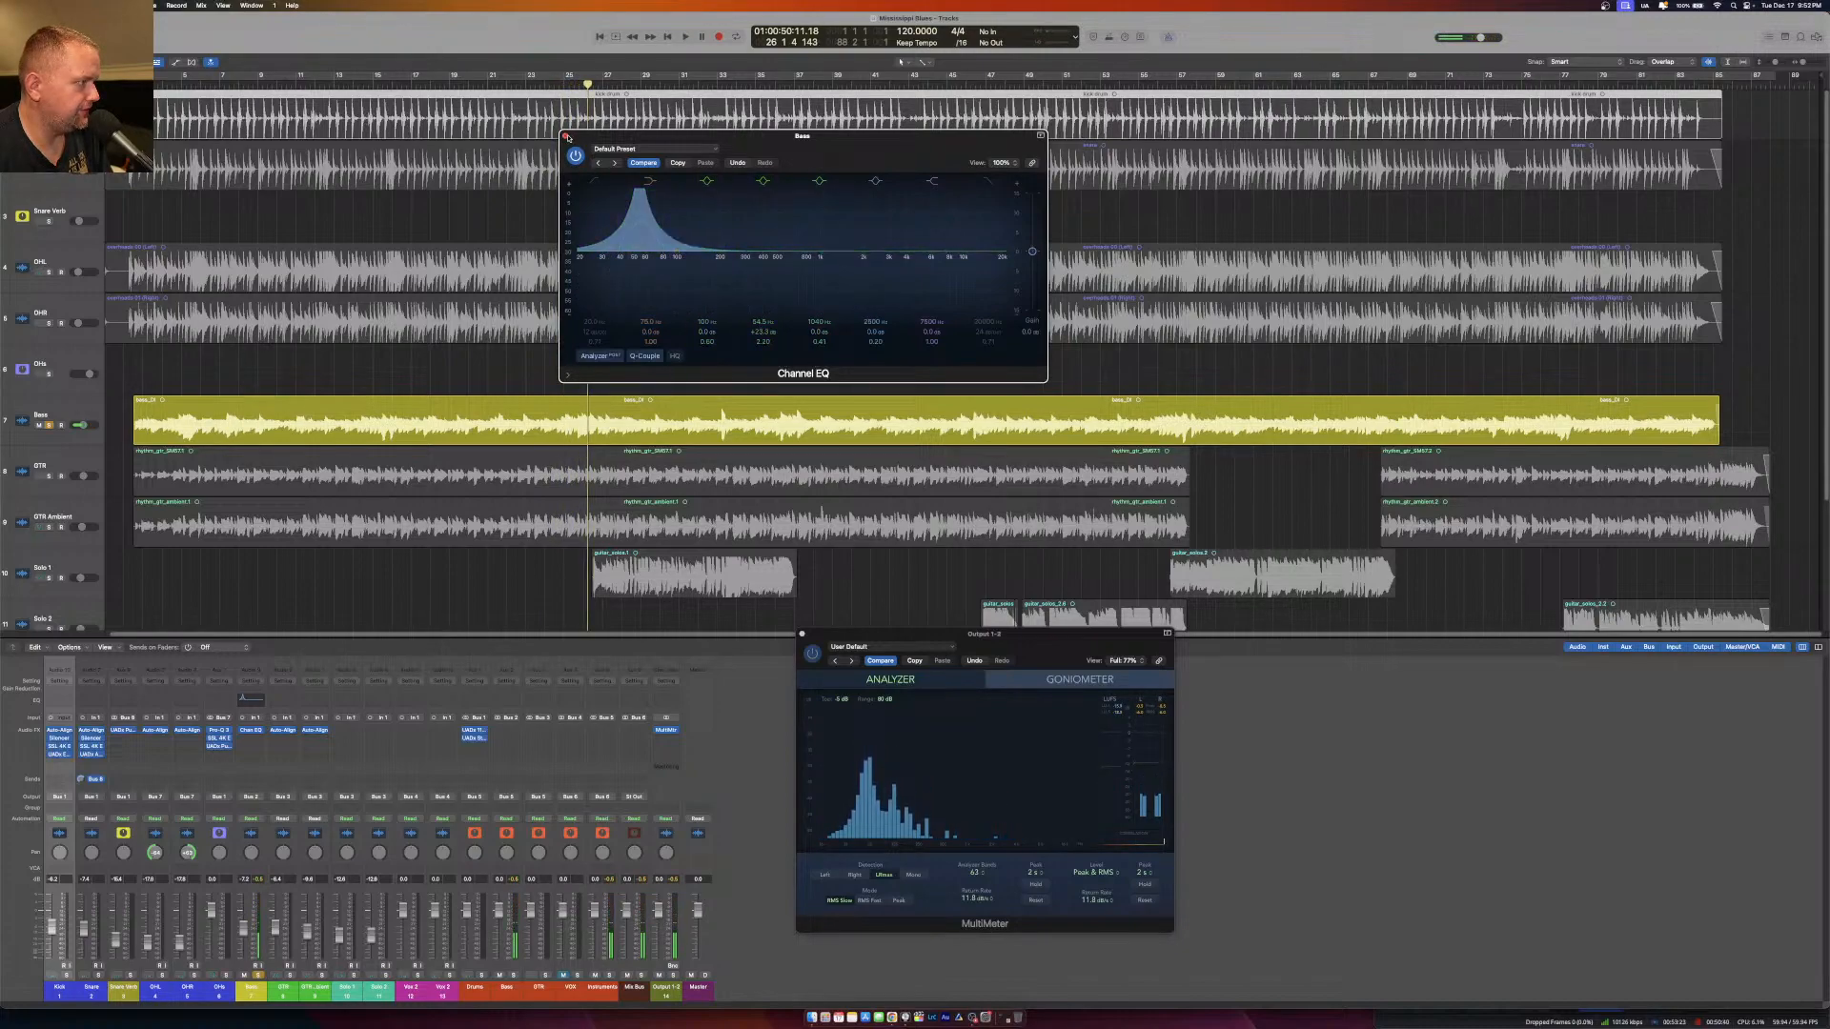
click(566, 136)
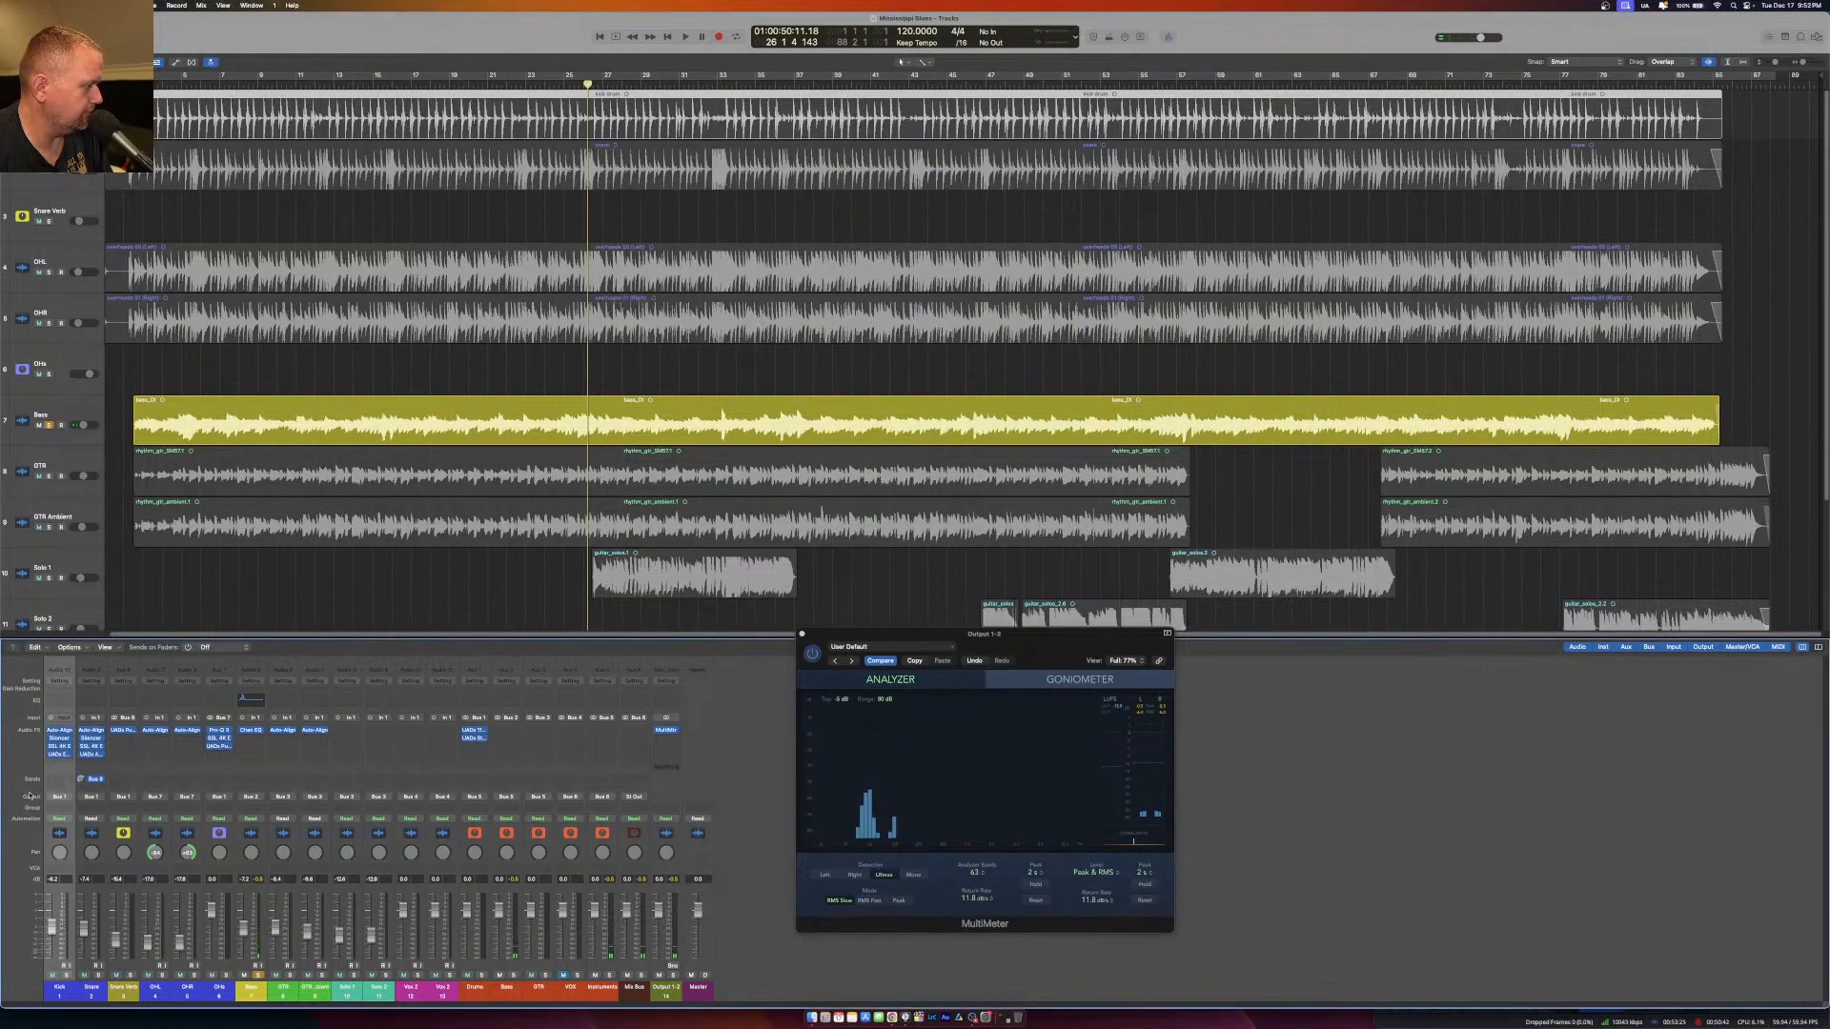
Insert a Channel EQ on the Kick channel and narrow the Q of its 250 Hz band.
click(55, 703)
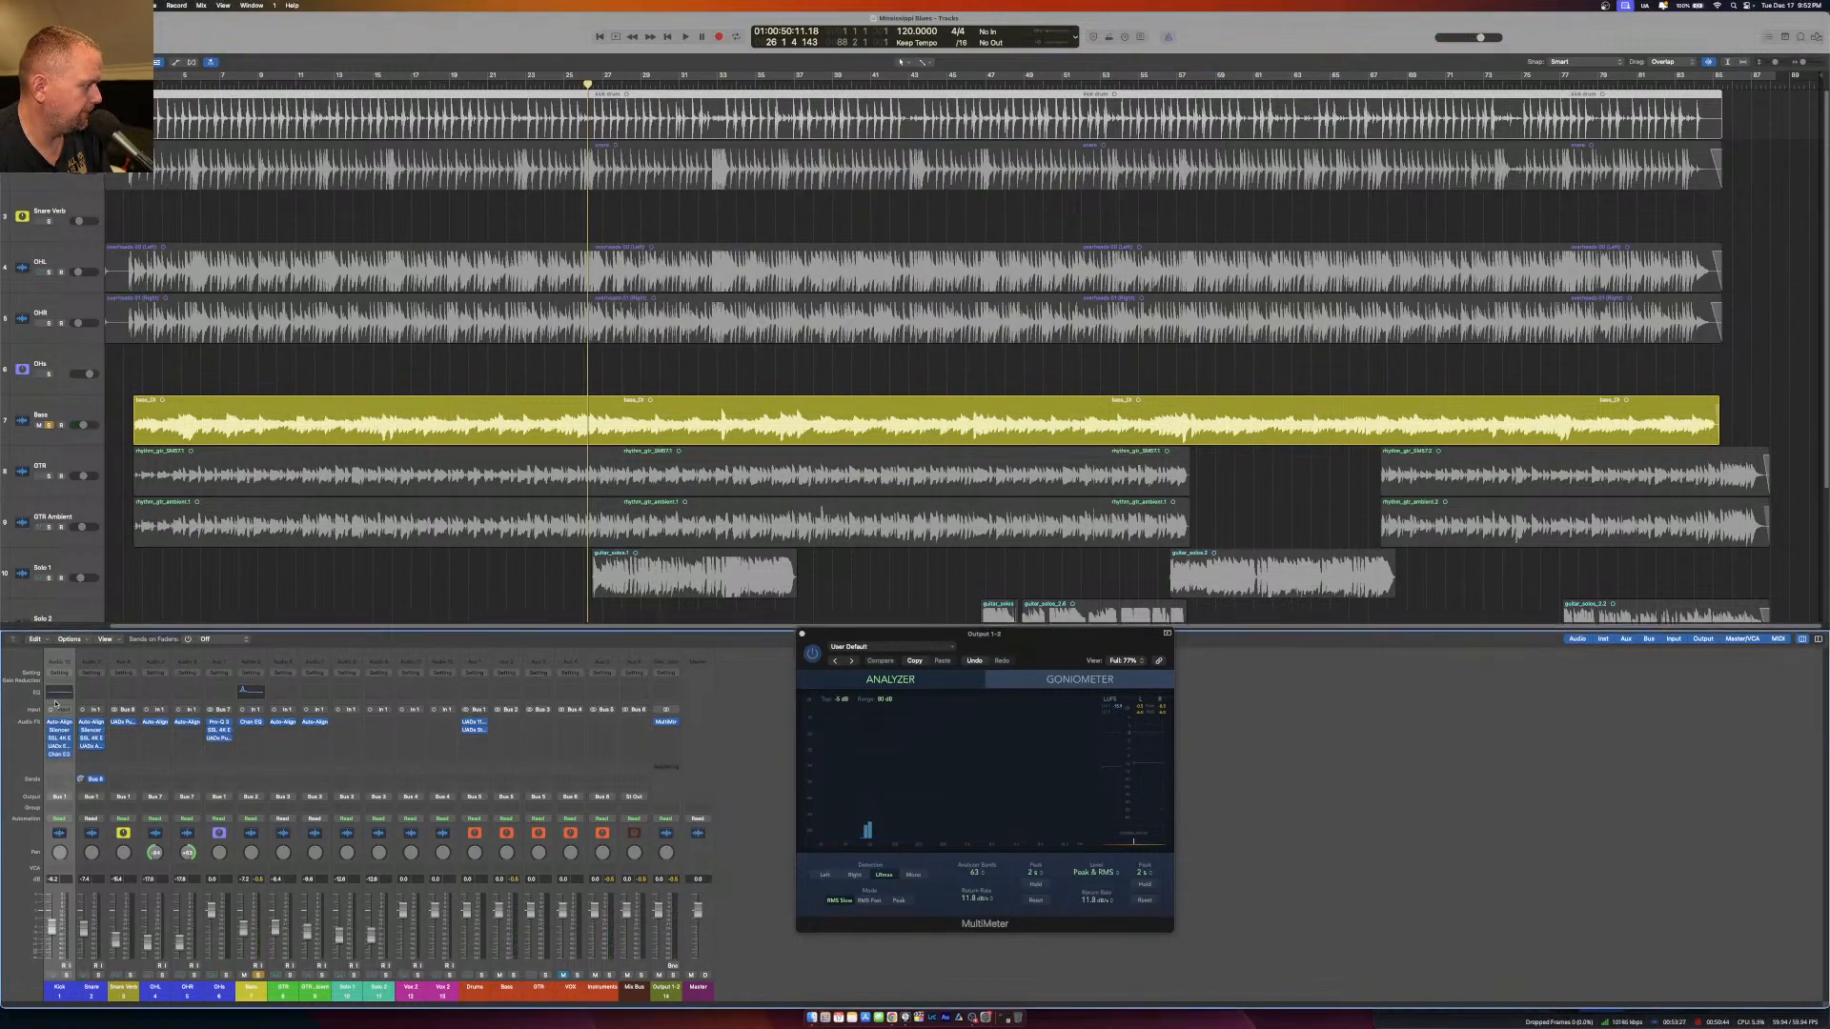
click(60, 755)
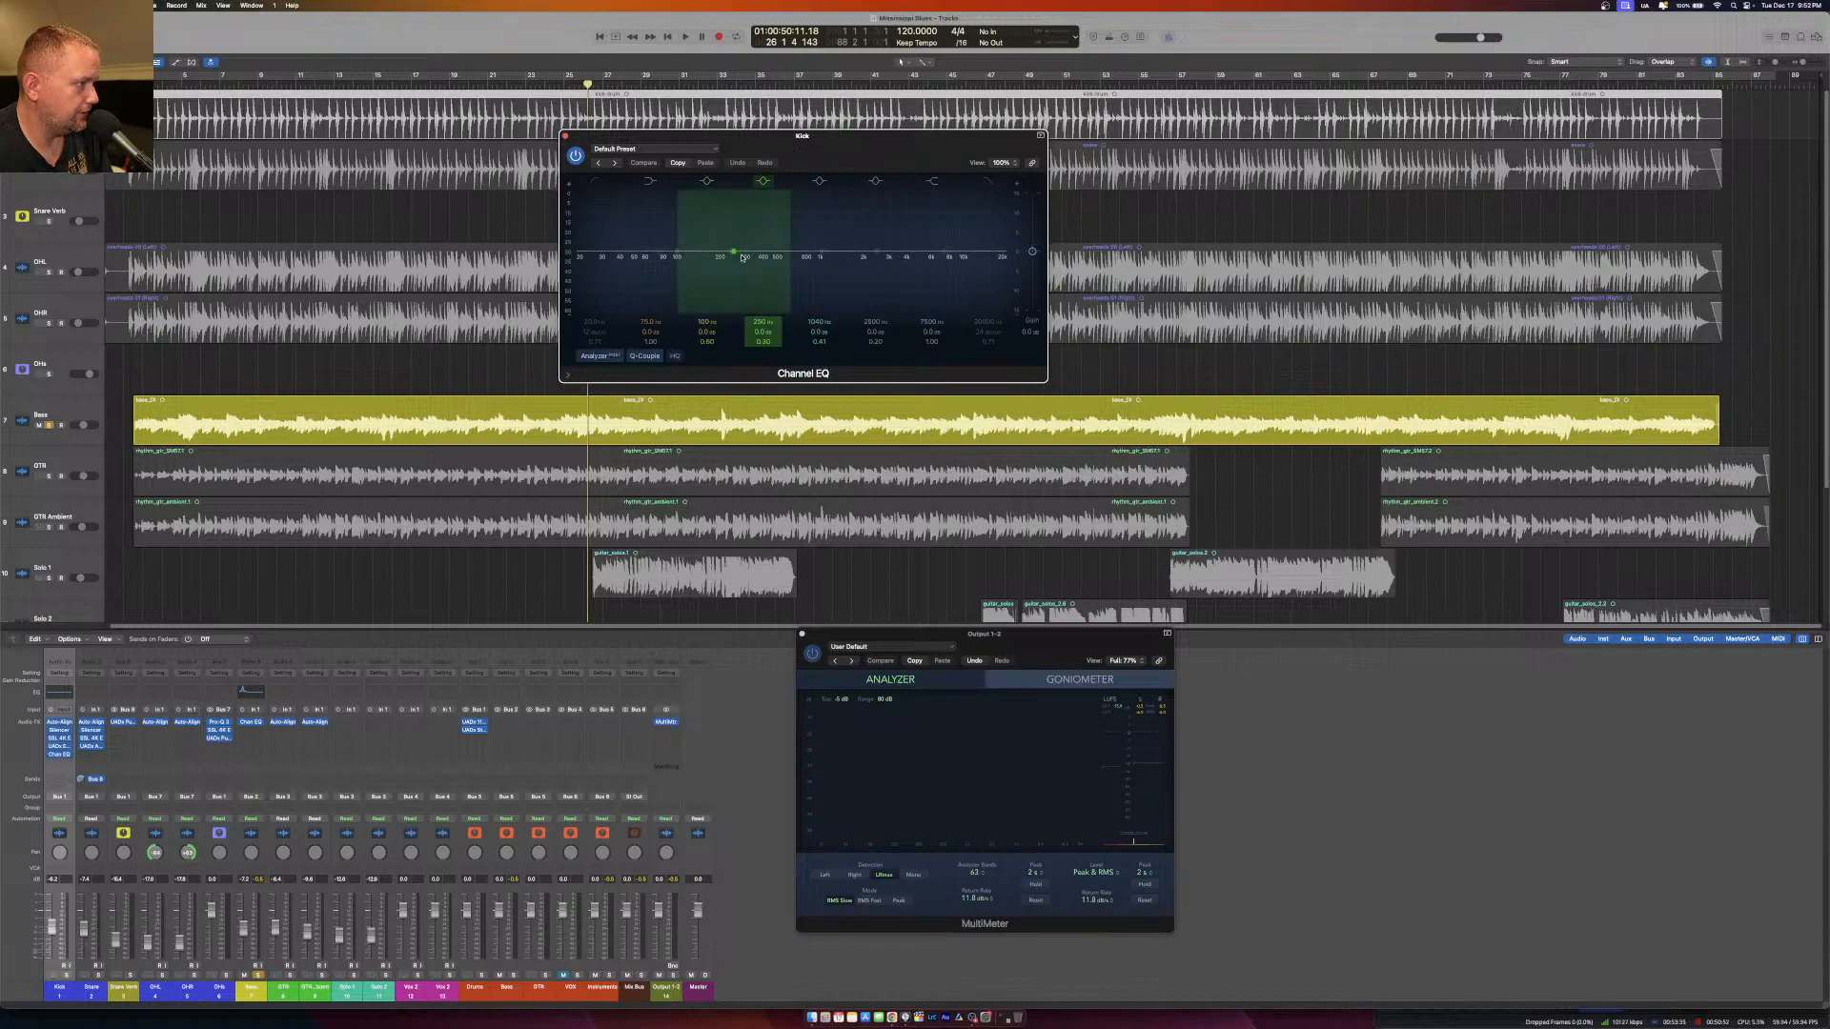
drag(762, 341, 762, 296)
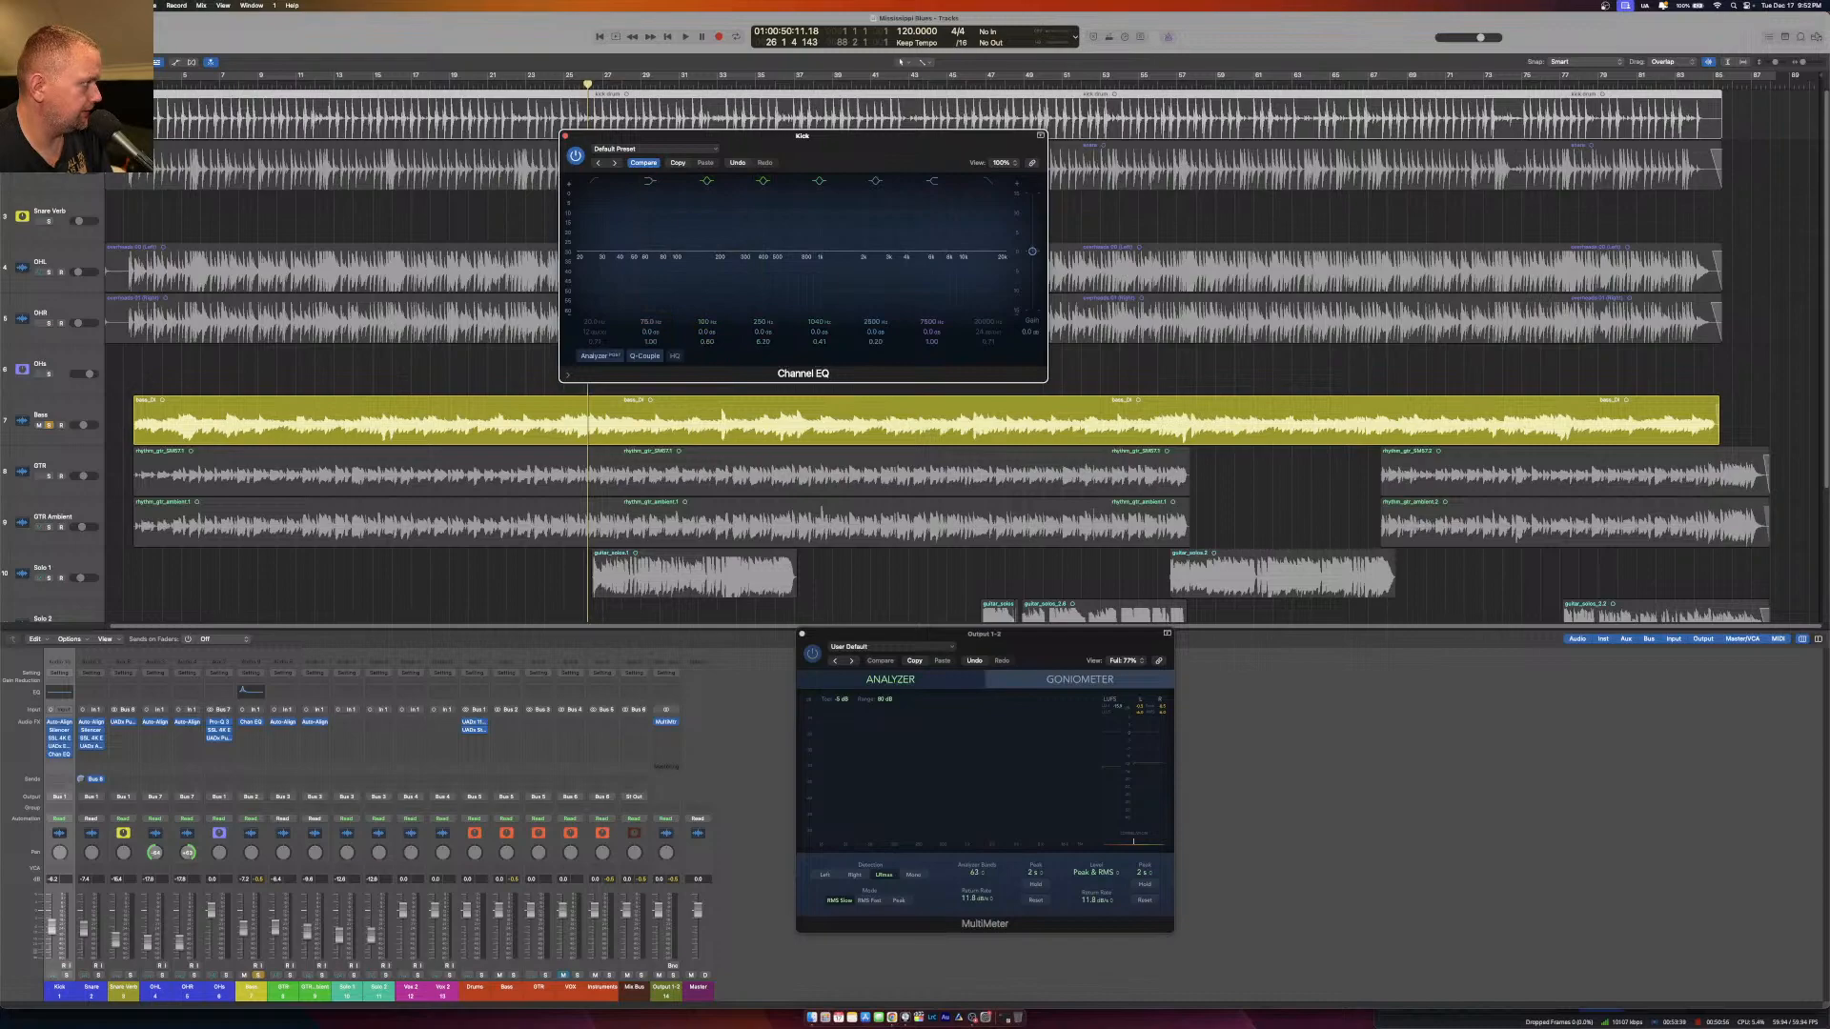
Switch the solo from the Bass to the Kick track and start playback from the beginning.
click(48, 119)
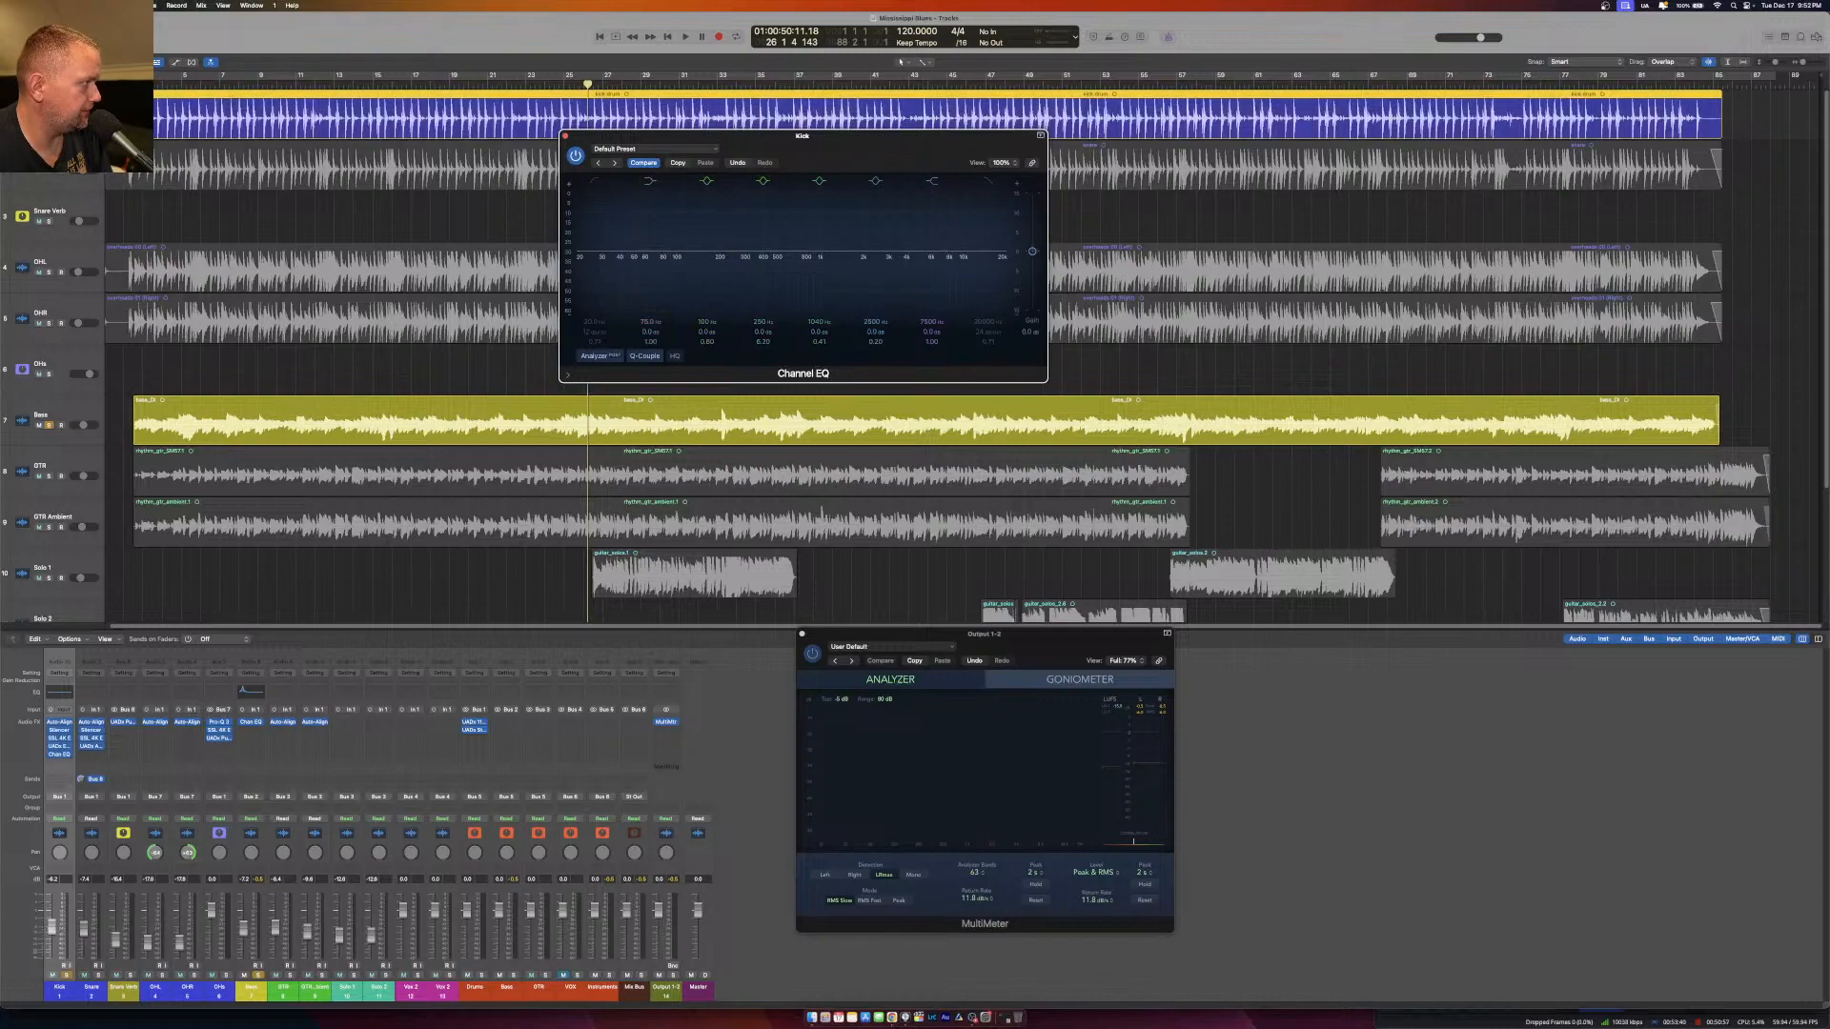
click(49, 425)
key(Return)
key(space)
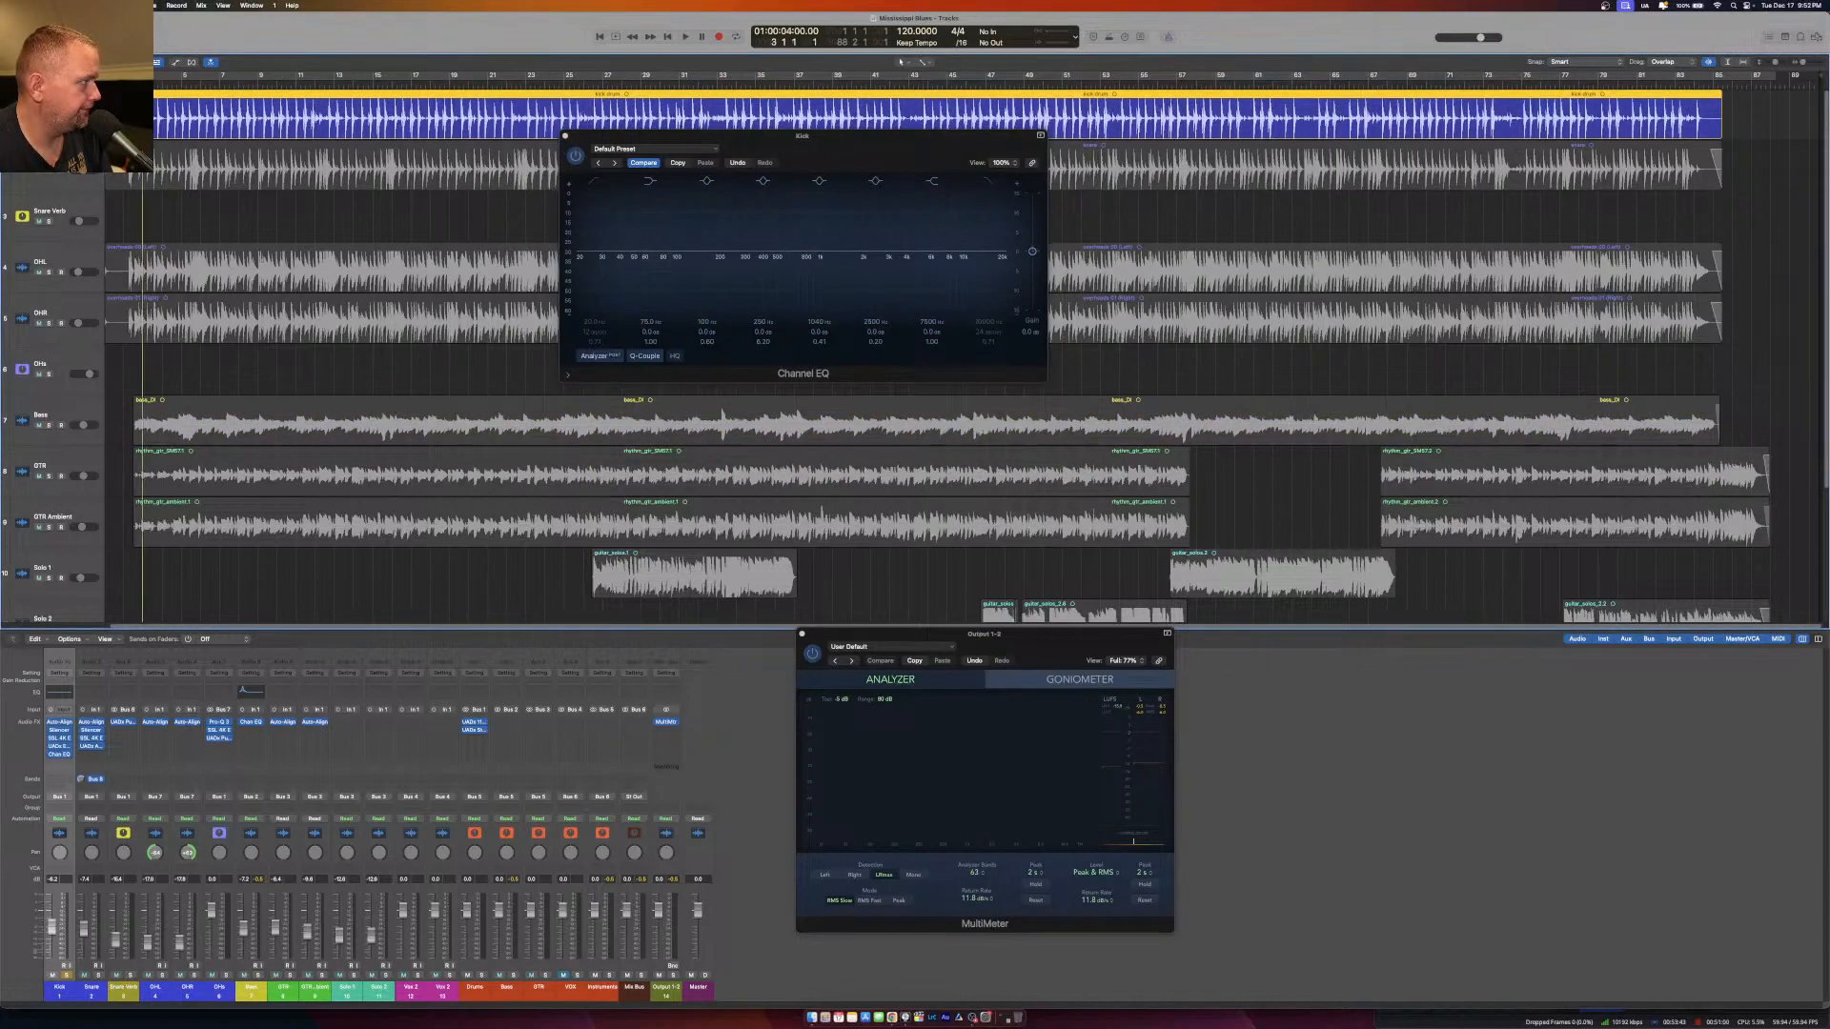
Turn the Kick Channel EQ's 100 Hz band into a narrow boost of about 24 dB and sweep it to just above 40 Hz.
drag(705, 255, 670, 185)
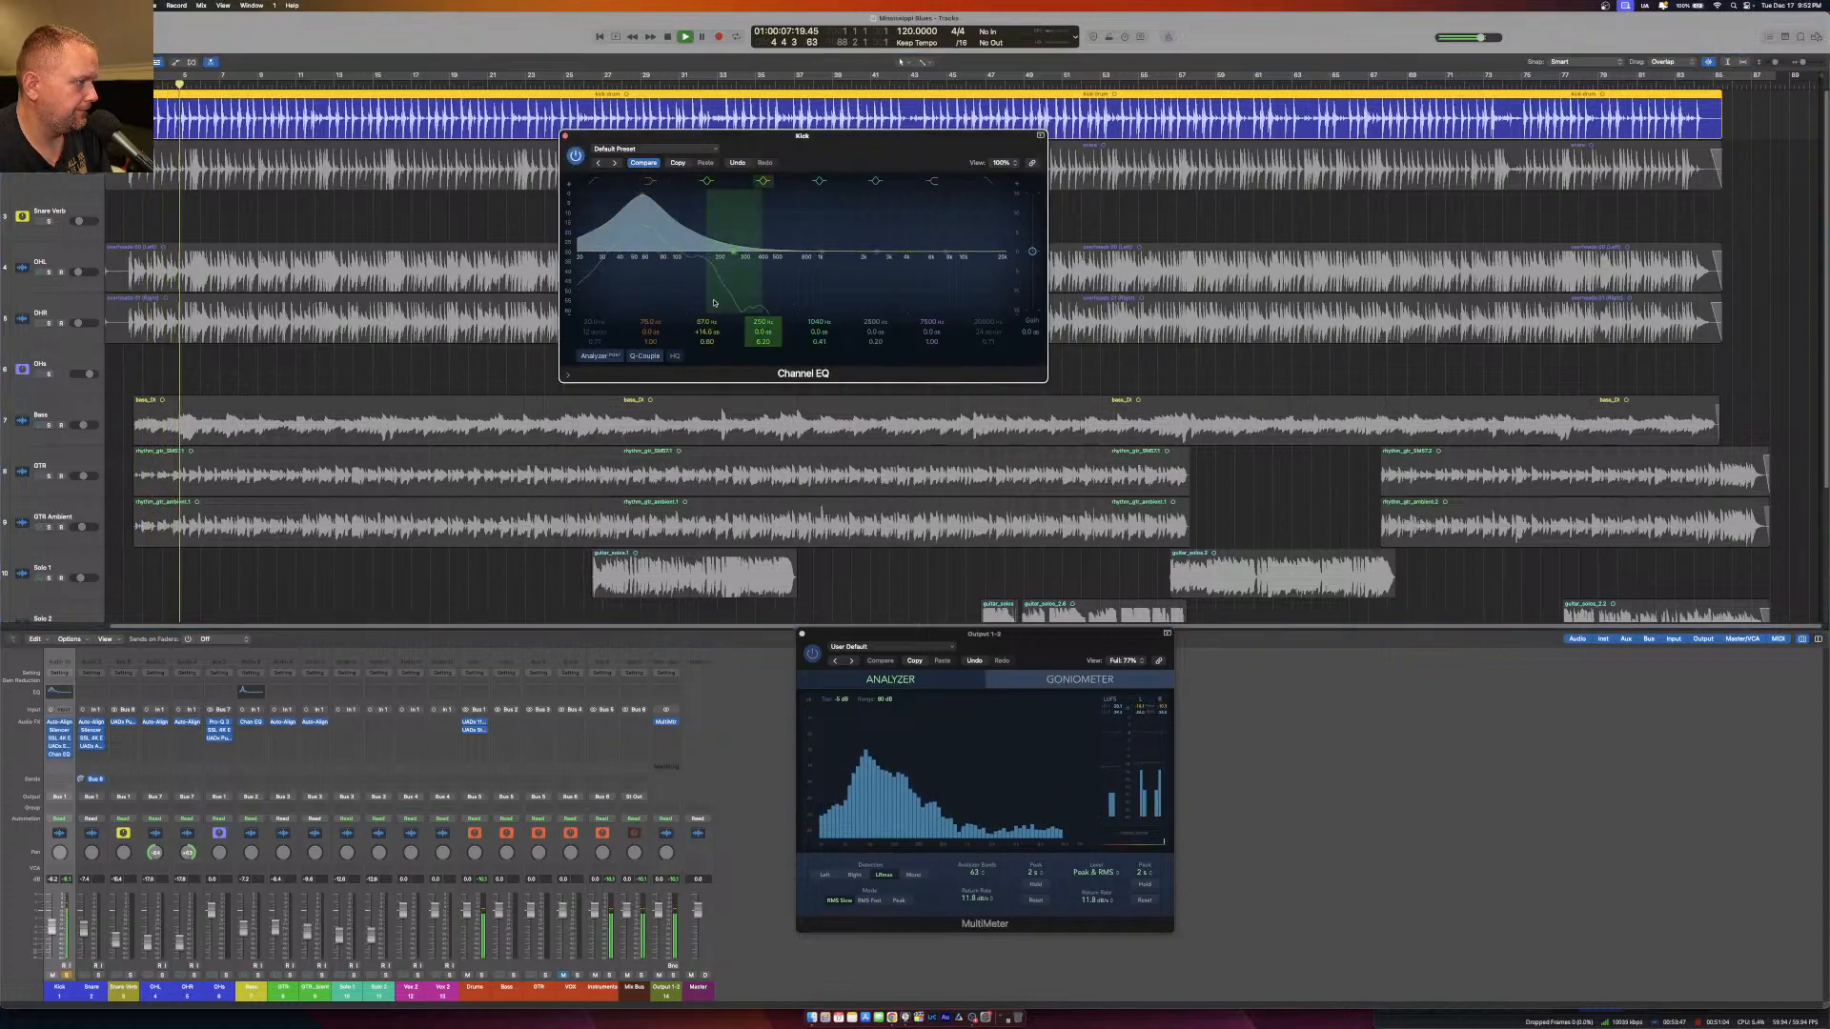
drag(707, 341, 707, 307)
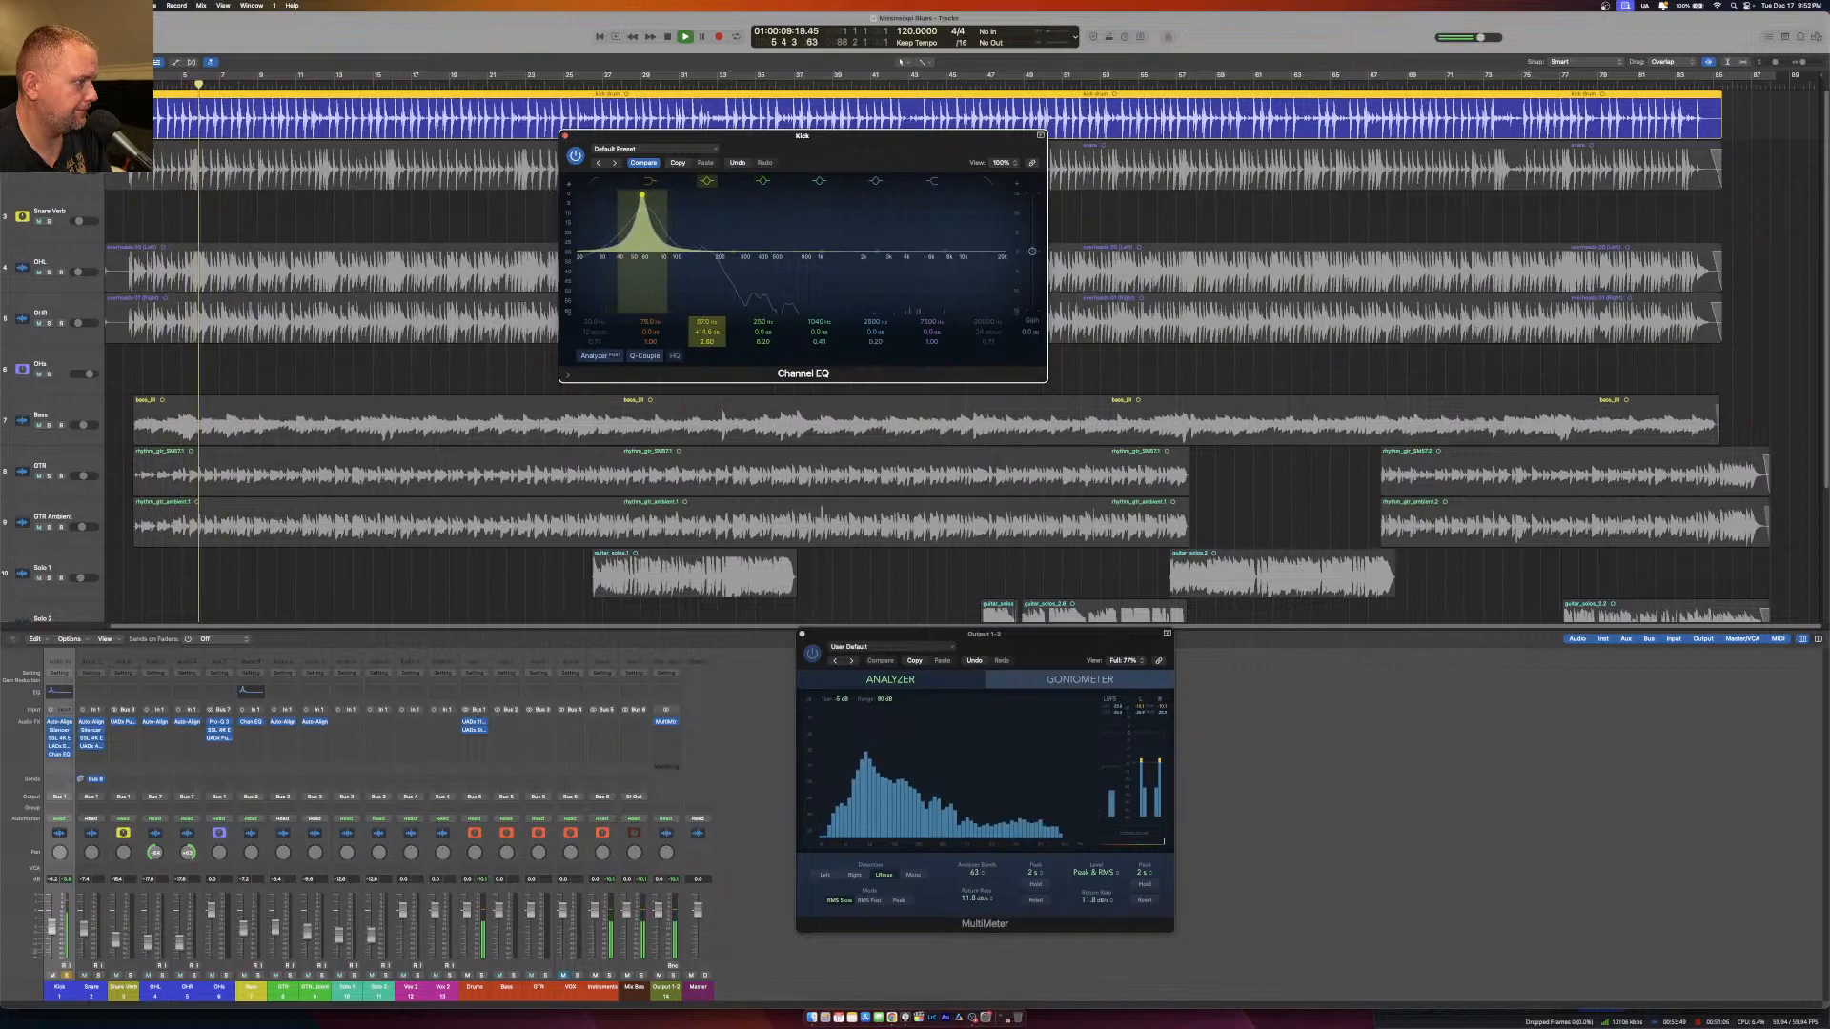
mouse_move(639, 184)
mouse_down()
mouse_move(615, 181)
mouse_move(629, 171)
mouse_up()
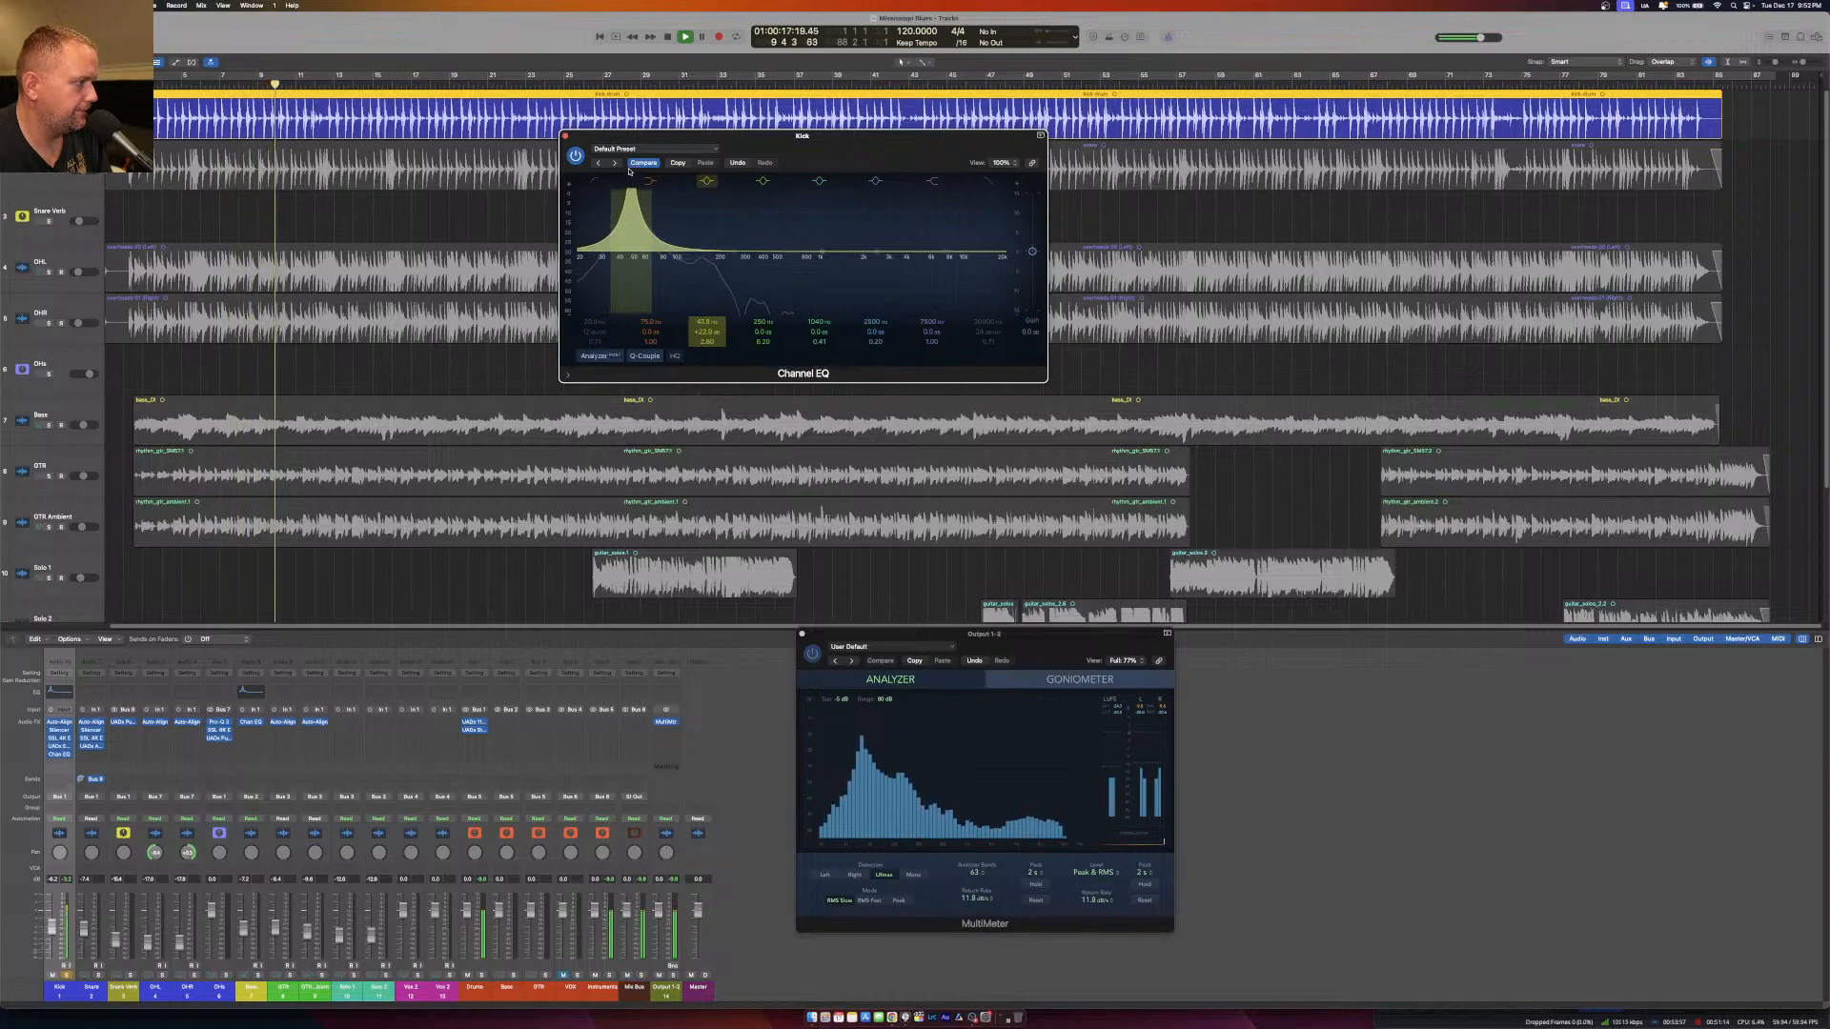
mouse_move(629, 170)
mouse_down()
mouse_move(645, 164)
mouse_move(622, 161)
mouse_up()
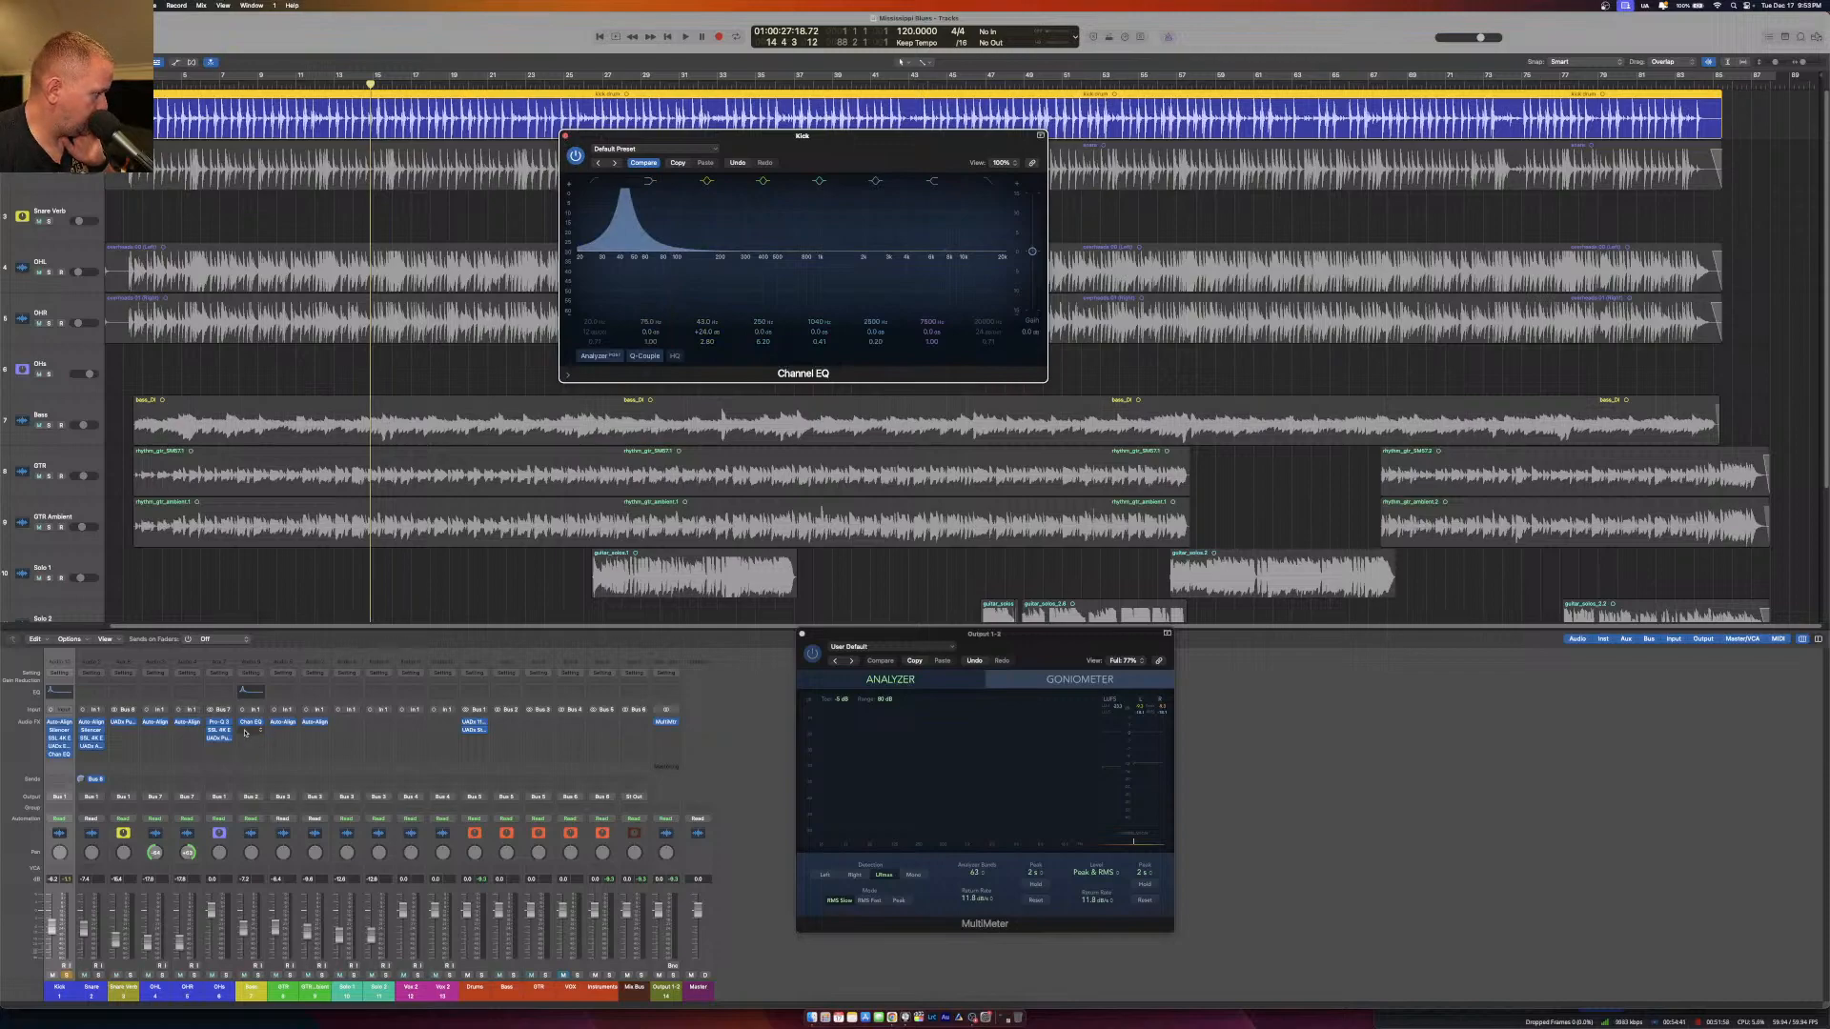
Insert a mono FabFilter Pro-Q 3 below the Channel EQ on the Kick channel.
click(69, 757)
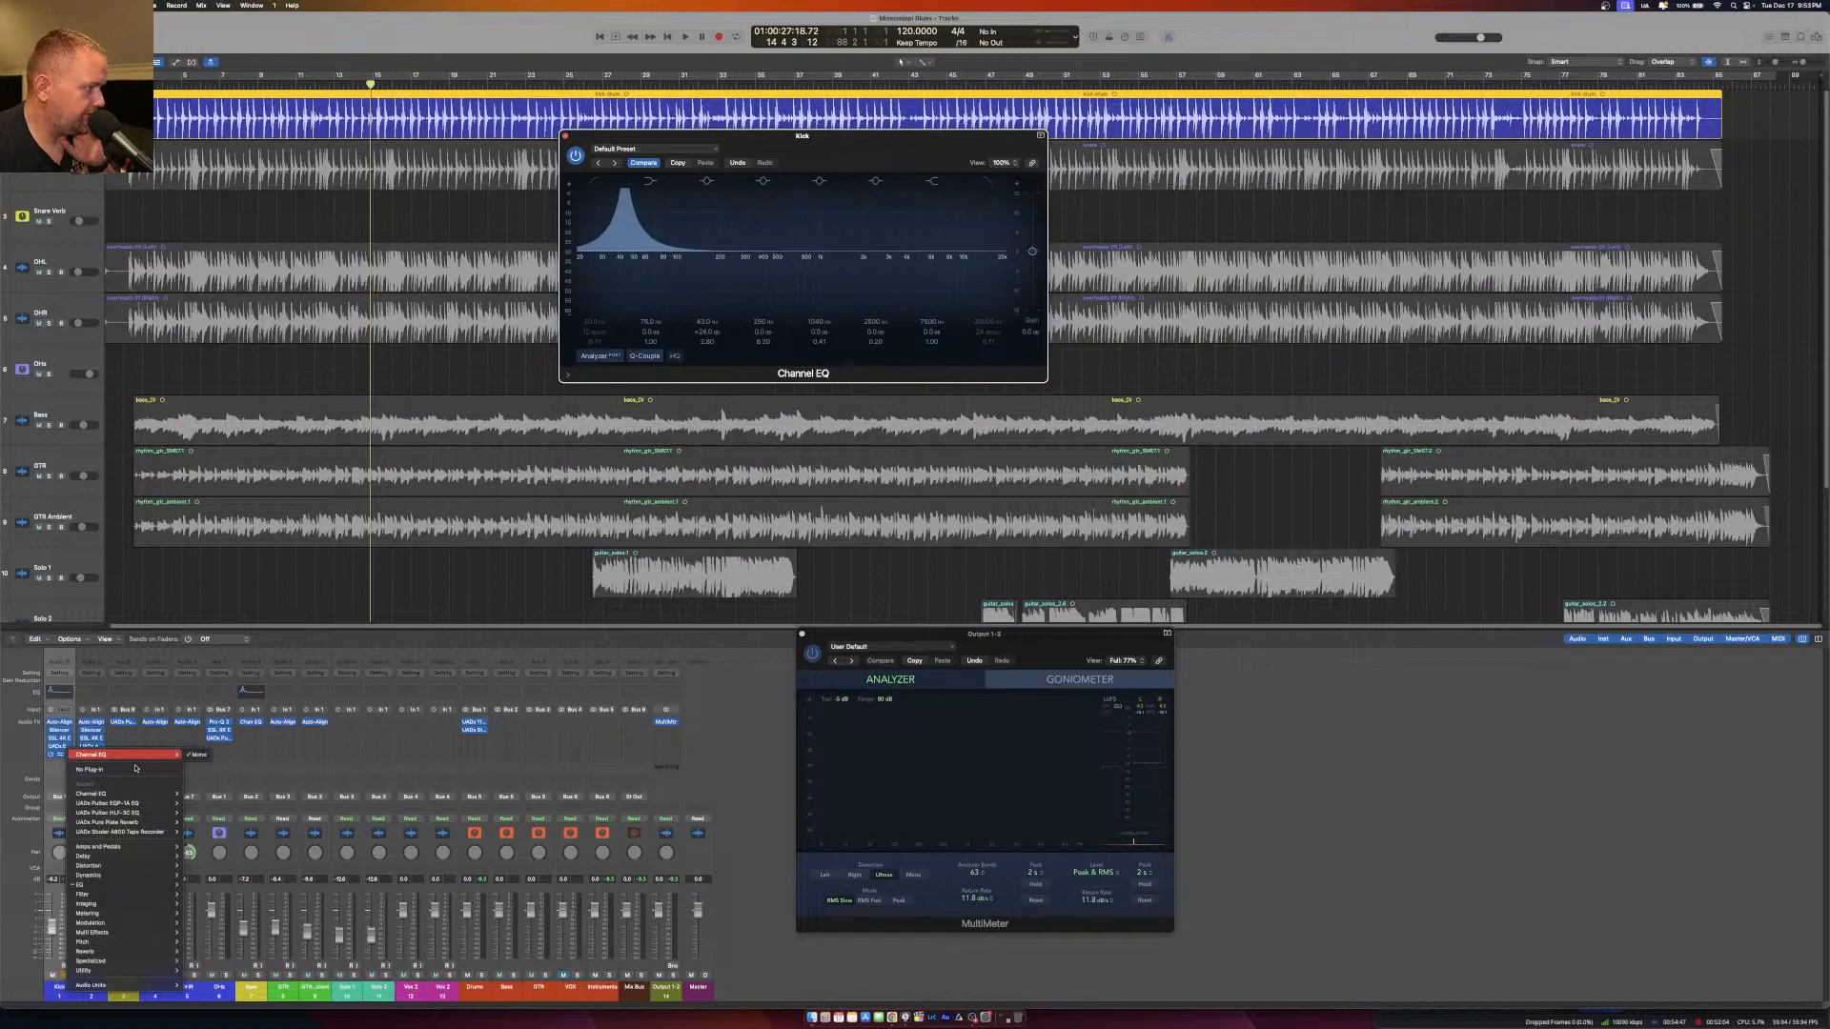
click(198, 754)
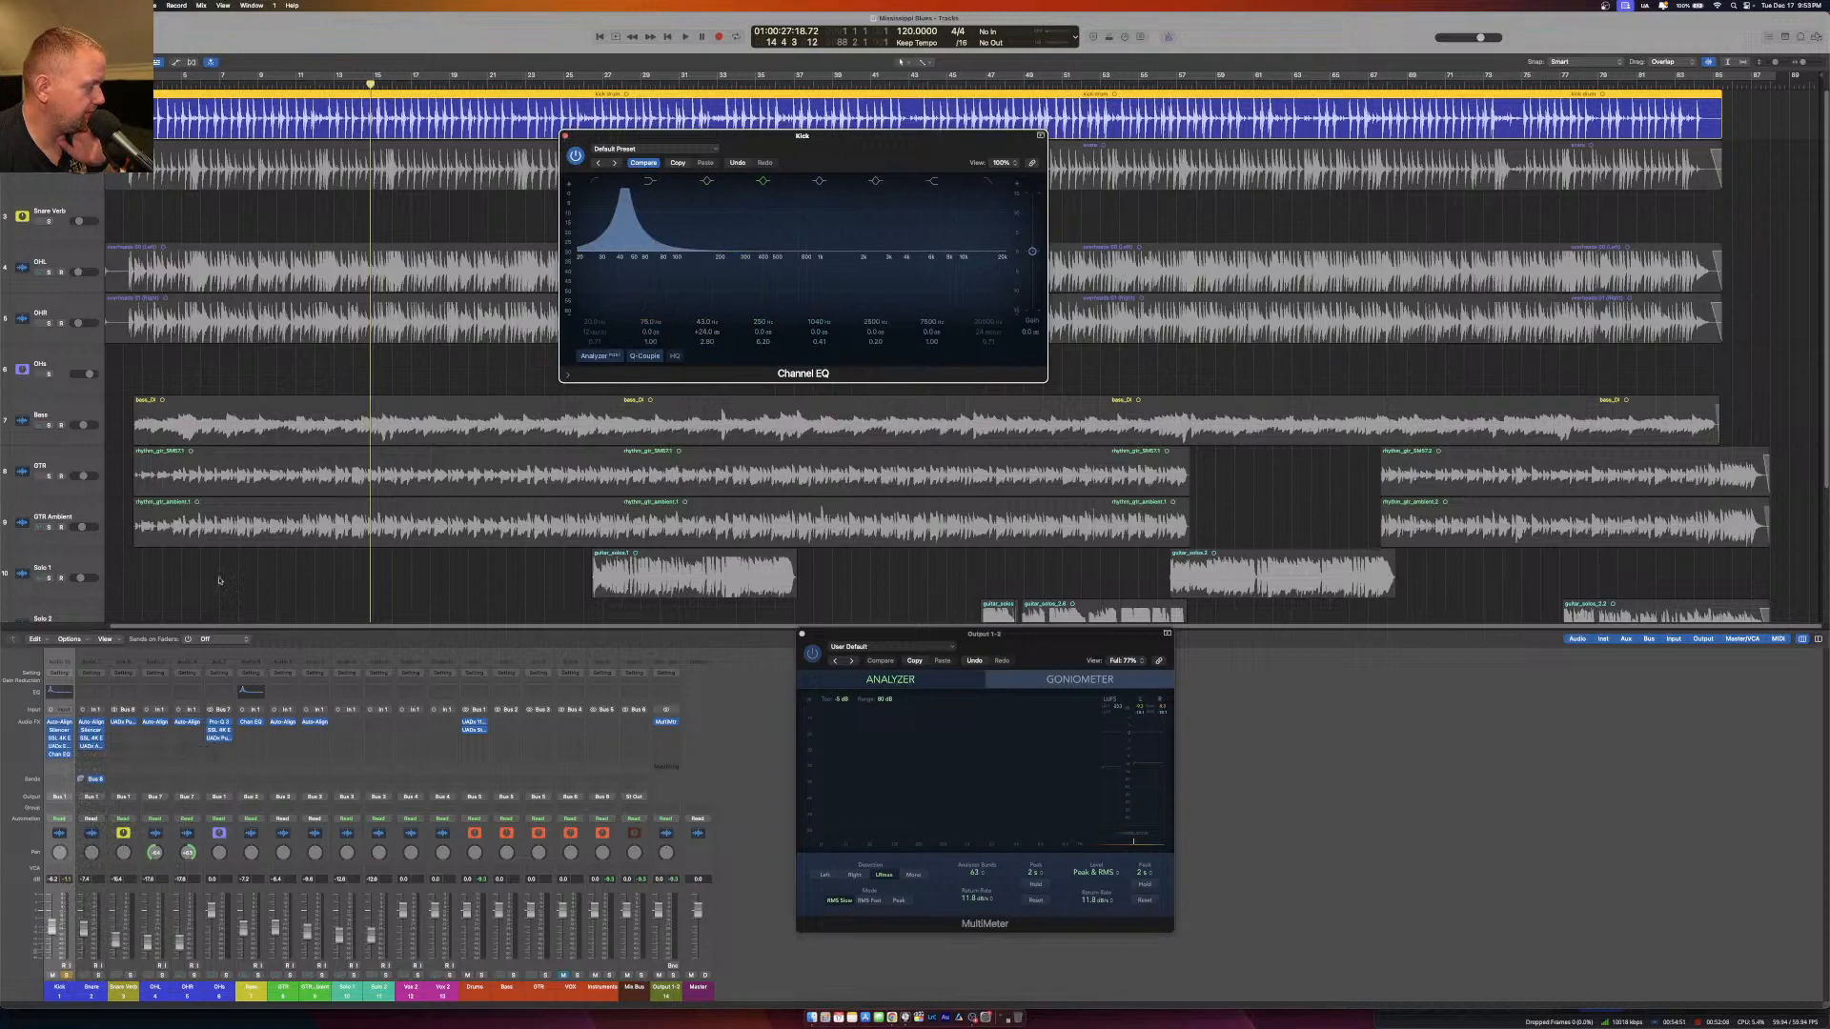
click(48, 765)
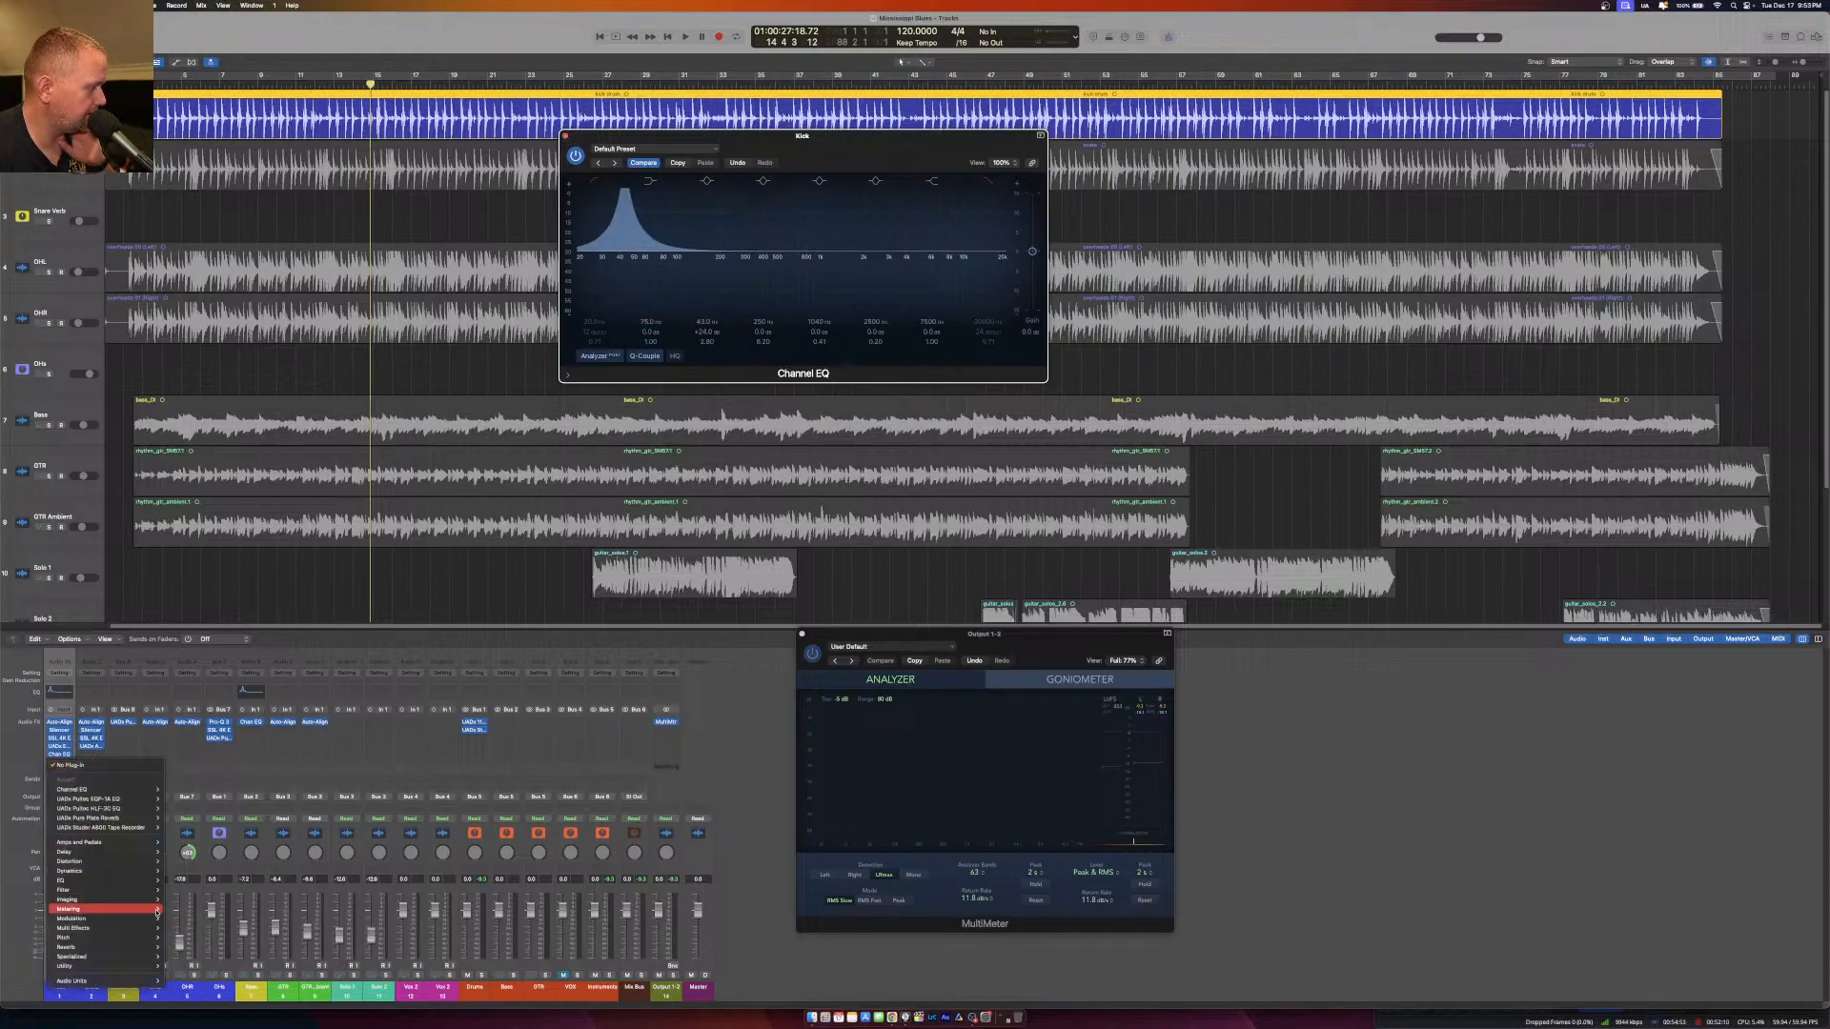
mouse_move(133, 982)
mouse_move(232, 845)
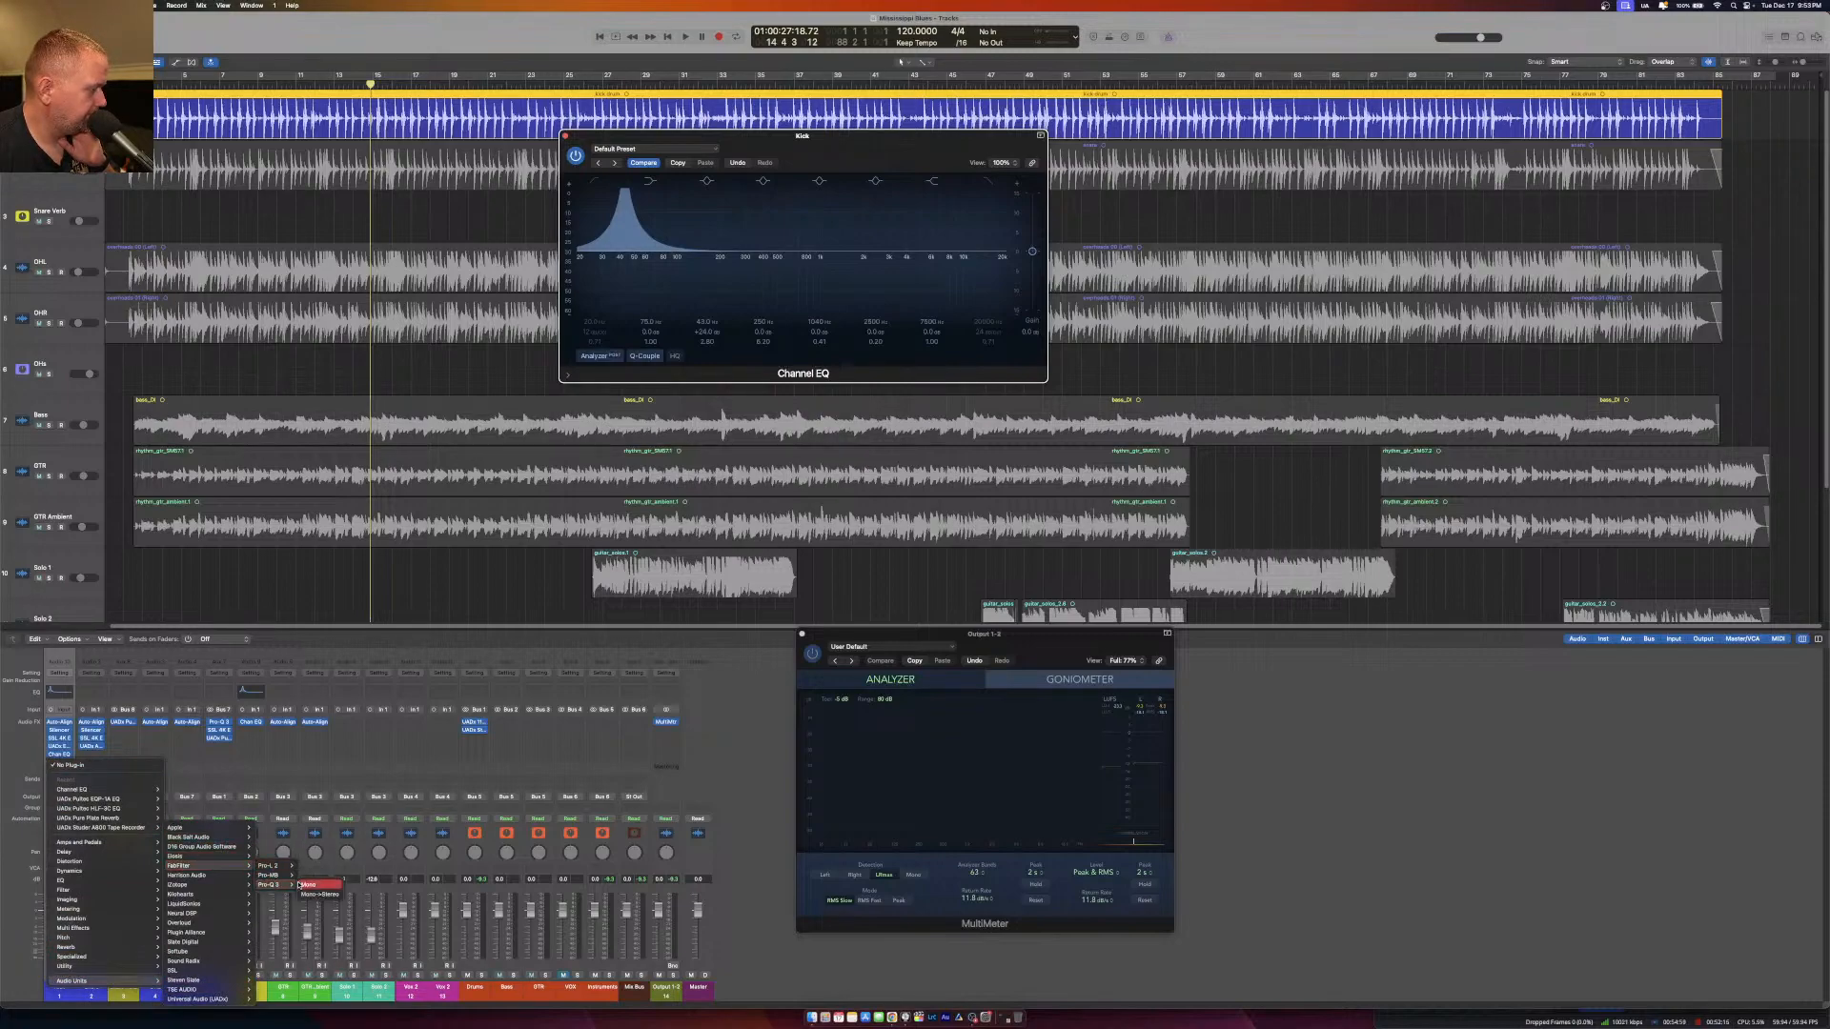
click(310, 886)
Open the Kick's Pro-Q 3, switch off the boosted band in its Channel EQ and close the Channel EQ.
drag(670, 138, 1171, 184)
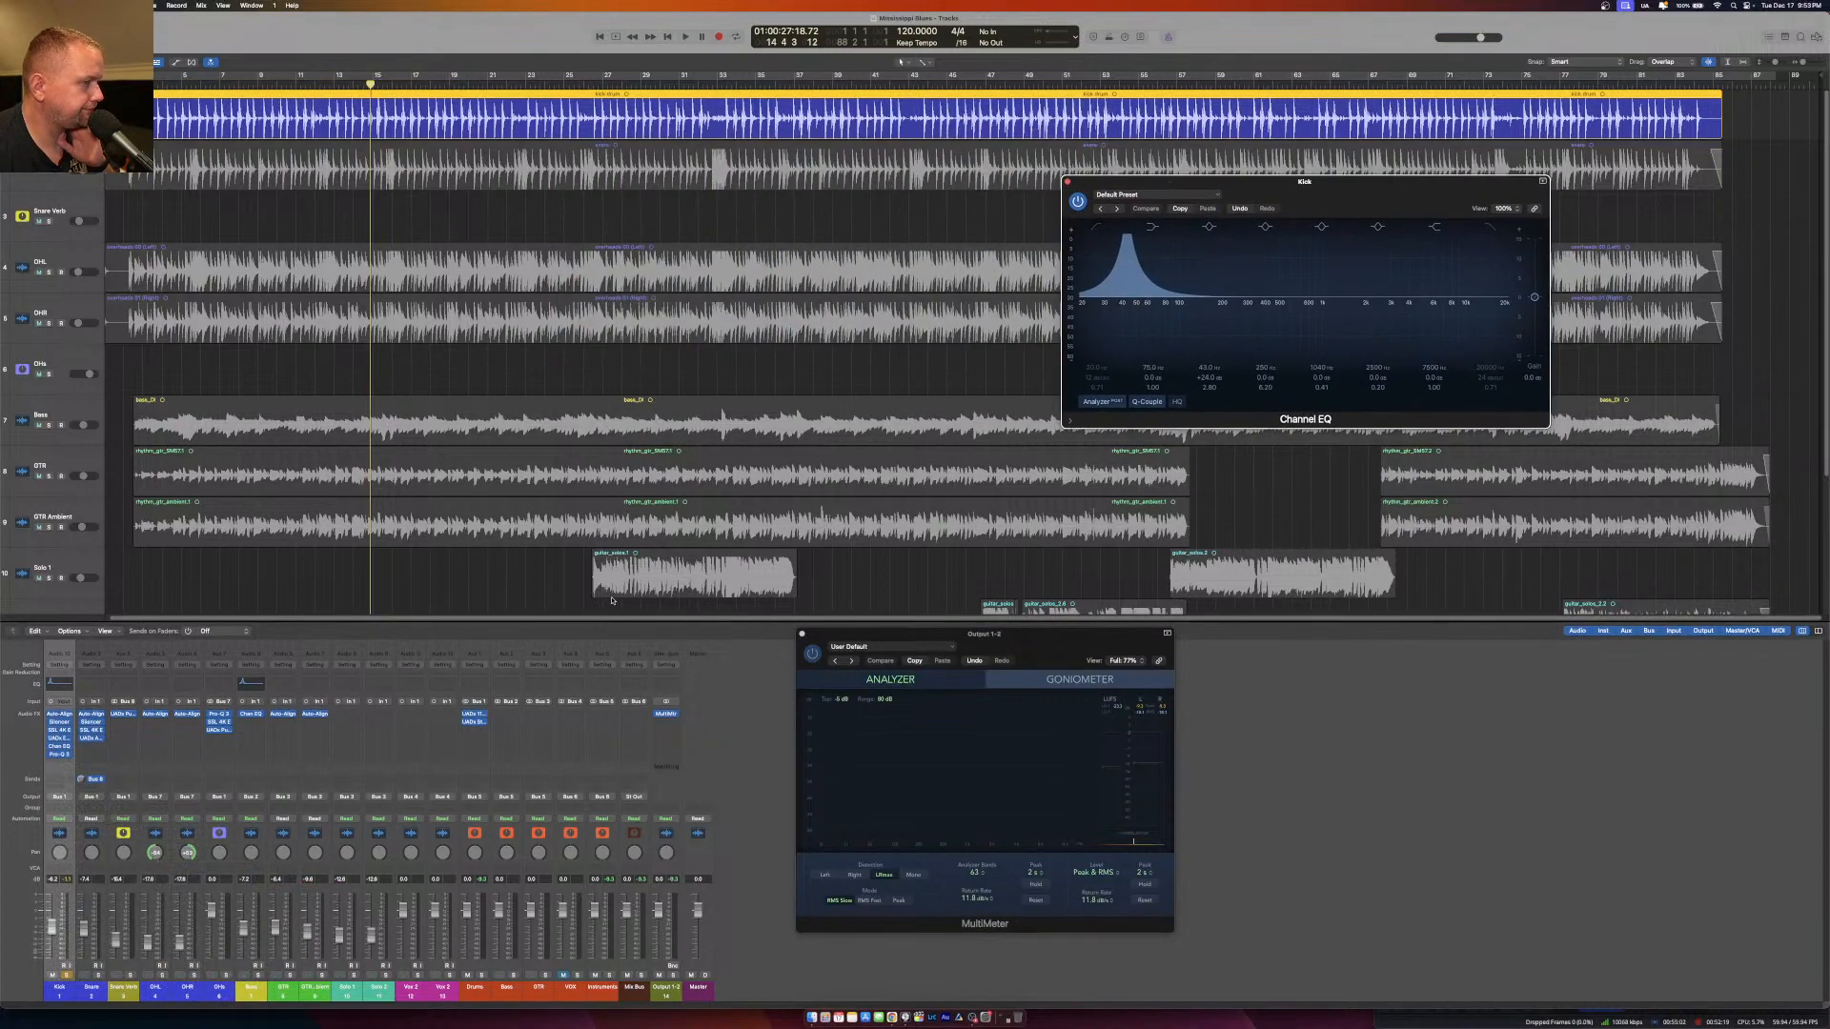
click(60, 755)
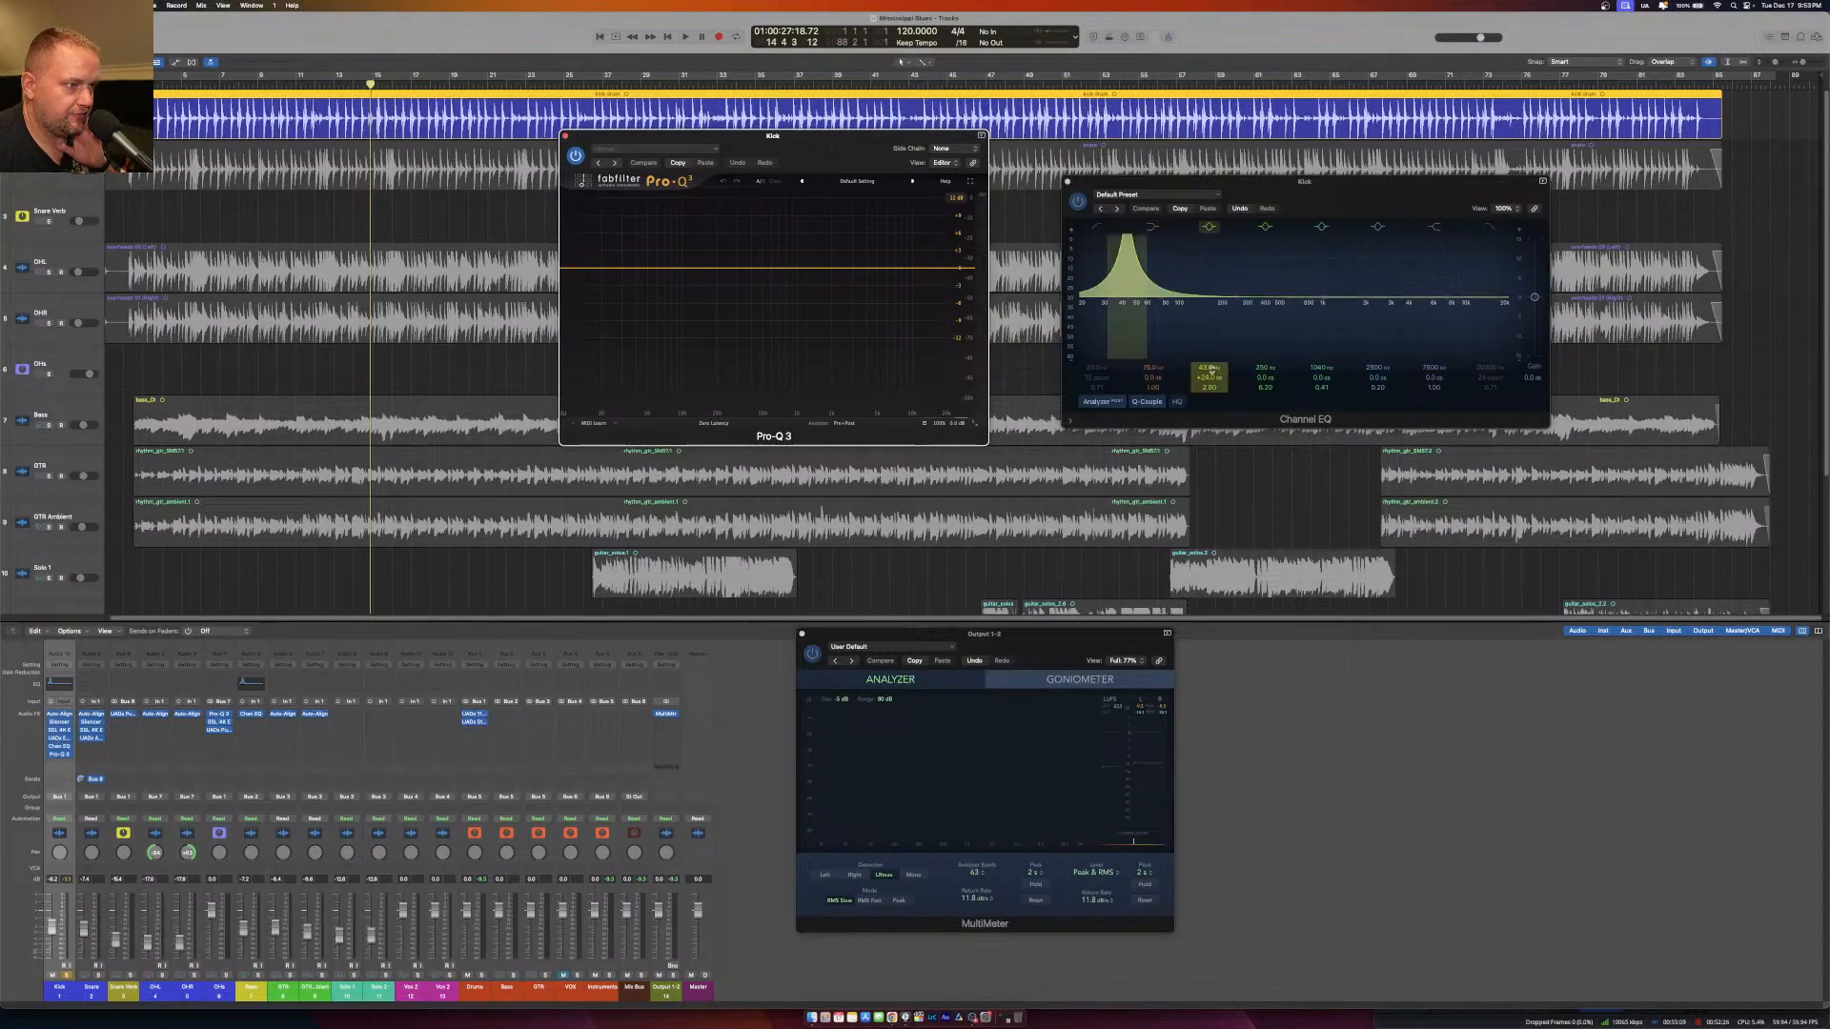
click(1210, 228)
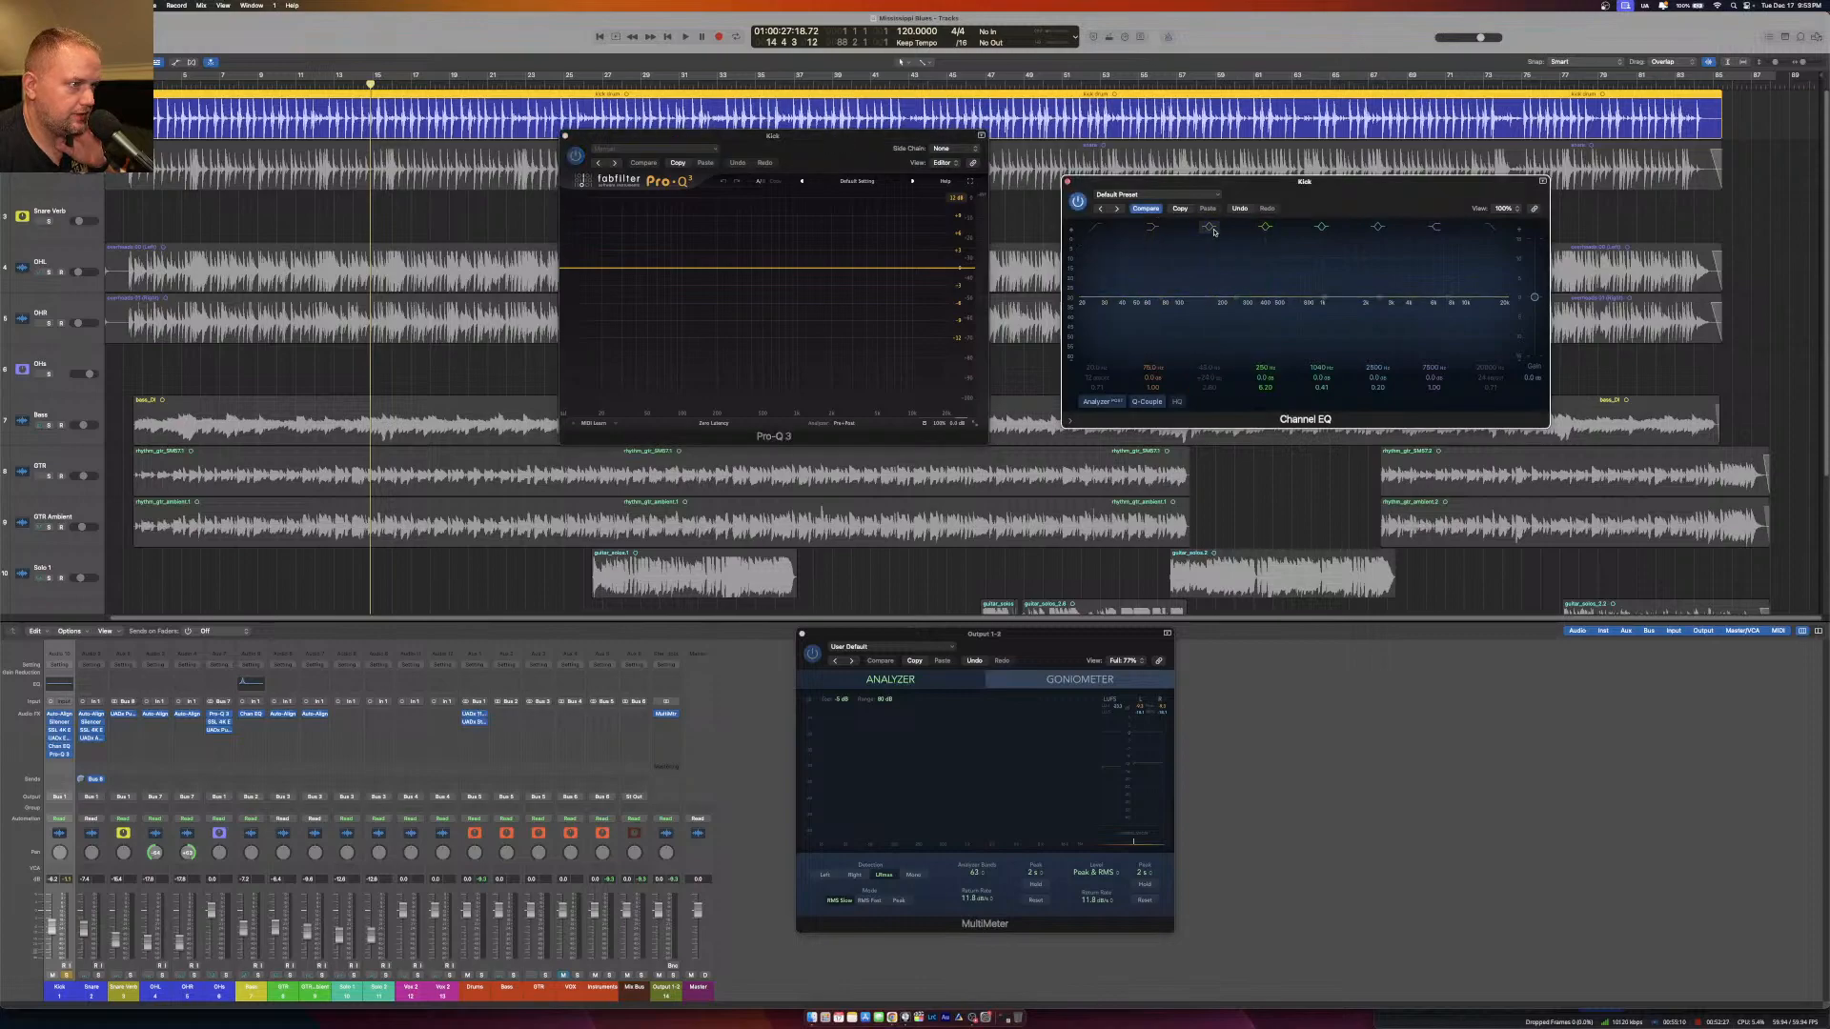
click(1066, 182)
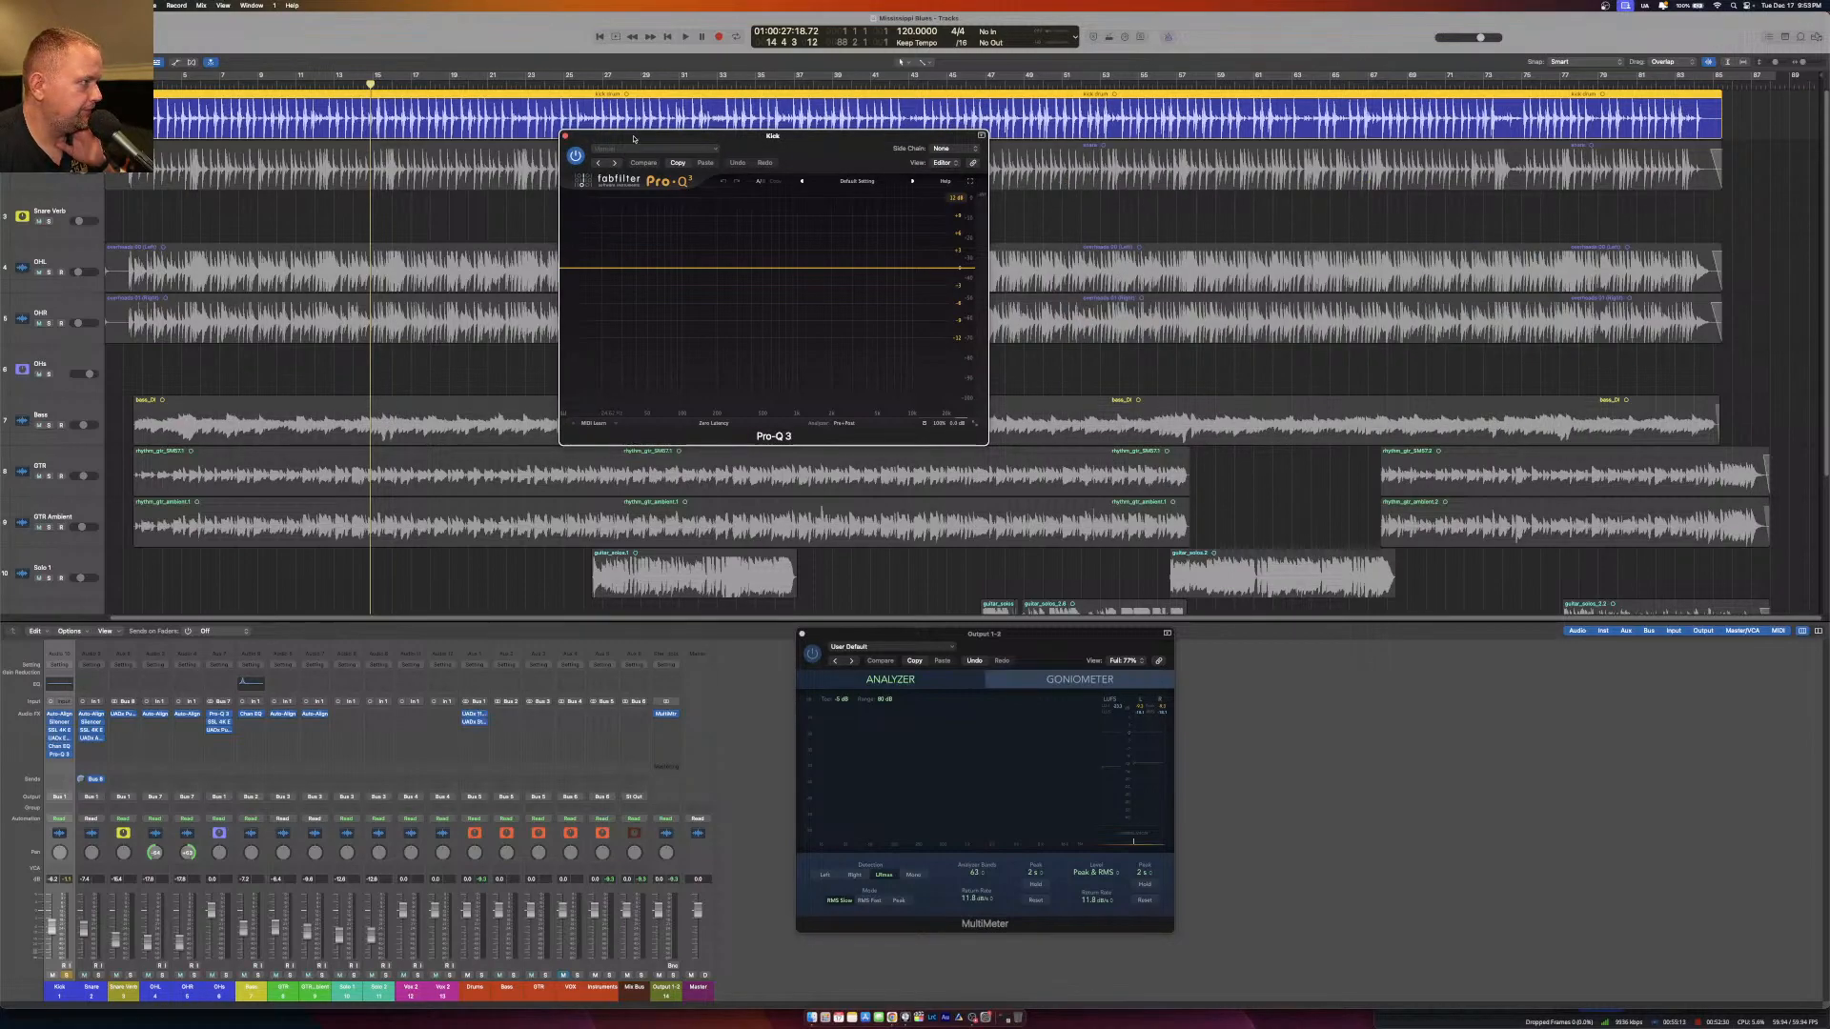
drag(636, 139, 564, 129)
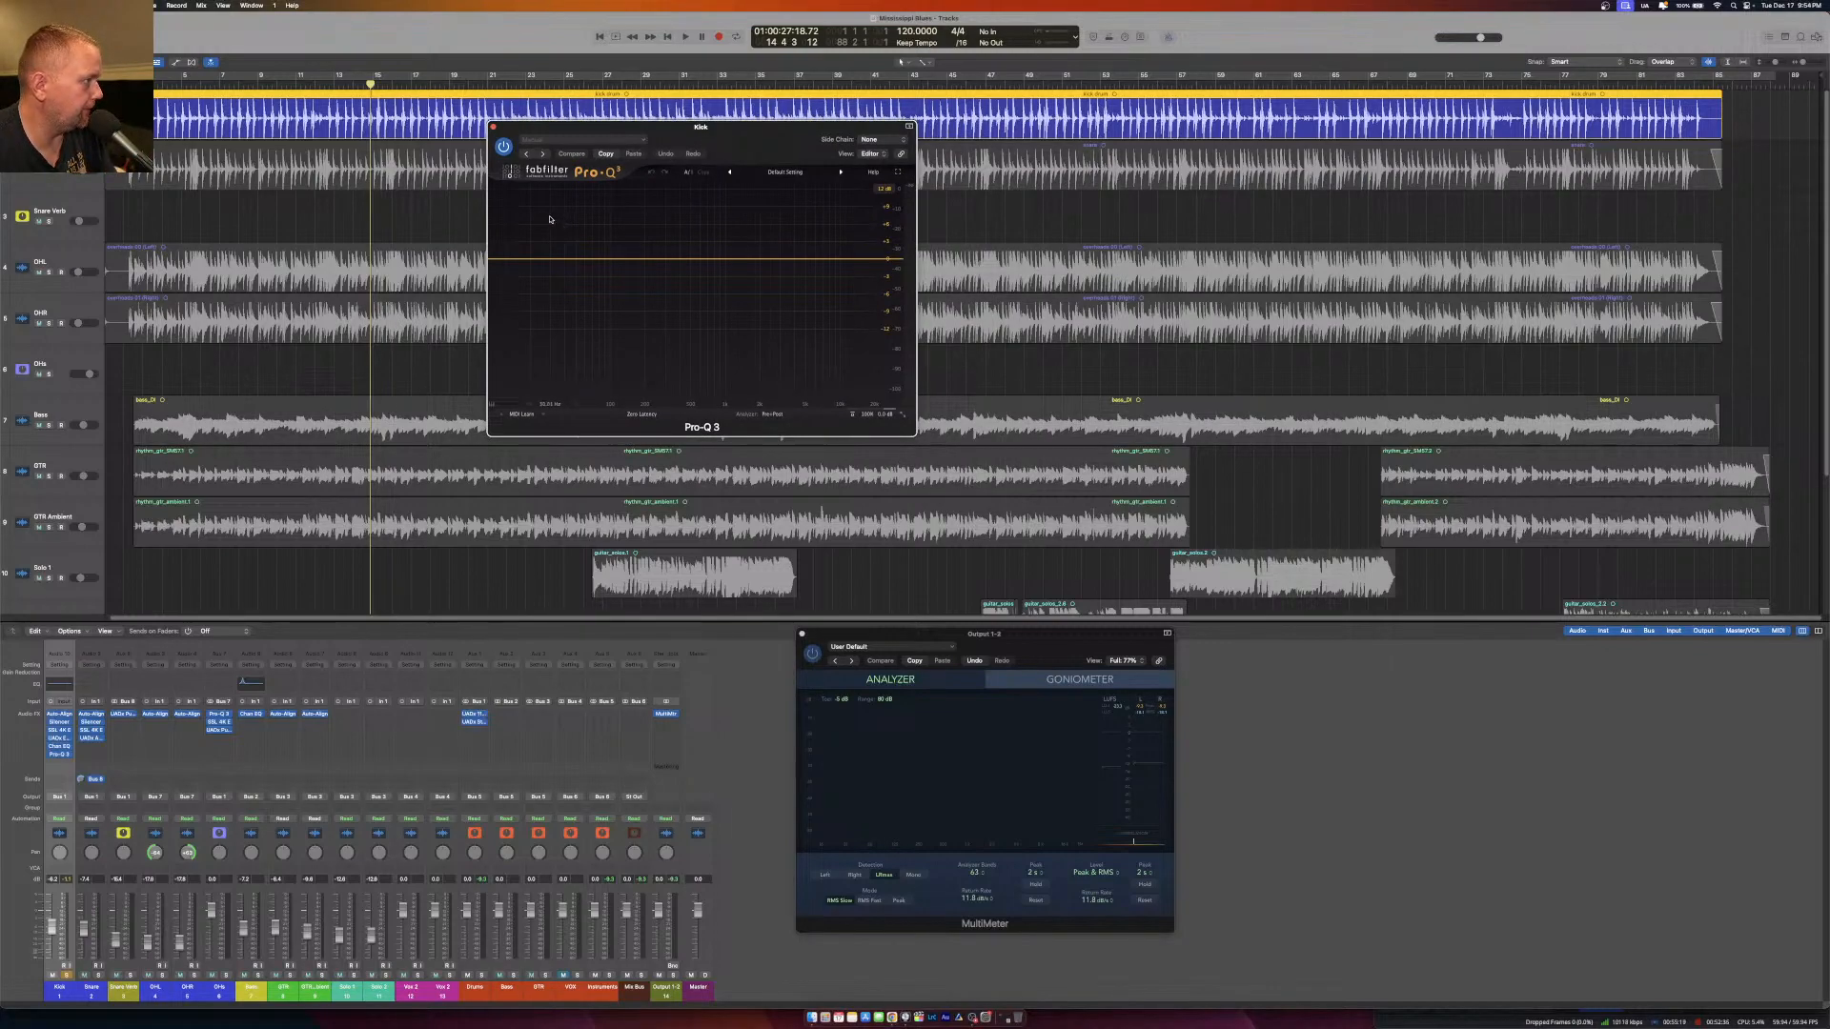
During Kick playback, sweep a narrow low-frequency Pro-Q 3 band at high gain and set it to a cut of about 3 dB.
key(space)
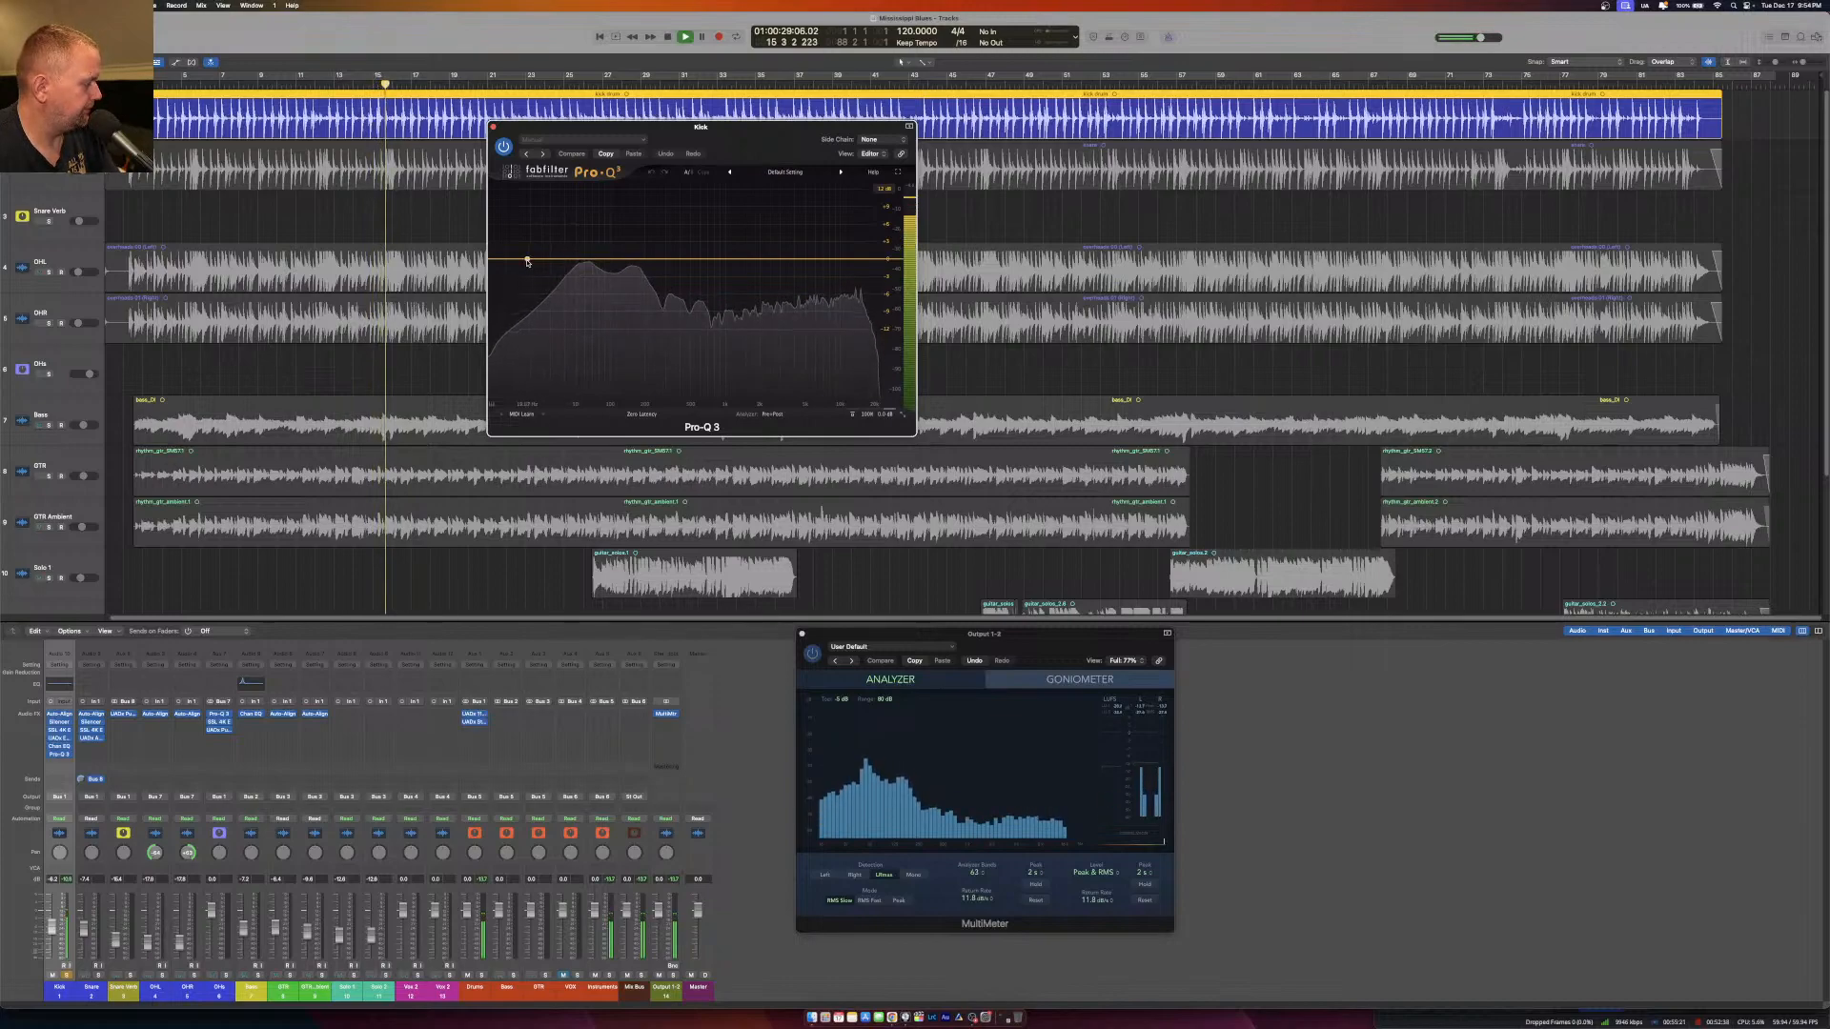
double_click(572, 224)
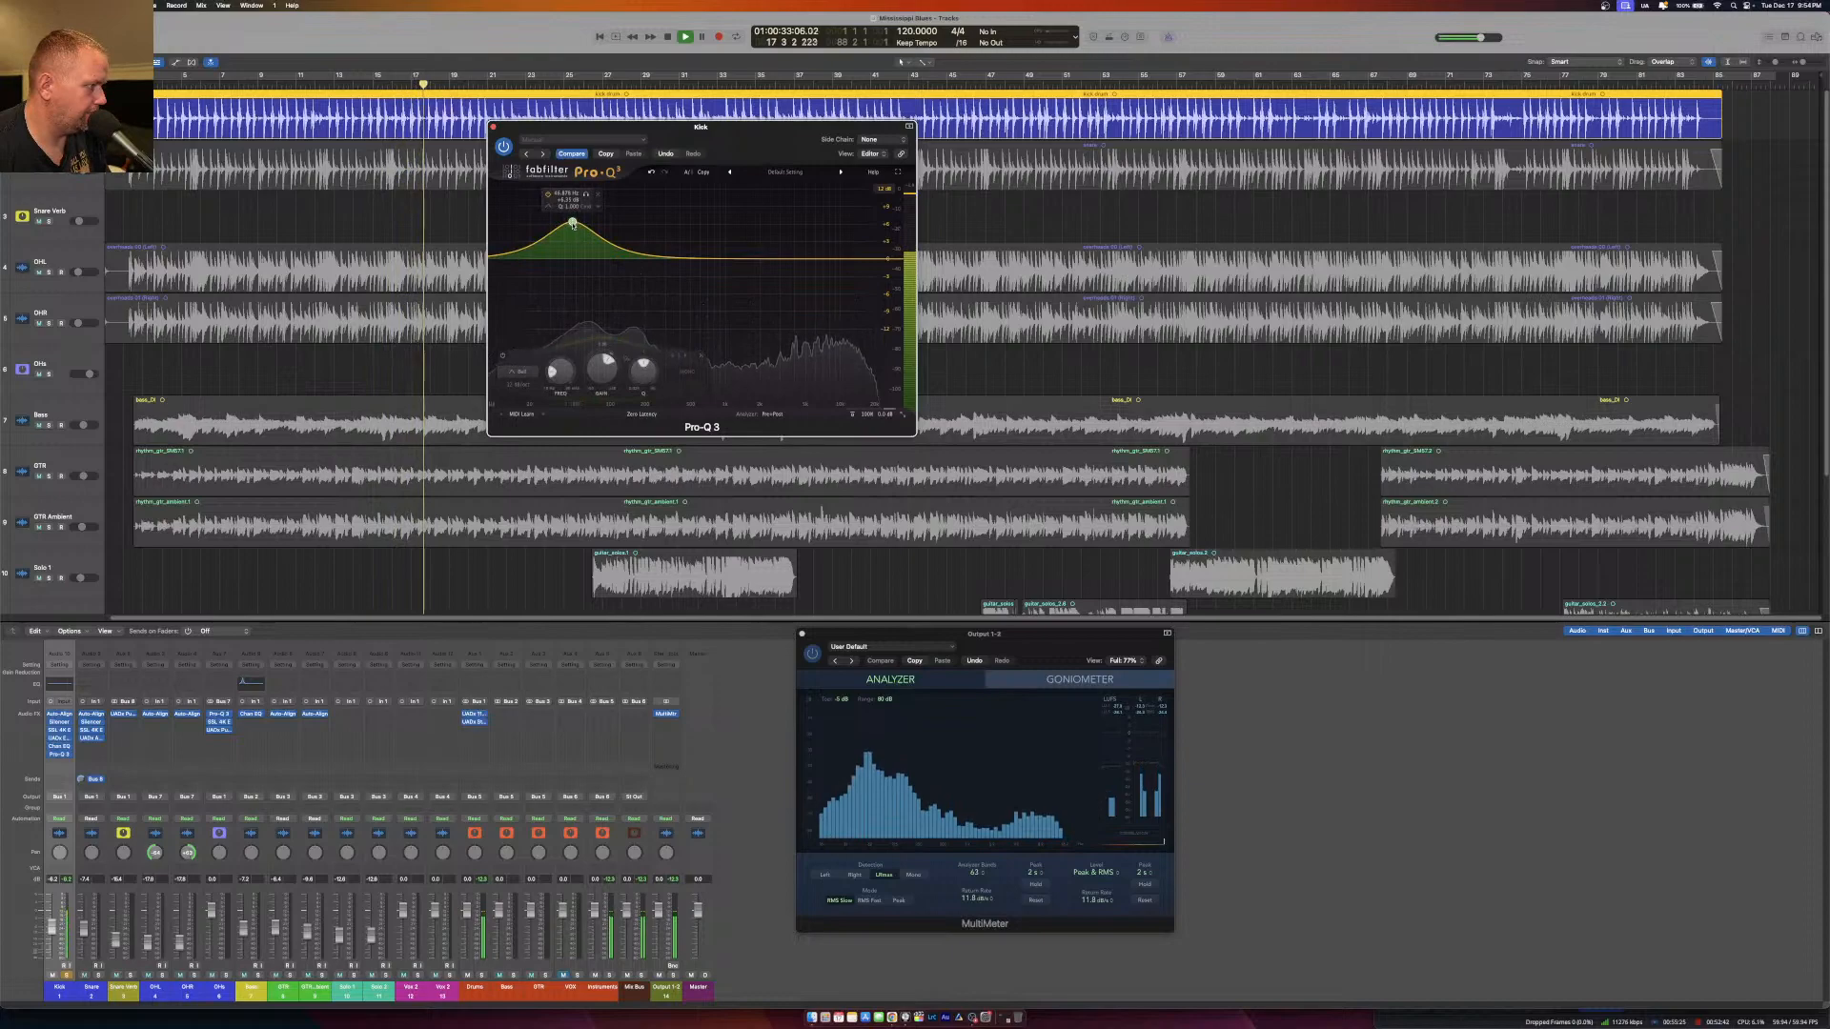
scroll(573, 225, up, 10)
drag(572, 225, 570, 205)
scroll(570, 205, down, 4)
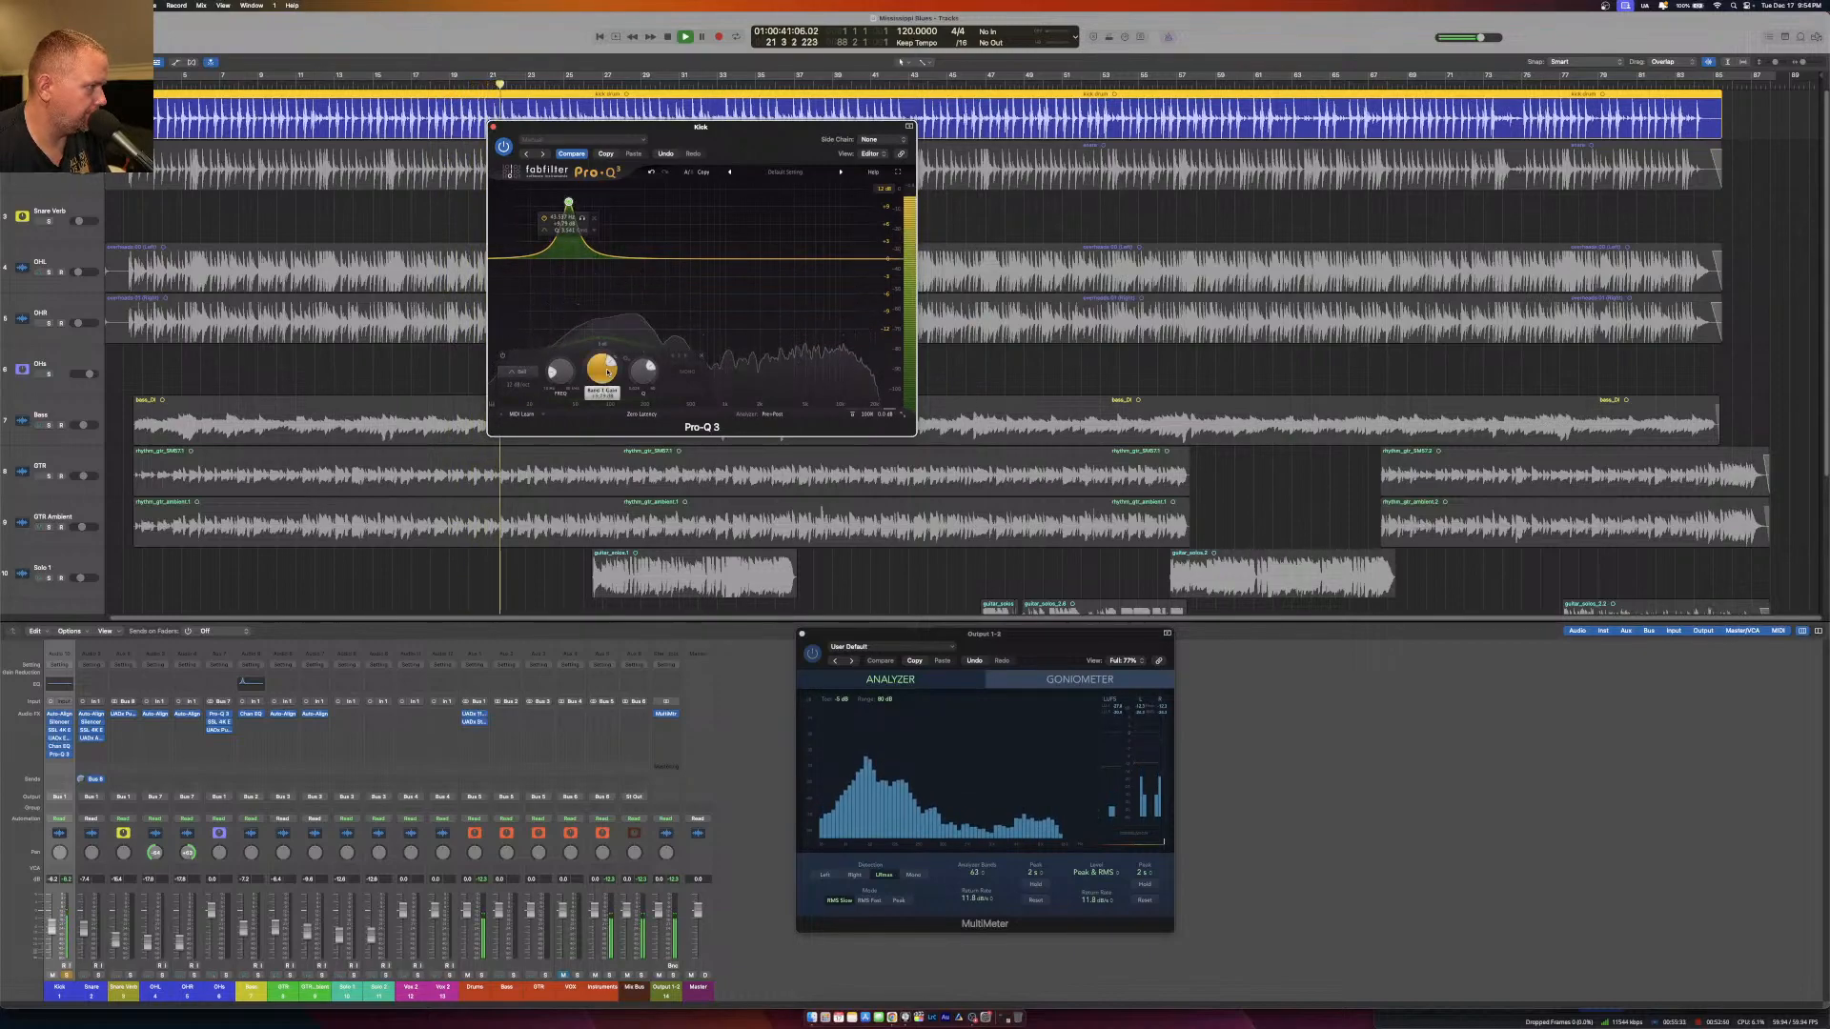
drag(607, 372, 614, 451)
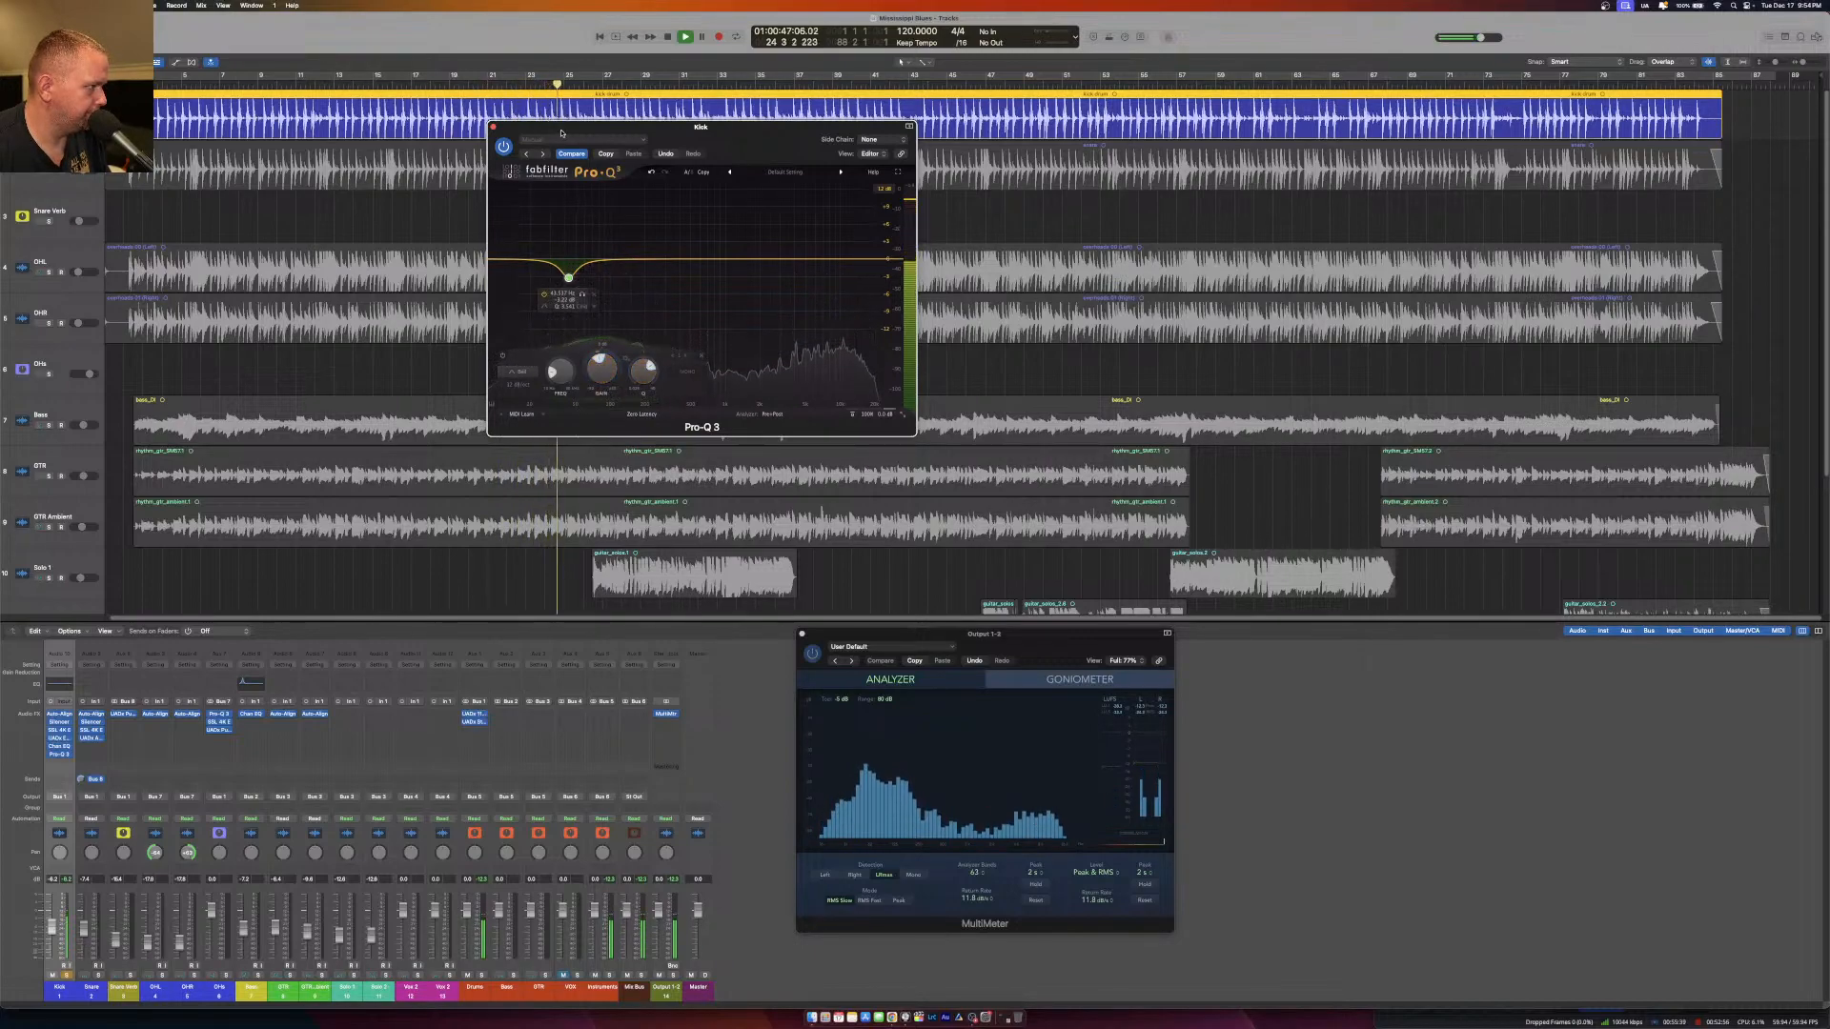
Add a second narrow Pro-Q 3 band on the Kick just above the cut frequency and set it to a boost of about 3 dB.
double_click(626, 222)
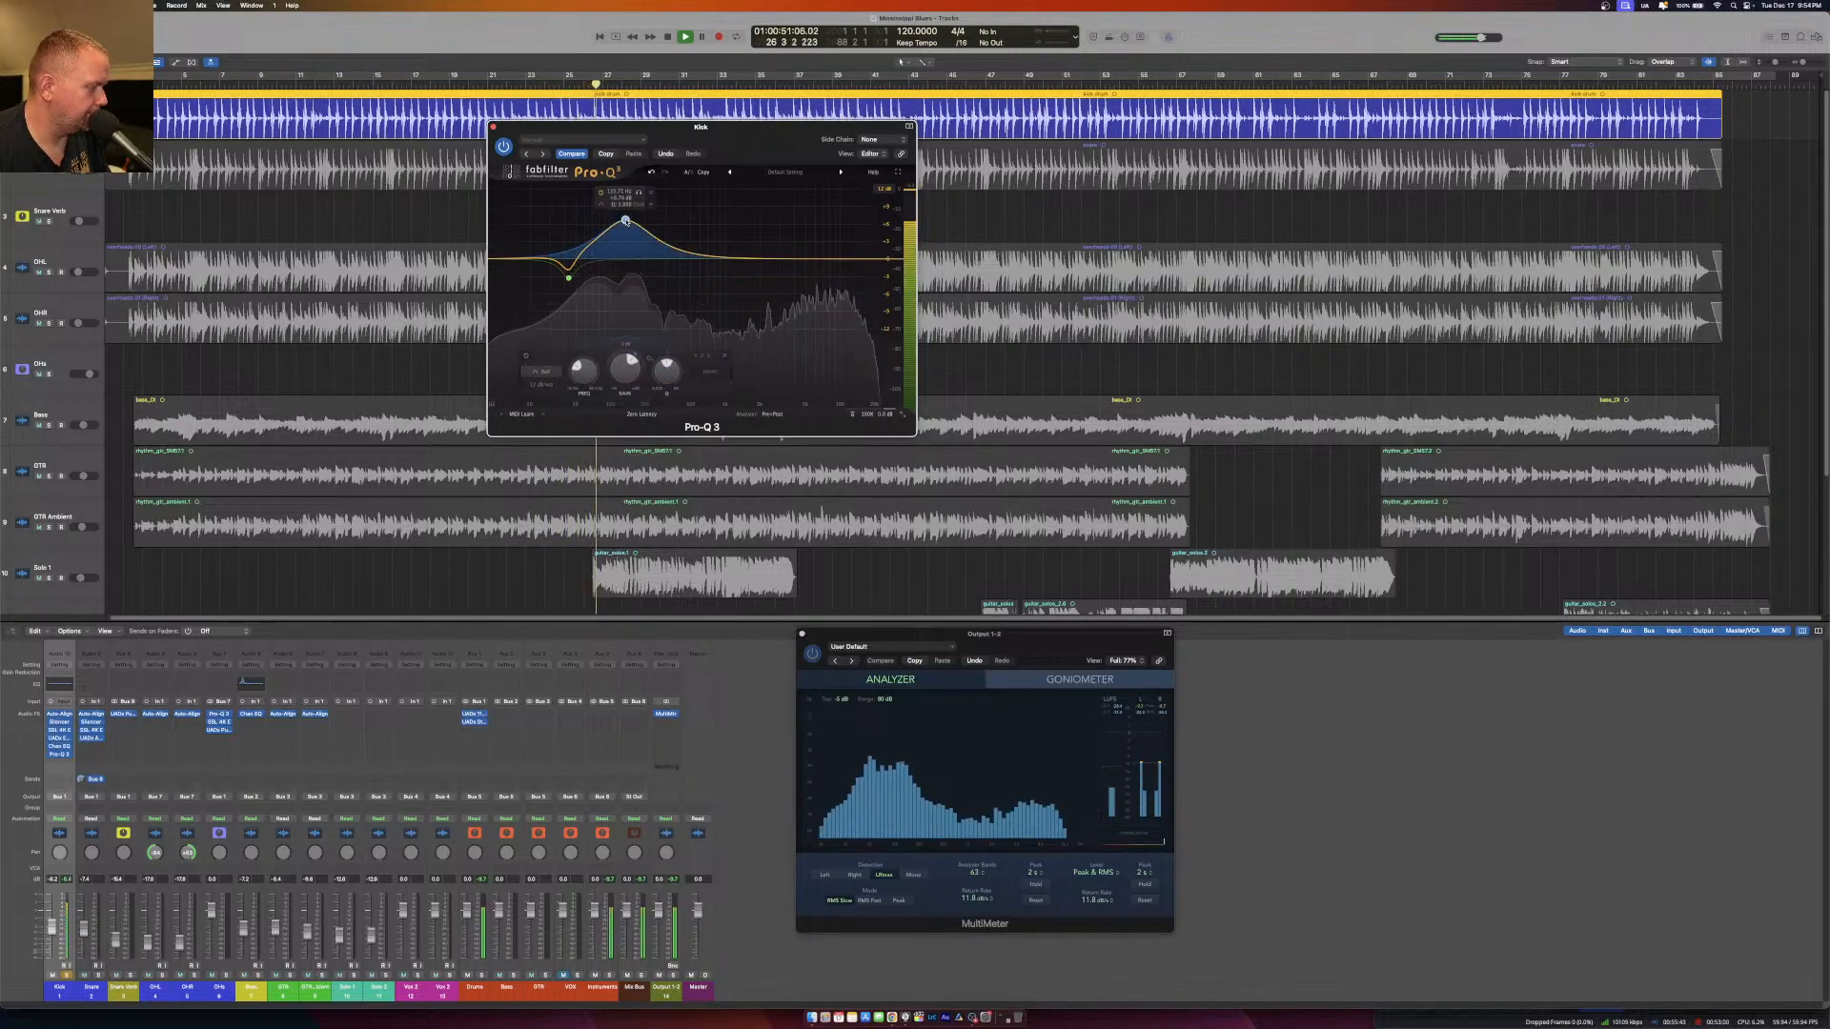
scroll(625, 222, up, 8)
drag(625, 222, 587, 194)
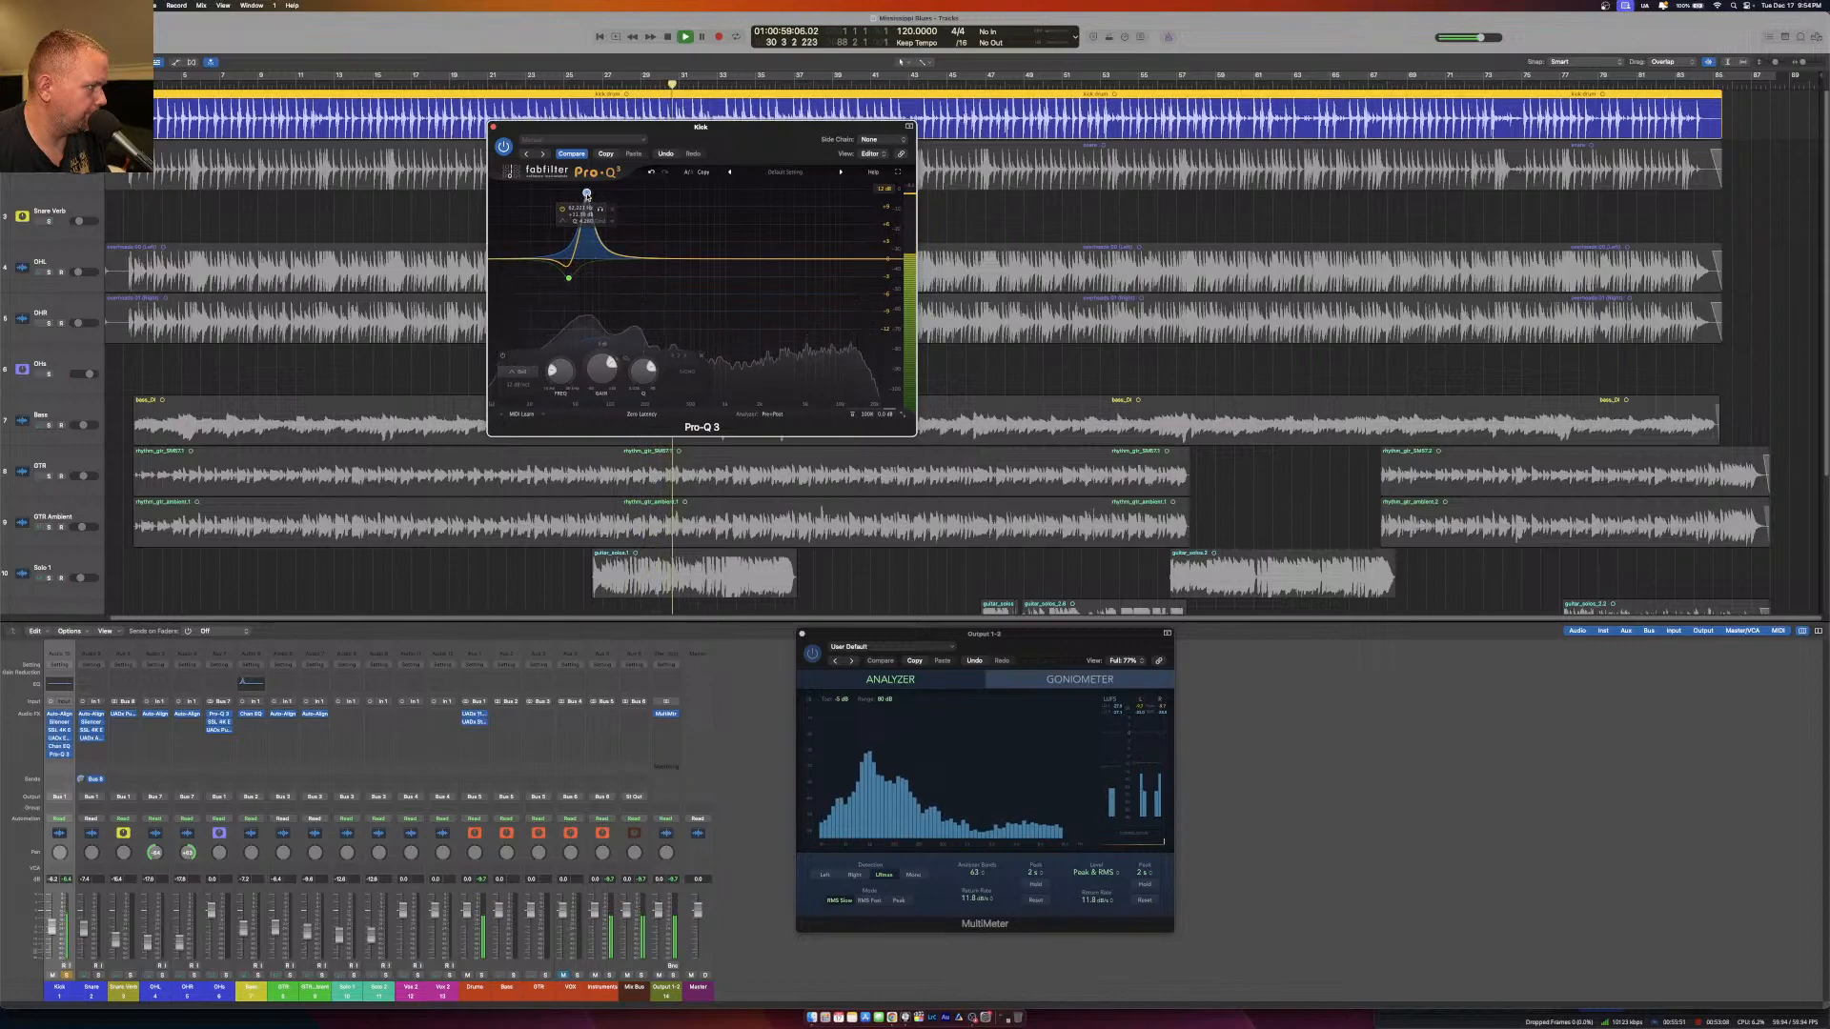
drag(602, 370, 596, 412)
scroll(588, 243, up, 3)
scroll(587, 236, up, 1)
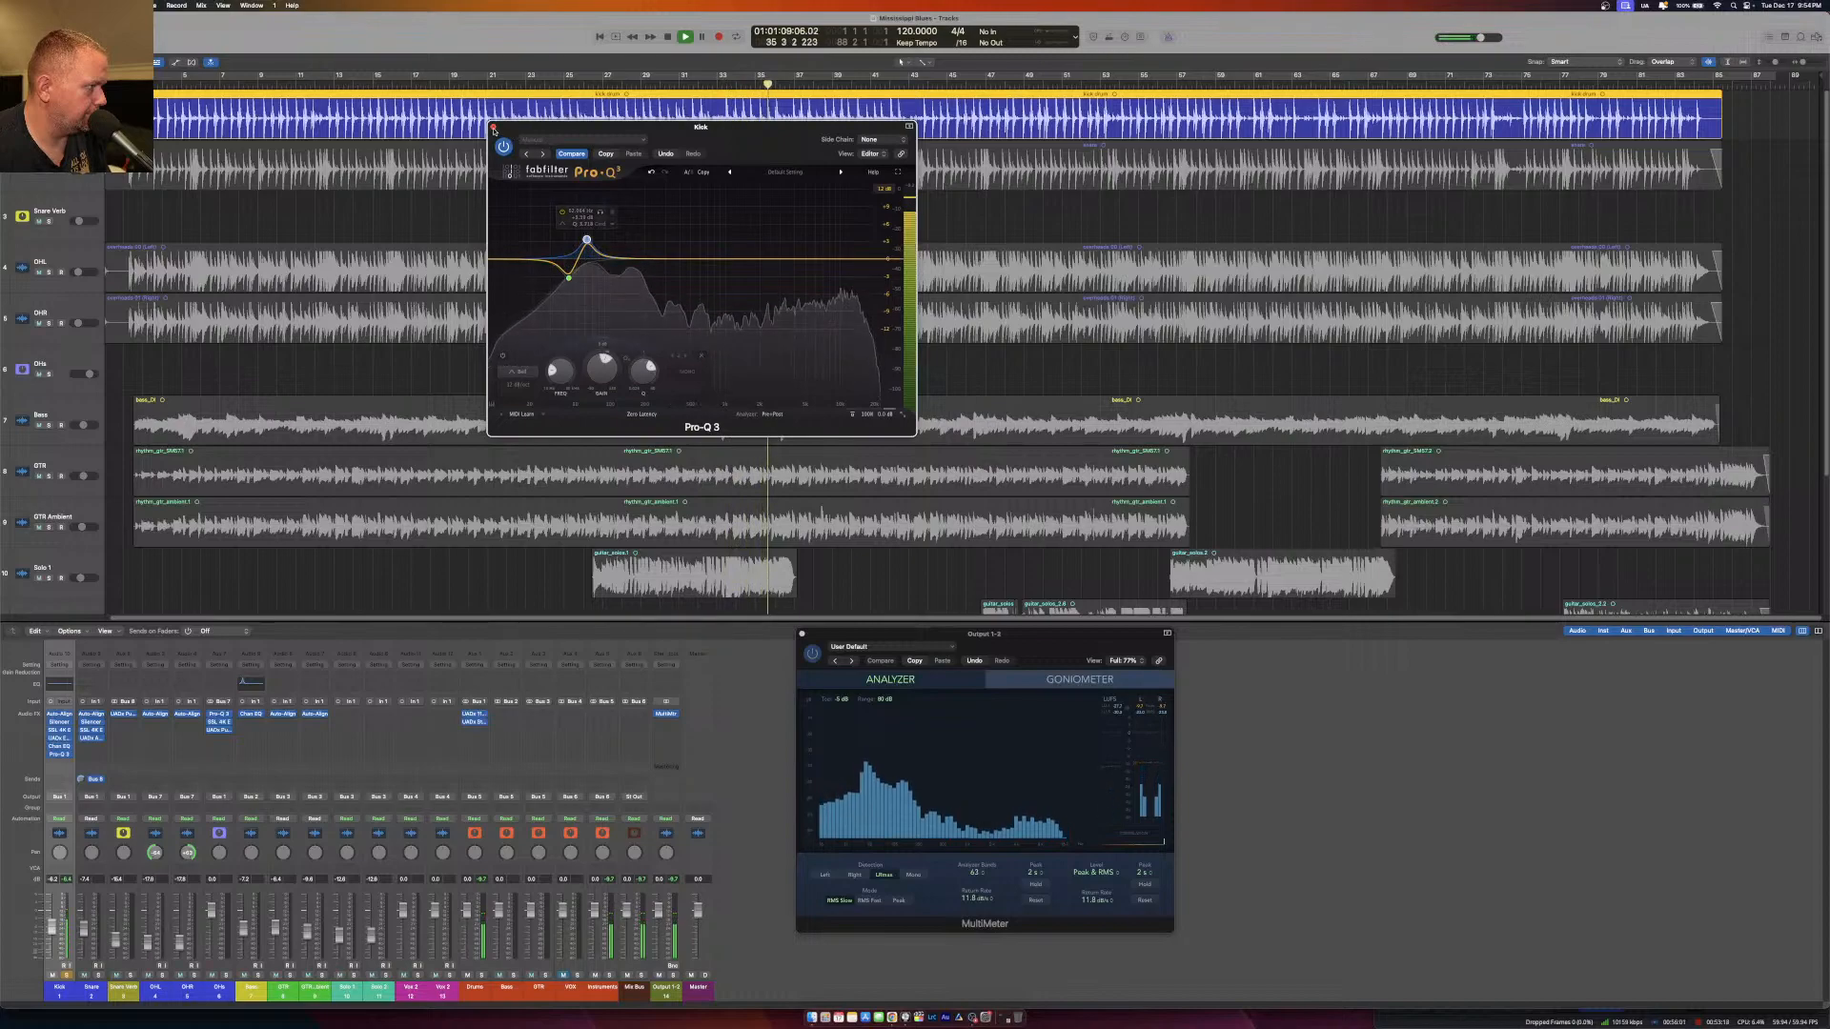
Close the Kick's Pro-Q 3, stop playback, remove the Channel EQ from the Kick channel and recheck its Pro-Q 3 curve.
click(493, 128)
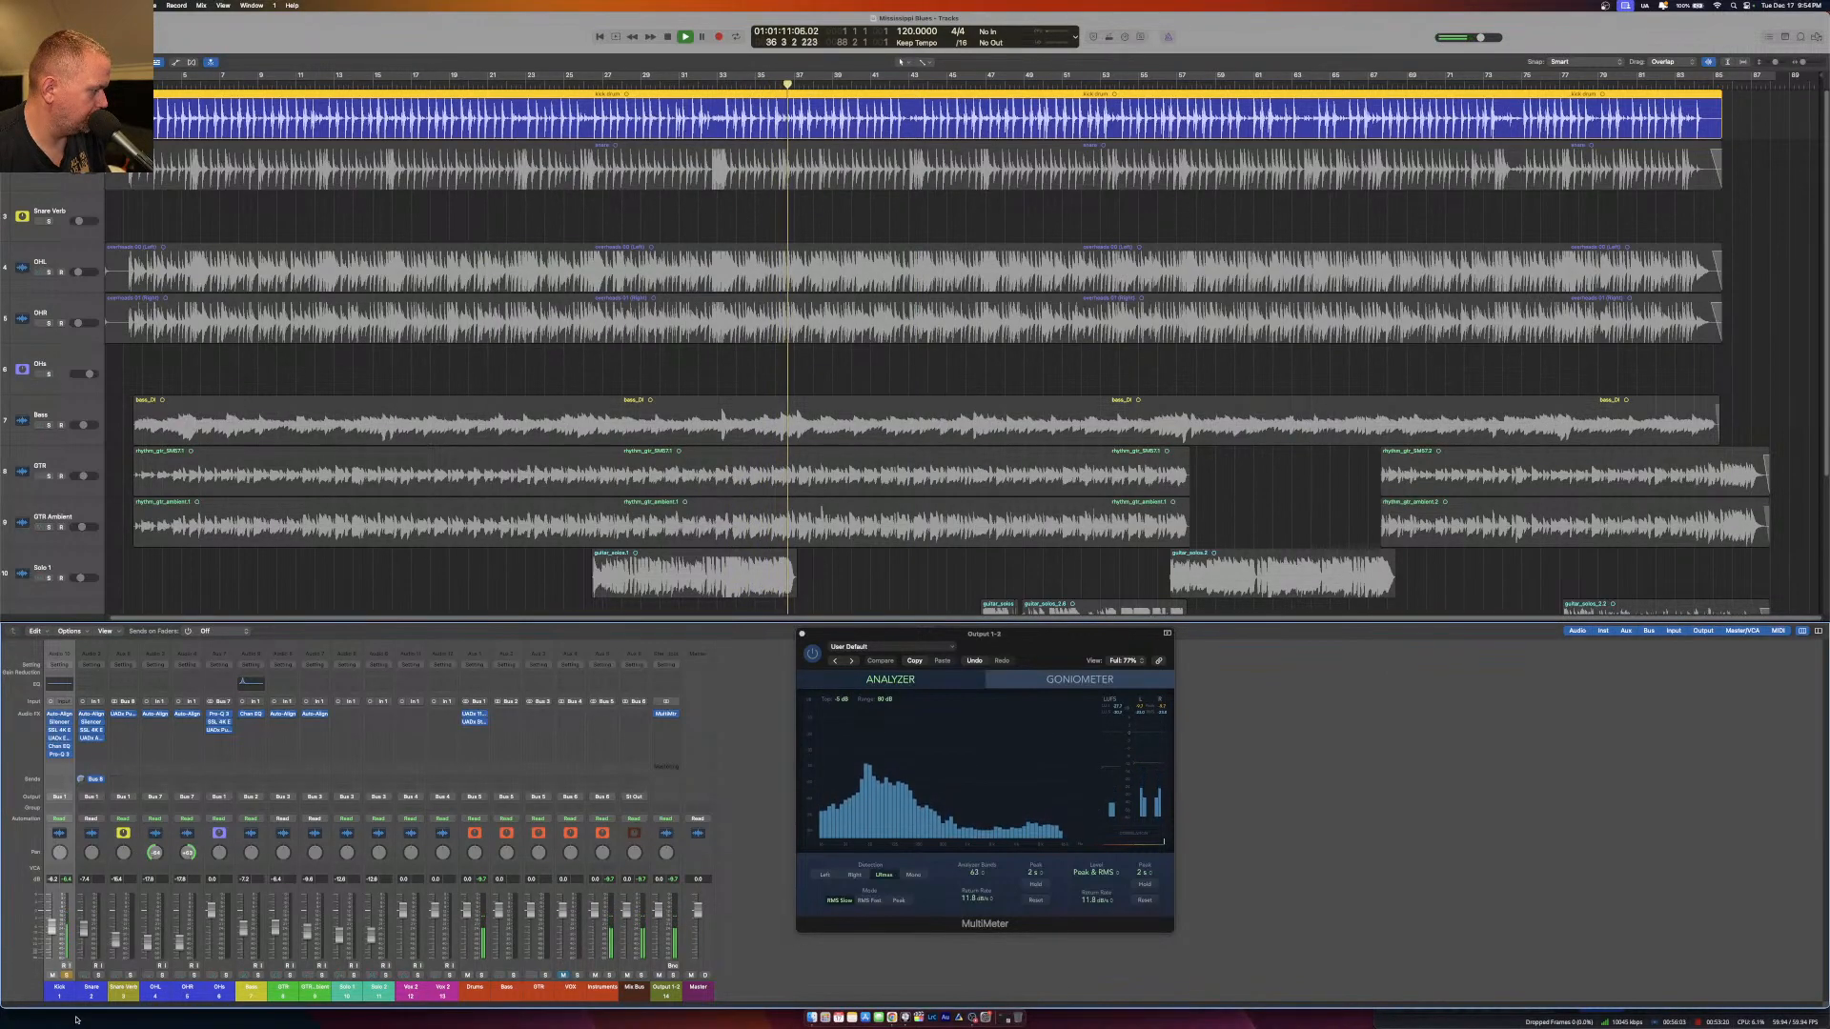
key(space)
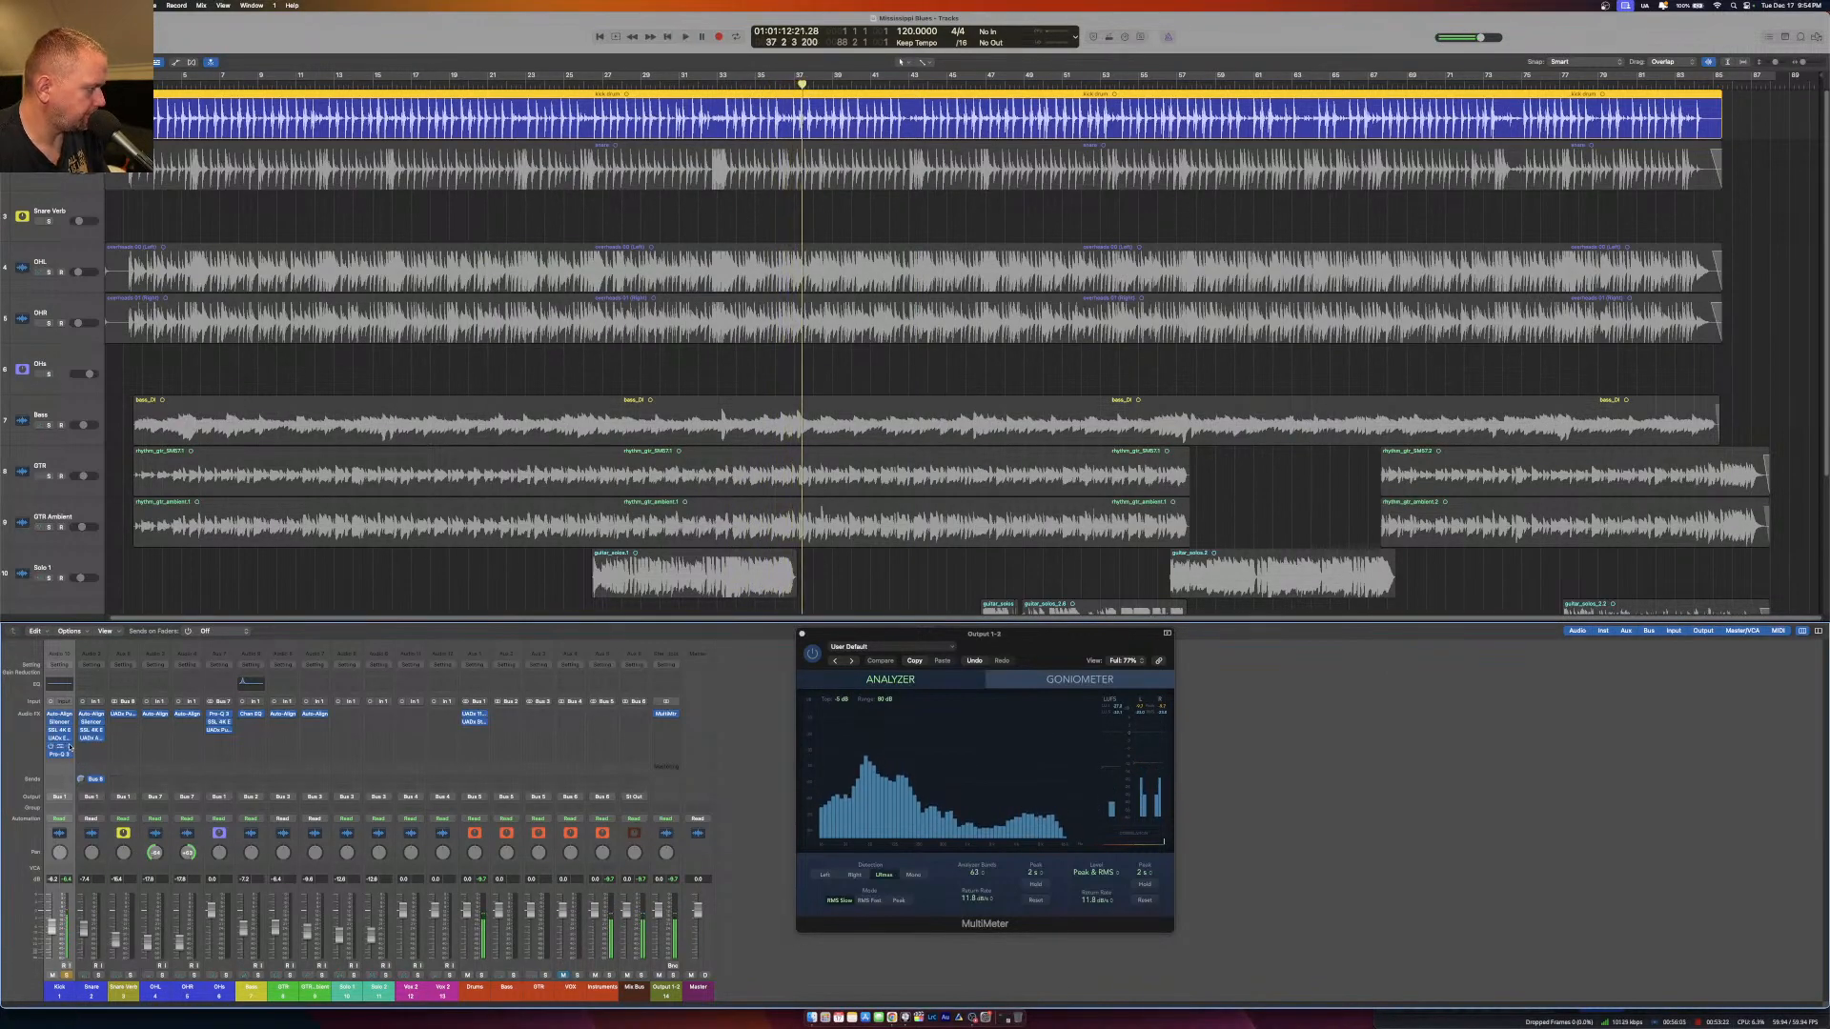
click(70, 748)
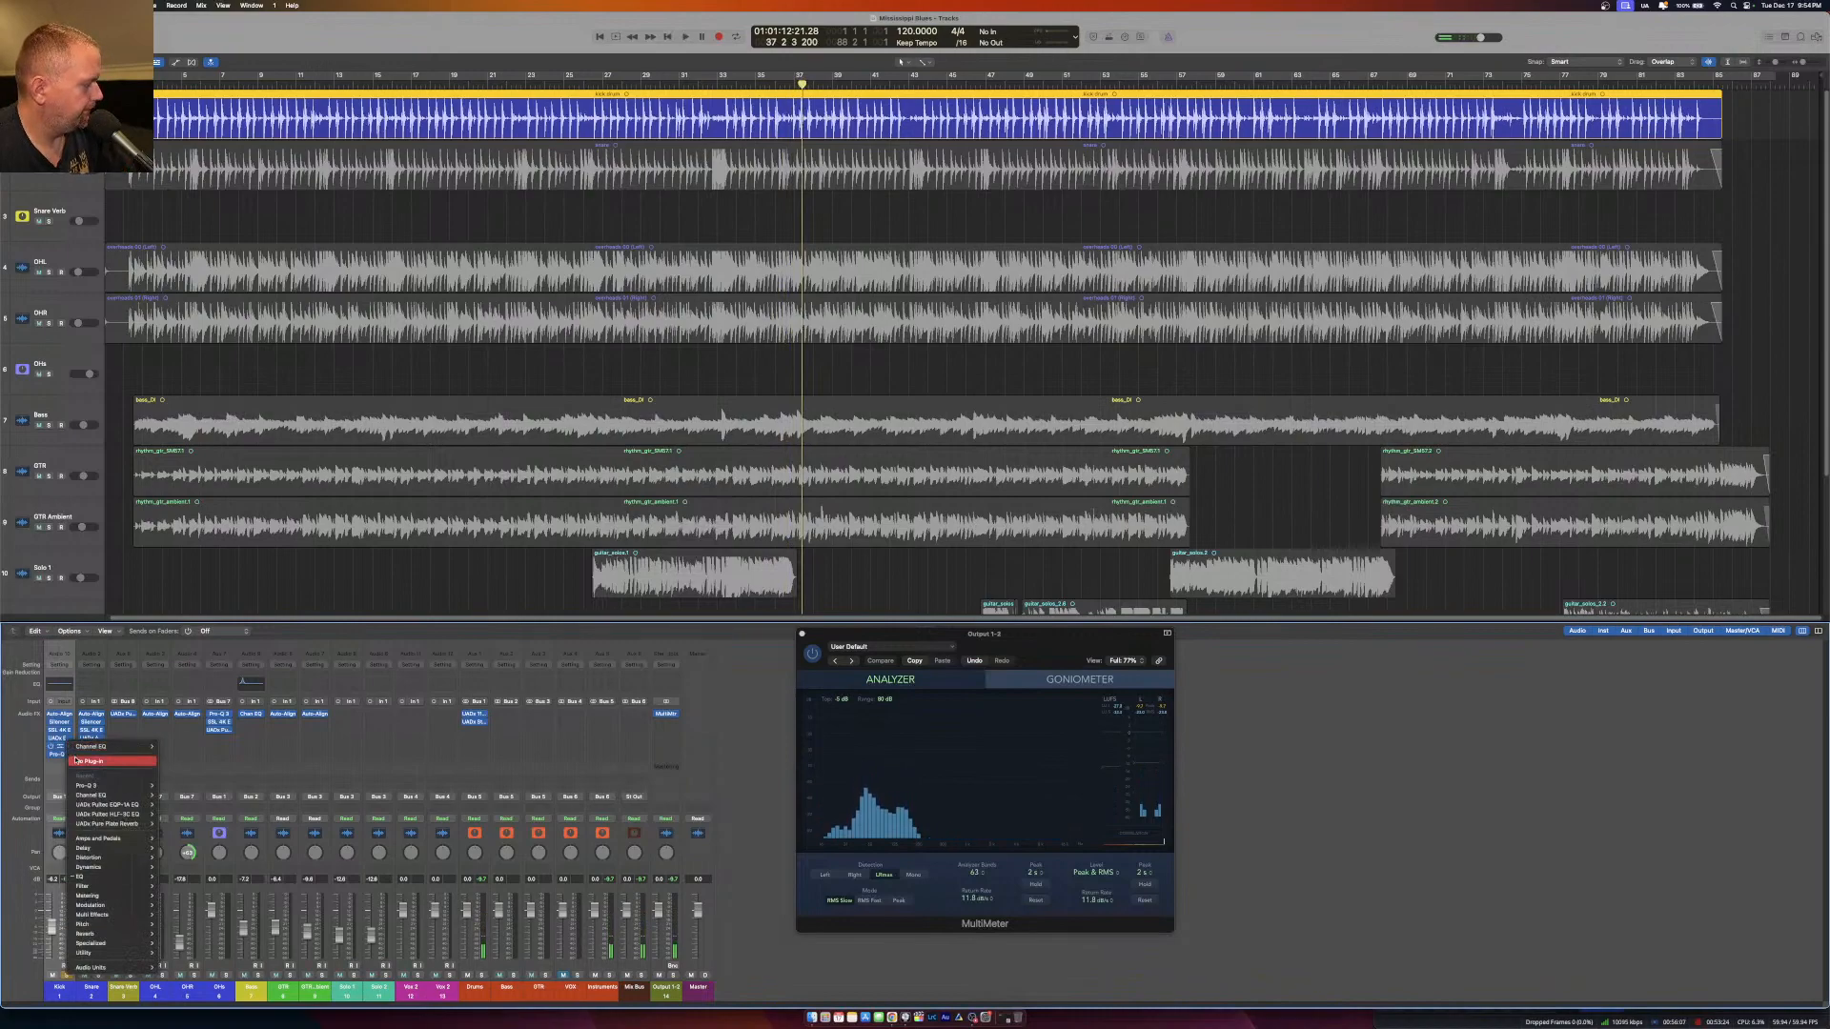
click(78, 761)
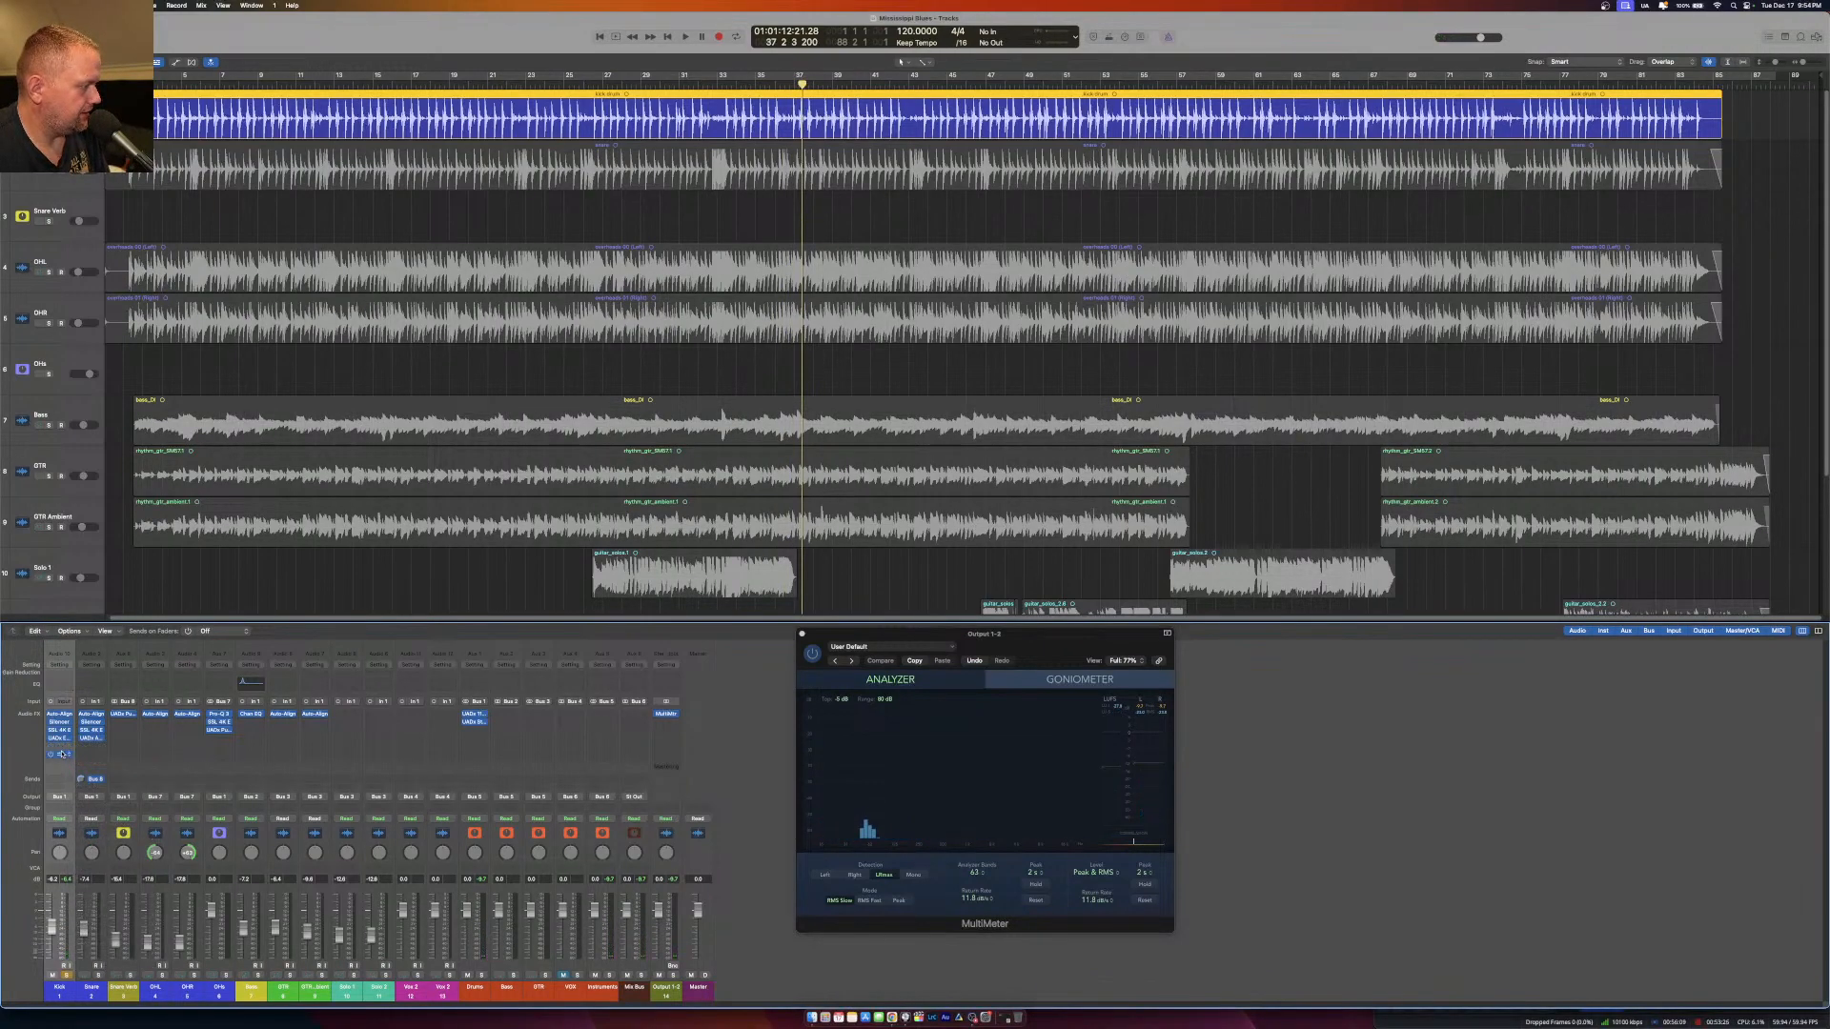
drag(61, 750, 61, 750)
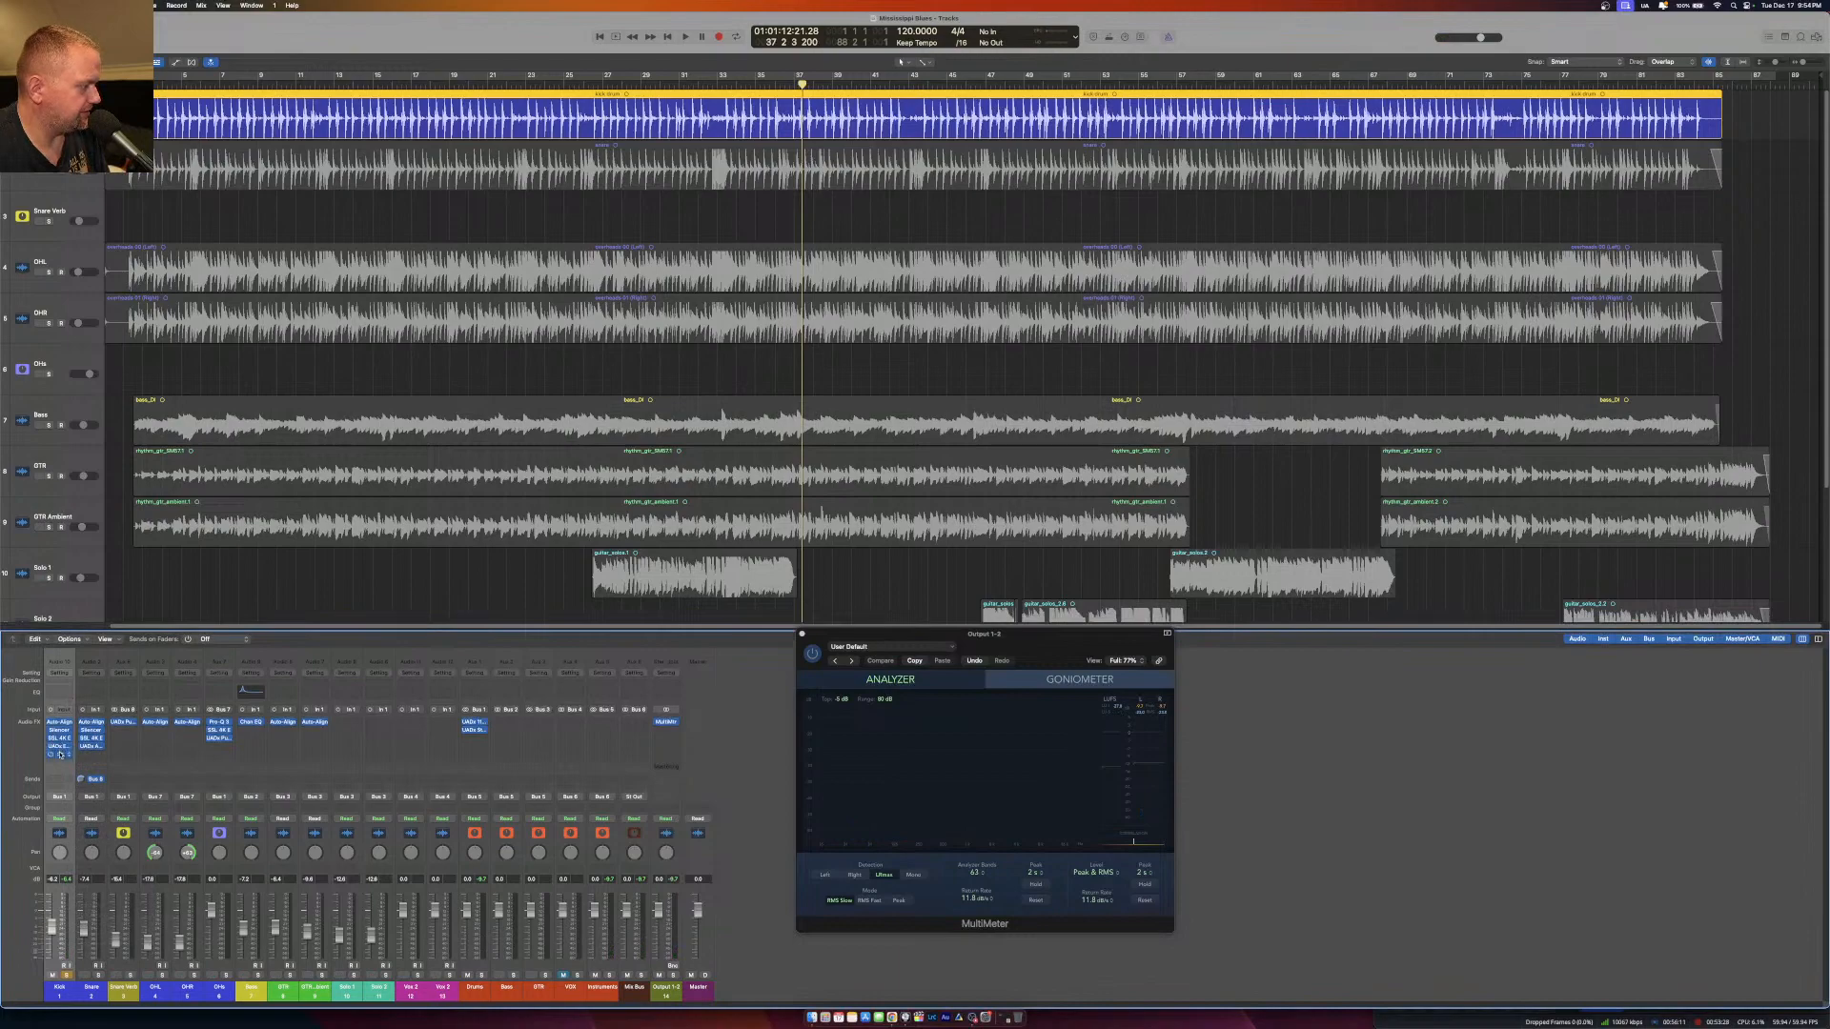
click(60, 754)
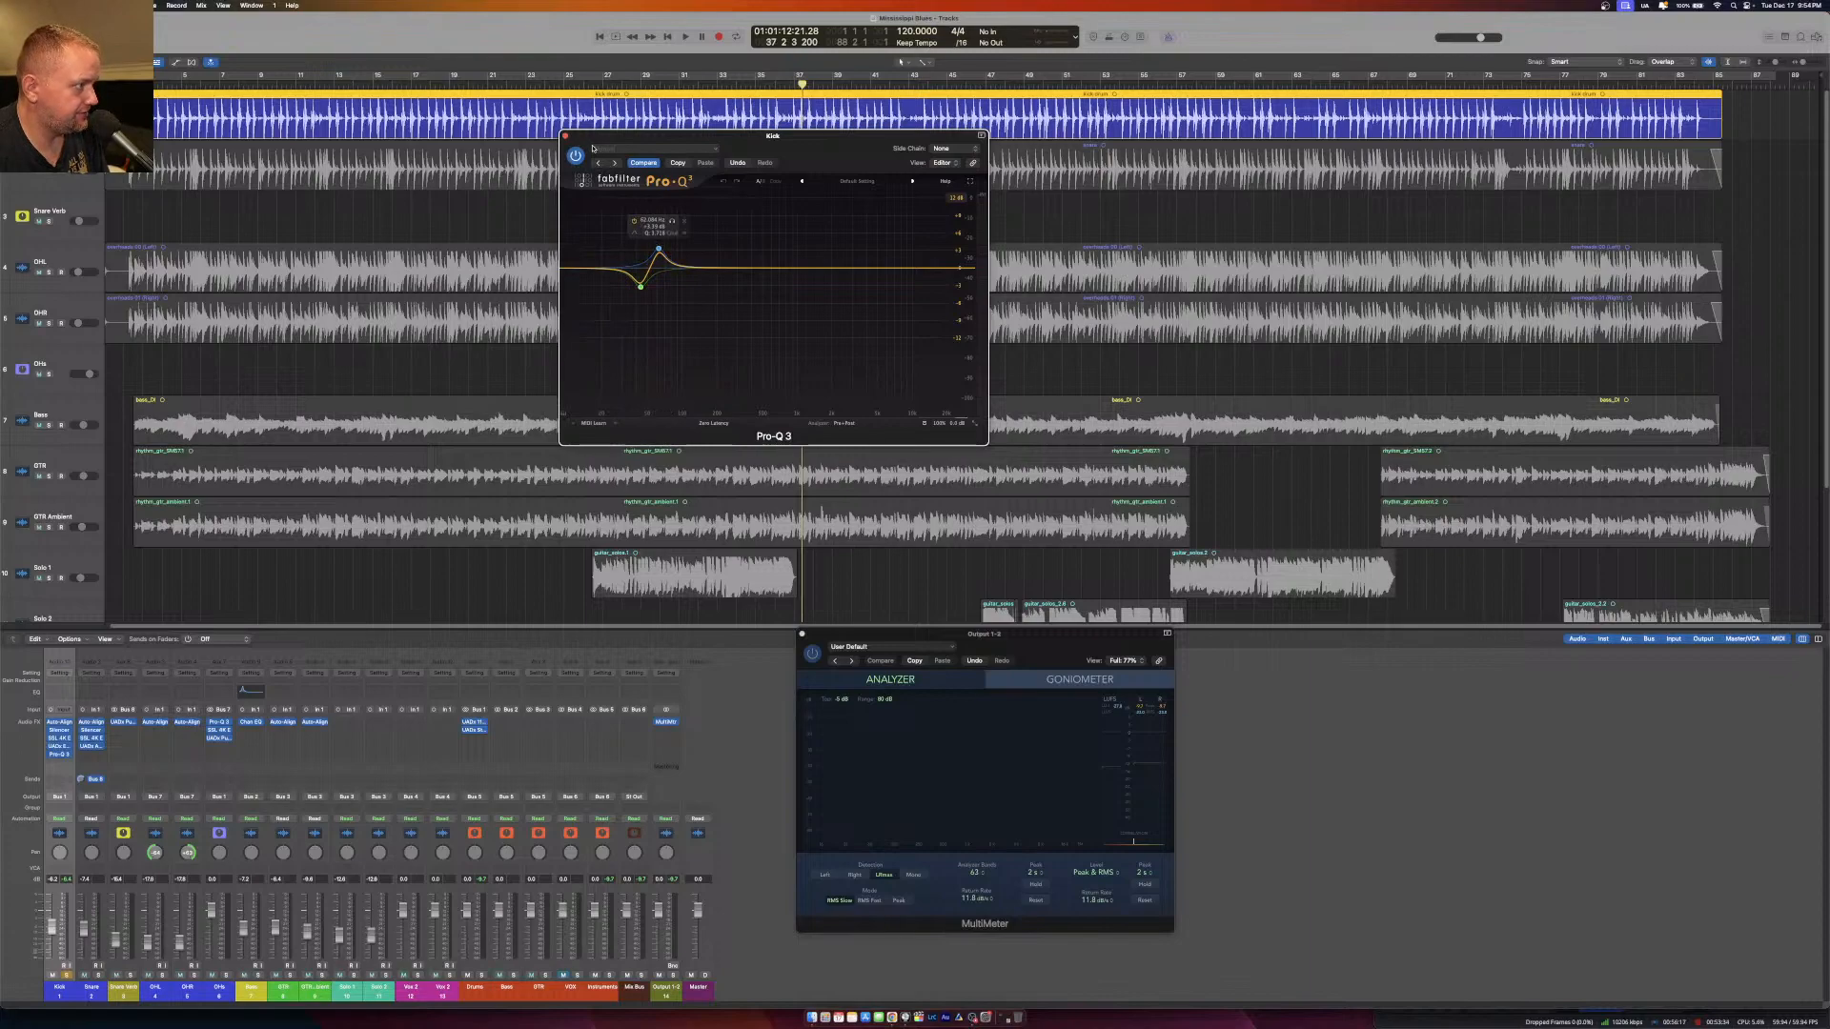
click(563, 136)
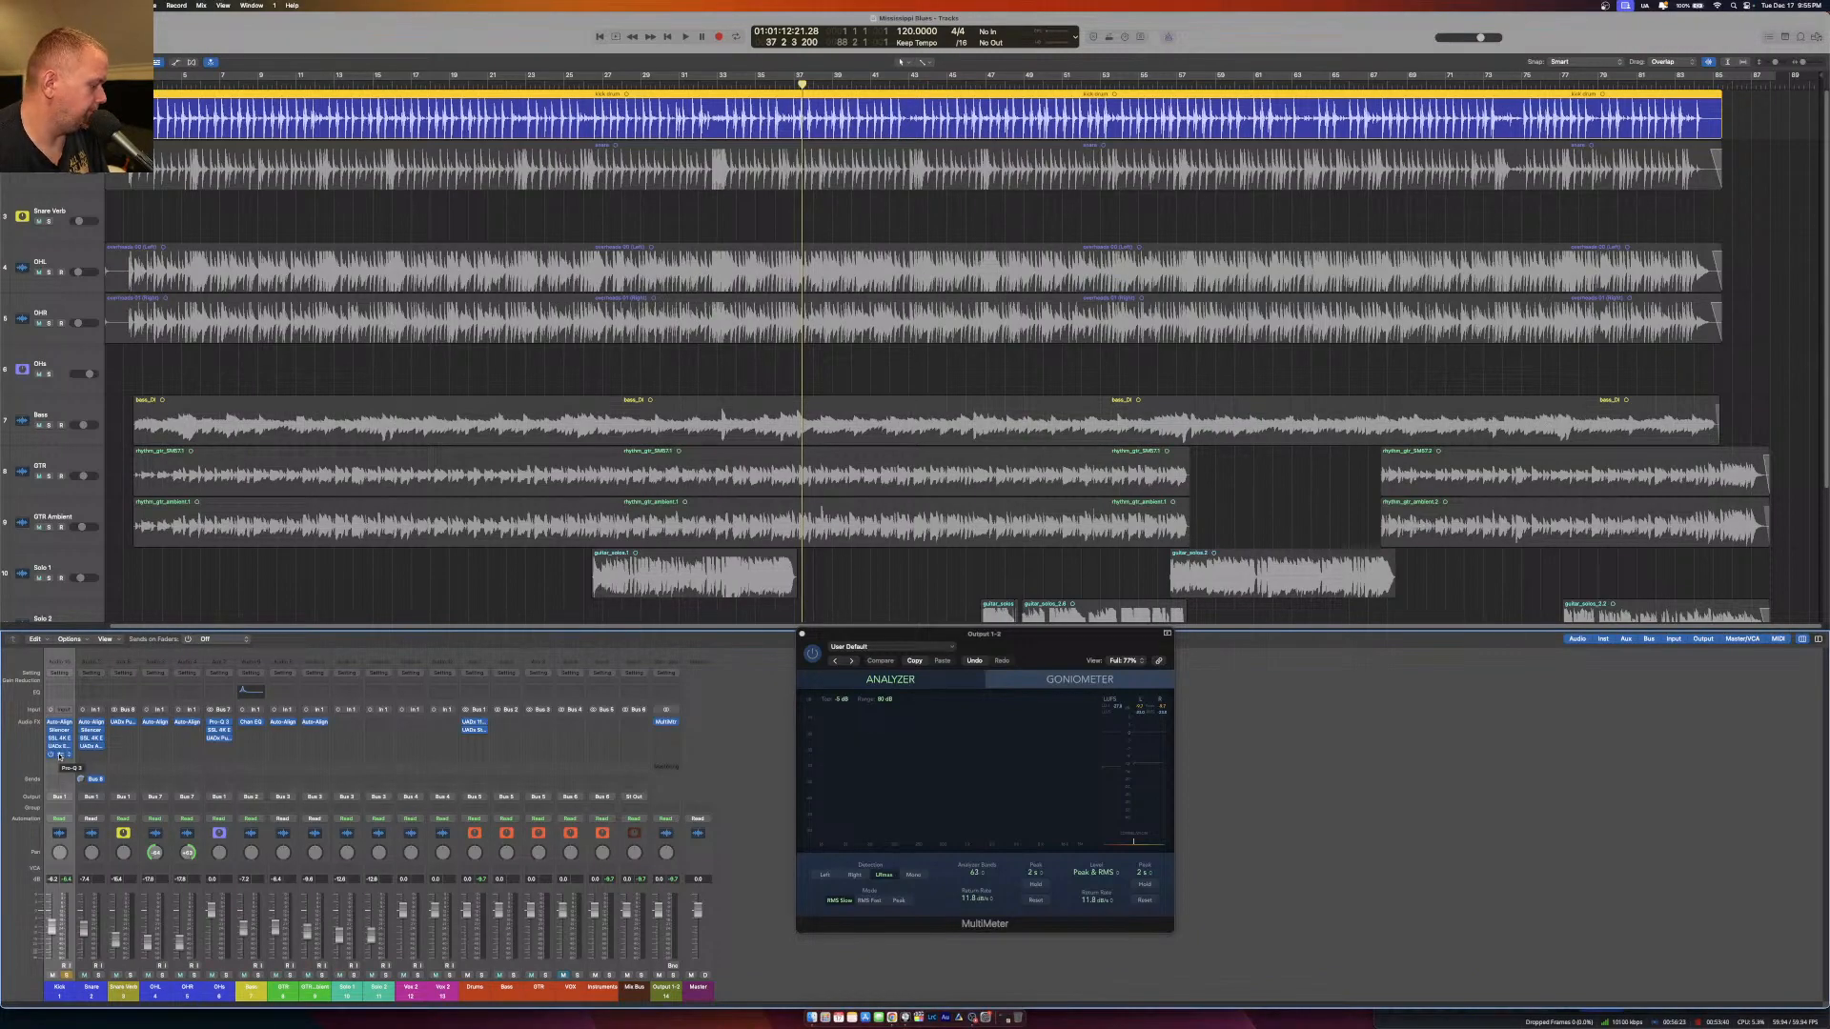
Copy the Kick's Pro-Q 3 to the Bass channel and remove the Channel EQ there.
drag(60, 755, 250, 740)
click(259, 724)
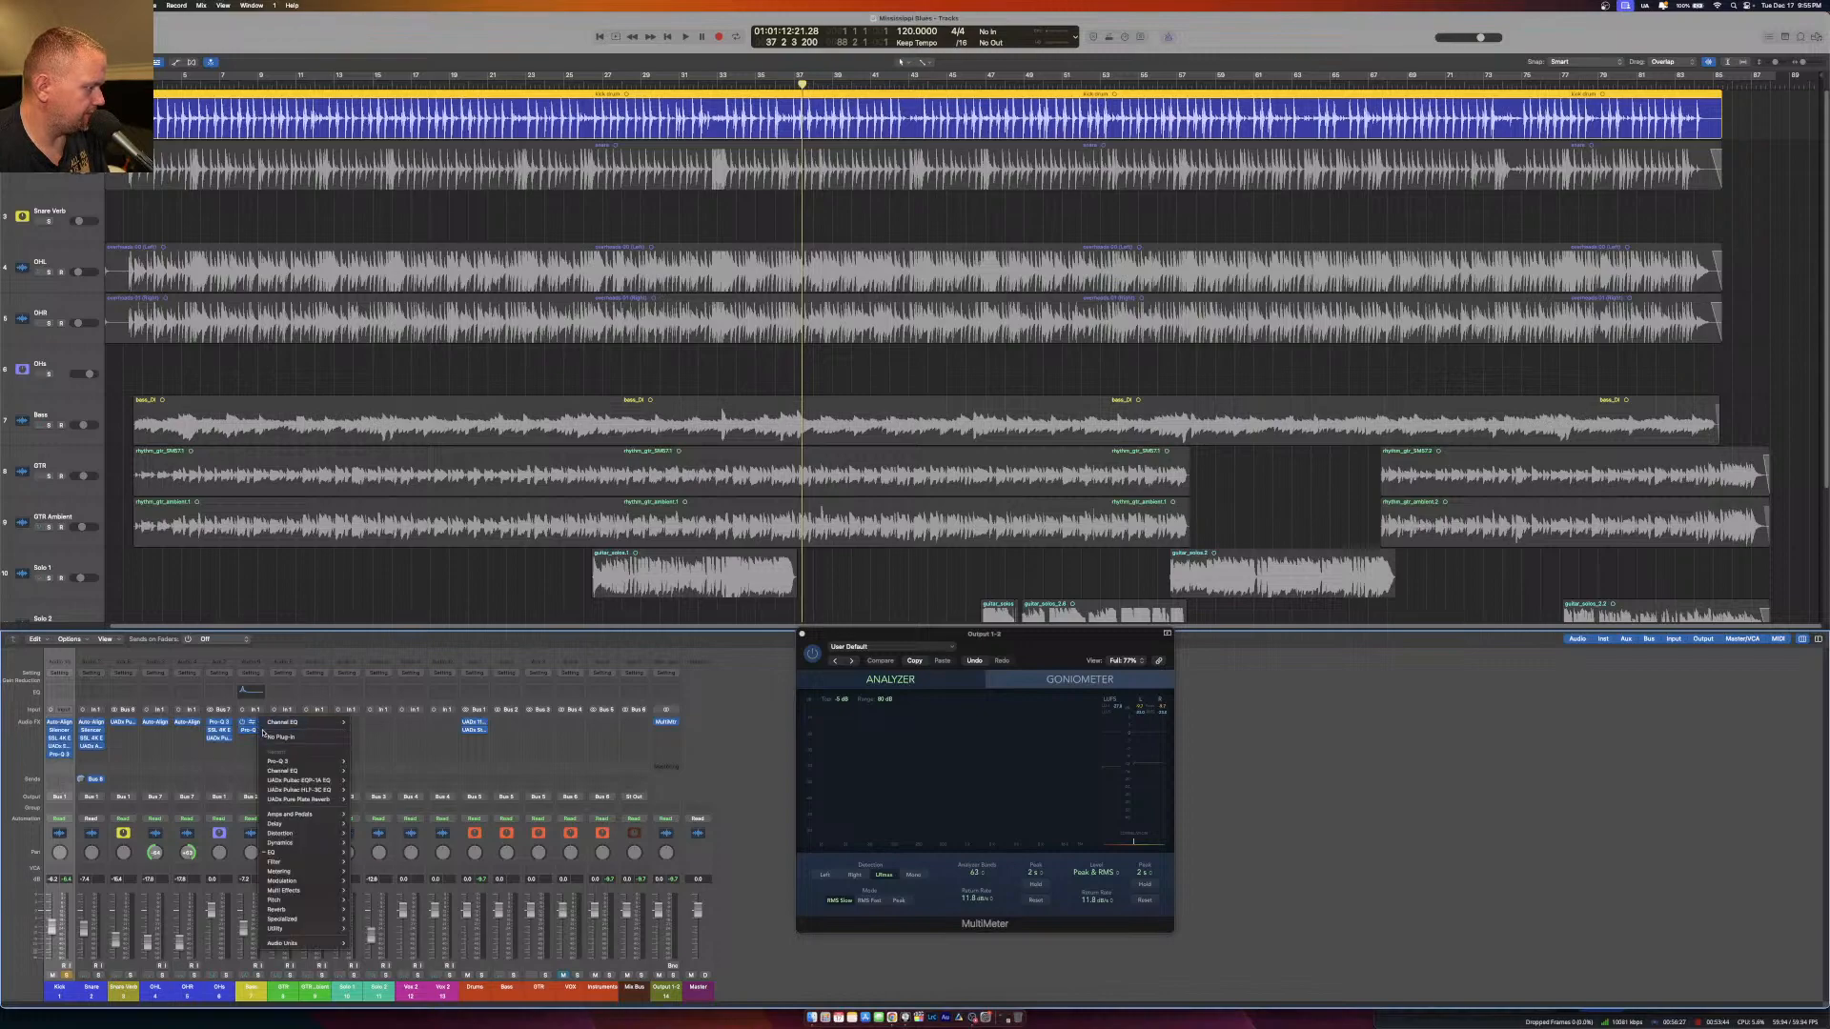
click(265, 737)
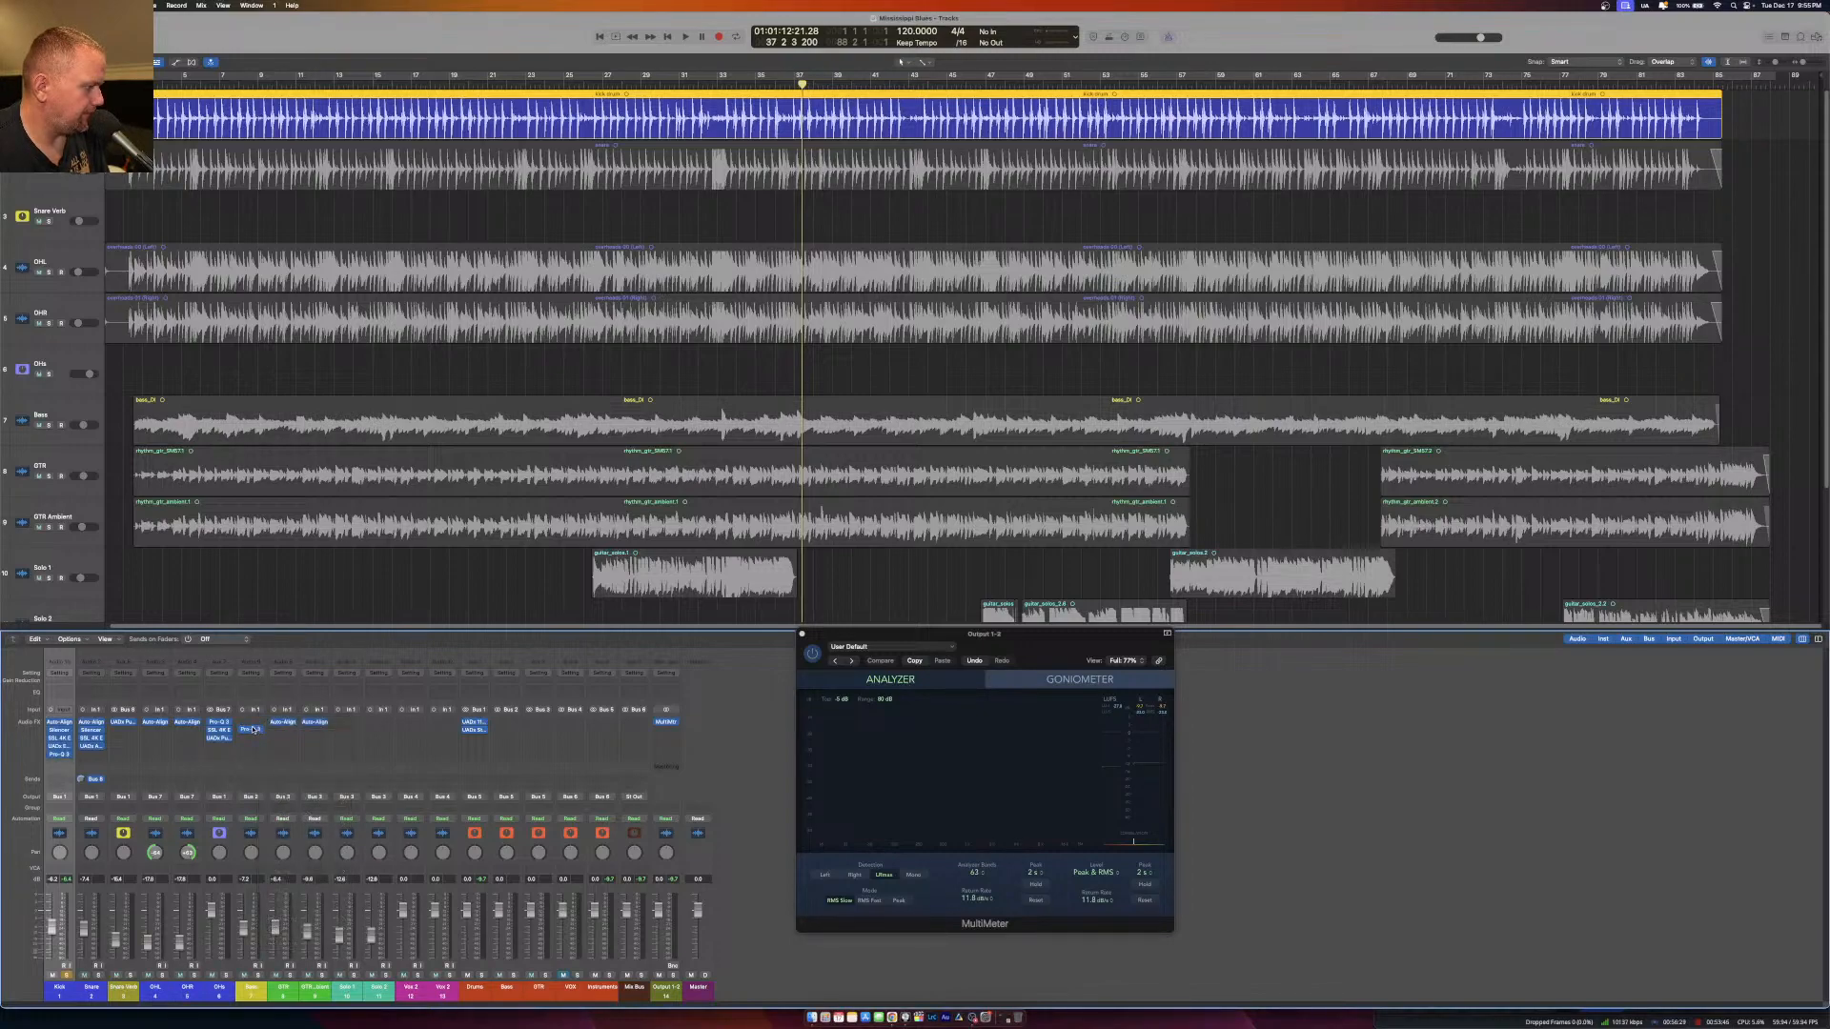
Invert the bands in the Bass Pro-Q 3, making the higher band a cut and the lower band a boost of about 3 dB.
click(252, 723)
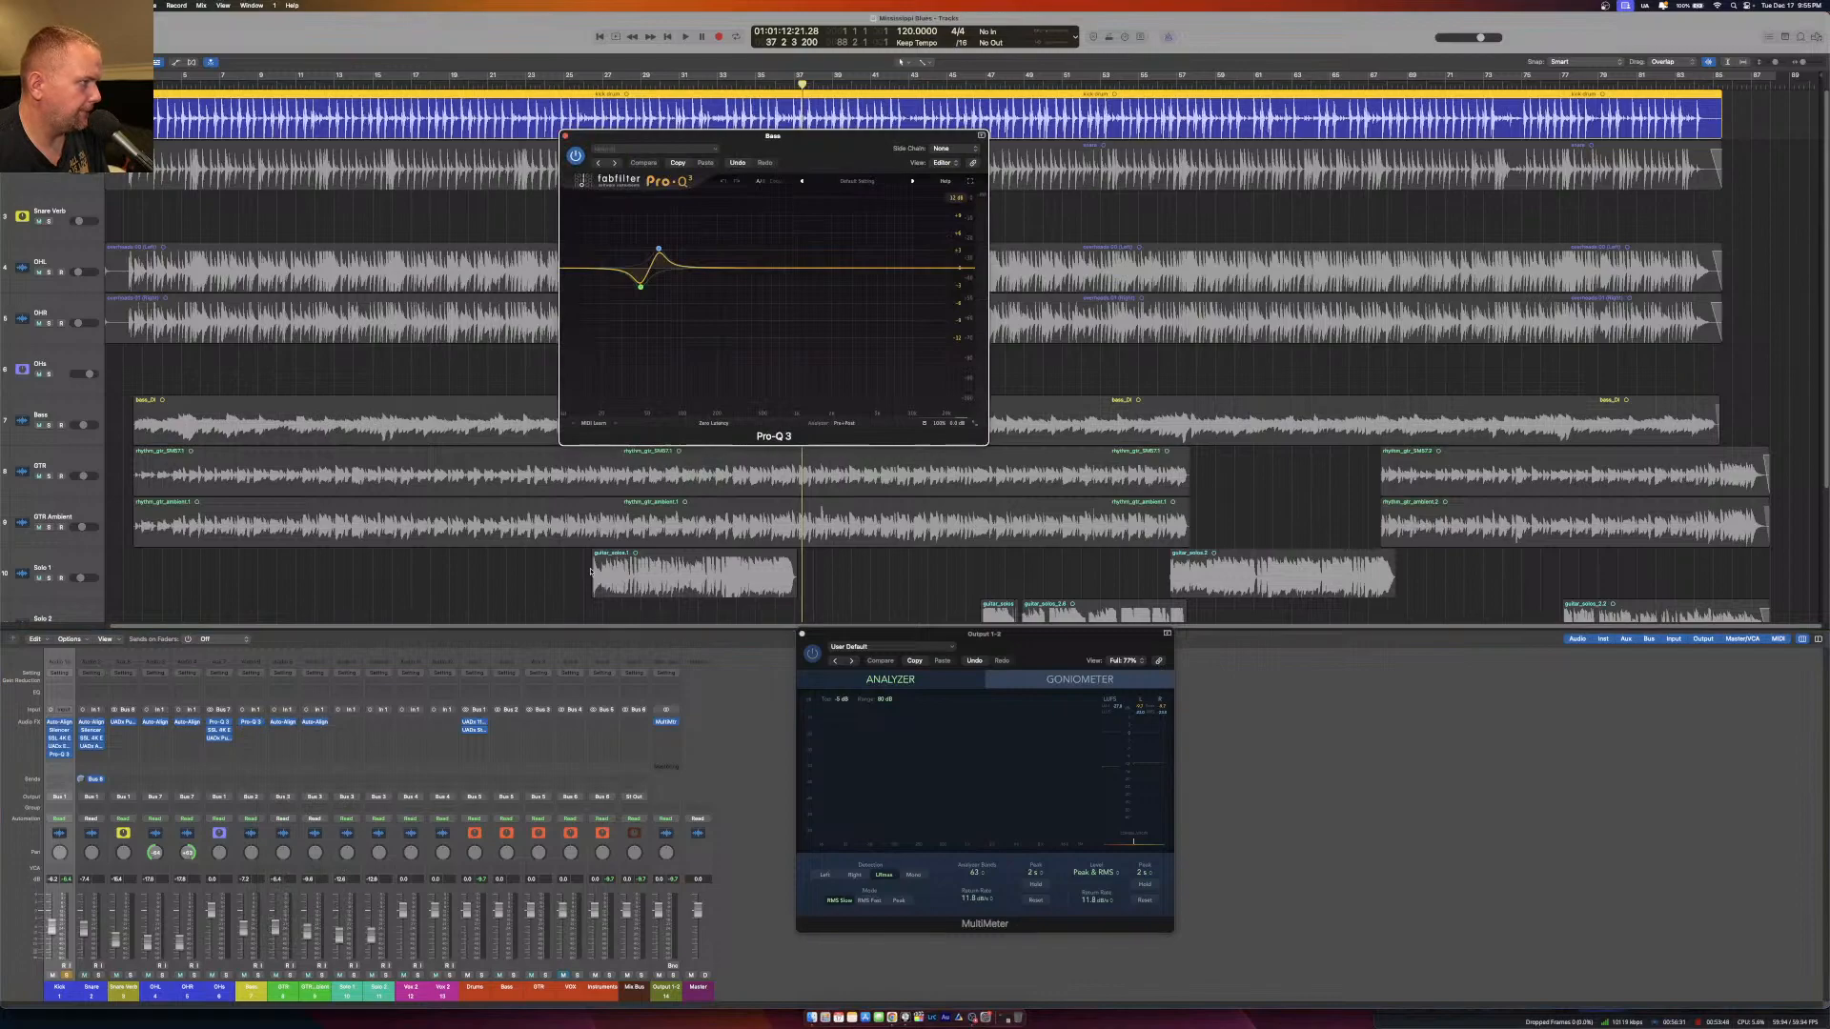
click(659, 249)
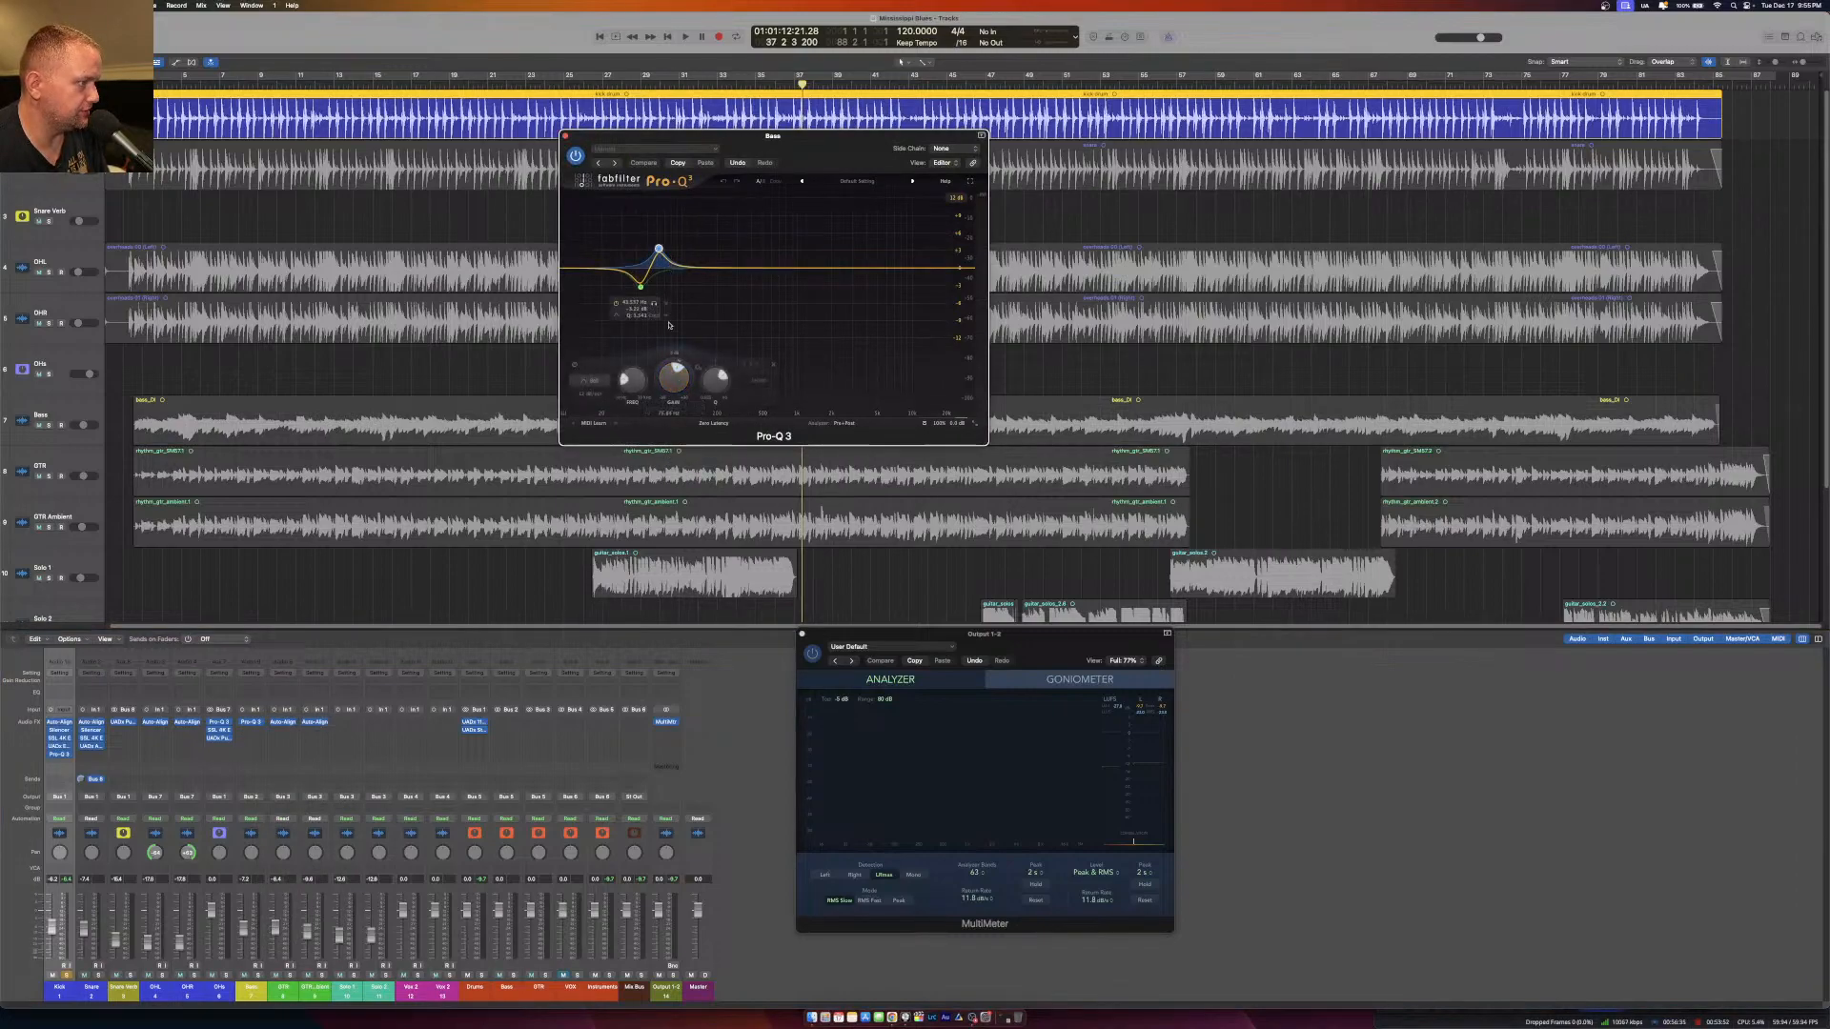
drag(677, 384, 671, 454)
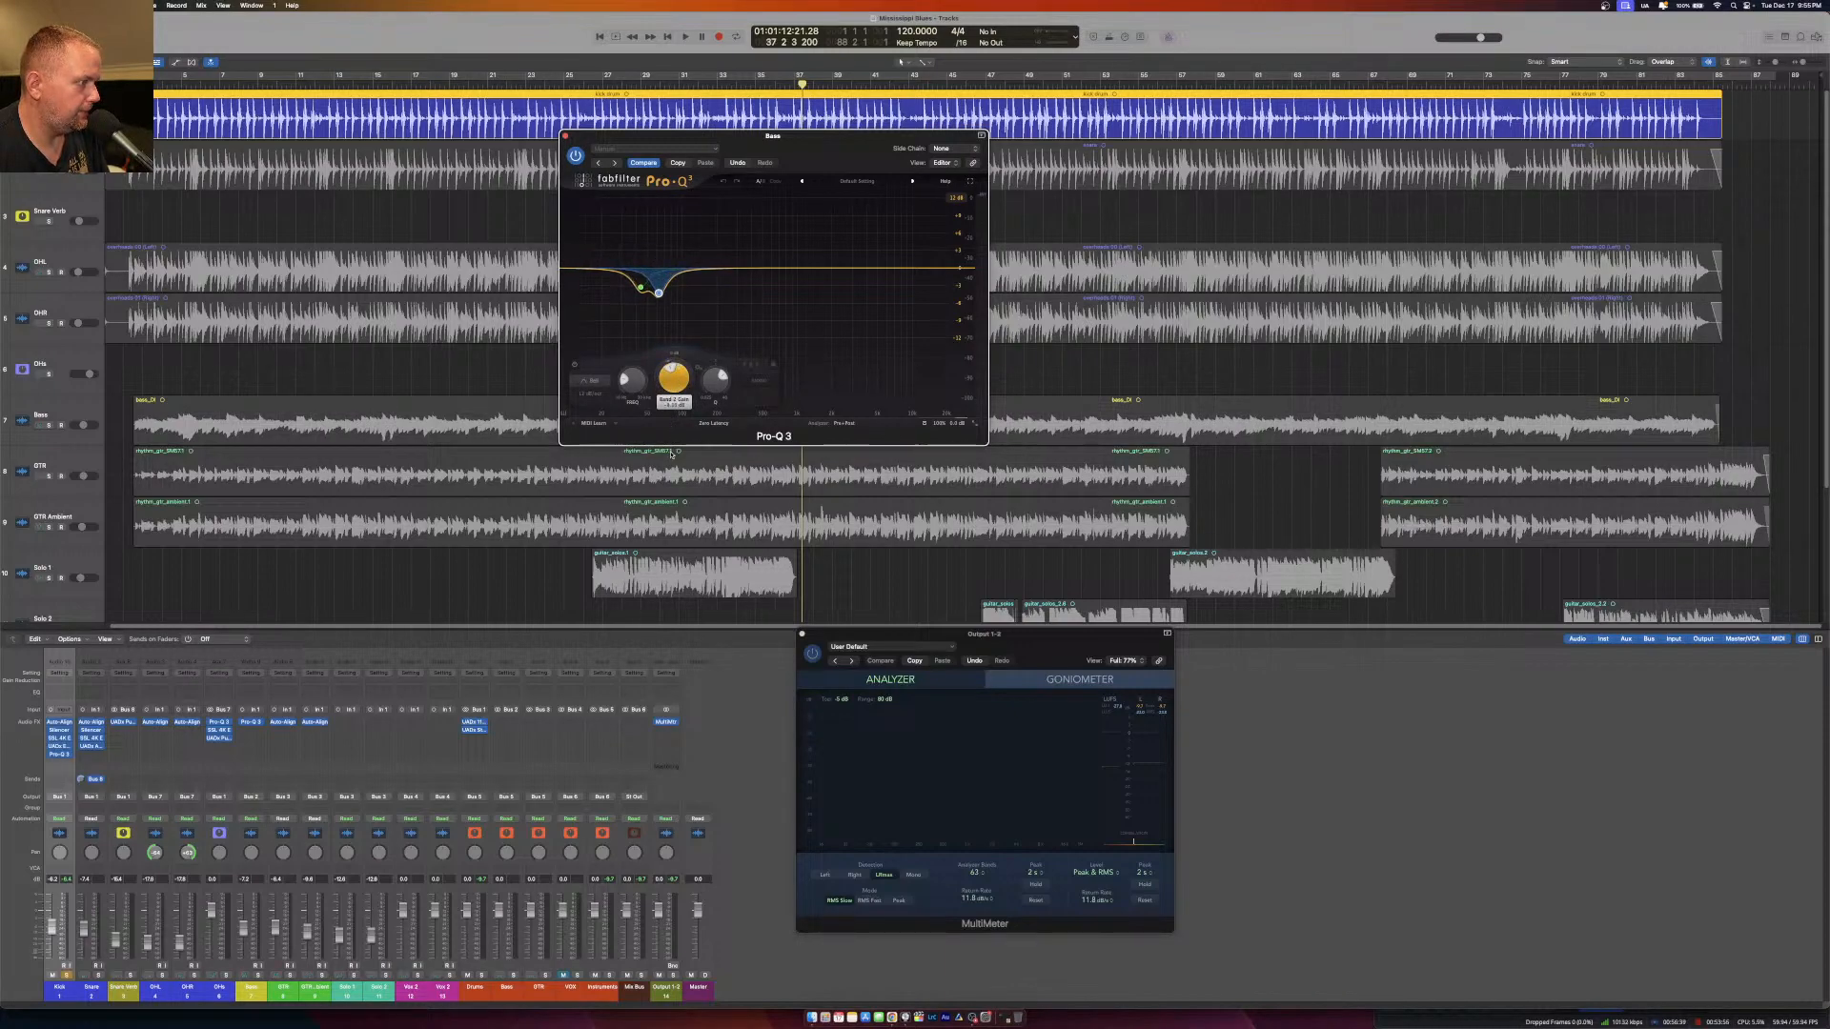
click(641, 287)
drag(672, 372, 668, 332)
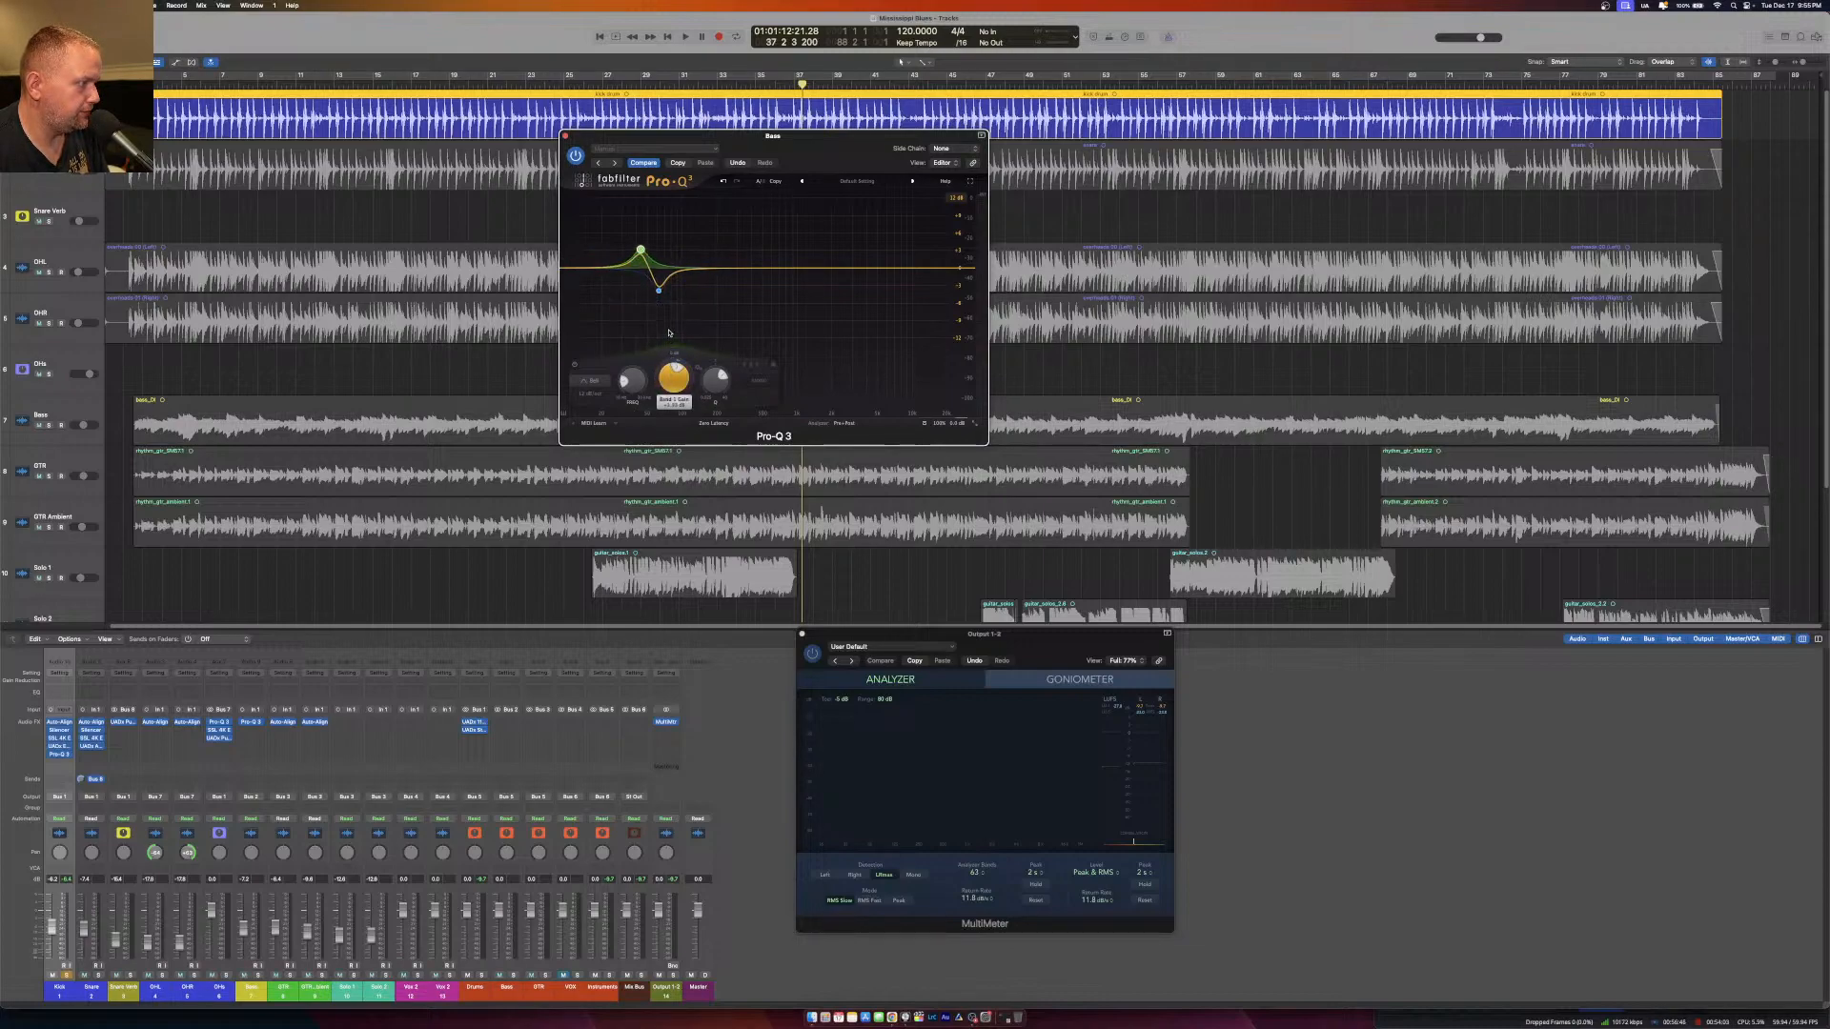
click(566, 134)
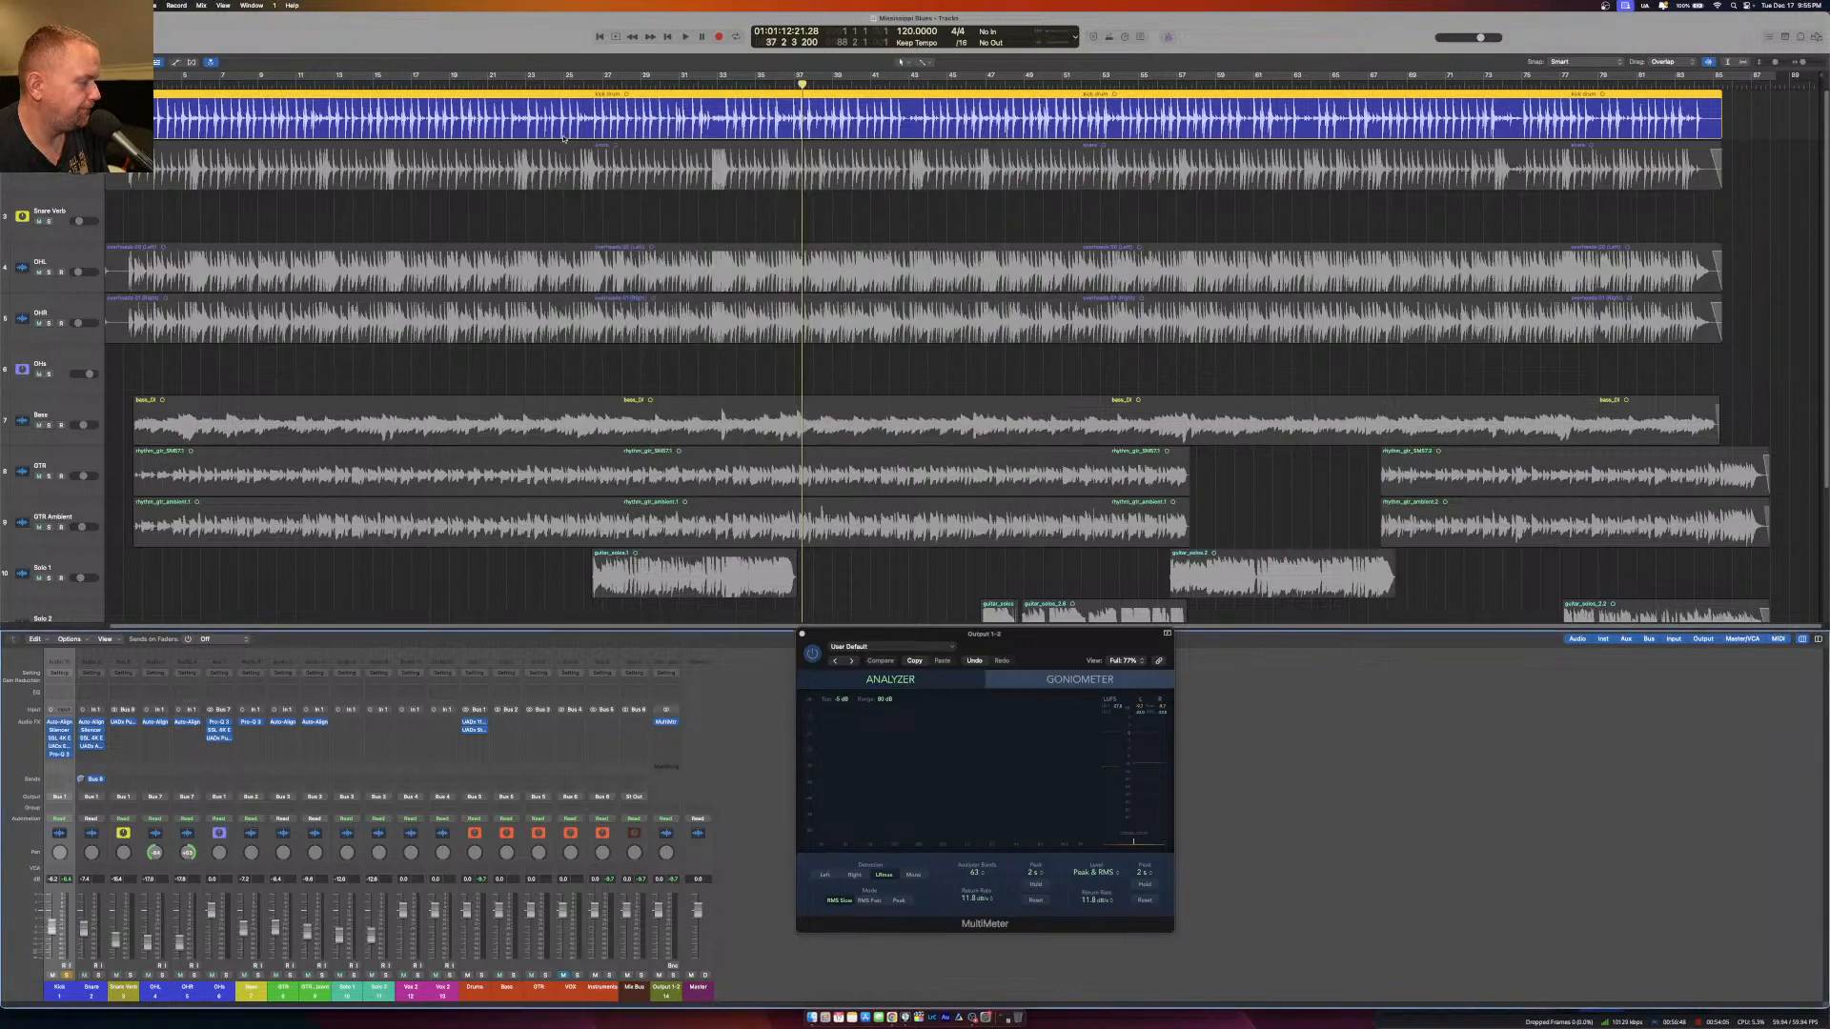
Solo the Bass together with the Kick and play both from bar 3.
click(257, 975)
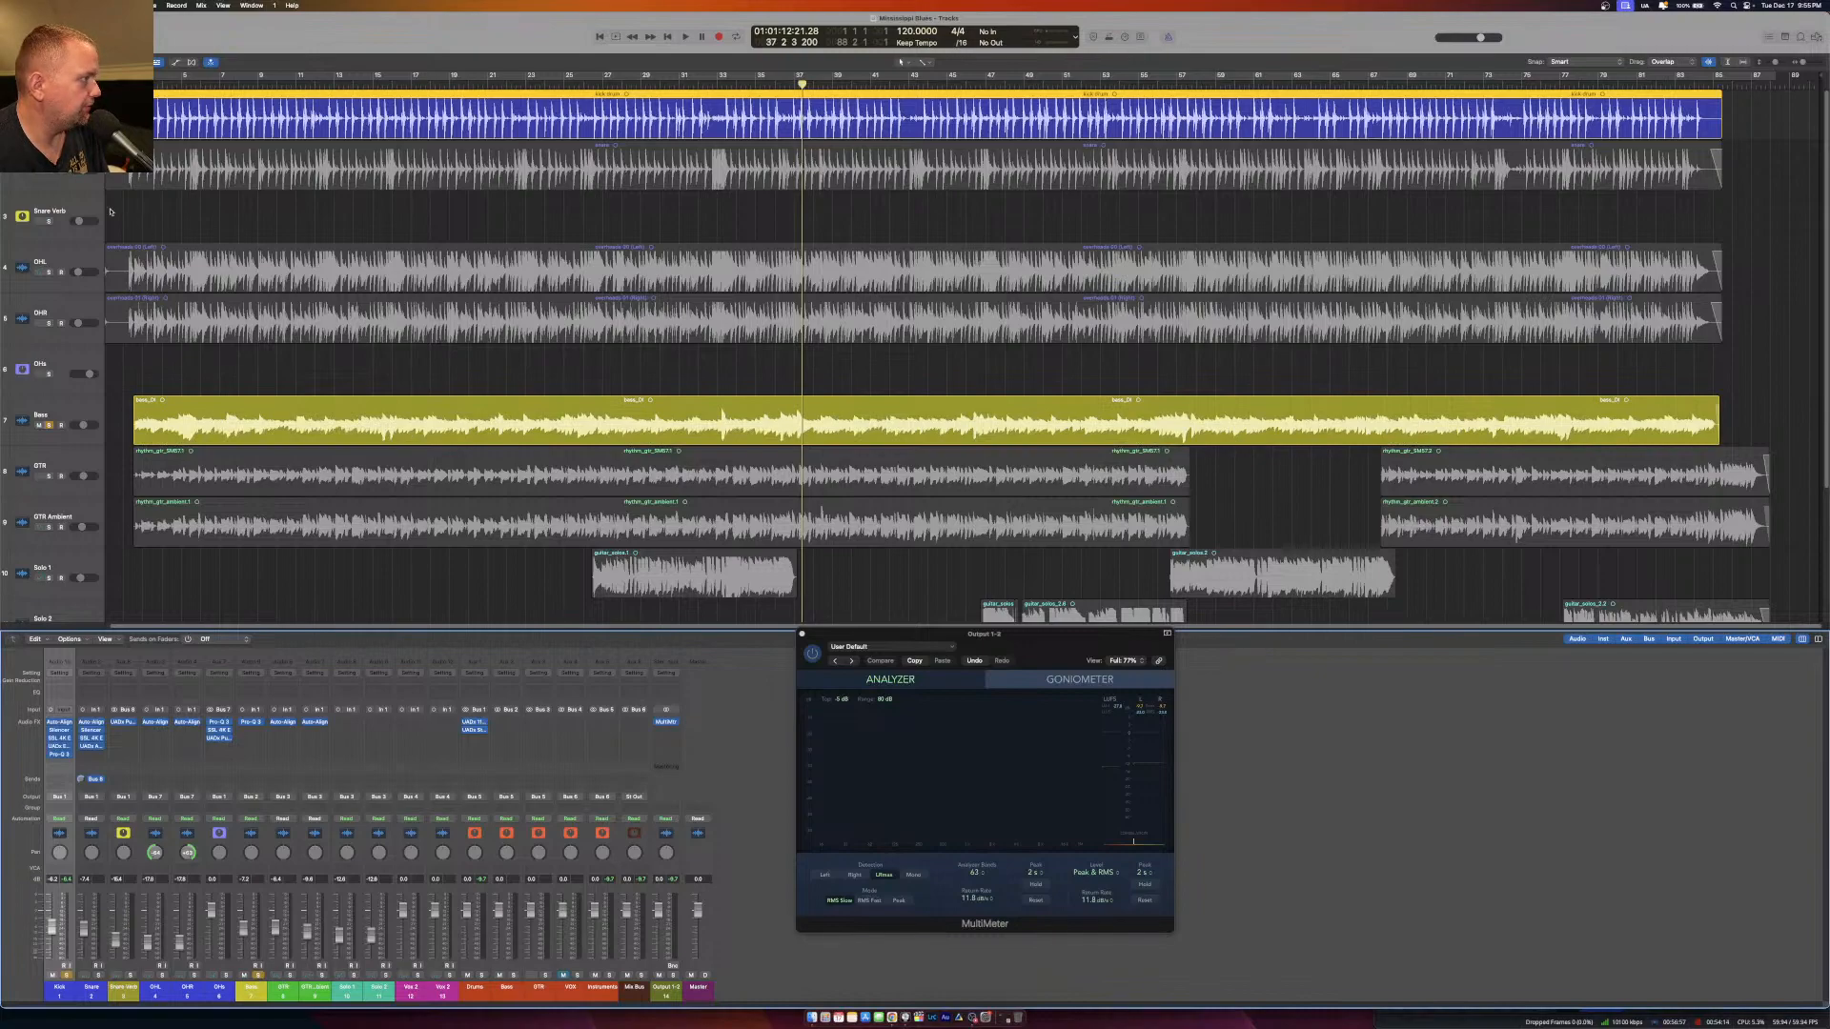
key(space)
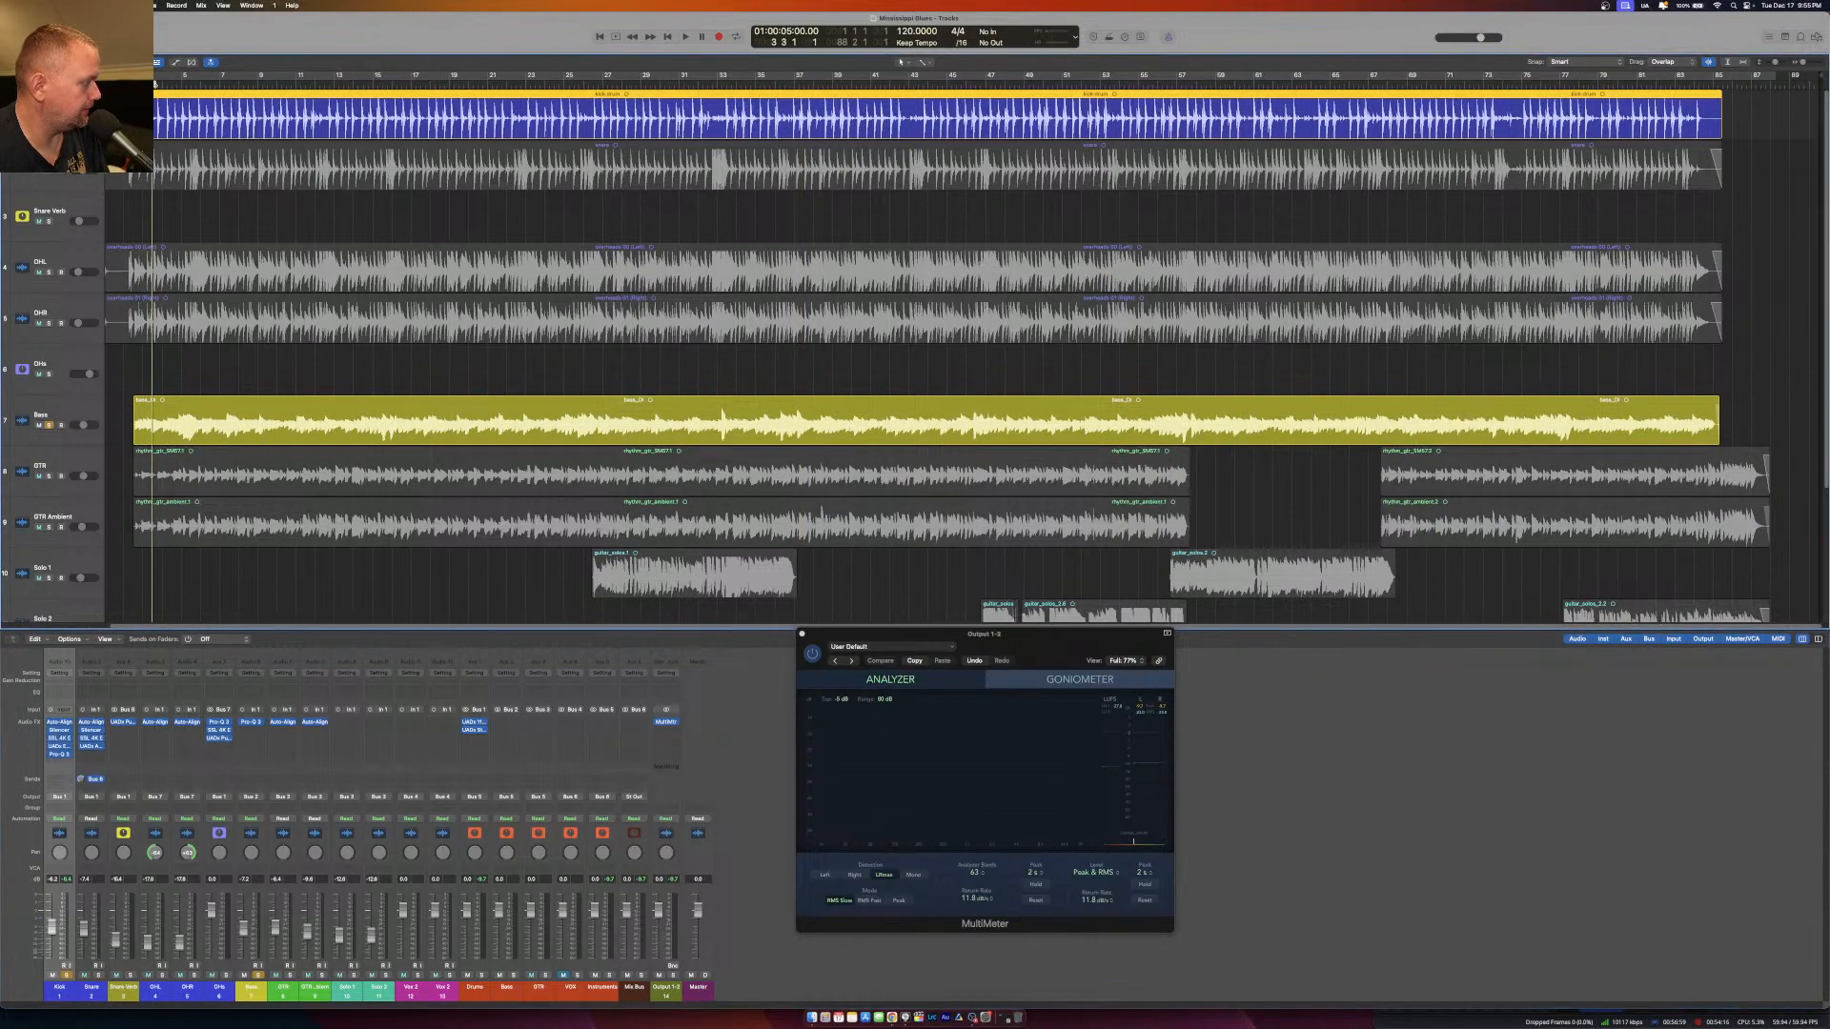
key(space)
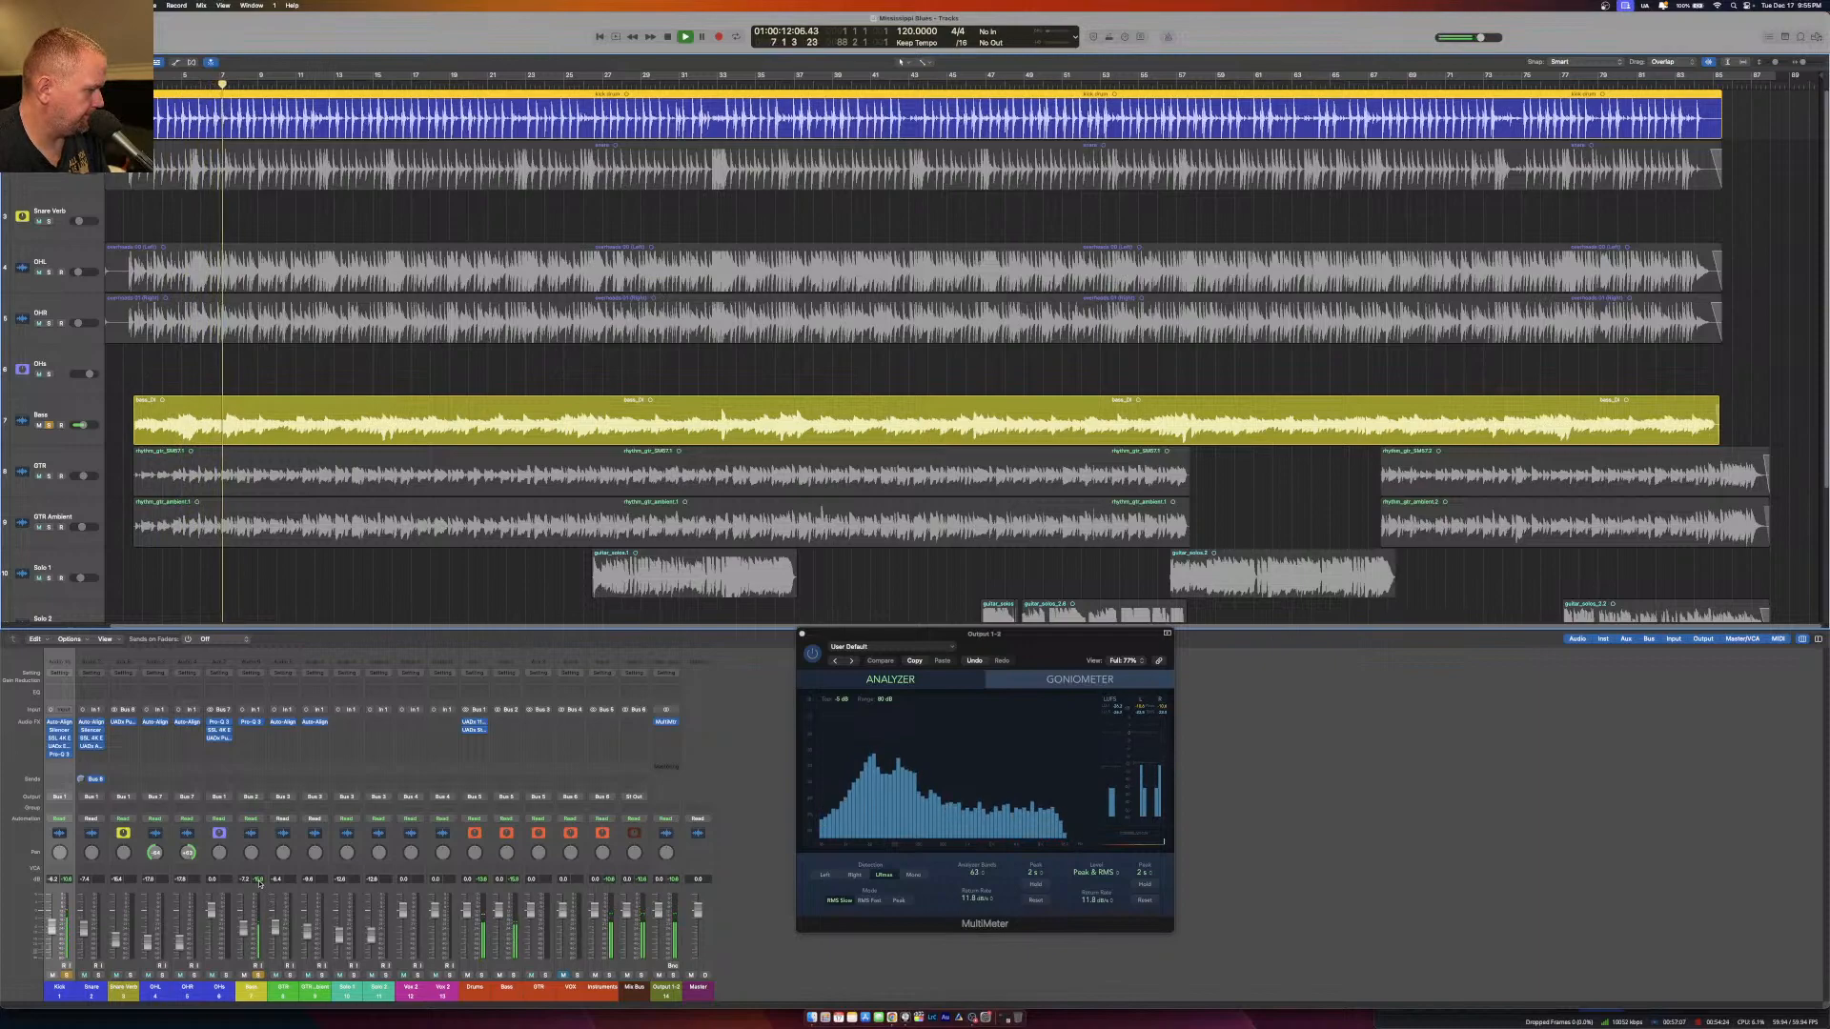
Insert a mono UADx Studer A800 Tape Recorder above the Pro-Q 3 on the Bass, adjust its front-panel controls and close it.
click(251, 732)
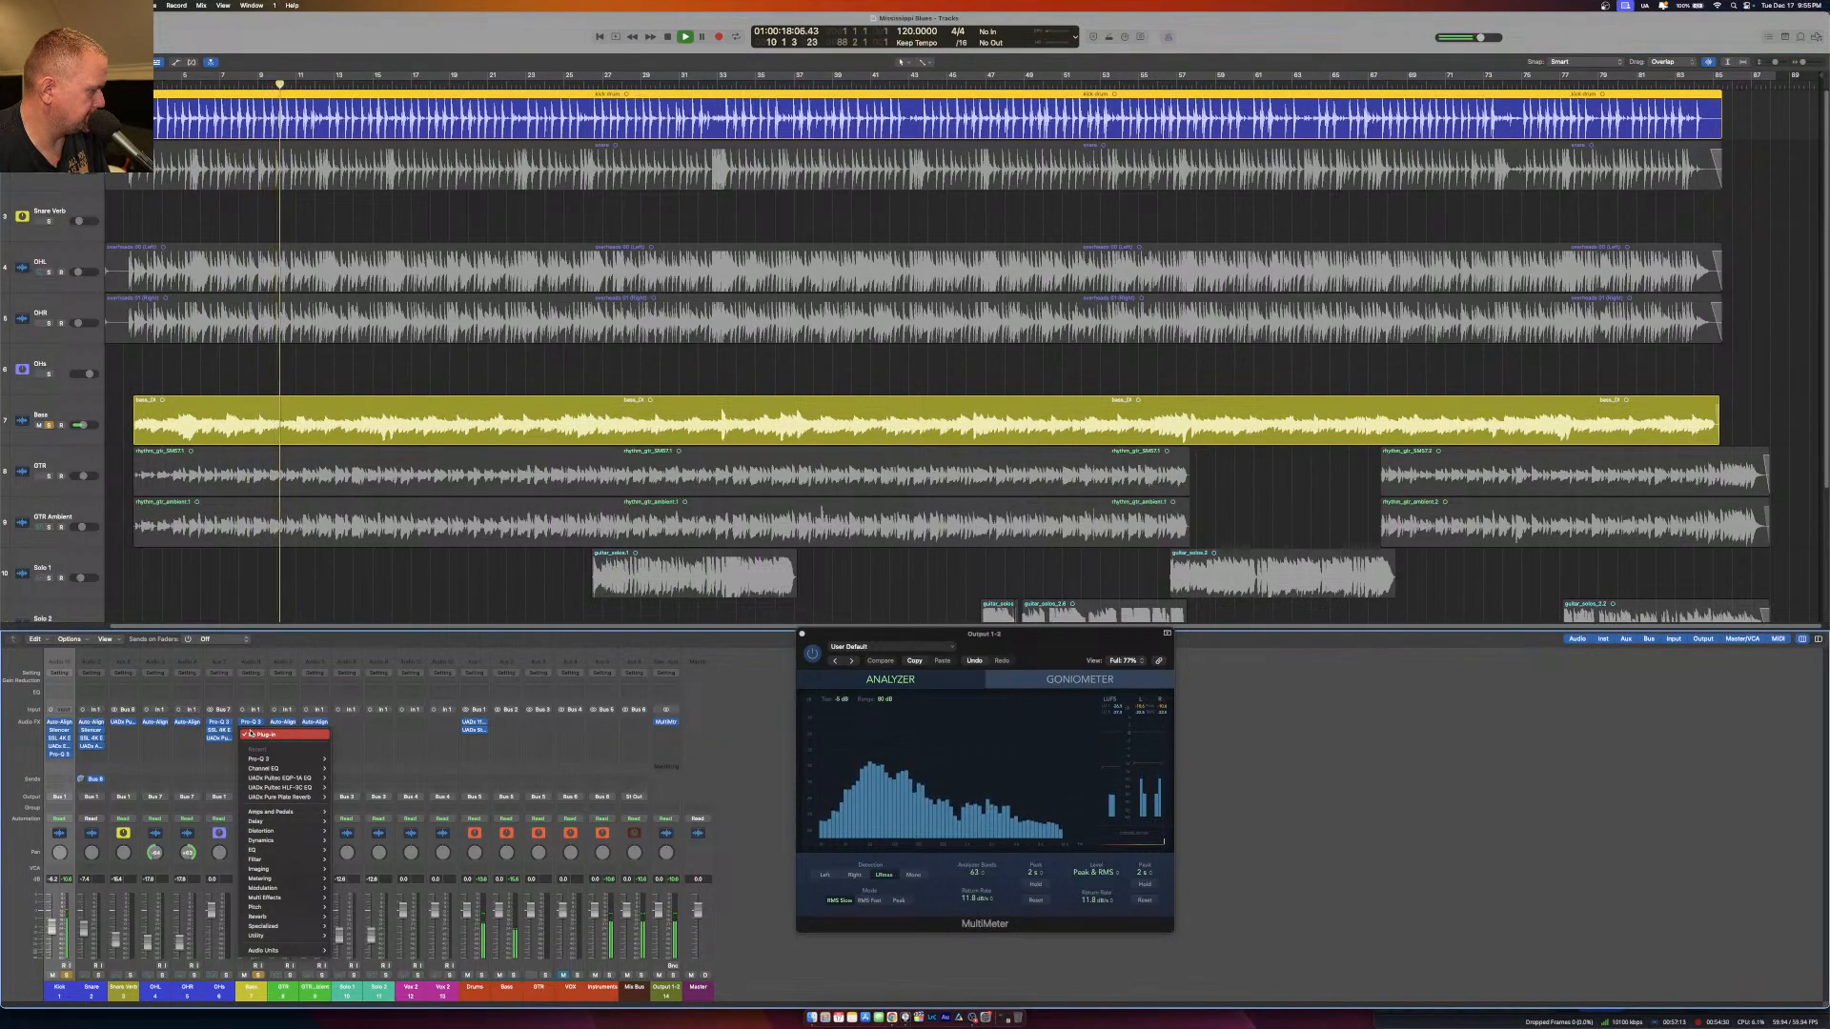
click(757, 752)
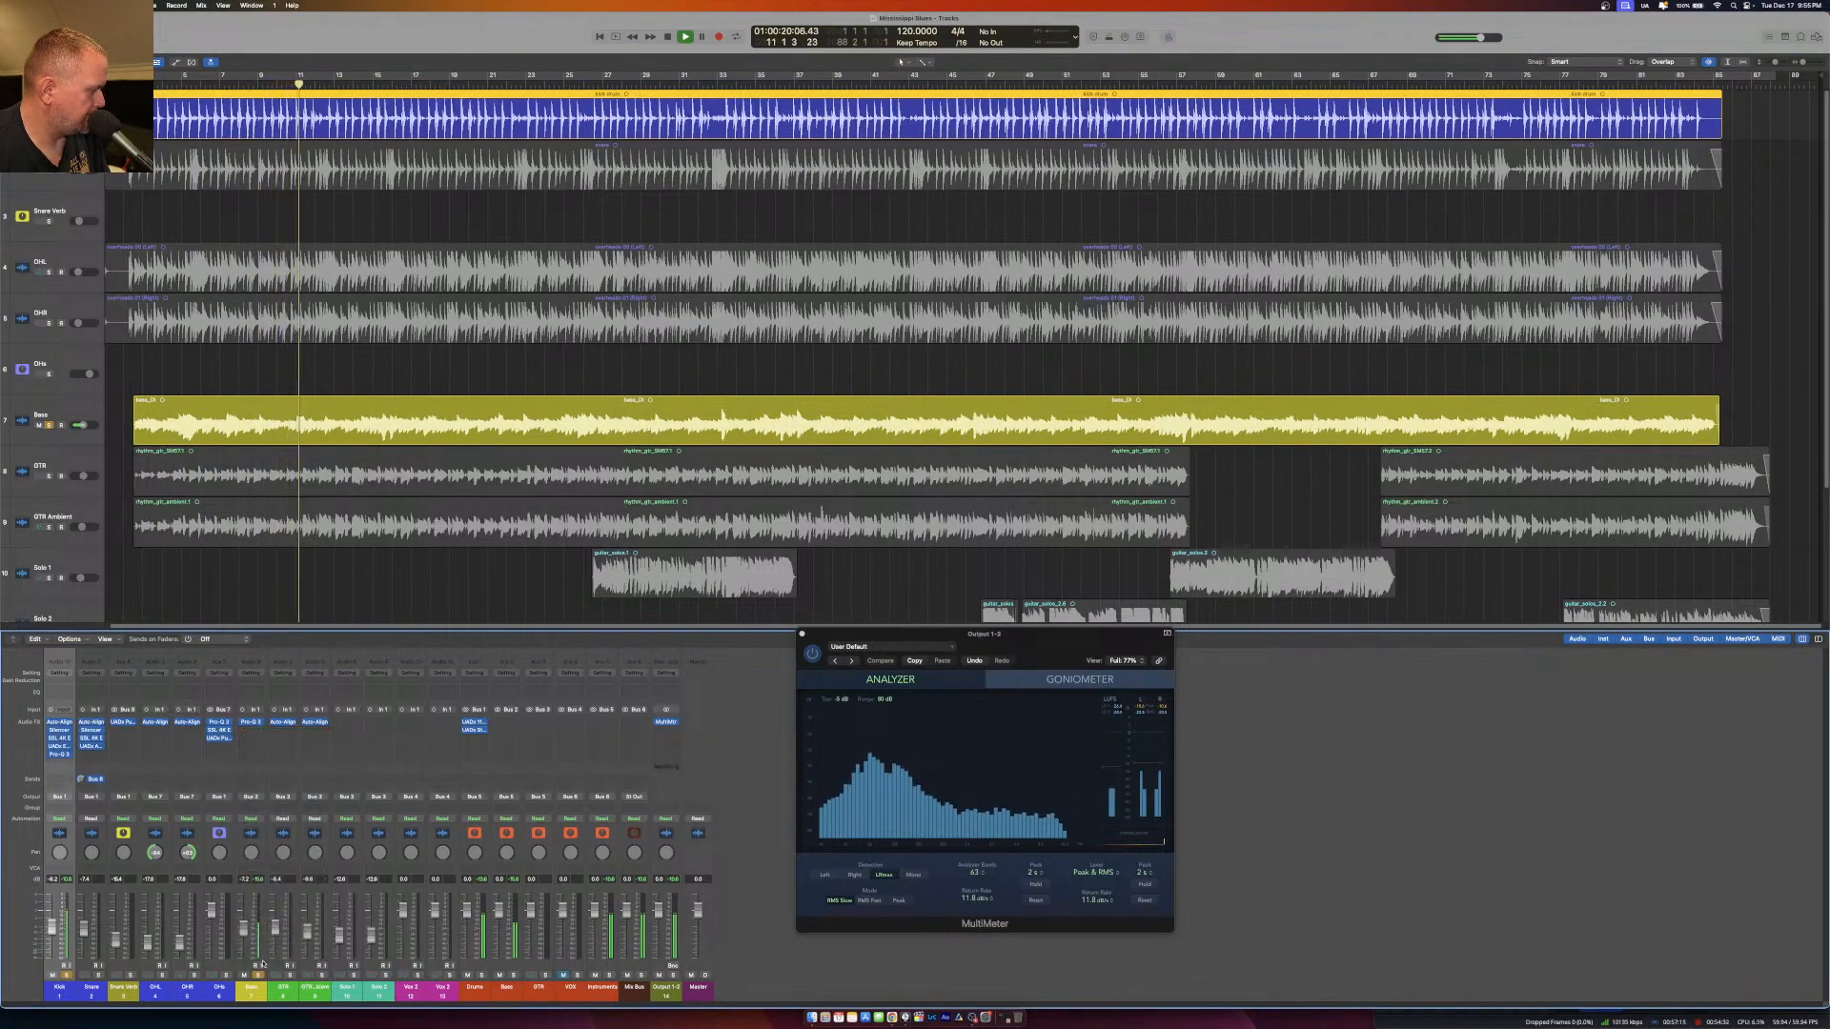
click(256, 733)
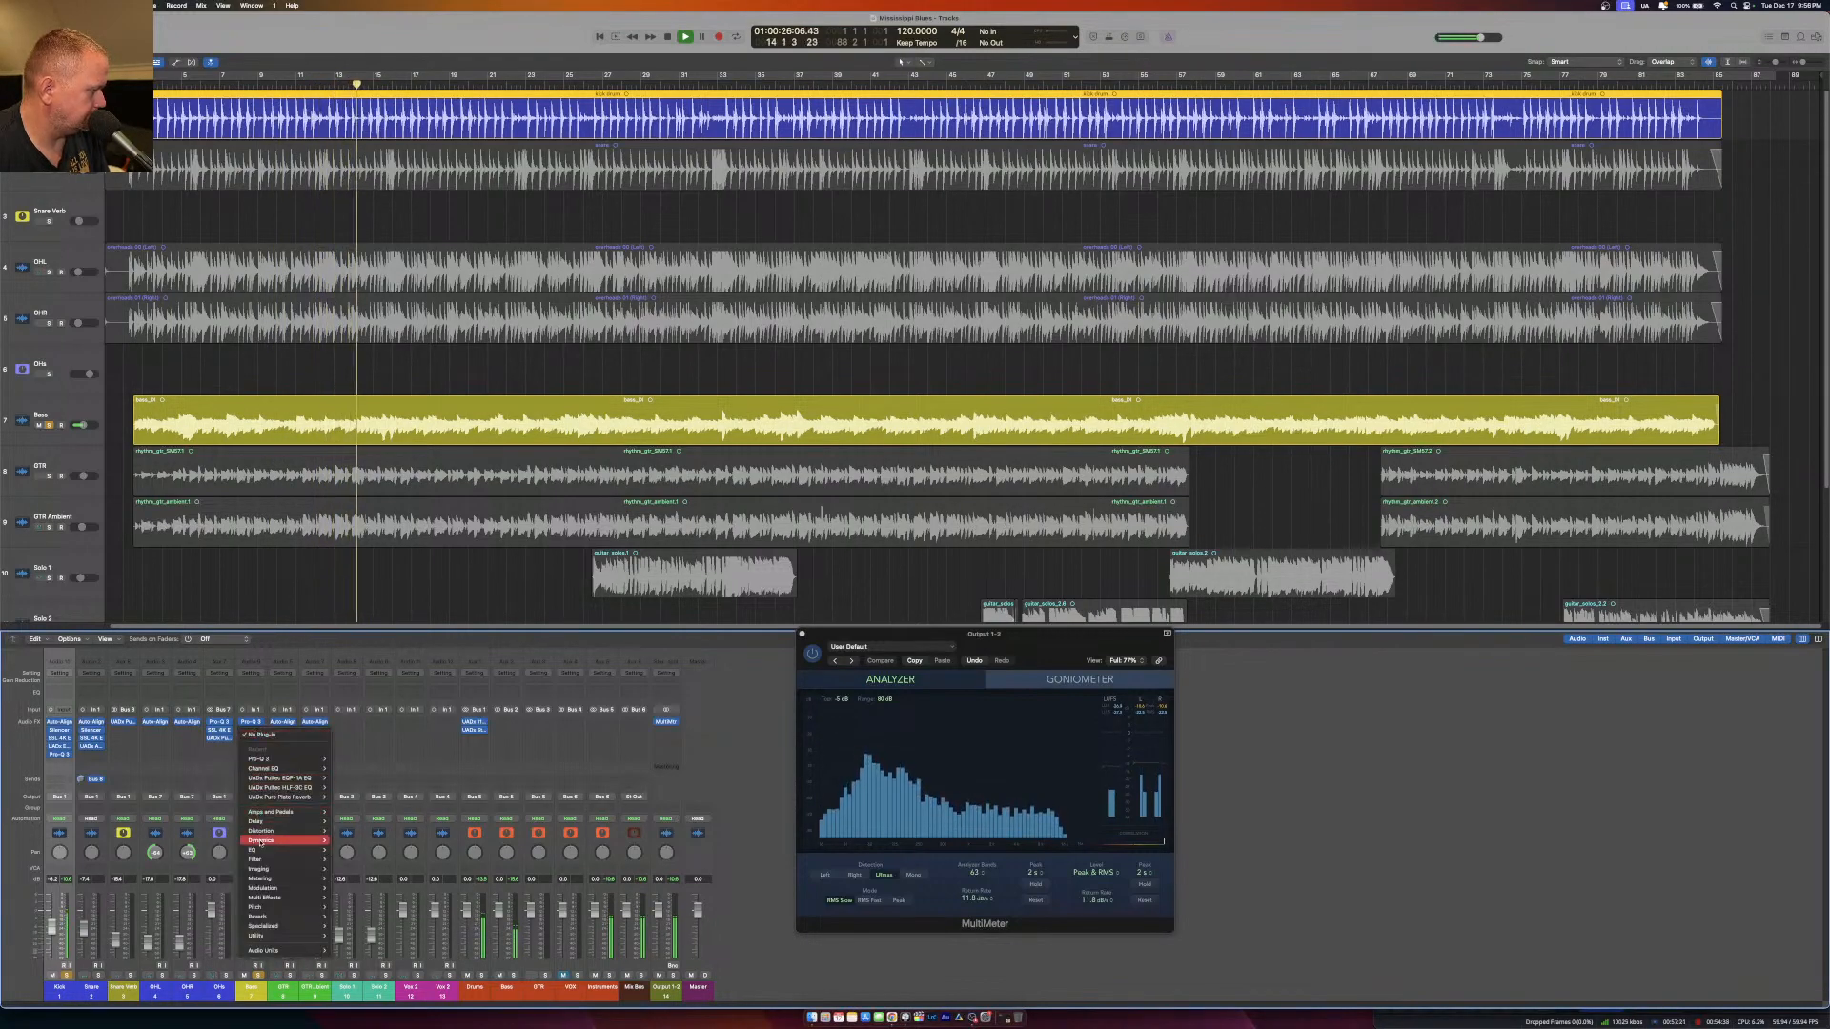
mouse_move(292, 954)
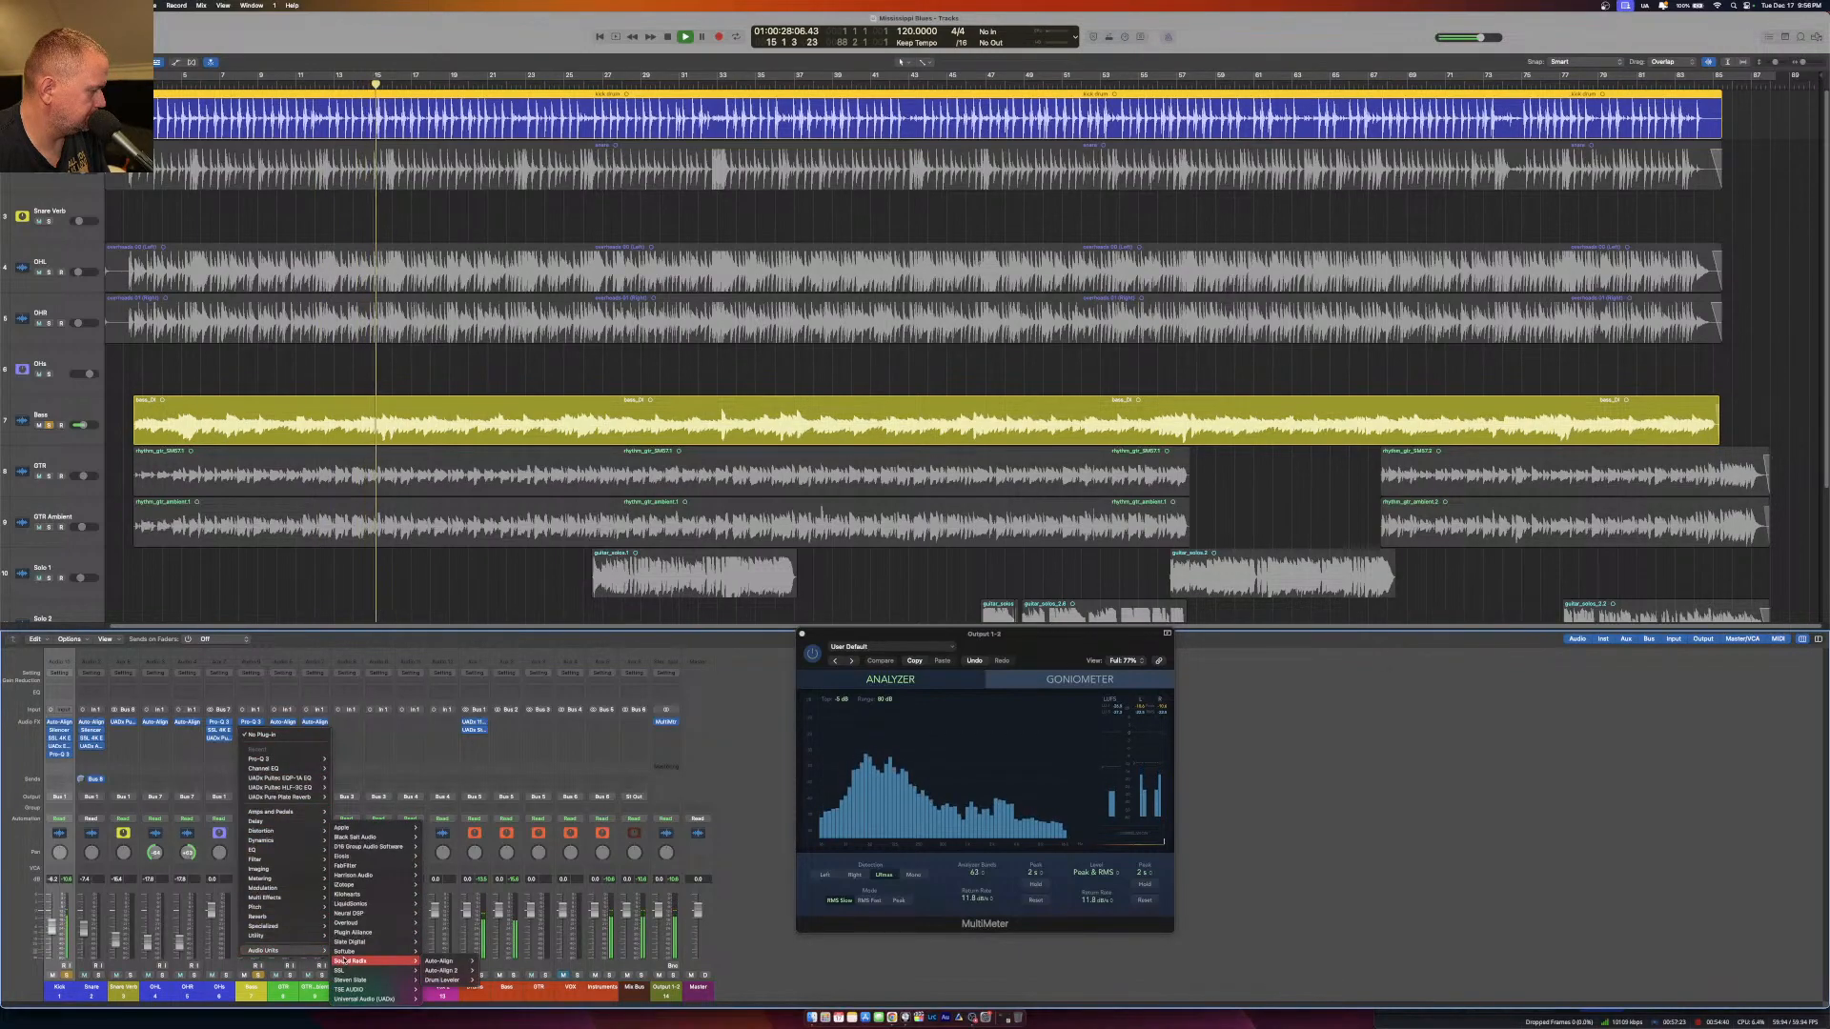
mouse_move(357, 991)
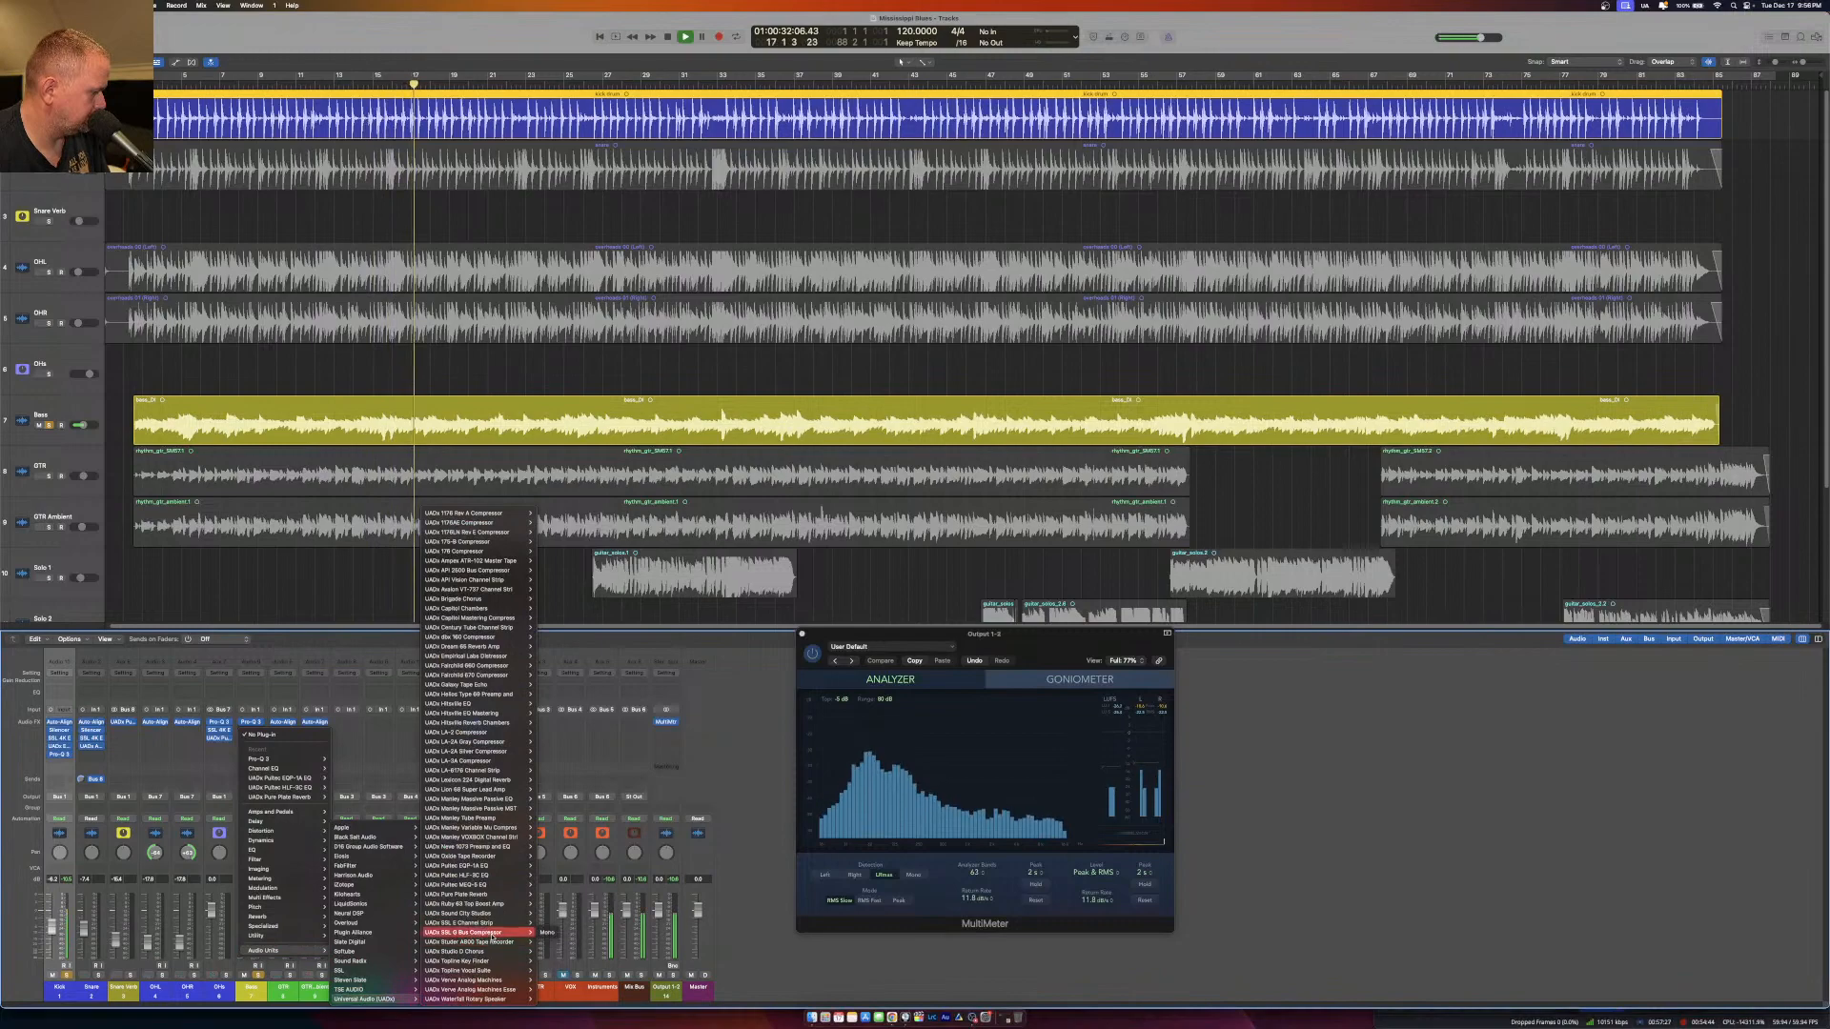
click(550, 943)
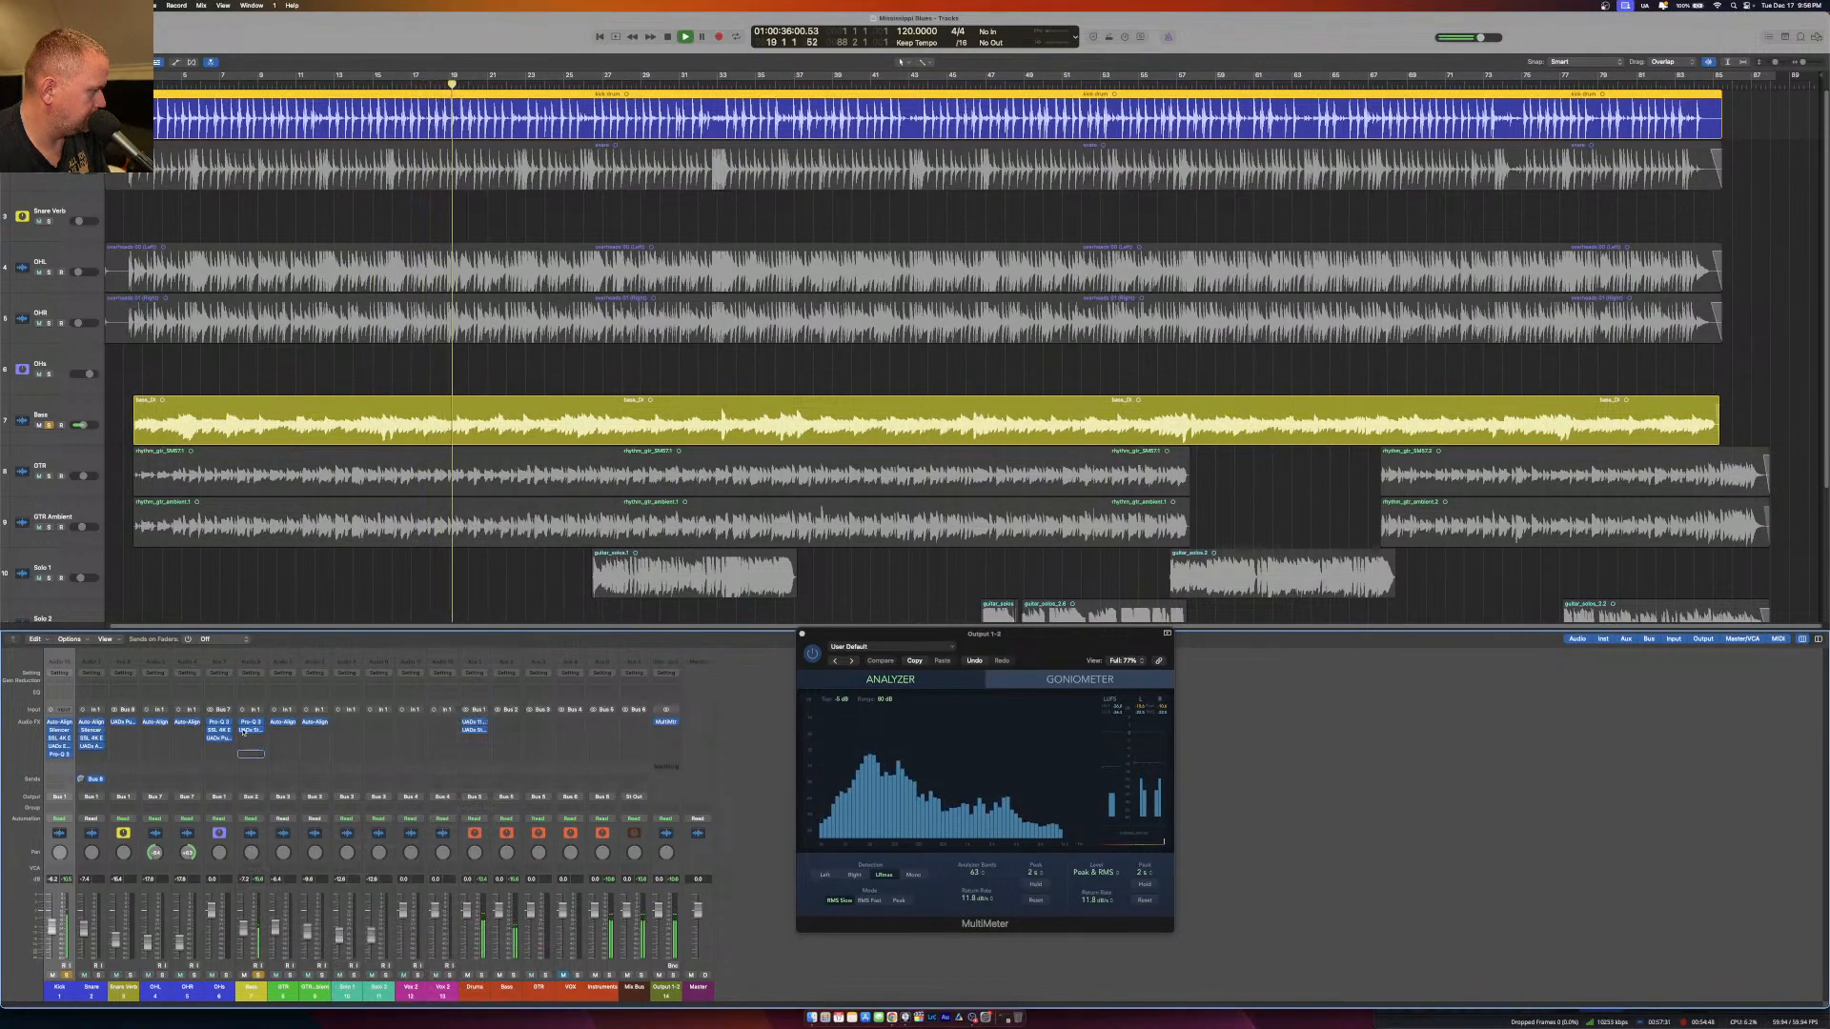
click(250, 724)
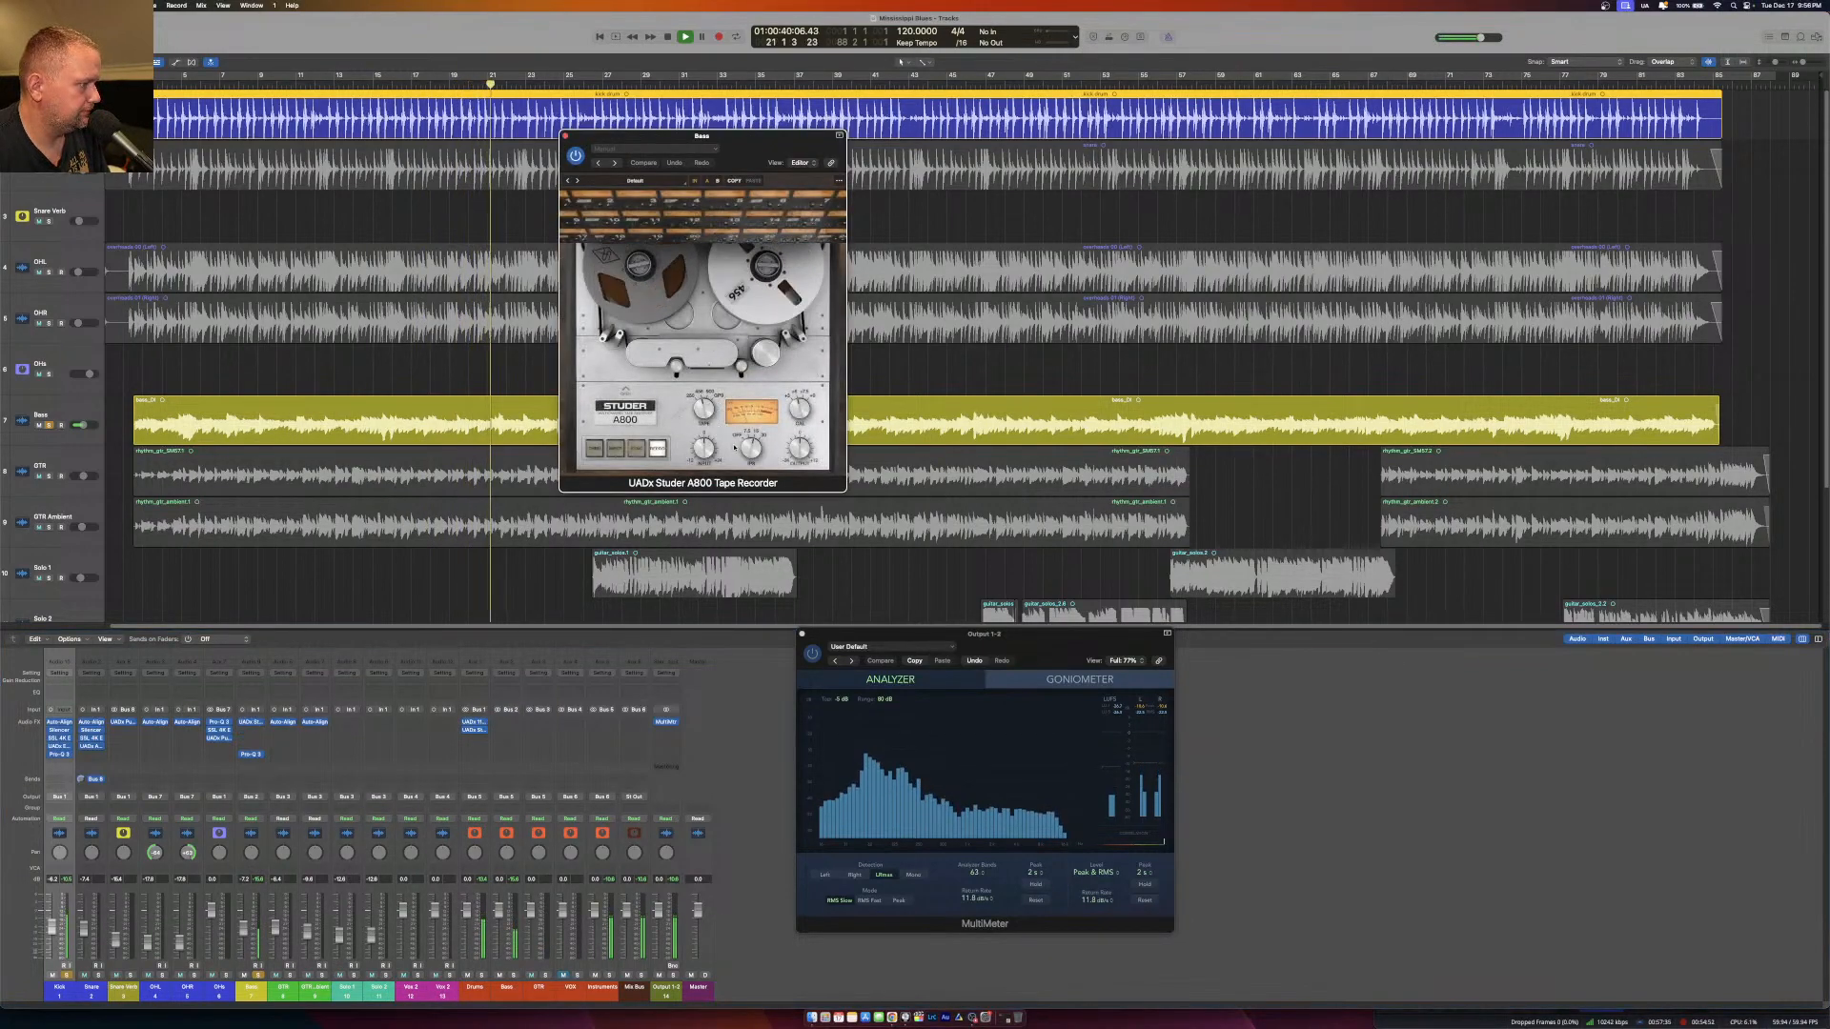
click(748, 432)
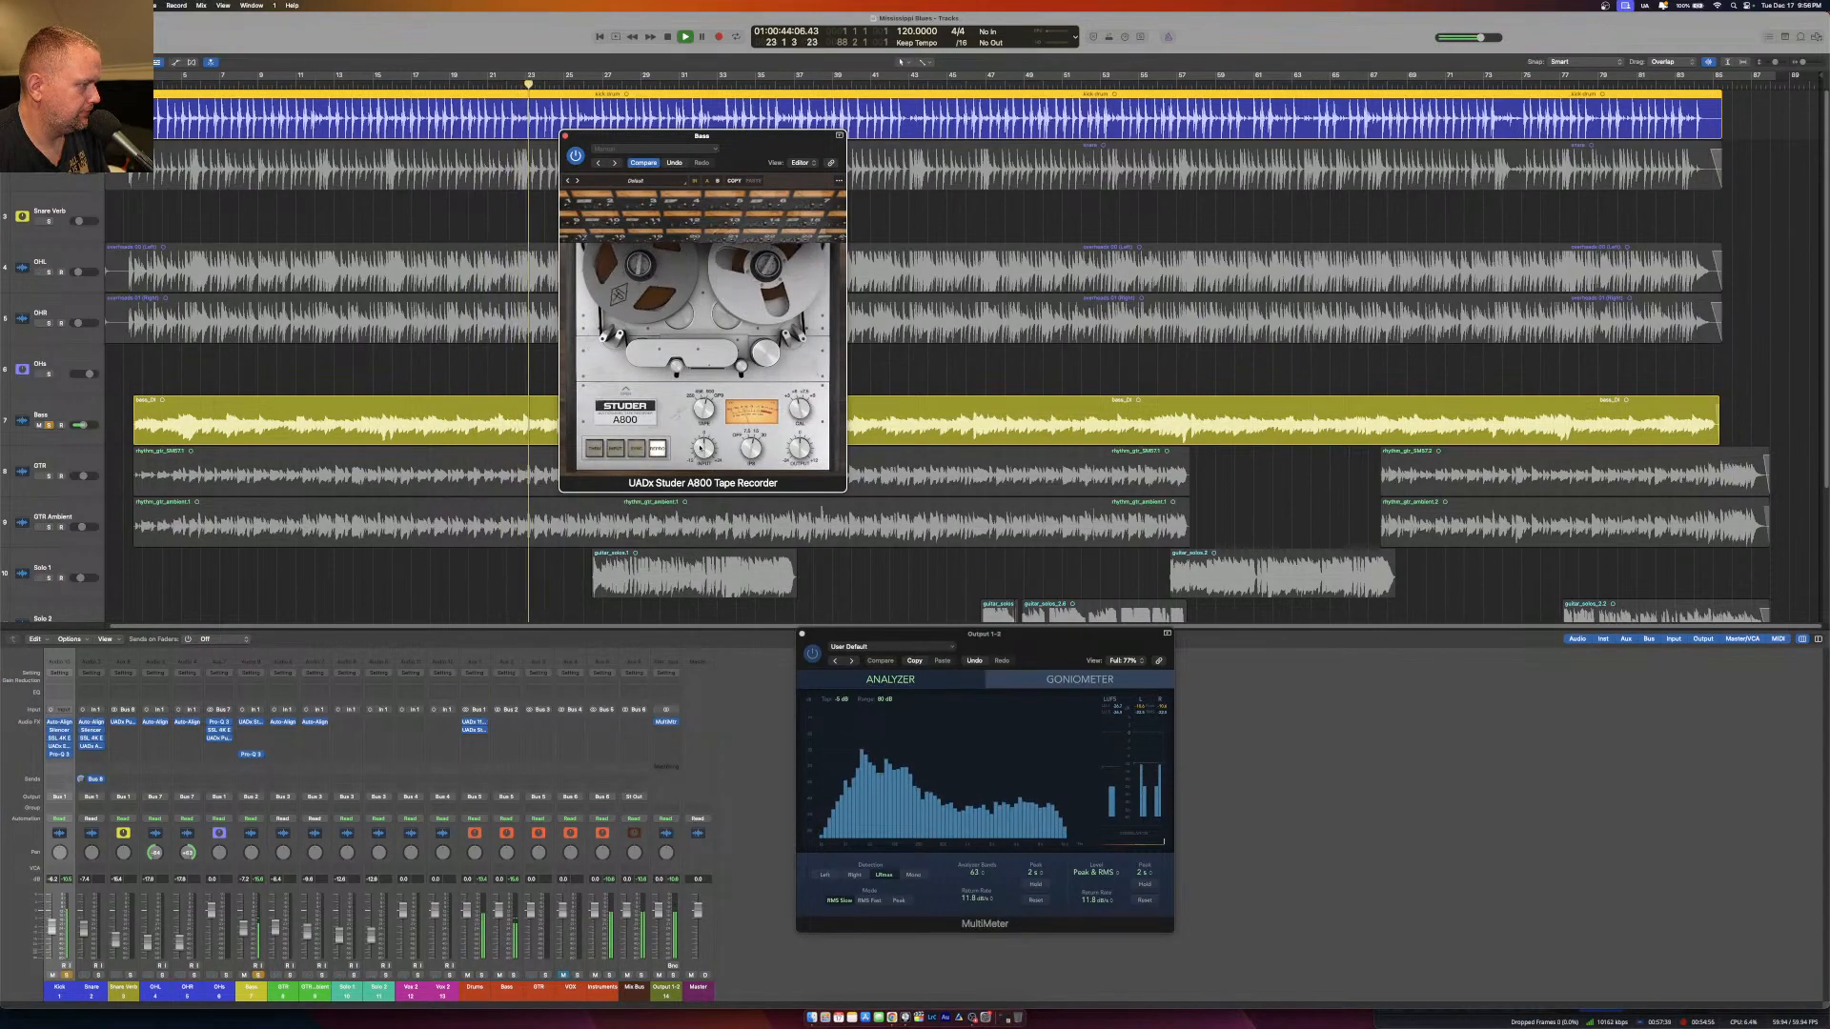
click(566, 136)
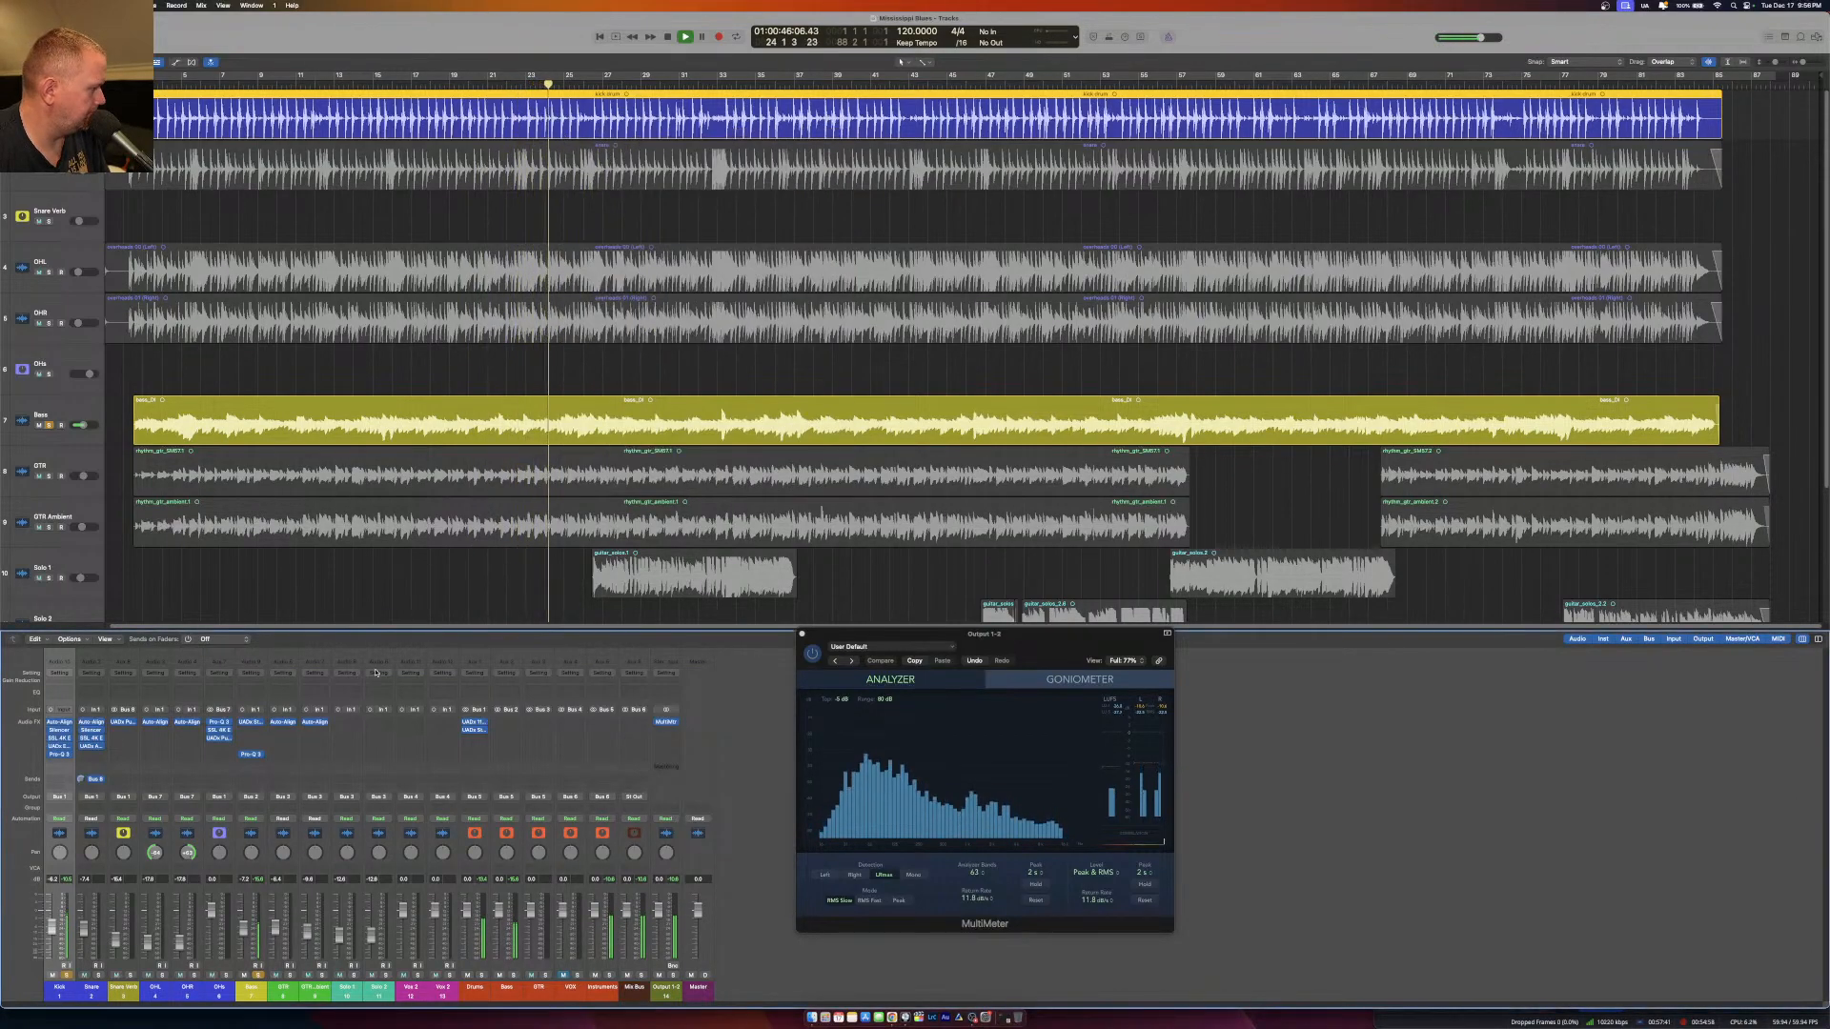
Insert a mono UADx Empirical Labs Distressor between the Studer A800 and the Pro-Q 3 on the Bass.
click(251, 735)
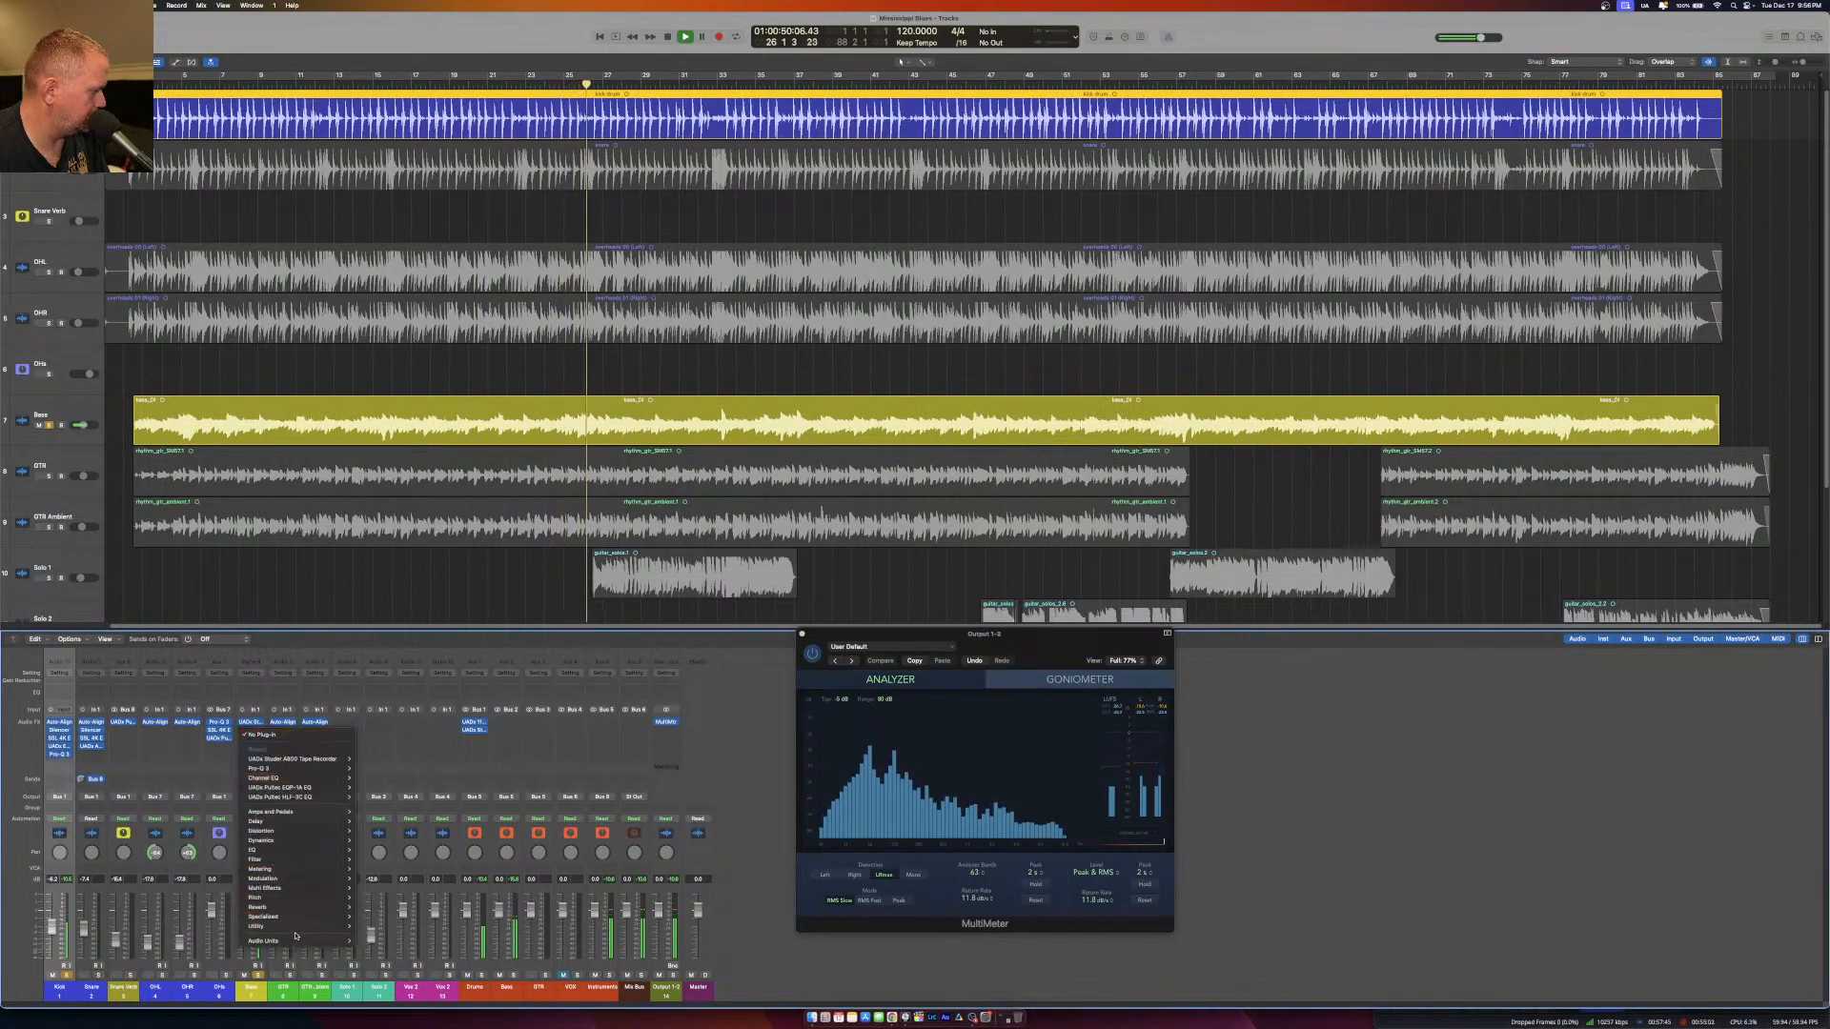
mouse_move(395, 998)
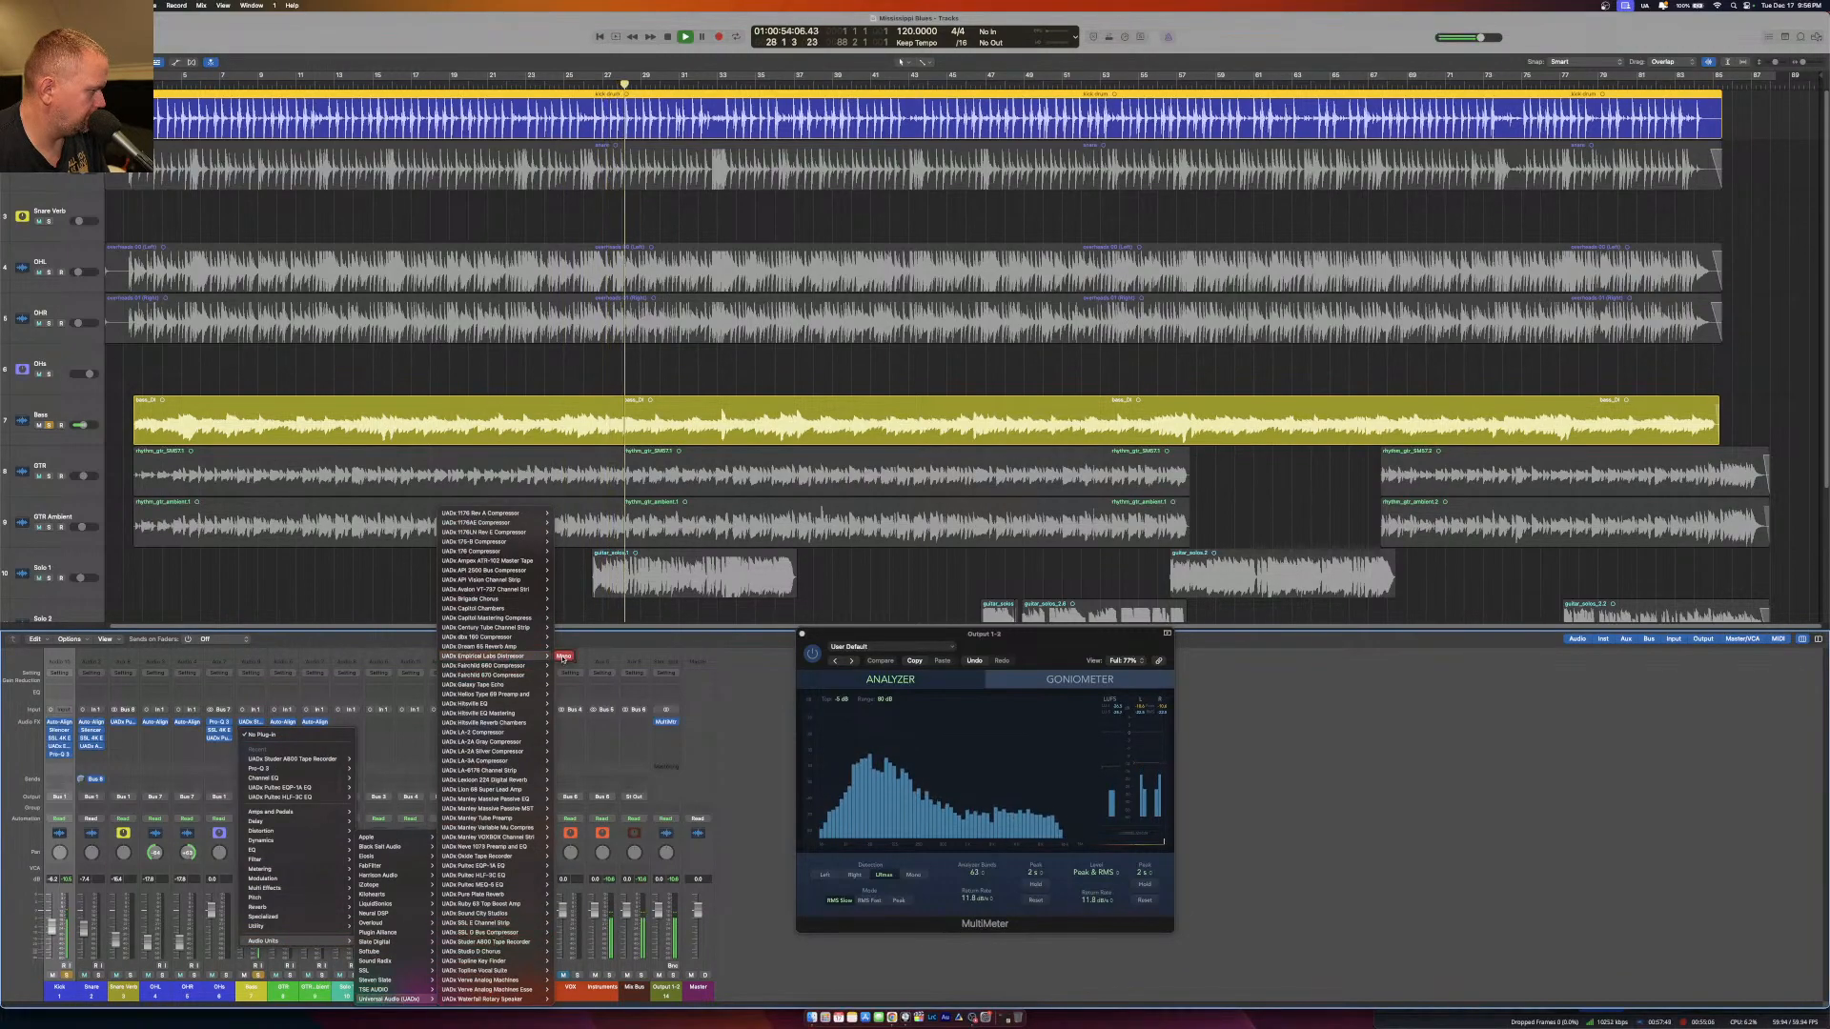
click(505, 677)
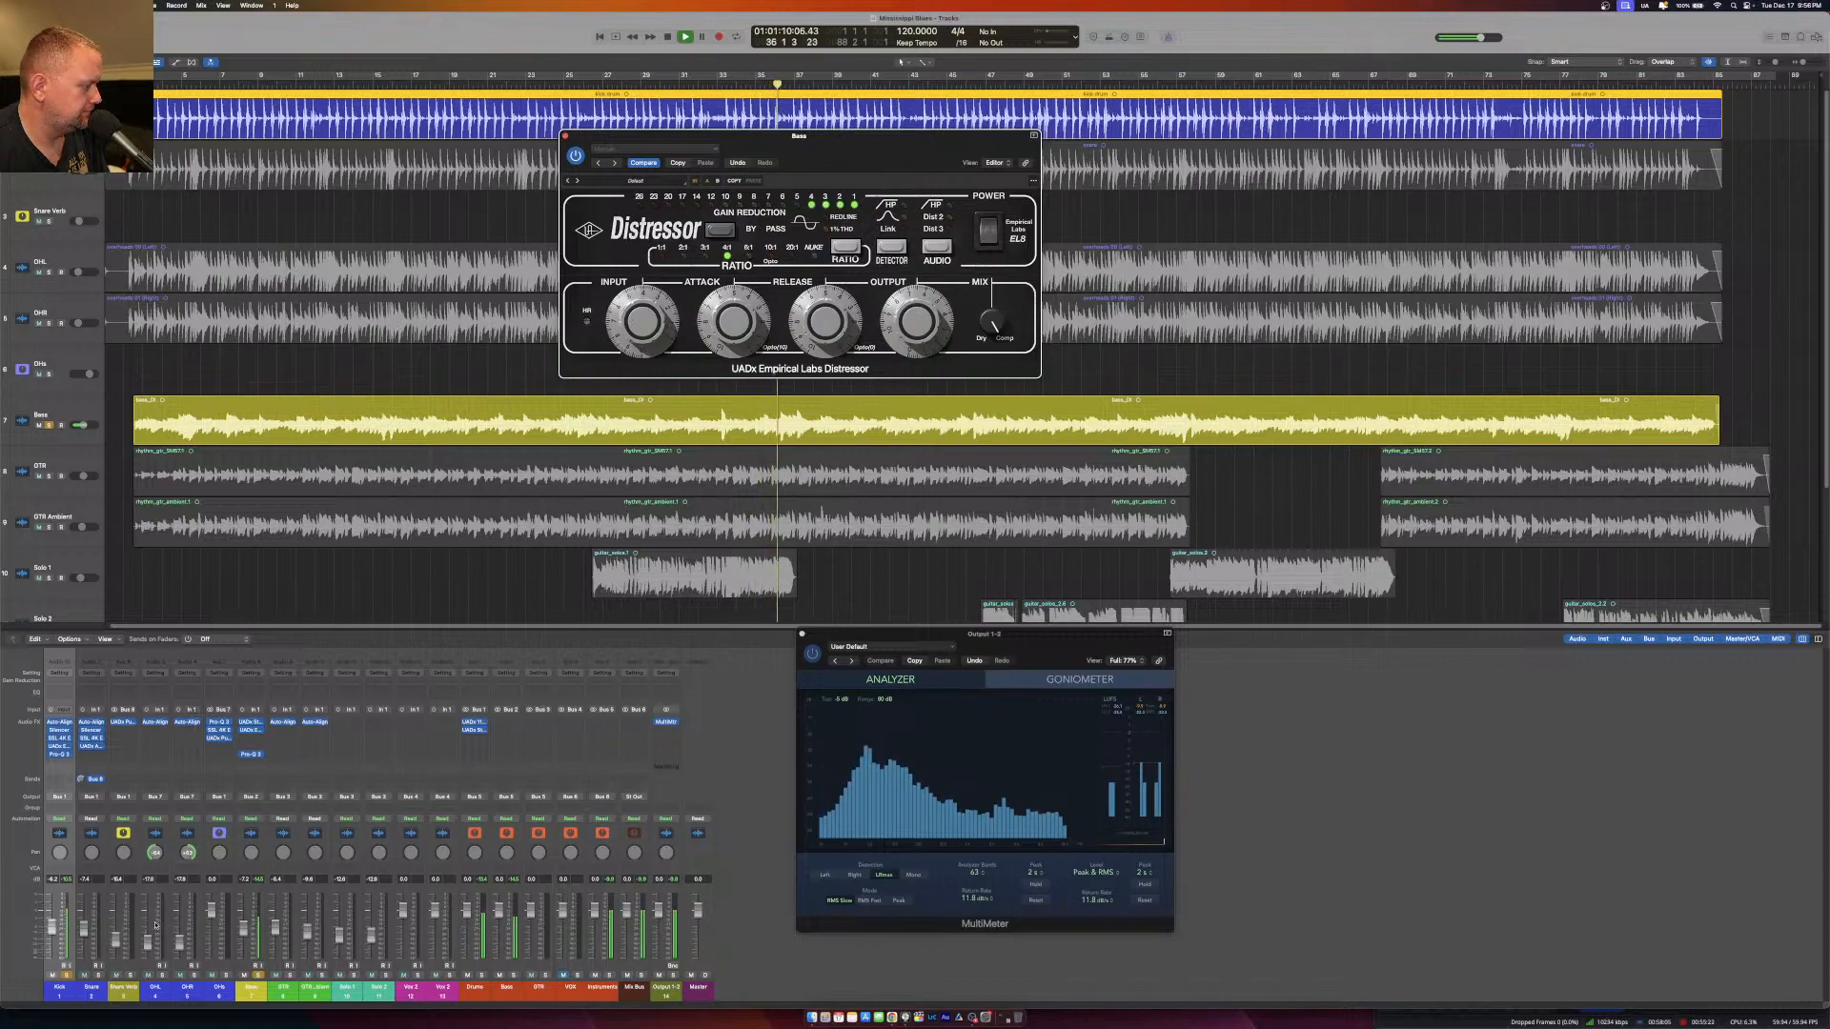
Take the Kick out of solo, audition the Distressor on the Bass alone and close the plug-in.
click(67, 975)
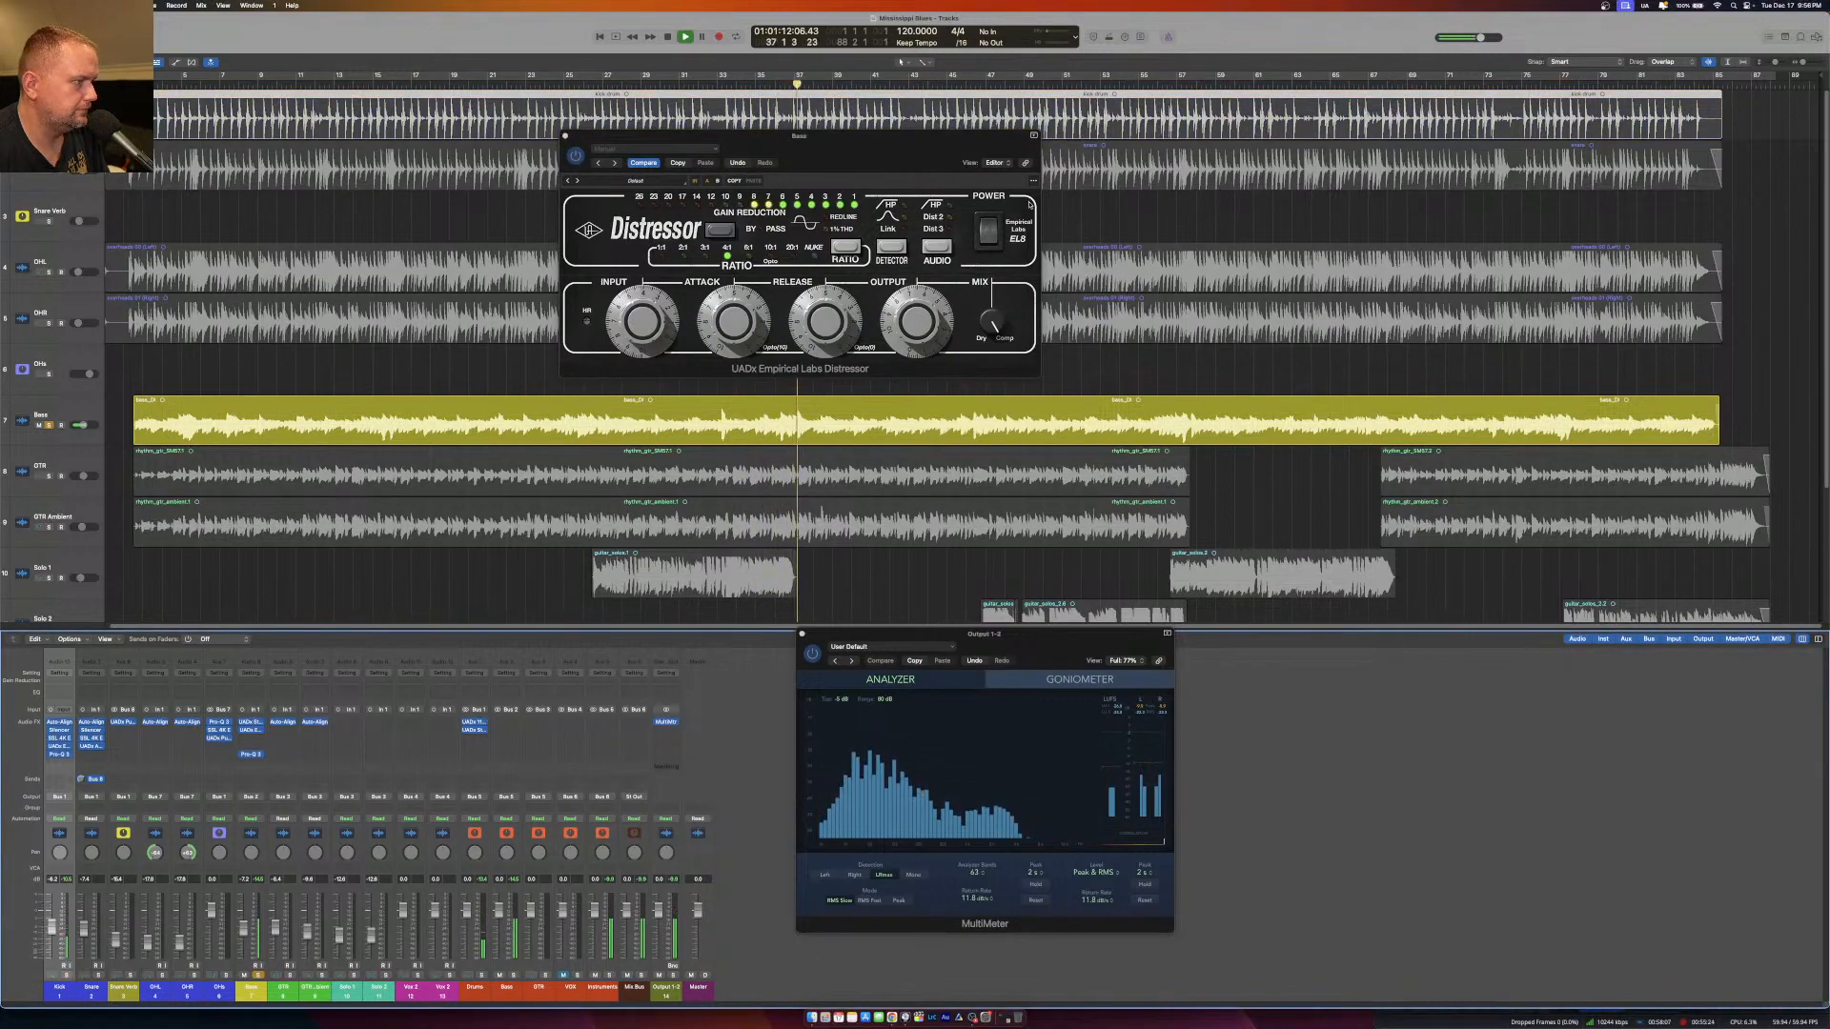
click(992, 230)
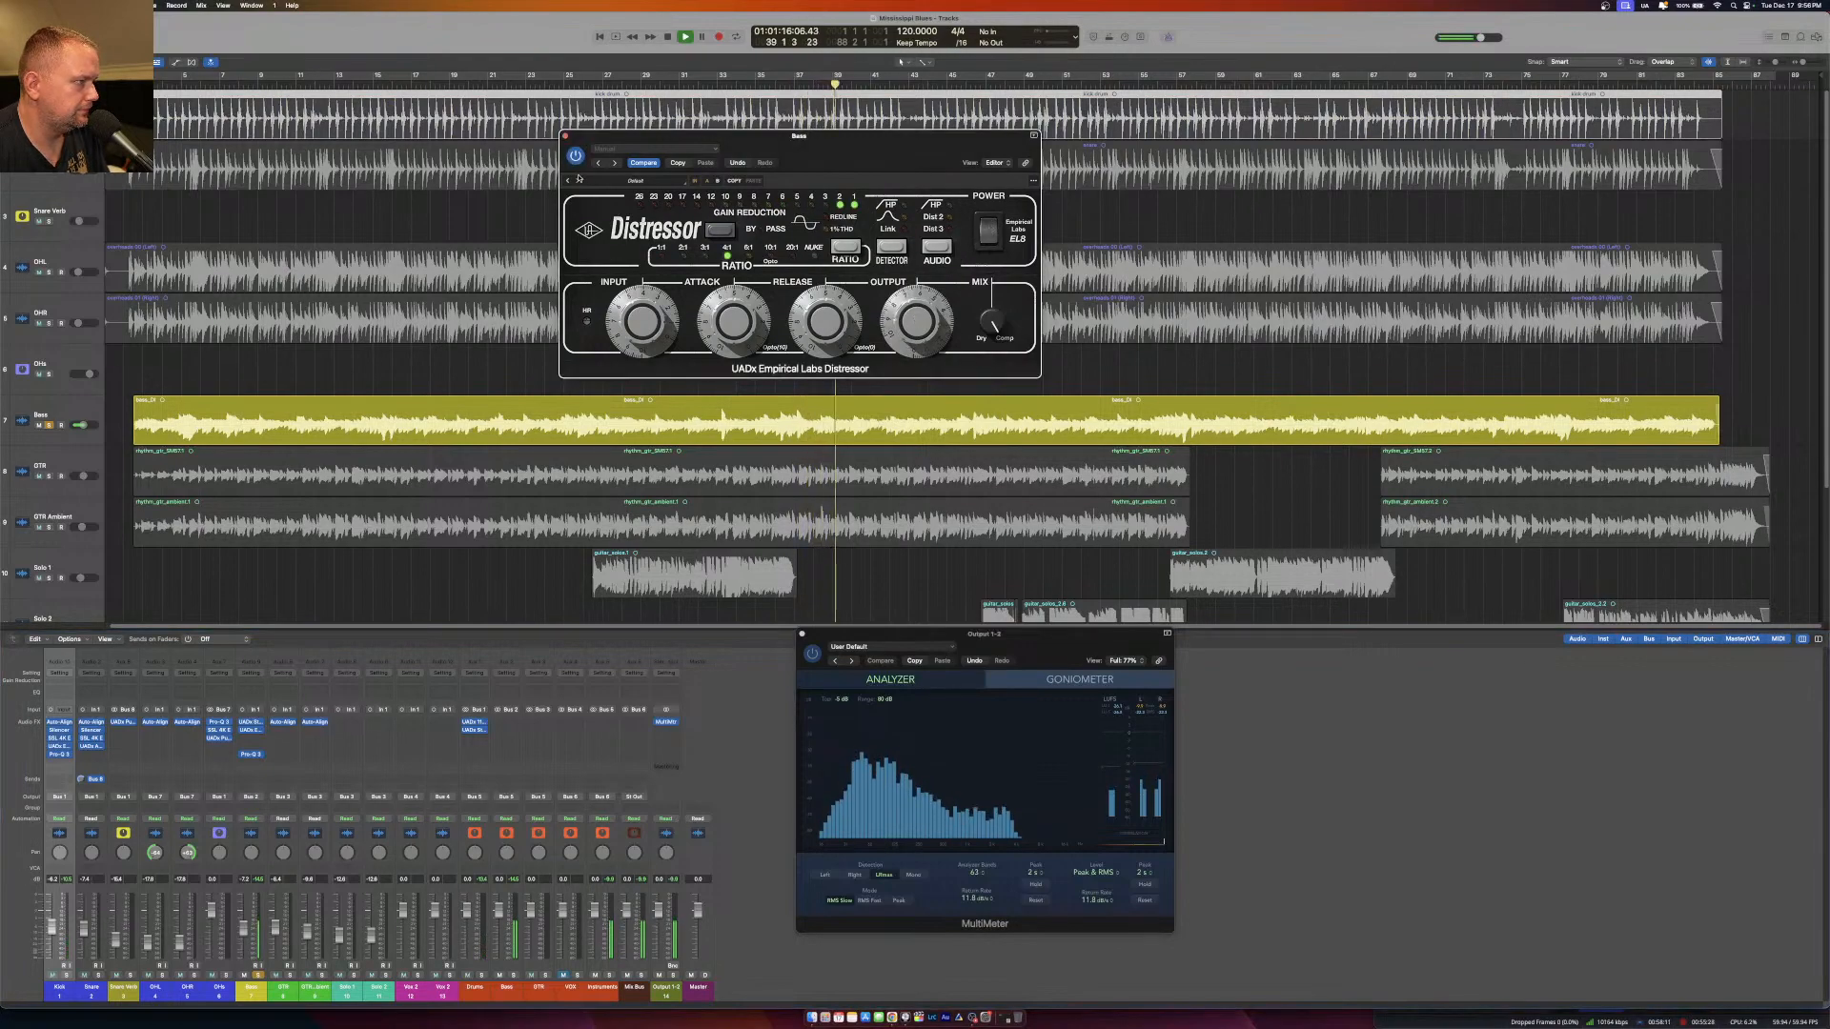
click(566, 136)
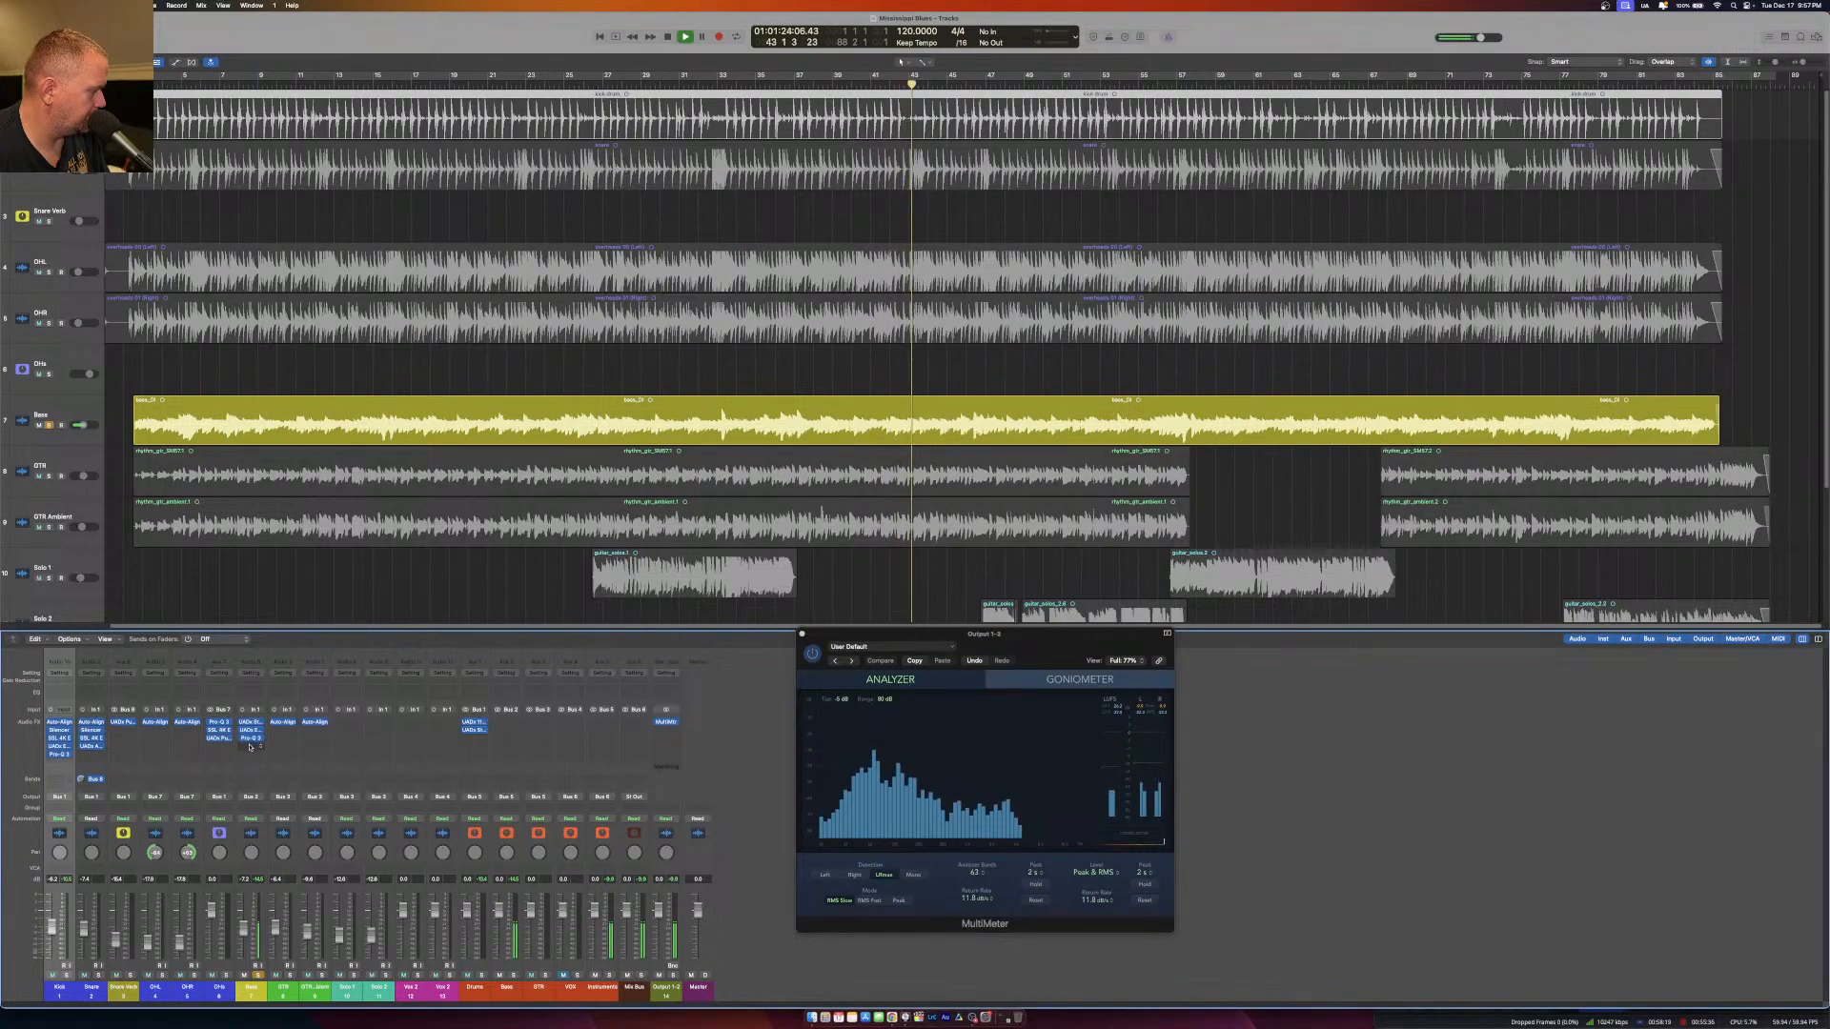
click(249, 747)
mouse_move(312, 966)
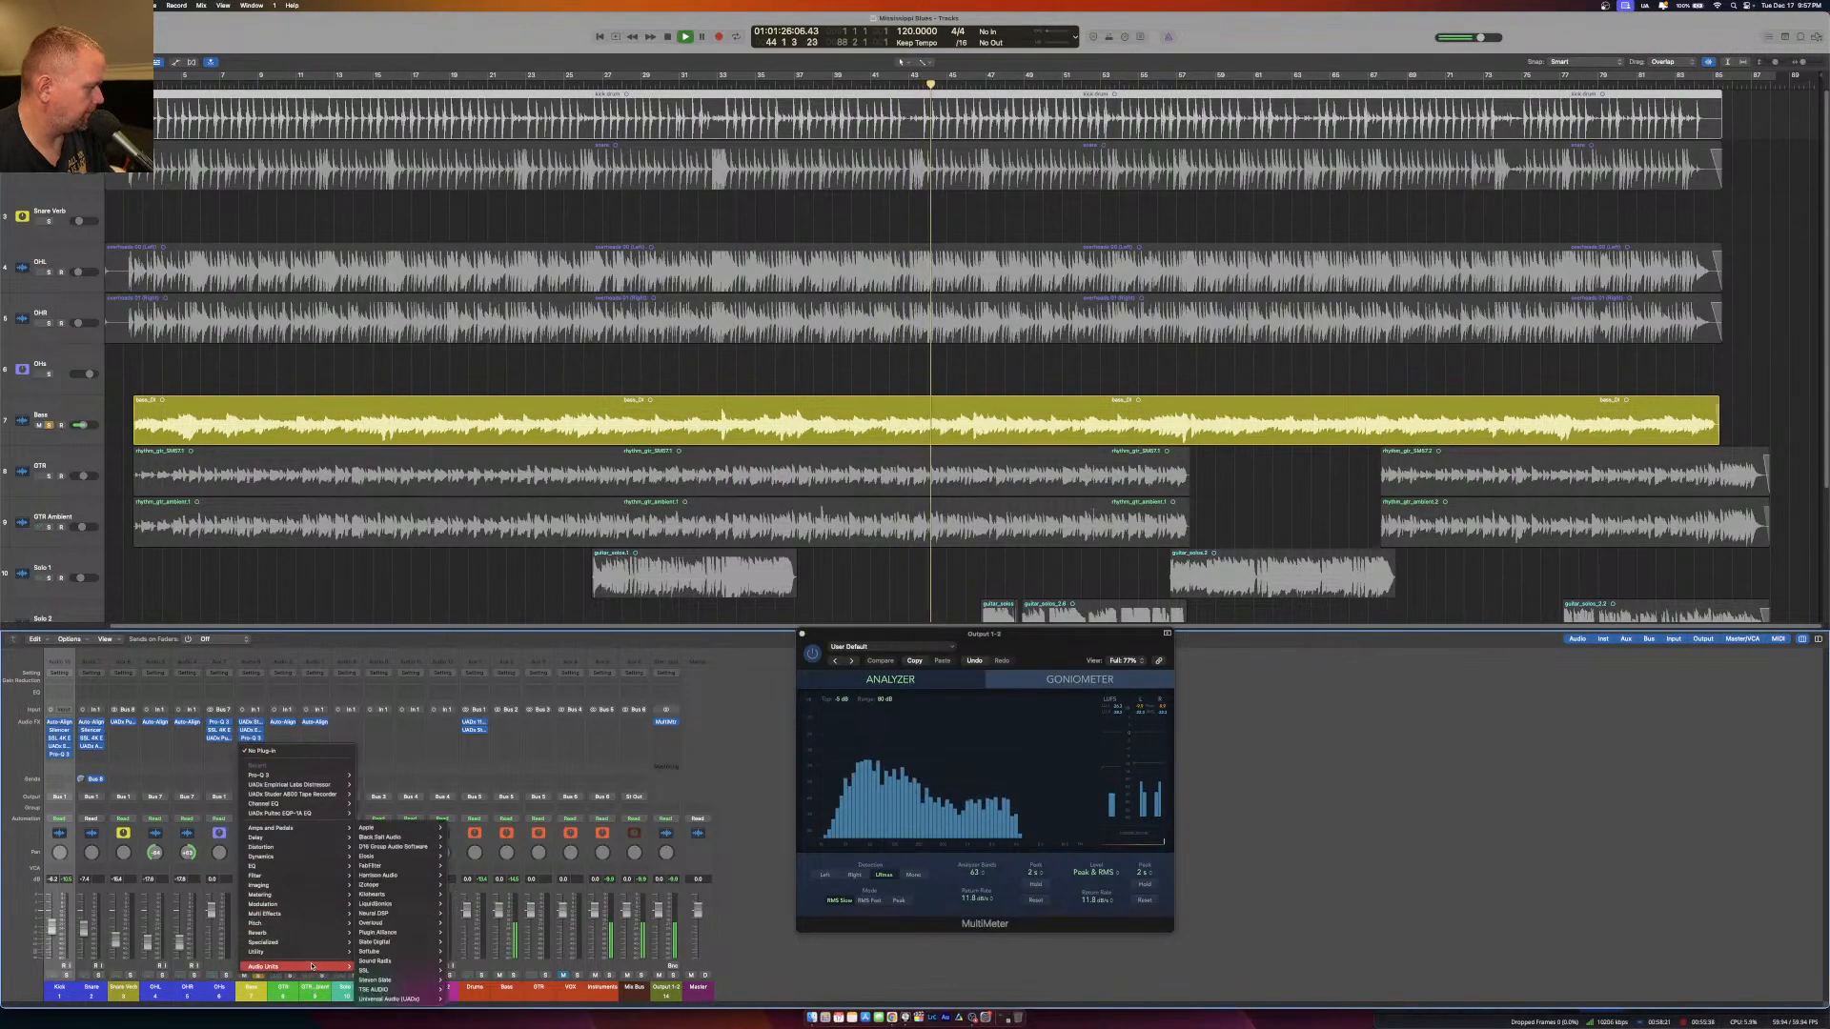
click(757, 890)
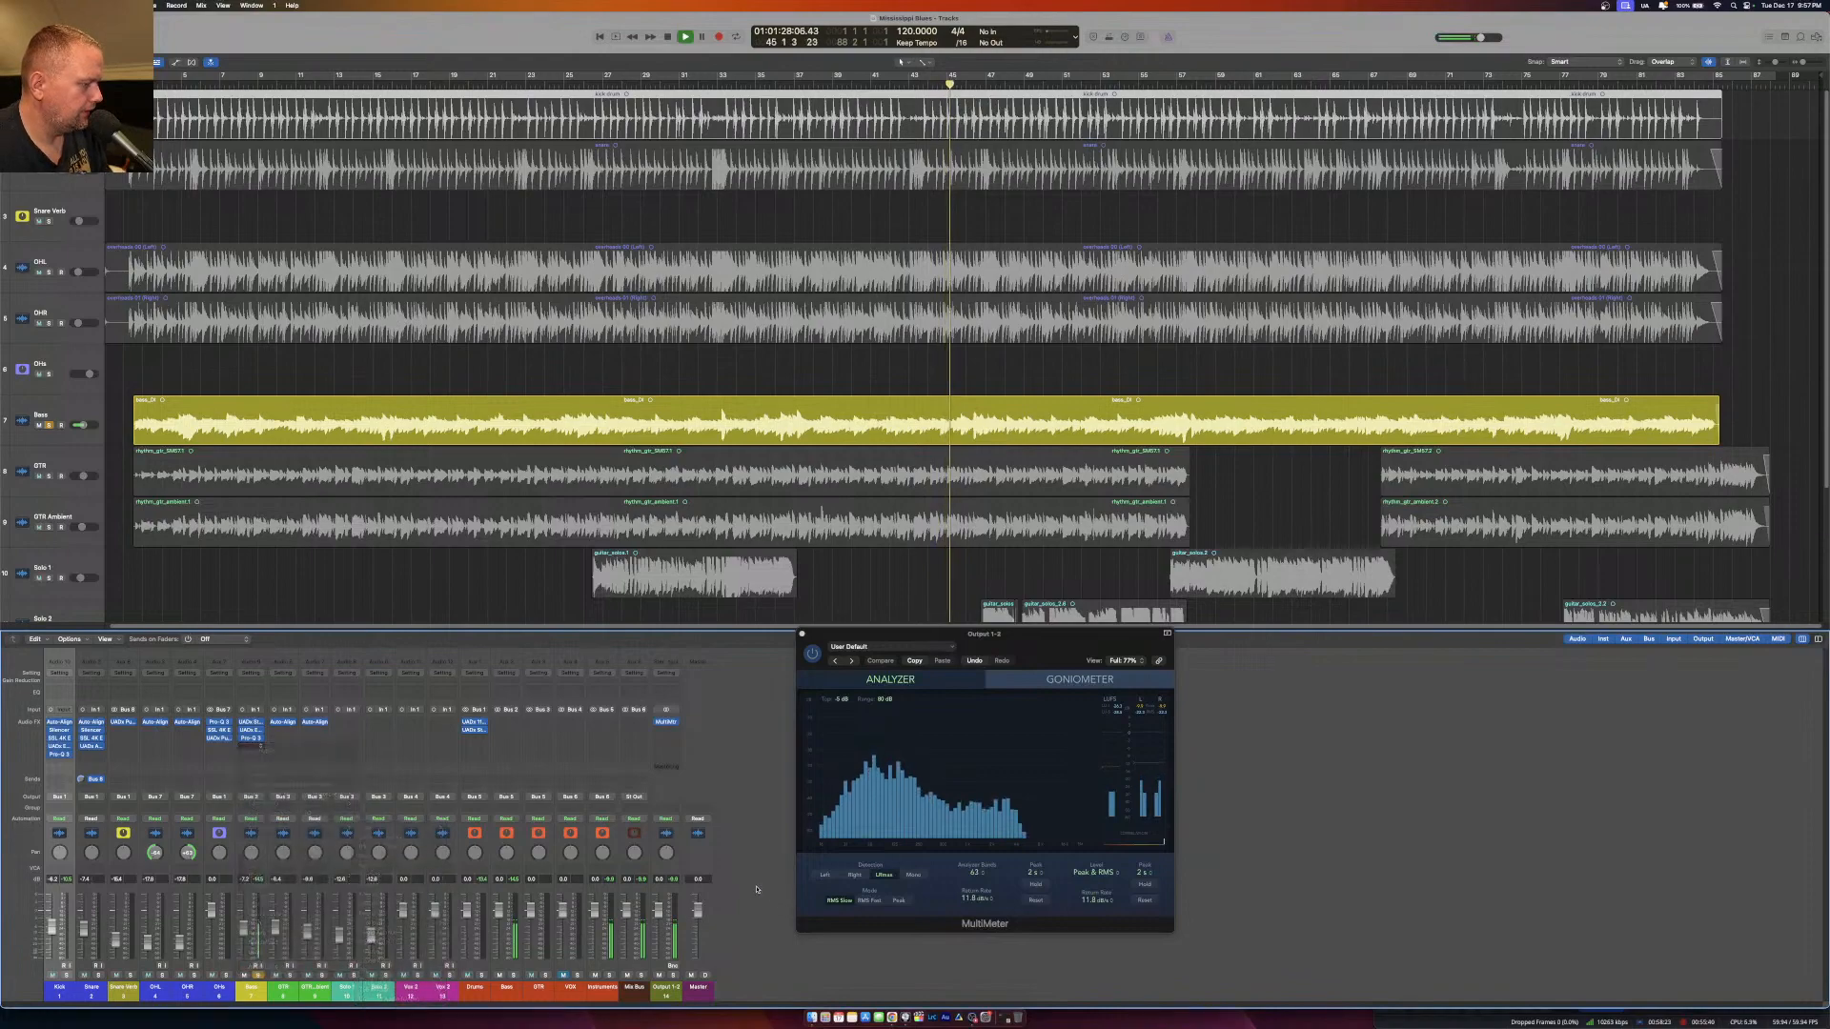
Insert the stock Compressor below the Pro-Q 3 on the Bass and set its circuit model to Vintage Opto.
click(250, 746)
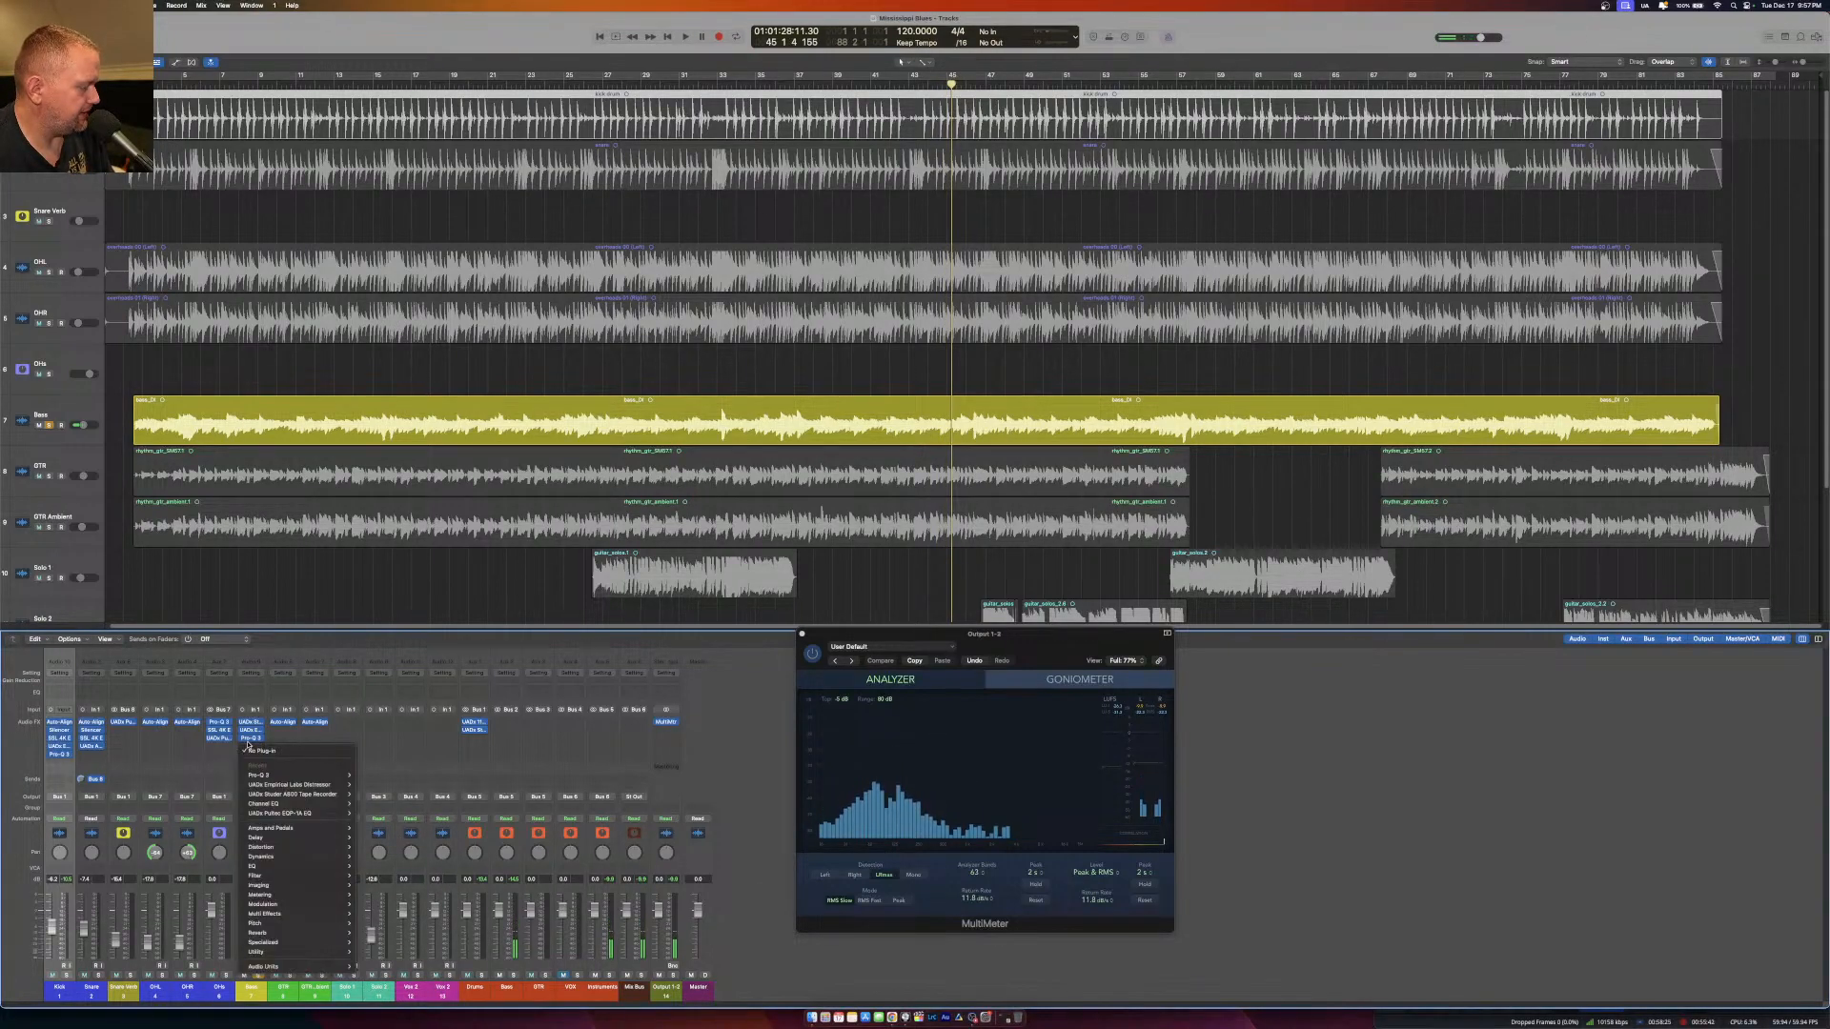
mouse_move(281, 859)
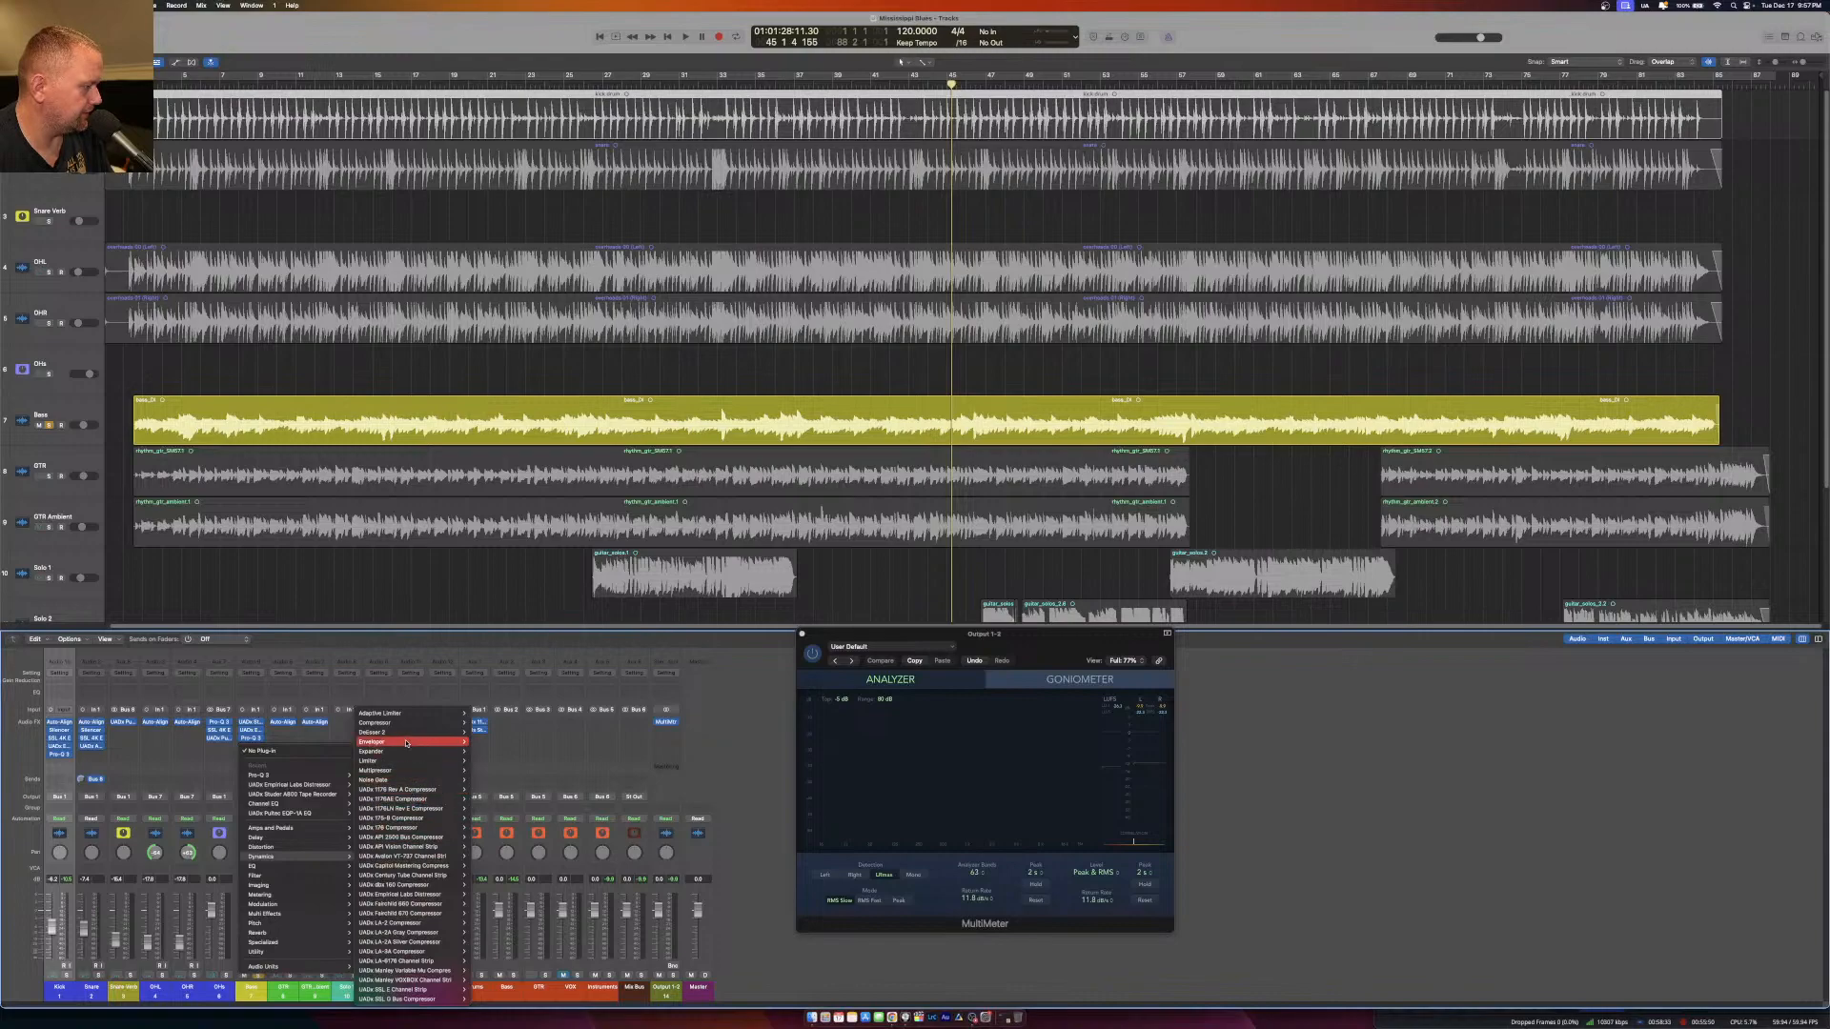
click(481, 724)
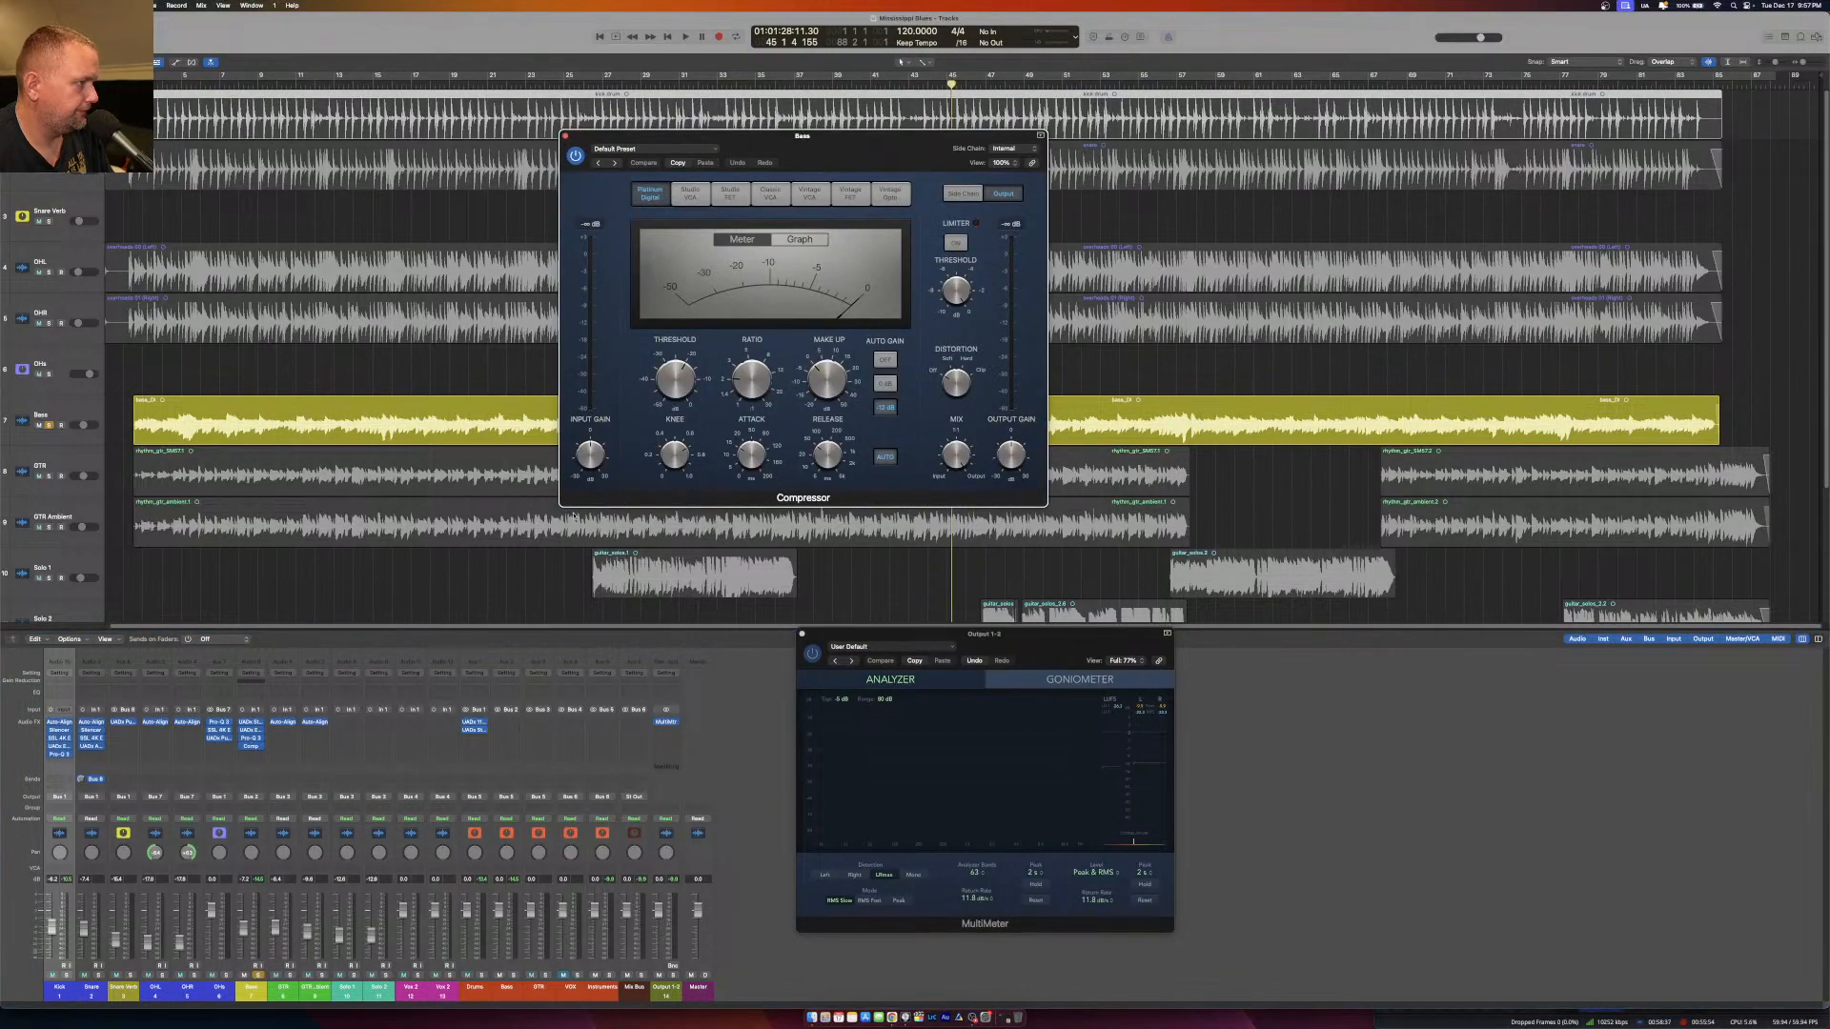
click(820, 192)
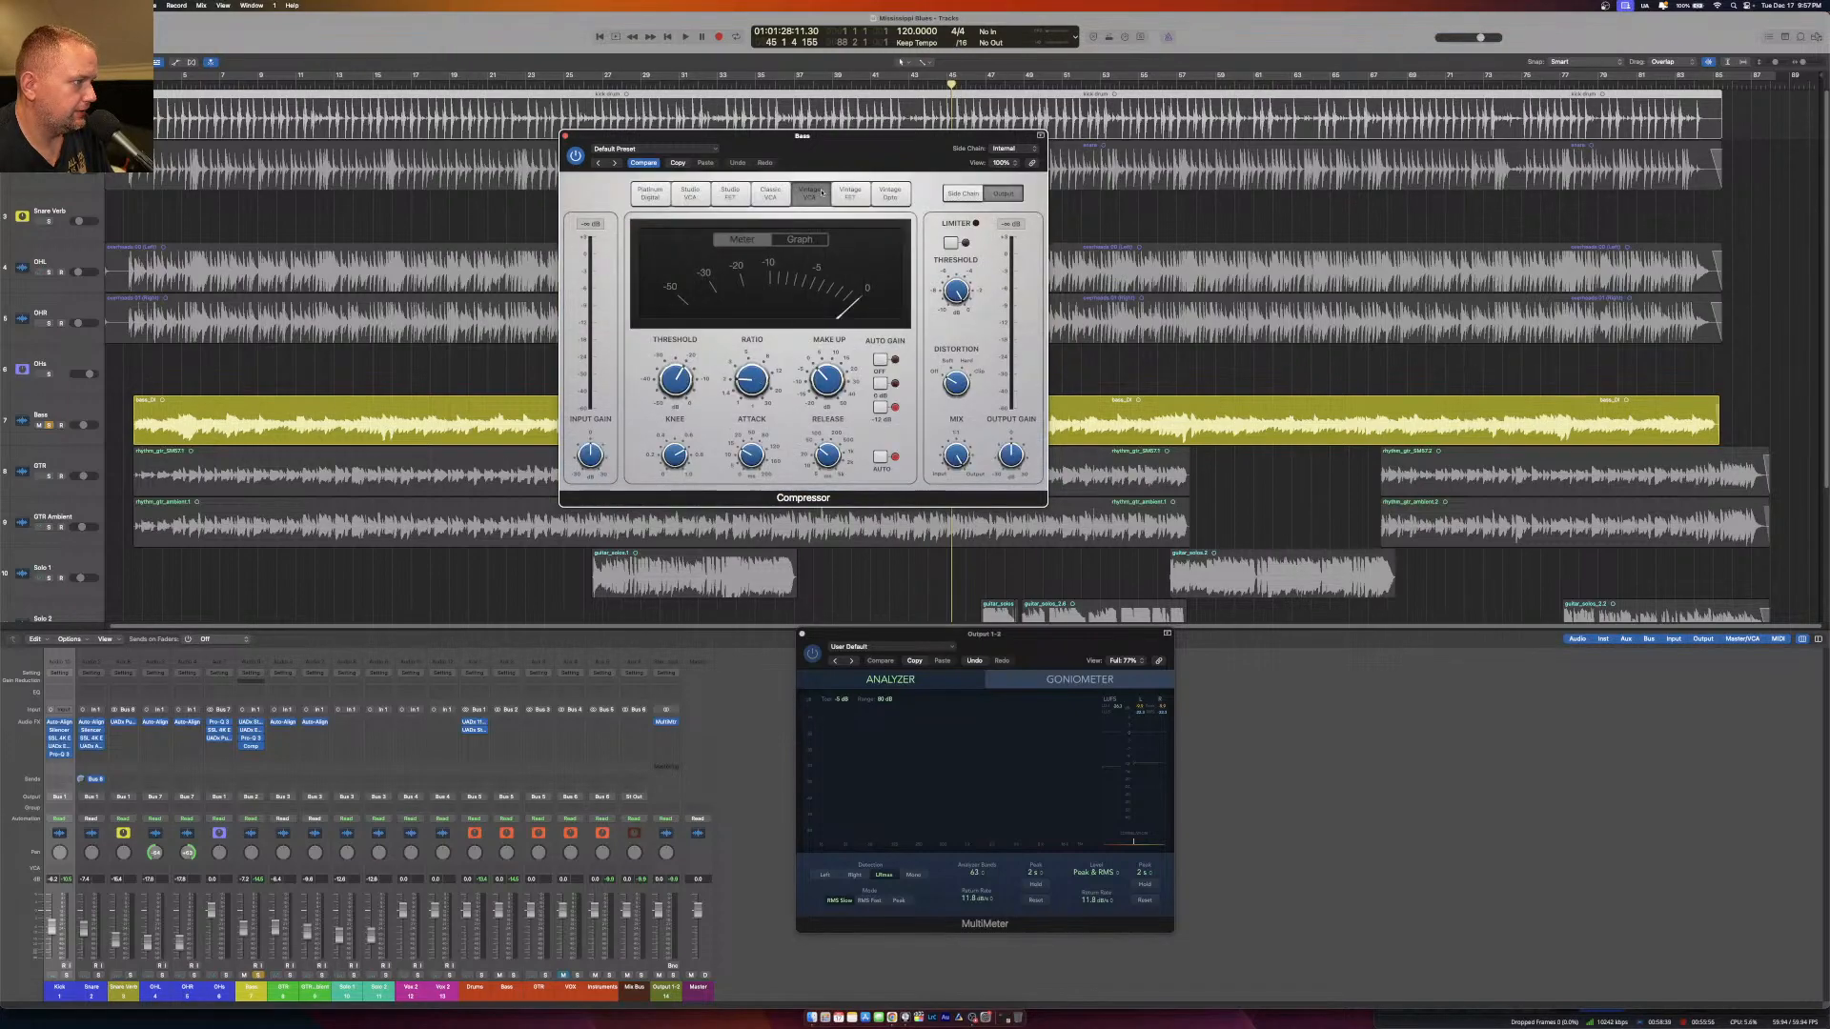
click(882, 194)
click(771, 192)
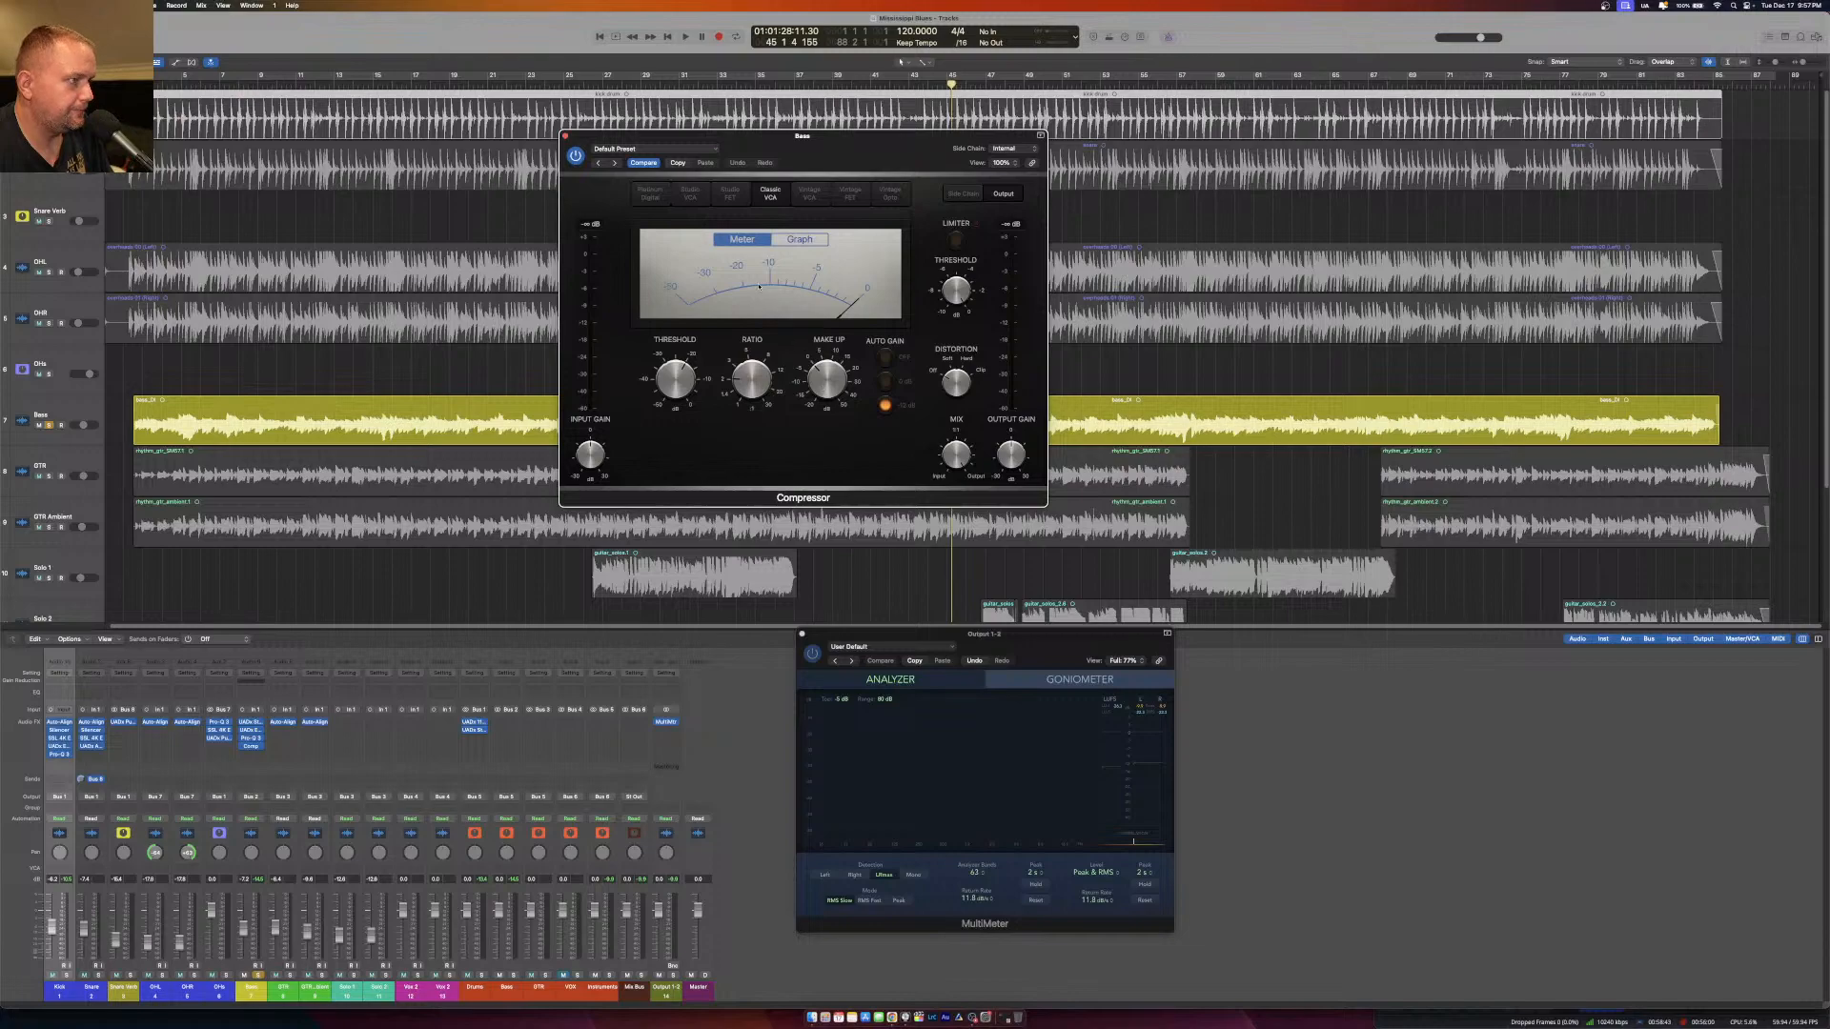
click(882, 193)
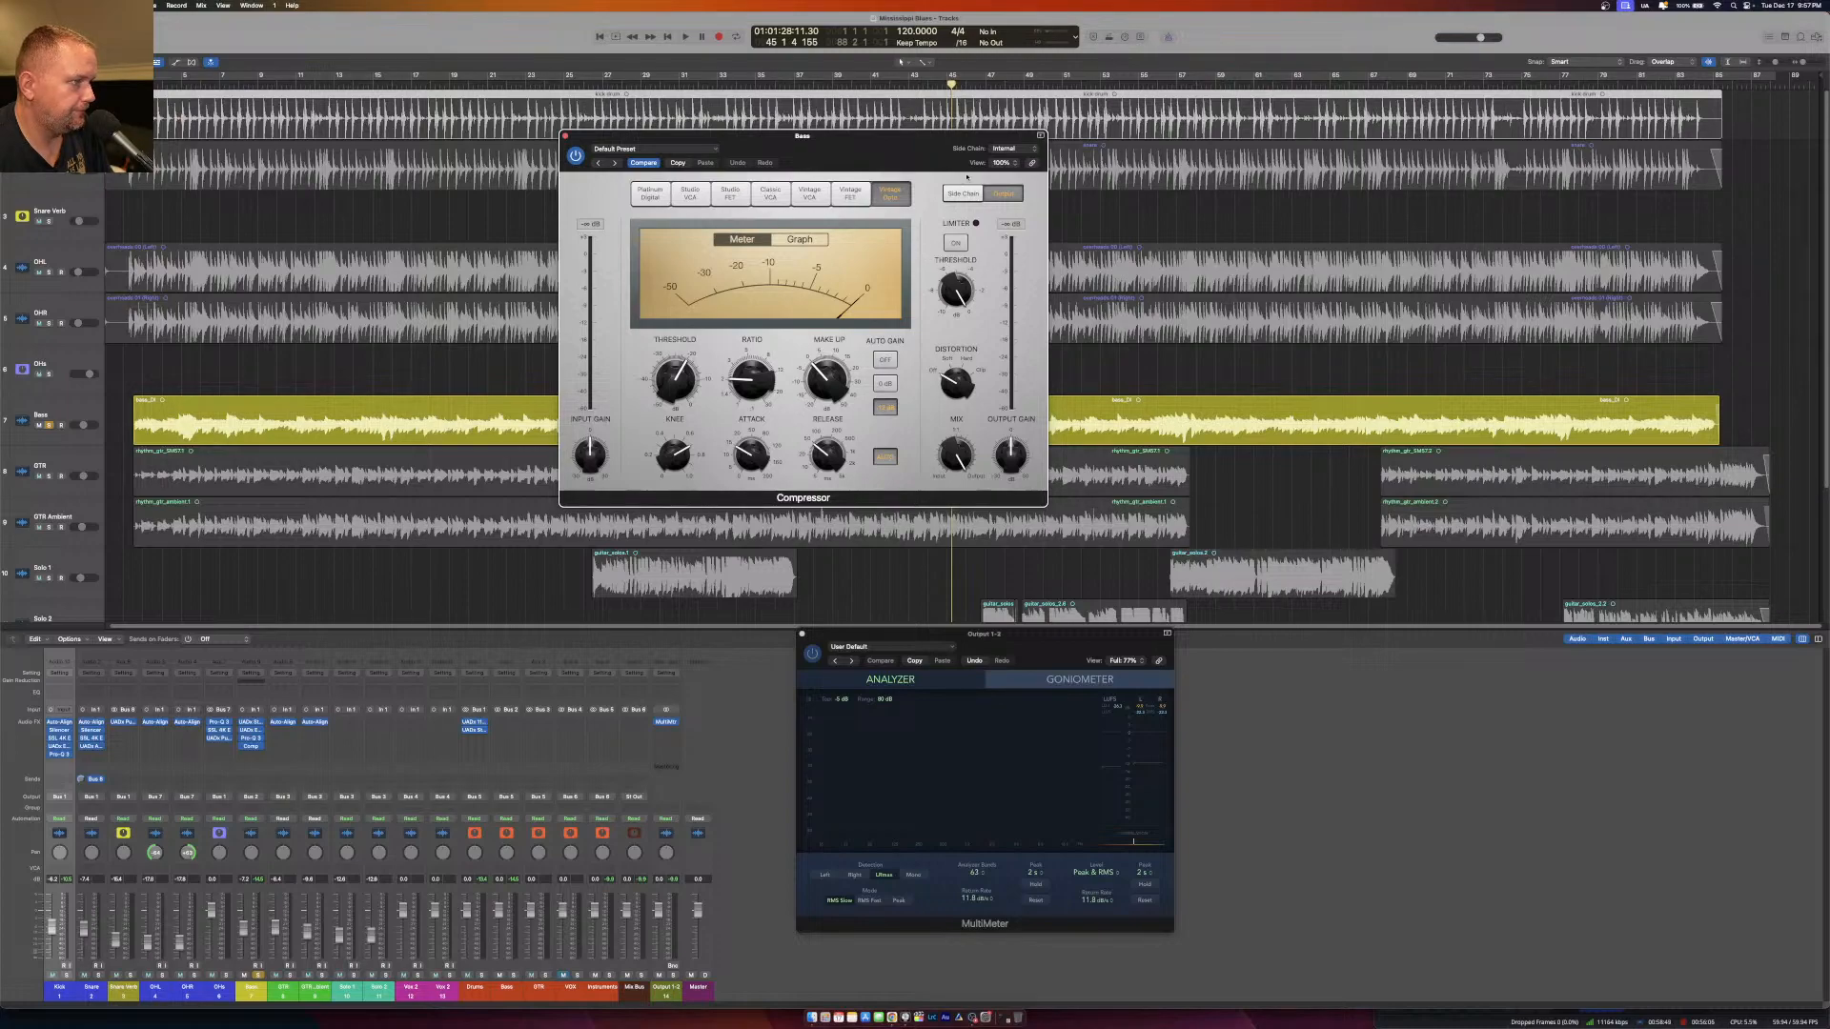
Set the Bass Compressor's side chain source to the Kick (Audio 10).
click(1011, 150)
mouse_move(1017, 165)
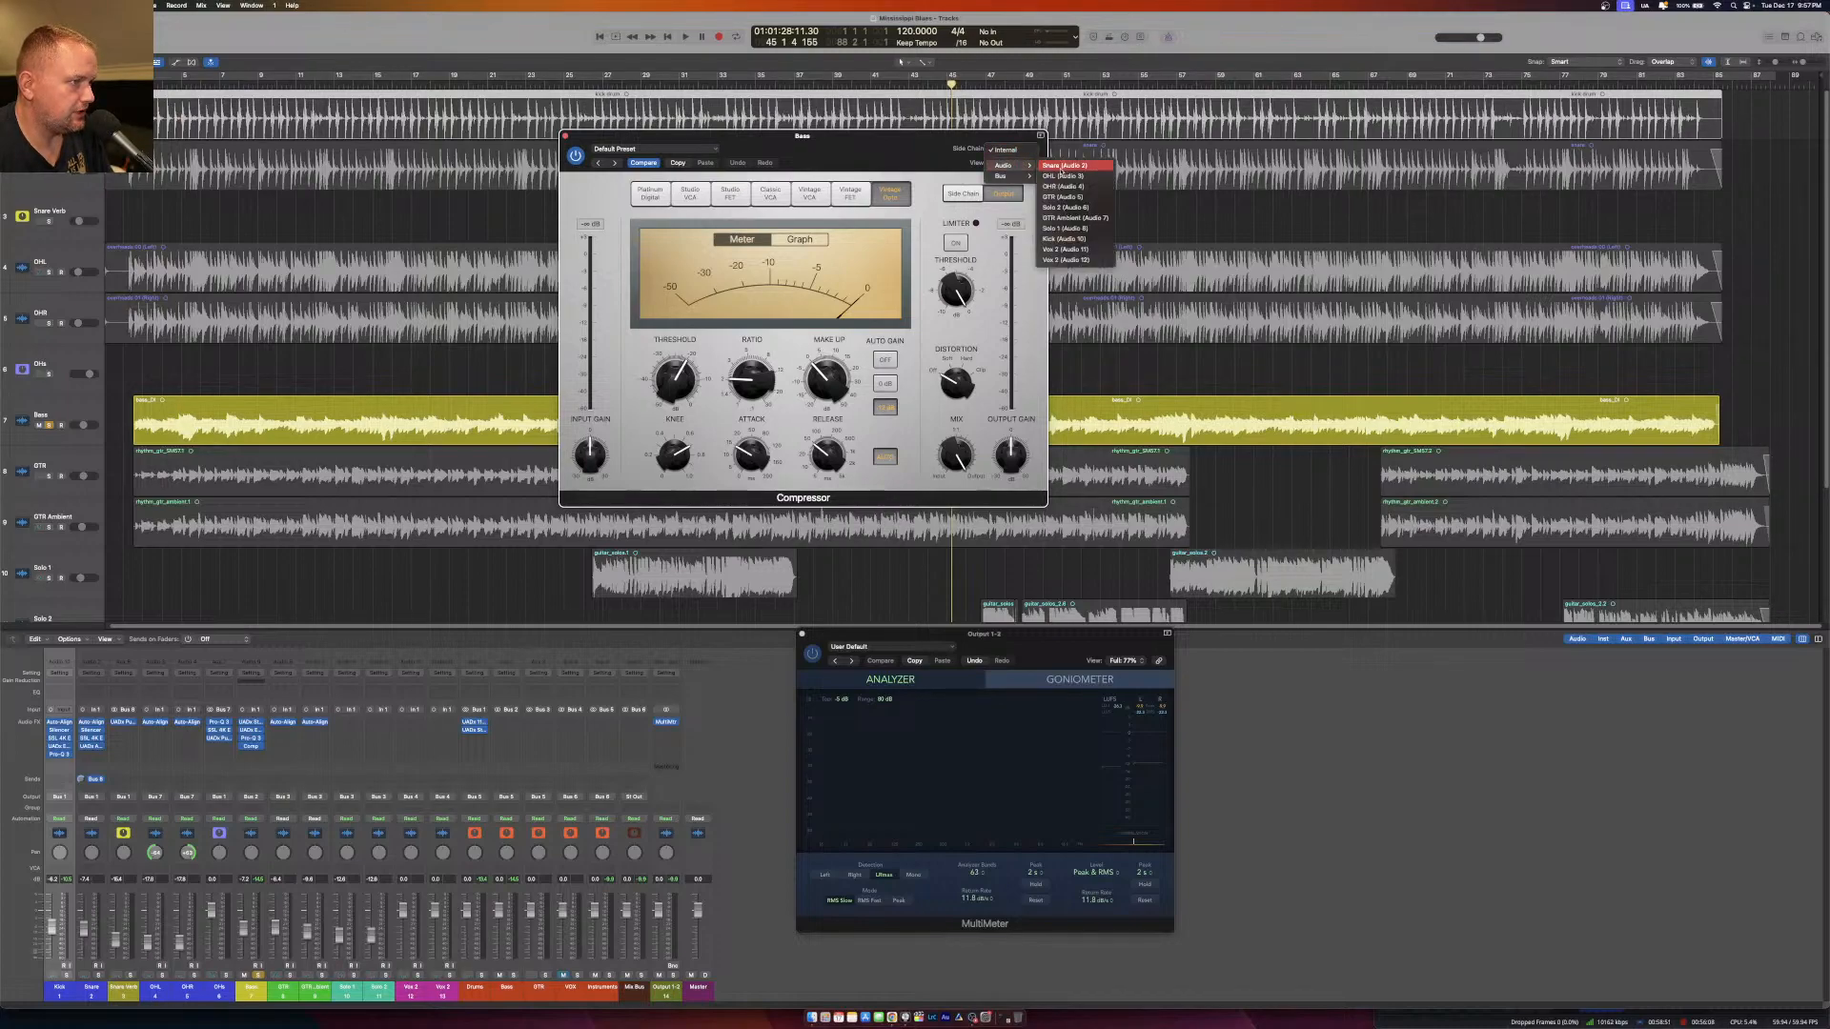
click(1064, 240)
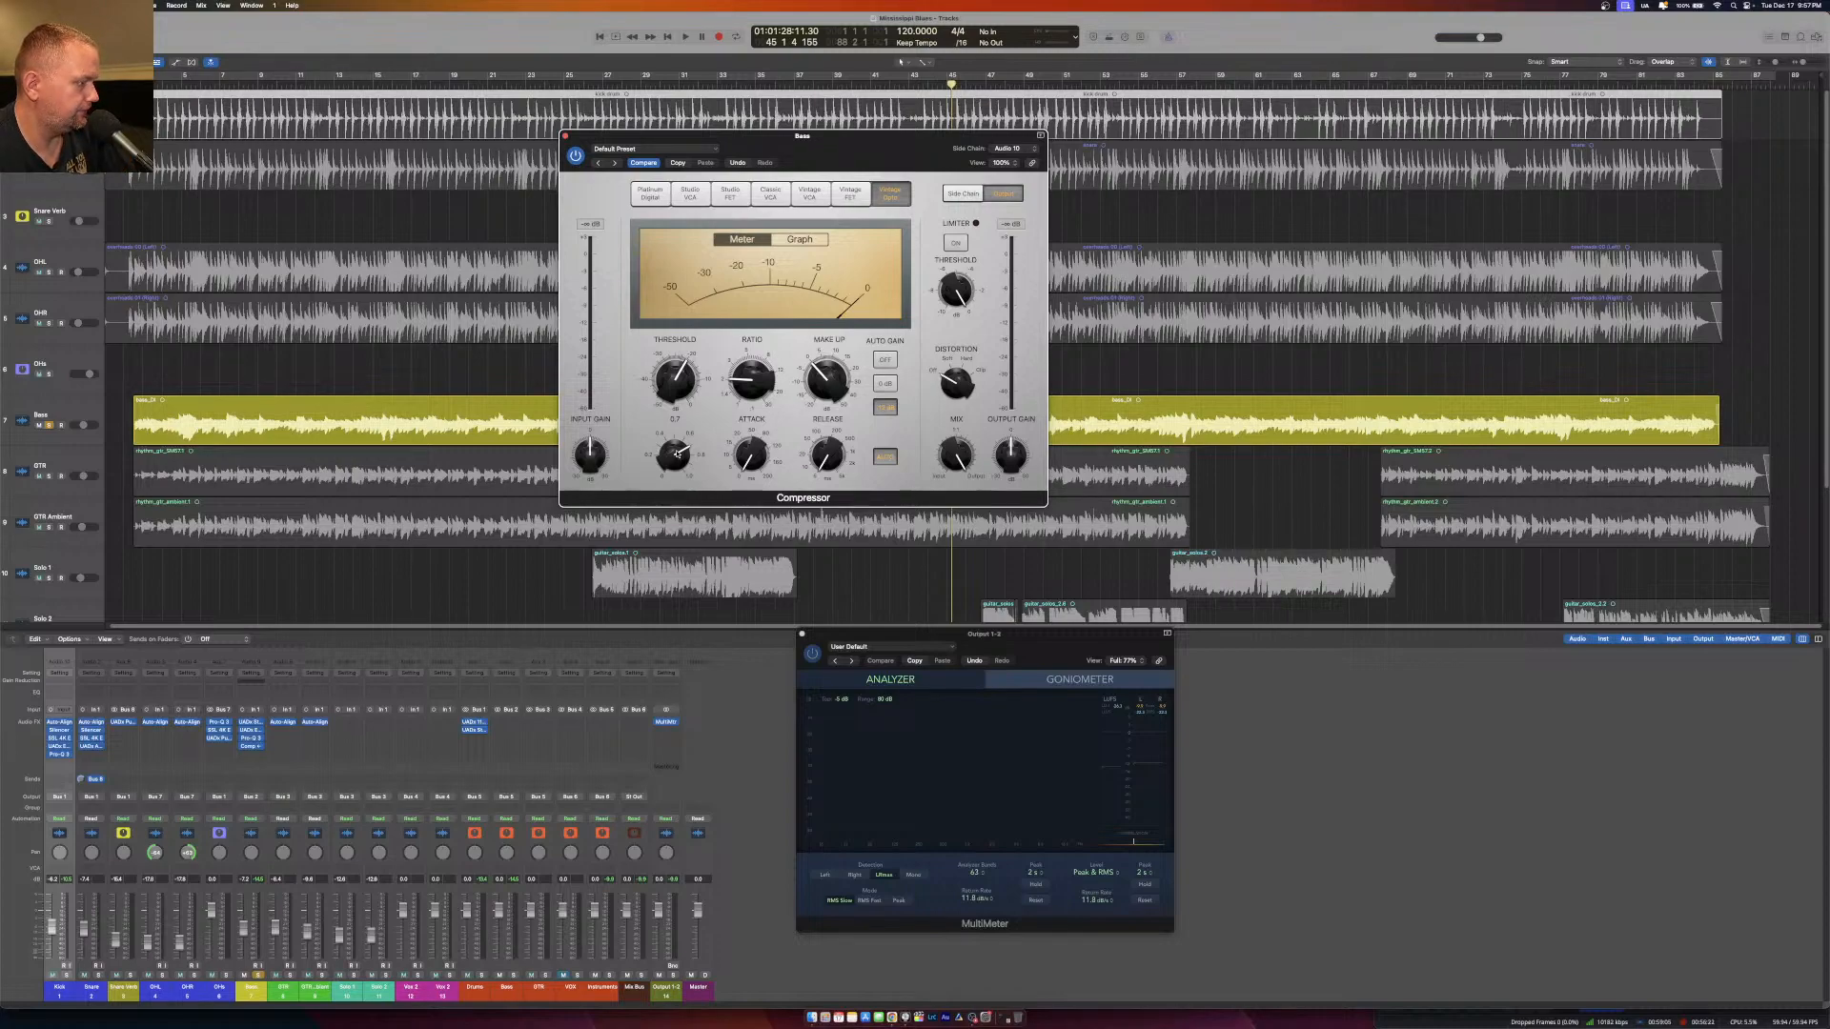
Adjust the Compressor's threshold while the Kick and Bass play from bar 3, and turn its auto gain off.
click(159, 85)
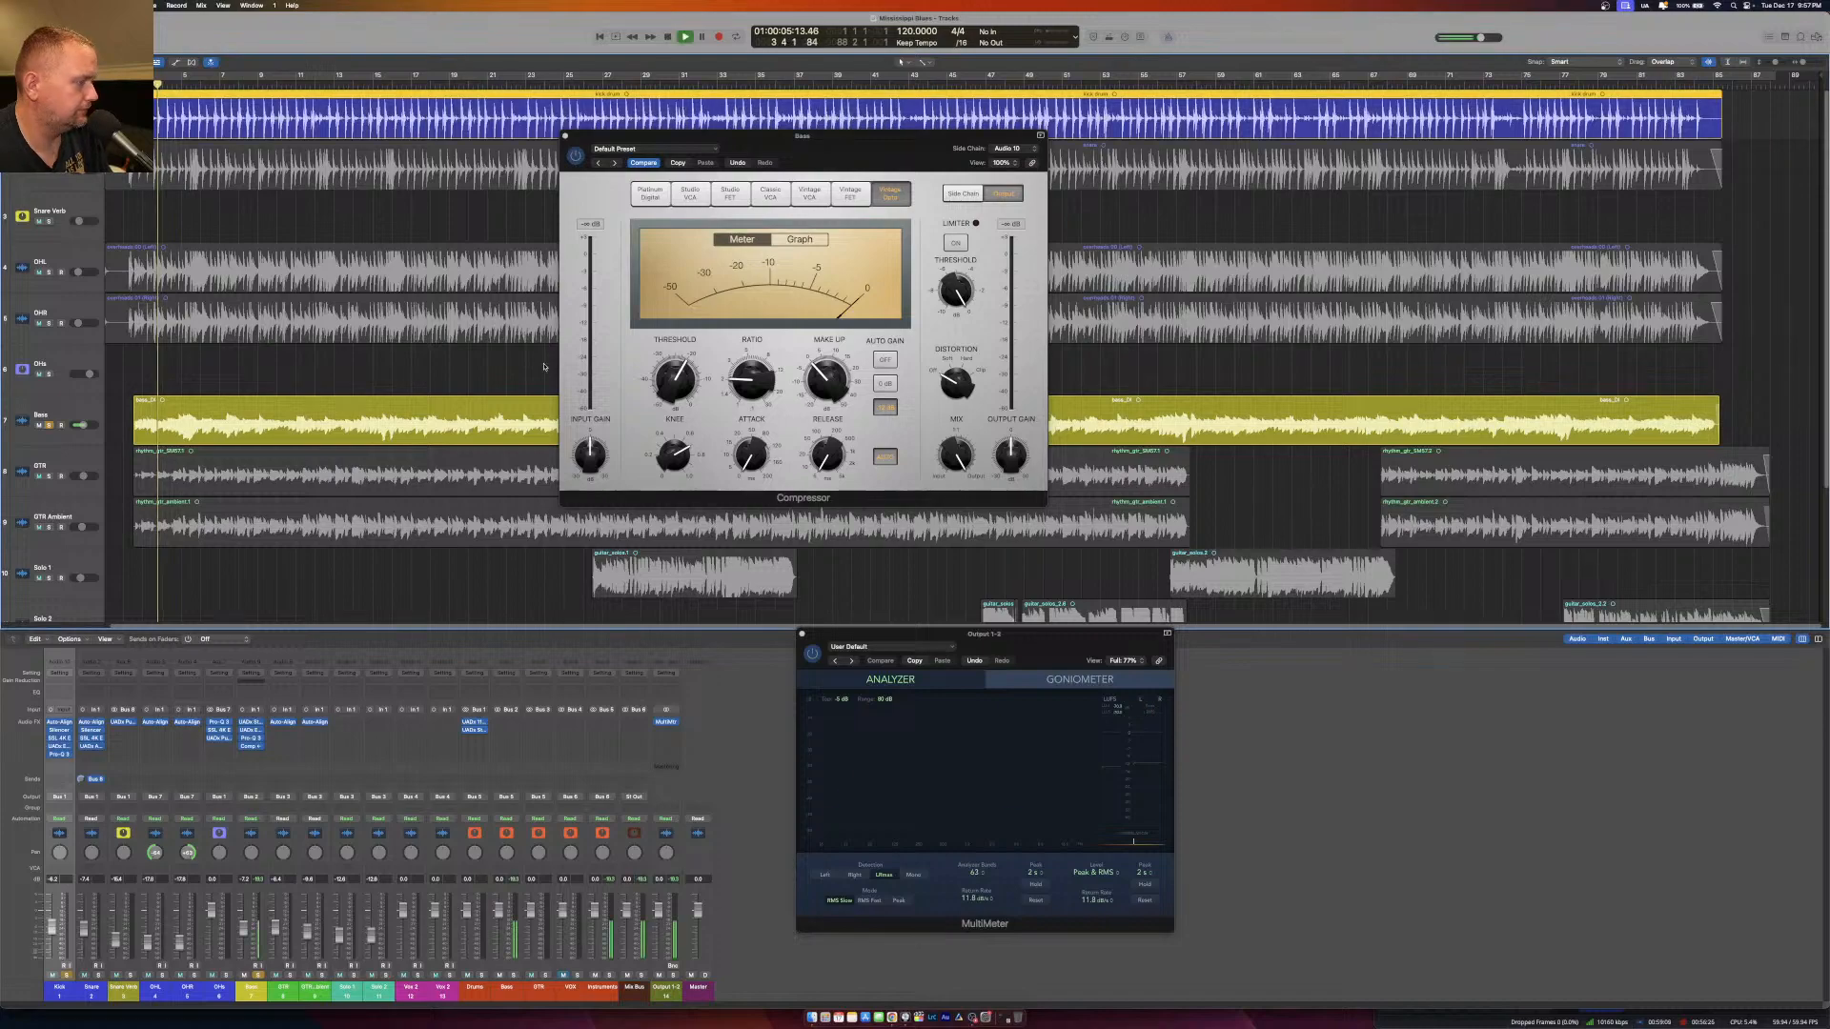
key(space)
drag(688, 373, 681, 359)
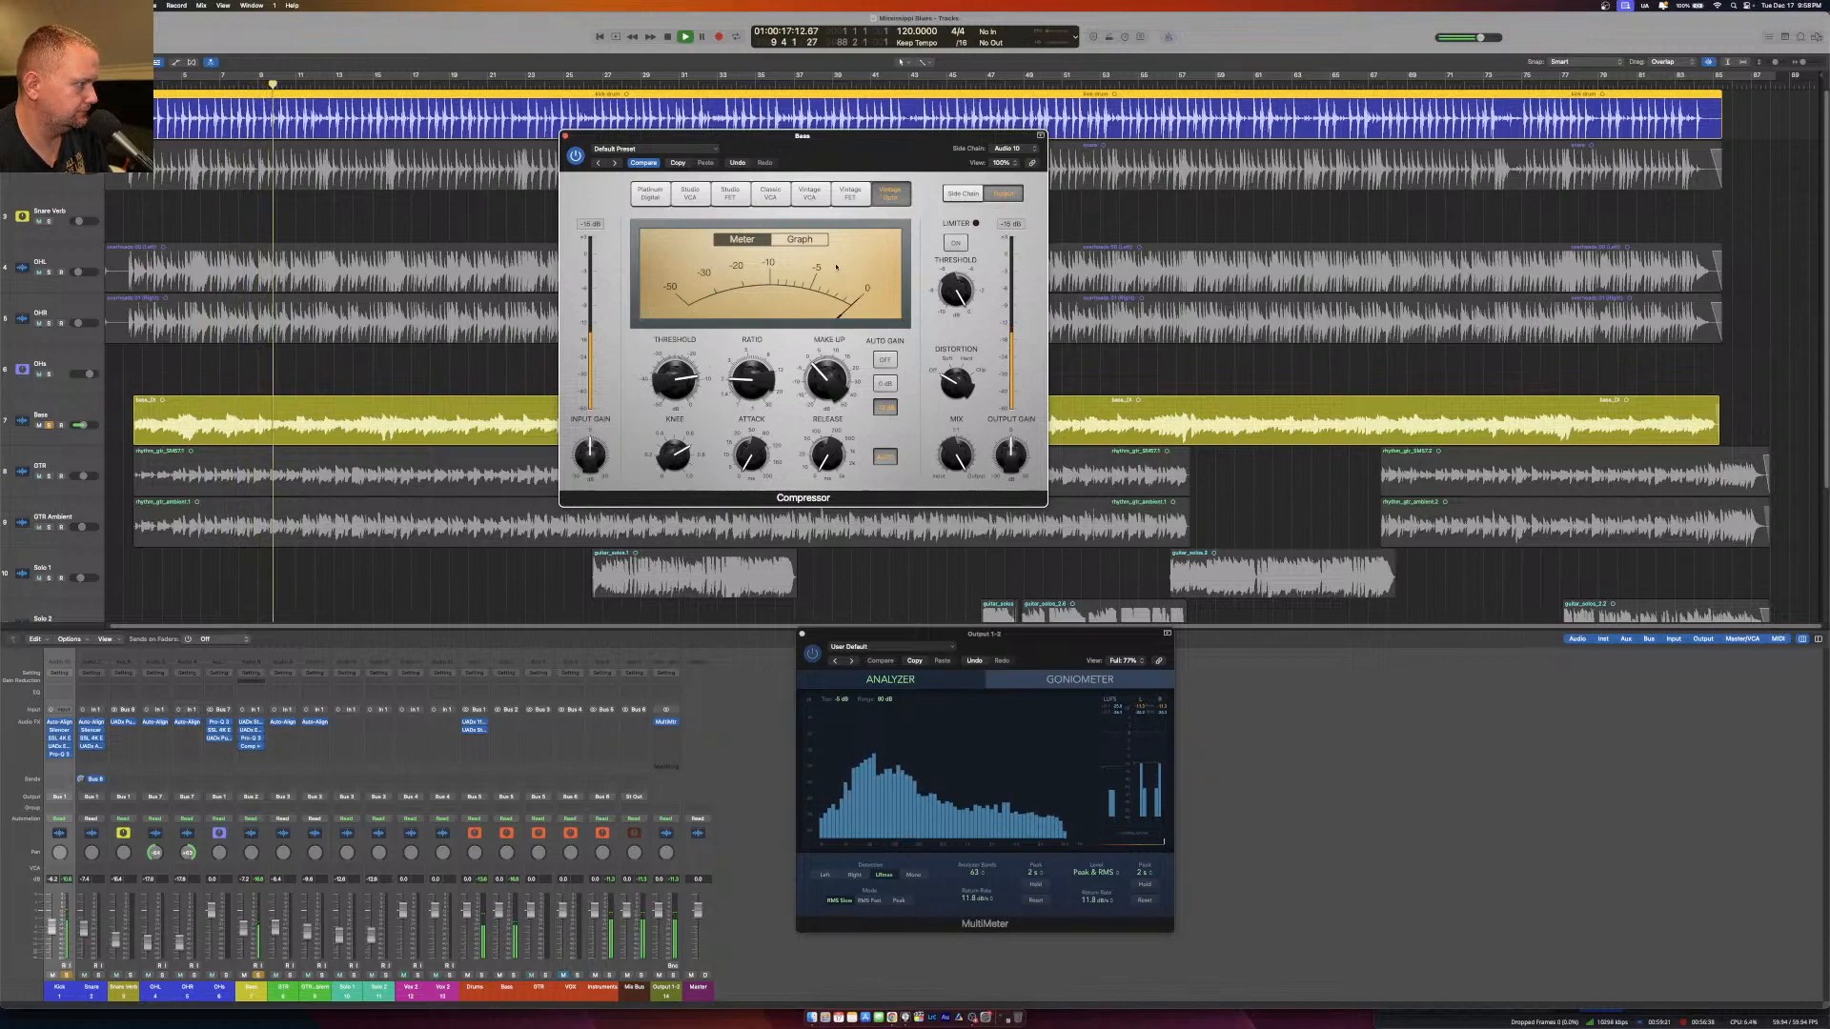
click(748, 240)
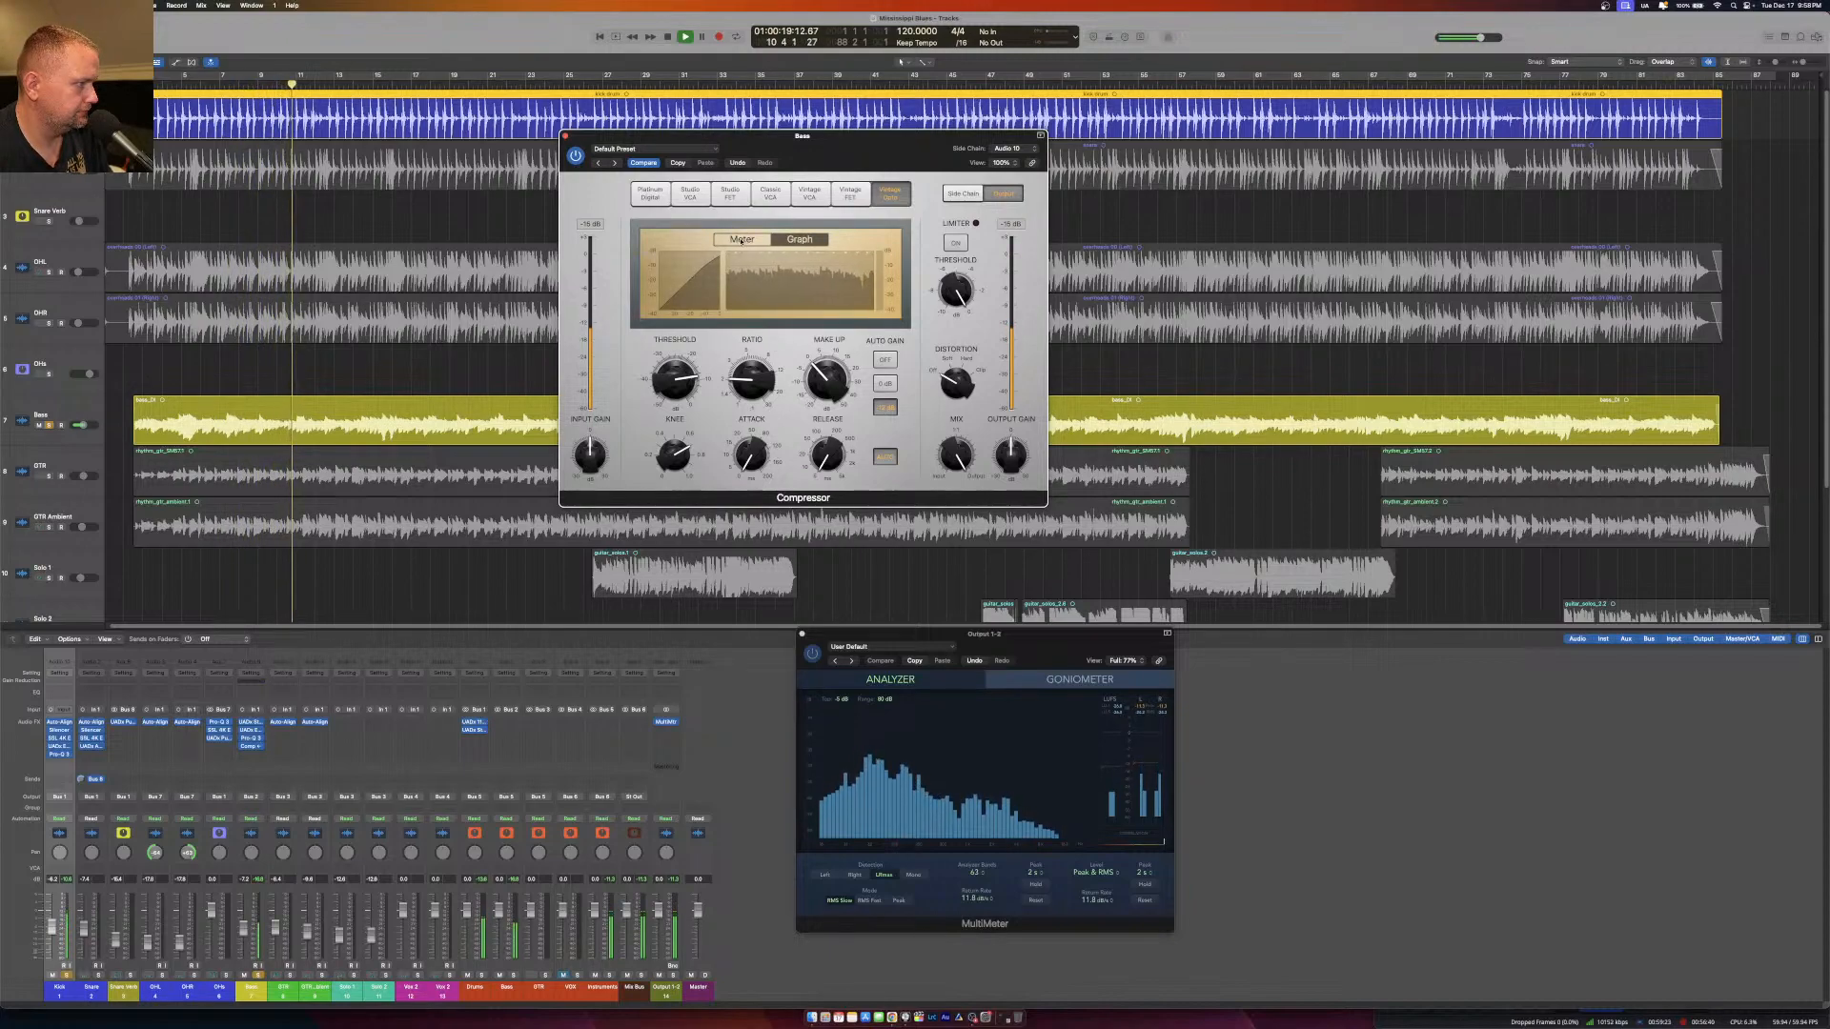
click(742, 240)
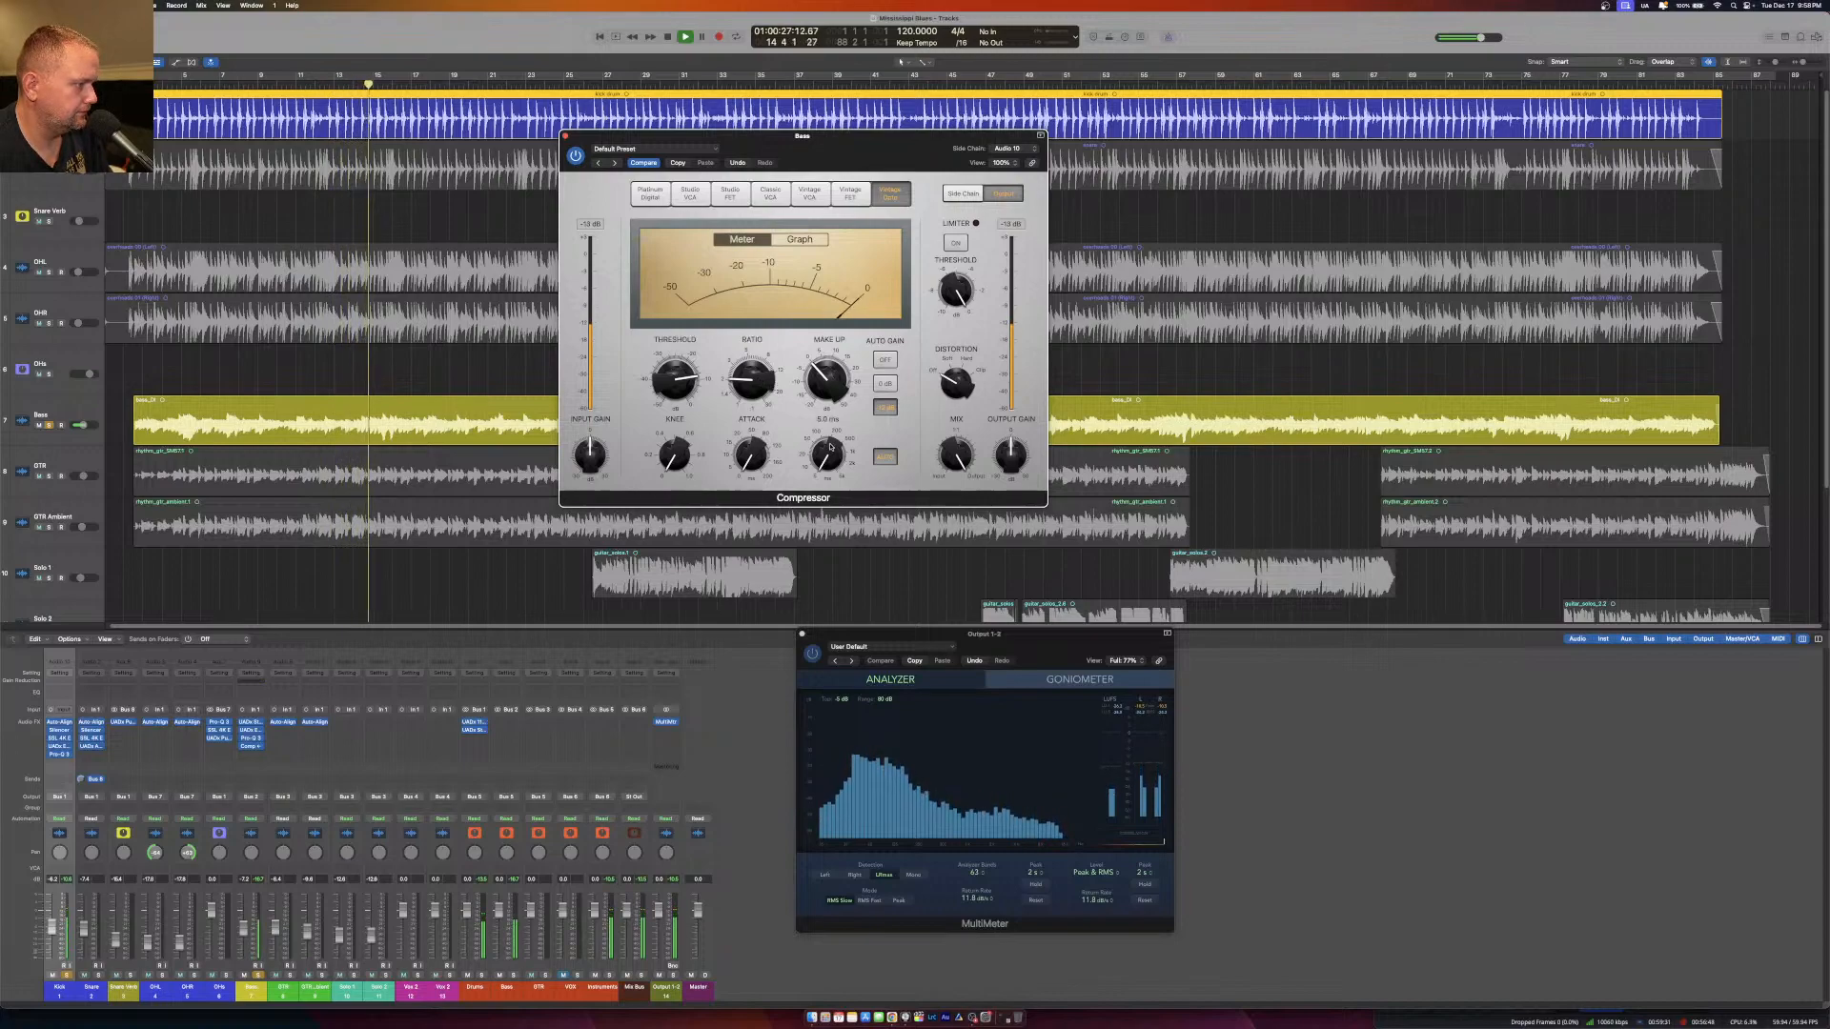
click(889, 359)
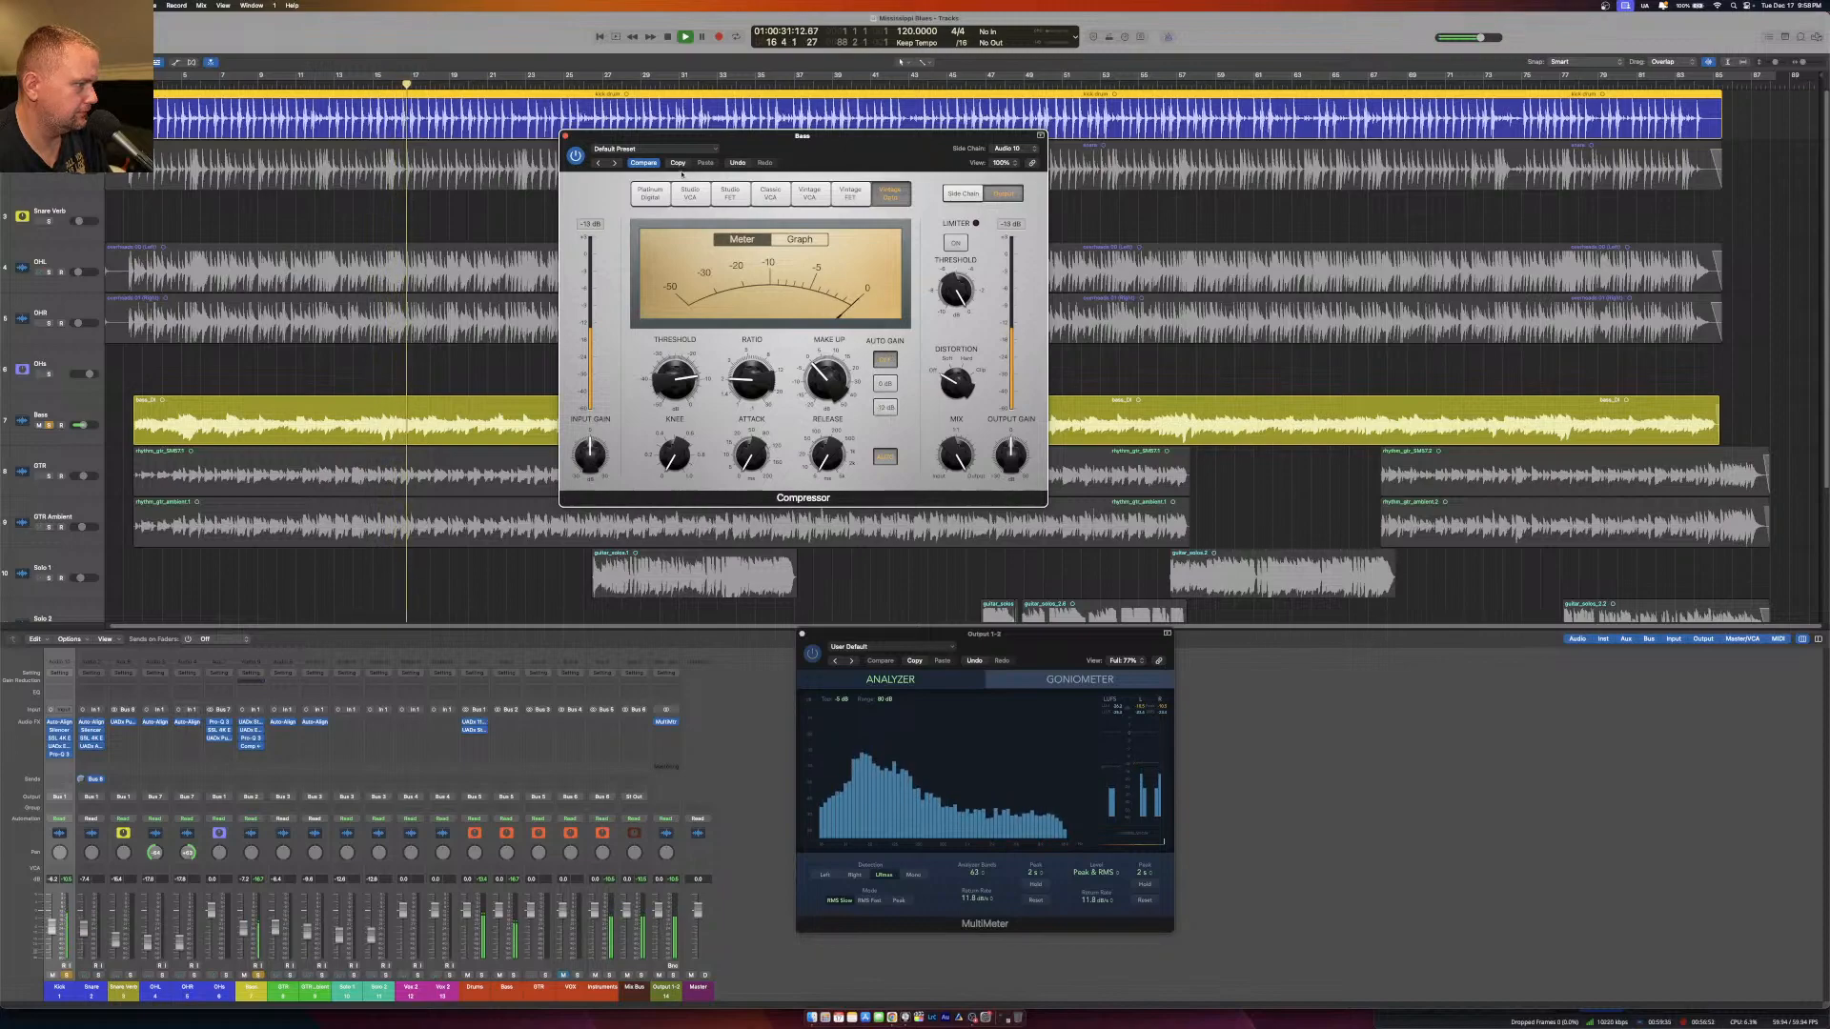
click(564, 135)
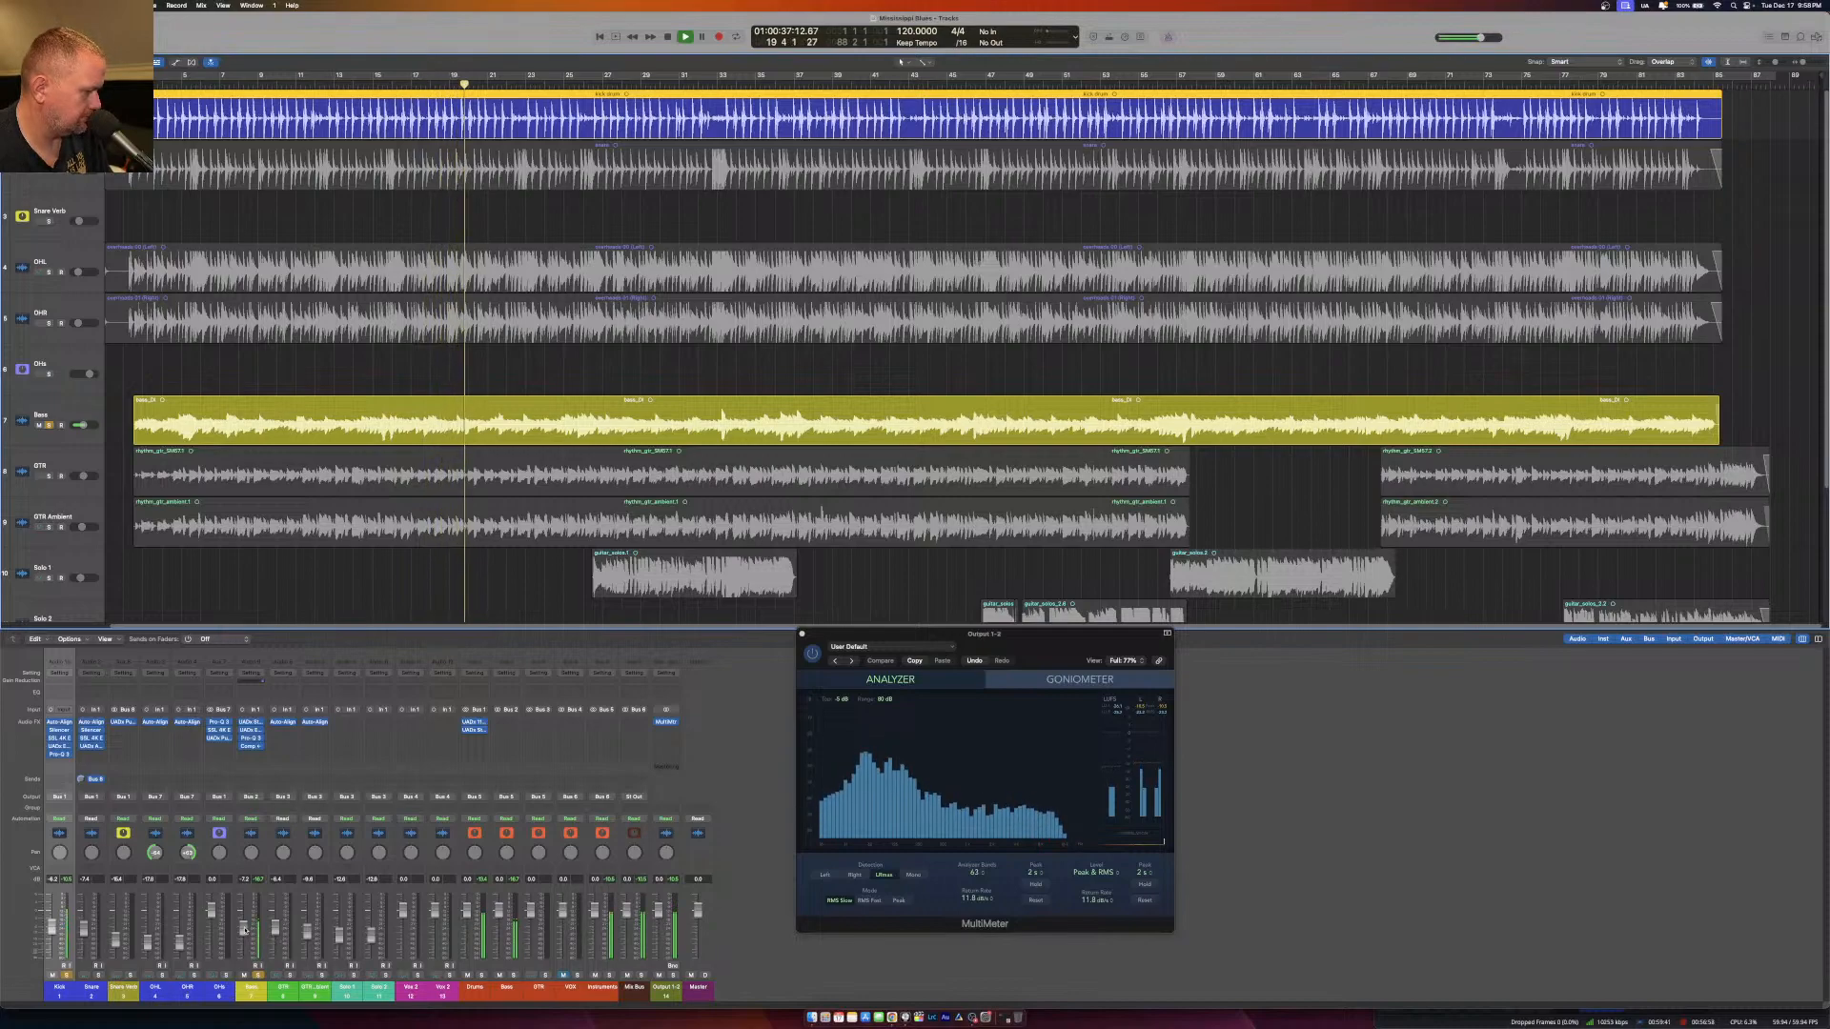
Compare the Kick alone, the Bass alone and both together by toggling their solos during playback.
click(257, 975)
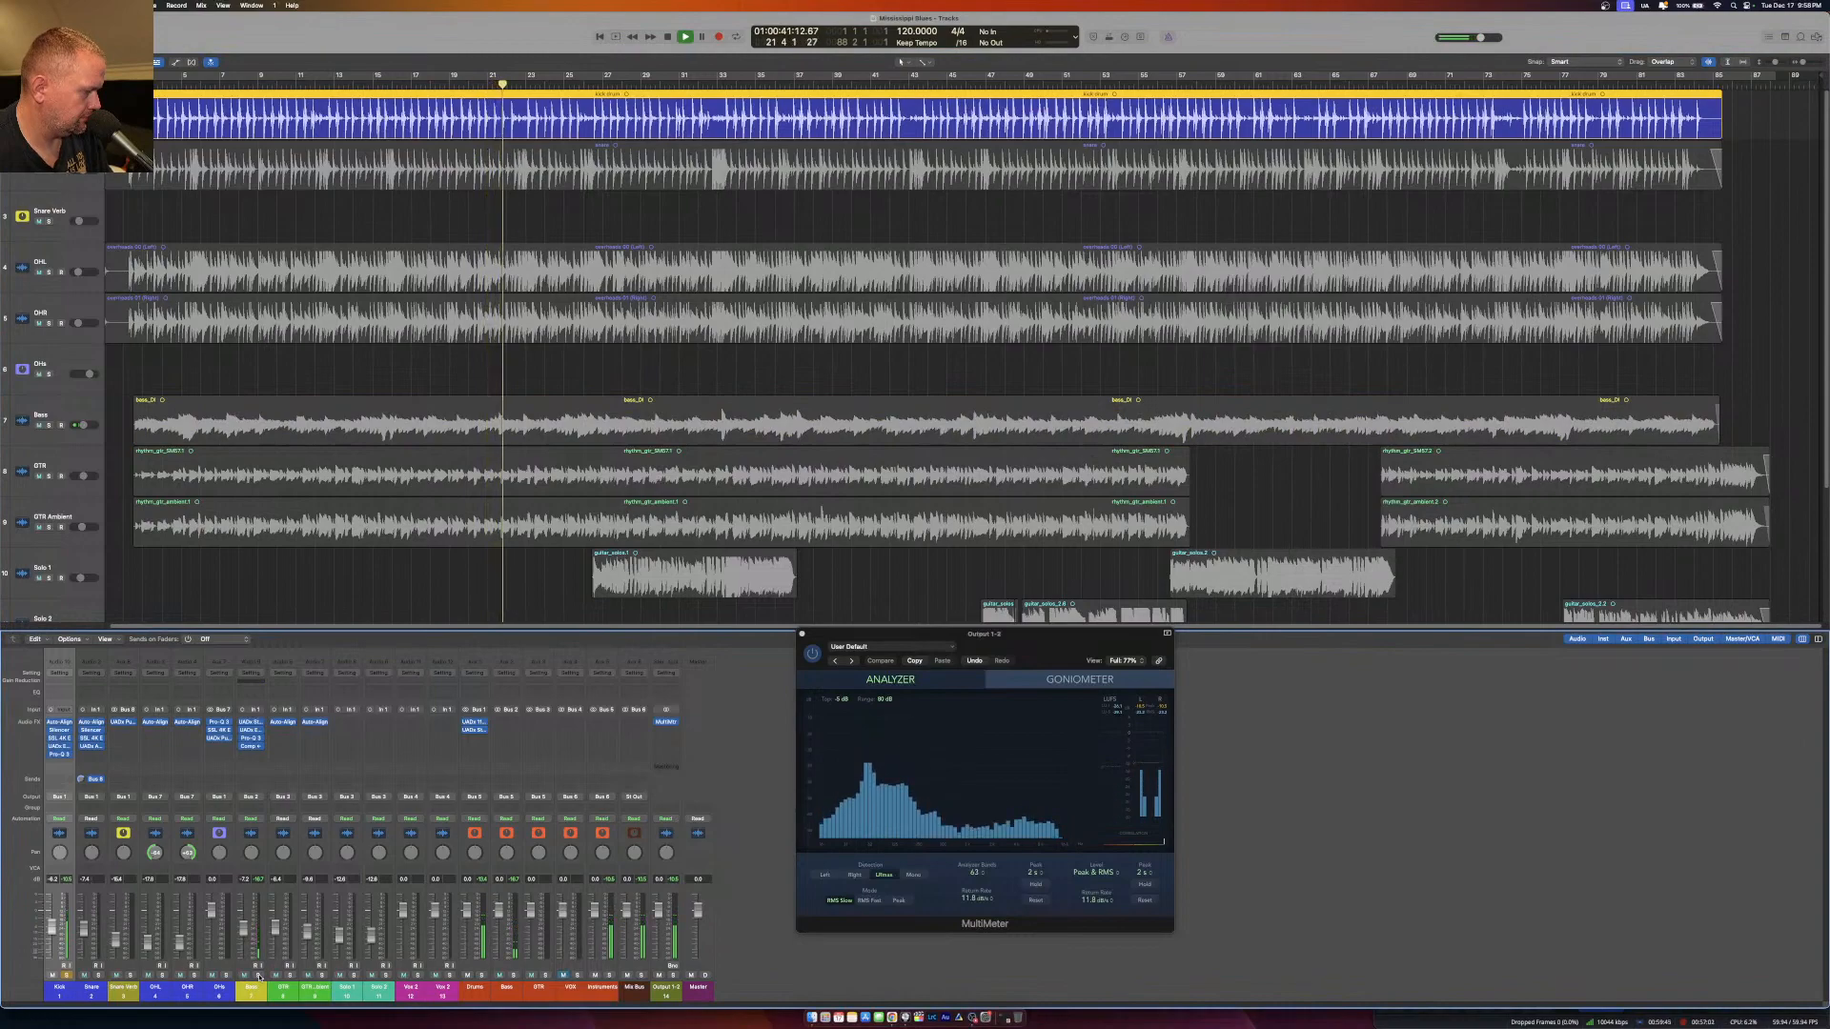
click(257, 975)
click(67, 975)
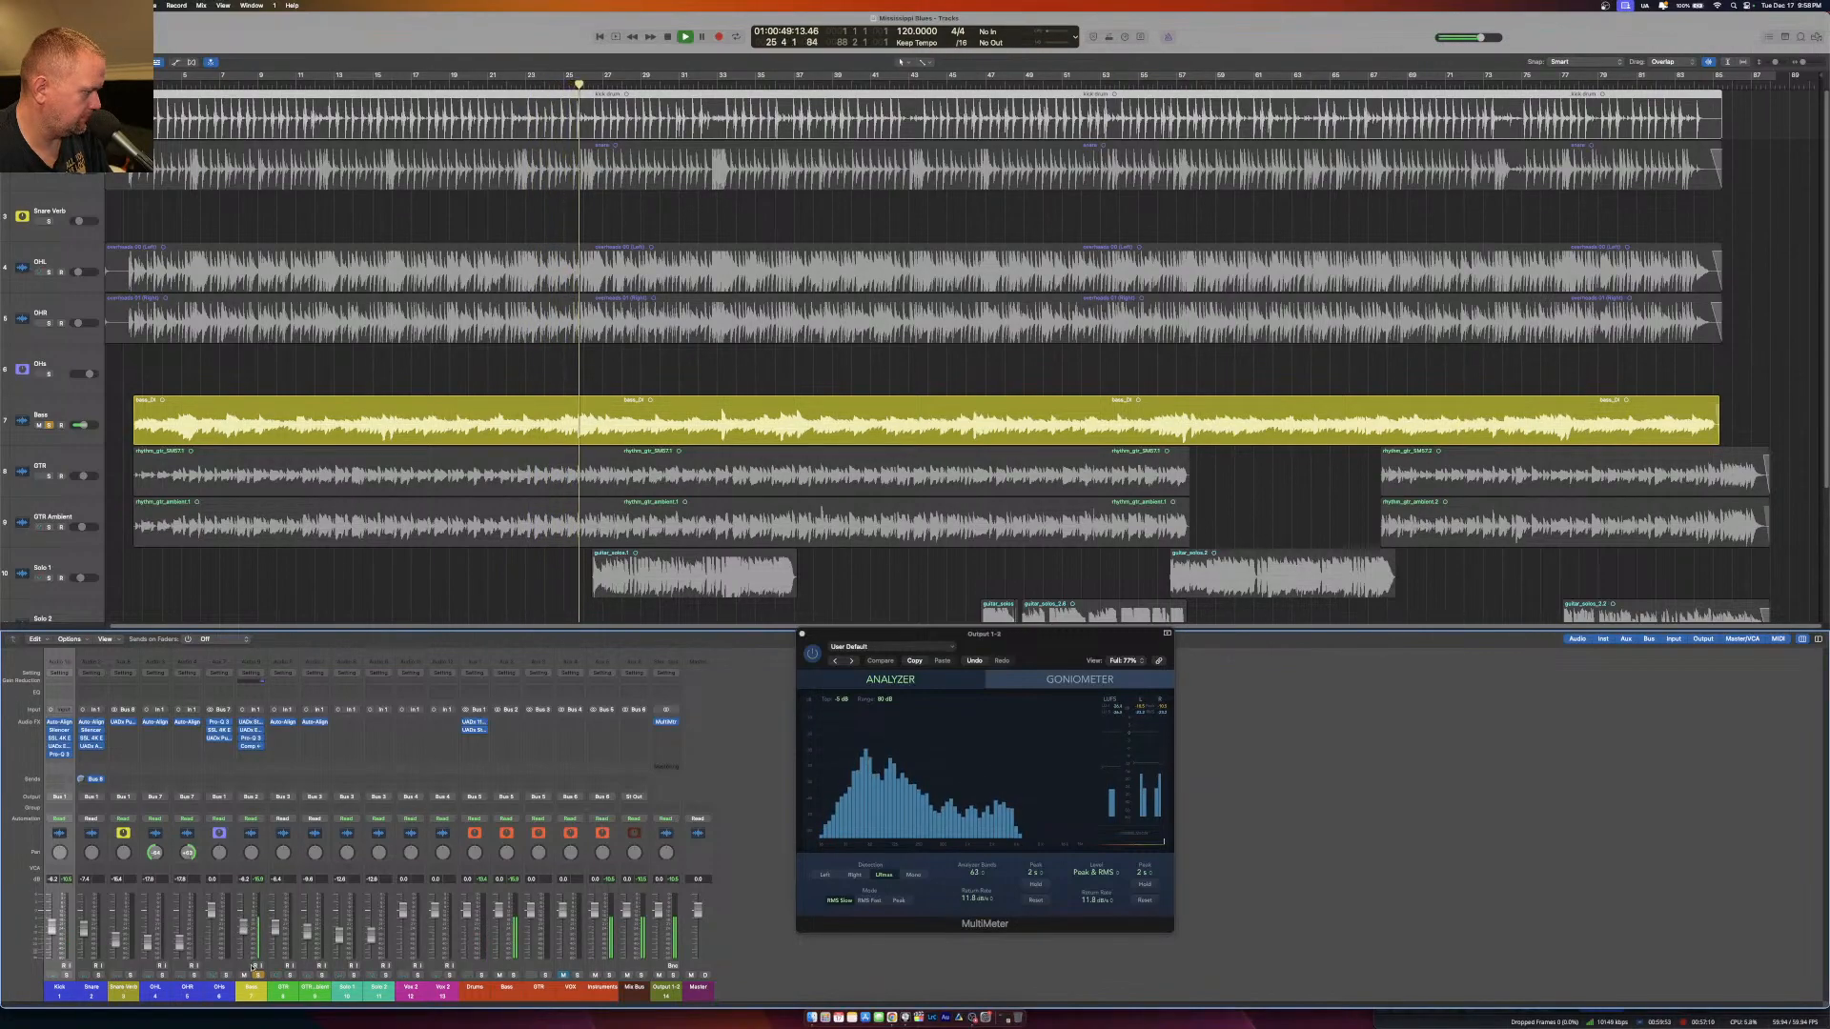
click(65, 975)
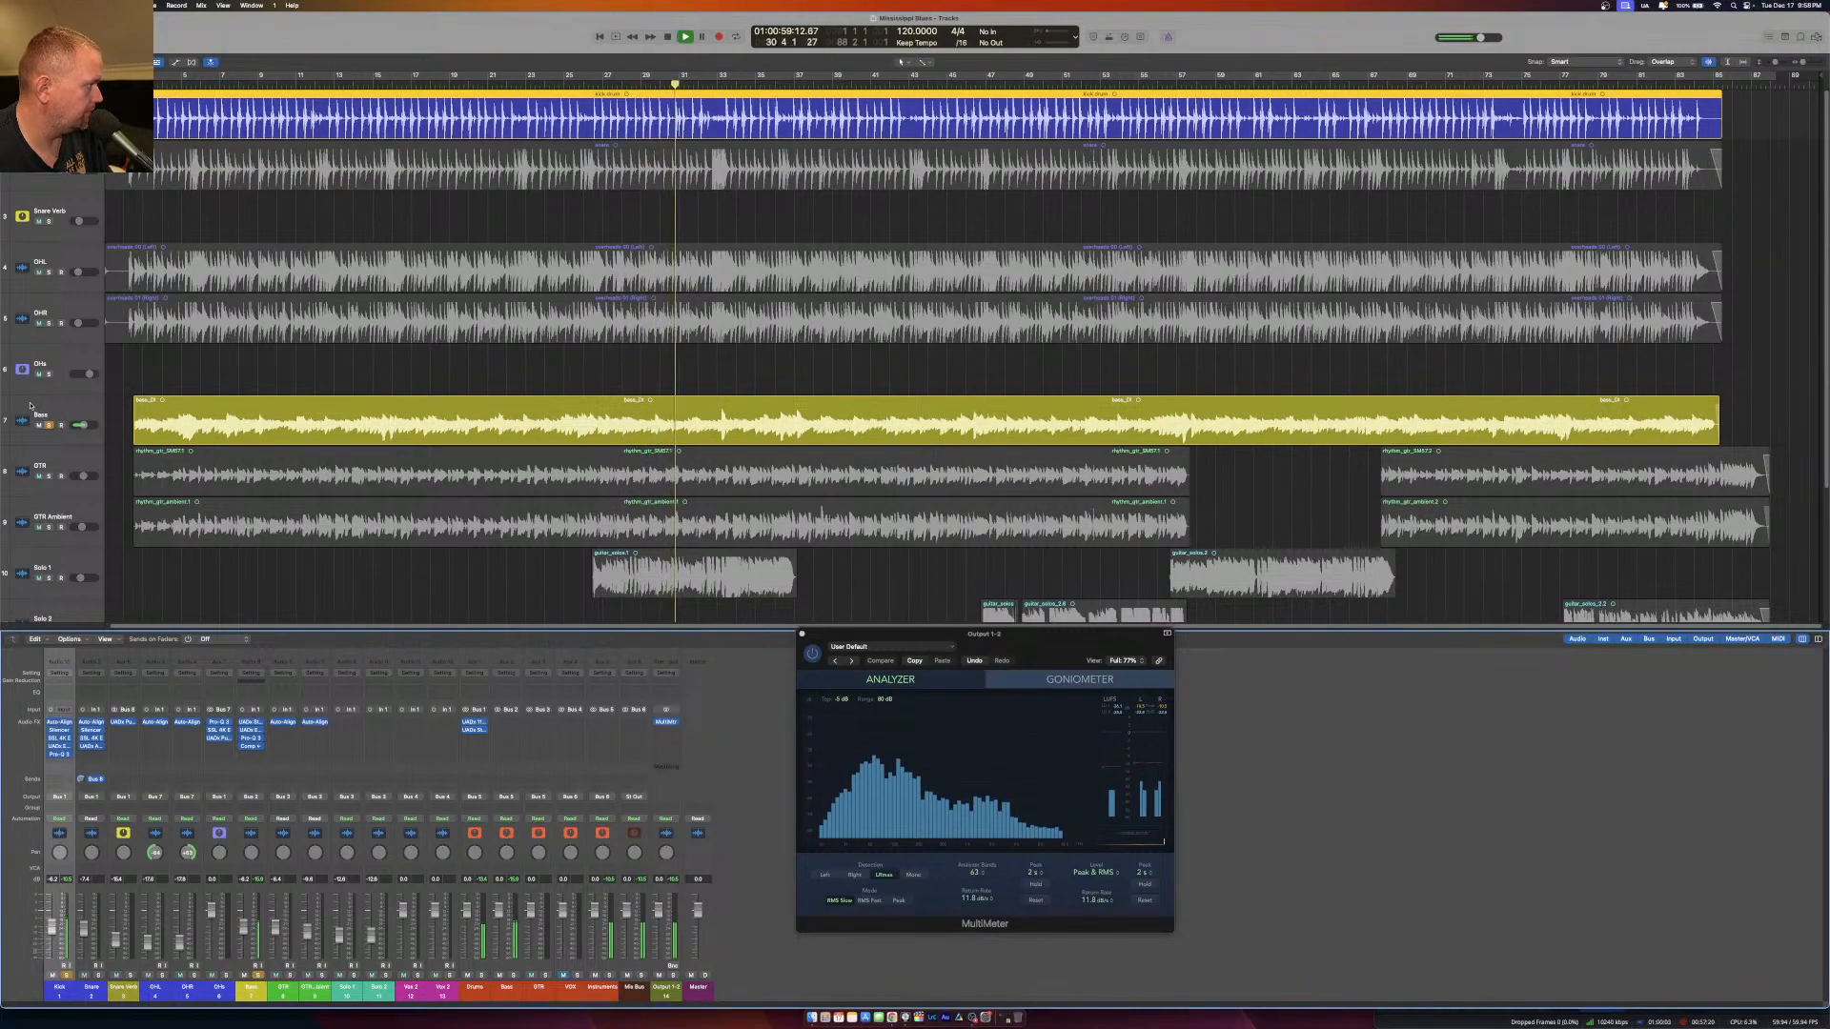
Take the Kick and Bass out of solo, play the full mix from bar 3 and check the Bass Pro-Q 3.
alt+click(49, 425)
click(154, 84)
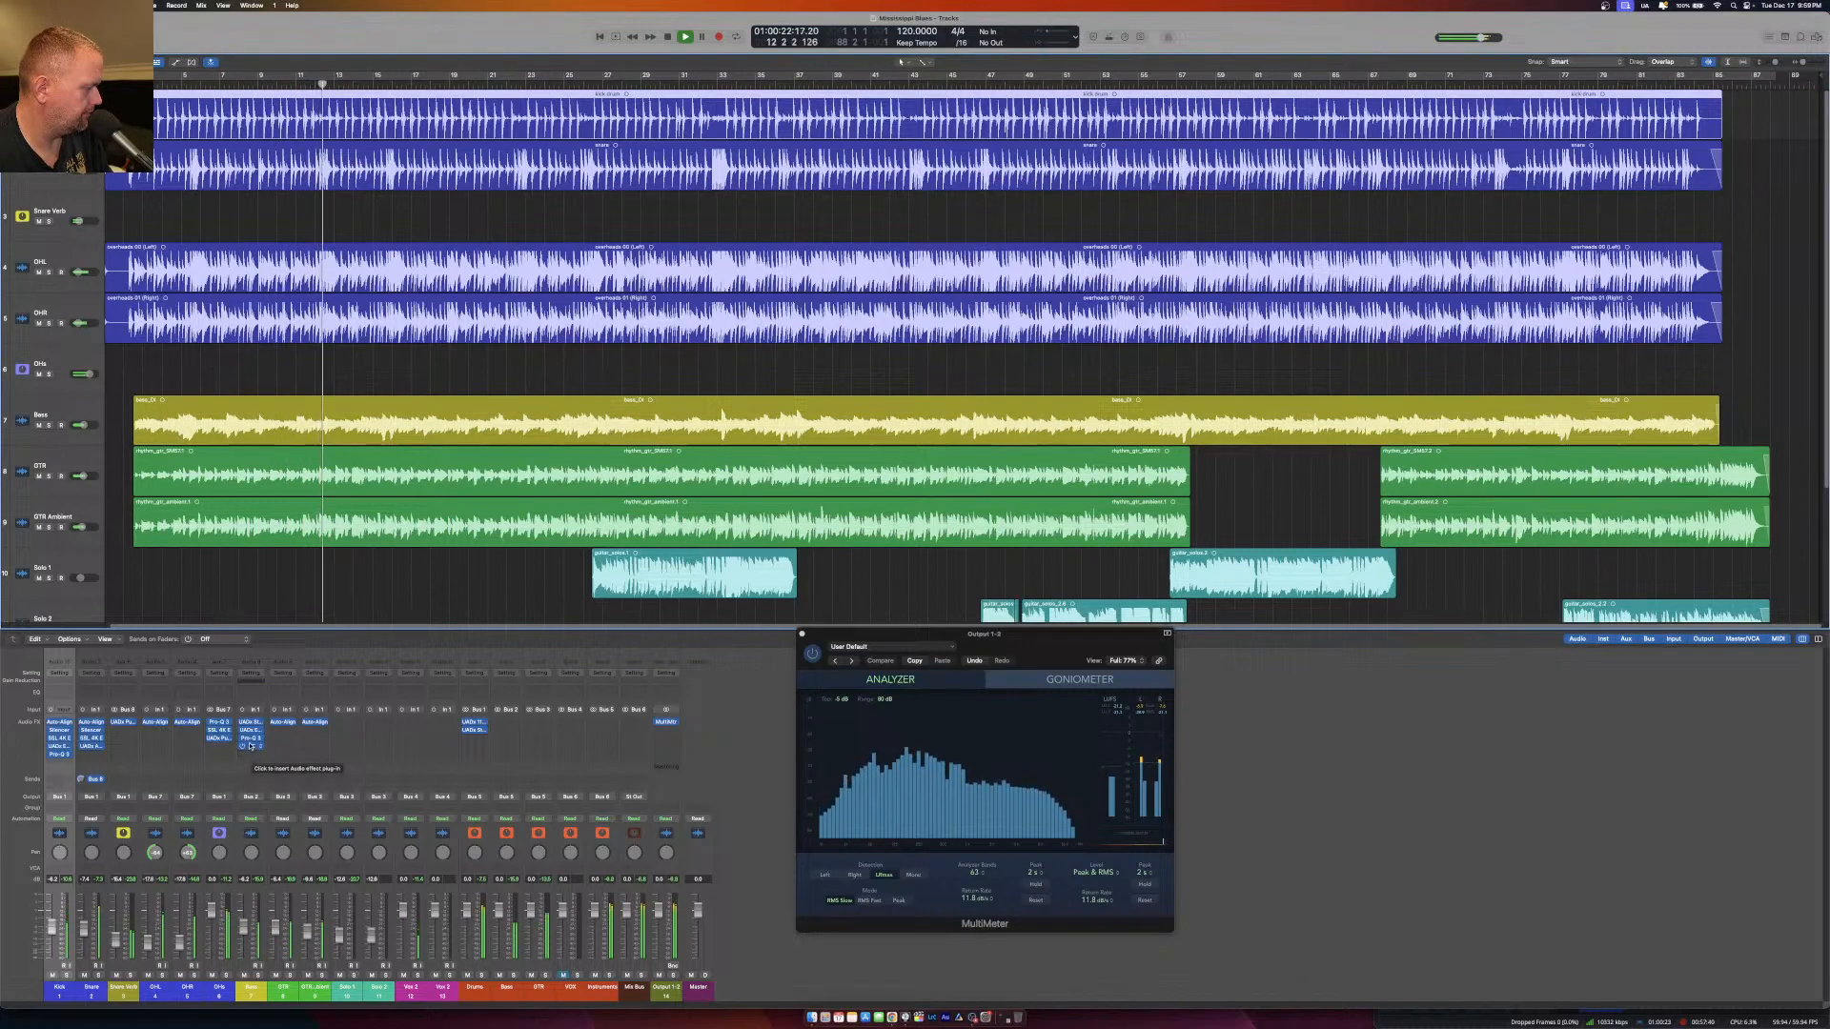
click(252, 740)
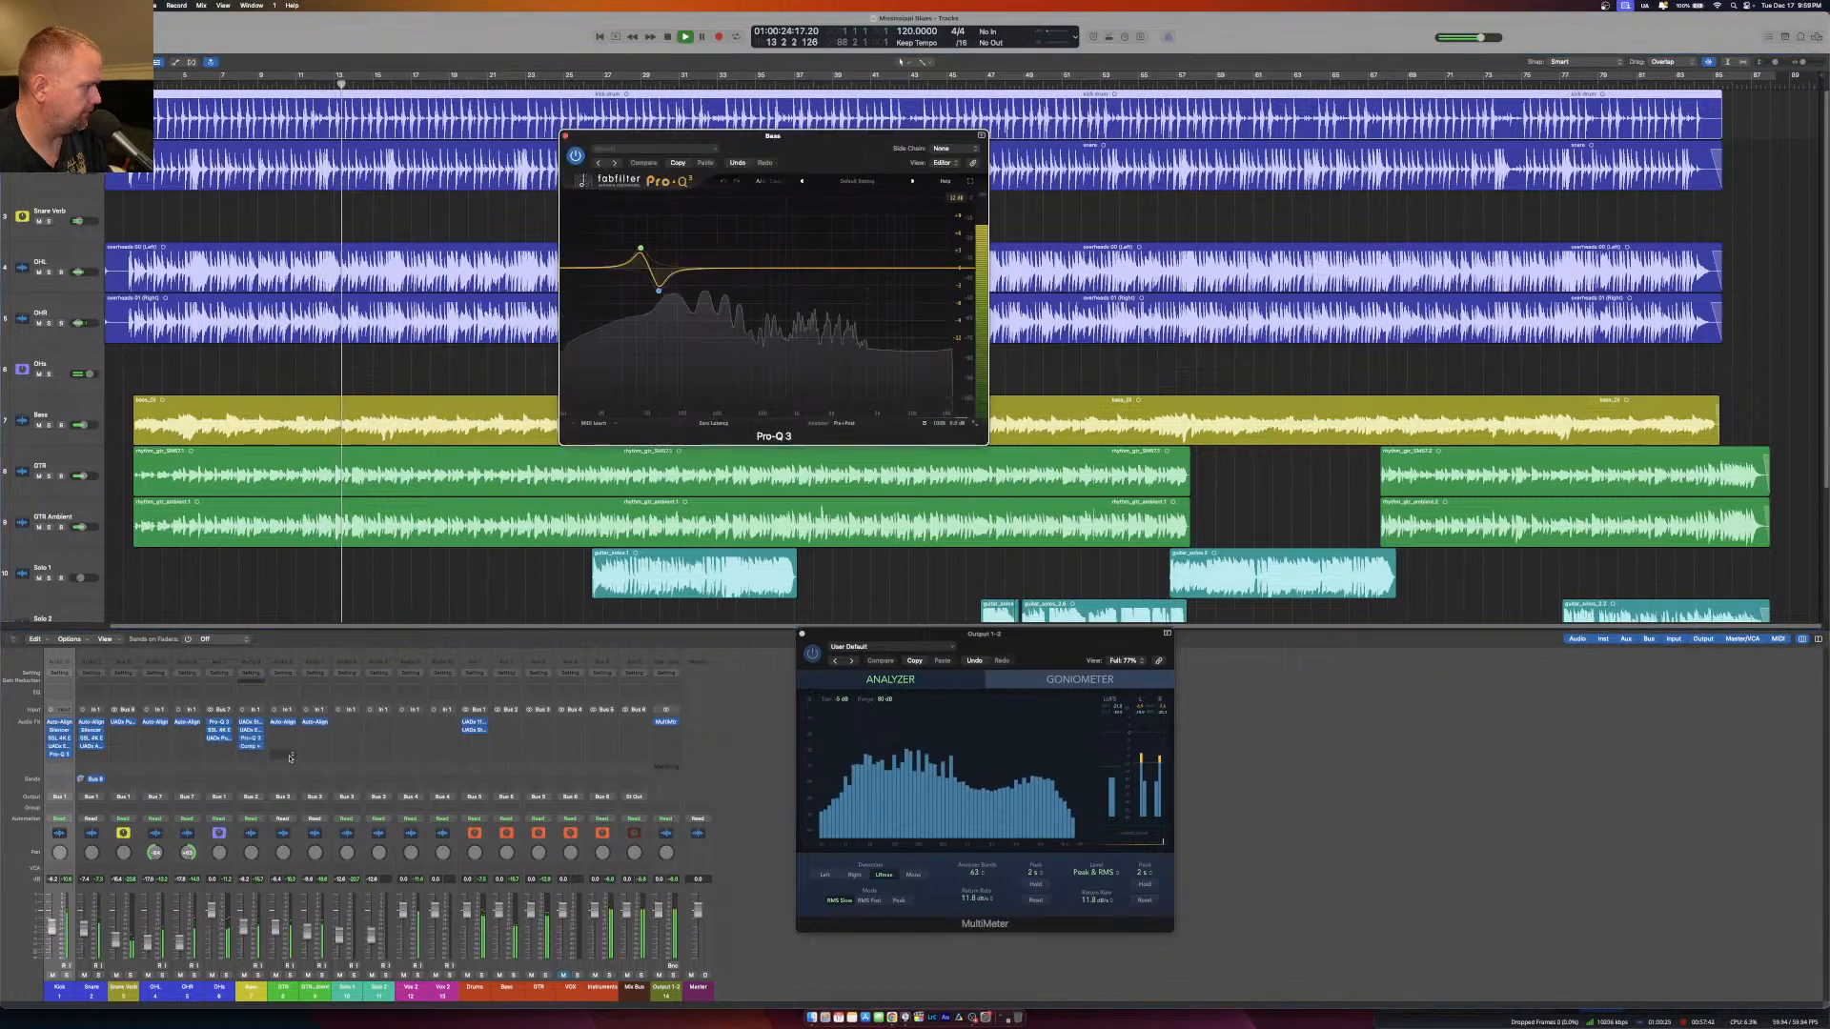
key(space)
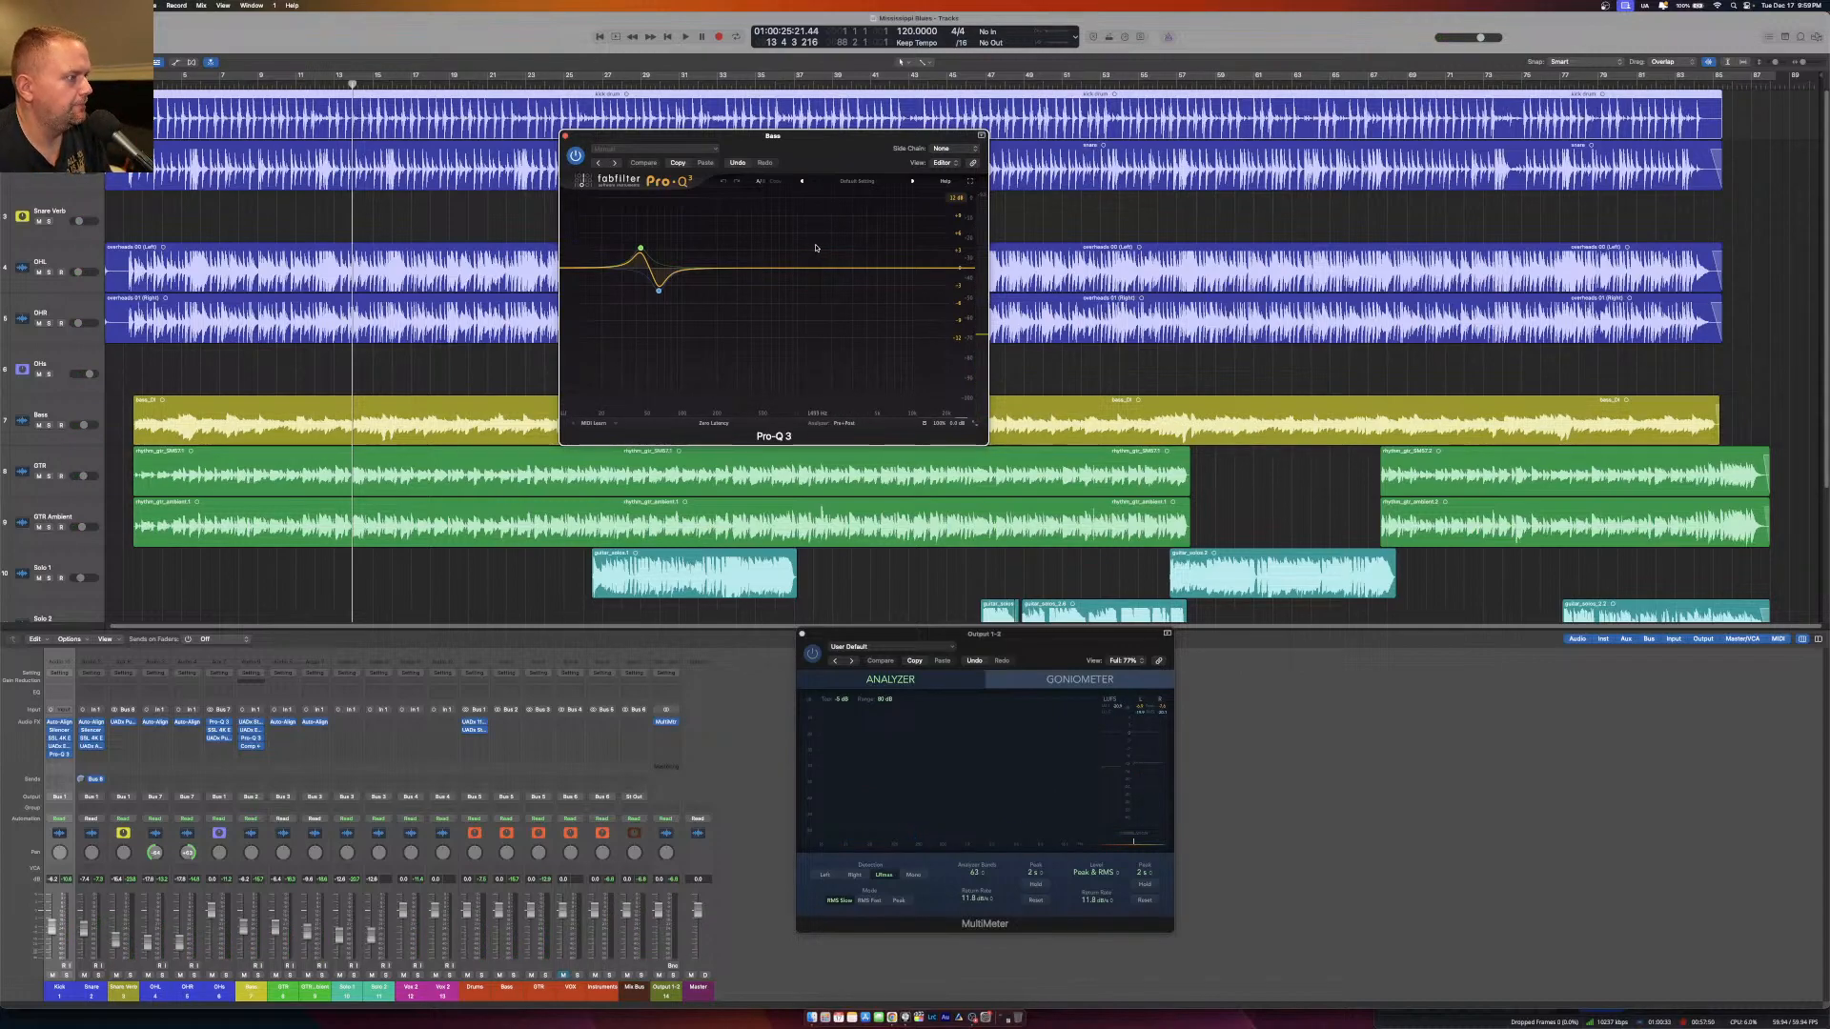
click(566, 137)
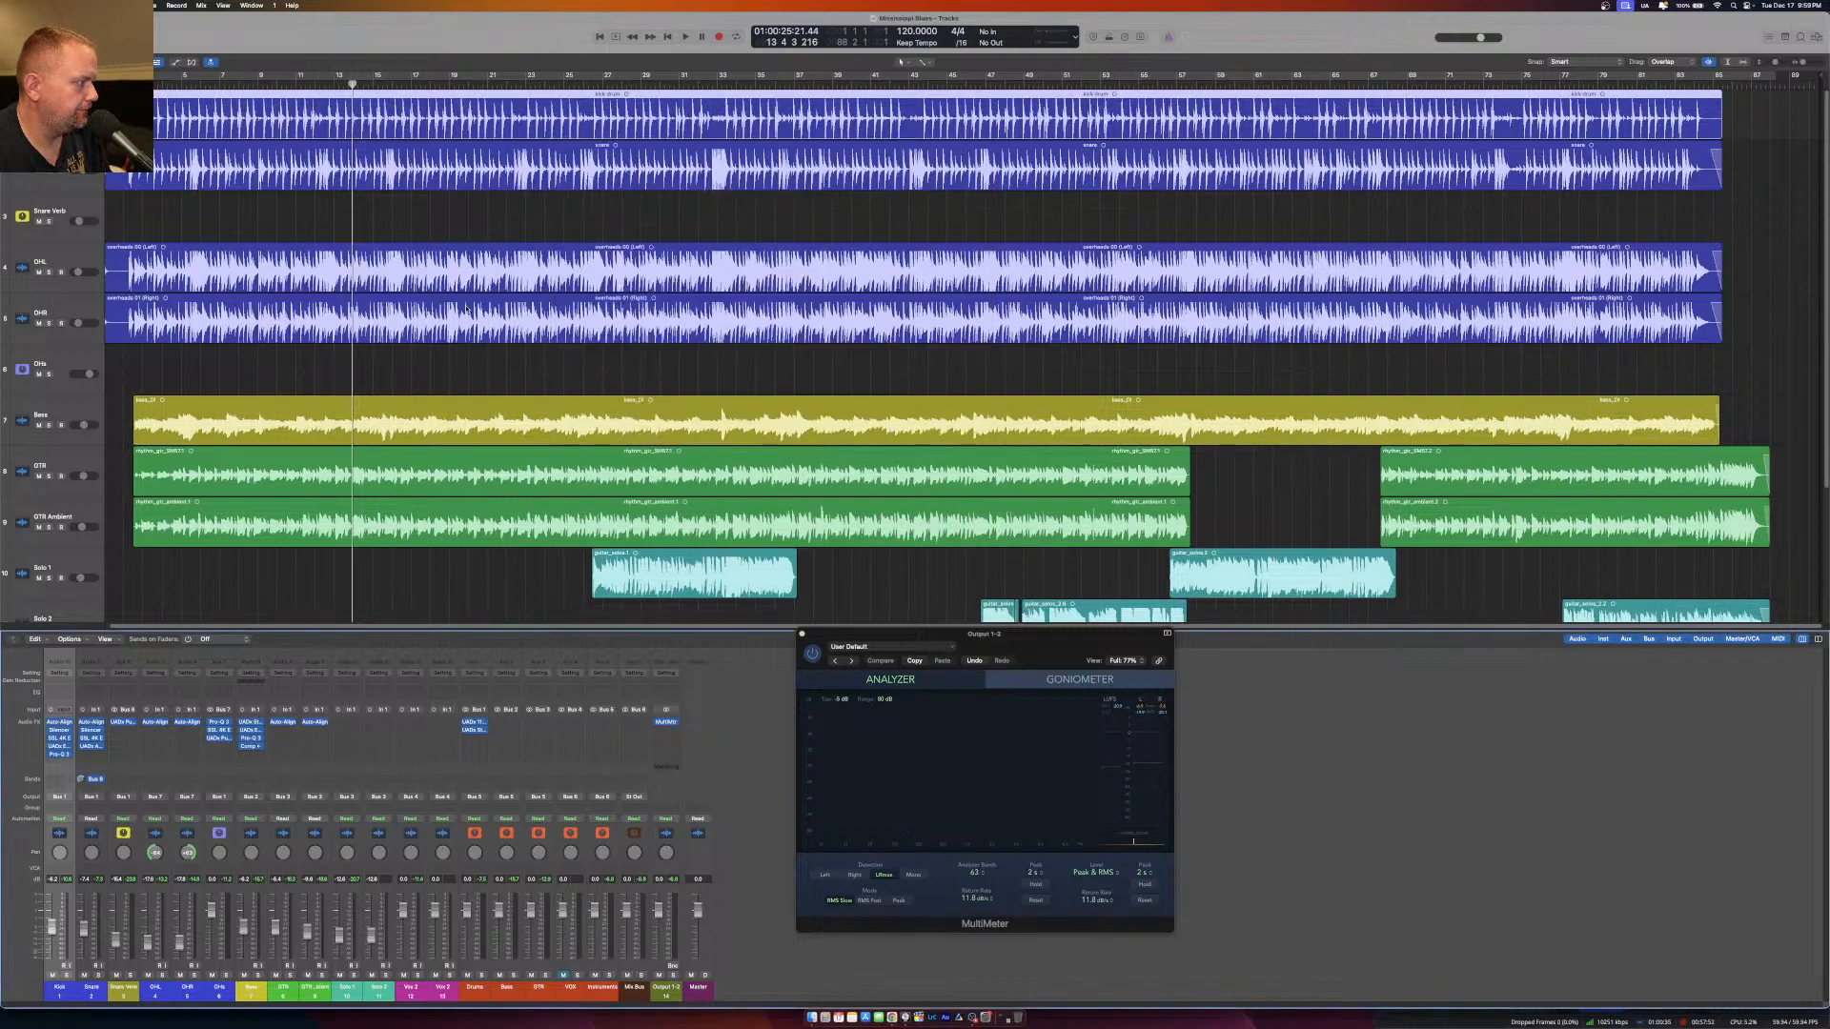
Insert an SSL 4K E channel strip between the Pro-Q 3 and the Compressor on the Bass.
click(251, 750)
mouse_move(291, 817)
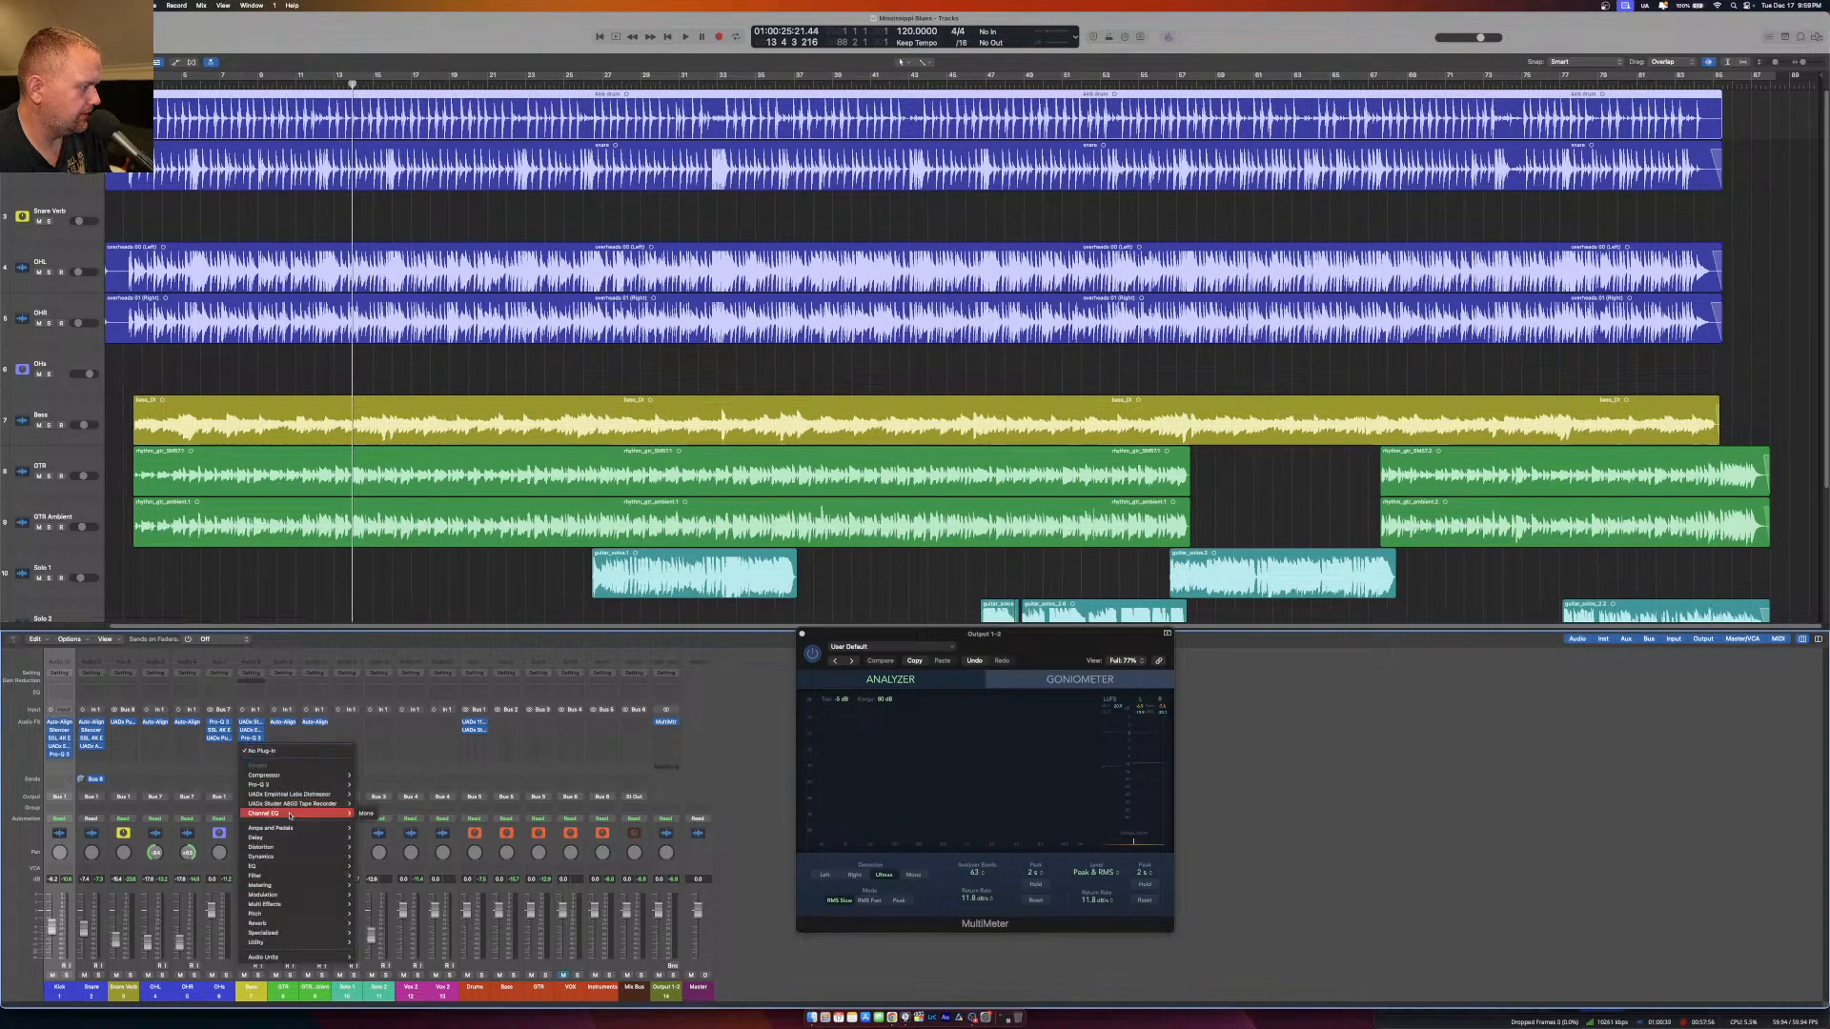
mouse_move(315, 957)
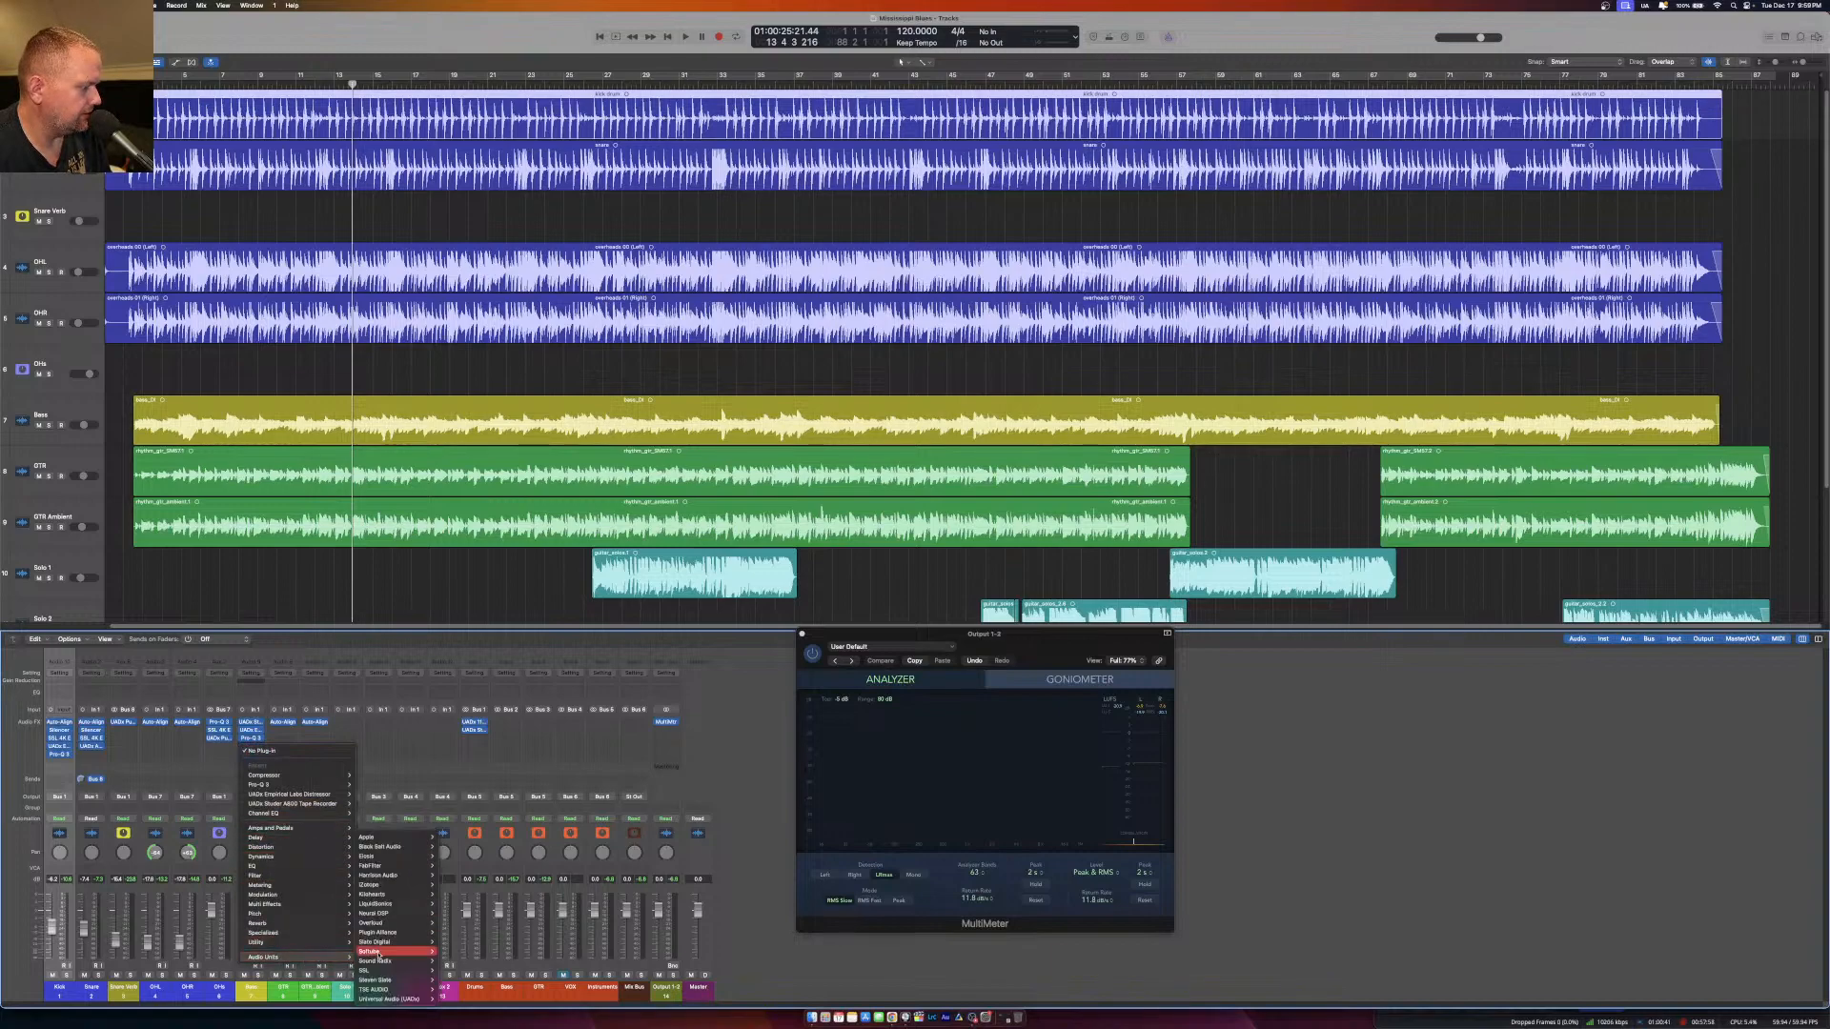
mouse_move(399, 970)
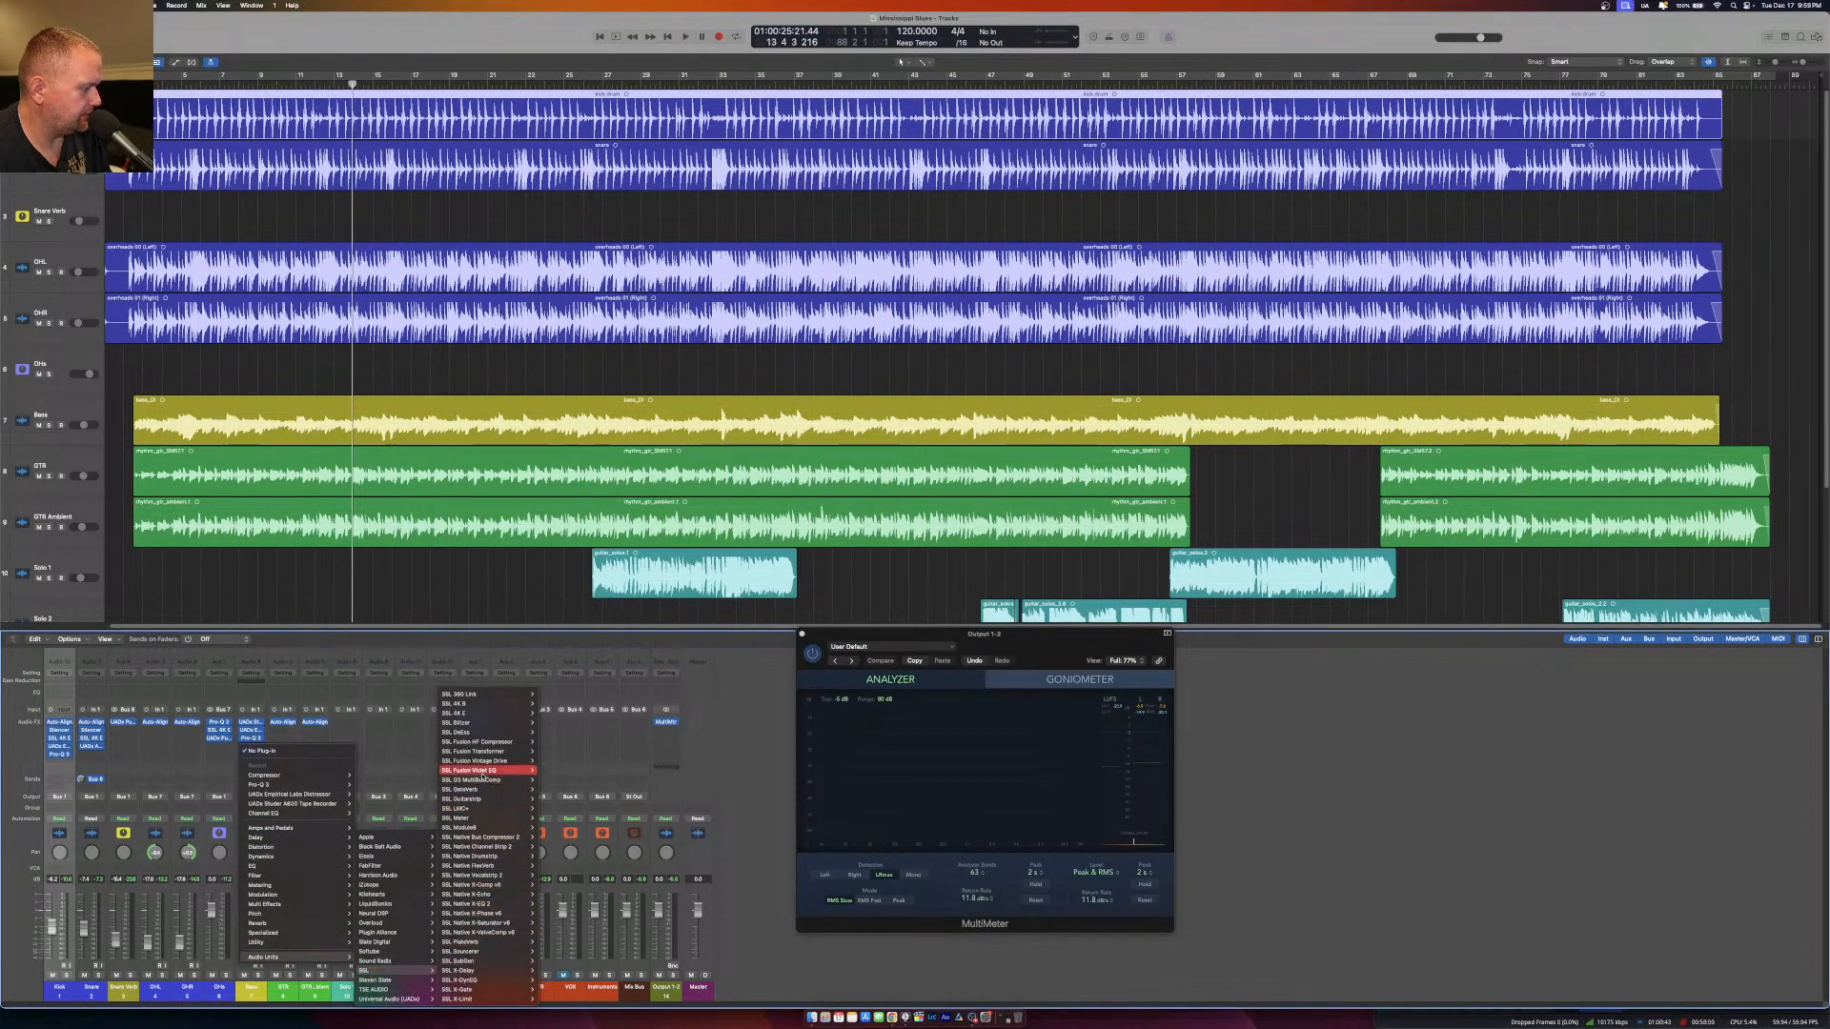
click(548, 713)
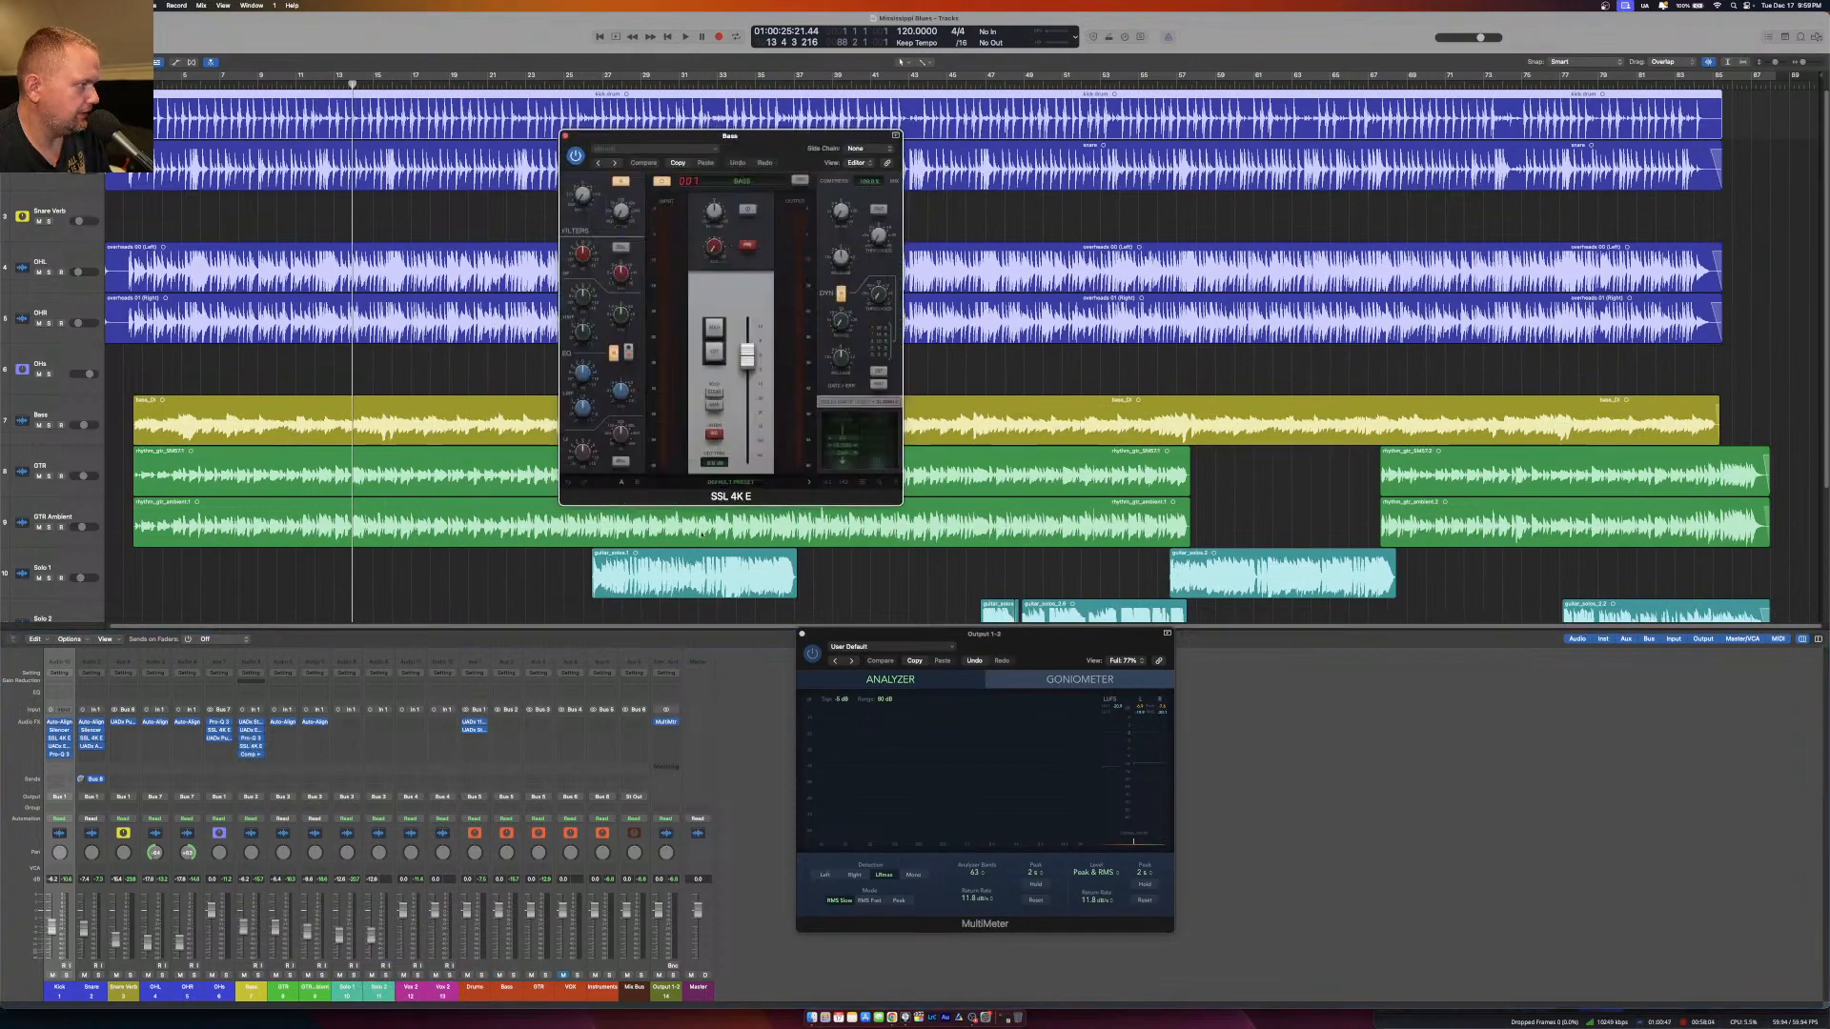
Adjust the high-mid EQ band of the SSL 4K E while auditioning the Bass in solo and in the full mix.
click(257, 975)
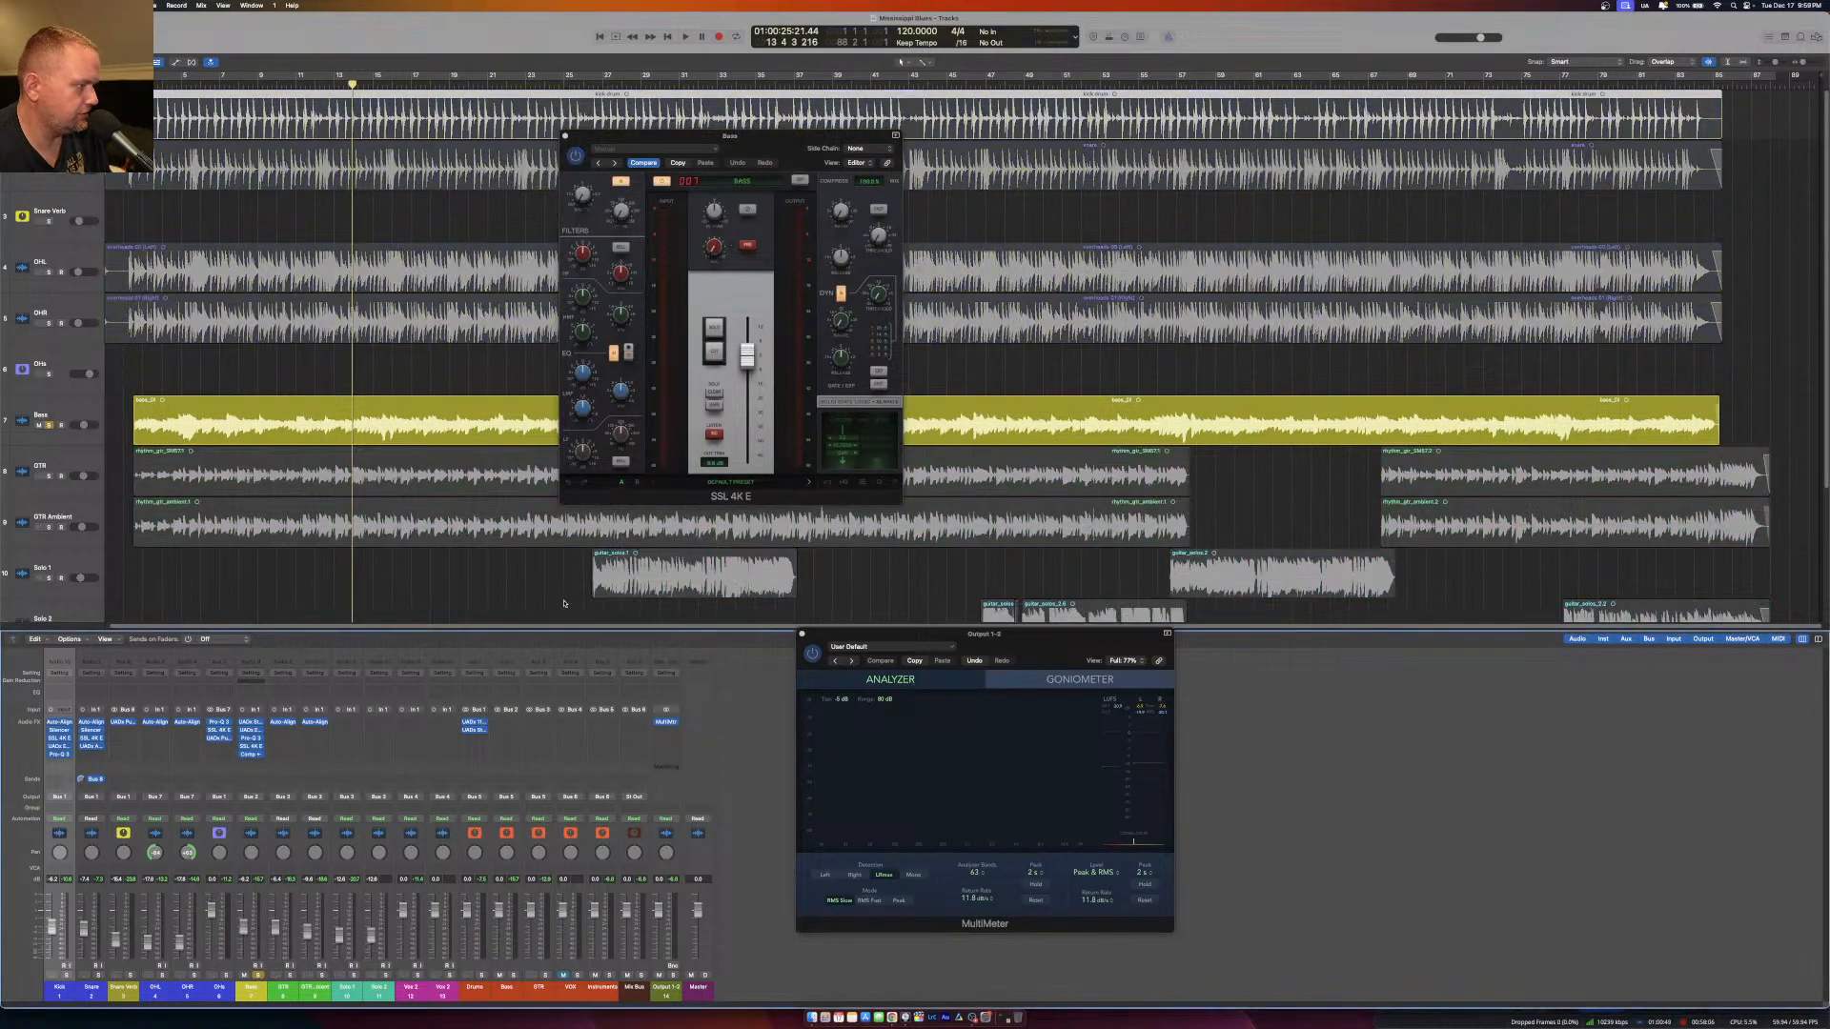
key(space)
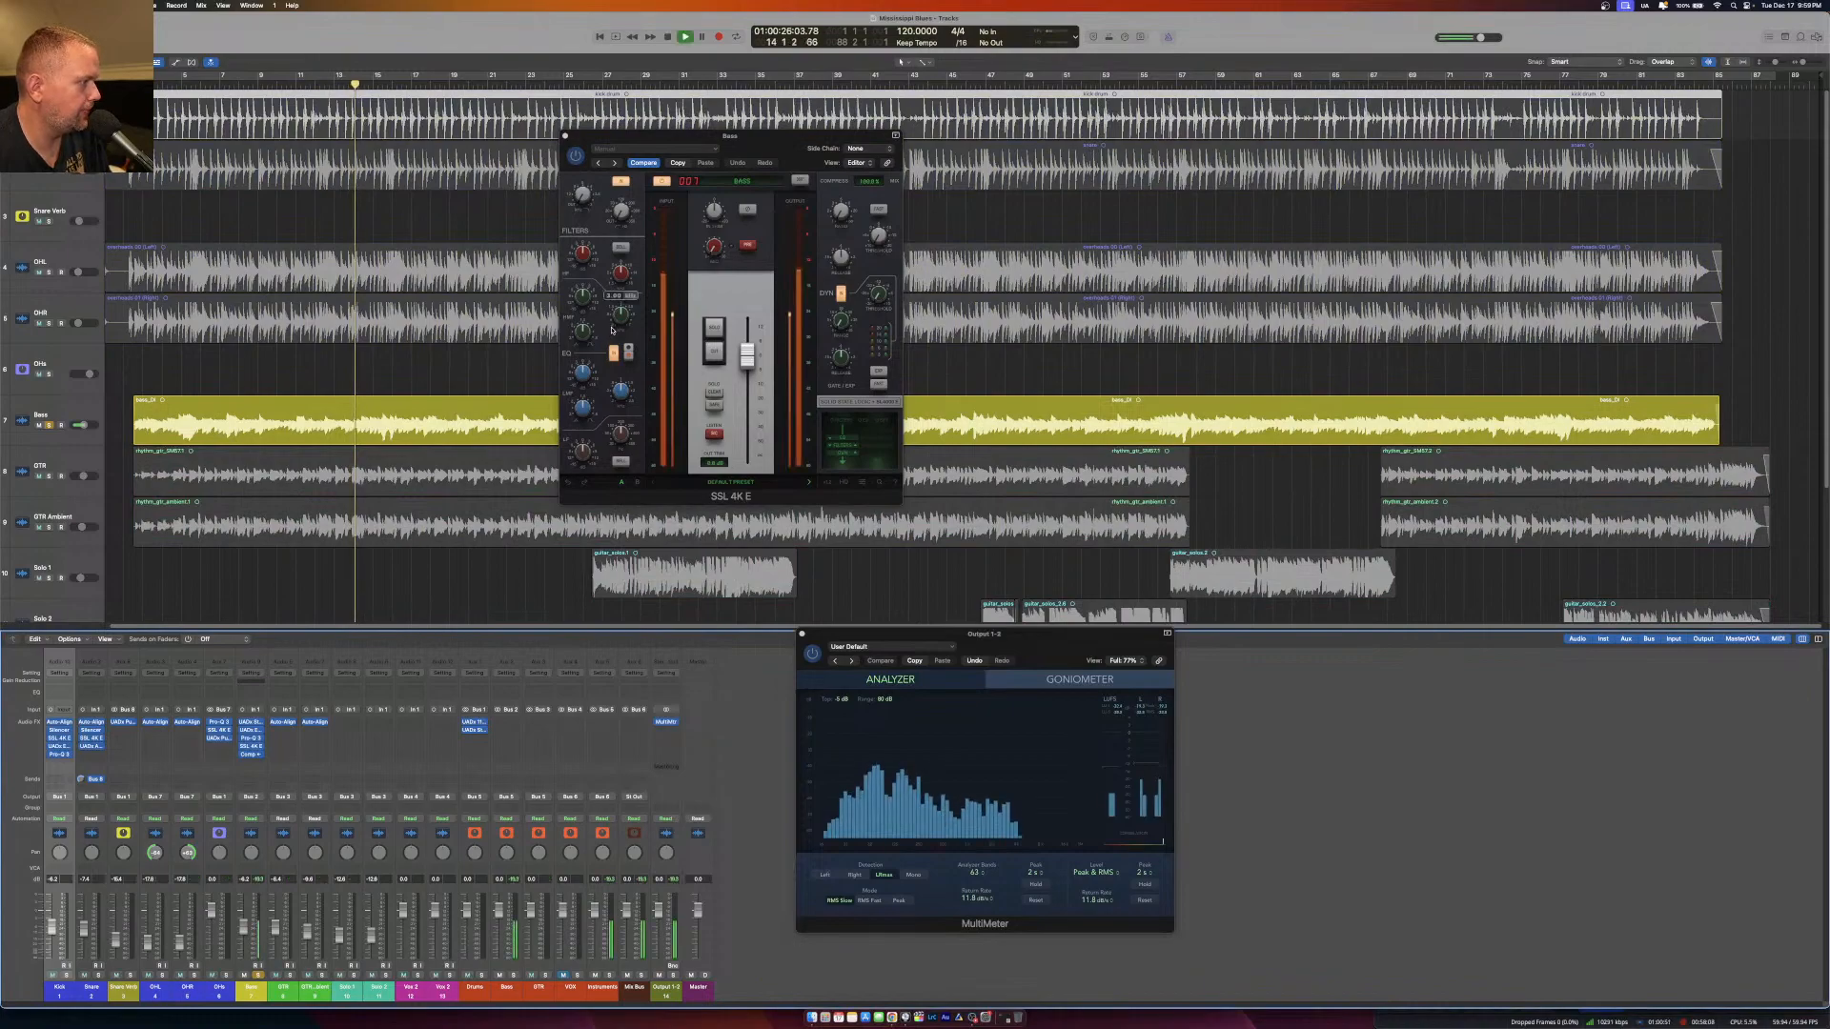
drag(584, 300, 588, 250)
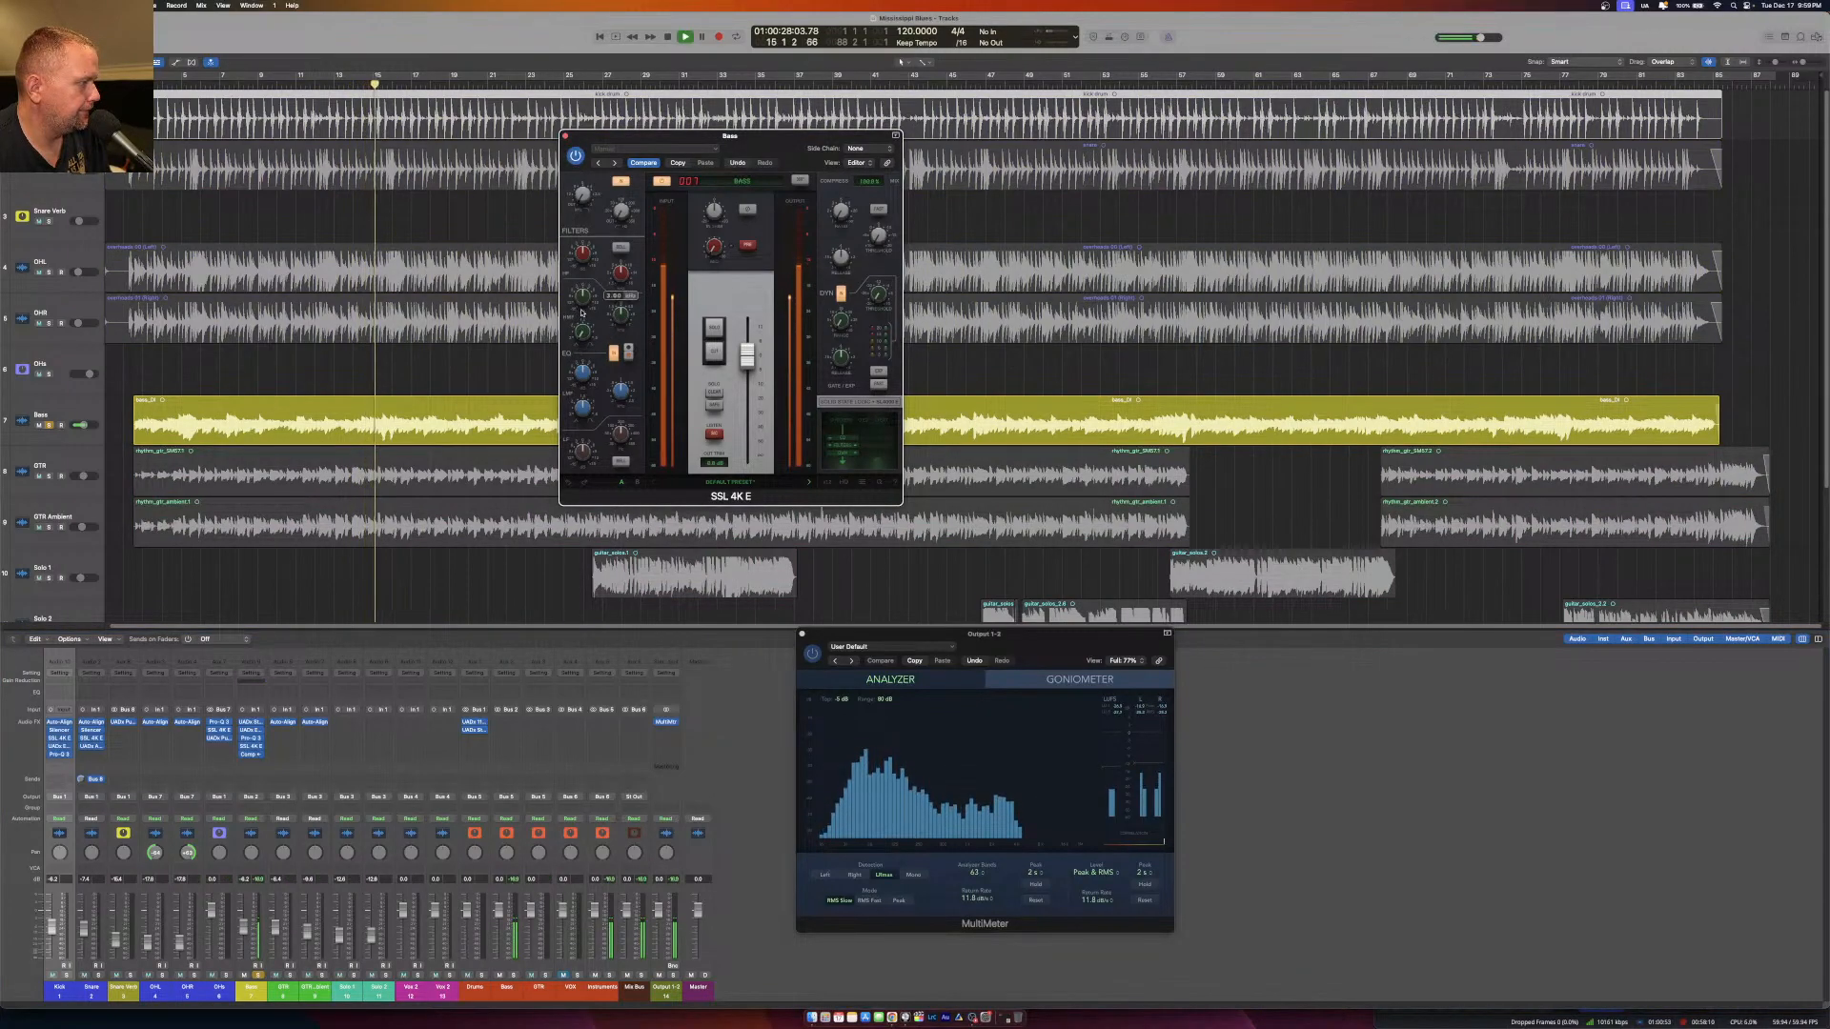
drag(617, 325, 578, 346)
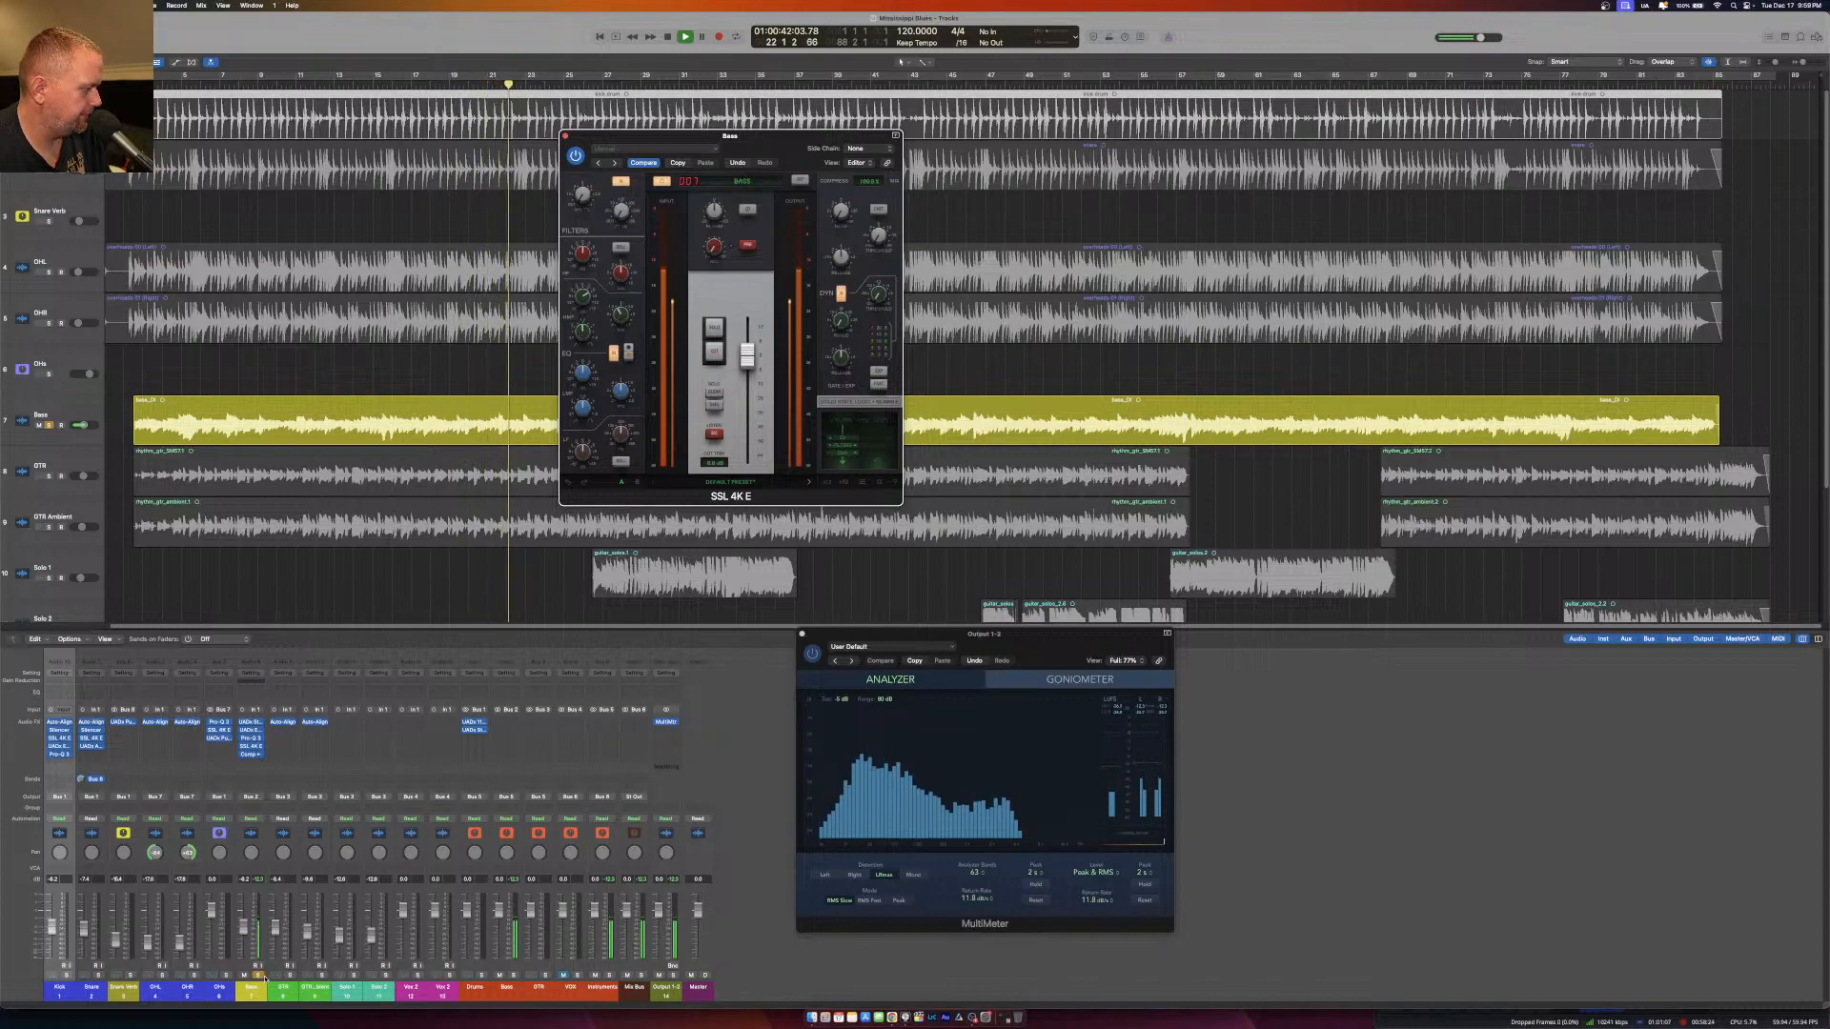
key(s)
mouse_move(583, 301)
mouse_down()
mouse_move(584, 283)
mouse_move(583, 304)
mouse_up()
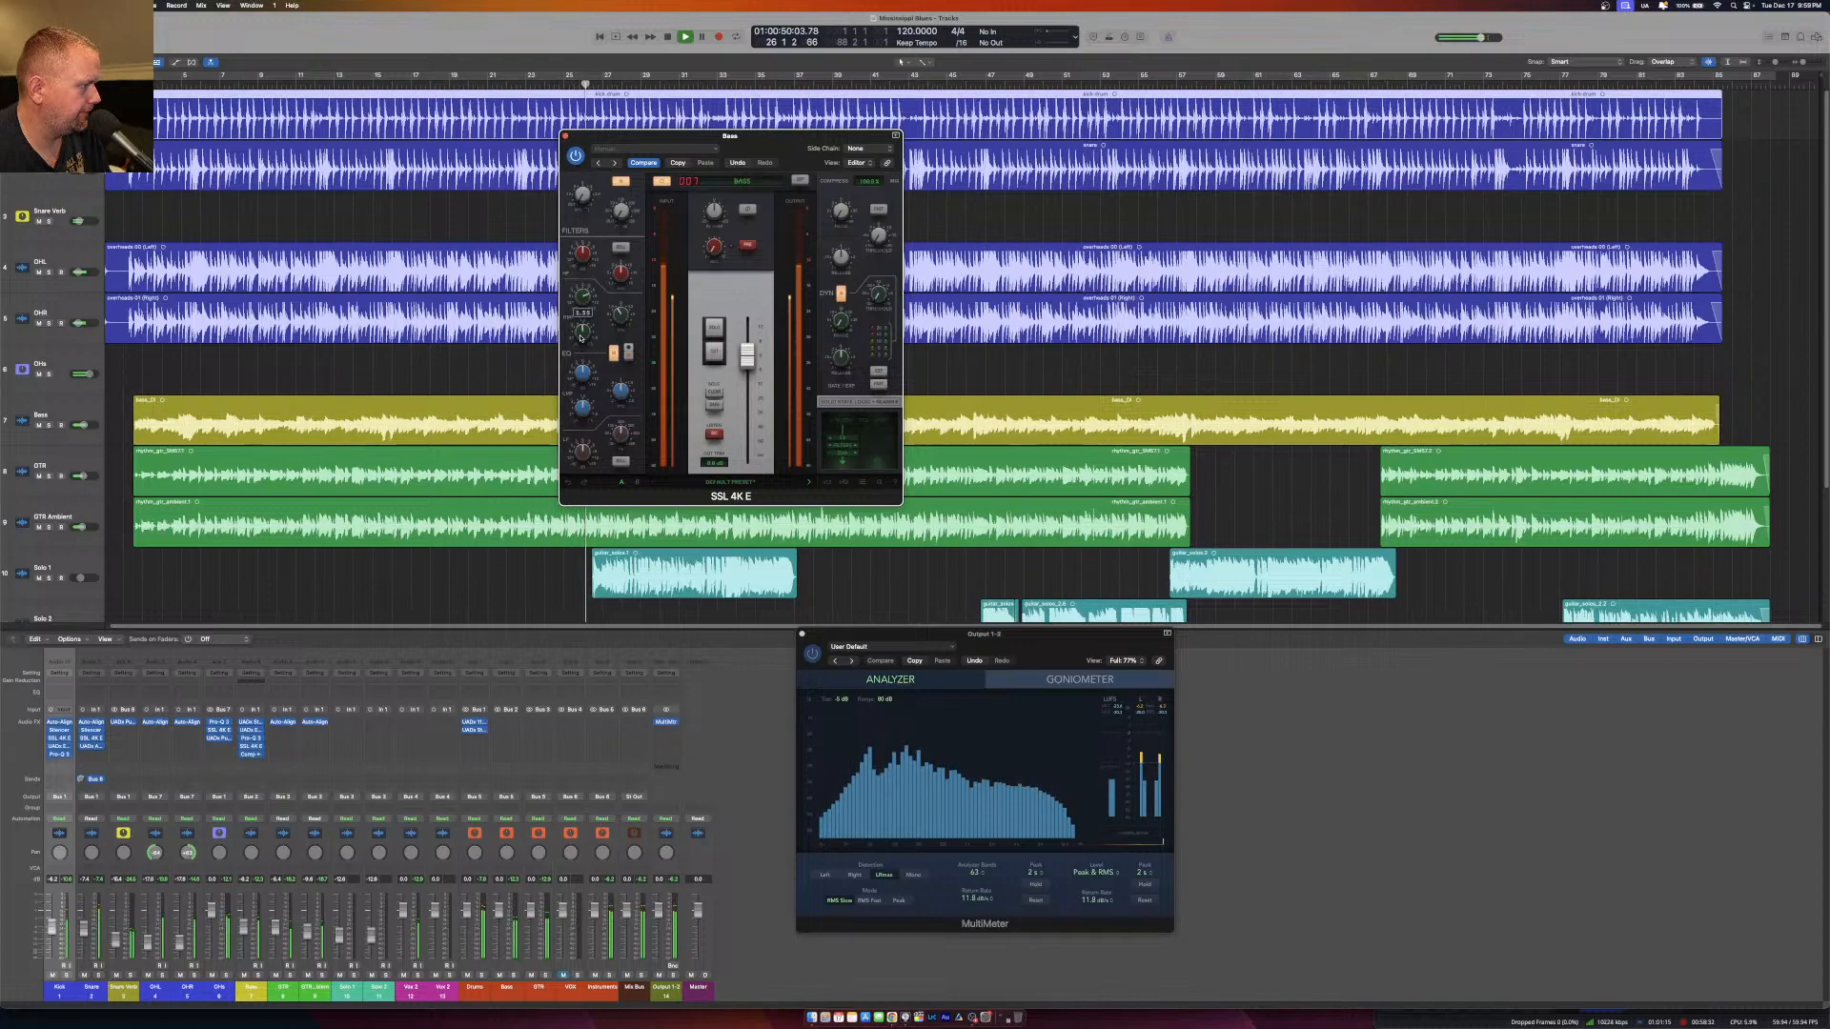
Play the full mix from near the start of the song, close the SSL 4K E and stop playback.
click(178, 87)
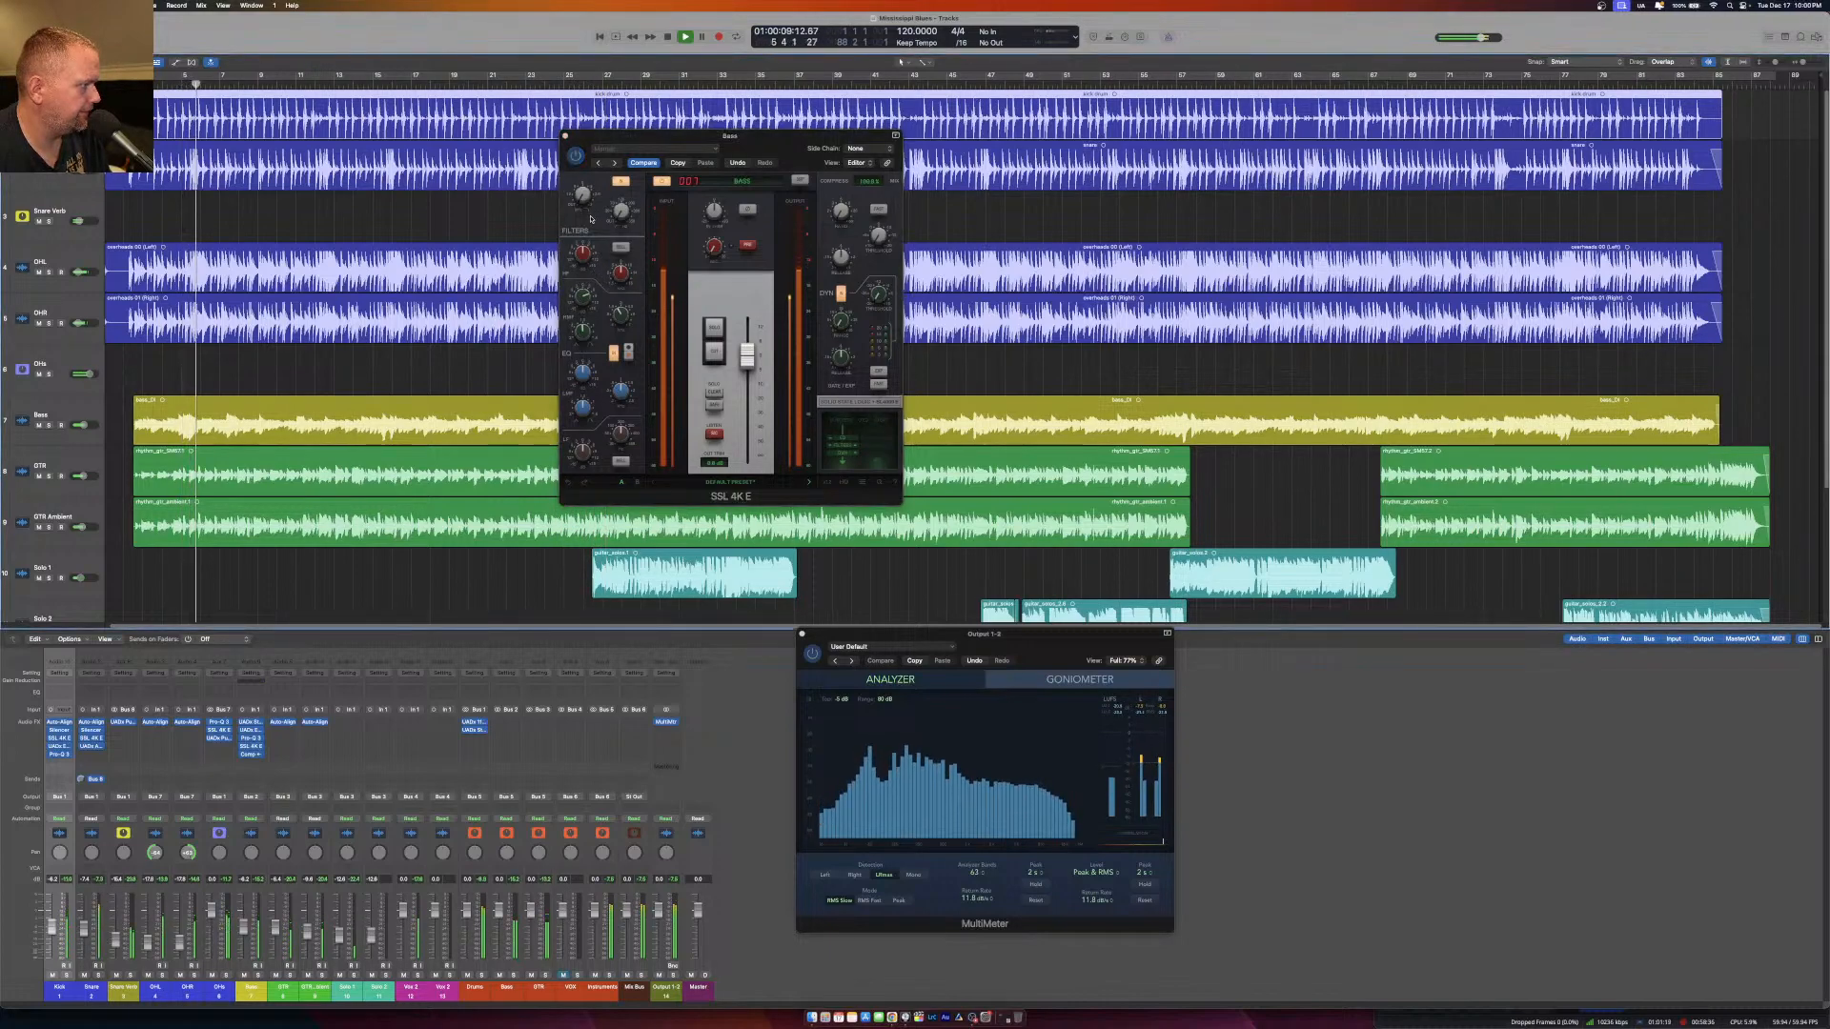
click(566, 137)
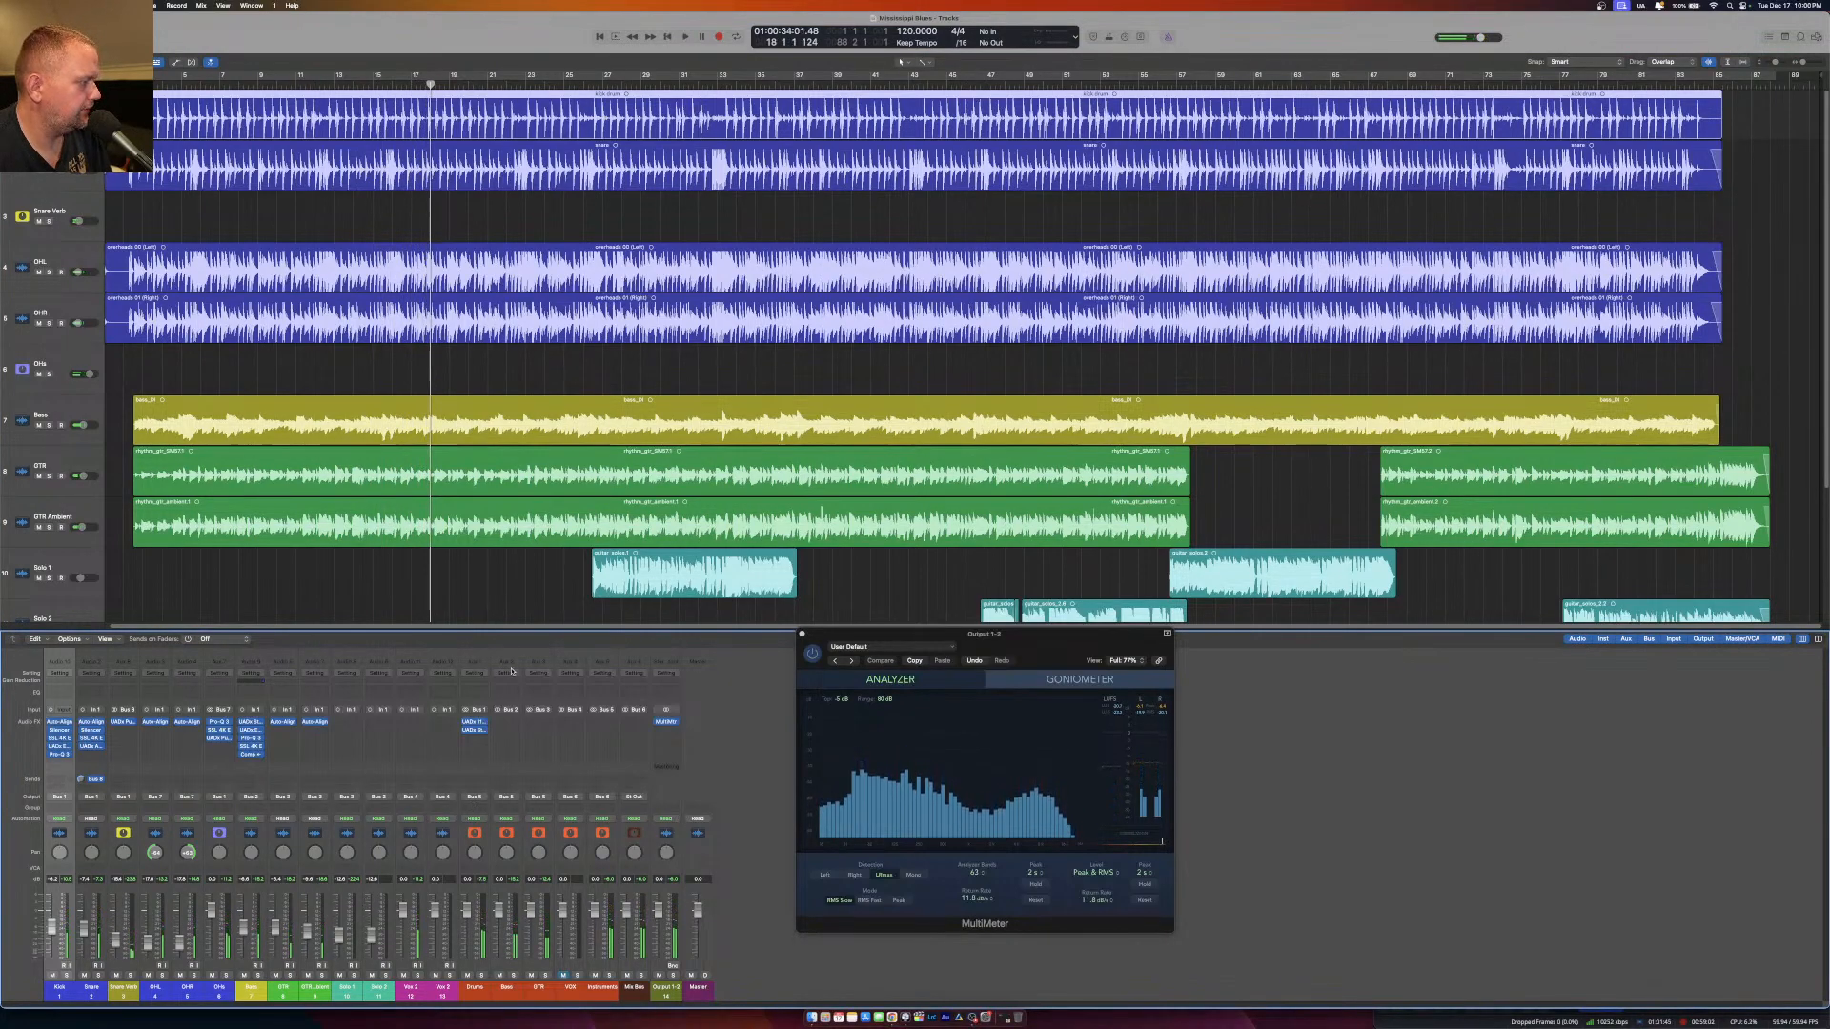
key(space)
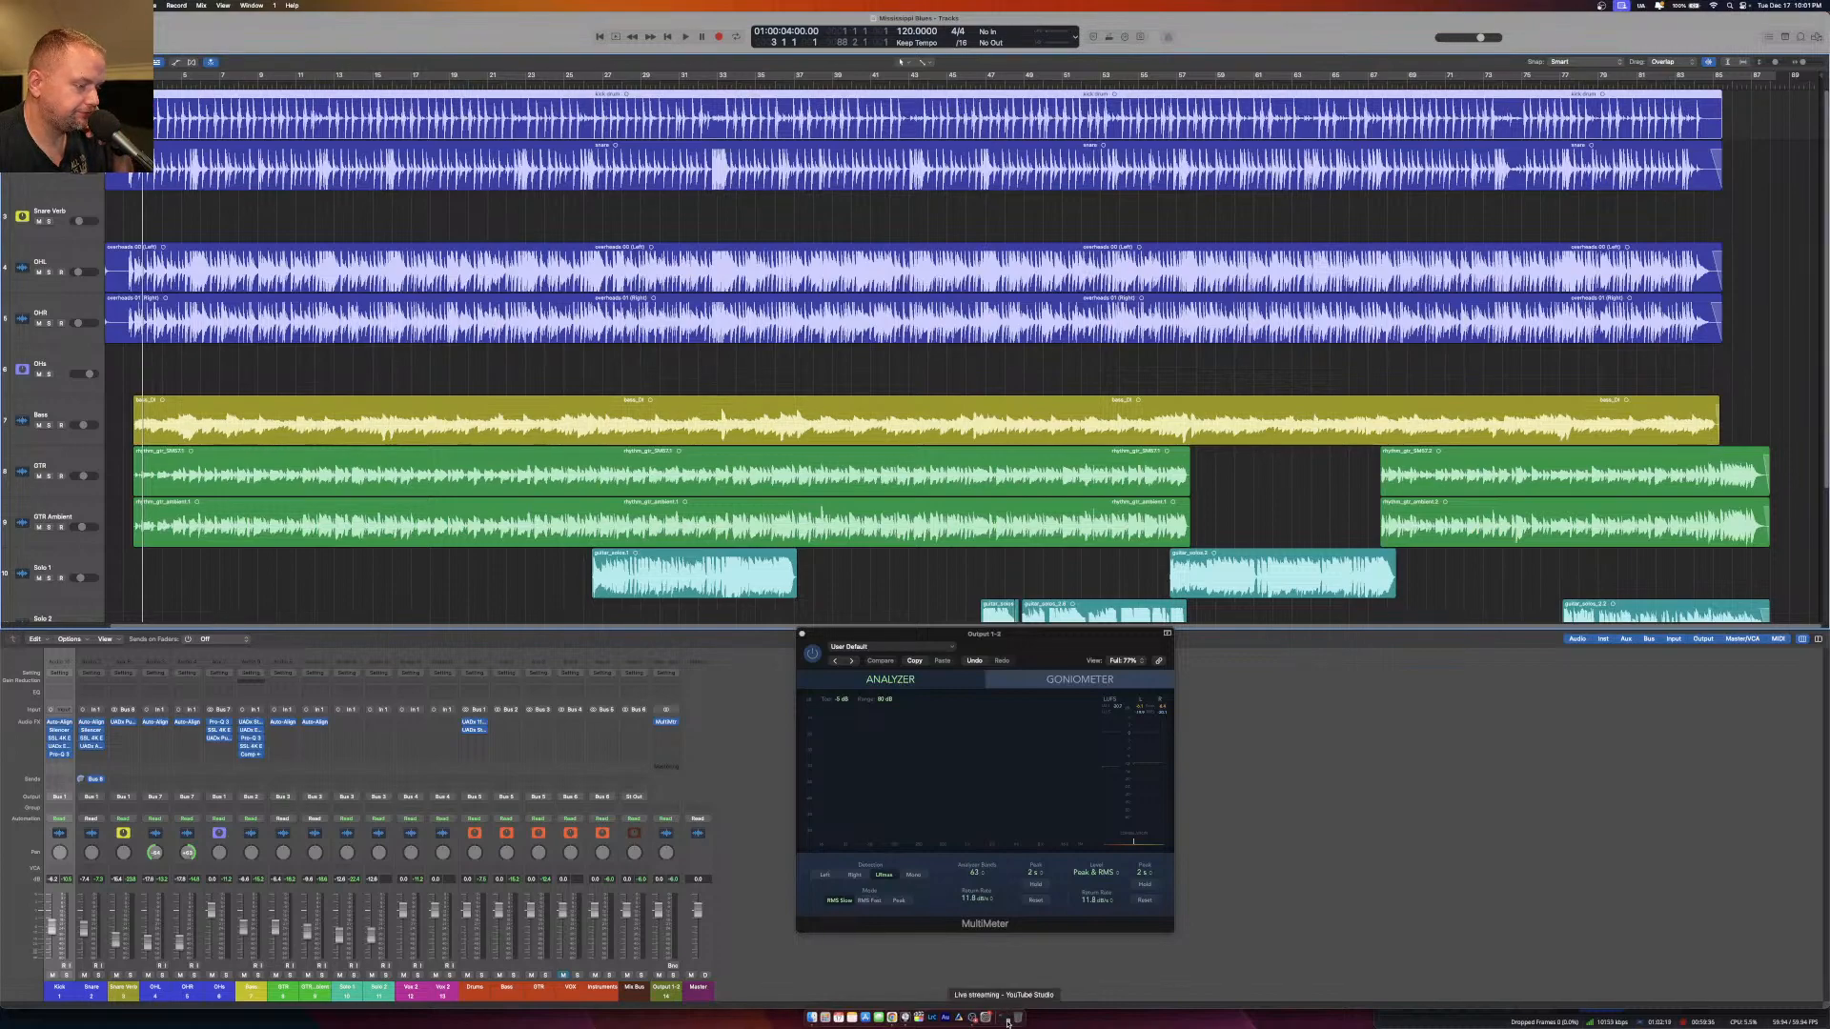
Switch to OBS and change the live scene to Just Camera.
click(972, 1018)
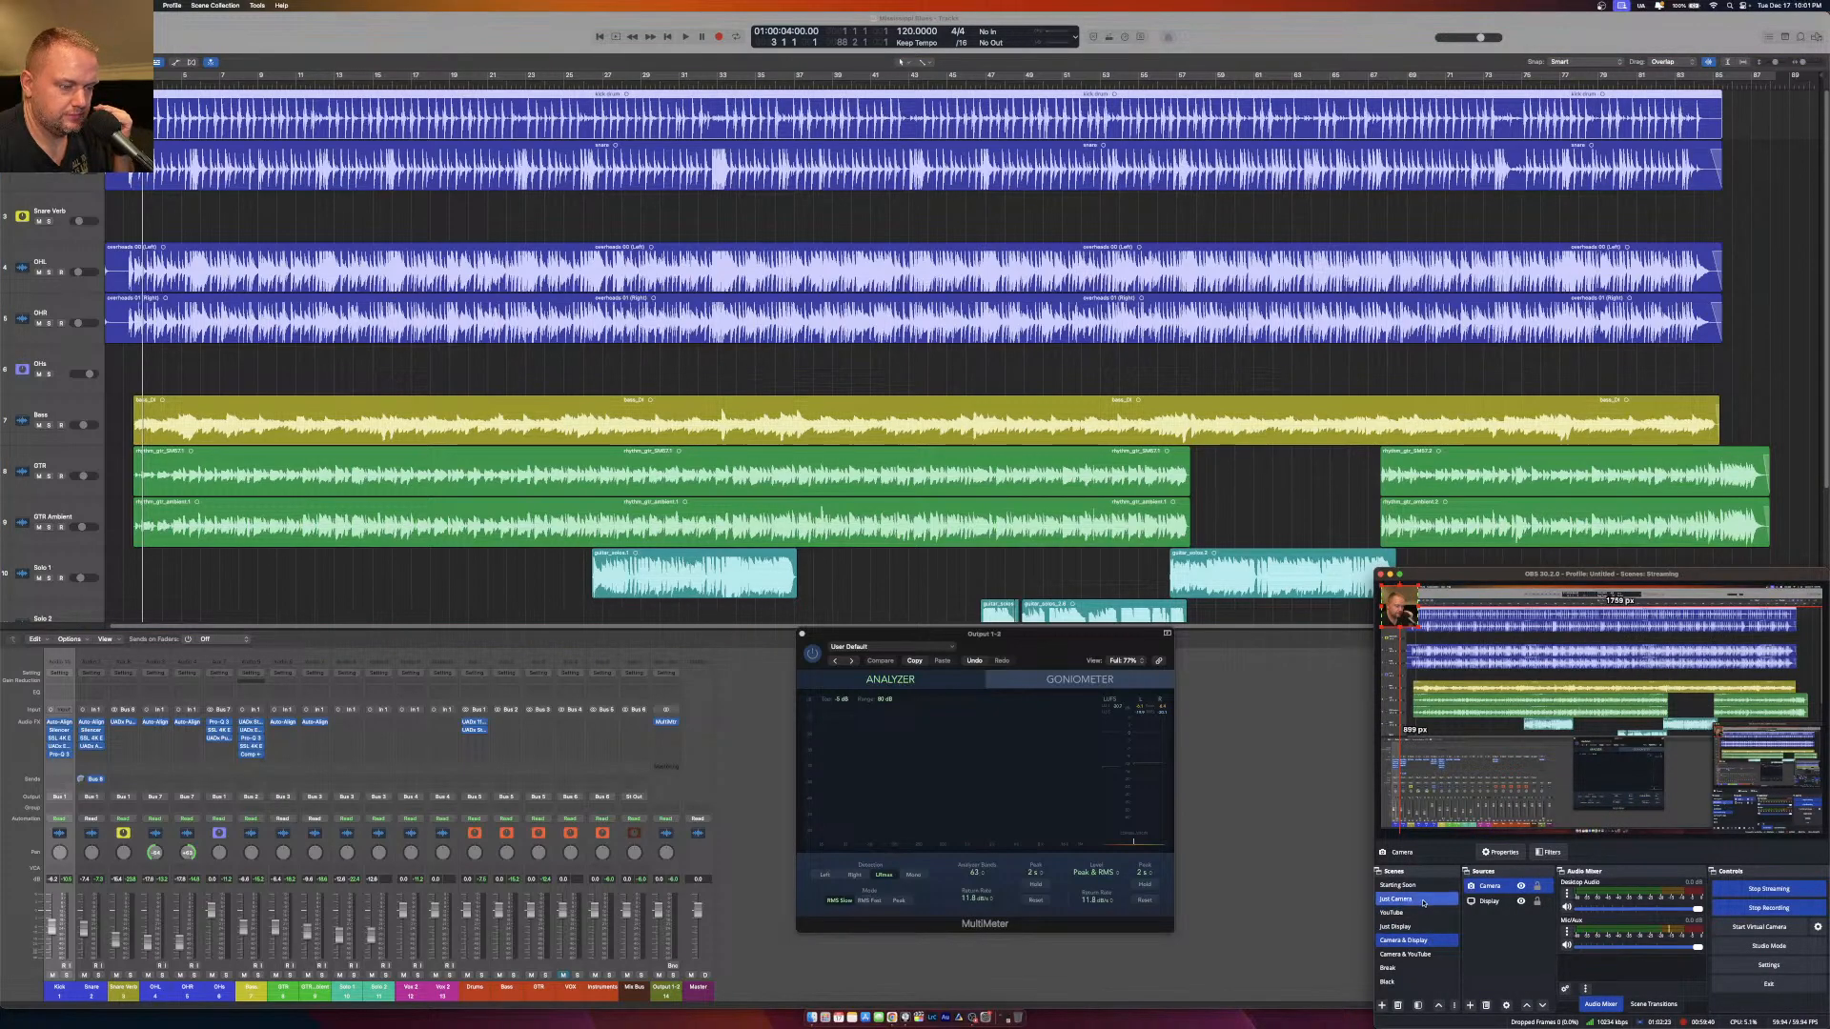
click(1423, 901)
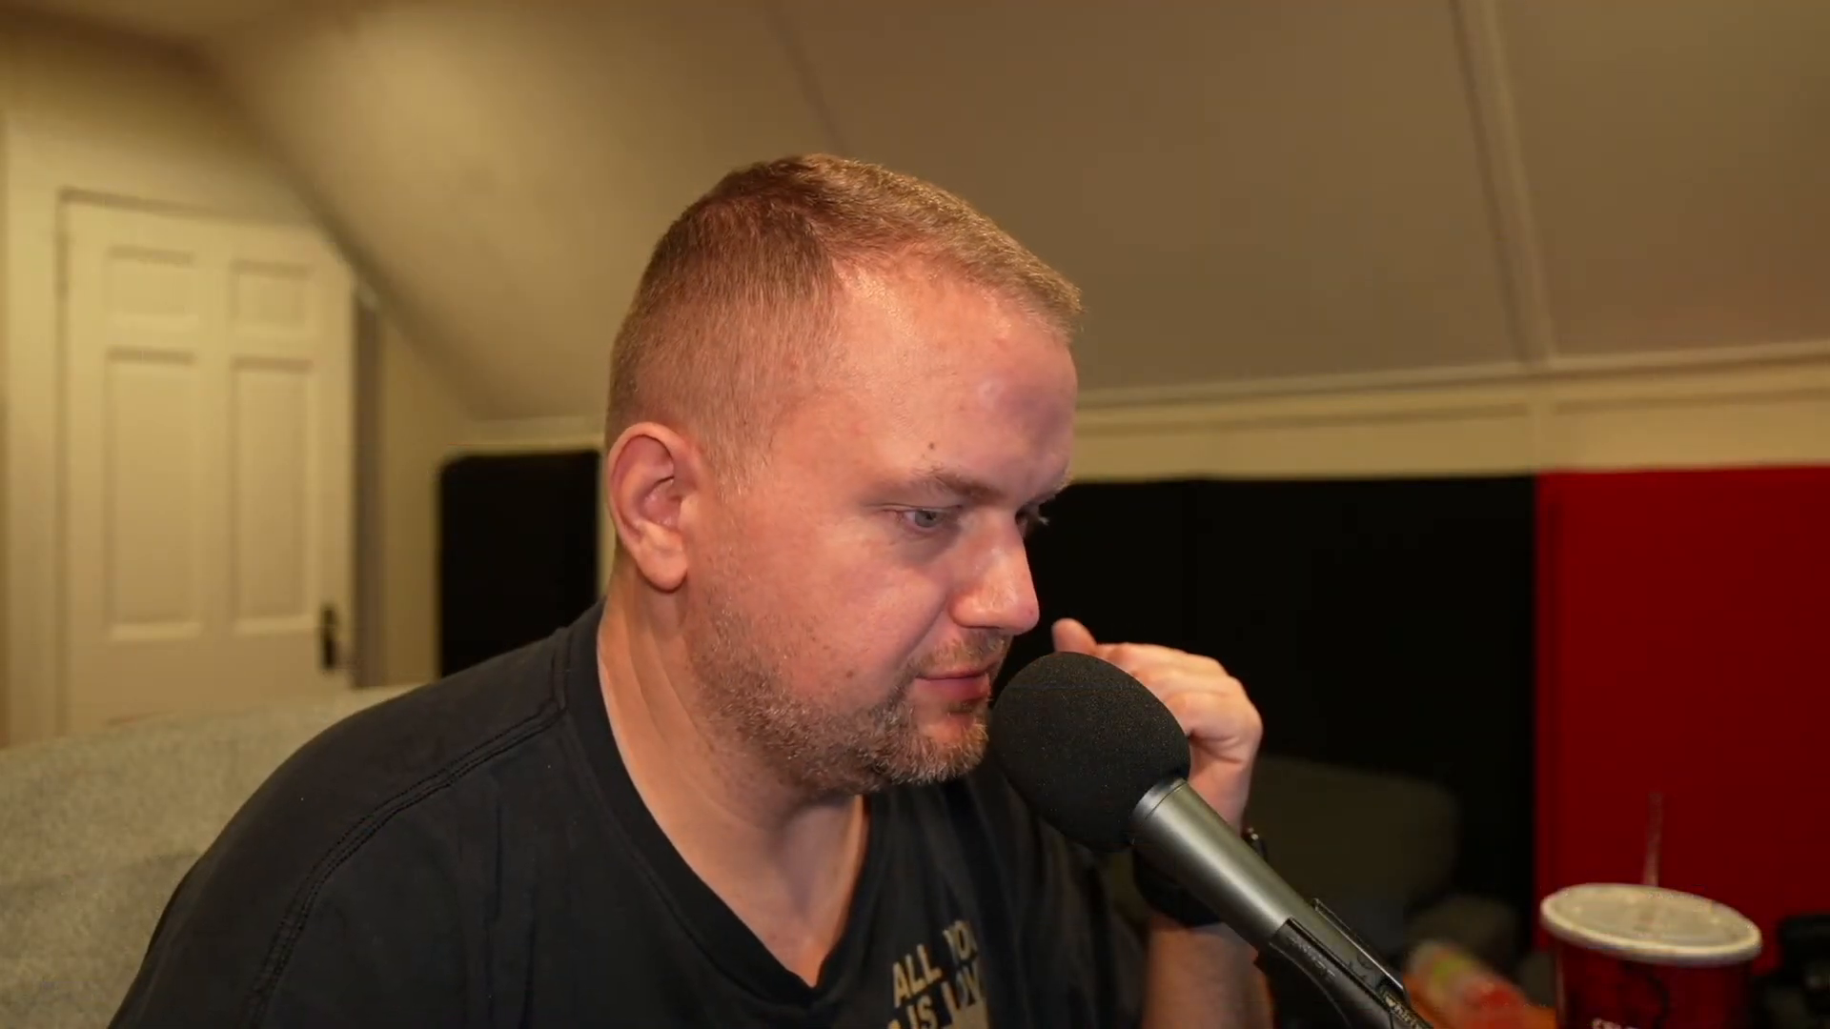
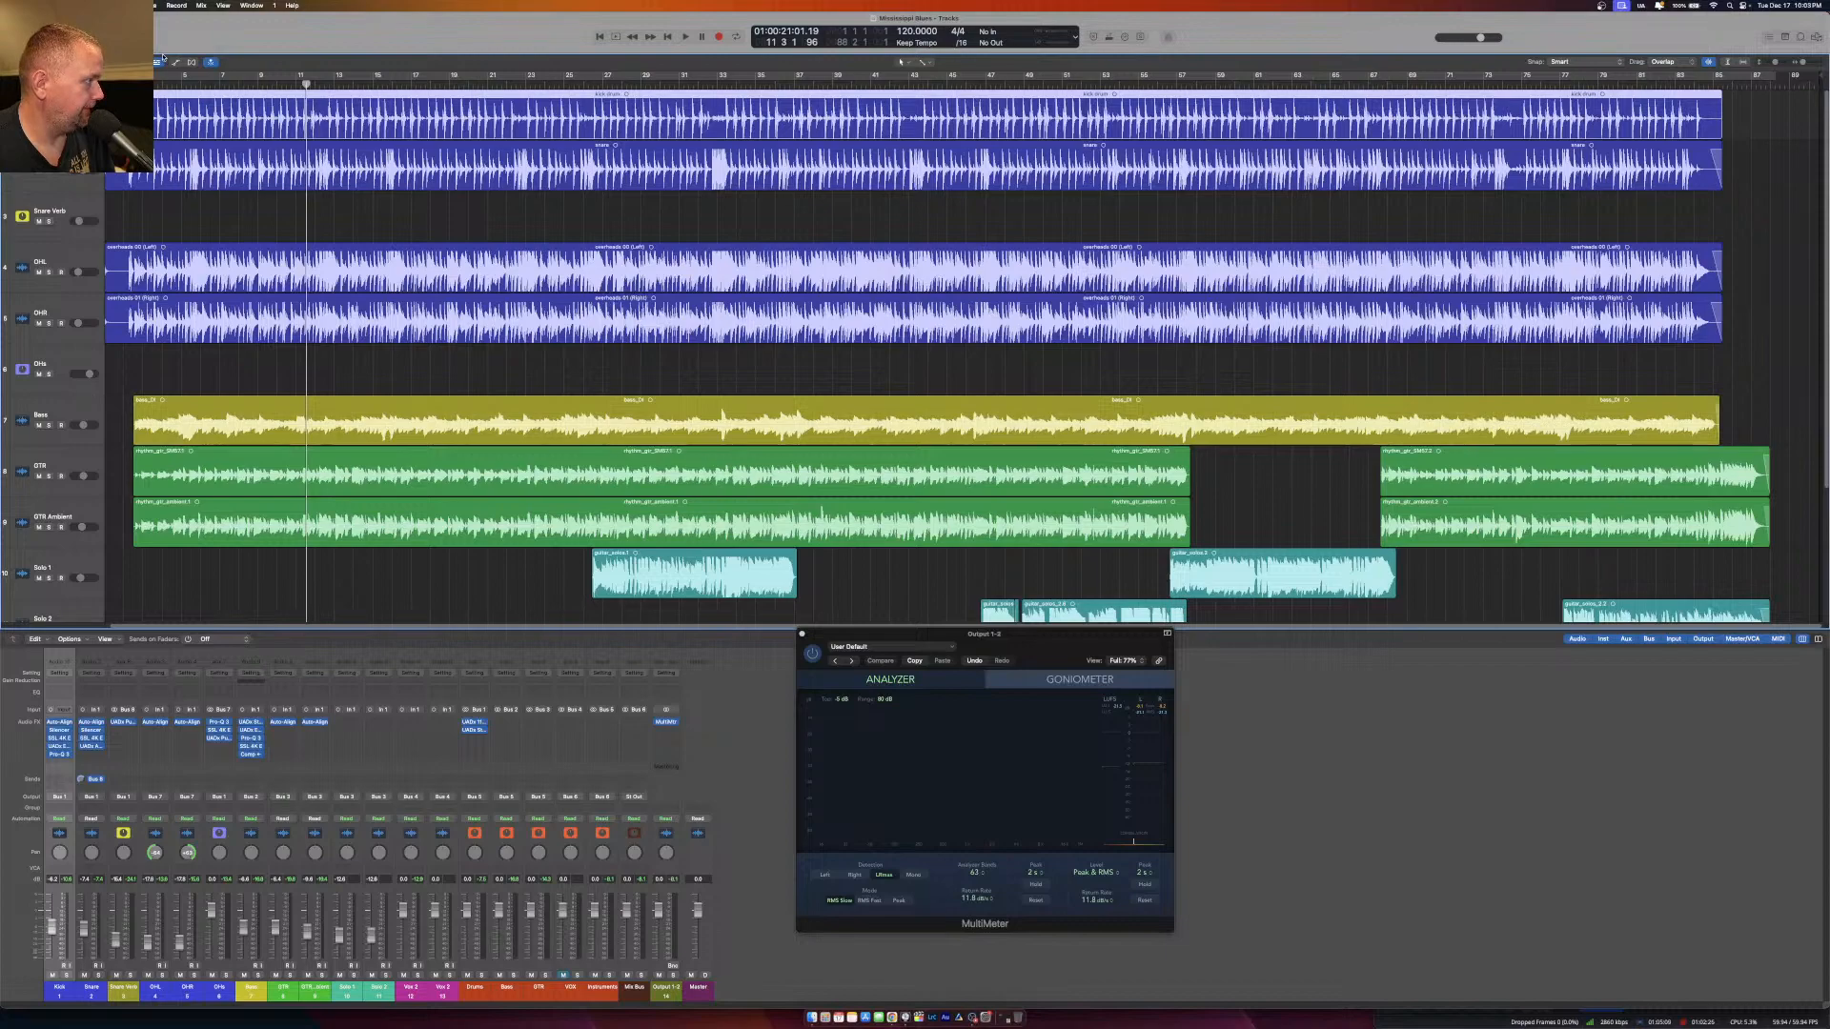
Play the song from where the guitars enter and solo the GTR track.
click(195, 82)
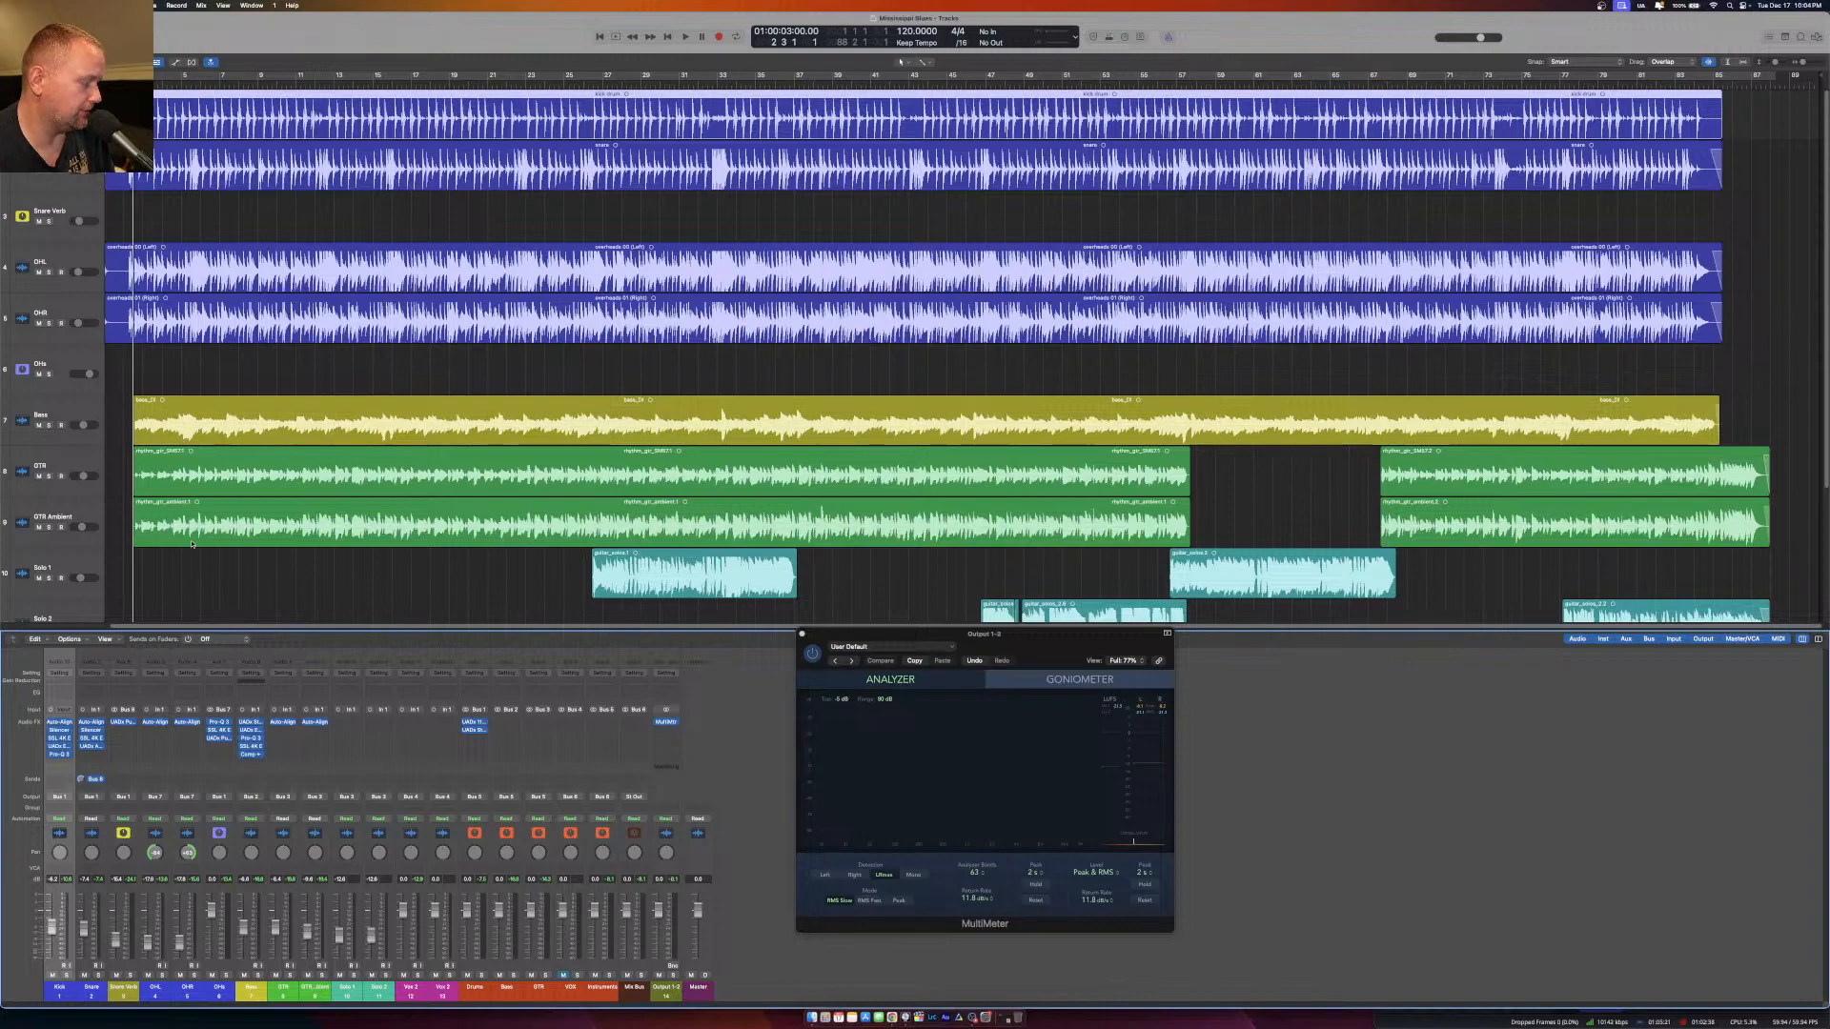
click(61, 463)
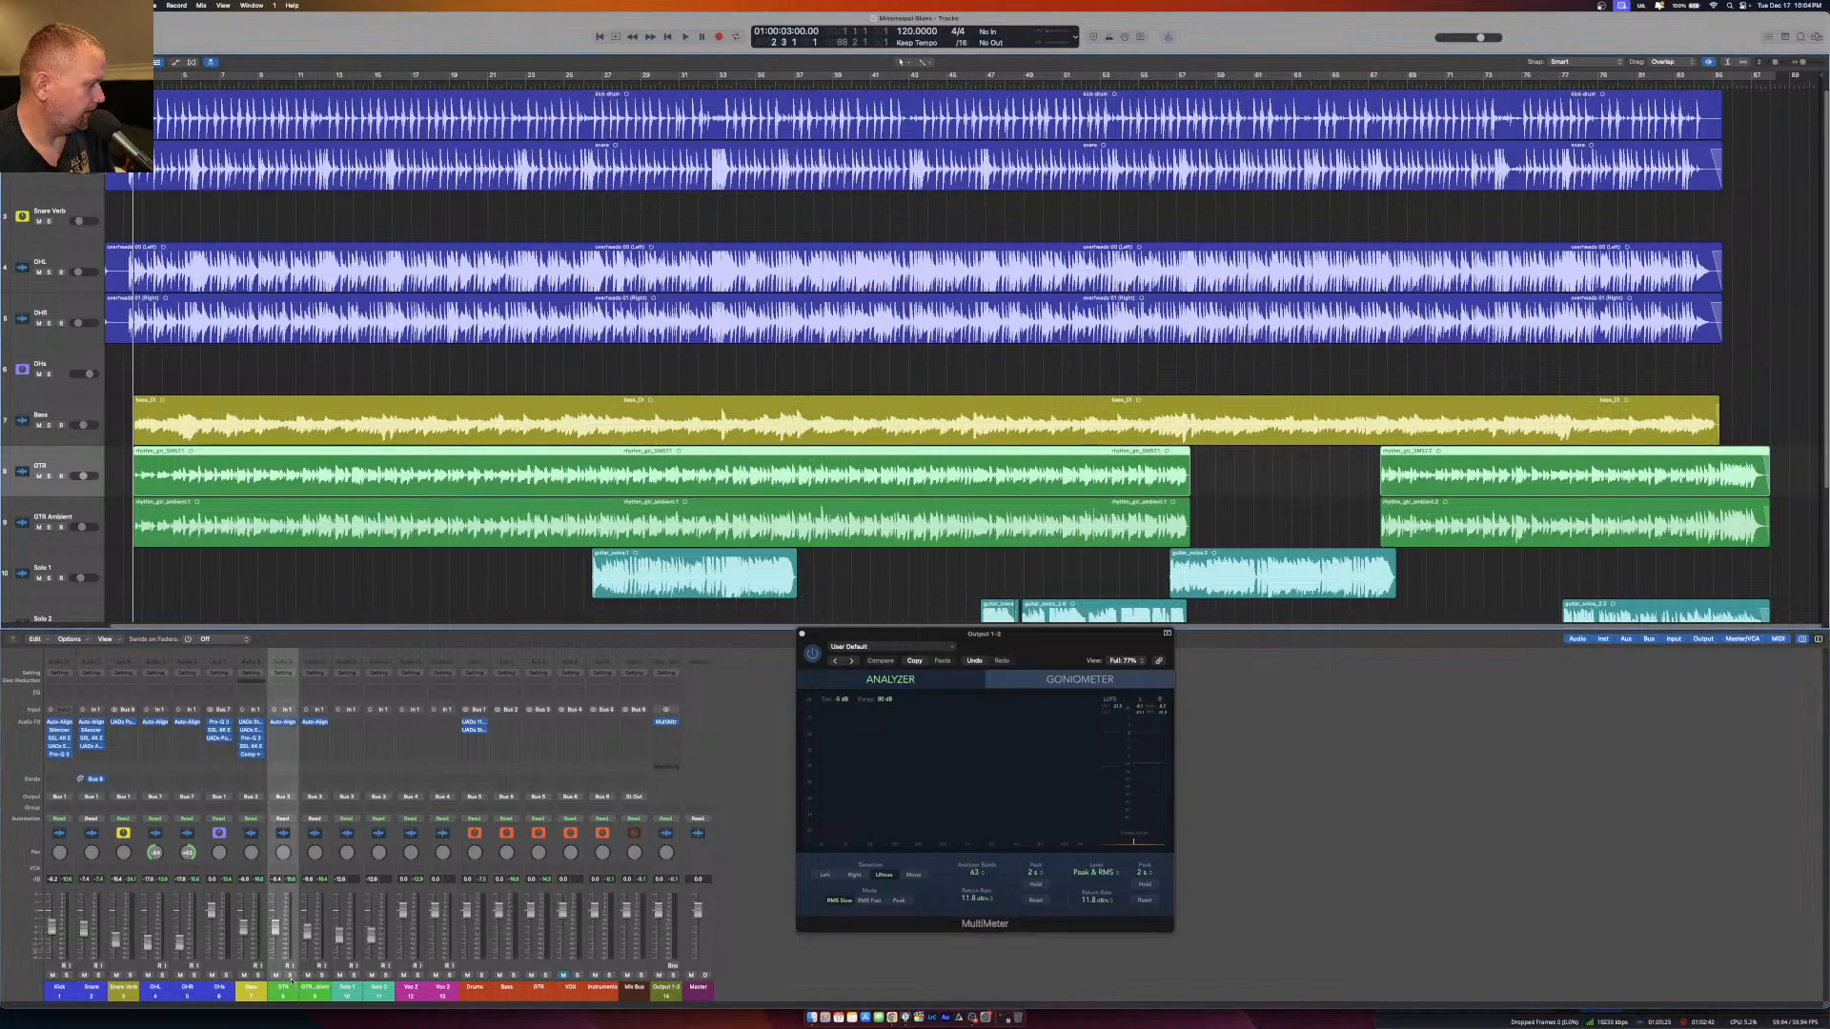
key(space)
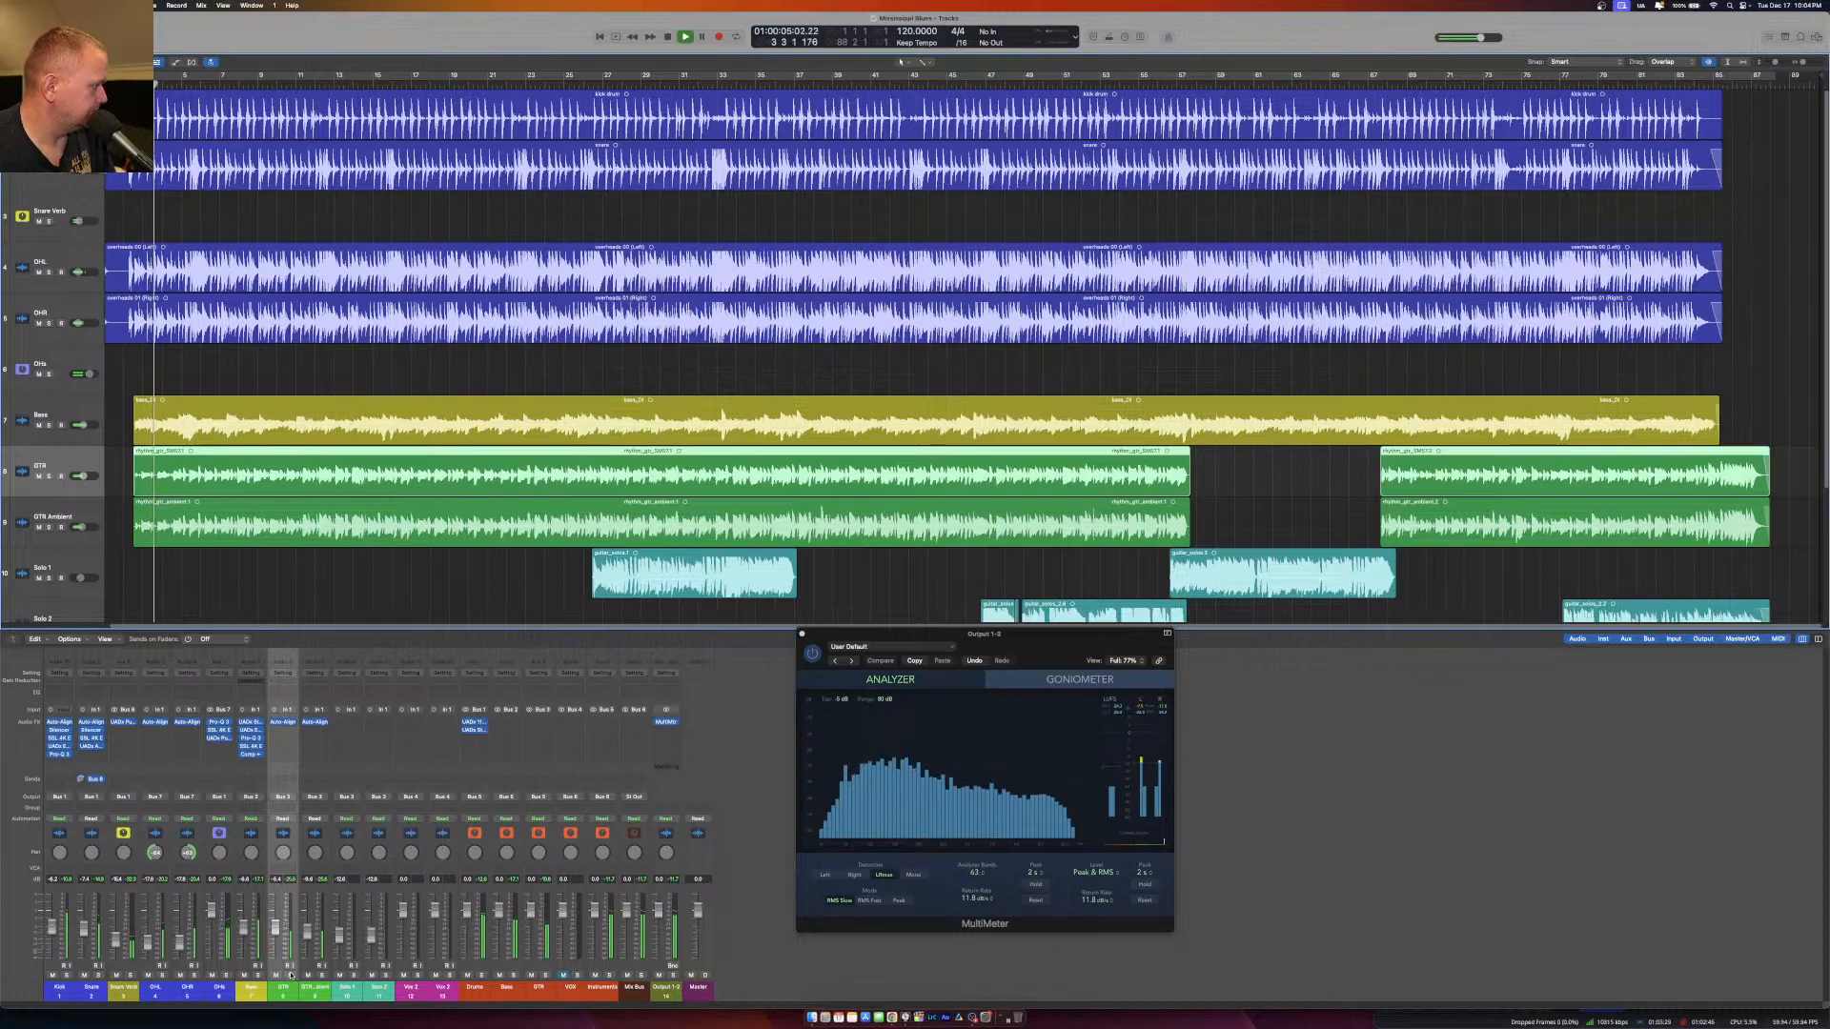
click(290, 975)
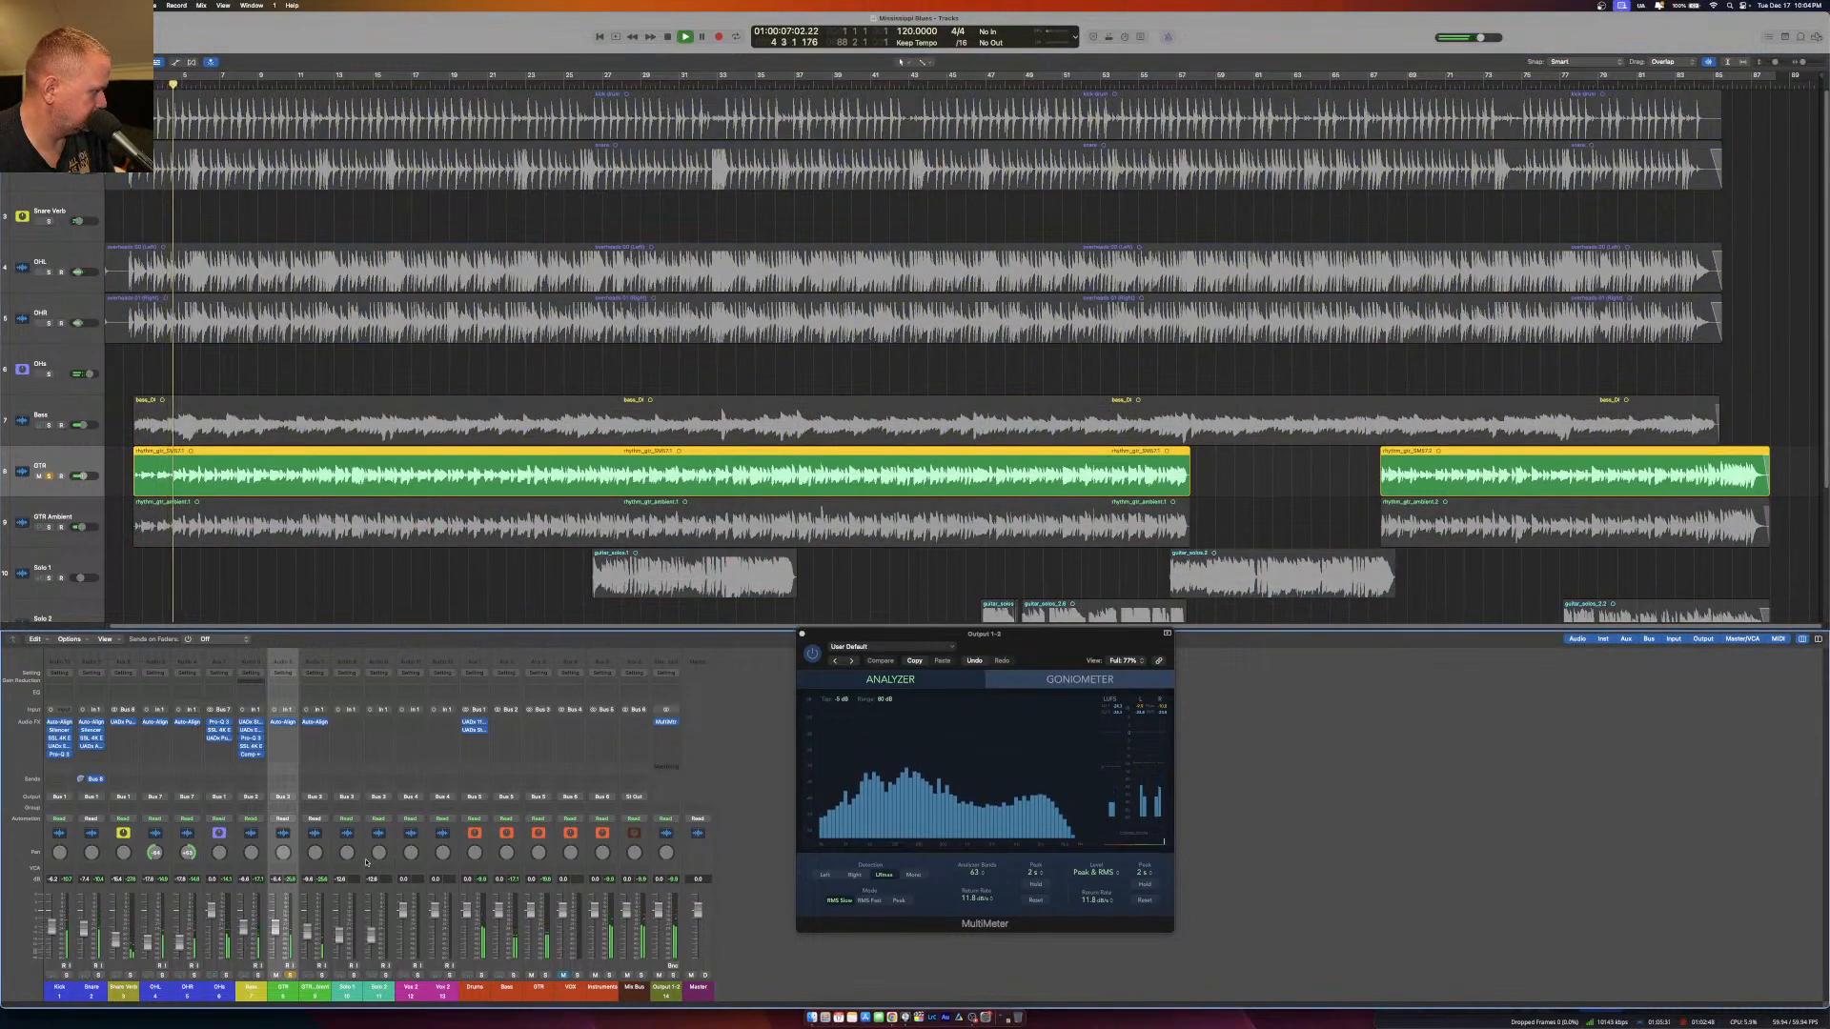
Insert the UADx Studer A800 Tape Recorder and the SSL 4K E on the GTR track and audition them.
click(285, 731)
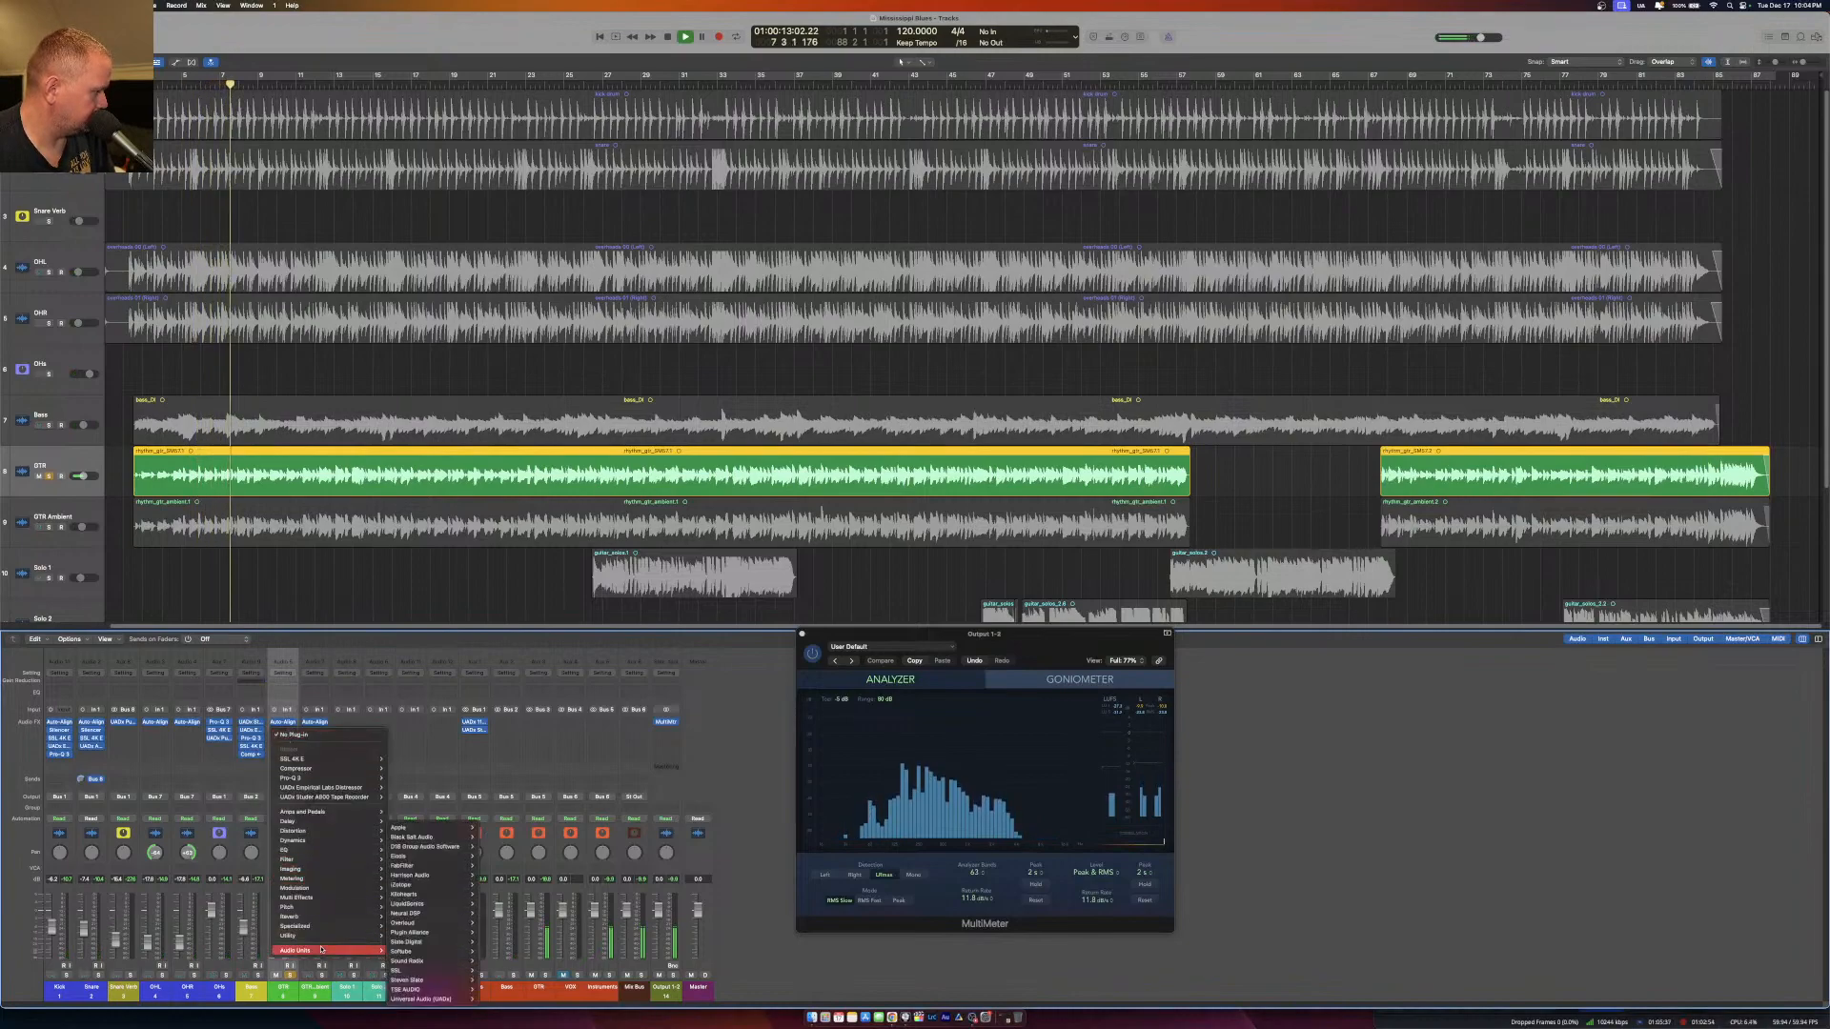
click(290, 649)
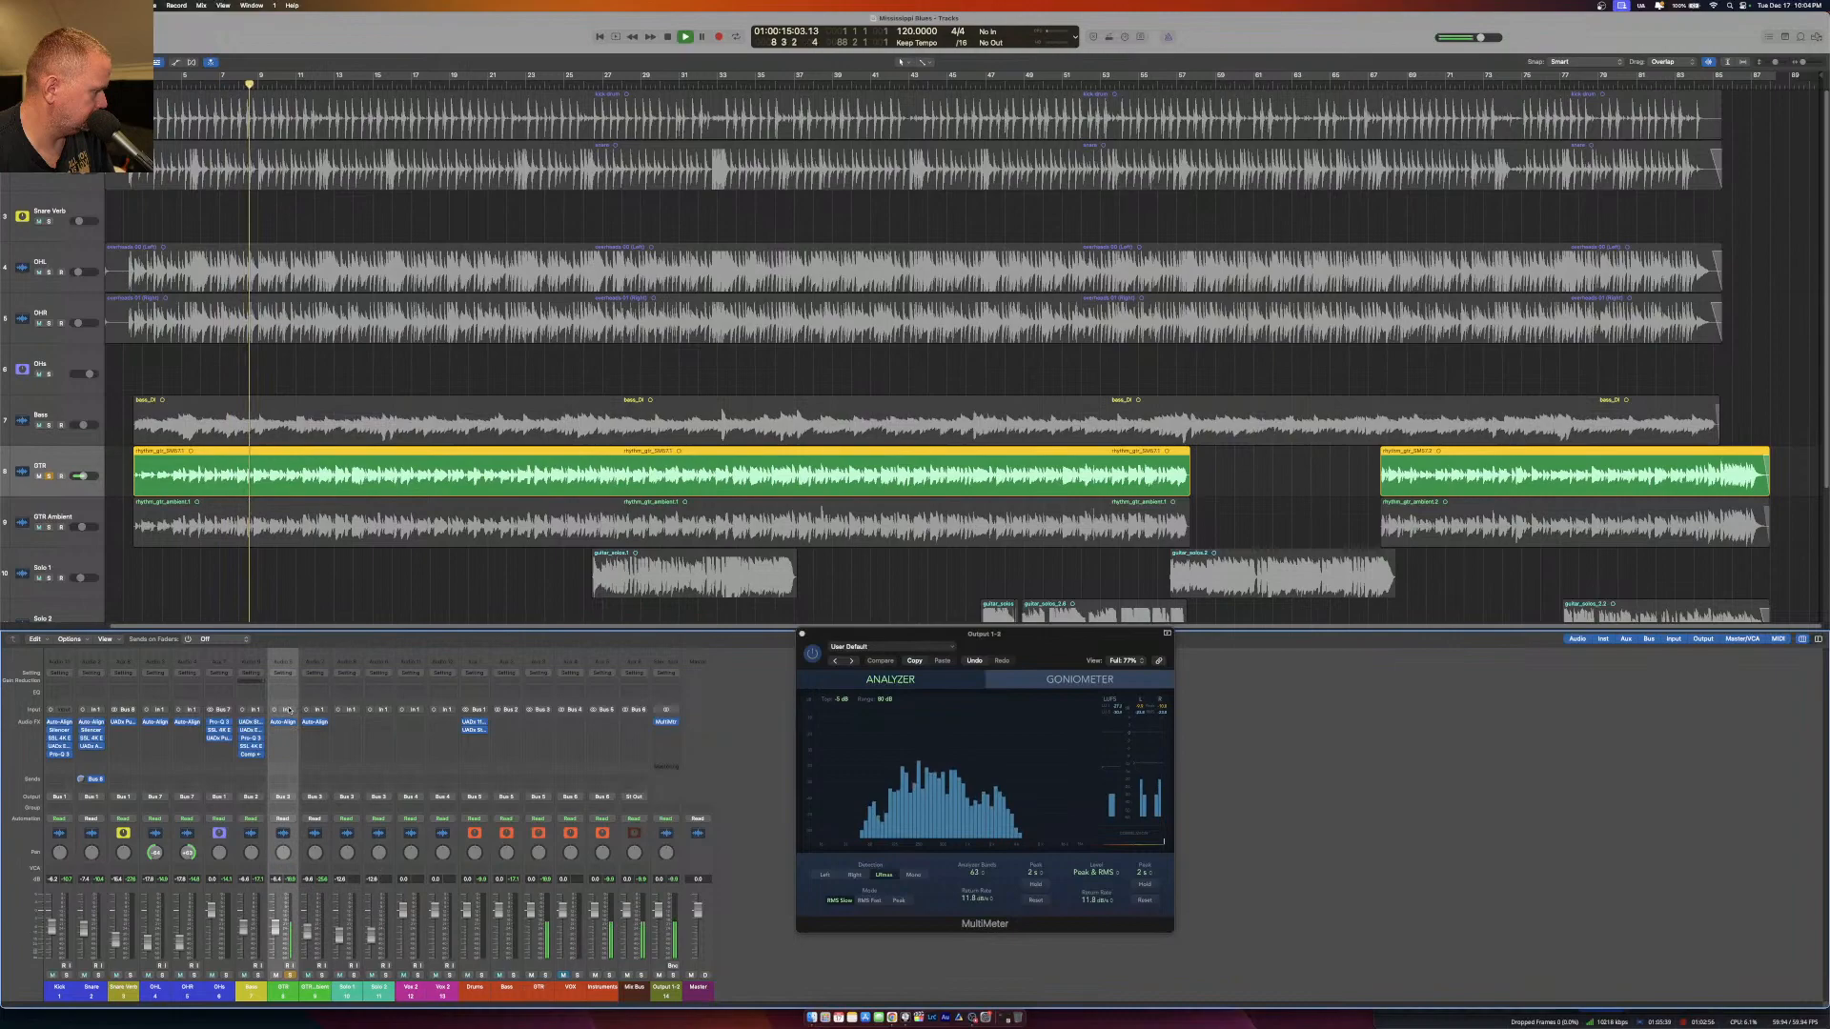
key(space)
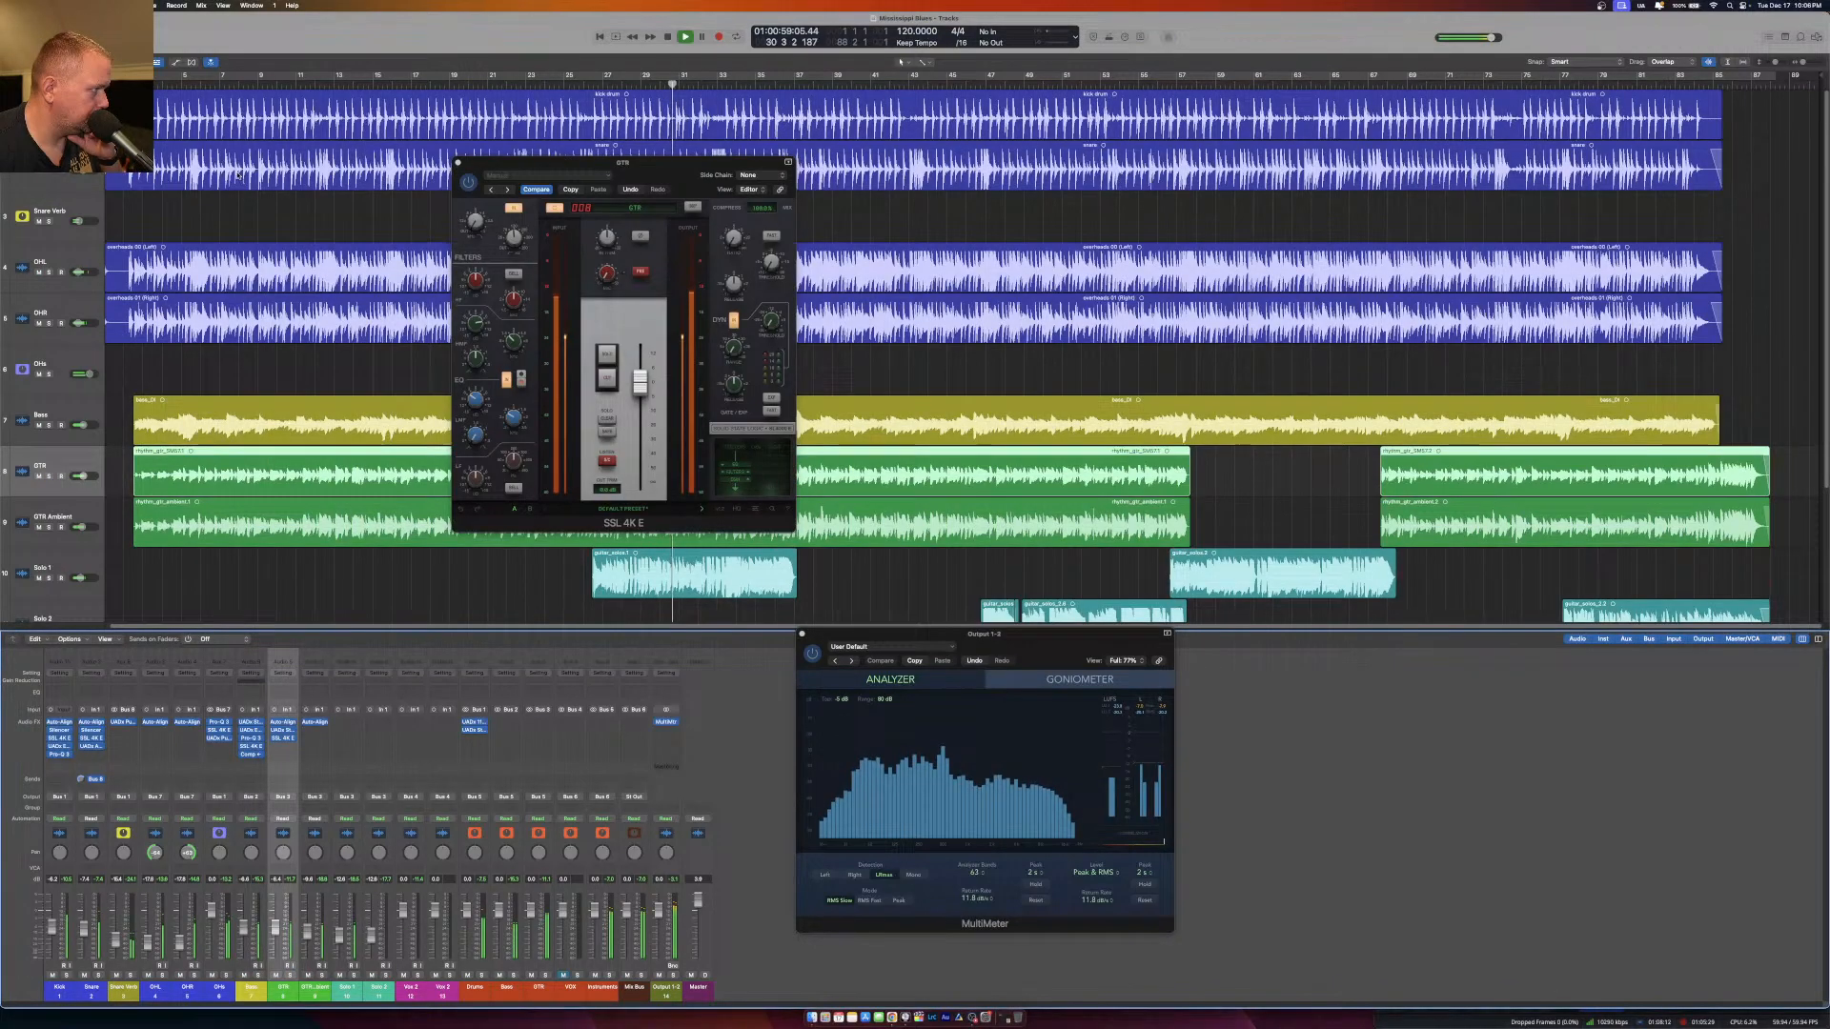
Replay the song from near its start, mute GTR Ambient and raise the GTR fader slightly.
click(149, 84)
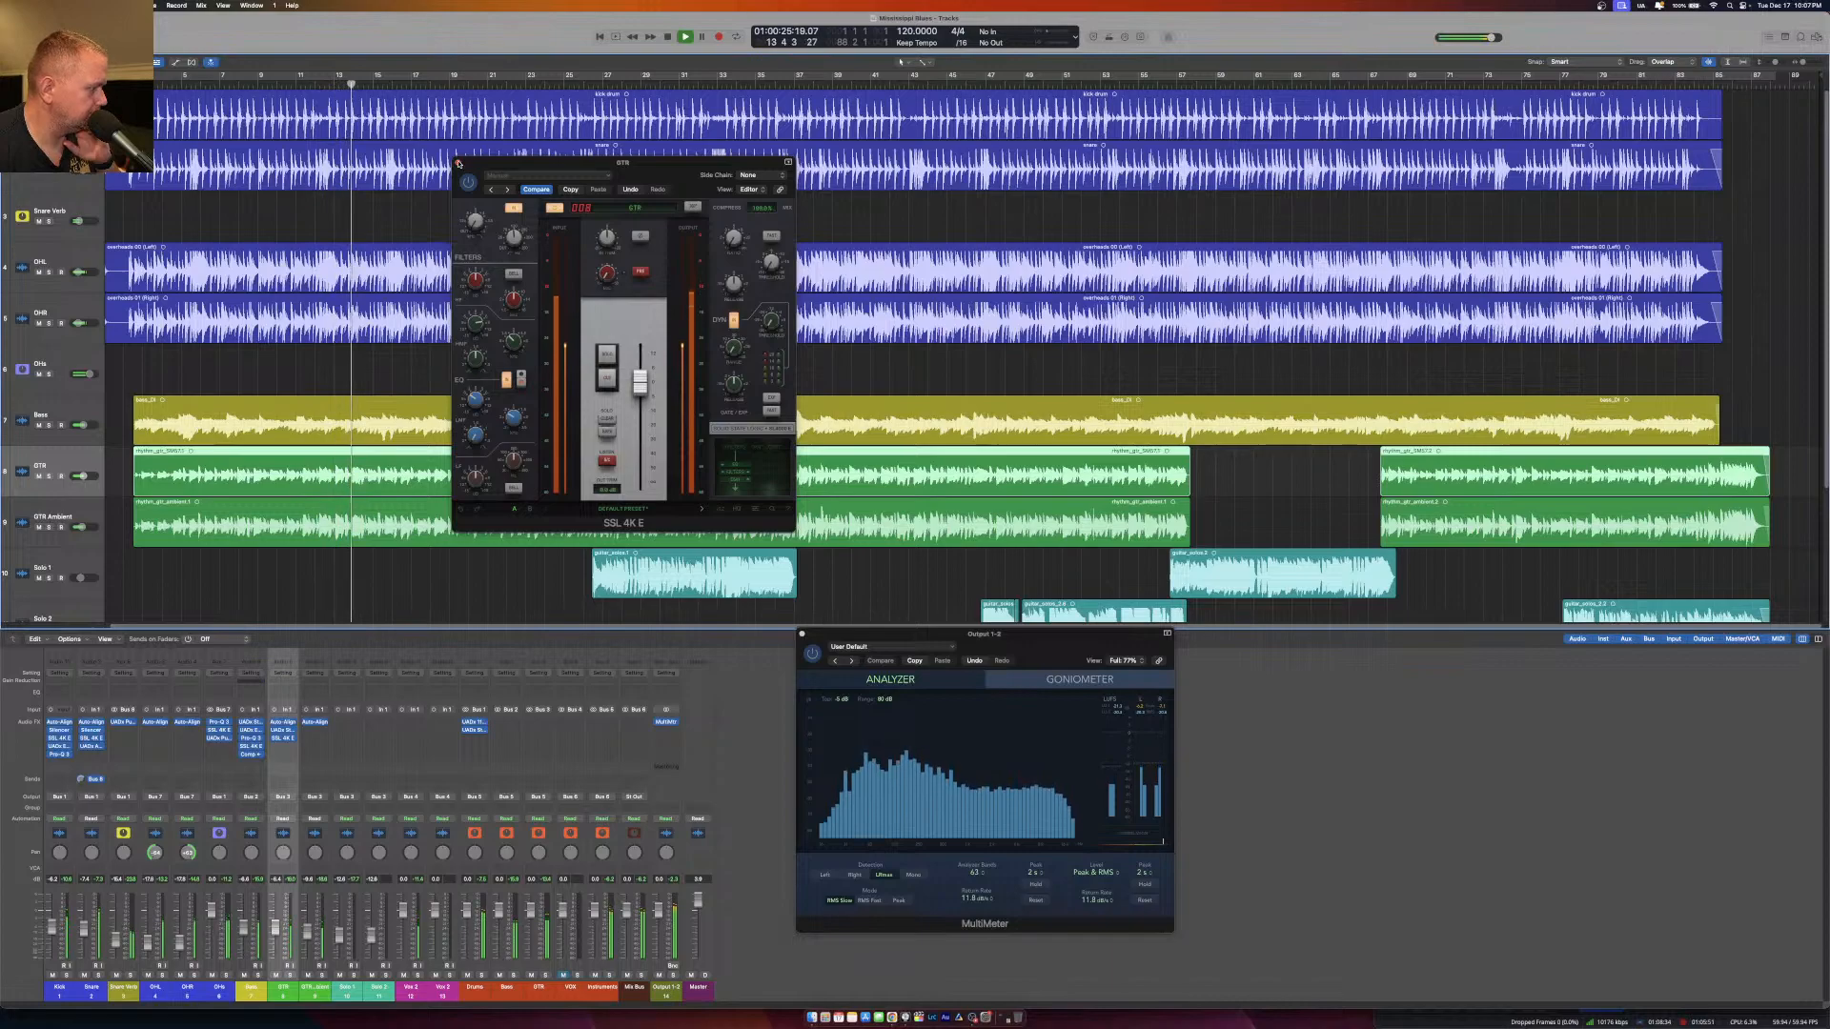
click(307, 975)
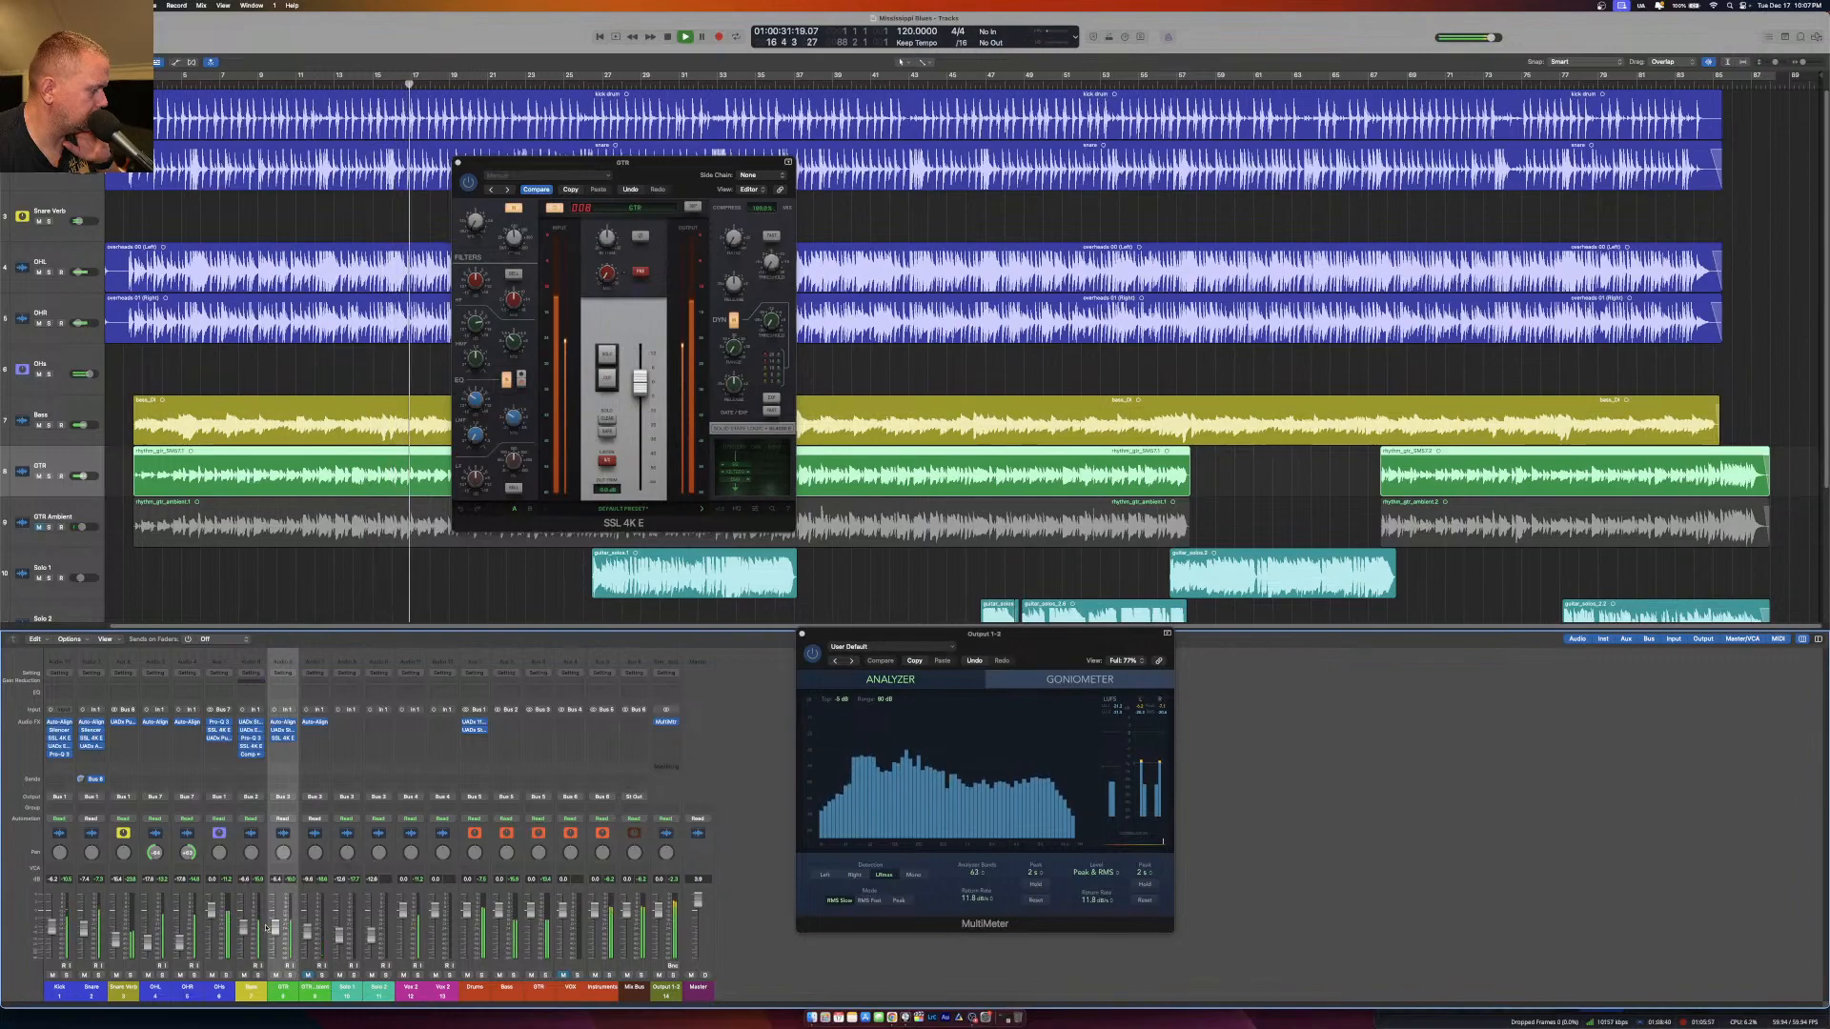
drag(276, 928, 276, 919)
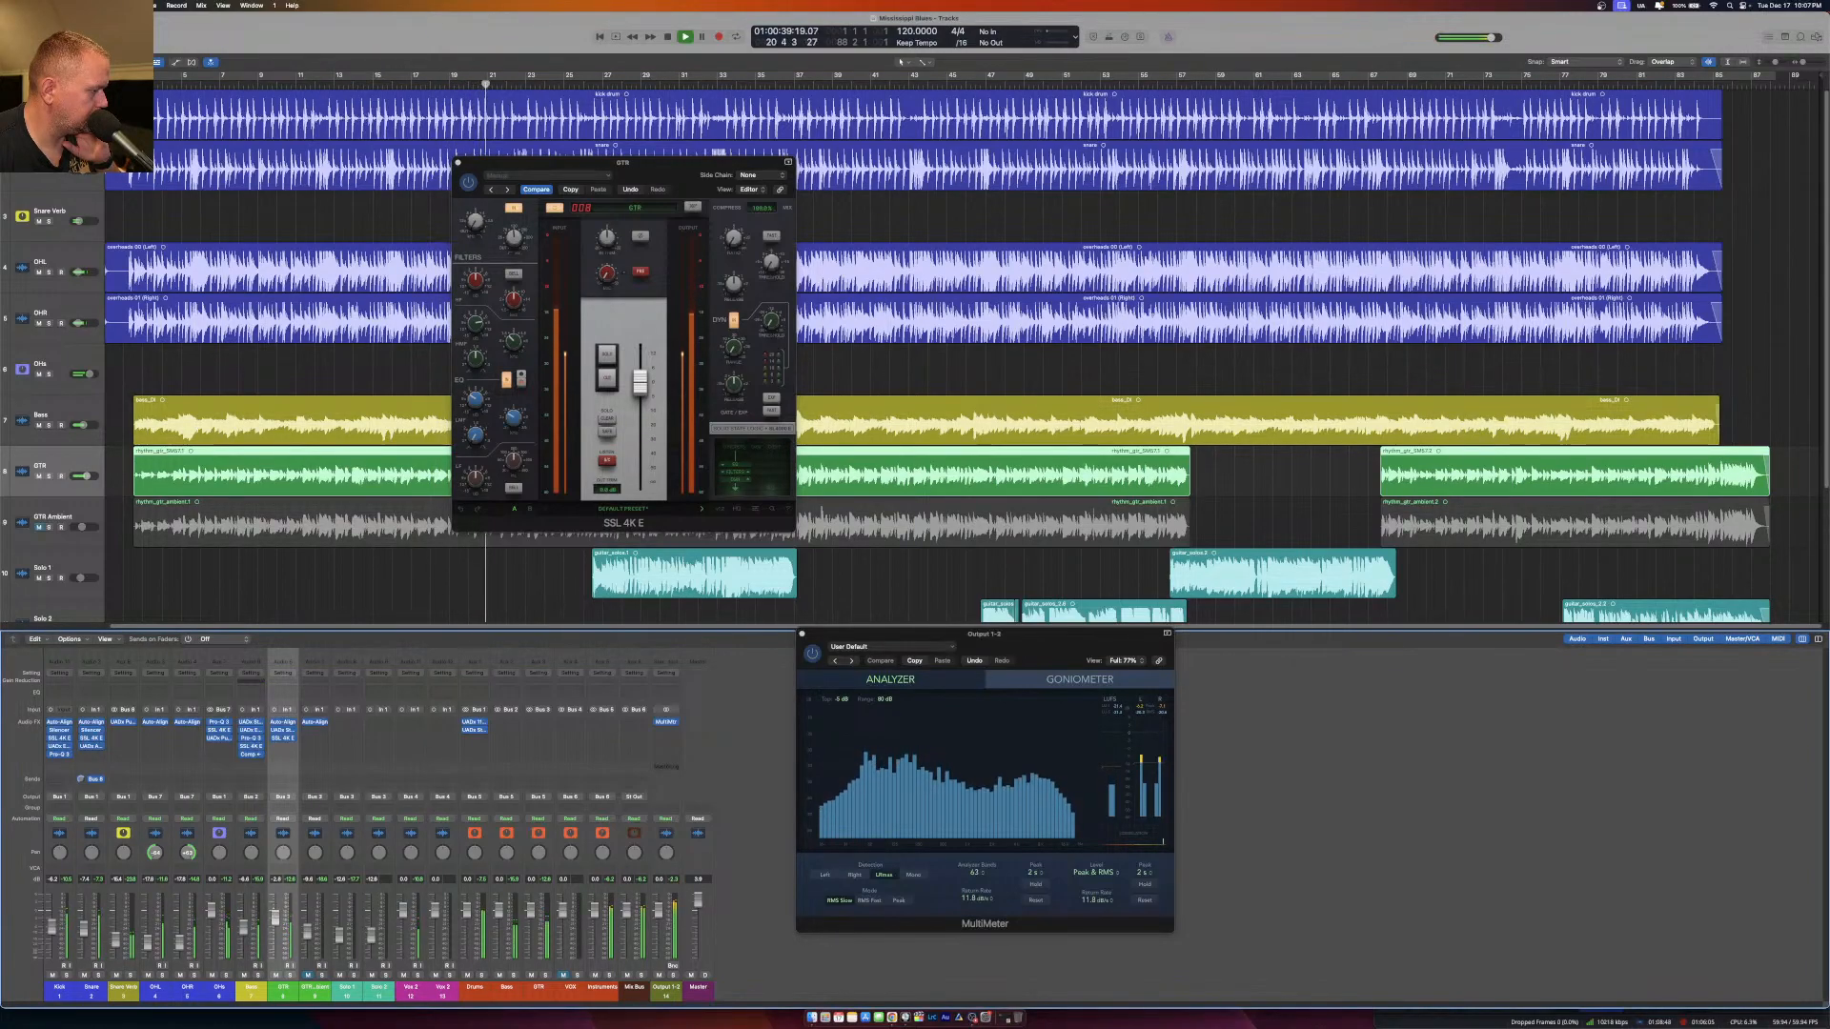
Insert a UADx LA-2 Compressor after the SSL 4K E on GTR, adjust its peak reduction and close it.
click(287, 748)
mouse_move(305, 967)
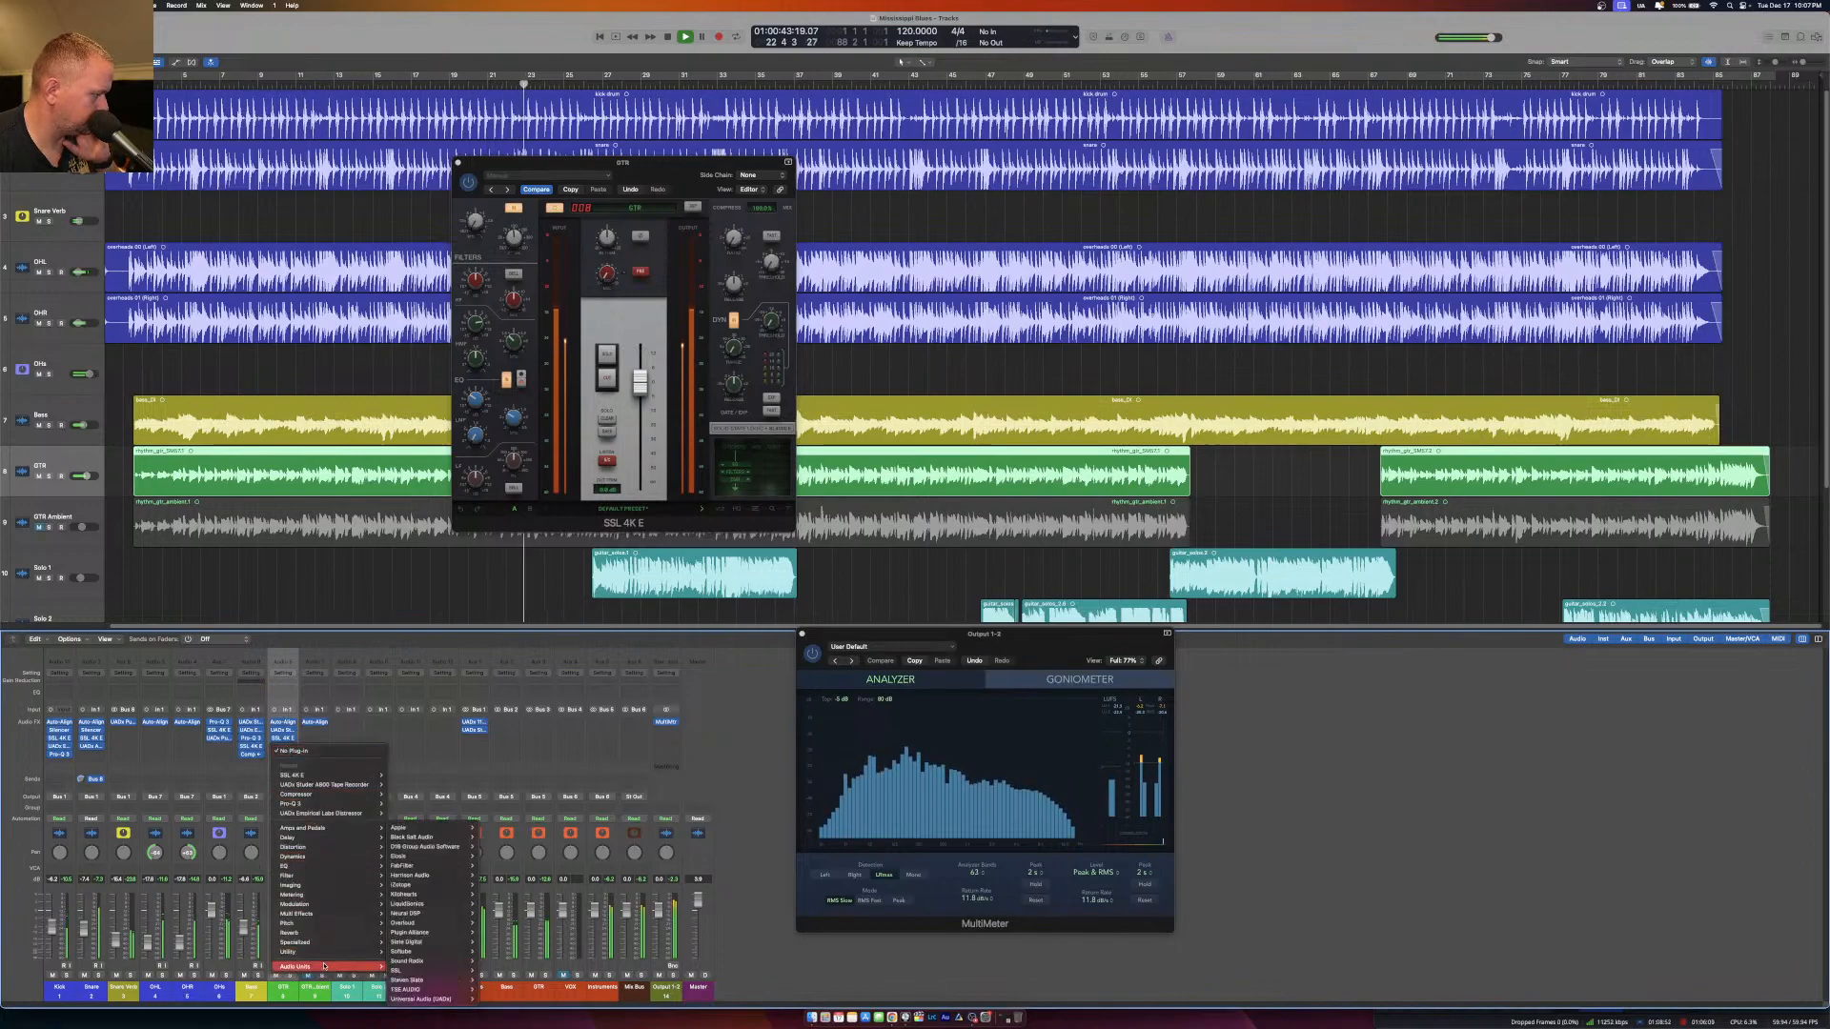
mouse_move(424, 999)
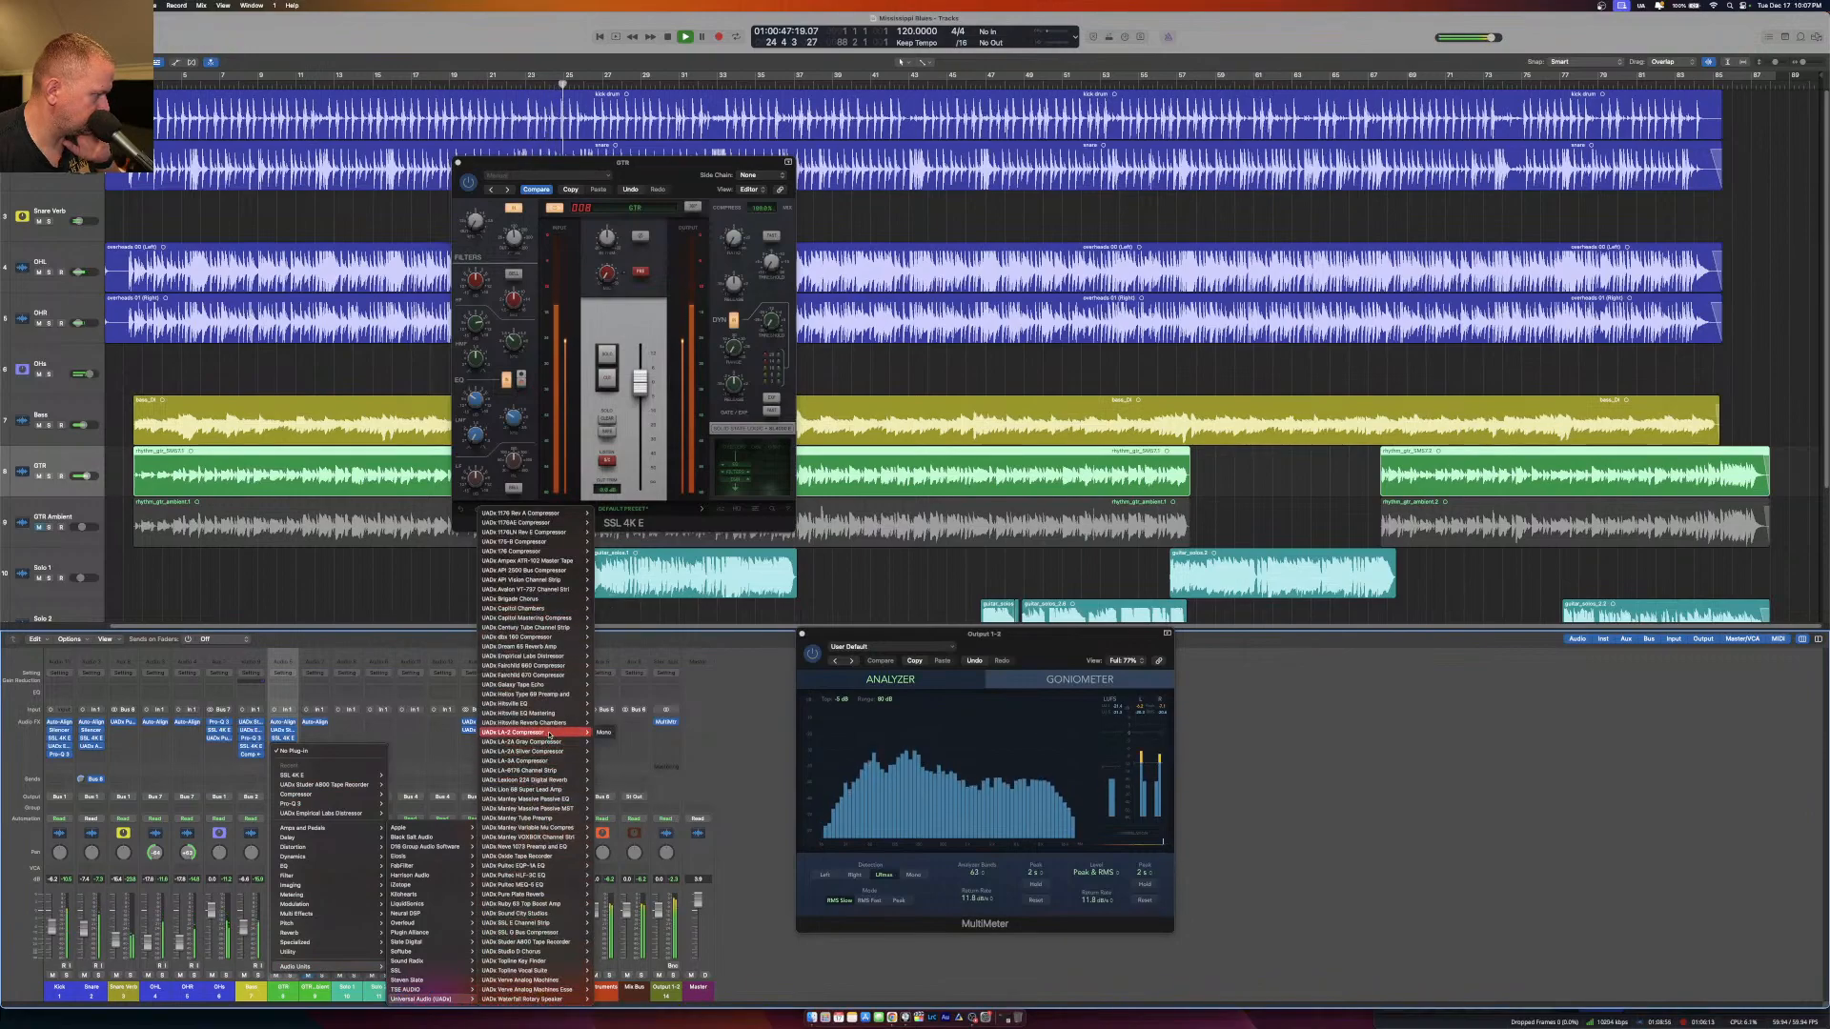
click(599, 733)
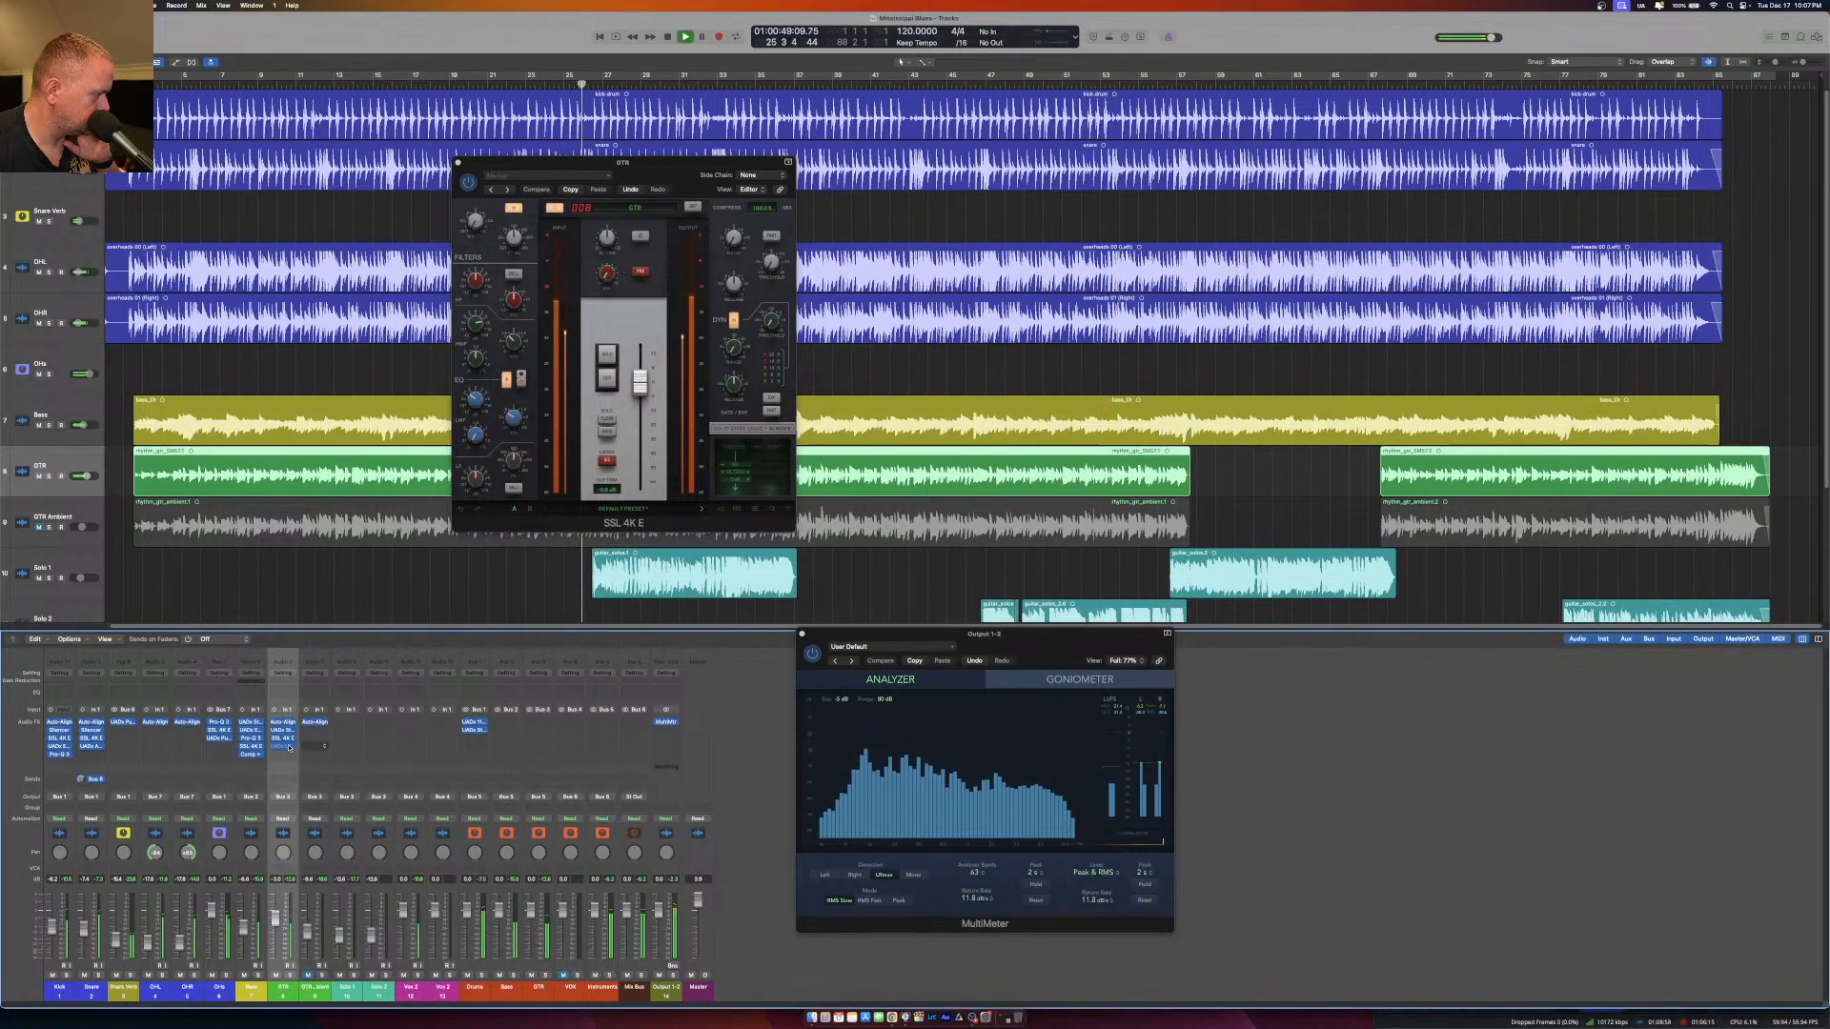
drag(826, 150, 1131, 286)
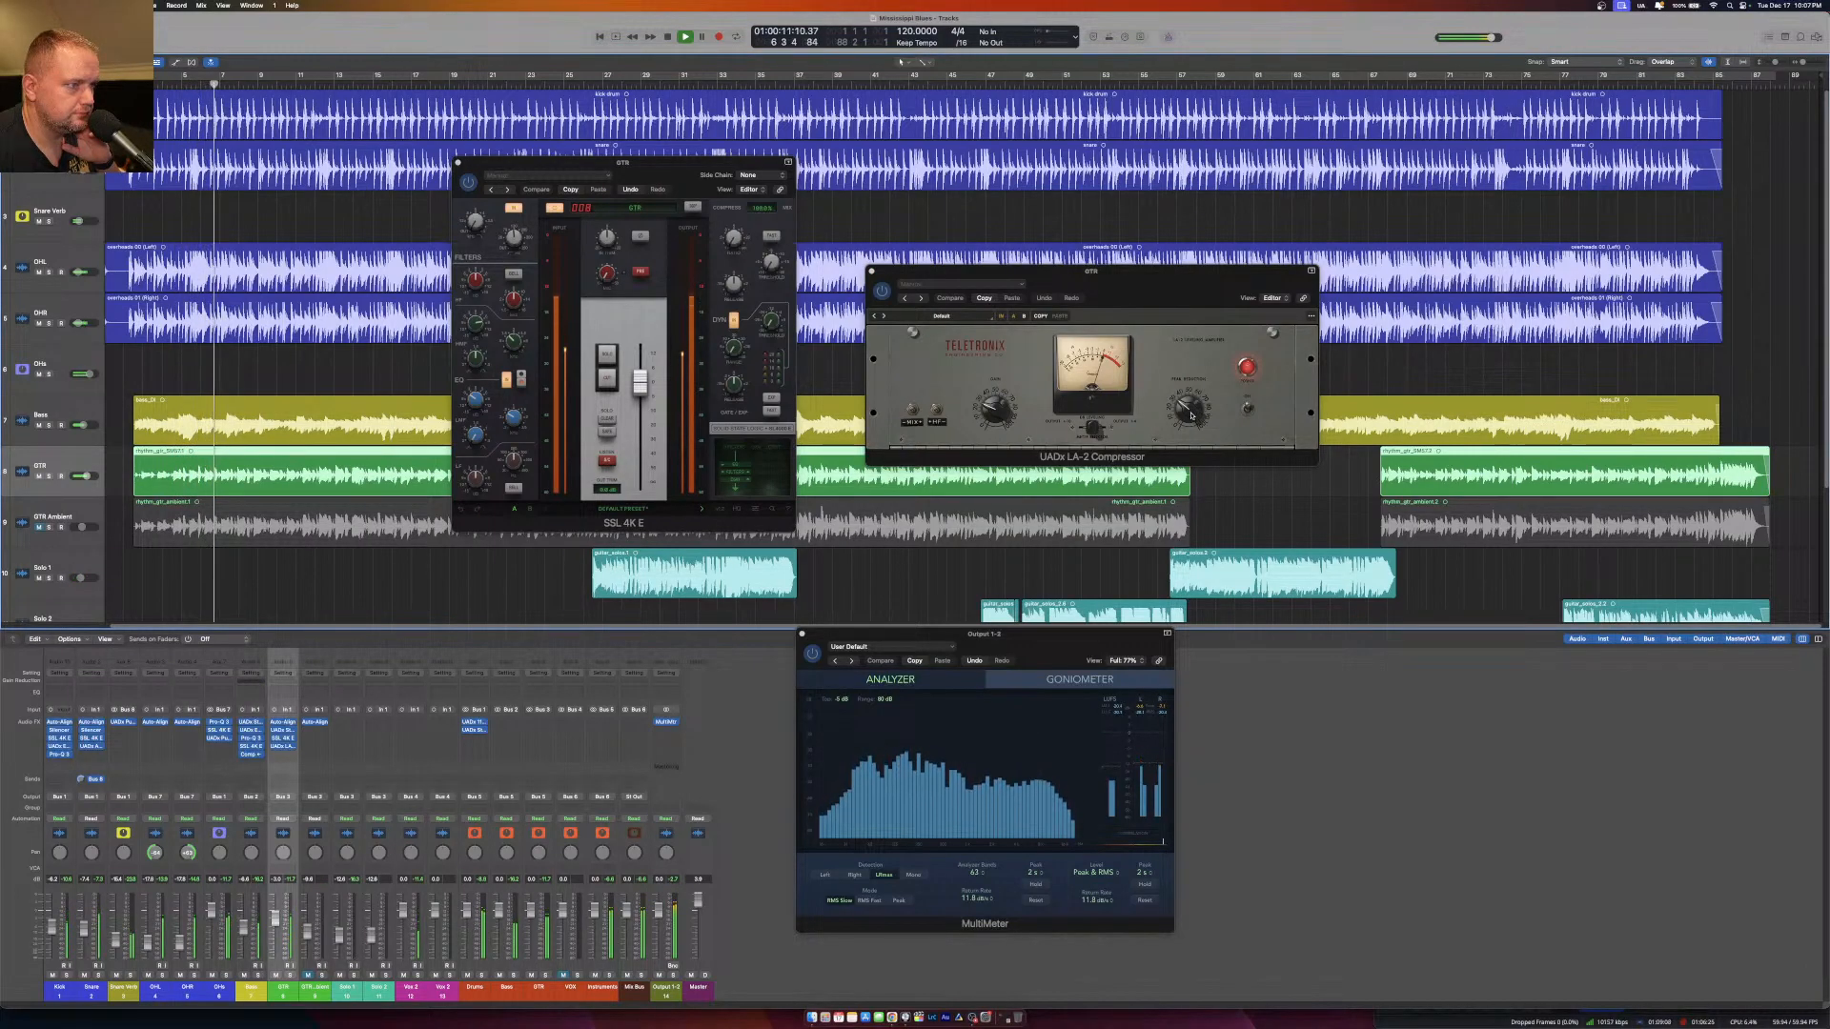
drag(1192, 415, 1189, 407)
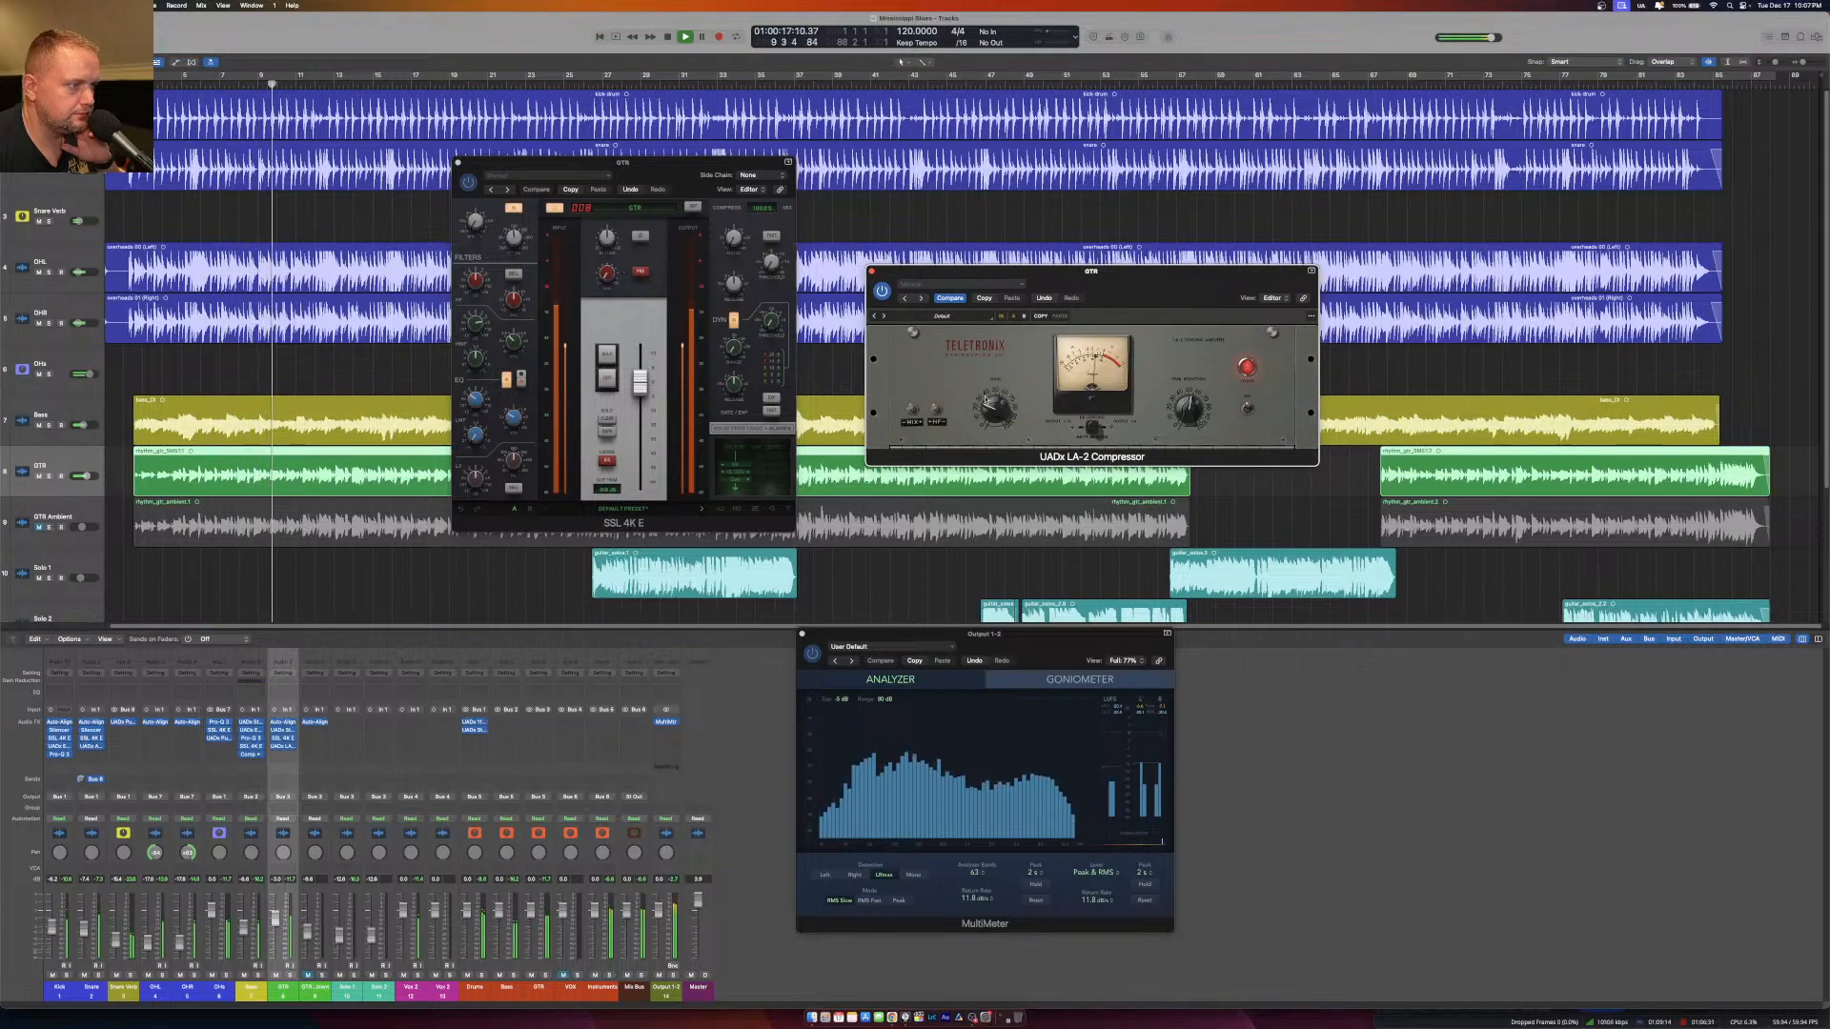
click(871, 272)
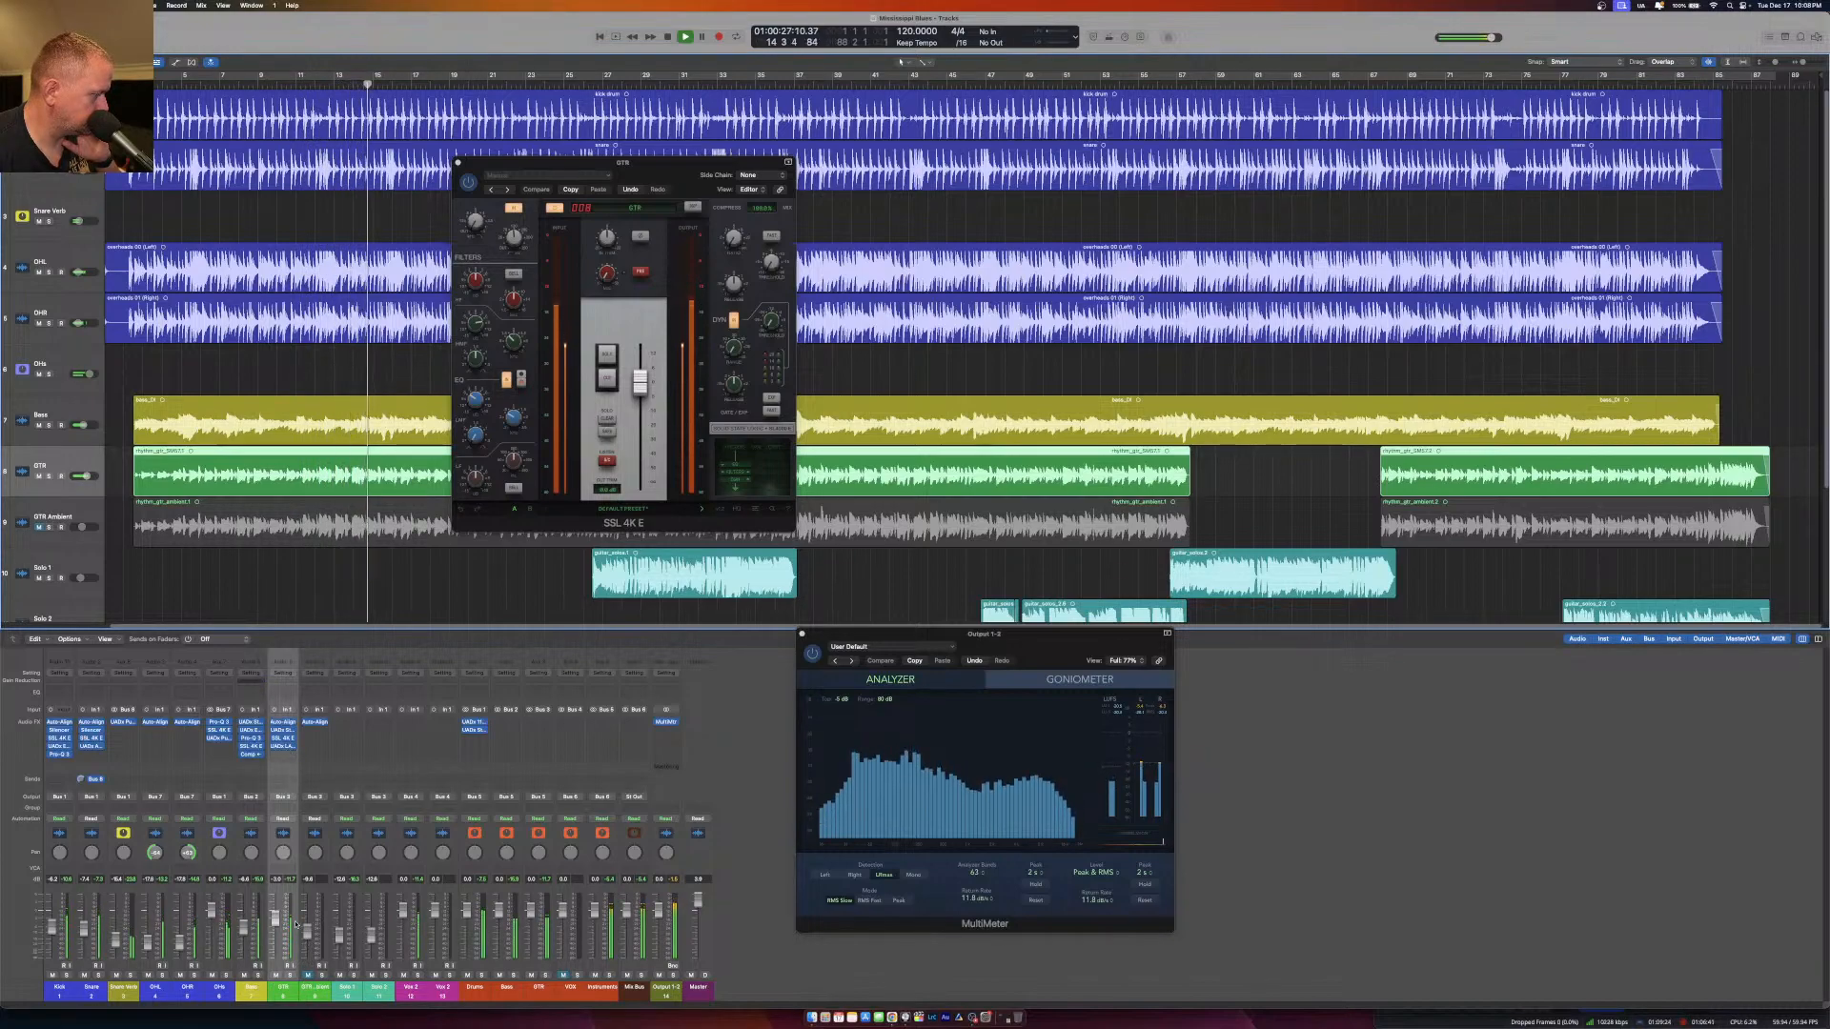
Unmute GTR Ambient, mute GTR and solo GTR Ambient.
click(306, 975)
click(277, 975)
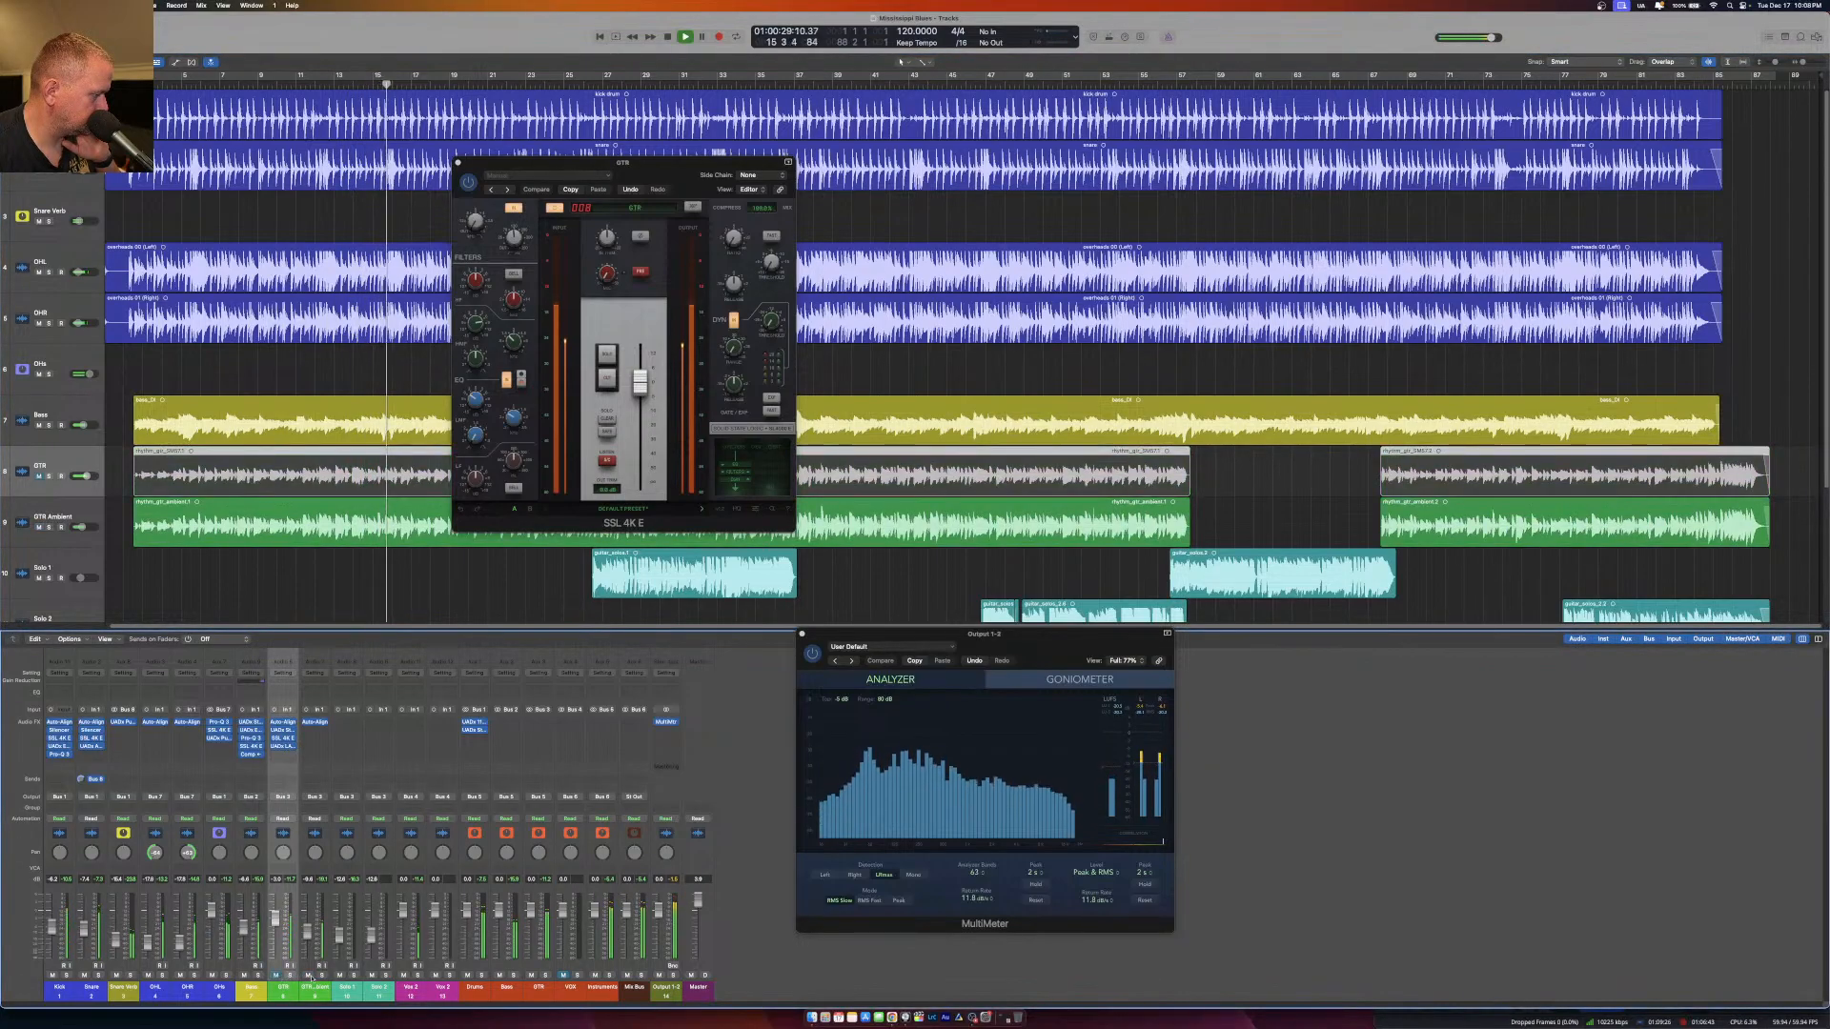
click(321, 975)
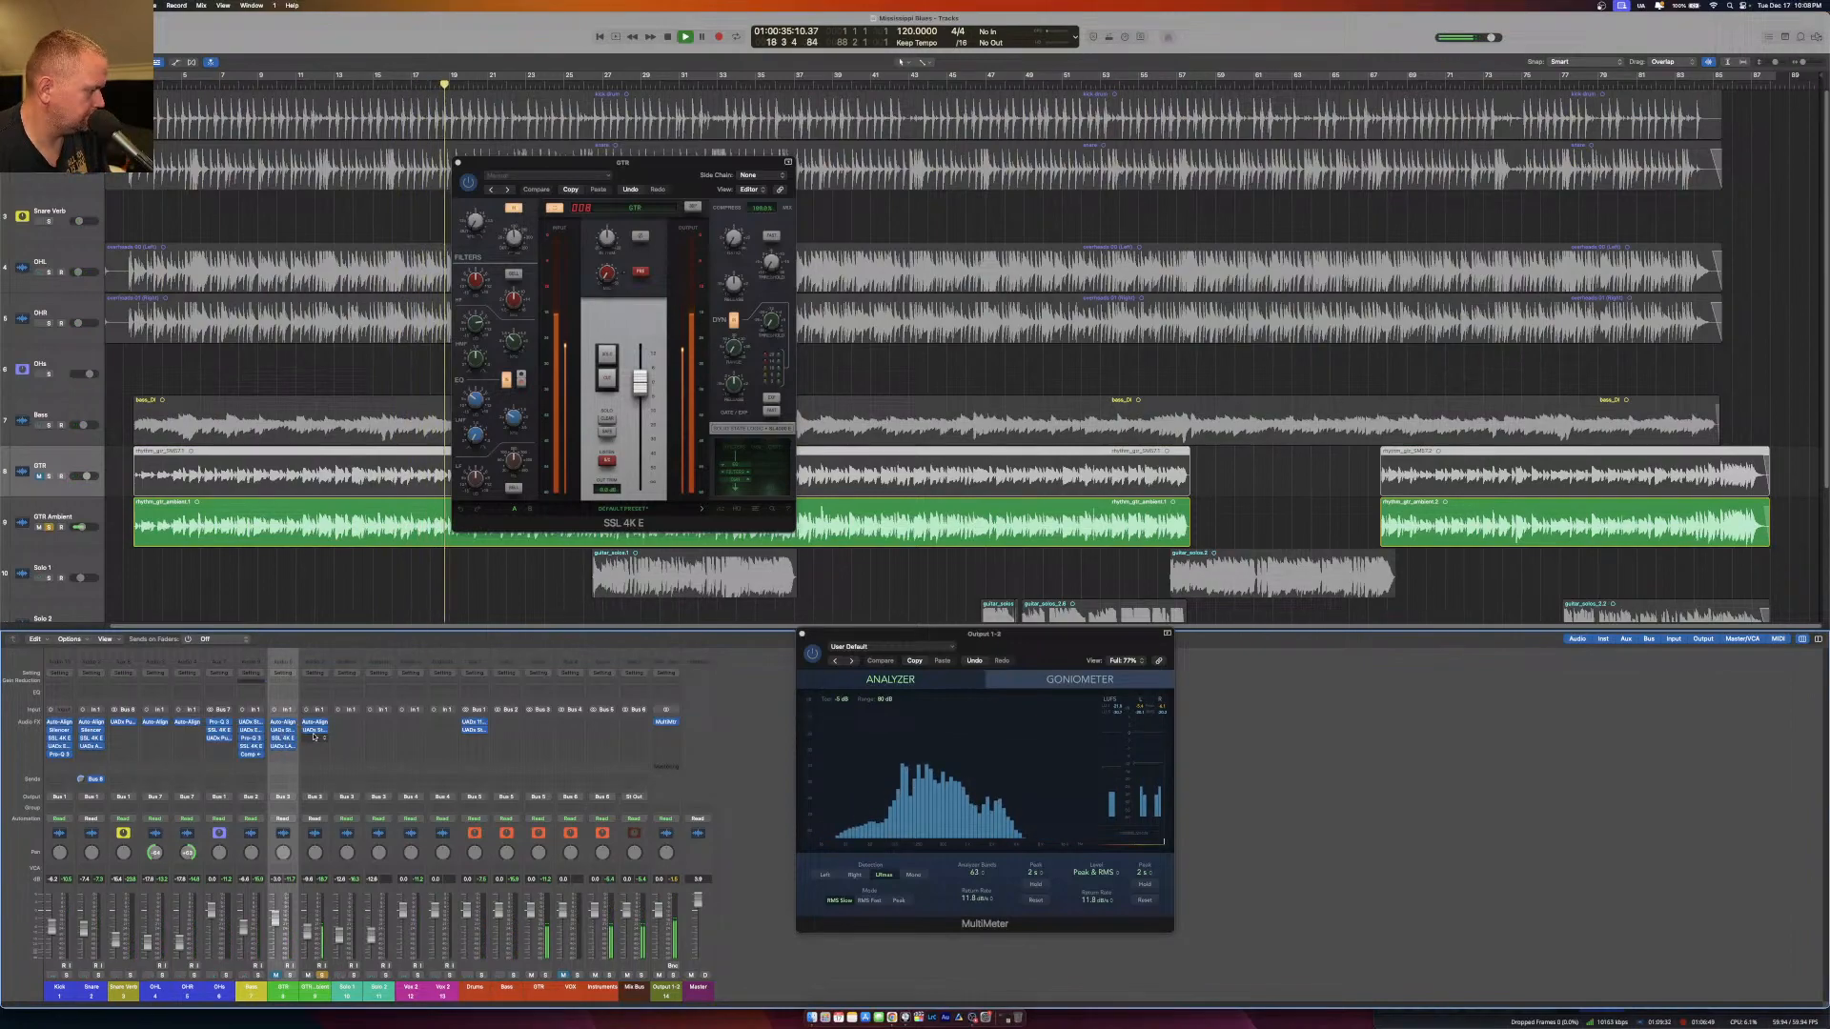
Open the UADx Studer A800 Tape Recorder on GTR Ambient, bring up its hidden calibration controls and close the plug-in.
click(316, 731)
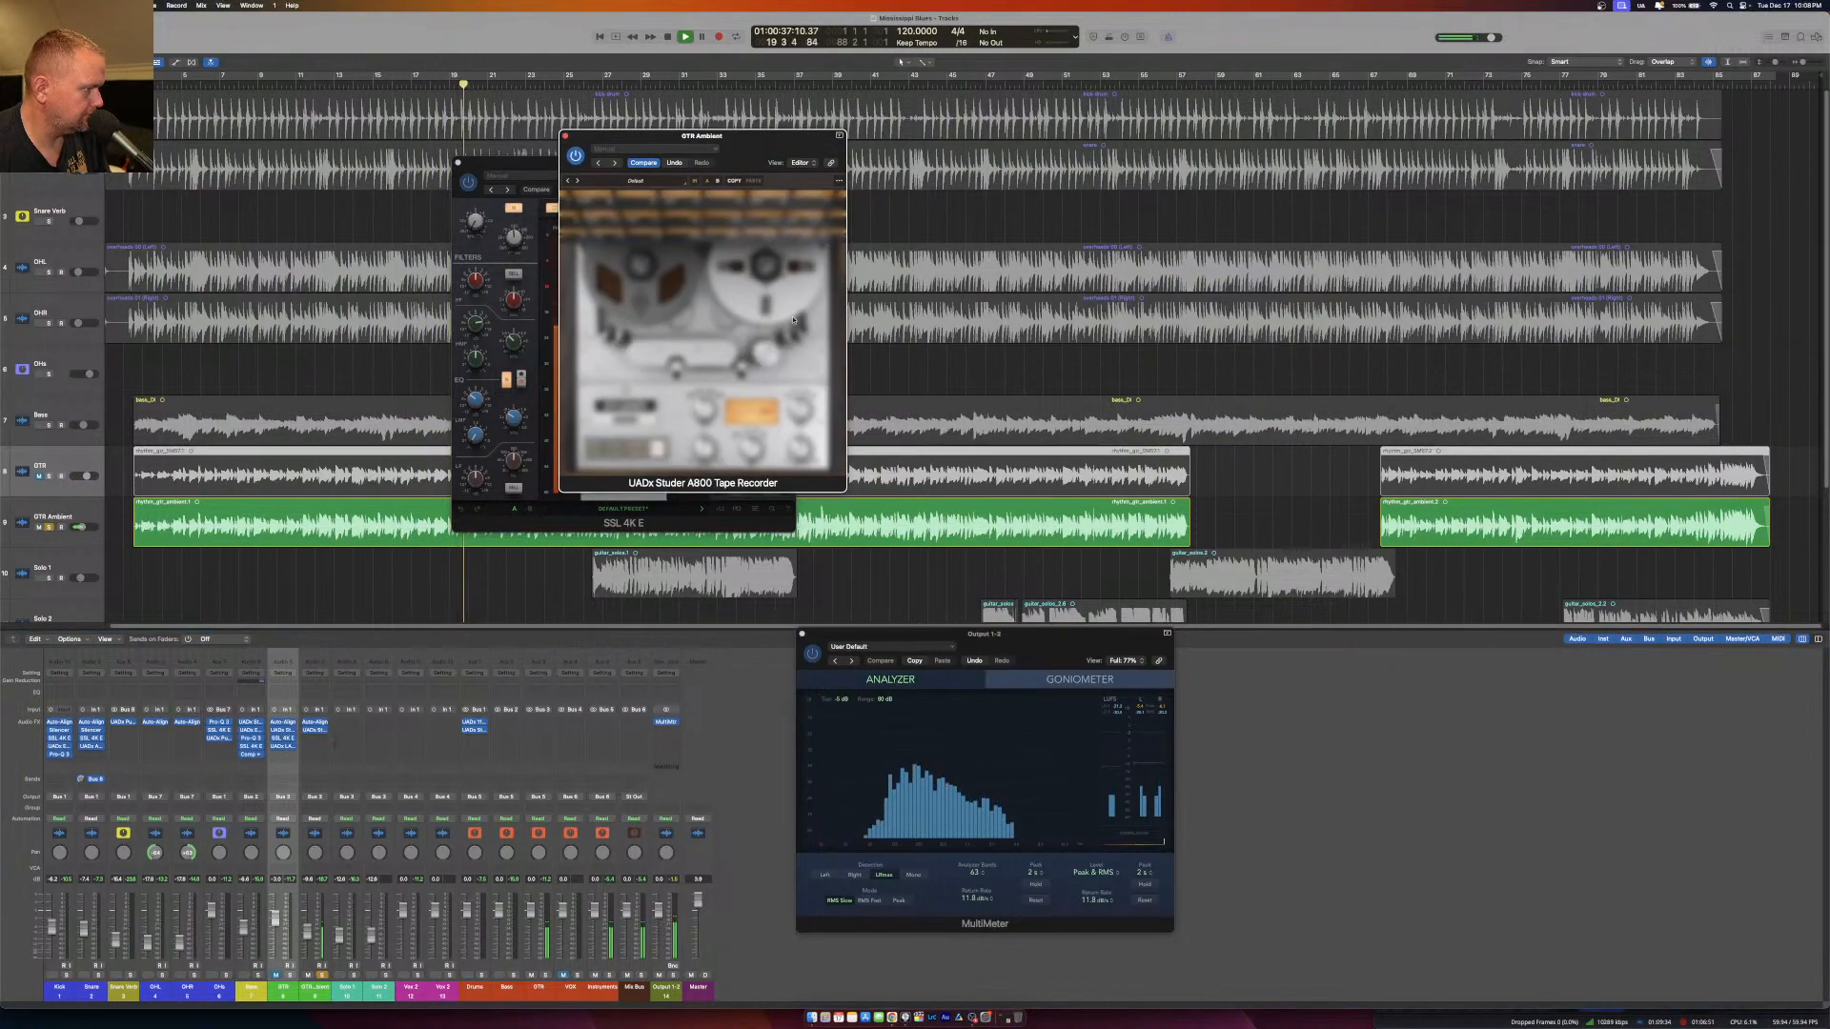
drag(756, 135, 839, 247)
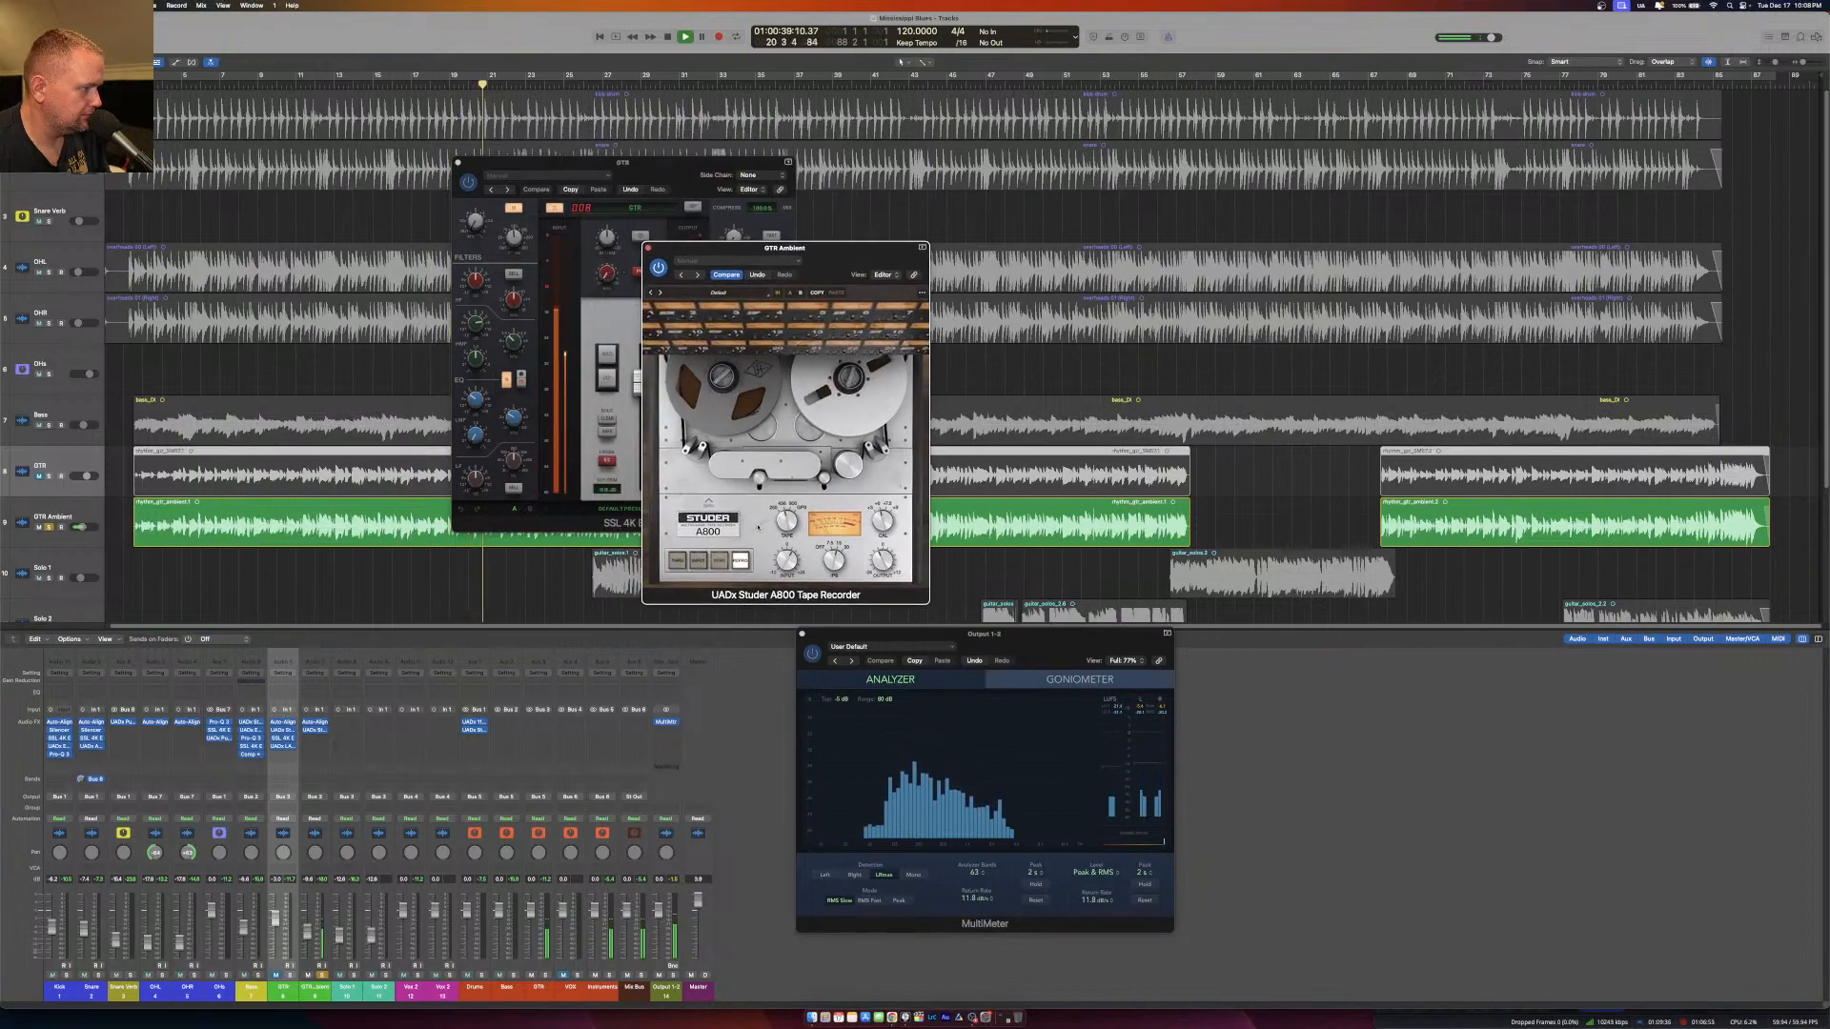
click(708, 504)
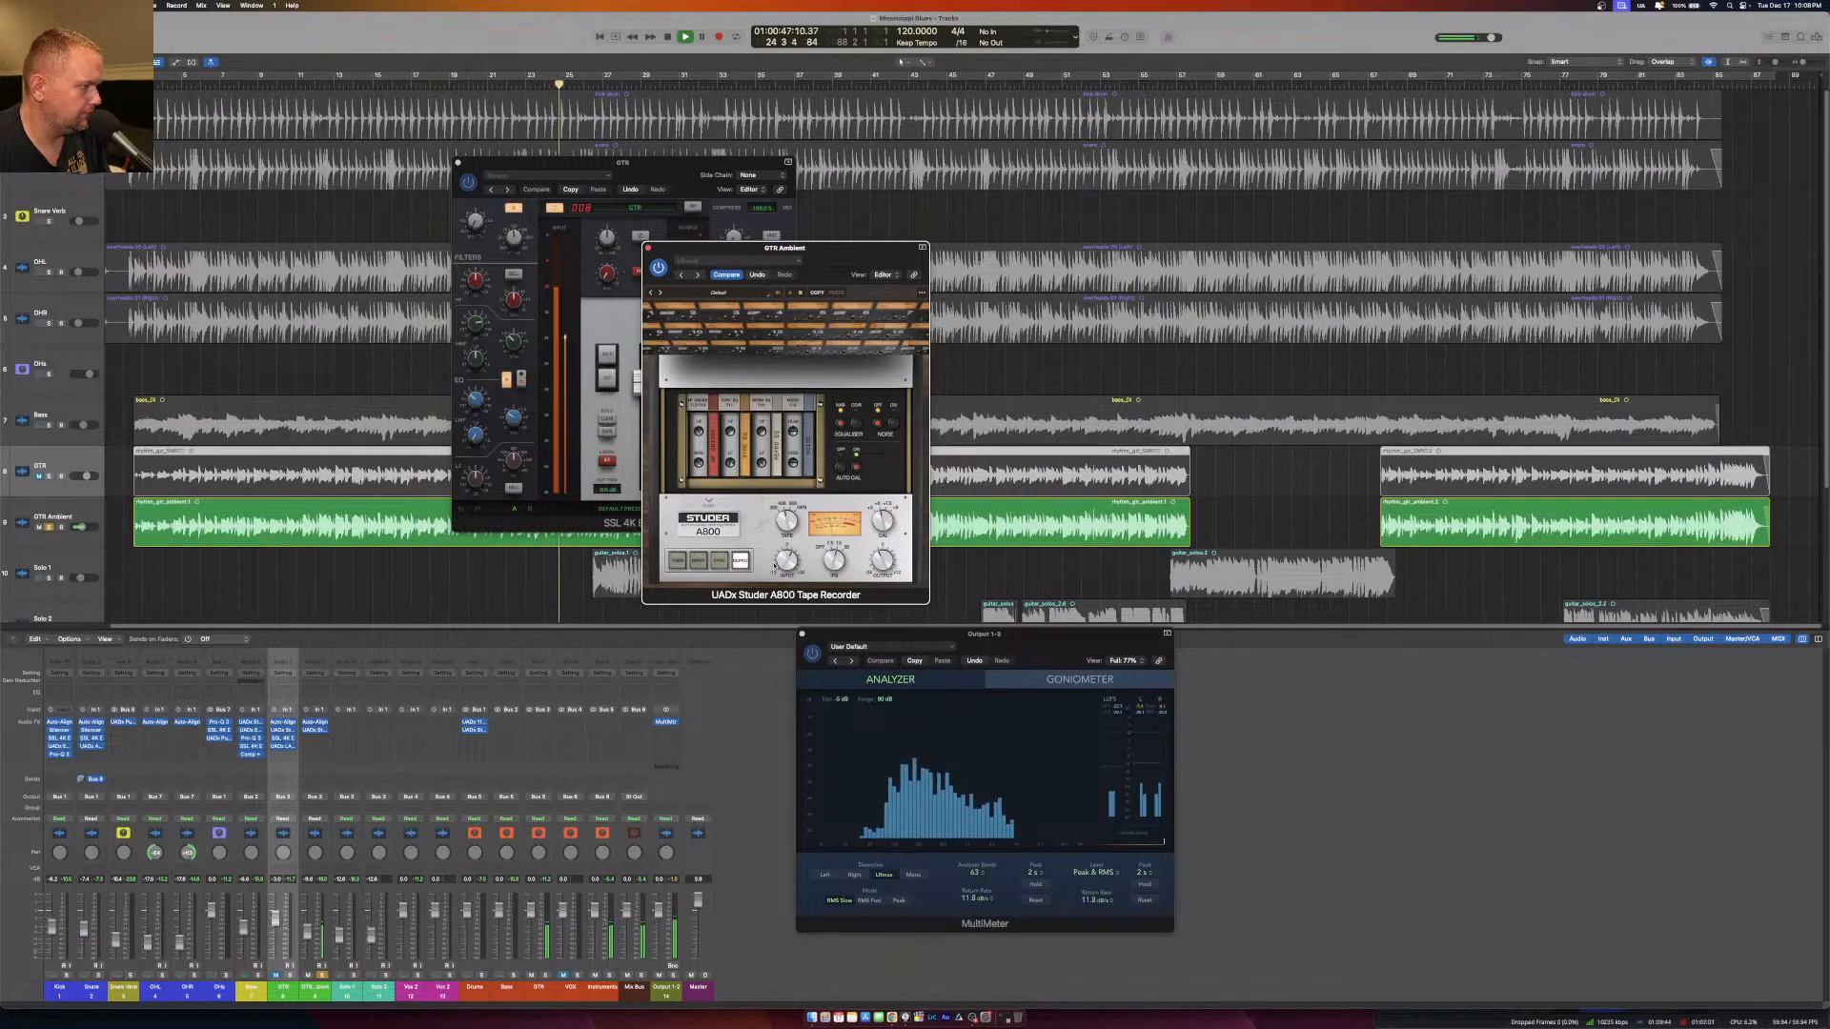
click(648, 248)
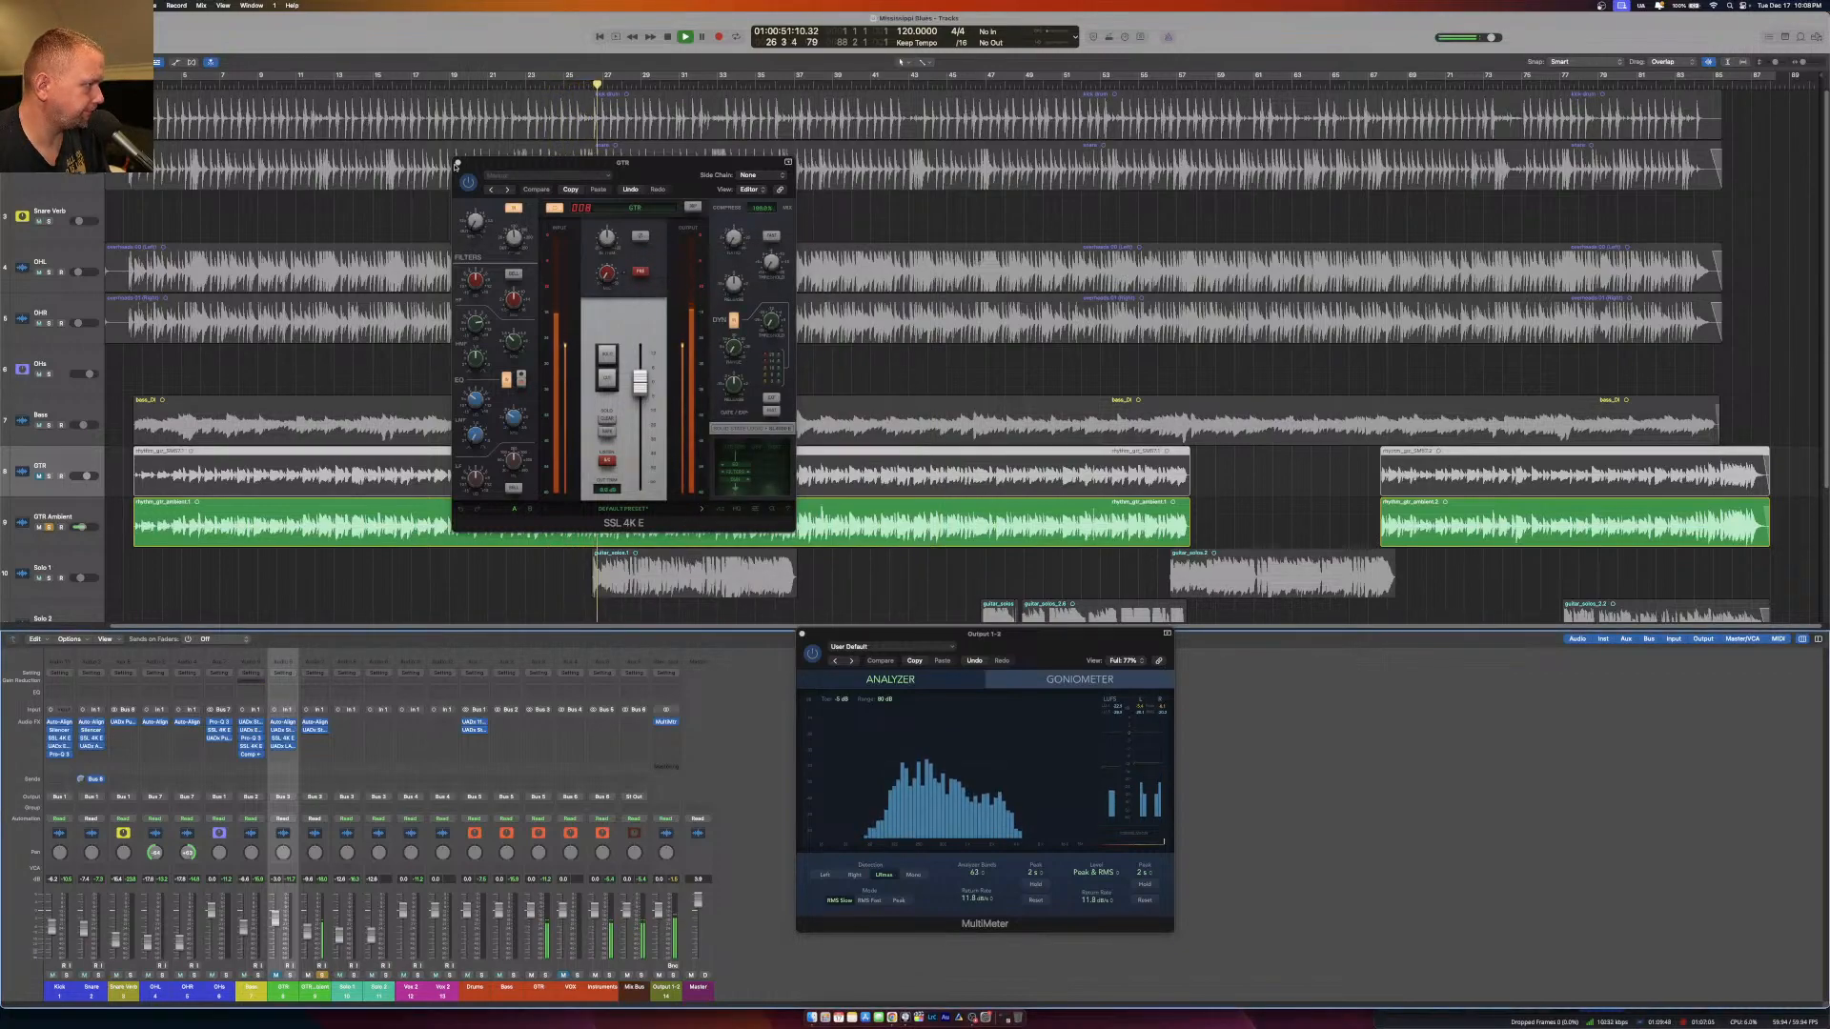
Extend the GTR Ambient chain with an SSL 4K E and a UADx LA-2 Compressor, and check the compressor's gain reduction.
click(458, 164)
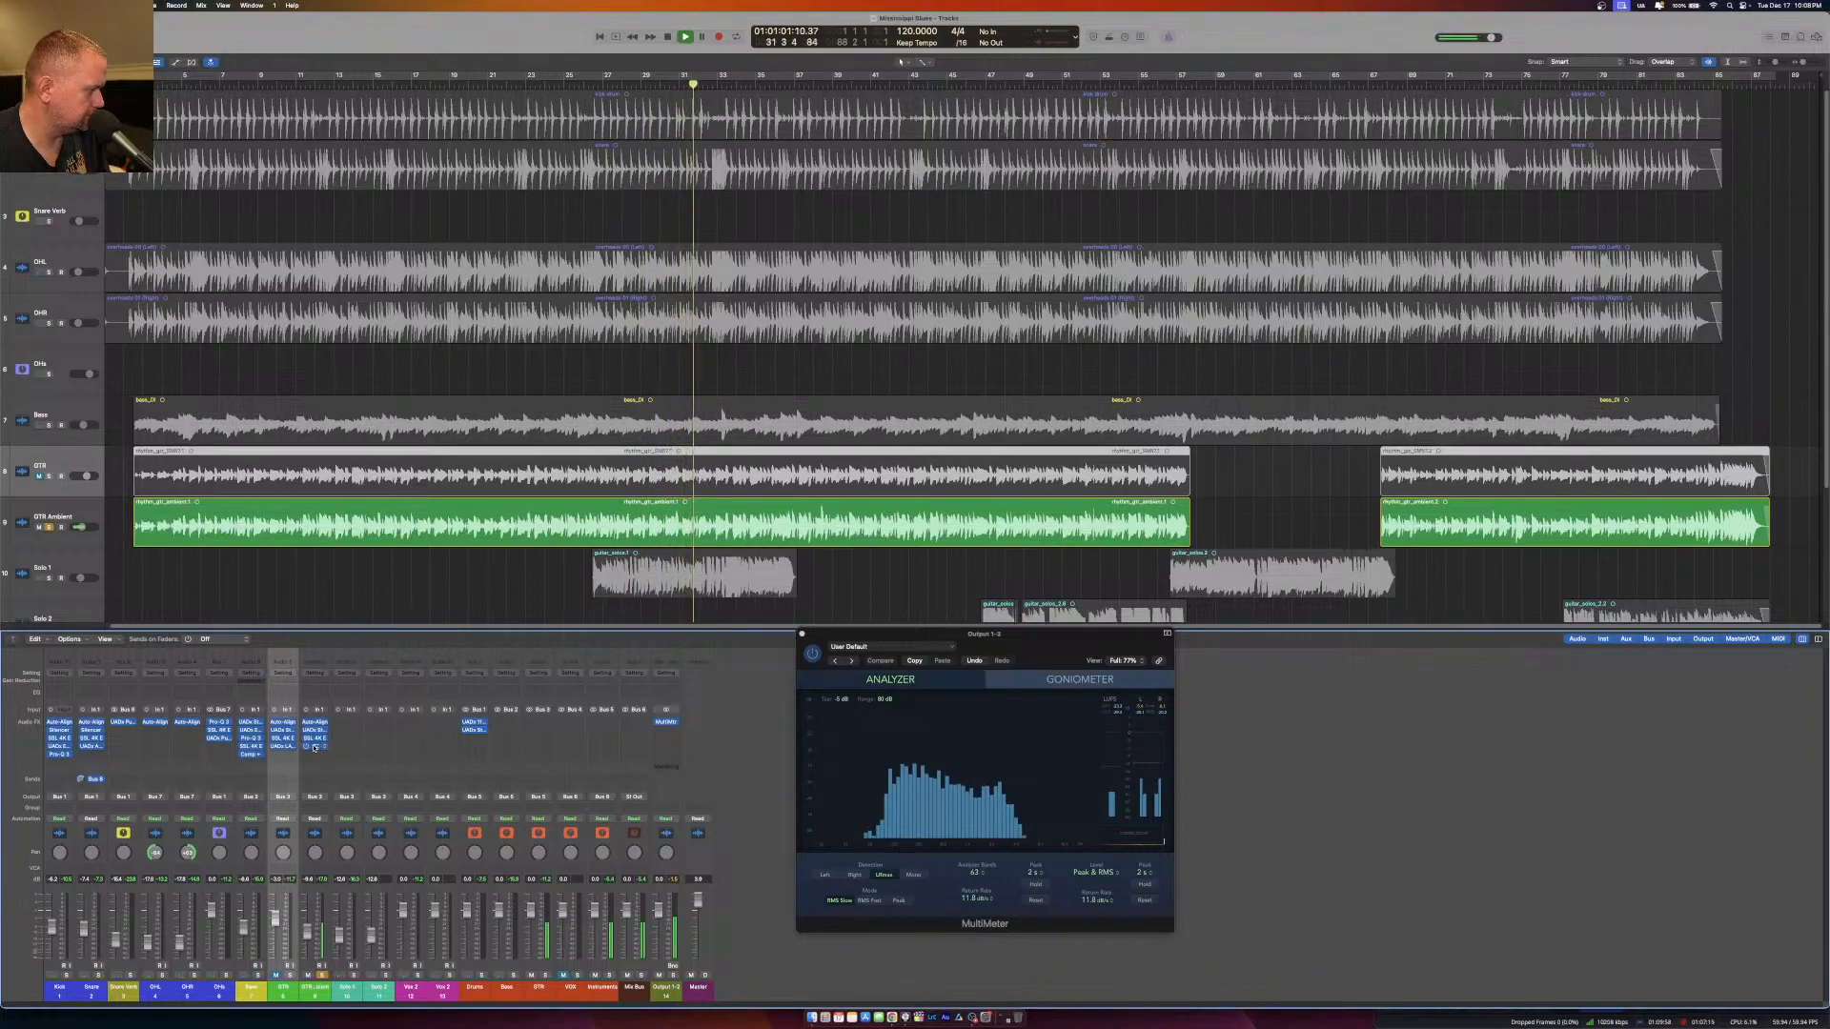
click(314, 746)
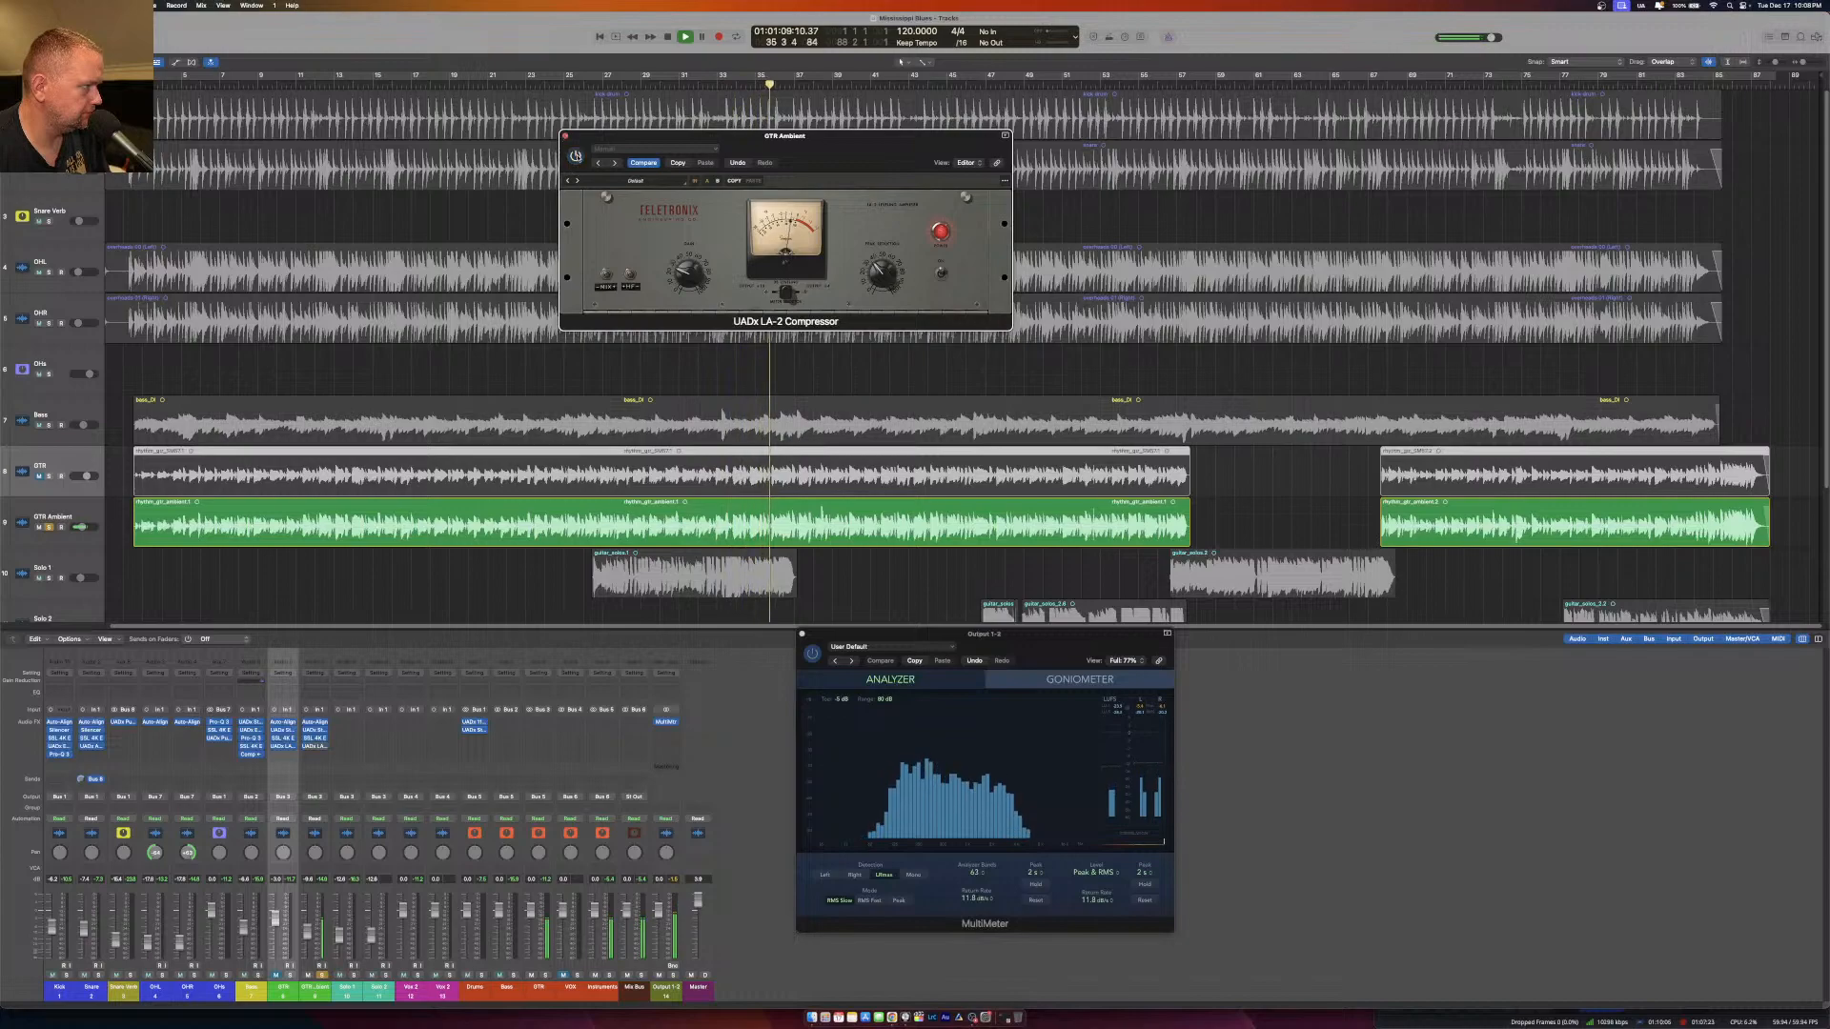
click(565, 136)
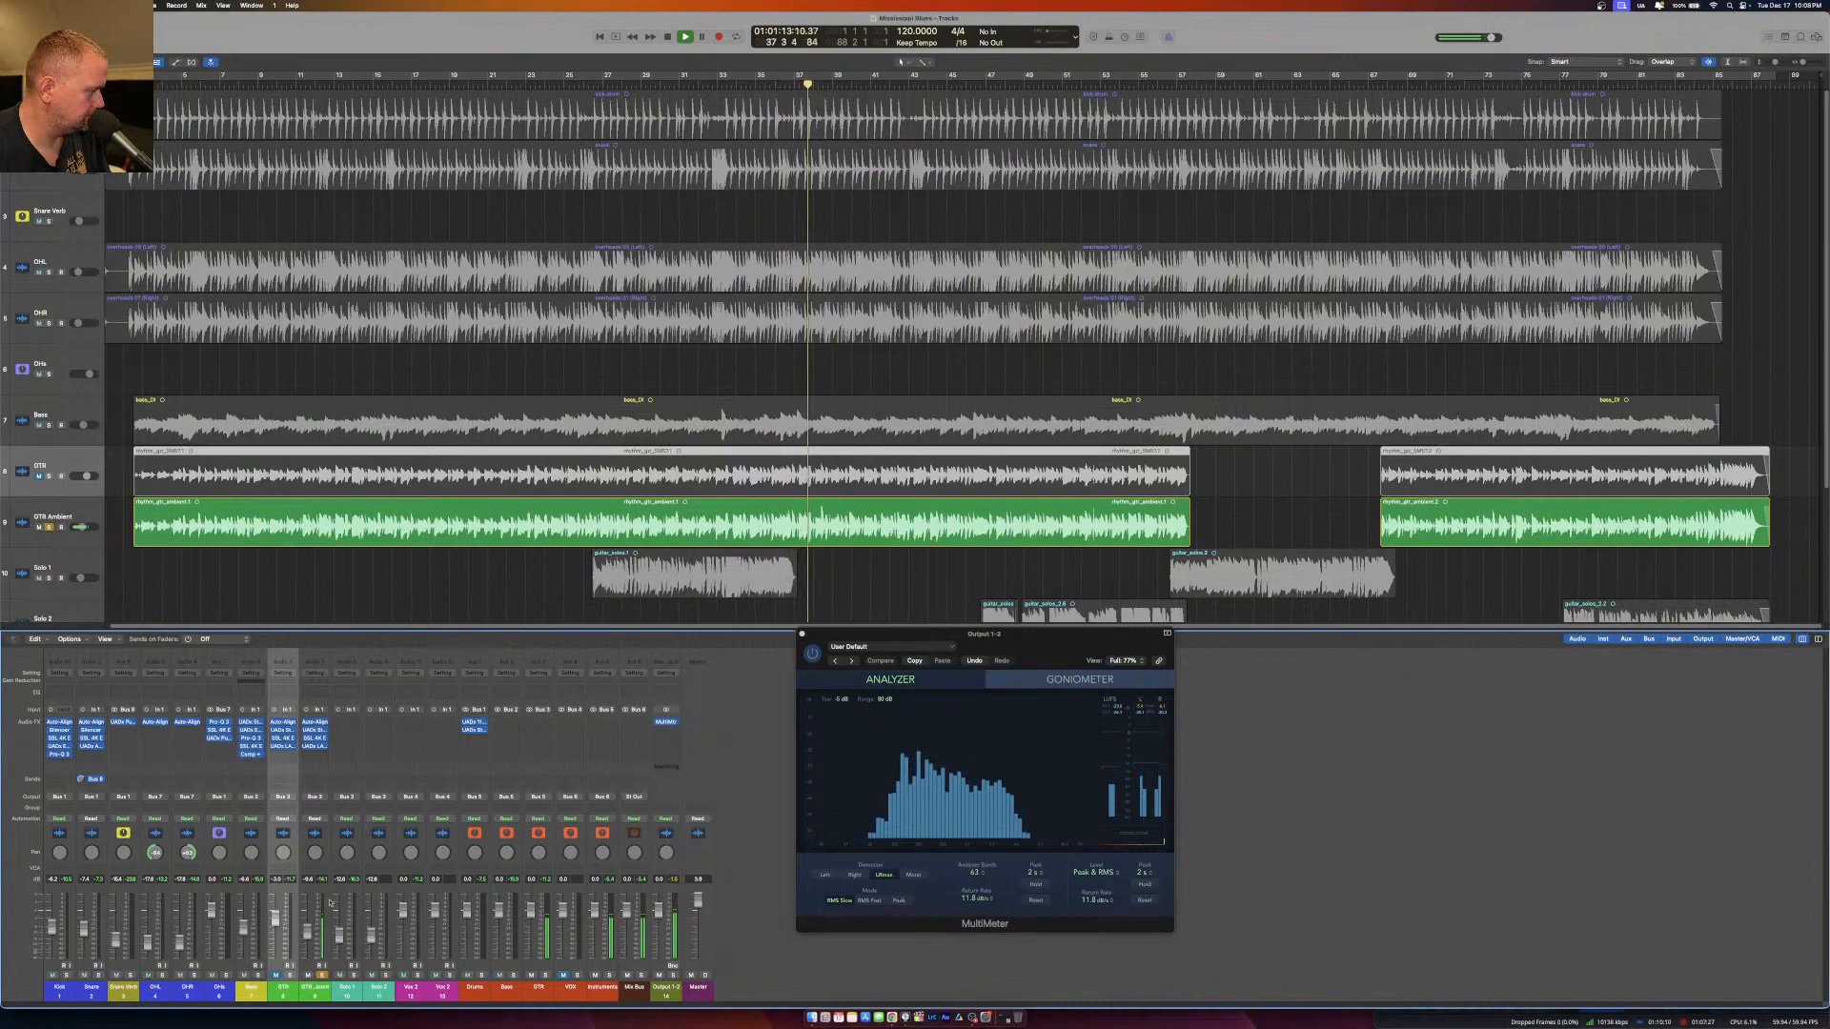
Insert UADx Sound City Studios after the LA-2 Compressor on GTR Ambient and open its window.
click(317, 754)
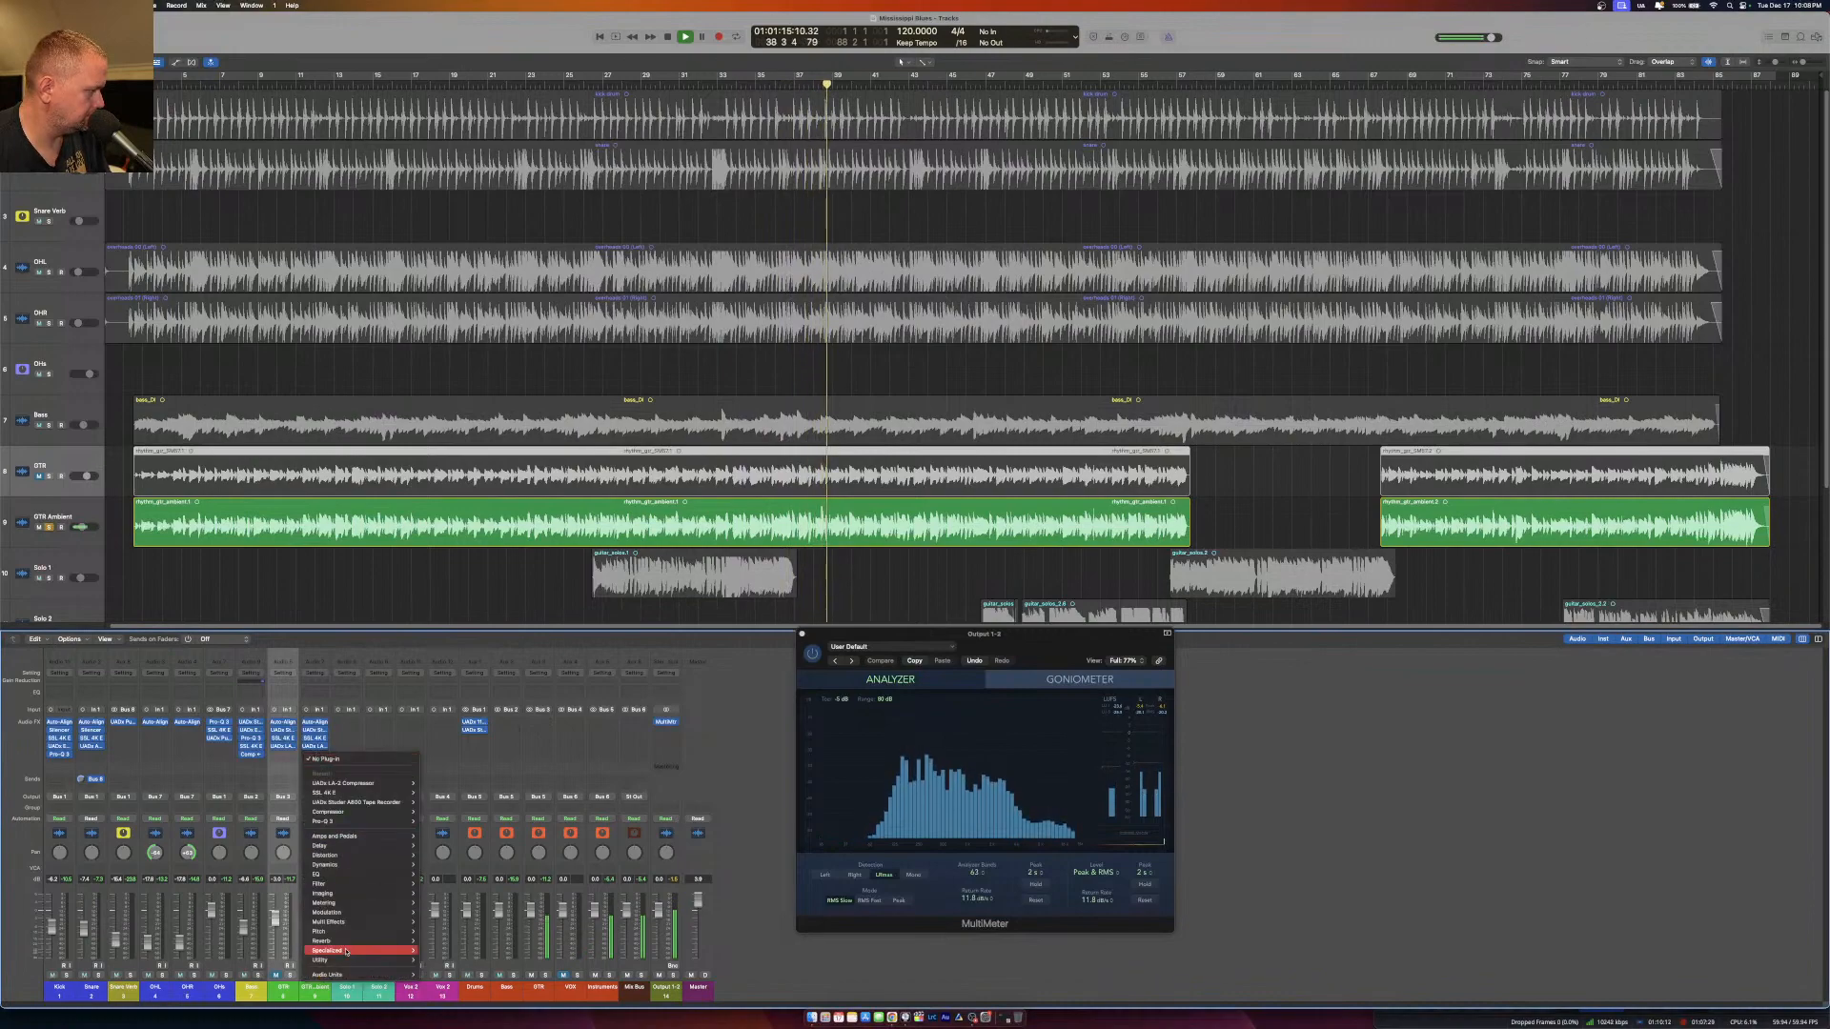
mouse_move(385, 974)
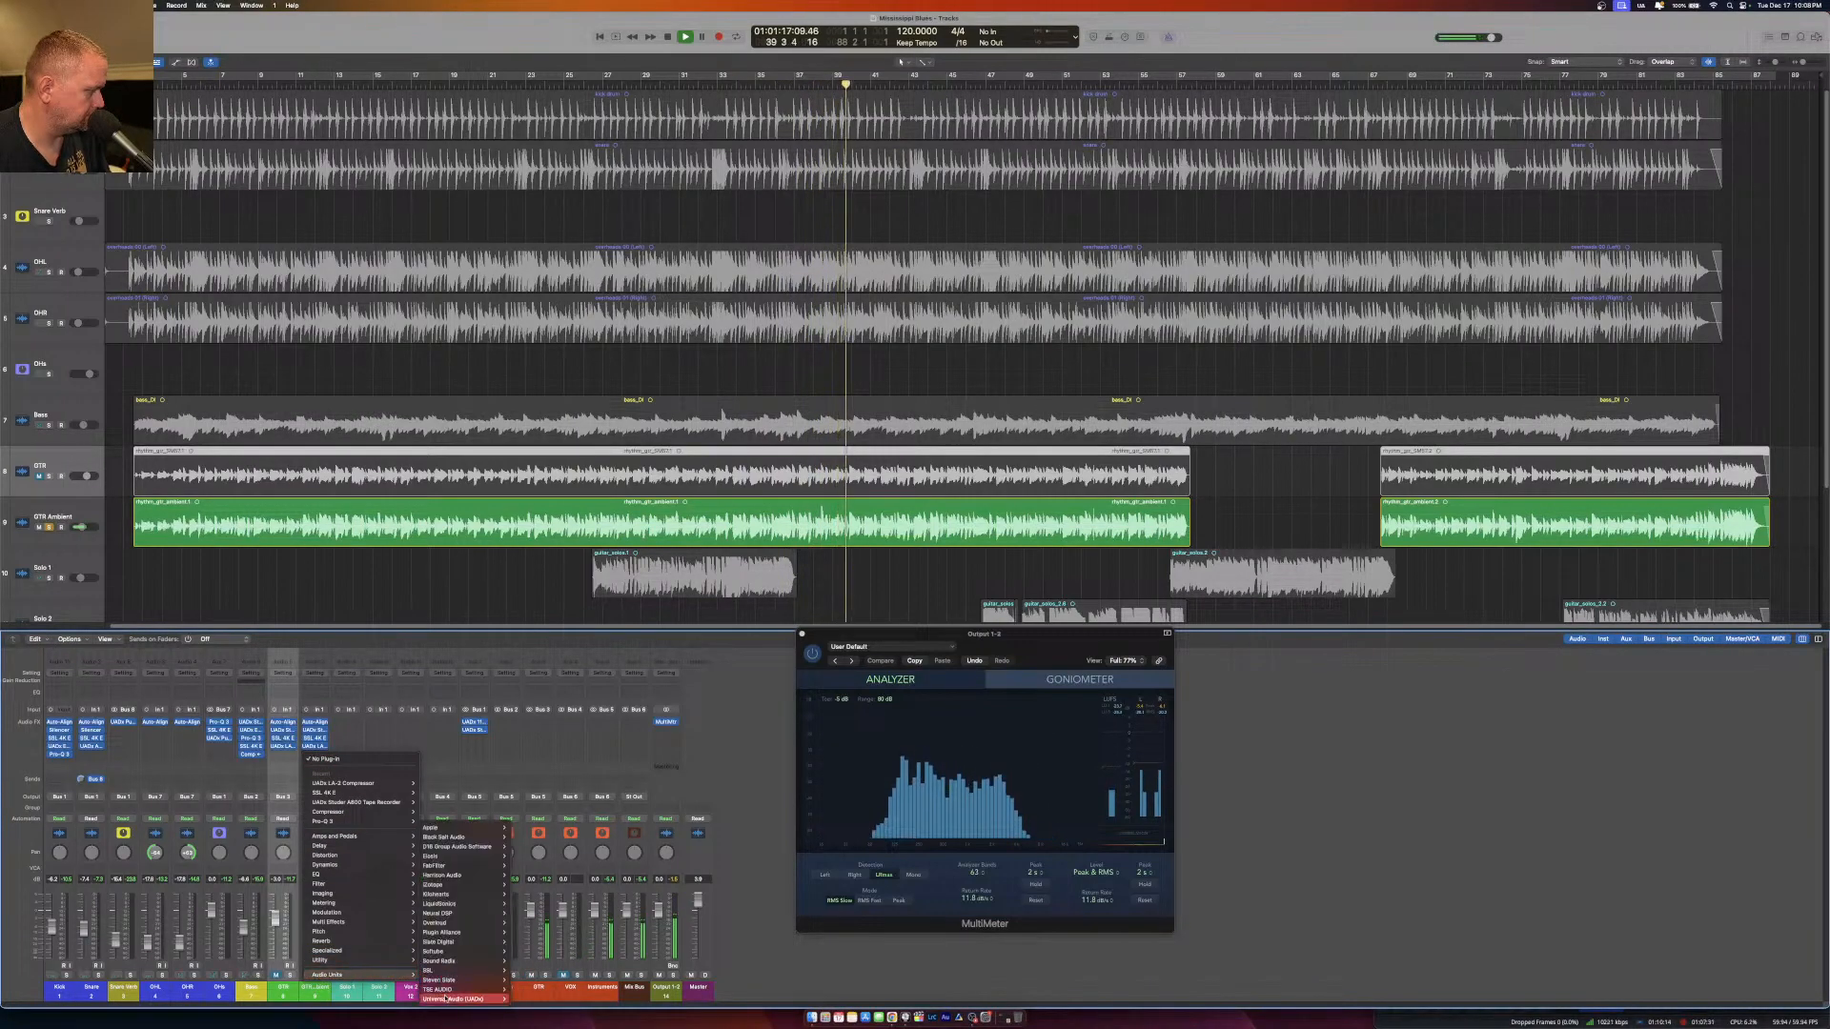
mouse_move(455, 998)
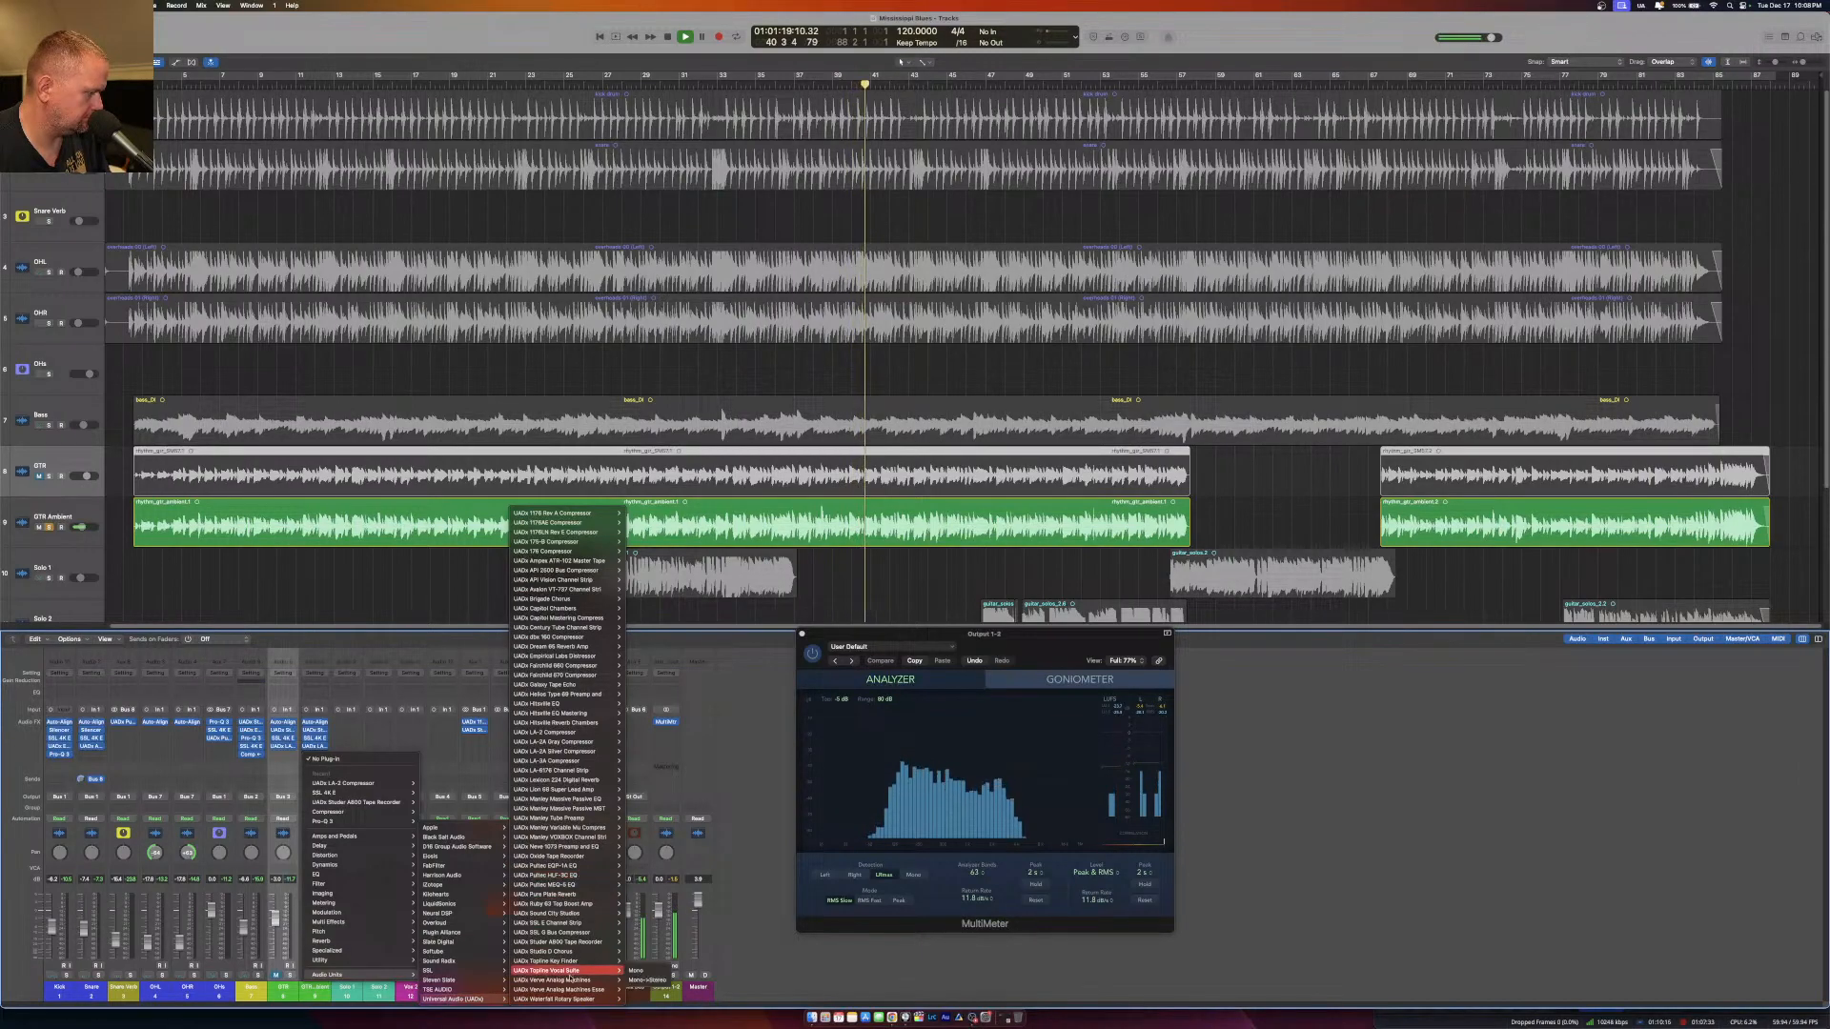
mouse_move(569, 742)
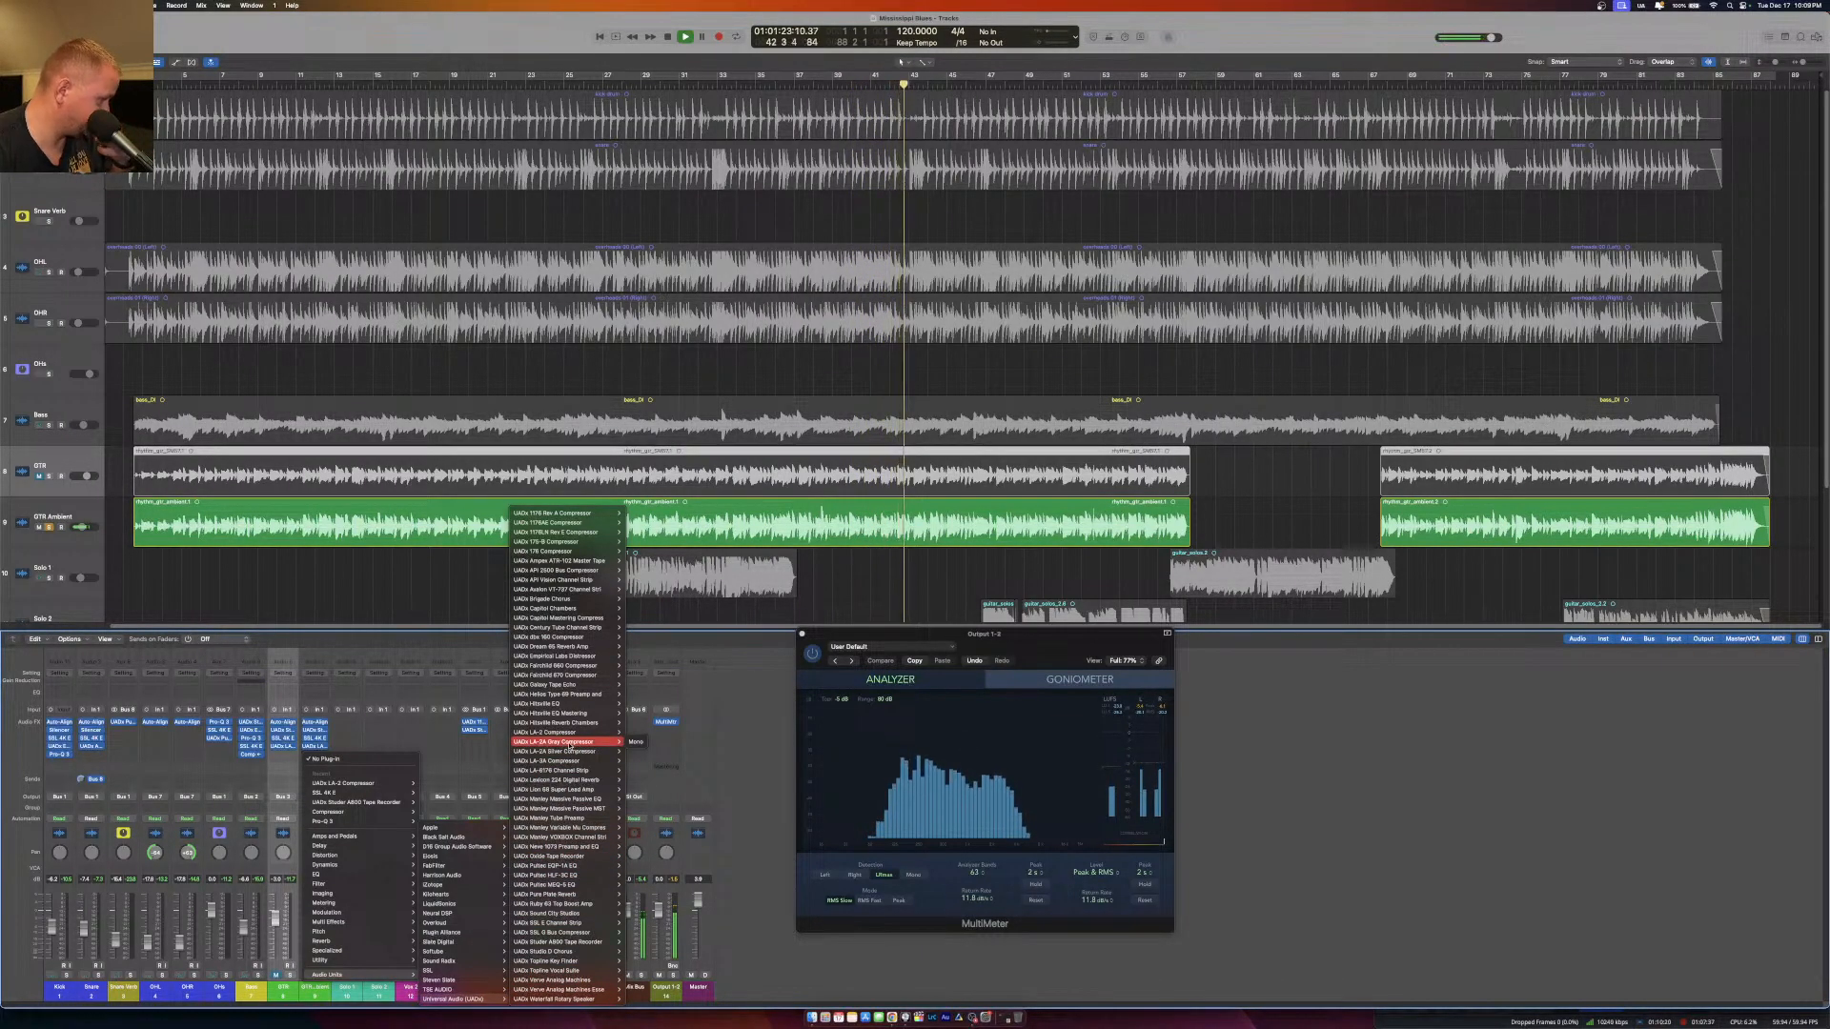
mouse_move(563, 952)
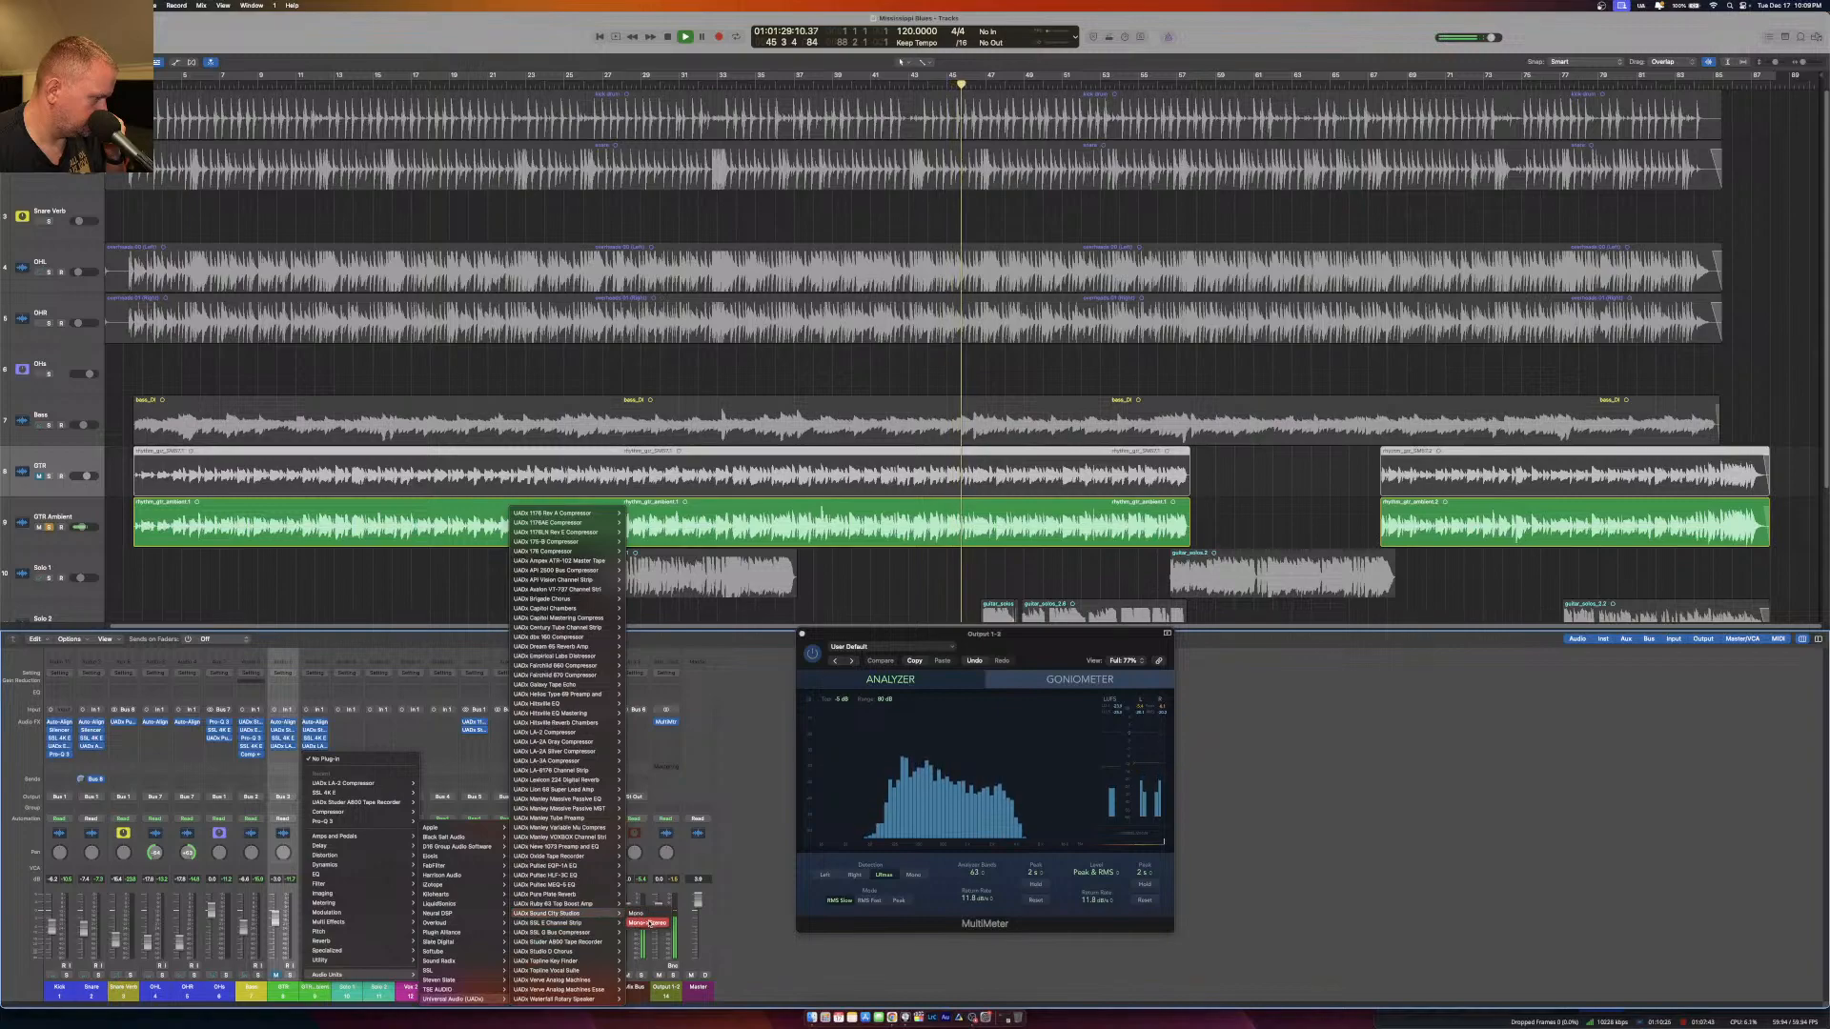
click(633, 913)
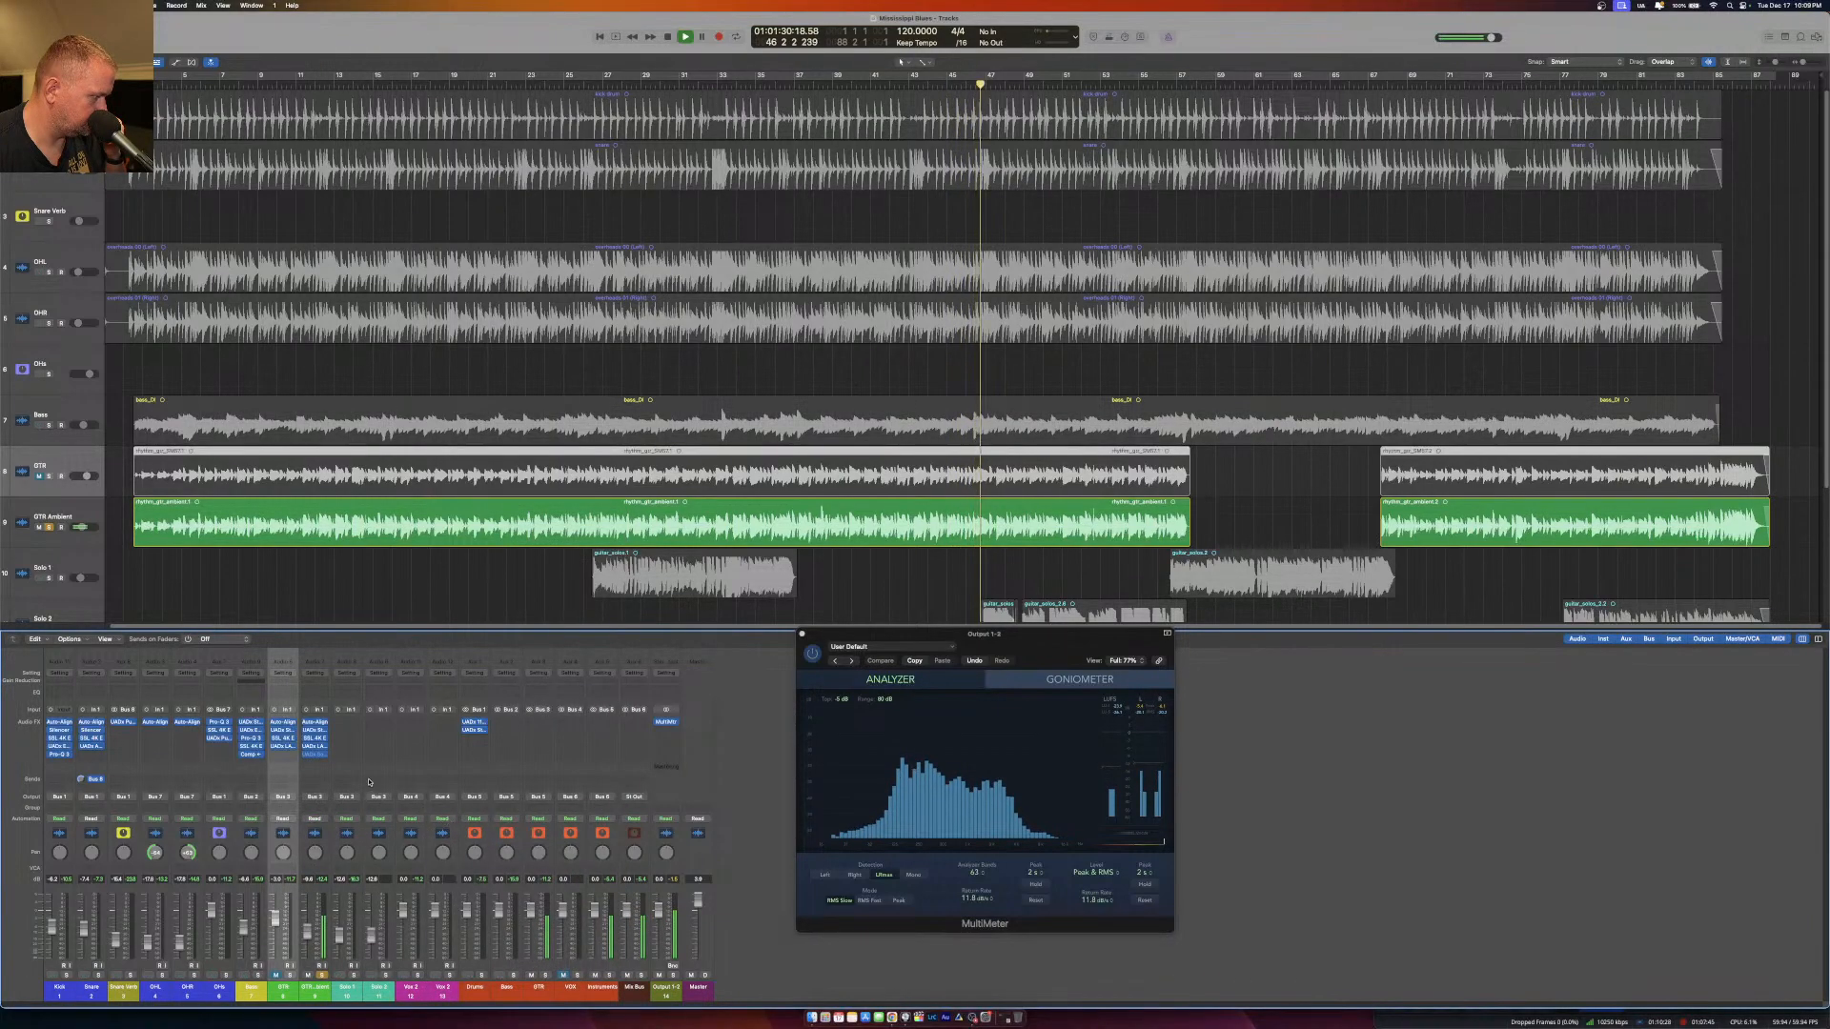
click(317, 755)
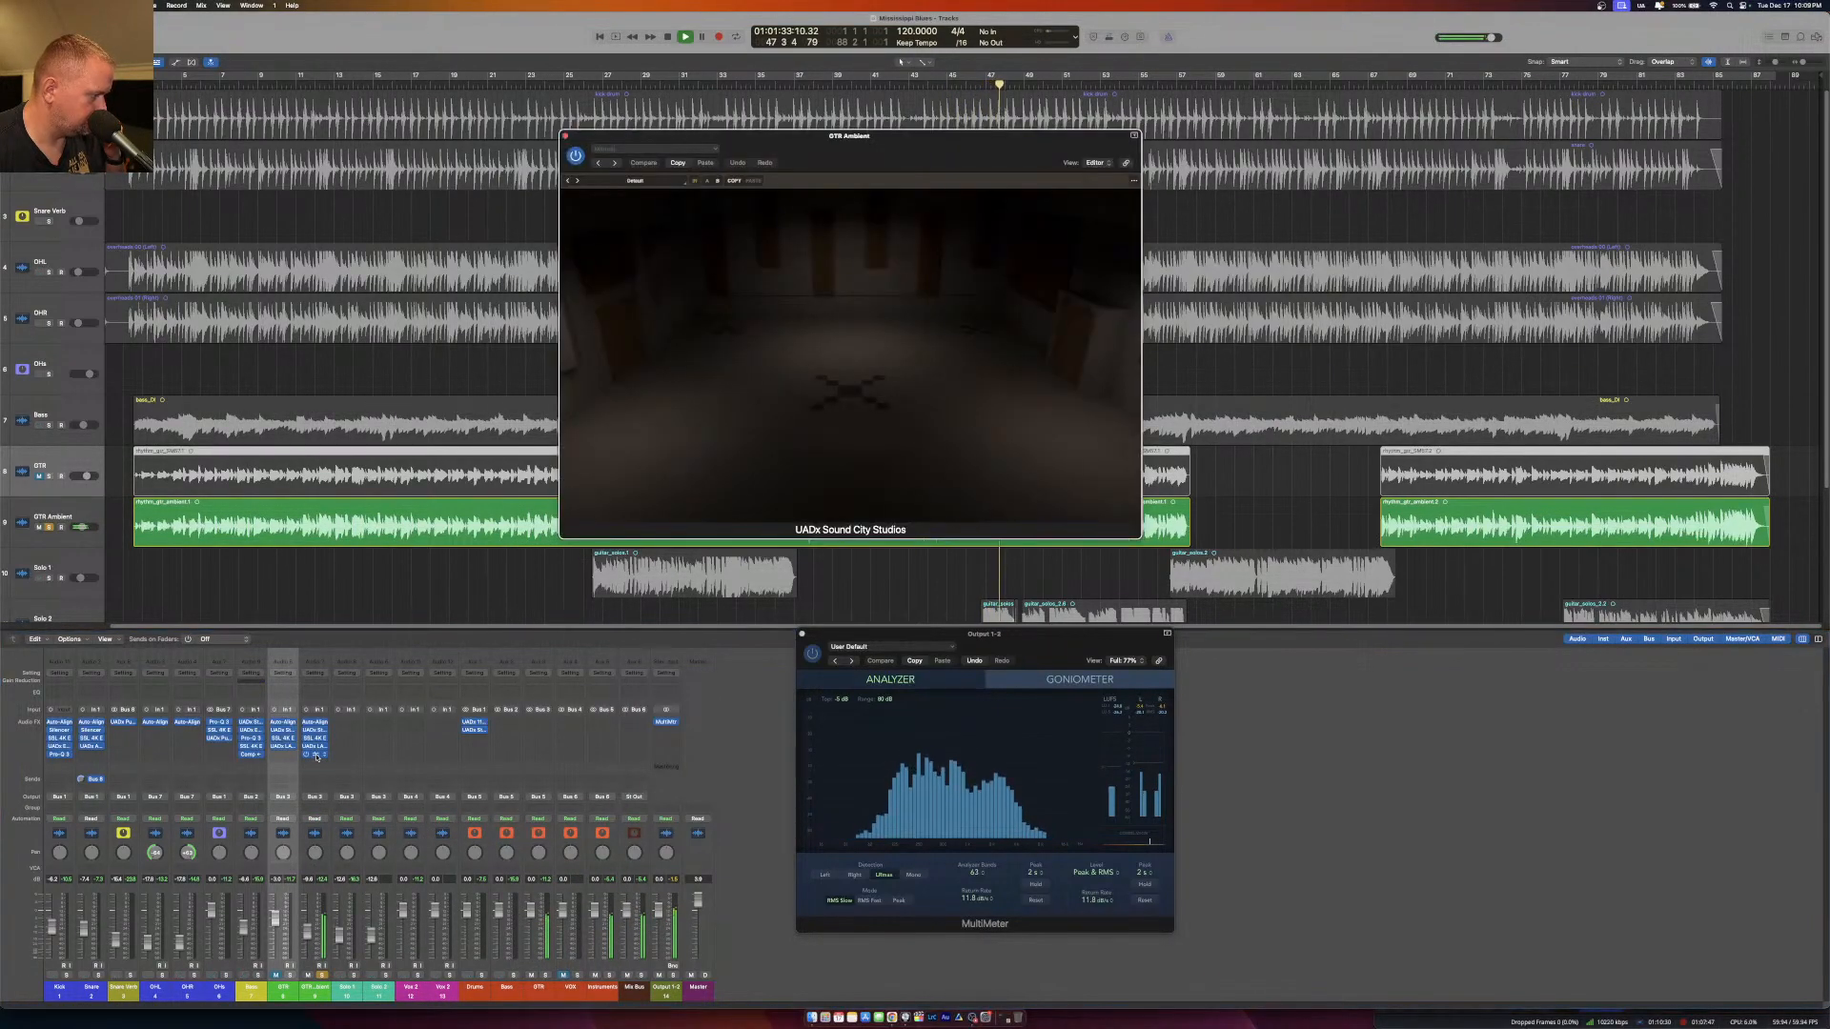
drag(935, 143, 838, 302)
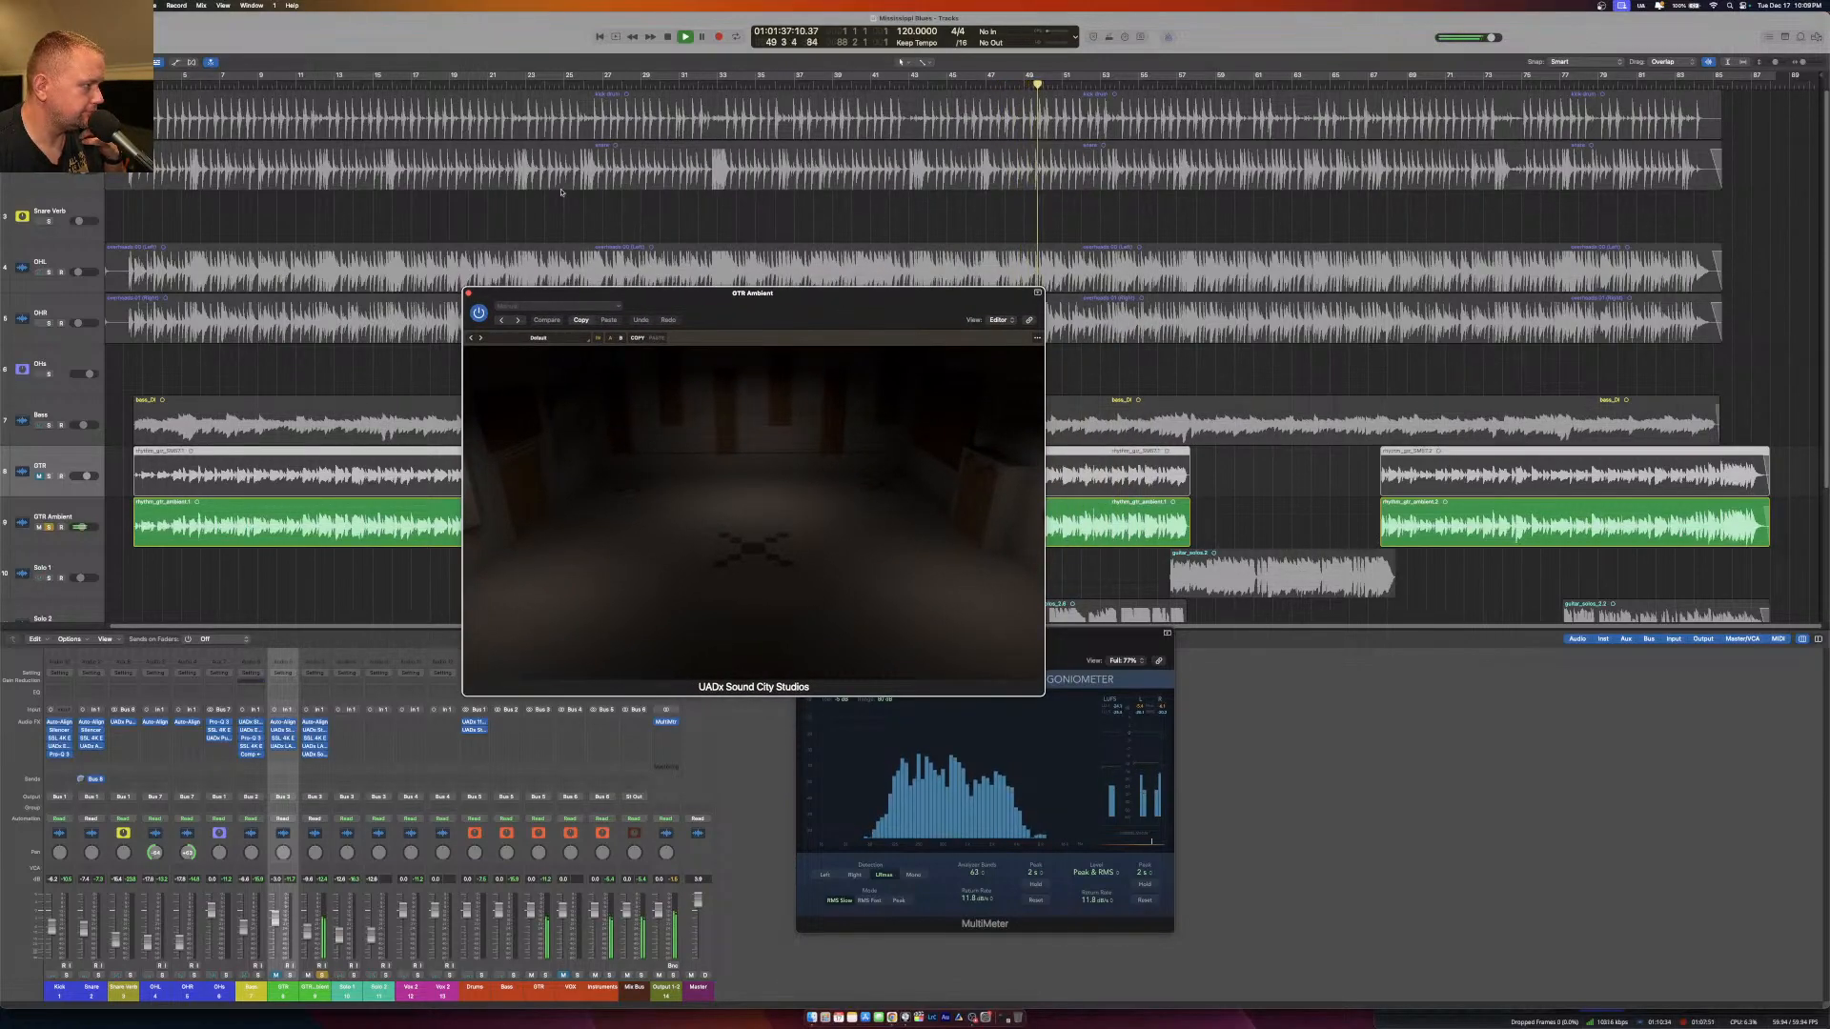
Restart playback near the beginning of the GTR Ambient part and switch the Sound City Studios source to the first Guitar setup.
click(144, 83)
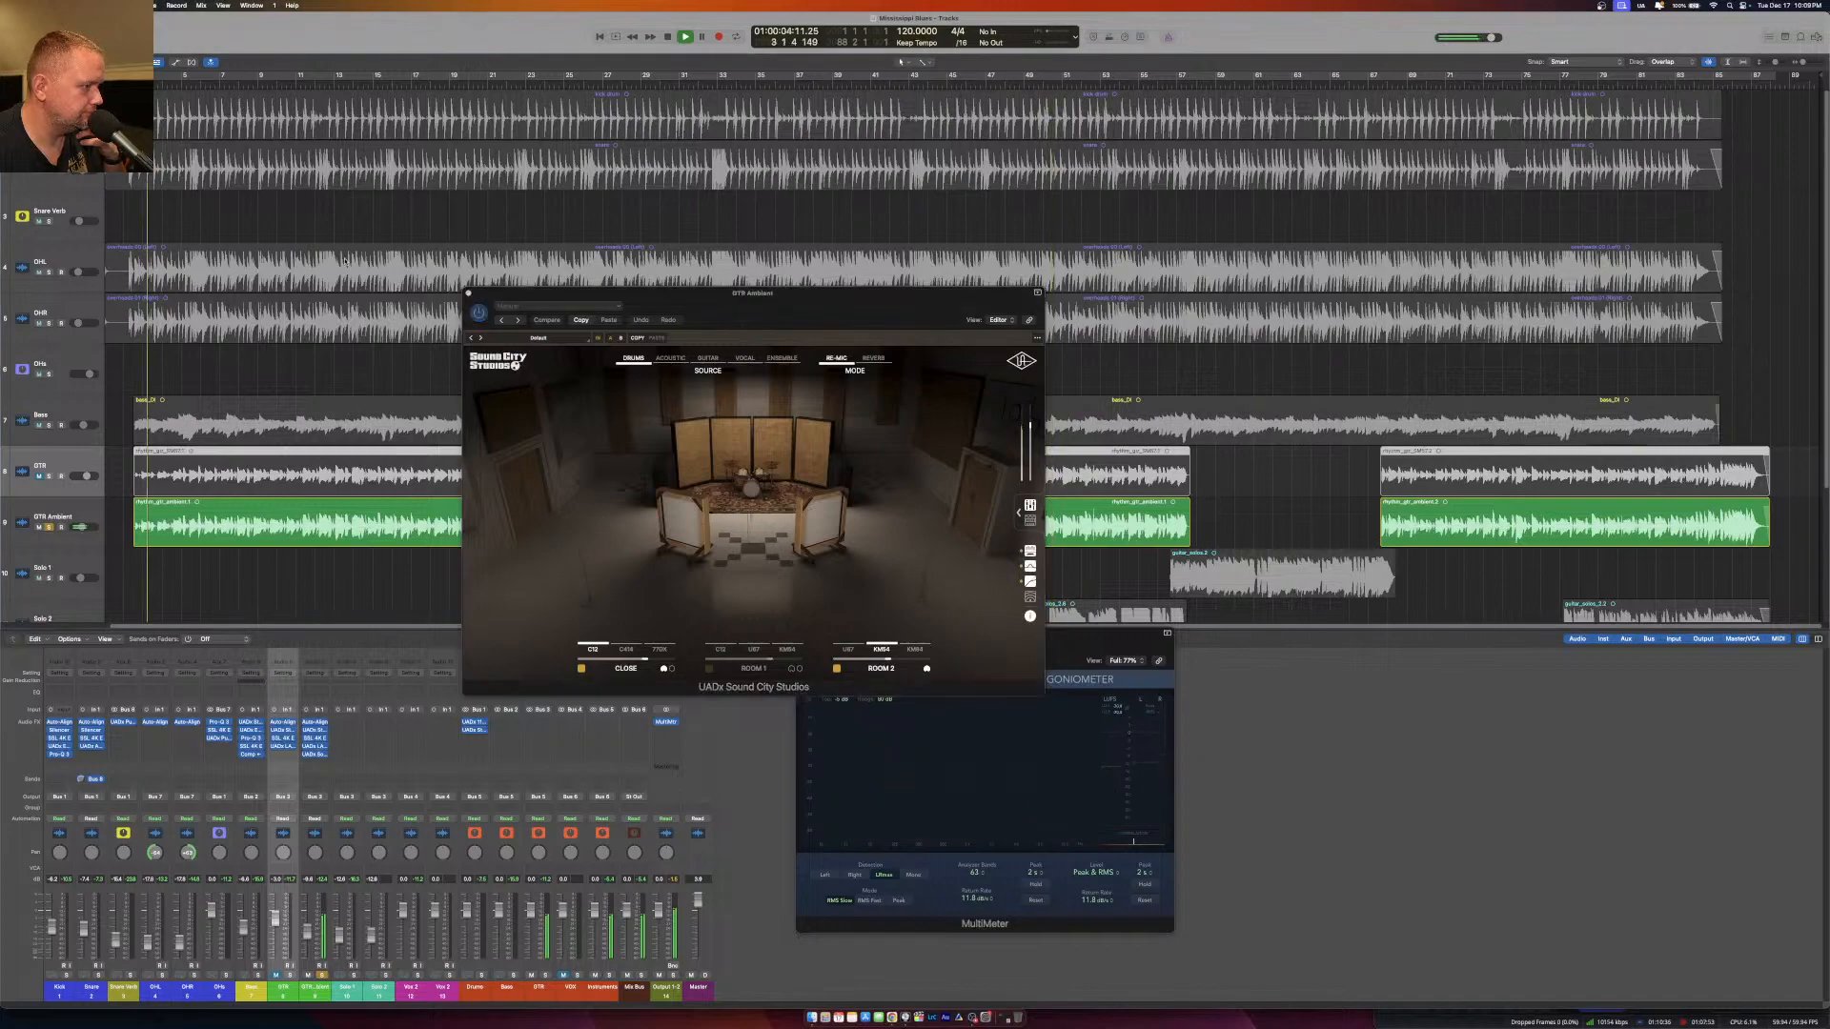
click(707, 359)
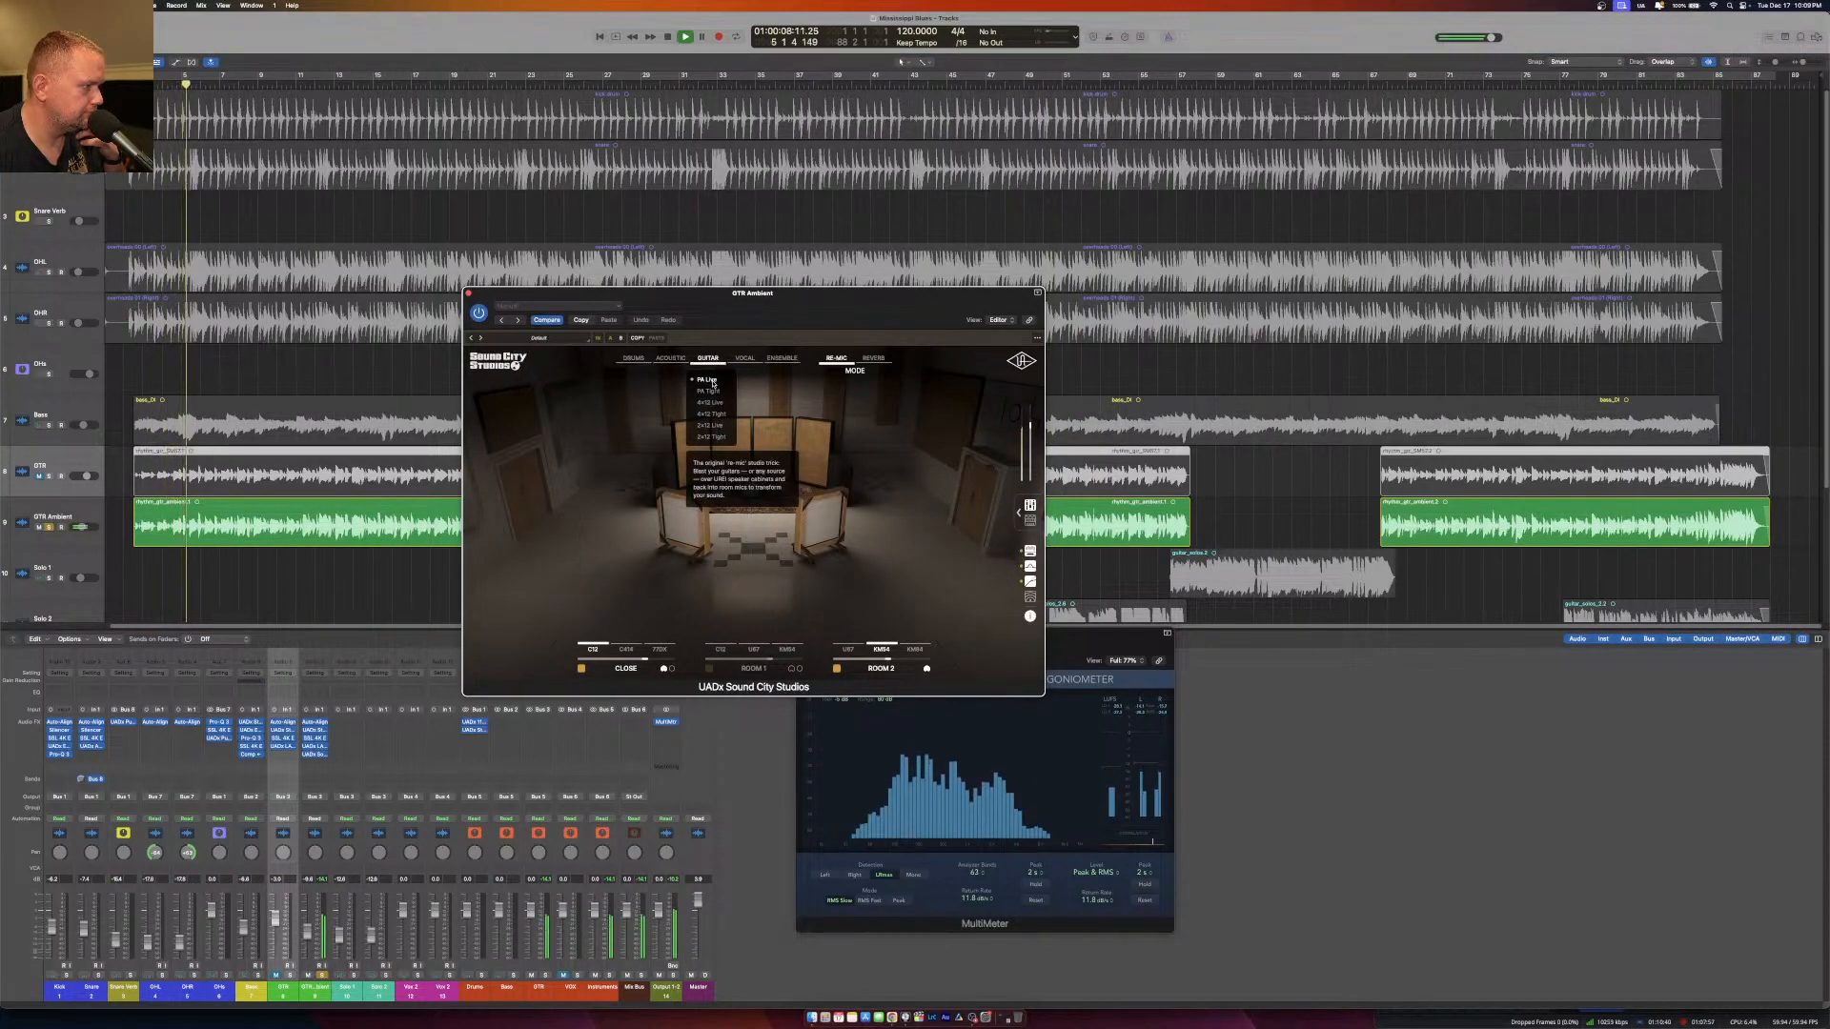
click(713, 381)
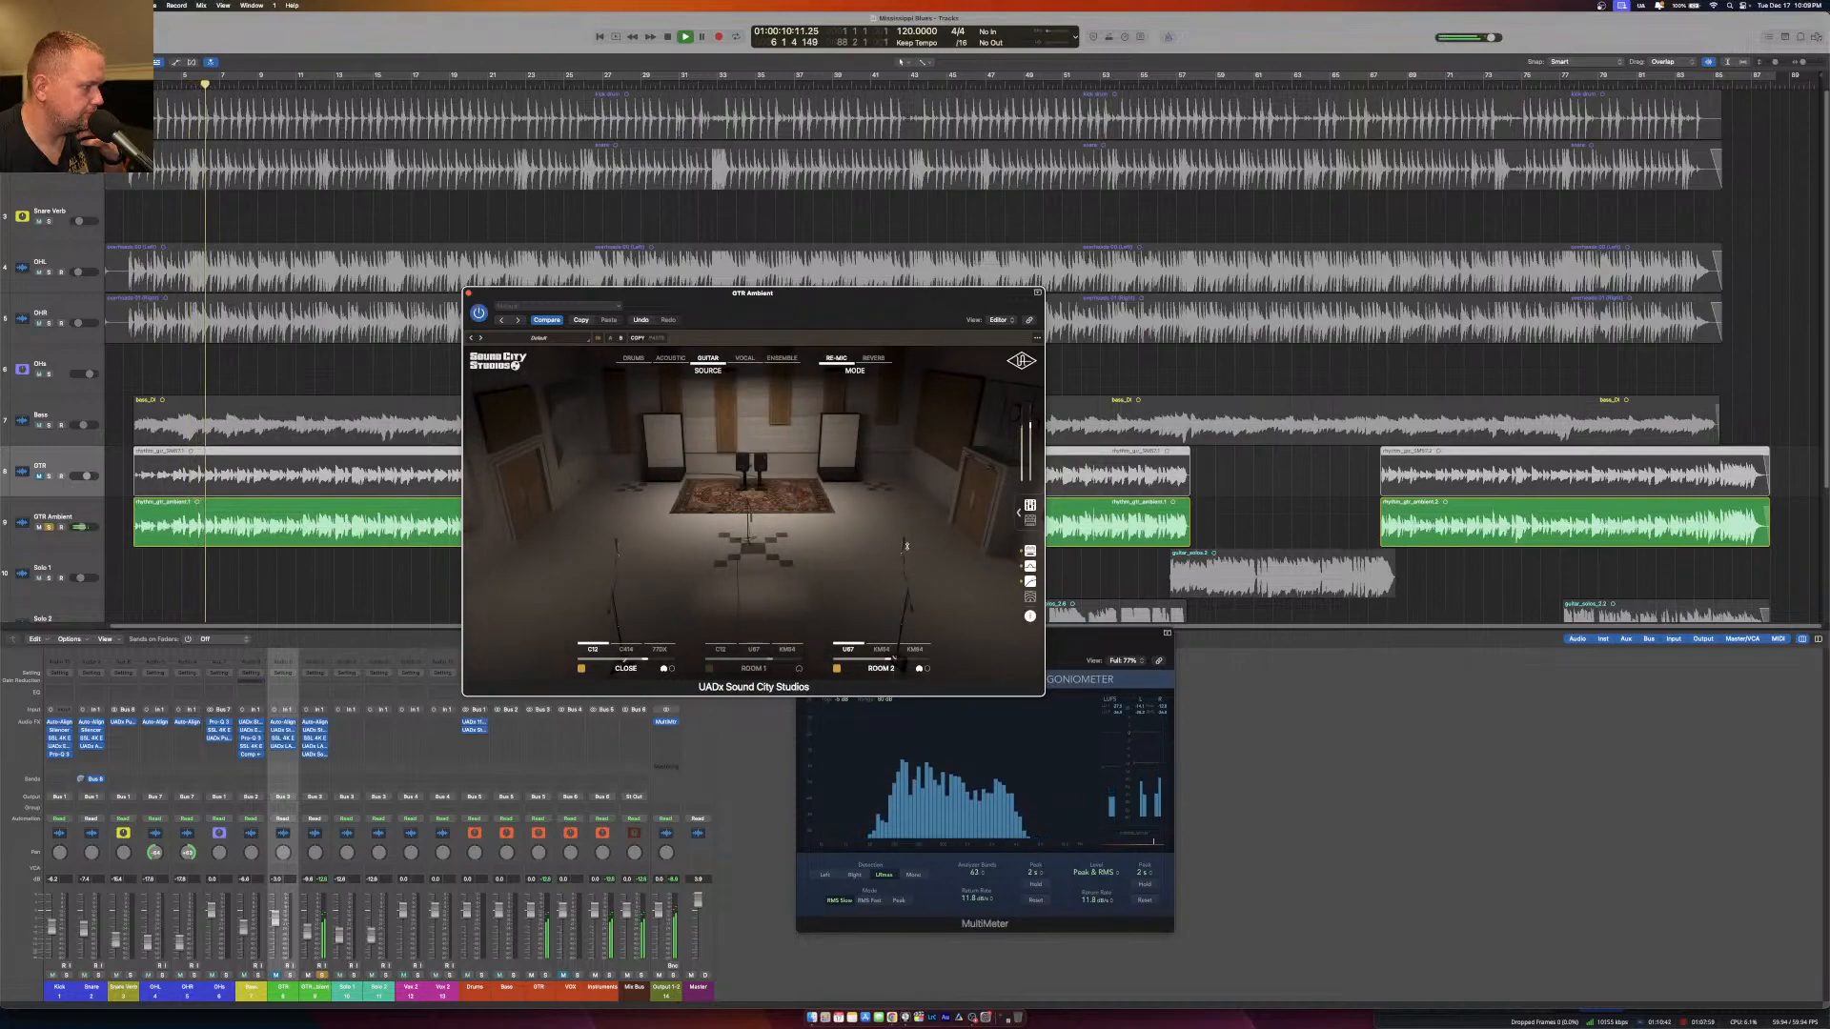
Show the Sound City Studios mixer and mute both room mics so only the Close mic is active.
click(1025, 507)
click(913, 520)
click(859, 519)
click(859, 520)
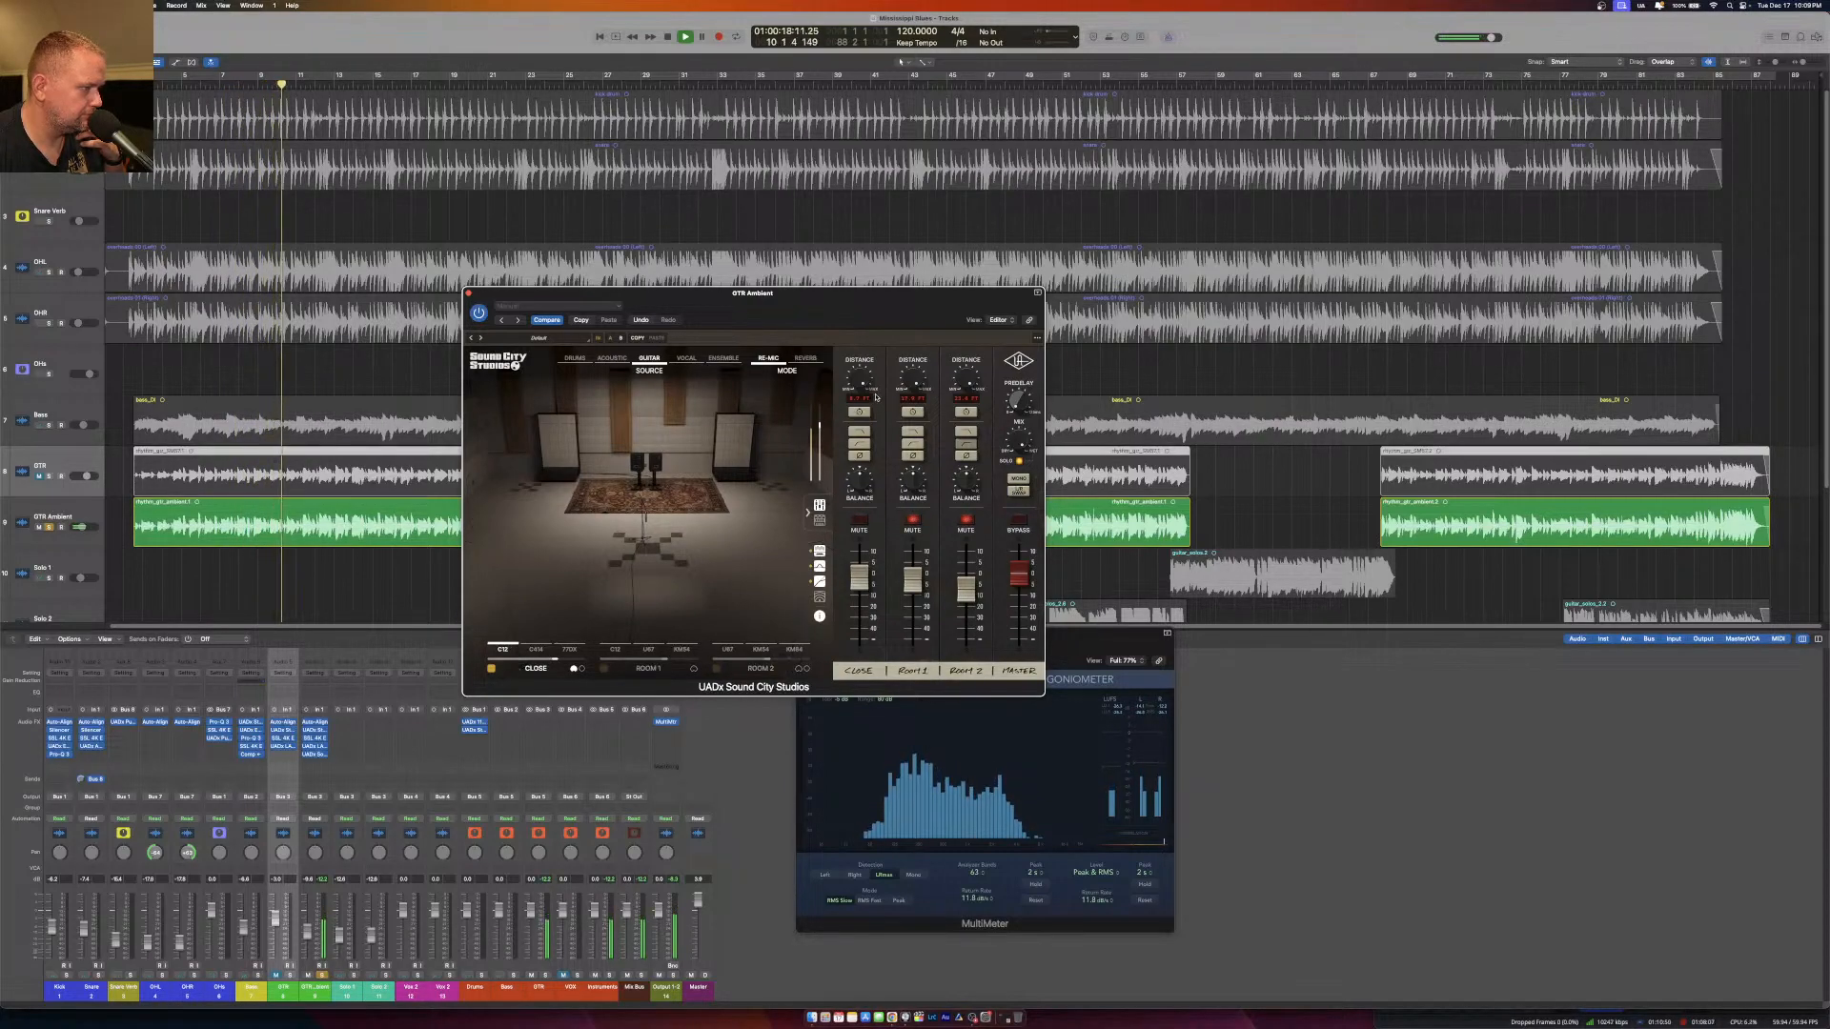
Compare the C414 and C12 as the Close mic and settle on the C414.
mouse_move(525, 617)
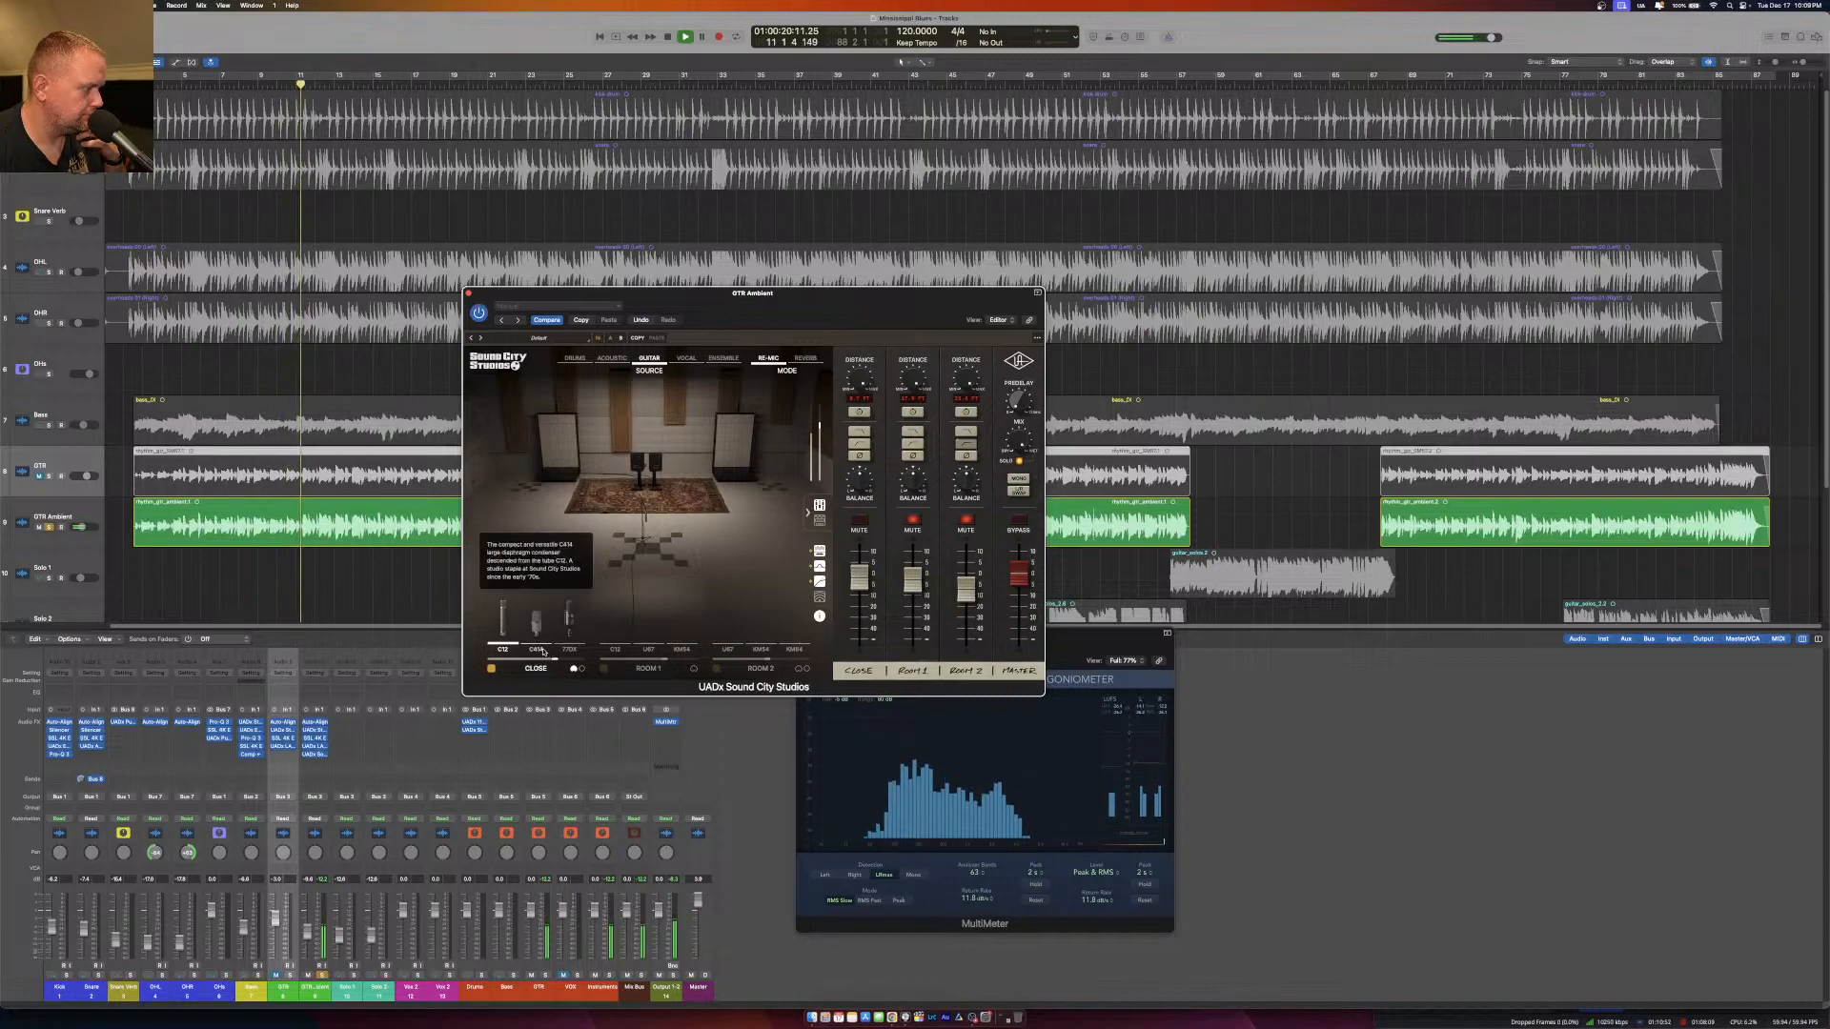
click(525, 616)
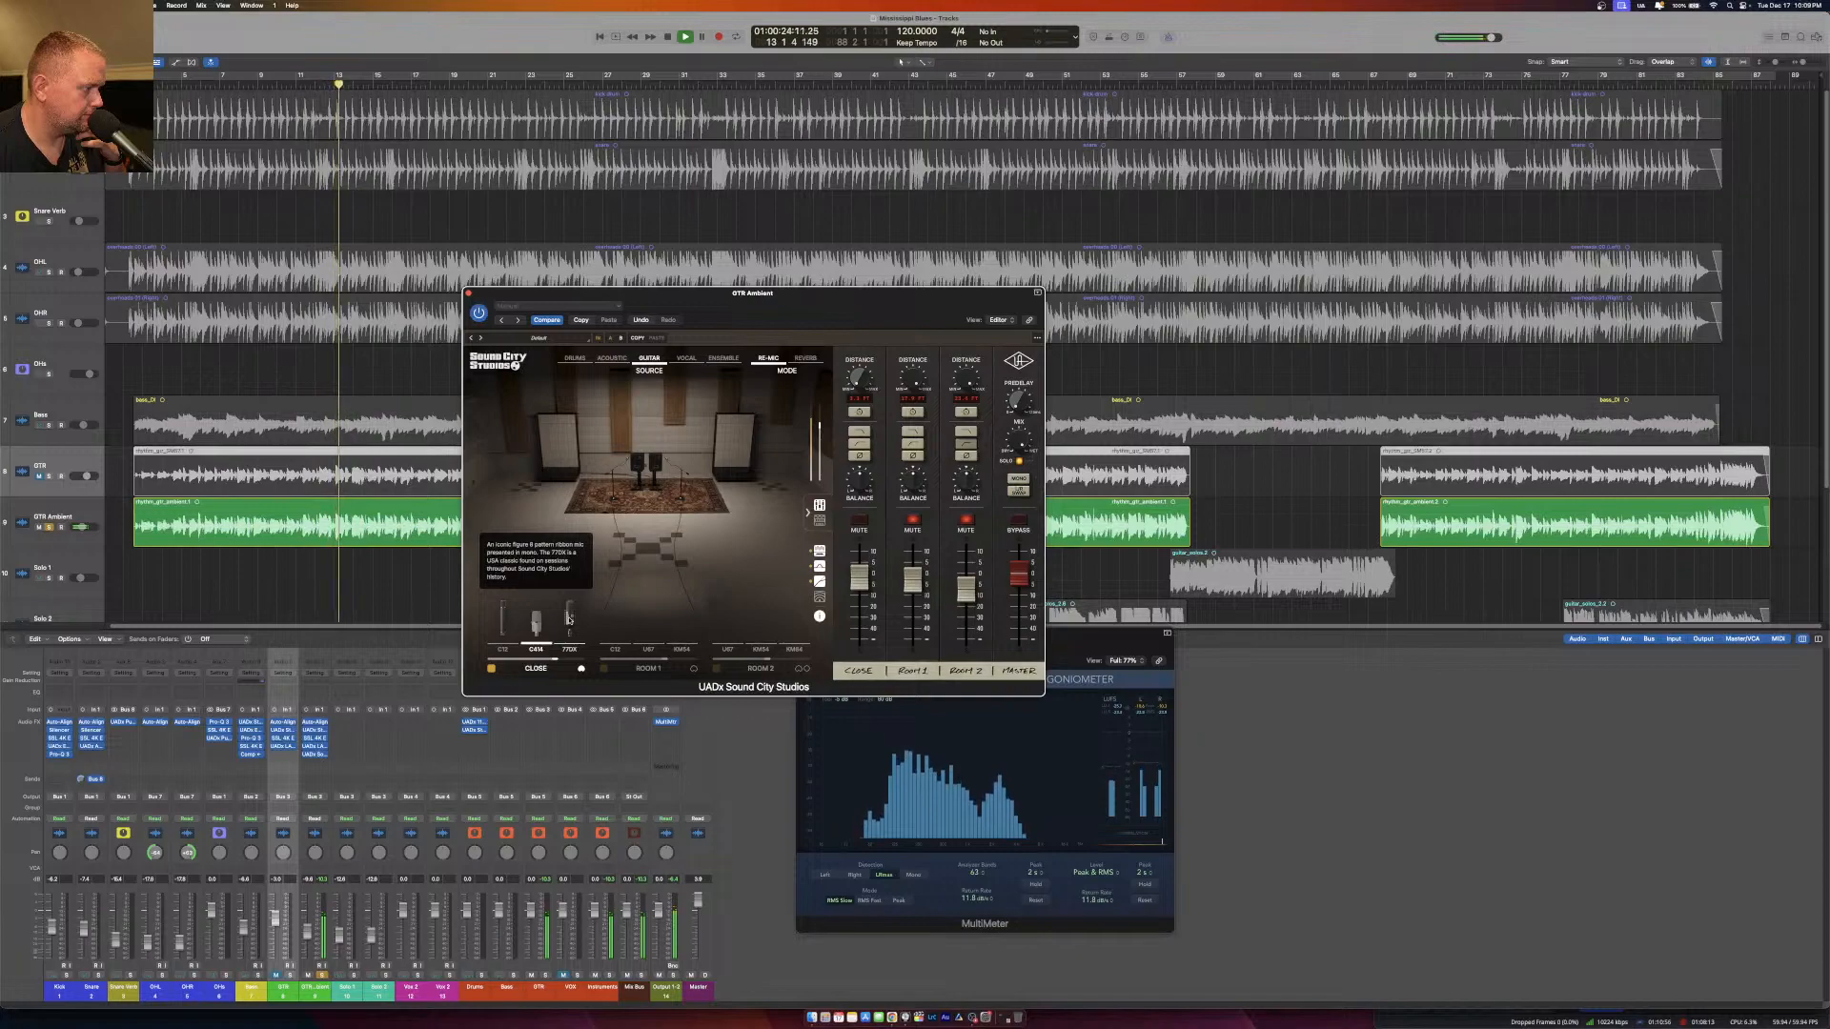
click(501, 617)
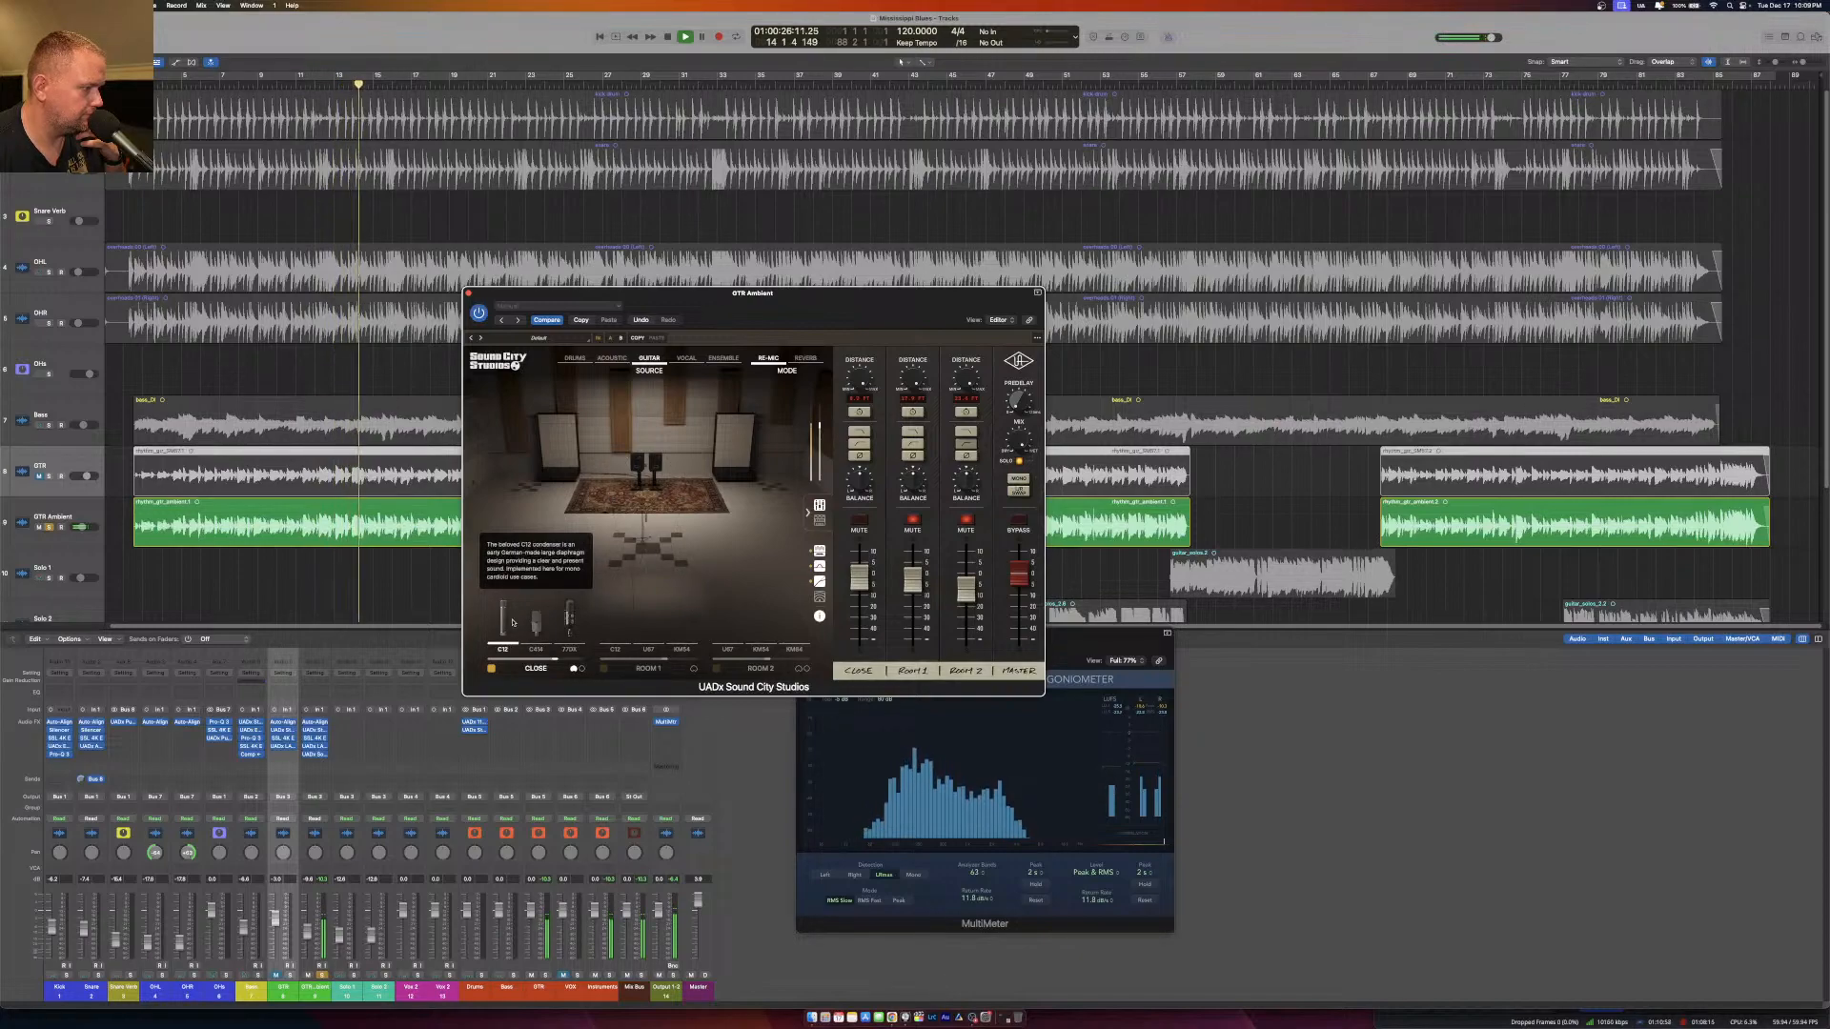
click(536, 620)
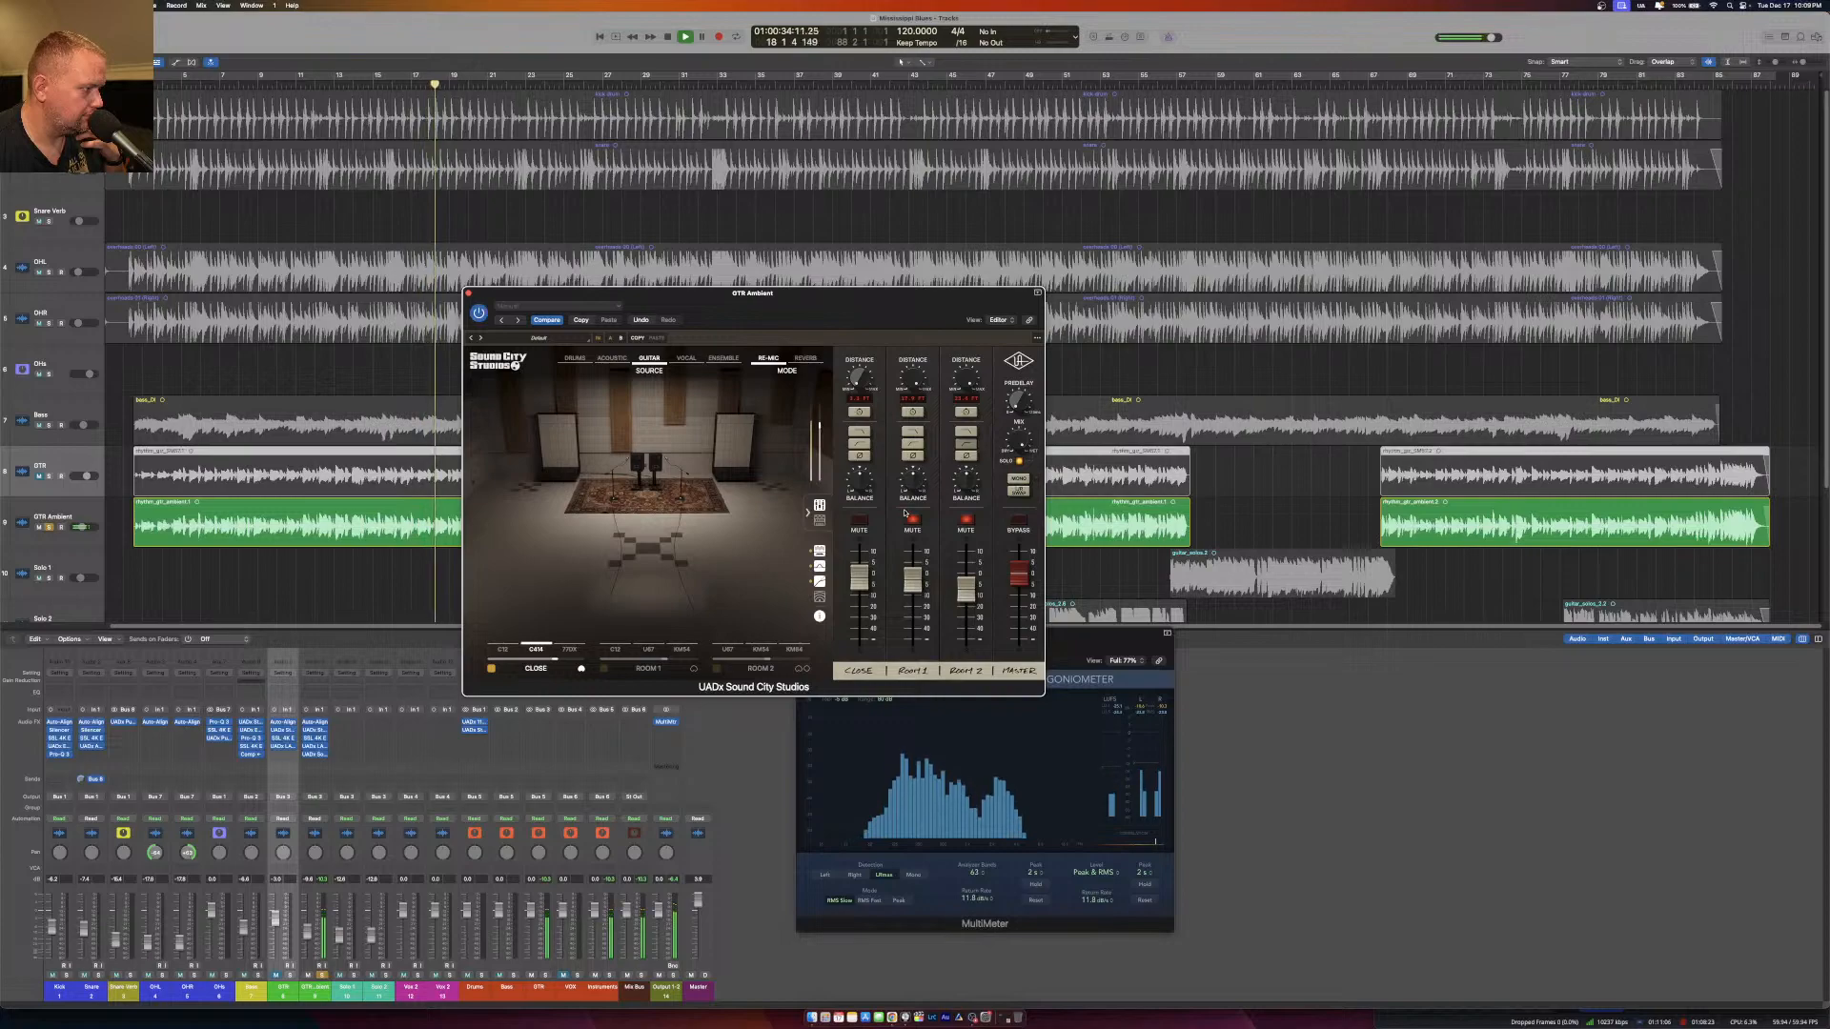
Switch the mode to Reverb, audition the Room 1 and Room 2 mics, and keep Close and Room 2 active with Room 1 muted.
click(806, 358)
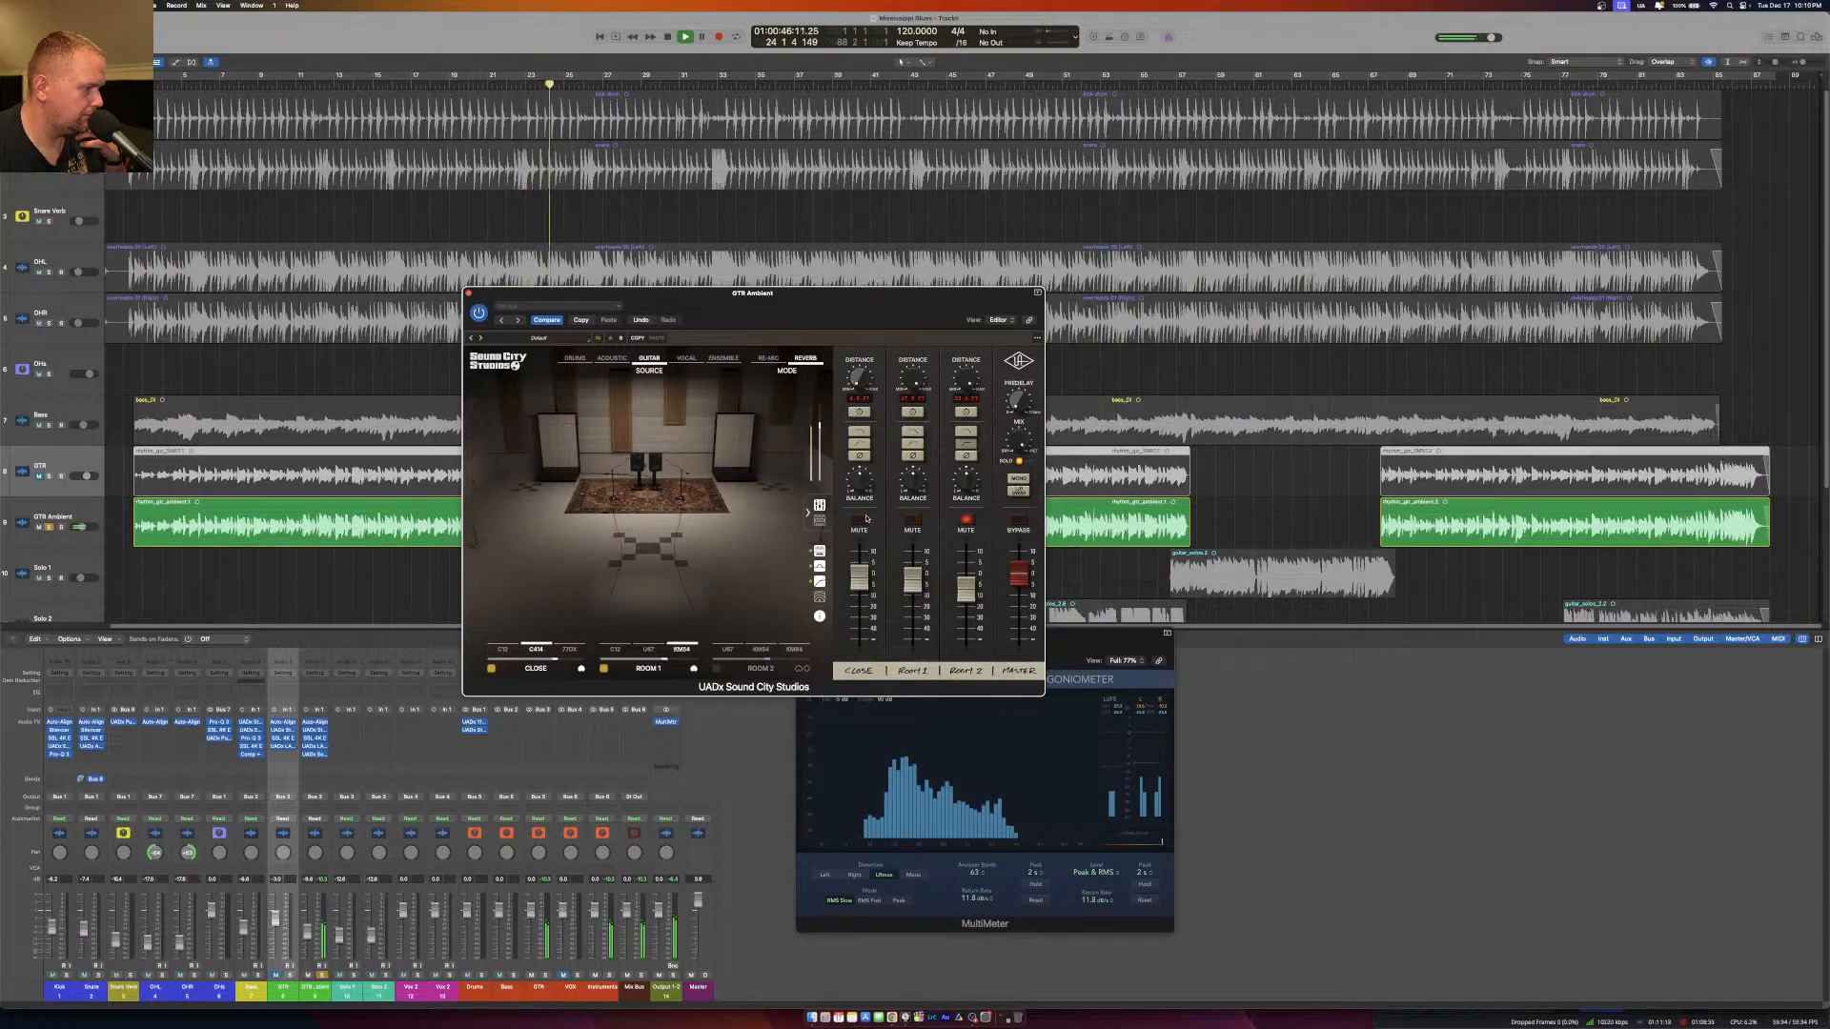
mouse_move(644, 629)
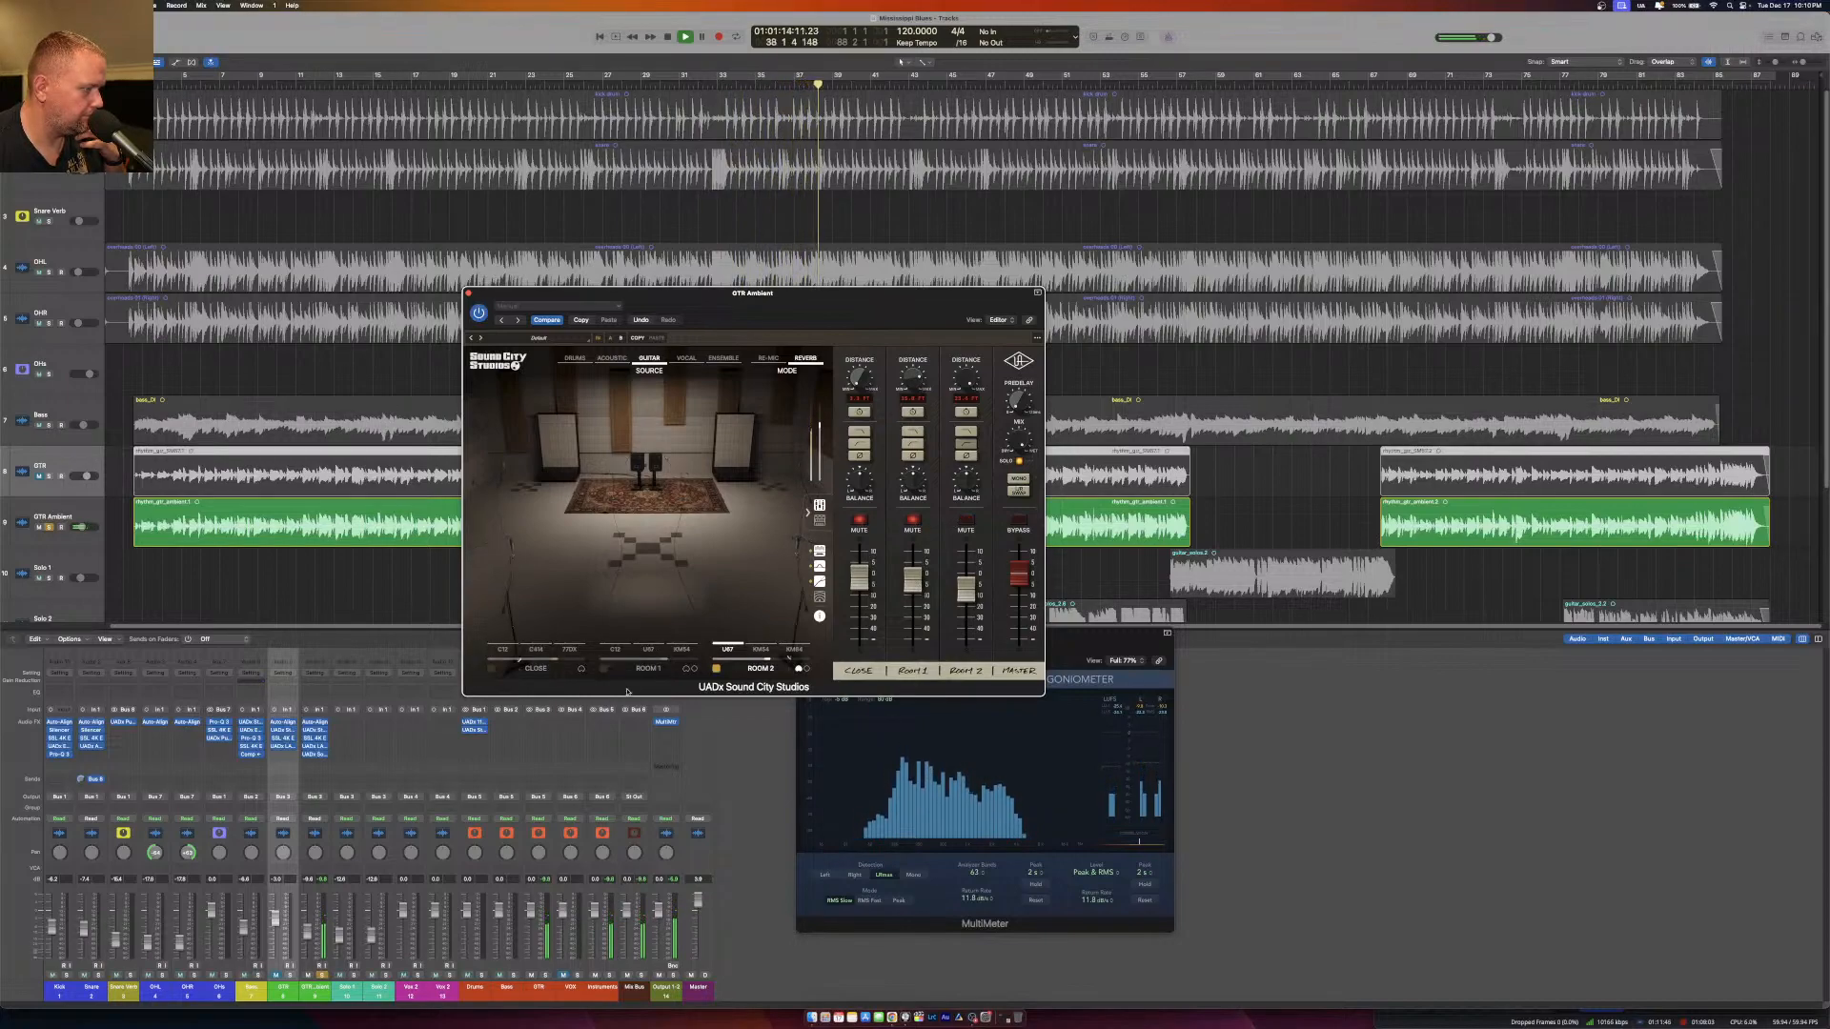
mouse_move(746, 634)
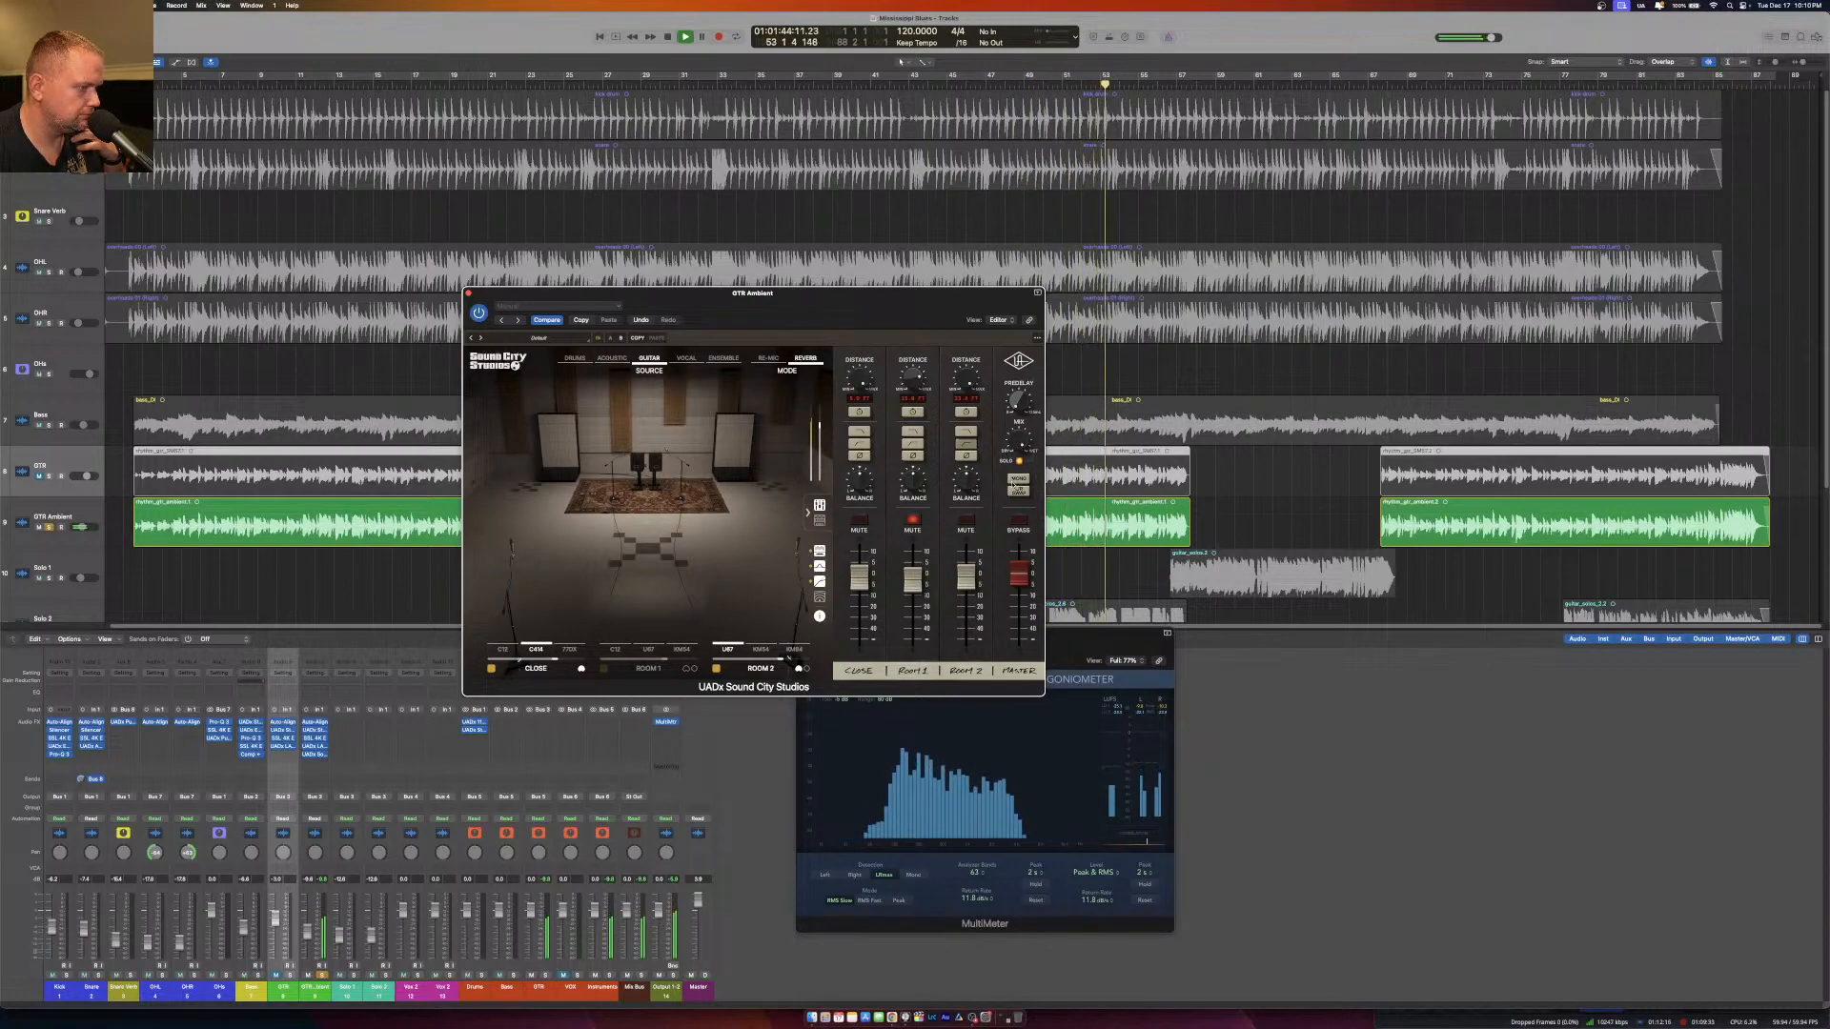
Show the Sound City Studios master effects and try the equalizer while replaying the part from its beginning.
click(819, 520)
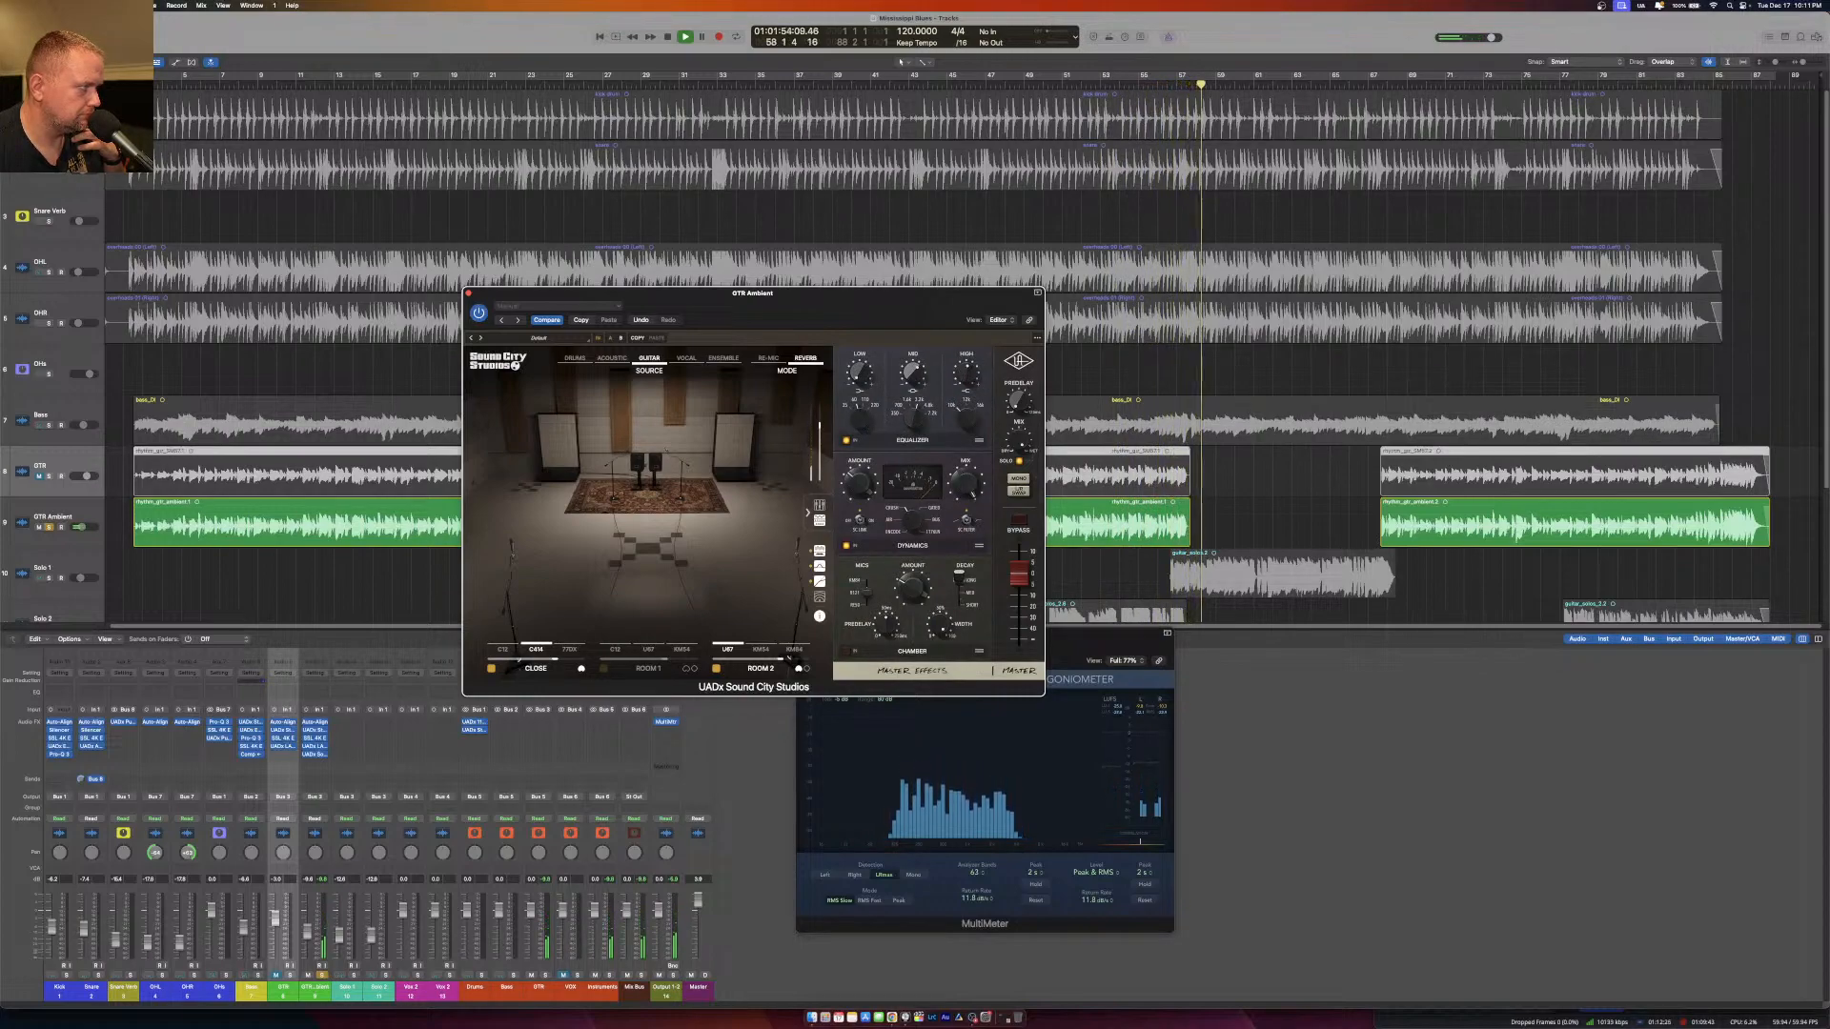
click(137, 84)
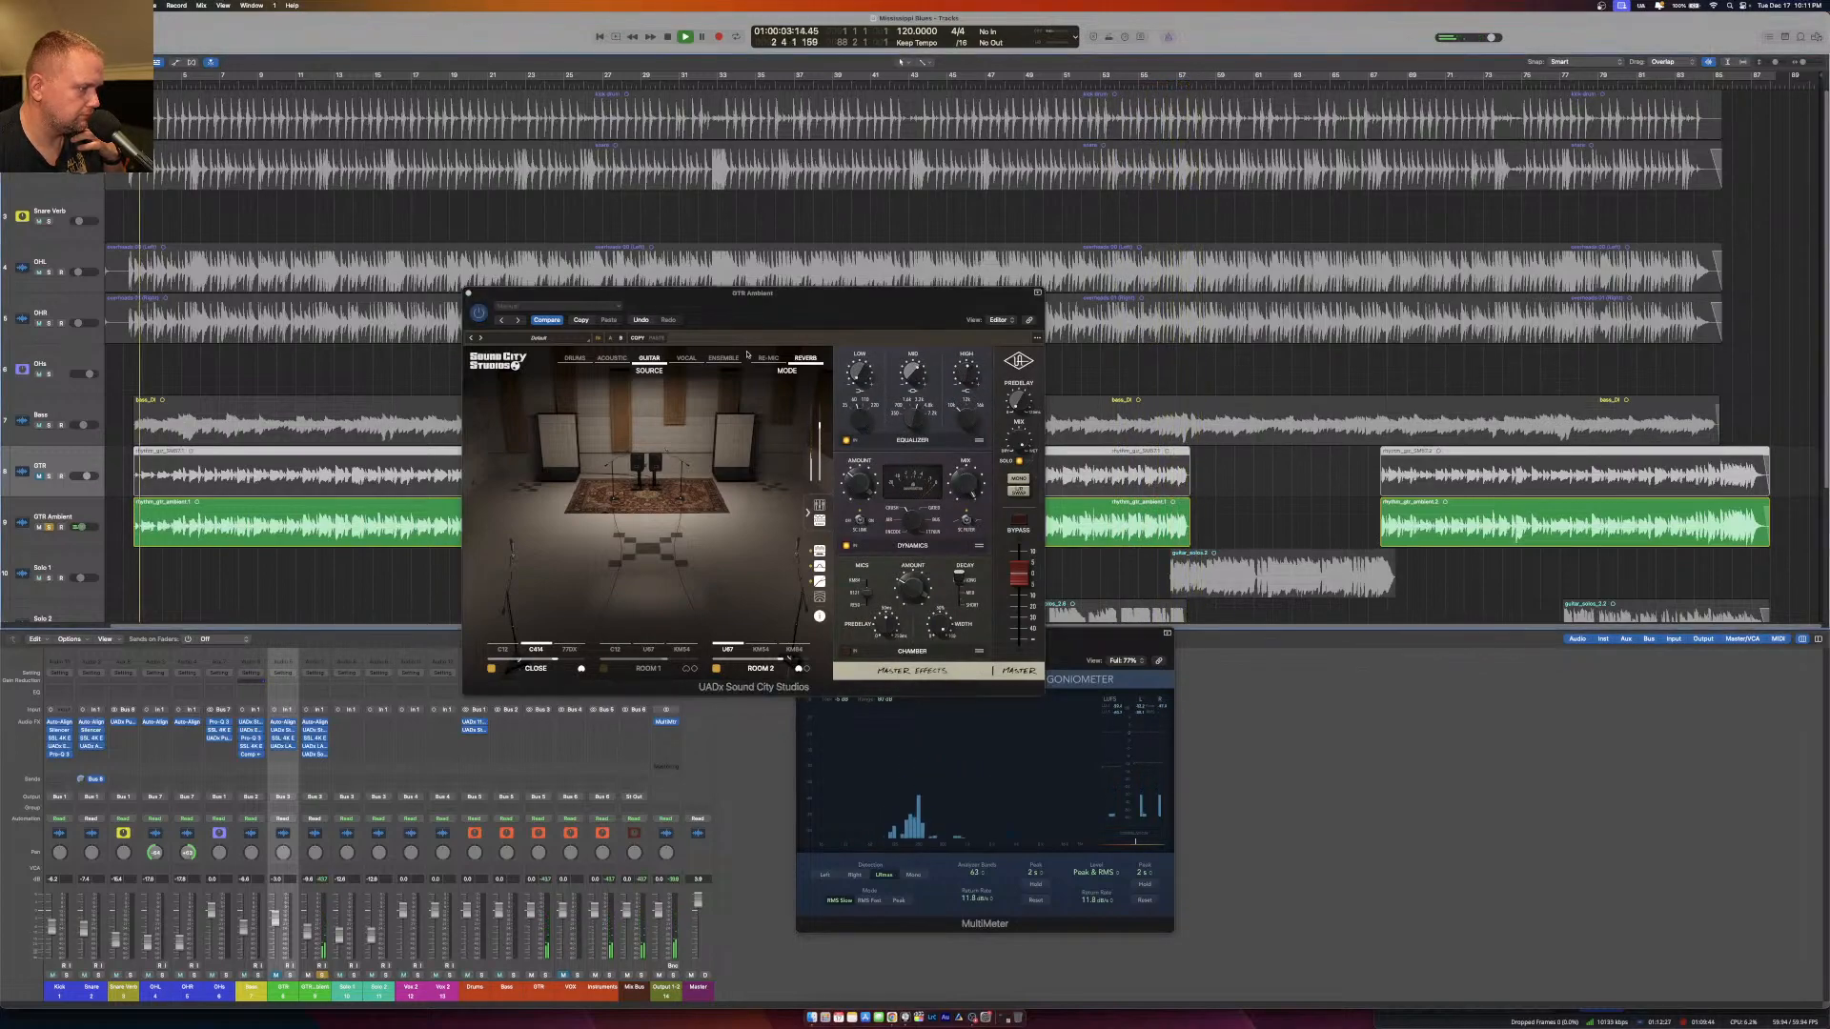
click(878, 425)
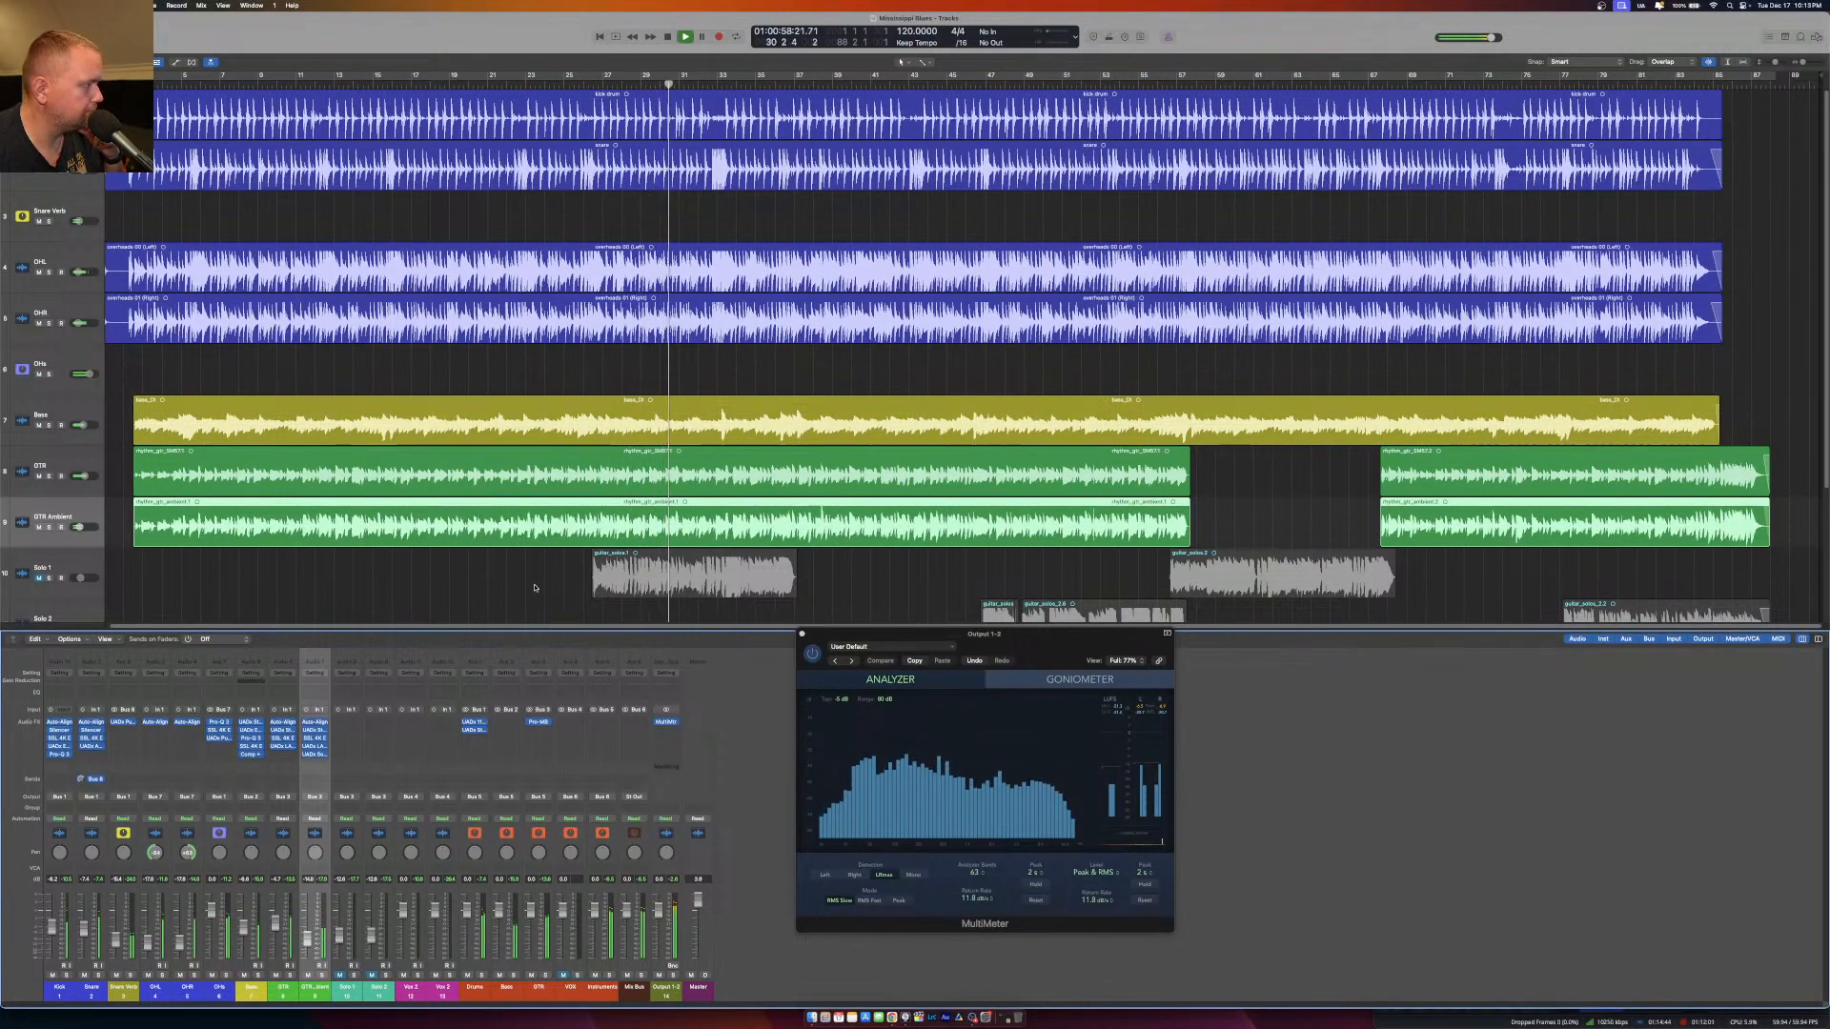
Replay the full mix from near the beginning and check the recording in OBS, returning to Logic Pro.
click(175, 90)
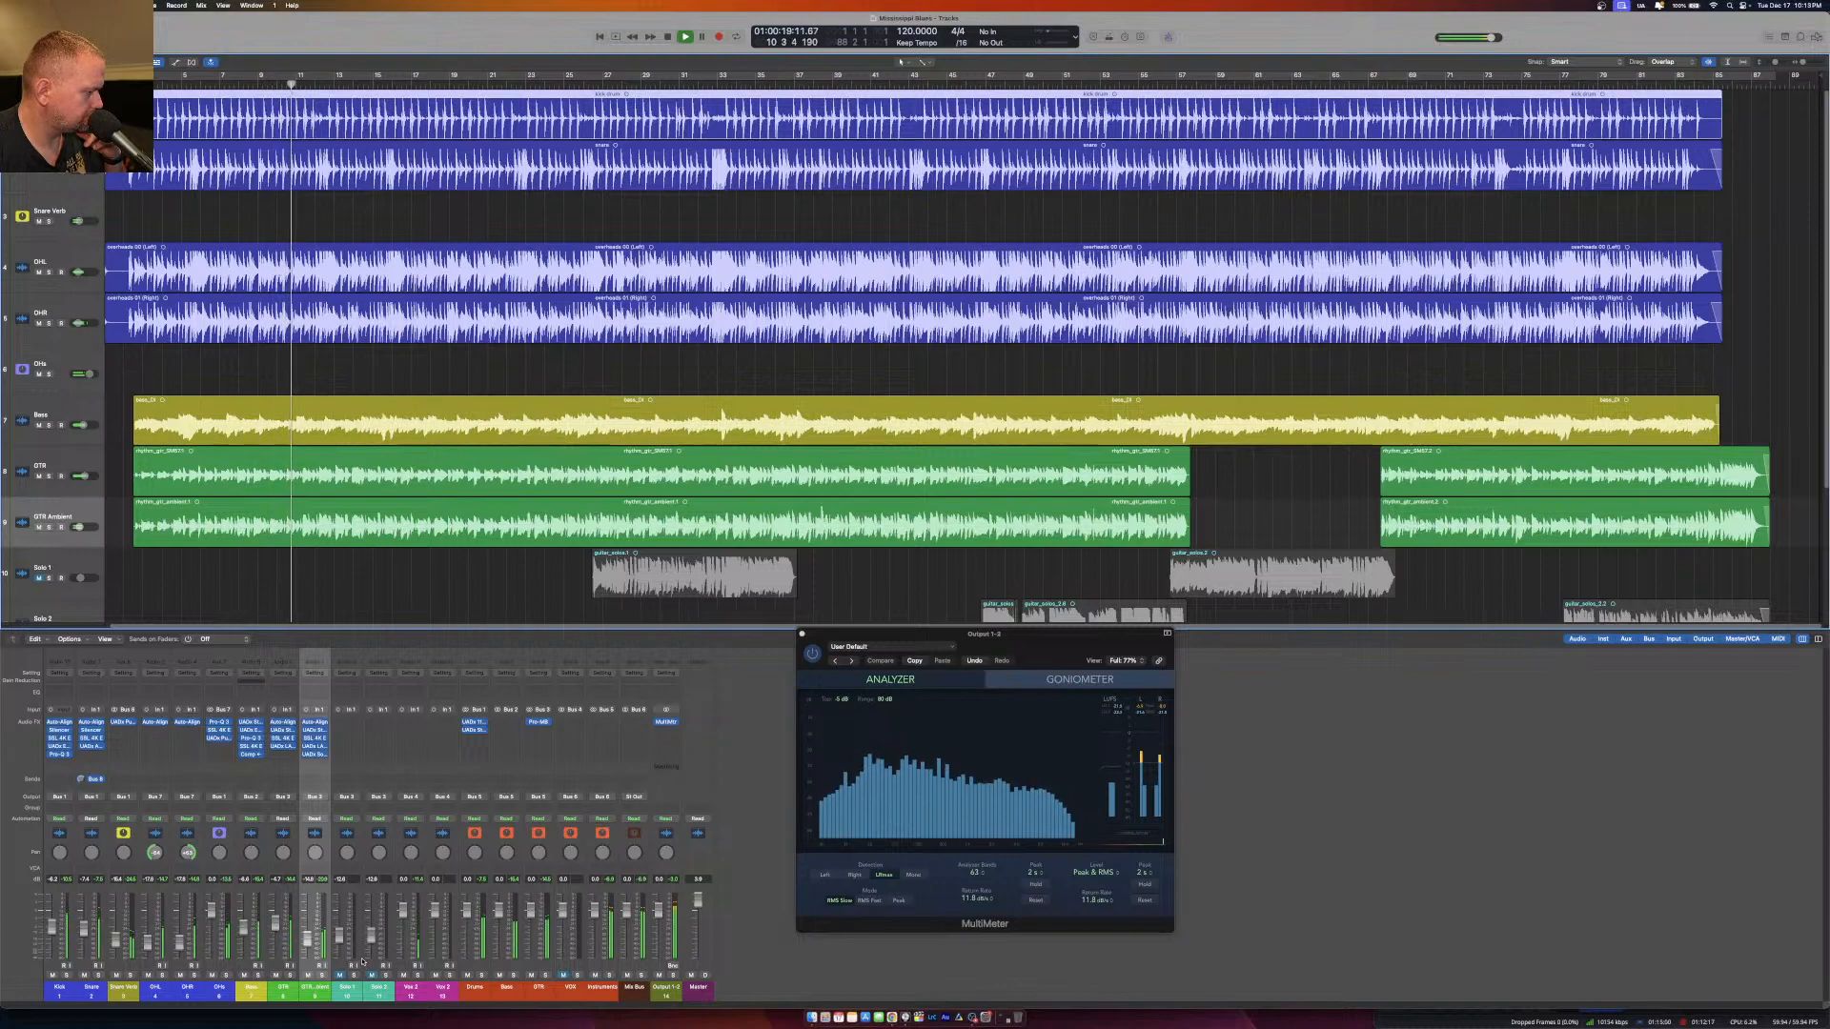
click(969, 1020)
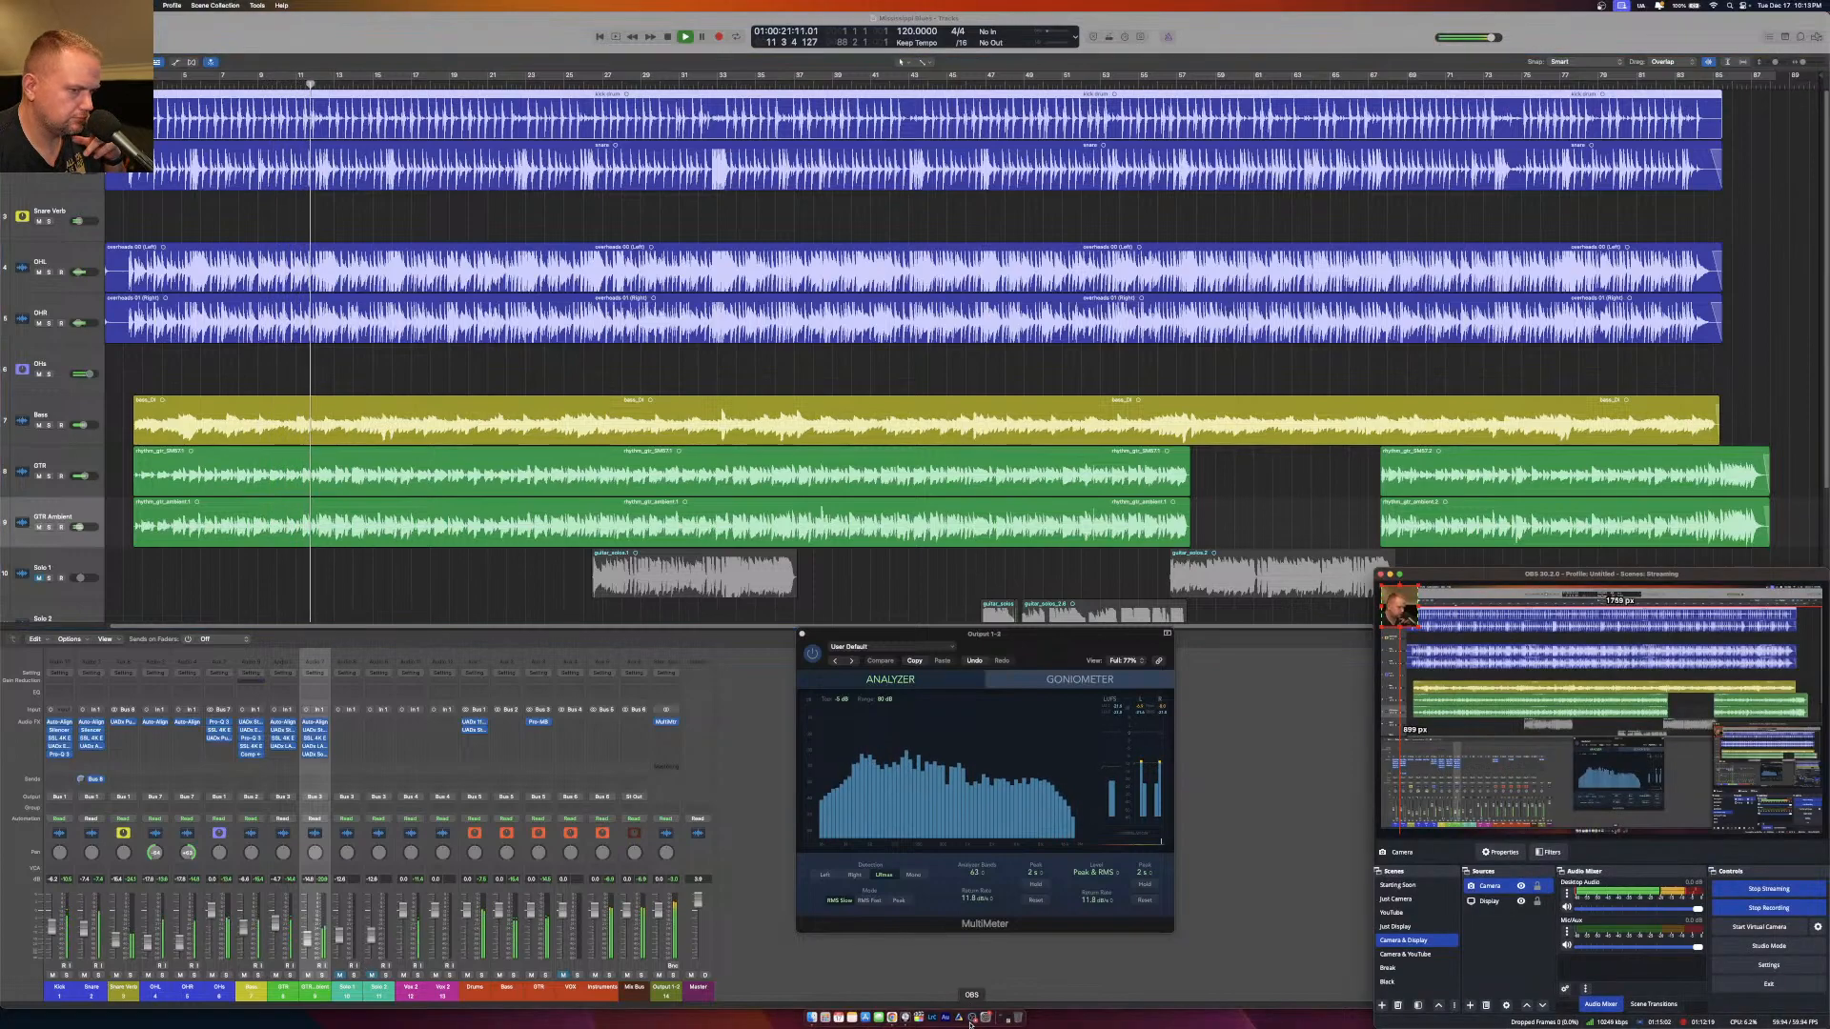
click(750, 719)
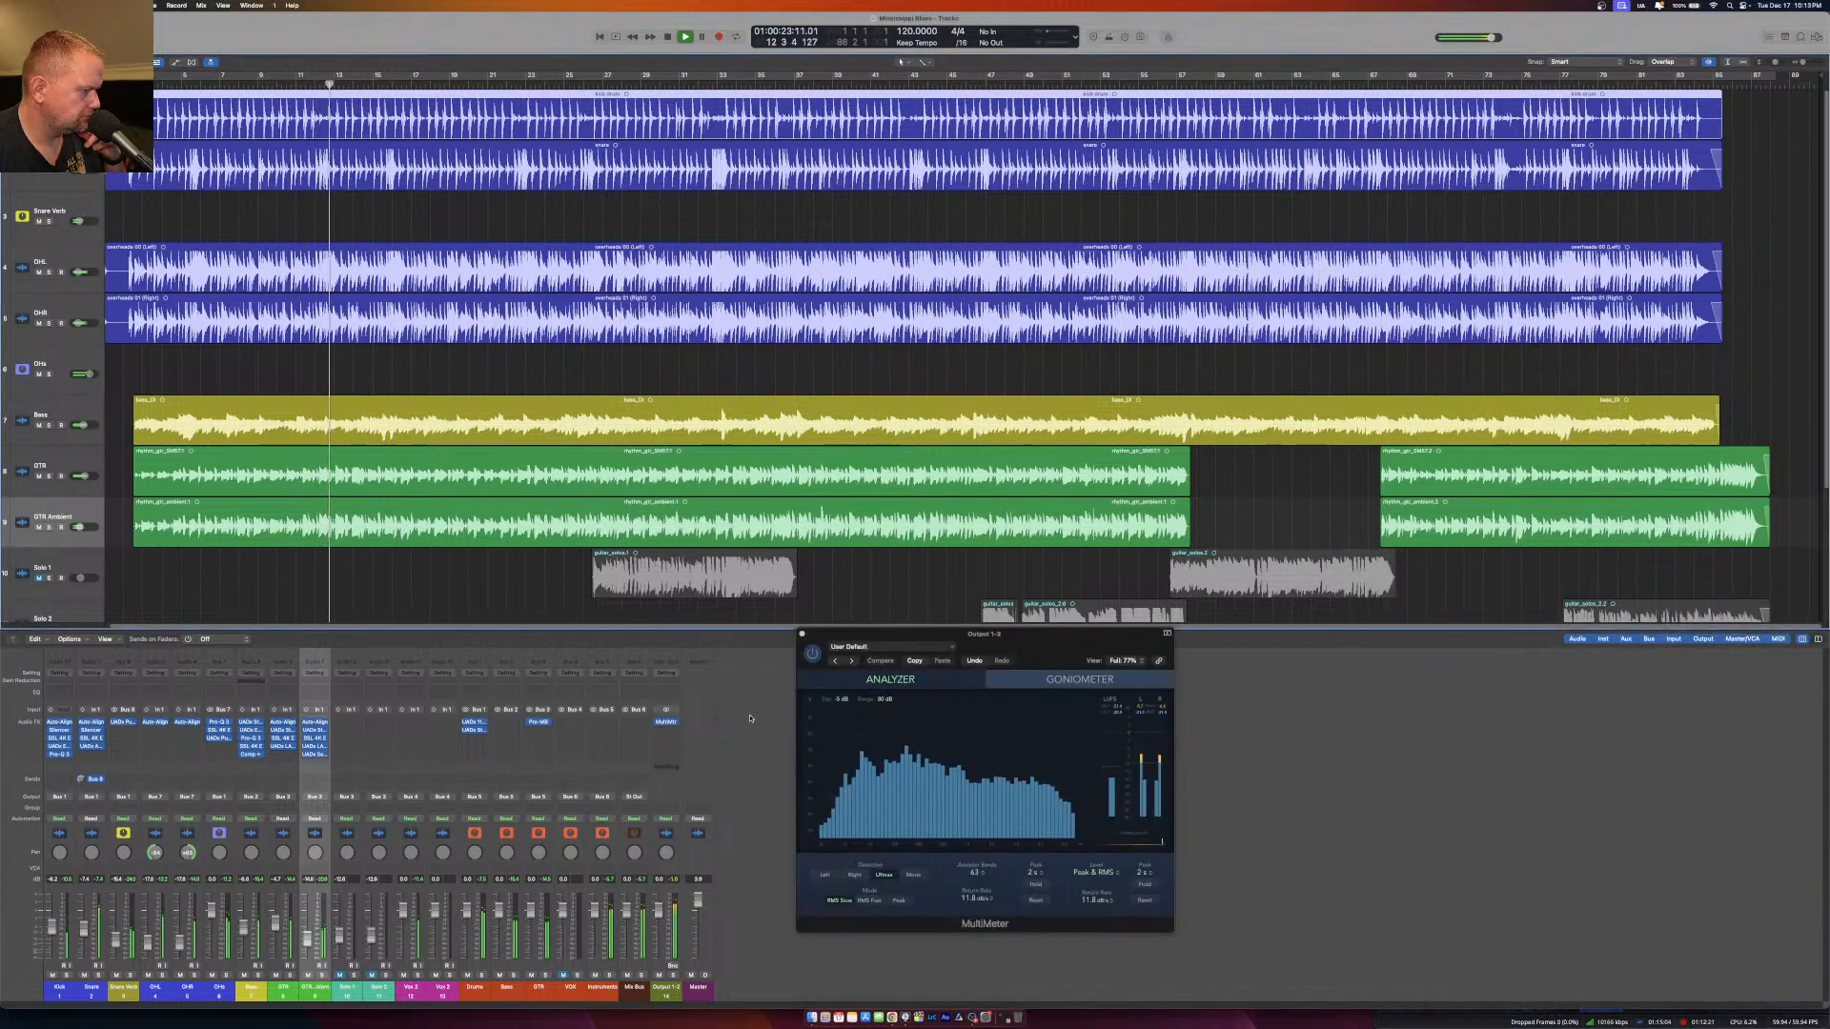
click(973, 1018)
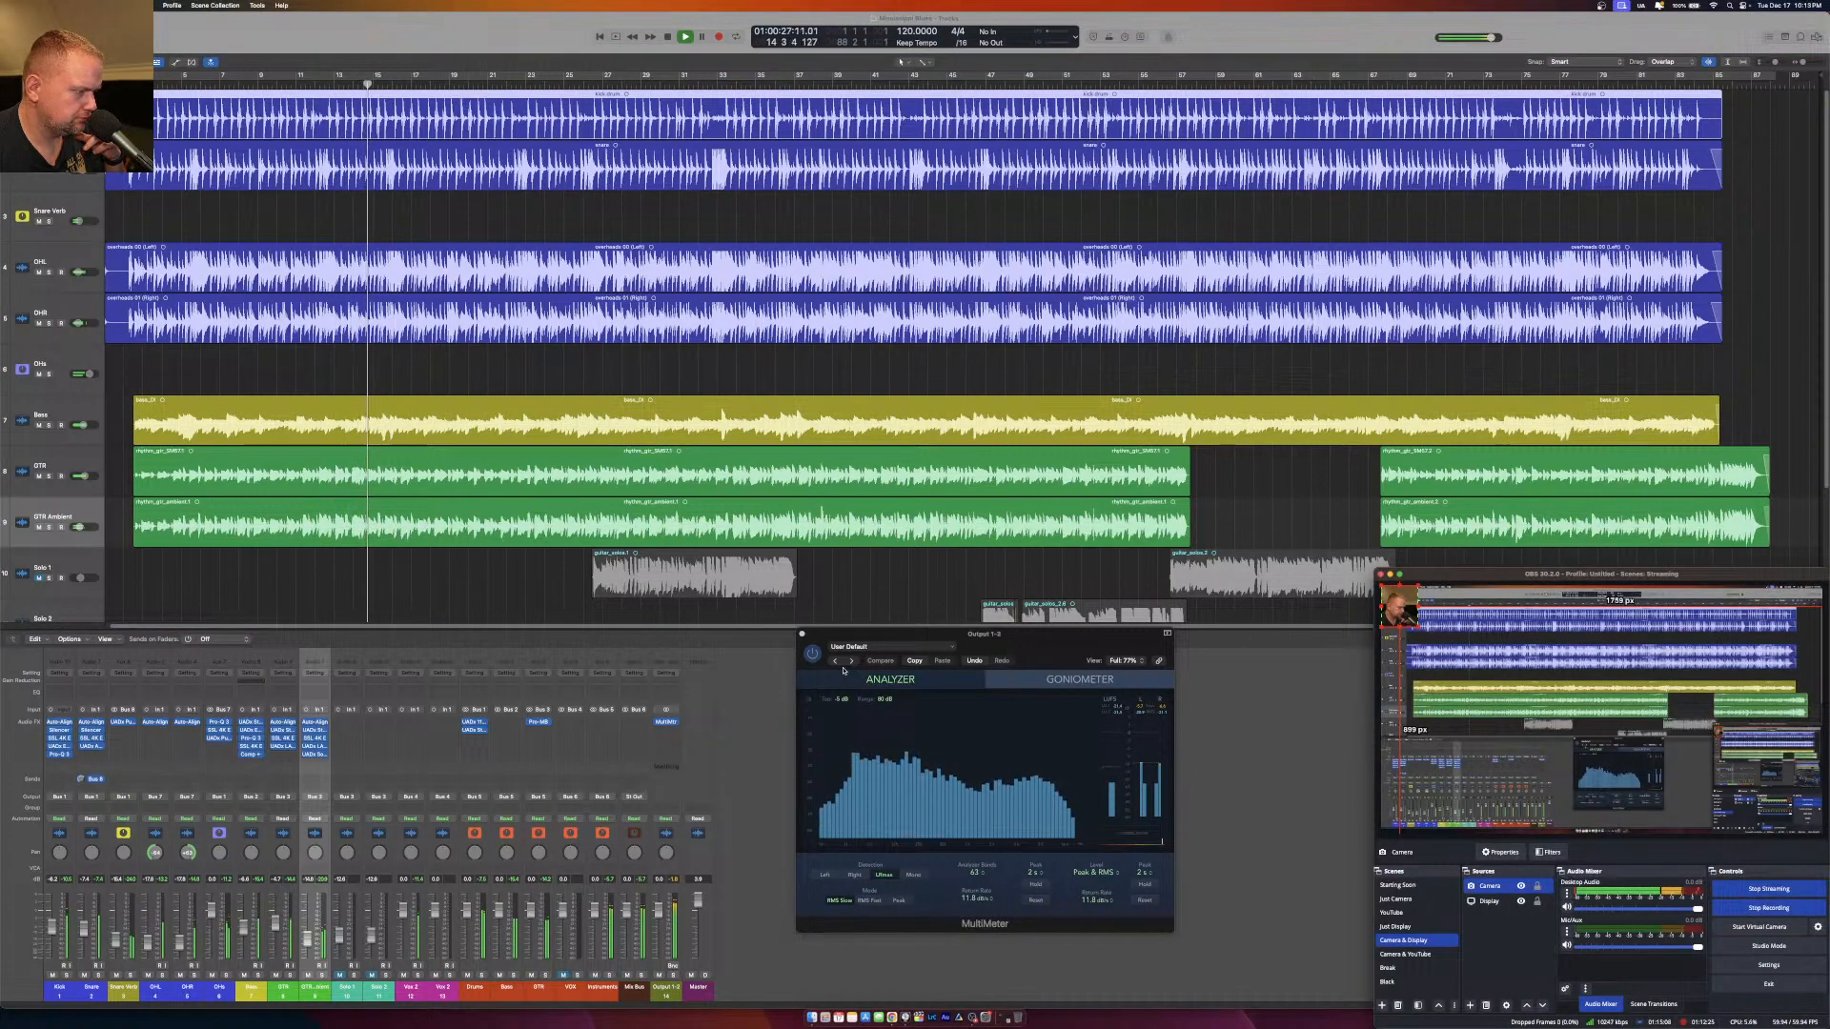
click(749, 716)
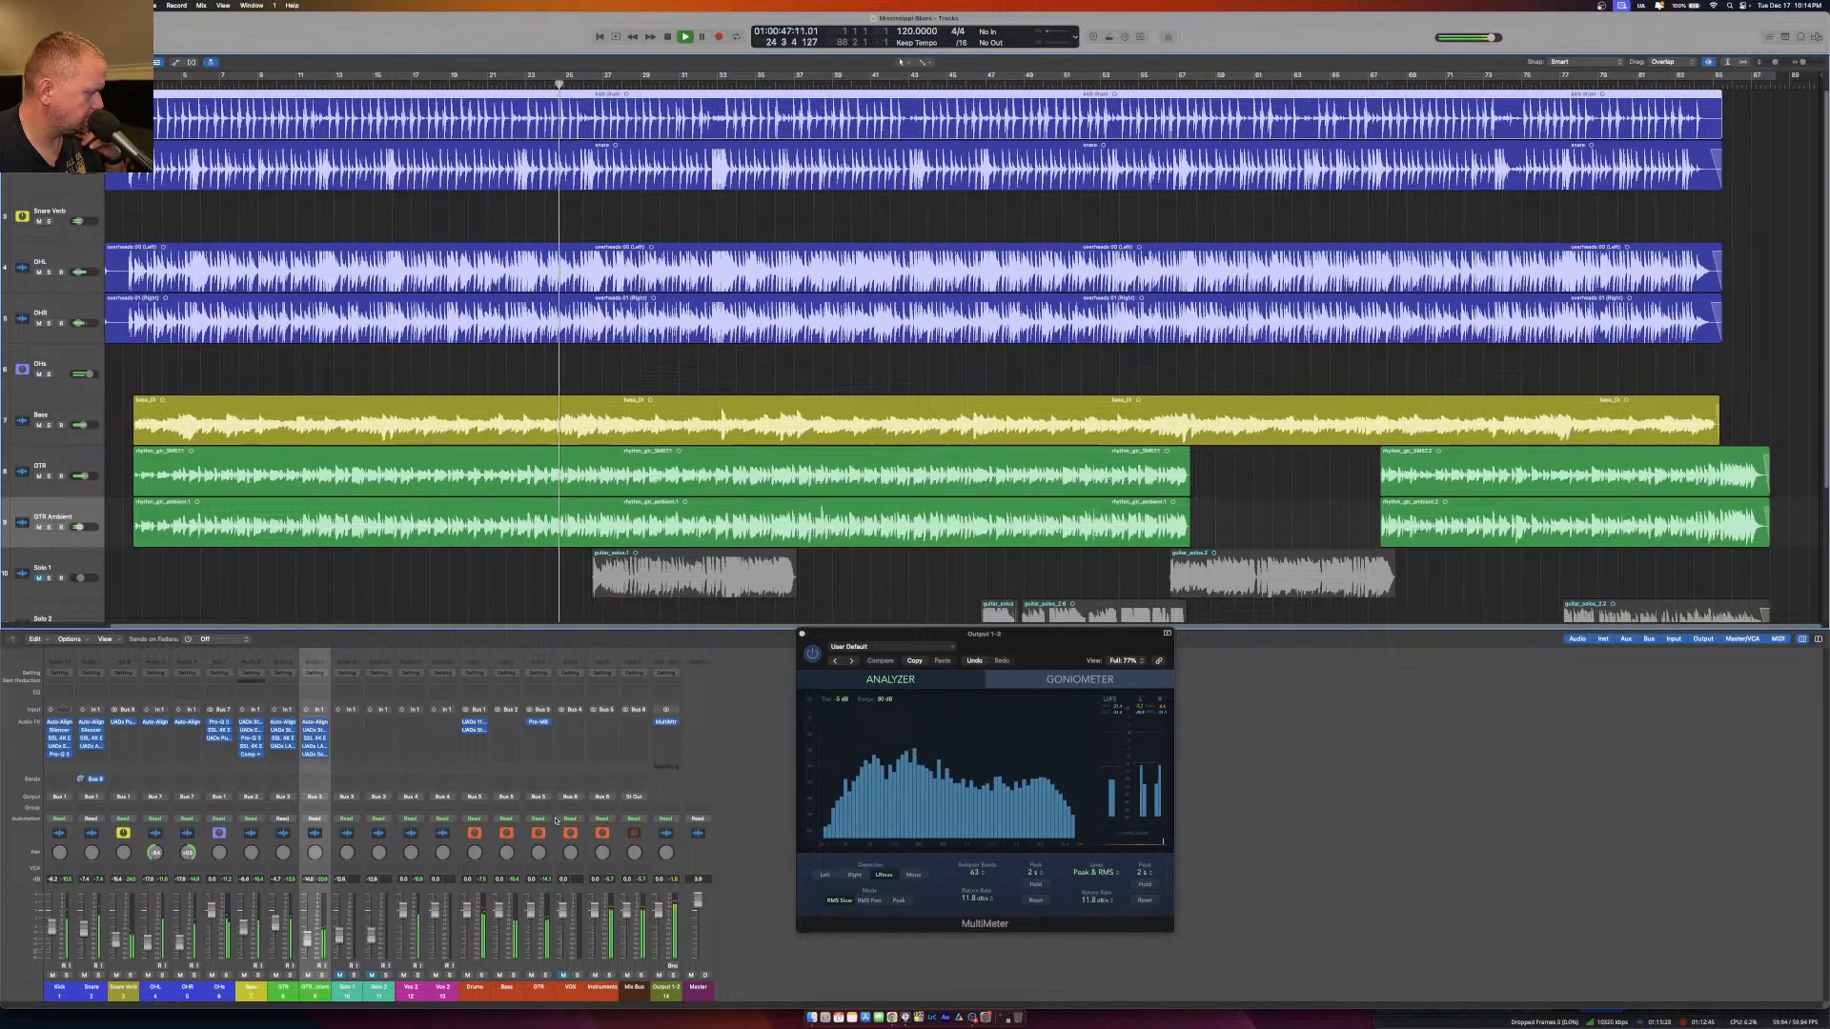
Unmute the Solo 1 track and set a cycle range around its first region.
click(340, 975)
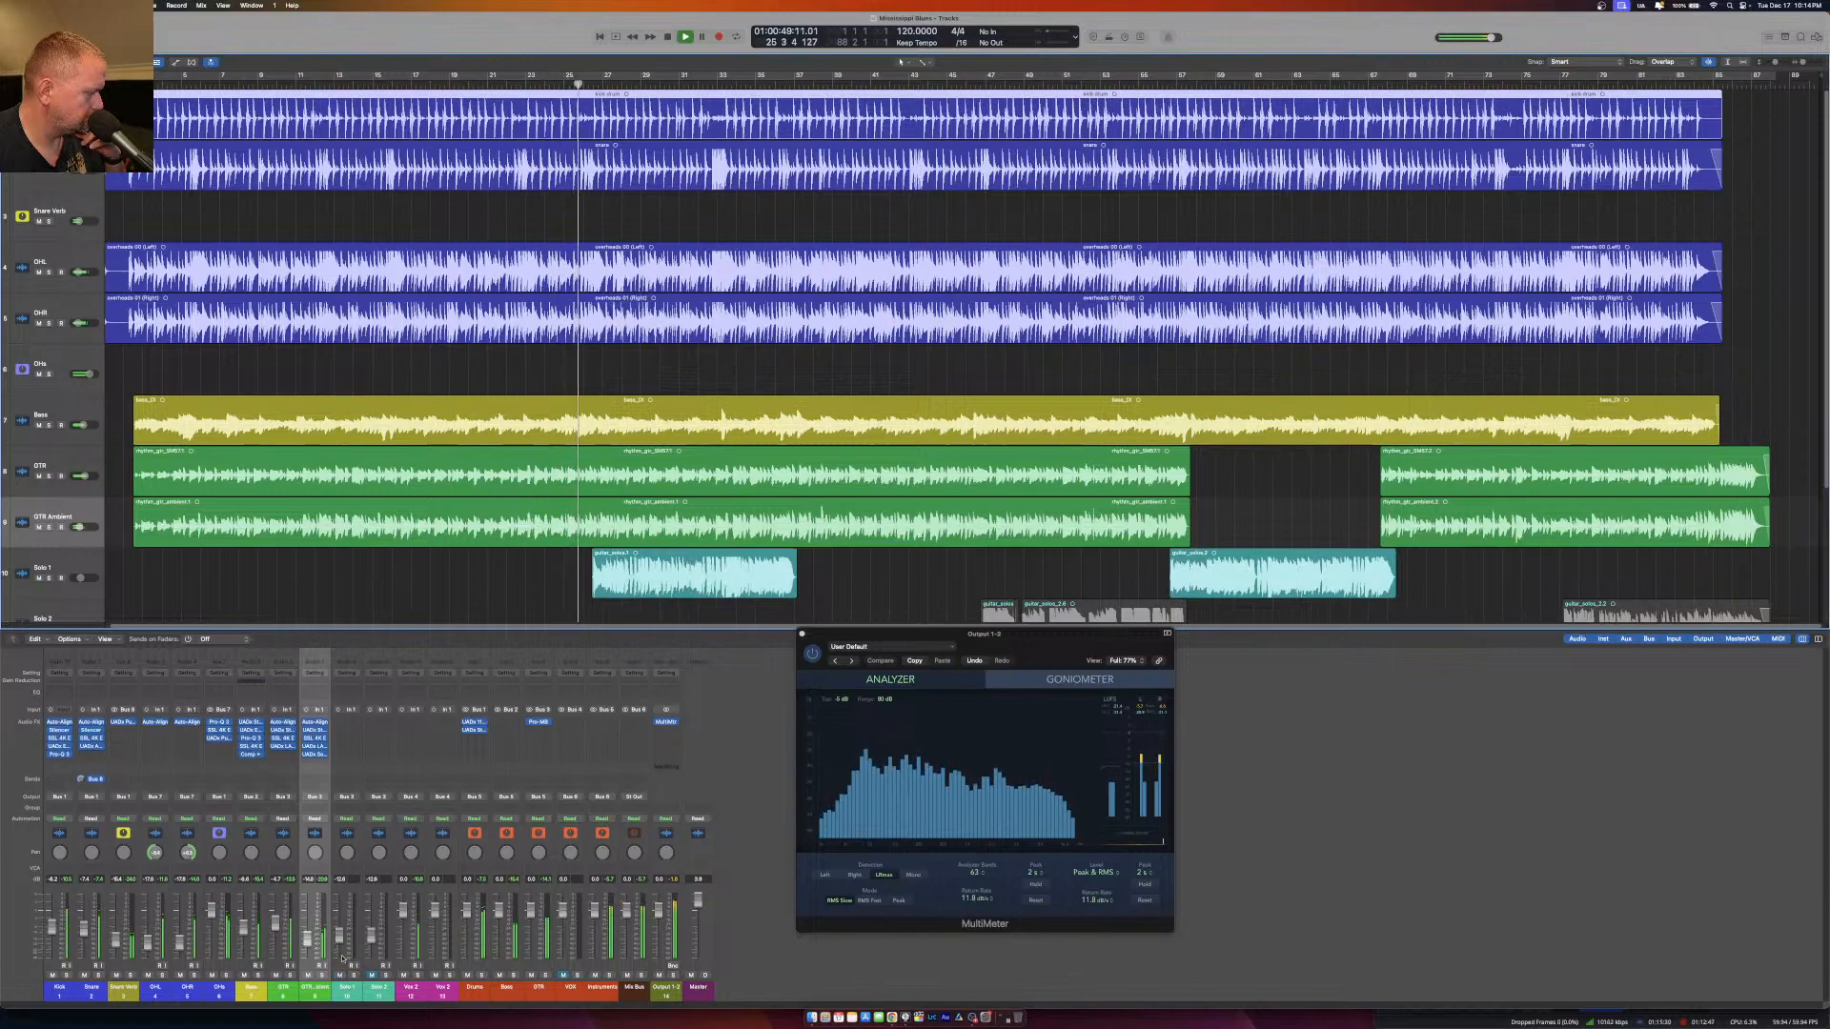
scroll(577, 432, down, 3)
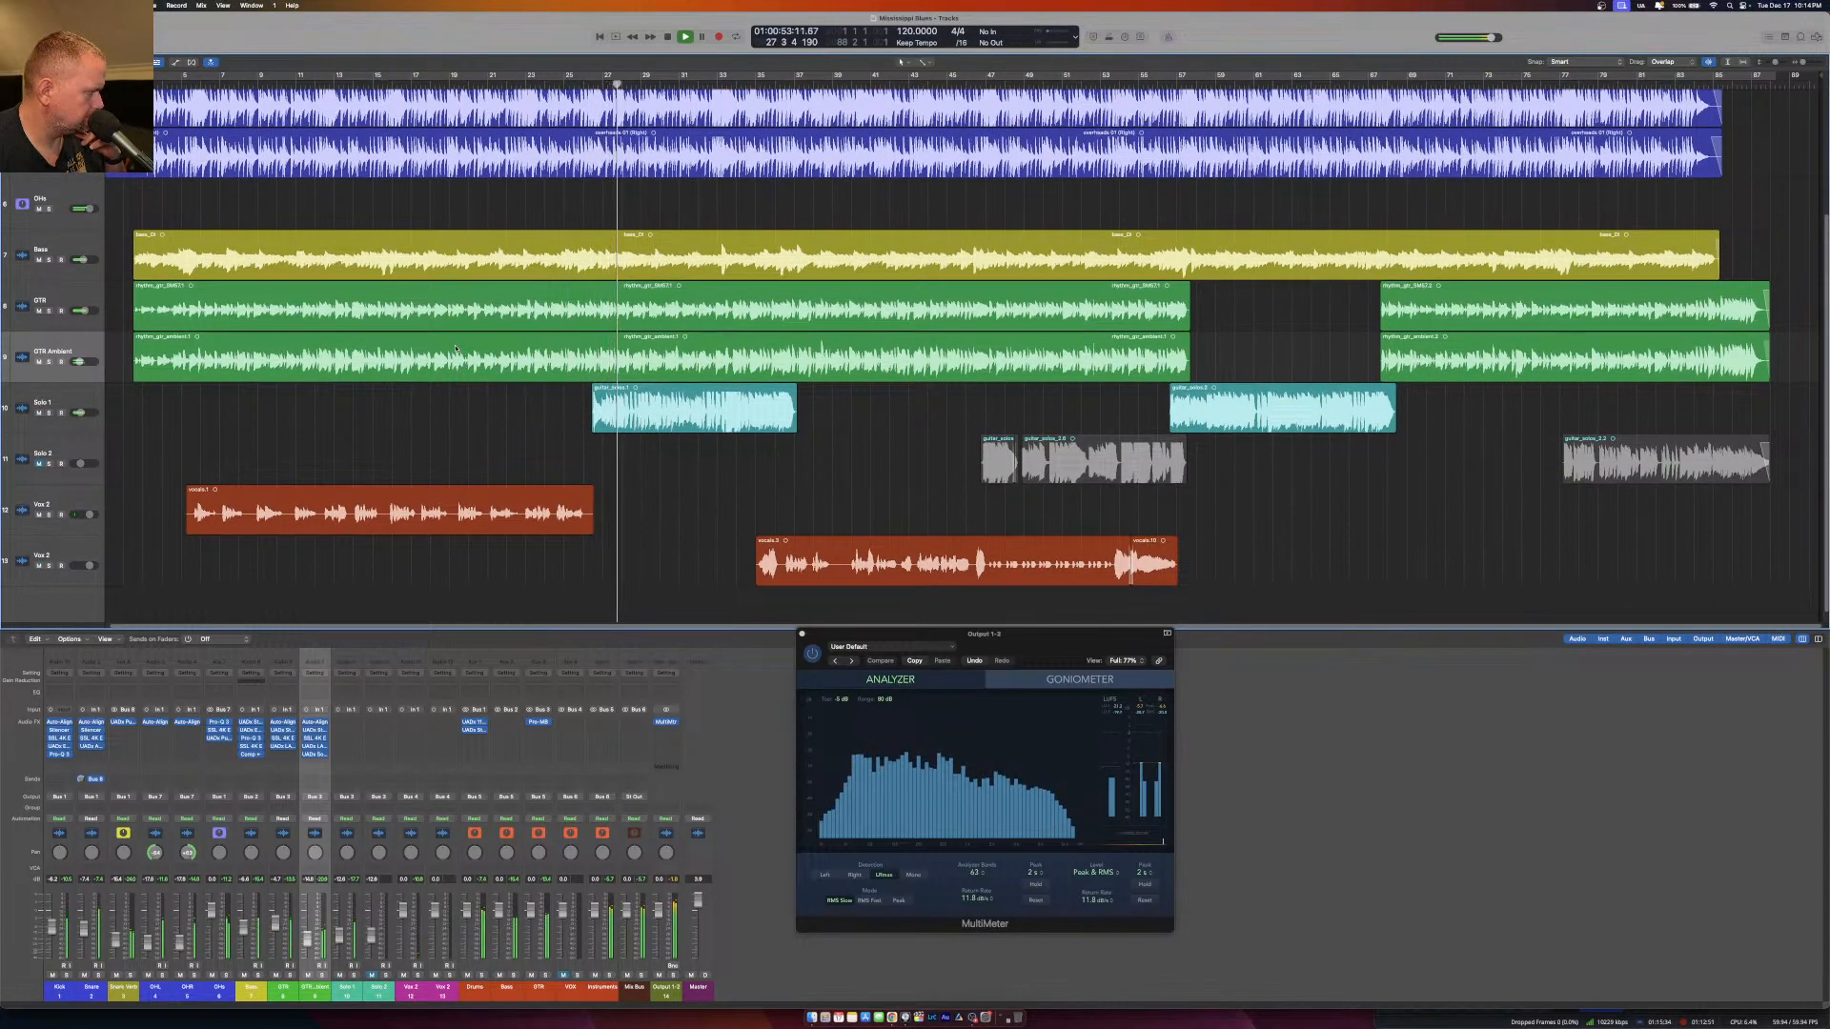
drag(585, 75, 796, 77)
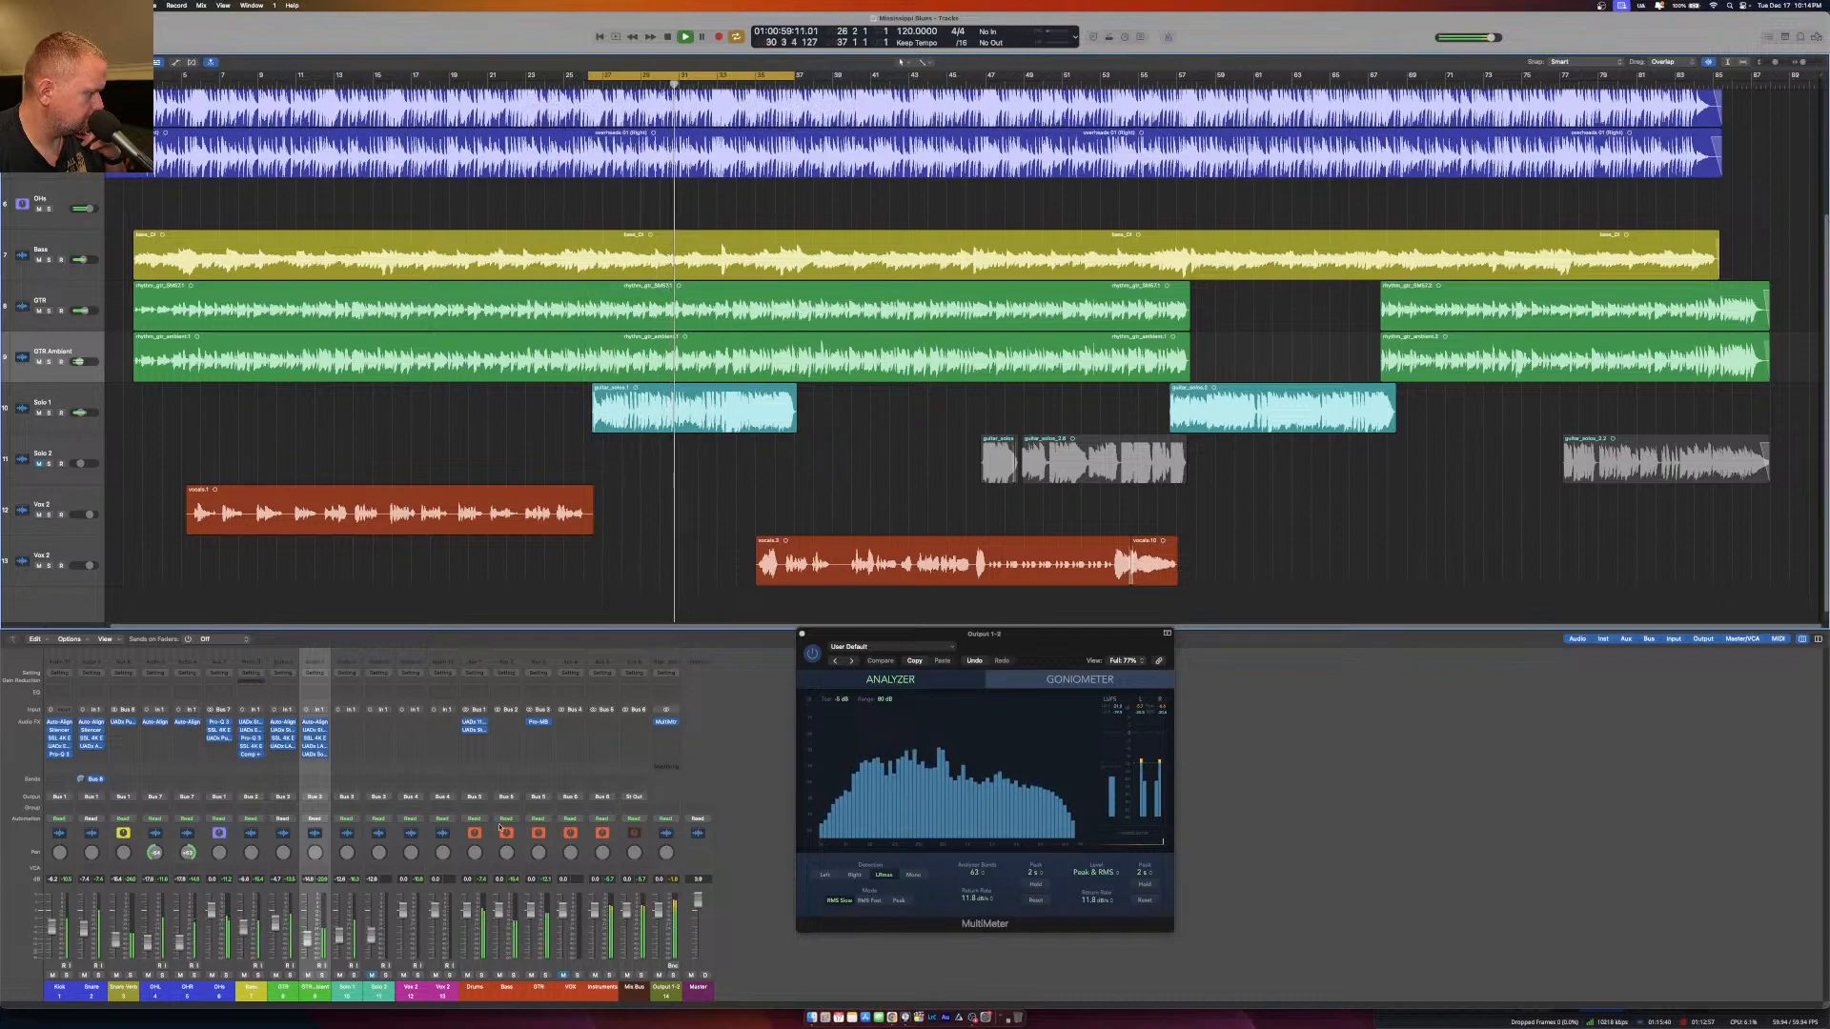
Route the outputs of Solo 1 and Solo 2 together to Bus 9.
drag(346, 991, 390, 994)
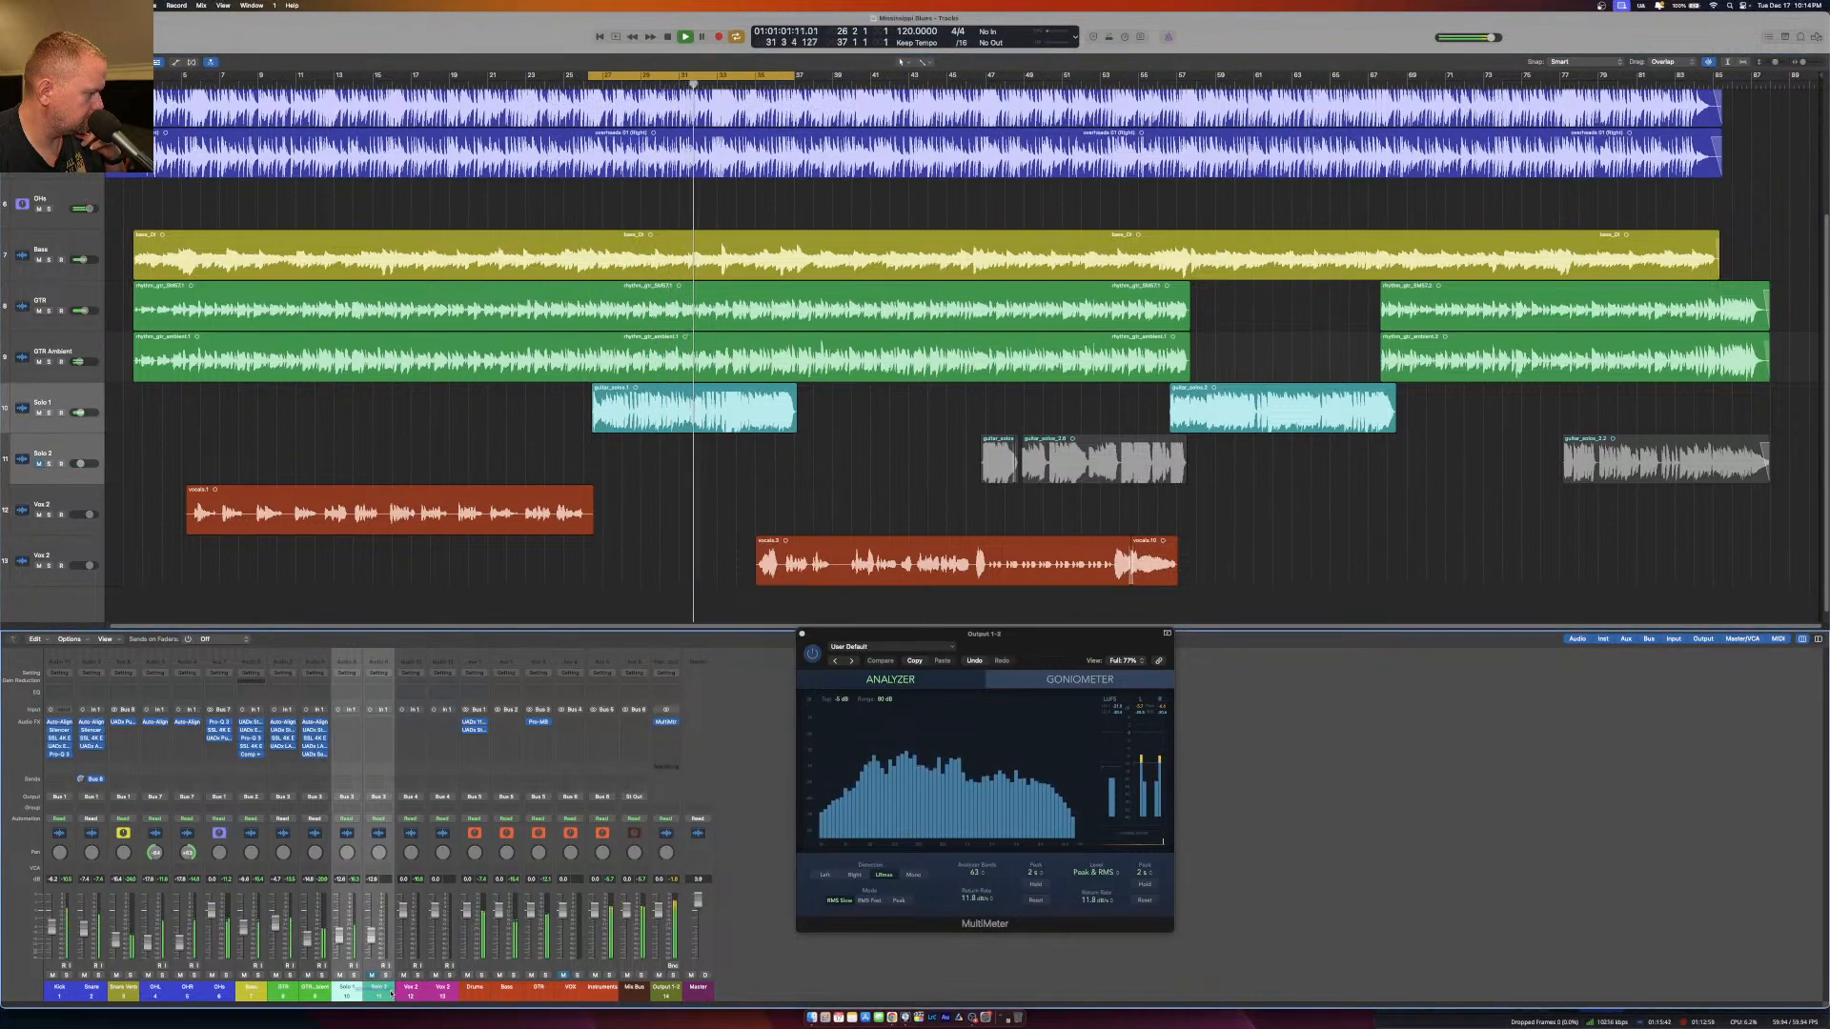
click(378, 796)
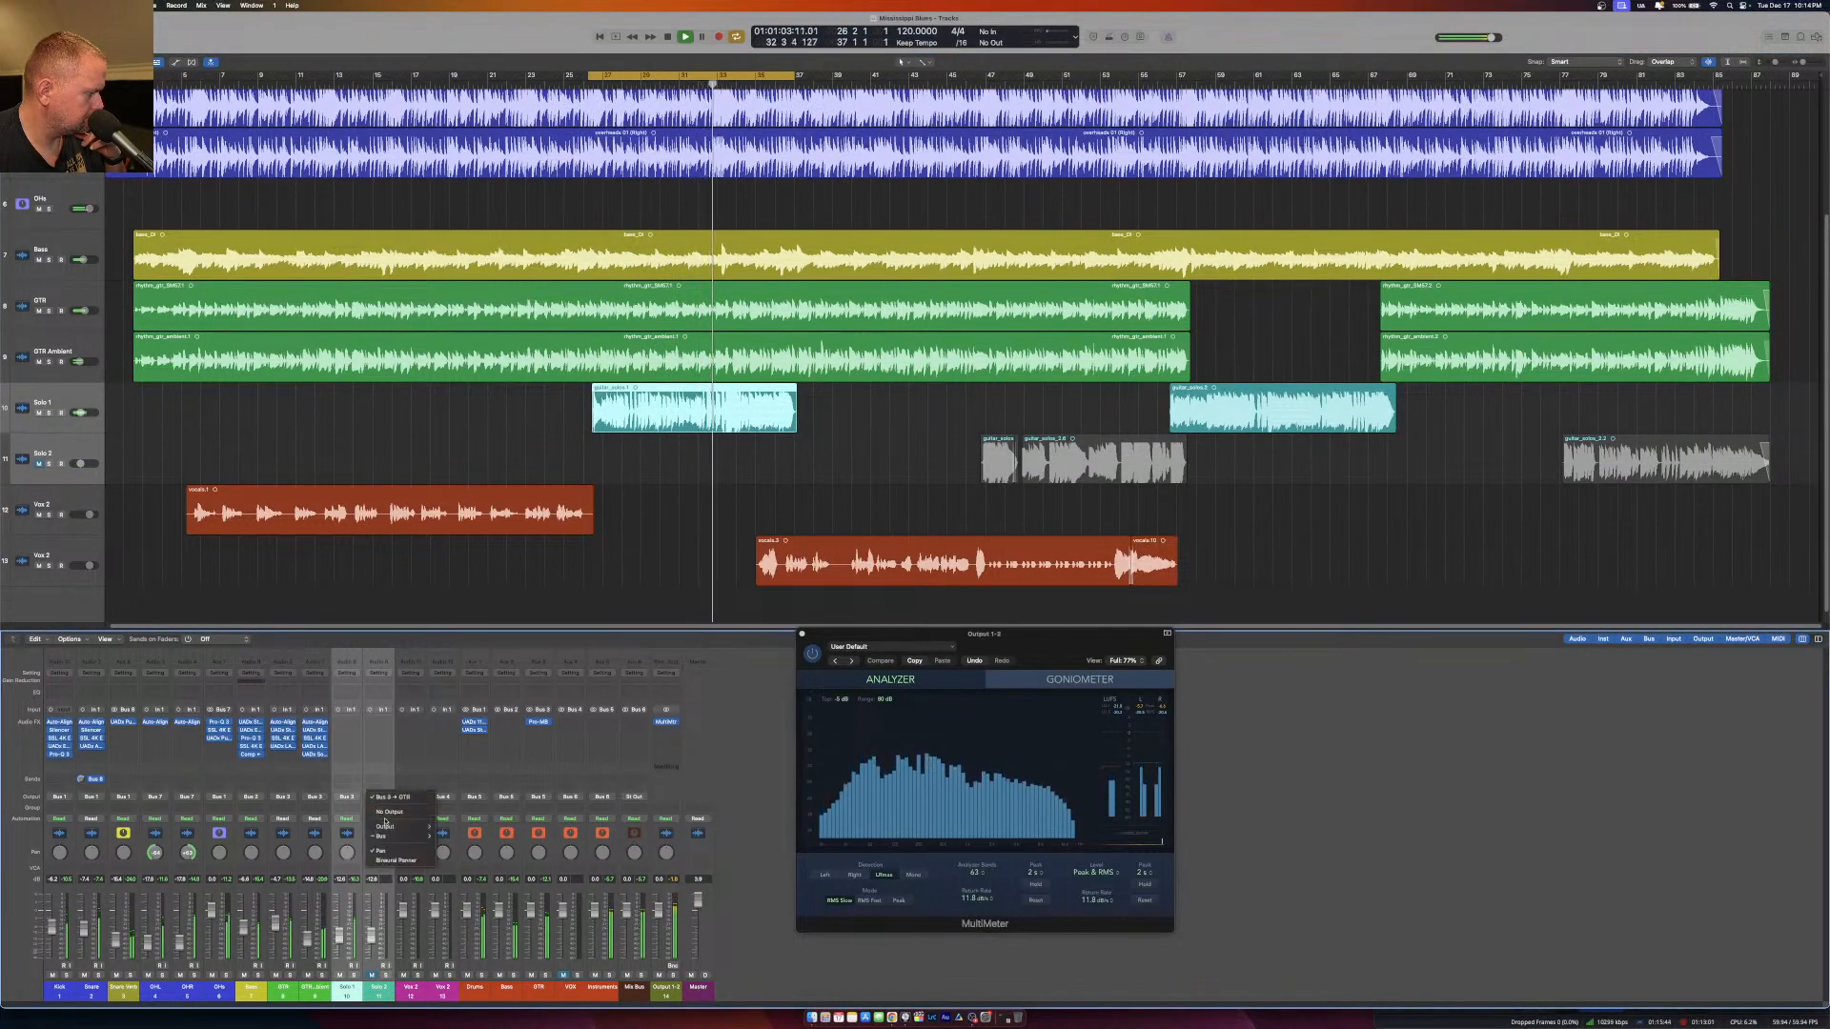
mouse_move(386, 836)
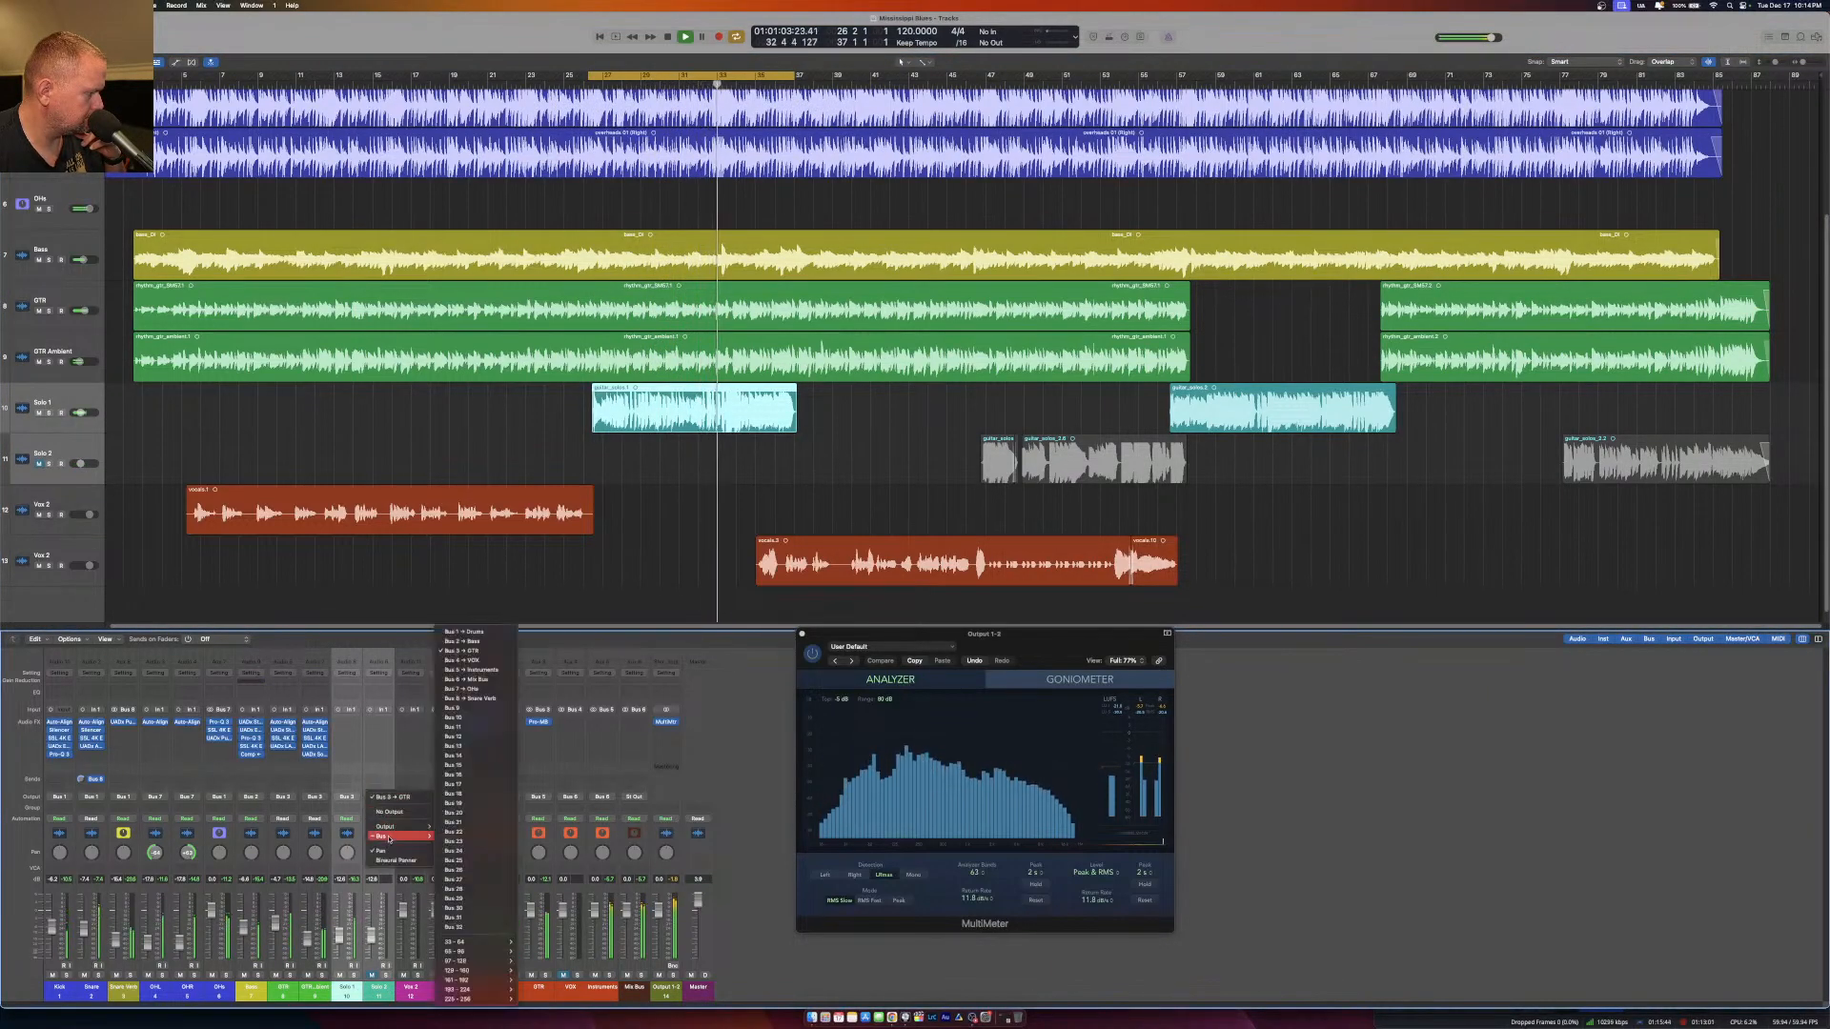
click(490, 714)
Create an arrangement track for the new Bus 9 aux channel.
click(667, 993)
right_click(667, 993)
click(704, 901)
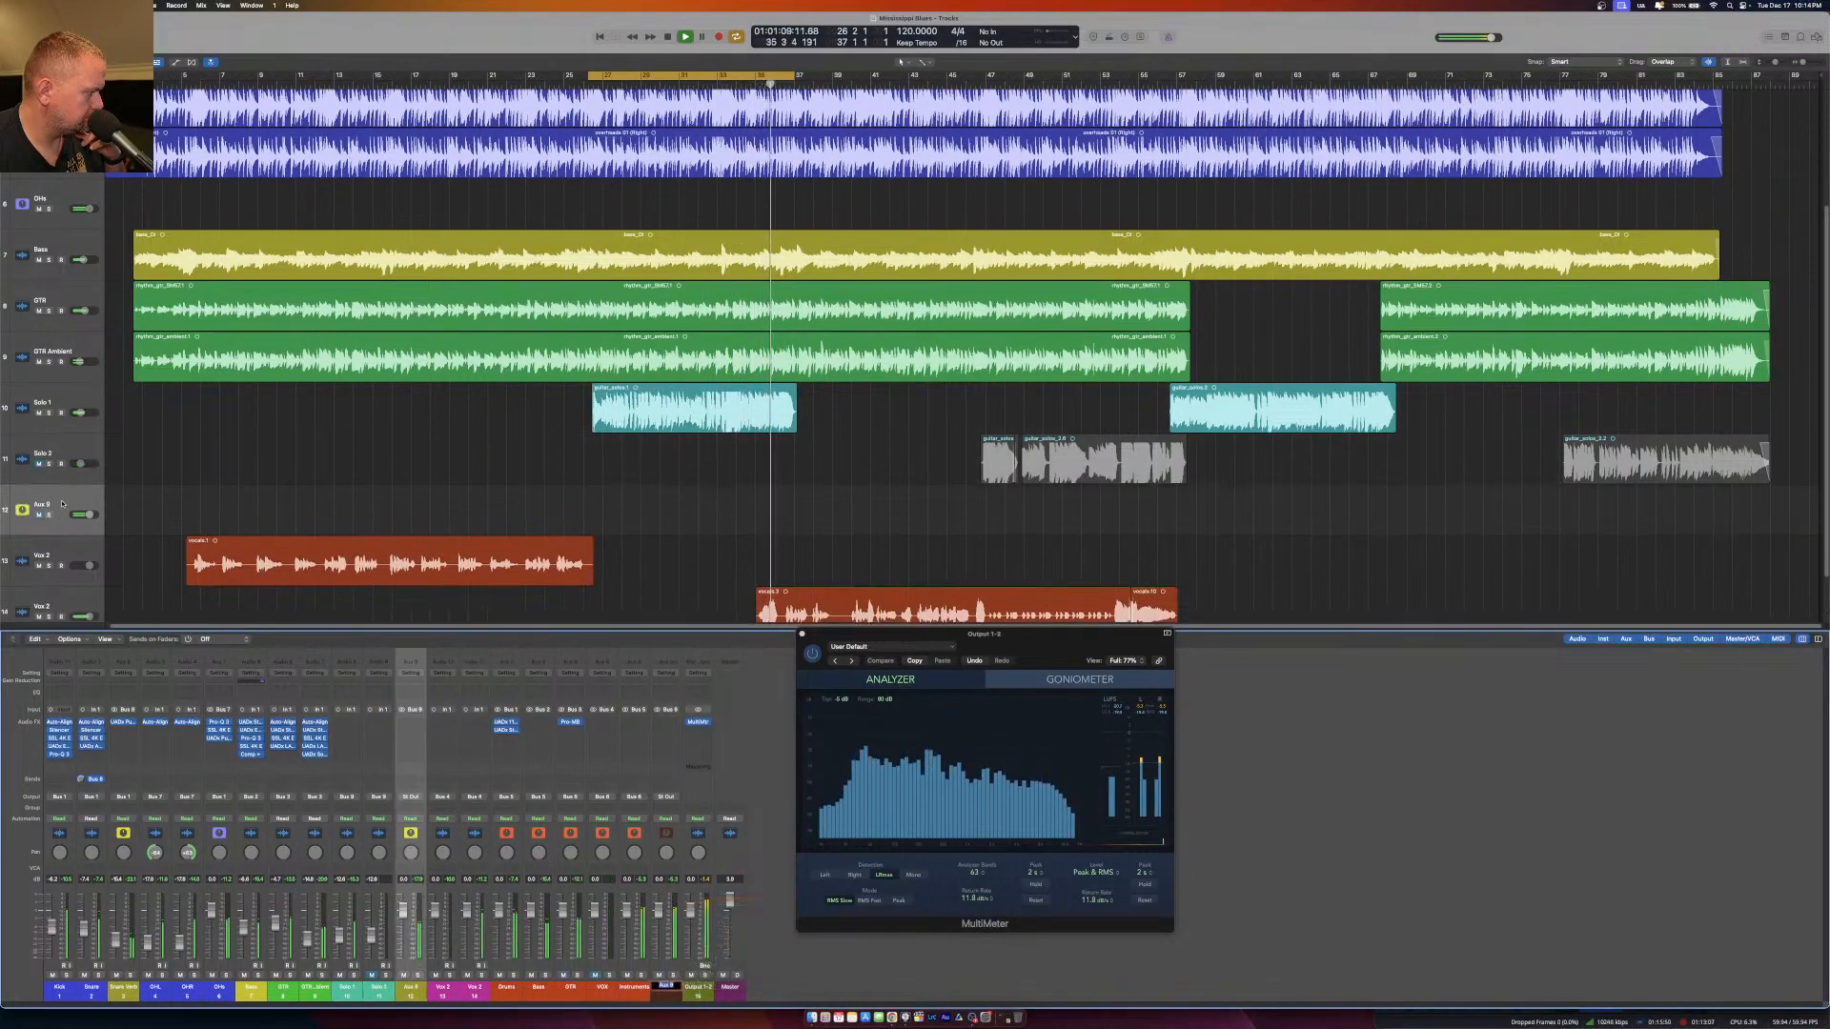
Rename the new aux track Solo and route its output to Bus 3 (GTR).
double_click(40, 505)
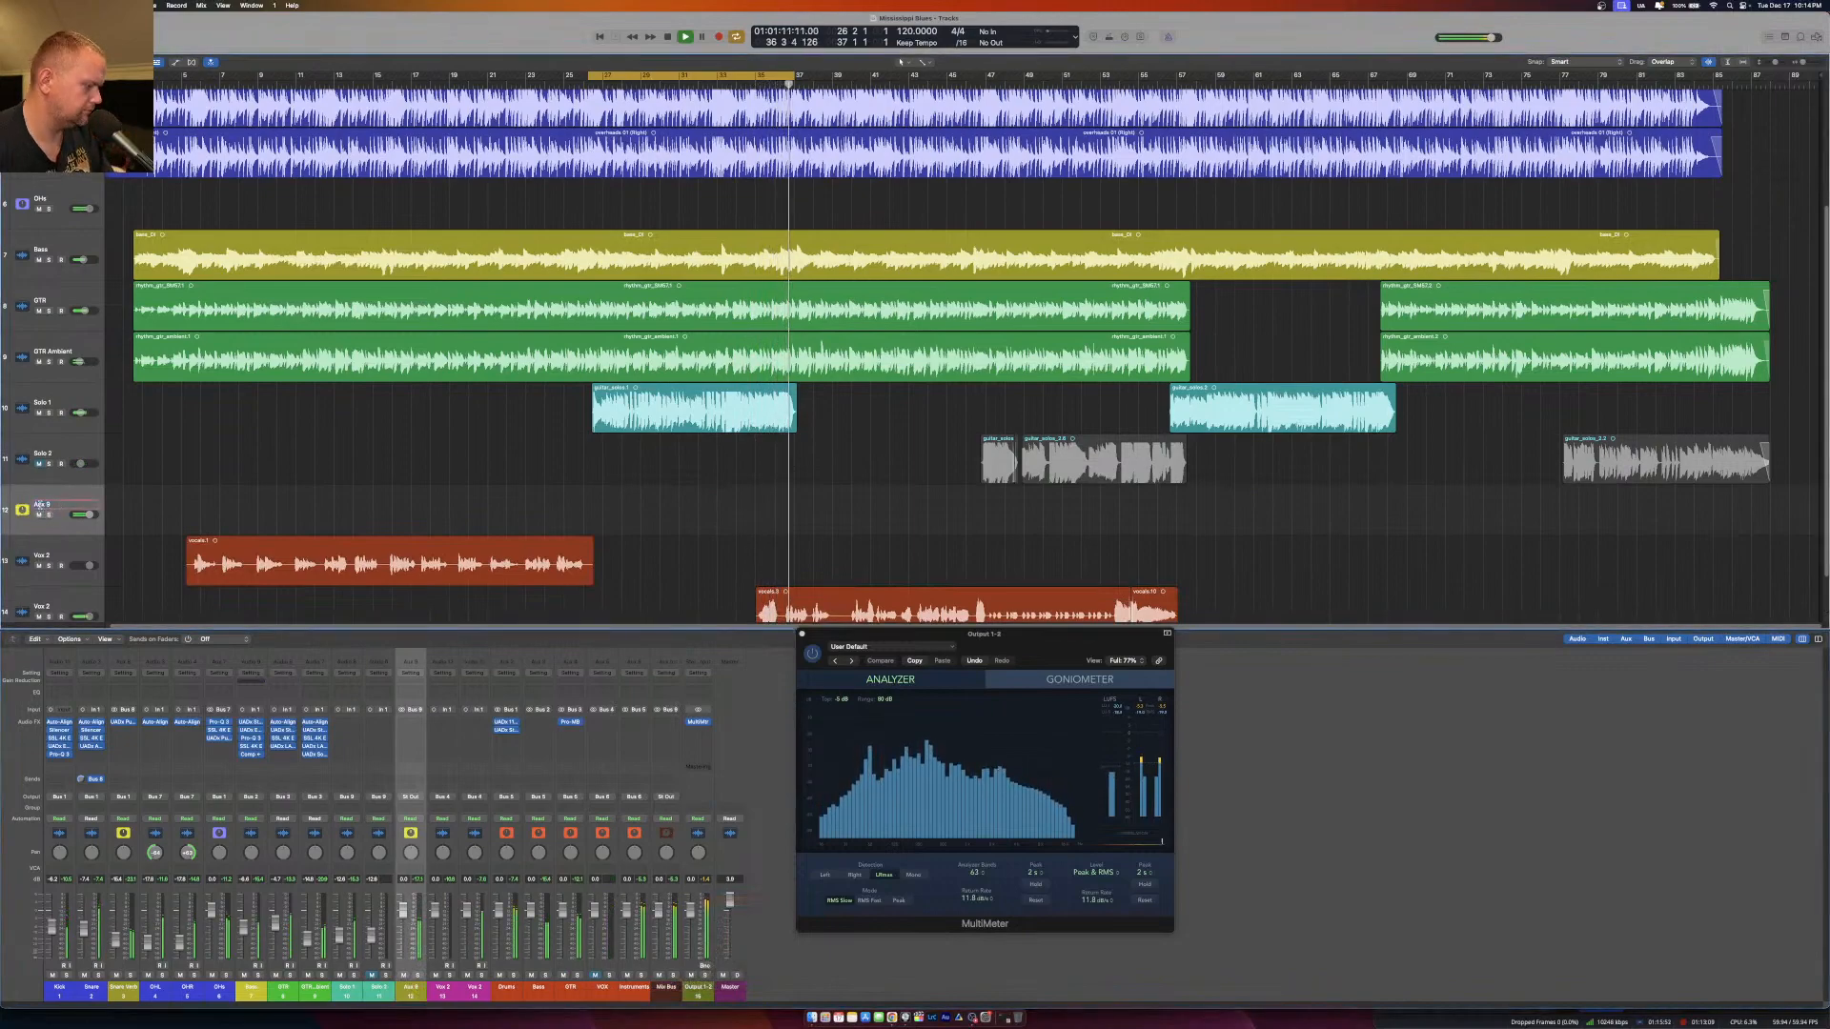
text(Solo)
key(Return)
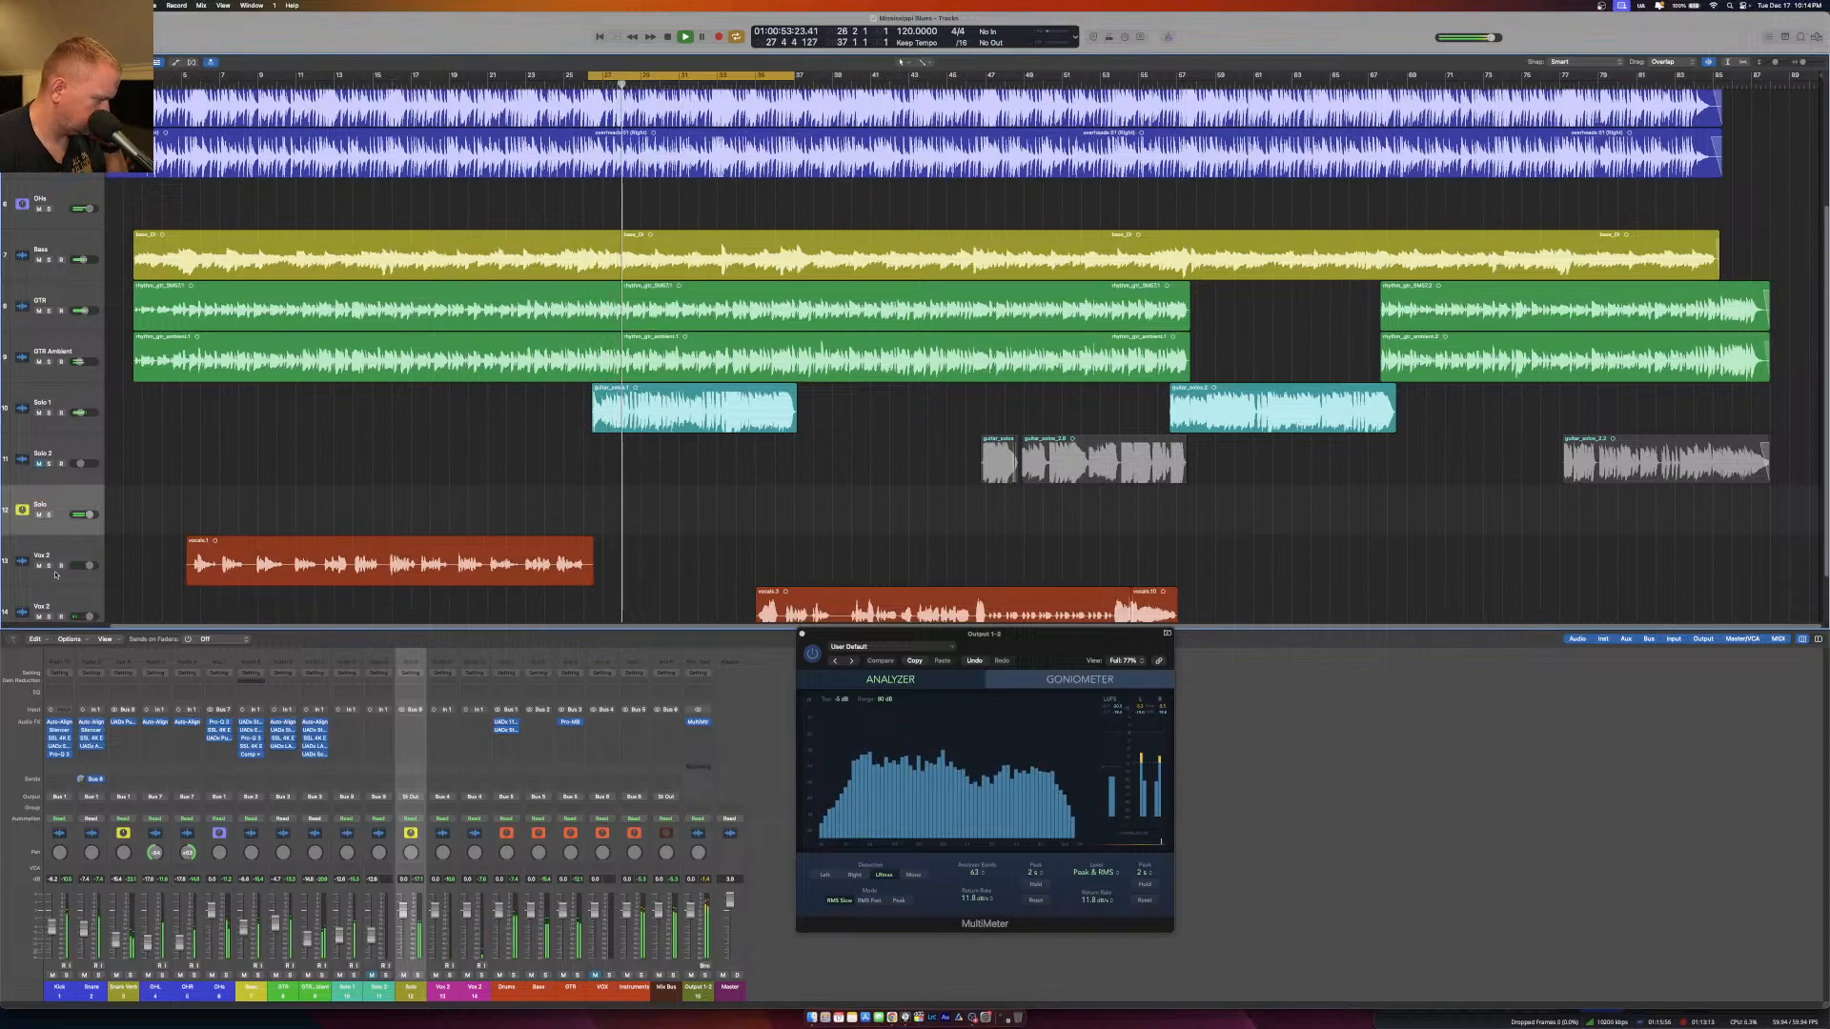
click(413, 797)
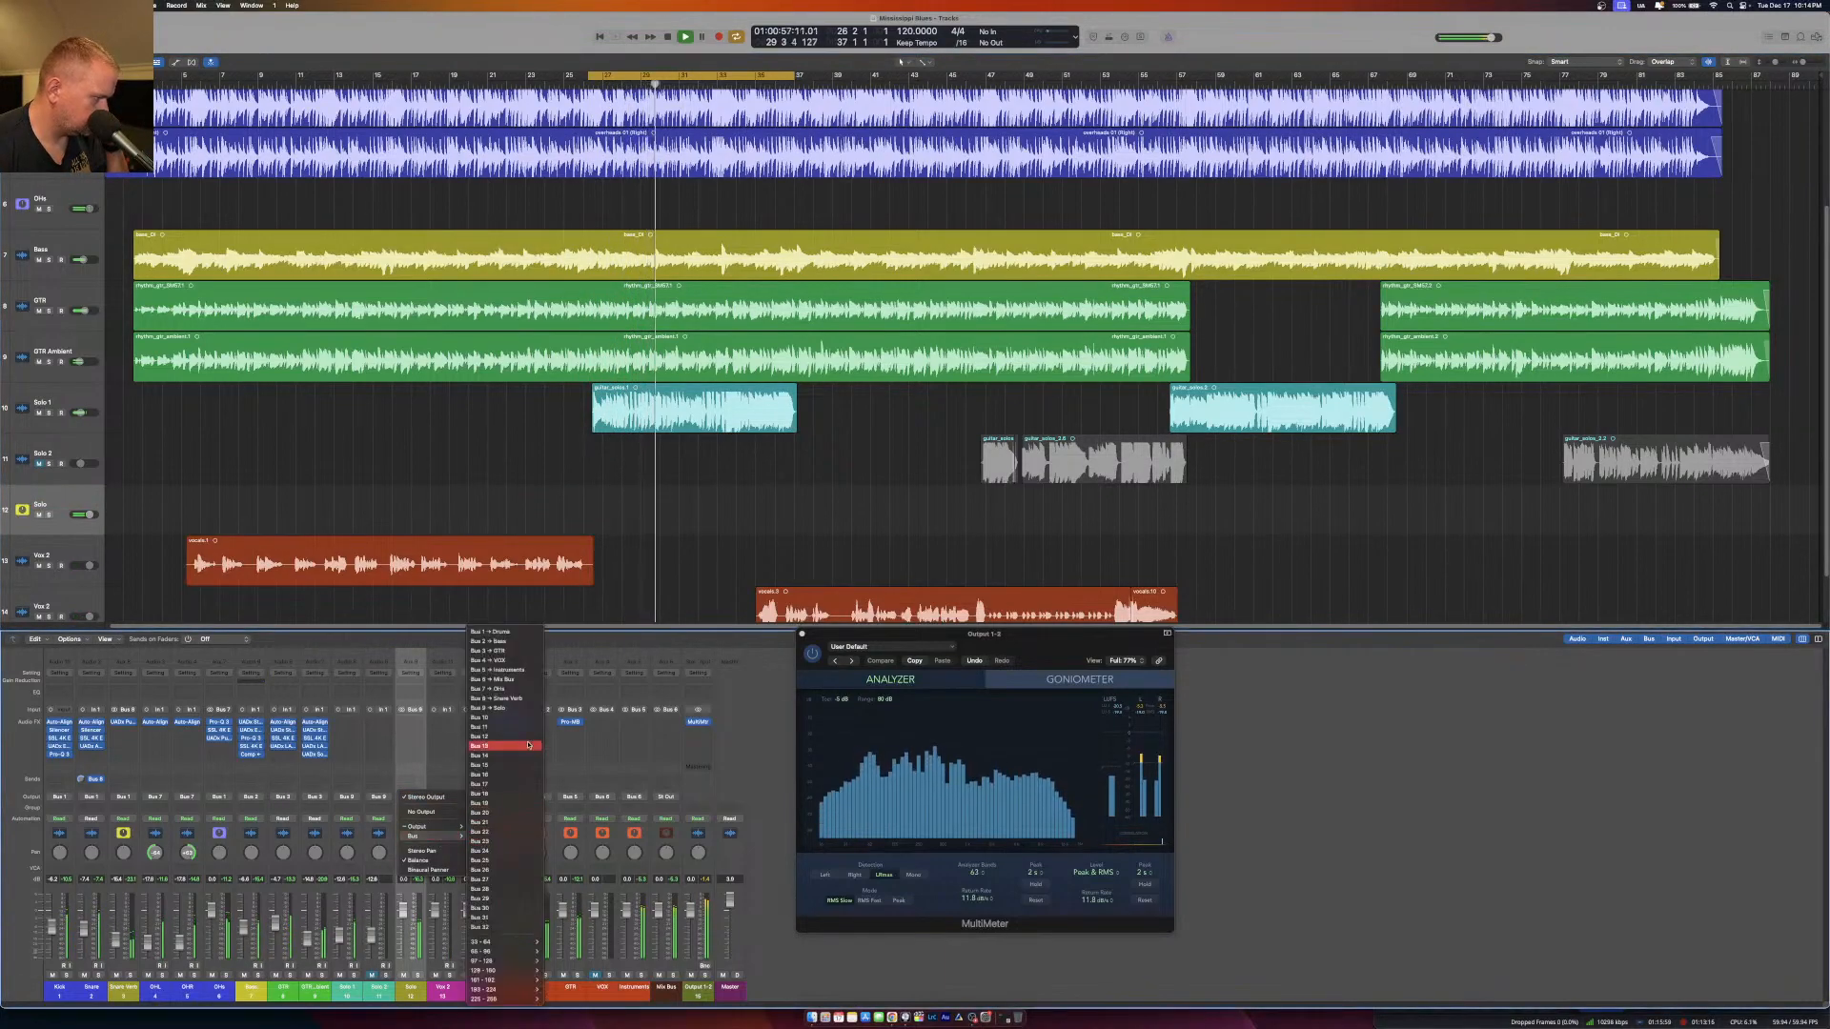
click(532, 652)
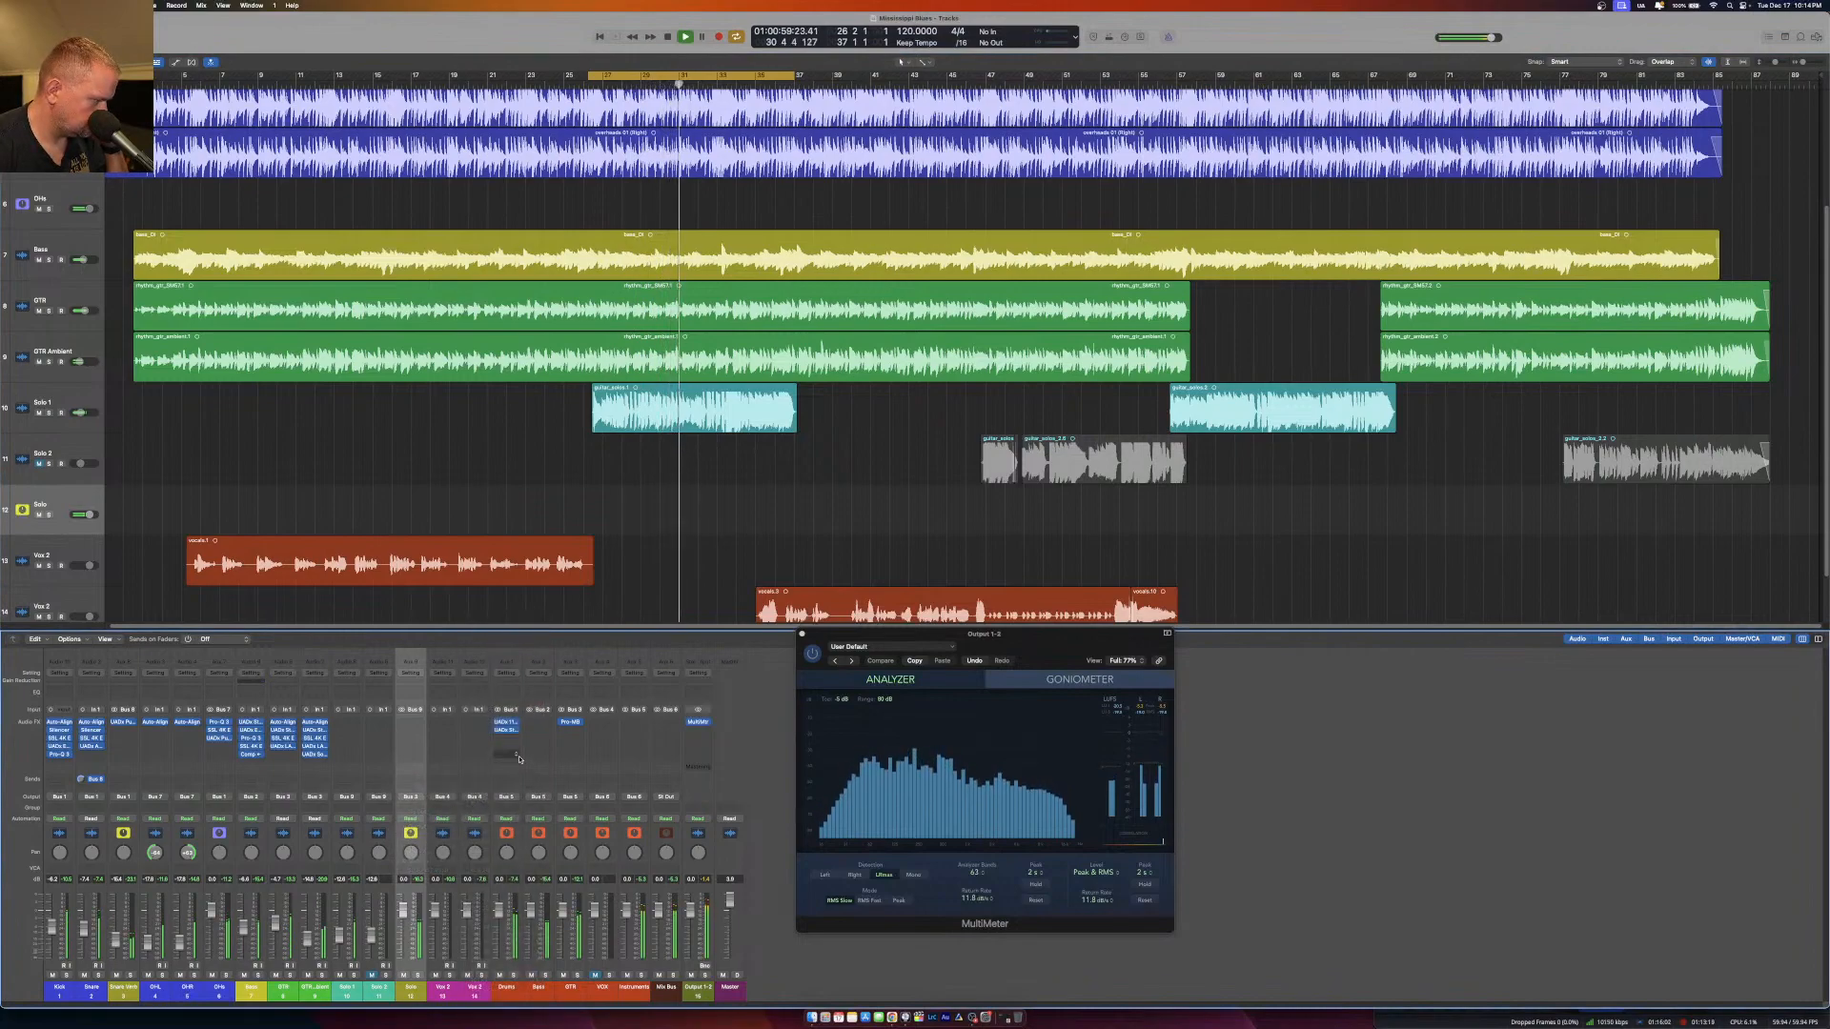
Unmute Solo 2, then solo the Solo aux and play from the later part of the Solo 2 regions.
click(370, 975)
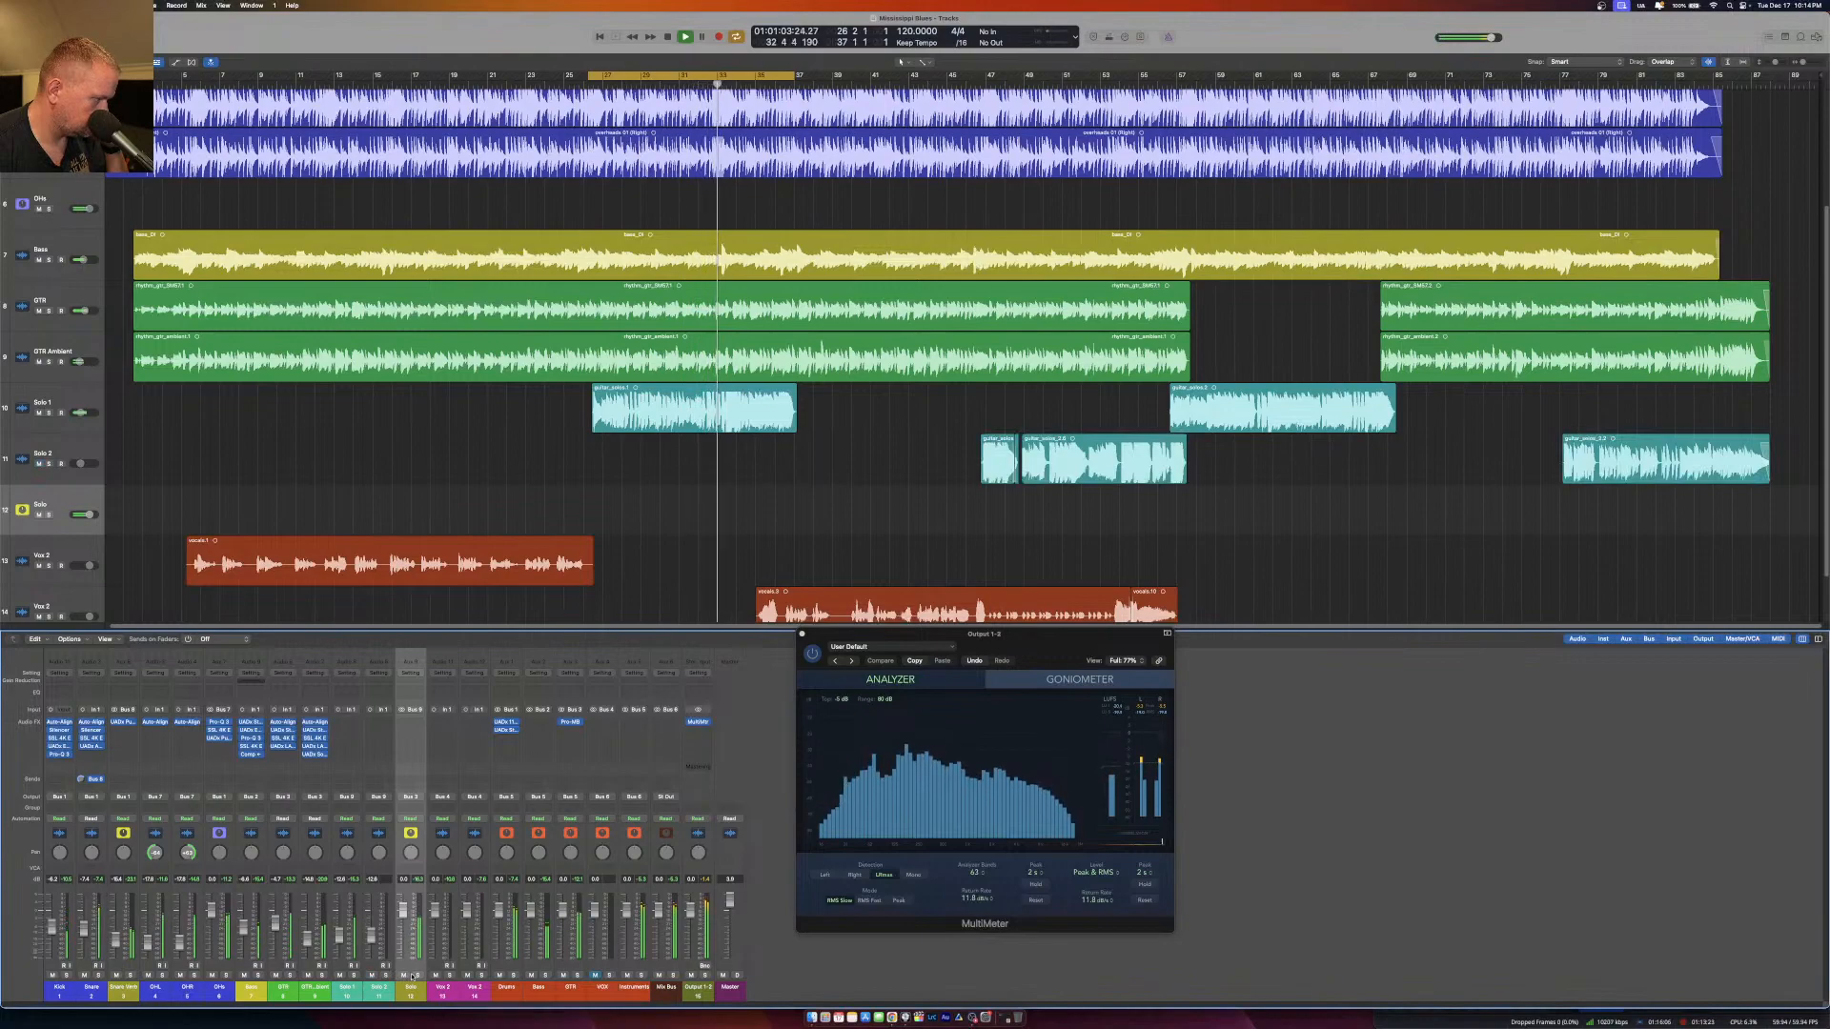
click(416, 975)
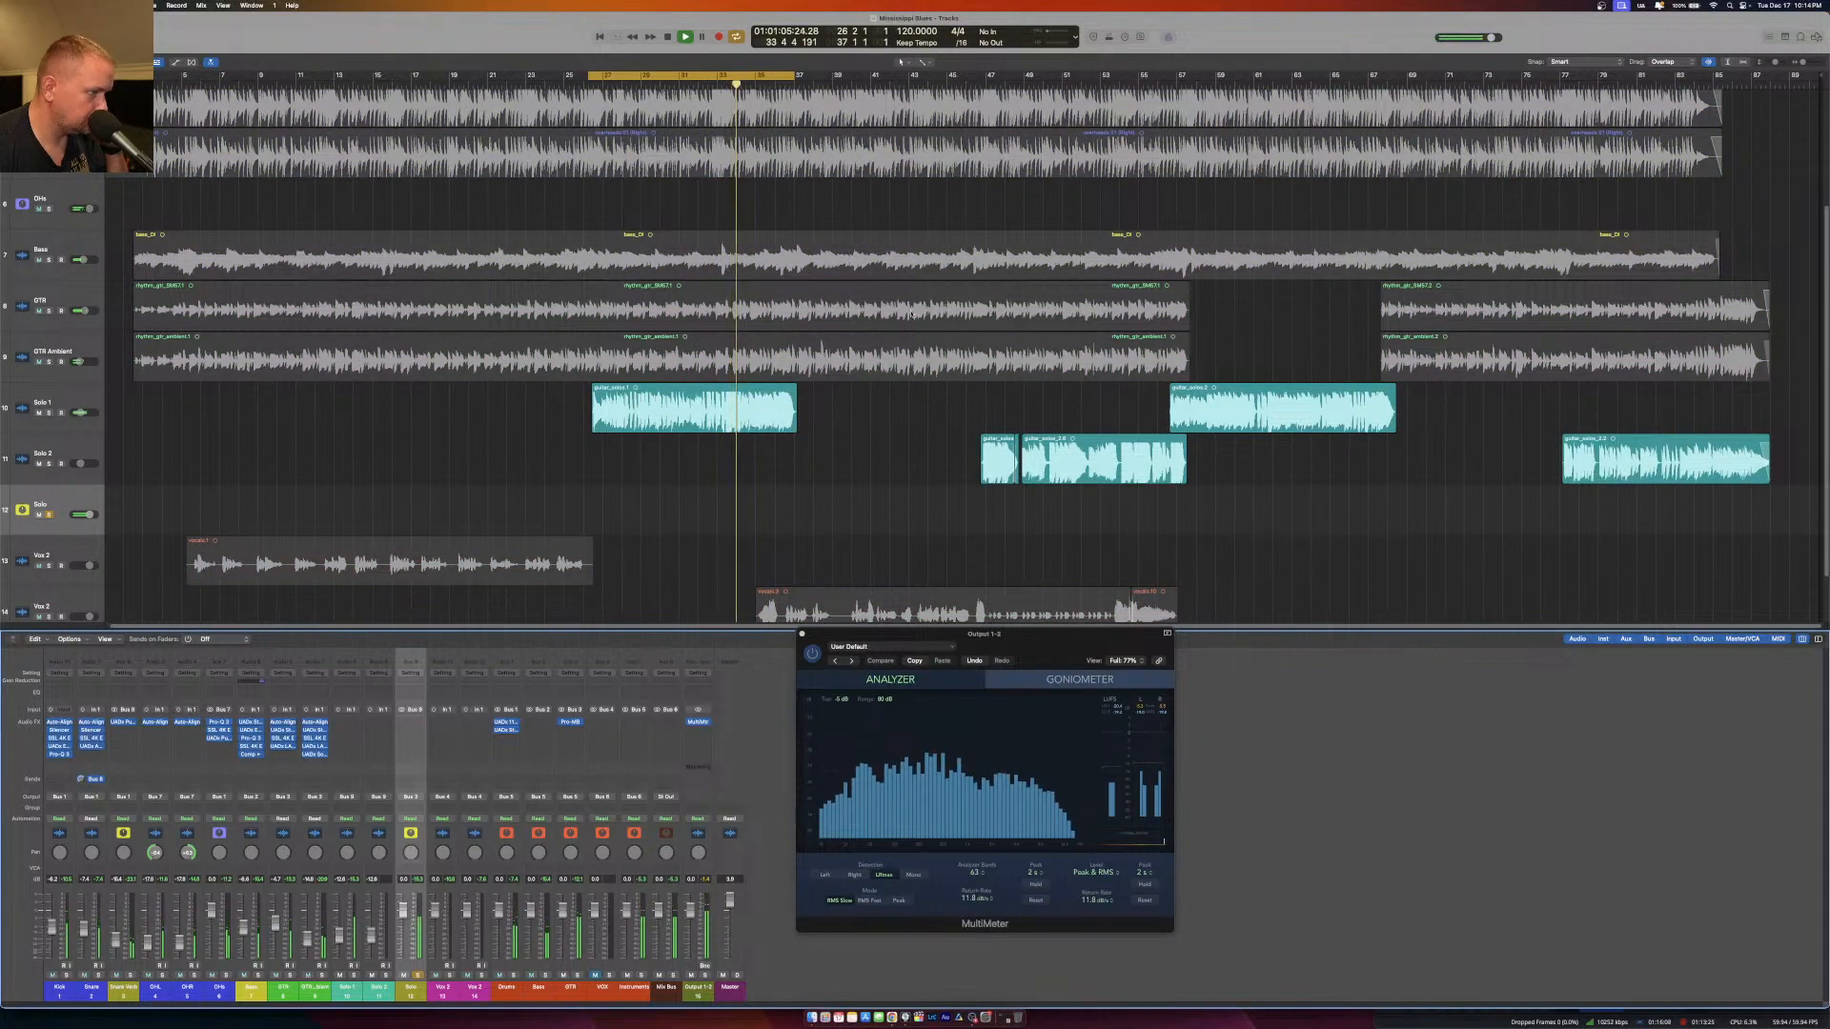
click(1115, 84)
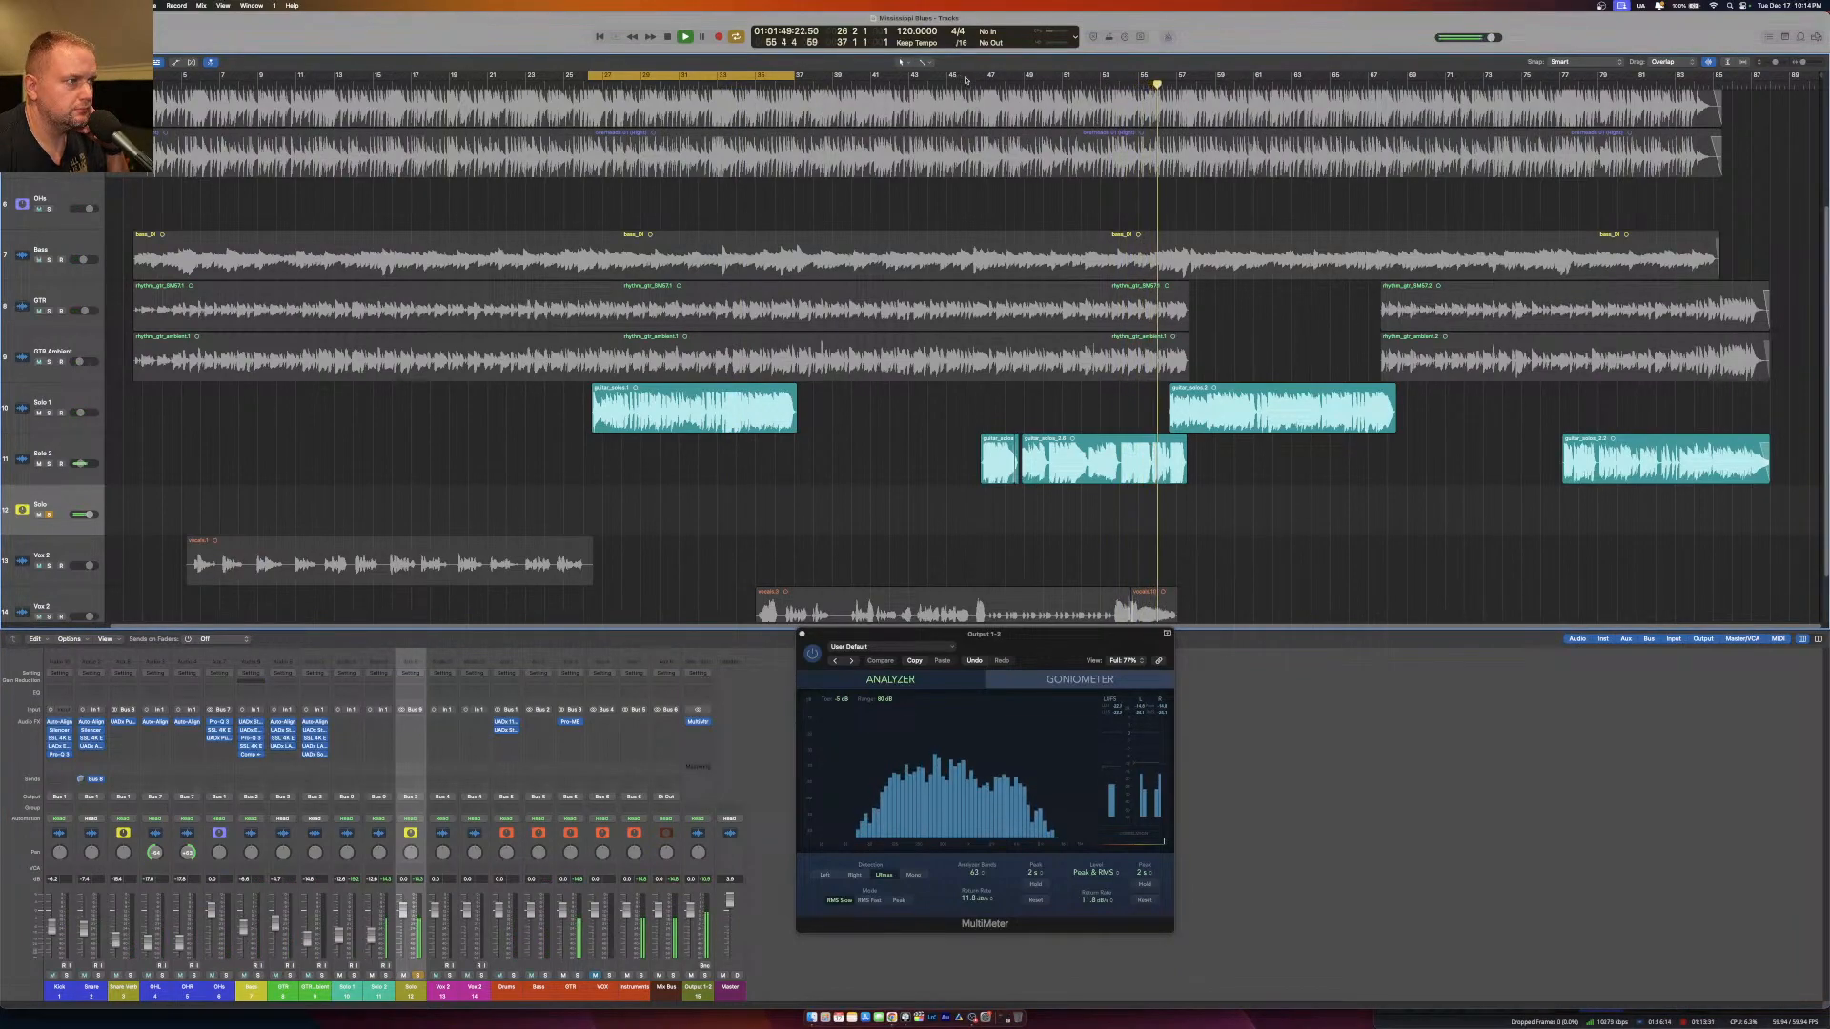
Set the cycle range from the first Solo 2 region to the end of the second Solo 1 region, restart playback and unsolo the Solo aux.
drag(975, 76, 1408, 63)
drag(964, 72, 983, 71)
drag(1407, 74, 1397, 76)
key(space)
key(space)
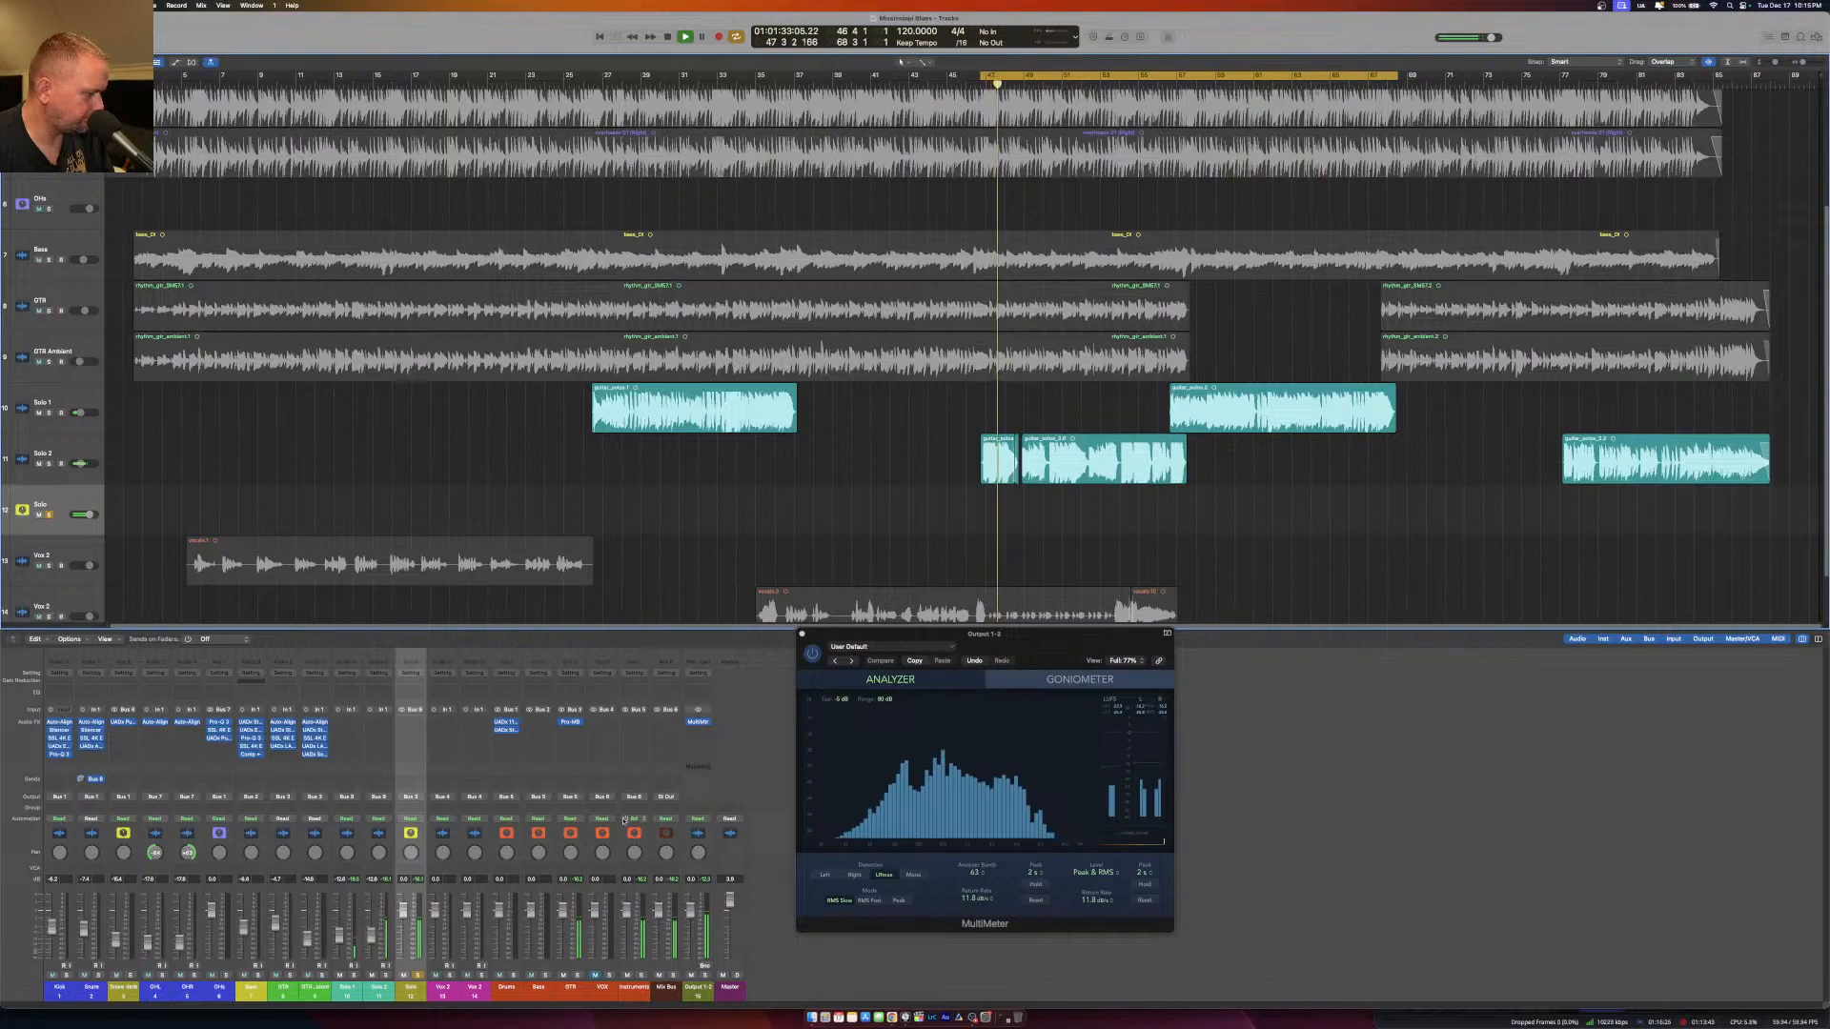
click(418, 975)
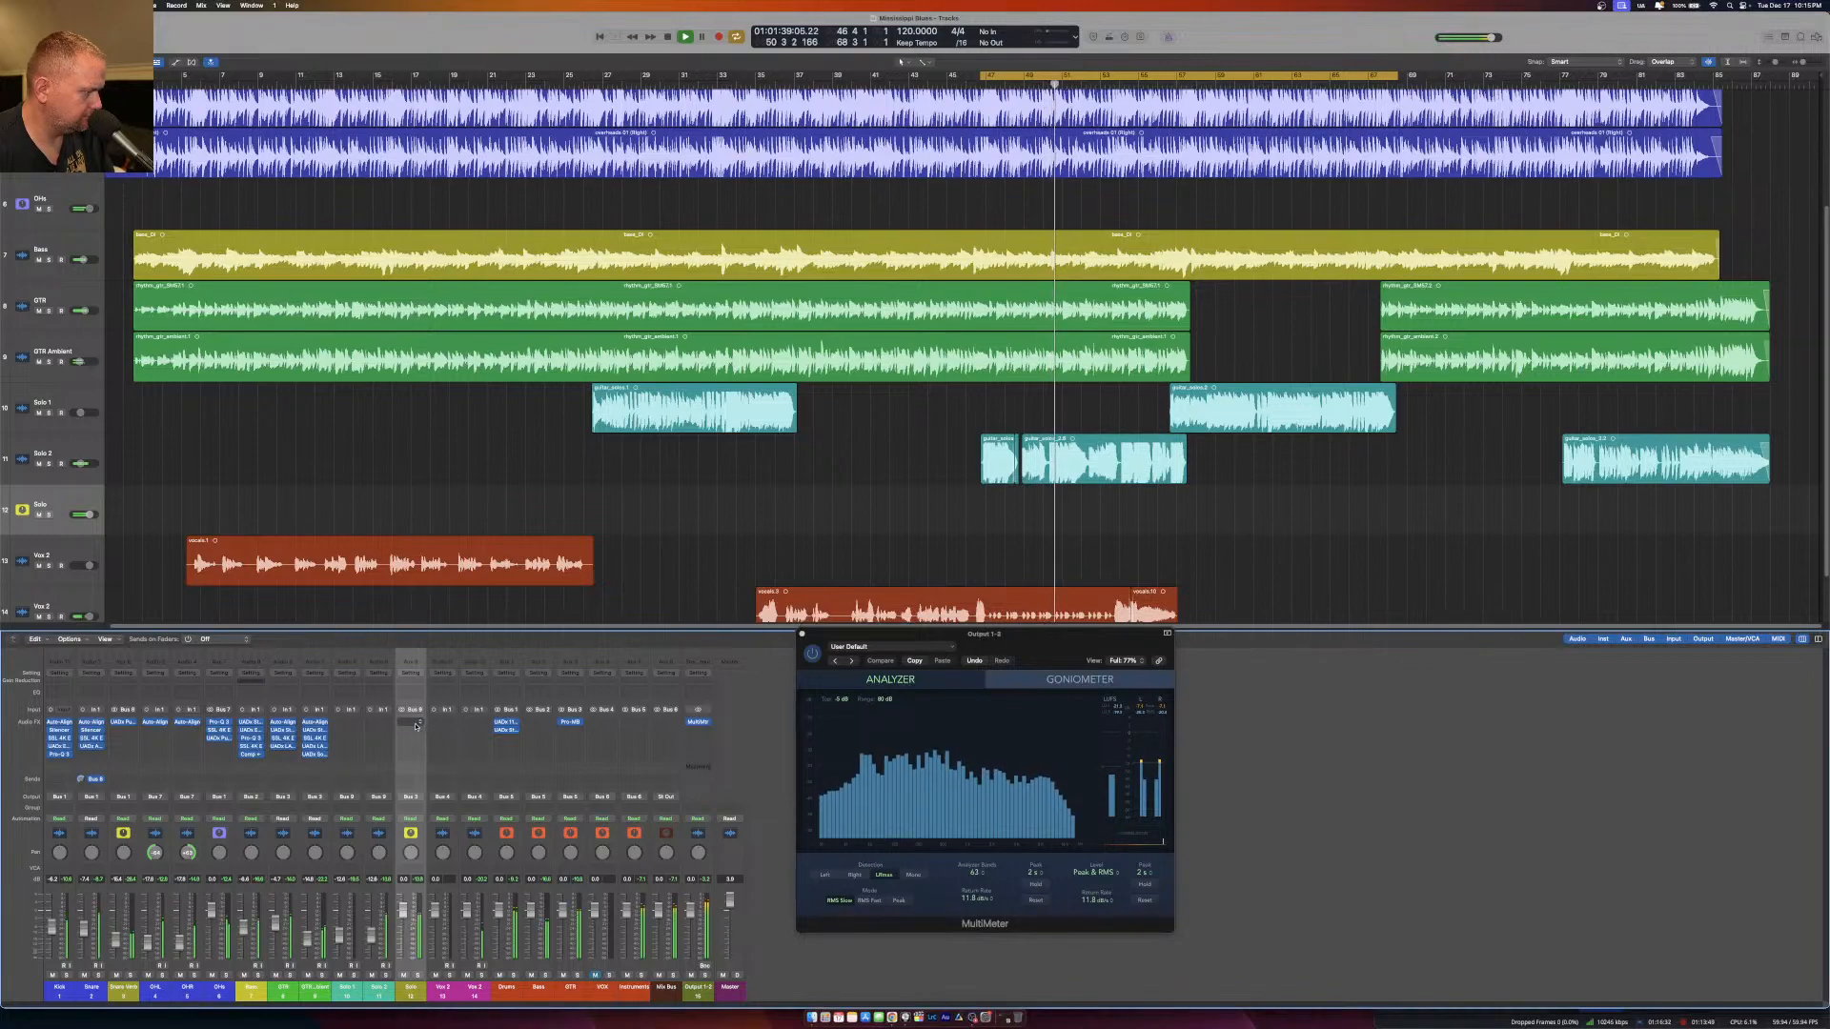
Solo the Solo aux and insert the UADx Studer A800 Tape Recorder in stereo as its first effect.
key(s)
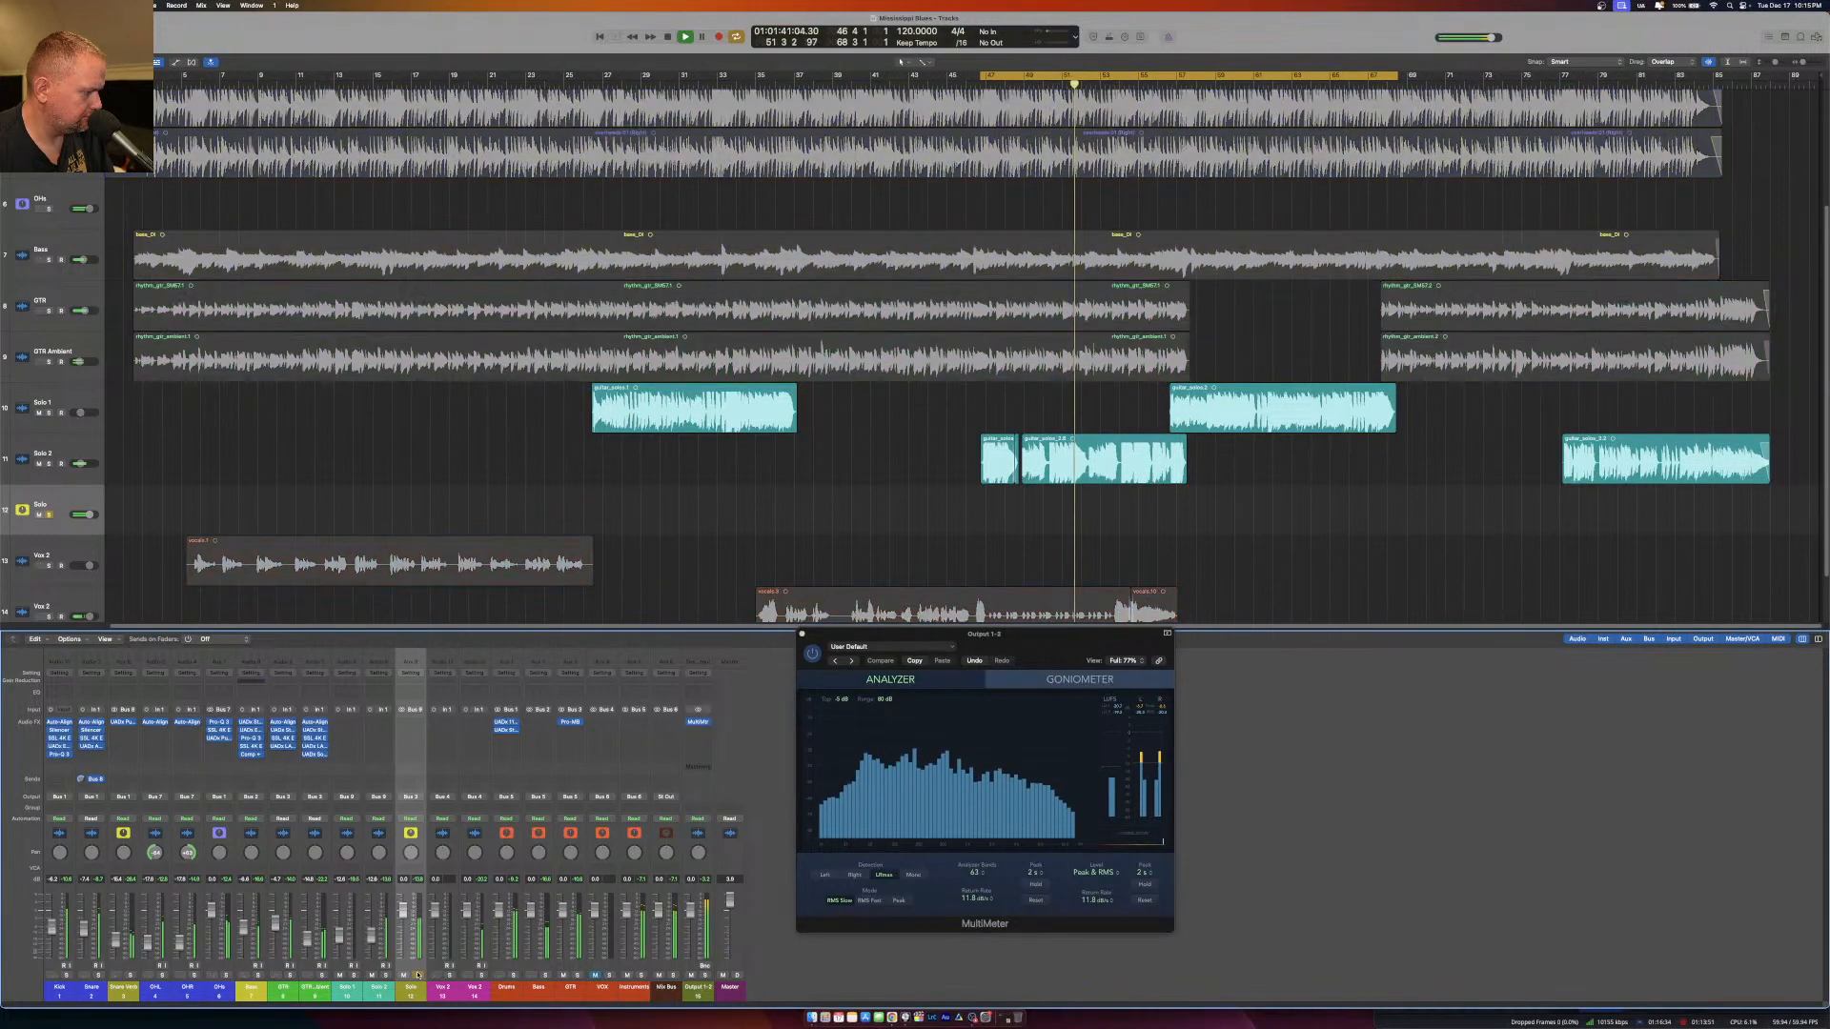
click(408, 721)
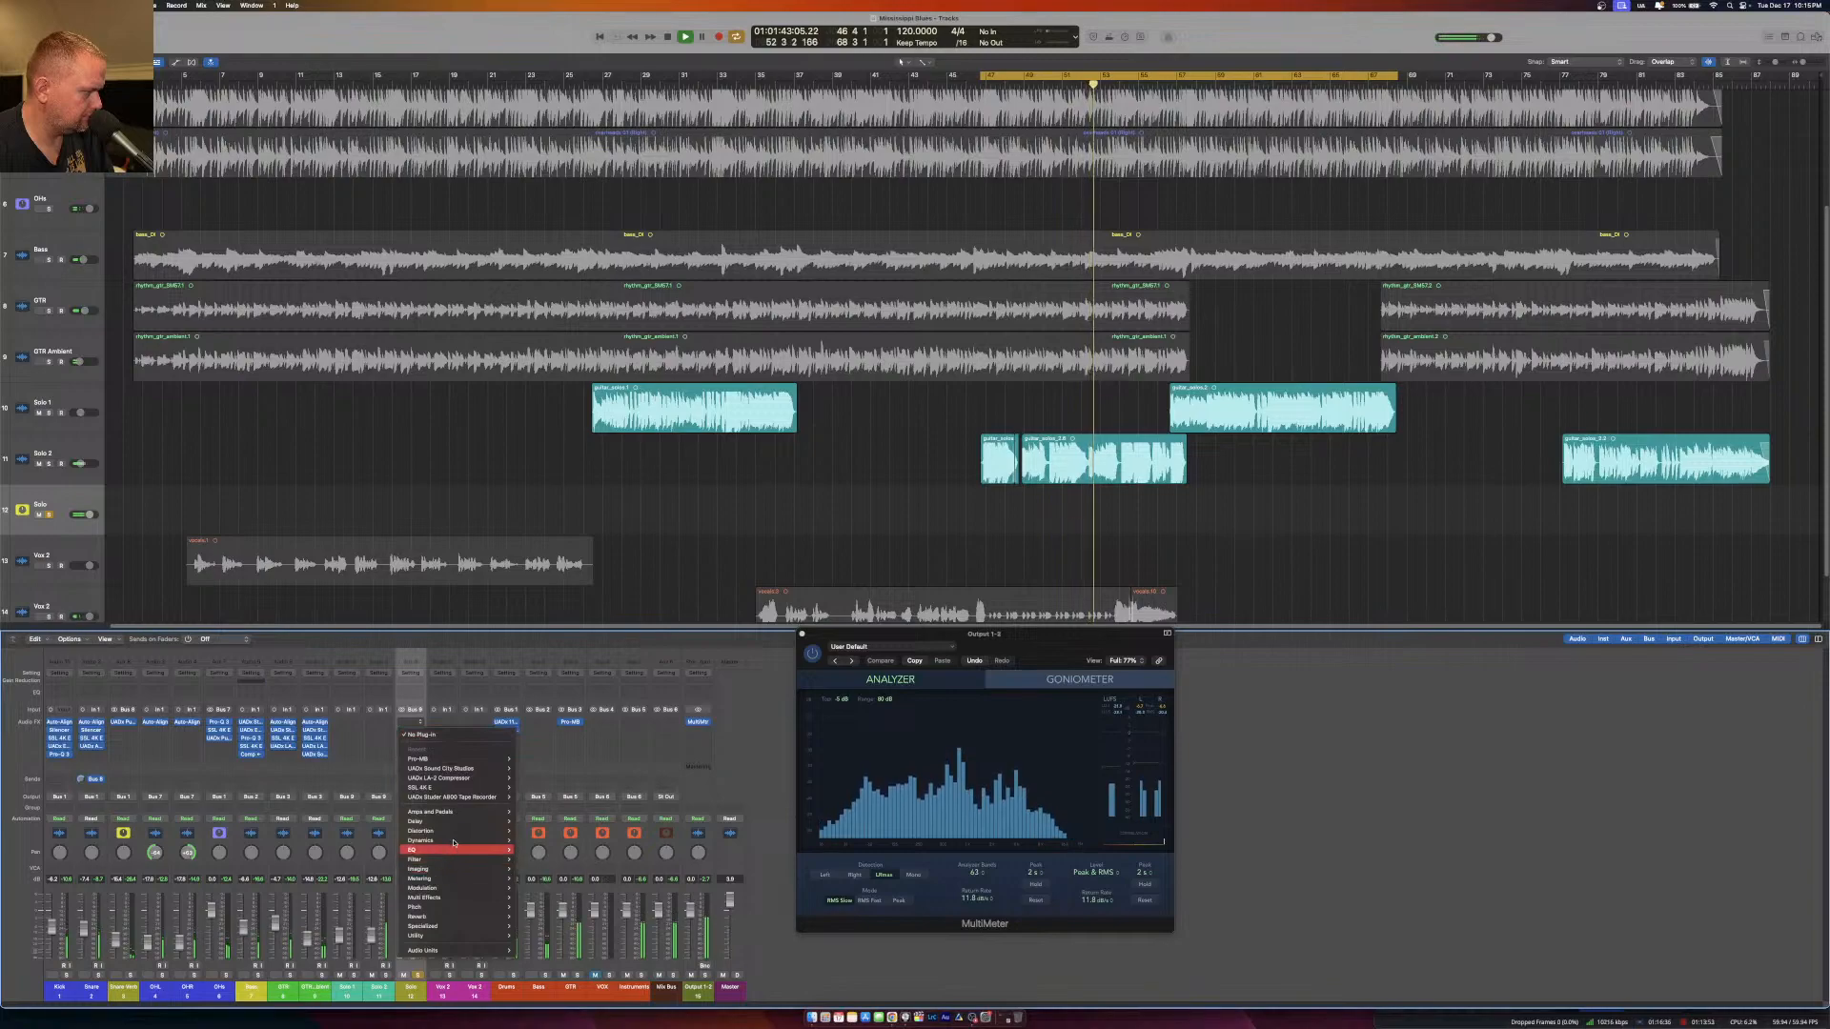
mouse_move(464, 799)
click(530, 798)
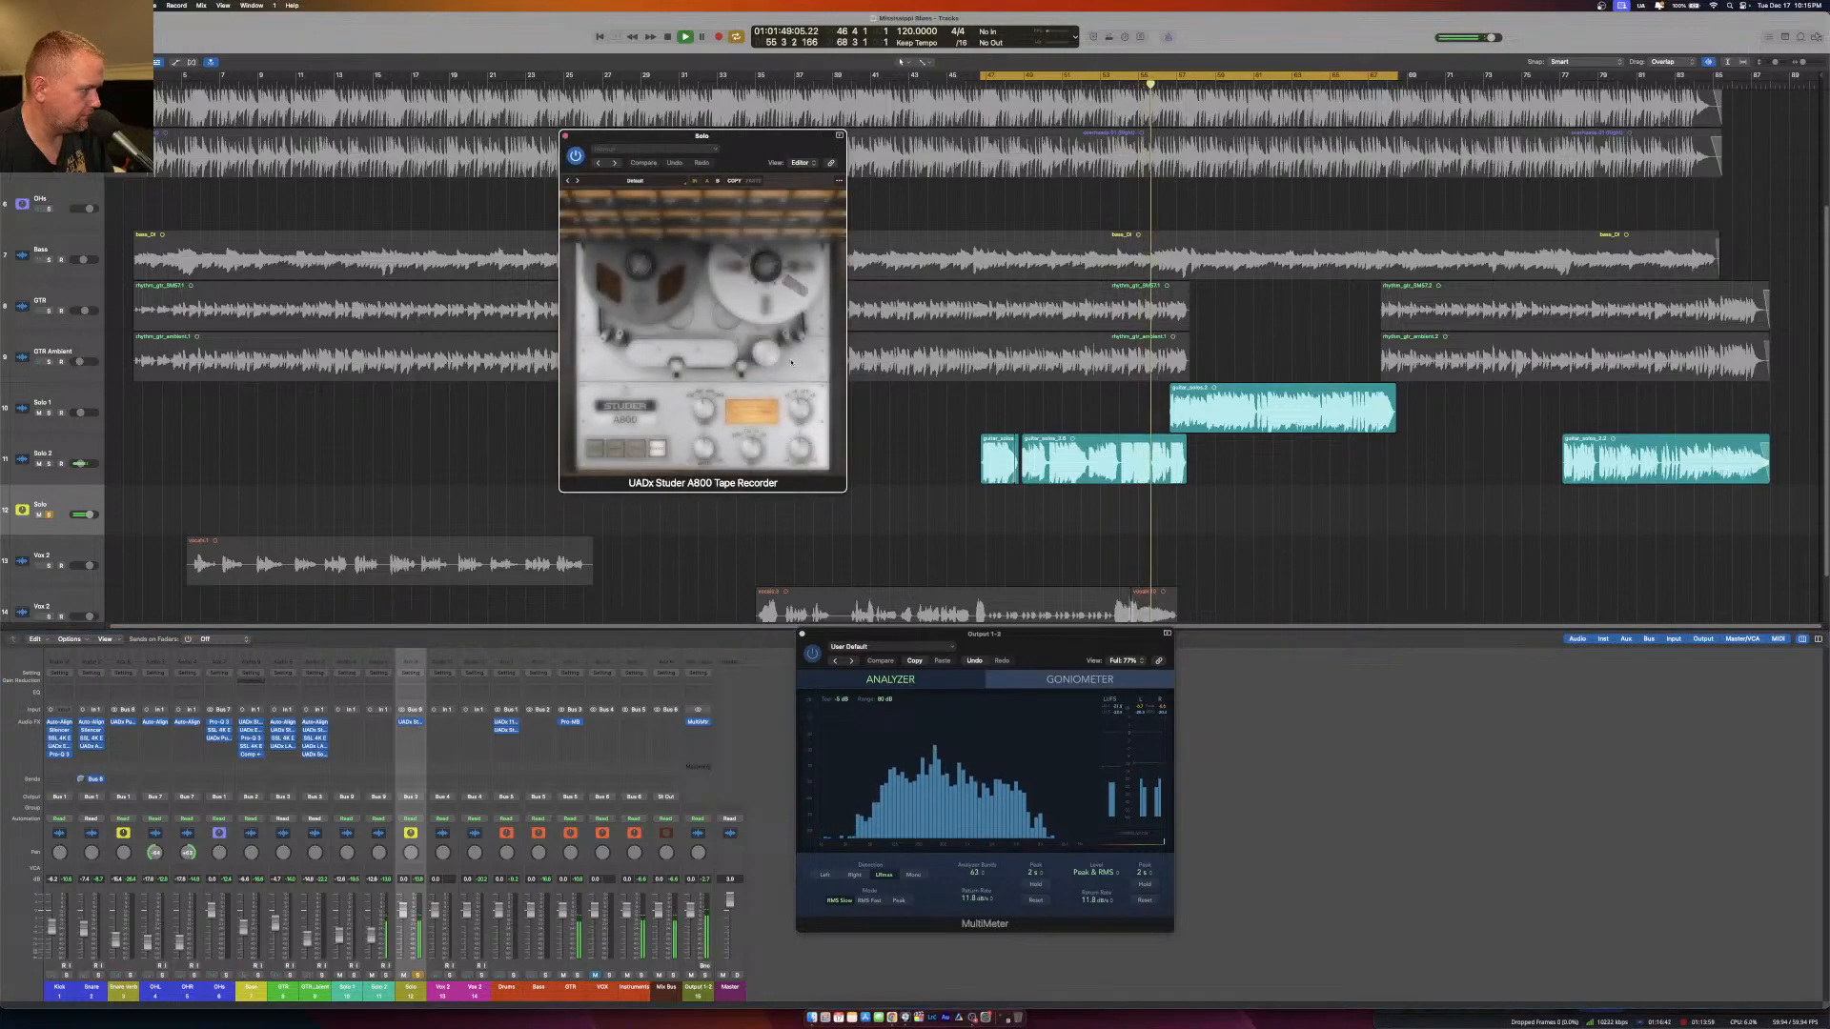
click(566, 136)
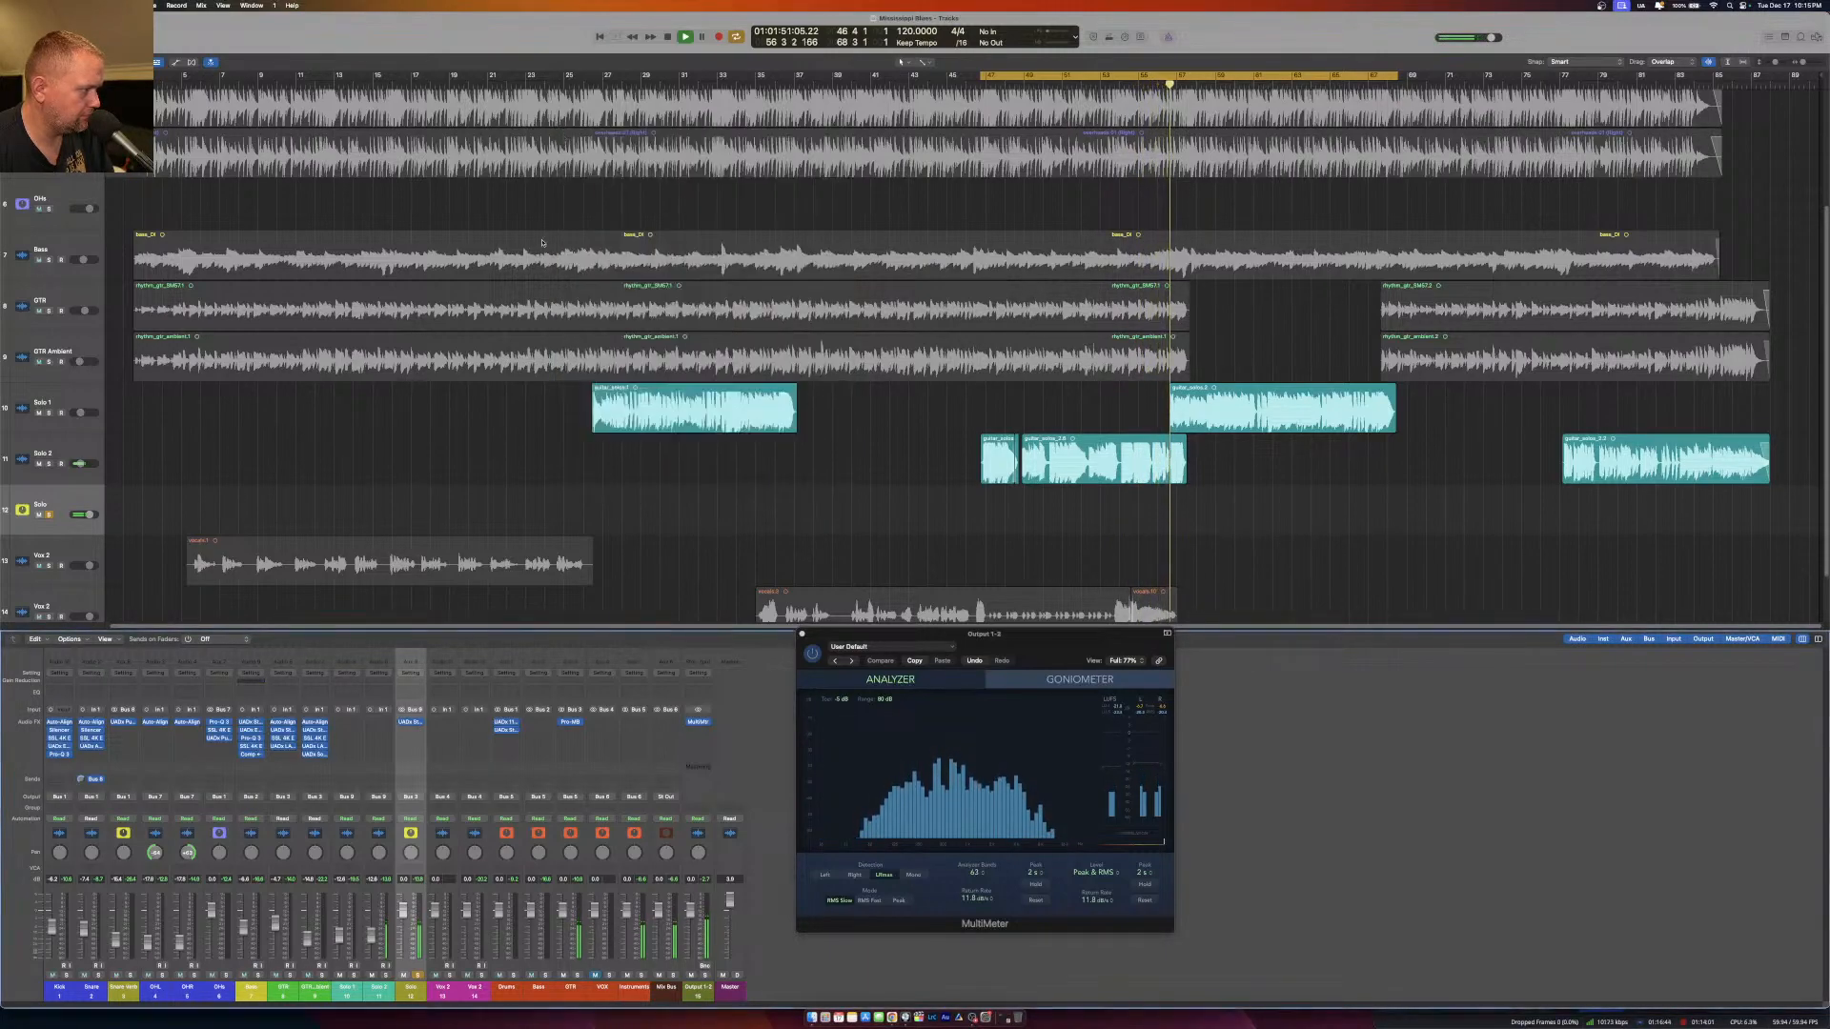
Insert the stereo SSL 4K E channel strip after the tape recorder on the Solo aux and adjust its filter section.
click(408, 730)
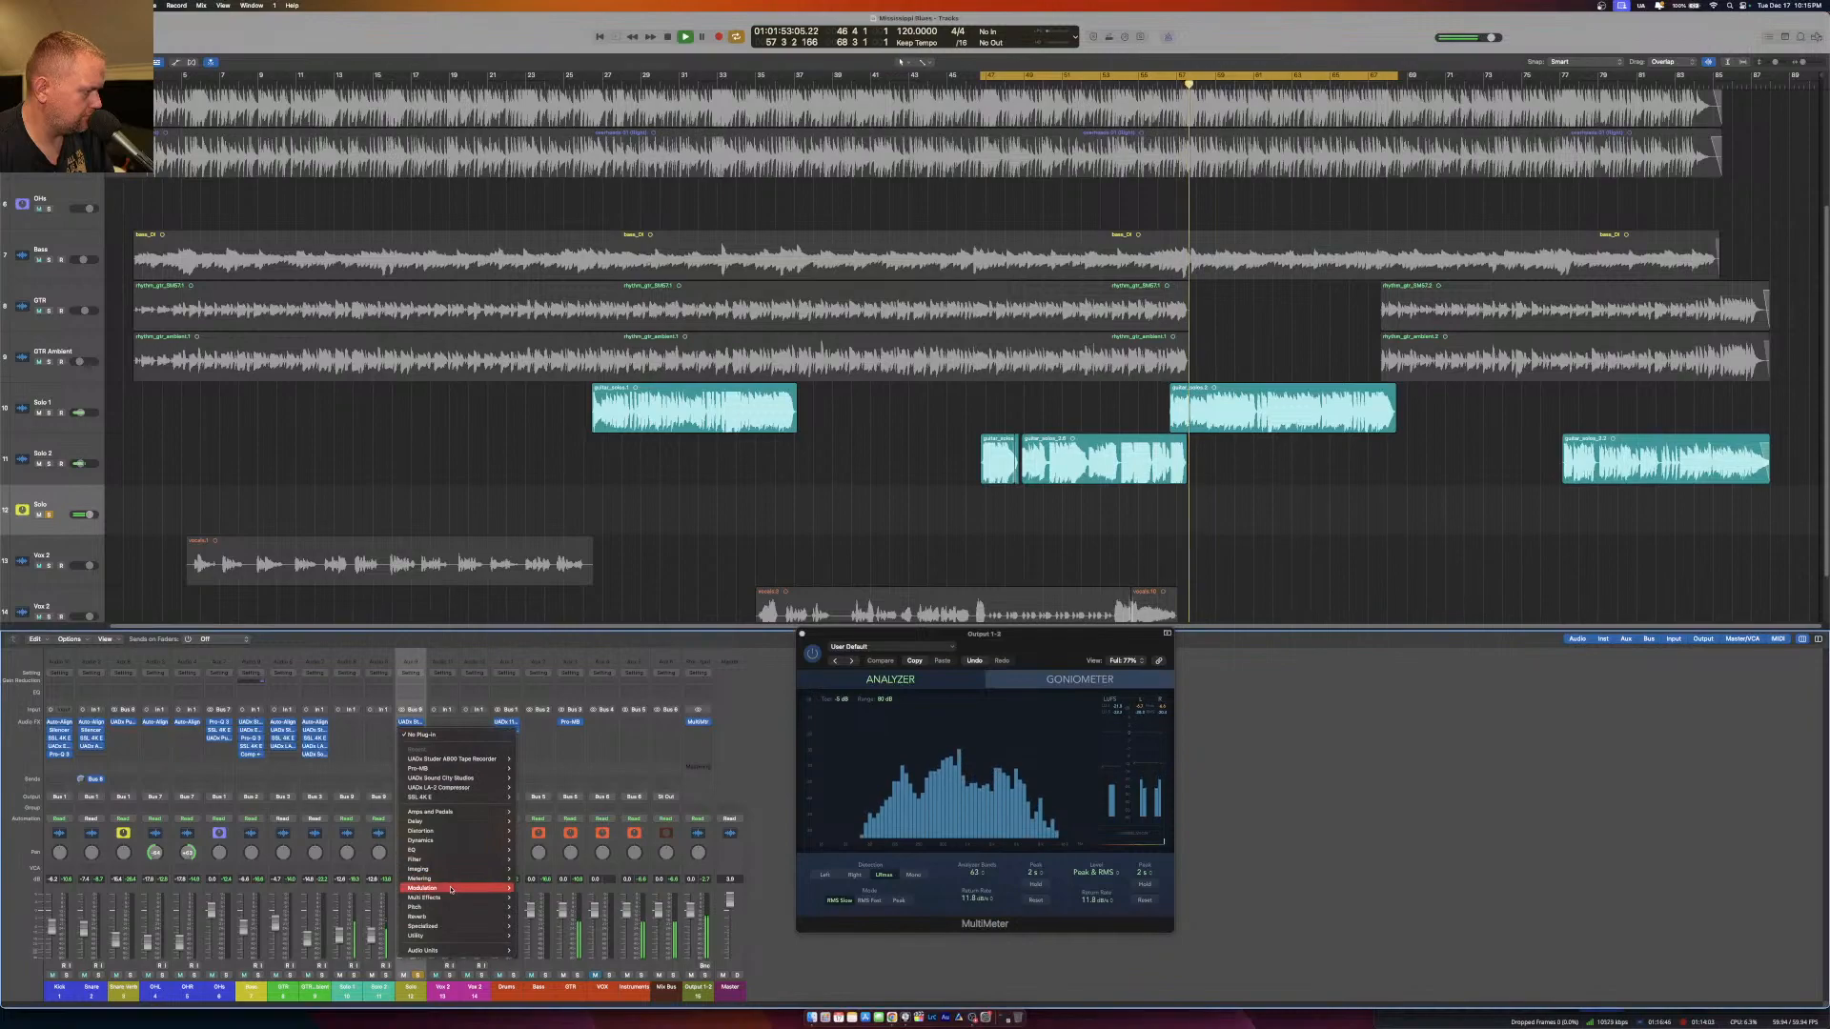
mouse_move(451, 951)
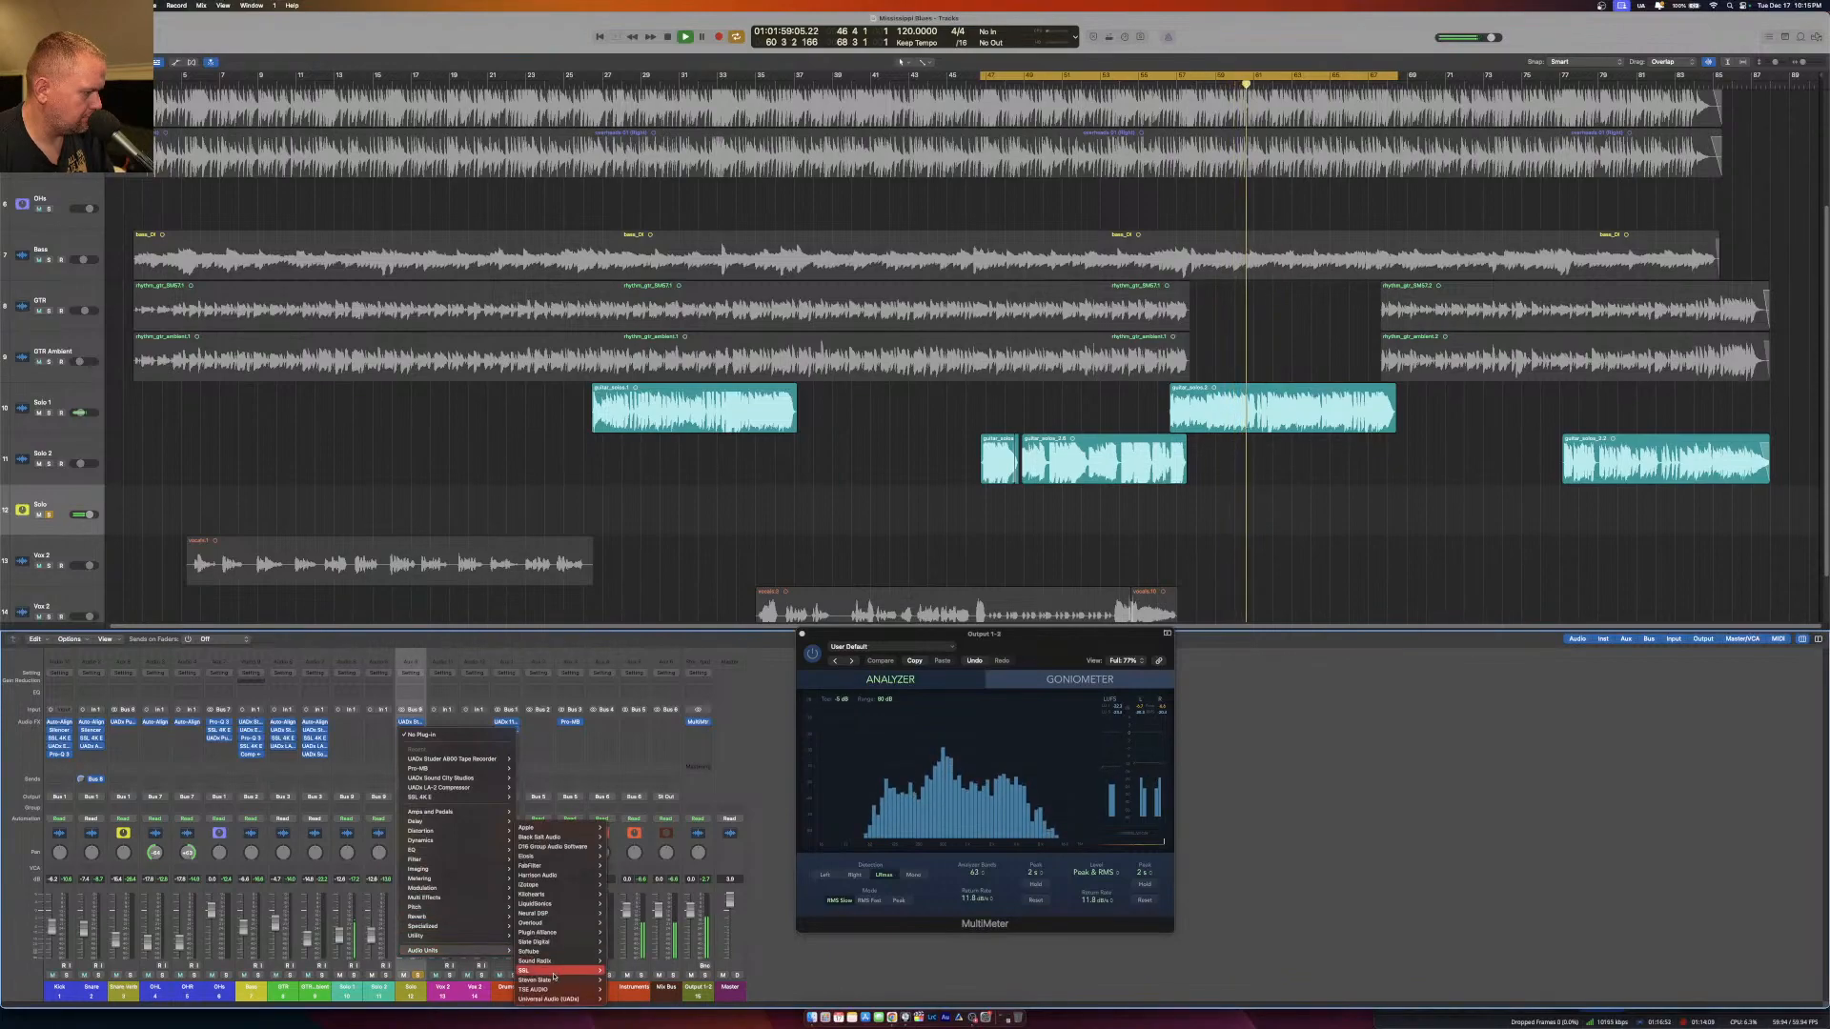
mouse_move(526, 971)
mouse_move(649, 730)
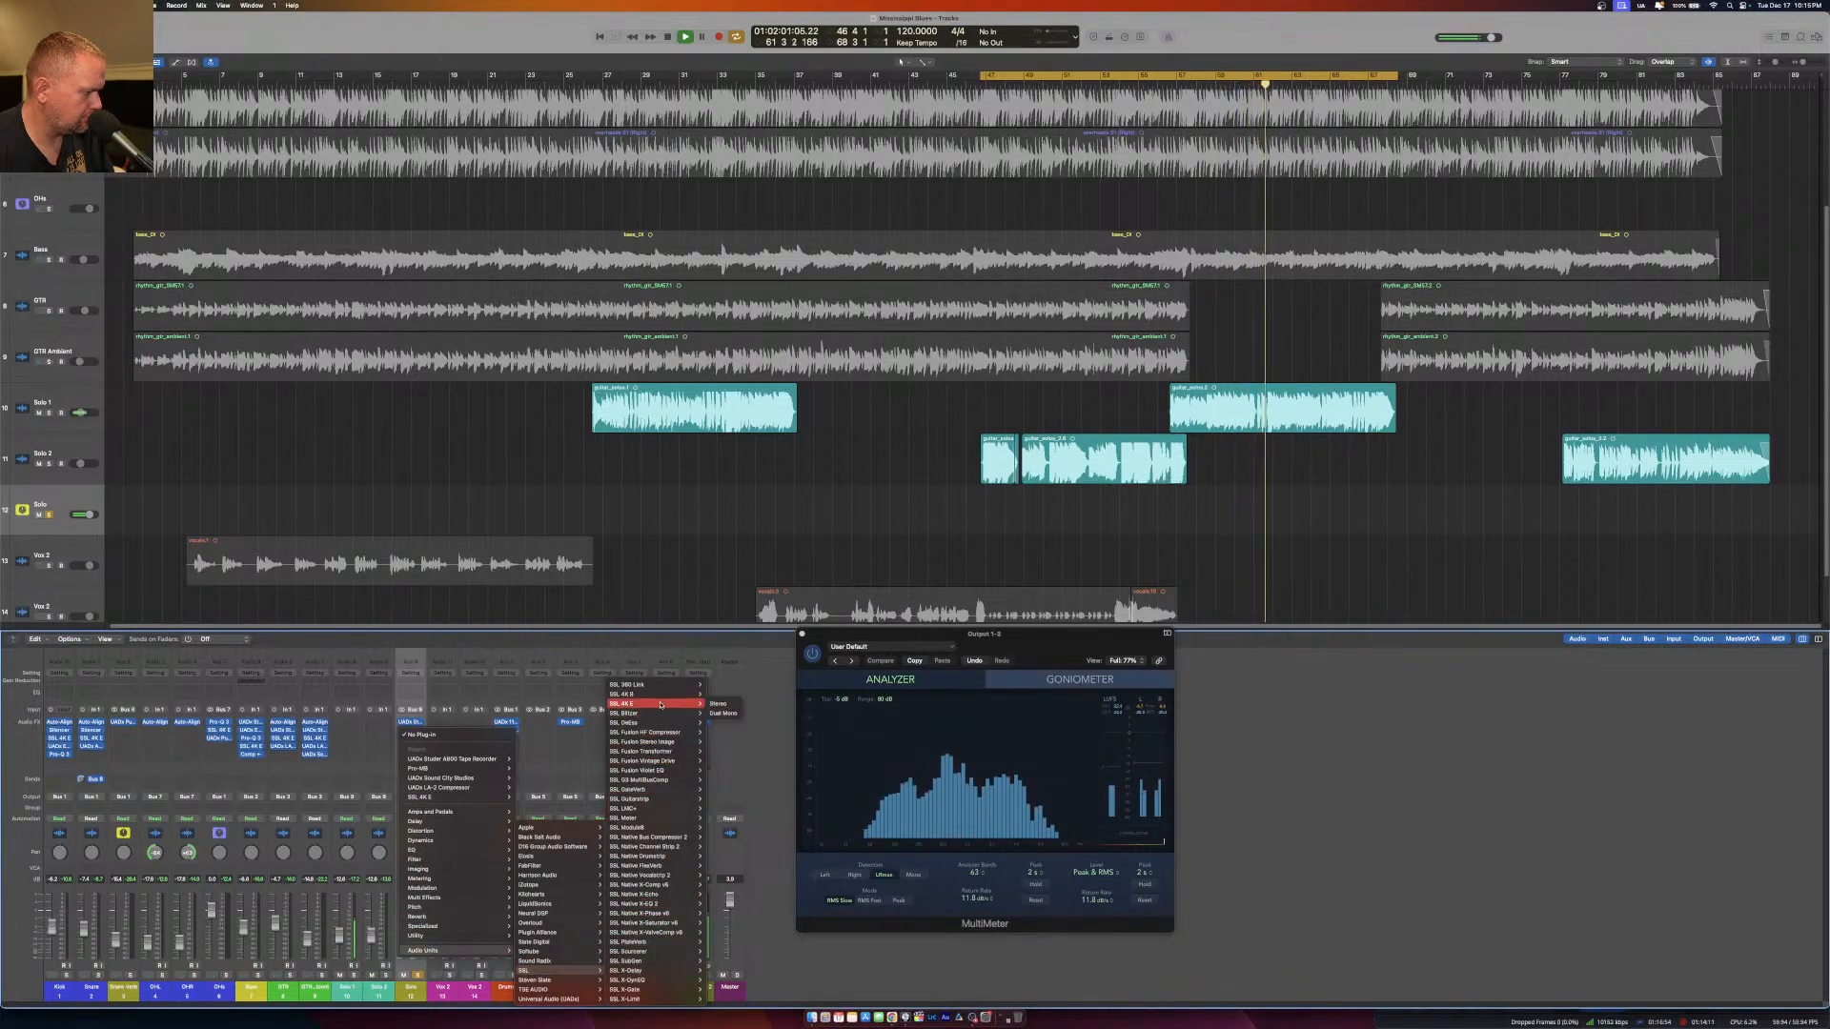
click(717, 703)
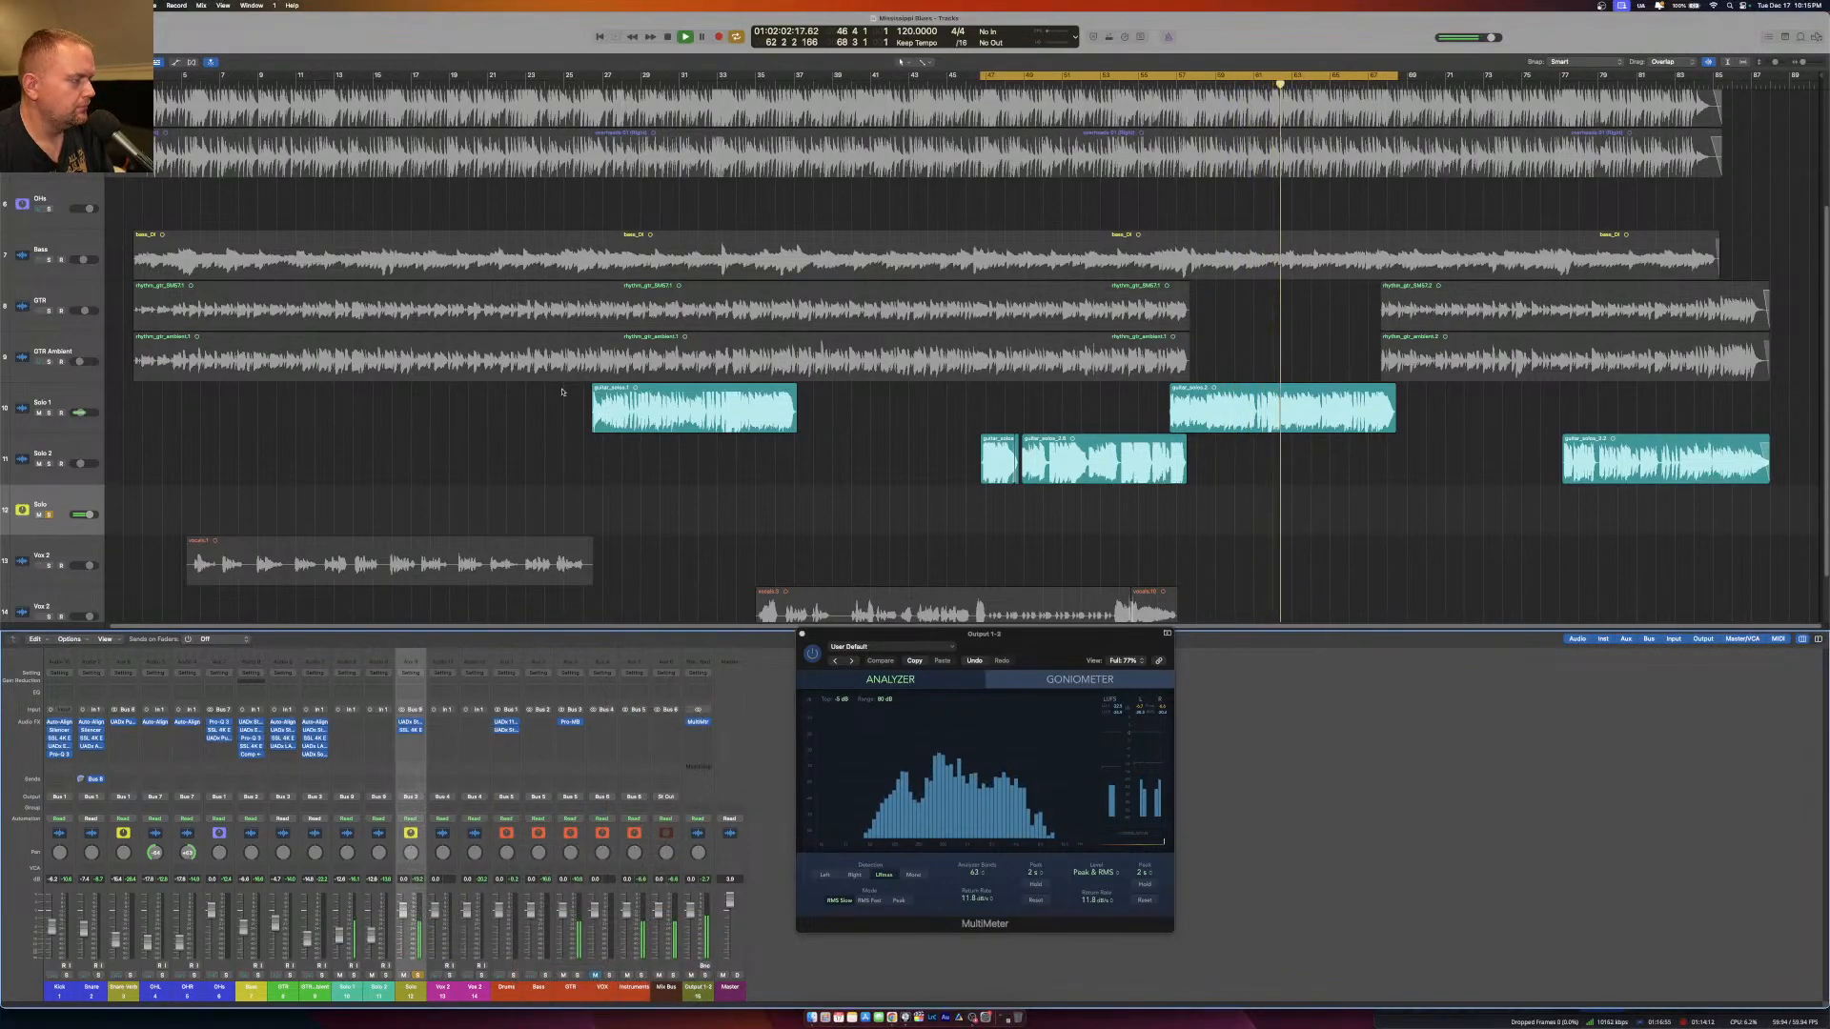
click(410, 730)
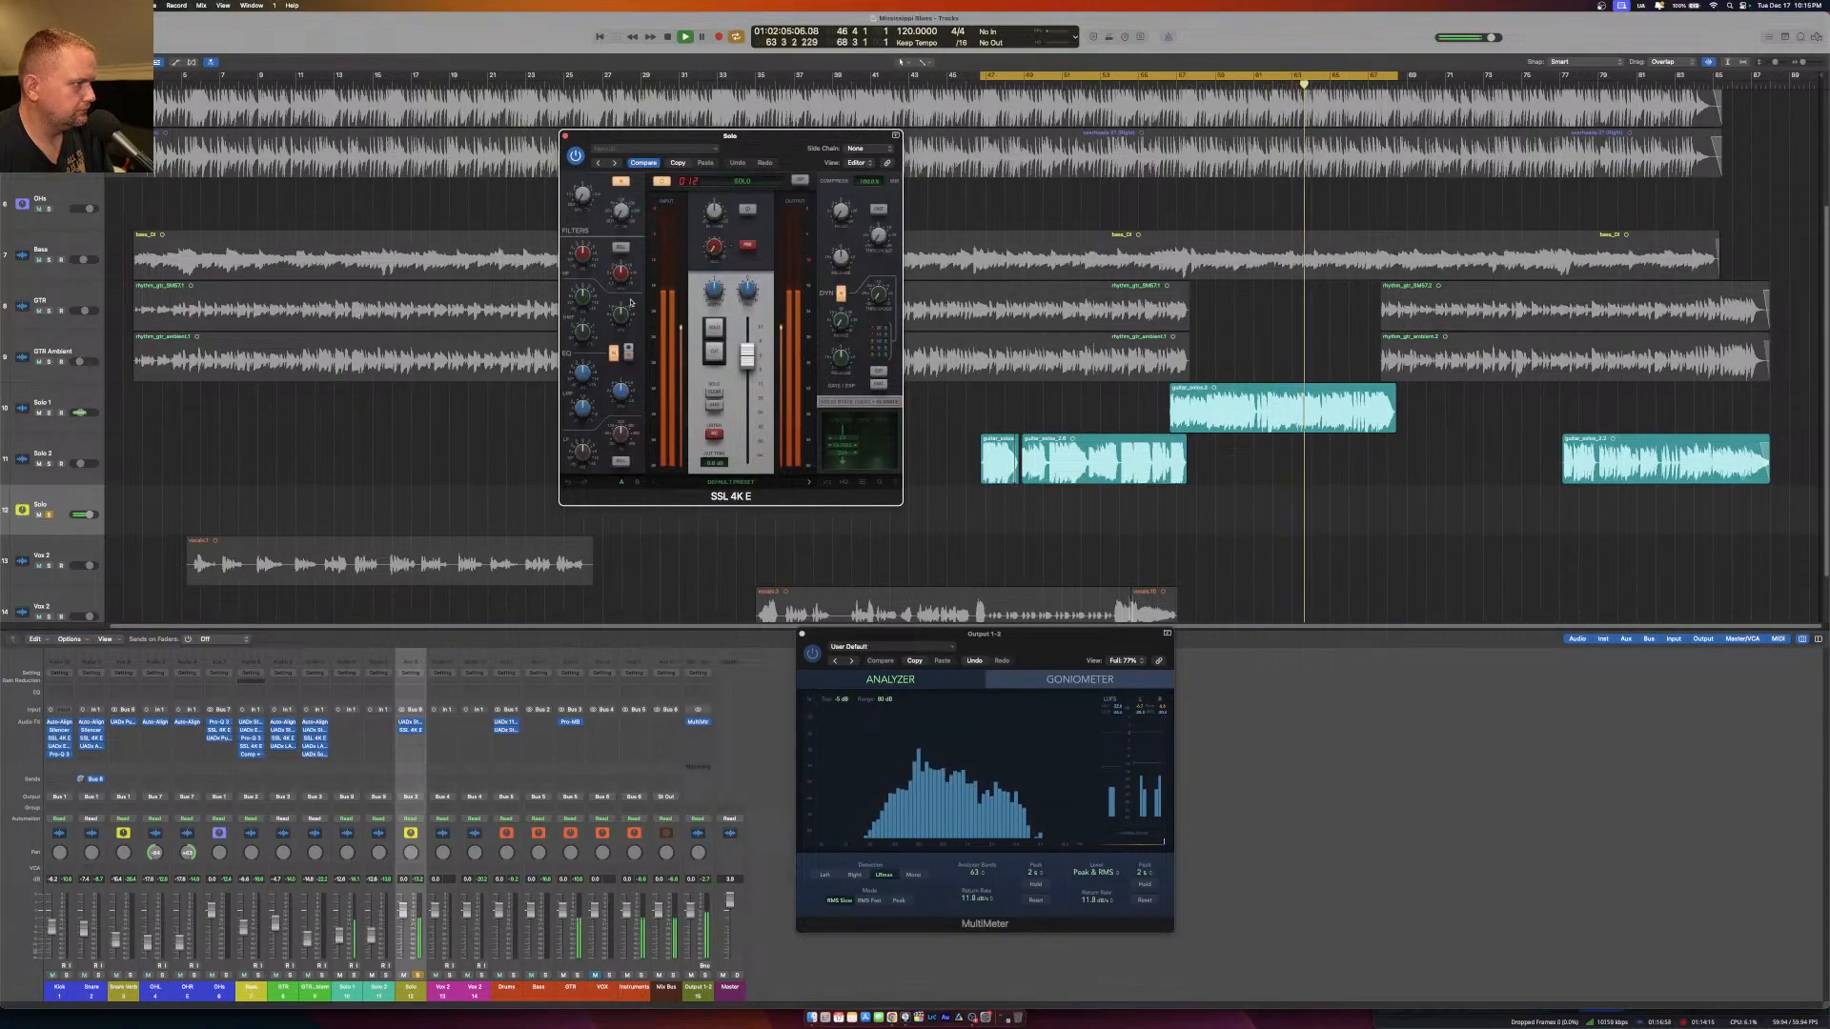
drag(621, 210, 641, 172)
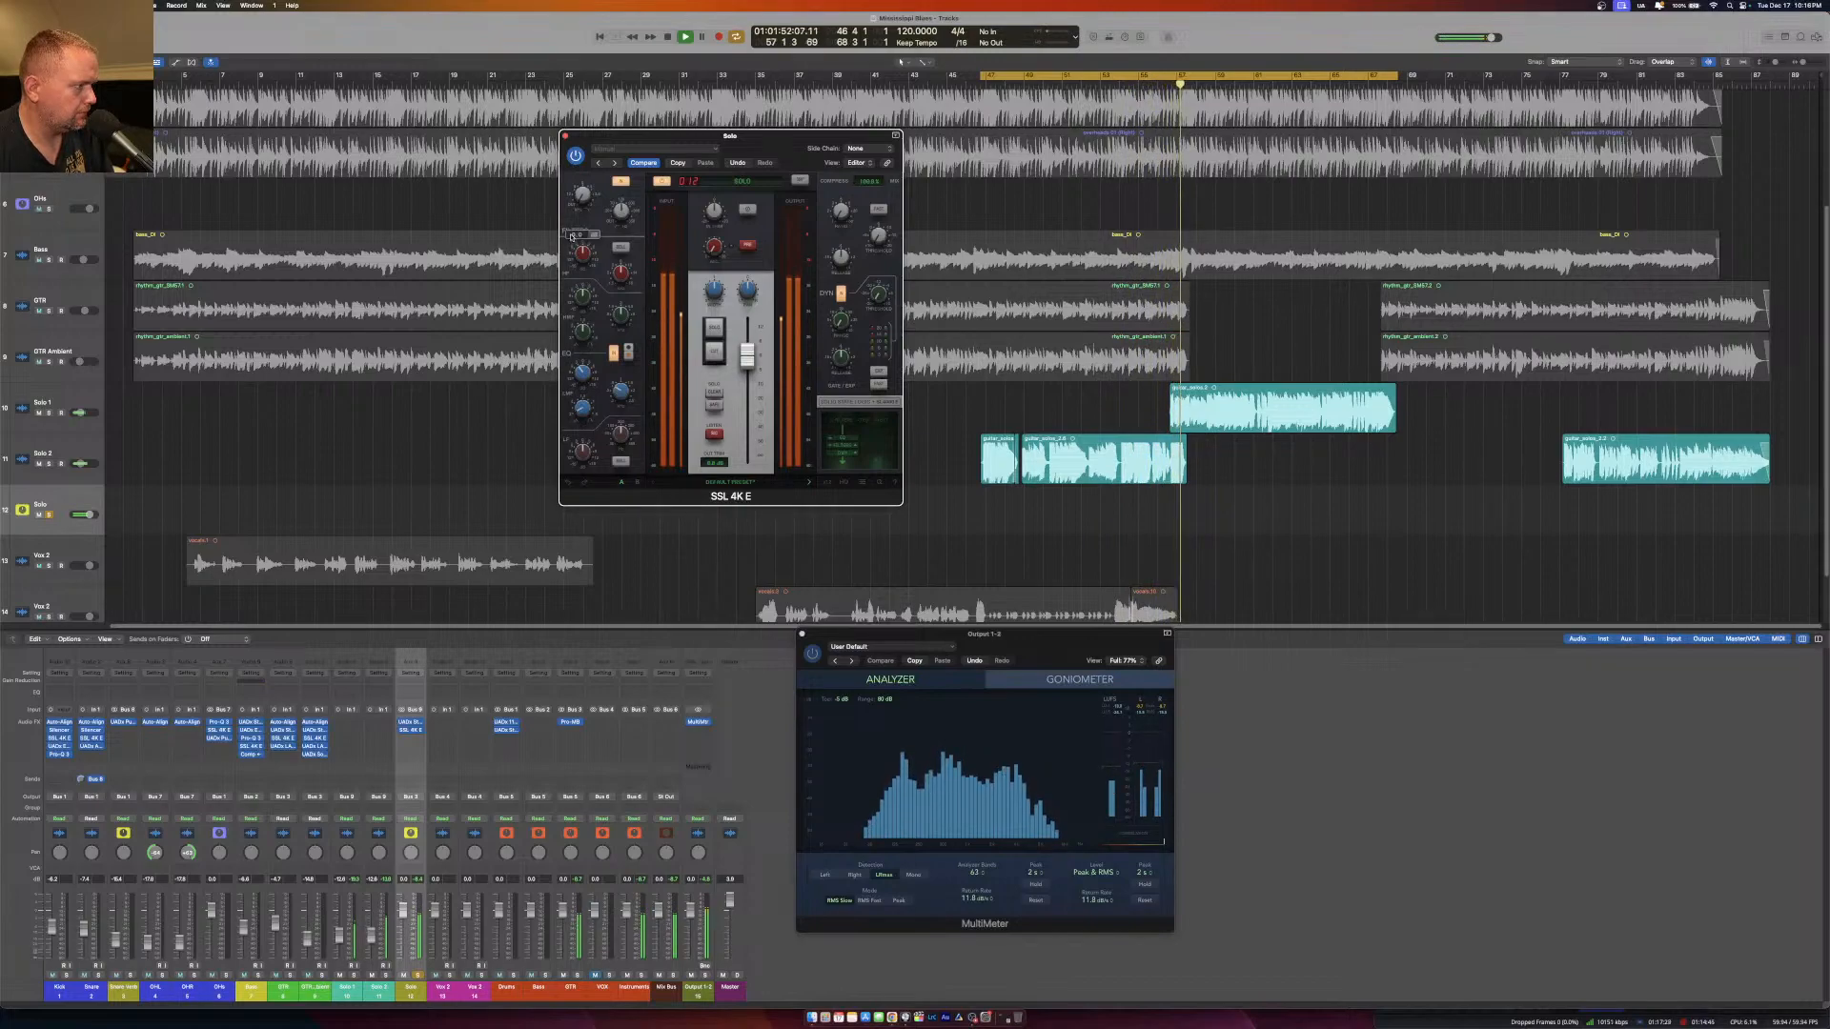
click(566, 136)
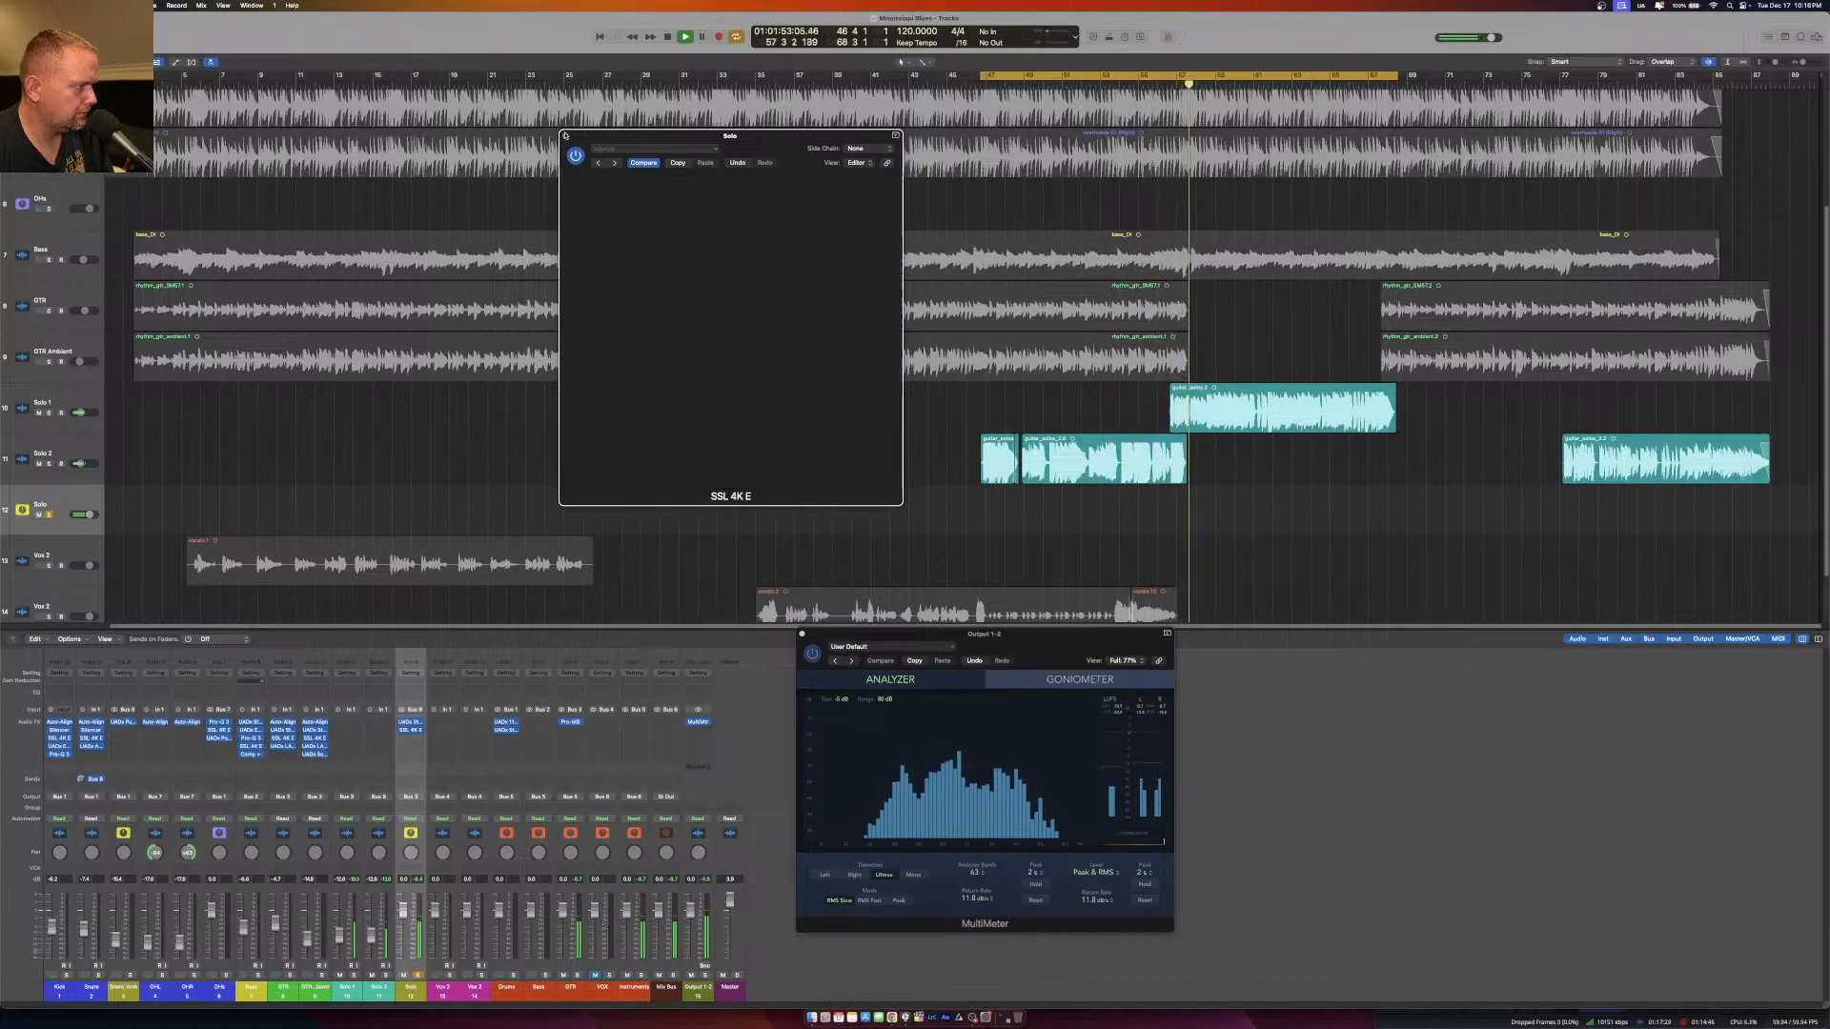
Insert Pro-Q 3 on the Solo aux, sweep a narrow boosted band through the upper frequencies, and turn it into a cut.
click(420, 740)
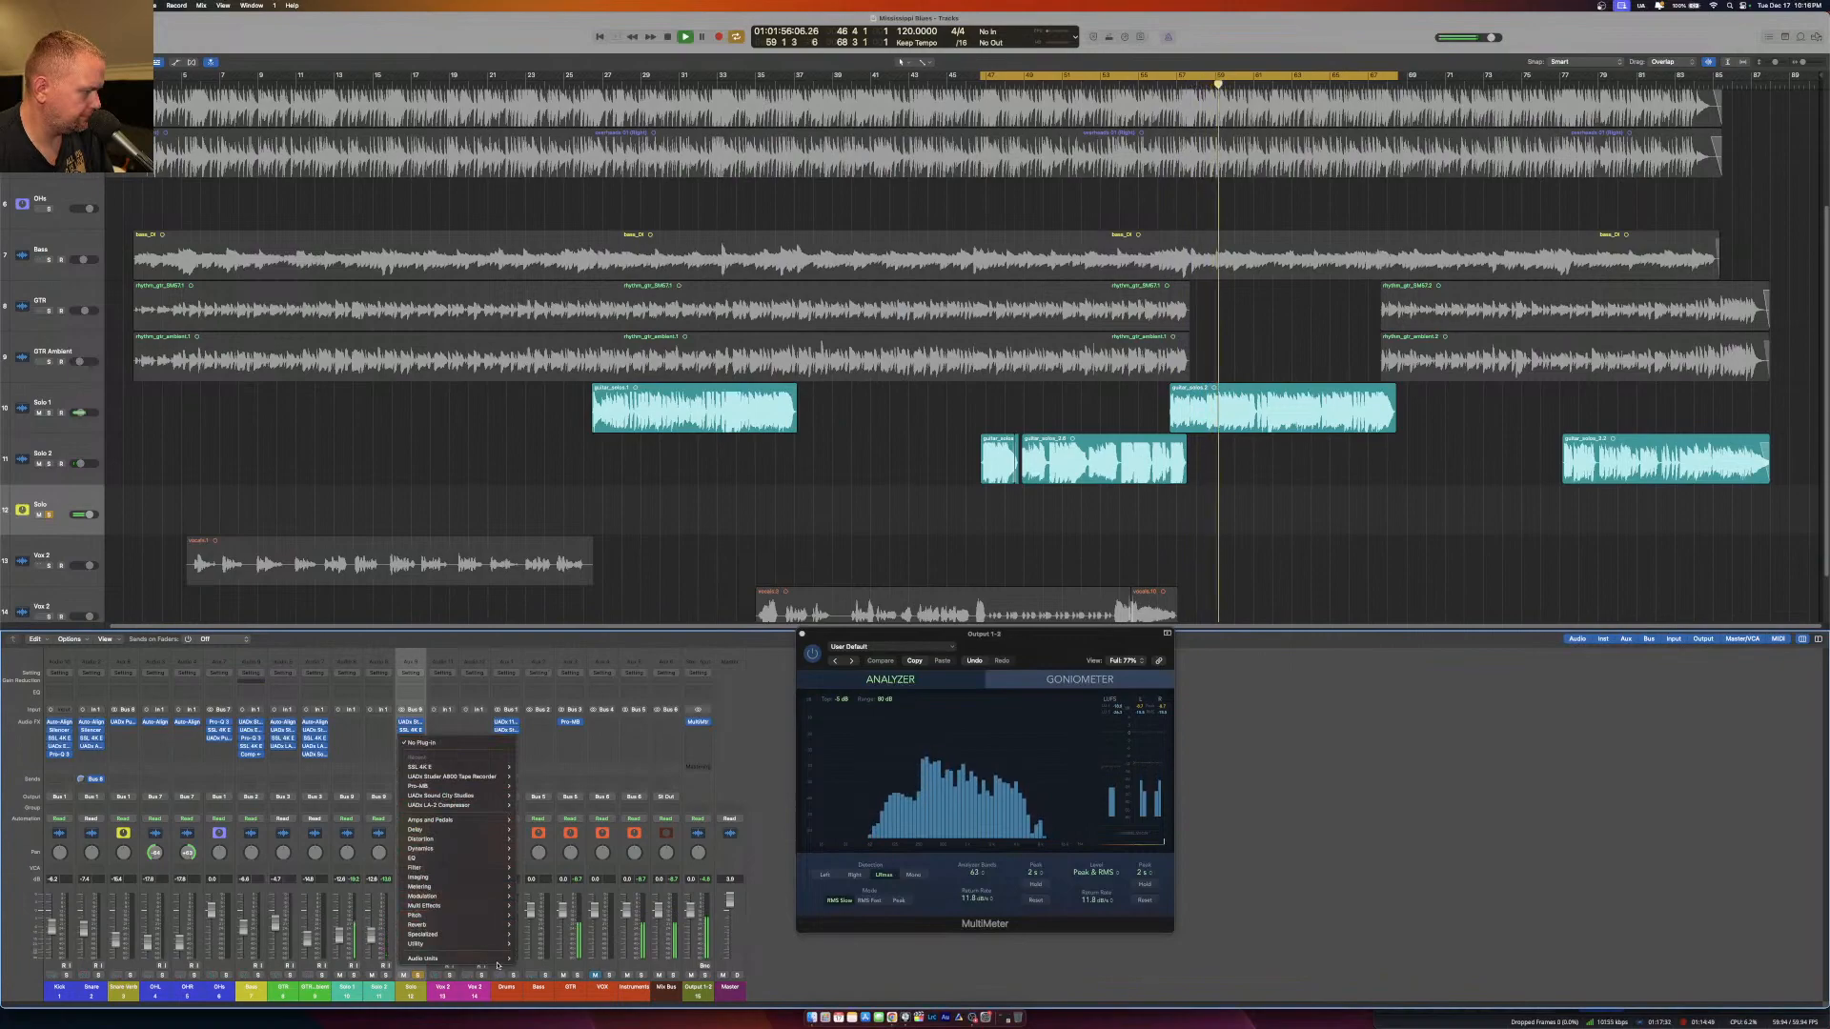
mouse_move(476, 959)
mouse_move(607, 867)
click(627, 884)
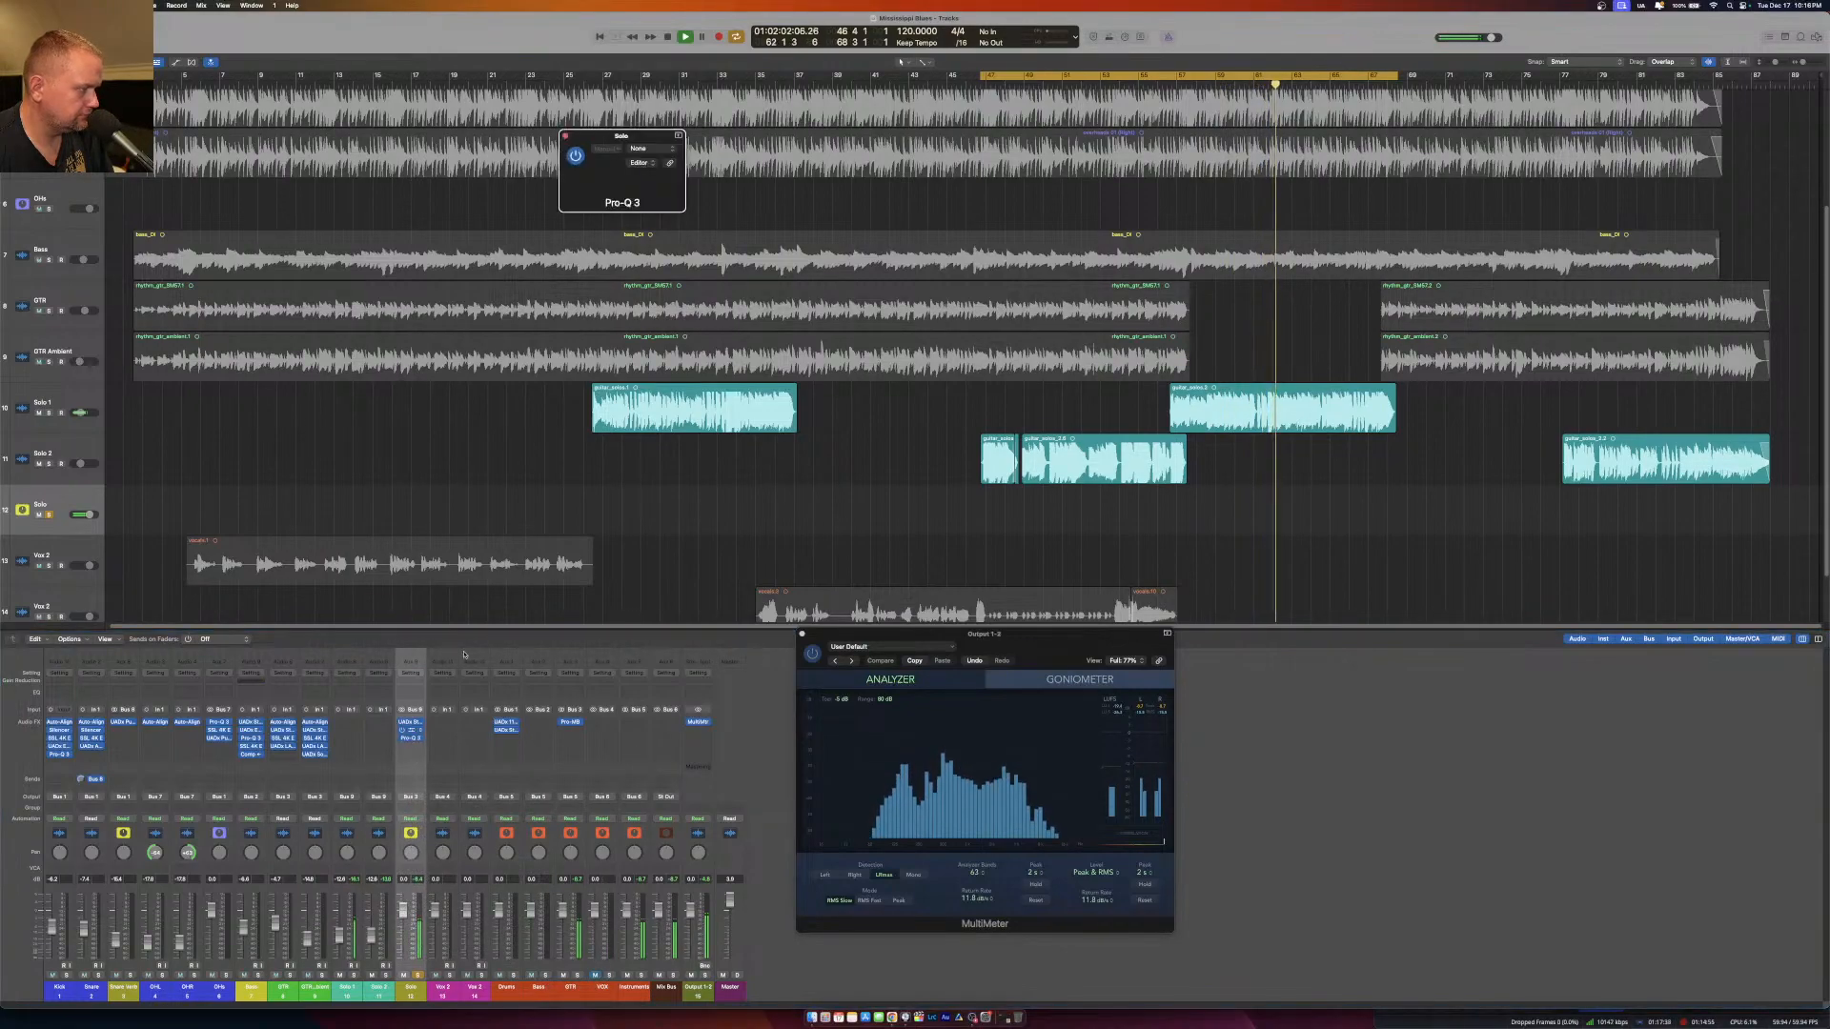
double_click(867, 207)
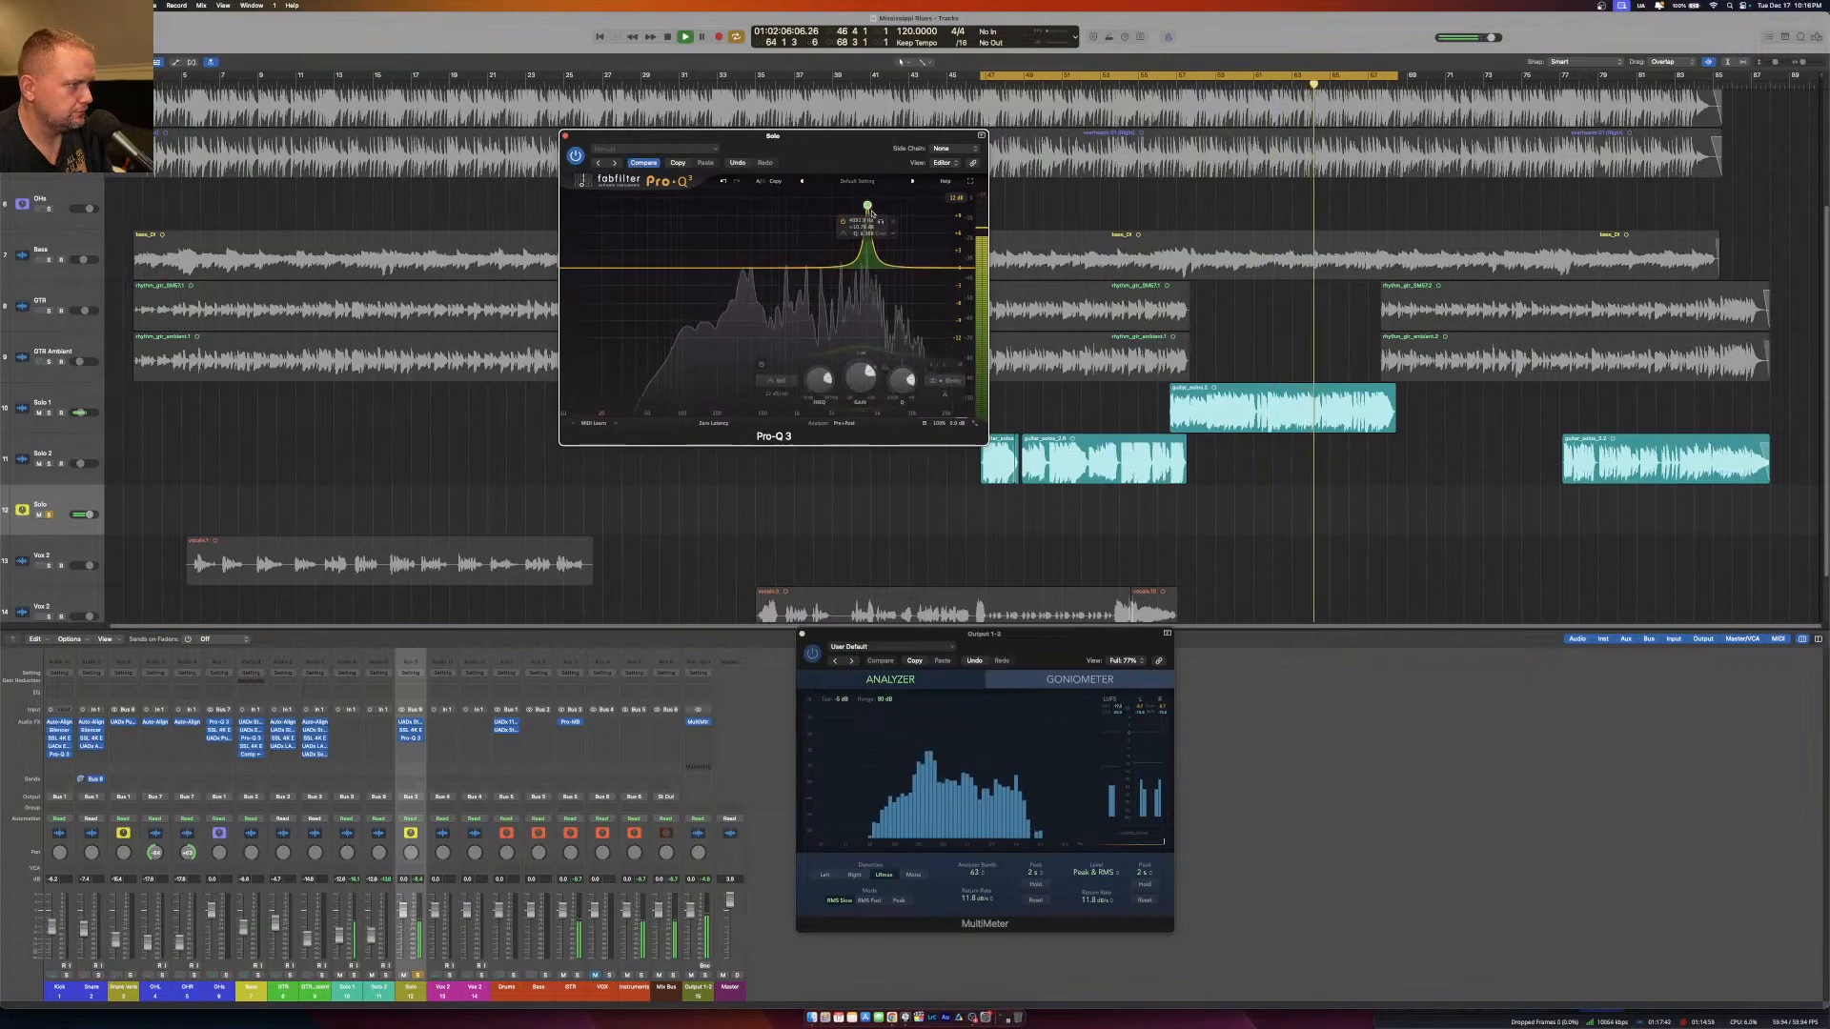
drag(867, 204, 865, 154)
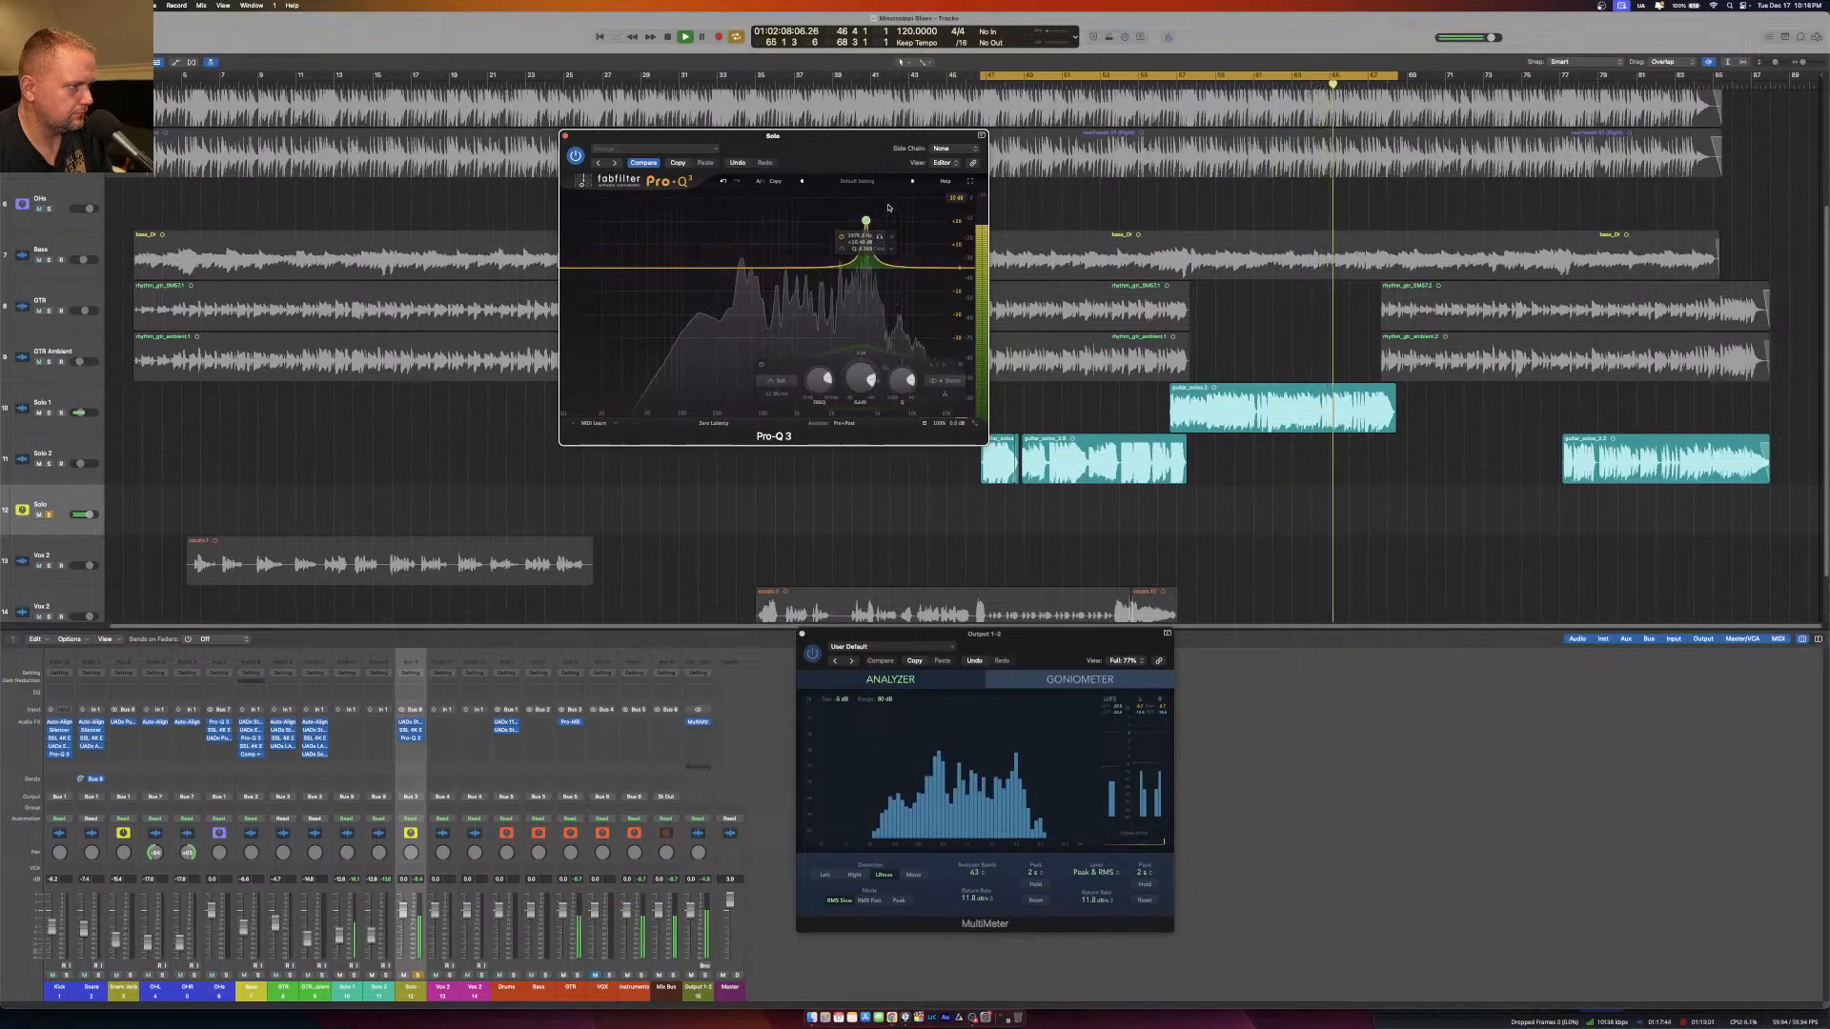
drag(866, 221, 903, 208)
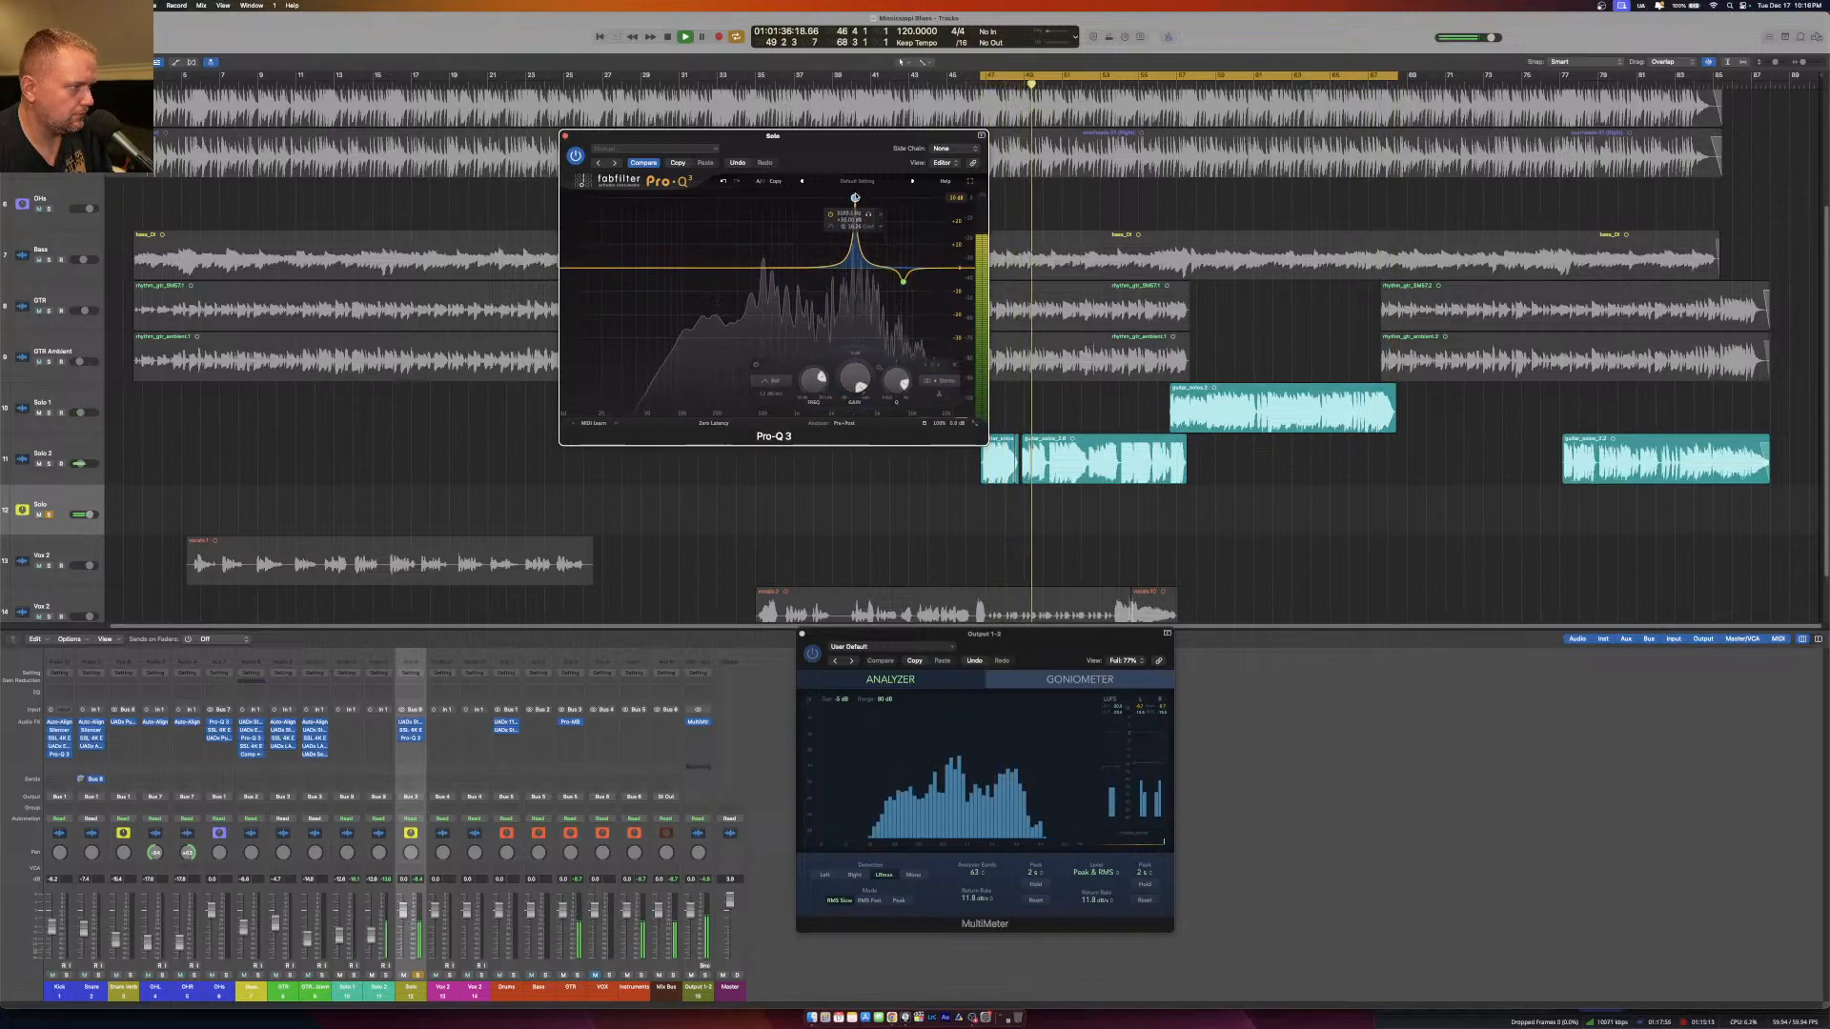
Unsolo the Solo aux, sweep a second narrow Pro-Q 3 band, turn it into a small cut, and deepen the higher-frequency cut.
click(418, 975)
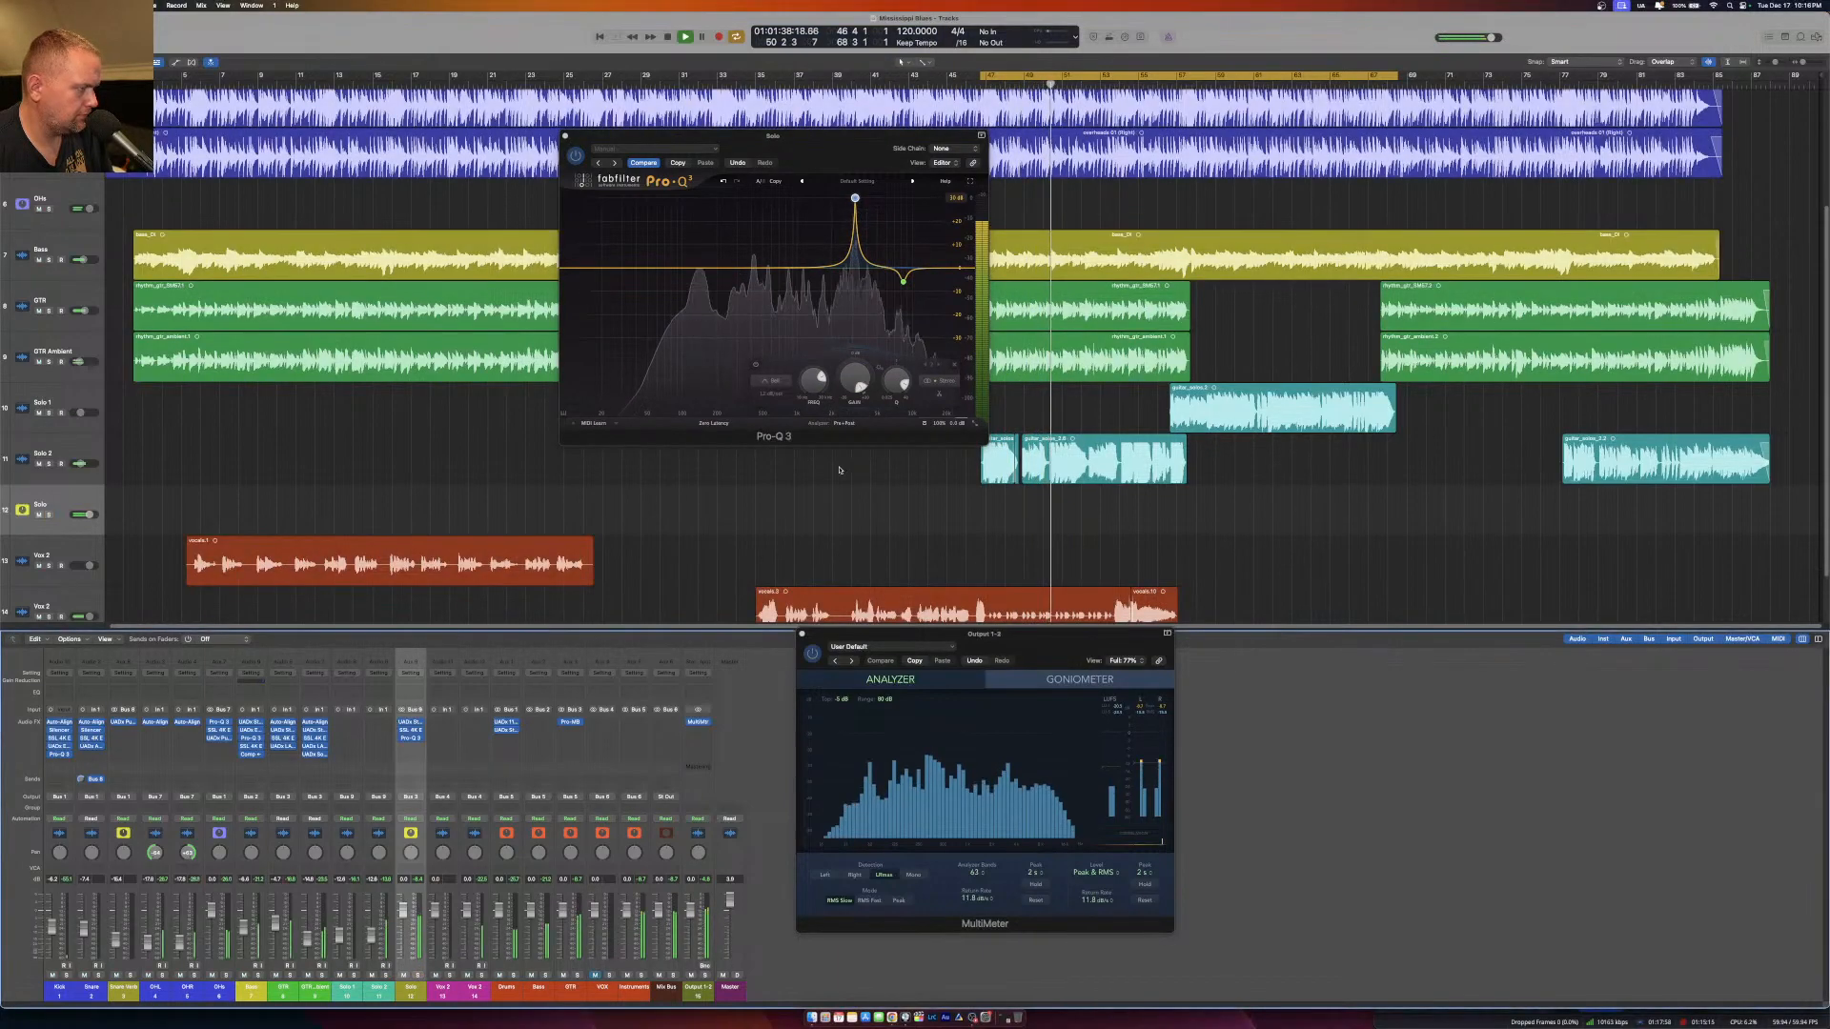
click(855, 198)
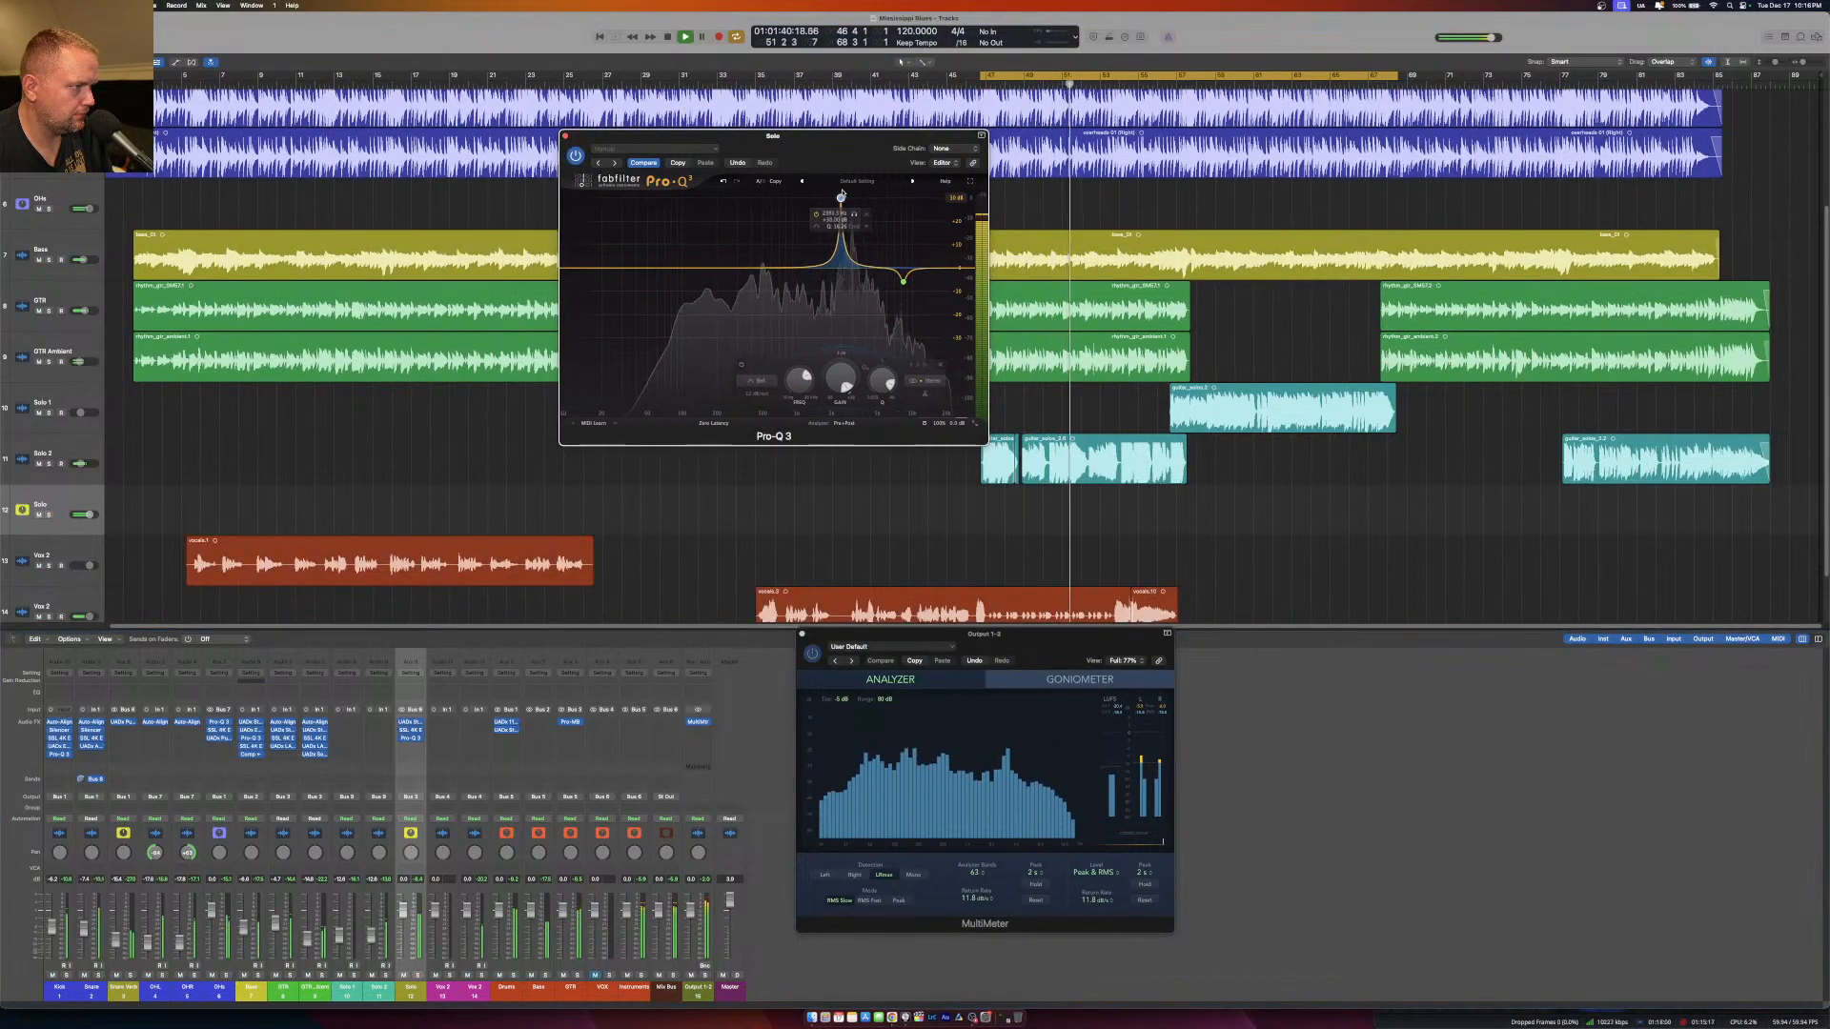
drag(856, 197, 854, 197)
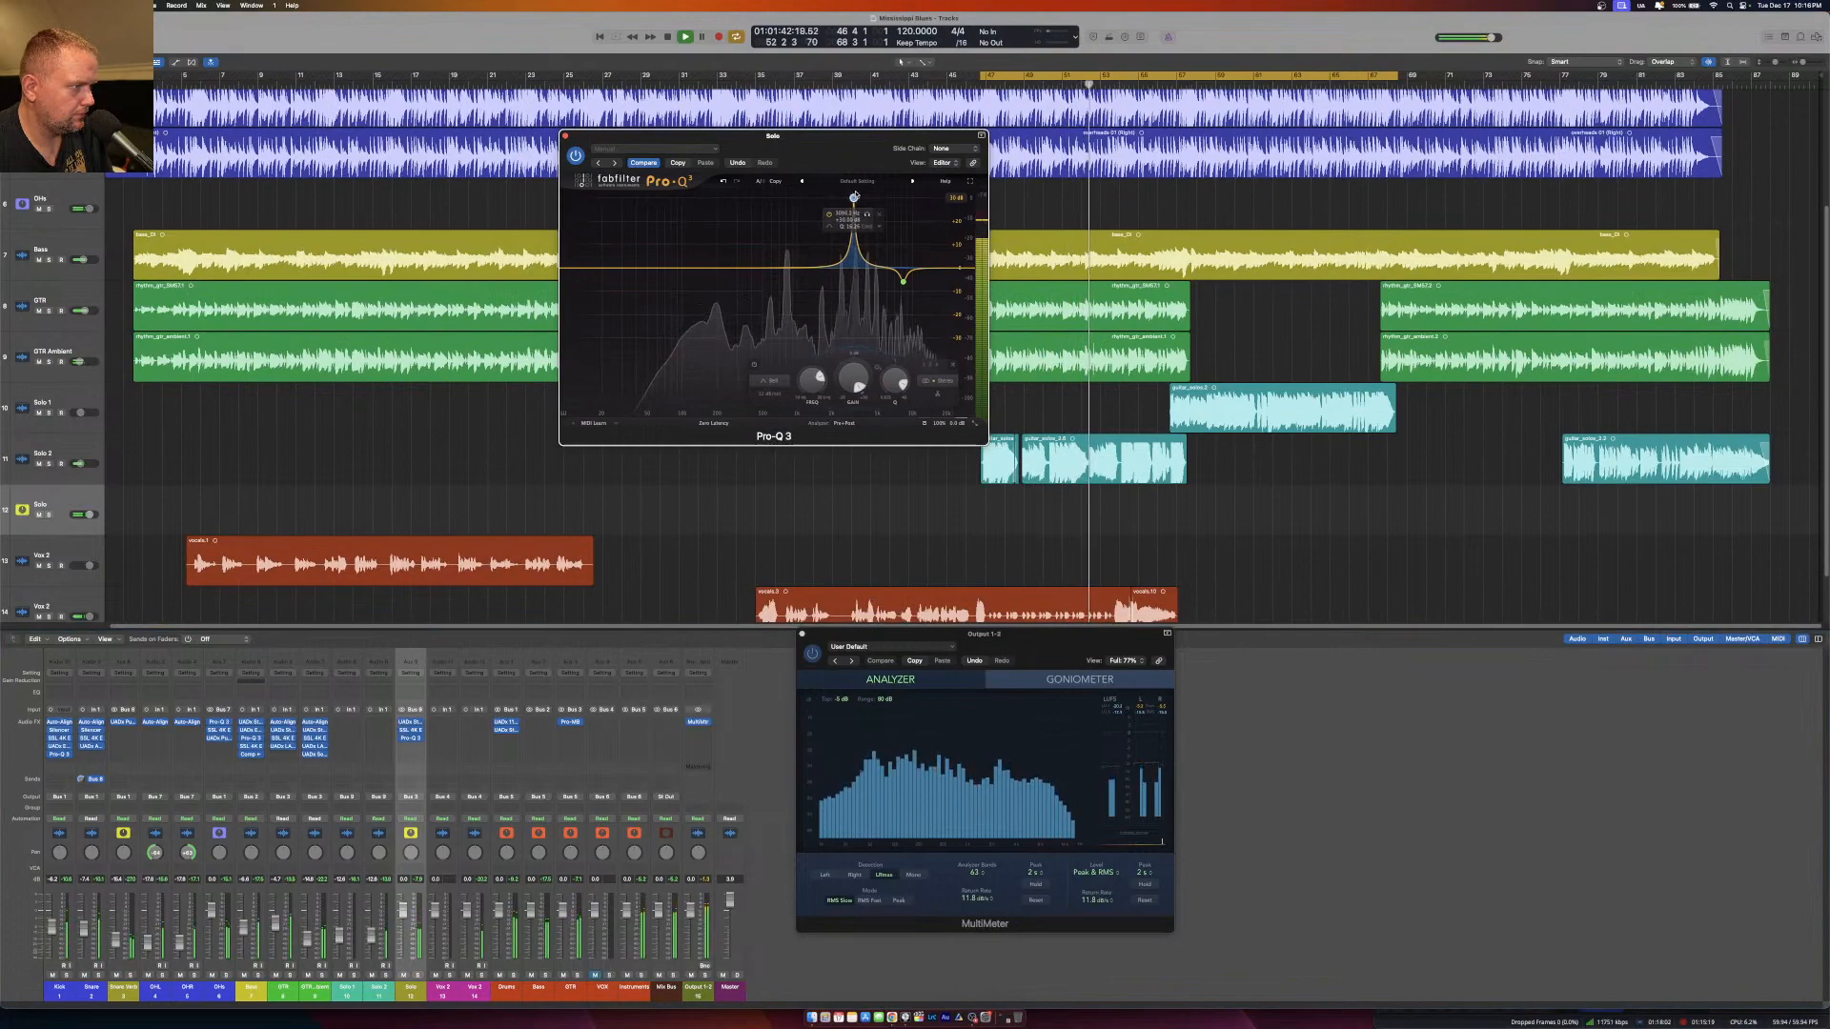
drag(869, 196, 858, 196)
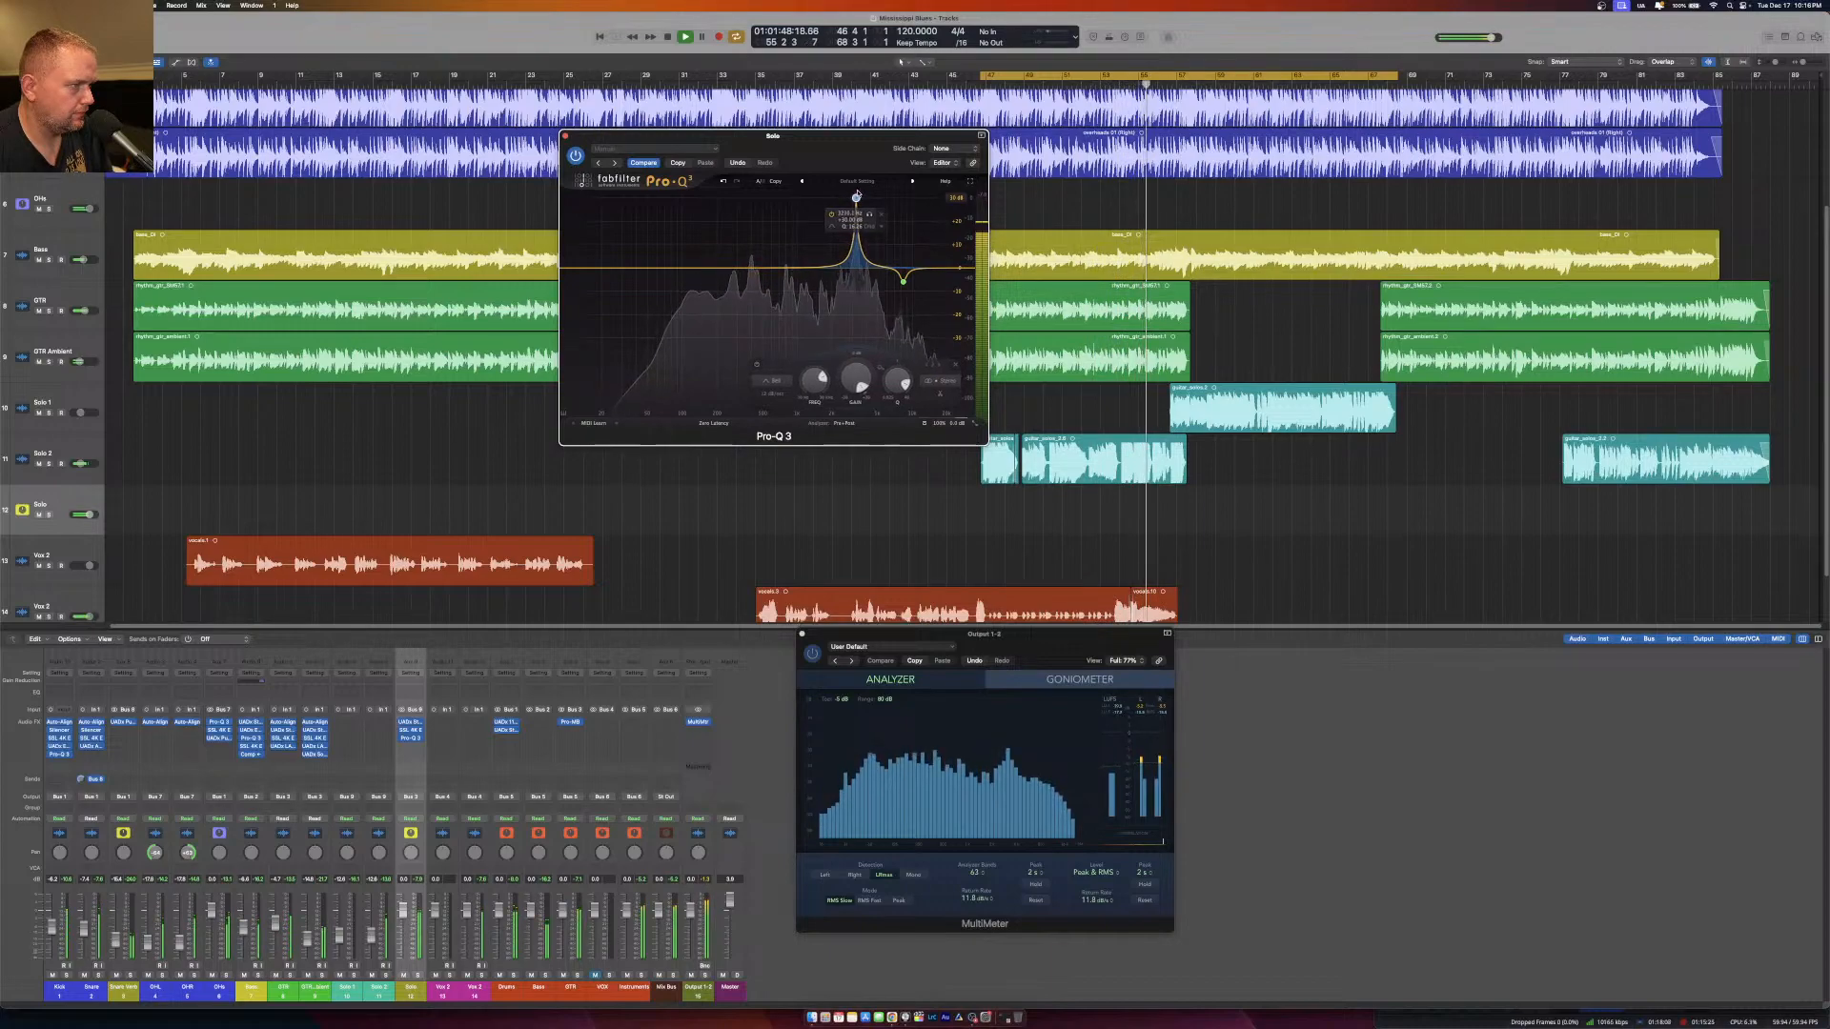
drag(846, 422, 863, 470)
drag(902, 282, 904, 289)
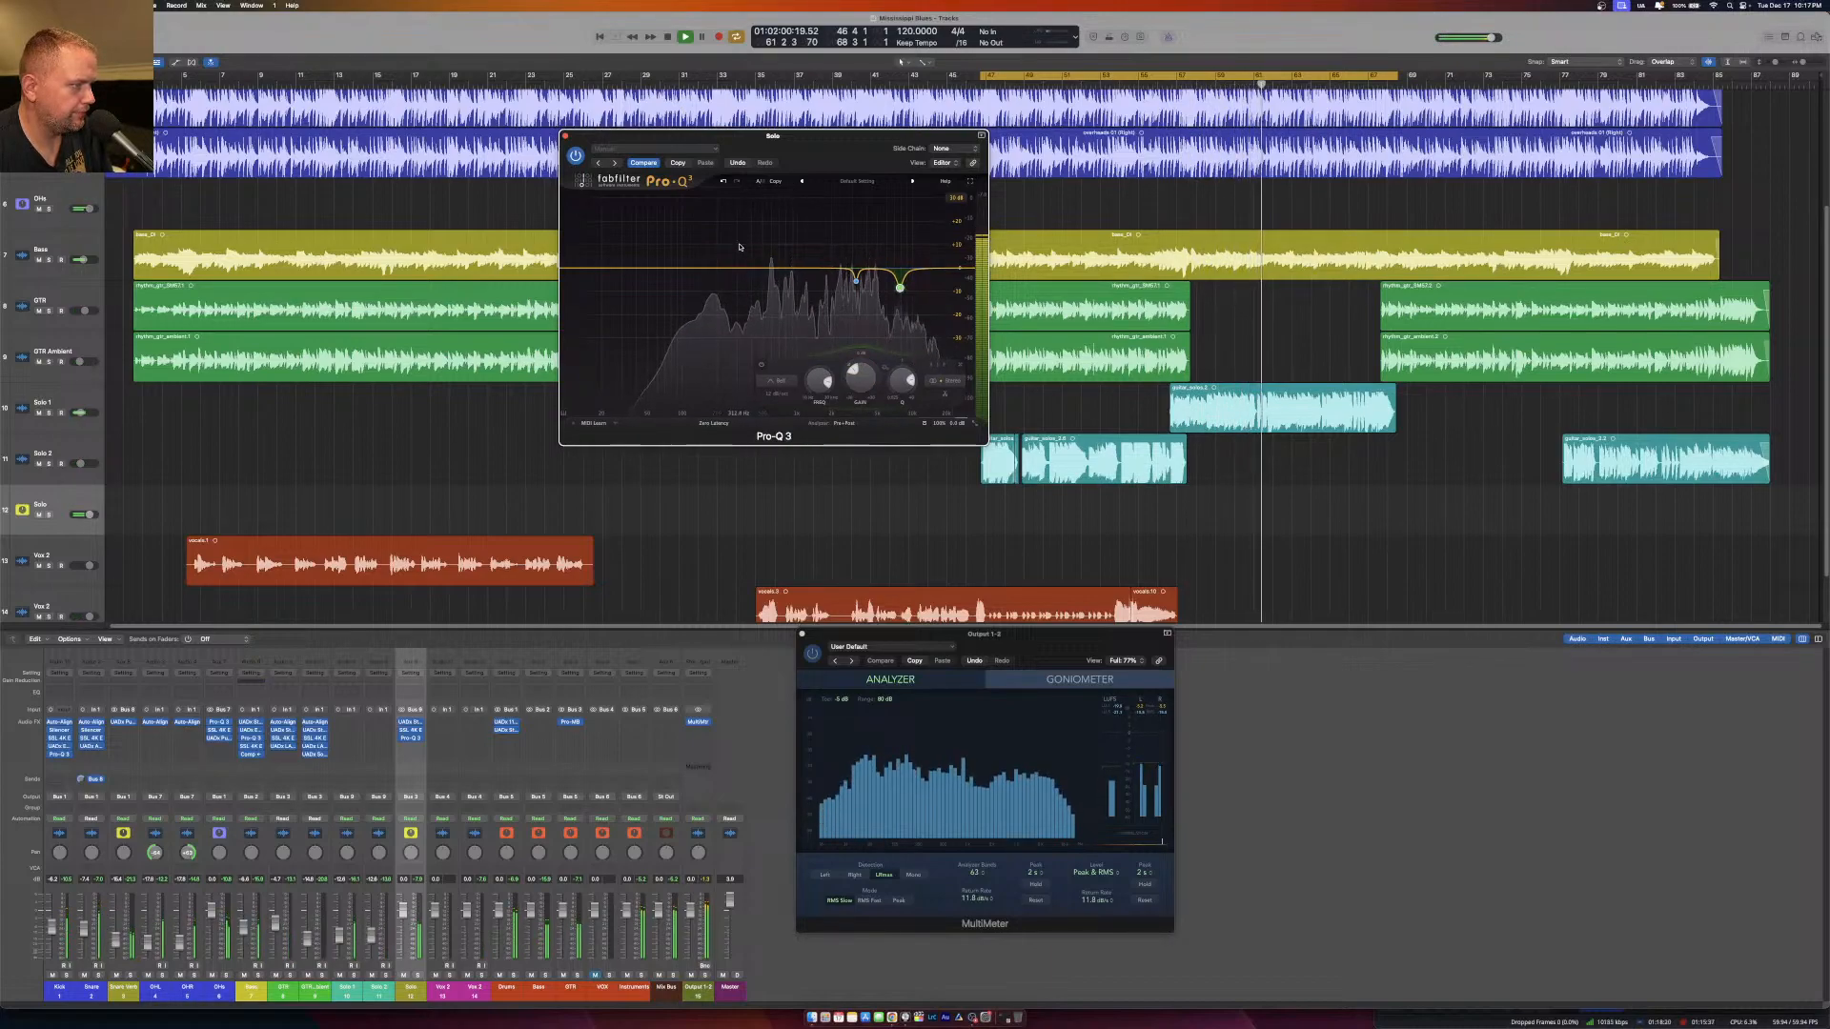
click(565, 134)
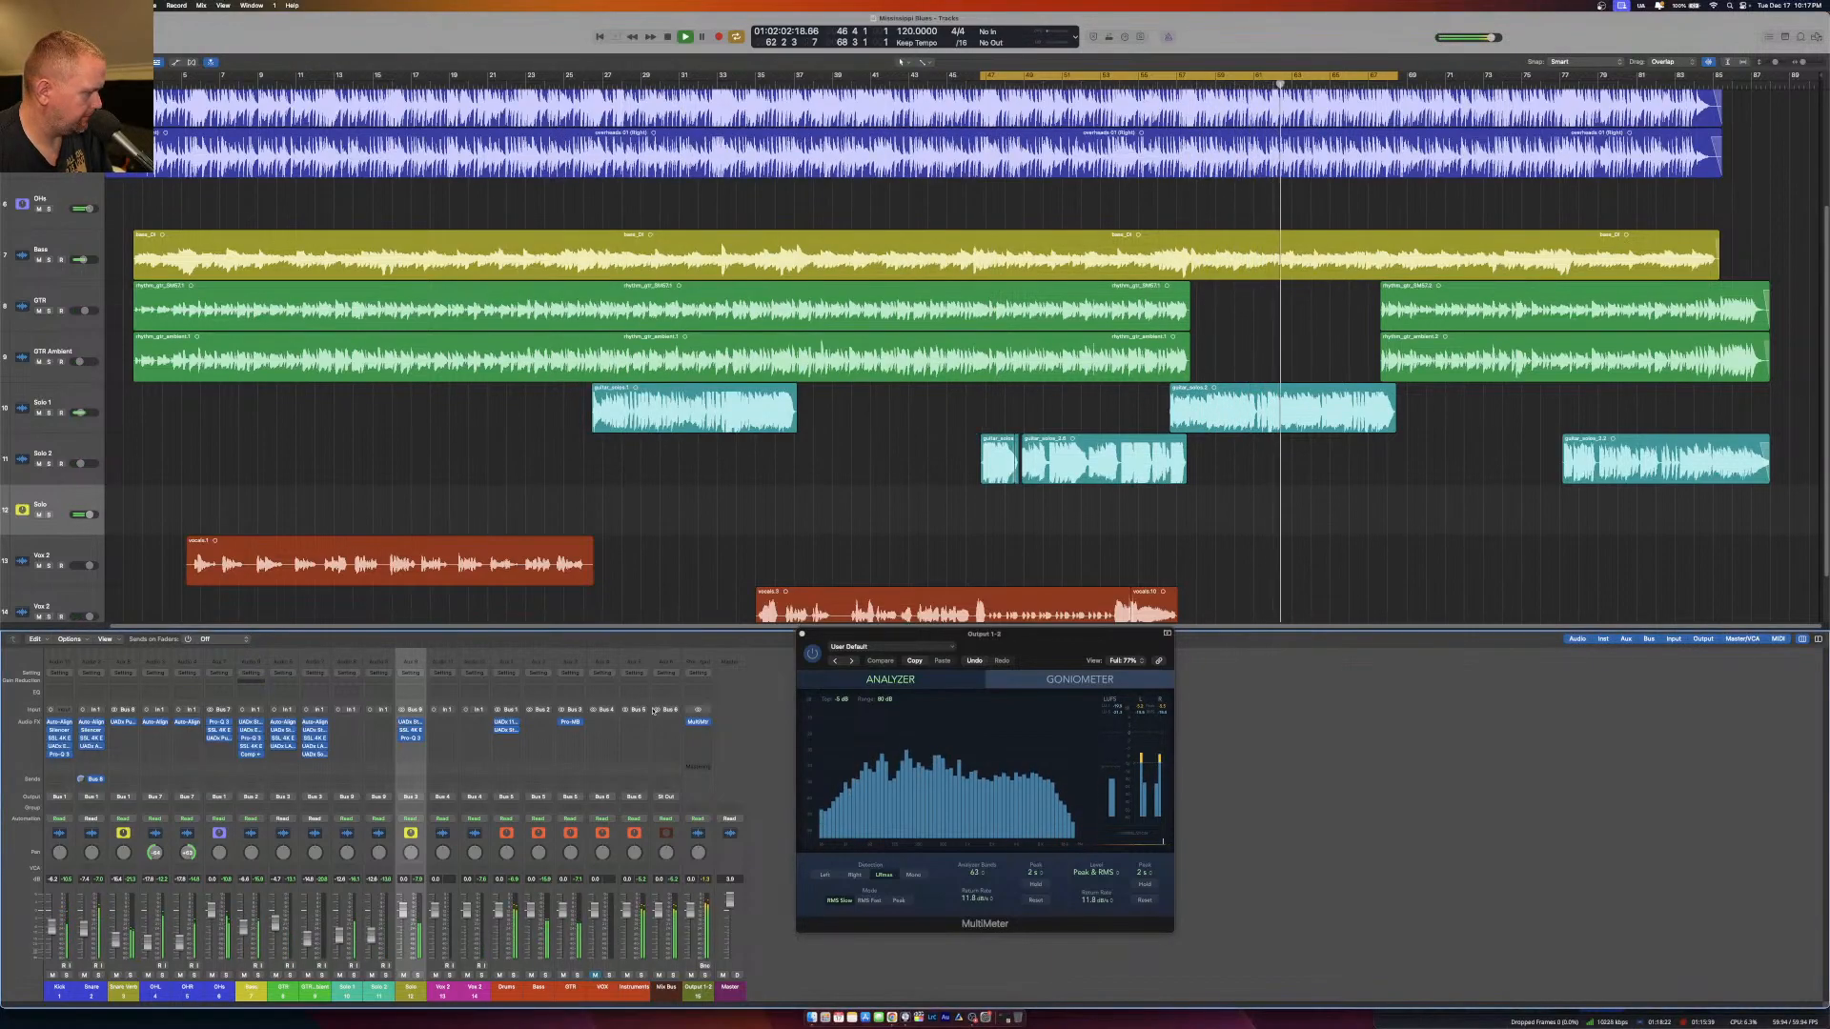
Insert the UADx LA-2 Compressor after Pro-Q 3 on the Solo aux and adjust its peak reduction.
click(410, 747)
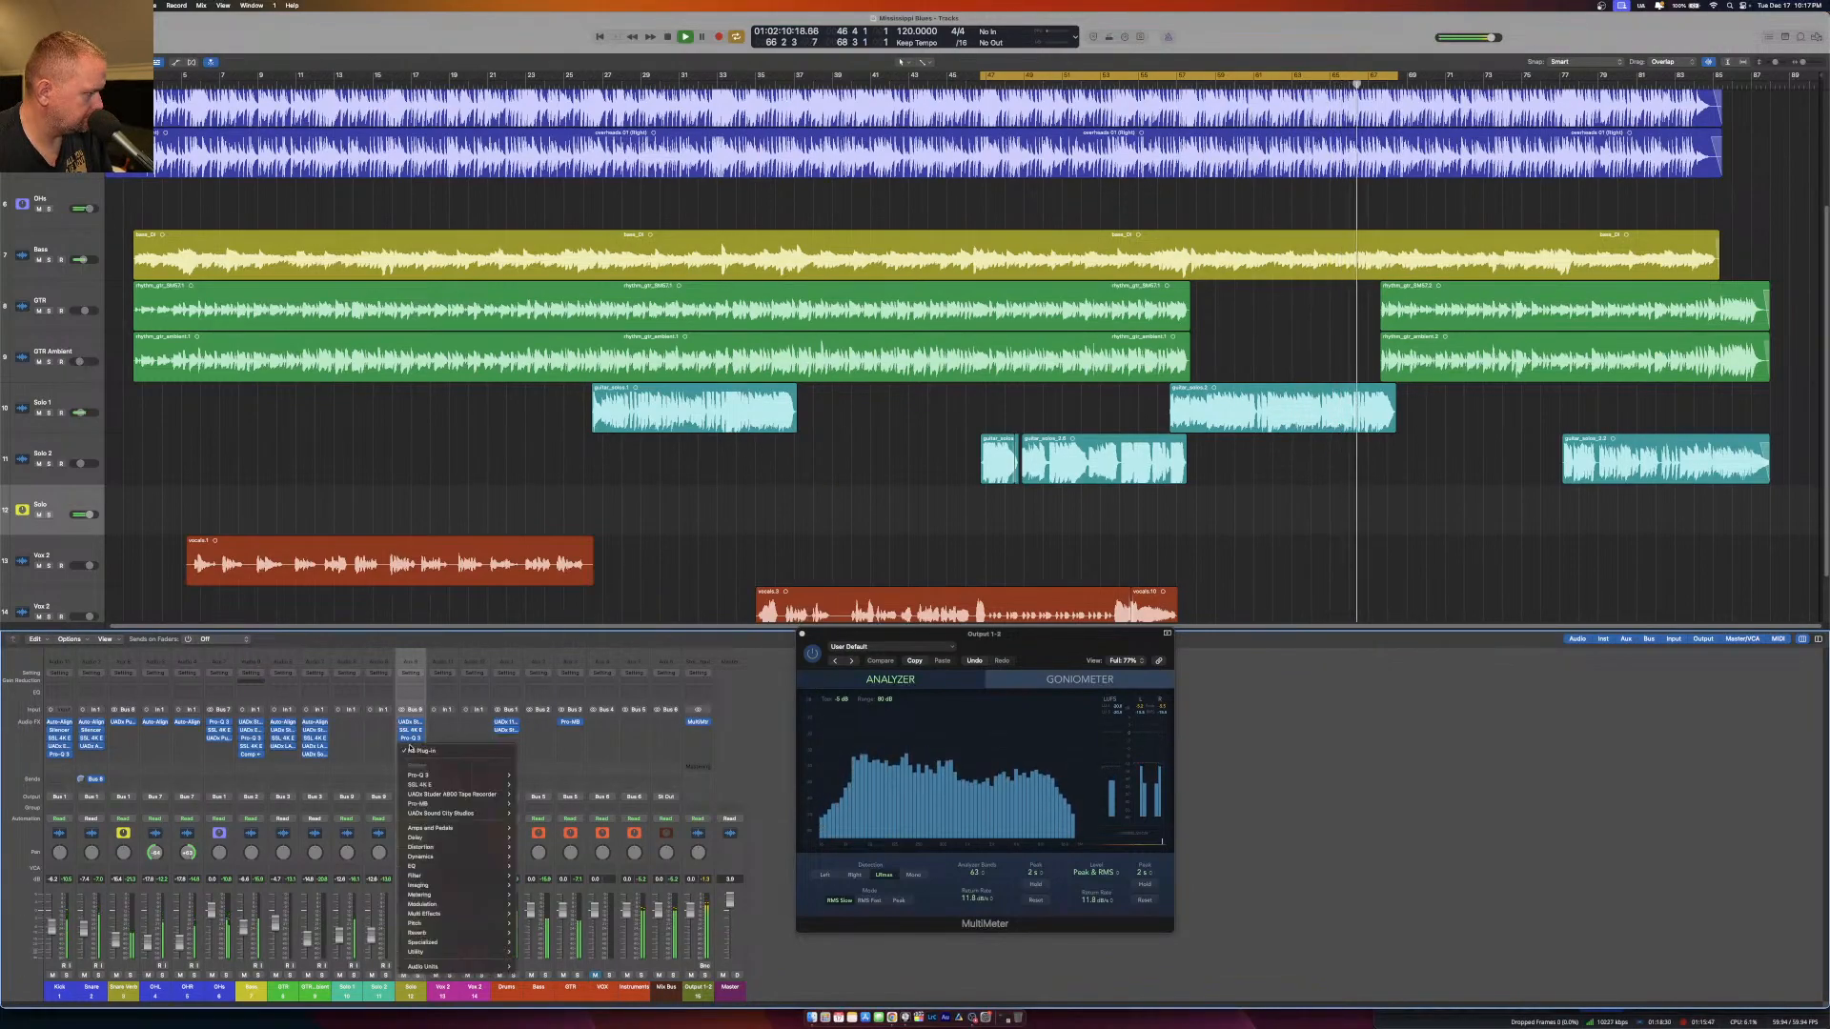
mouse_move(515, 870)
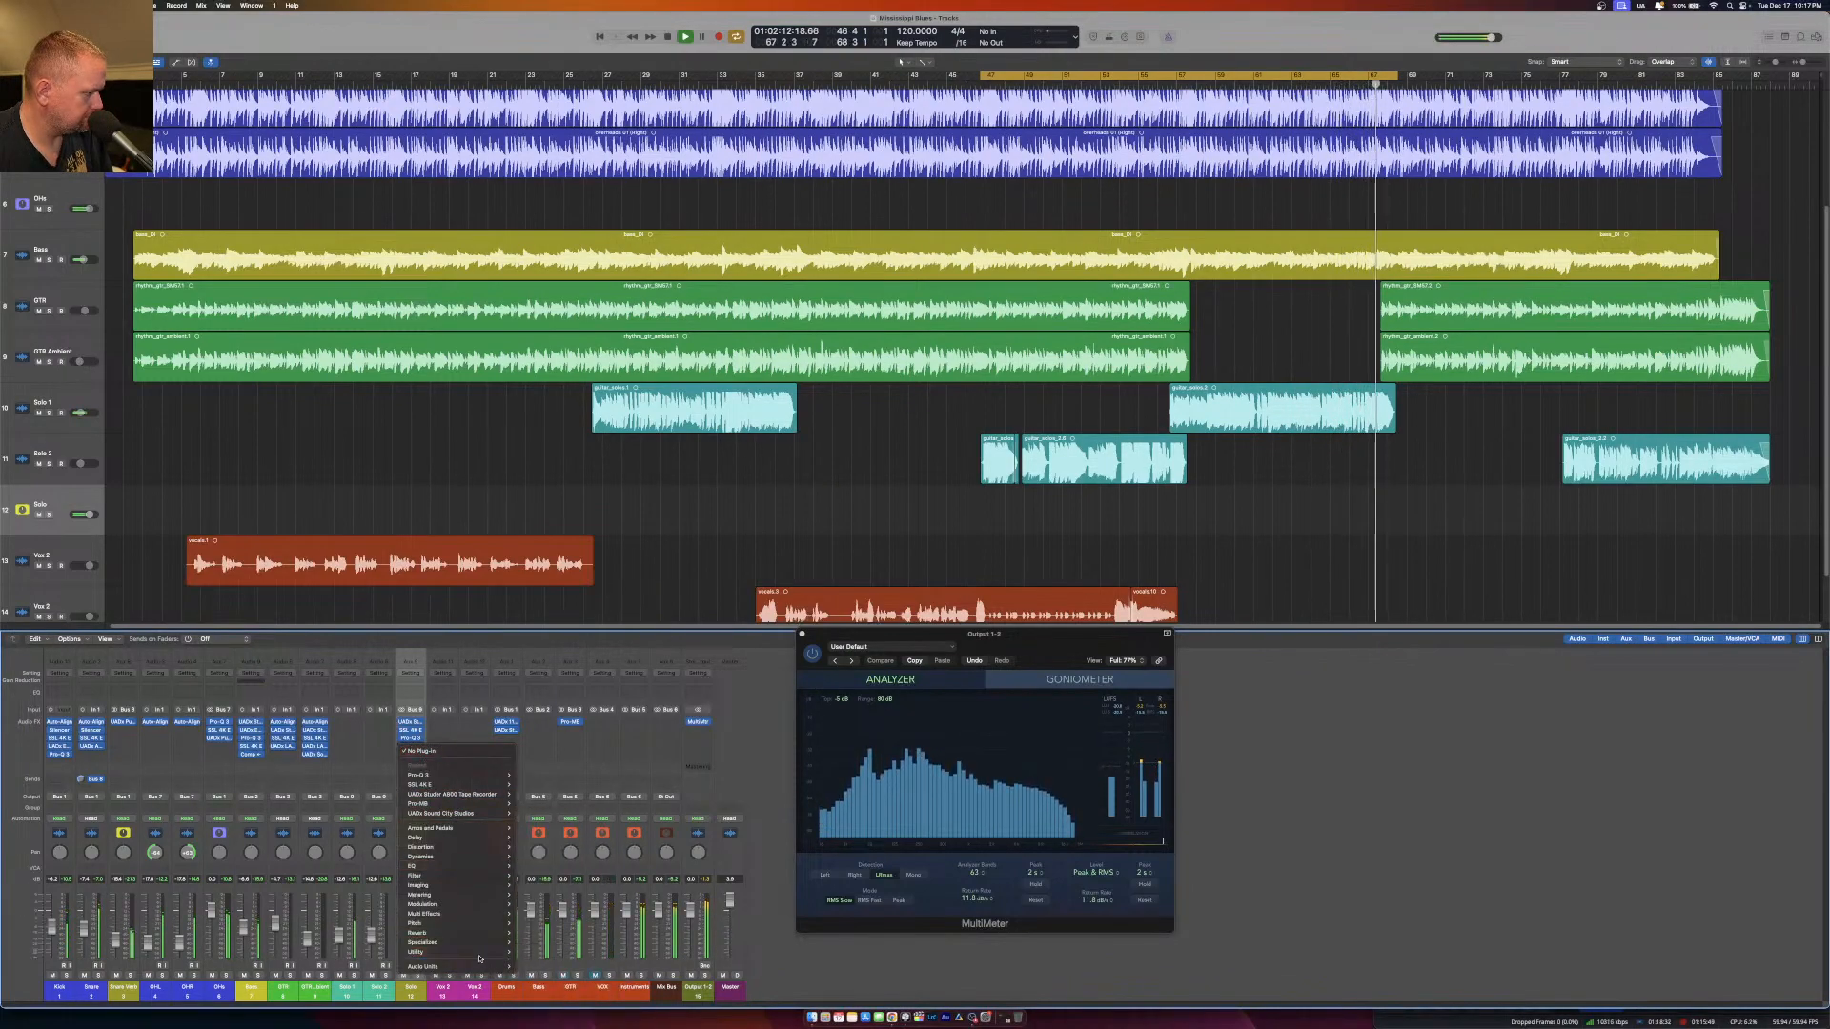
mouse_move(476, 967)
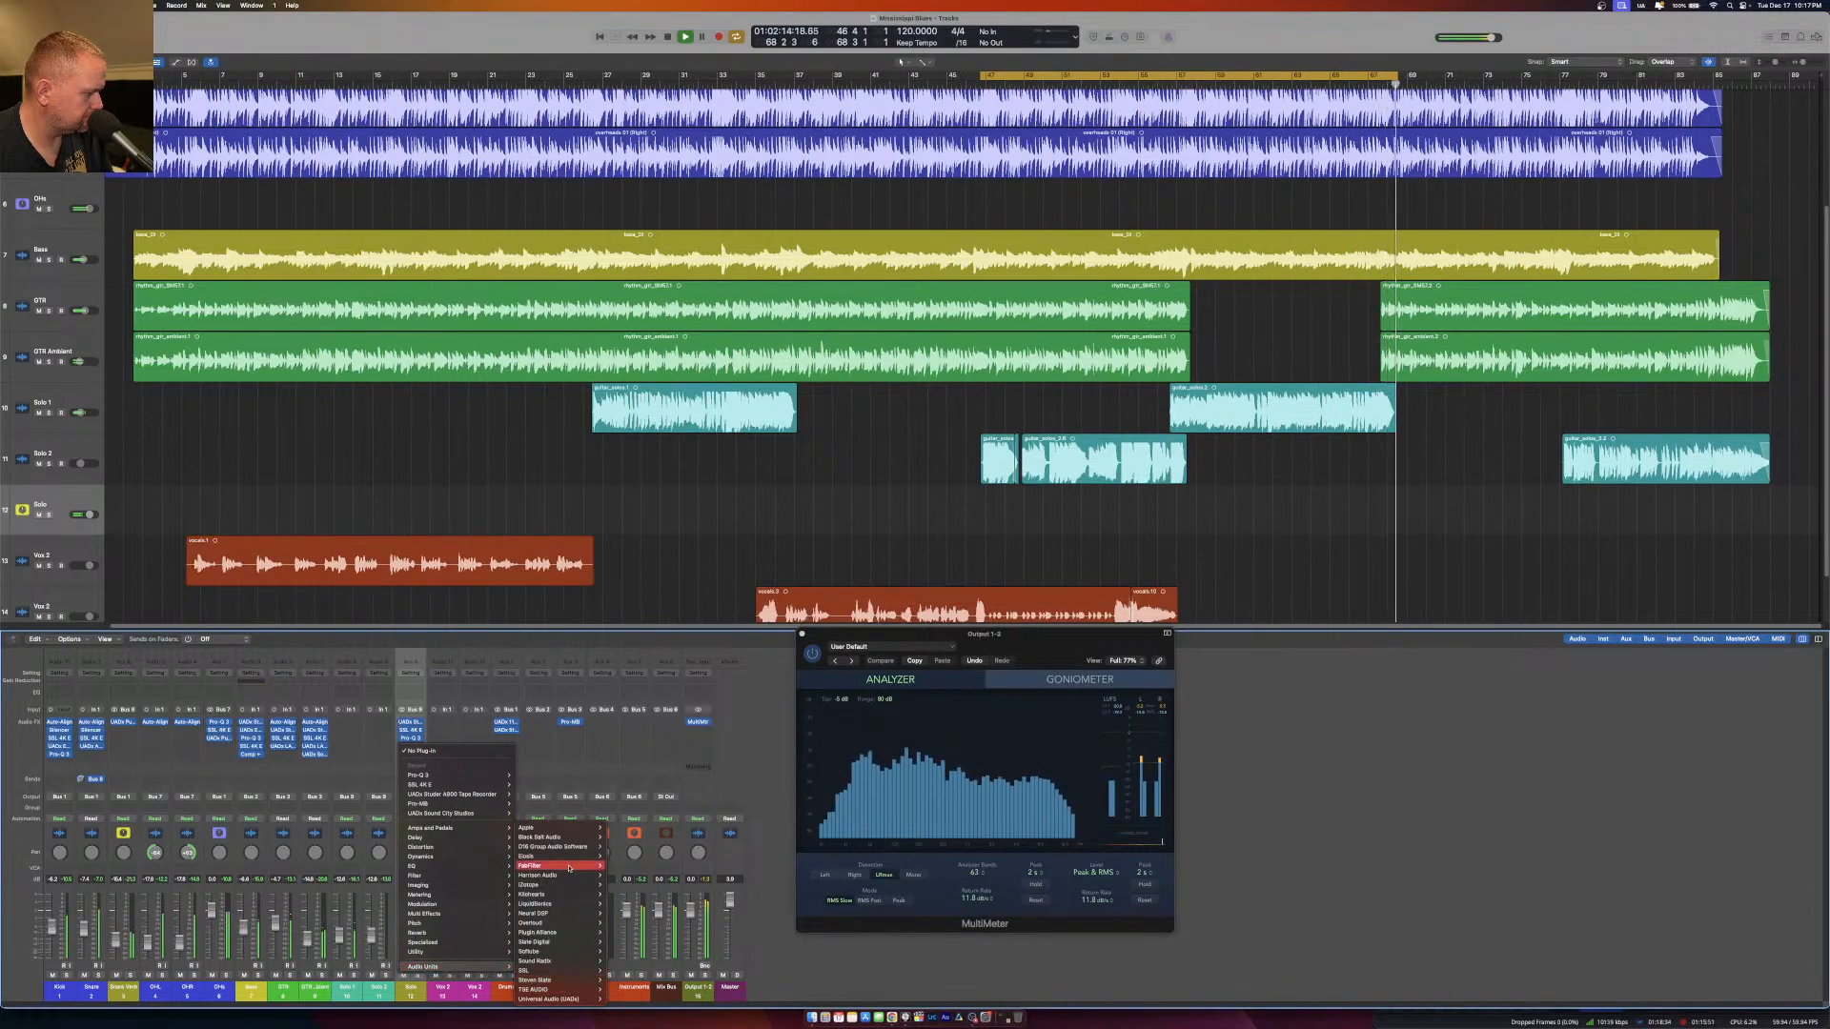
mouse_move(572, 1003)
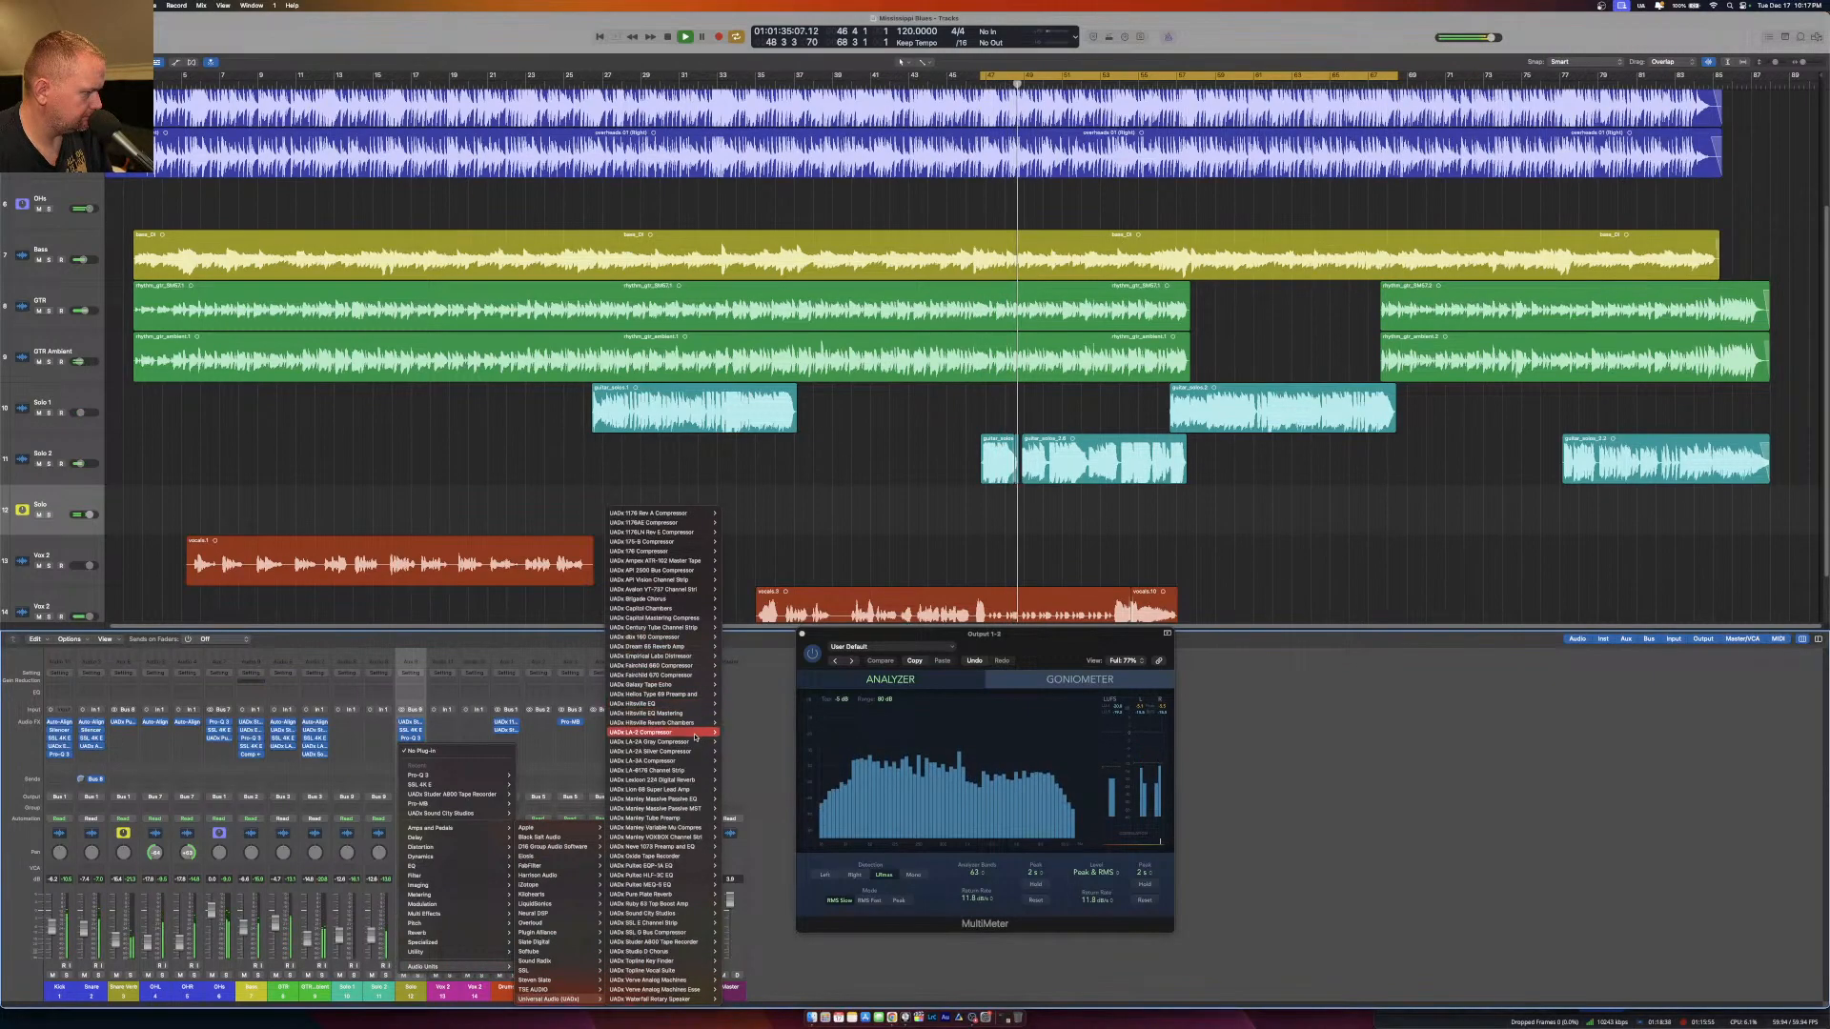
click(732, 732)
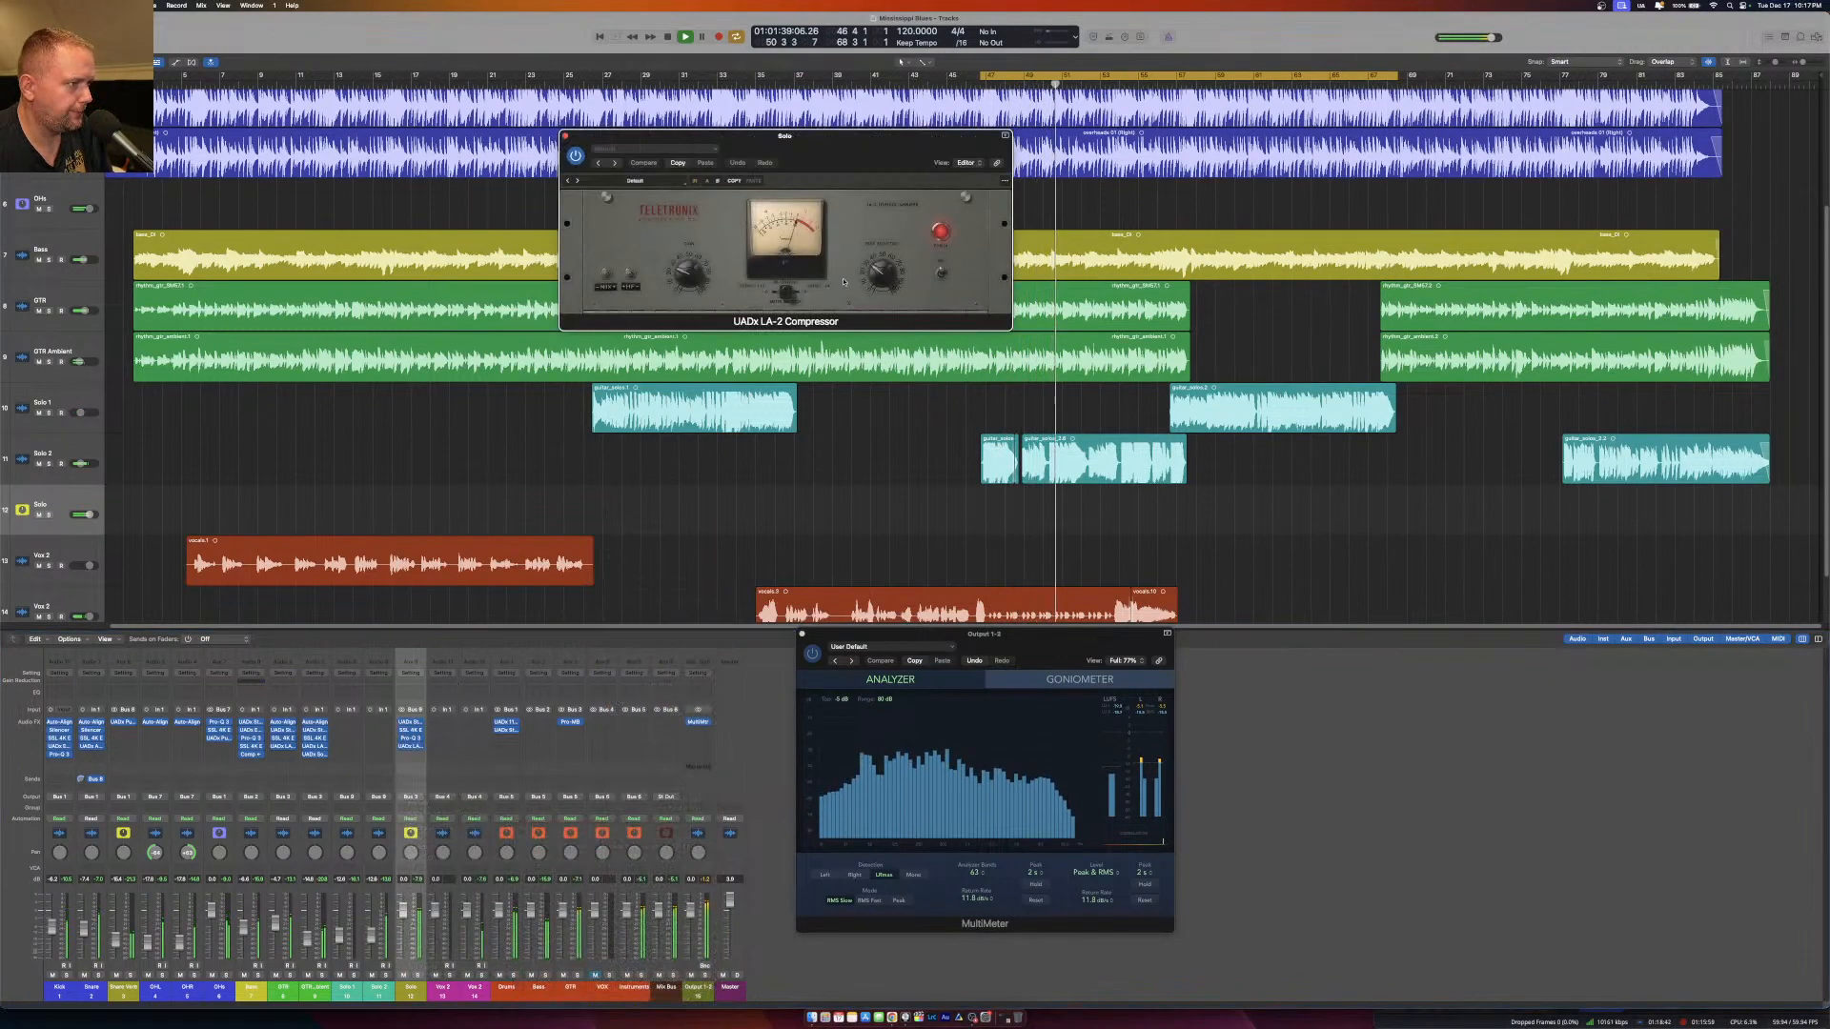
drag(867, 270, 878, 264)
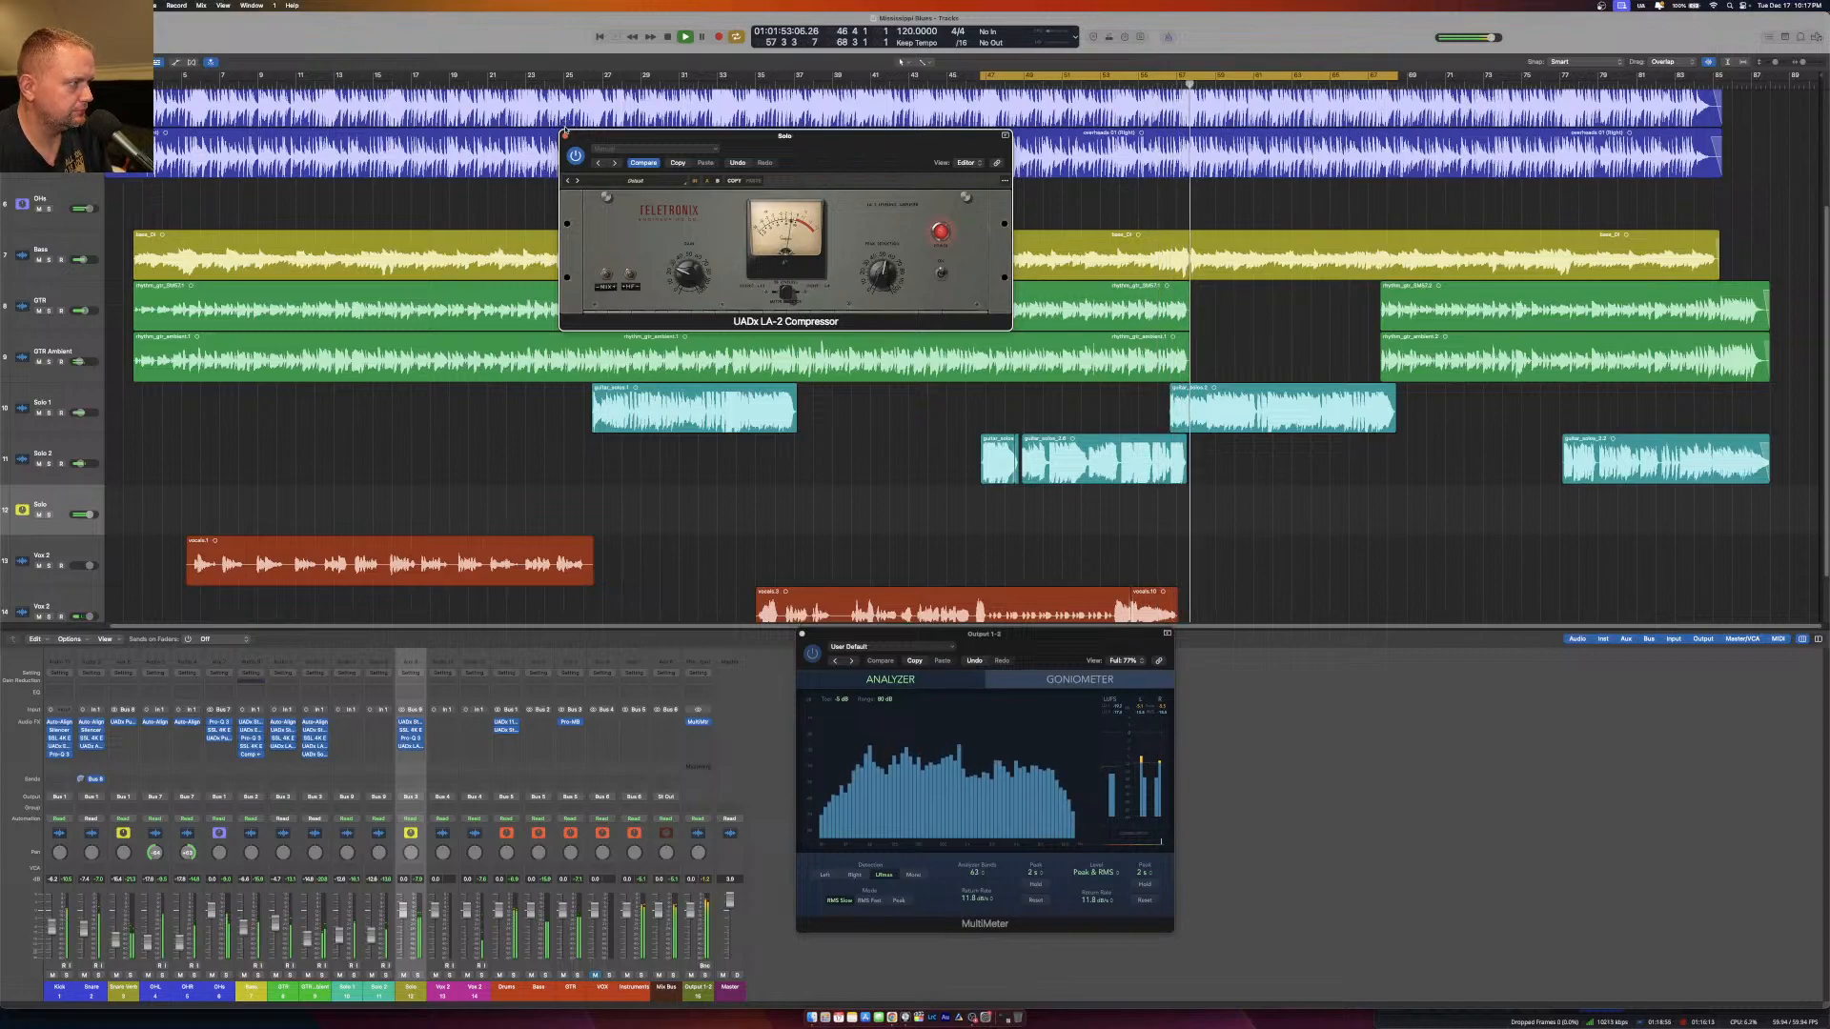
click(565, 135)
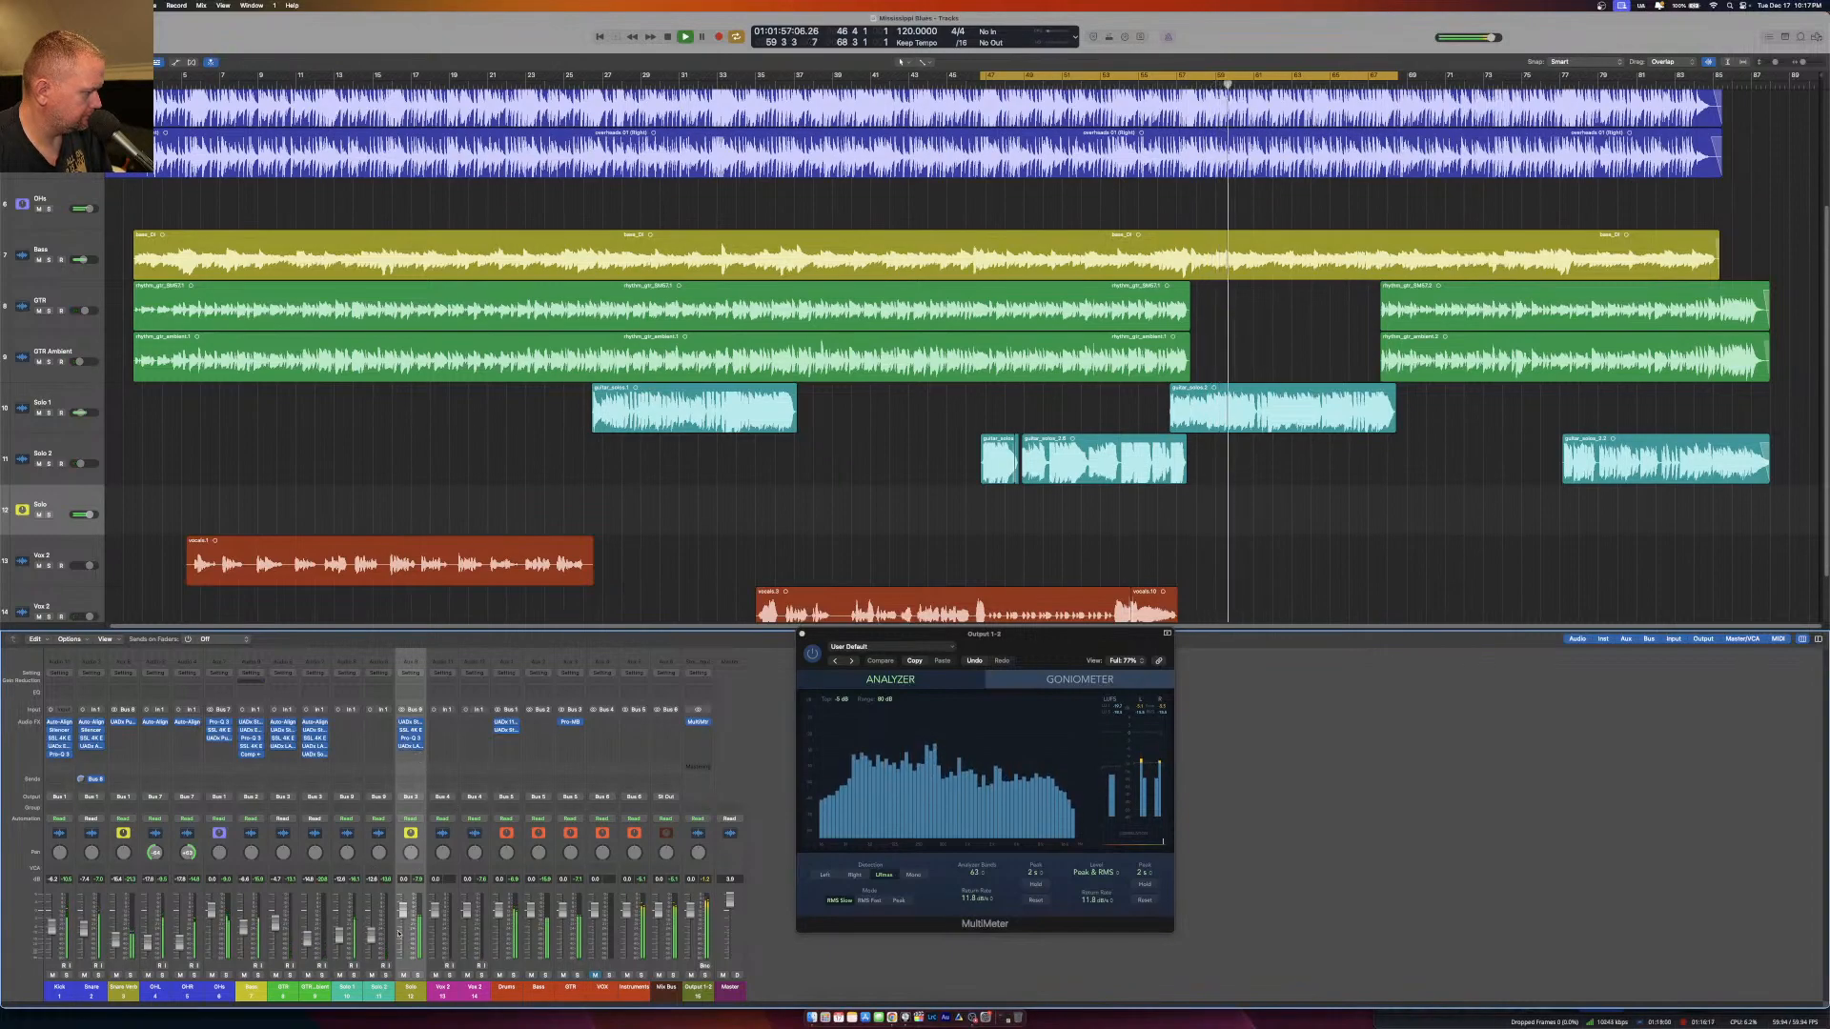
click(408, 755)
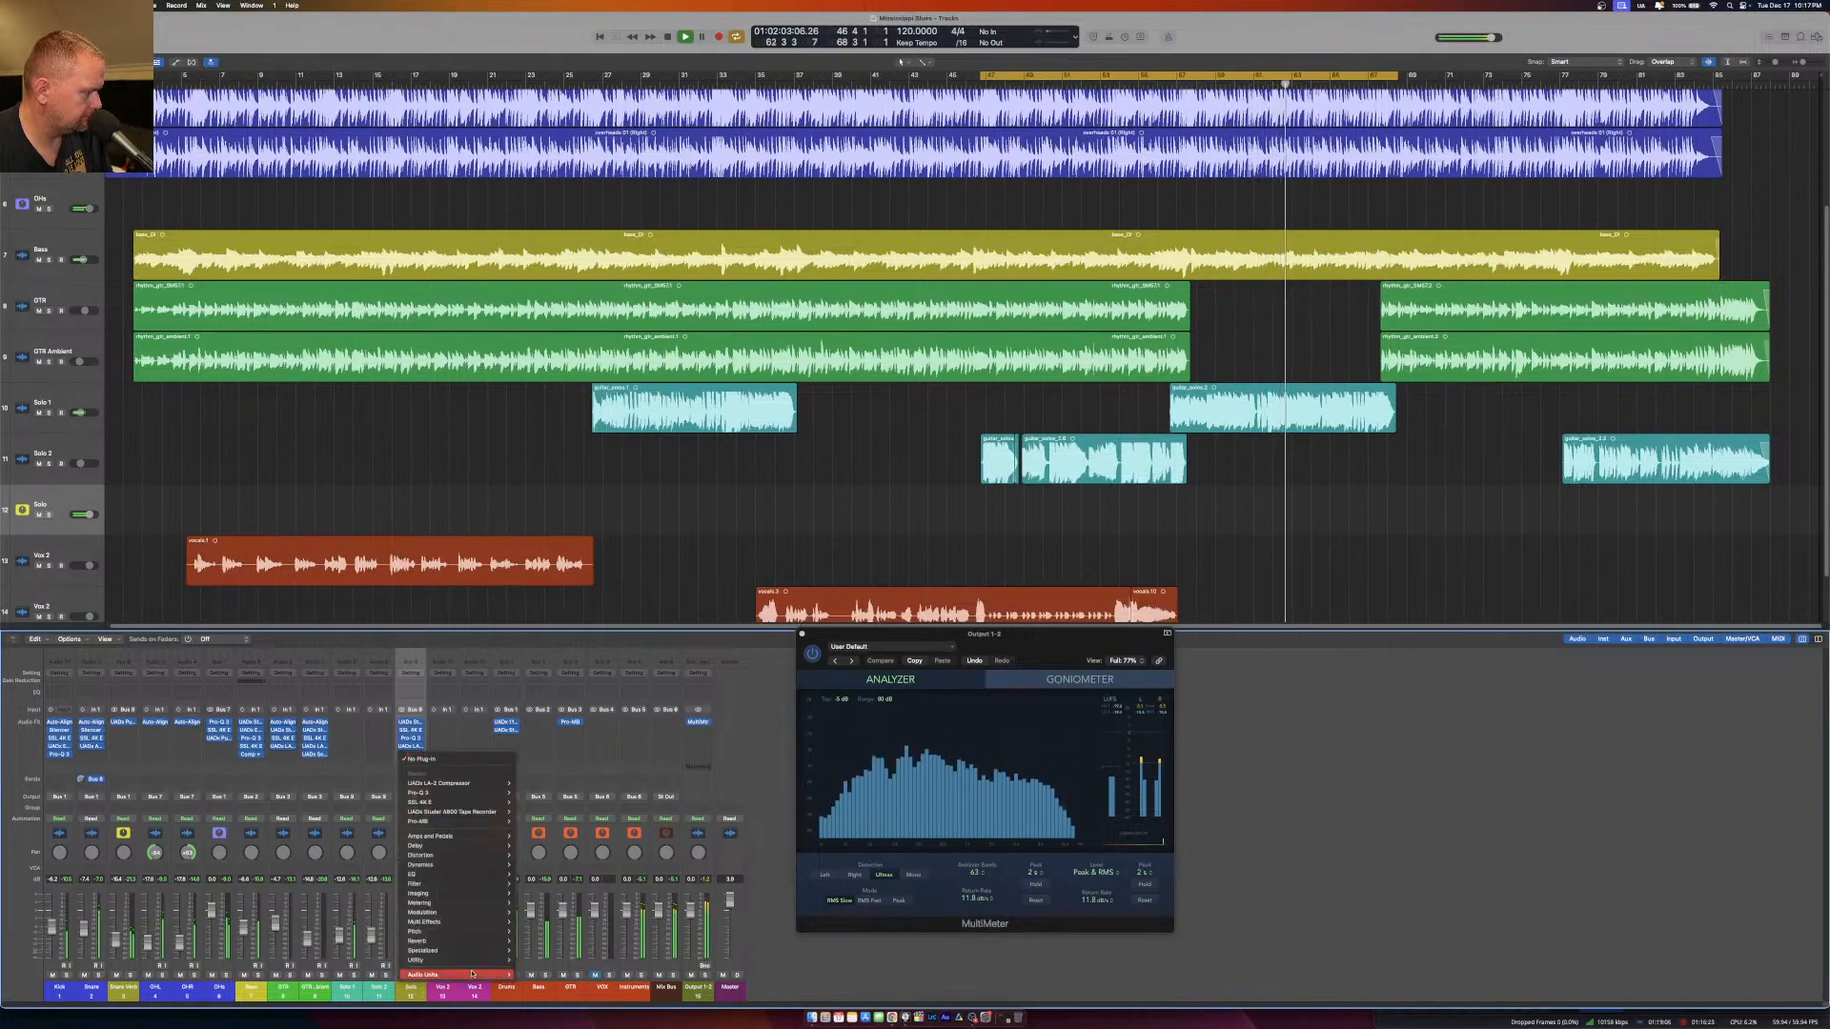
mouse_move(552, 998)
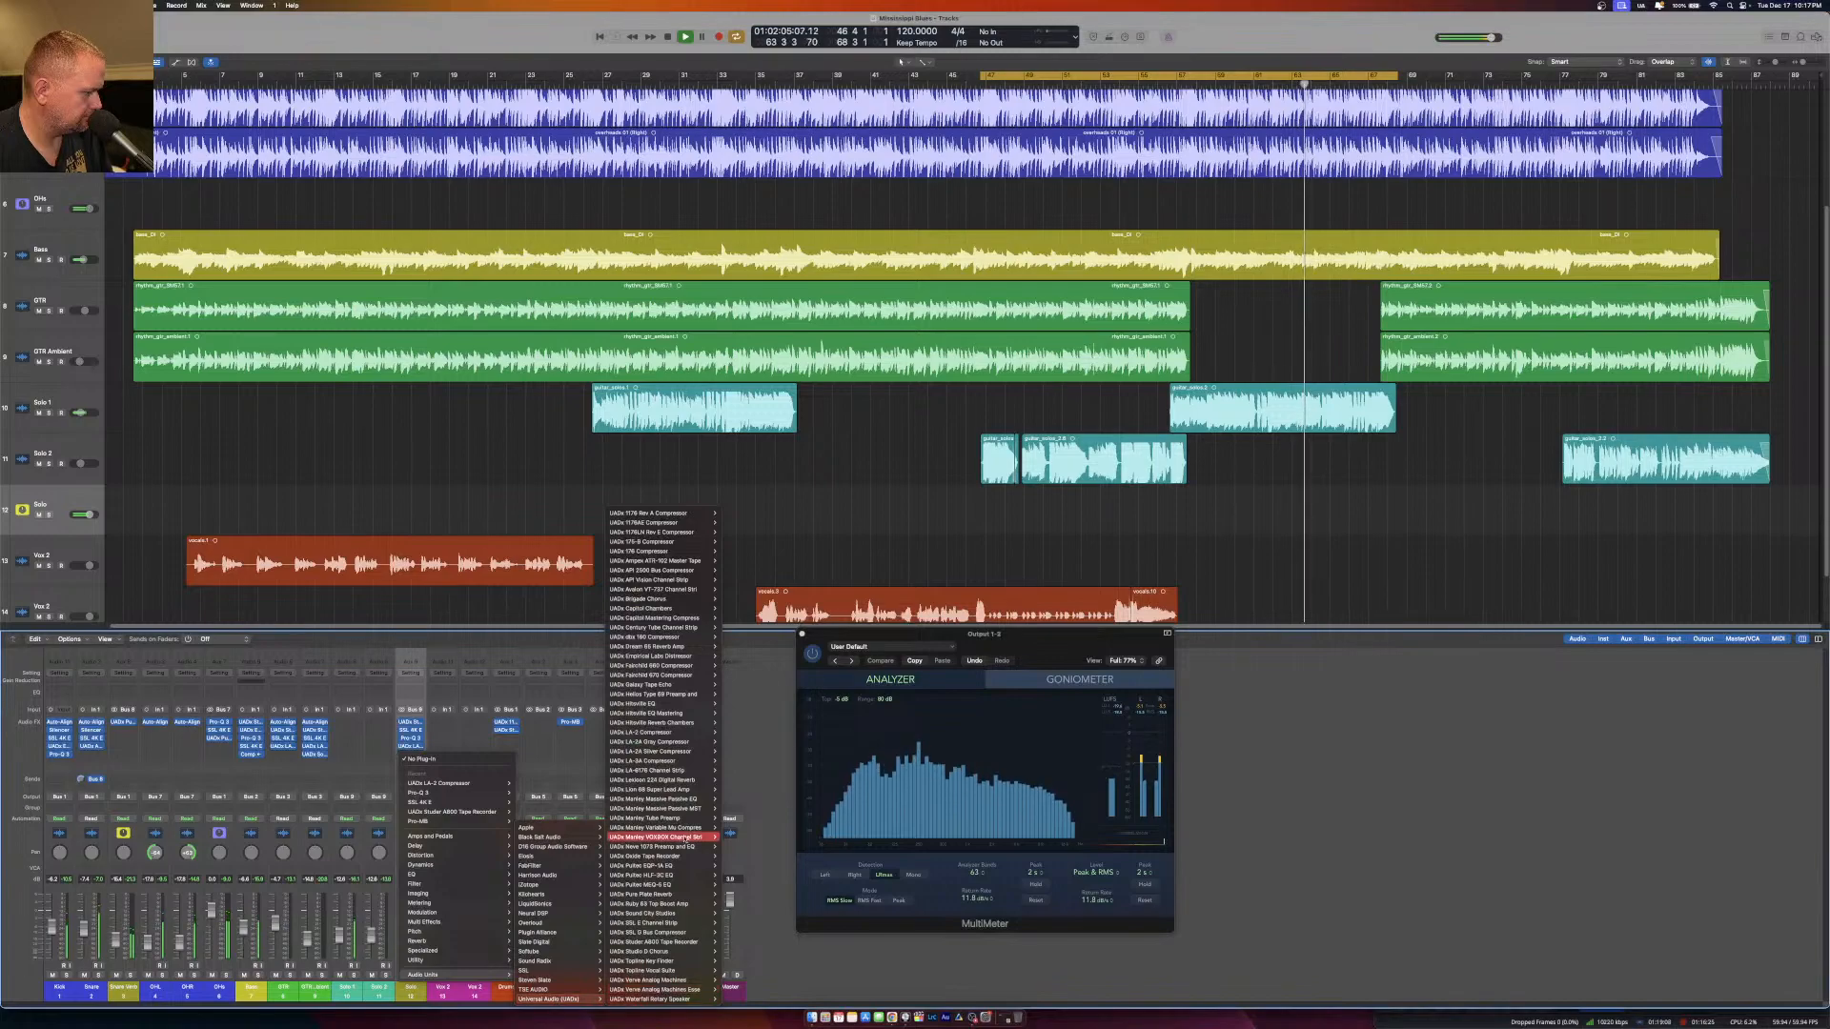
mouse_move(694, 790)
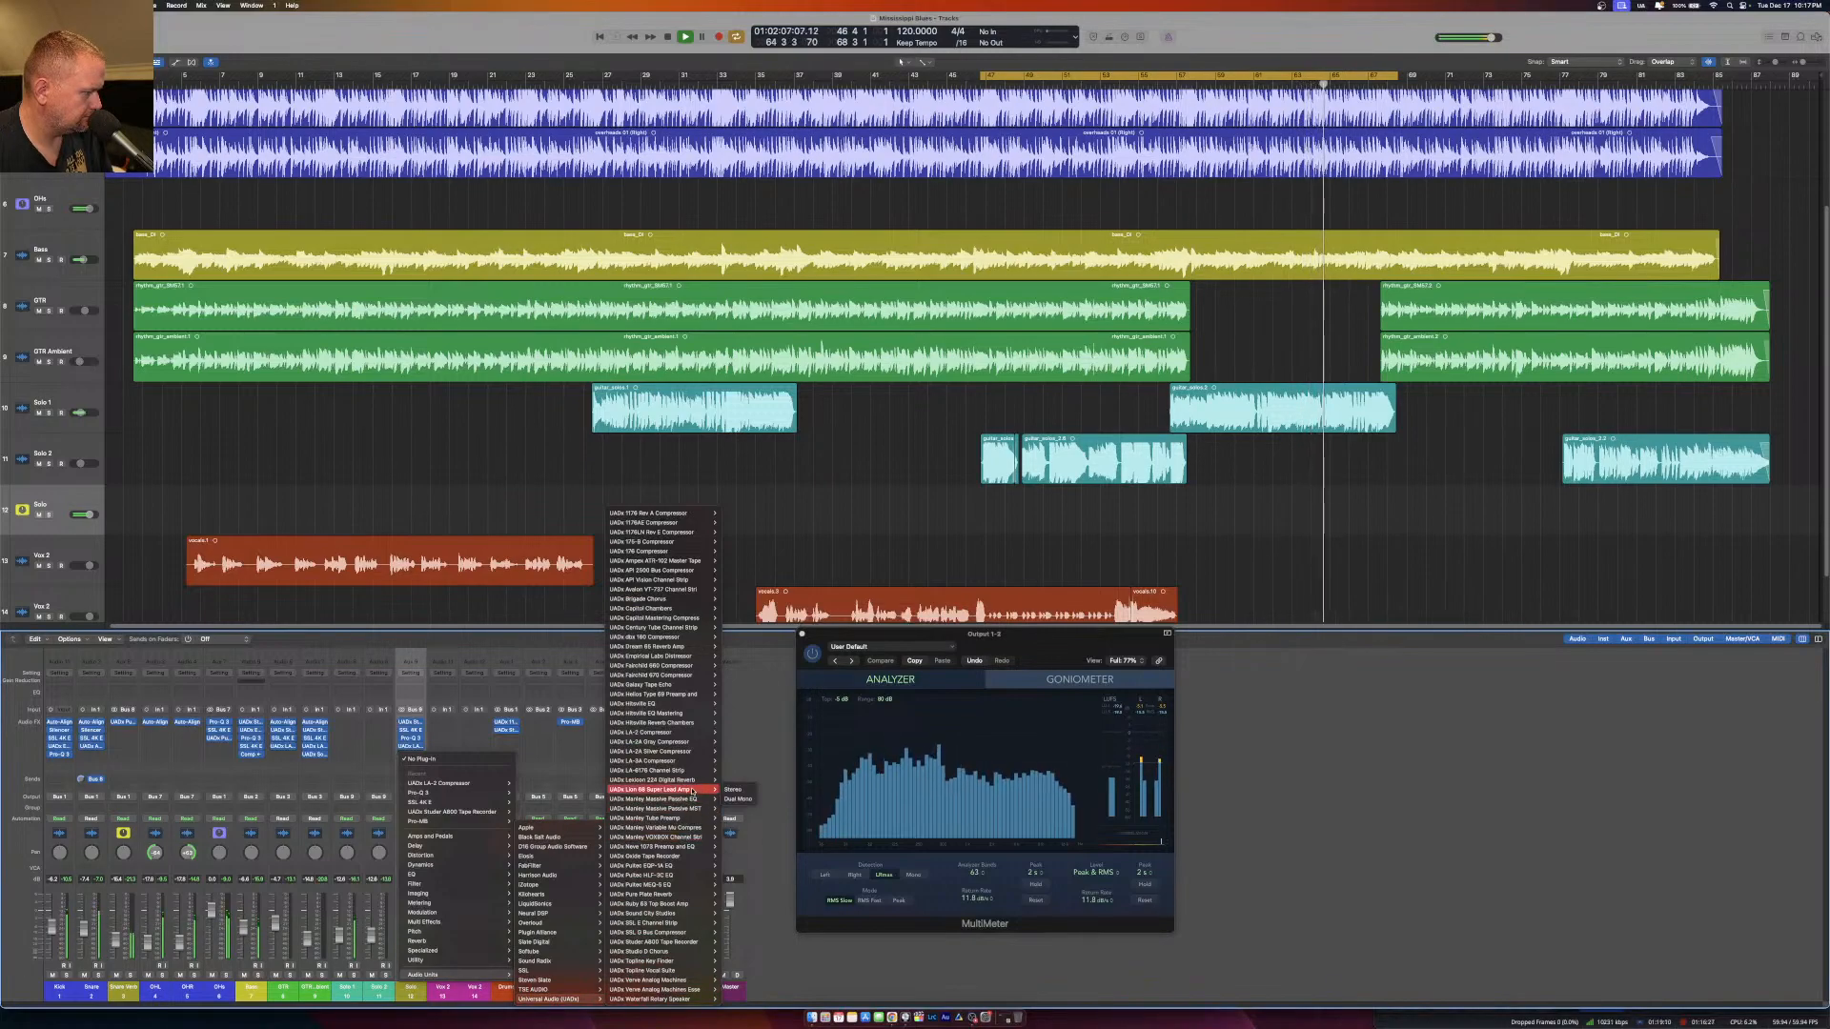
click(429, 775)
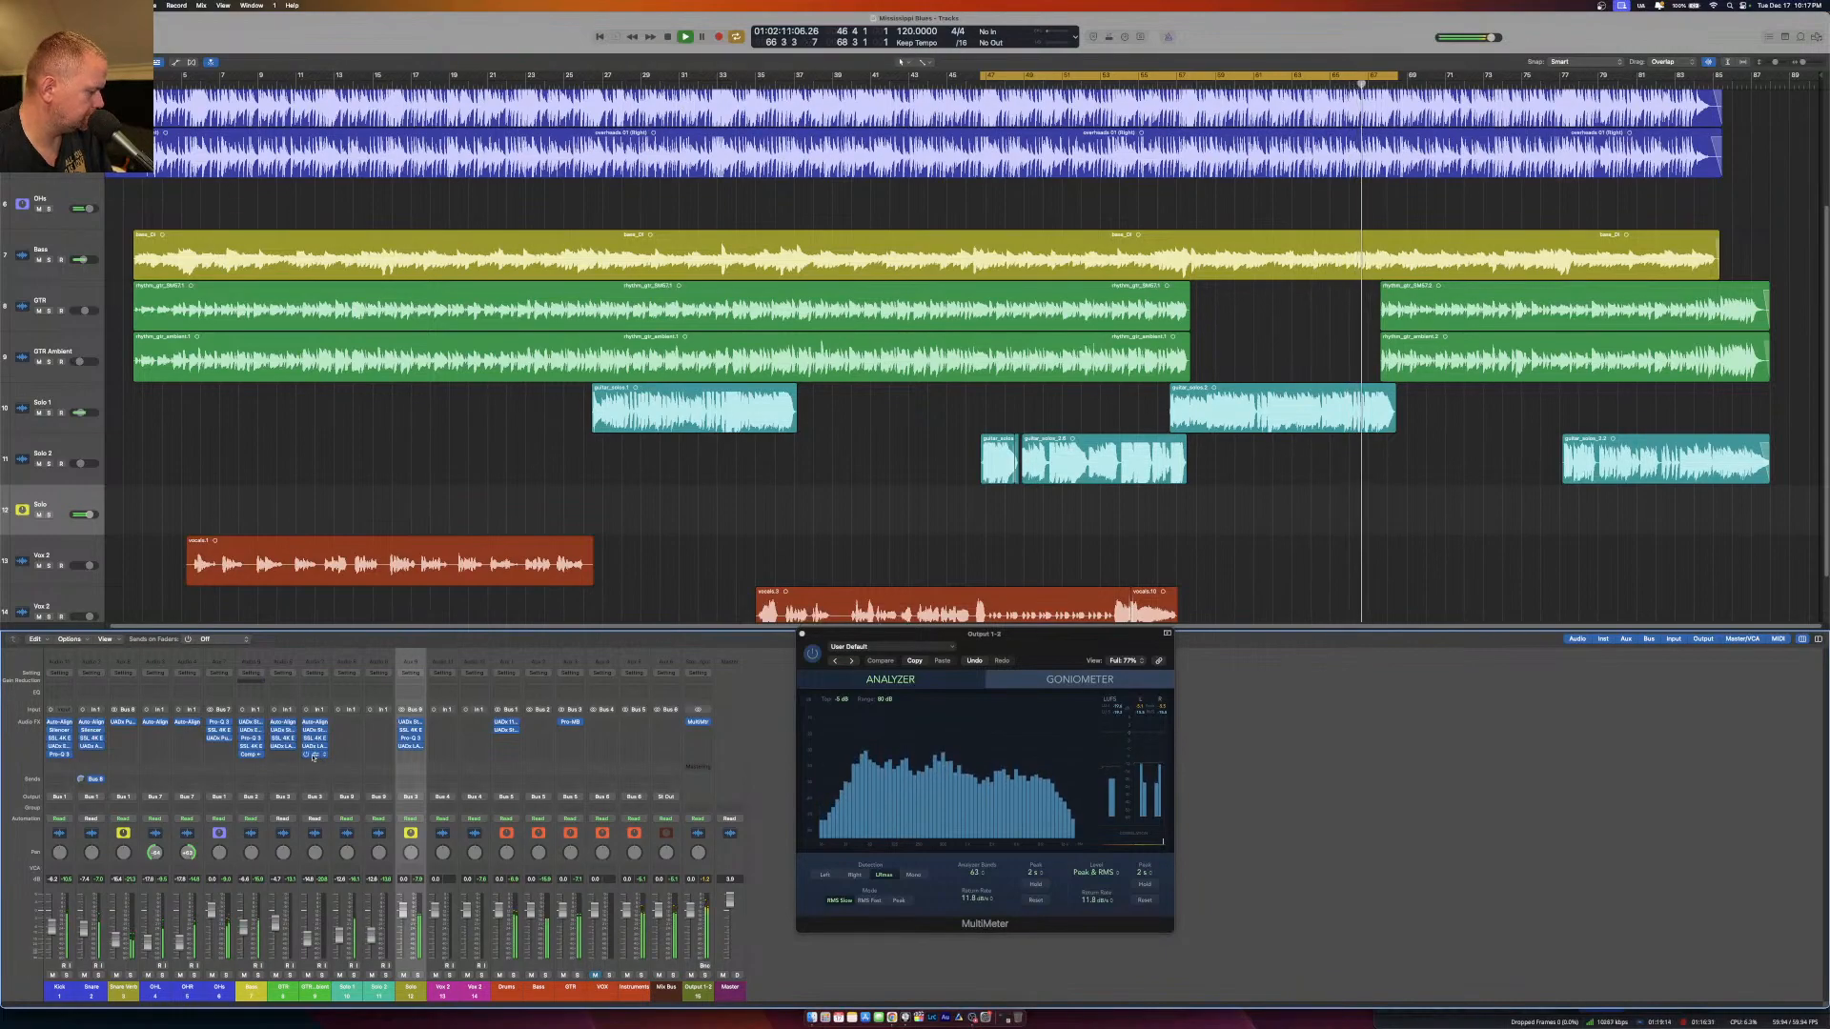
Copy the UADx Sound City Studios effect from GTR Ambient to the Solo aux and open the copied plug-in.
drag(313, 756, 410, 758)
click(410, 755)
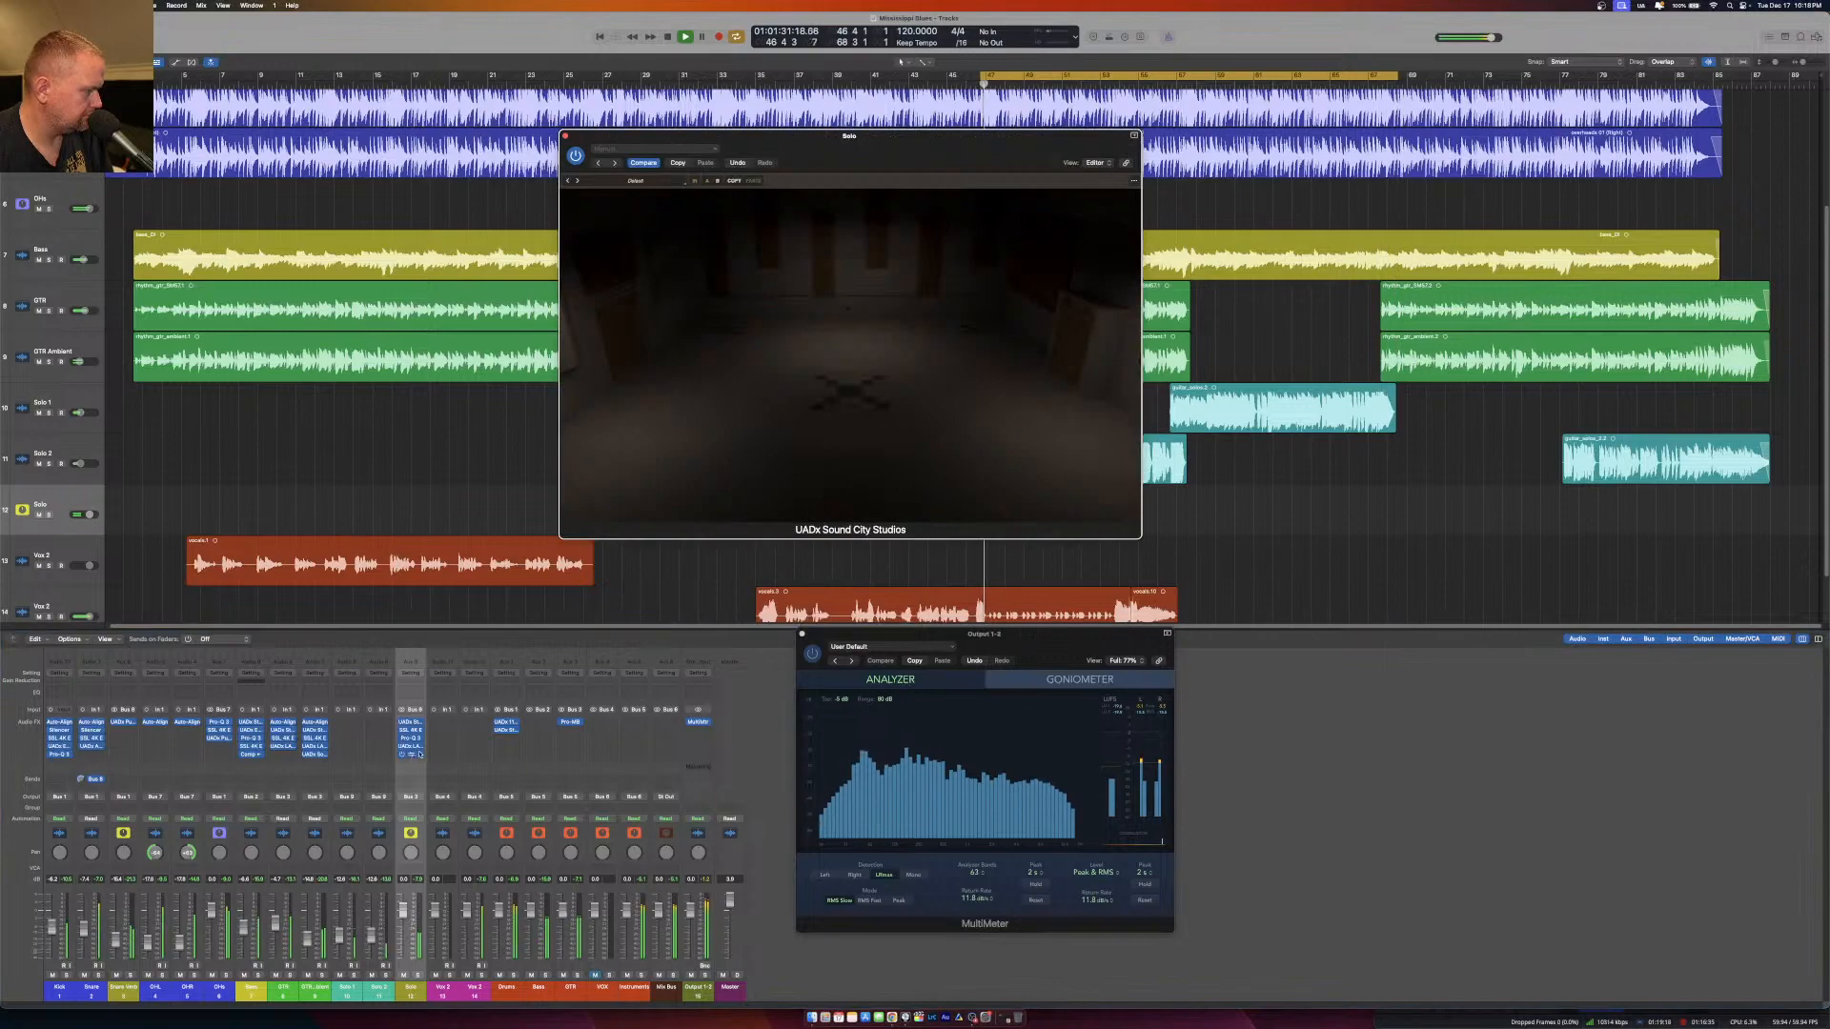
drag(860, 161, 744, 215)
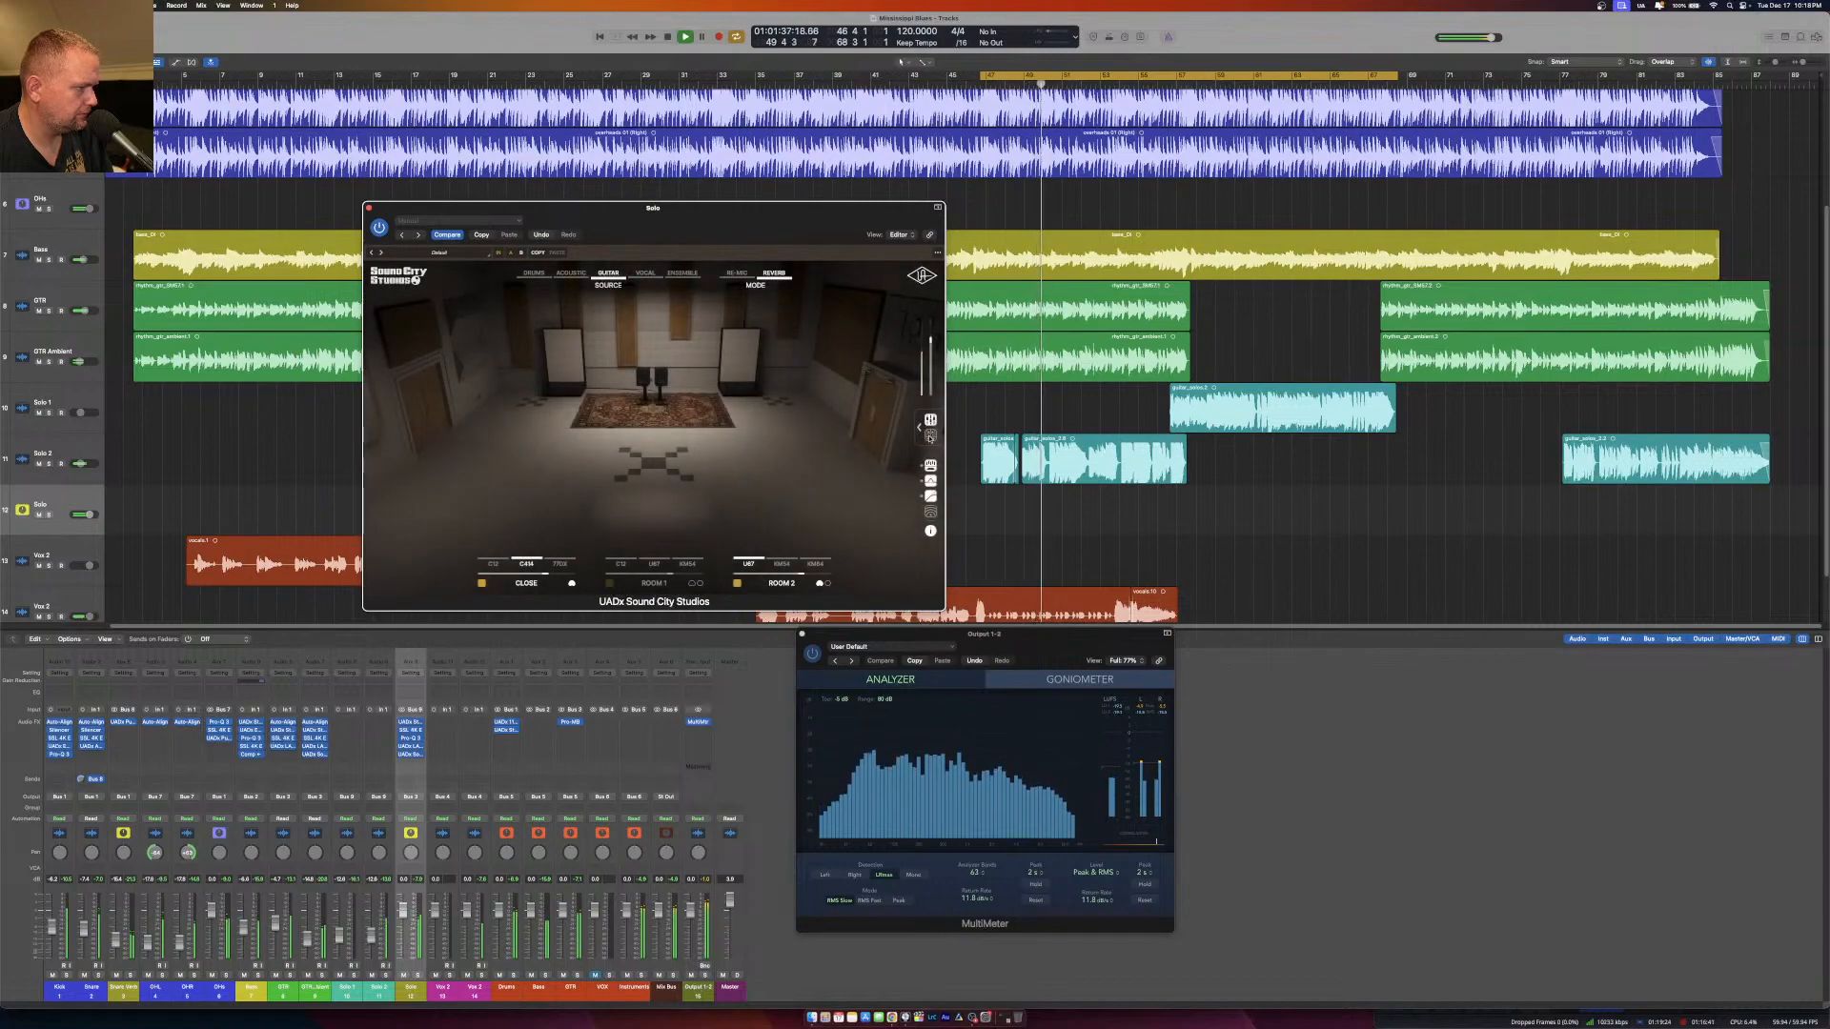
Solo the Solo aux and toggle the chamber section in the Sound City Studios master effects.
click(417, 975)
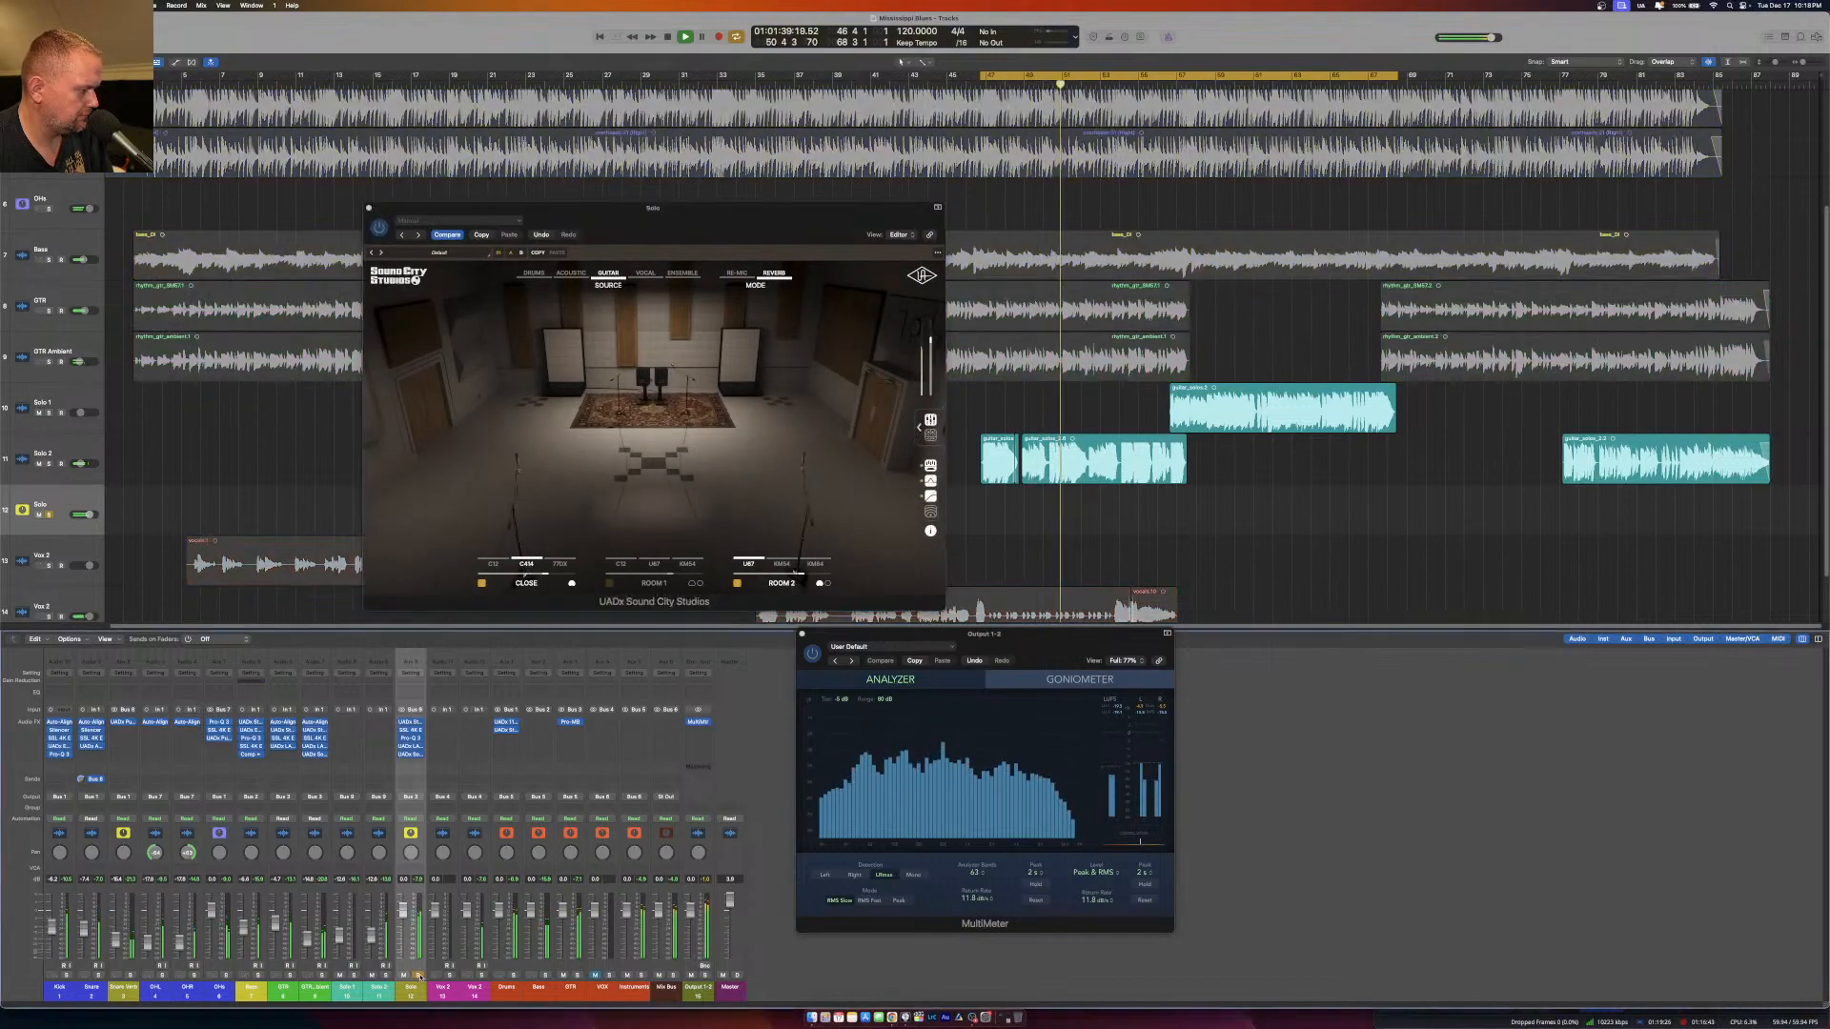
click(918, 427)
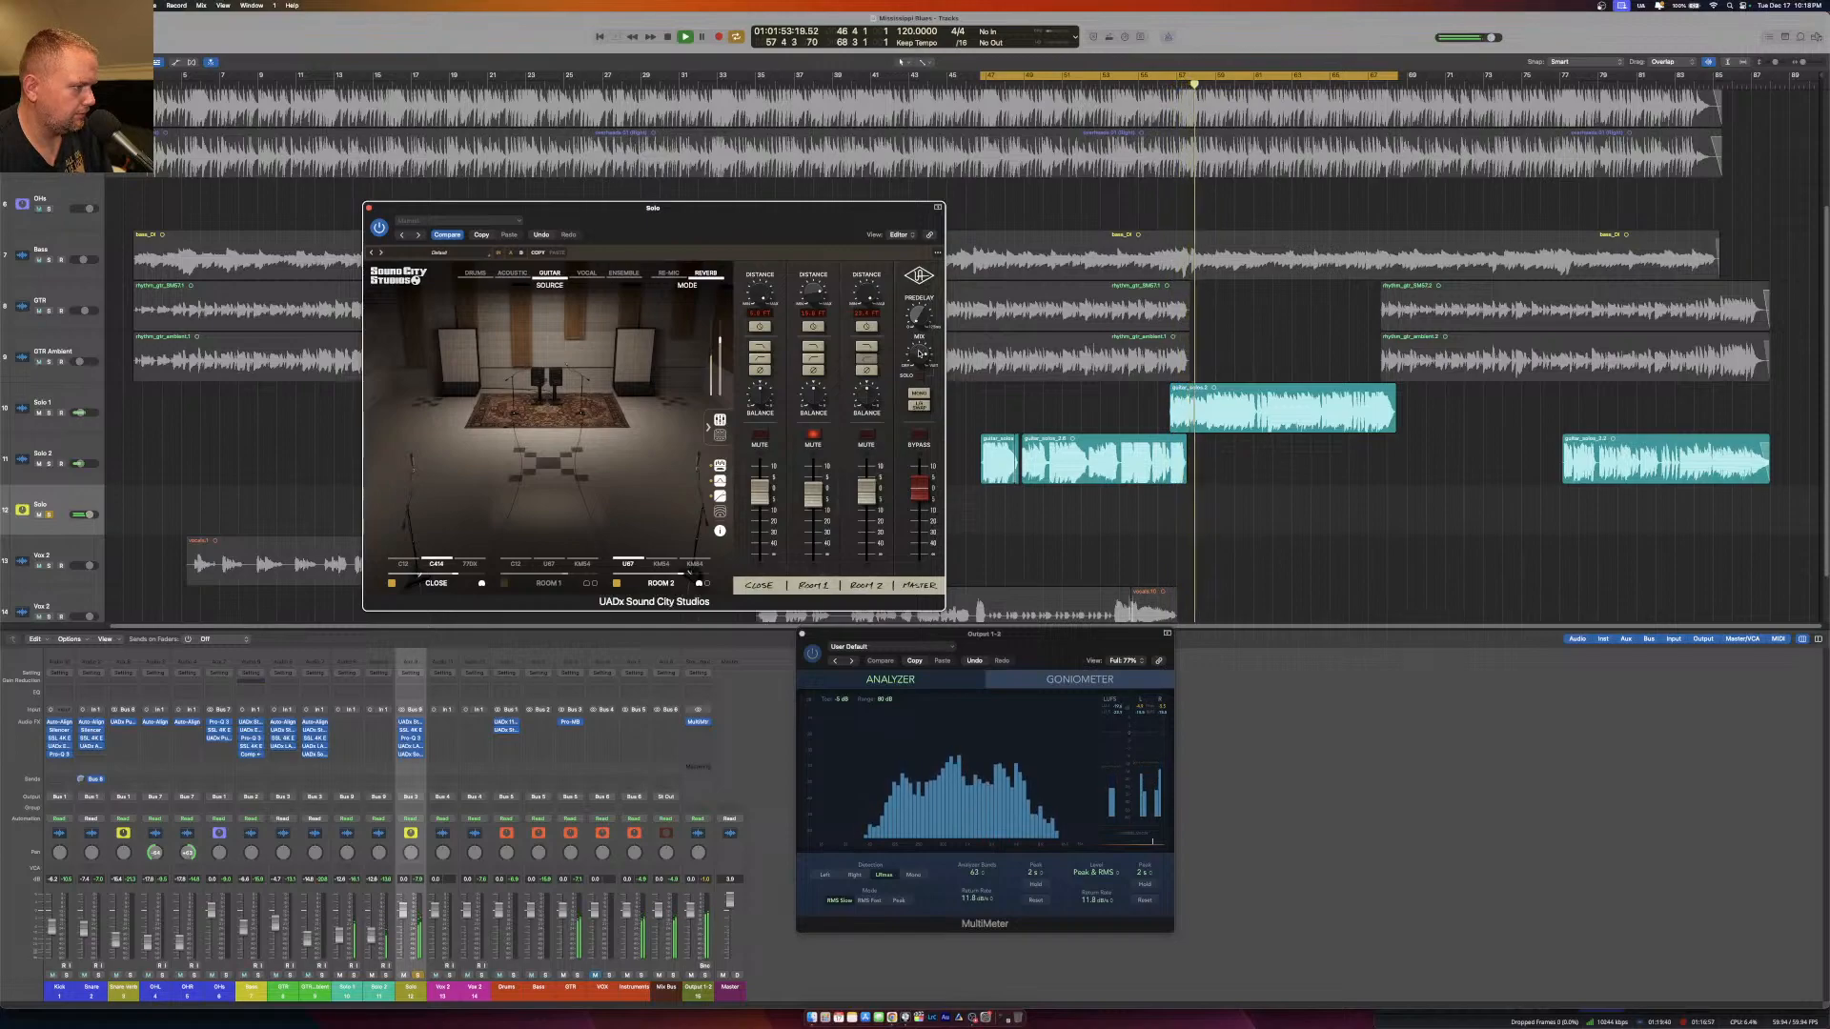
click(719, 434)
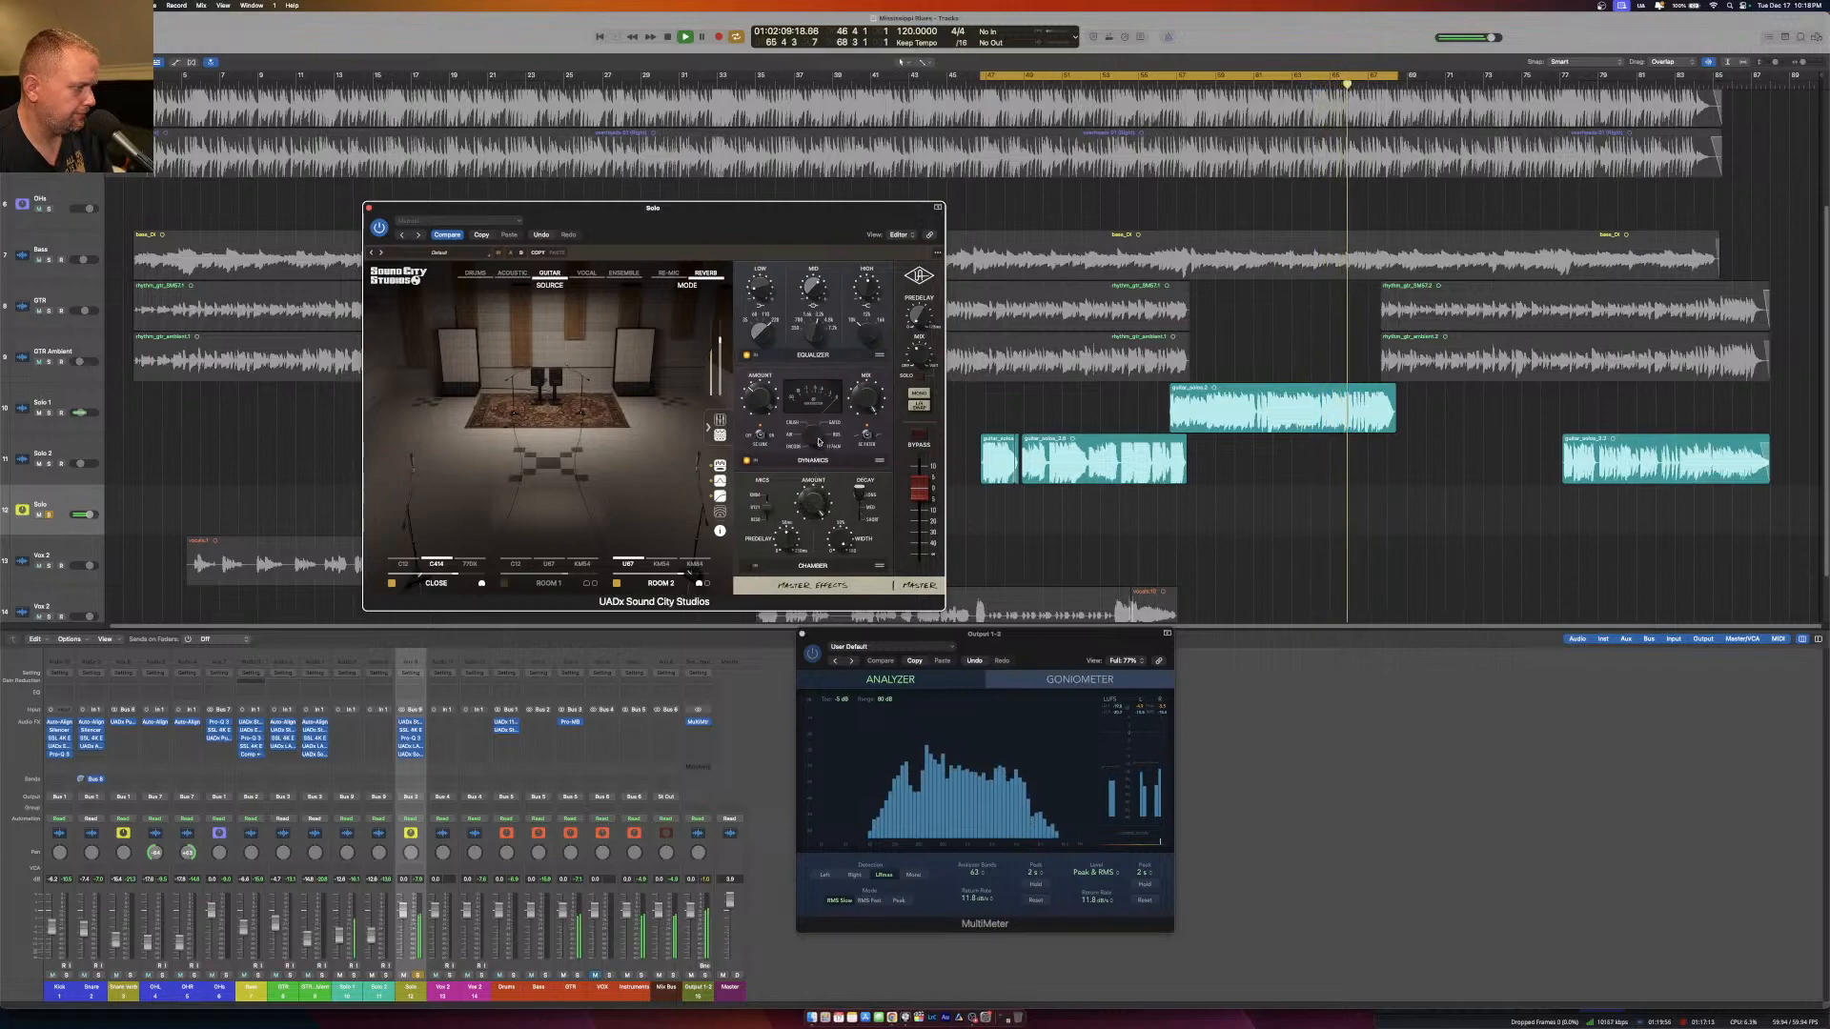
click(749, 565)
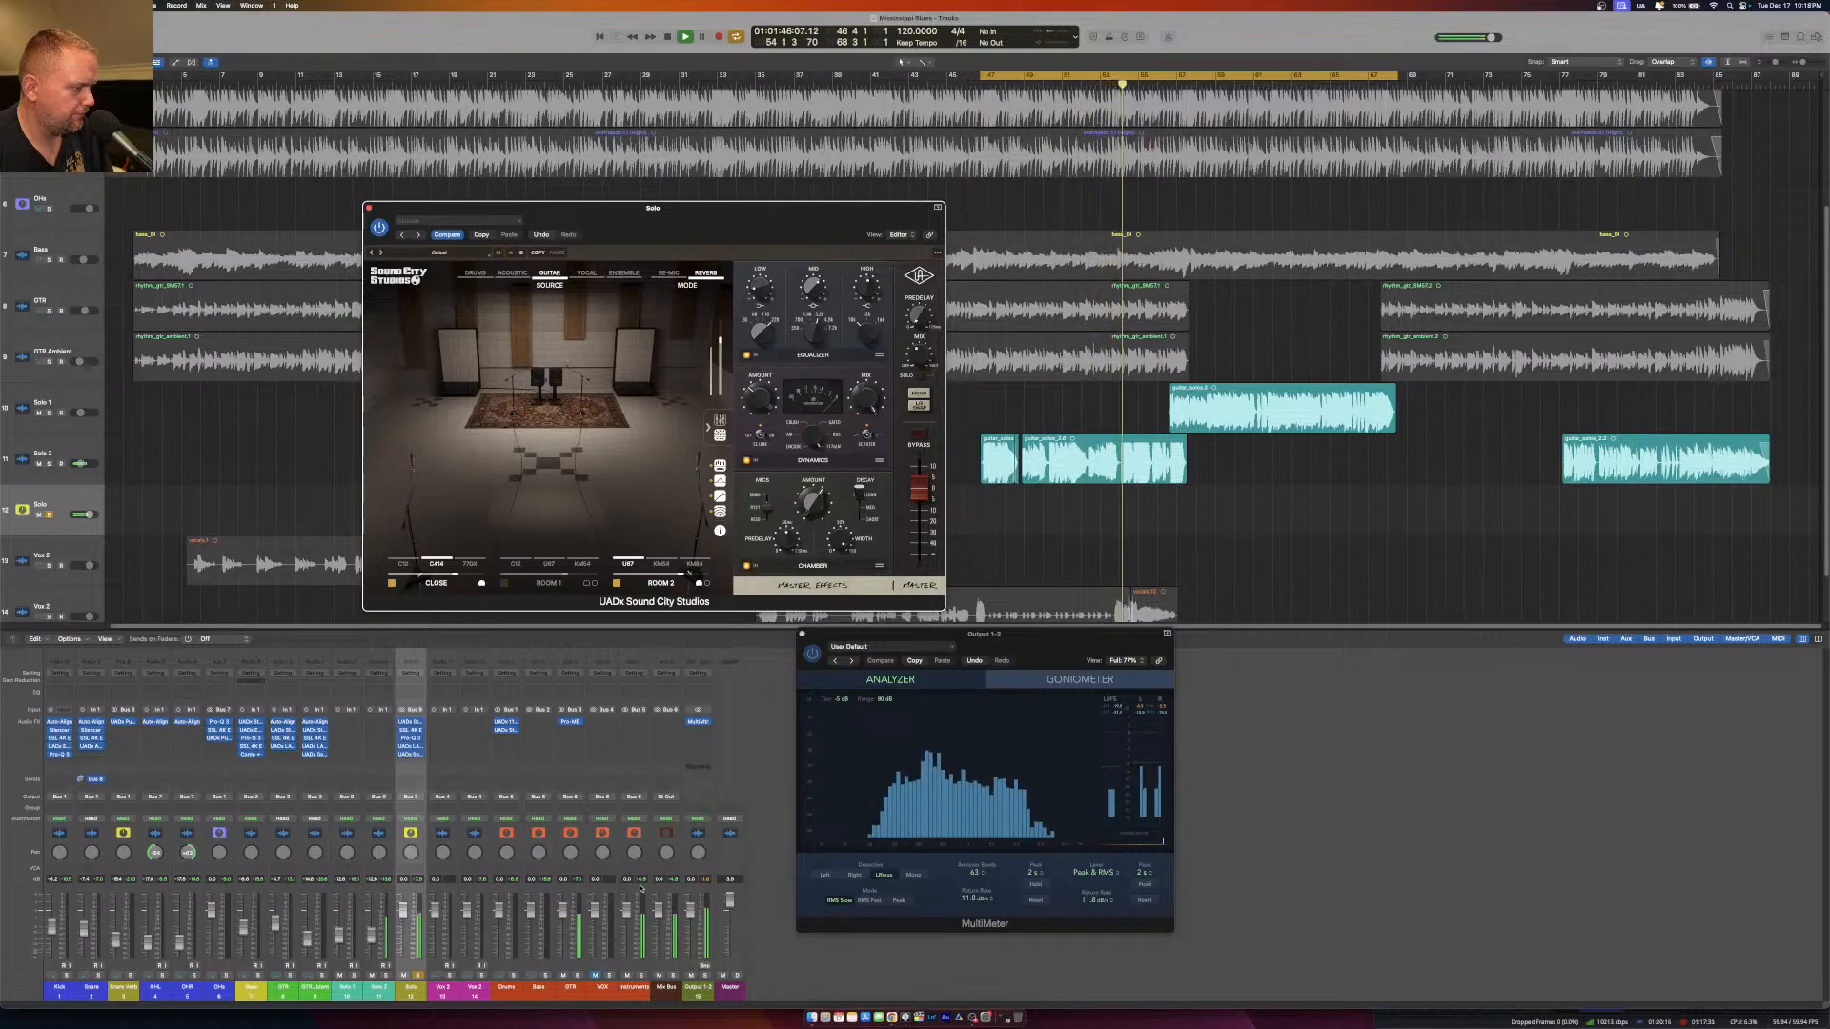
Unsolo the Solo aux to hear the reverb within the full mix and close Sound City Studios.
click(419, 976)
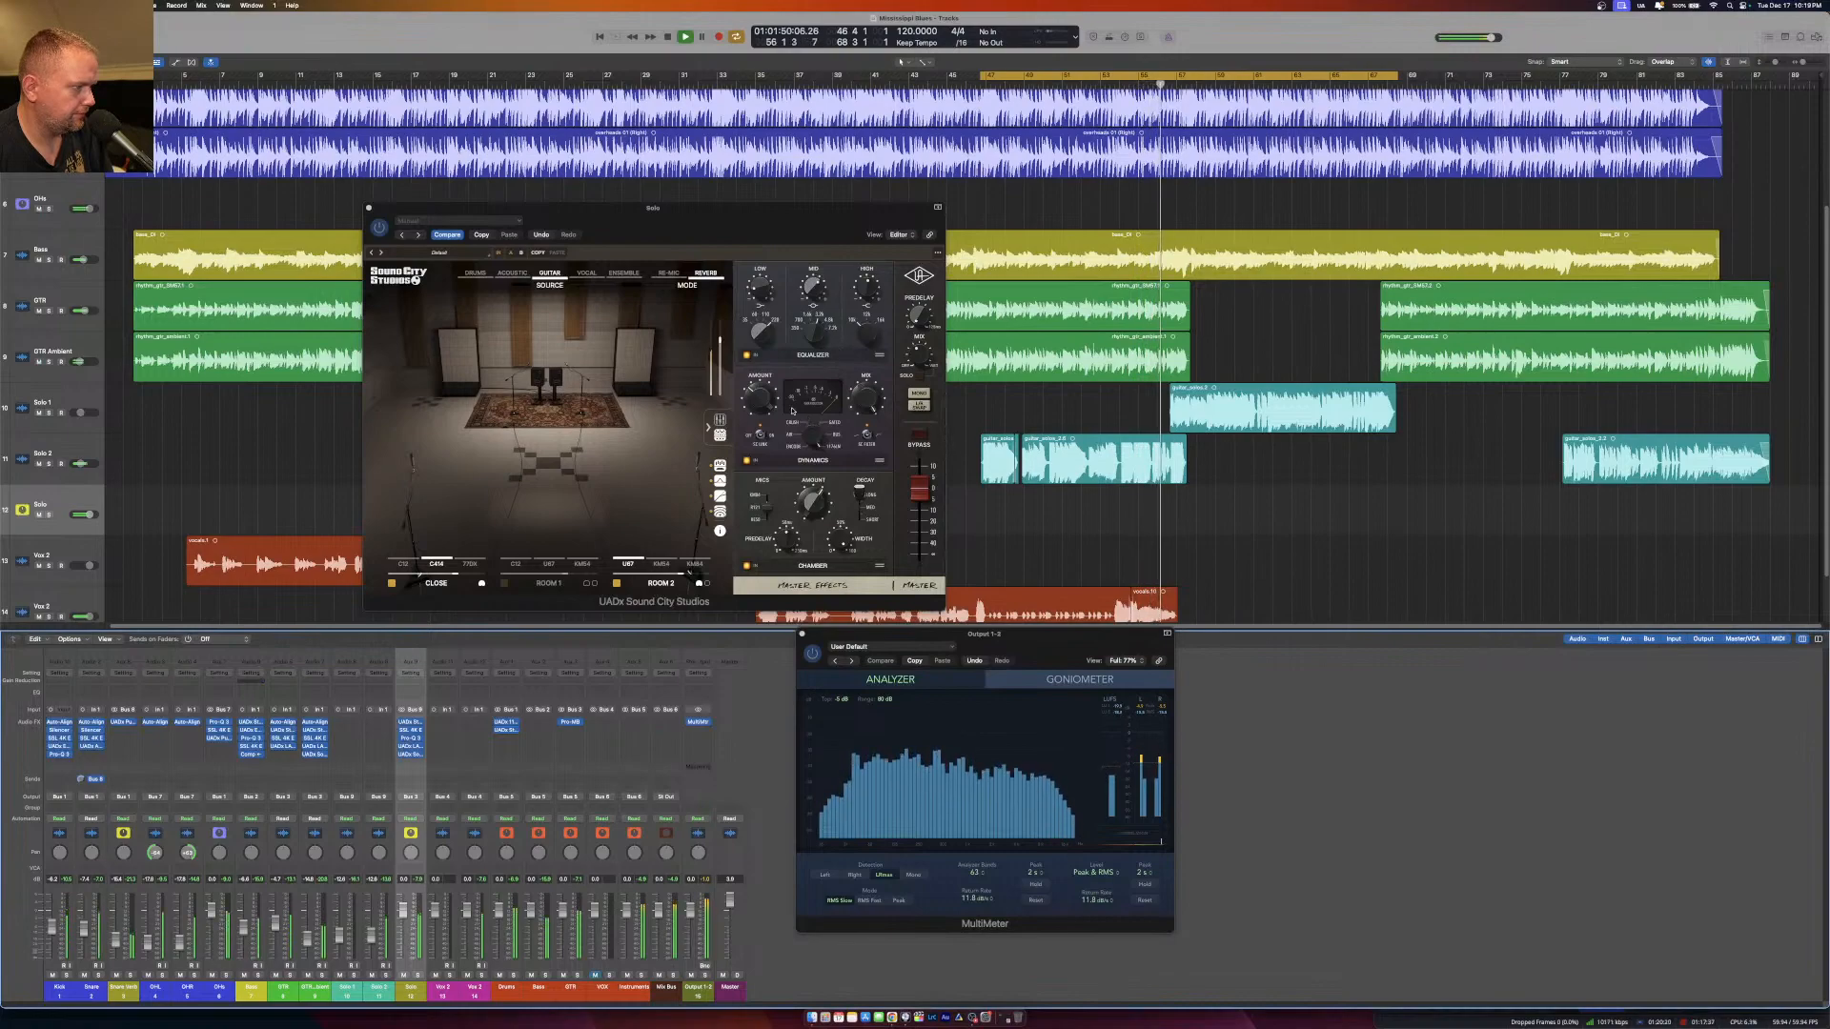
click(792, 411)
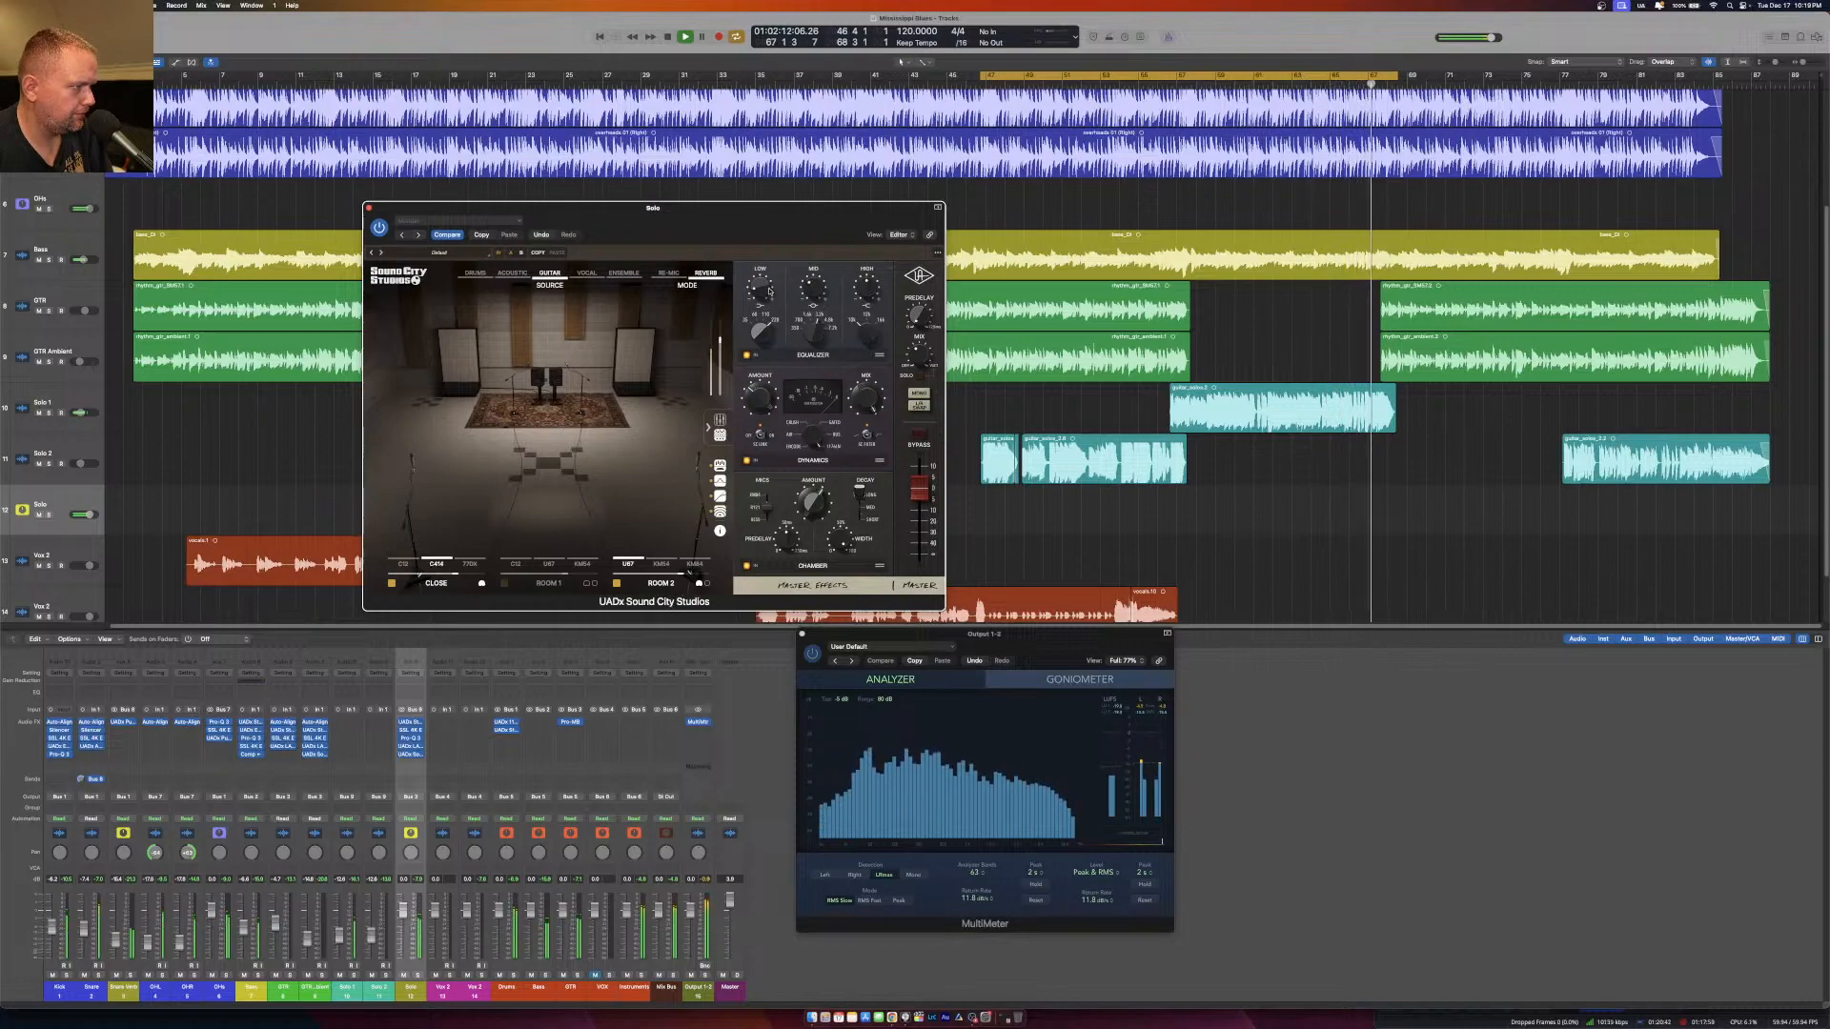
click(369, 207)
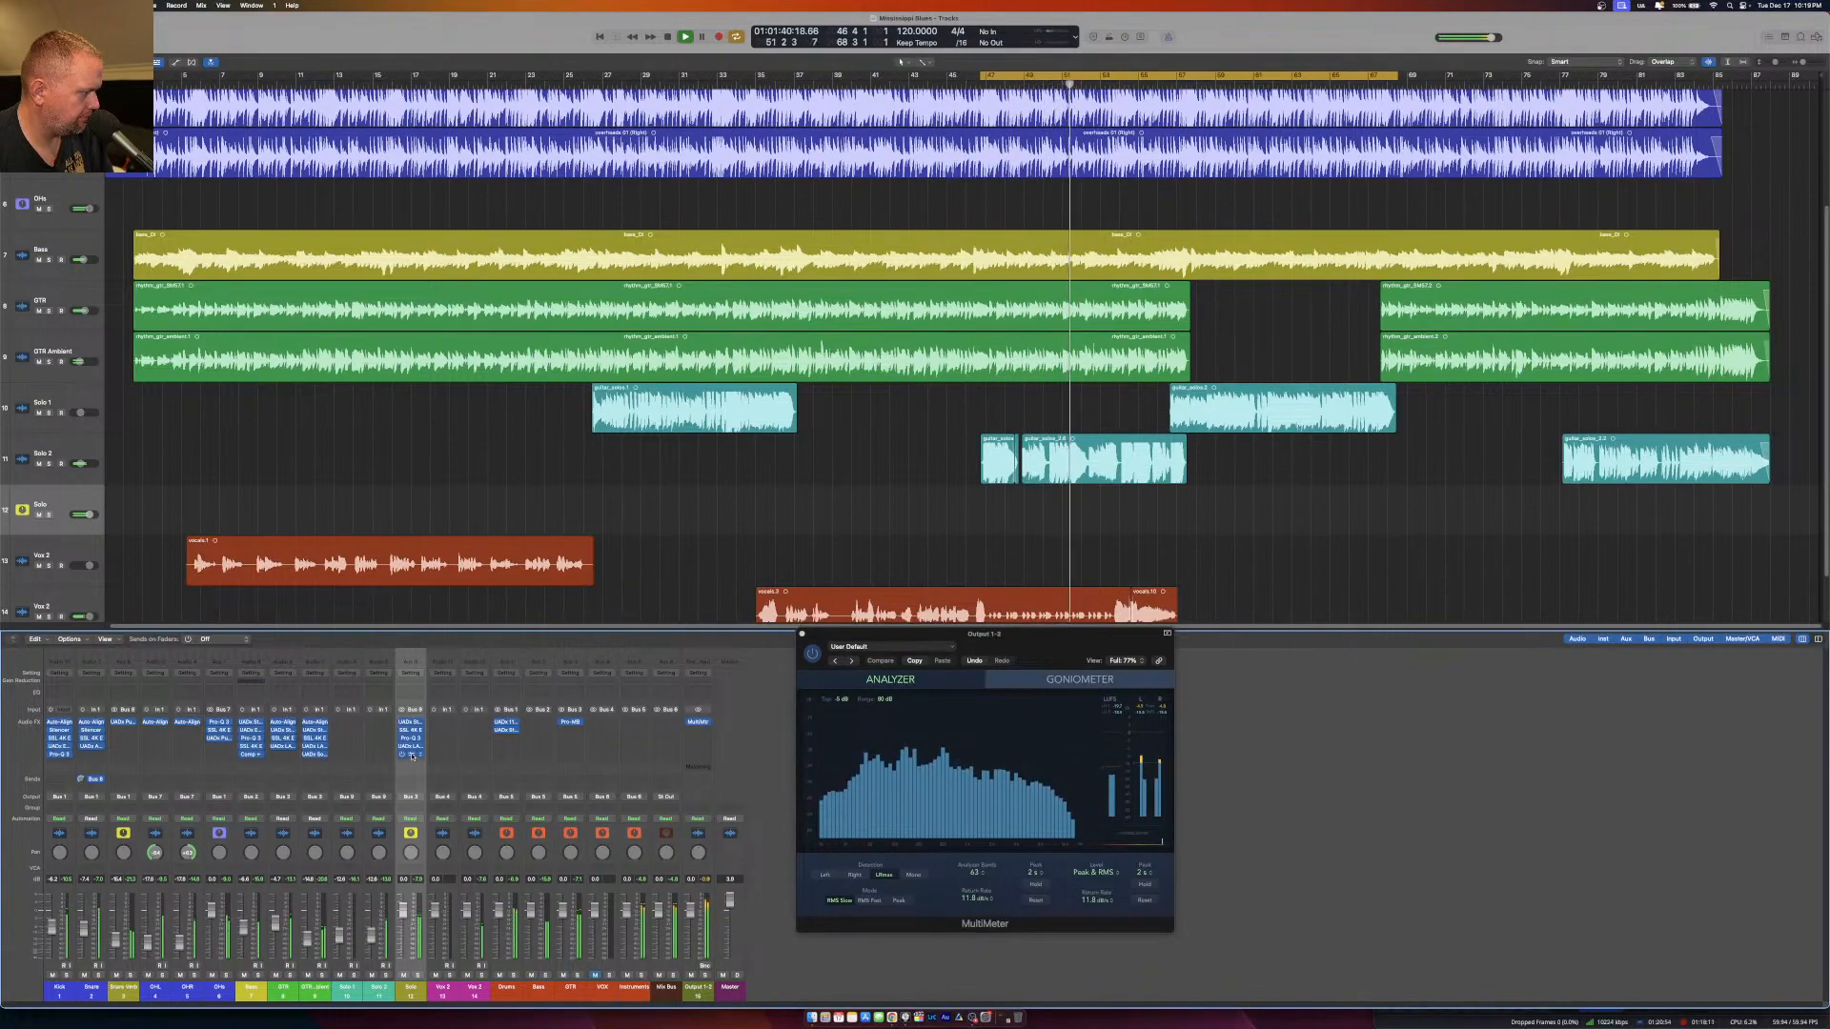
Insert the Repeater delay between the LA-2 Compressor and Sound City Studios on the Solo aux, solo the aux and open the delay.
click(412, 749)
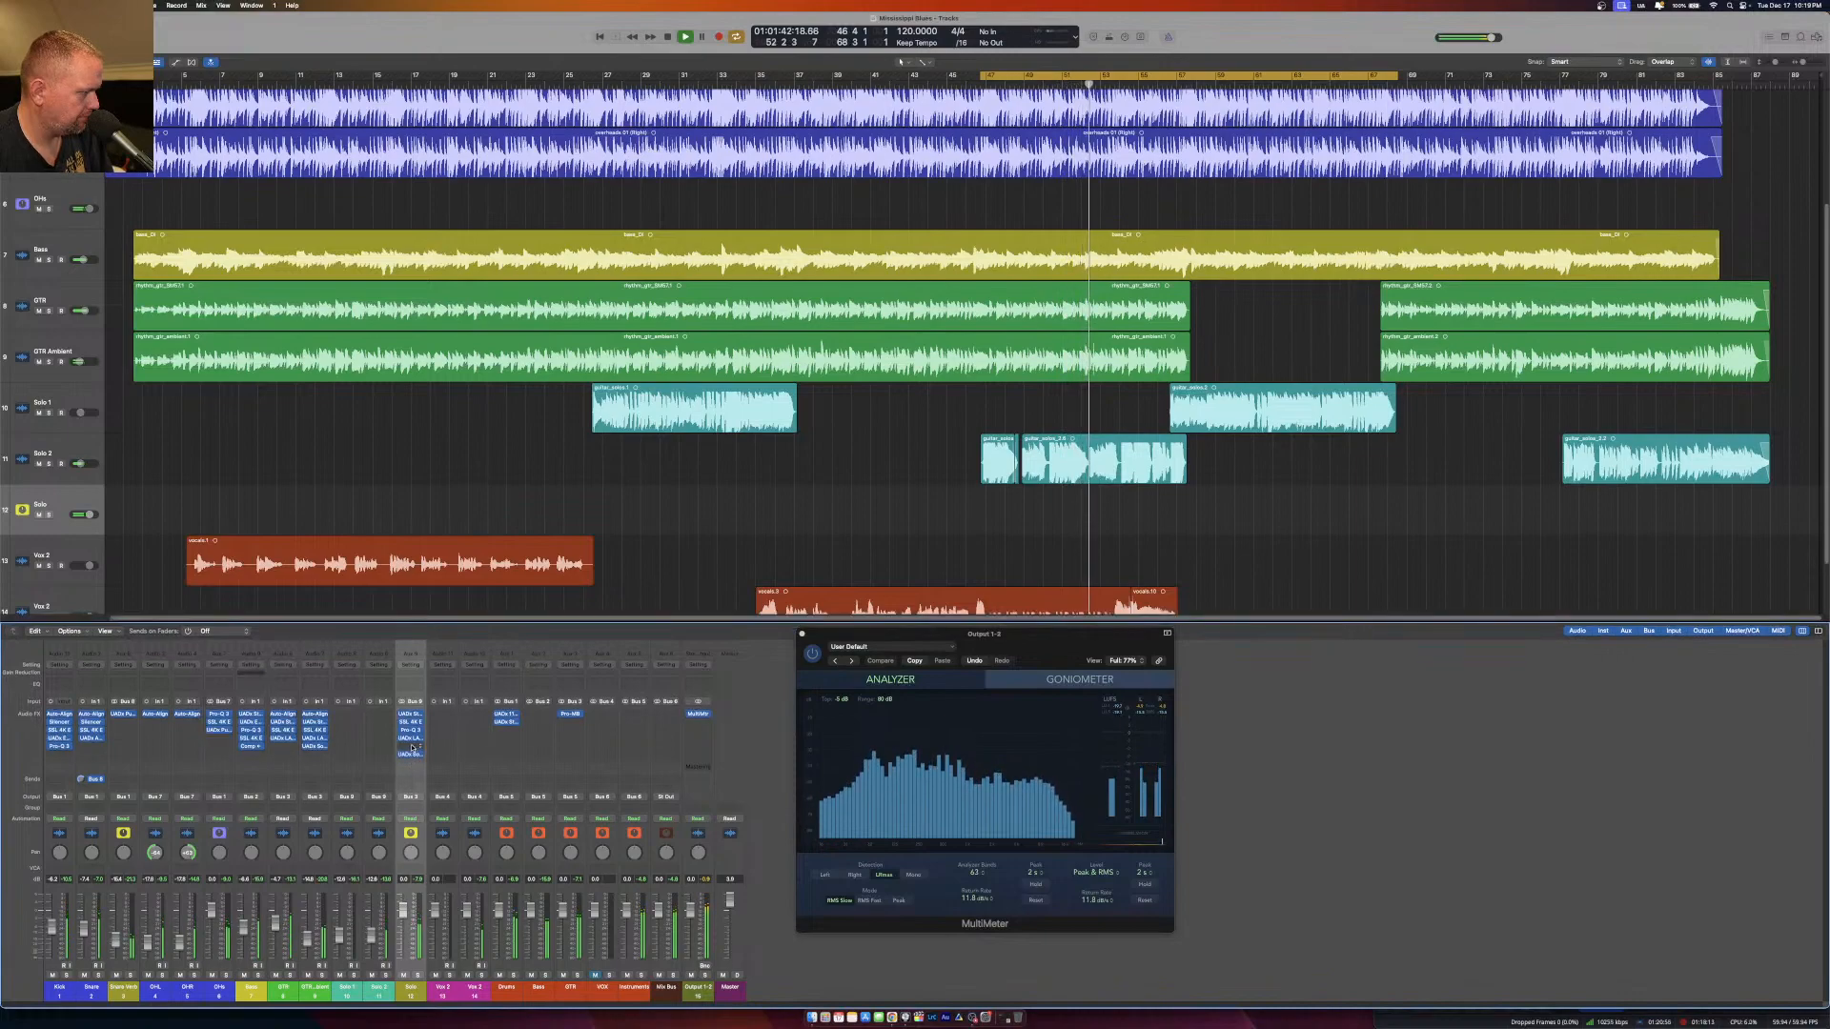
click(412, 750)
mouse_move(458, 967)
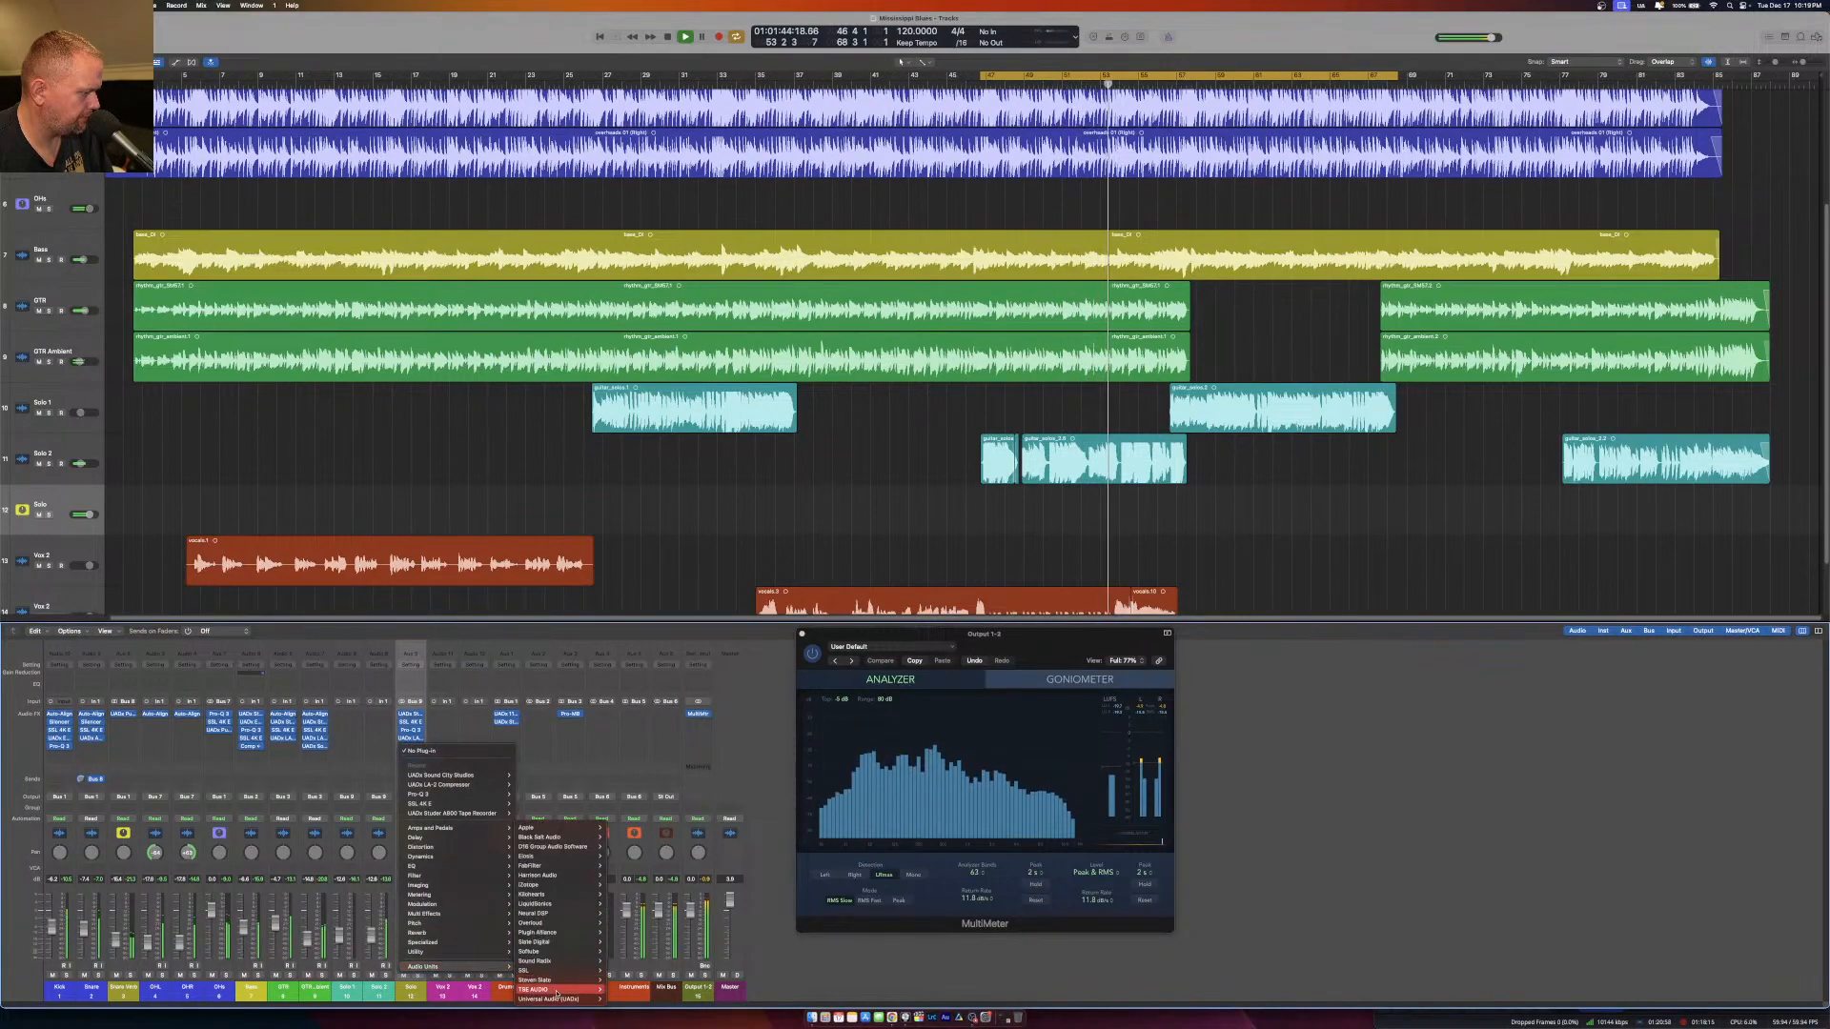
mouse_move(562, 847)
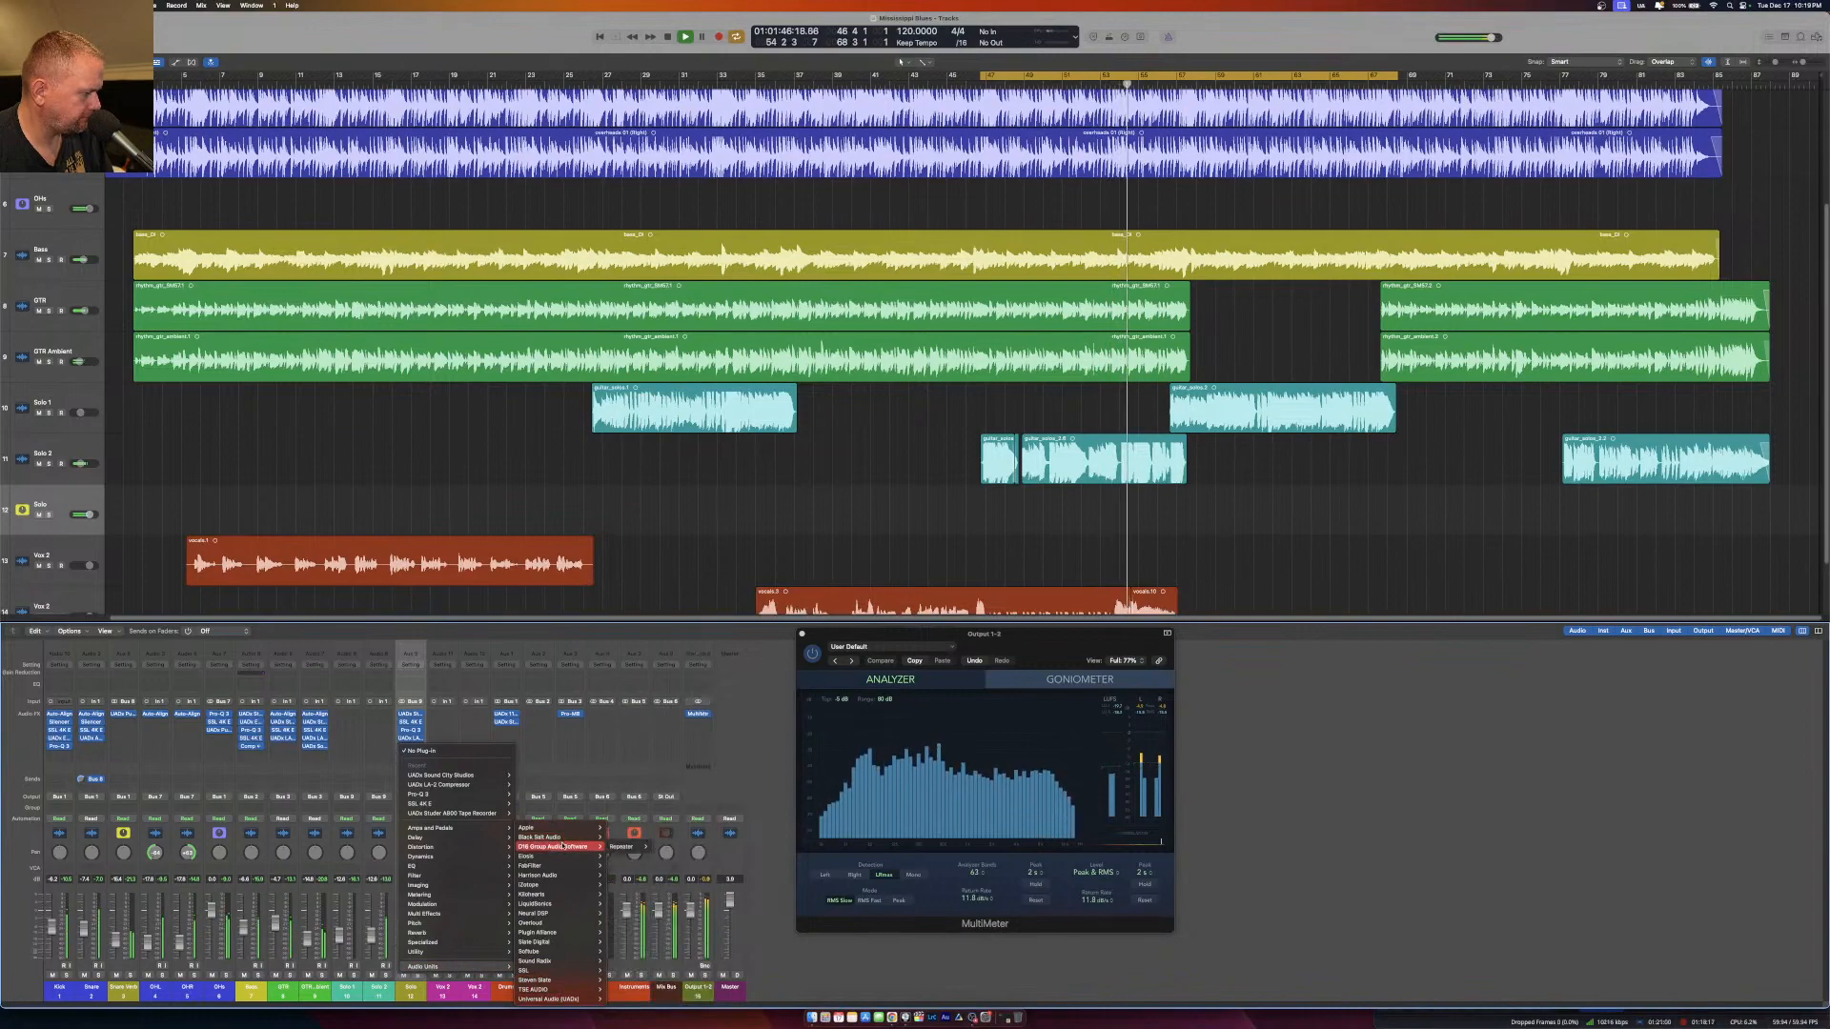
click(452, 776)
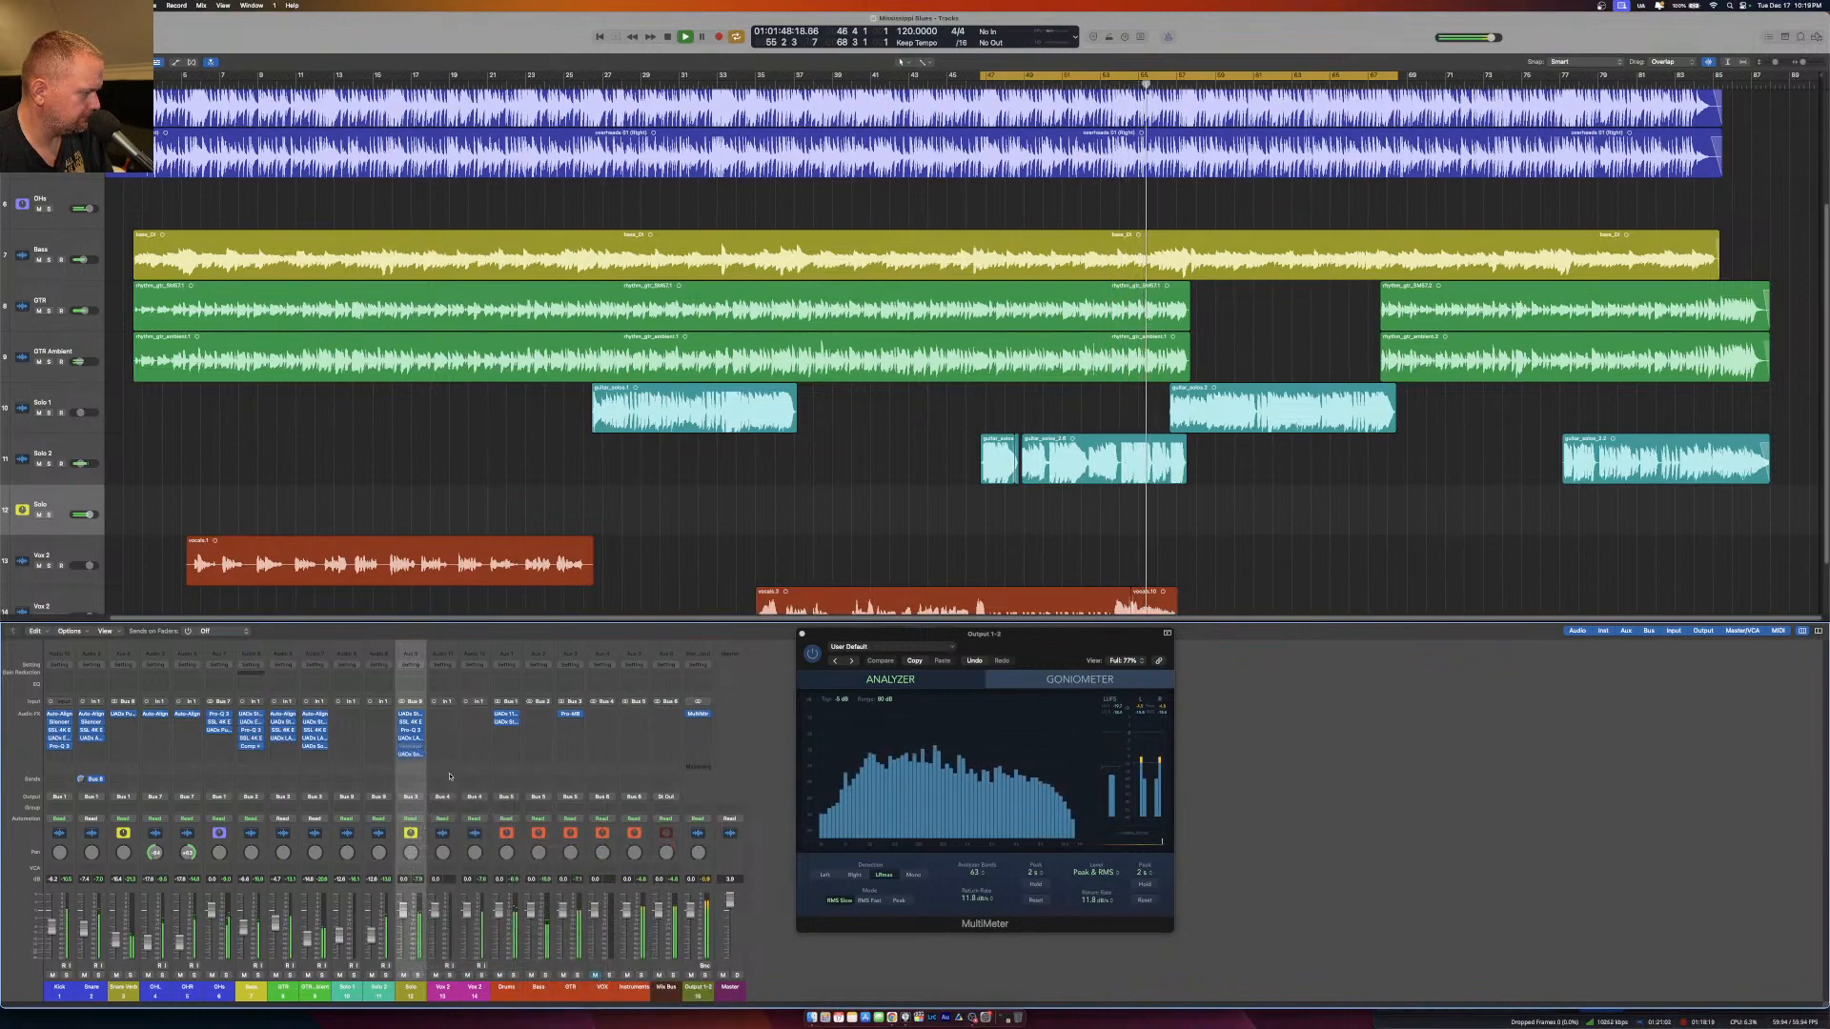
mouse_move(403, 756)
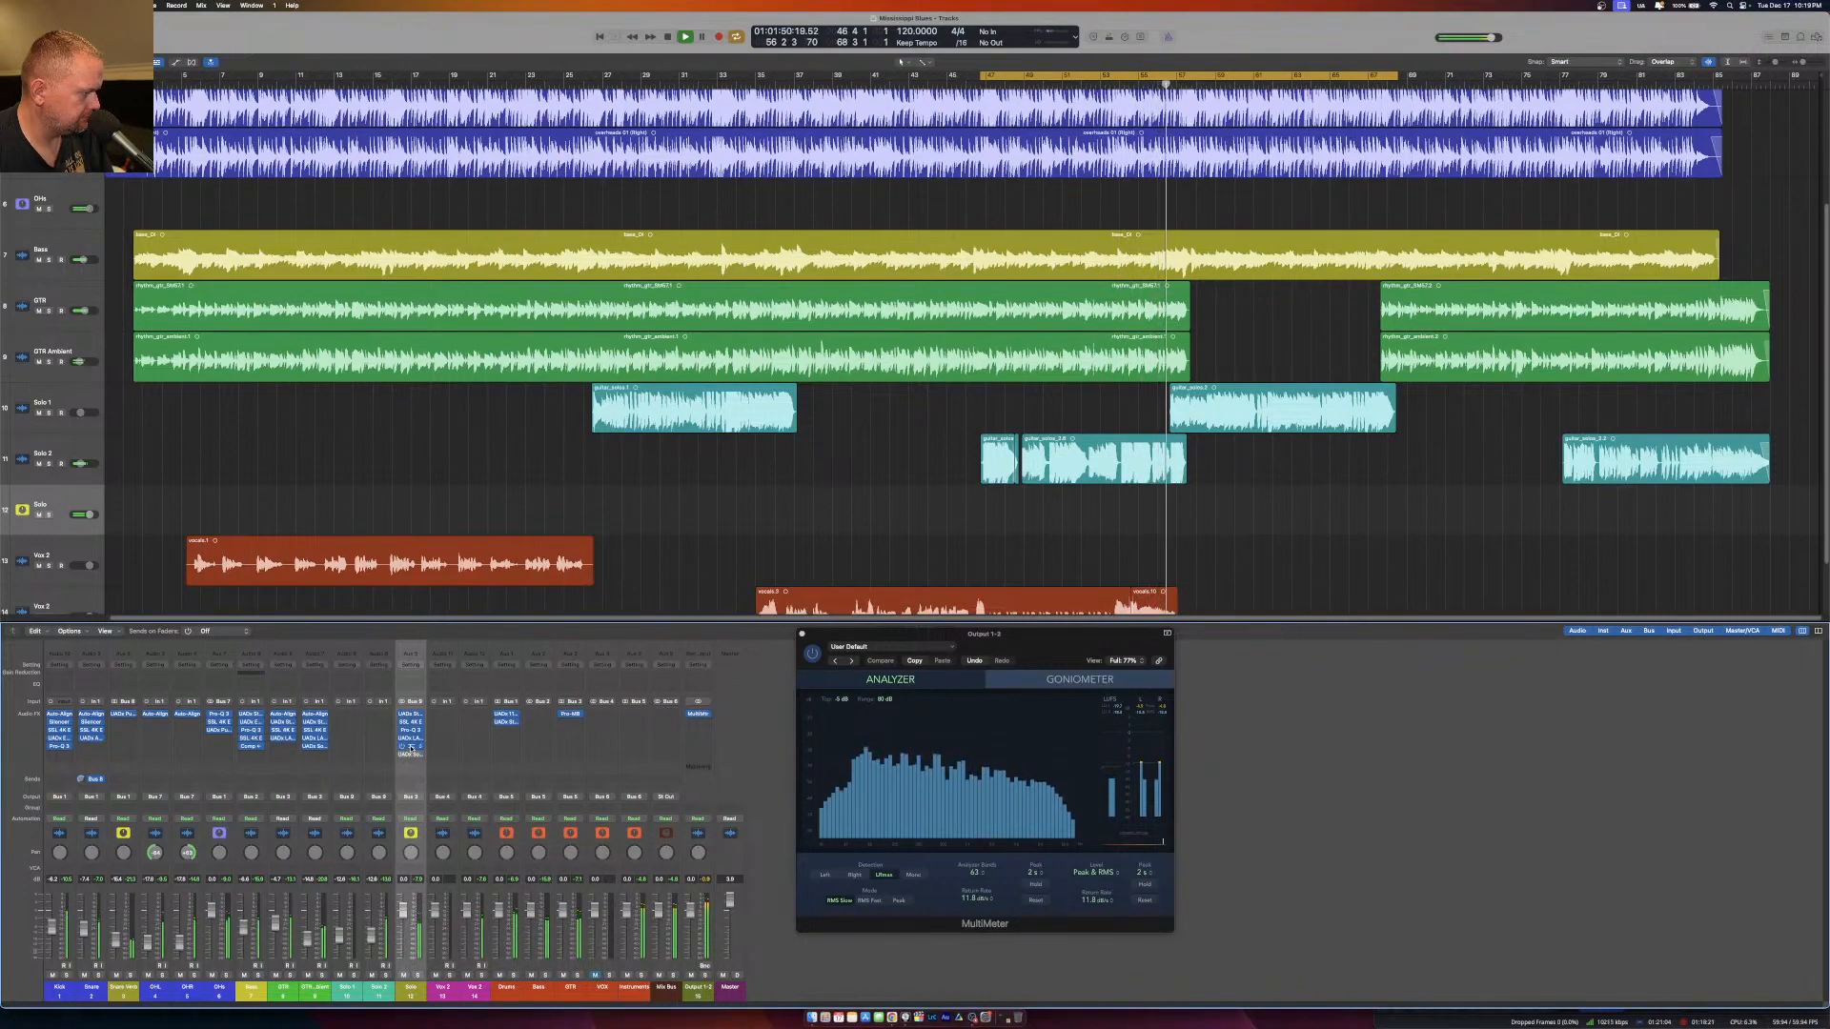
key(s)
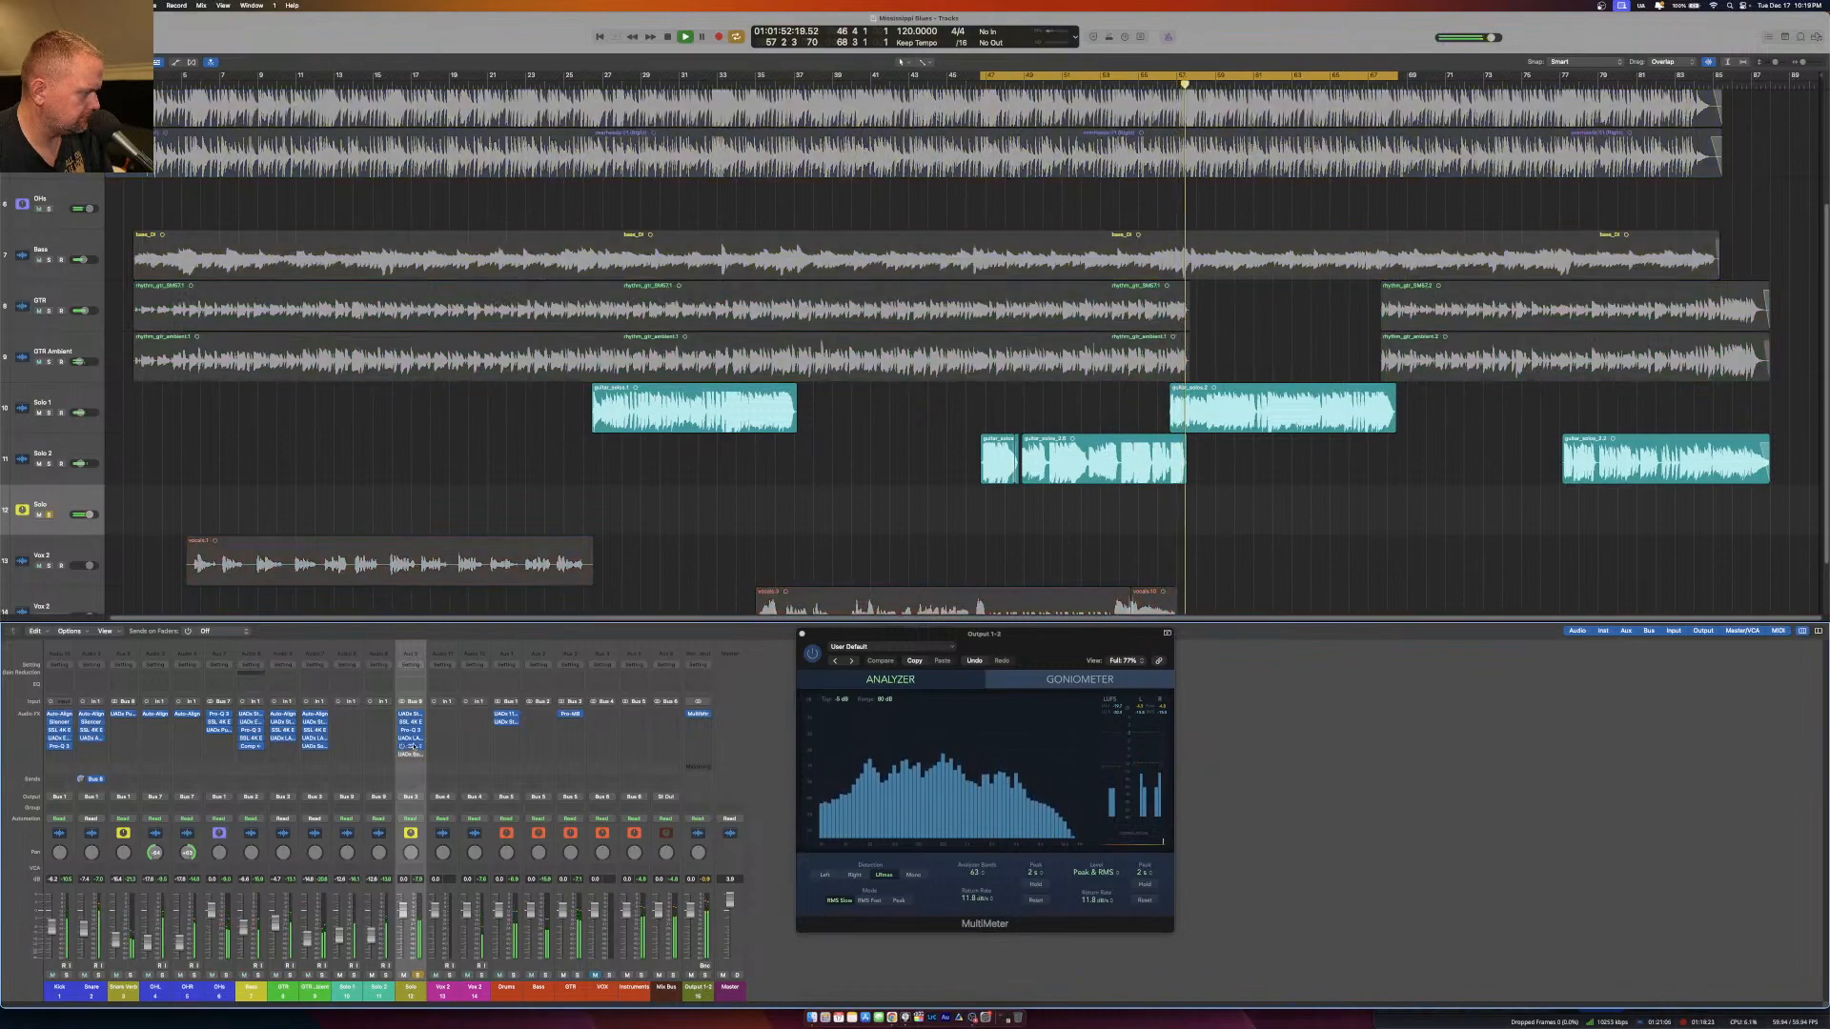
click(408, 748)
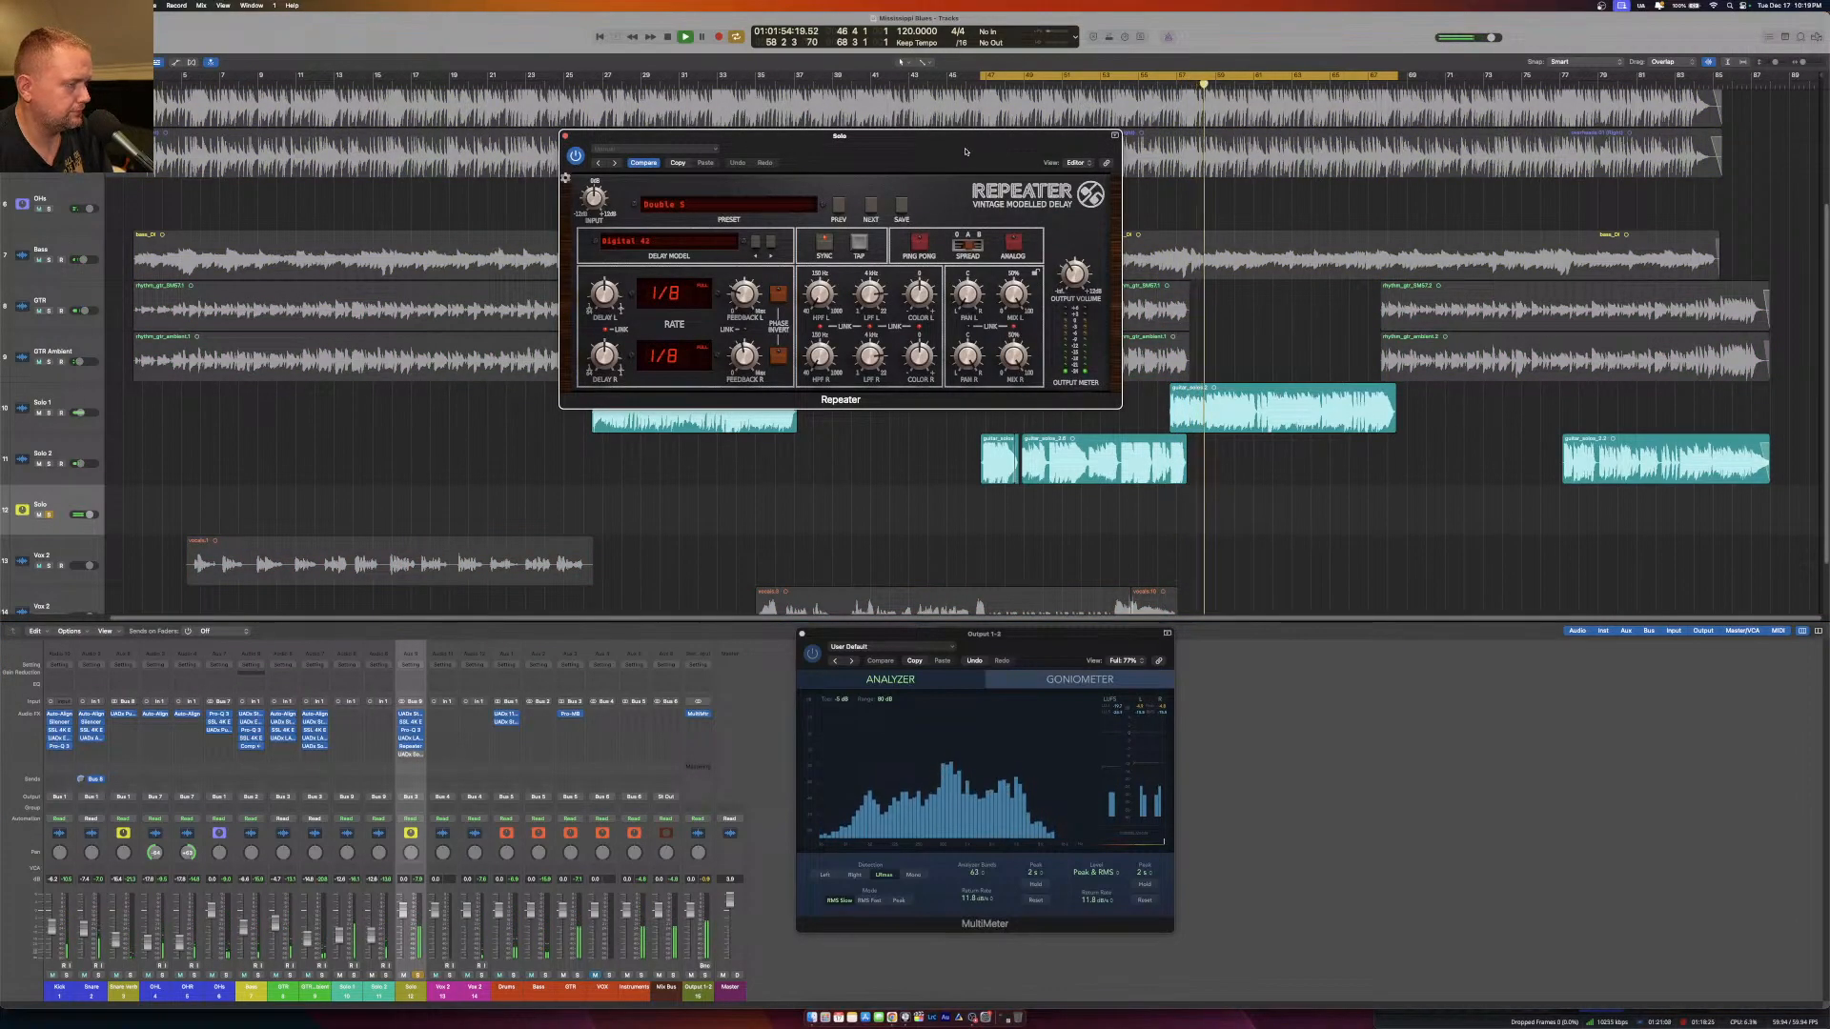
Audition the guitar solo presets in Repeater and load Guitar Solo Wide.
click(610, 252)
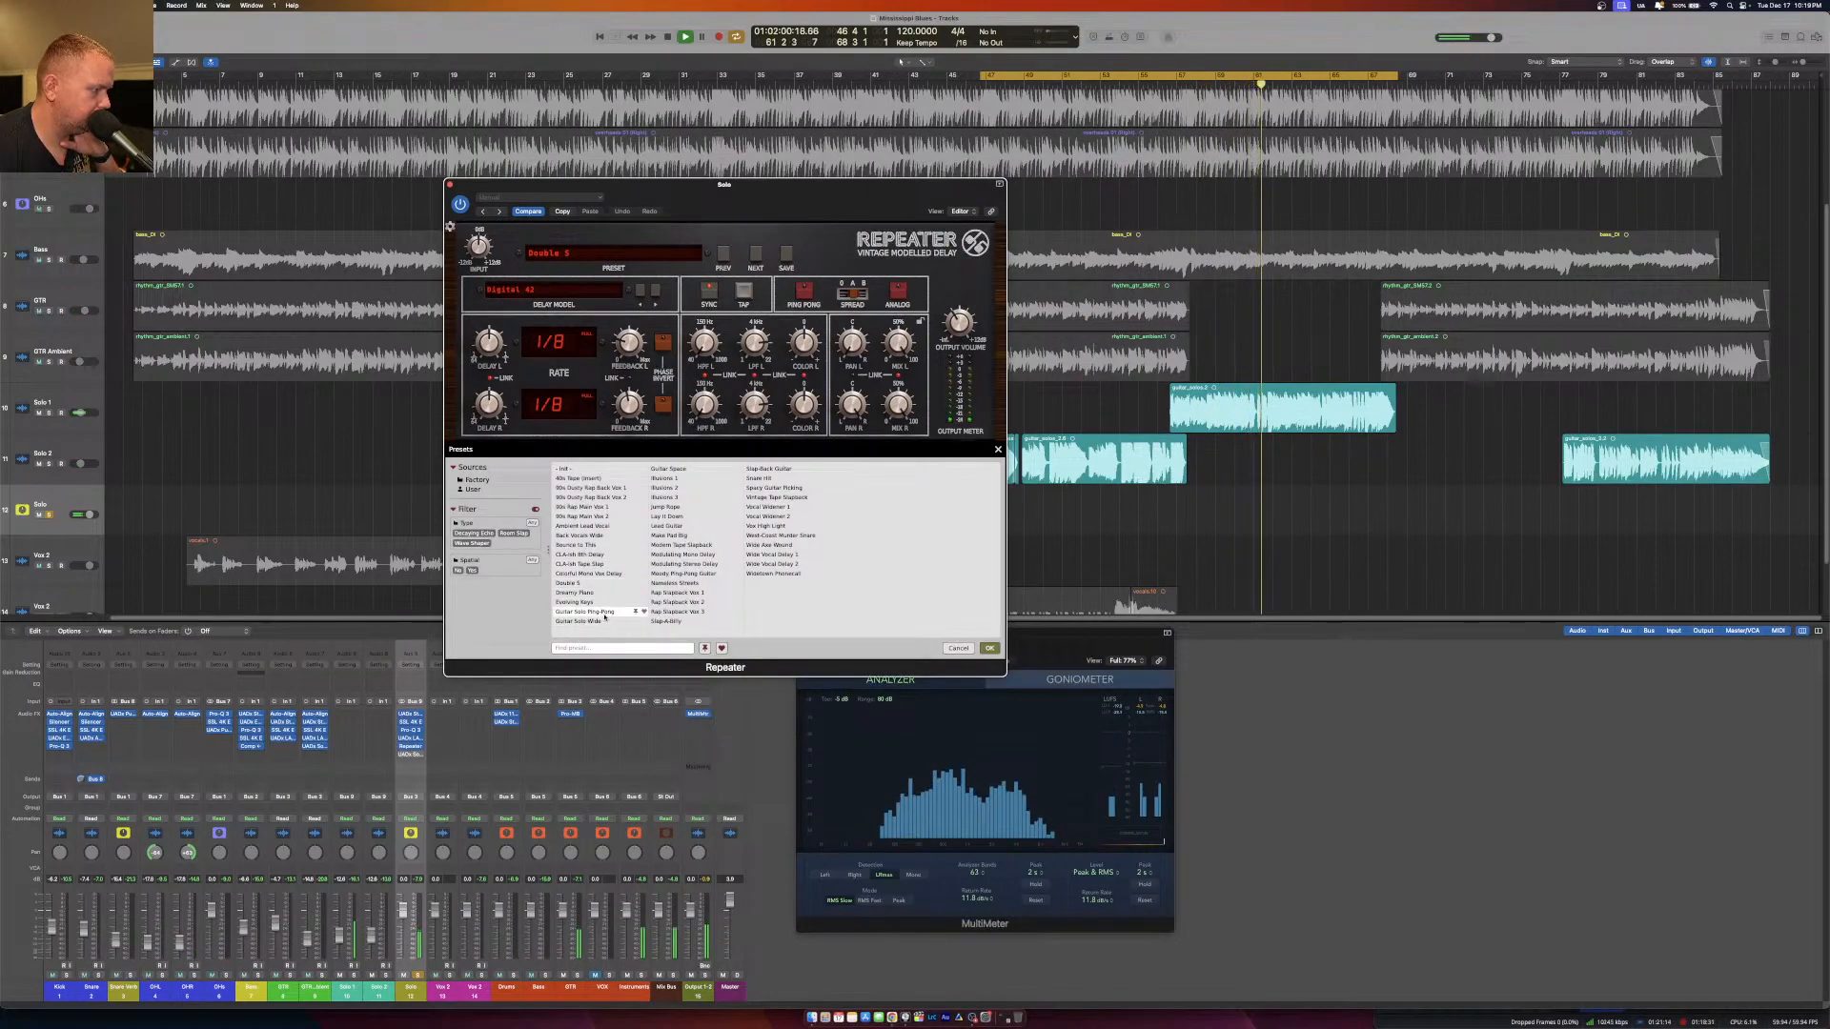
click(602, 621)
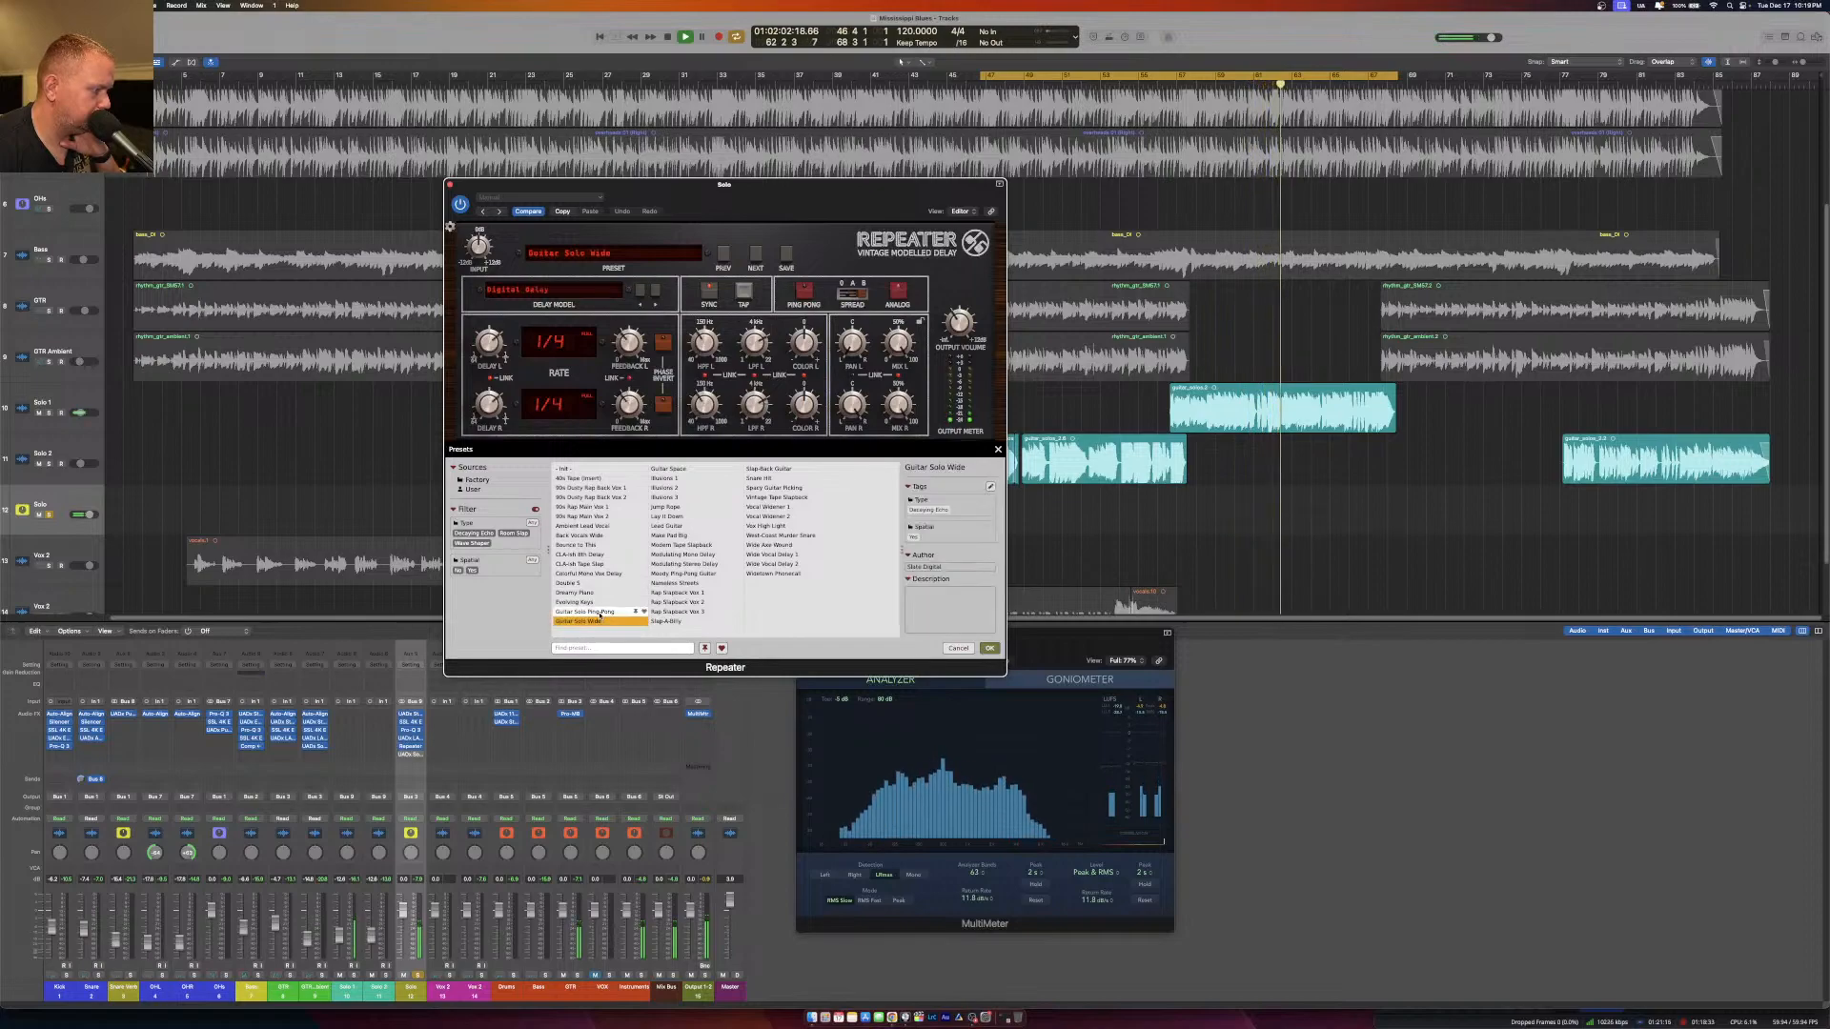
click(599, 613)
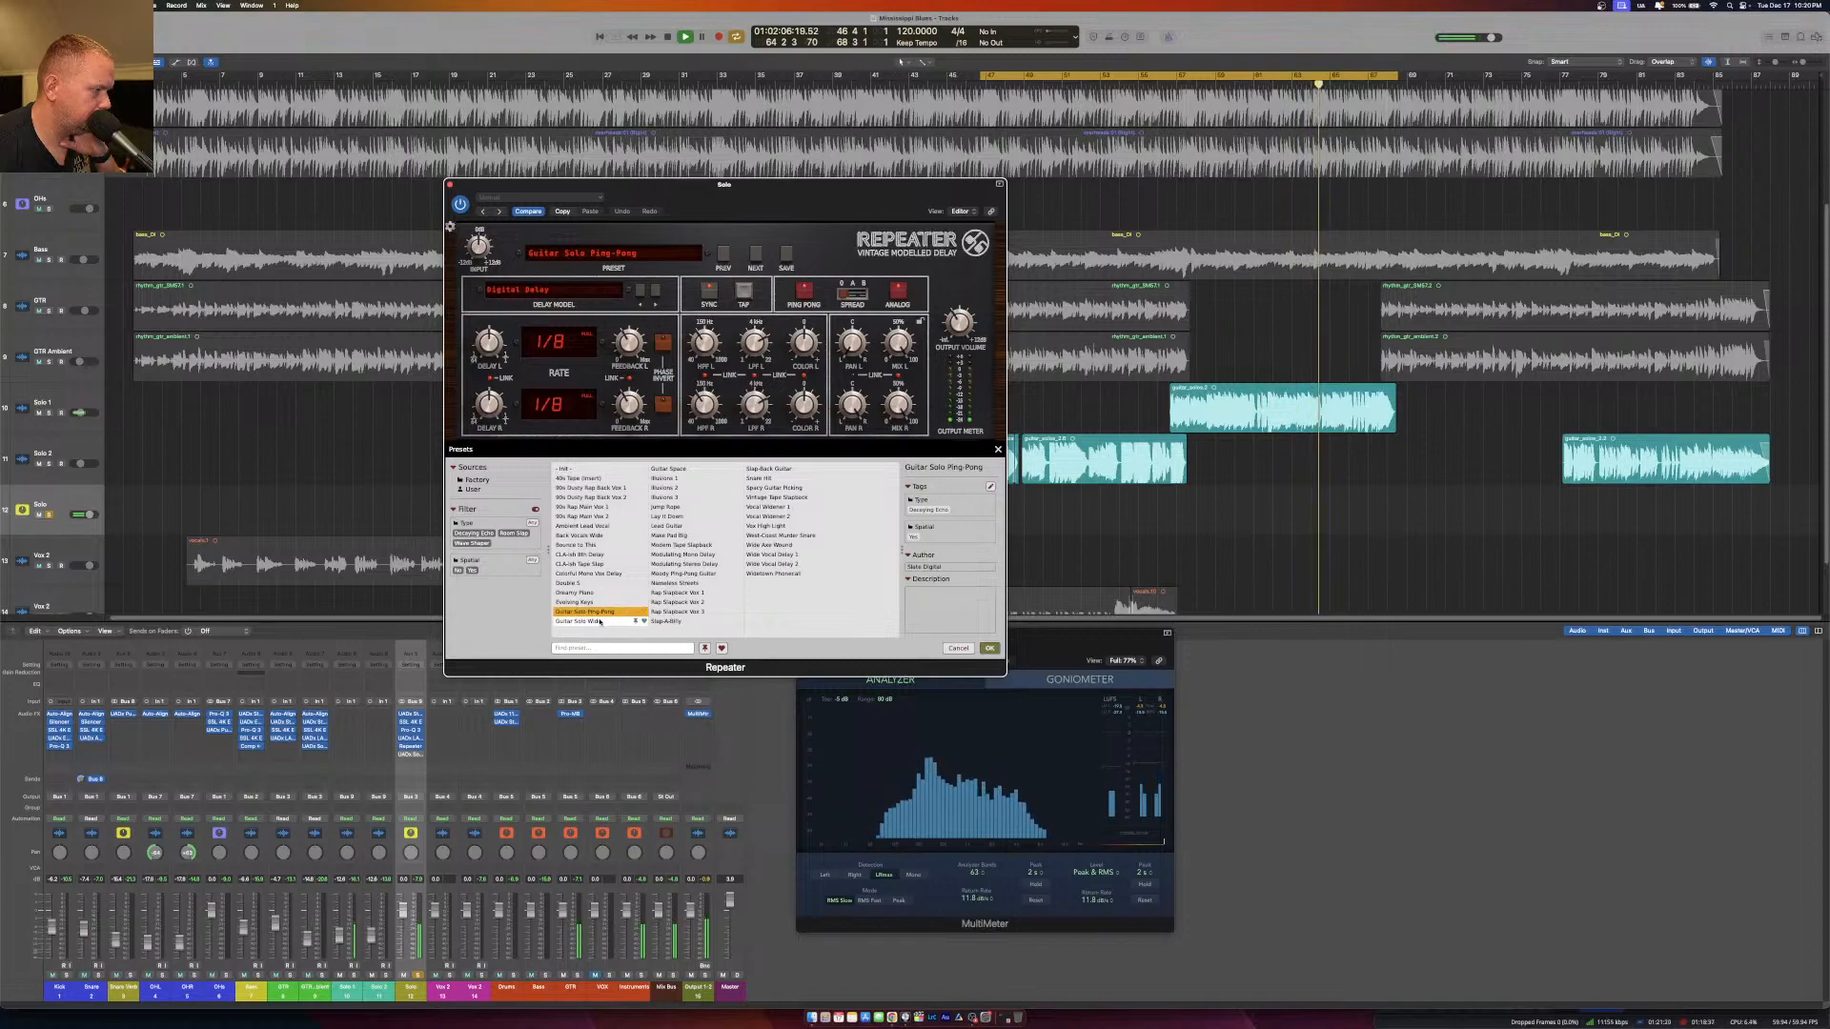
click(599, 621)
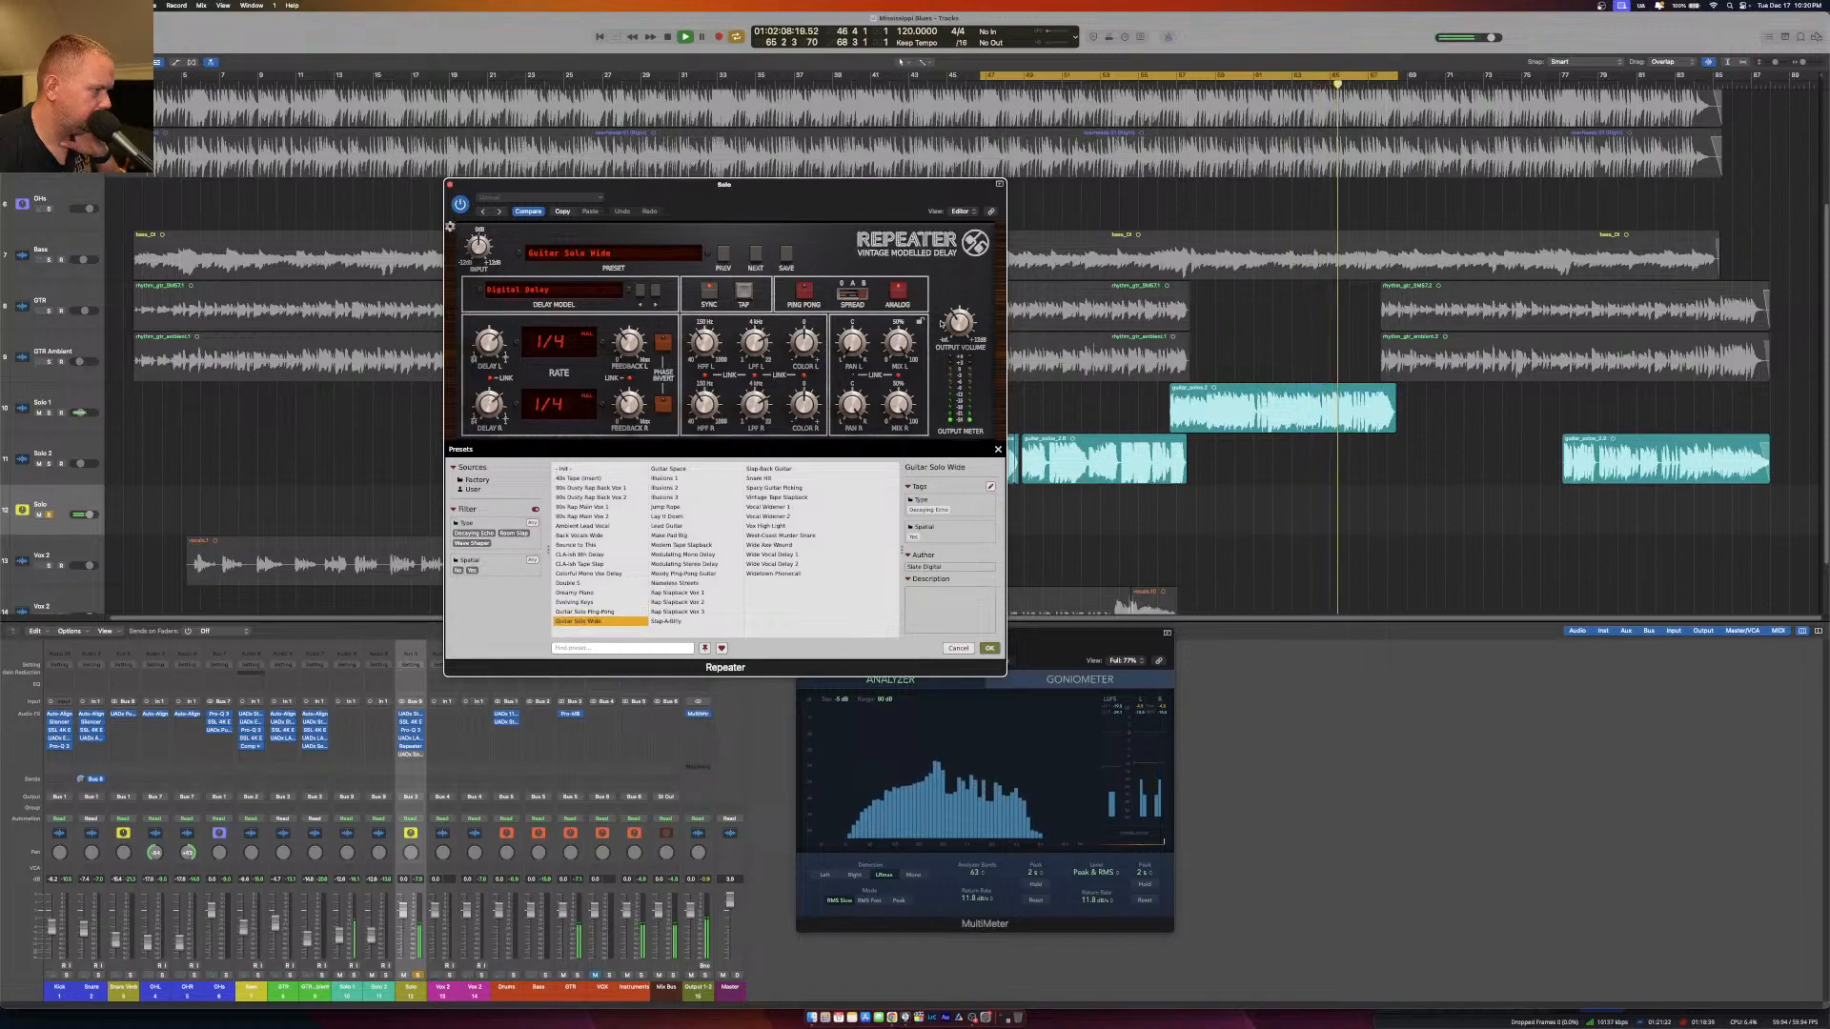
click(596, 256)
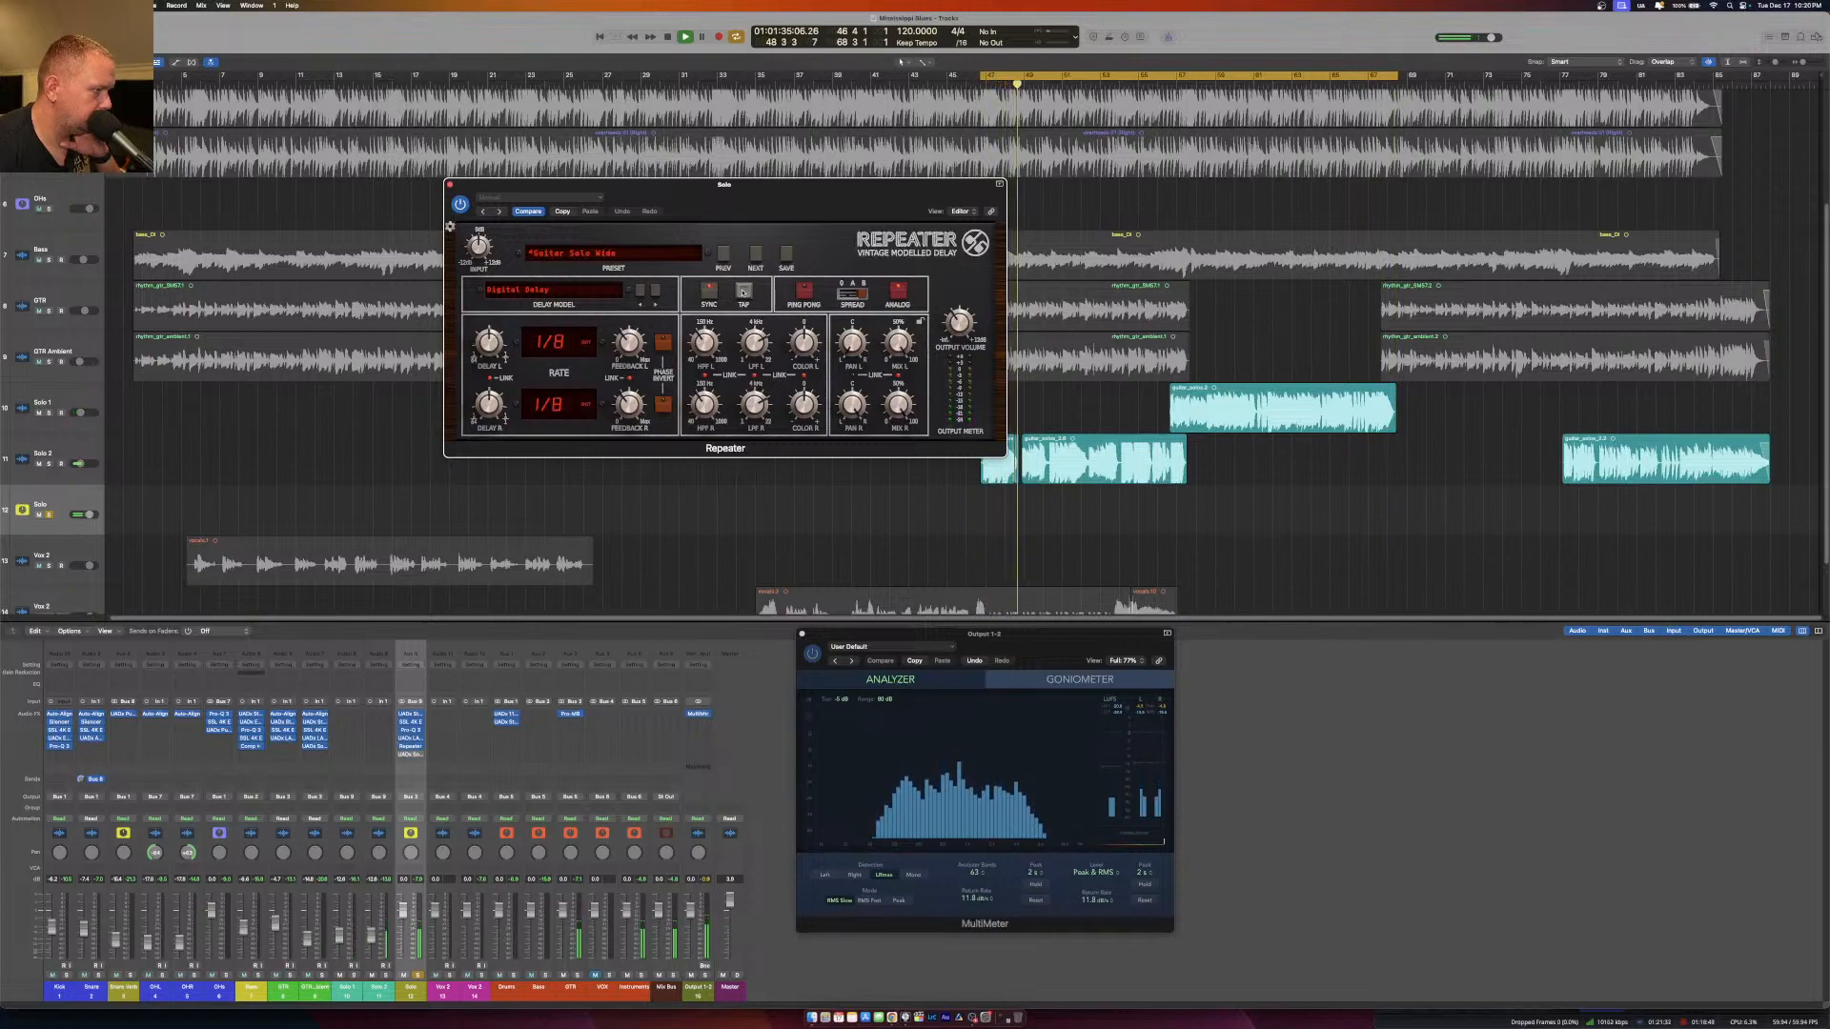
Turn off Repeater's tempo sync and tap in a delay time of 456 ms for both channels.
click(744, 292)
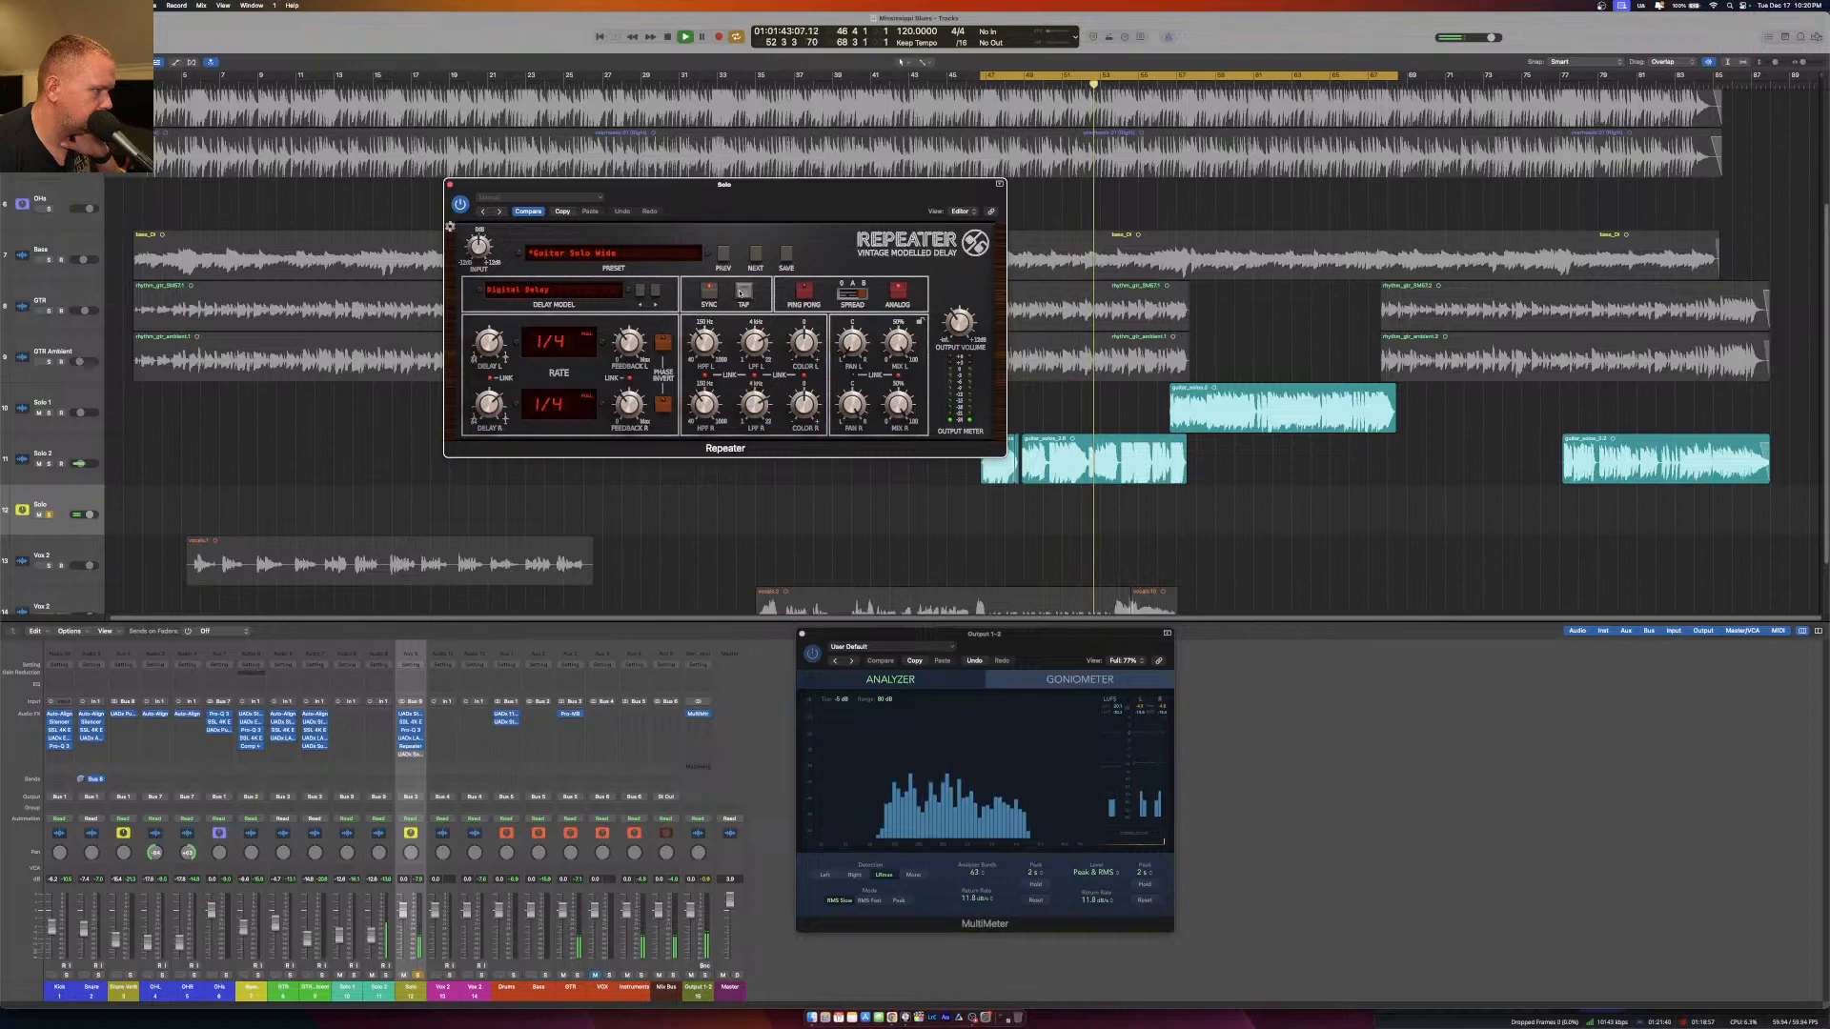
click(740, 293)
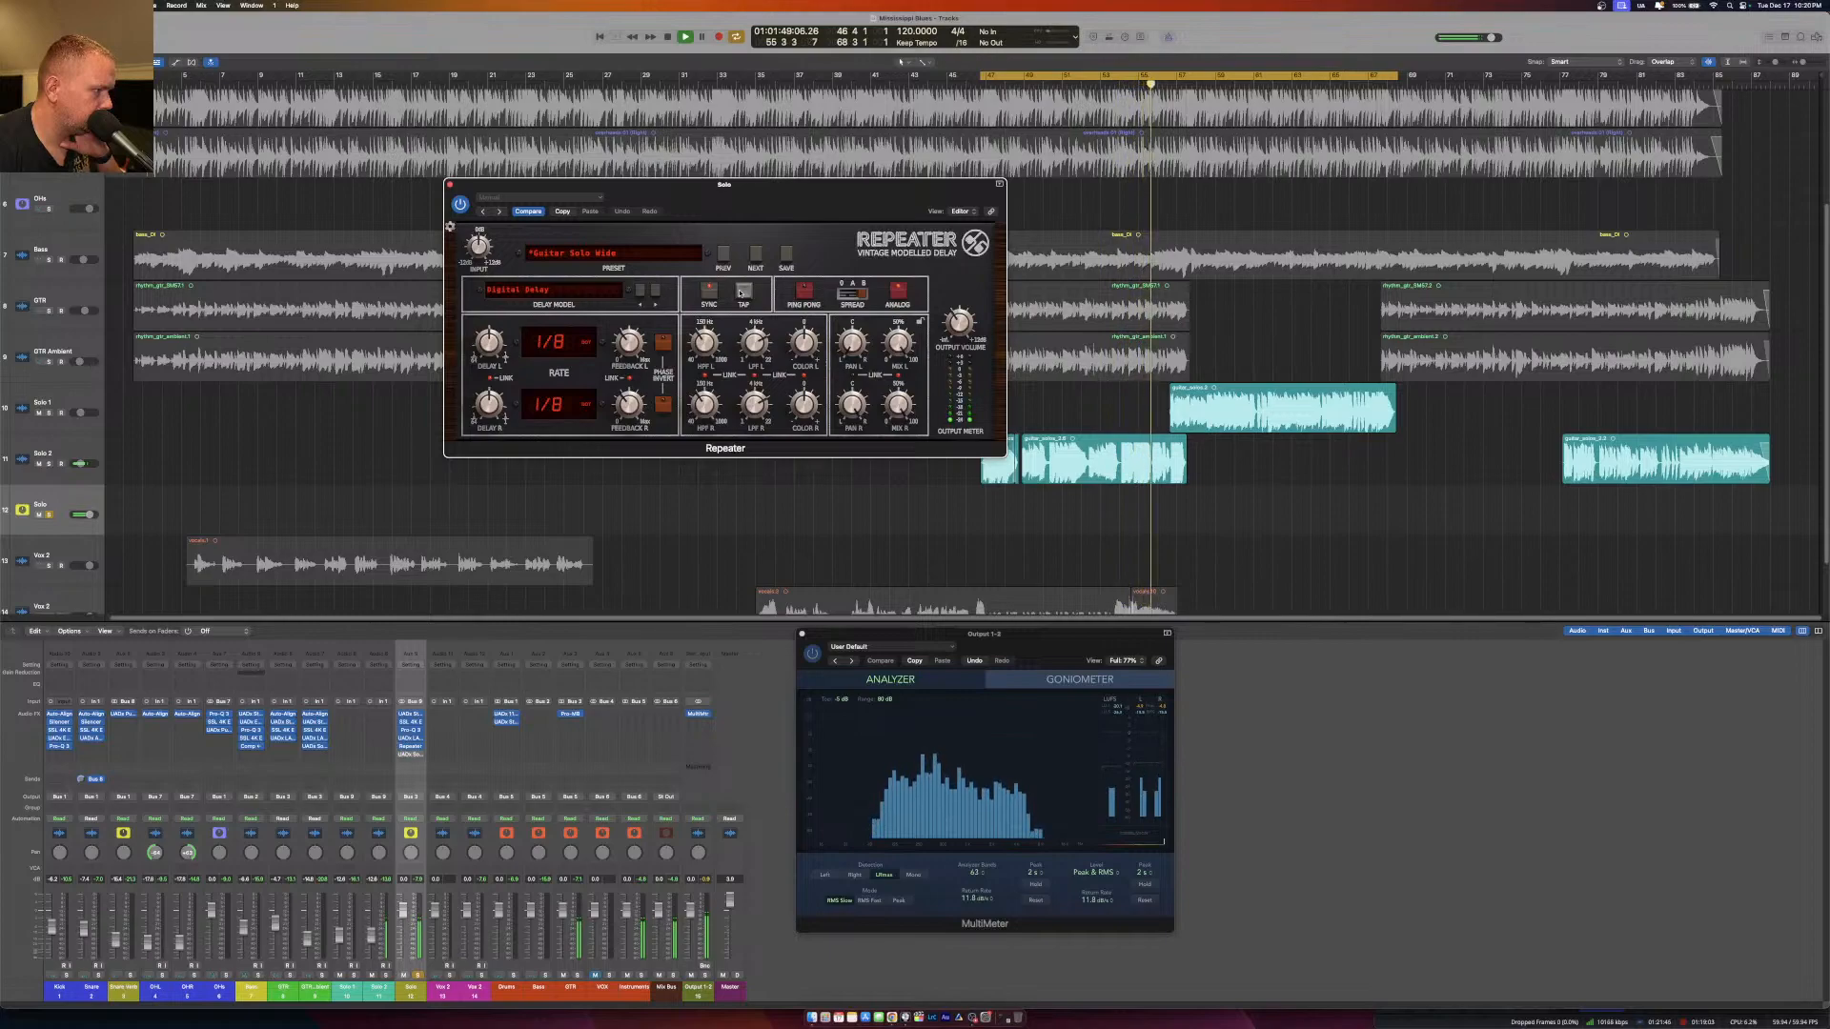
click(705, 293)
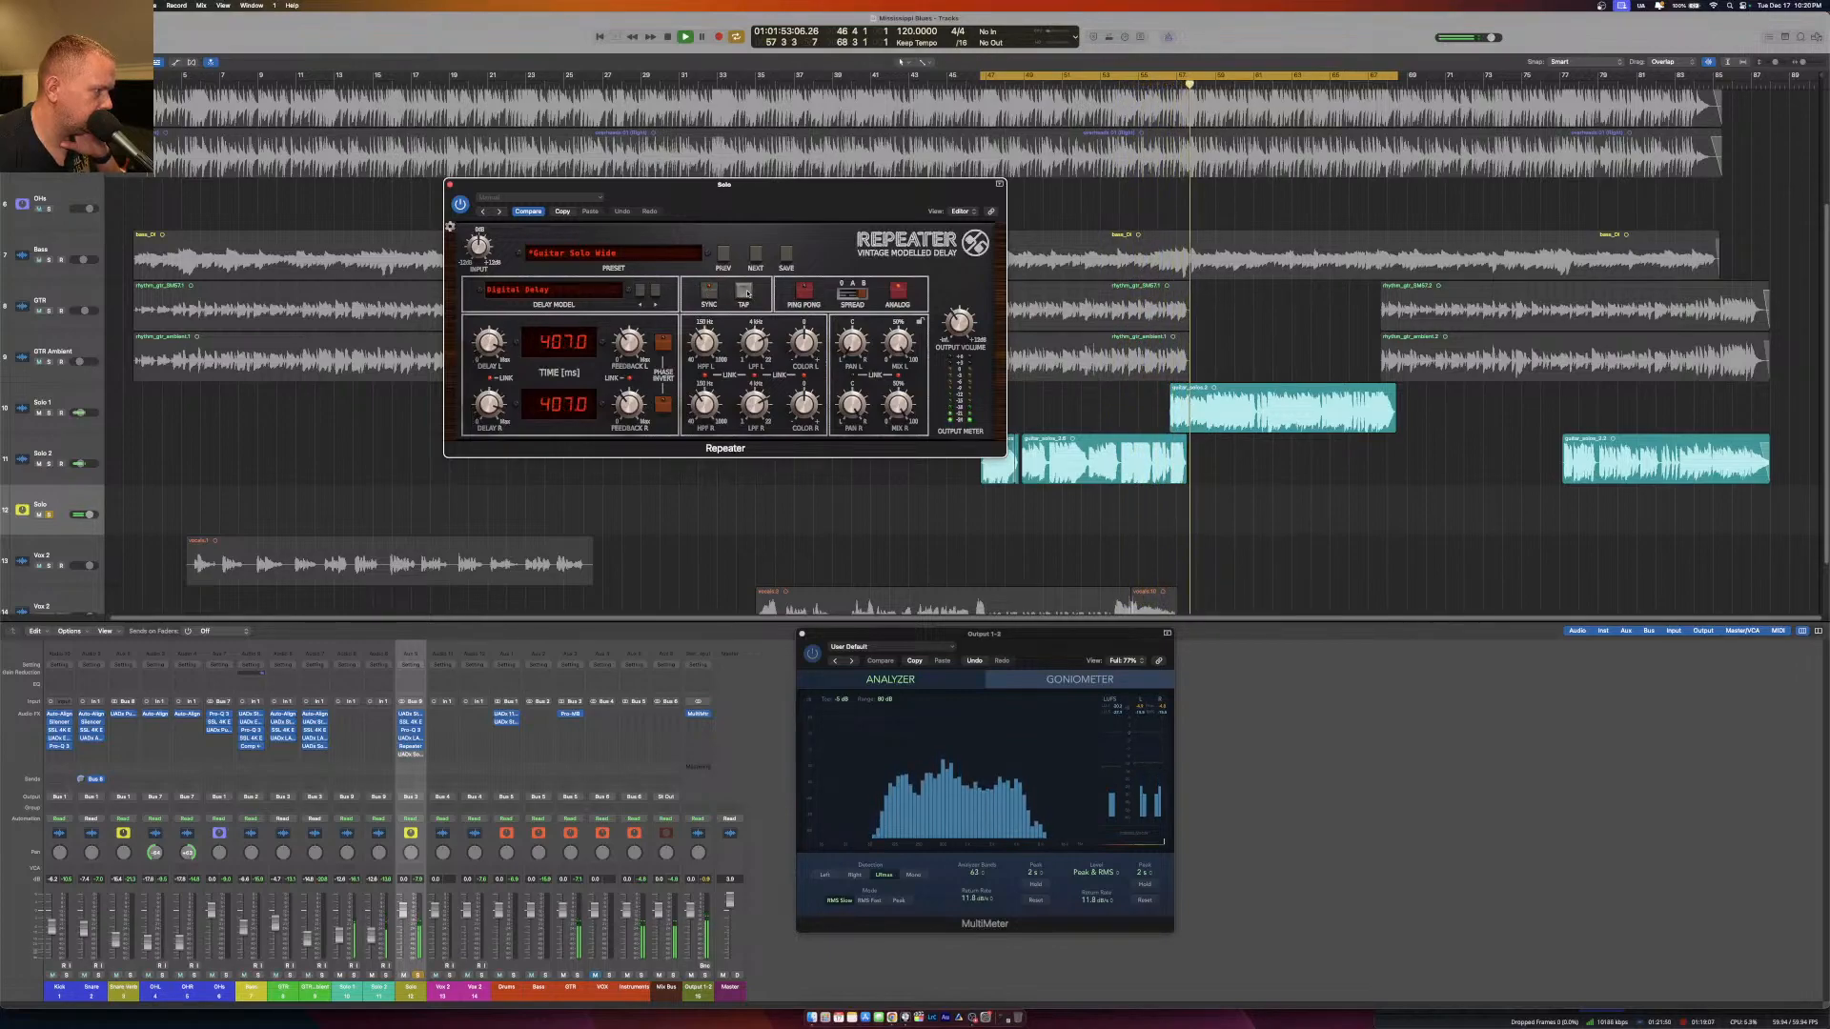
click(748, 292)
click(747, 293)
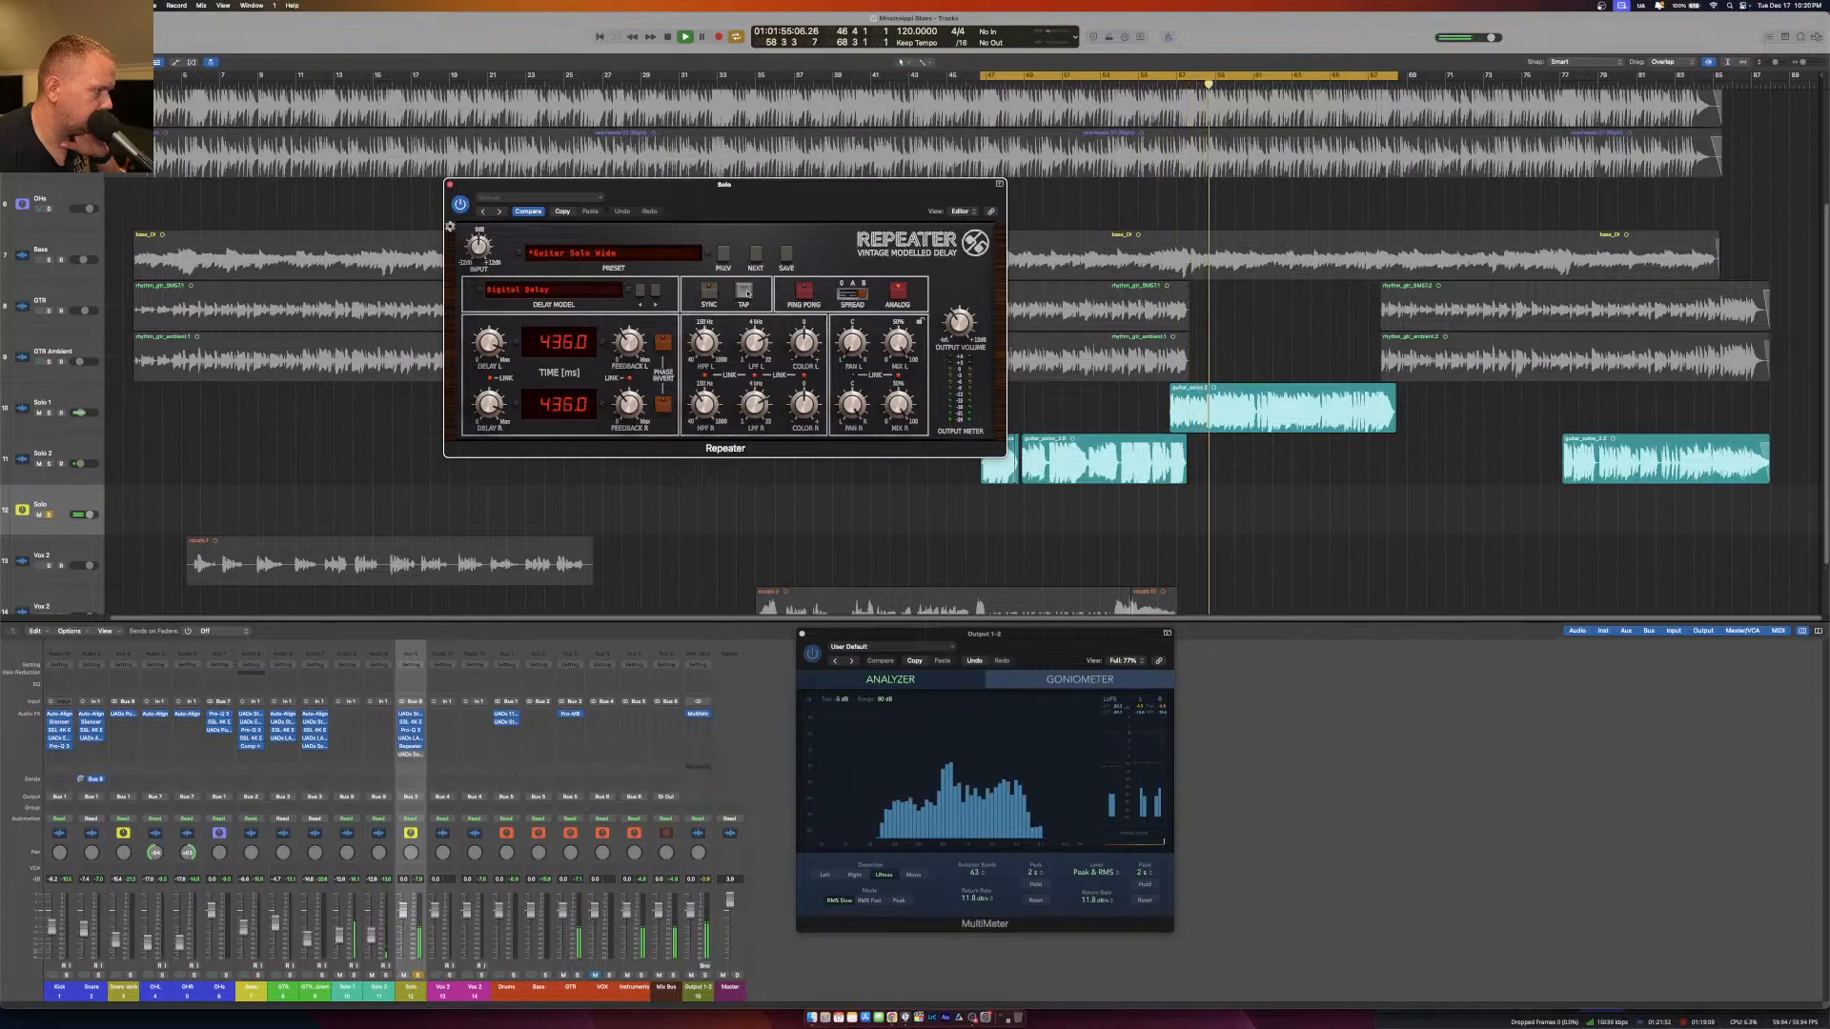
click(748, 293)
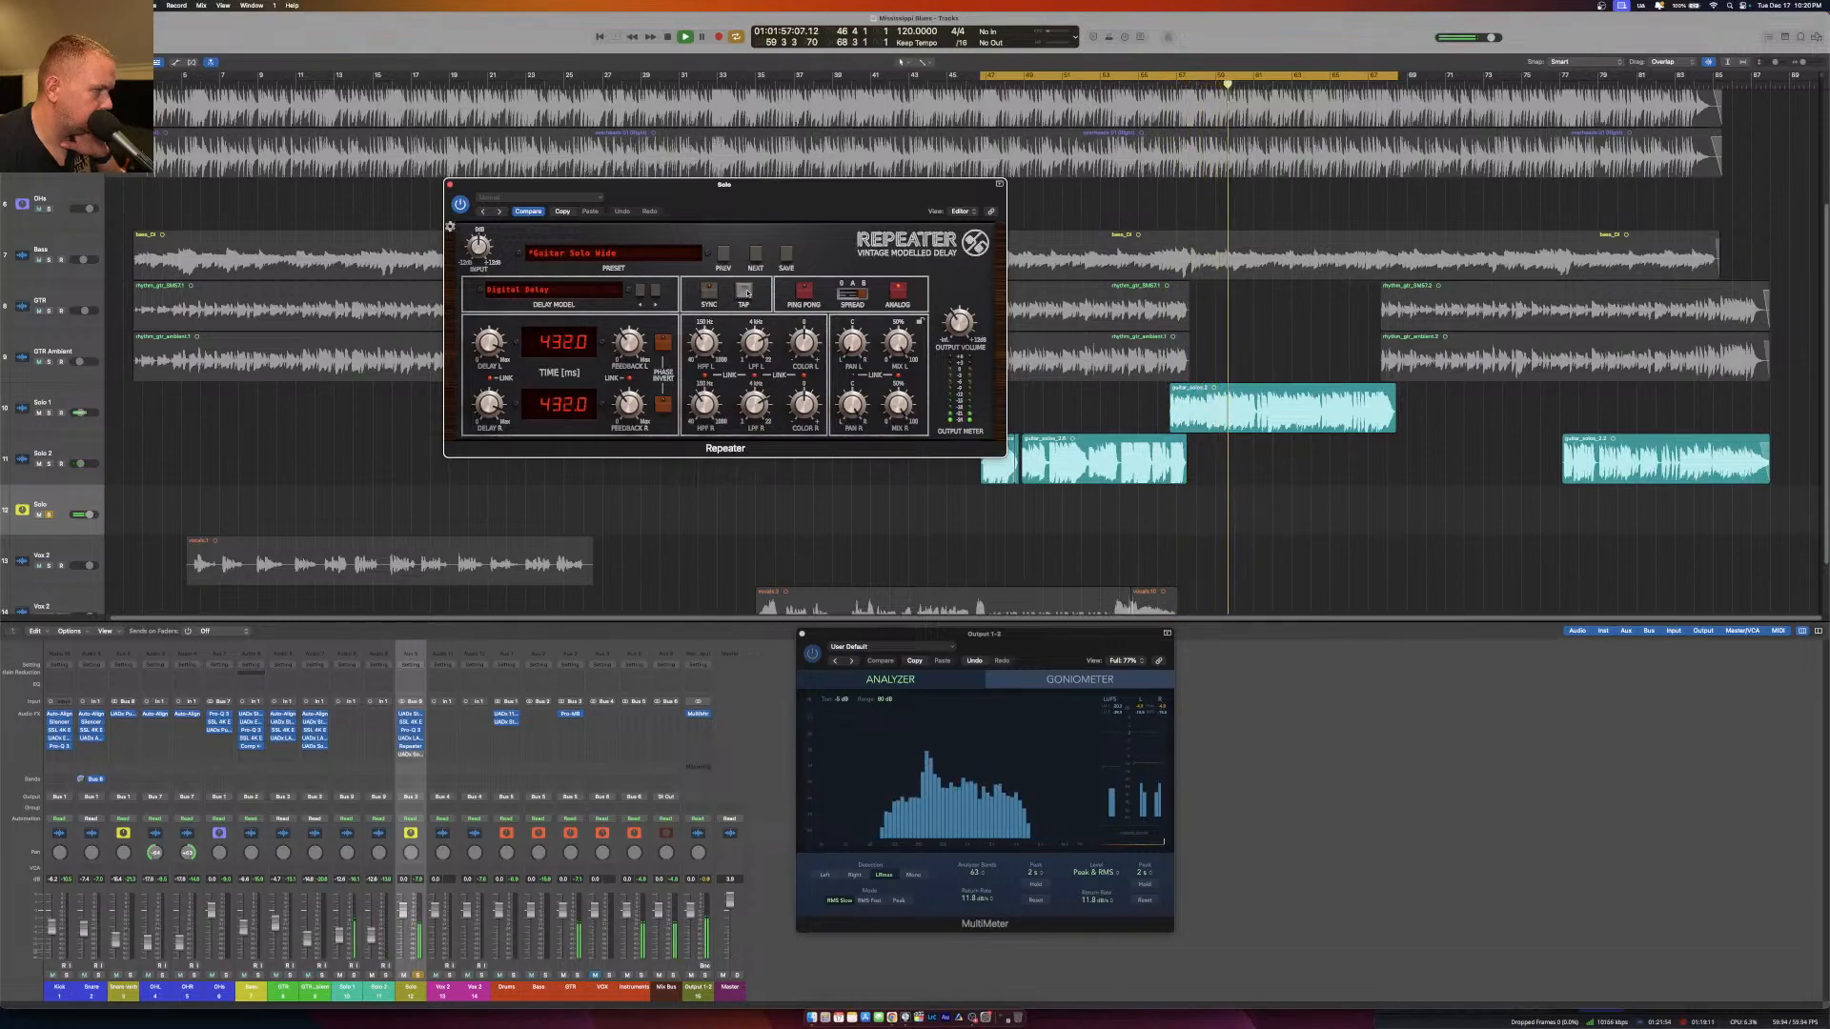
click(748, 292)
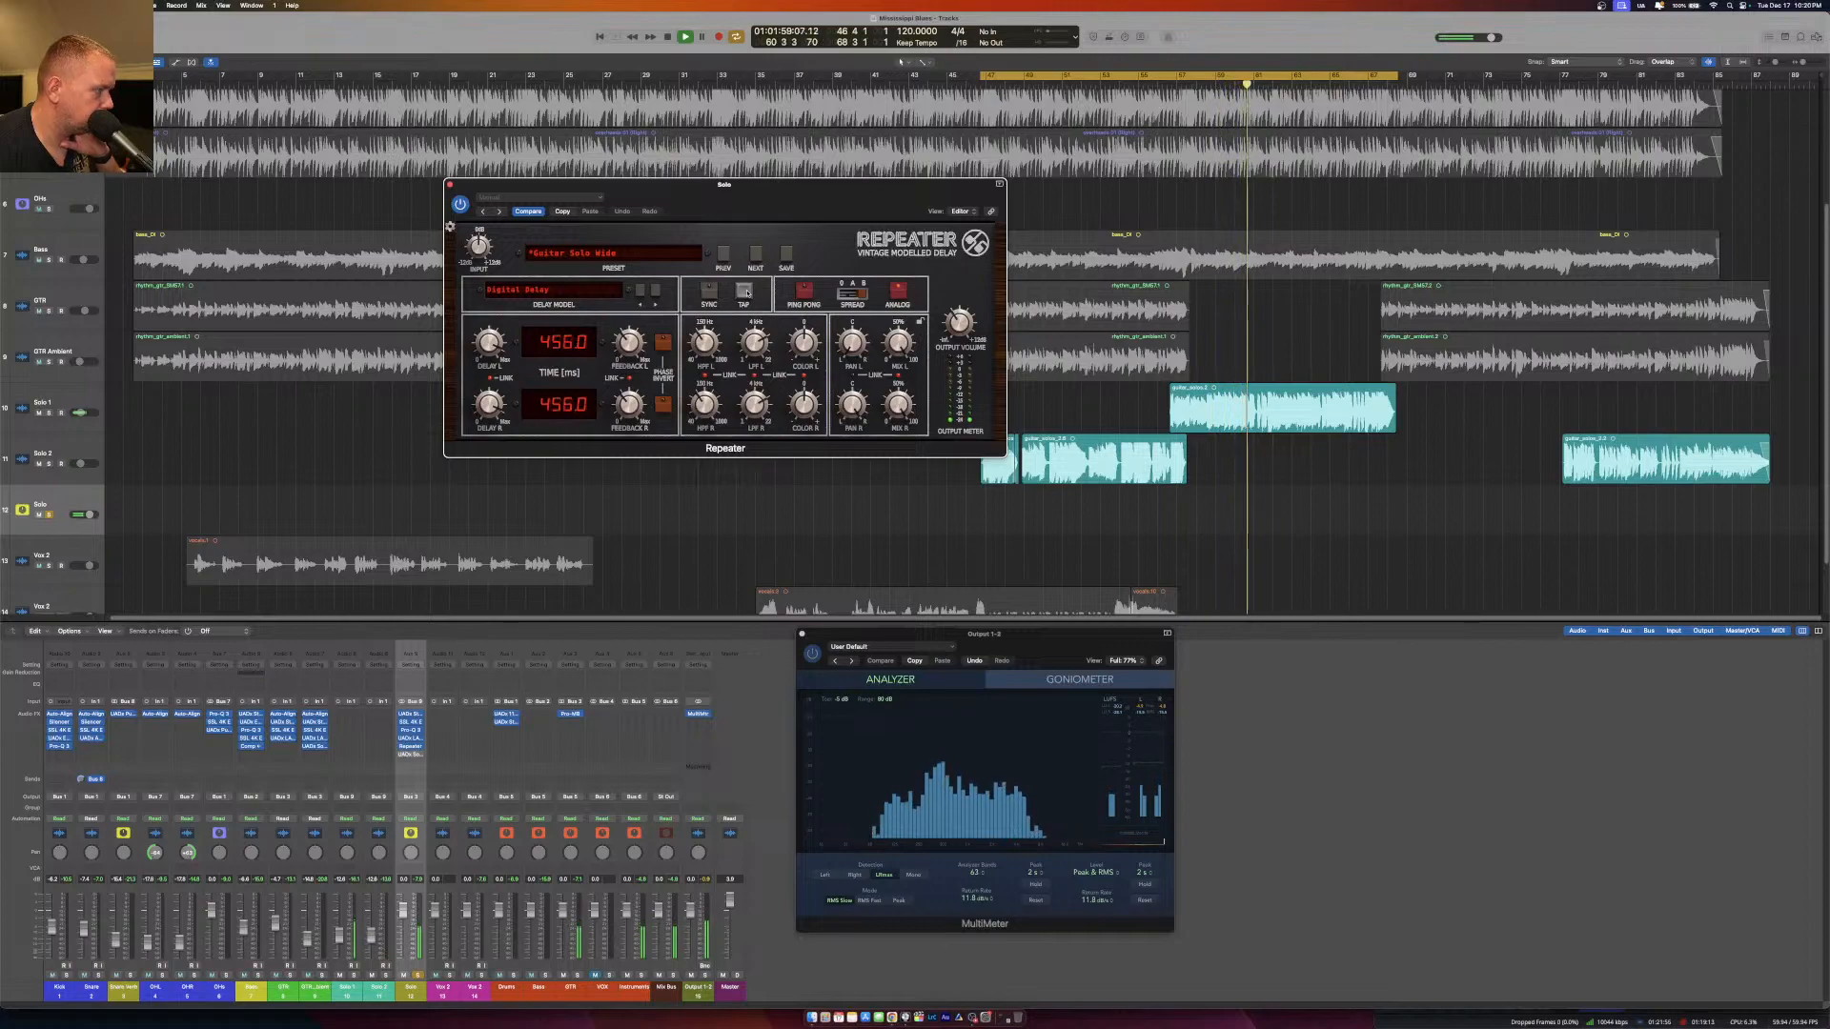
Adjust Repeater's feedback and lower its mix, closing the plug-in and unsoloing the Solo aux.
mouse_move(624, 350)
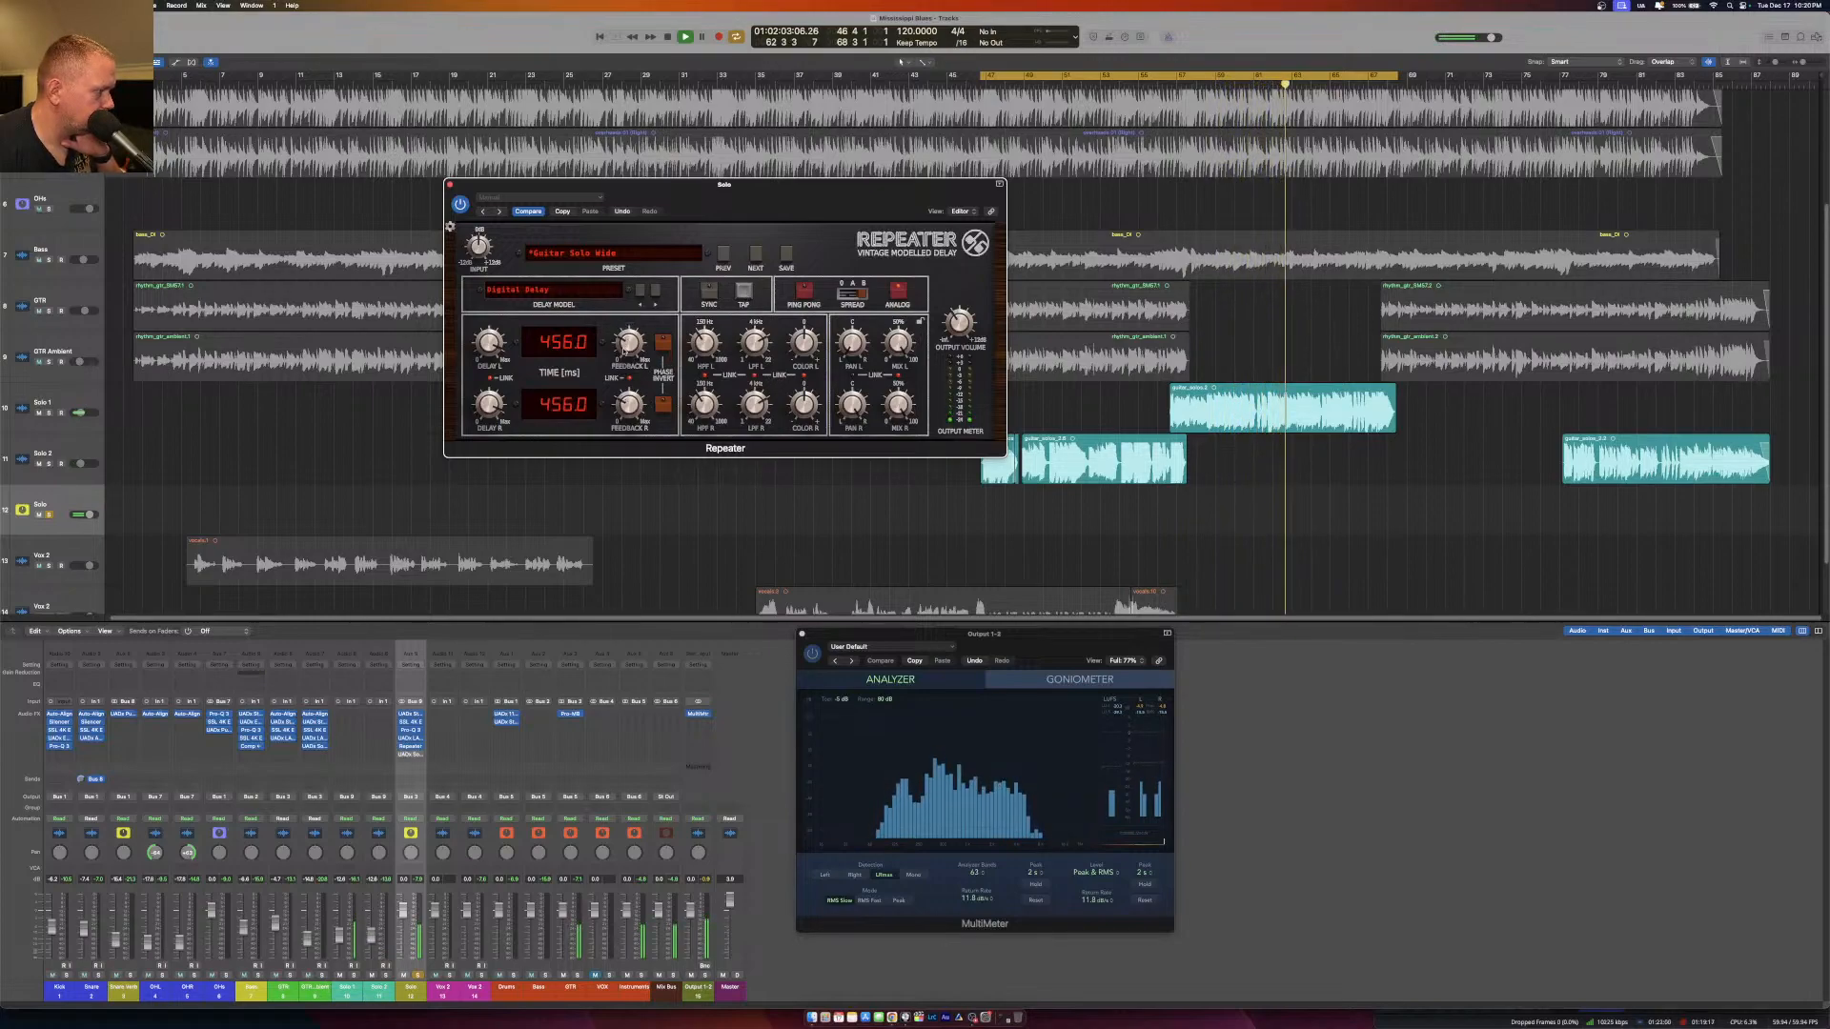
mouse_move(626, 349)
mouse_down()
mouse_move(632, 408)
mouse_move(627, 314)
mouse_up()
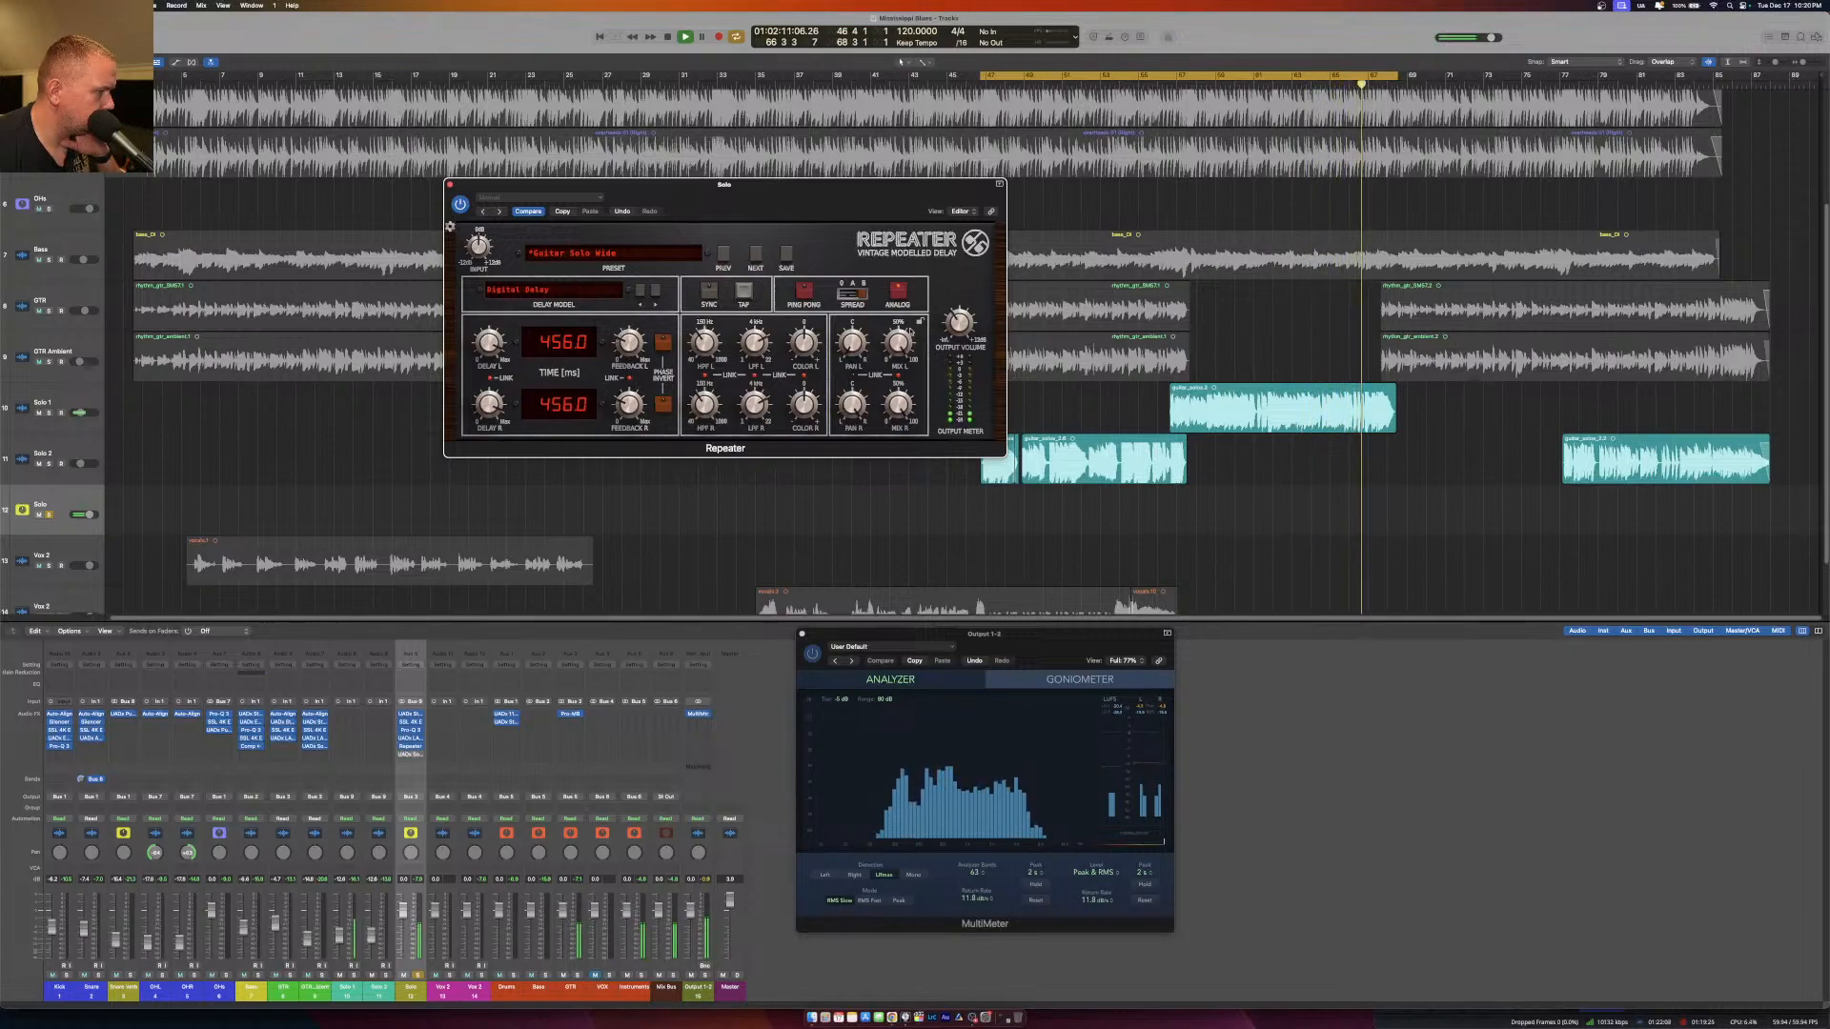
drag(899, 346, 922, 436)
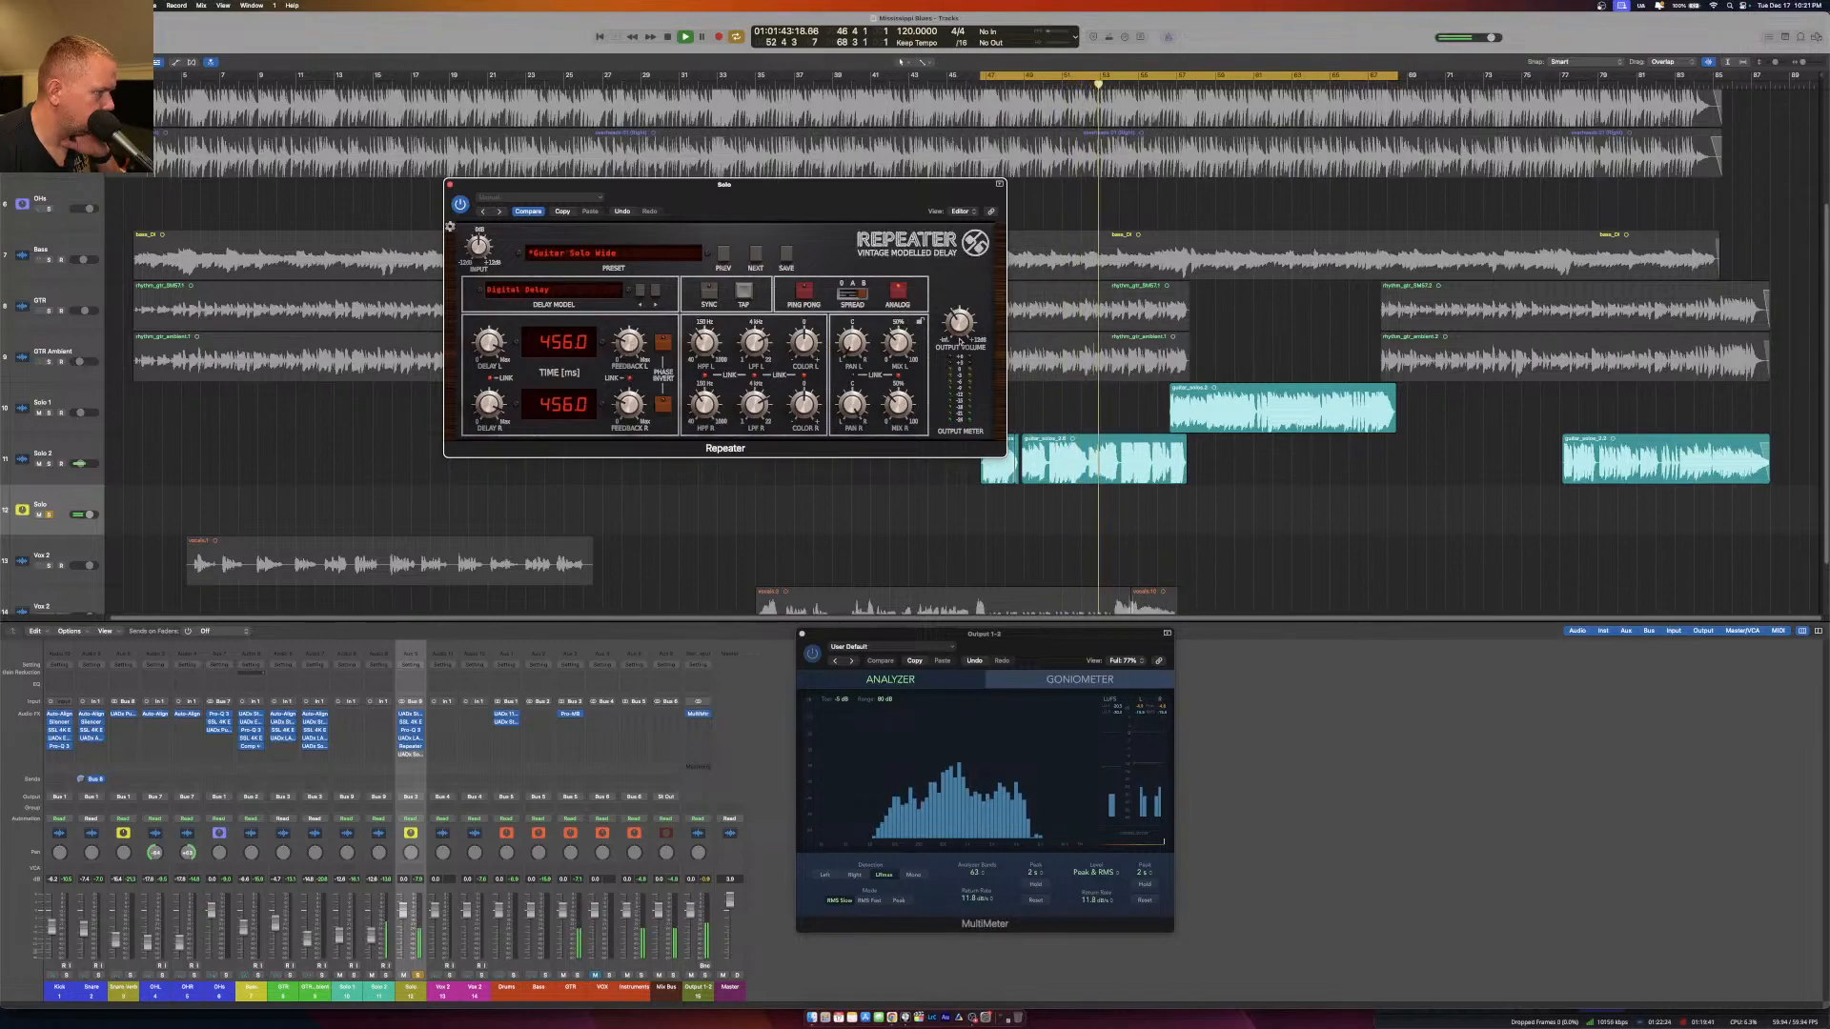
mouse_move(956, 310)
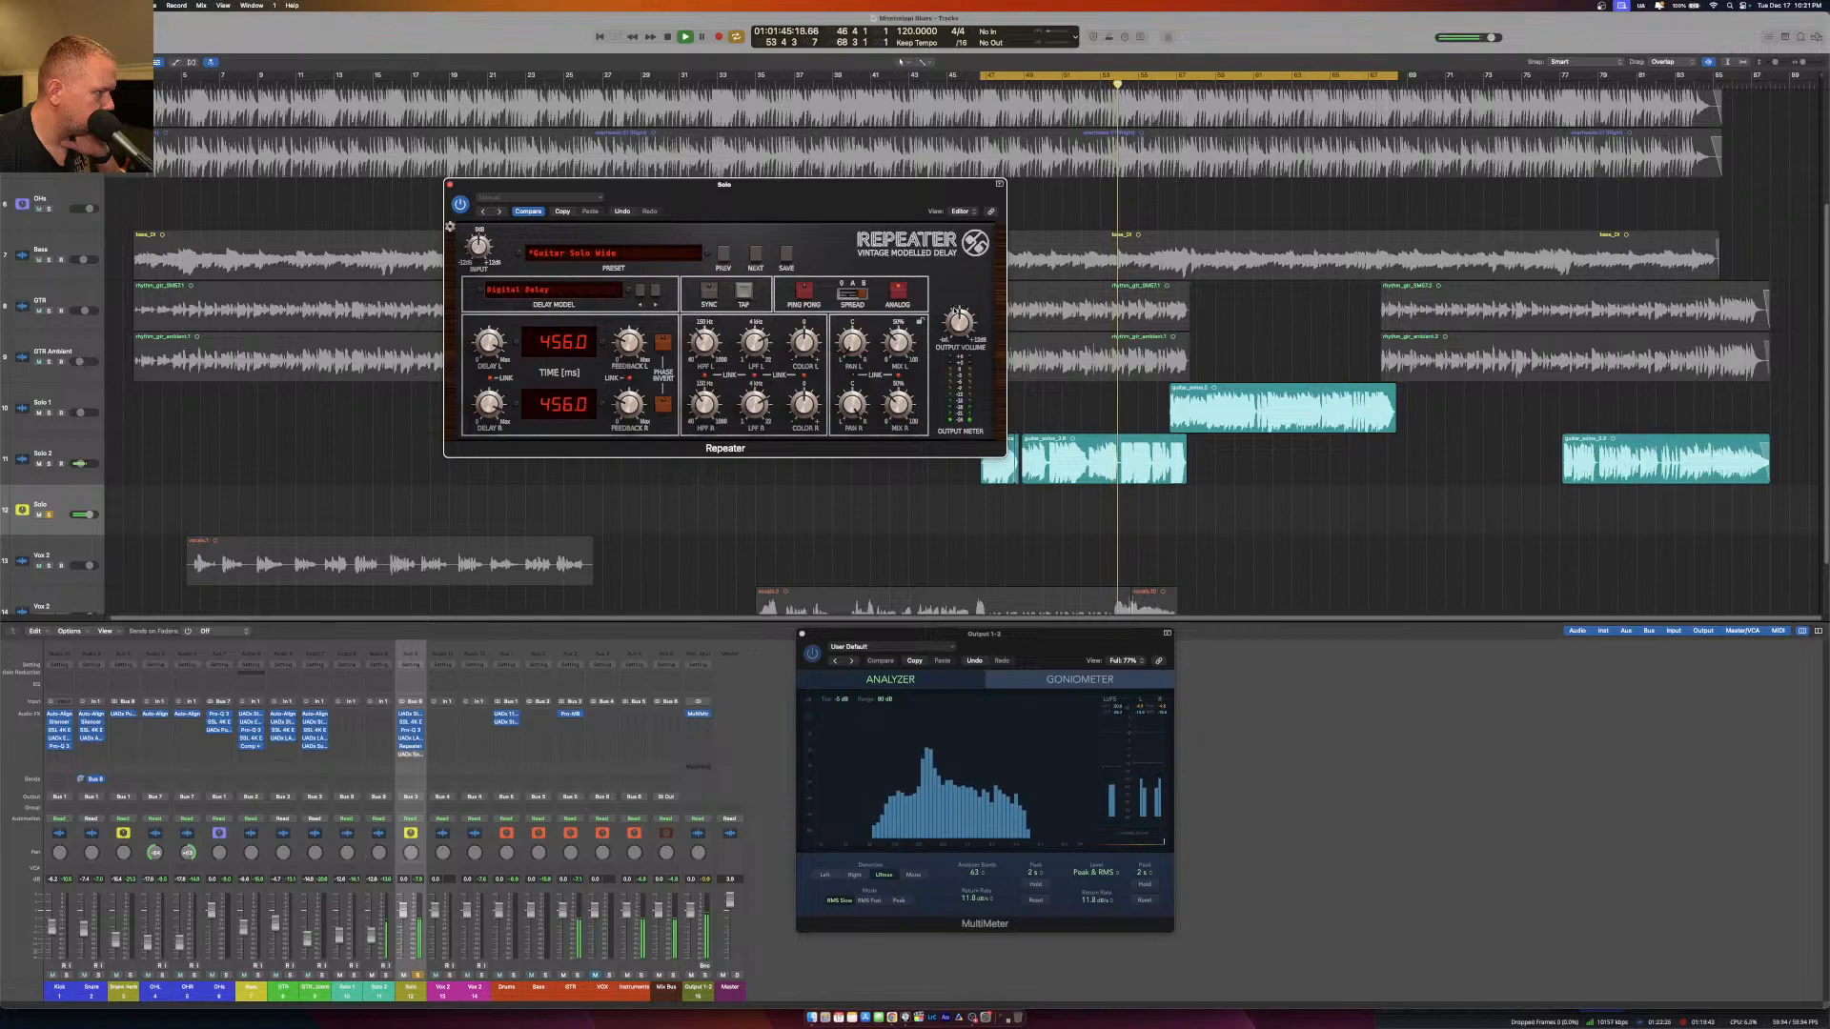
click(449, 185)
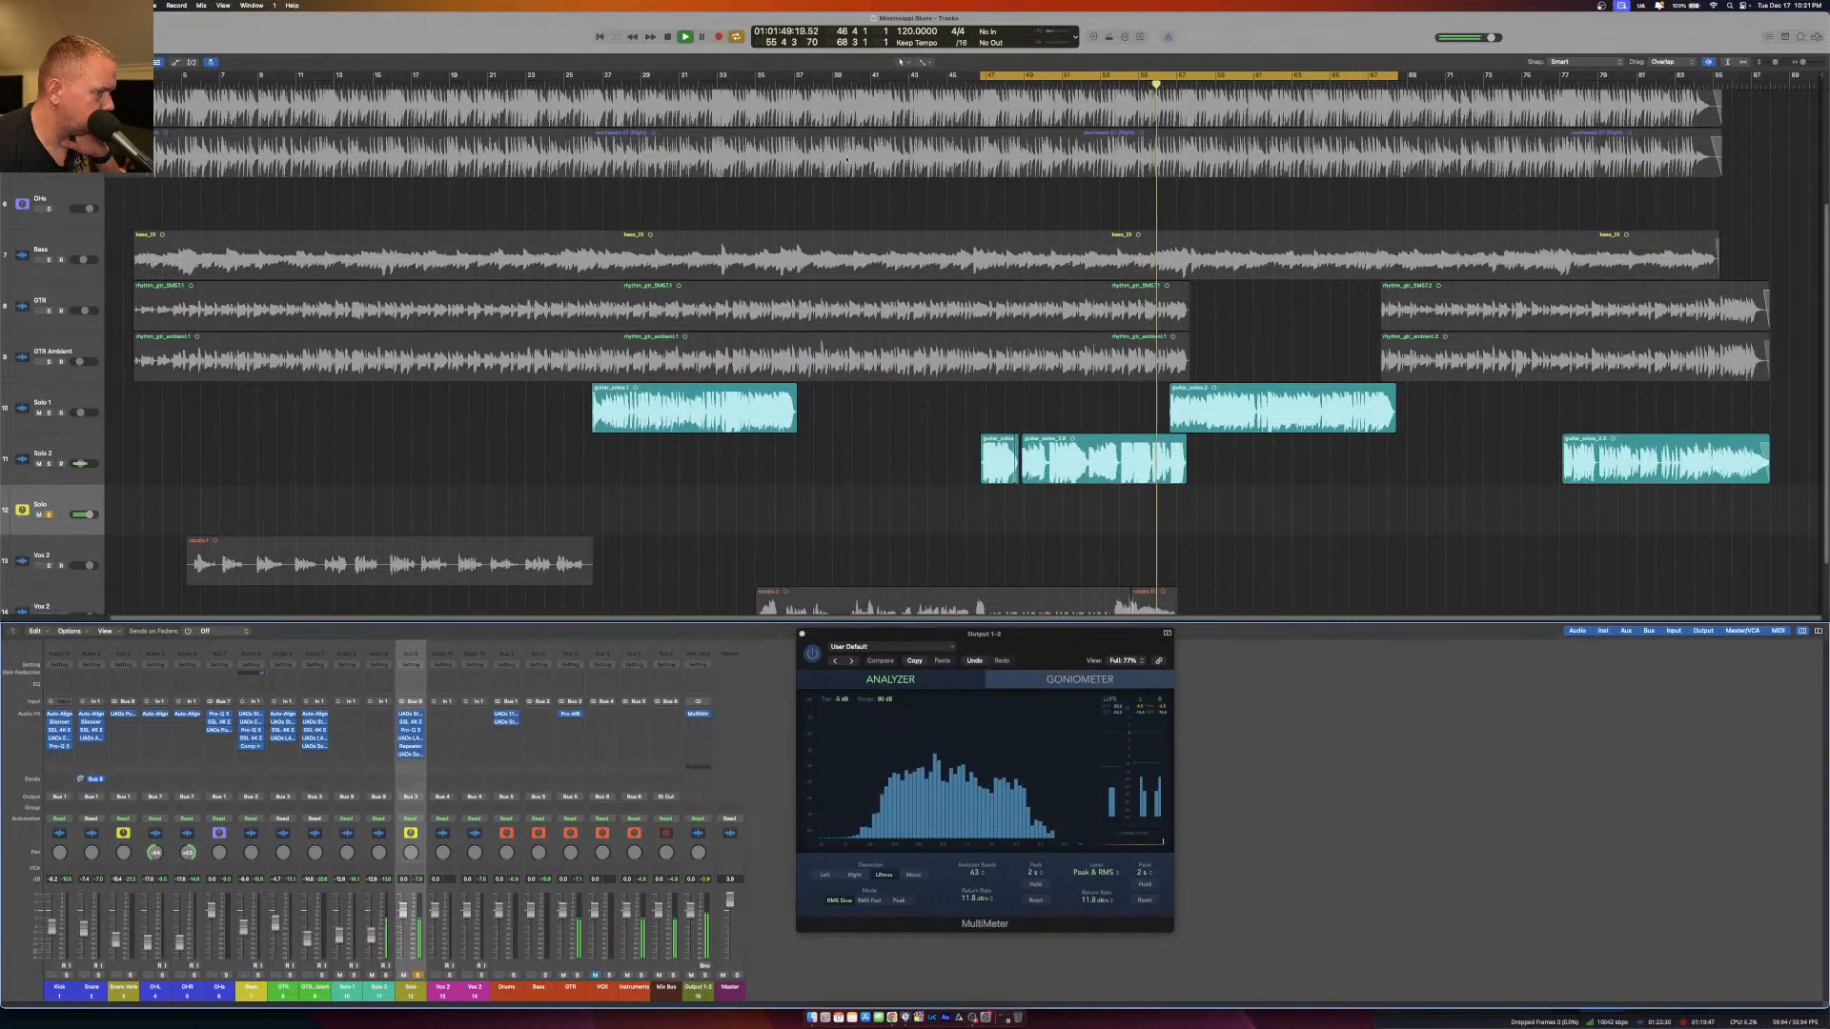
click(419, 976)
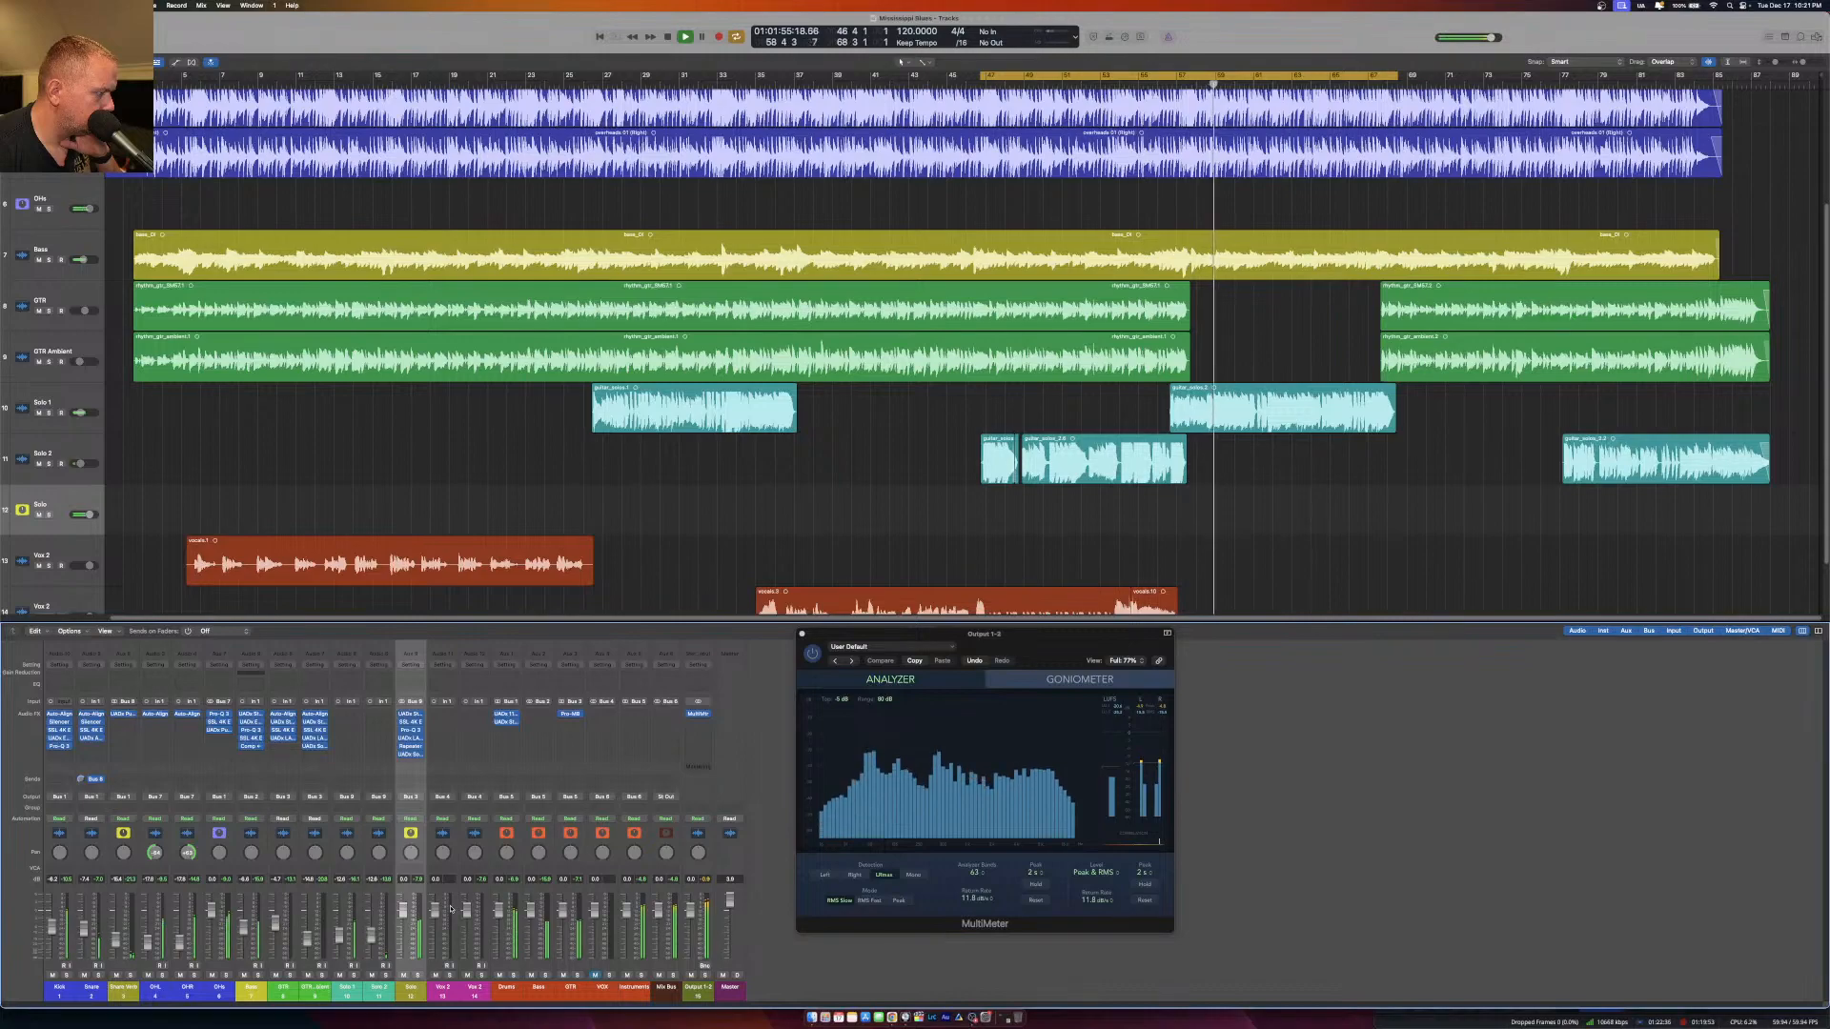
Fine-tune Repeater's mix against the full mix and restart playback just before the first Solo 1 region.
click(412, 747)
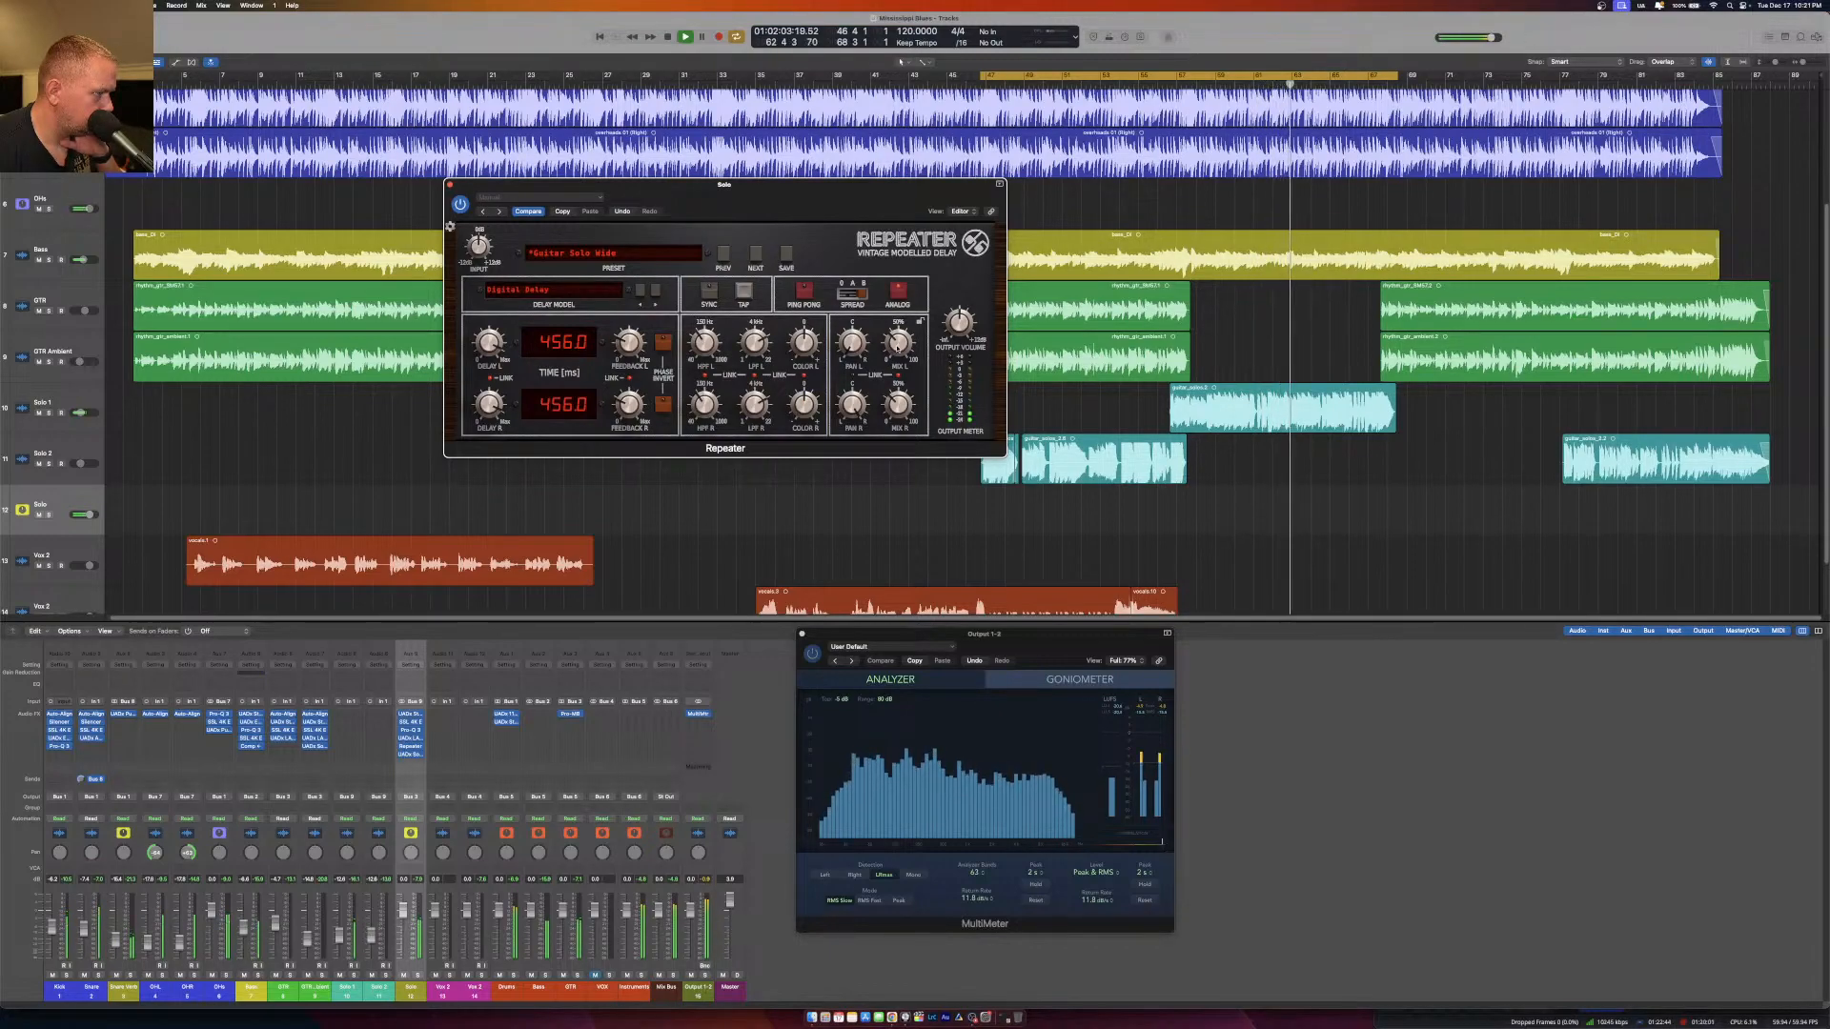
mouse_move(896, 348)
drag(896, 348, 896, 350)
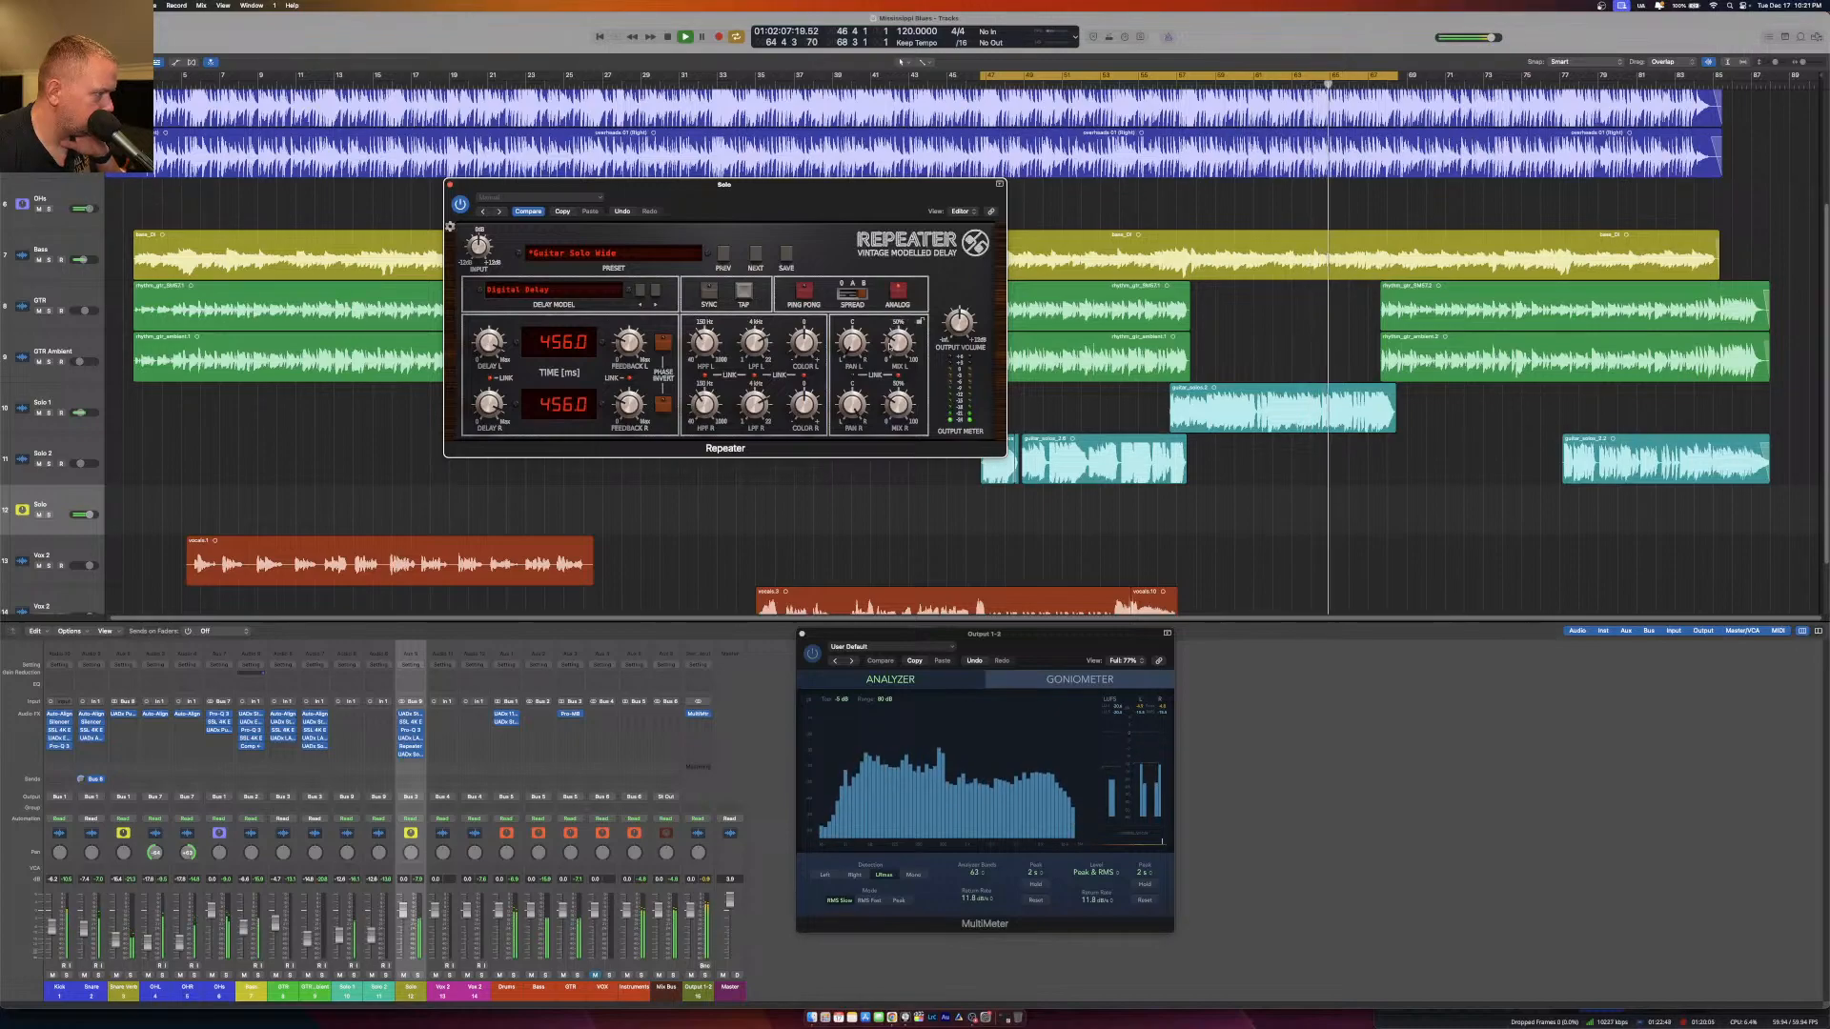
click(452, 185)
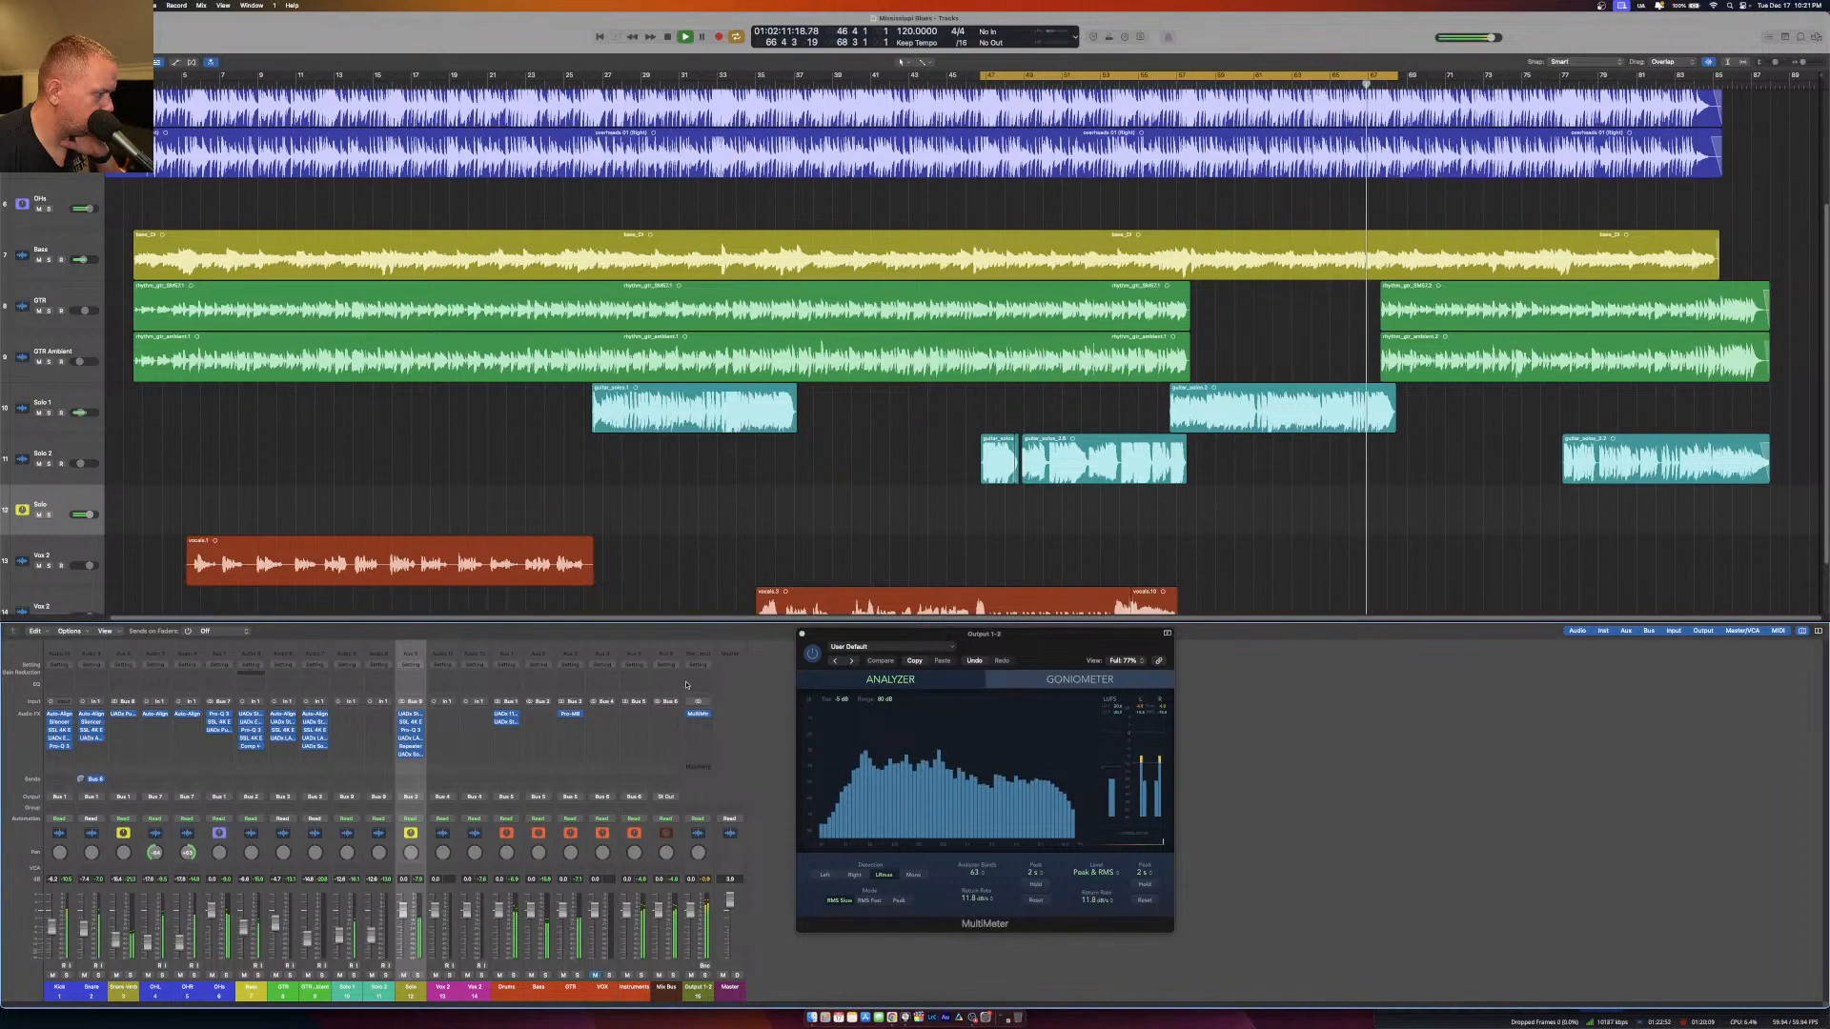
click(554, 83)
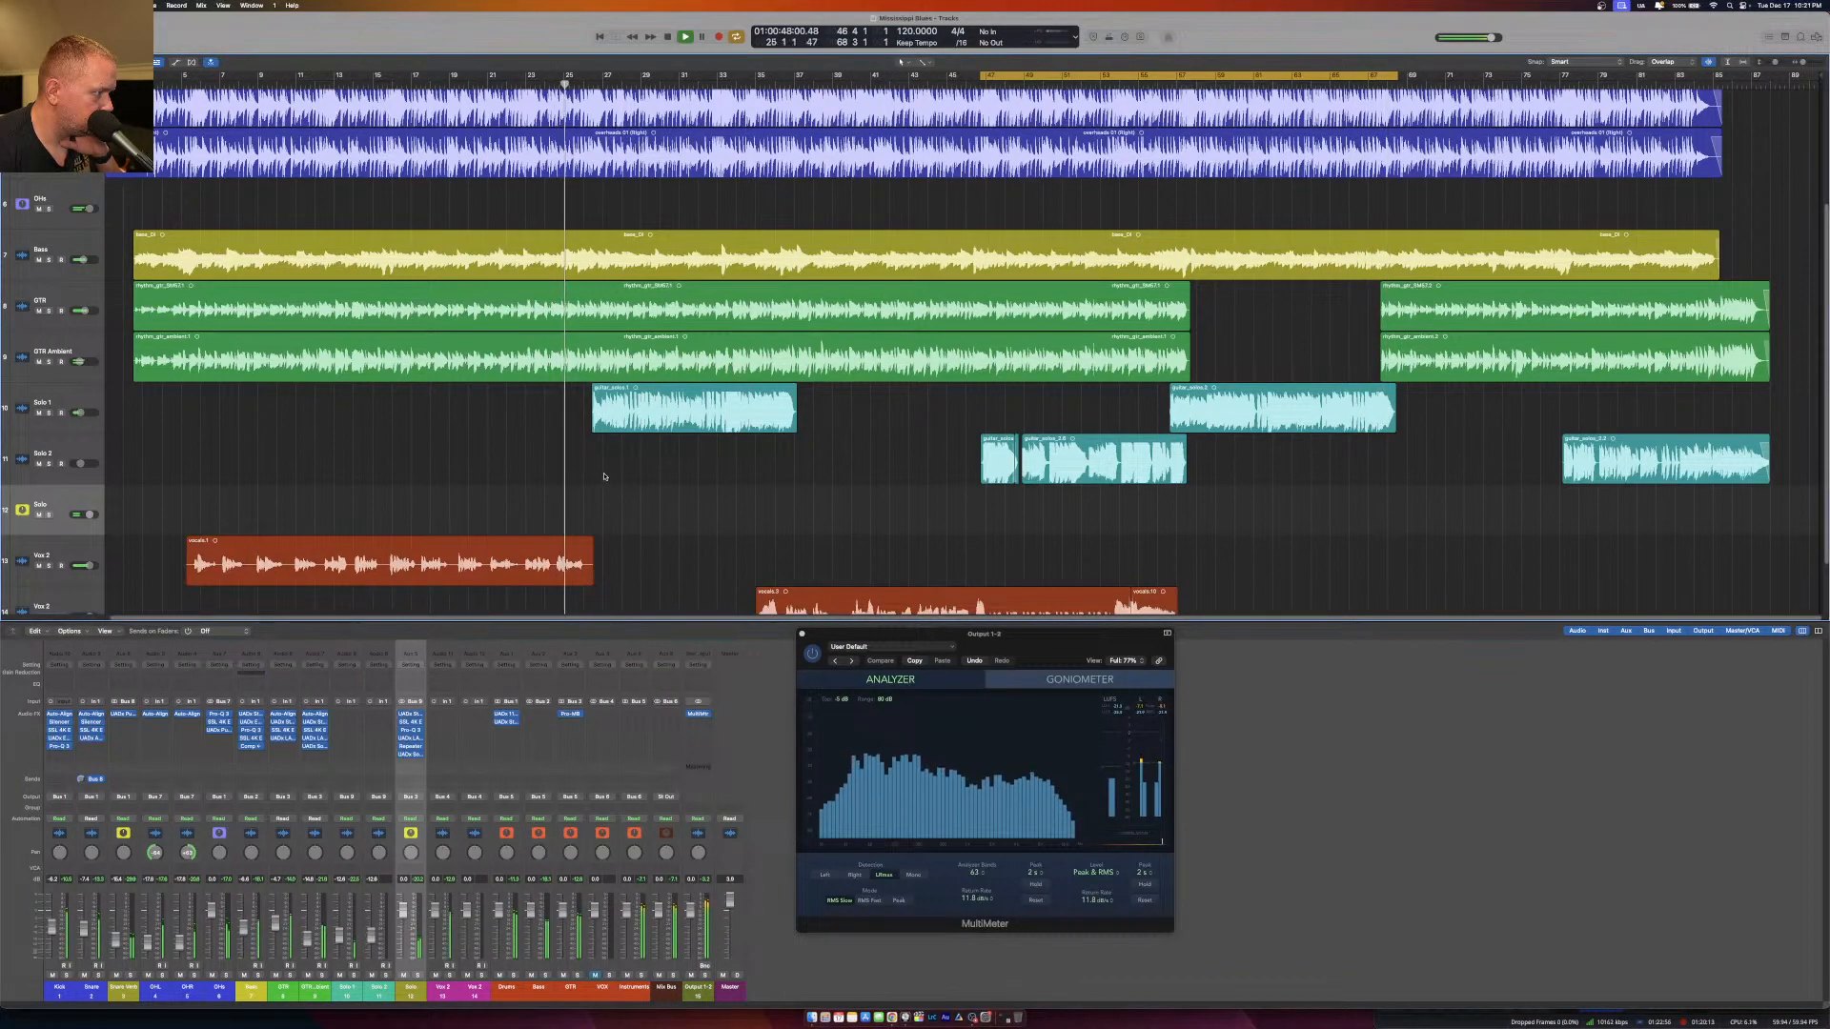
Turn off cycle playback and check the Pro-MB settings on the GTR bus, closing the plug-in.
click(736, 36)
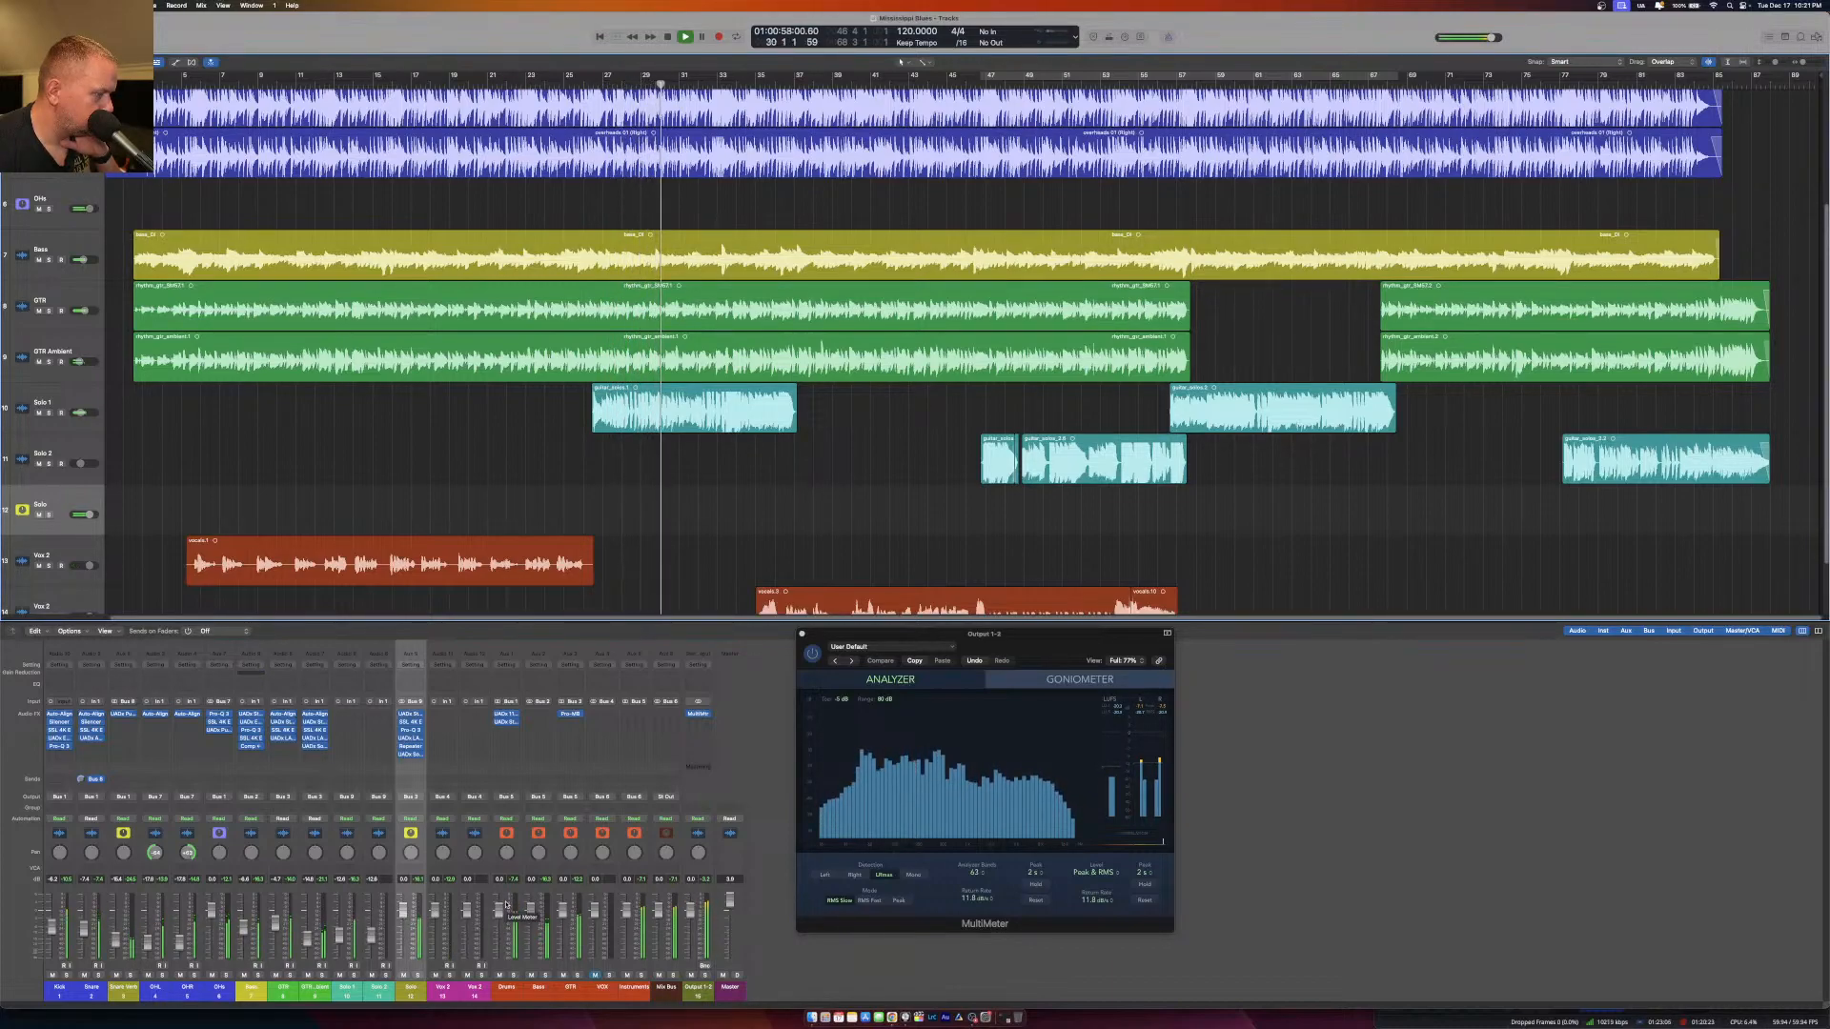
click(574, 716)
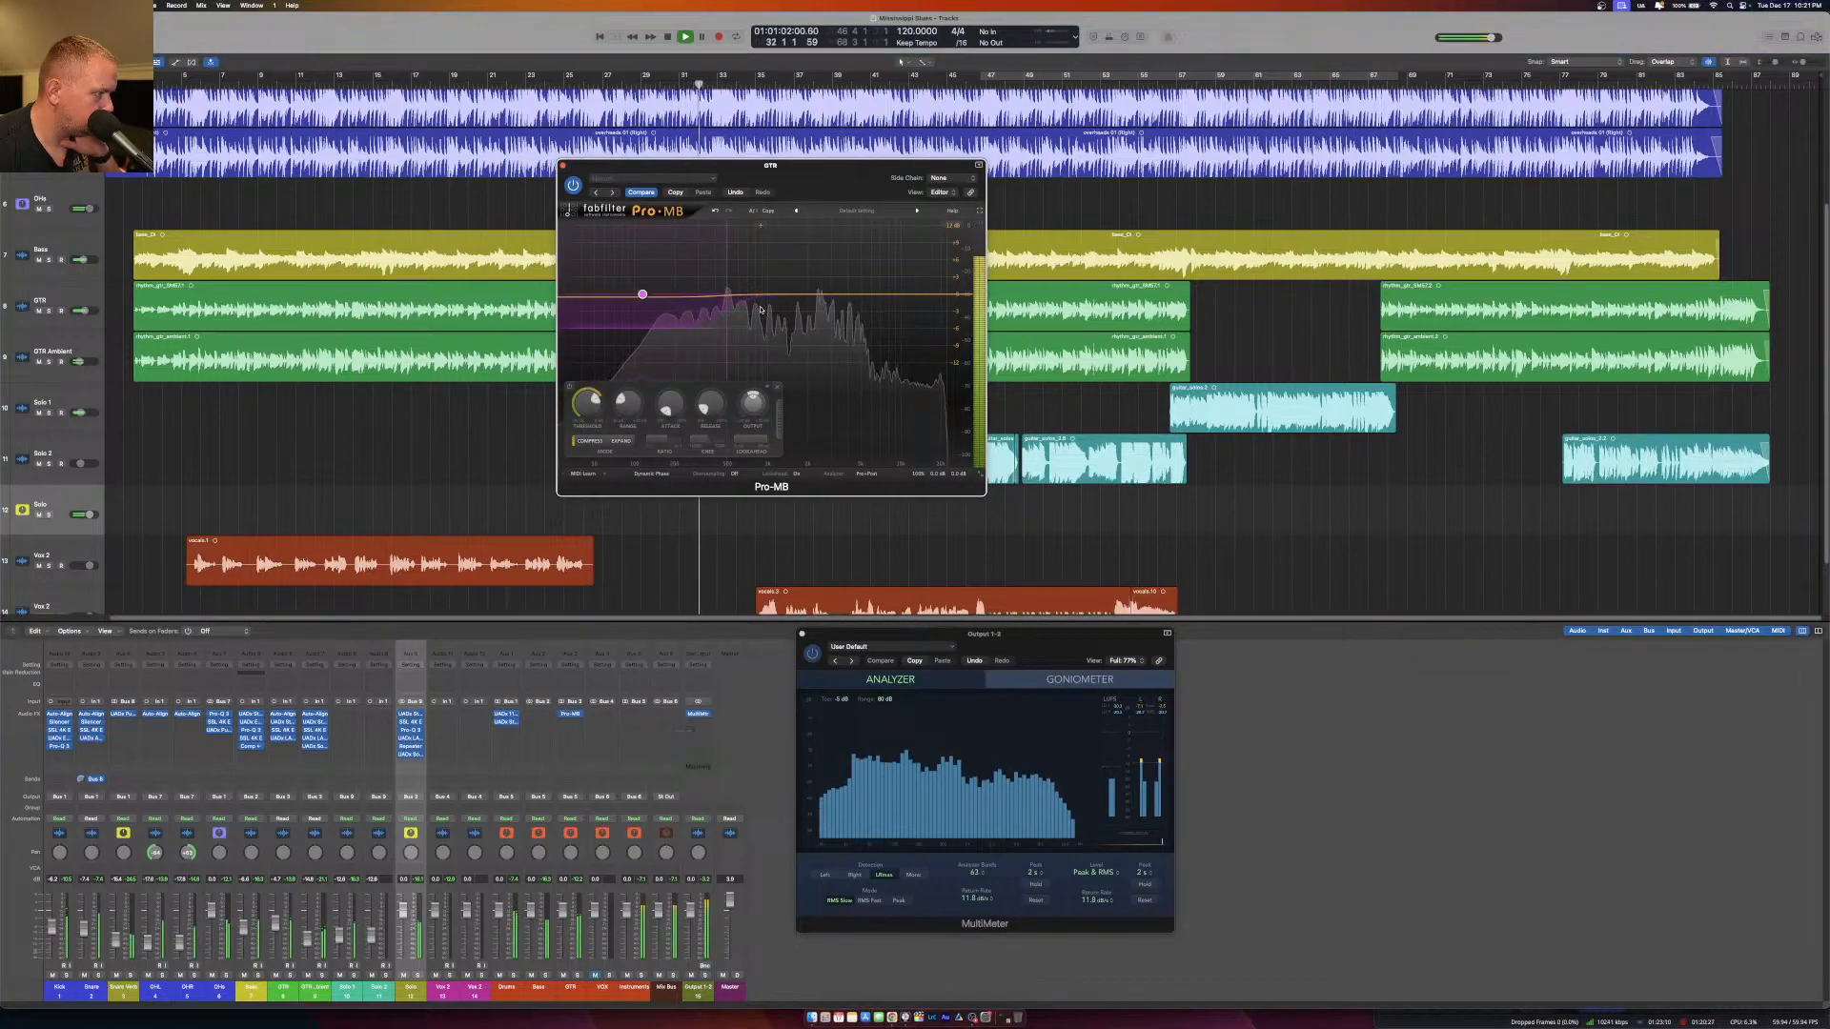
click(563, 166)
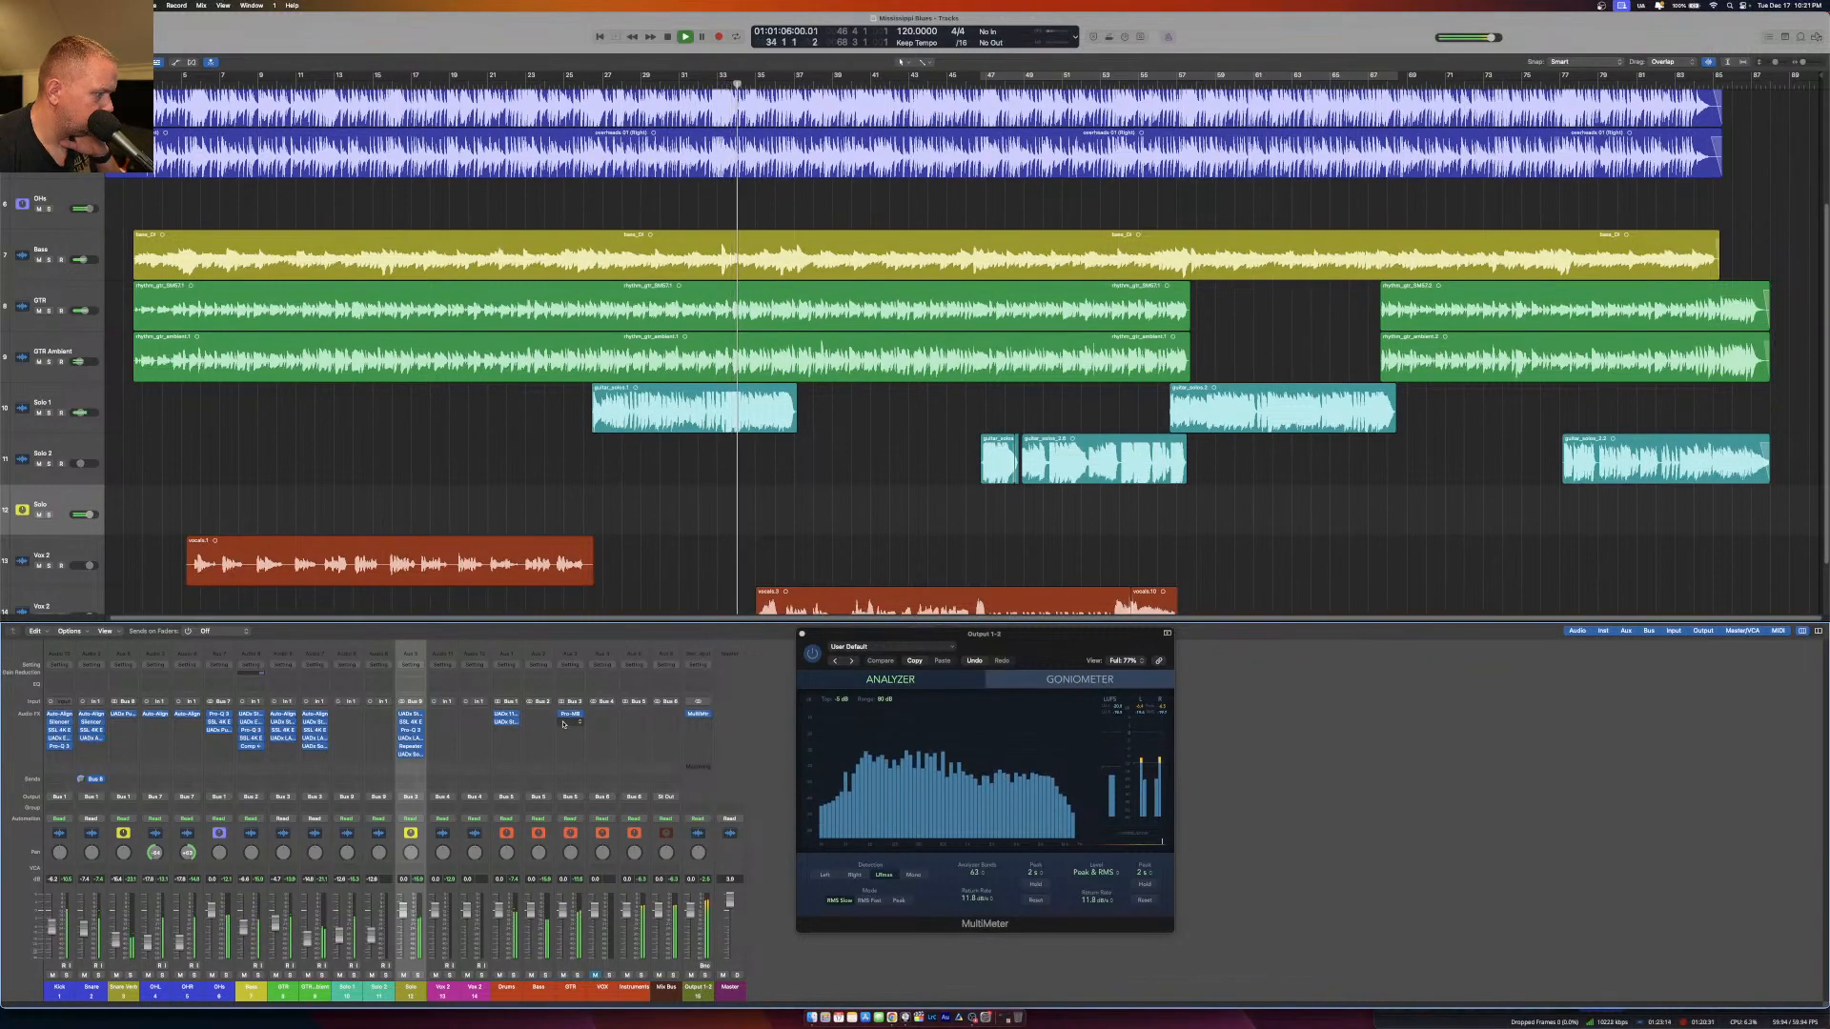
Insert a stereo FabFilter Pro-Q 3 after Pro-MB on the GTR bus and reposition its window for editing.
click(564, 723)
mouse_move(606, 943)
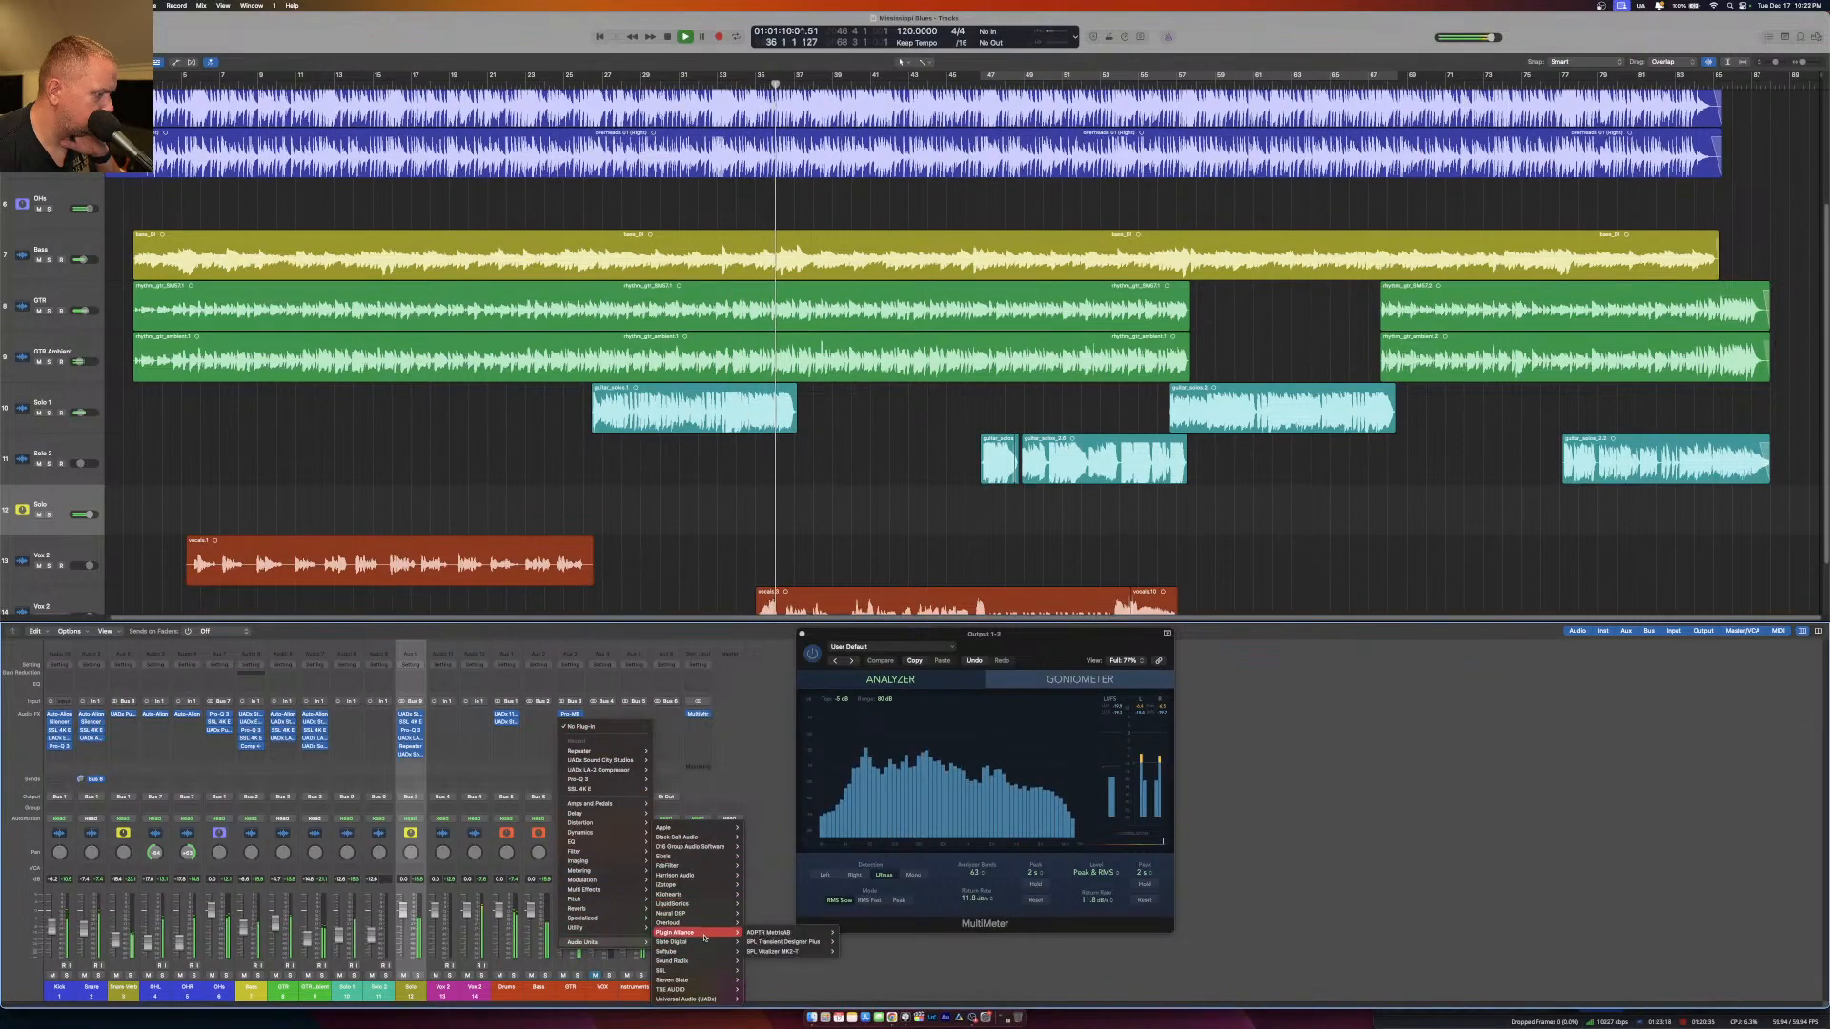
mouse_move(709, 1000)
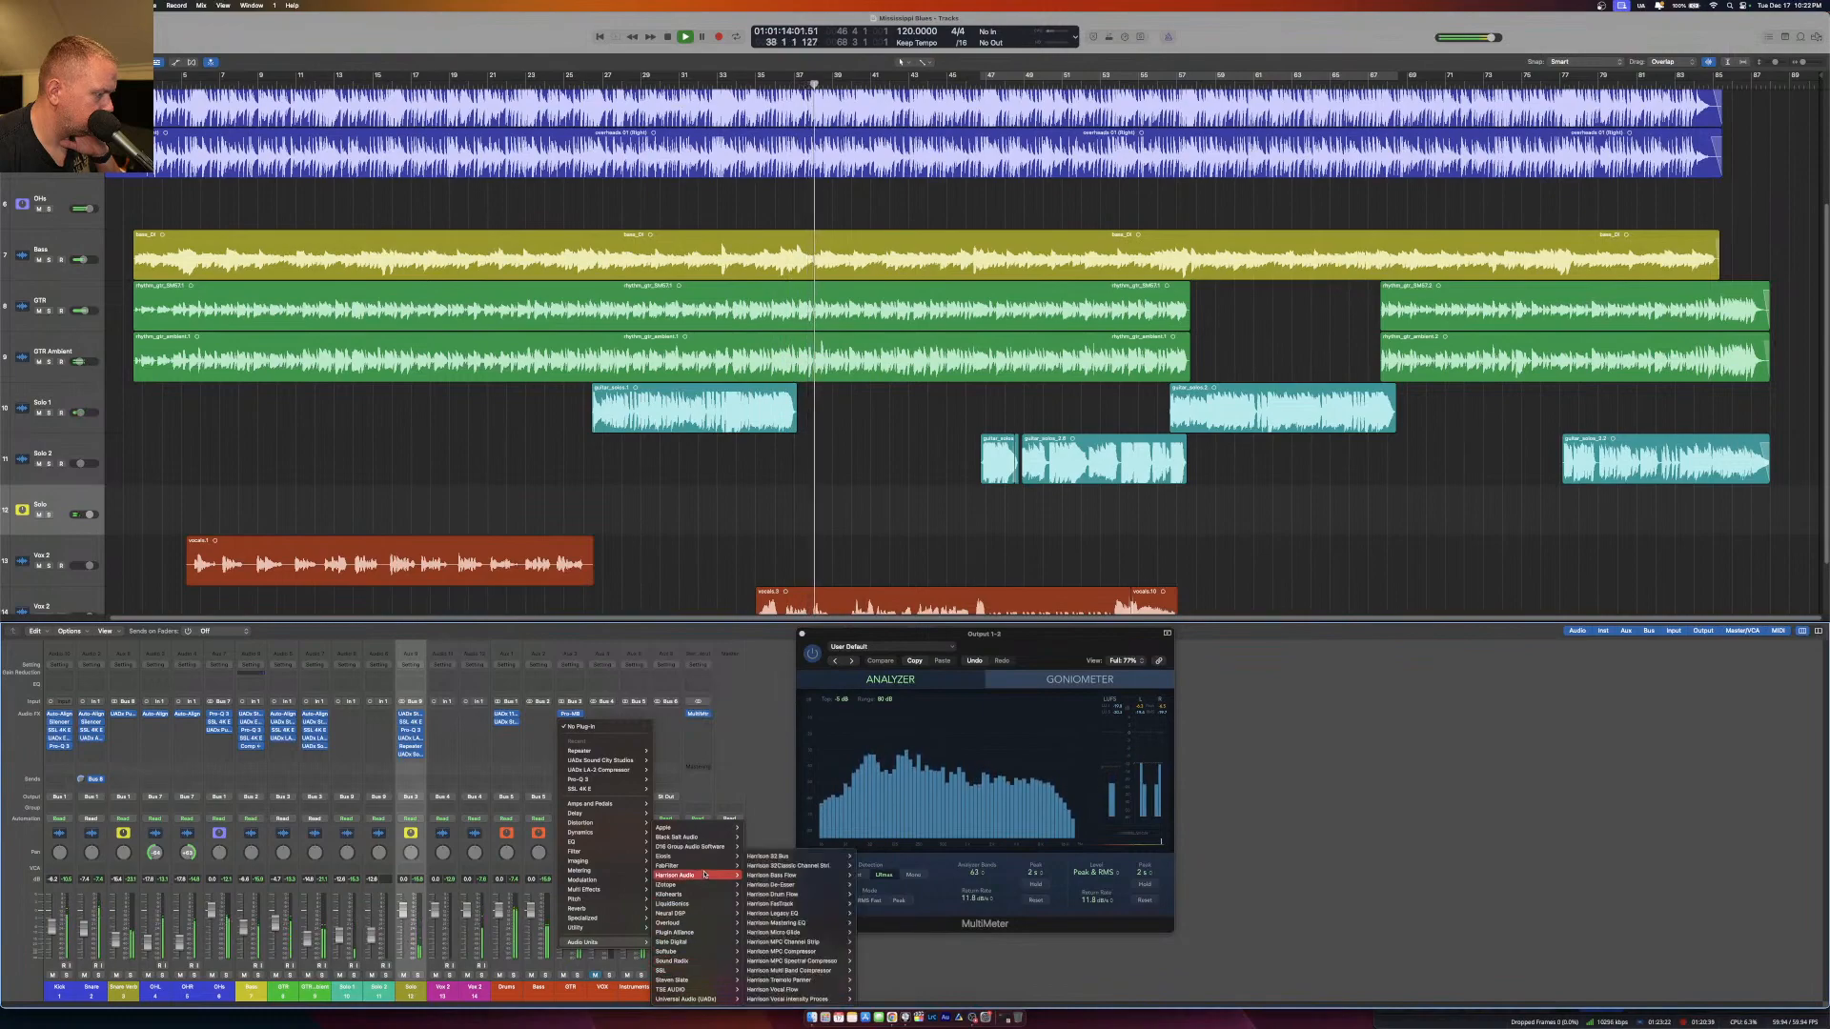
mouse_move(710, 865)
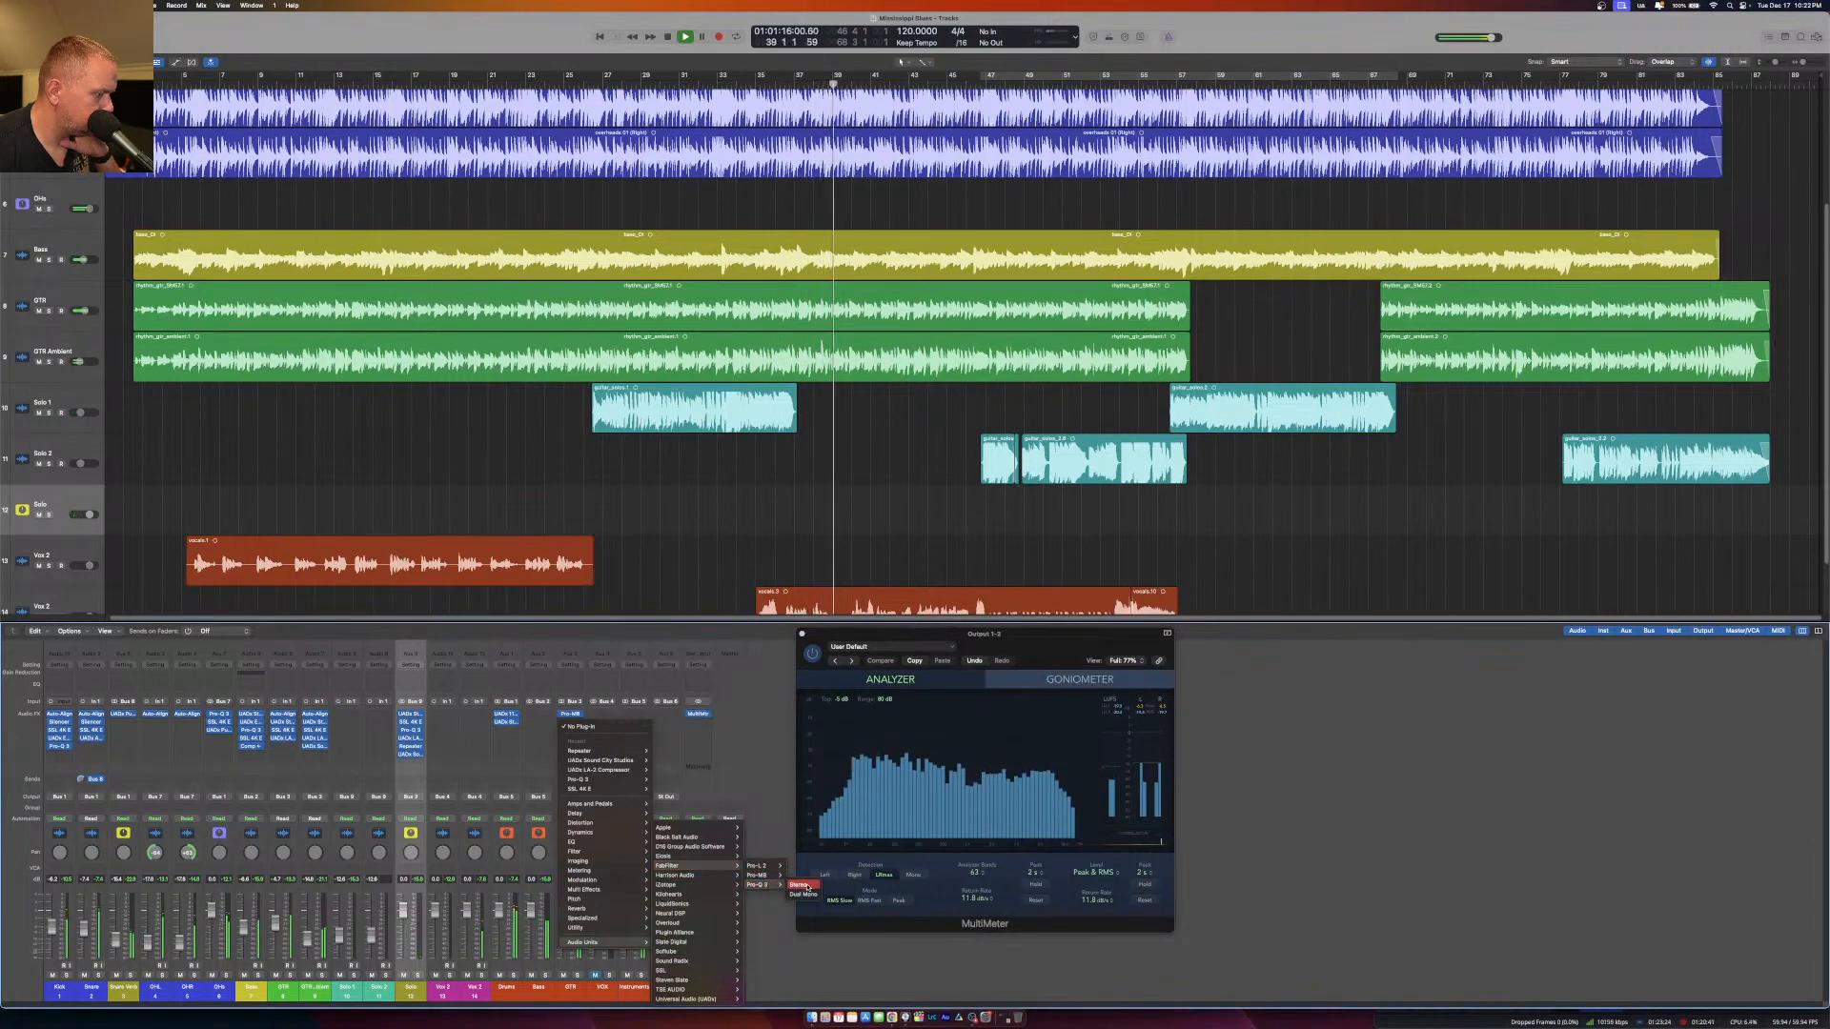
click(806, 887)
click(576, 721)
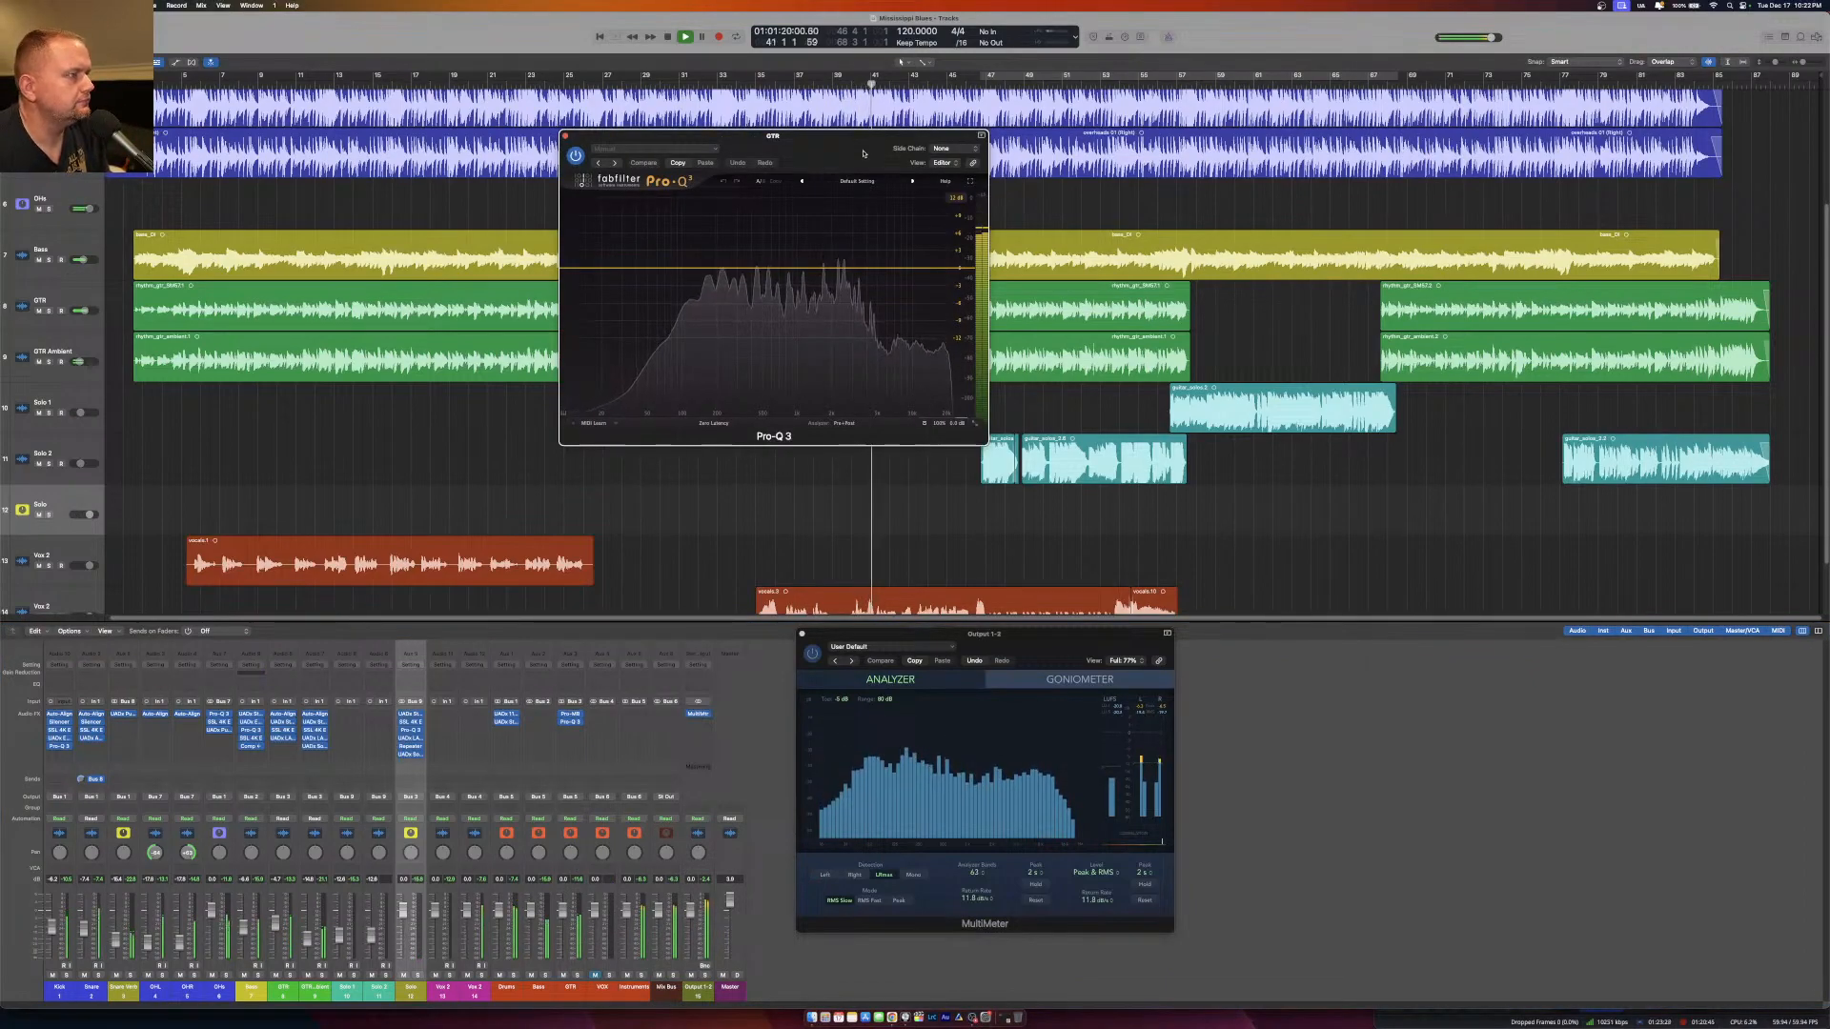
drag(864, 153, 791, 189)
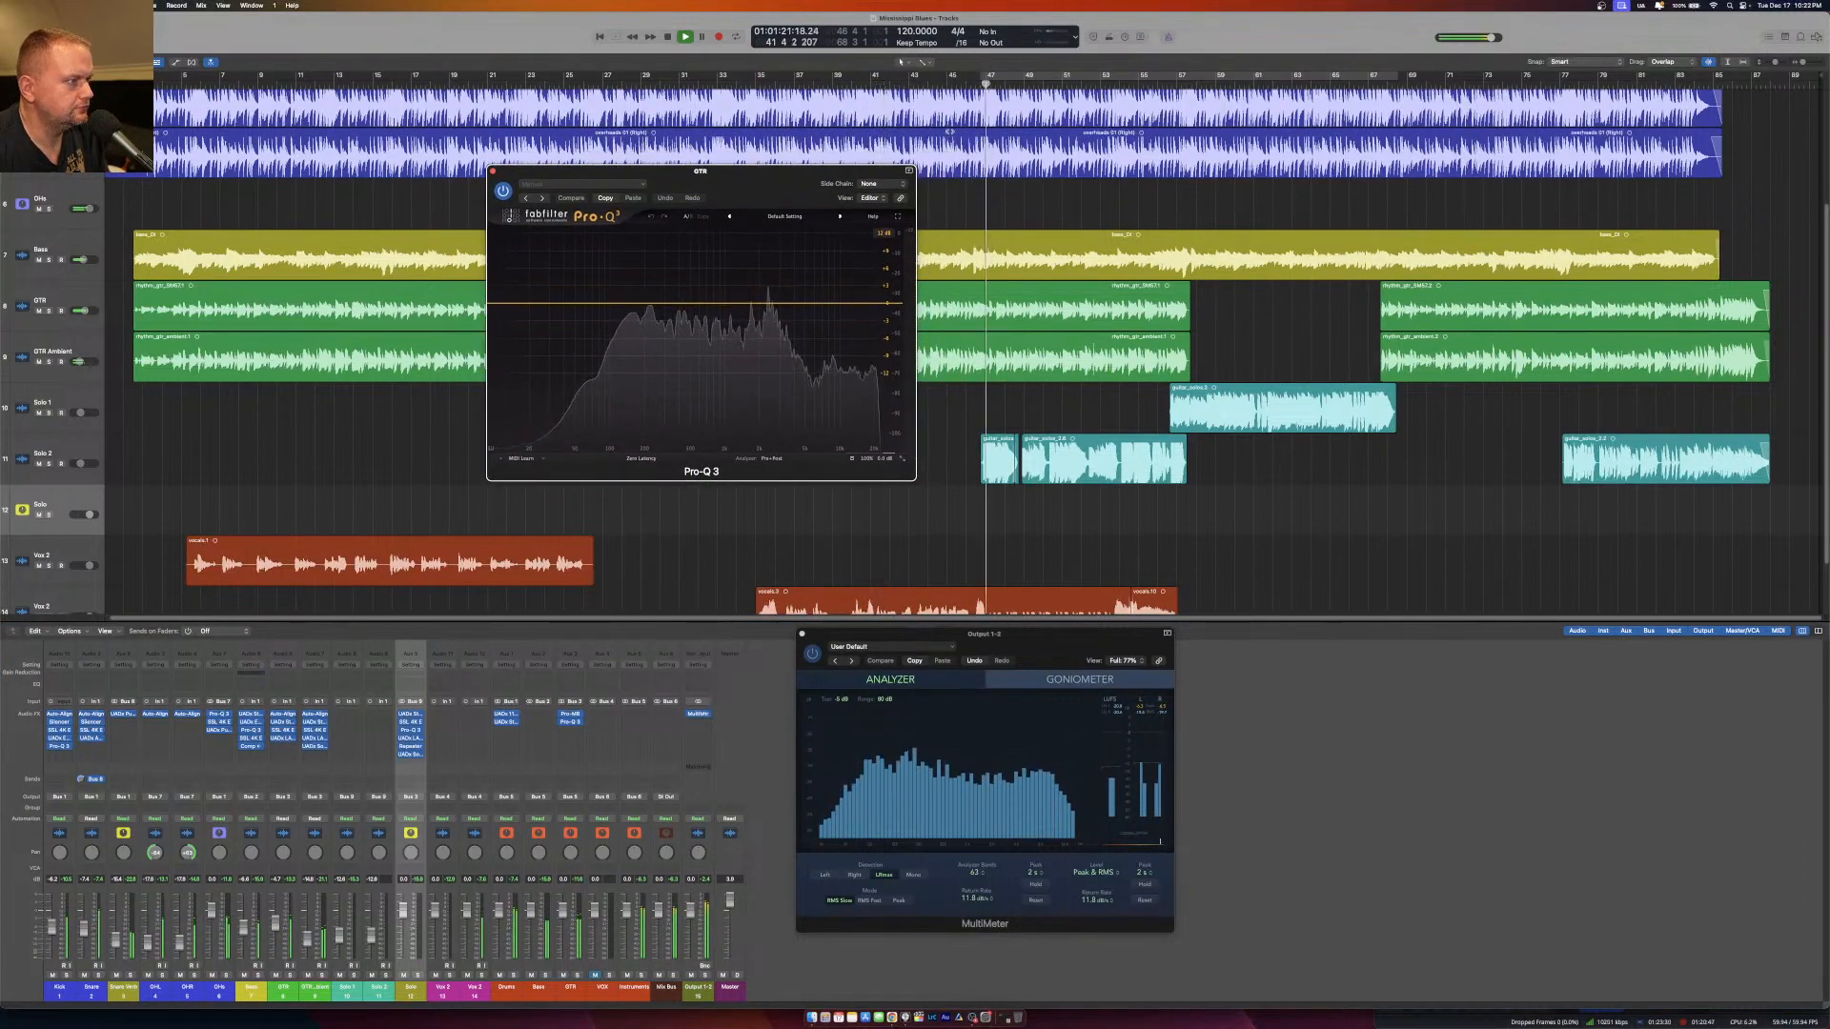
Add a narrow upper-mid band in the GTR bus Pro-Q 3, locate the harsh frequency with a boost, and cut it slightly.
double_click(768, 242)
scroll(769, 242, up, 10)
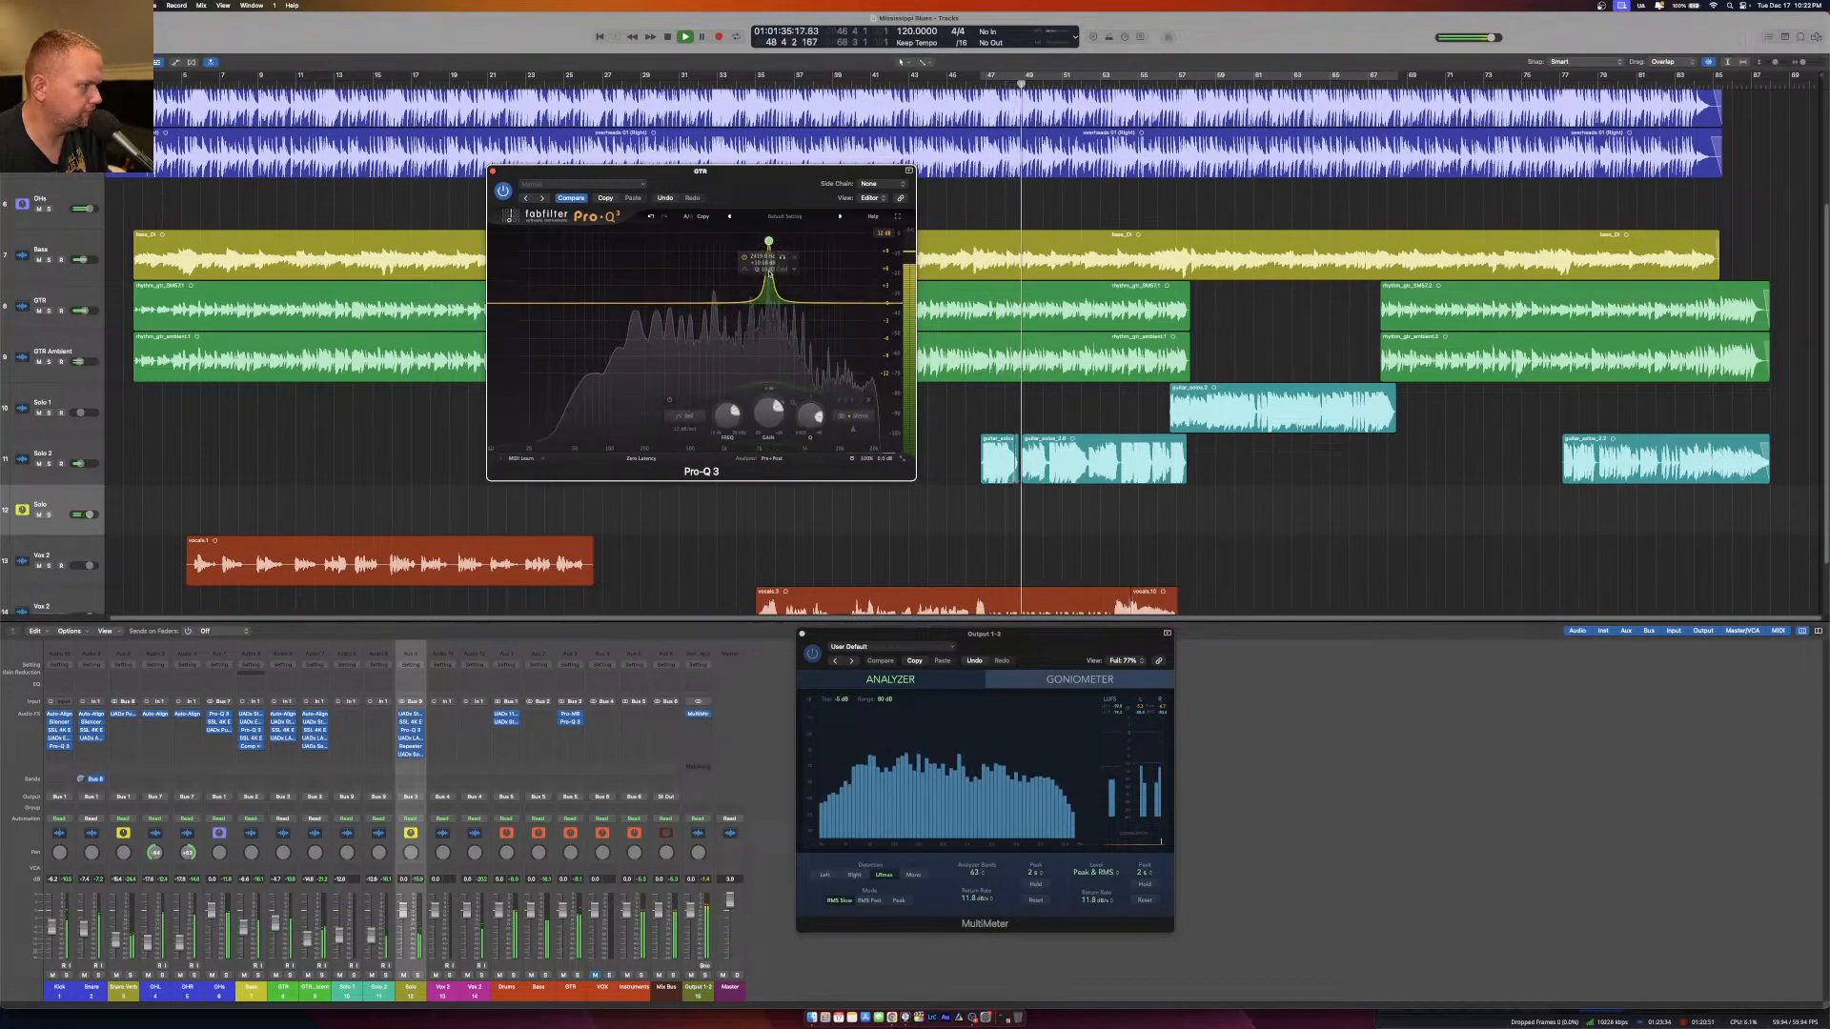
mouse_move(769, 242)
mouse_down()
mouse_move(748, 225)
mouse_move(773, 205)
mouse_up()
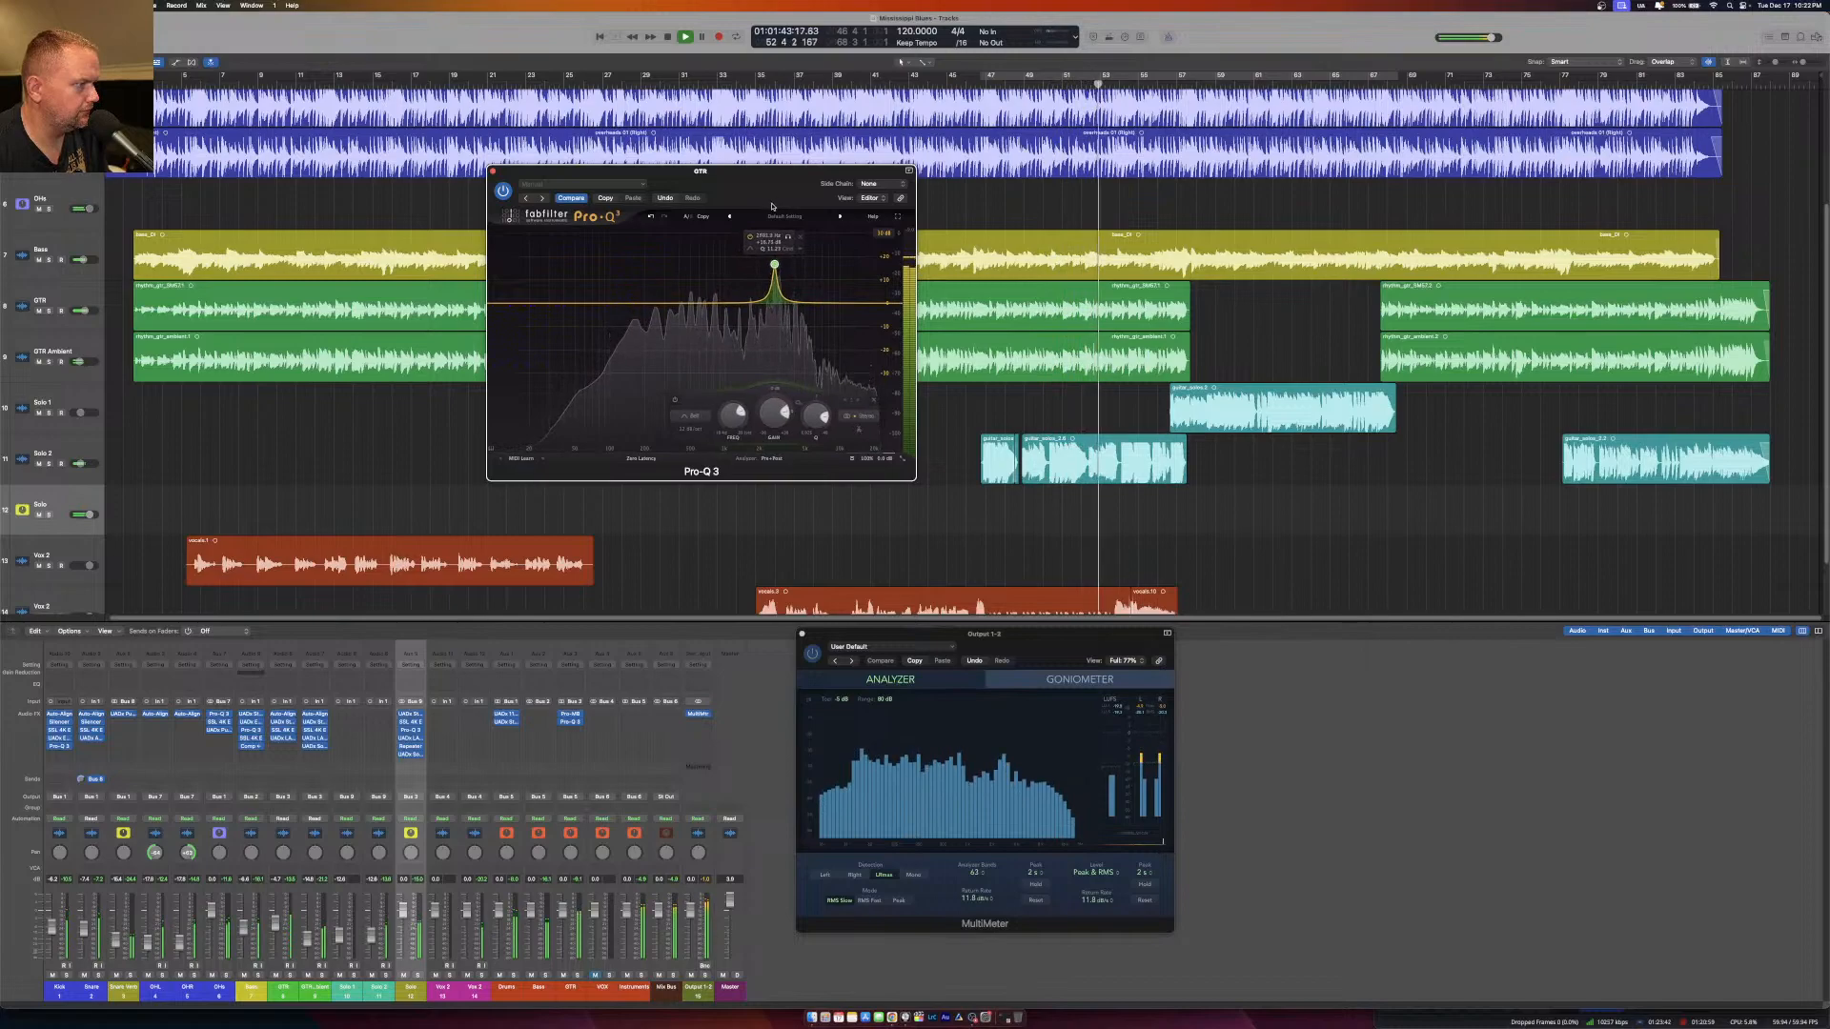
drag(776, 429, 775, 456)
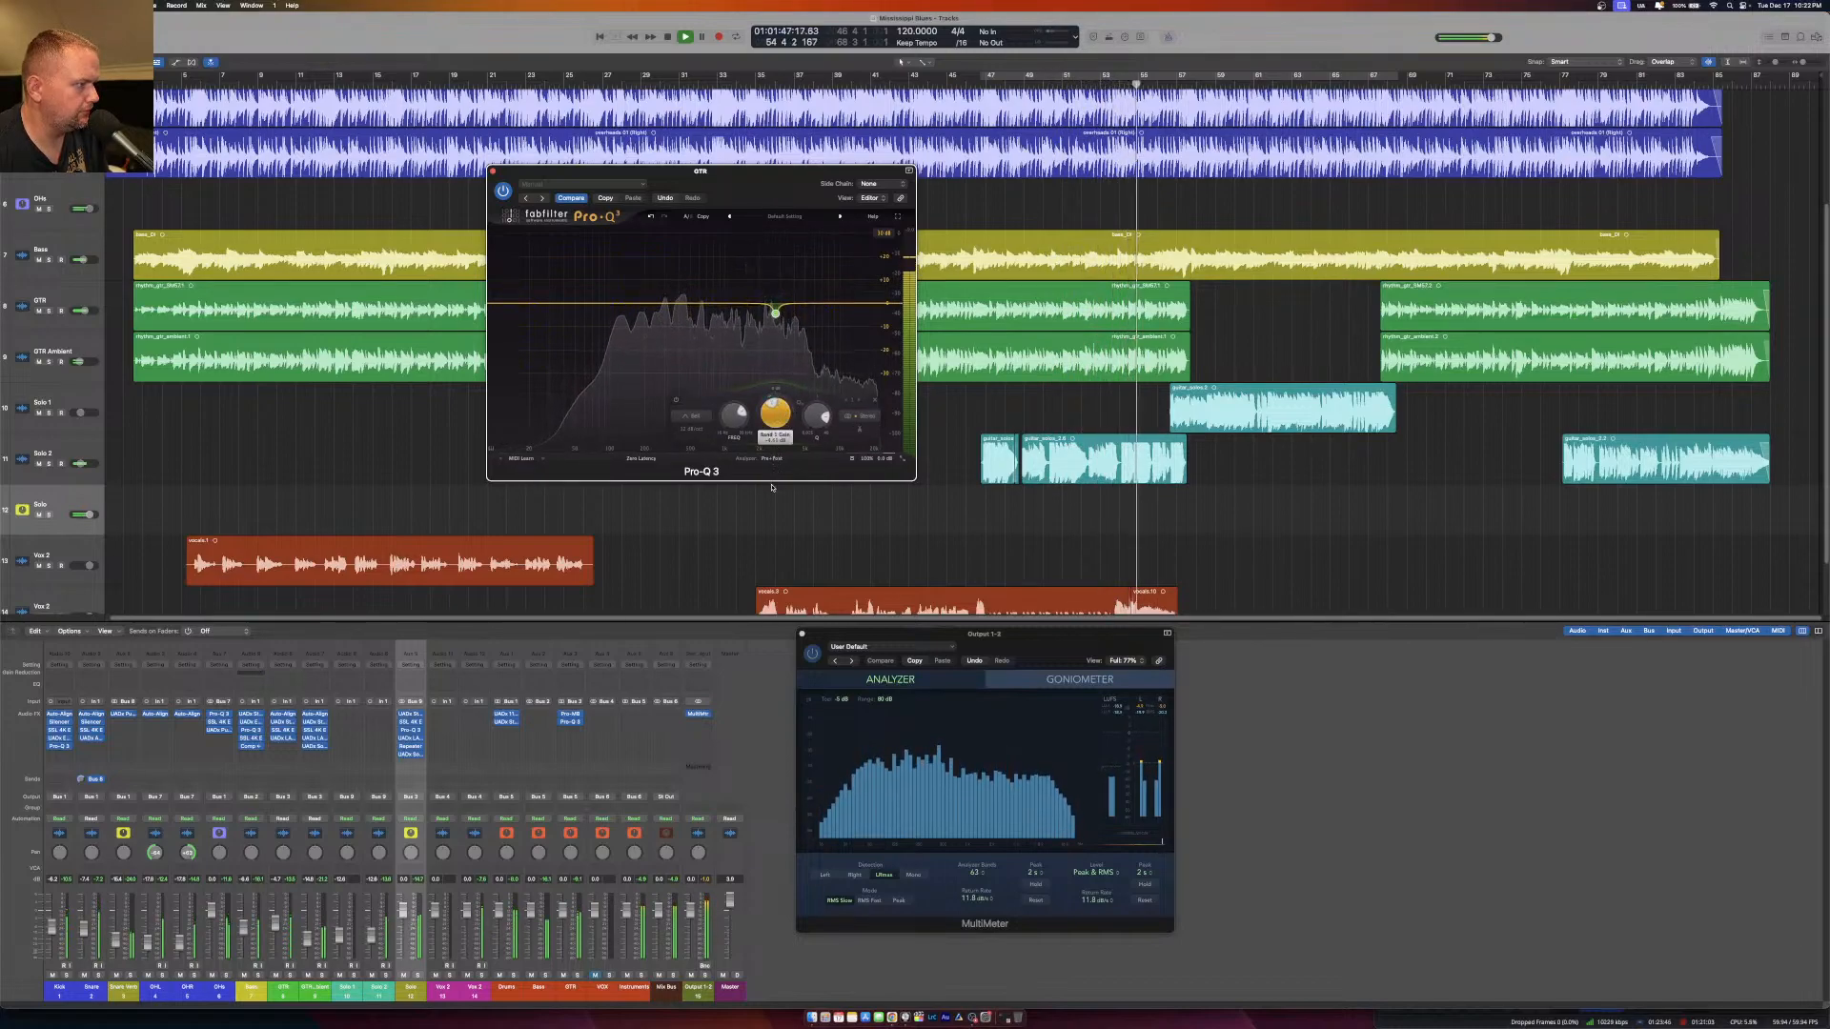
drag(772, 488, 772, 482)
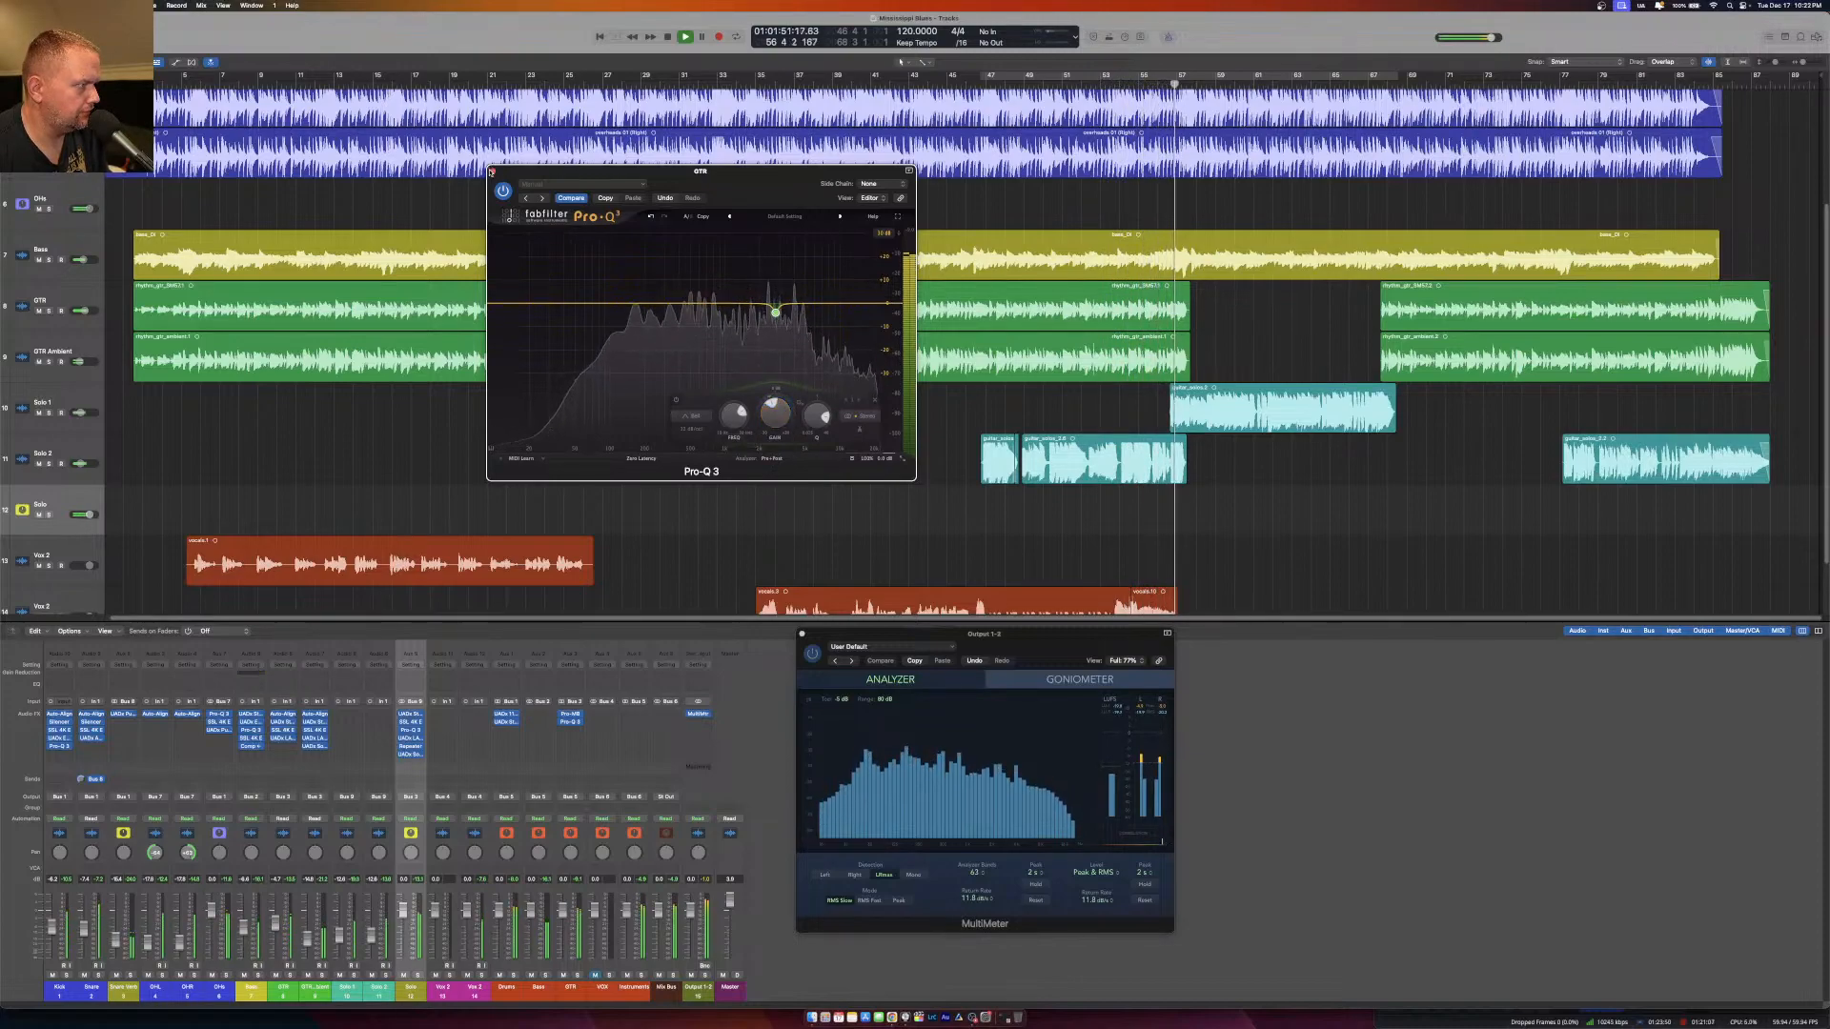
click(491, 172)
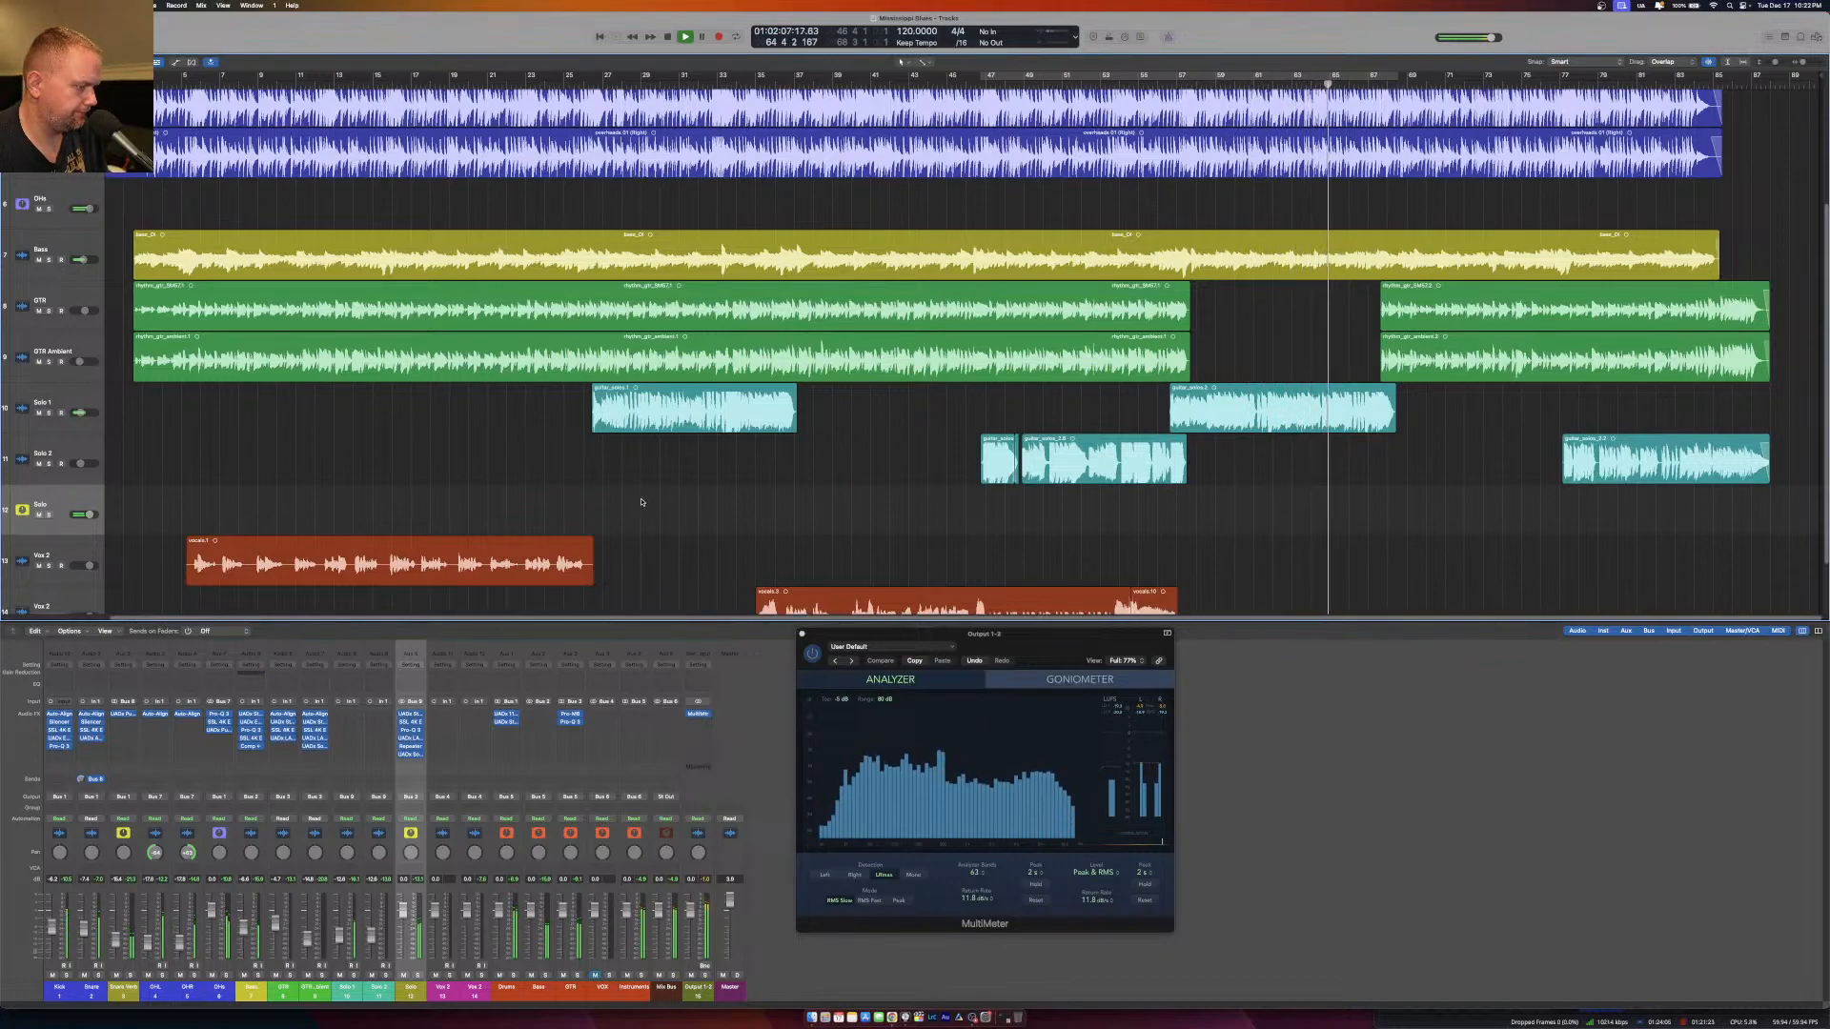
Switch to OBS Studio, try the Just Display scene, and restore the Camera & Display scene.
click(972, 1018)
click(1407, 939)
click(1401, 926)
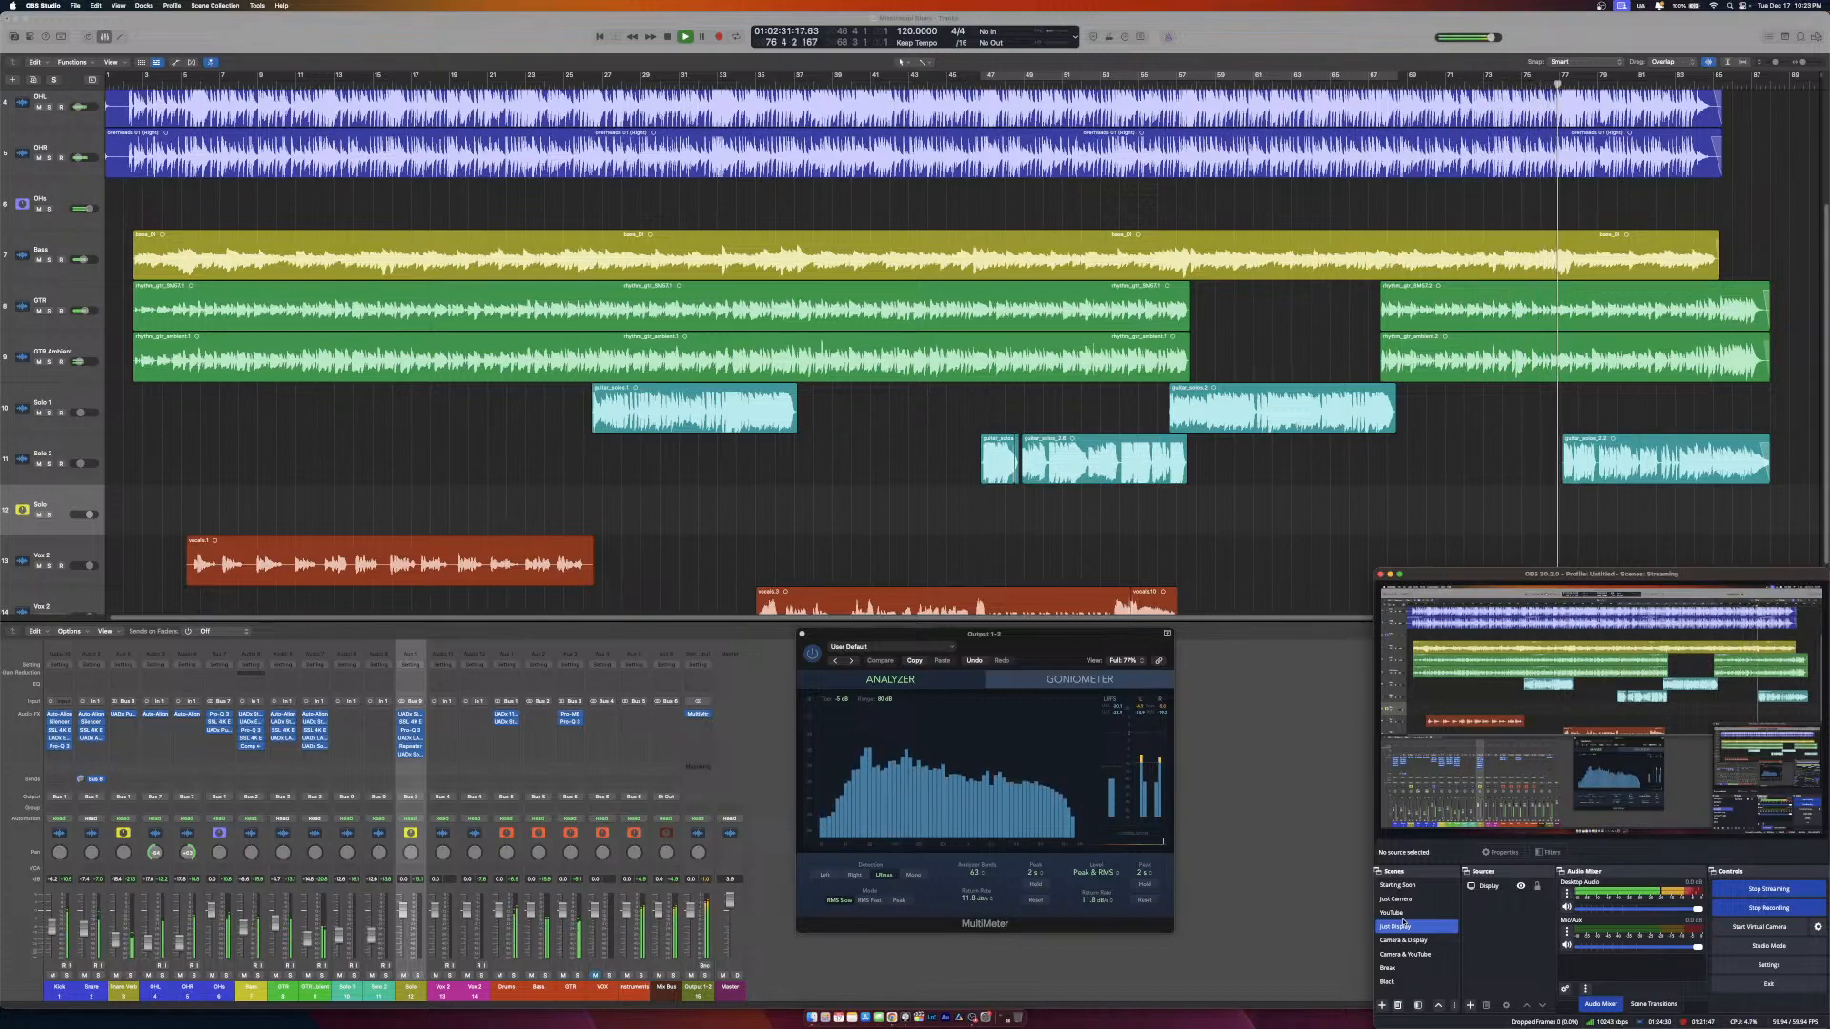
click(1484, 887)
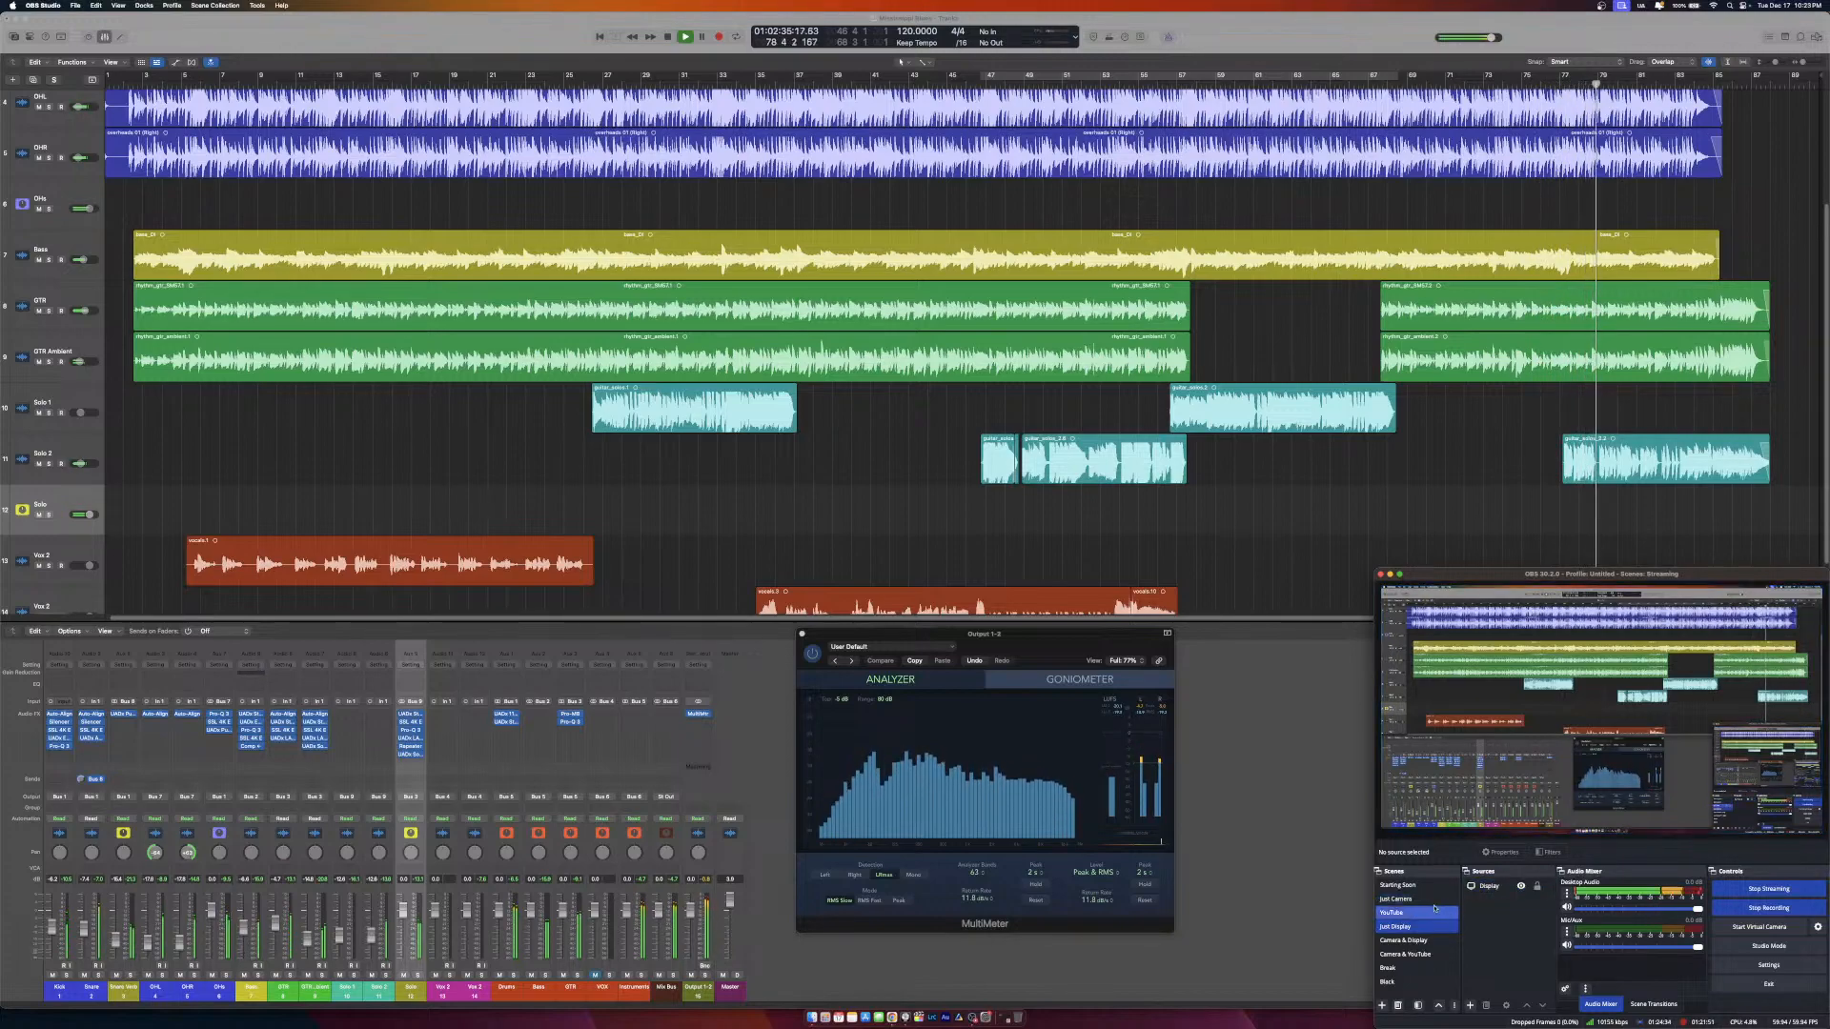
click(1418, 940)
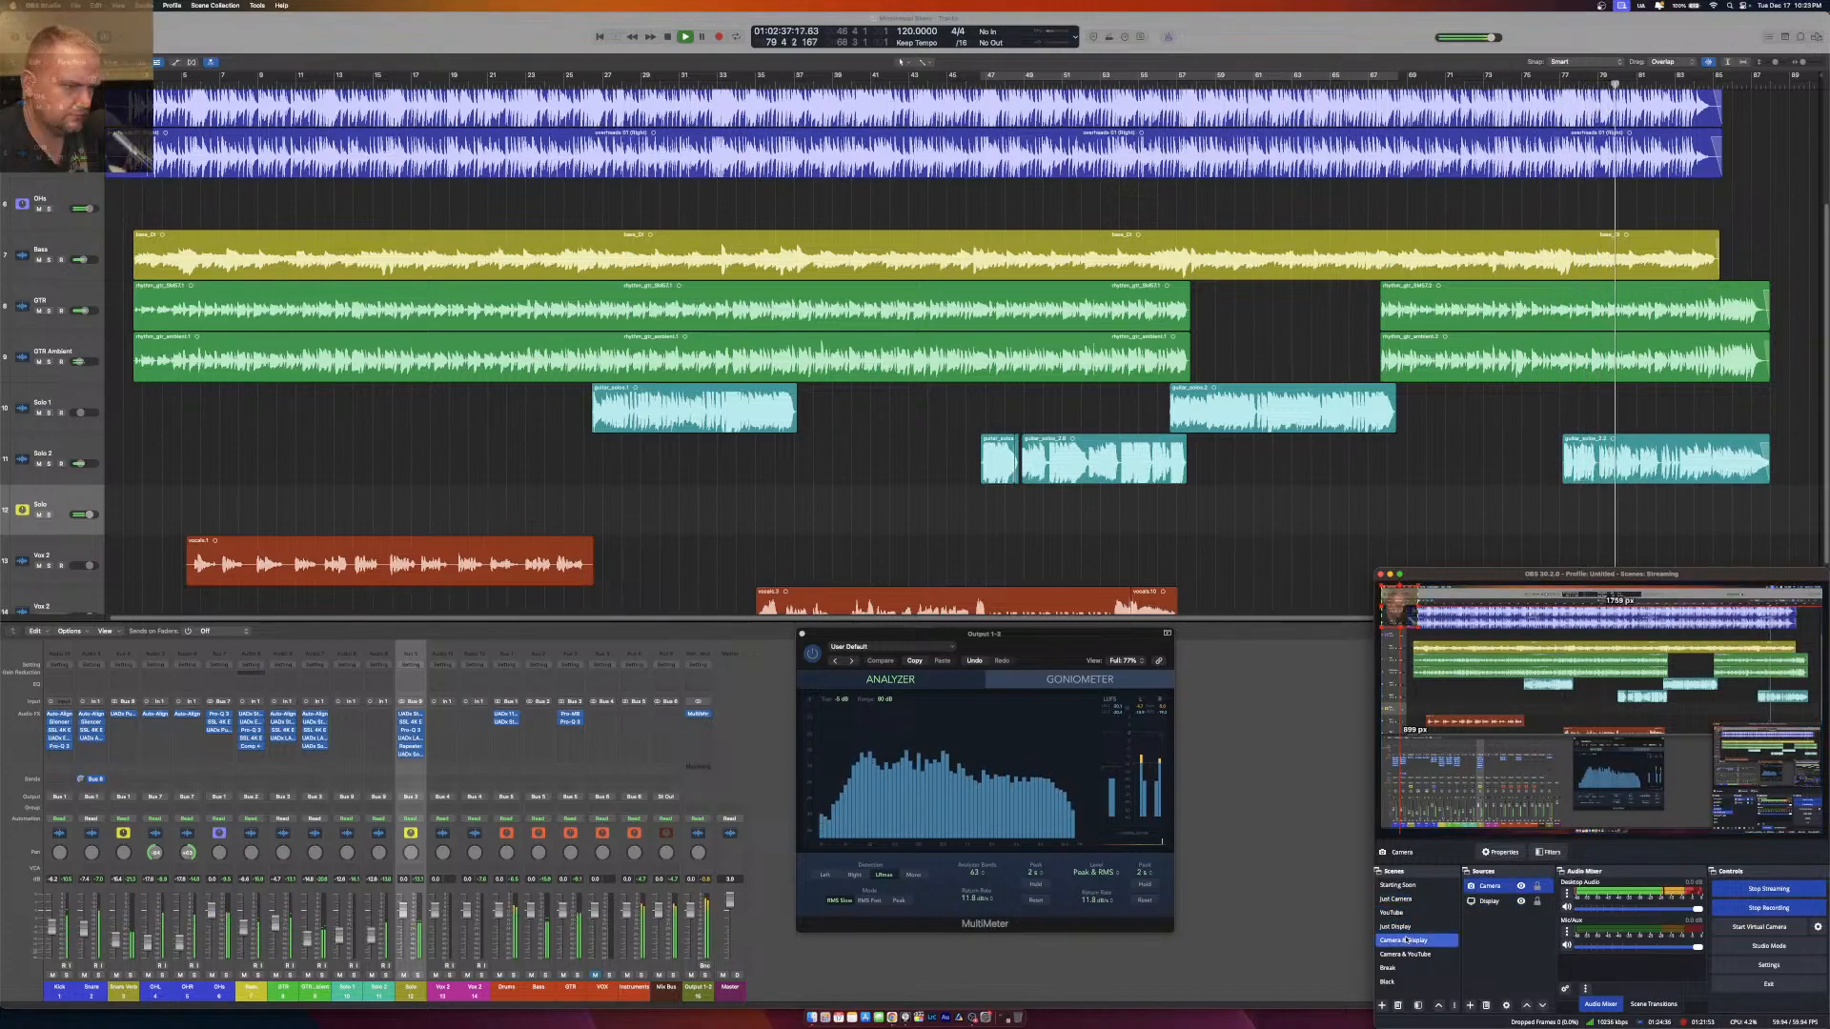
Return to the Logic Pro project, stop playback at the end of the song, and move the playhead to the start.
click(335, 40)
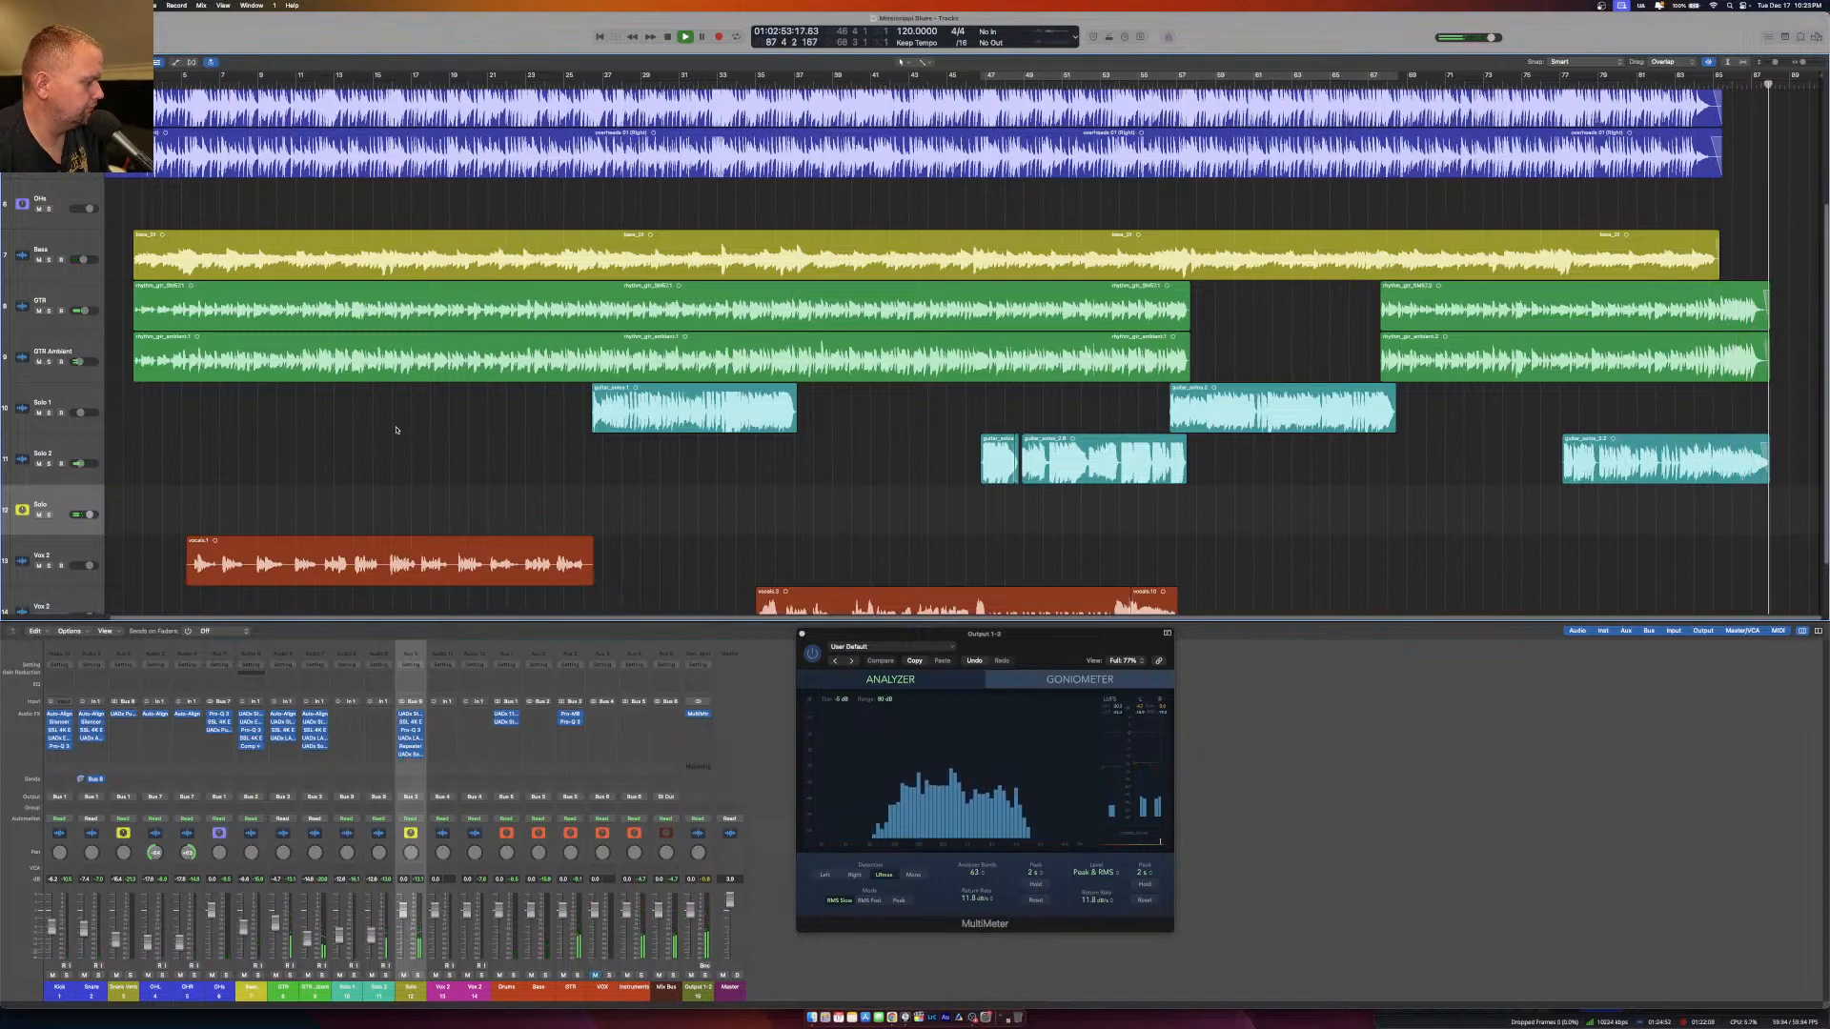
key(space)
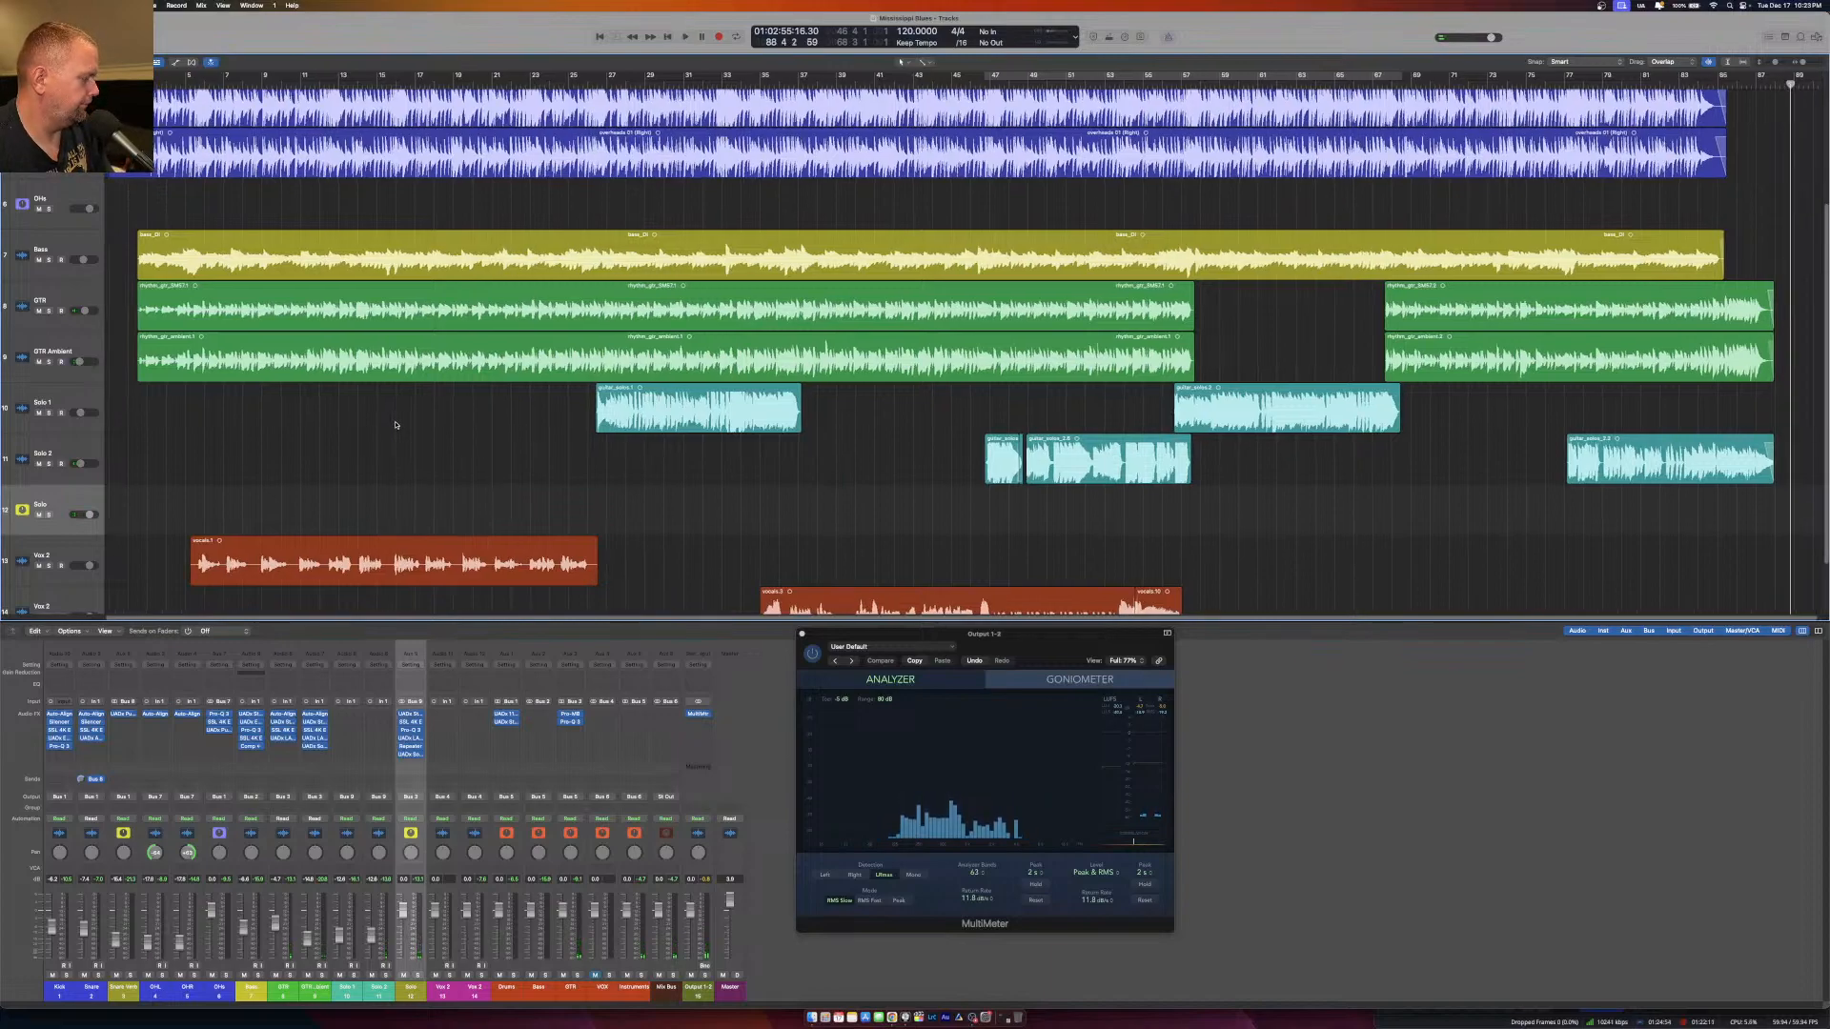
key(Return)
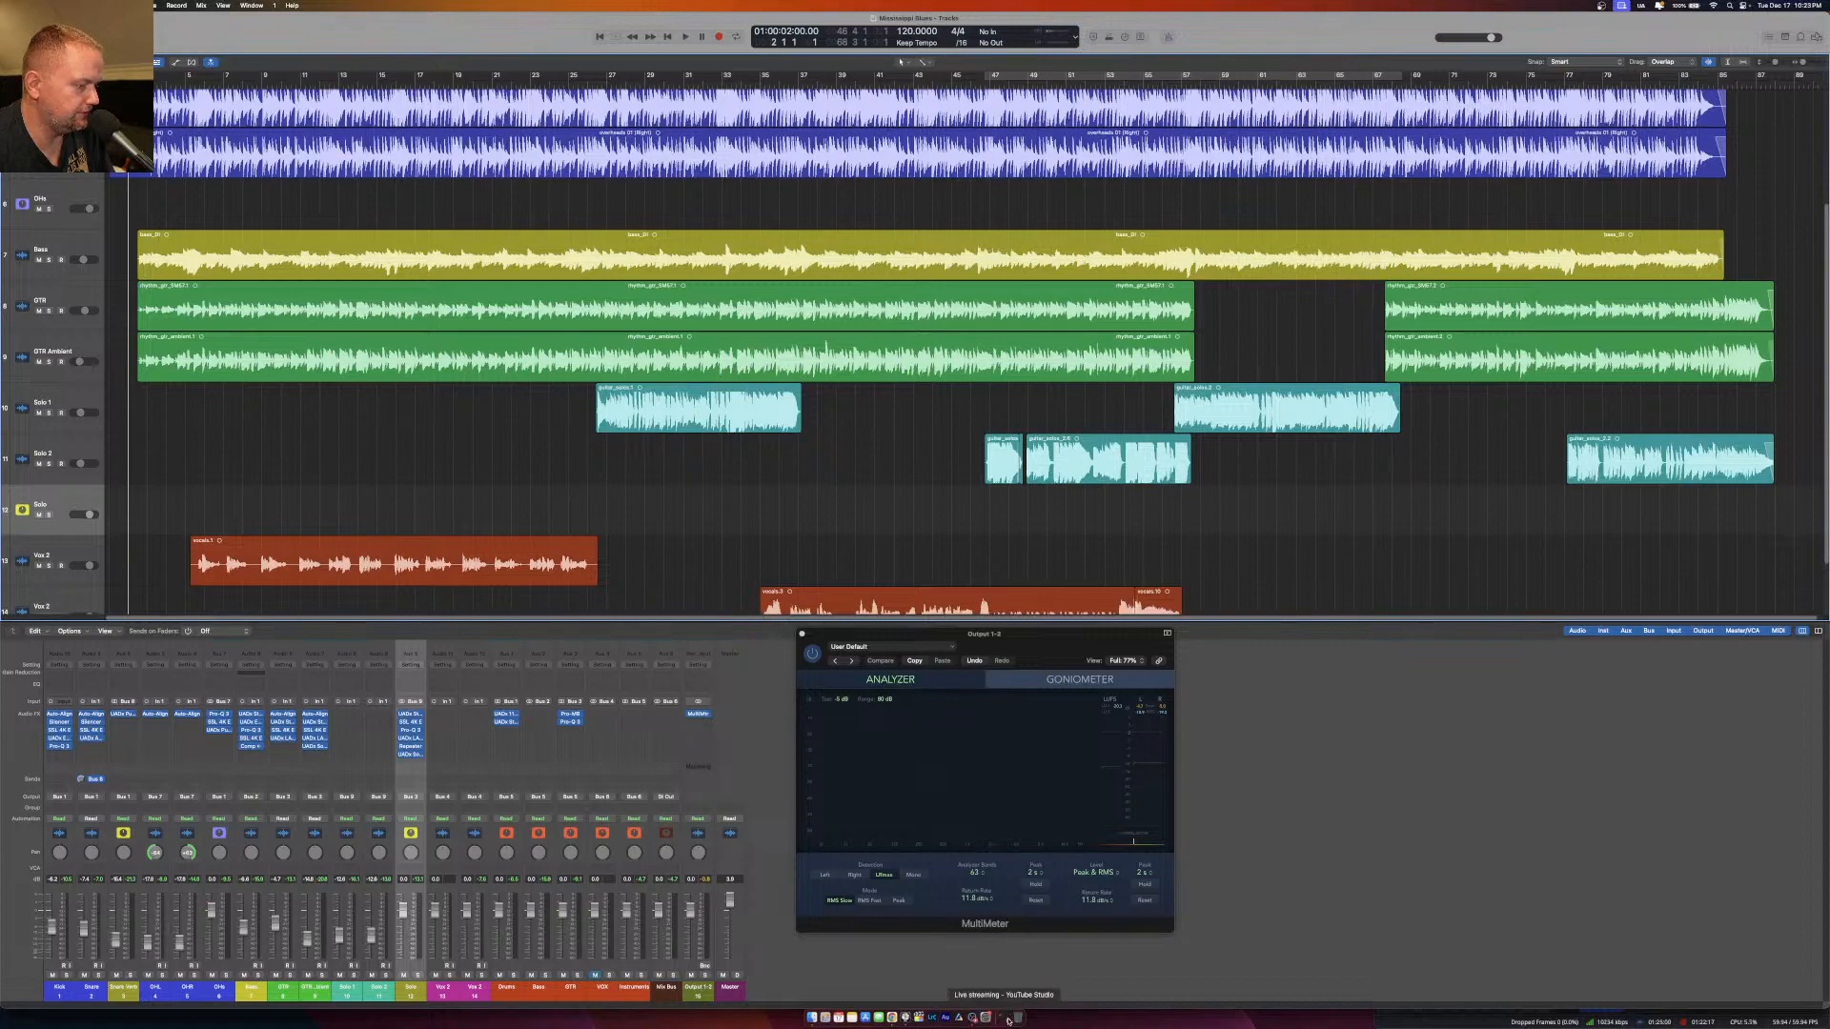
Switch to OBS Studio and change the live scene to Just Camera.
click(970, 1018)
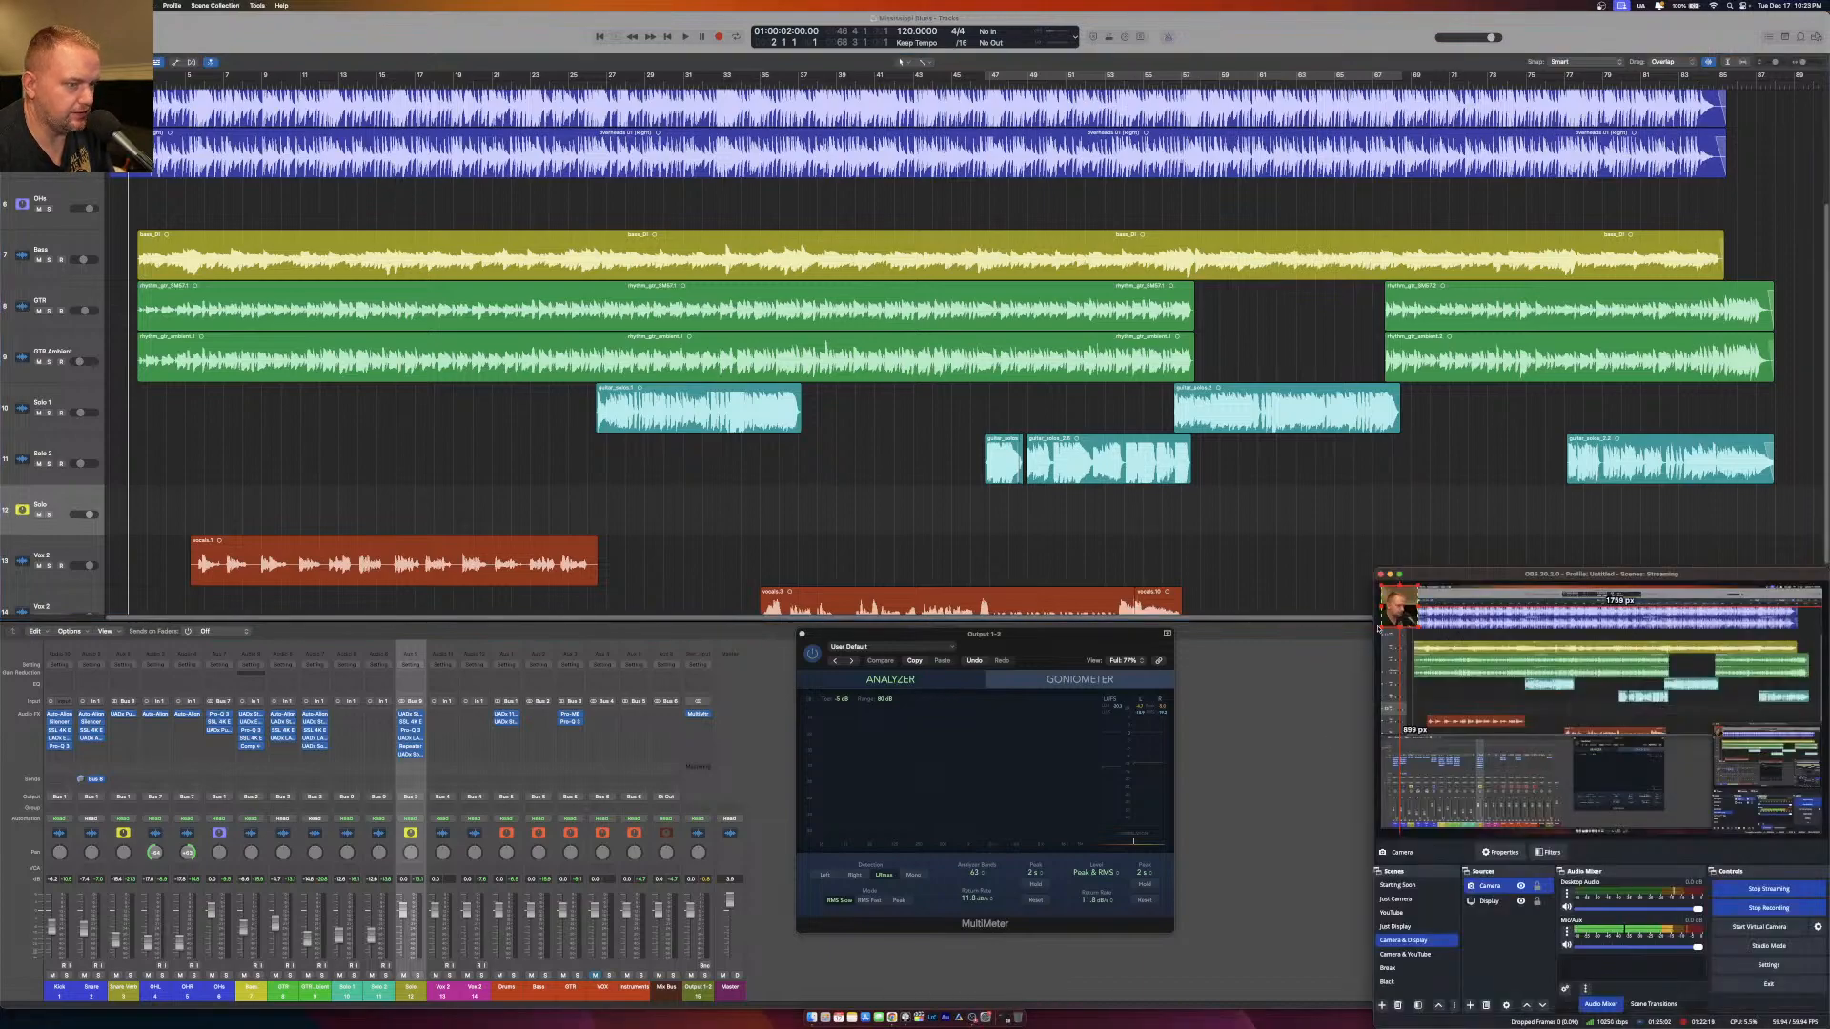
click(1406, 900)
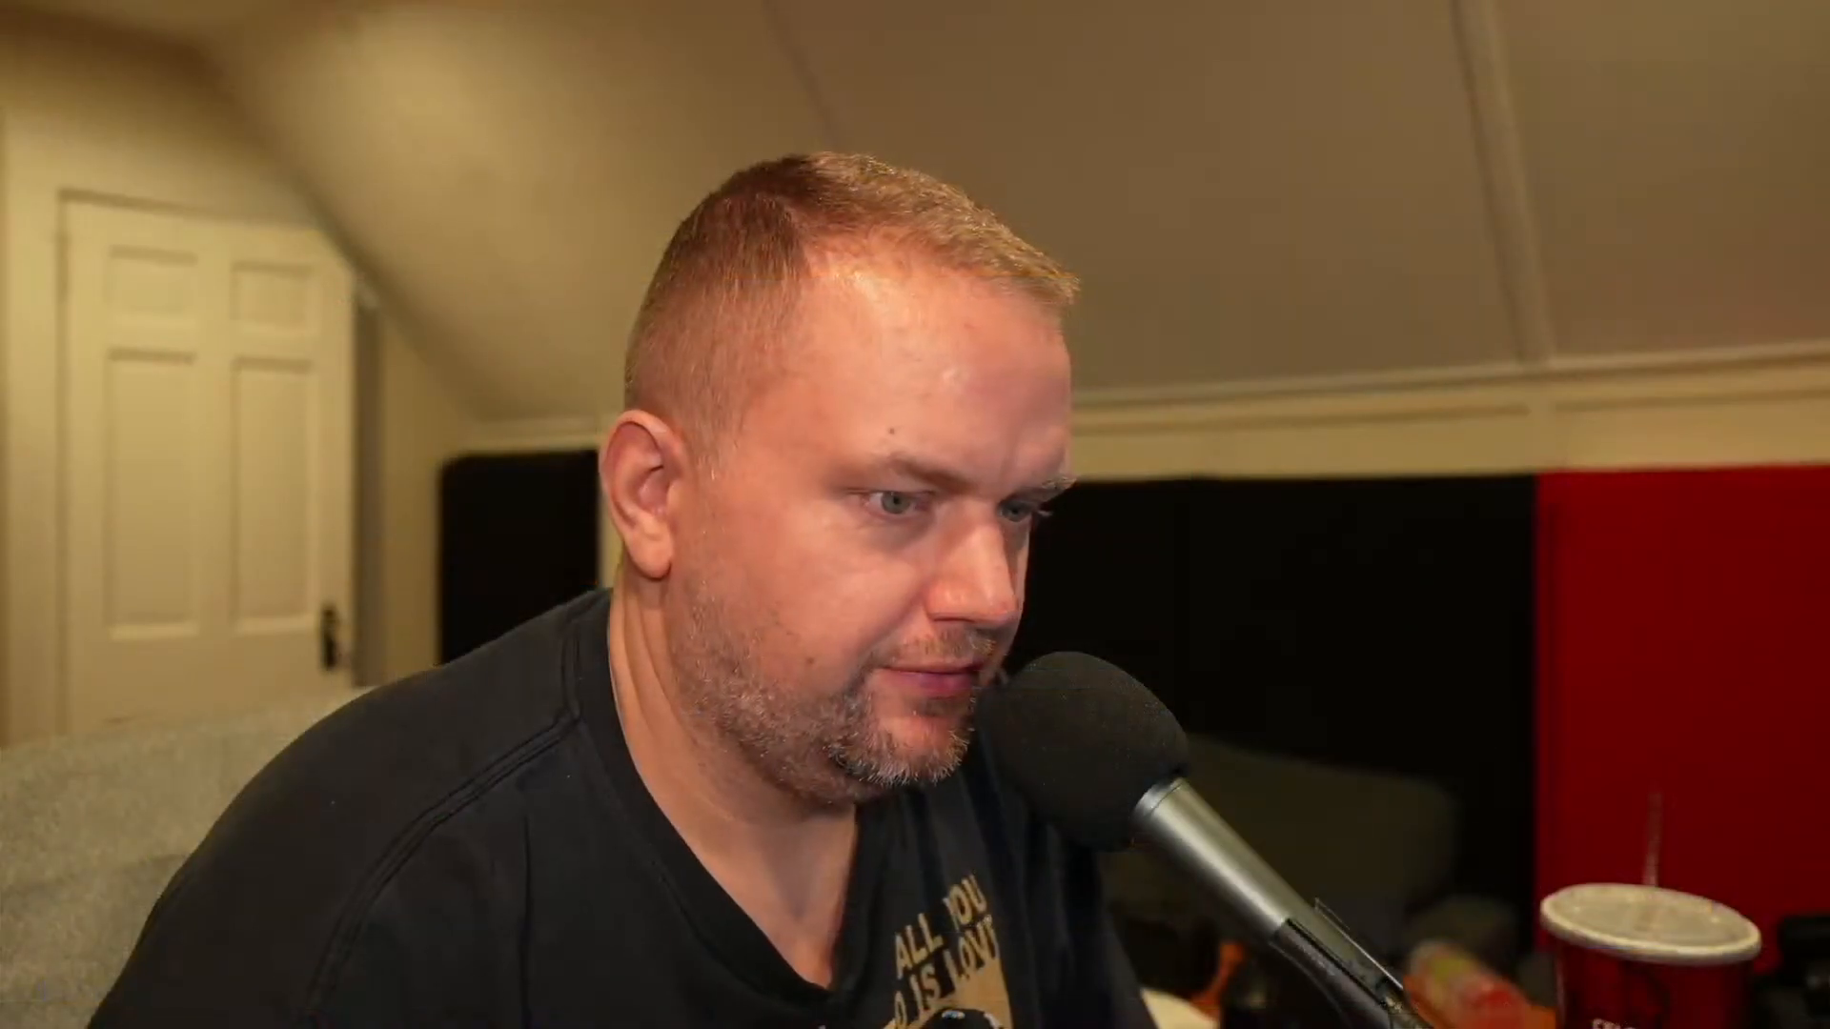
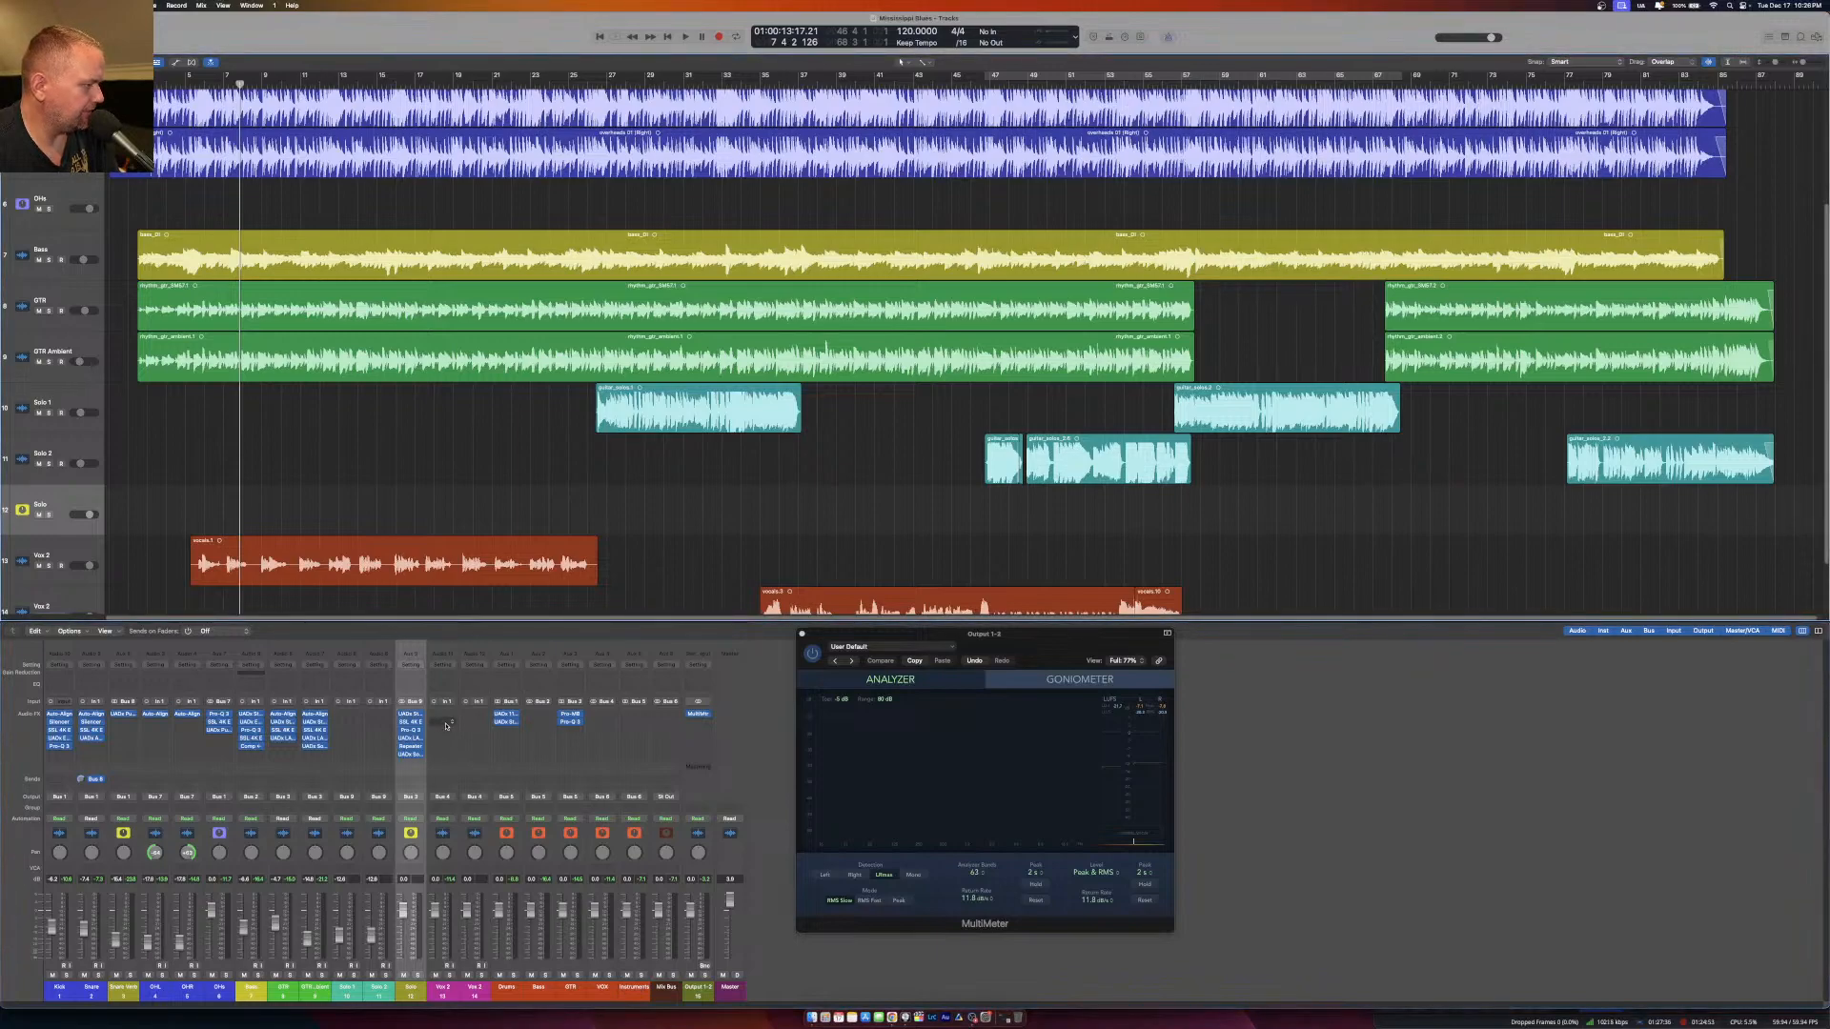
Insert the UADx Studer A800 Tape Recorder in the first effect slot of the upper vocal track.
click(46, 545)
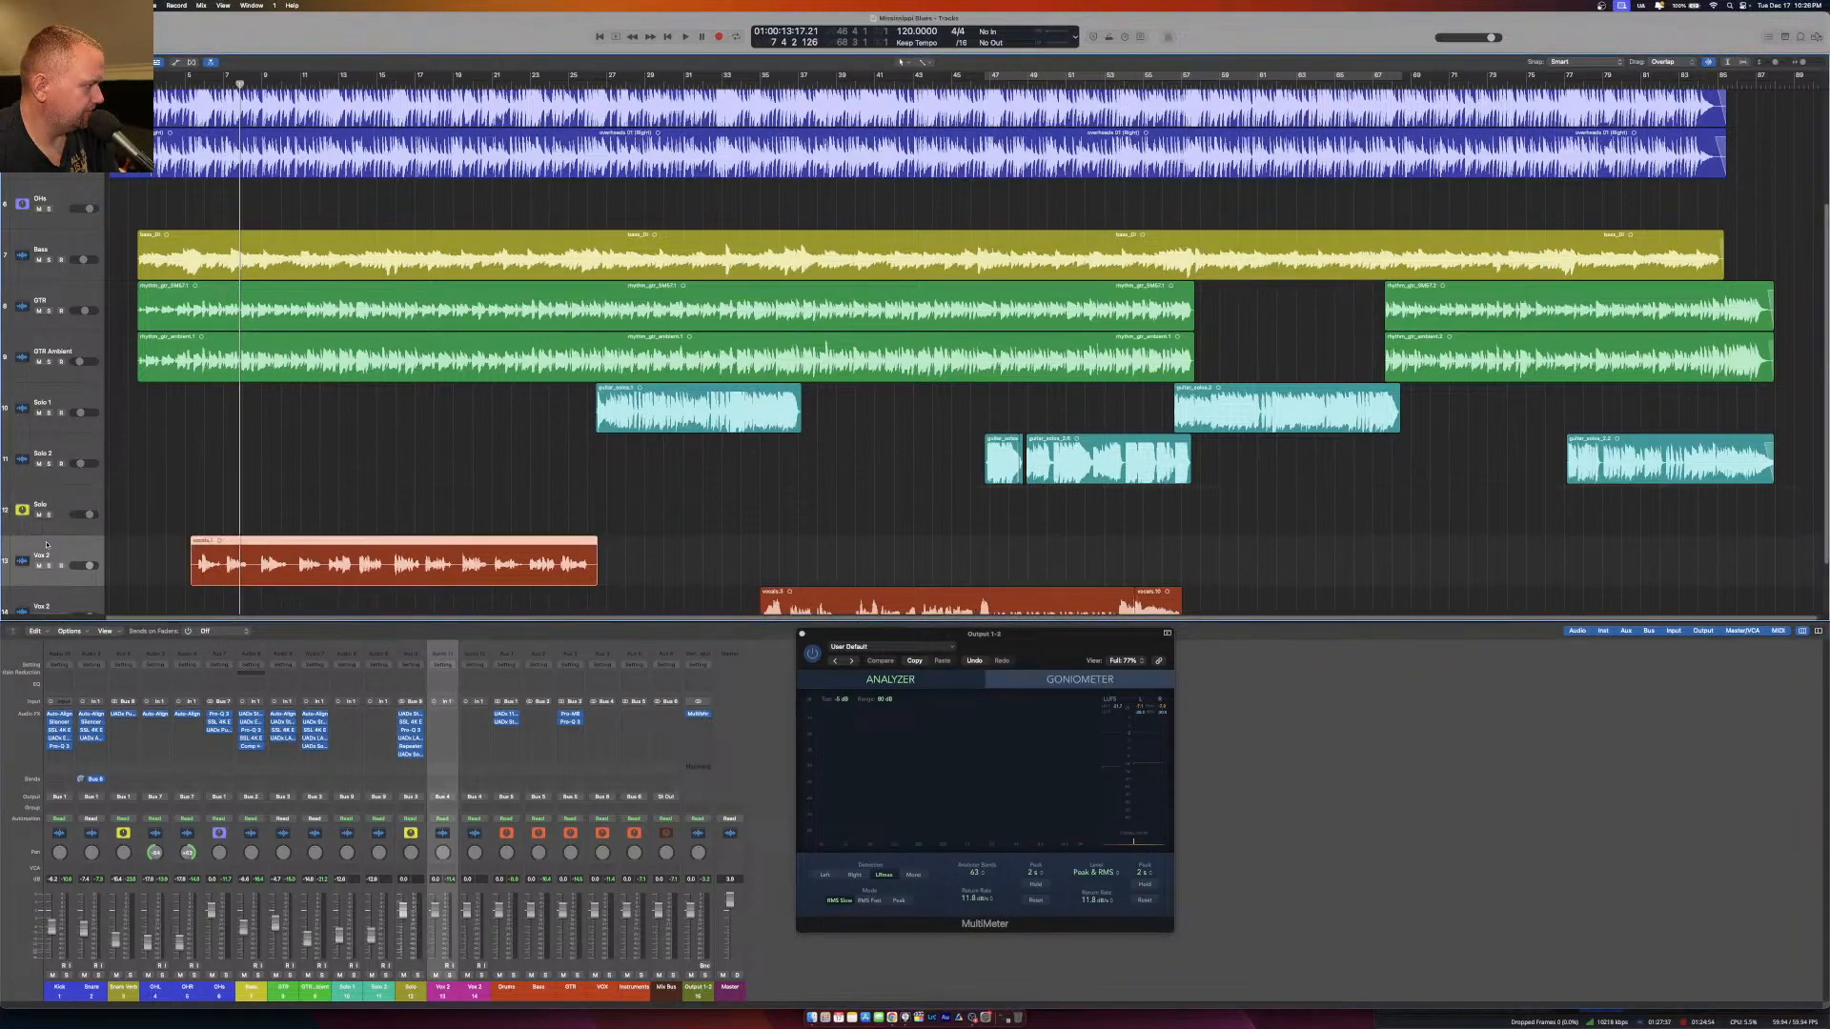
click(443, 715)
mouse_move(480, 837)
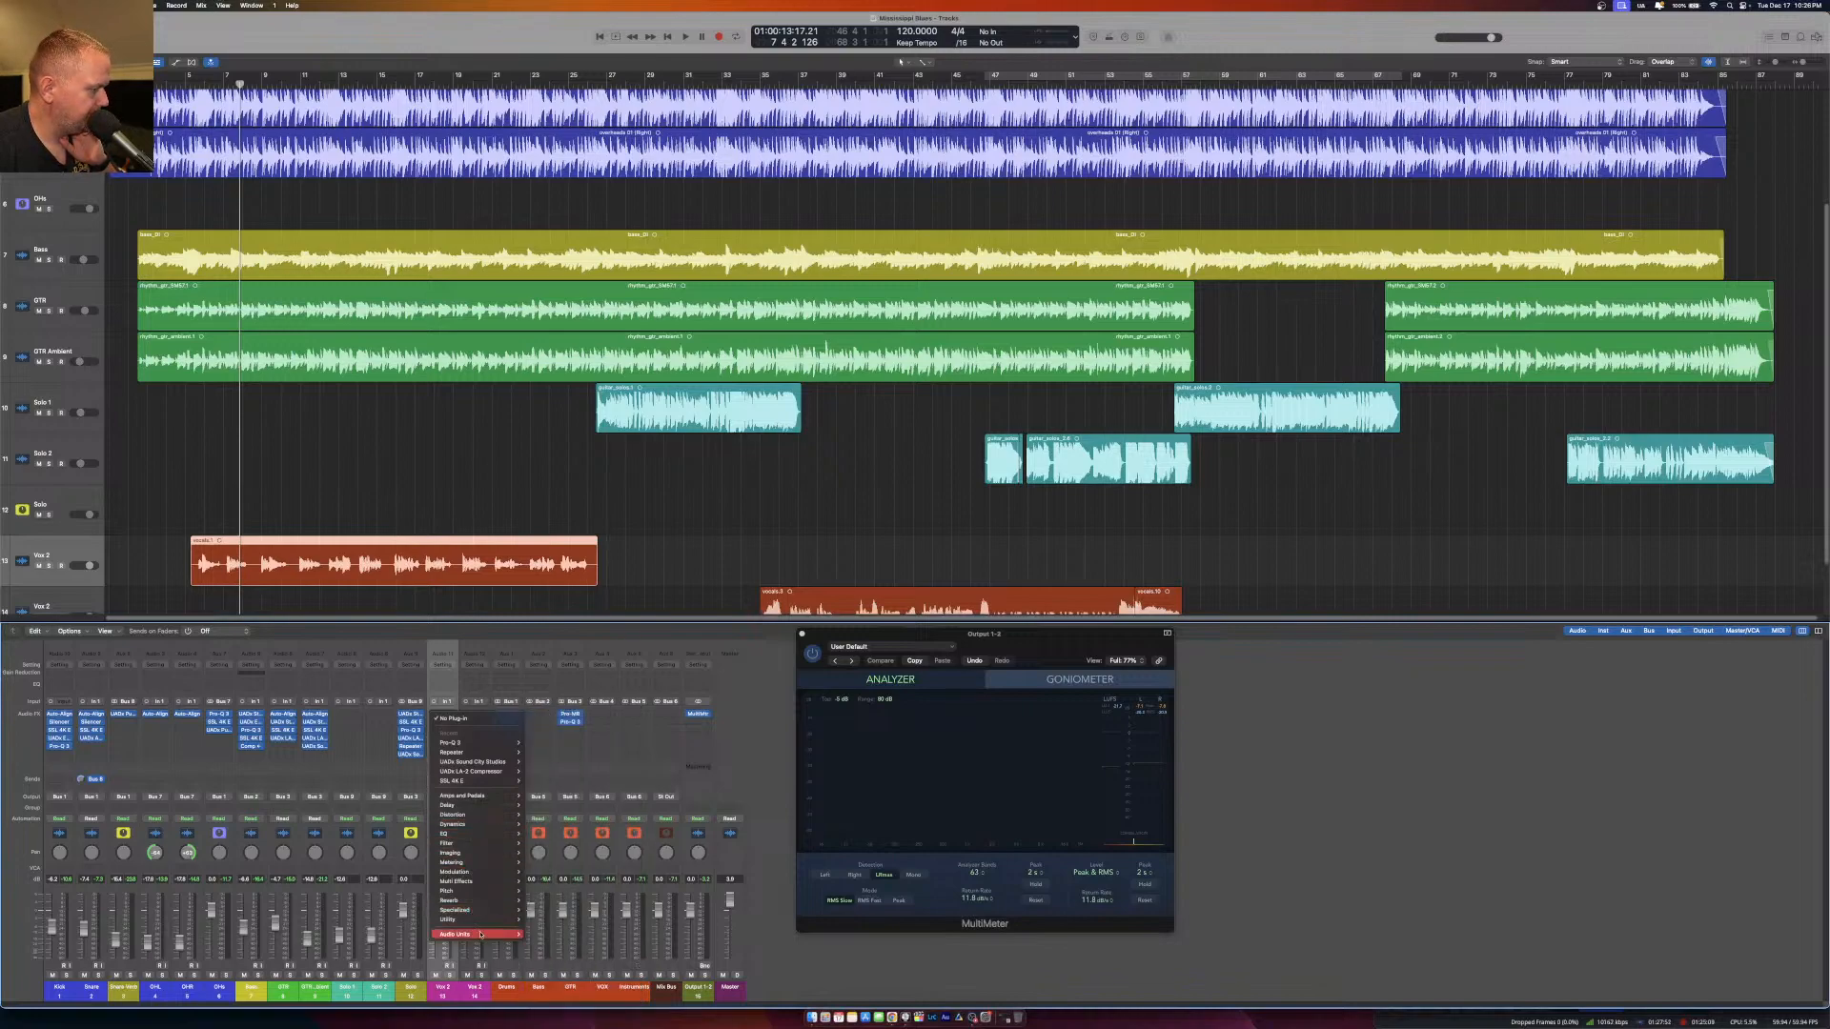
mouse_move(484, 939)
mouse_move(571, 1000)
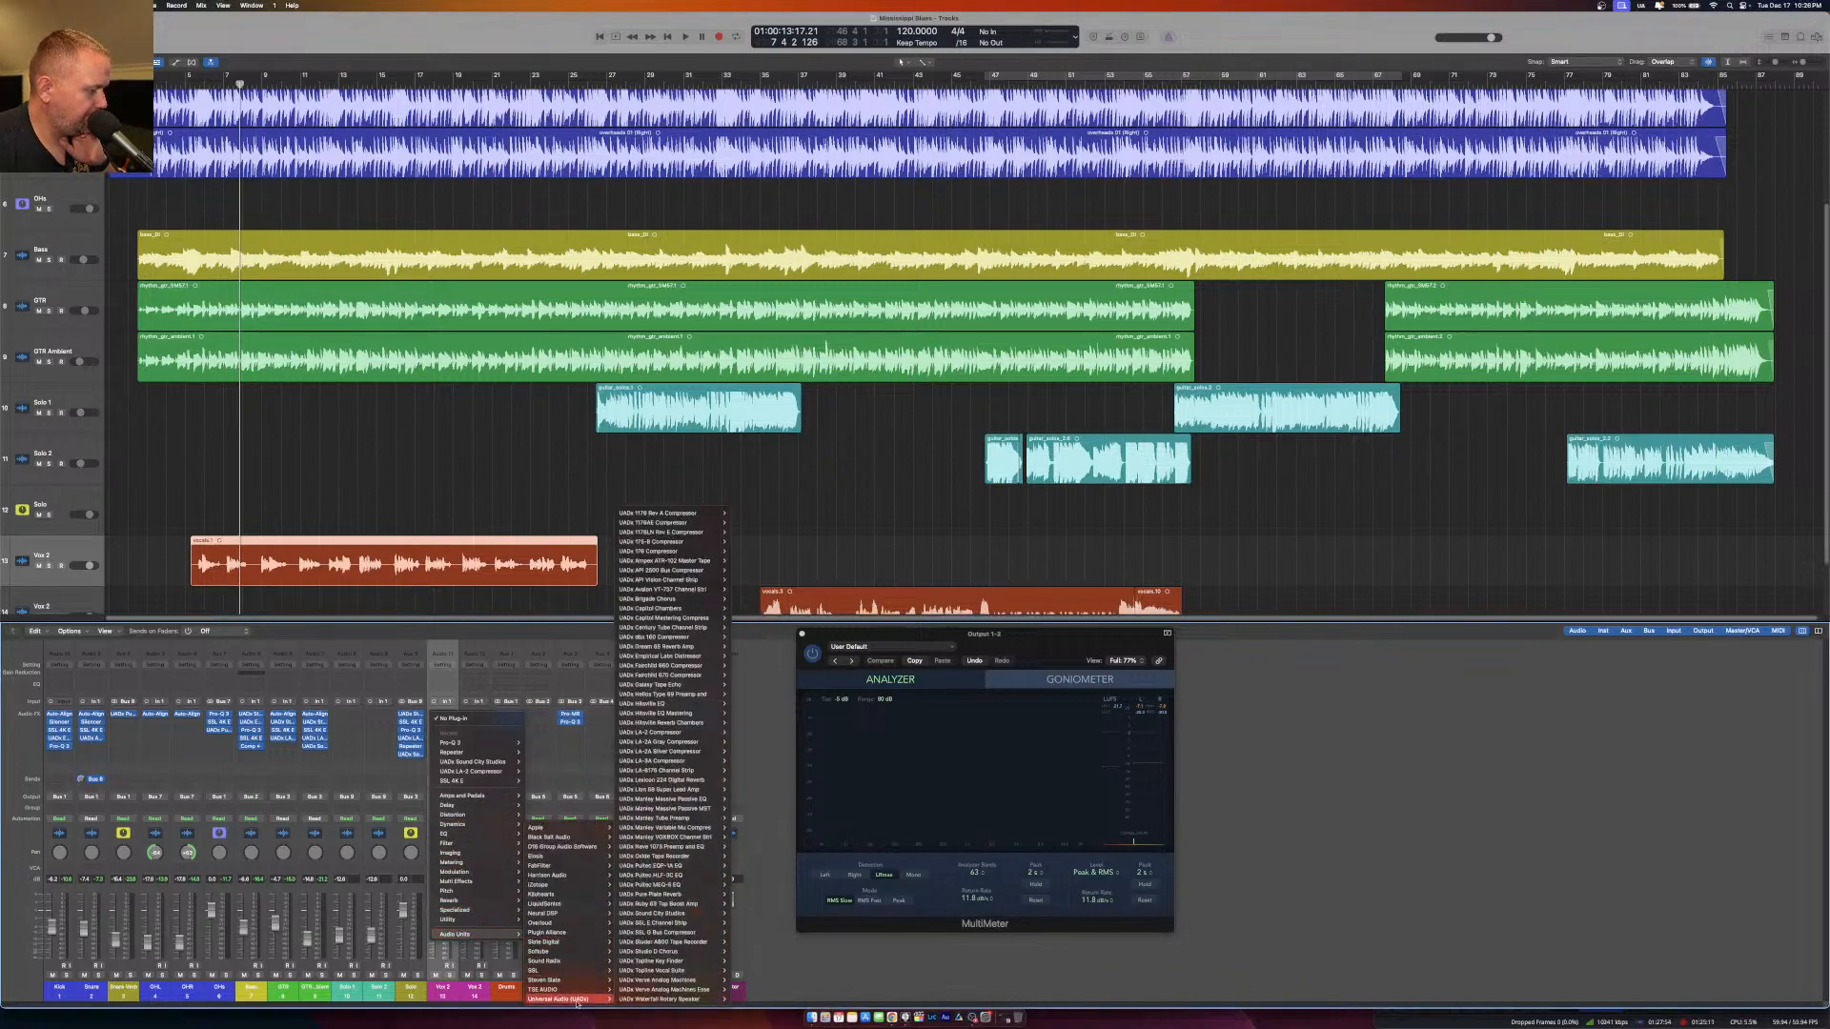
mouse_move(663, 734)
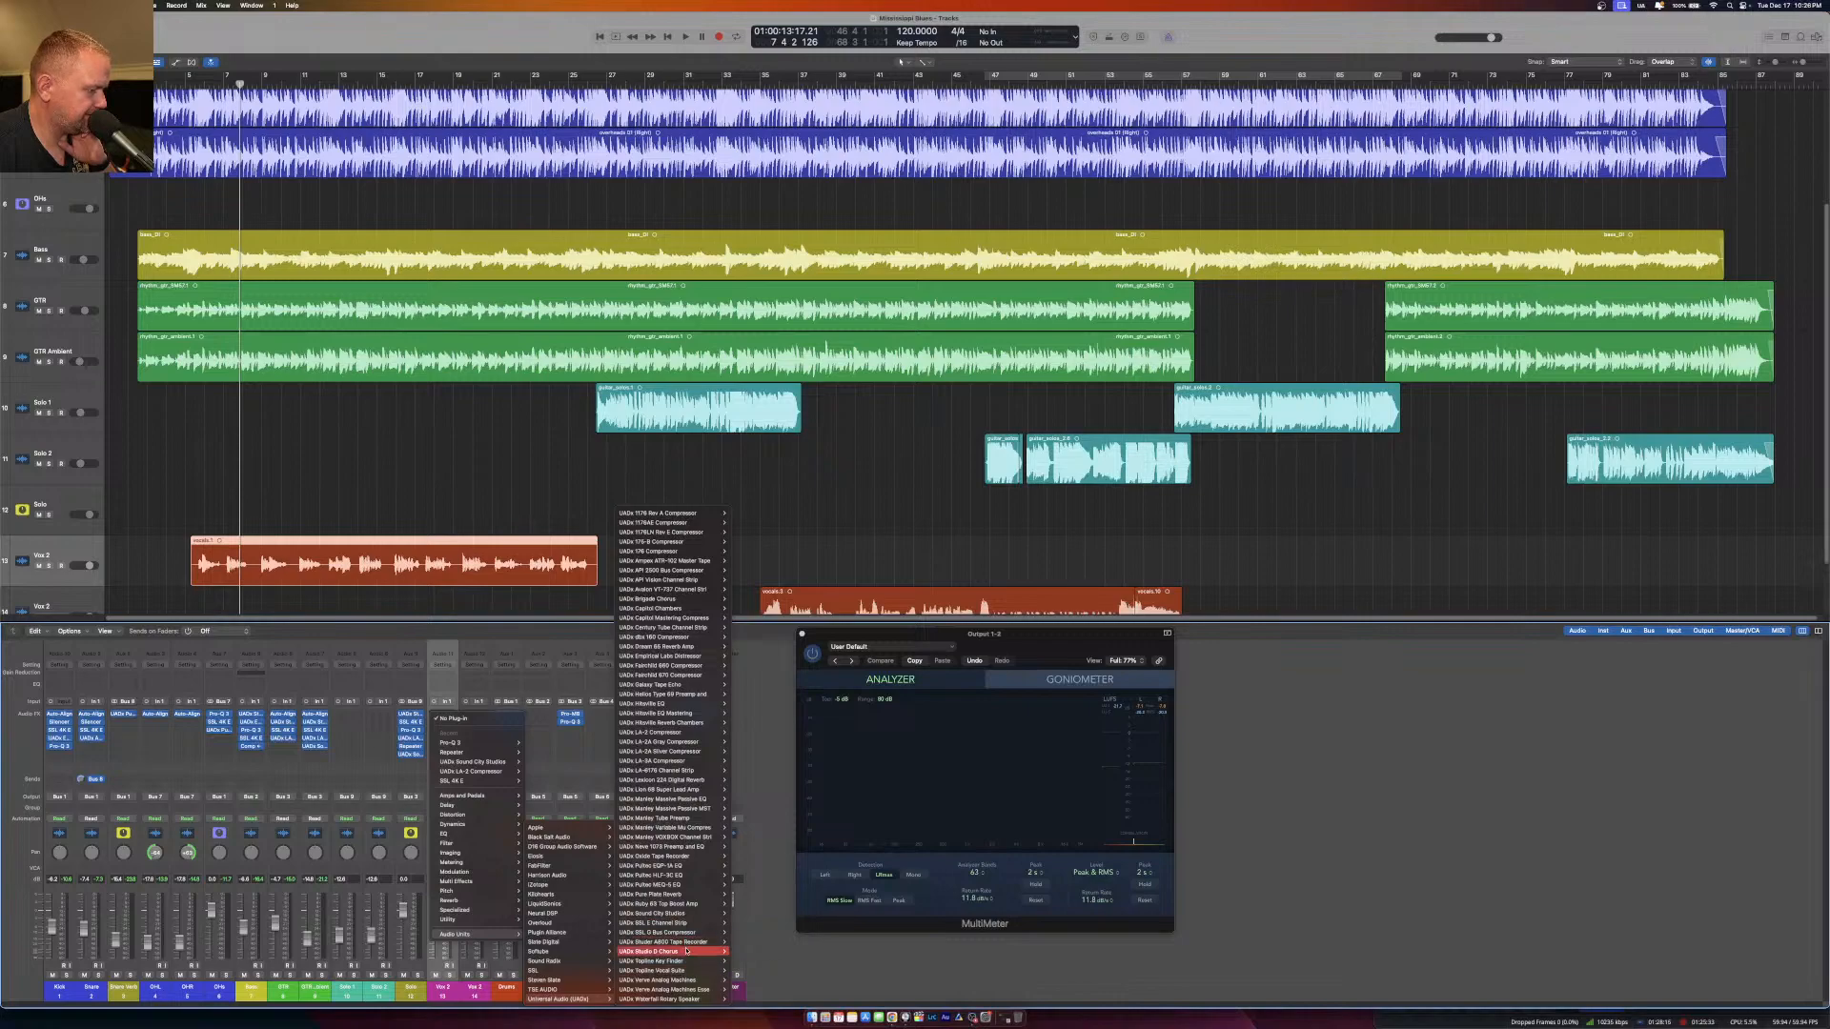
click(742, 942)
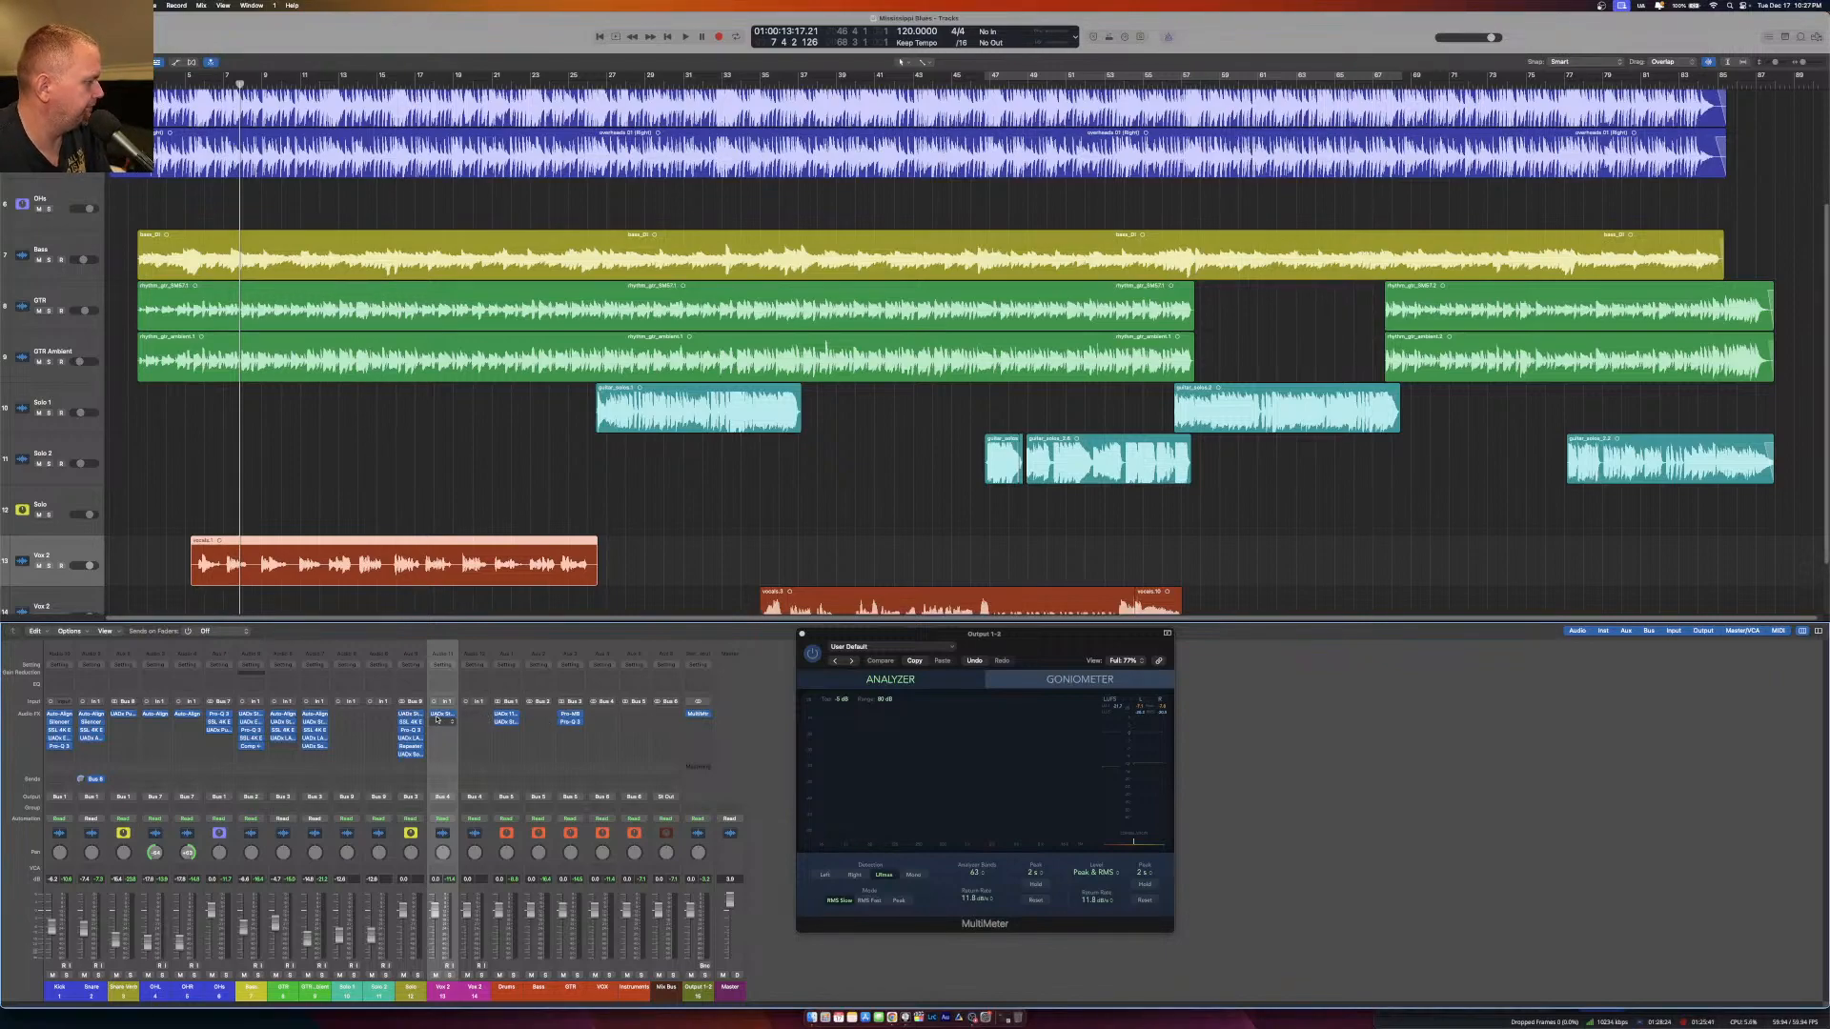
Play the song with the upper vocal track soloed and check its Studer A800 tape plug-in.
key(space)
click(49, 566)
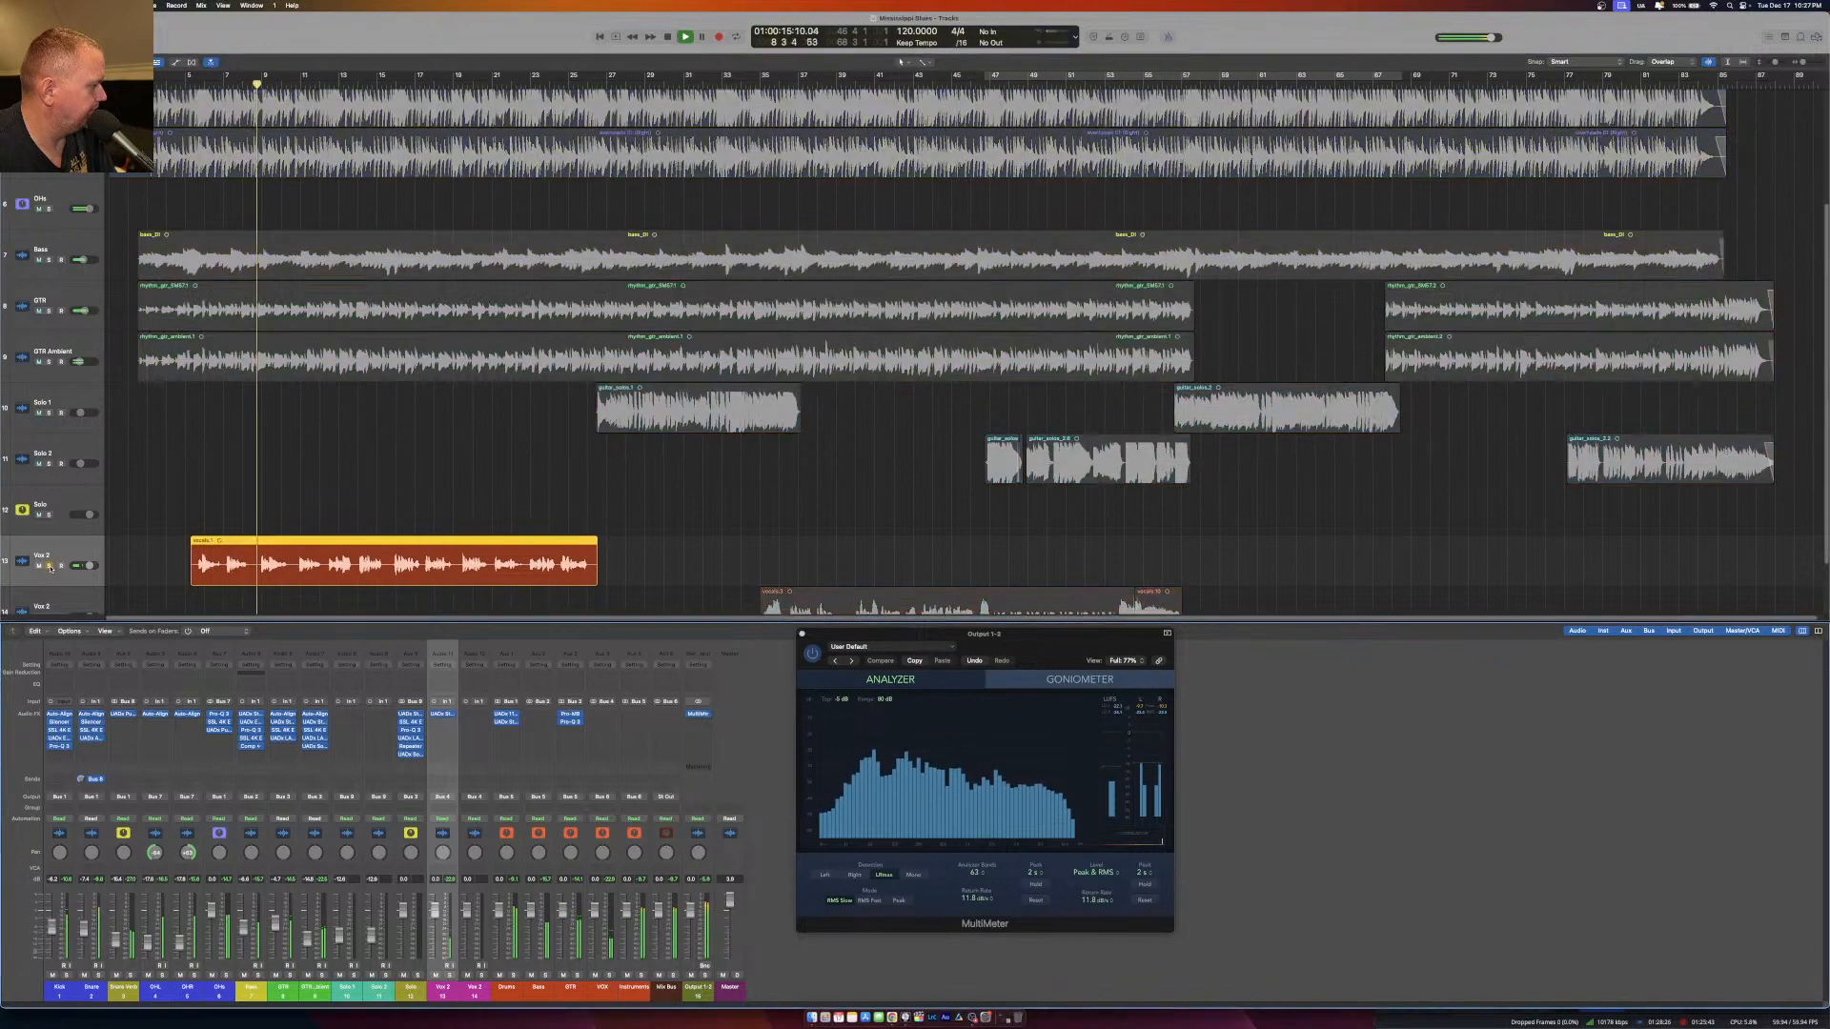
click(442, 716)
drag(755, 134, 821, 314)
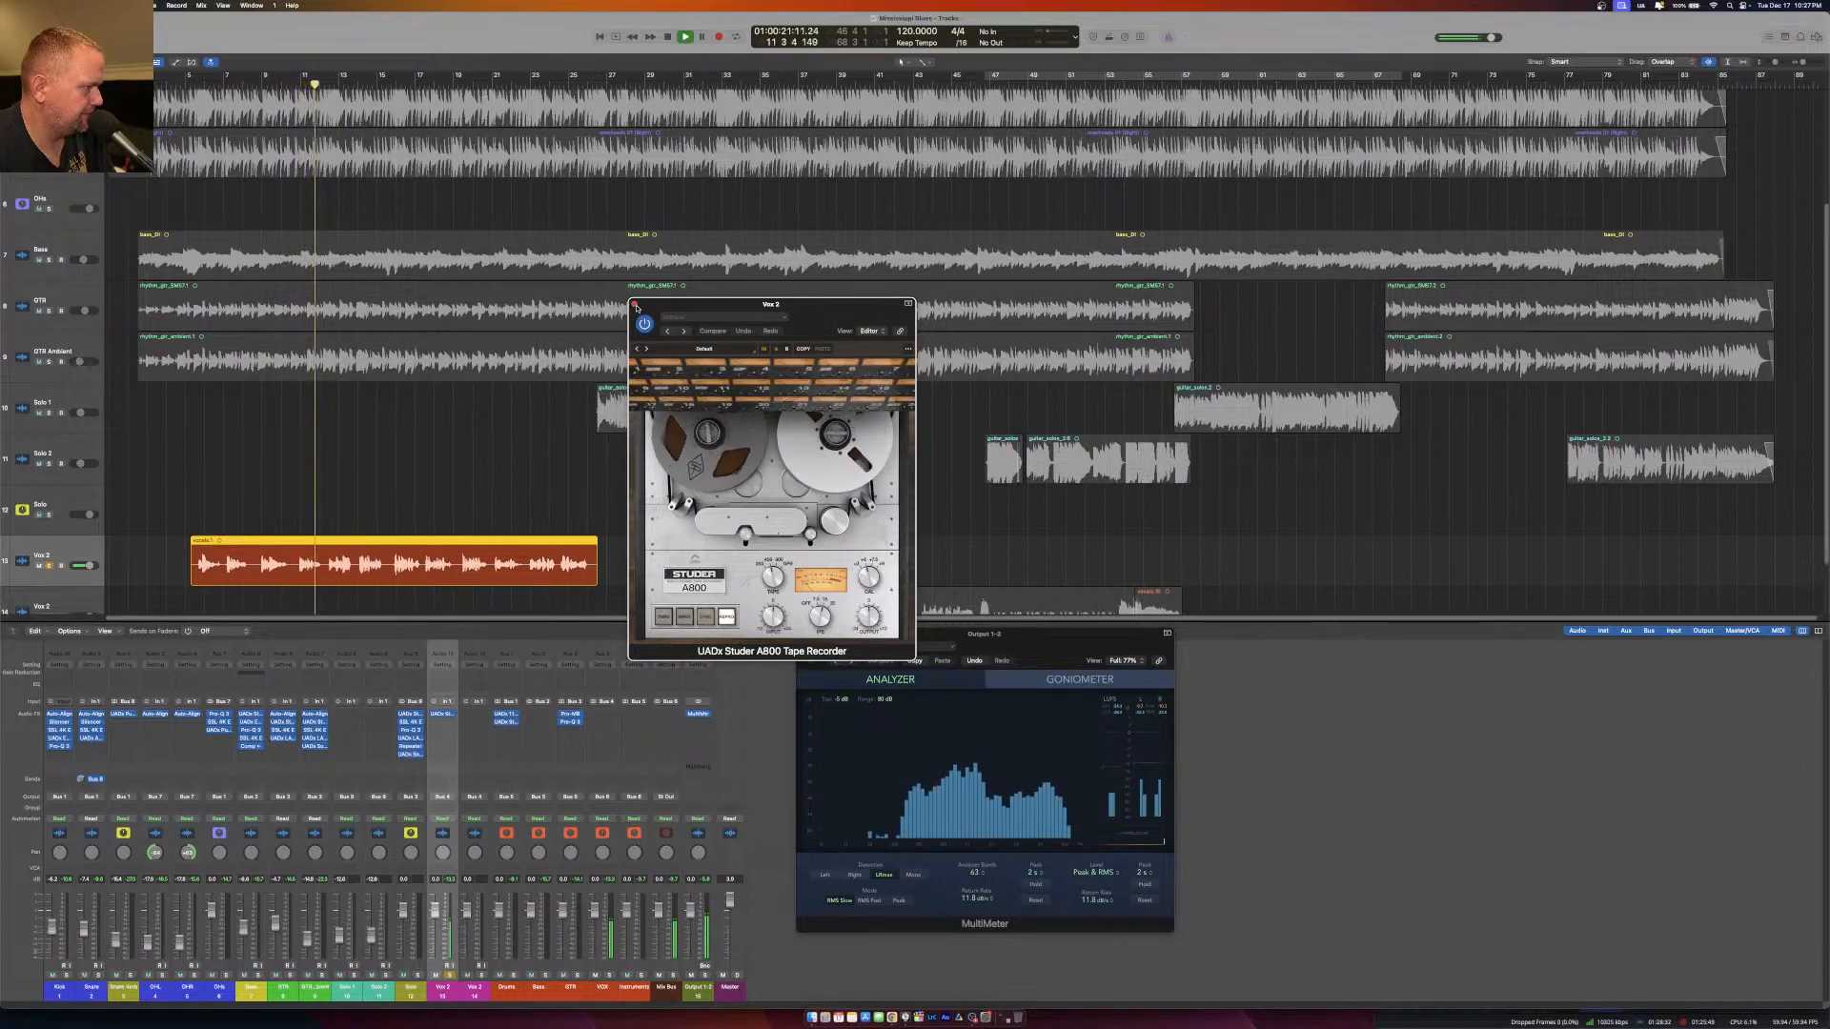
click(636, 306)
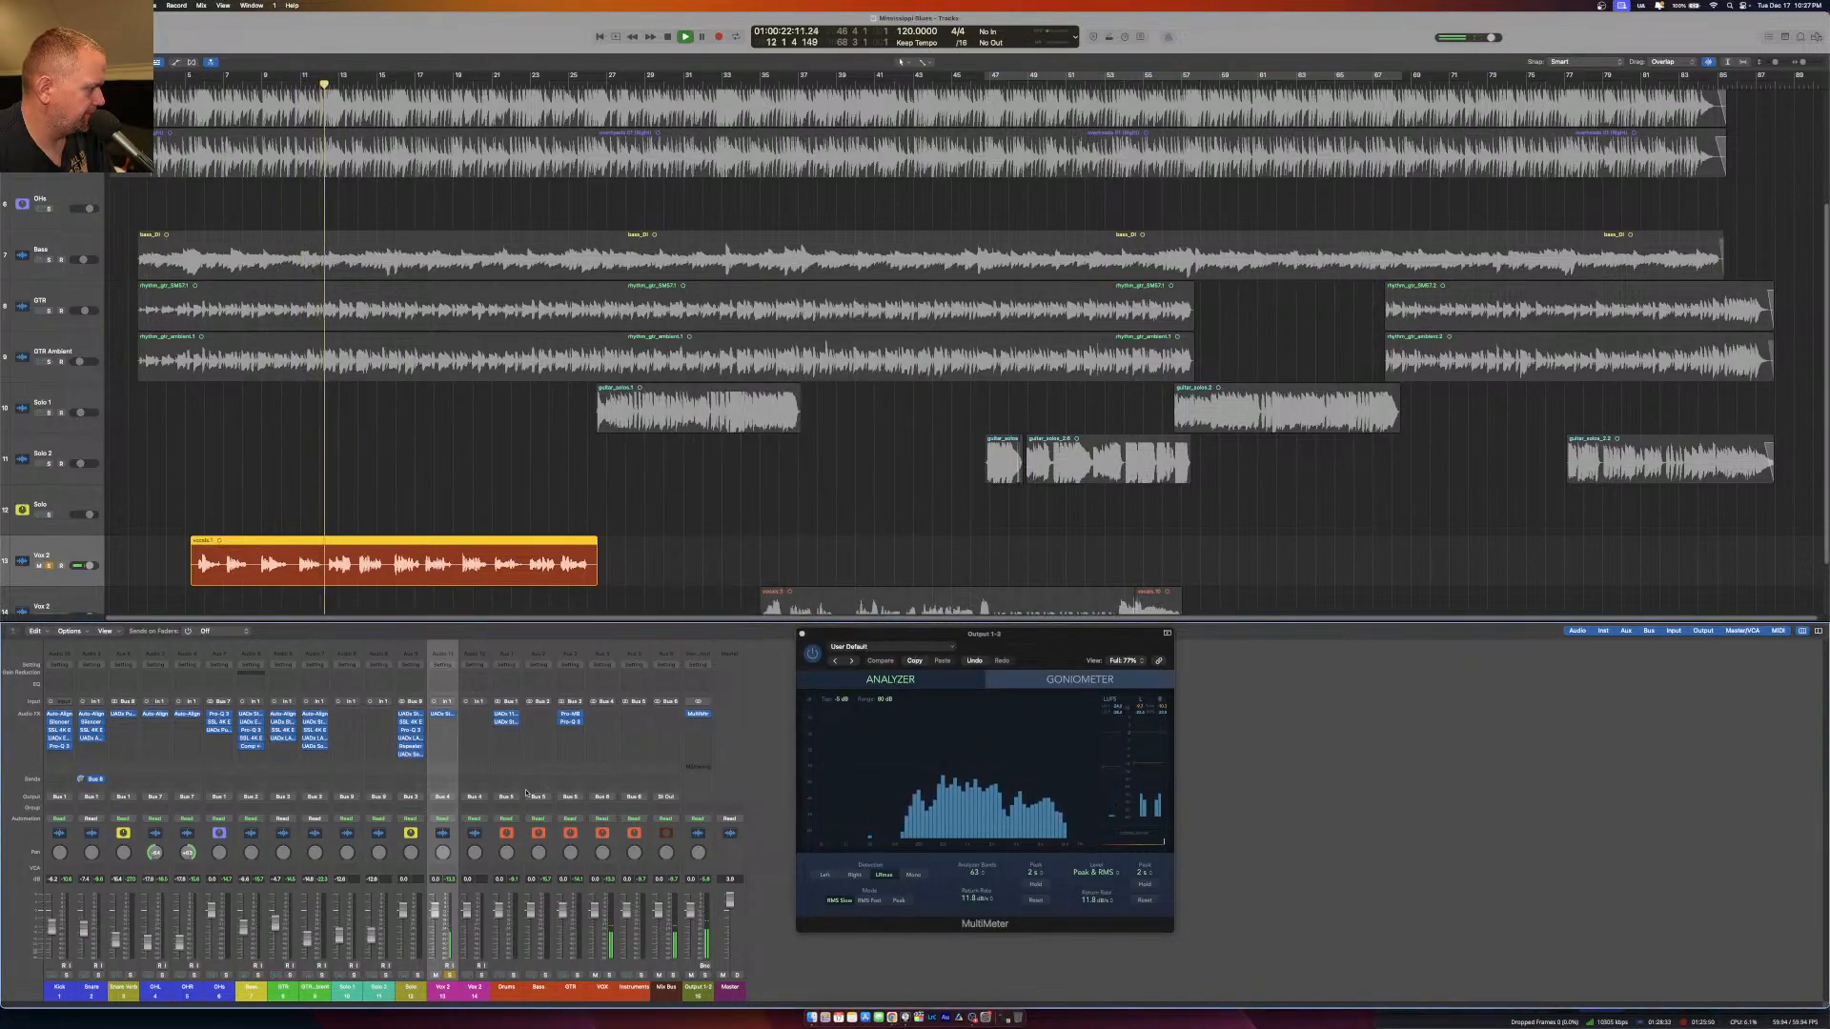
Insert a mono SSL X-Gate after the tape plug-in, select the last option of its curve list, and fine-tune the open threshold.
click(447, 722)
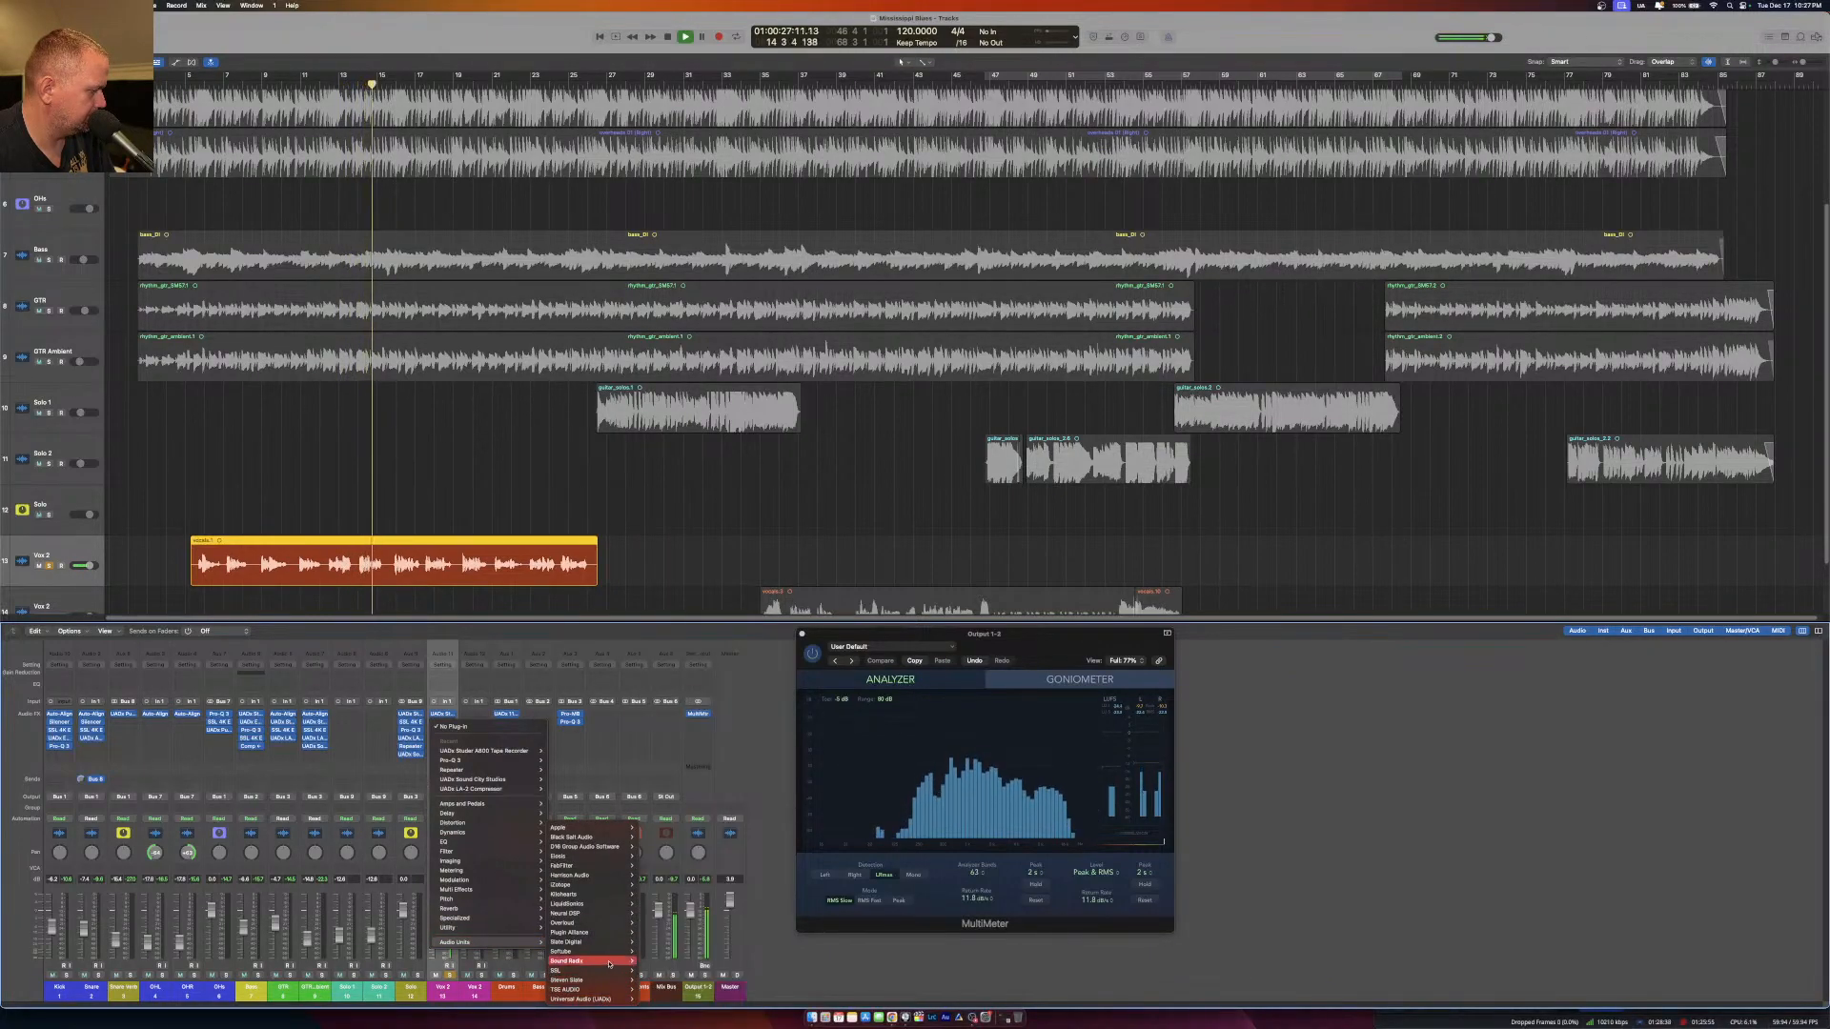
mouse_move(734, 991)
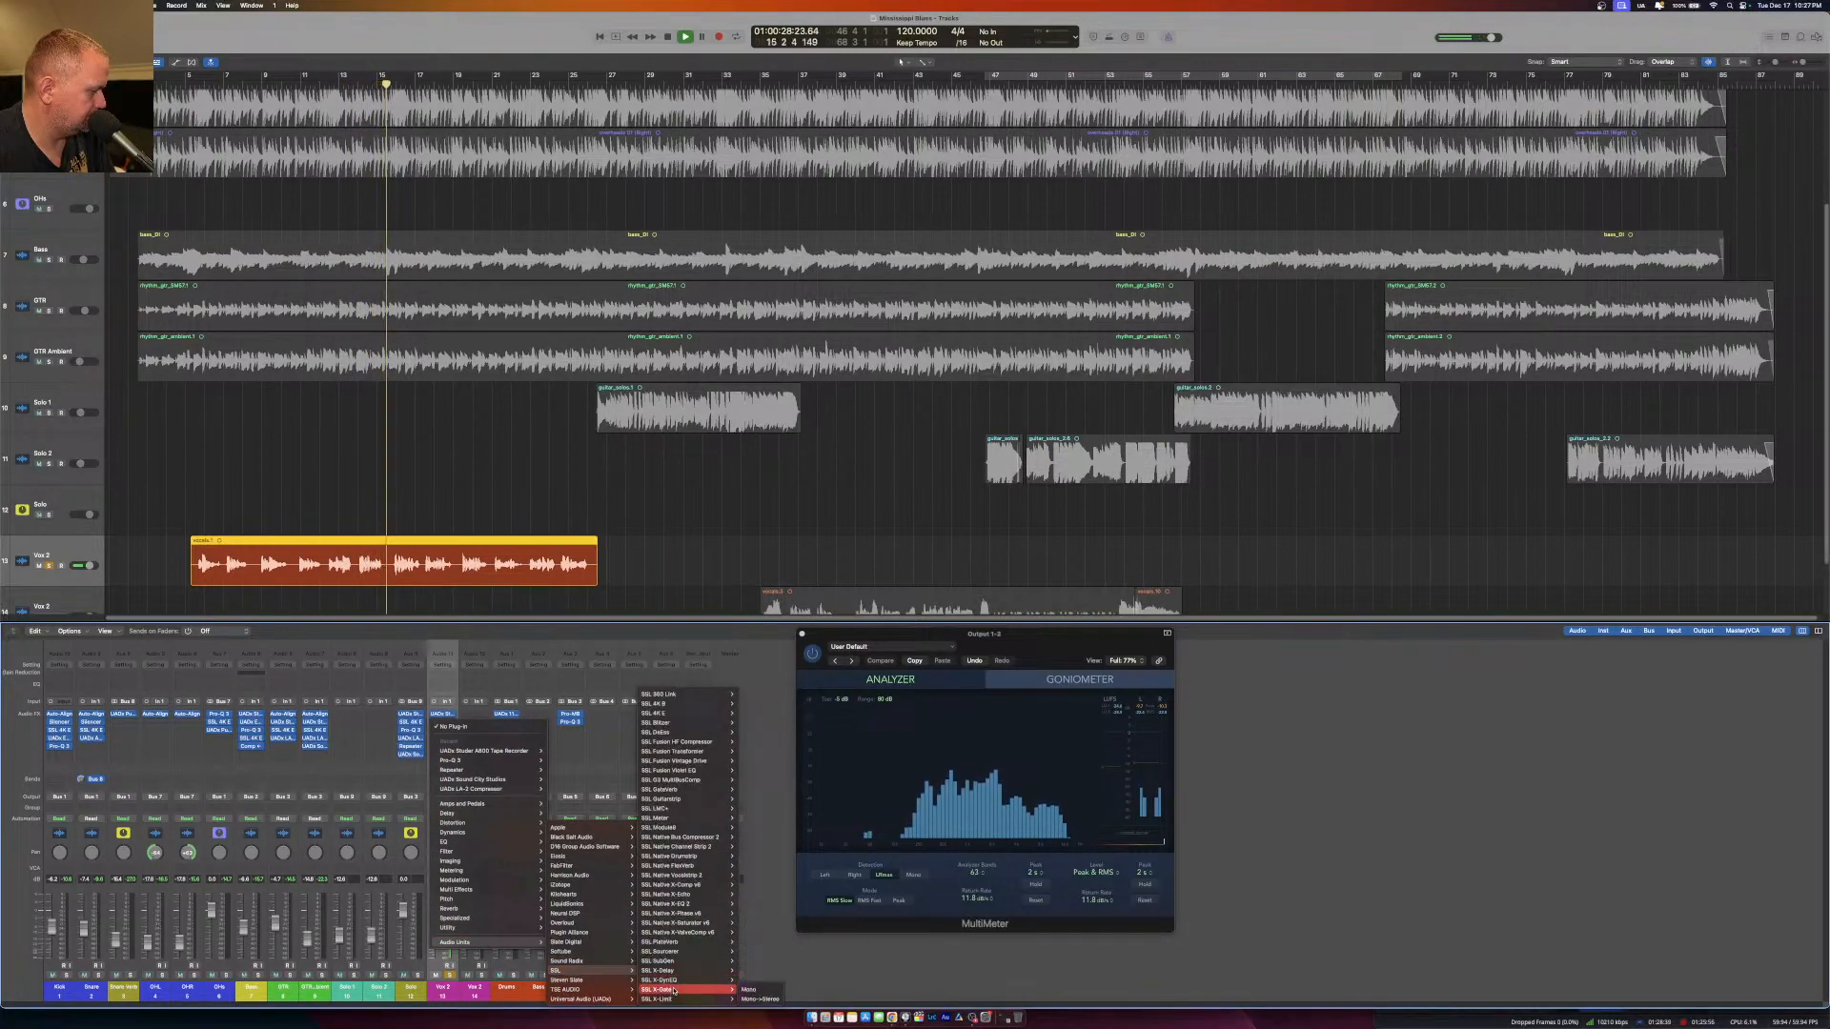
click(748, 990)
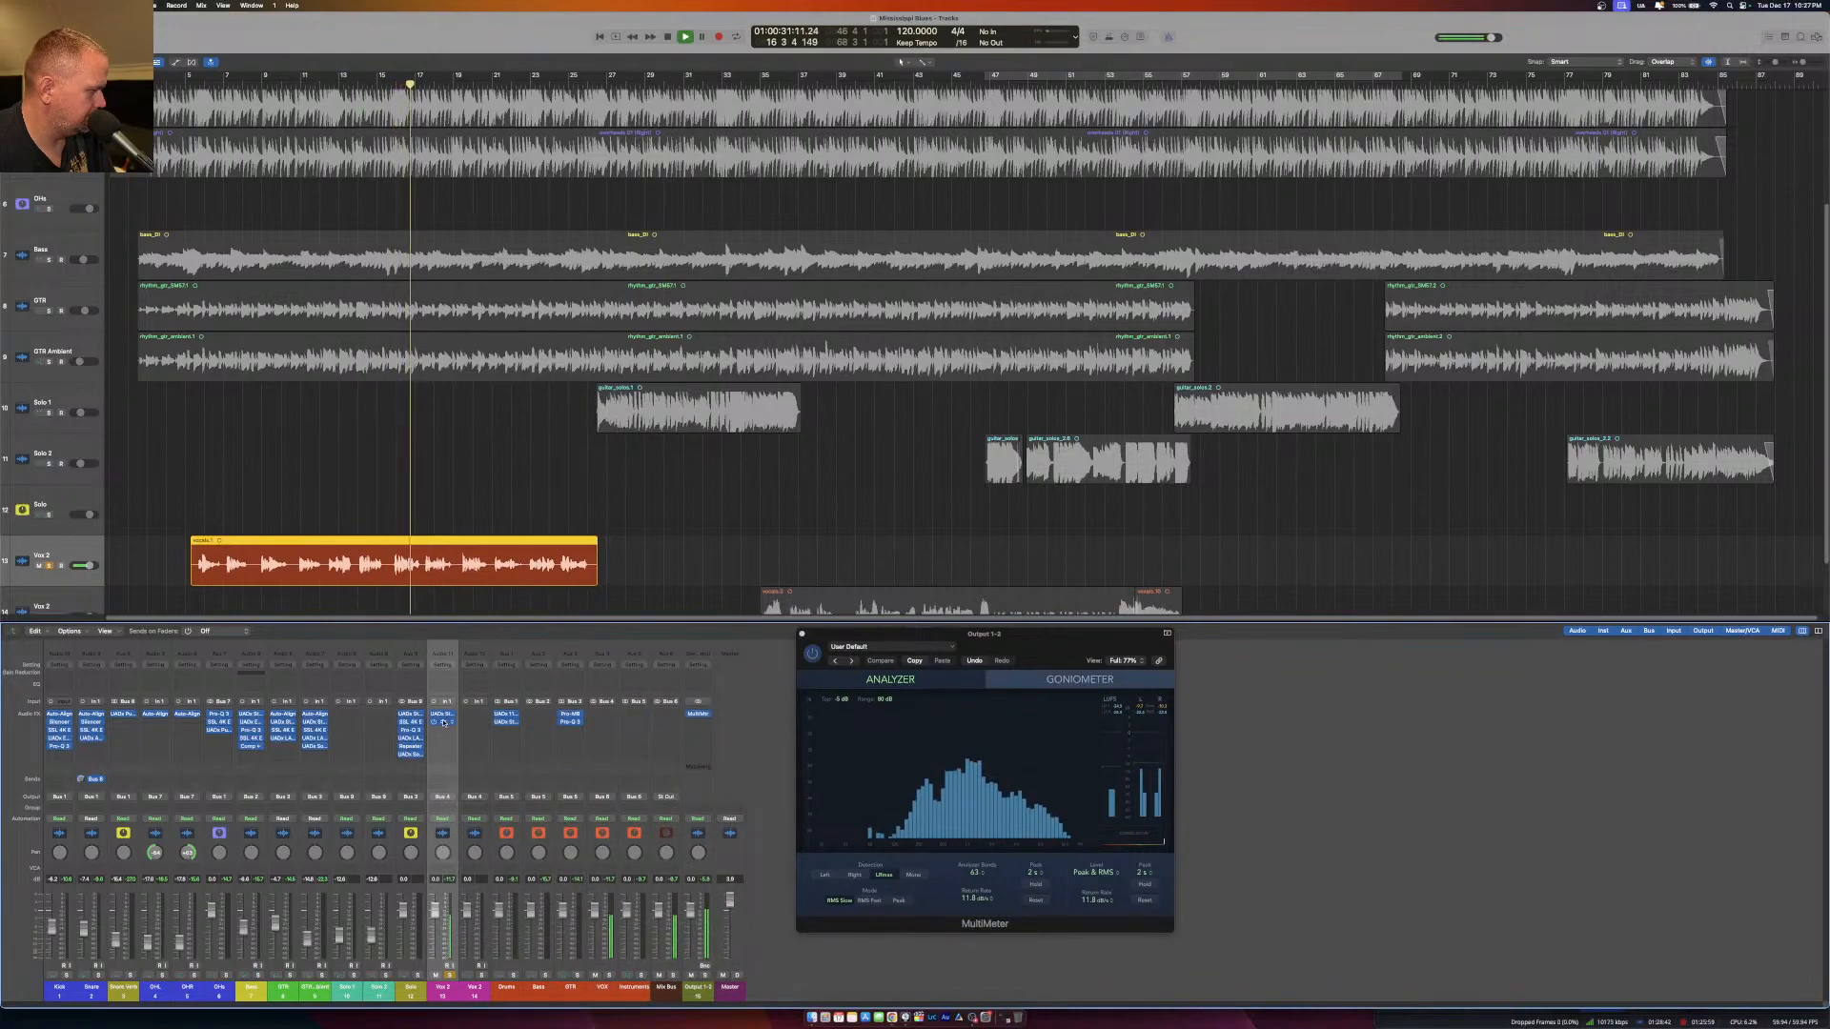
drag(841, 295, 856, 363)
click(925, 232)
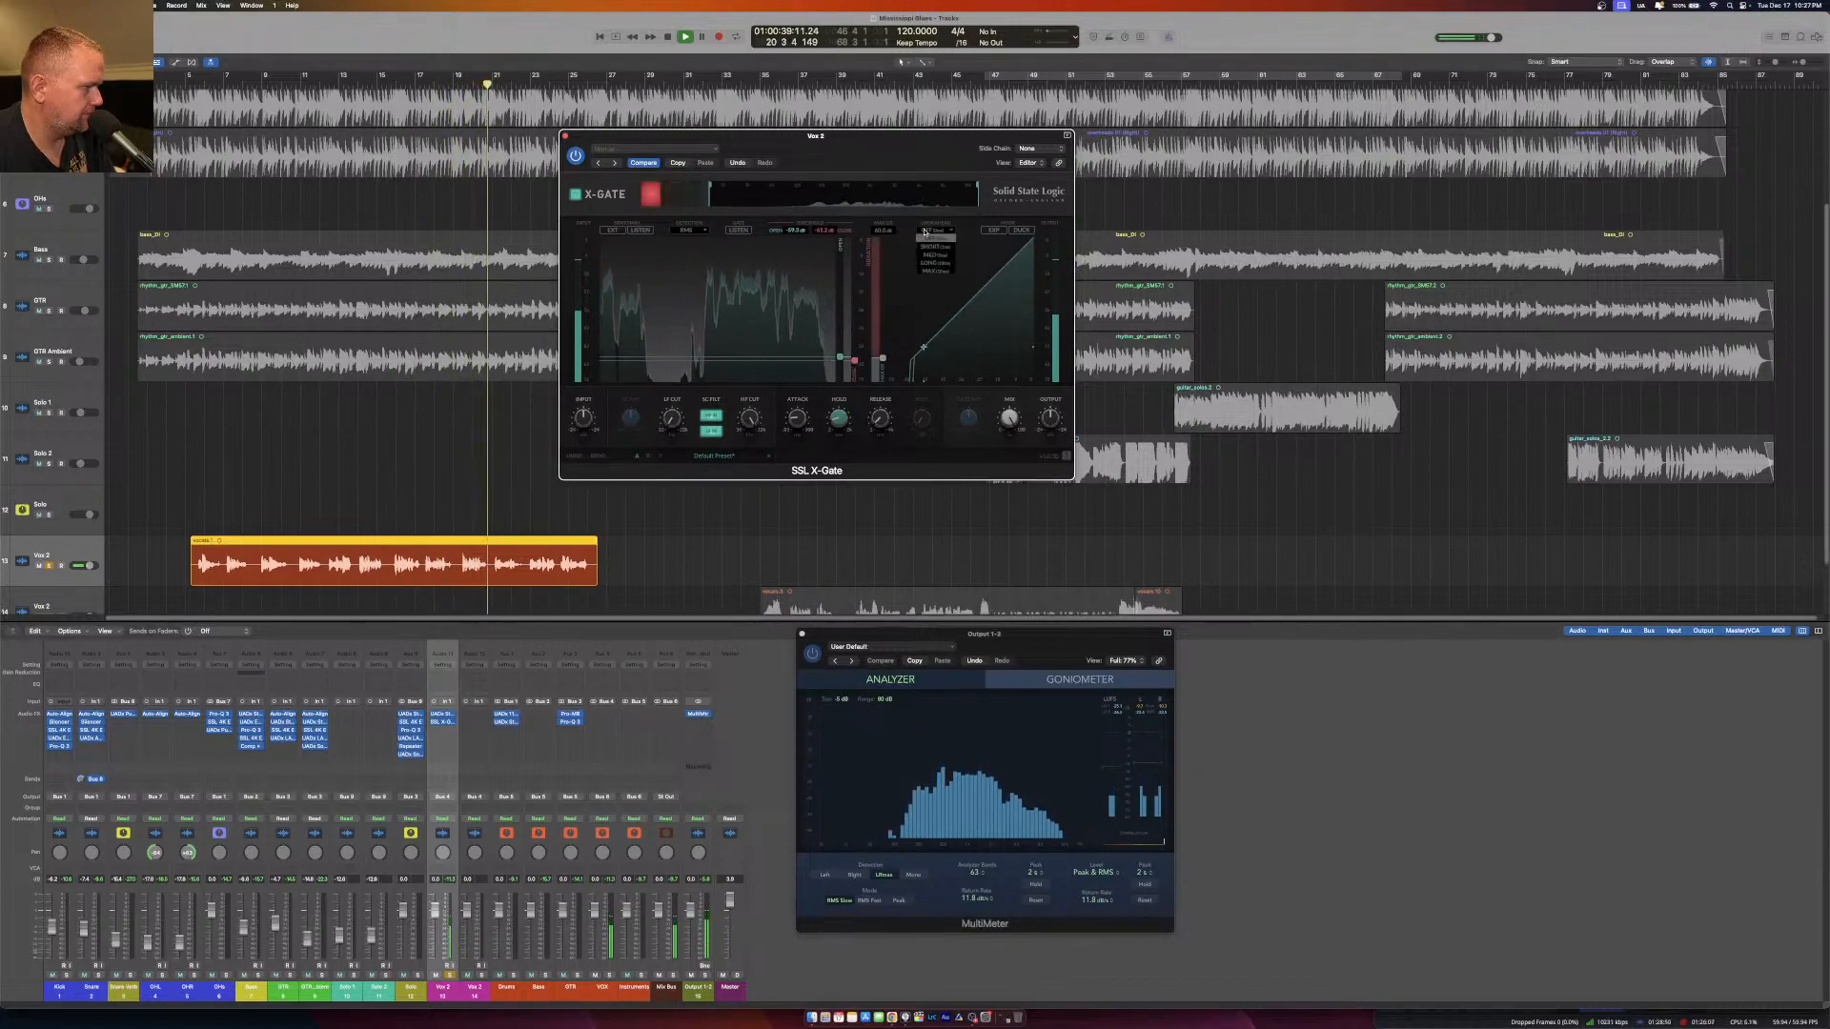
click(936, 271)
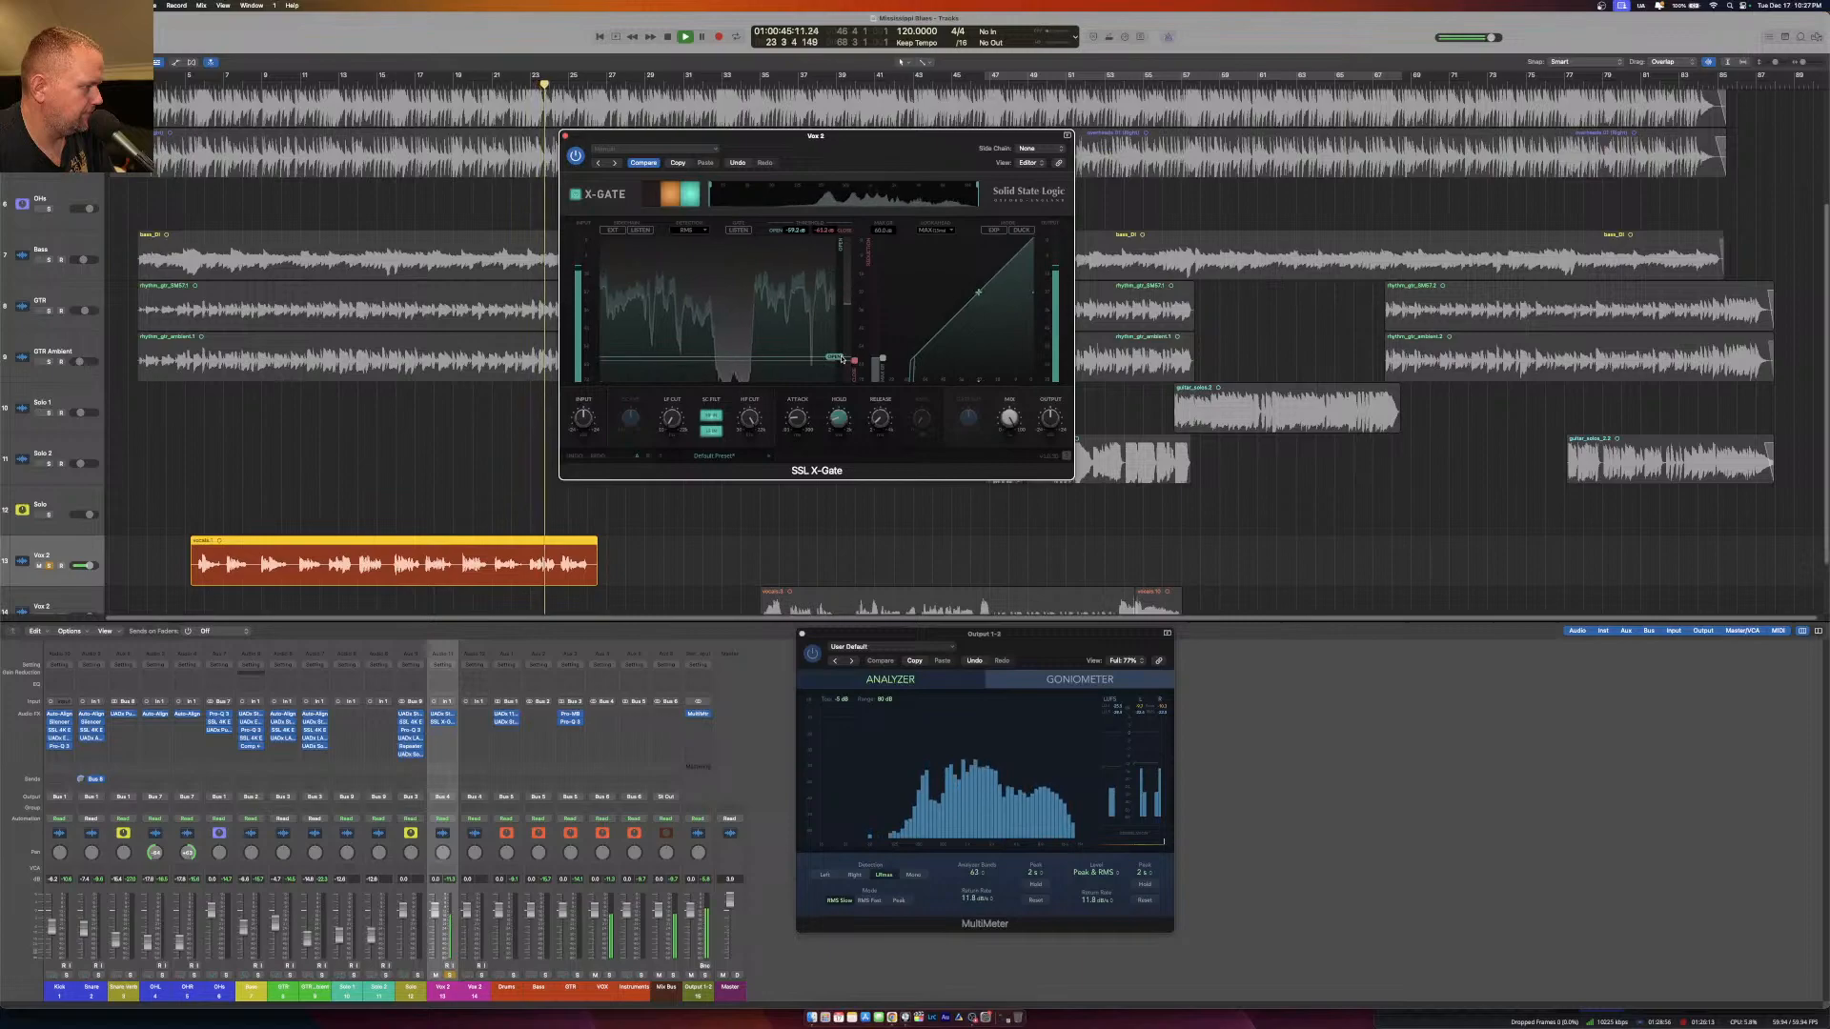
drag(842, 360, 842, 362)
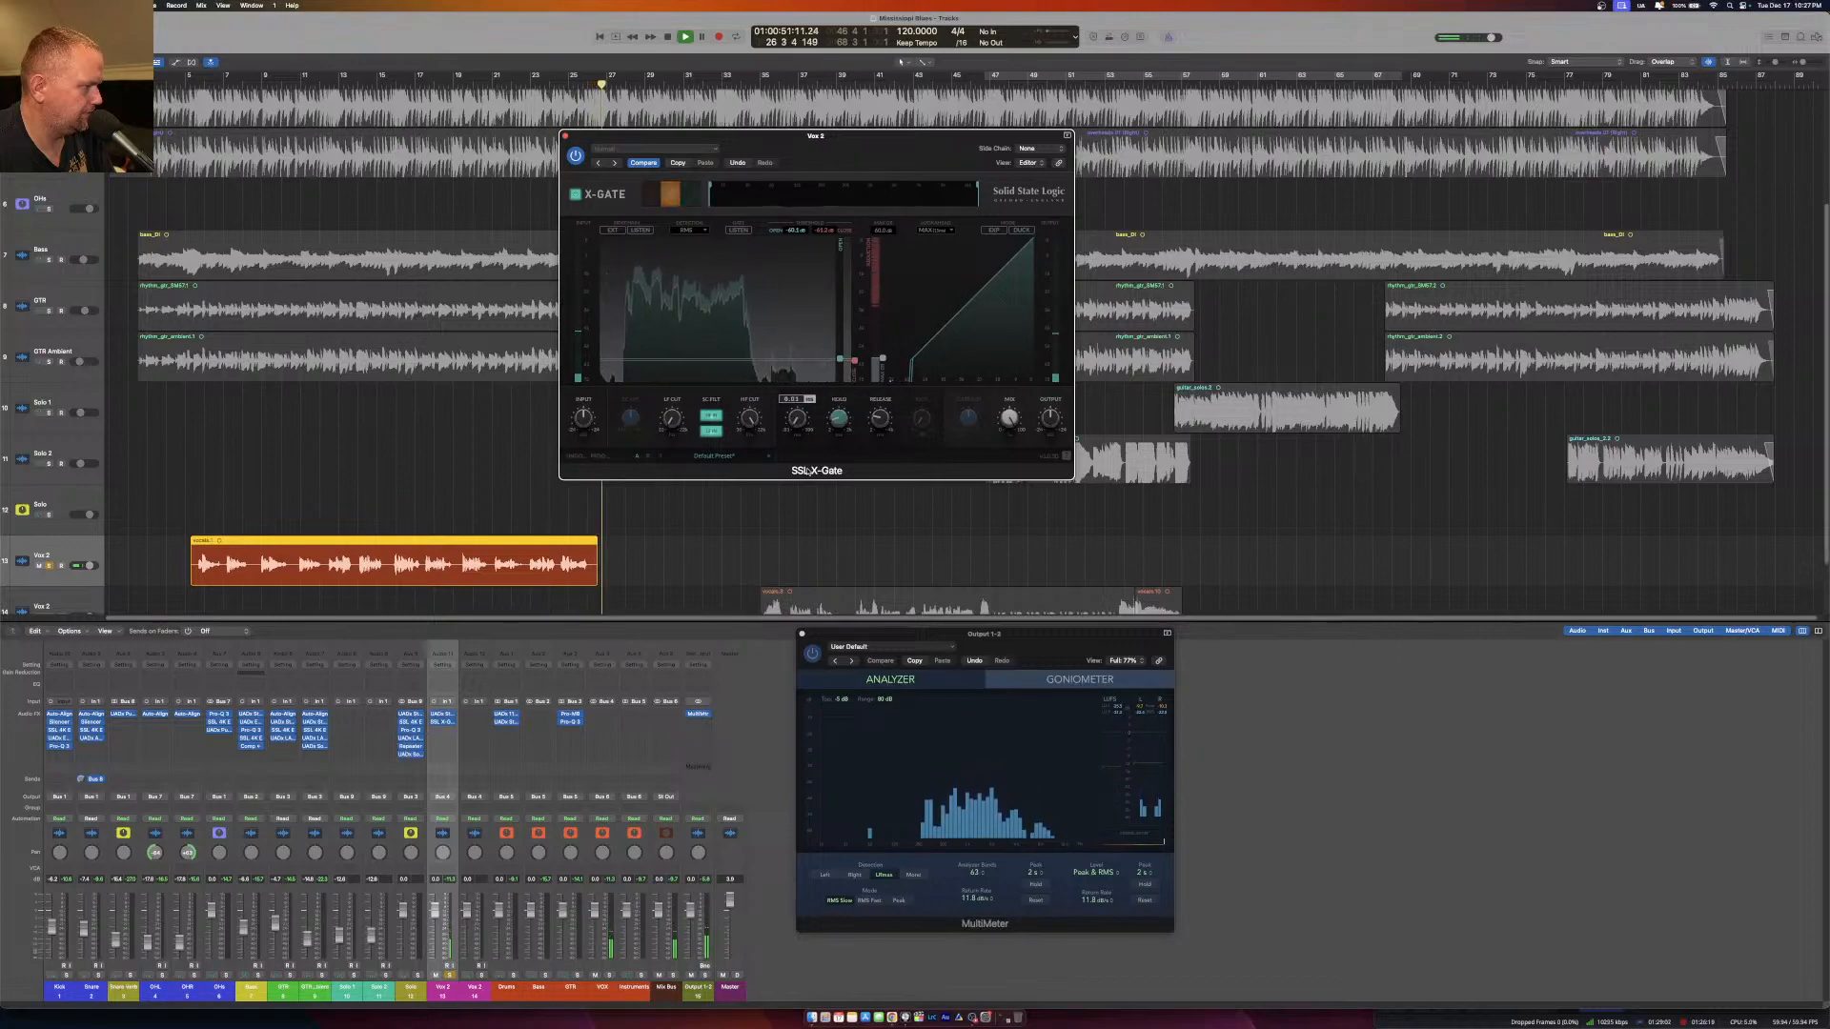
Restart playback just before the first vocal region, set a cycle range over that region, and close the gate.
click(181, 84)
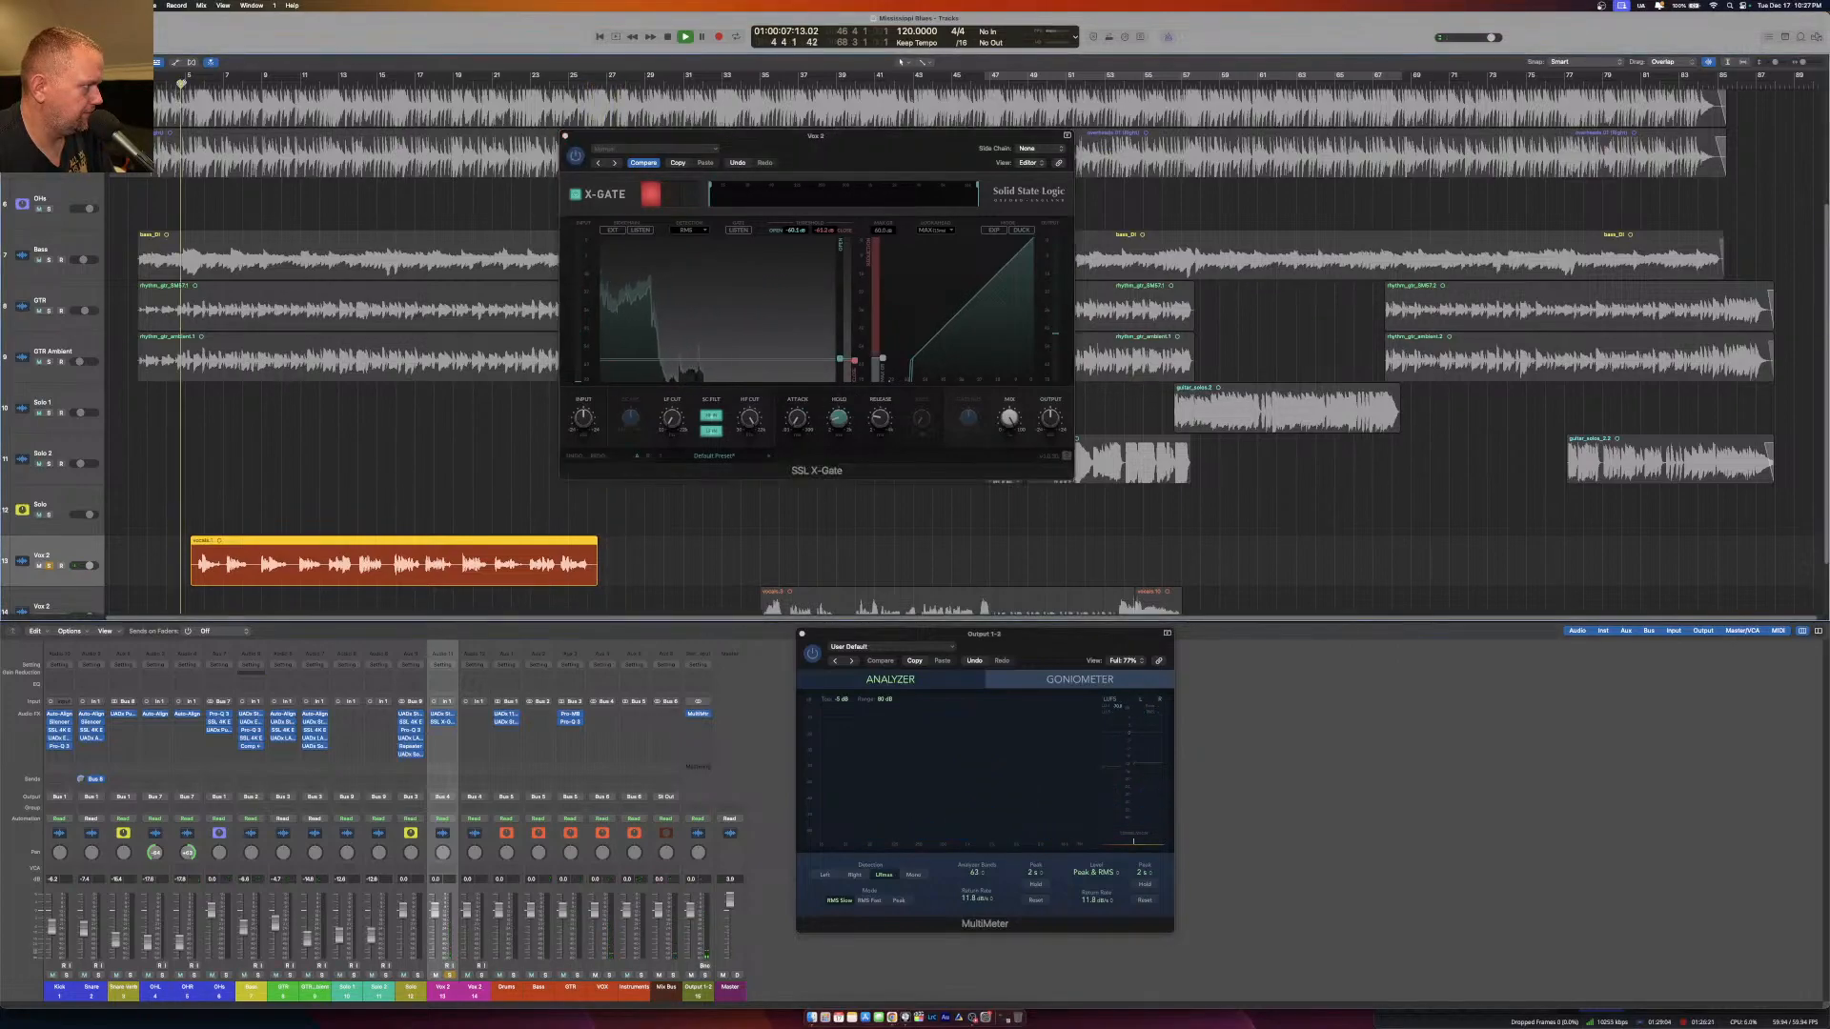
drag(186, 75, 581, 118)
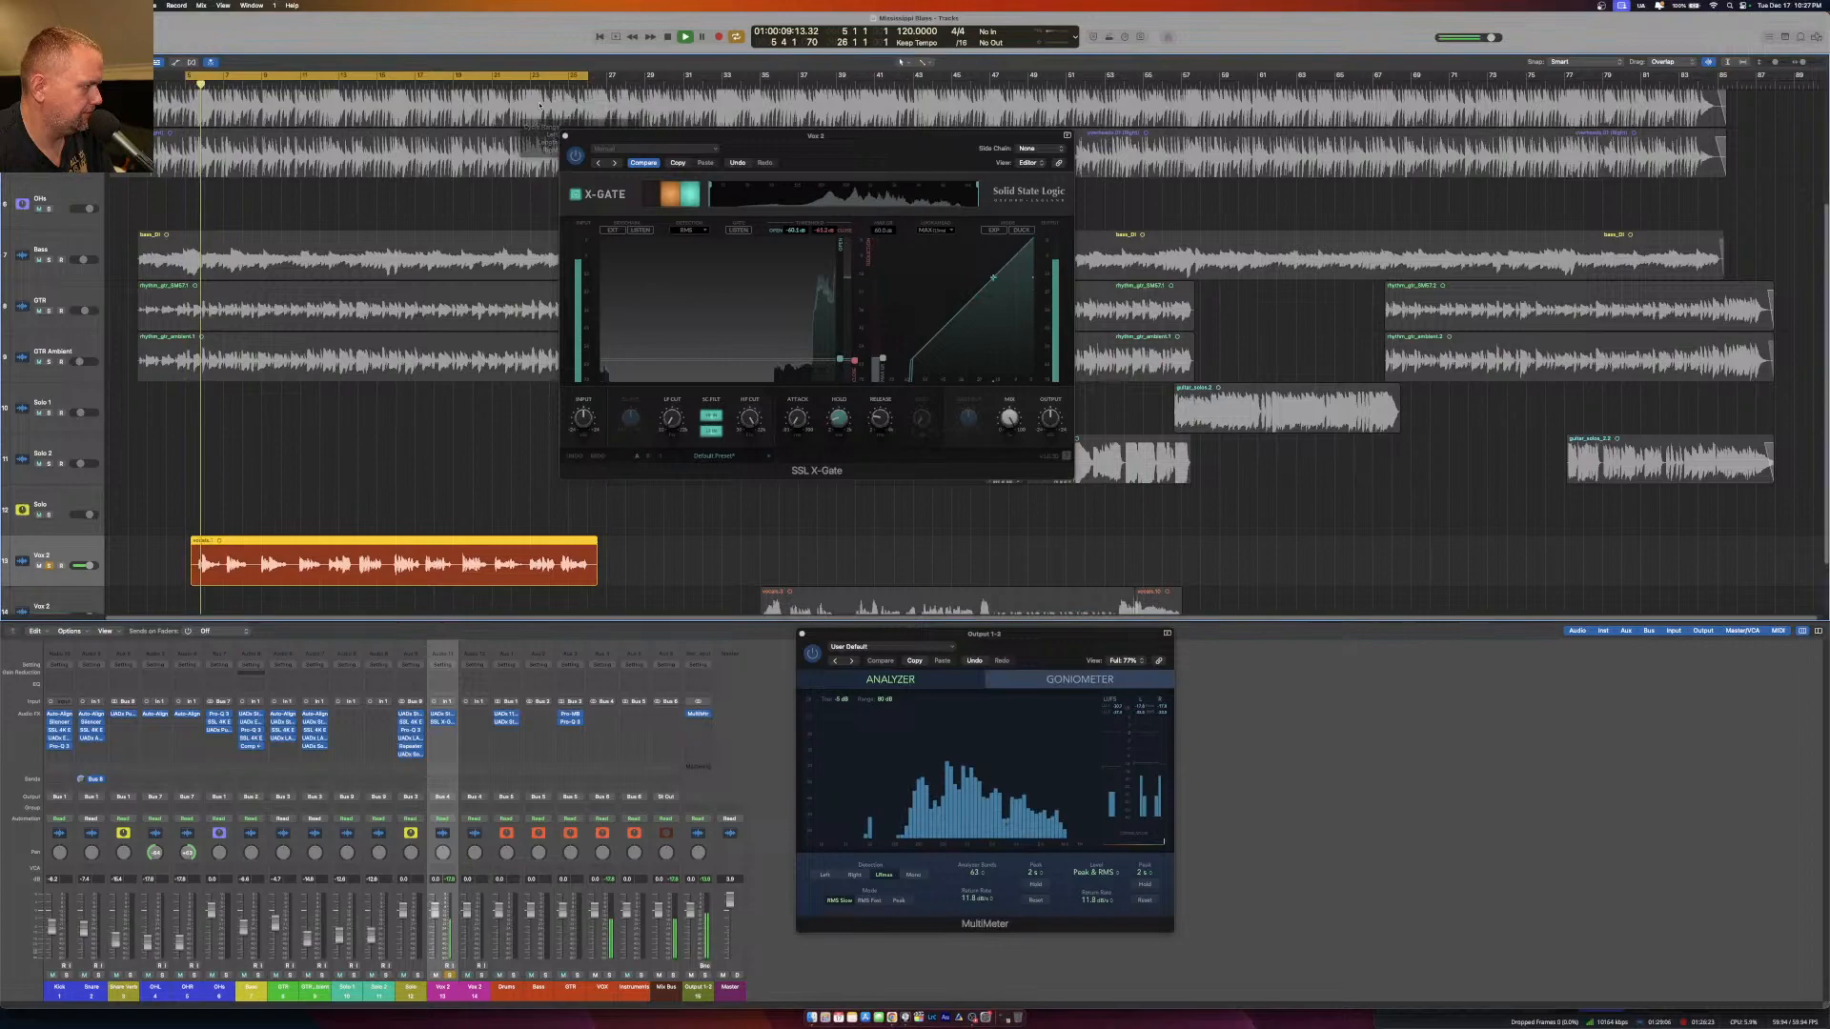
drag(188, 75, 197, 77)
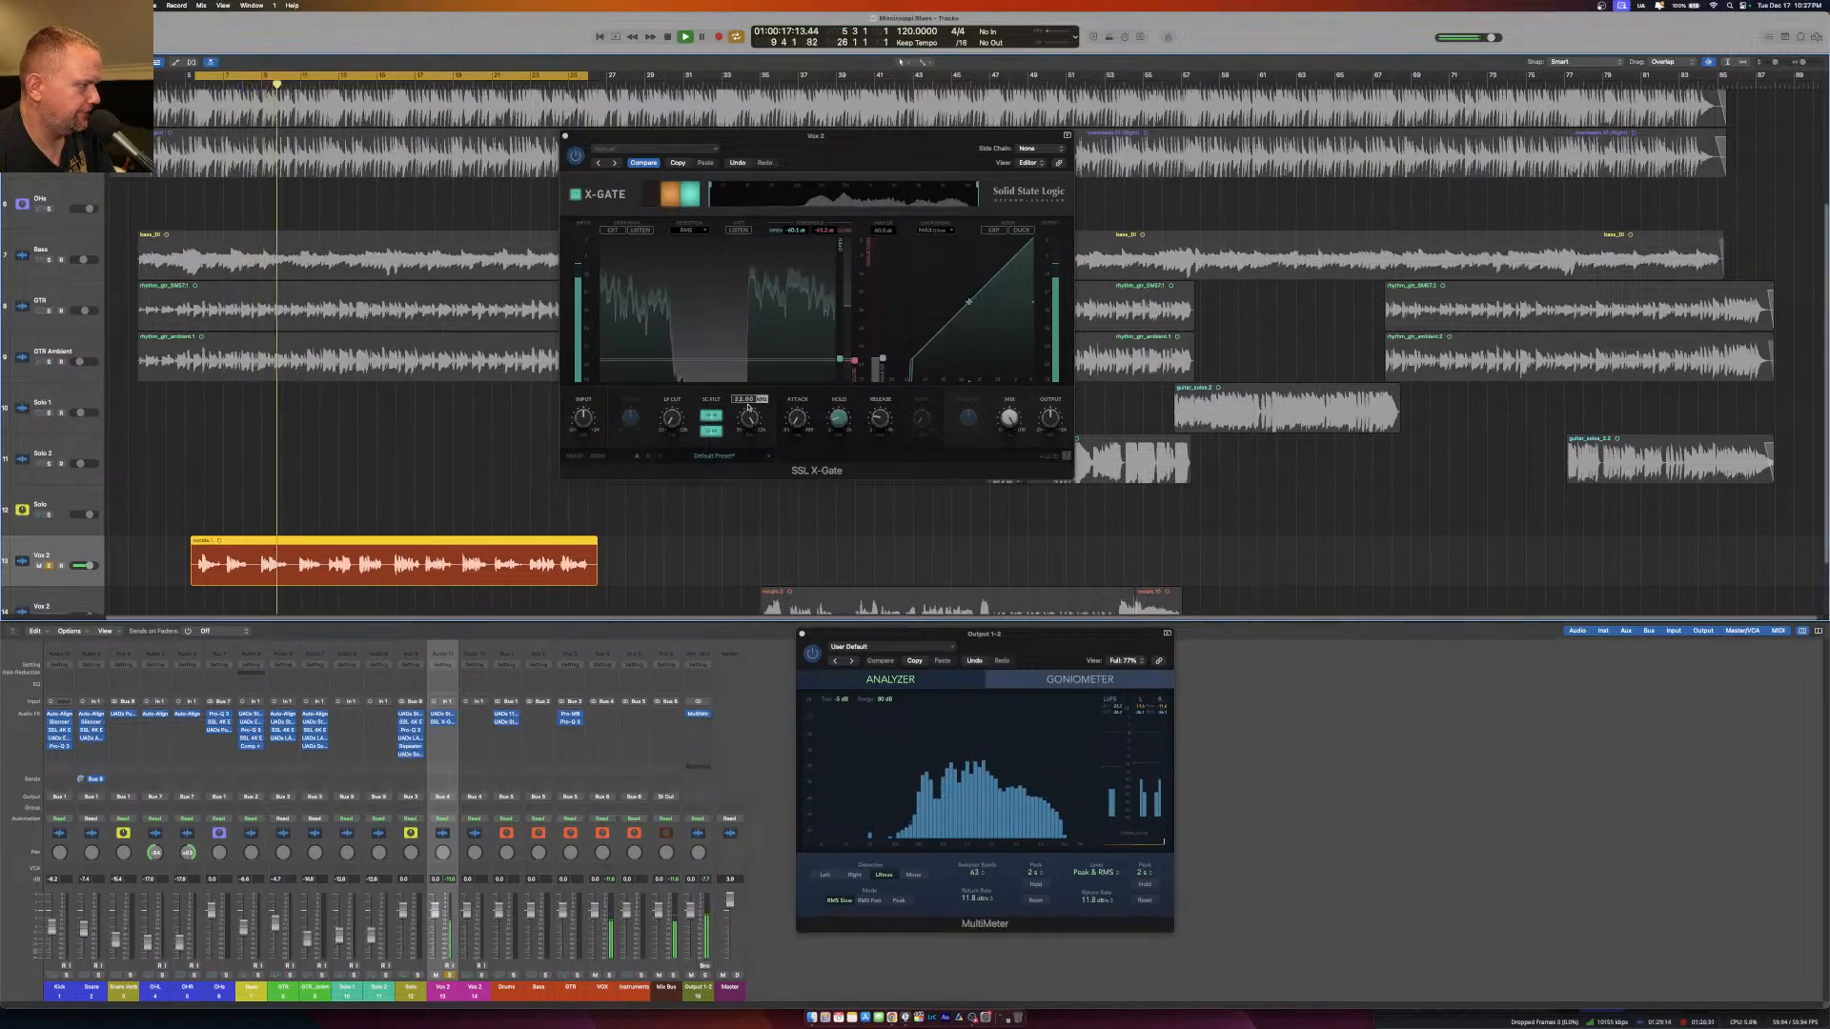
click(564, 137)
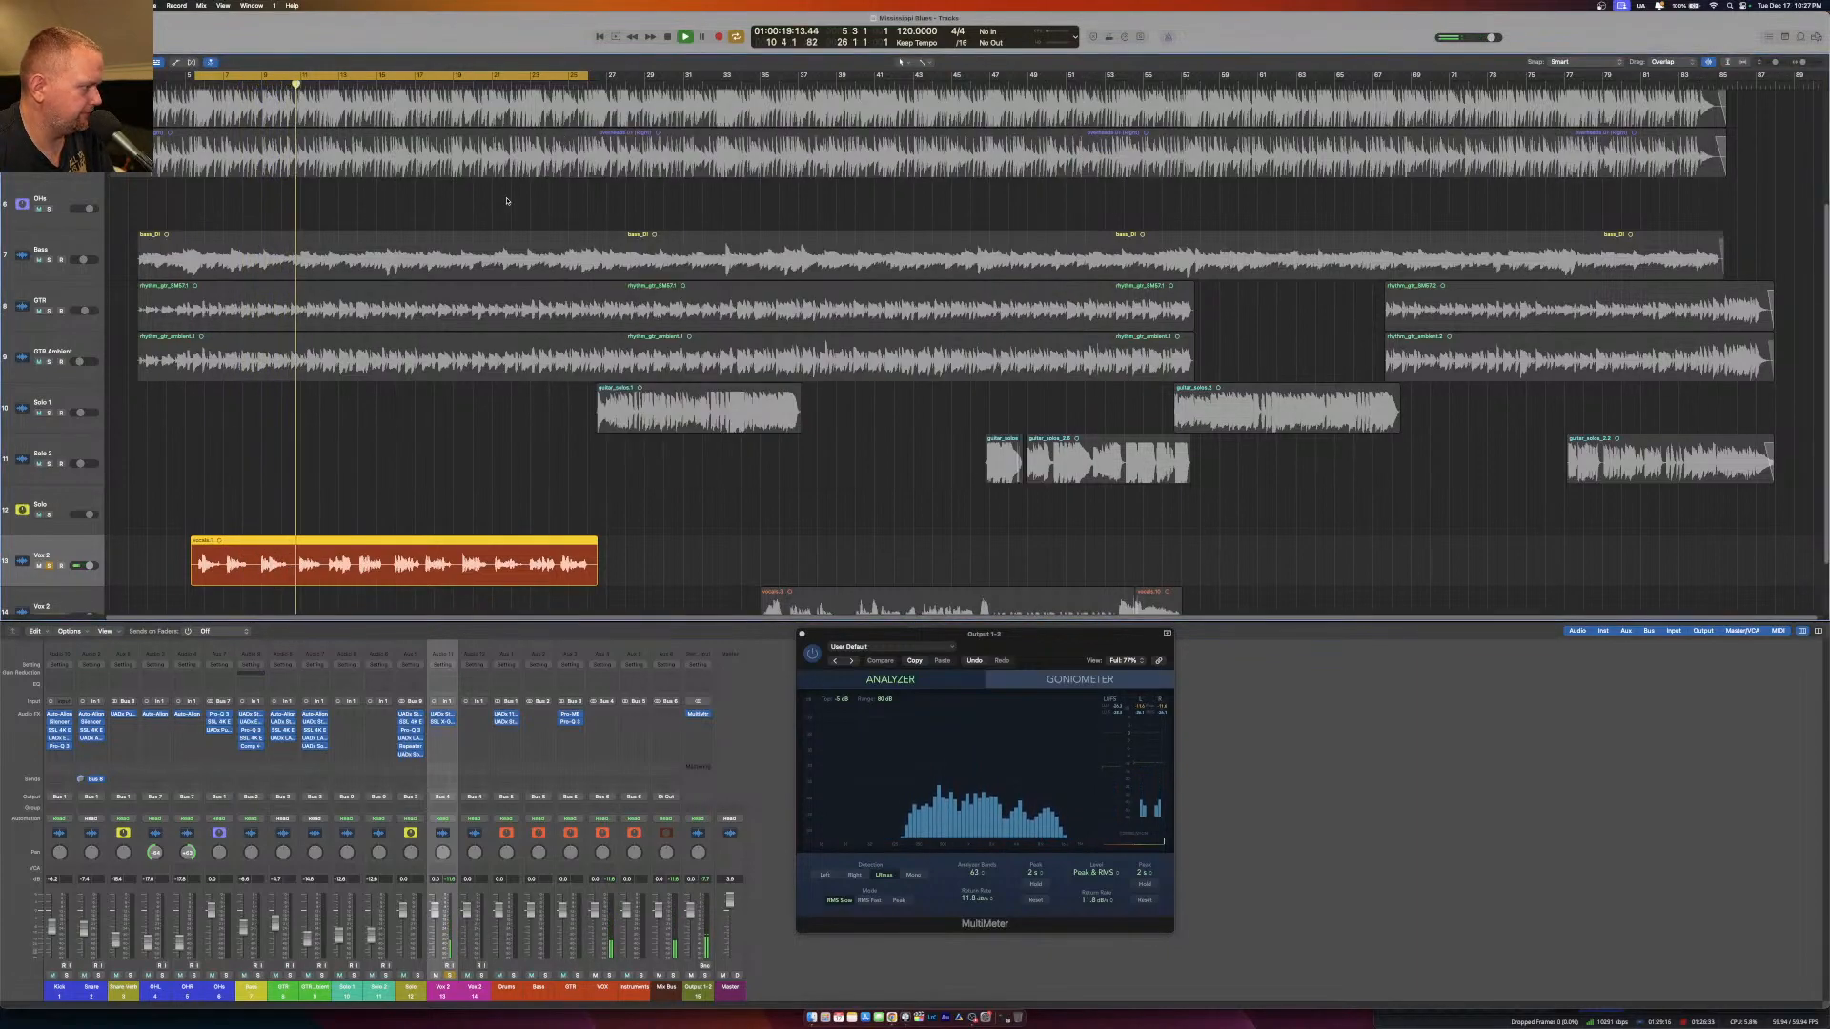
Insert a mono UADx Neve 1073 Preamp and EQ after the gate on the upper vocal track.
click(442, 731)
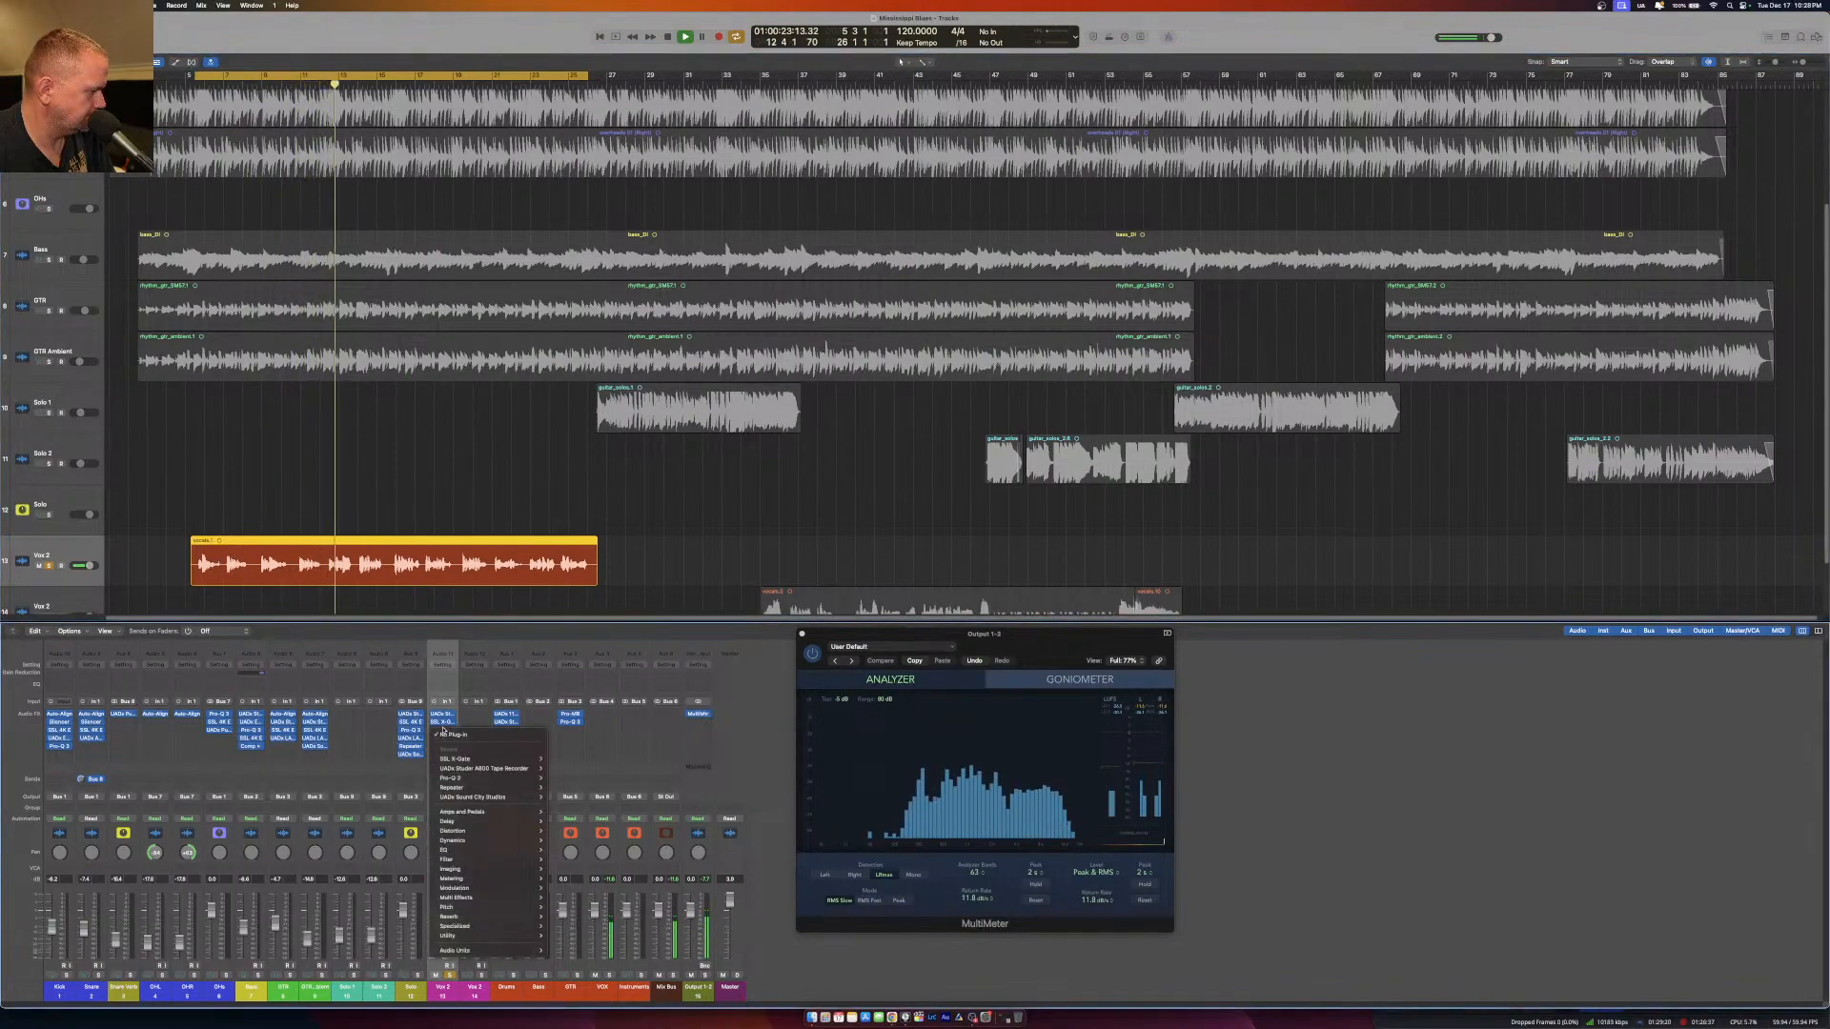
mouse_move(475, 951)
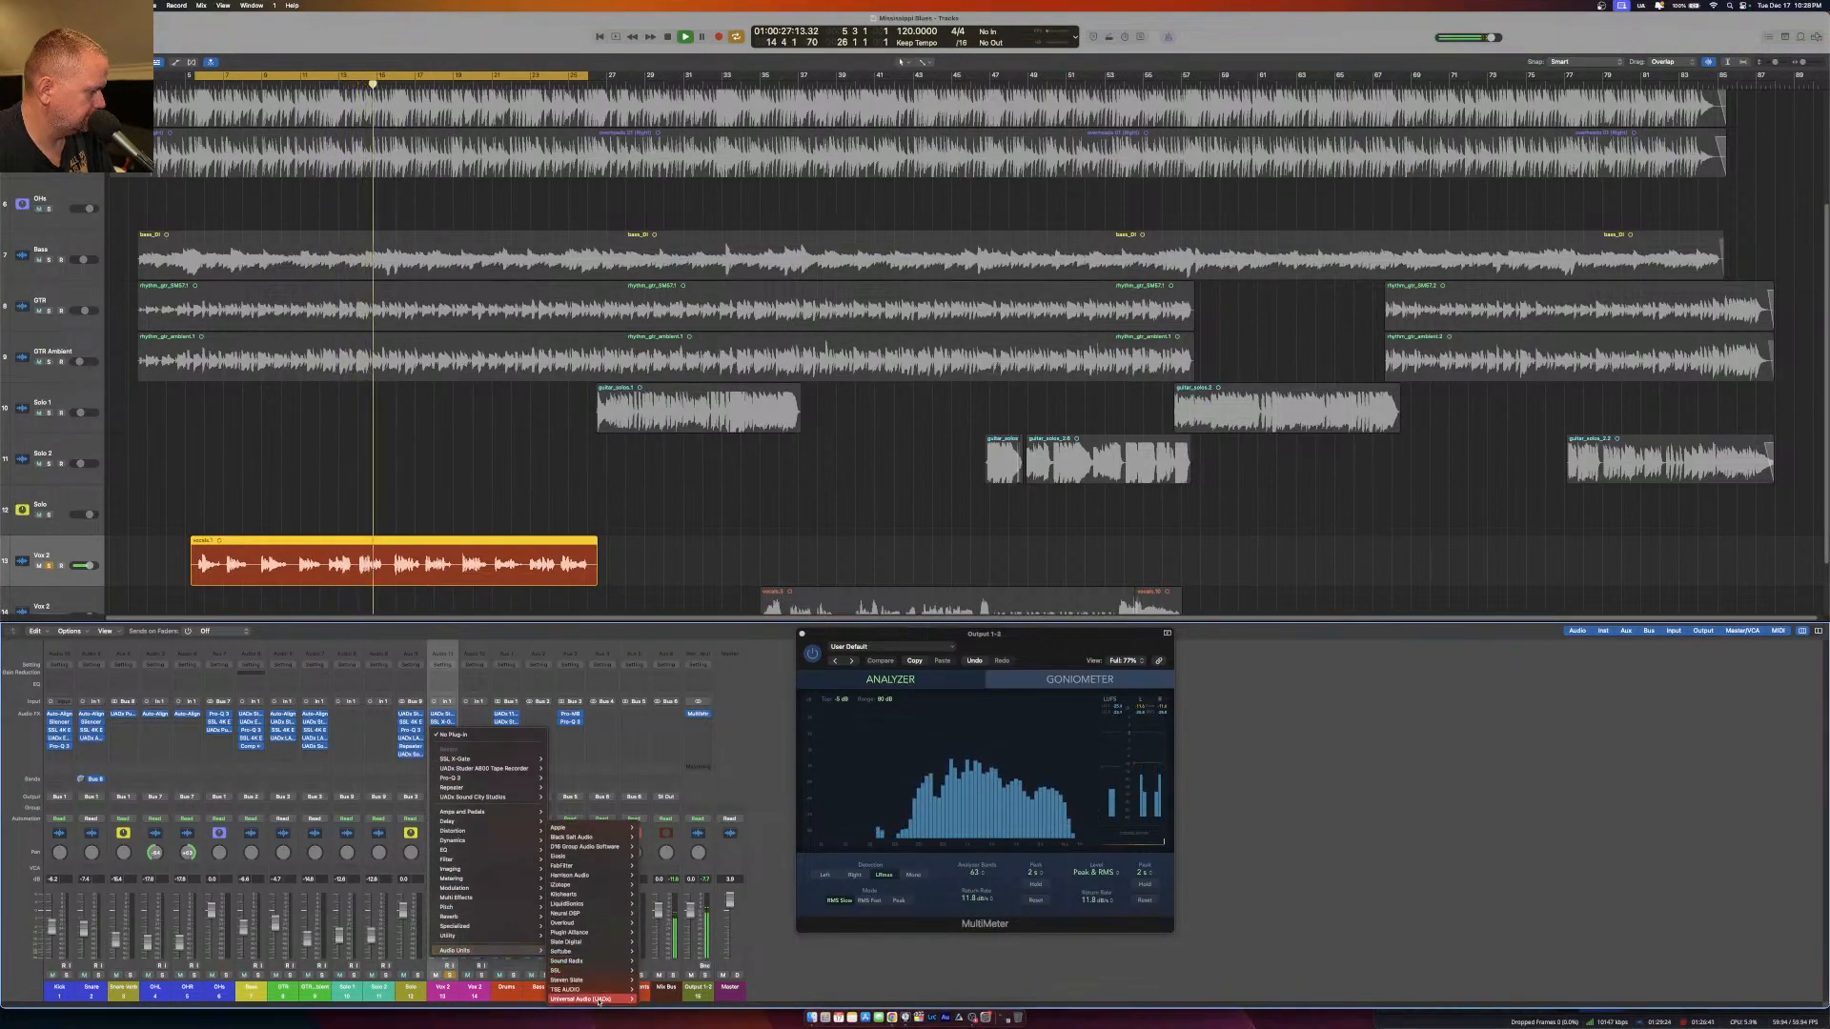
mouse_move(610, 998)
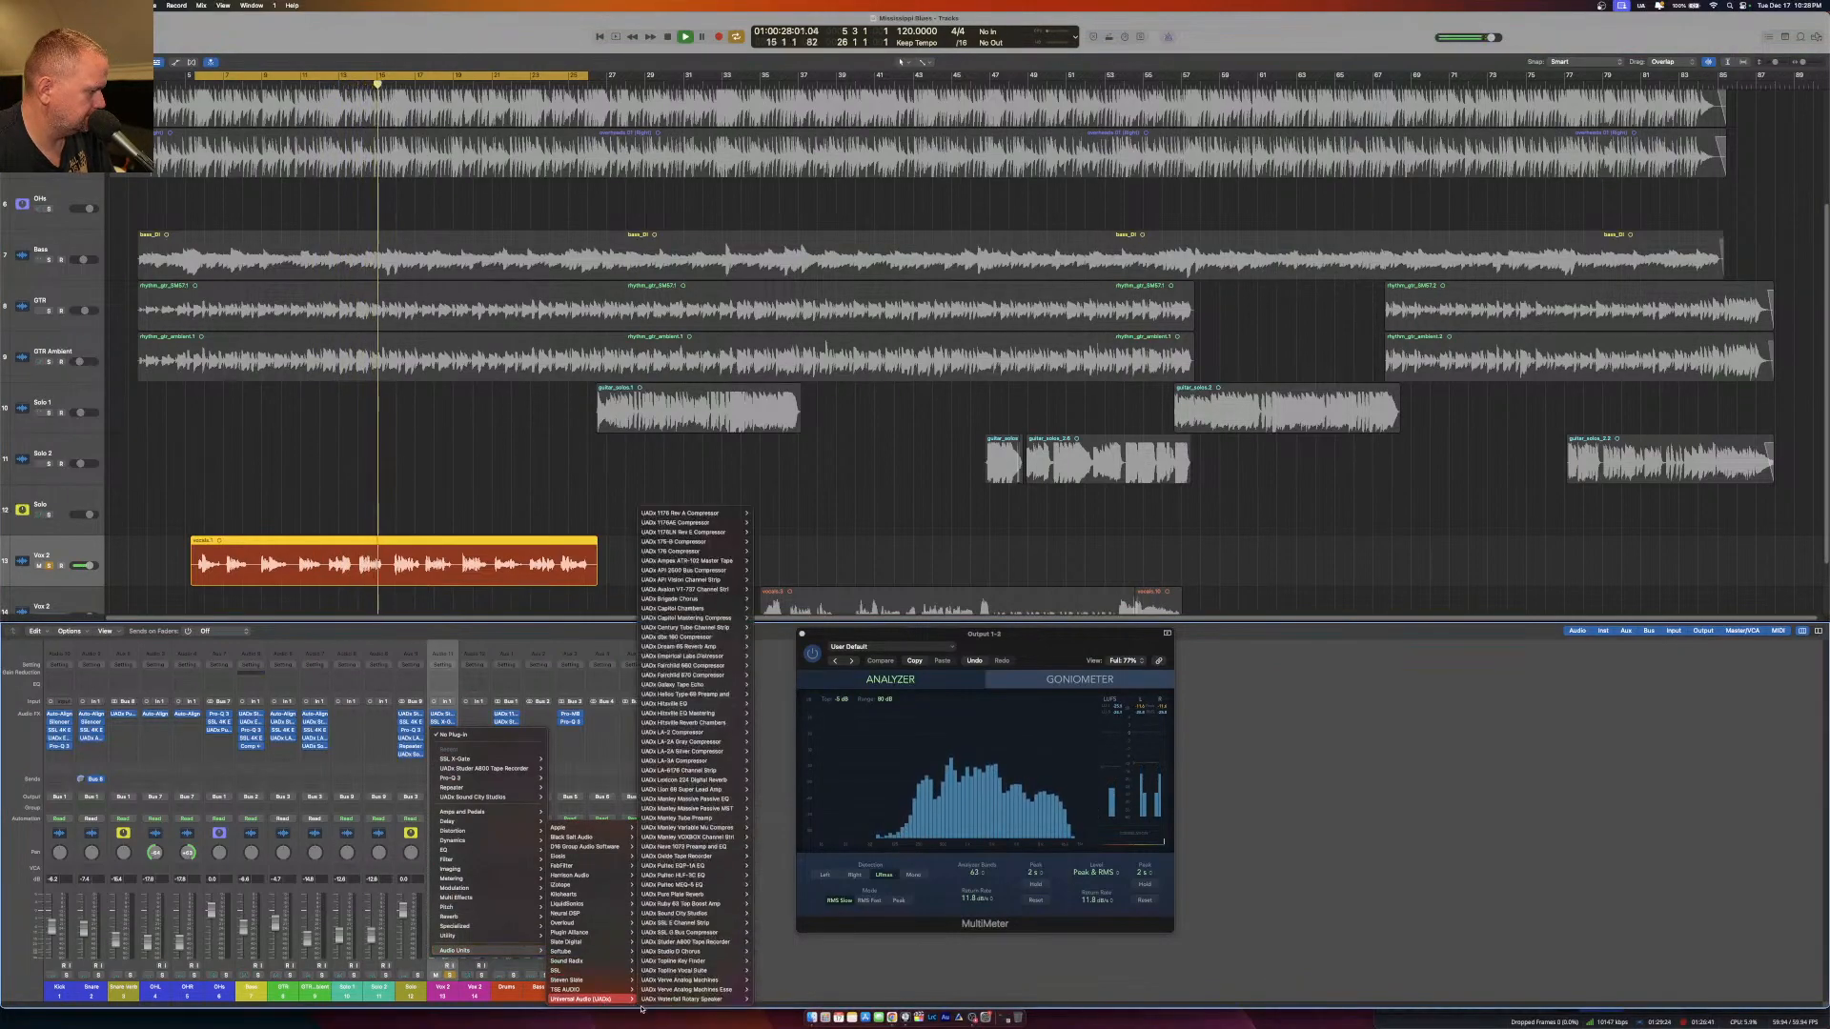
click(763, 846)
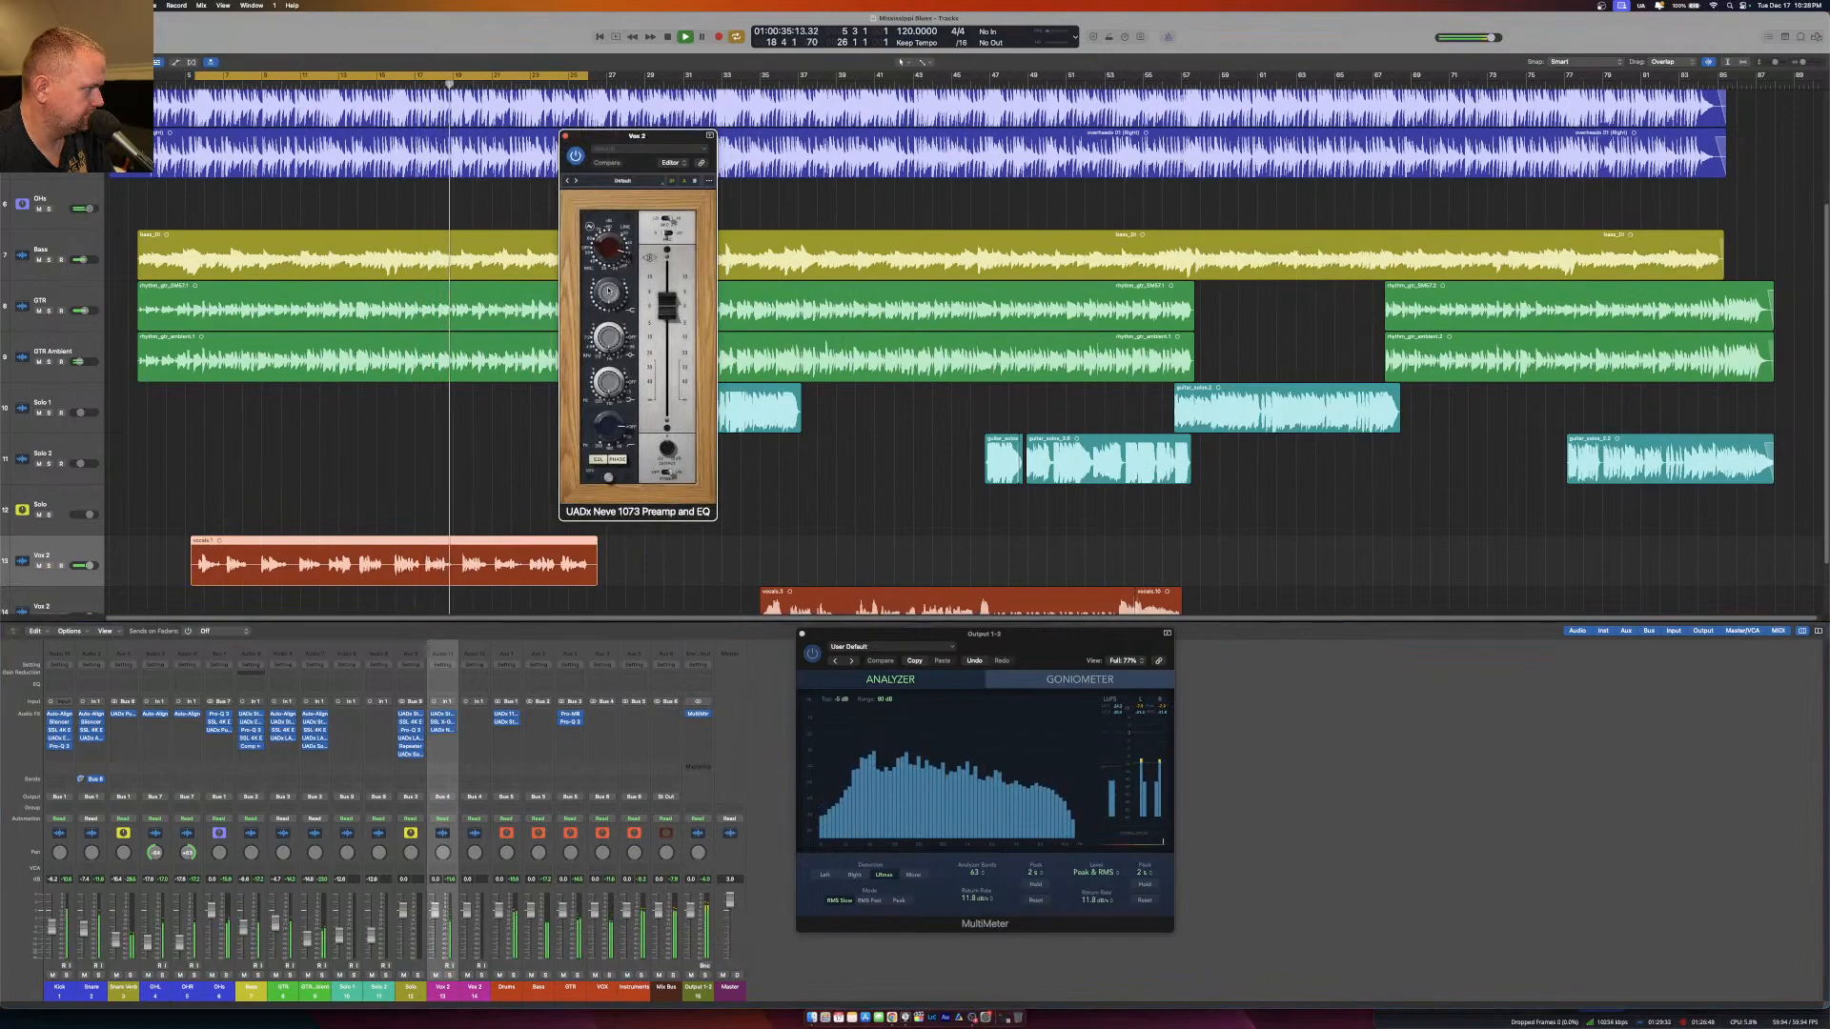
Adjust the Neve 1073's high-frequency and input gain on the vocal, resetting the channel's peak reading to recheck the level.
drag(609, 294, 610, 275)
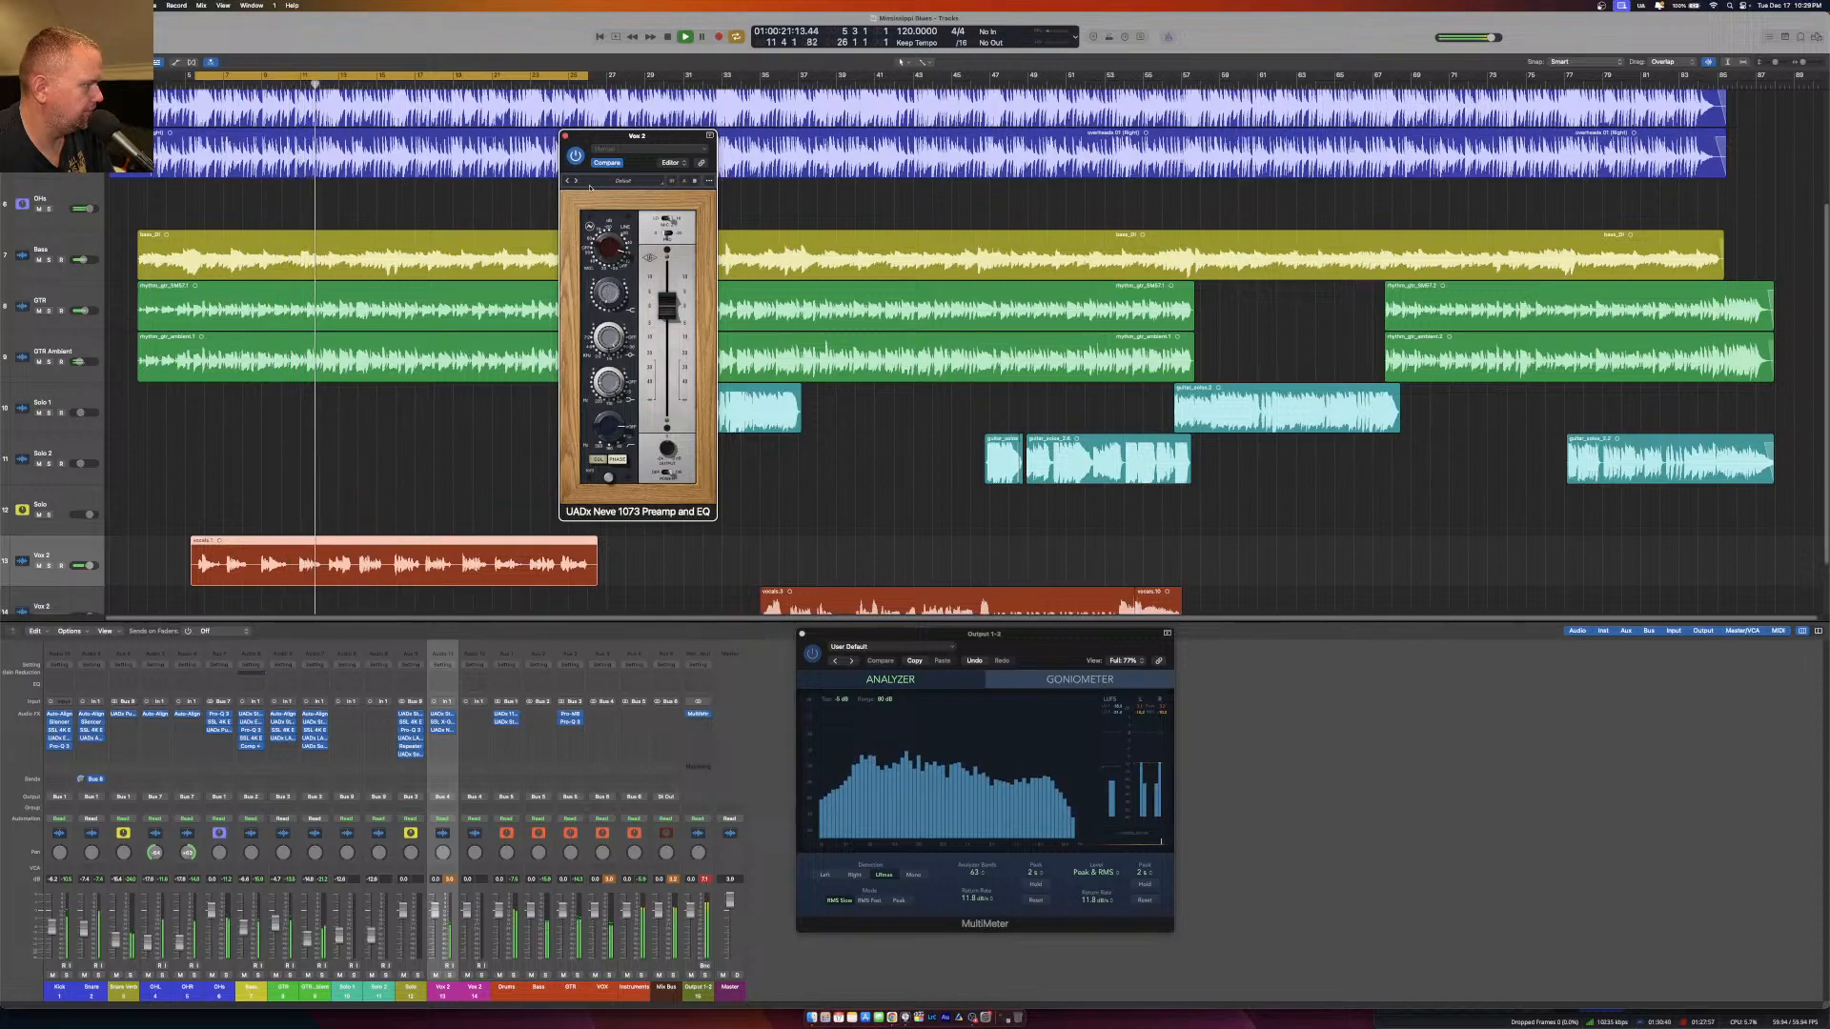
click(446, 881)
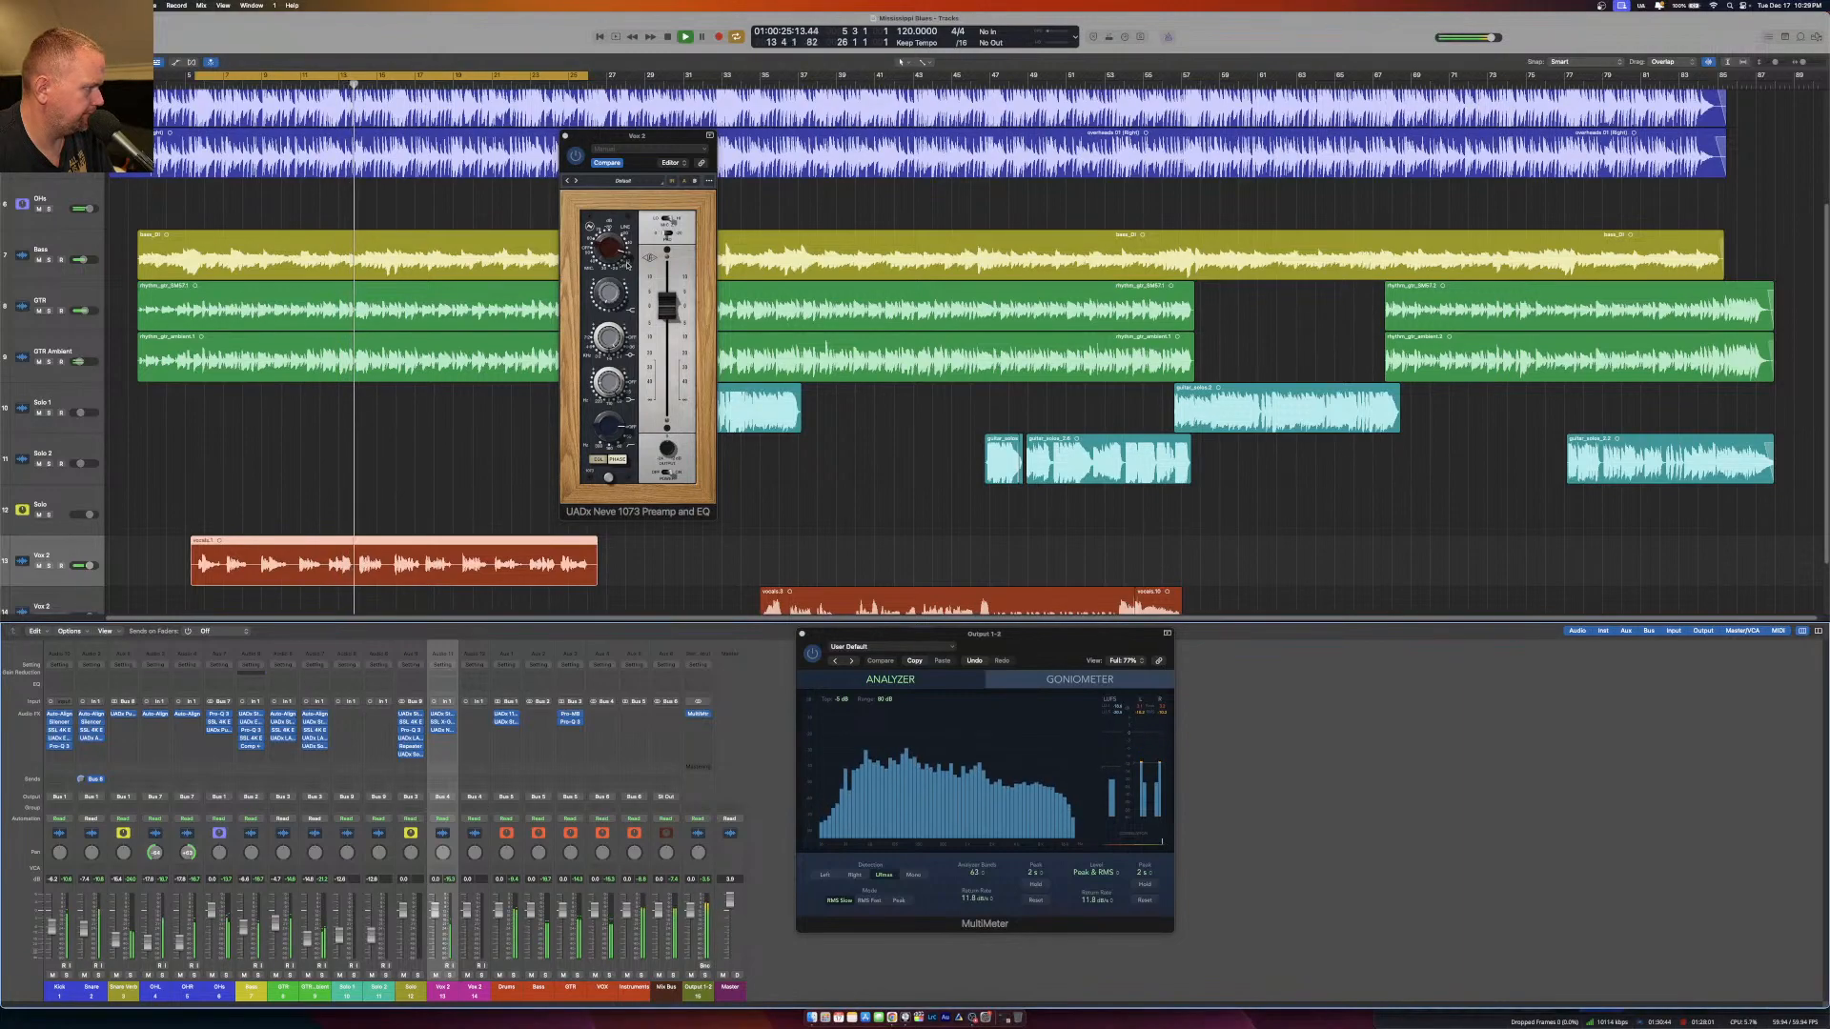
click(605, 244)
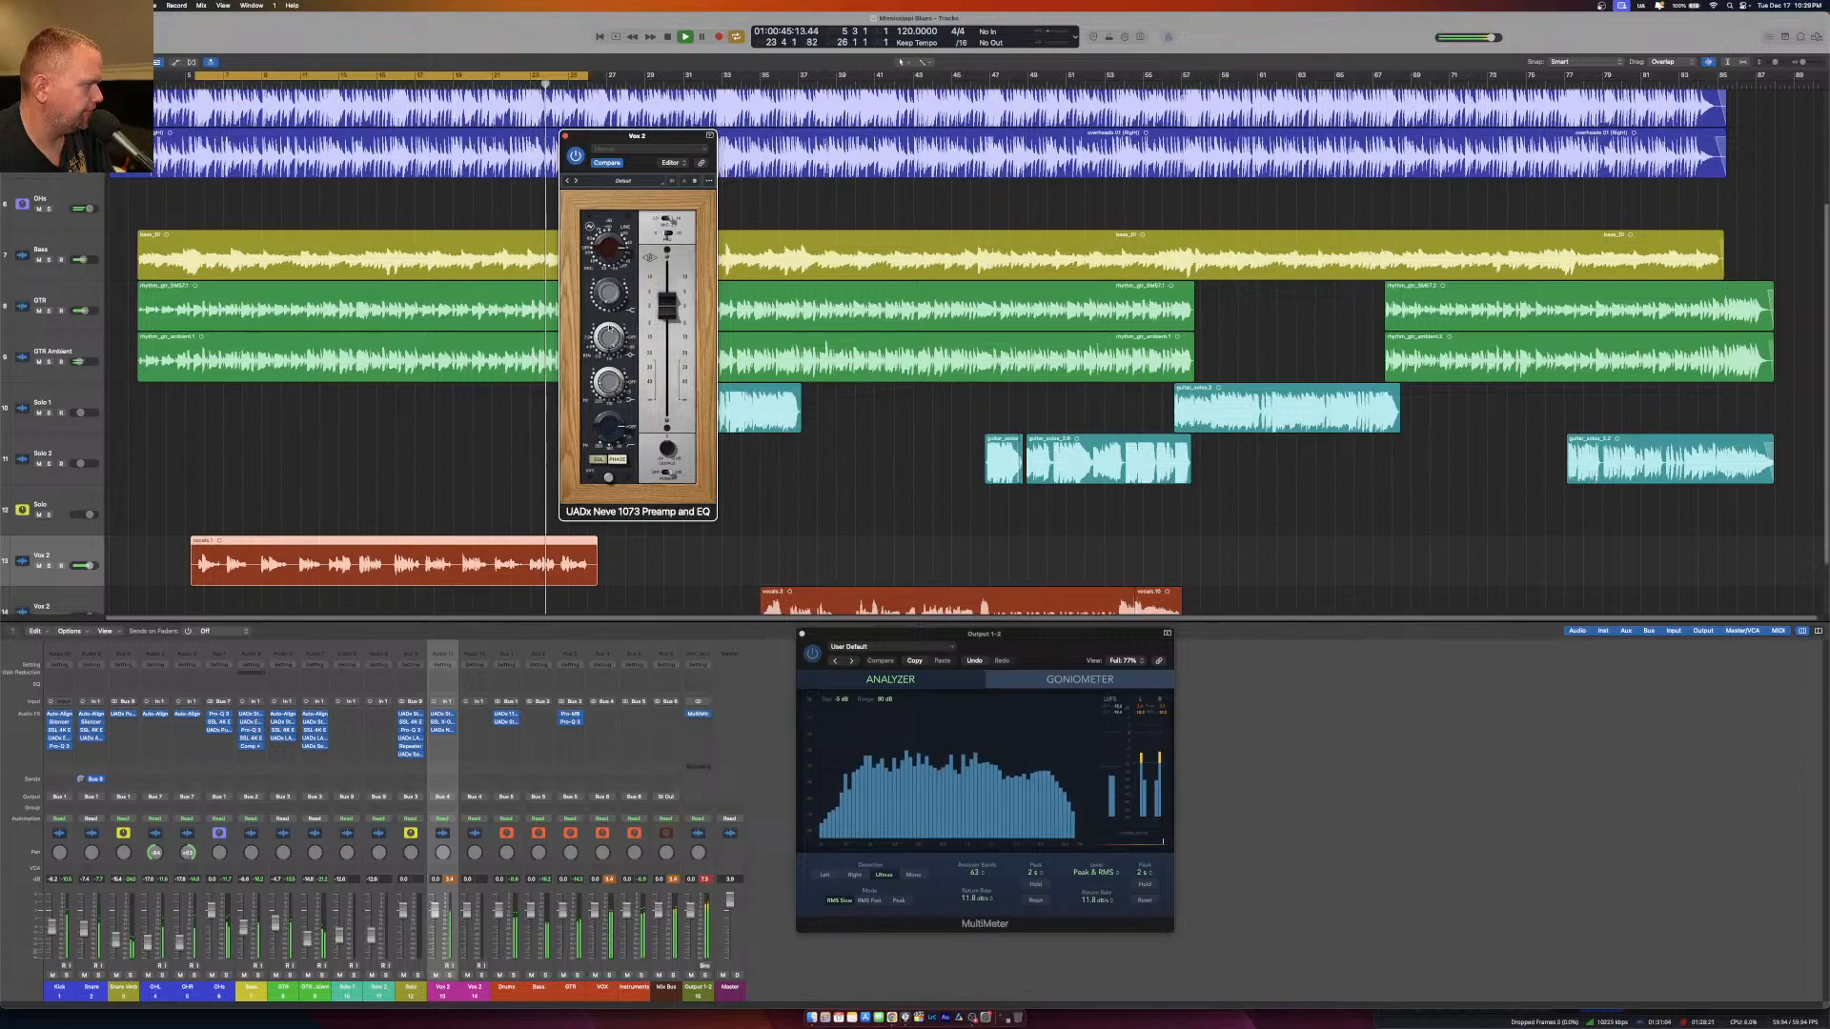
click(448, 882)
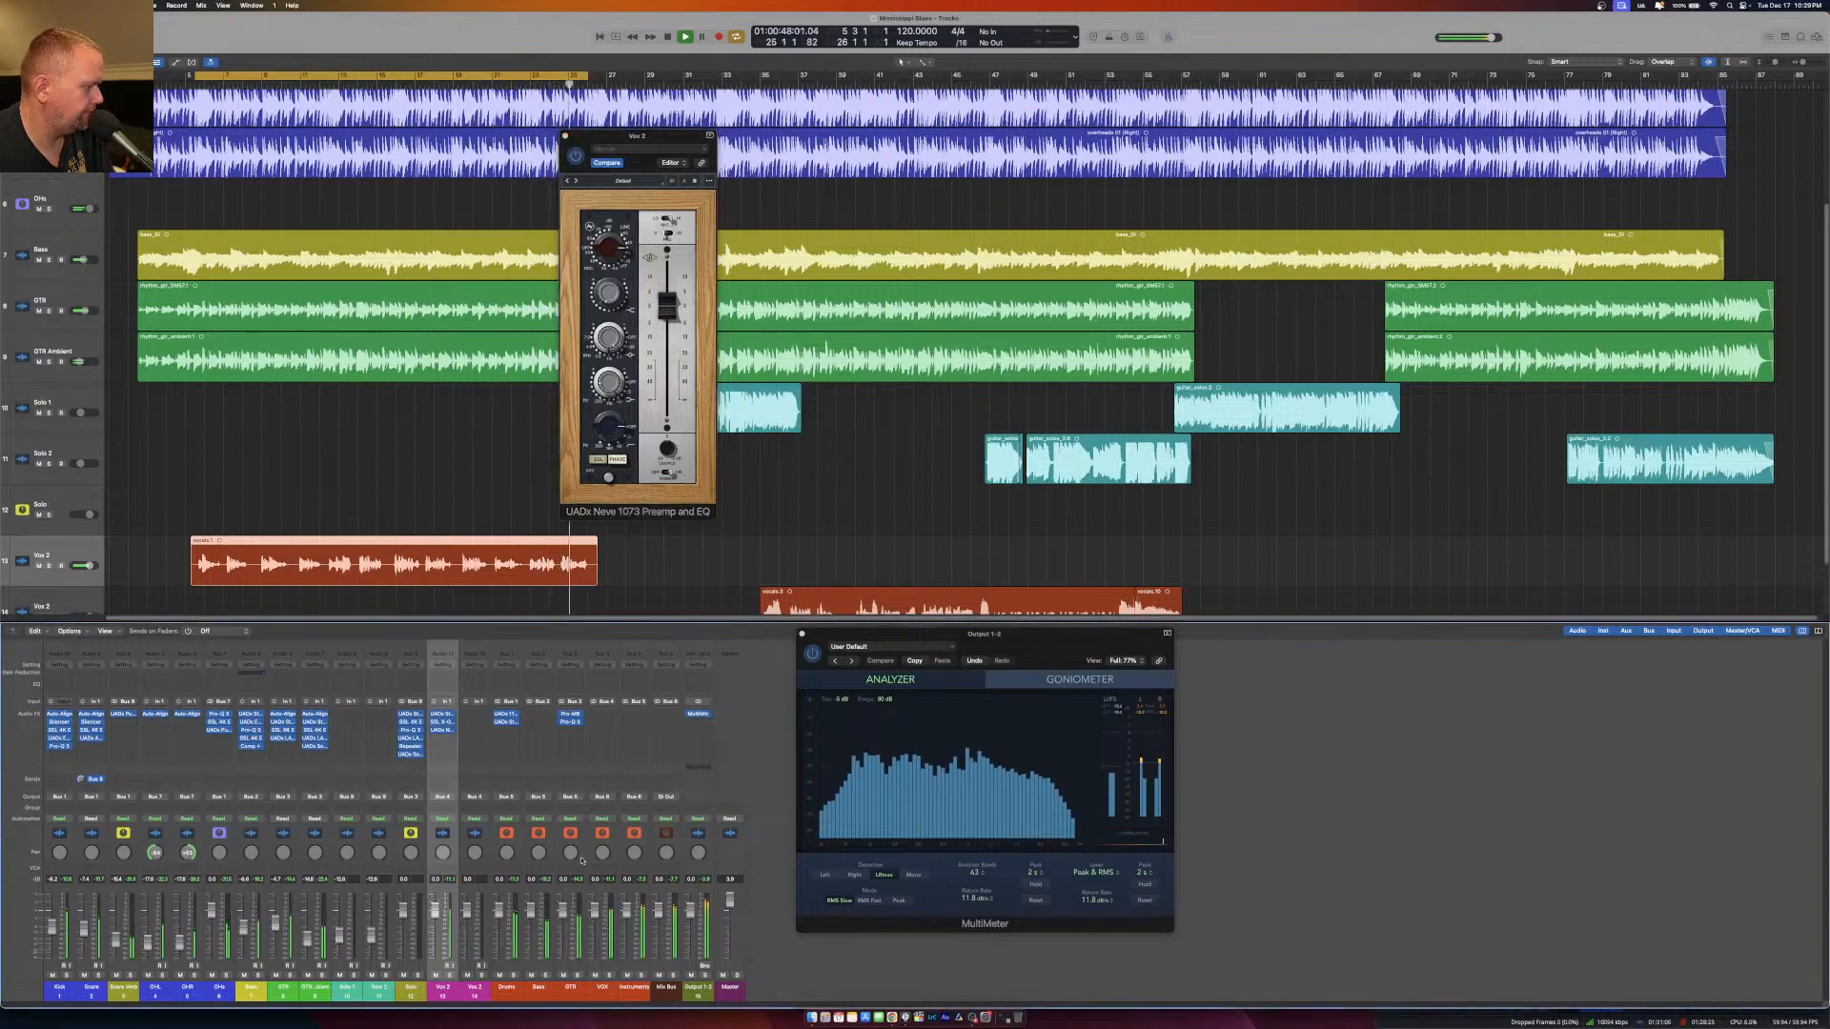
click(565, 136)
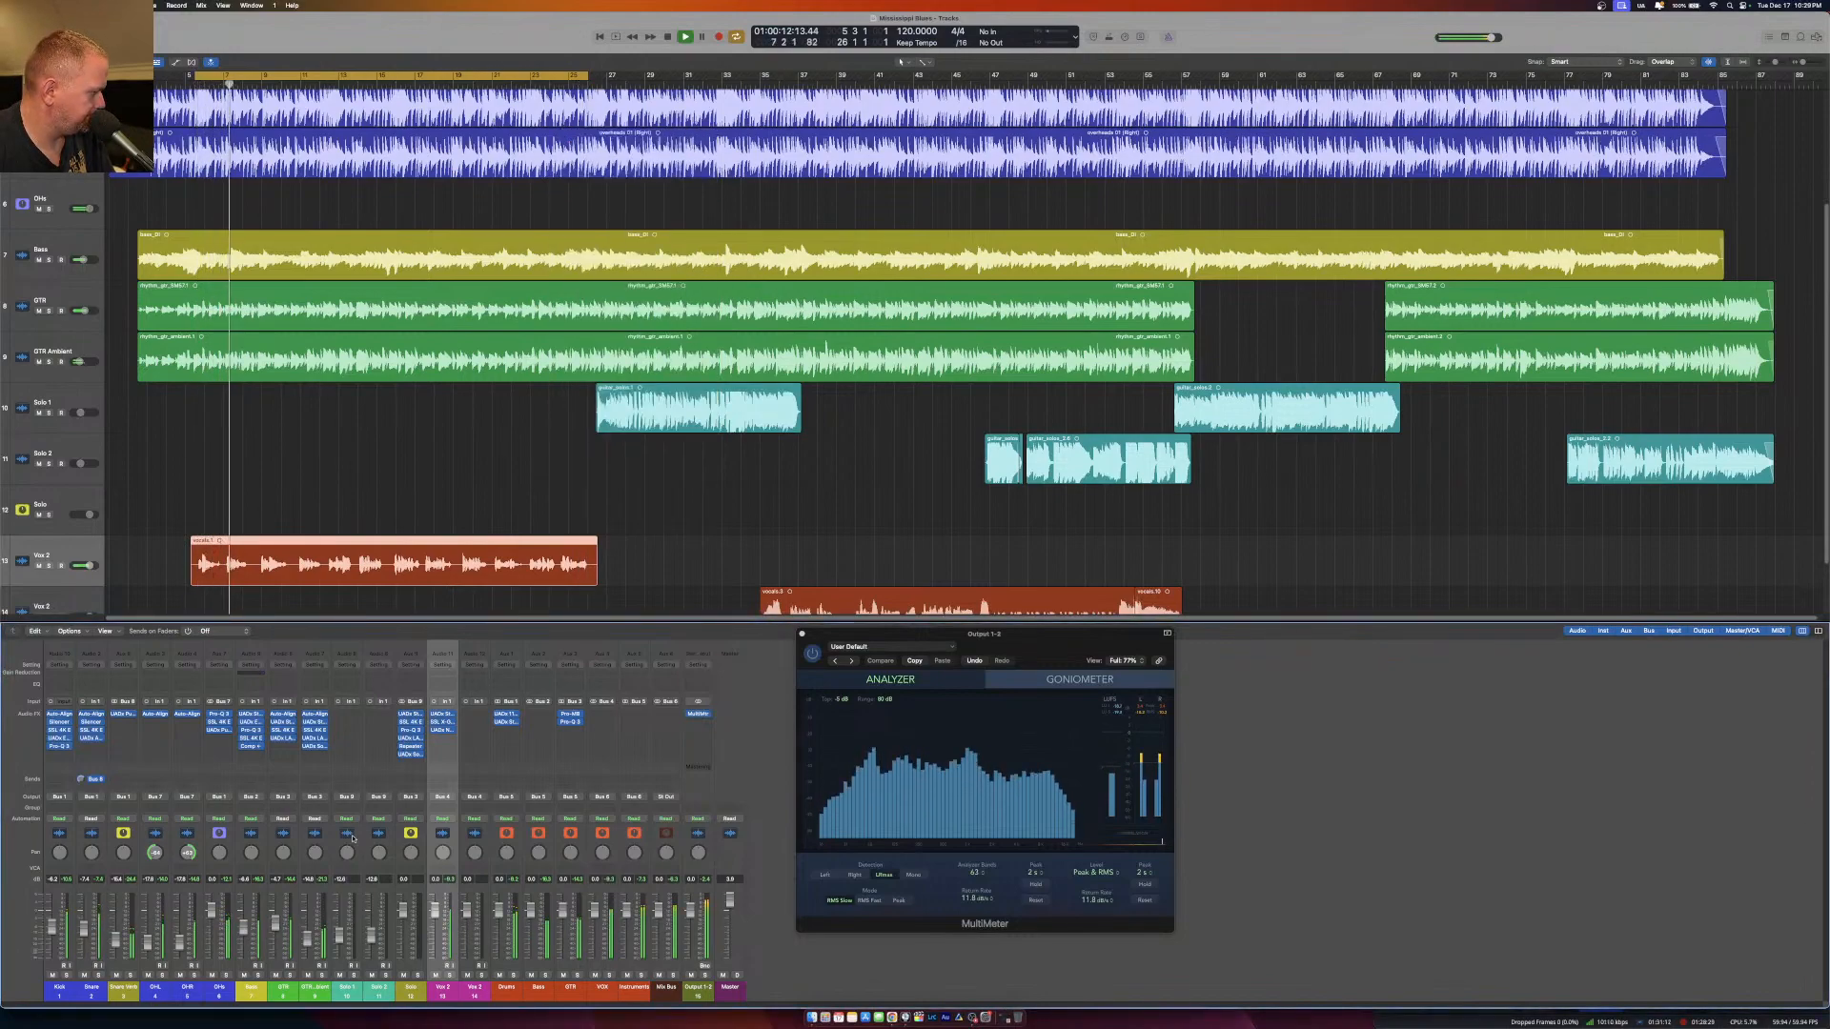
click(442, 741)
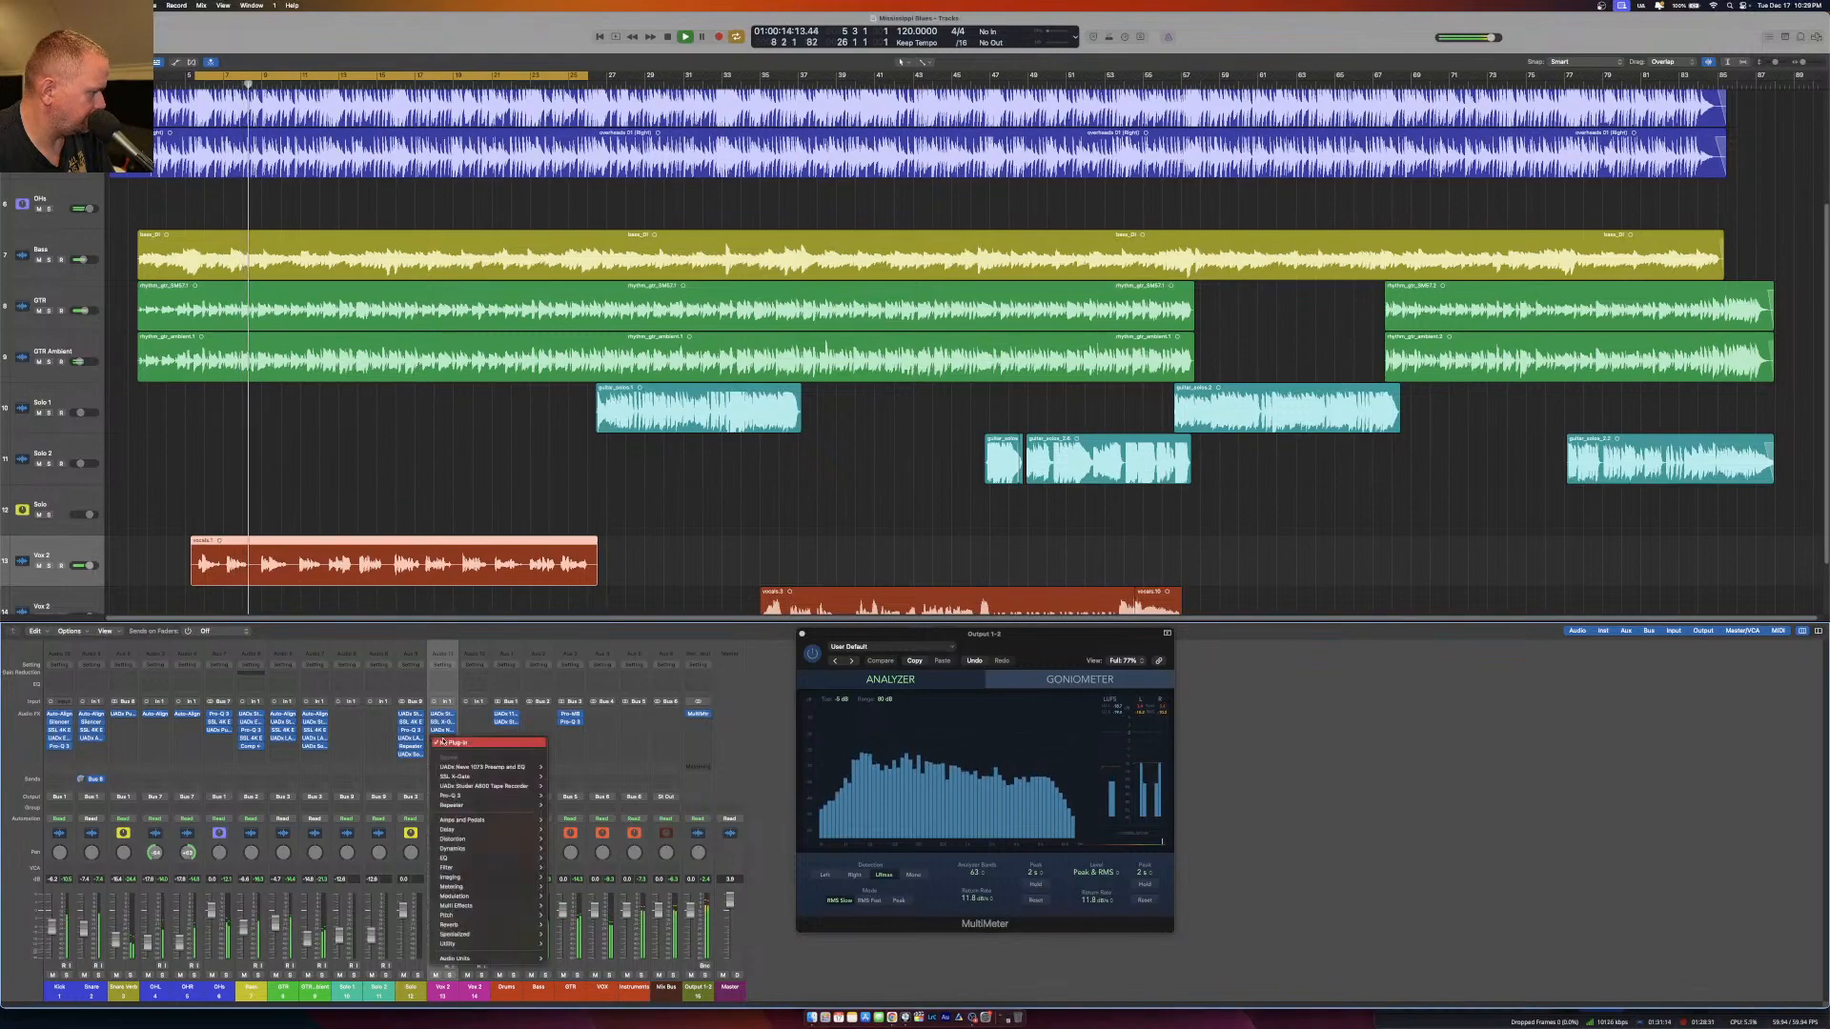
mouse_move(505, 796)
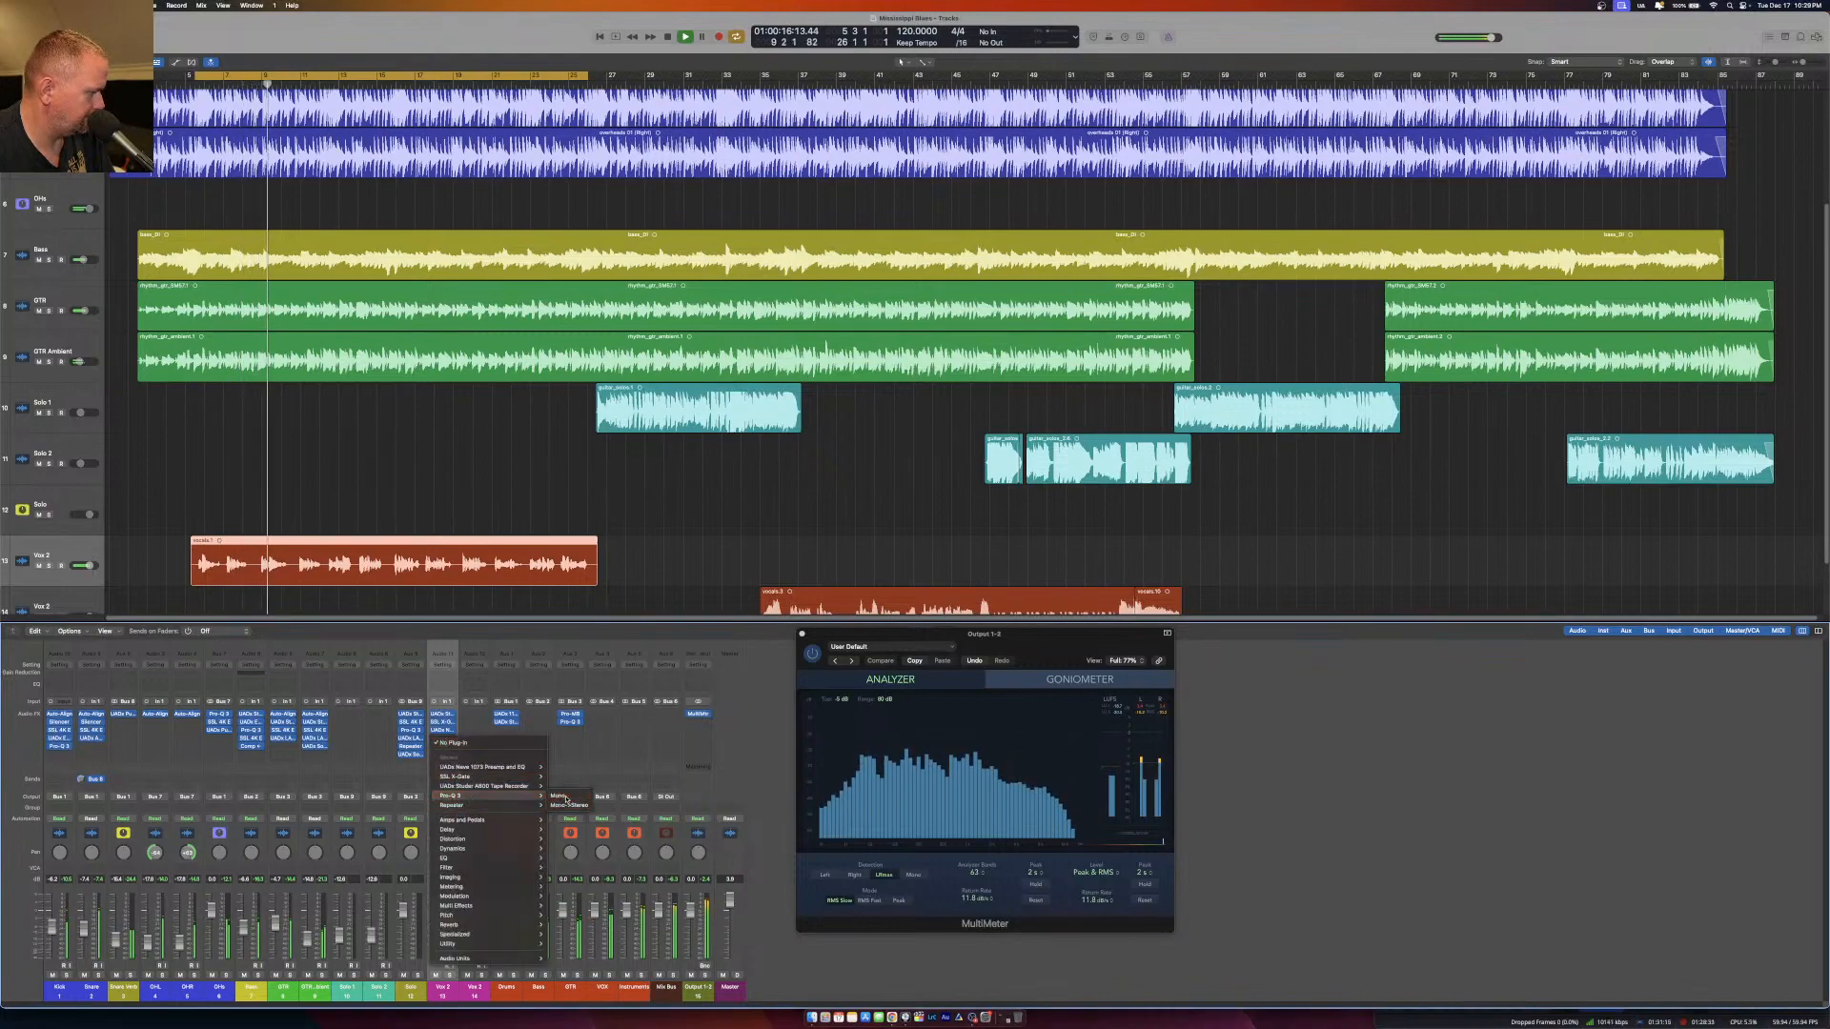
click(562, 797)
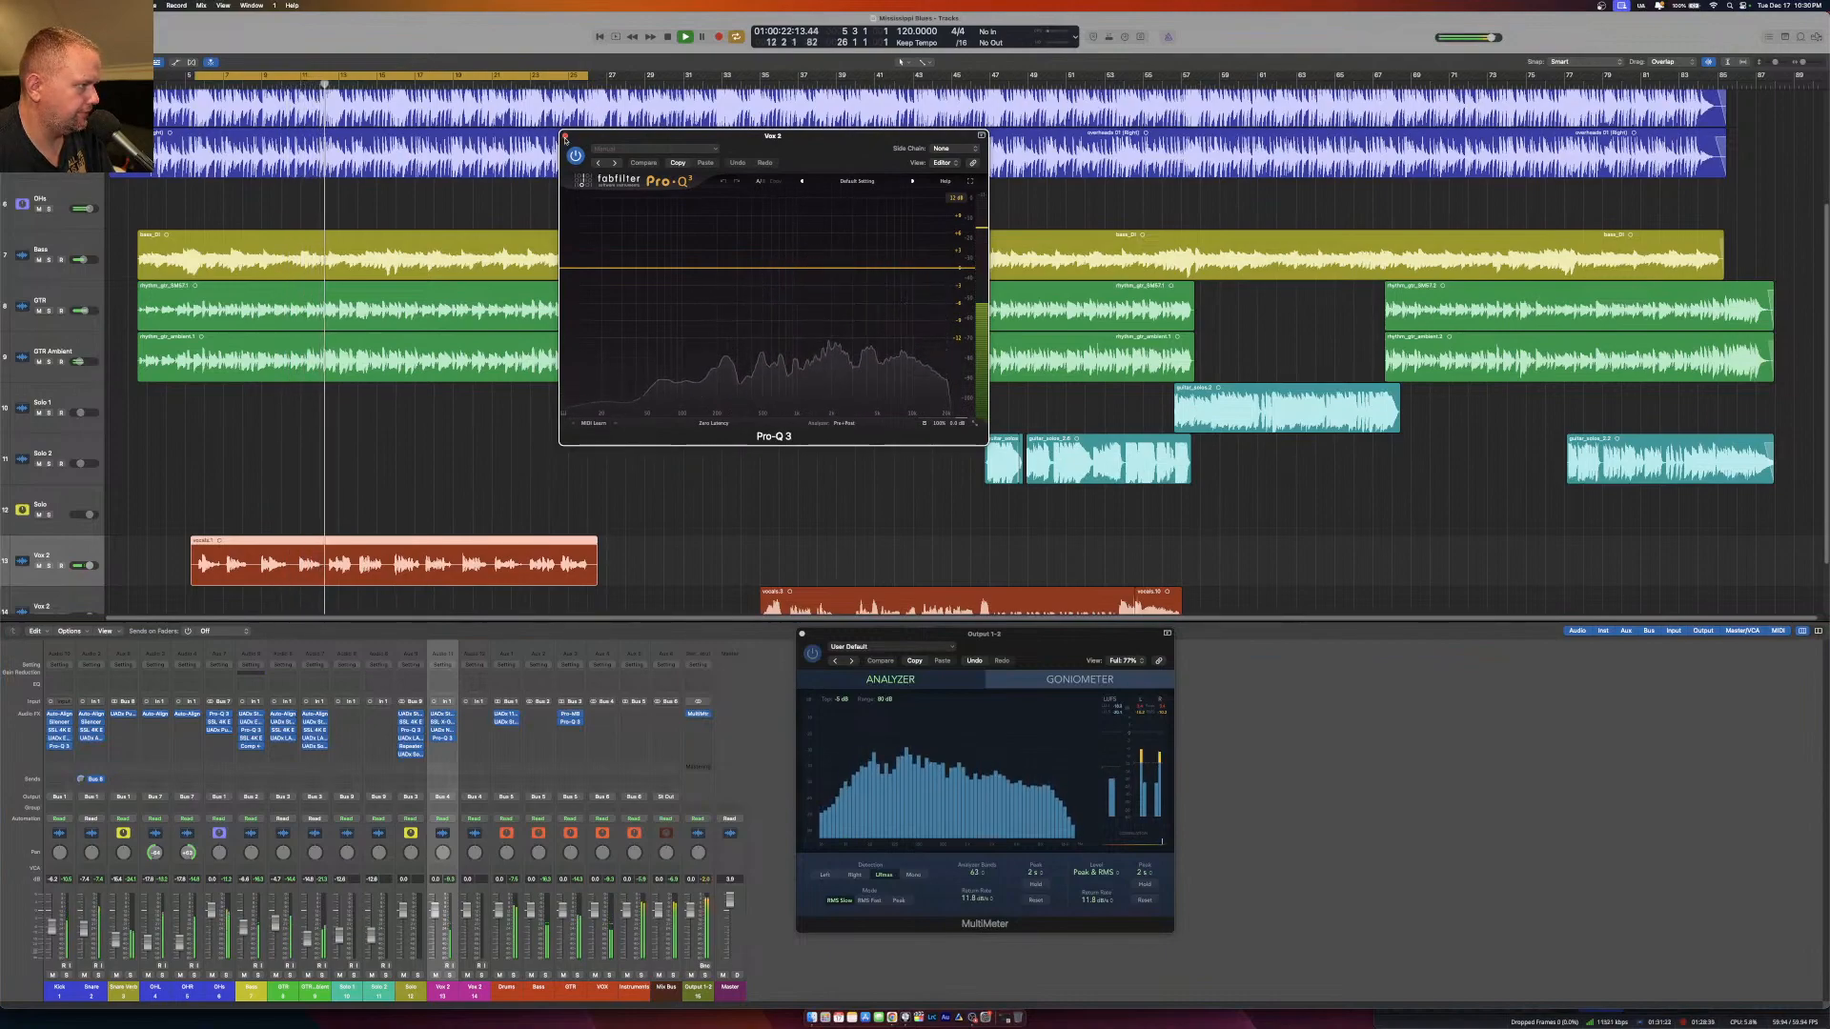
click(565, 139)
click(453, 739)
click(467, 752)
Insert an SSL 4K E channel strip after the Neve 1073 on the upper vocal track.
click(441, 739)
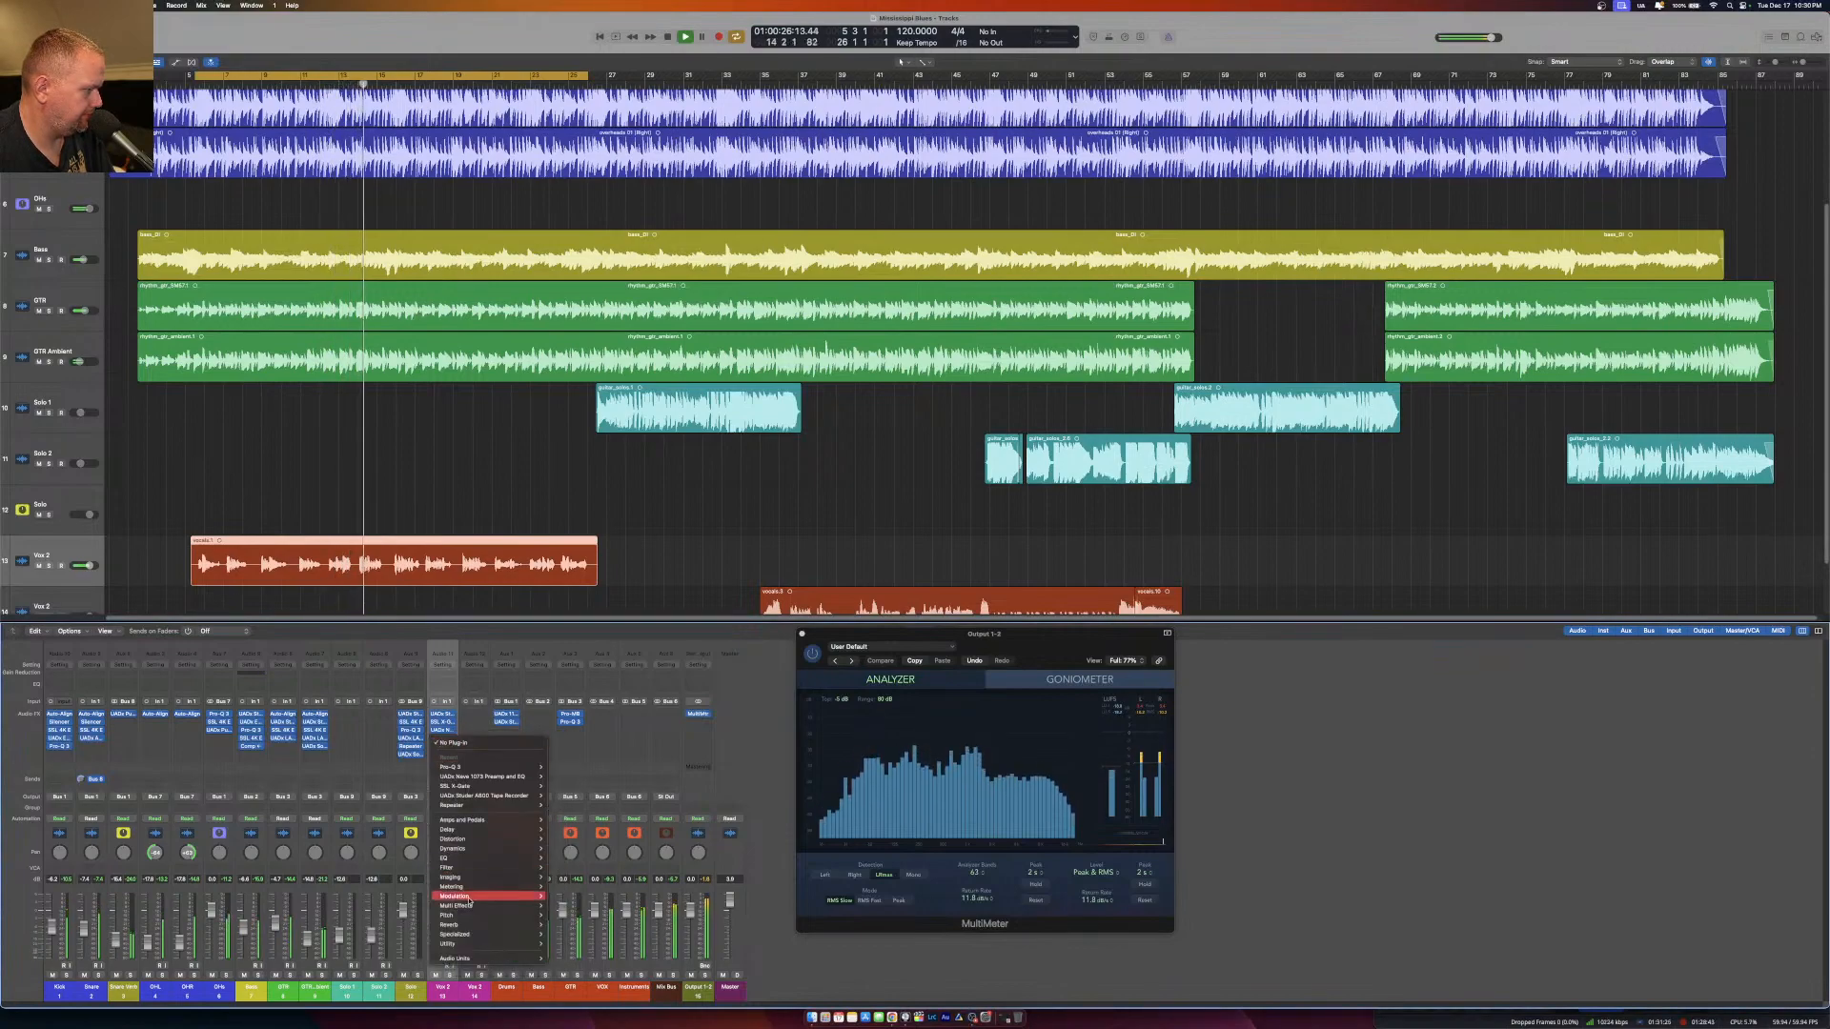
mouse_move(503, 957)
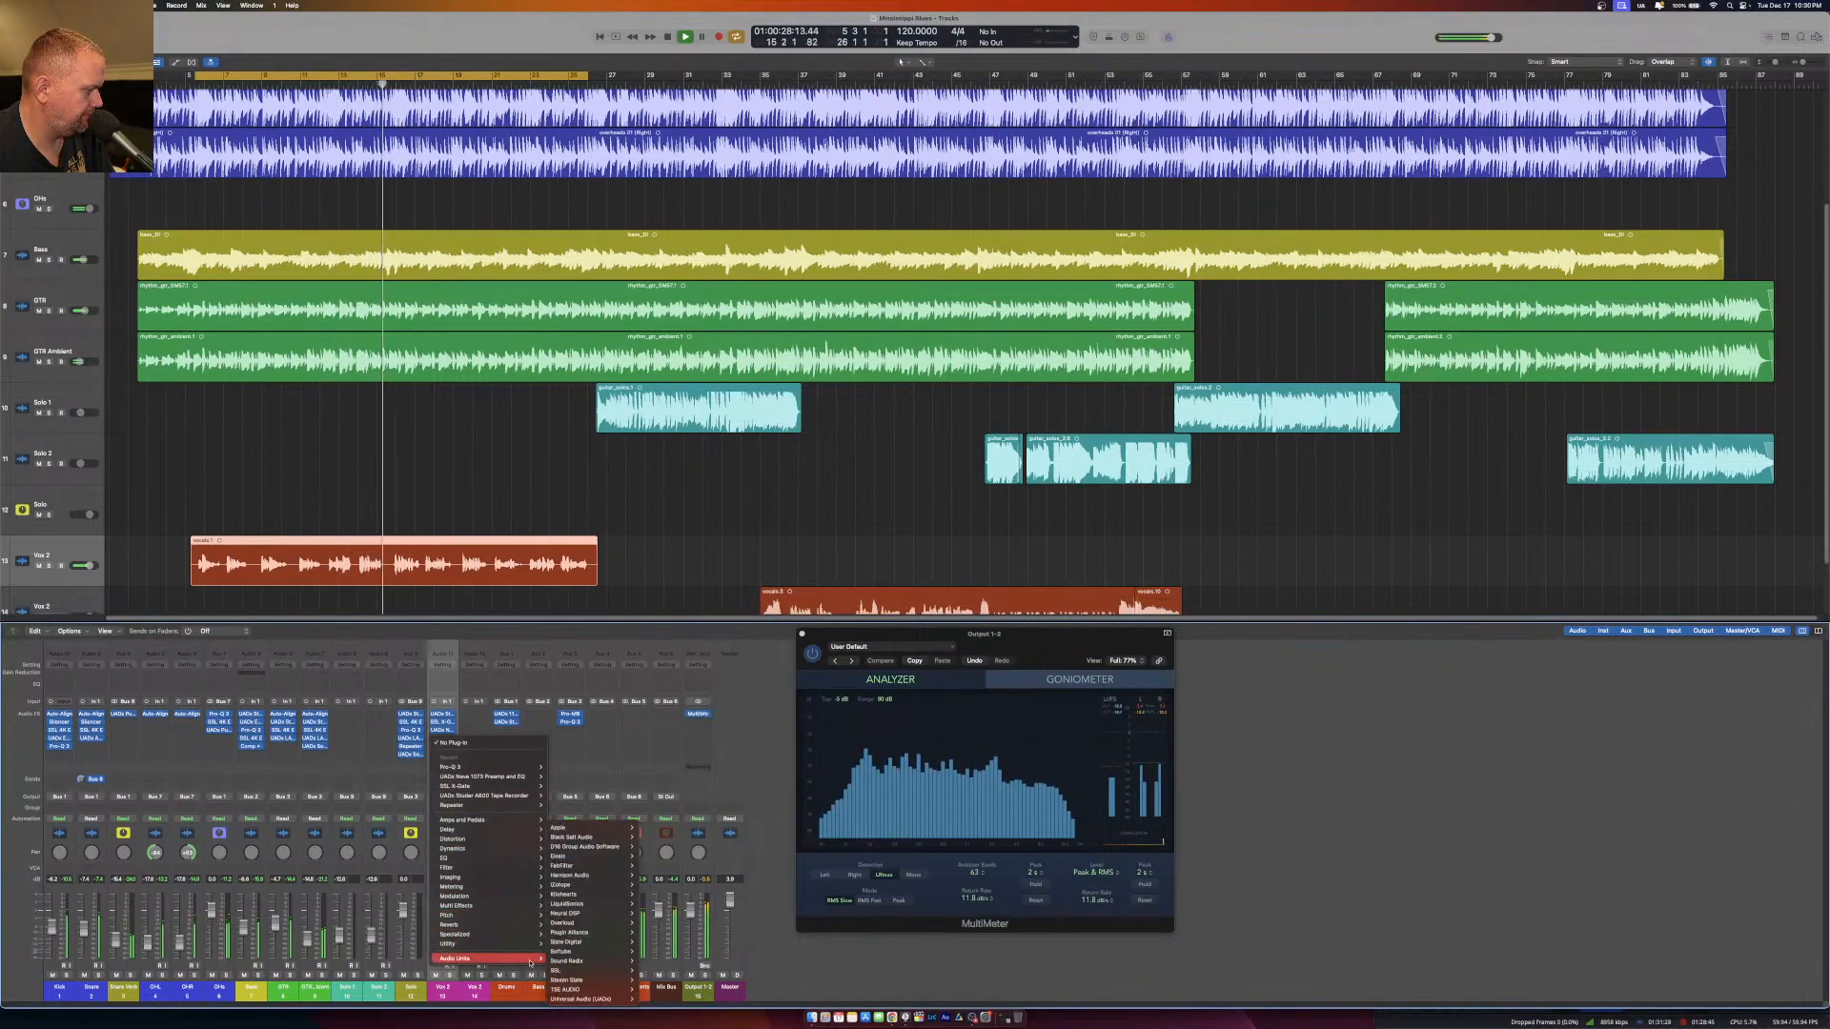
mouse_move(591, 970)
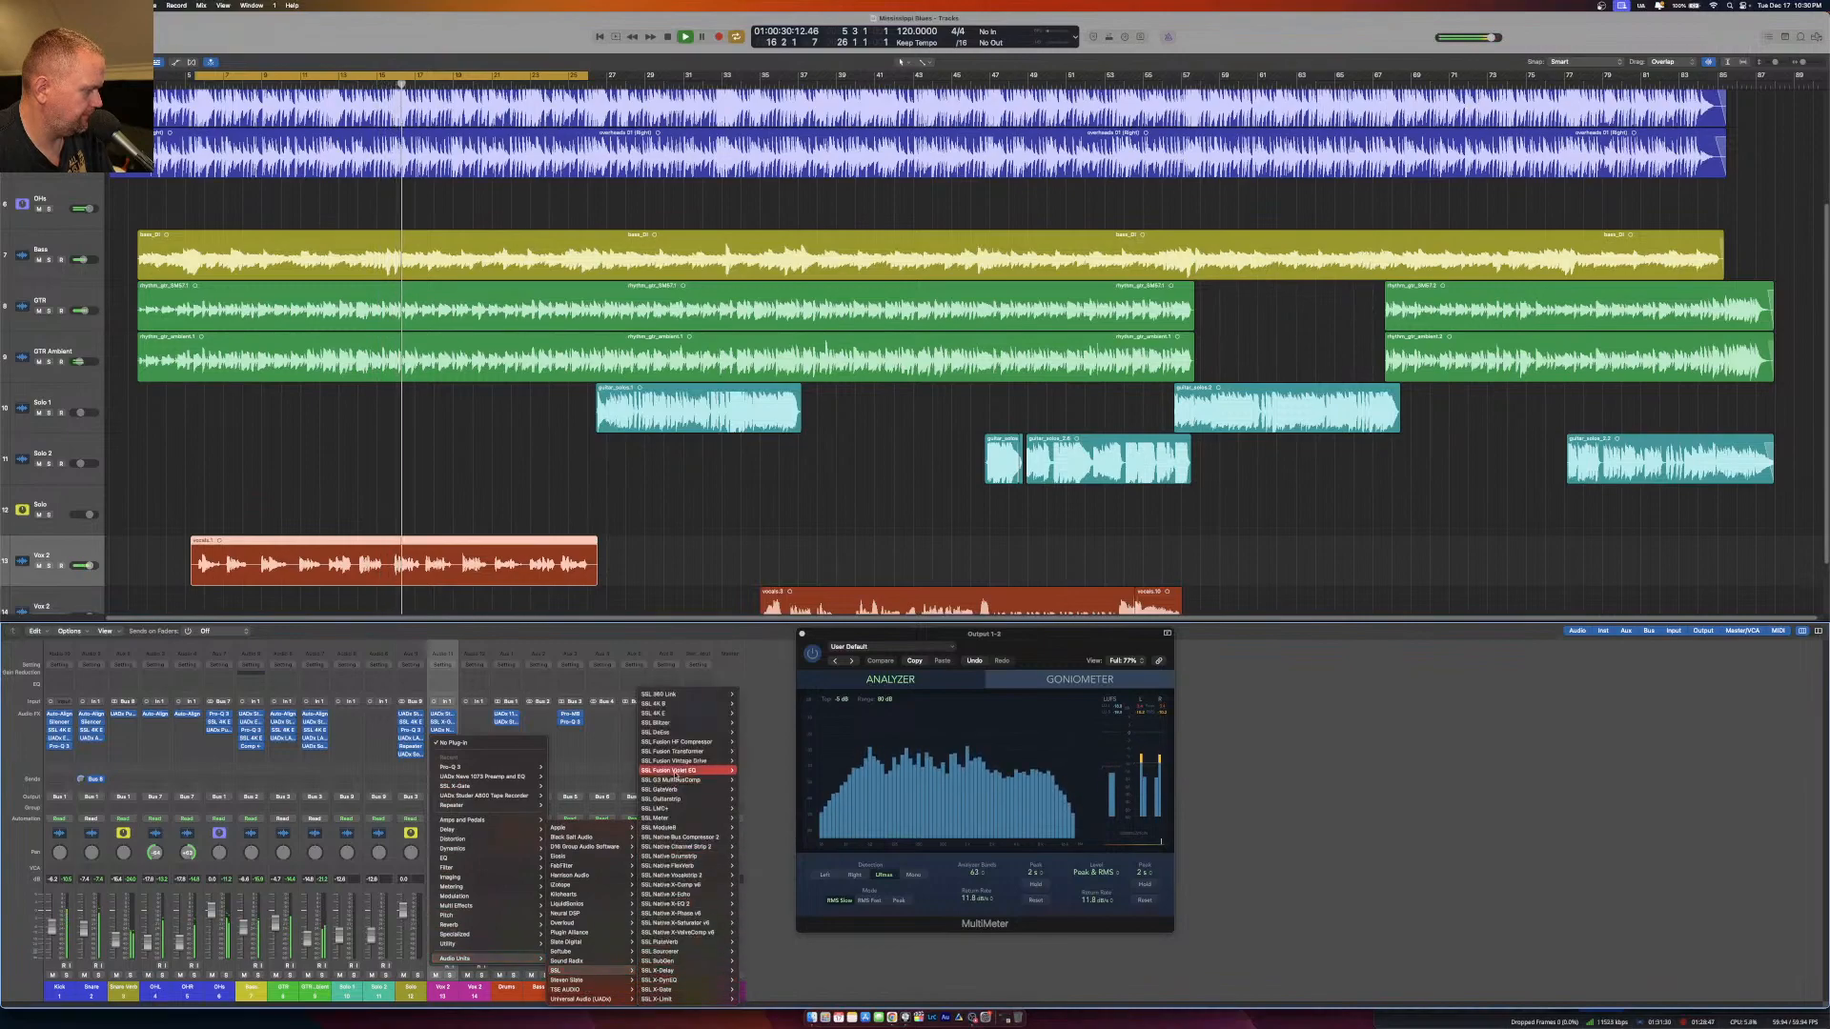
click(749, 714)
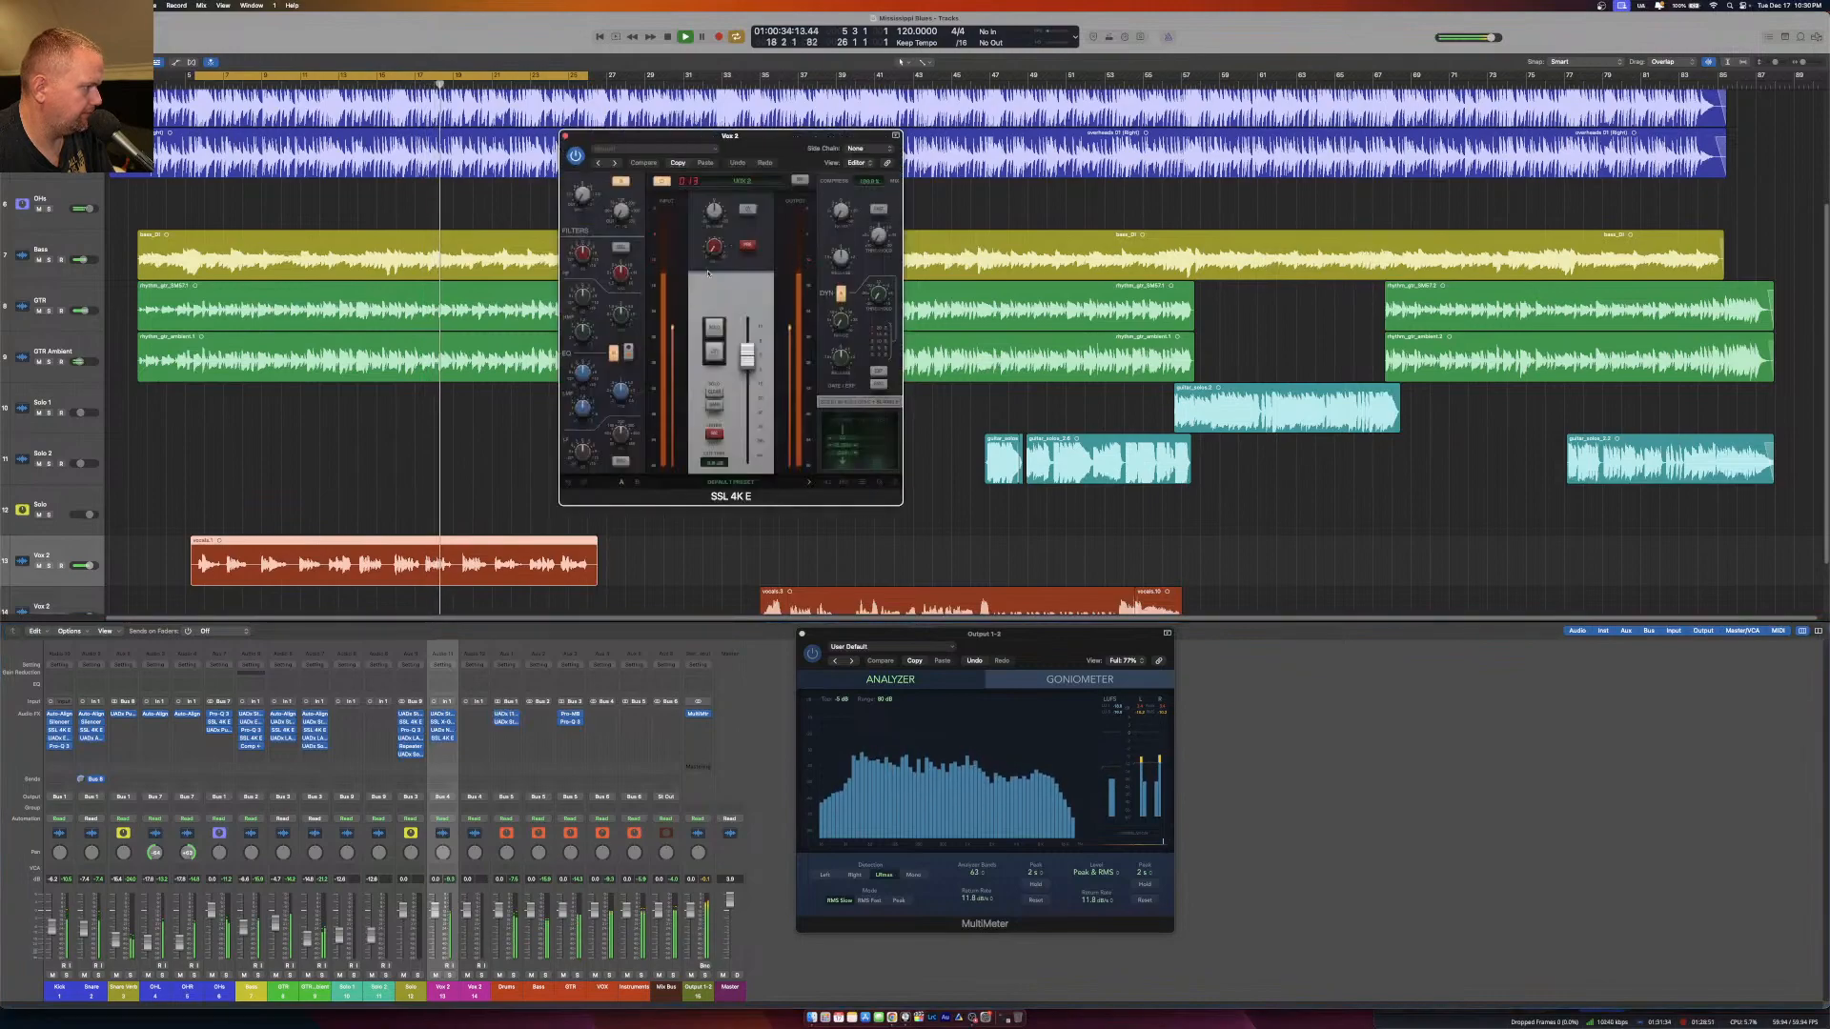
mouse_move(559, 538)
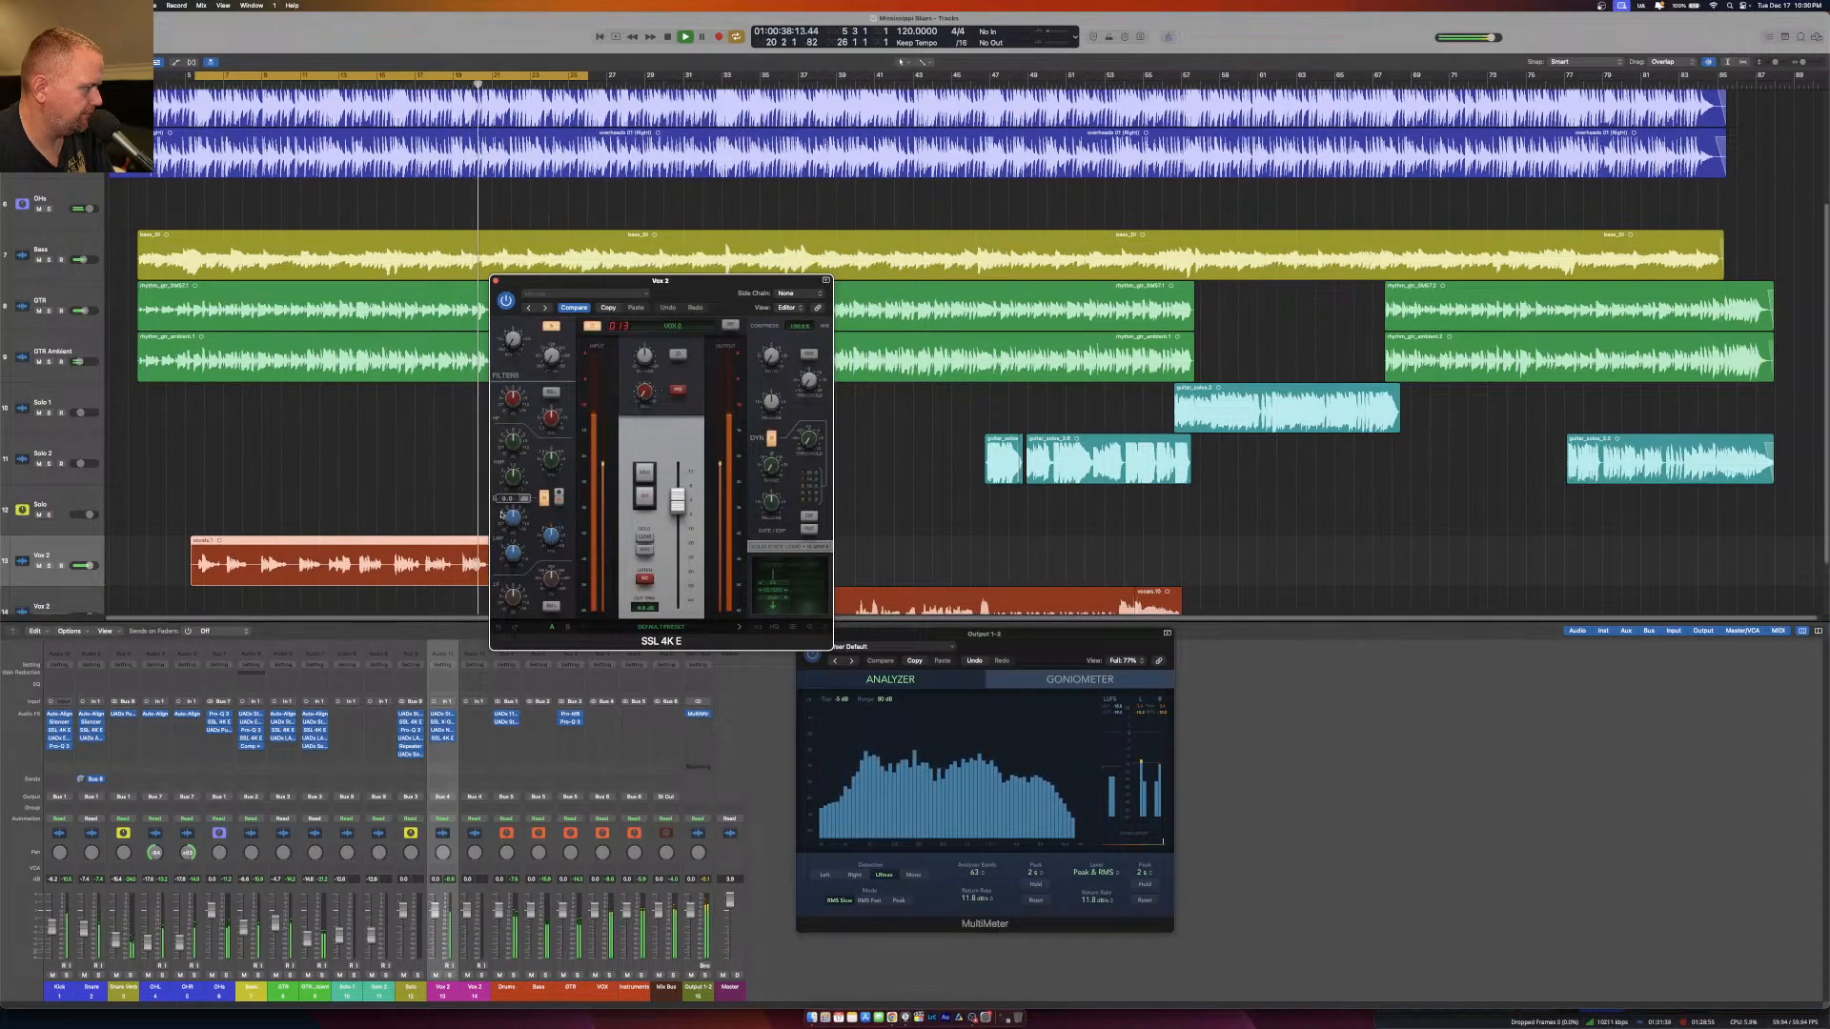
Shape the vocal's tone with the SSL 4K E's high, mid and low EQ bands, and close the plug-in window.
drag(511, 474, 511, 510)
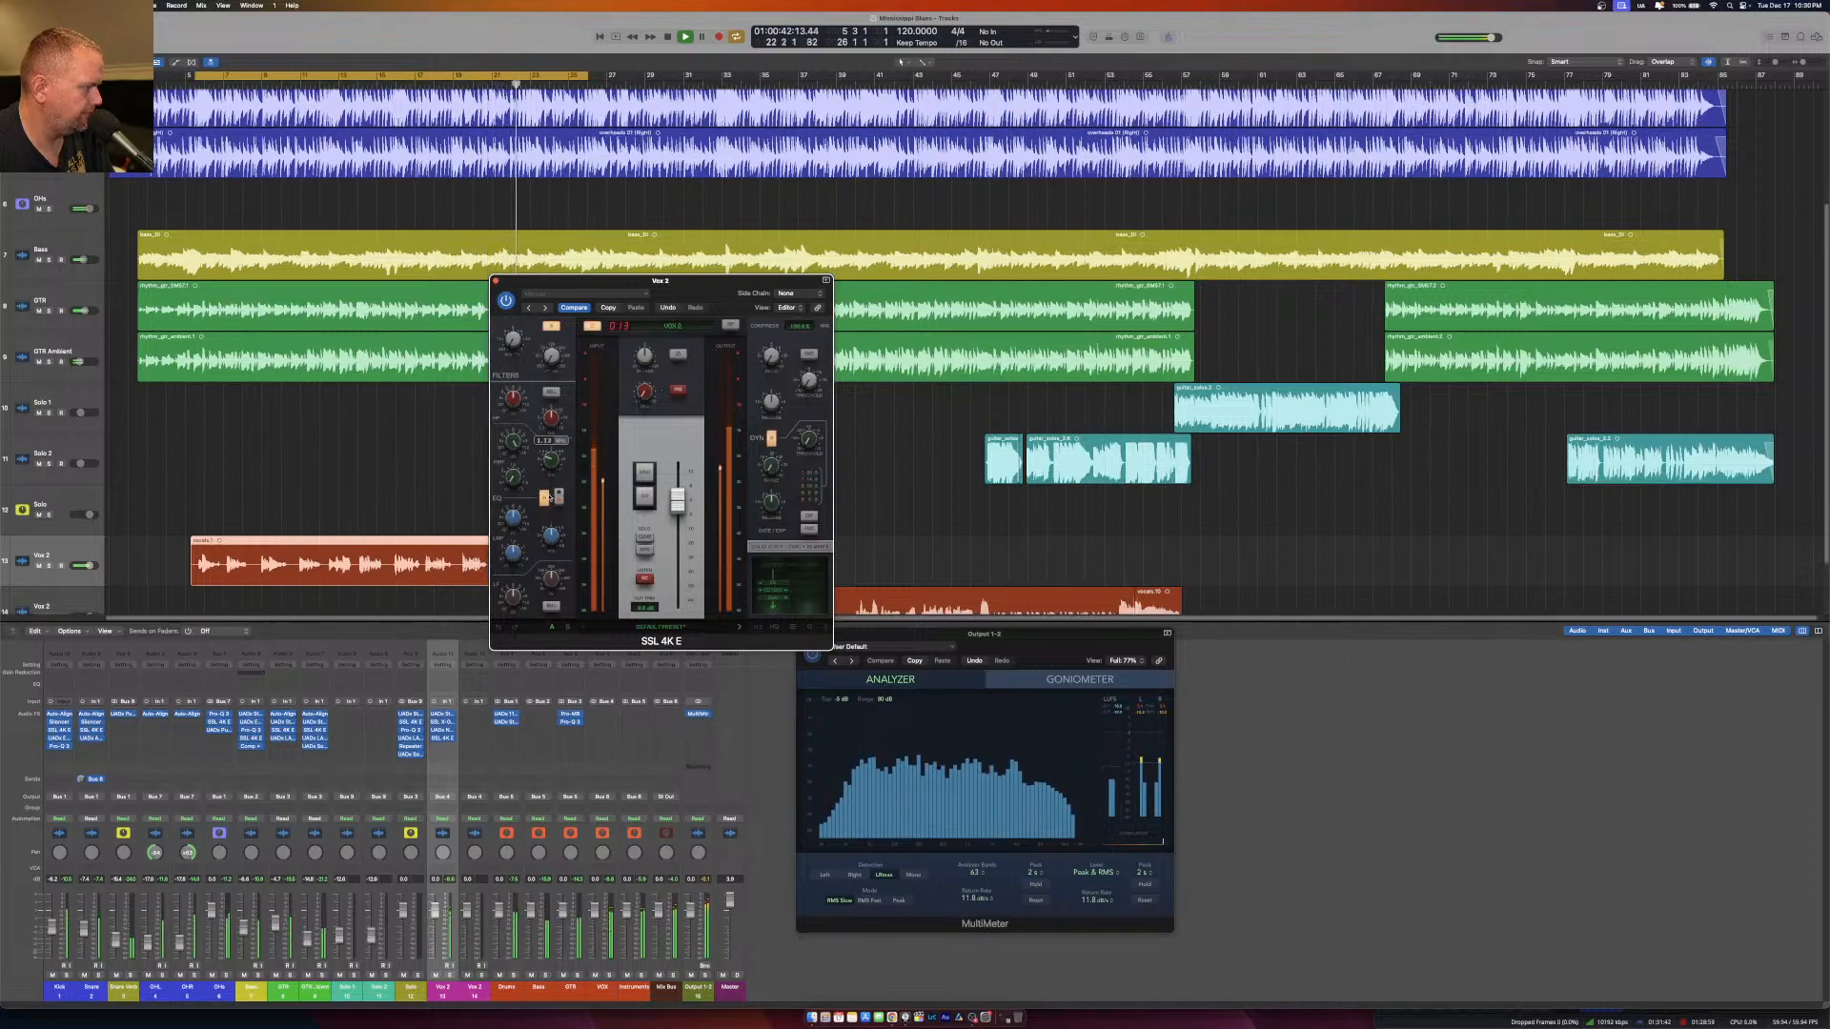
drag(548, 492, 547, 482)
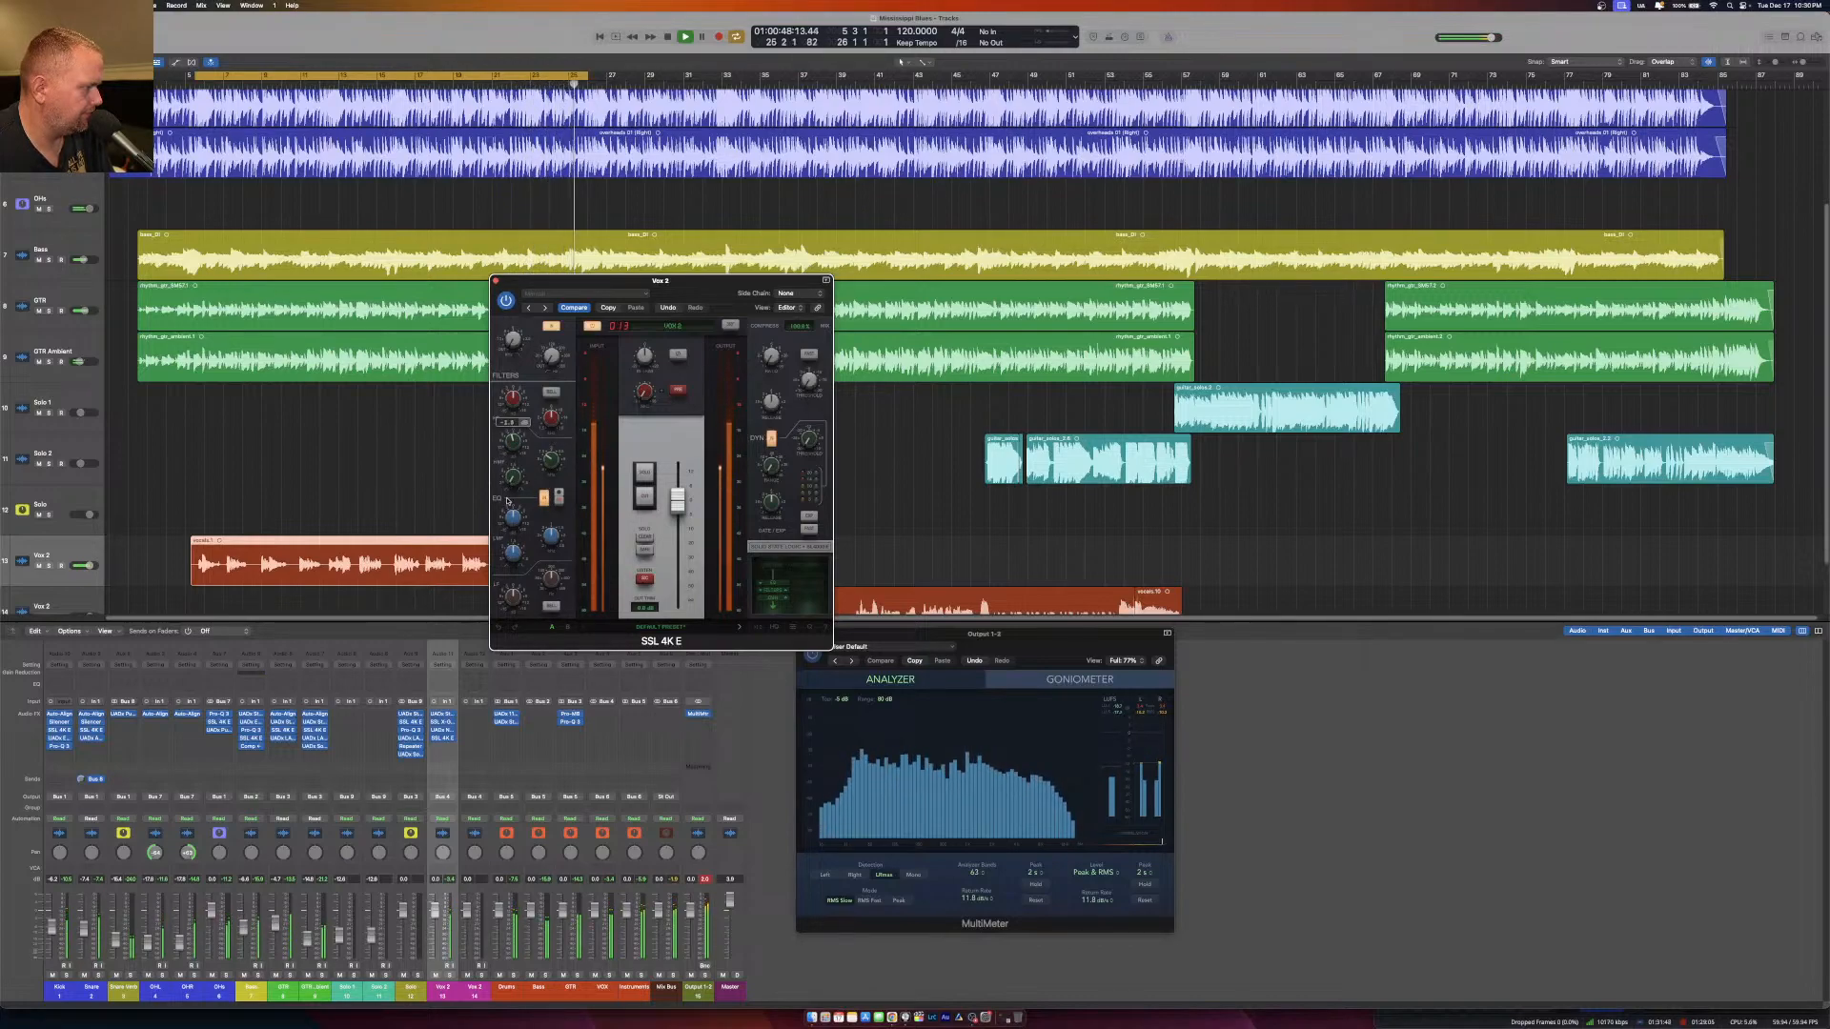
drag(519, 553, 519, 593)
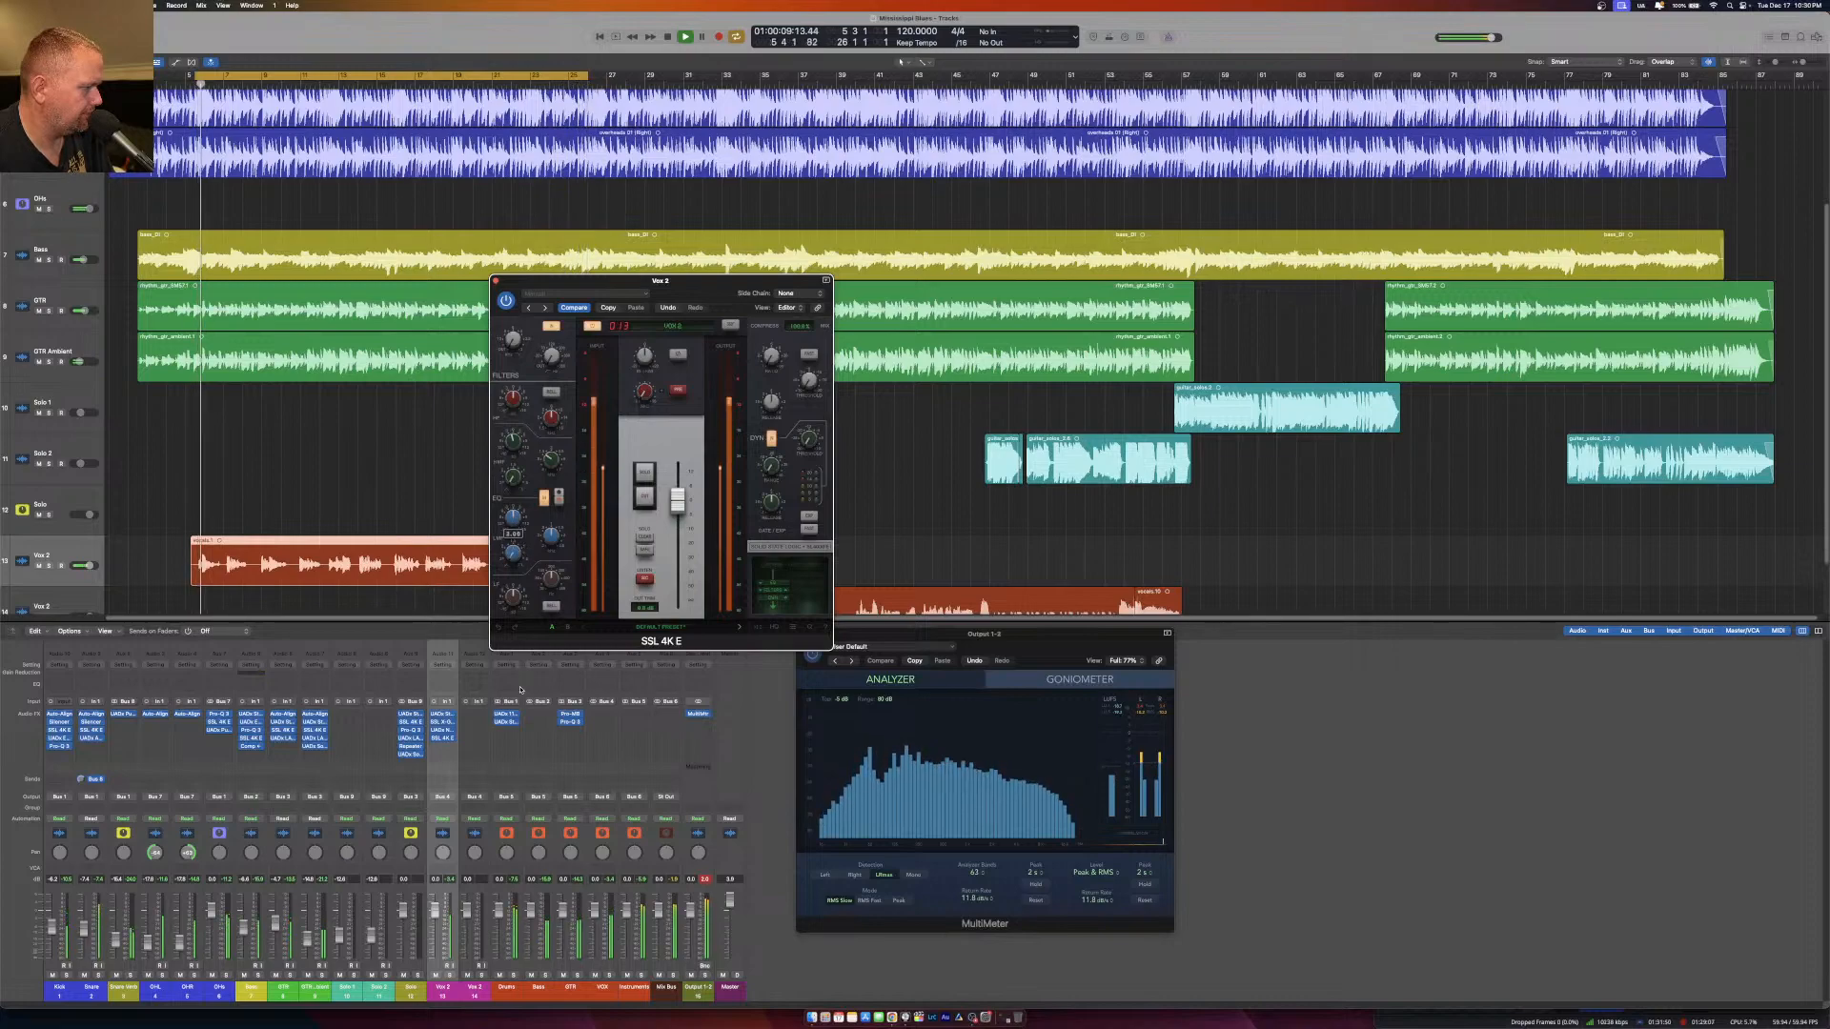
drag(517, 518, 530, 387)
mouse_move(550, 538)
mouse_down()
mouse_move(546, 592)
mouse_move(545, 542)
mouse_move(512, 536)
mouse_move(511, 591)
mouse_move(525, 551)
mouse_up()
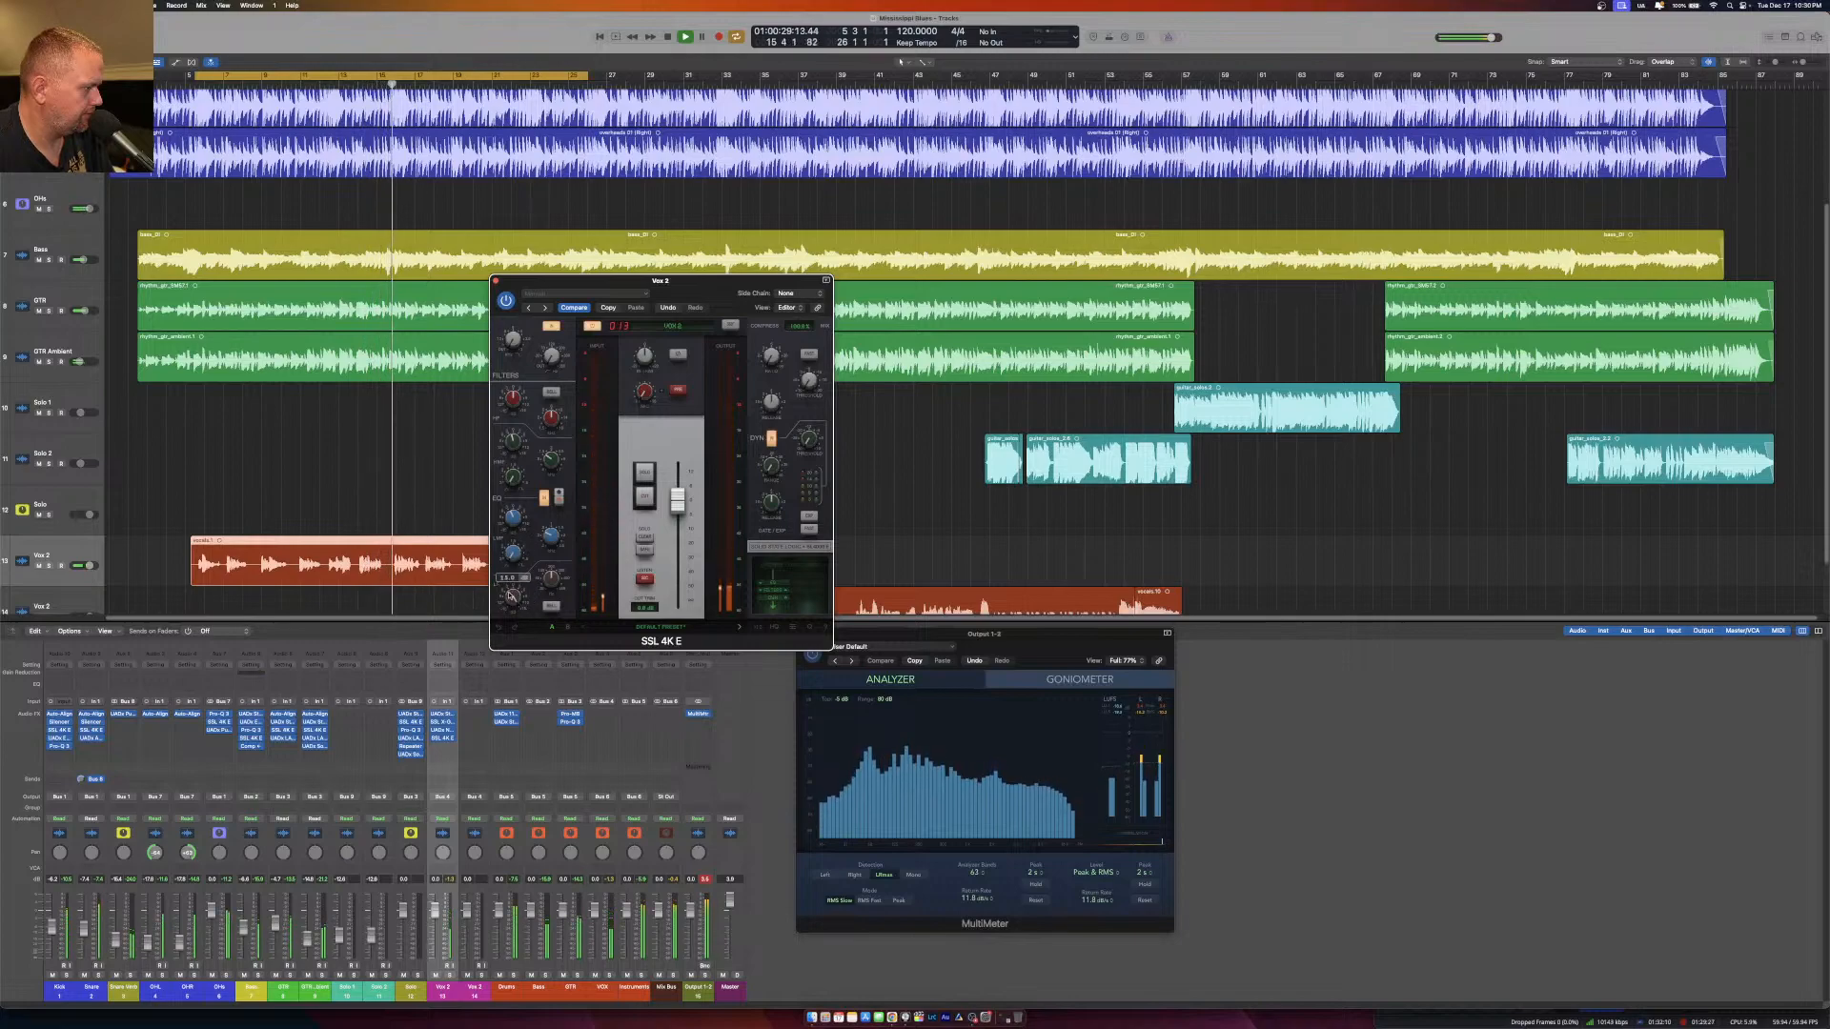
mouse_move(516, 600)
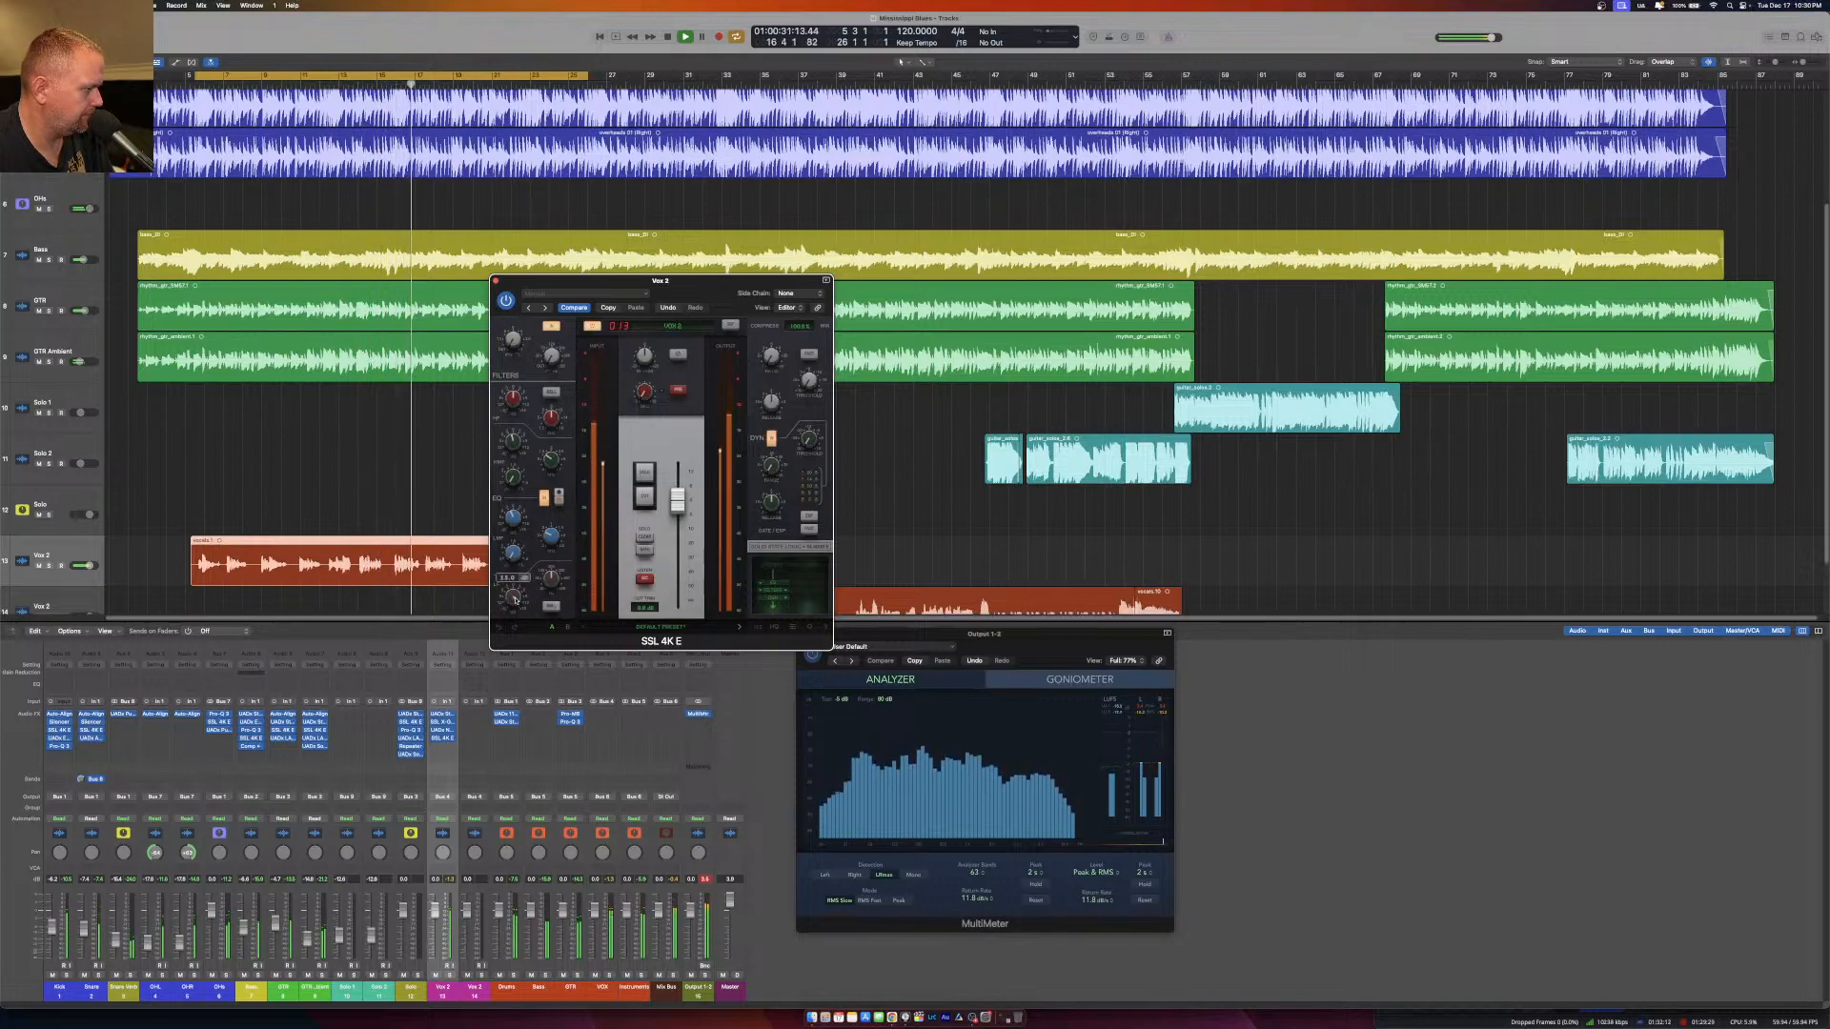
drag(510, 605, 505, 621)
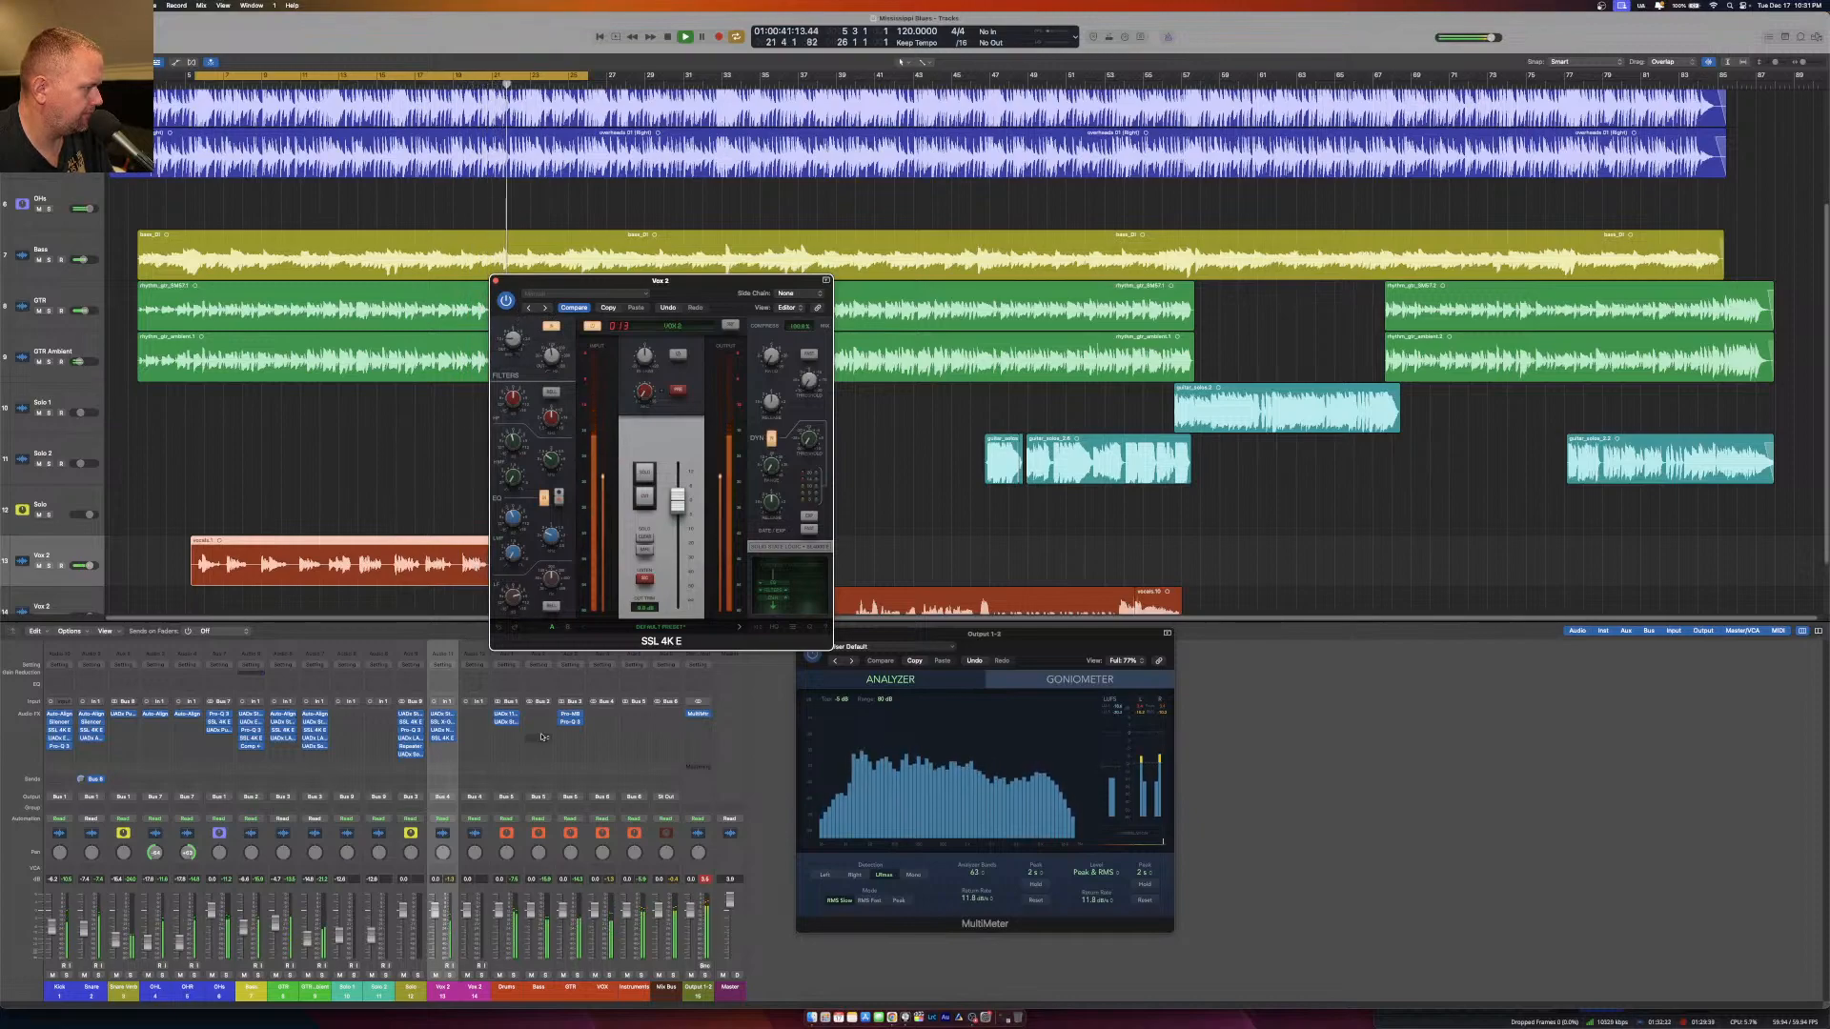
mouse_move(639, 403)
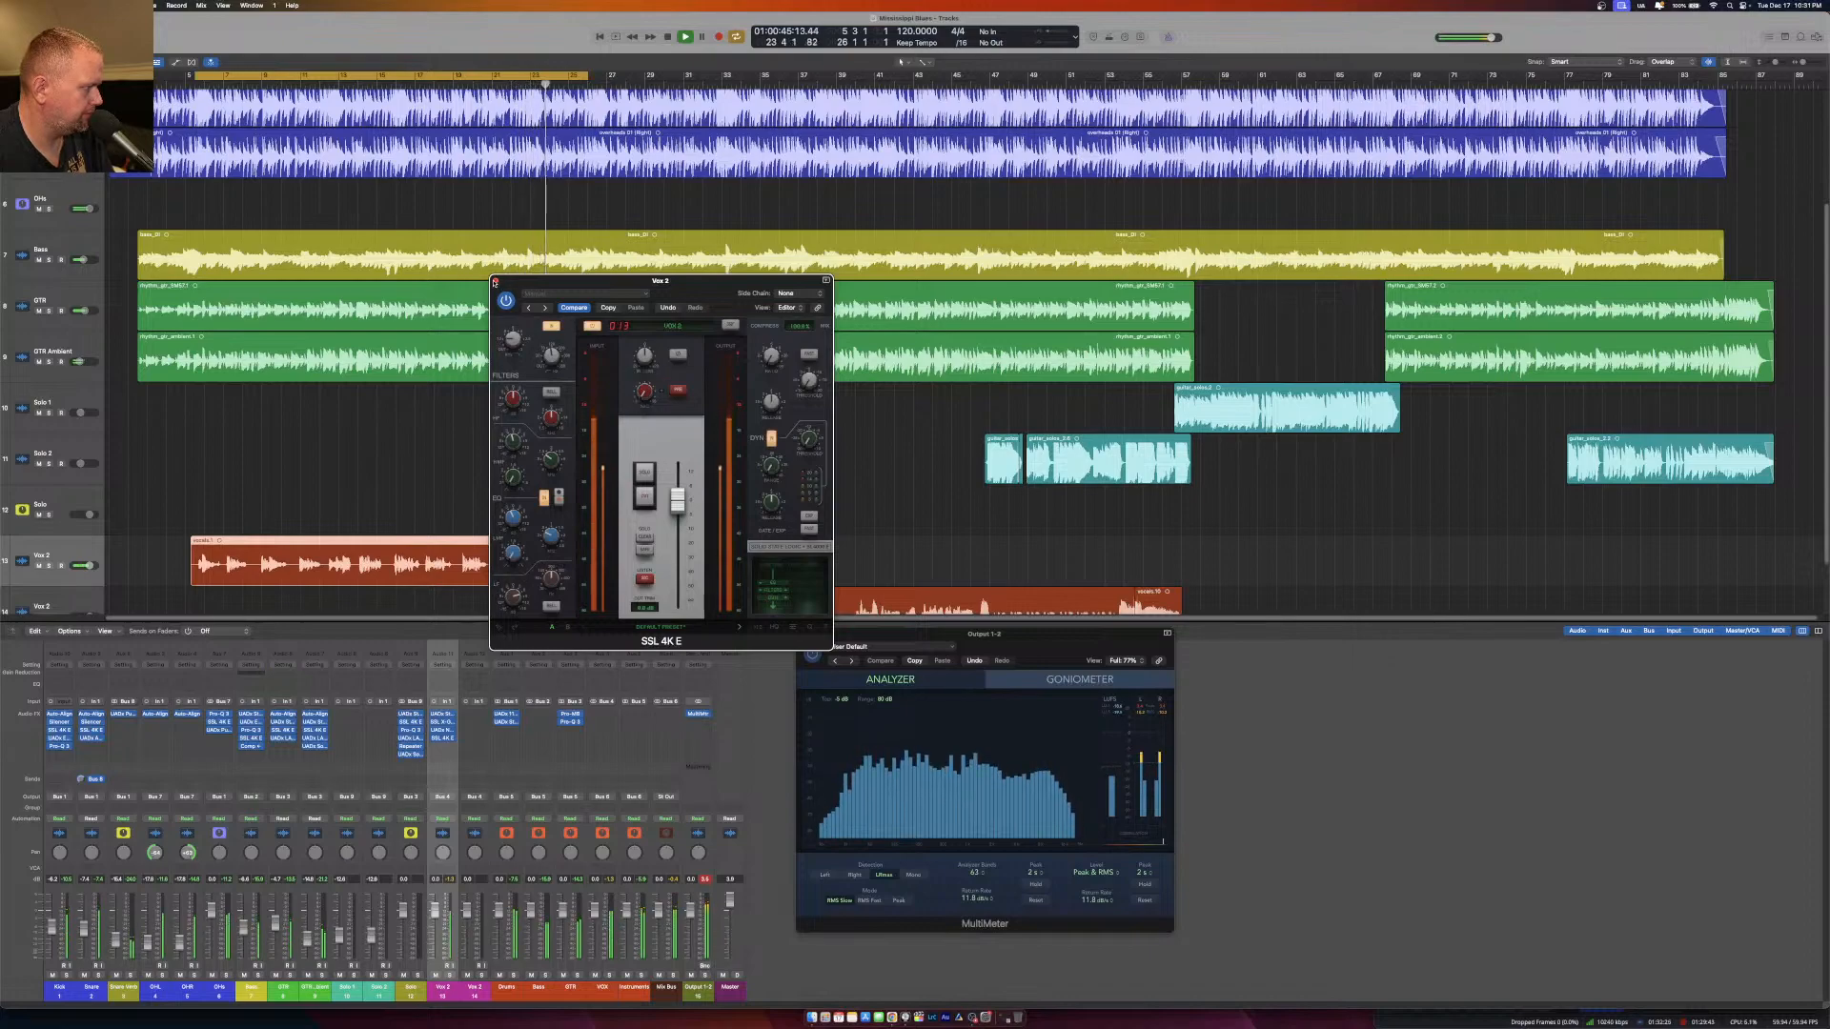
click(495, 281)
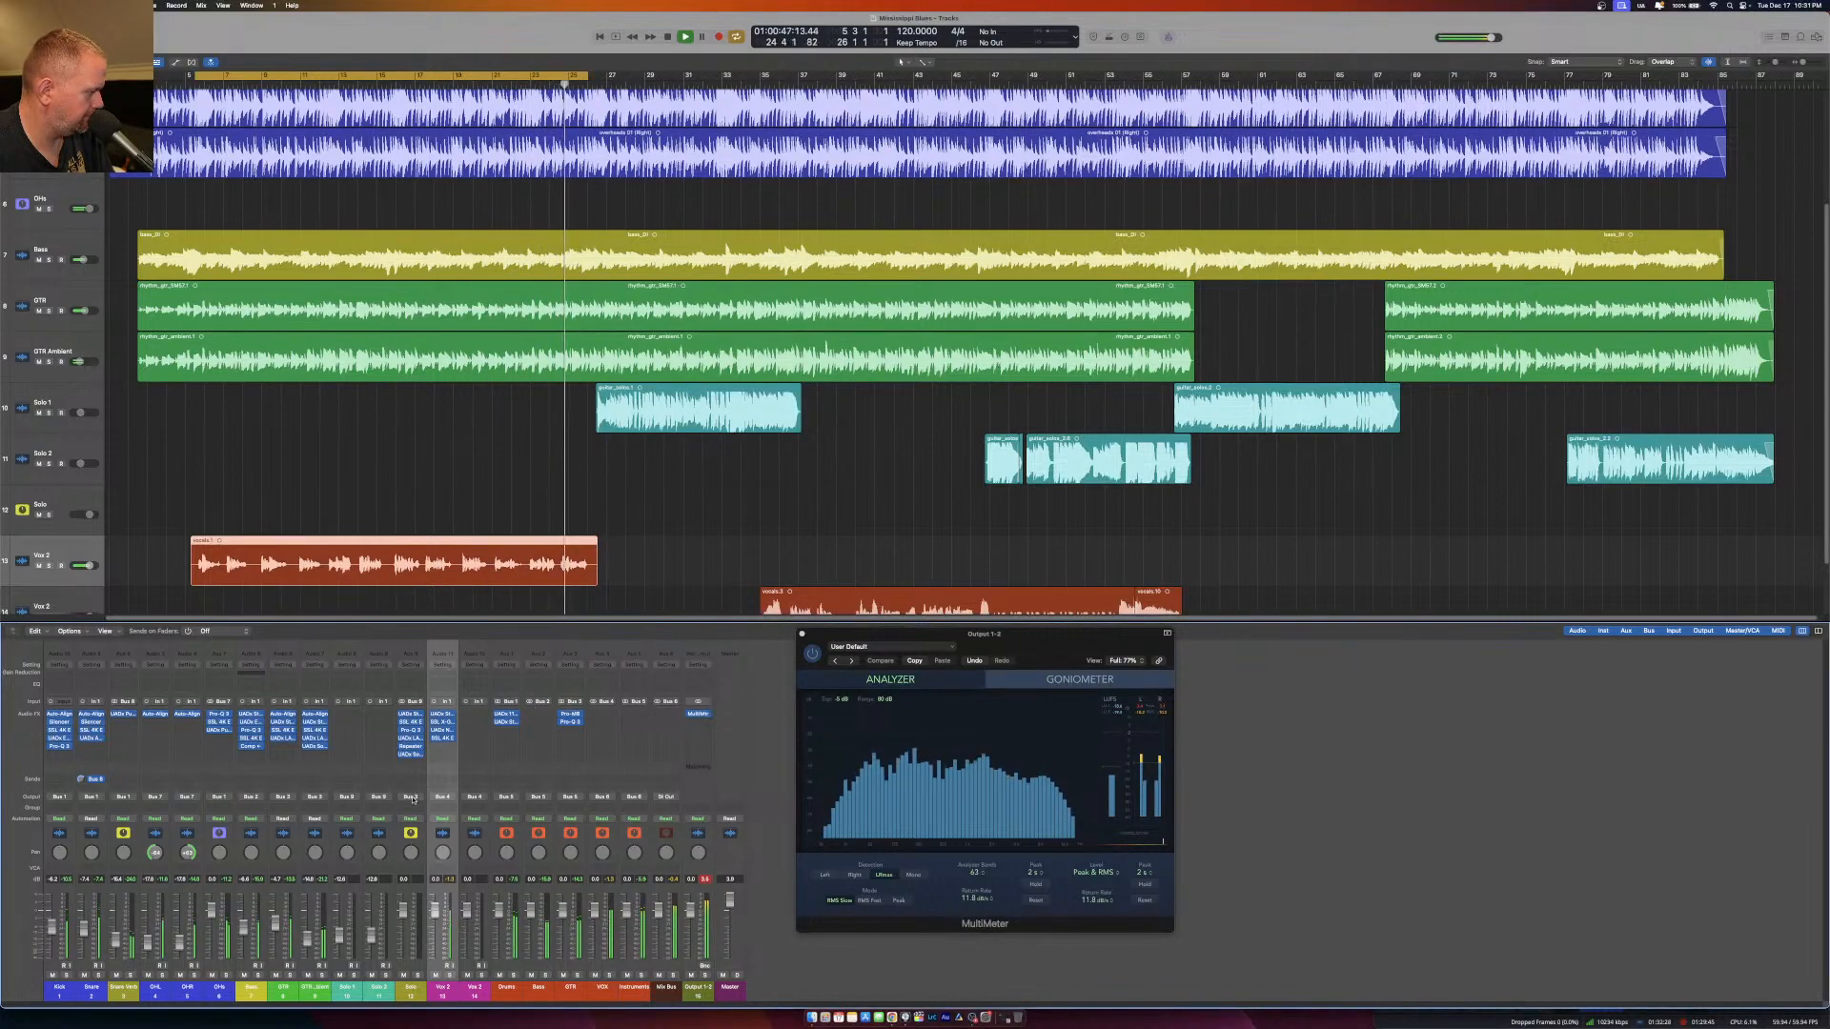
Insert a UADx LA-2 Compressor after the SSL 4K E on the upper vocal track and adjust its peak reduction.
click(440, 748)
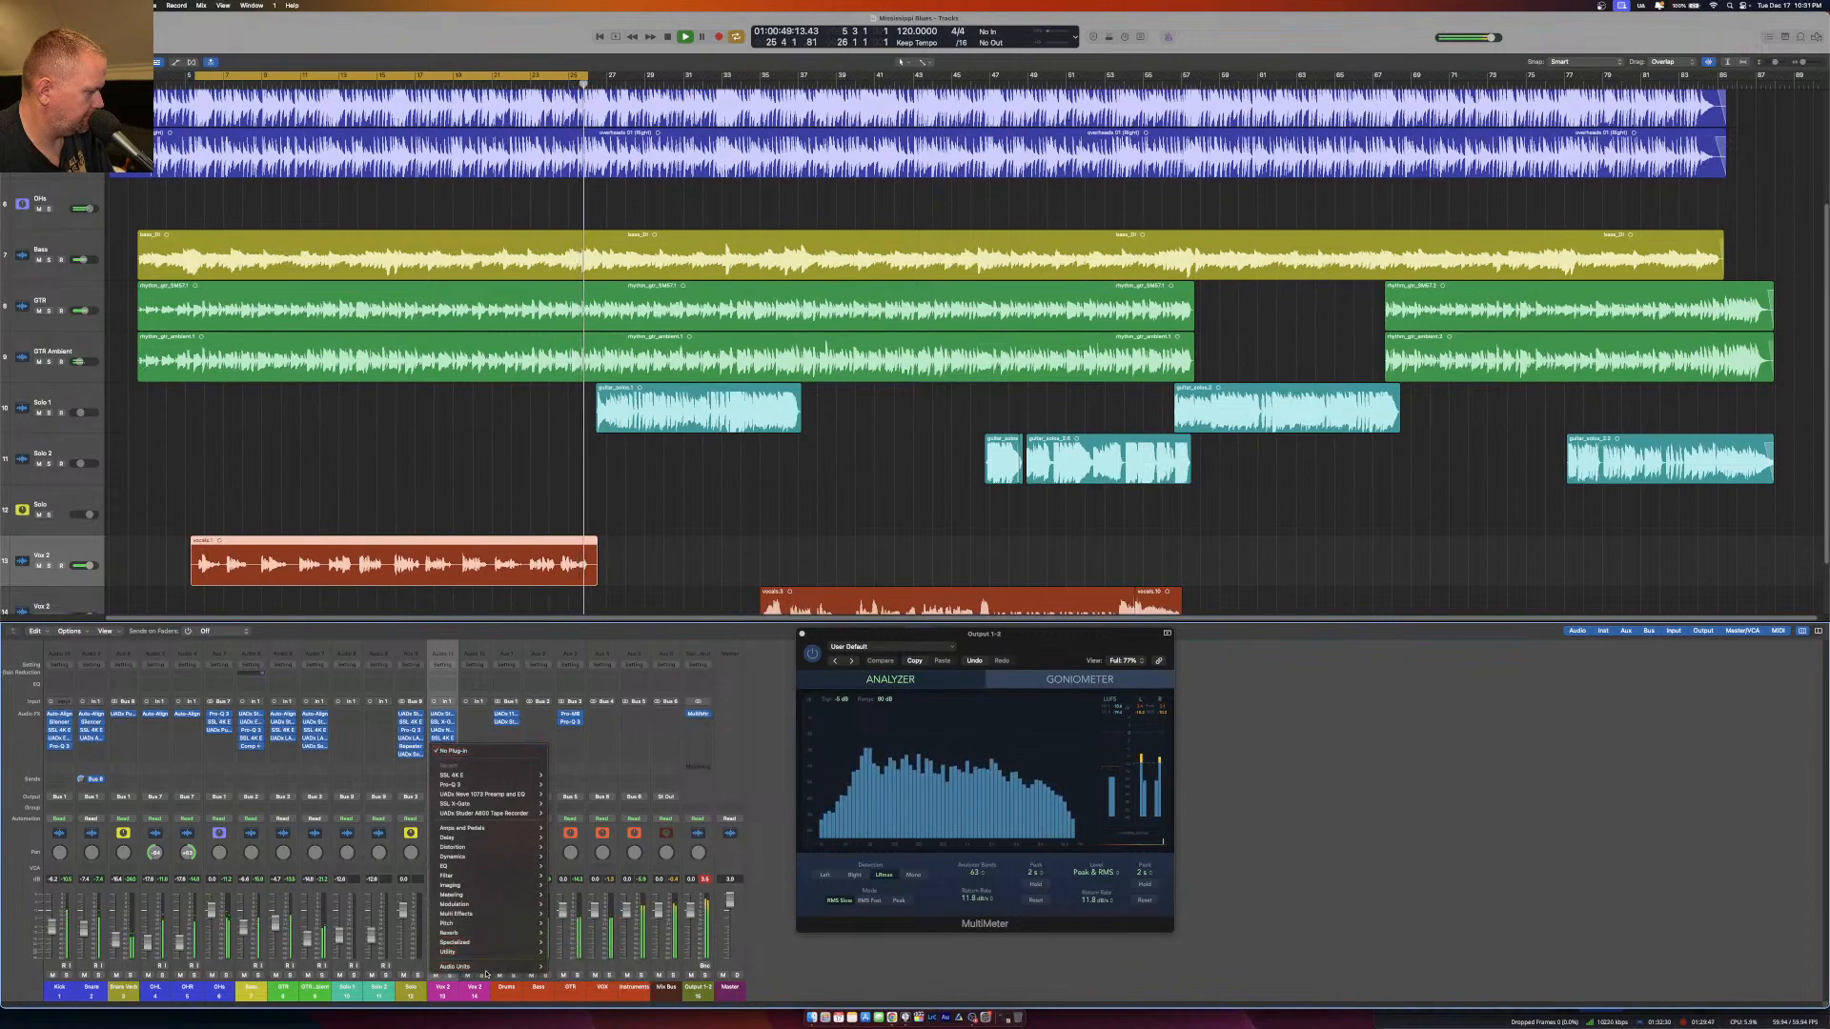
mouse_move(487, 970)
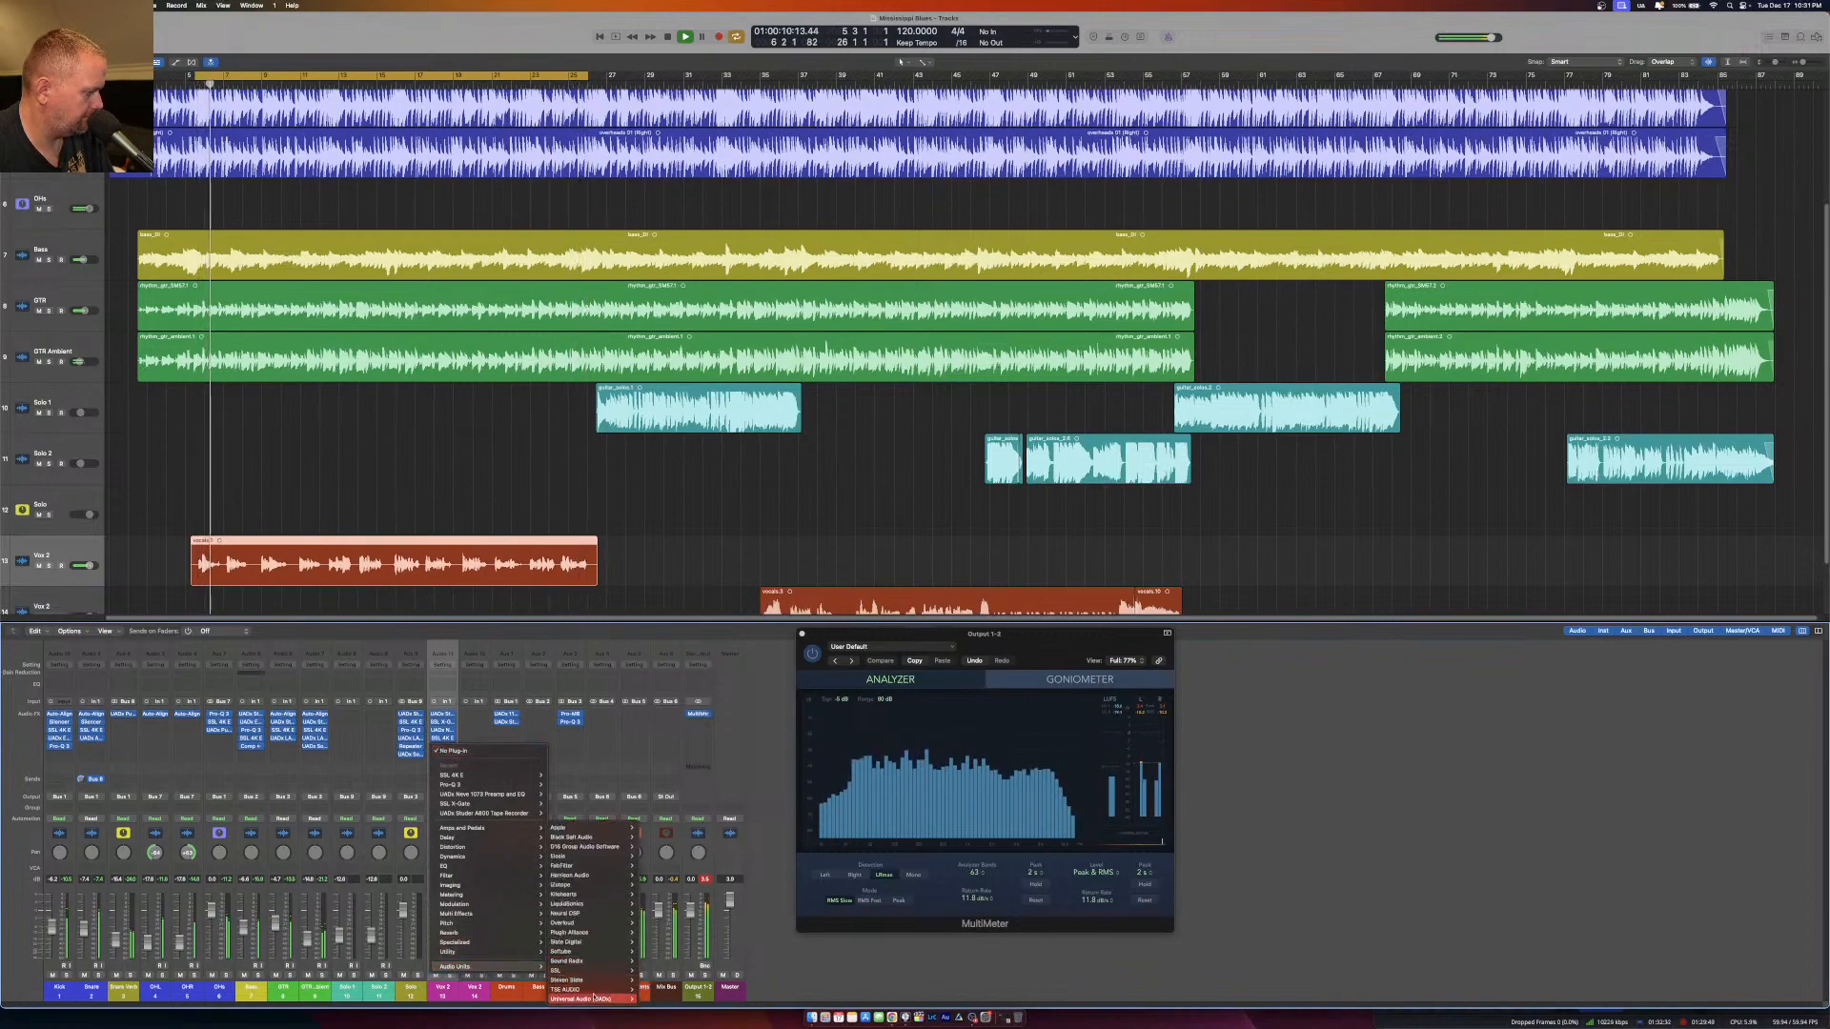
mouse_move(586, 999)
mouse_move(732, 885)
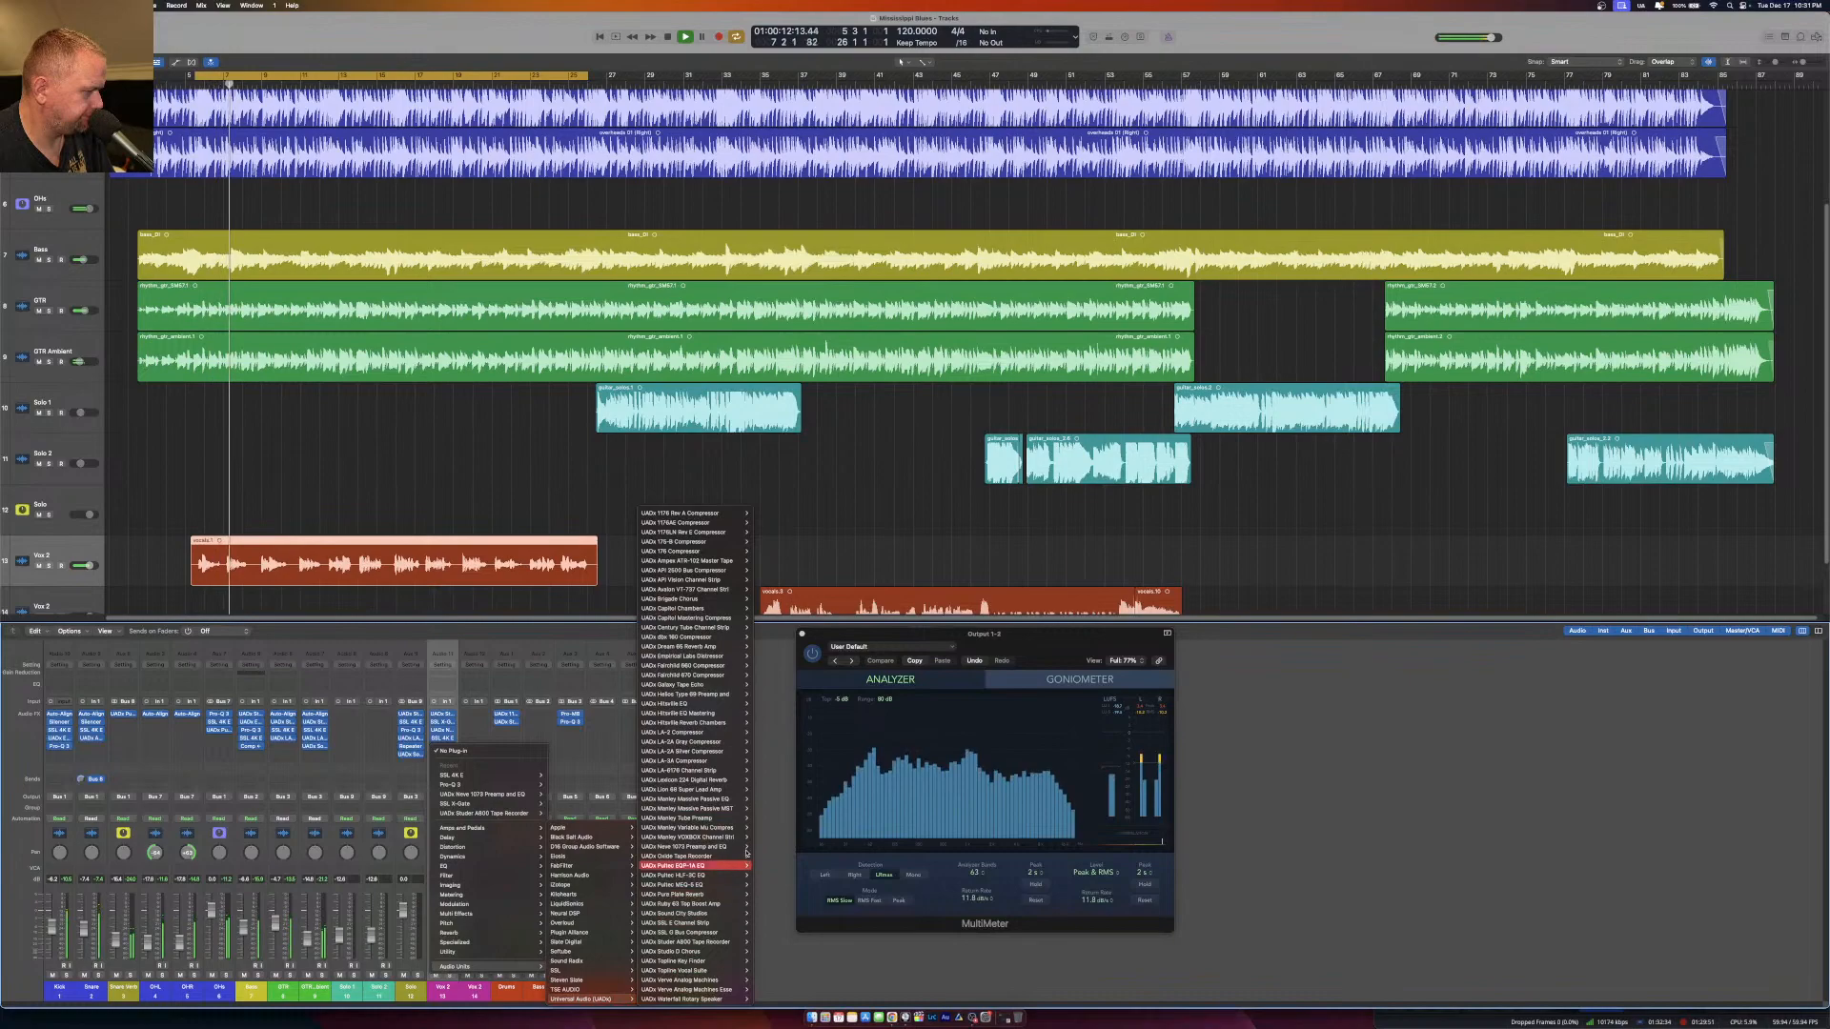
click(765, 737)
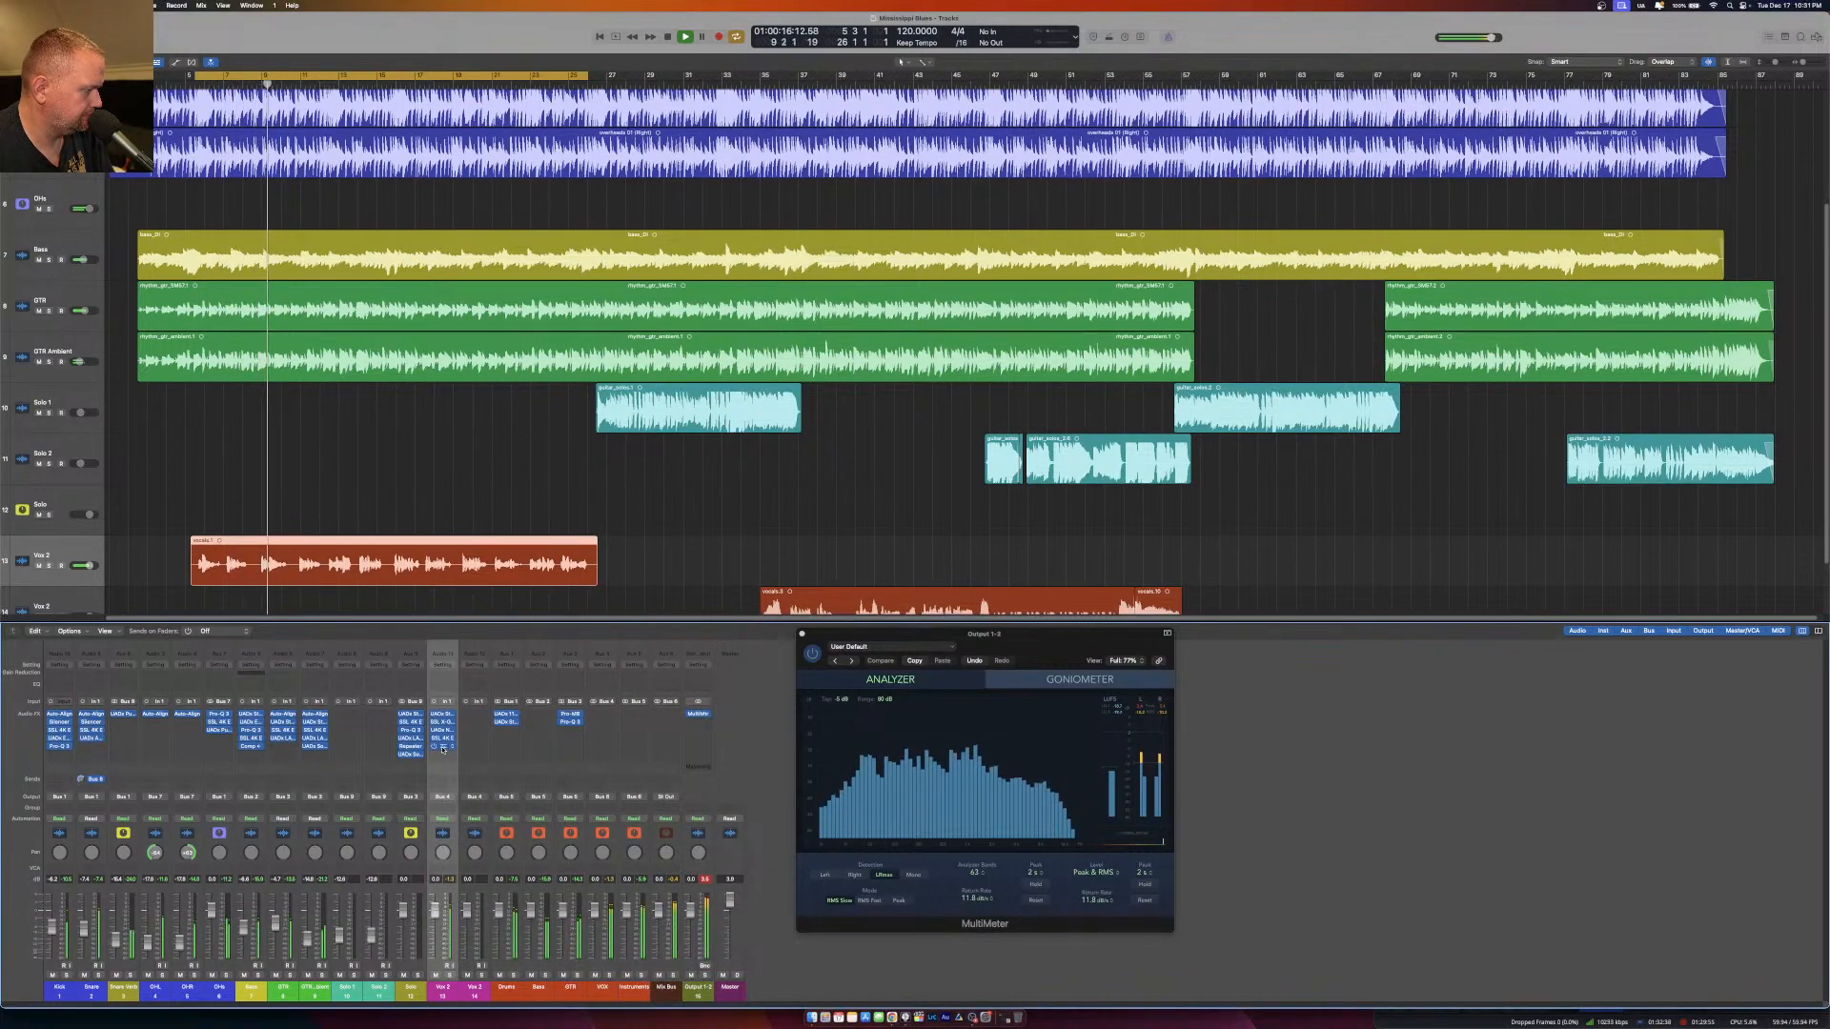
drag(888, 283, 888, 267)
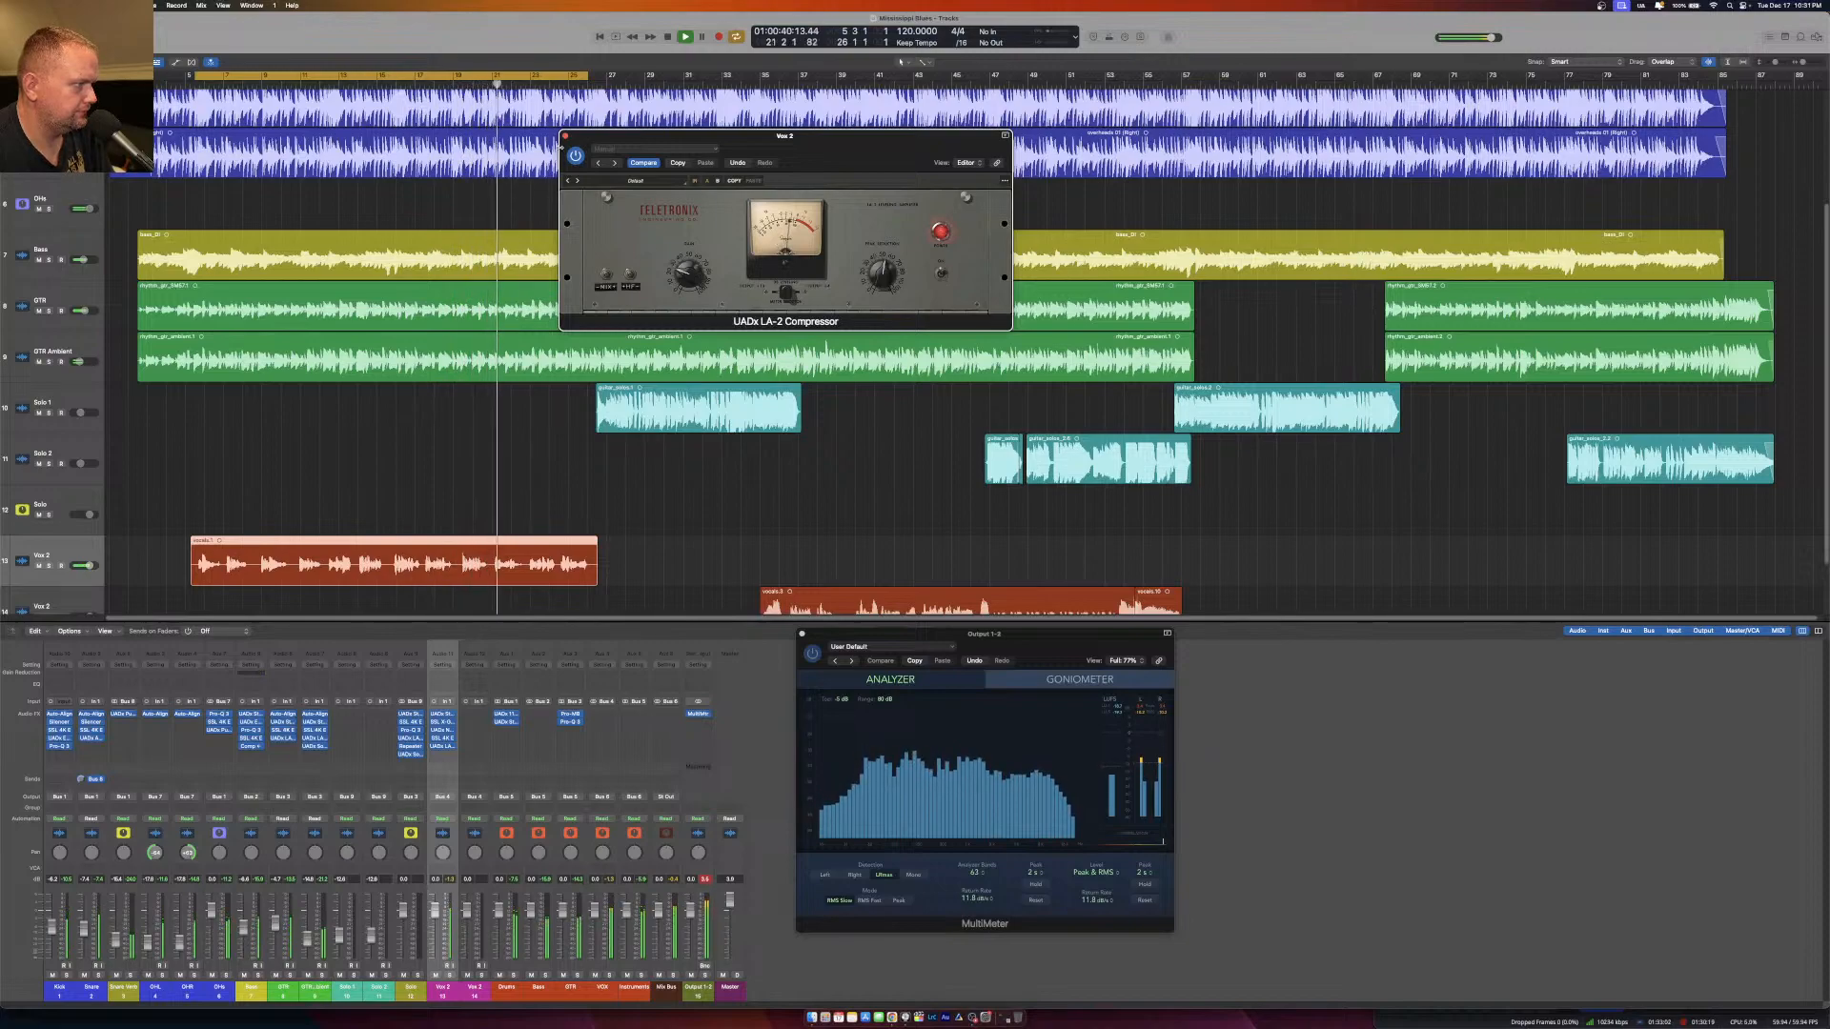
key(super+w)
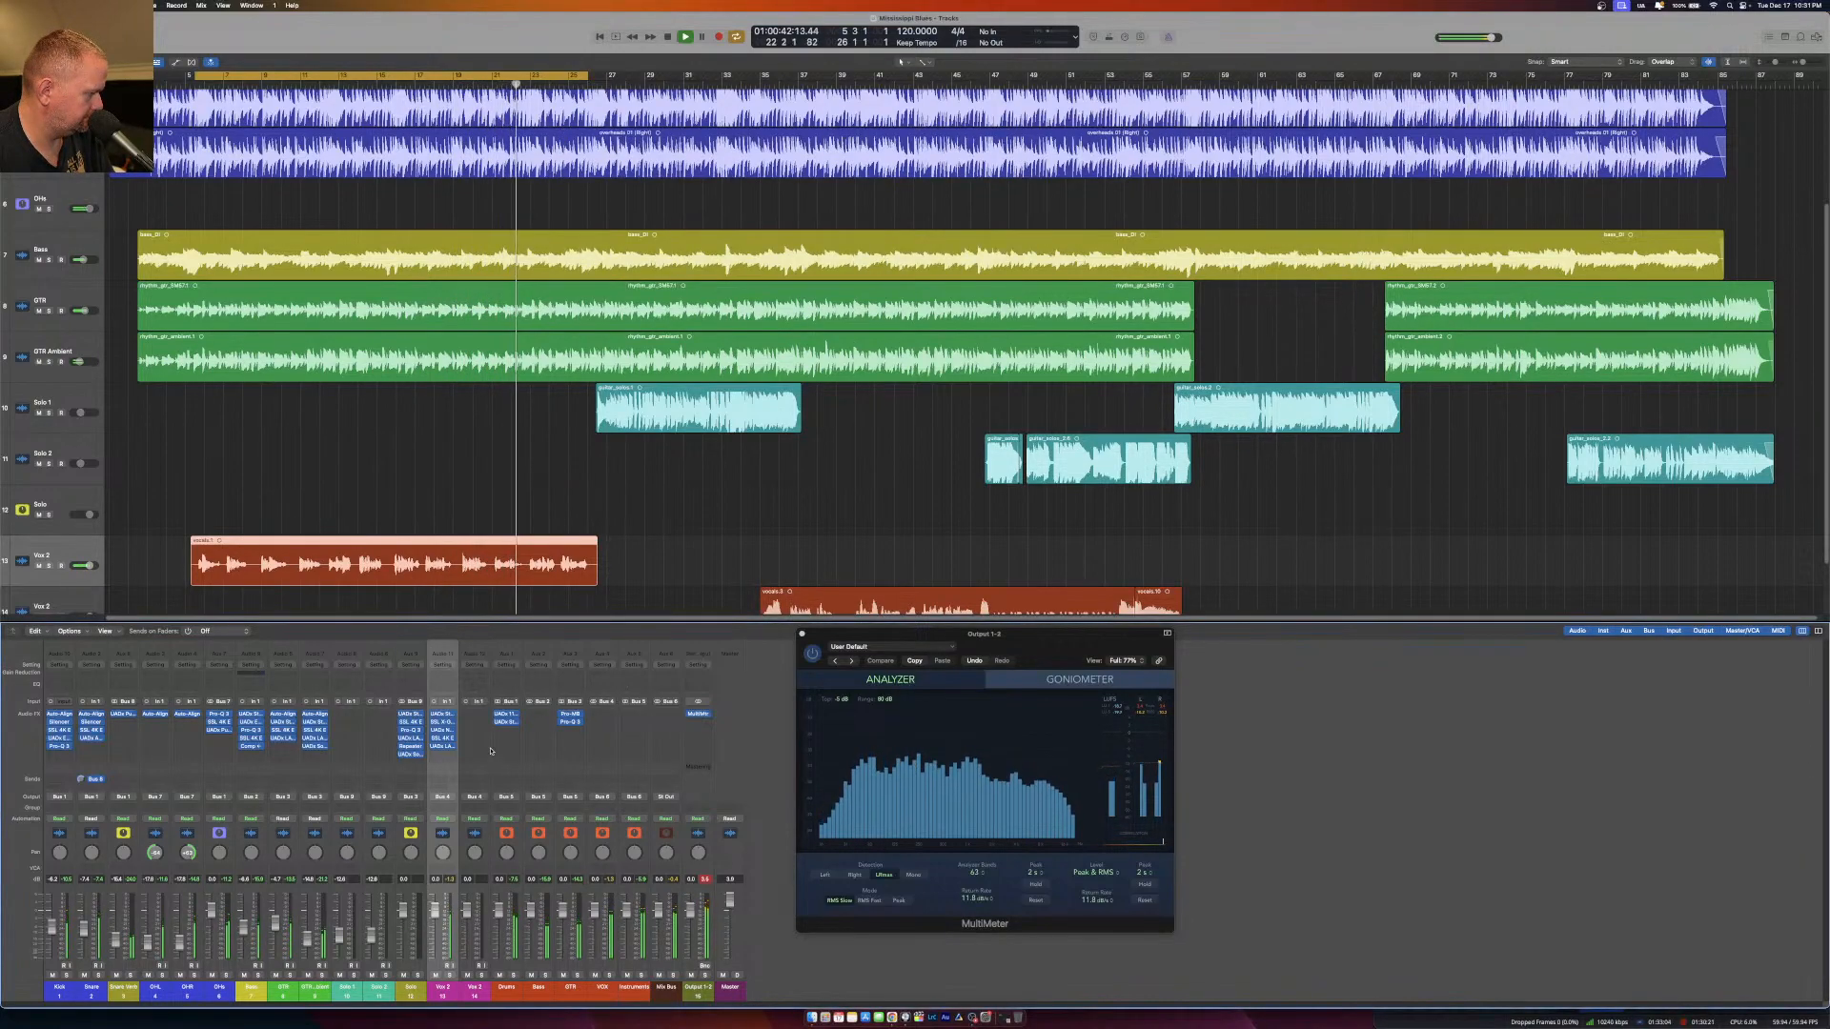
Insert a UADx Empirical Labs Distressor after the LA-2 Compressor on the upper vocal track.
click(442, 756)
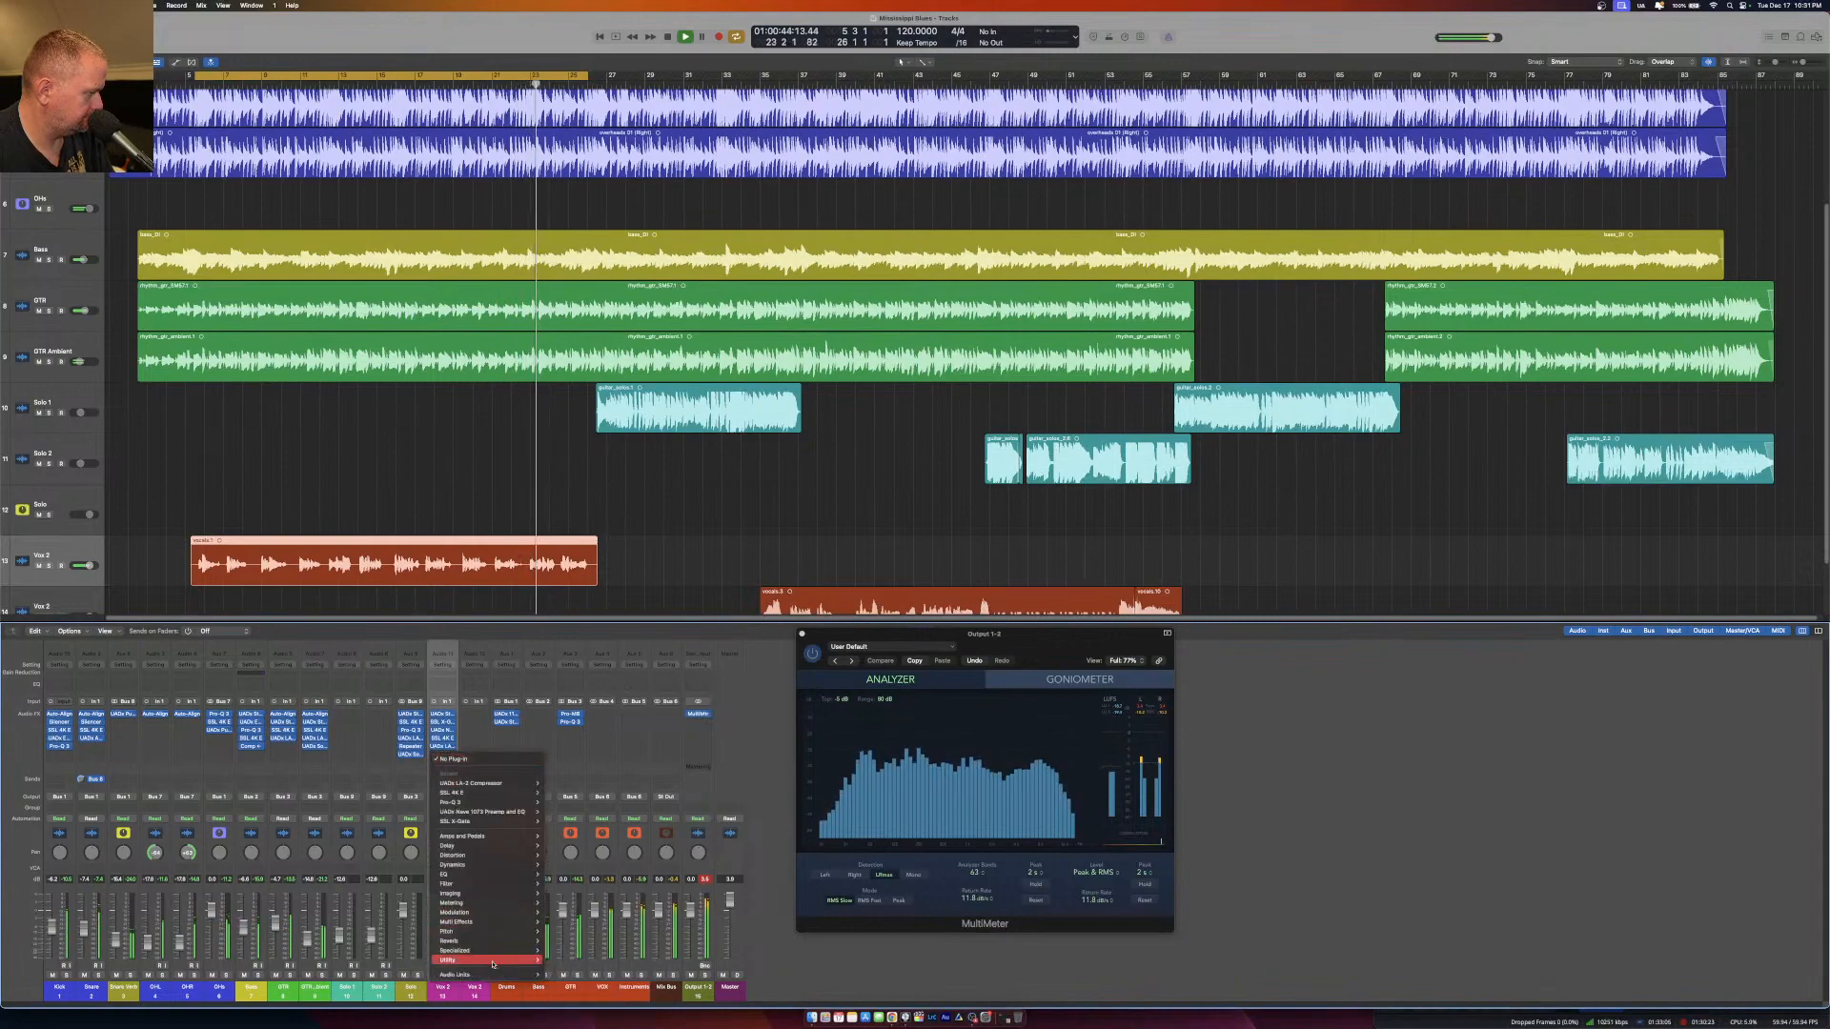
mouse_move(496, 974)
mouse_move(628, 999)
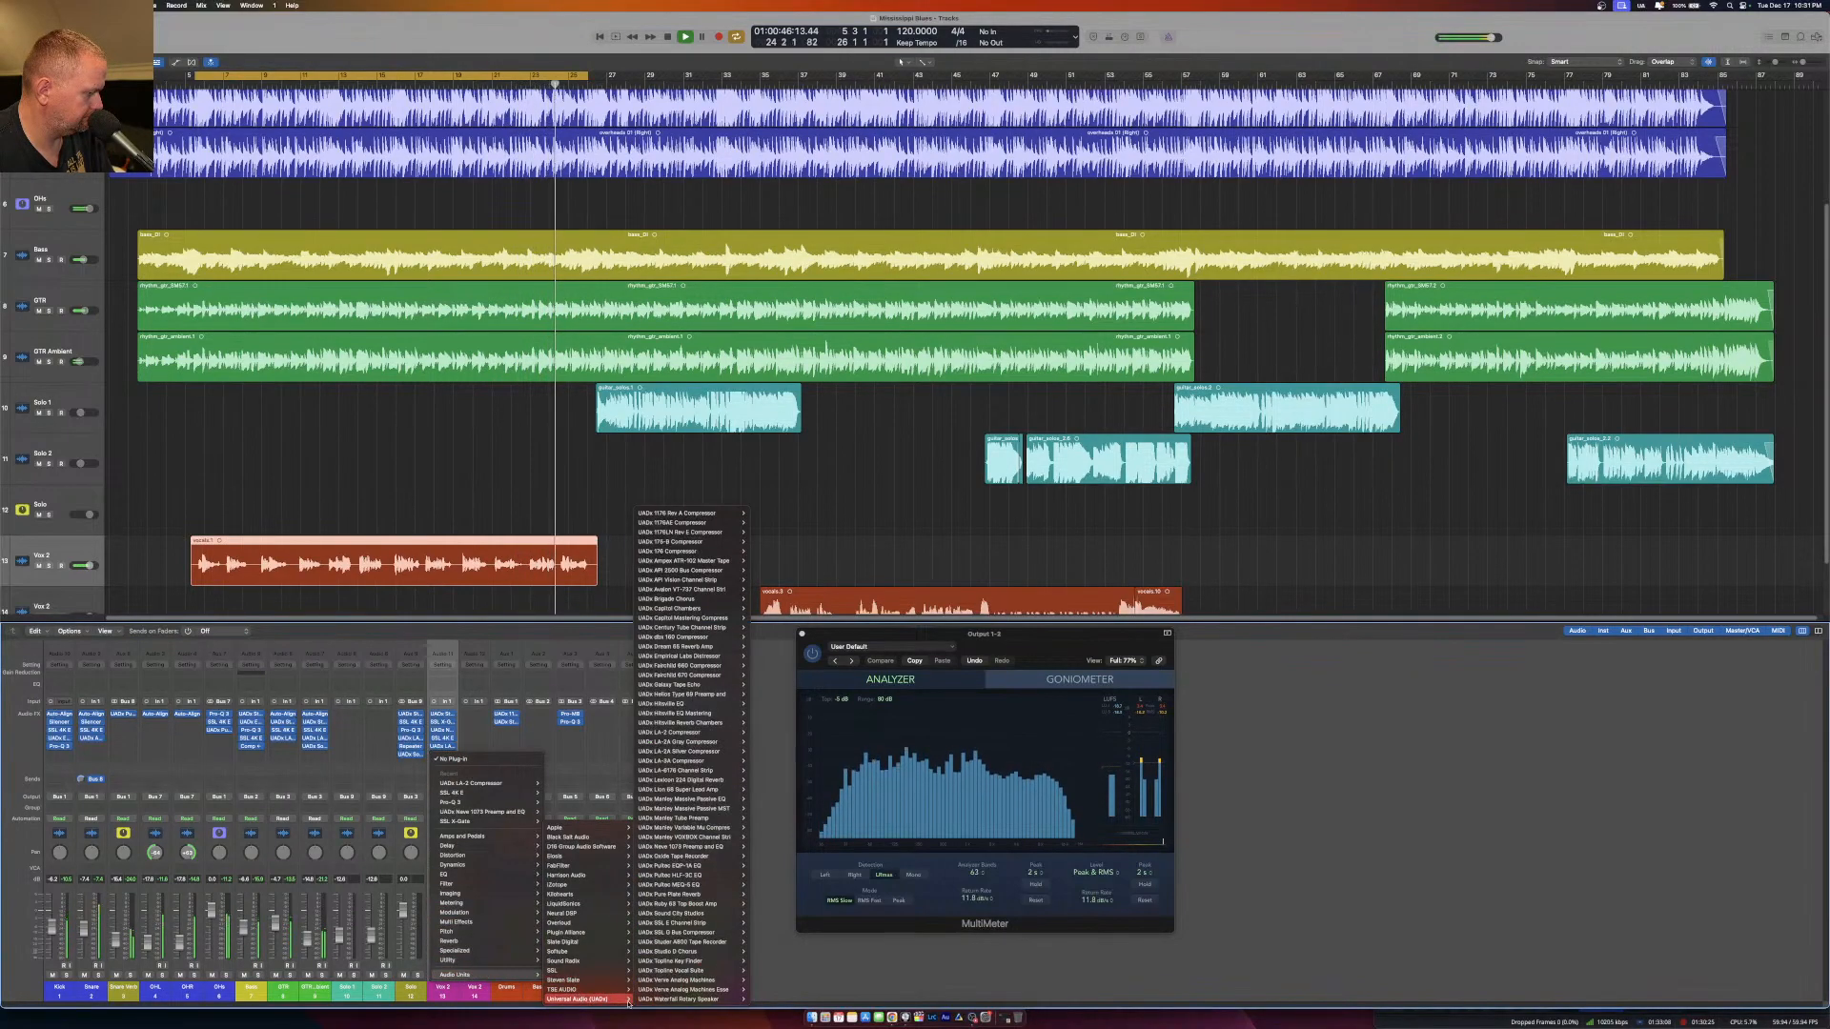
click(717, 657)
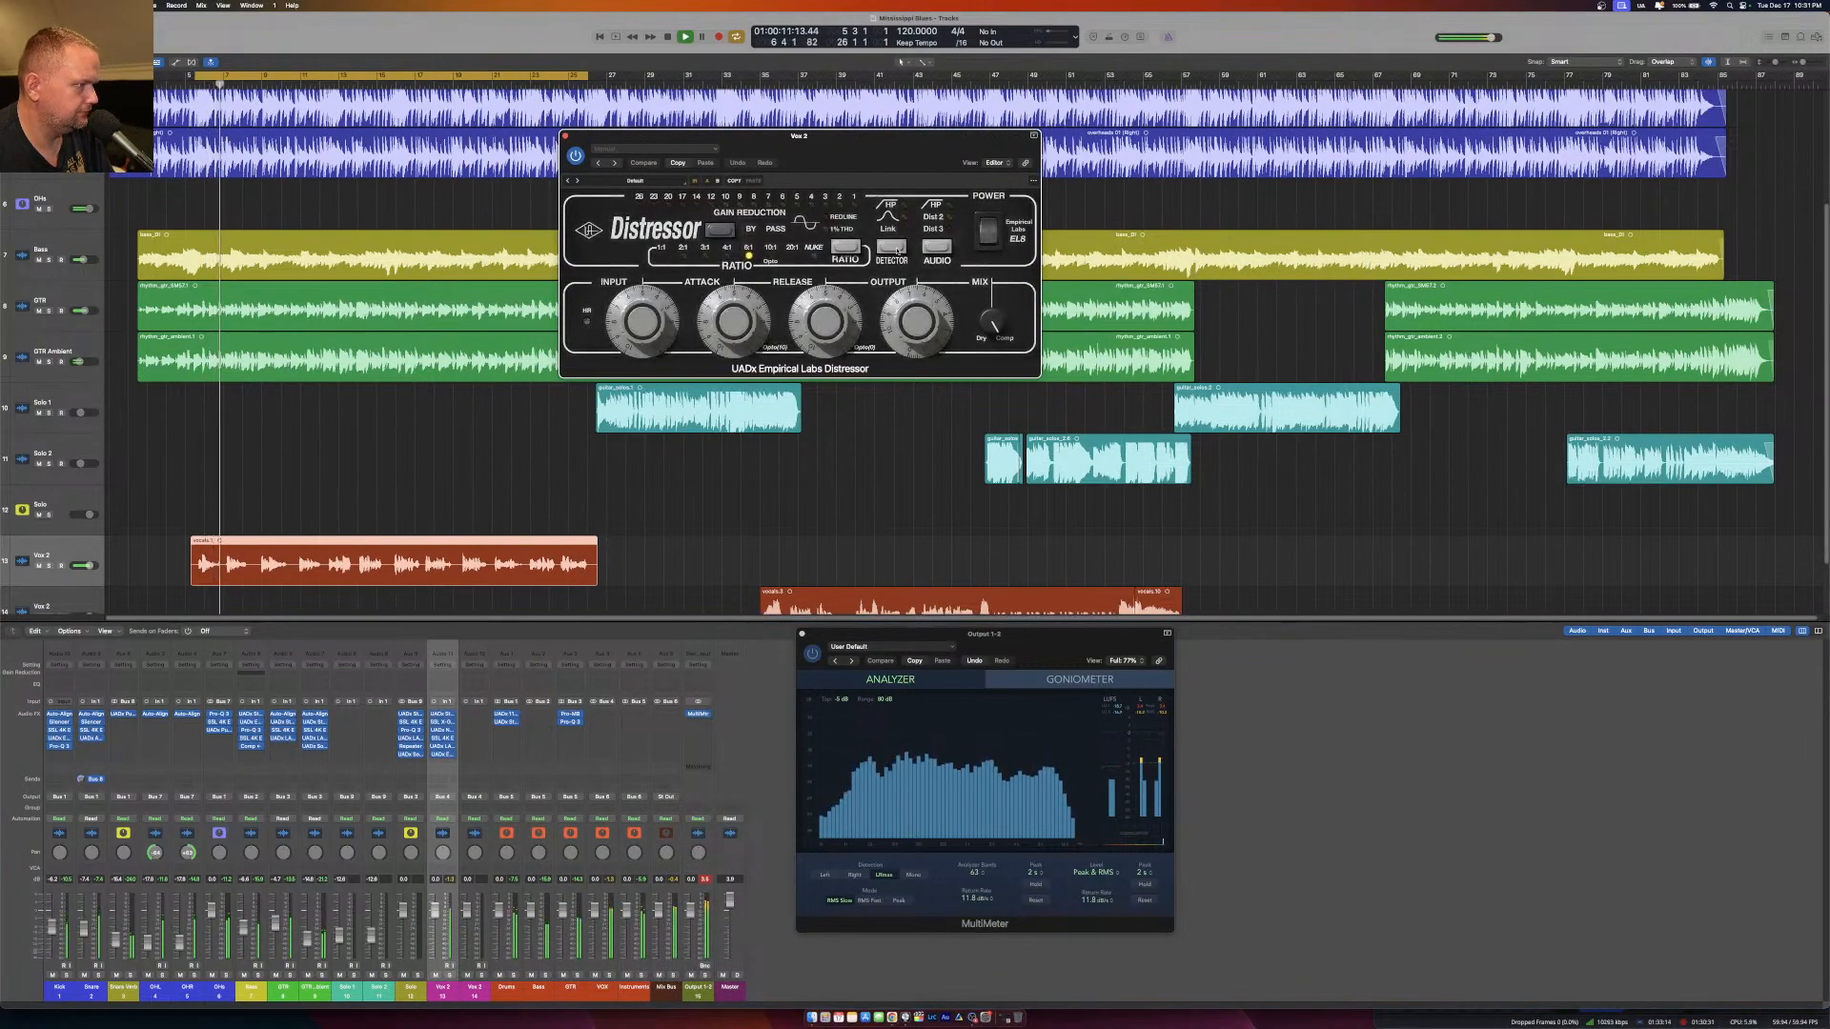
Set the Distressor's ratio to 4:1, try its power switch, and close the plug-in window.
click(855, 254)
click(855, 253)
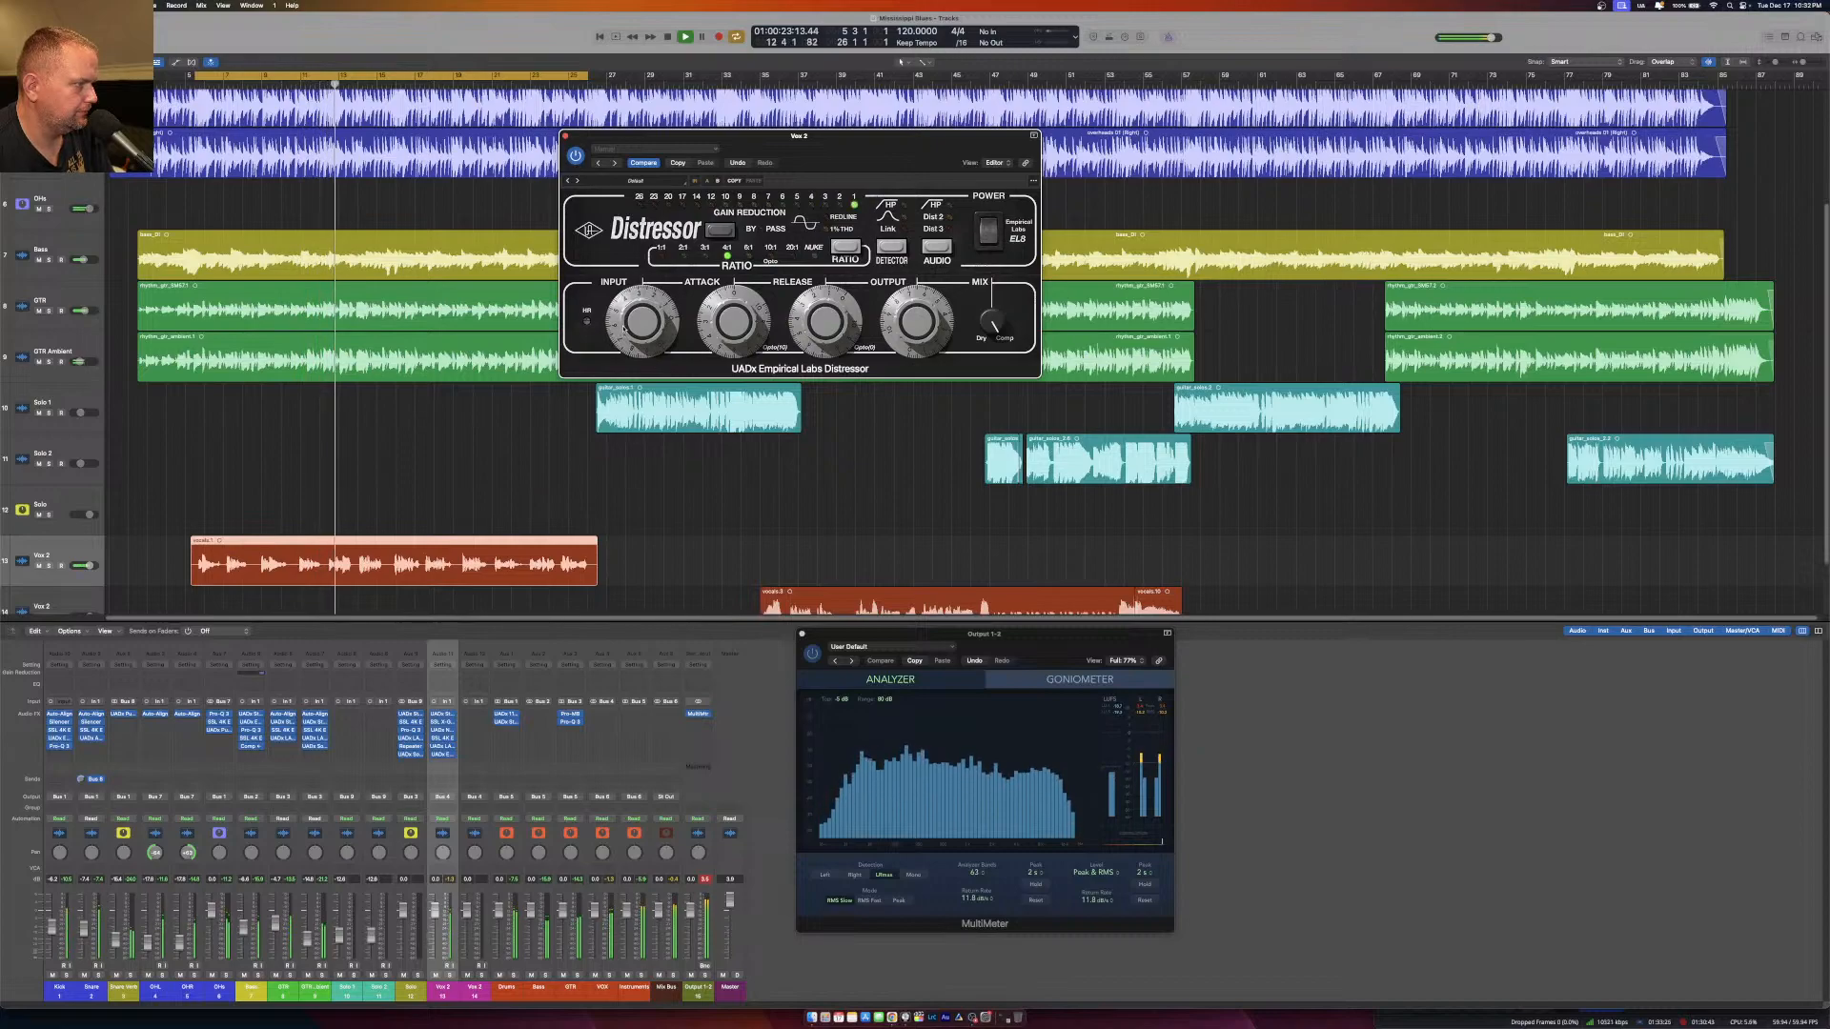
click(988, 230)
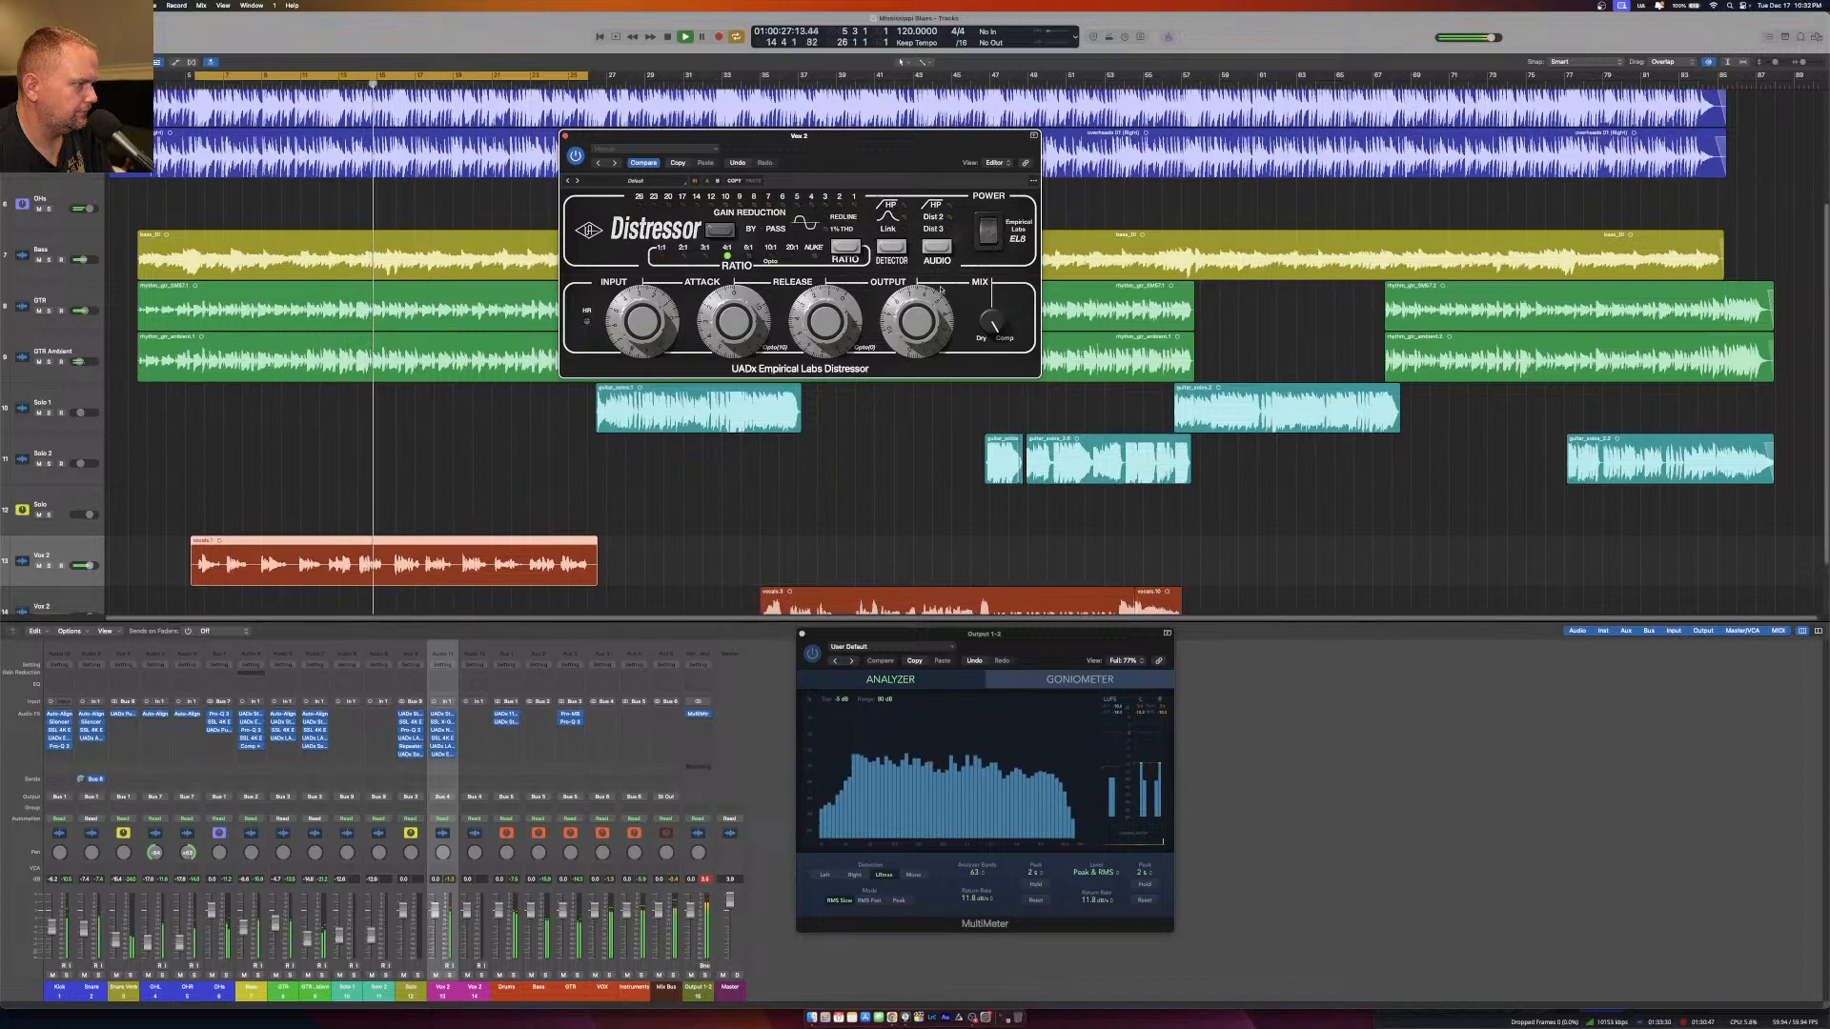
click(565, 135)
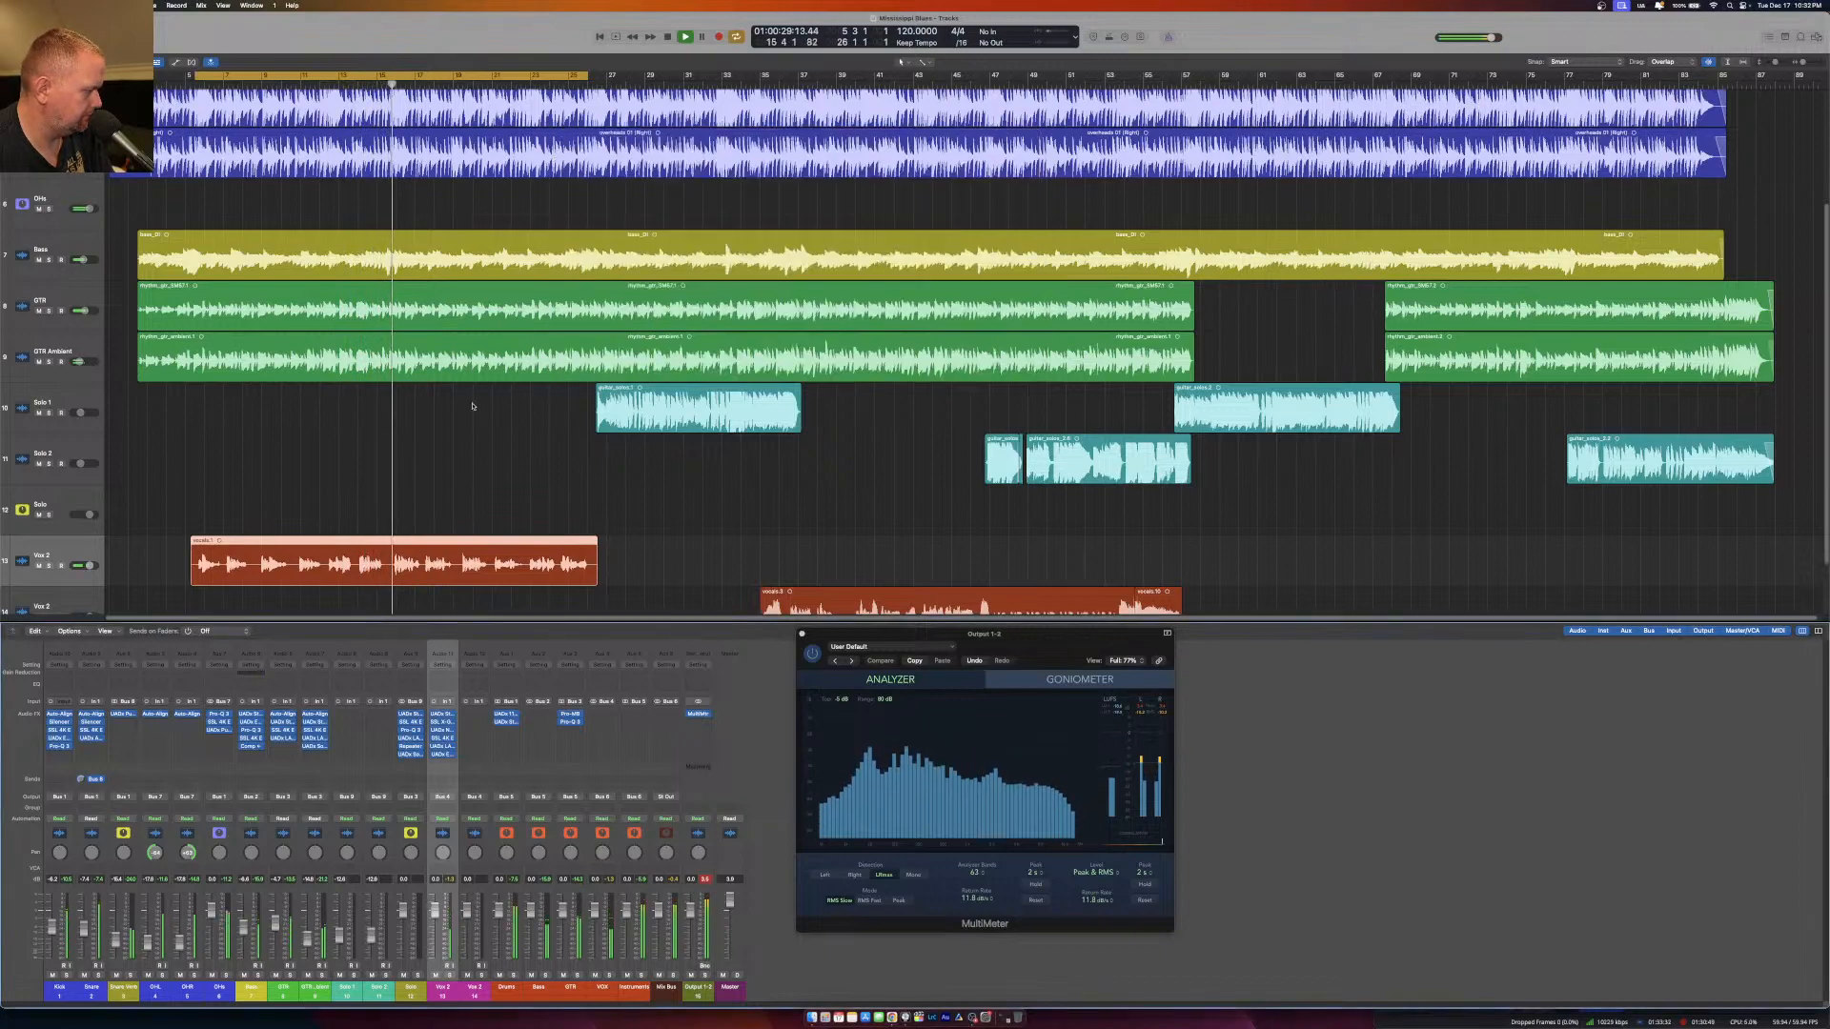
Lower the upper vocal channel's fader slightly to sit in the mix and stop playback.
drag(439, 913, 436, 924)
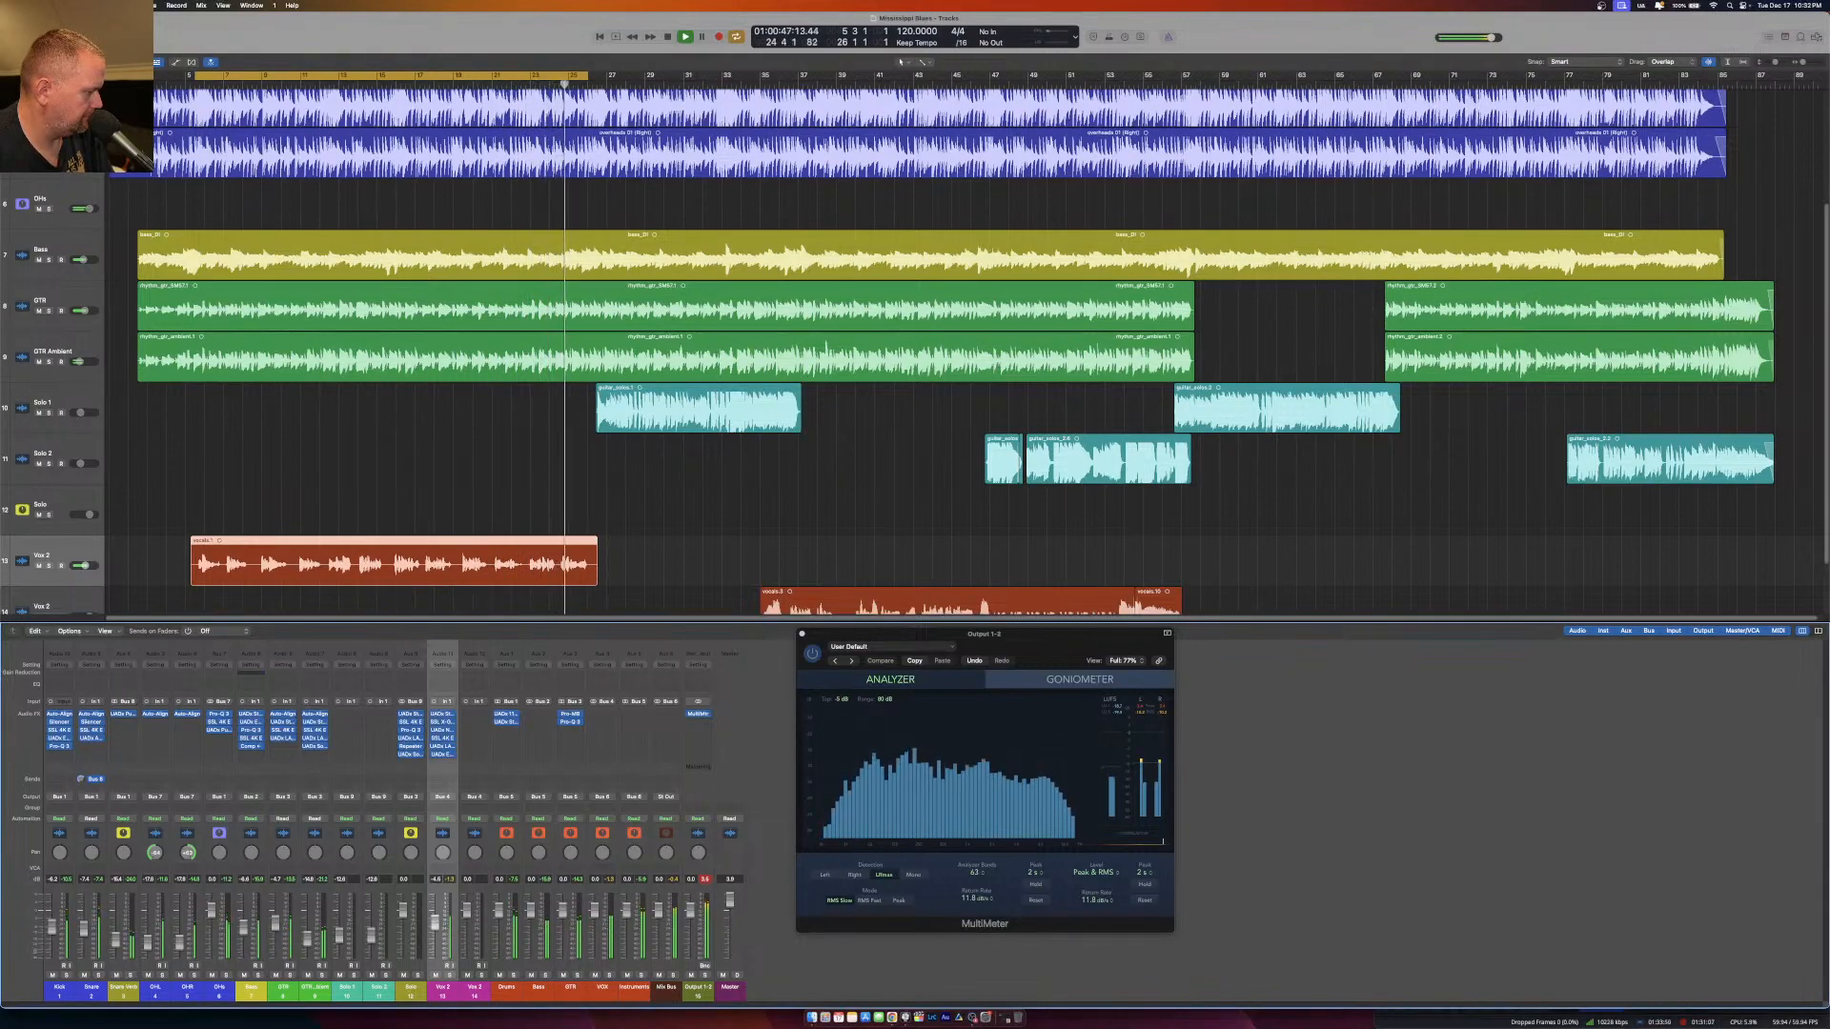
key(space)
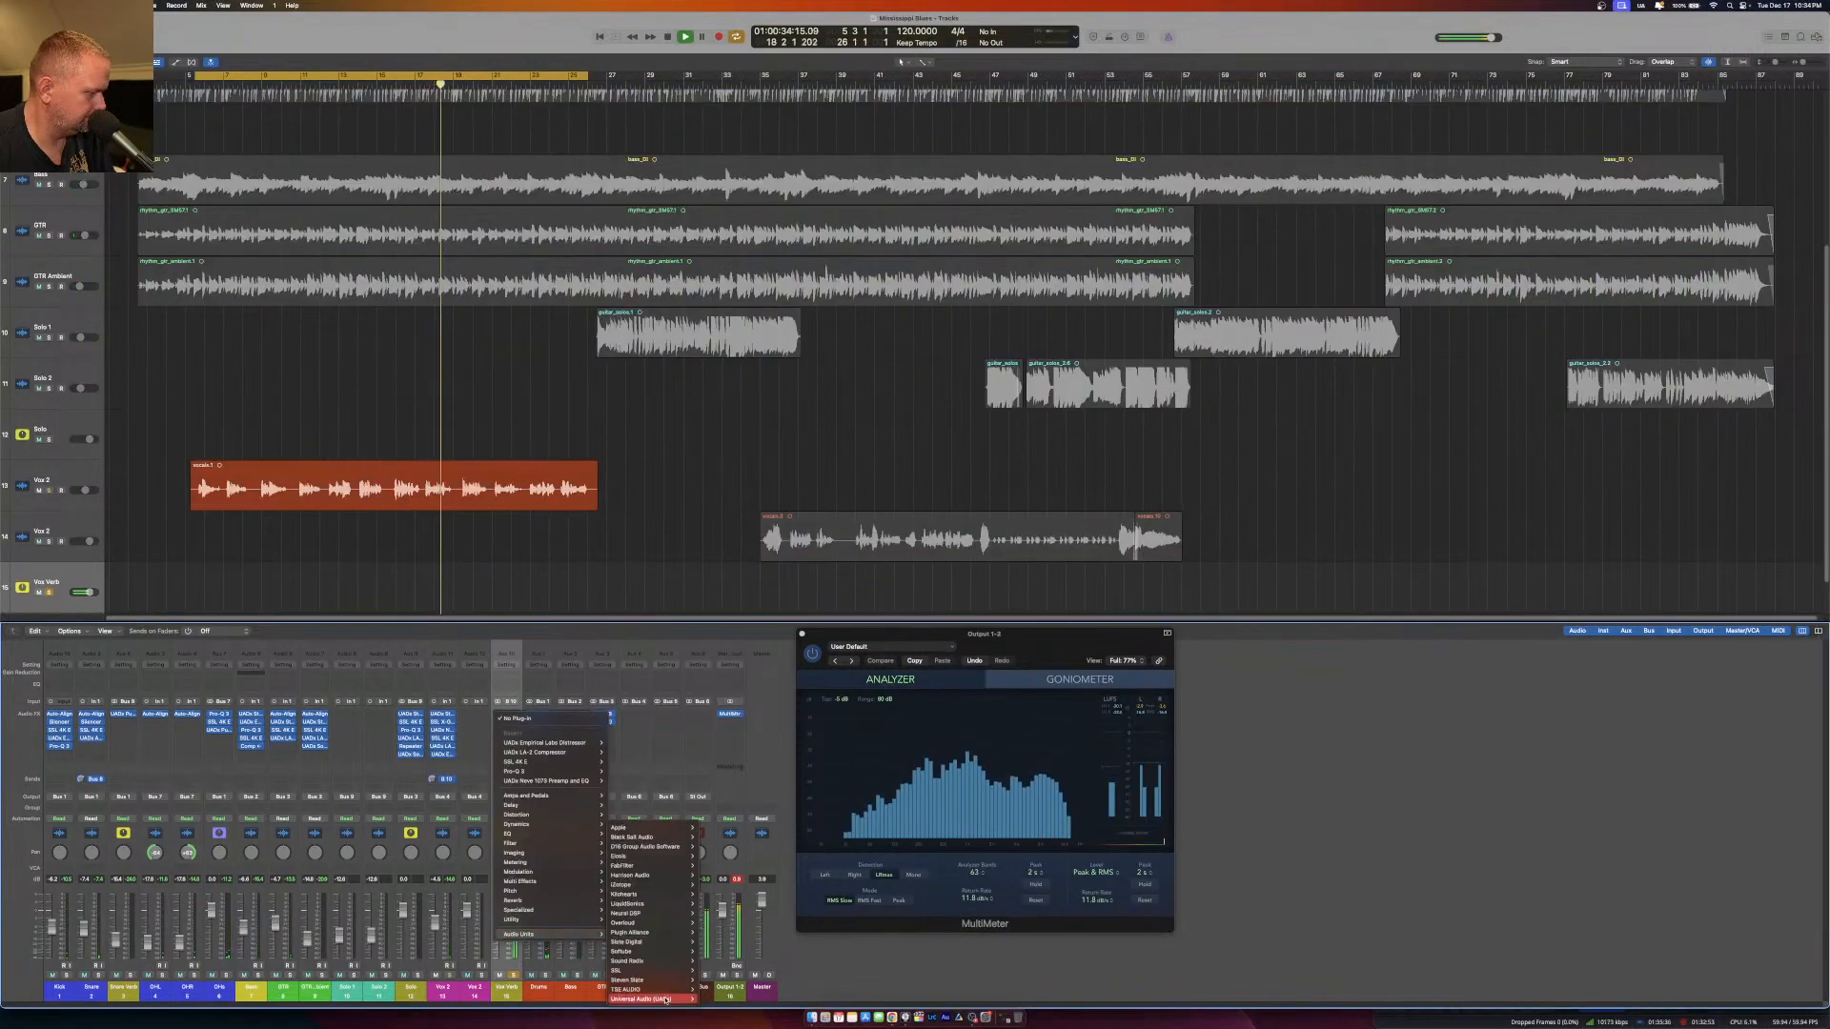
Insert a stereo UADx Sound City Studios plug-in on the Vox Verb channel and open its editor.
mouse_move(665, 999)
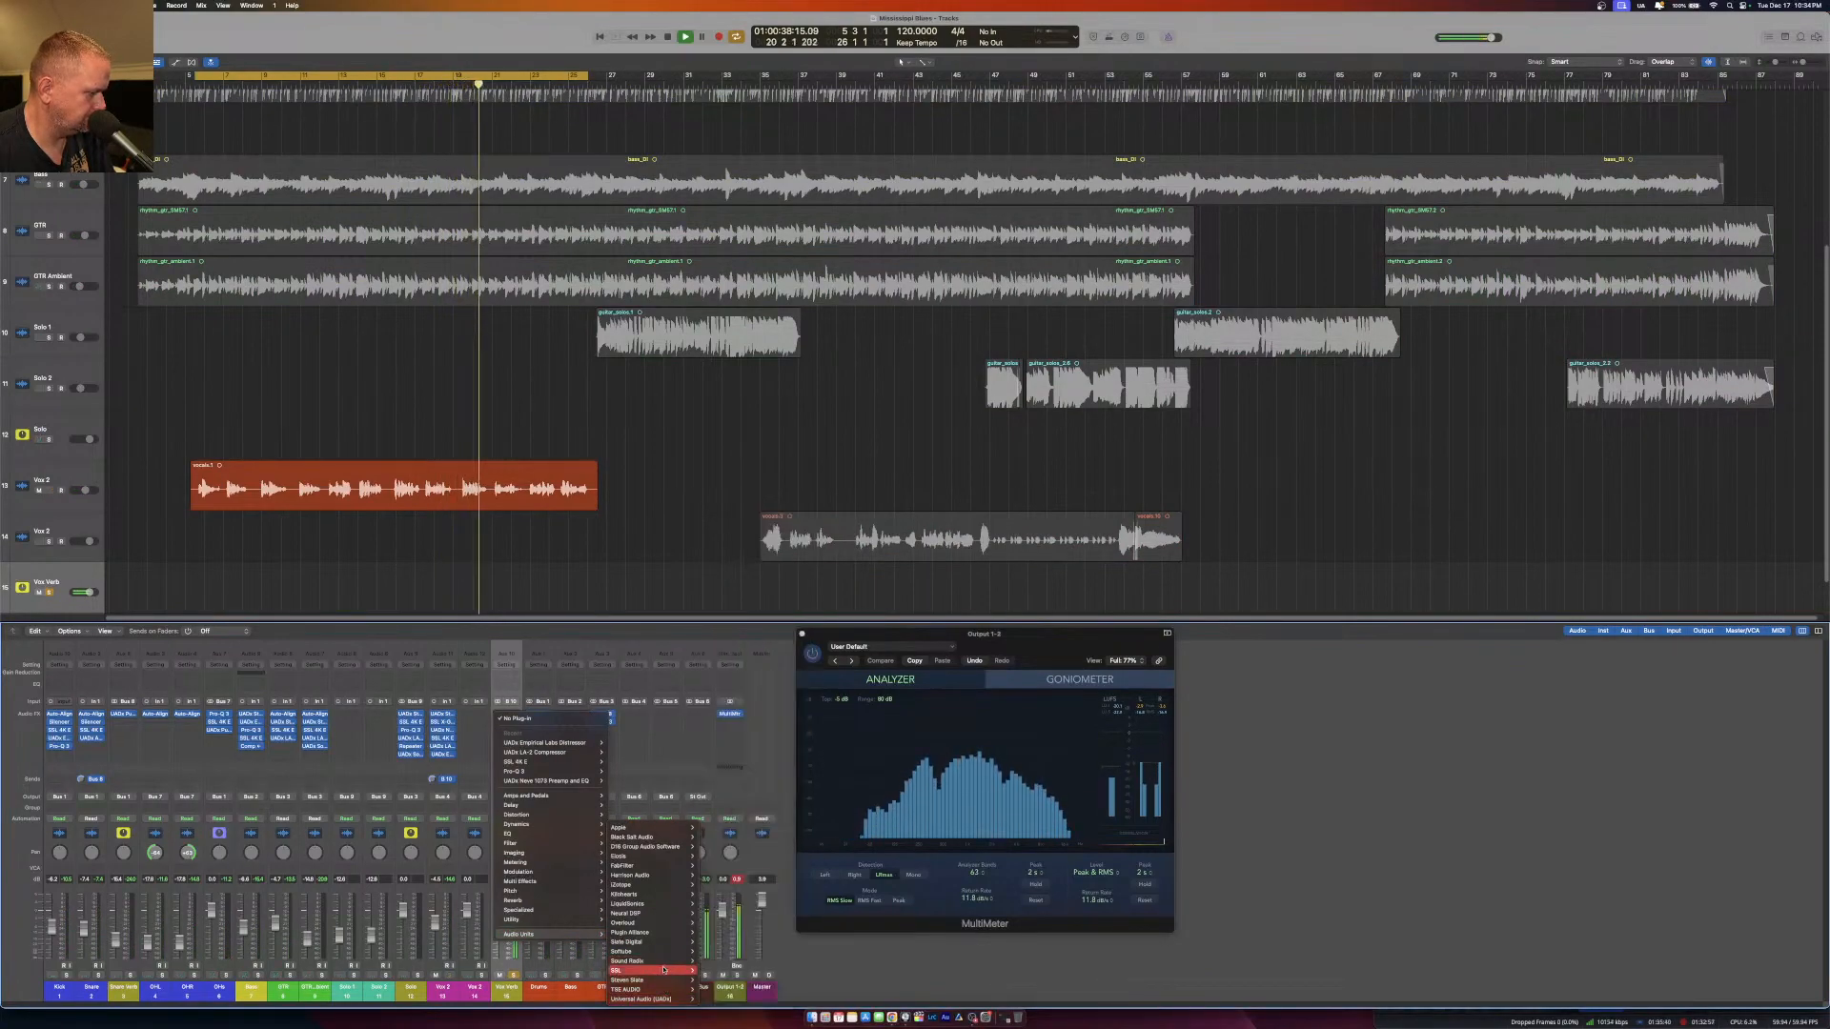
mouse_move(761, 952)
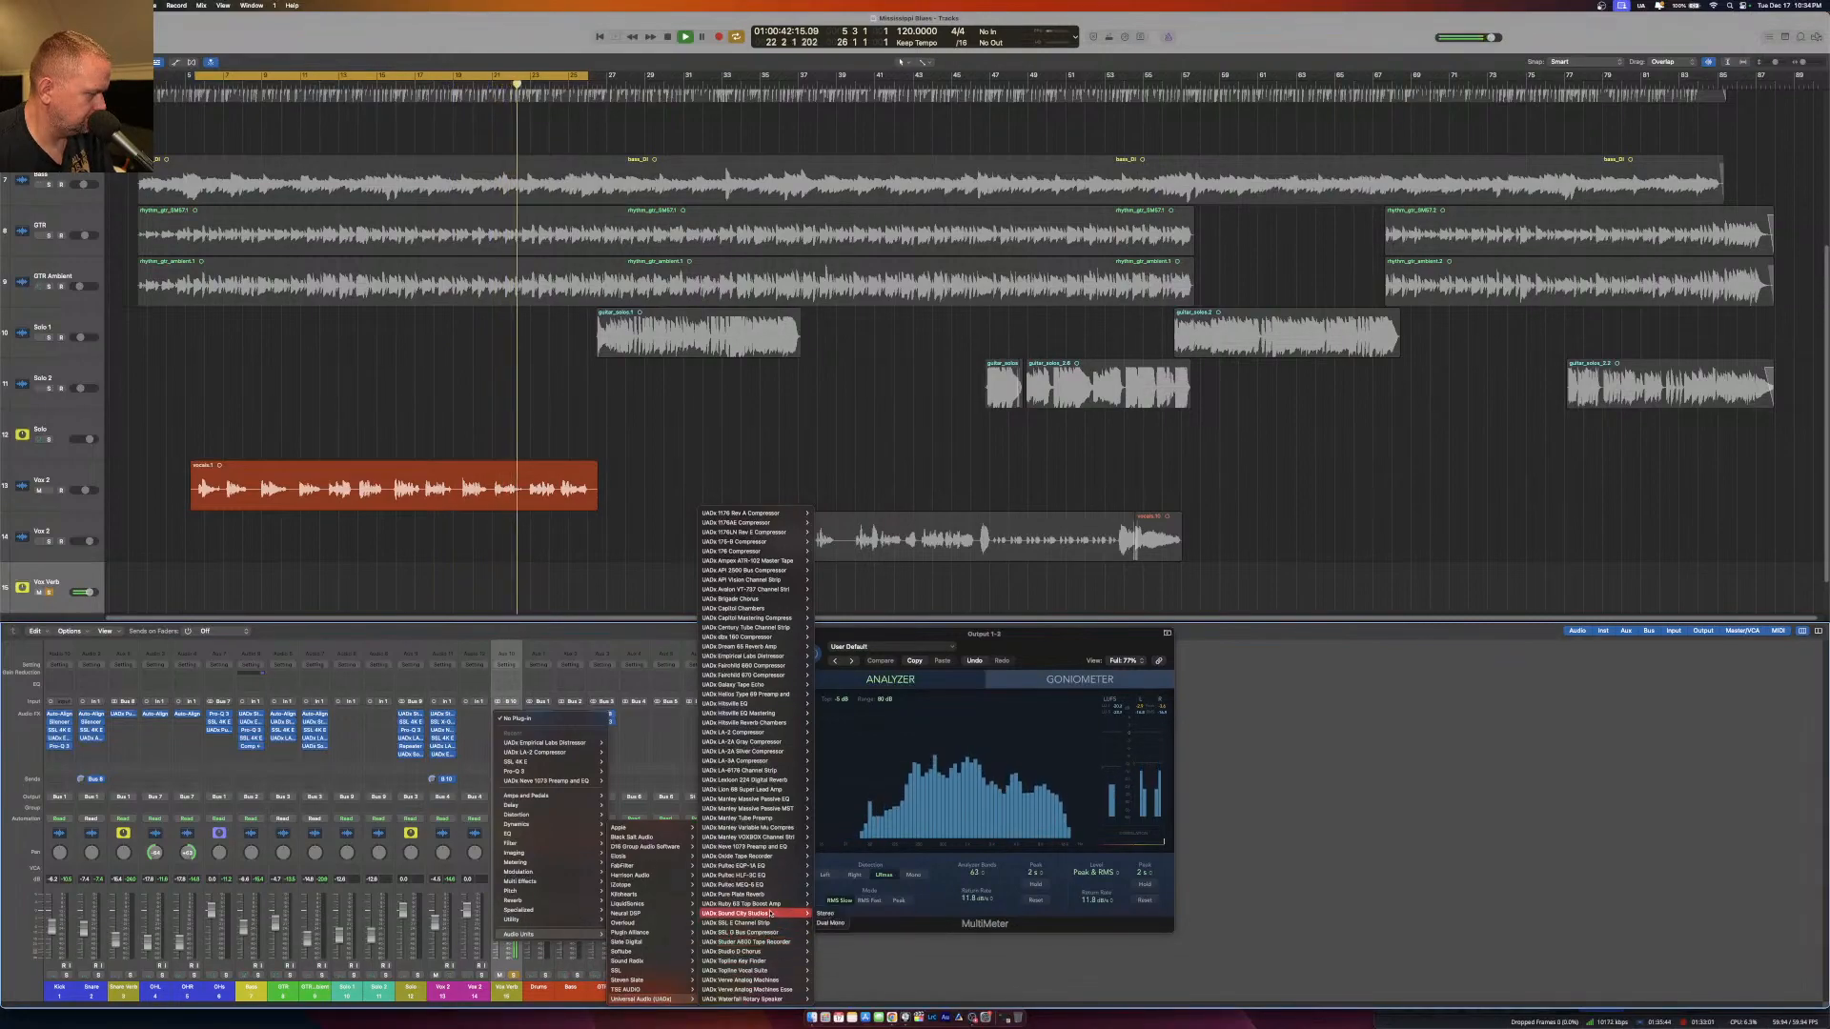
click(828, 912)
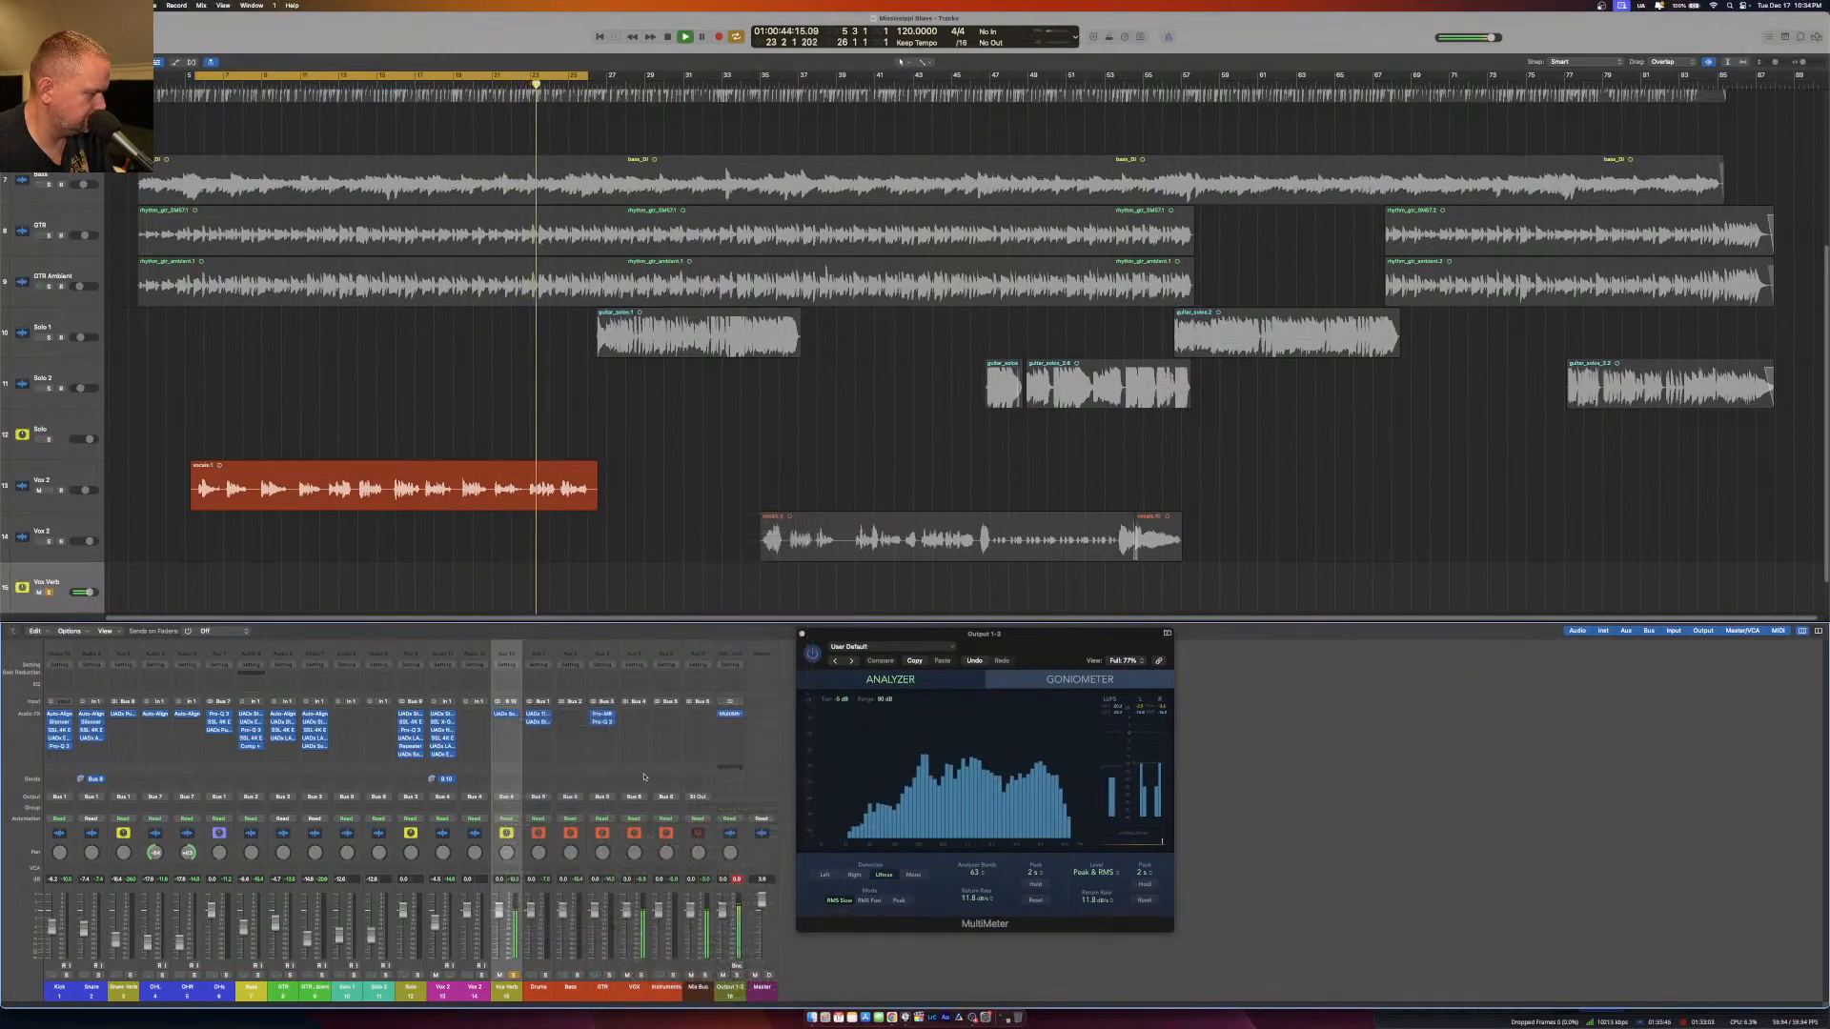
click(508, 719)
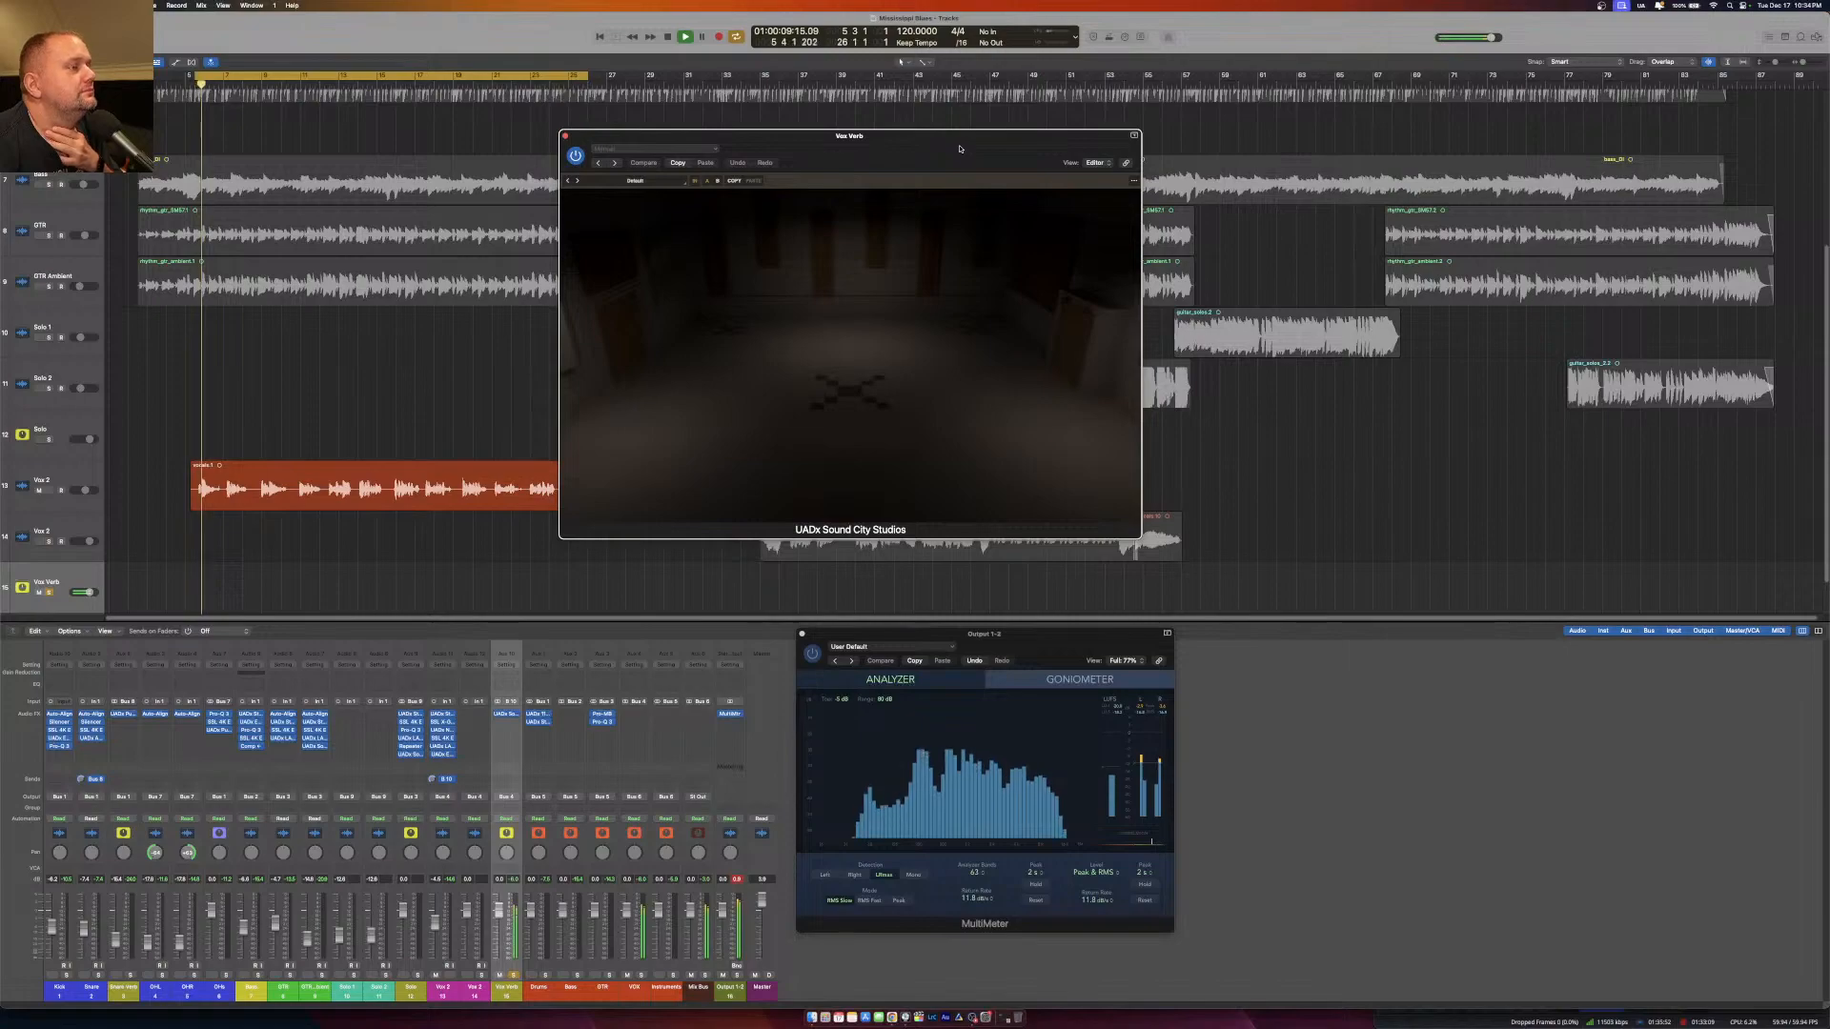
drag(960, 149, 924, 180)
Set the Sound City Studios source to a solo vocal, compare Re-Mic with Reverb mode, and keep Reverb.
click(805, 233)
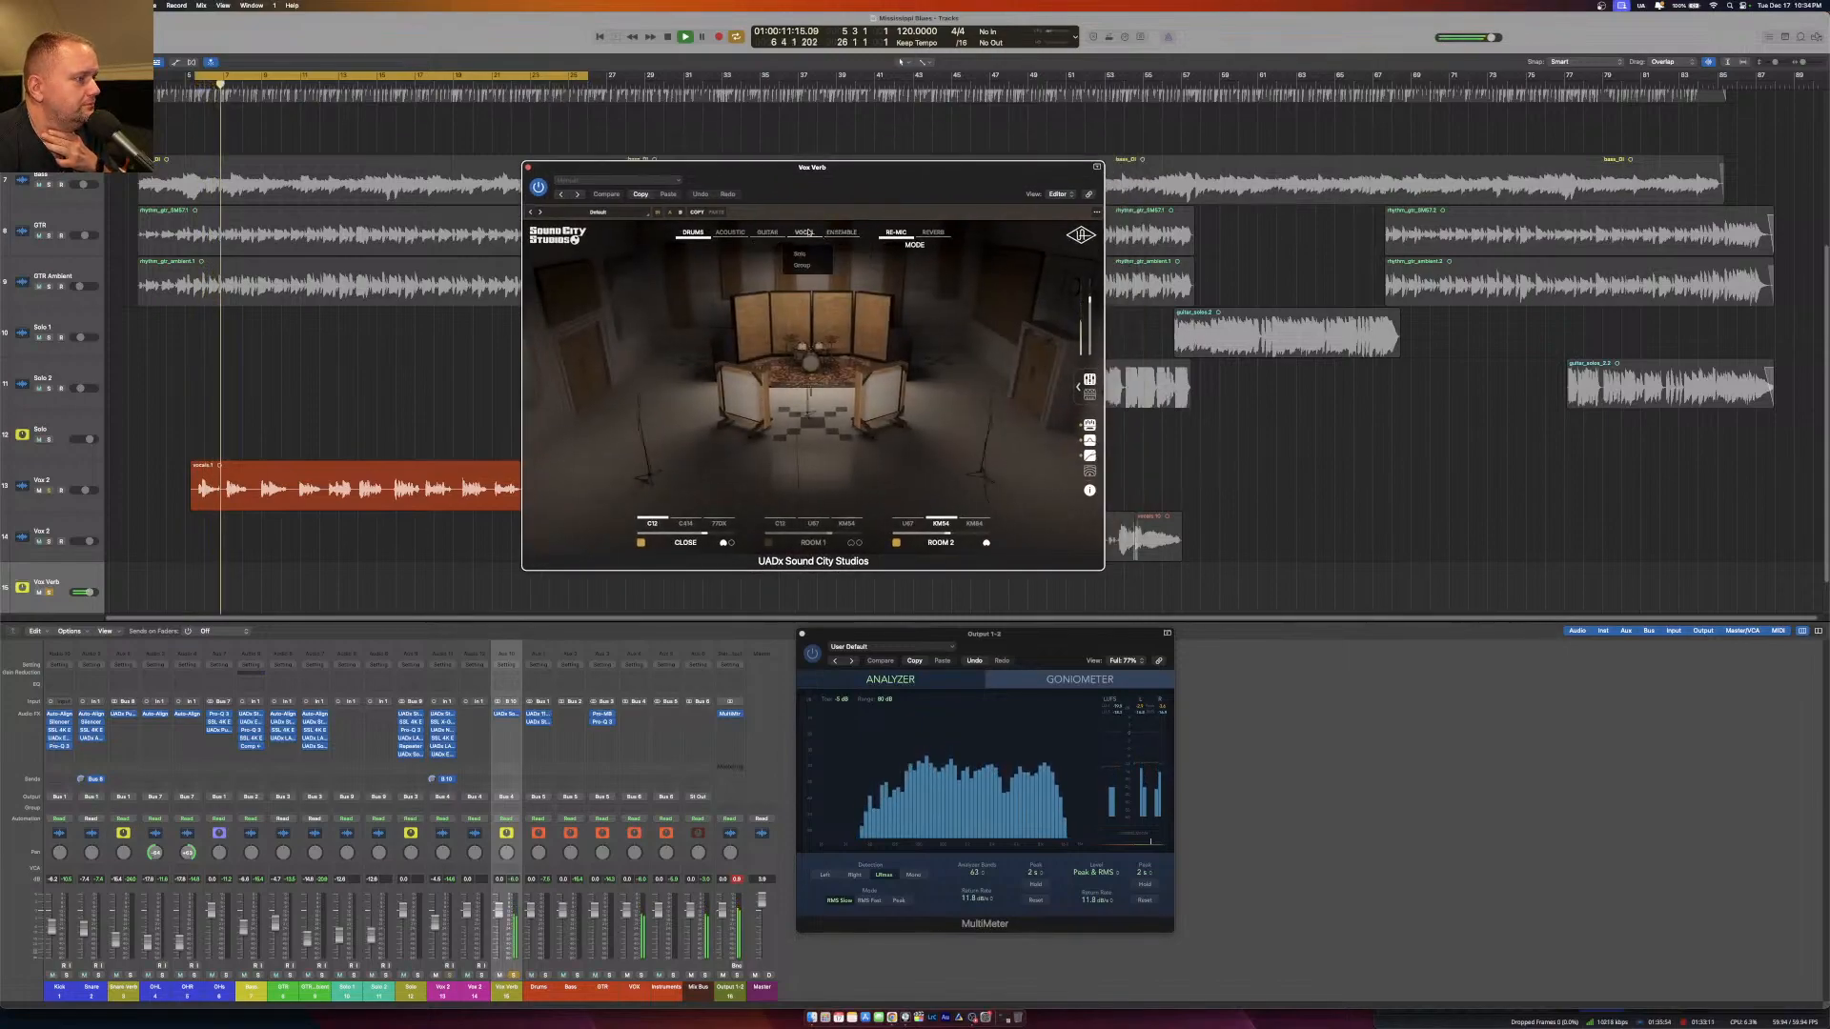
click(799, 254)
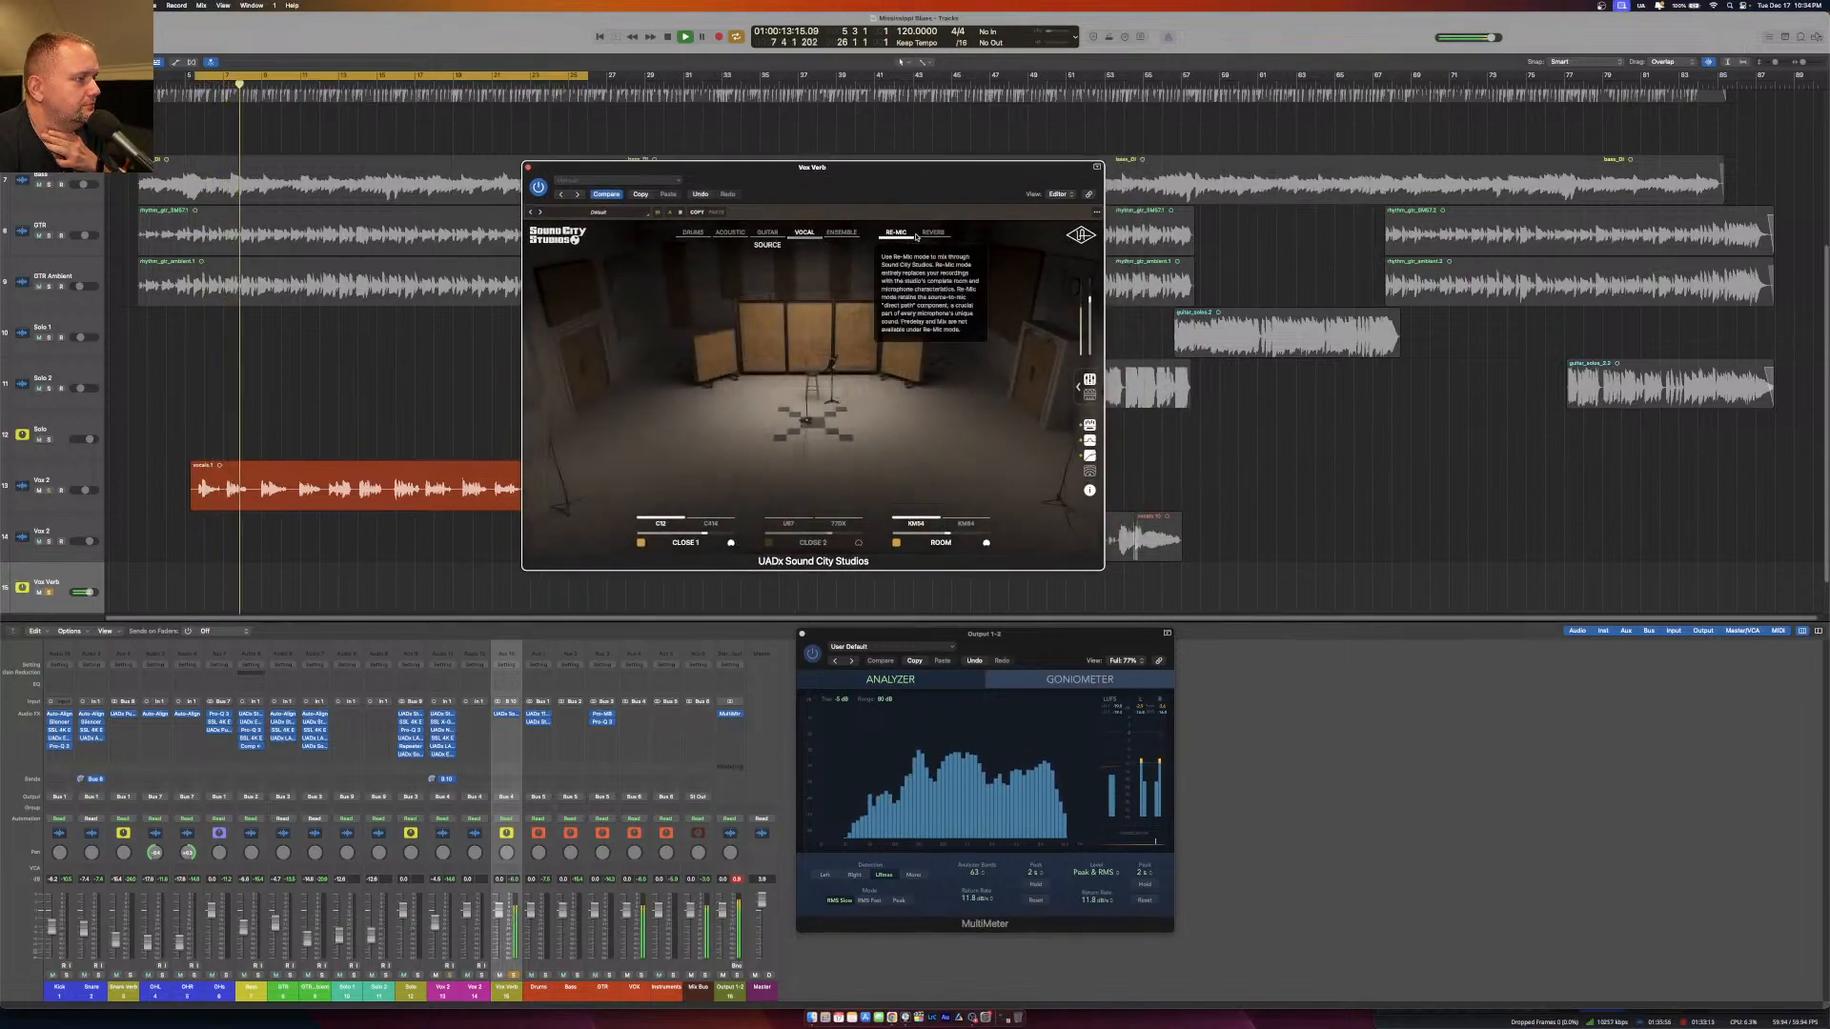
click(933, 232)
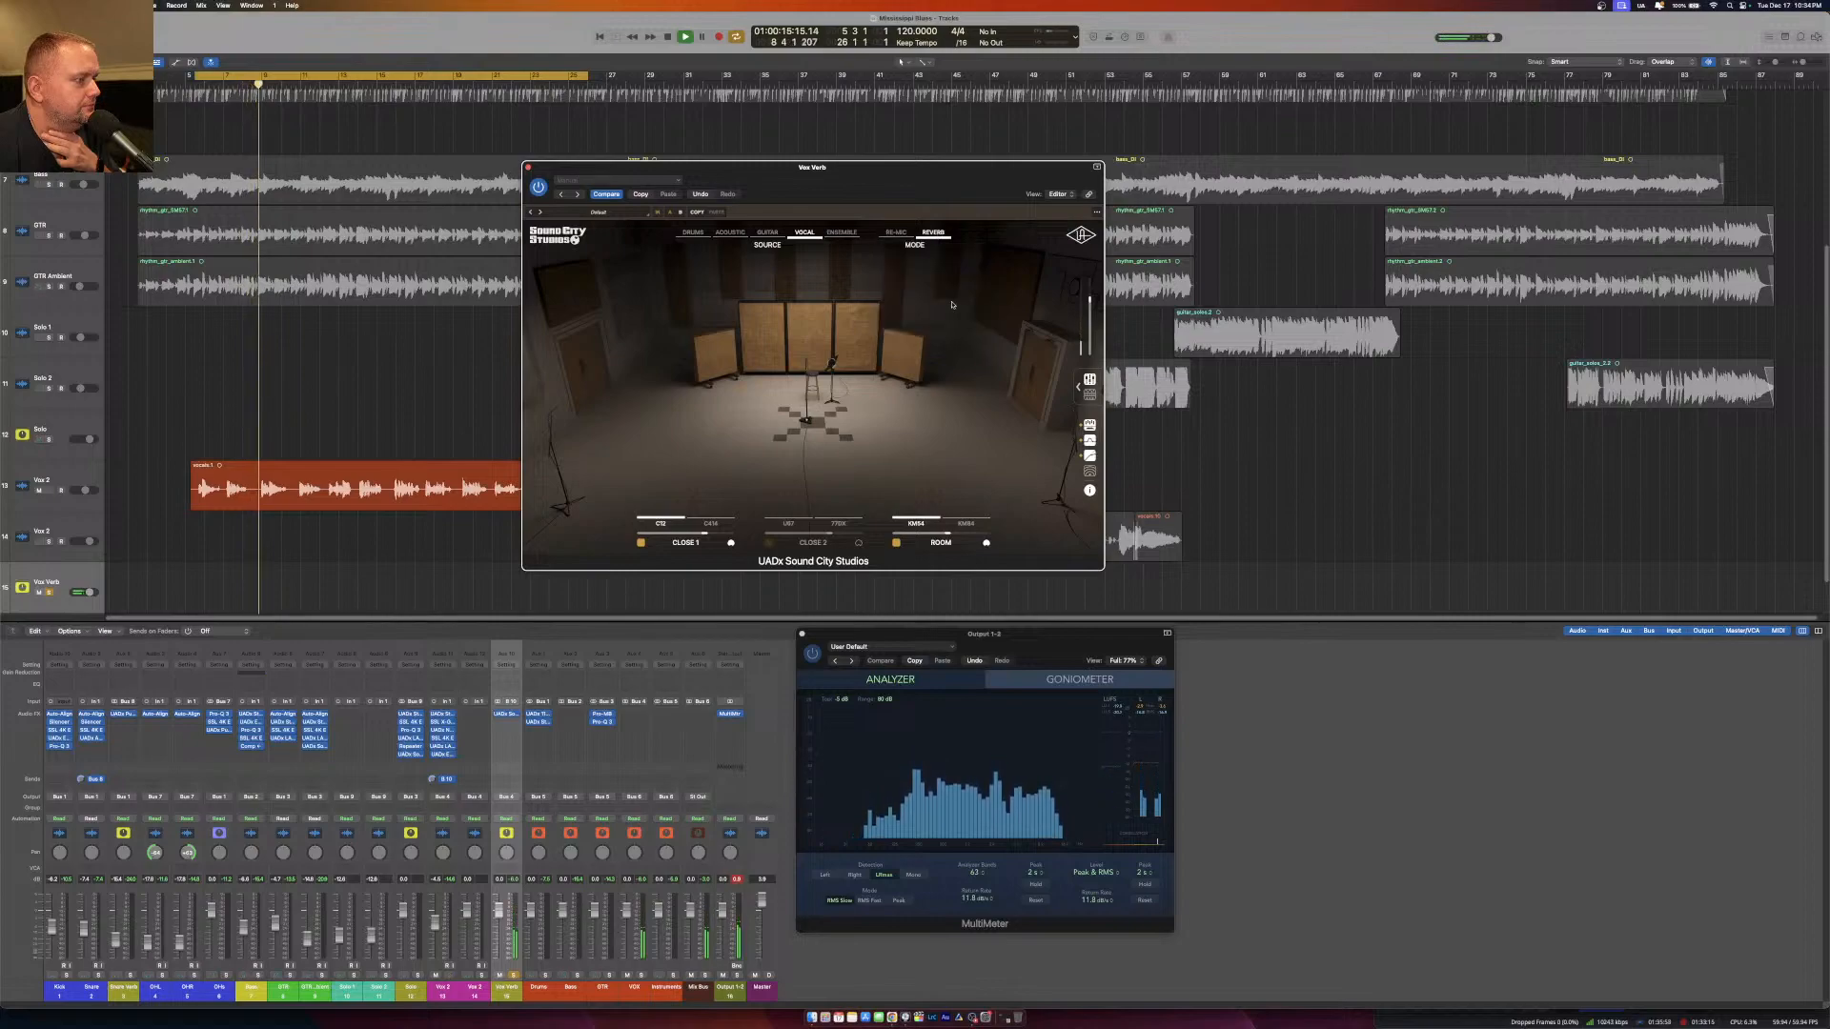
click(898, 233)
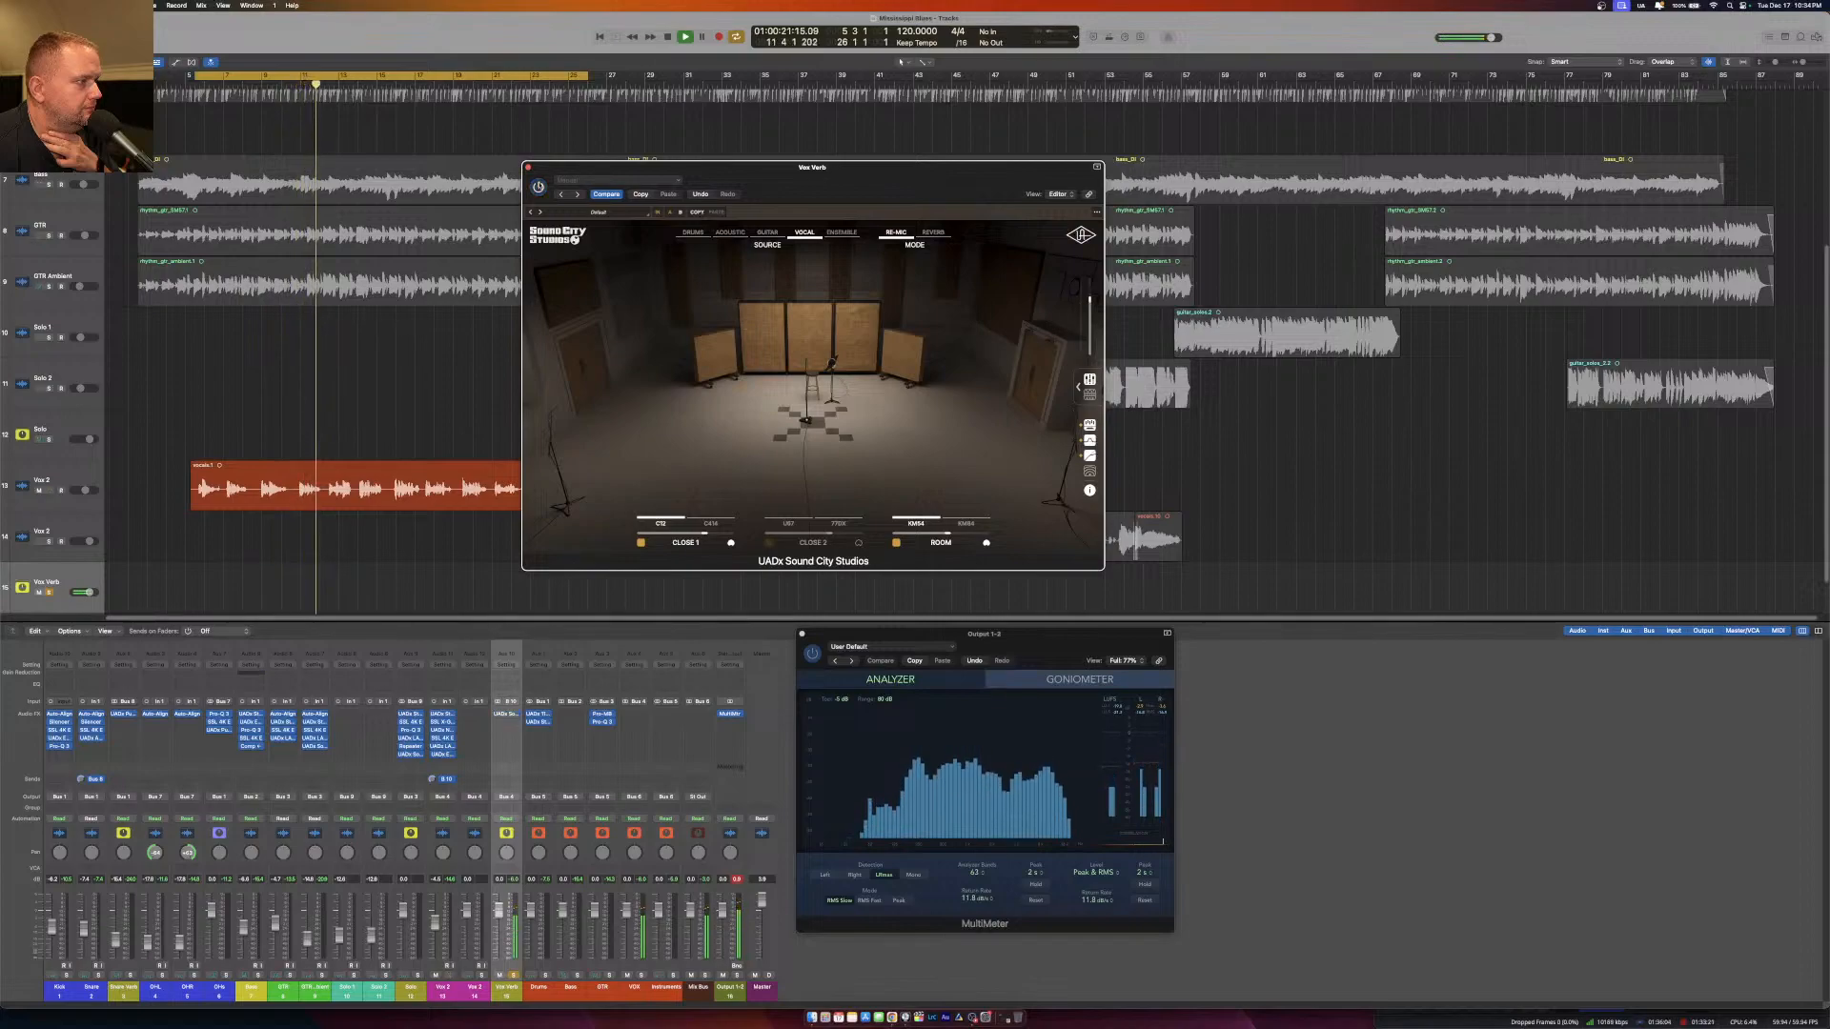
mouse_move(927, 233)
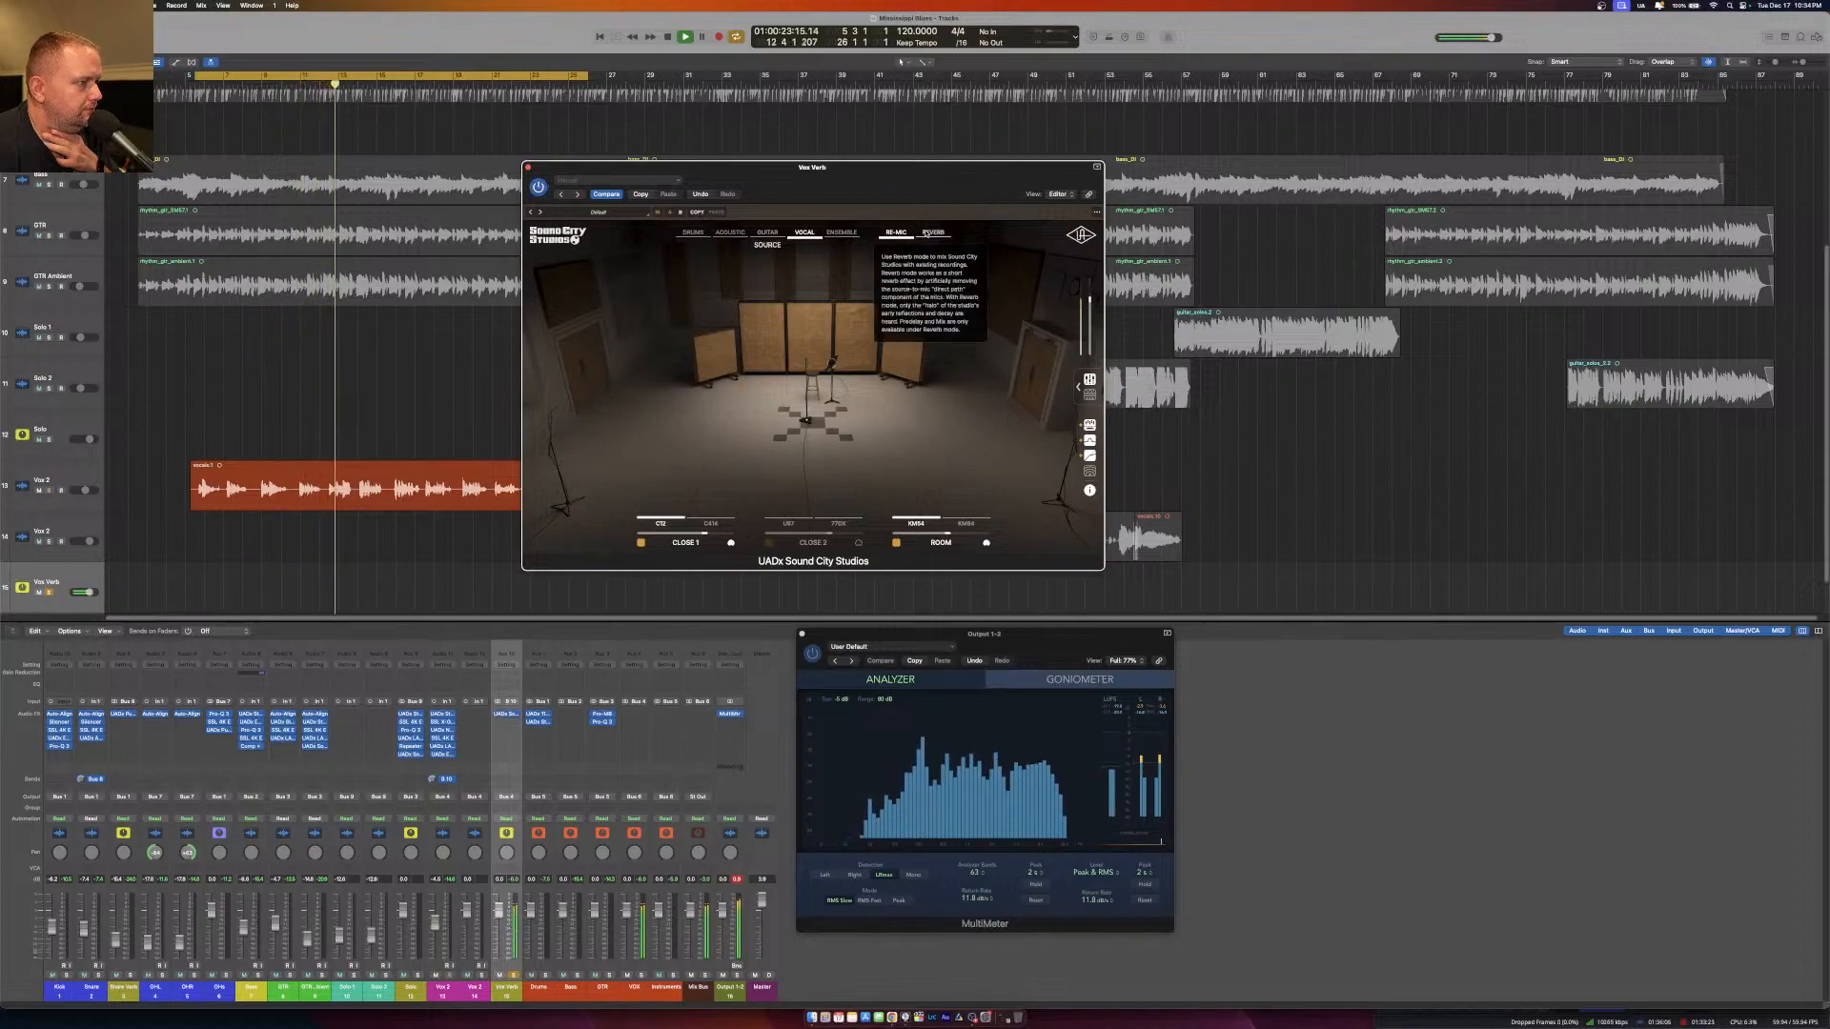
click(930, 234)
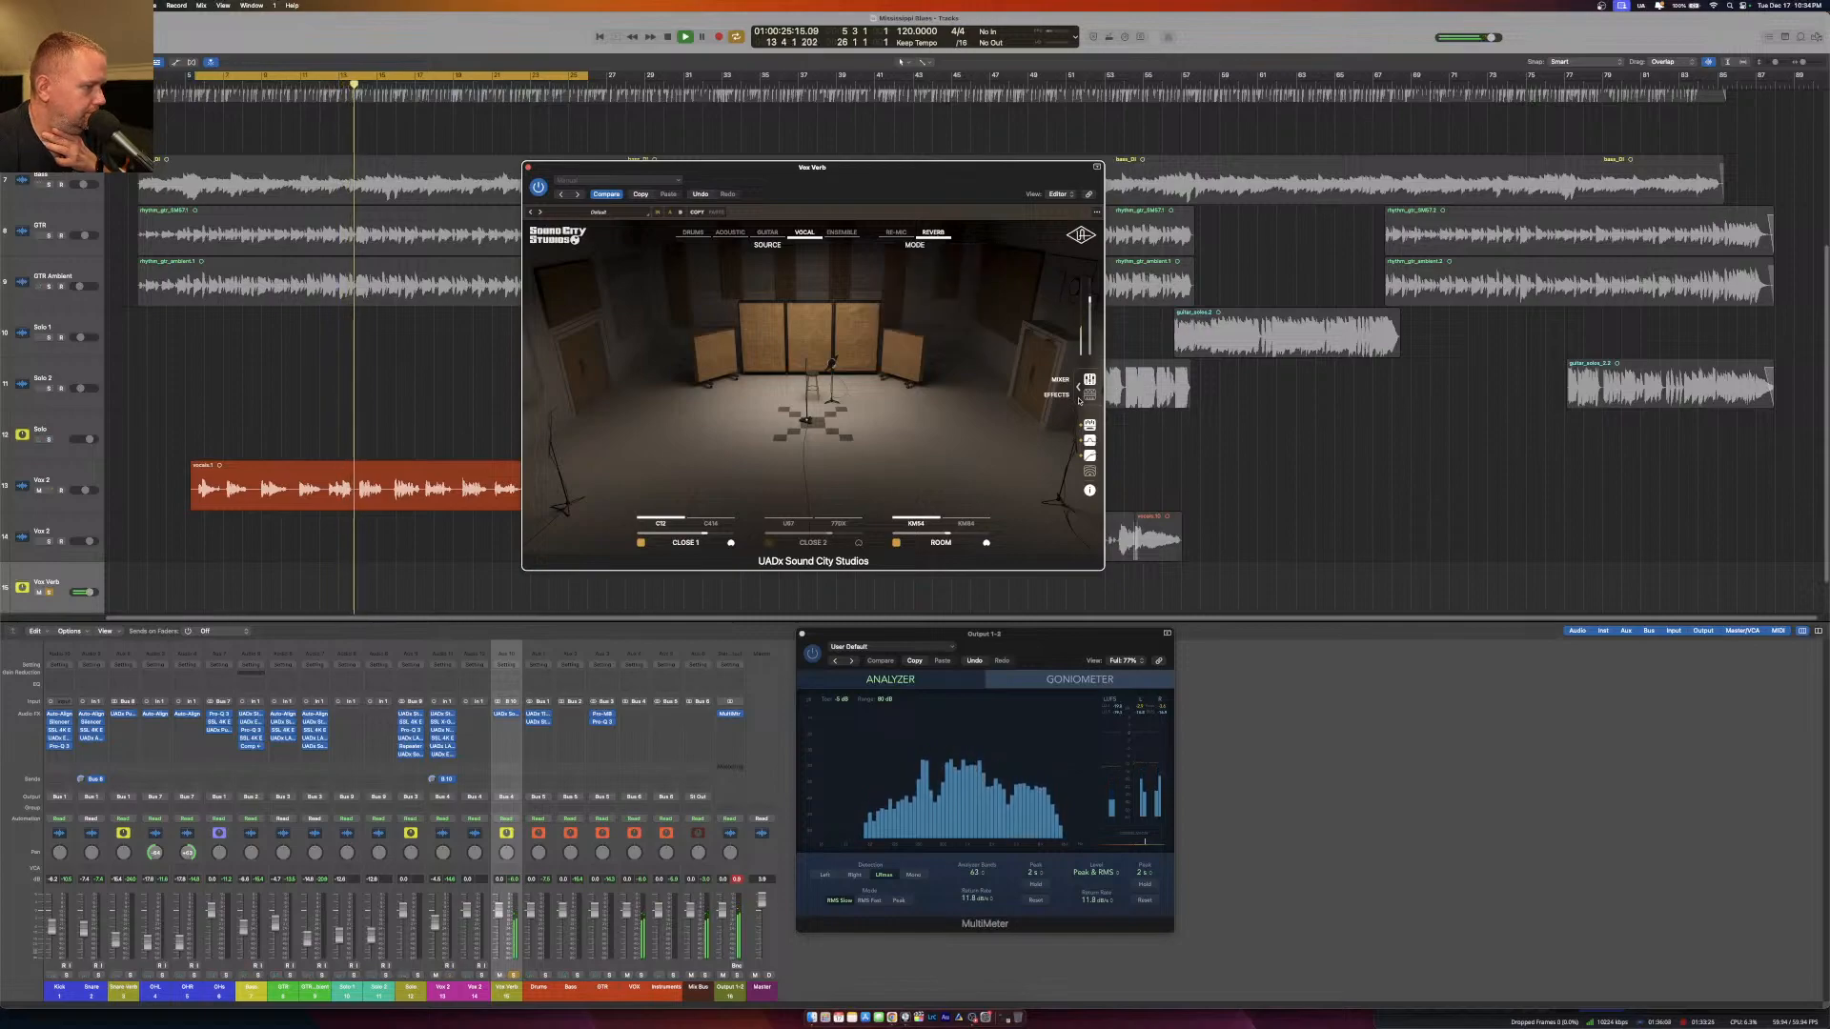
Show the Sound City Studios master effects and adjust the chamber amount.
mouse_move(683, 518)
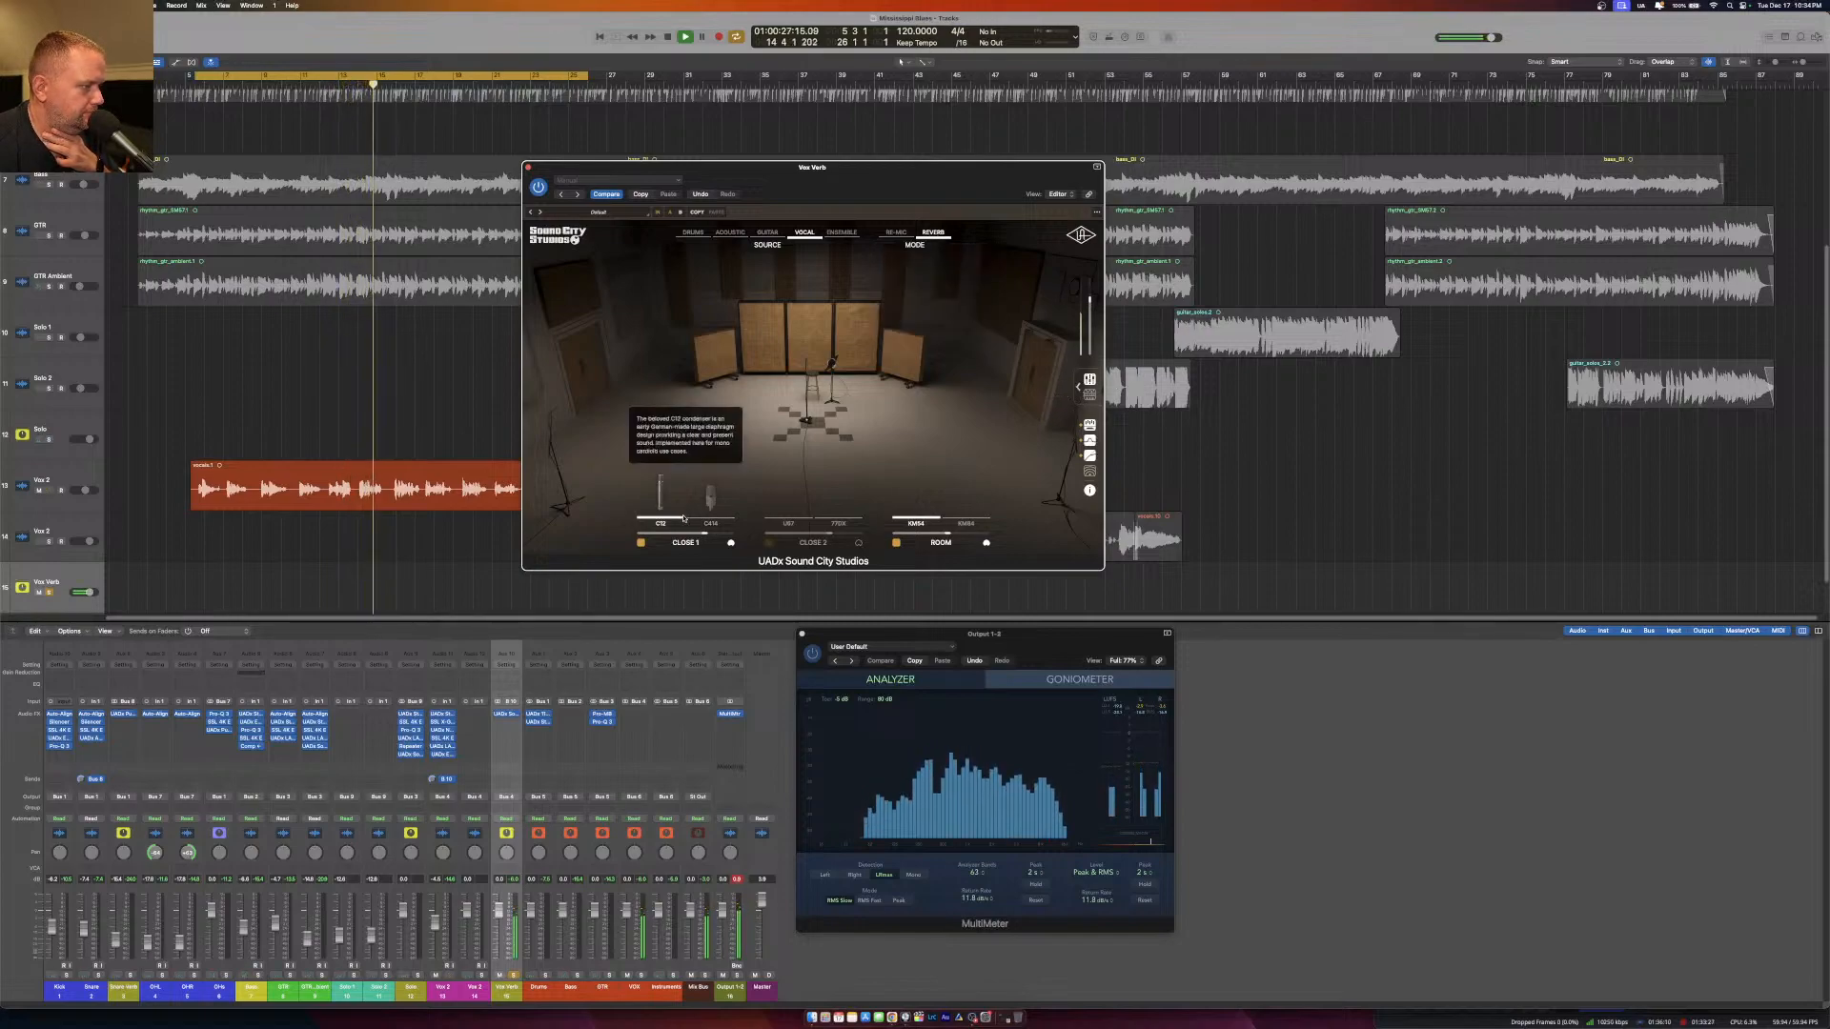
click(1086, 393)
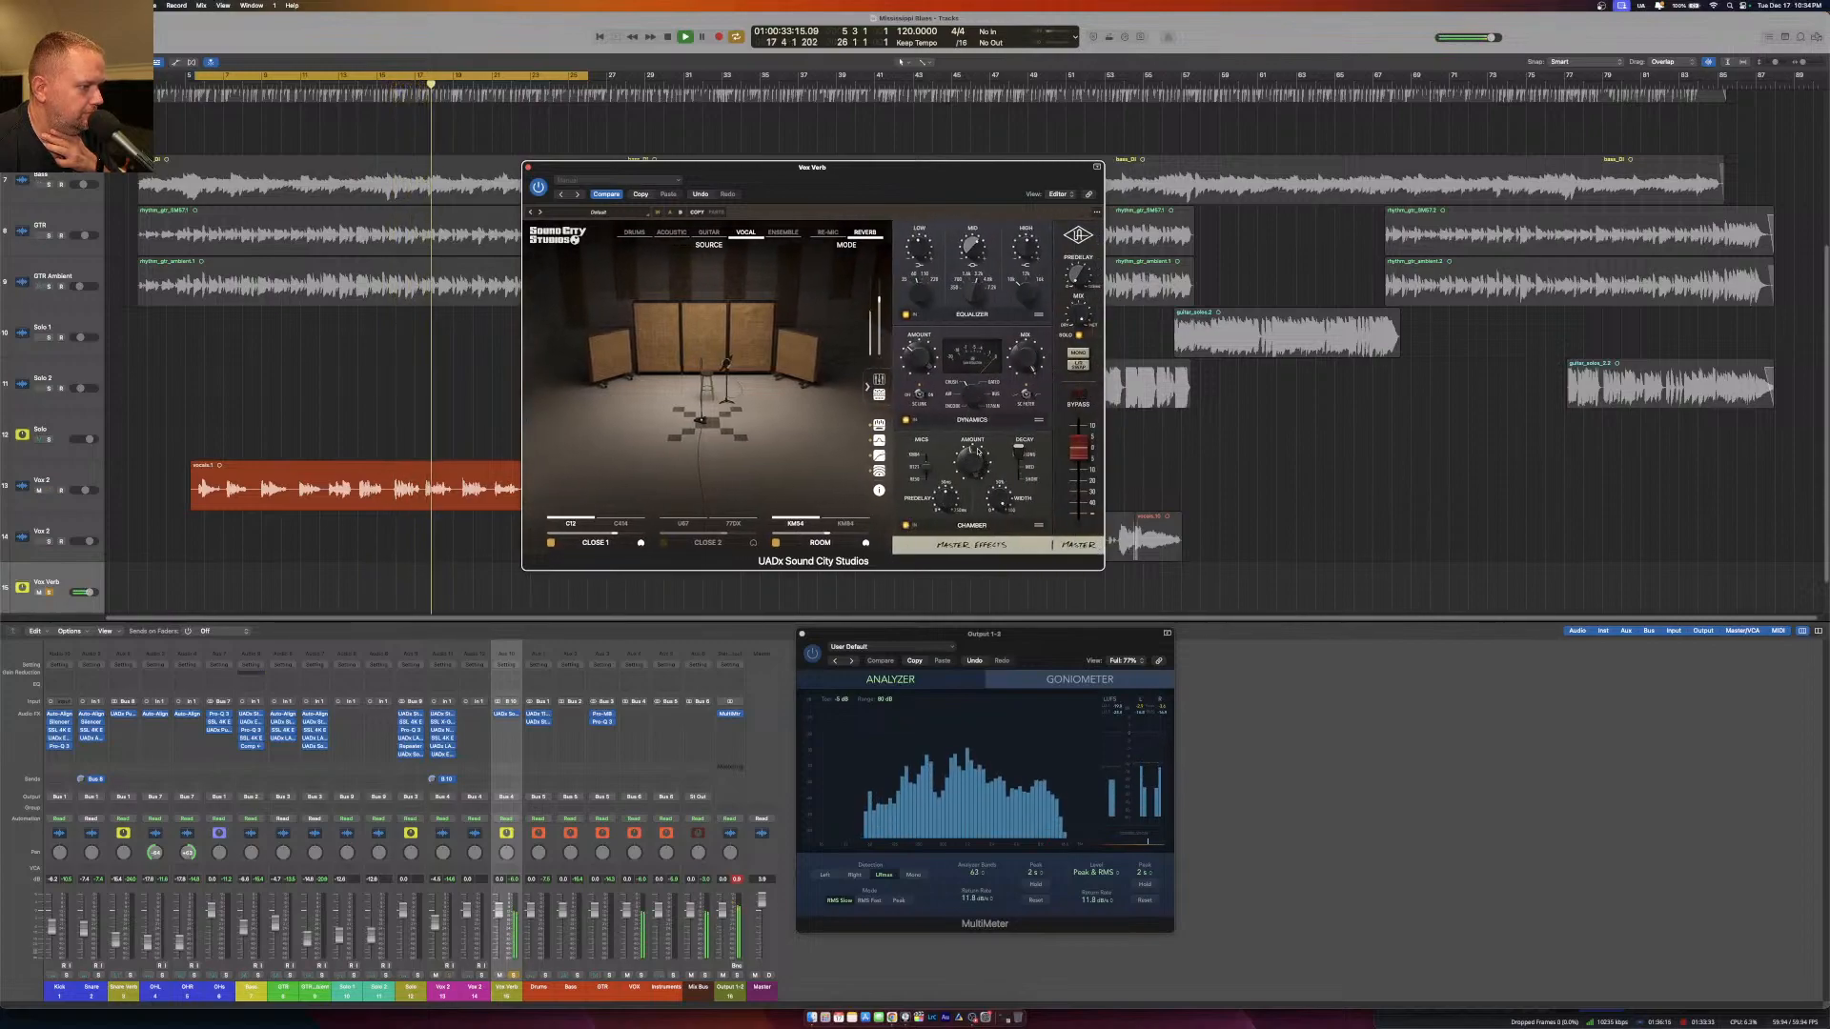
drag(978, 453, 979, 426)
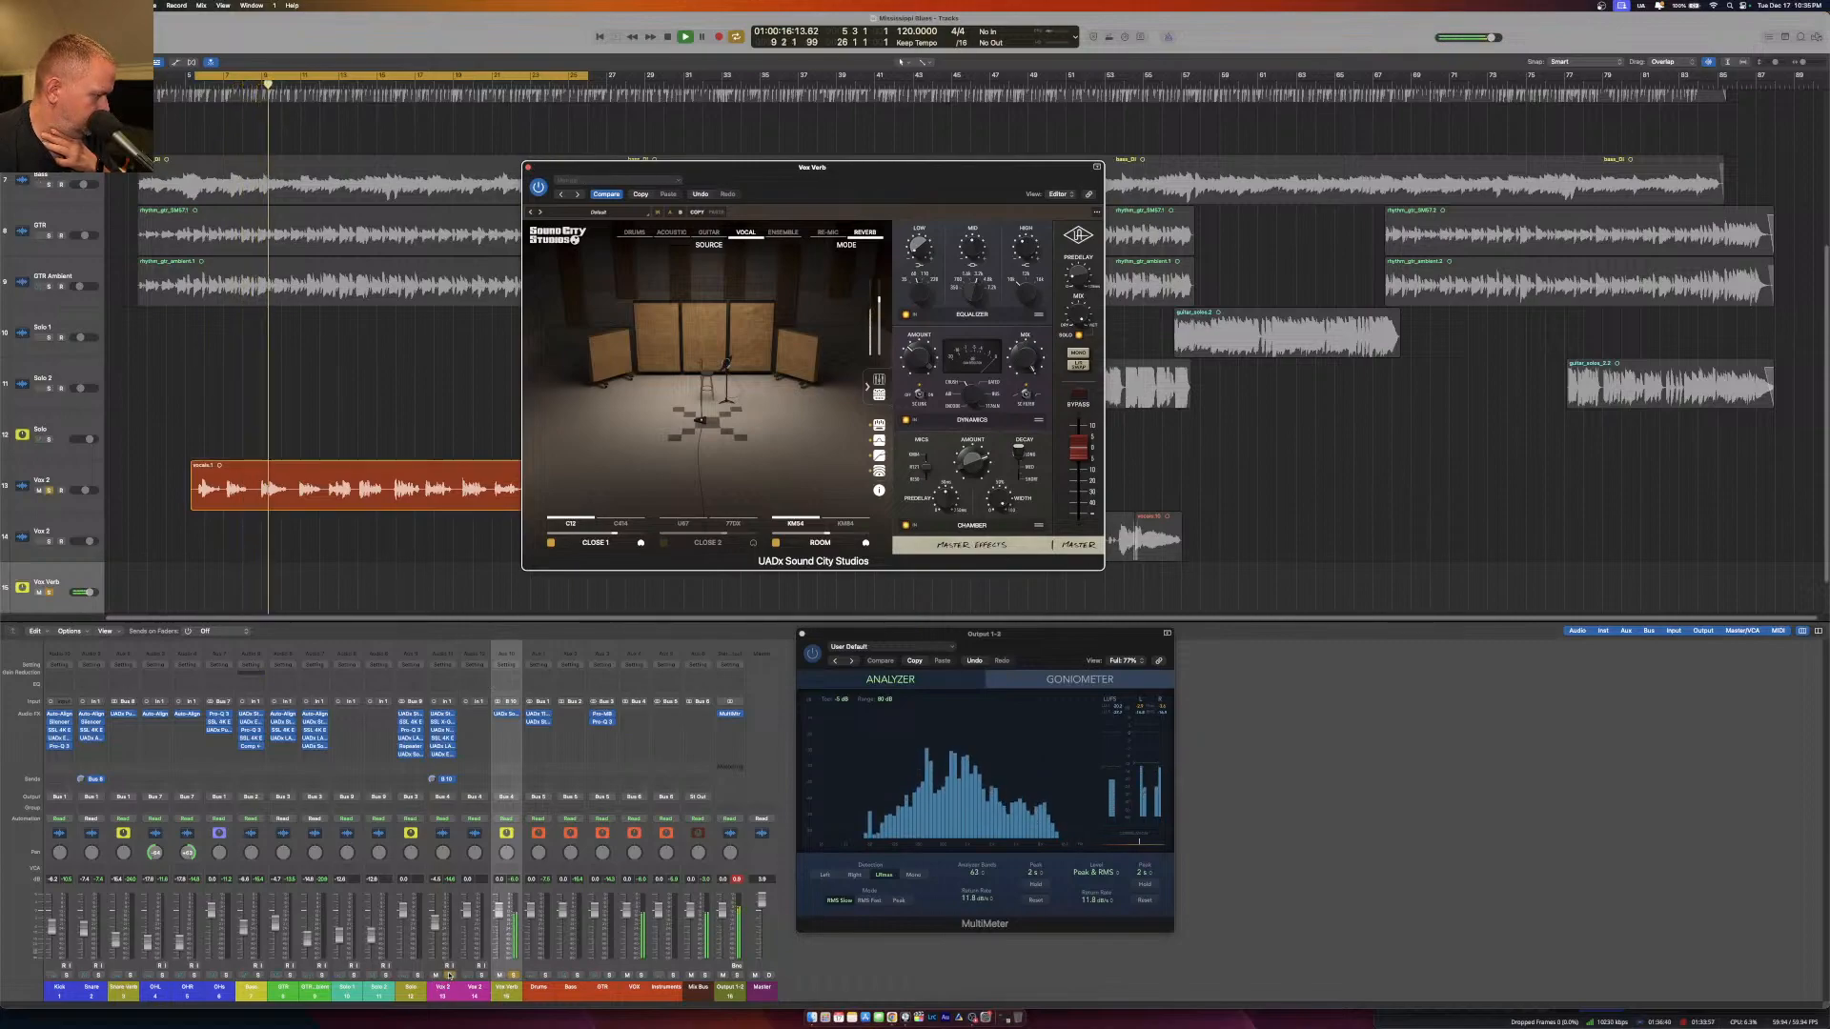
Lower the Vox Verb channel's fader, fine-tune the Sound City Studios chamber amount and close the plug-in editor.
click(509, 915)
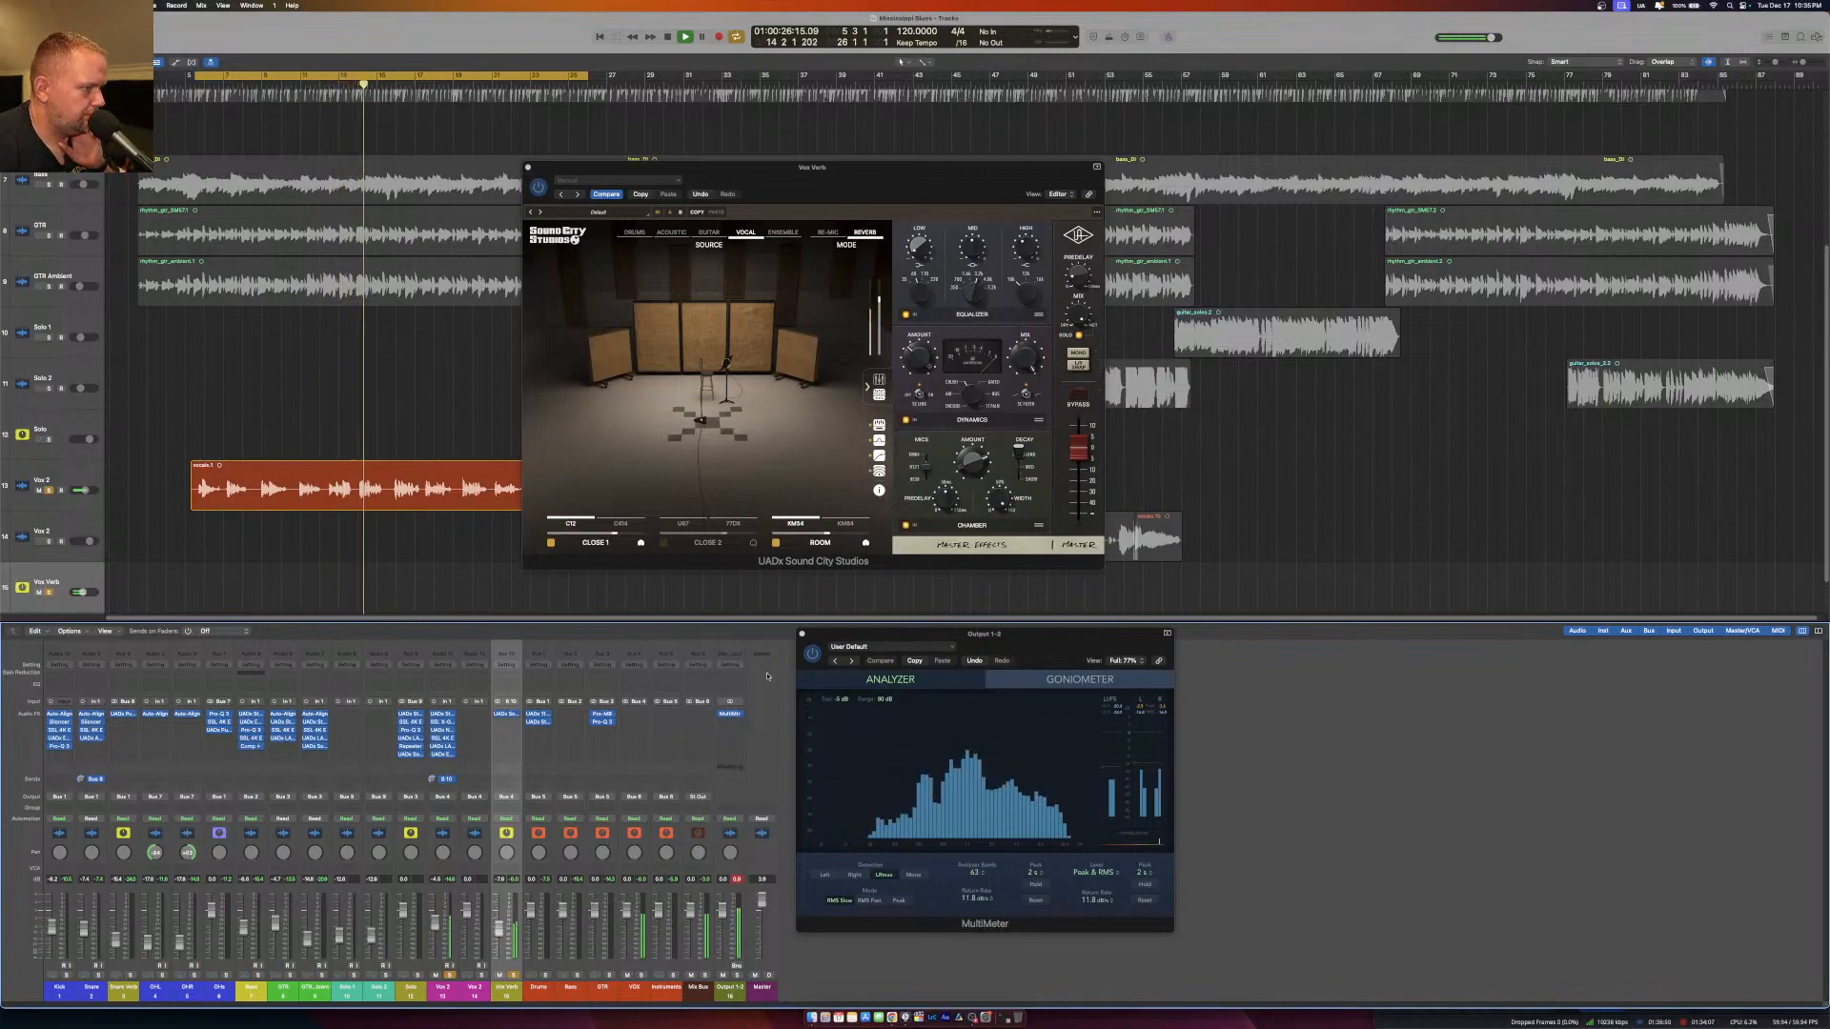
click(973, 478)
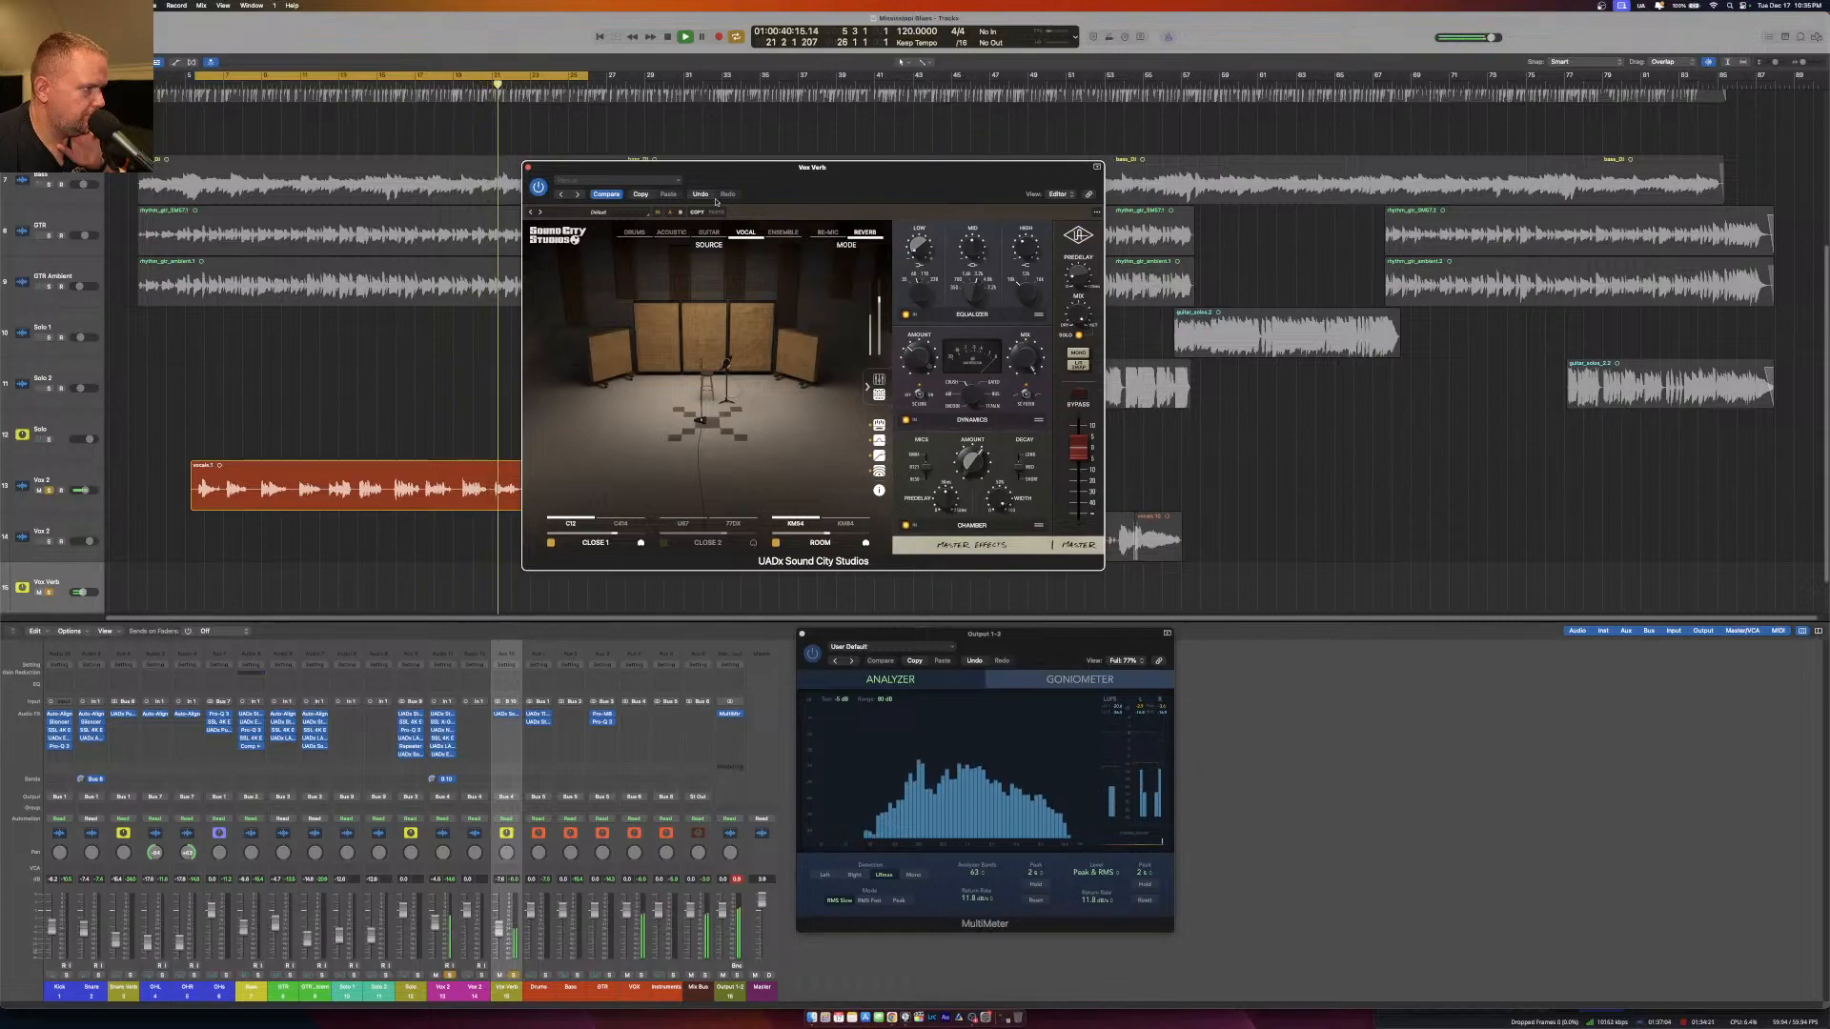
click(528, 168)
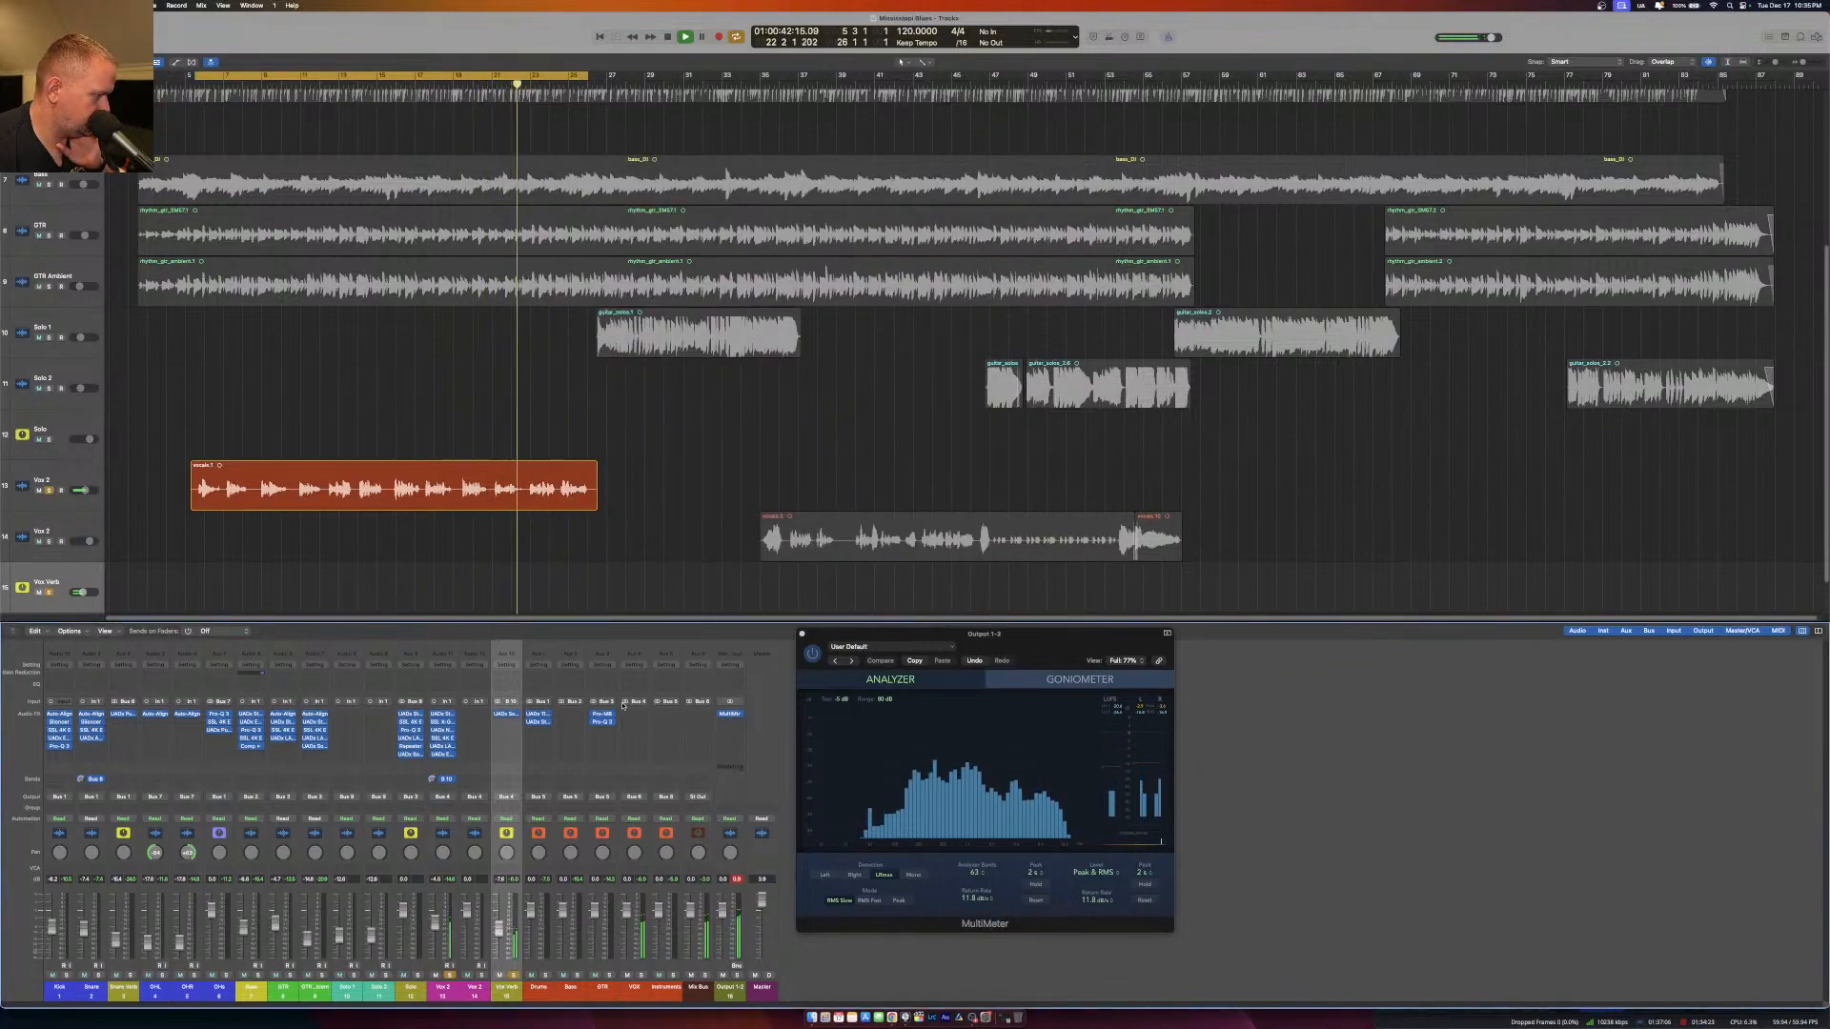
Insert an SSL 4K E channel strip after Sound City Studios on the Vox Verb channel.
click(506, 724)
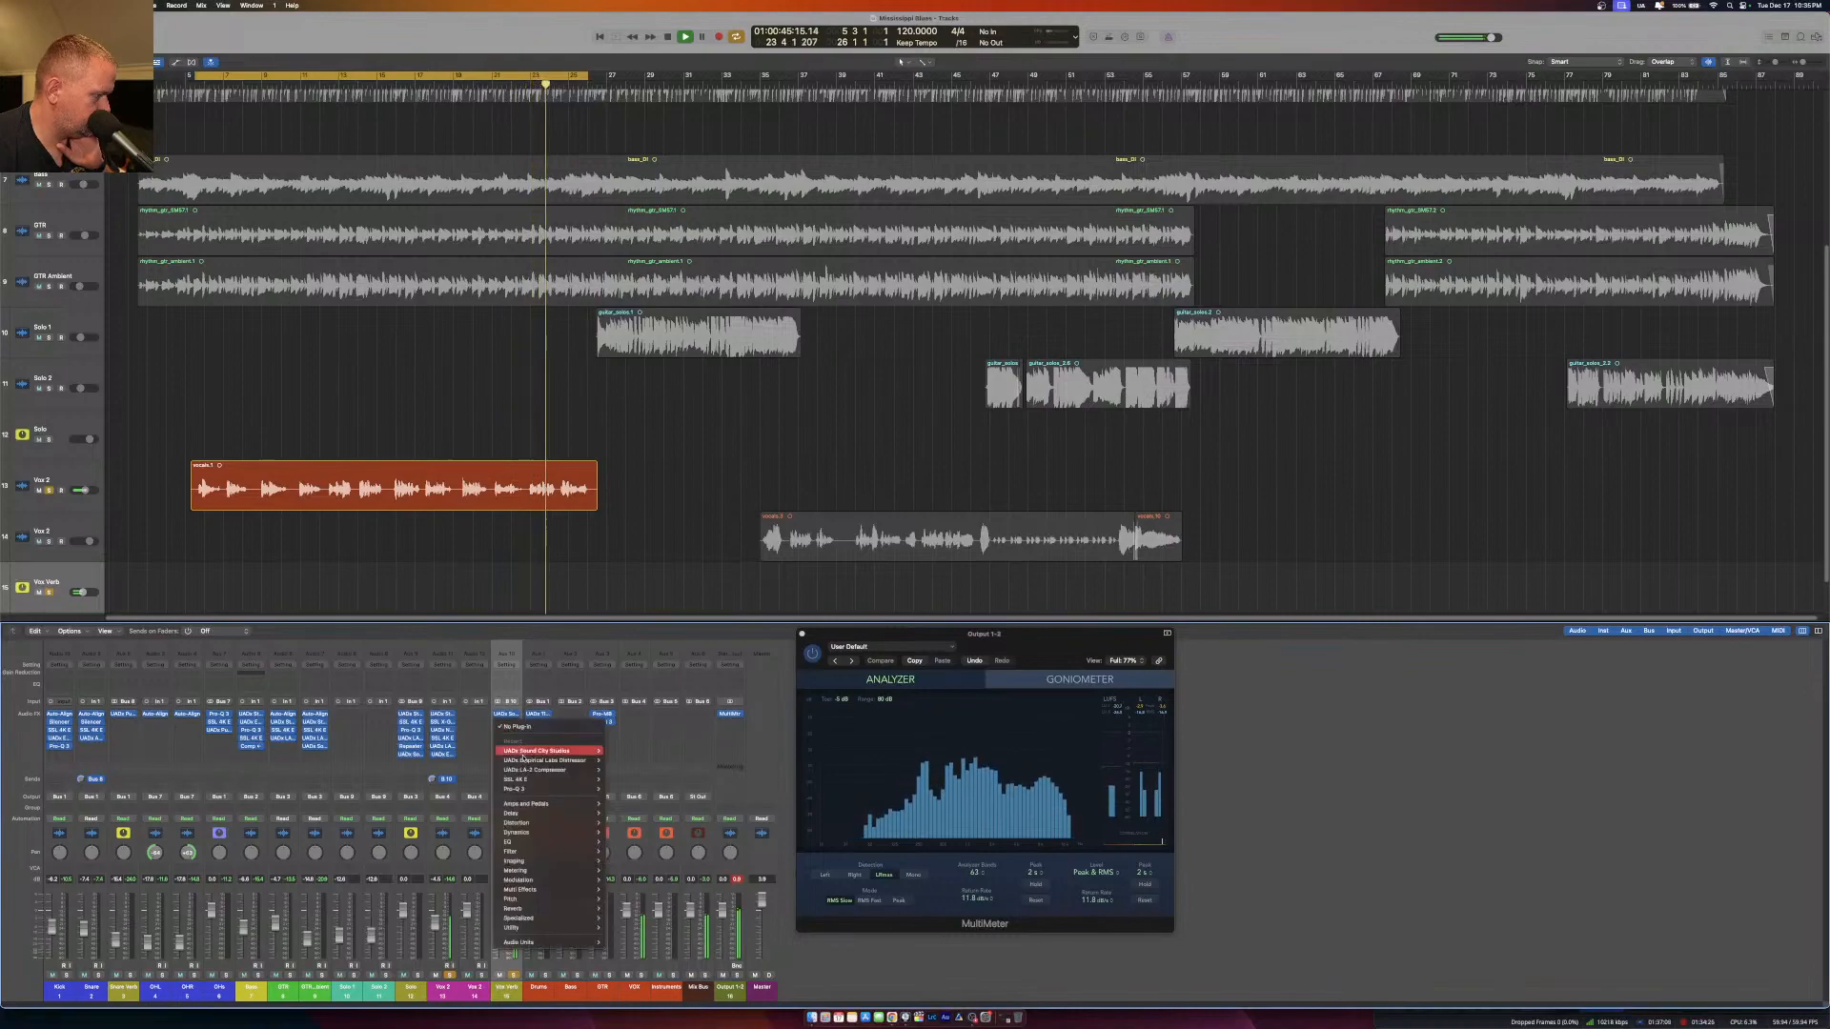
click(507, 688)
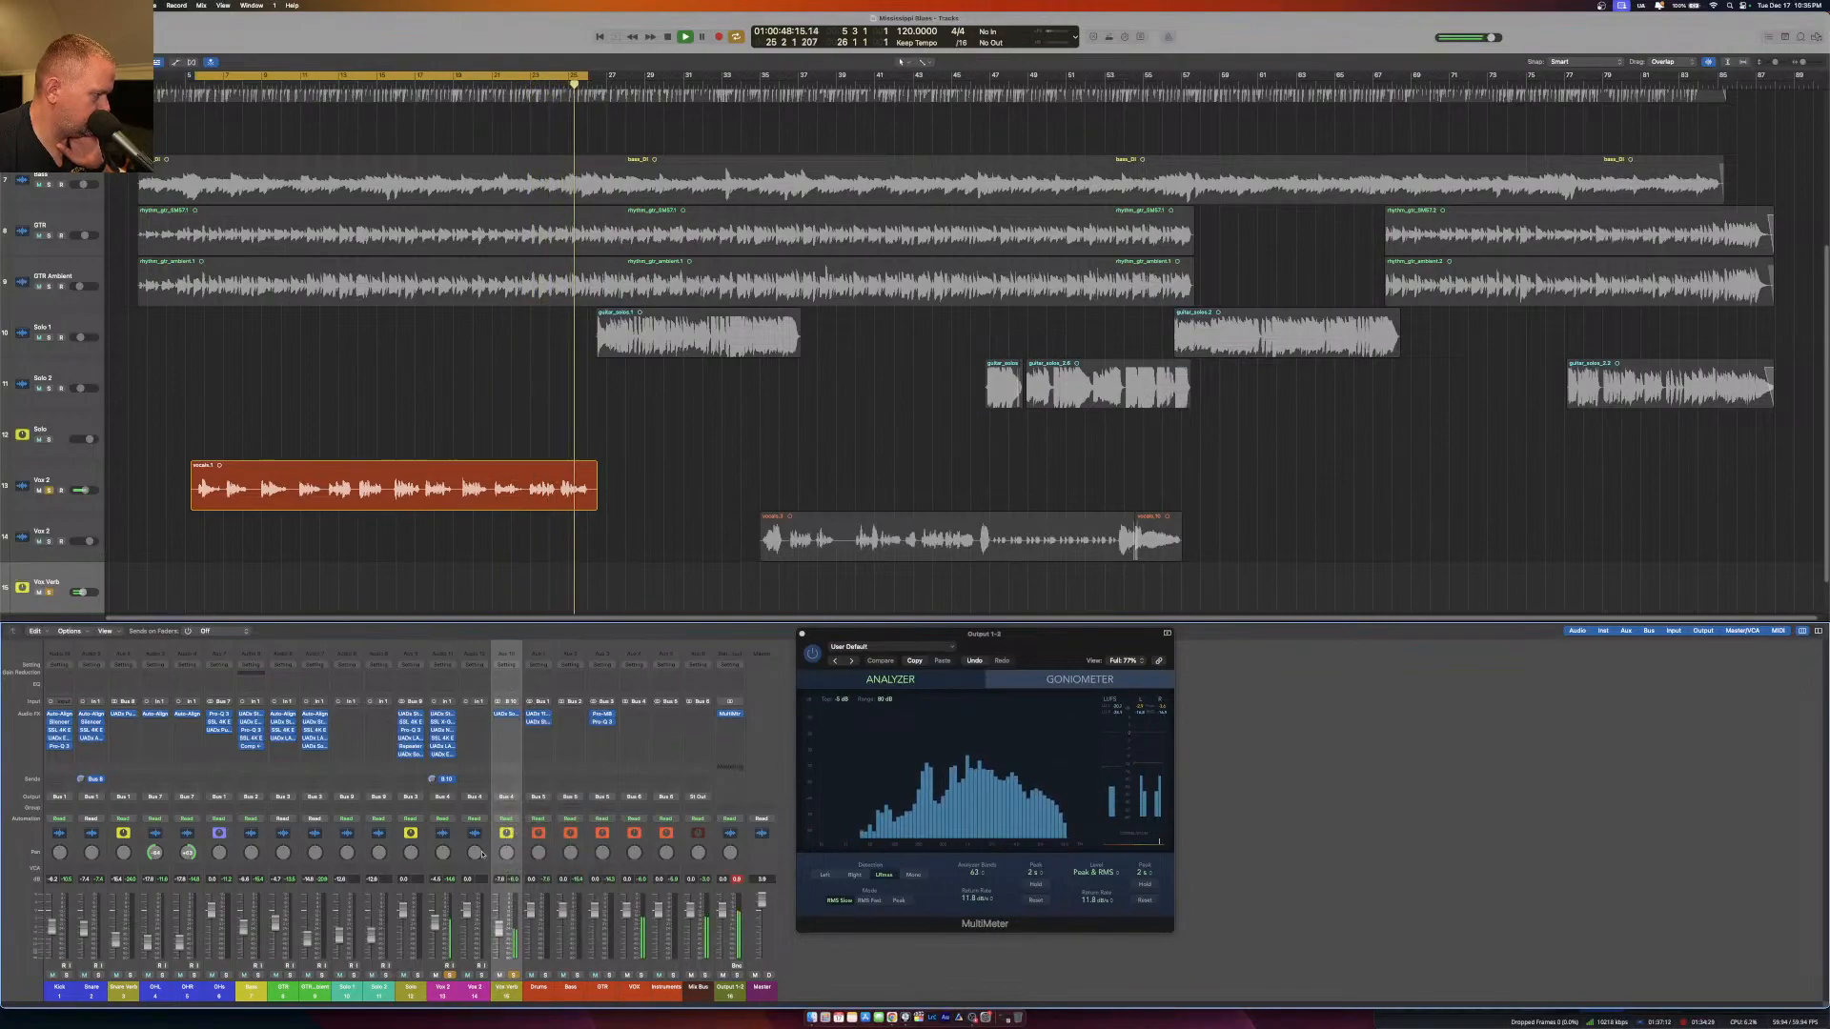
click(506, 723)
mouse_move(520, 942)
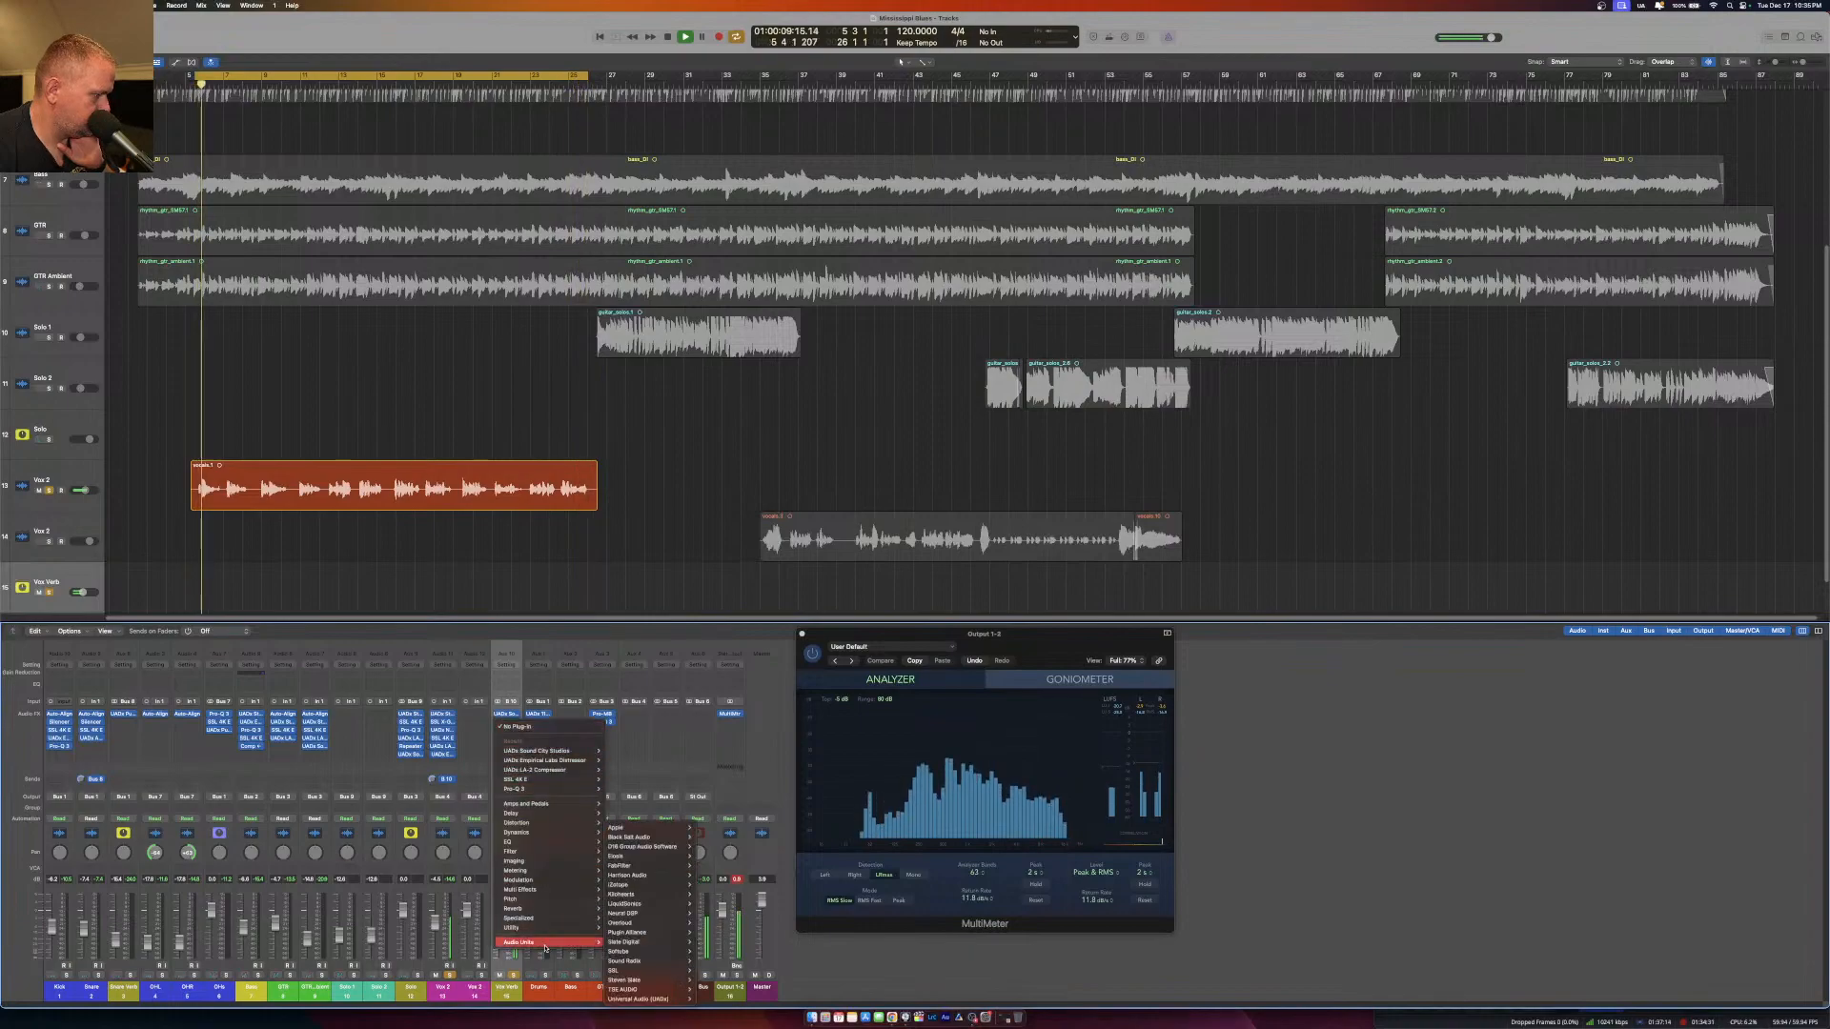
mouse_move(639, 999)
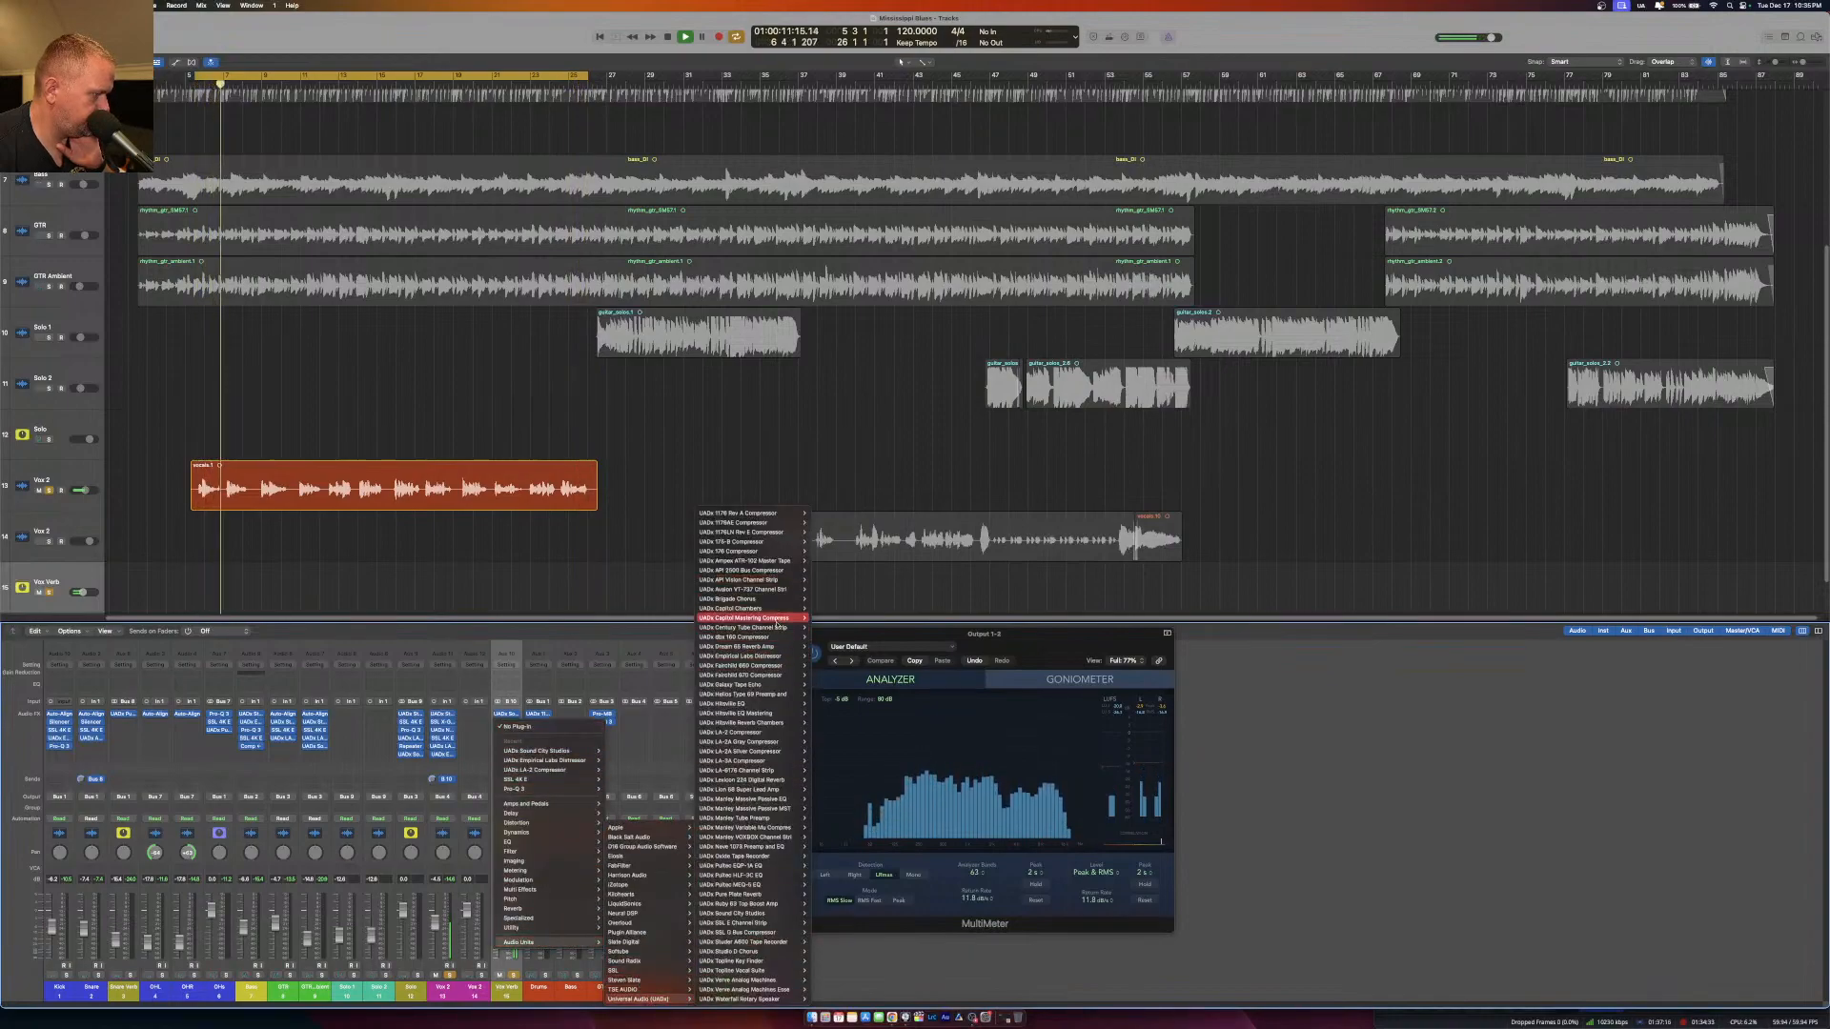
mouse_move(695, 972)
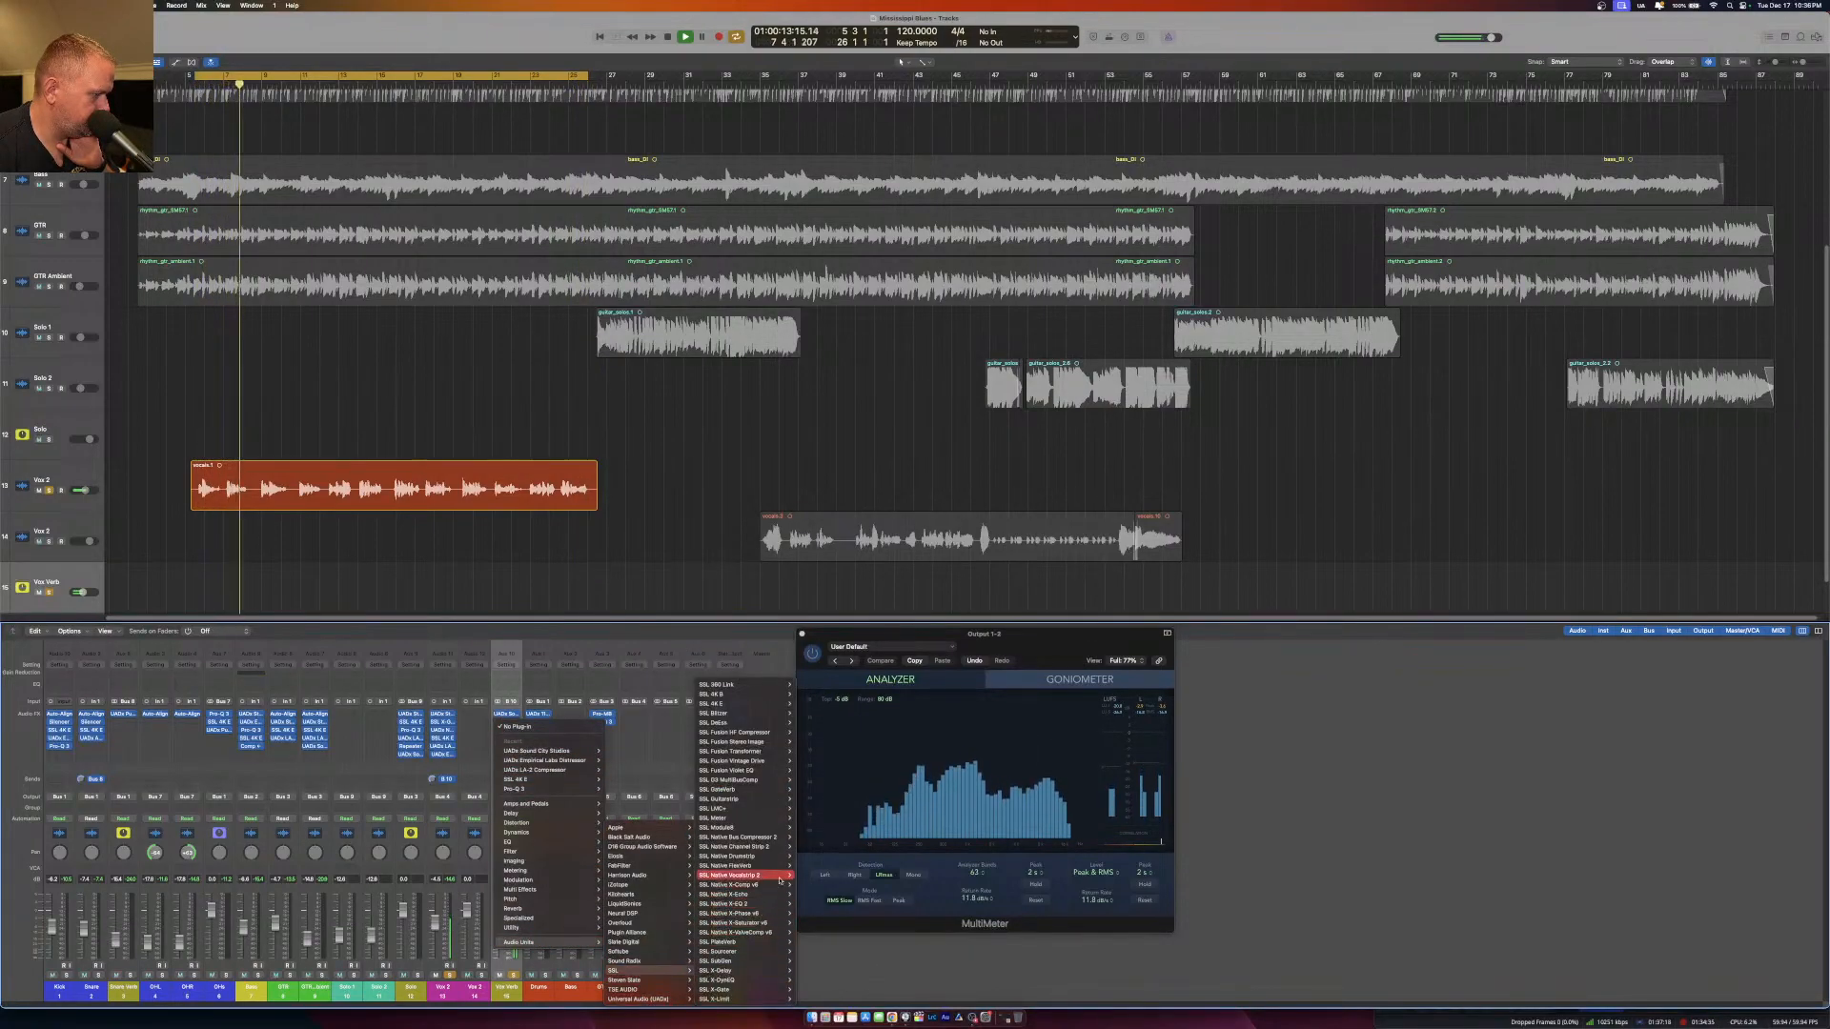
click(810, 704)
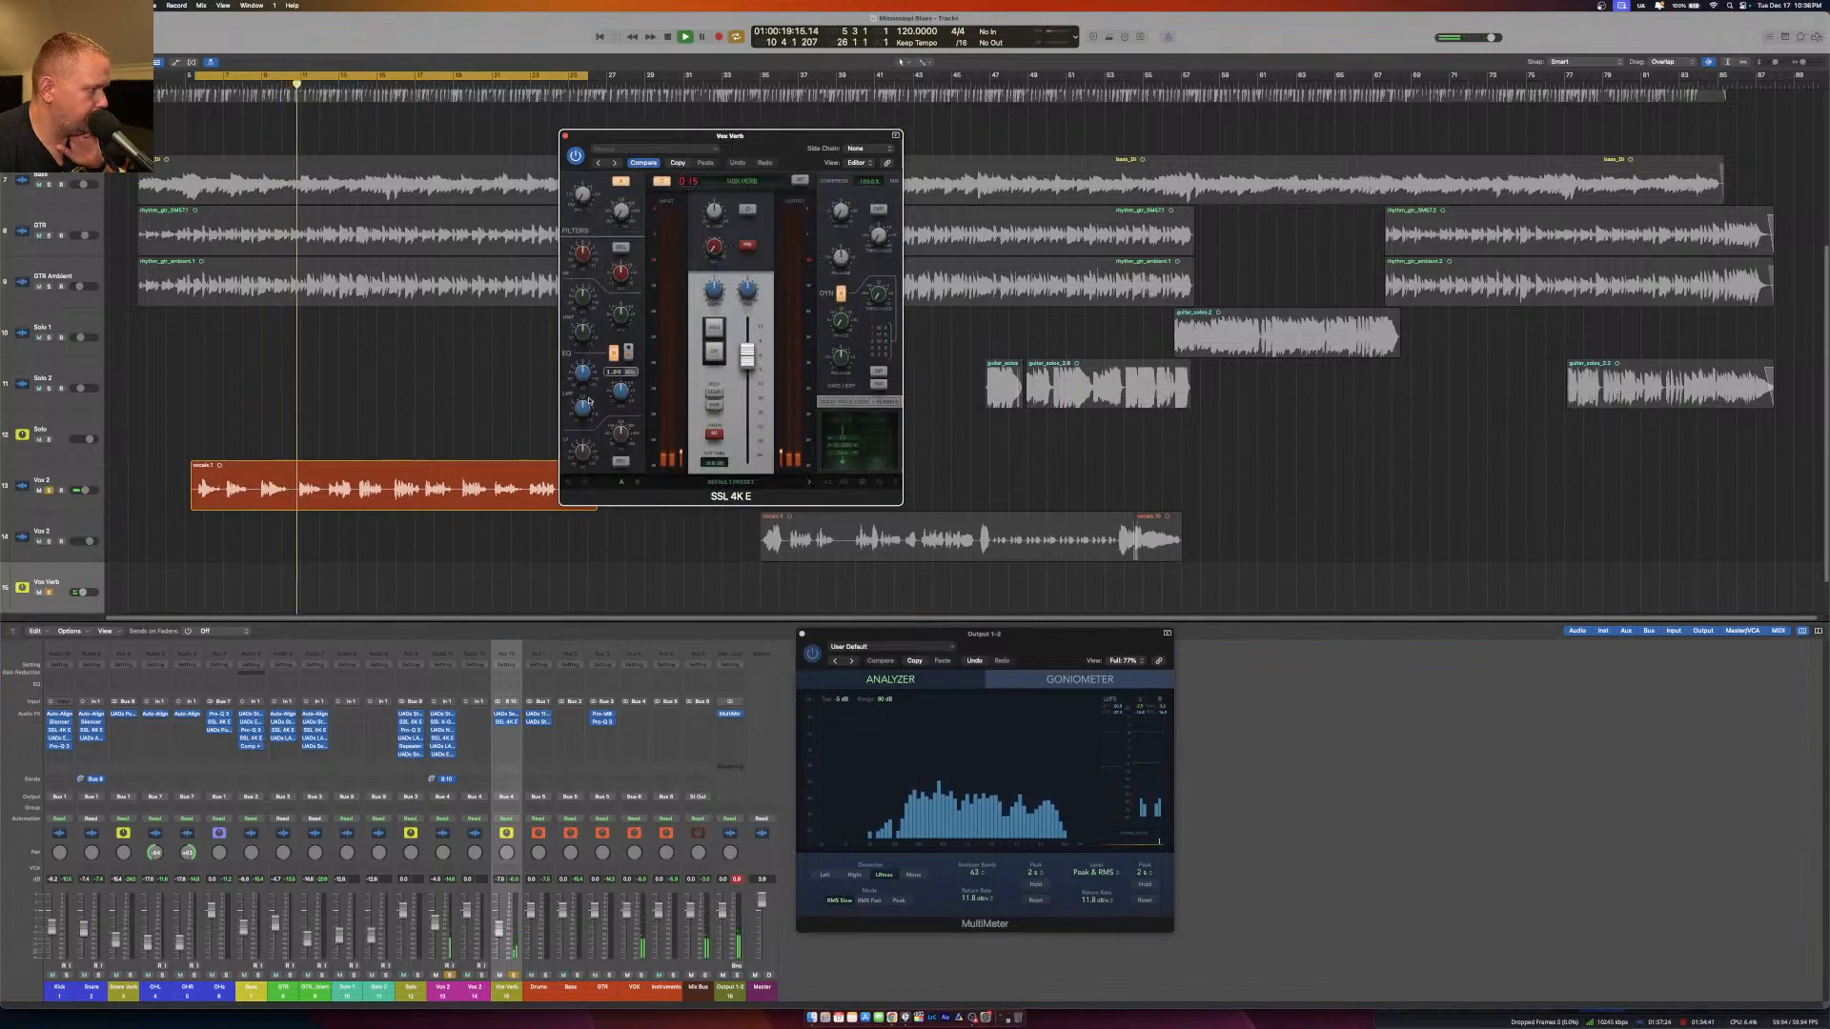
Adjust the low-mid EQ band of the SSL 4K E on Vox Verb and close its editor.
scroll(596, 378, up, 5)
drag(625, 390, 577, 426)
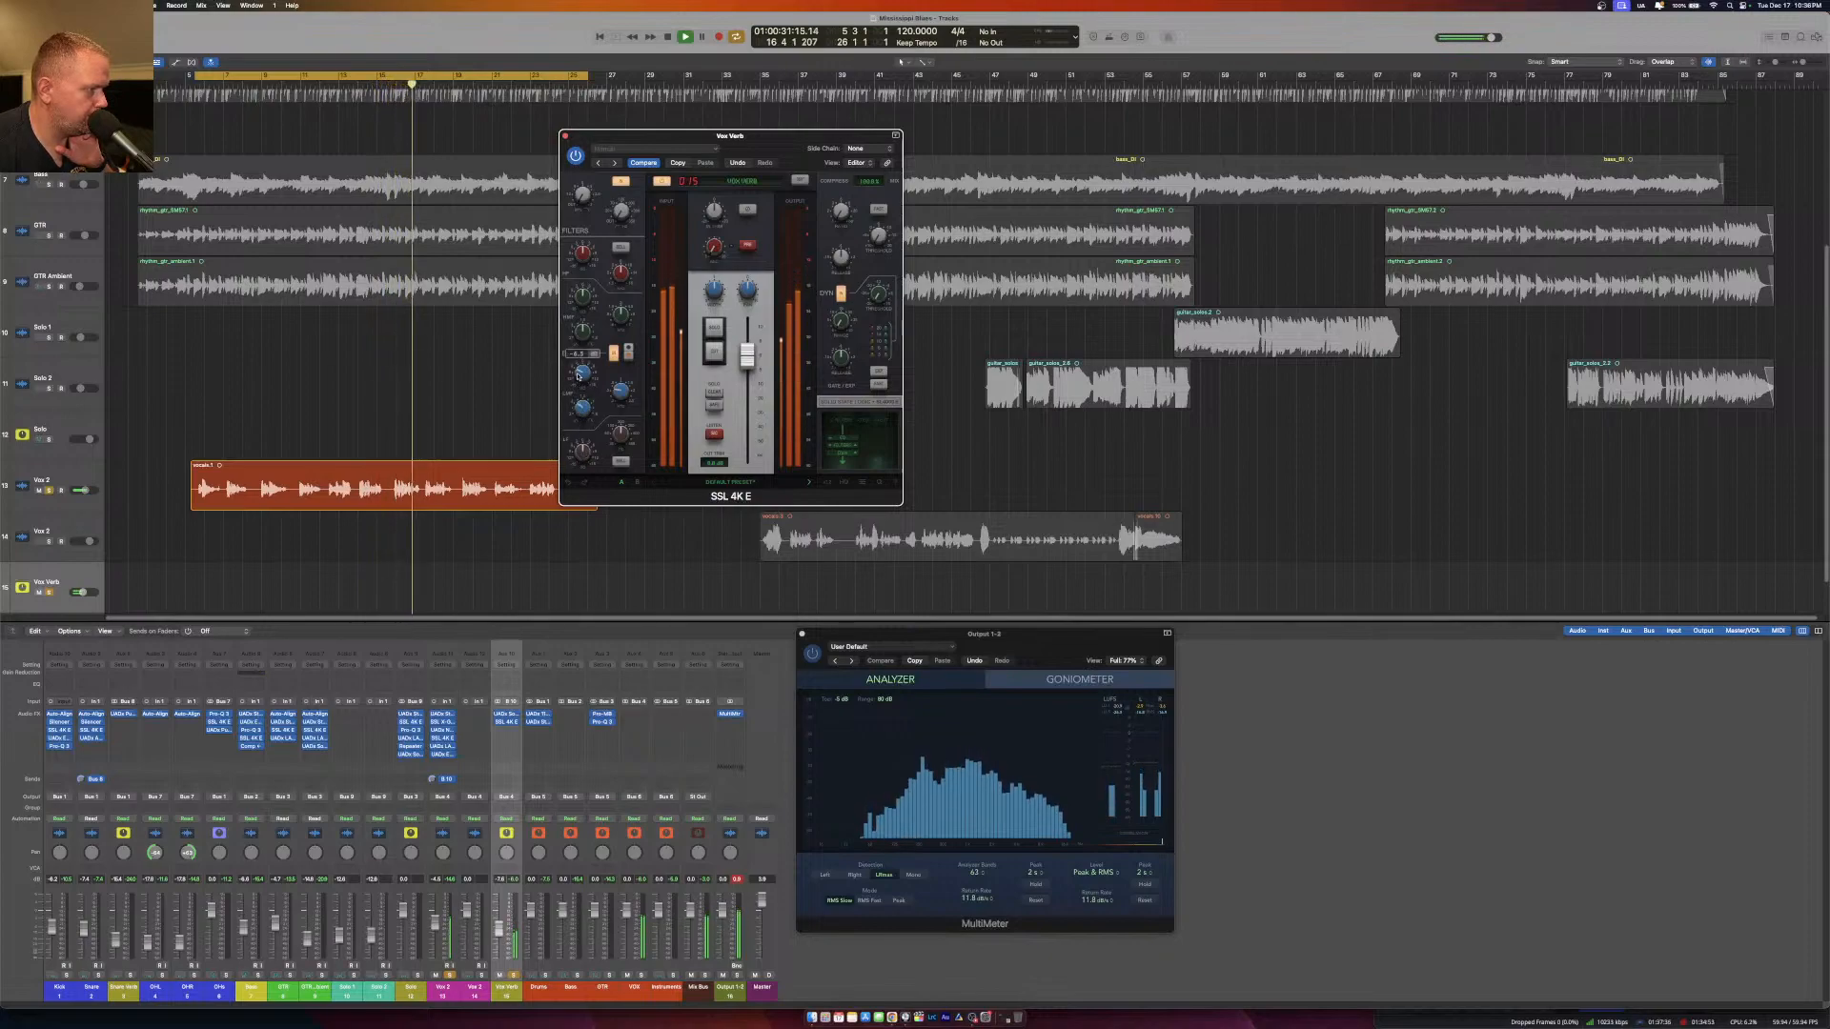
click(566, 137)
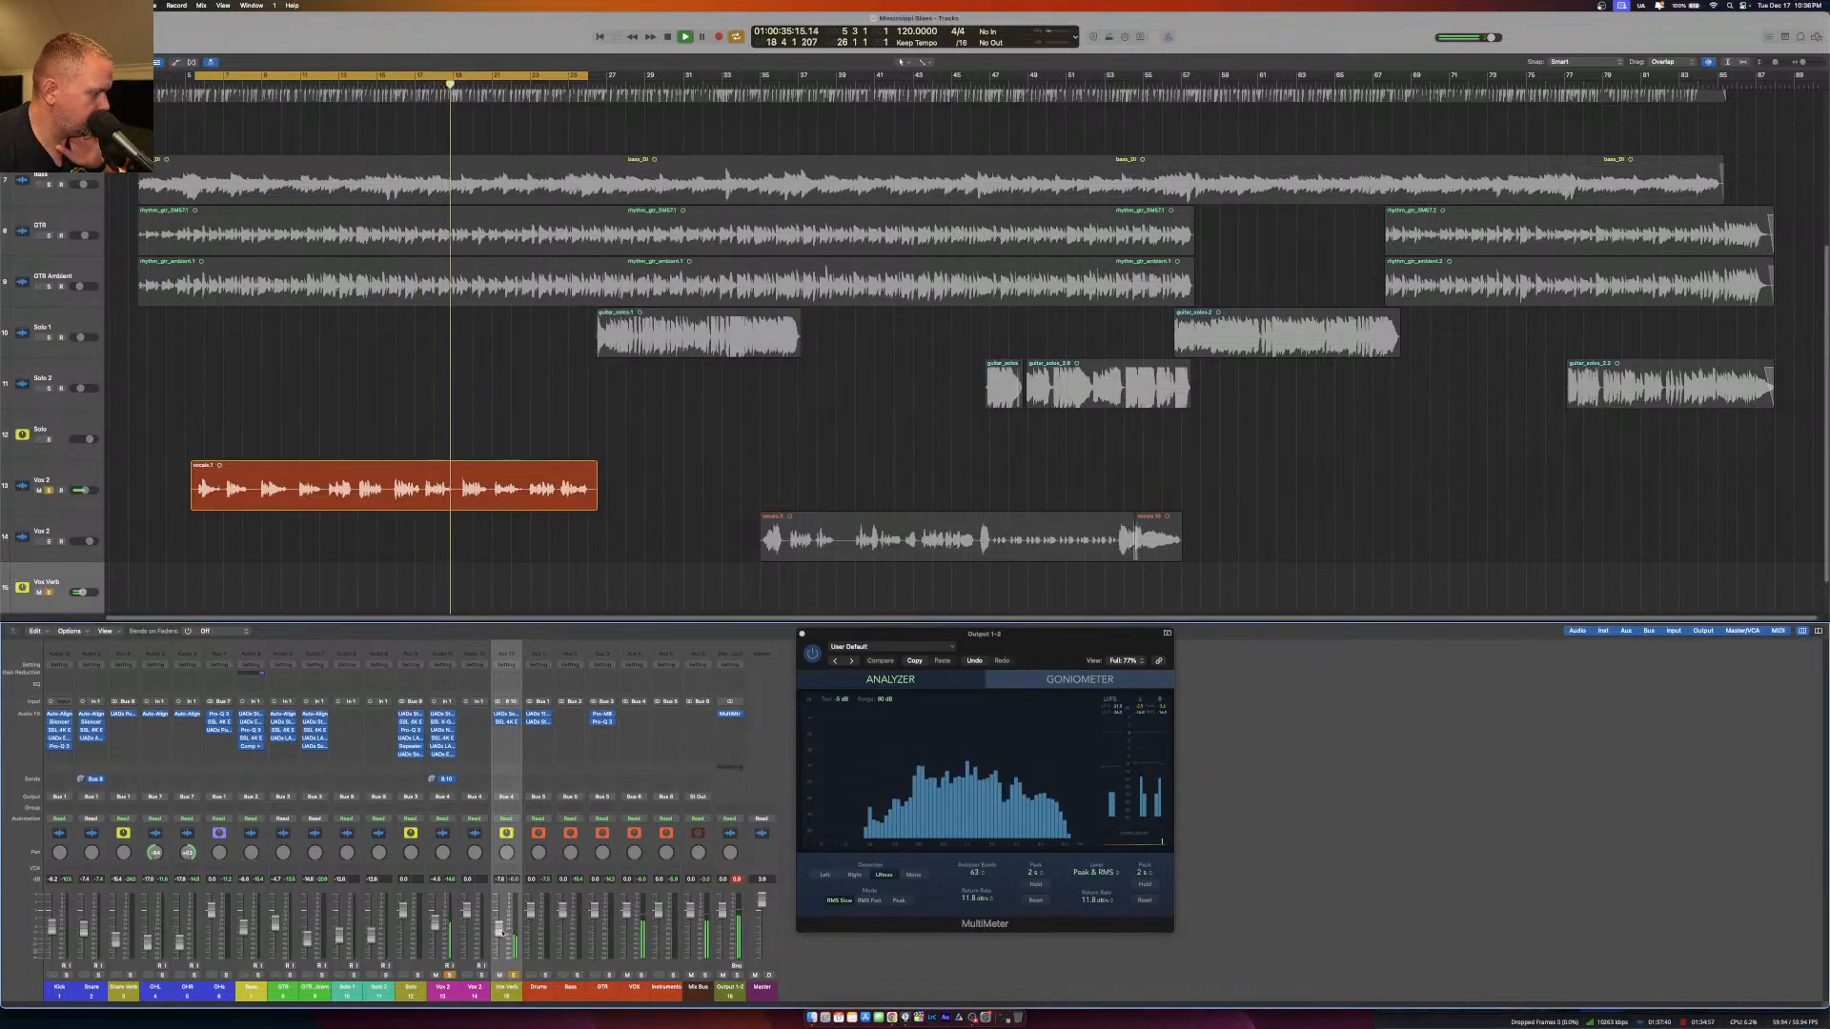
Add a Bus 10 (Vox Verb) send to the lower vocal channel and set it to Pre Fader.
click(463, 782)
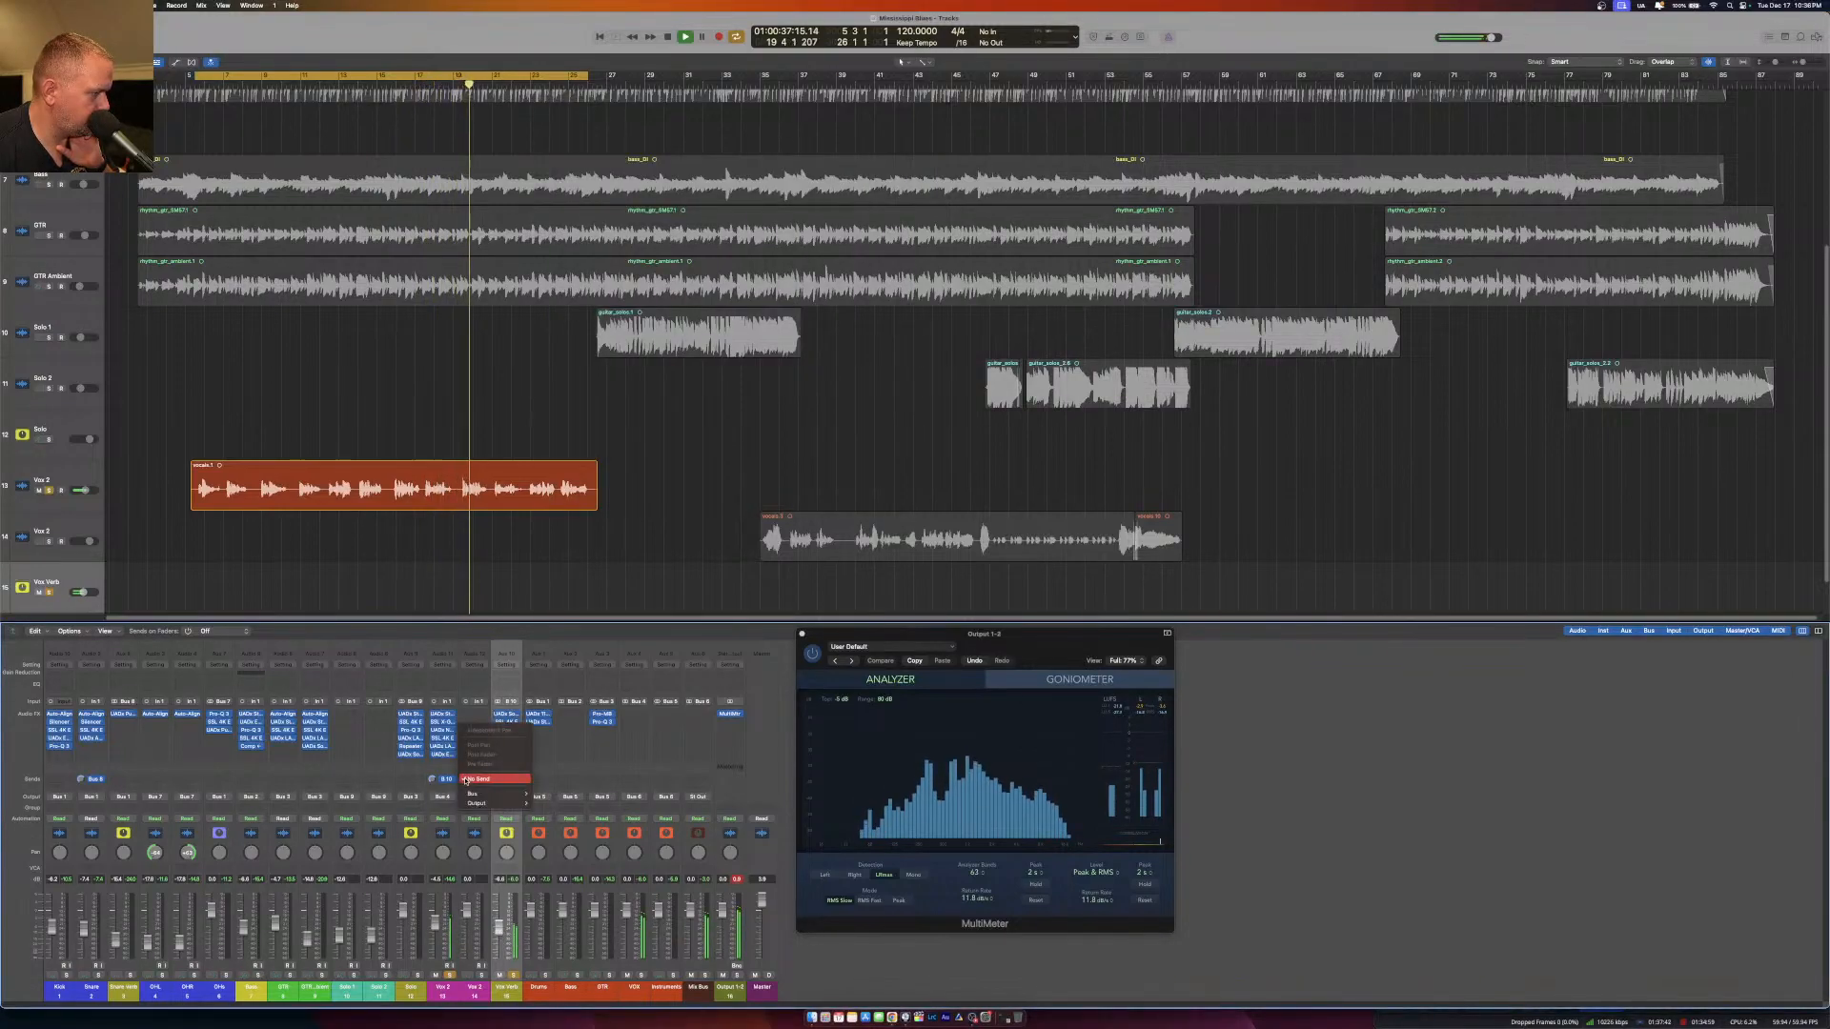
mouse_move(505, 793)
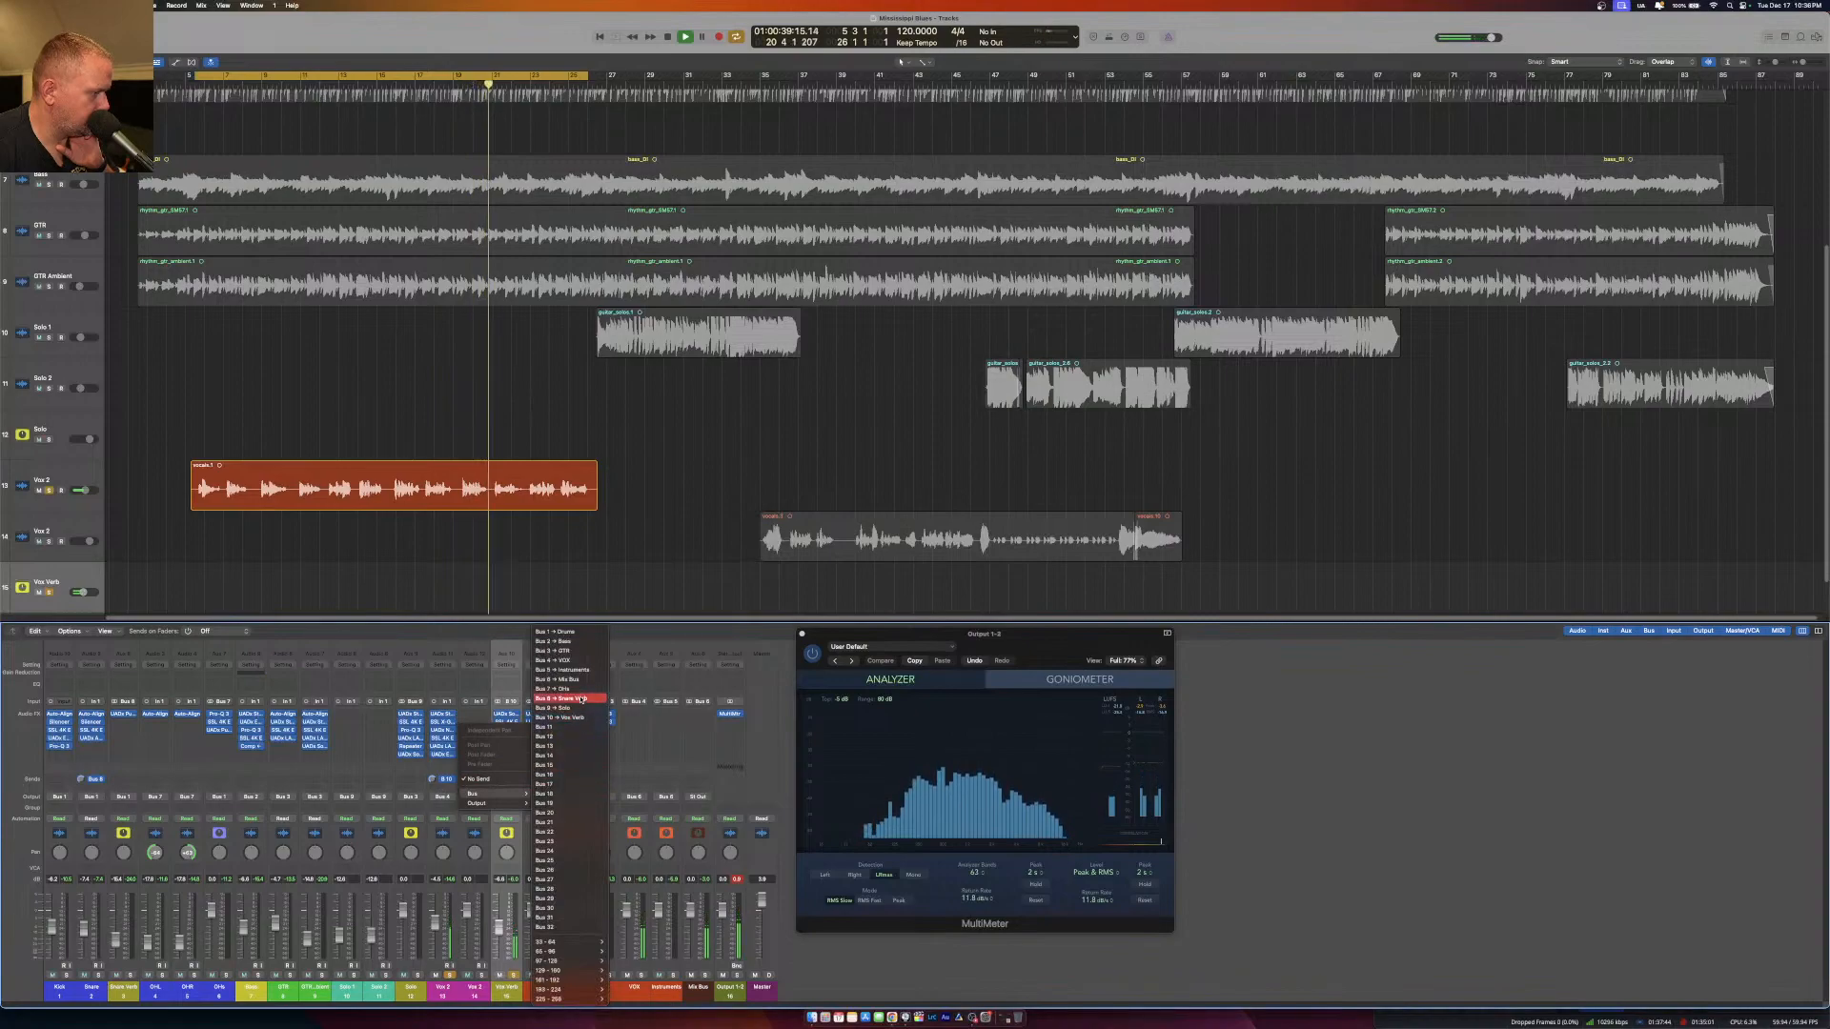
click(557, 717)
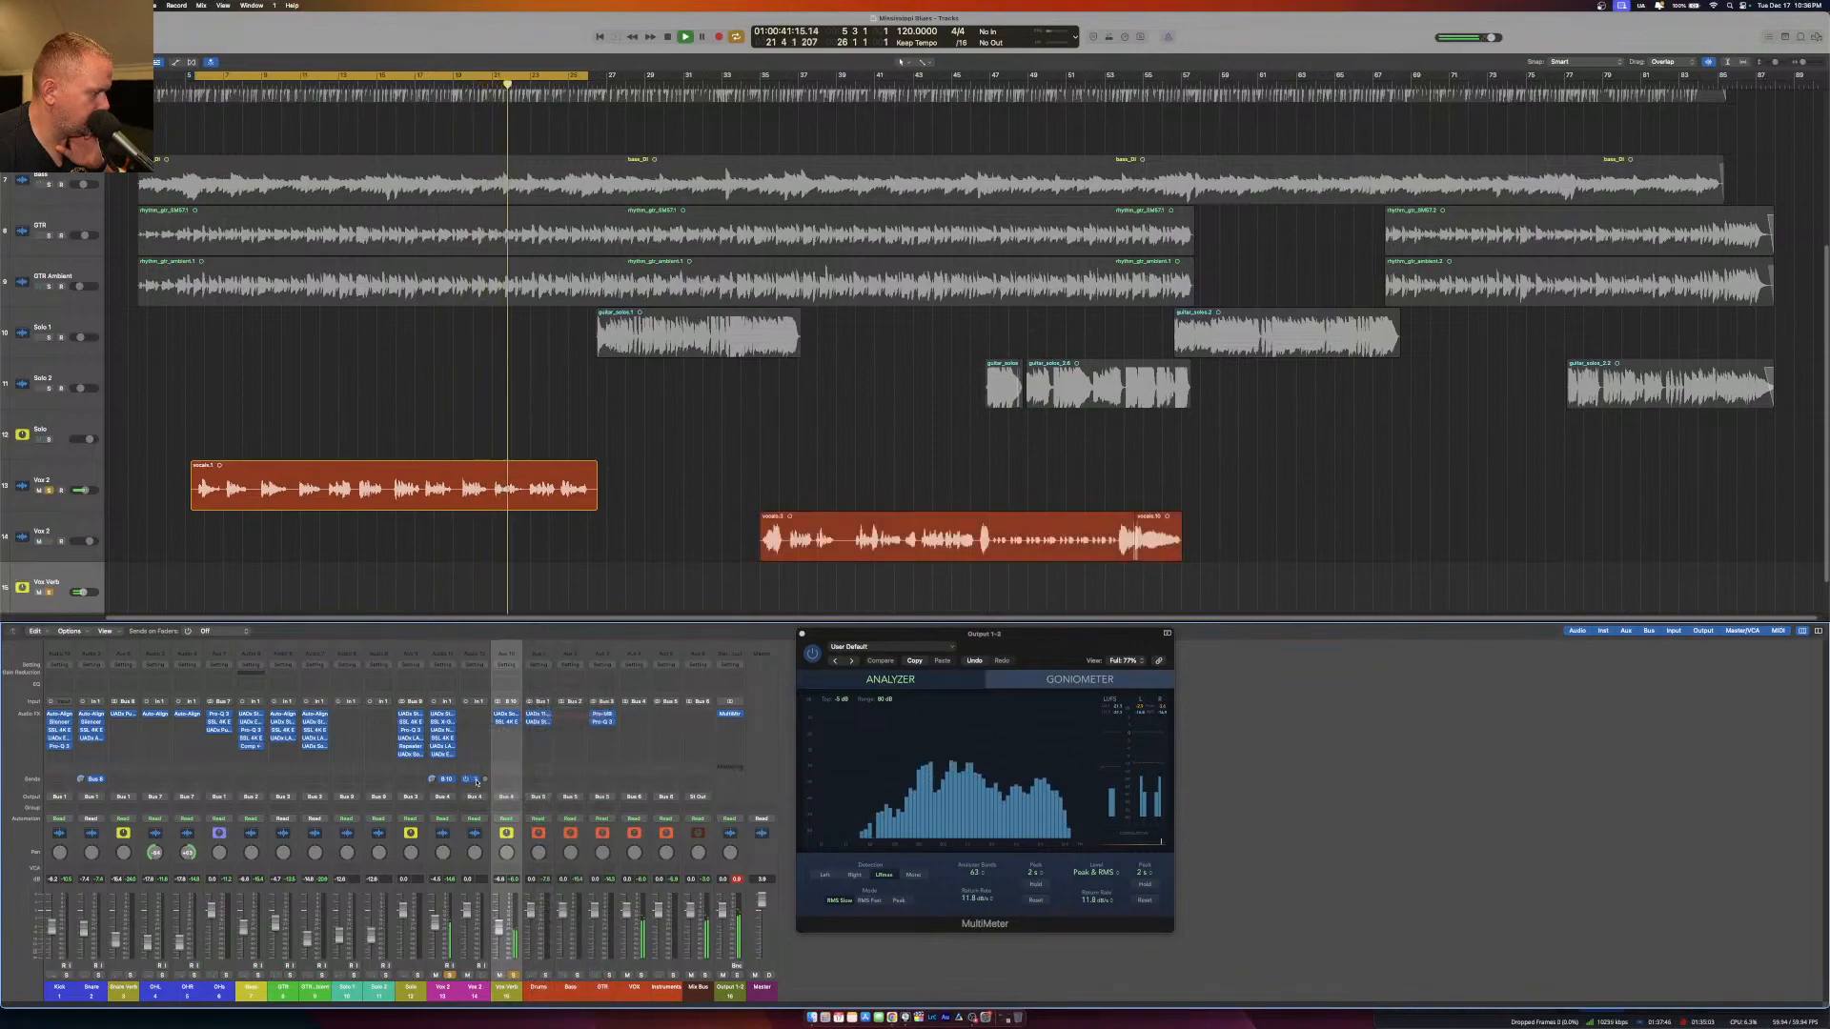
click(475, 782)
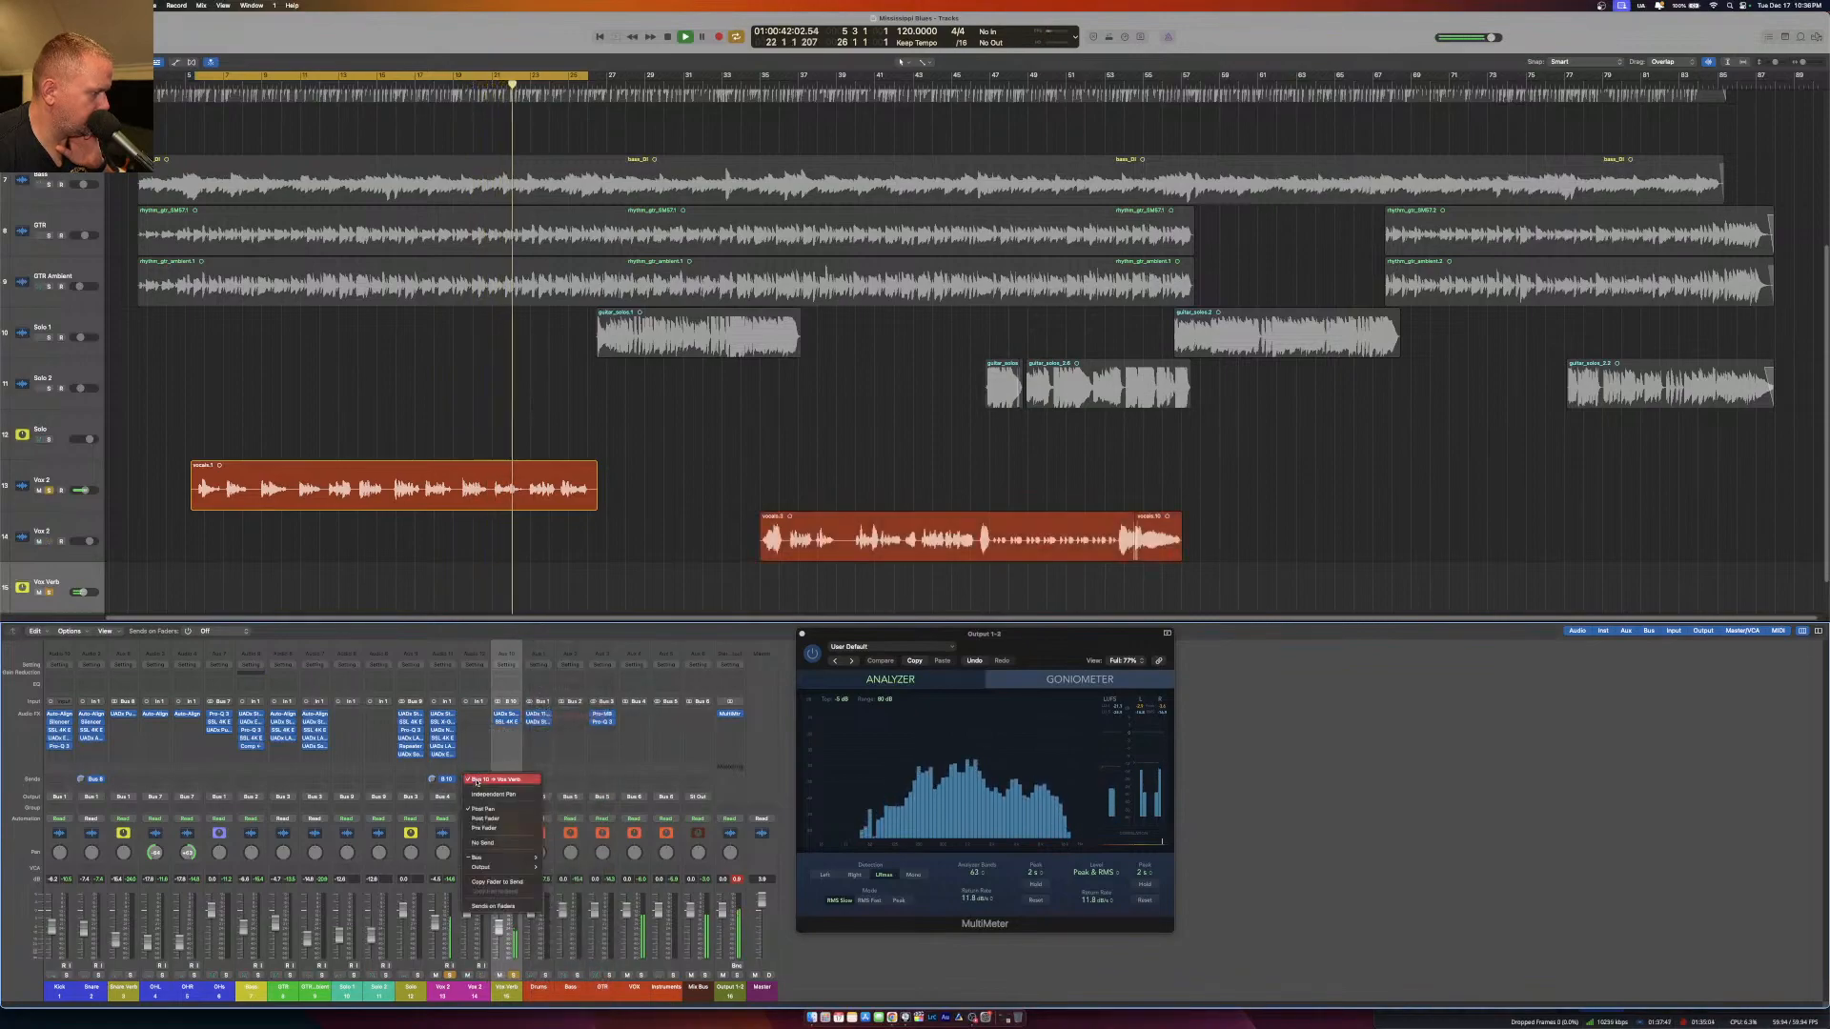
click(492, 828)
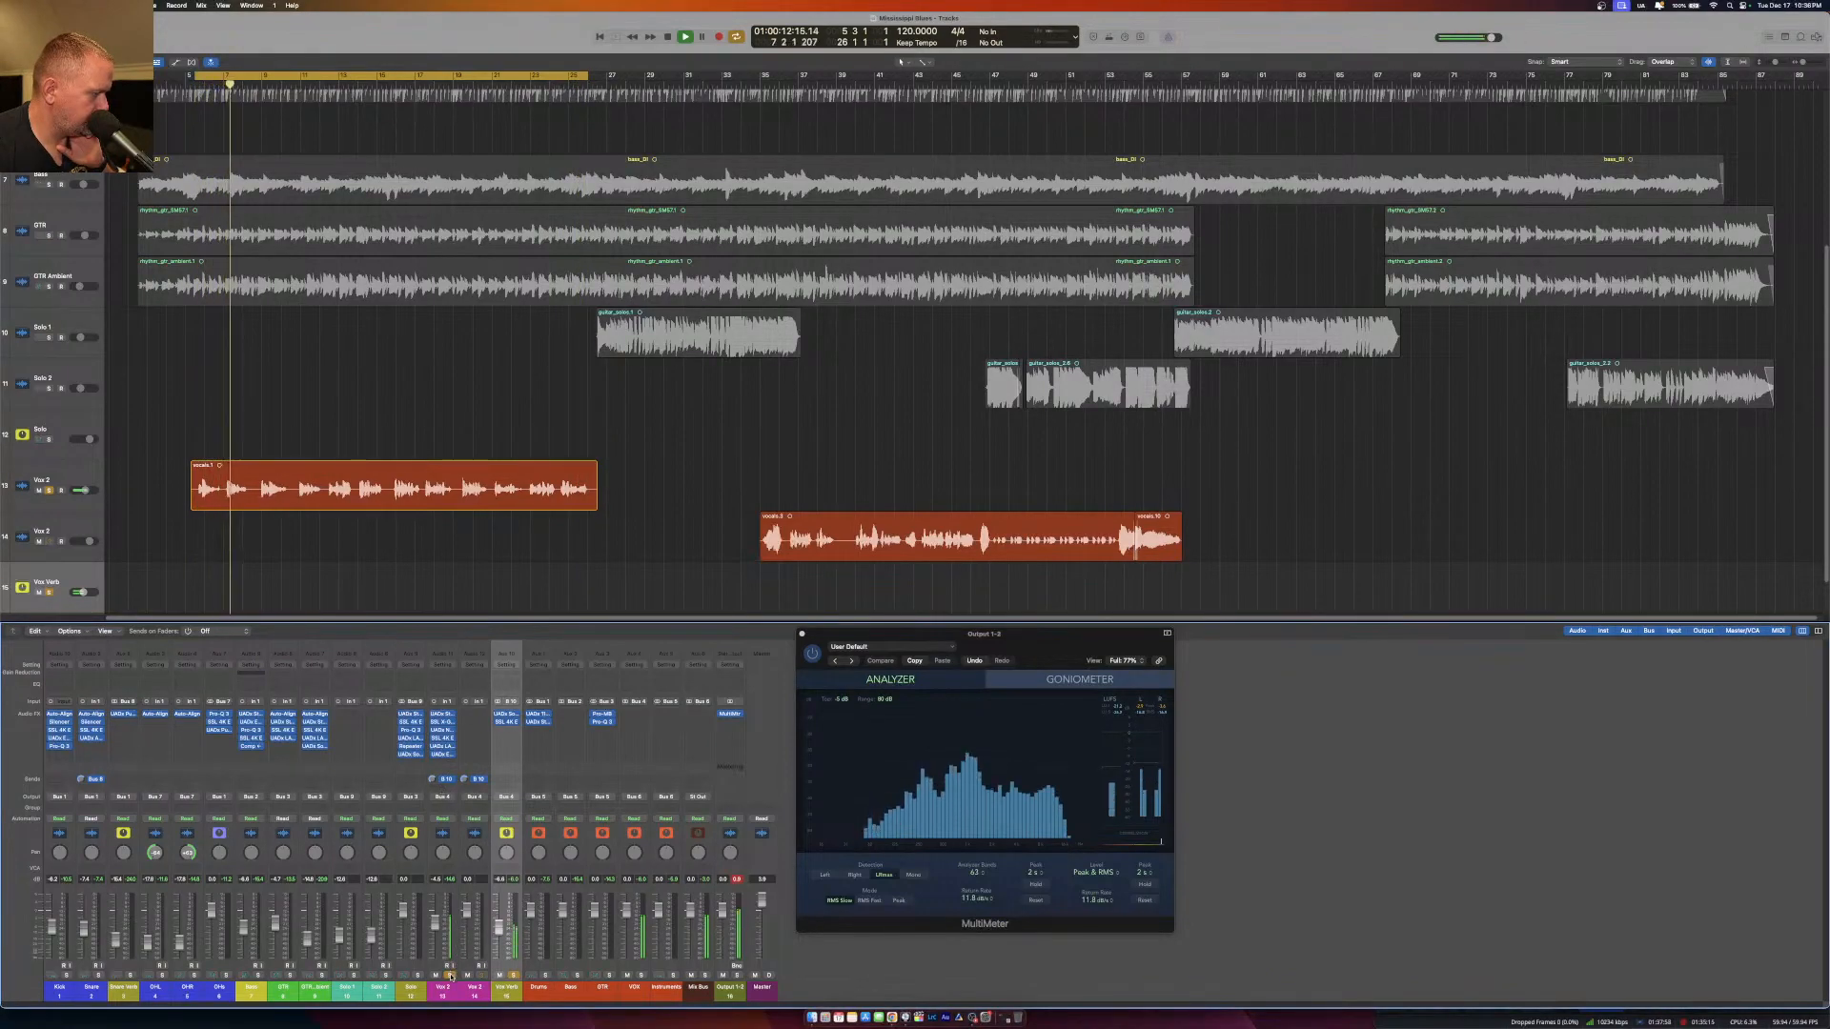
Take the Vox Verb channel out of solo and add a second send, to Bus 11, on the upper vocal channel.
click(512, 975)
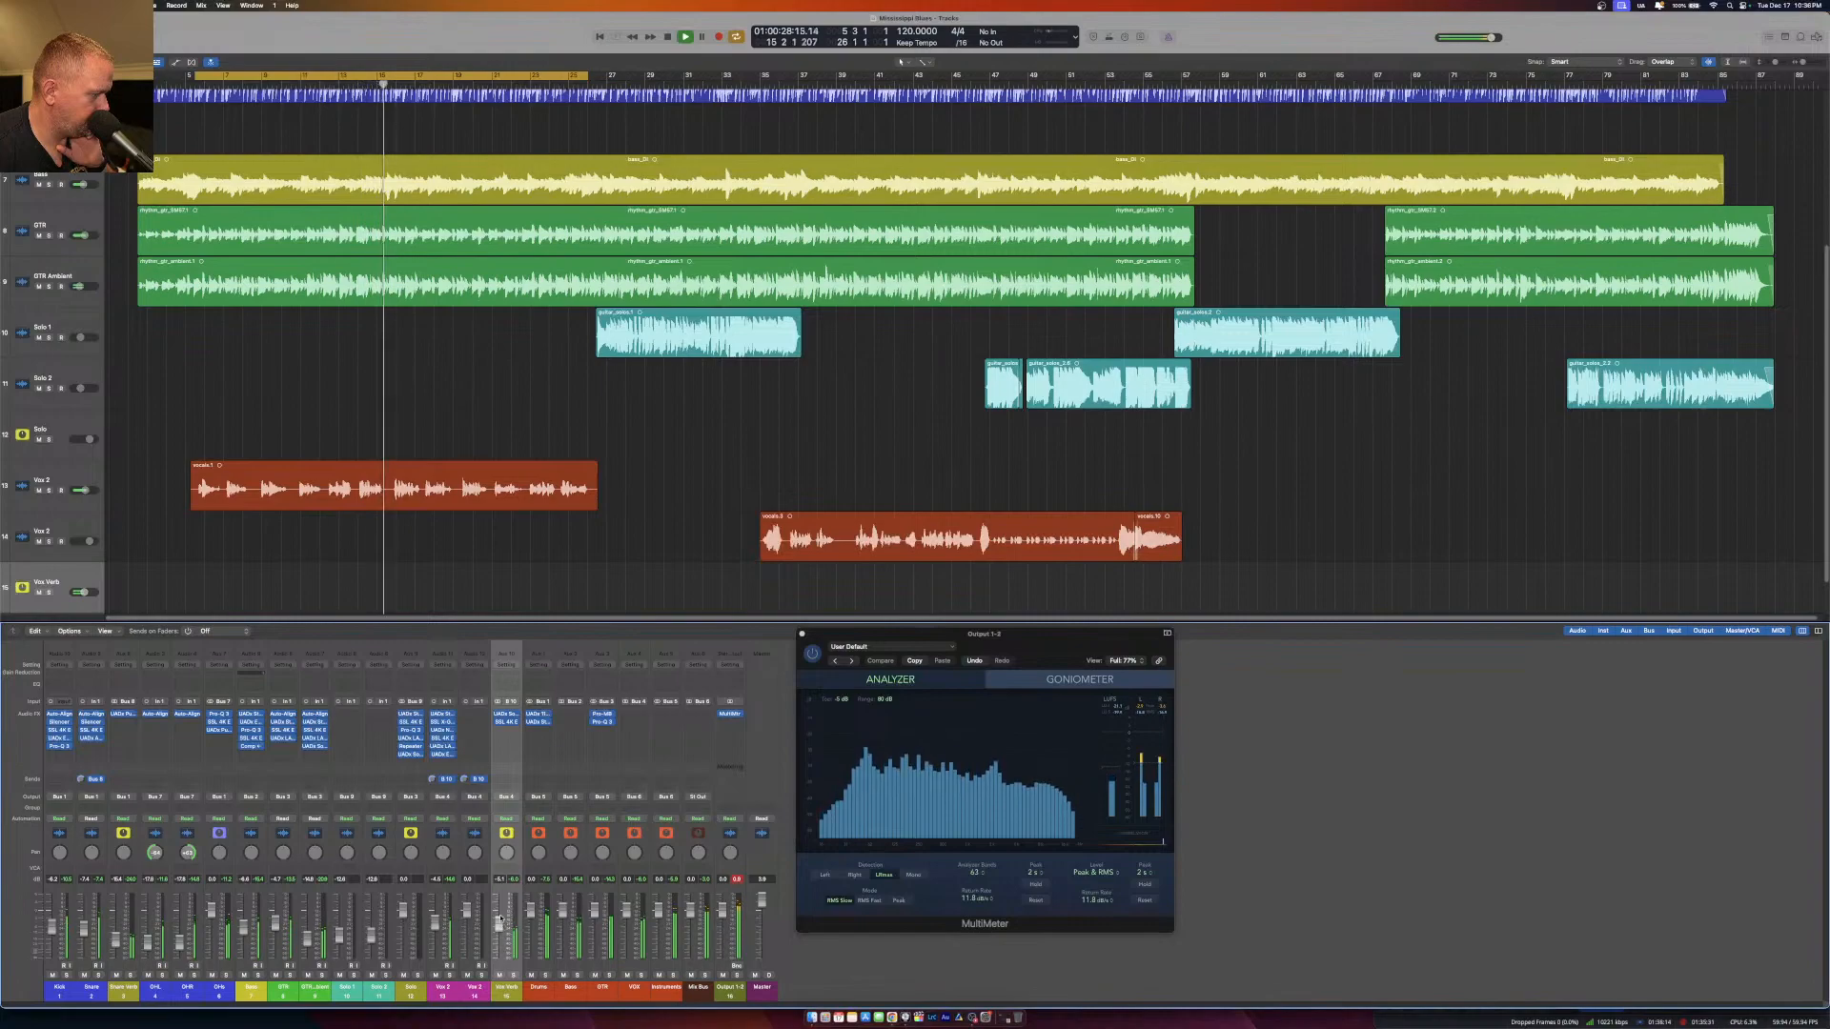
click(442, 781)
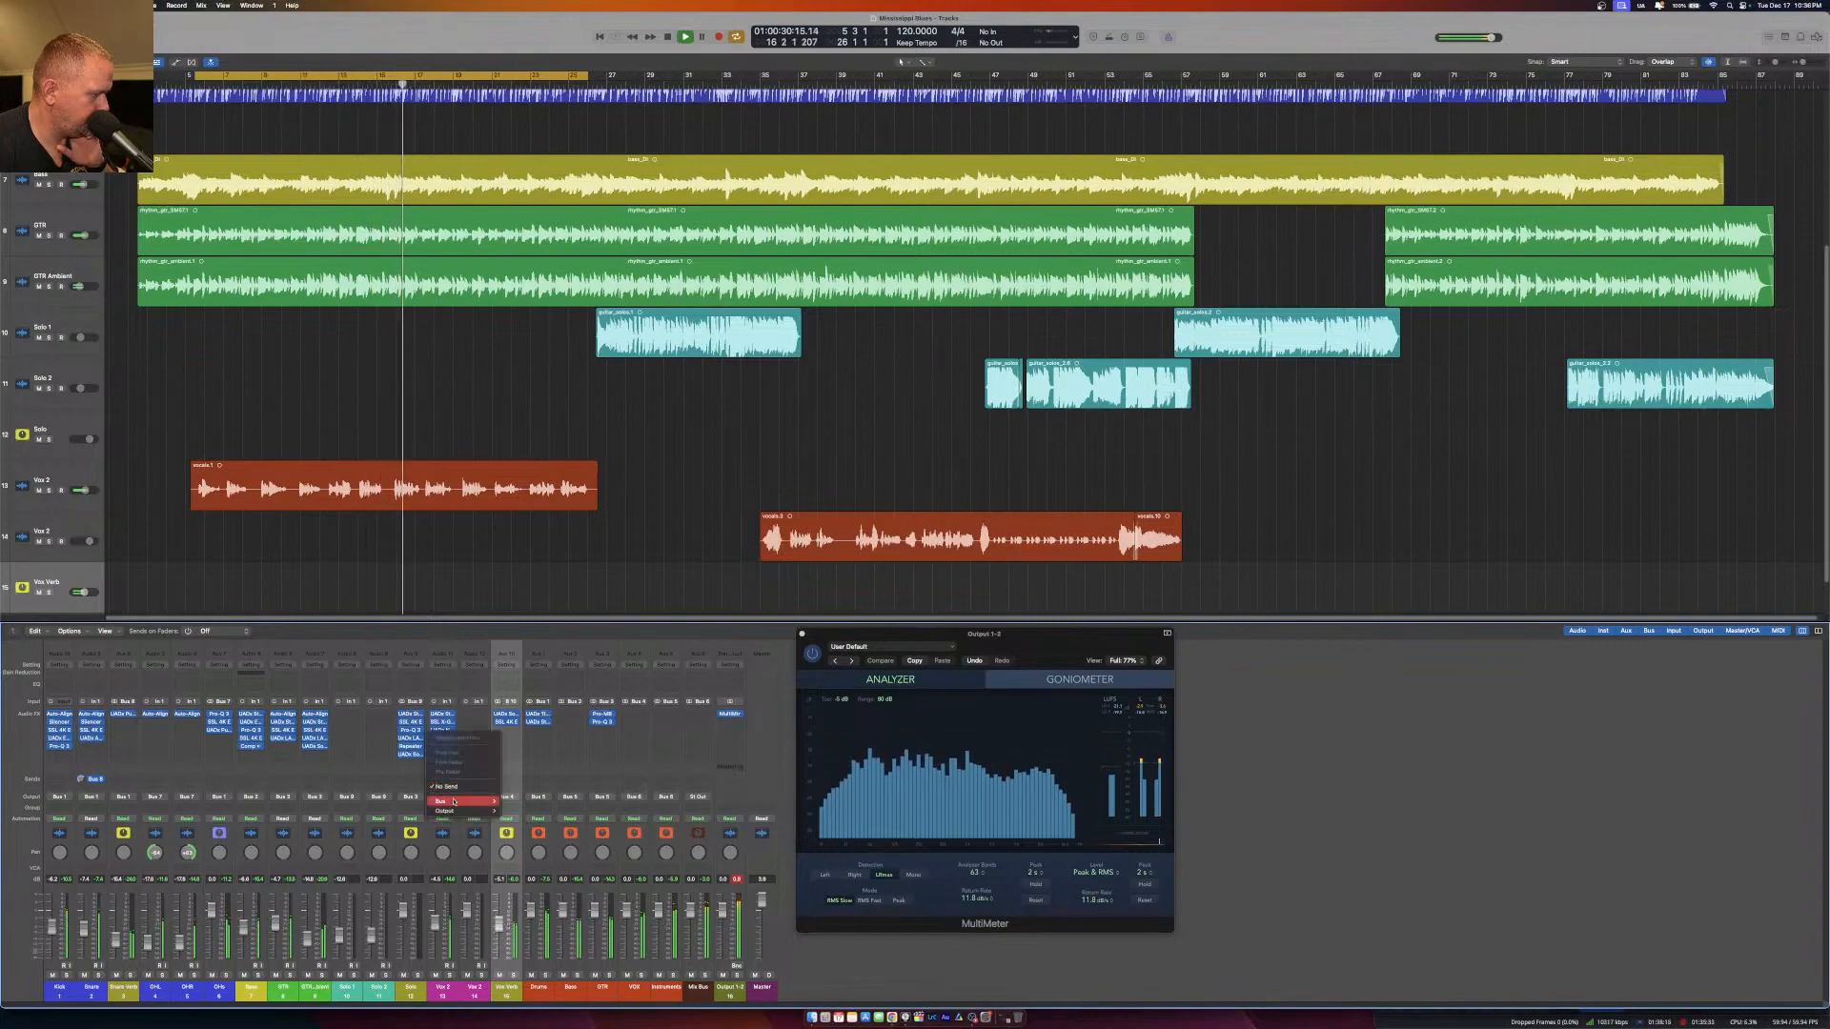
mouse_move(440, 801)
click(534, 717)
Create an arrangement track for the new Bus 11 aux channel and name it Vox Delay.
right_click(729, 996)
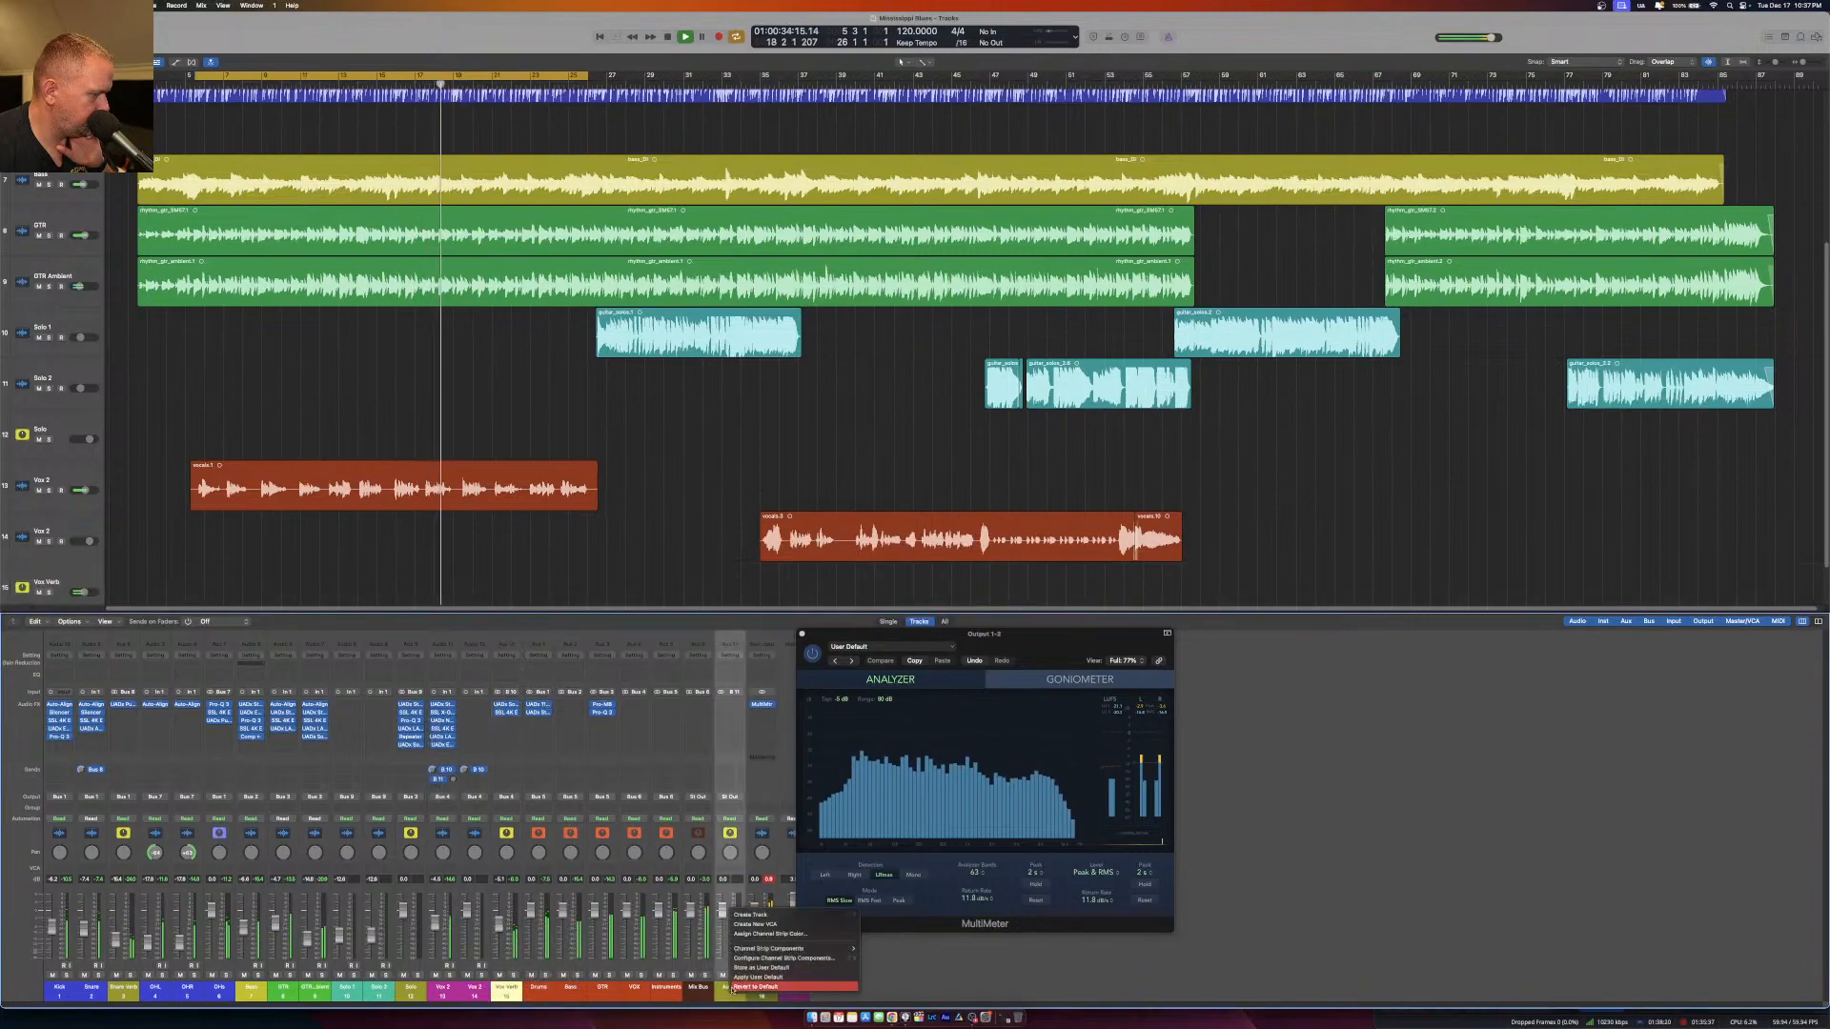
click(782, 922)
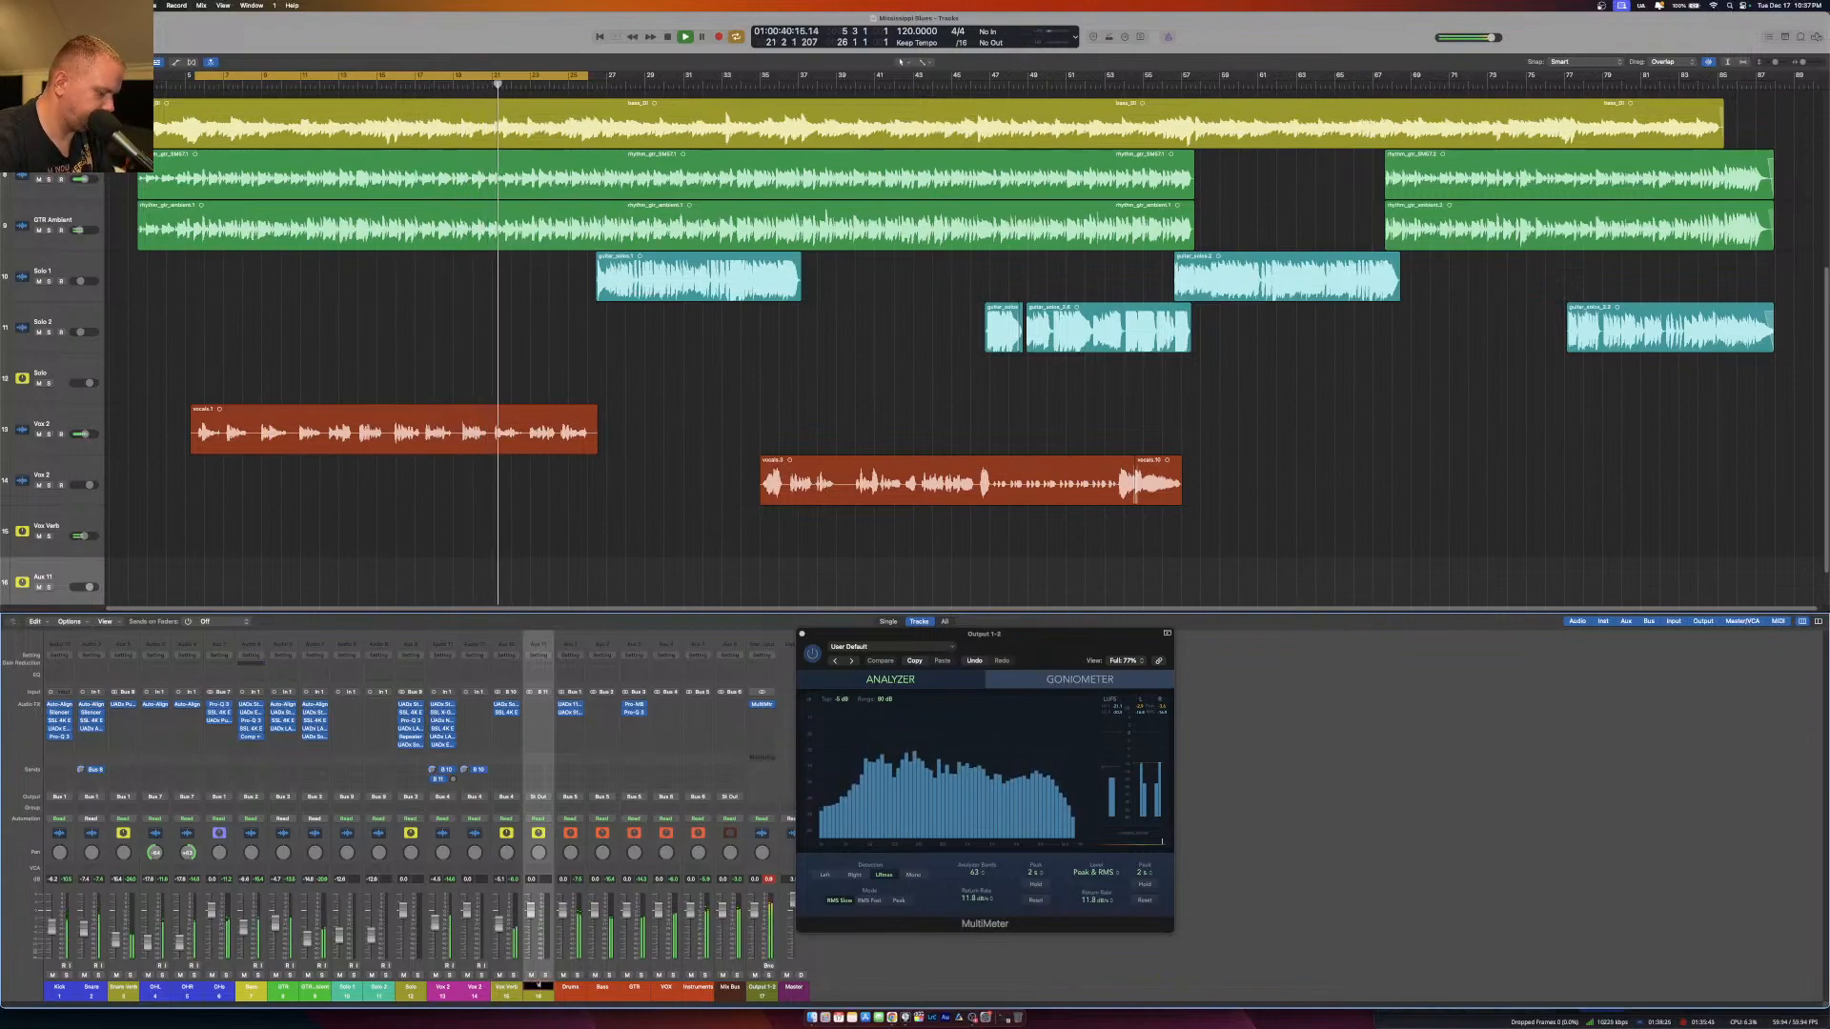
text(Delay)
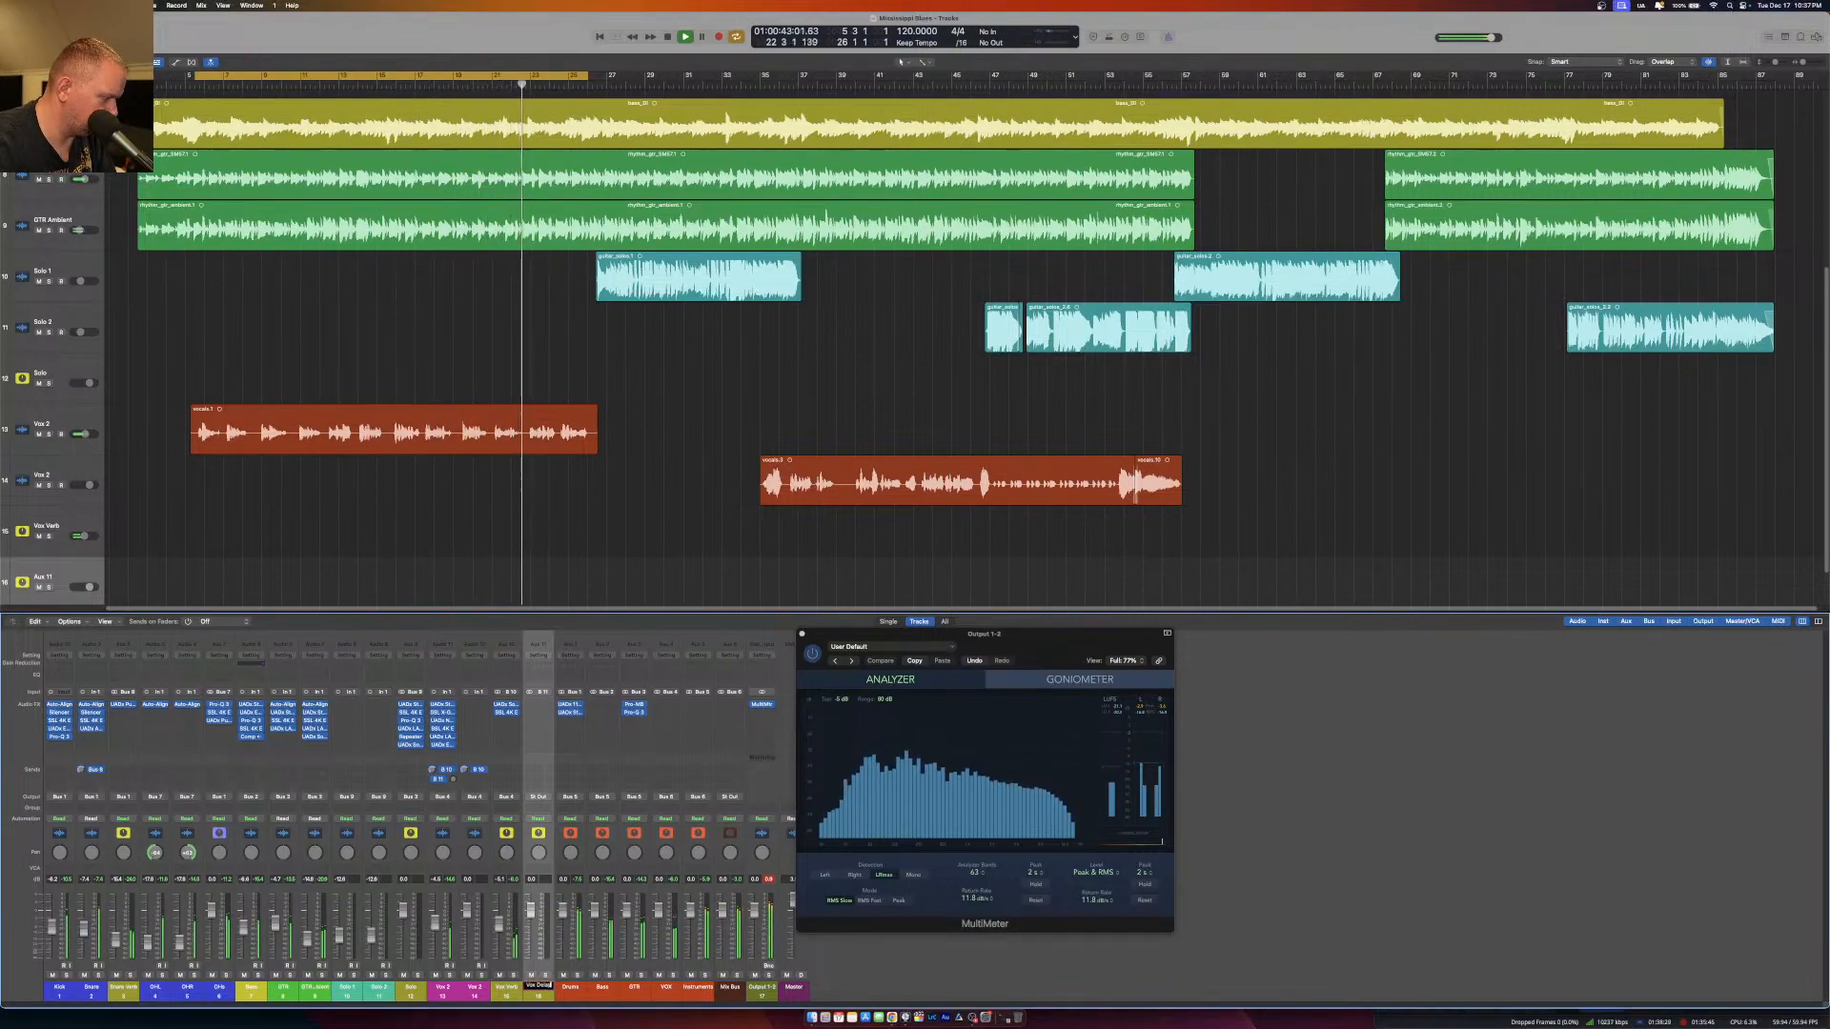
key(Return)
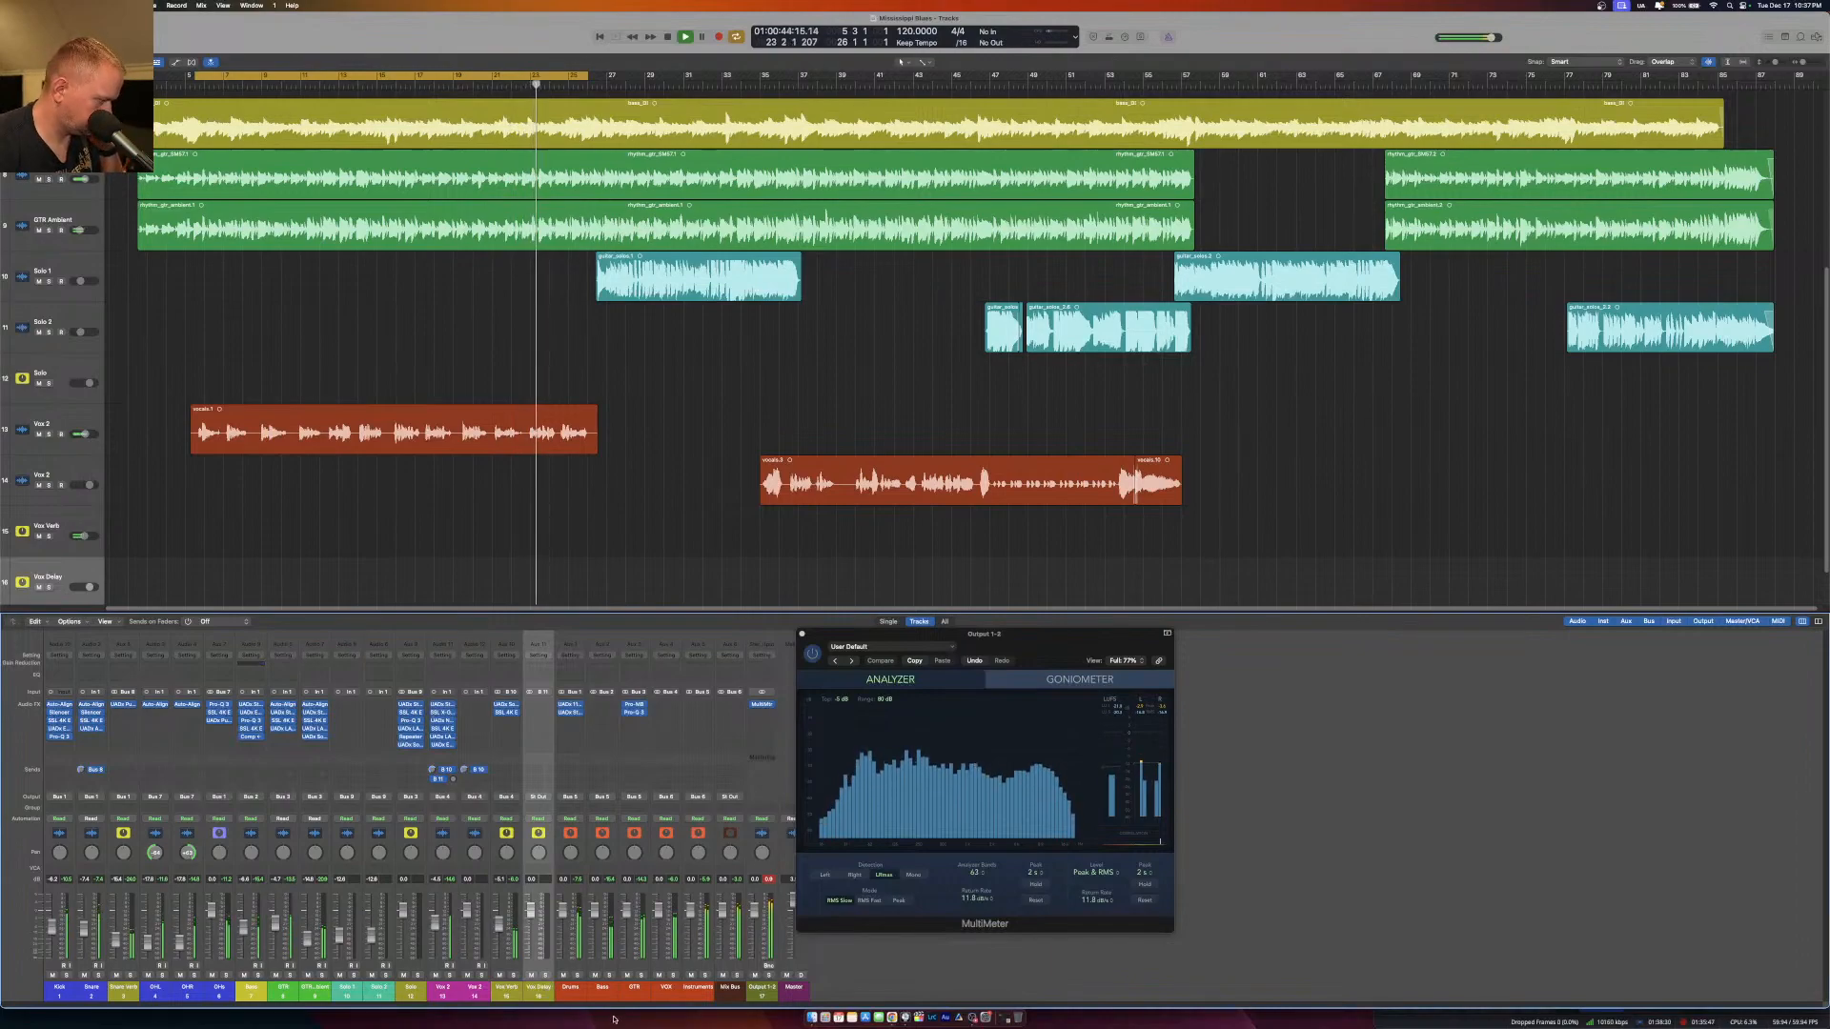
Set the upper vocal channel's Bus 11 (Vox Delay) send to Pre Fader.
click(440, 779)
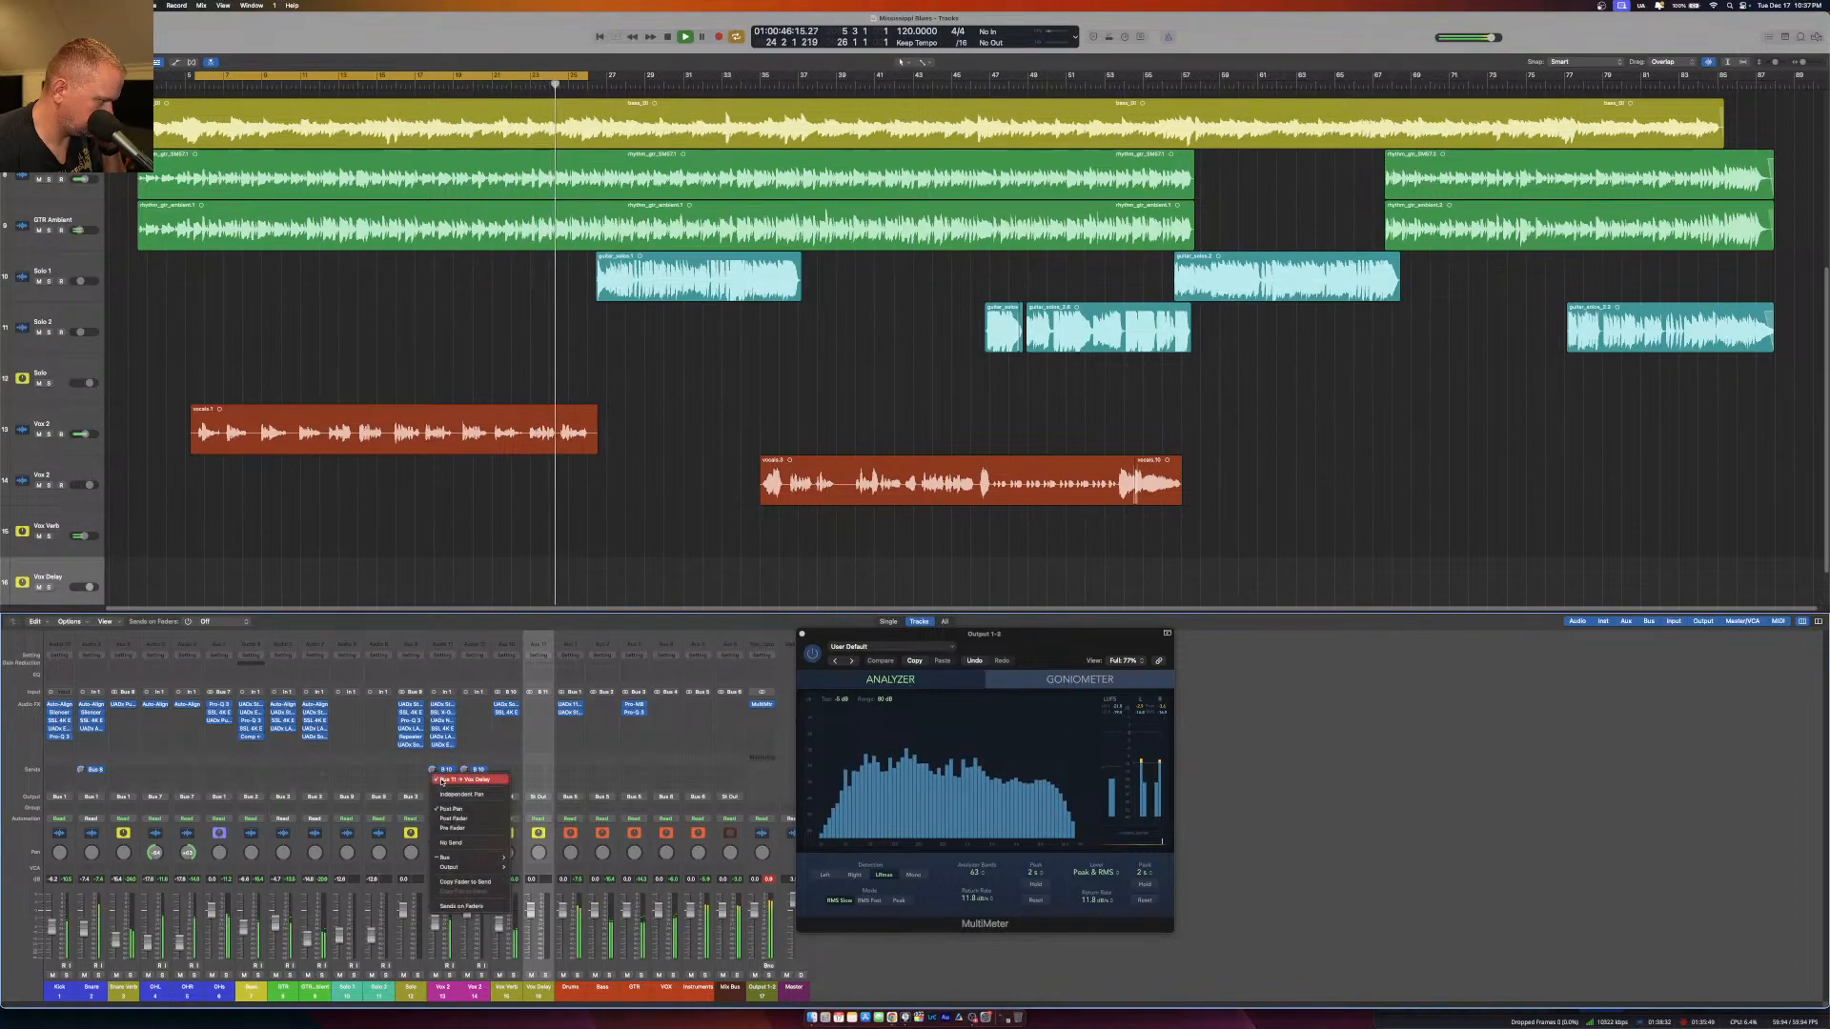
click(461, 829)
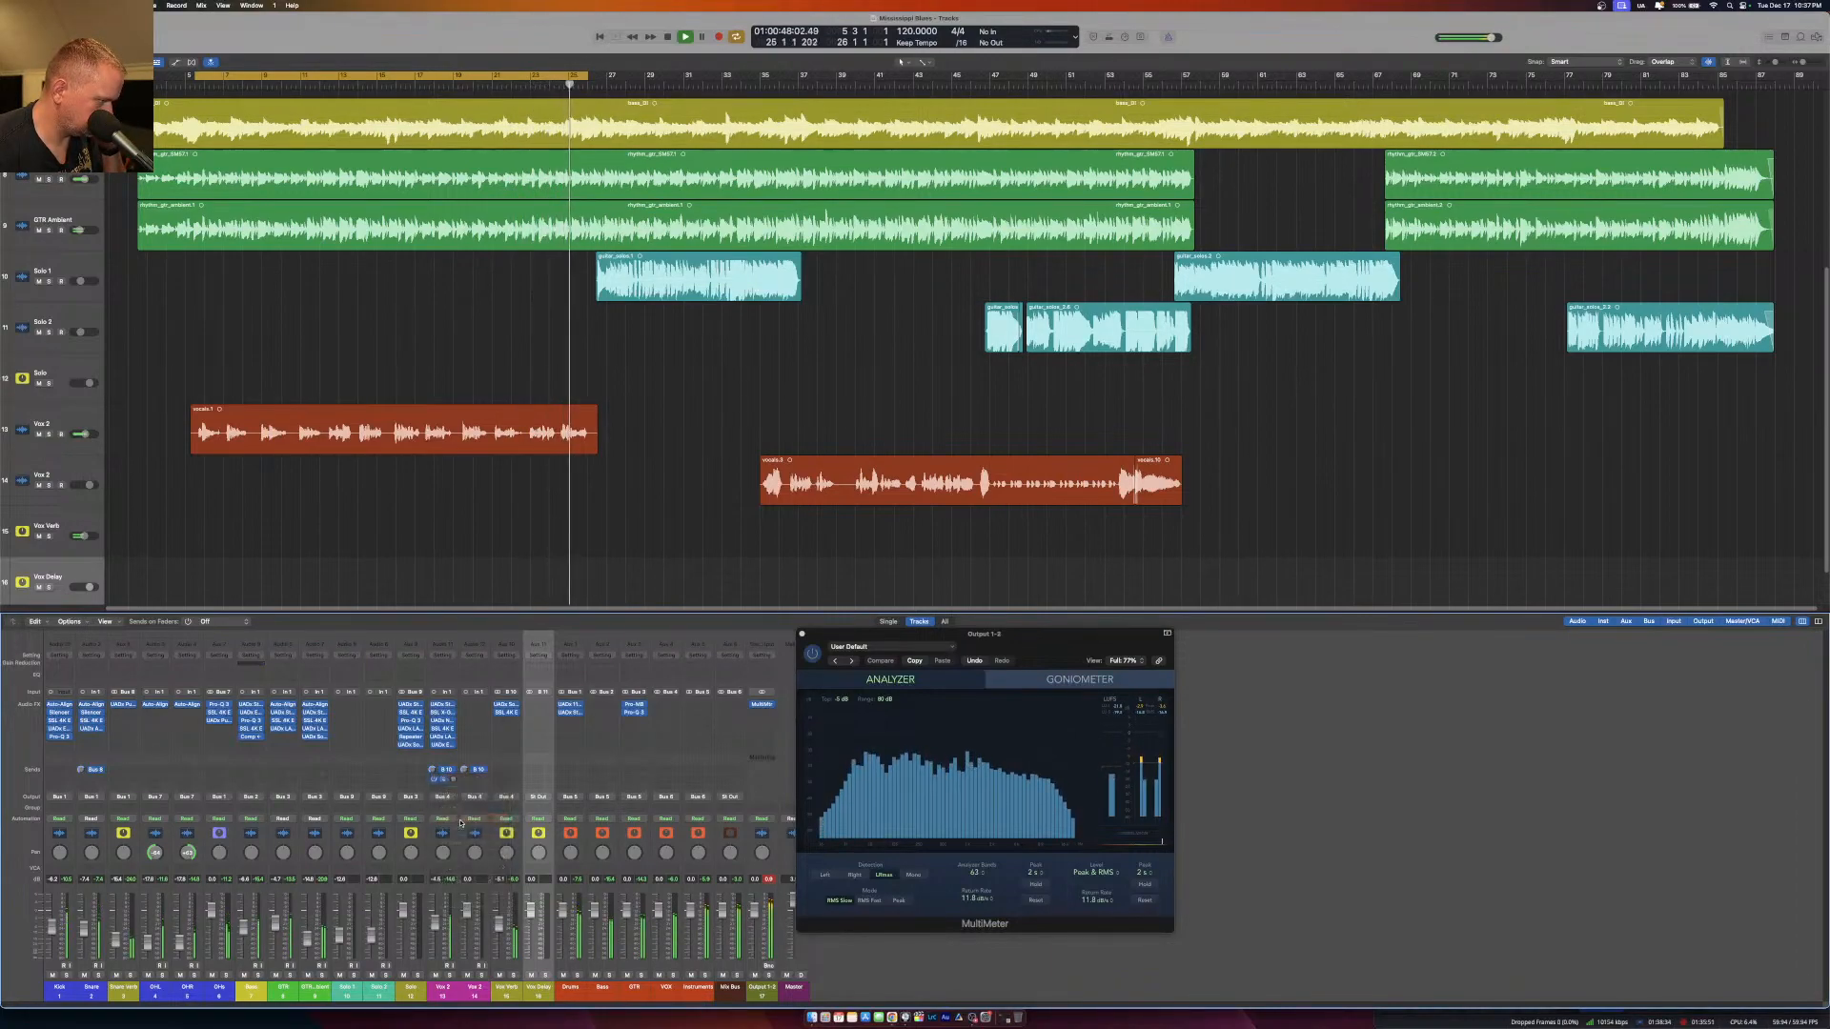
click(440, 780)
click(457, 827)
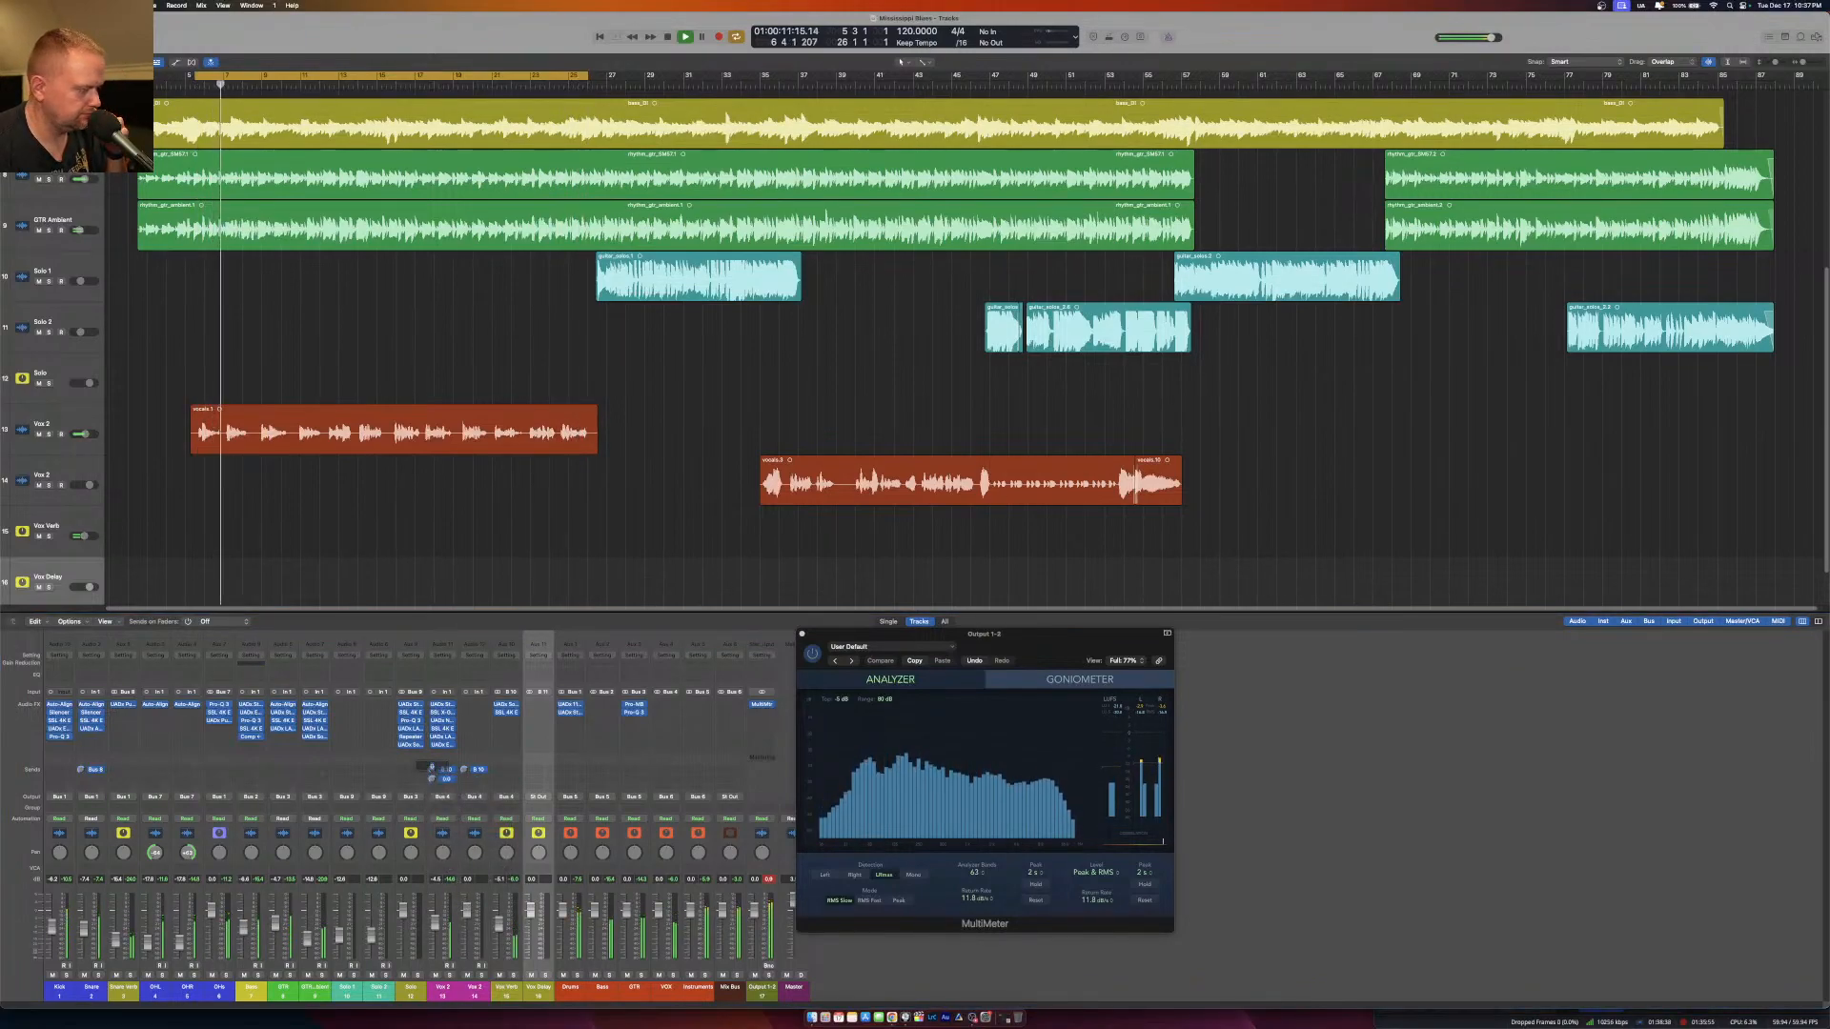
Solo the Vox Delay channel and insert the D16 Group Repeater delay plug-in on it.
click(545, 975)
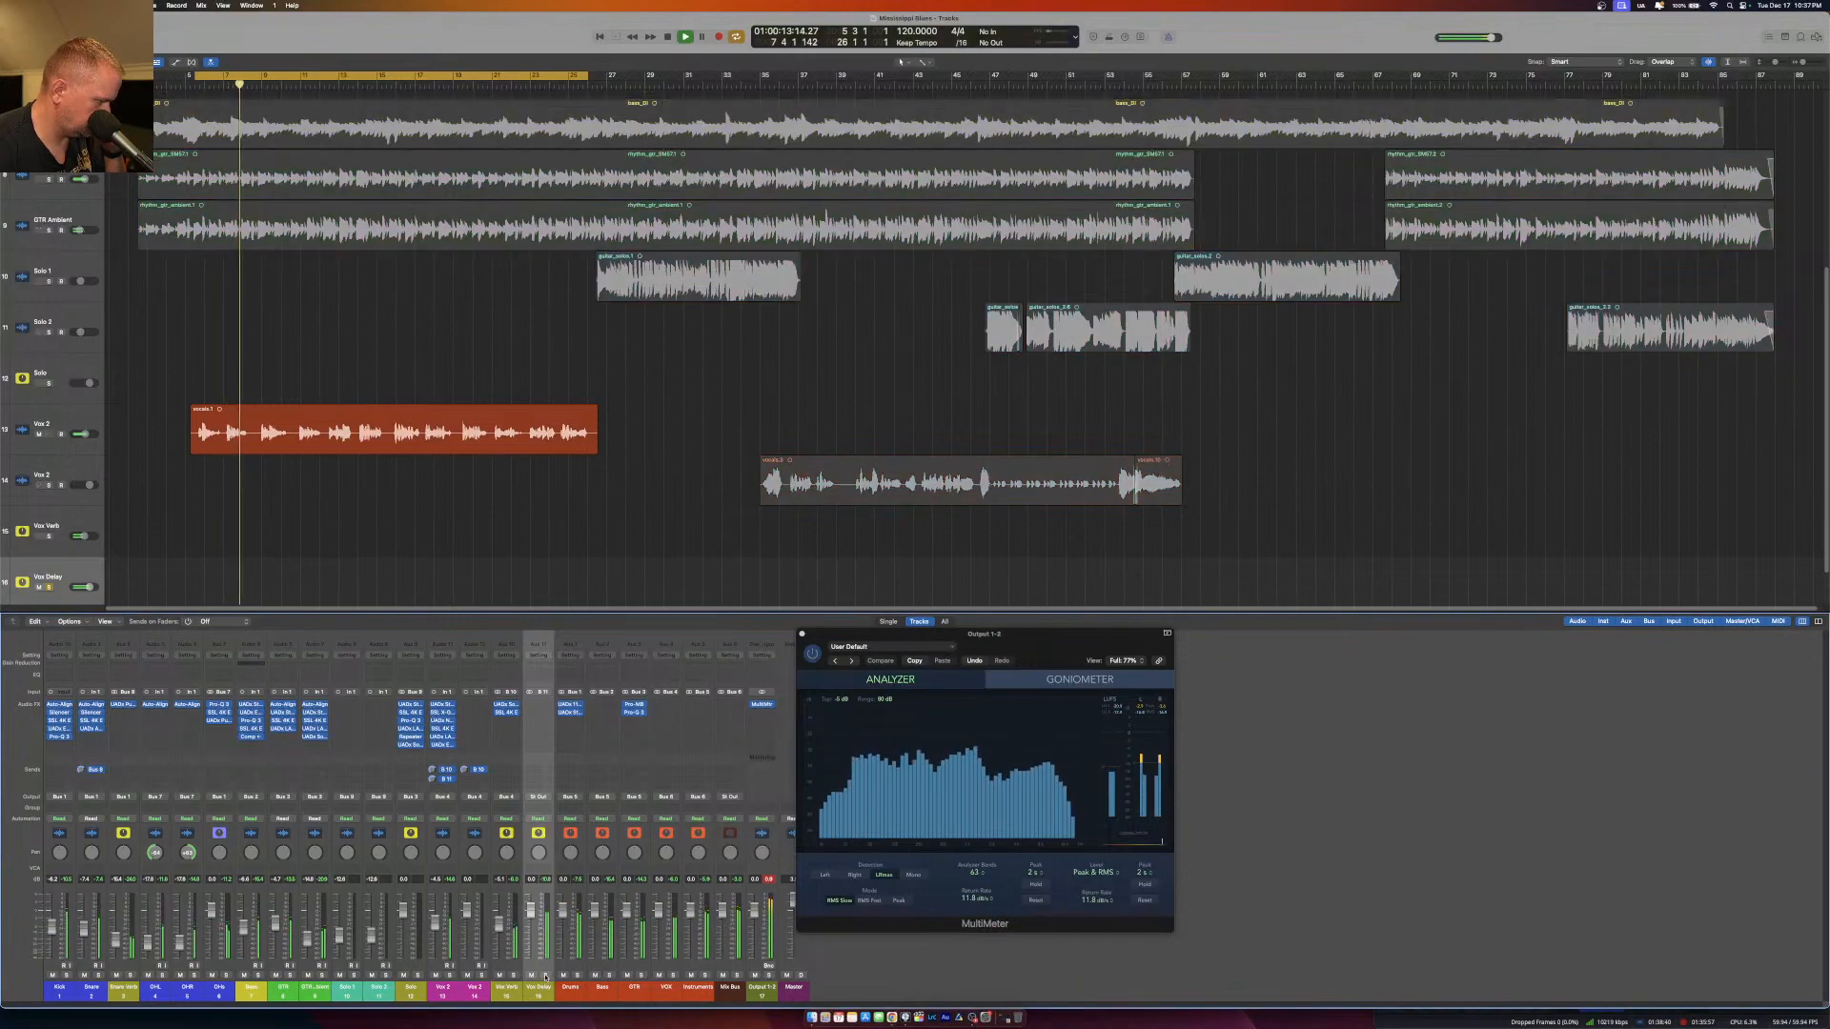
click(539, 706)
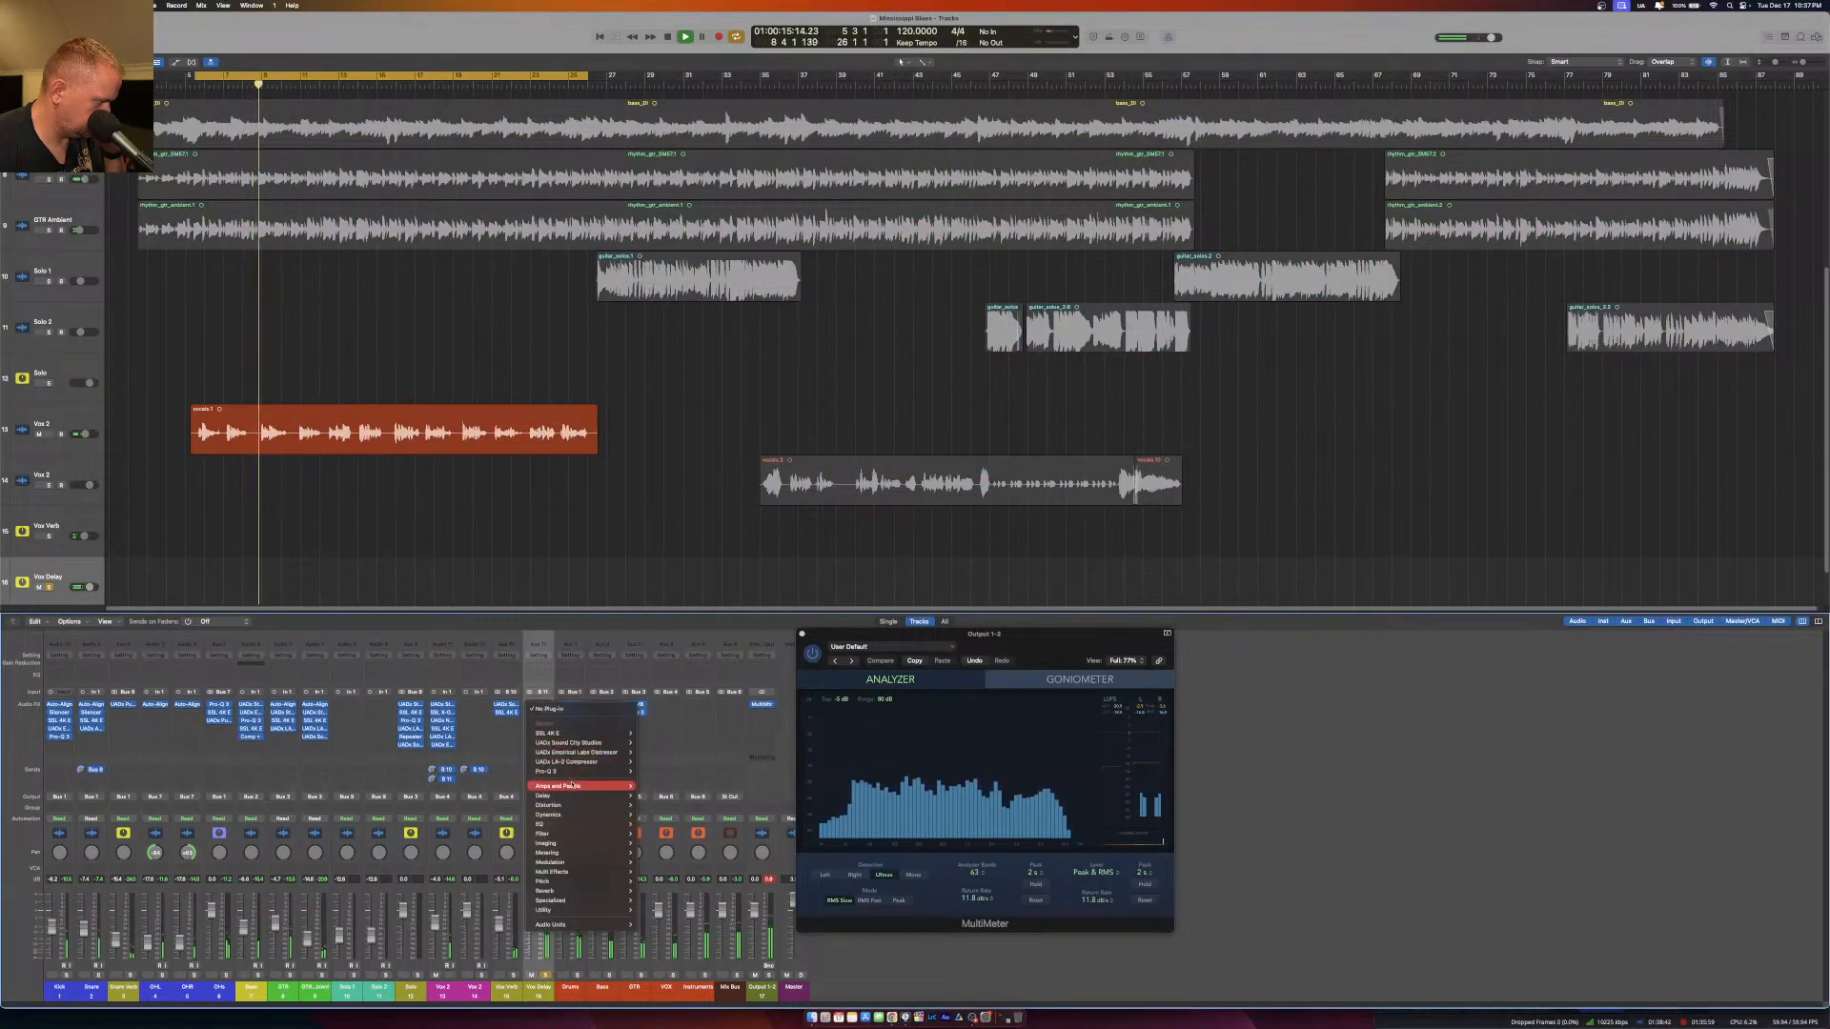
mouse_move(583, 924)
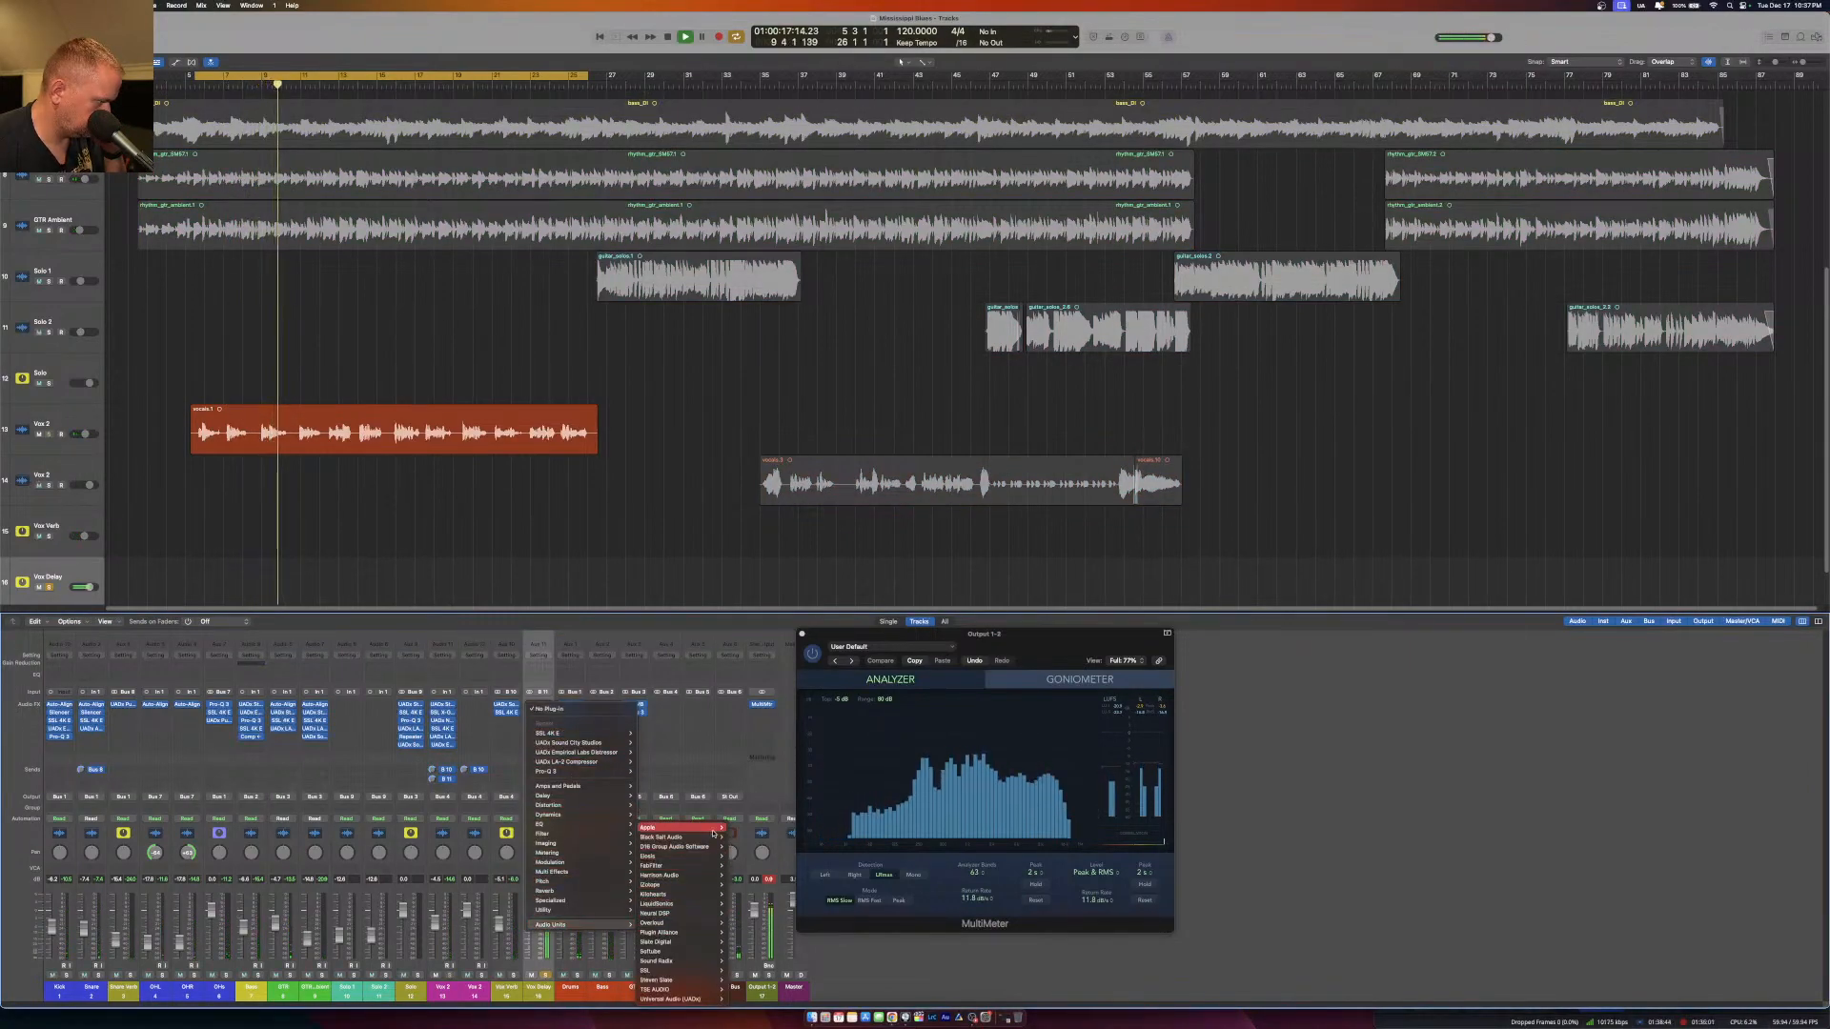
mouse_move(712, 845)
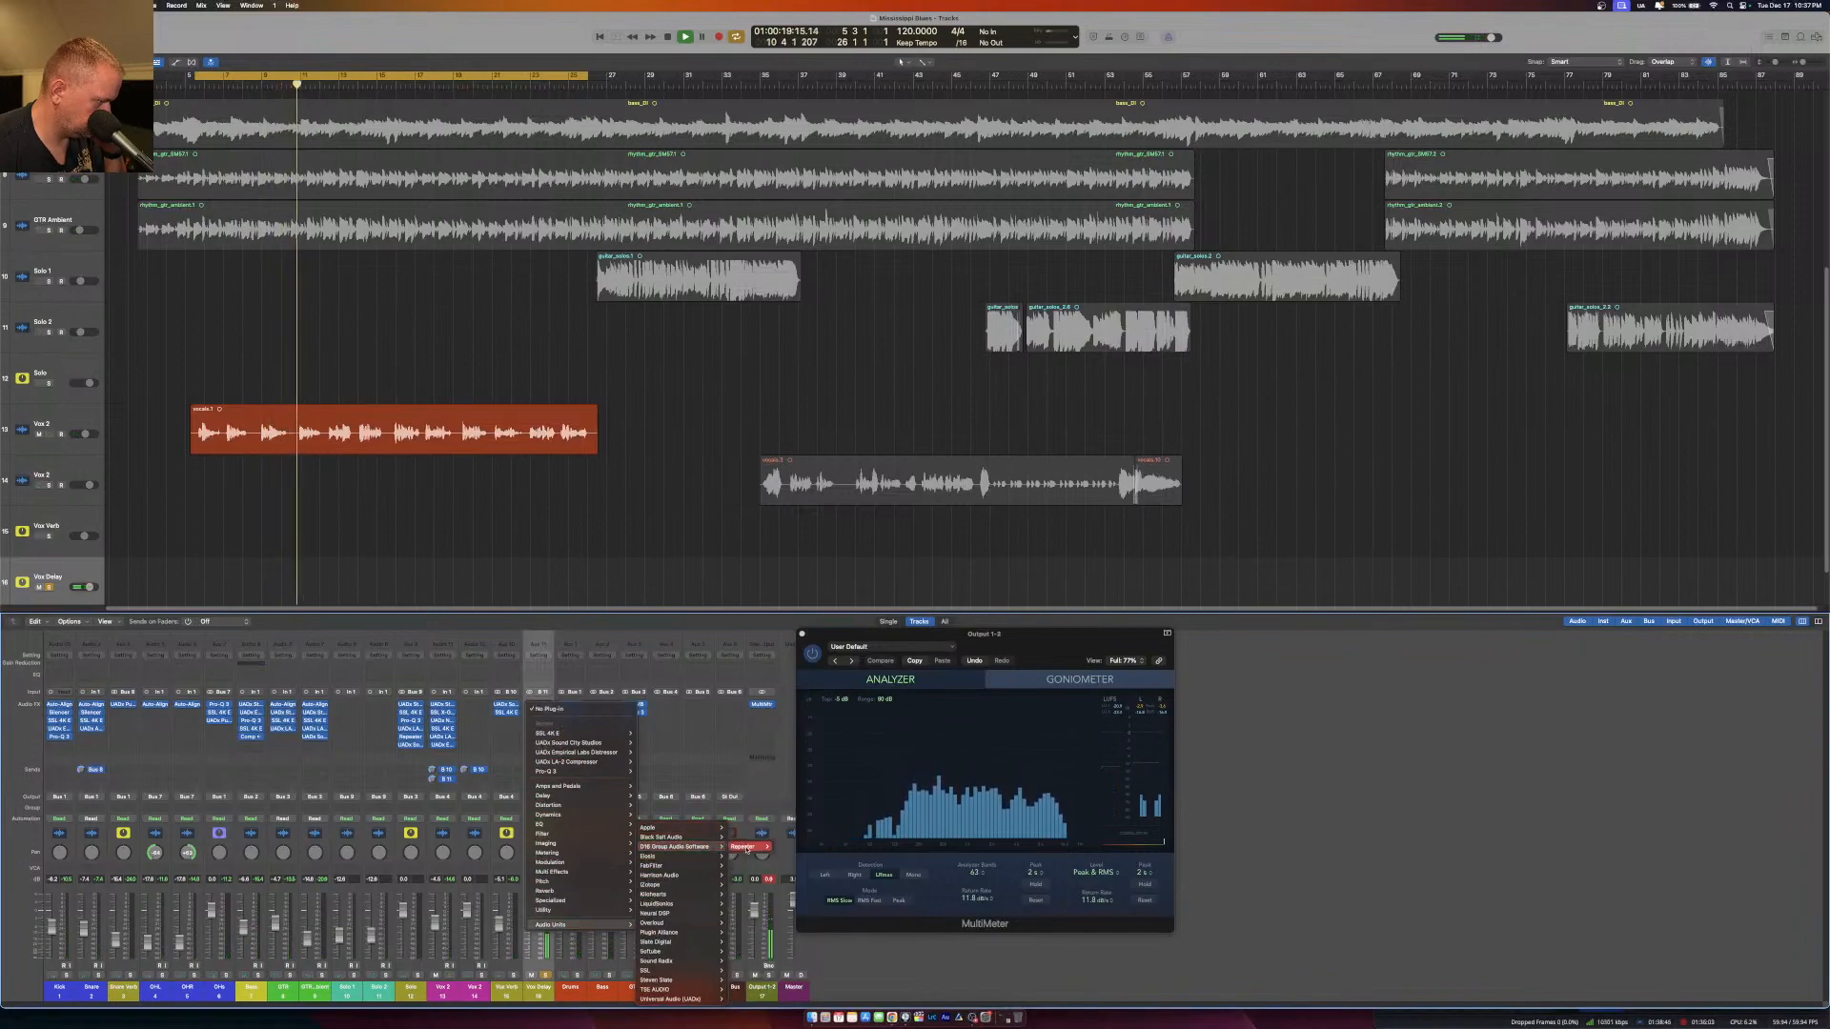
click(785, 846)
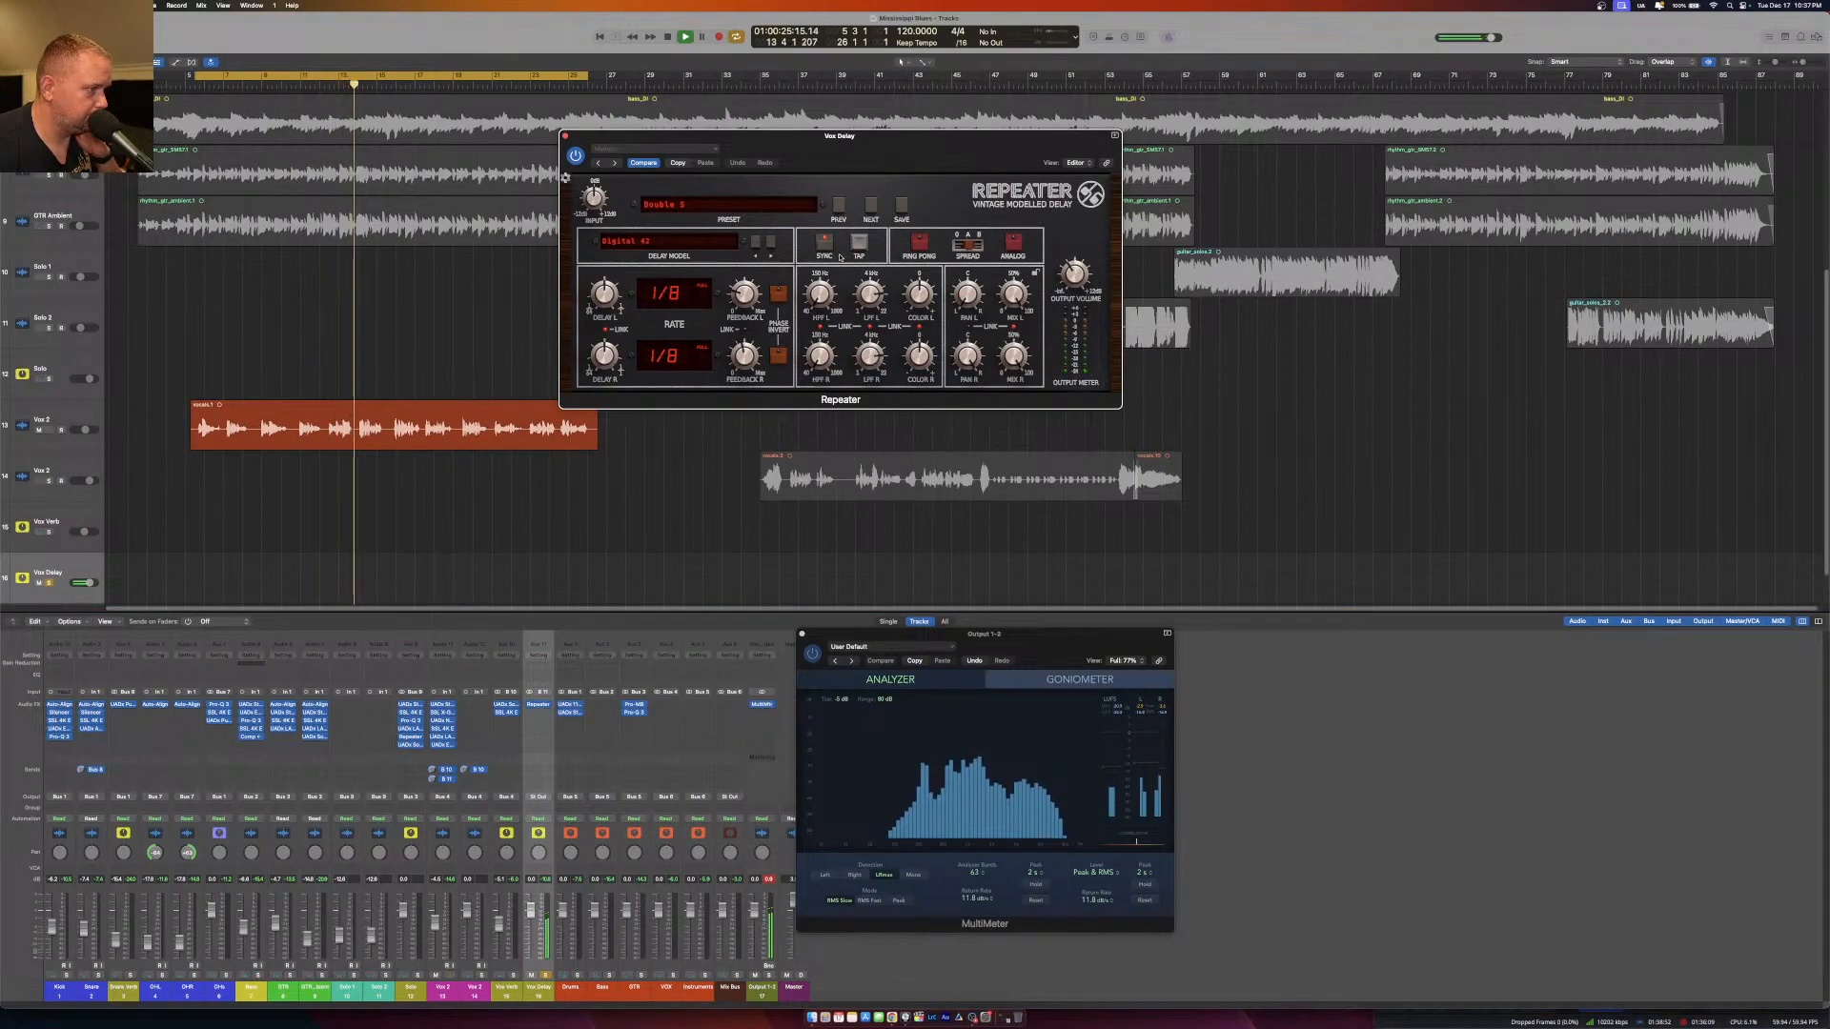
Turn off Repeater's tempo sync, unsolo Vox Delay and tap the delay time in along with the song to 432 ms.
click(826, 250)
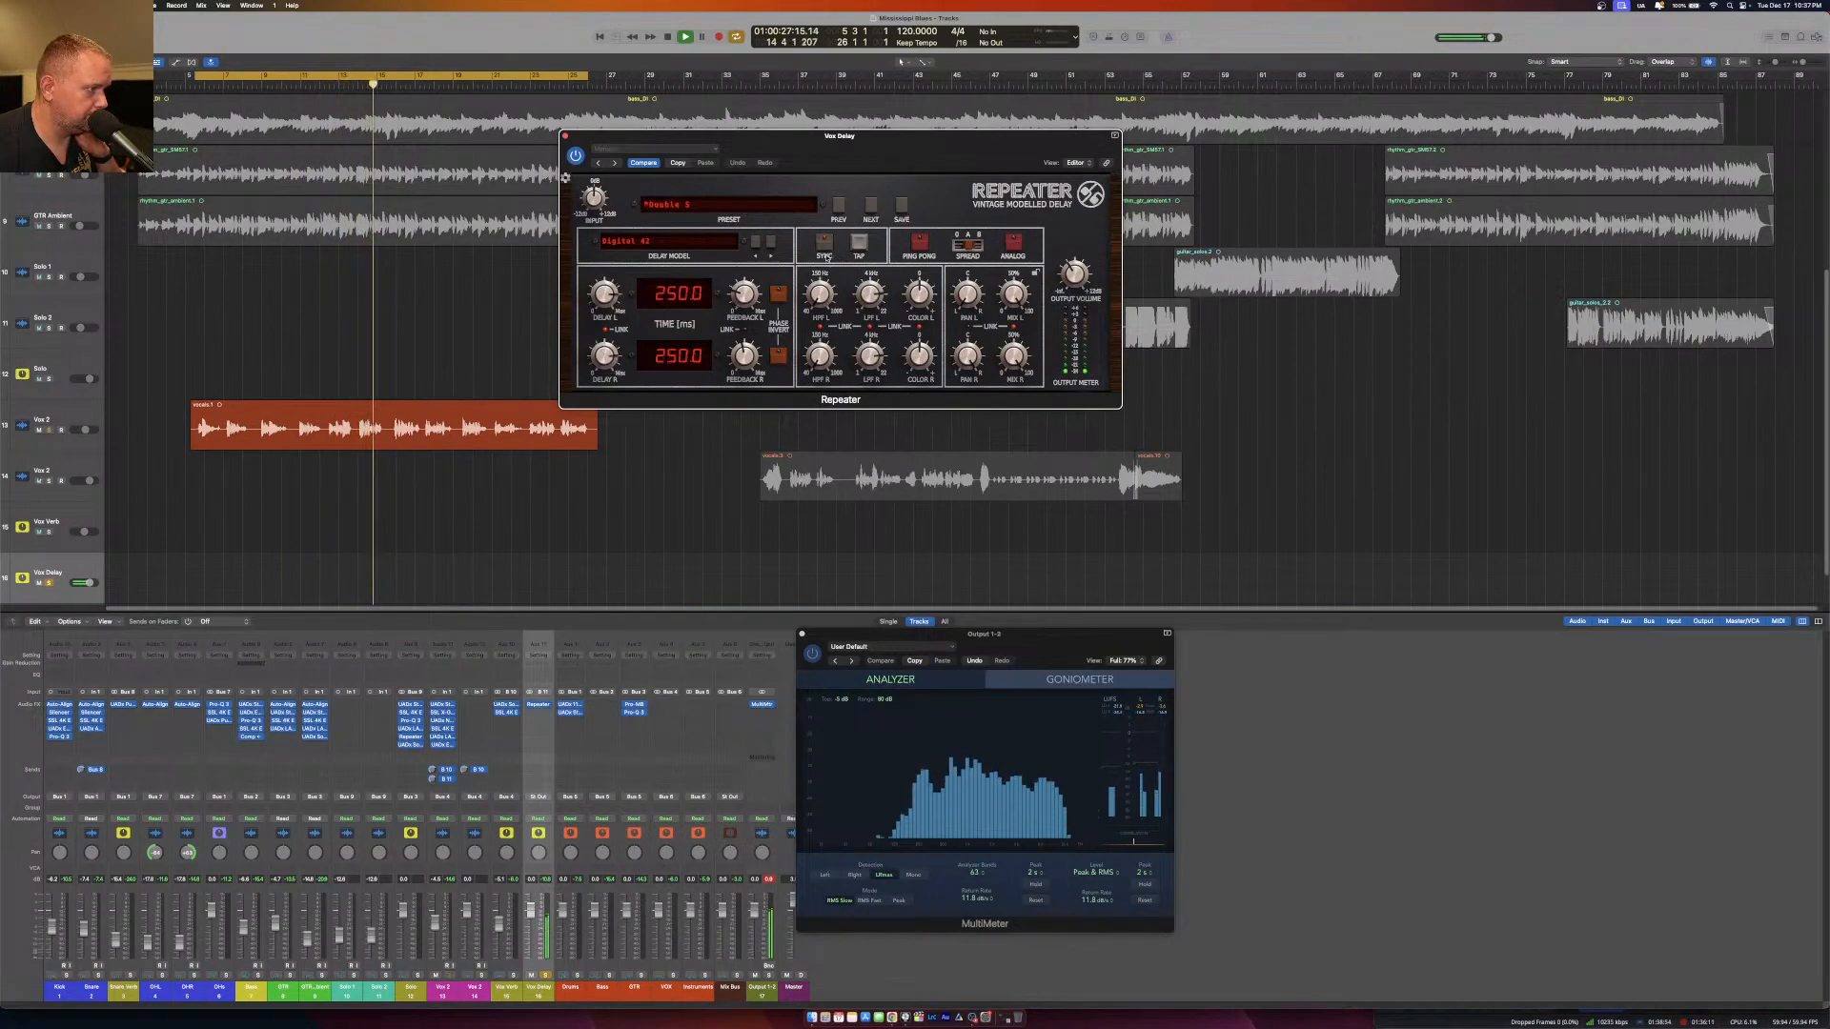
click(544, 976)
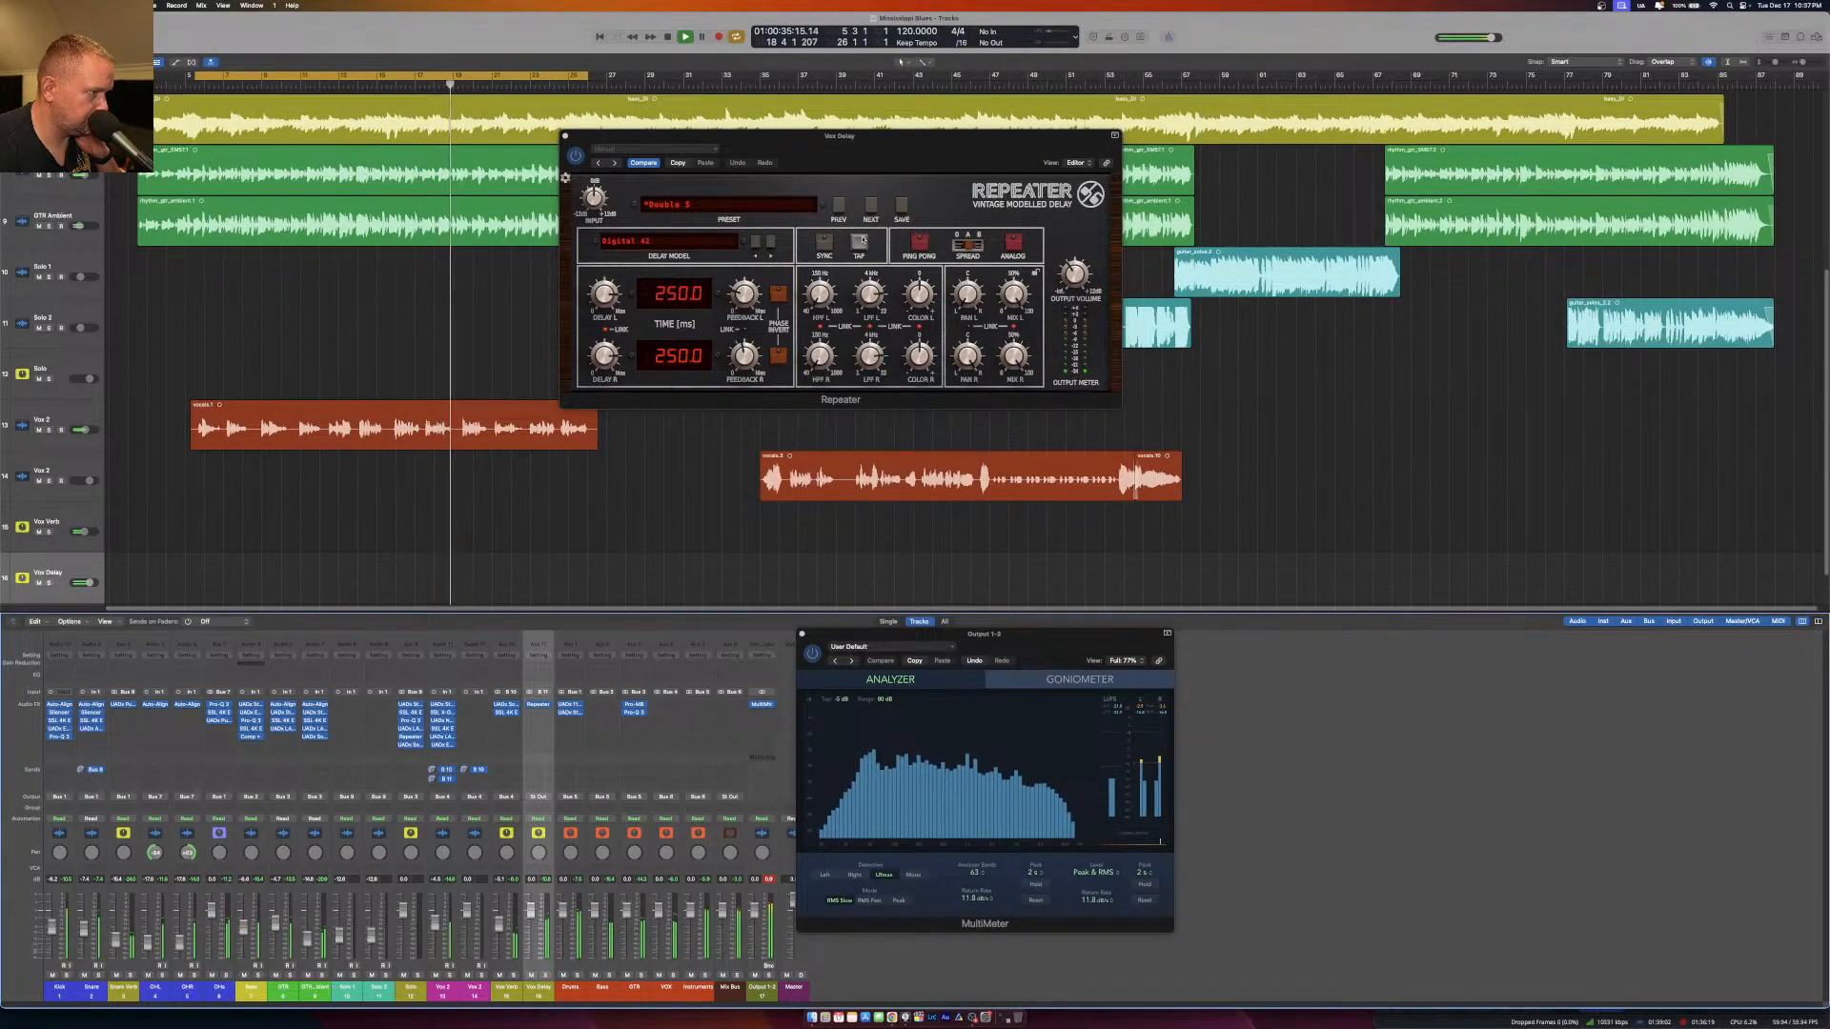
click(862, 245)
click(862, 245)
click(863, 245)
click(863, 245)
click(863, 245)
click(863, 245)
click(863, 245)
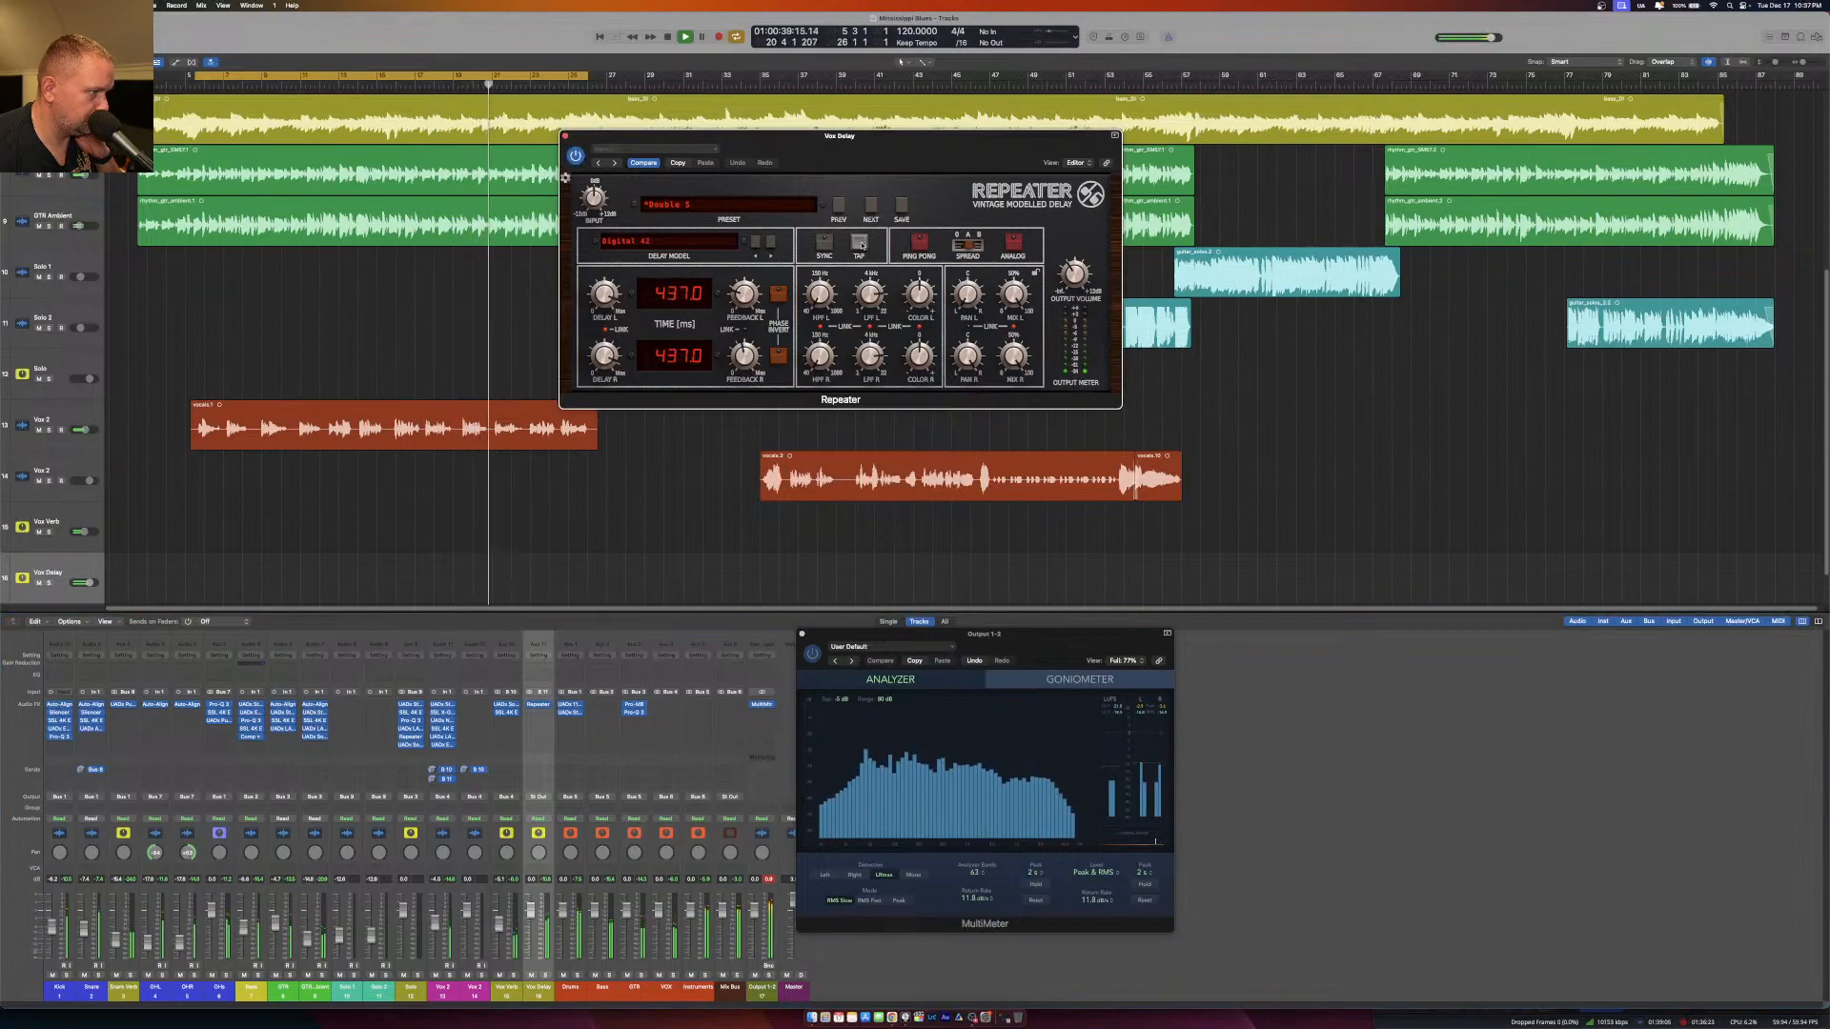
click(863, 245)
click(862, 245)
click(861, 245)
click(860, 244)
click(860, 244)
click(860, 244)
click(859, 244)
click(858, 244)
click(859, 244)
click(859, 244)
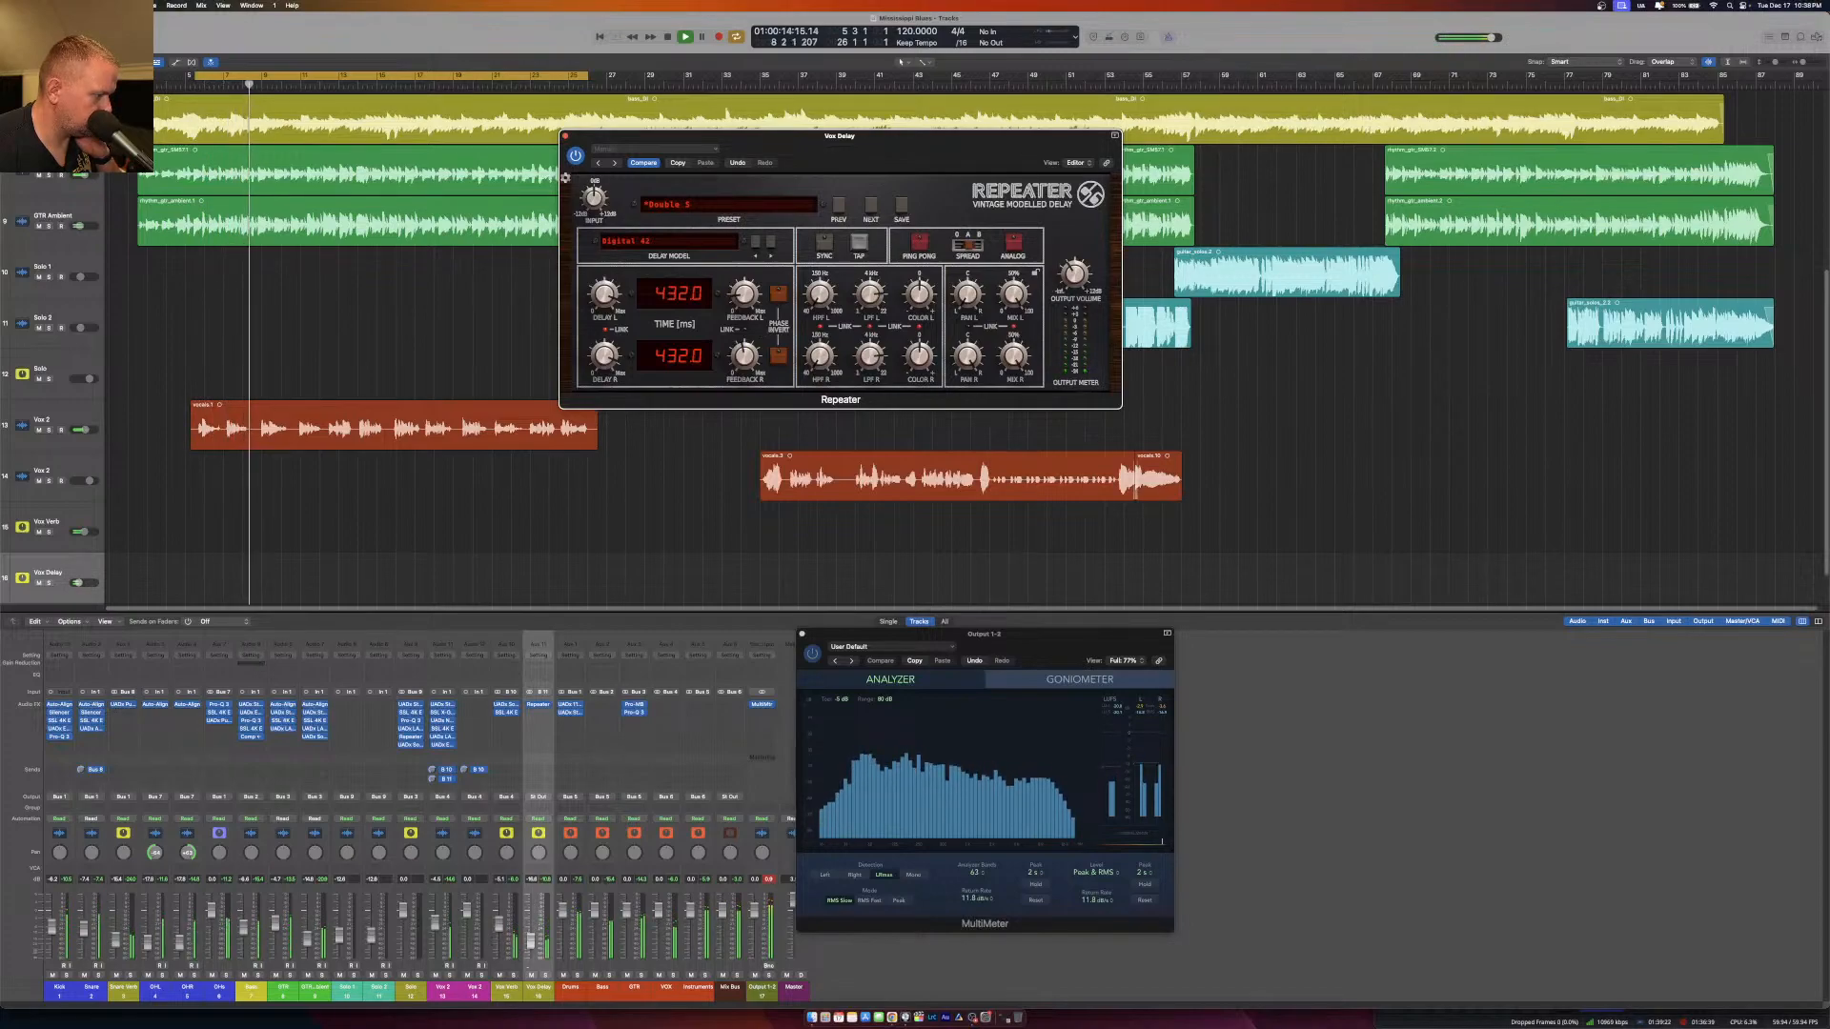
Lower the Vox Delay channel's fader to blend the delay into the mix.
drag(531, 942, 531, 943)
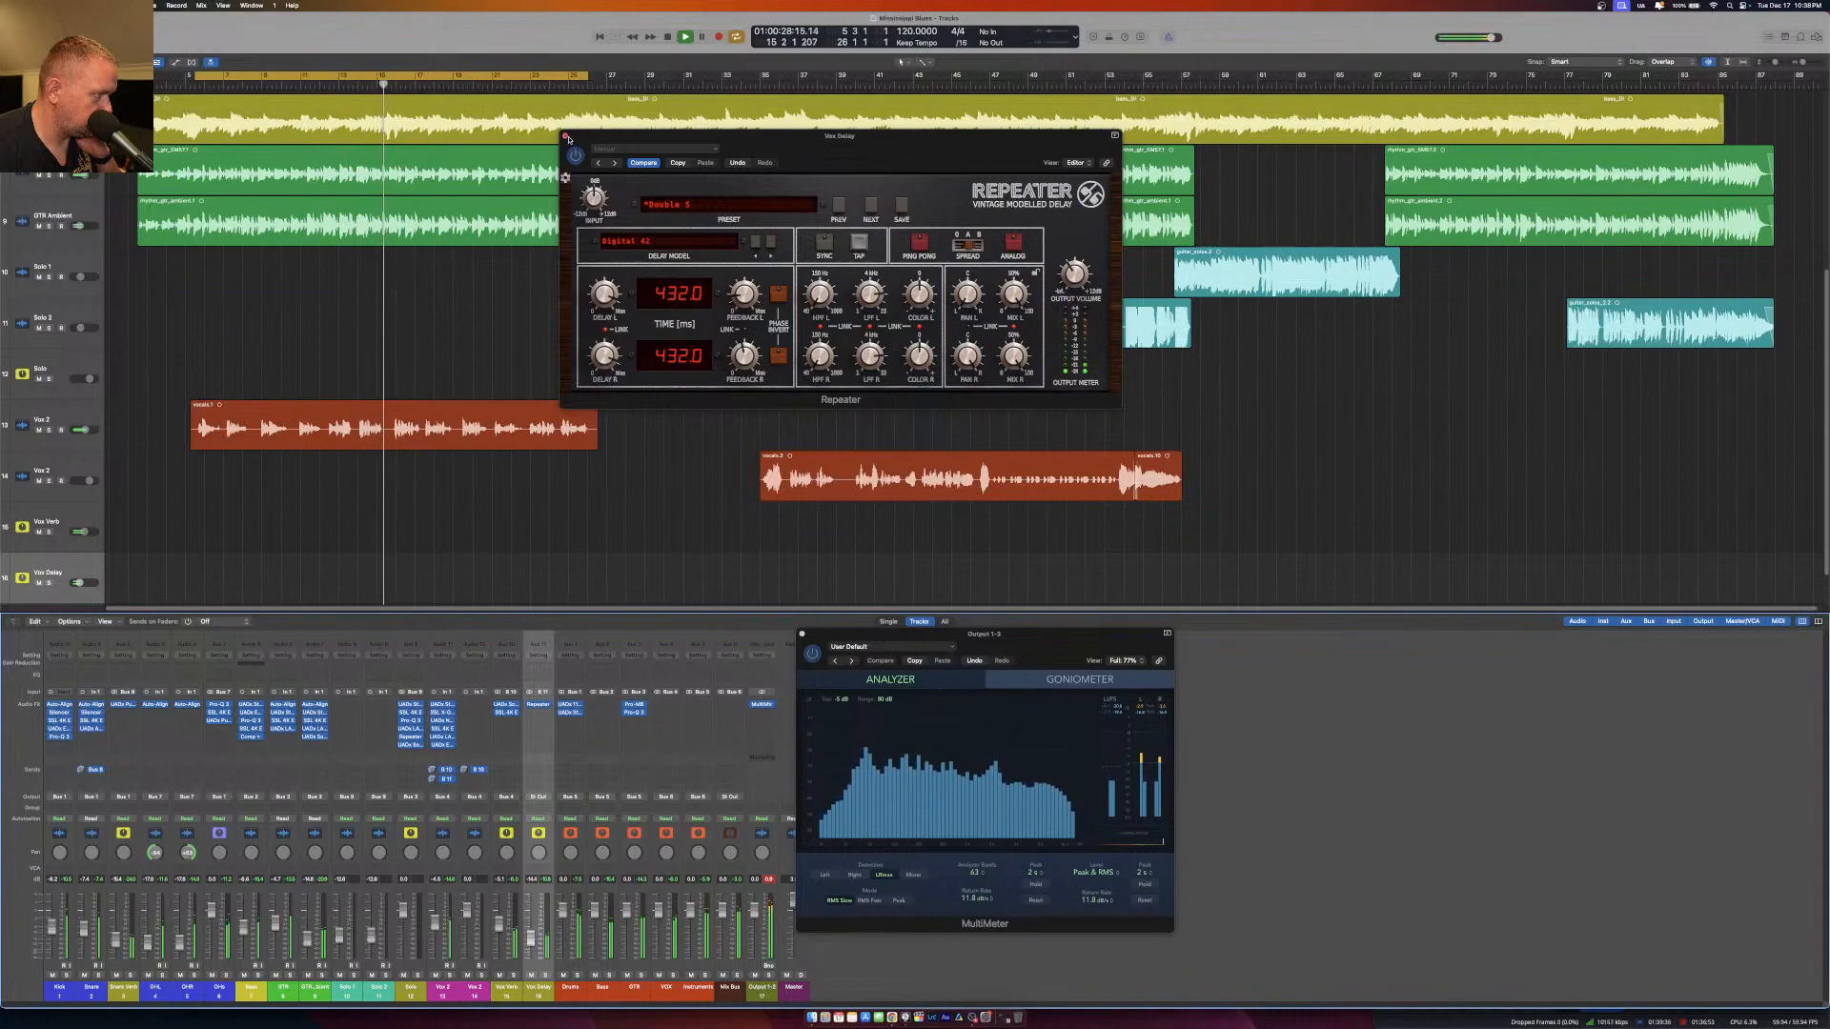
Close the Repeater delay window and move the cycle range over the second vocal track's regions, ending at about bar 57.
click(566, 137)
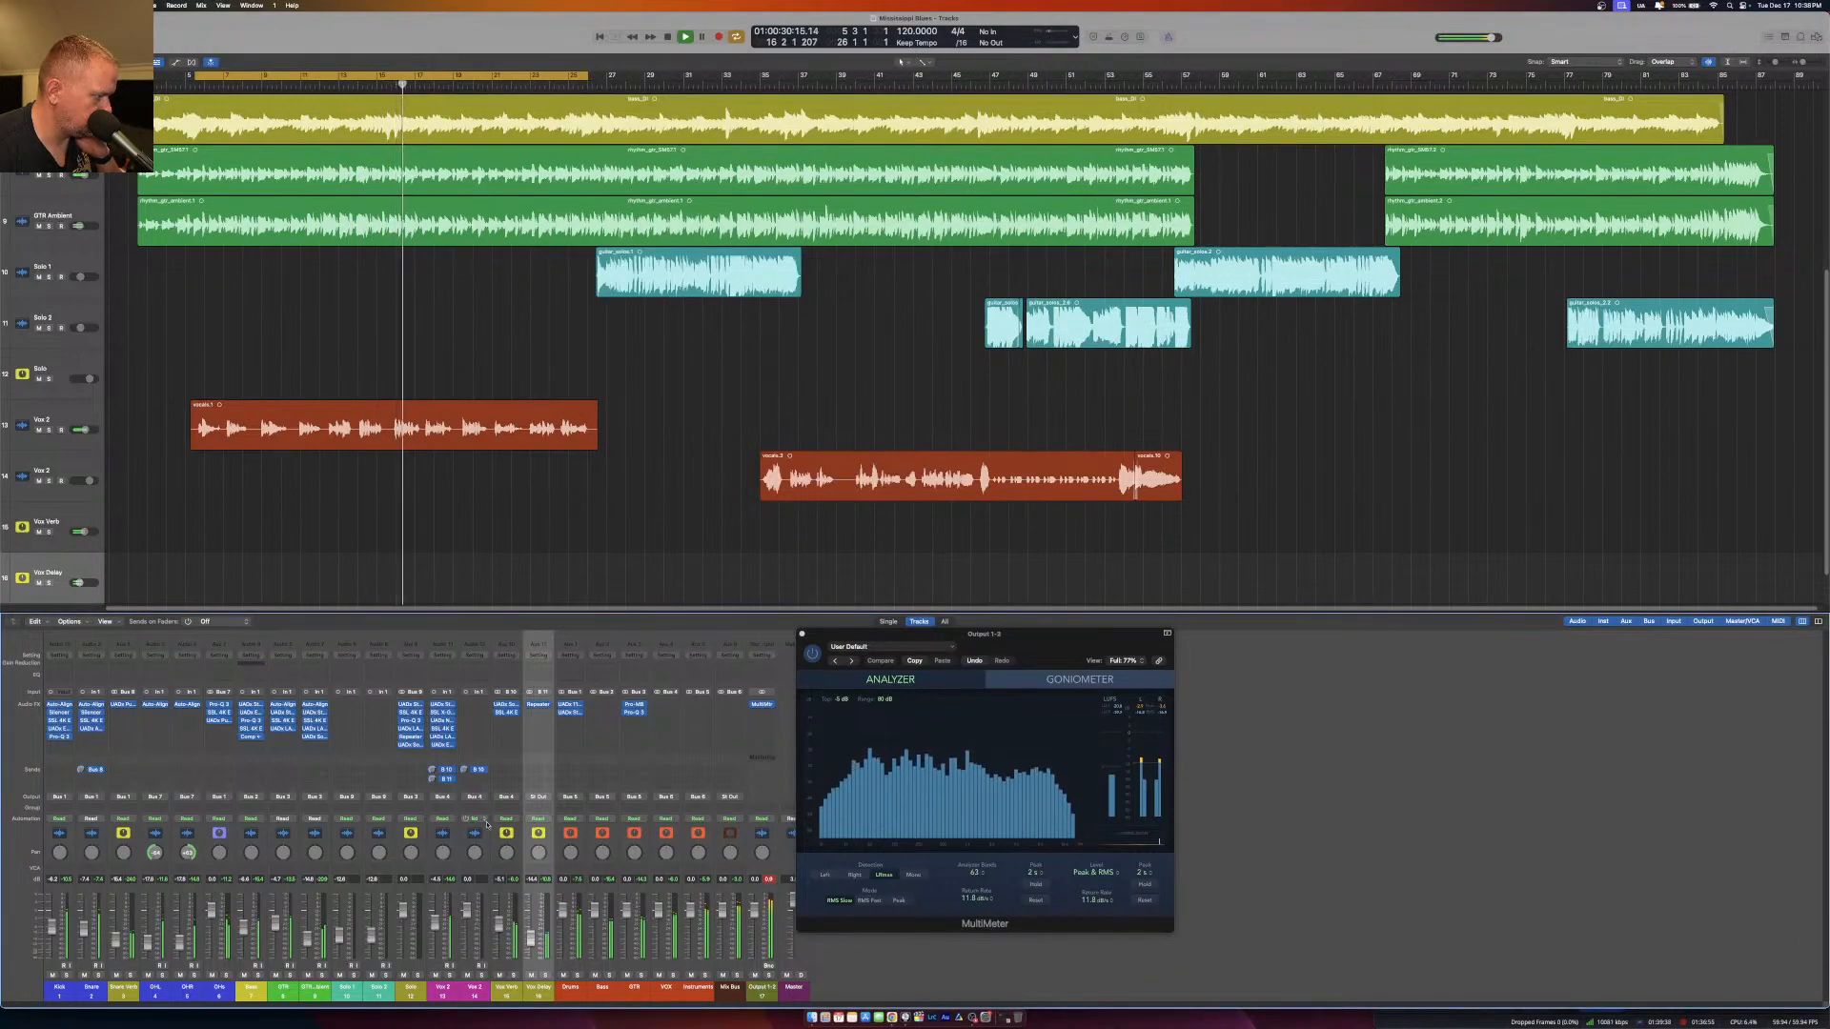
drag(549, 76, 1073, 146)
drag(1153, 75, 1186, 76)
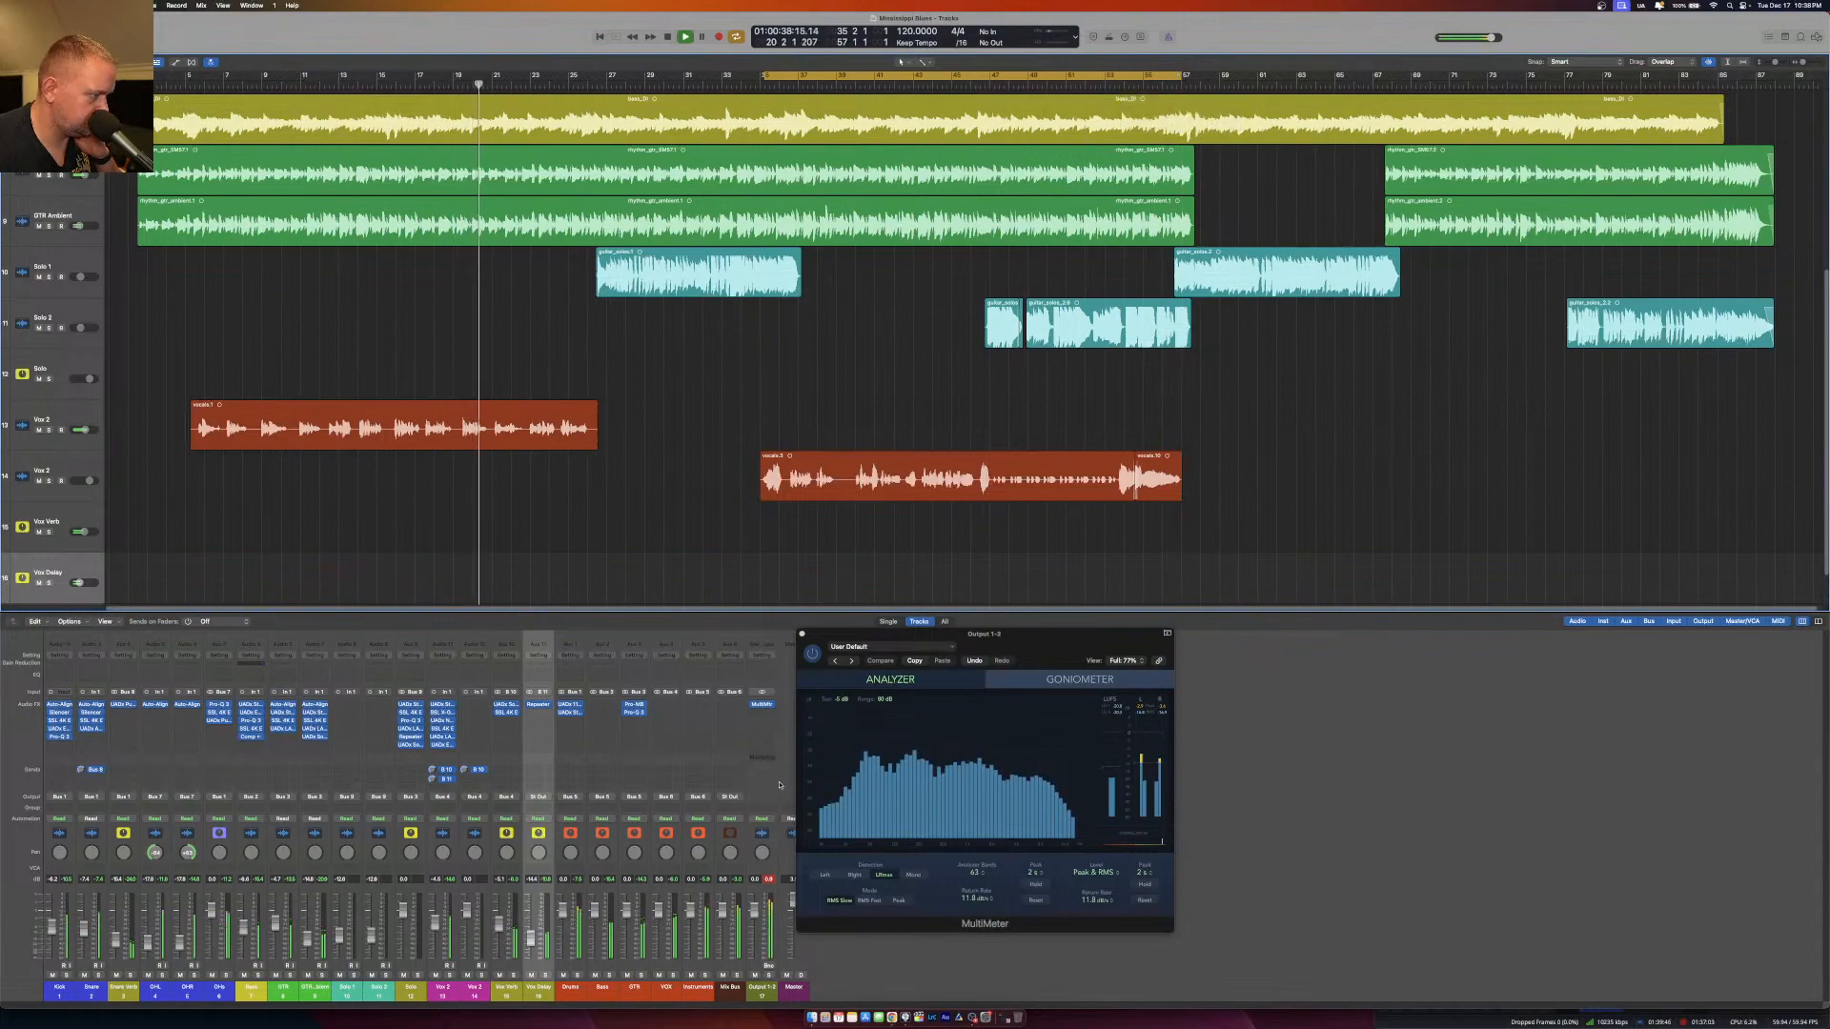
Add a Bus 11 (Vox Delay) send to the second Vox channel, matching the first vocal channel's delay send.
click(474, 779)
mouse_move(495, 793)
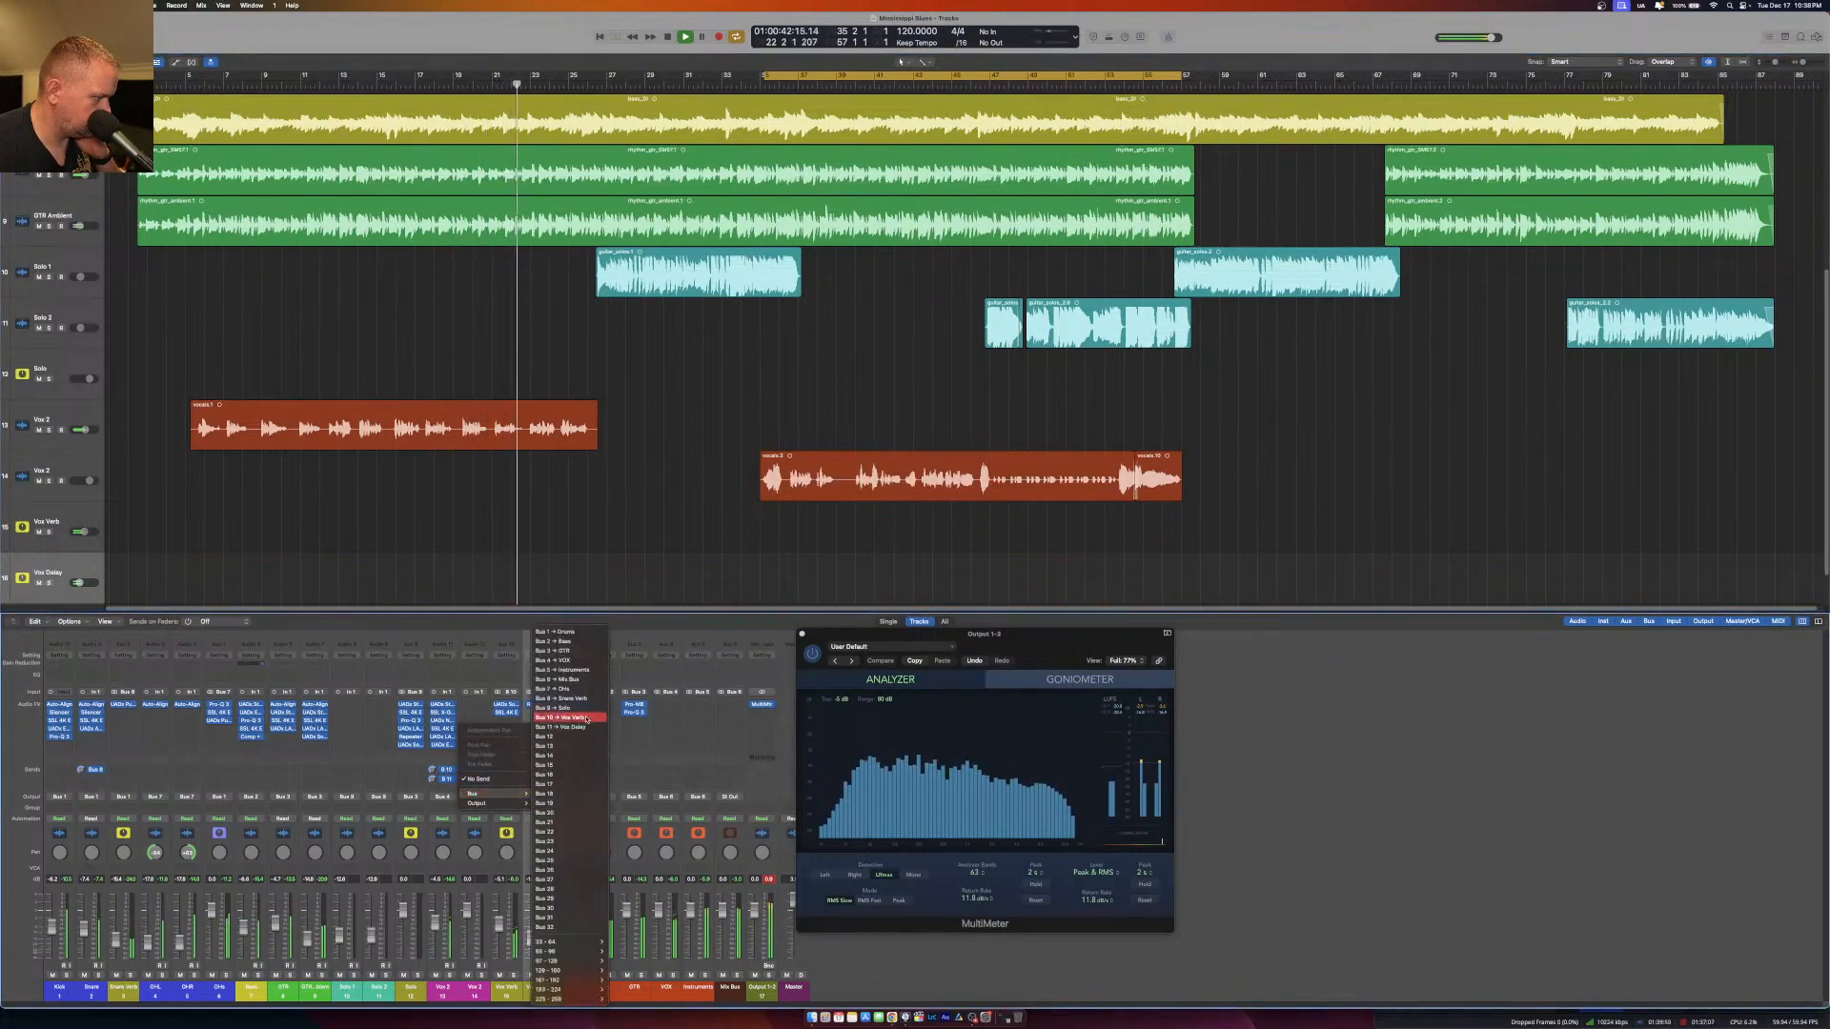
click(593, 755)
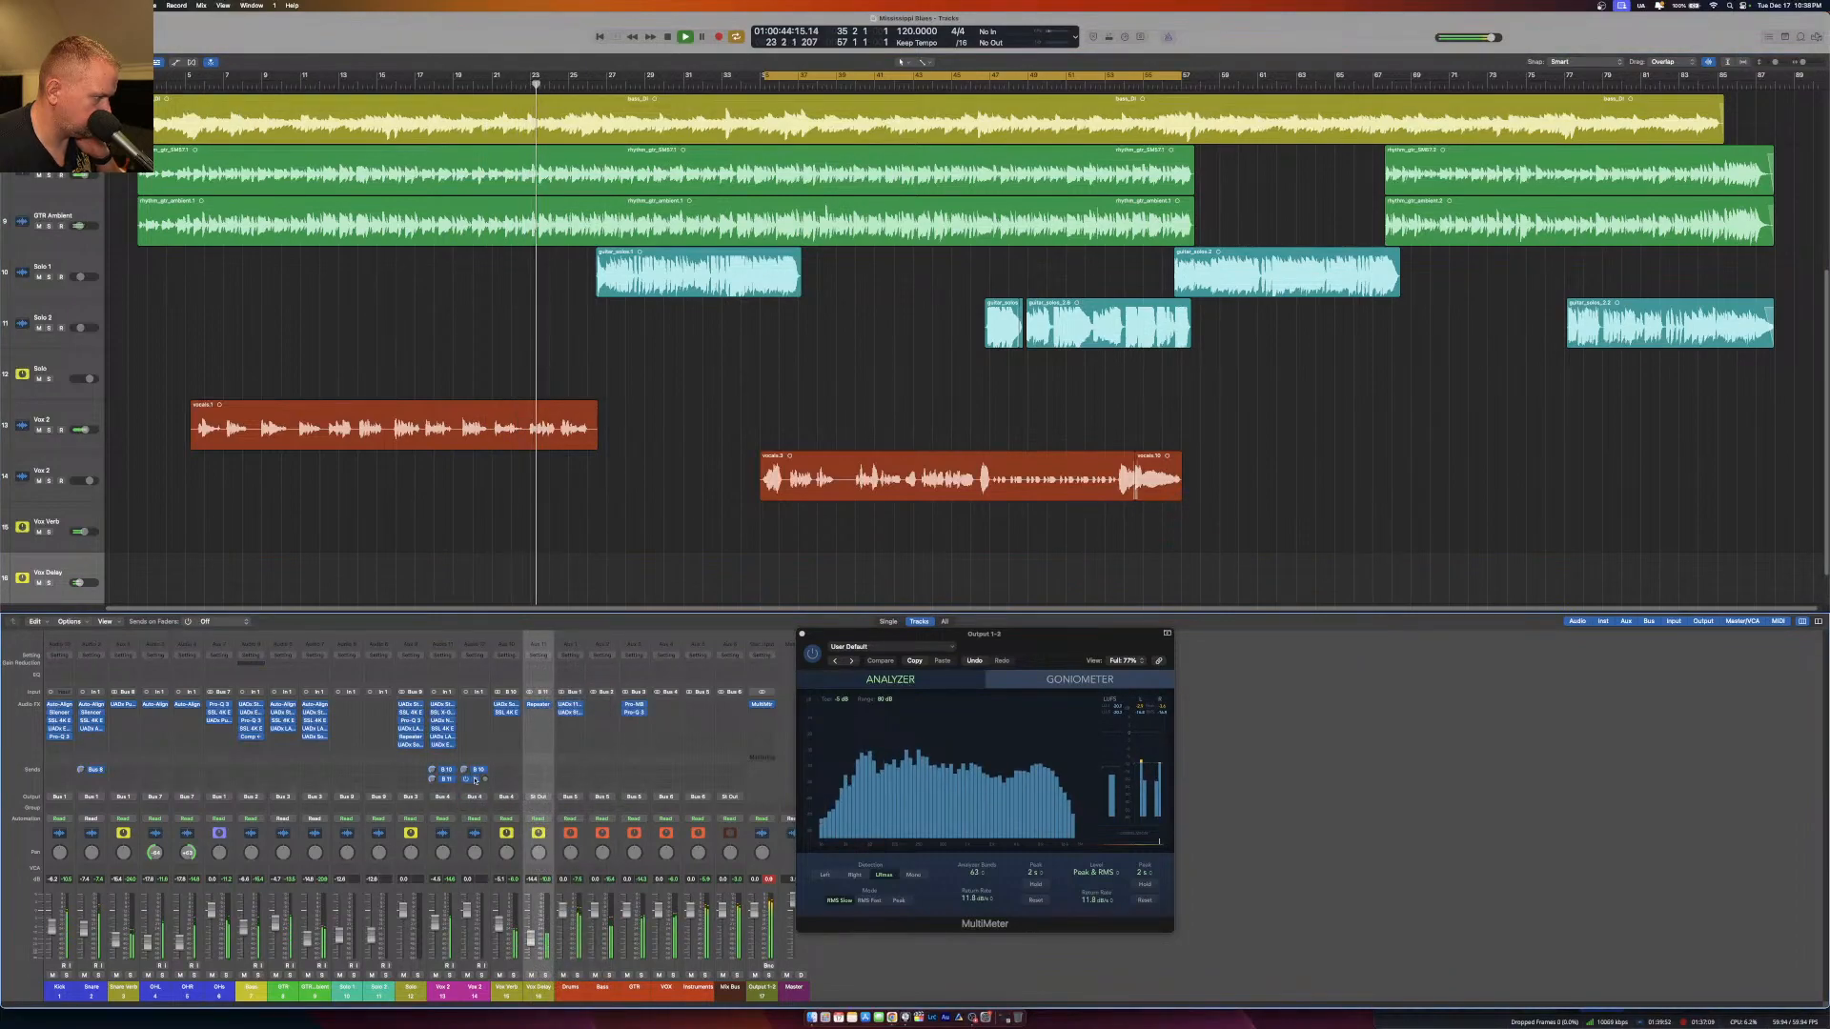
click(475, 780)
click(482, 828)
click(467, 783)
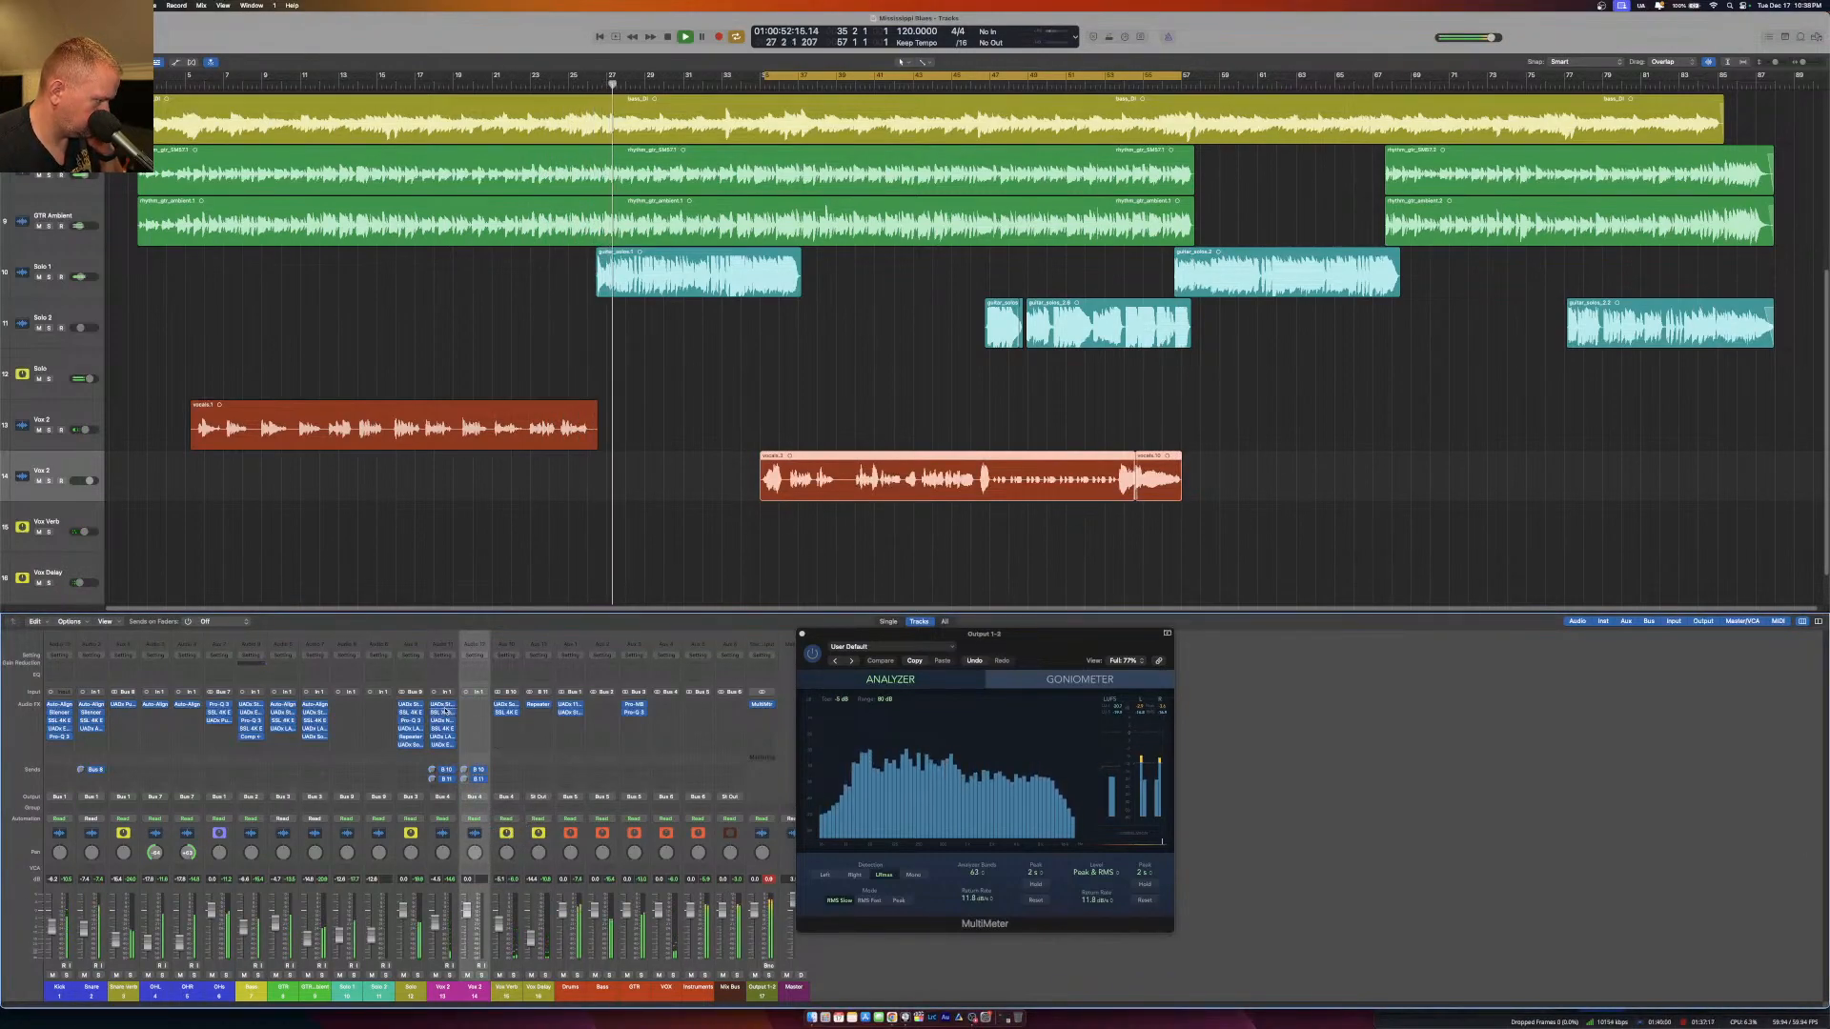
Copy the first Vox channel's effects chain to the second Vox channel and lower its fader while cycling its vocal part.
drag(444, 710, 473, 724)
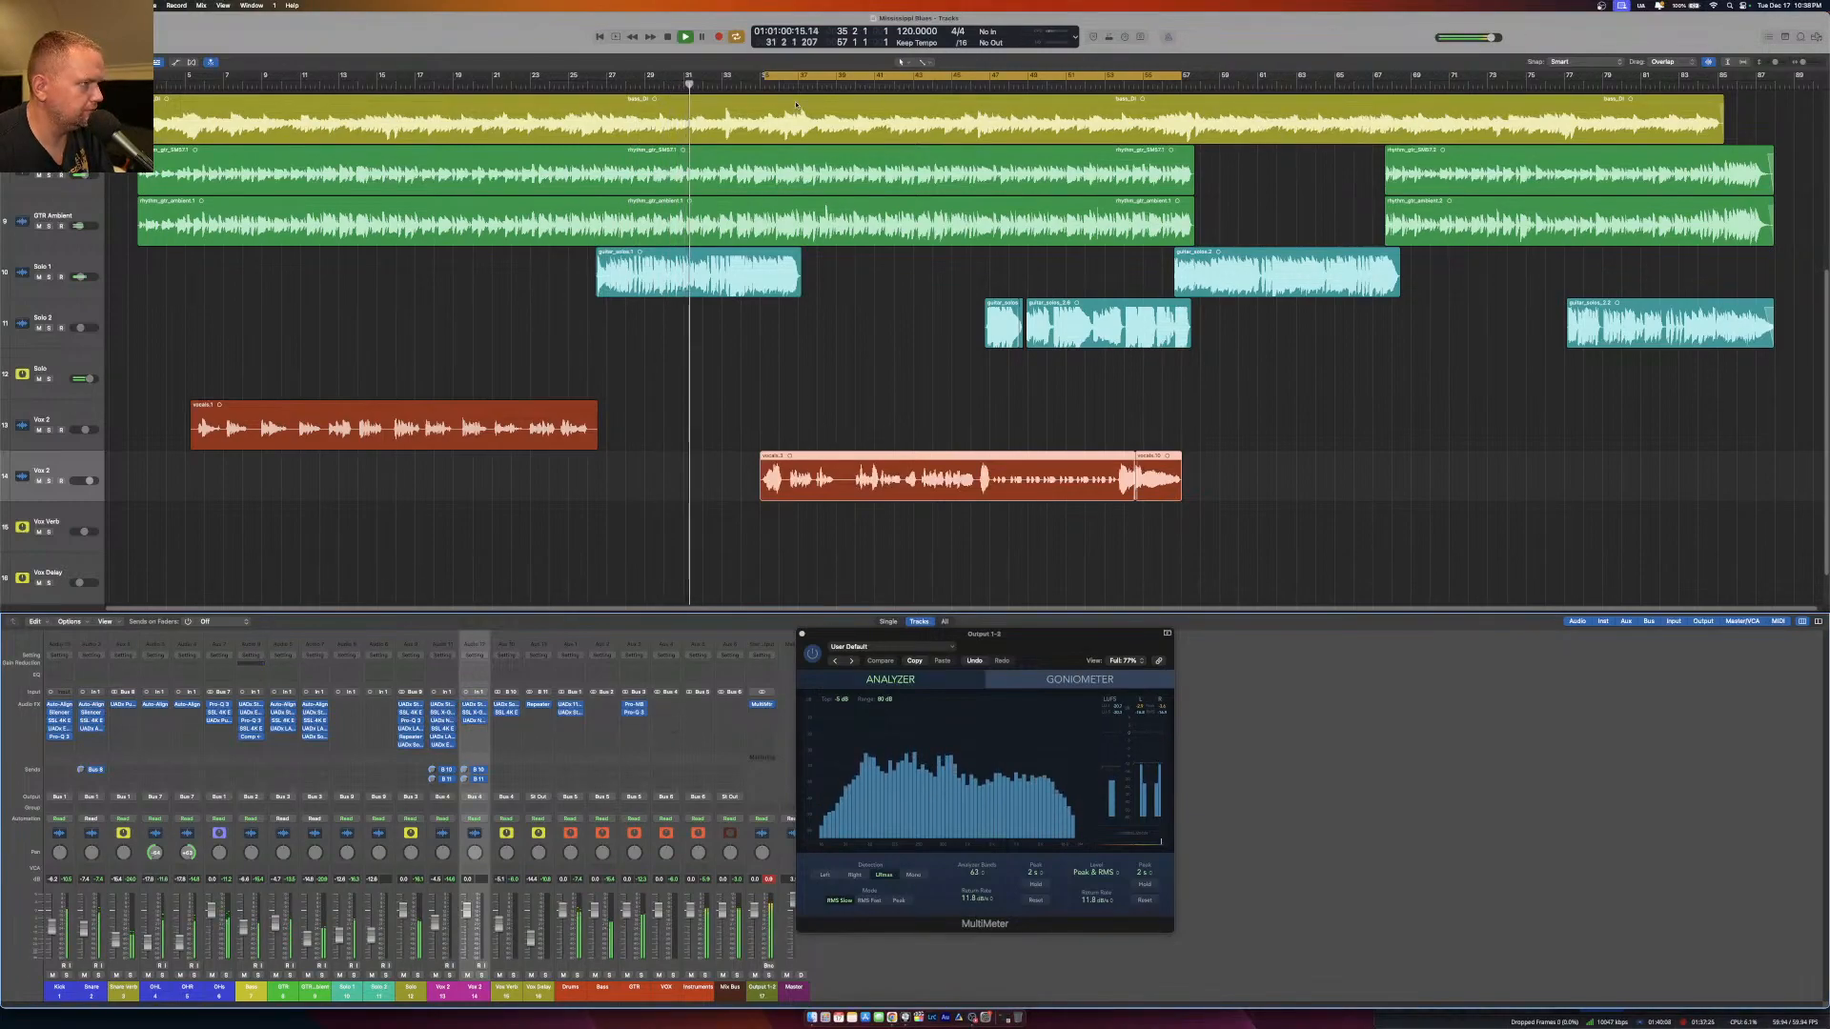
drag(766, 76, 787, 76)
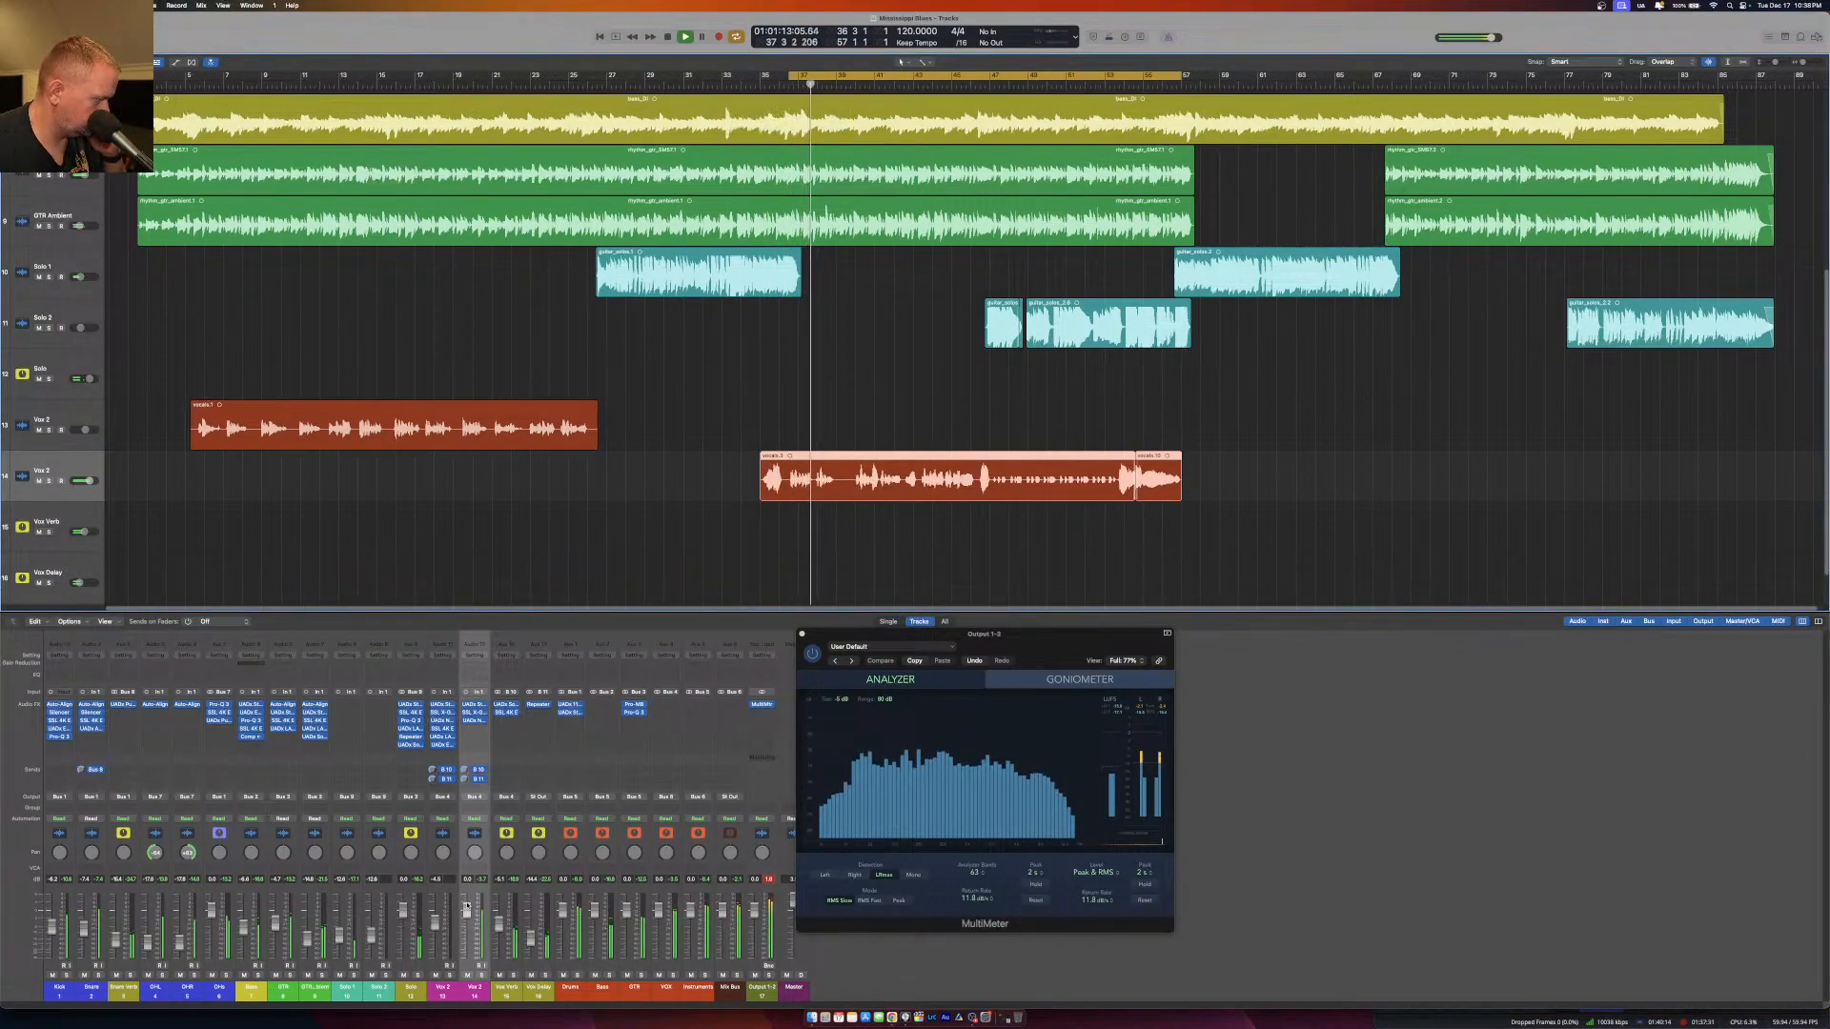
drag(467, 905, 467, 922)
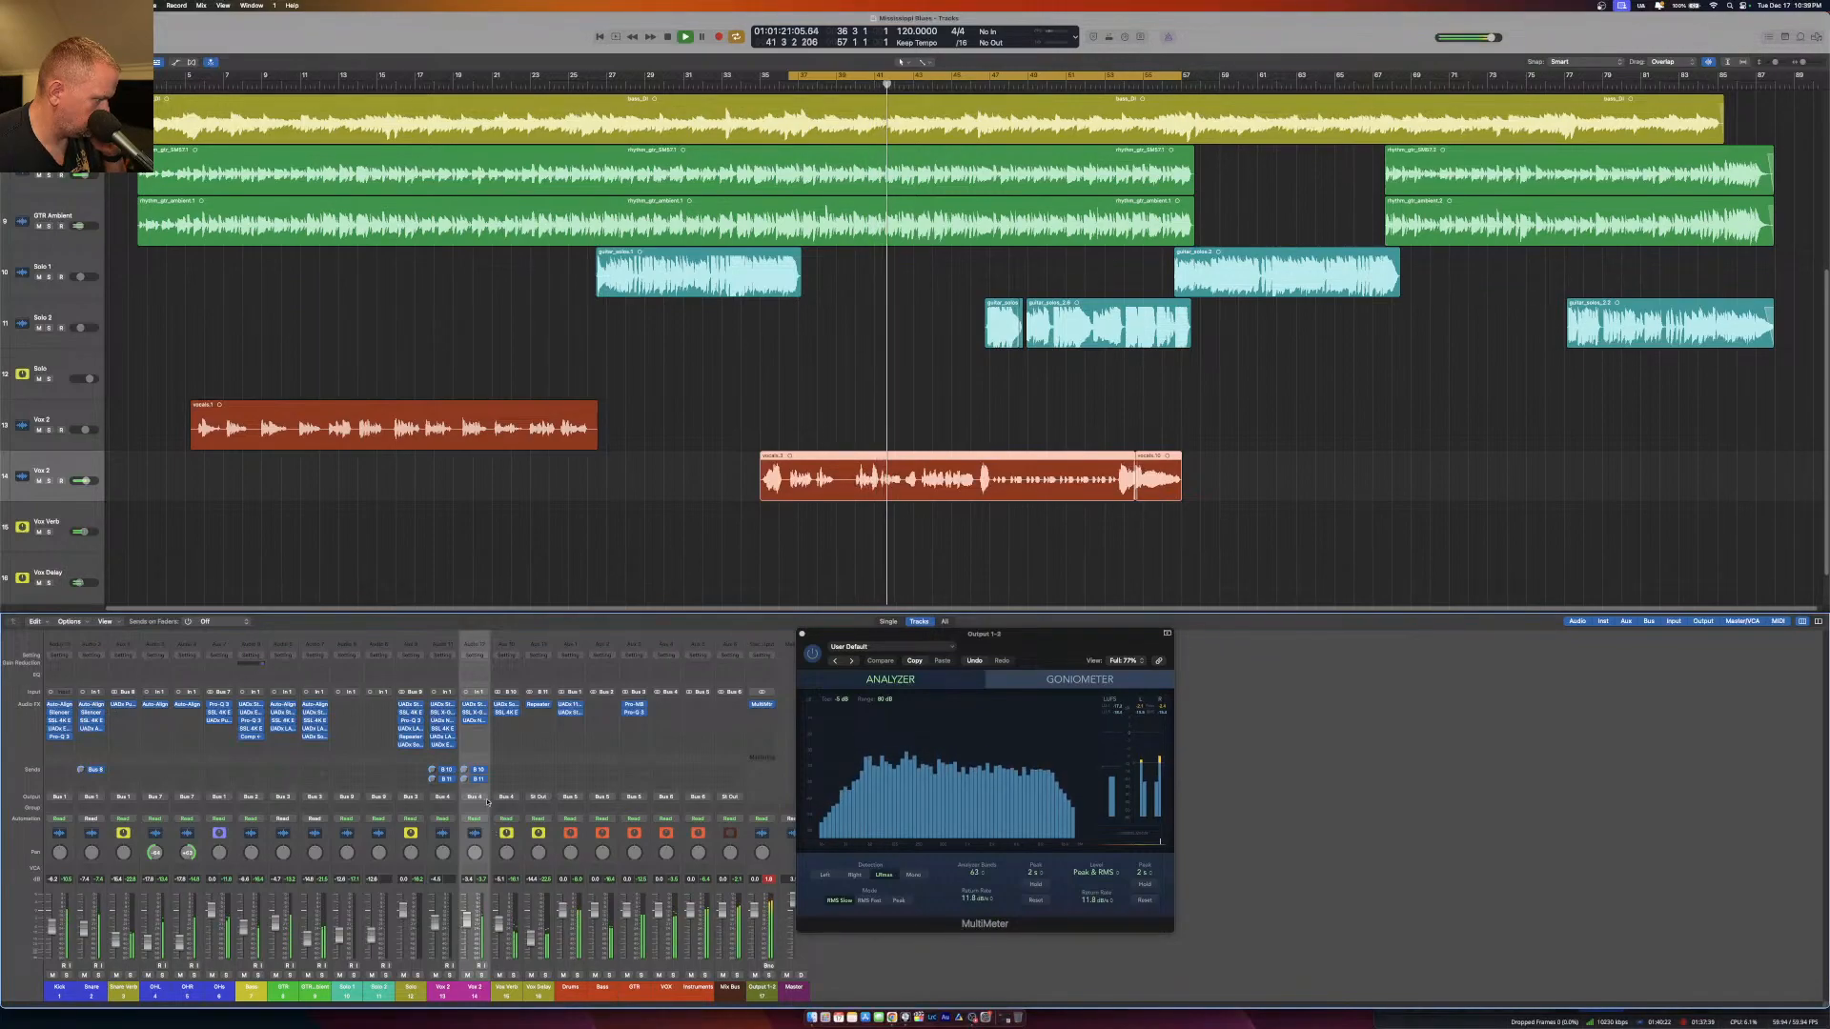
Check the LA-2 compressor on the second Vox channel and replay its vocal section to judge the sound.
click(483, 739)
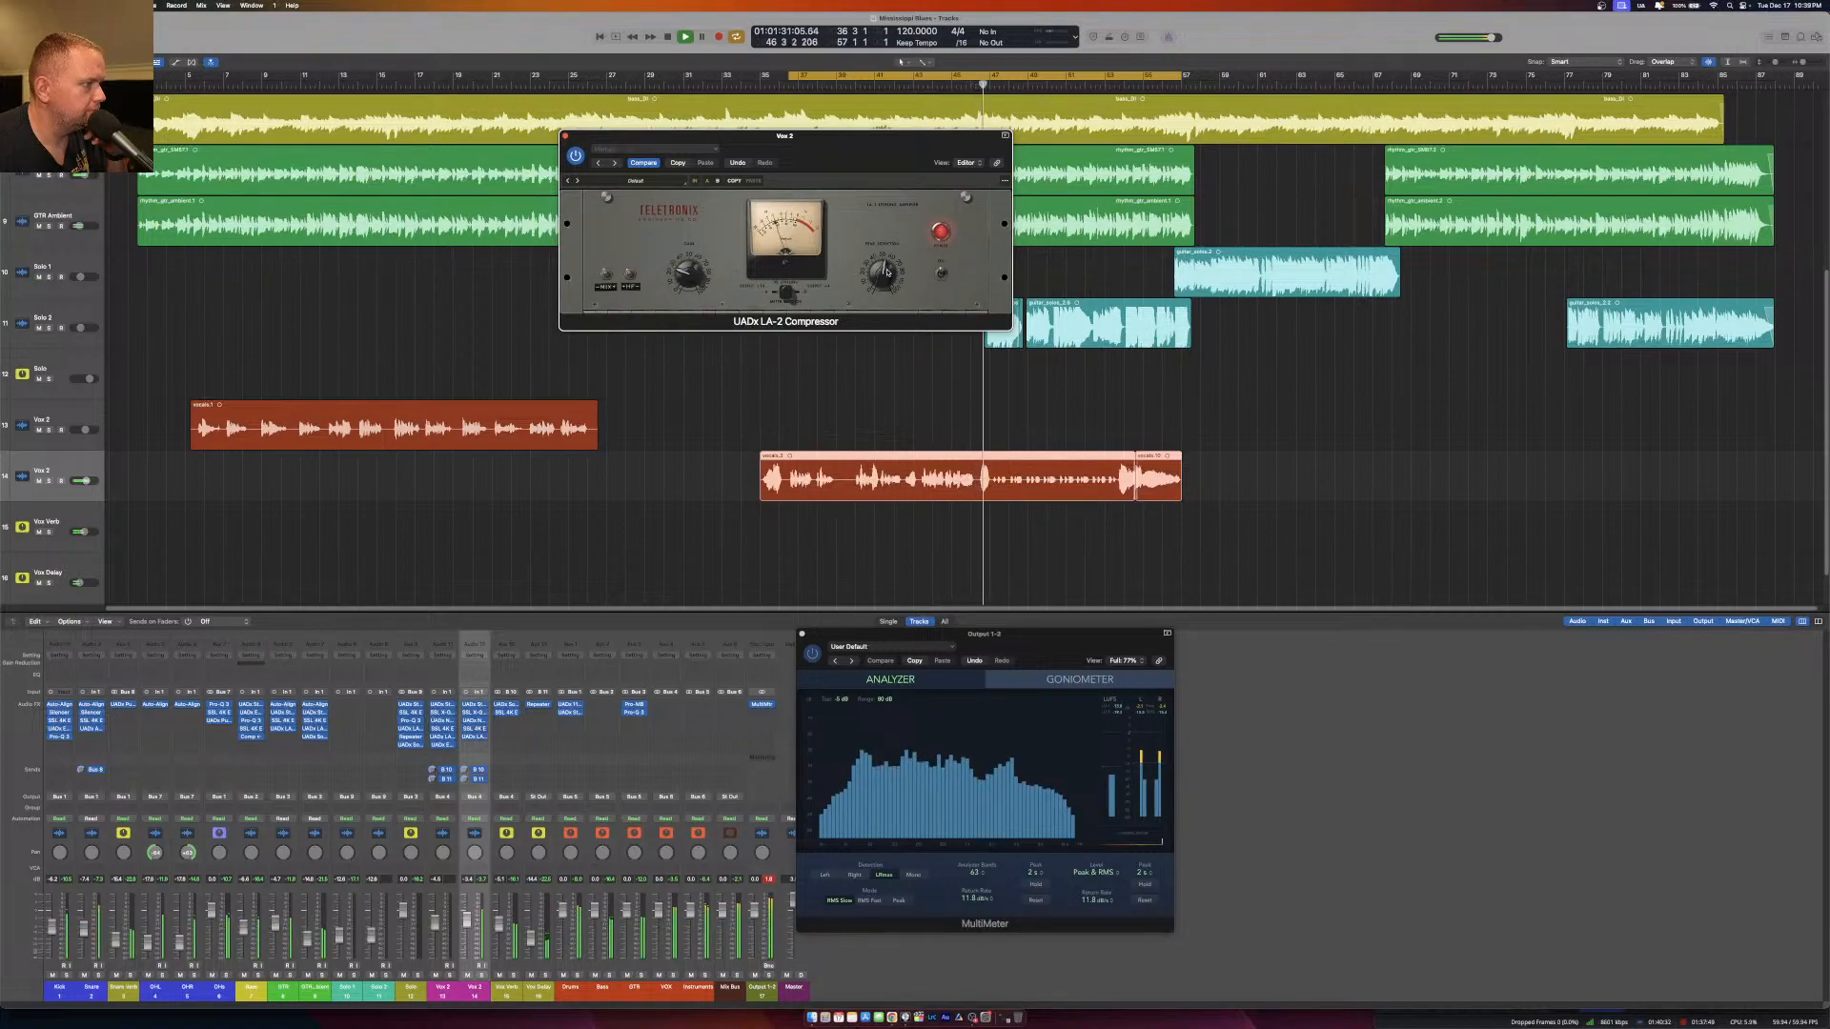
click(567, 138)
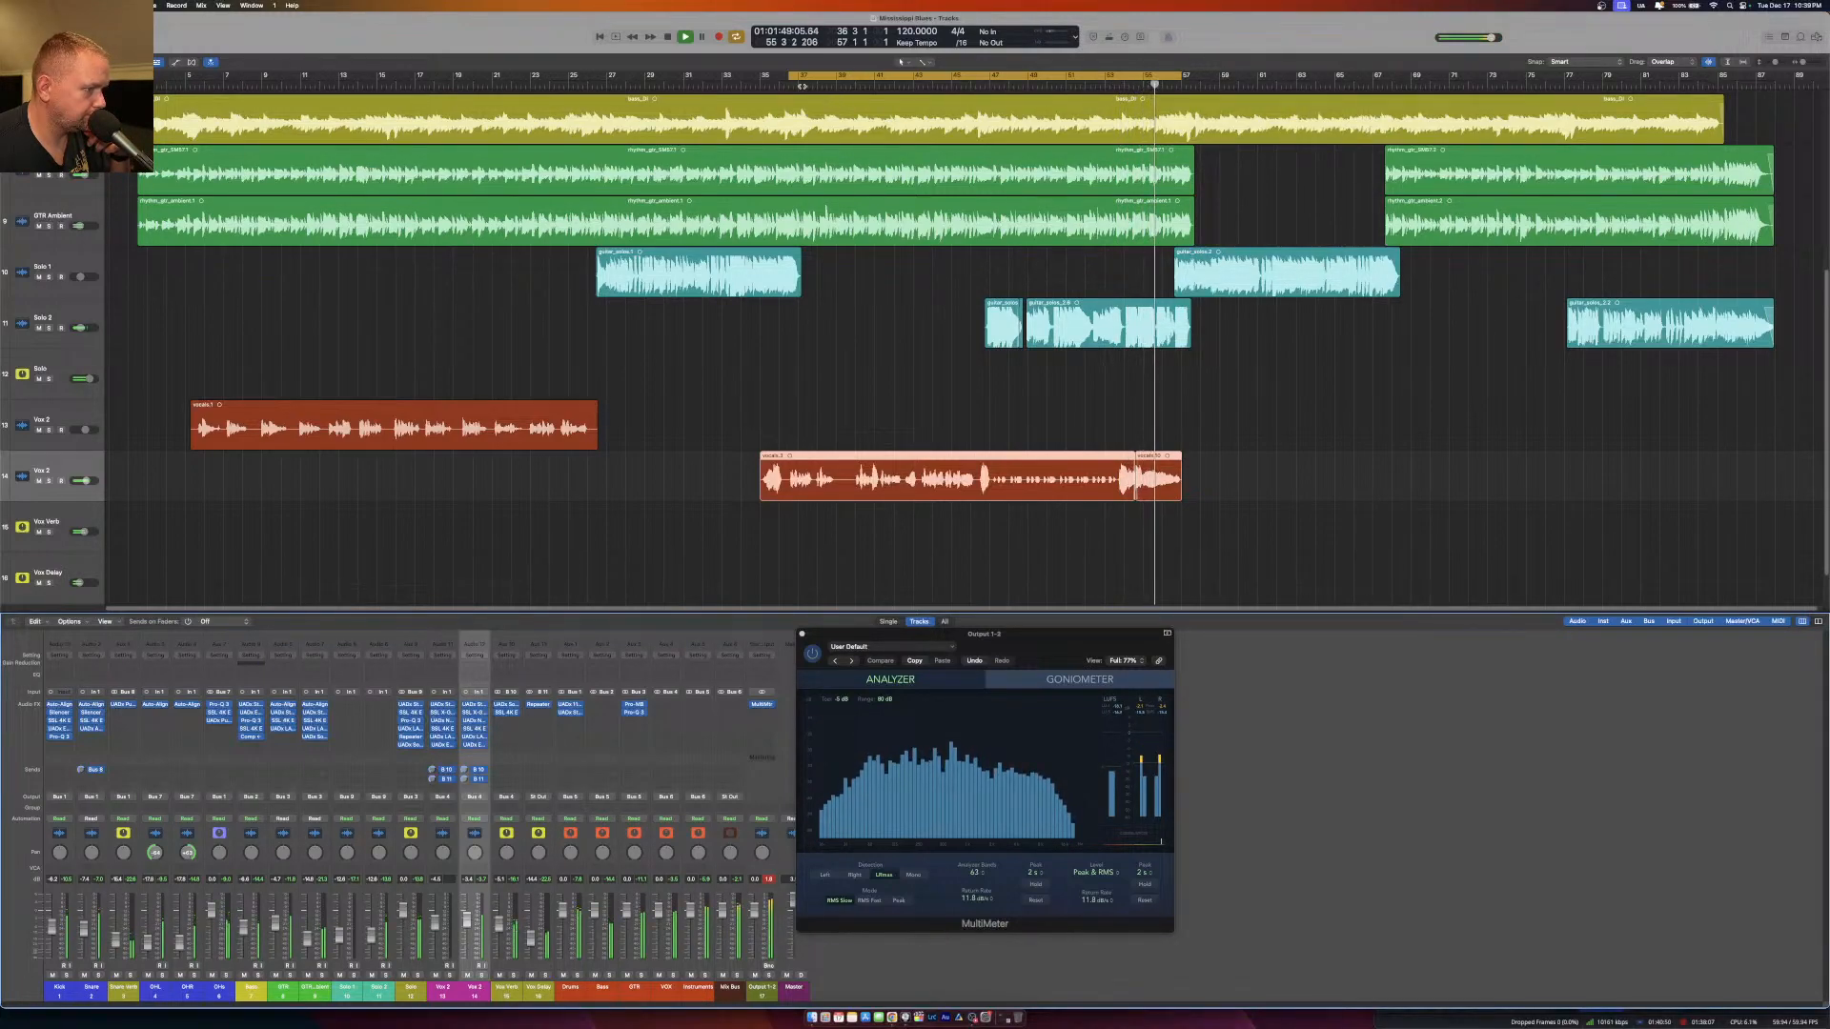
click(802, 86)
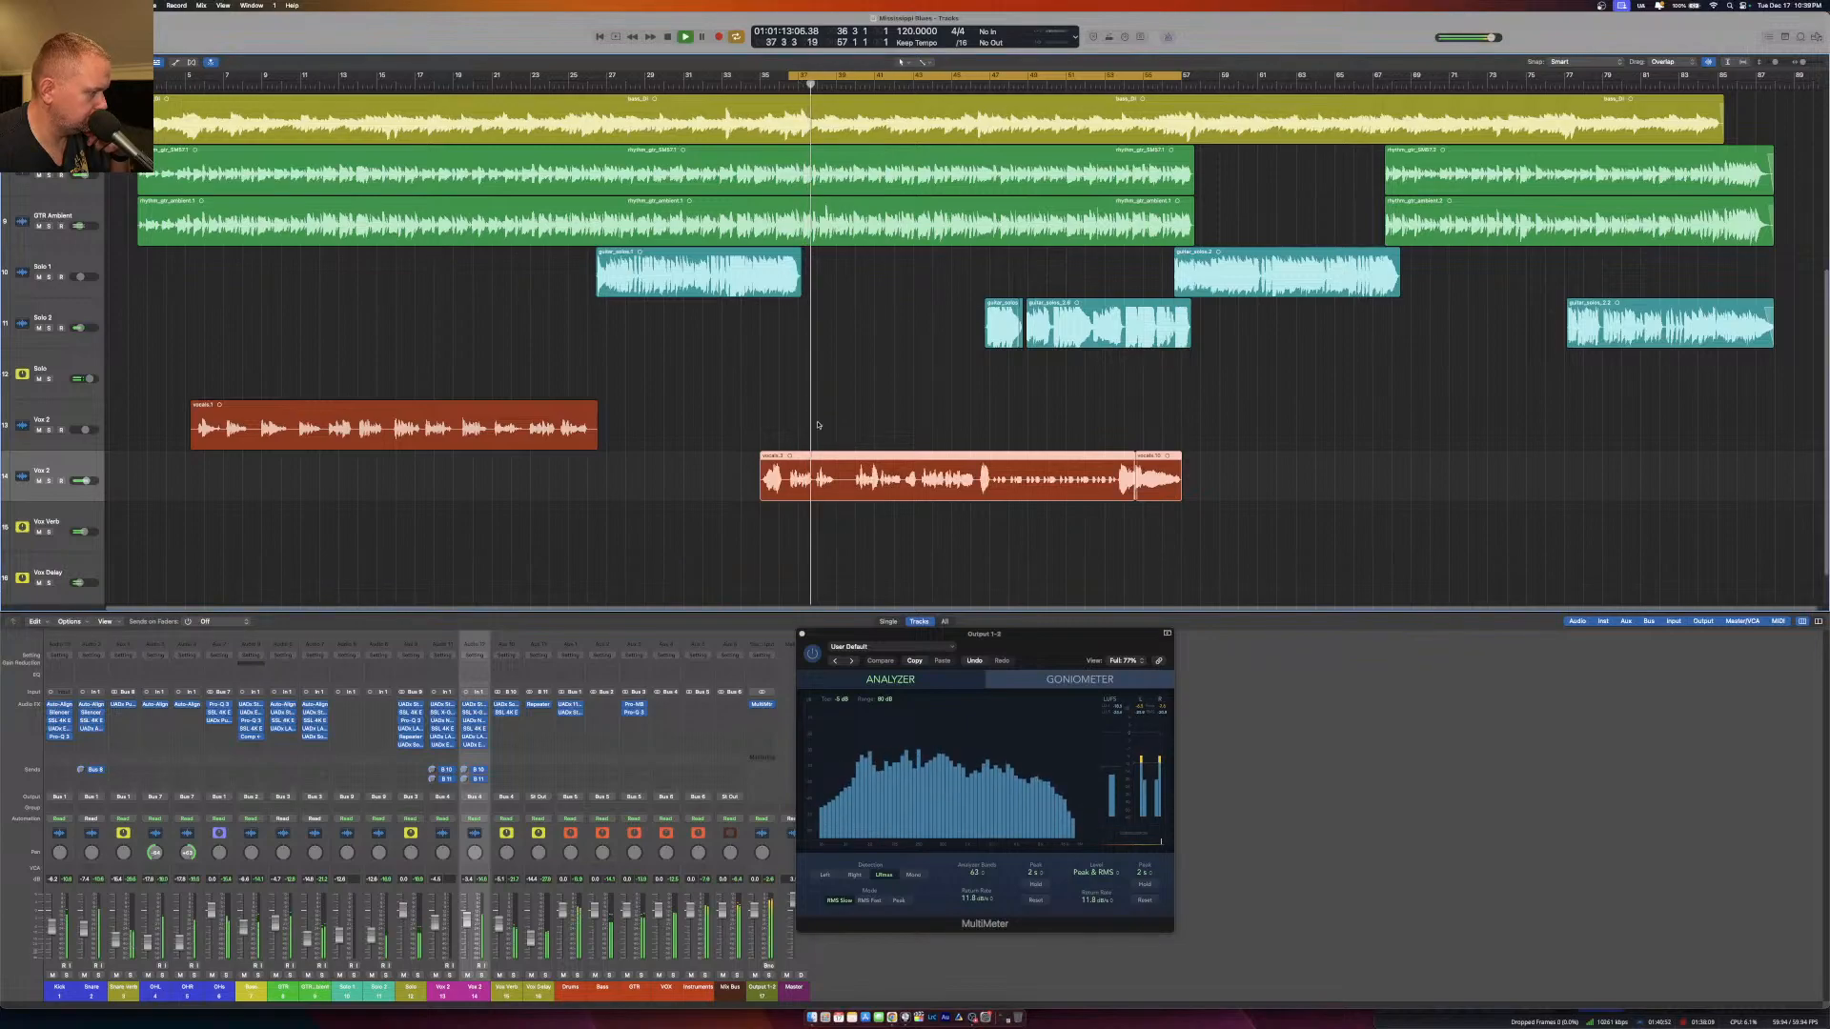
click(420, 81)
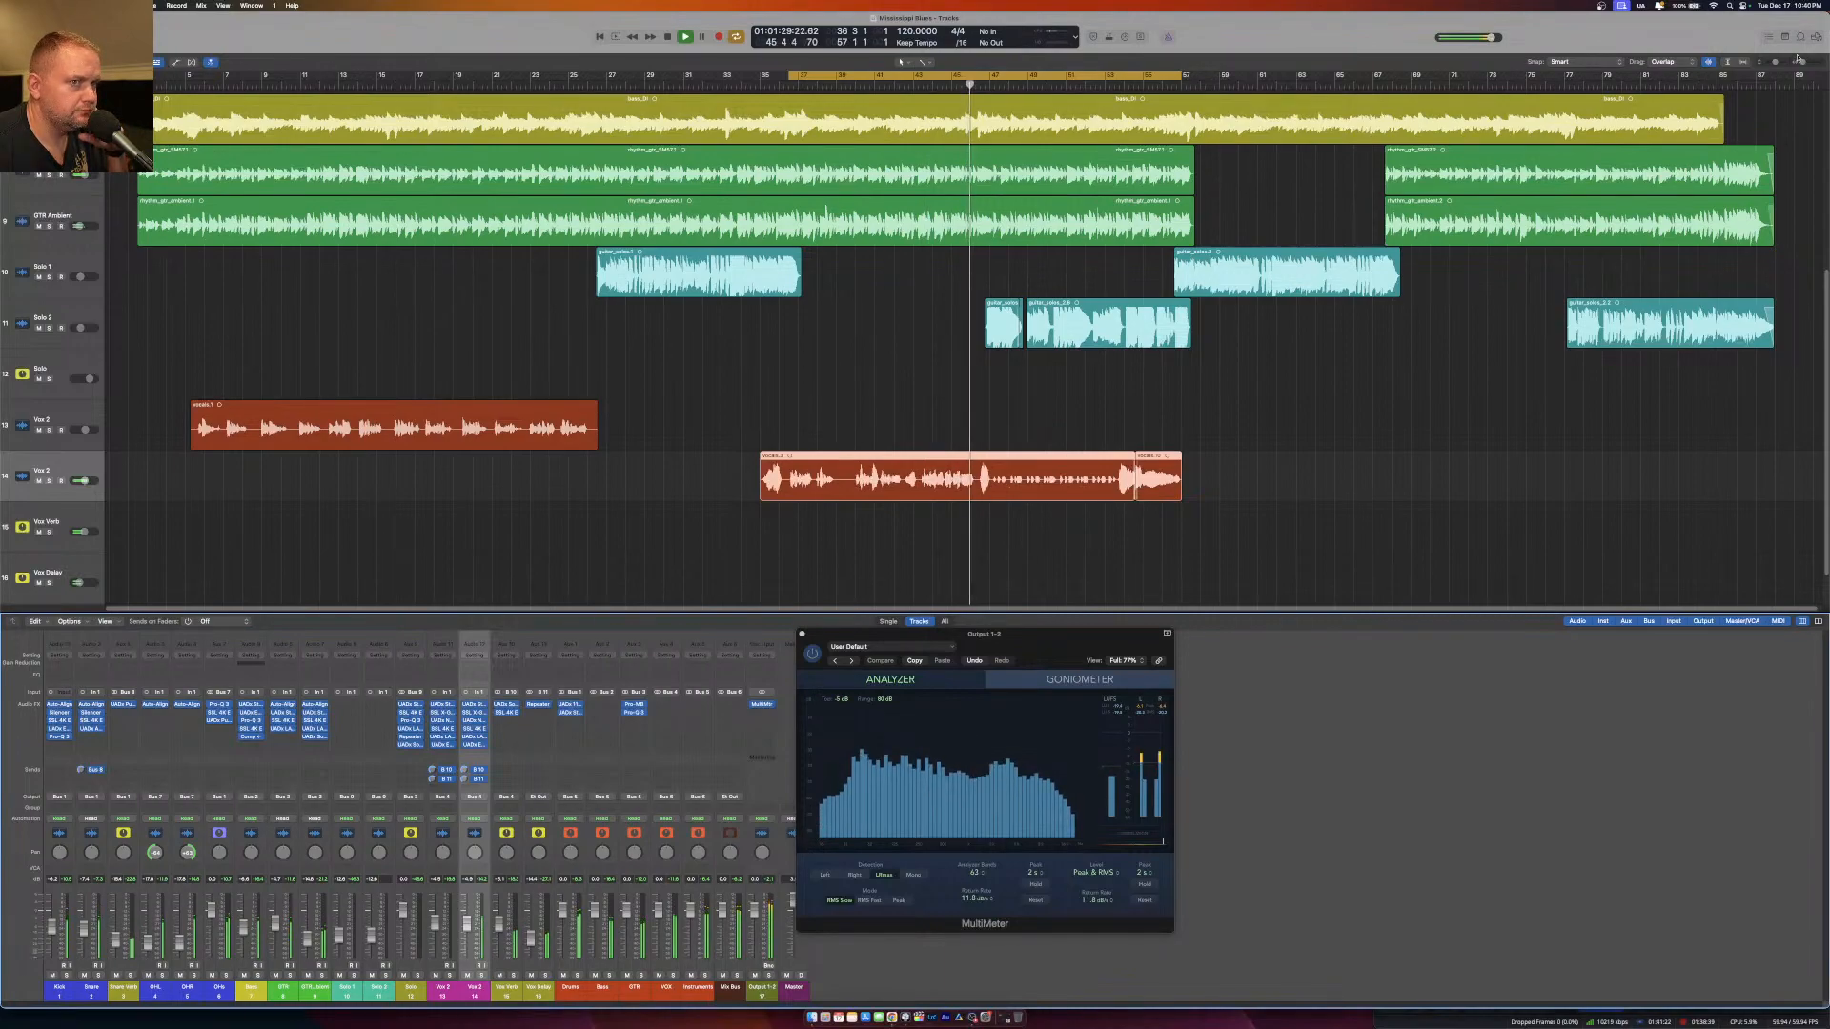
Split the second vocal's middle region during bar 53 to isolate the quieter phrase that begins at about bar 47.
drag(1802, 64, 1805, 63)
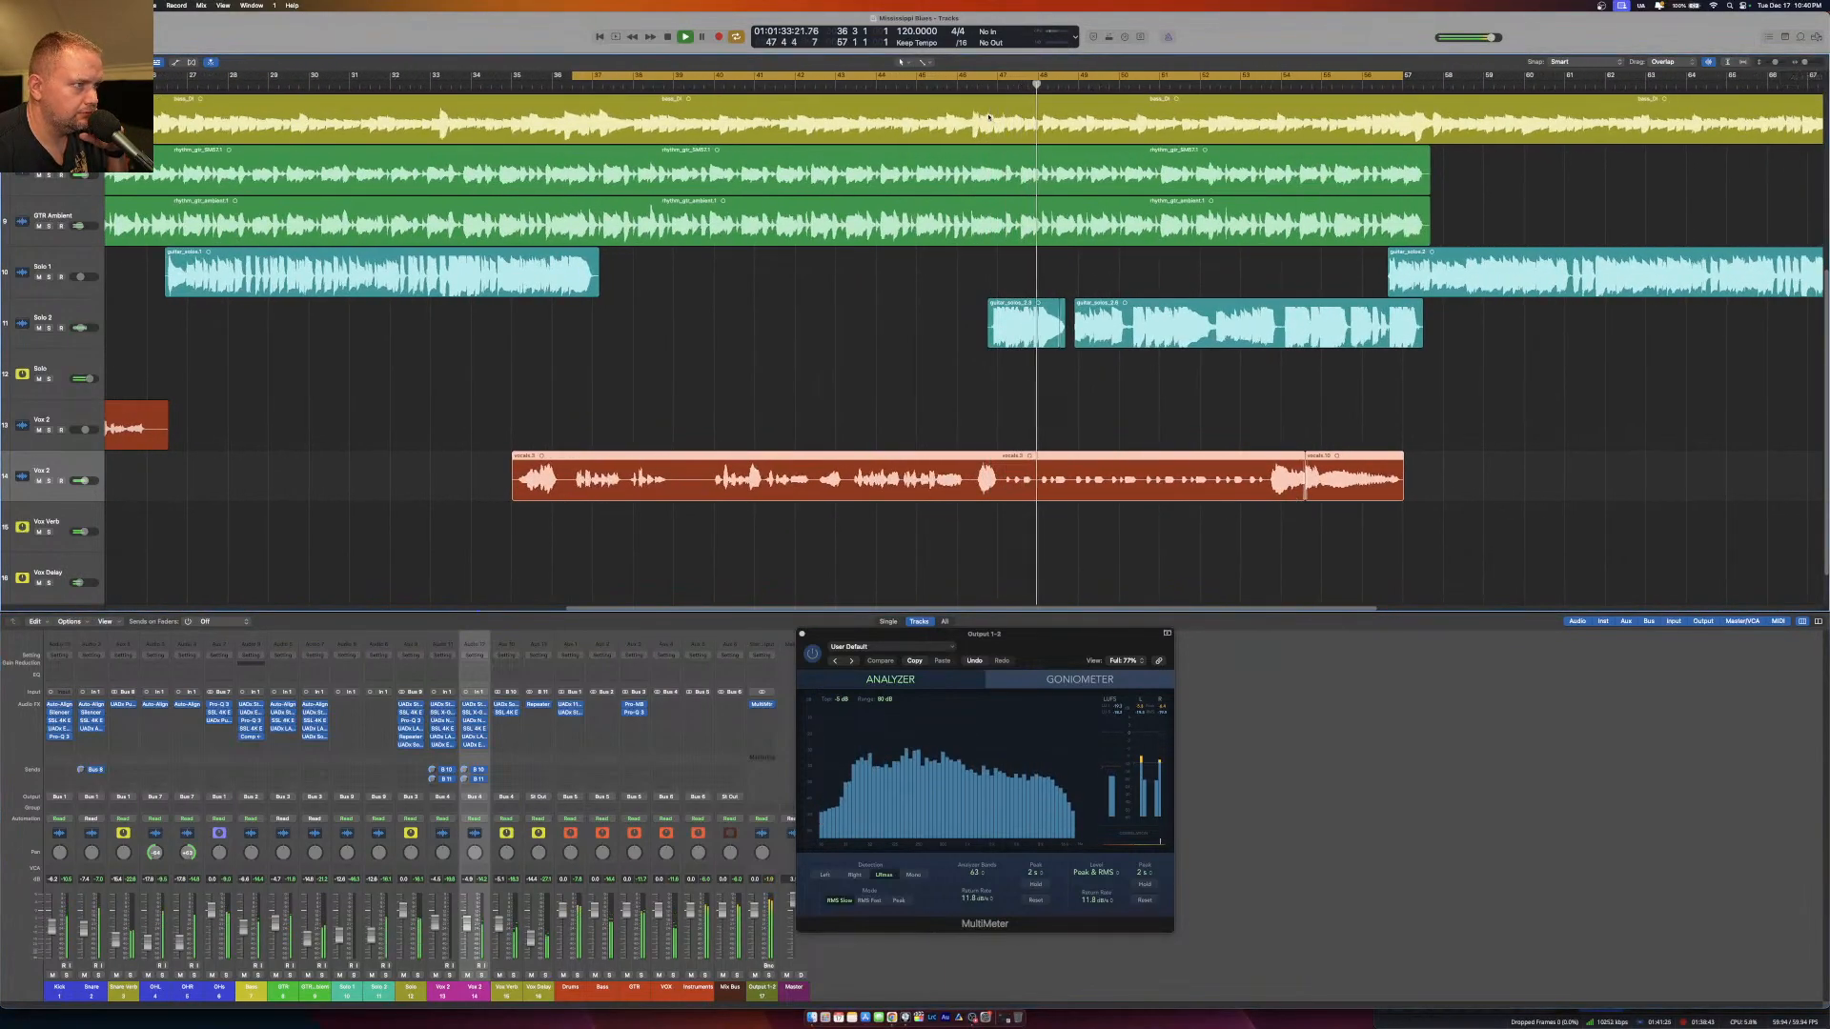
click(966, 88)
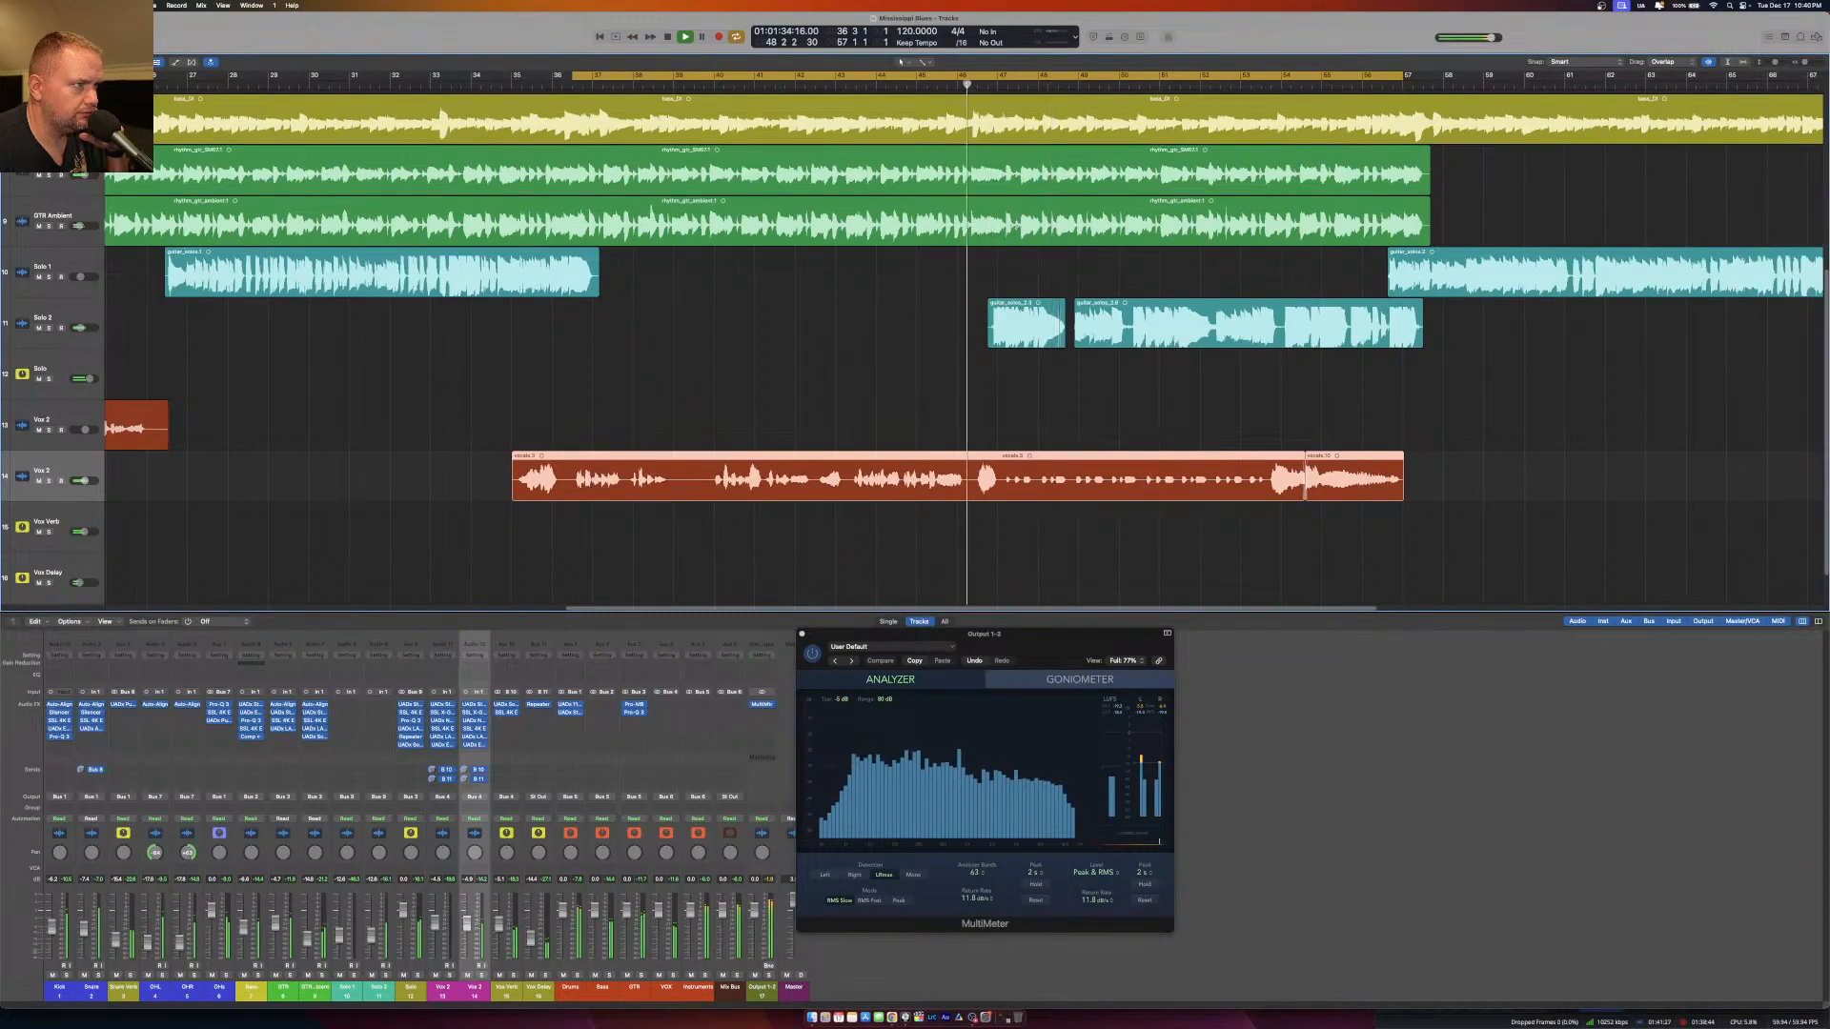
click(1036, 480)
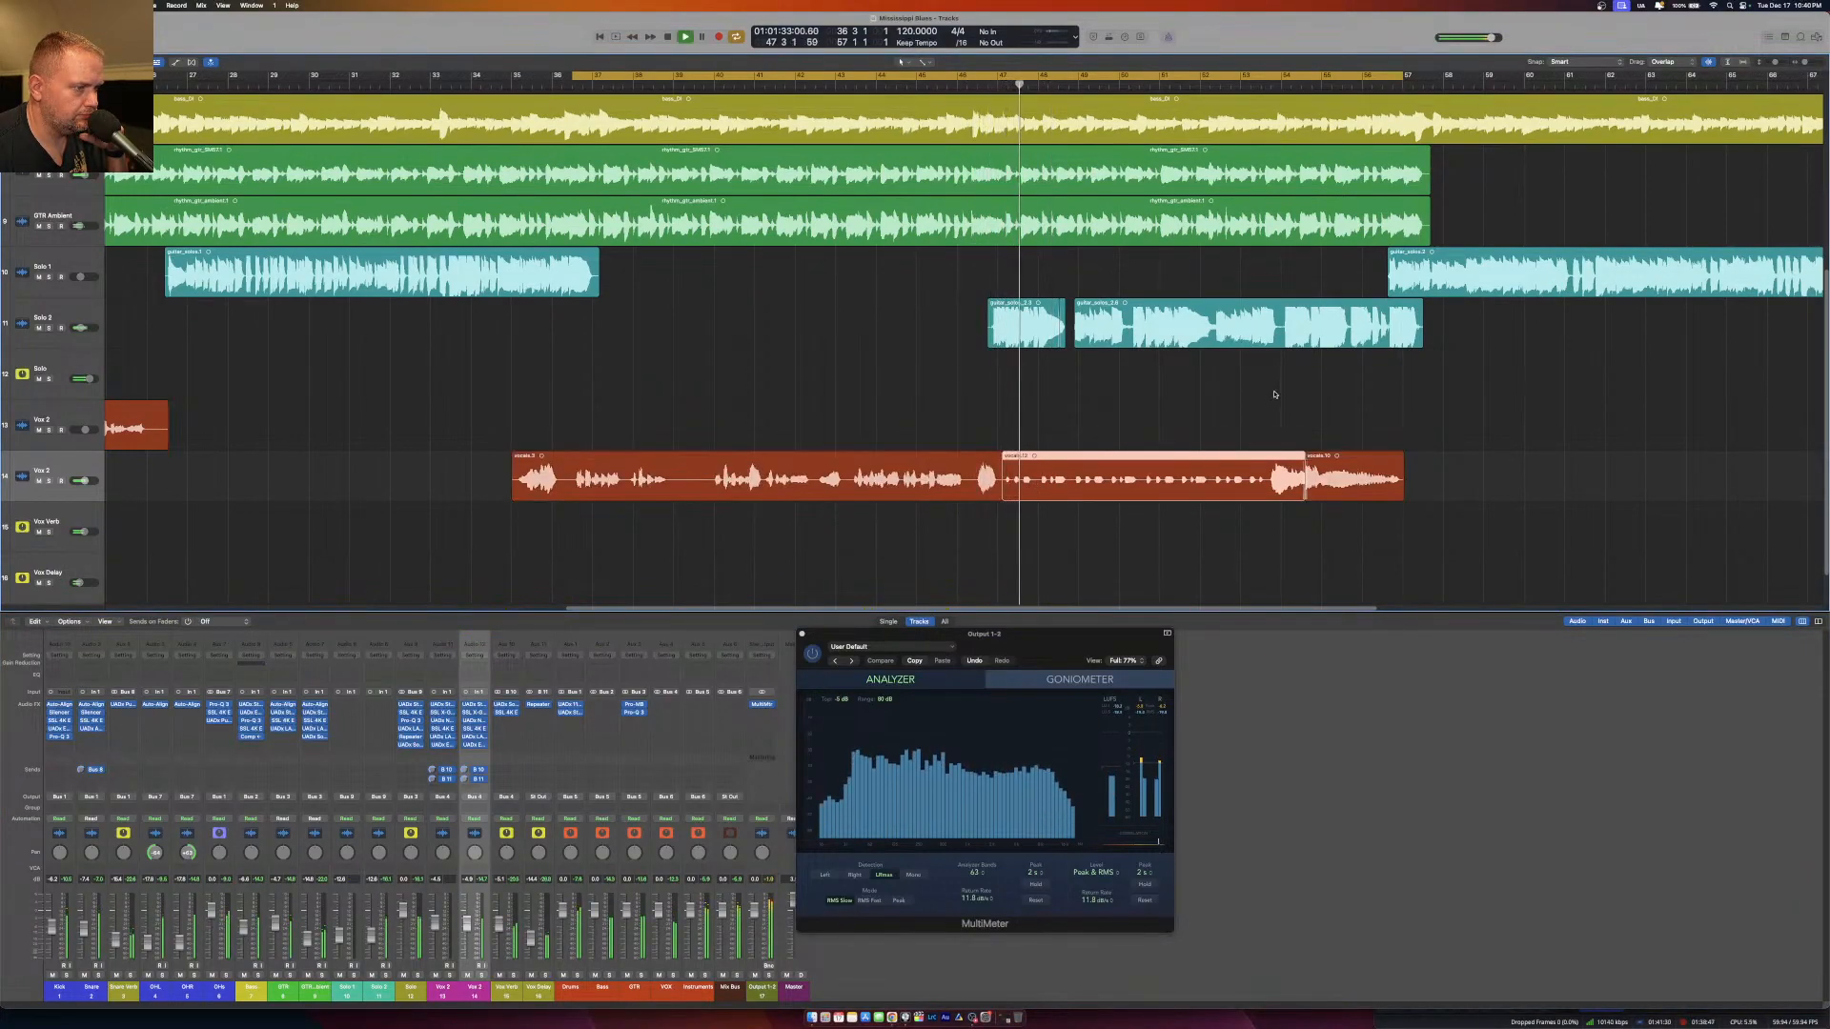
click(1236, 87)
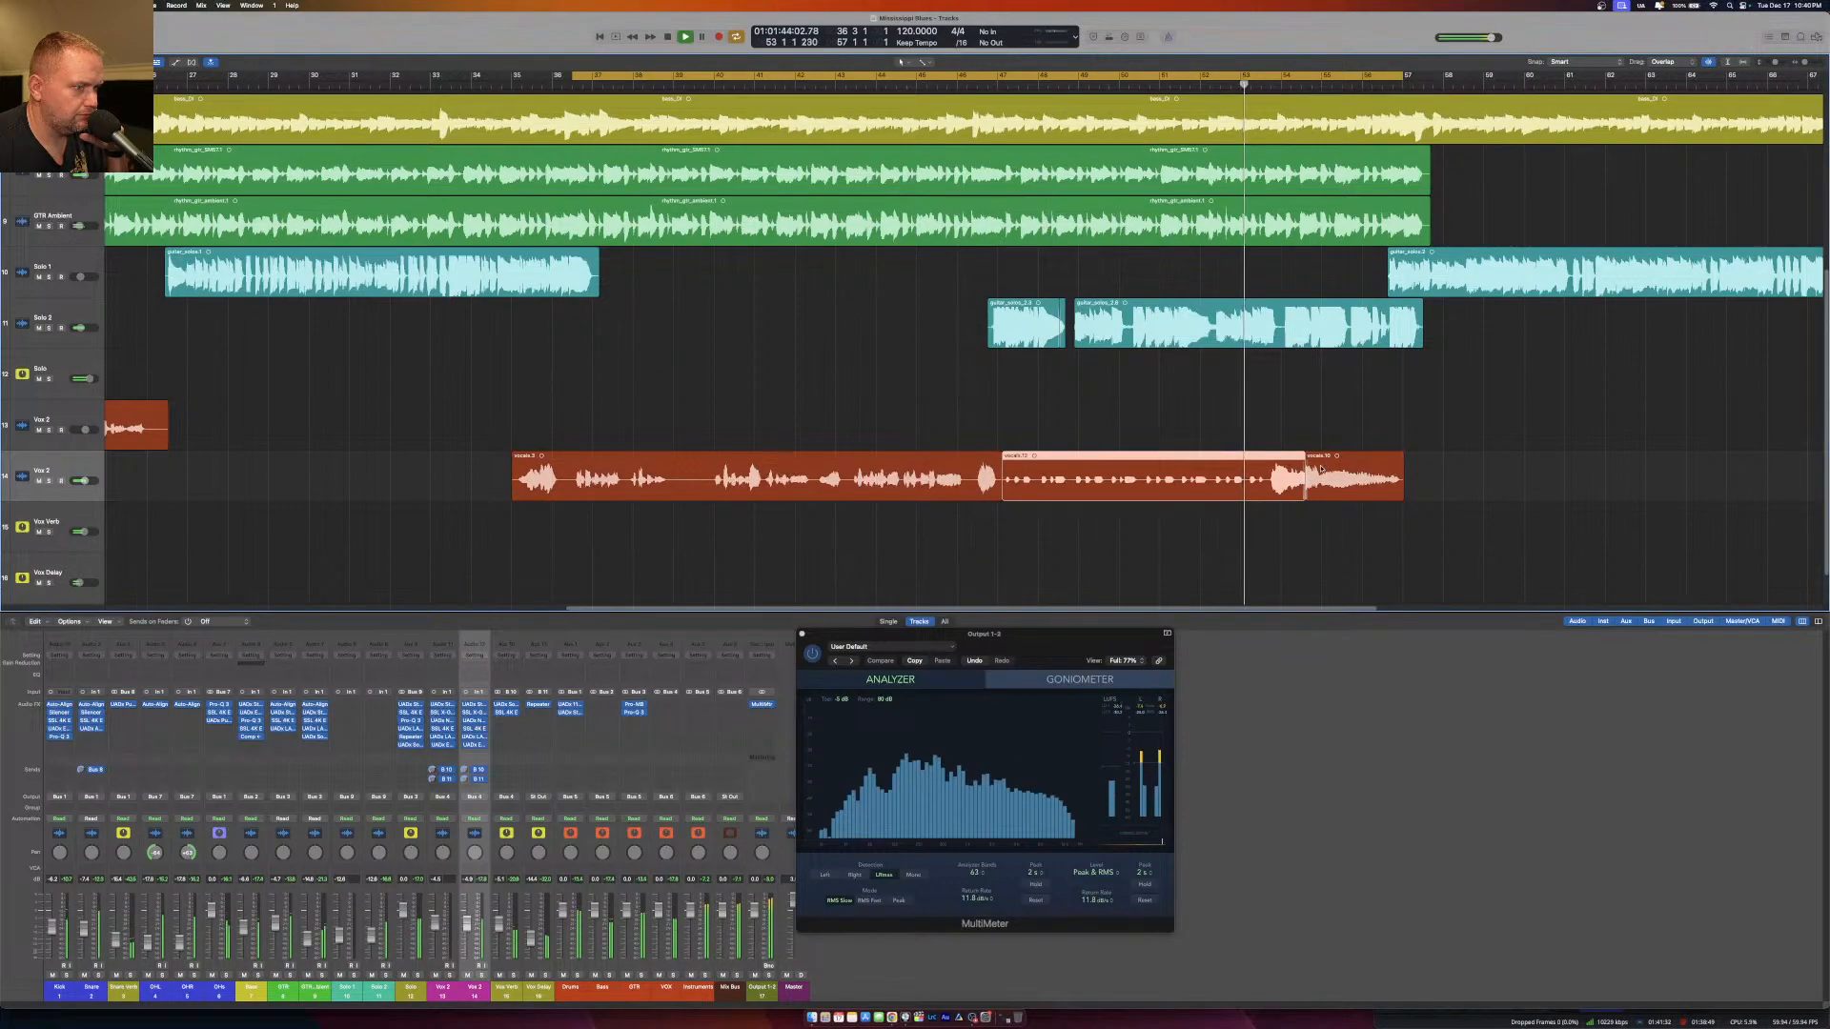
drag(1299, 477, 1266, 477)
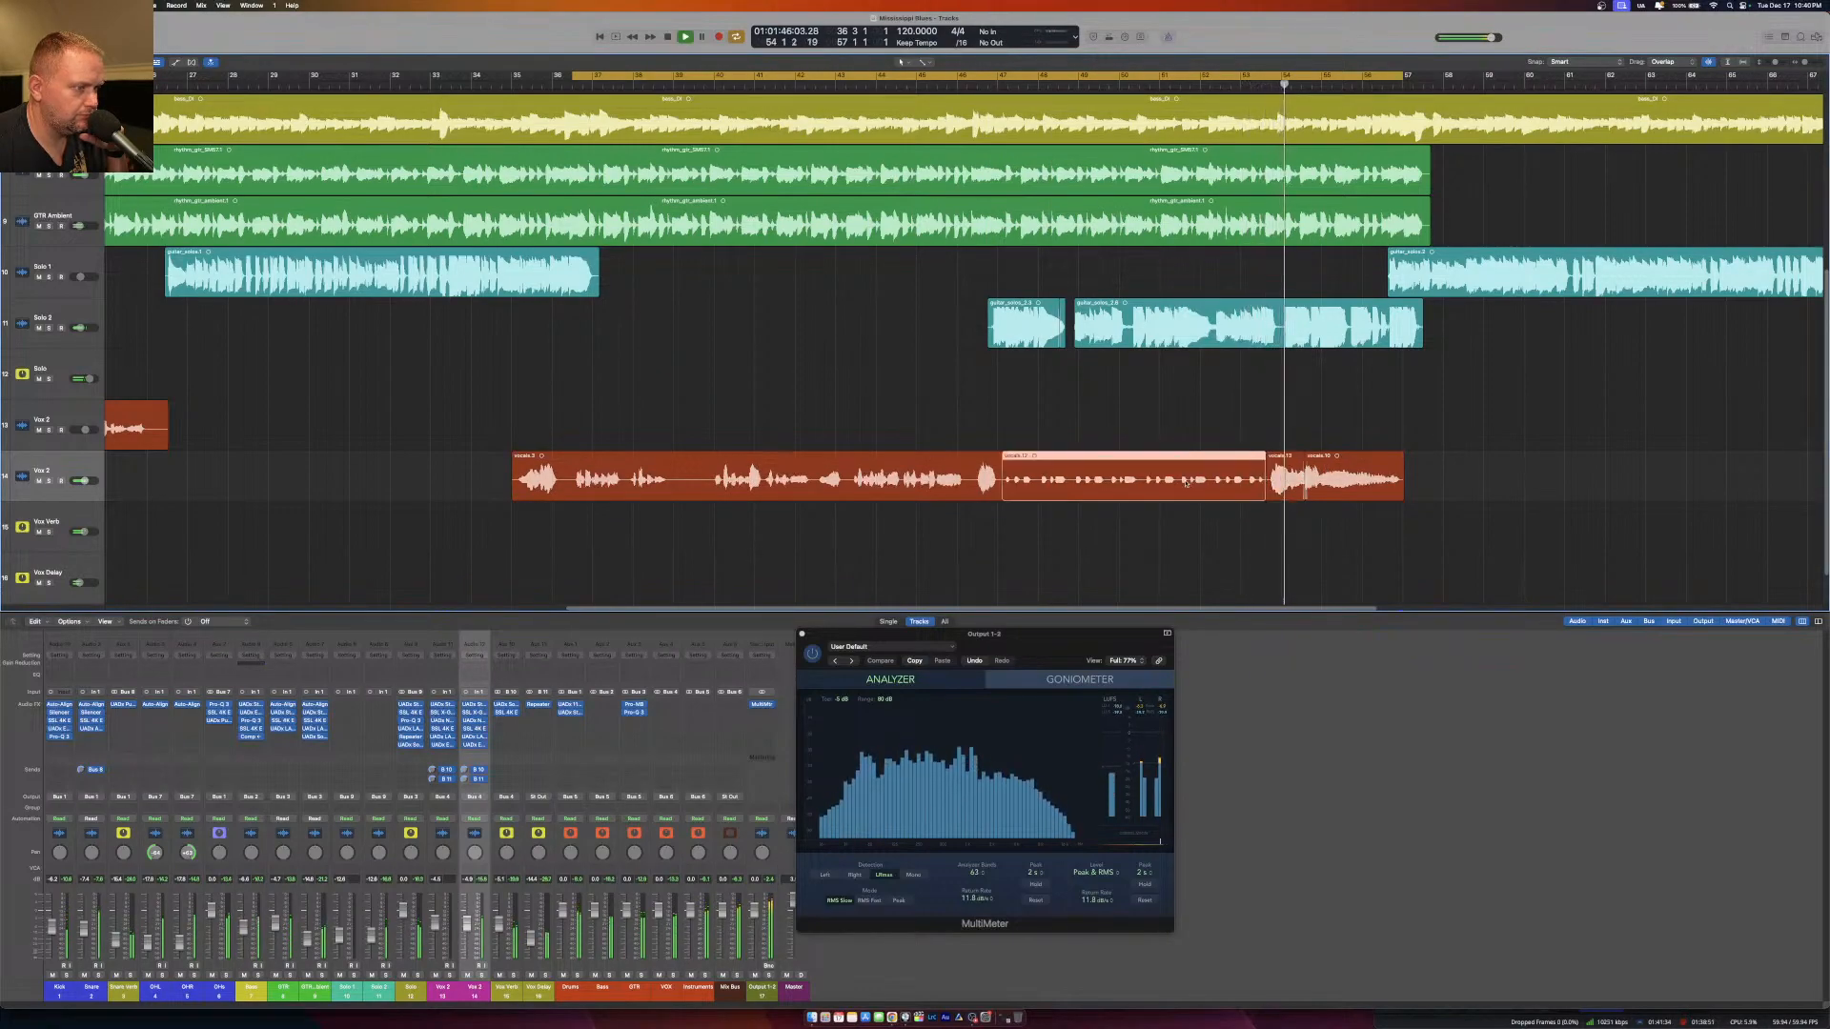
Create a new audio track below the second vocal track and move the isolated quiet phrase onto it.
click(50, 462)
key(alt+super+n)
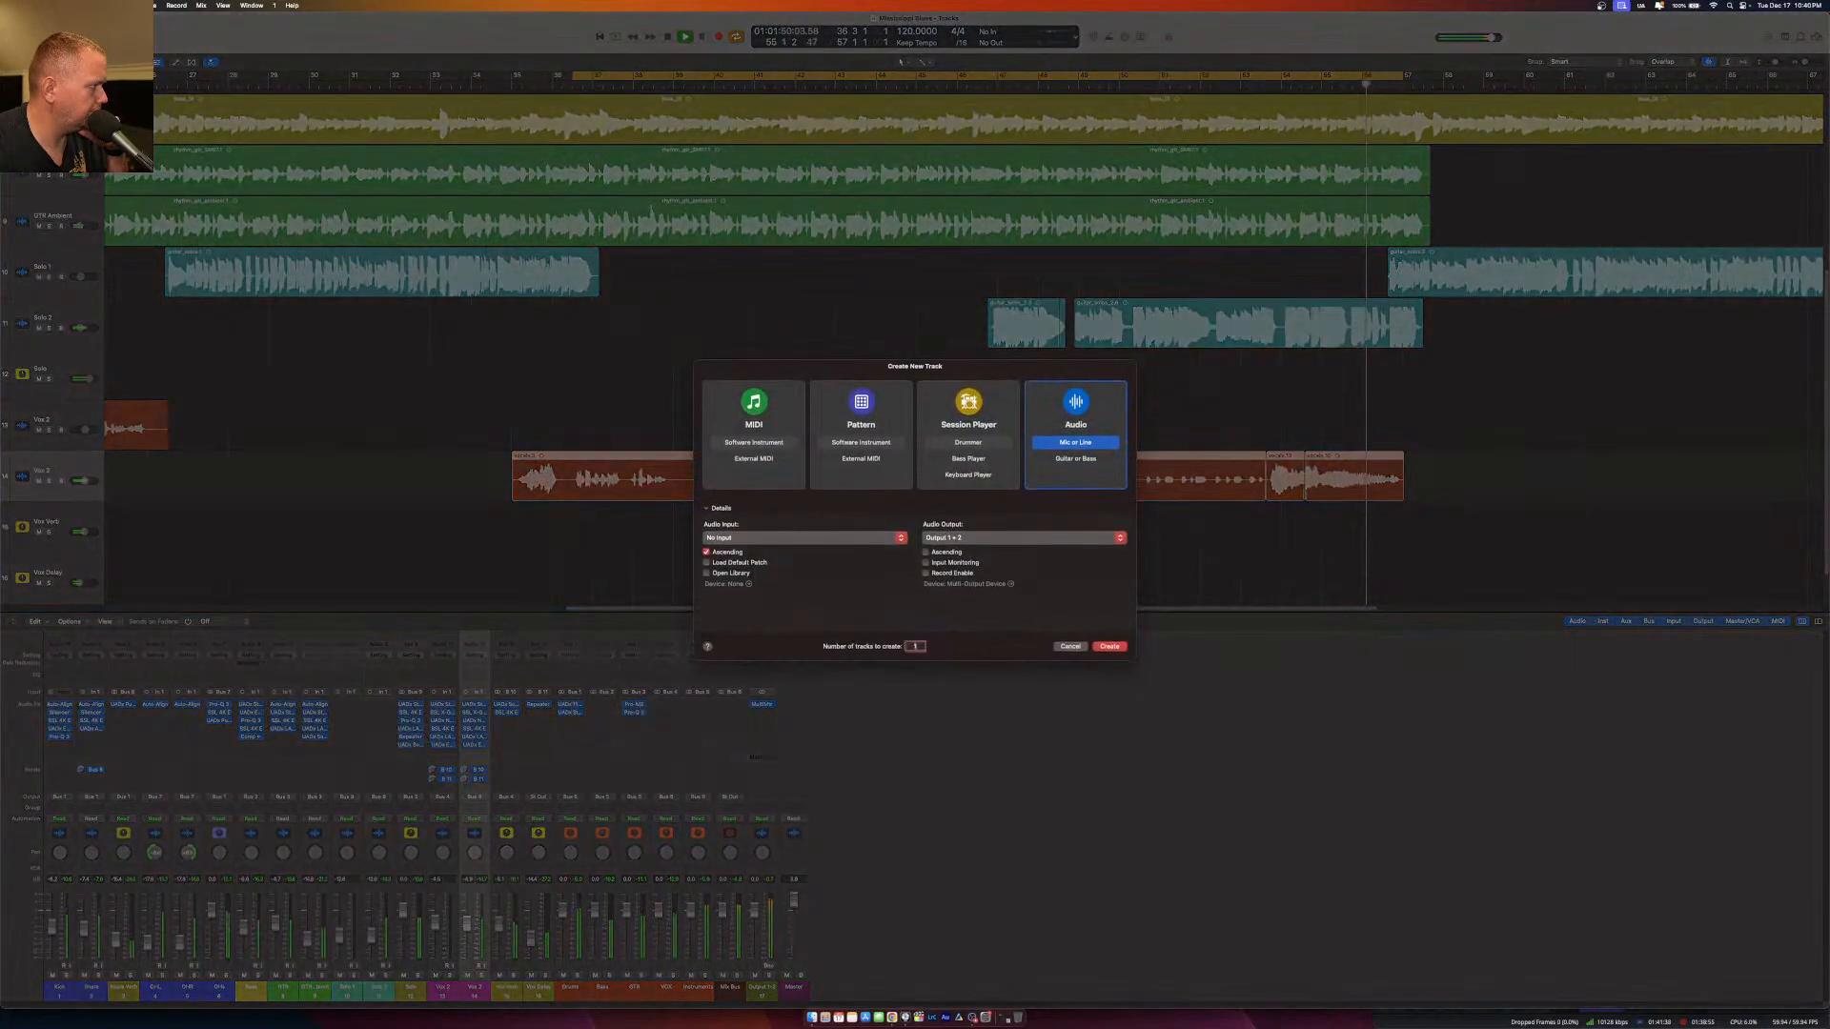
click(1111, 647)
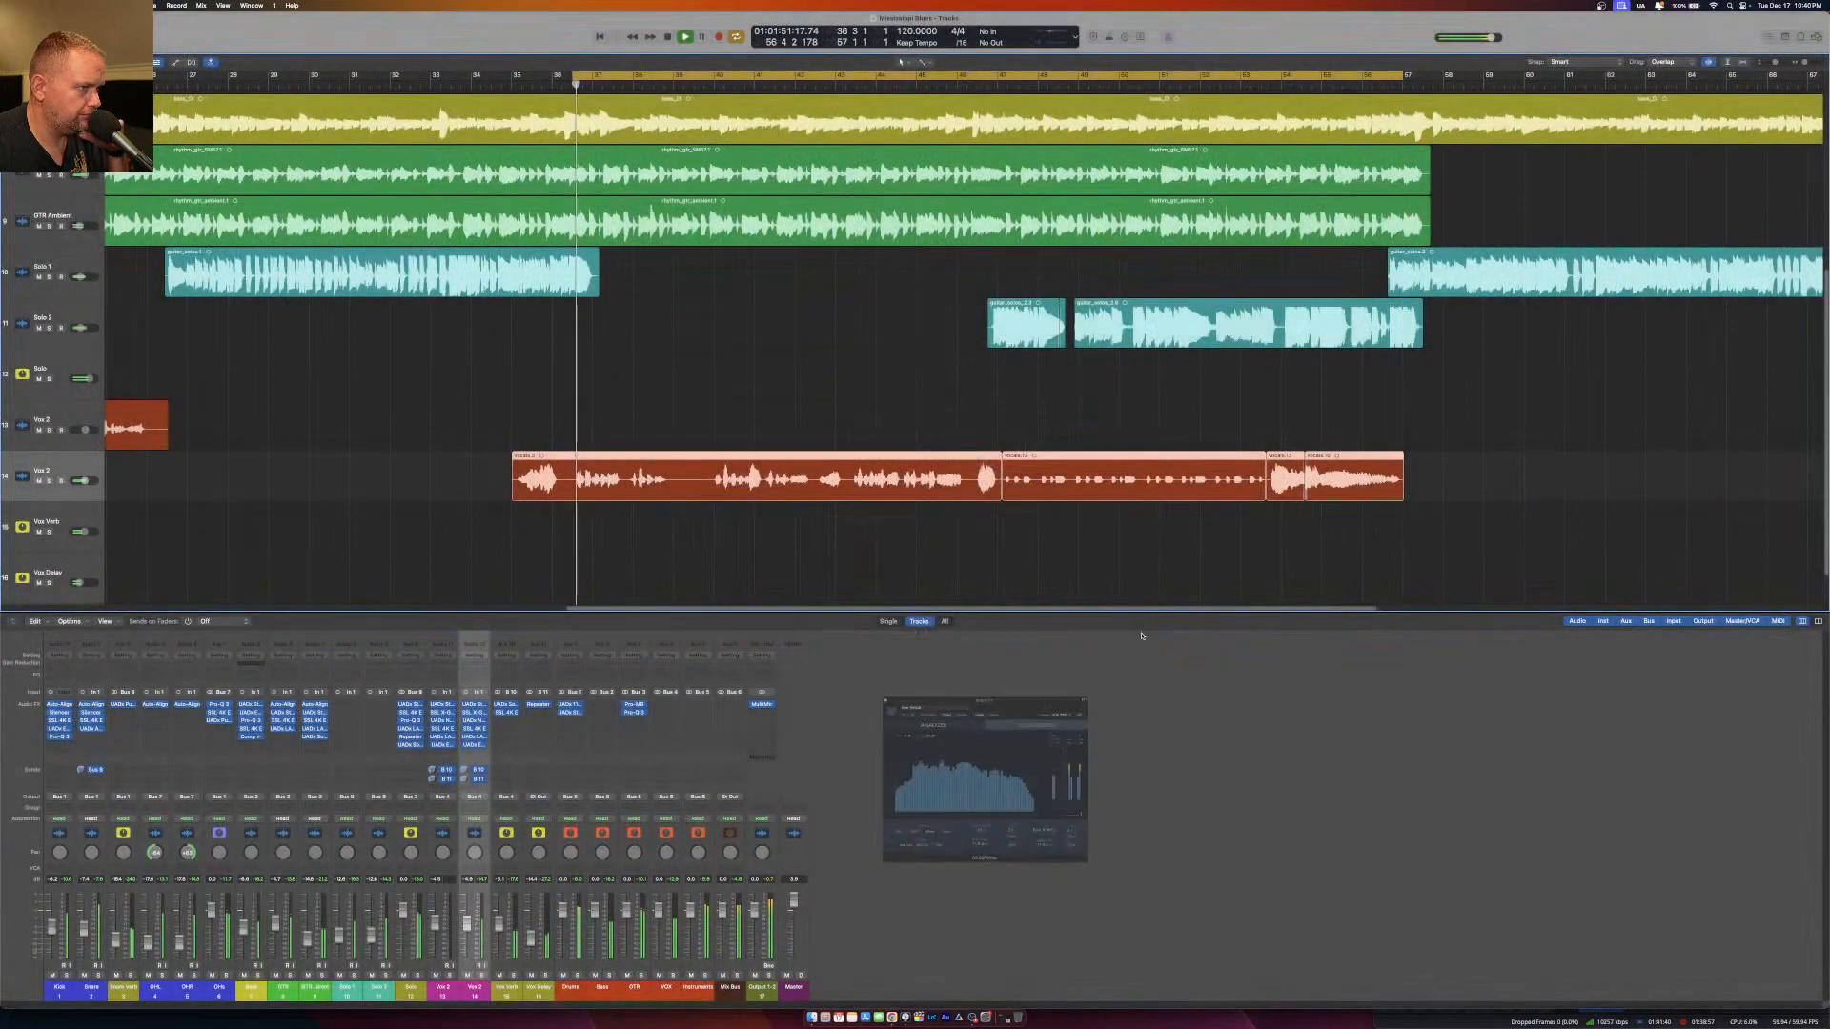
drag(1108, 464, 1107, 516)
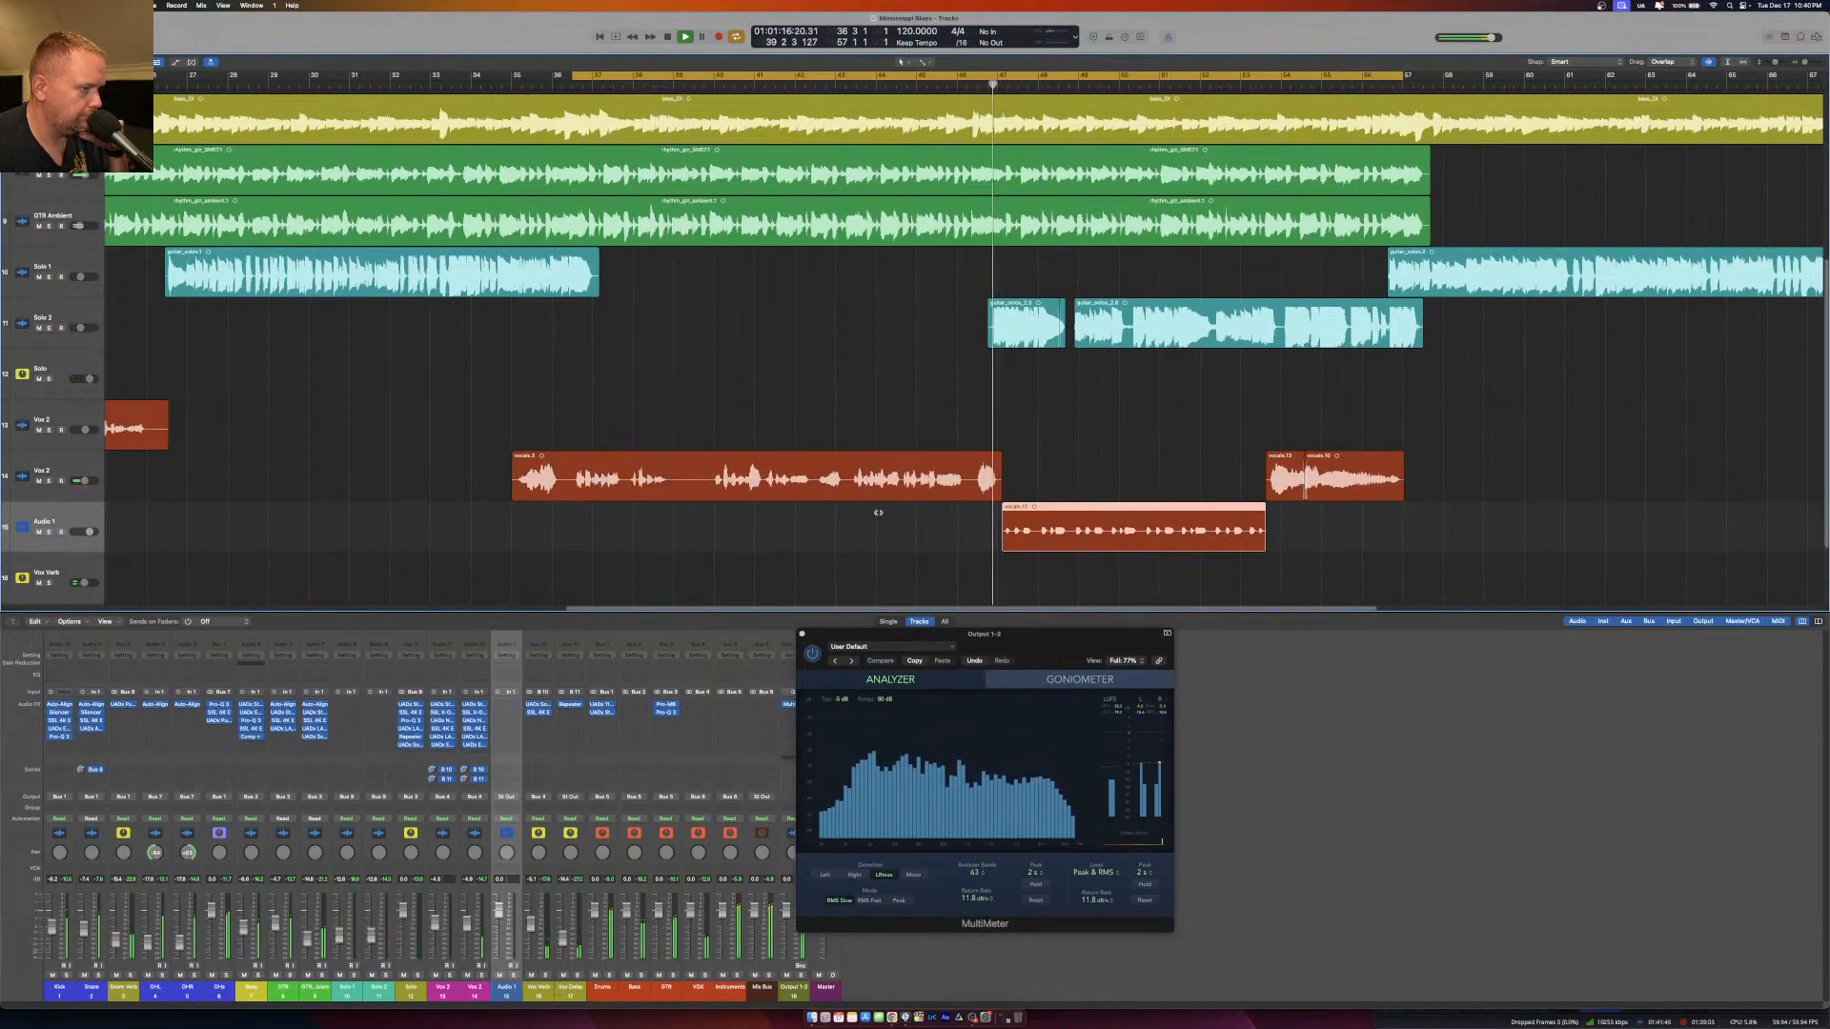
drag(88, 534, 89, 532)
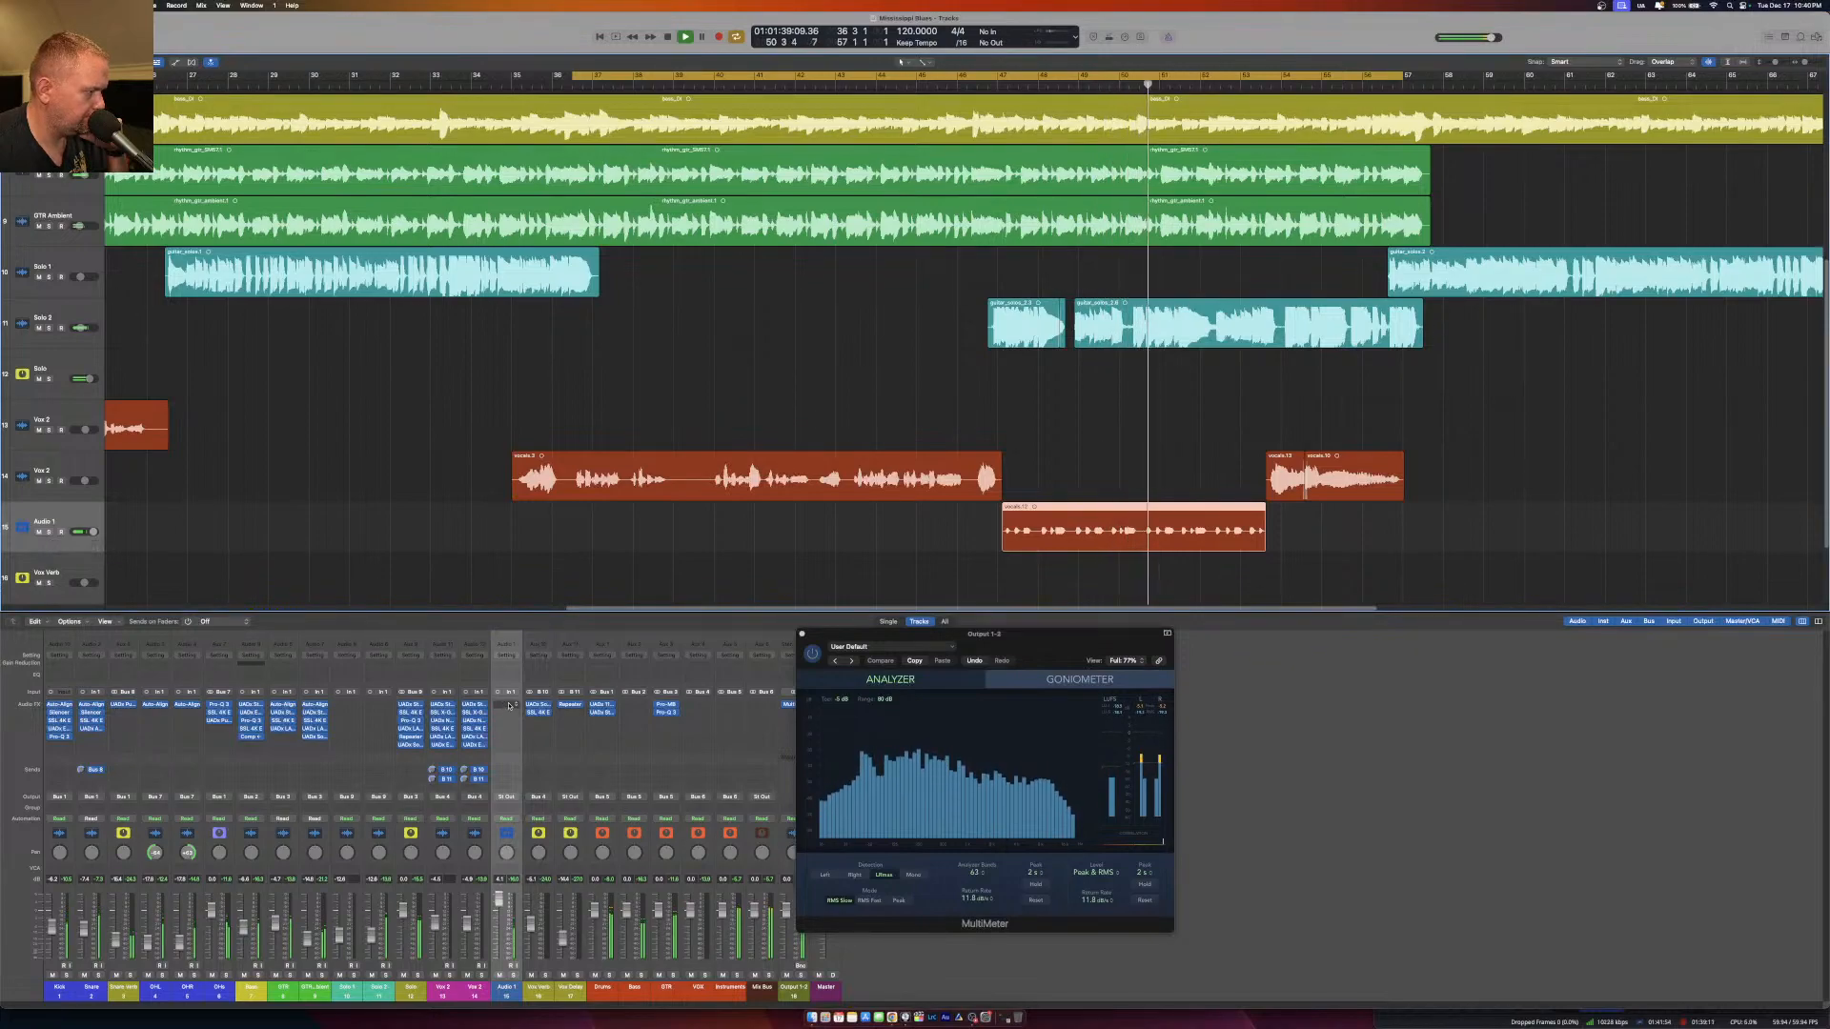
Insert Channel EQ on the Audio 1 channel and roll off the lows and highs with its low-cut and high-cut filters.
click(506, 673)
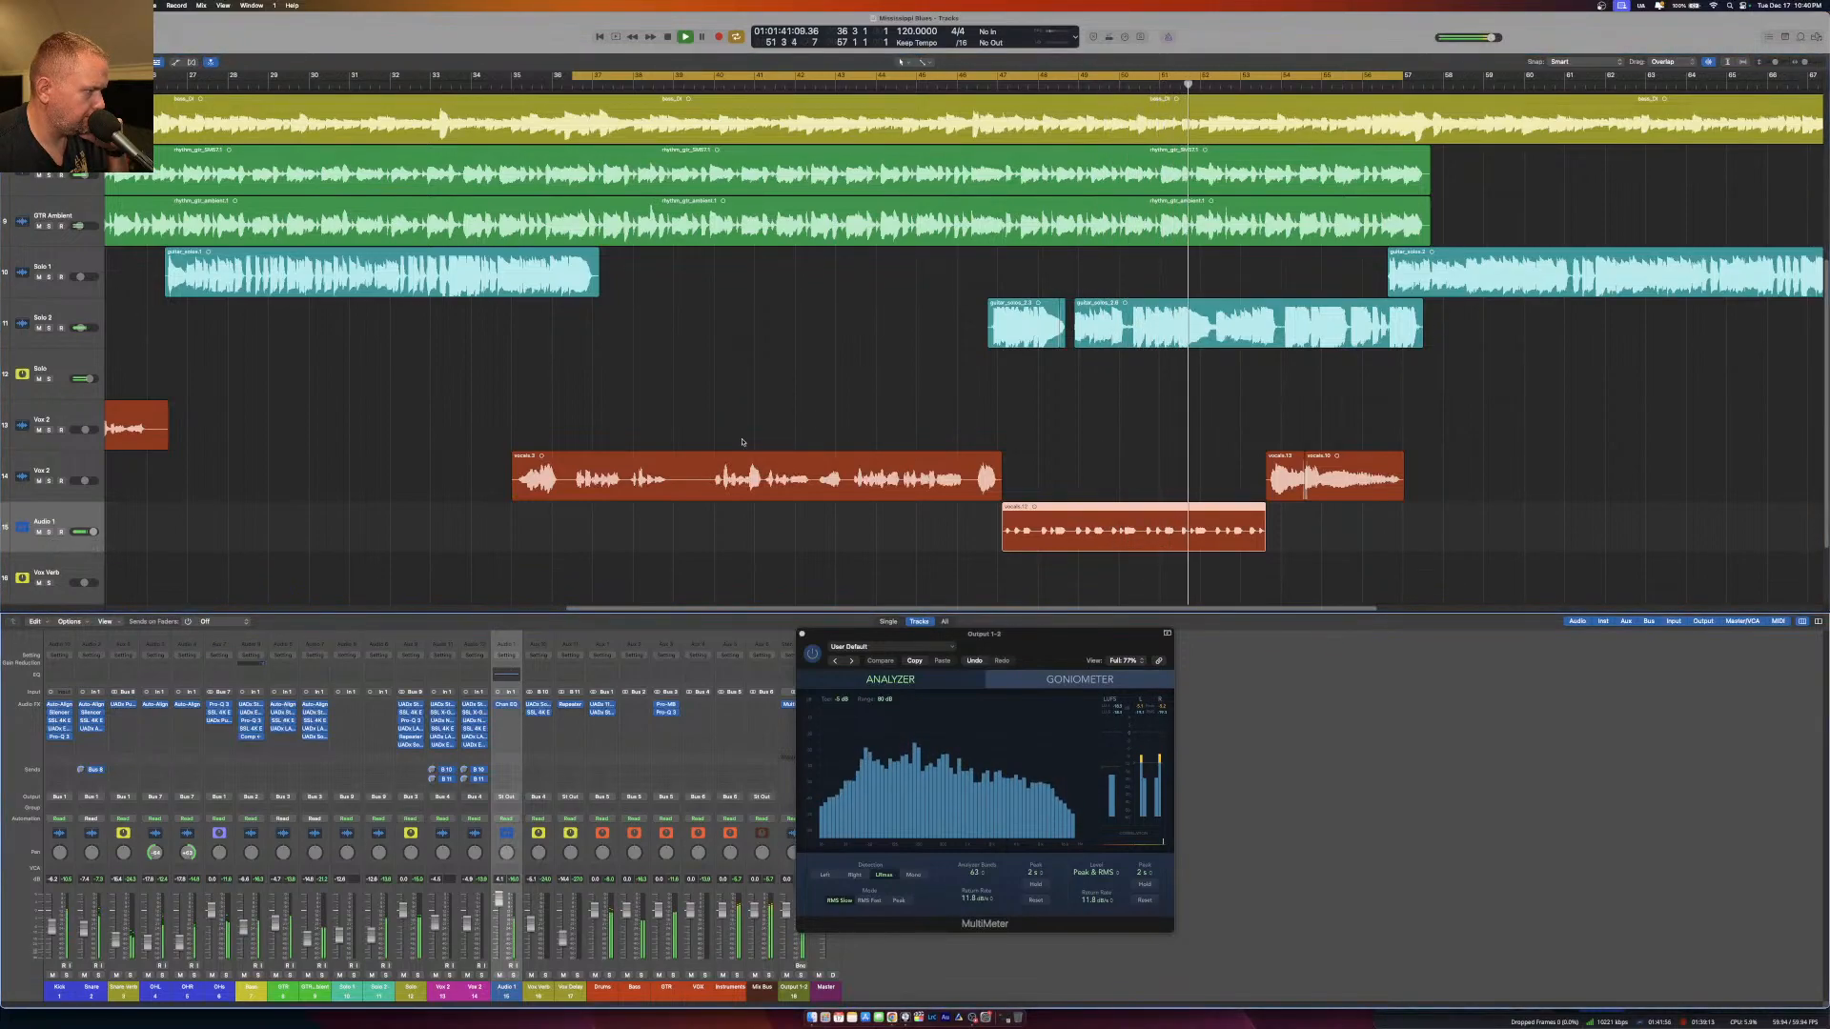
click(505, 705)
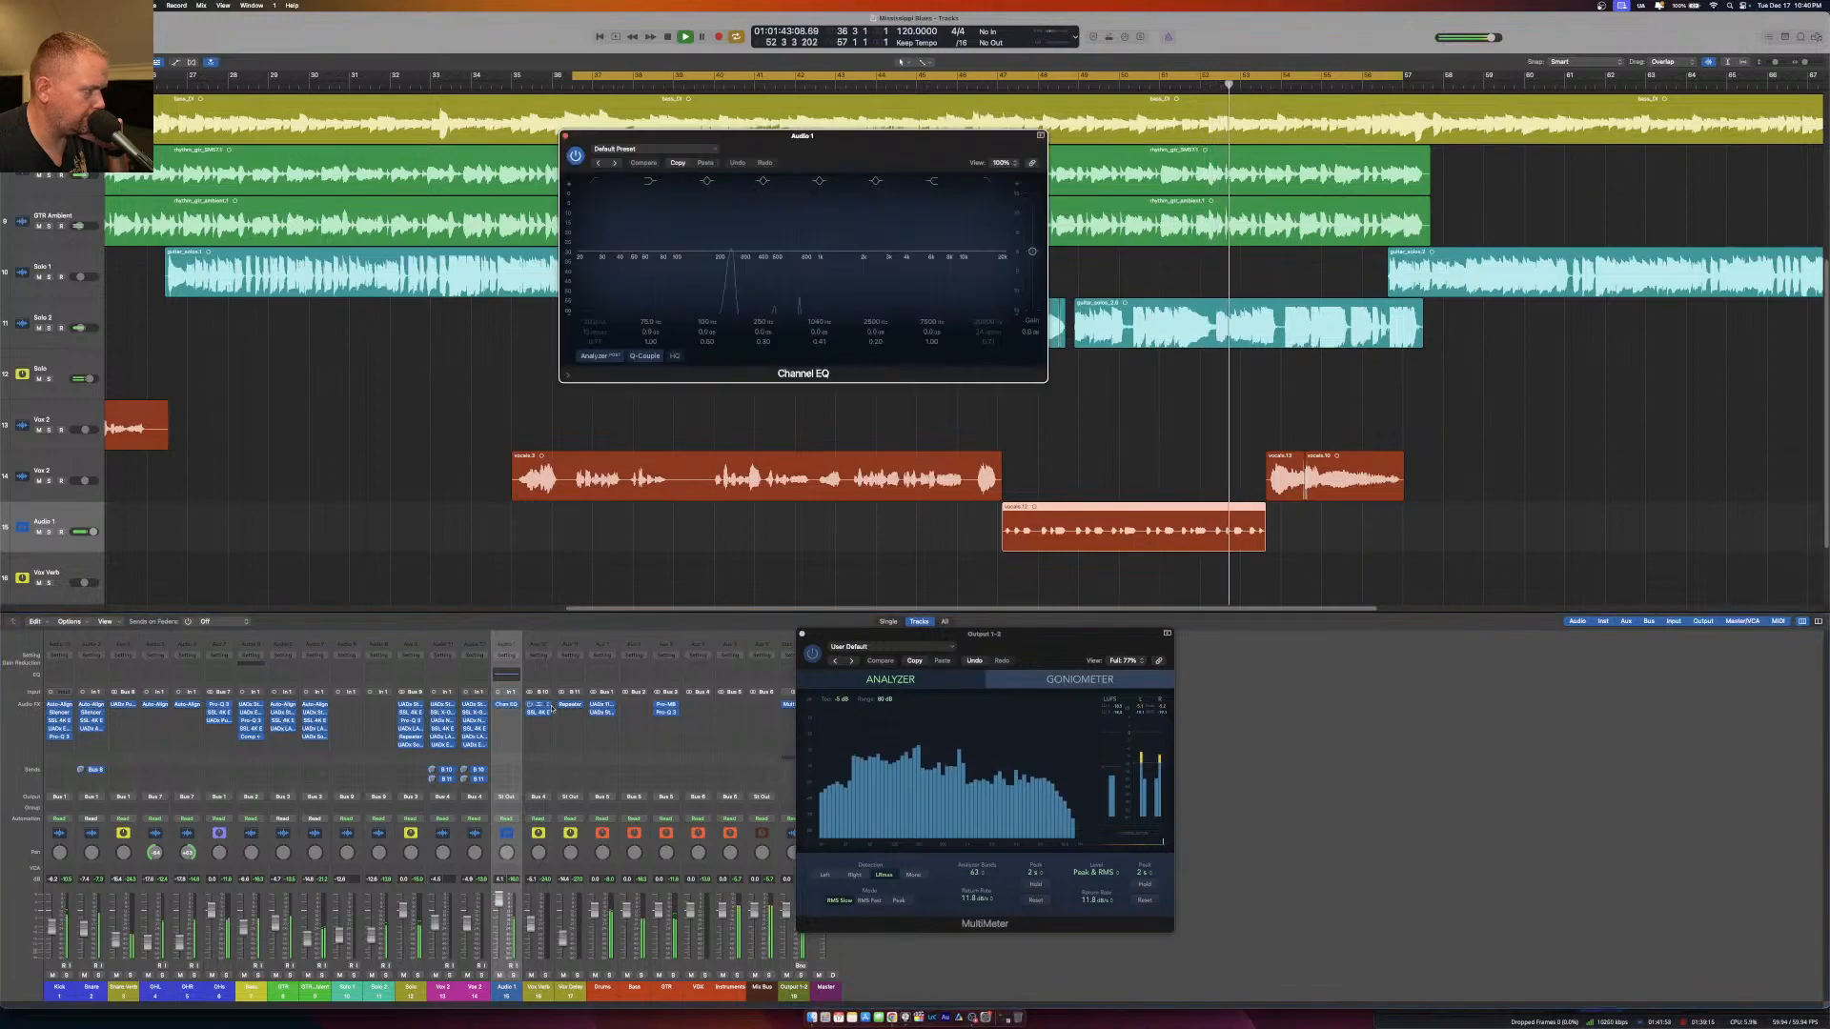
click(593, 181)
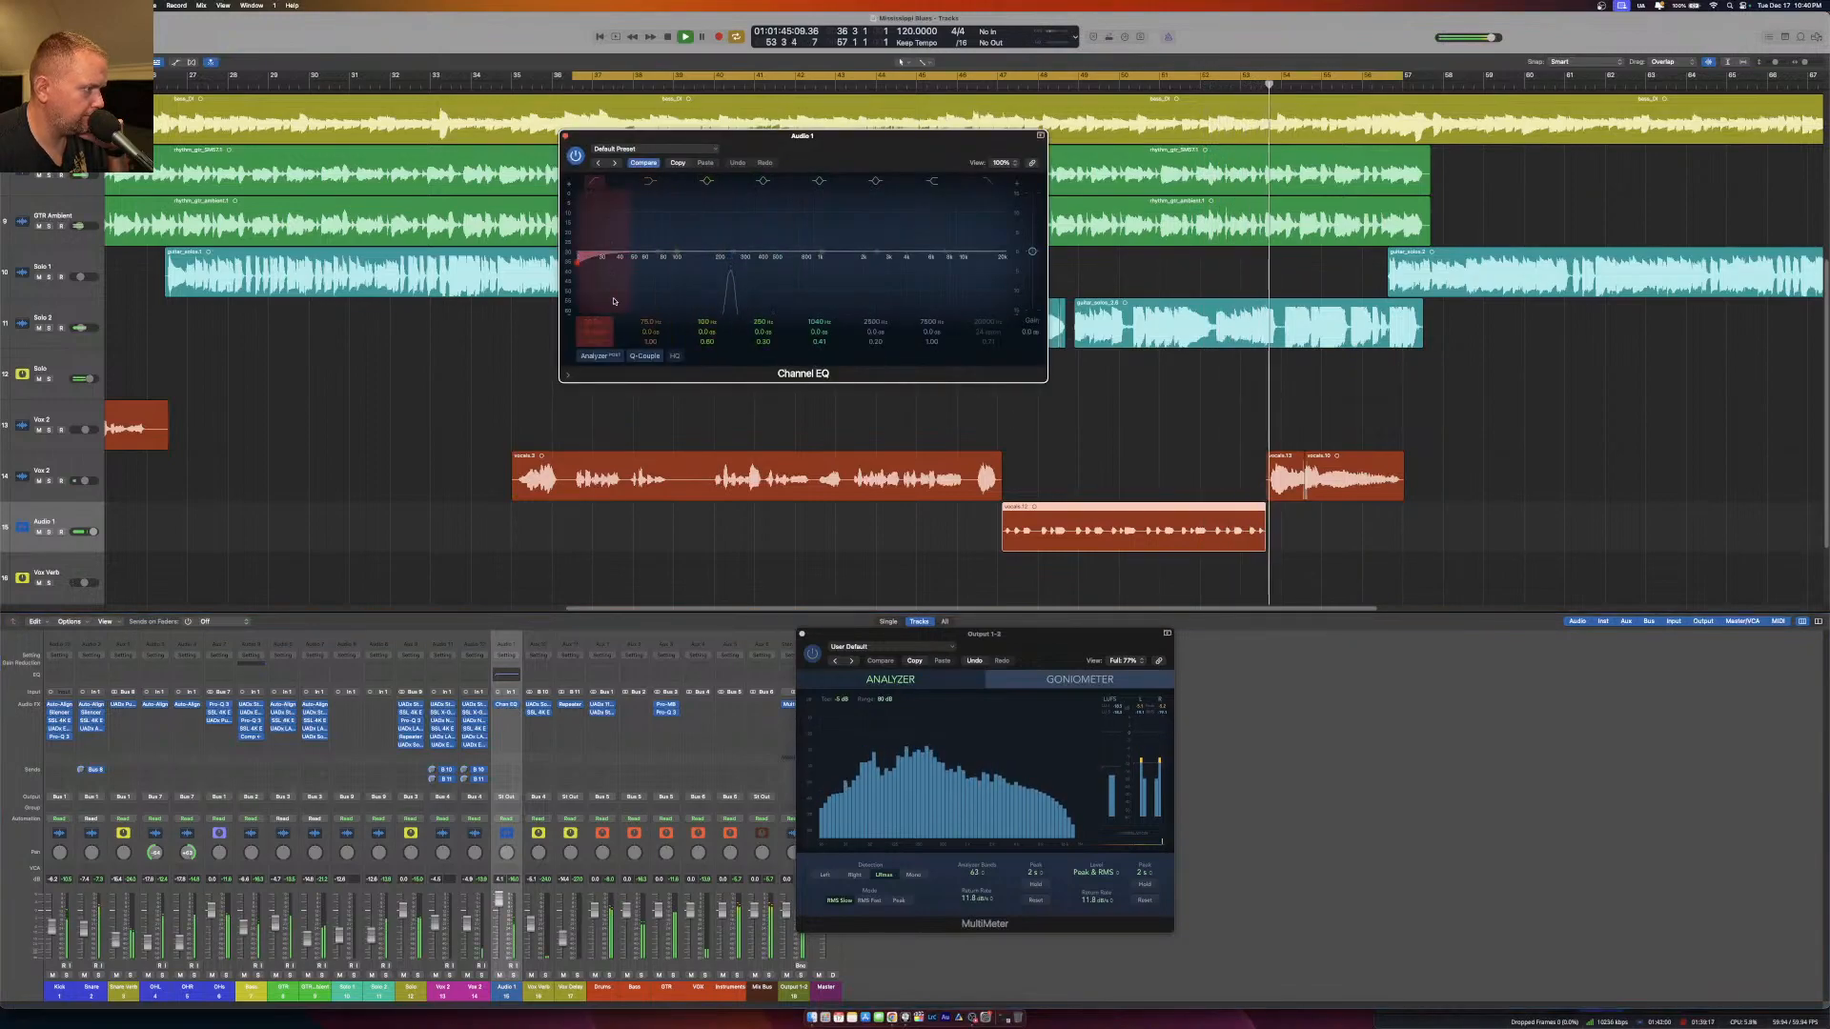
drag(594, 322, 594, 269)
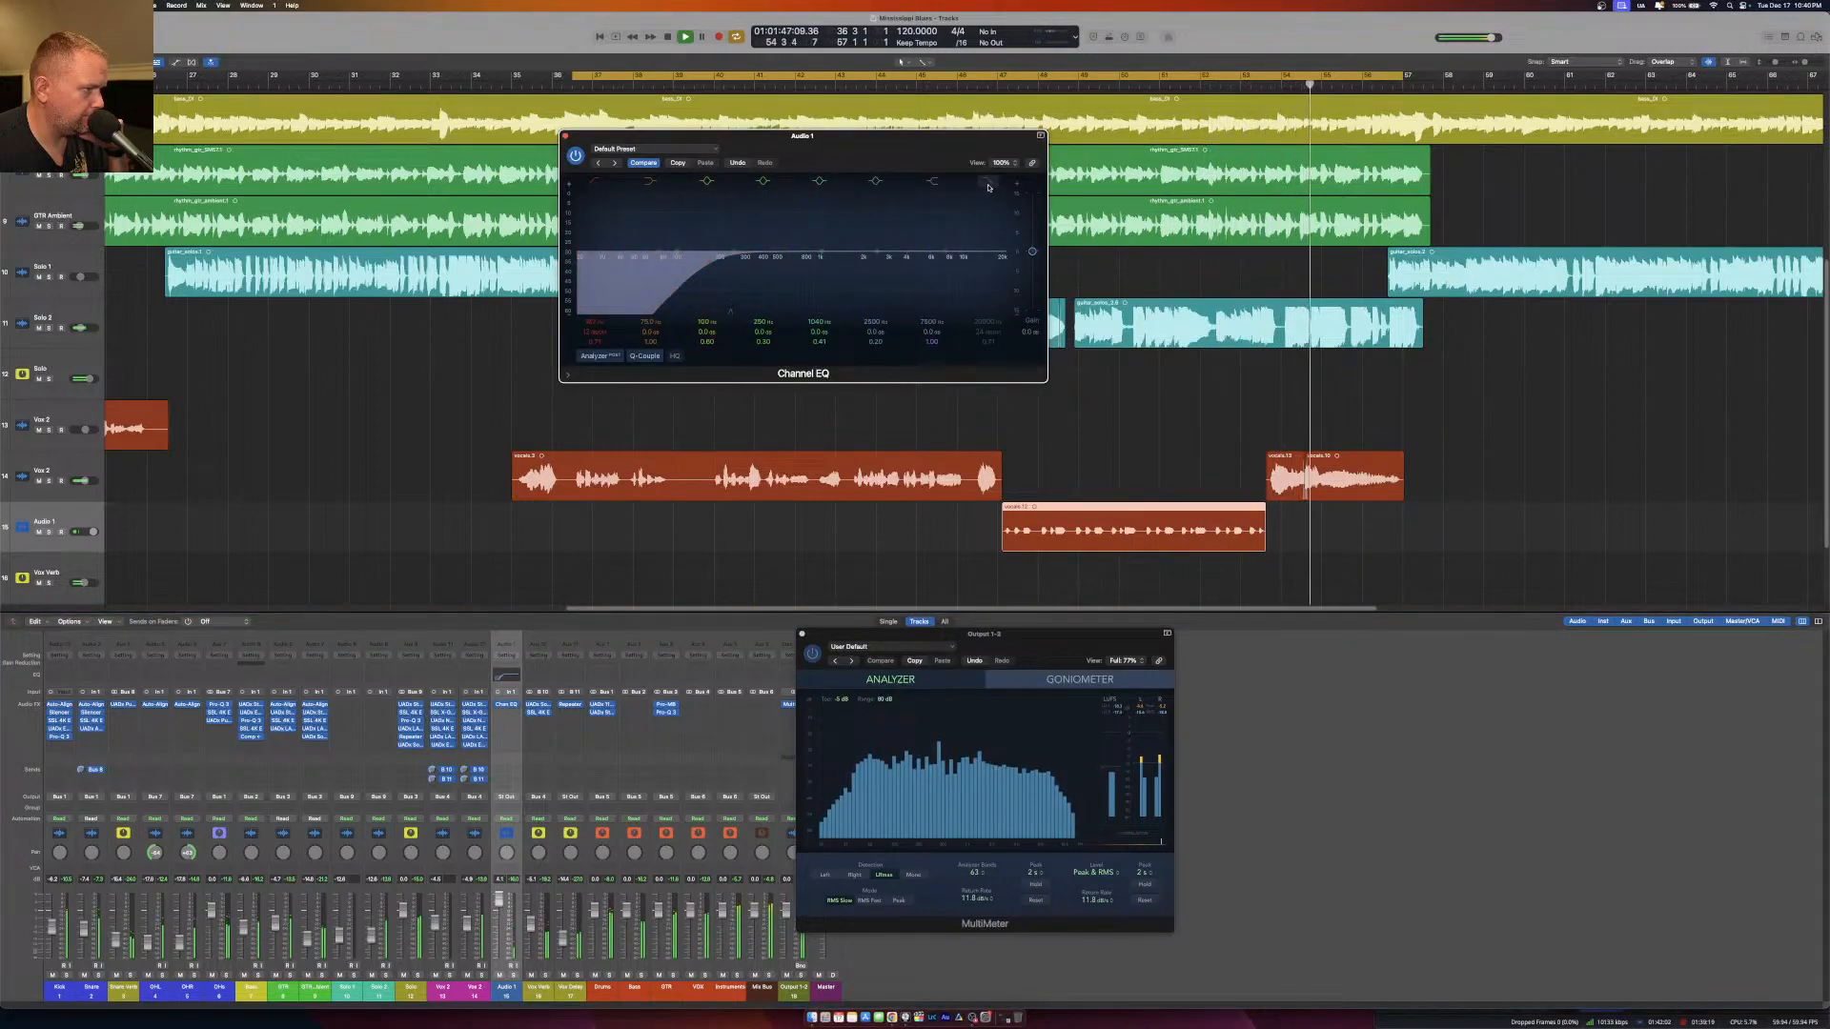
drag(987, 315, 988, 336)
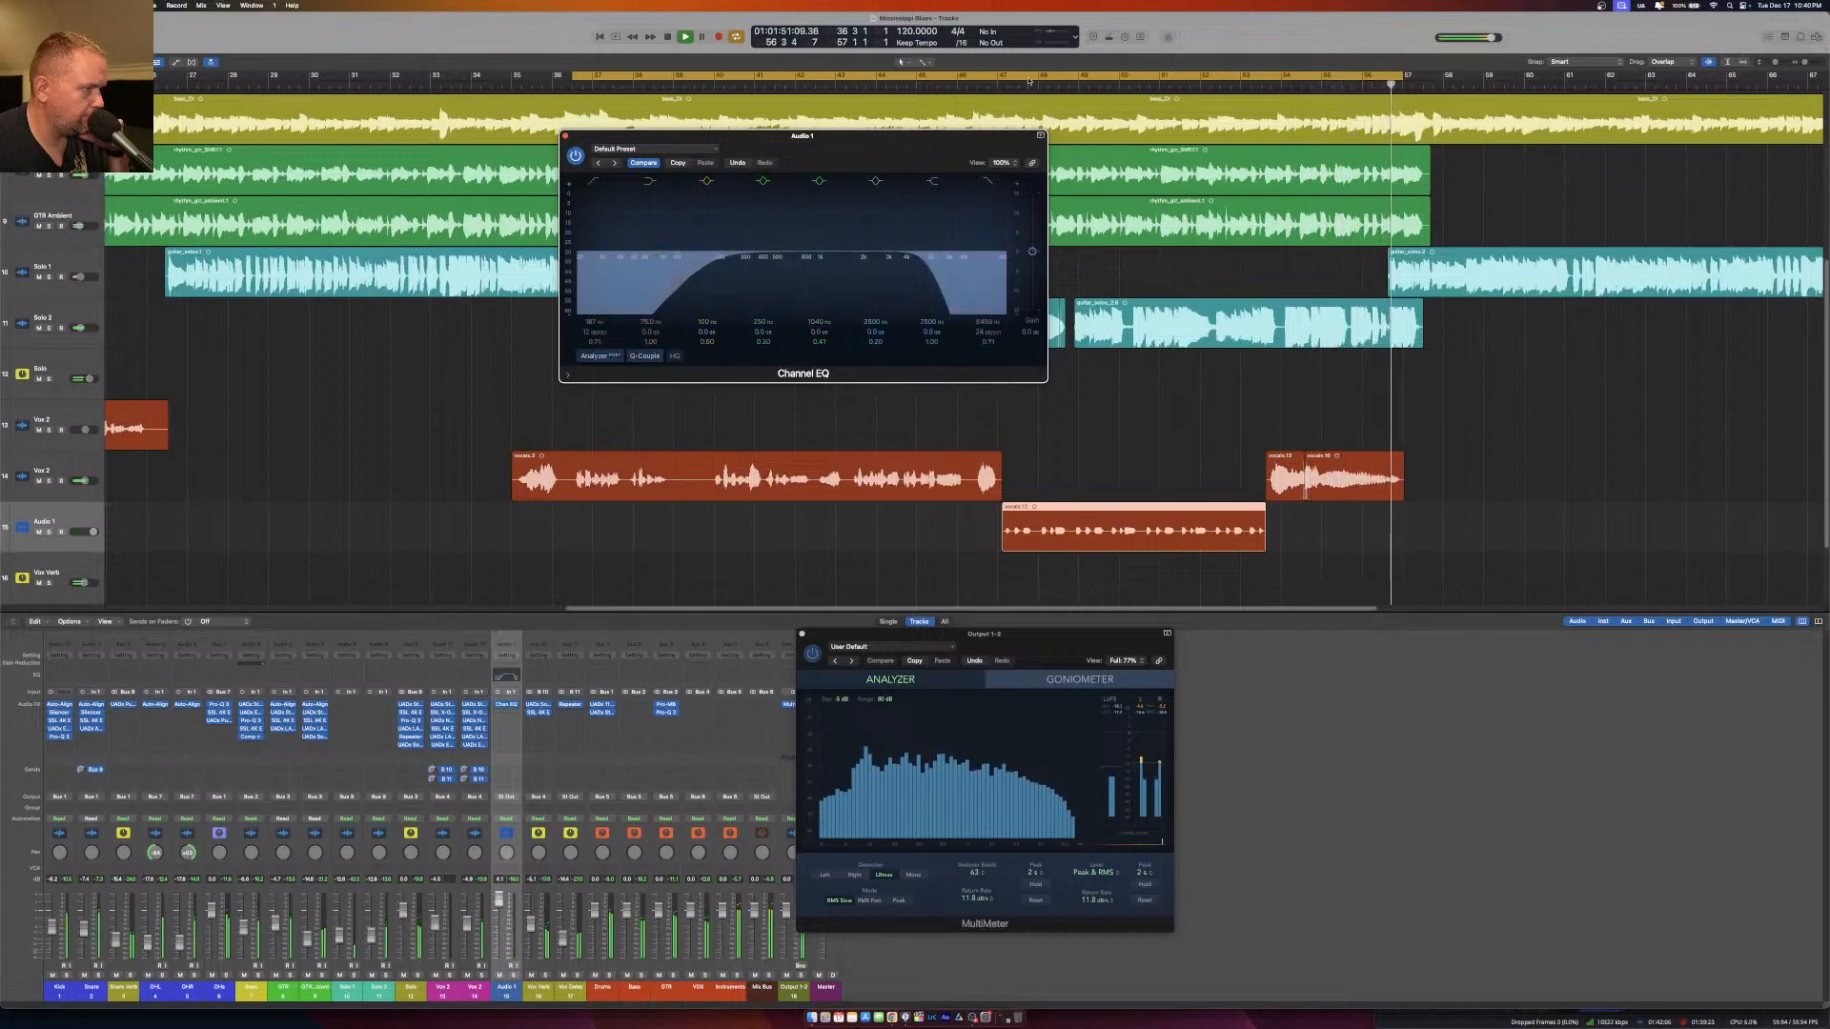
Cycle the isolated vocal phrase and dip the low mids in Audio 1's Channel EQ with a narrower Q.
drag(982, 78, 1260, 78)
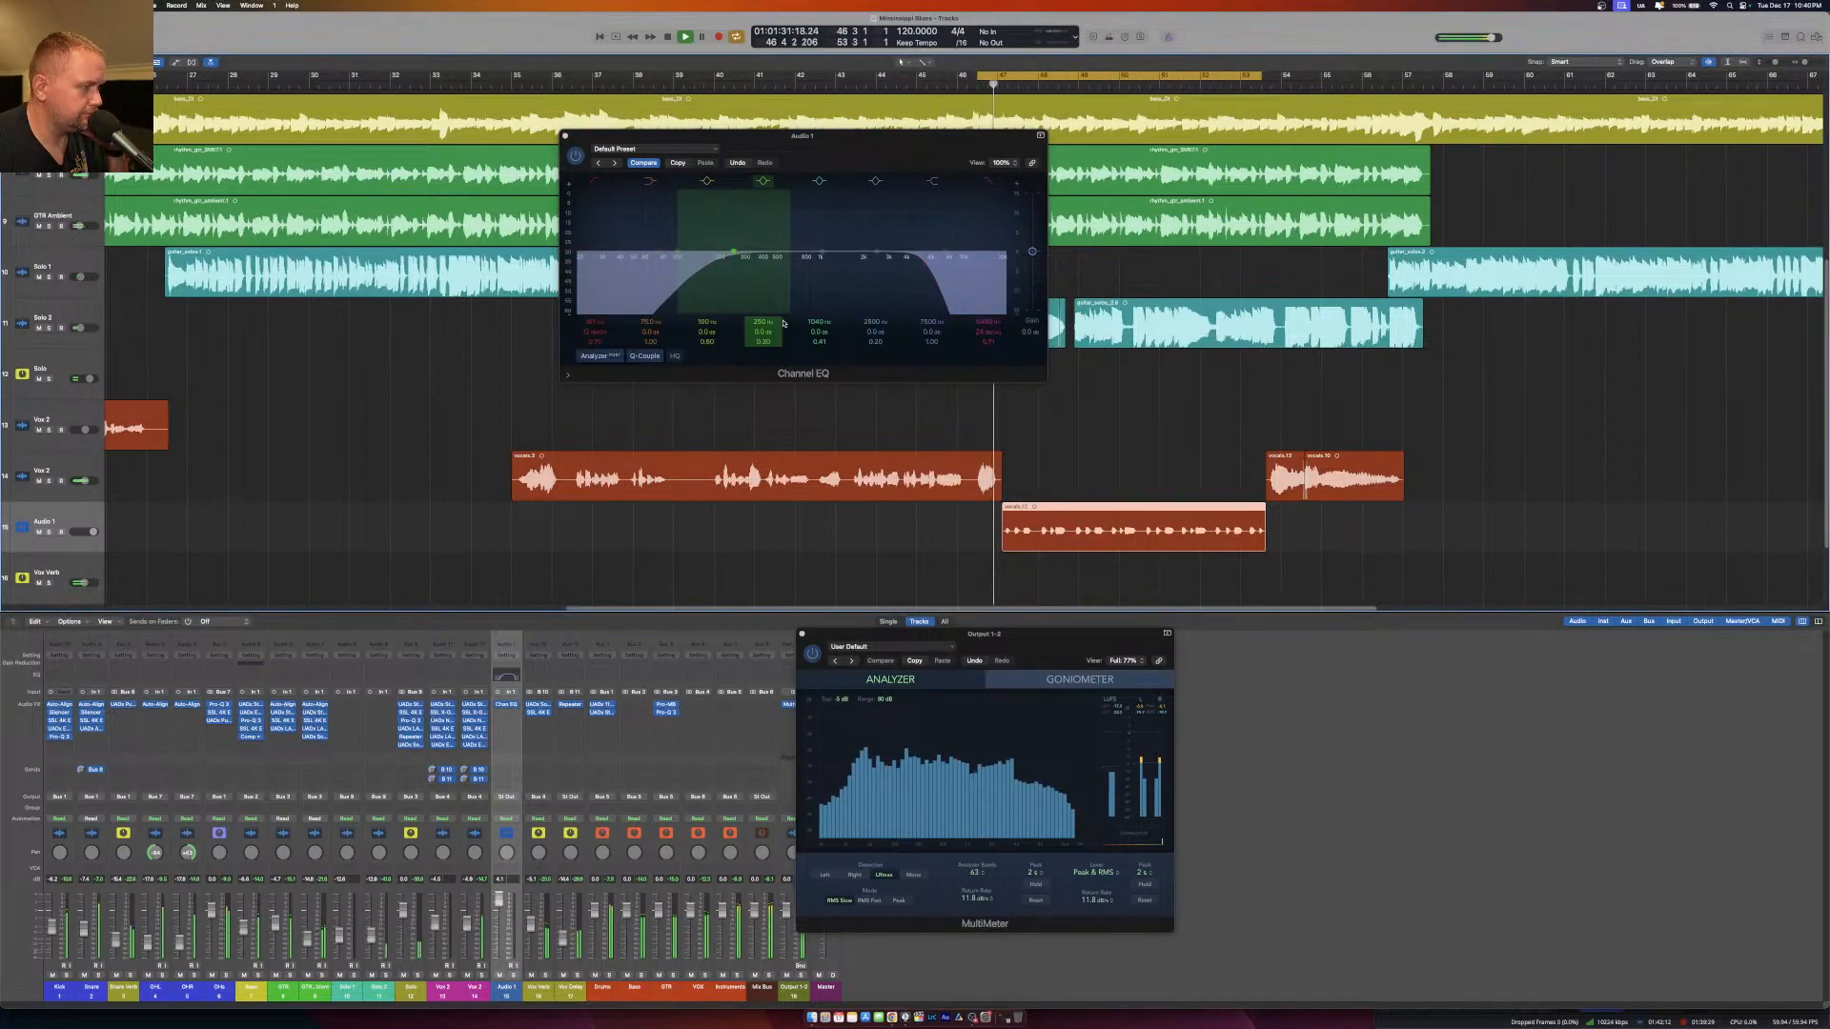
drag(760, 256, 804, 277)
drag(764, 341, 764, 315)
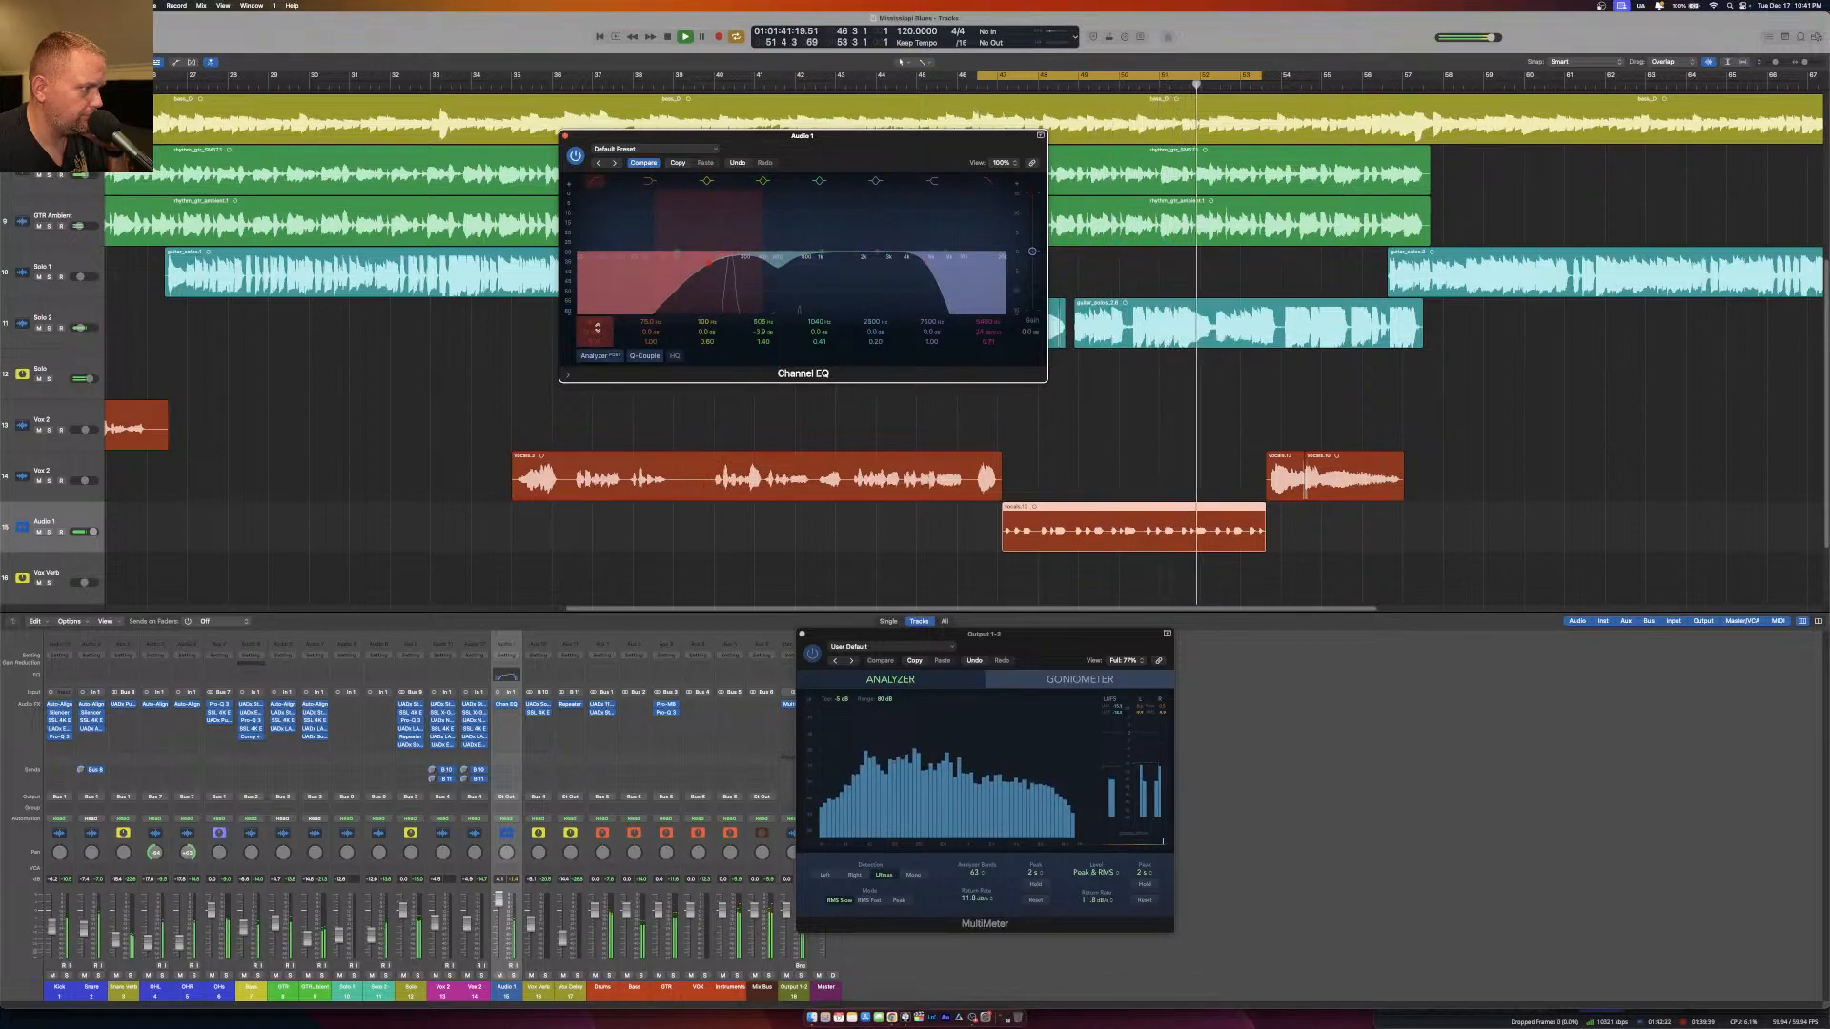
Steepen the low-cut slope in Audio 1's Channel EQ, add a broad upper-mid boost and close the EQ.
drag(597, 328, 598, 315)
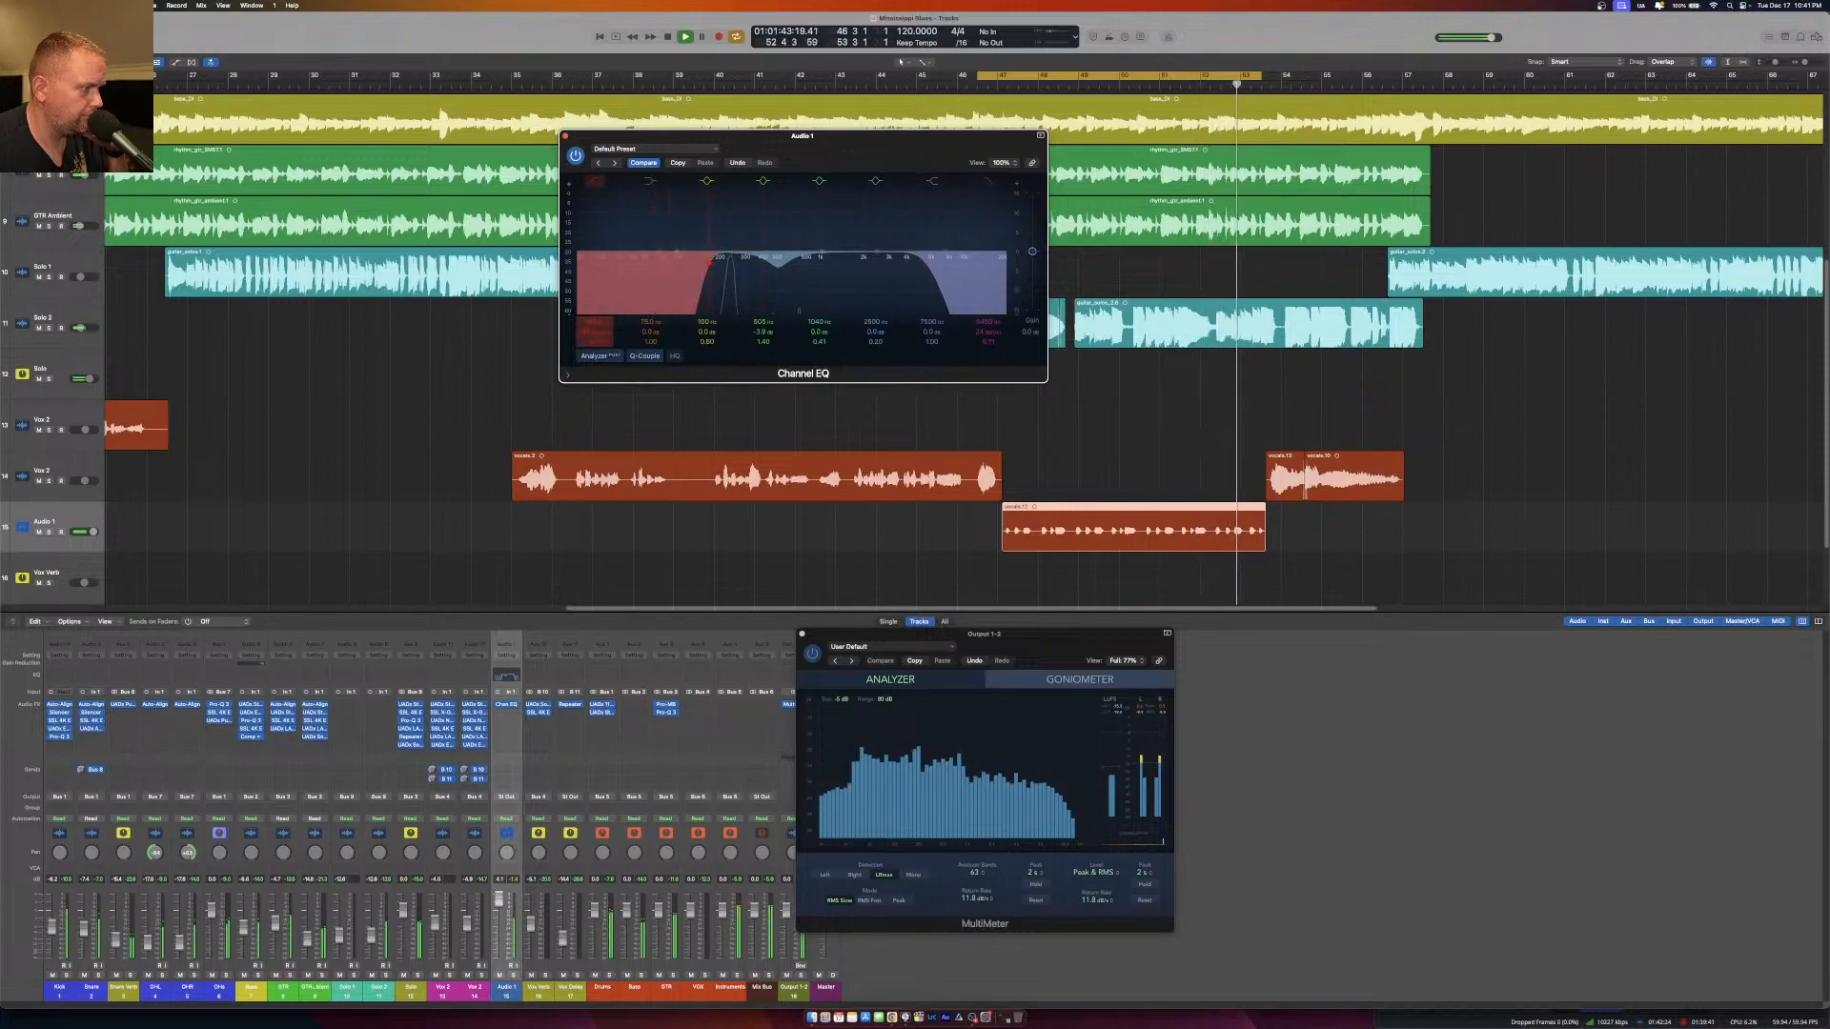
drag(828, 262, 851, 241)
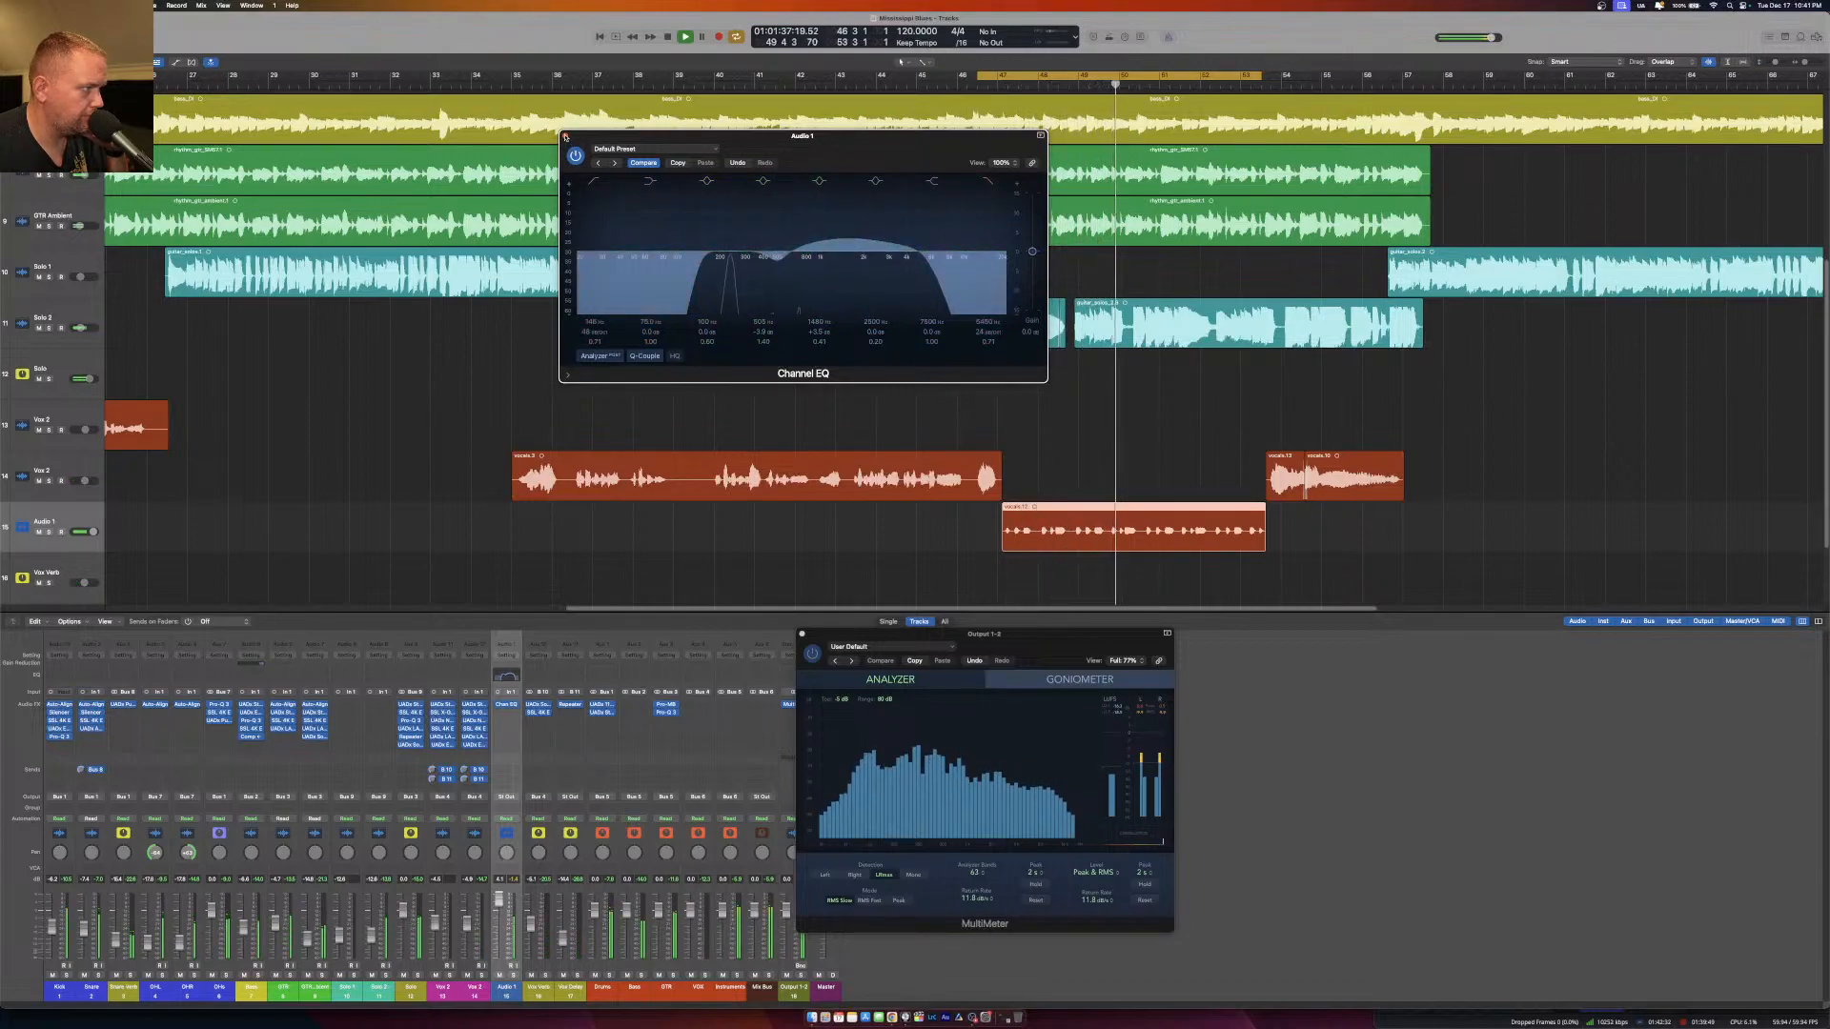
click(567, 137)
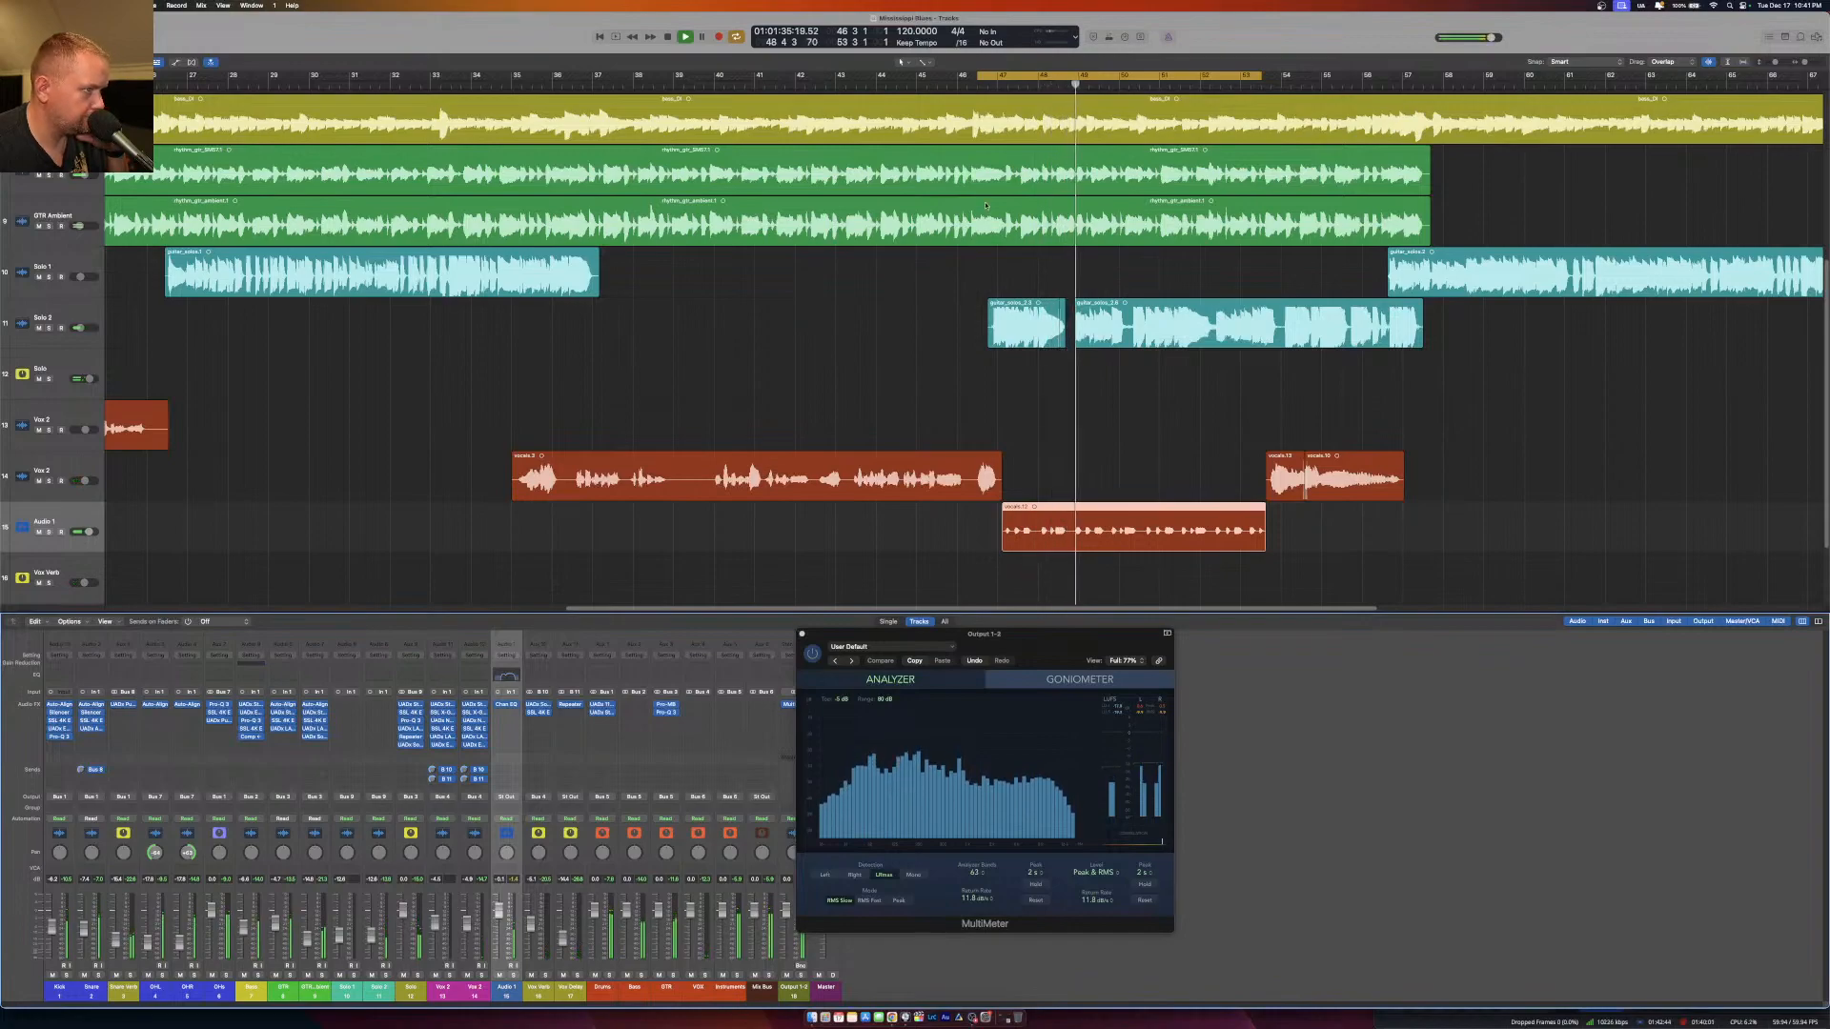
Check the second Vox channel's Distressor while playing its vocal from the start, and move the MultiMeter window clear of the mixer channels.
click(554, 82)
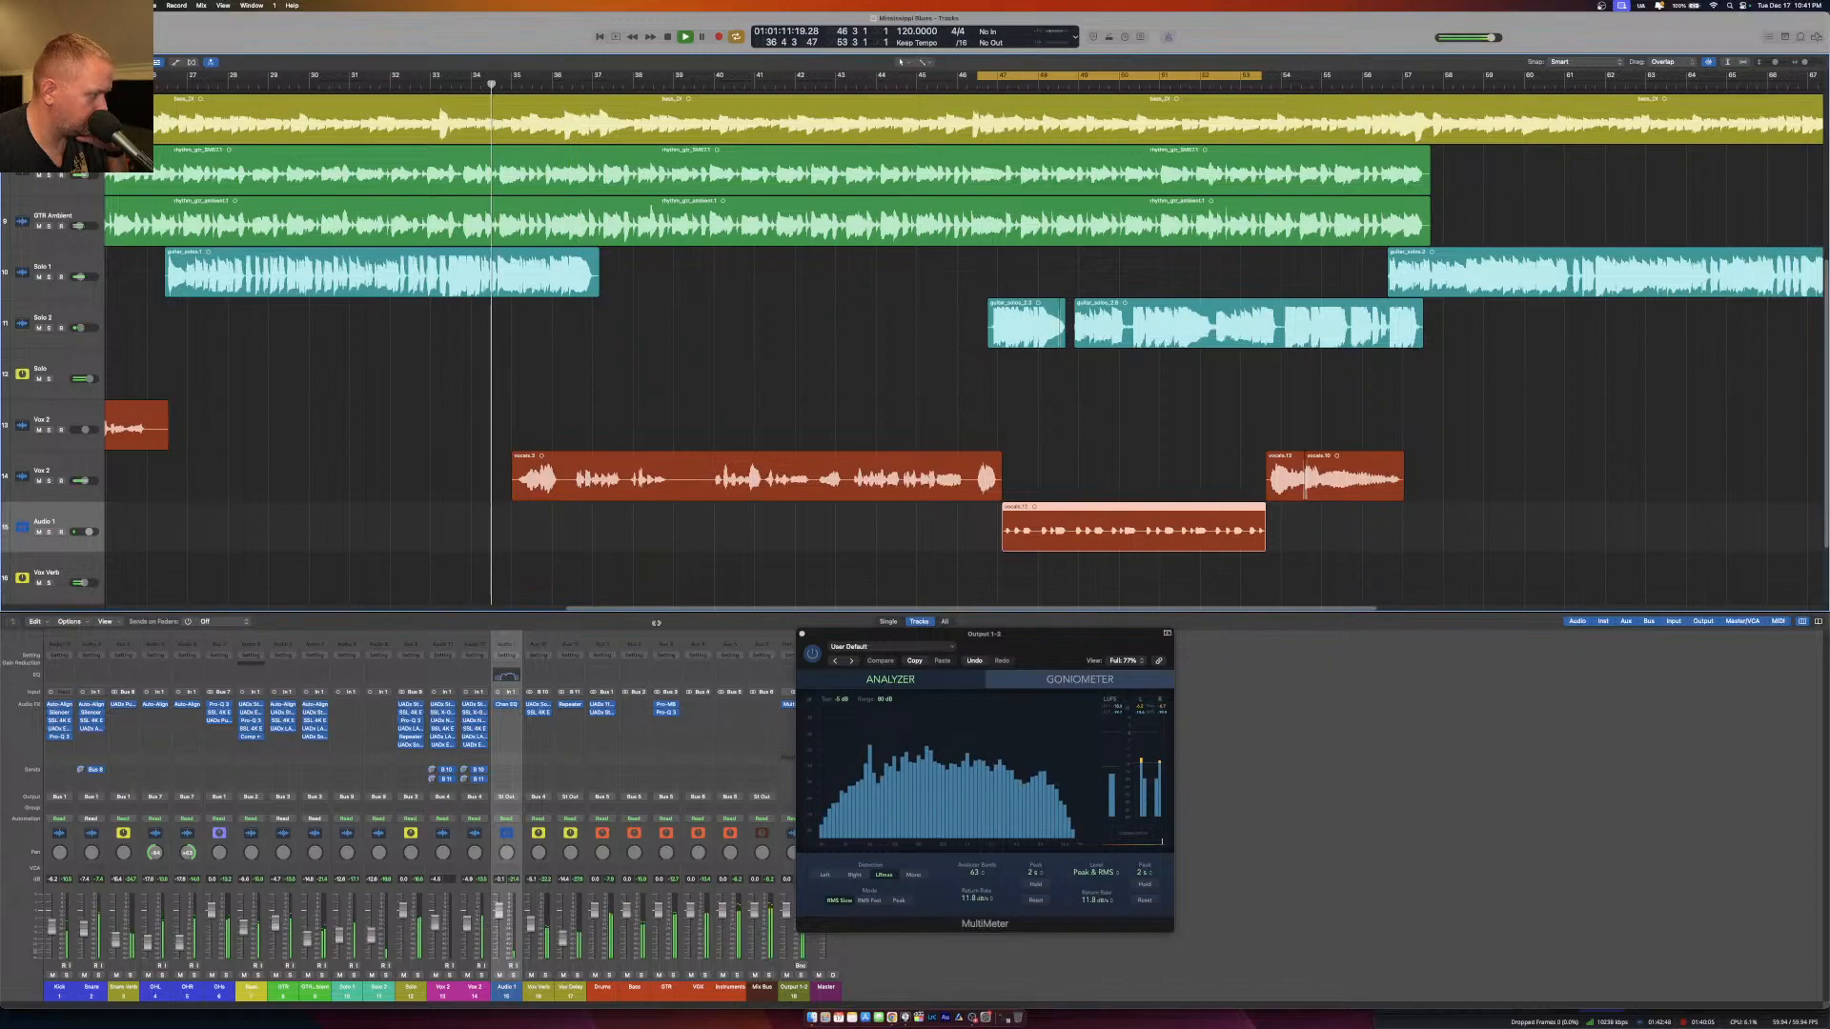
click(473, 744)
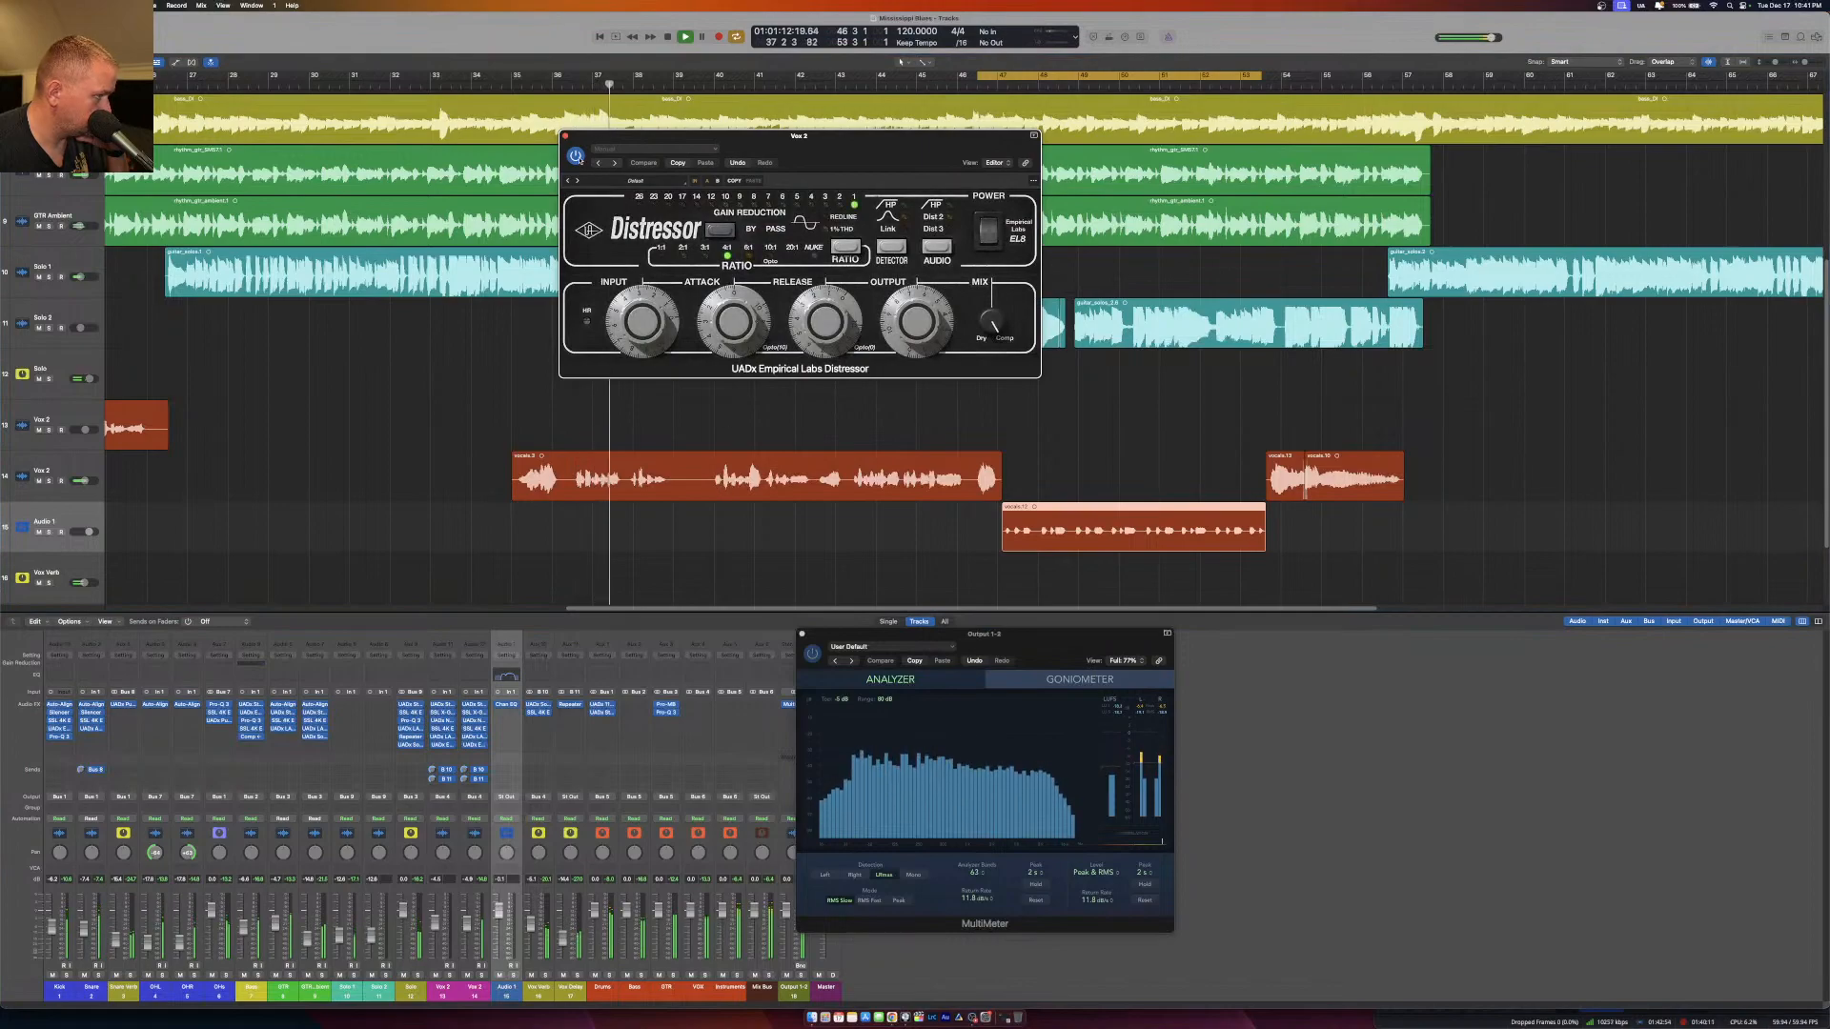
click(565, 136)
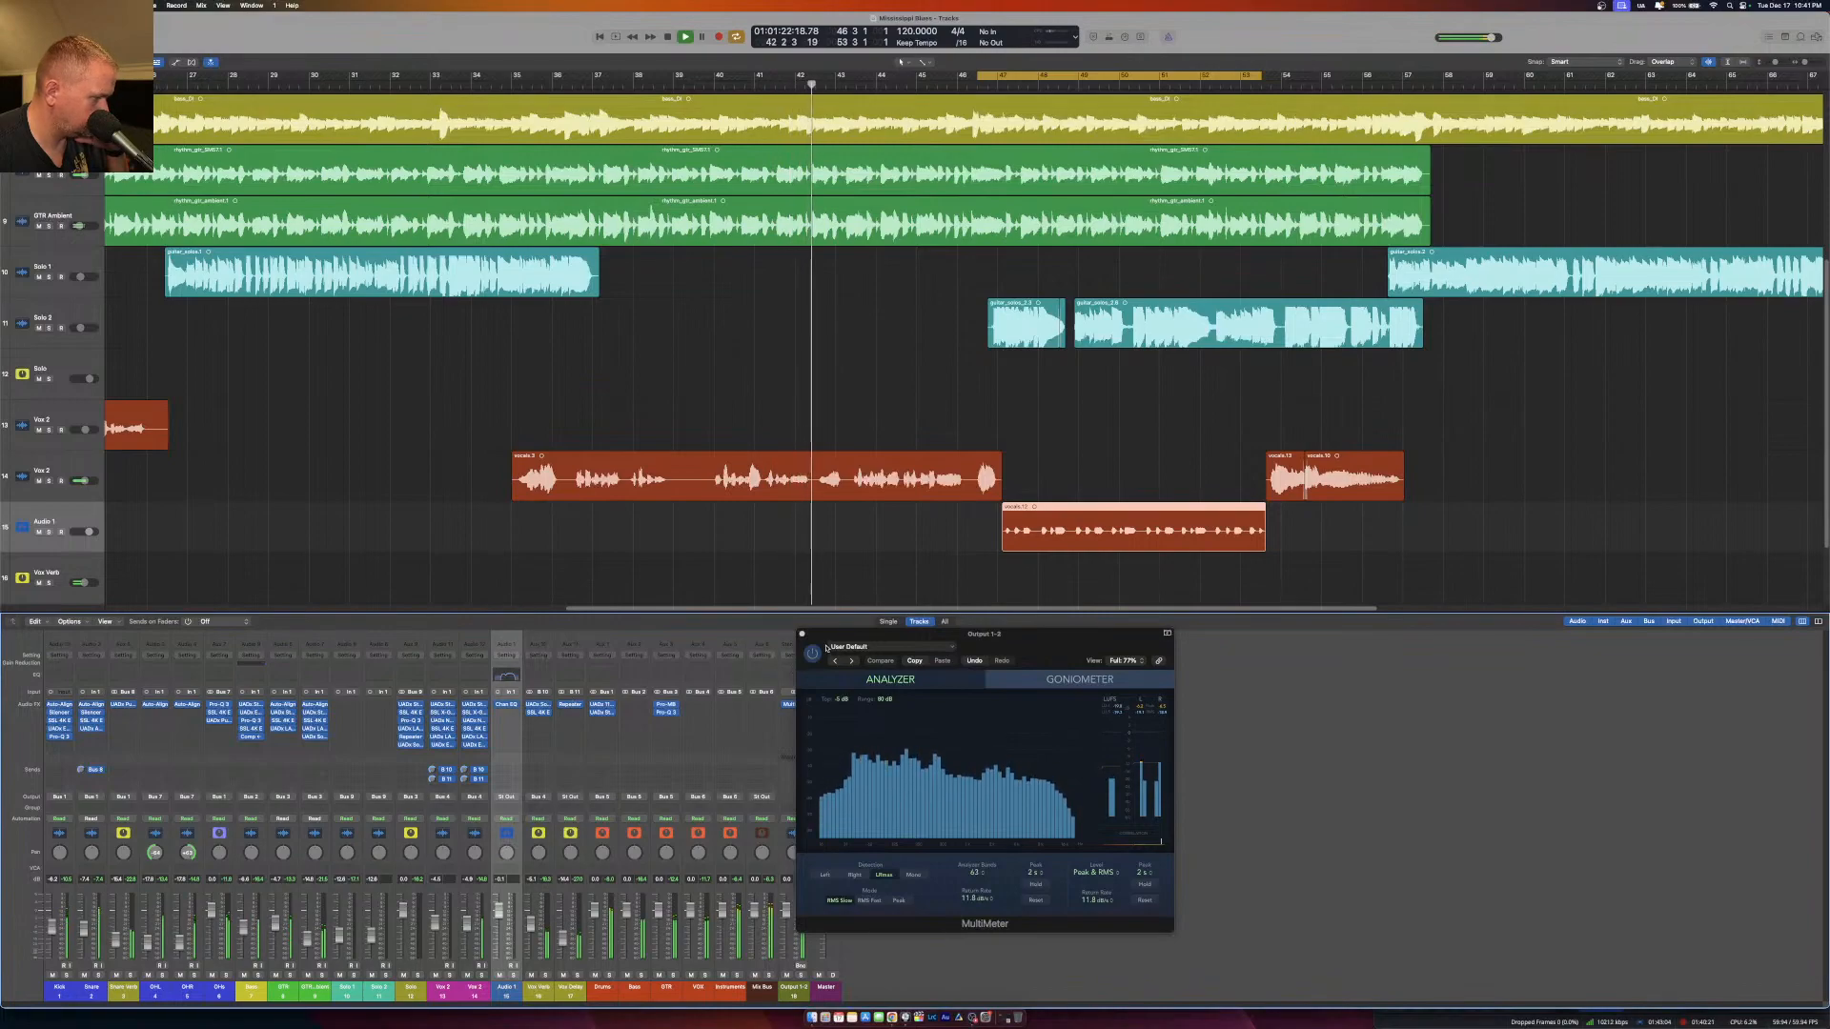
drag(827, 643, 1402, 707)
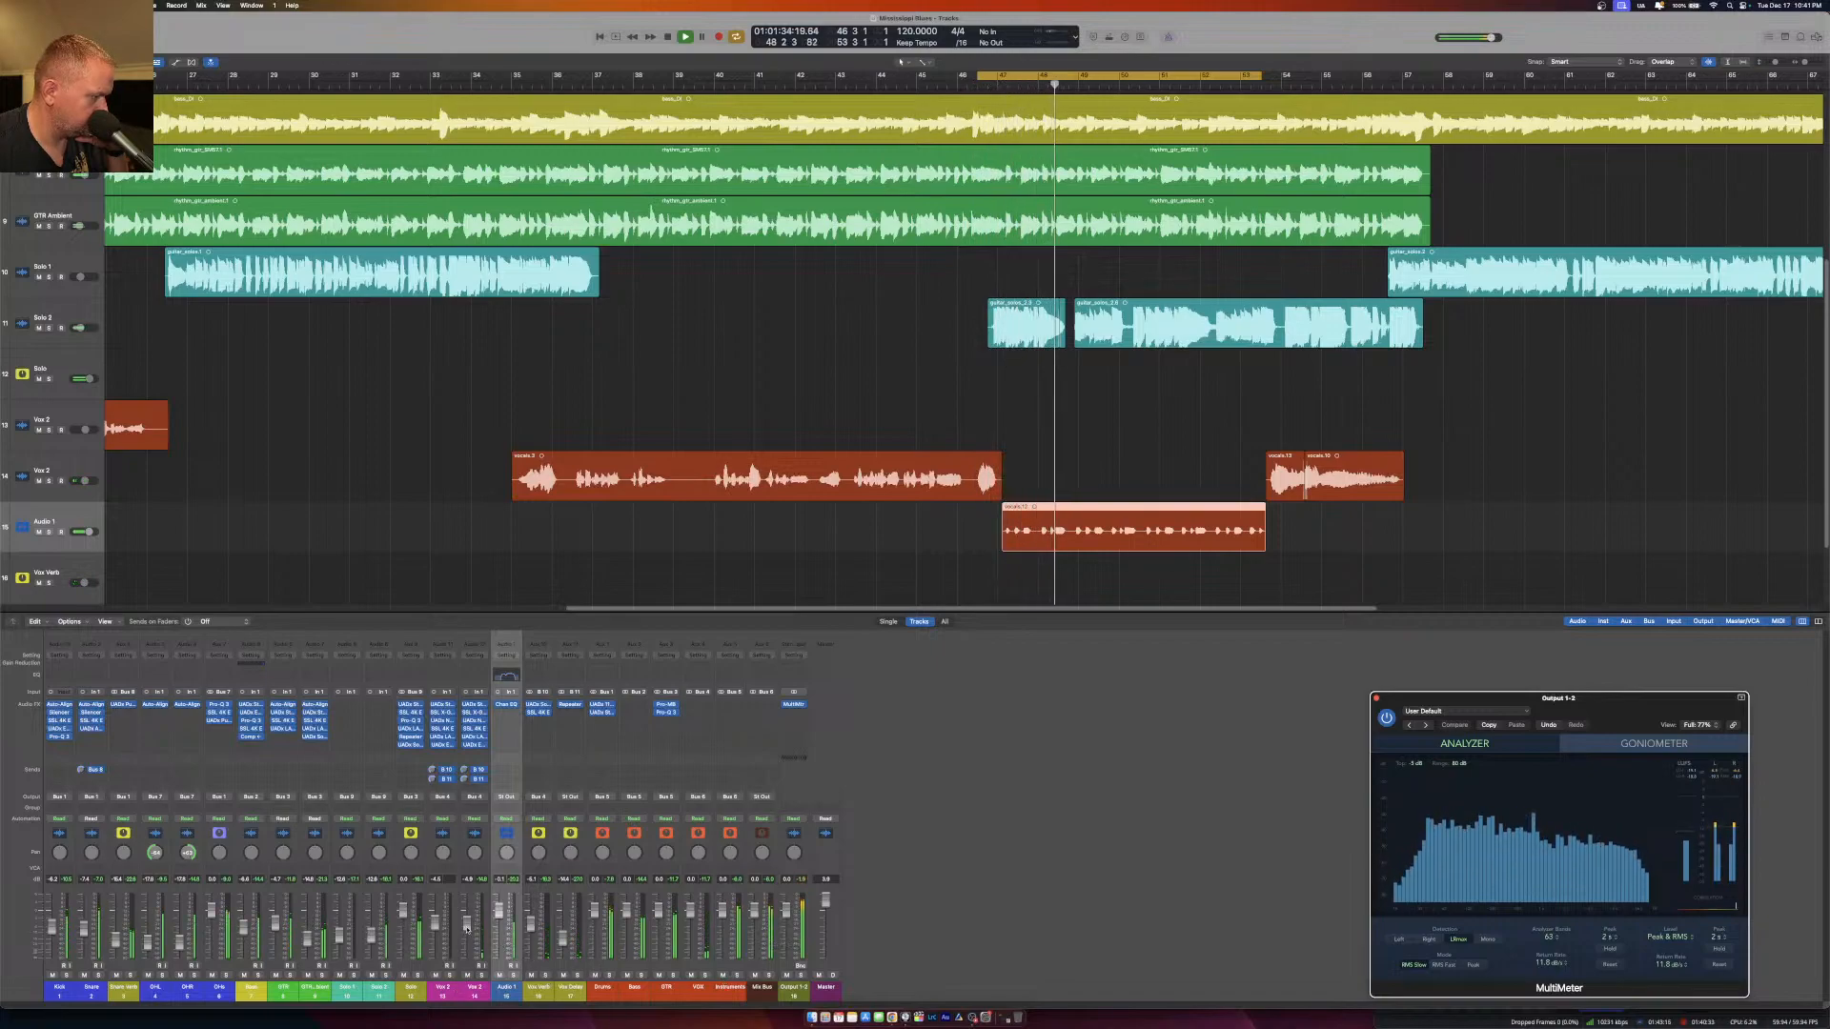
Lower the Audio 1 channel's fader and play from within the first vocal region with cycle mode off.
click(493, 922)
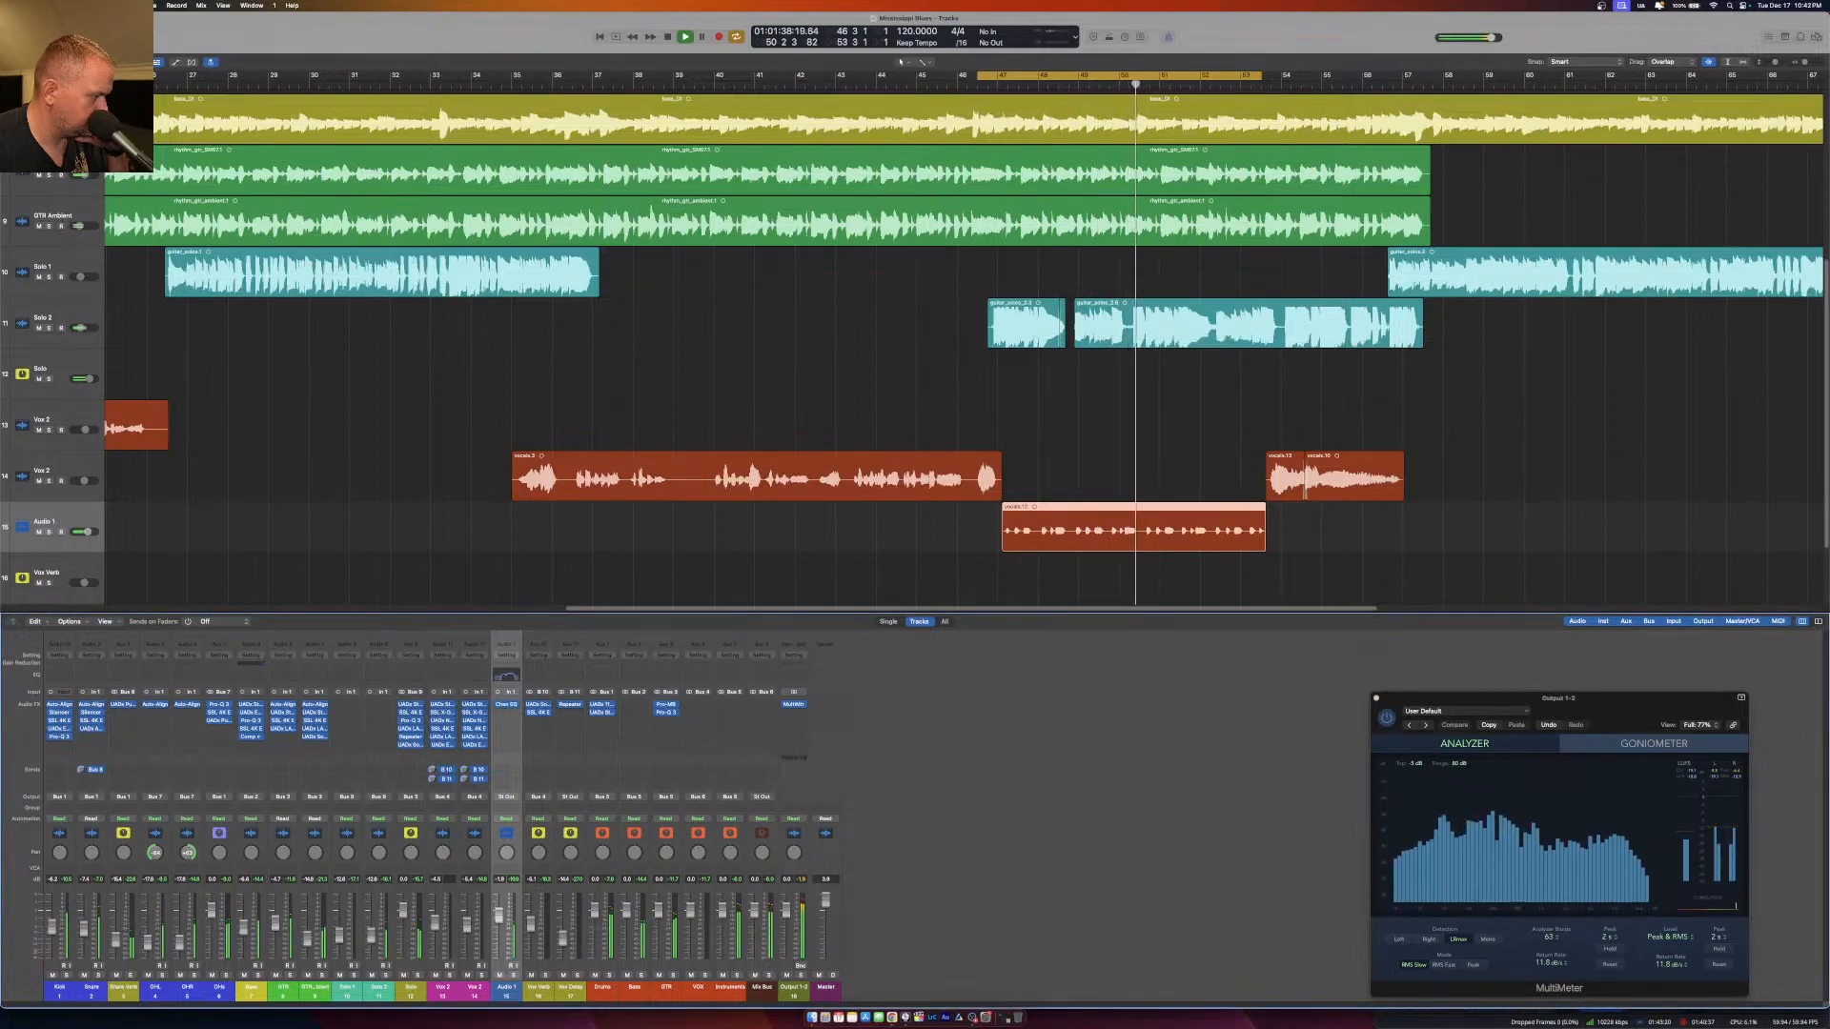
scroll(698, 600, left, 10)
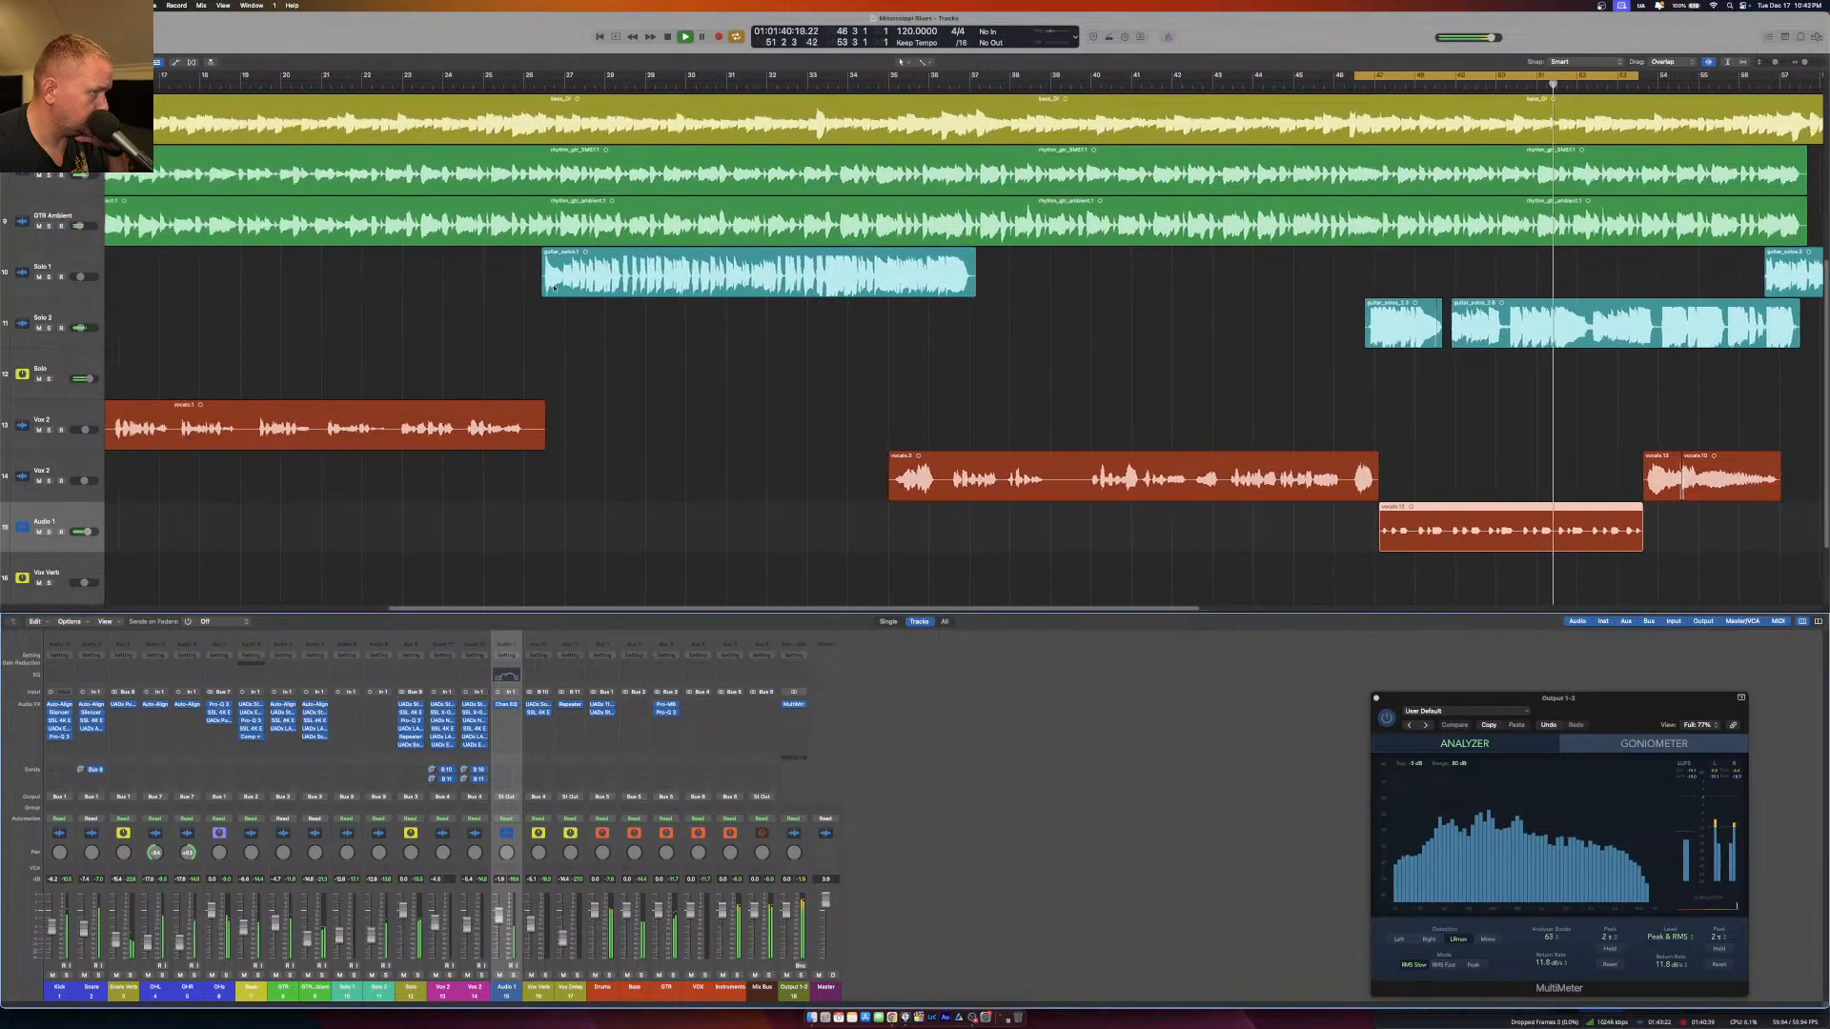
click(245, 86)
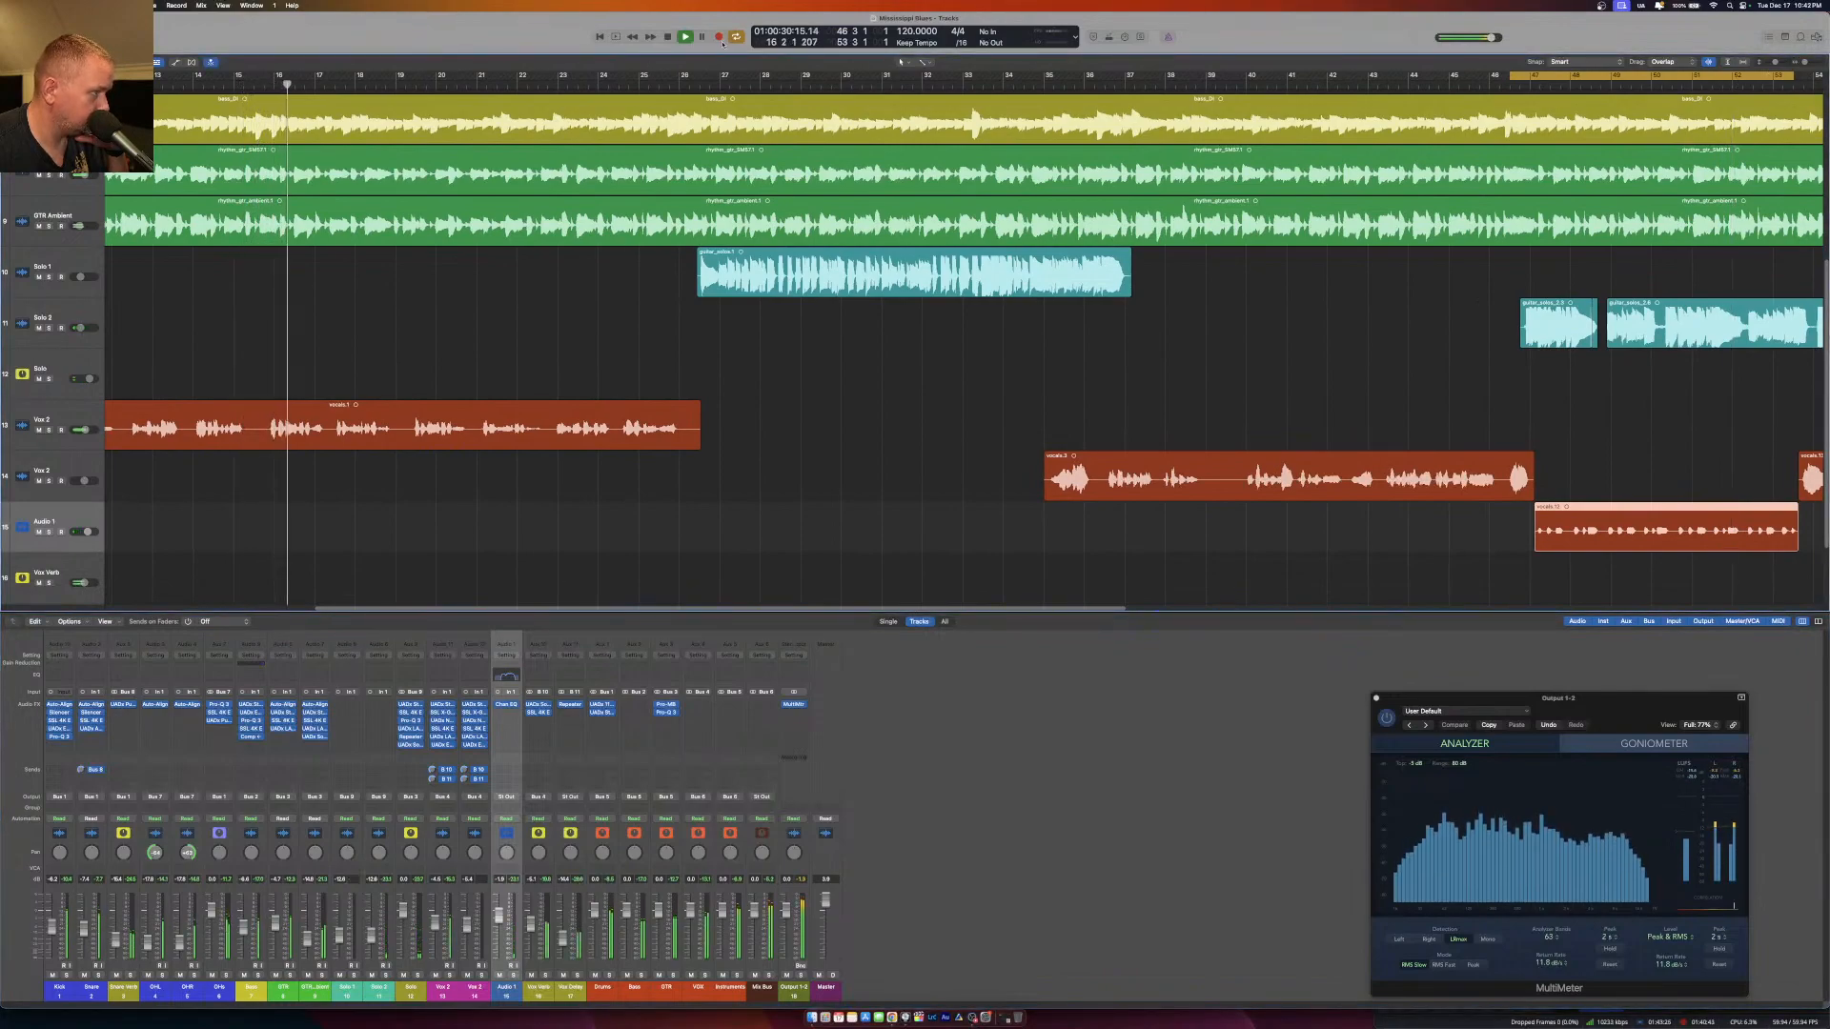
key(c)
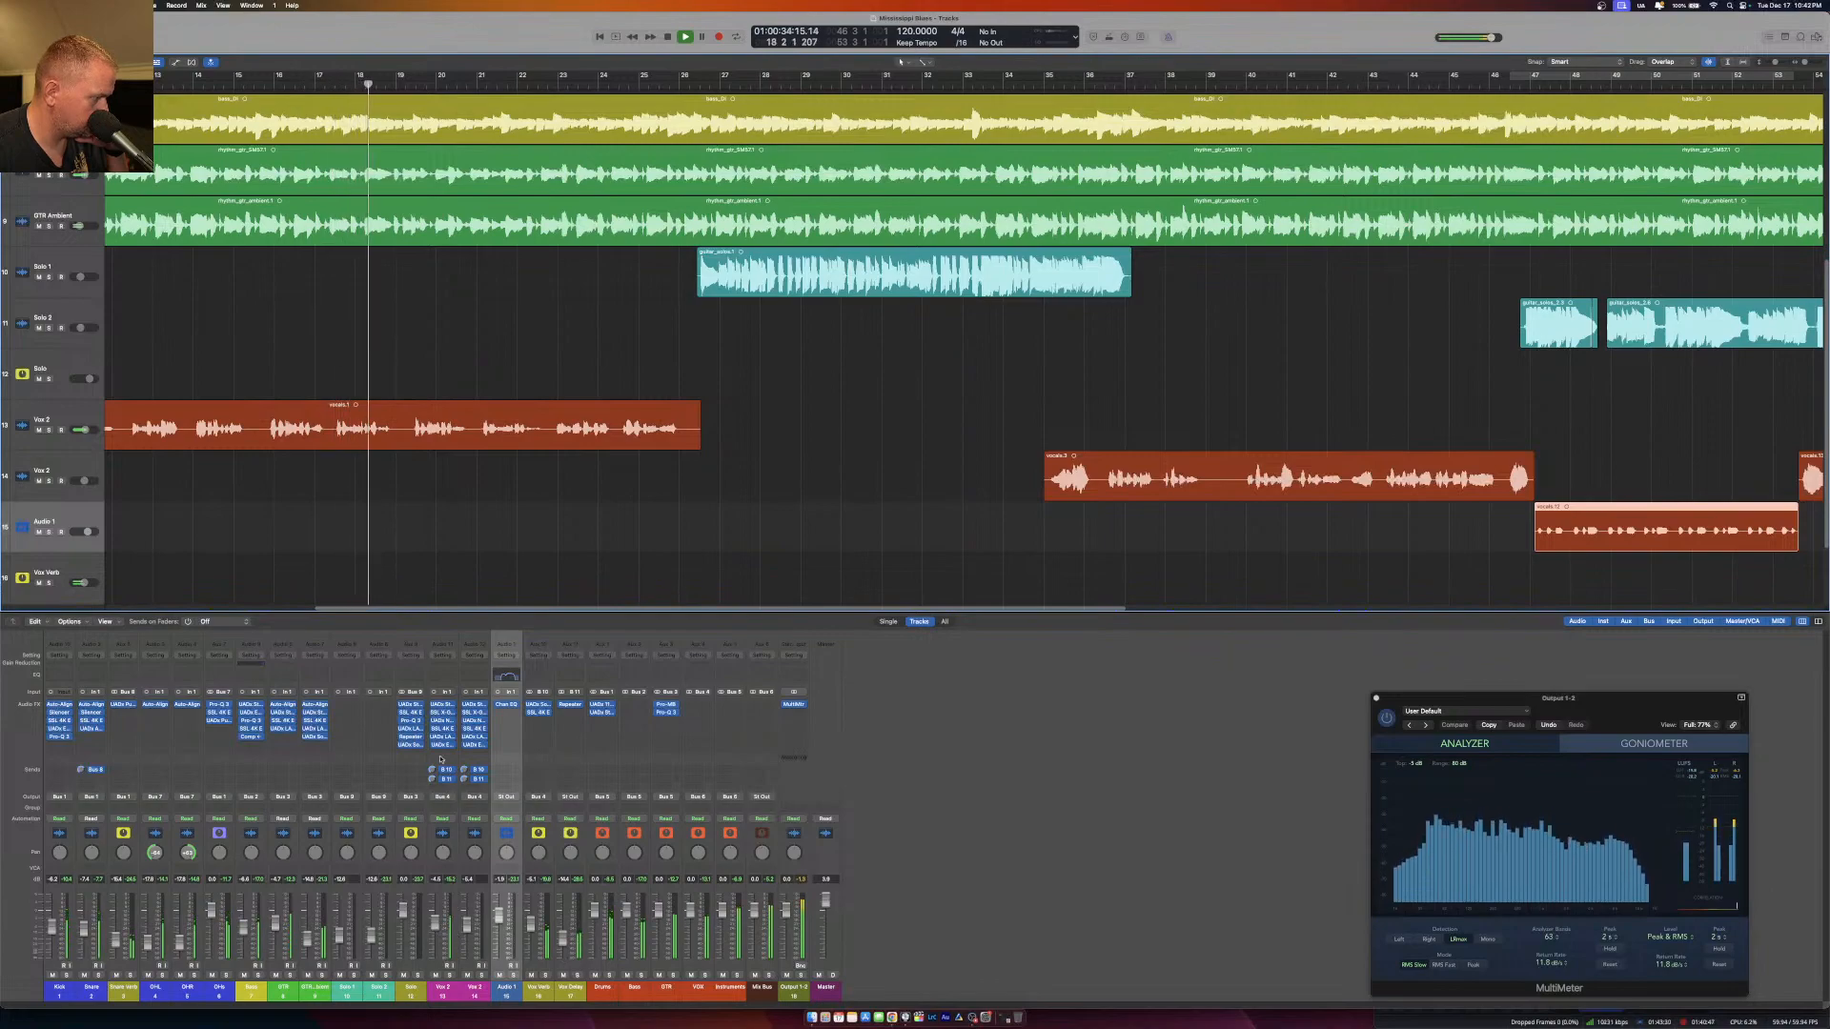
Raise the high-shelf gain slightly in the Neve 1073 EQ on both Vox channels, closing each plug-in when done.
click(443, 723)
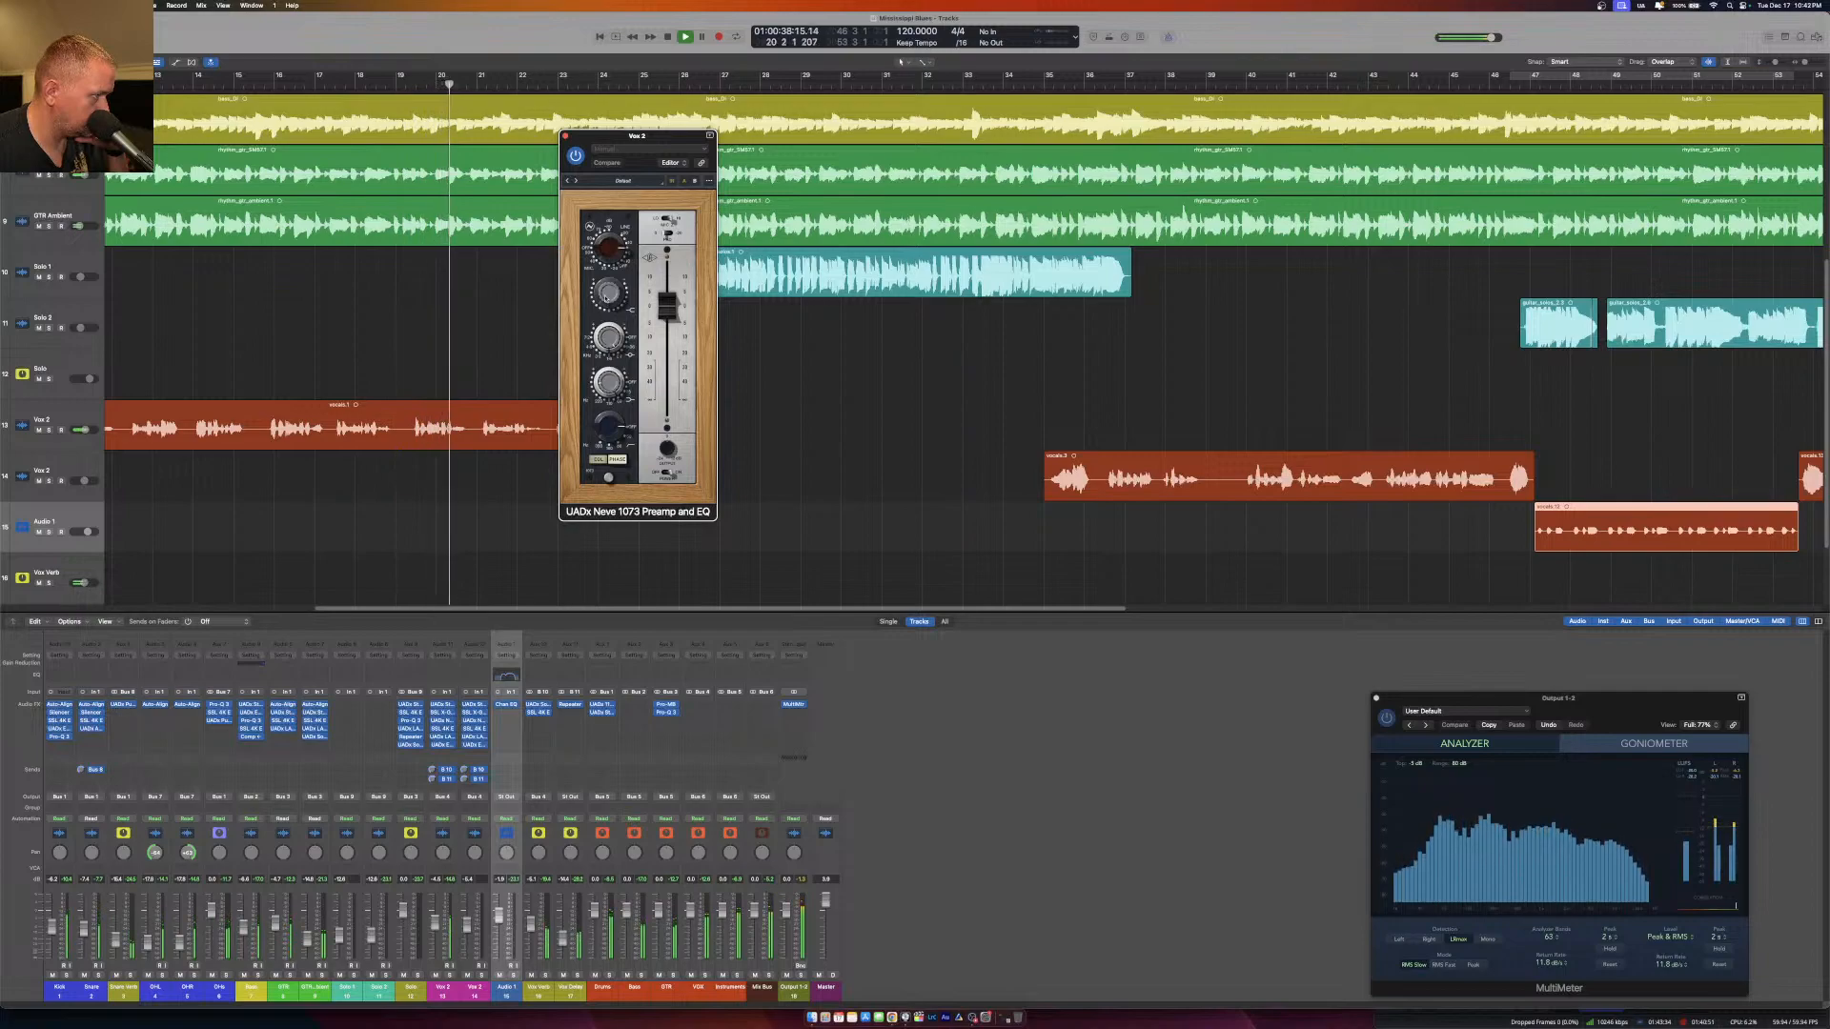
drag(605, 299, 607, 294)
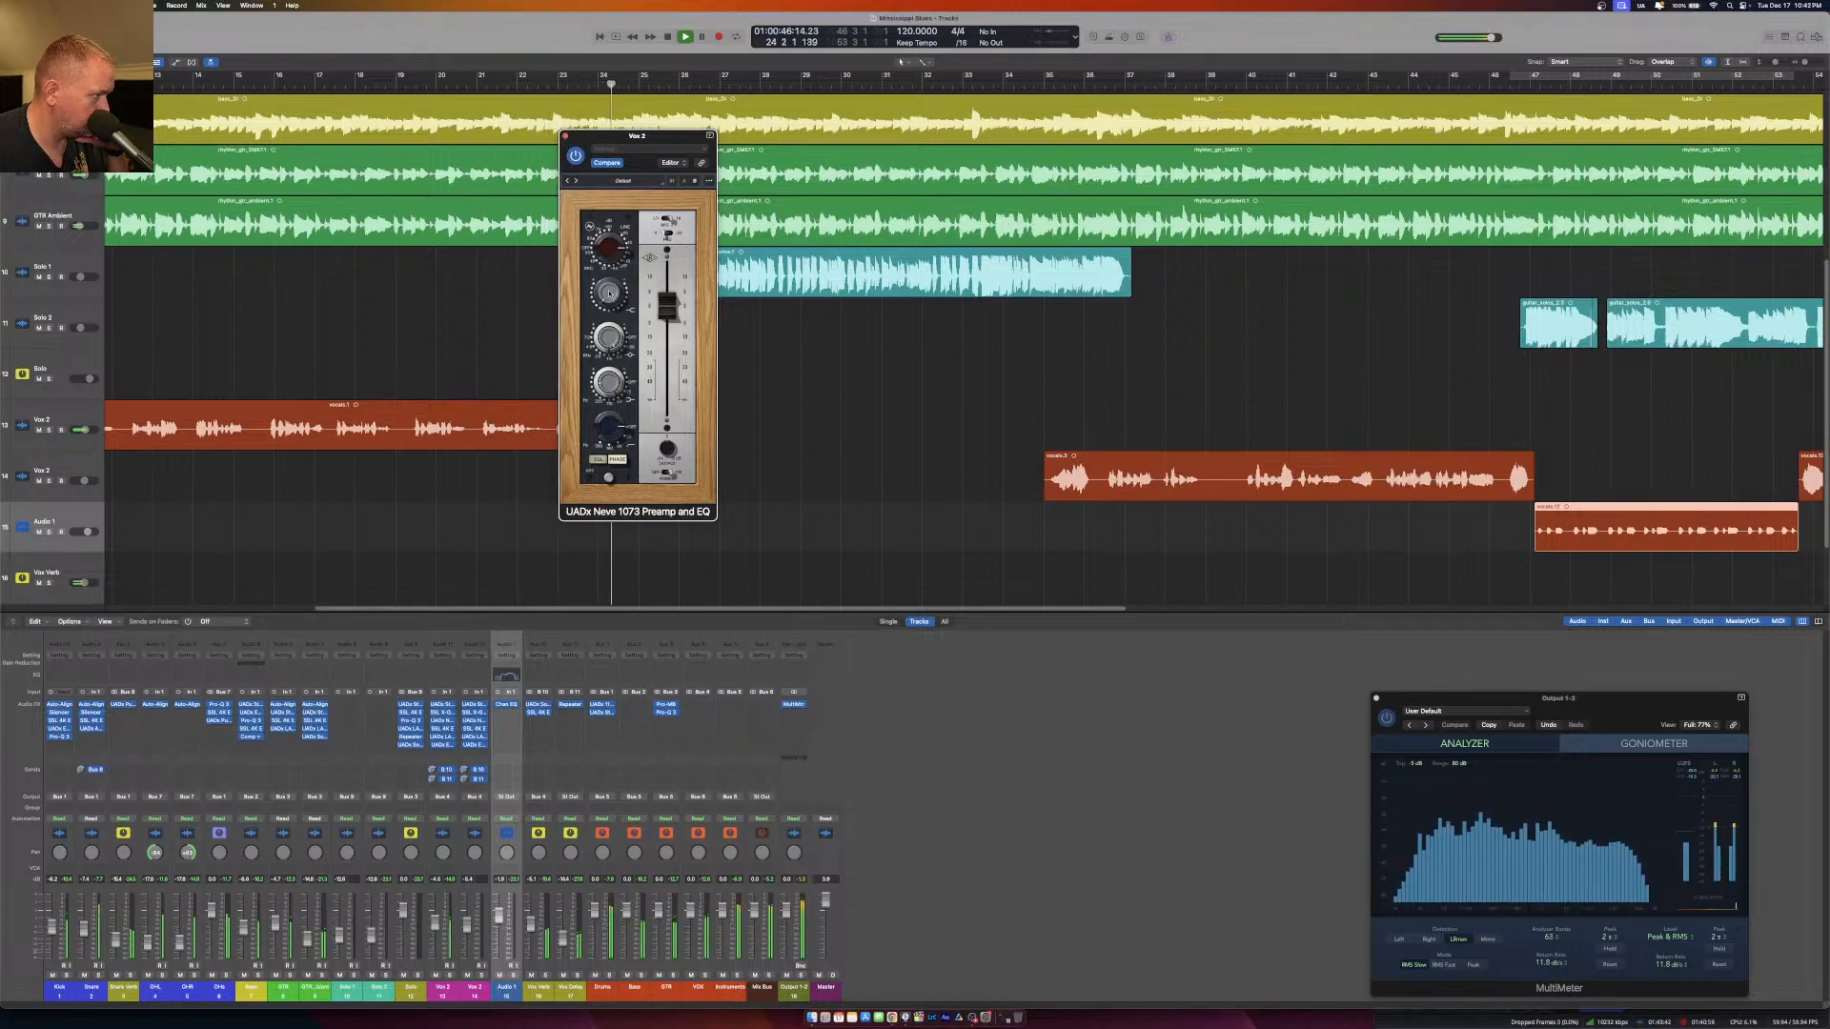
click(565, 136)
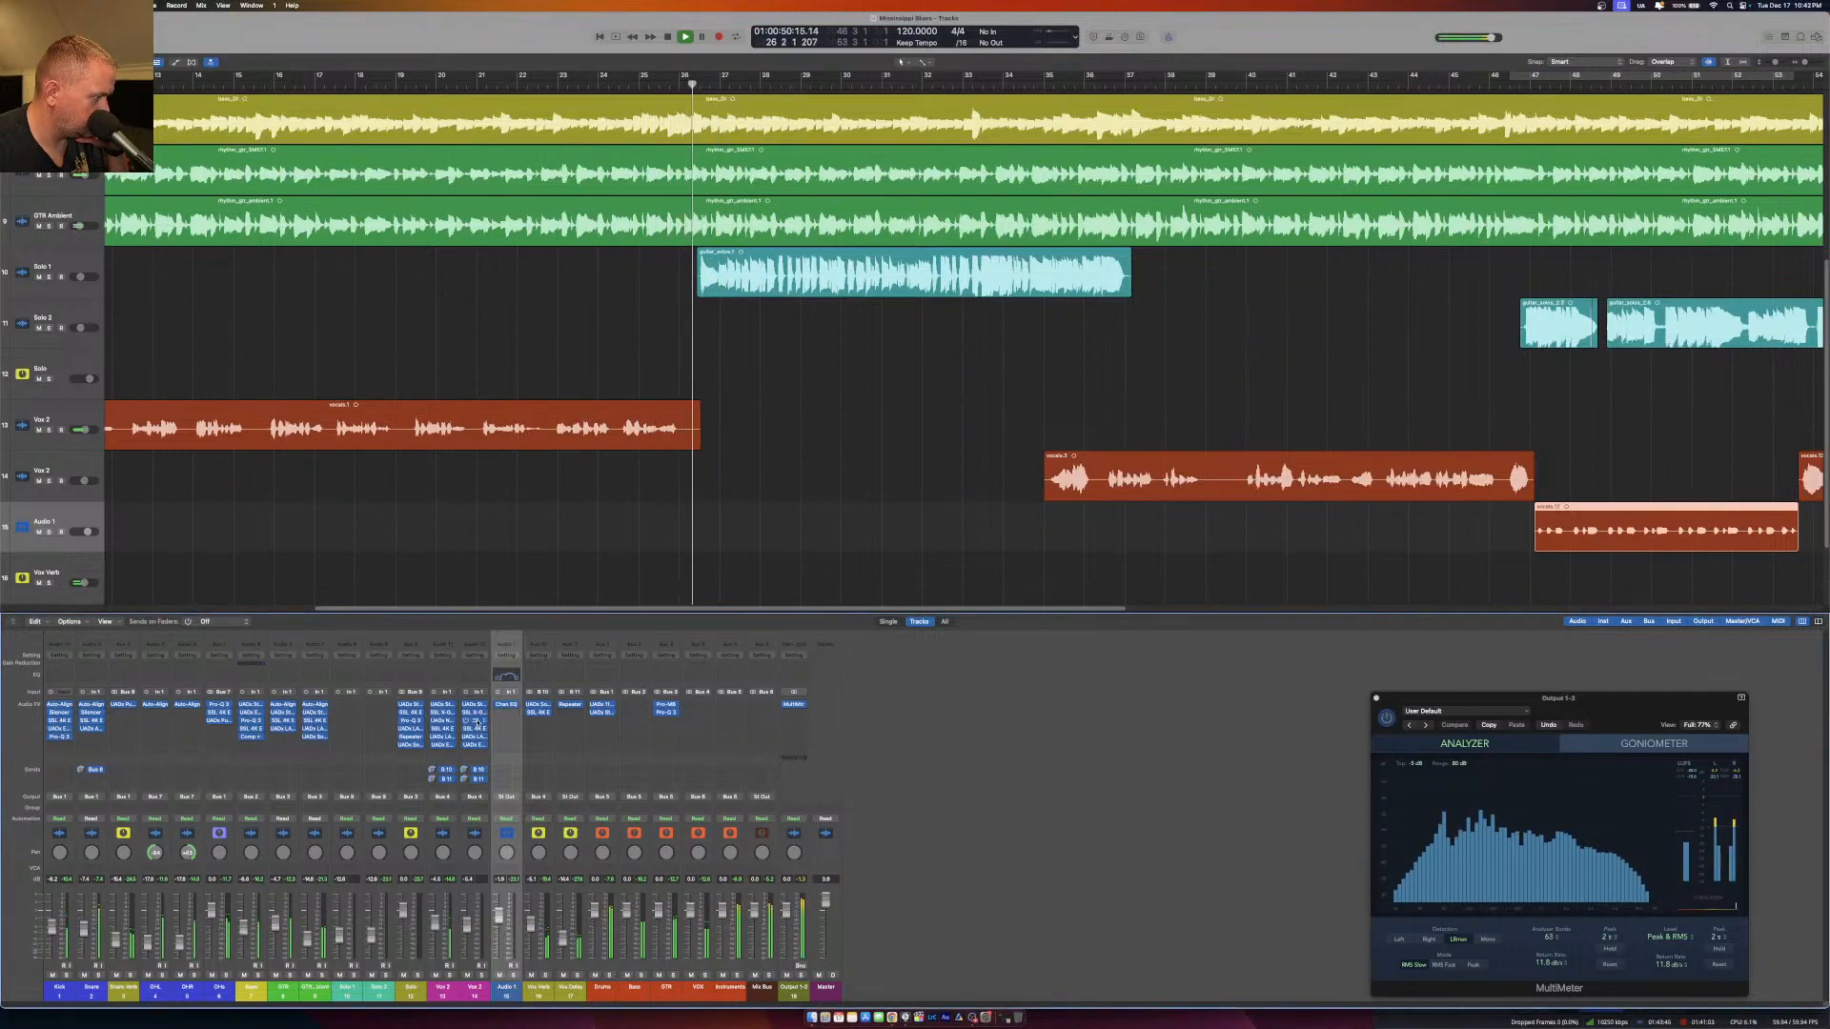
click(475, 726)
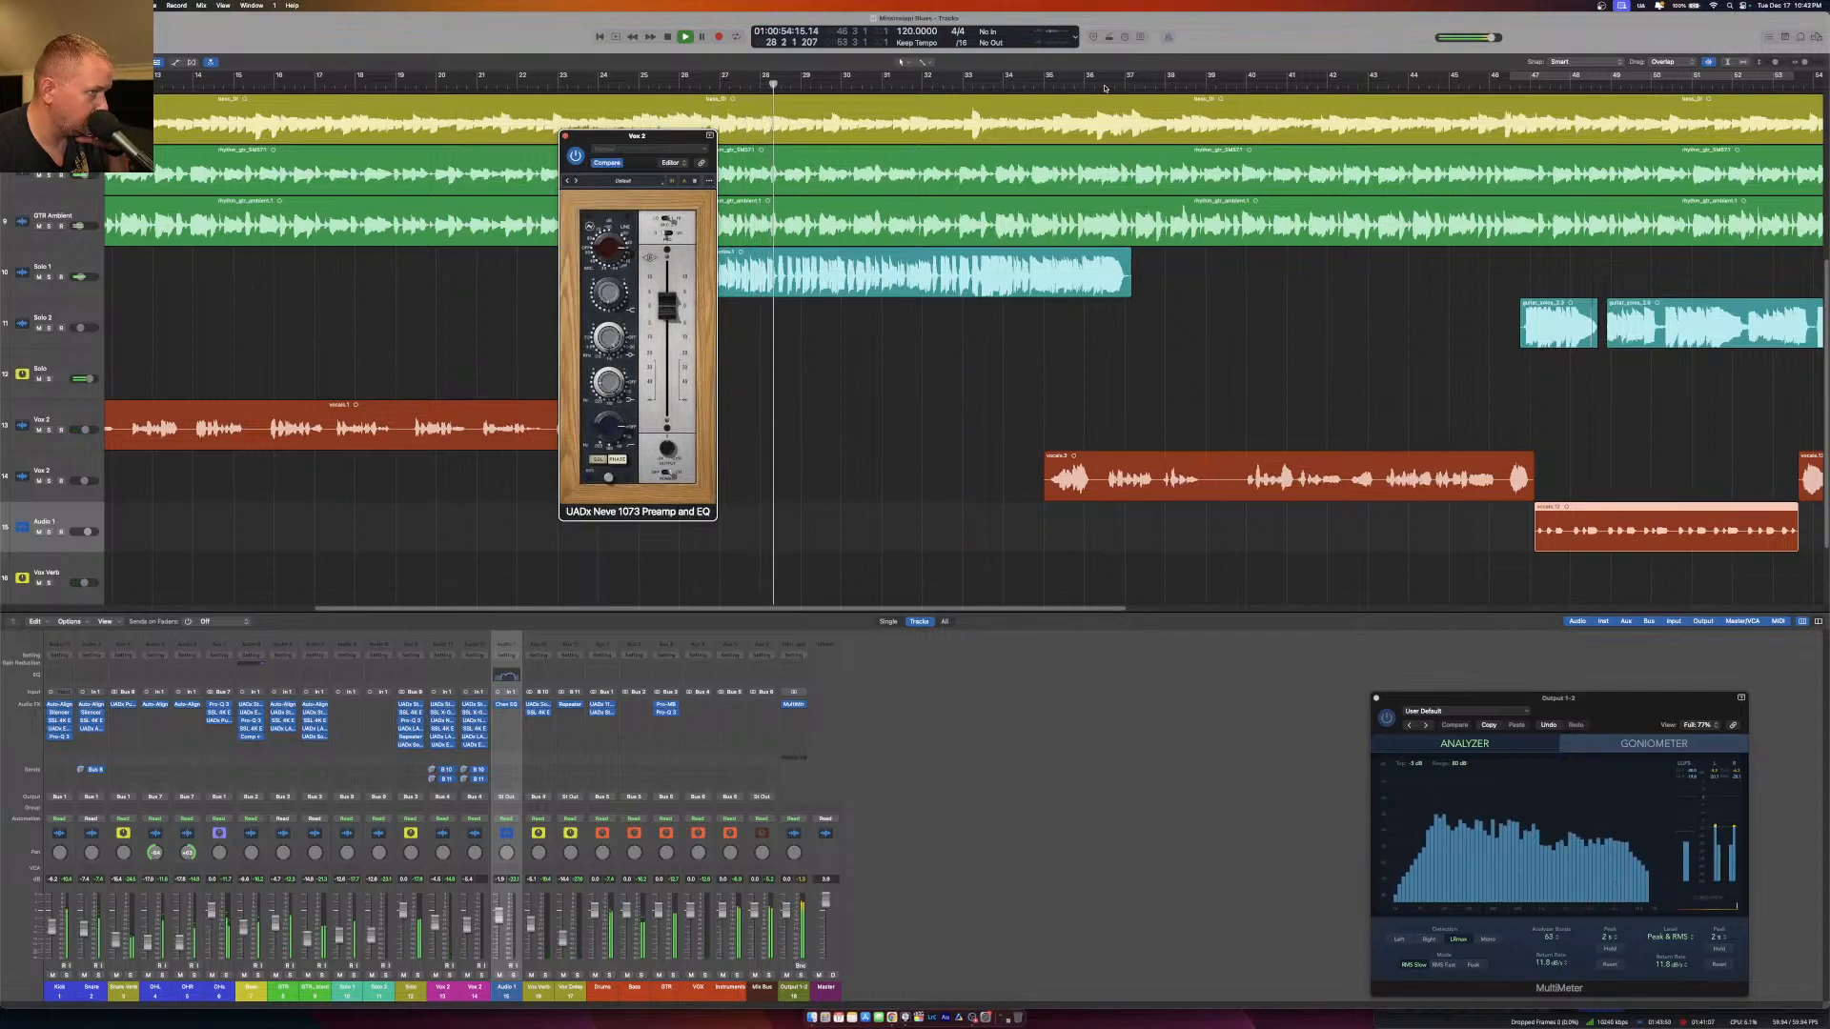
click(565, 137)
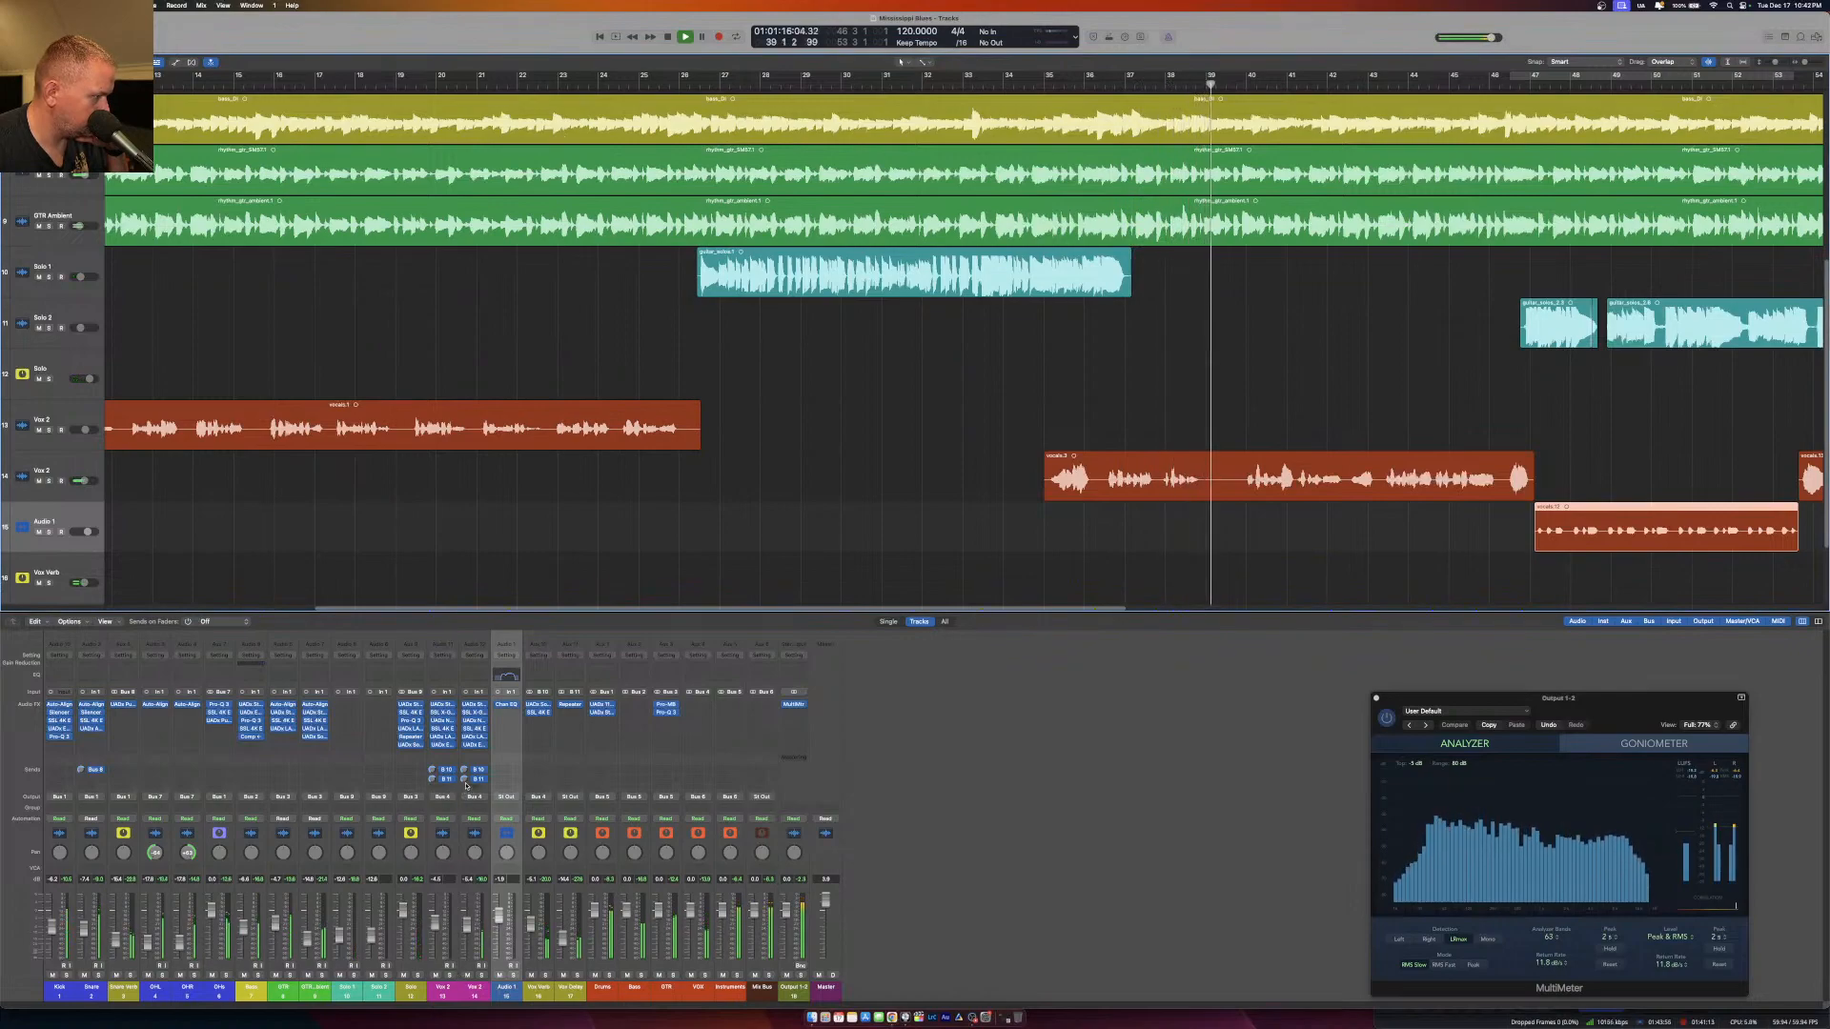
Raise the second send on the second Vox channel and compare playback of the first and second vocal sections.
drag(465, 781, 464, 773)
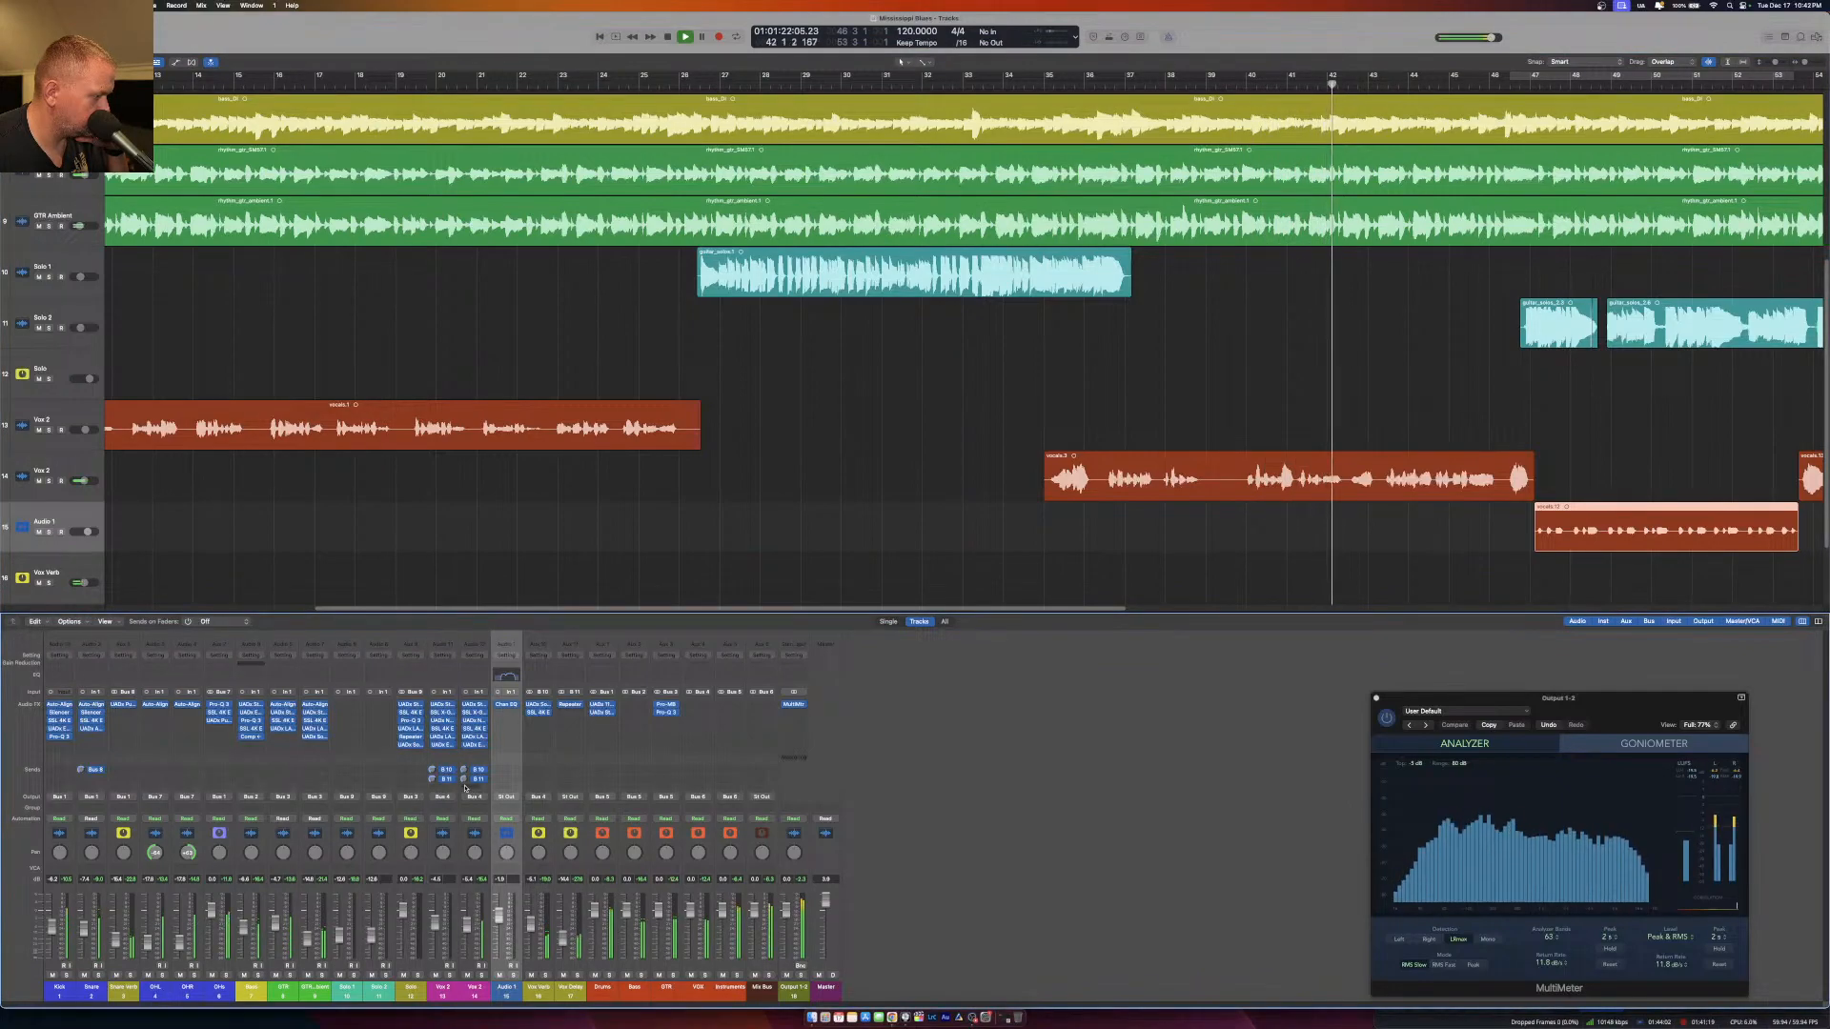
click(325, 88)
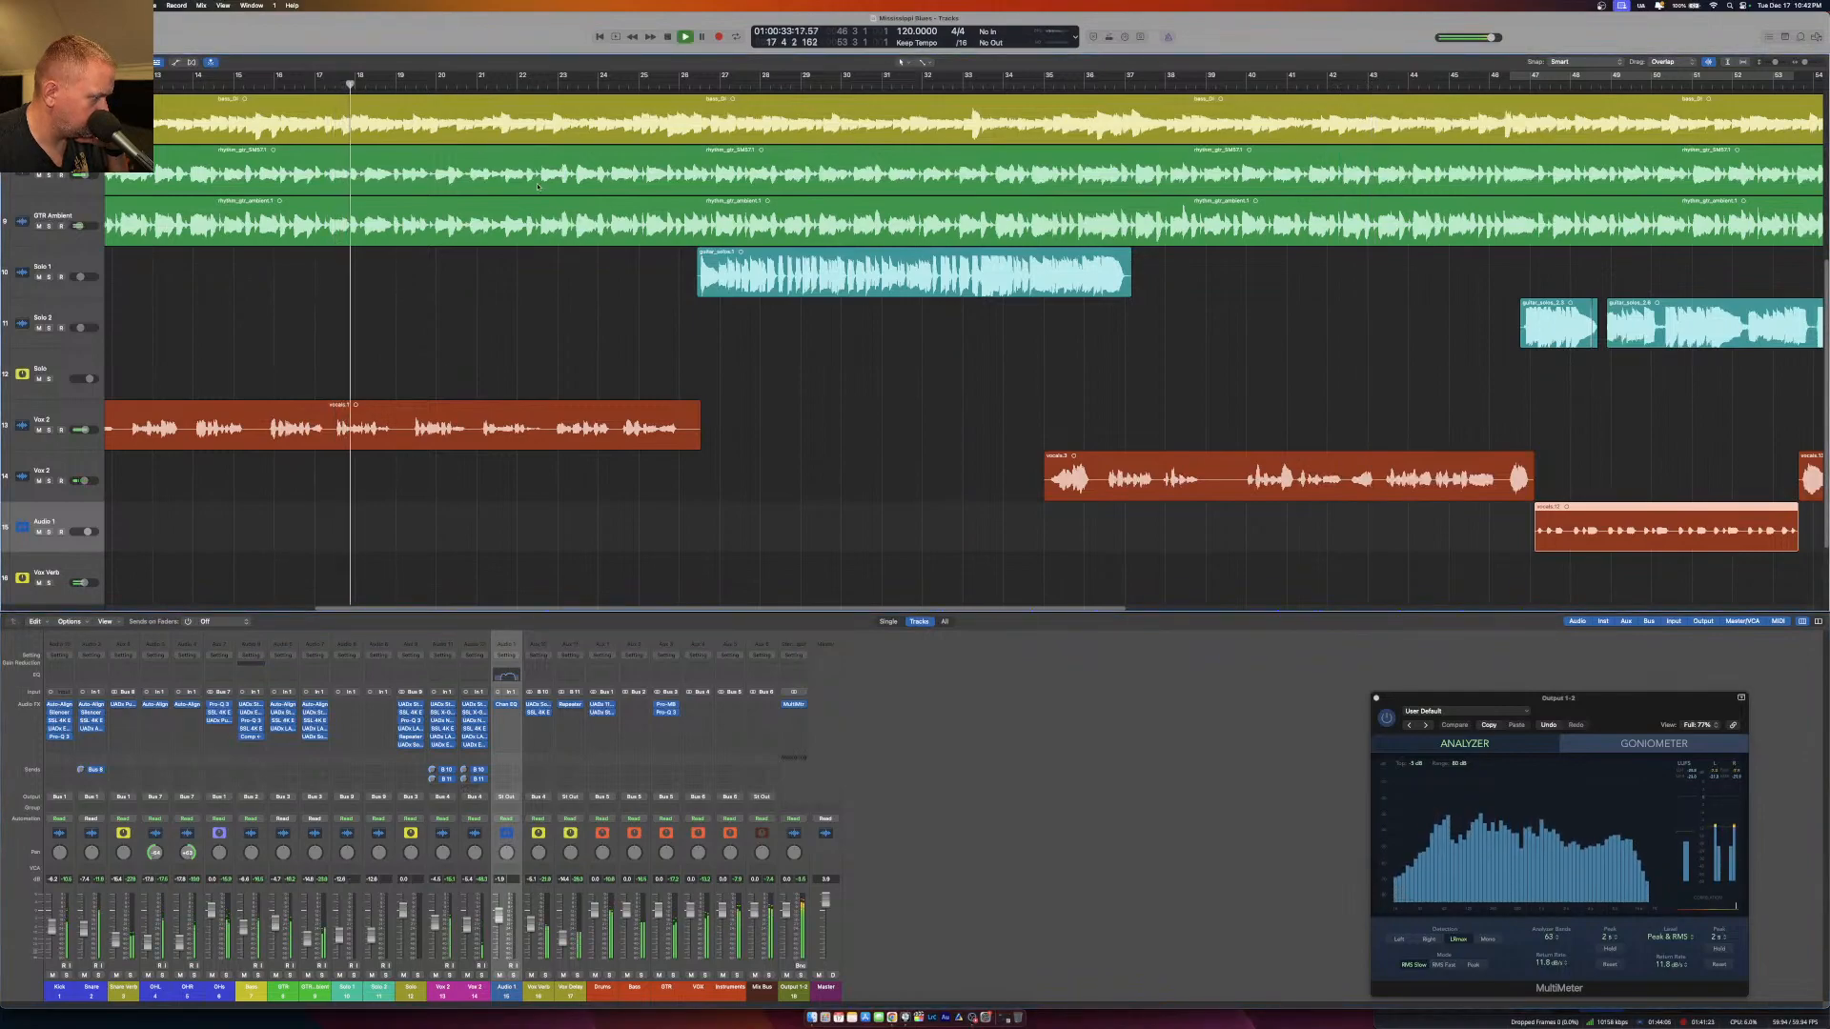
click(1074, 86)
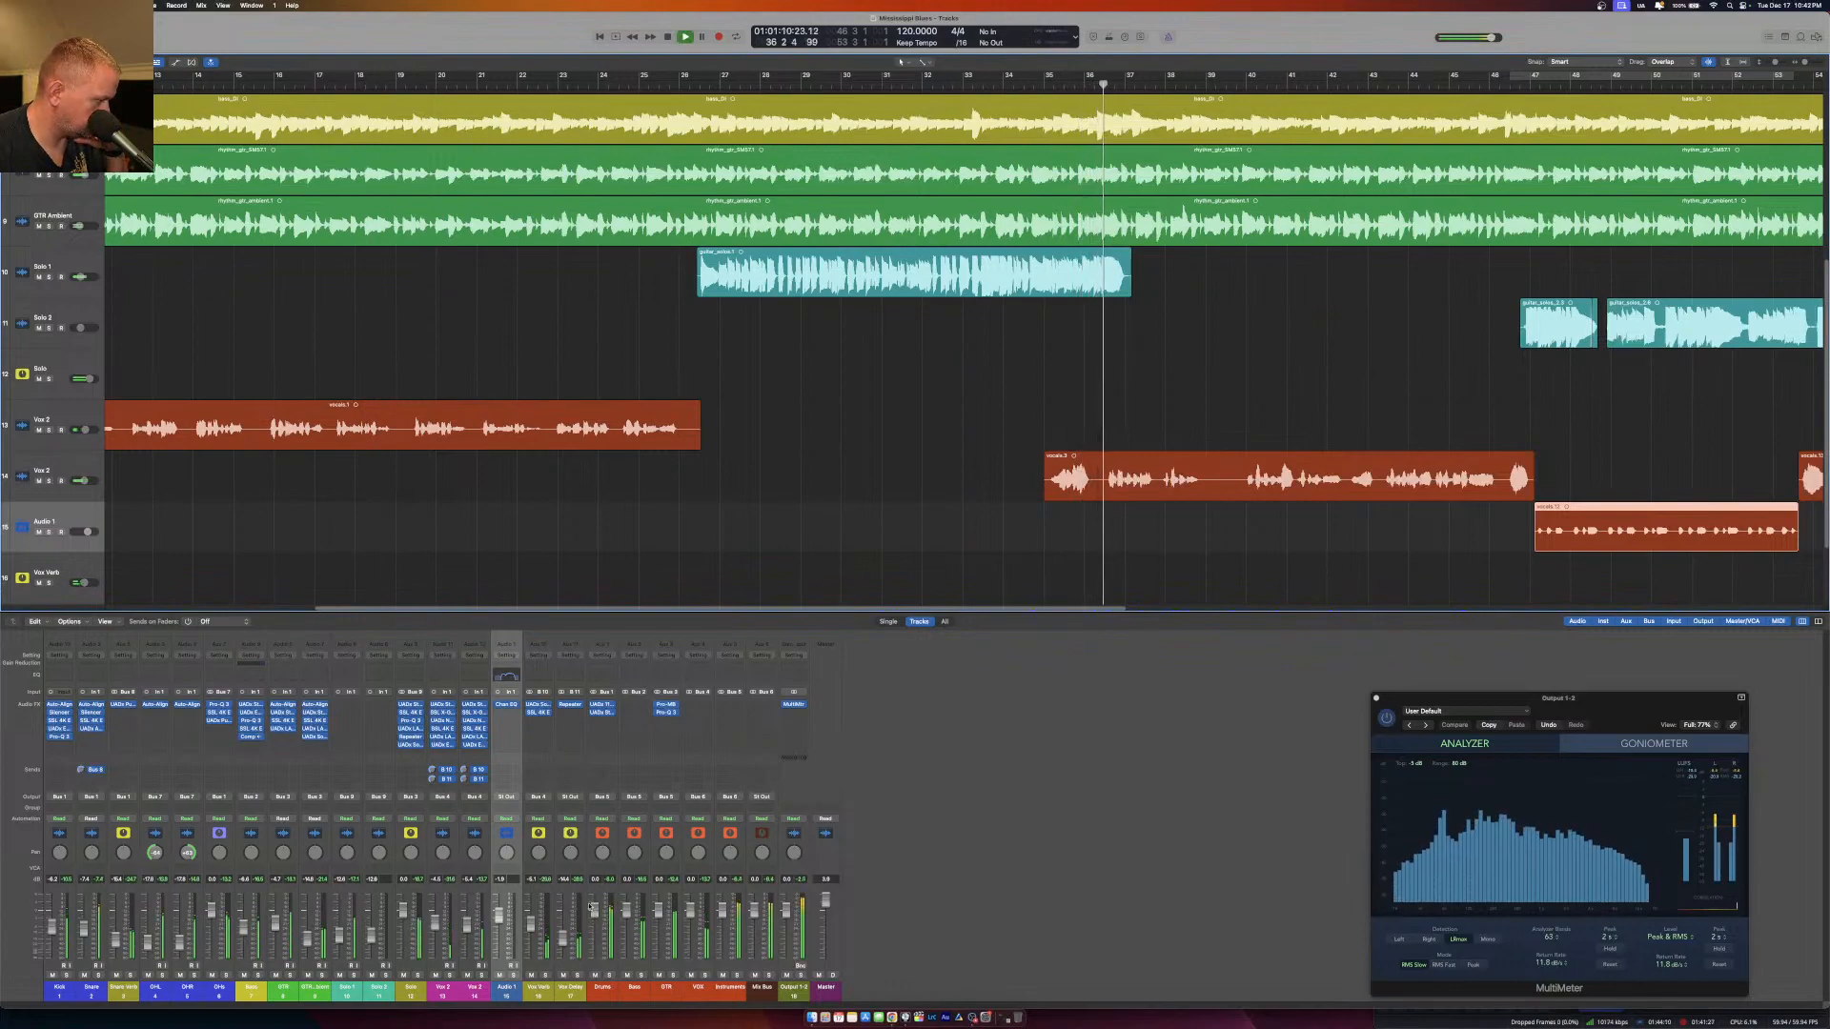
Try delay times of 435.3 and 353.8 ms in the Vox Delay channel's Repeater, comparing with the Solo channel's Repeater.
click(408, 736)
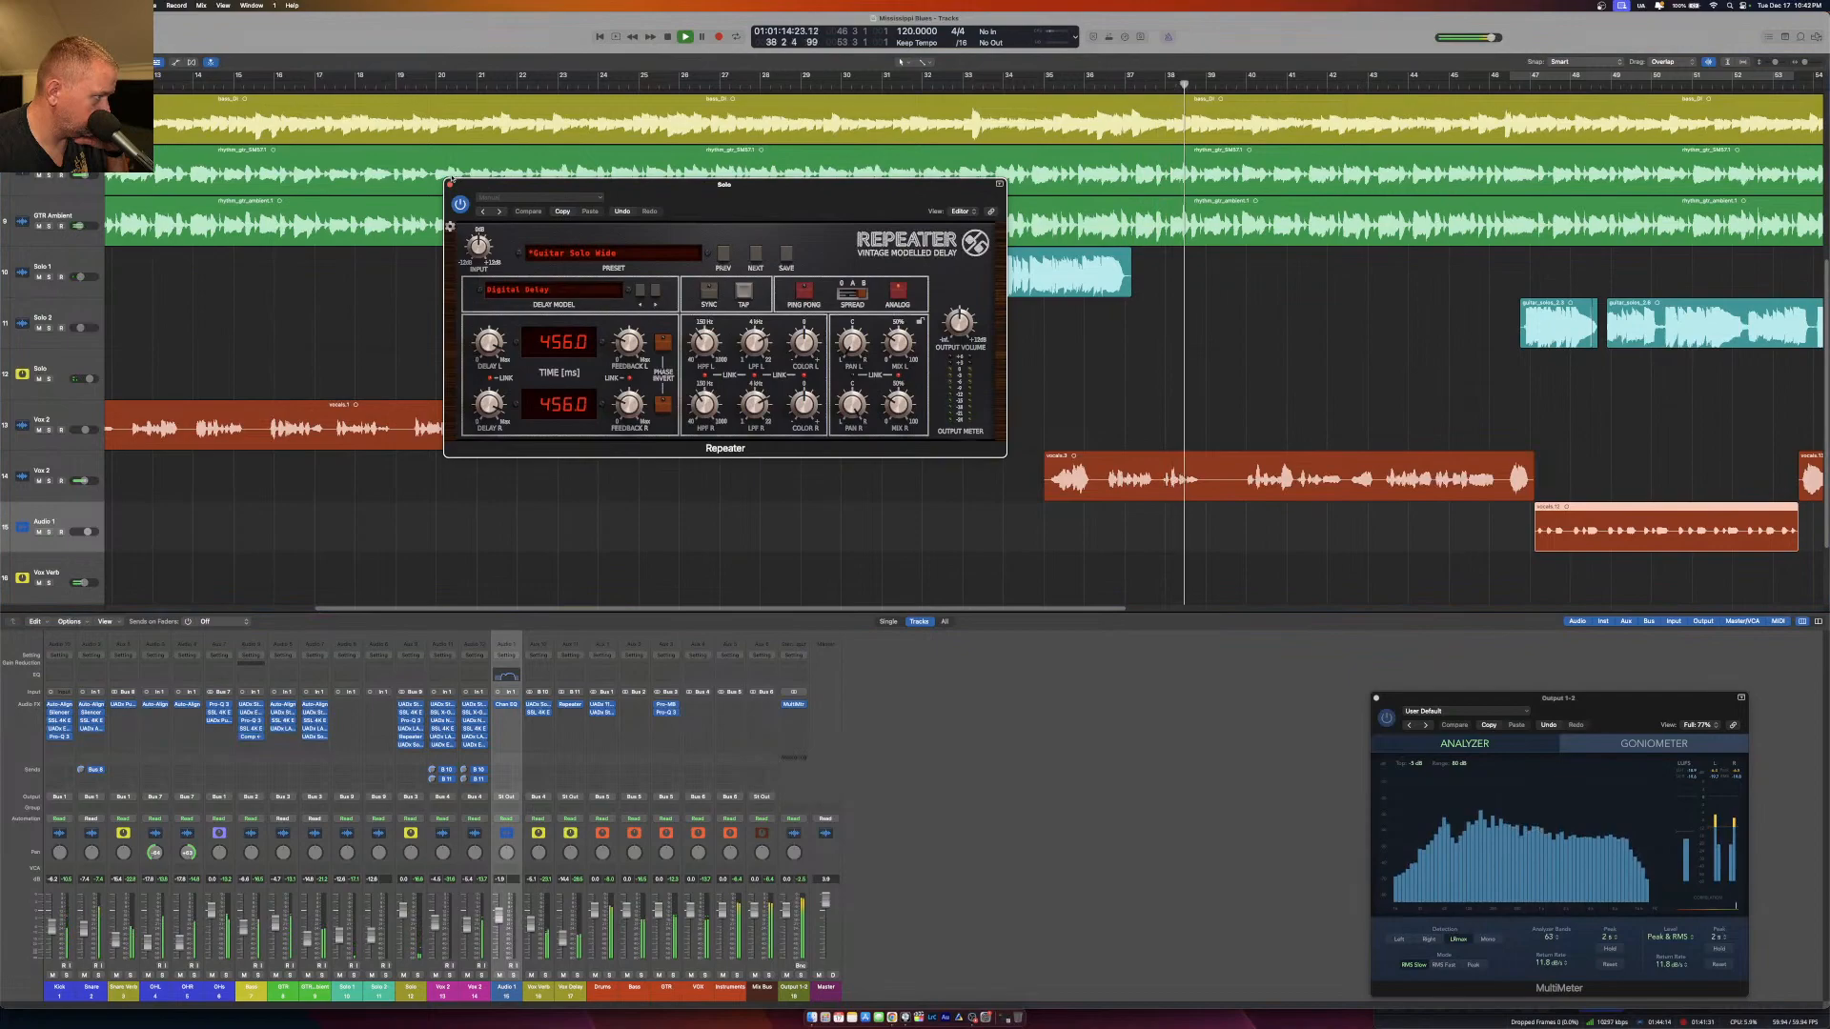
click(450, 184)
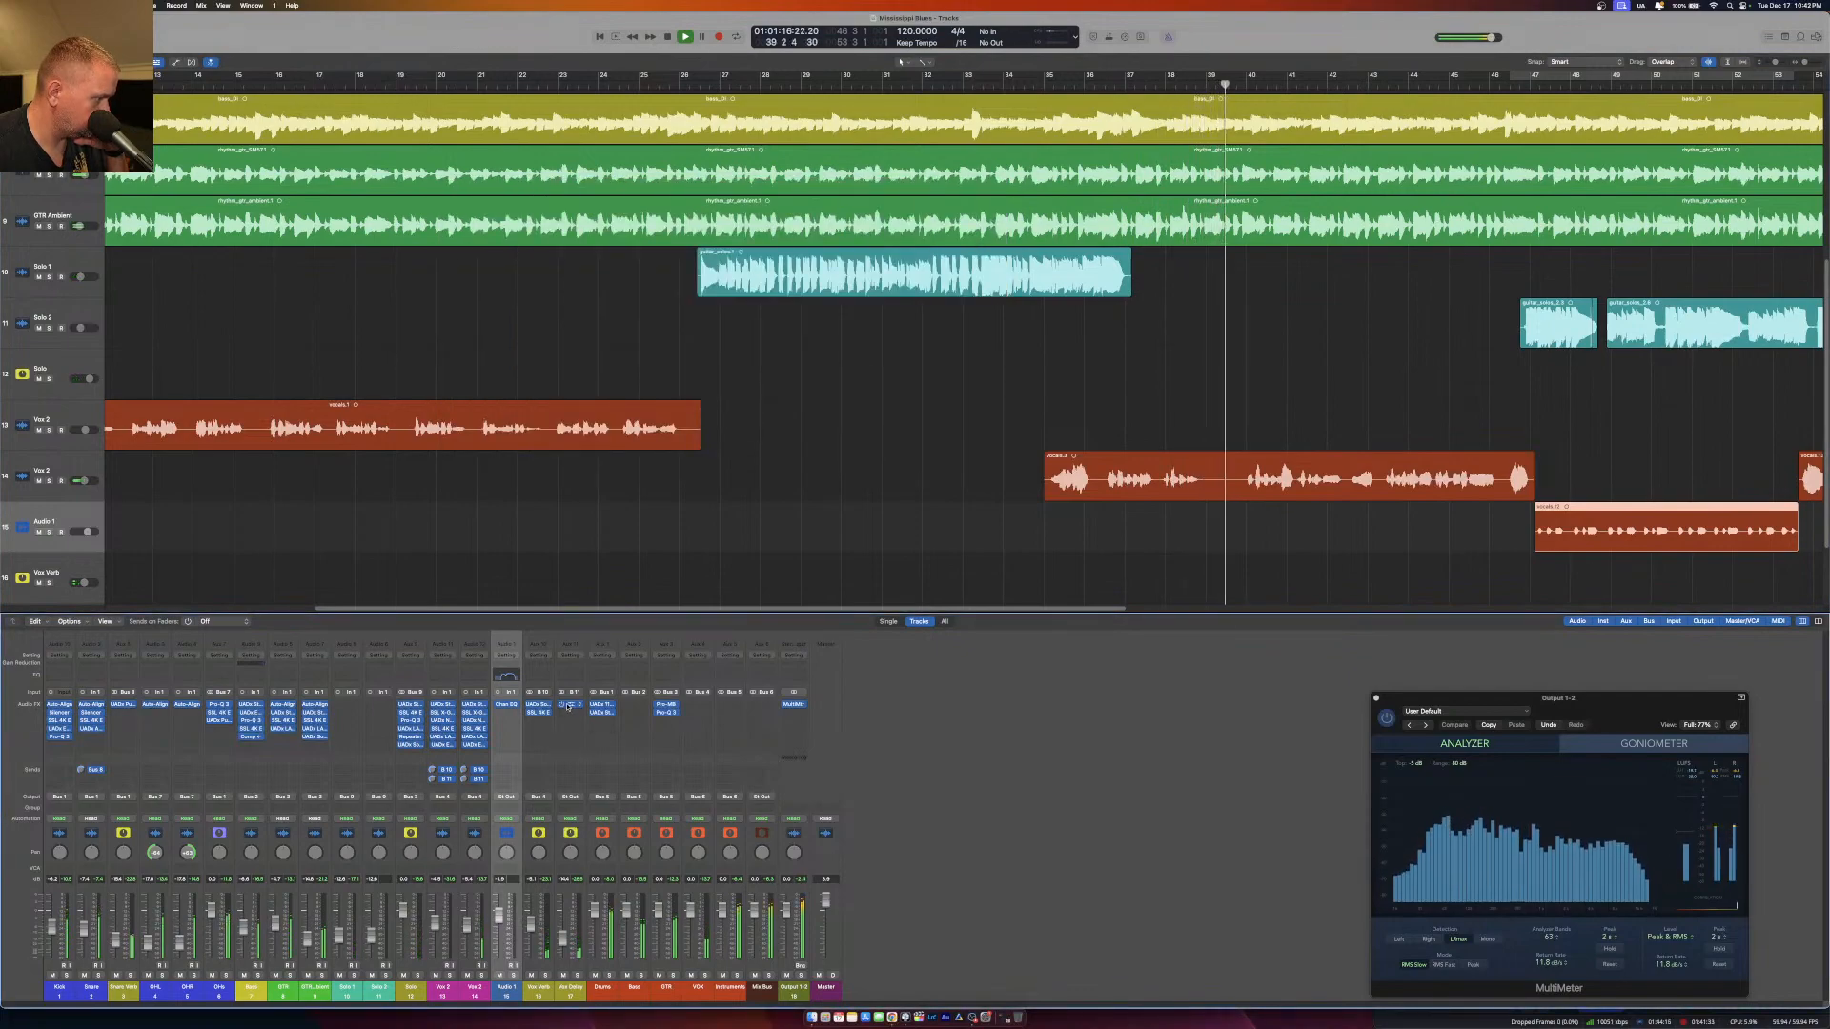
click(570, 706)
drag(608, 297, 608, 290)
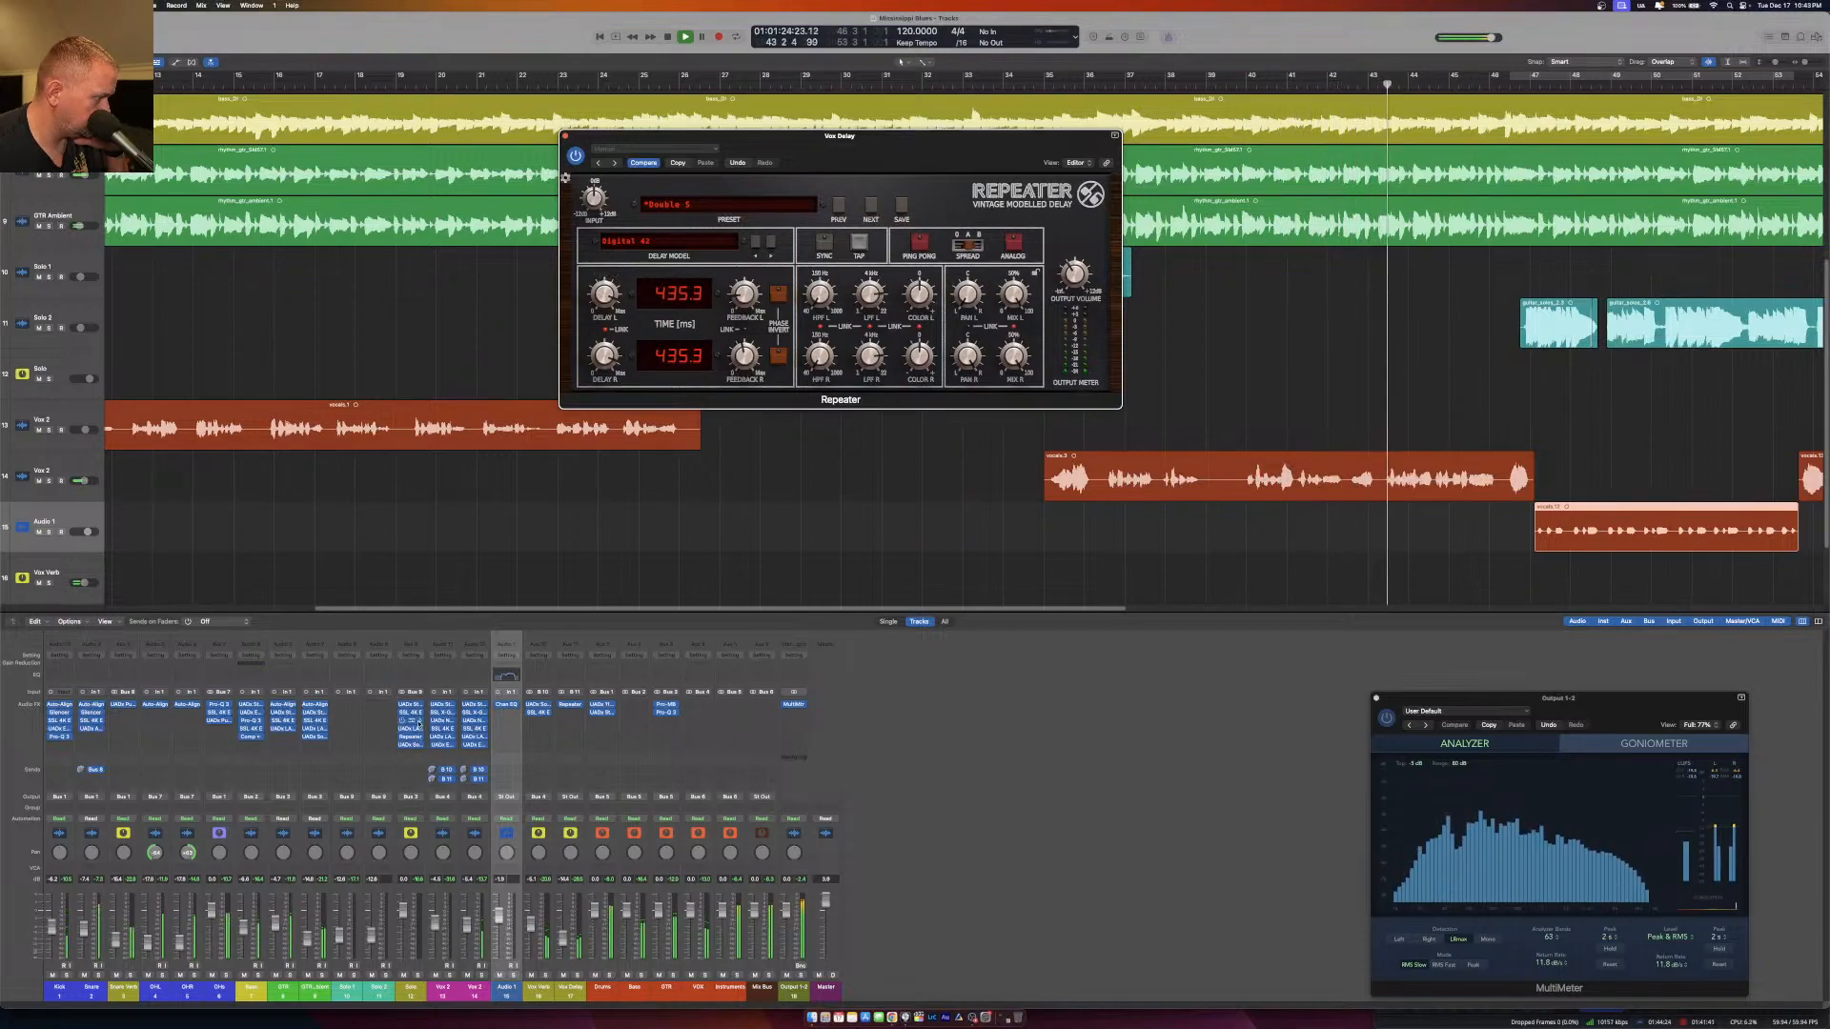
click(410, 737)
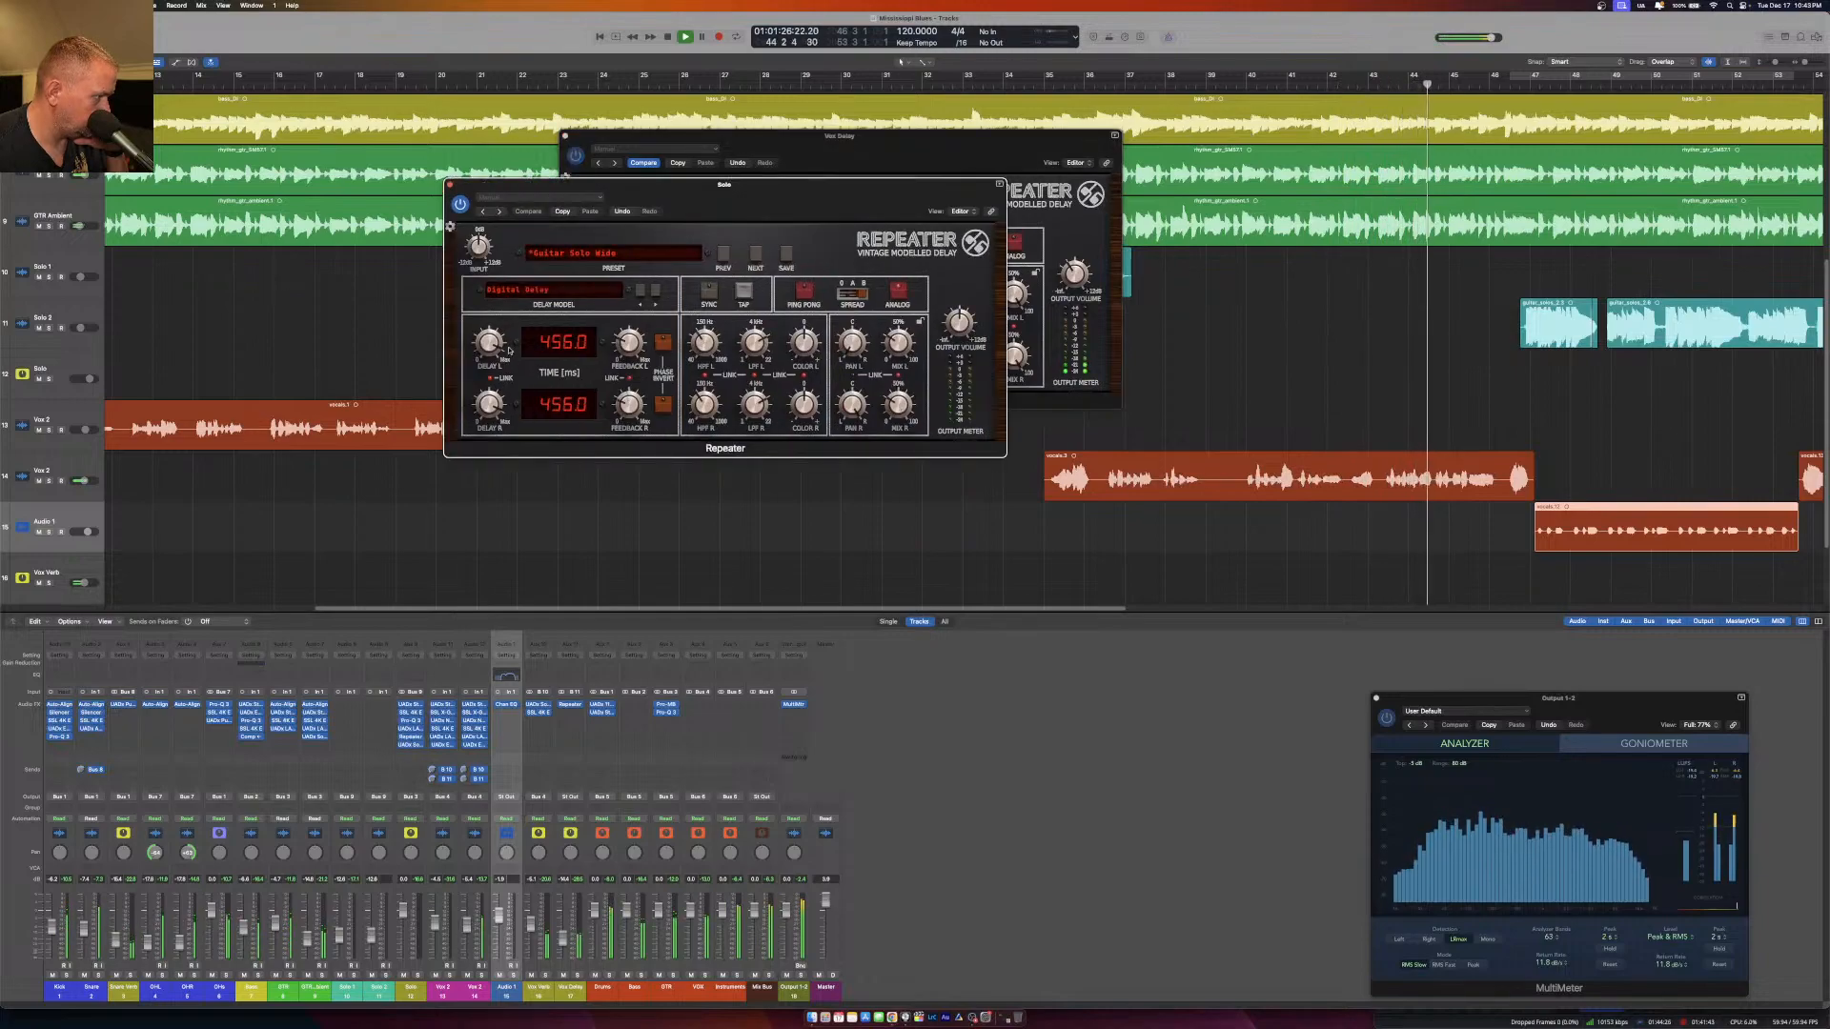
click(450, 185)
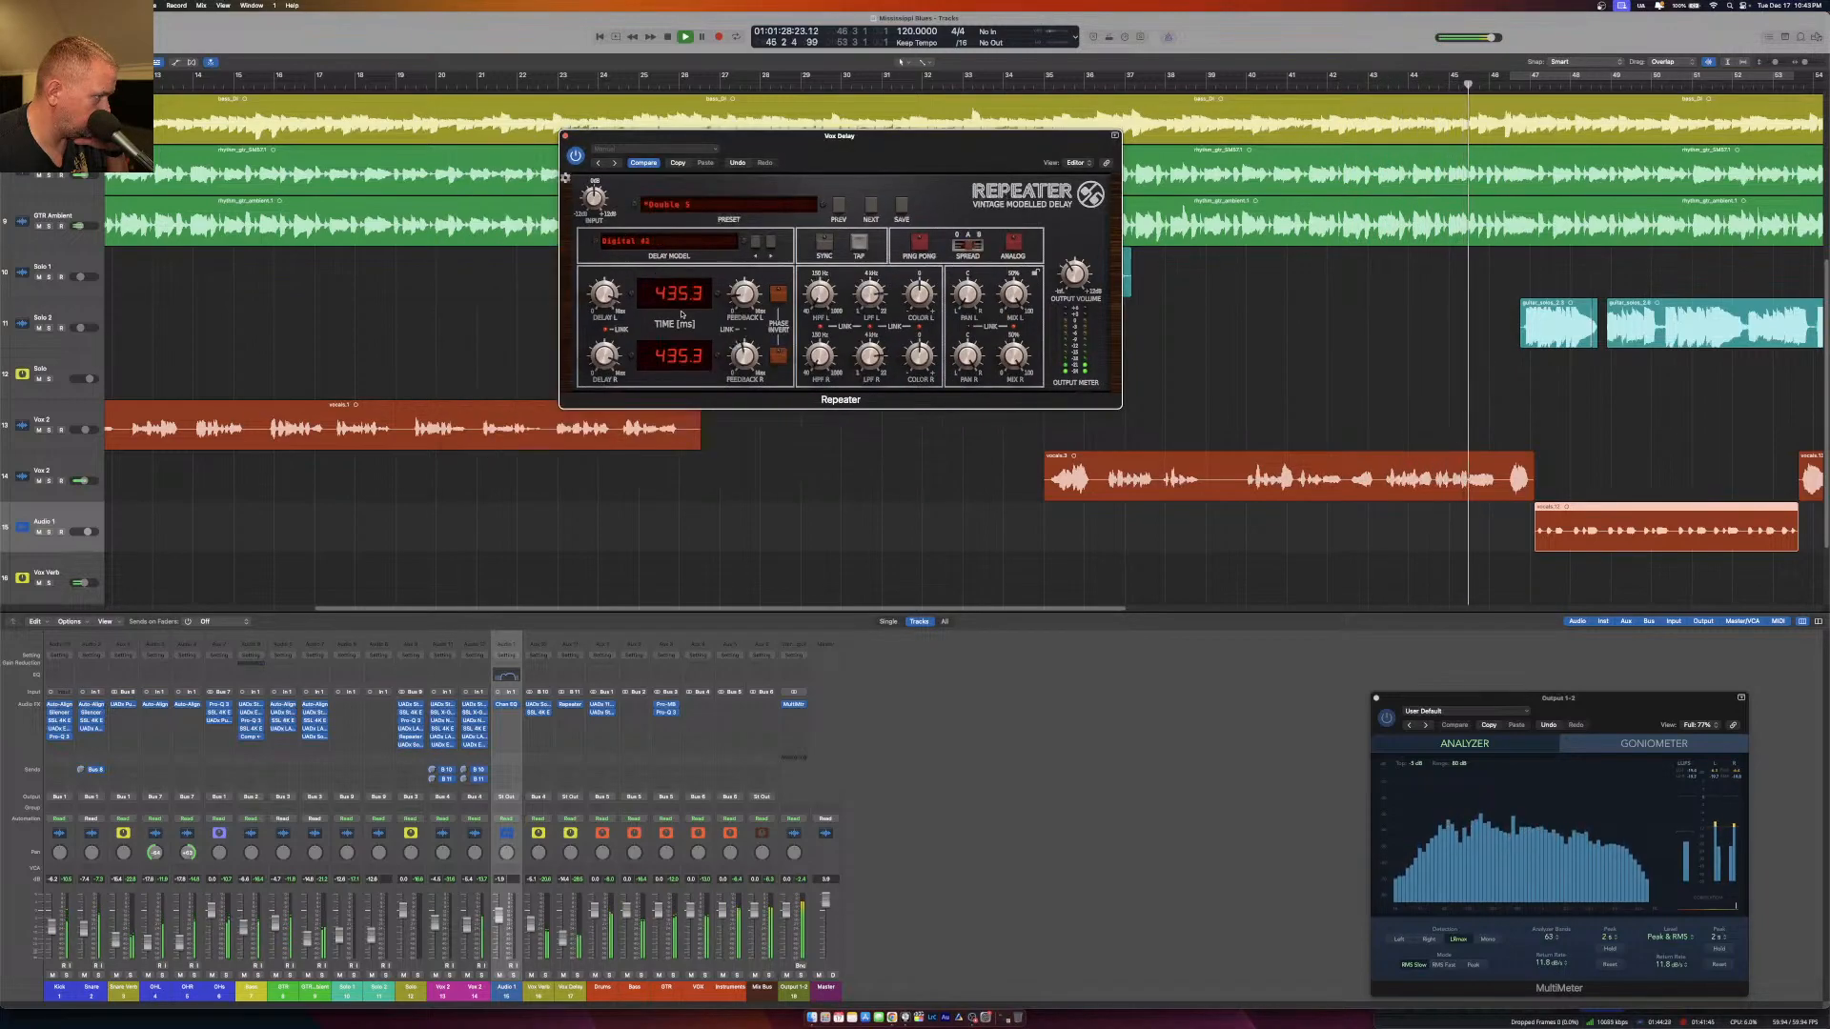
drag(606, 284, 607, 275)
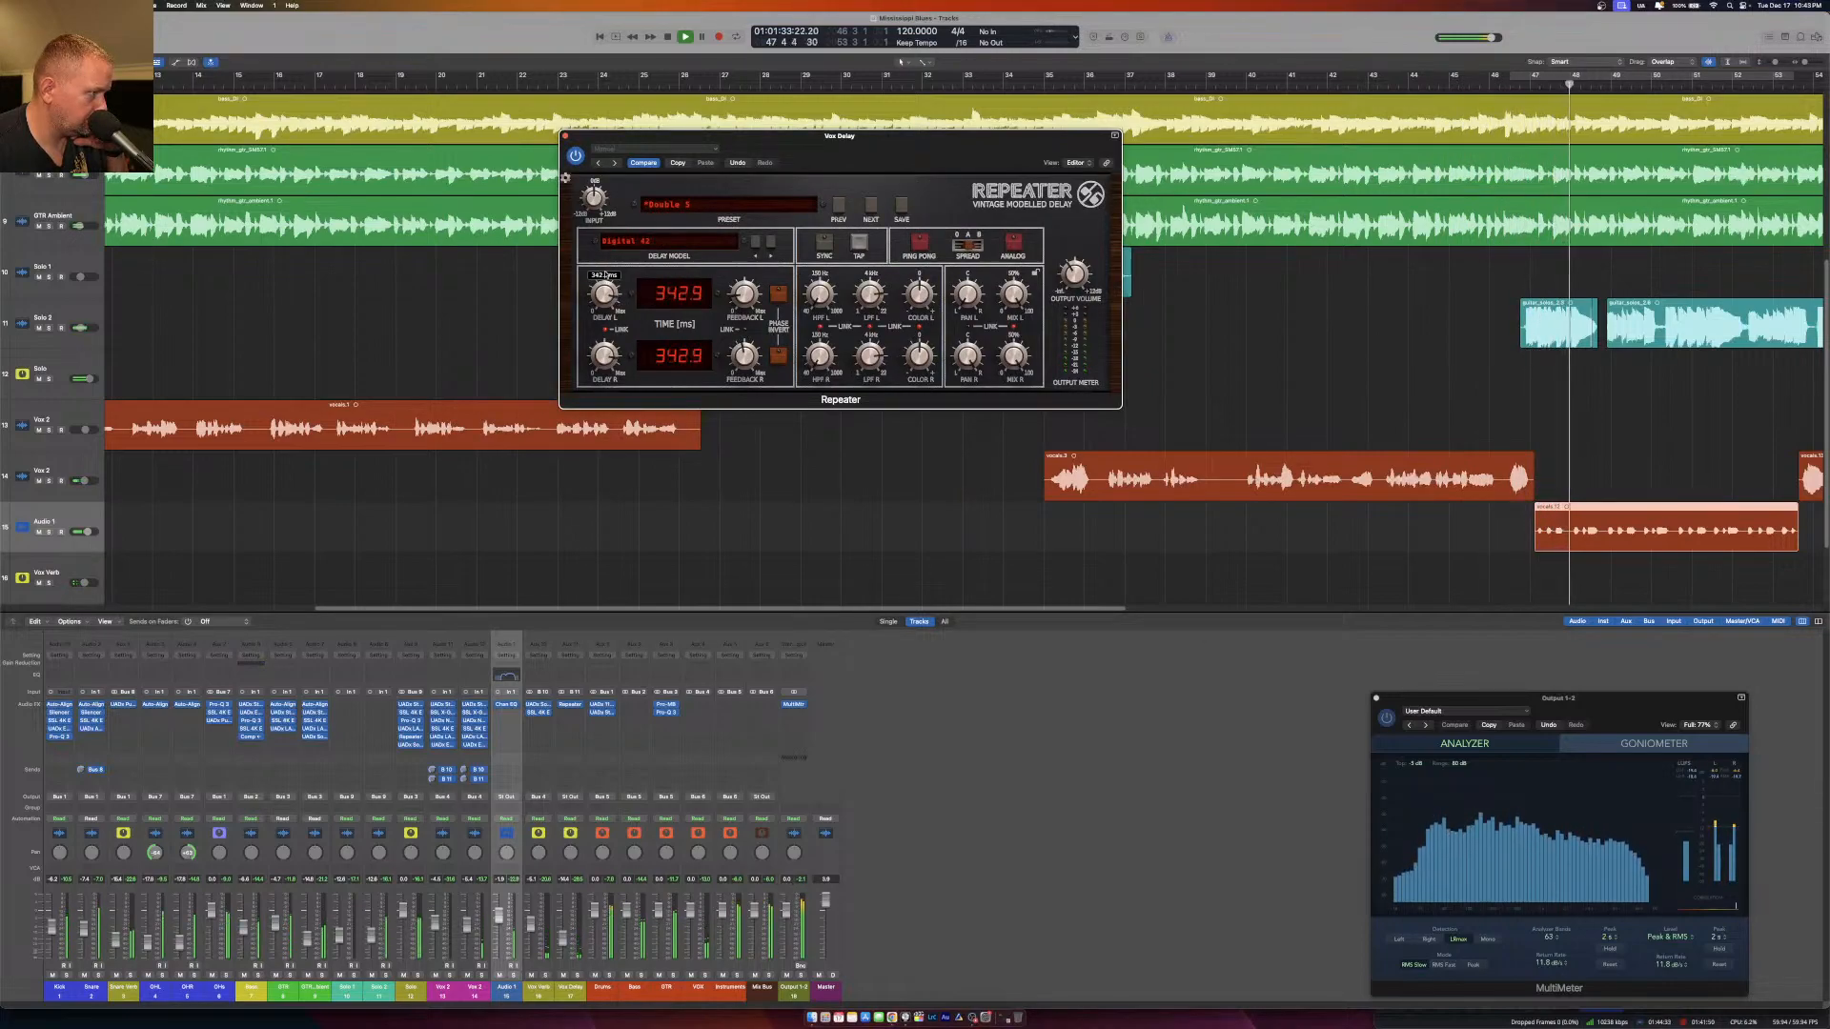
Tap the song's tempo into the Vox Delay channel's Repeater for a delay time of about 433 ms.
click(858, 243)
click(857, 243)
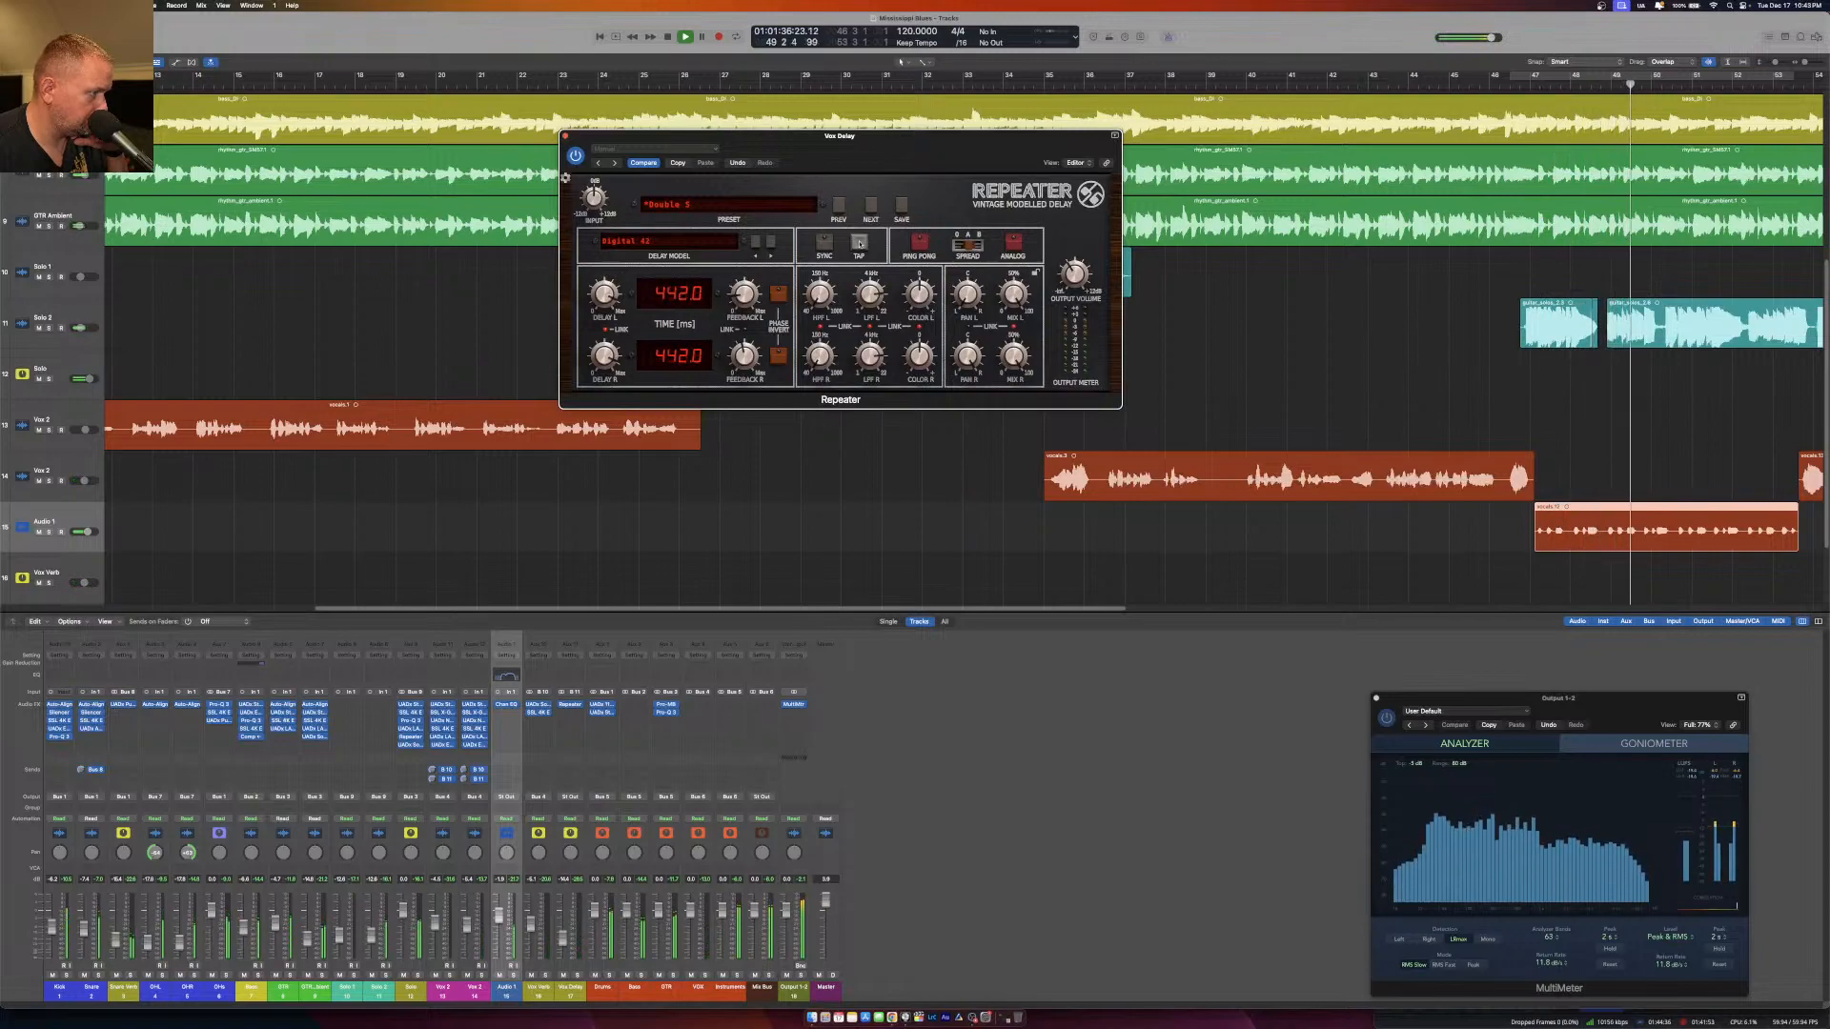
click(860, 244)
click(859, 244)
click(860, 244)
click(860, 244)
click(860, 244)
click(859, 244)
click(860, 244)
click(860, 244)
click(859, 244)
click(860, 244)
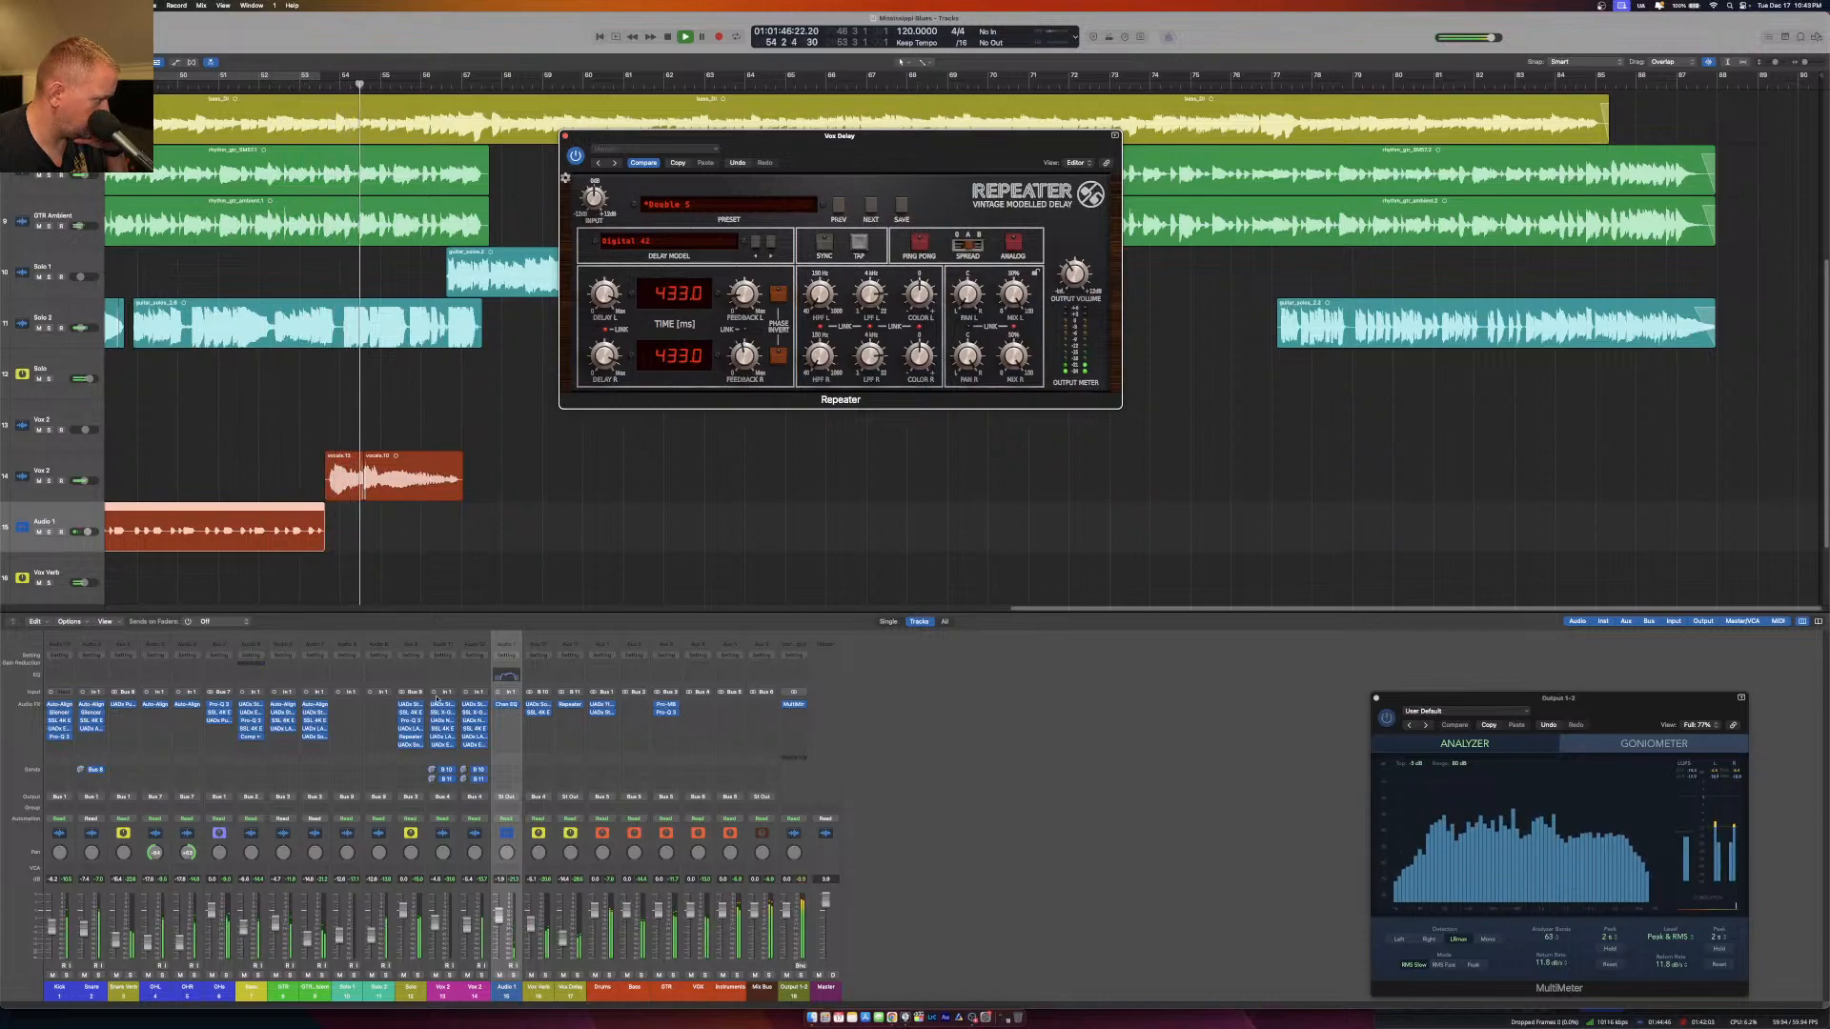
Set the Solo channel's Repeater delay time to about 436.7 ms and close both Repeater windows.
click(420, 736)
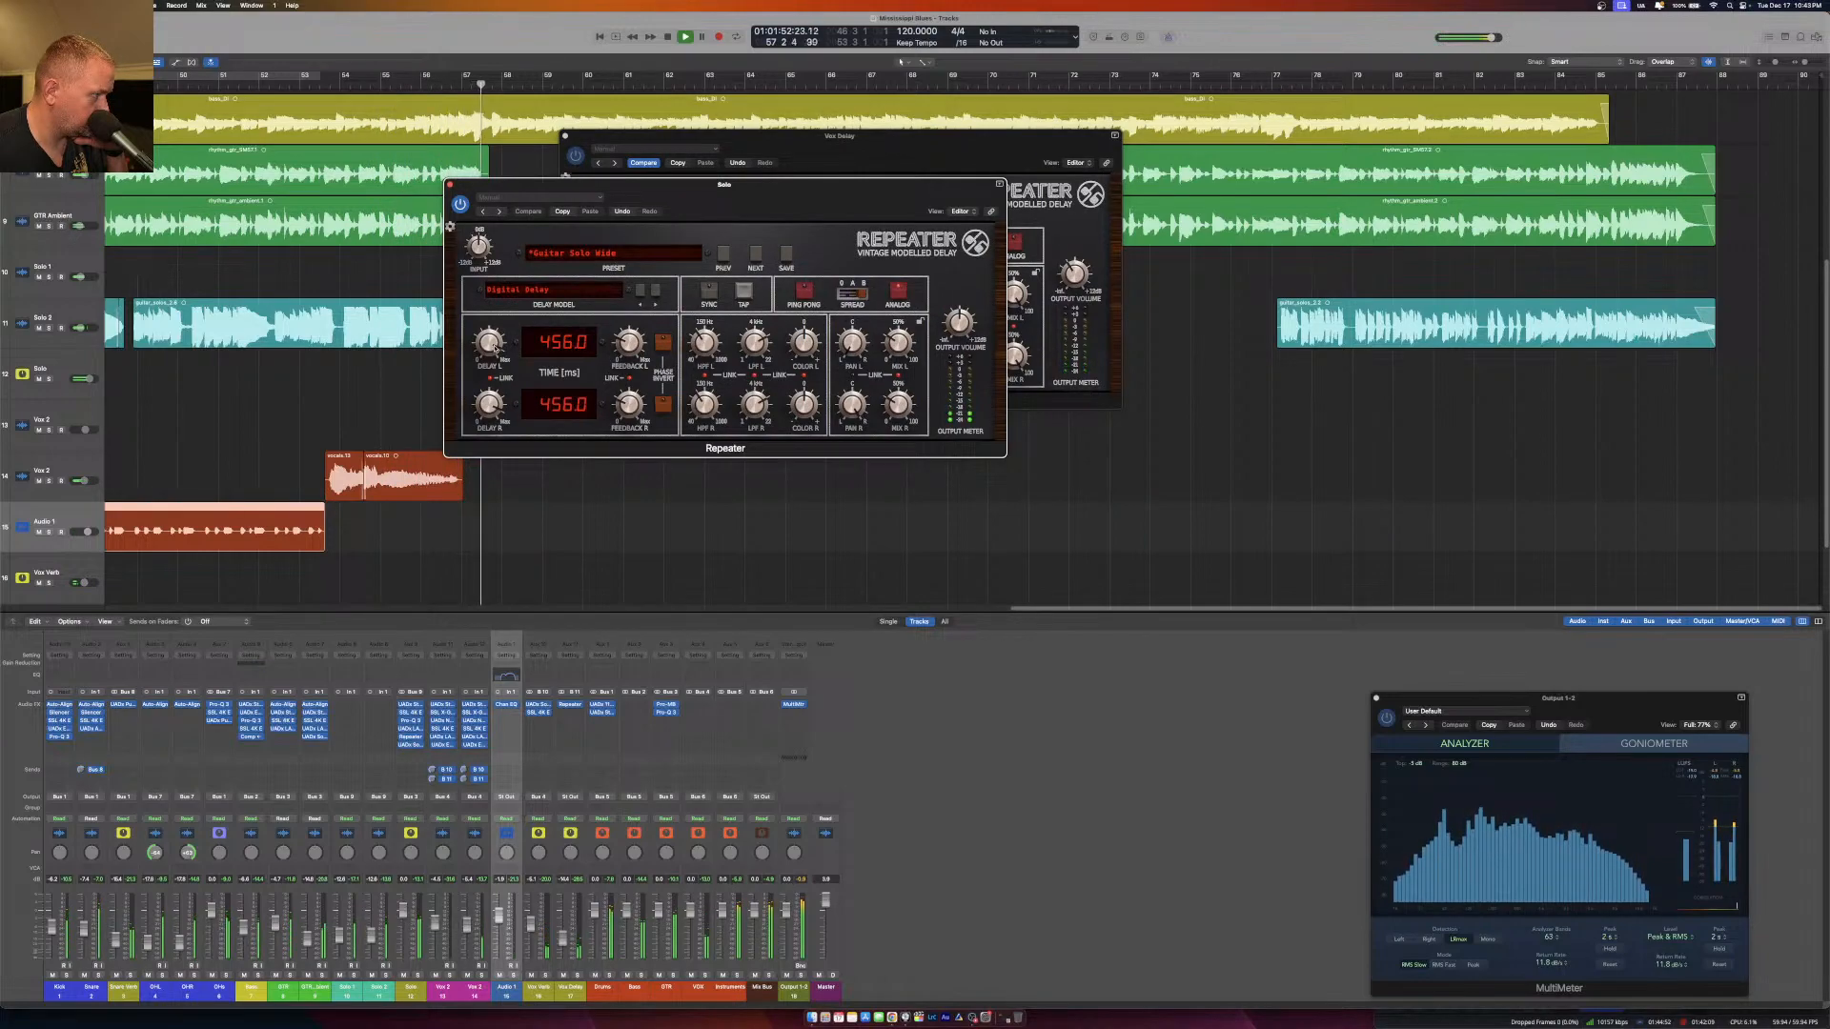
click(449, 184)
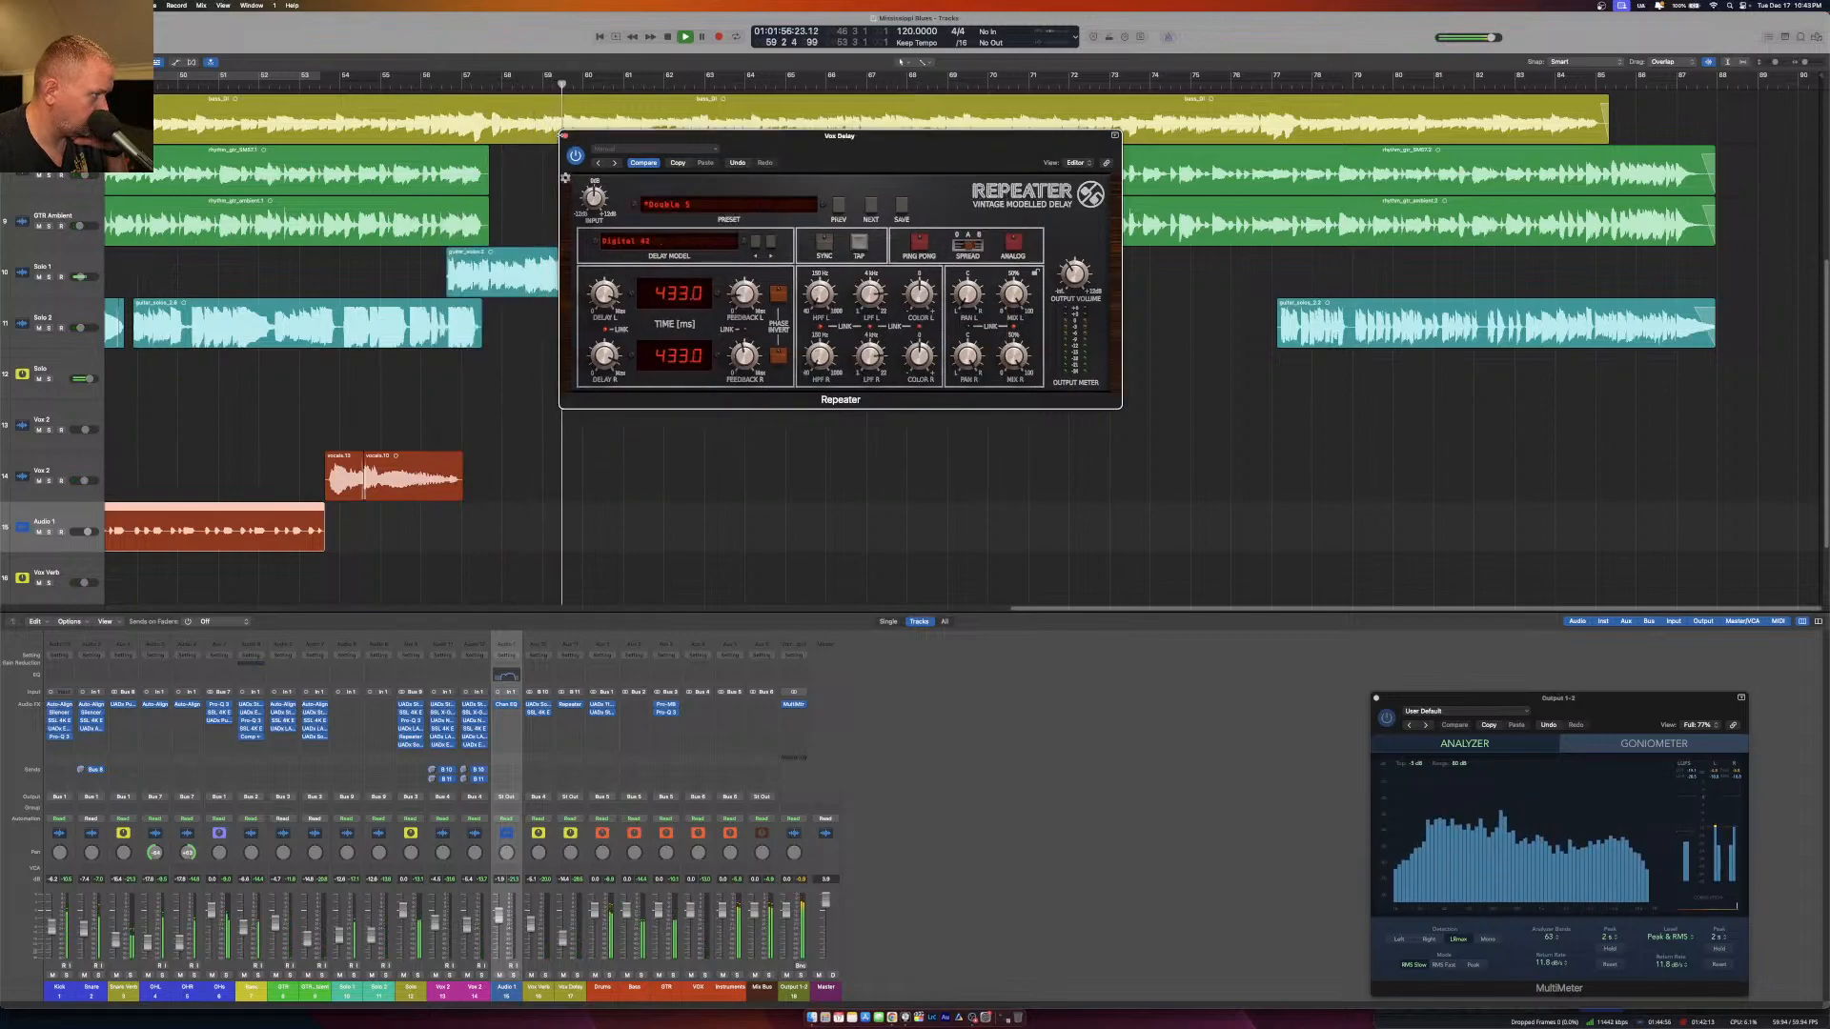
click(565, 137)
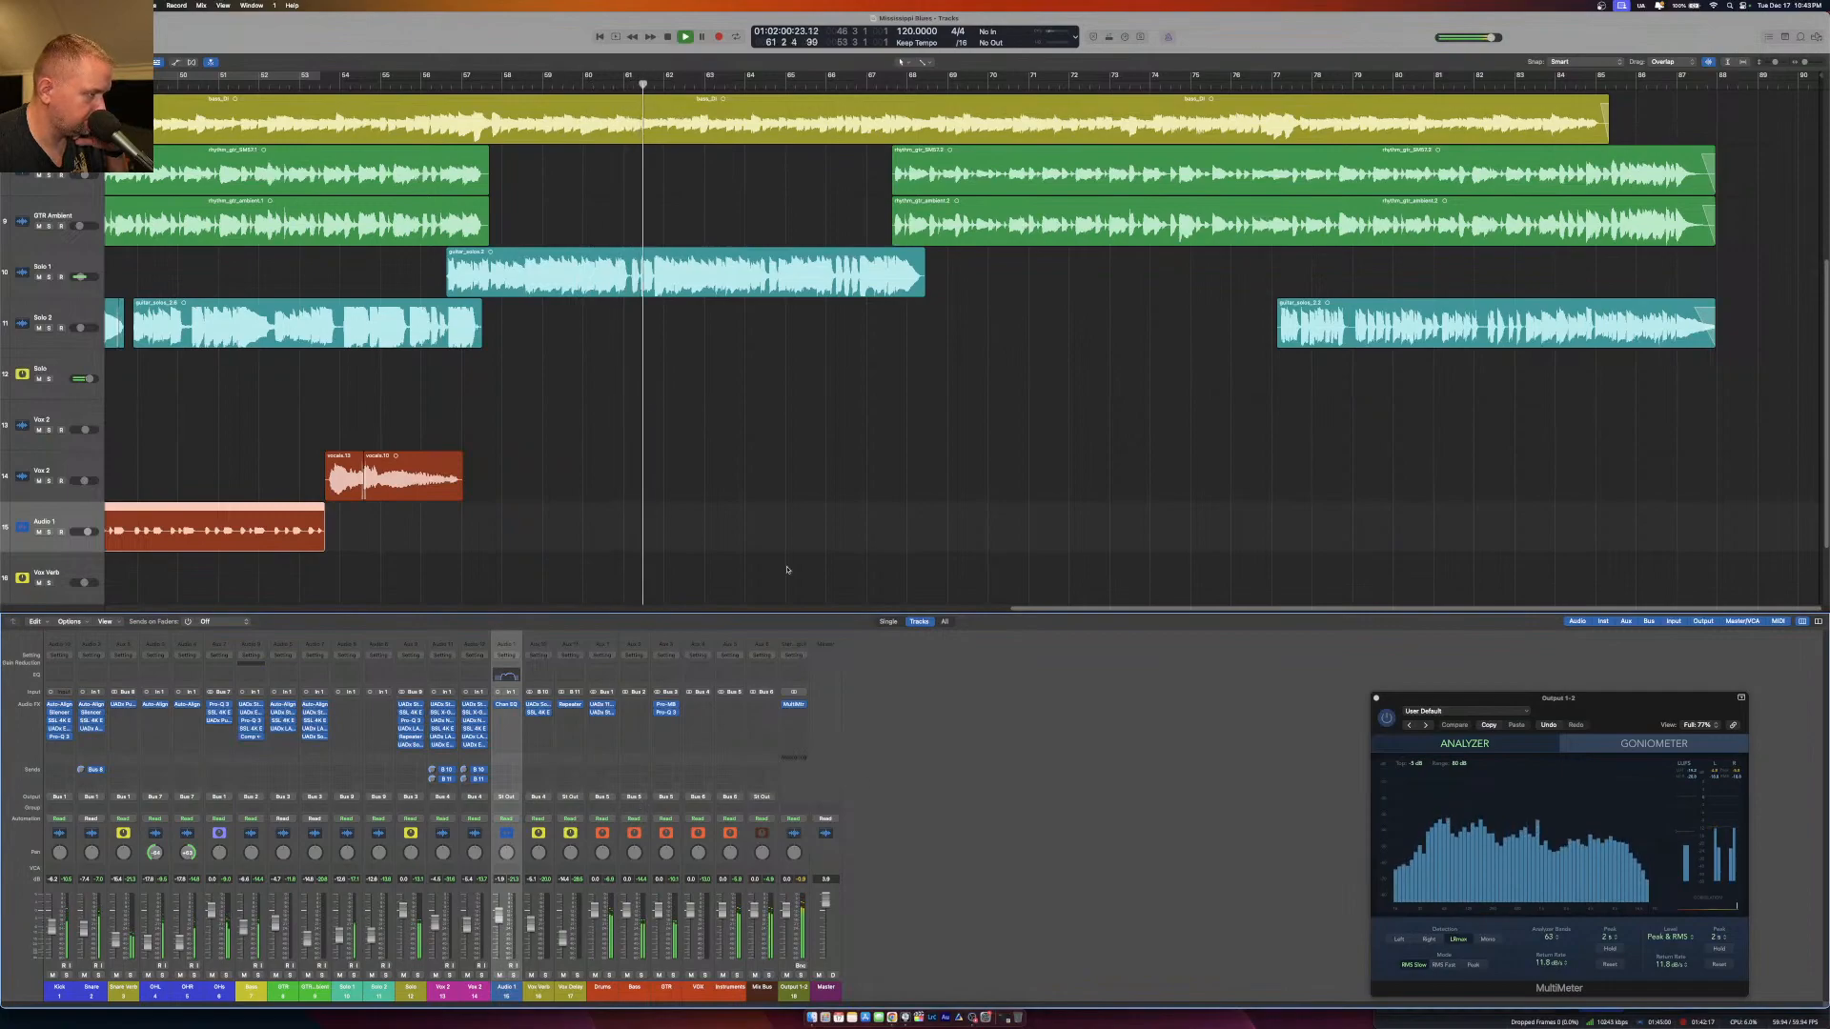
Show the whole song in the arrangement and lower both Vox channels' faders together slightly during the first vocal.
scroll(402, 181, left, 5)
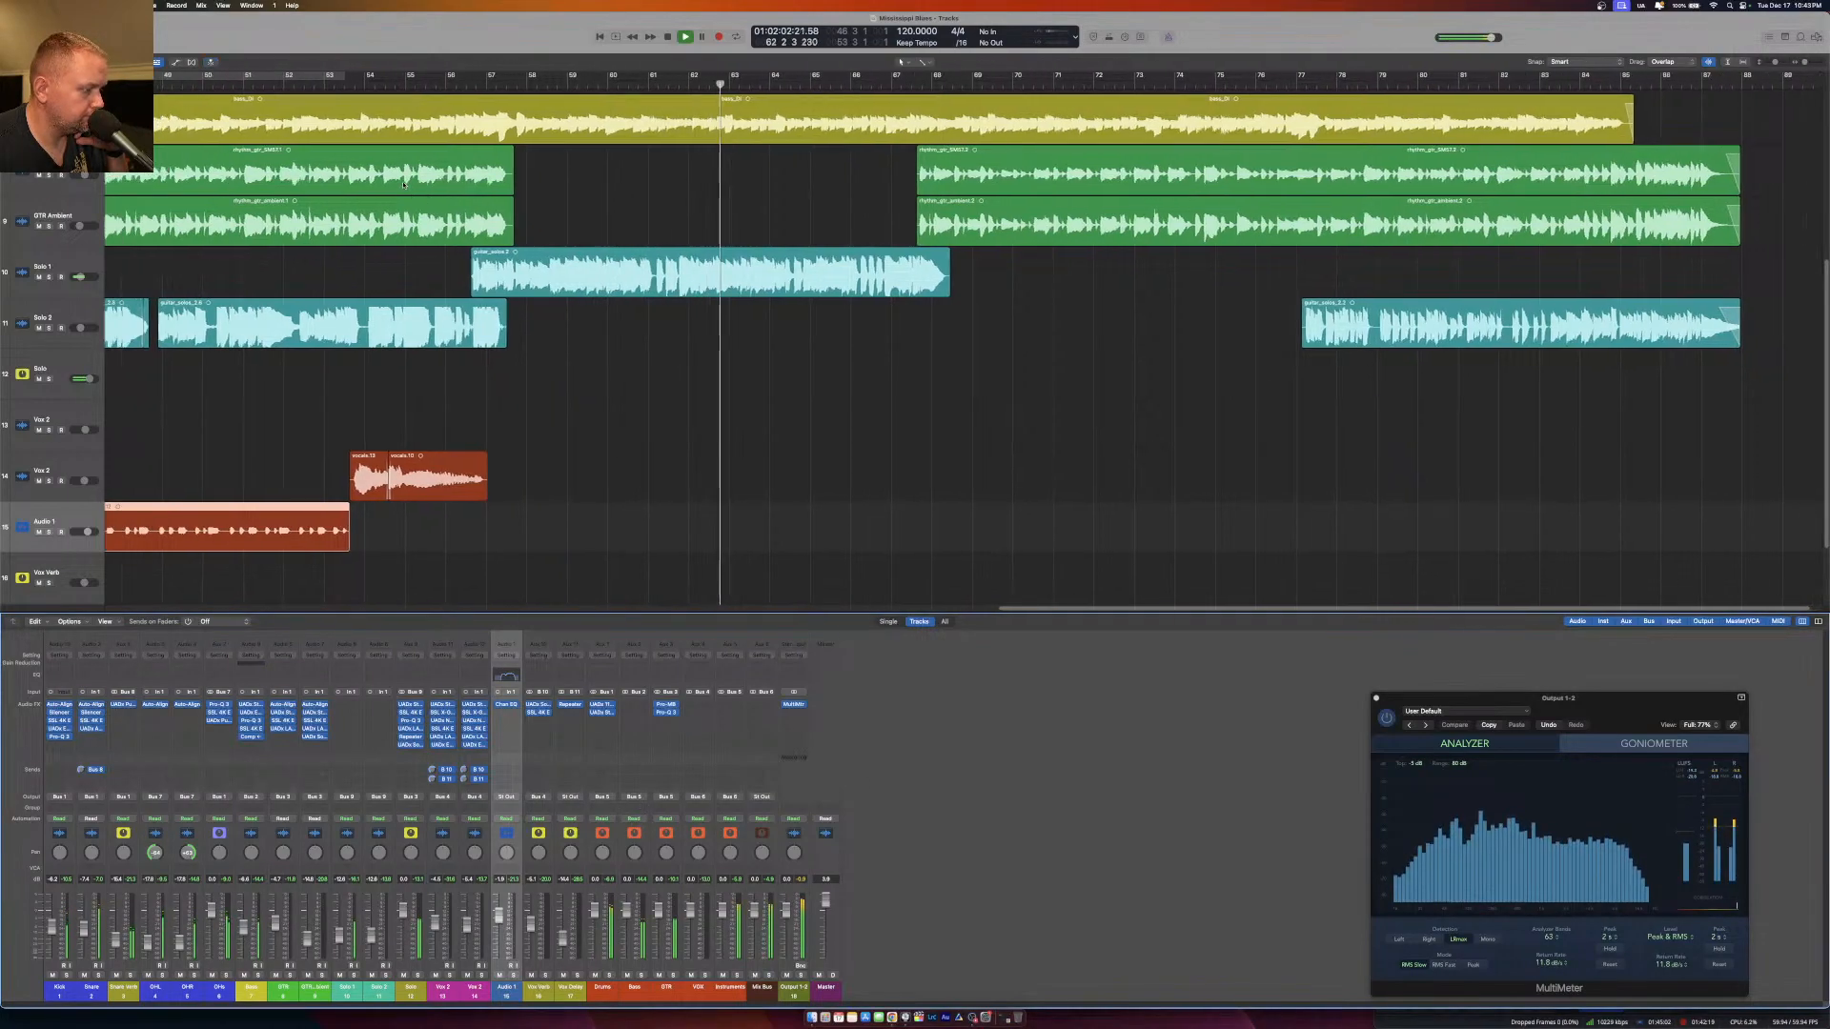
scroll(402, 181, left, 10)
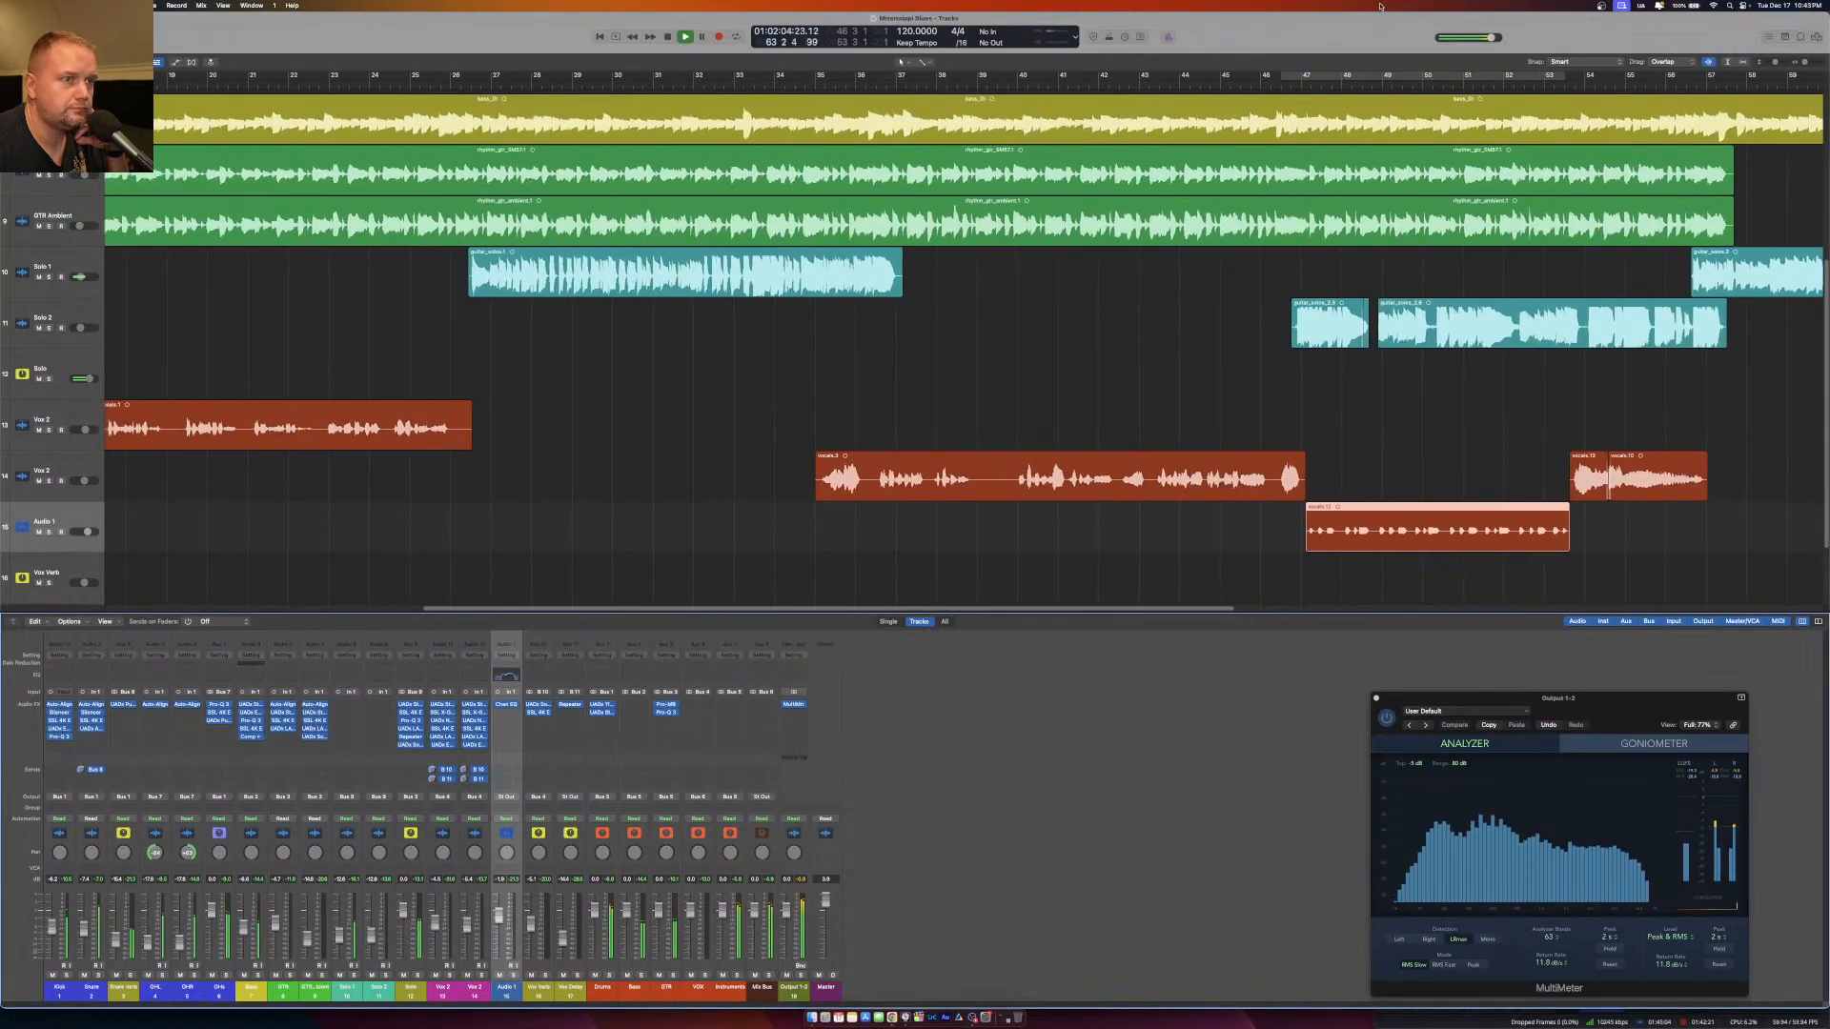
drag(1804, 63, 1799, 63)
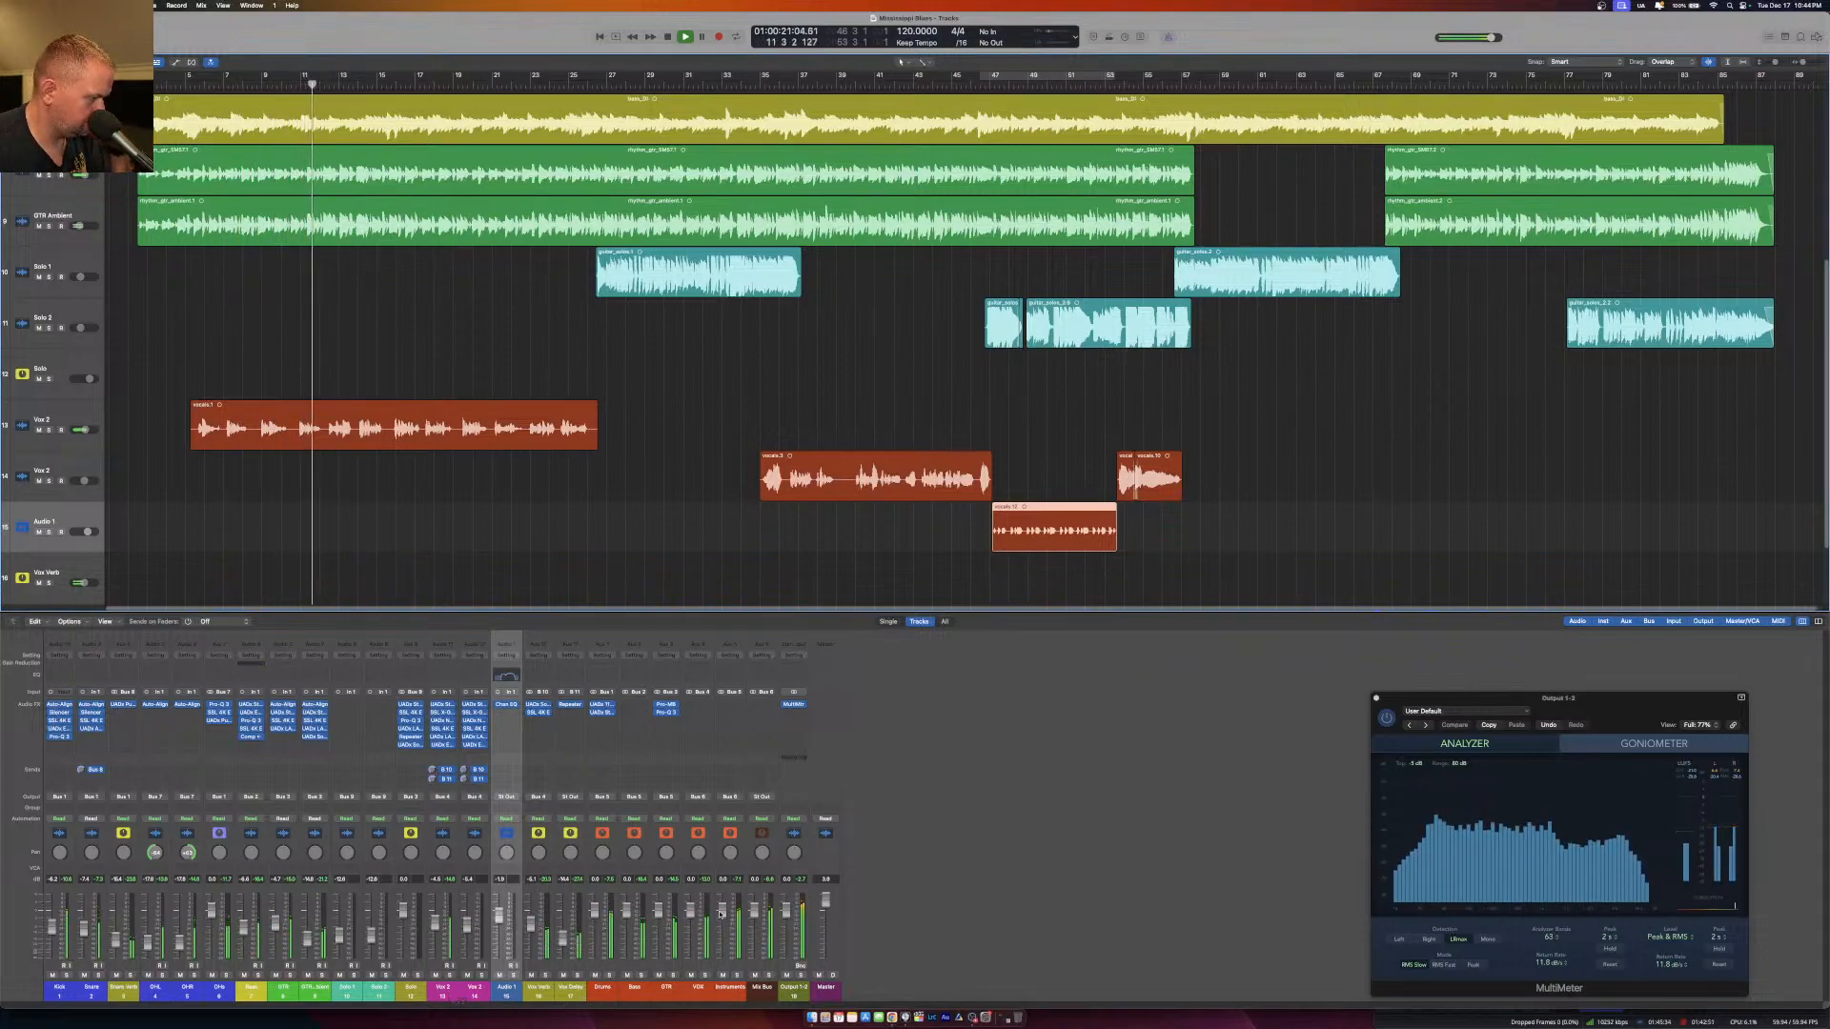
click(447, 997)
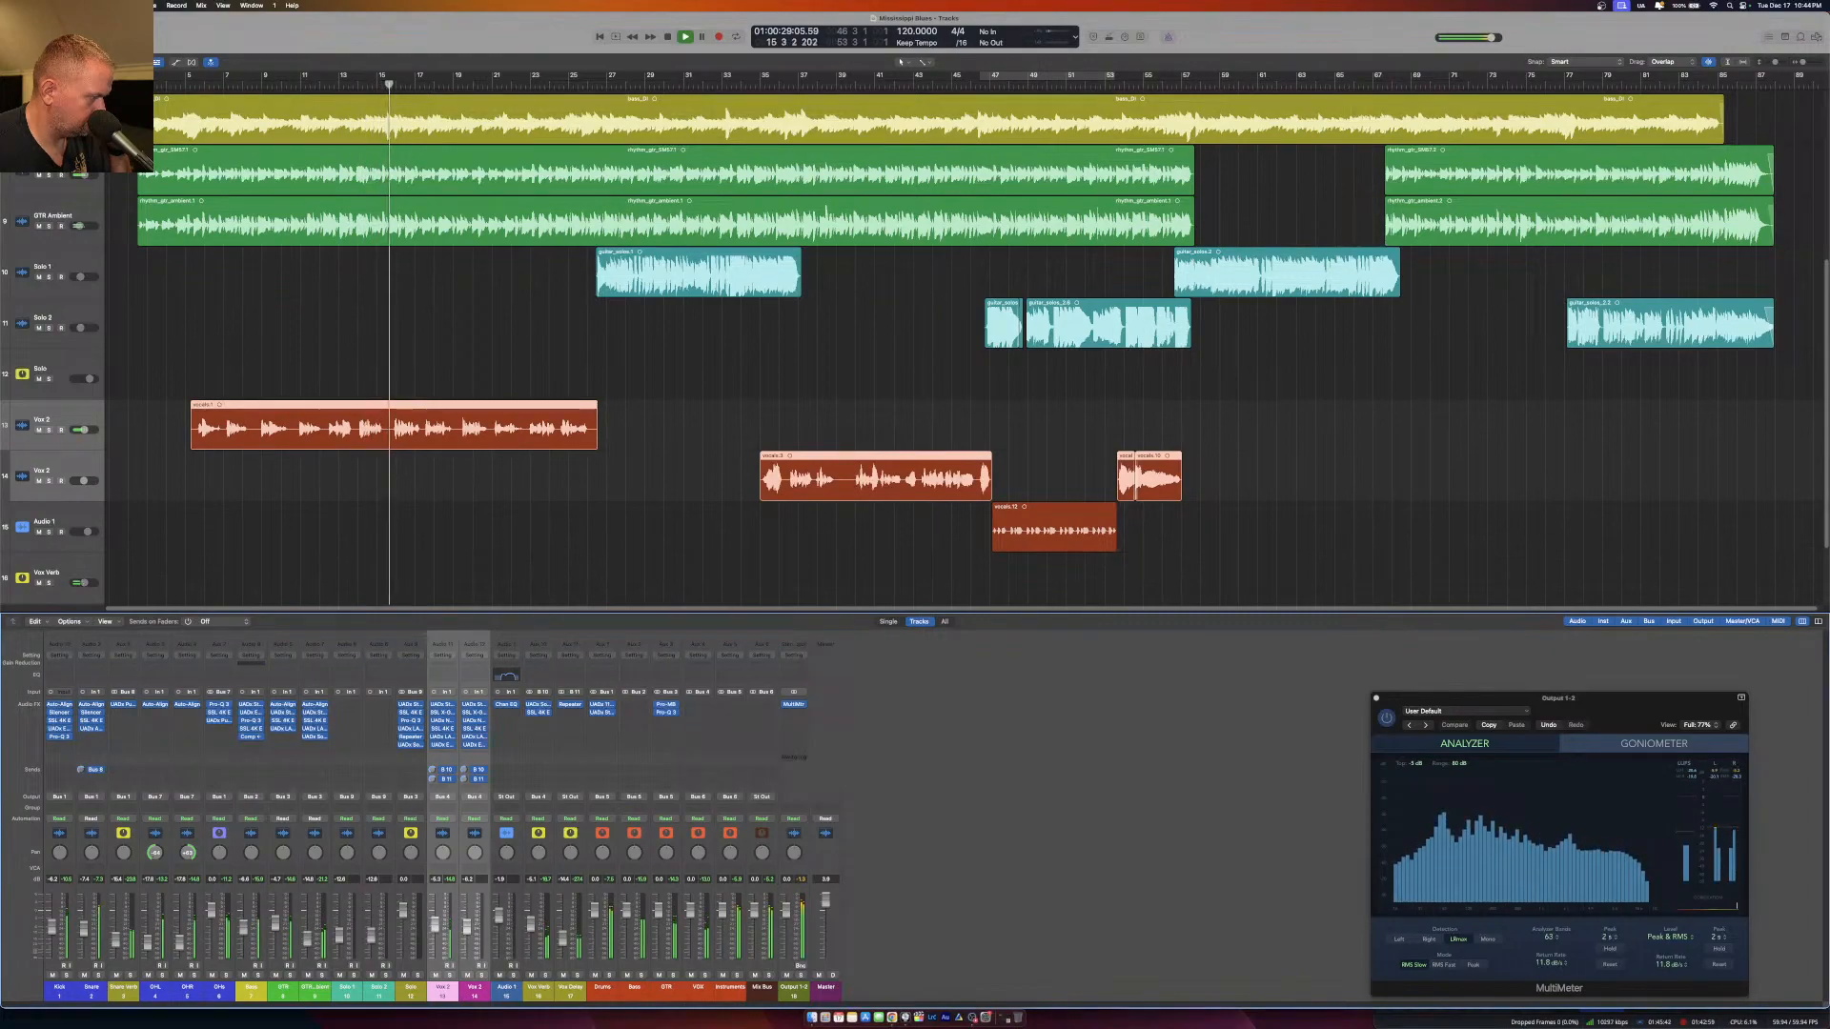
drag(432, 928, 431, 930)
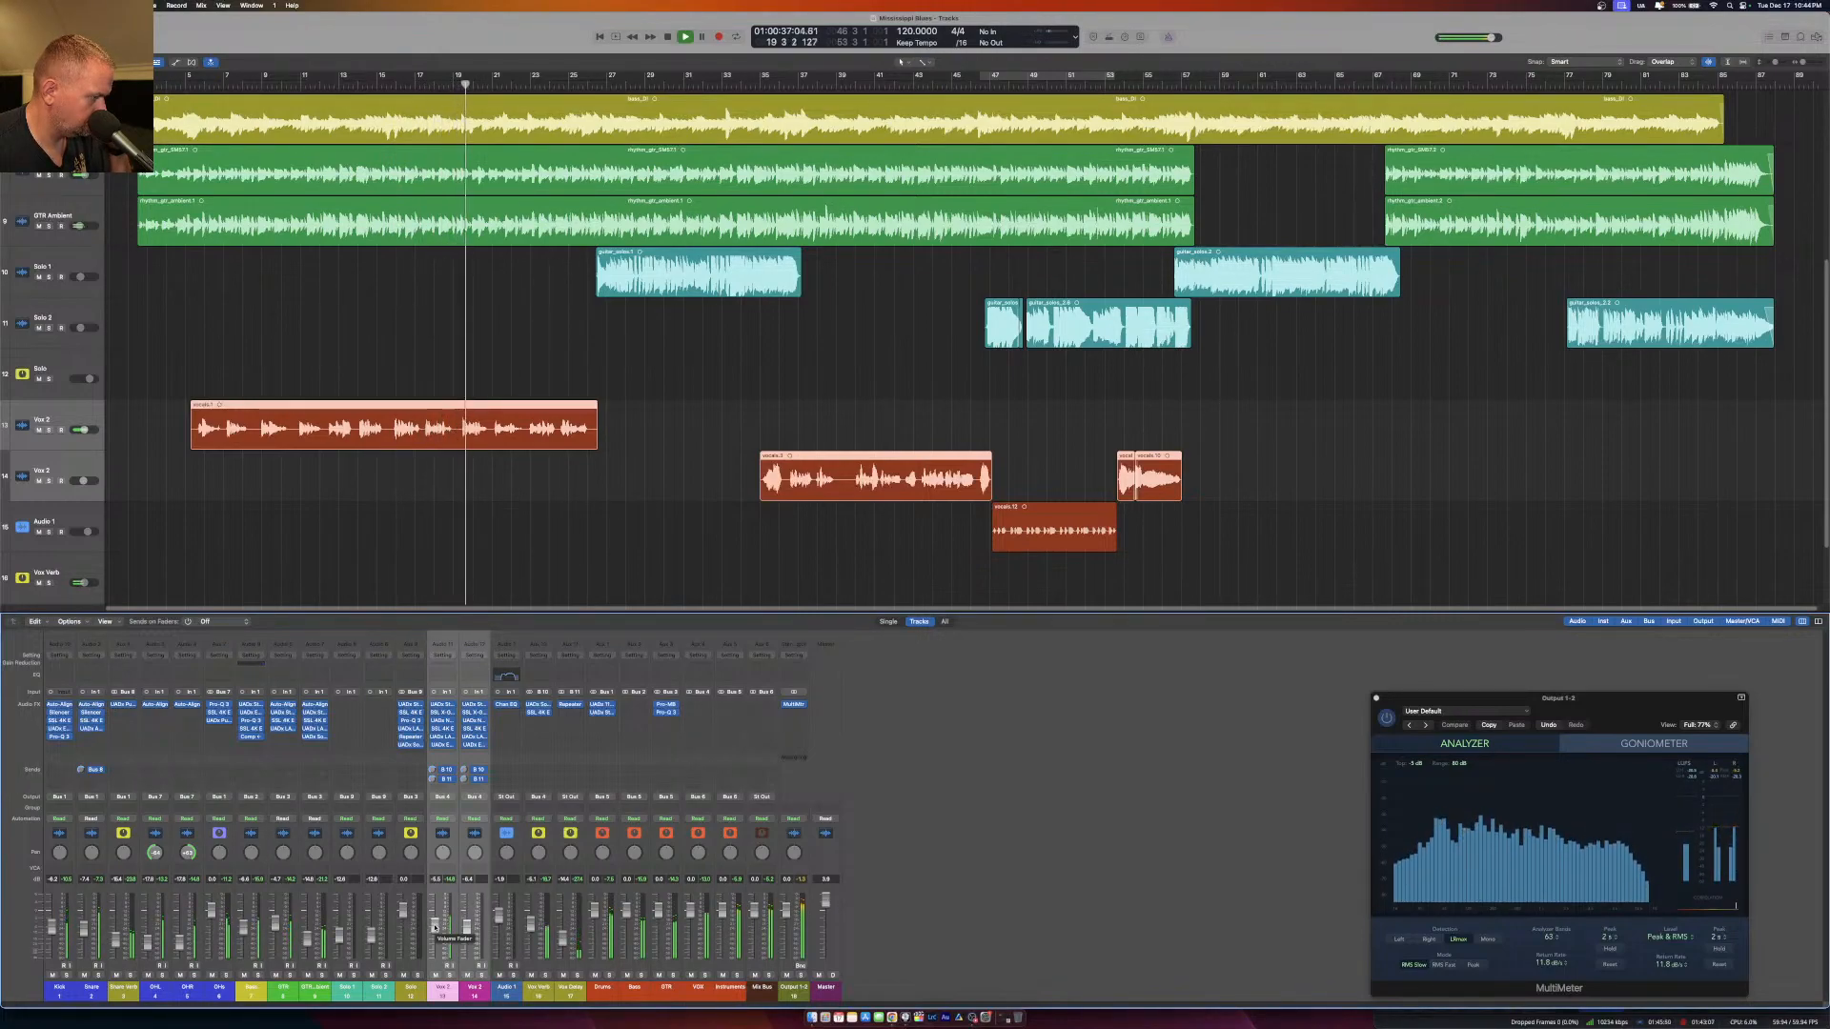
Insert a stereo FabFilter Pro-Q 3 on the Instruments channel and move its window lower over the arrangement.
click(729, 706)
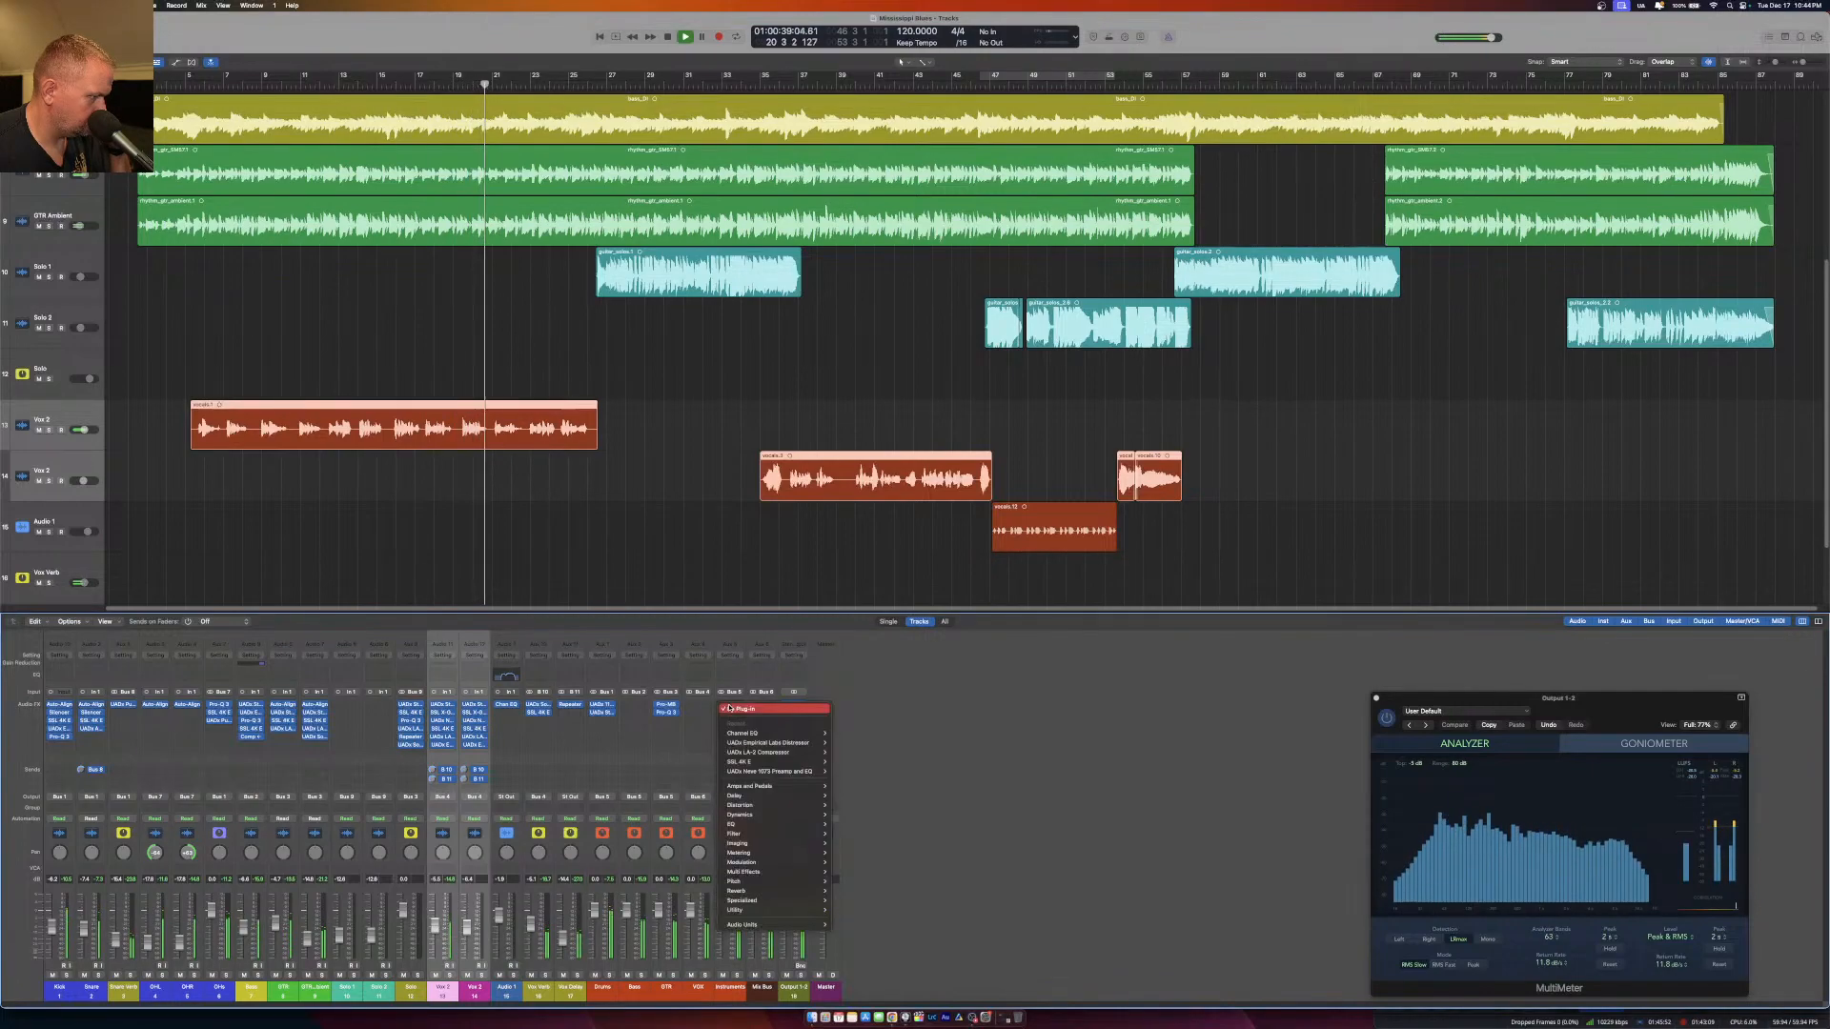
mouse_move(777, 925)
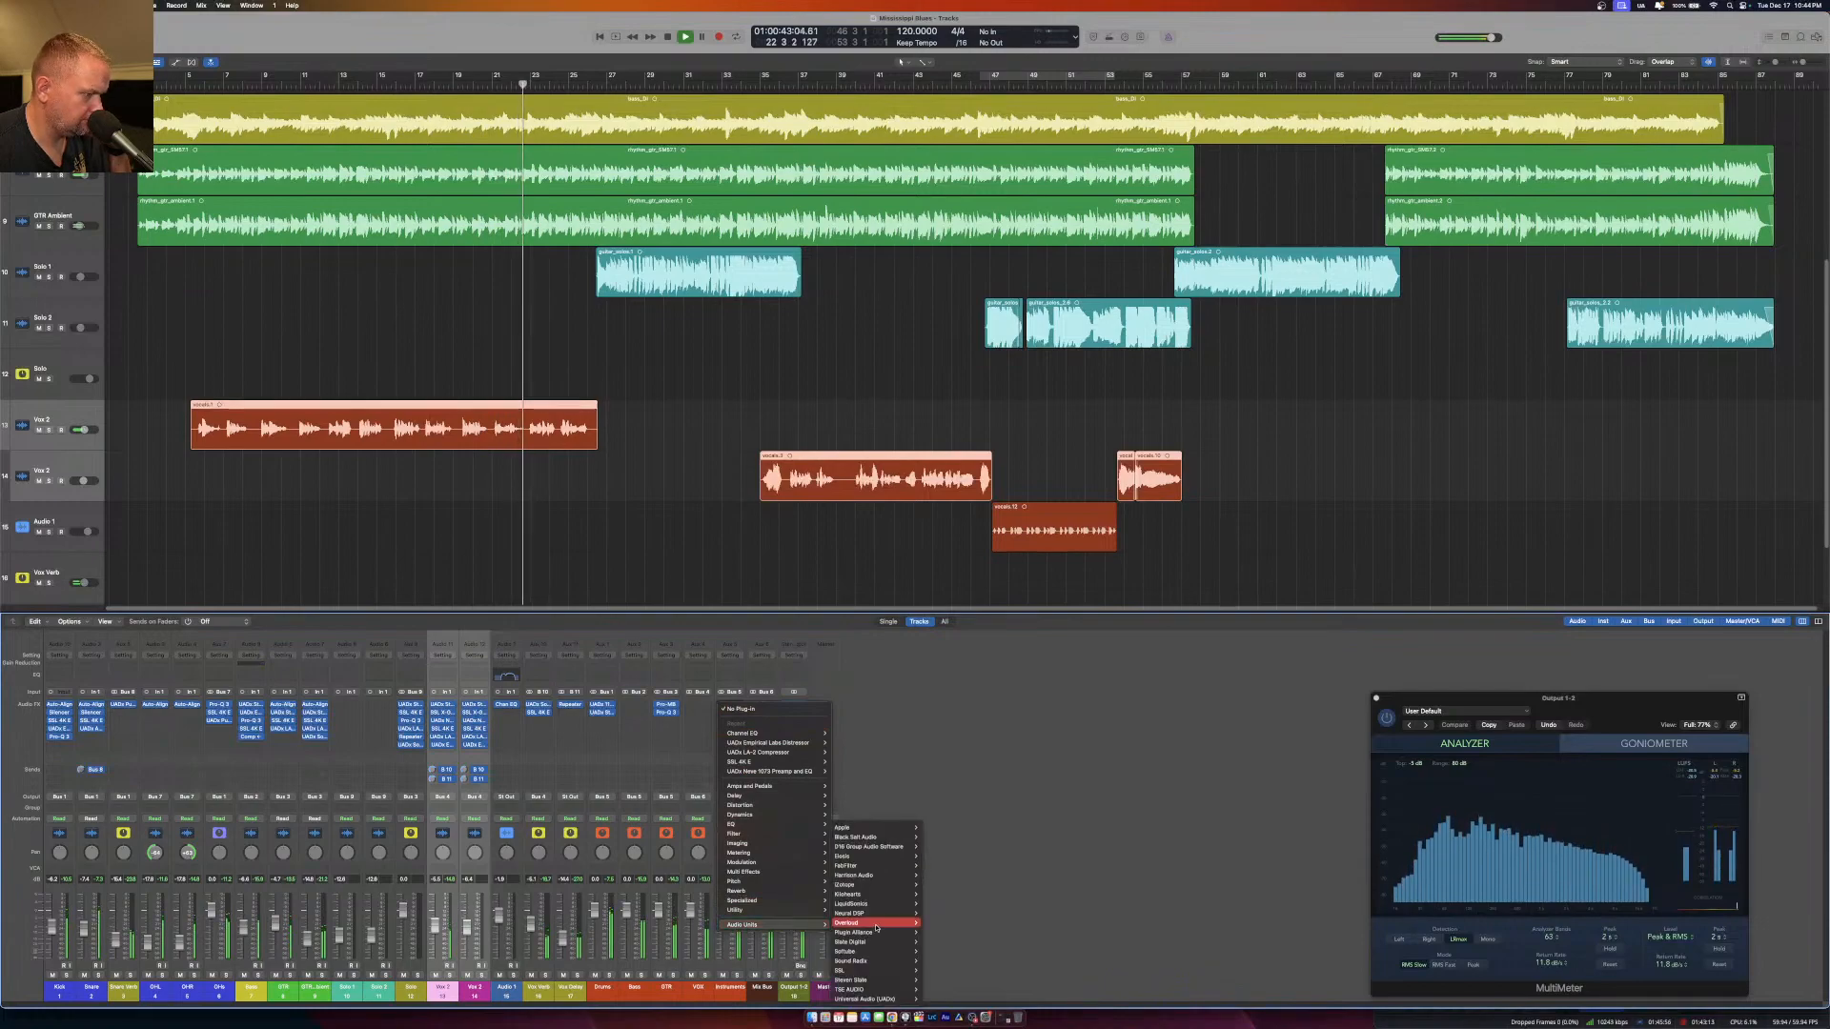
mouse_move(846, 865)
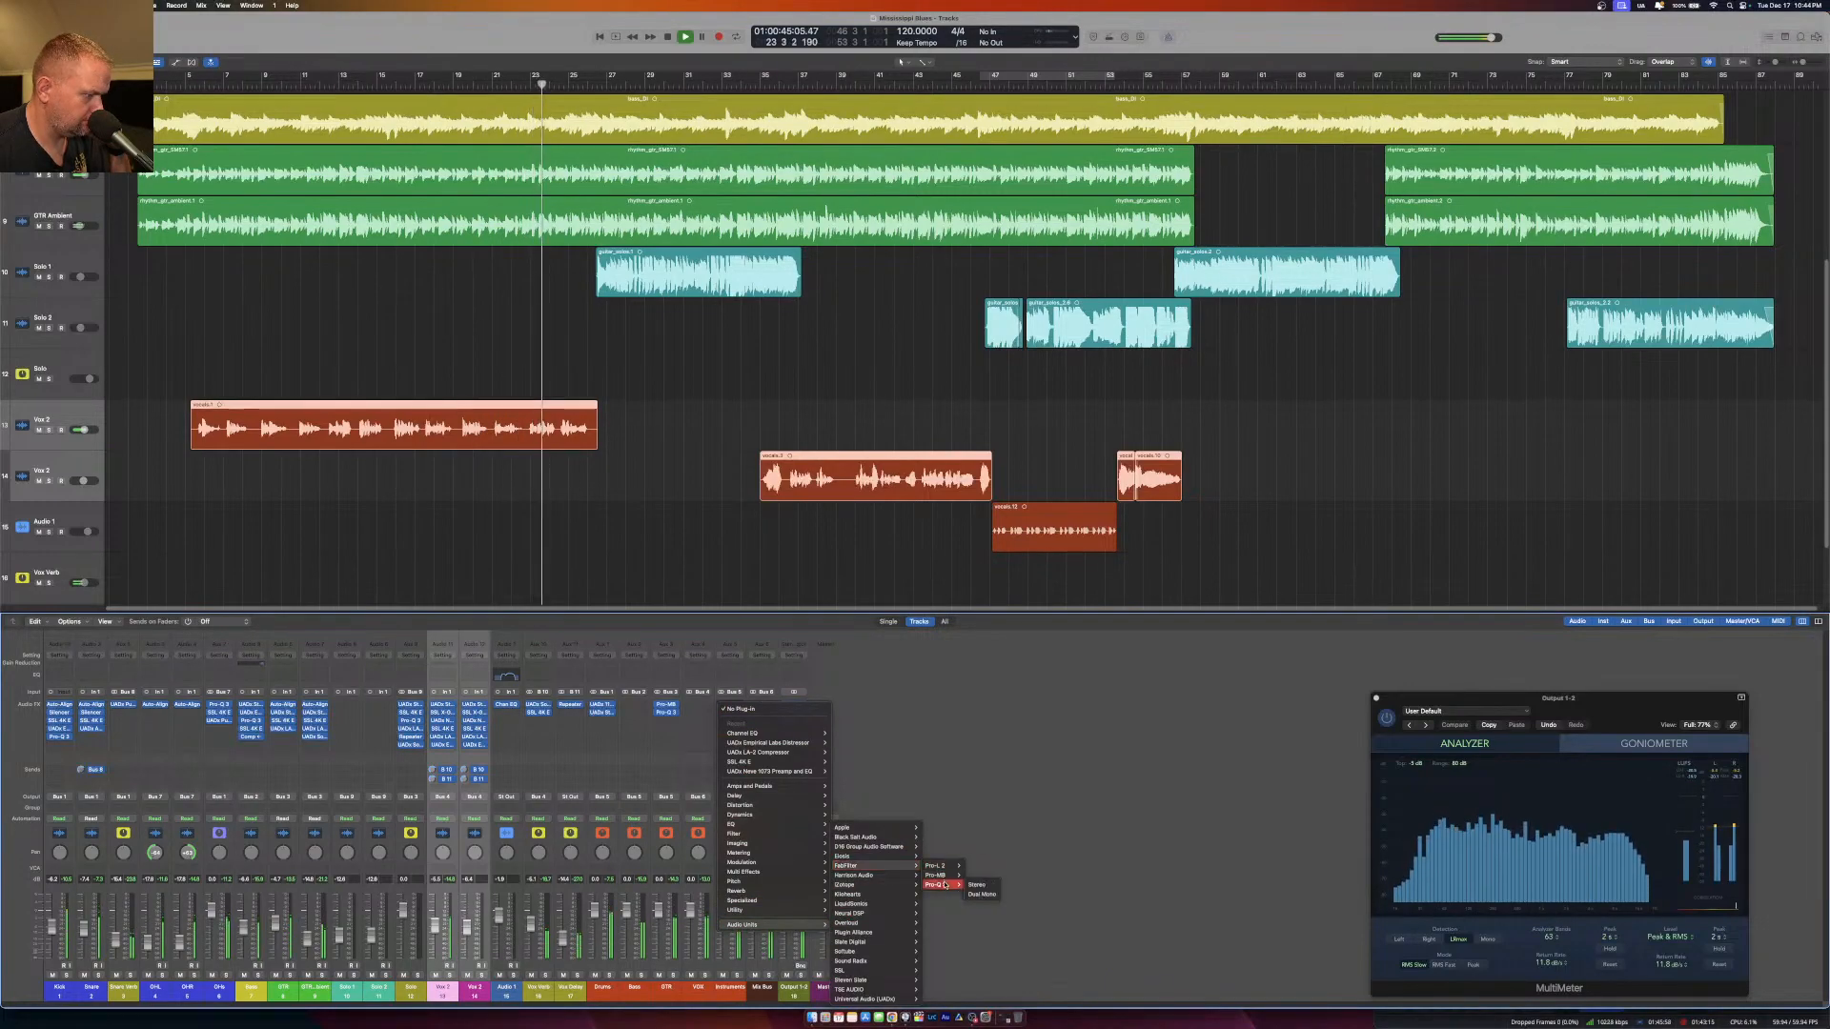
click(976, 884)
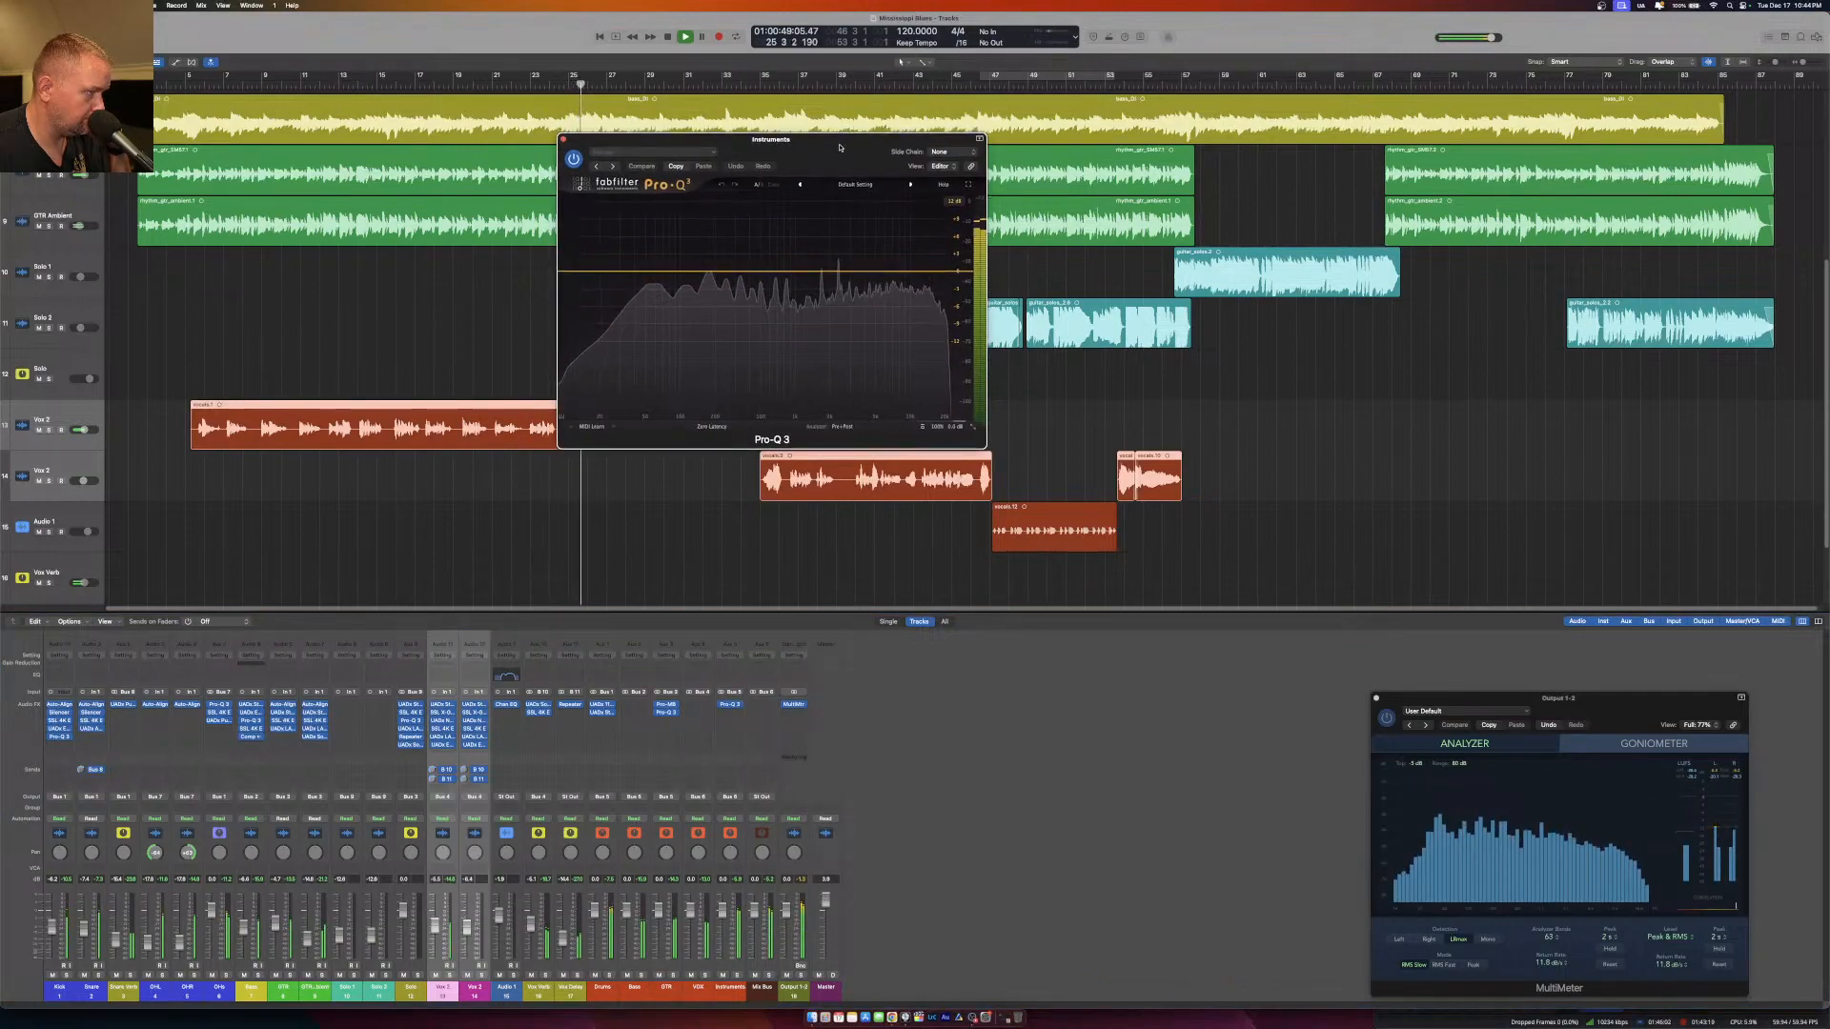
drag(841, 145, 787, 223)
Set the Instruments Pro-Q 3 to Linear Phase and start EQ Match with the external side chain as reference.
click(658, 503)
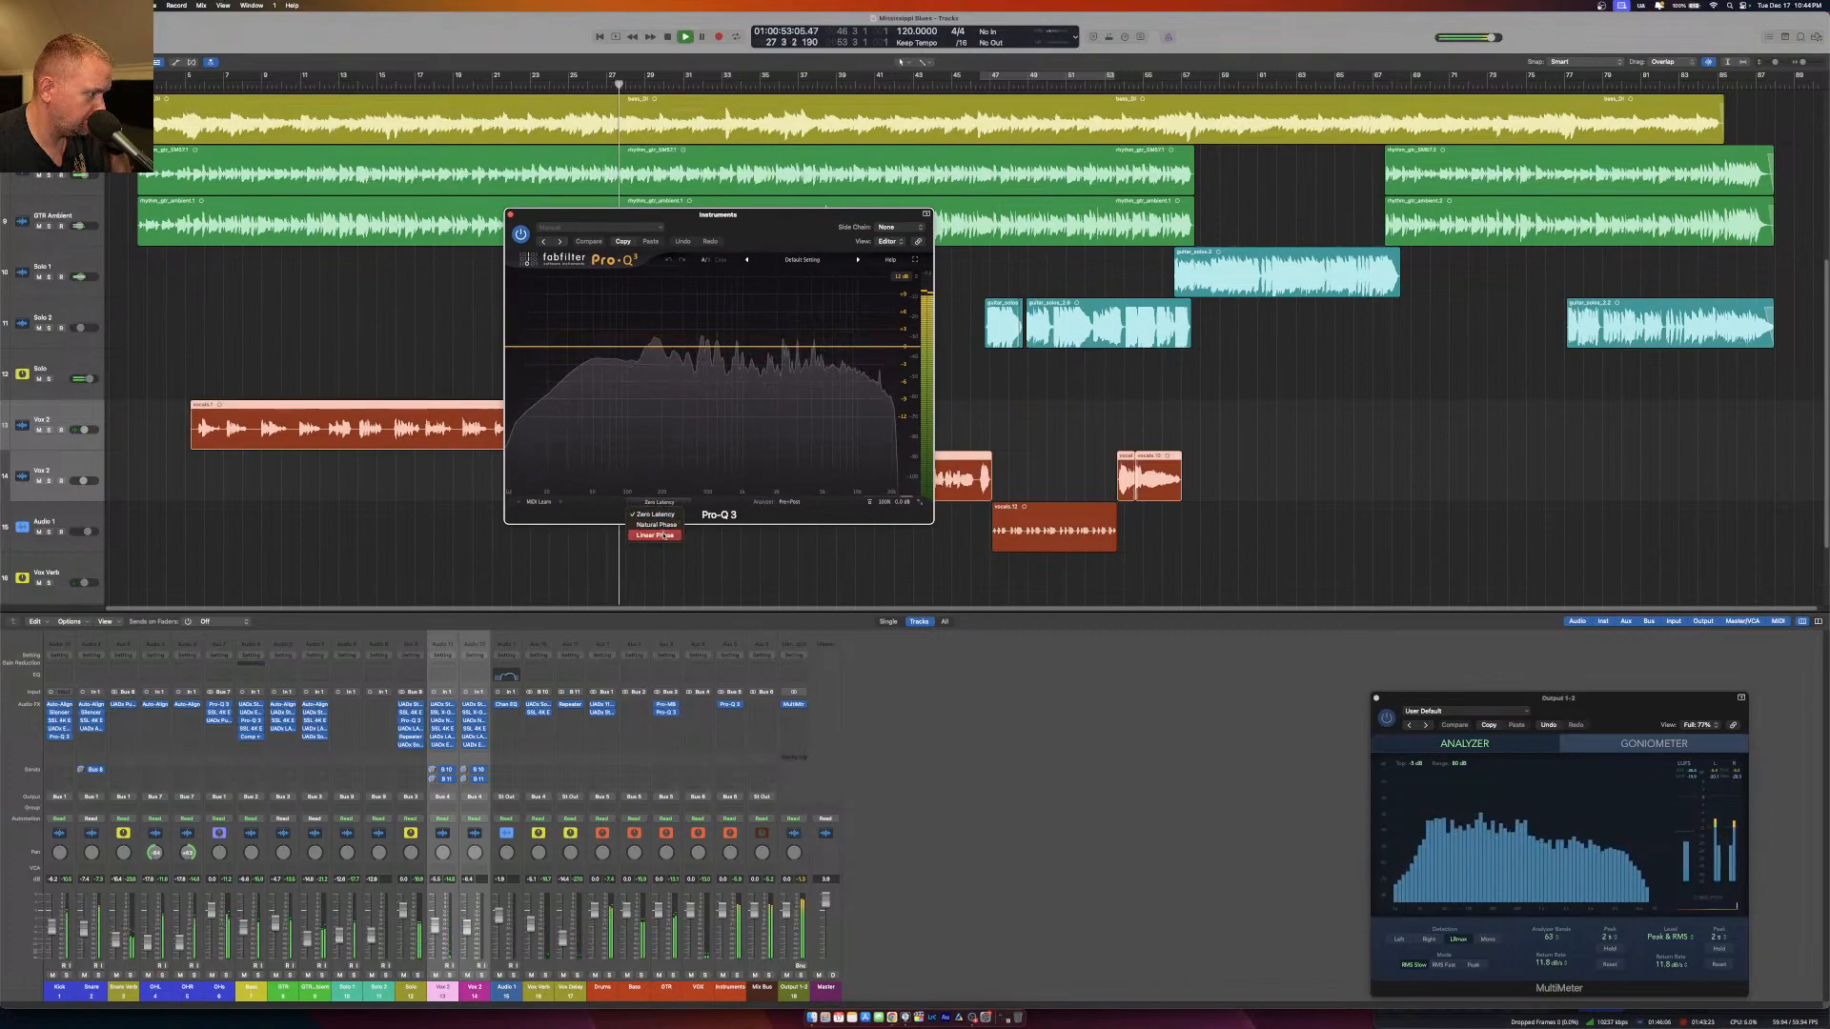
click(664, 534)
click(791, 502)
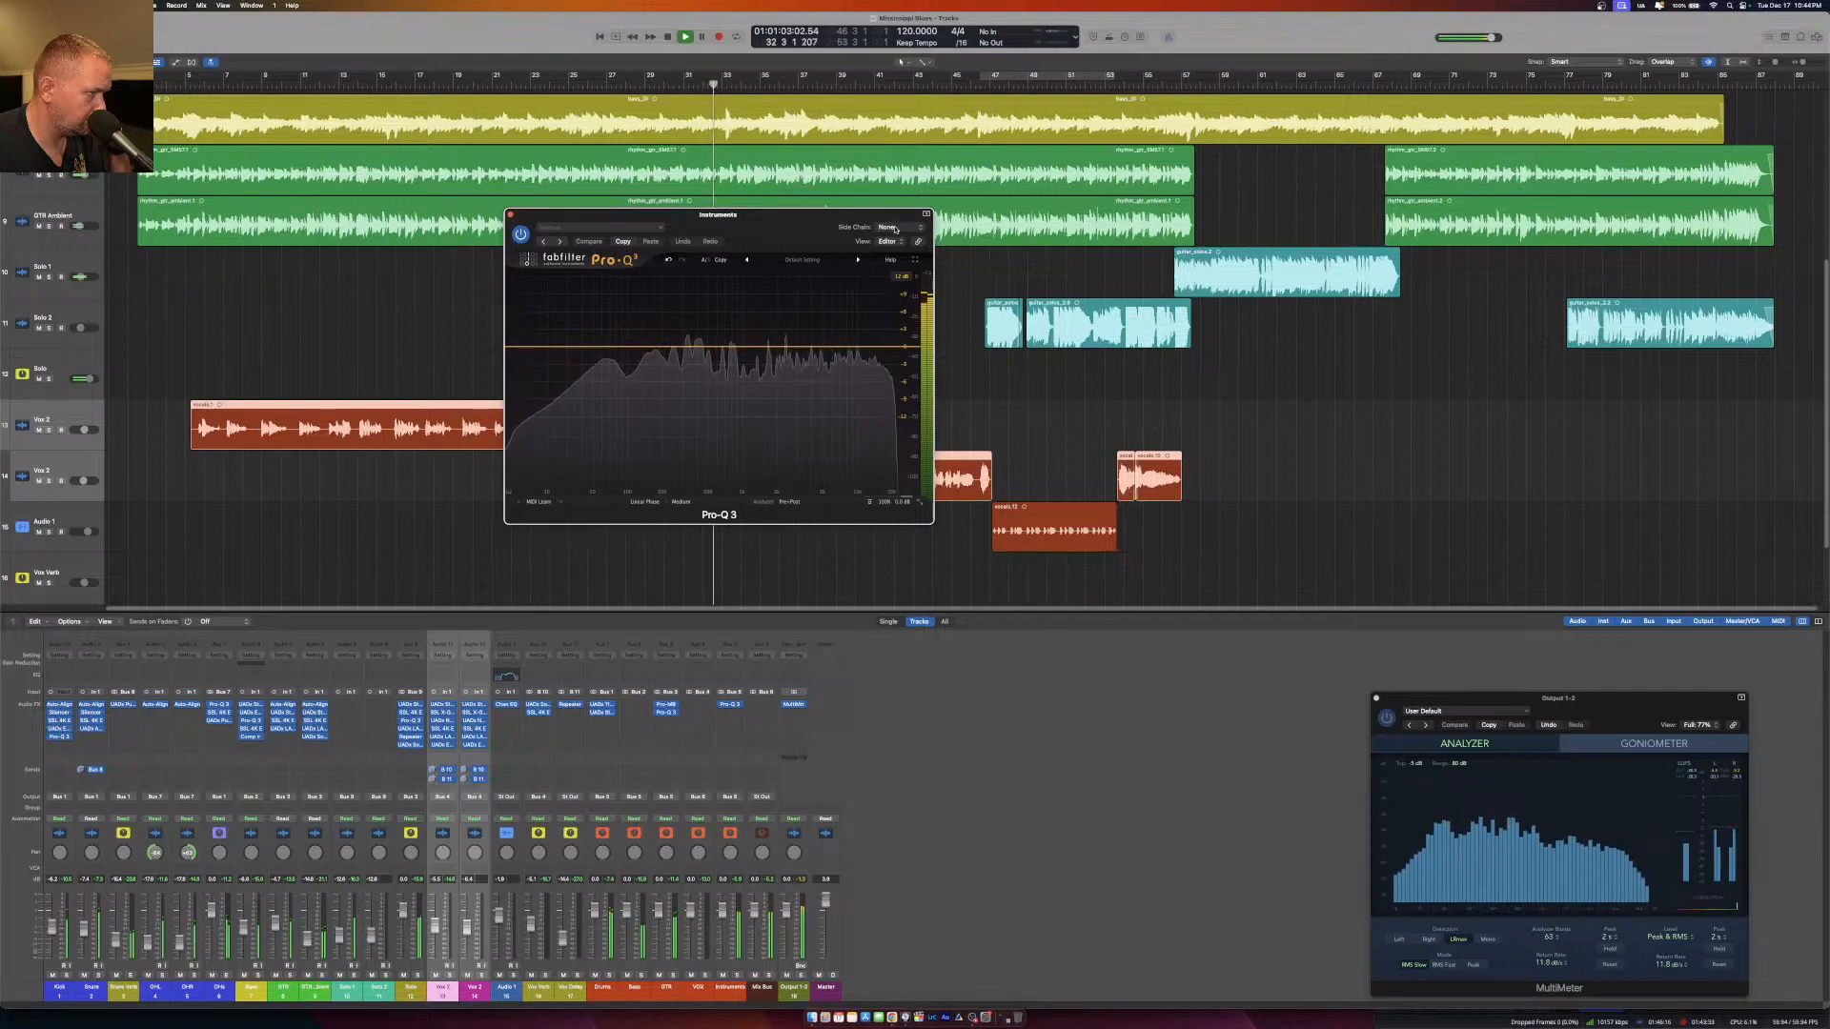
mouse_move(793, 504)
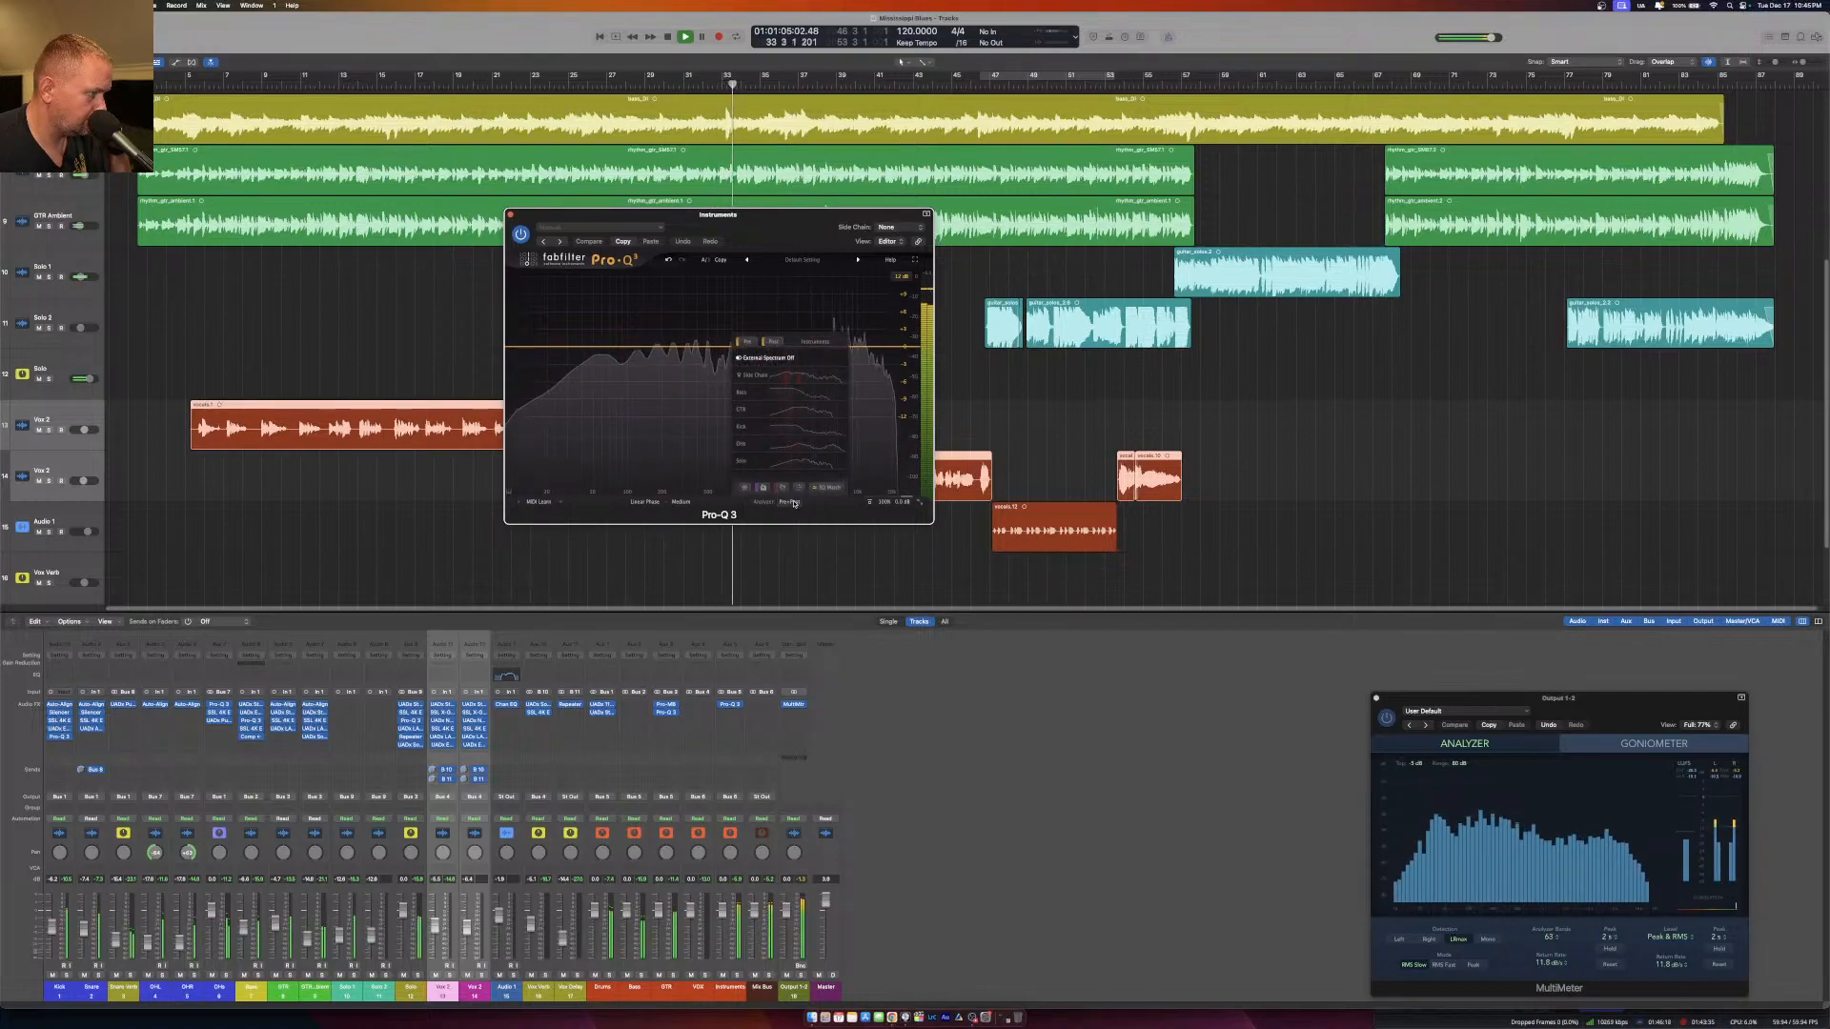
click(828, 488)
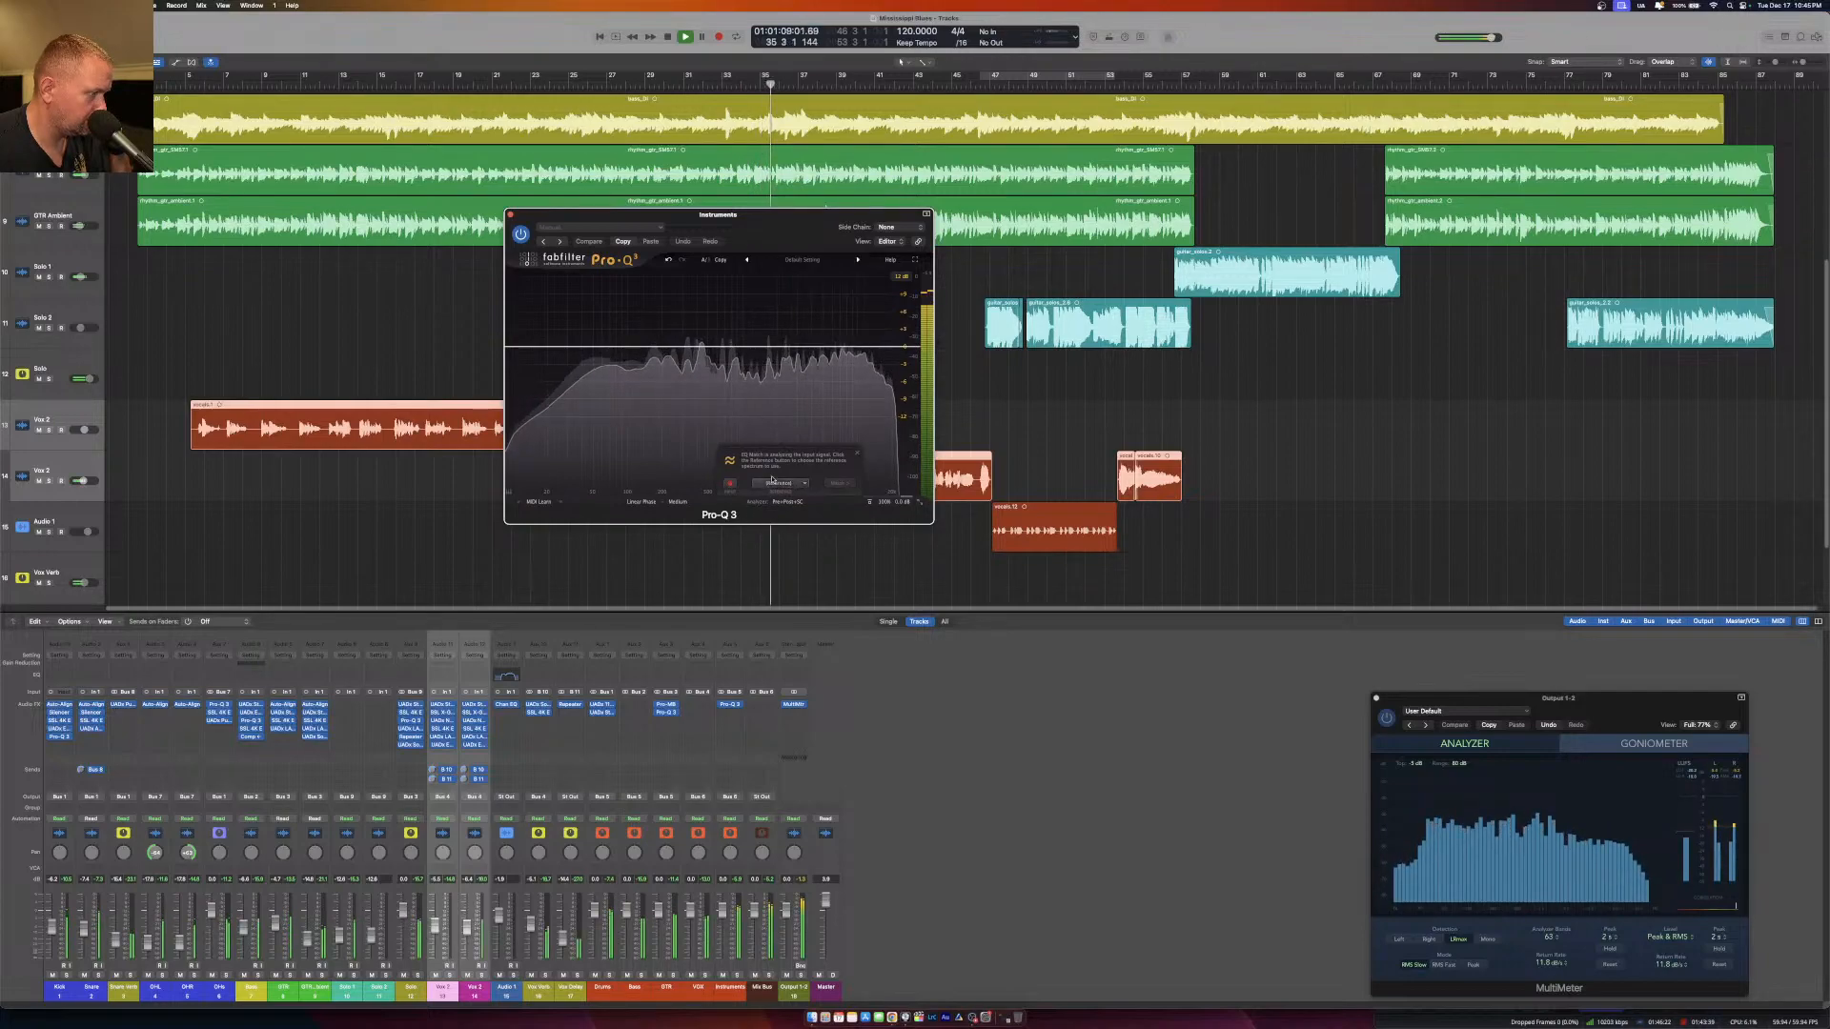
click(801, 485)
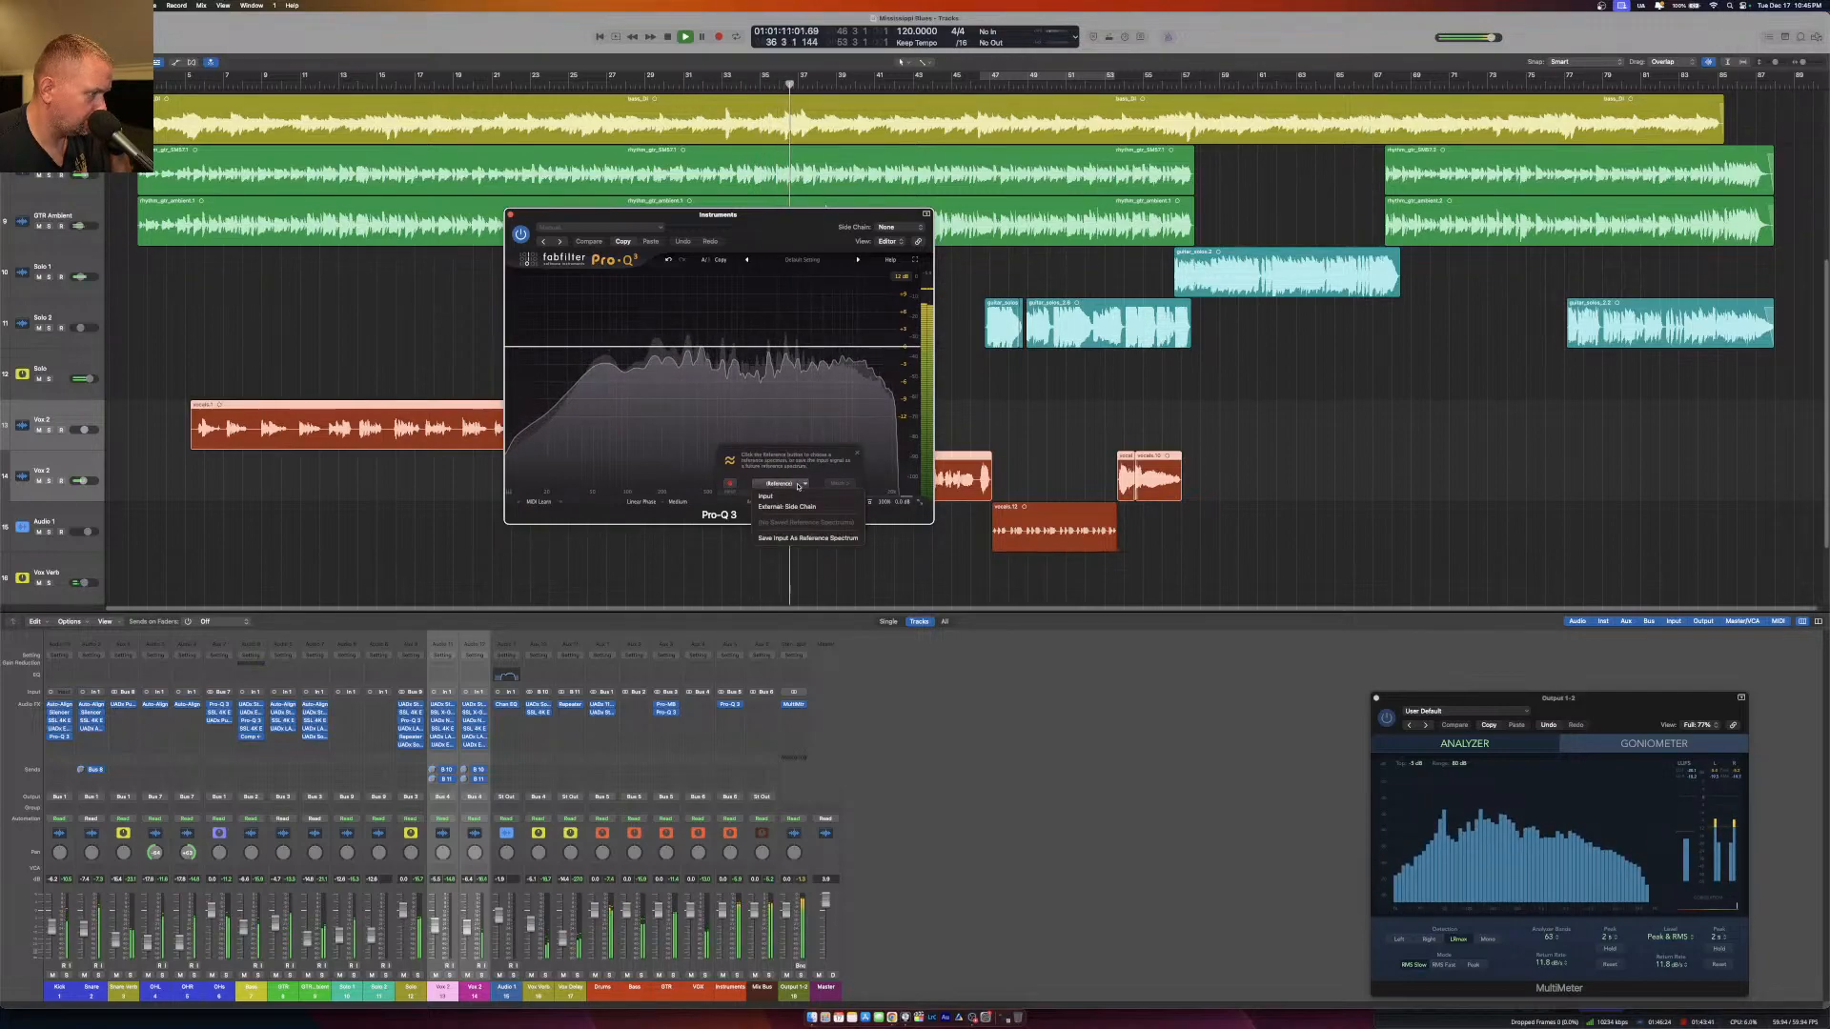
click(793, 506)
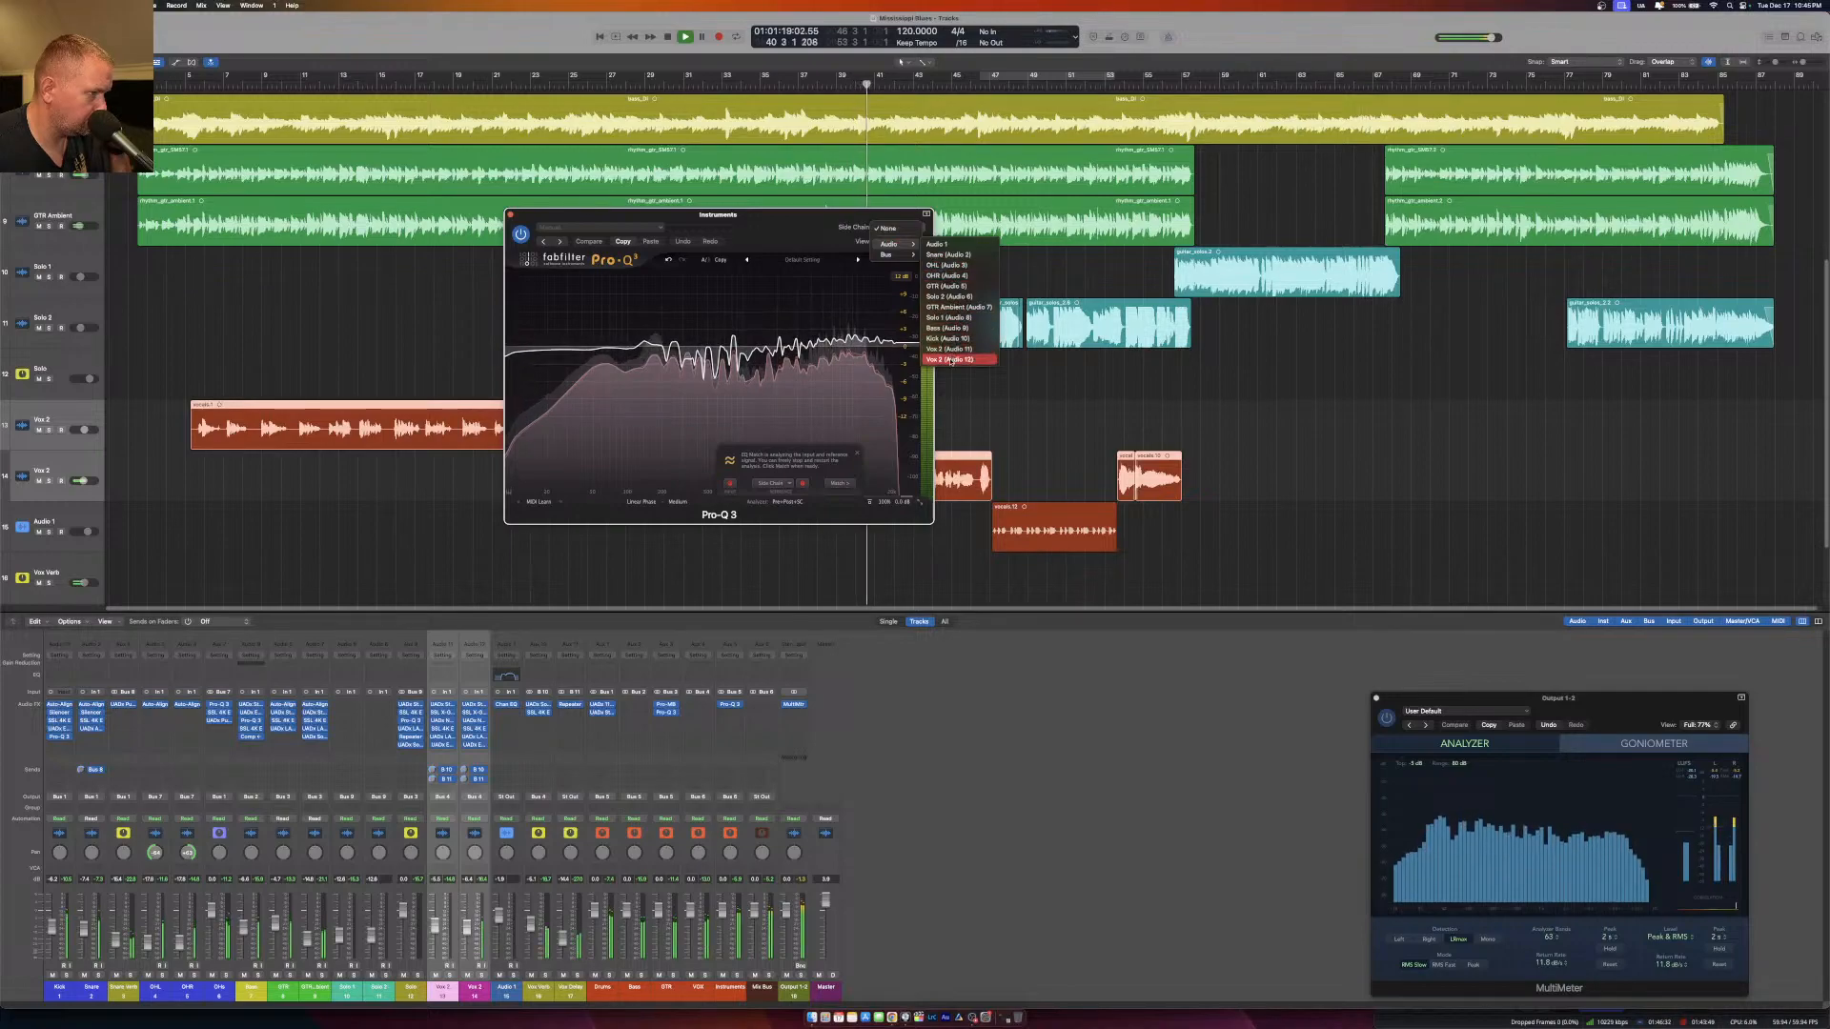
Set the Pro-Q 3 side chain to Bus 4 and route the Vox Delay channel's output to Bus 4, VOX.
mouse_move(906, 254)
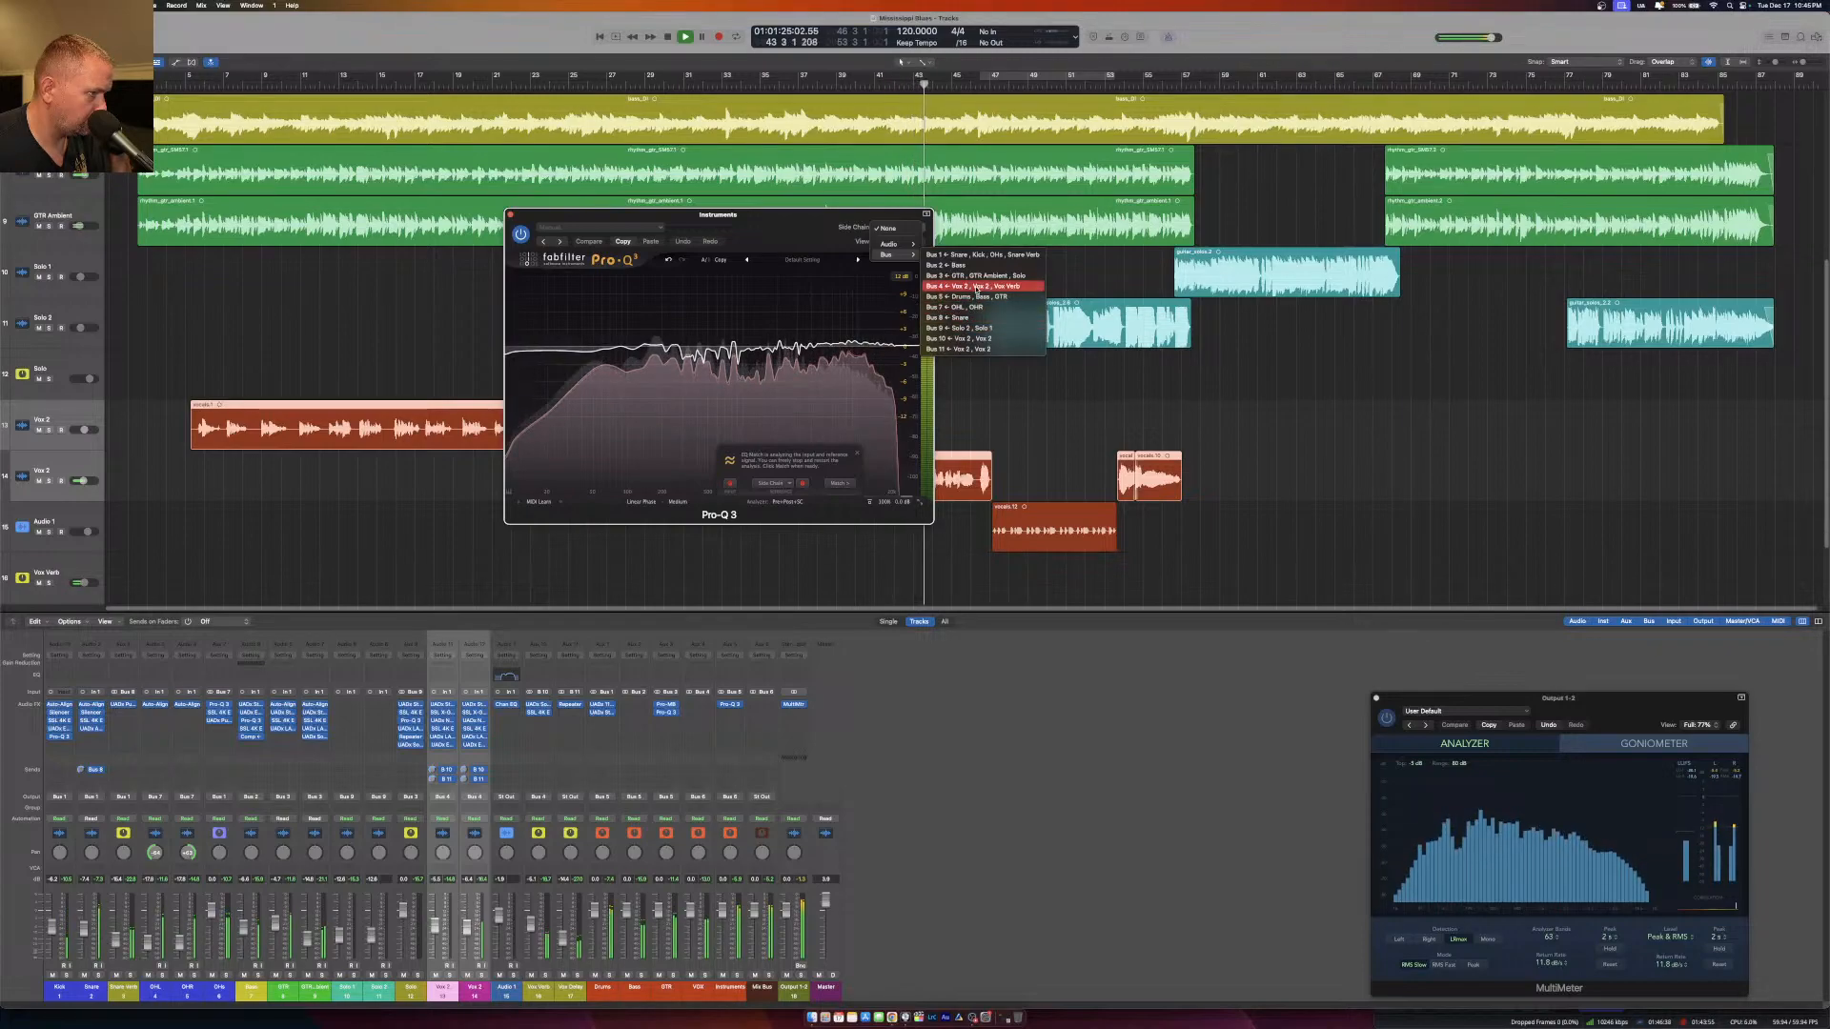
click(977, 287)
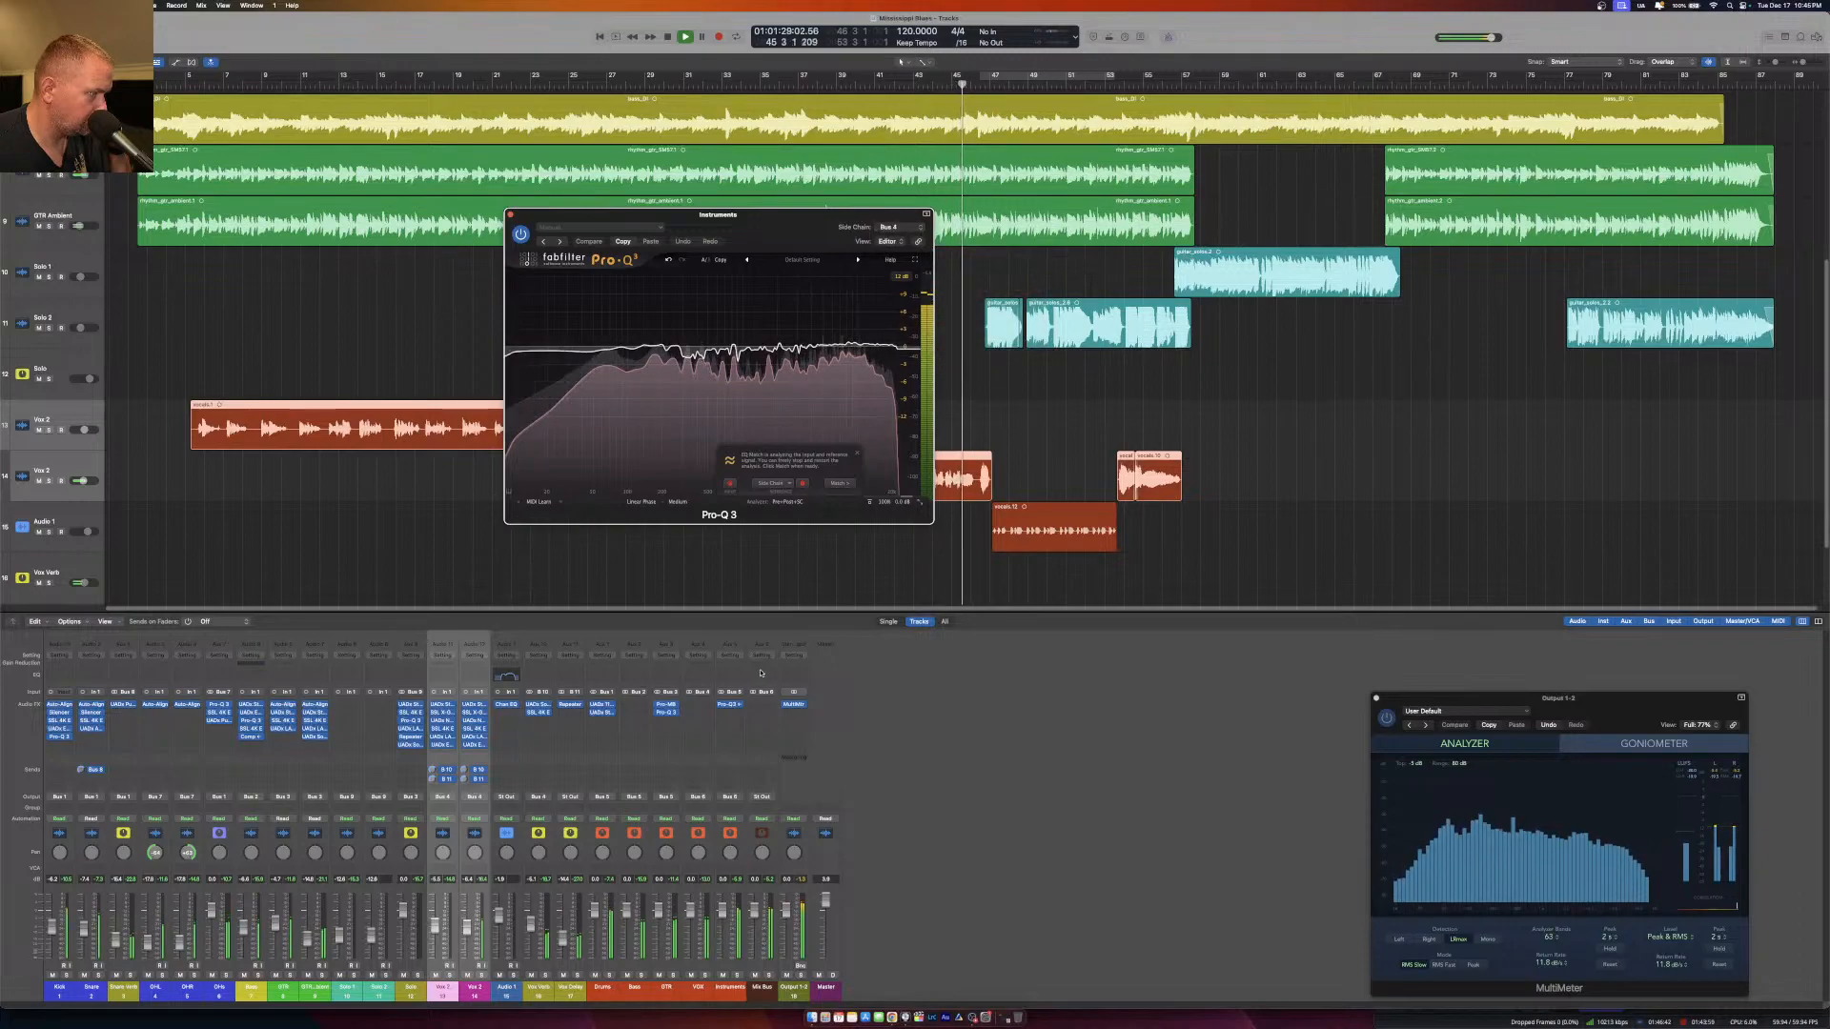
click(578, 799)
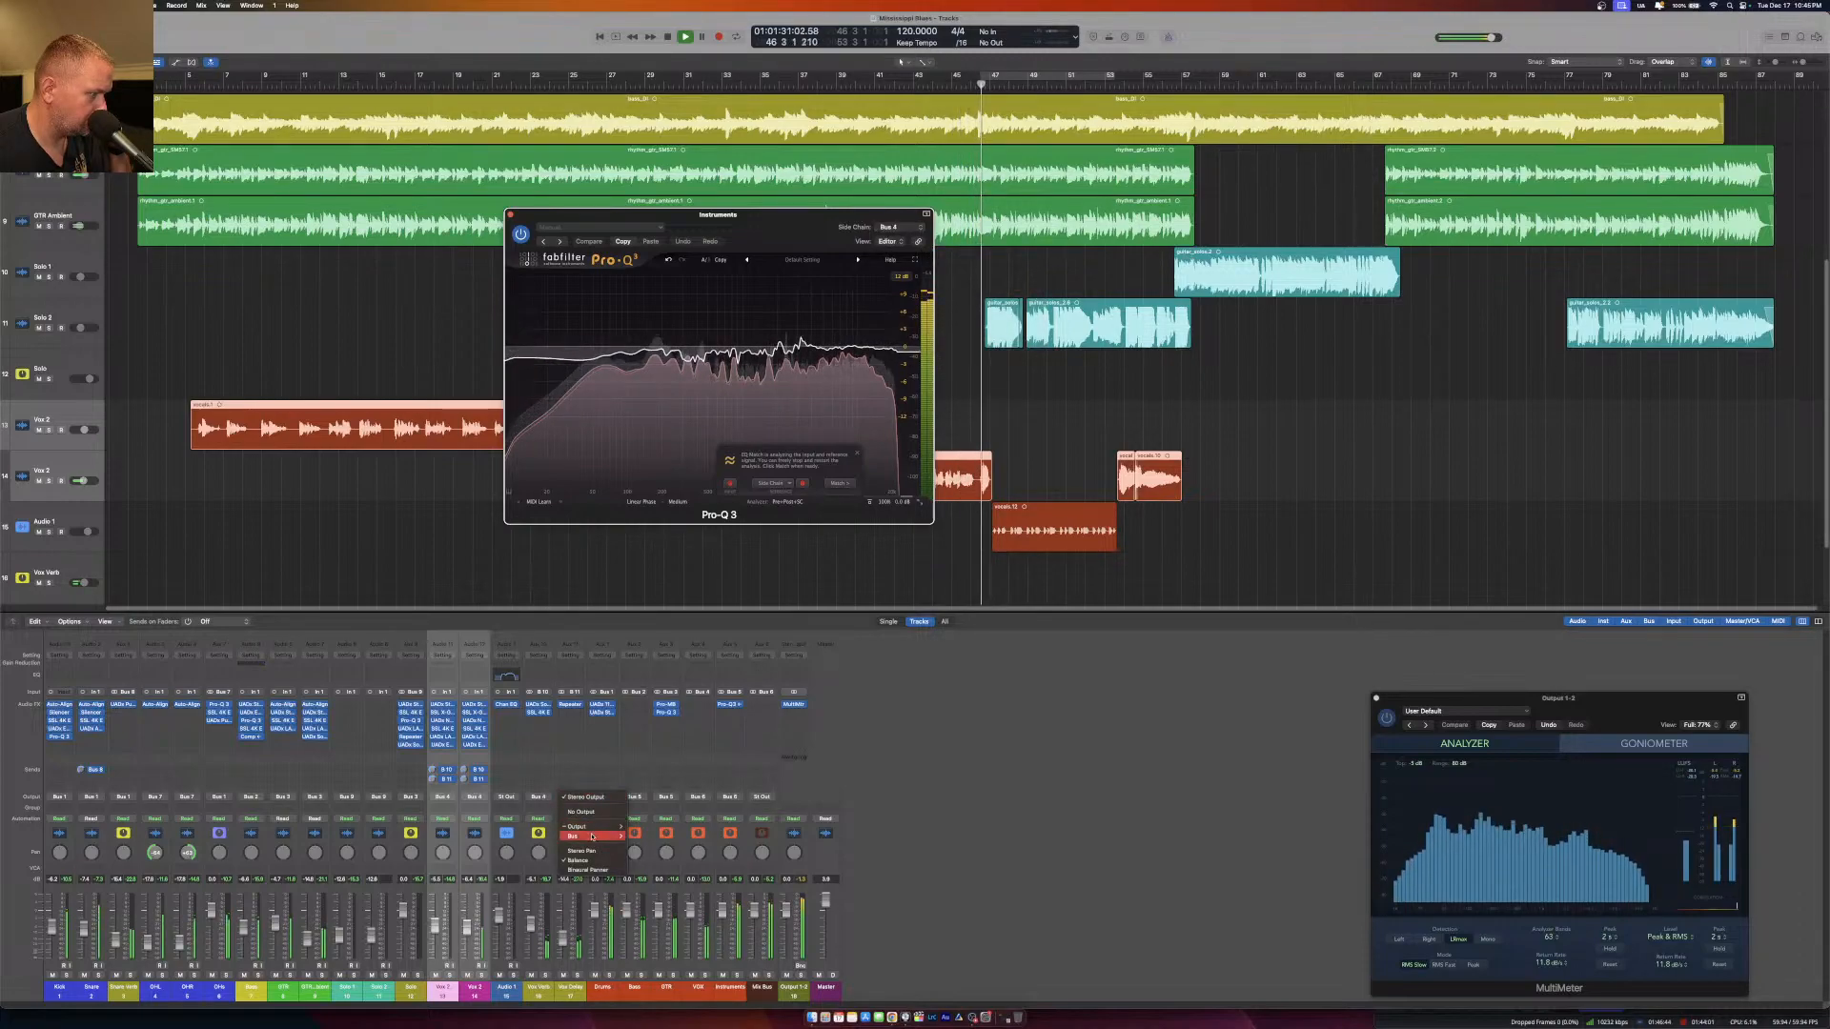
mouse_move(593, 836)
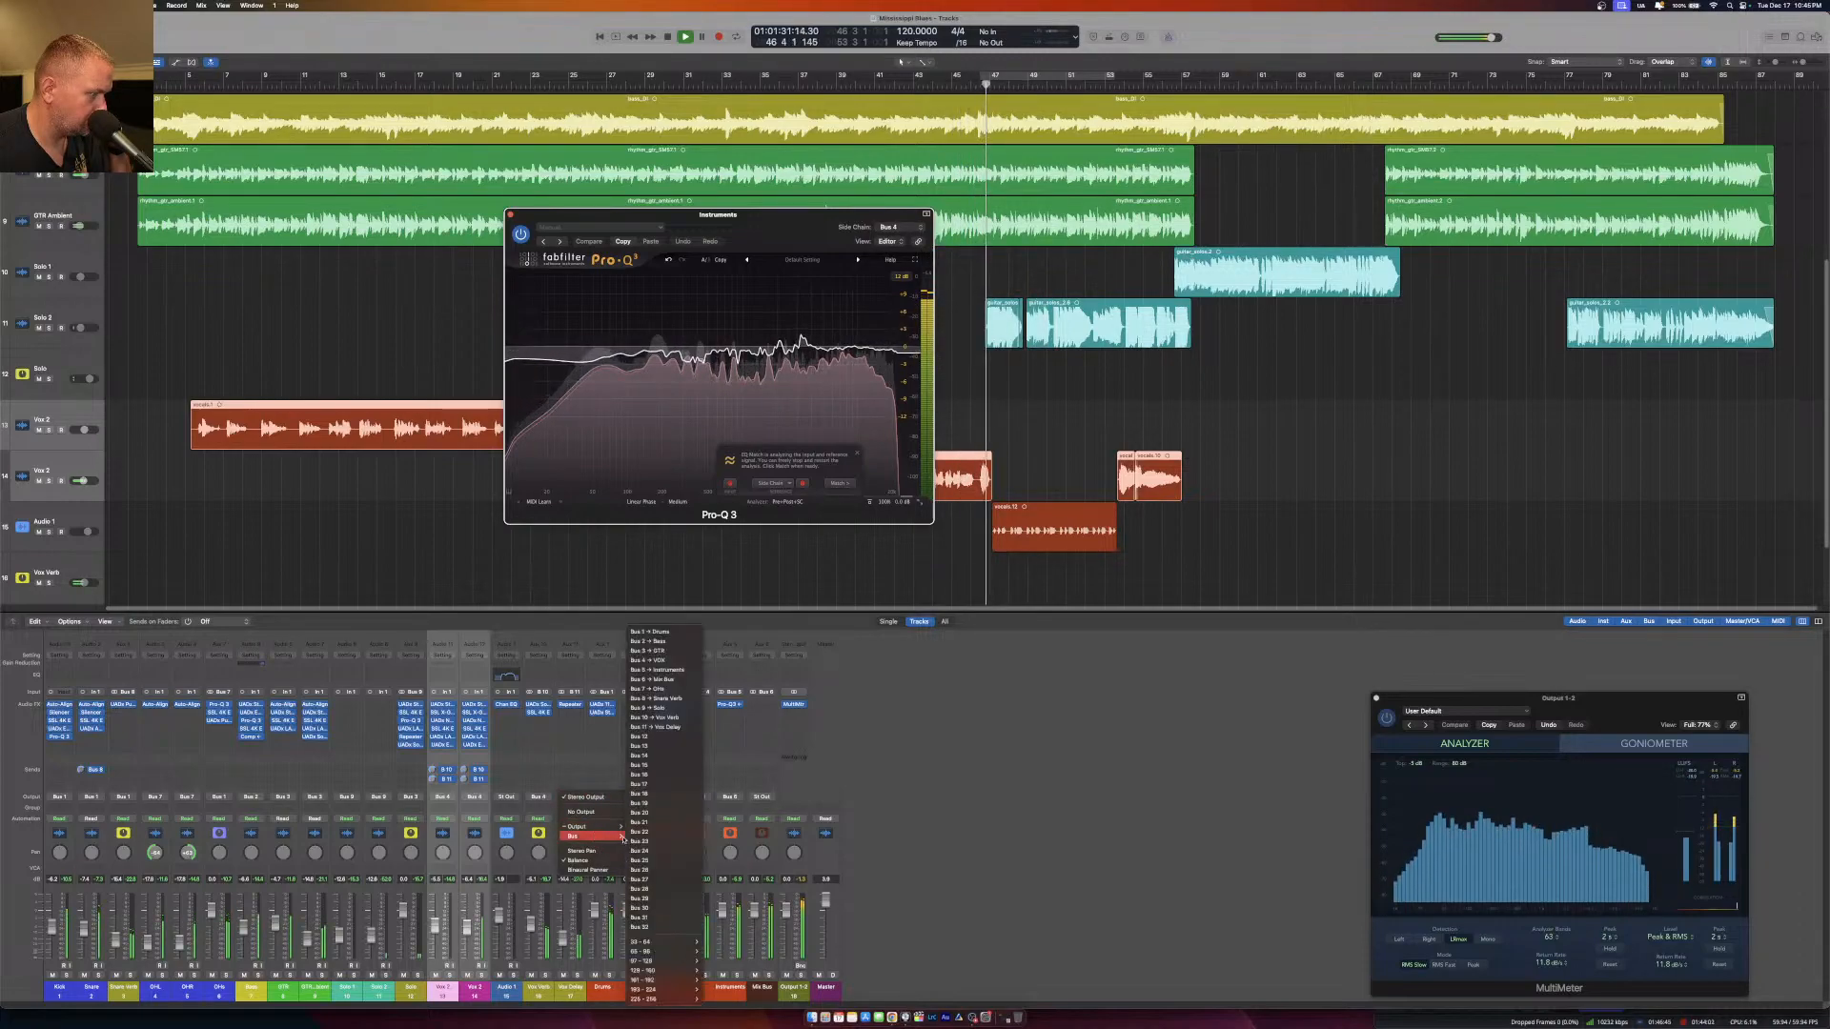
click(667, 659)
Resume playback near the start of the first vocal, close EQ Match and set the linear phase resolution to High.
click(262, 84)
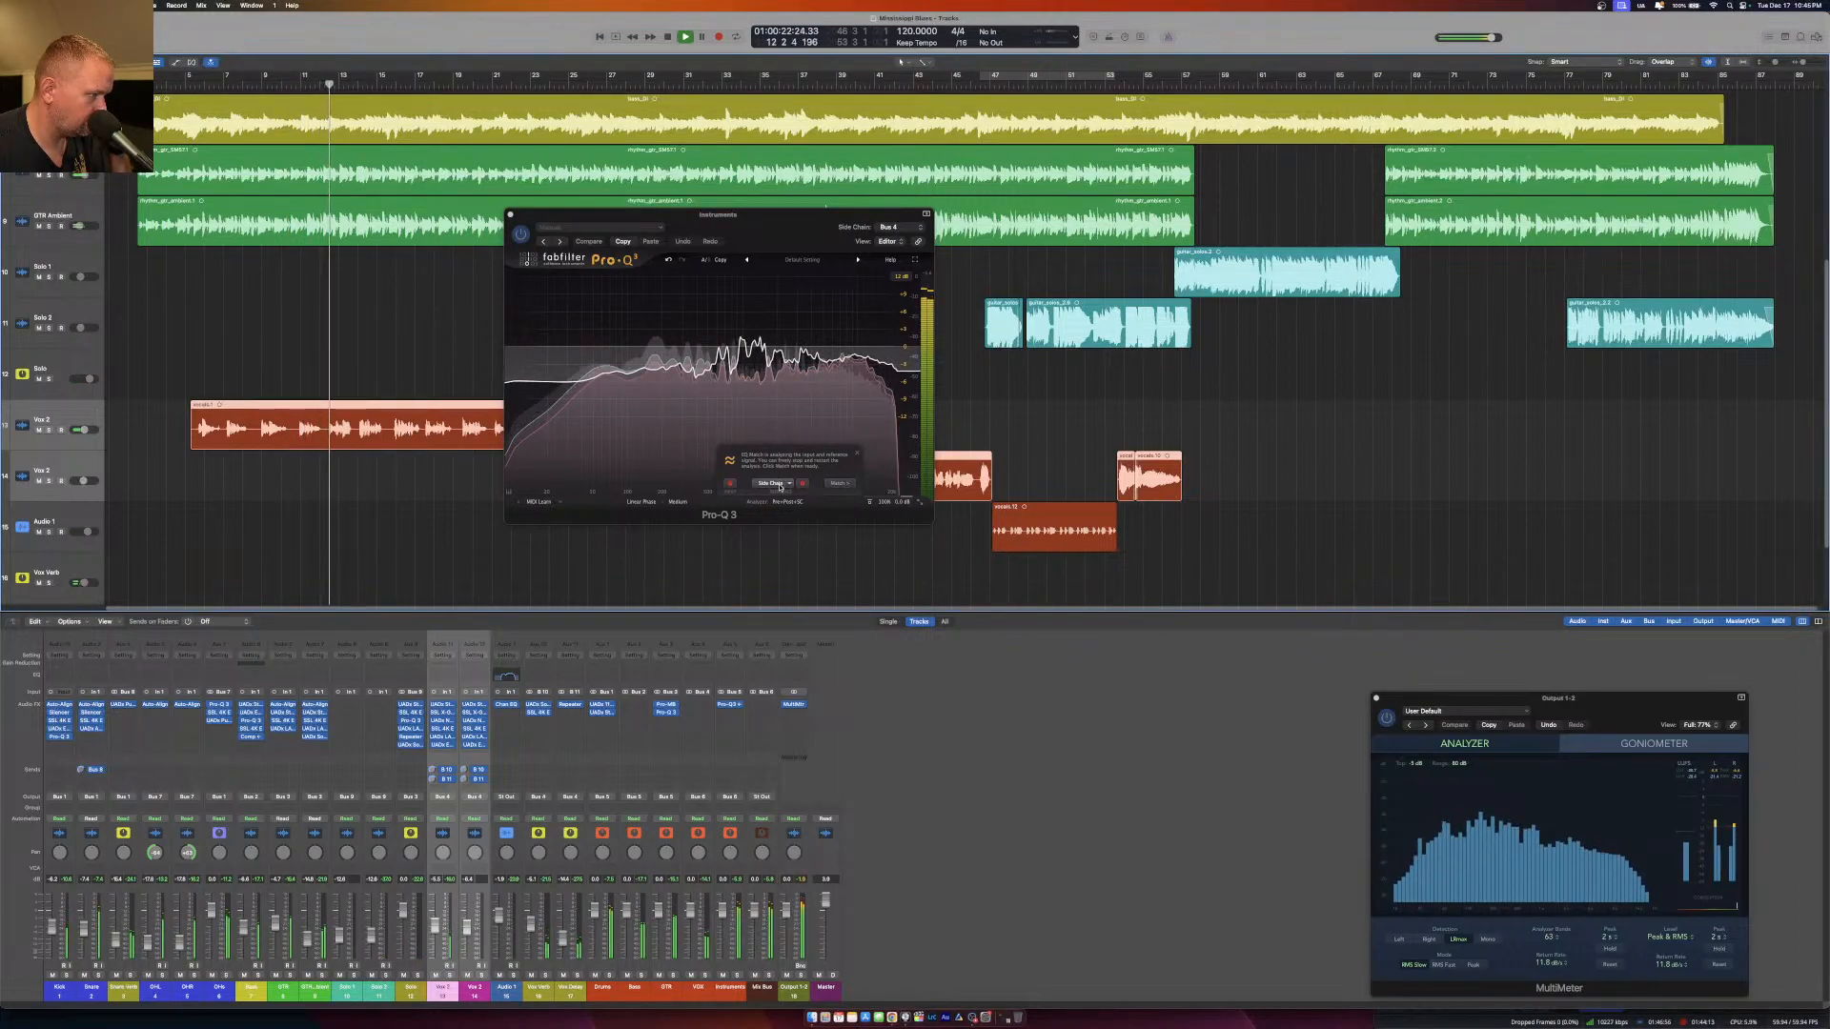
click(857, 454)
click(677, 502)
click(683, 535)
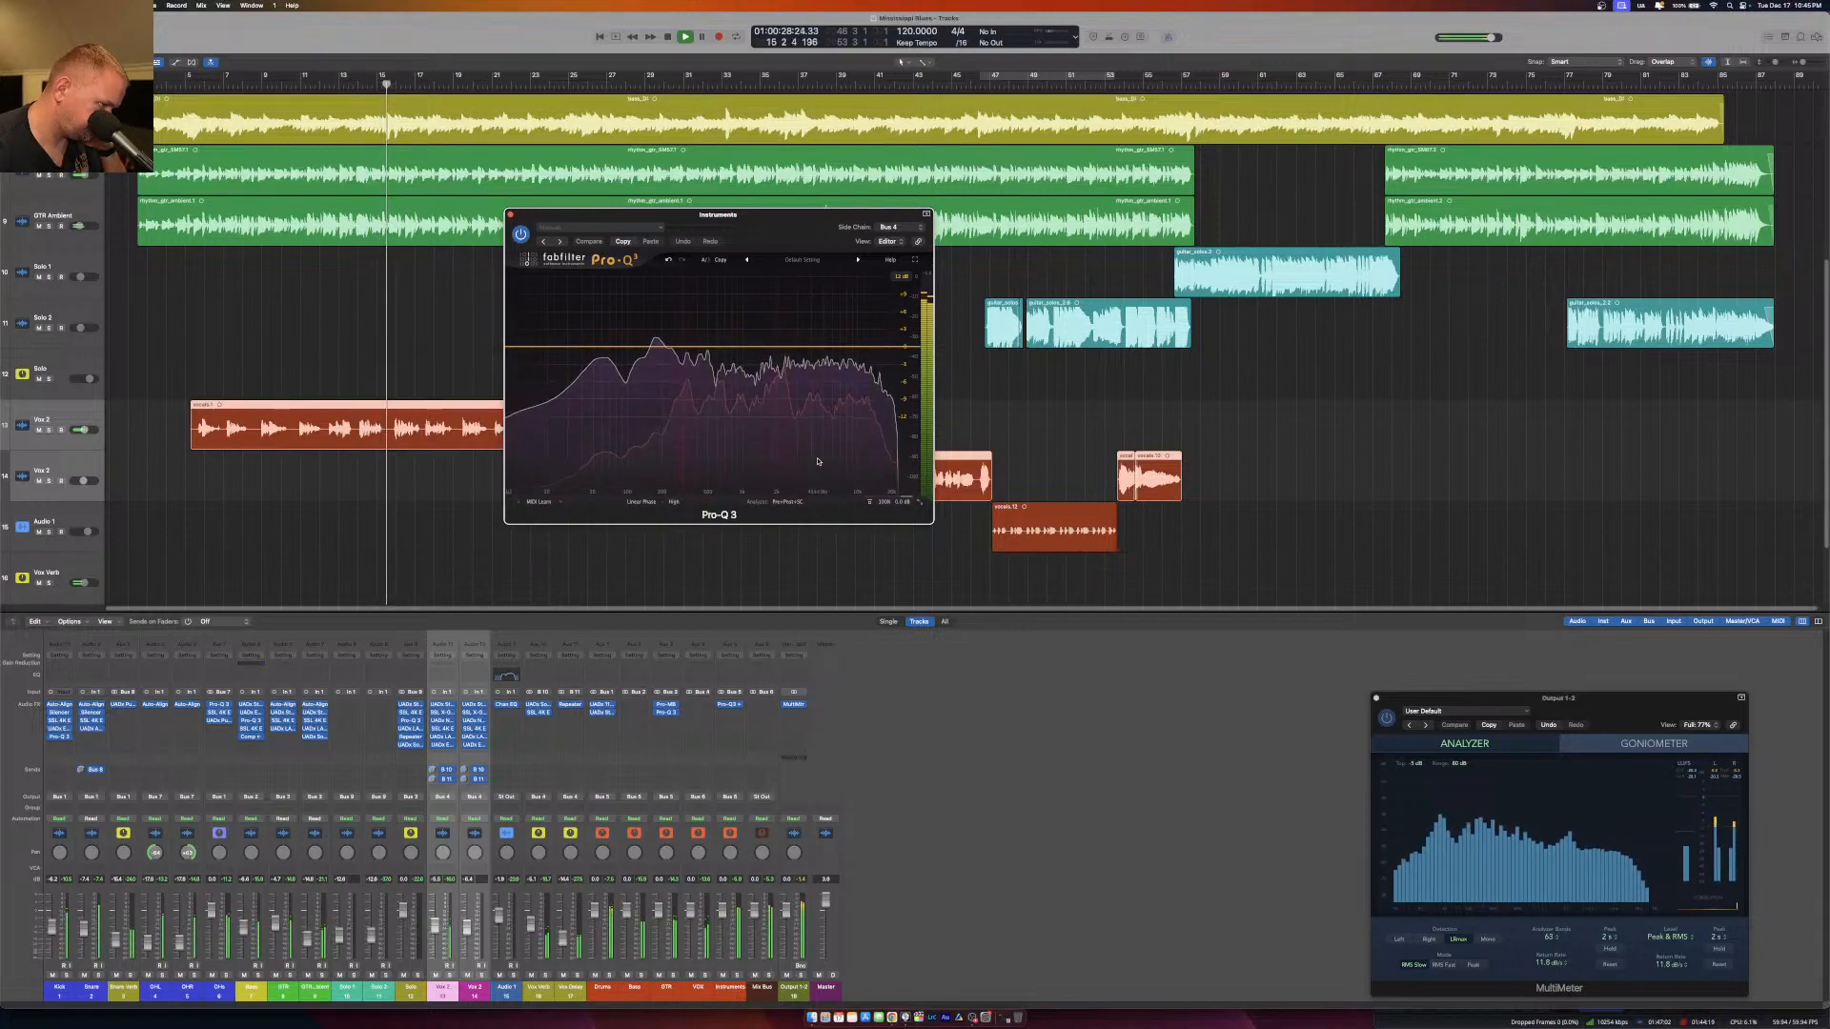
Reselect Bus 4 as the side chain source and restart EQ Match against the external side chain.
click(905, 228)
click(909, 229)
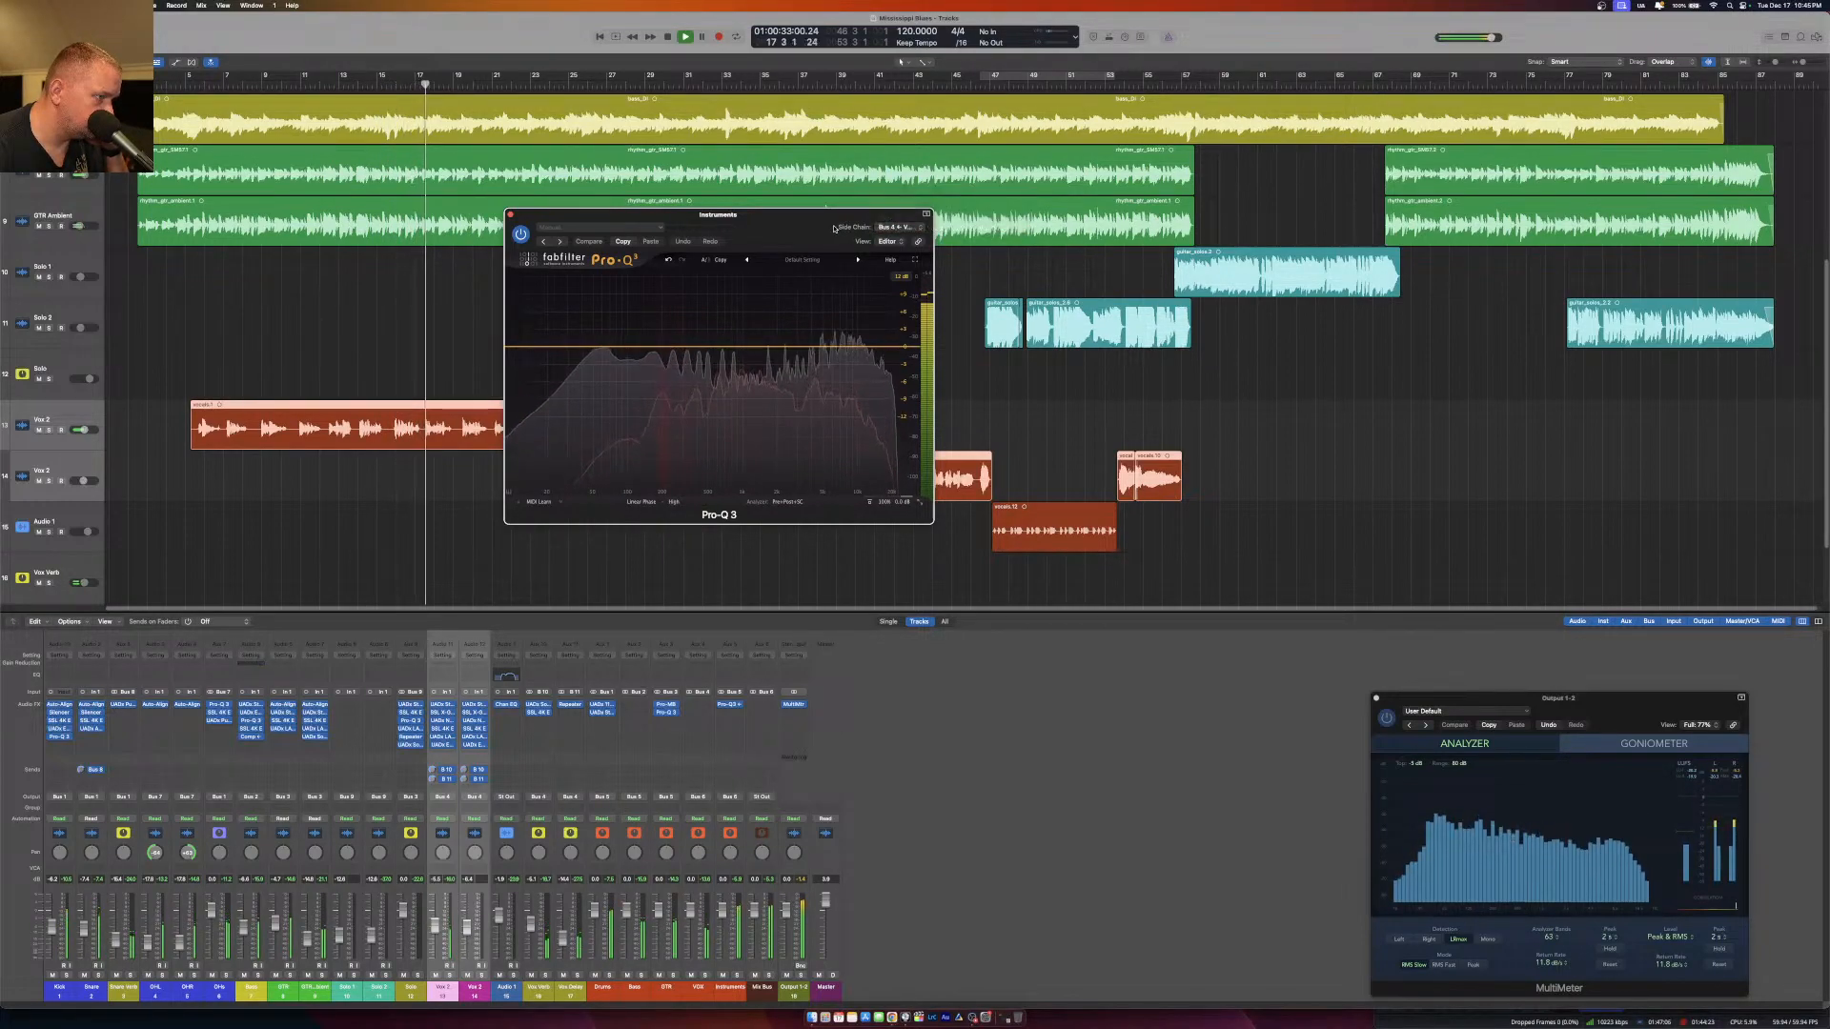
click(780, 501)
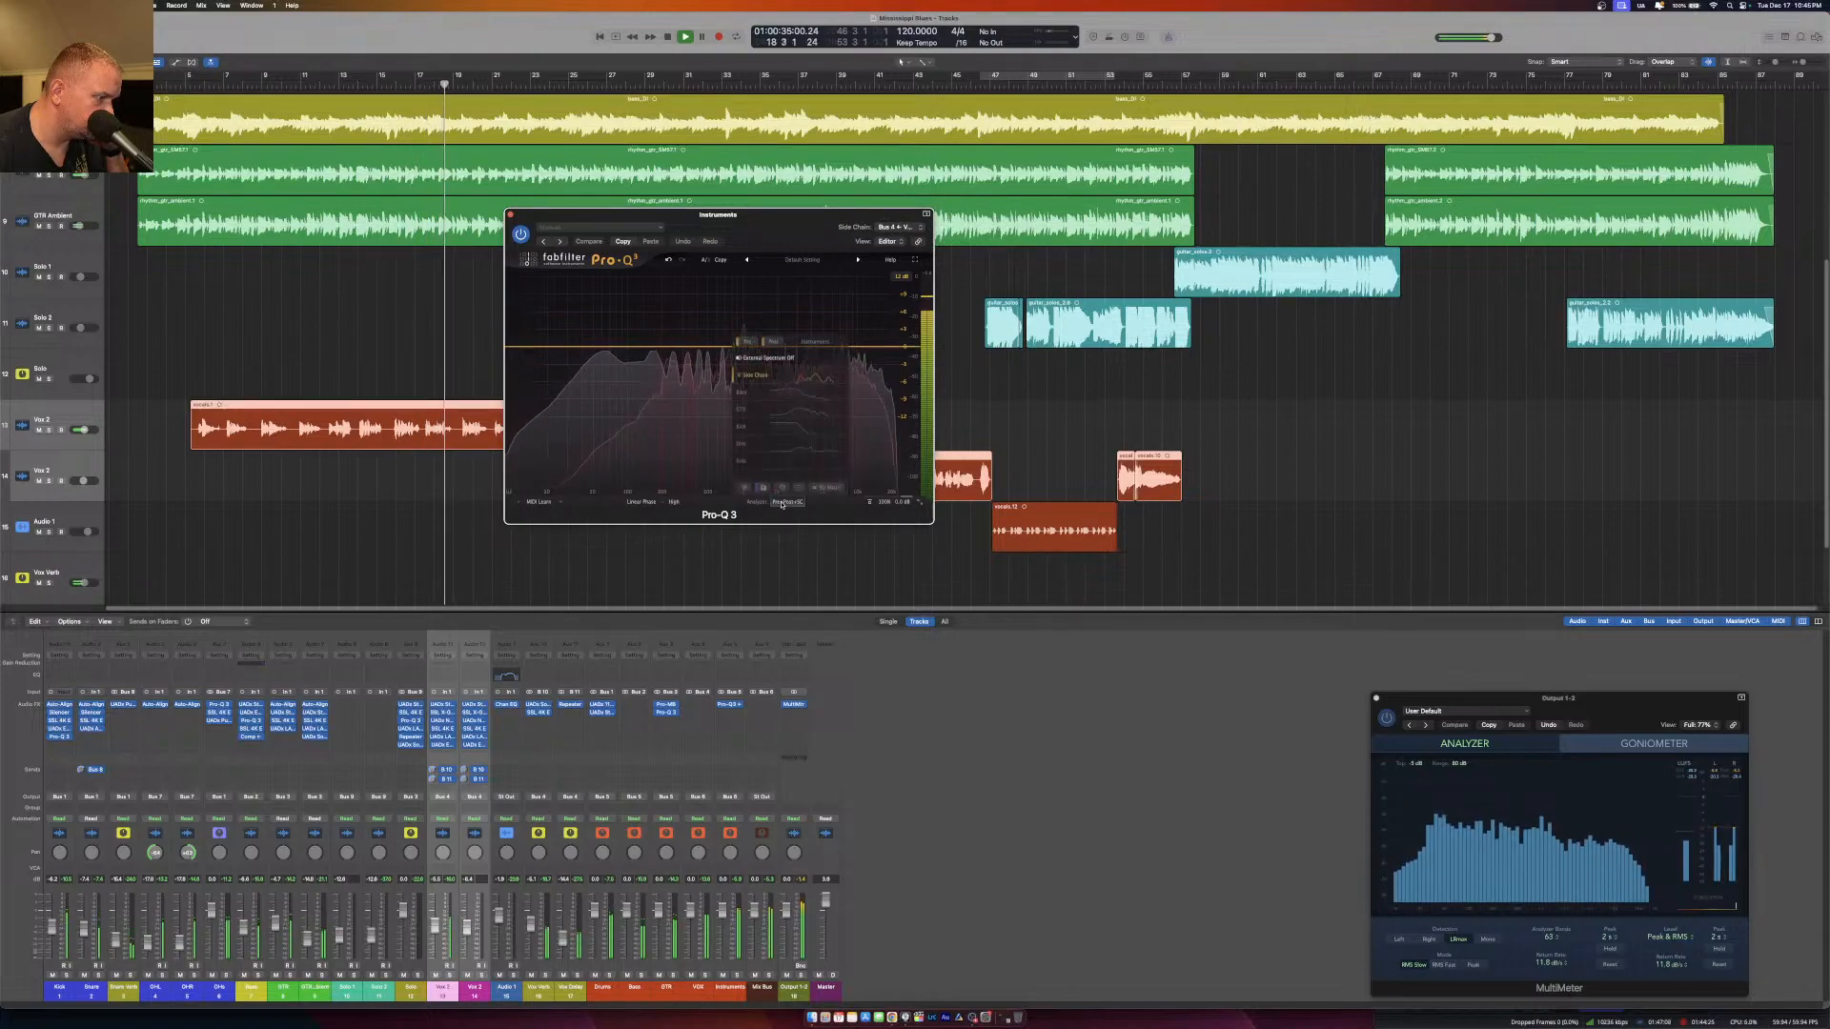
click(823, 488)
click(796, 483)
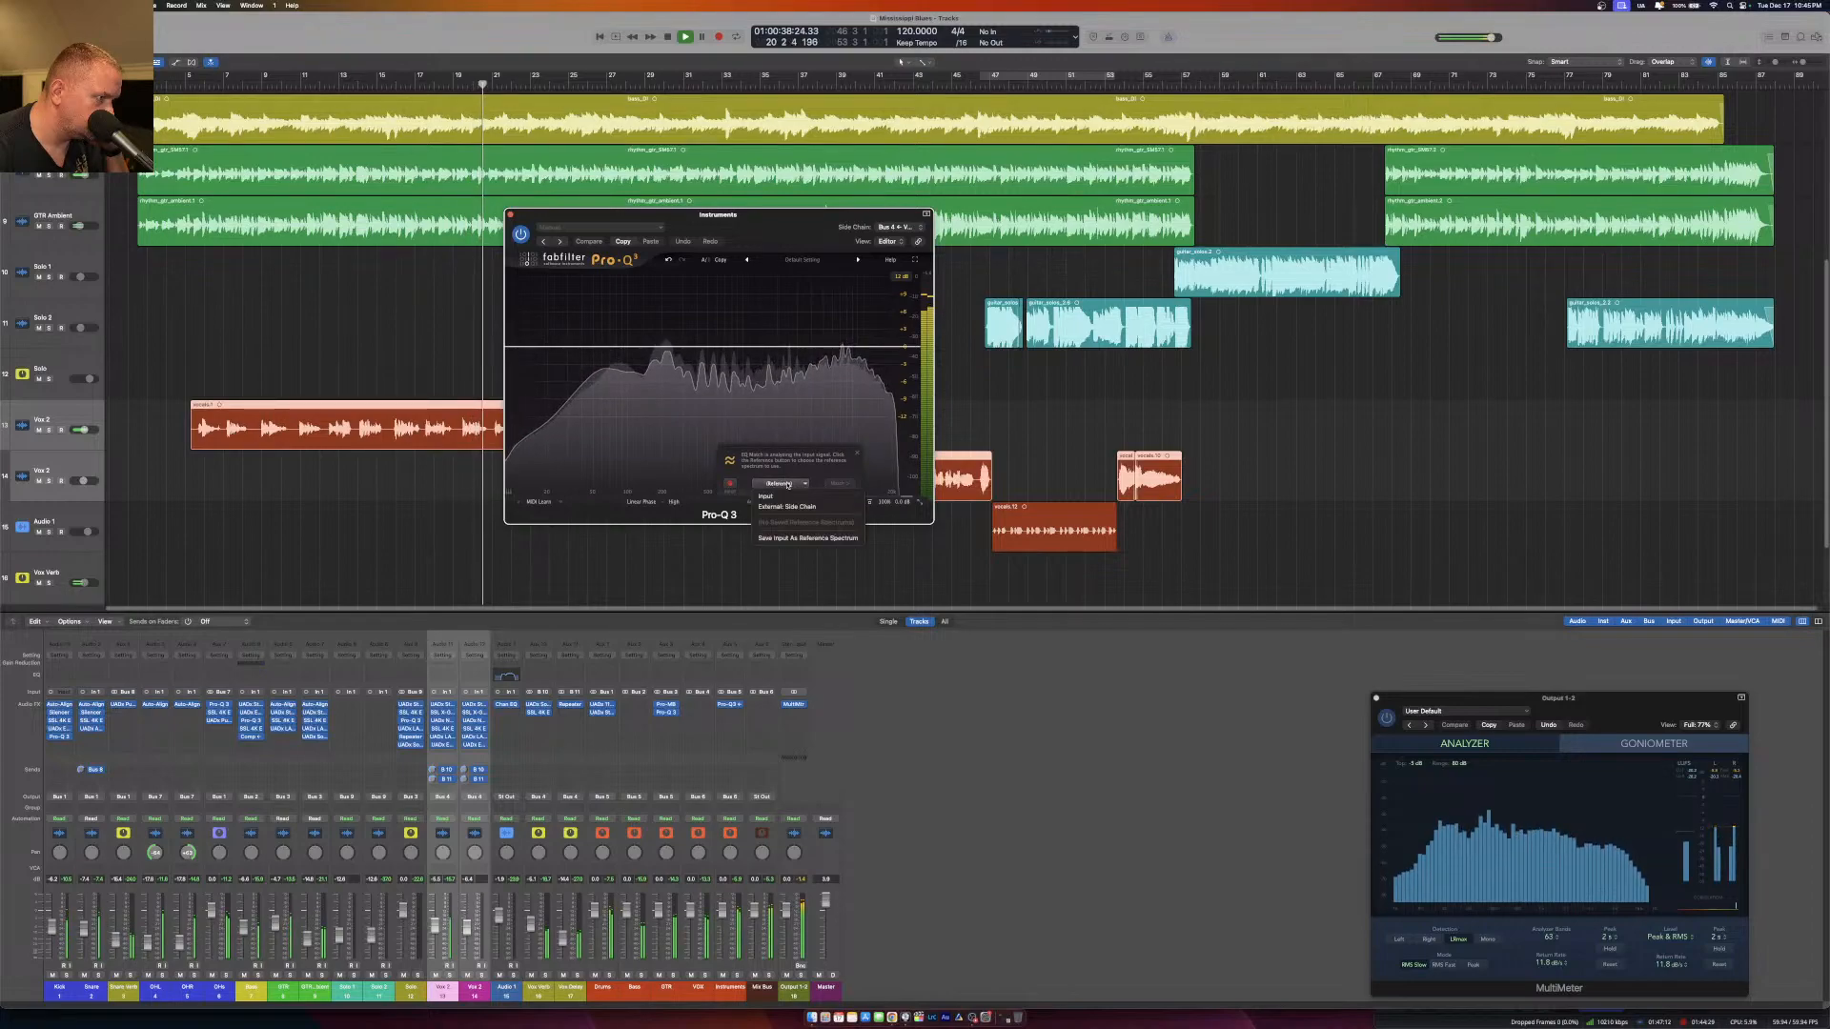
click(787, 507)
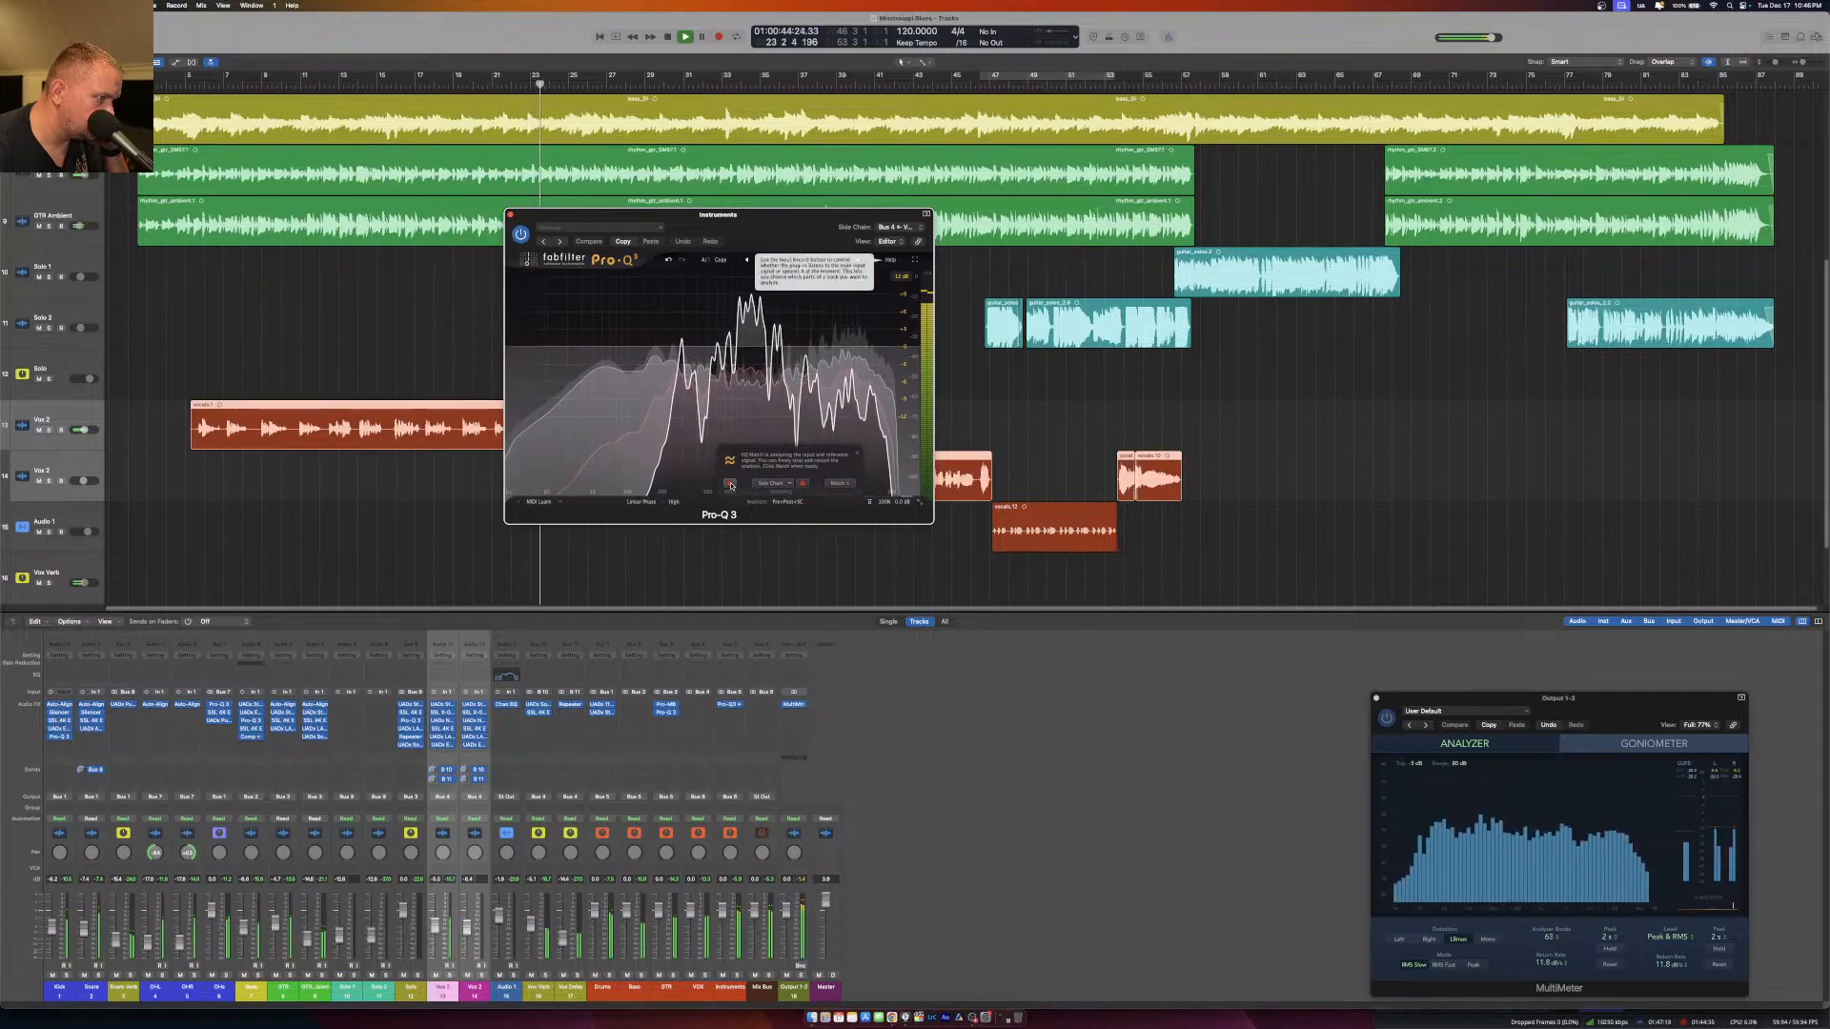
Turn off input analysis, create the EQ Match bands, stop playback and finish the match, moving the plug-in window higher.
click(731, 485)
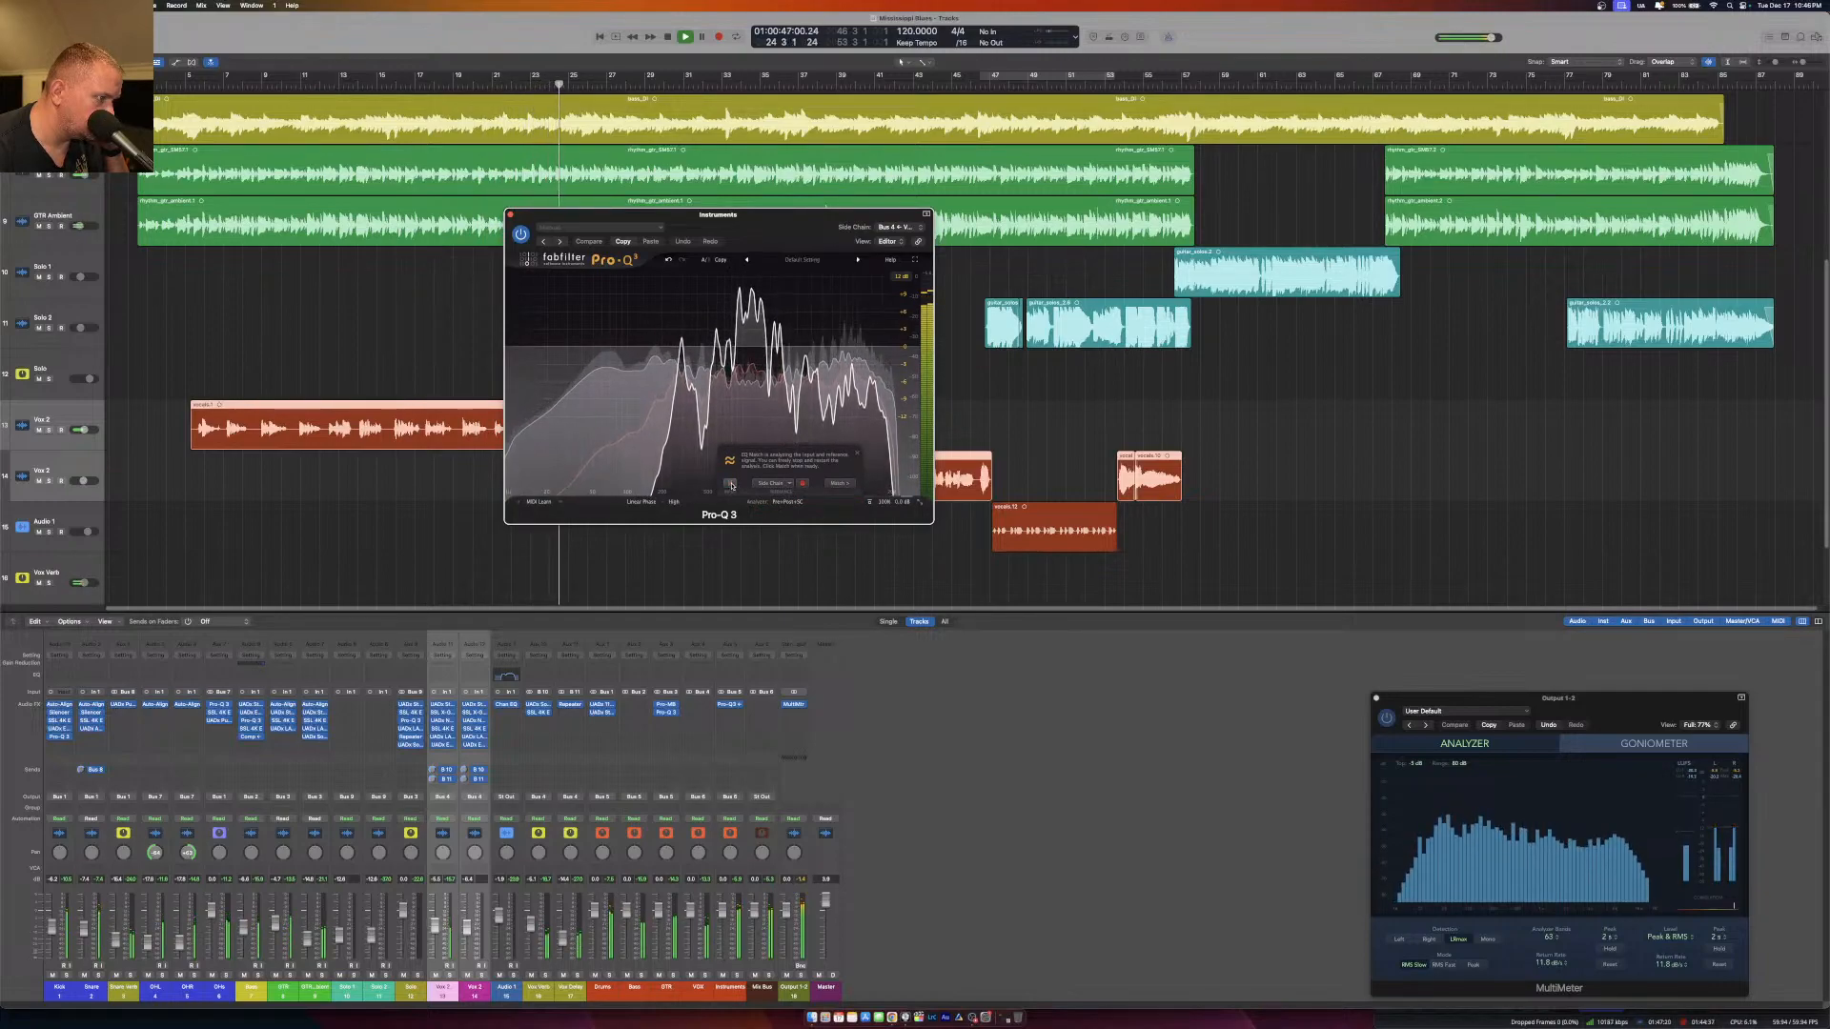
click(843, 484)
key(space)
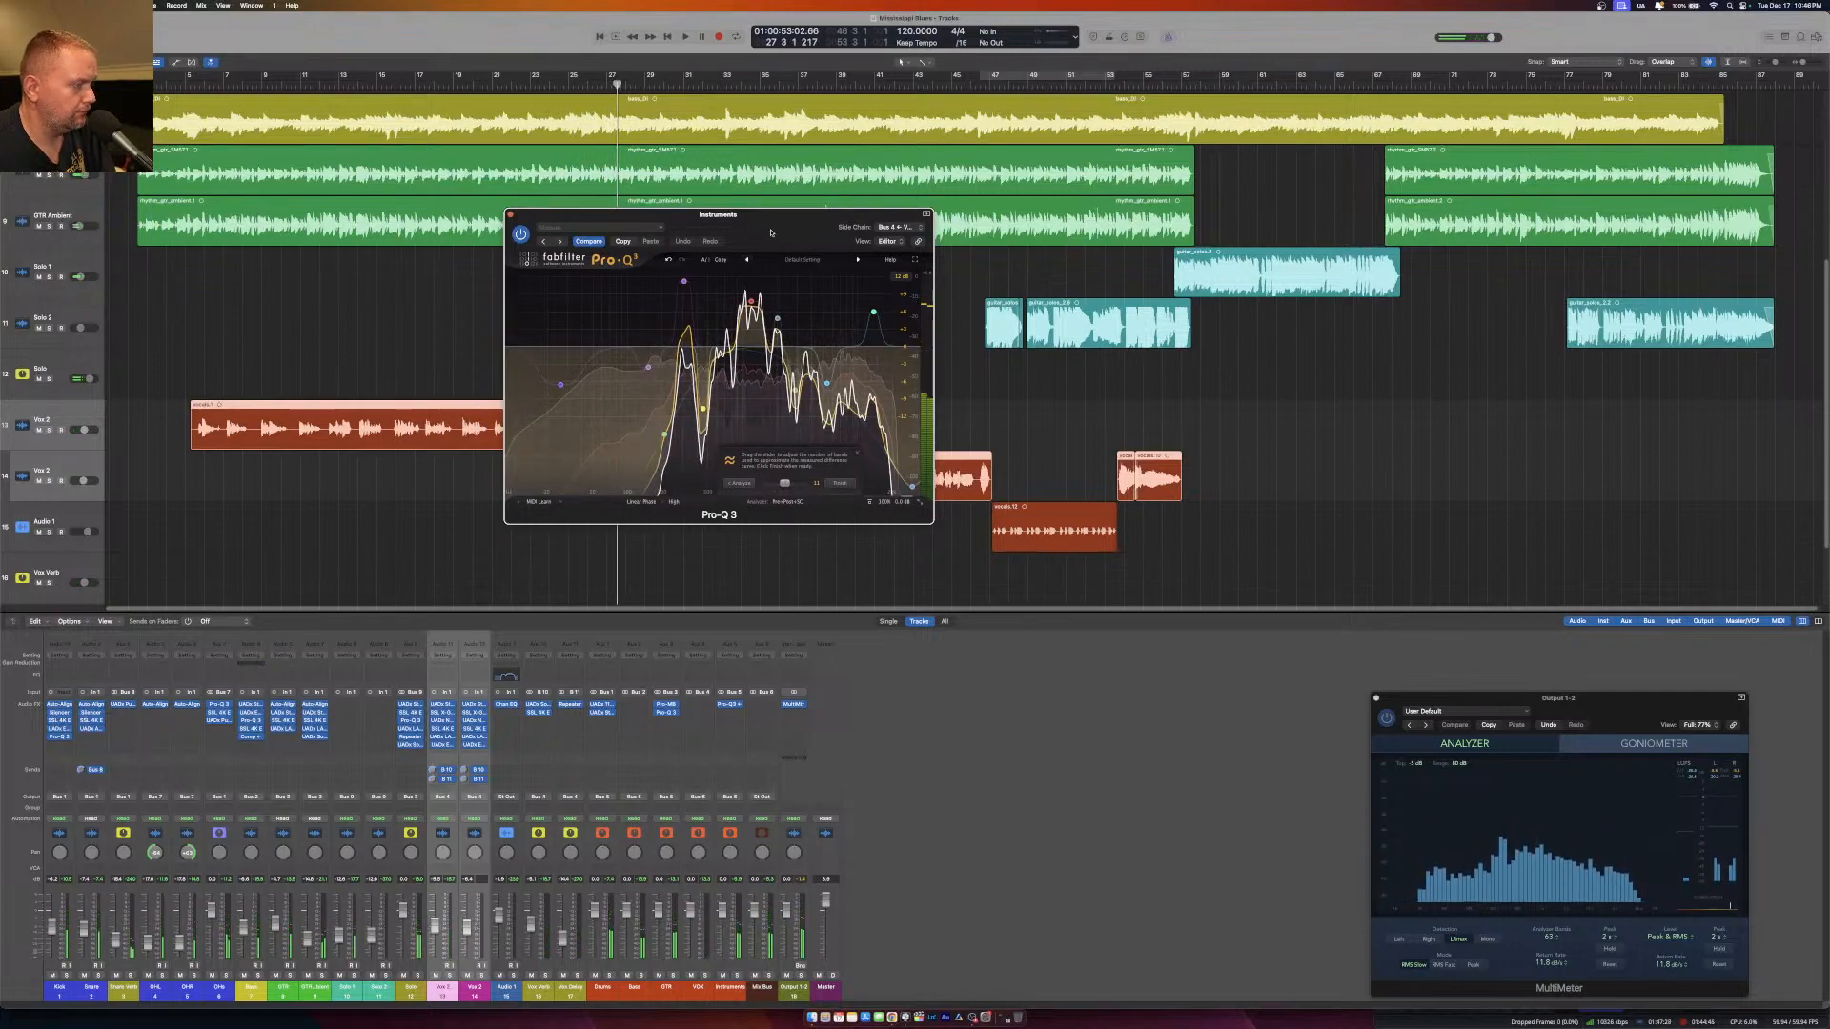
drag(771, 233, 768, 194)
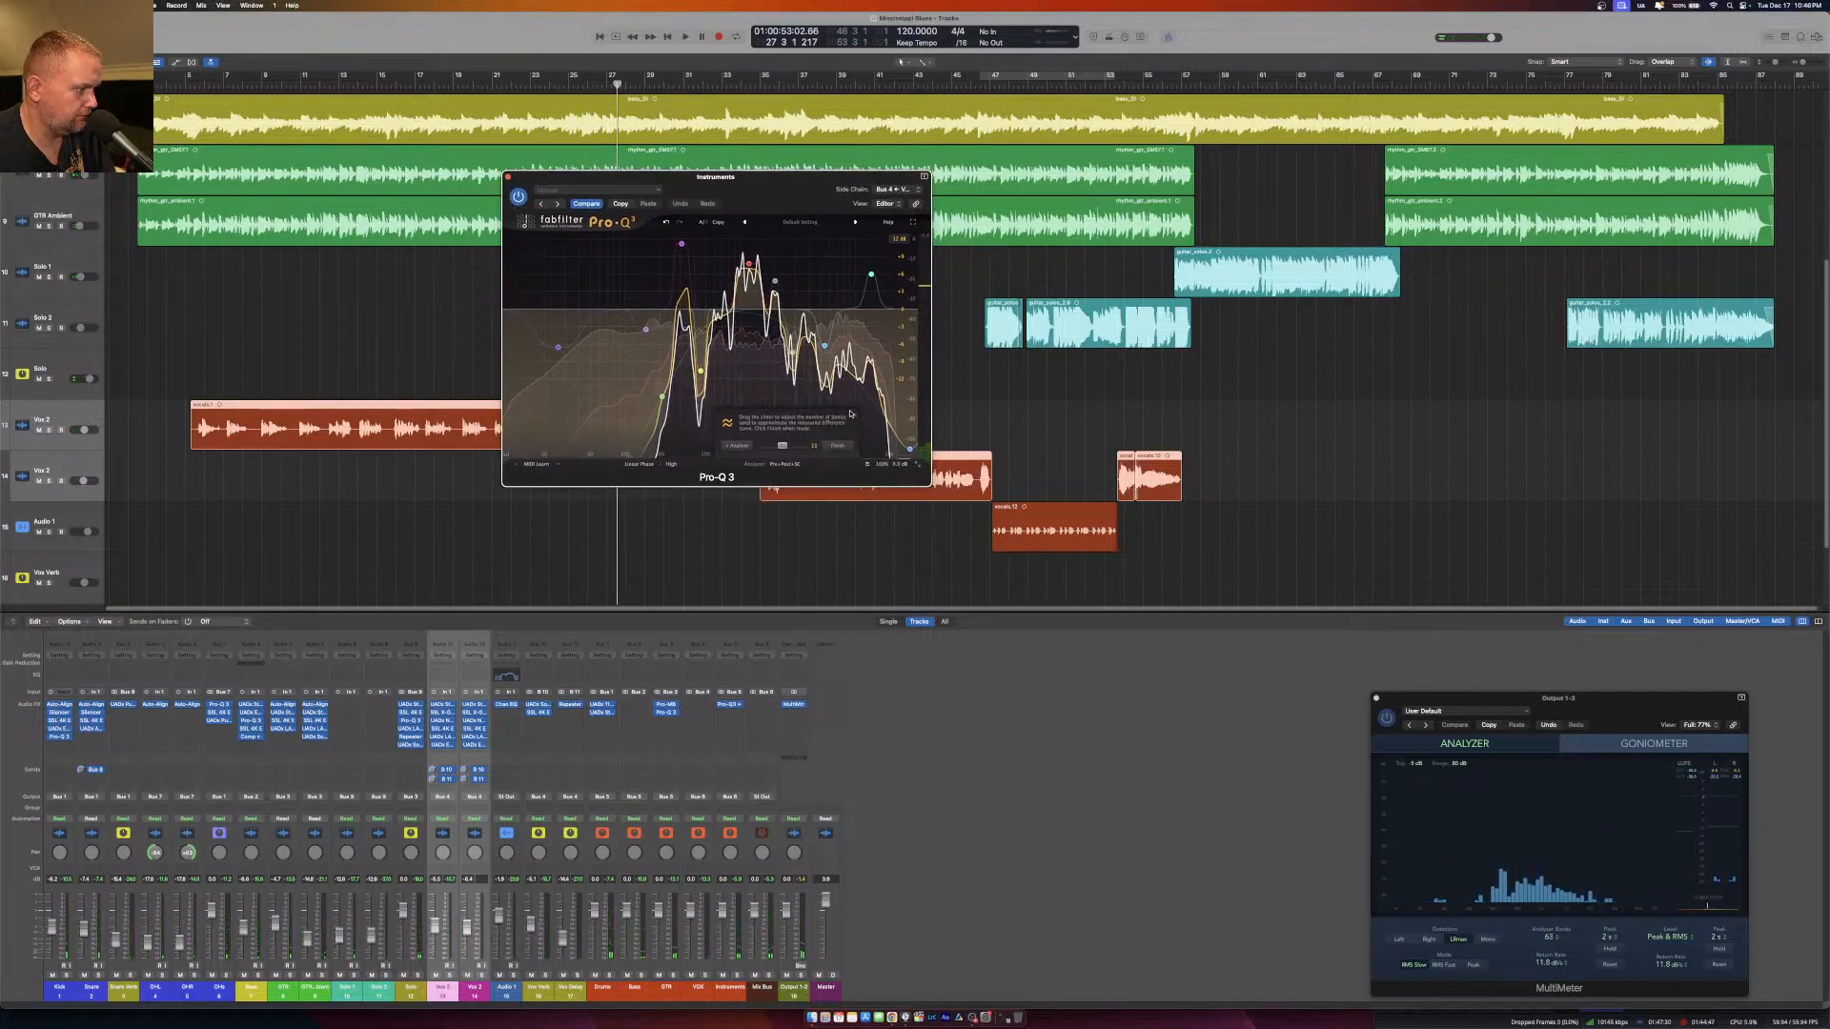
click(837, 446)
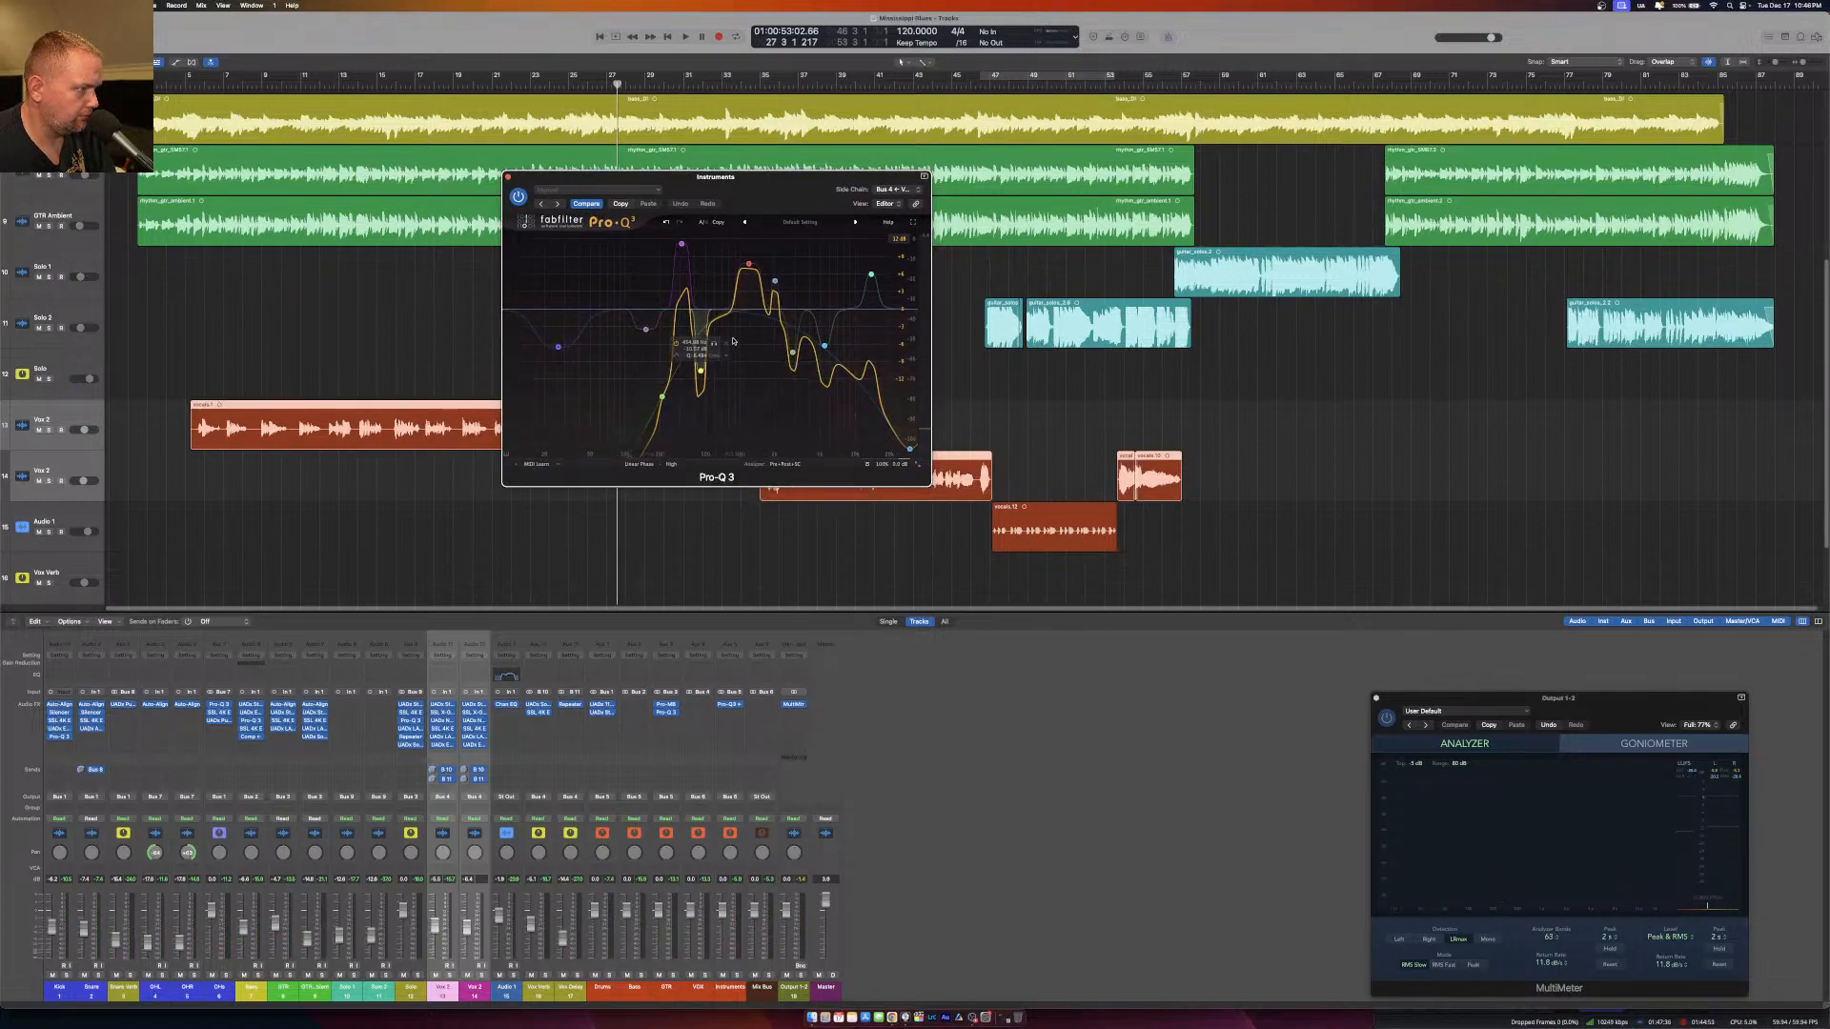
Delete the two upper-frequency cut bands together with the high-cut band at the far end of the EQ curve.
click(825, 345)
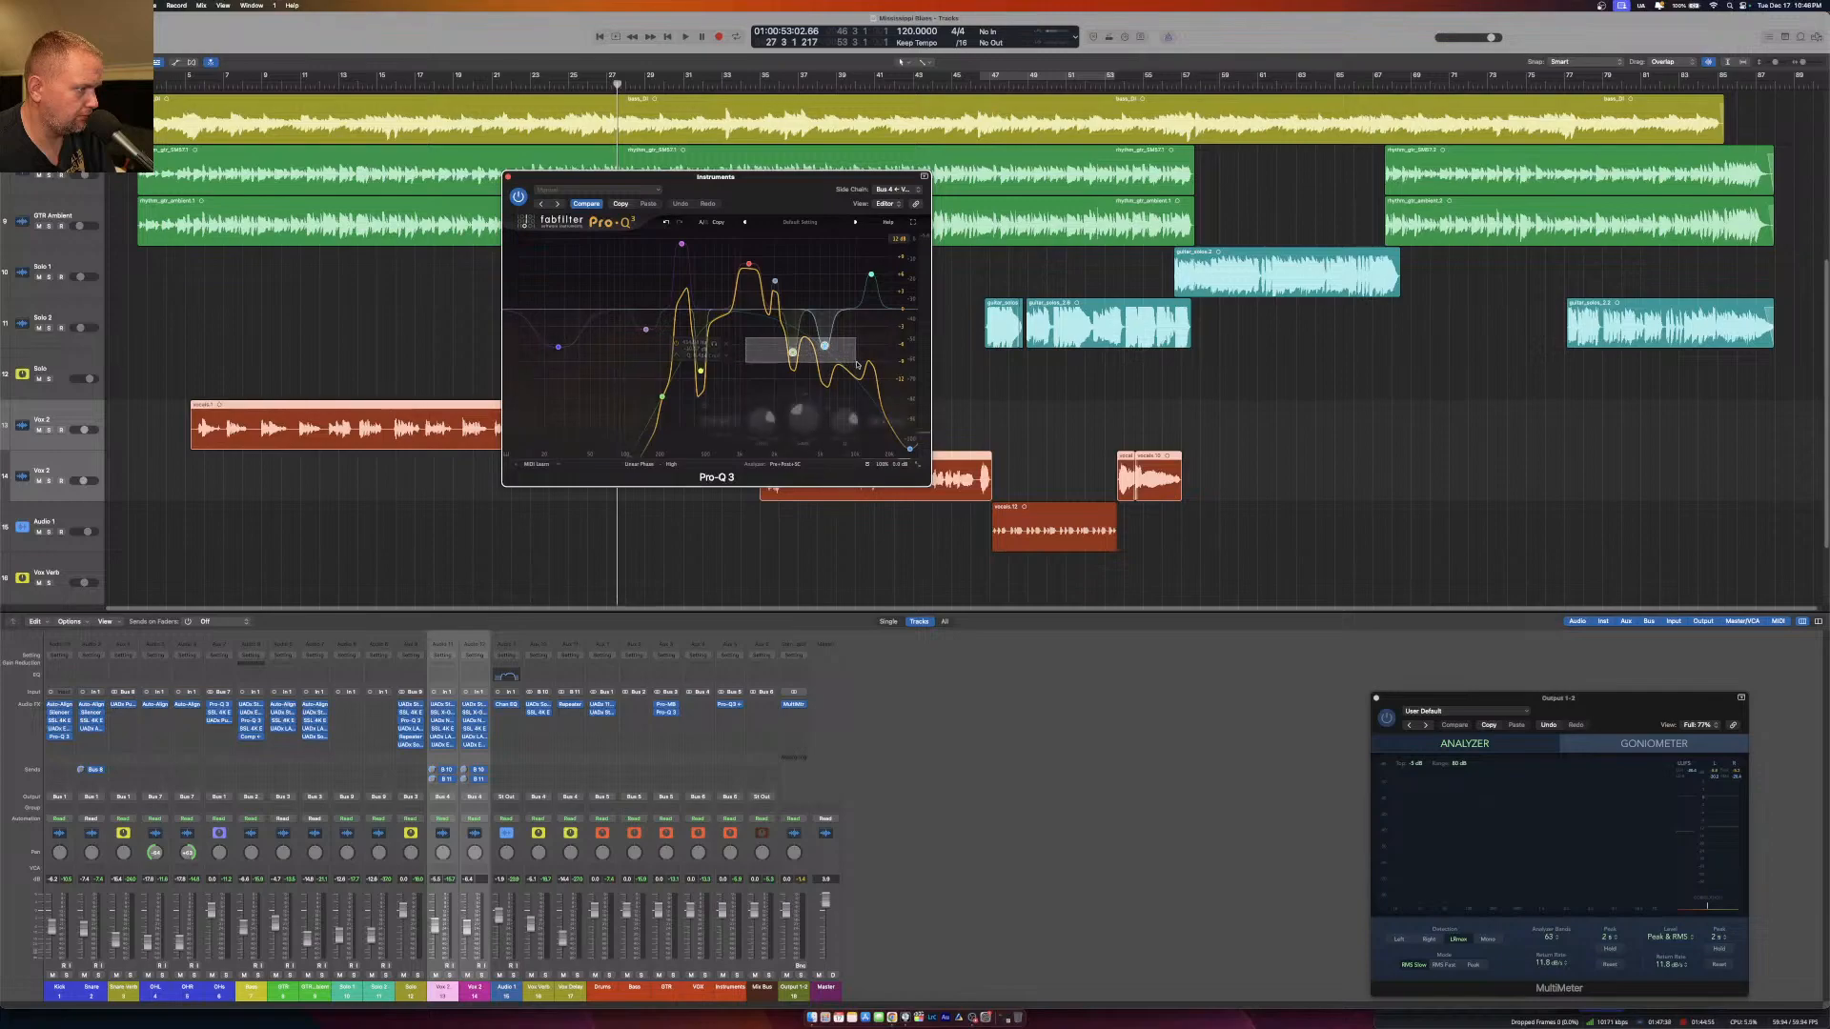
click(911, 449)
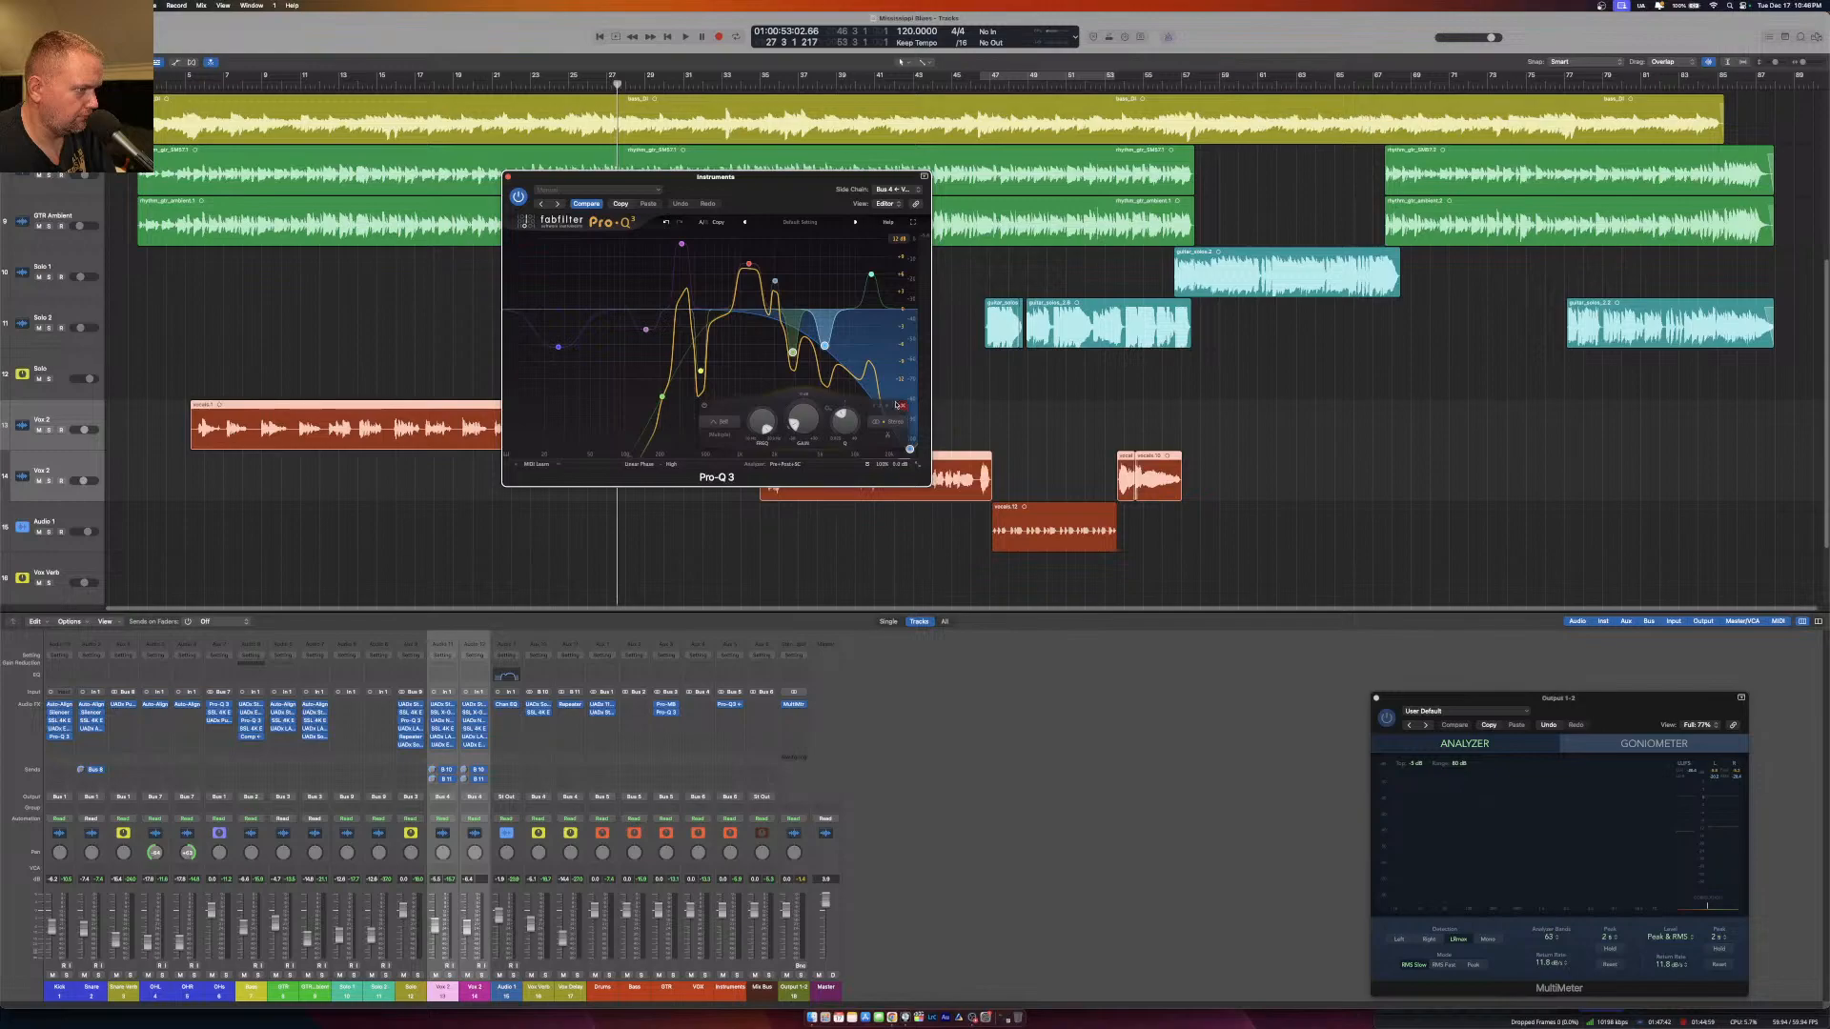
right_click(825, 346)
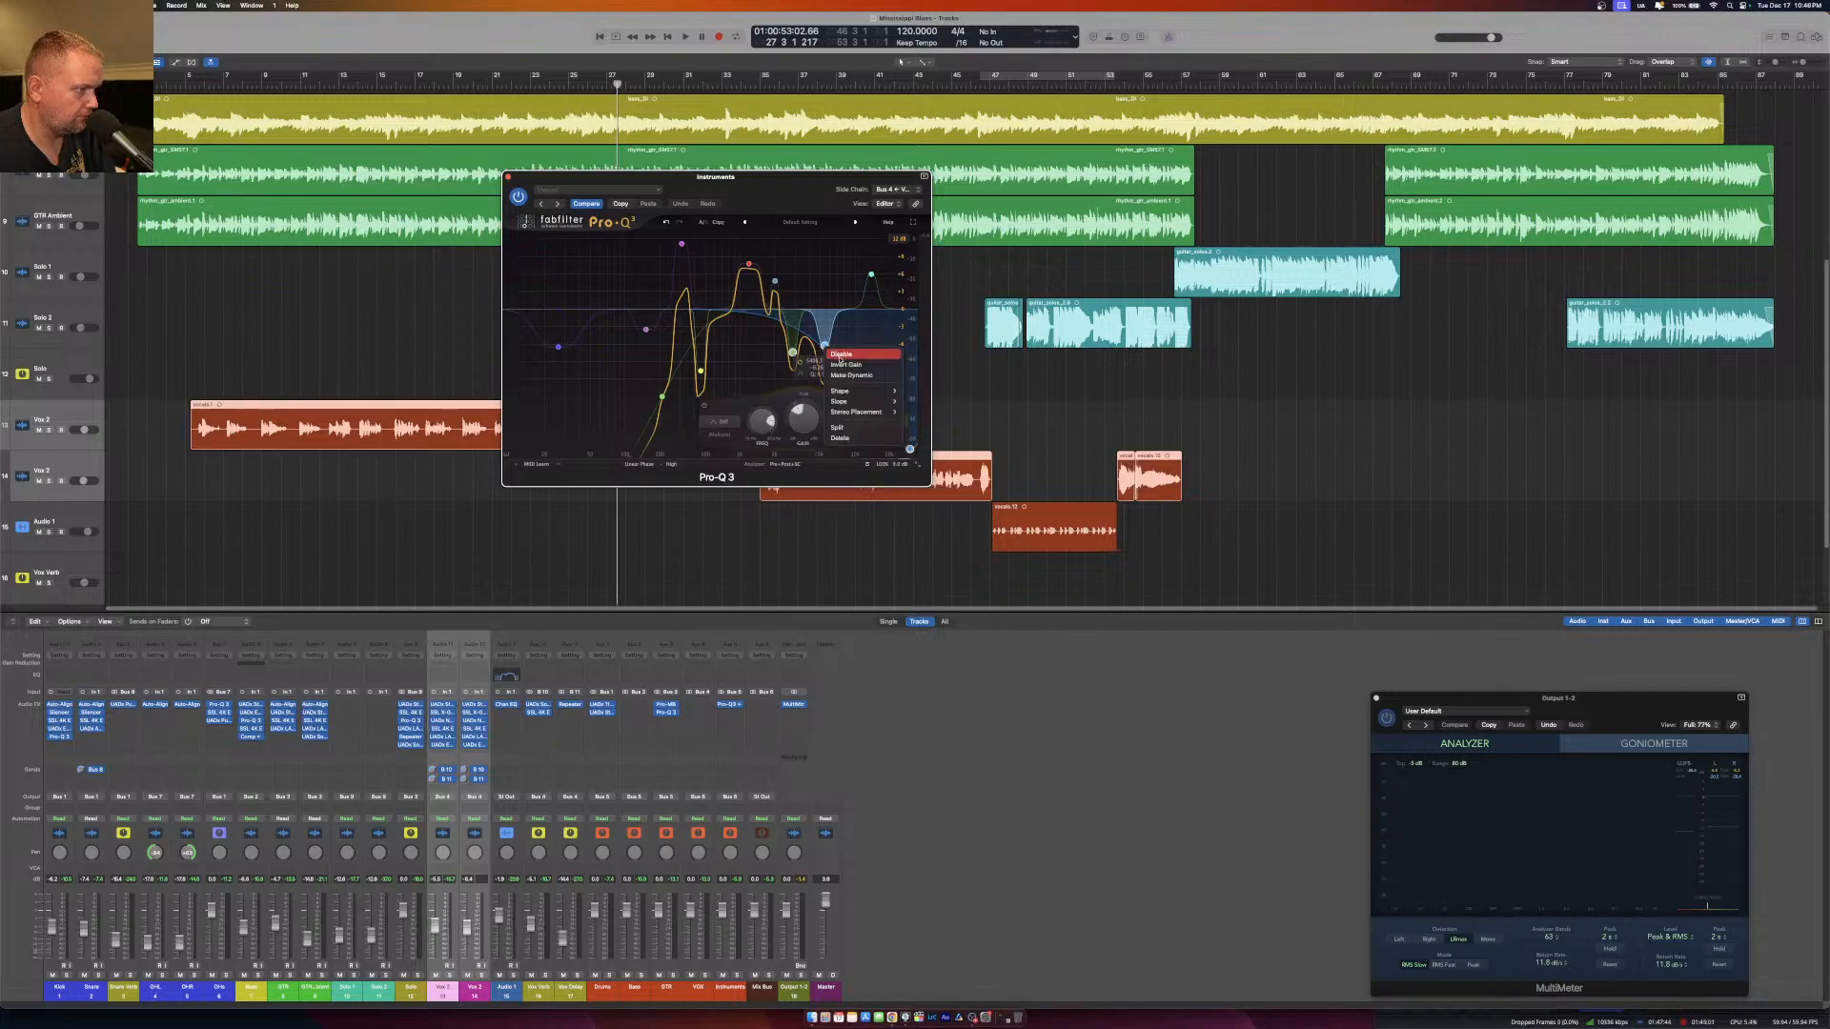
click(841, 439)
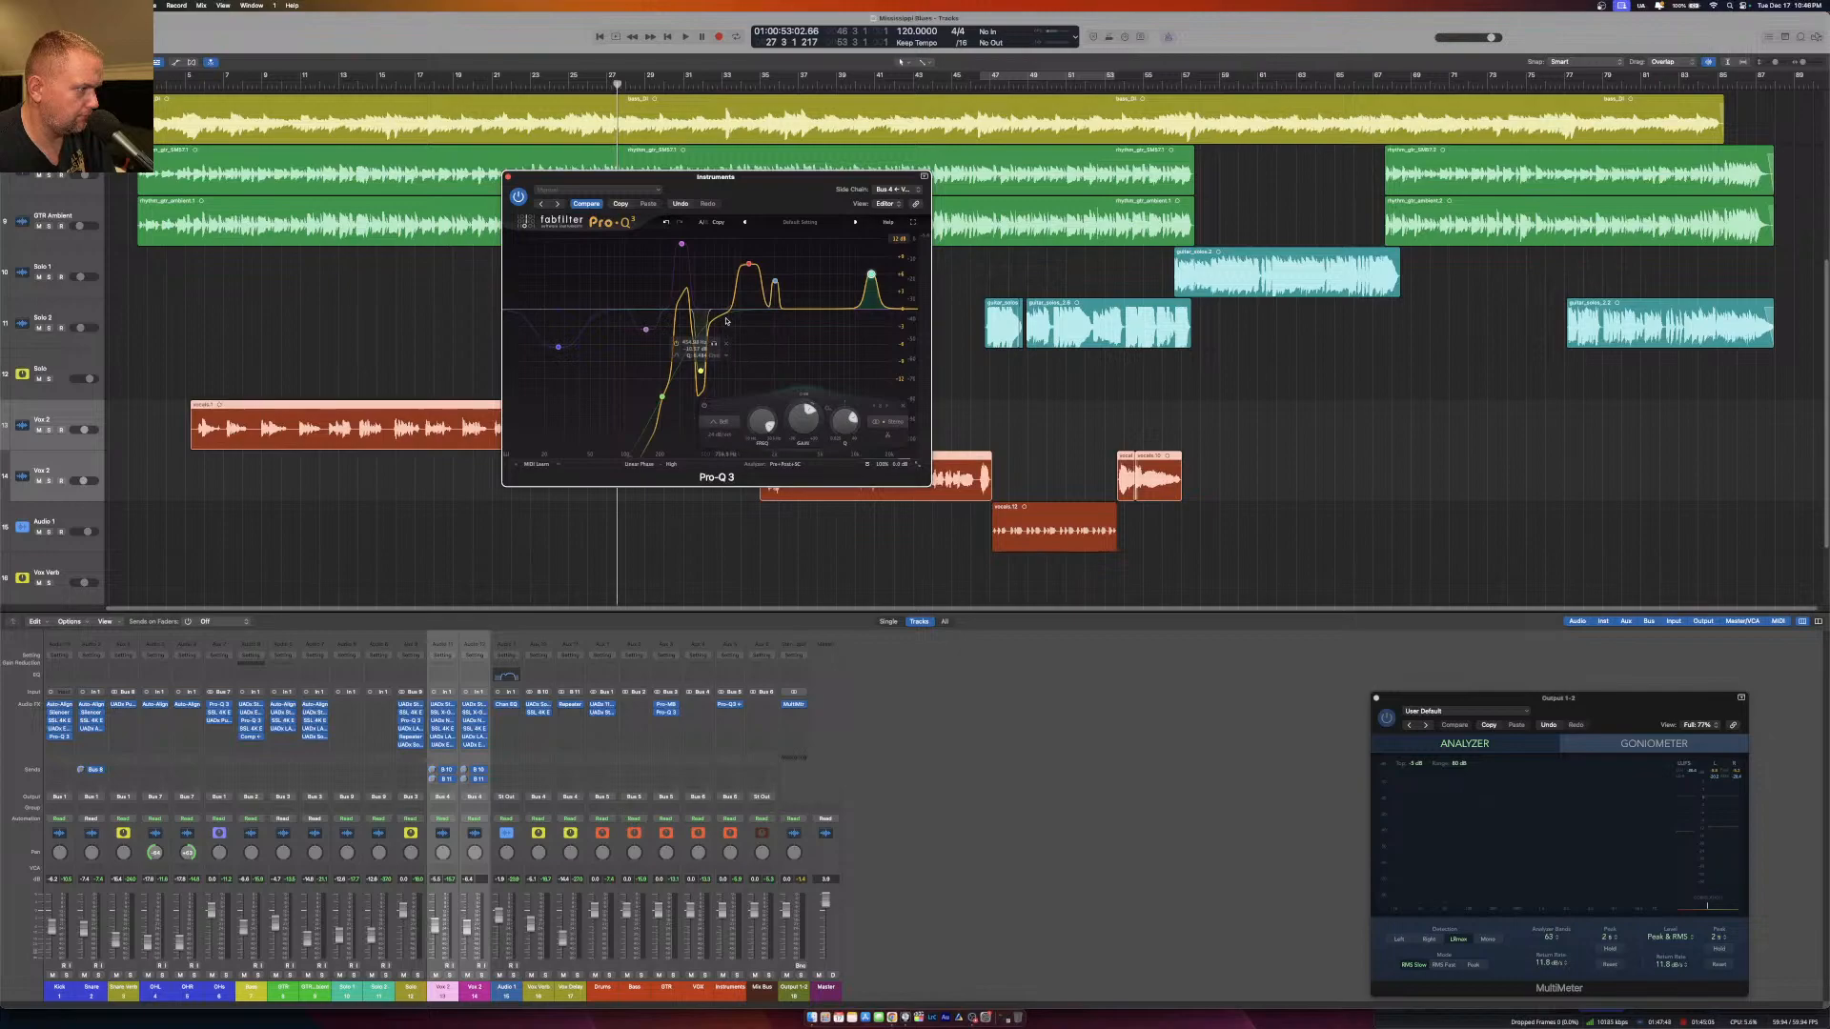
Delete the four low-frequency bands below 0 dB, including the steep low cut and the narrow dip.
drag(726, 322, 519, 428)
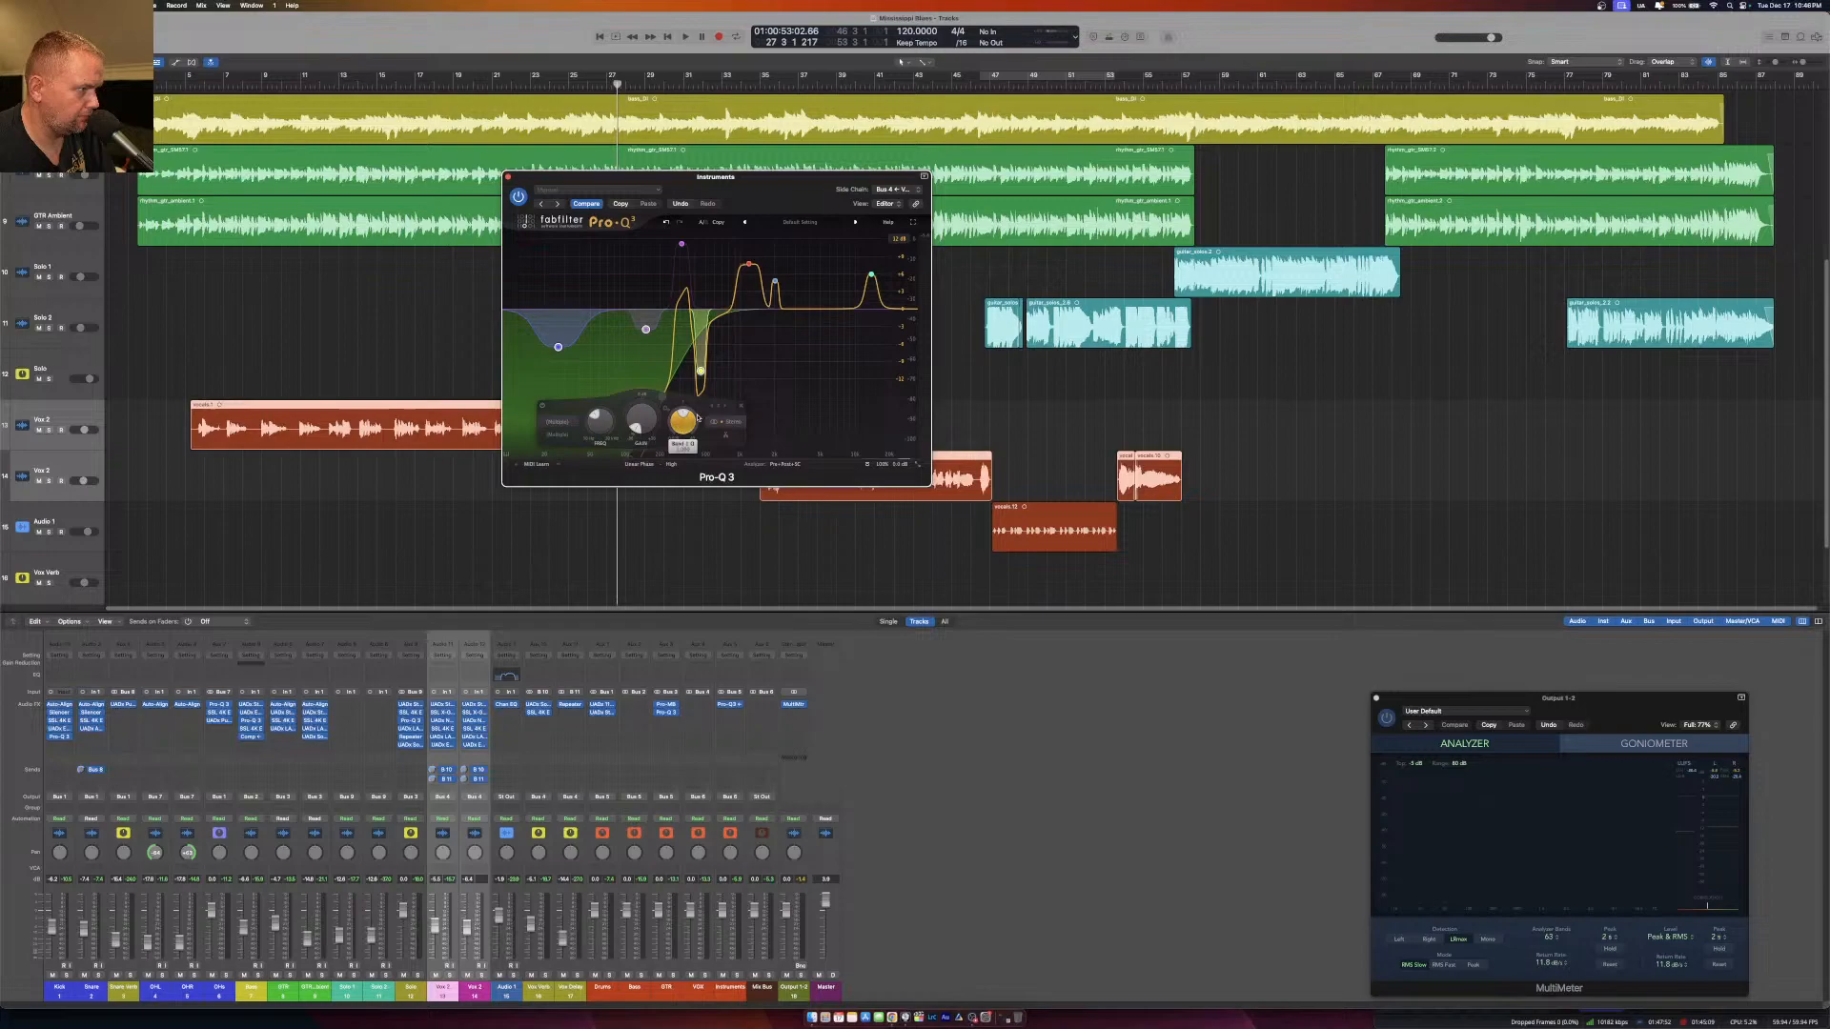
right_click(702, 369)
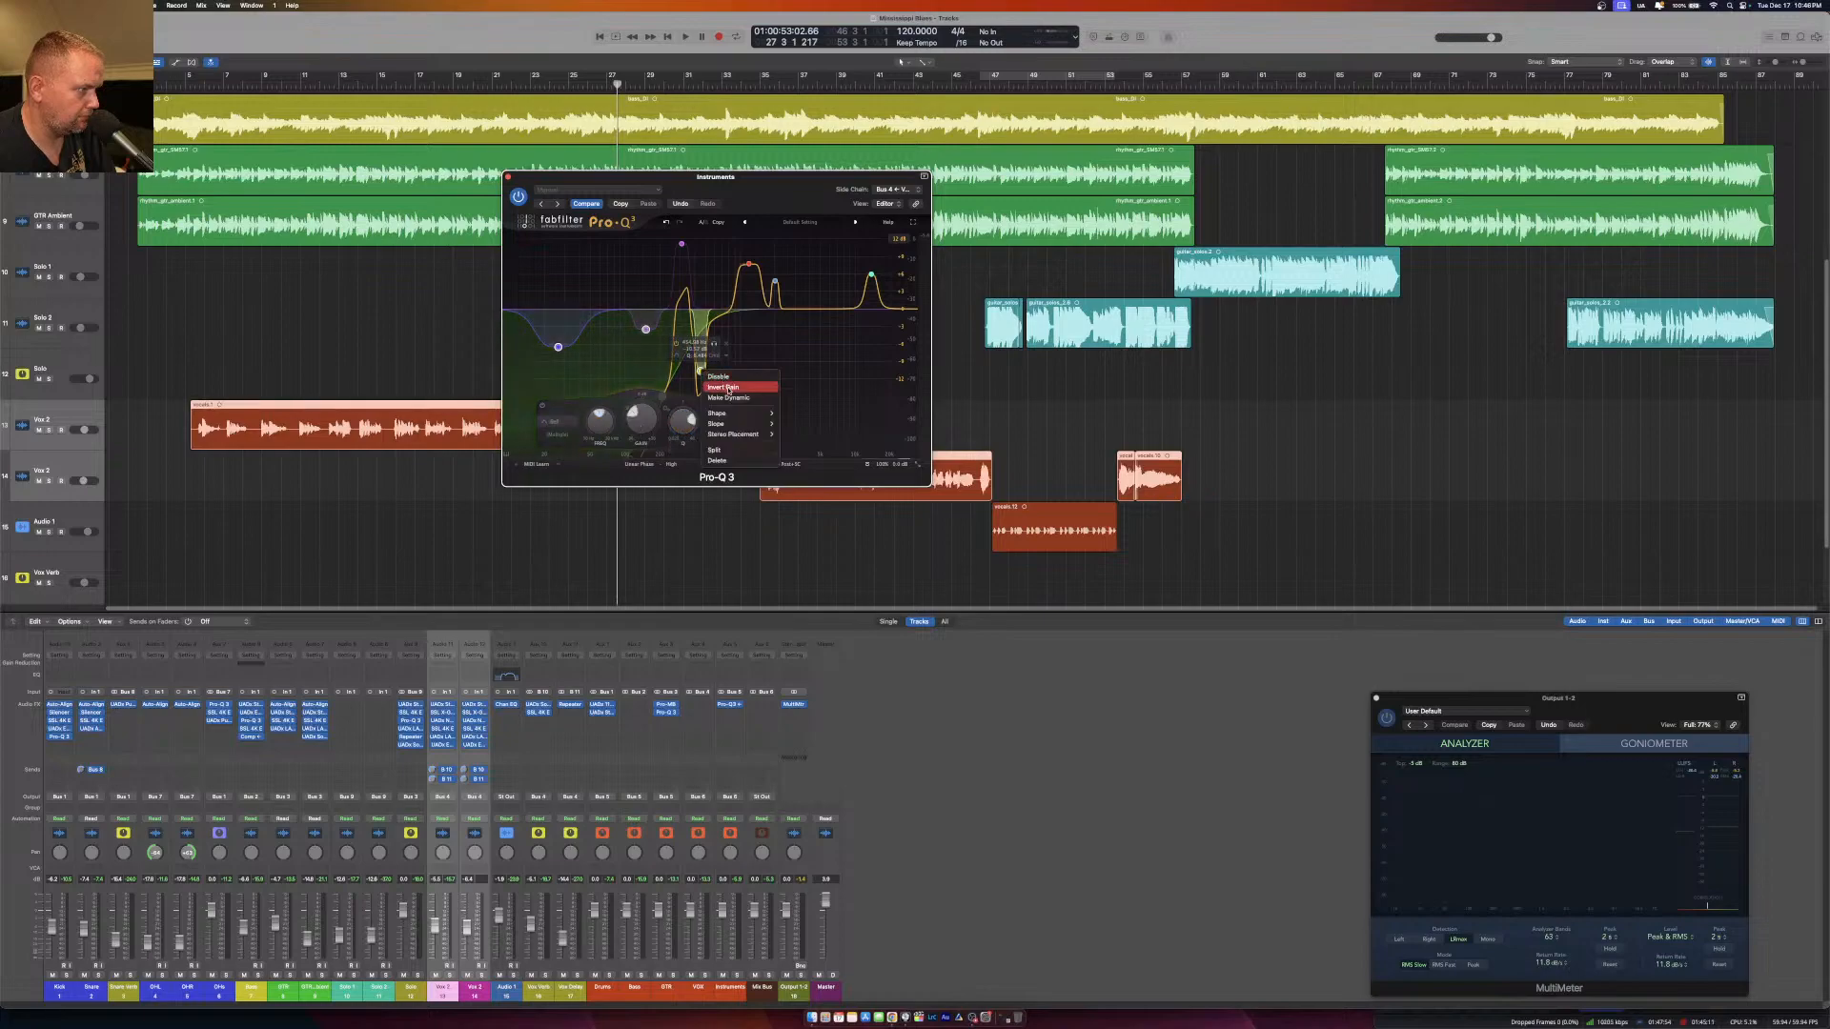
click(739, 462)
Select the four remaining boost bands together and narrow their Q.
drag(594, 257, 900, 321)
drag(644, 237, 893, 321)
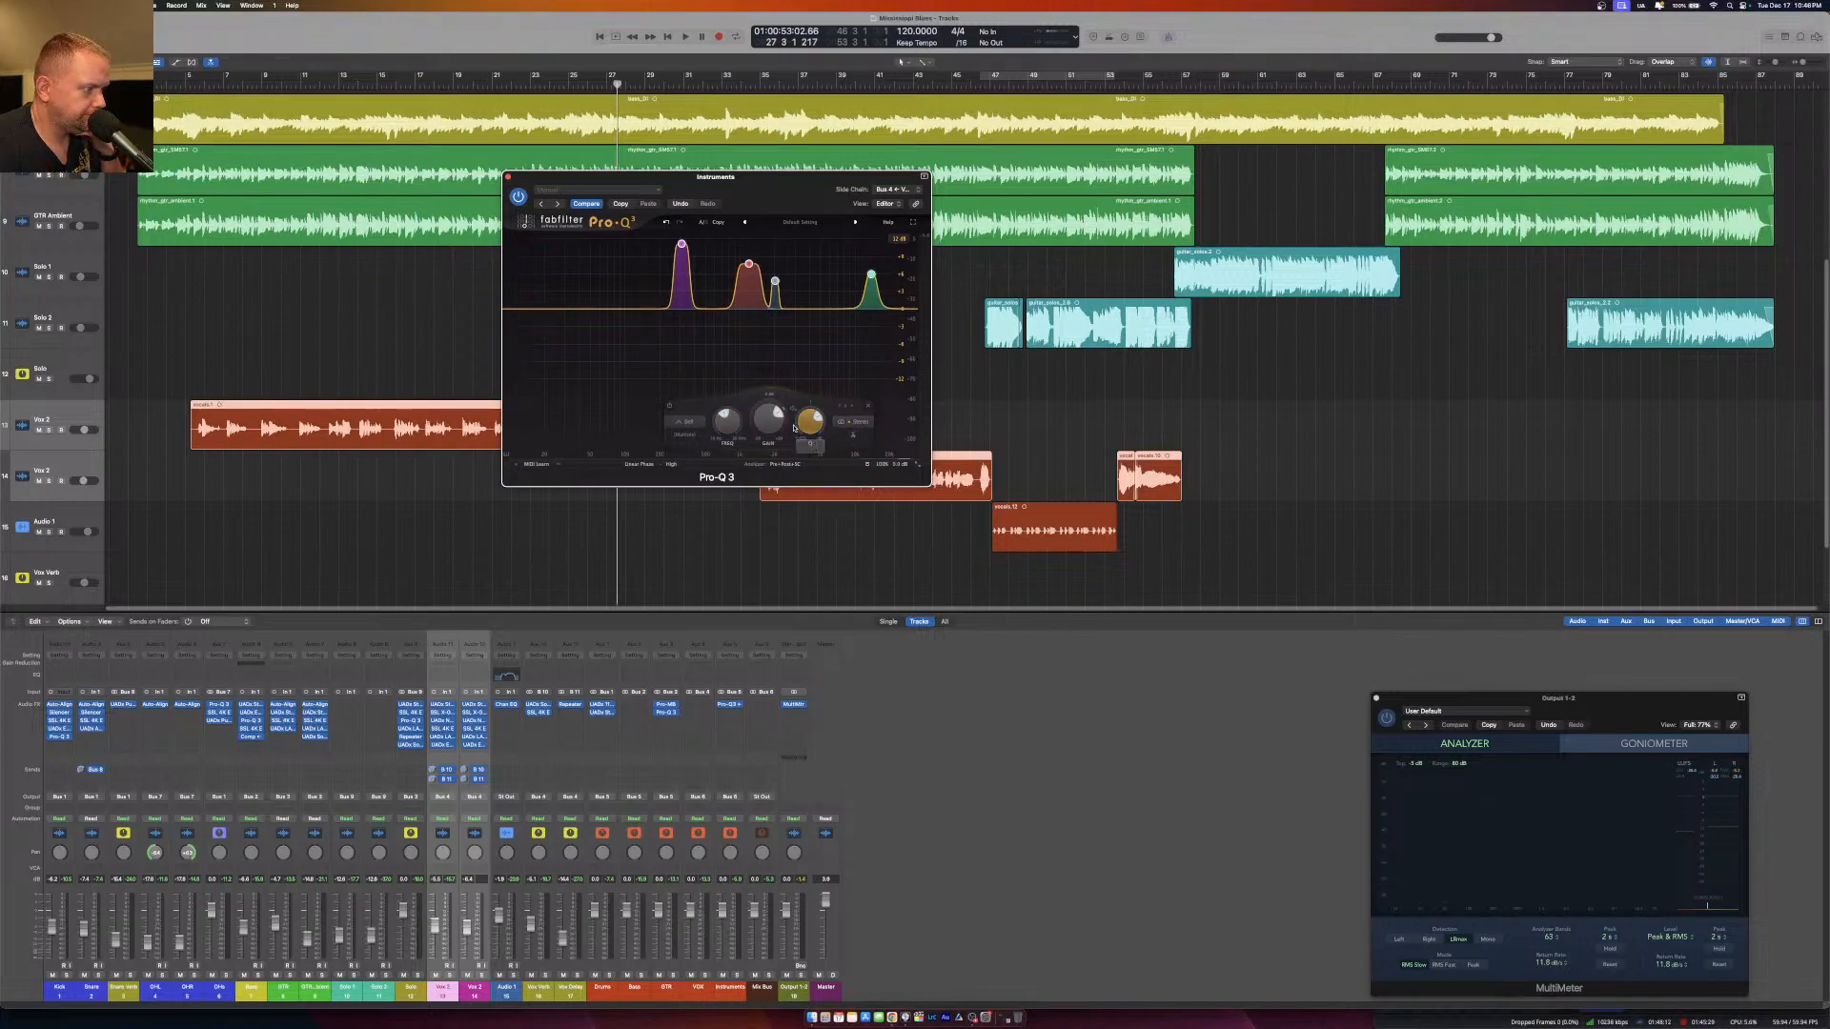
drag(818, 428, 809, 398)
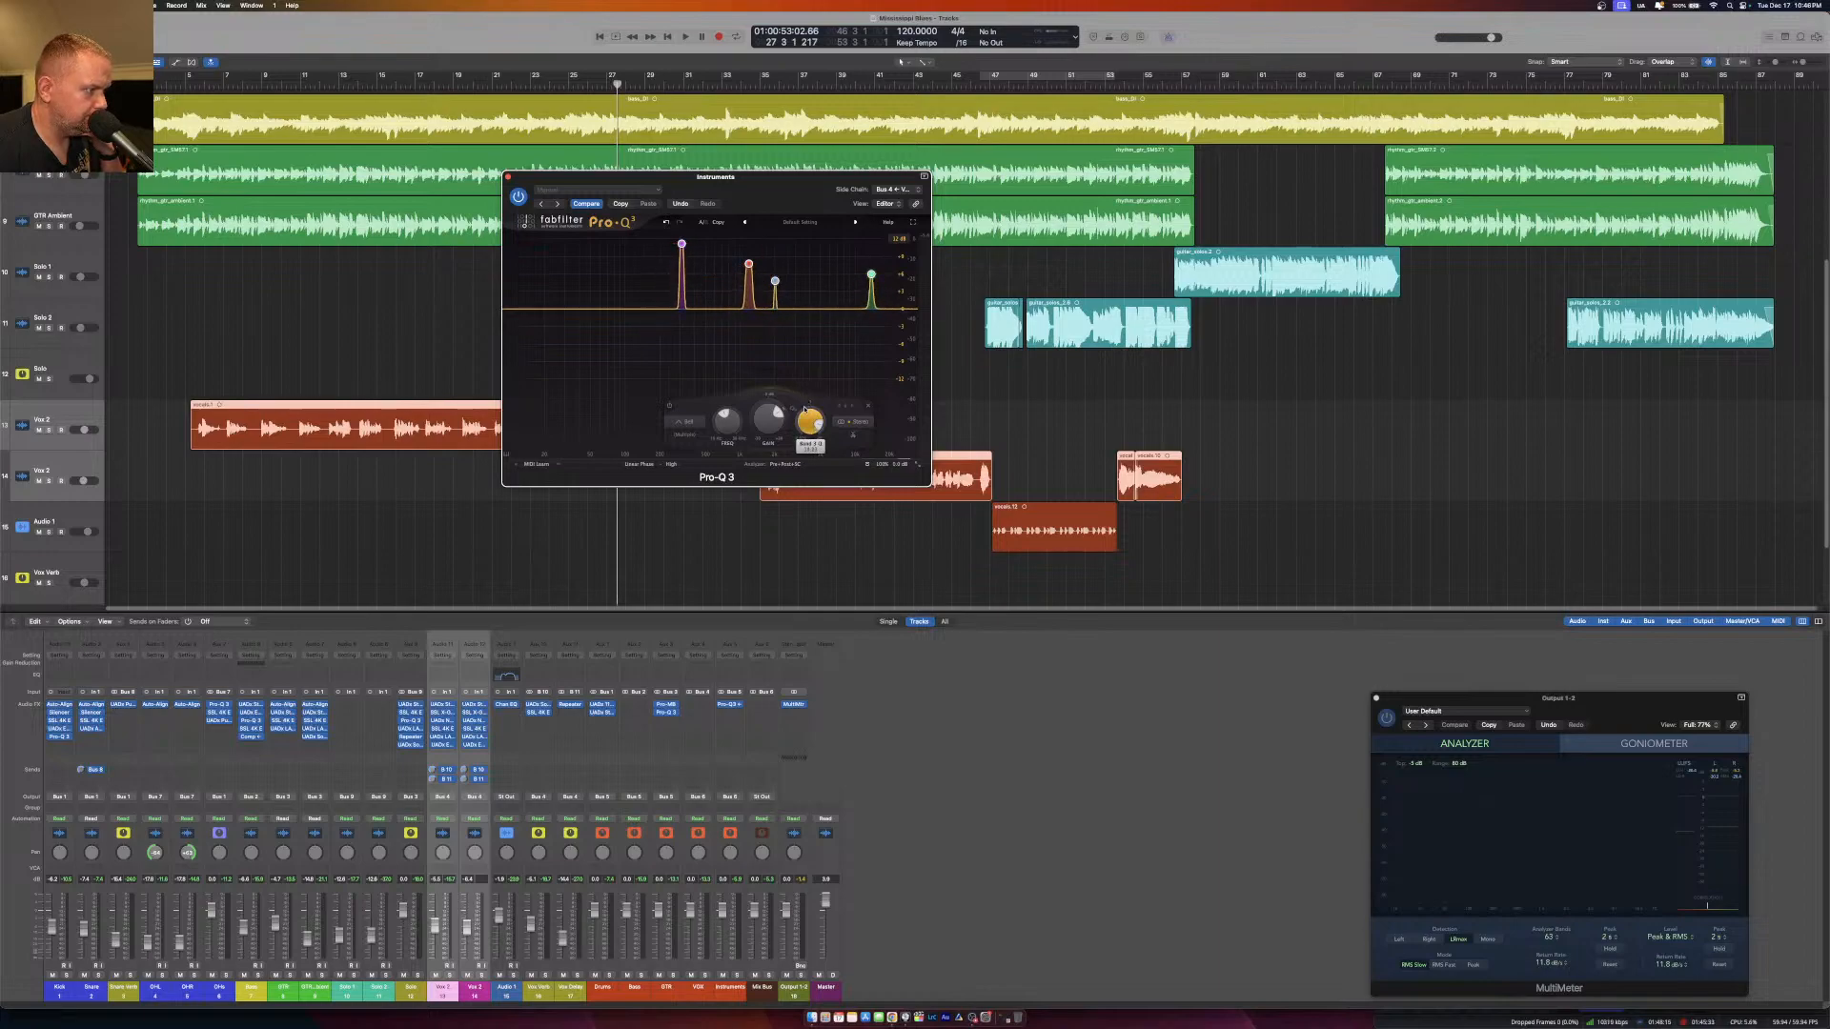
Make the four selected bands dynamic with a small downward range and reset their gains to 0 dB.
click(770, 397)
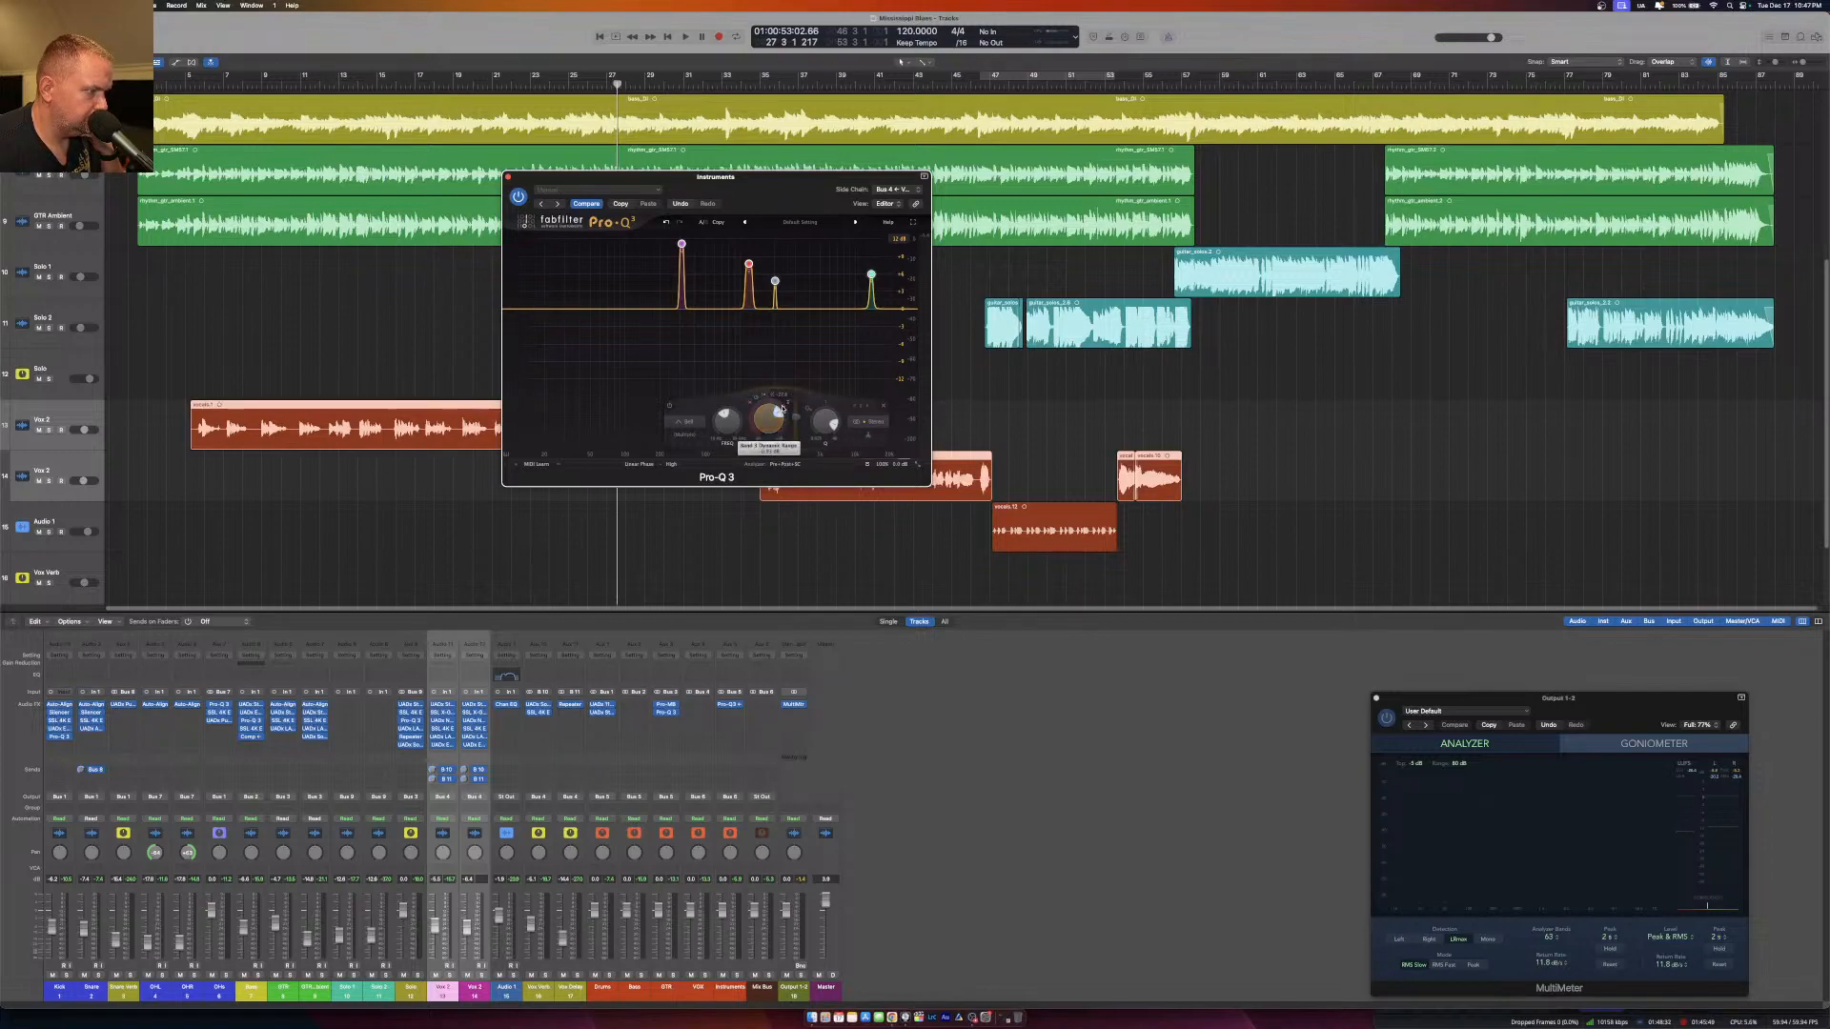
drag(777, 424, 781, 408)
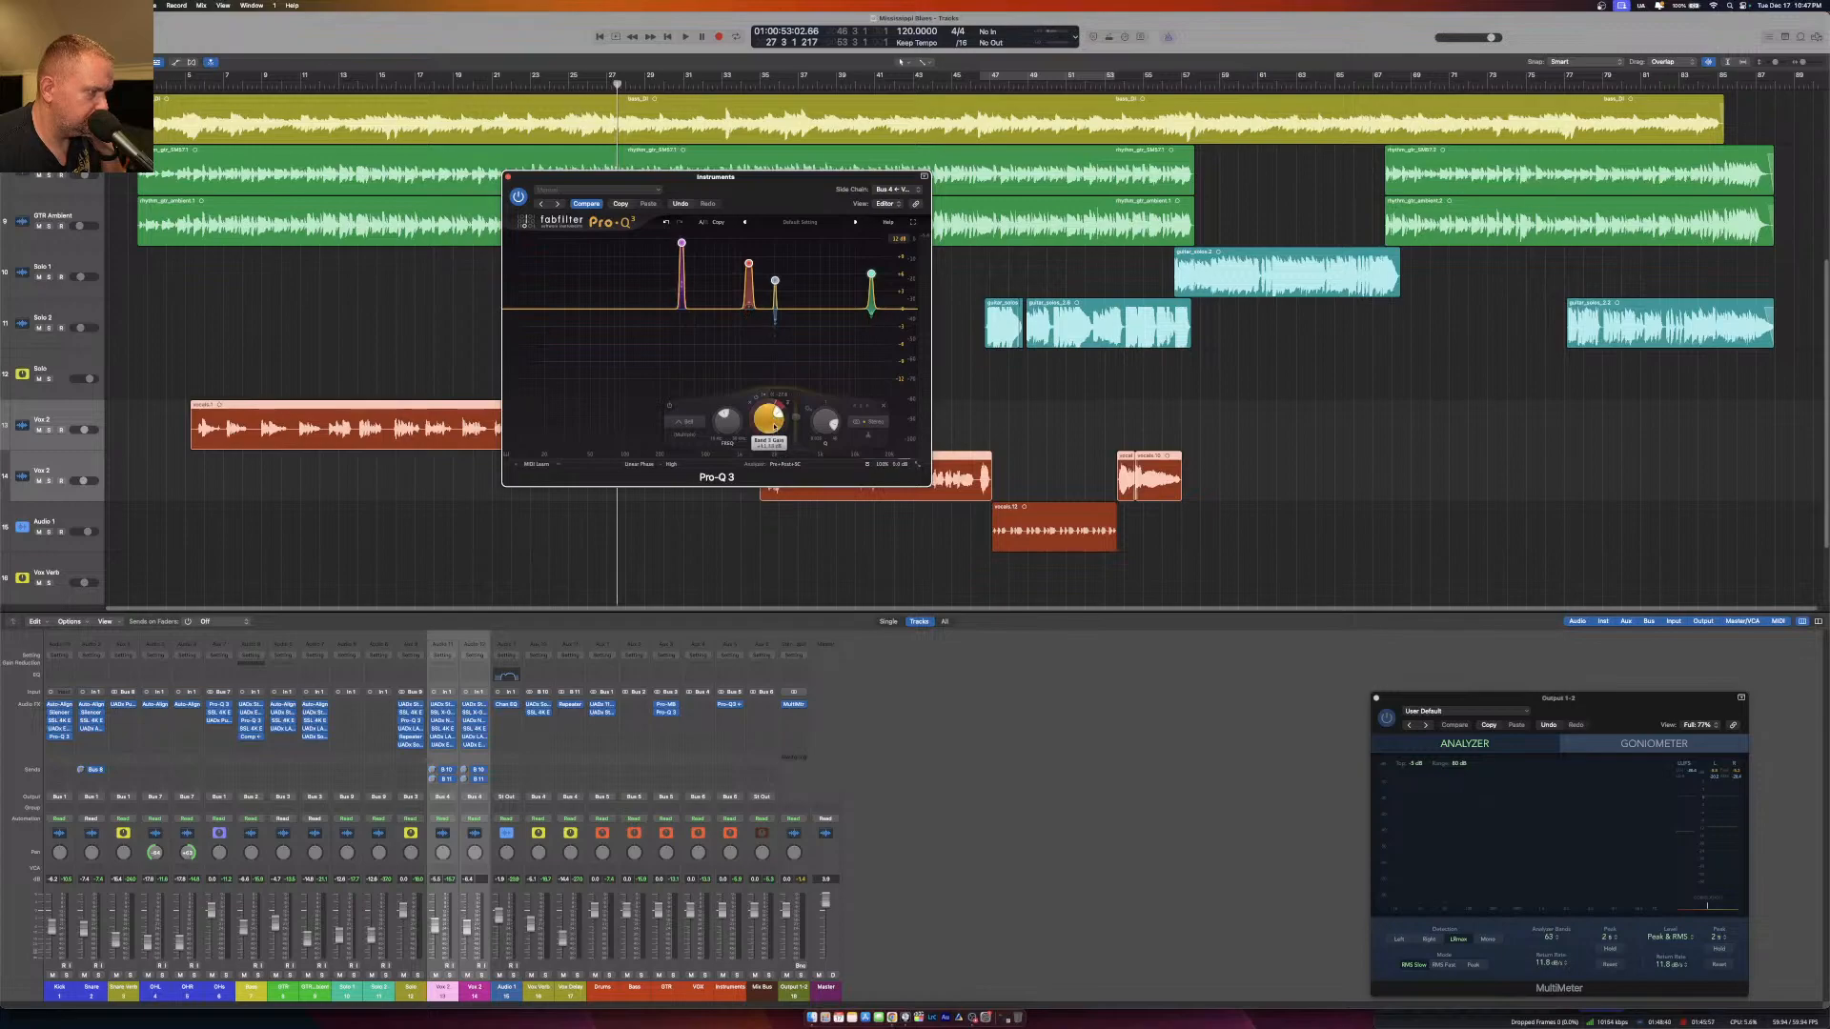
double_click(769, 421)
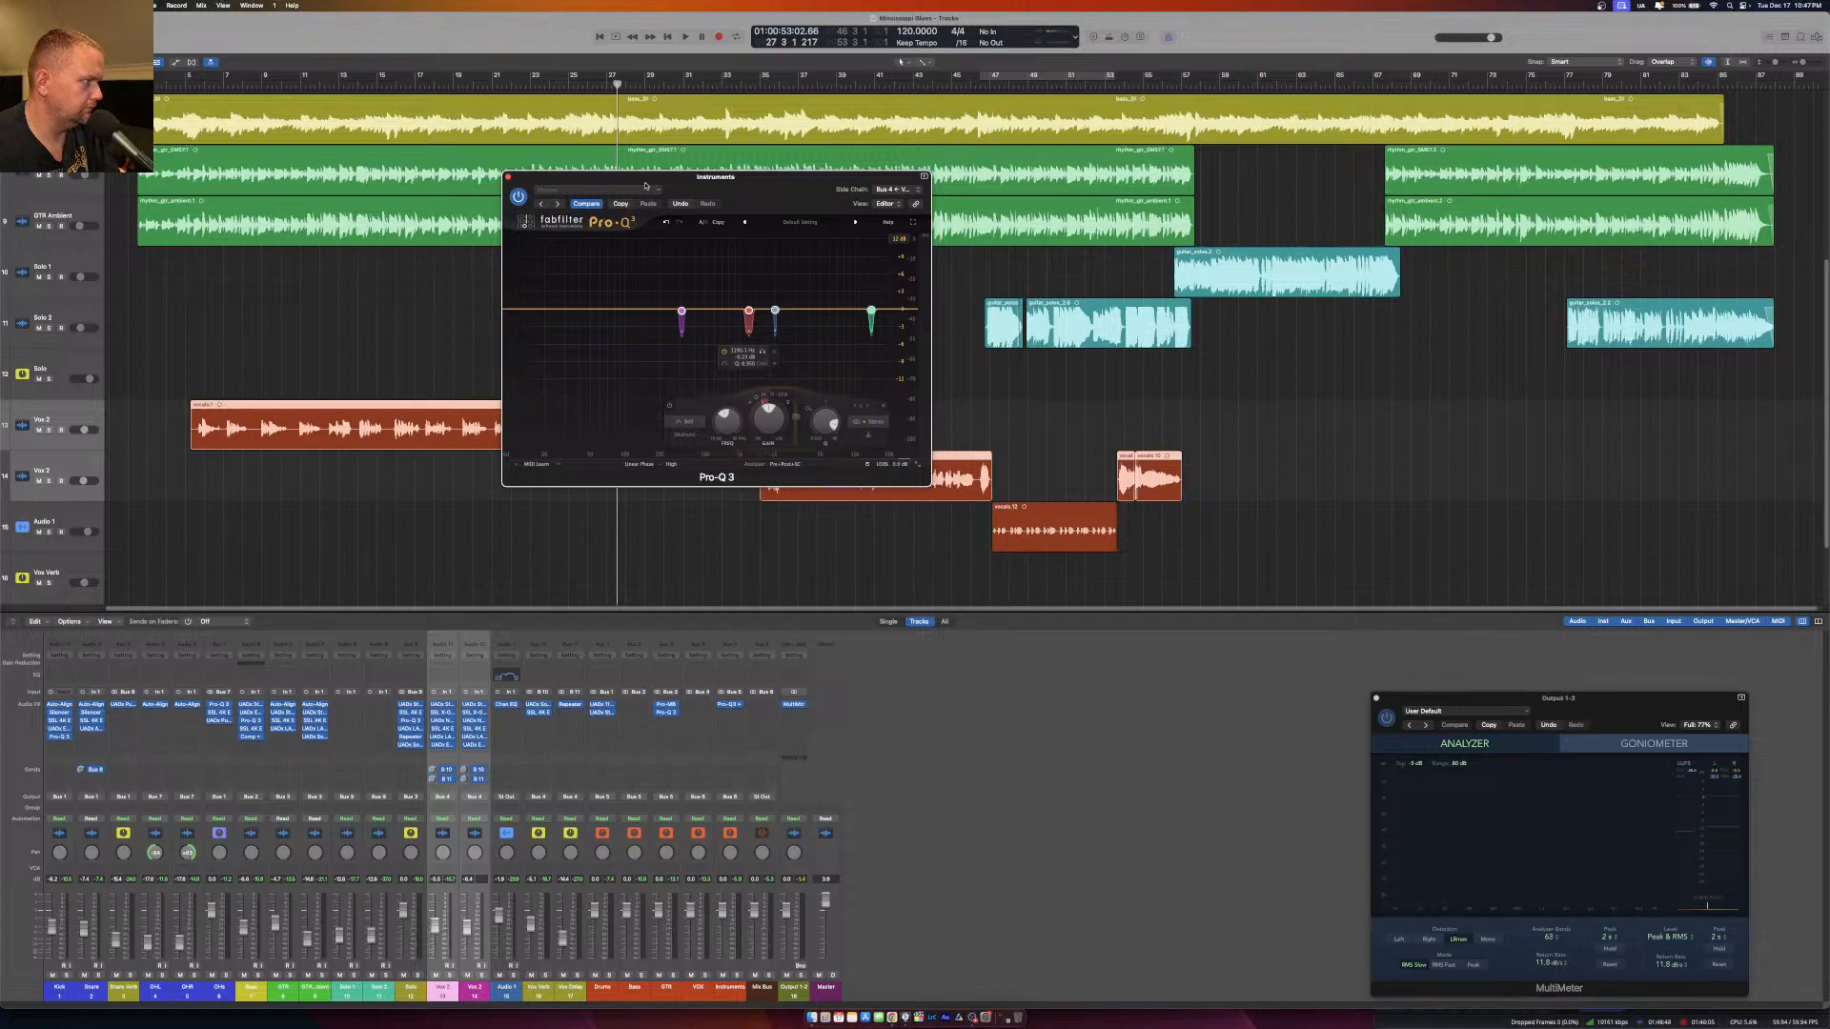
Play the first vocal section and examine the external side-chain spectrum against the Instruments EQ bands in the analyzer settings.
key(space)
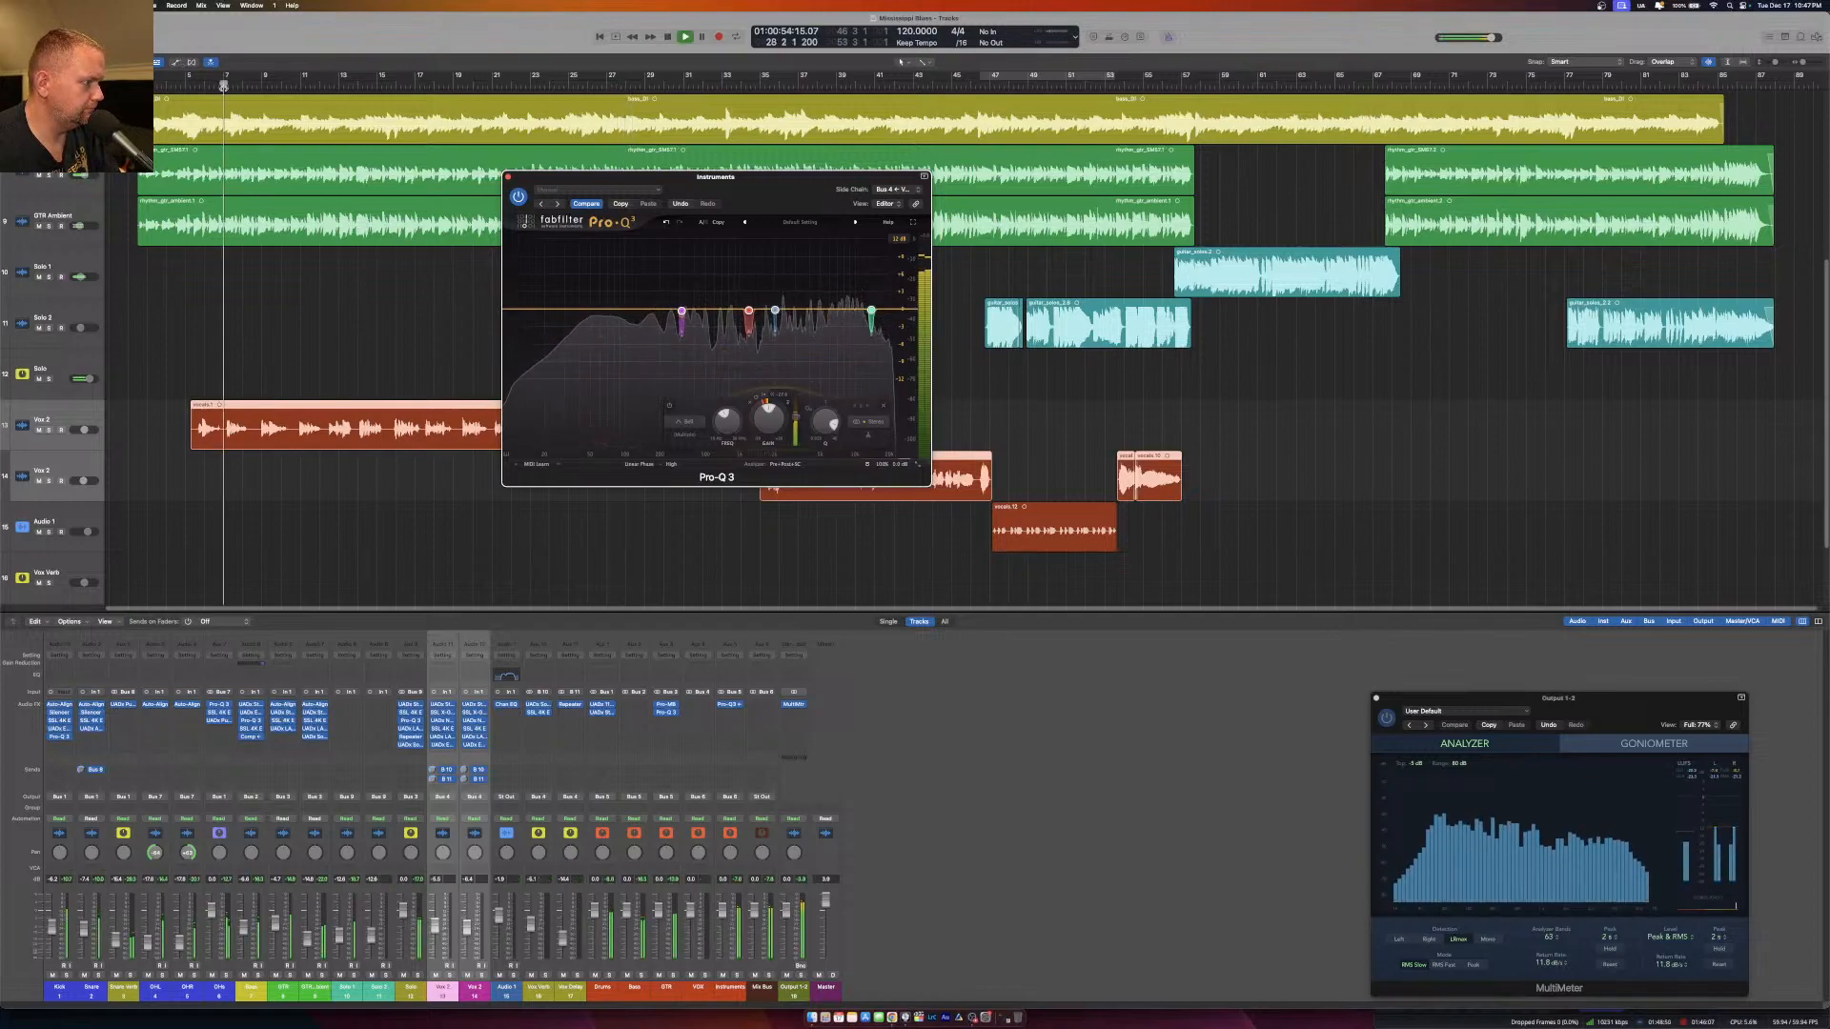
click(440, 326)
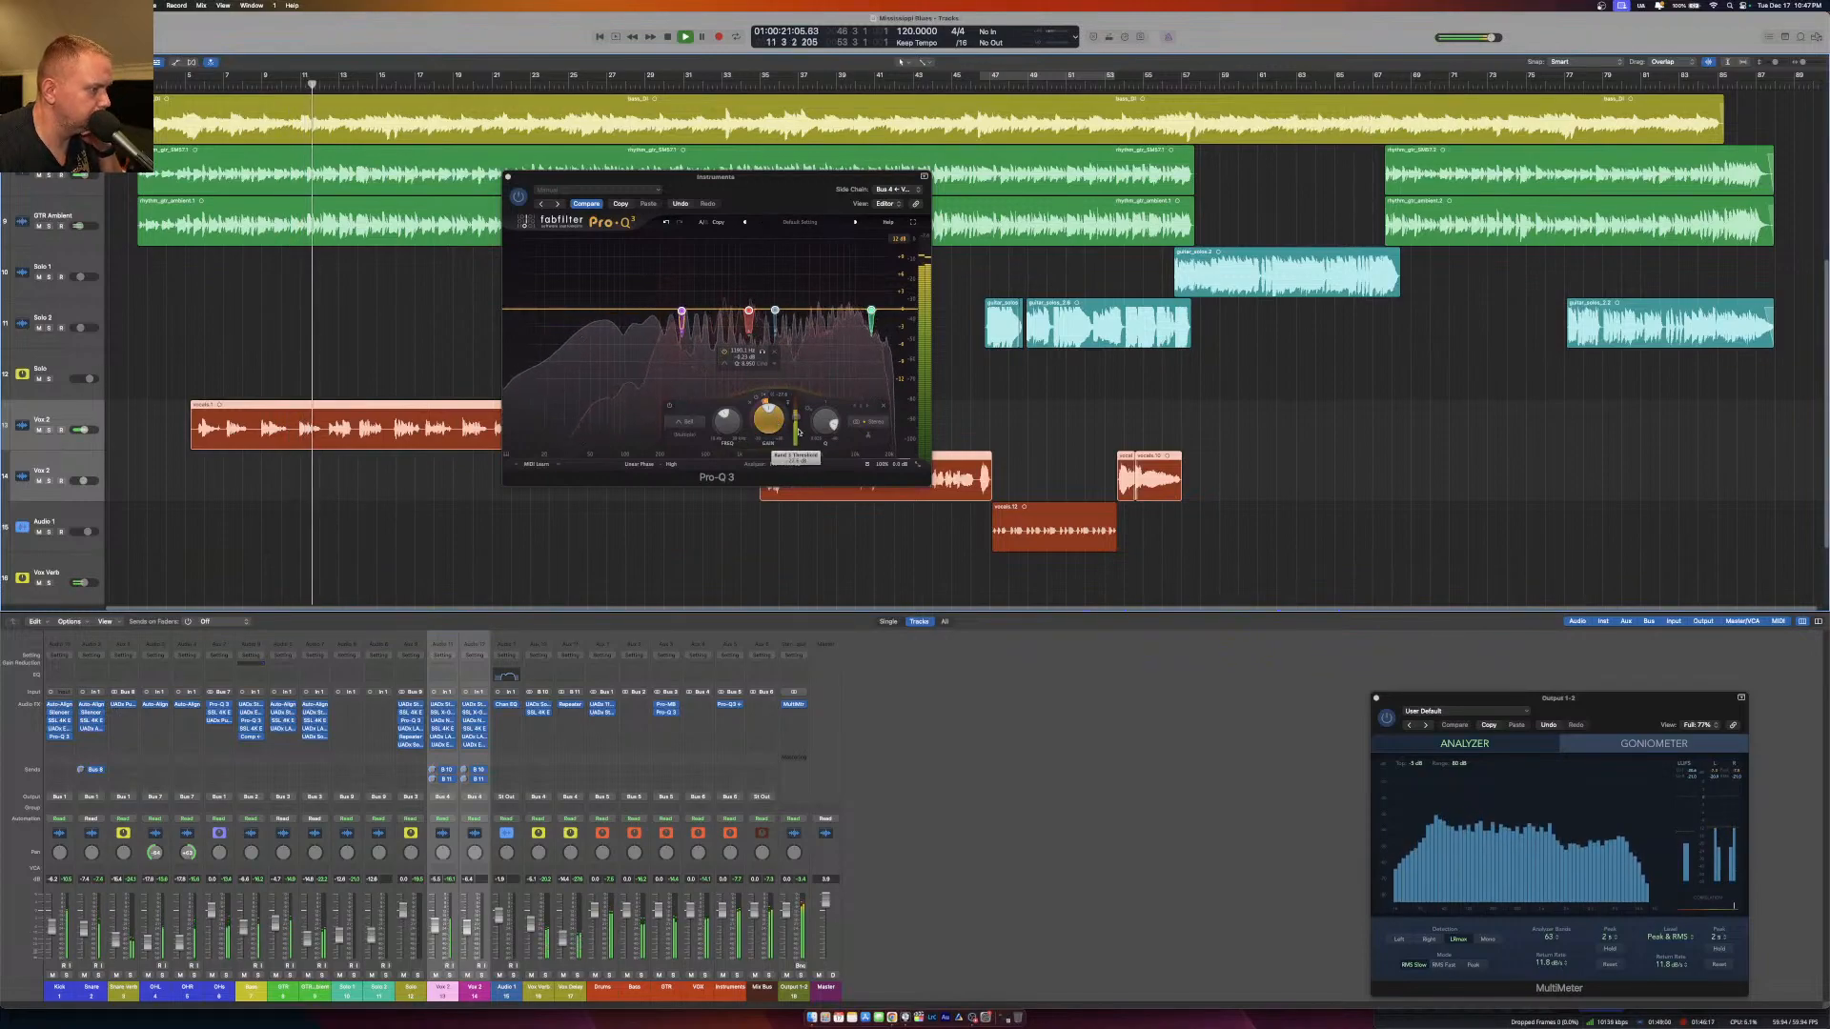
mouse_move(798, 421)
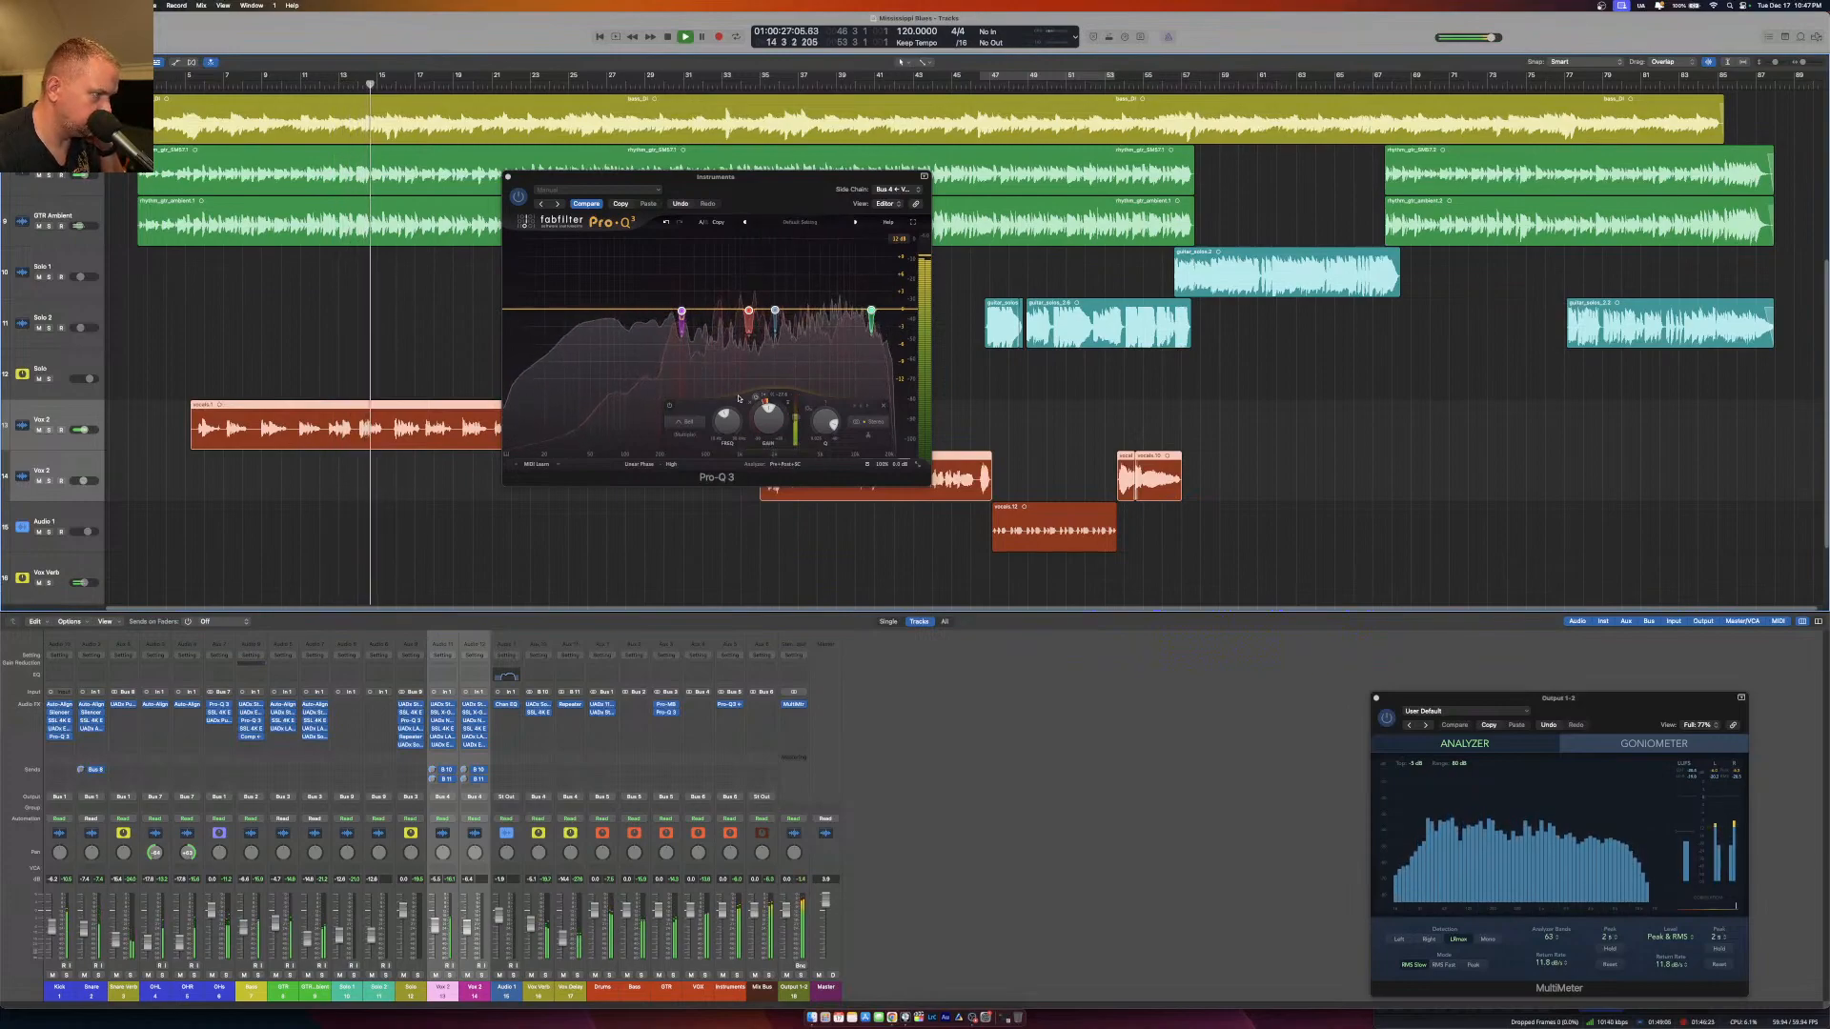
click(797, 464)
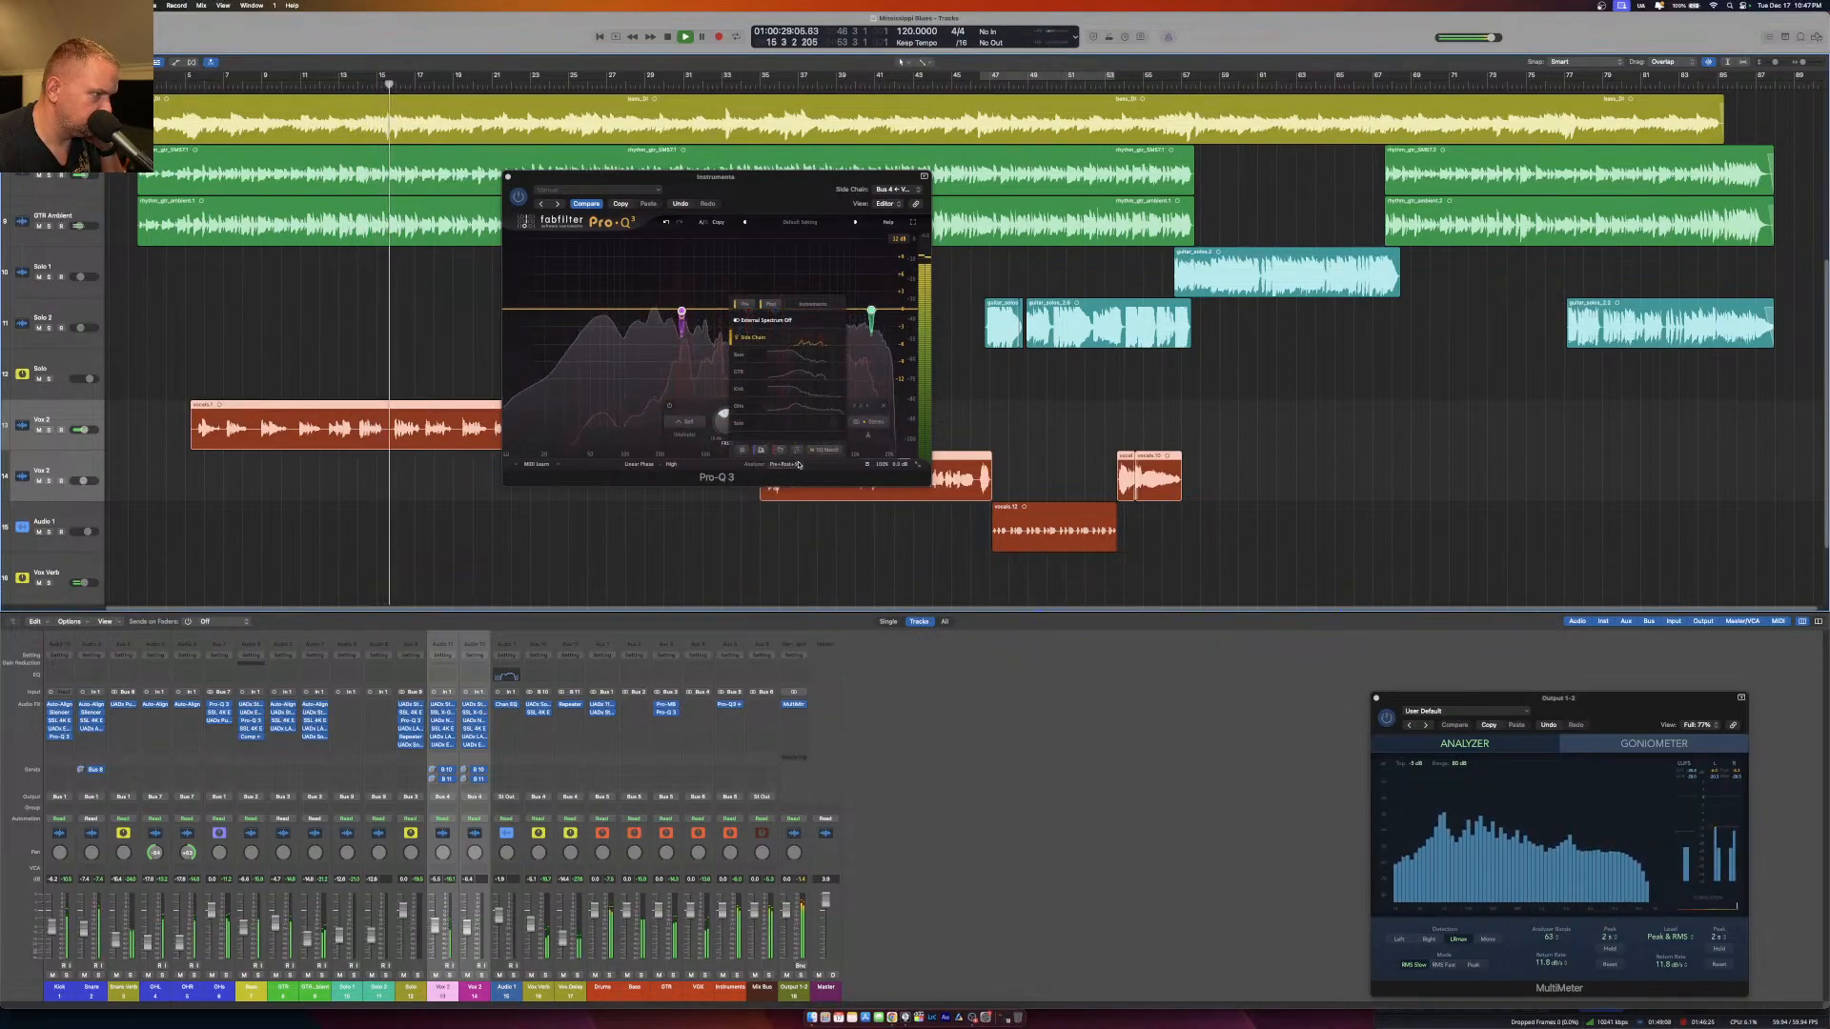
click(799, 465)
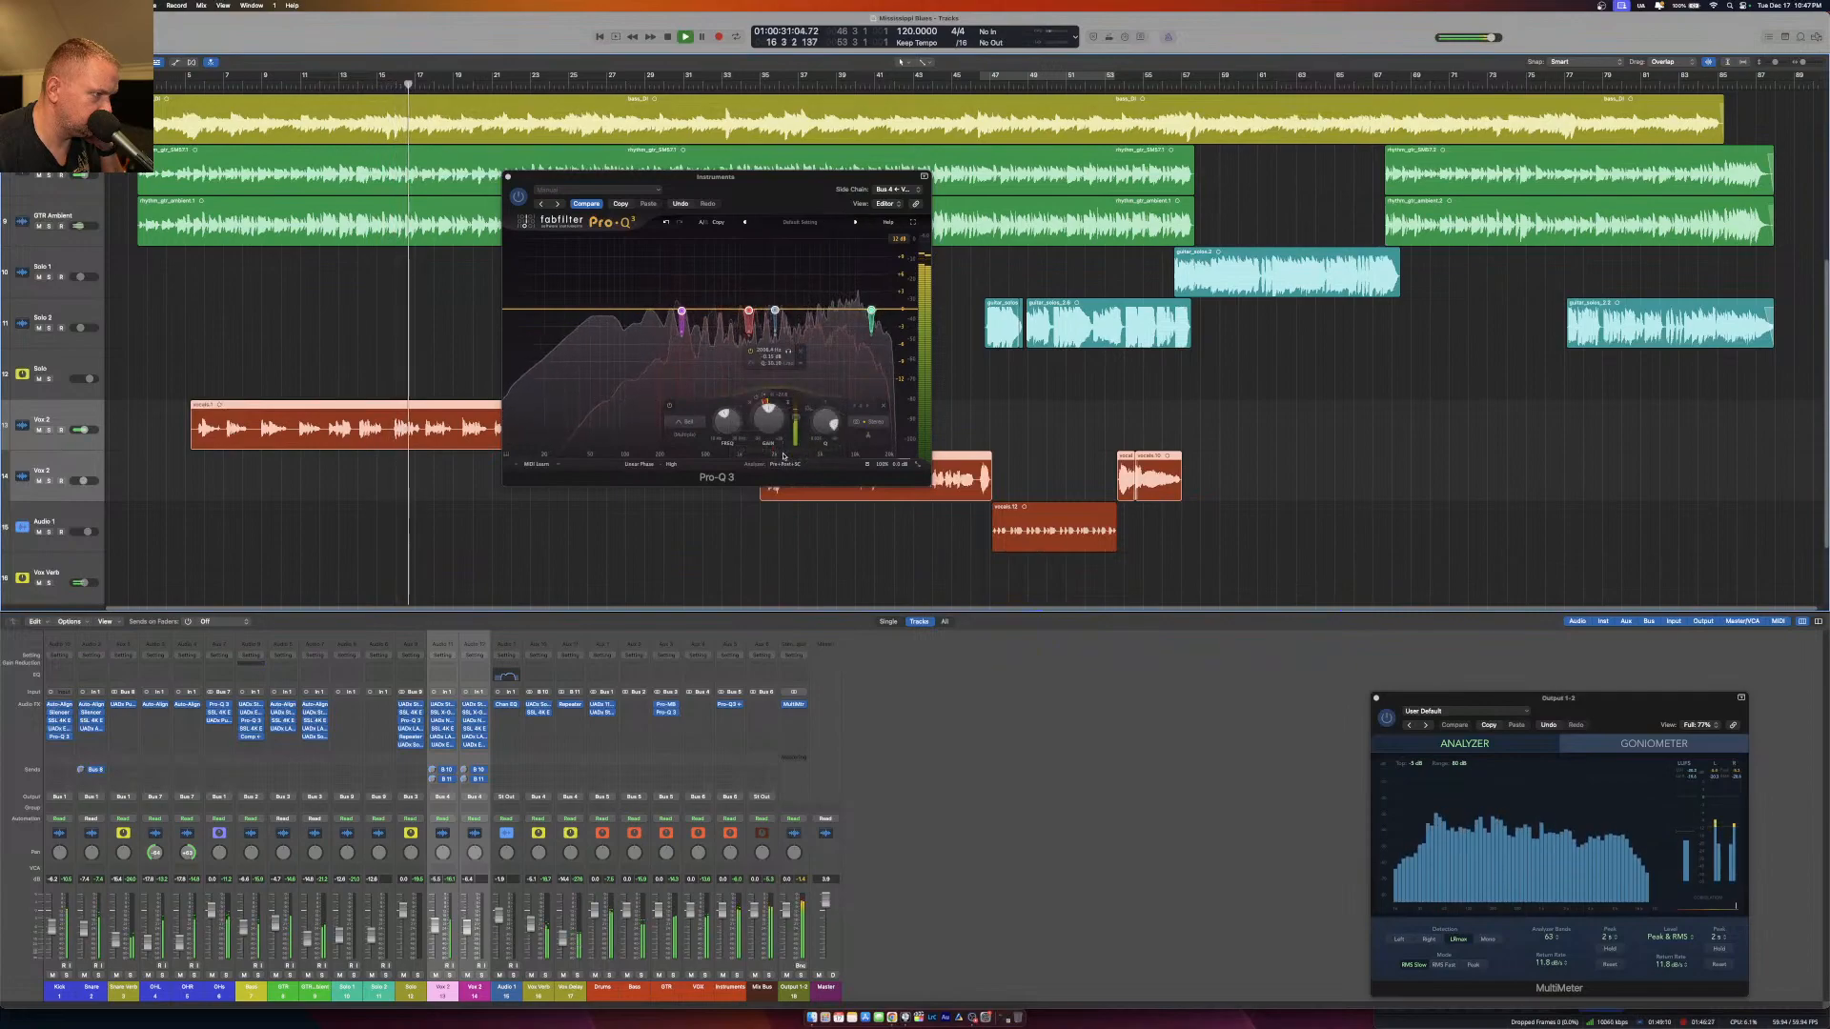
mouse_move(785, 464)
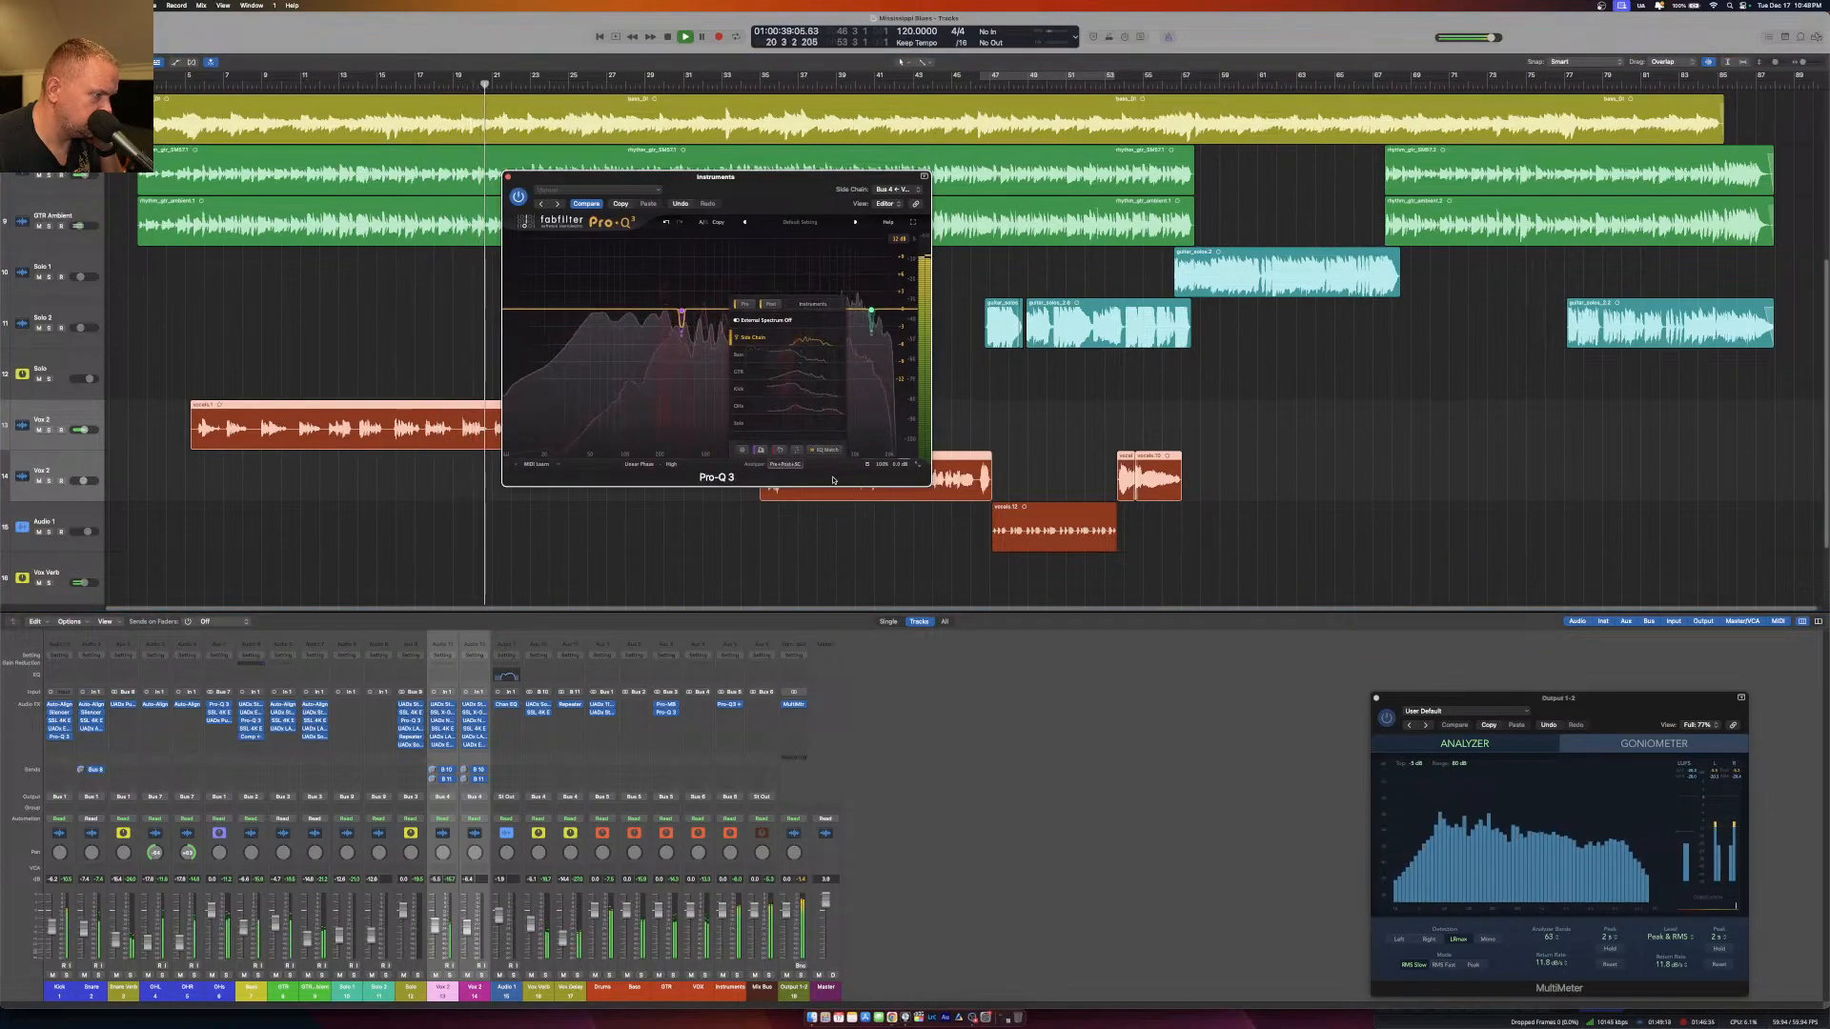
click(786, 464)
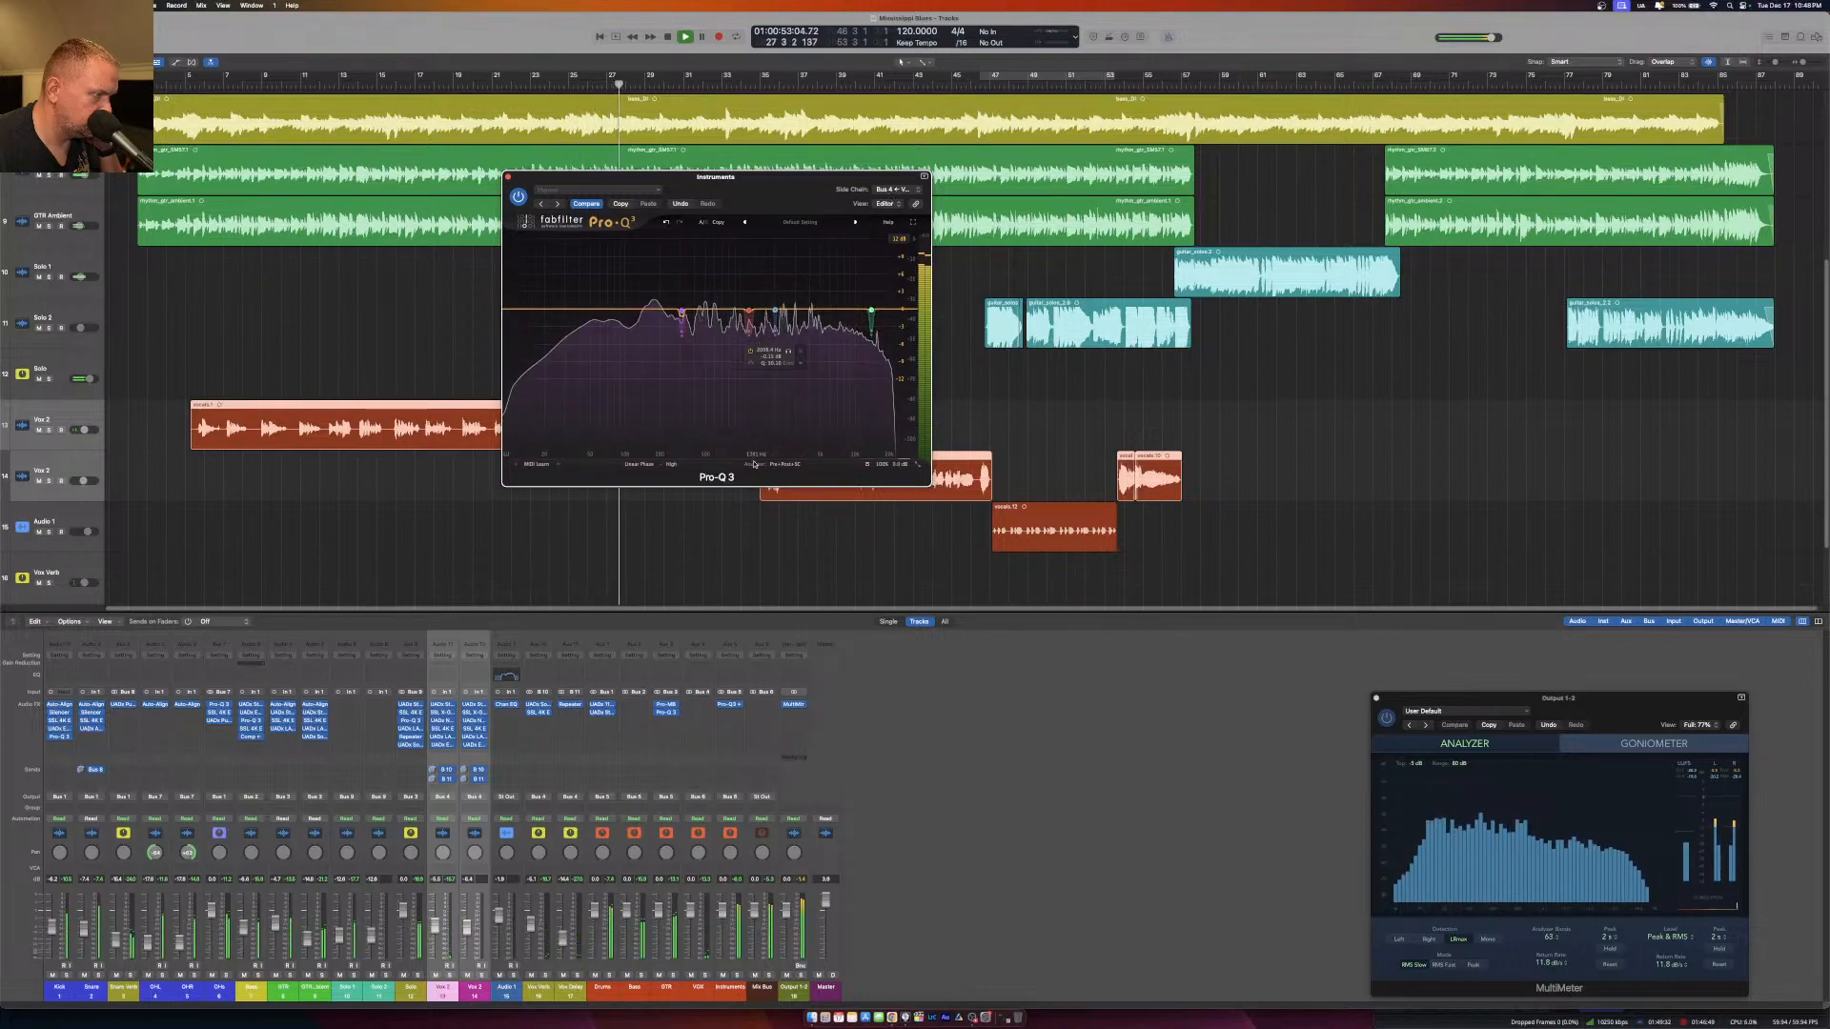
Fine-tune the threshold of the four selected dynamic EQ bands during playback and audition them again from the first vocal section.
drag(629, 275, 896, 363)
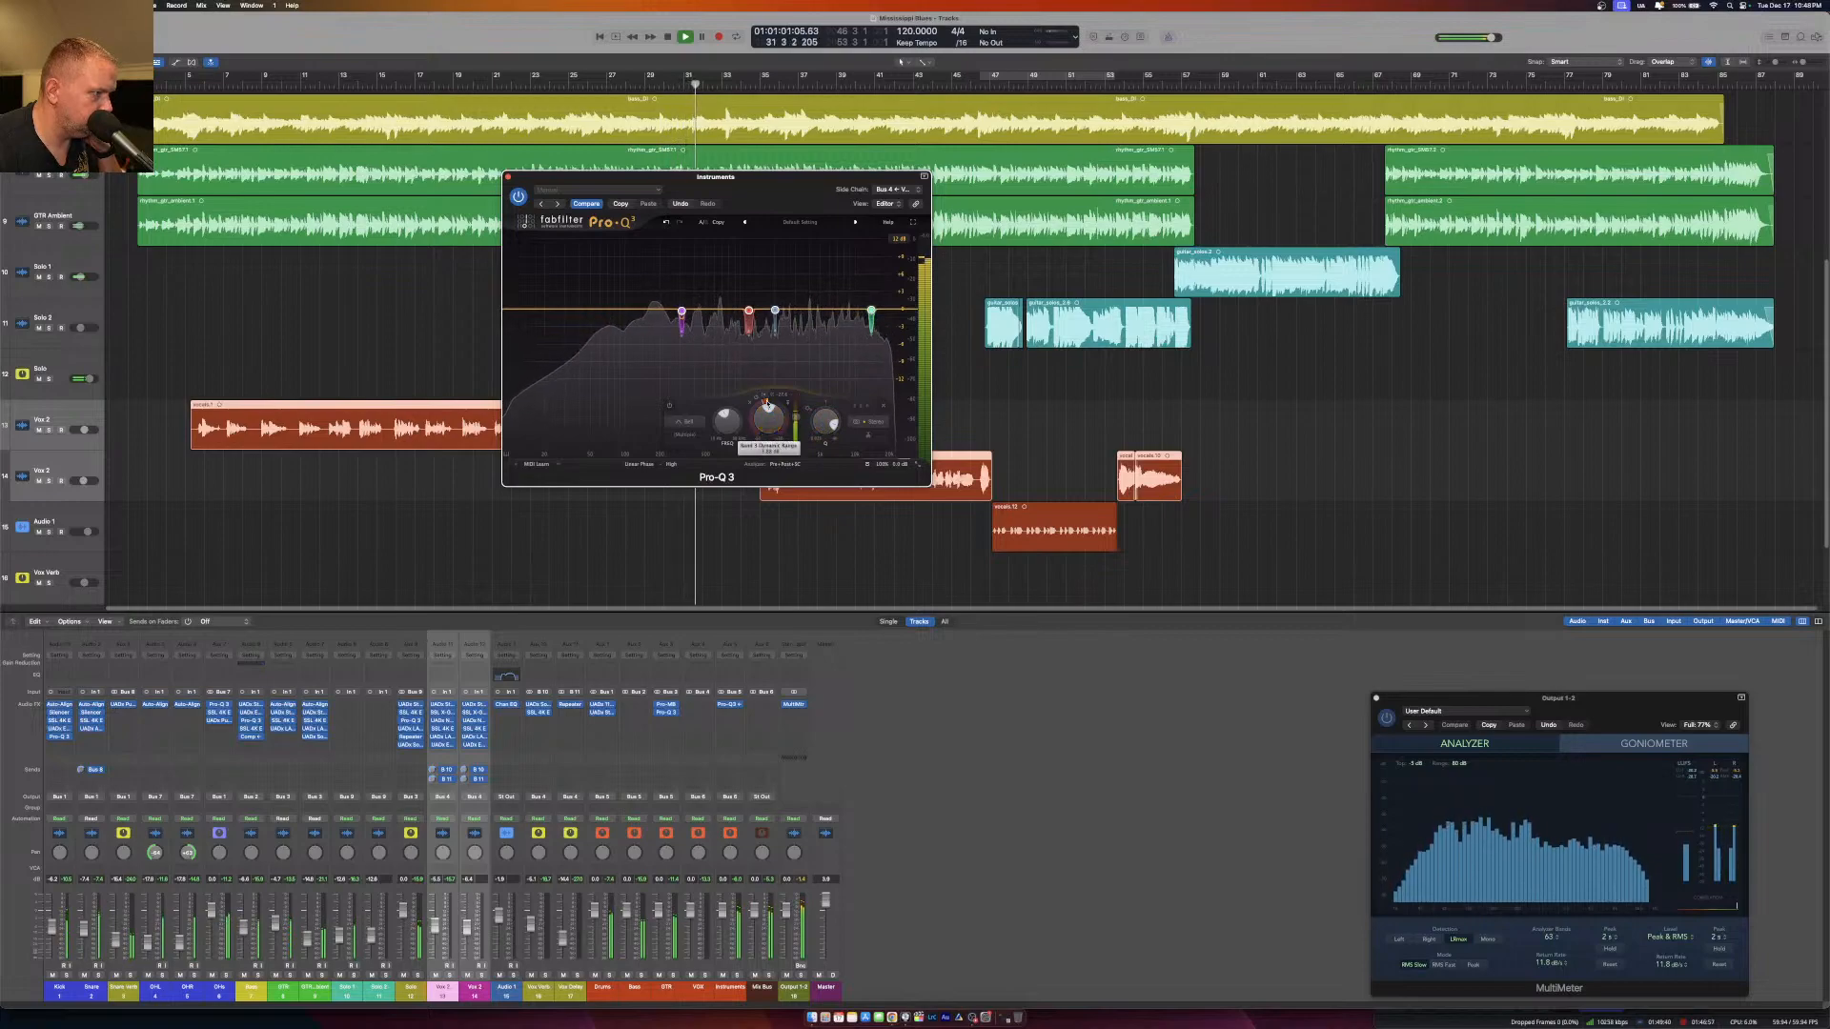
mouse_move(765, 402)
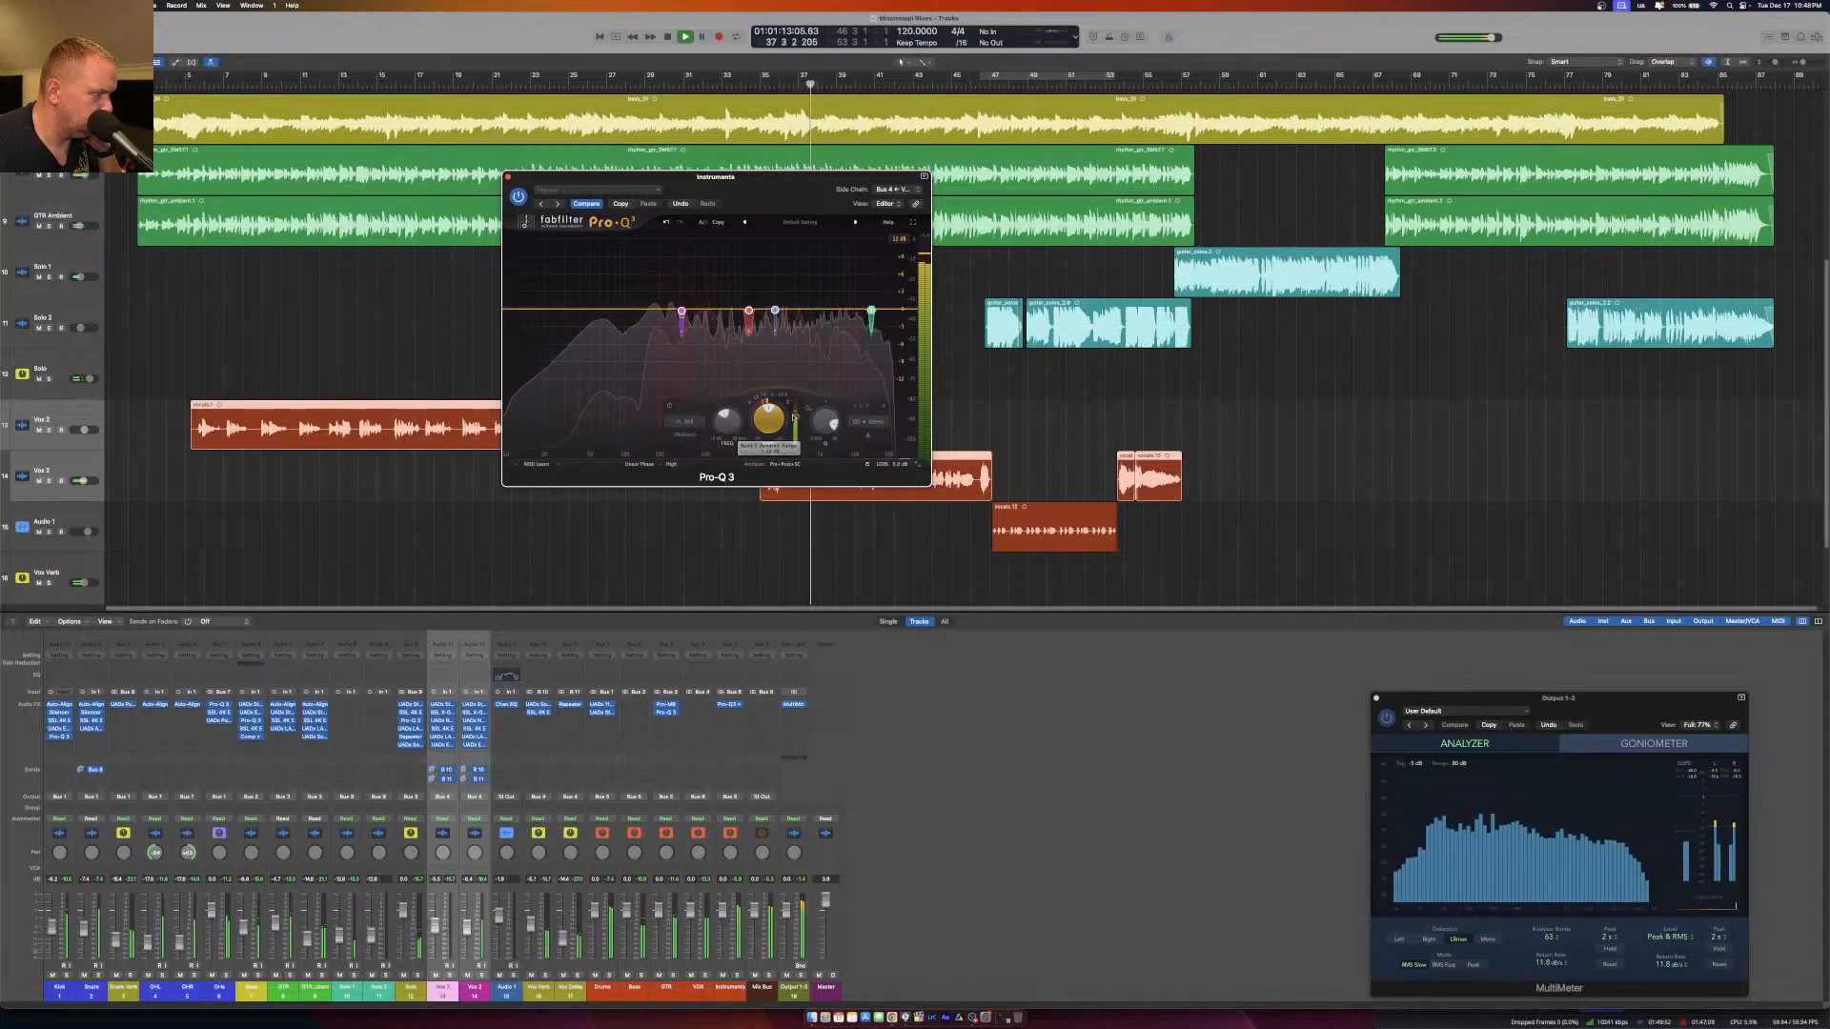
drag(796, 419, 794, 431)
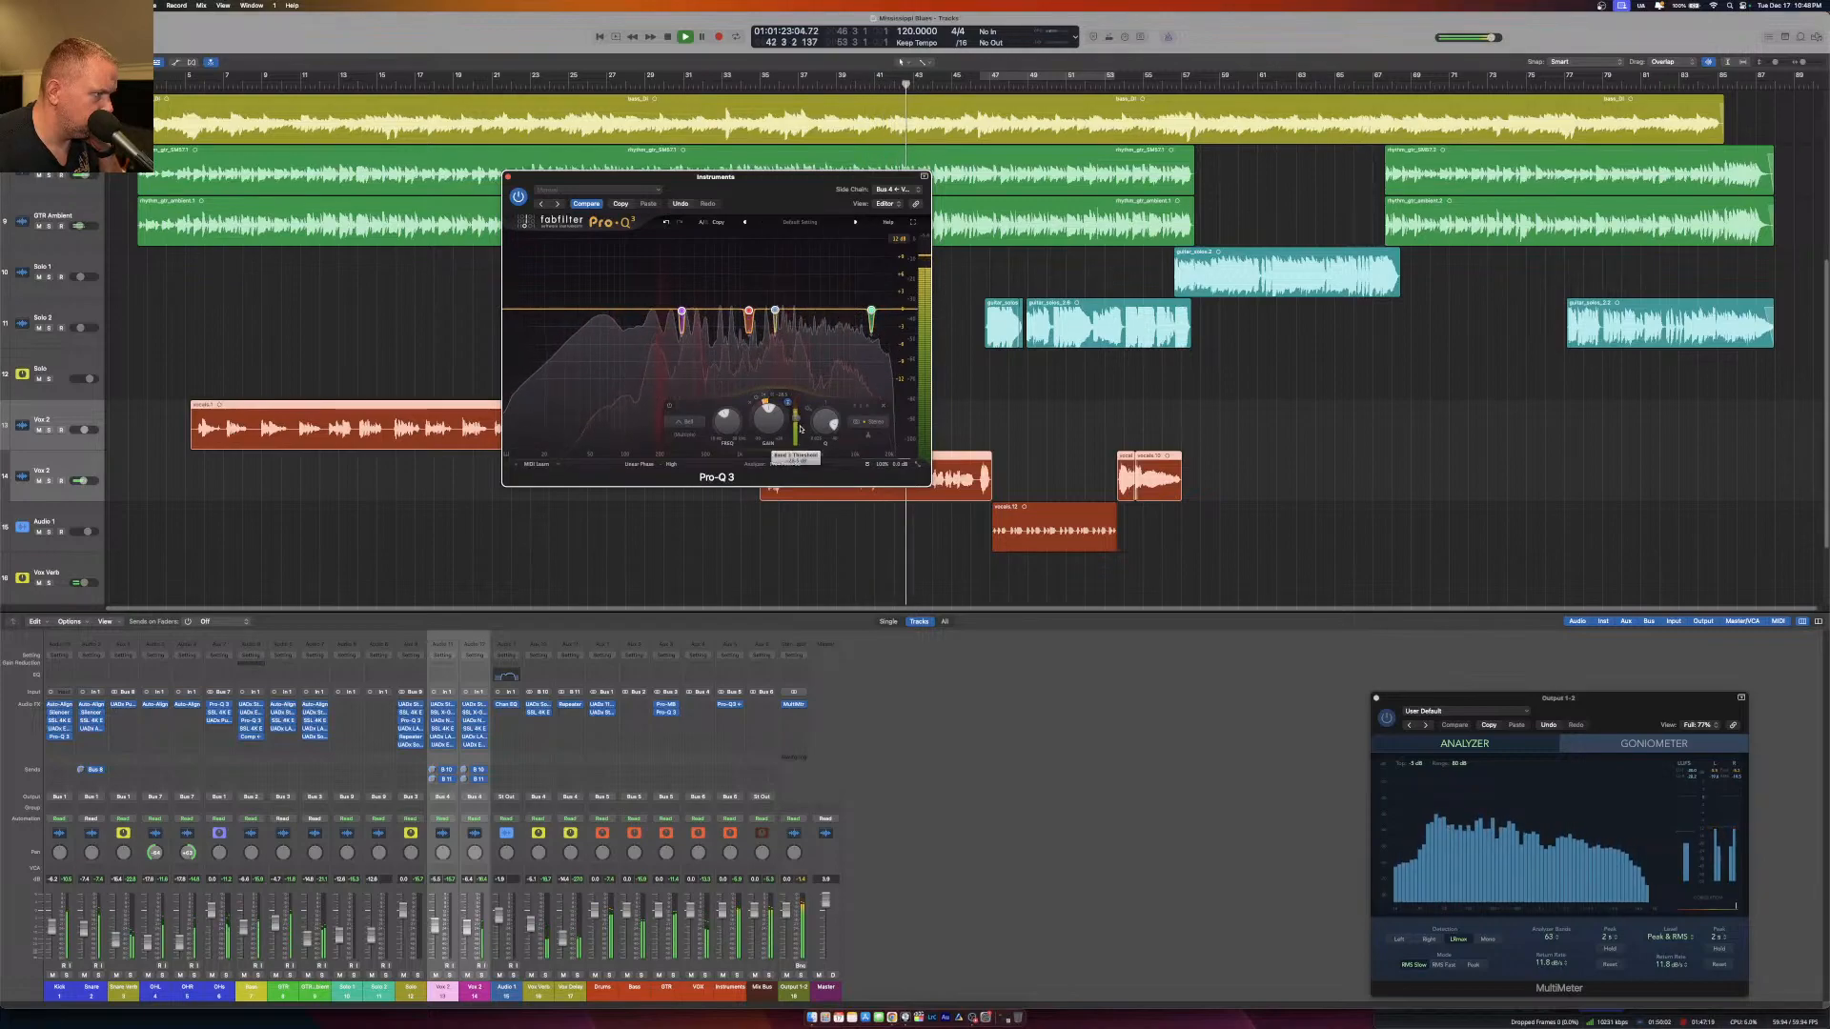
drag(799, 419, 799, 413)
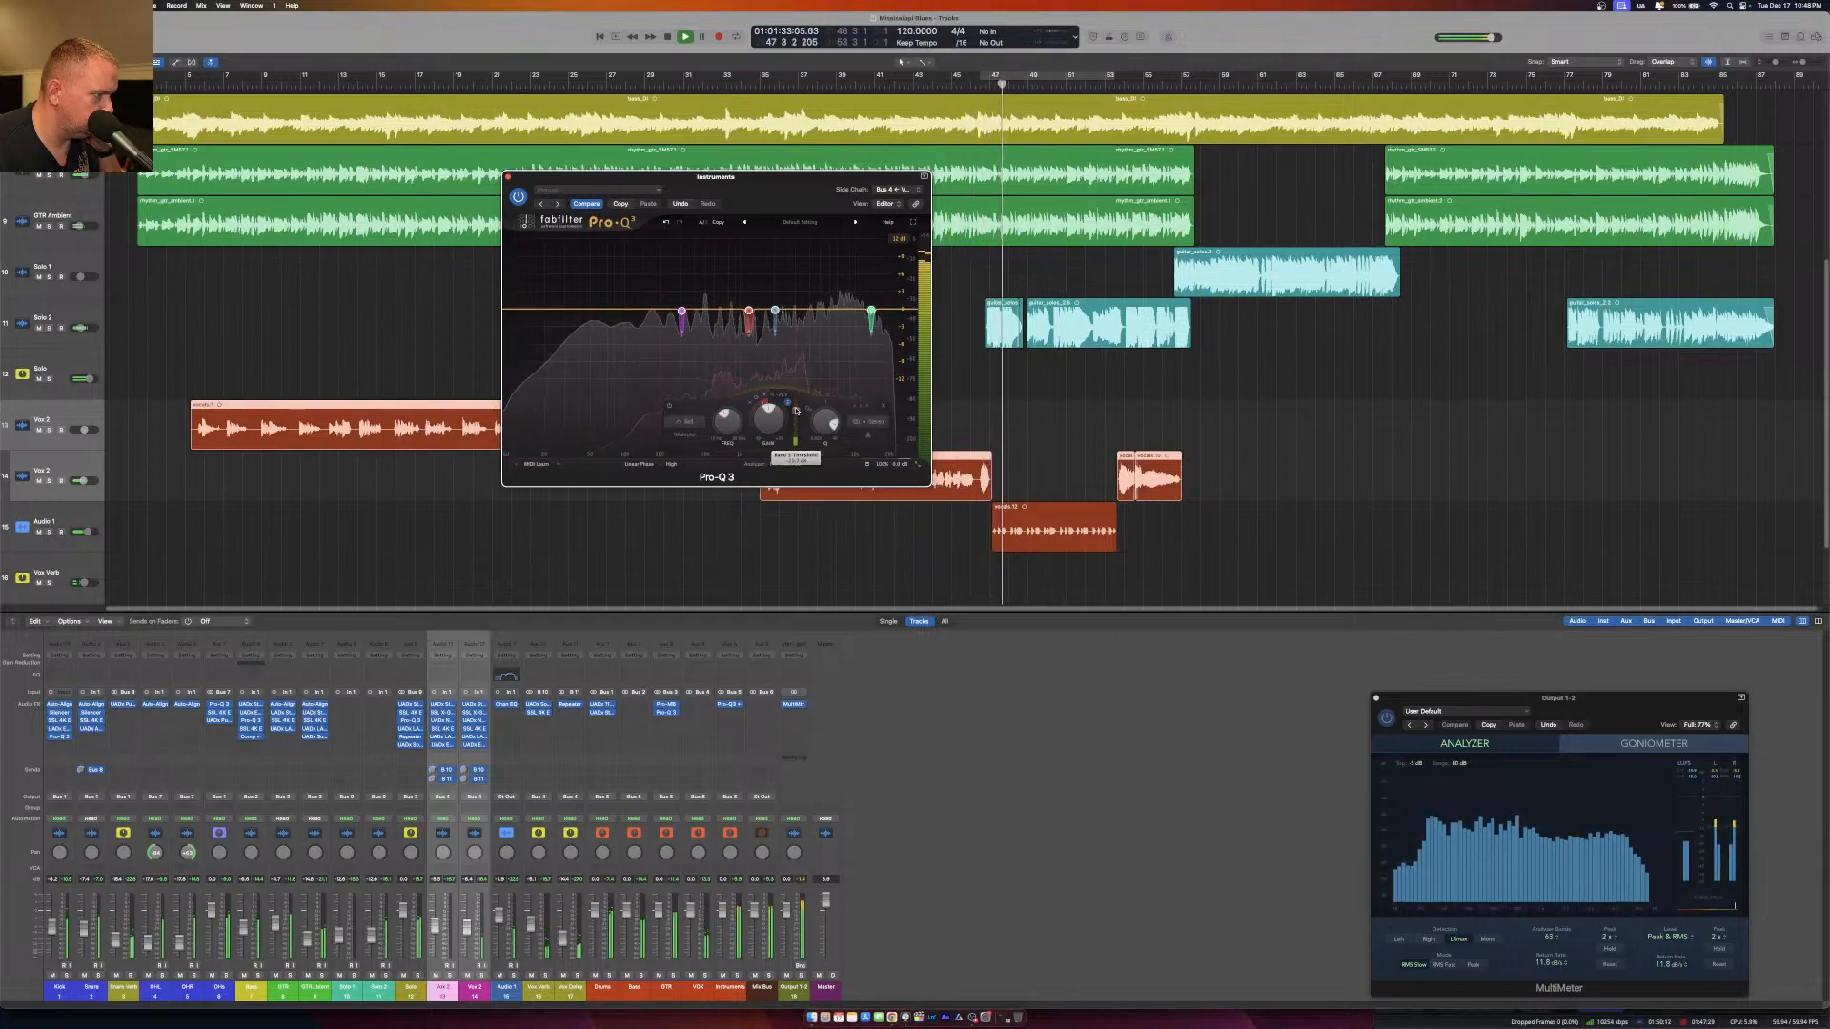
click(296, 85)
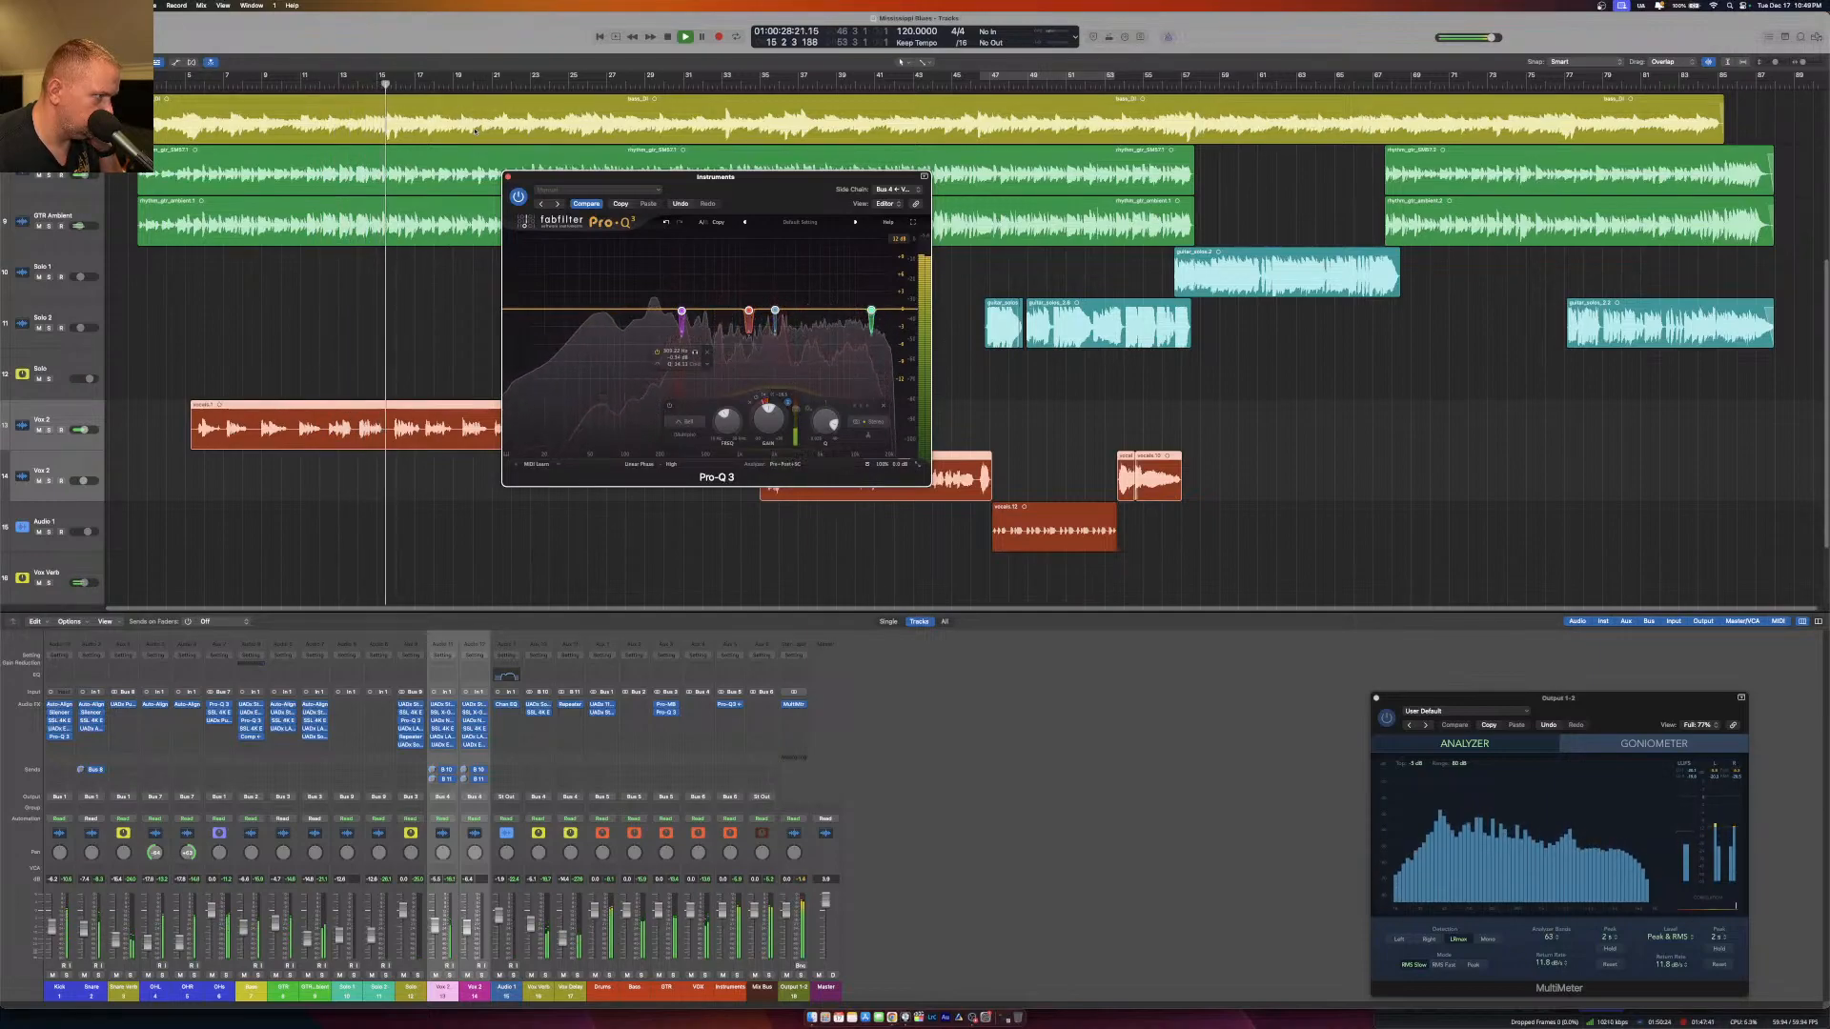
click(508, 177)
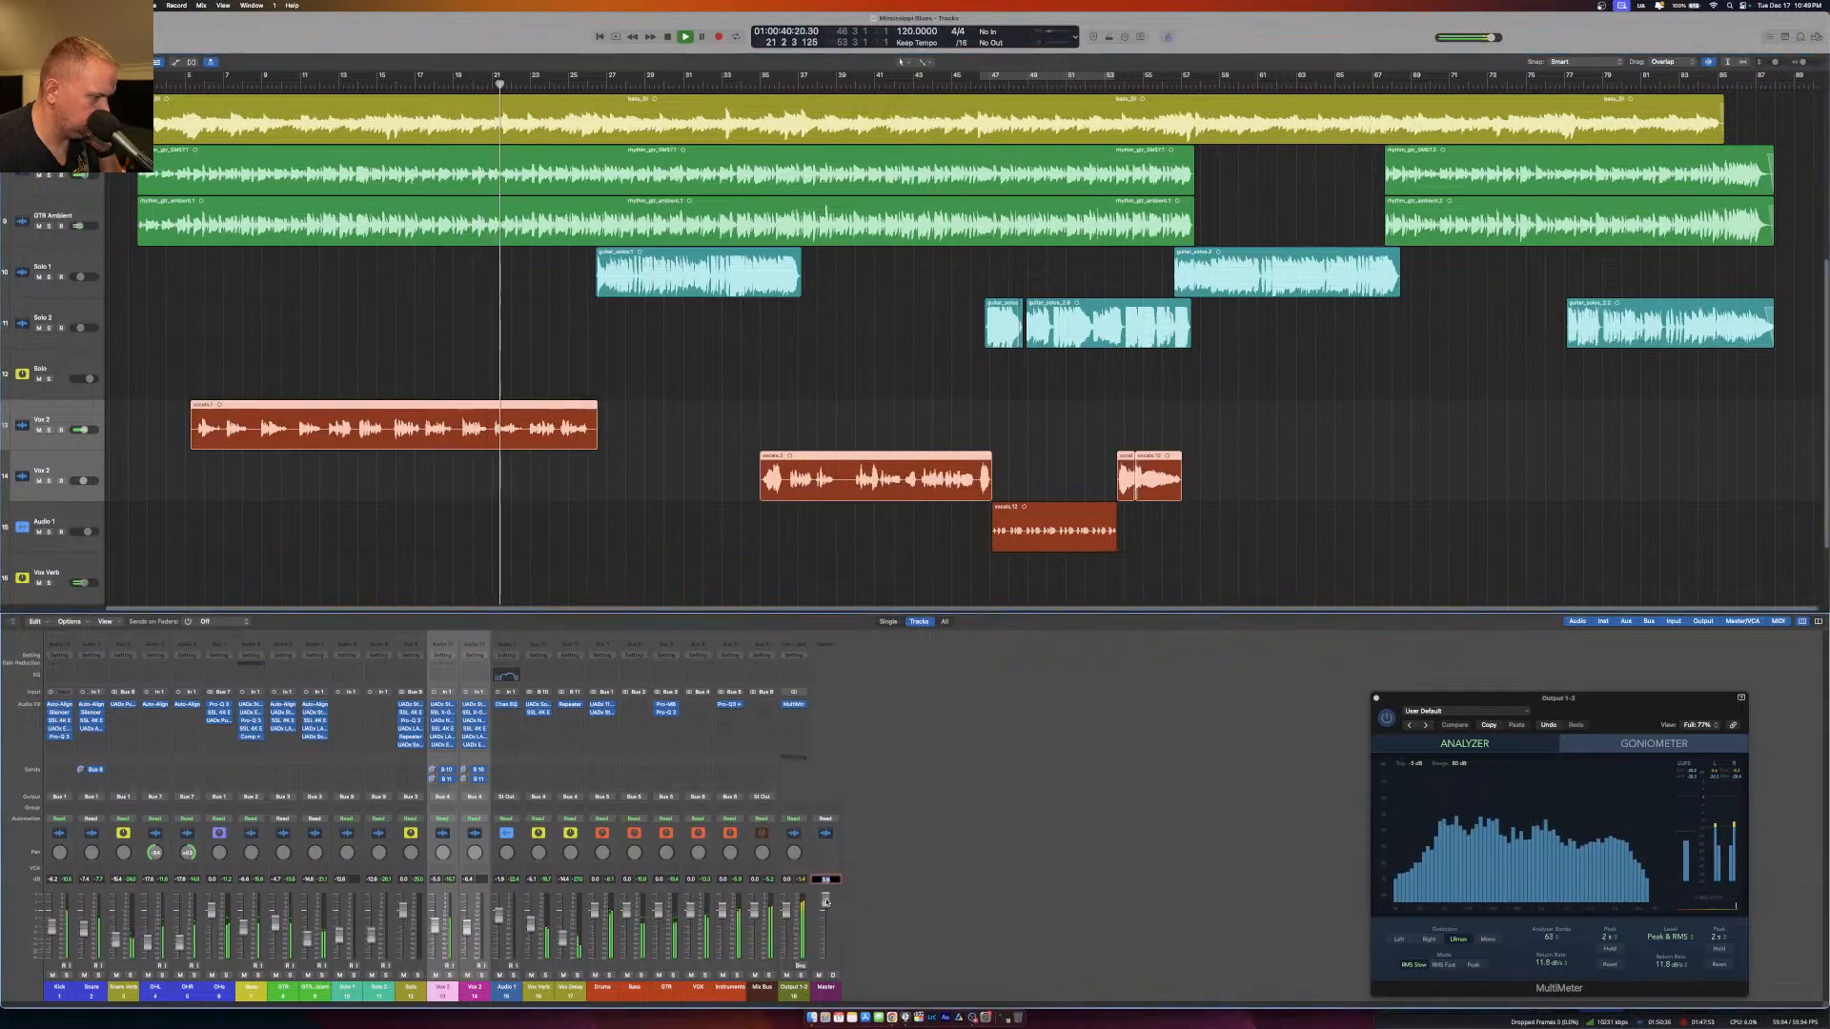
key(space)
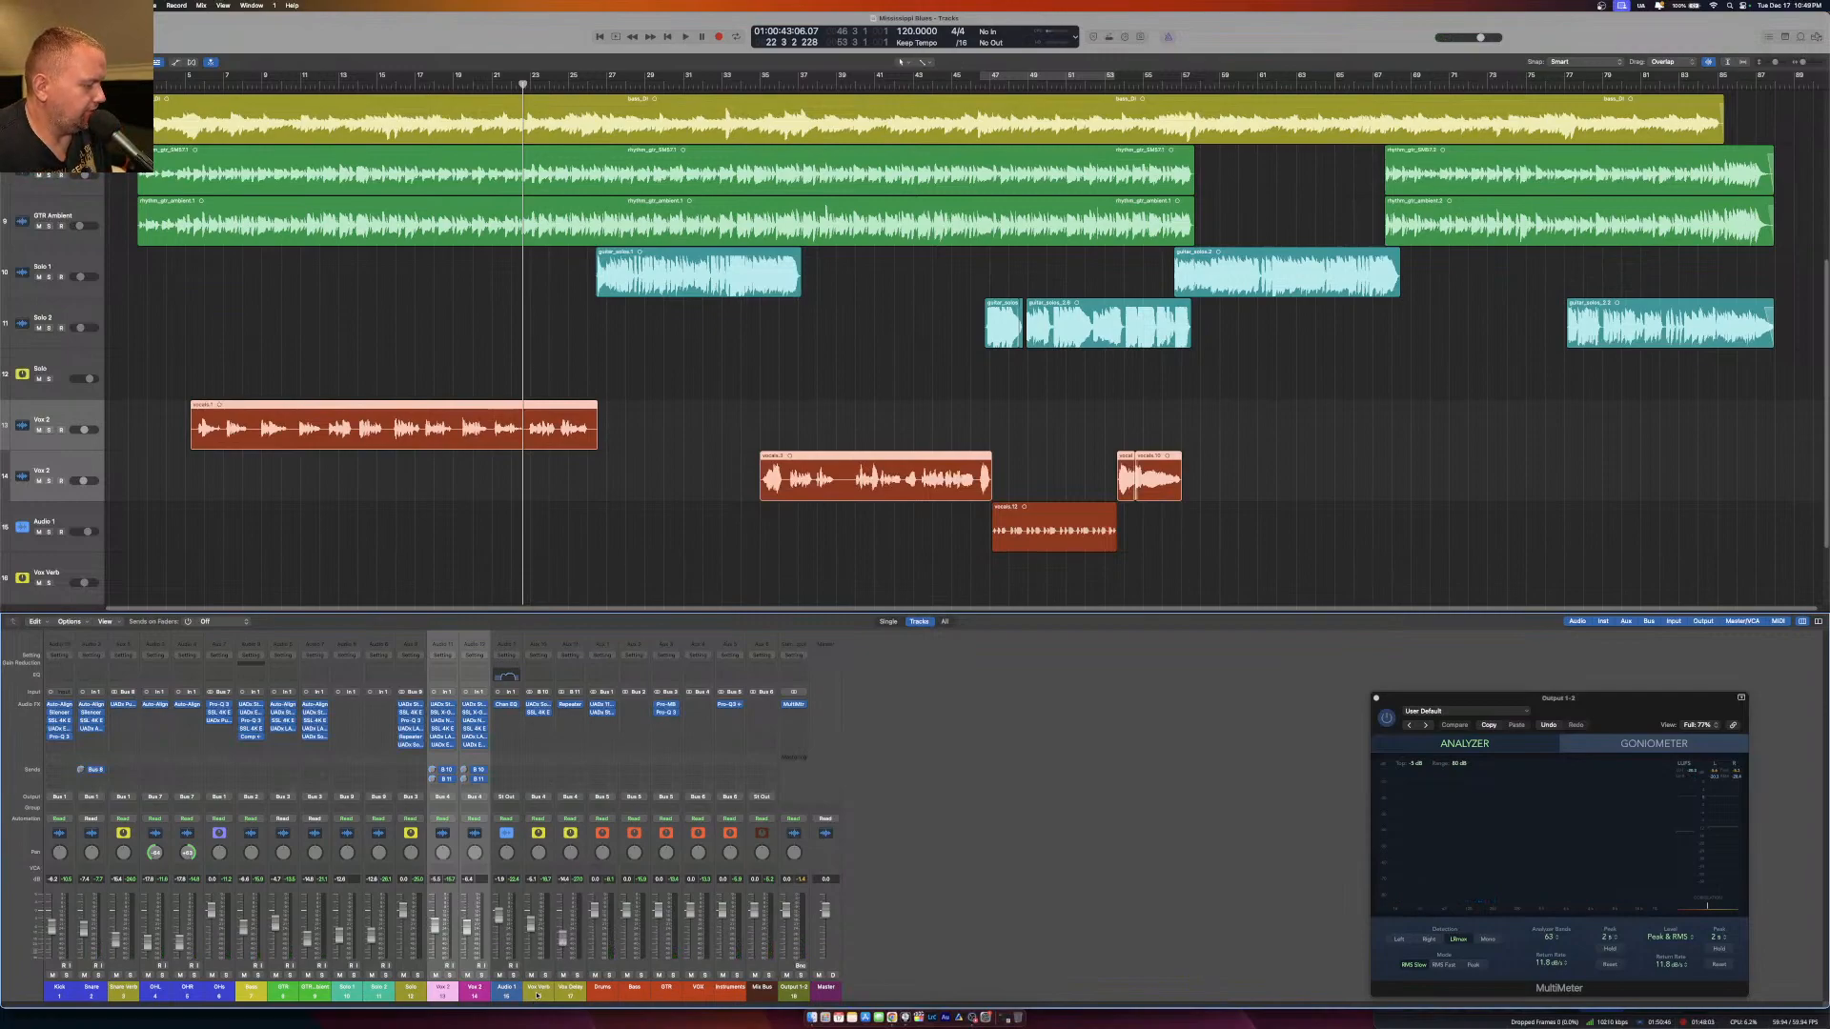
click(570, 707)
mouse_move(620, 925)
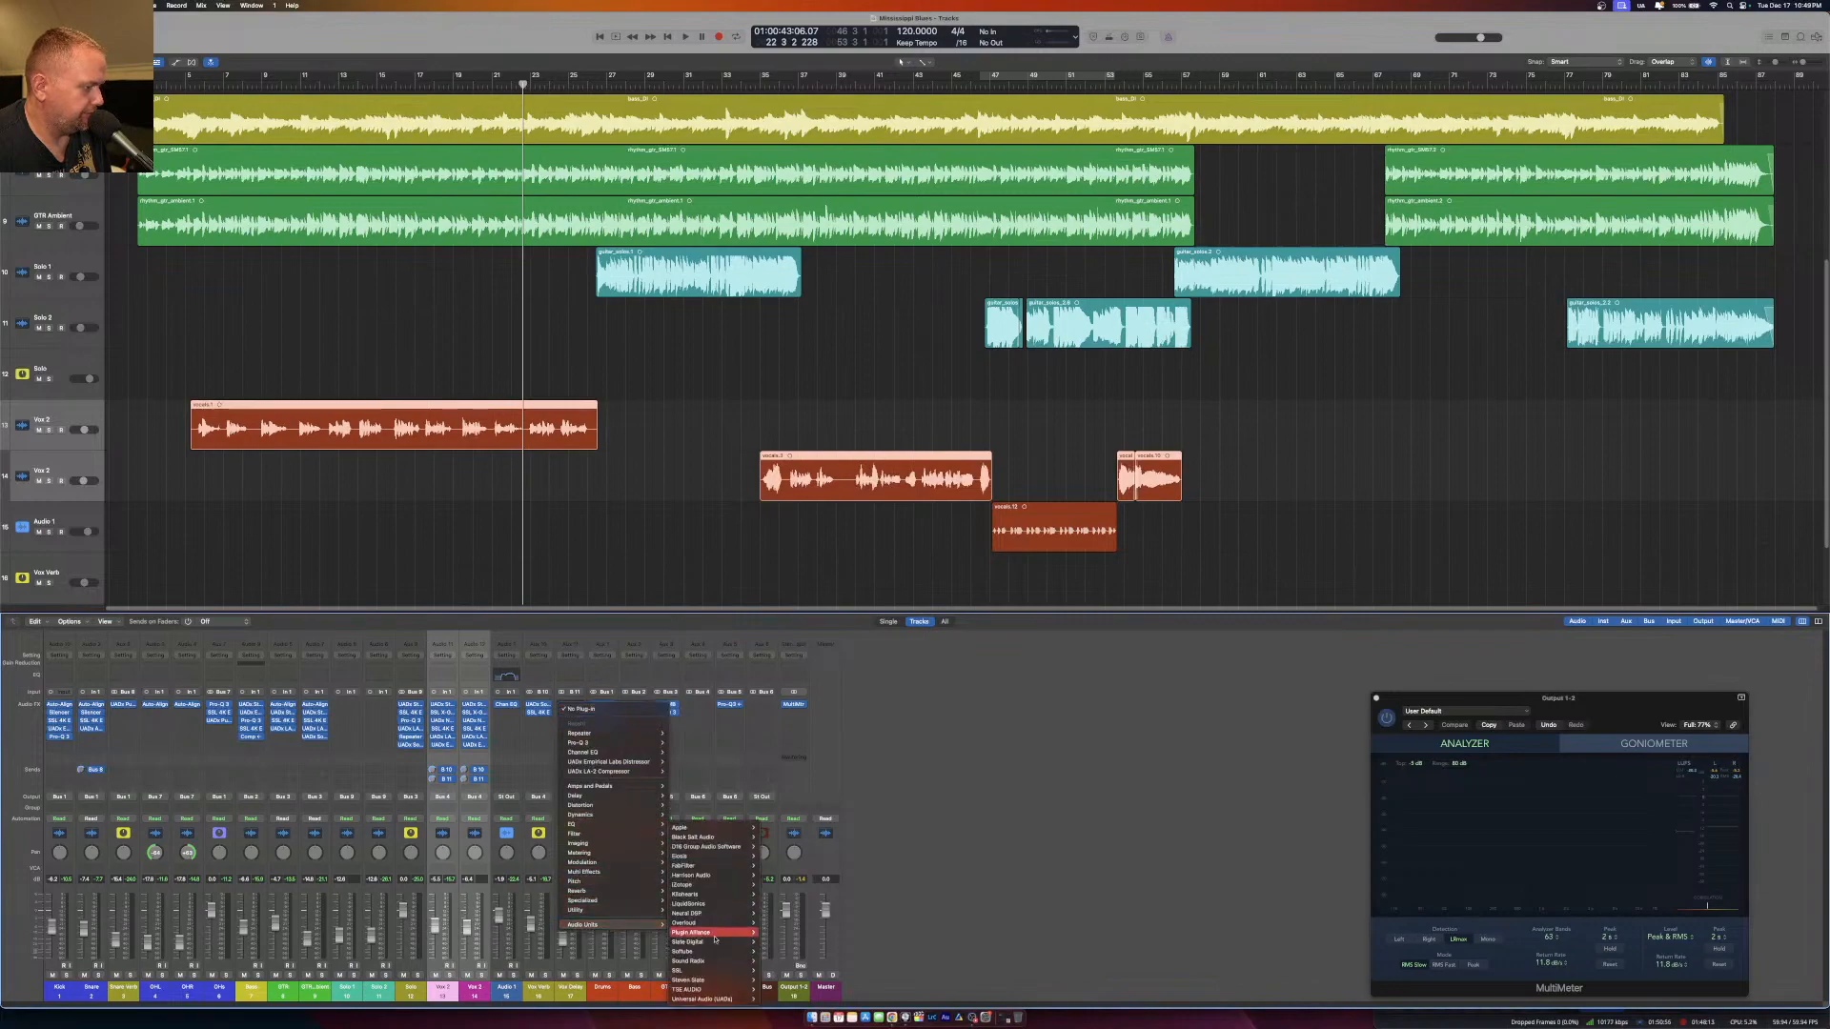
mouse_move(737, 962)
mouse_move(644, 806)
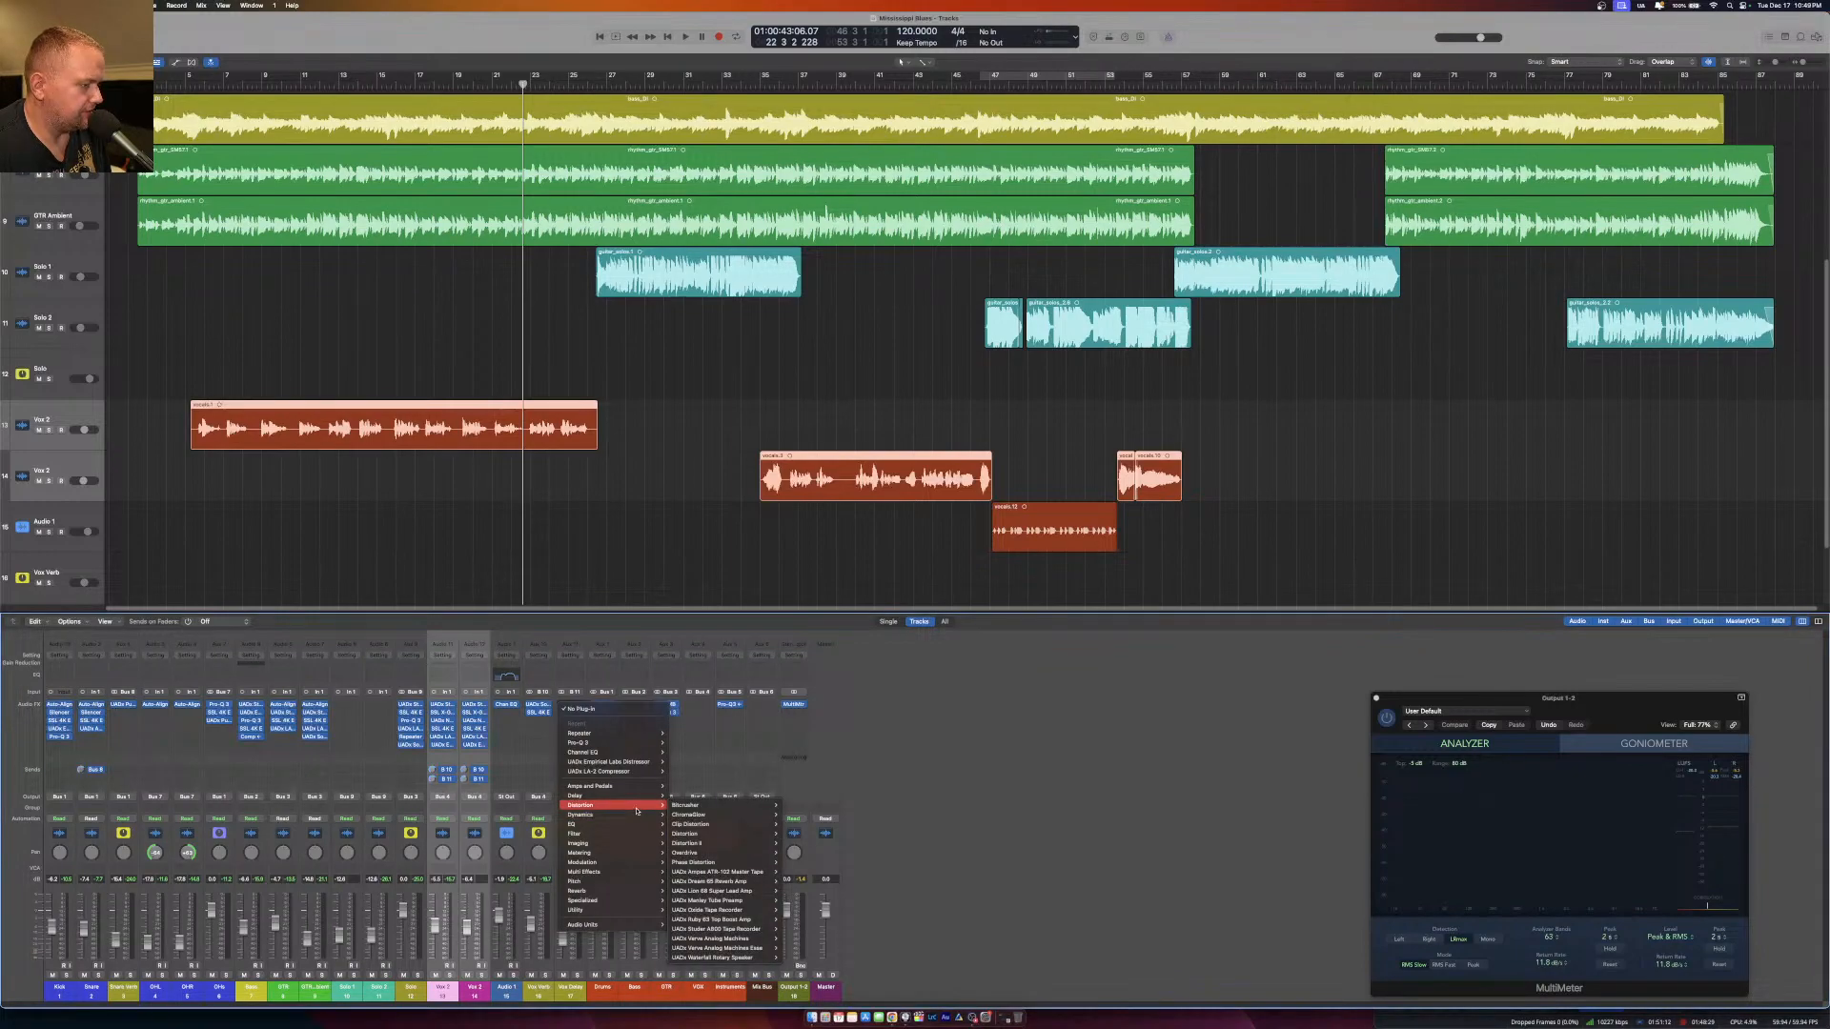
click(953, 759)
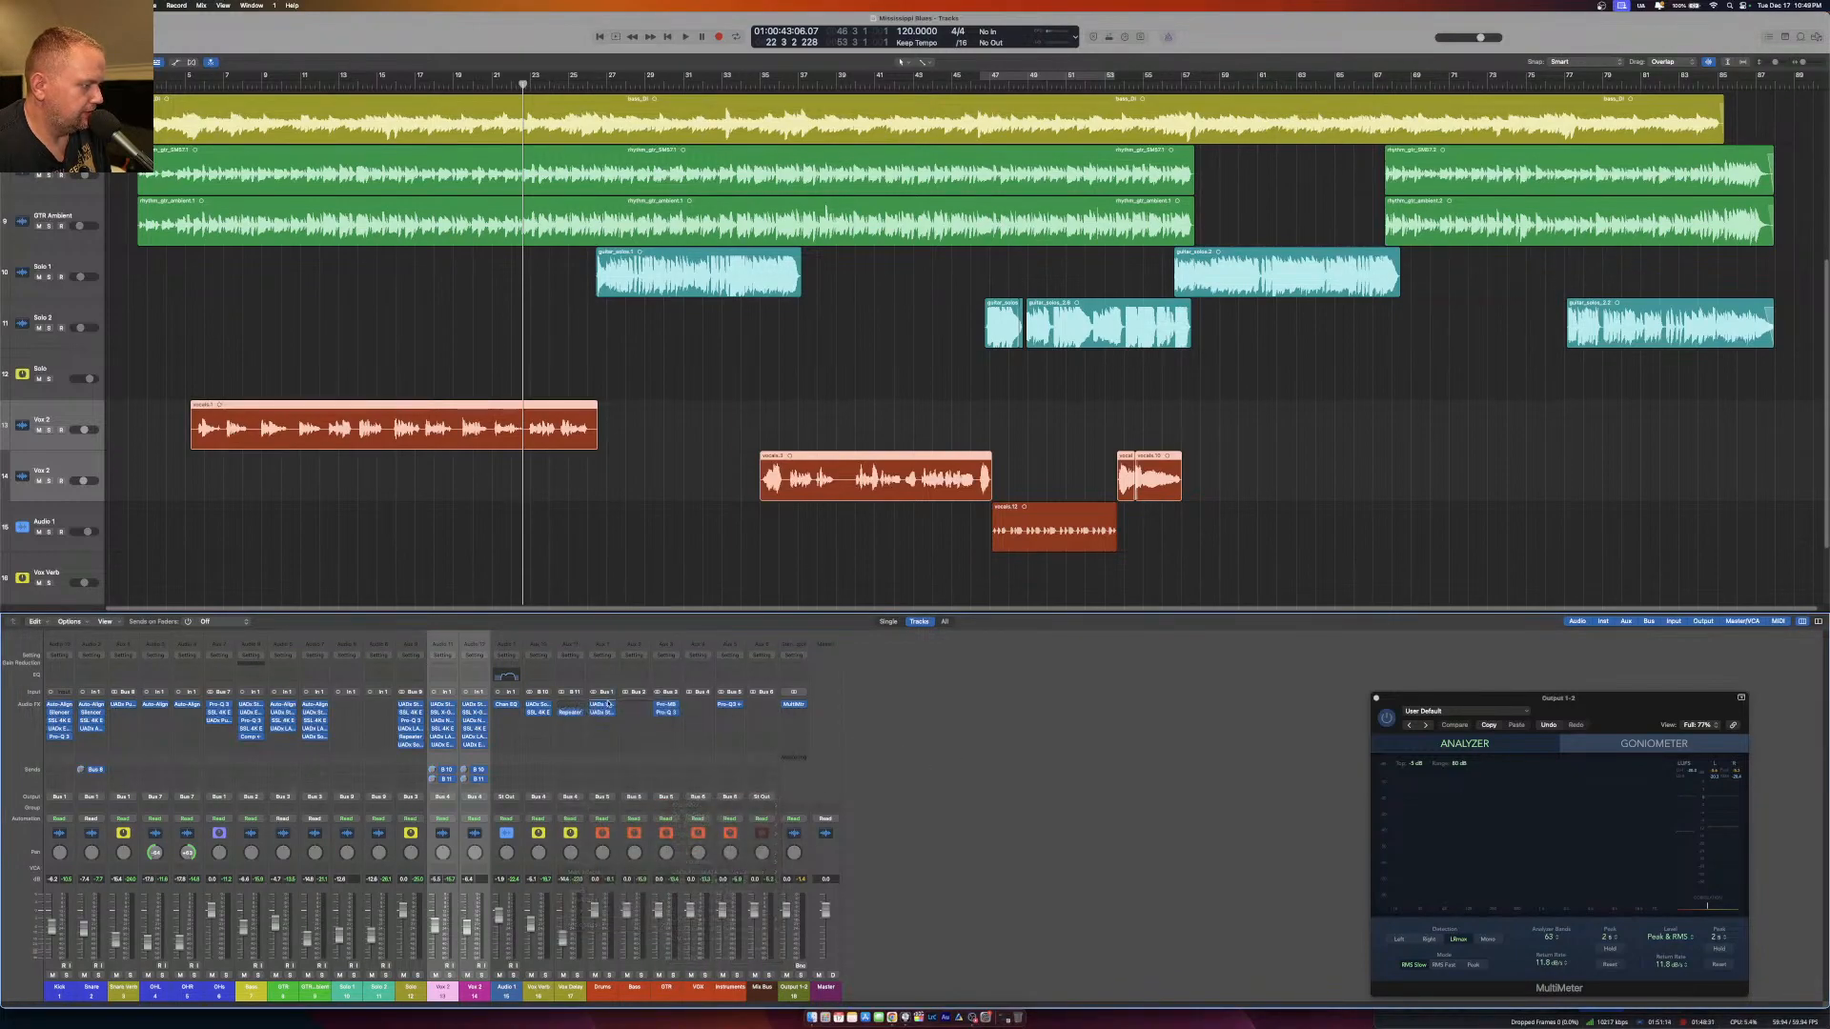
Insert SSL X-Gate before the Repeater on the Vox Delay channel and open it while the first vocal section plays.
click(571, 704)
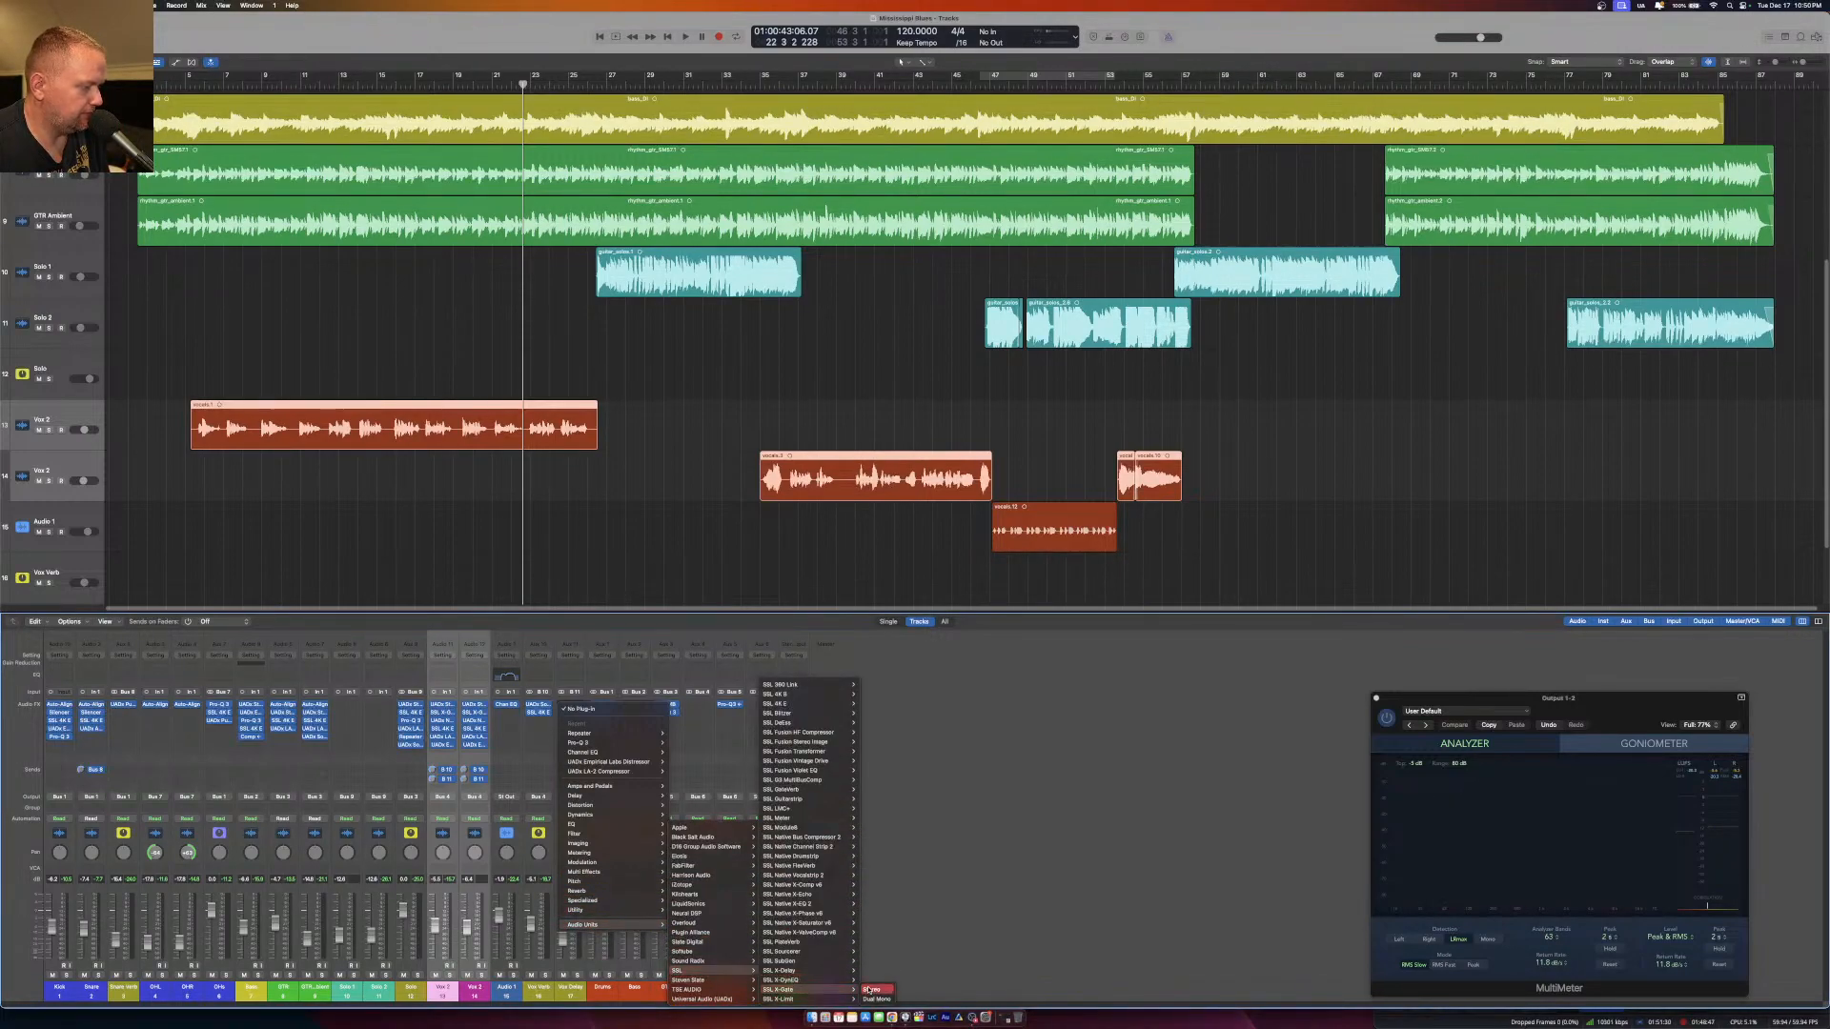
click(879, 994)
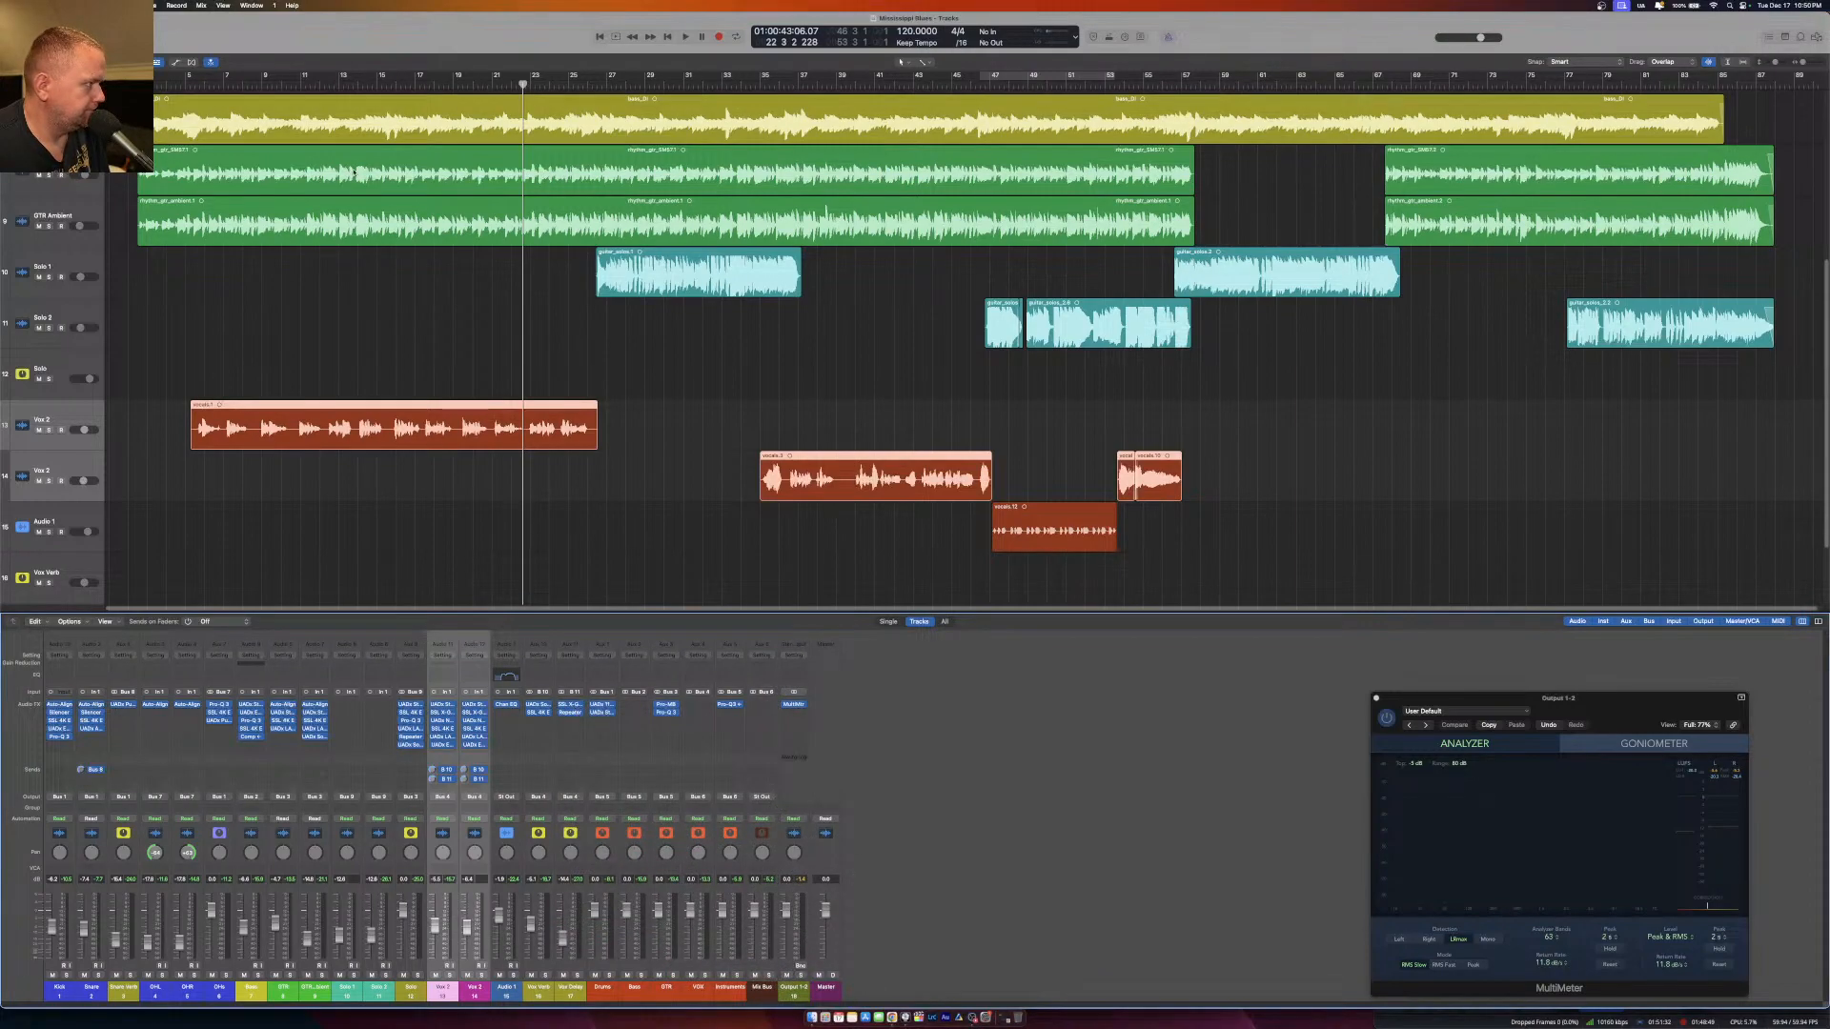
click(241, 91)
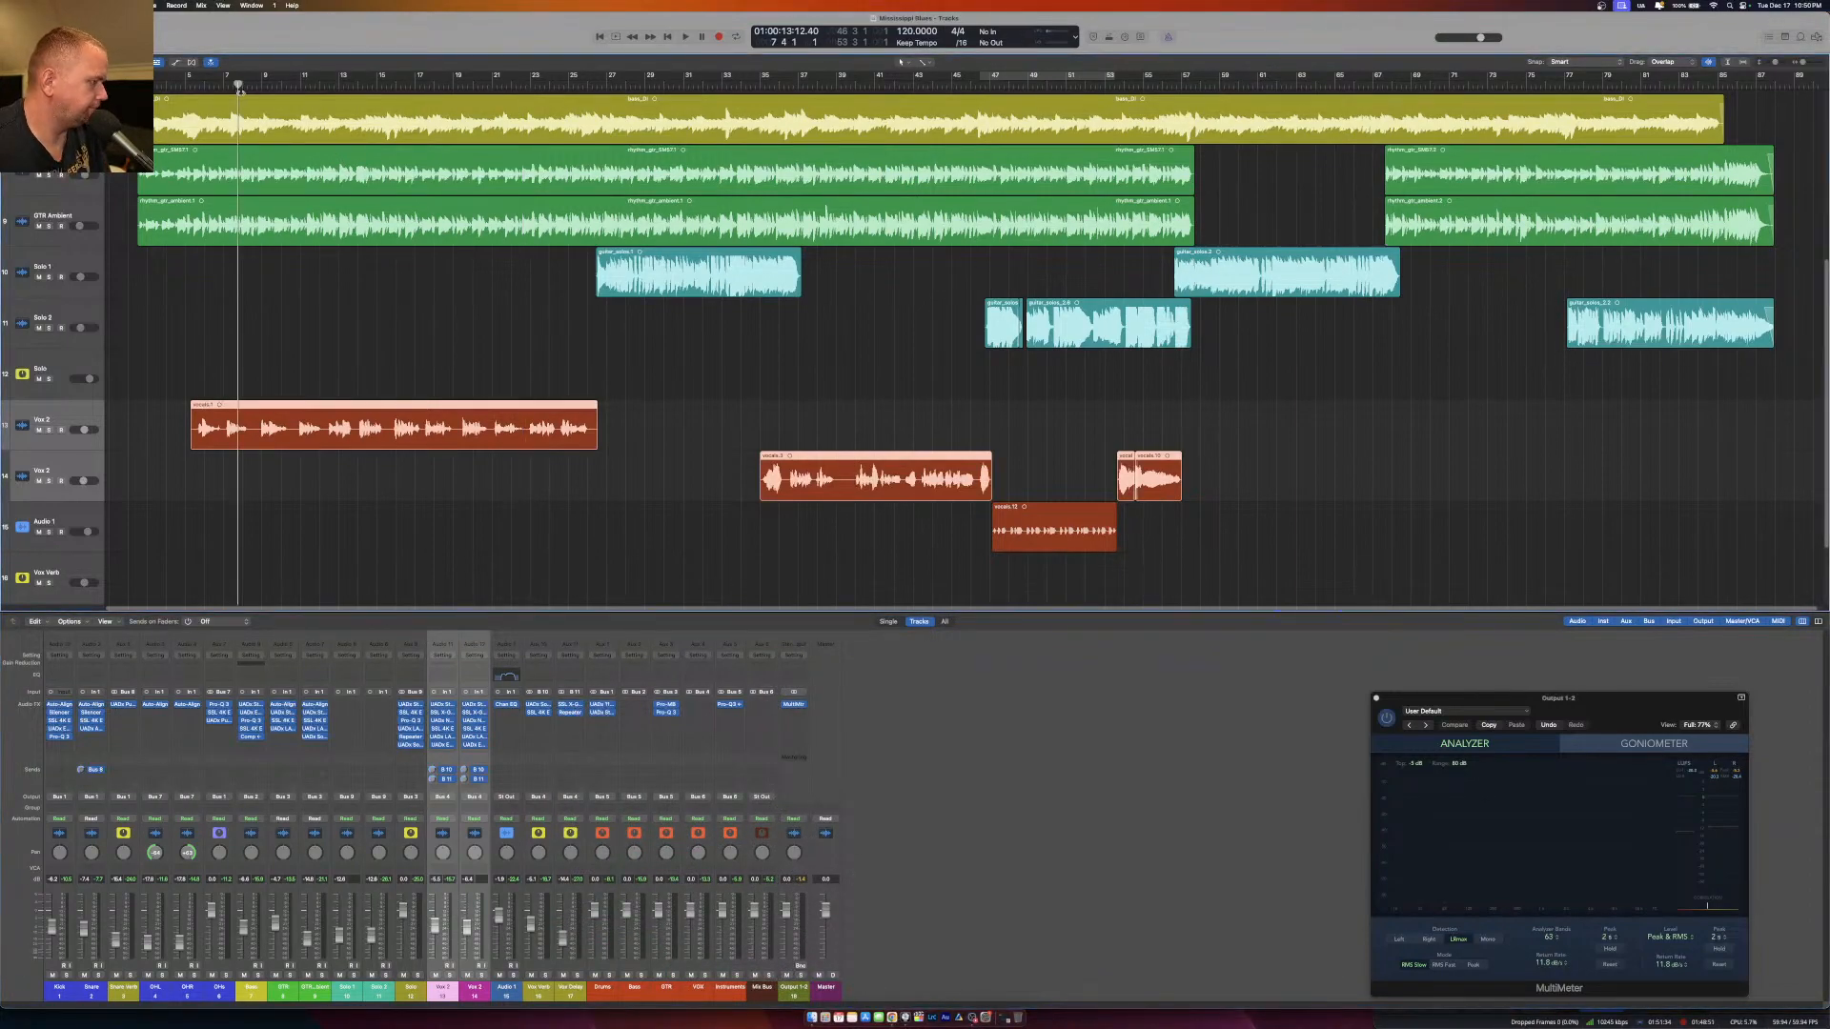
key(space)
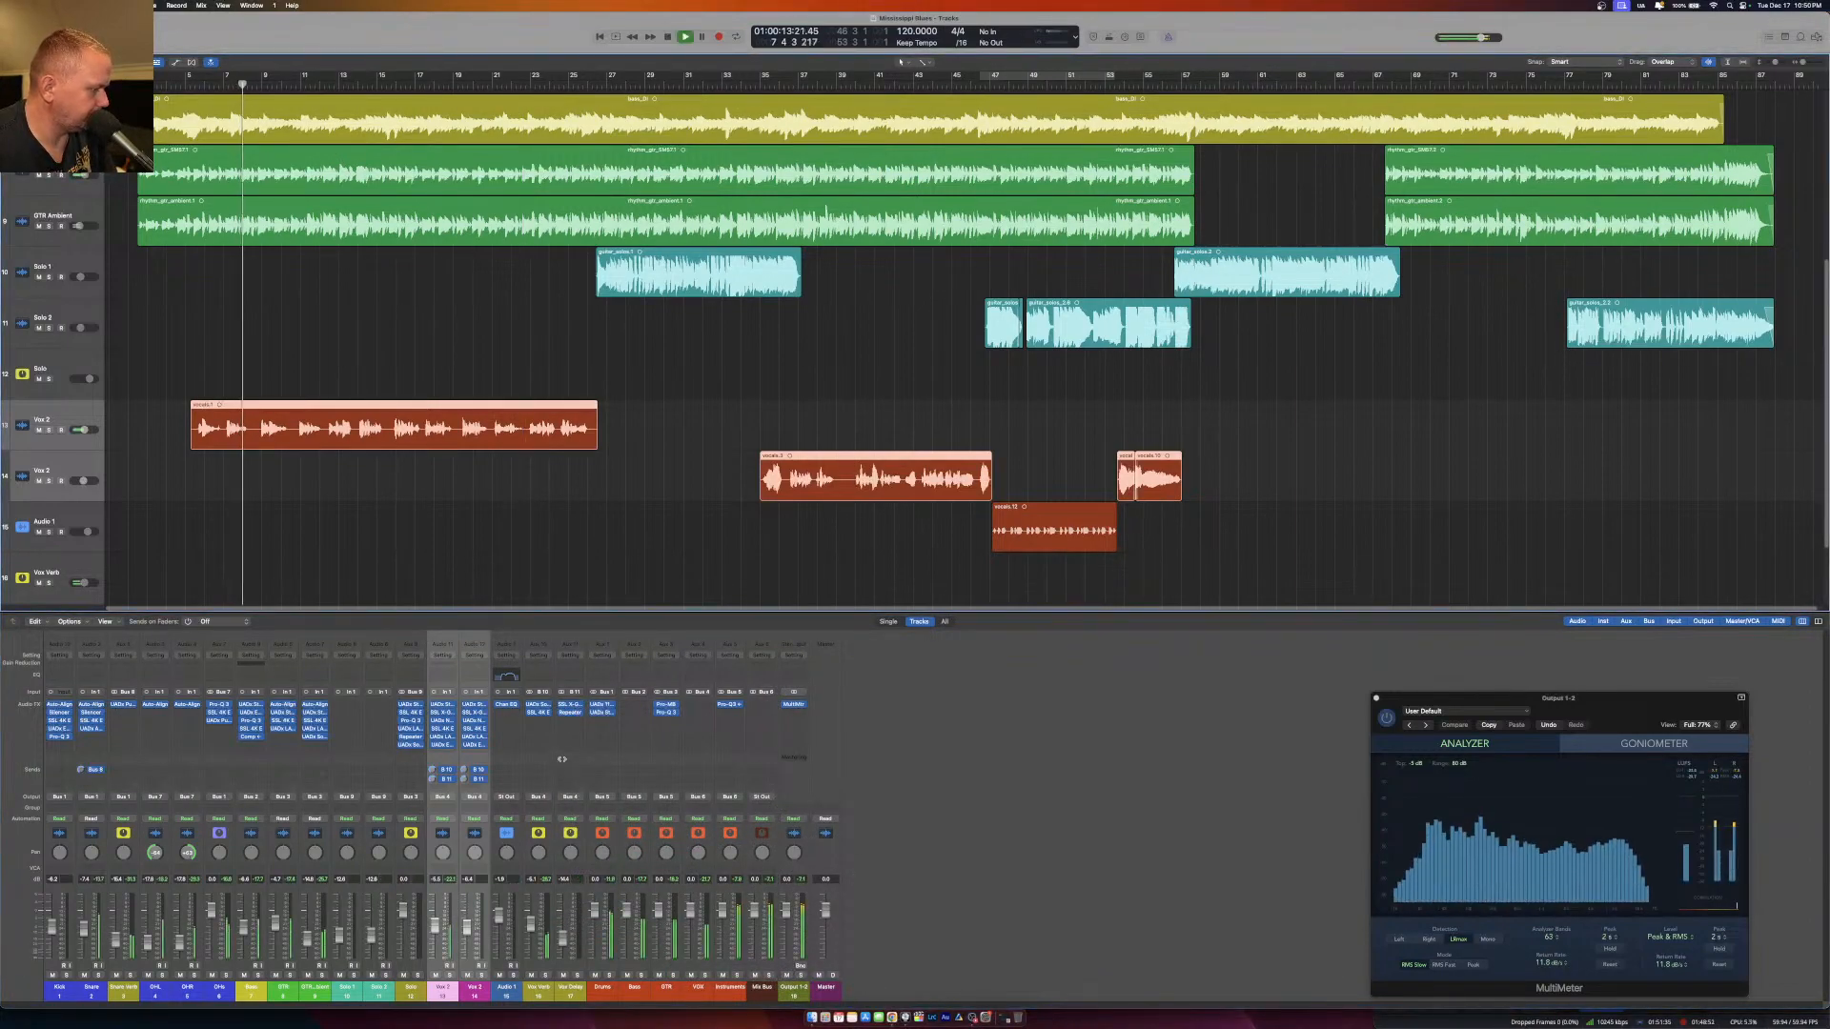
click(570, 705)
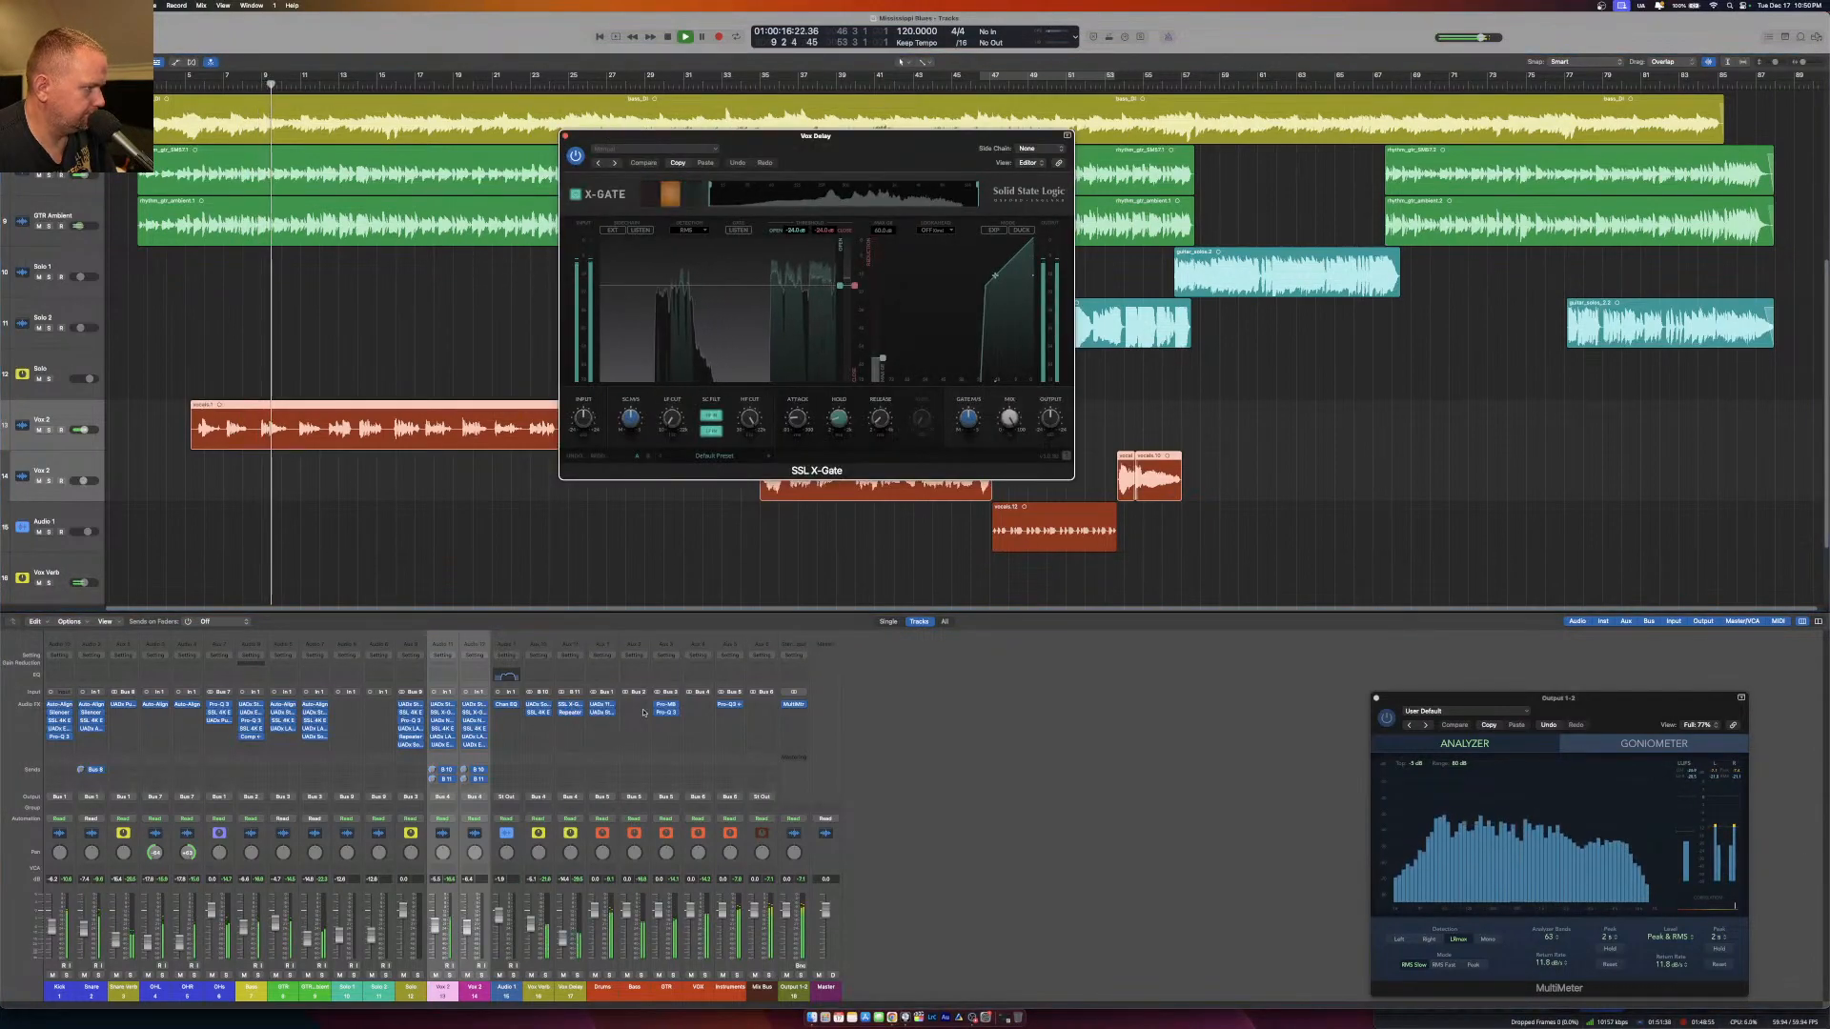
Lower the Vox Delay gate's threshold, lengthen its release and enable its lookahead.
drag(837, 284, 841, 338)
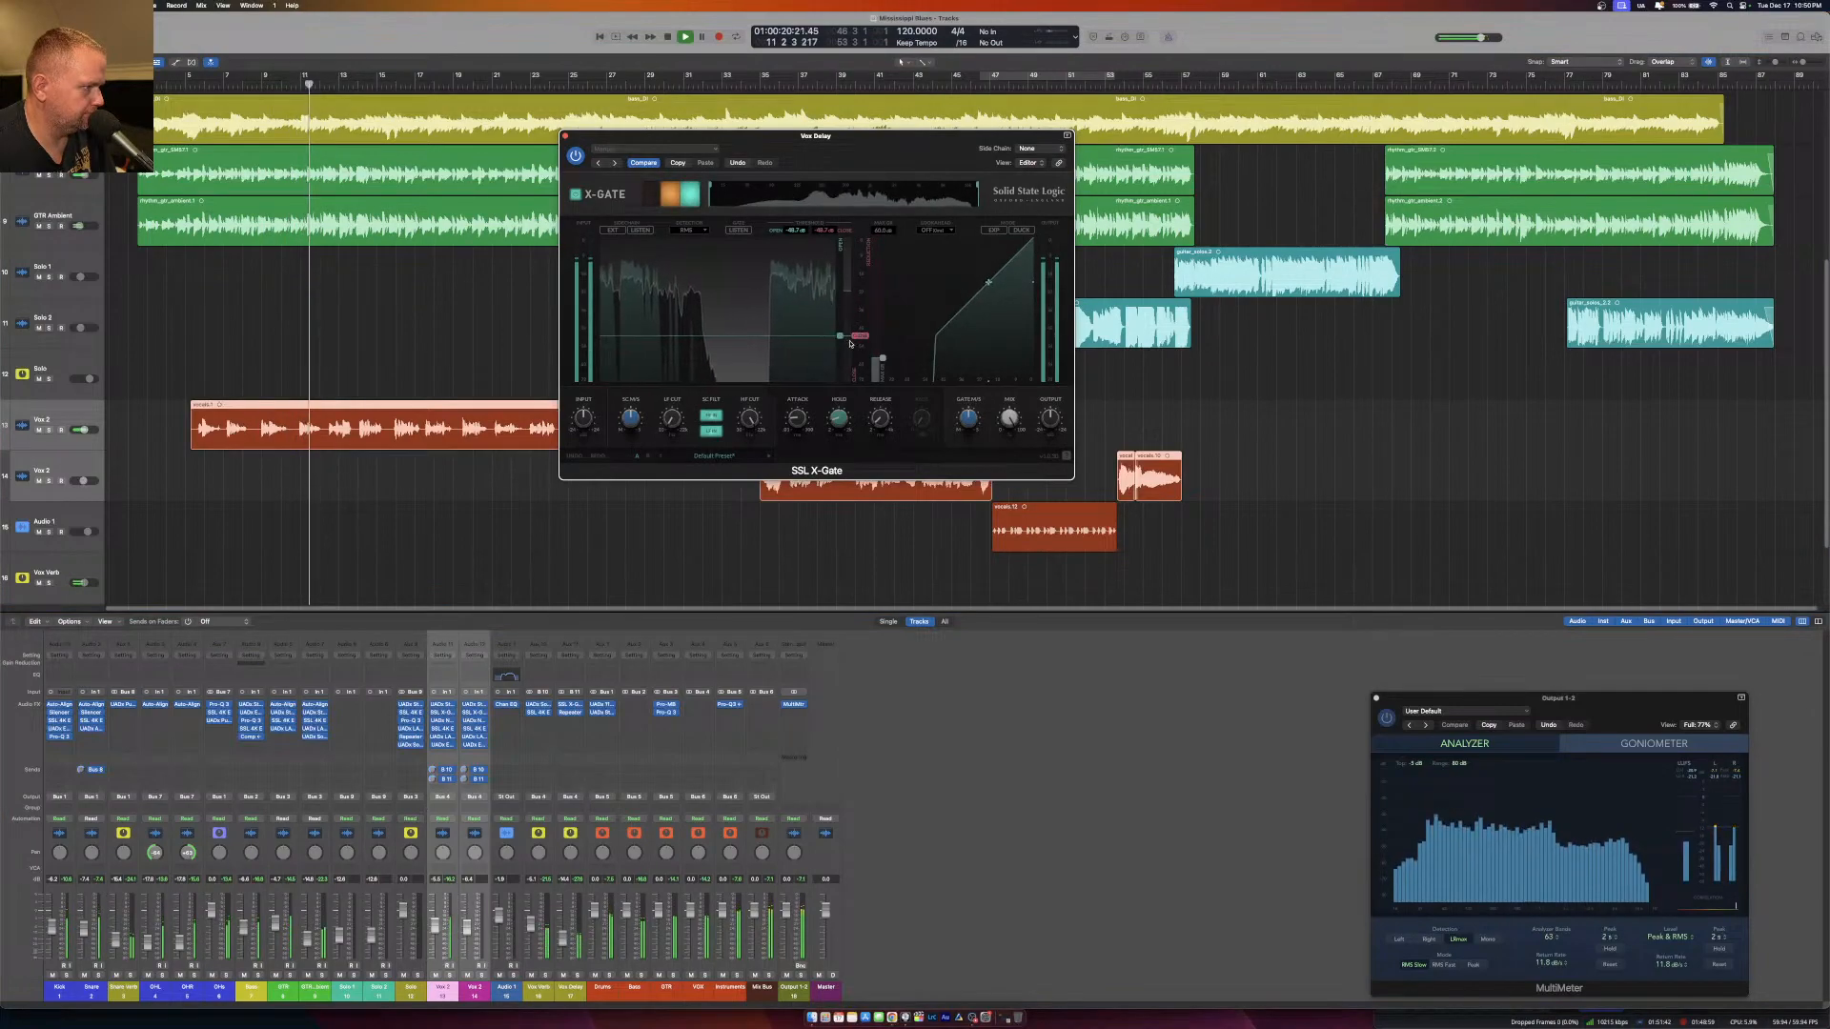
drag(878, 421, 882, 391)
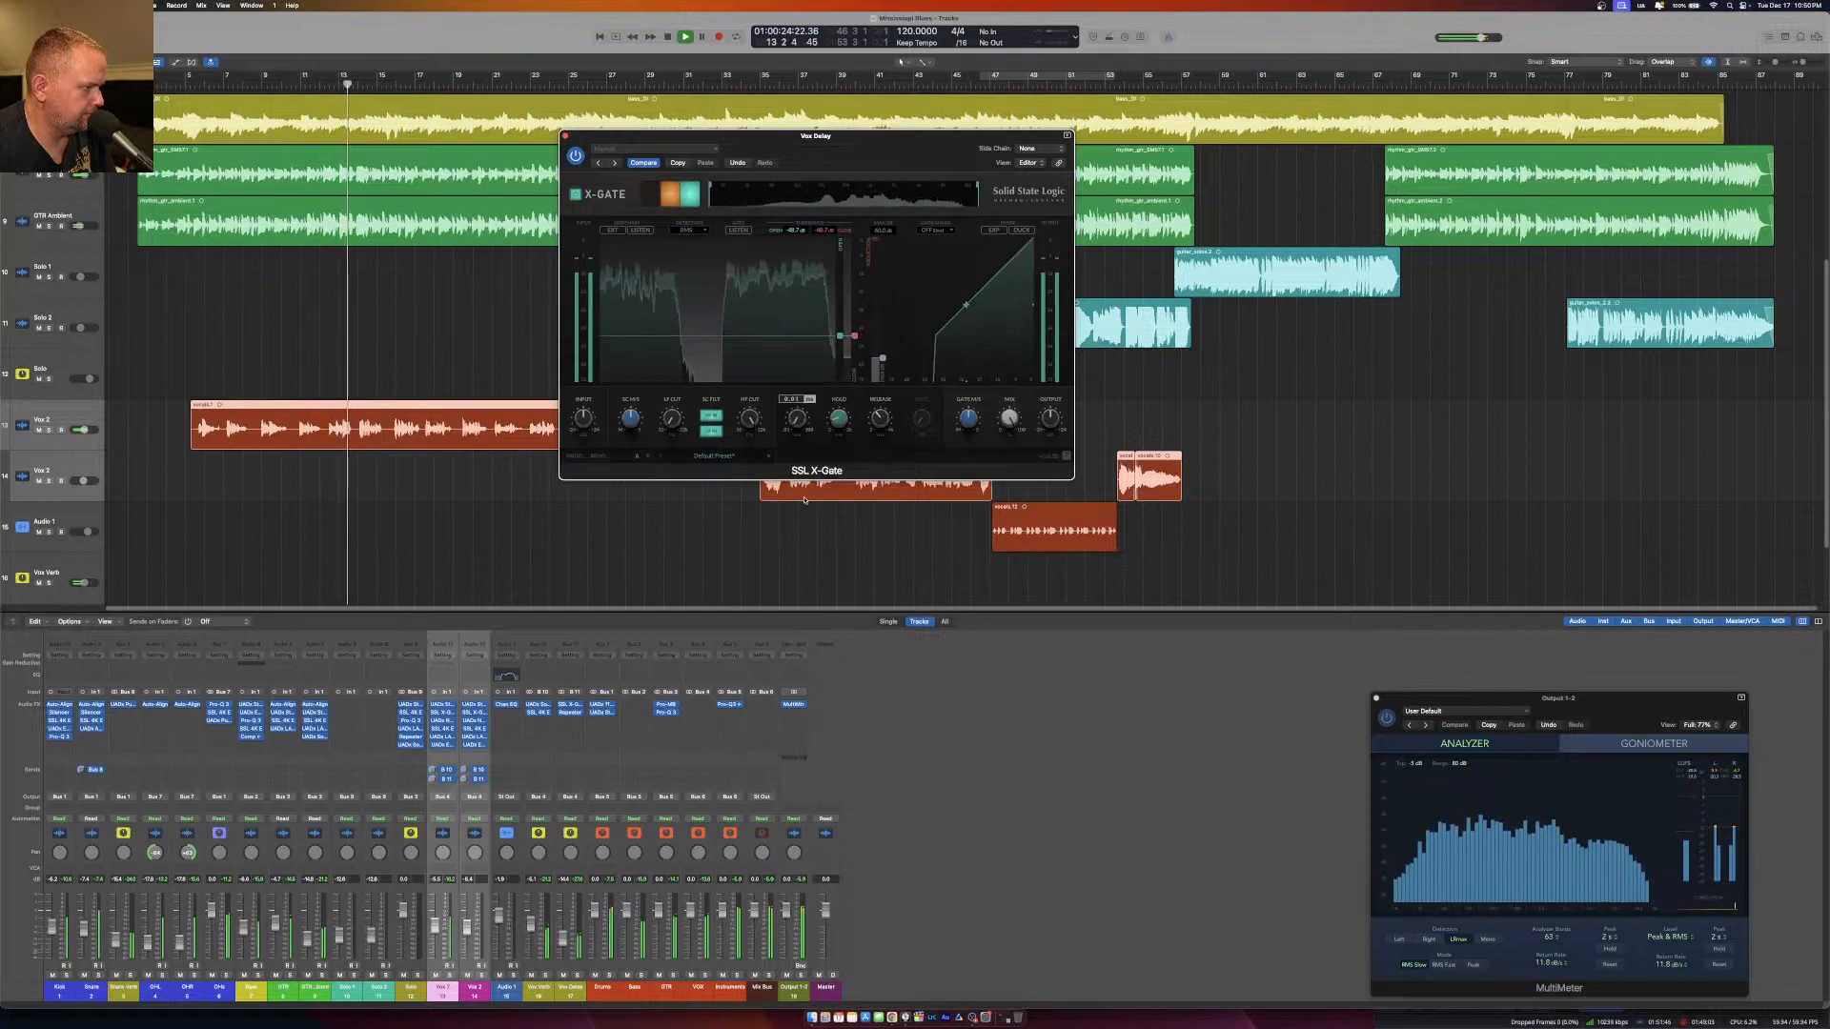
mouse_move(839, 417)
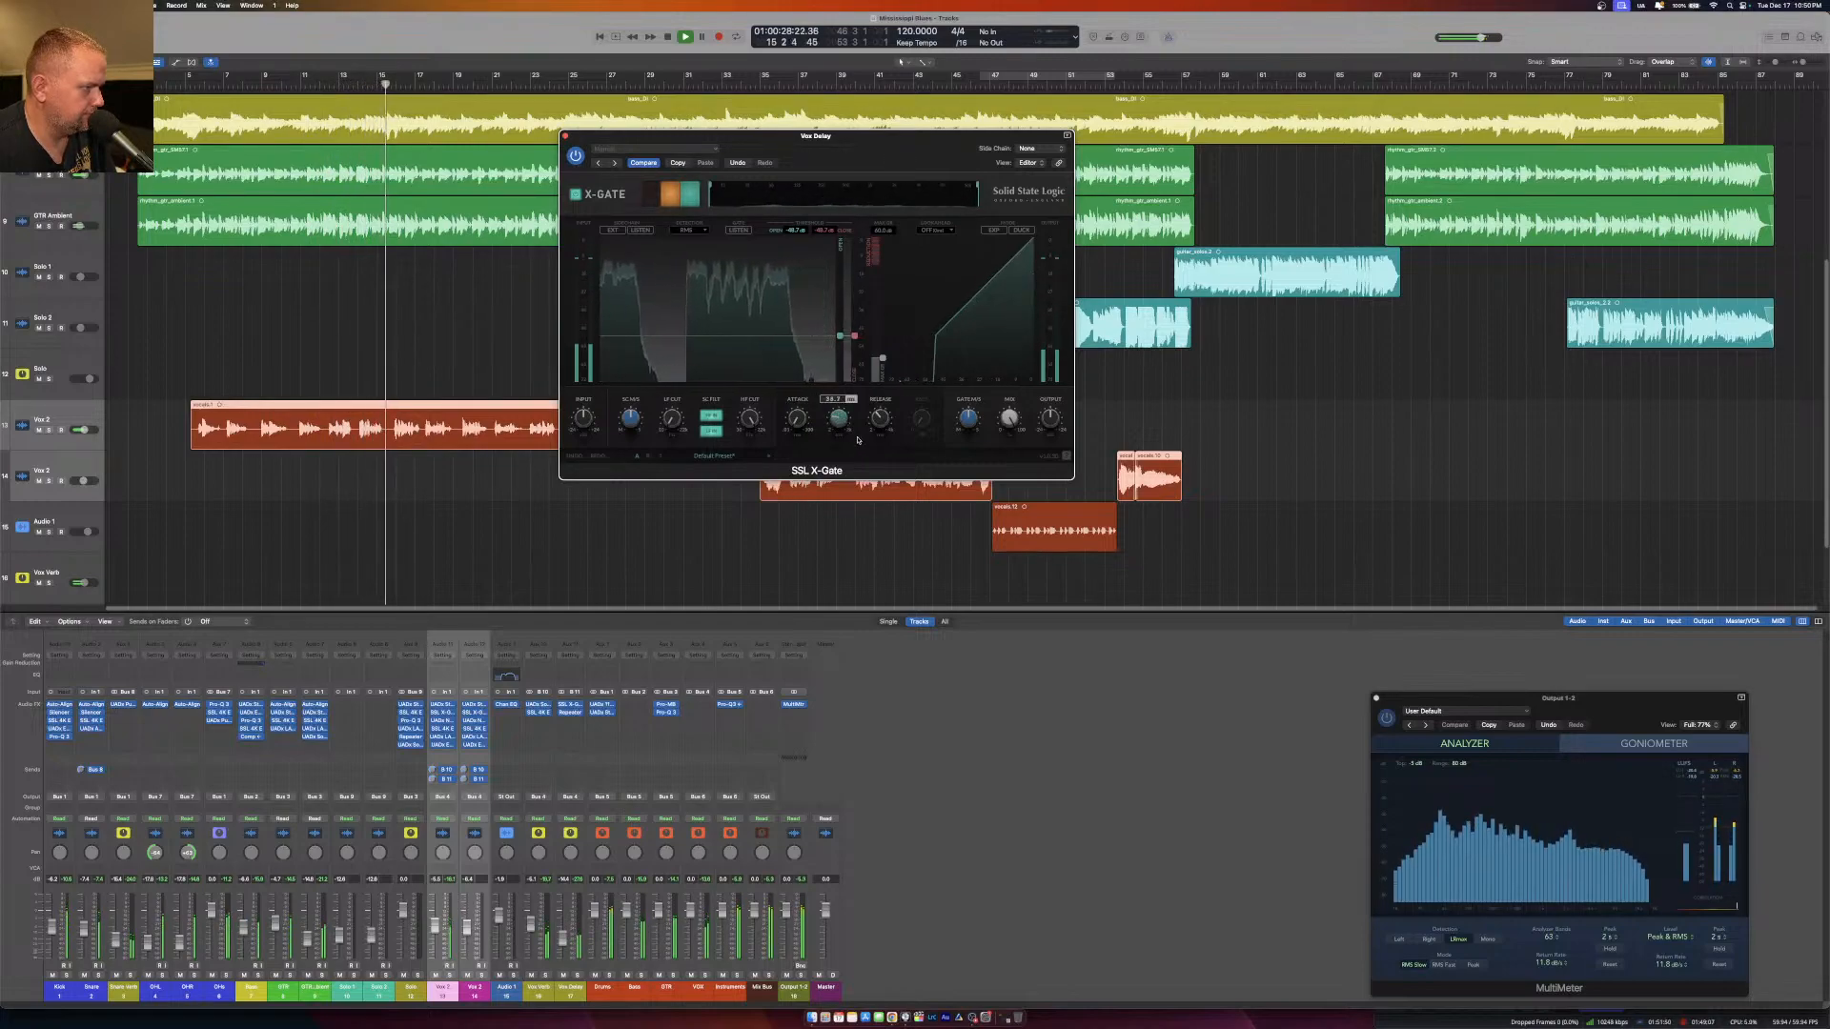
drag(879, 420, 880, 416)
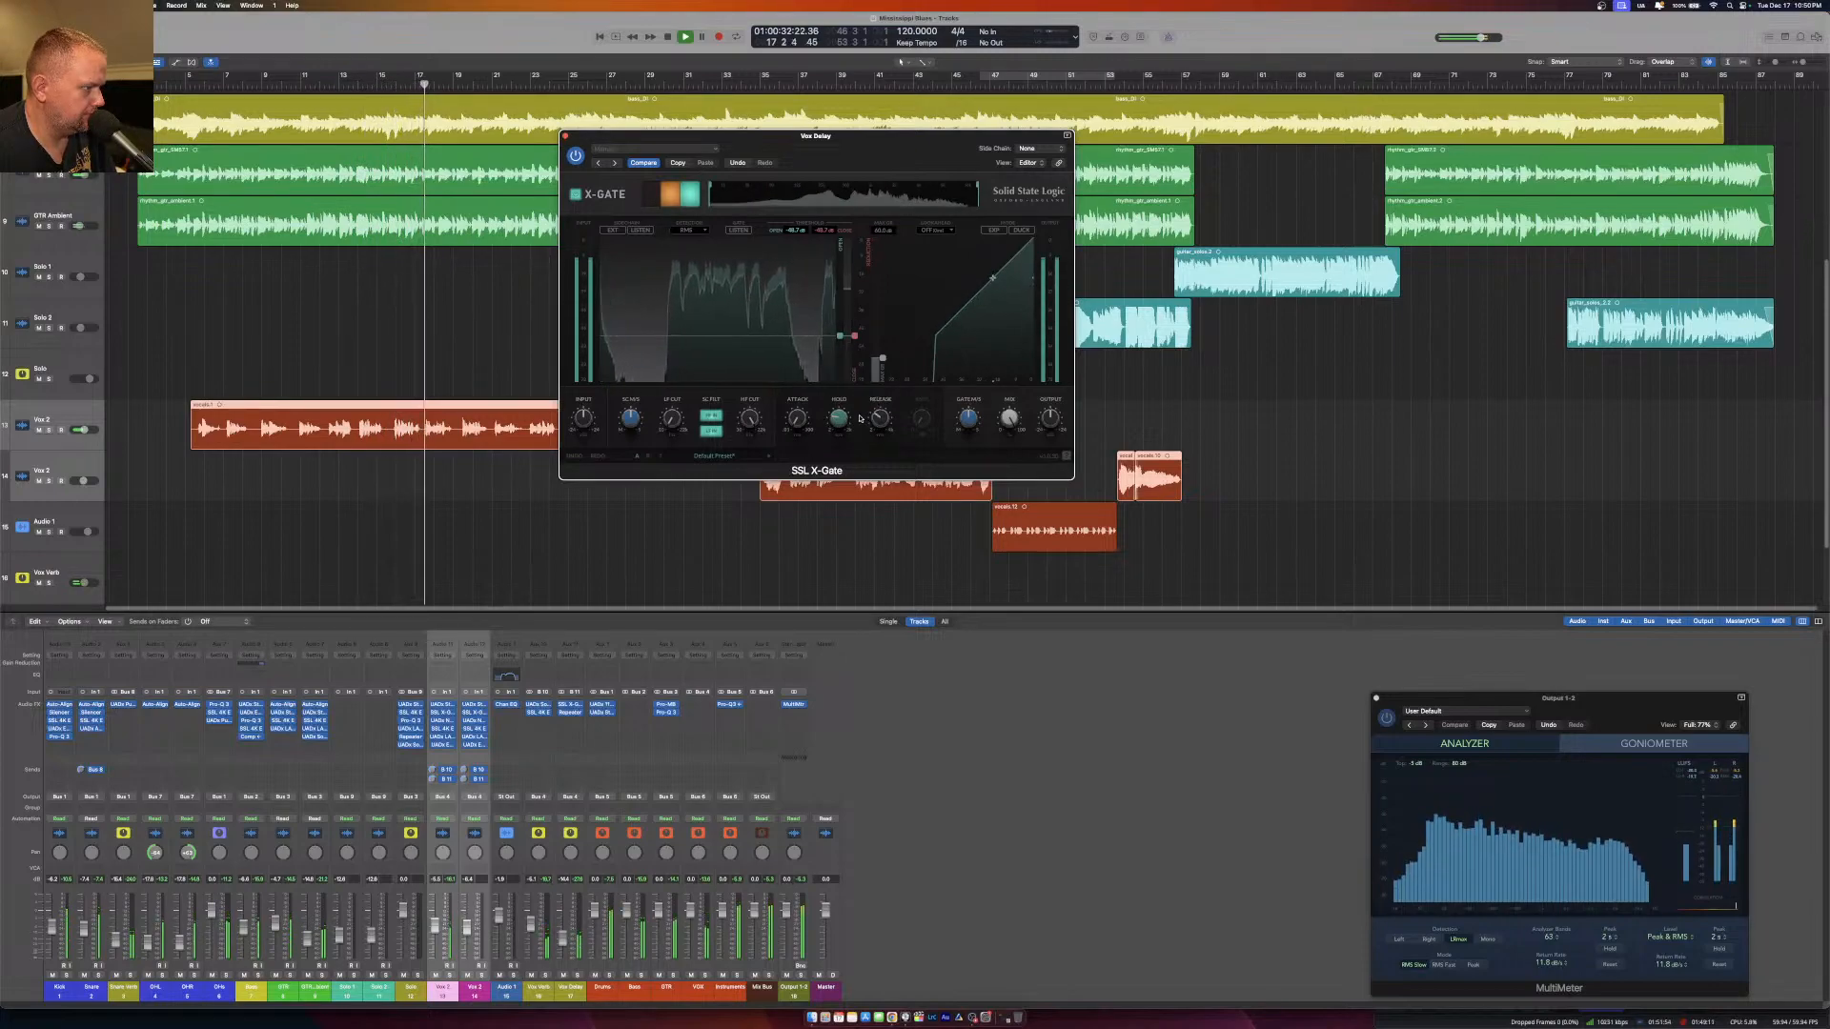
click(931, 270)
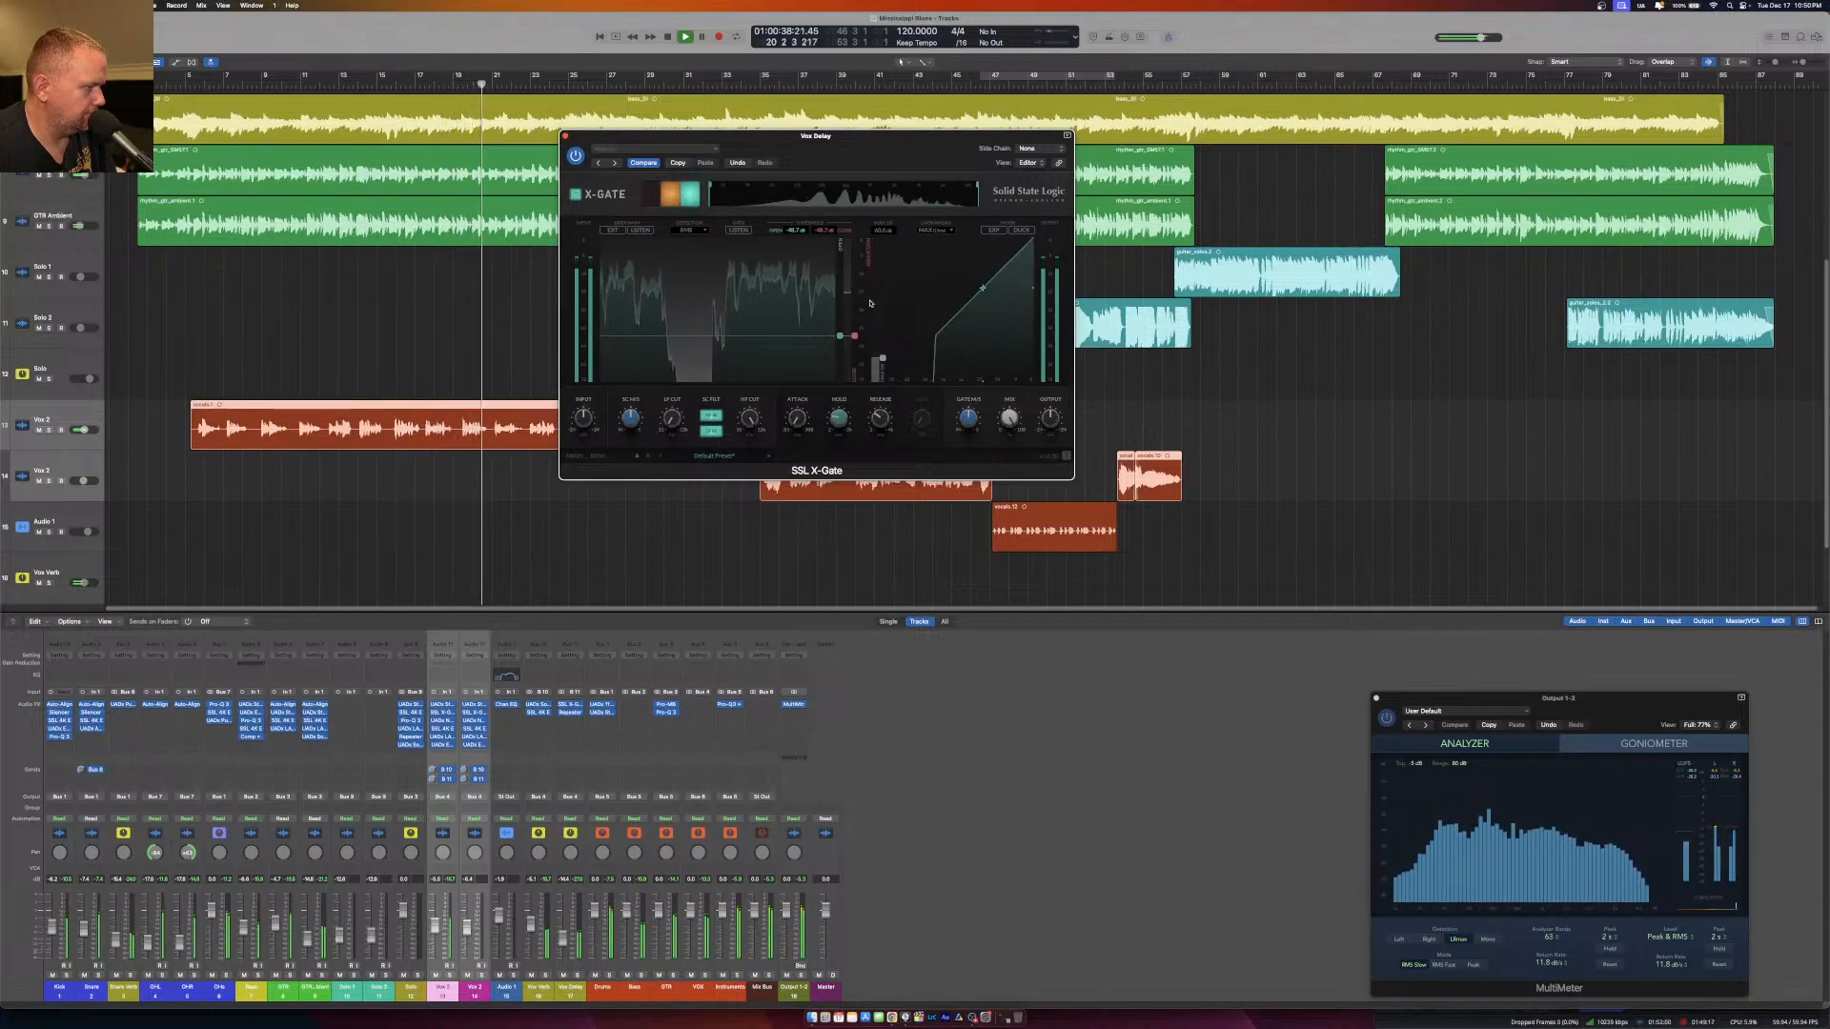
mouse_move(876, 424)
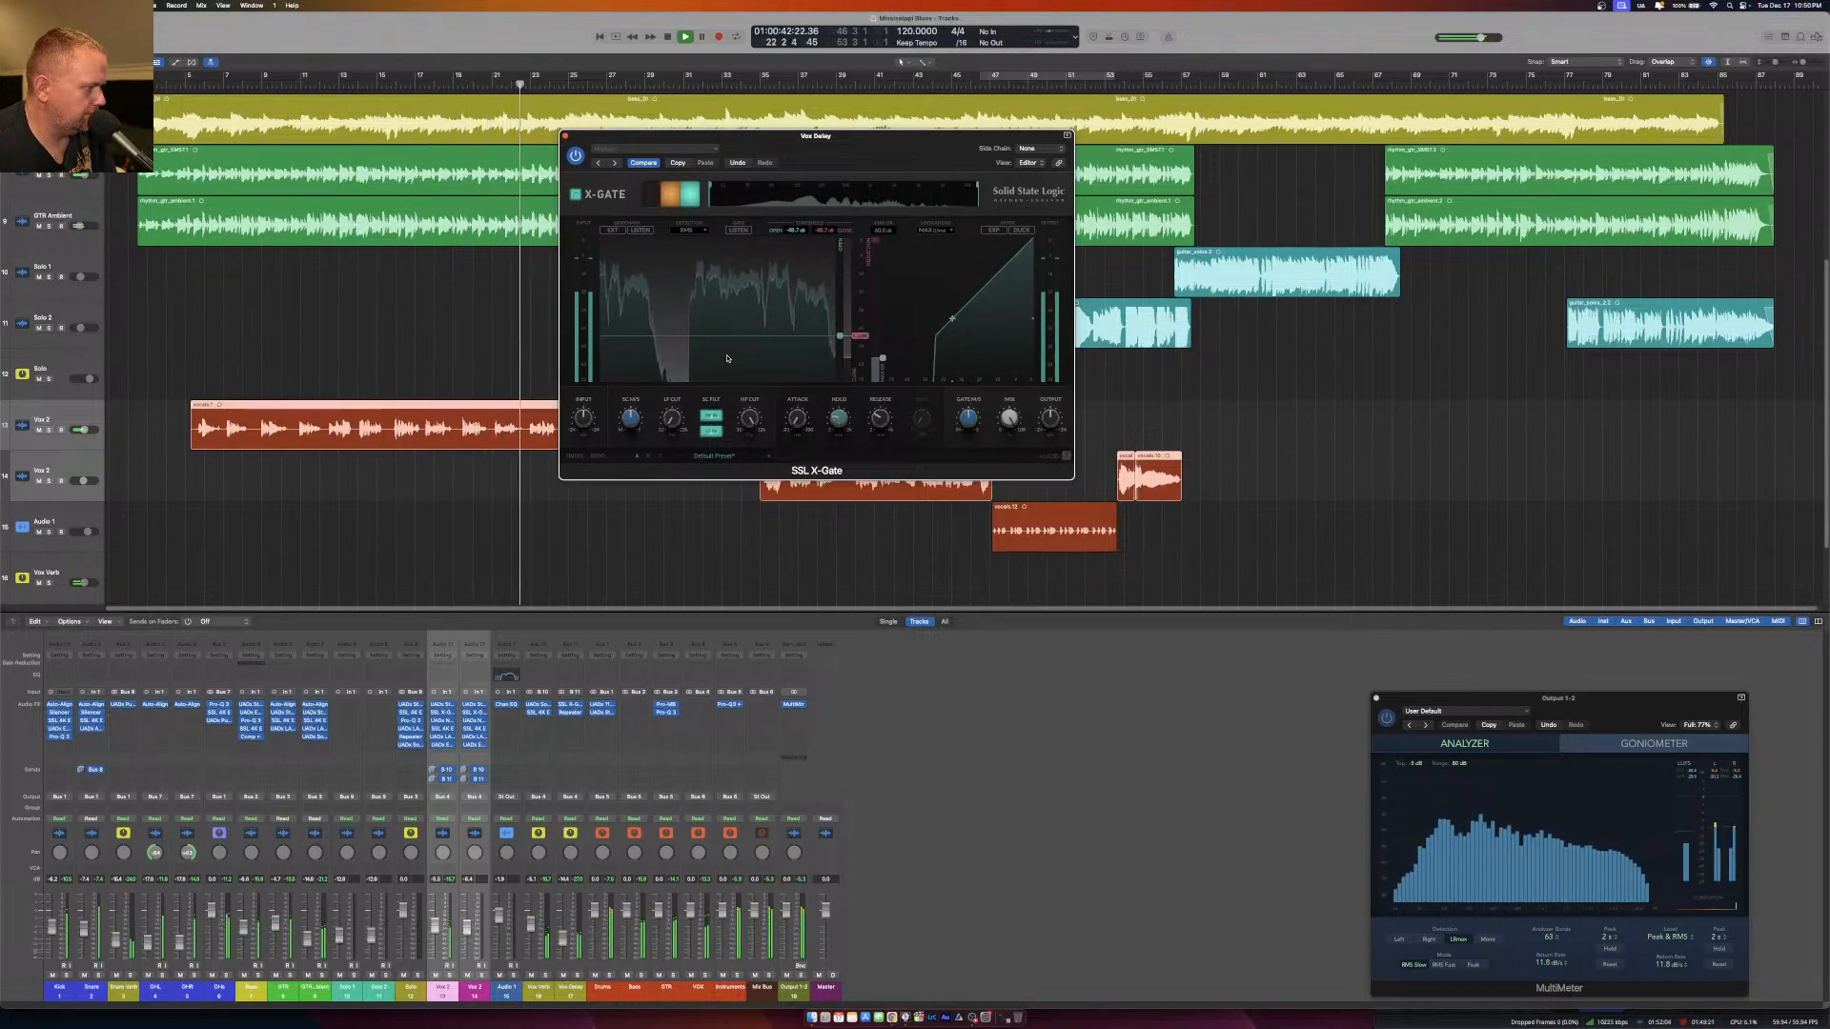
click(565, 136)
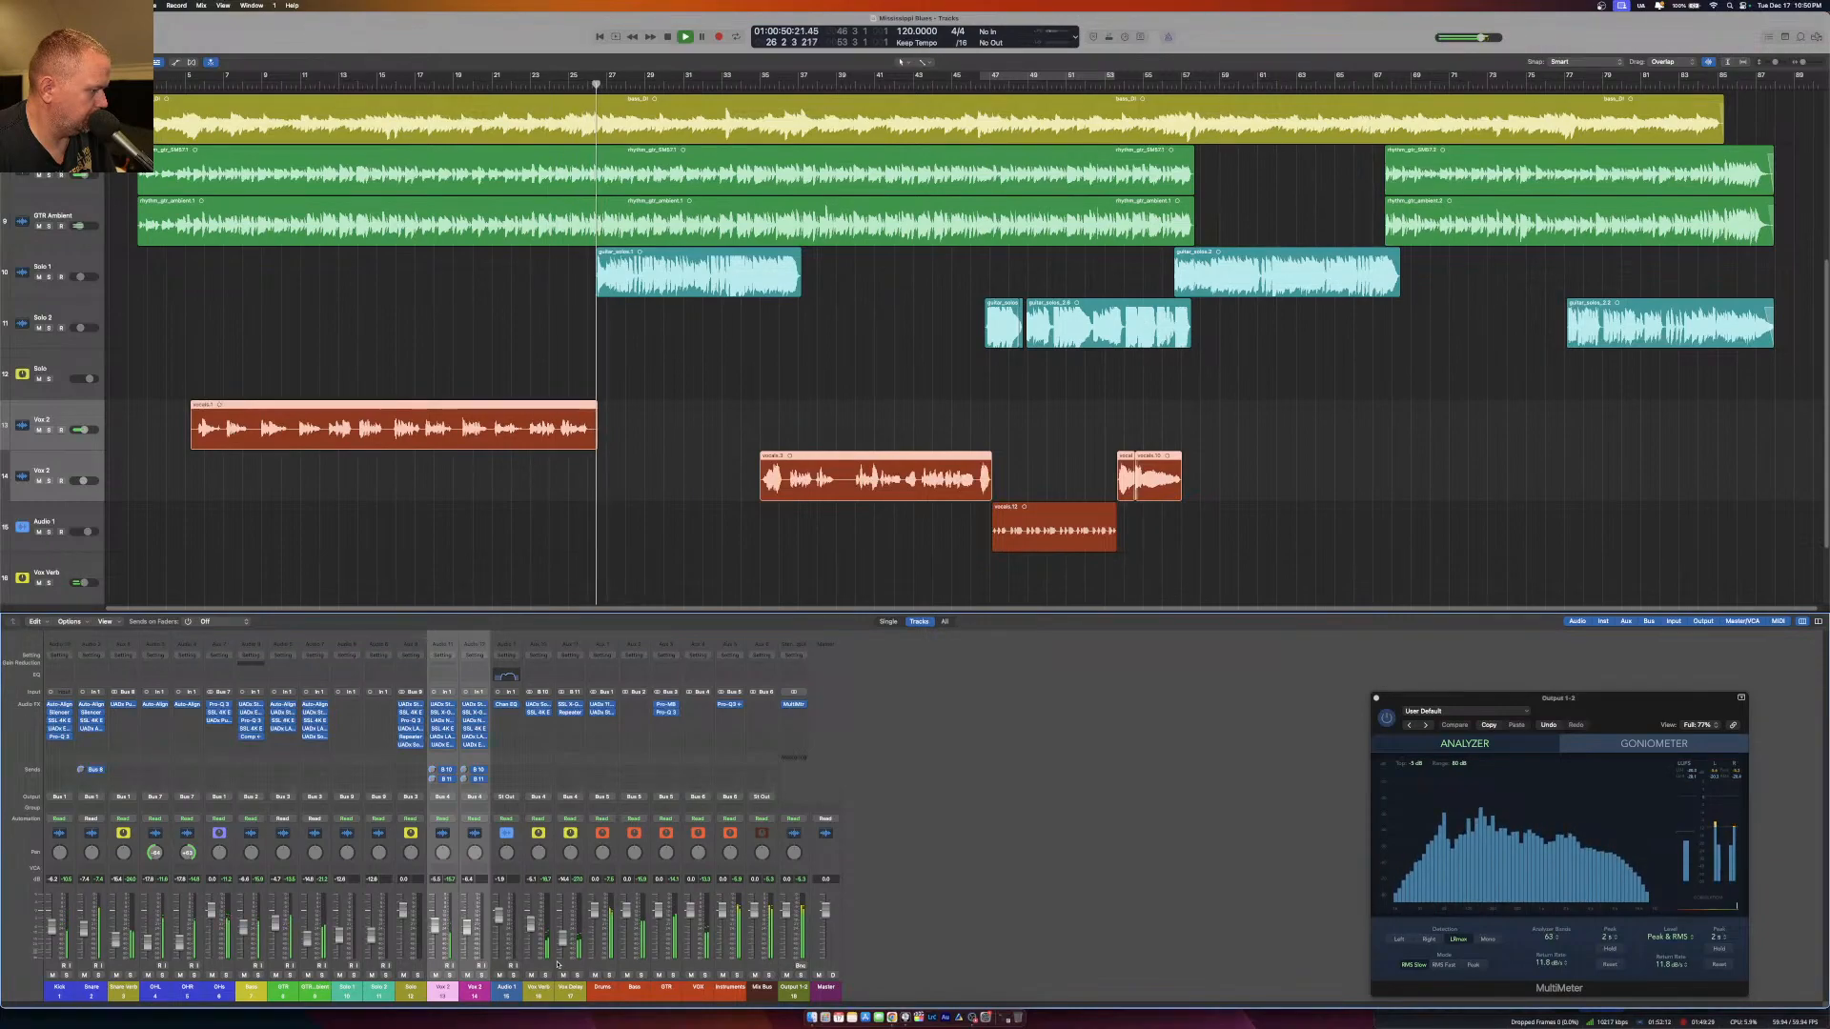
Play the mix from the start of the first vocal region and switch to OBS.
click(202, 85)
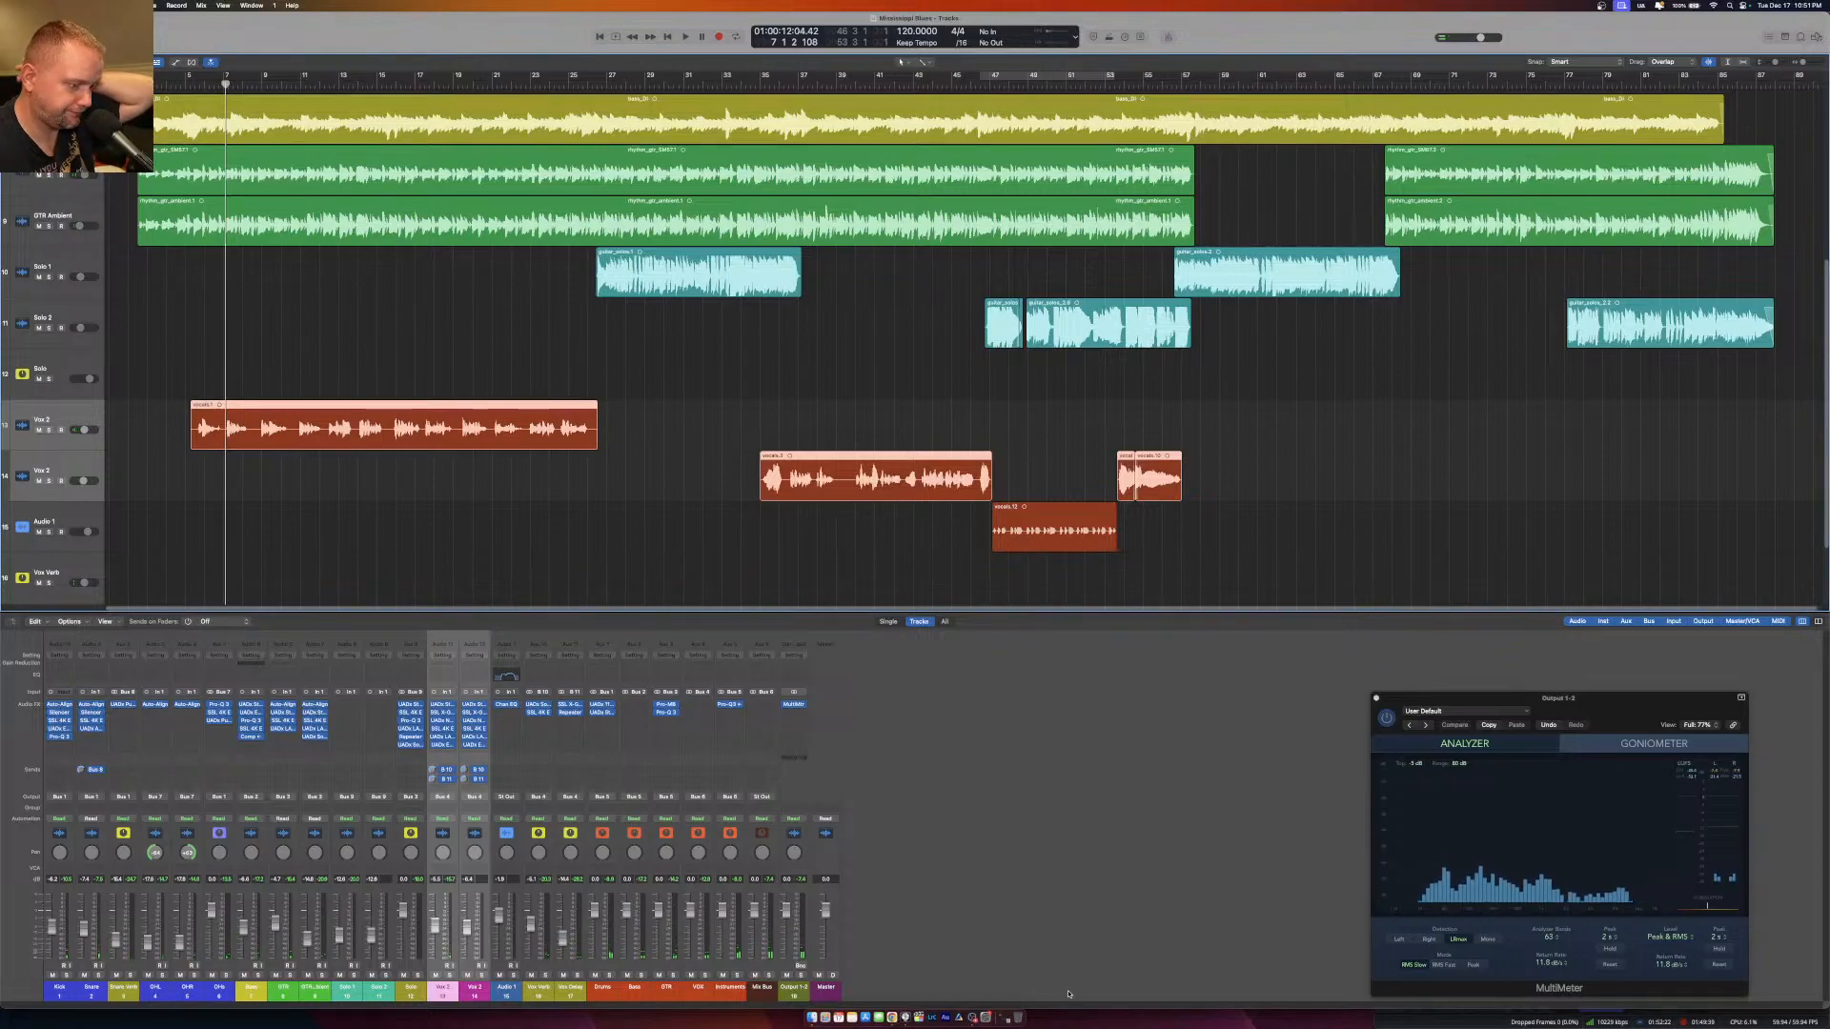
click(973, 1018)
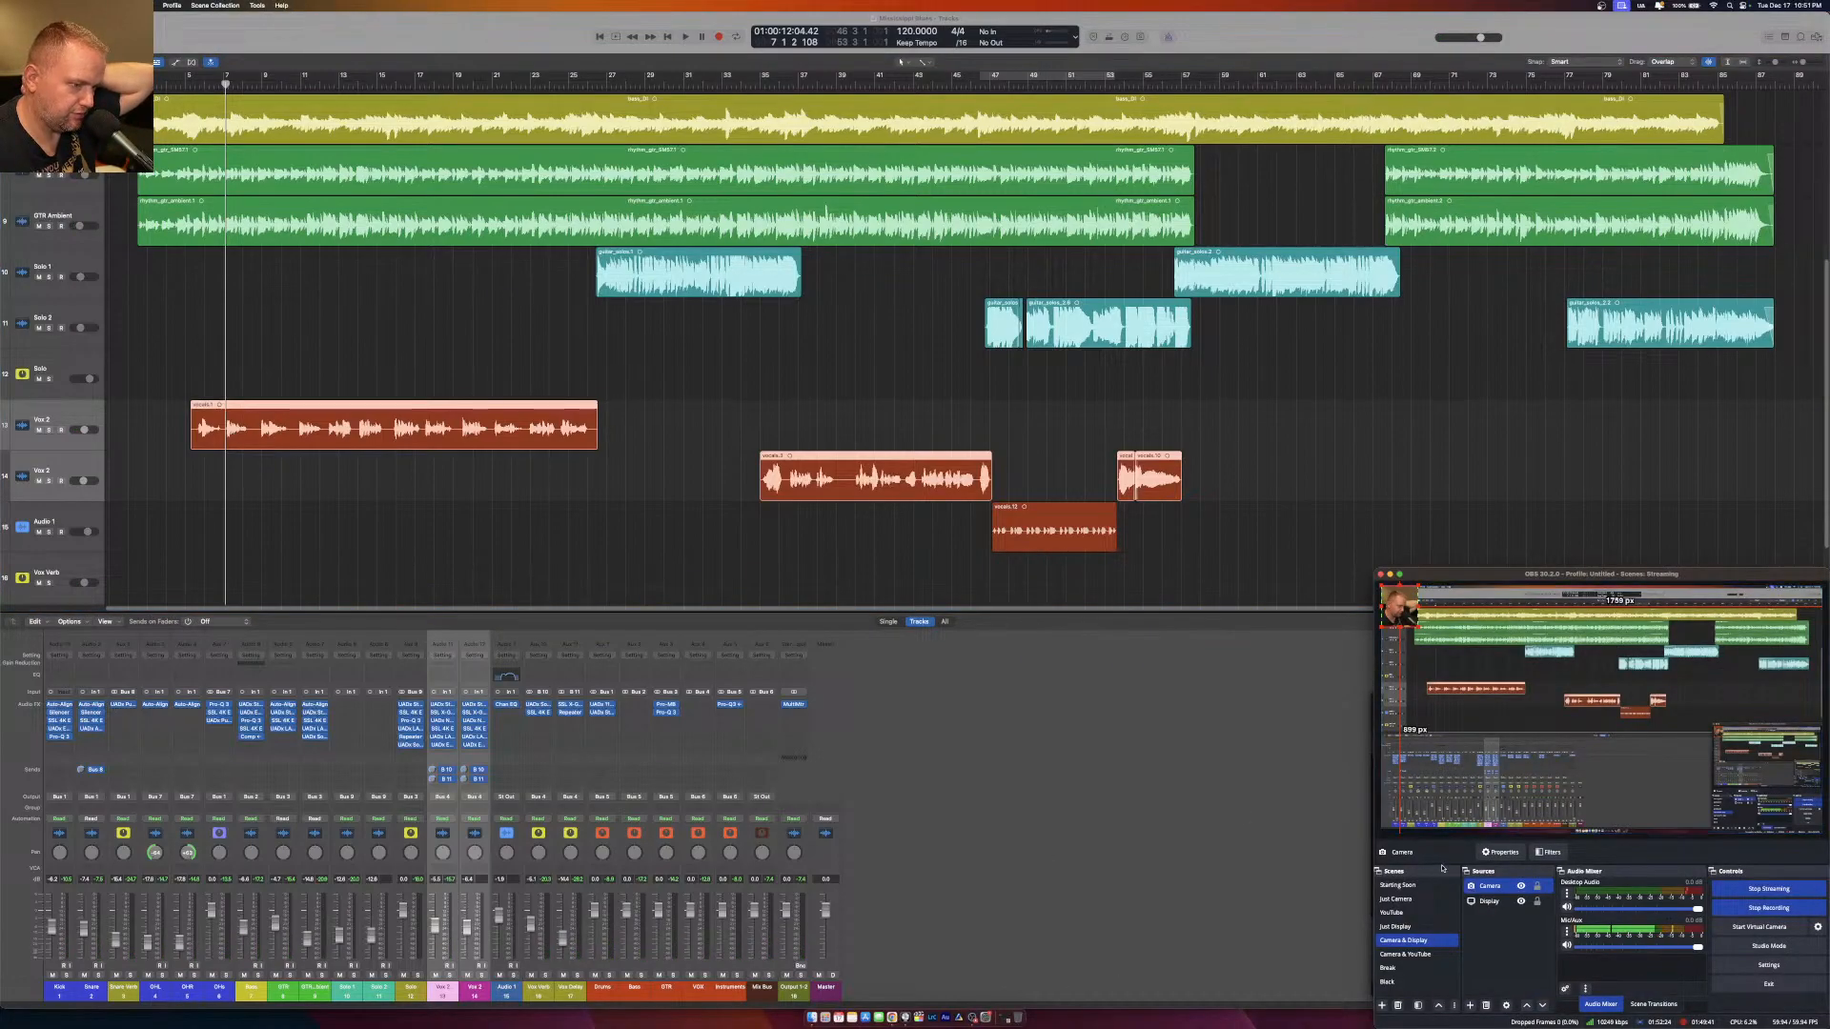
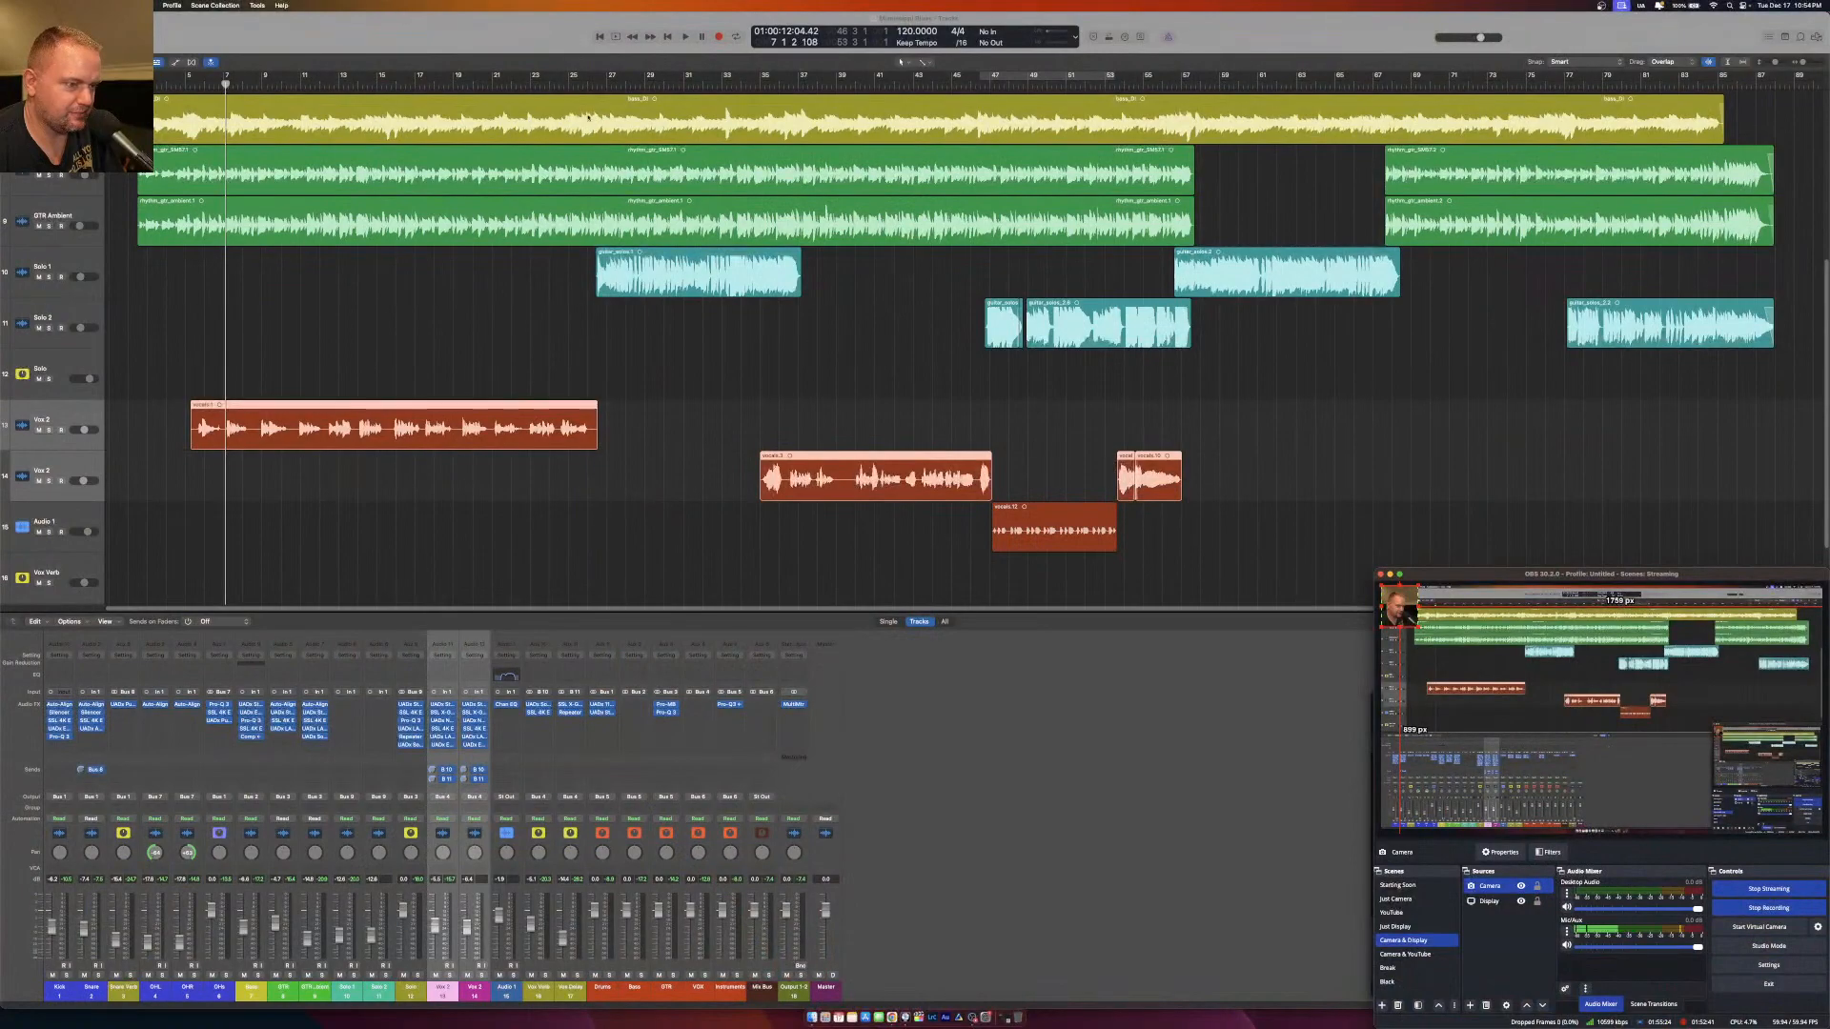
Switch to Logic Pro and play the song from the beginning to hear the current mix.
click(346, 39)
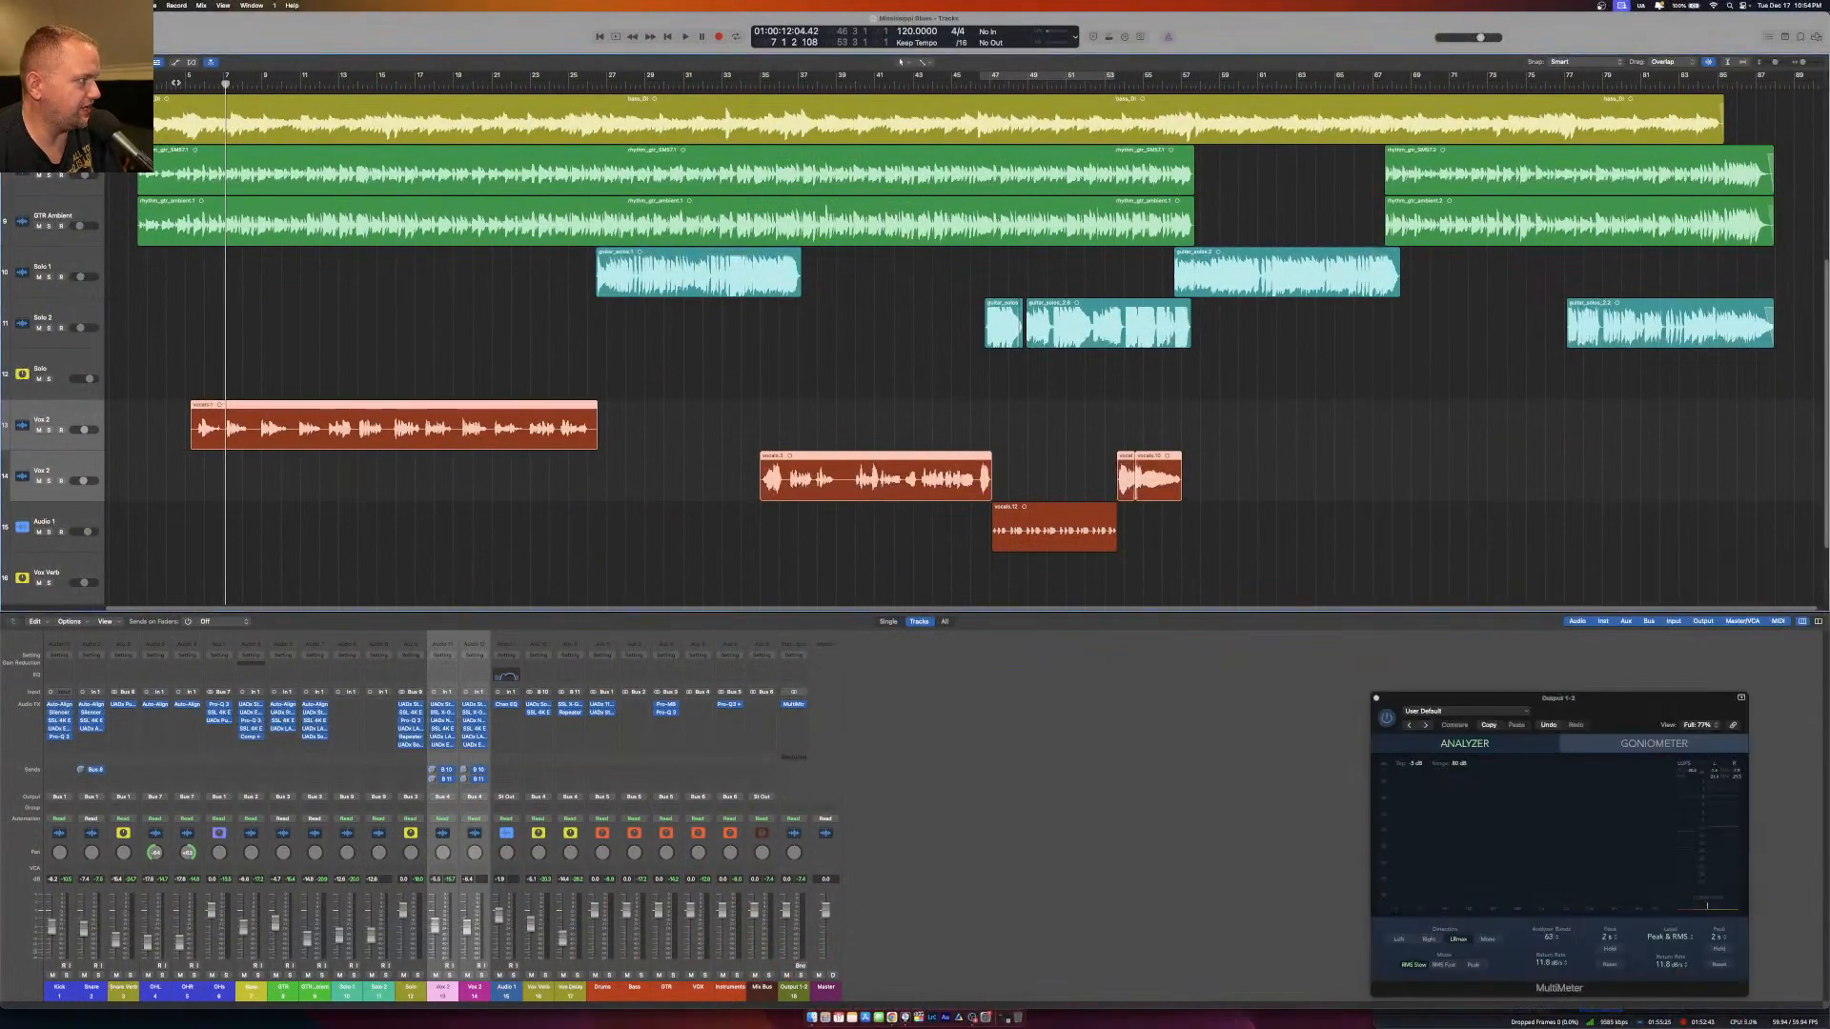
key(Return)
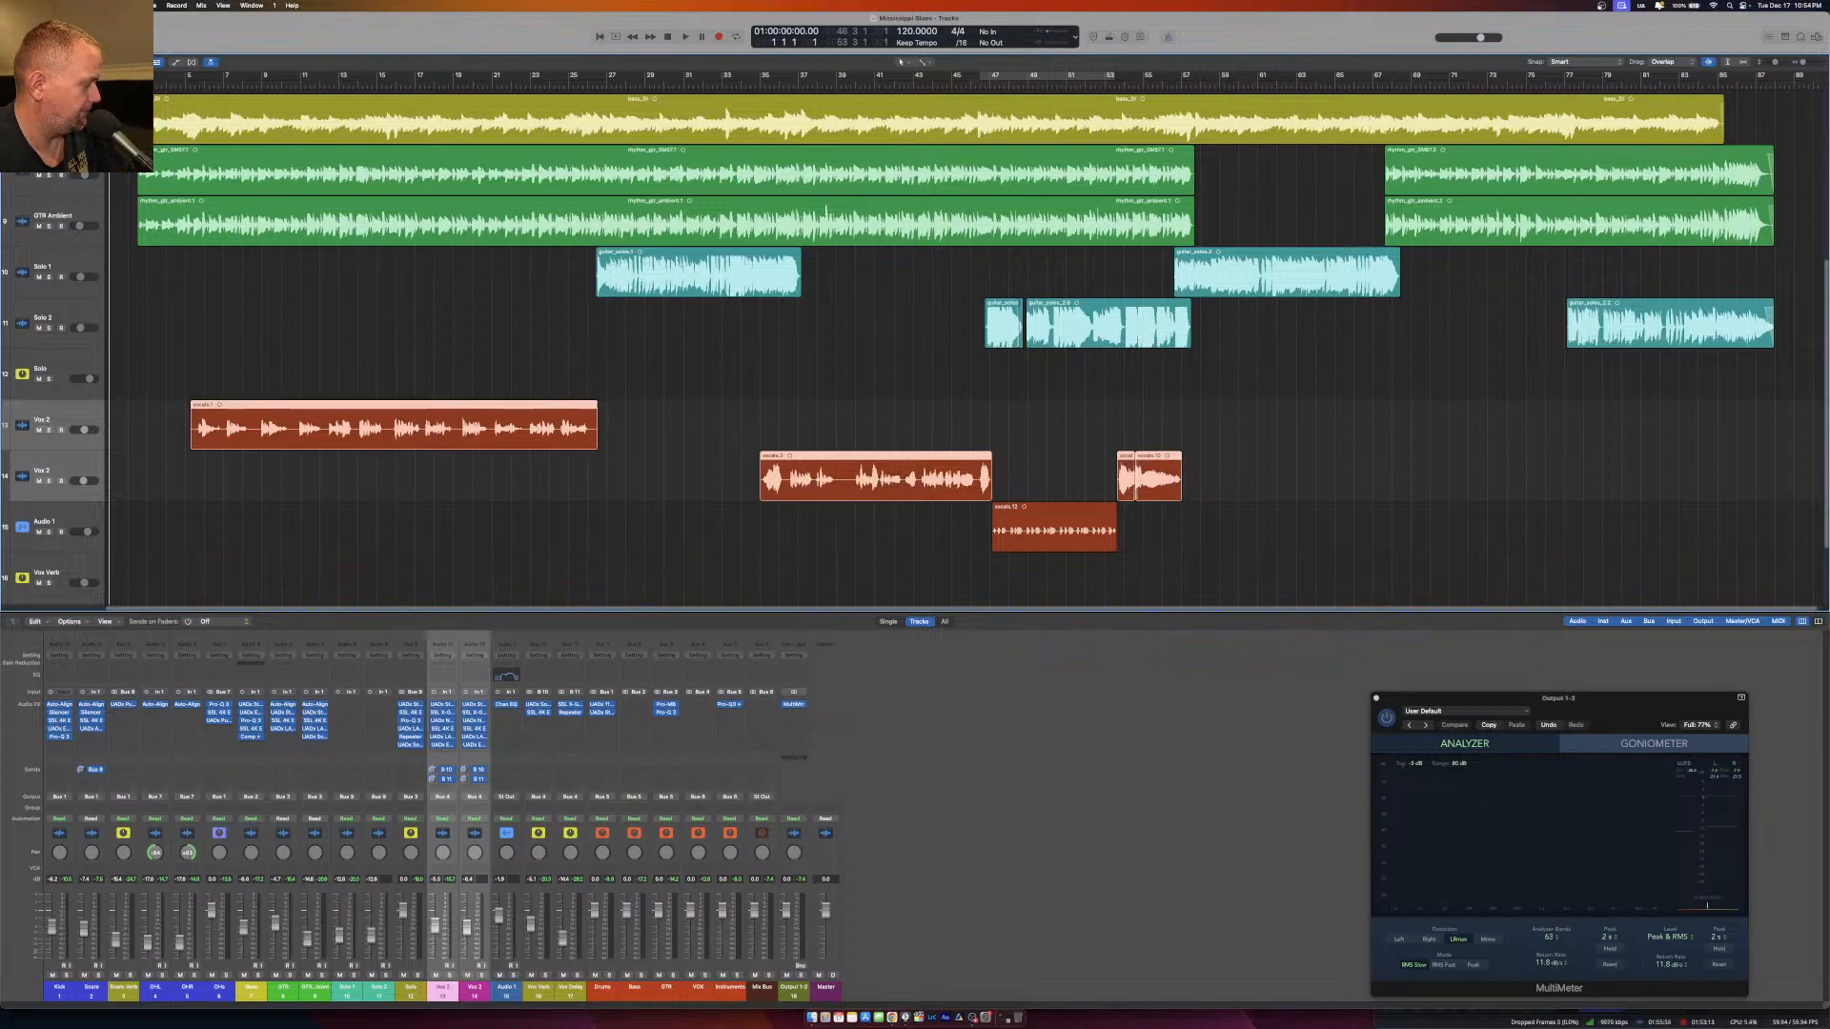
key(space)
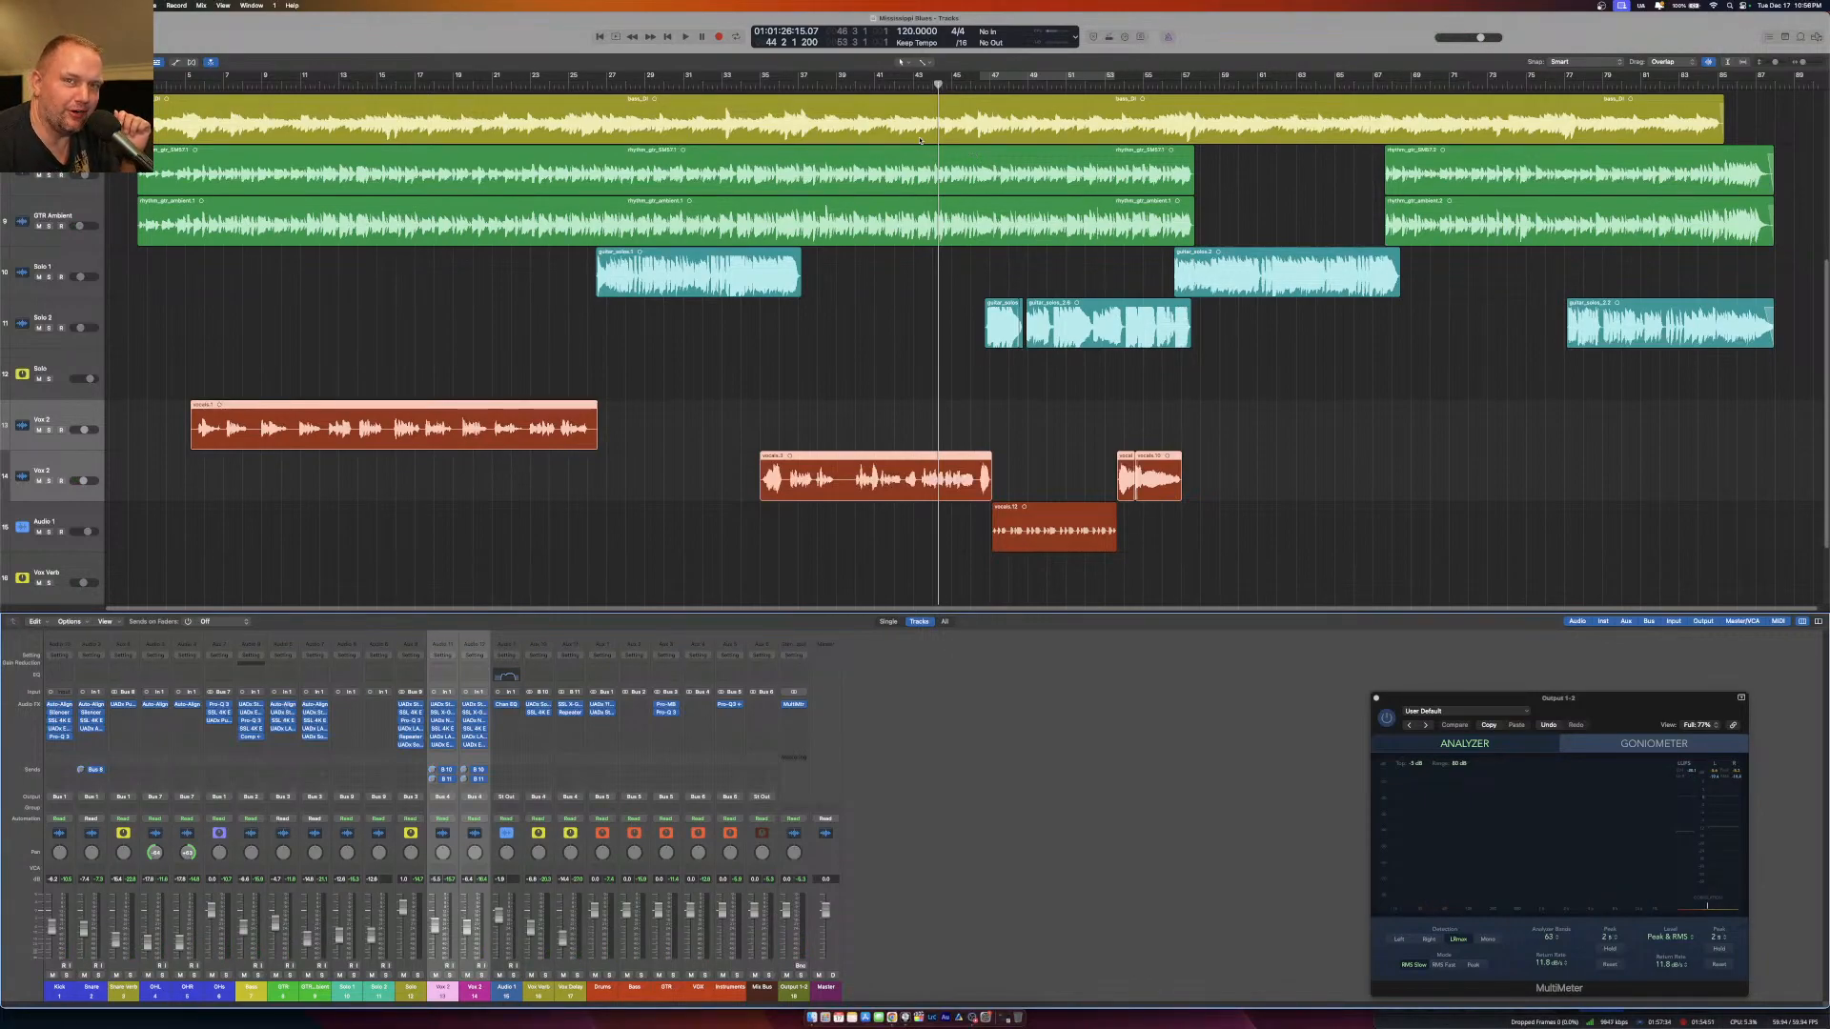
Replay the second vocal section from about bar 40, and again from about bar 42.
click(860, 86)
key(space)
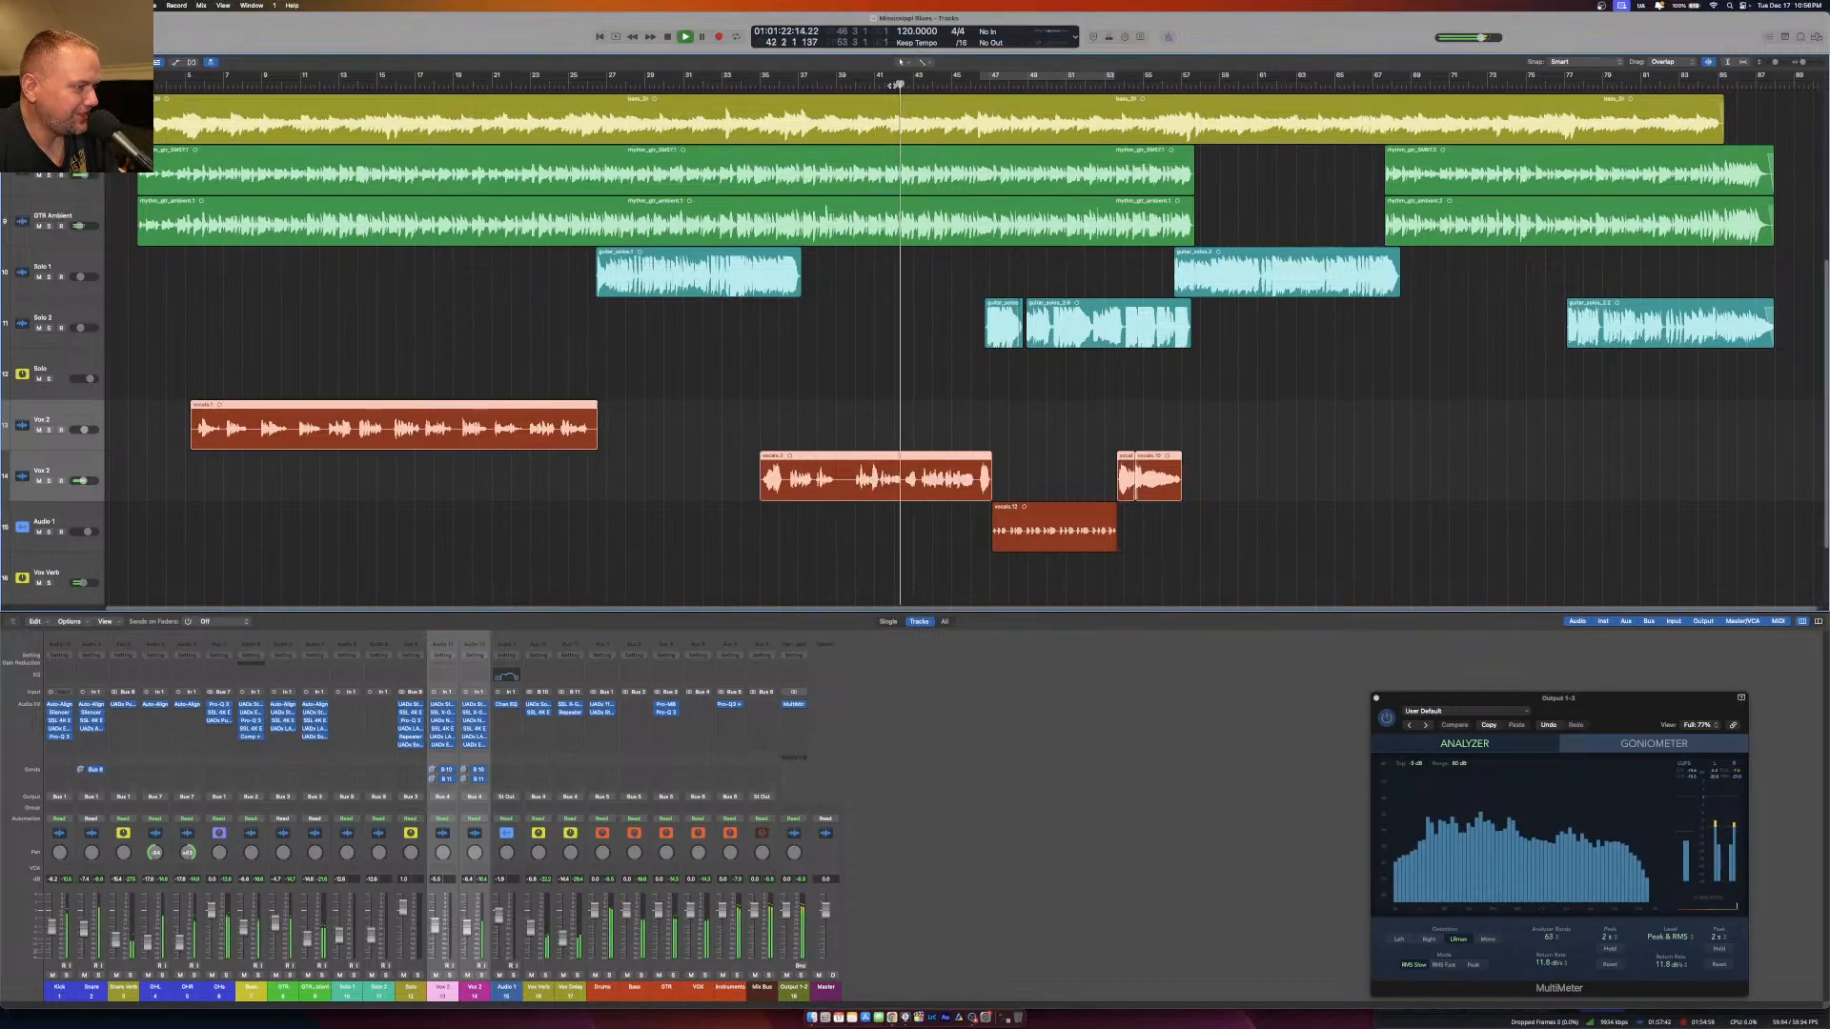
key(space)
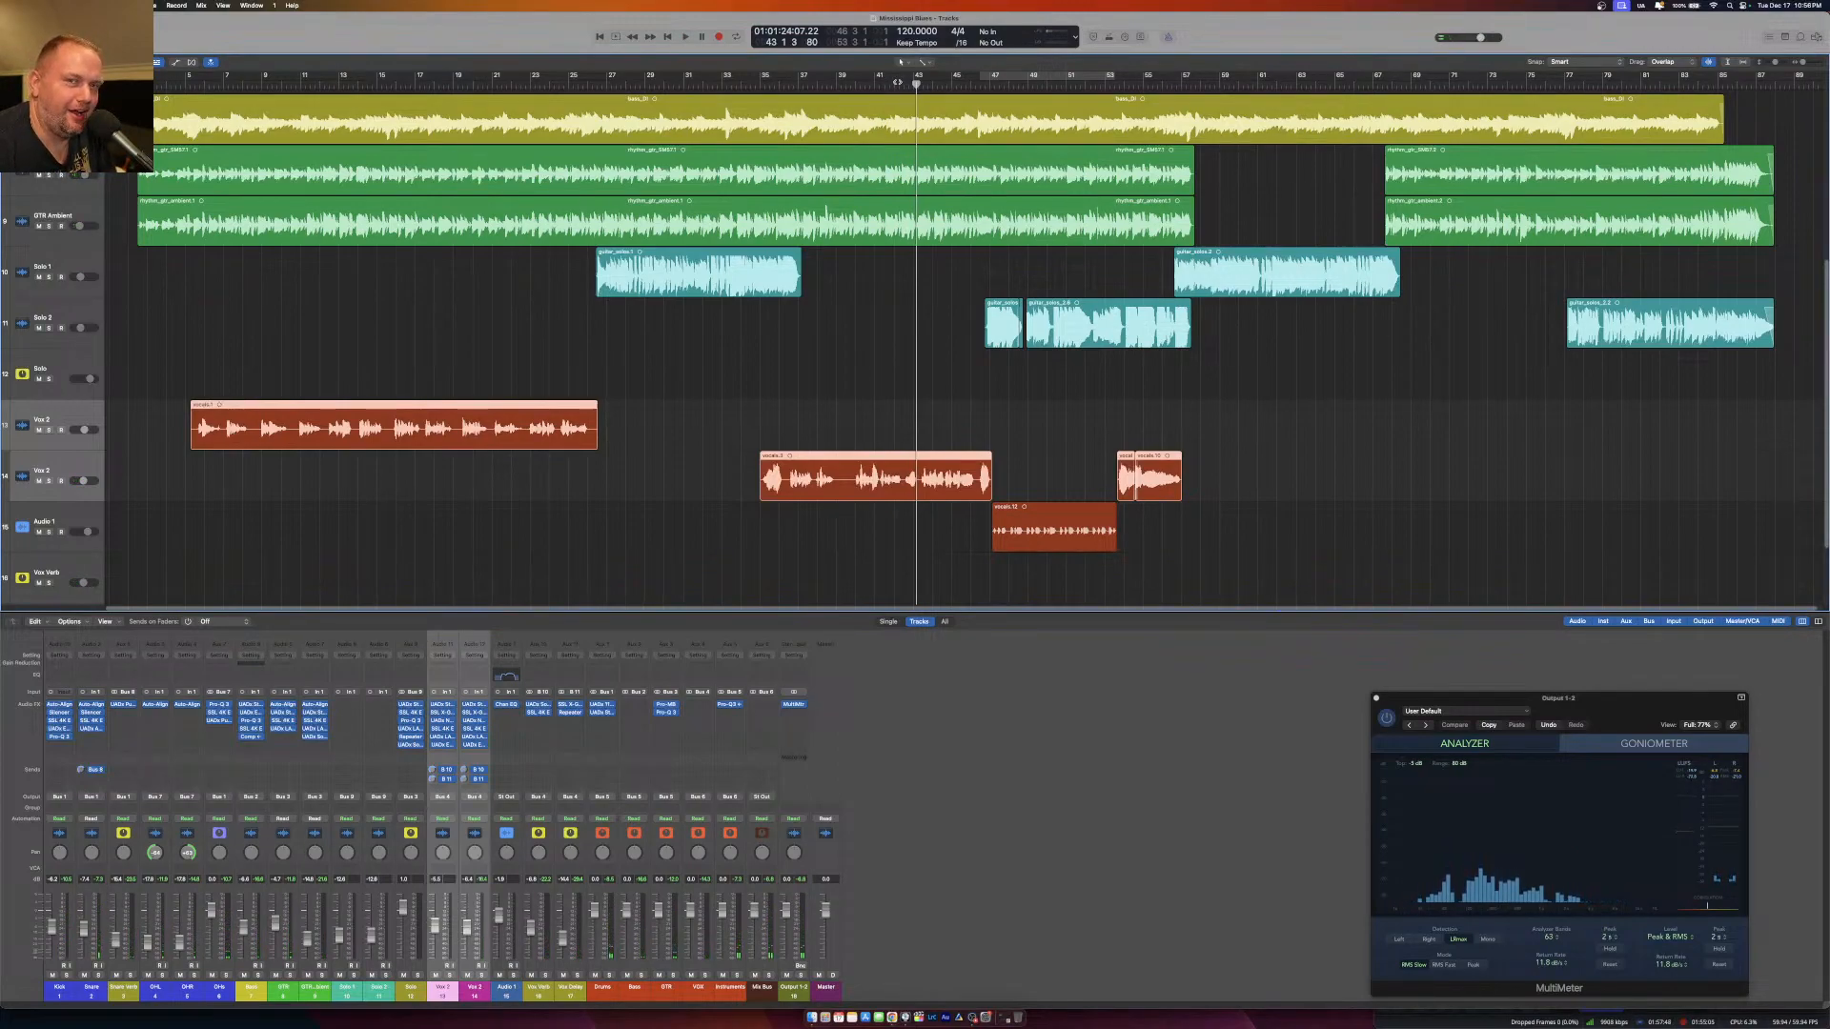
click(894, 86)
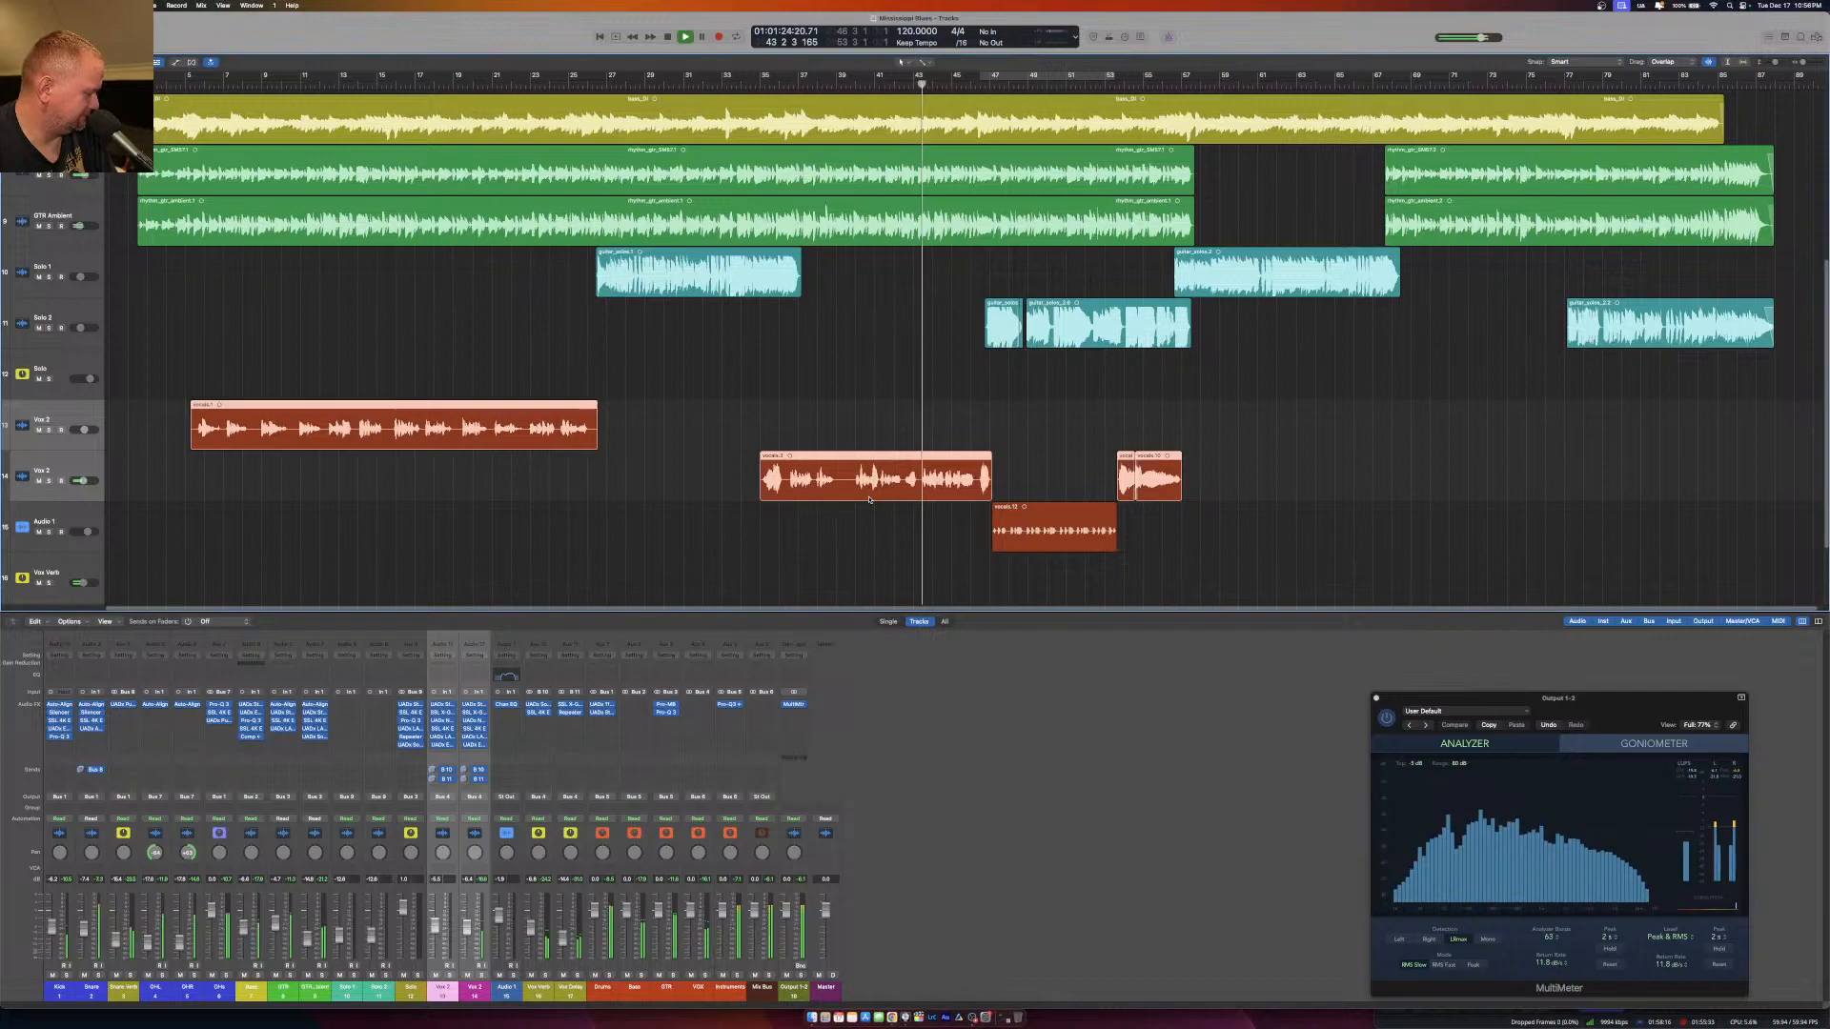
Insert the UADx Studer A800 Tape Recorder on the Mix Bus channel and adjust its input level.
click(755, 705)
mouse_move(839, 835)
mouse_move(820, 925)
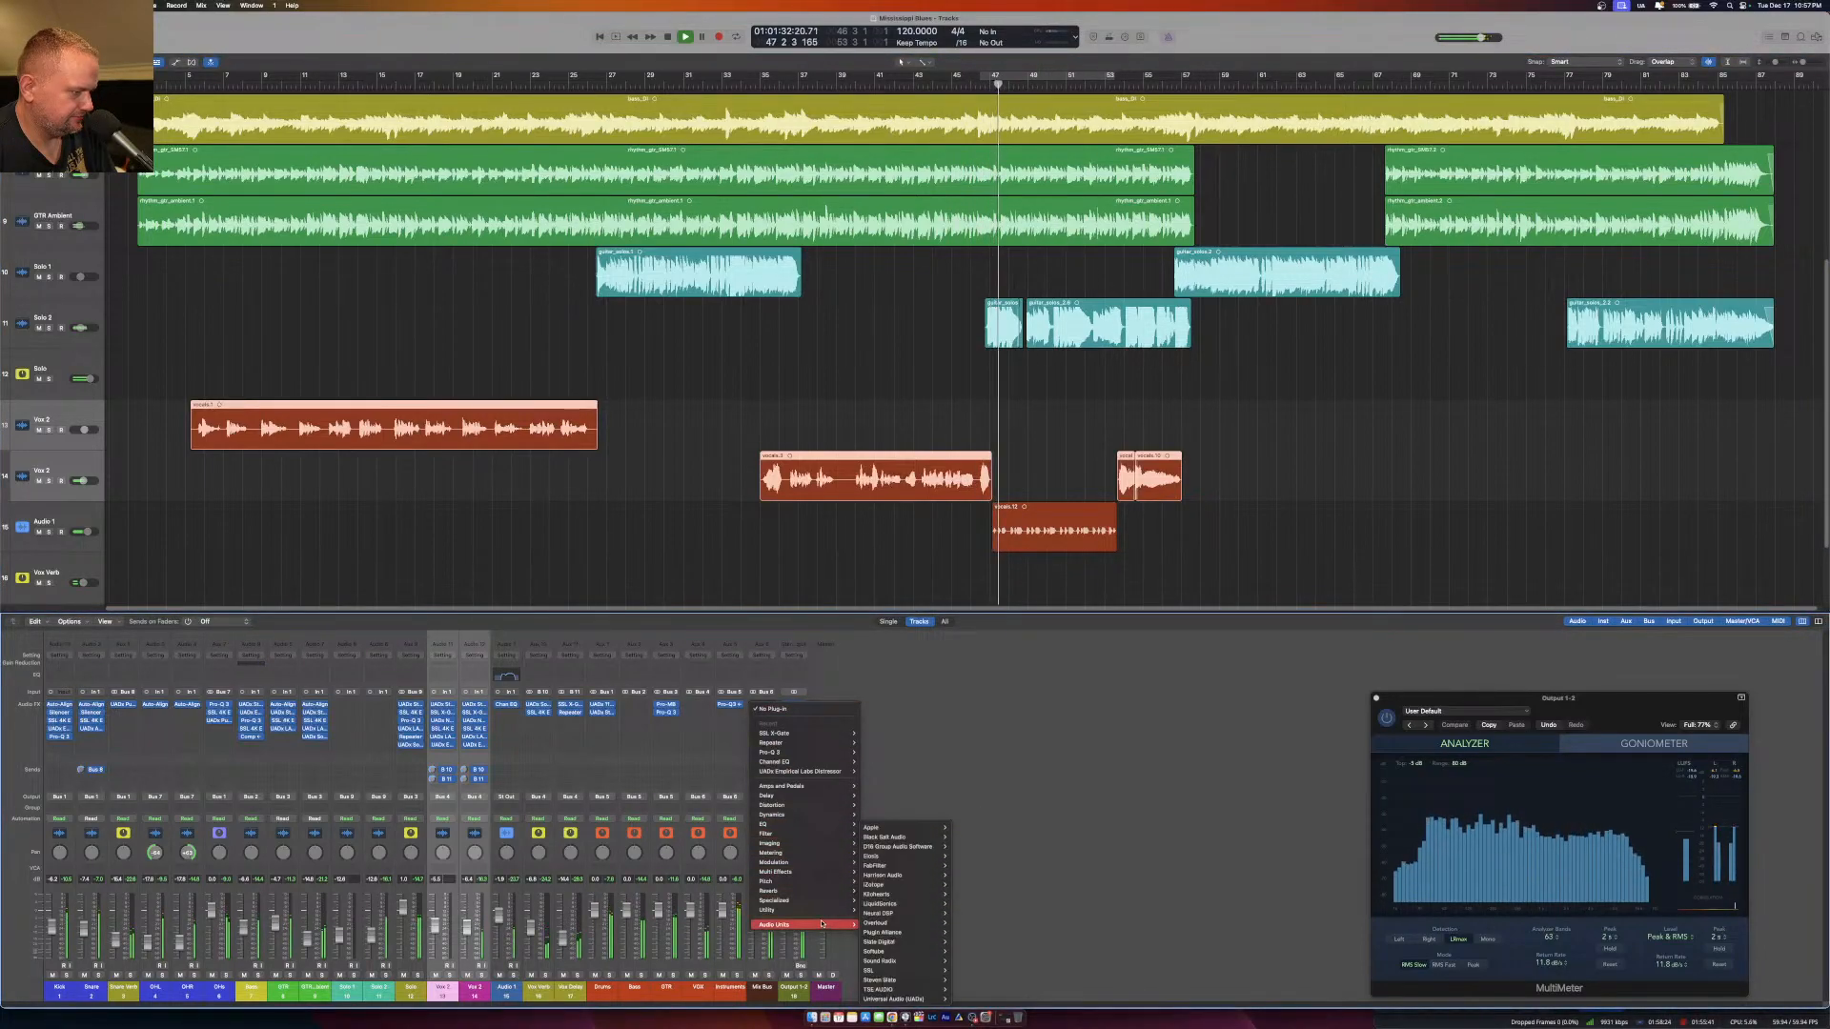
mouse_move(923, 999)
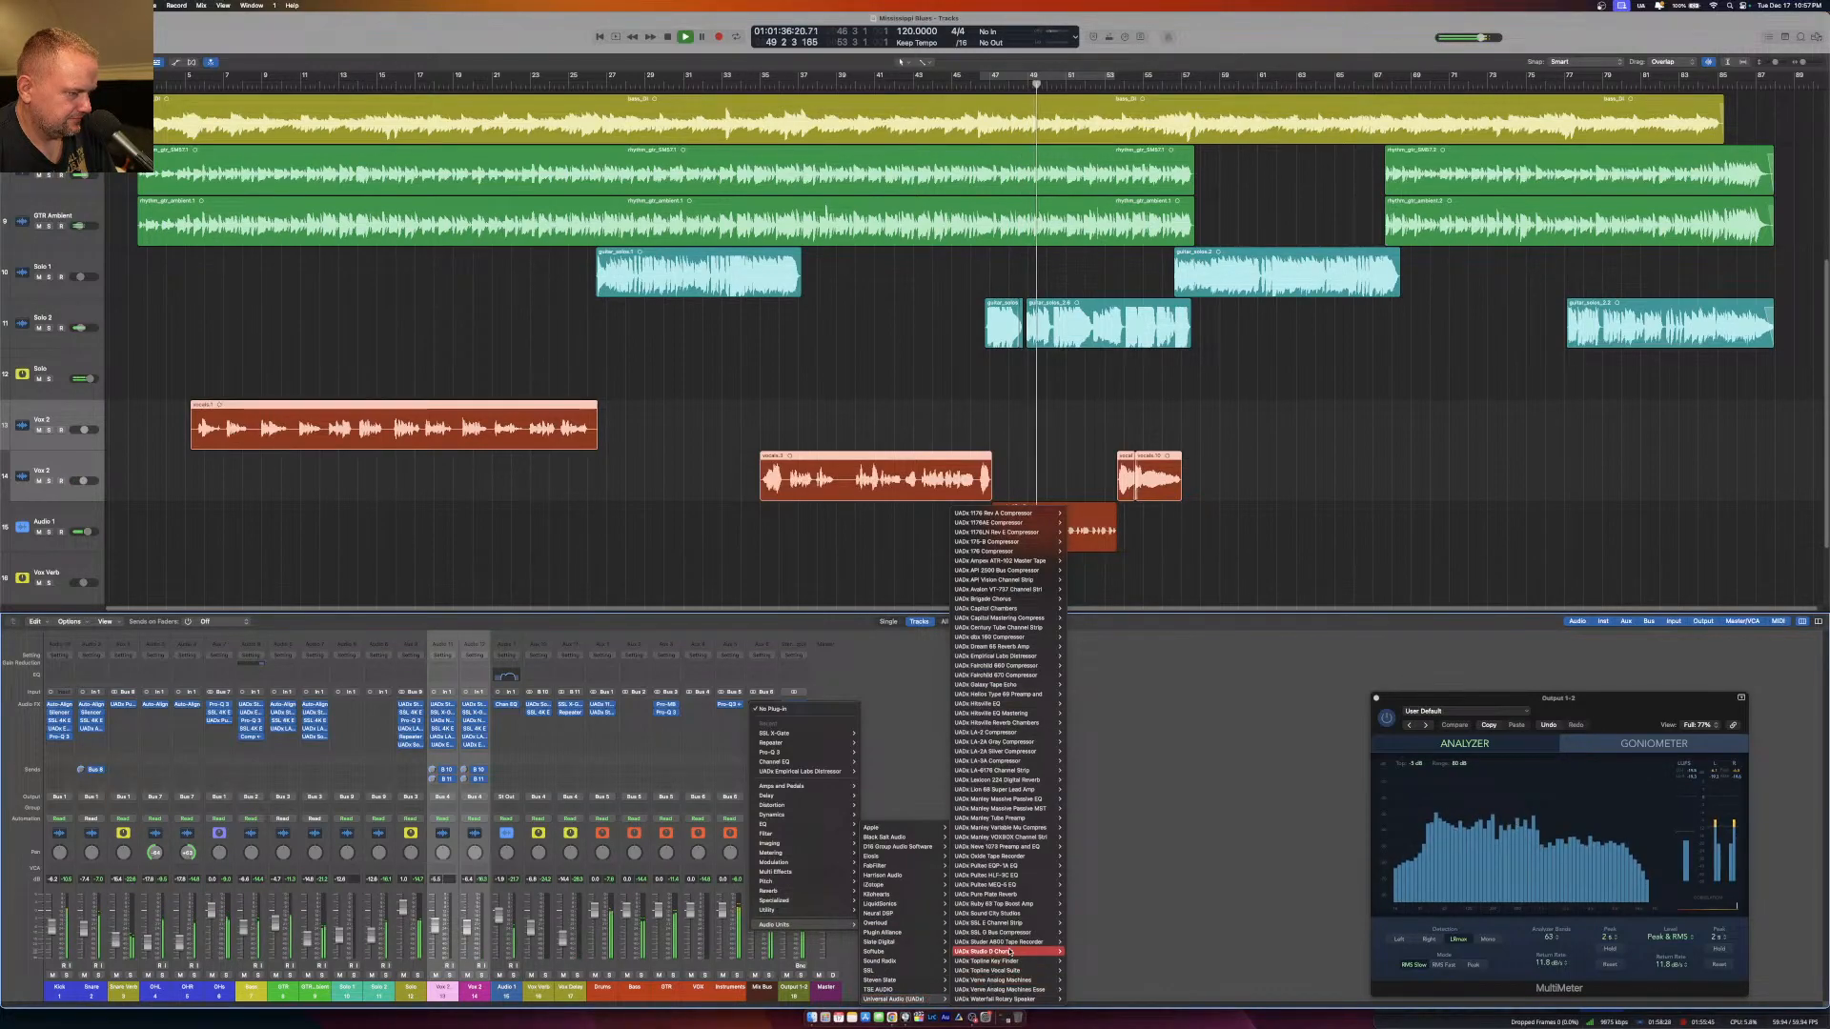
mouse_move(1026, 950)
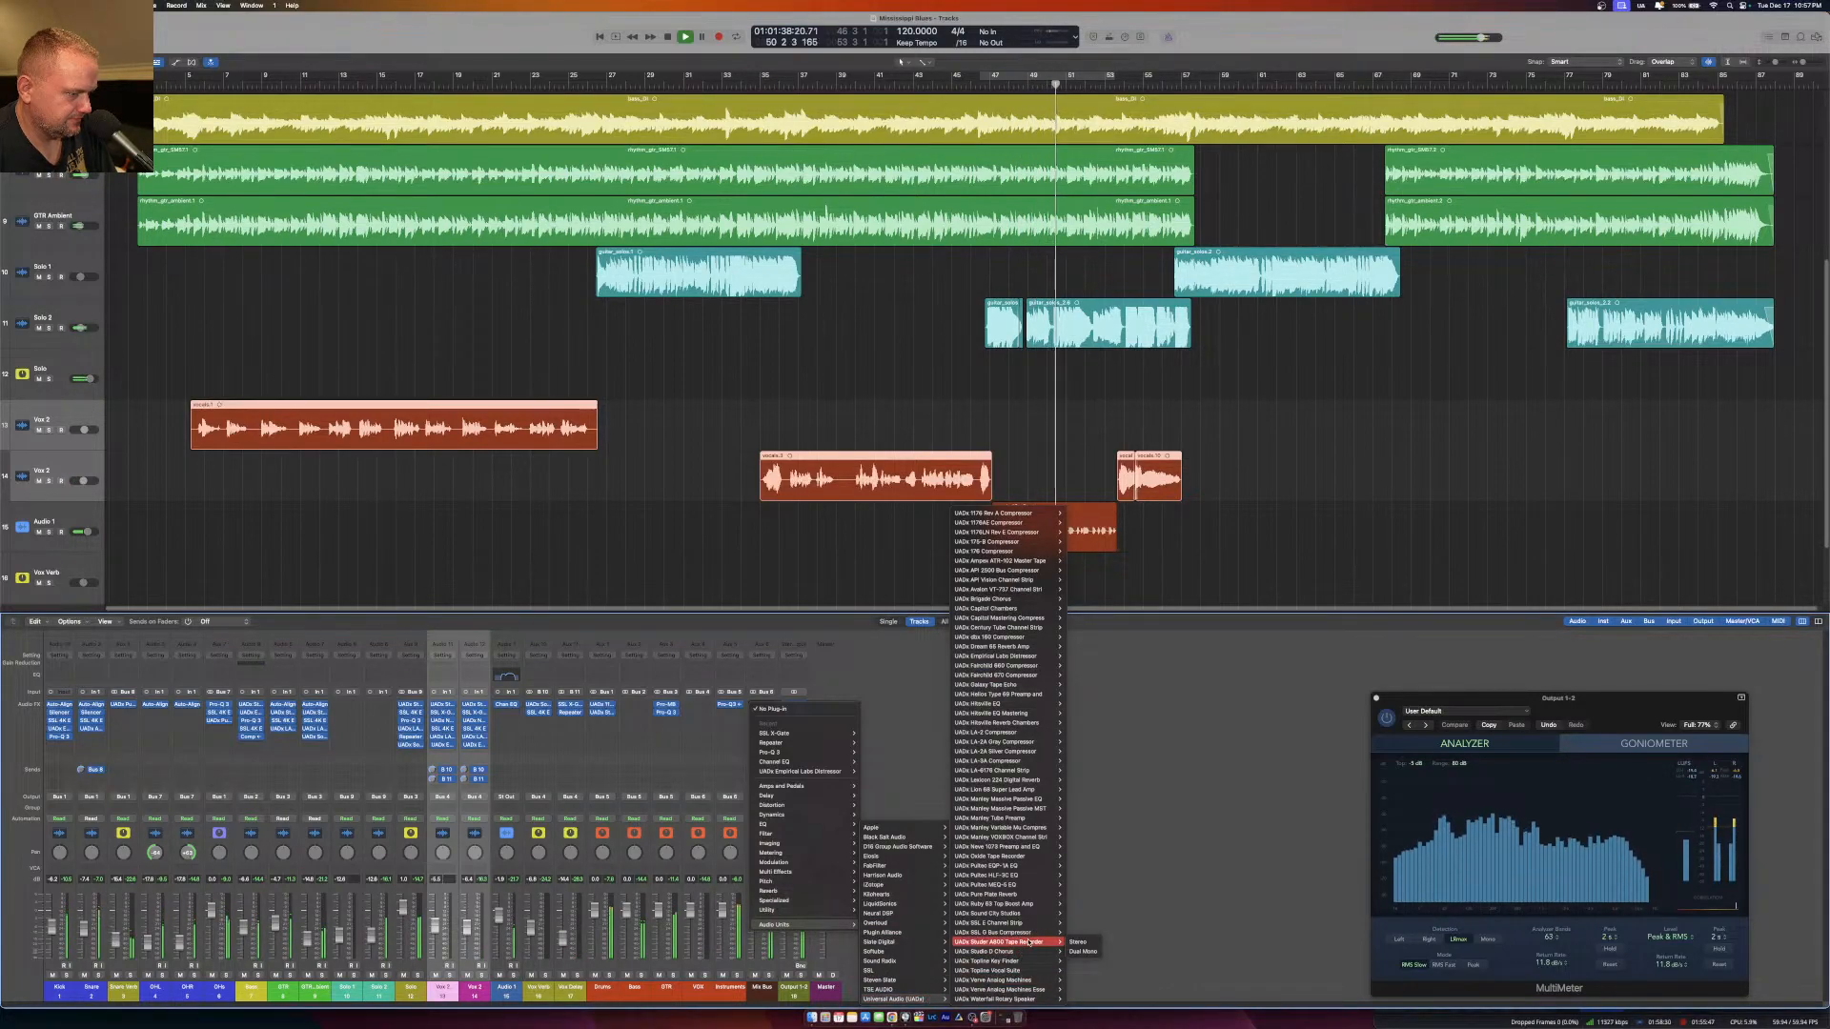
click(923, 730)
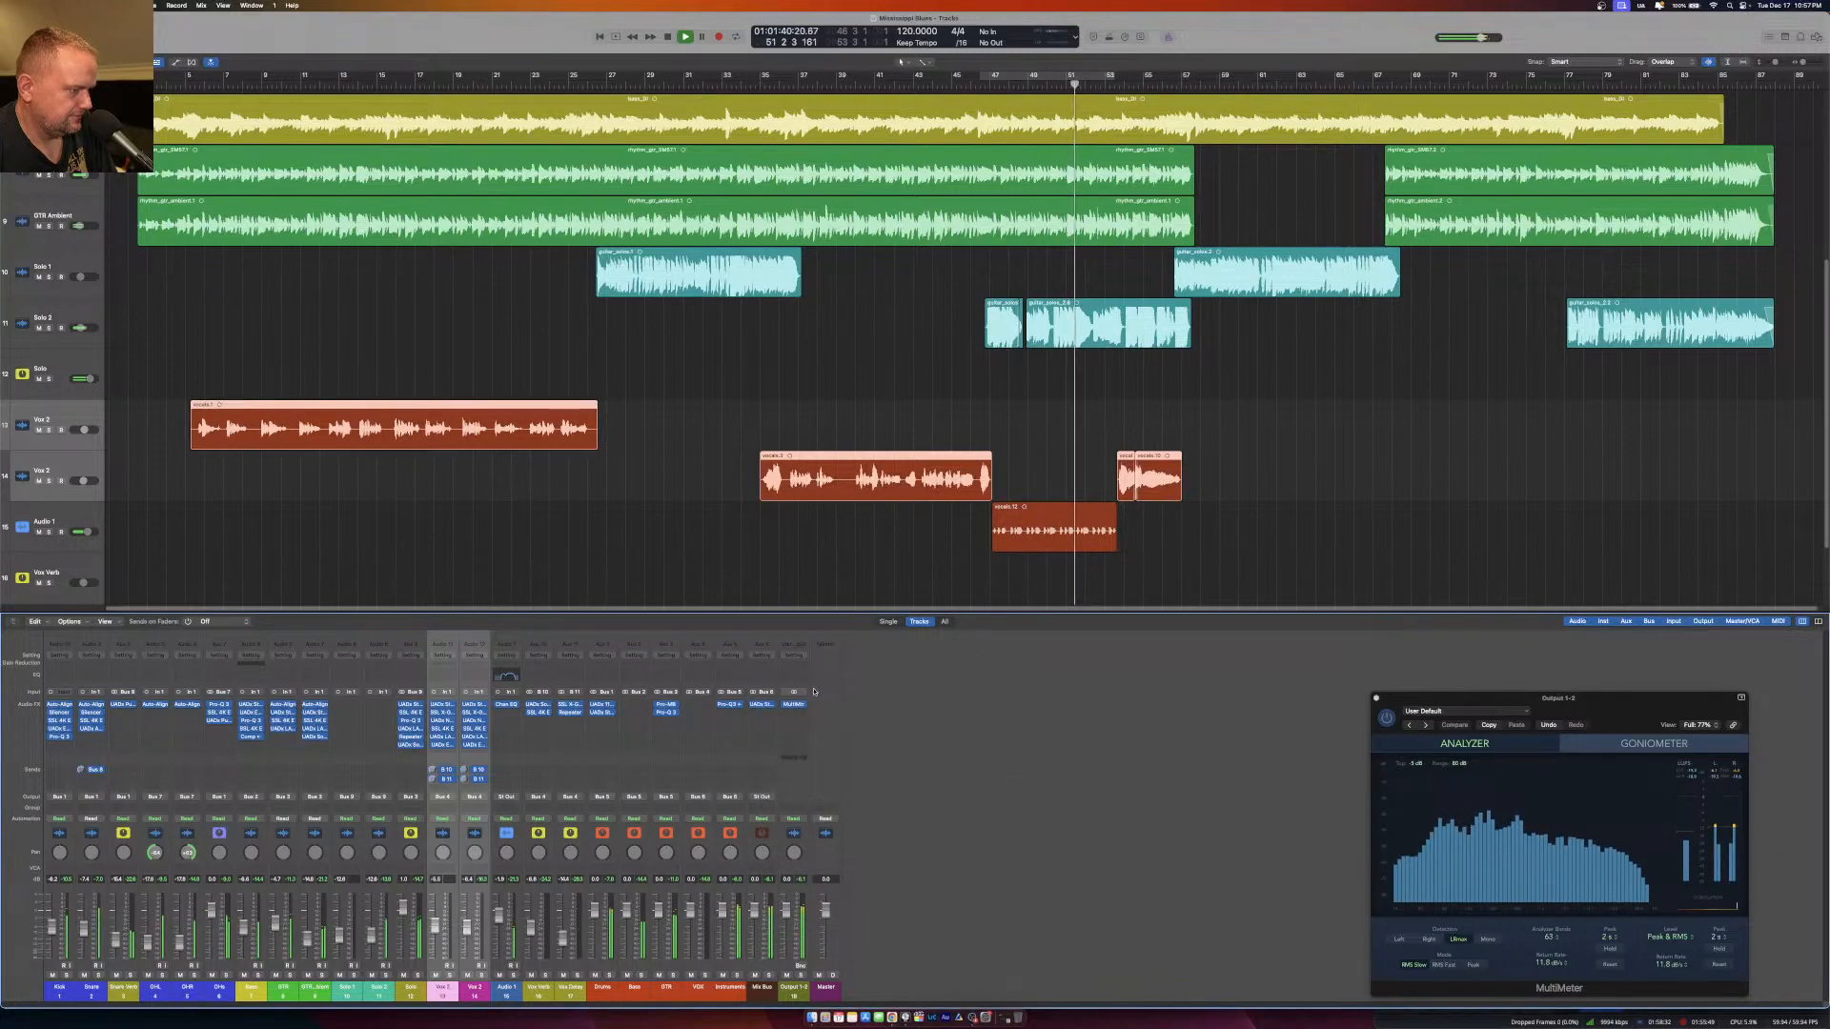
click(764, 706)
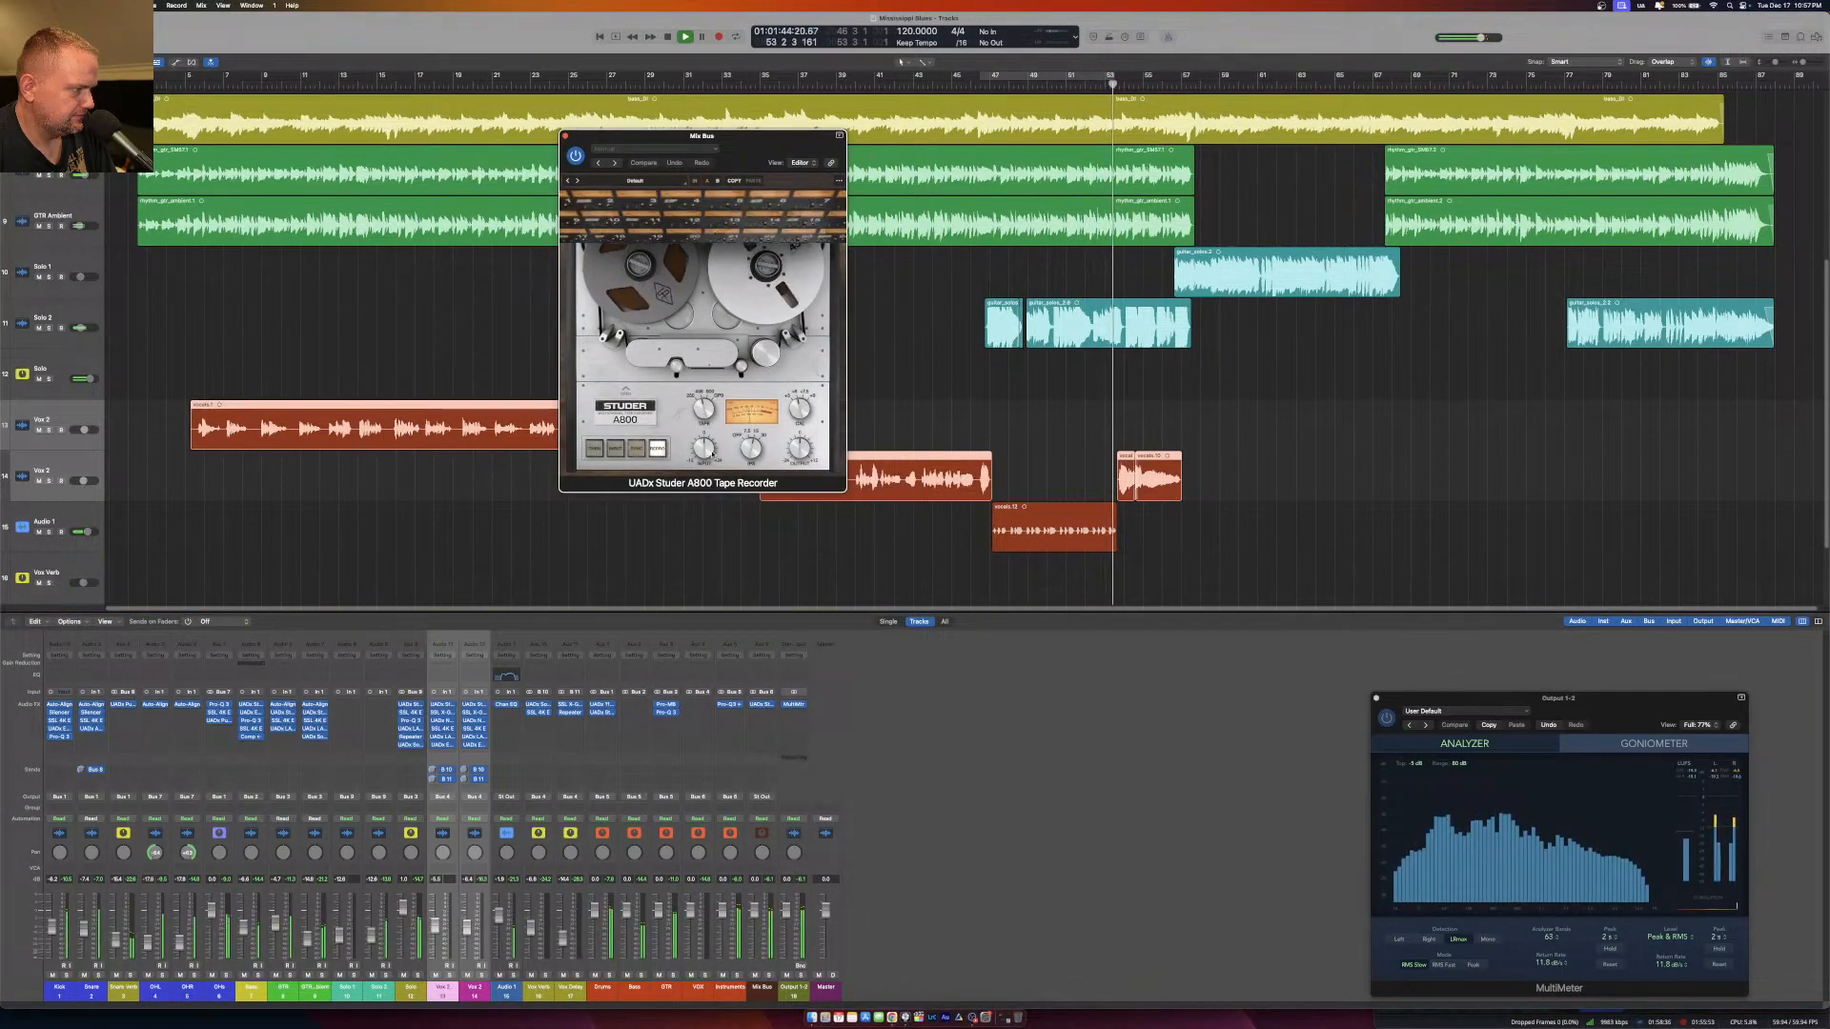
drag(705, 448, 709, 471)
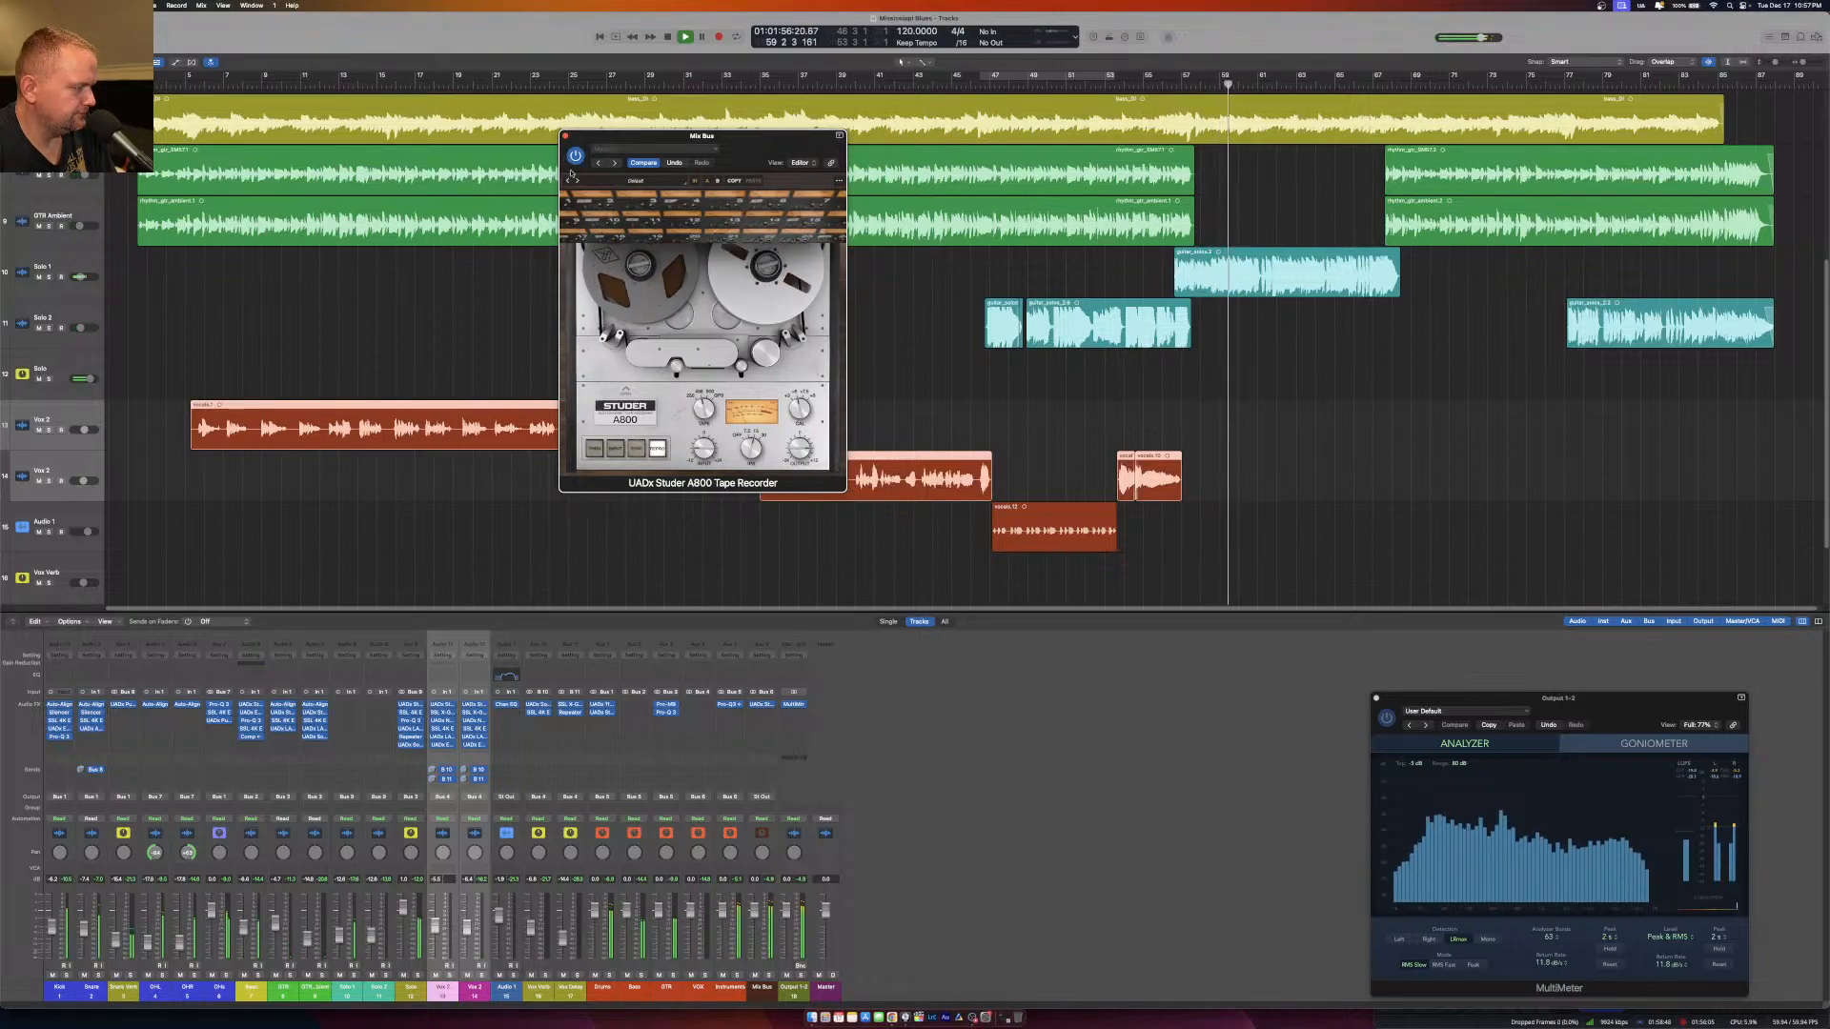
click(566, 136)
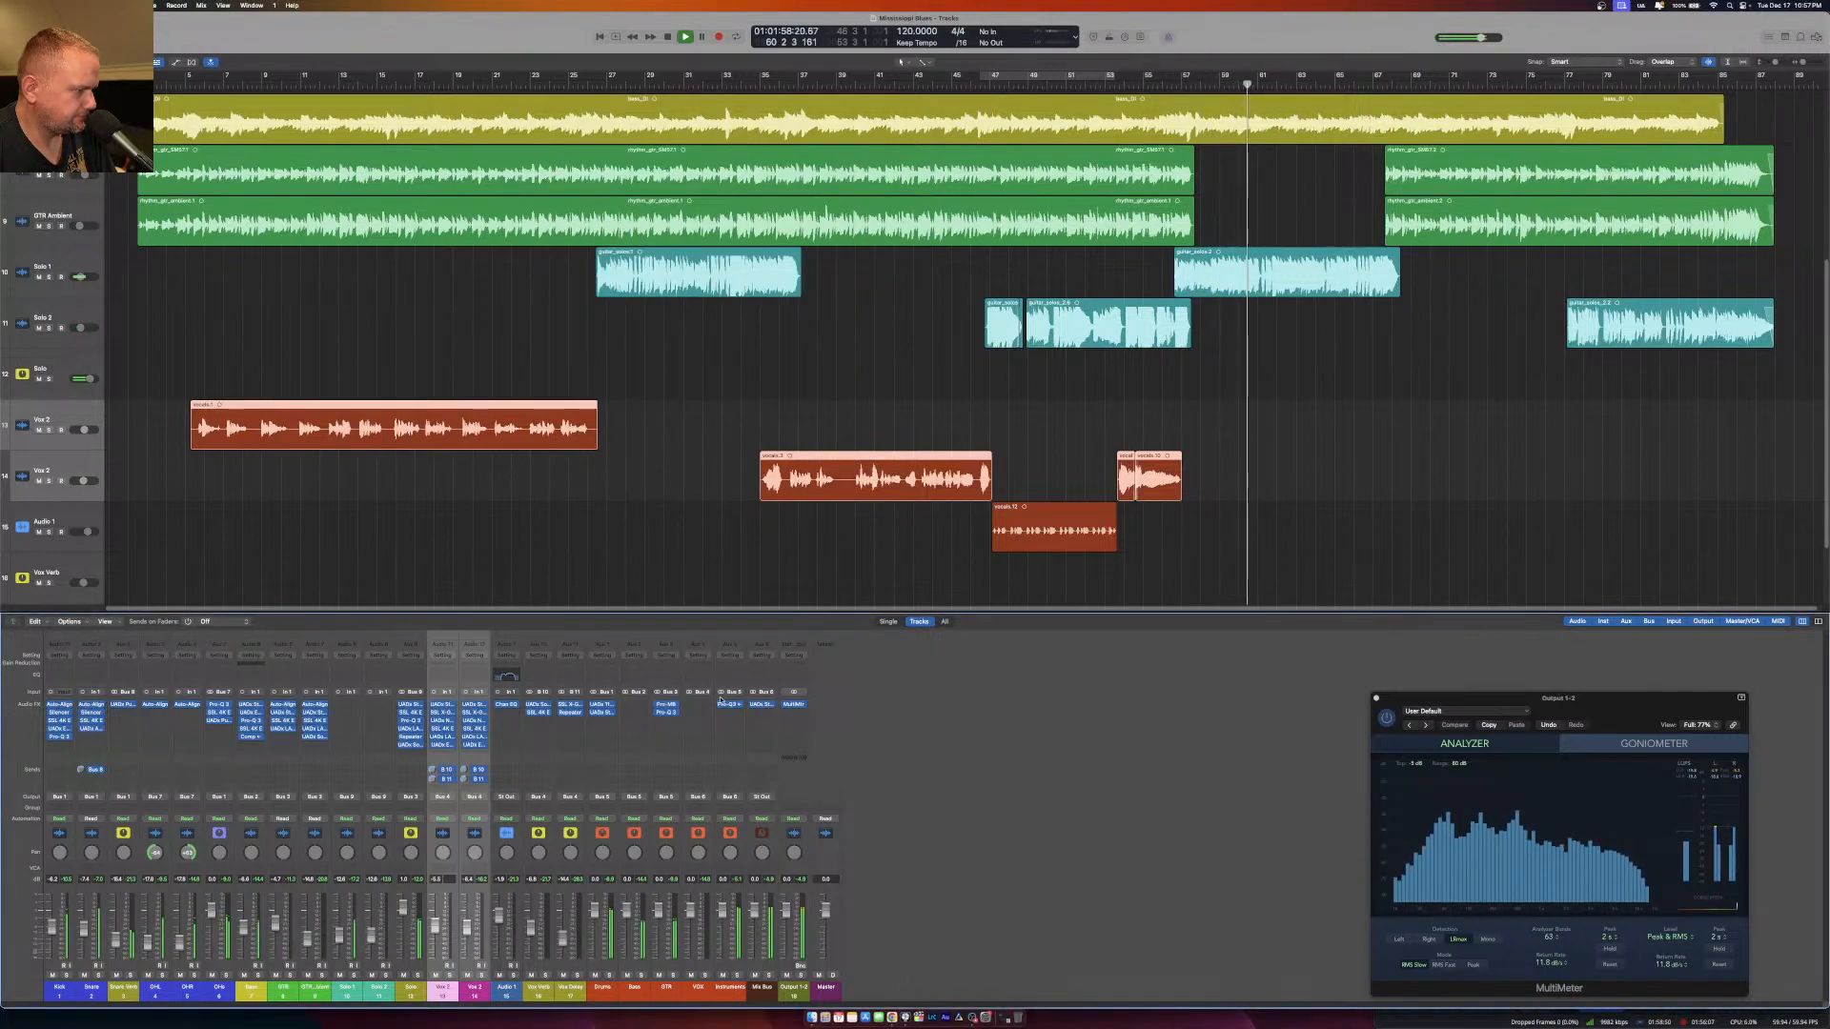
Add the stereo Eiosis AirEQ Premium below the tape recorder on the Mix Bus channel.
click(766, 716)
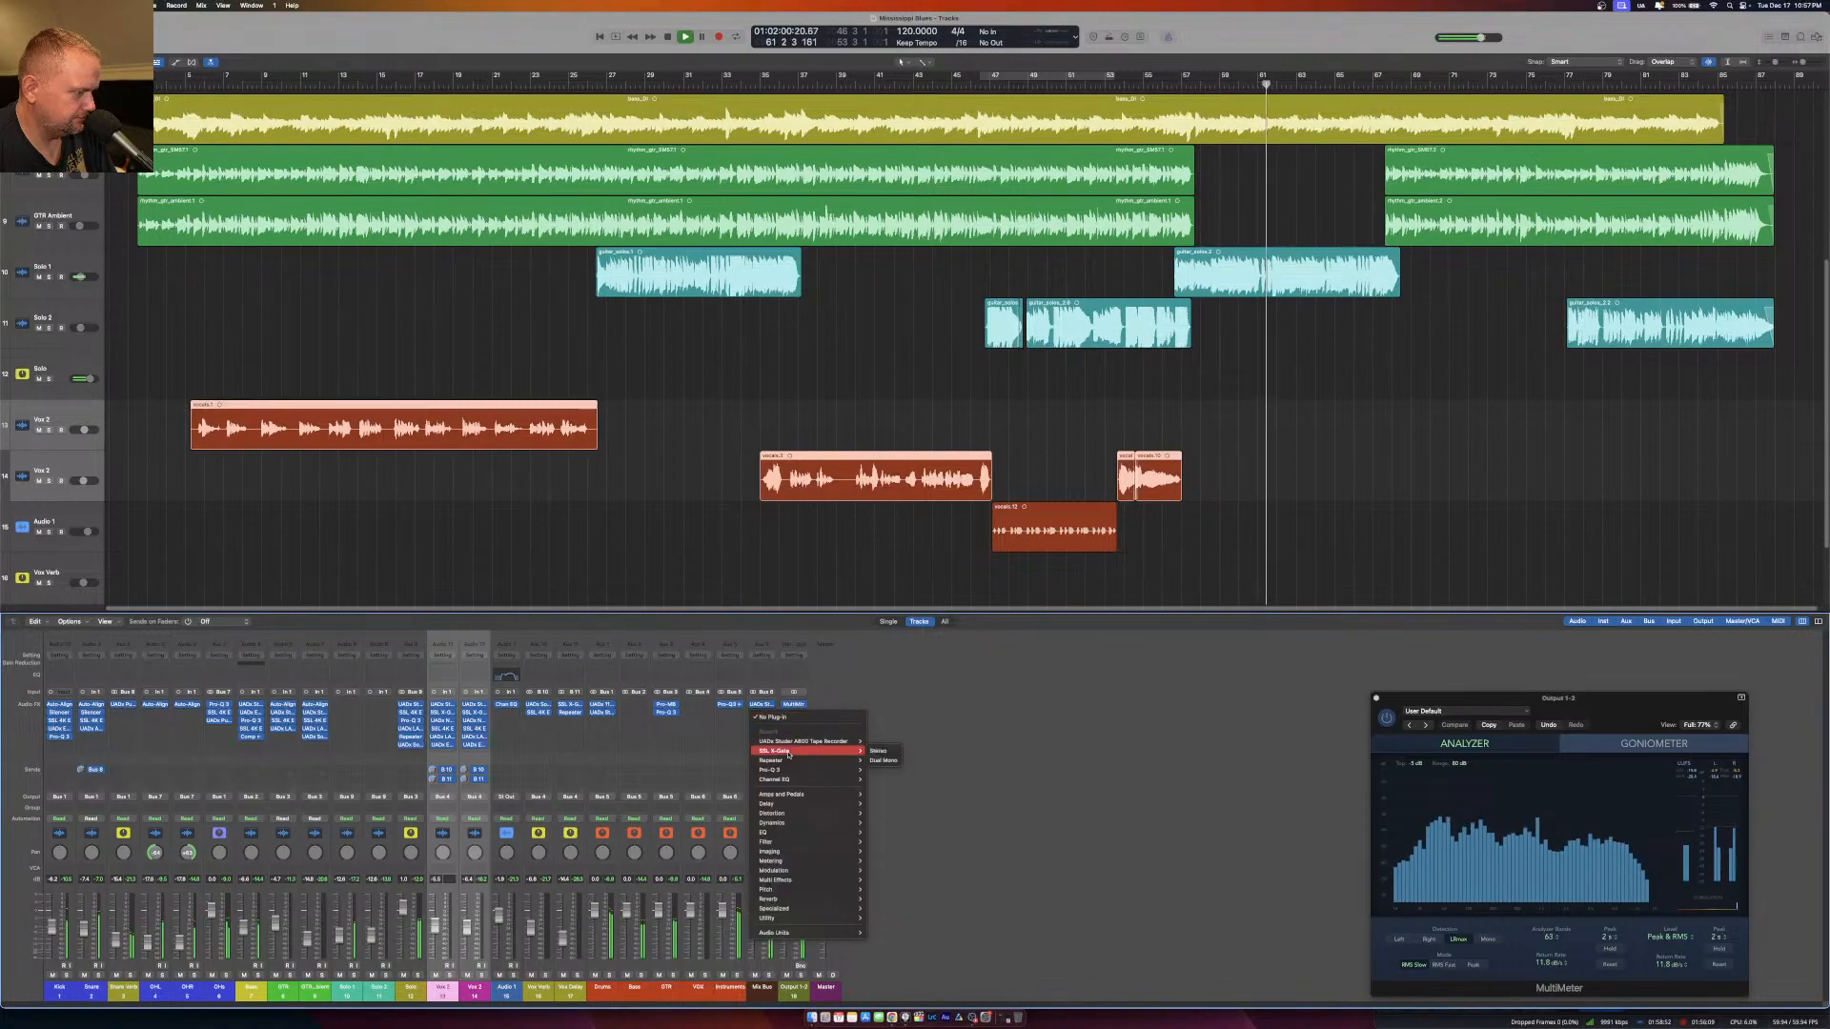
mouse_move(801, 934)
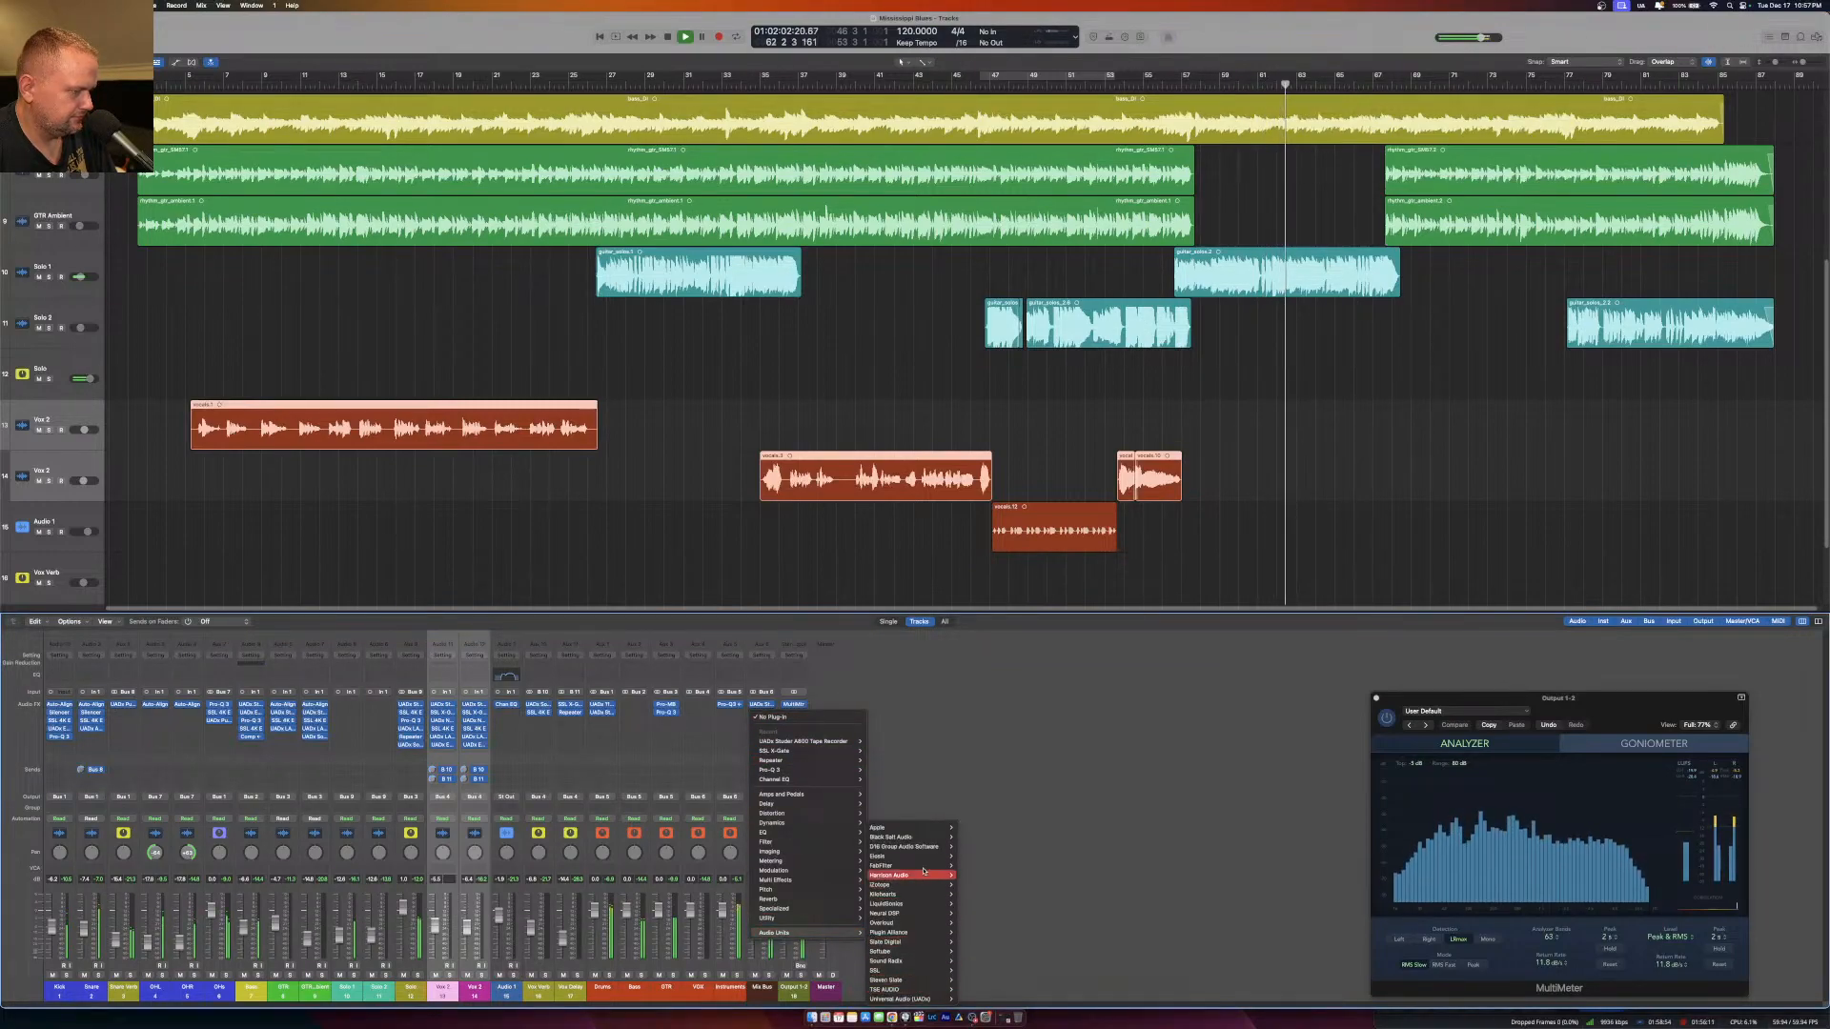
mouse_move(943, 856)
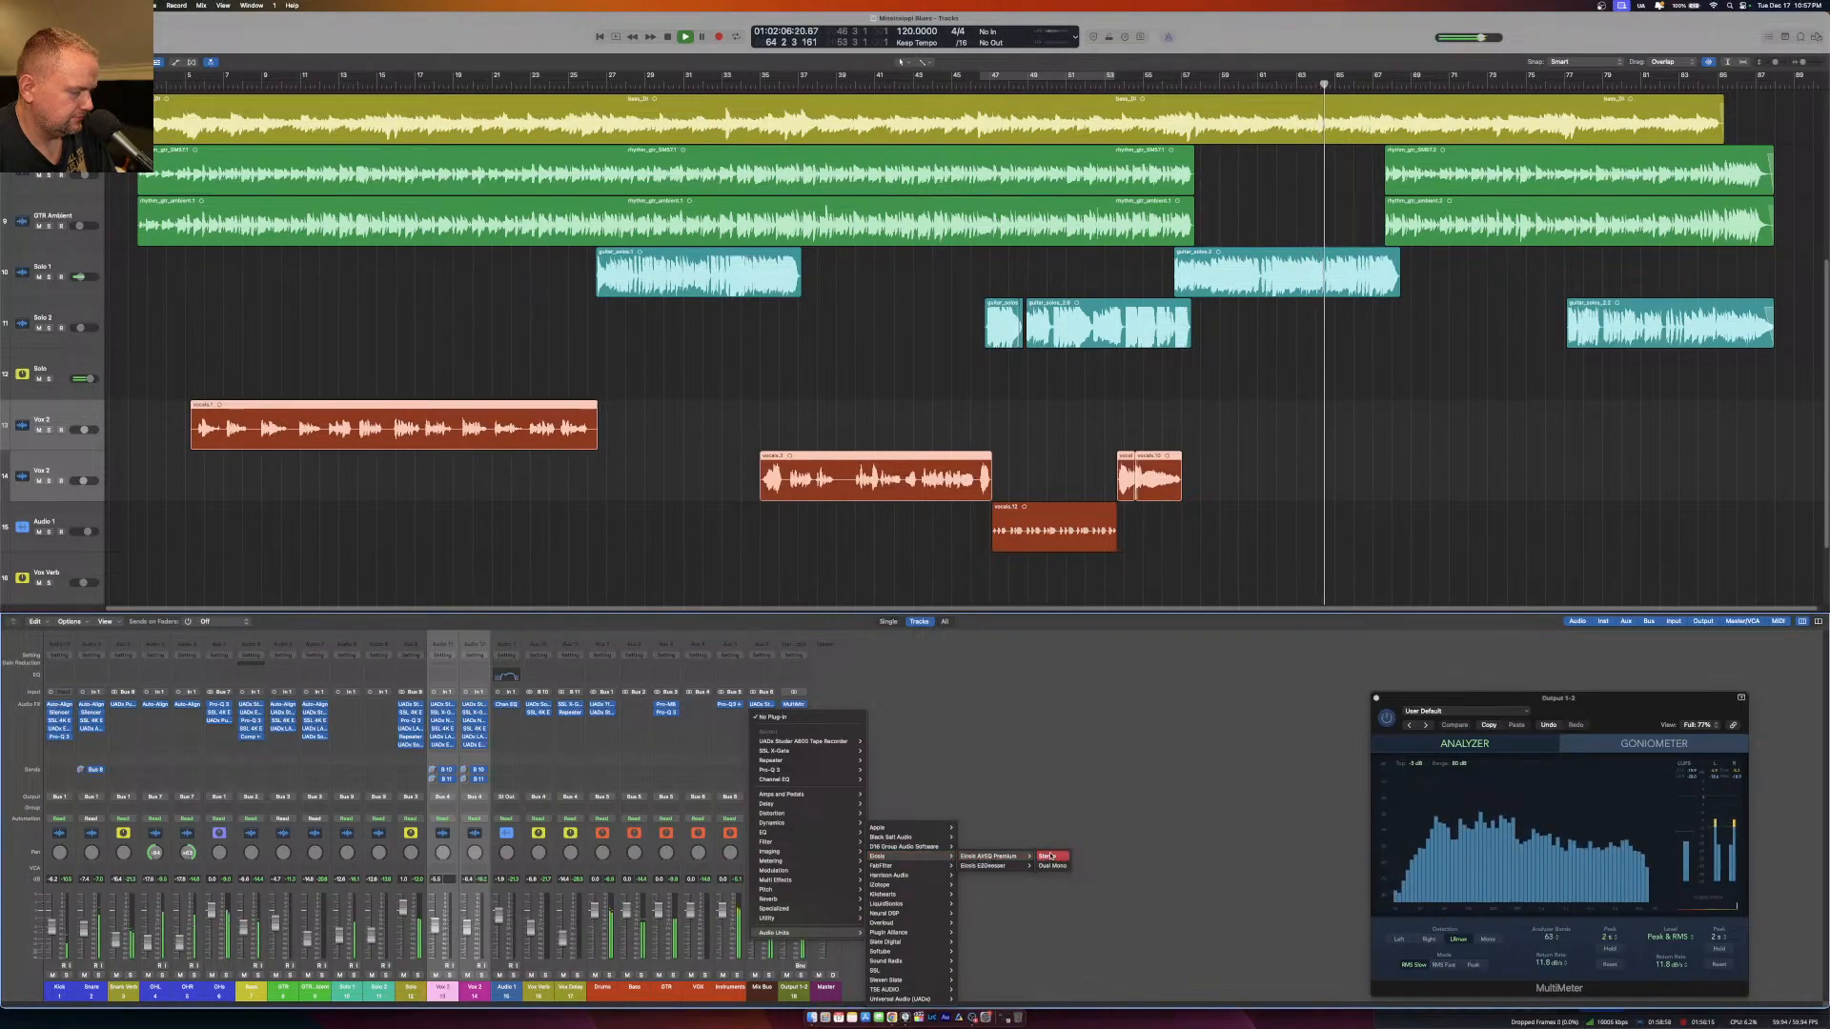
click(1047, 856)
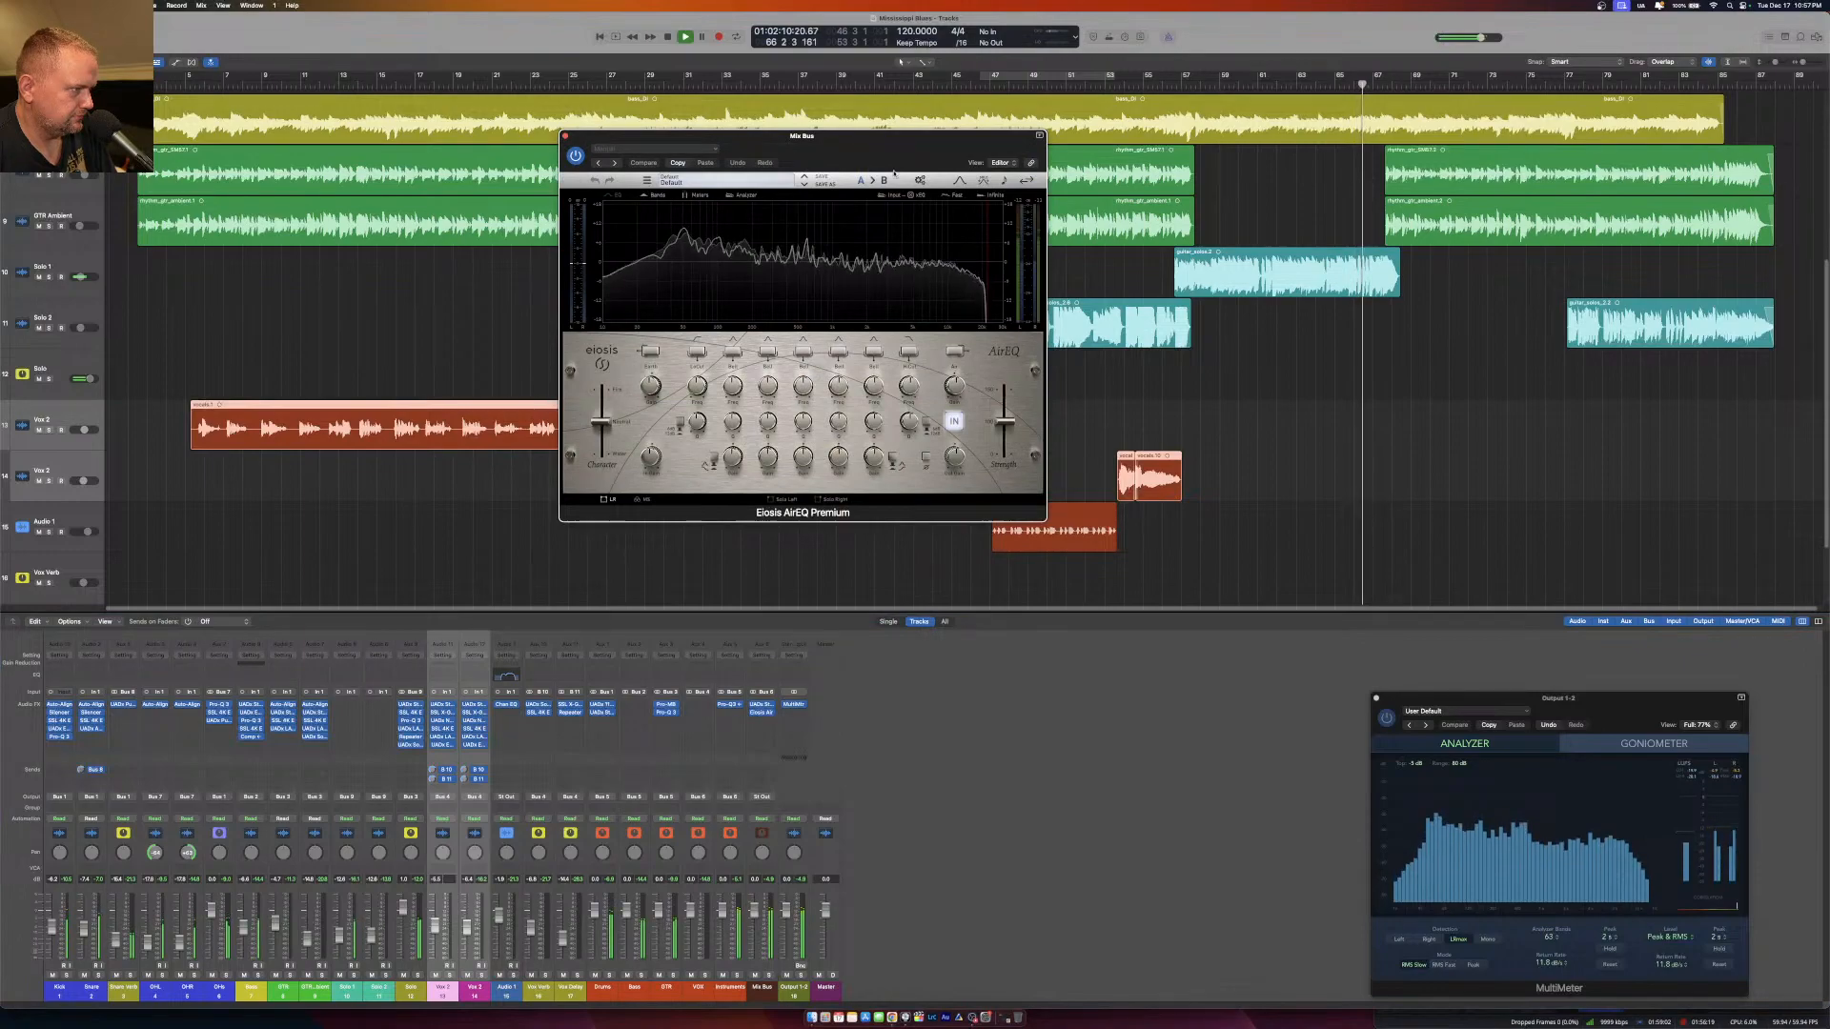
drag(896, 146, 919, 255)
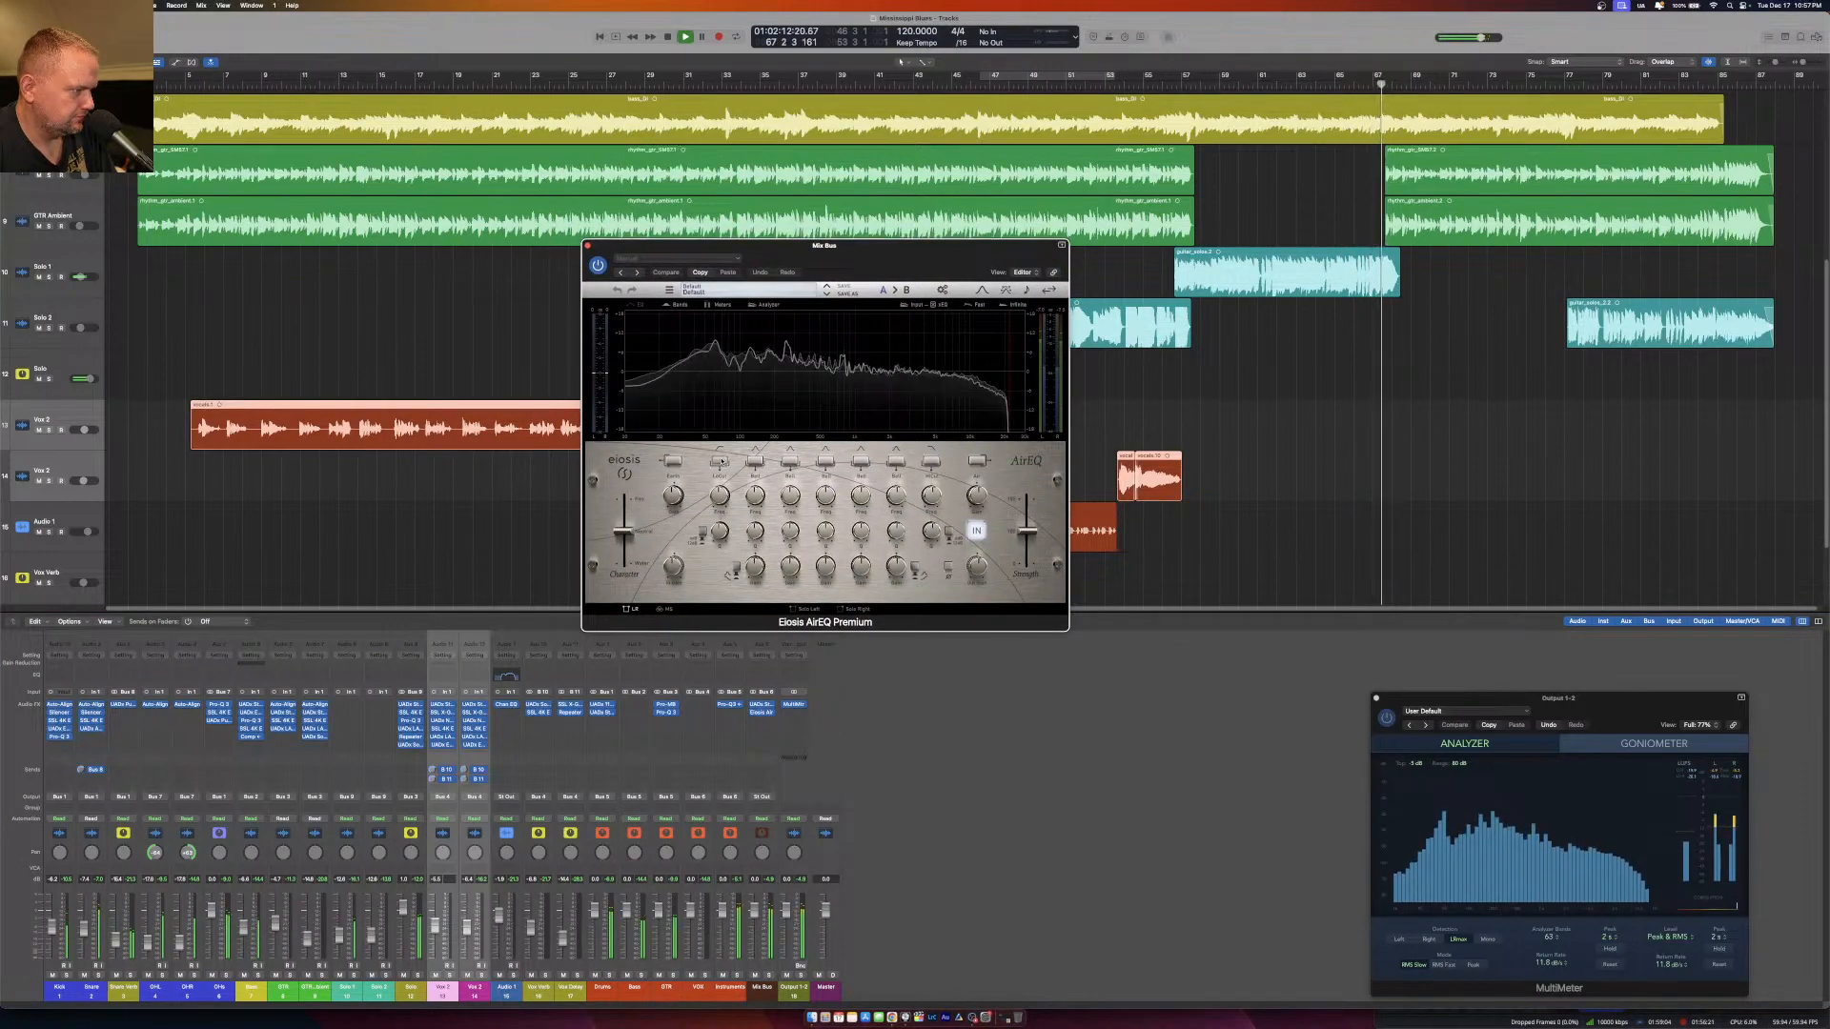
Enable the low-cut filter in AirEQ and set its frequency to 30 Hz.
click(702, 531)
double_click(720, 511)
text(30)
key(Return)
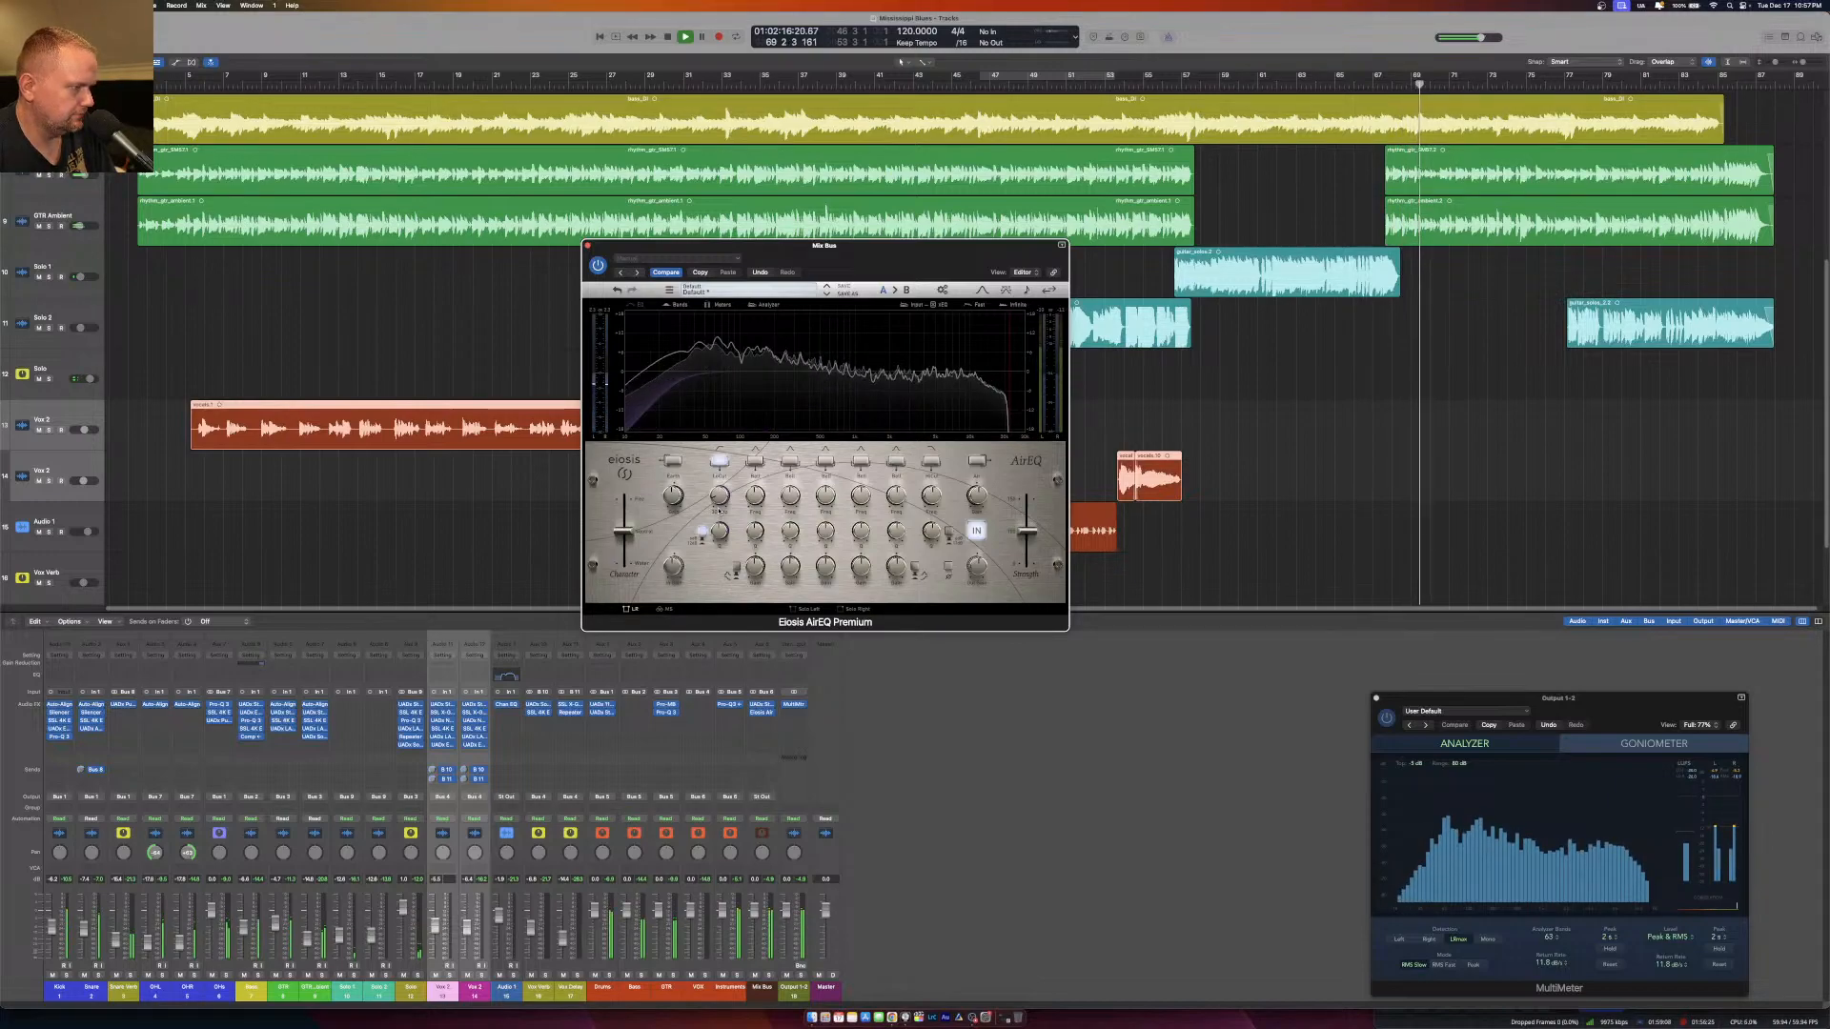
Enable the AirEQ high-cut filter at 17000 Hz and slightly boost the lowest (Earth) band.
click(935, 461)
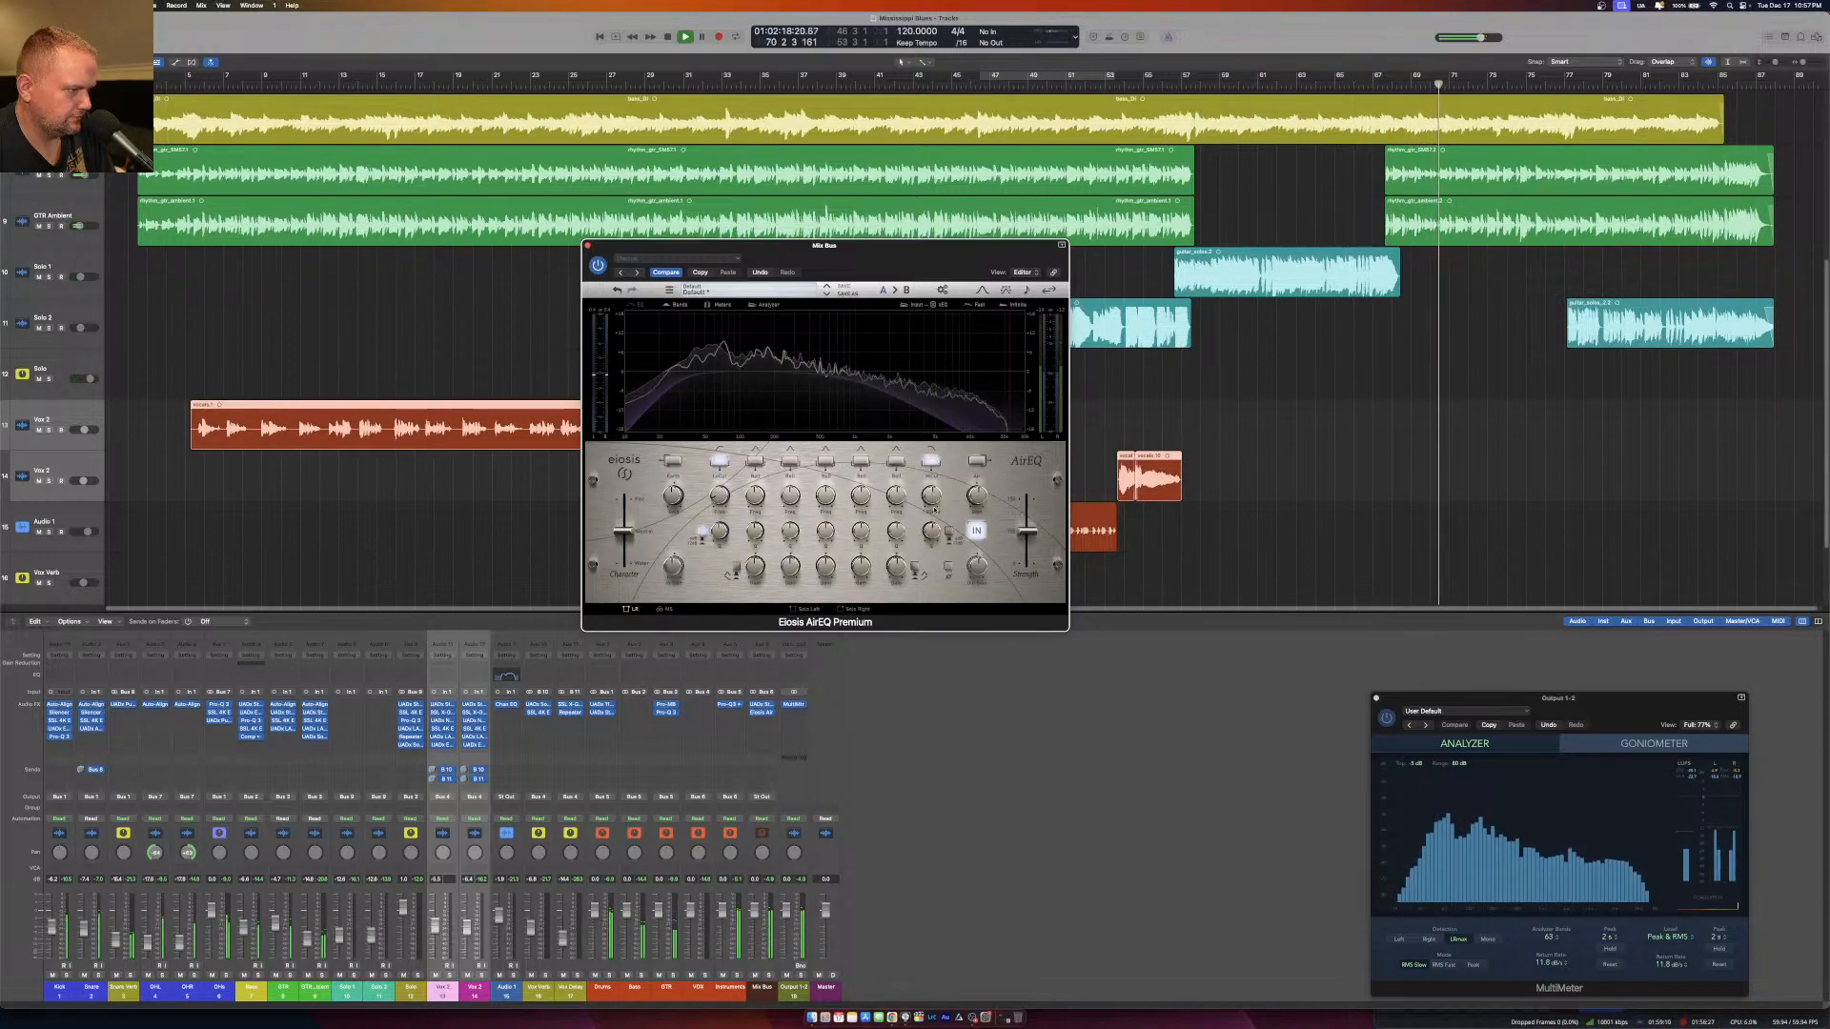
double_click(932, 513)
text(17000)
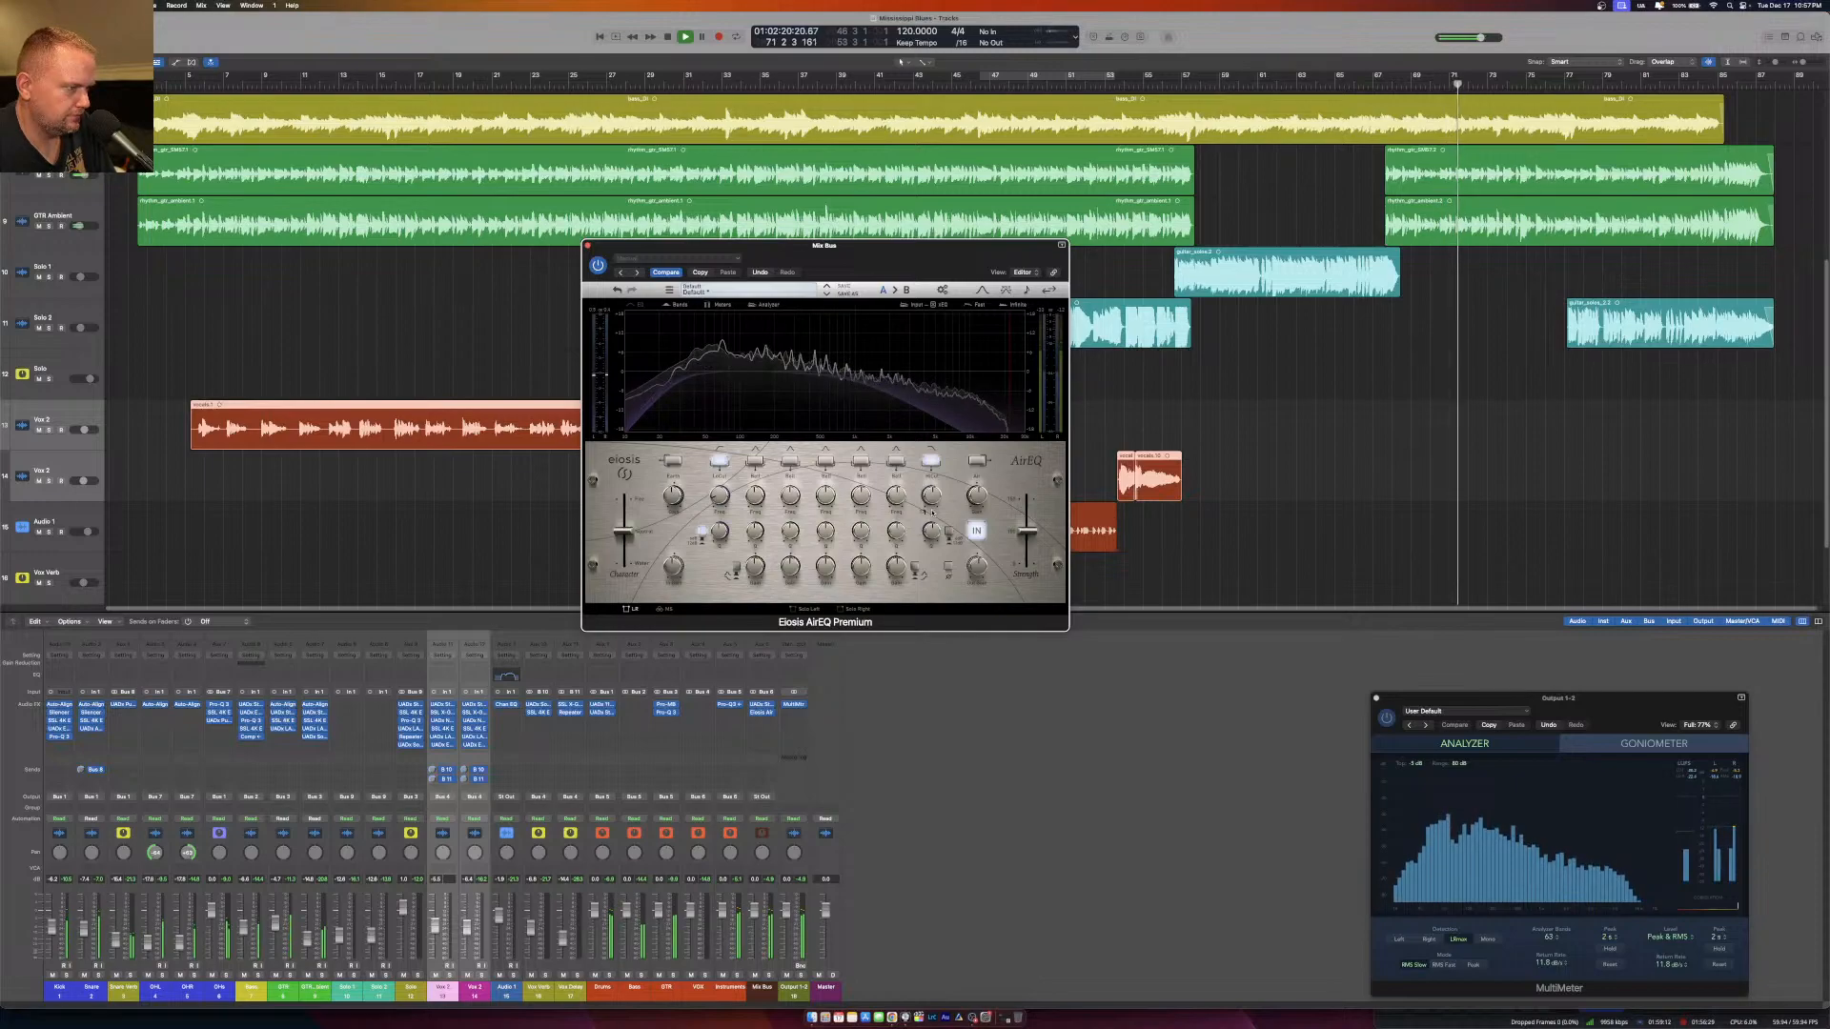
key(Return)
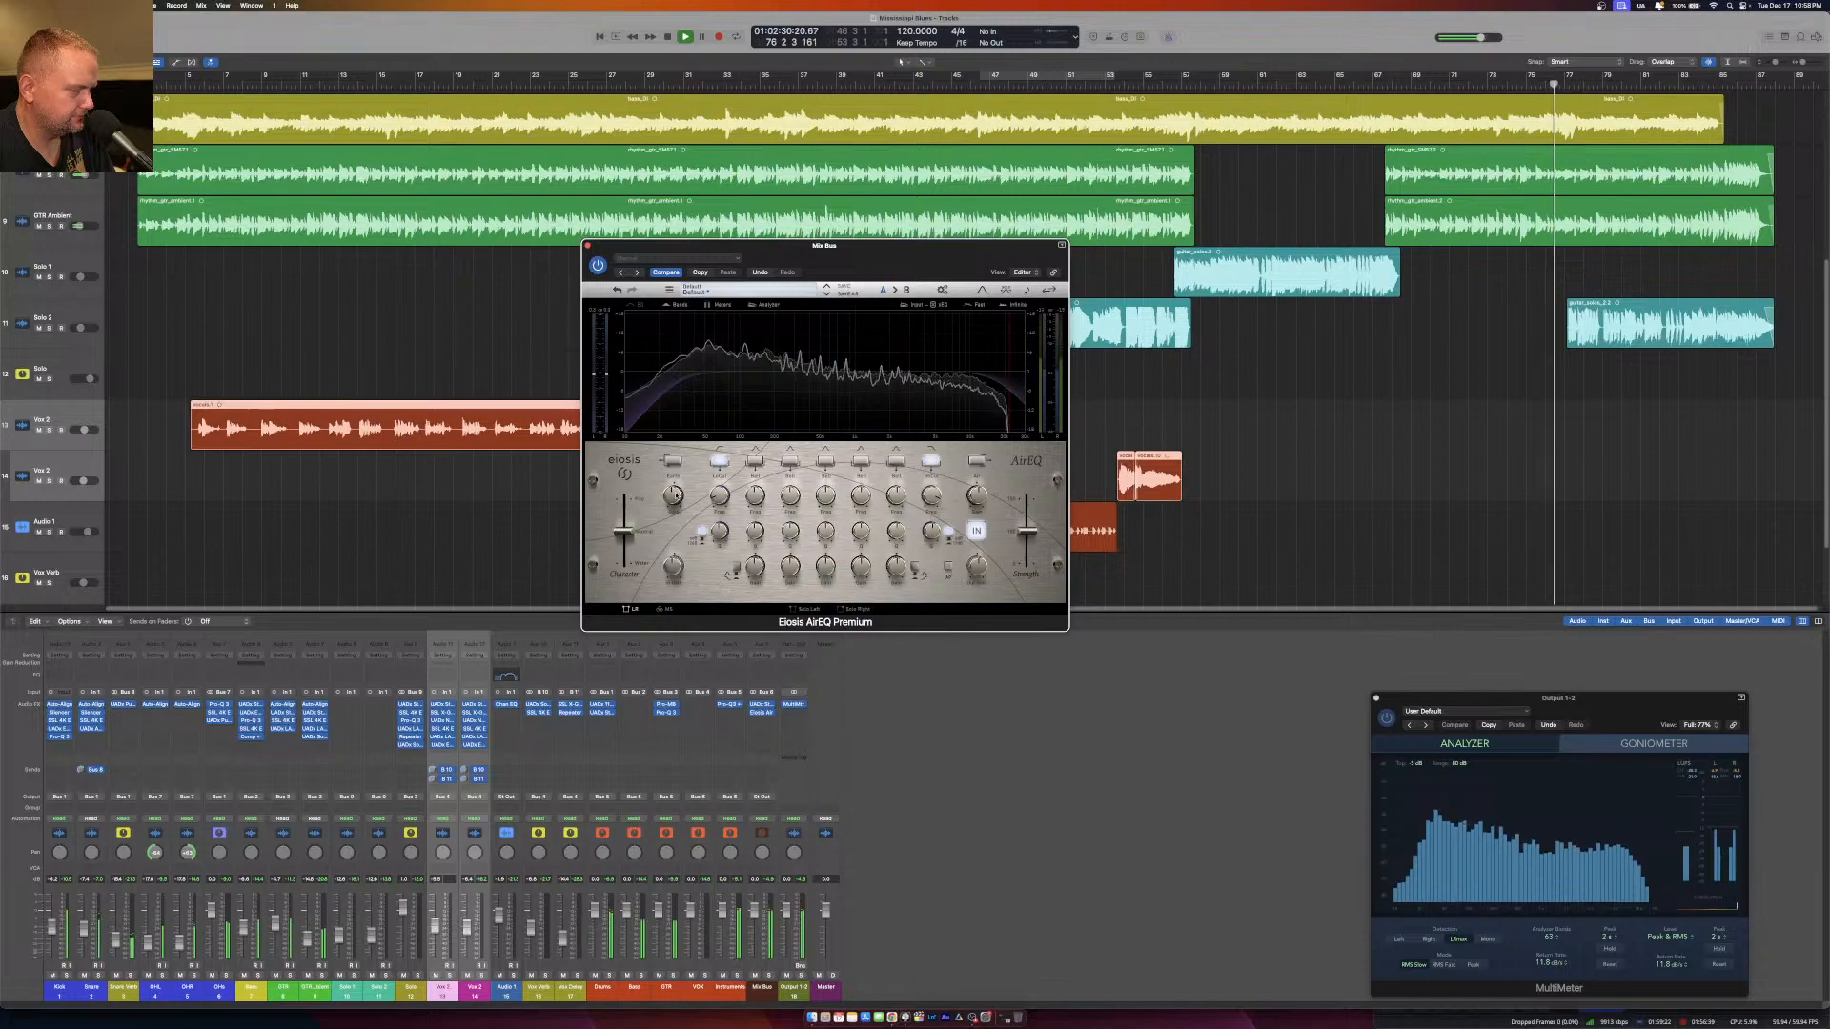
drag(678, 497, 676, 493)
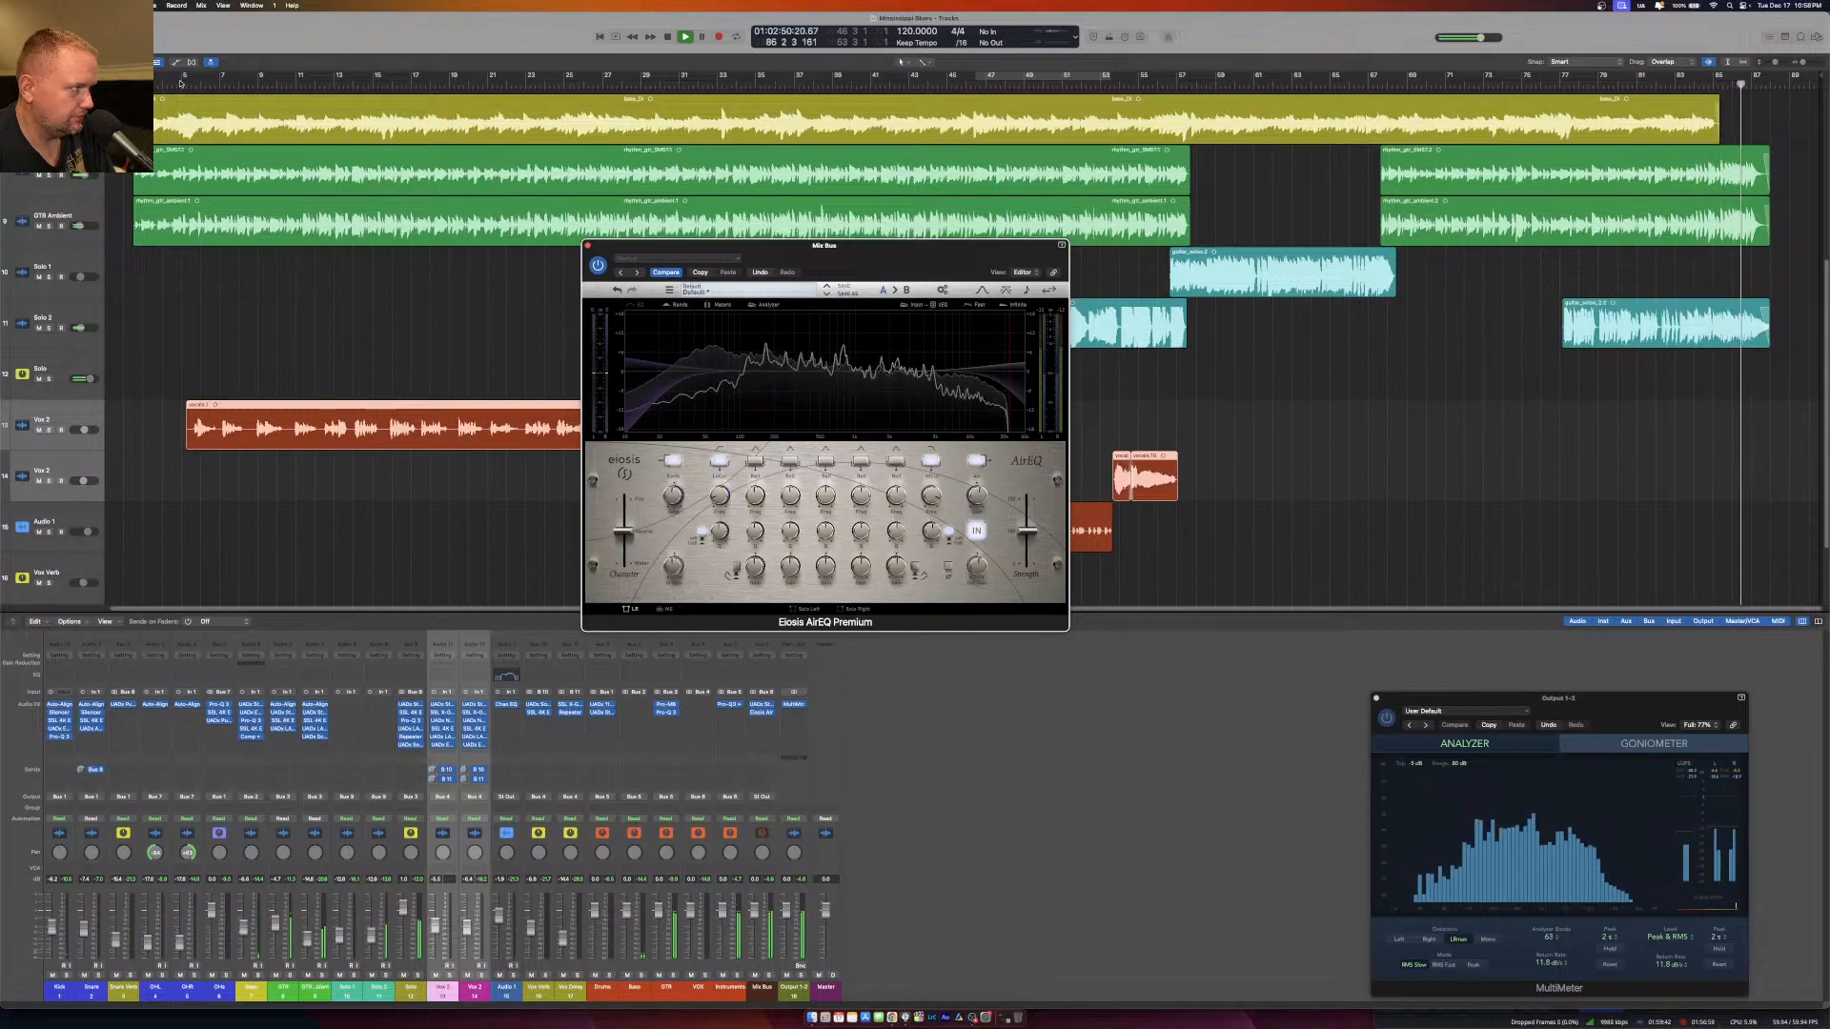
Set a cycle range across the whole song and restart playback from its start.
drag(176, 83, 1773, 106)
key(space)
key(space)
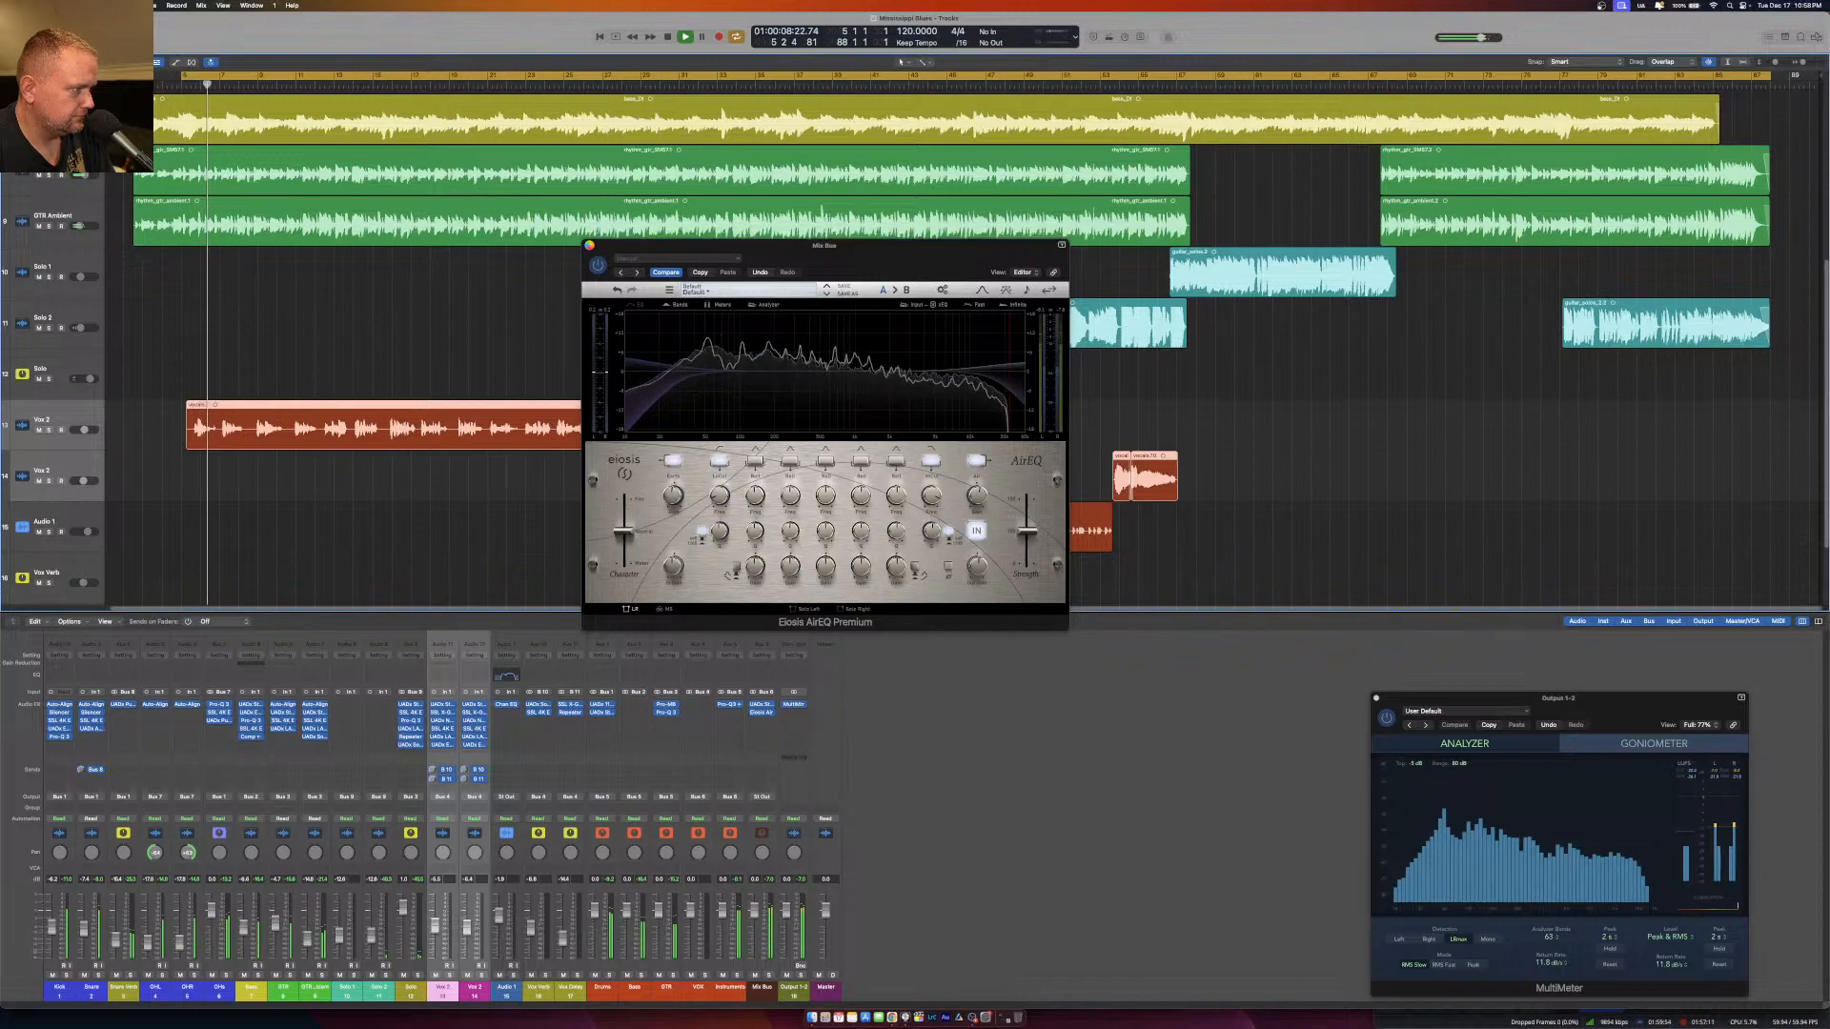
drag(615, 247, 615, 287)
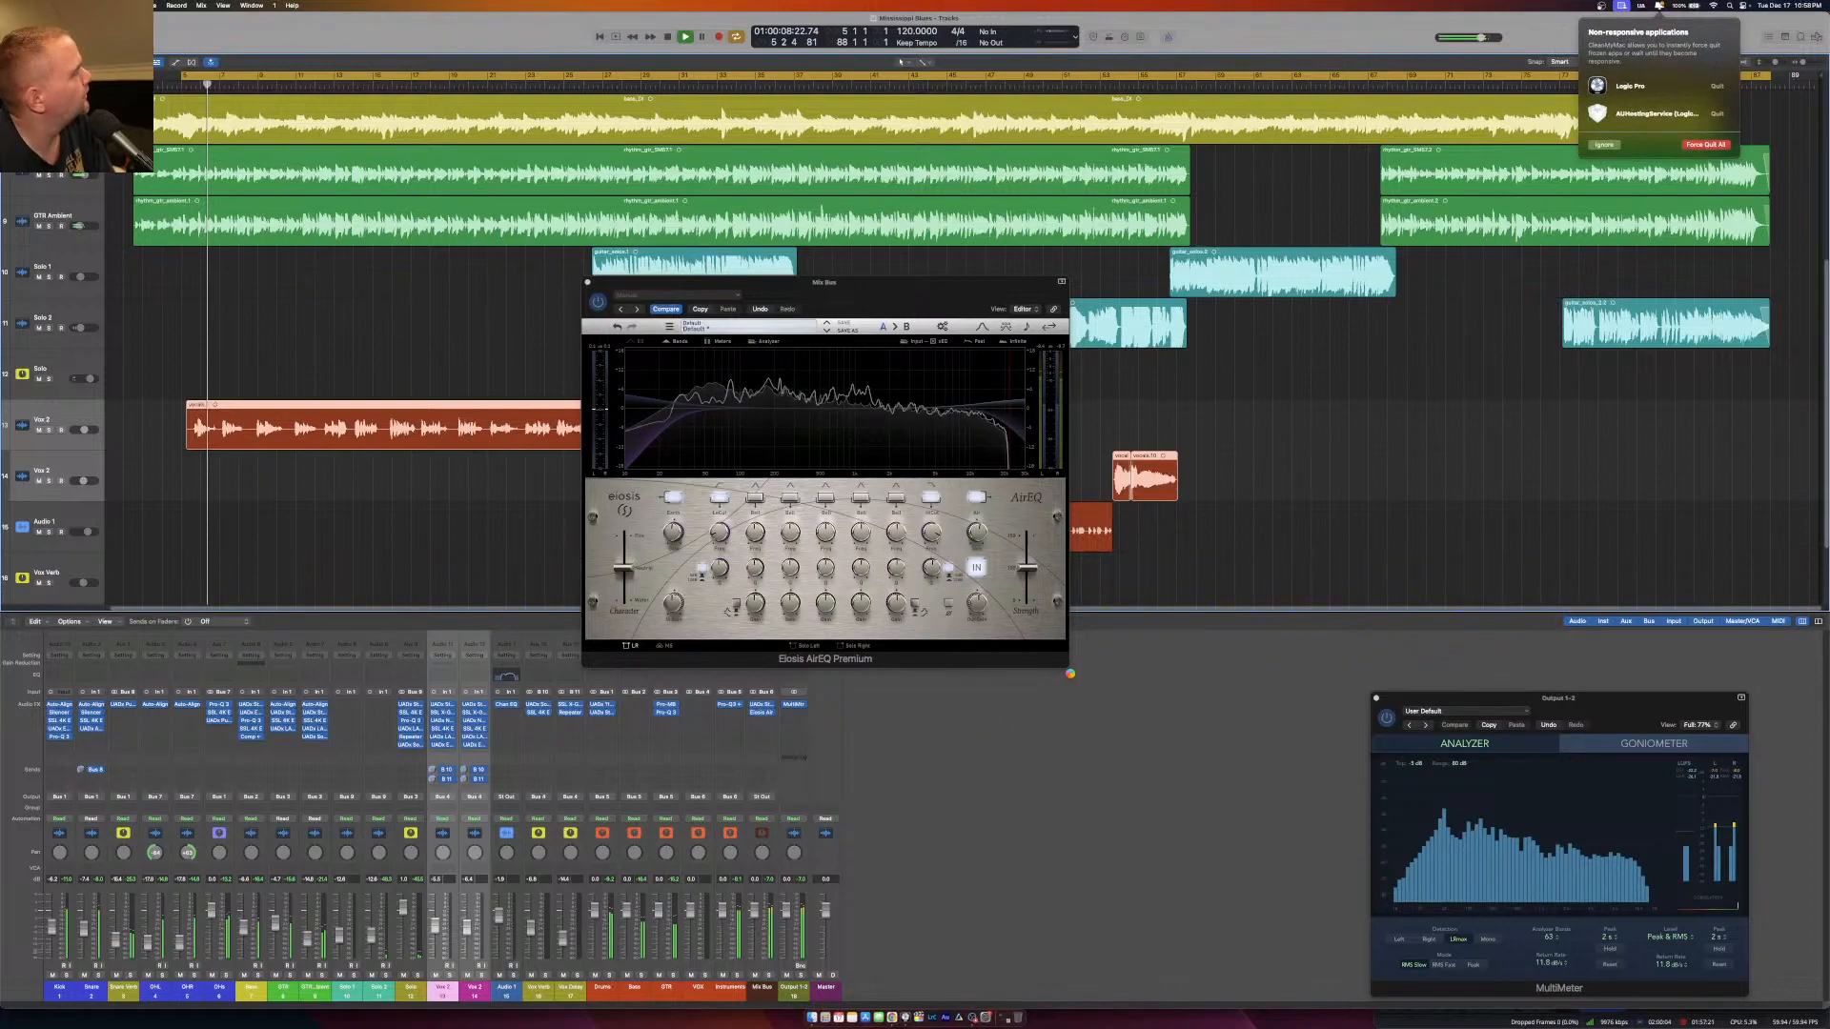
Switch to OBS, move its window clear of the MultiMeter, and activate the Just Camera scene.
click(972, 1018)
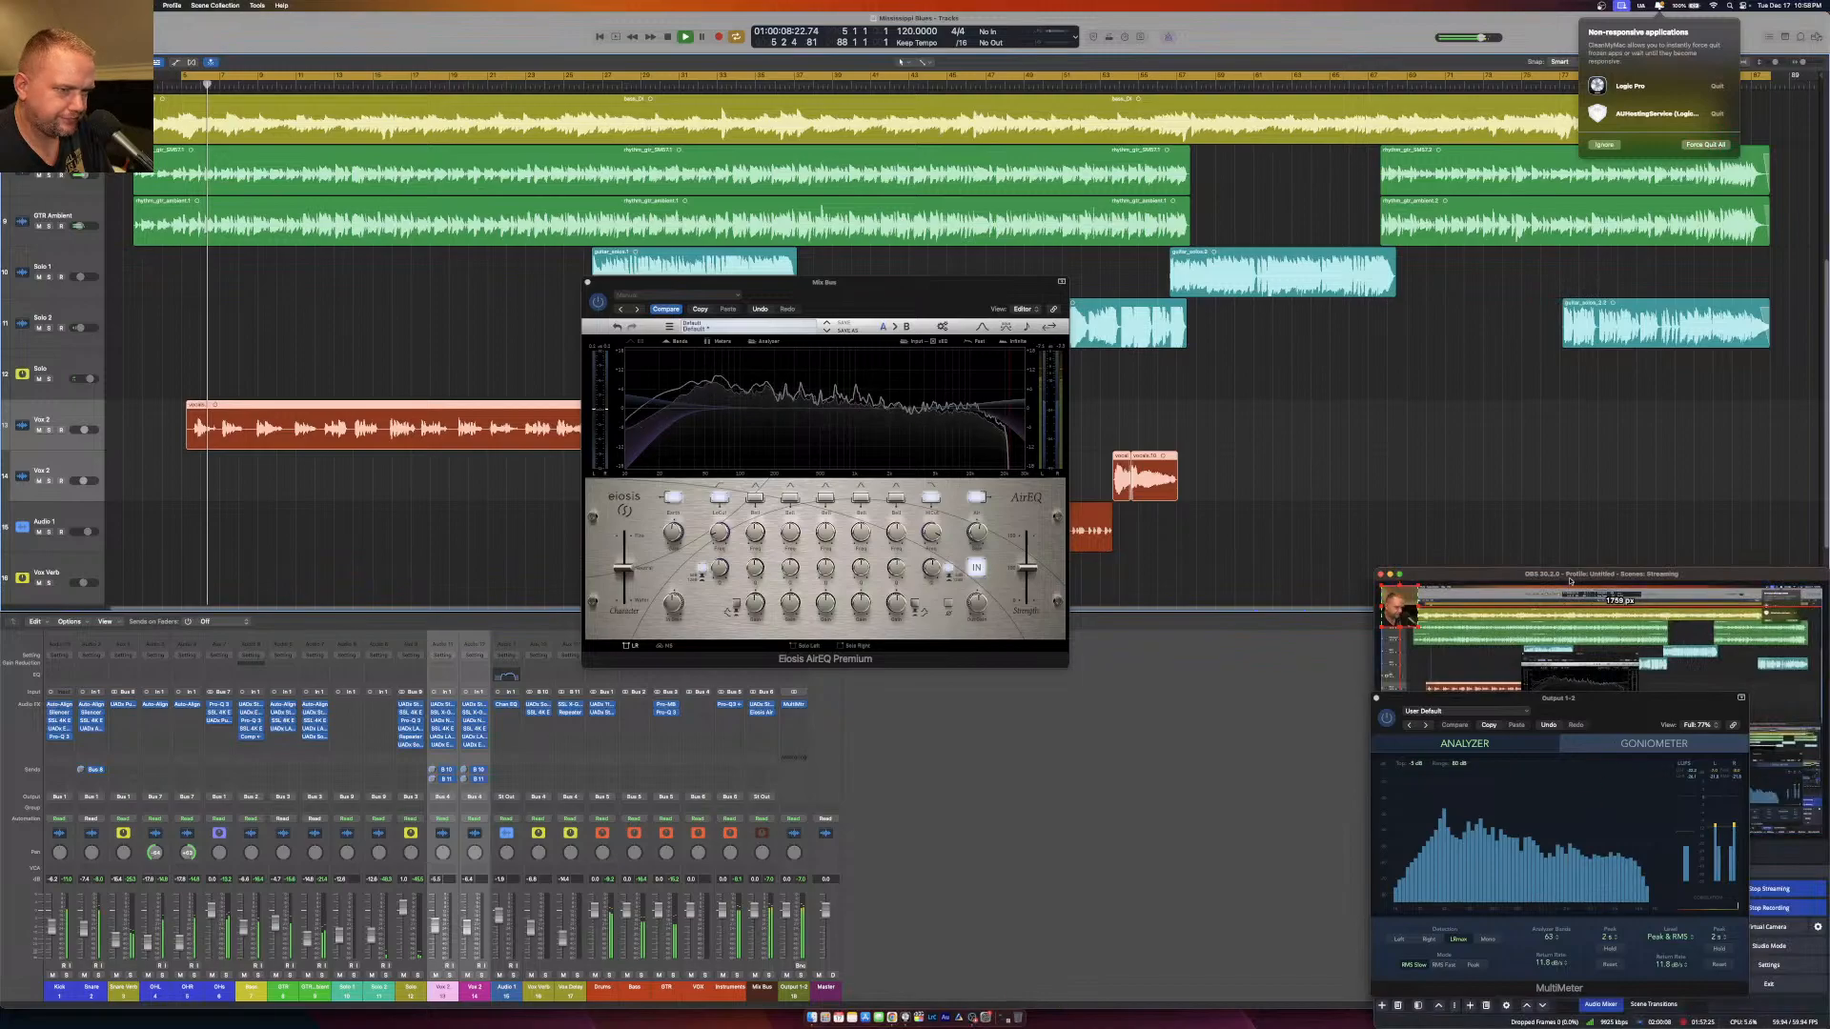
drag(1524, 573, 1168, 349)
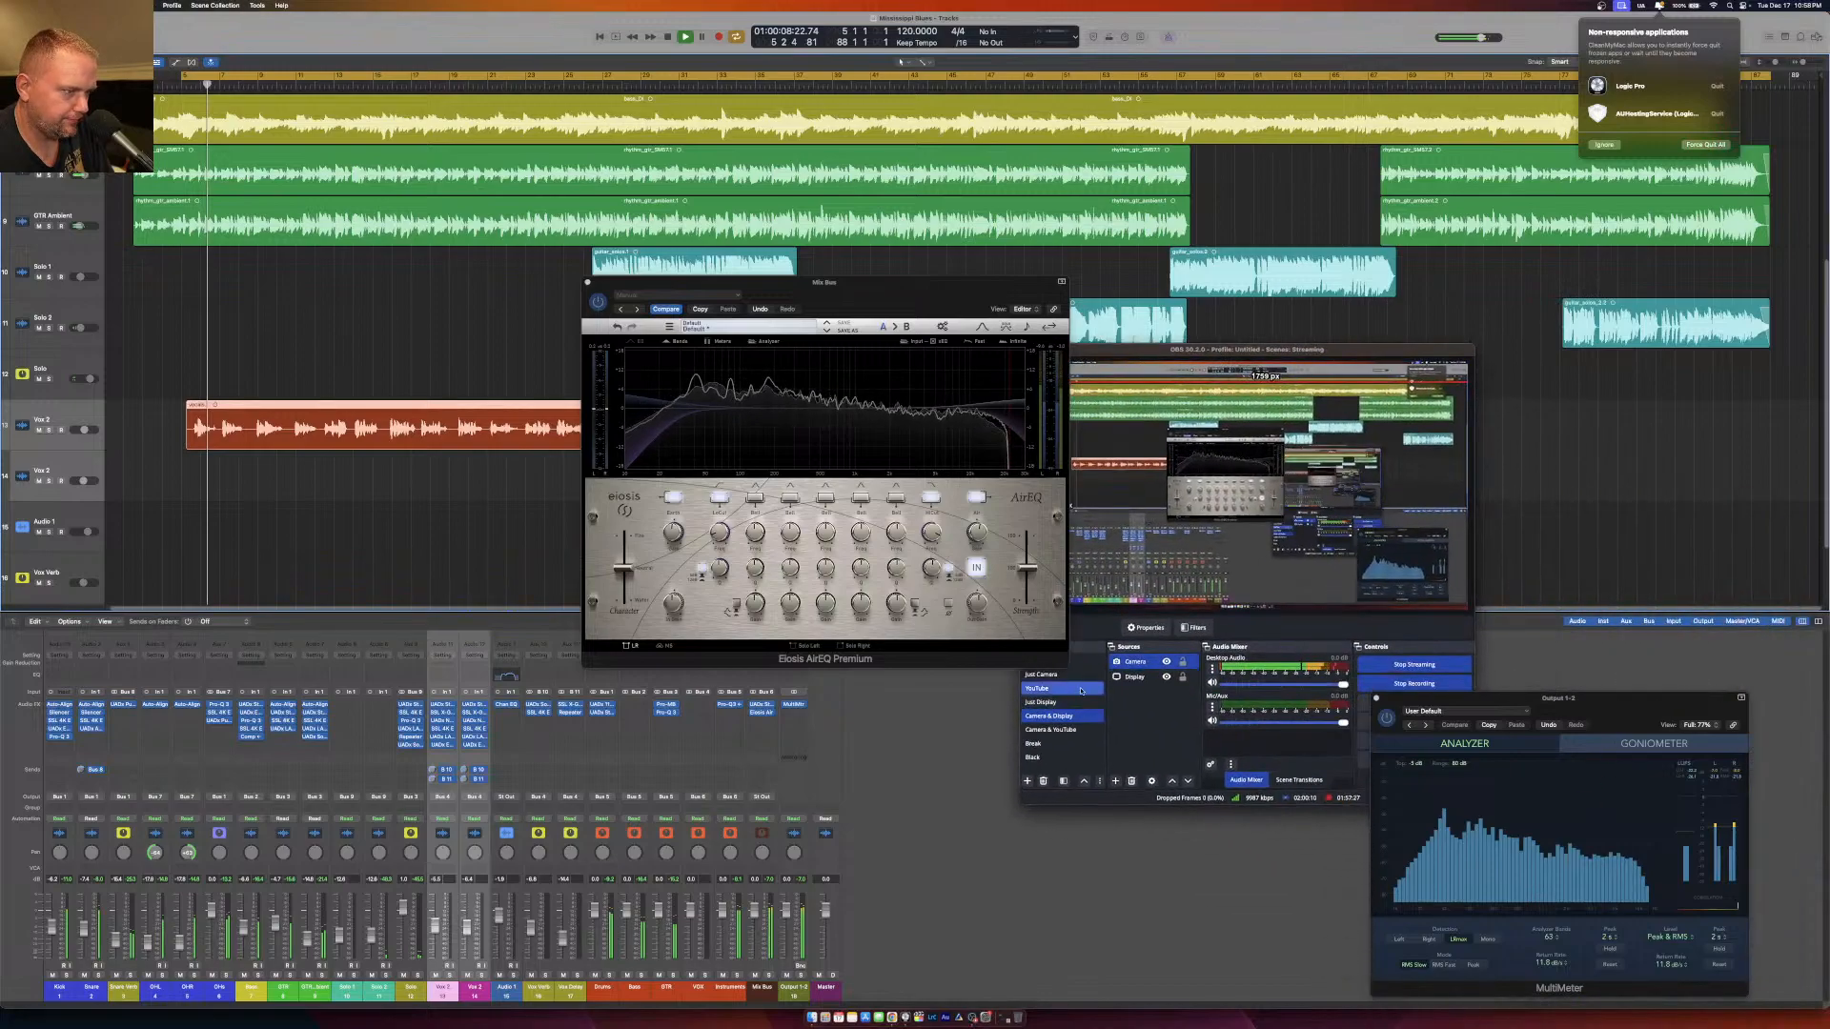
click(1061, 675)
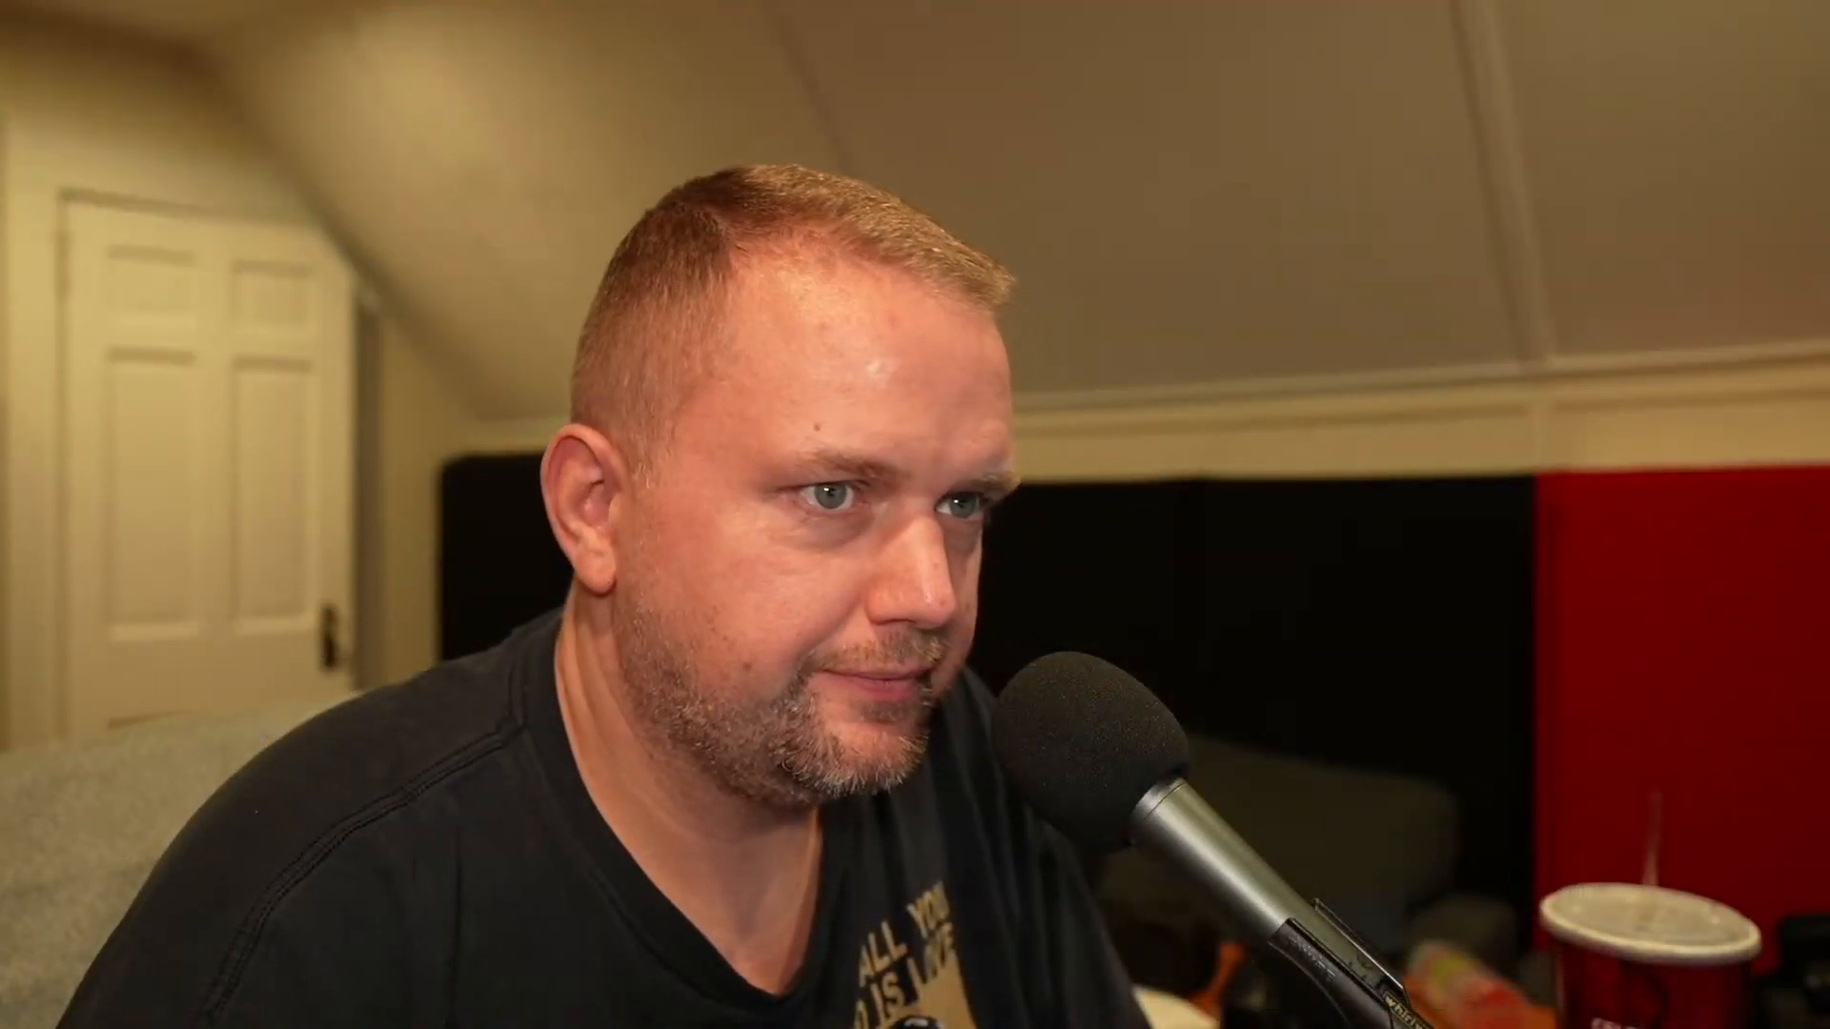
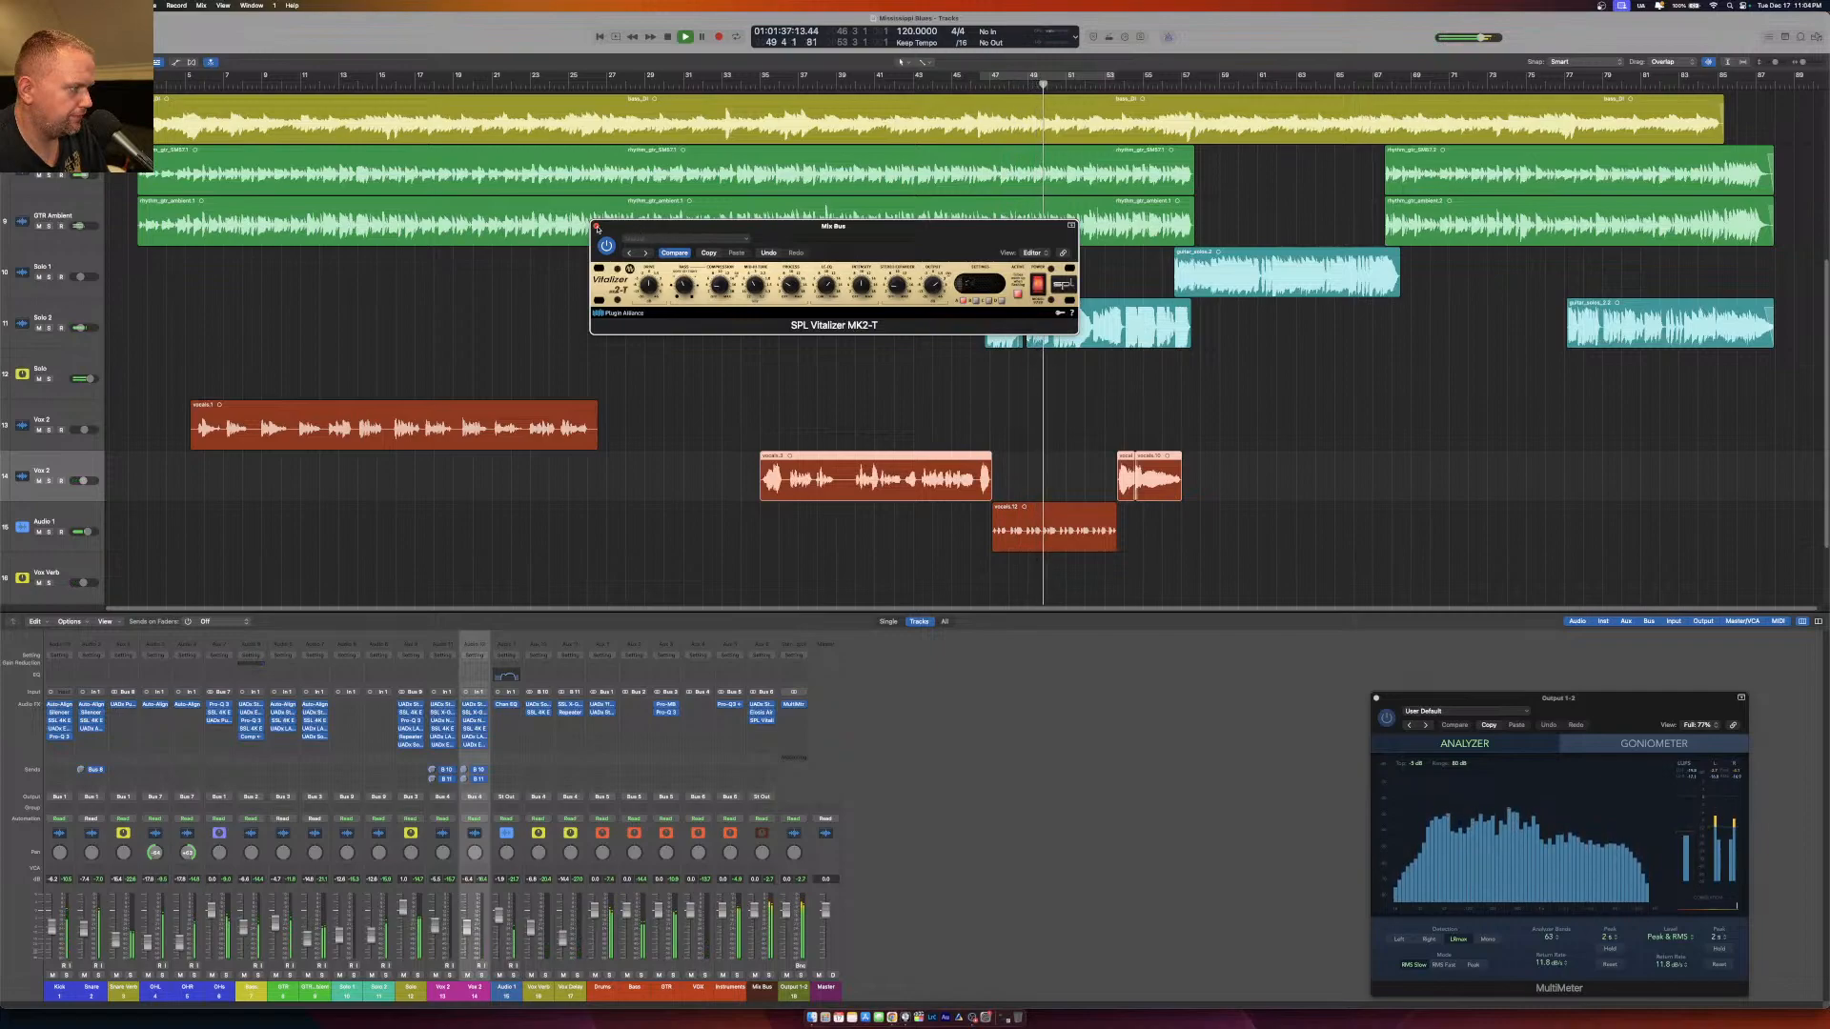
click(598, 229)
click(759, 731)
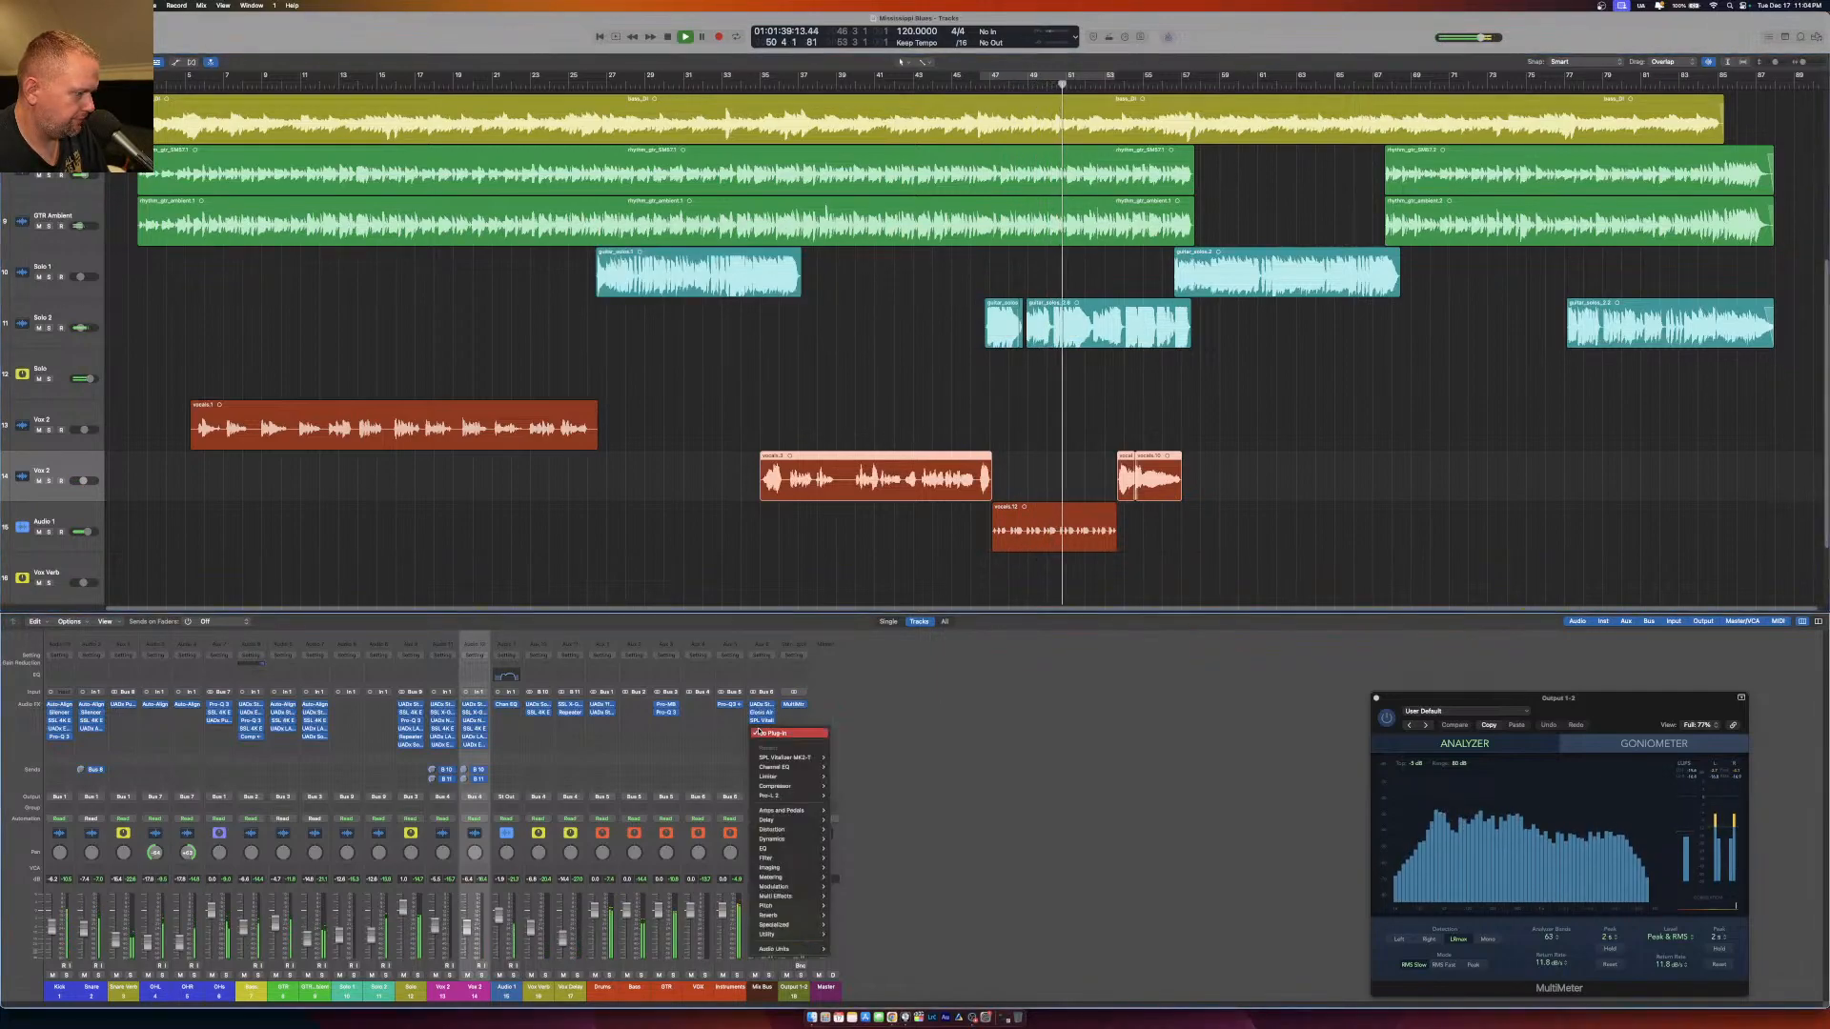
mouse_move(799, 950)
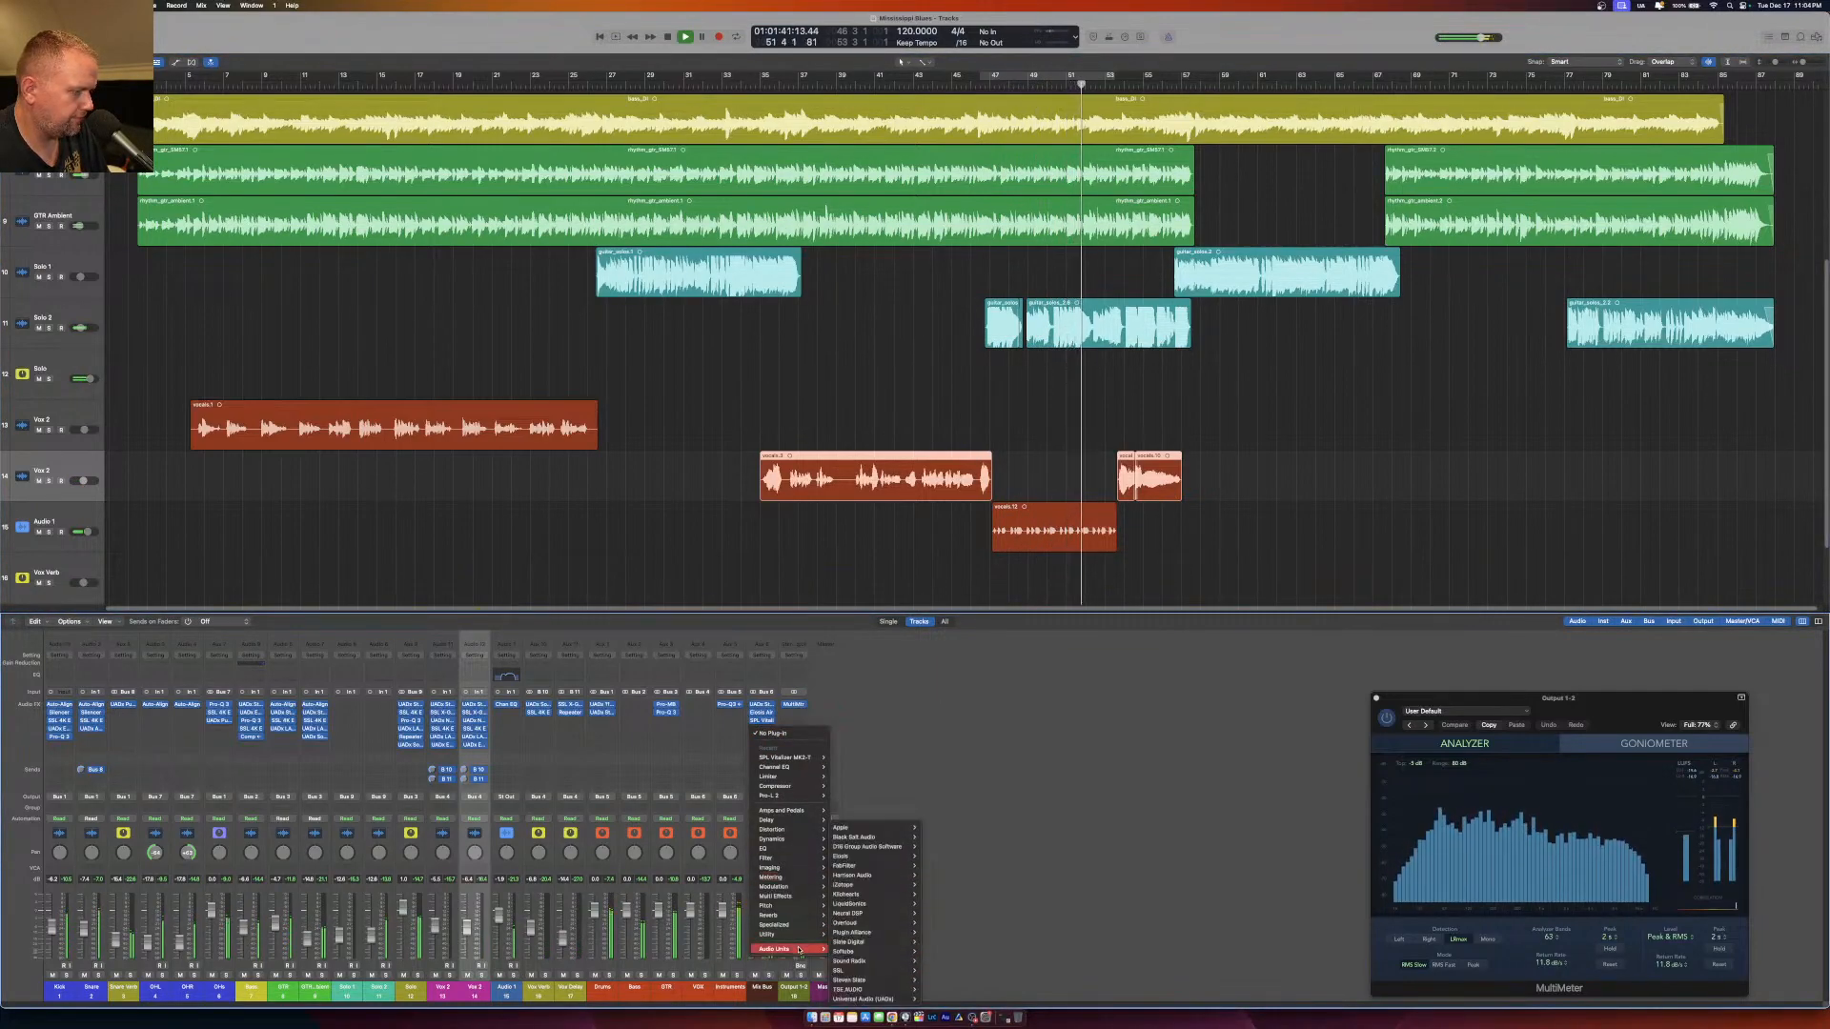
click(871, 795)
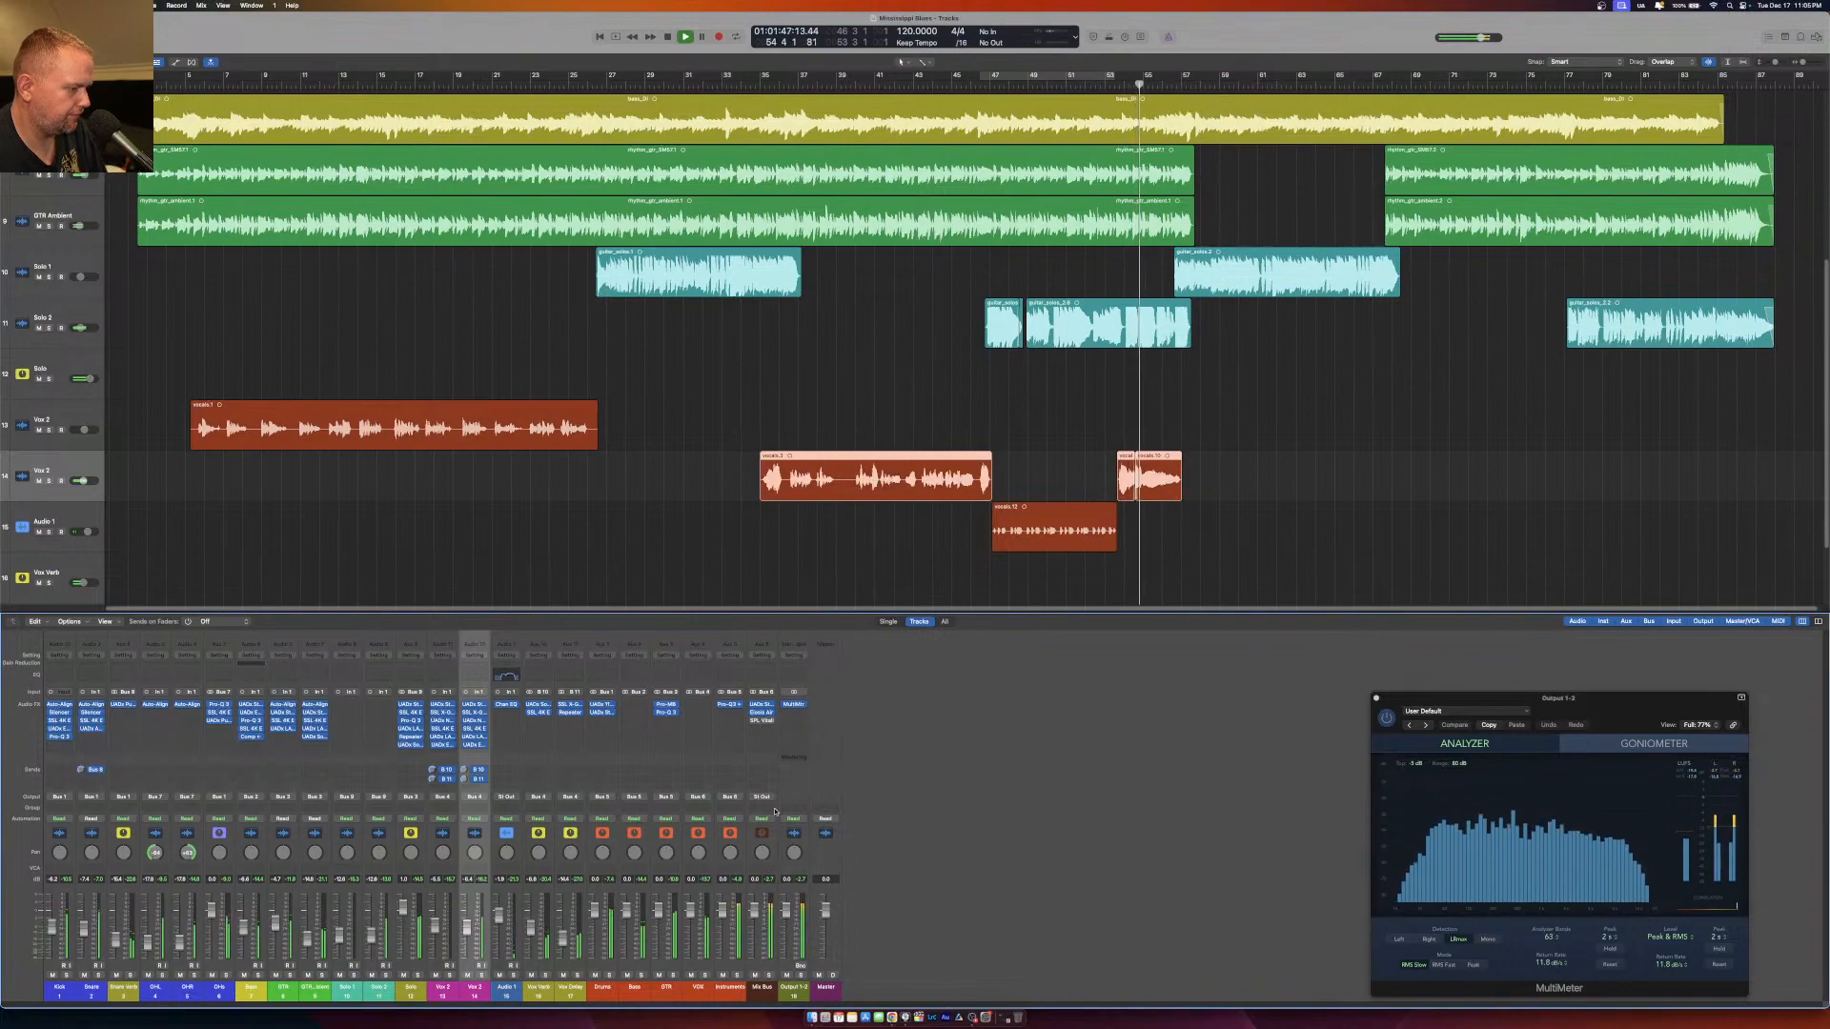
Reopen the SPL Vitalizer MK2-T on the Mix Bus, switch its processing back on and close it.
click(760, 723)
click(798, 740)
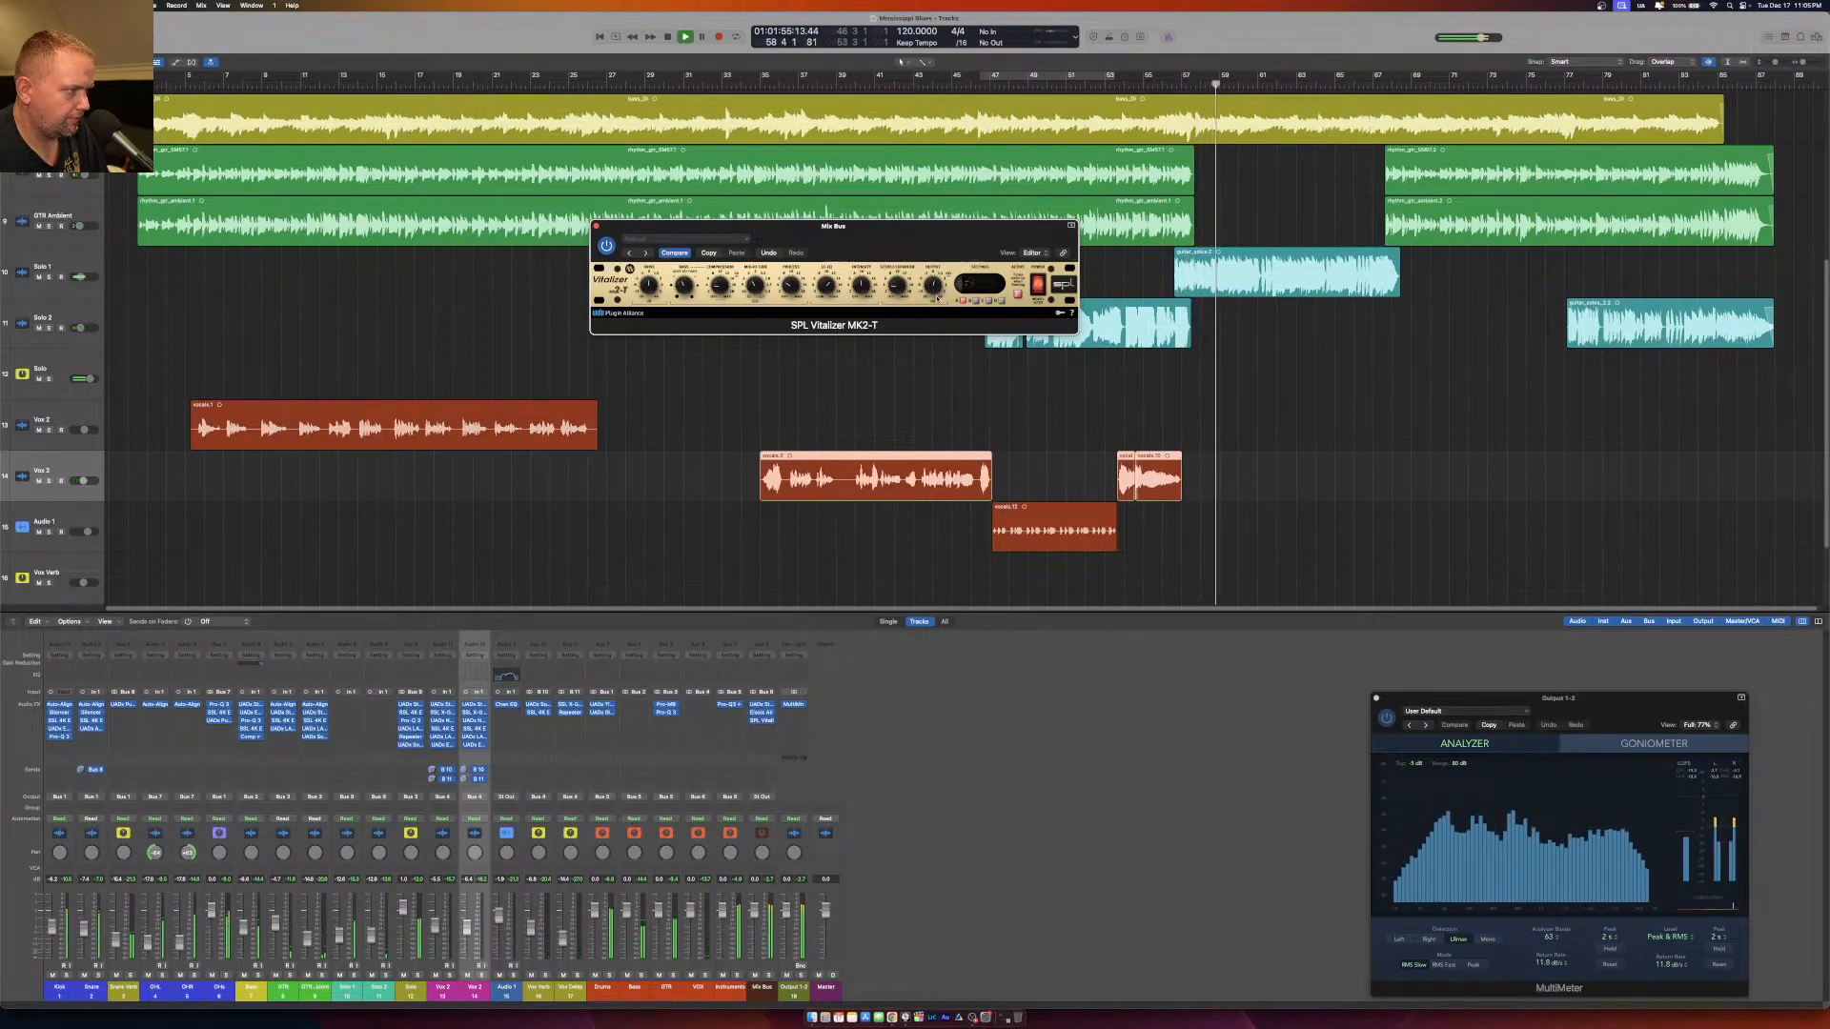
click(1040, 283)
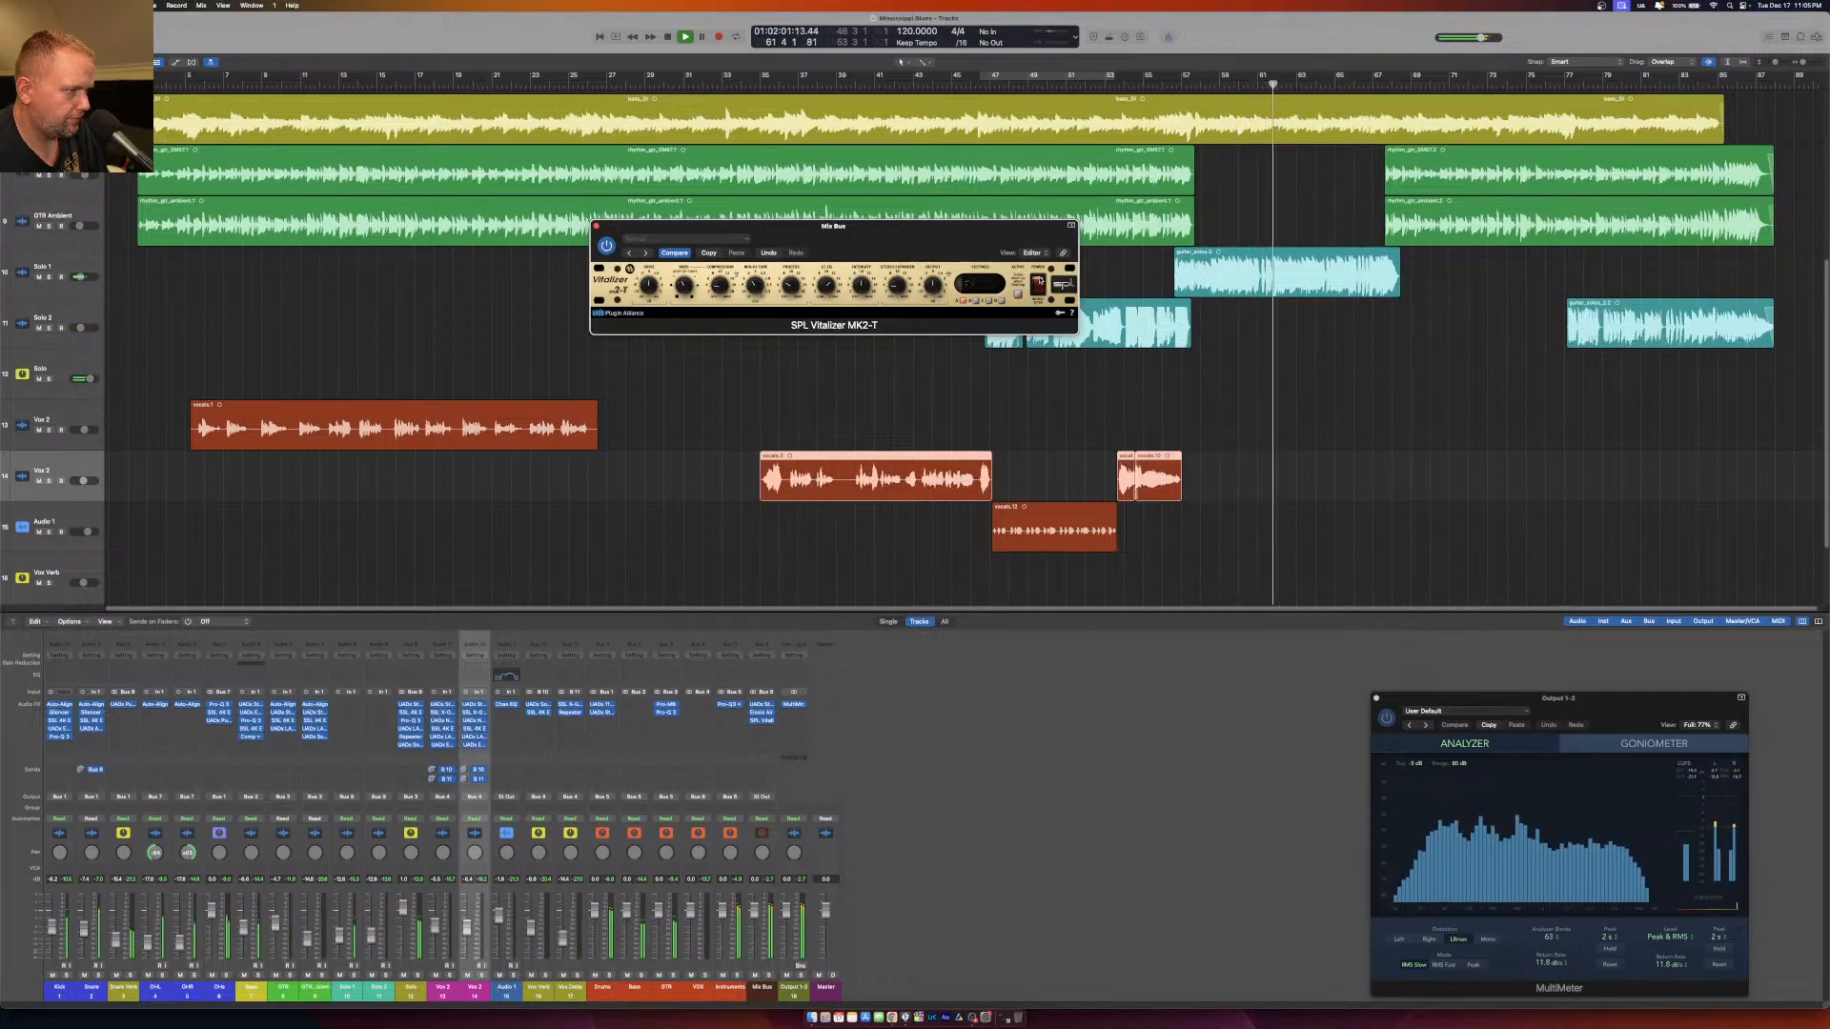
click(597, 226)
Try the stereo SSL Native X-Comp v6 in the next free Mix Bus insert slot.
click(762, 729)
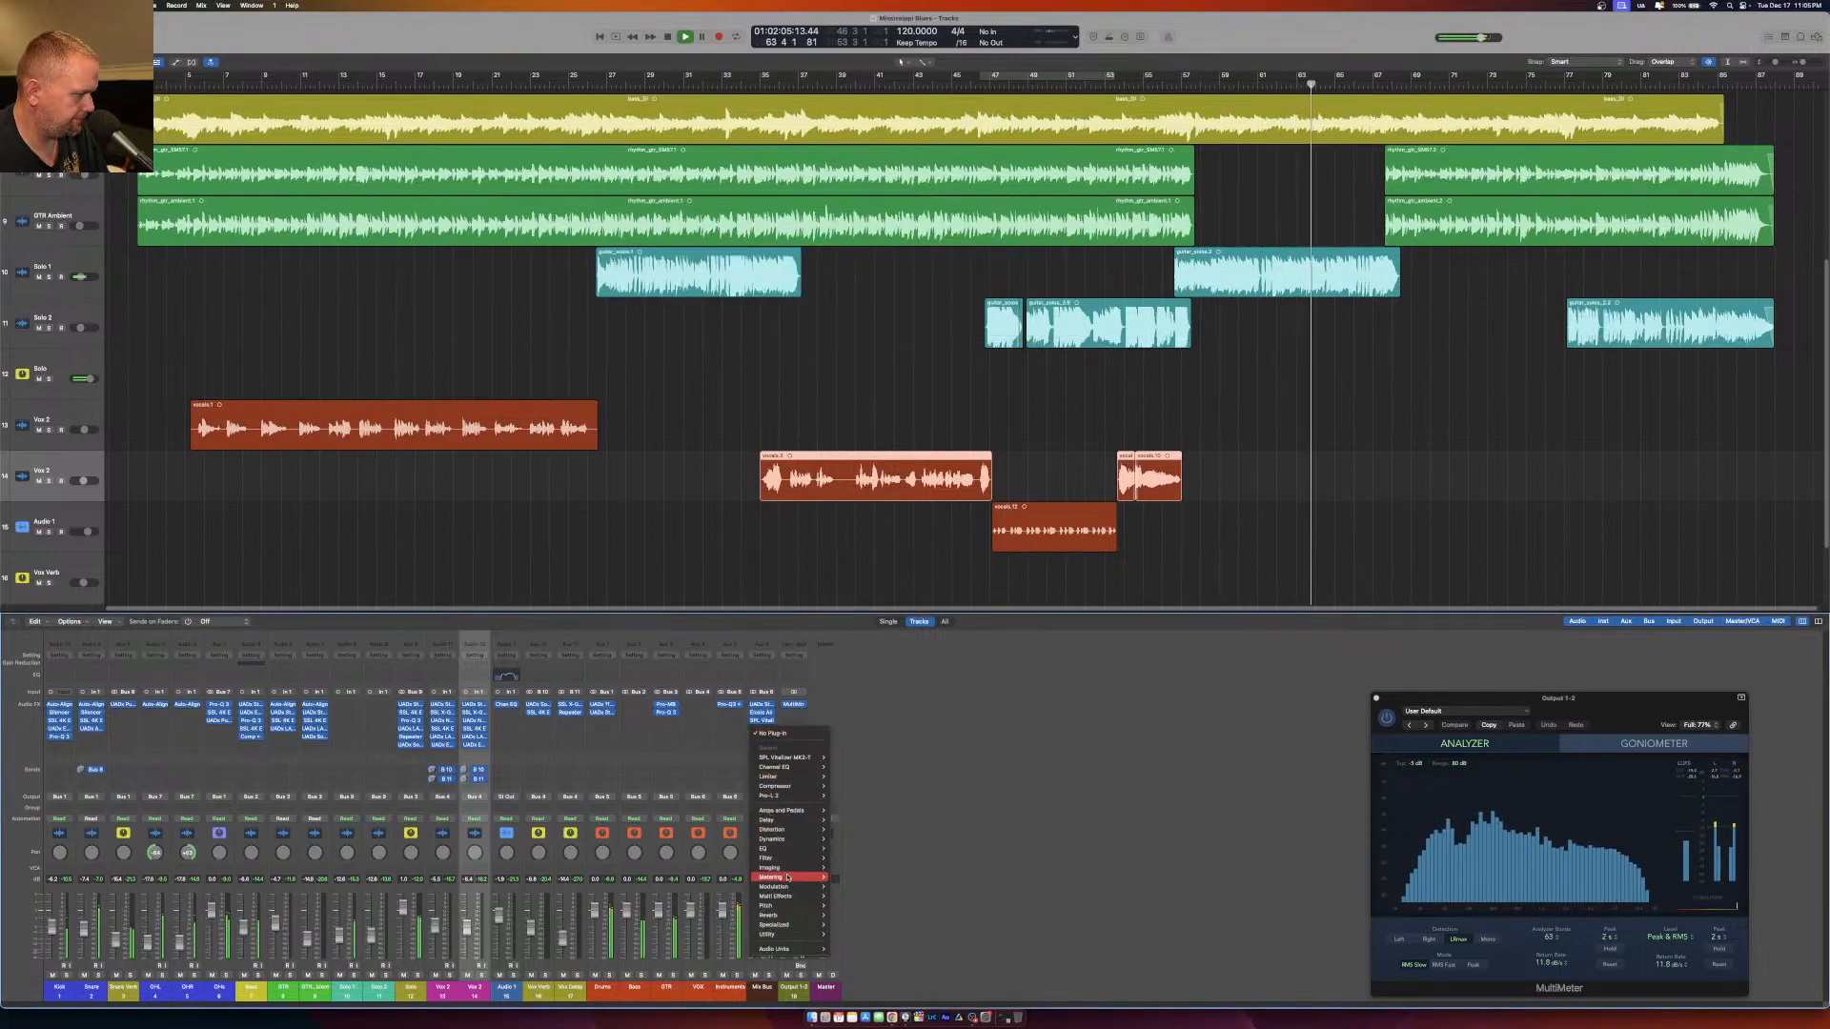
mouse_move(787, 950)
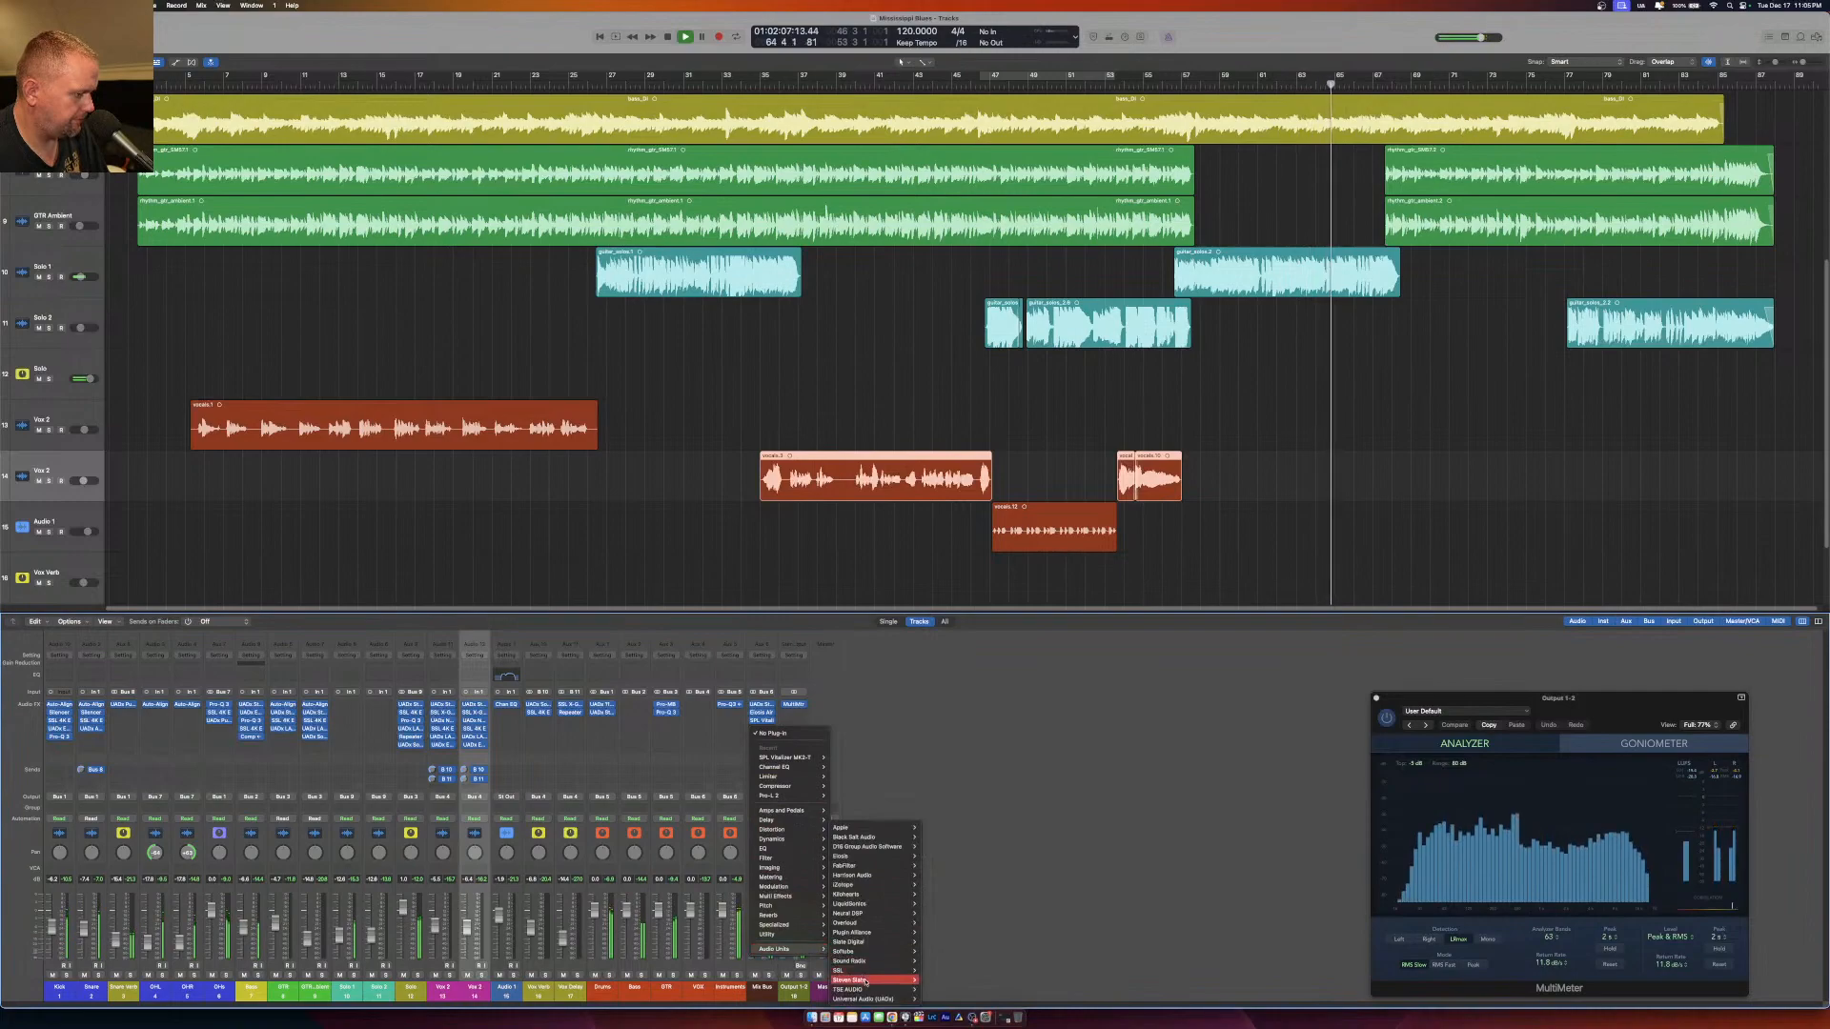
mouse_move(878, 970)
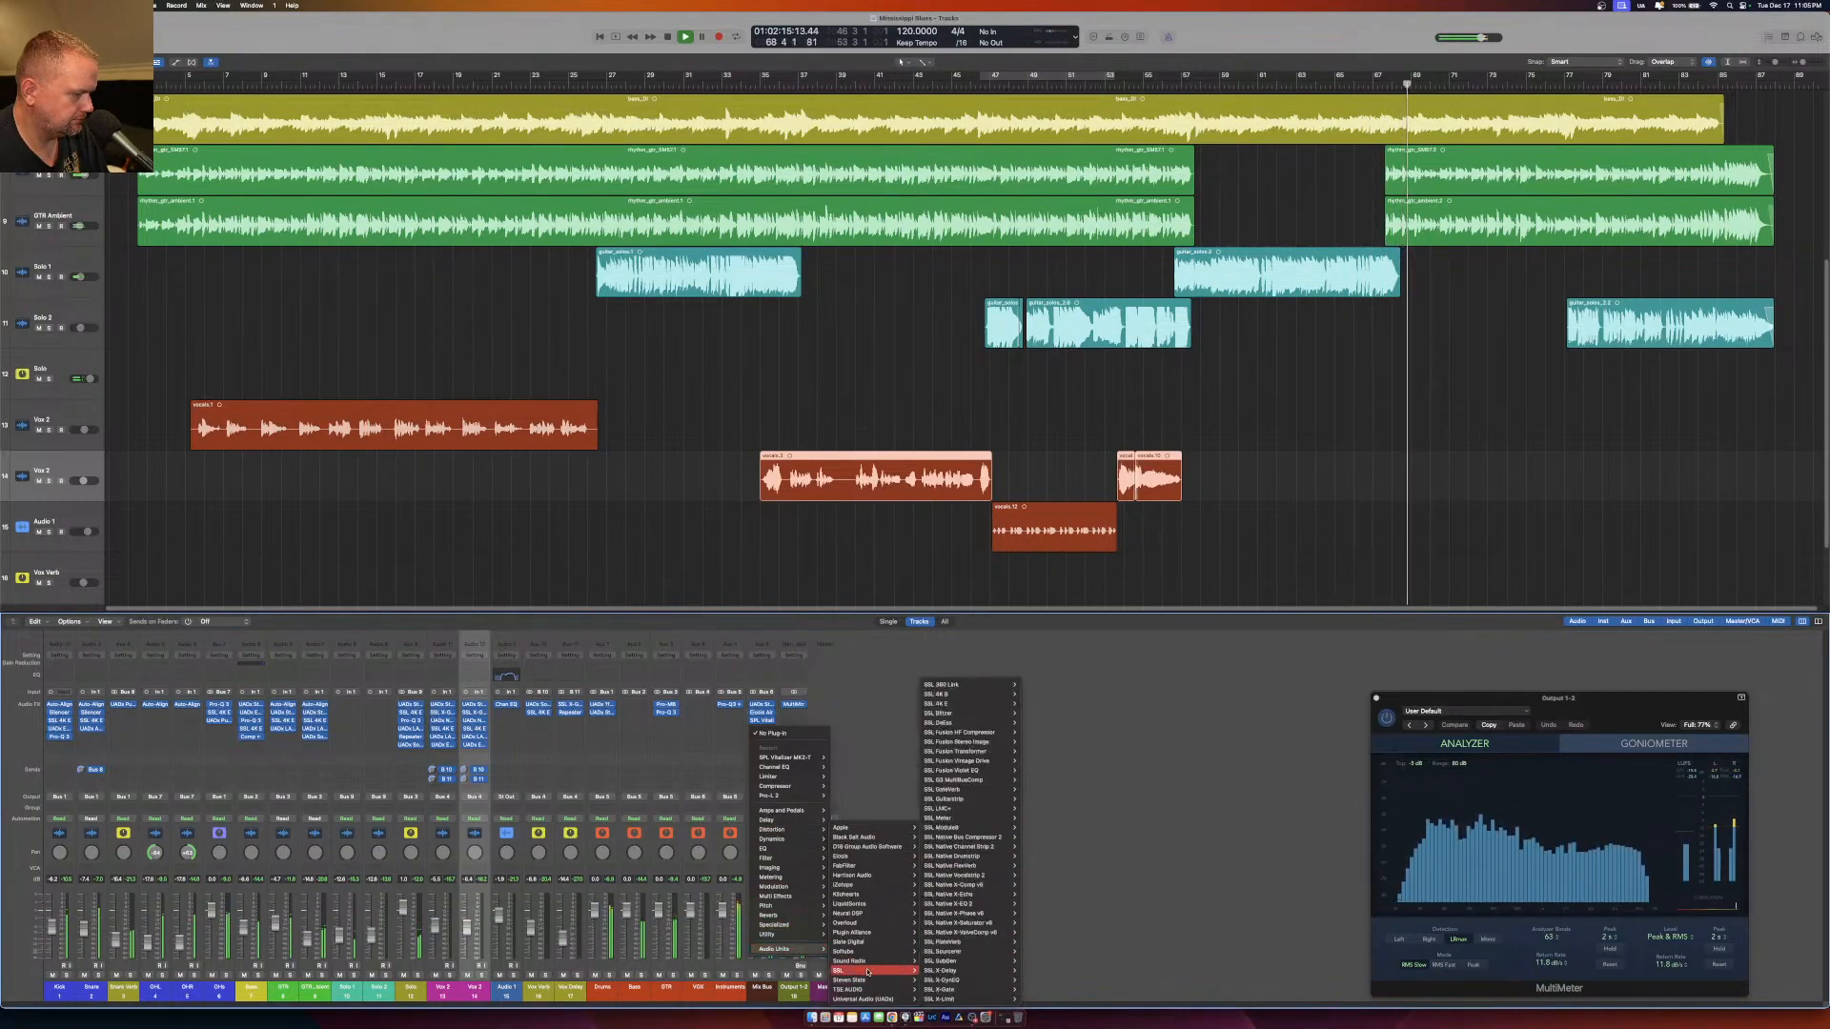
mouse_move(996, 885)
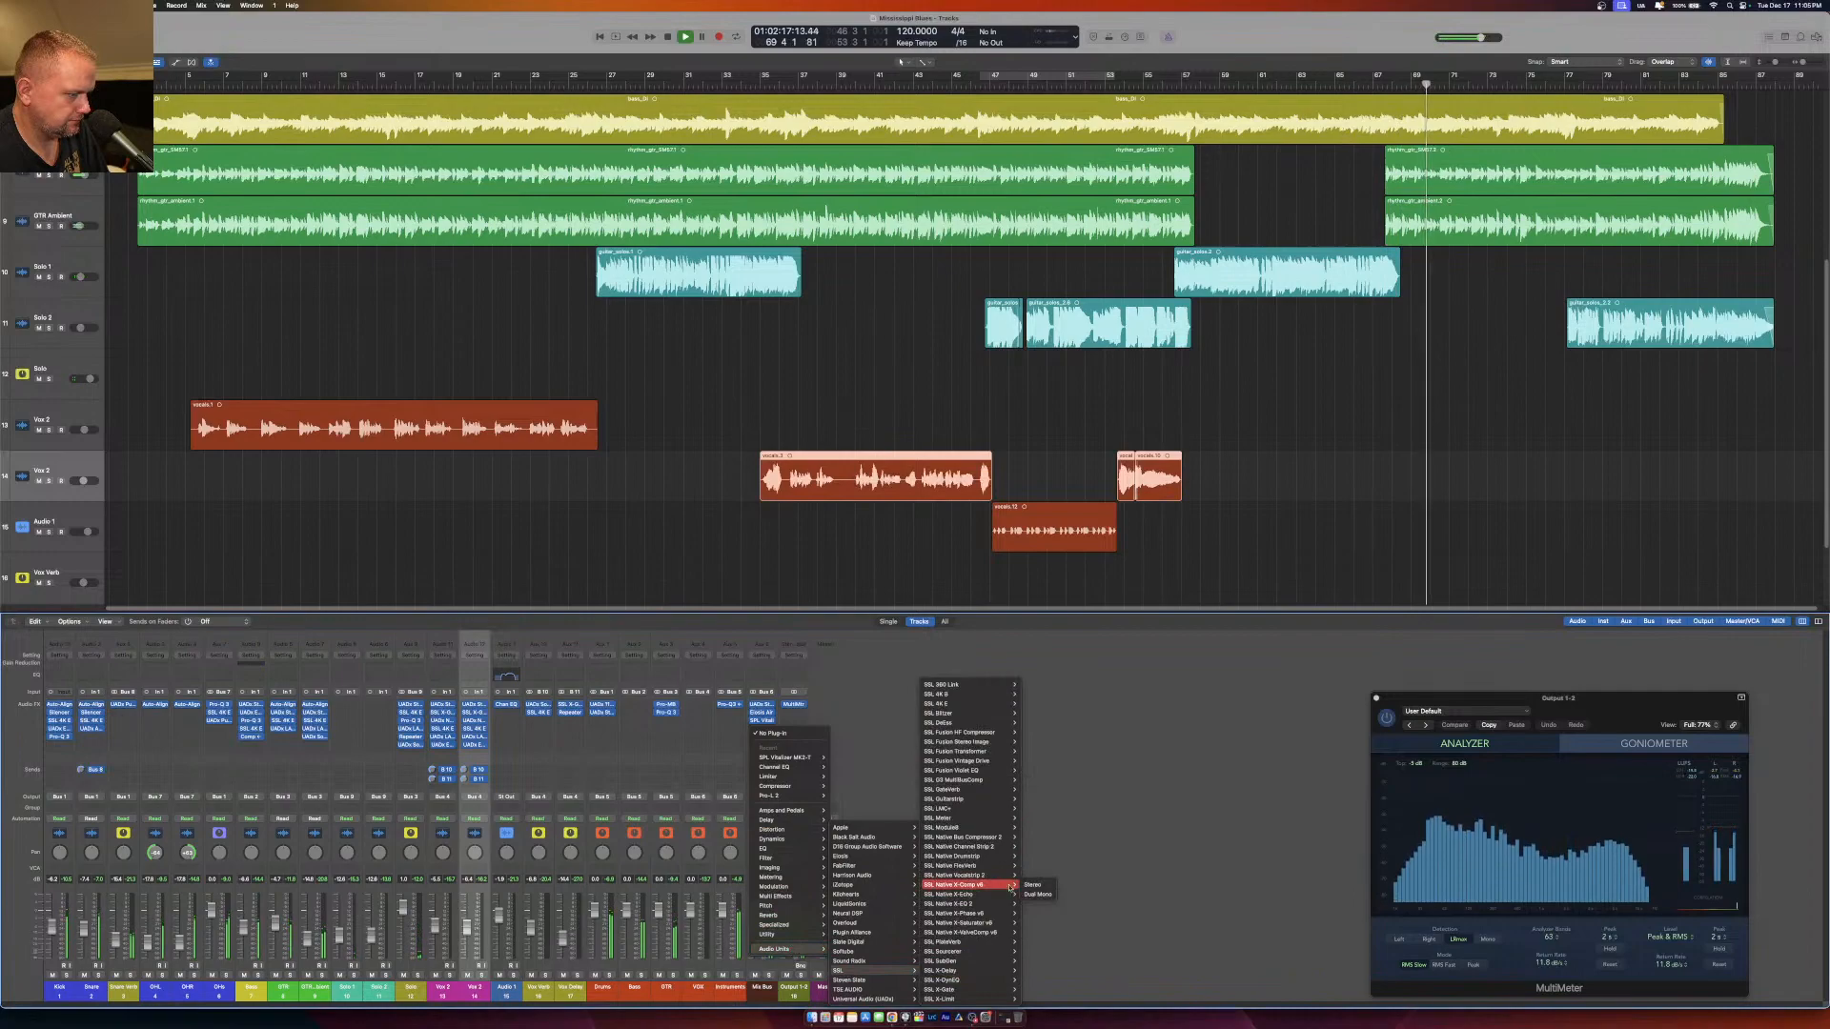
click(1032, 886)
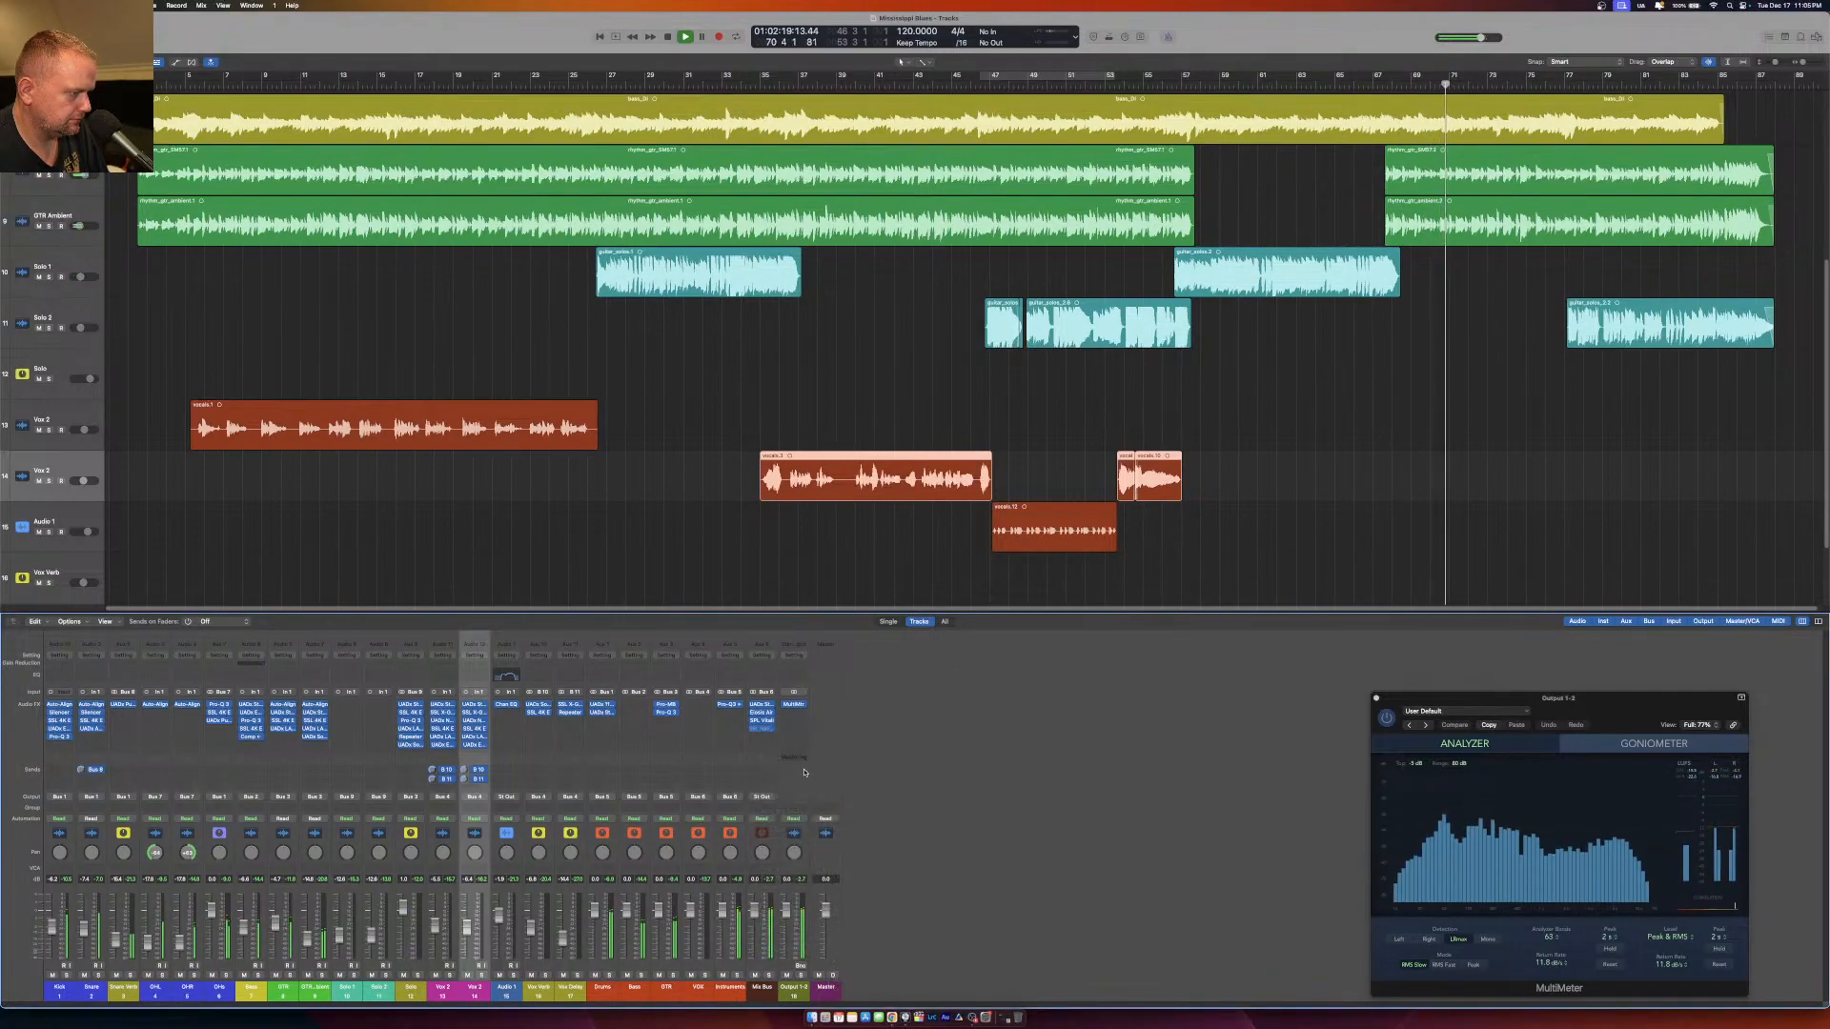
click(764, 730)
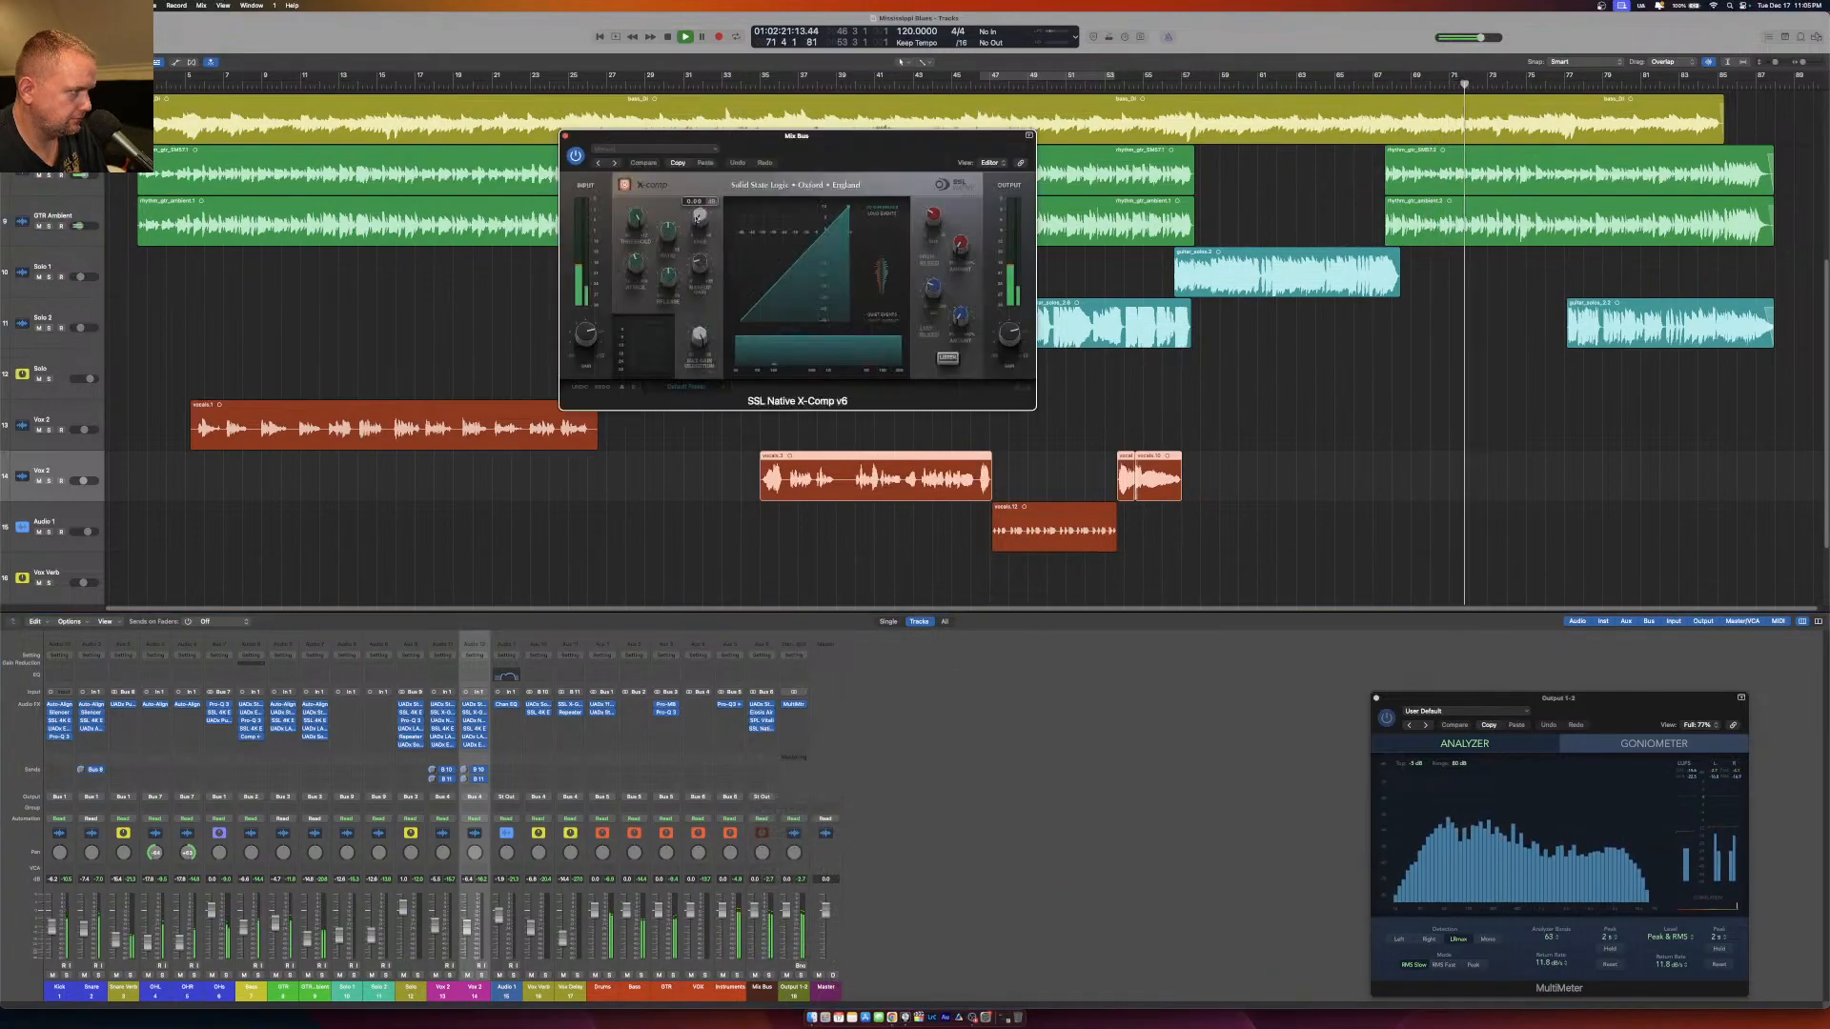
click(565, 136)
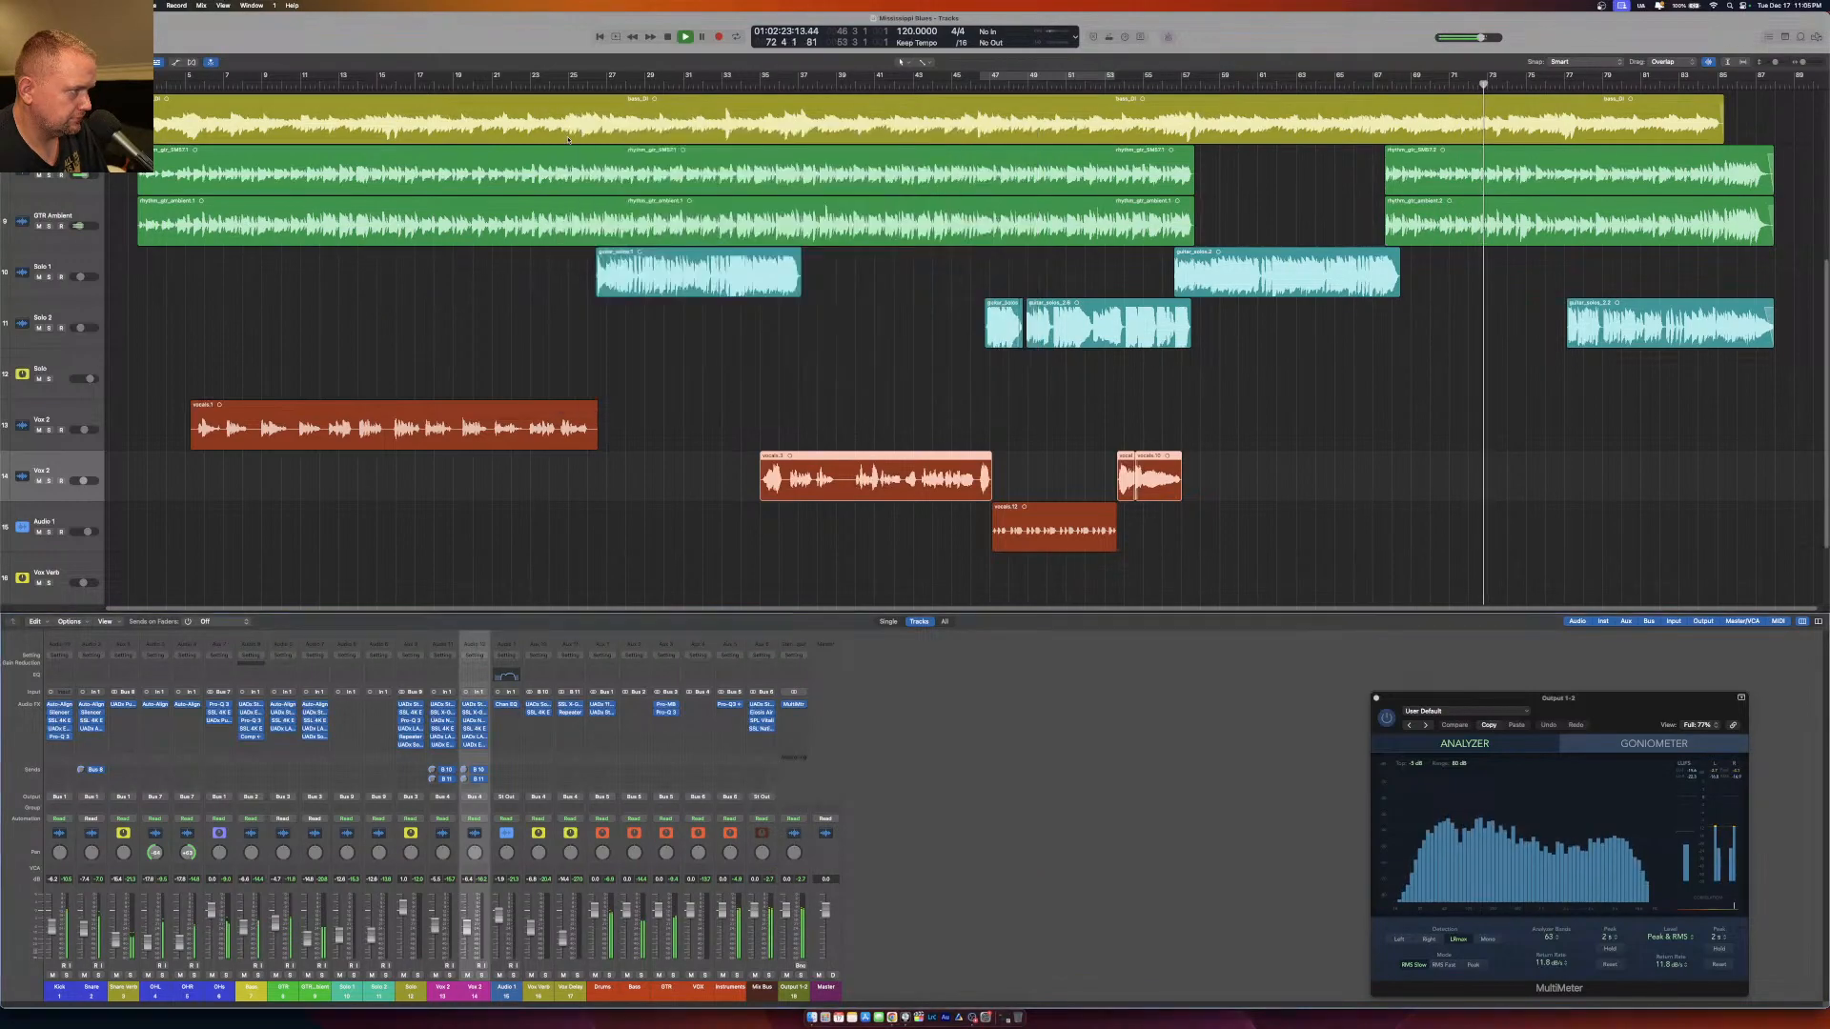
Replace the X-Comp on the Mix Bus with the stereo SSL Native Bus Compressor 2 and lower its threshold.
click(768, 730)
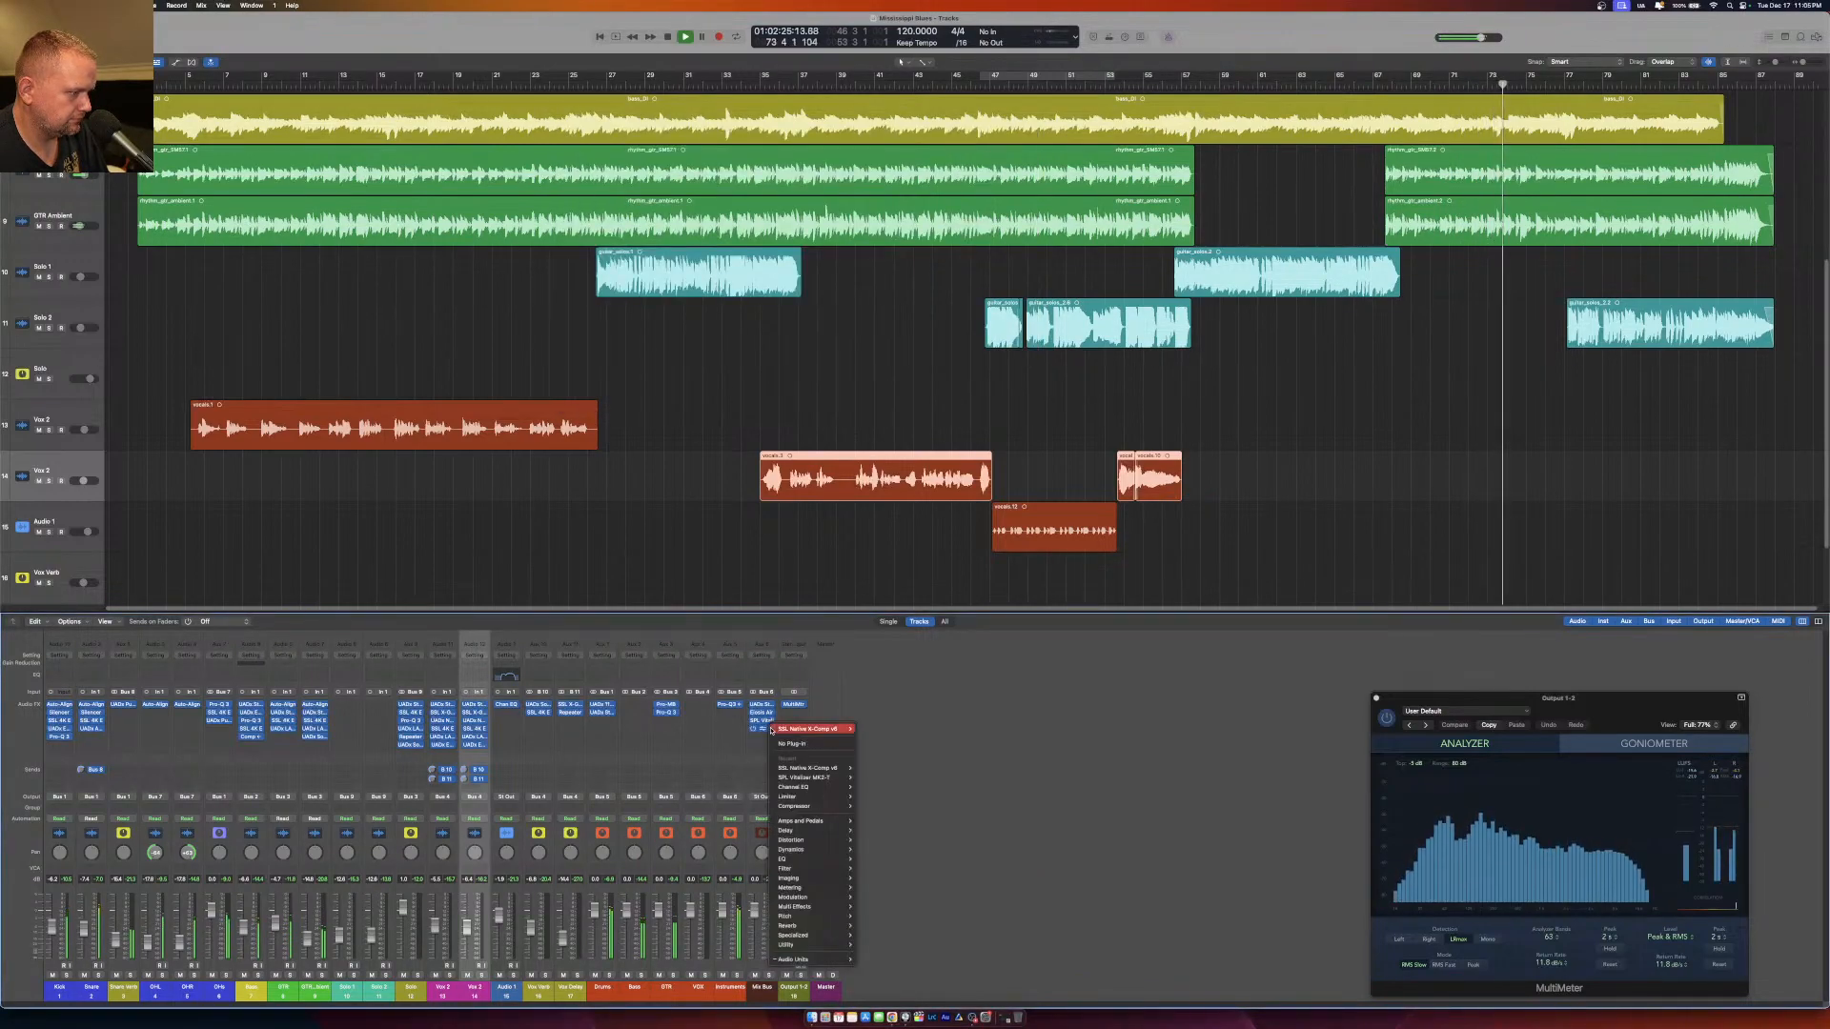
mouse_move(836, 958)
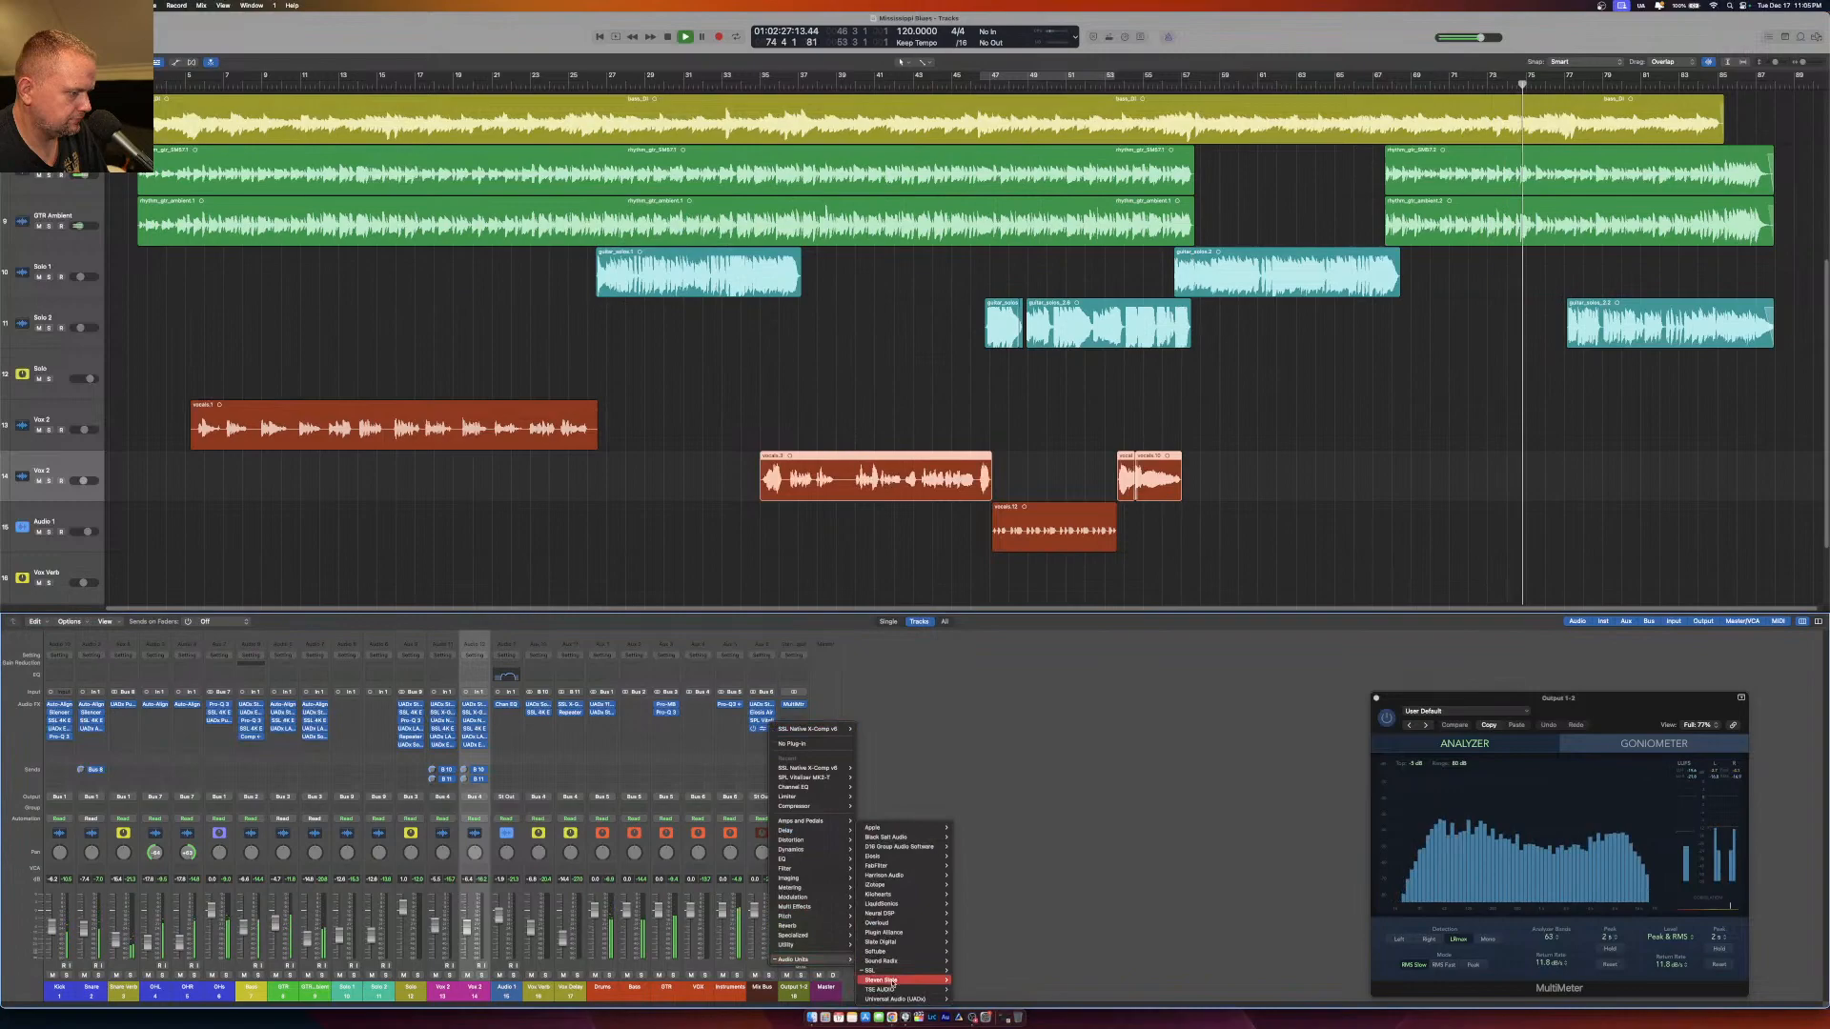
mouse_move(900, 971)
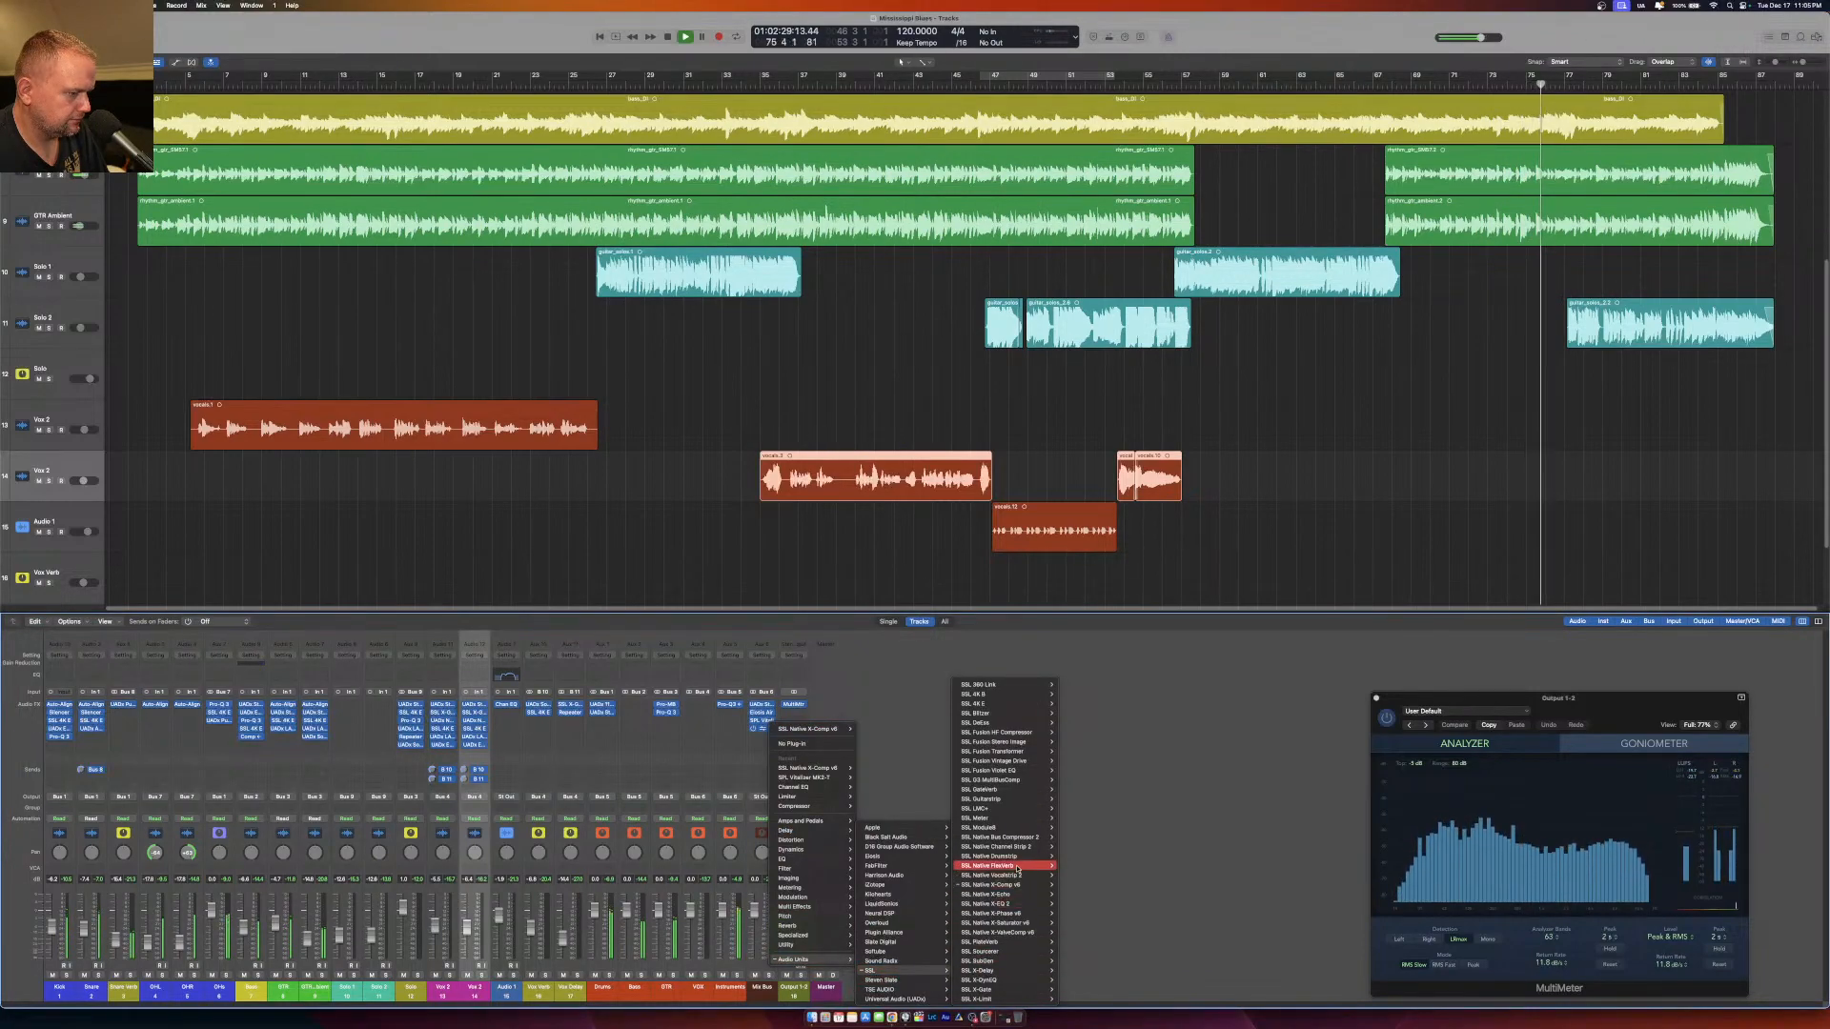
mouse_move(1014, 900)
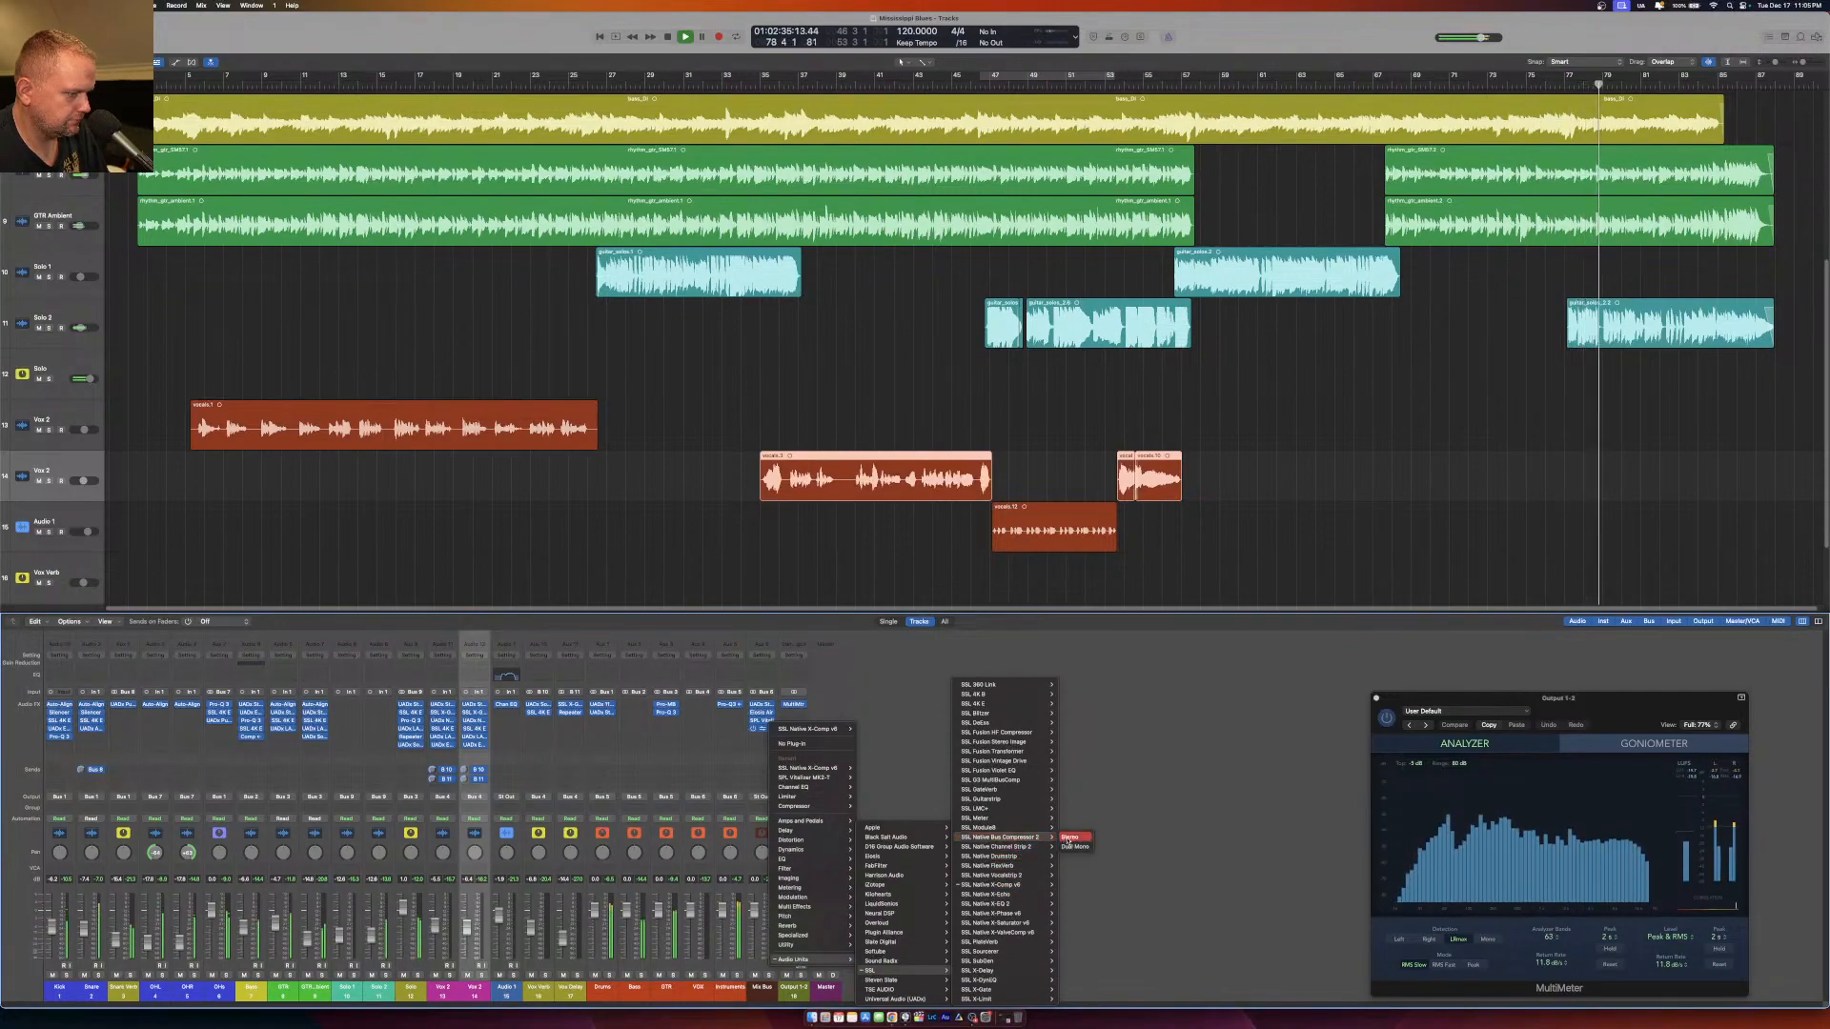
click(1061, 840)
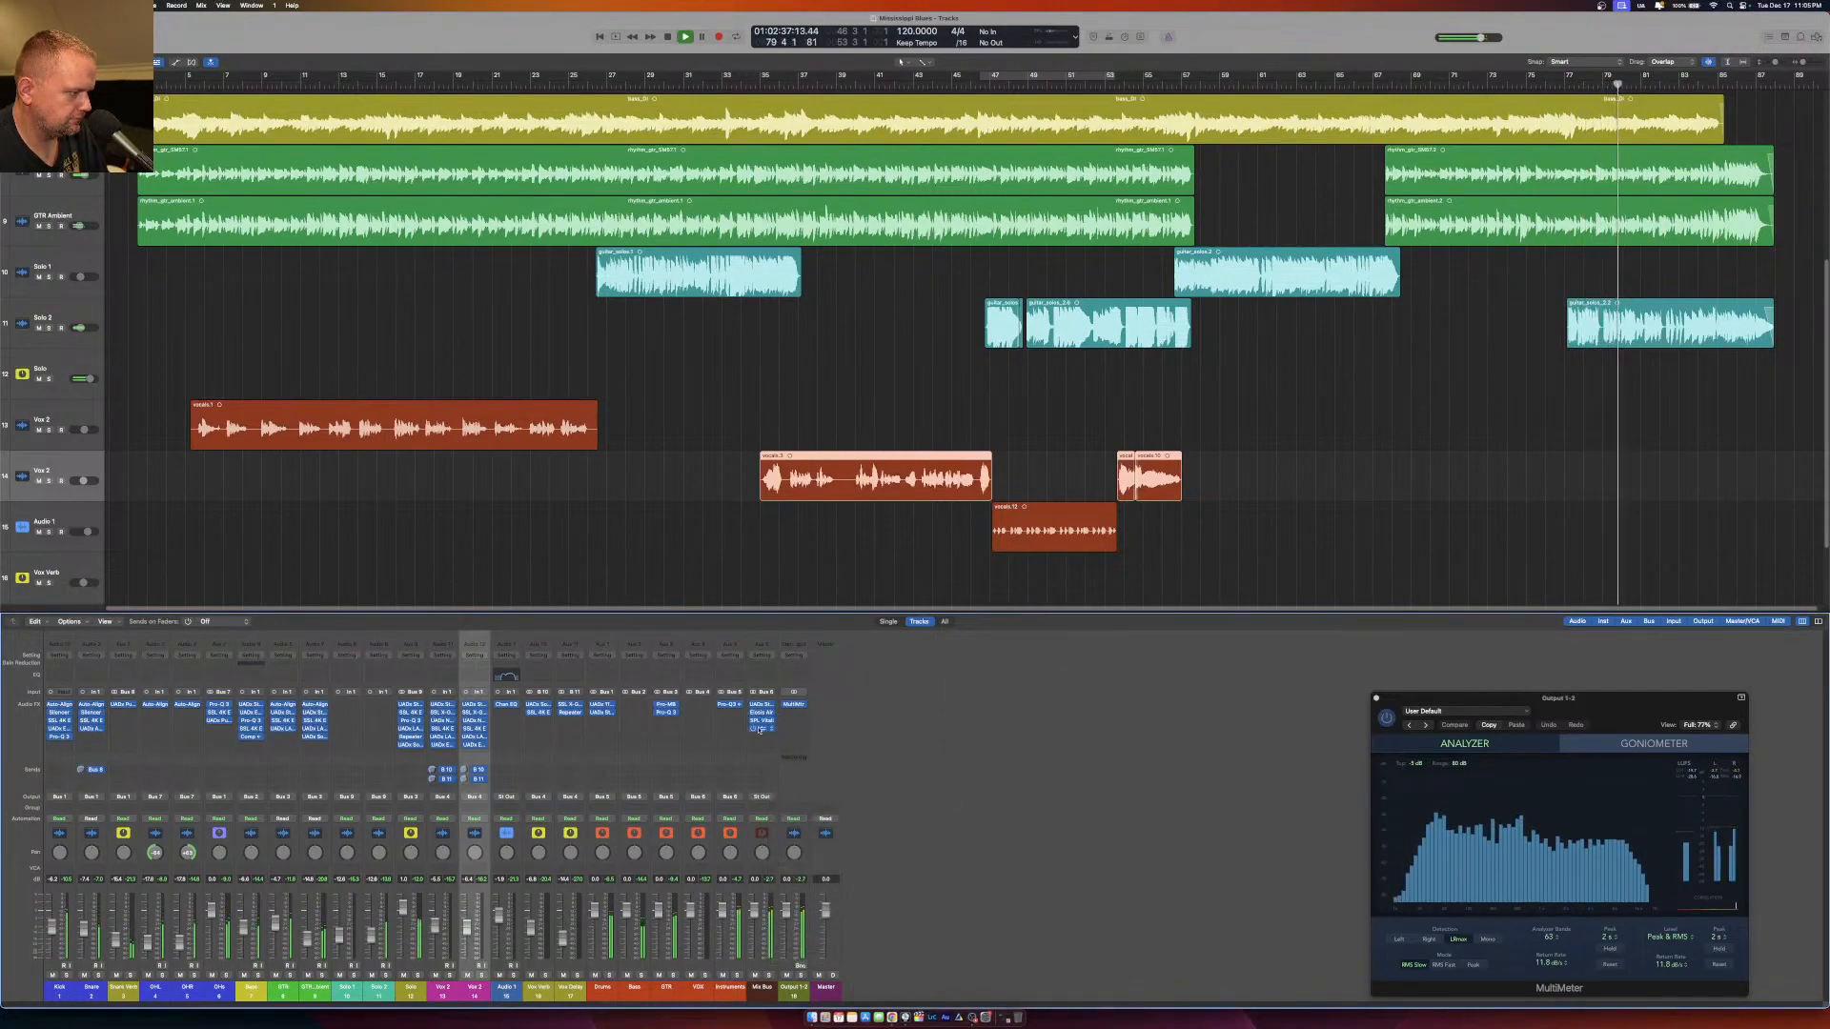
drag(725, 142, 745, 308)
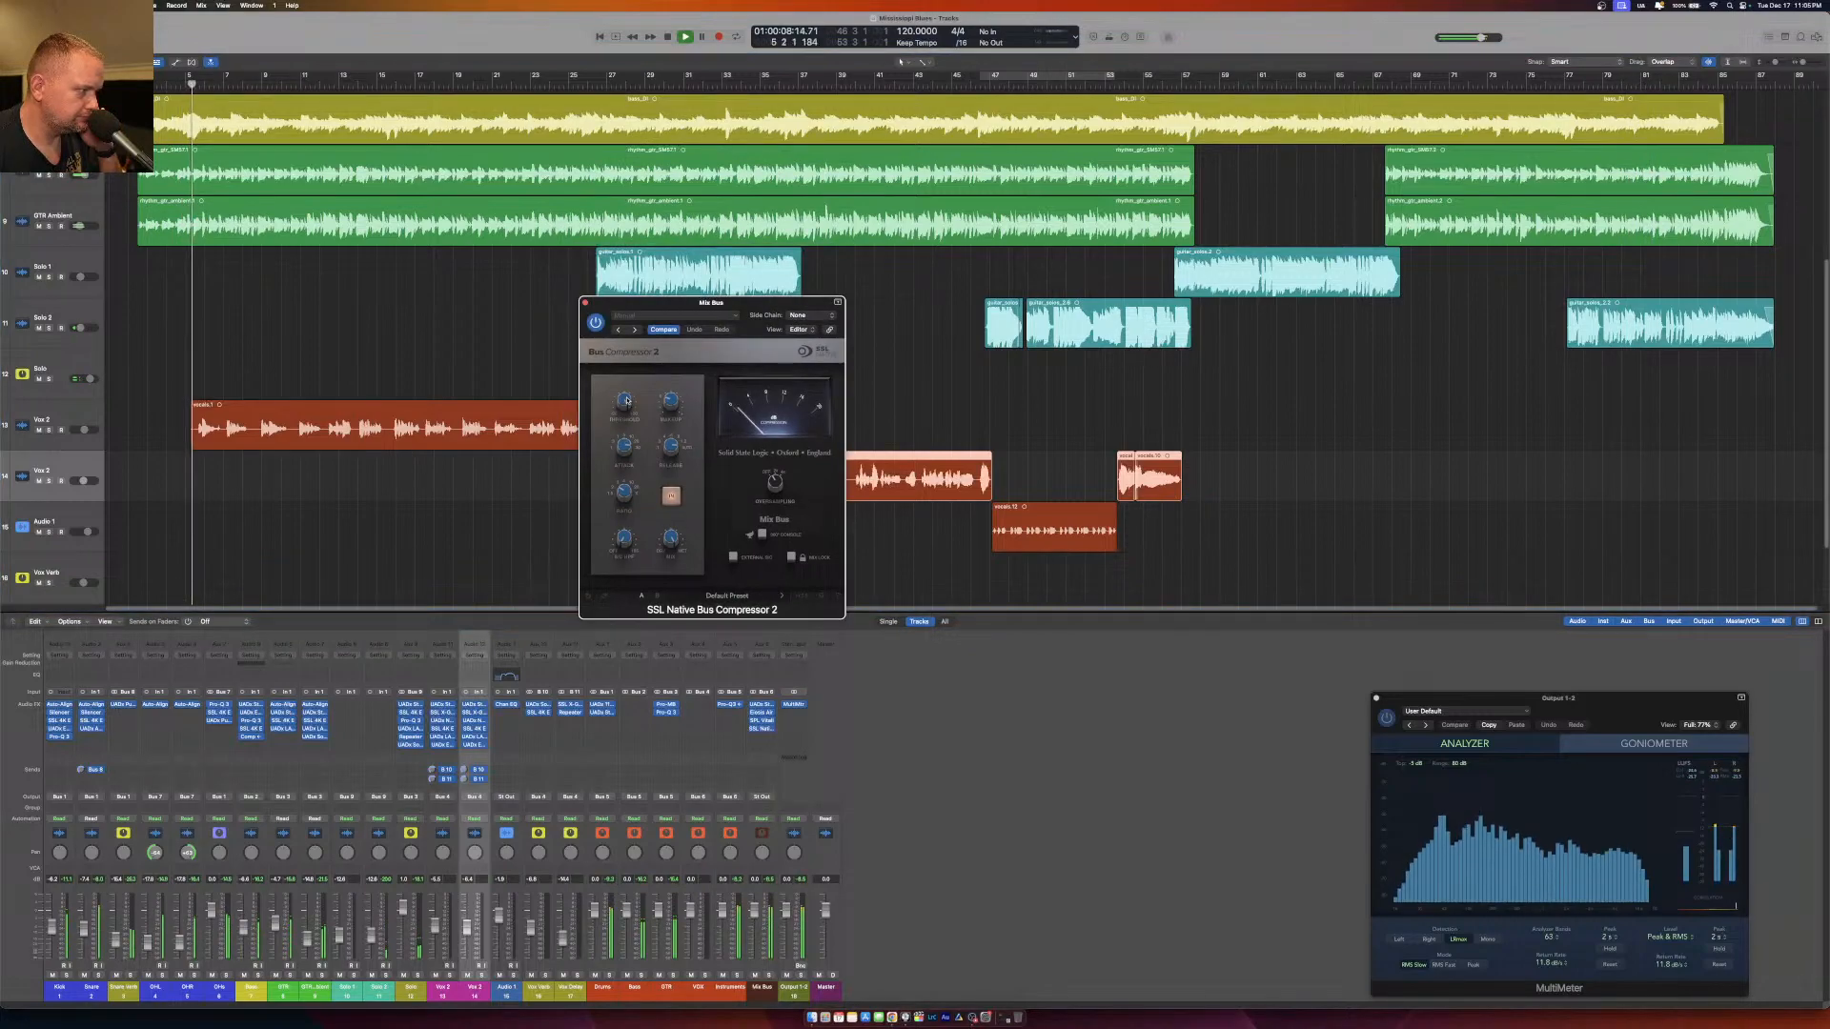
drag(626, 402, 629, 426)
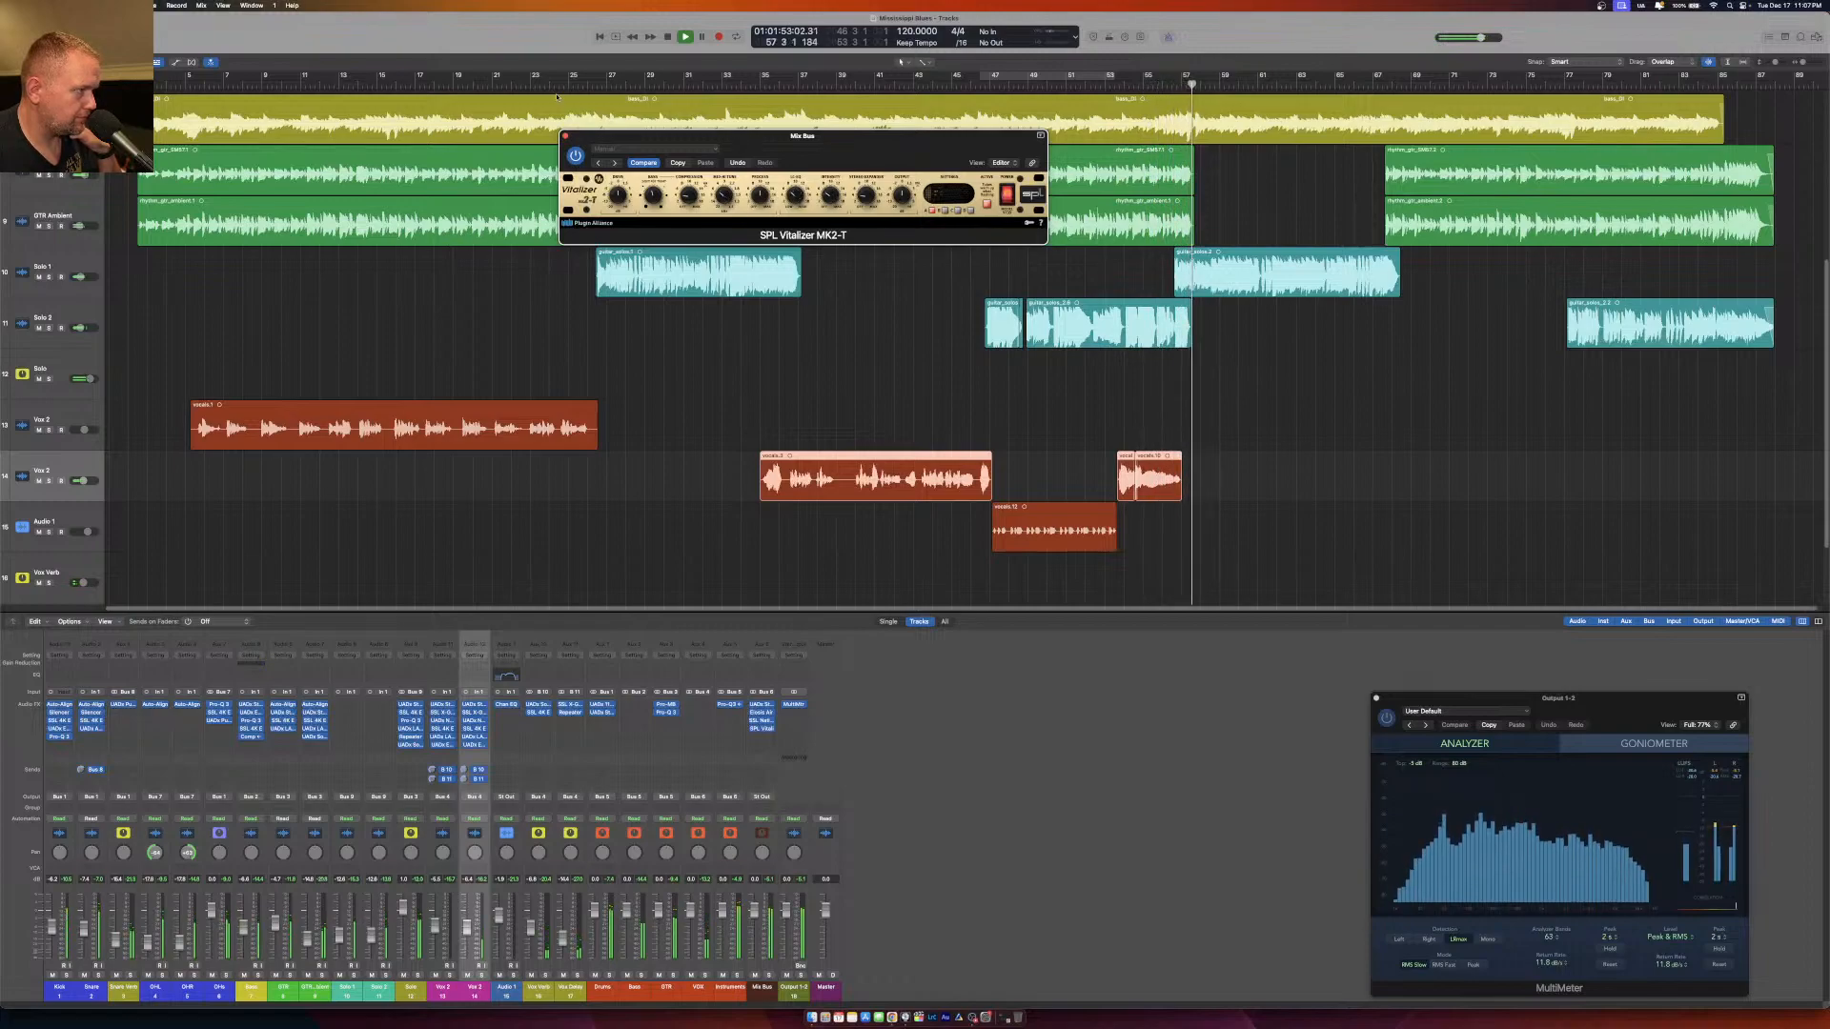
Close the Vitalizer and insert a stereo FabFilter Pro-MB in the next free Mix Bus slot.
click(566, 137)
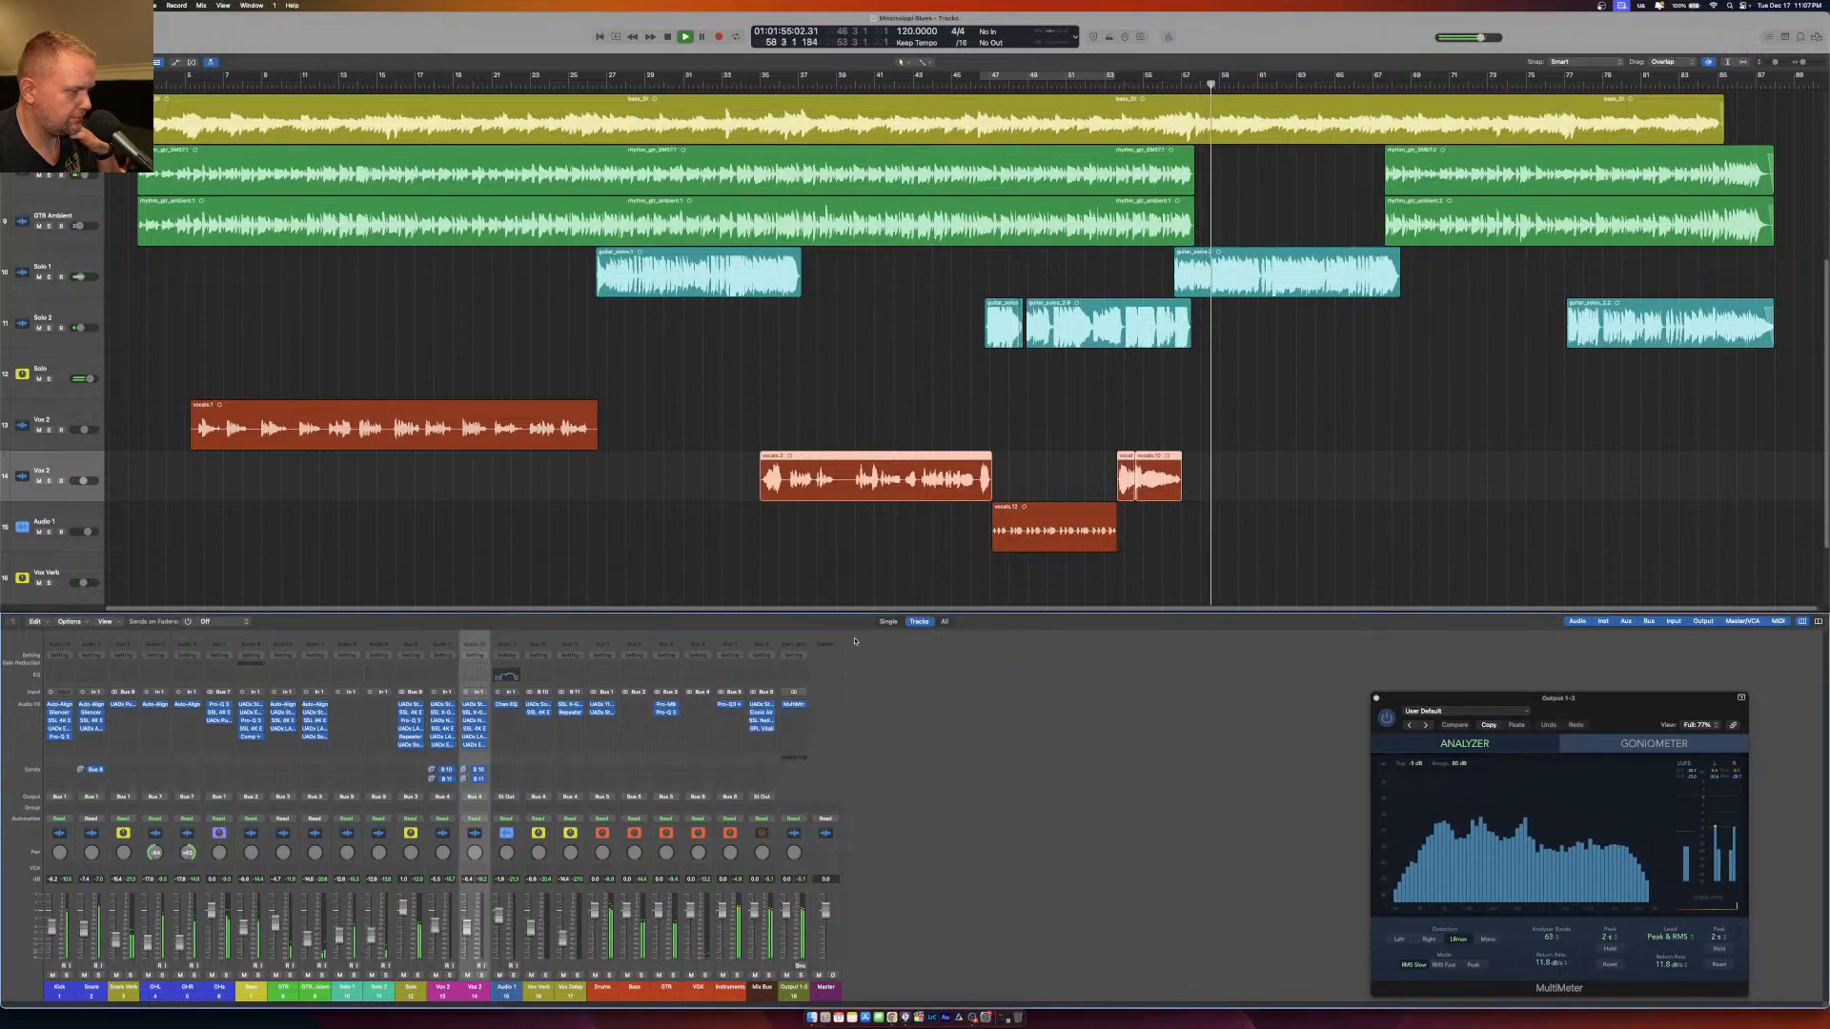
click(762, 737)
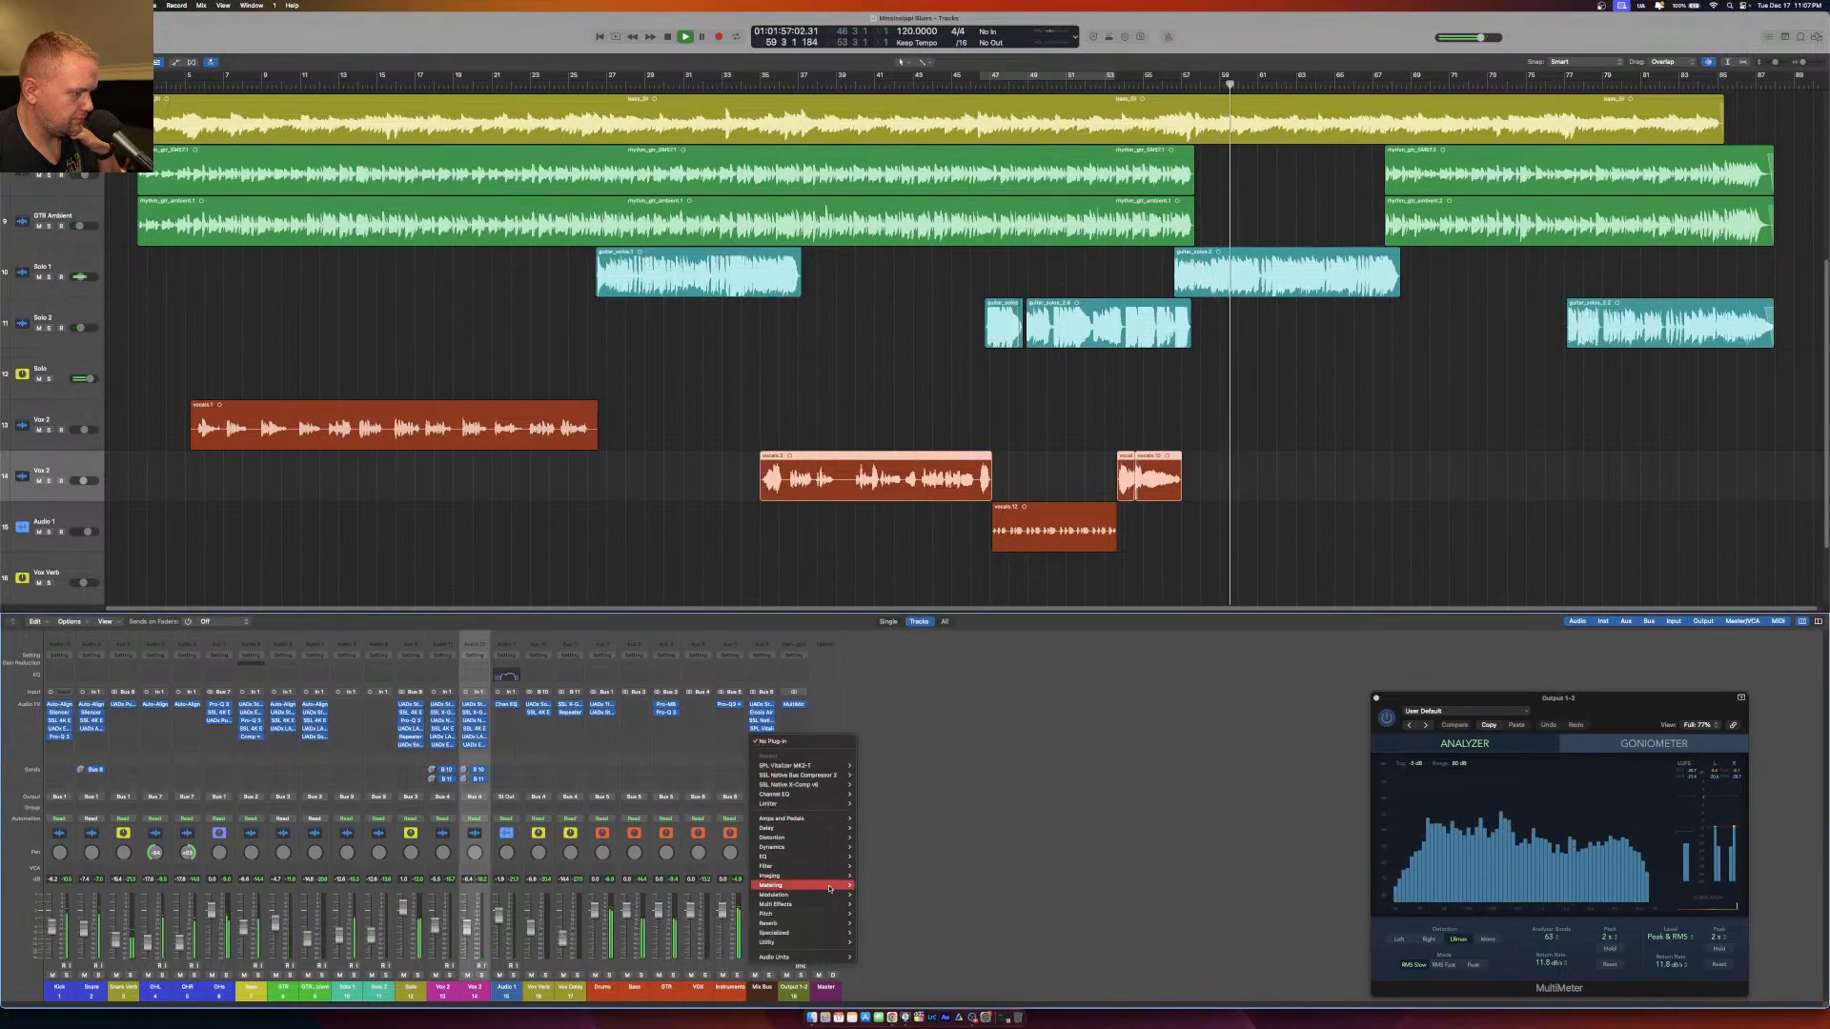
mouse_move(829, 957)
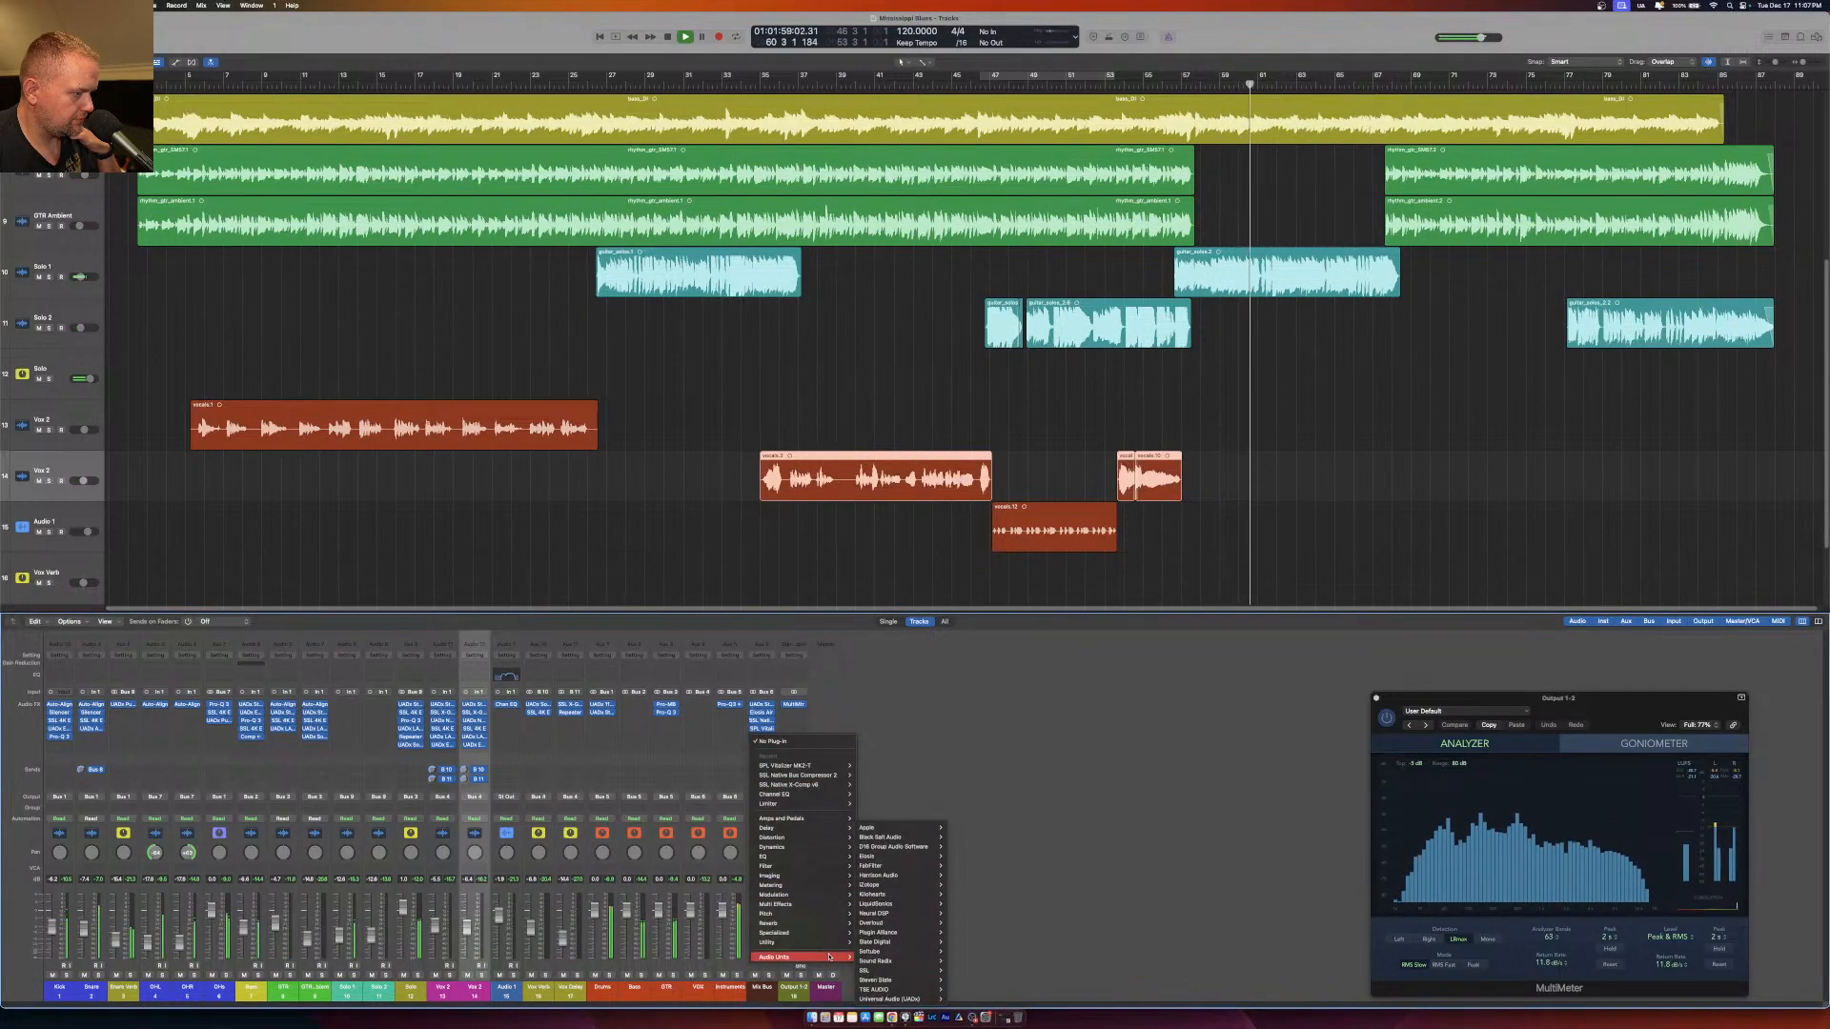
mouse_move(892, 841)
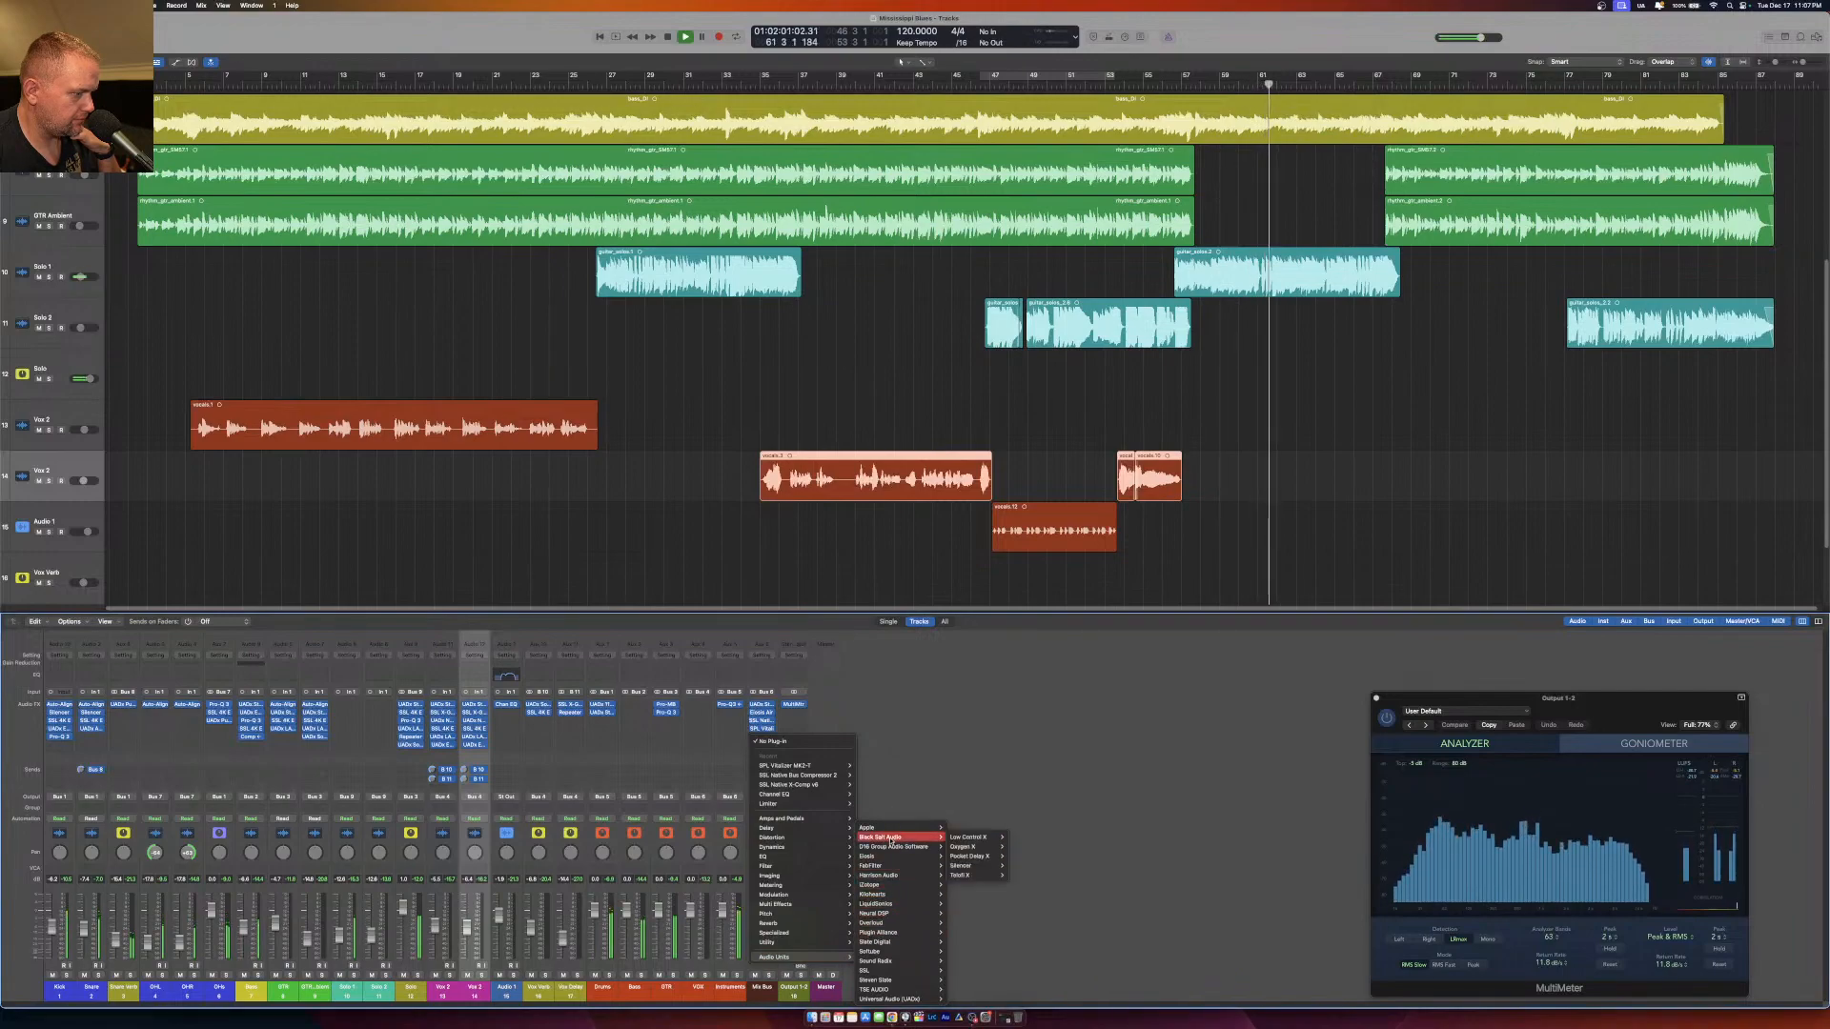
mouse_move(893, 953)
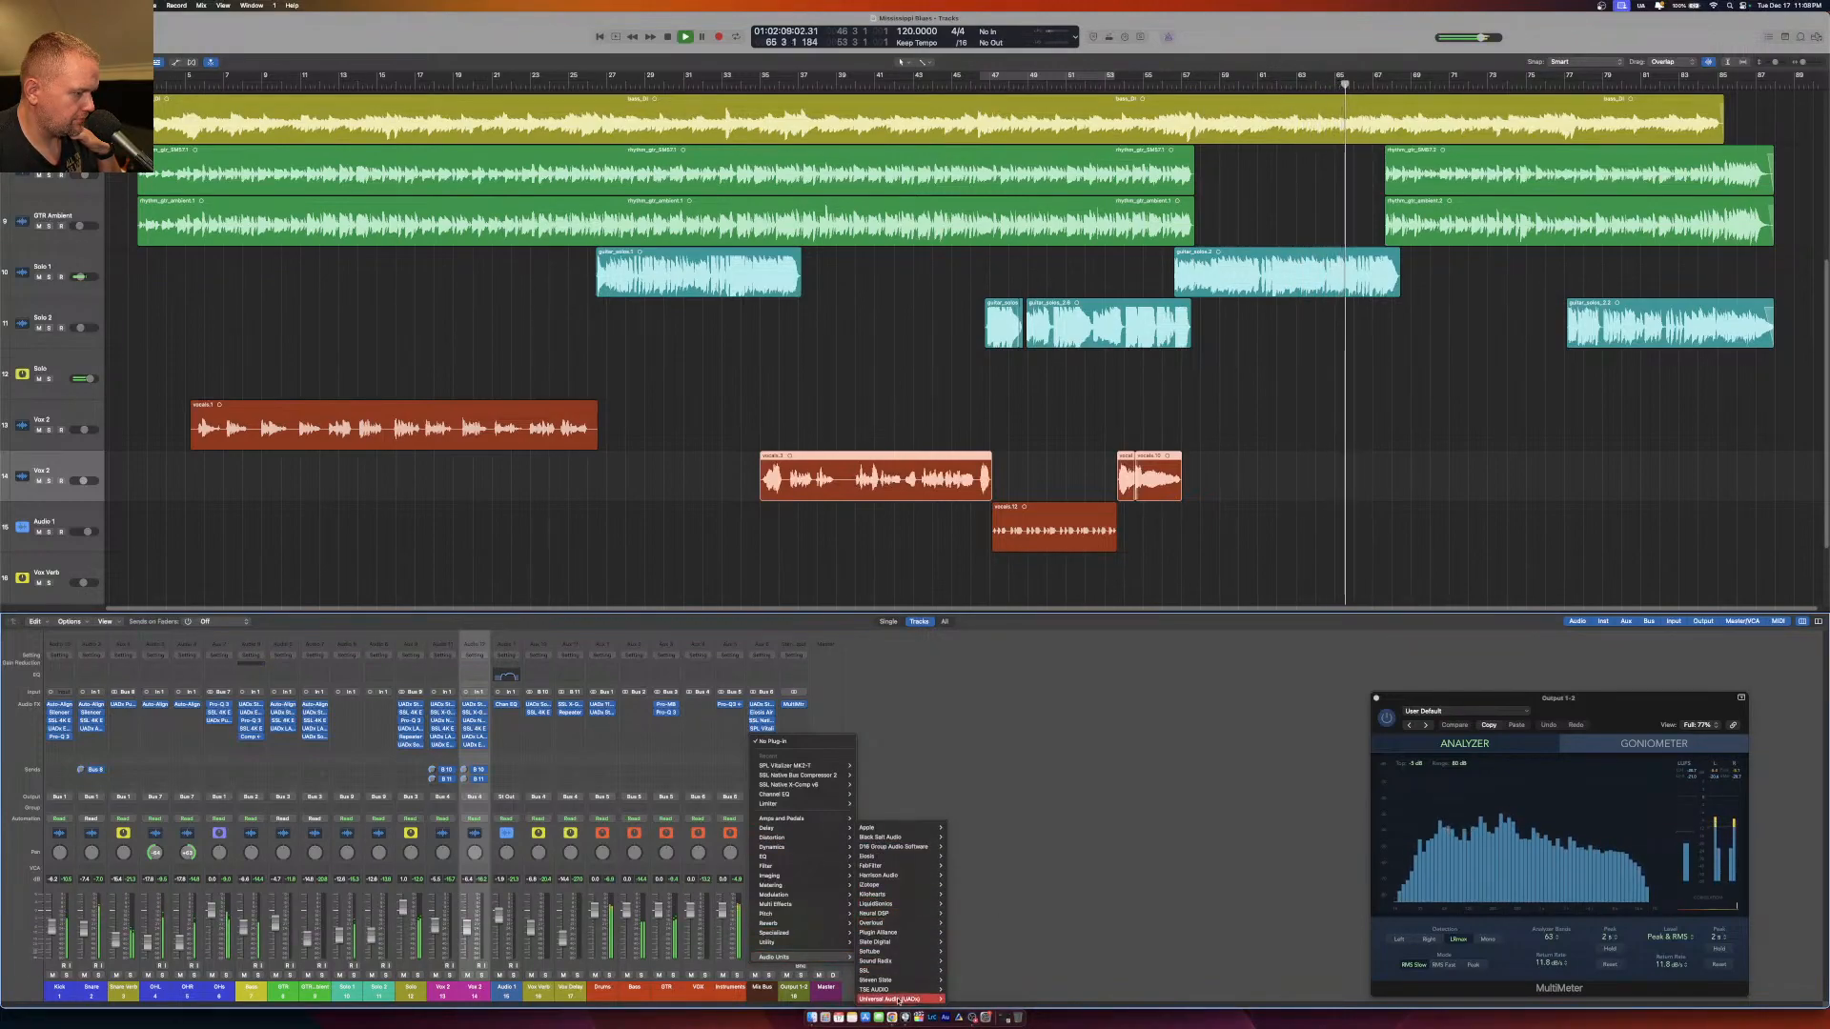
mouse_move(984, 971)
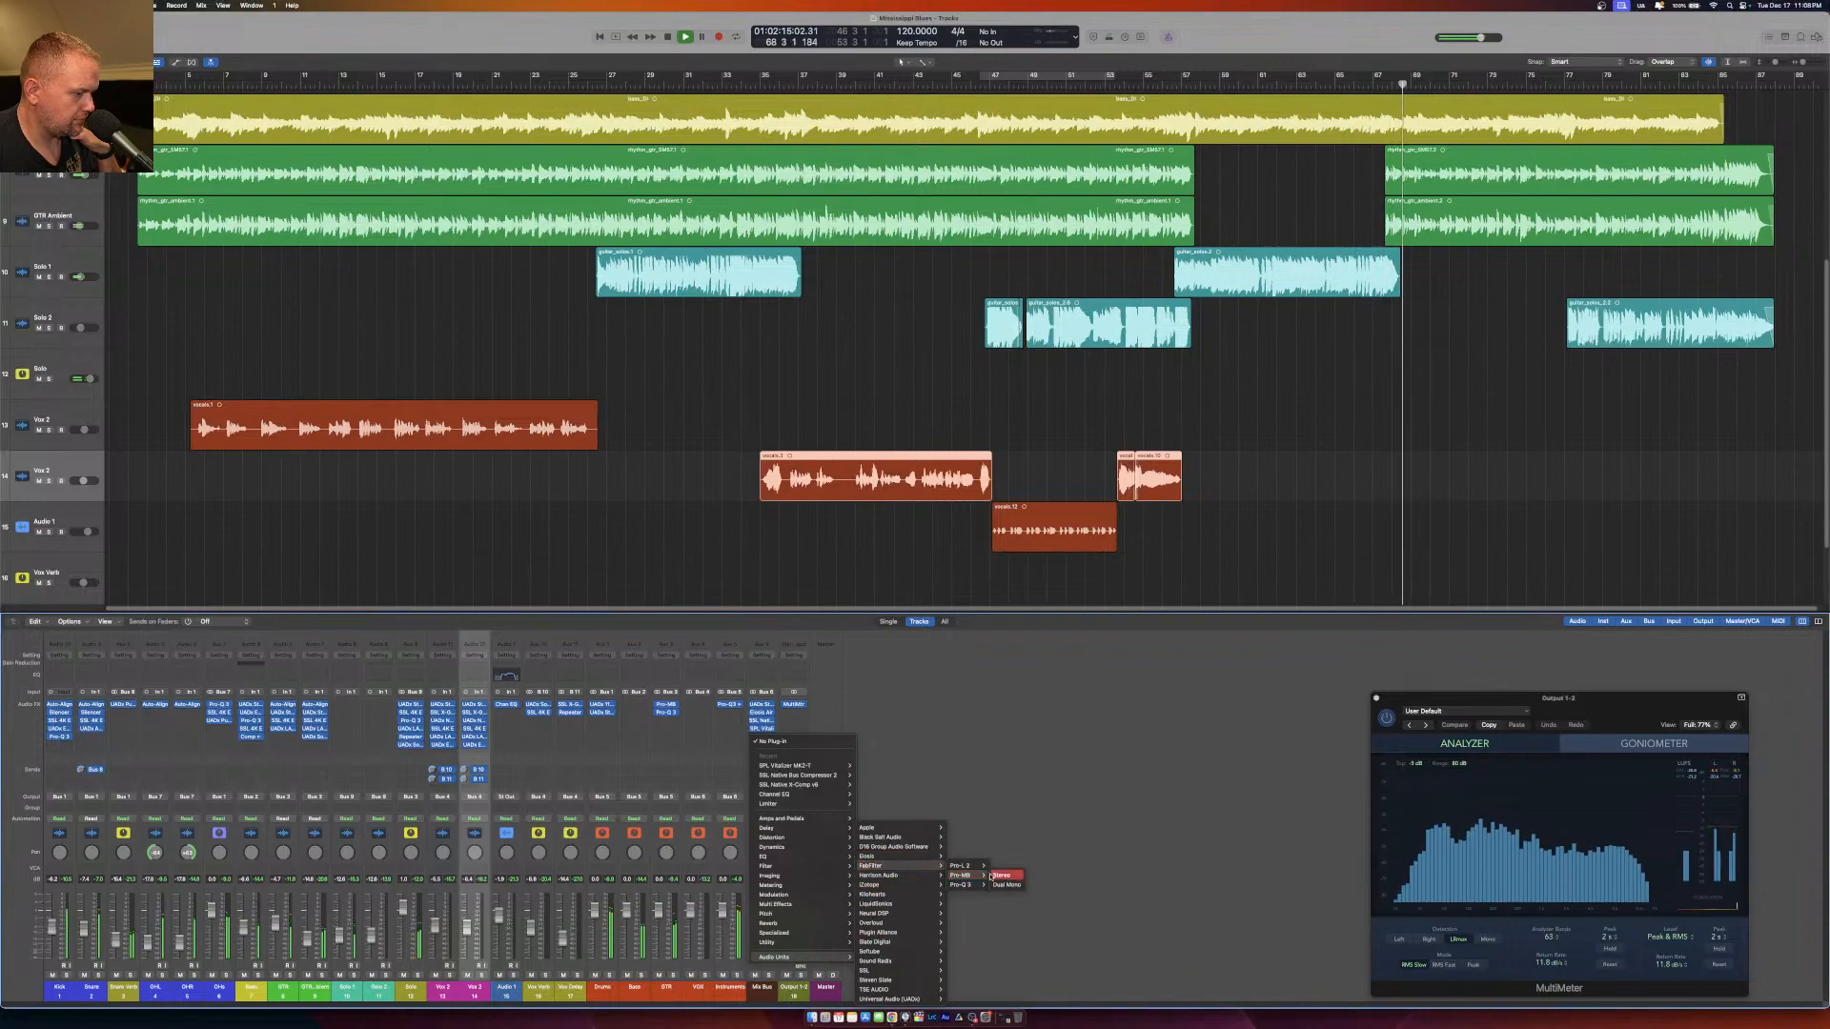
click(1008, 875)
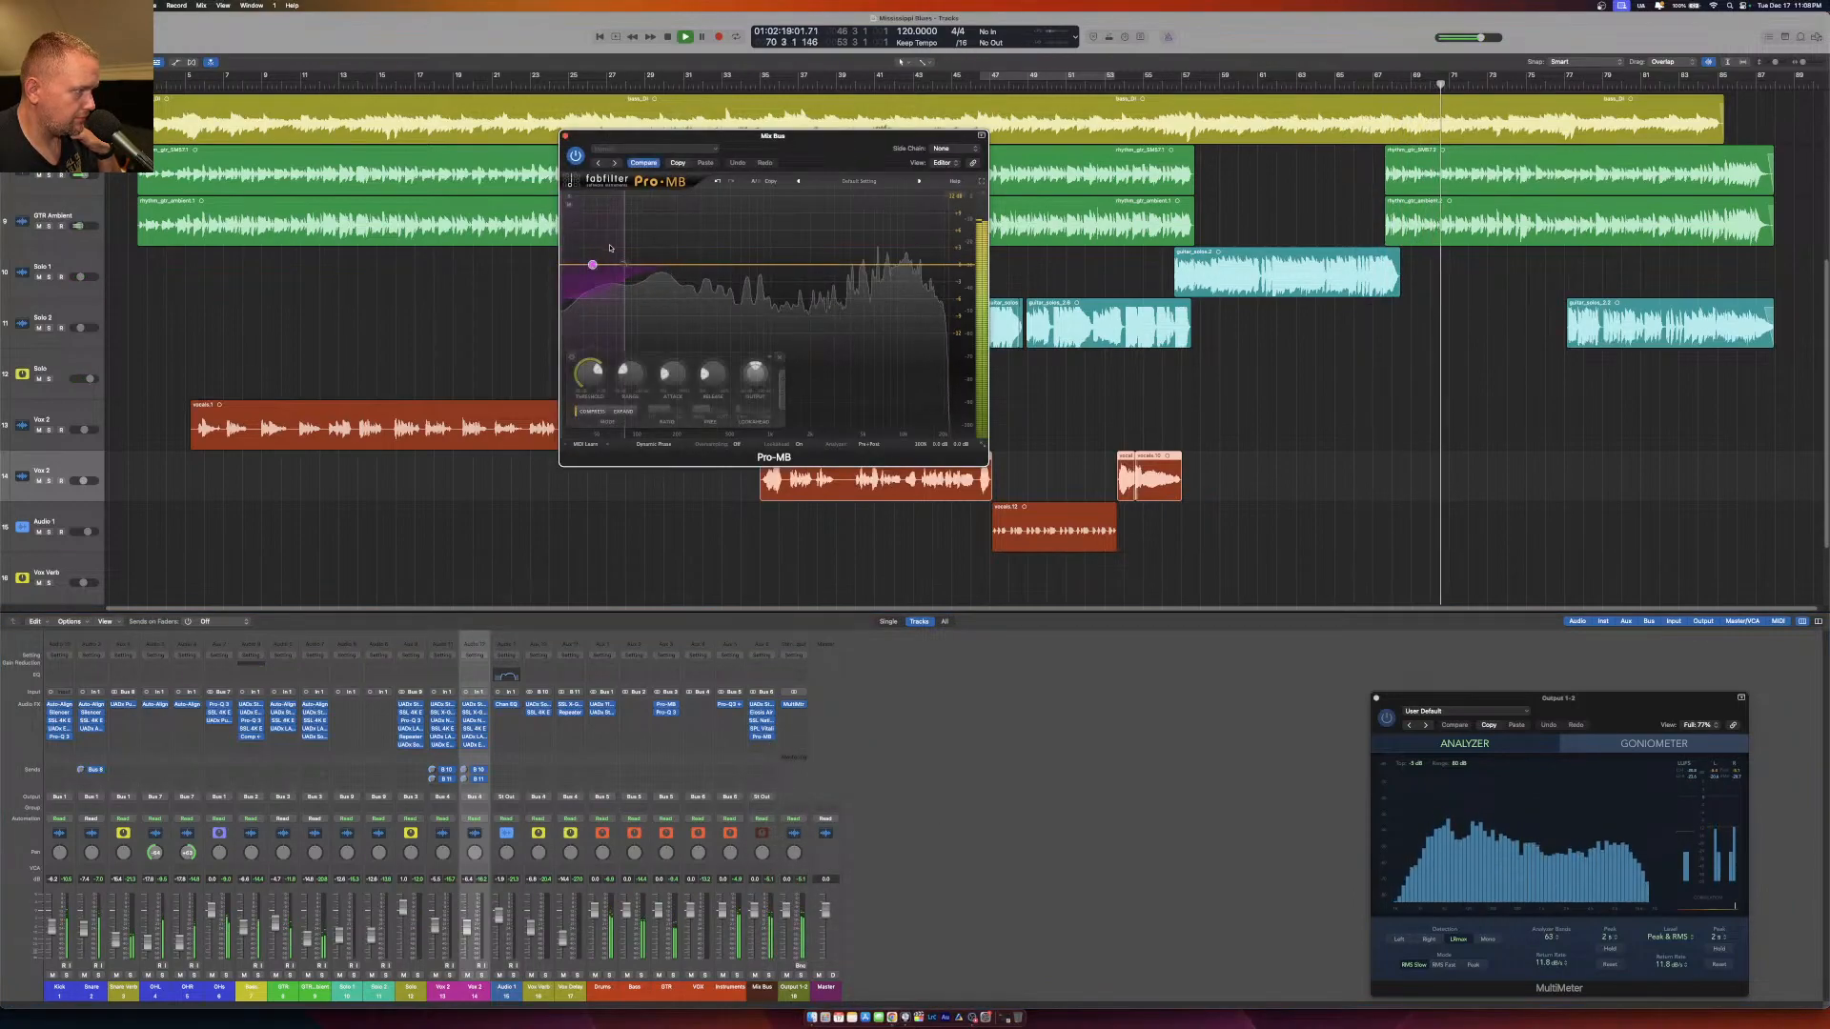
Solo the low band in Pro-MB, raise its upper crossover slightly, and restart playback from around bar 5.
click(569, 196)
drag(624, 214, 639, 219)
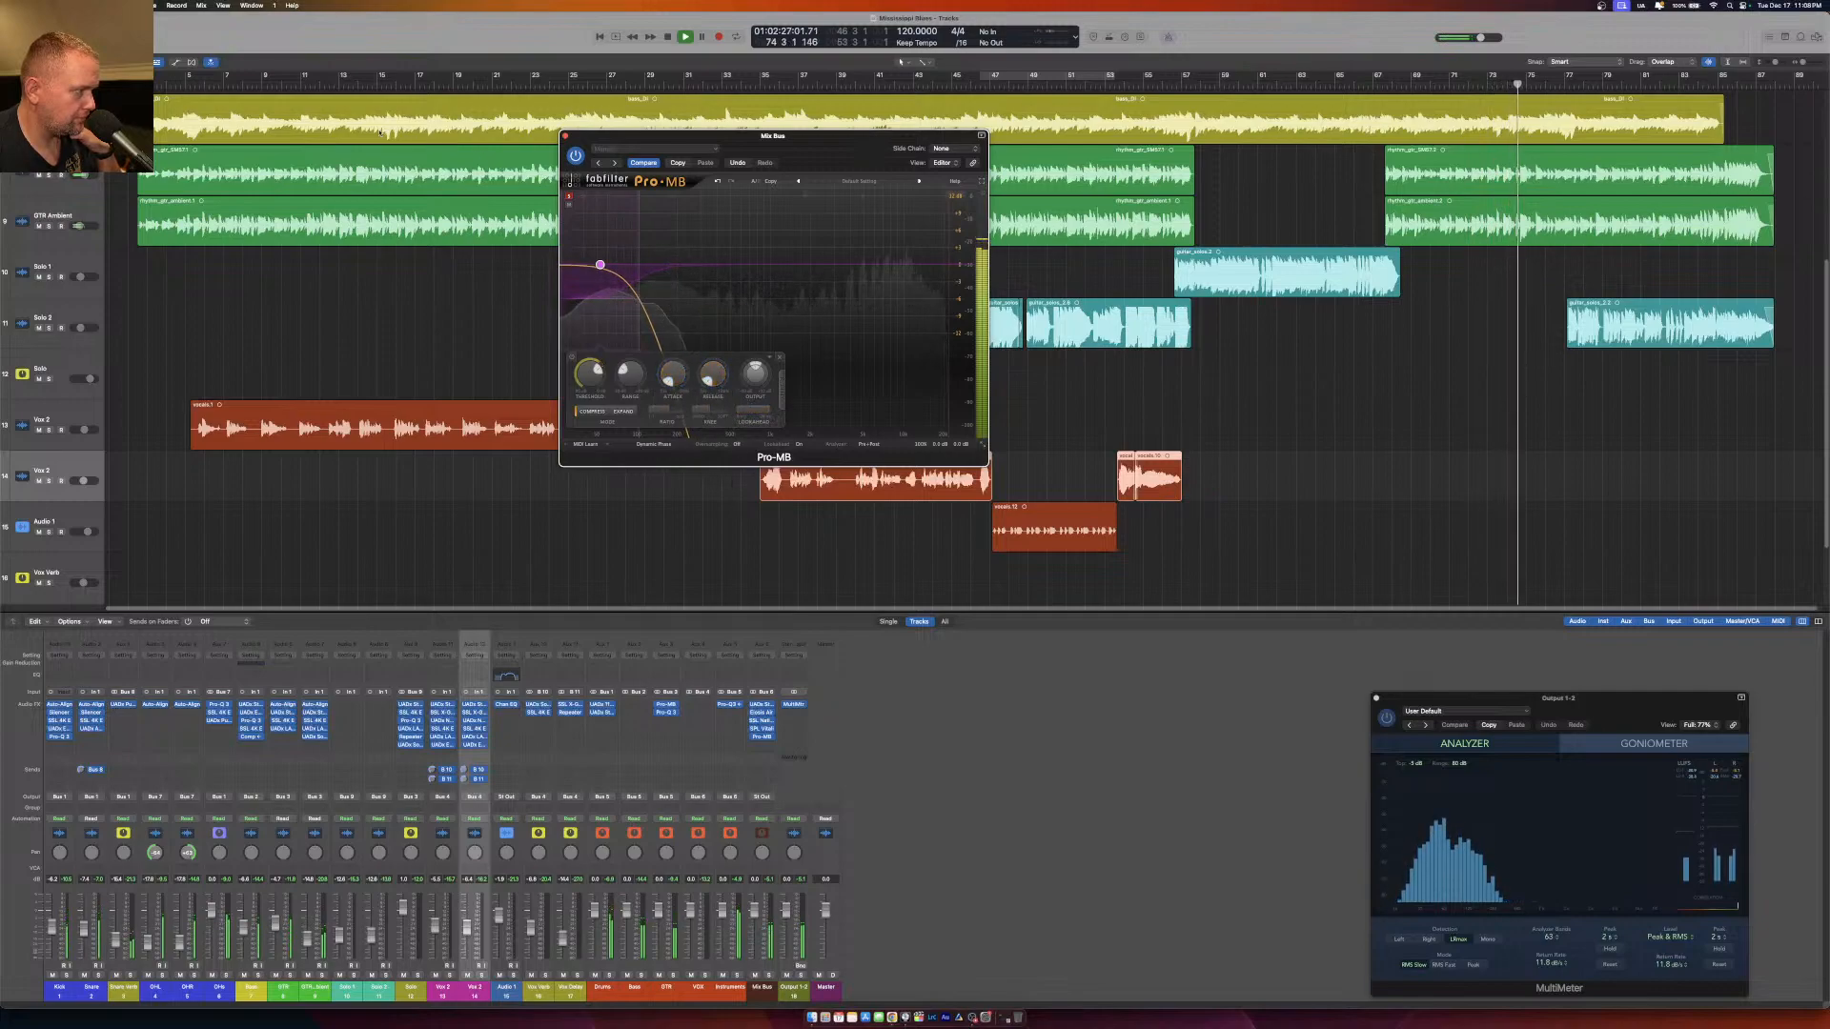
click(188, 86)
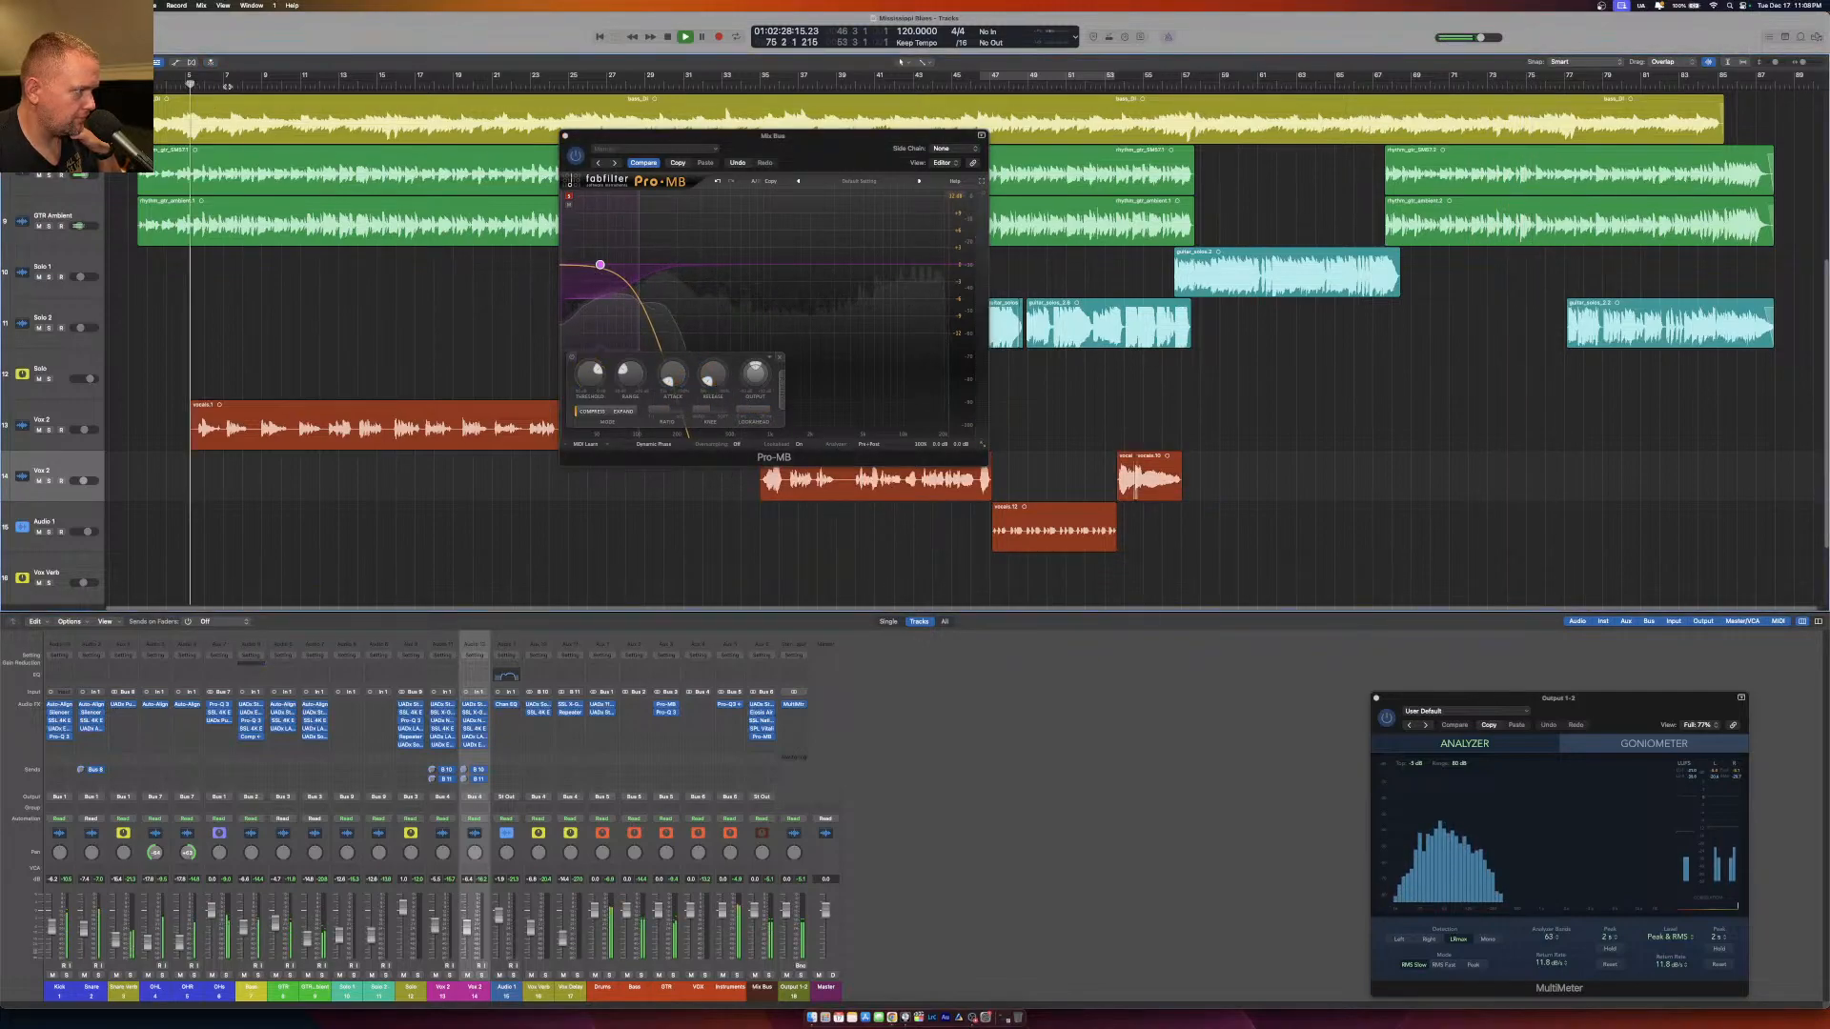
click(580, 375)
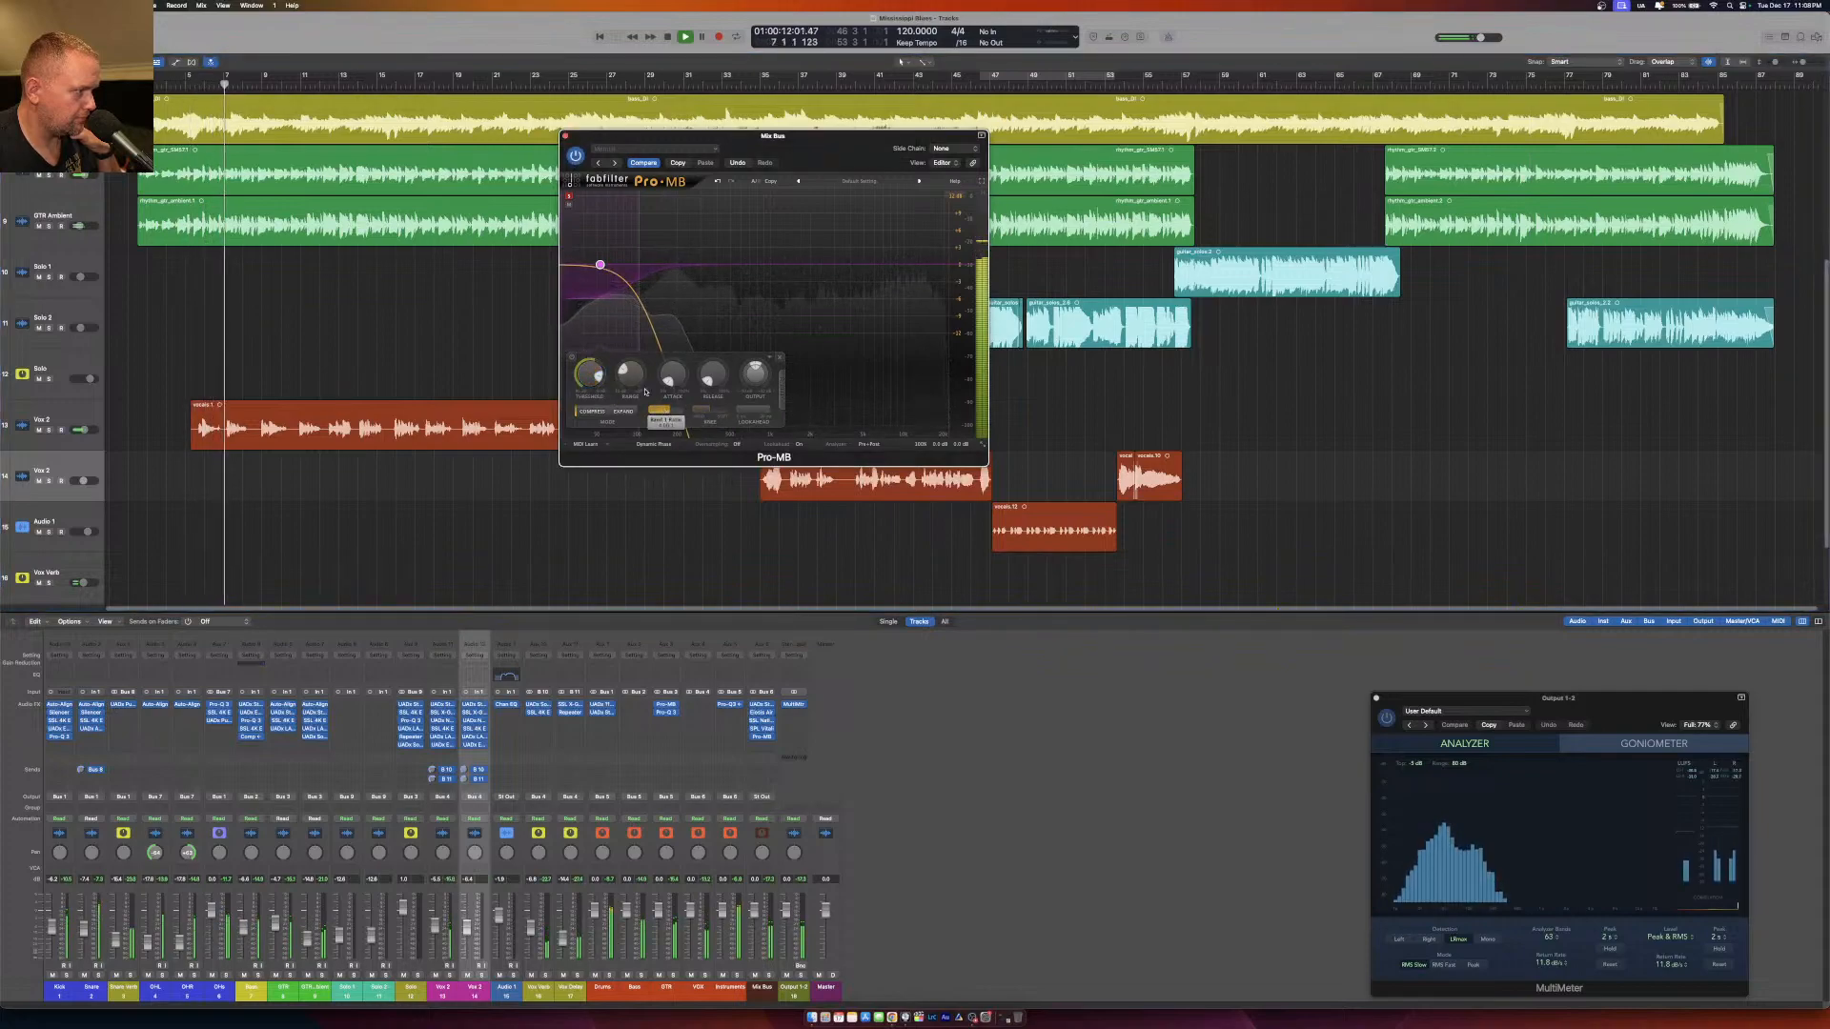
Solo the second Pro-MB band, widen it by raising its upper crossover, increase its lookahead, and adjust its attack and release.
click(648, 196)
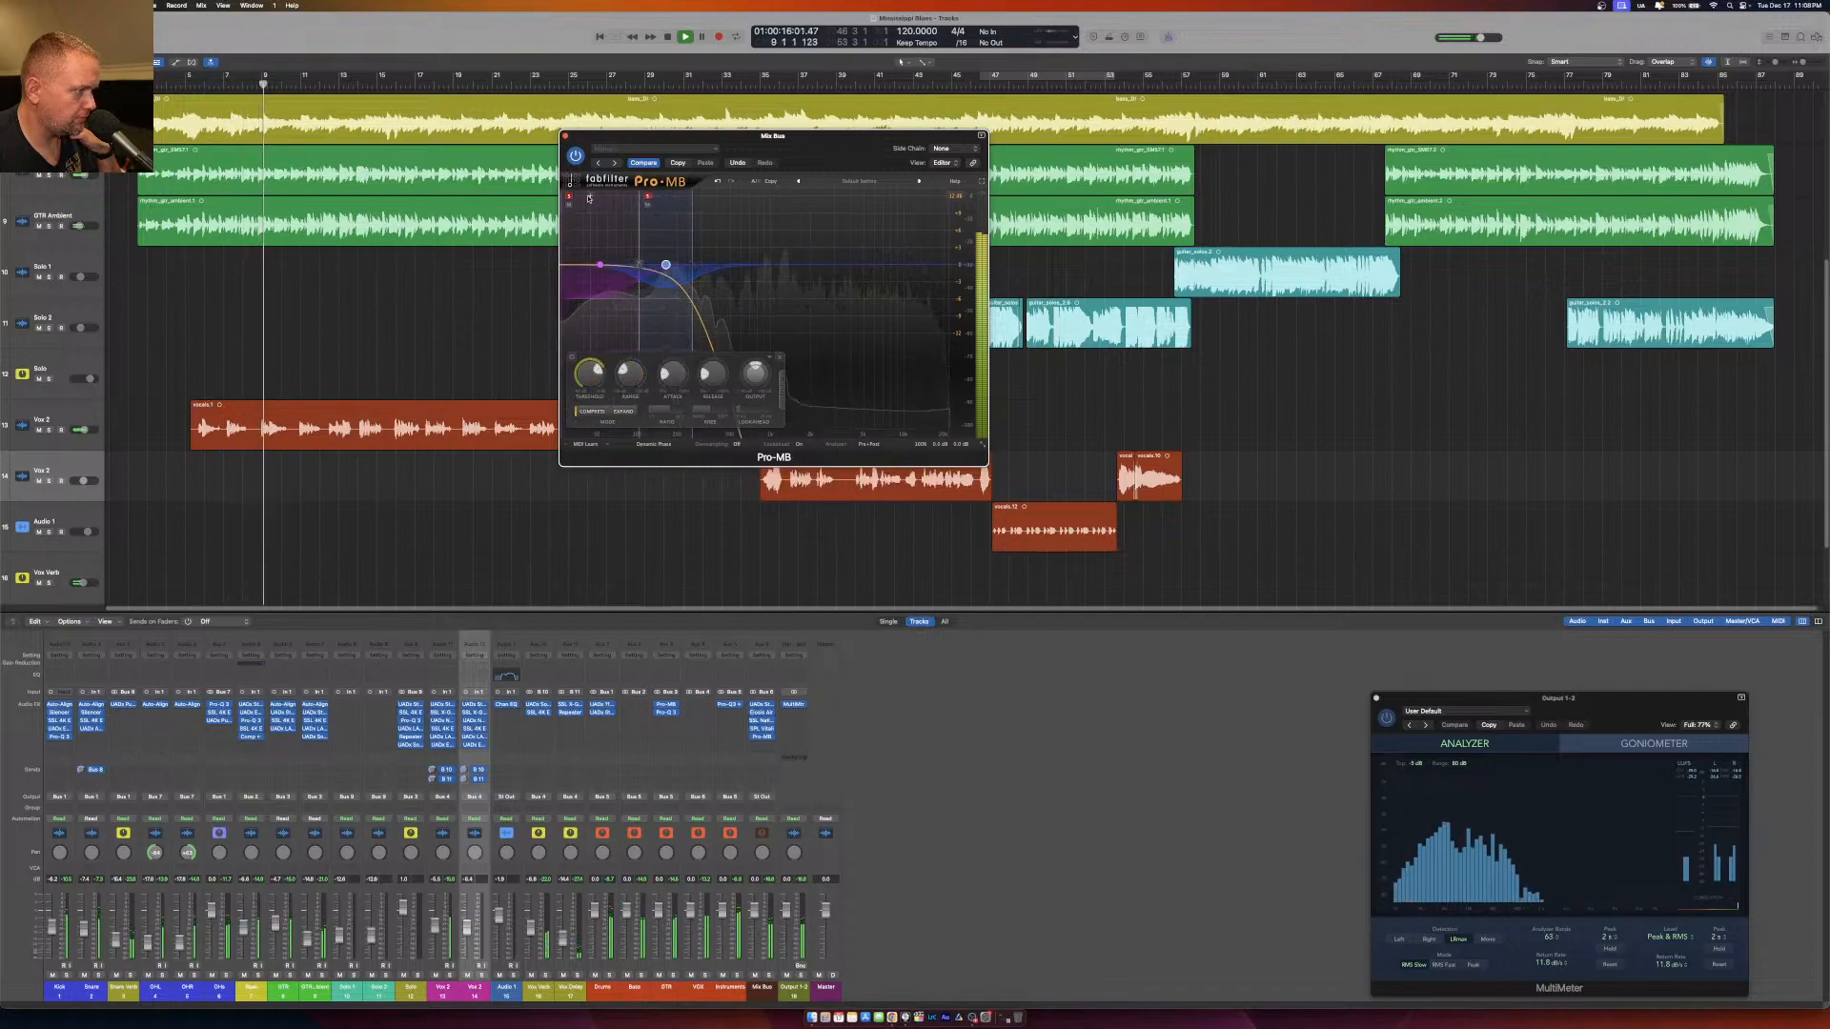
drag(692, 202, 731, 203)
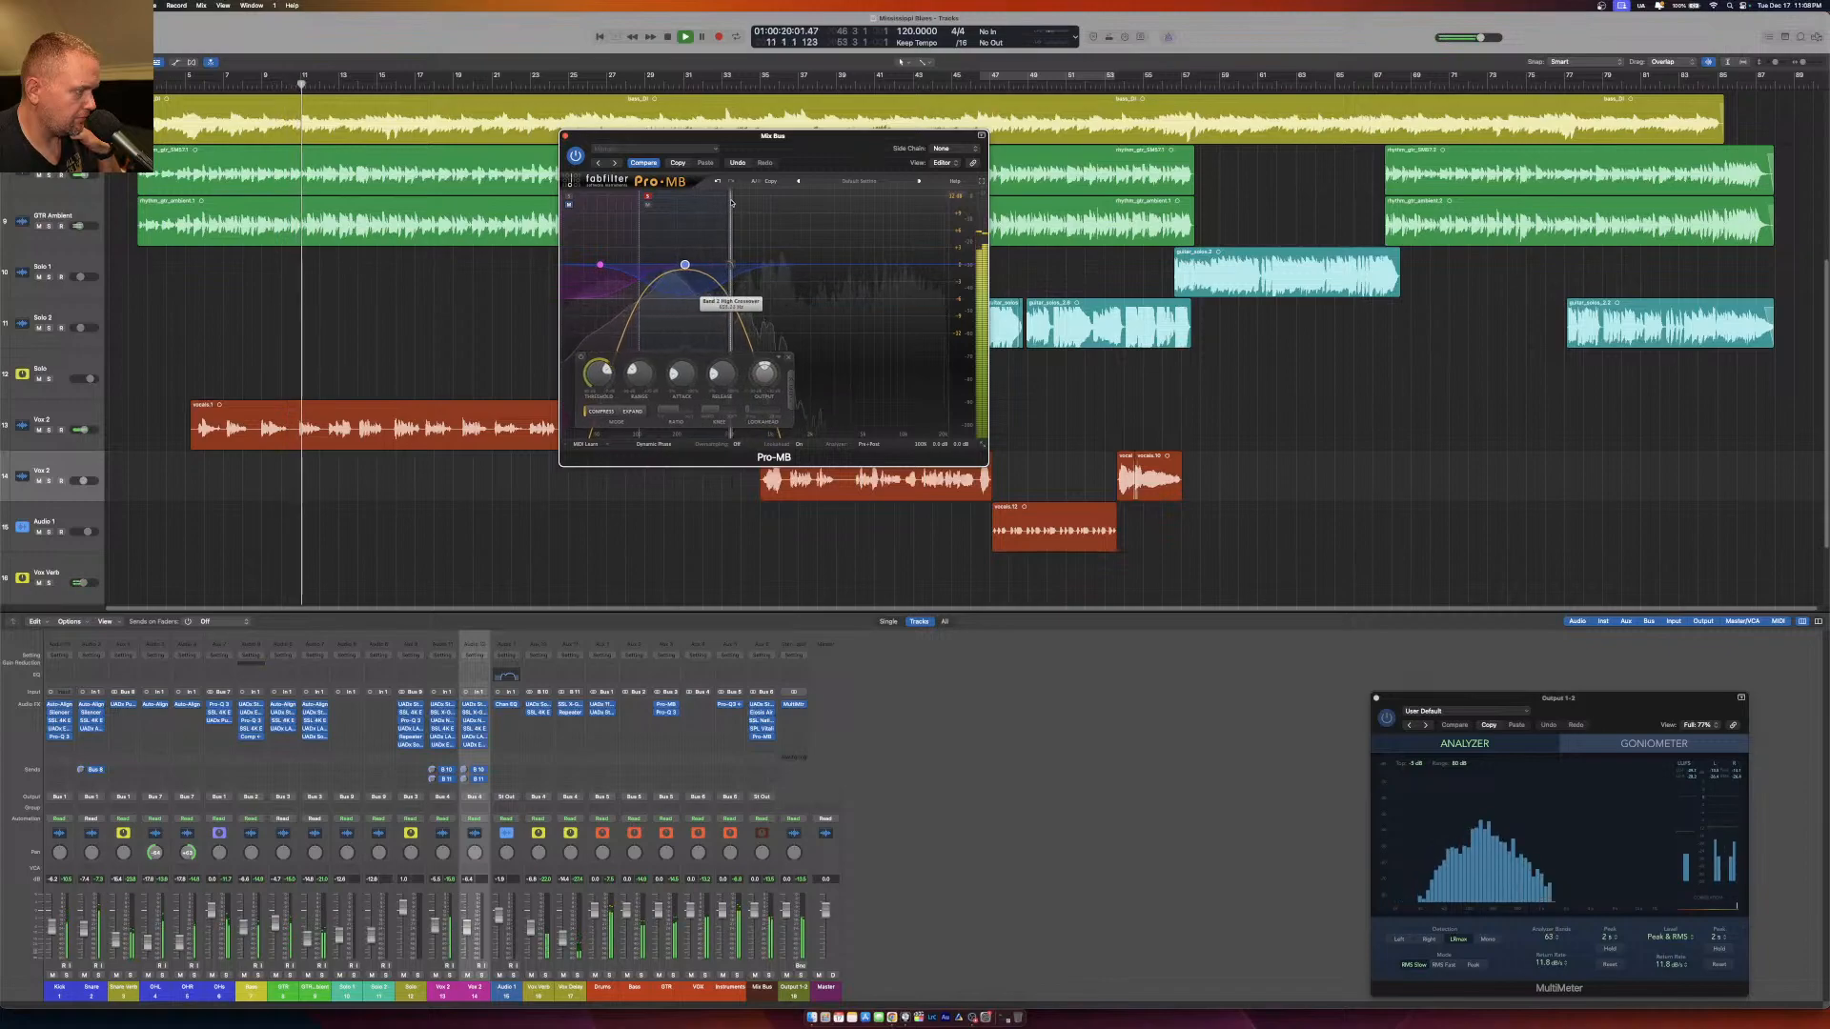
drag(754, 412, 921, 397)
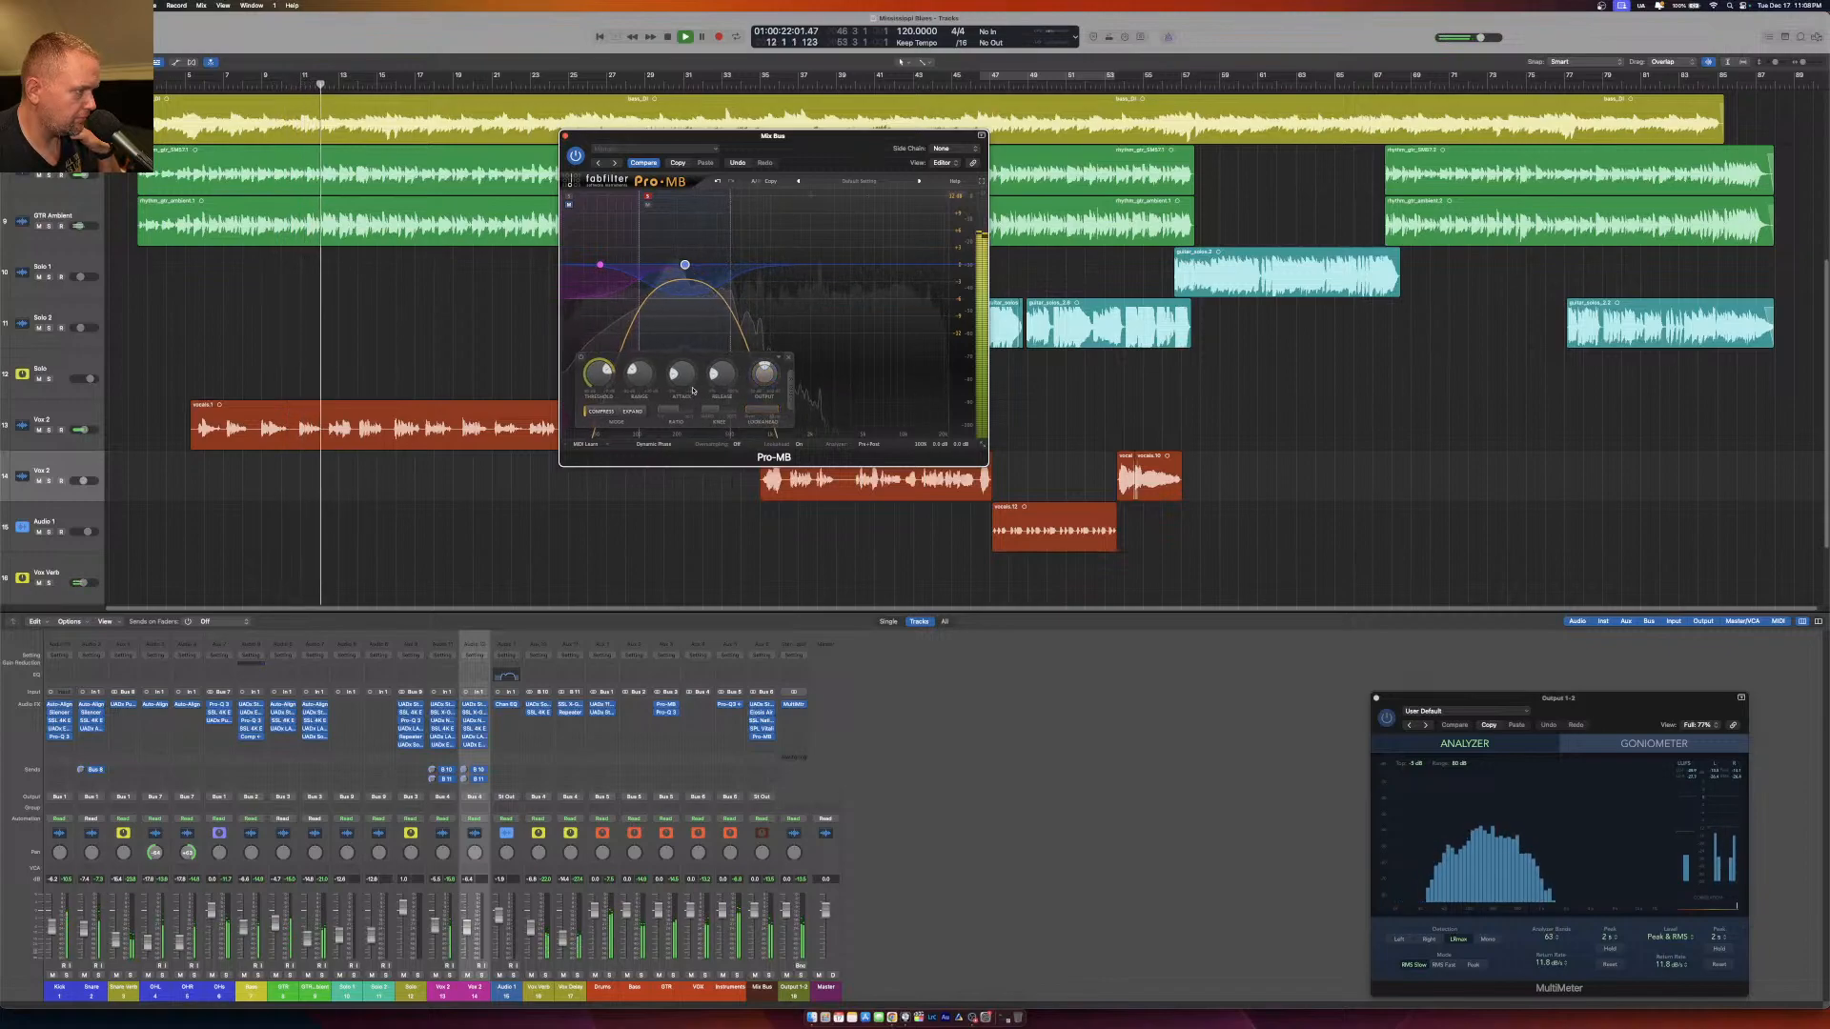
drag(683, 375, 729, 453)
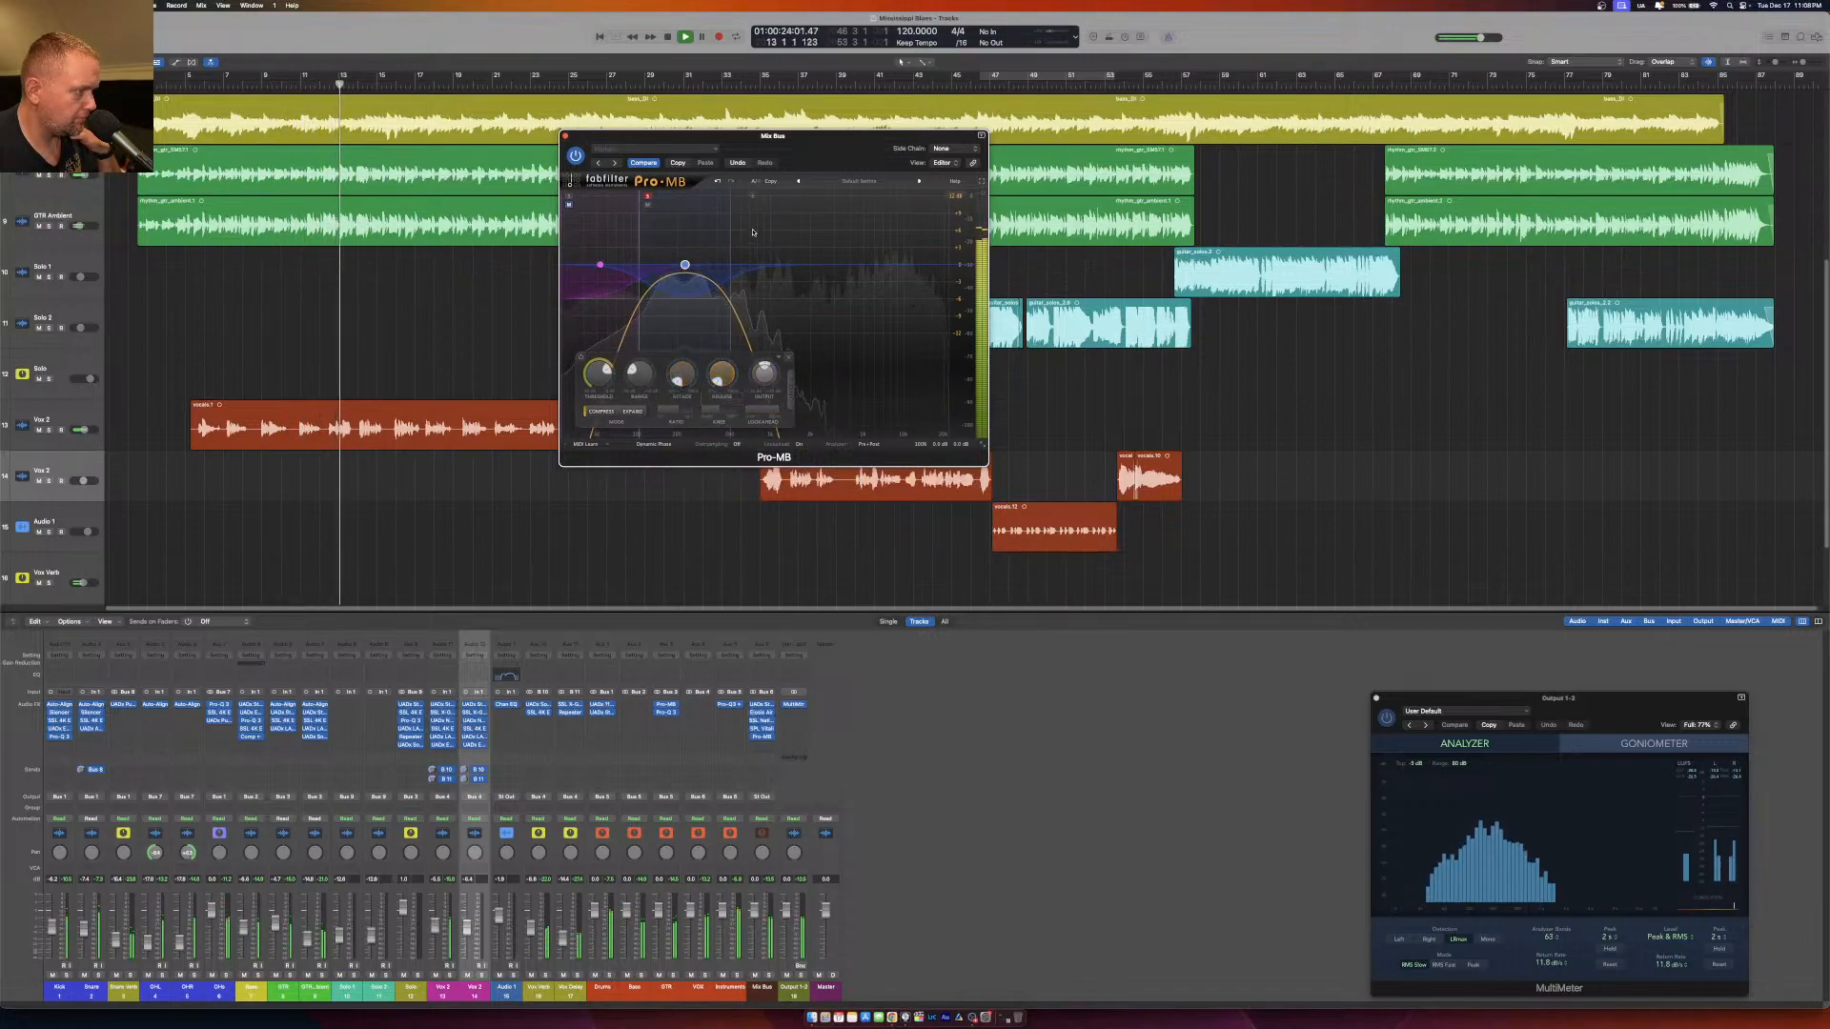
Add a soloed third band above the second in Pro-MB, raise its upper crossover, and adjust its lookahead, attack and release.
click(753, 231)
click(649, 197)
drag(781, 205, 804, 208)
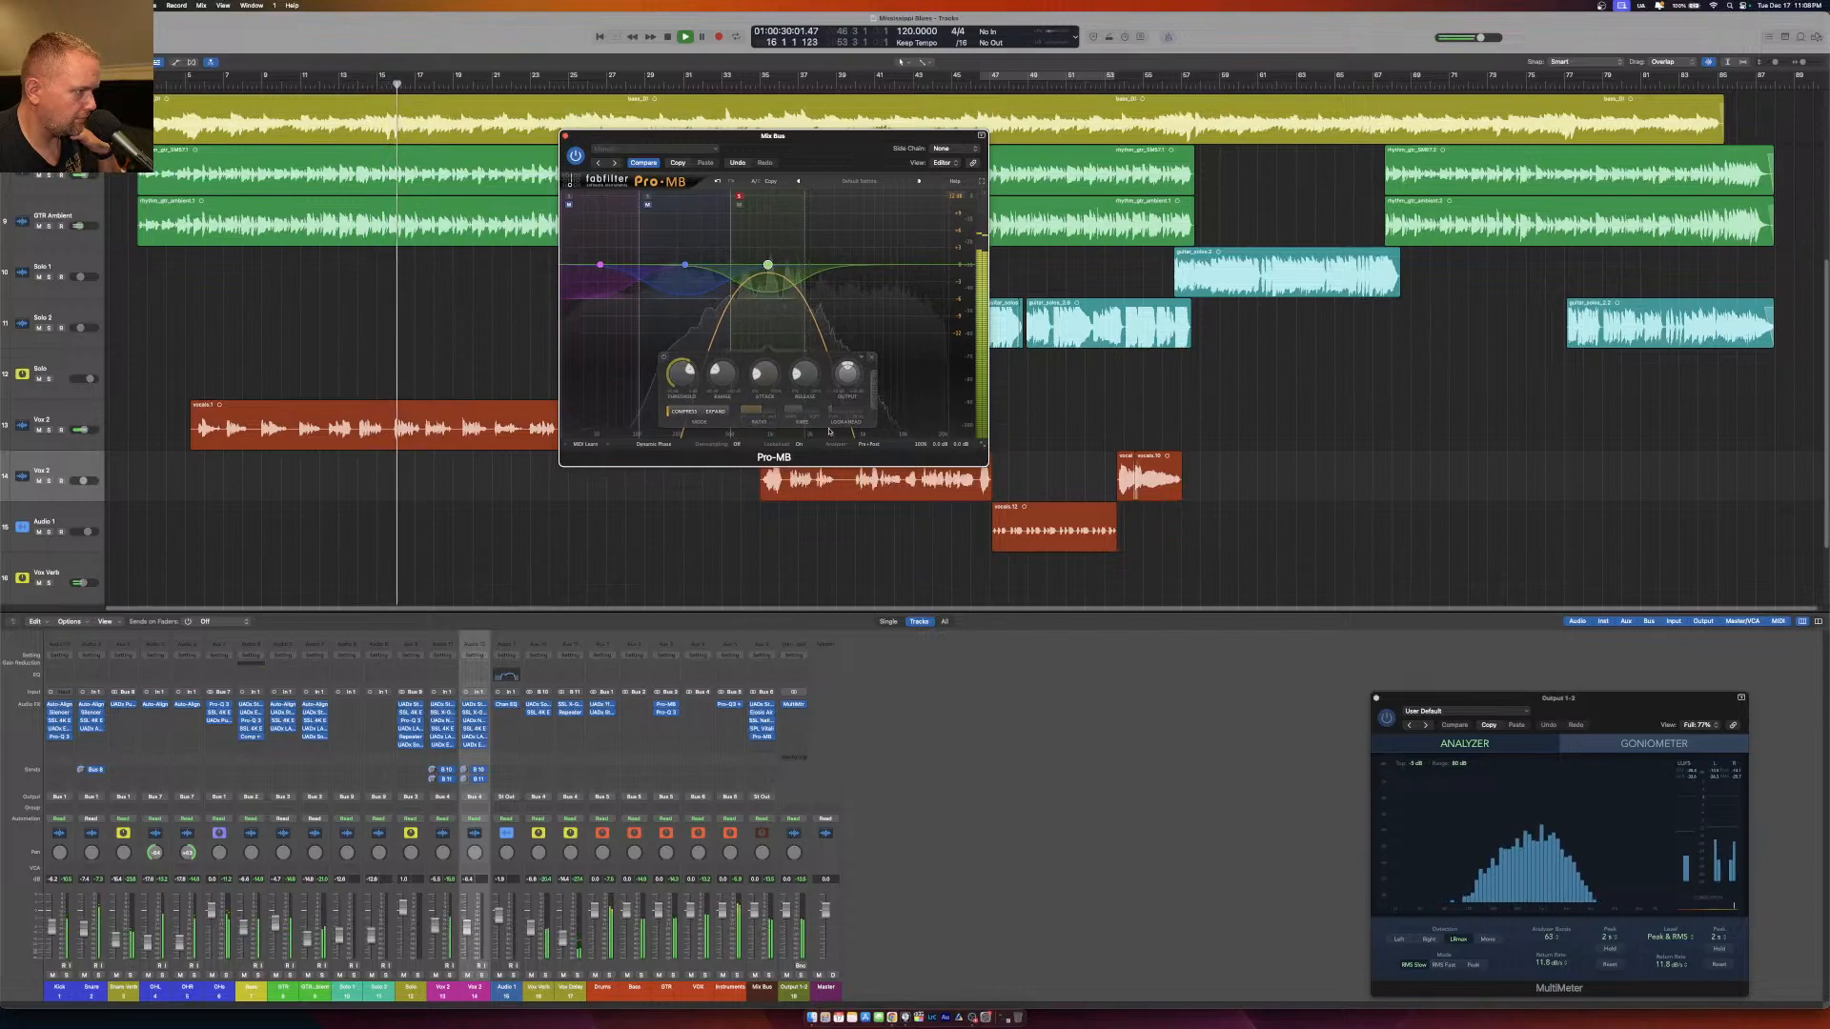
drag(834, 410, 960, 399)
drag(804, 374, 764, 410)
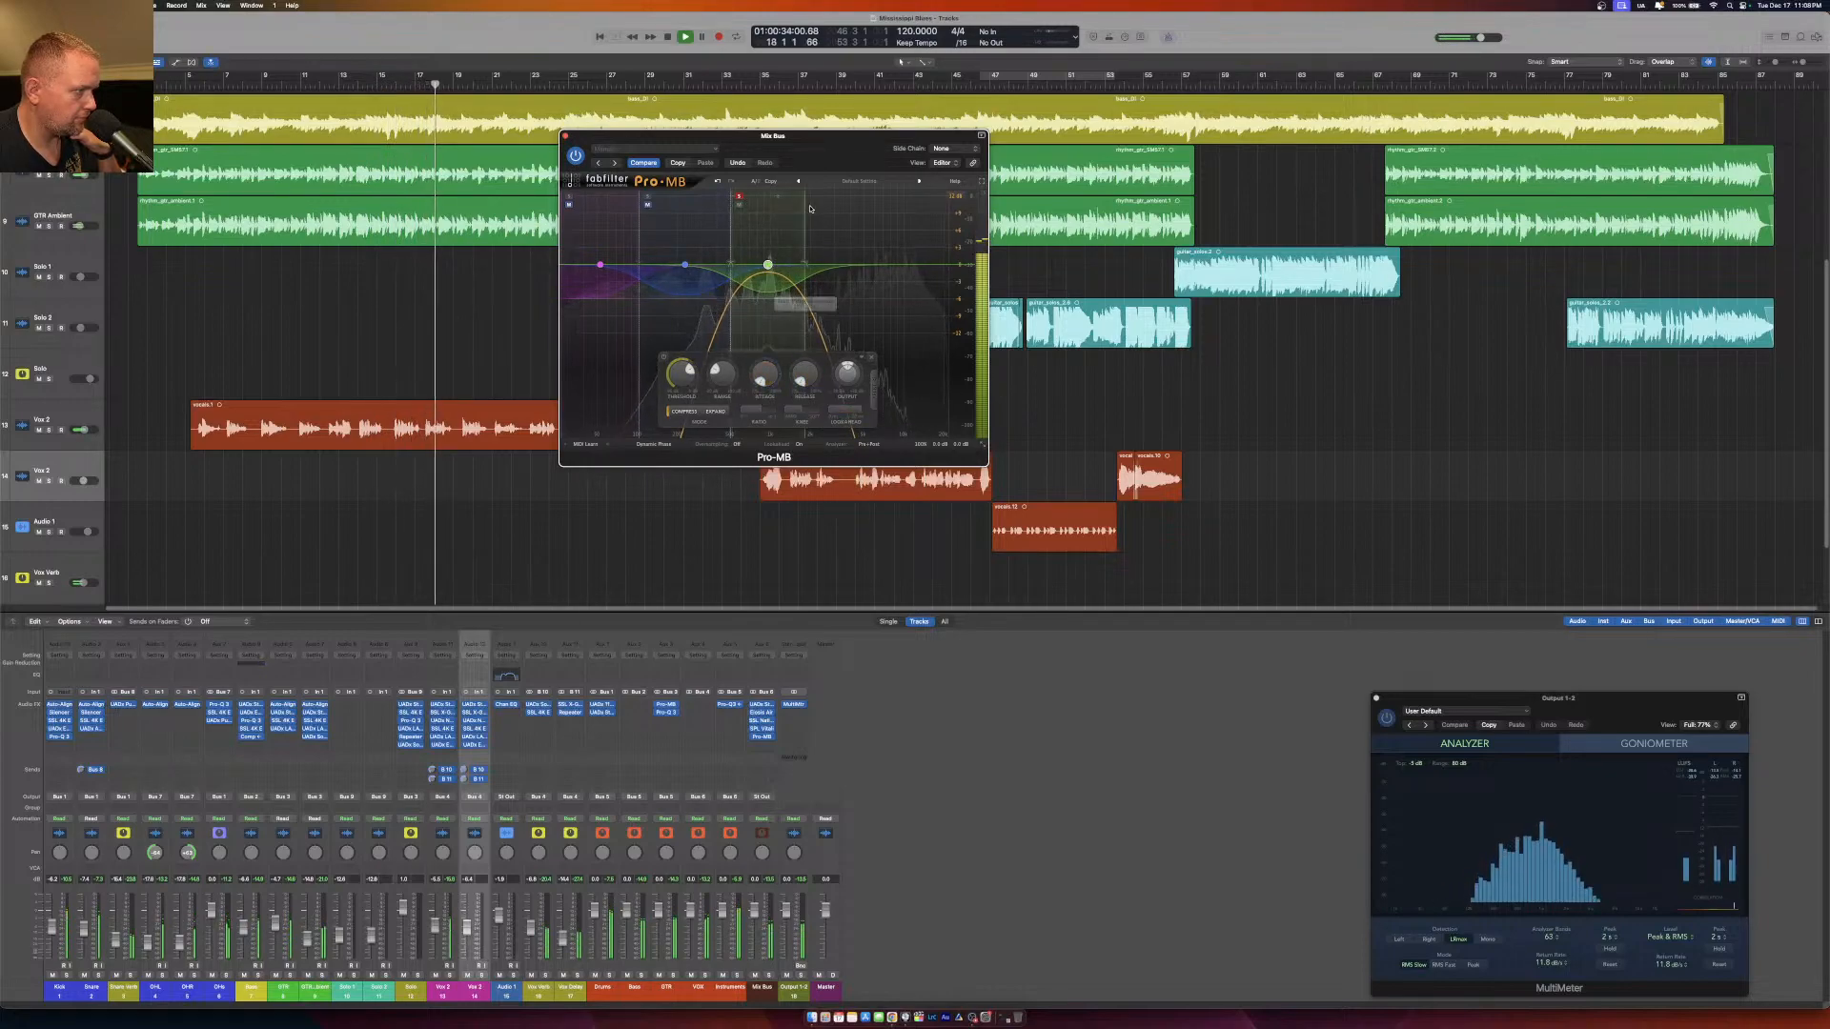
Add soloed fourth and fifth bands above the third in Pro-MB, raise the fourth's upper crossover, and clear the solos.
click(813, 202)
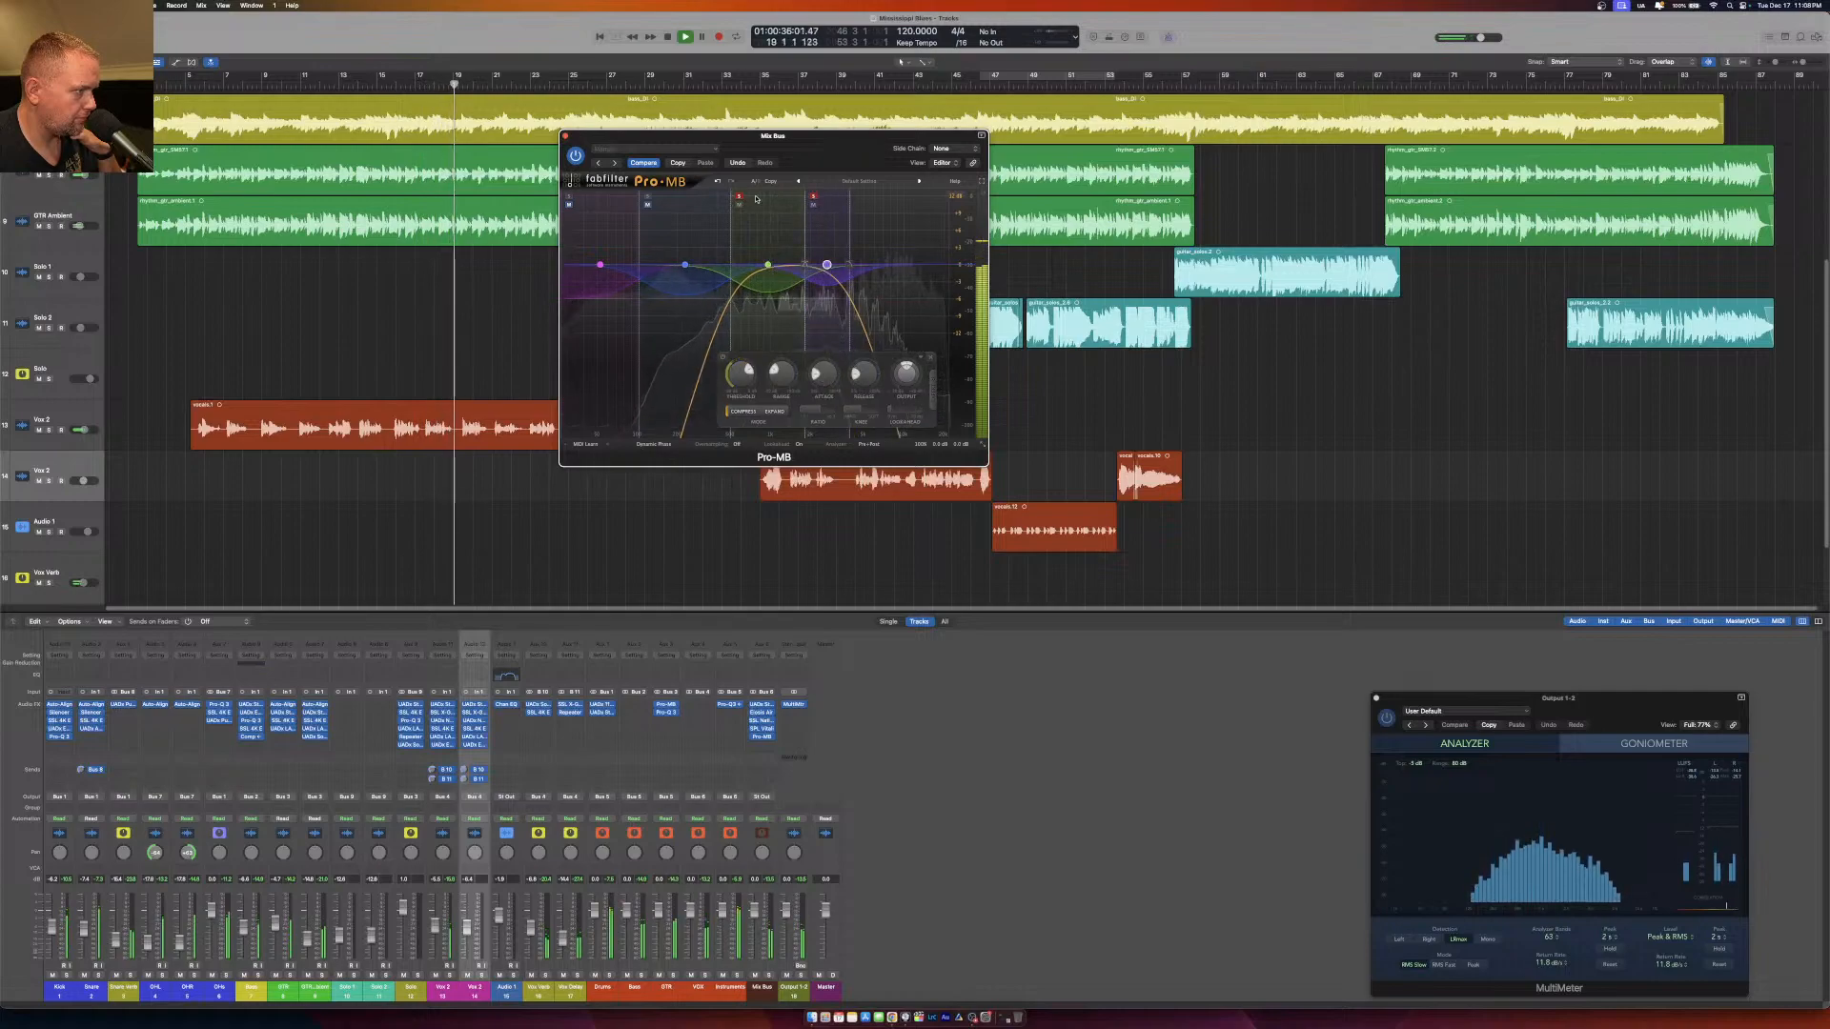
drag(853, 214, 882, 217)
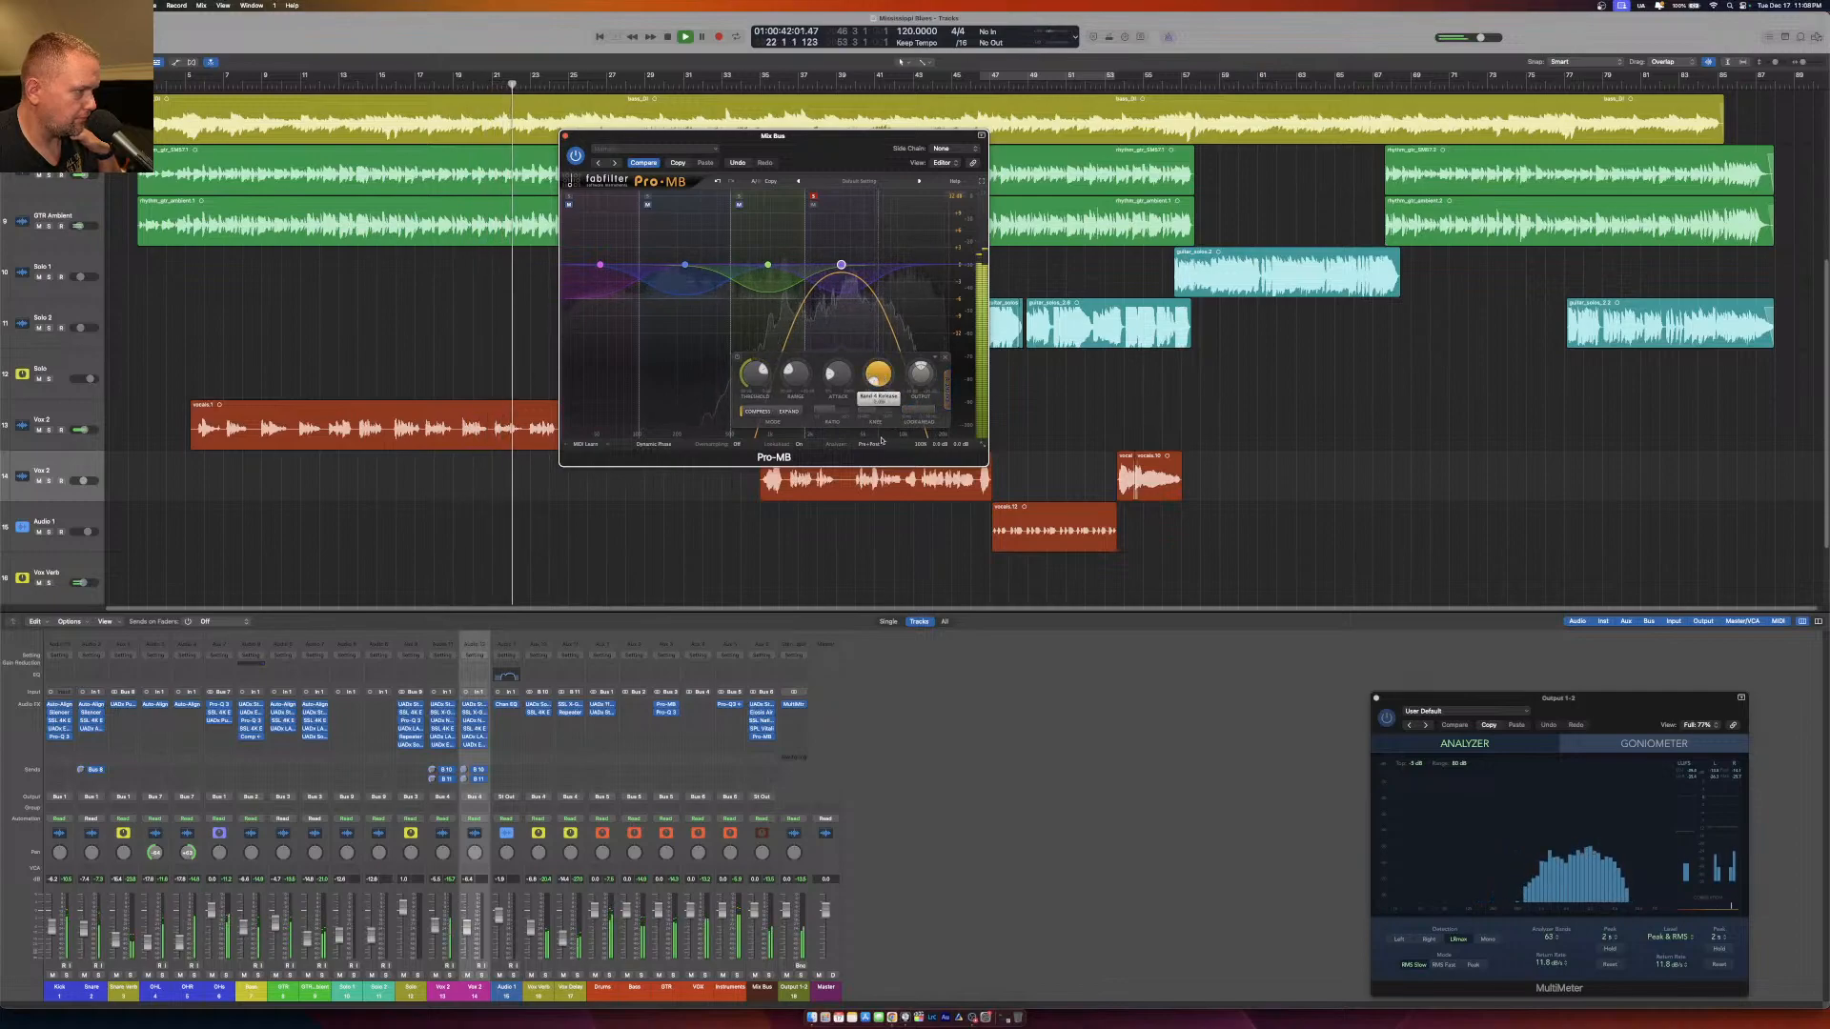
click(885, 204)
click(885, 198)
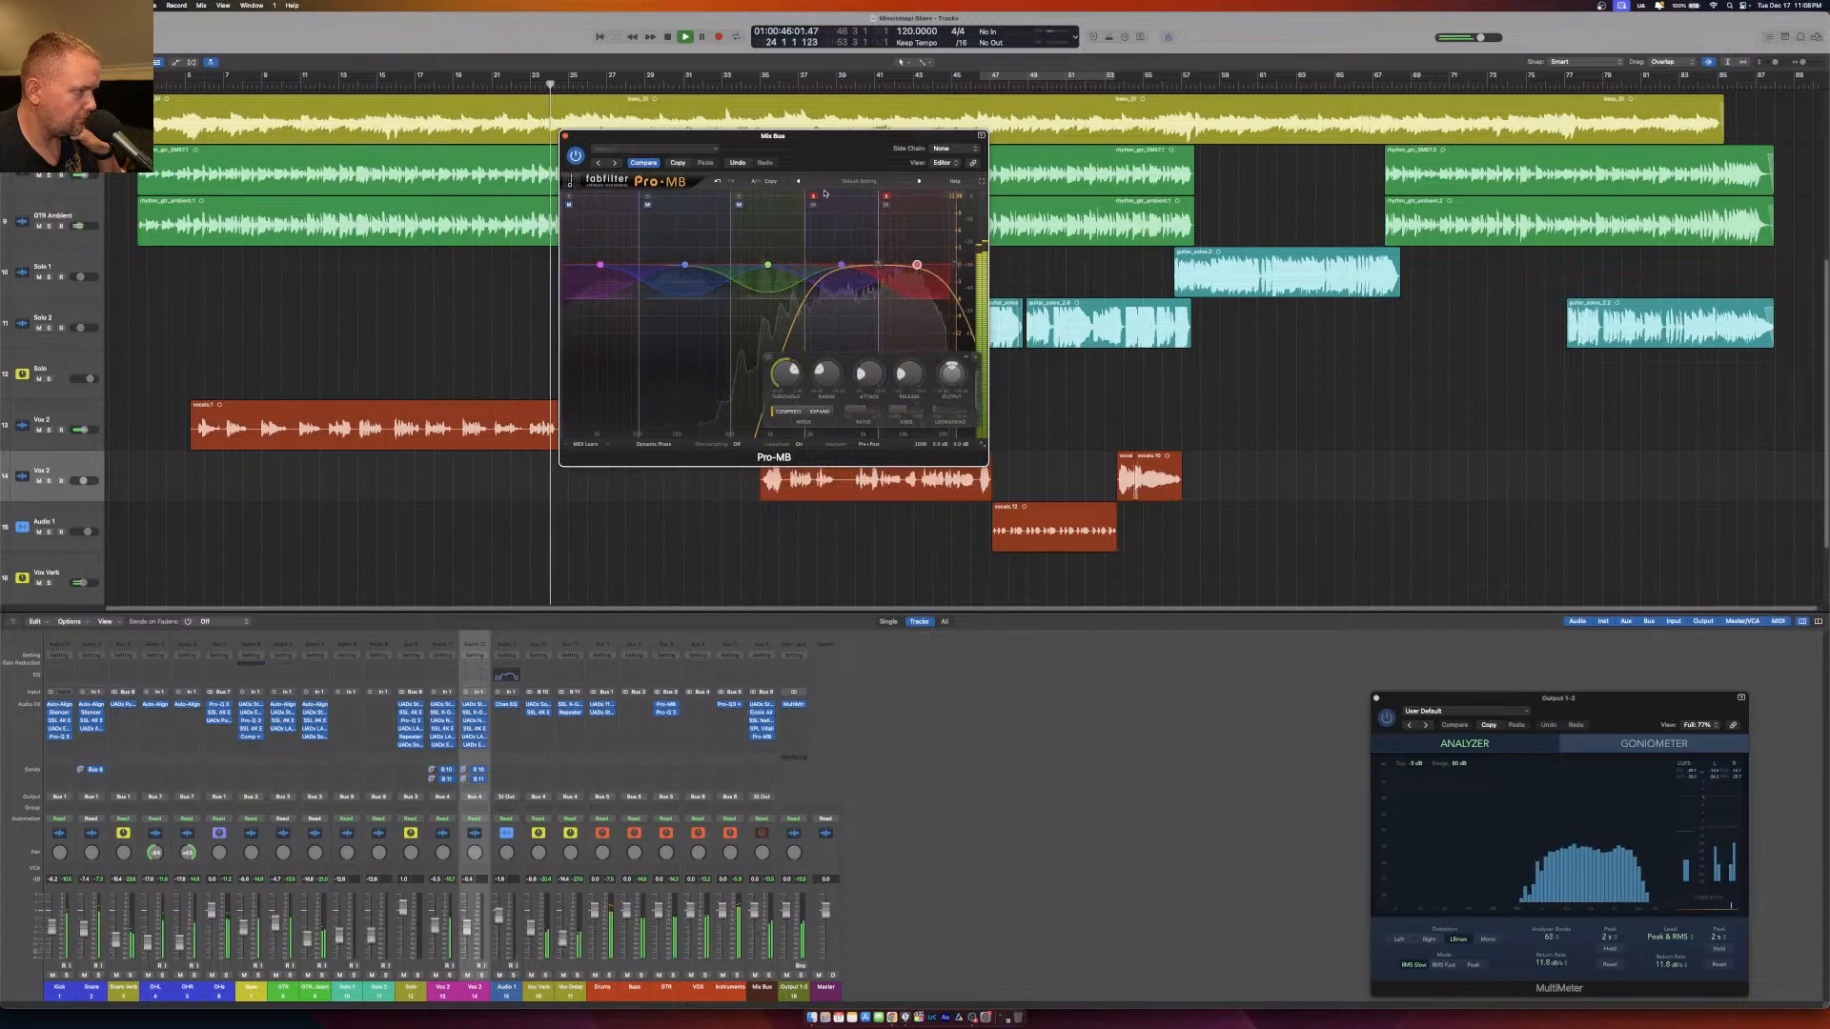
click(814, 198)
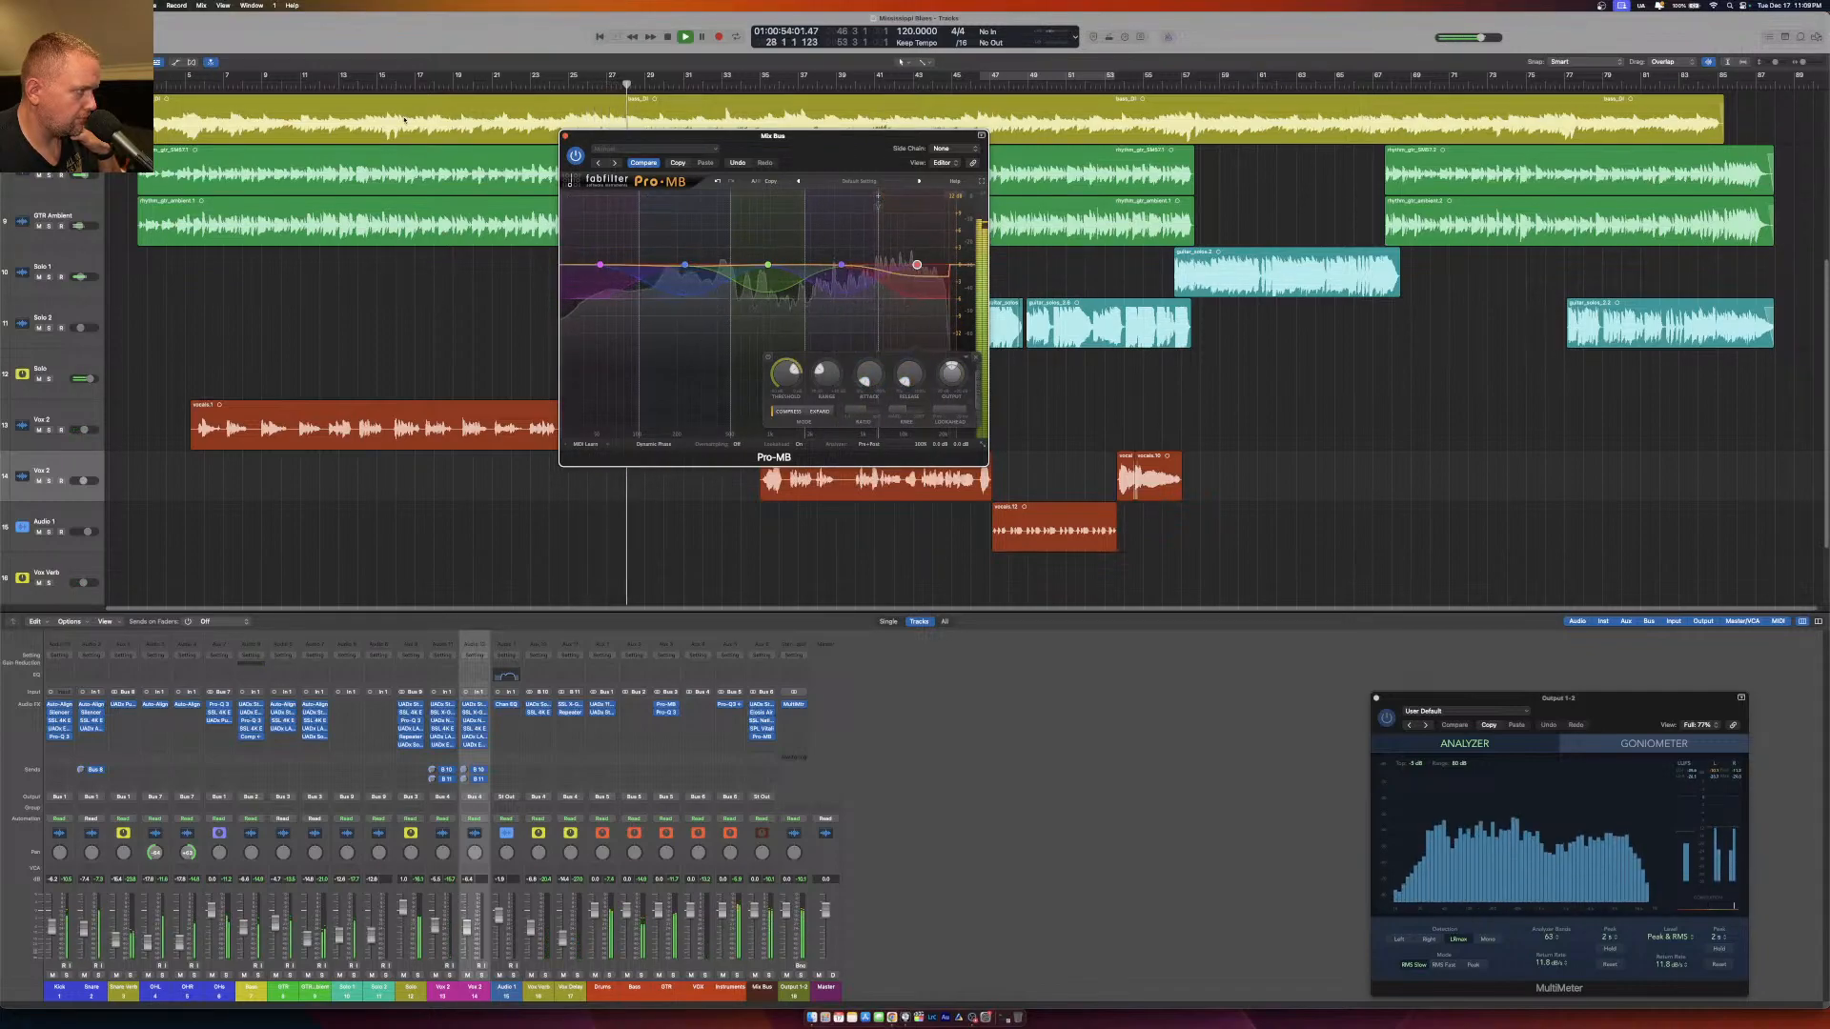
Replay from around bar 8 while fine-tuning the thresholds of Pro-MB's upper bands, and close the plug-in.
click(246, 86)
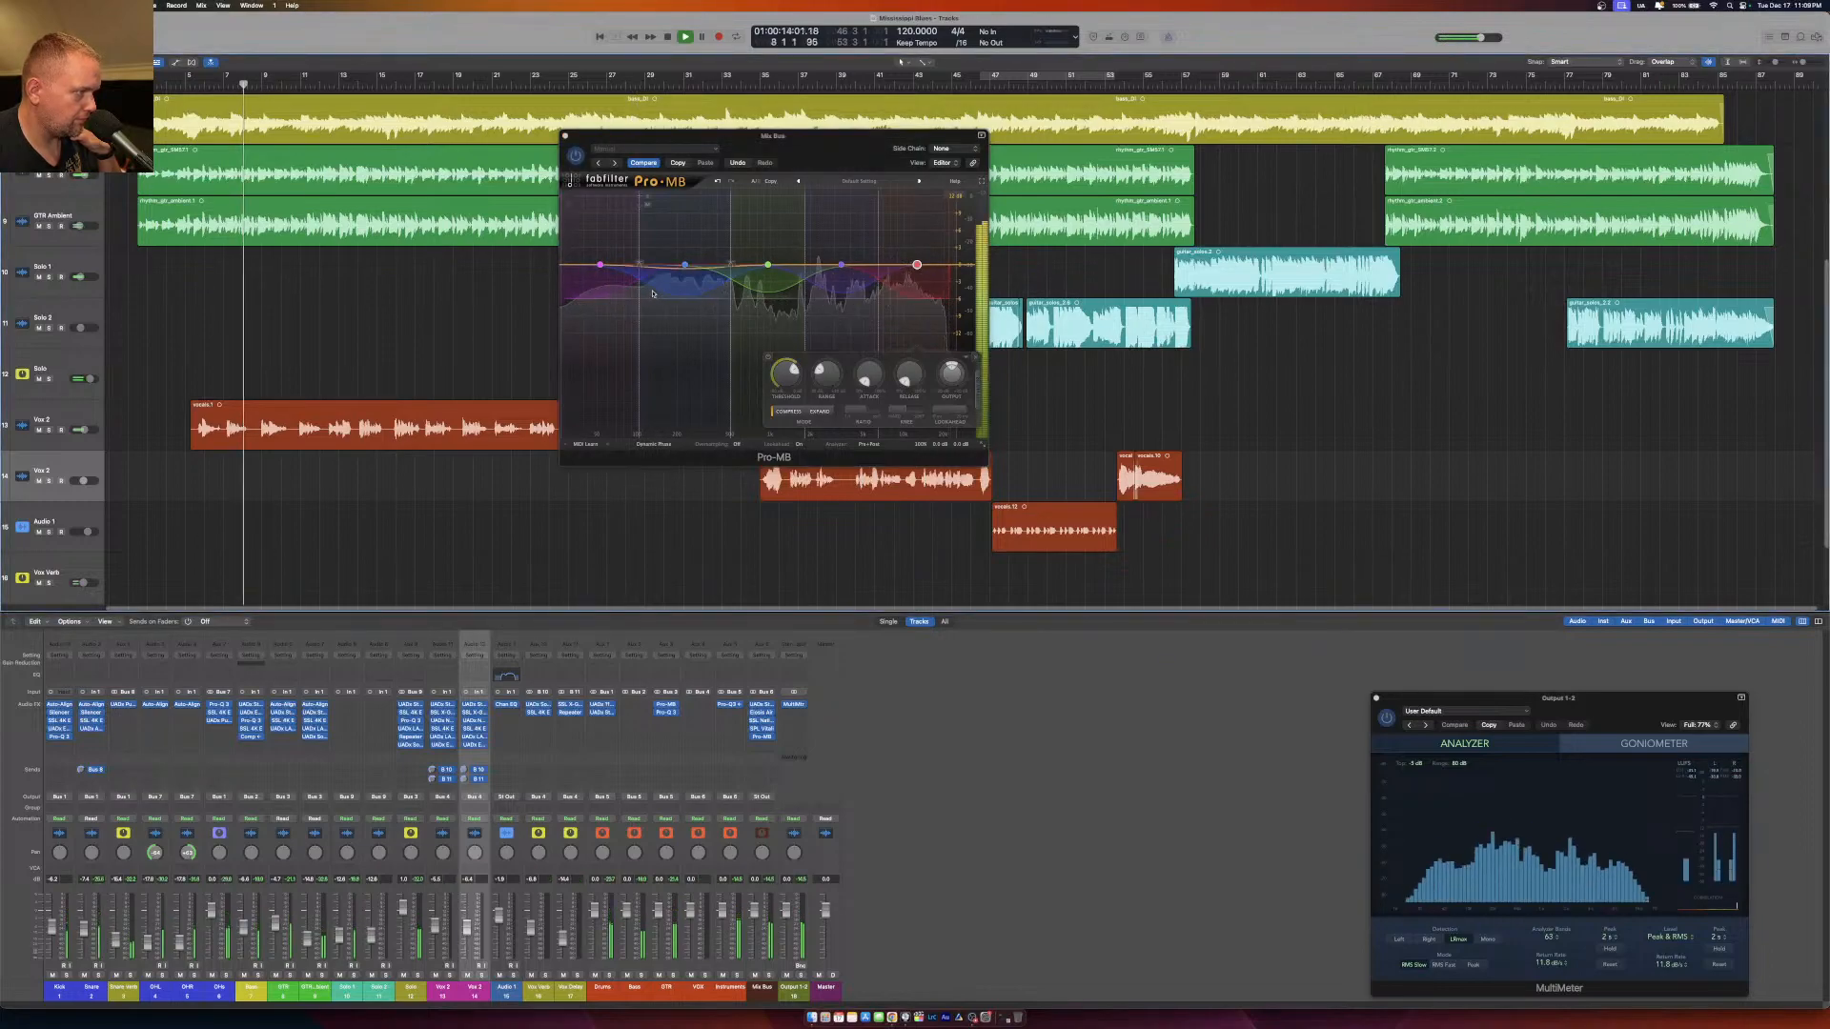
click(713, 321)
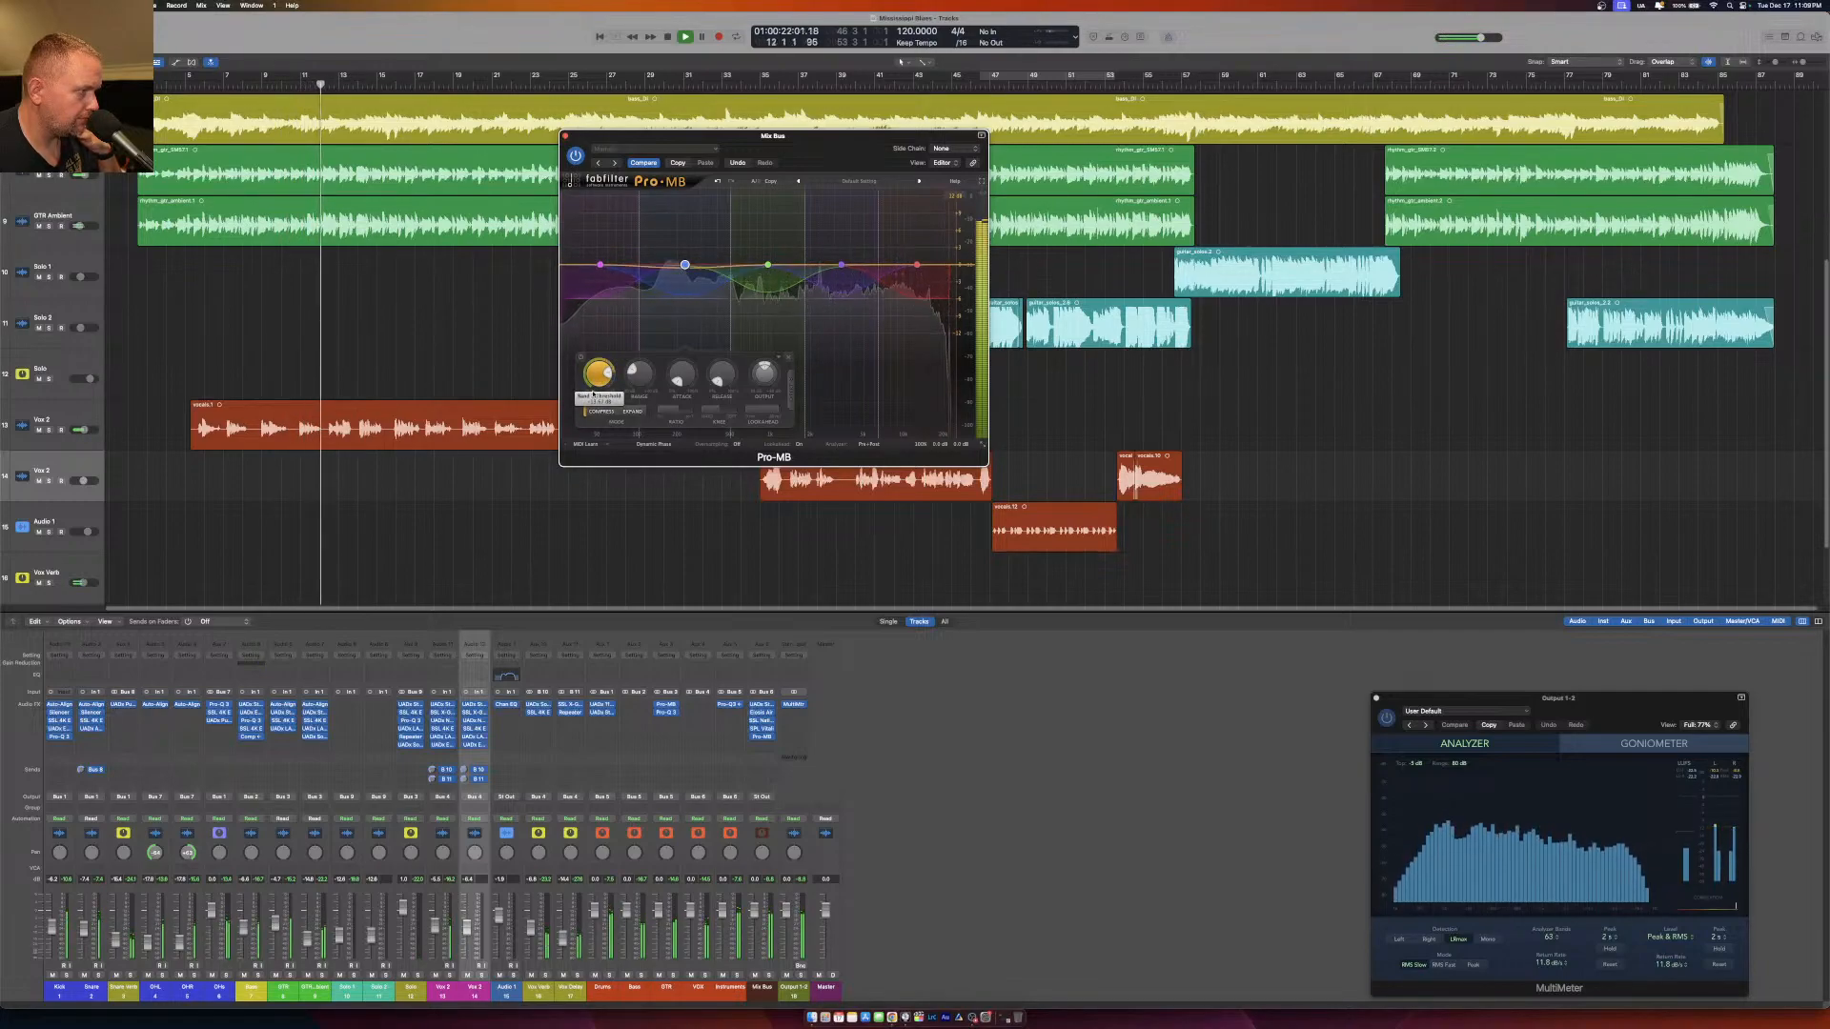
click(773, 301)
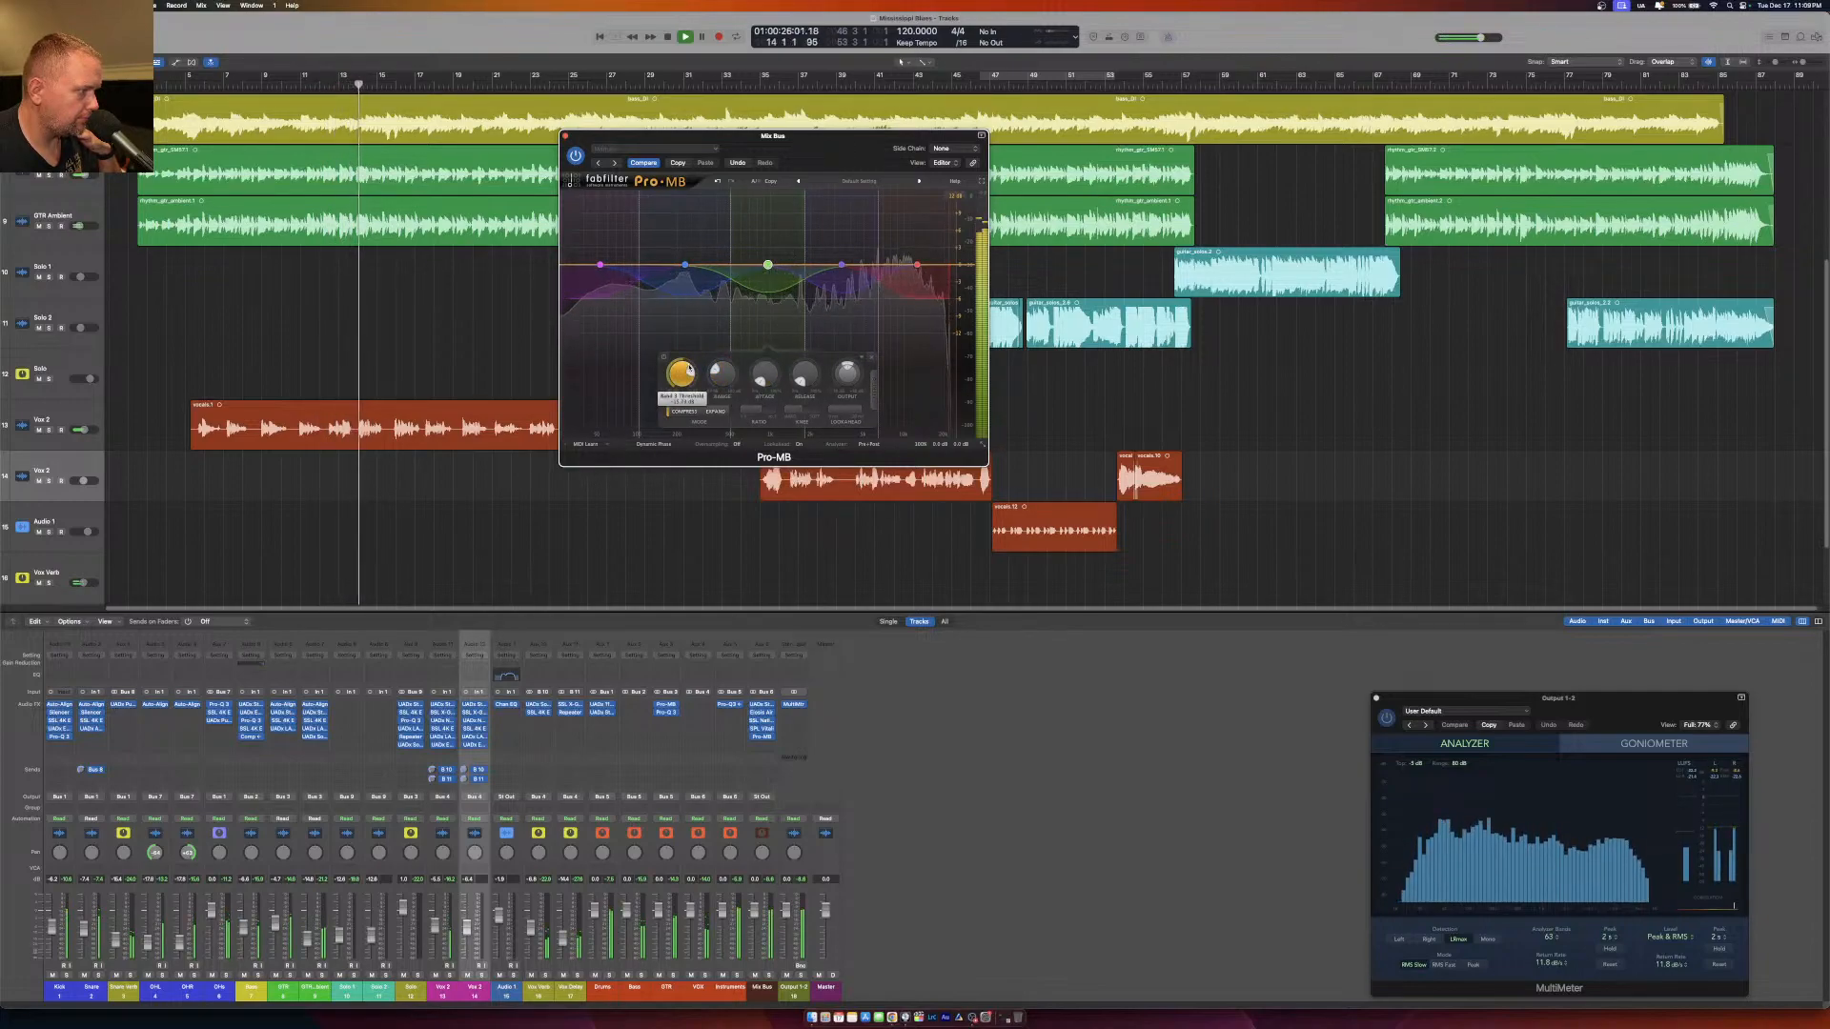
drag(688, 370, 687, 378)
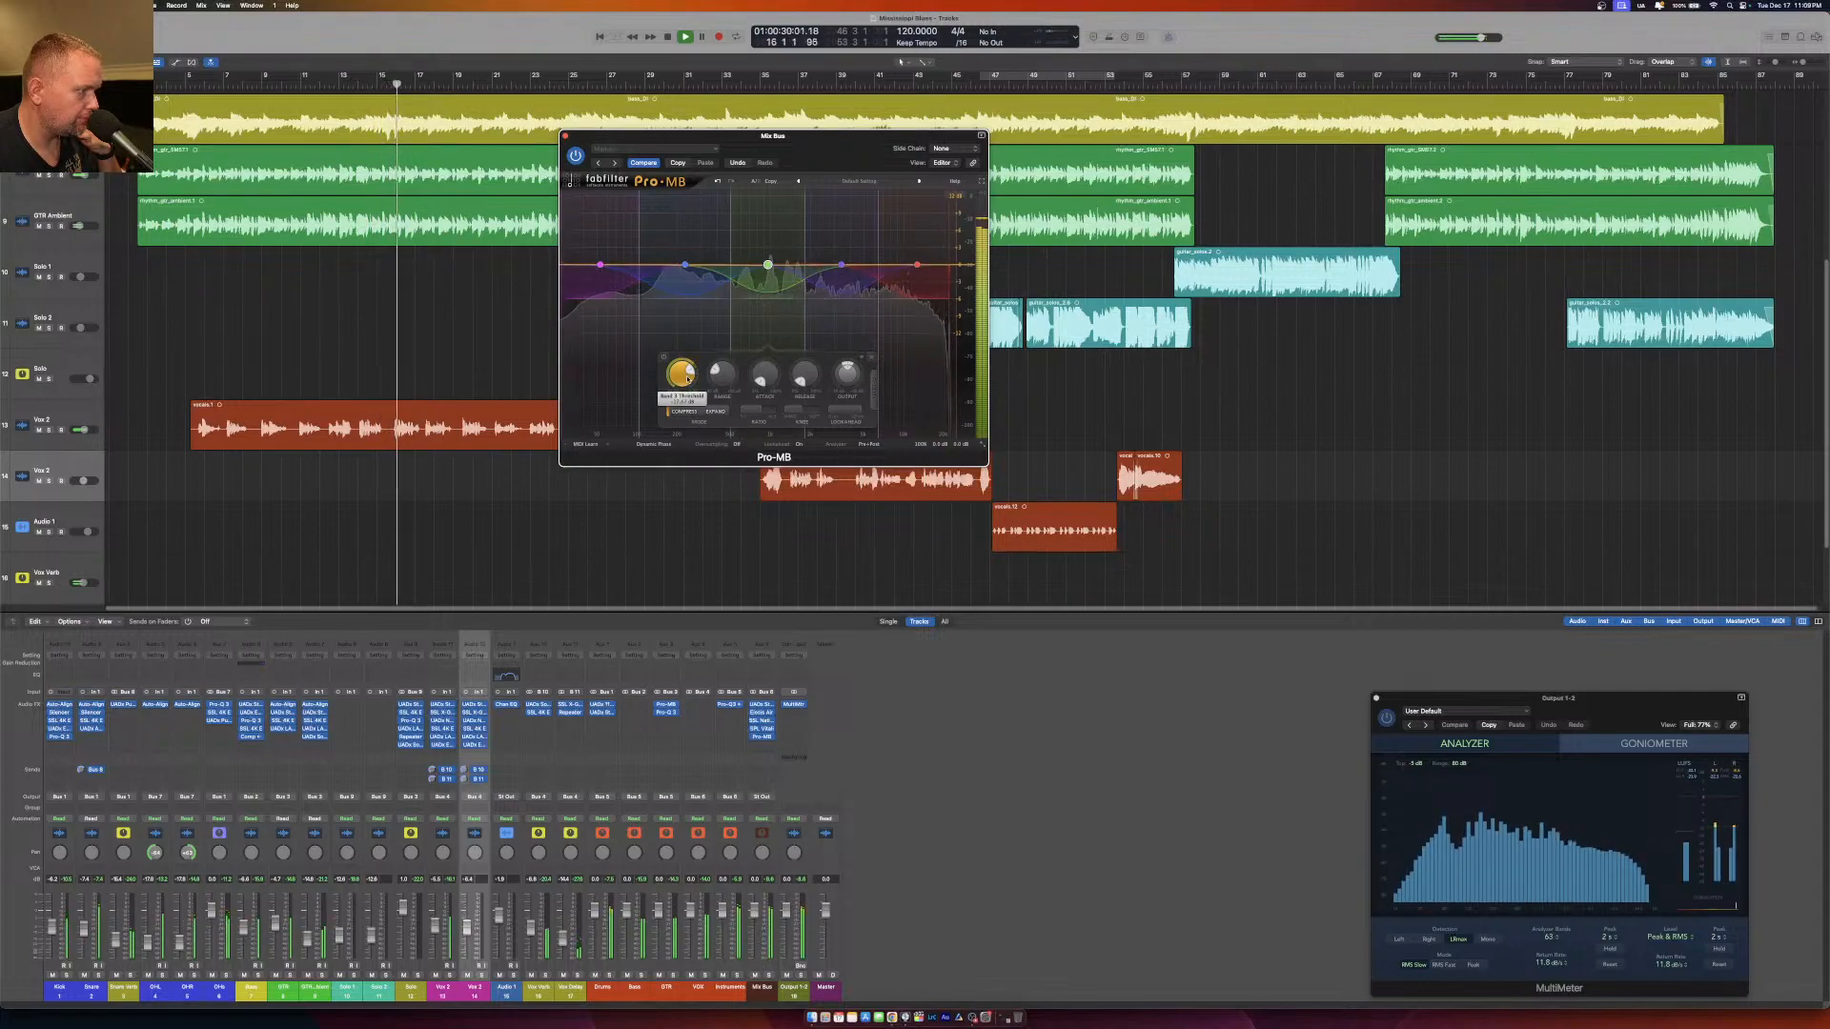
click(830, 295)
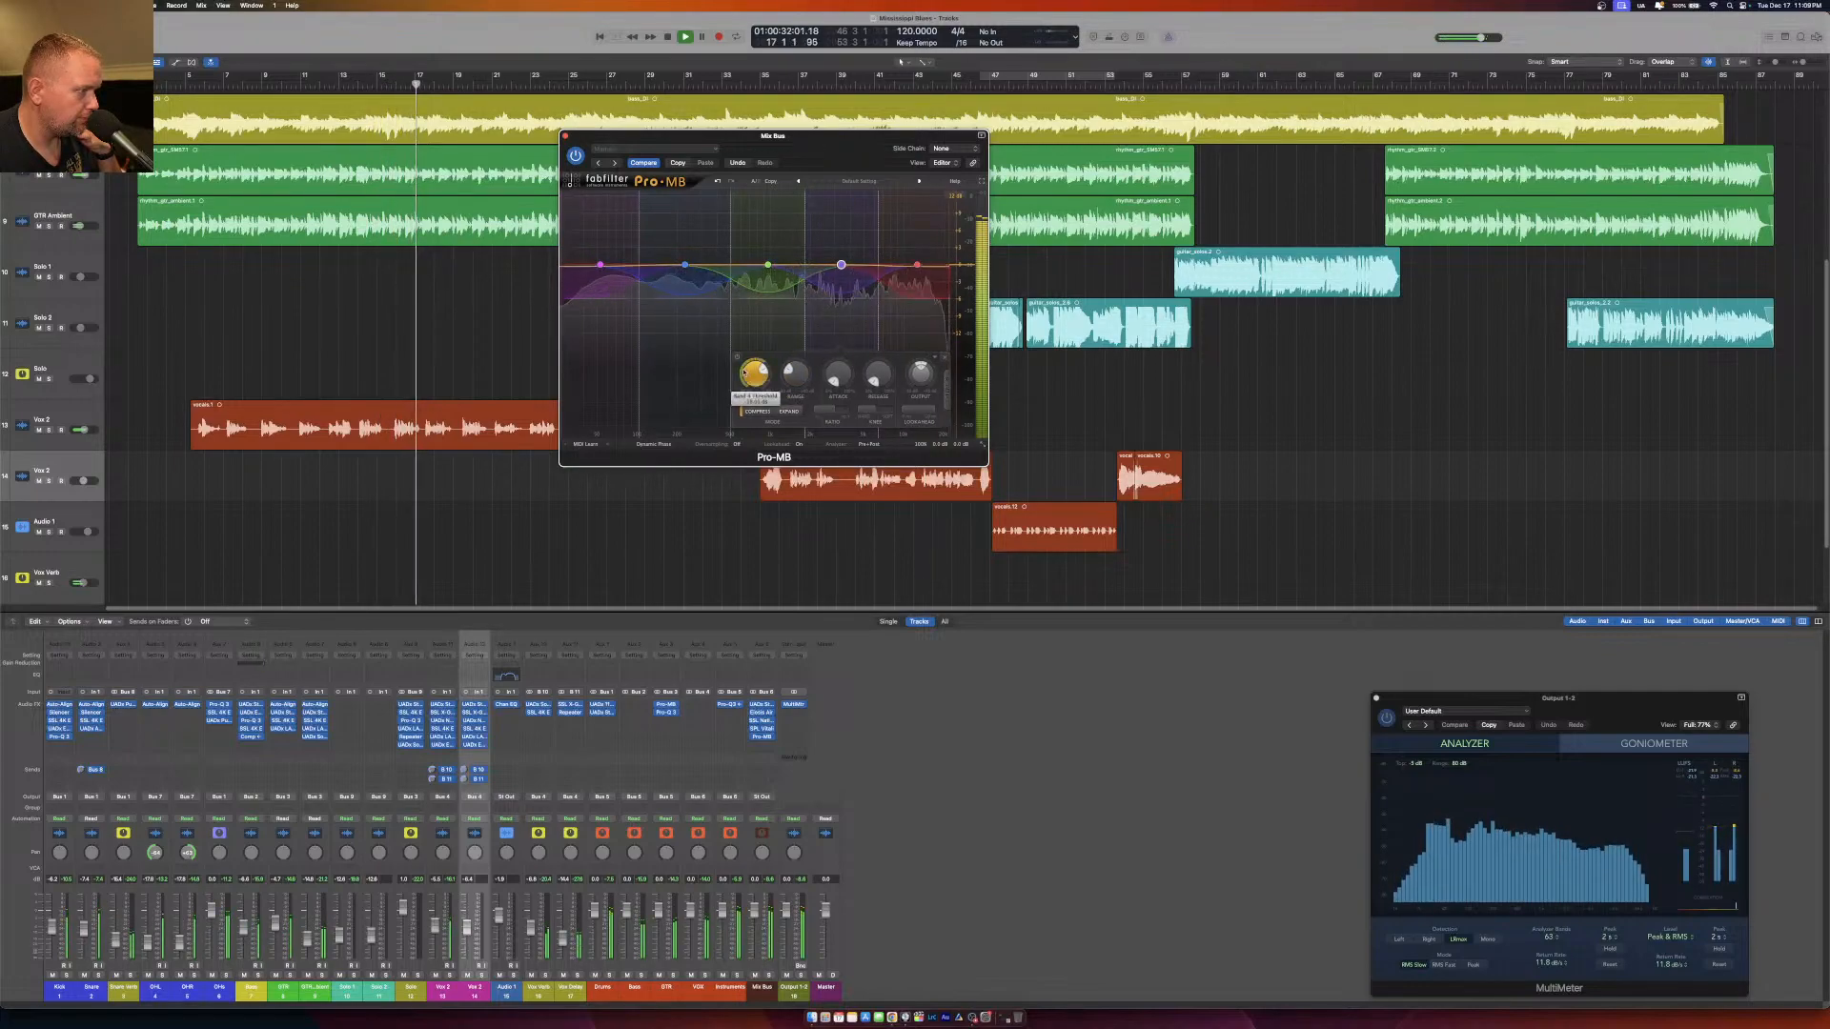
drag(751, 380, 749, 392)
click(904, 307)
drag(786, 374, 786, 371)
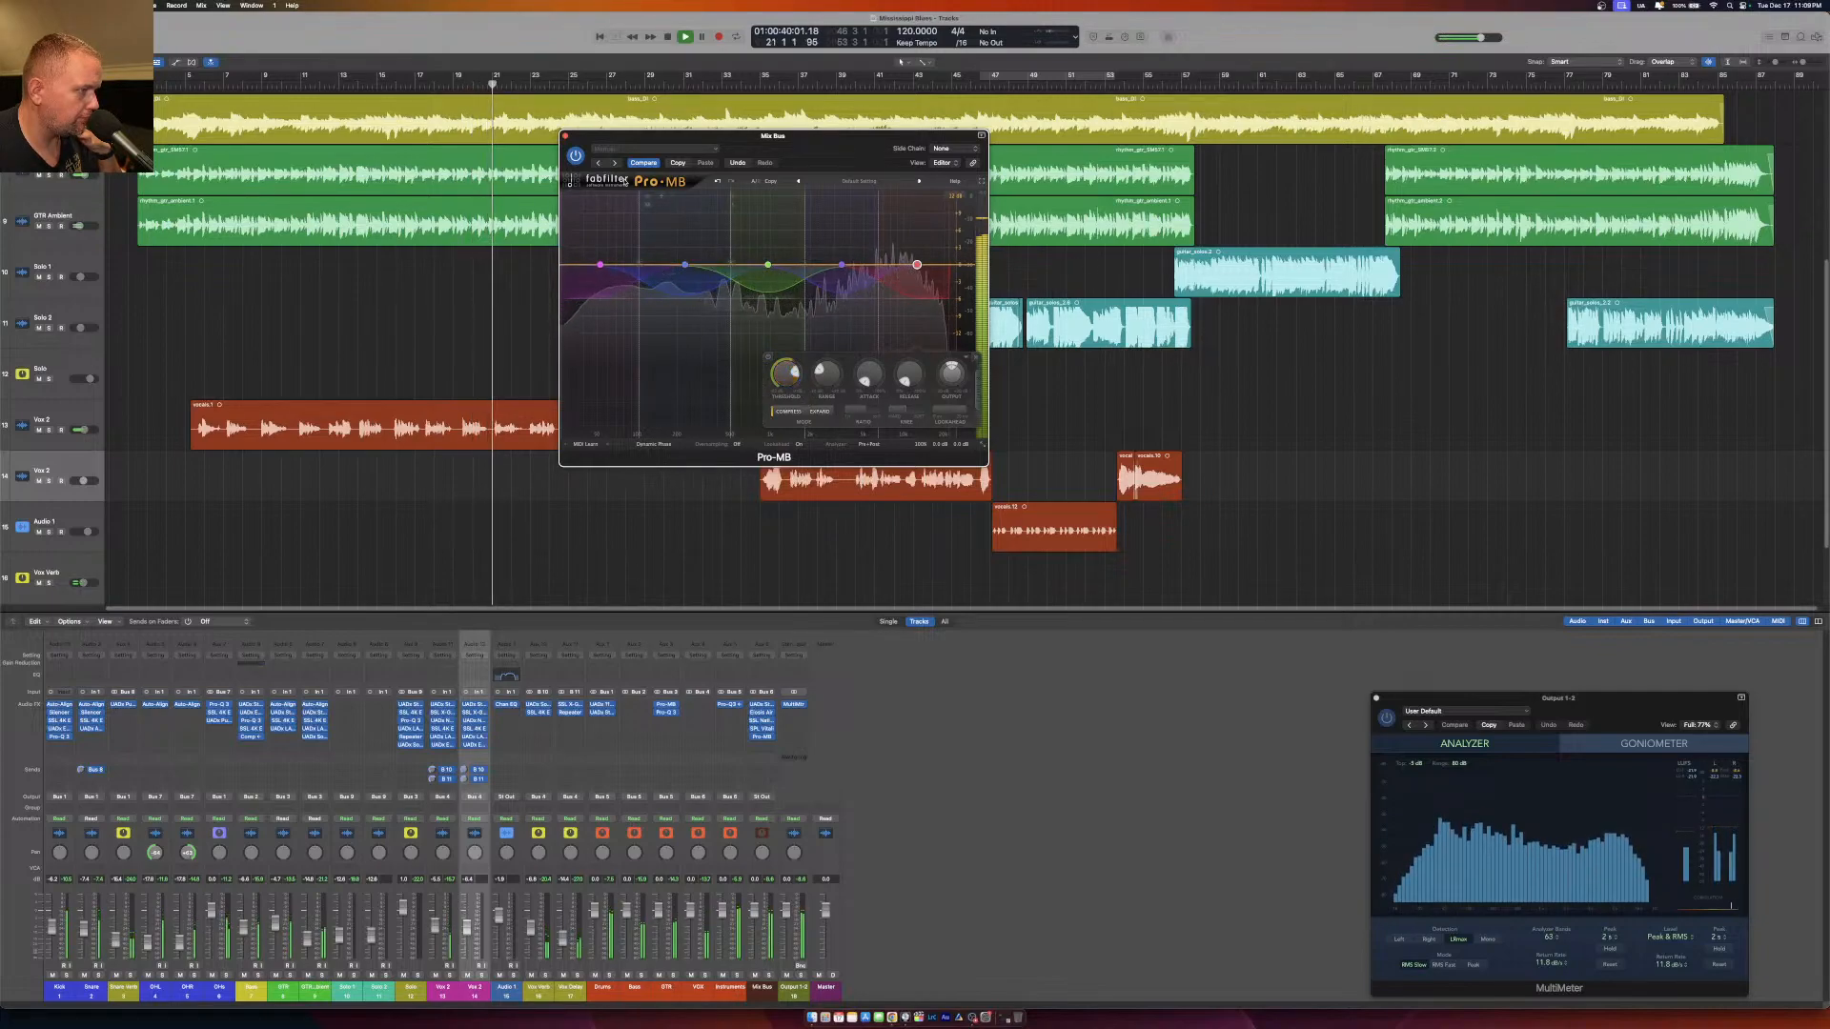
click(566, 136)
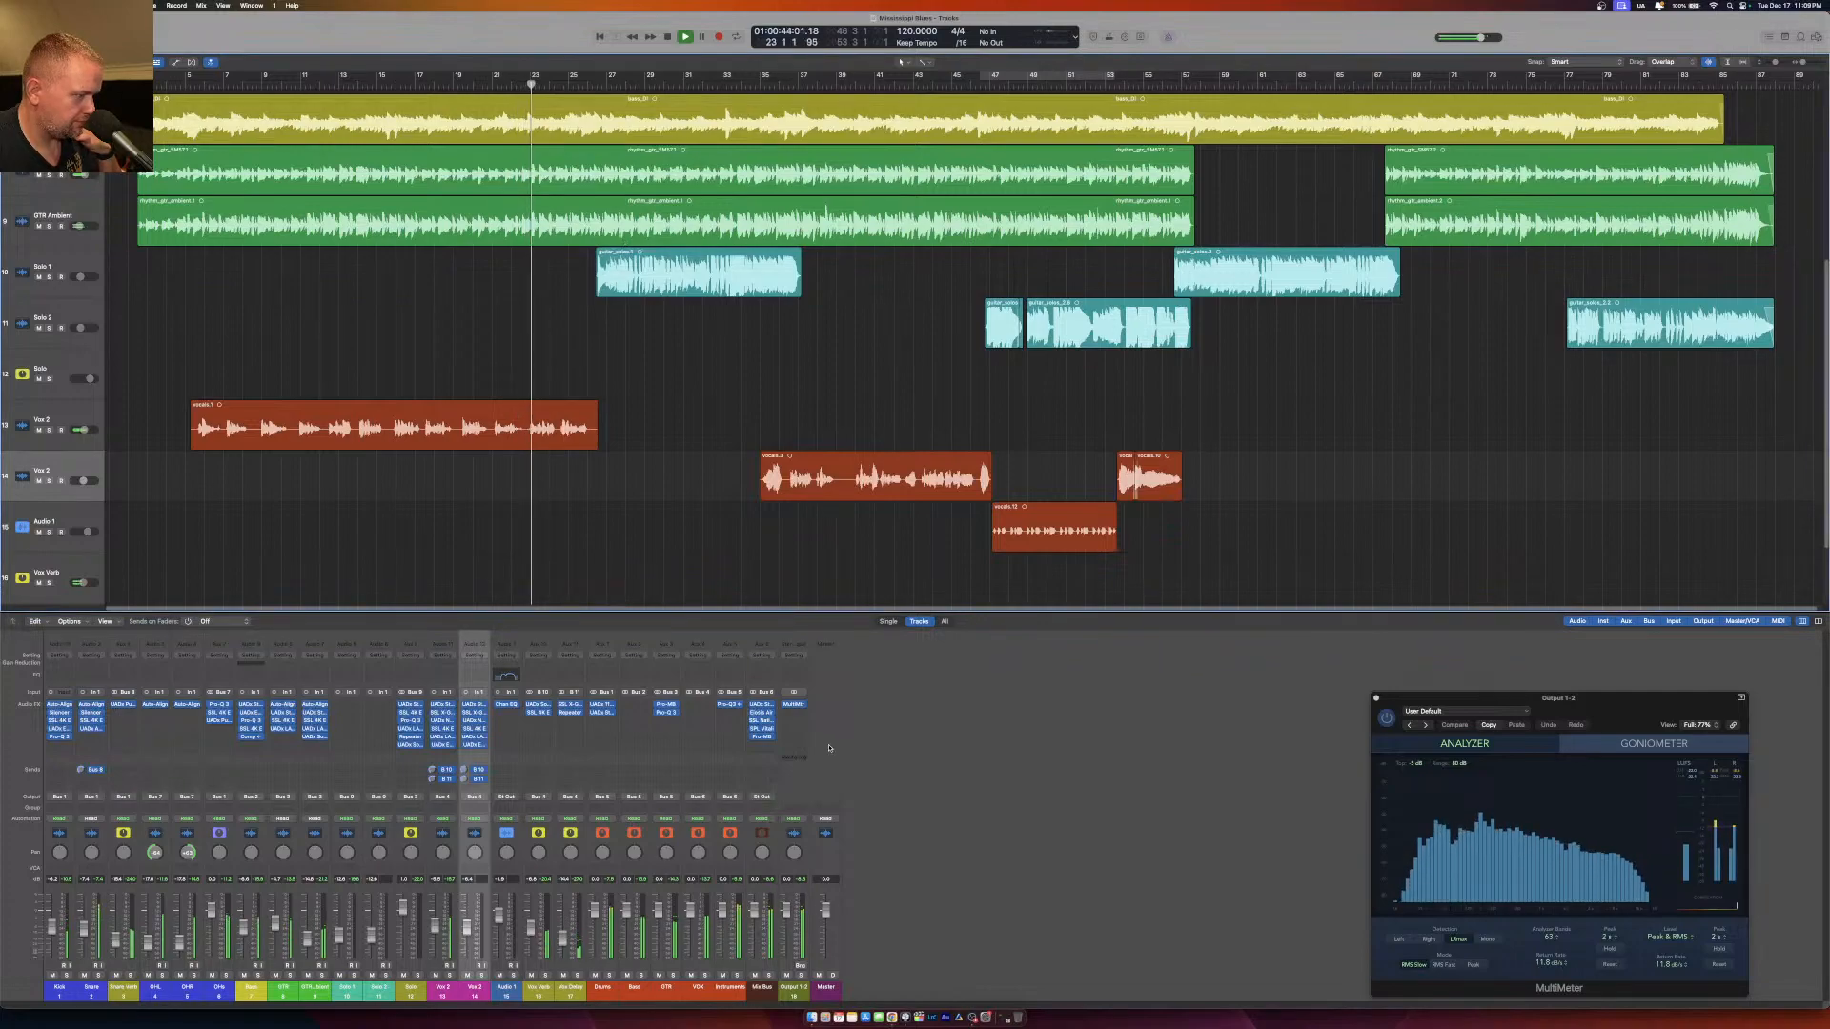
Insert a UADx Capitol Mastering Compressor in the next free Mix Bus slot, reposition its window, and close it.
click(762, 745)
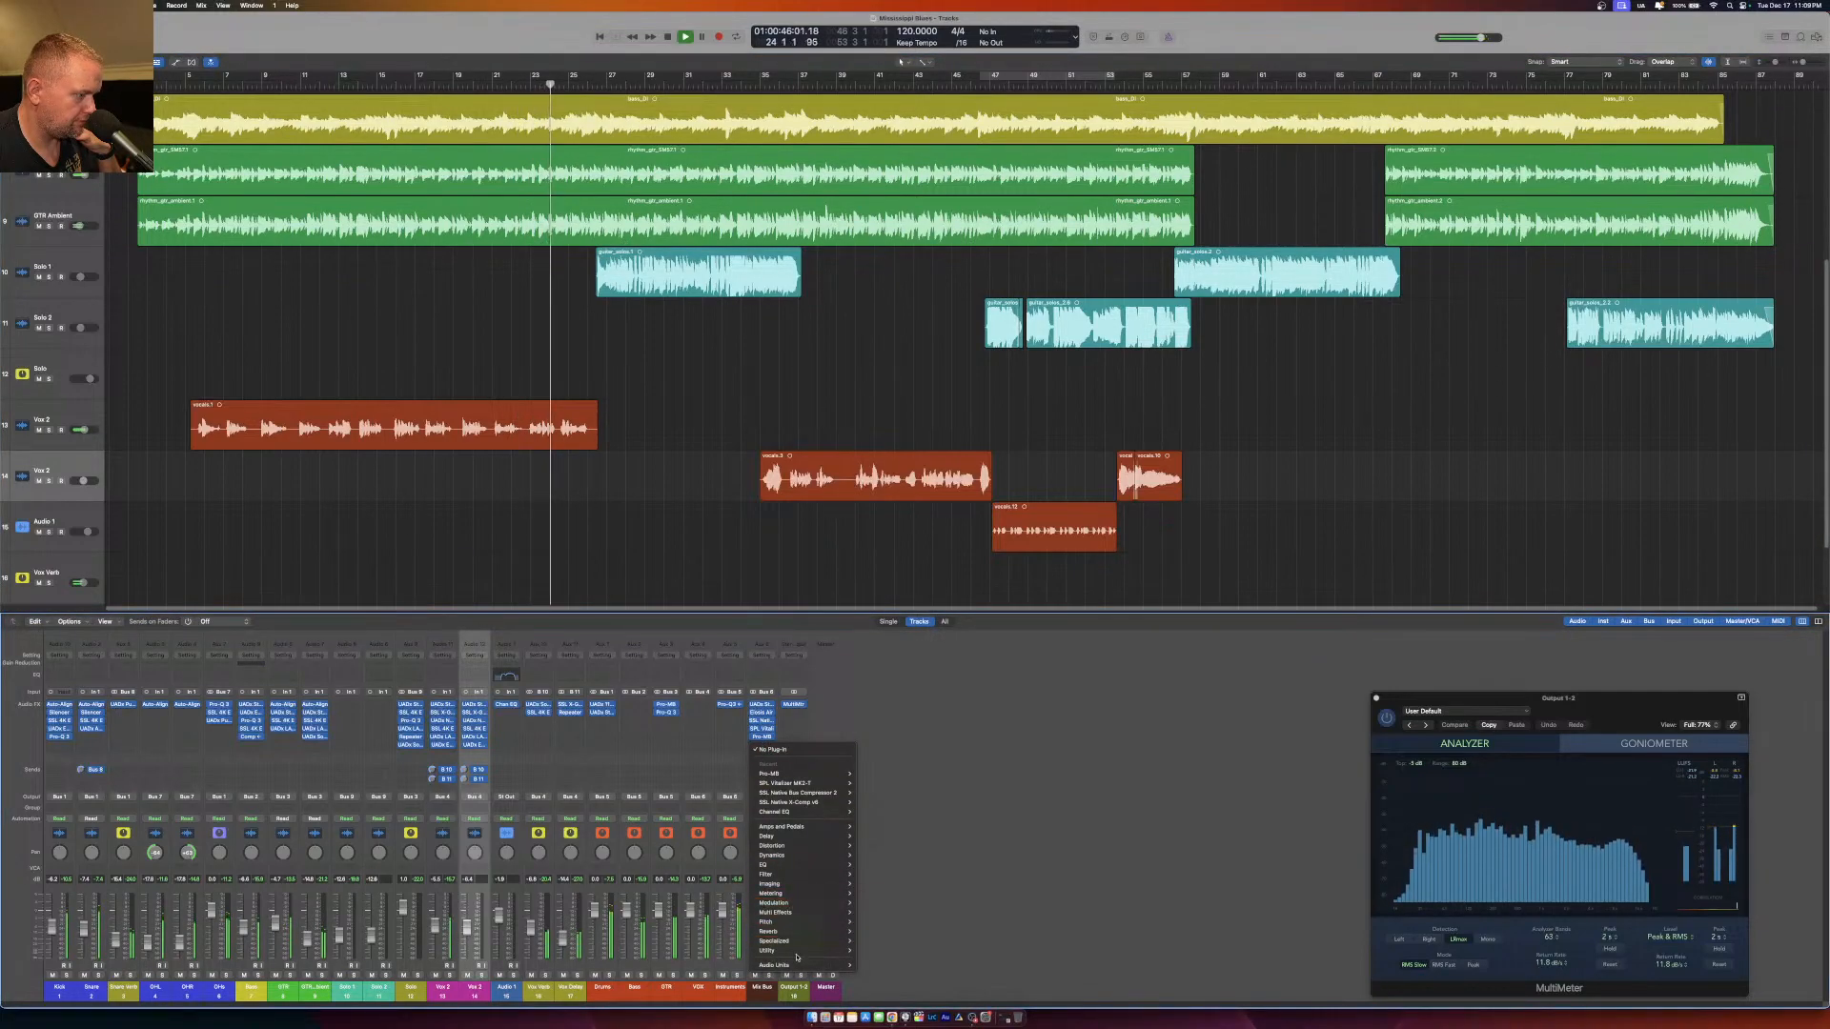
mouse_move(774, 966)
mouse_move(886, 999)
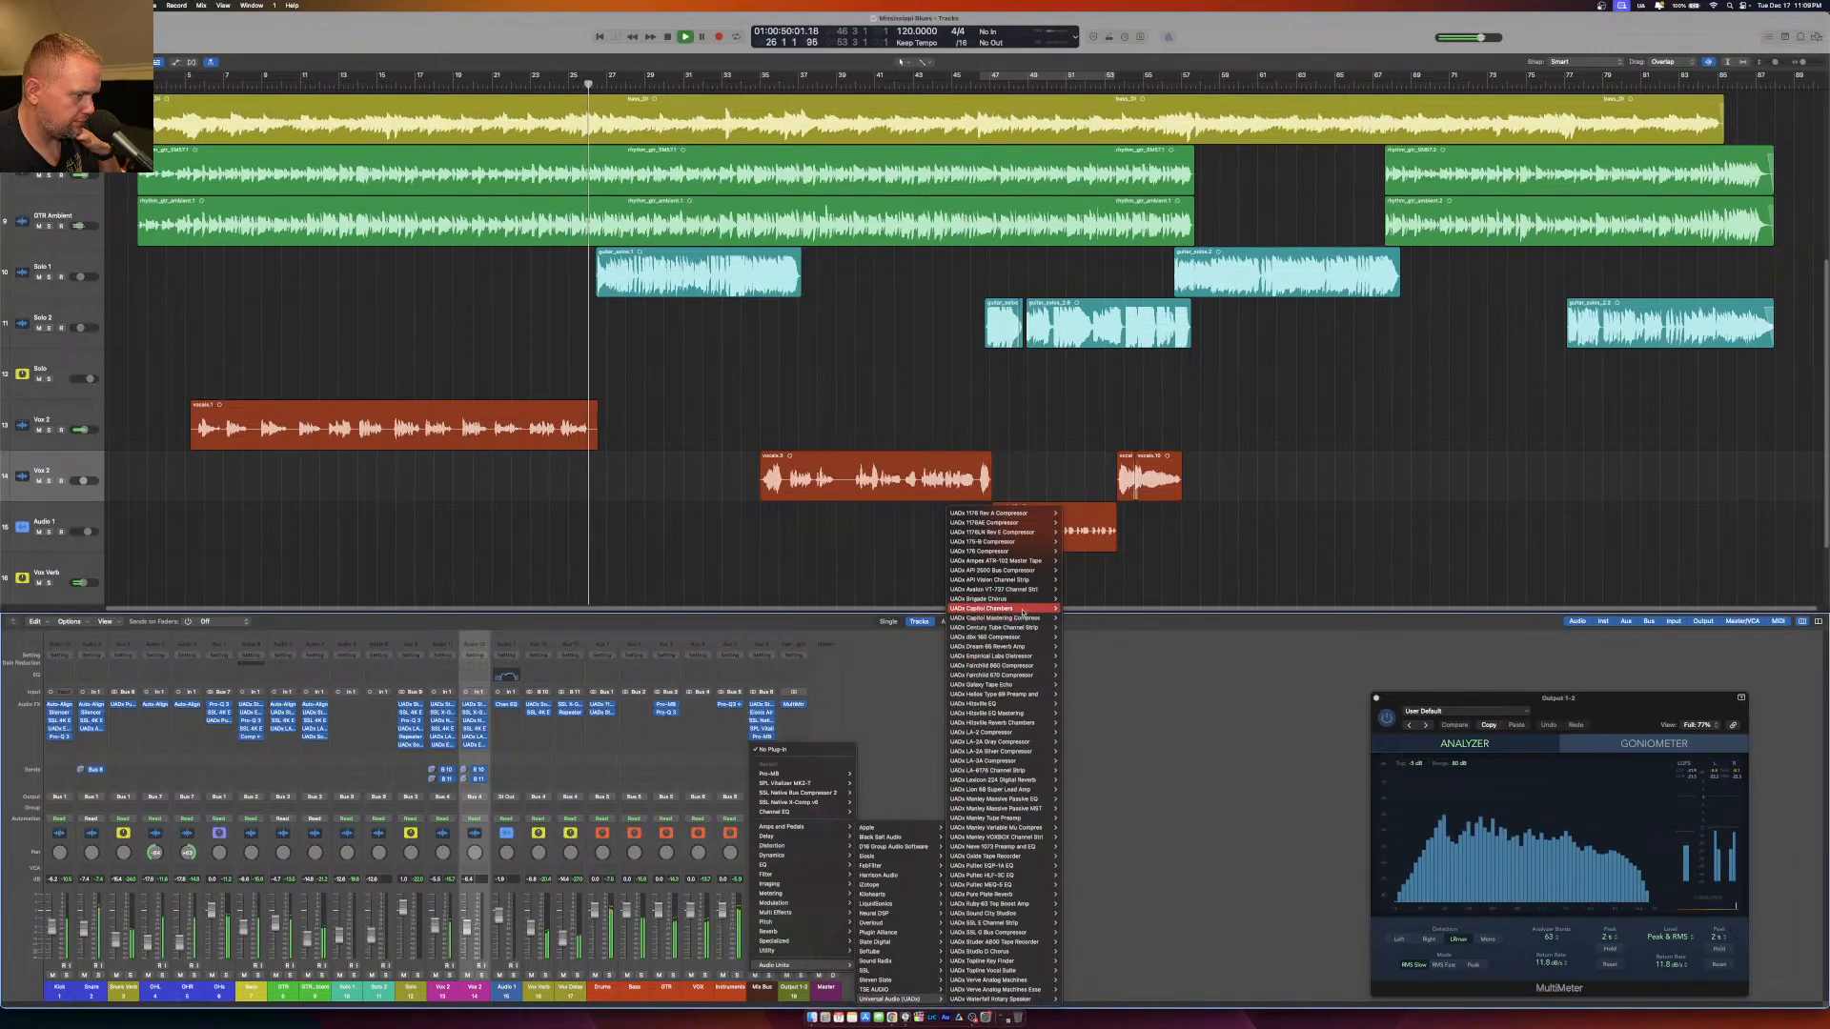
click(1070, 620)
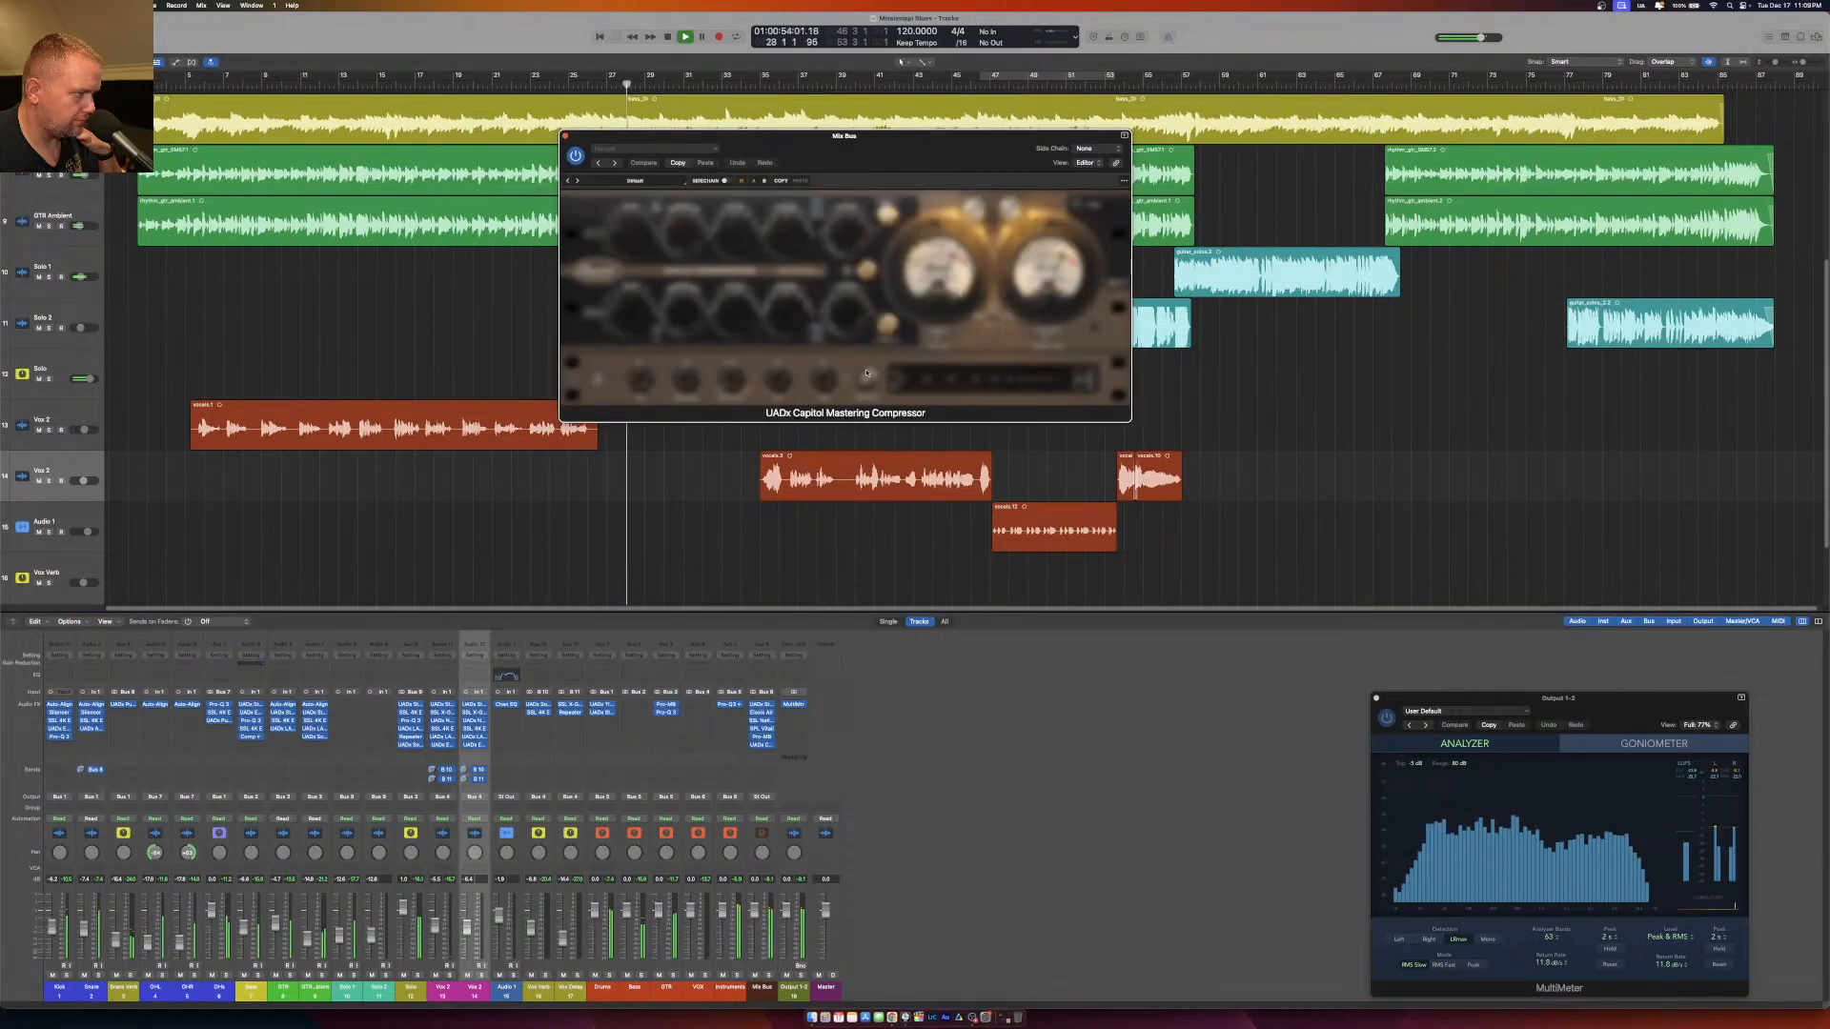
drag(906, 195, 937, 411)
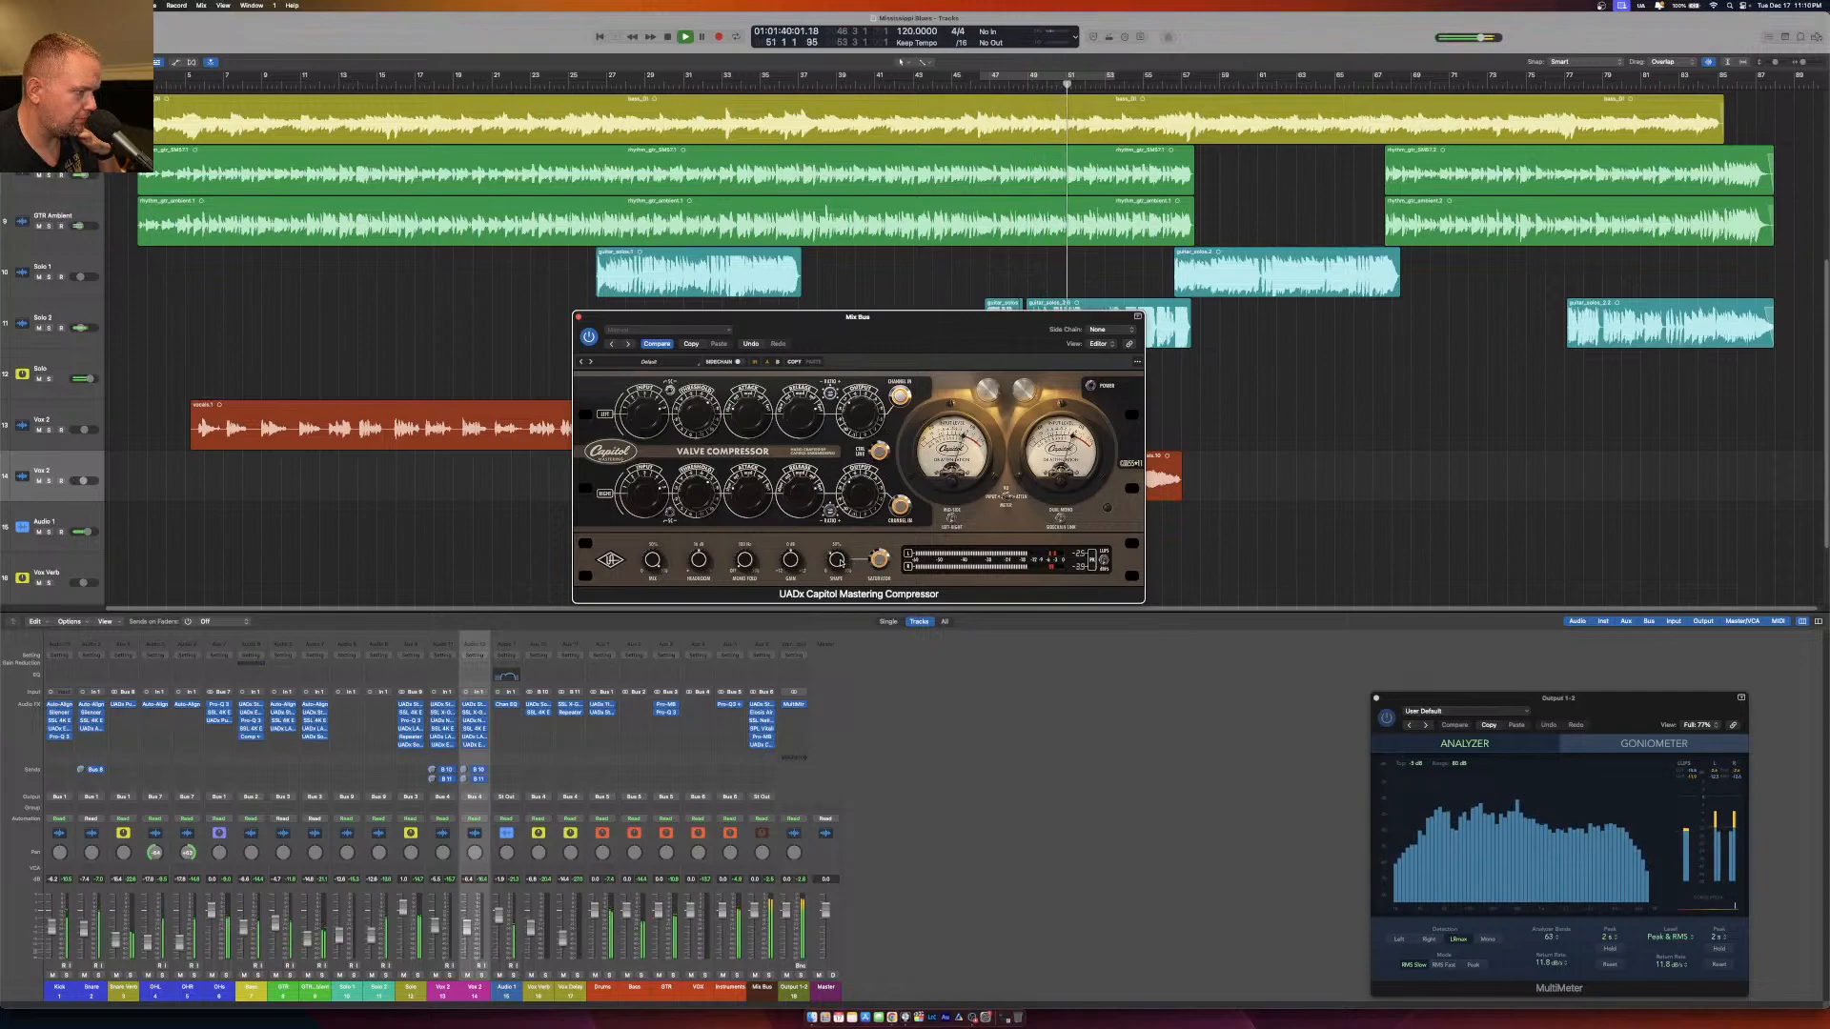
click(579, 317)
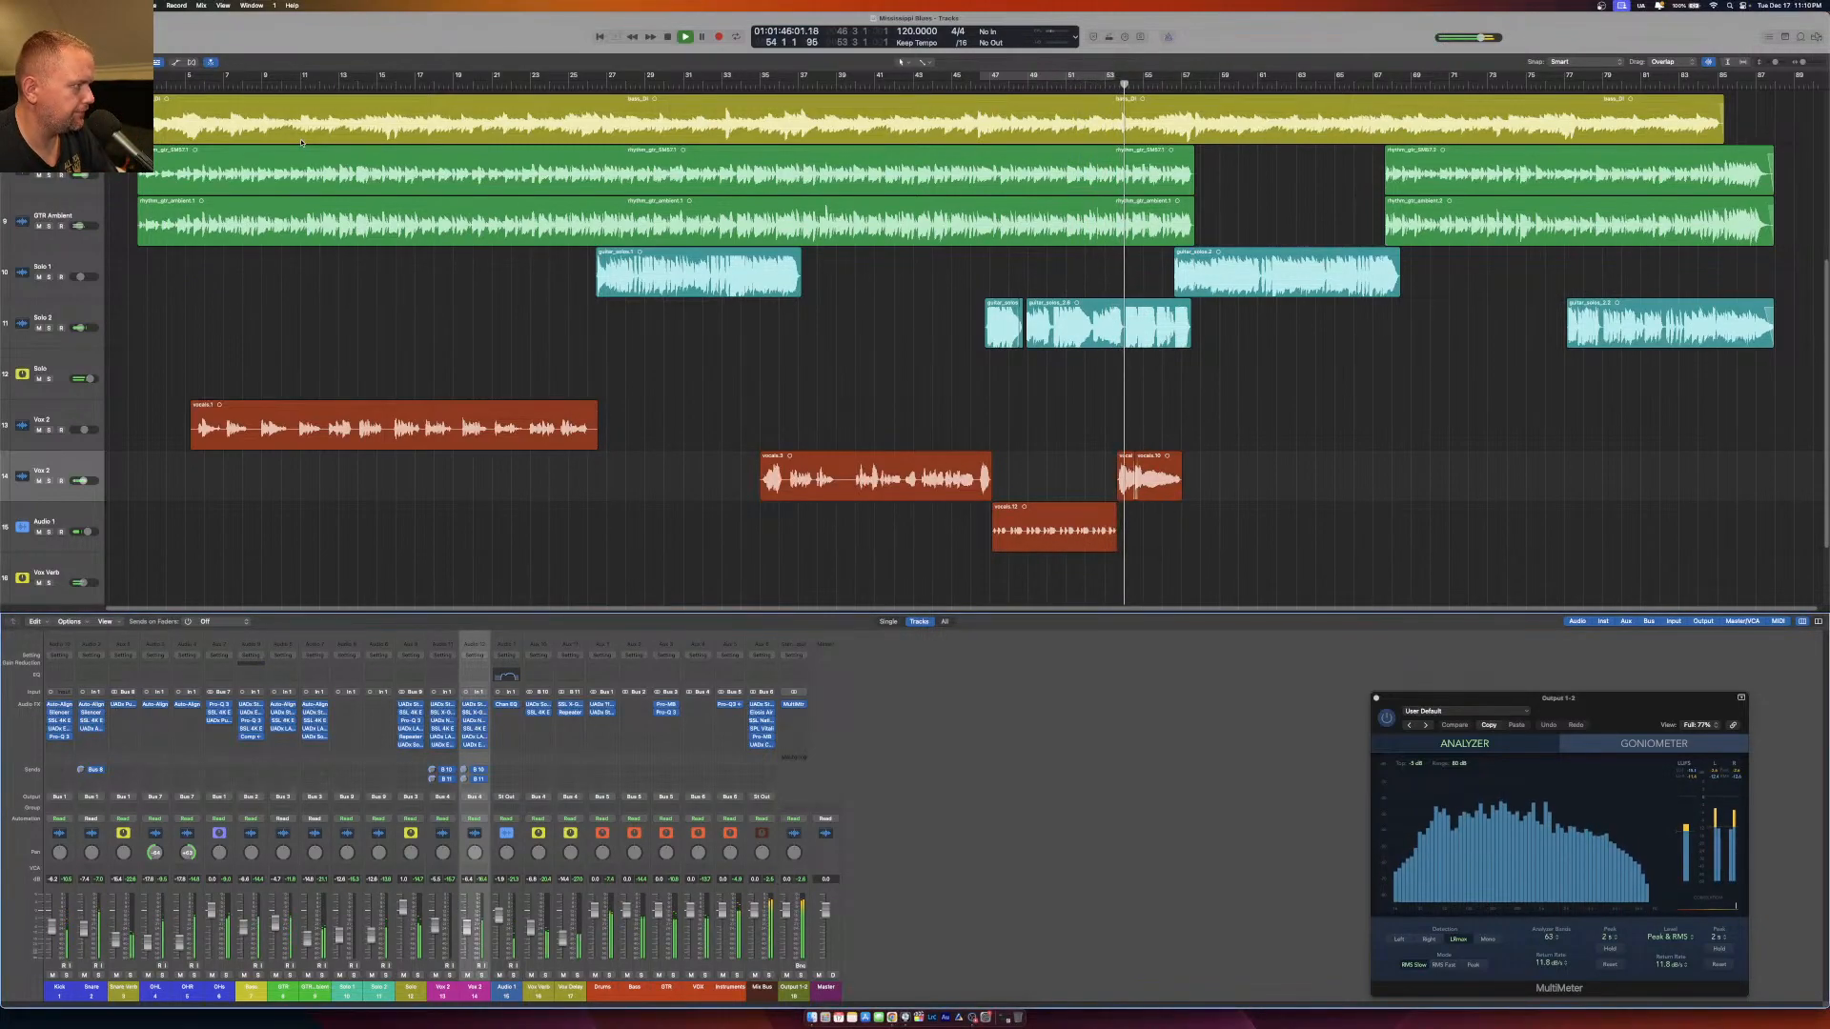
Replay the song from around bar 7 and review the Capitol Mastering Compressor on the Mix Bus.
click(224, 84)
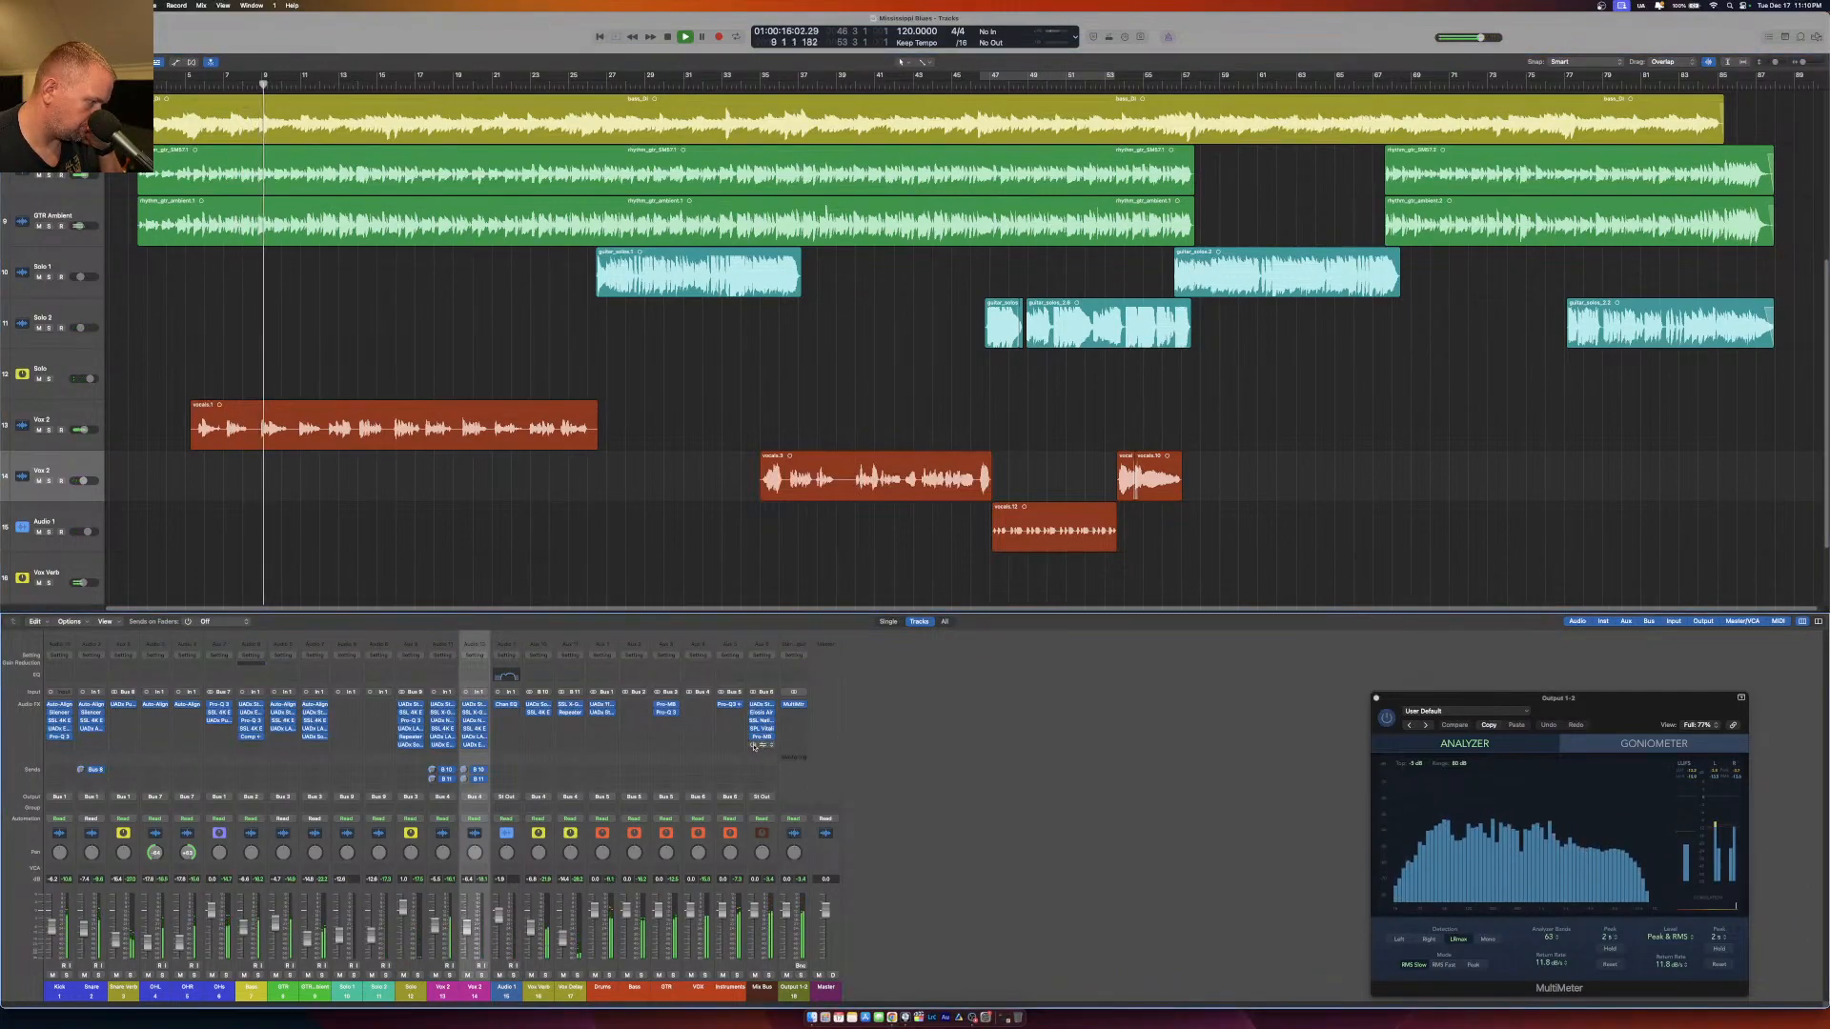
click(763, 749)
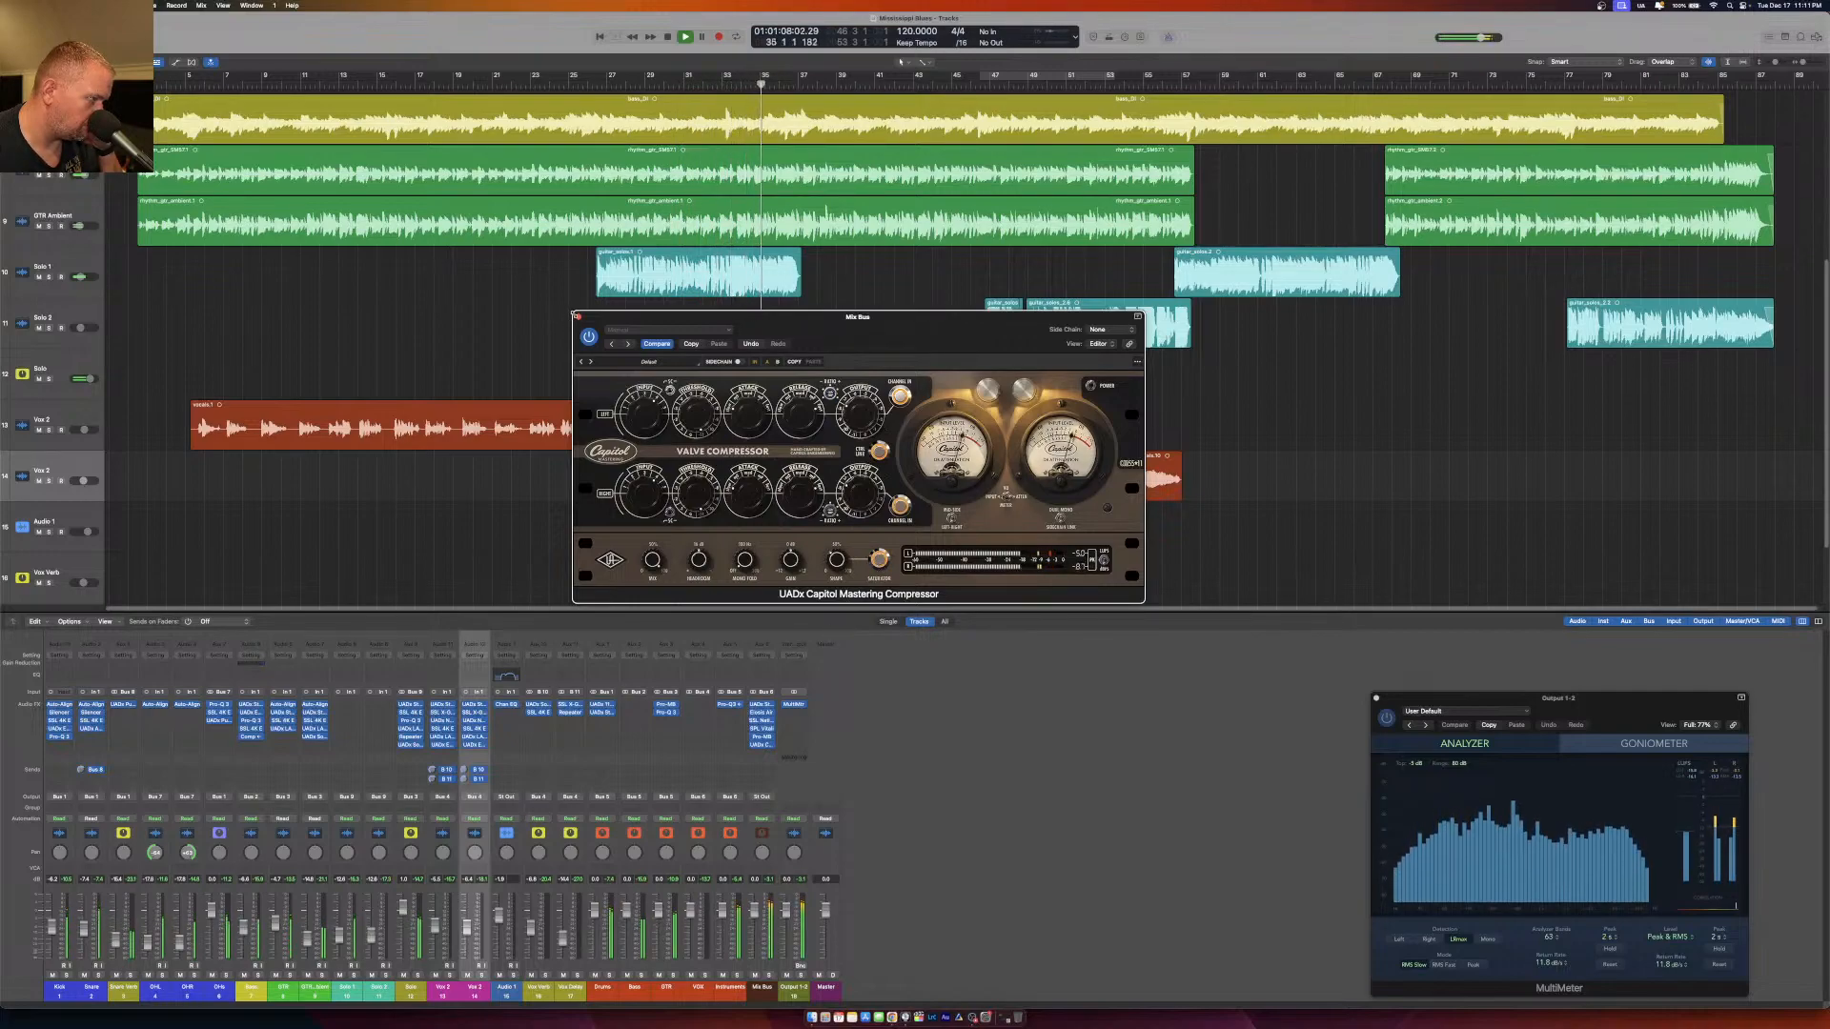
click(578, 316)
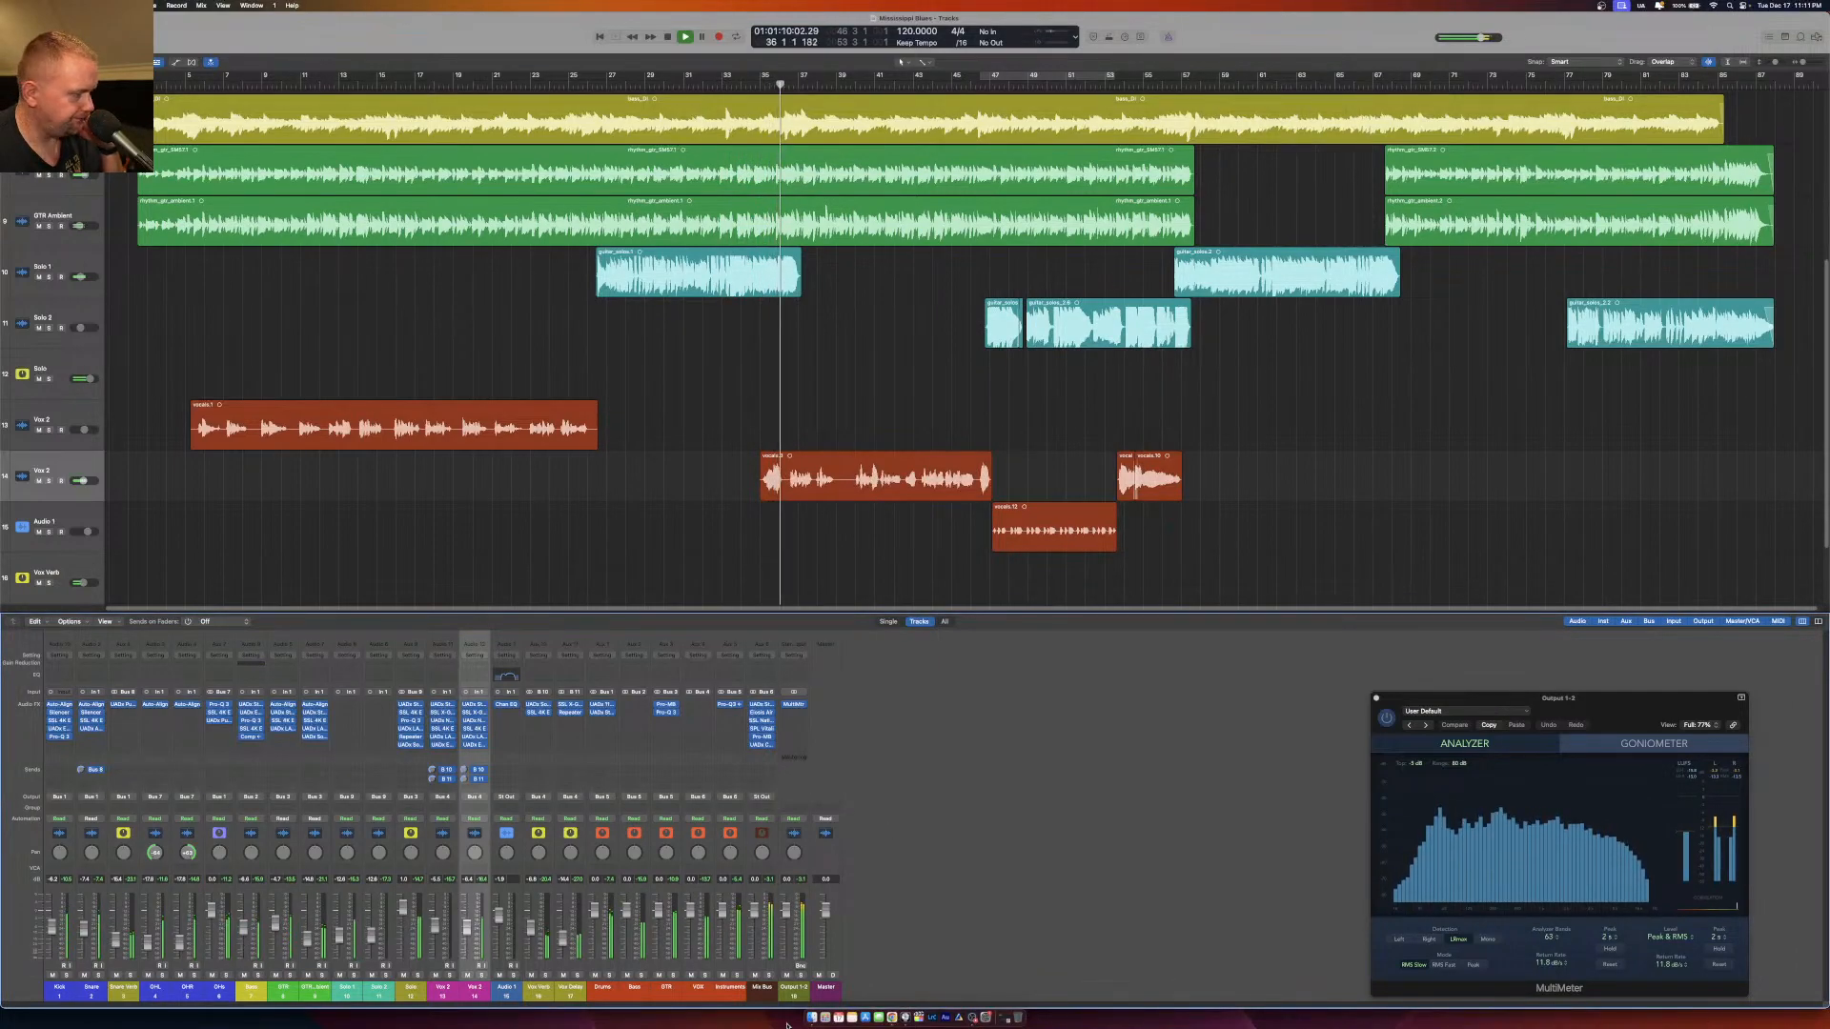
Insert a FabFilter Pro-L 2 limiter in the next free Mix Bus slot and move its window lower.
click(768, 751)
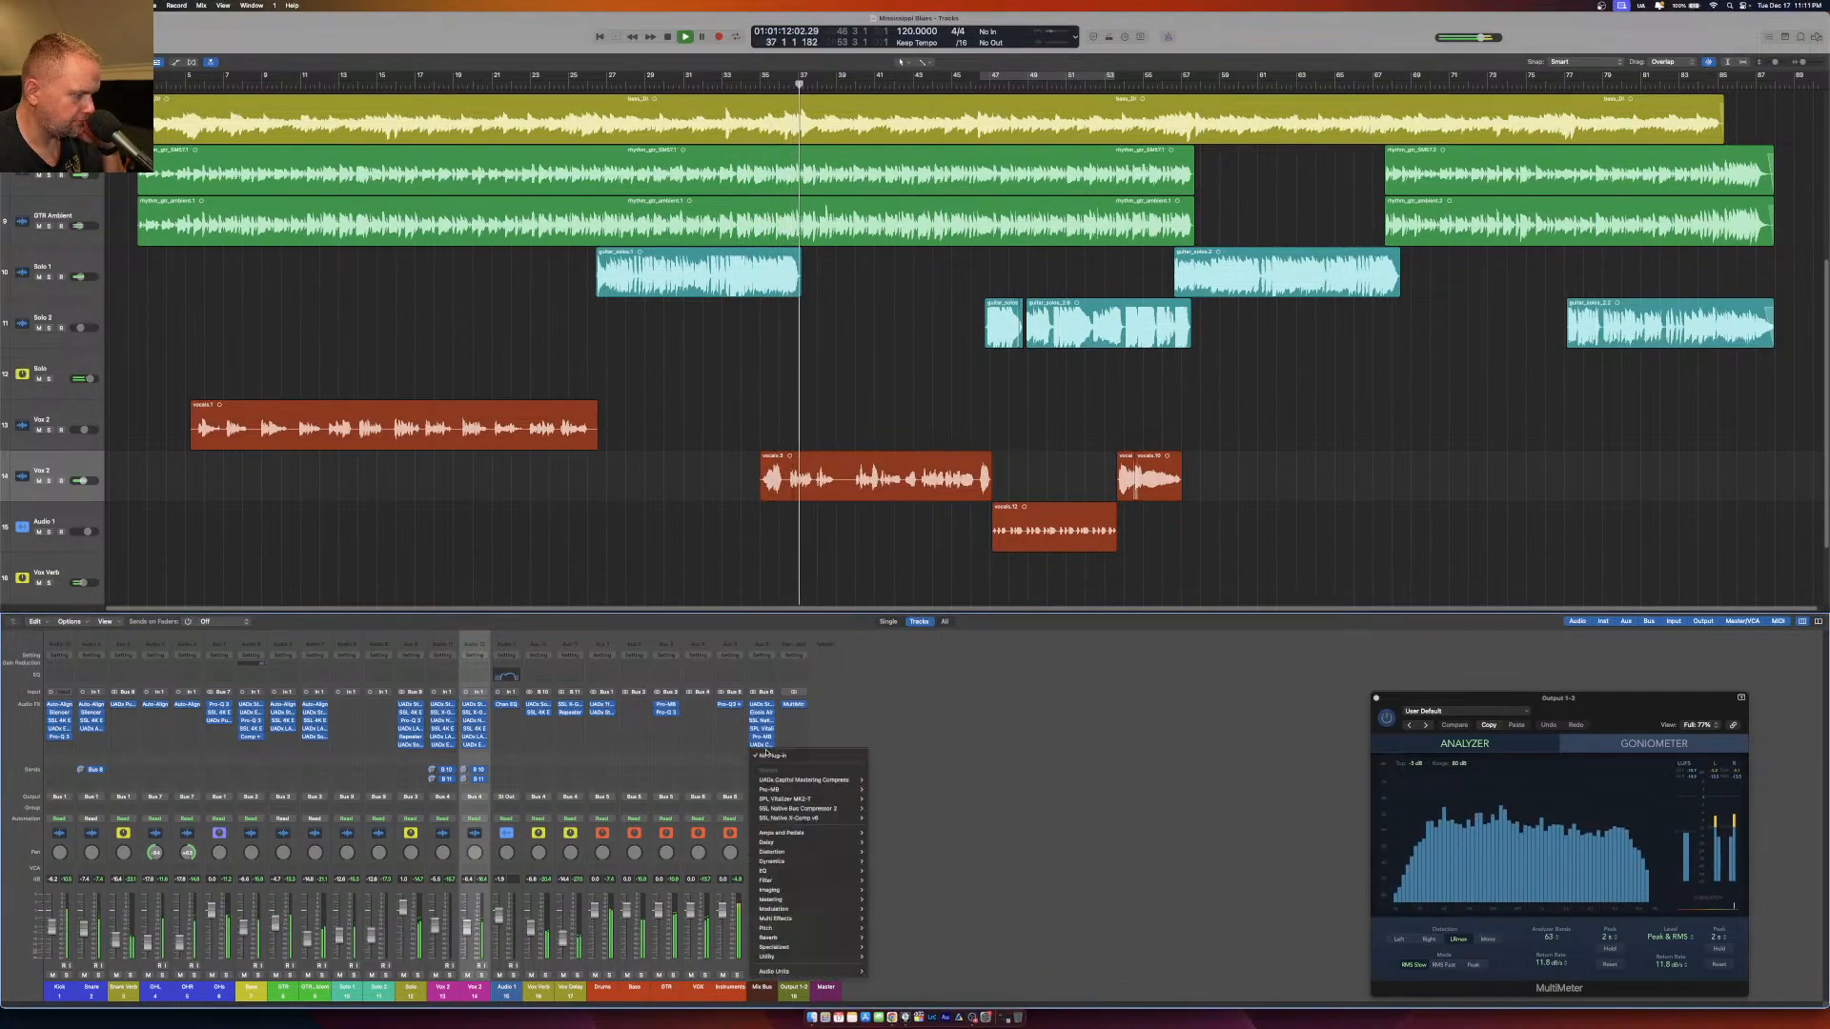
mouse_move(774, 972)
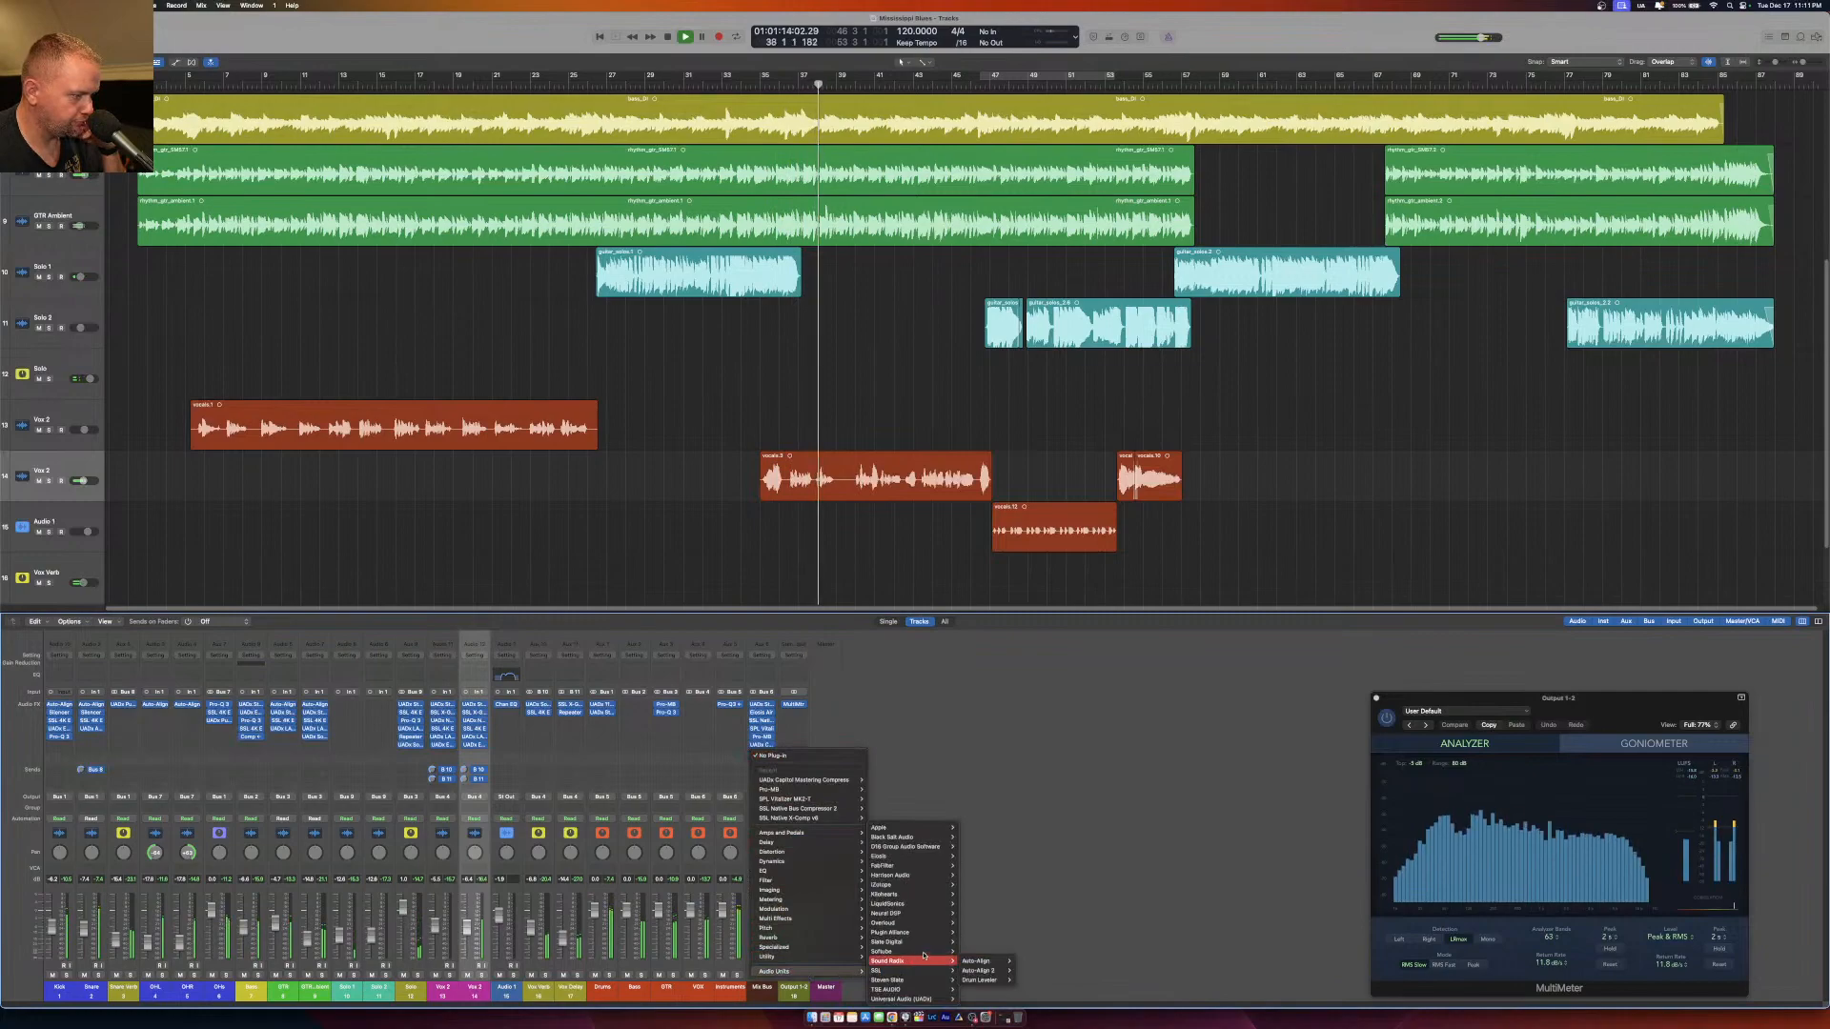
mouse_move(913, 865)
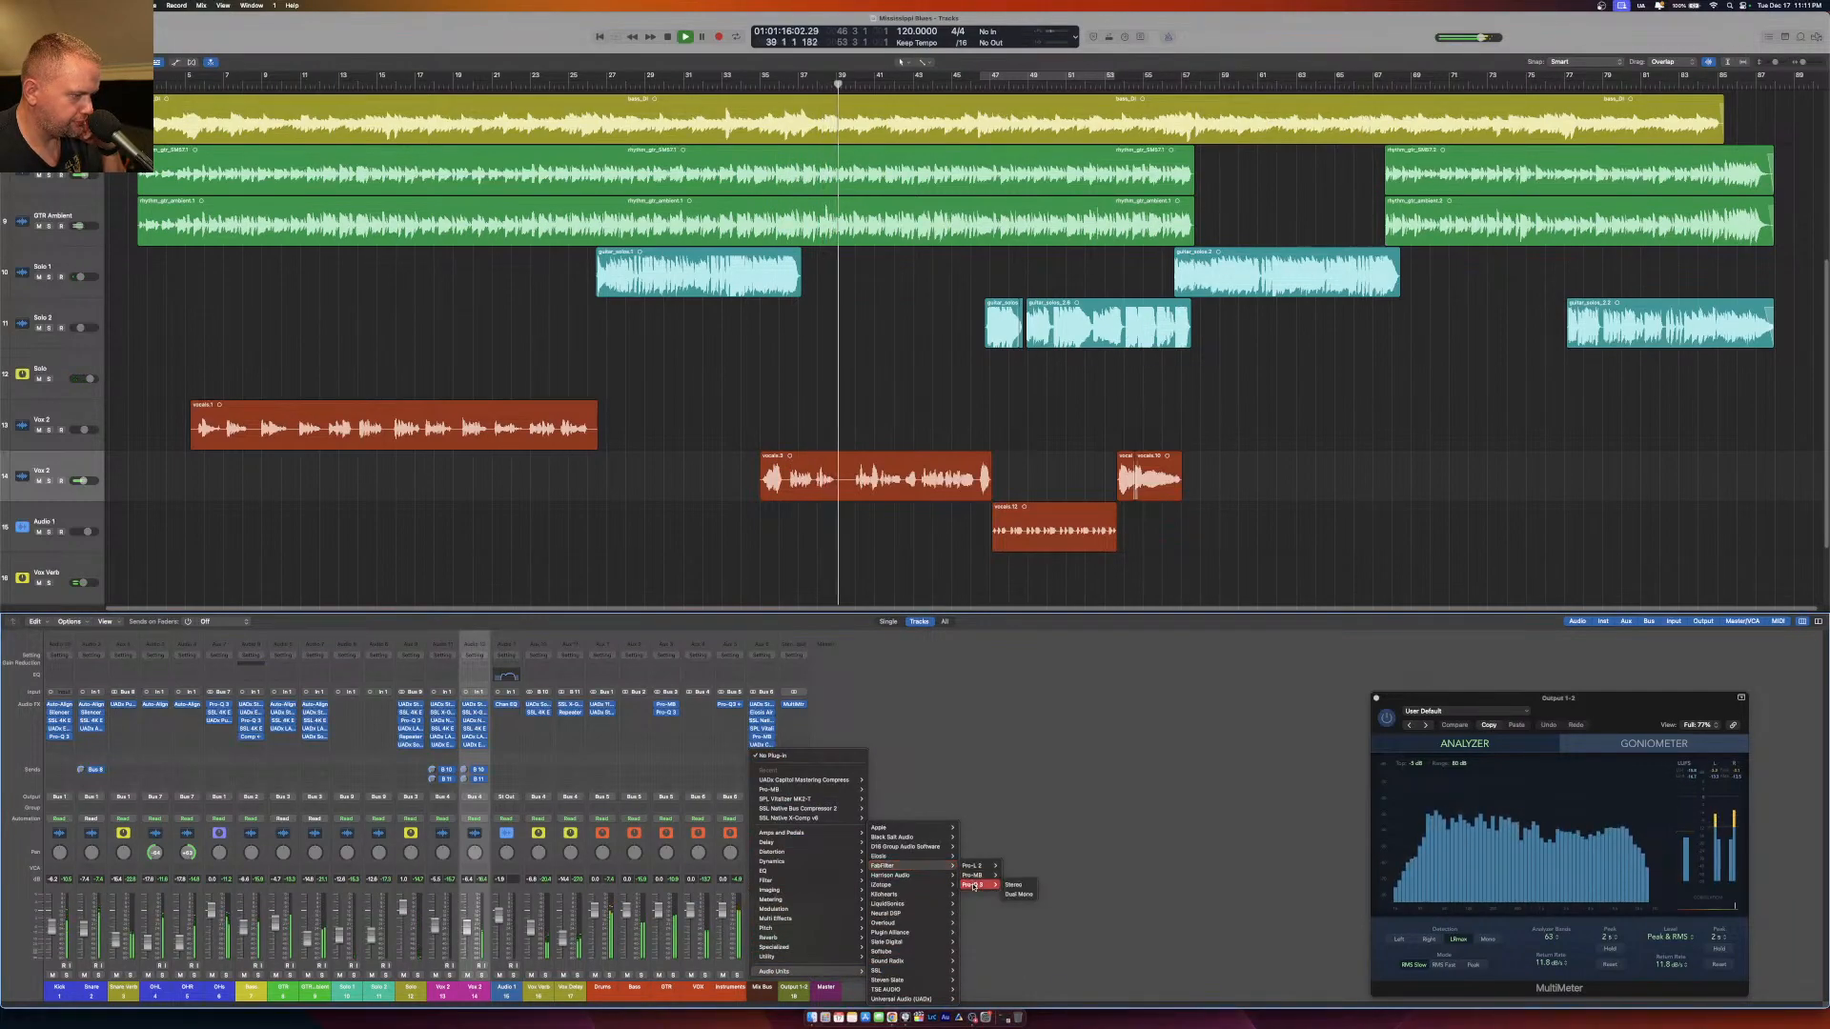
click(997, 864)
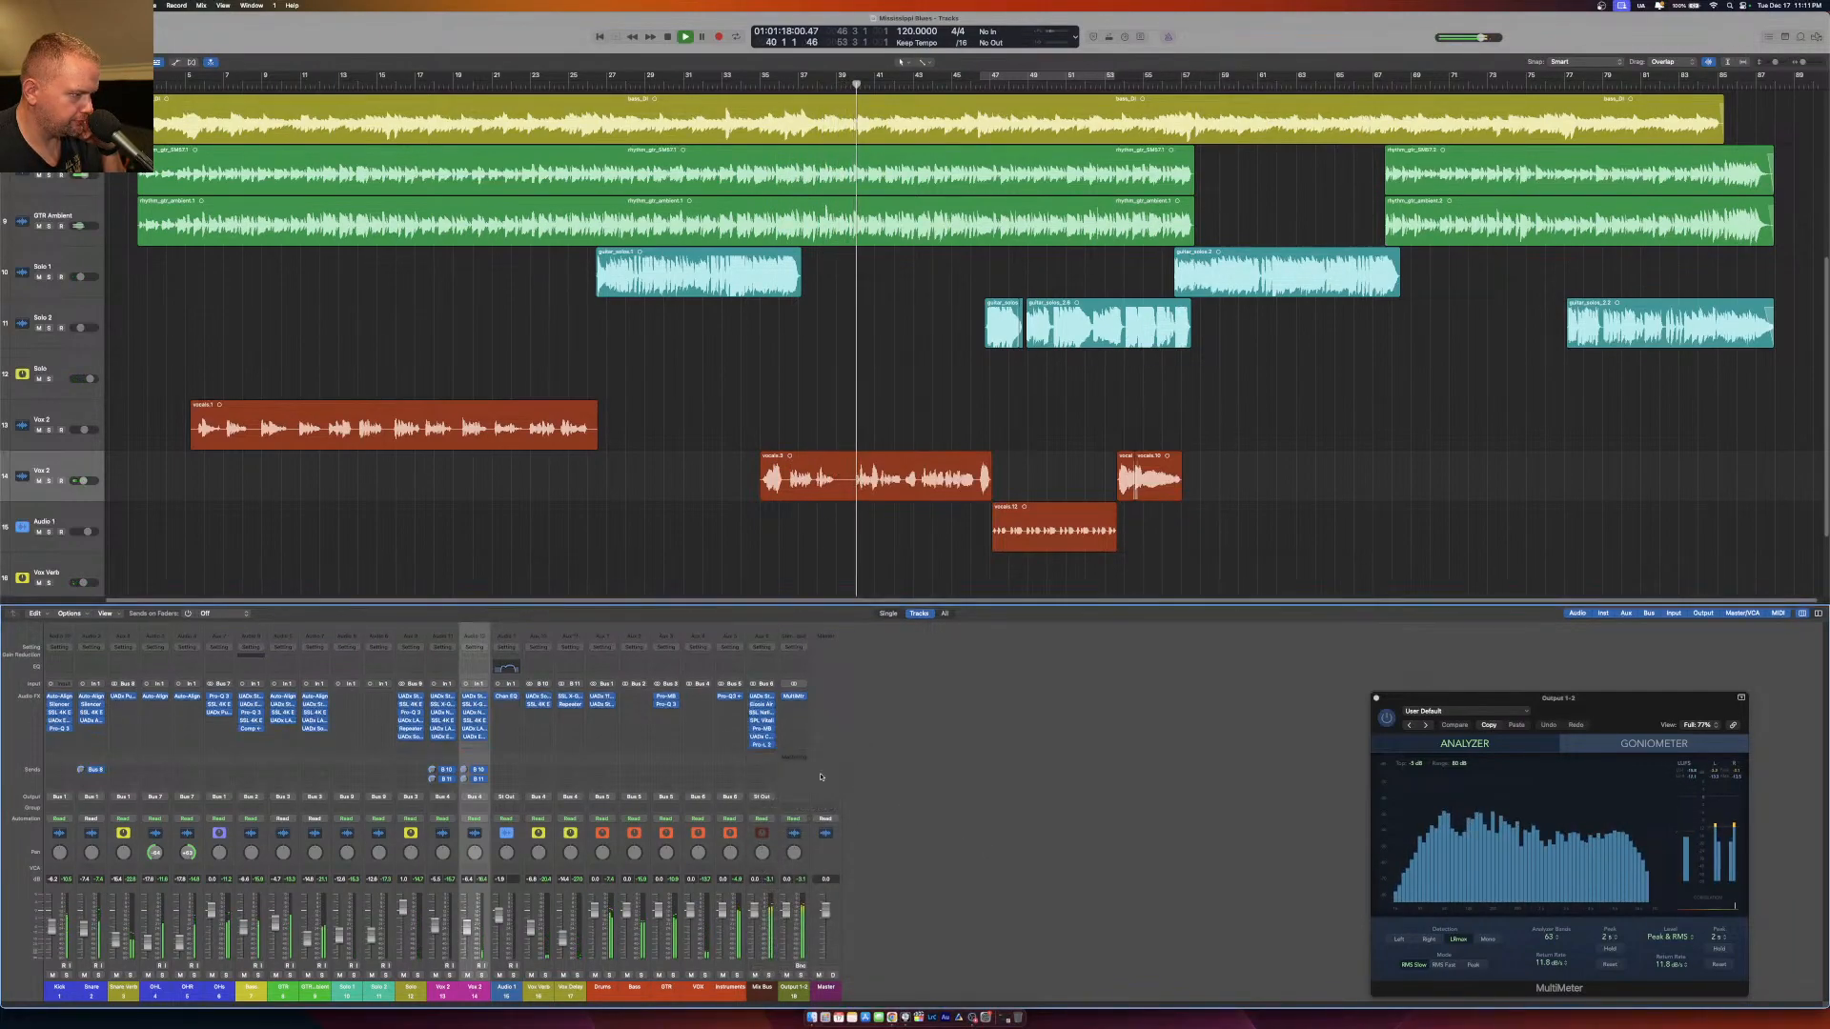
drag(809, 137, 808, 197)
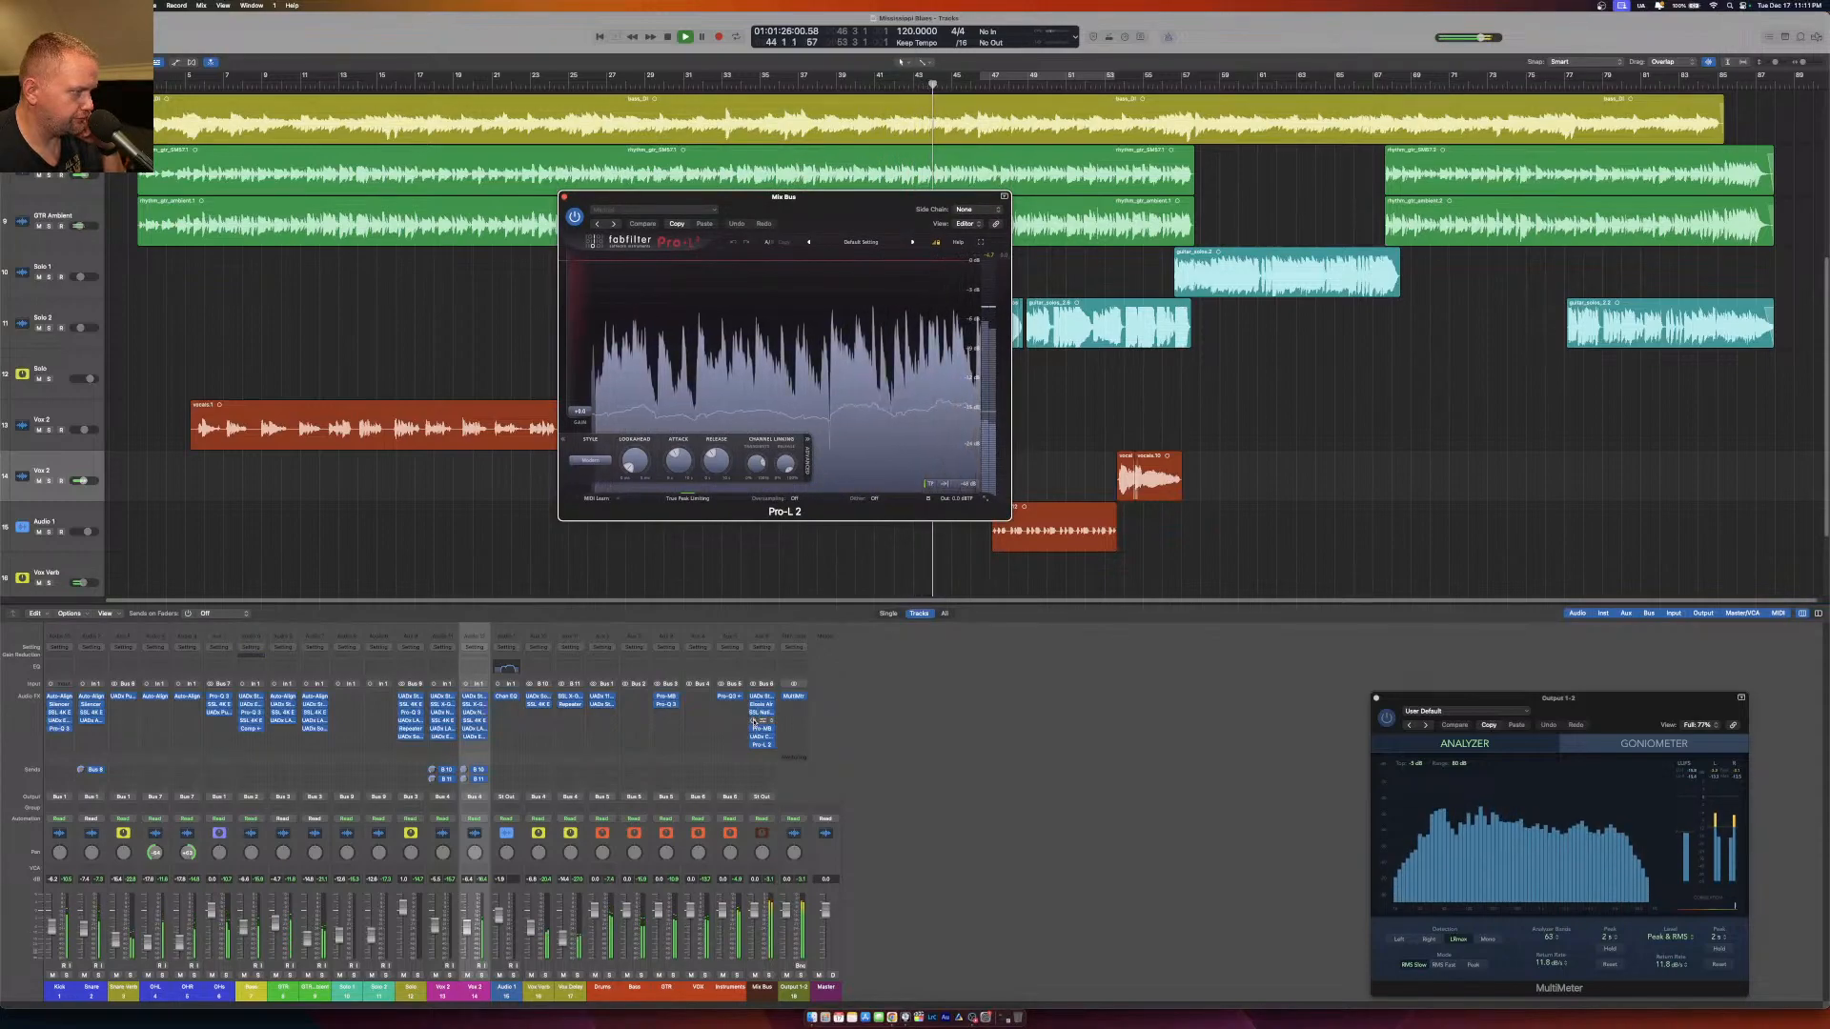
Reopen the SPL Vitalizer MK2-T on the Mix Bus to check its settings, and close it.
click(755, 722)
click(760, 720)
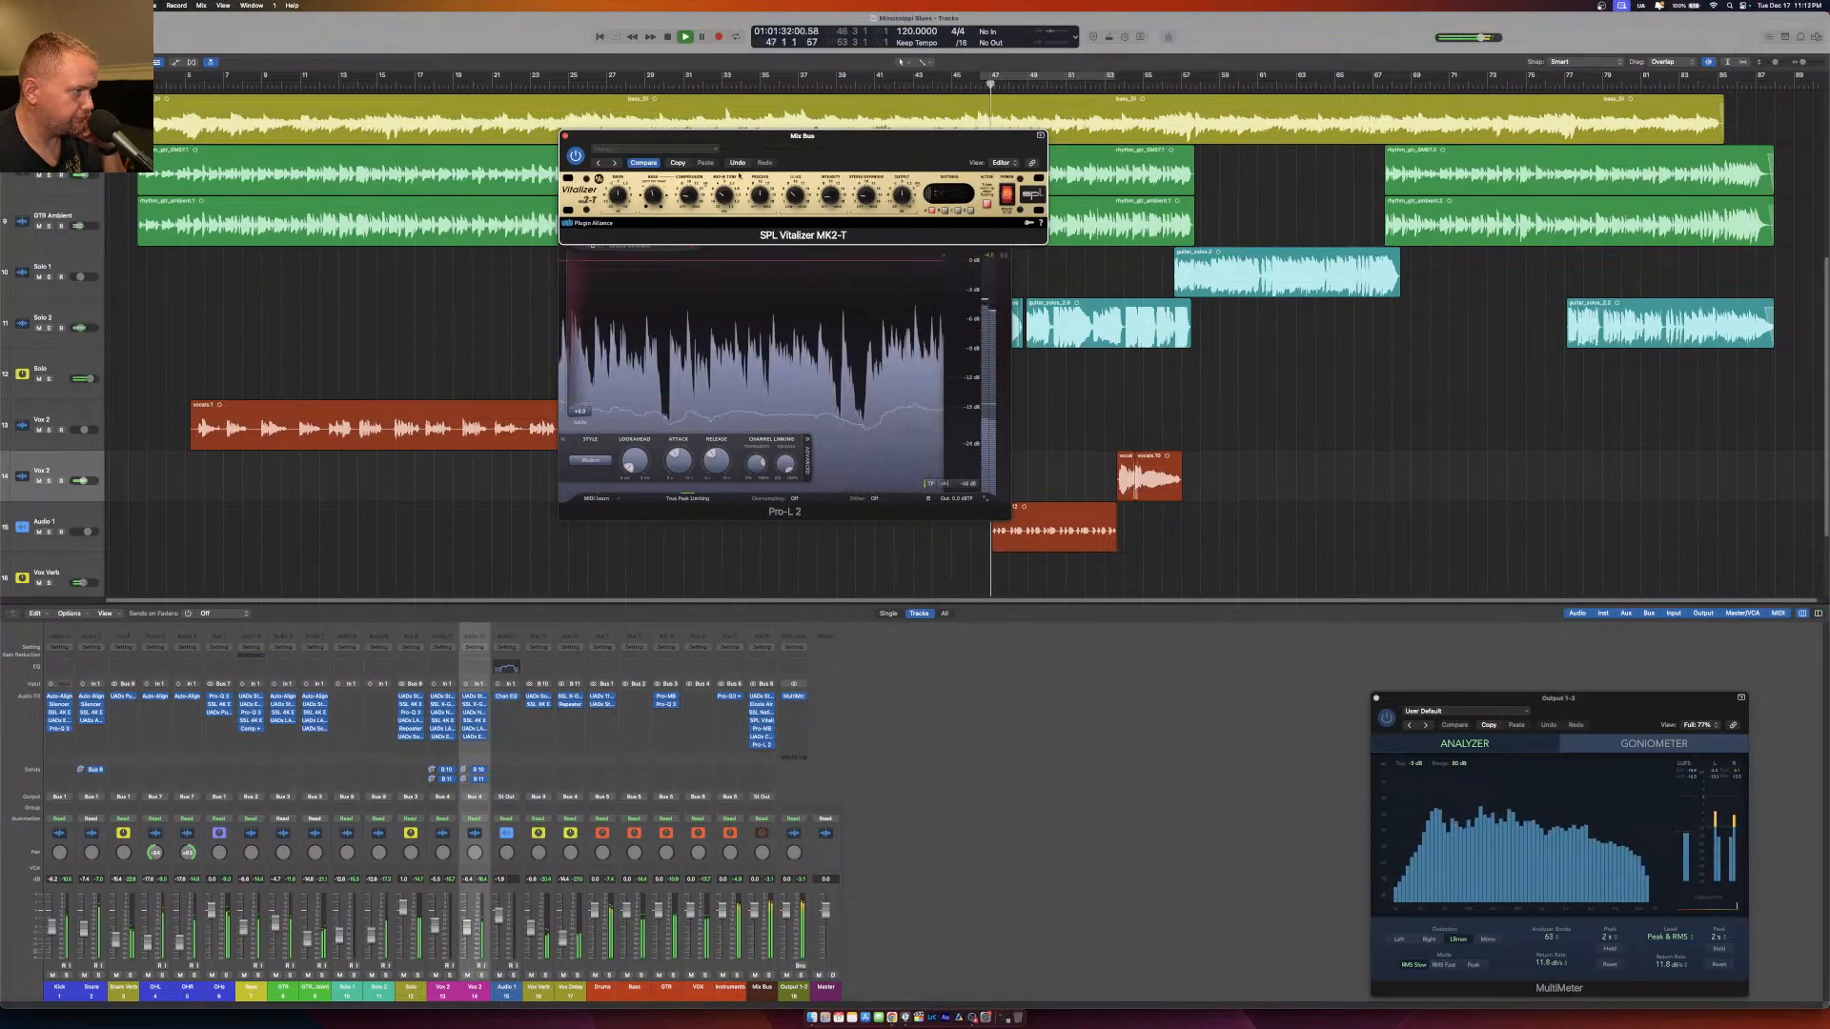
click(566, 136)
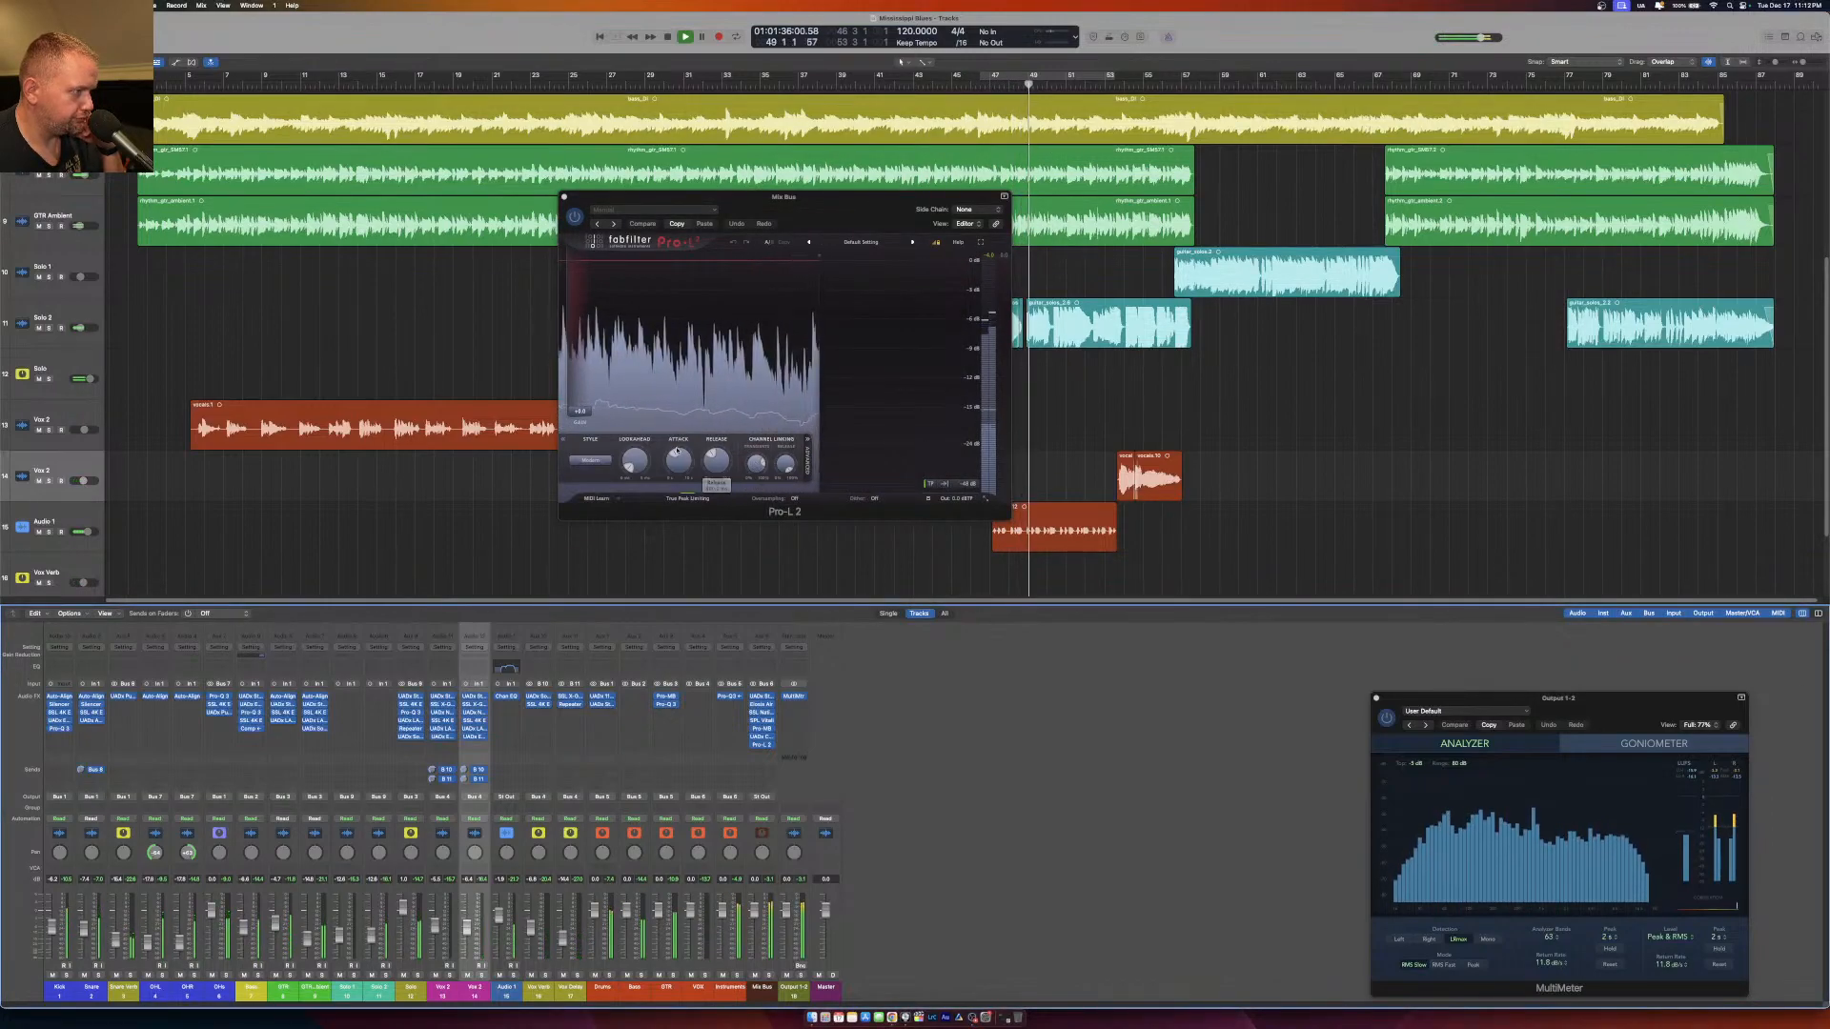
Check the Pro-L 2 limiting styles, raise the lookahead, and adjust the attack and release.
click(591, 460)
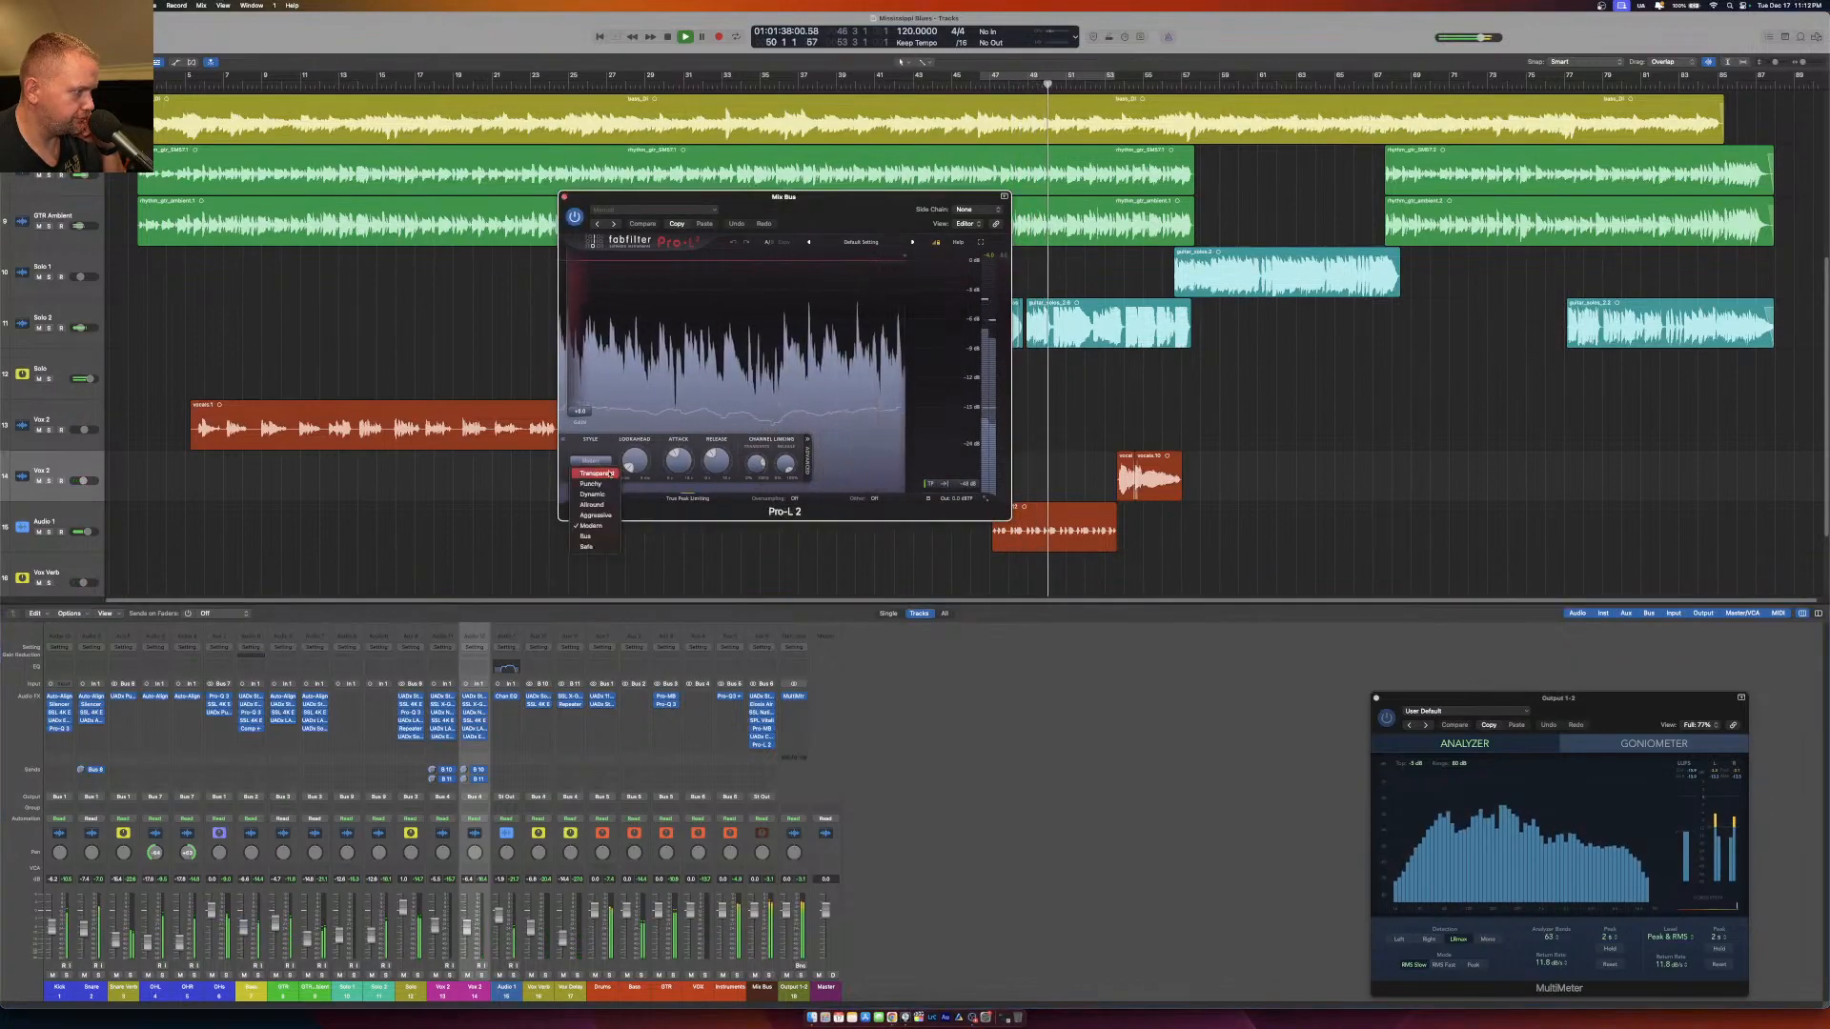
click(636, 460)
drag(636, 460, 637, 326)
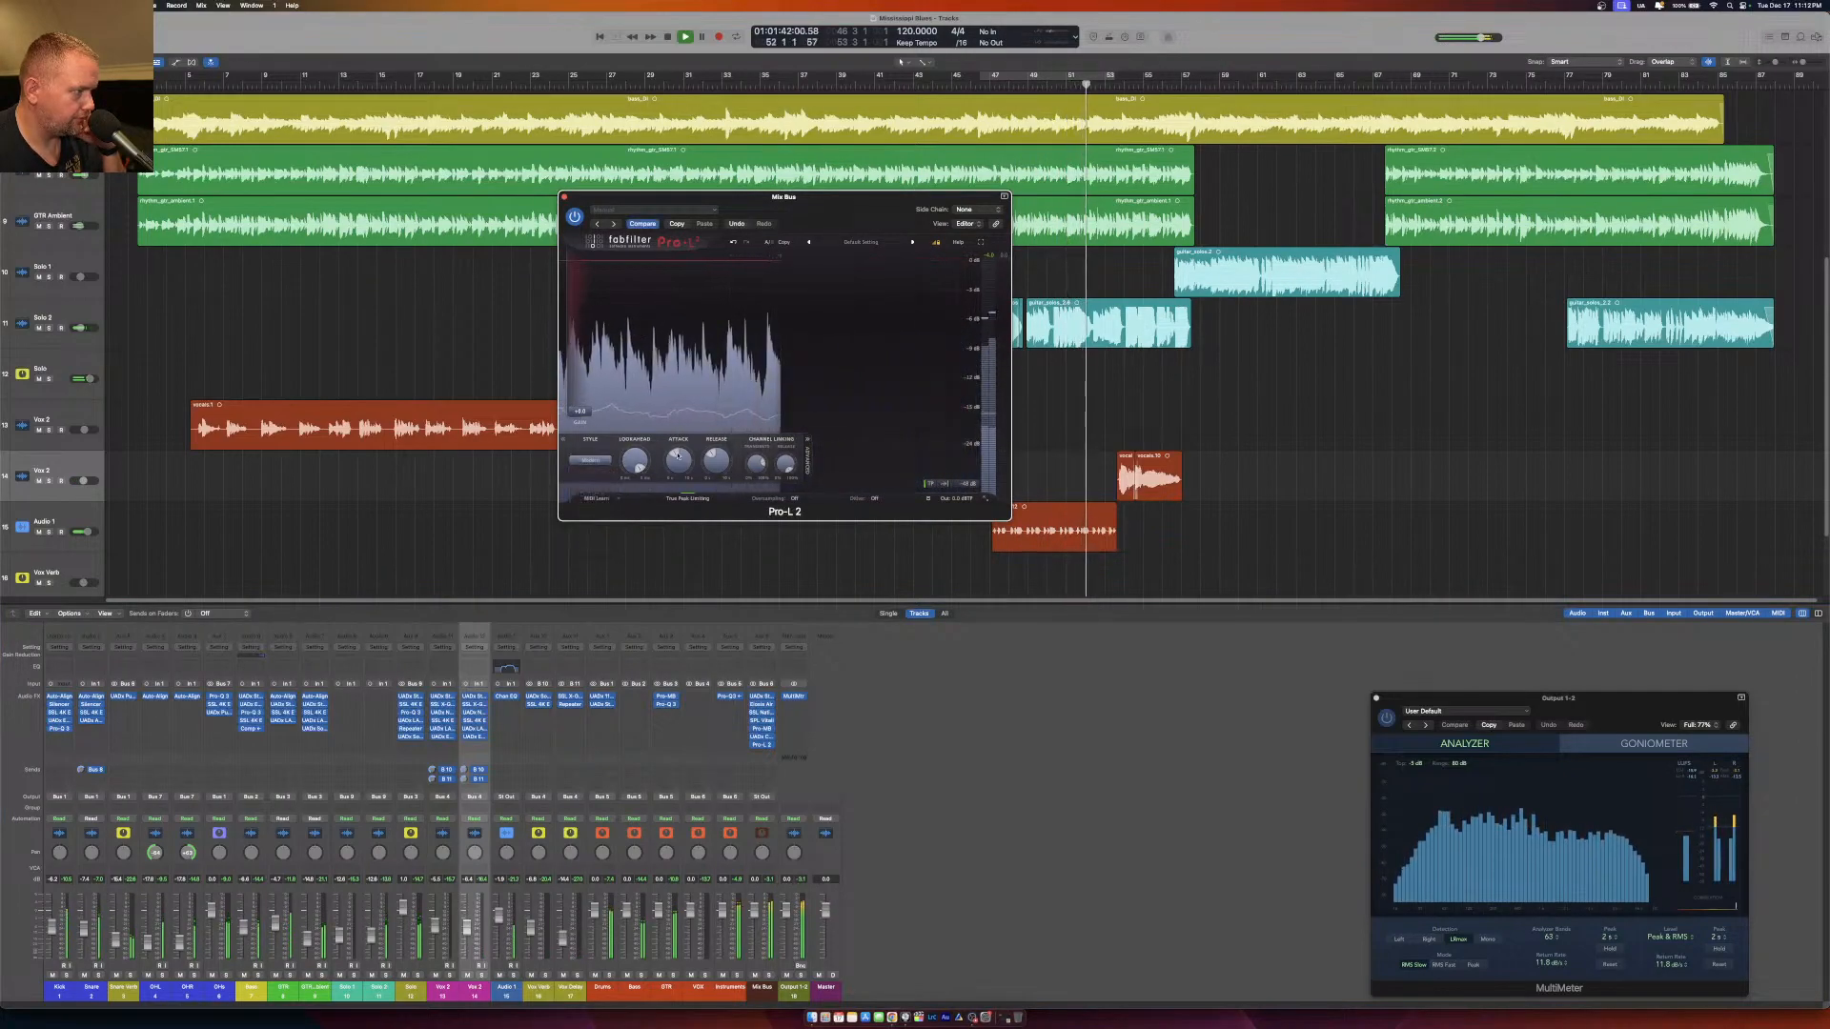
mouse_move(679, 464)
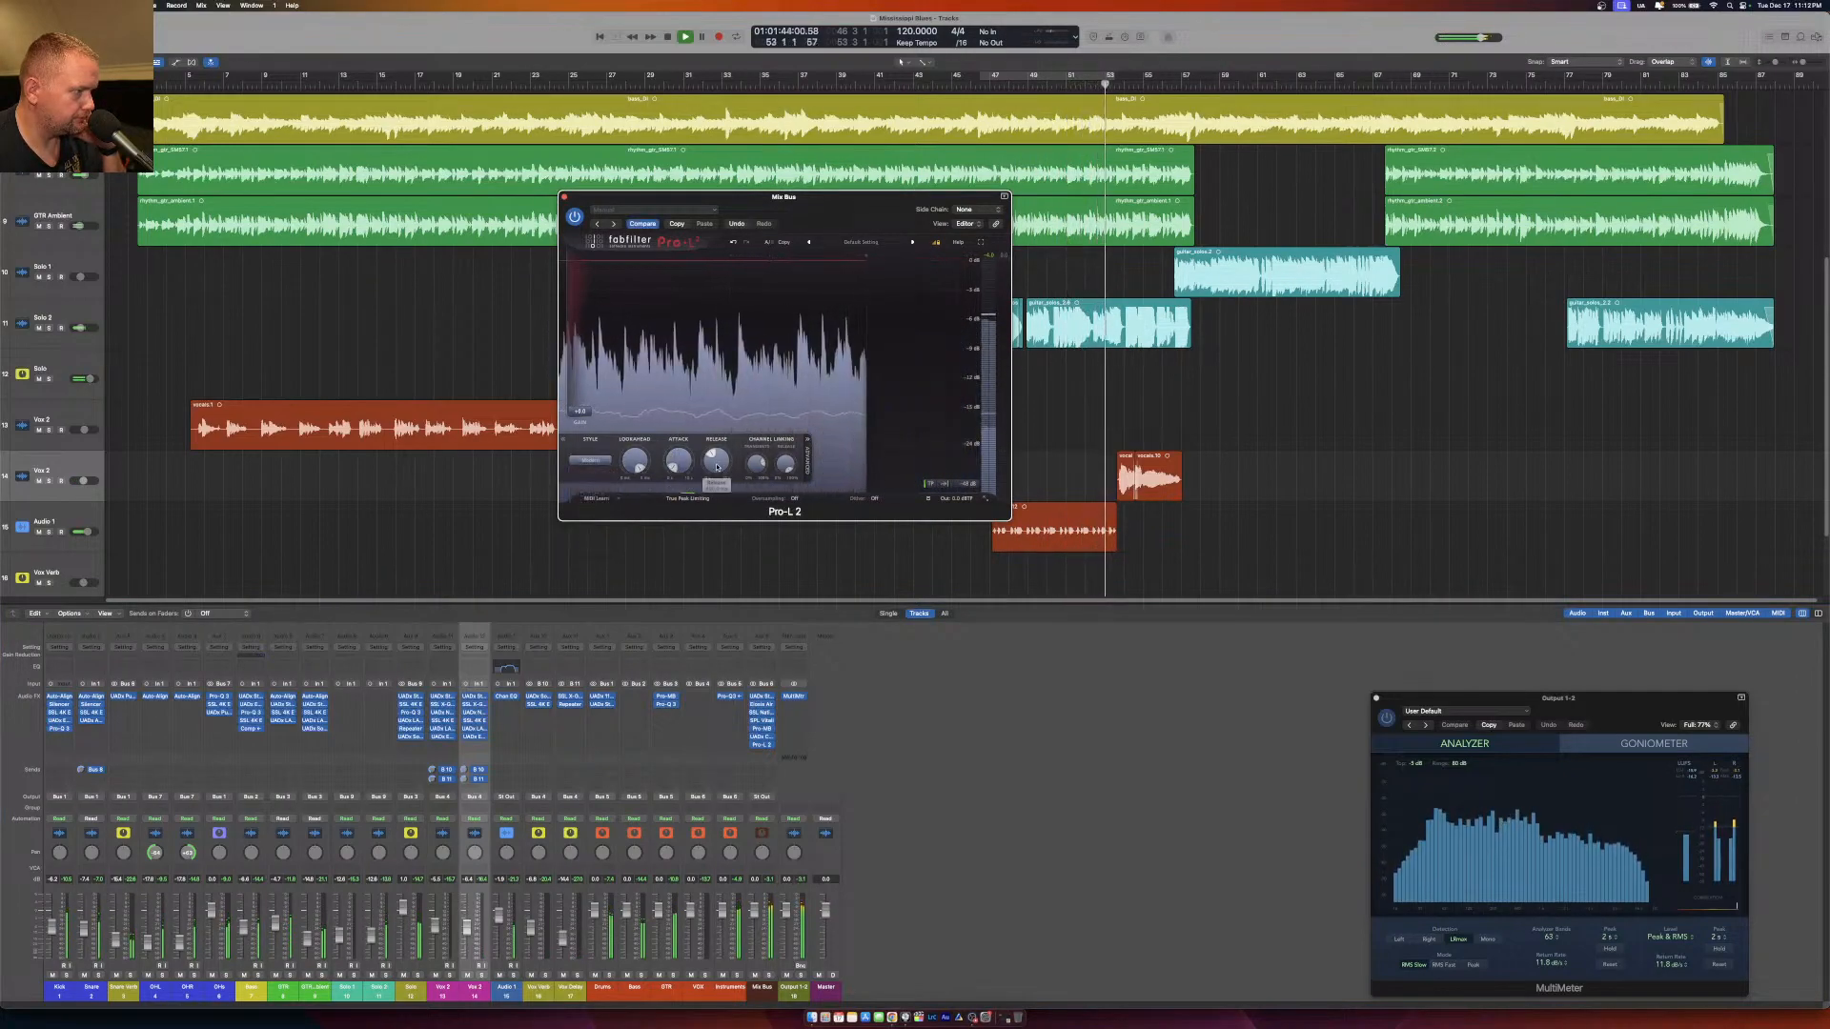
mouse_move(712, 497)
mouse_down()
mouse_move(708, 480)
mouse_move(708, 514)
mouse_up()
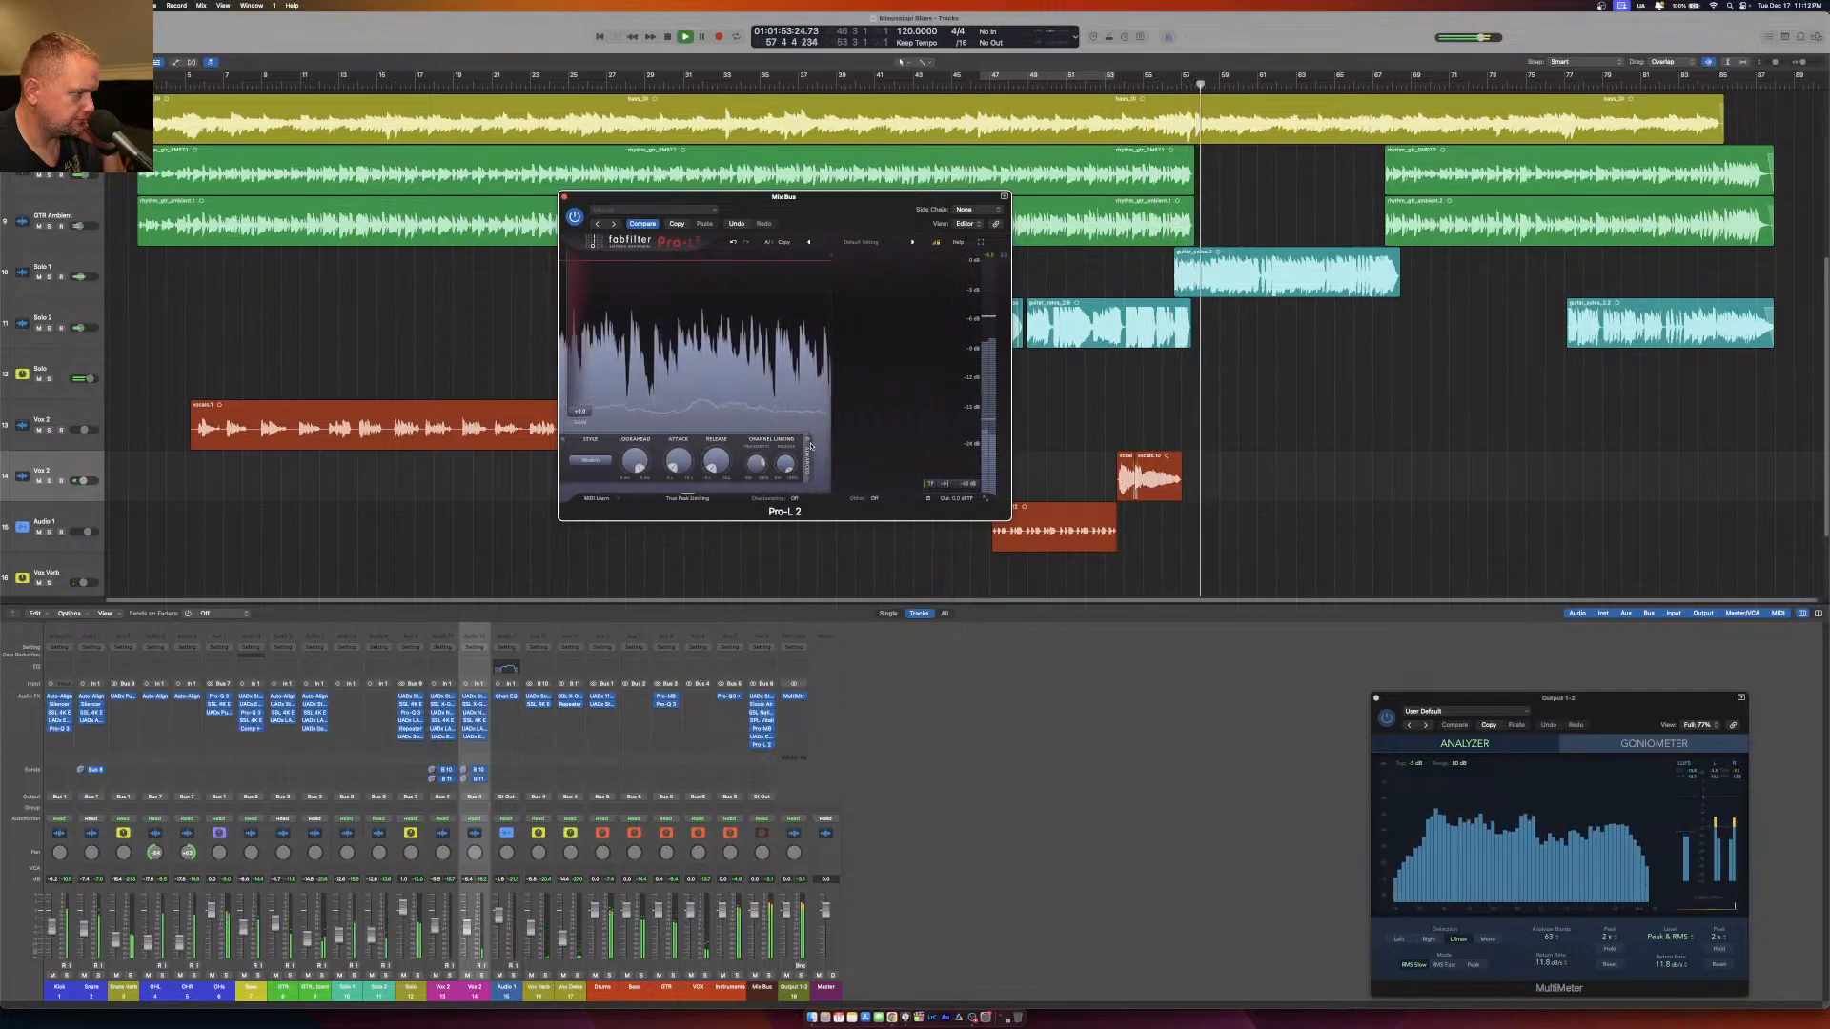
Choose an output level preset and raise the gain in Pro-L 2, replaying the song from around bar 5.
mouse_move(957, 474)
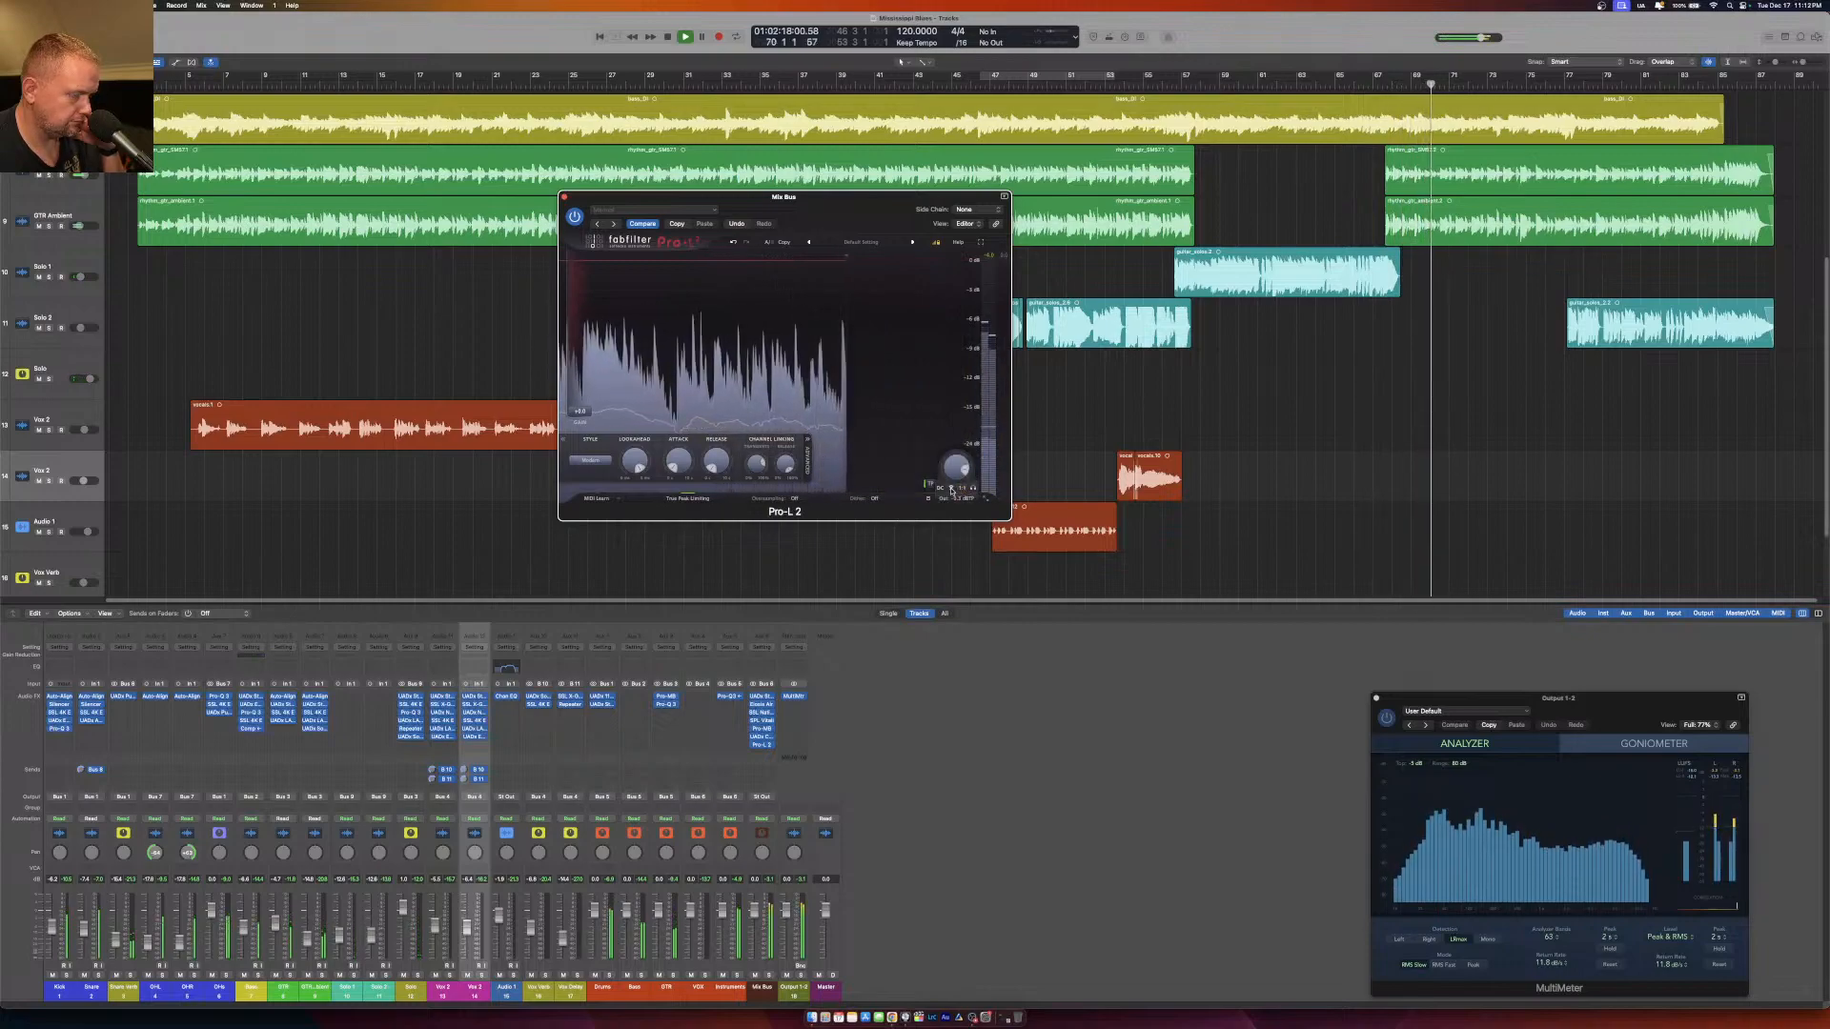
click(952, 489)
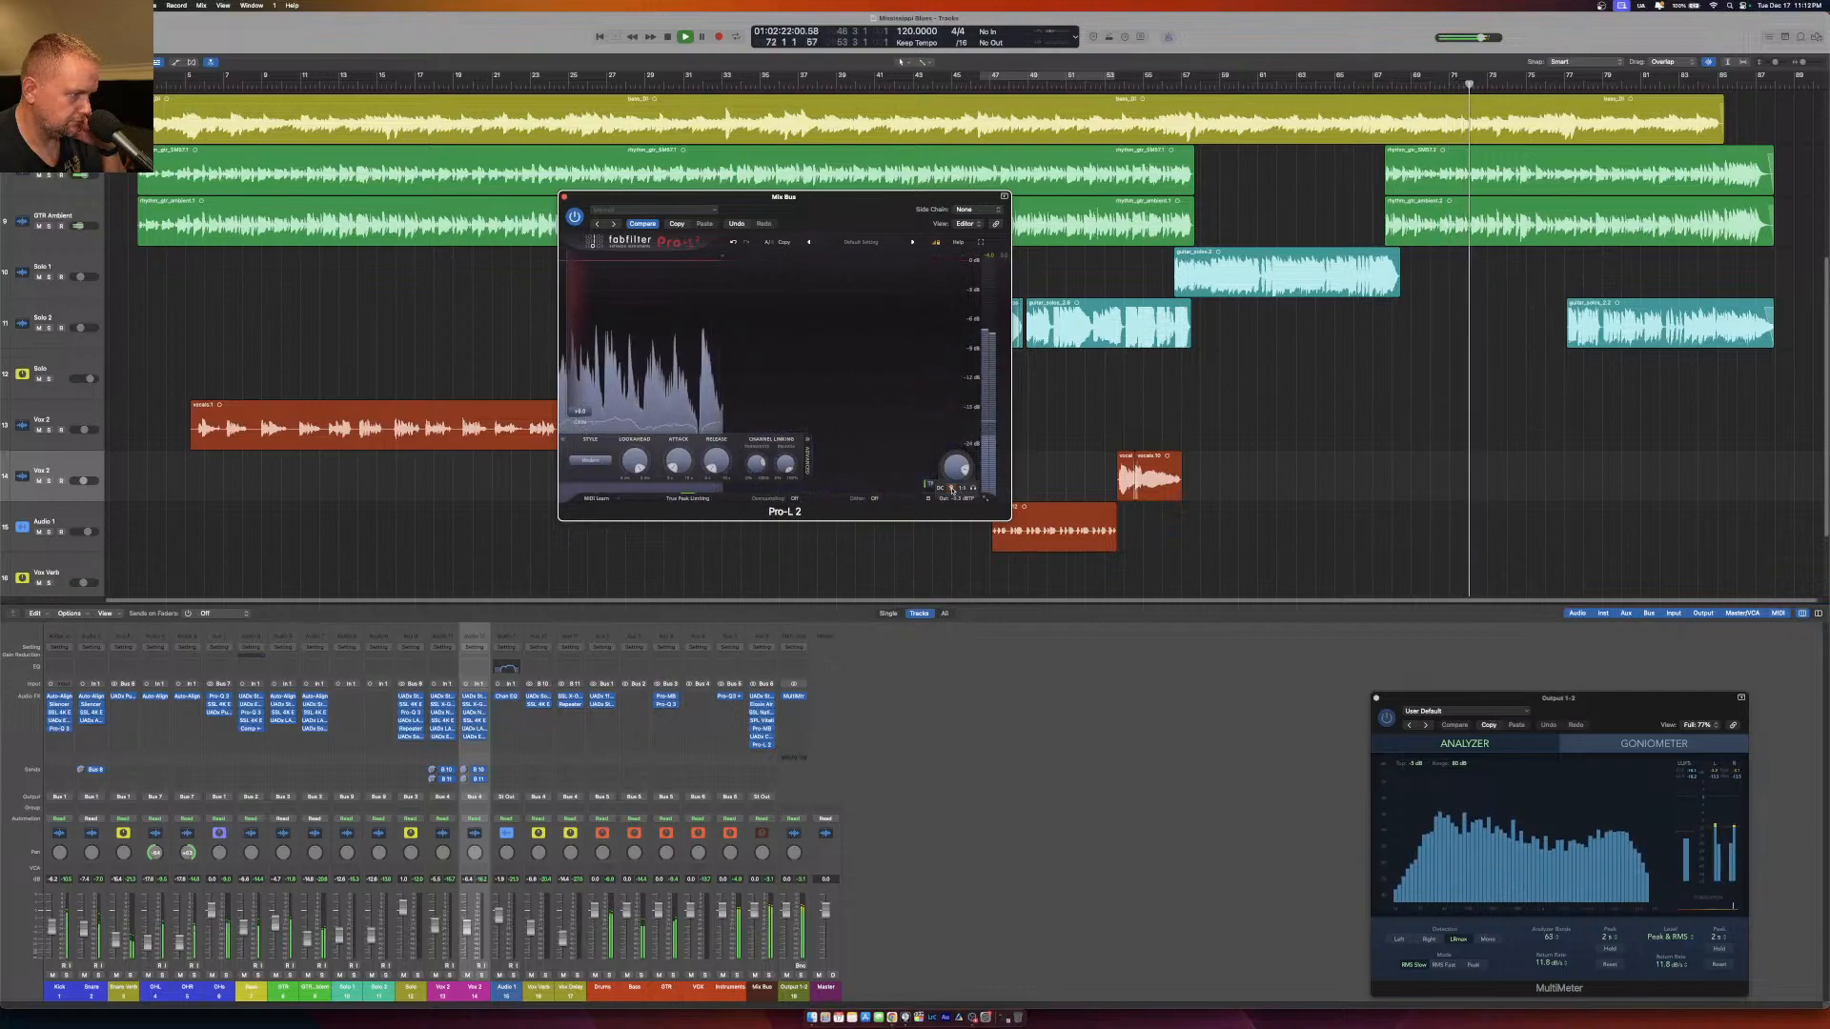
drag(578, 401, 579, 384)
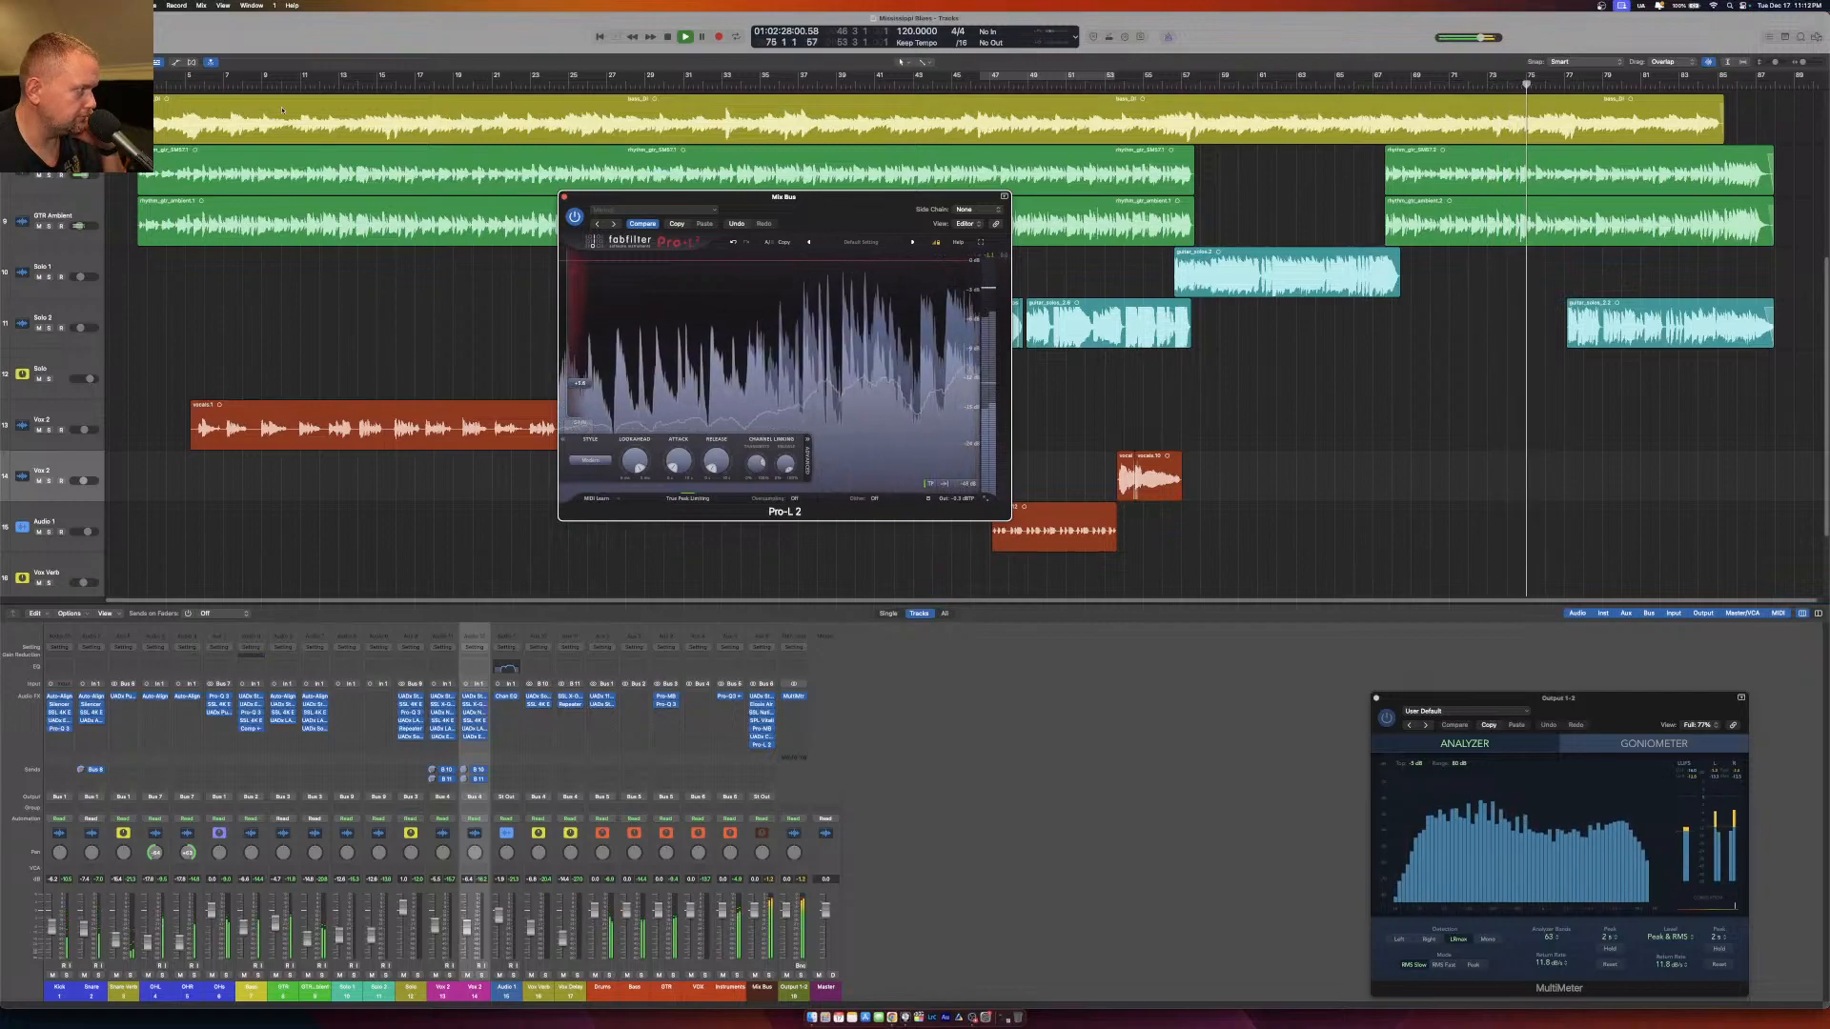
click(191, 83)
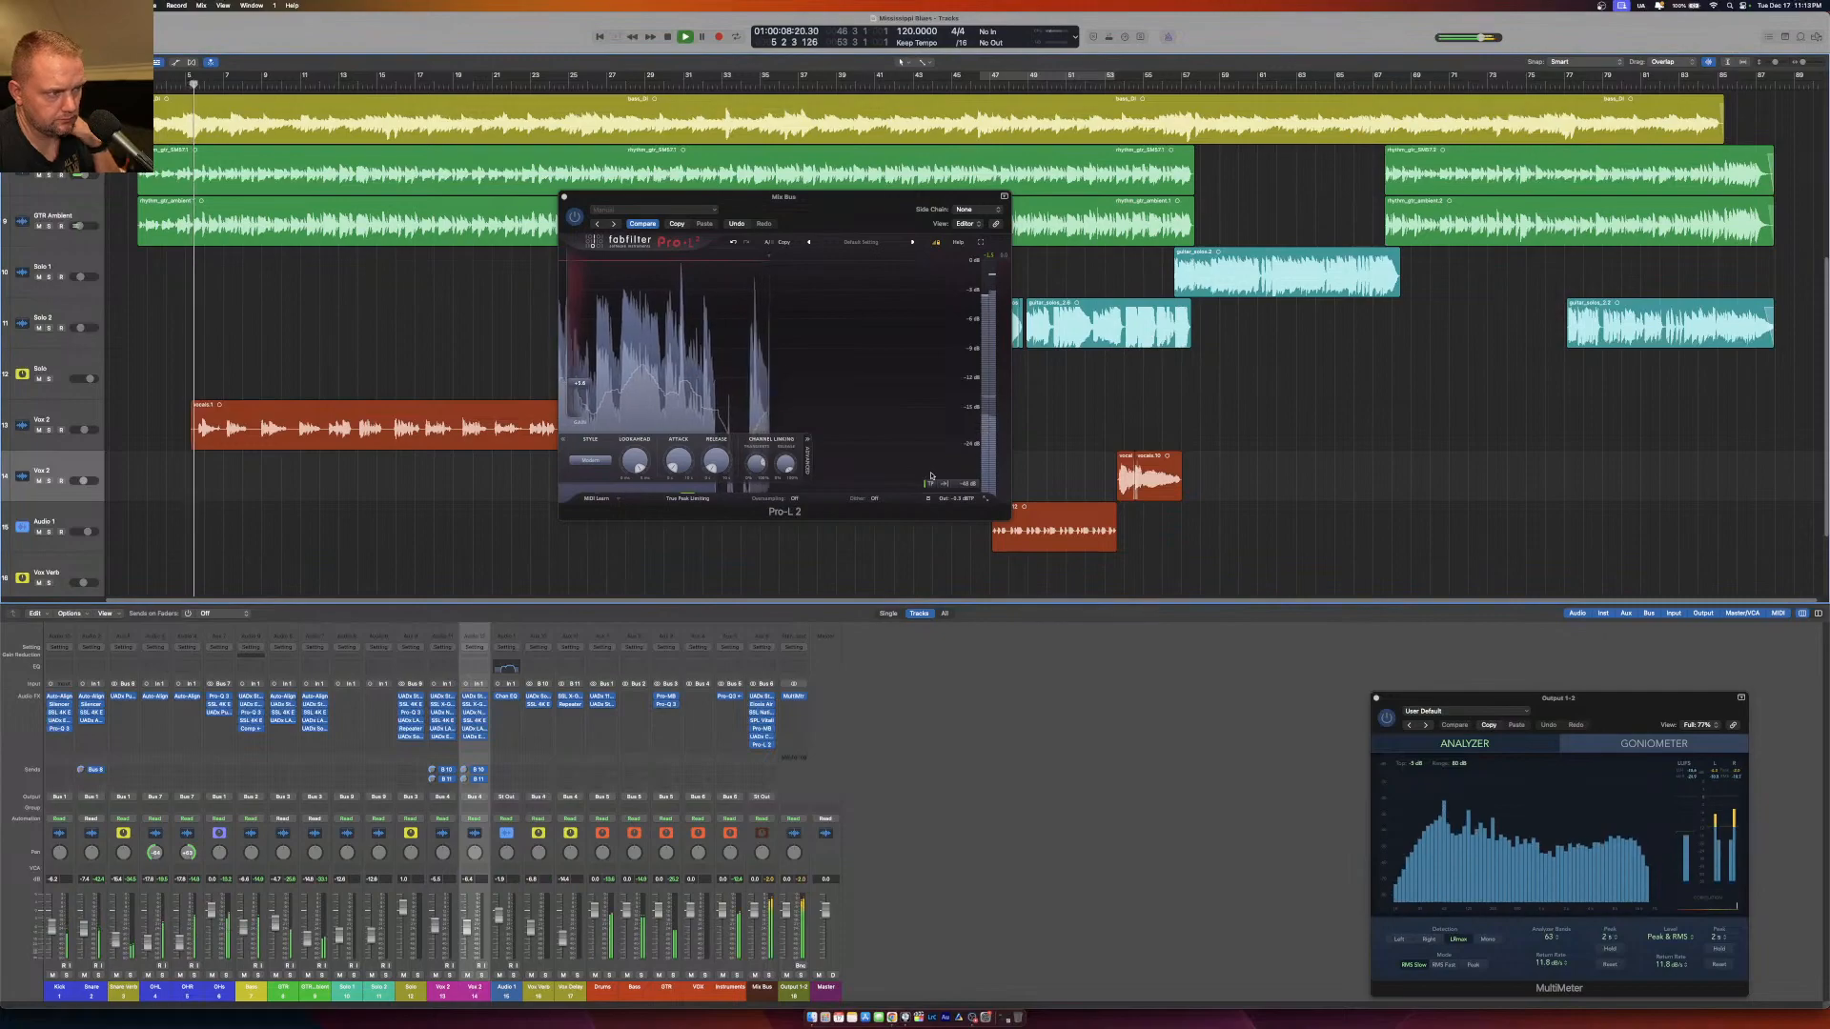
mouse_move(963, 496)
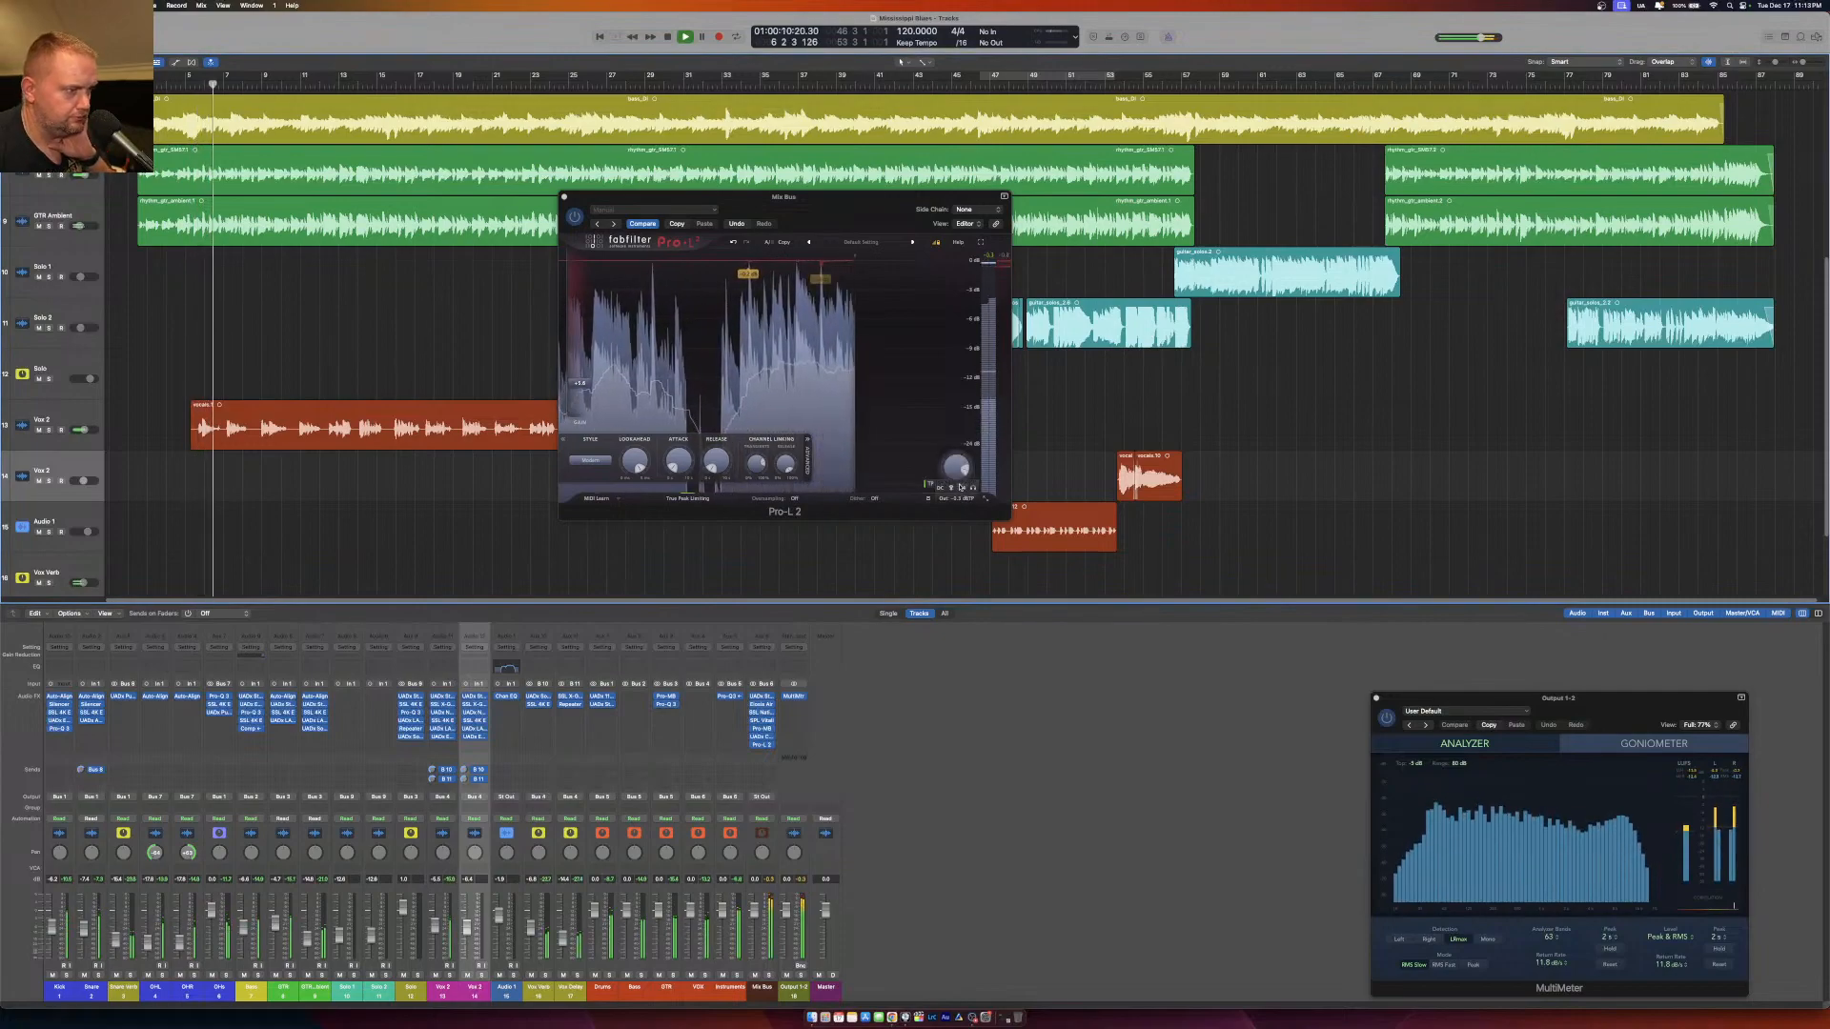
Fine-tune the Pro-L 2 gain on the Mix Bus during playback, toggling the output and metering options, and close the limiter.
click(962, 490)
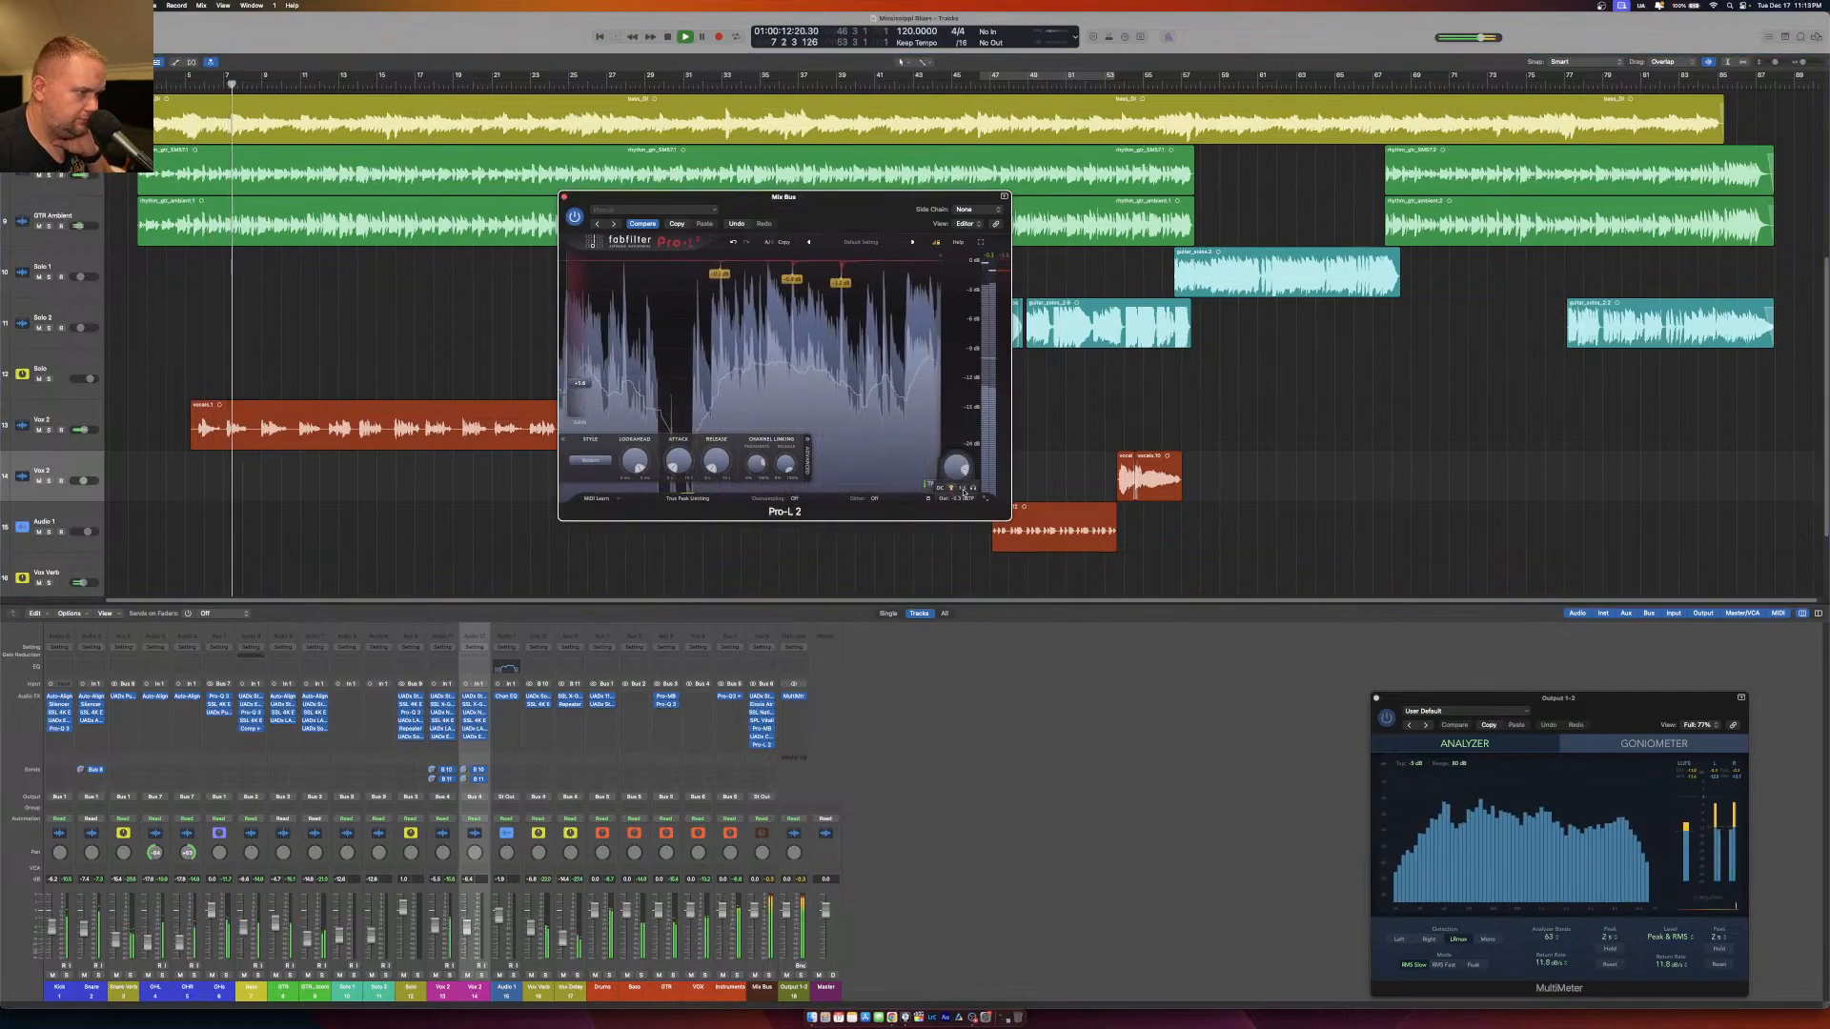
click(966, 490)
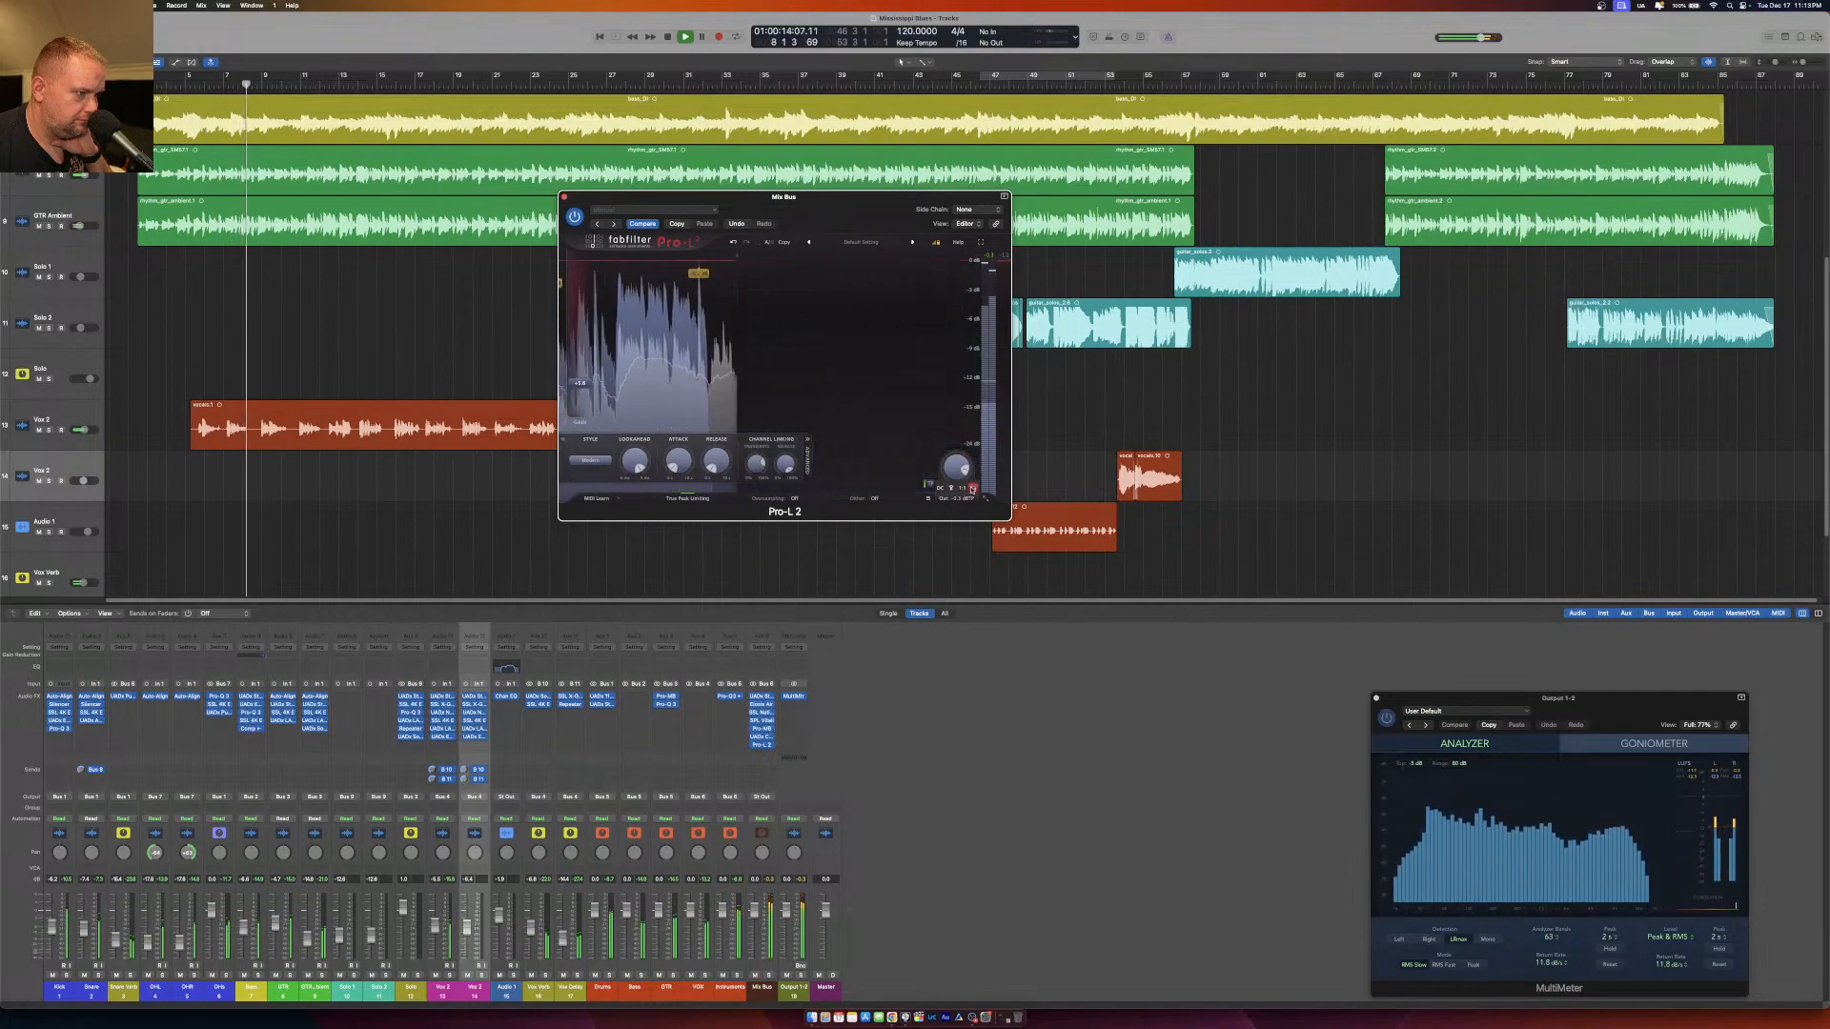
click(966, 490)
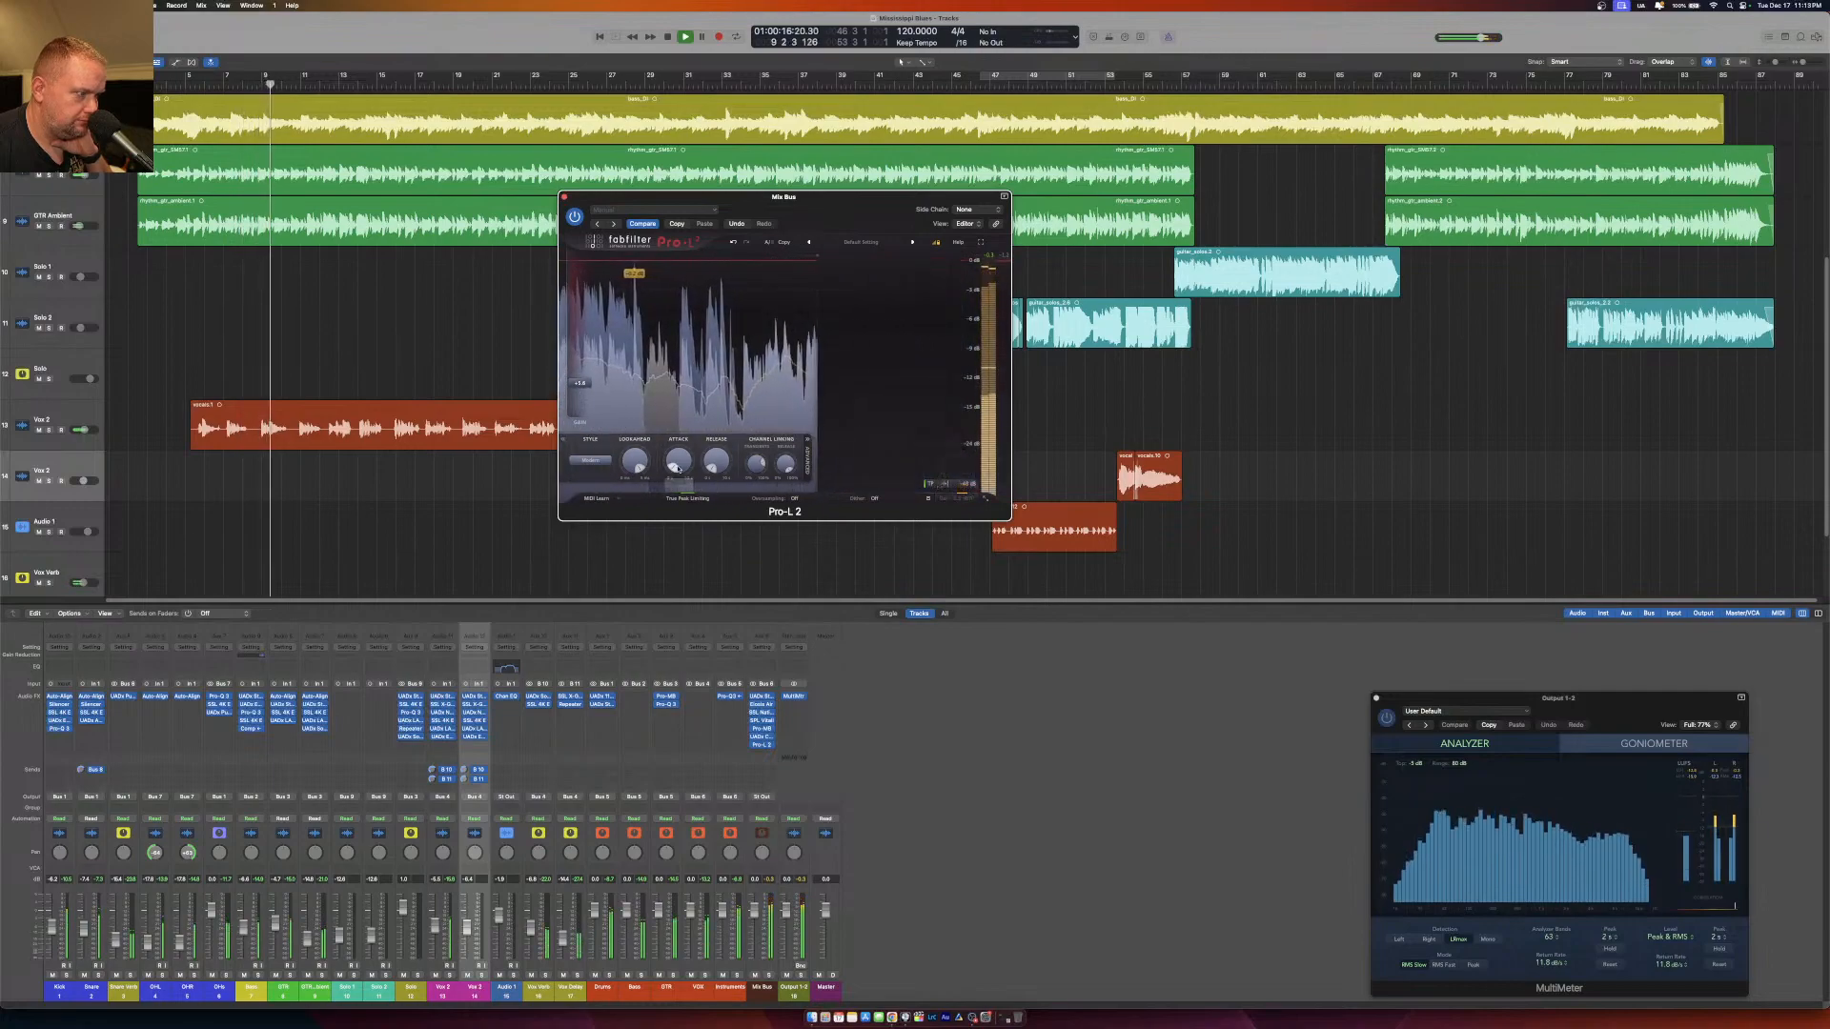
drag(576, 363, 579, 374)
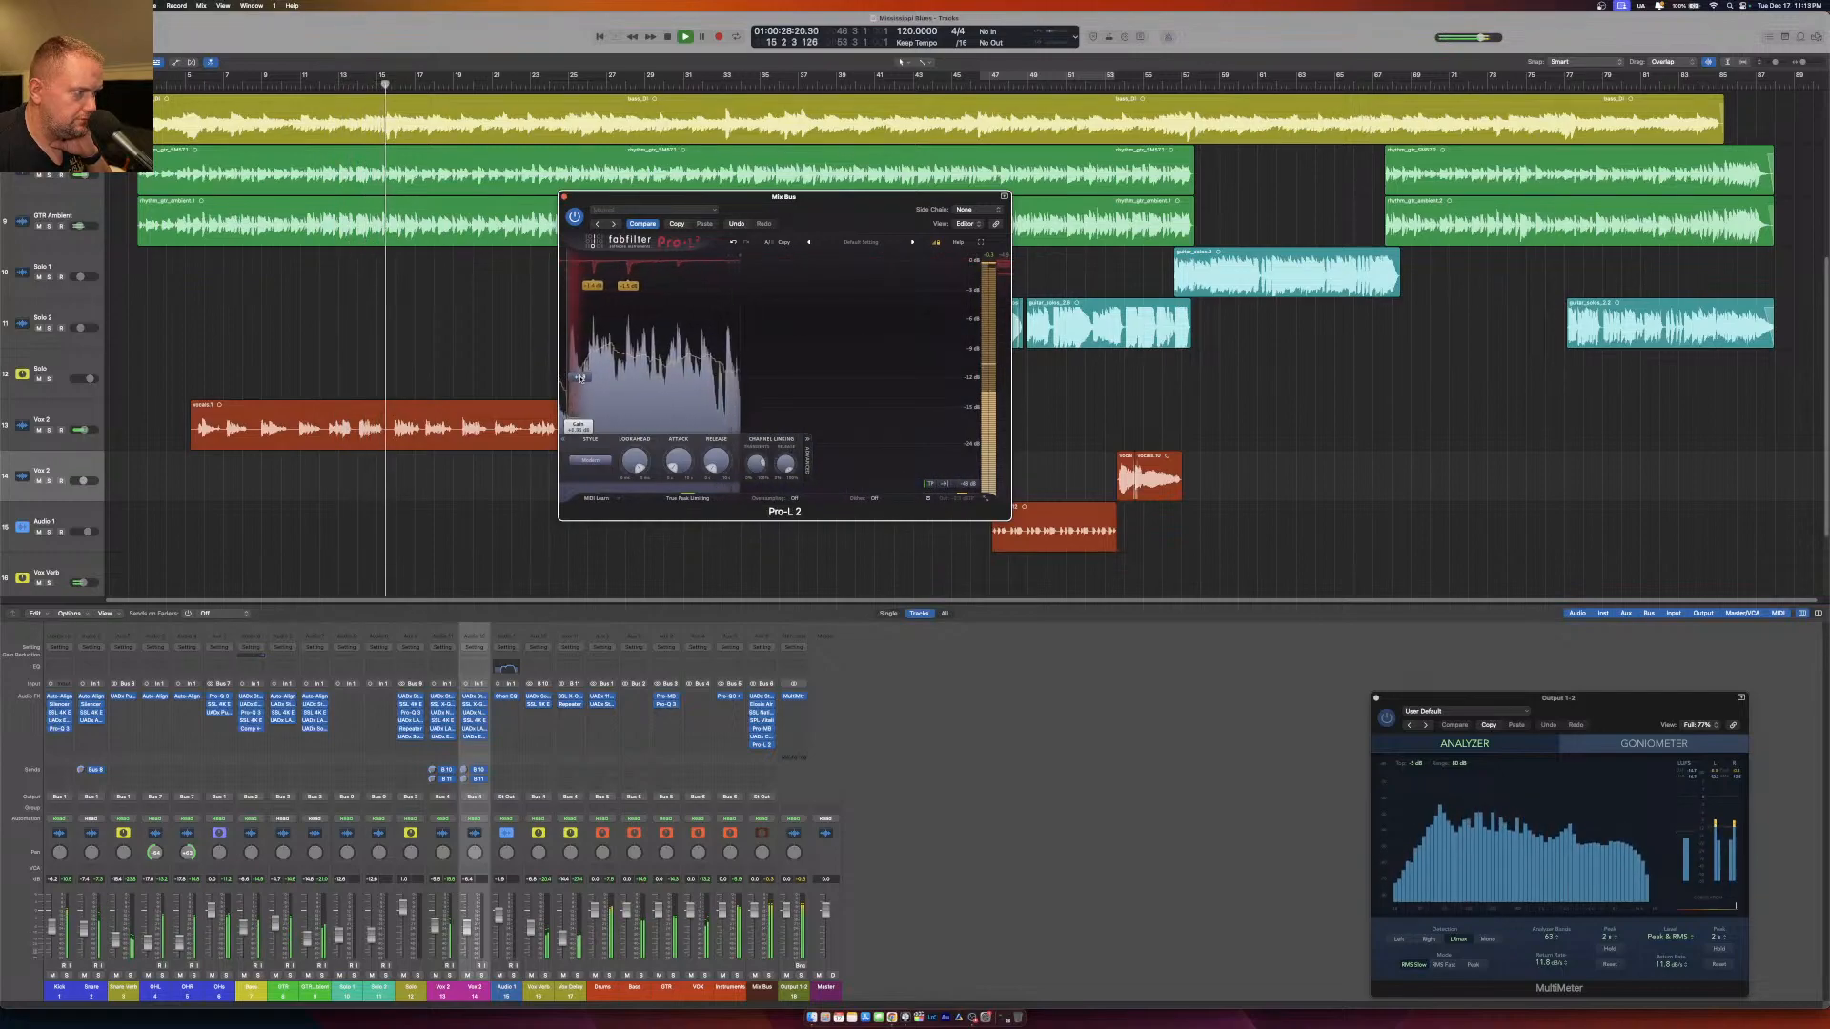
drag(581, 377, 582, 380)
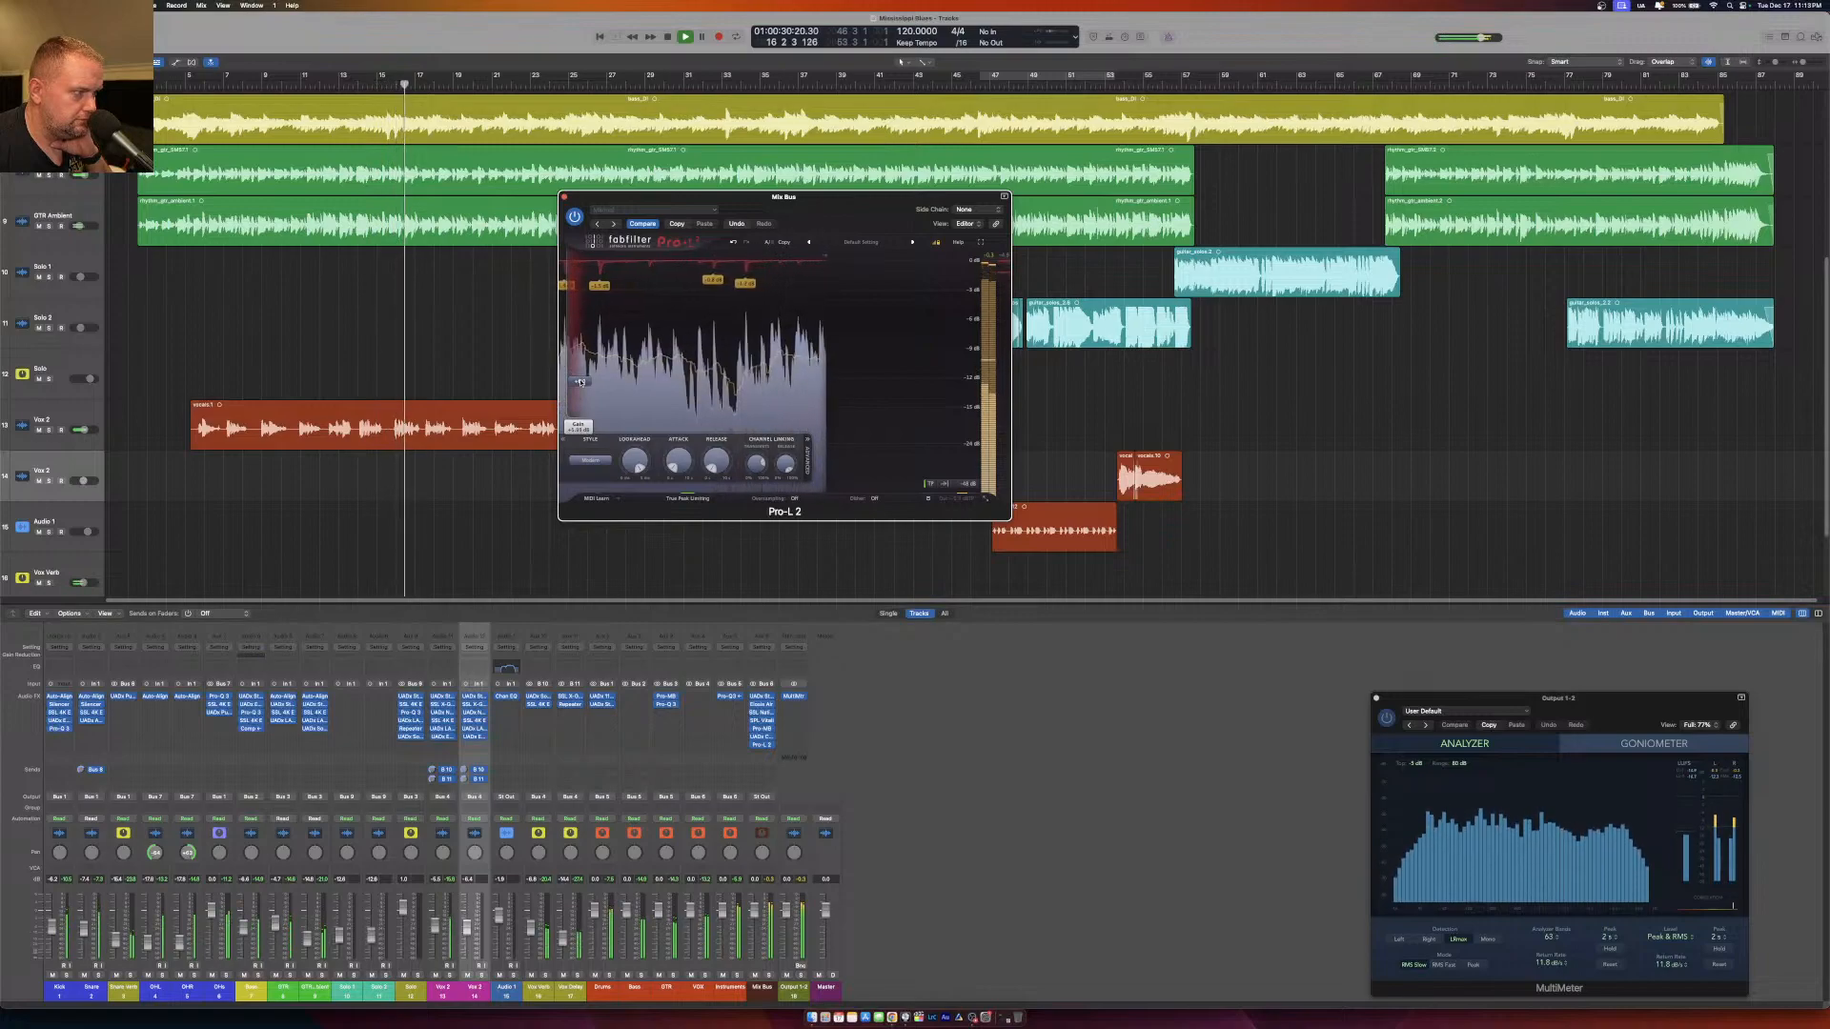
mouse_move(970, 497)
click(963, 490)
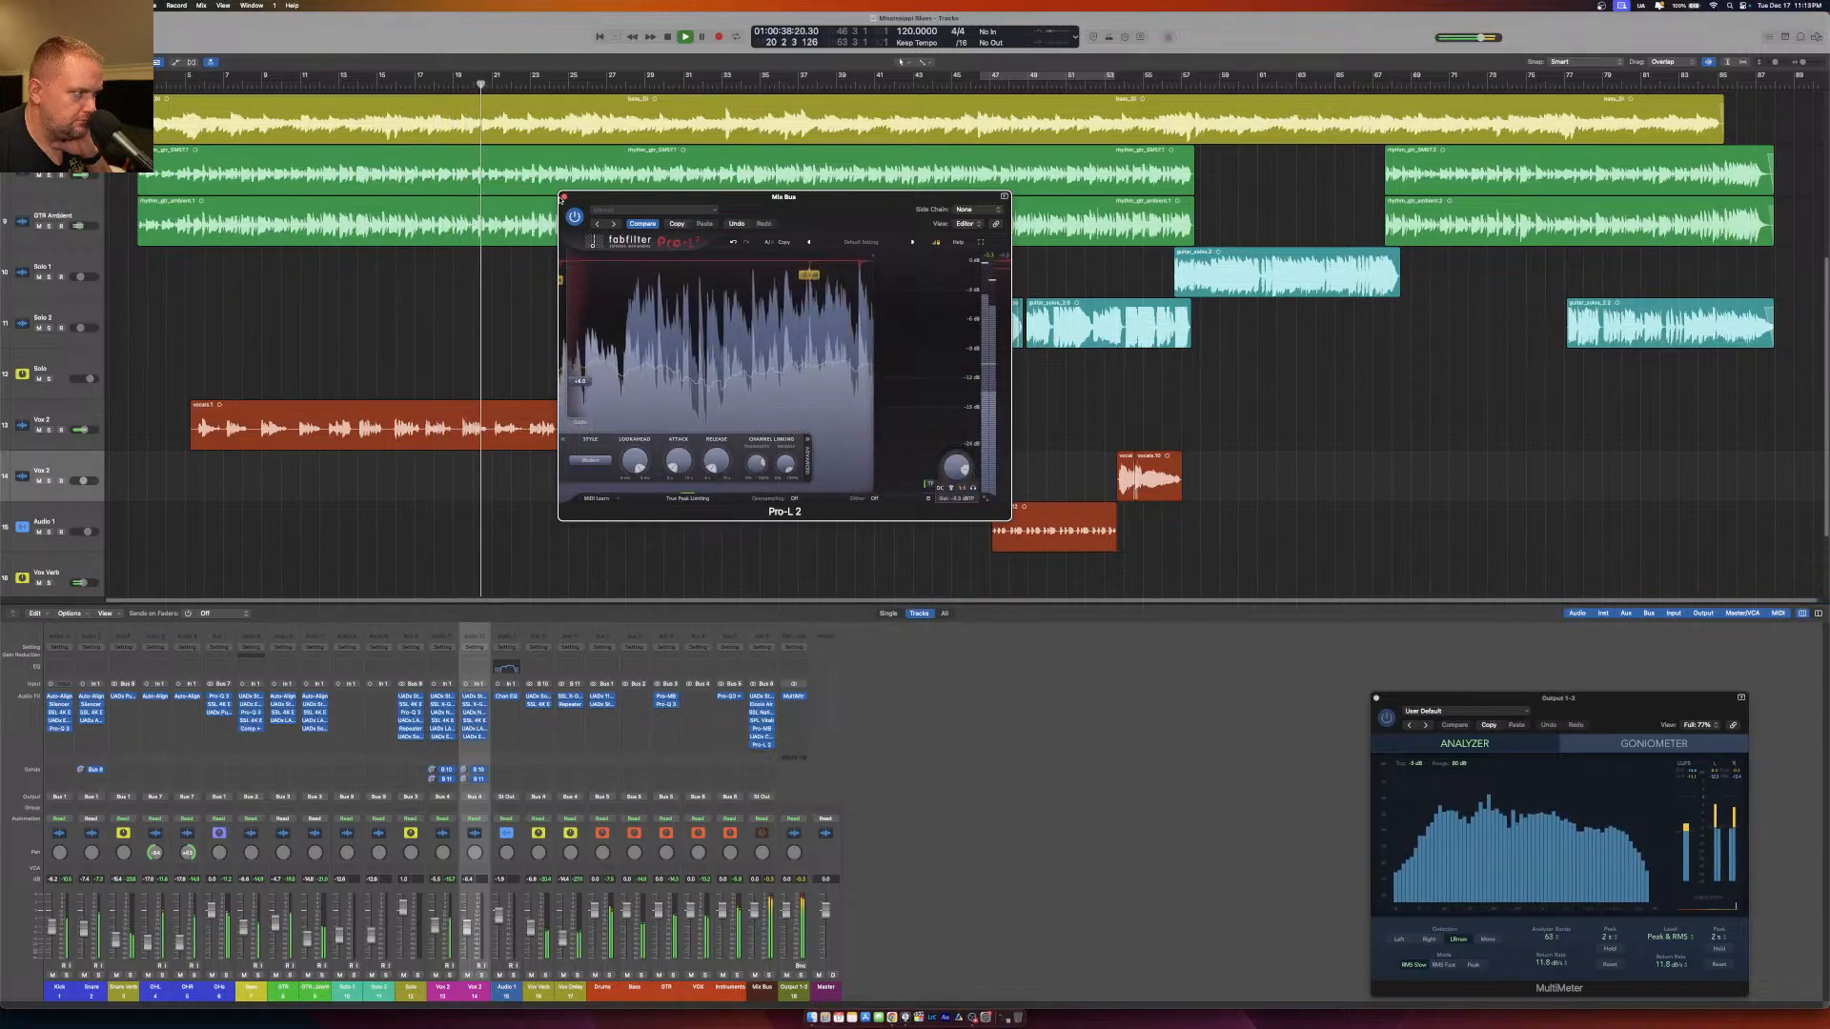
click(566, 199)
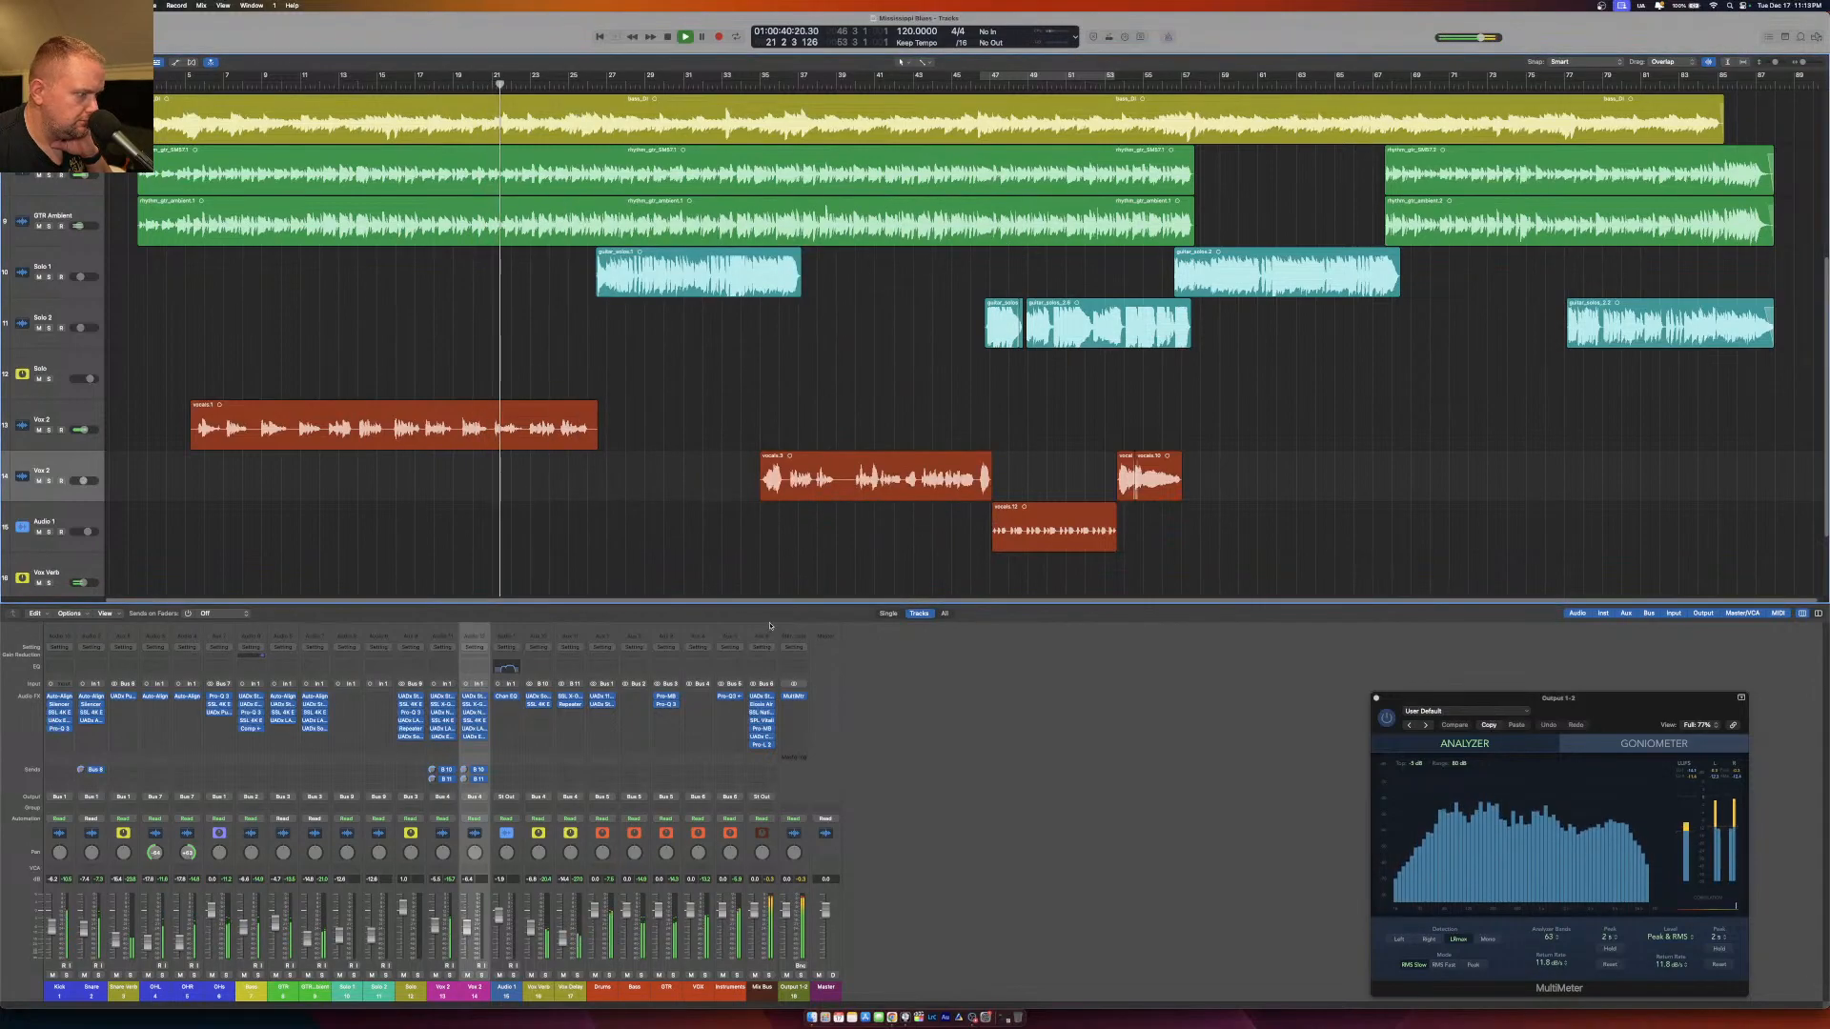
Check the Pro-MB multiband compression on the Mix Bus while the song plays, and close the plug-in.
click(761, 728)
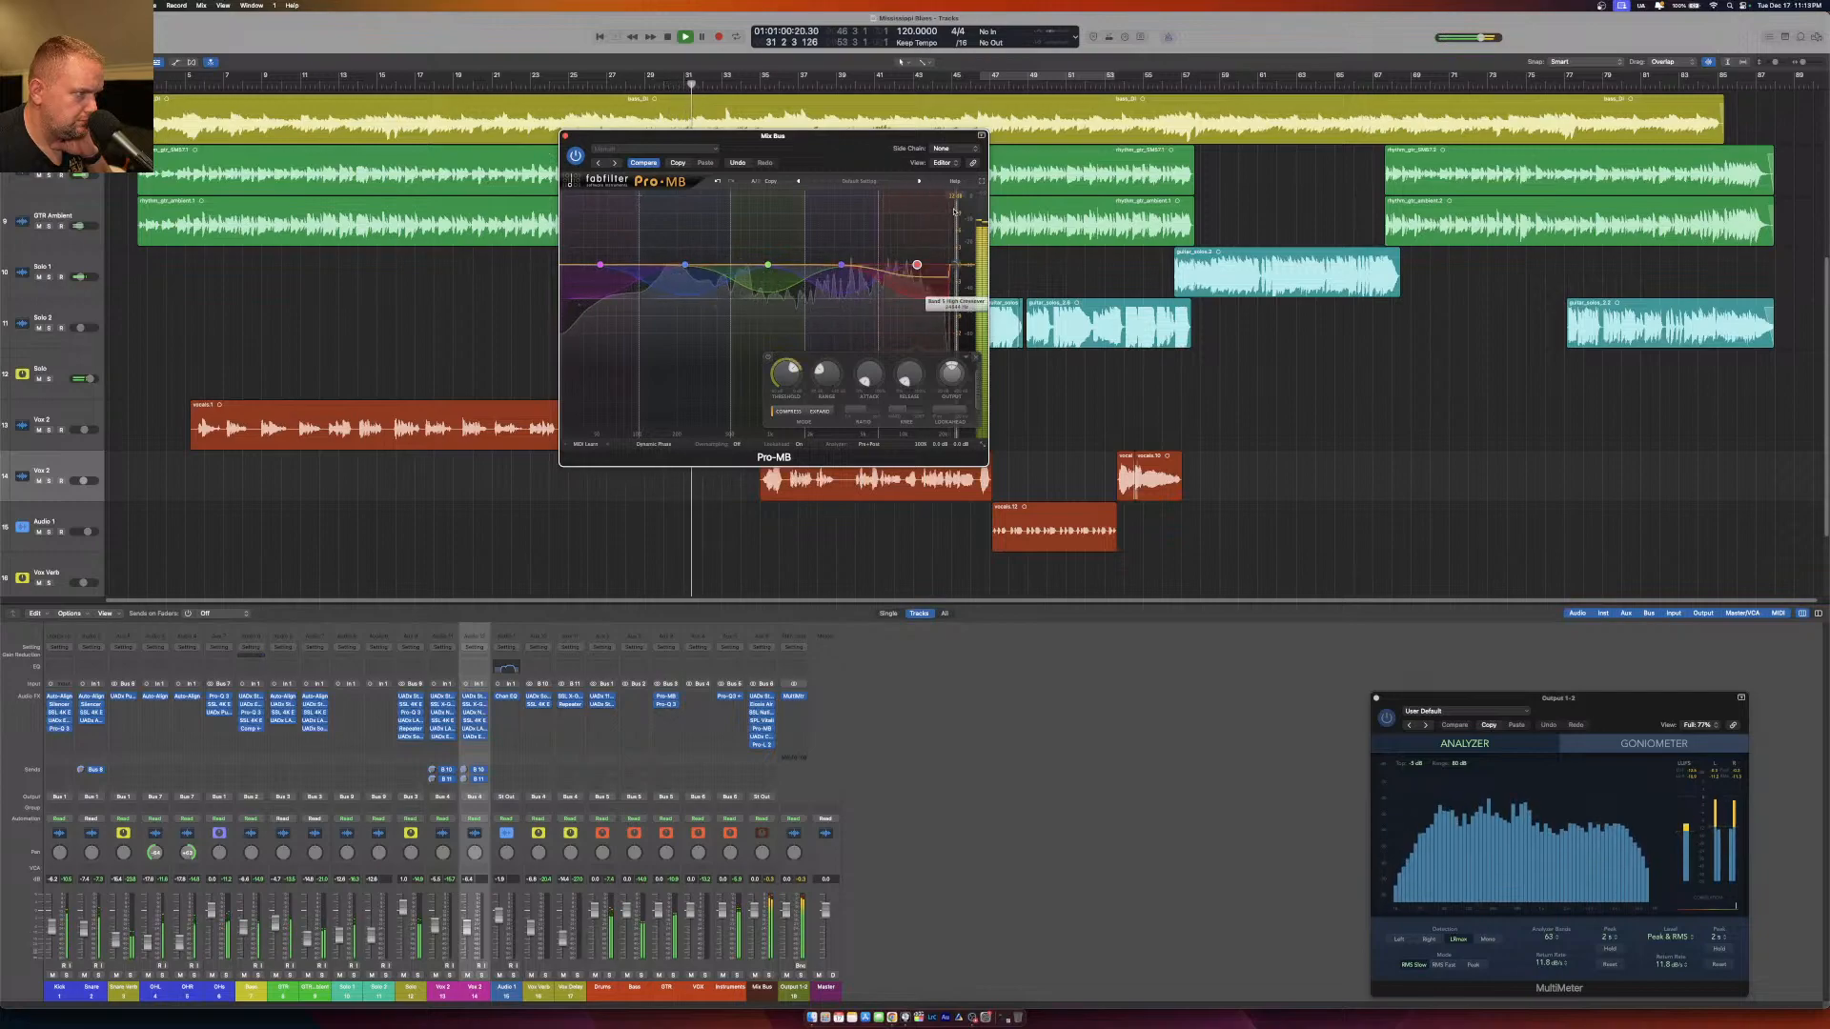
click(566, 136)
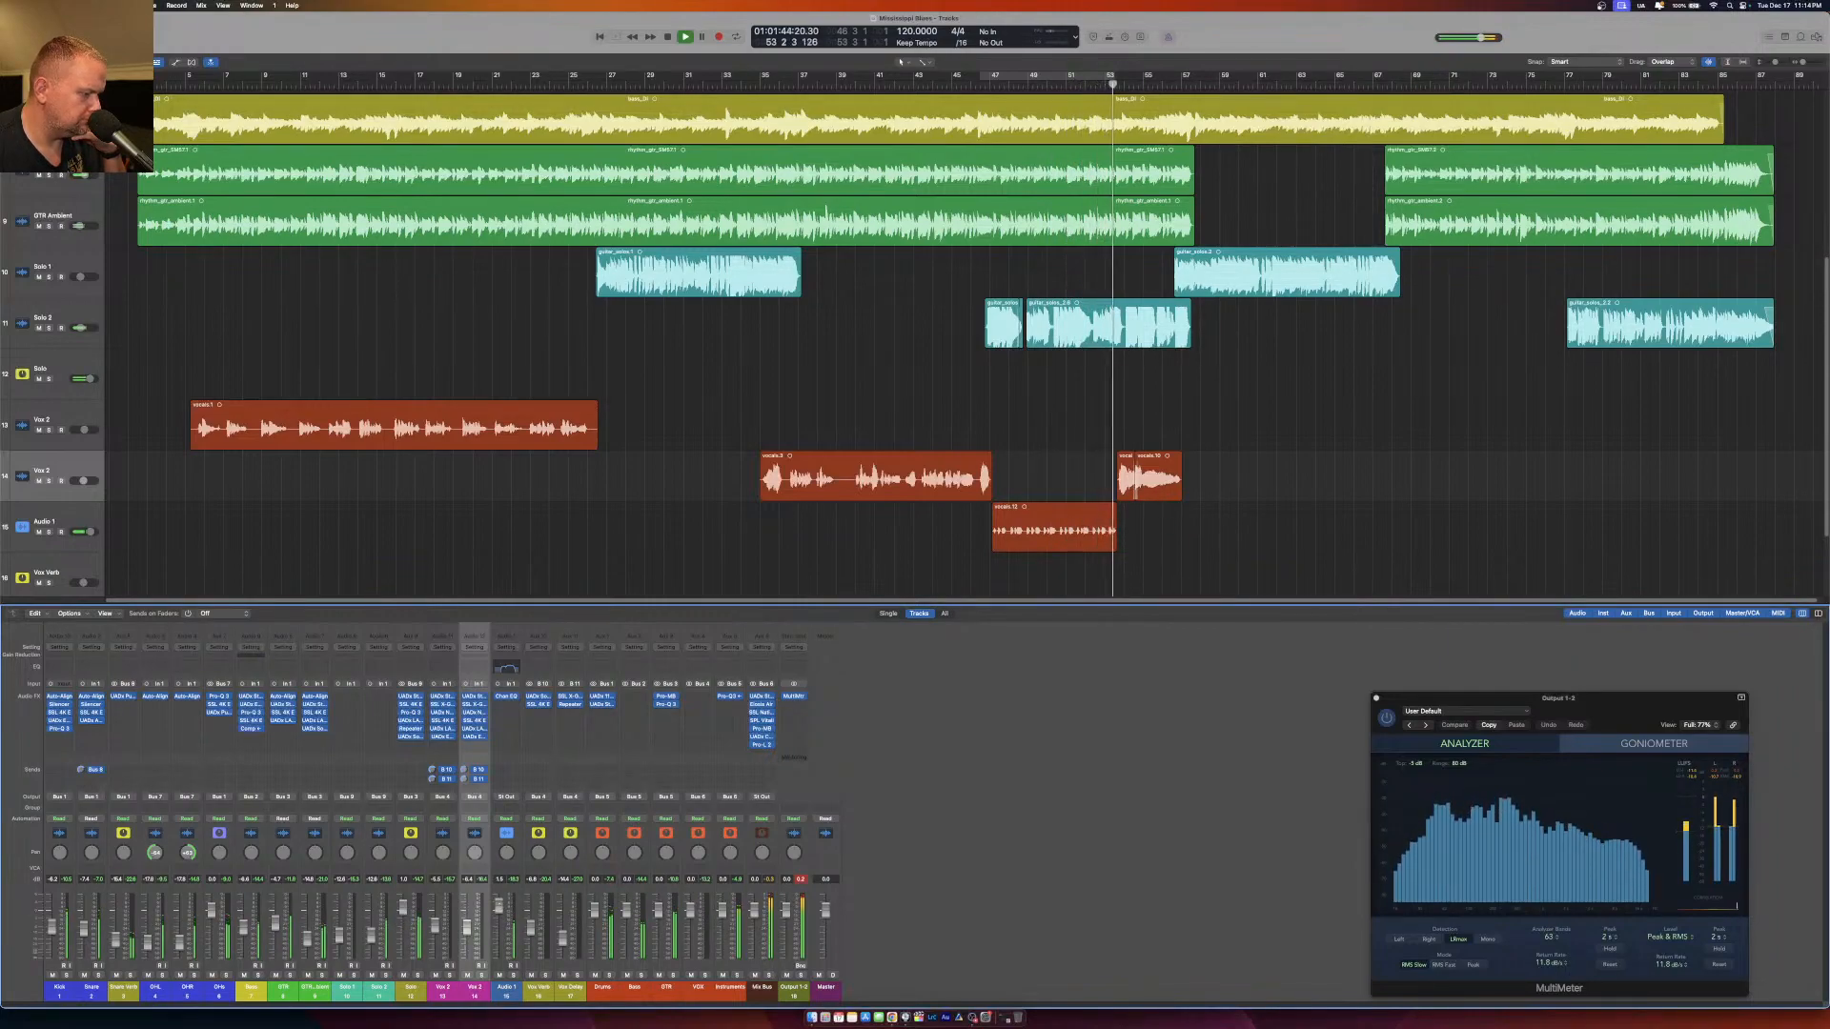
Route the Audio 1 channel's output to the Mix Bus and lower its fader slightly while replaying from around bar 48.
click(510, 797)
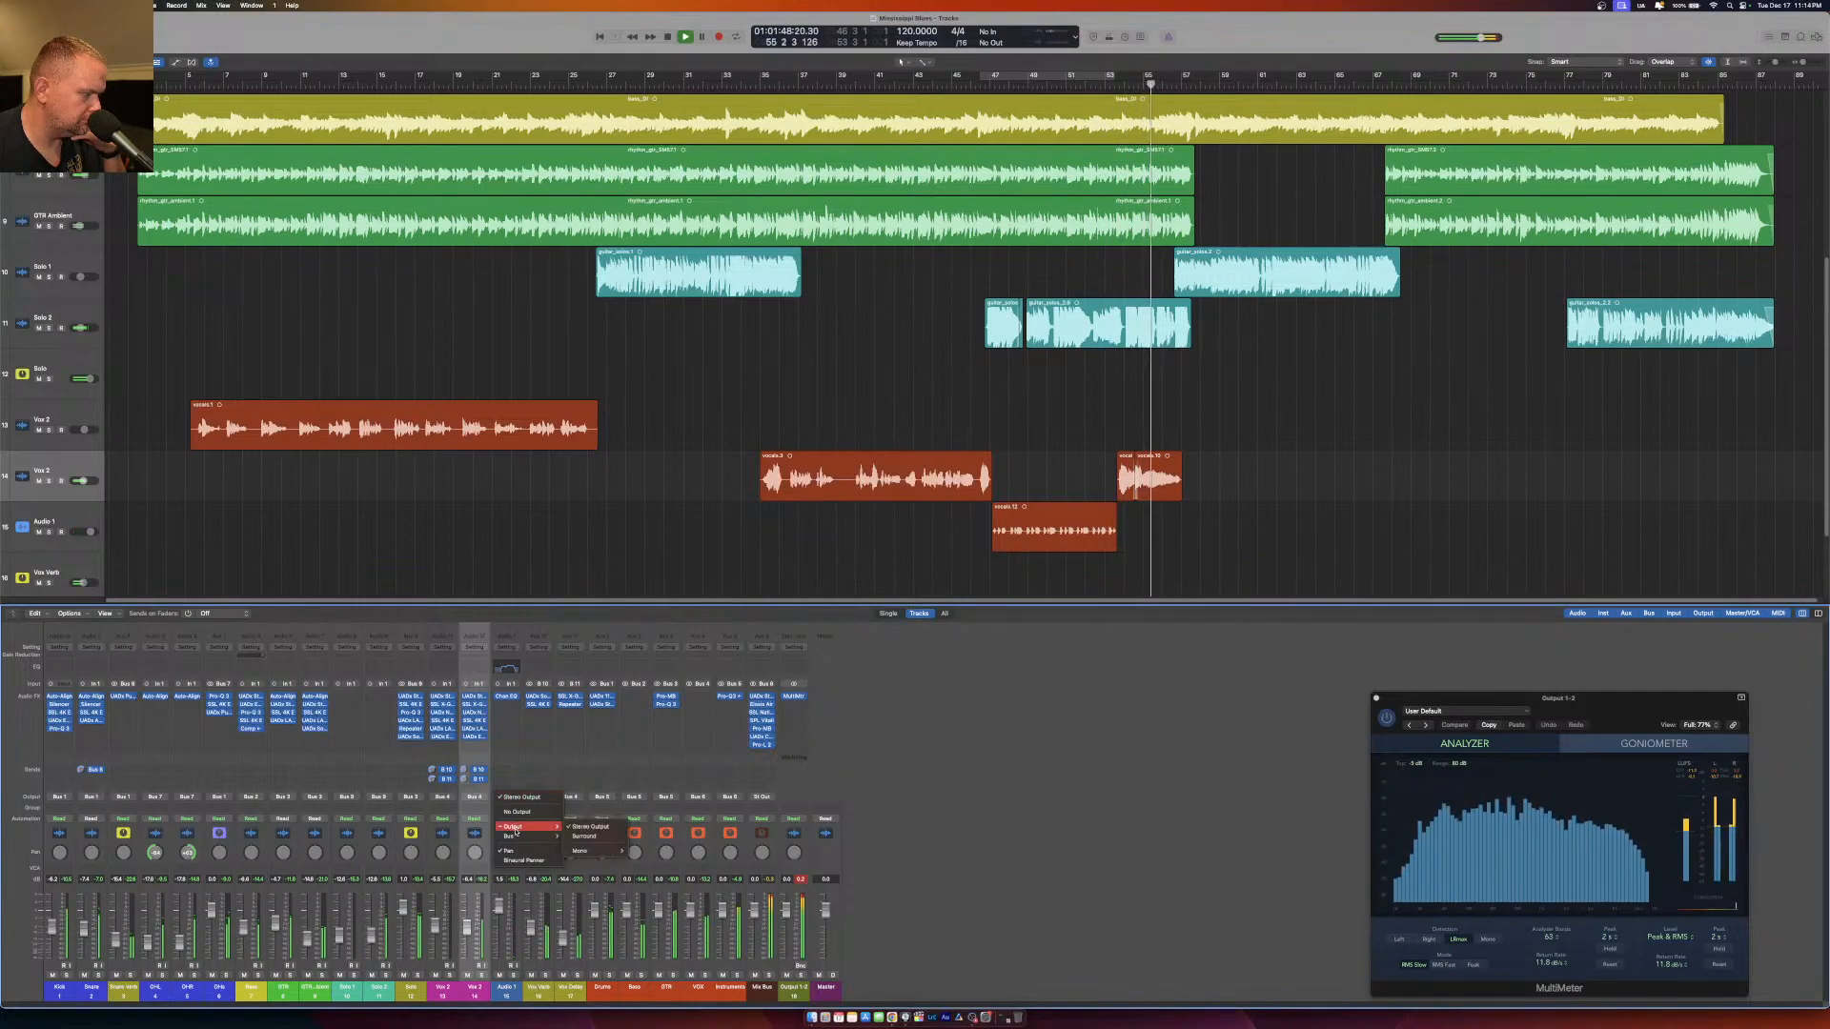
mouse_move(514, 836)
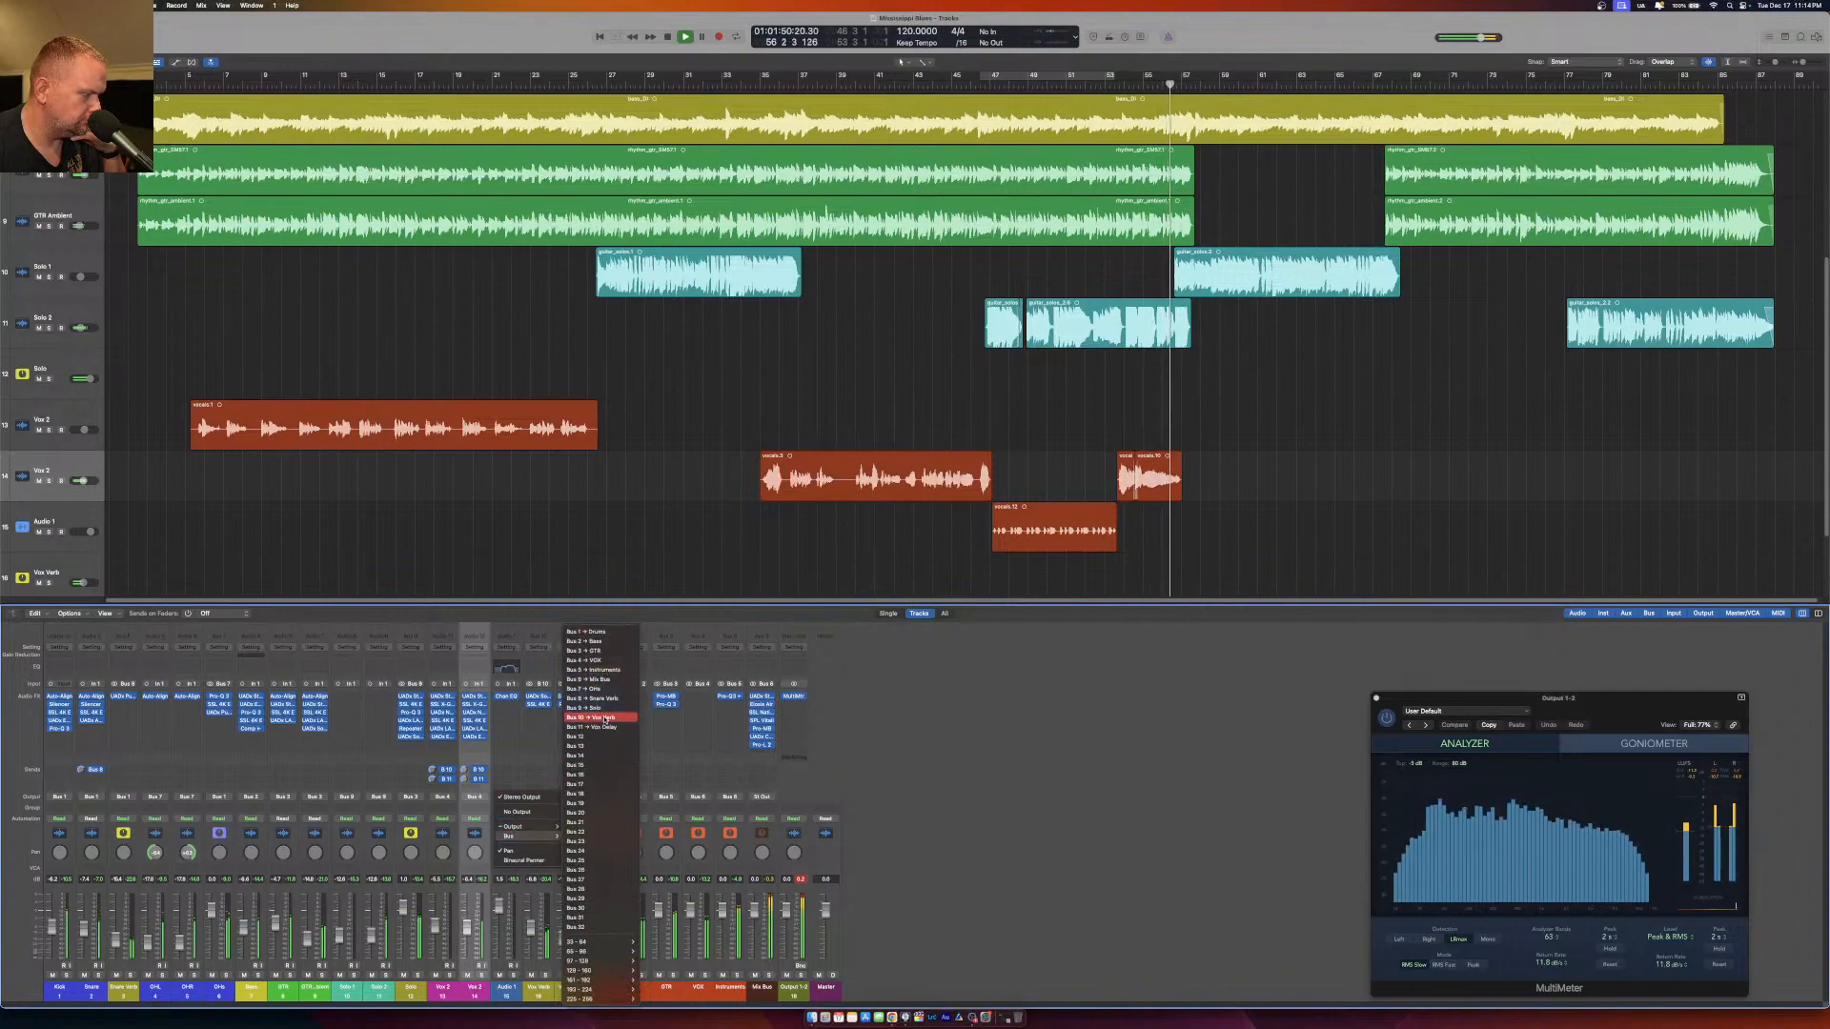
click(593, 680)
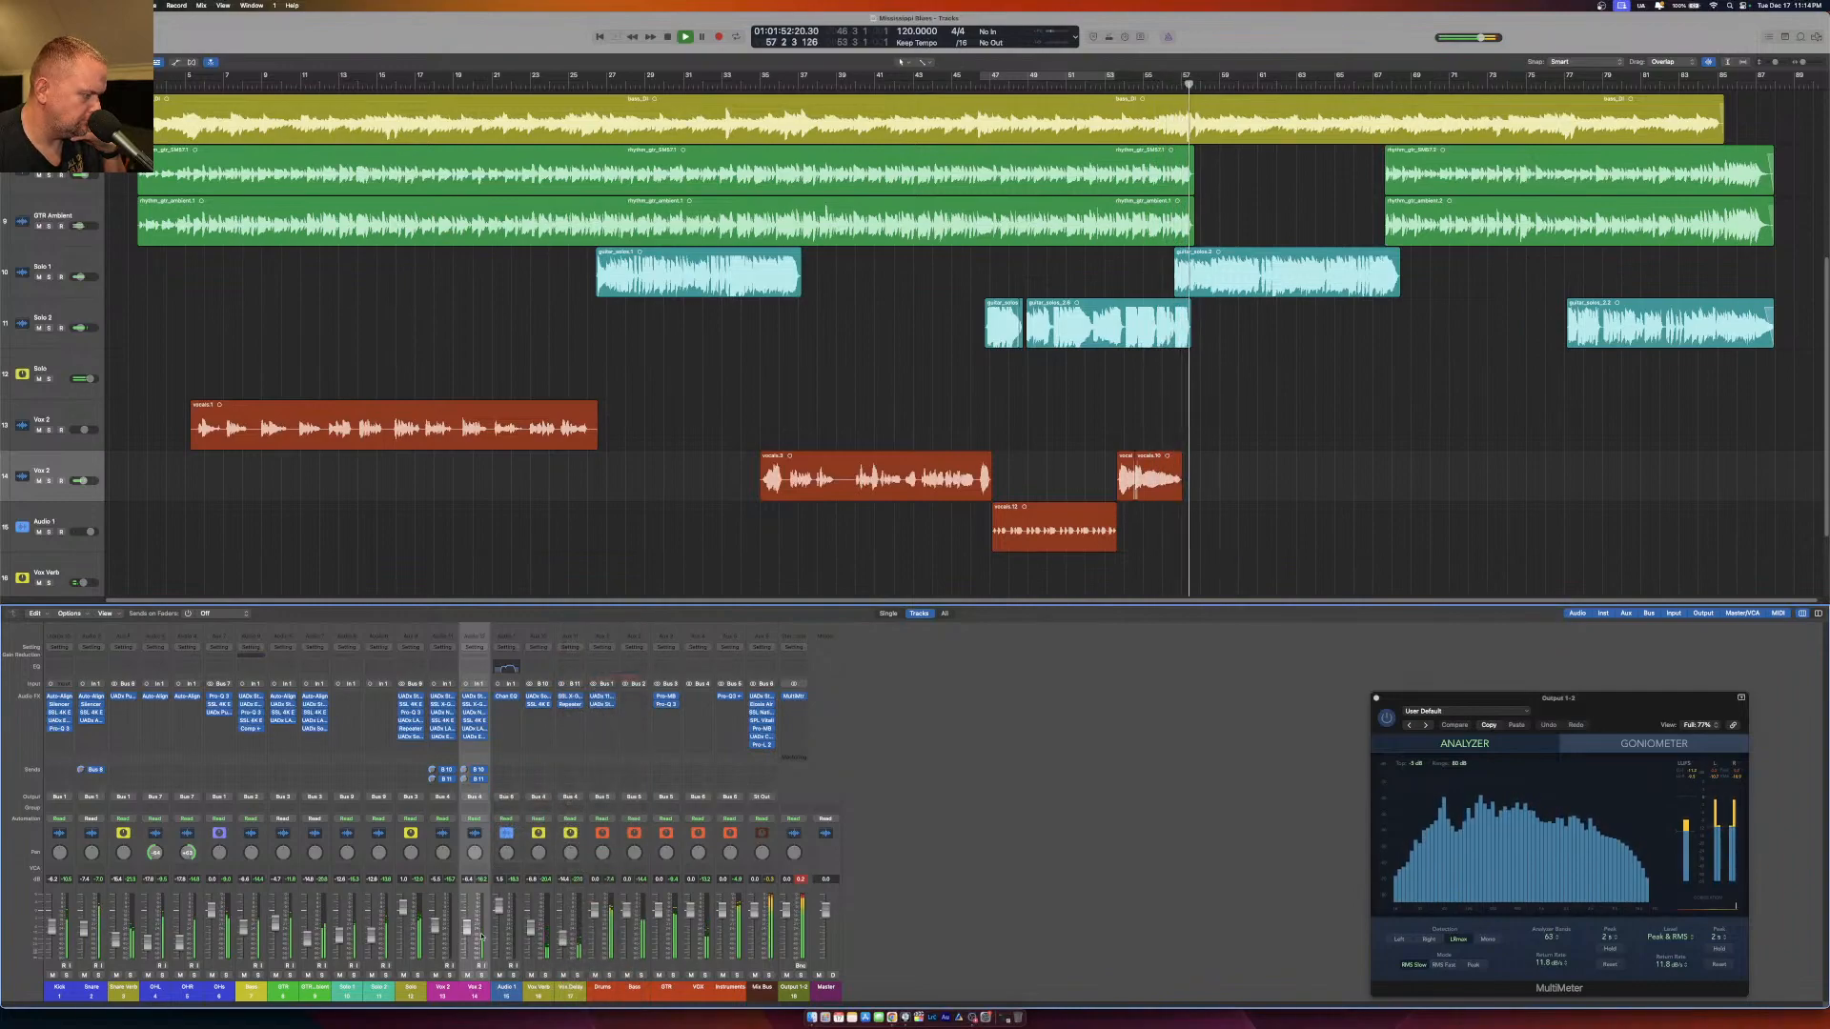
click(1005, 83)
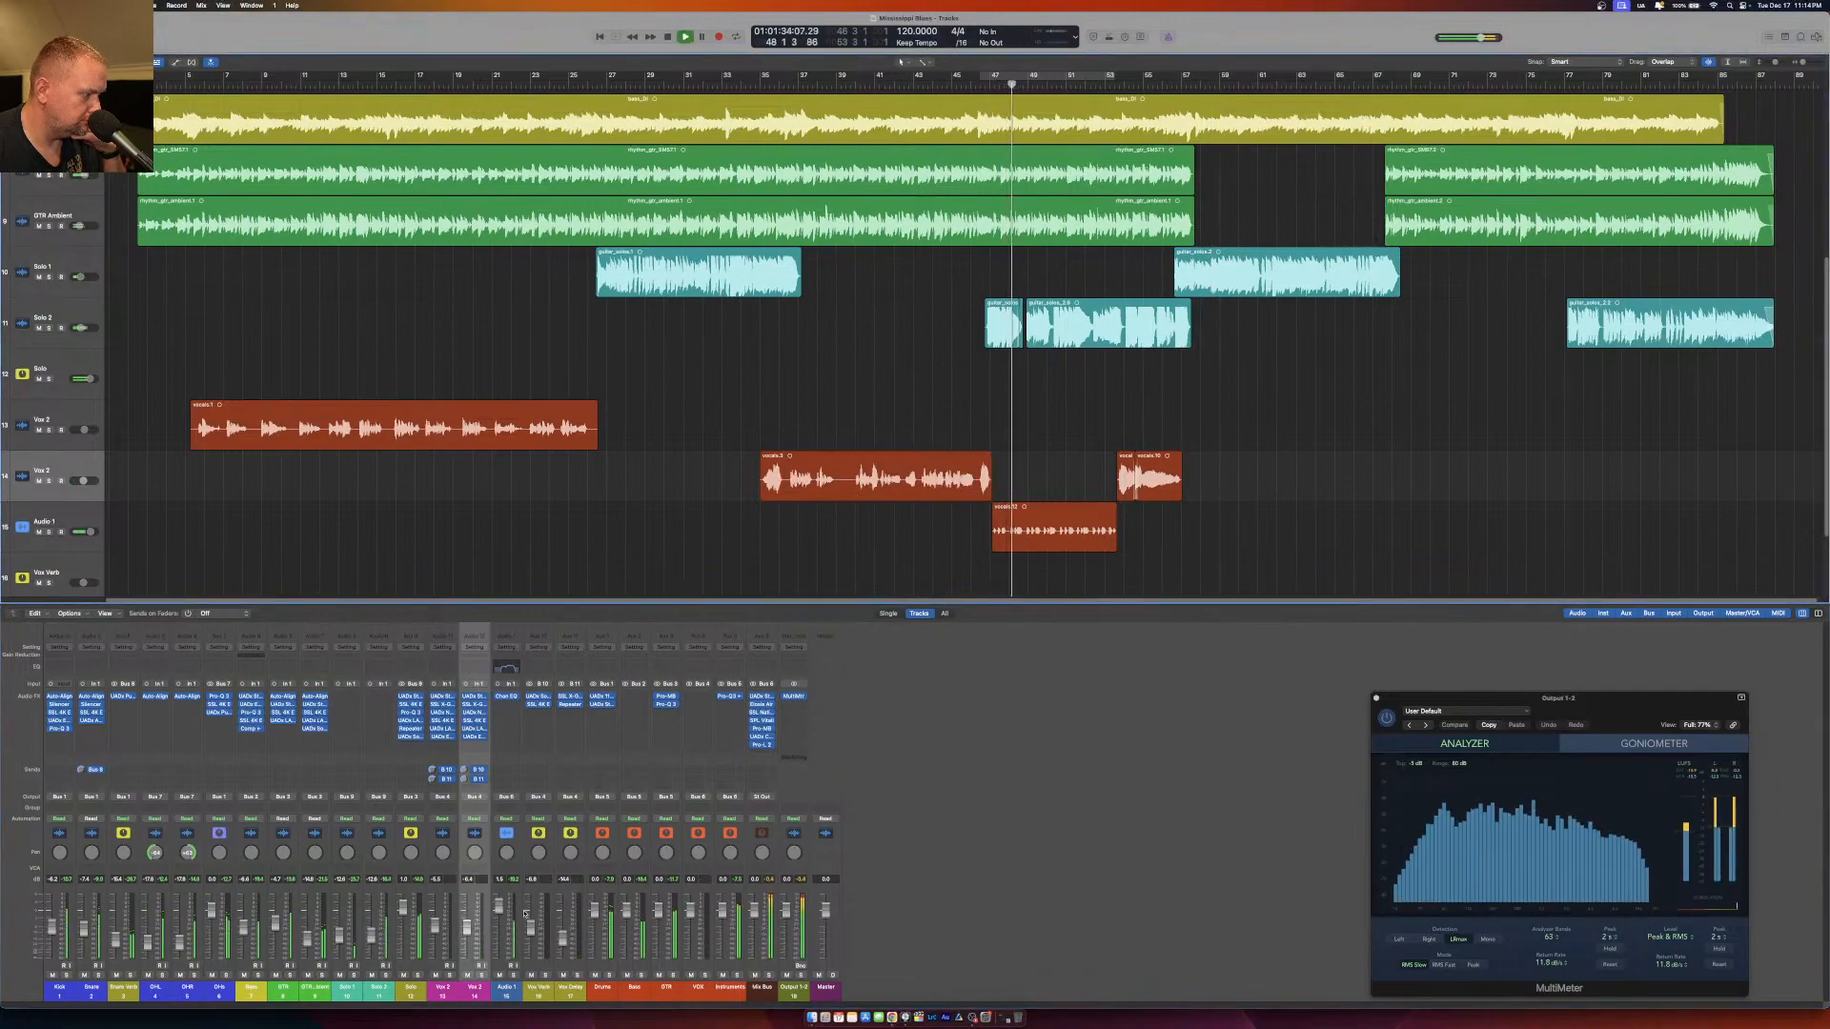
drag(502, 908, 501, 913)
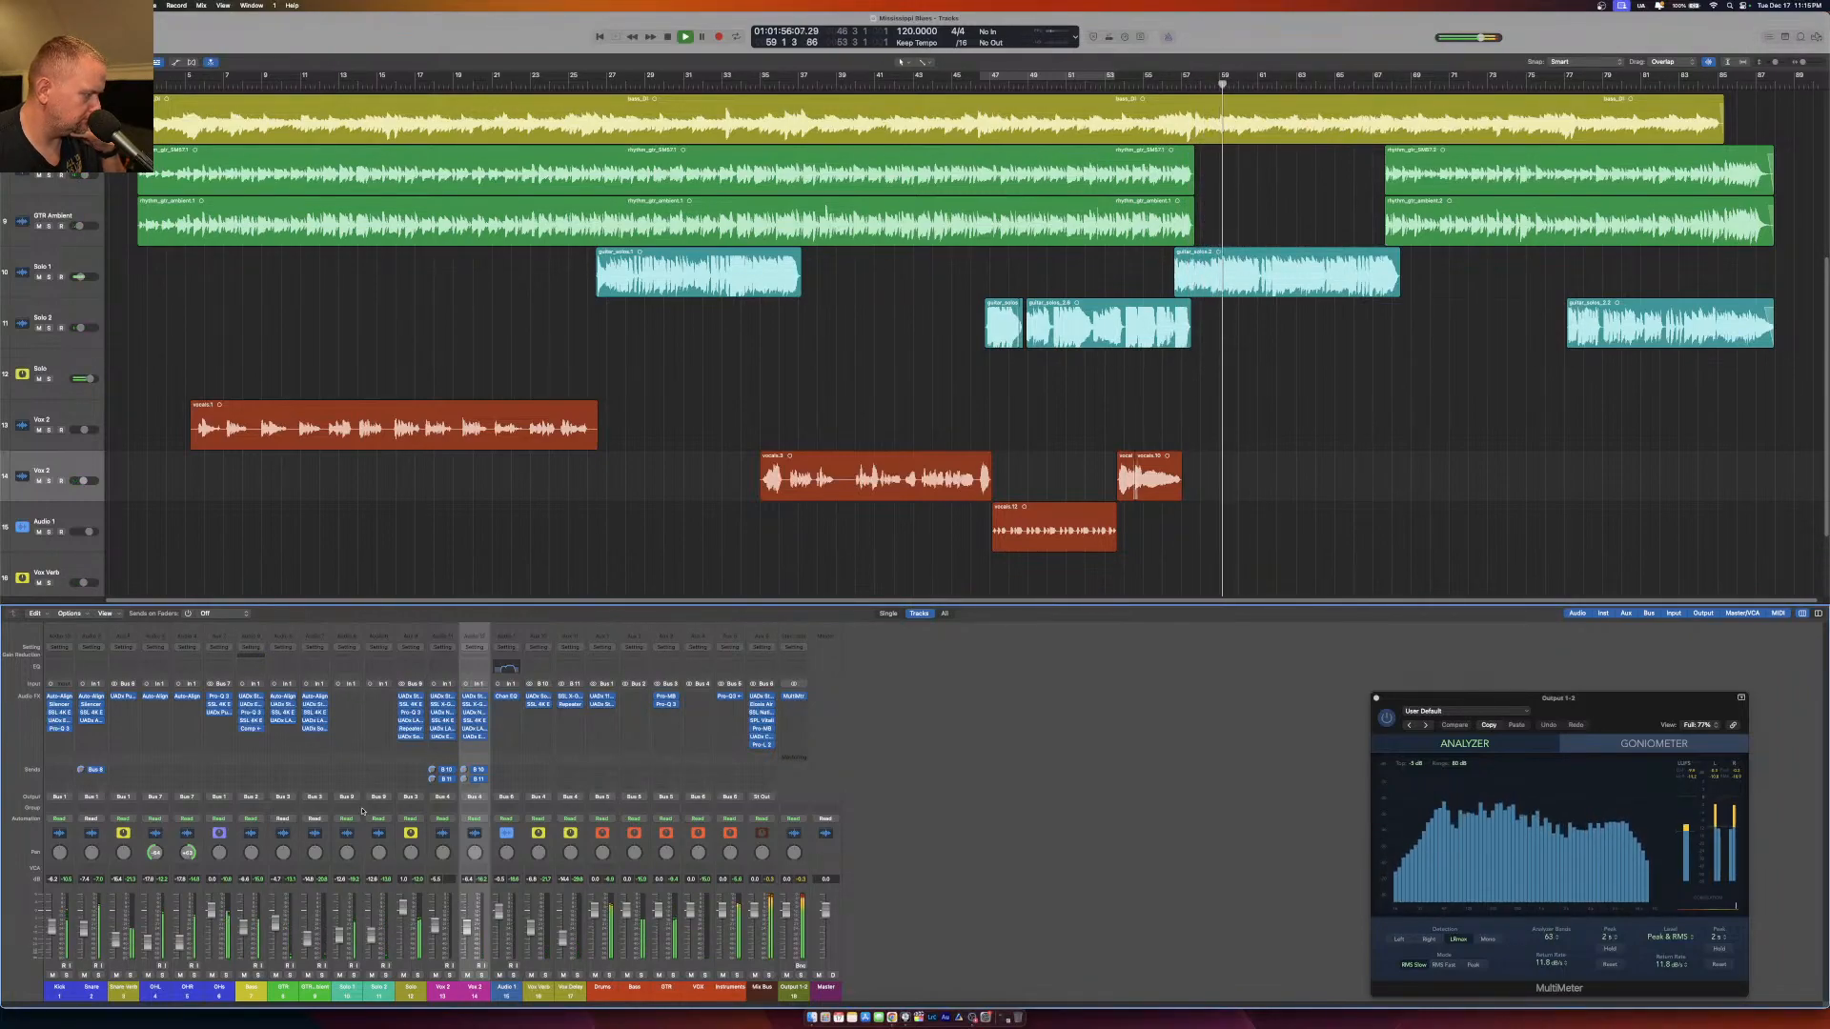
Adjust the high-frequency attenuation and attenuation selector in the OHs channel's Pultec EQP-1A, then reopen the EQ to recheck it and close it.
click(219, 713)
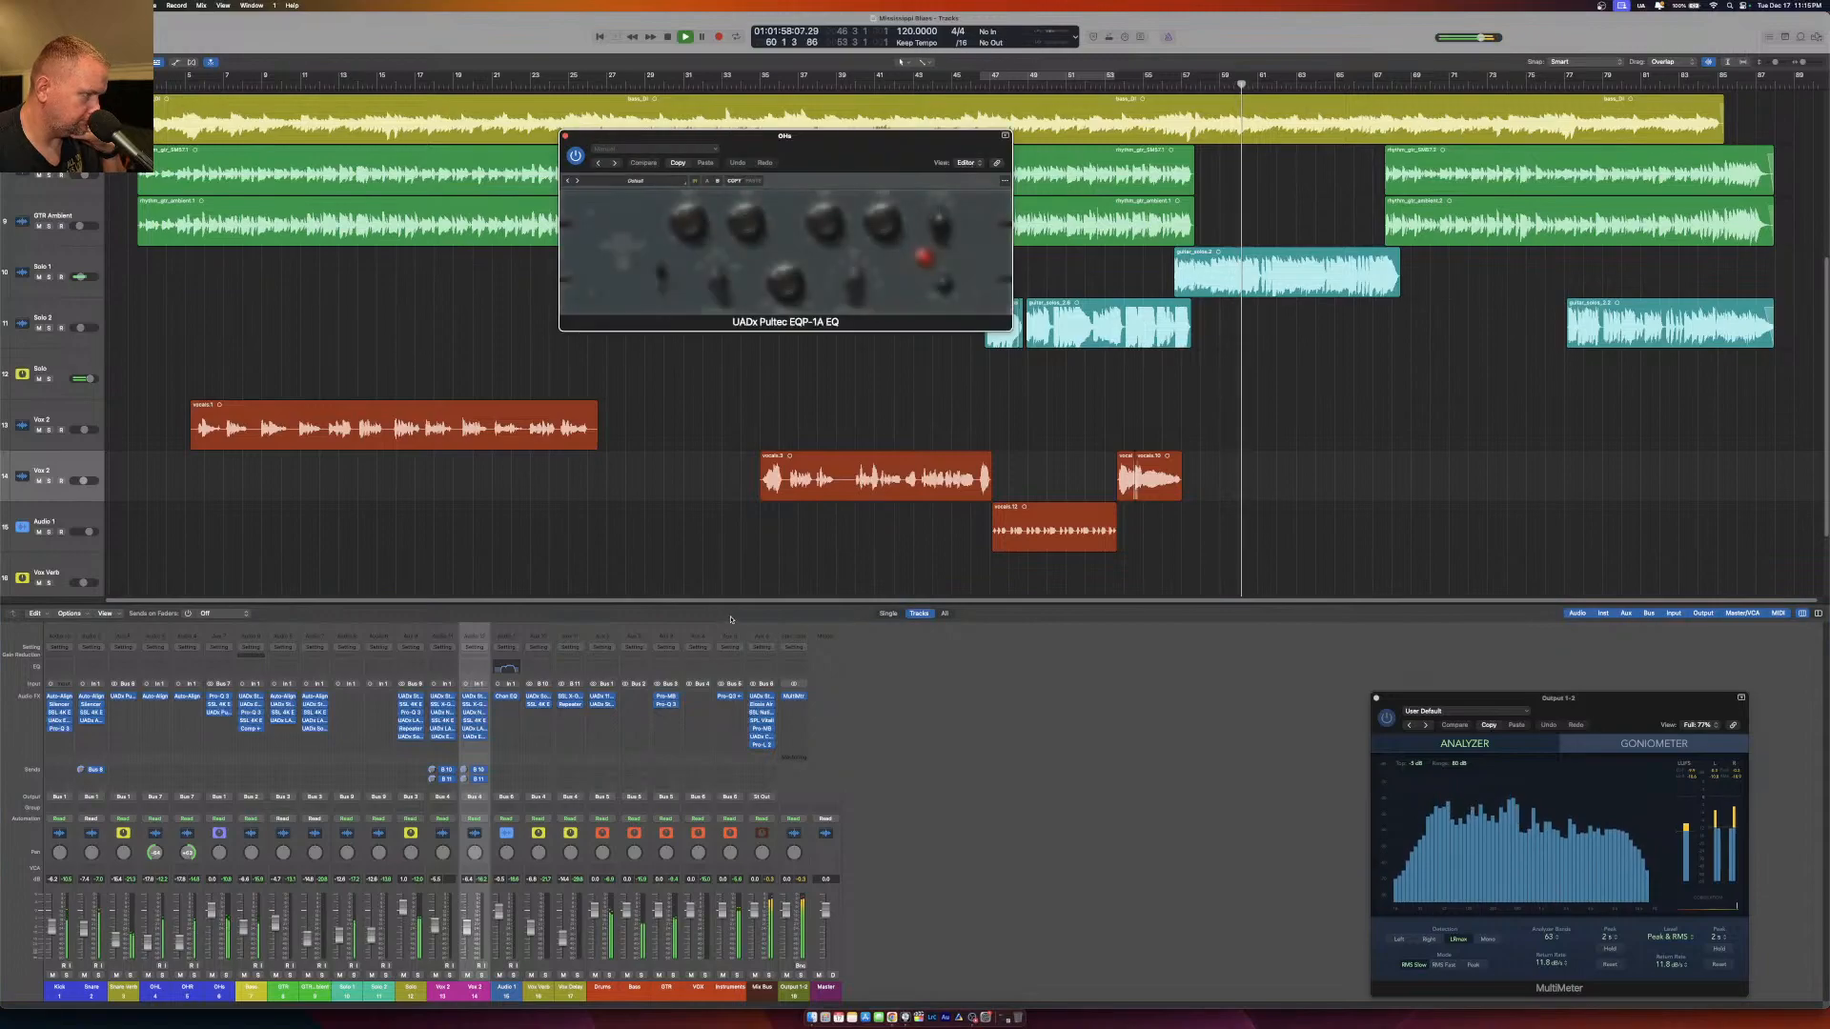
drag(883, 229, 882, 209)
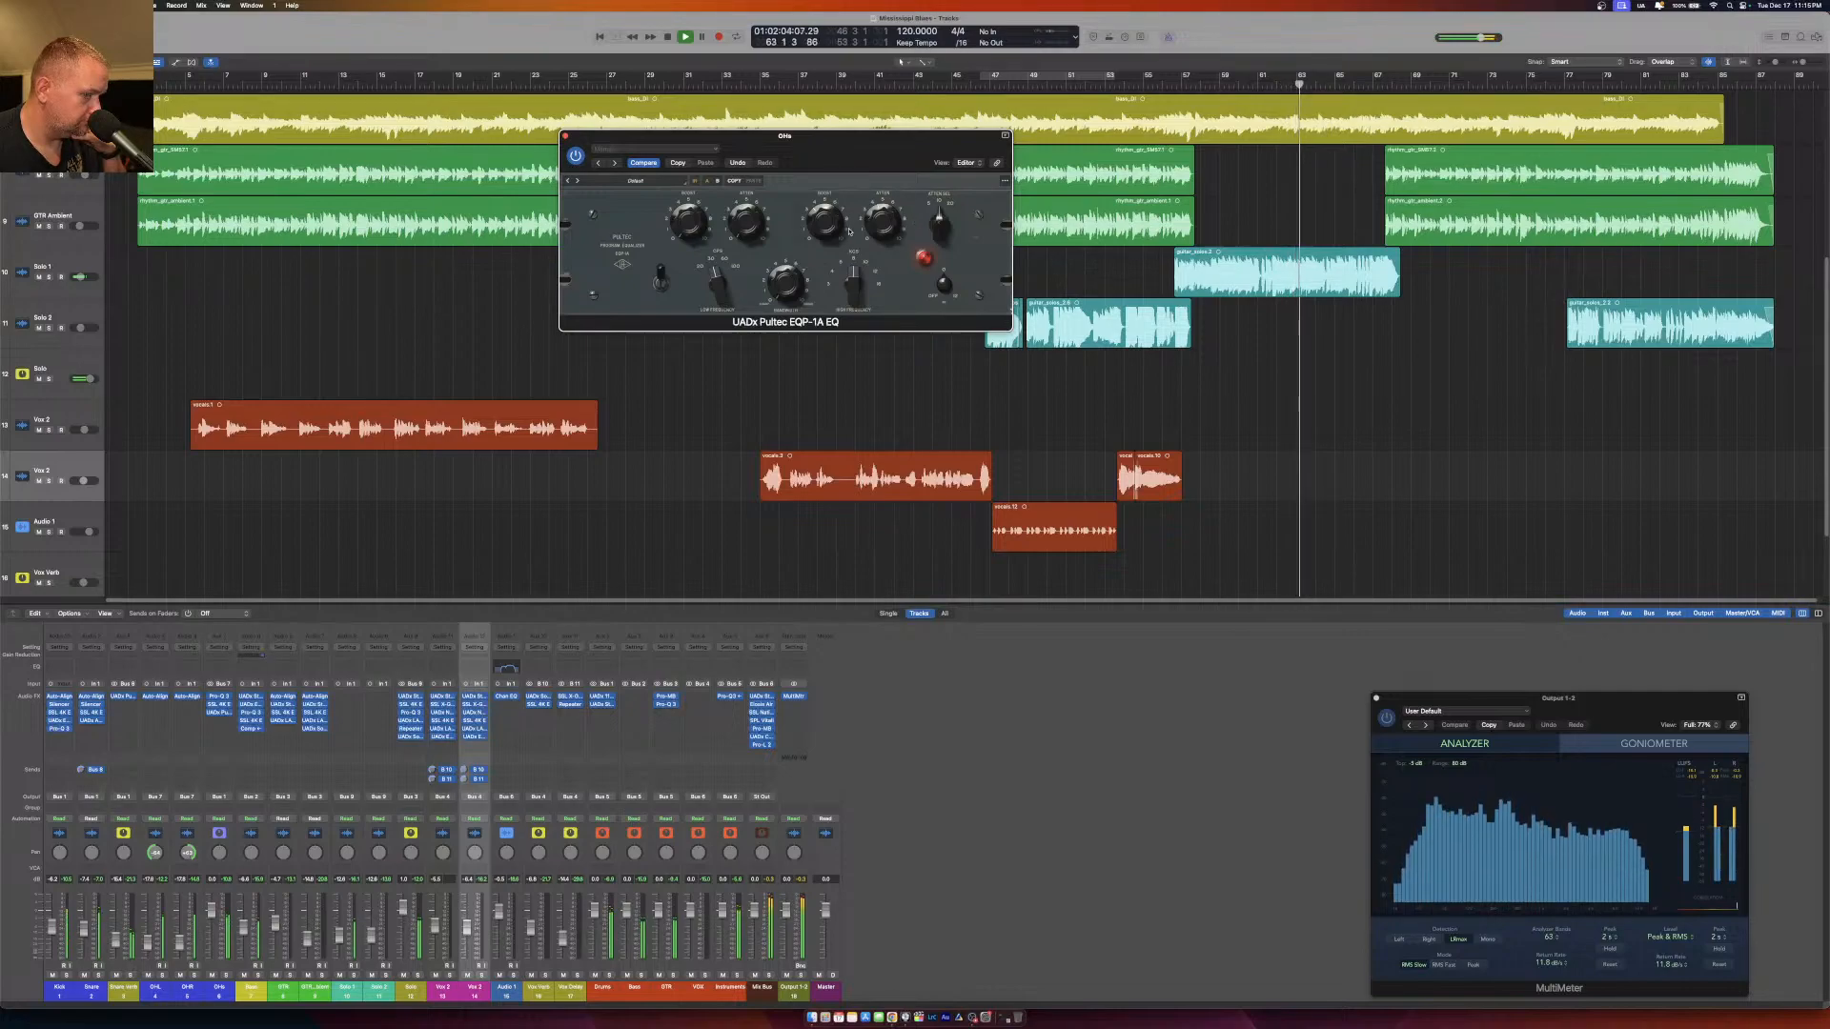
drag(939, 230, 936, 261)
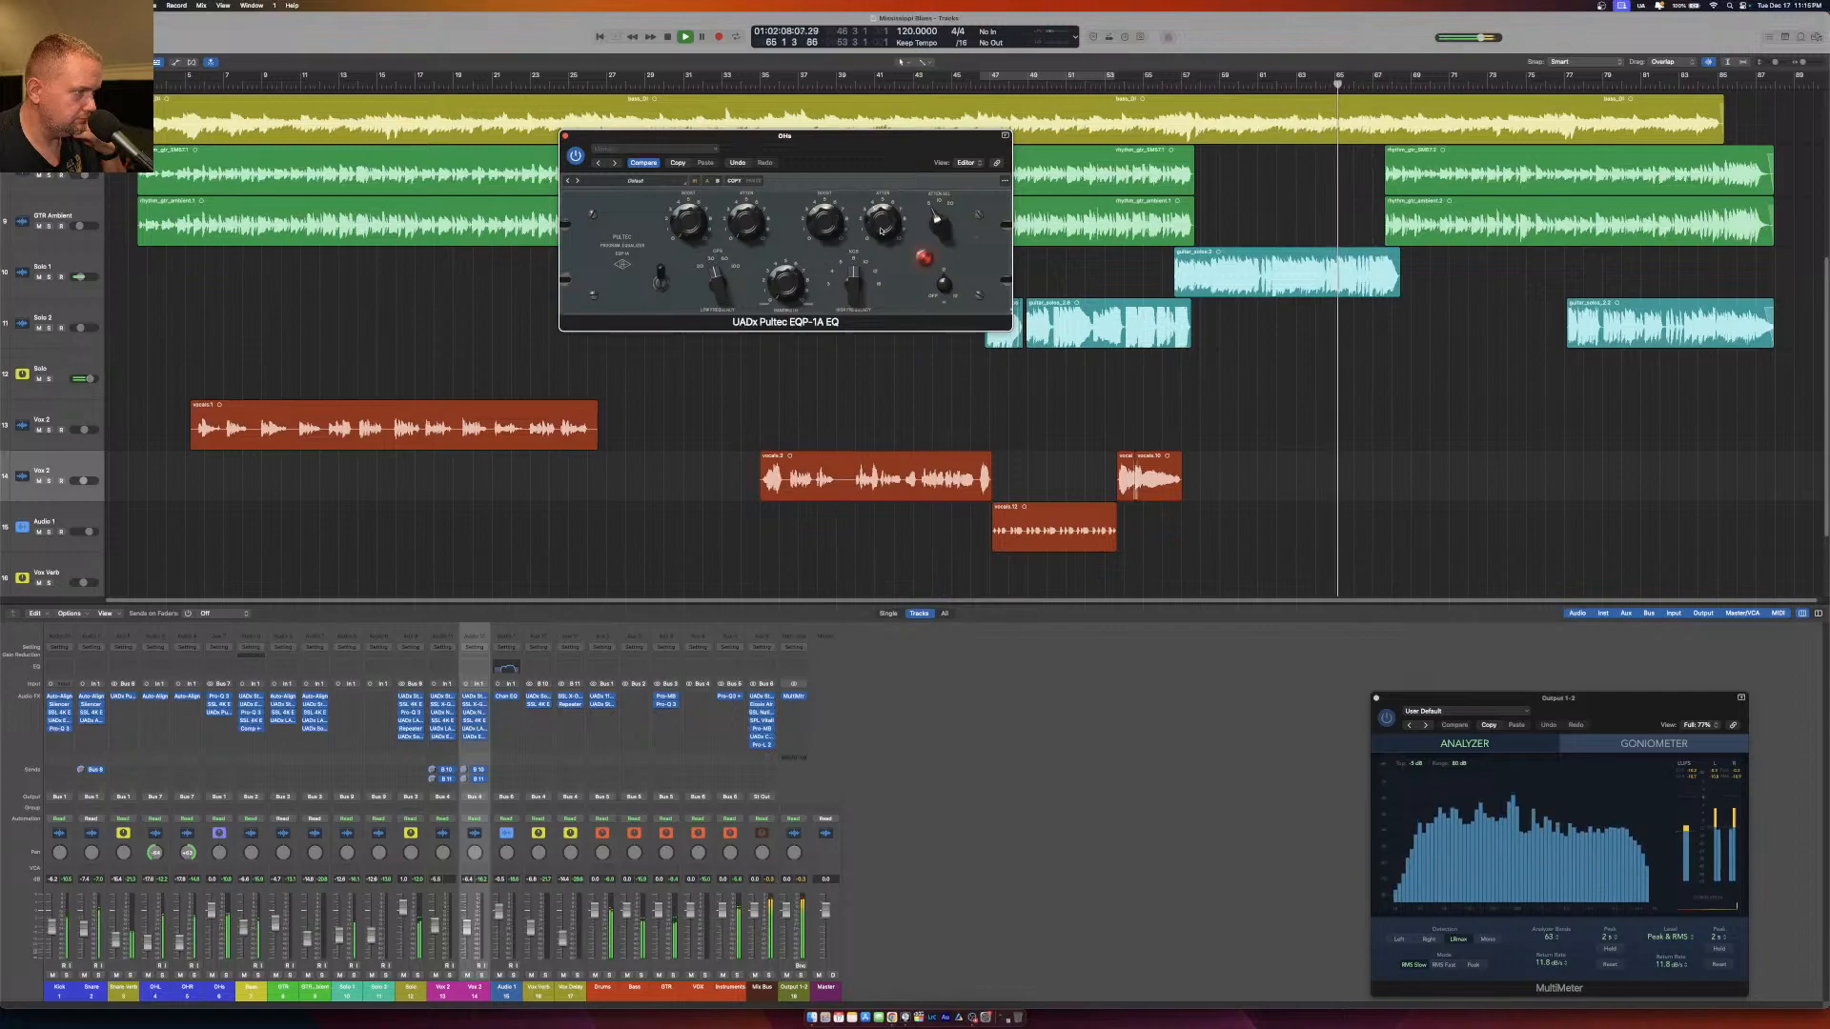
click(565, 135)
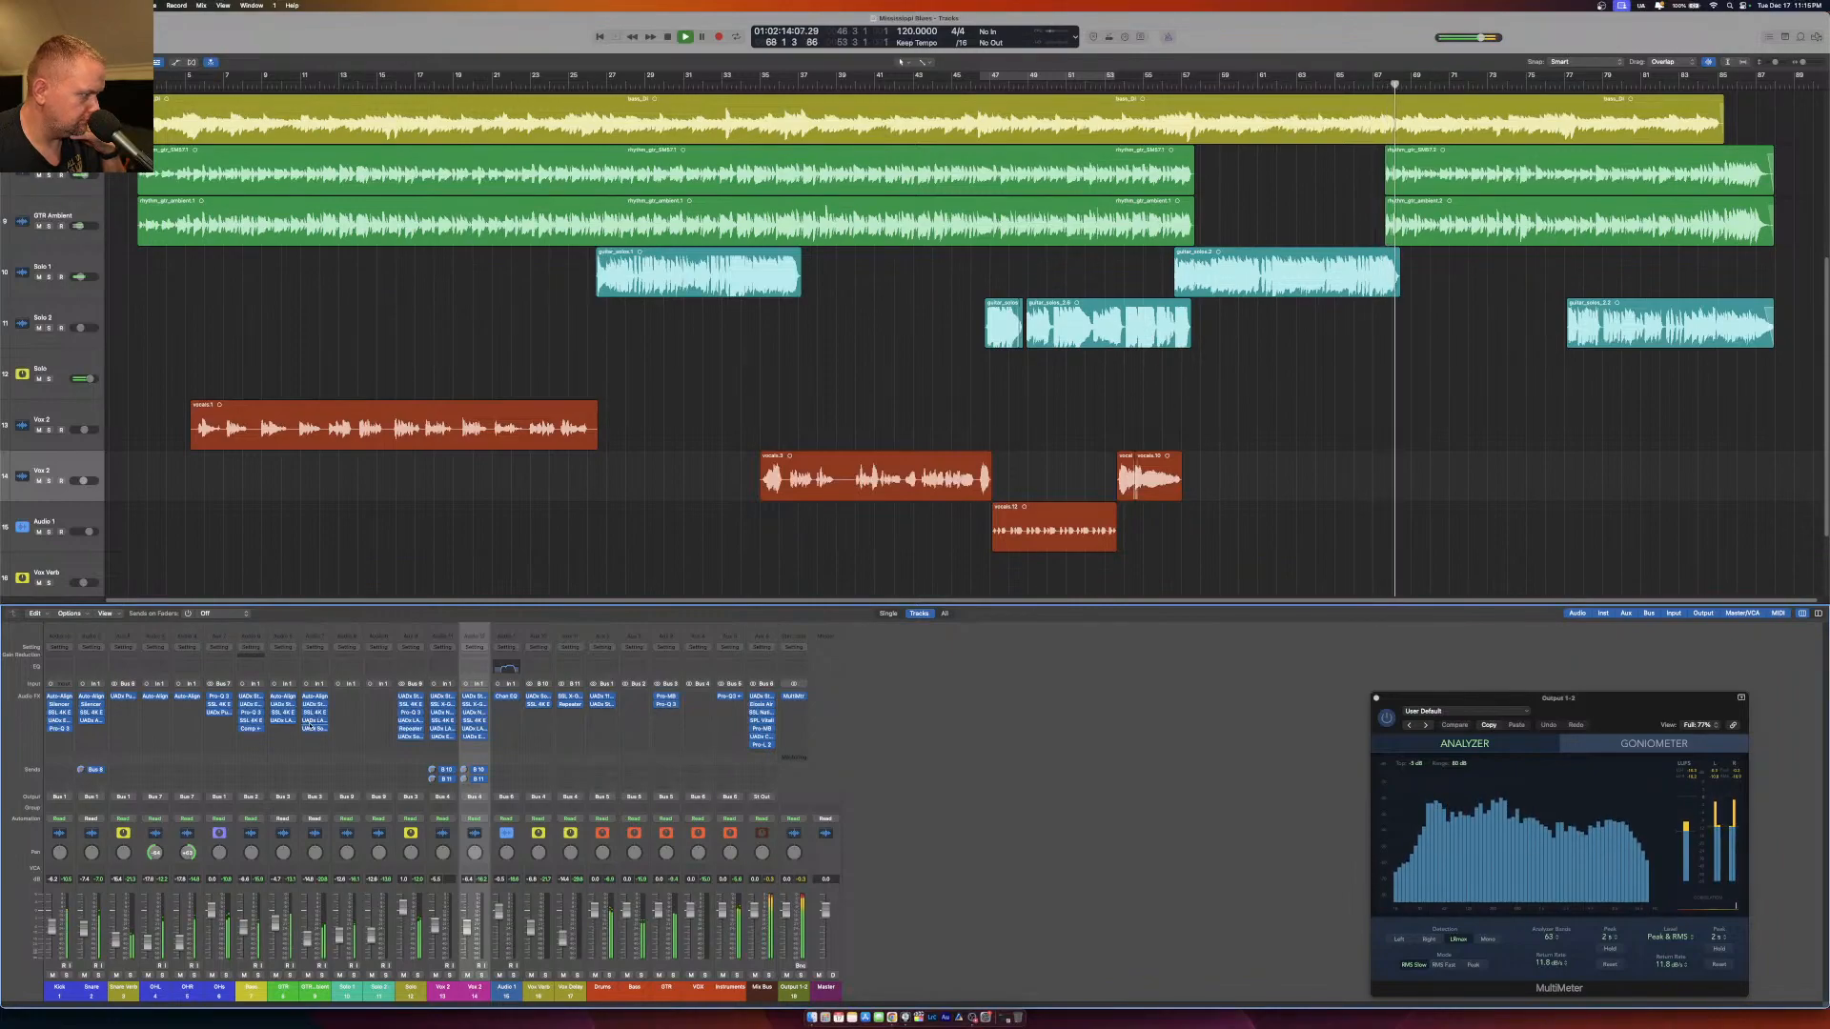
click(220, 715)
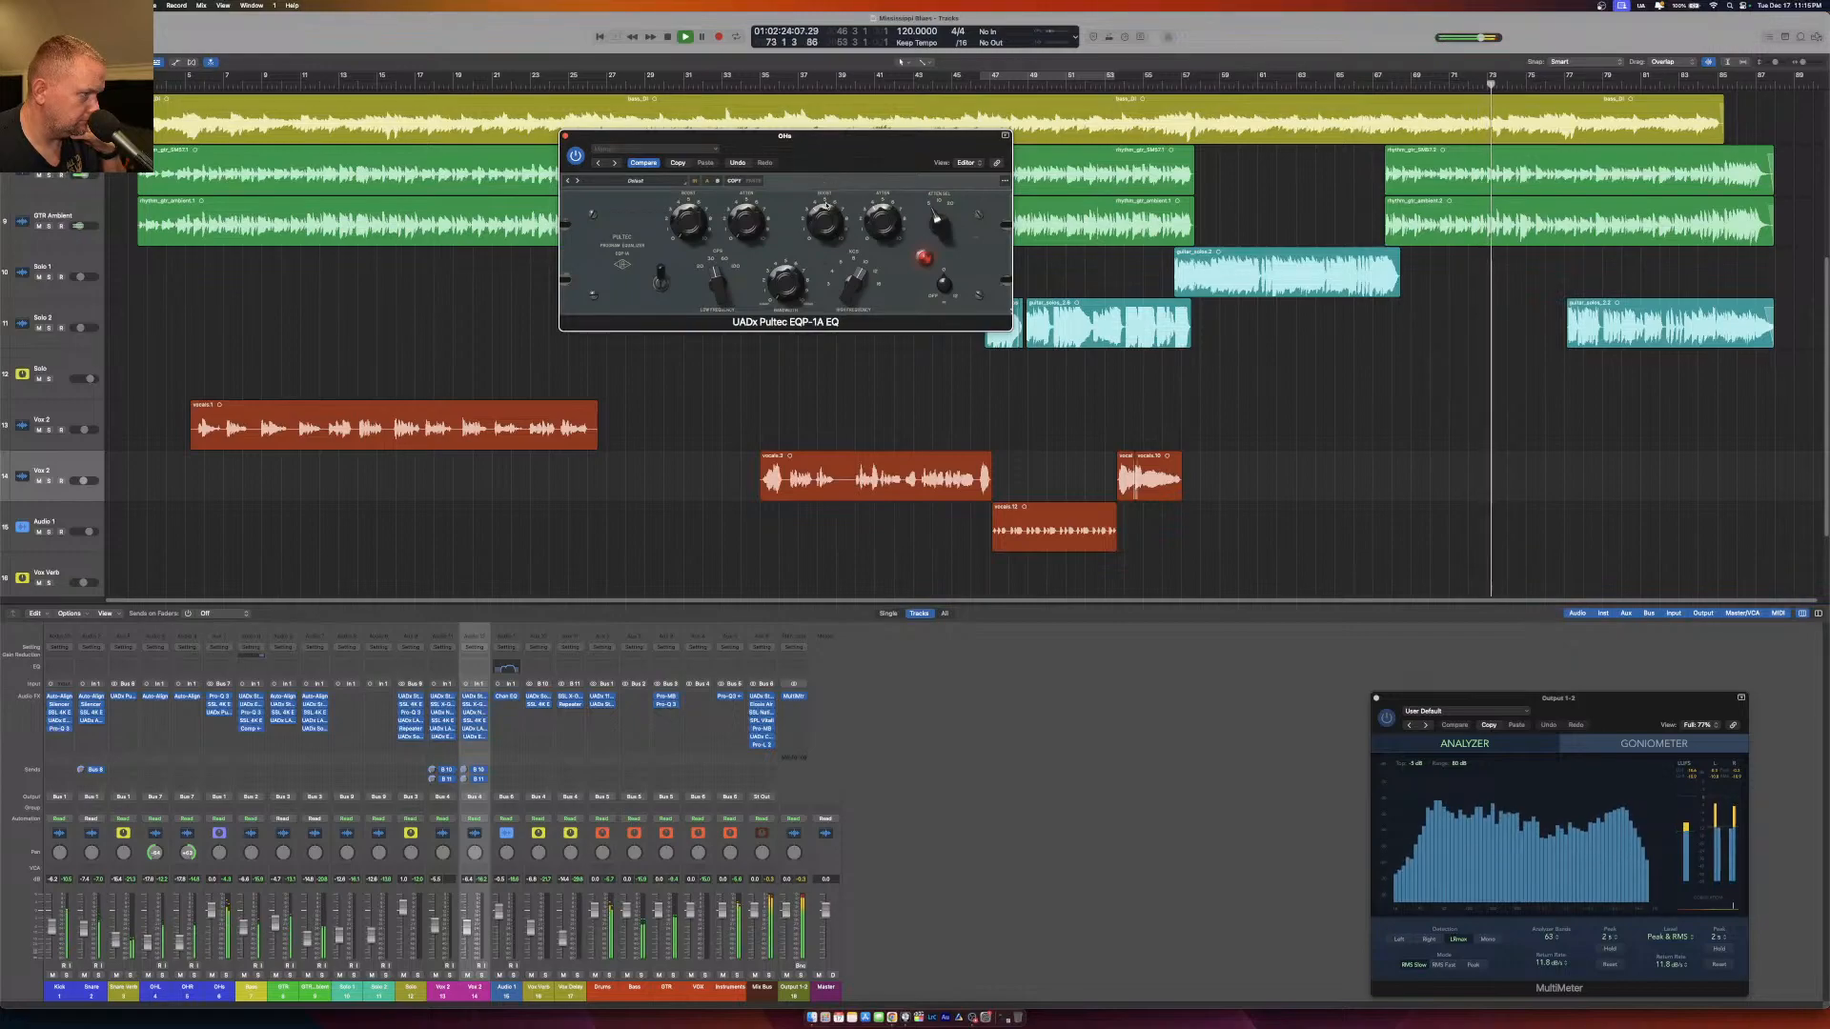
click(565, 137)
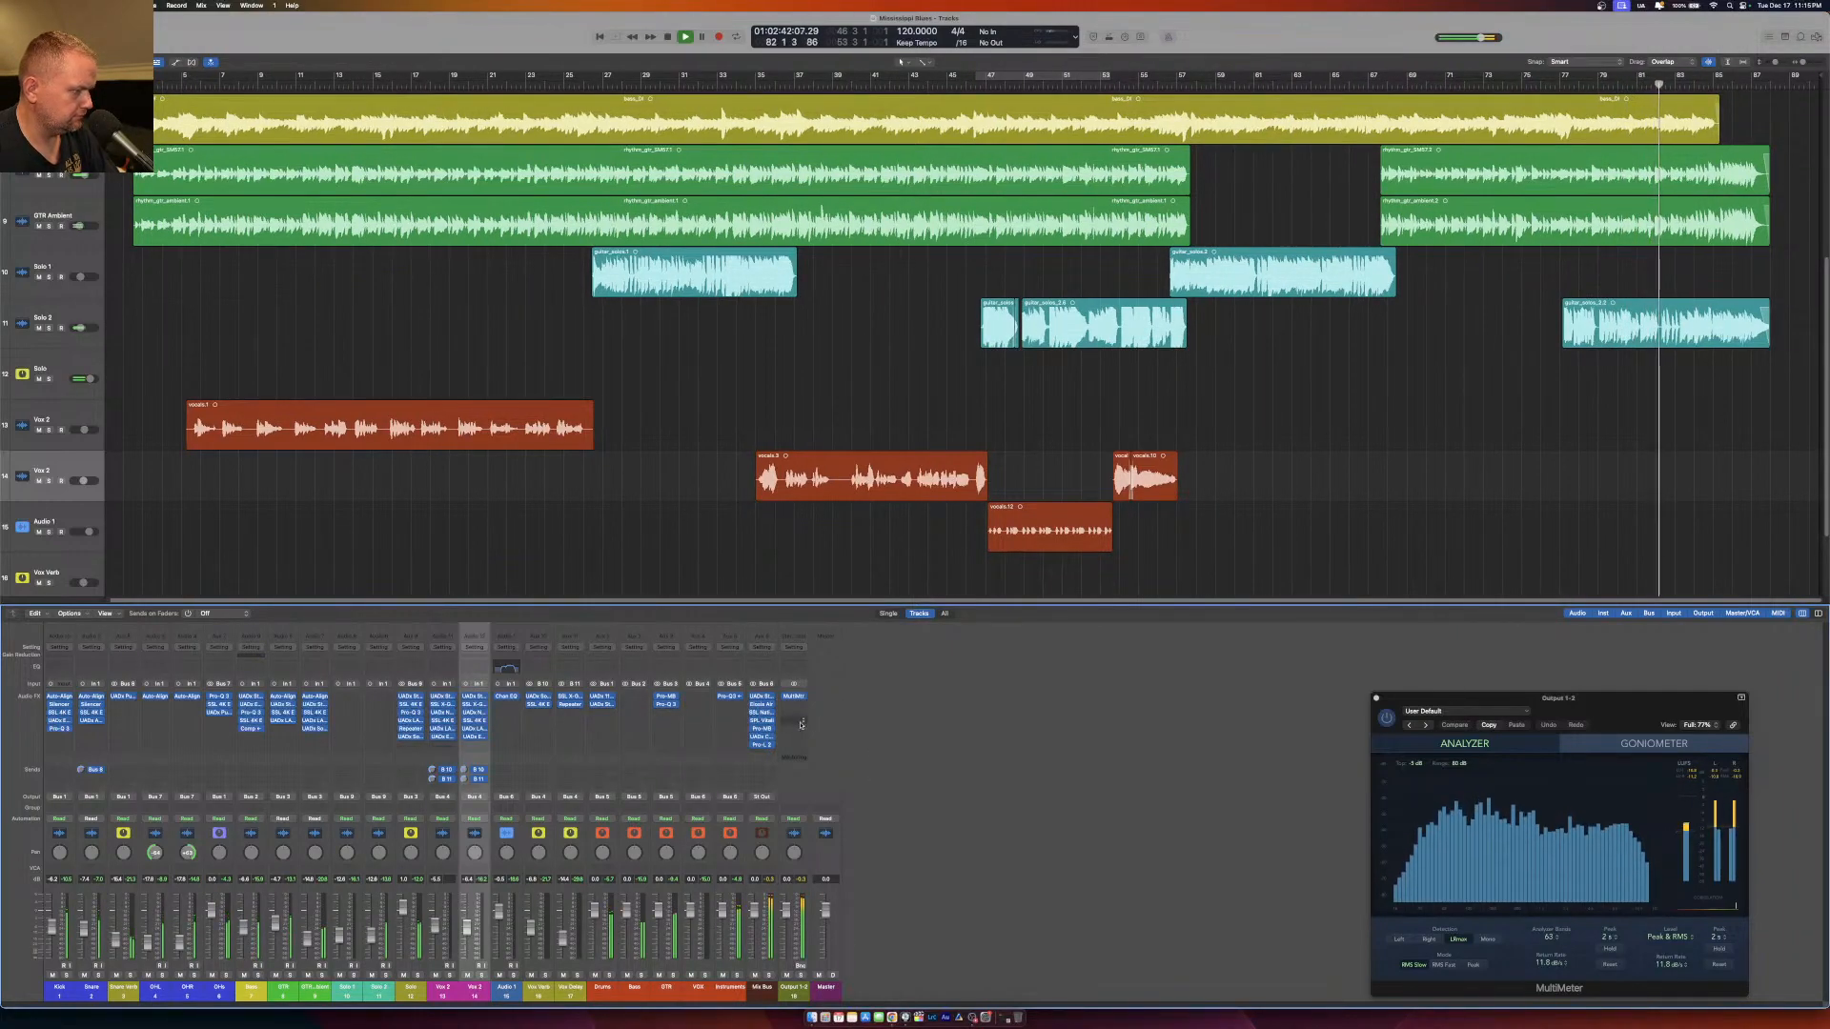
Review the Mix Bus Pro-MB bands again near the end of the song, and close the plug-in.
click(761, 728)
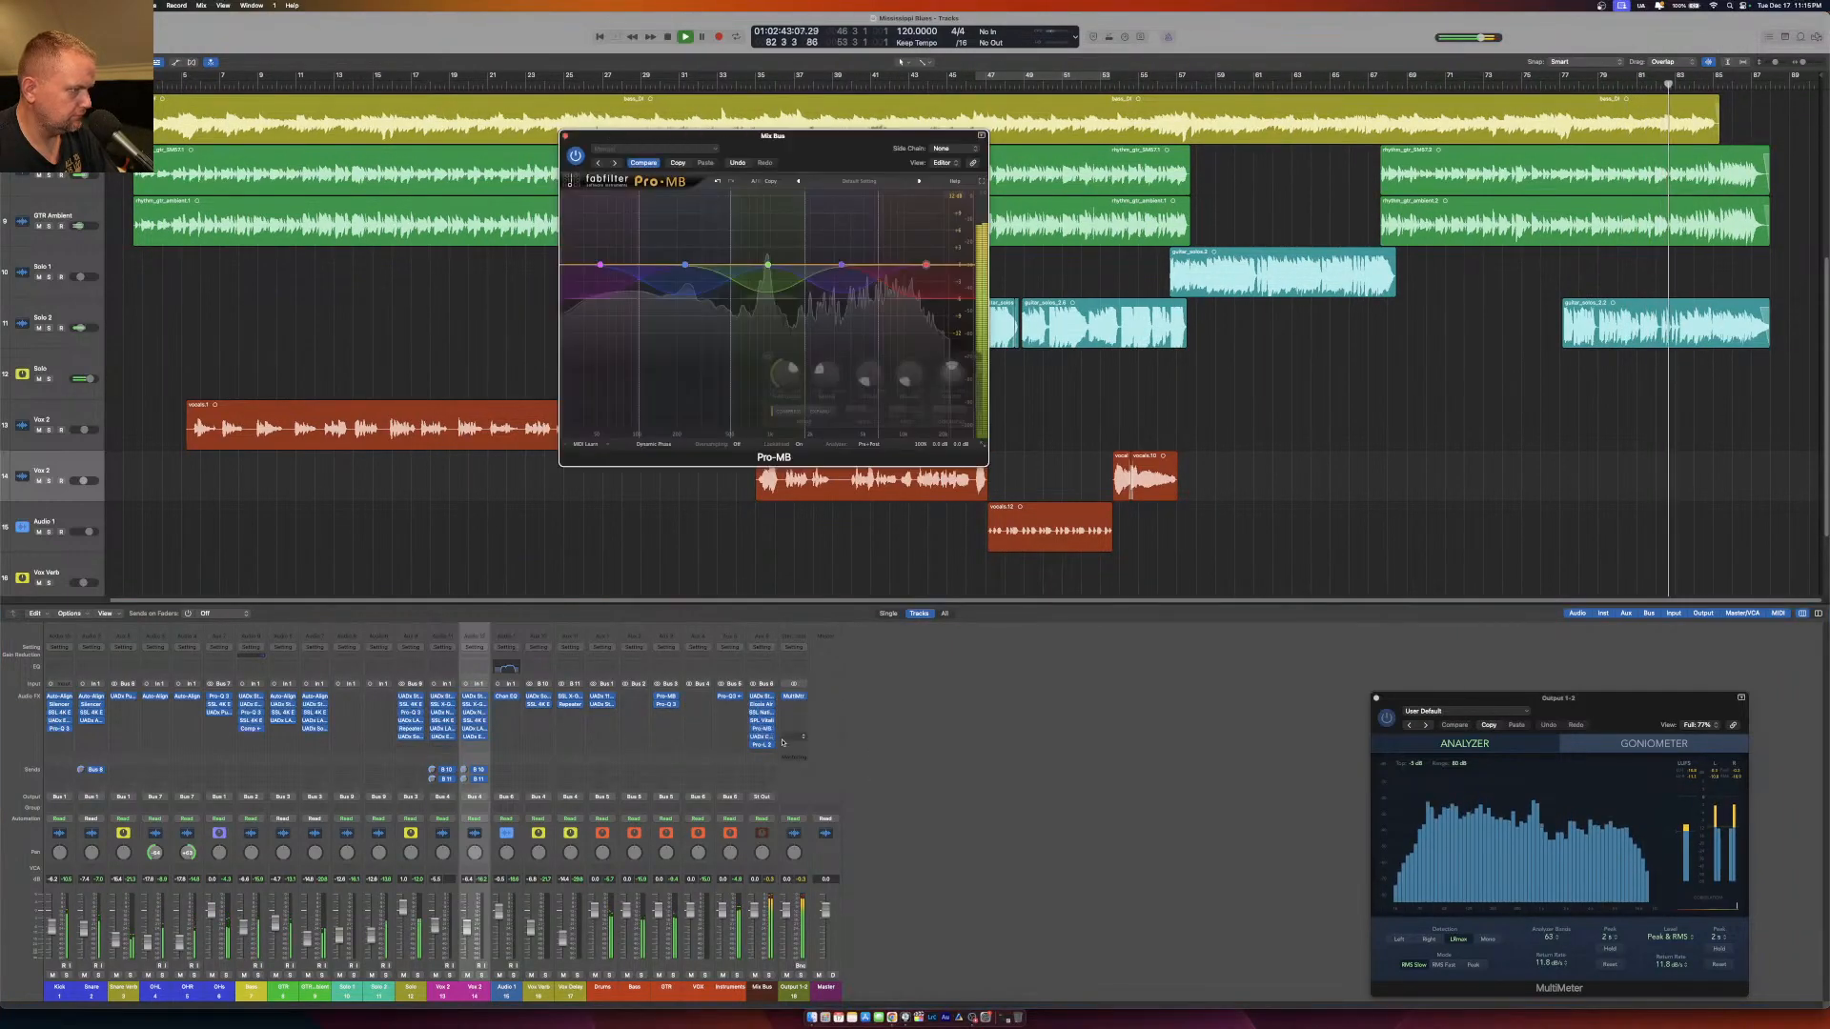
click(565, 136)
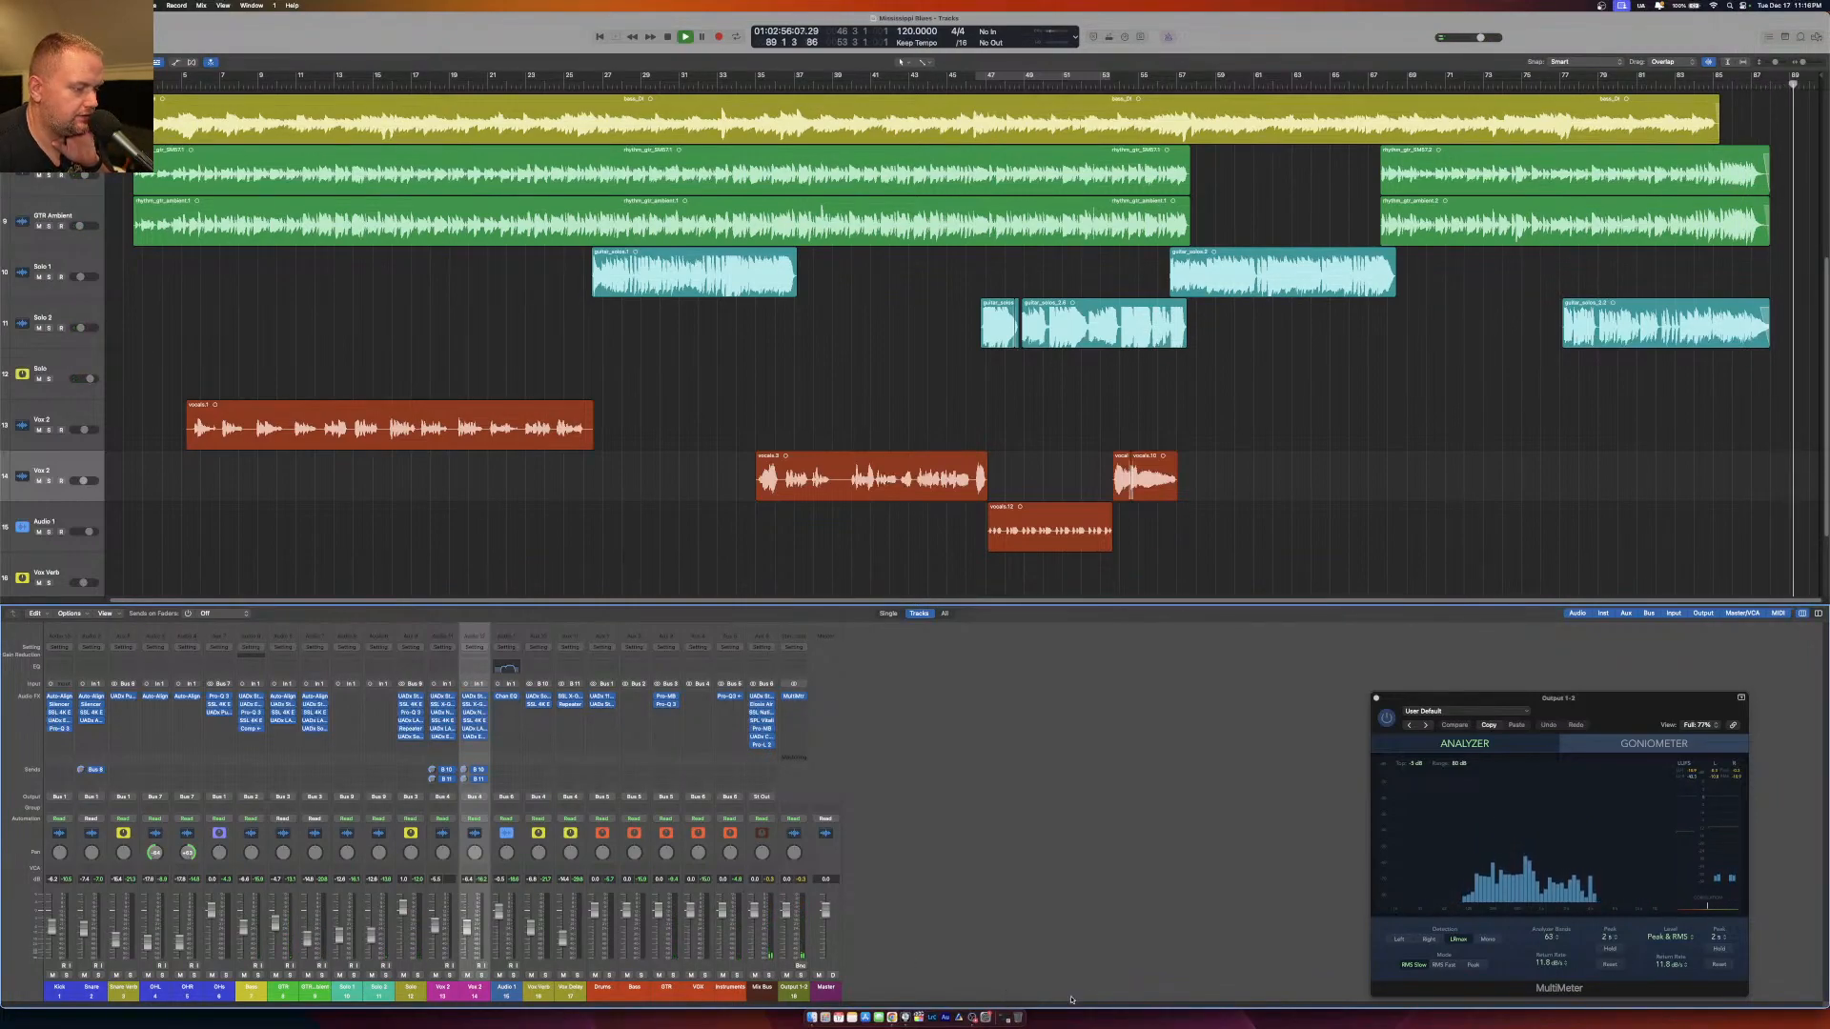
Switch to OBS to show the Just Camera scene, and return to Logic Pro.
click(986, 1017)
click(1039, 674)
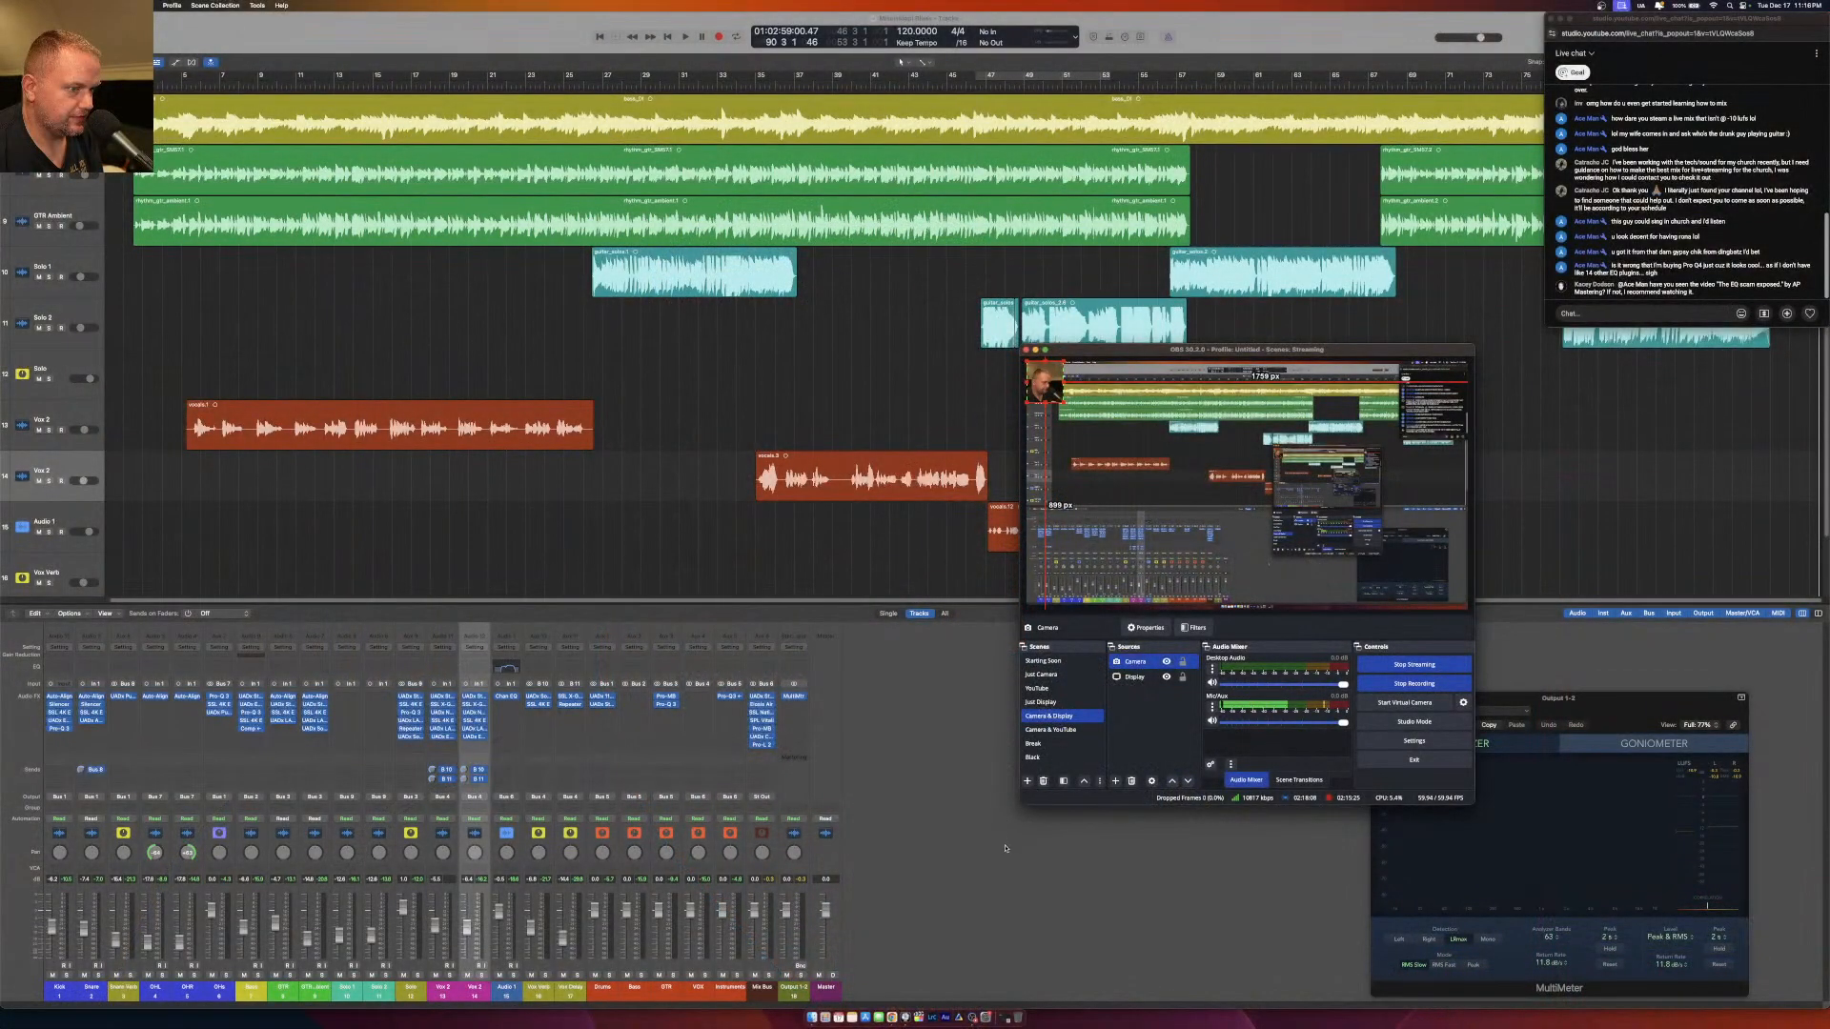
click(1000, 868)
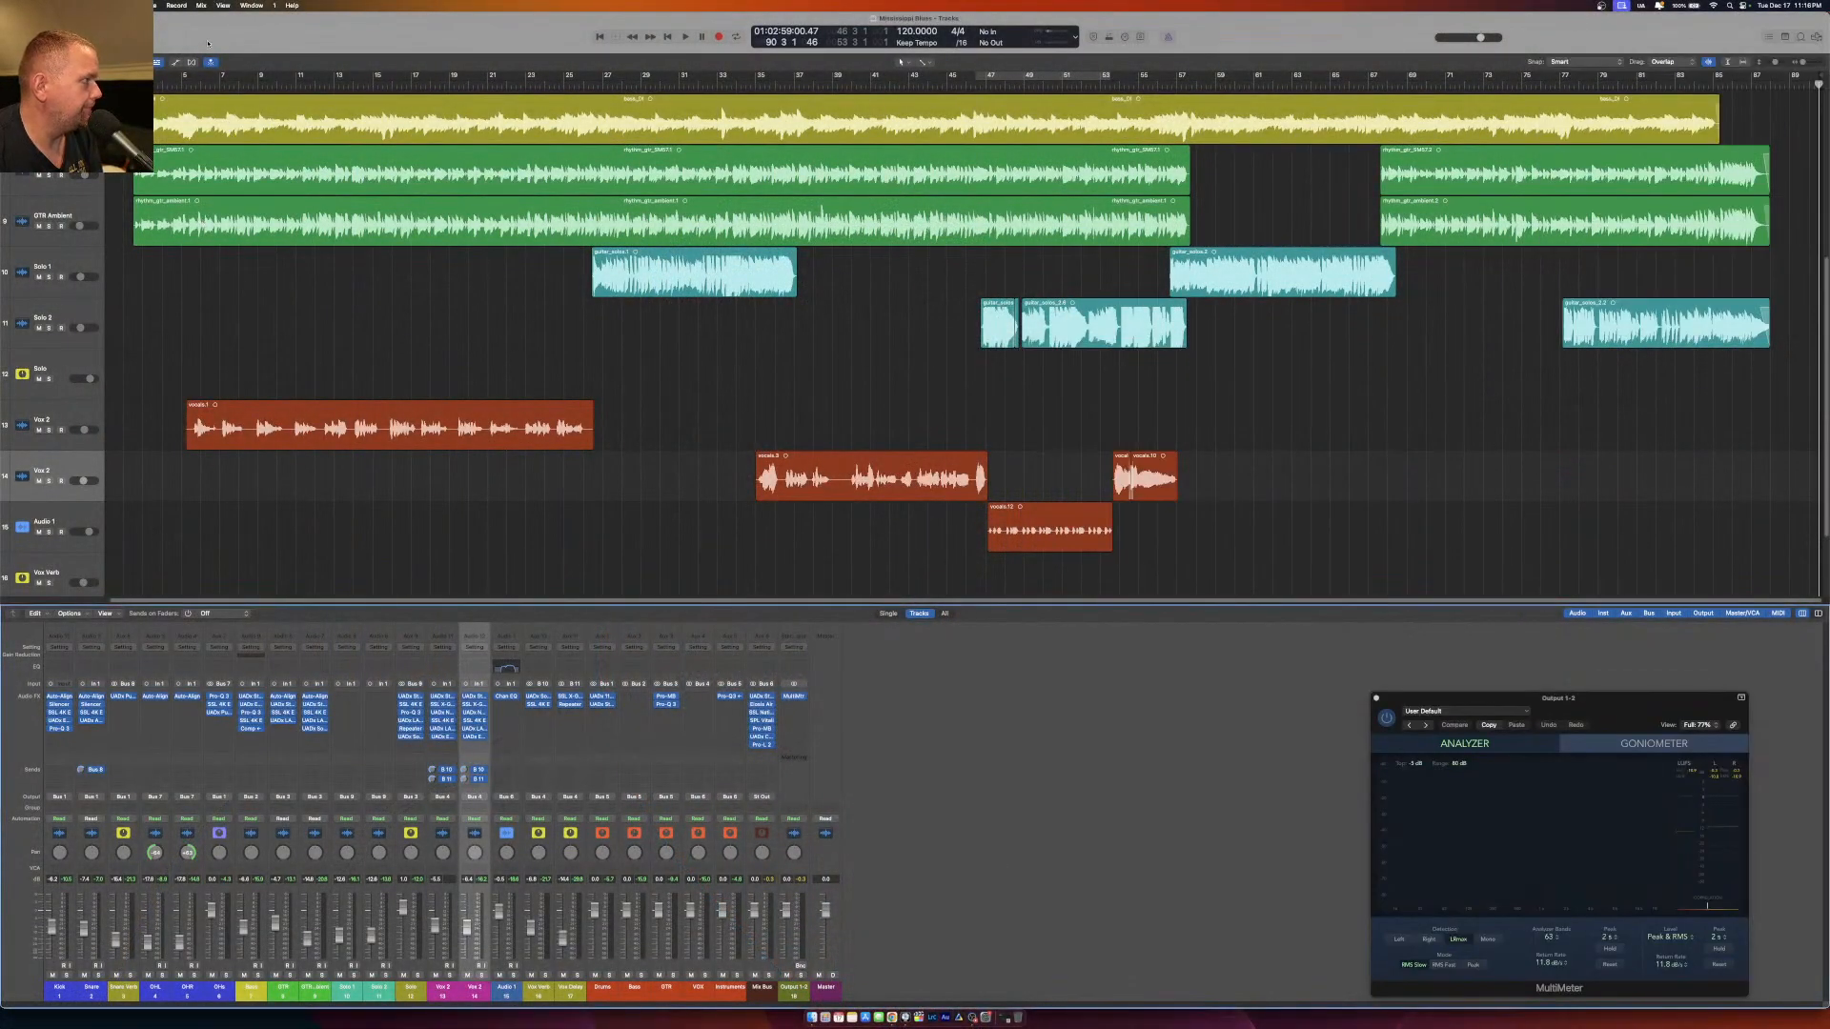
Return to the song start for playback, adjust the release of the Drums bus Pro-MB band, and close the plug-in.
key(Return)
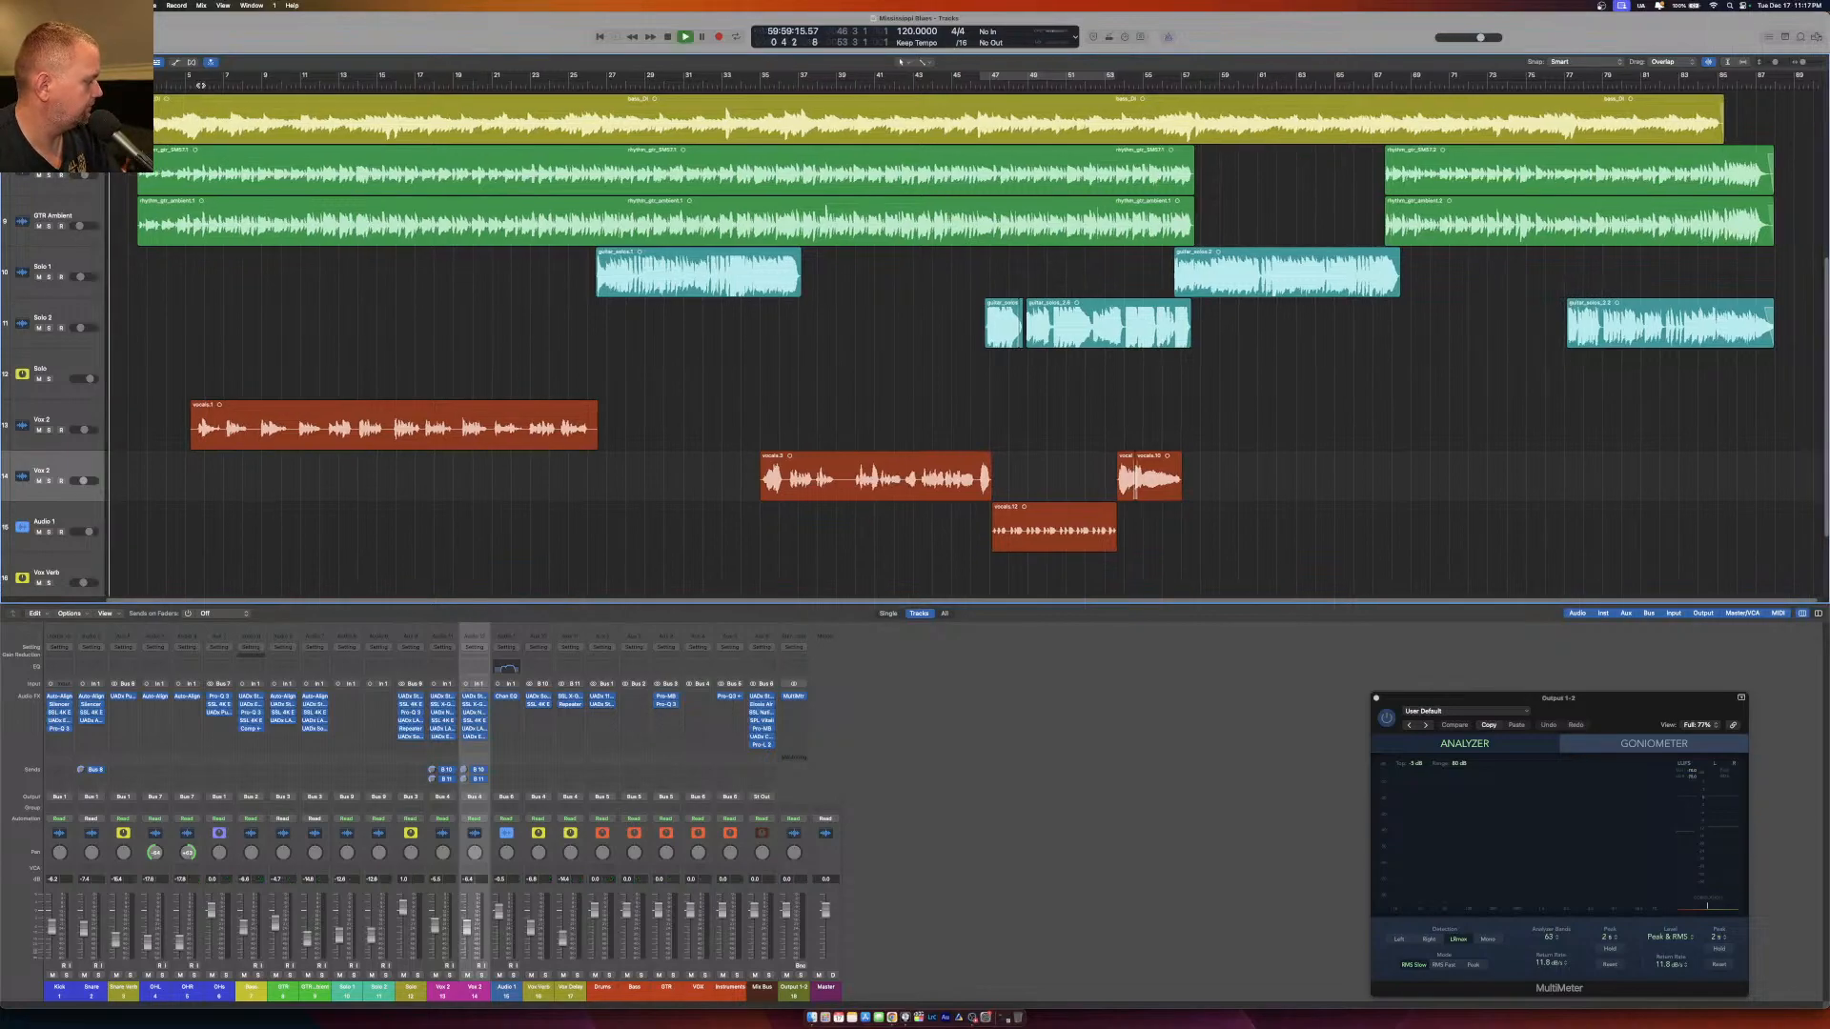
key(space)
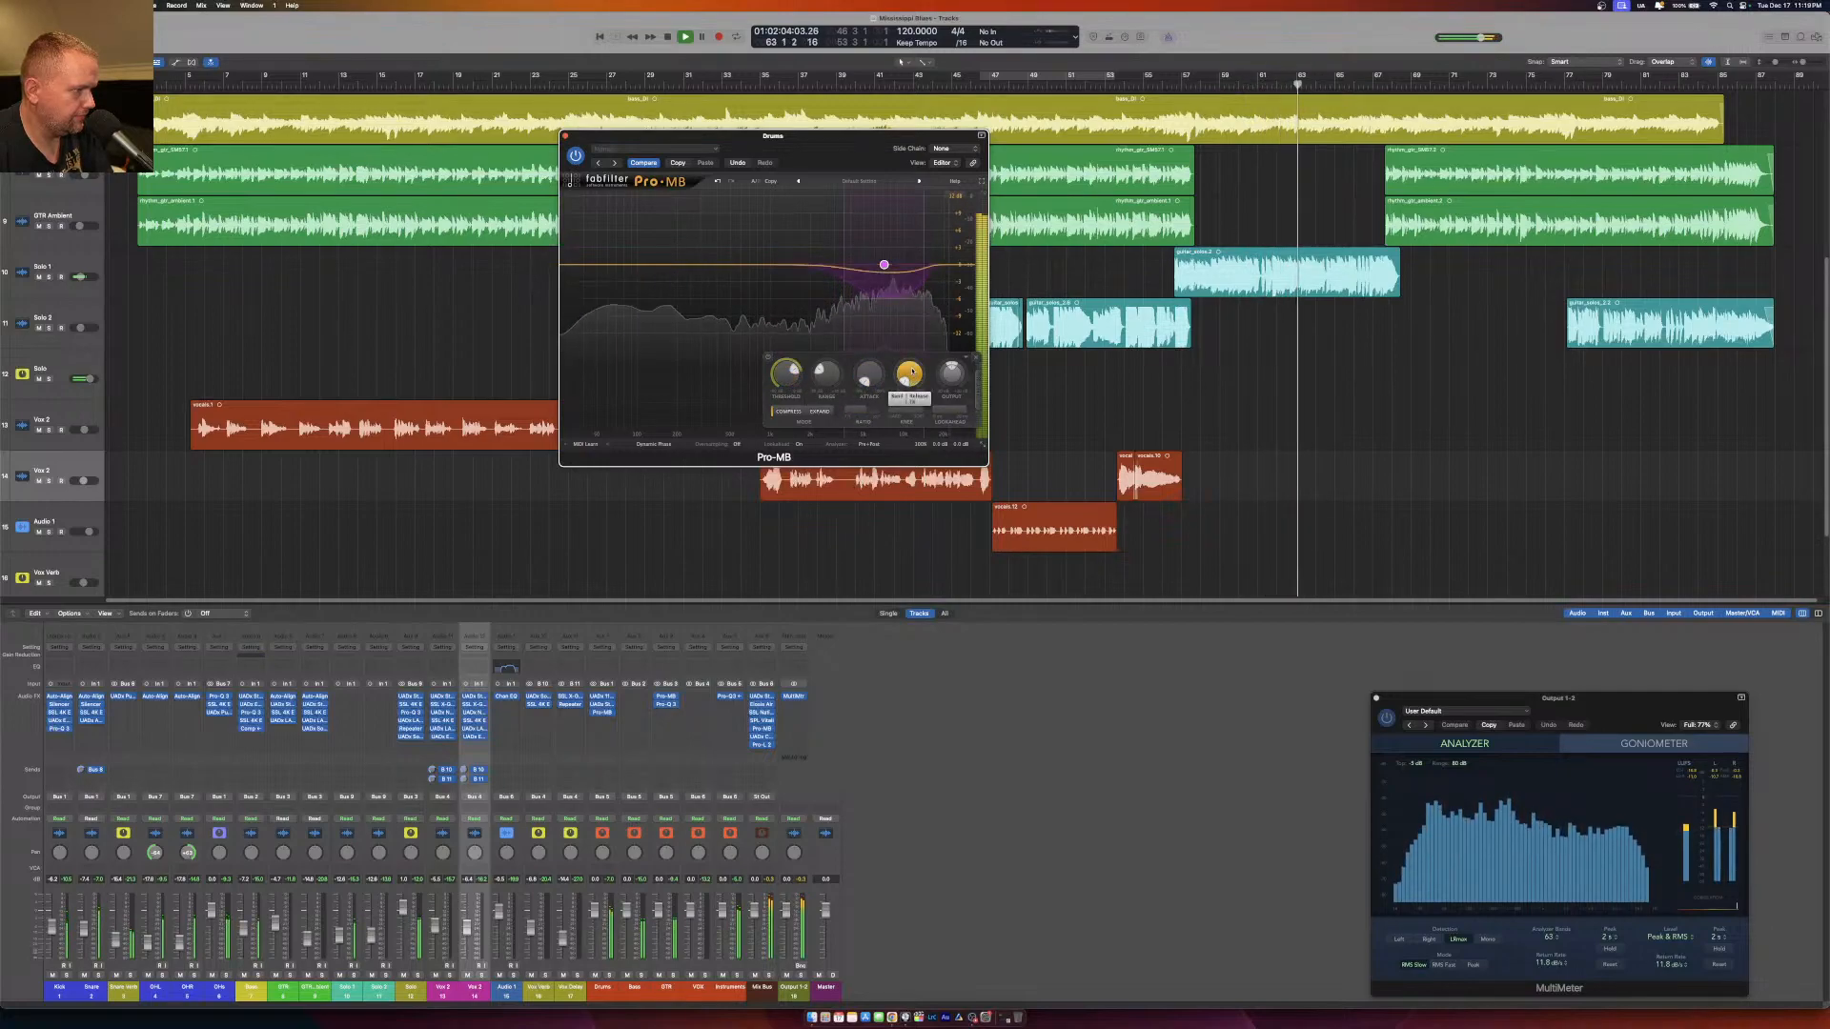
drag(911, 377, 912, 338)
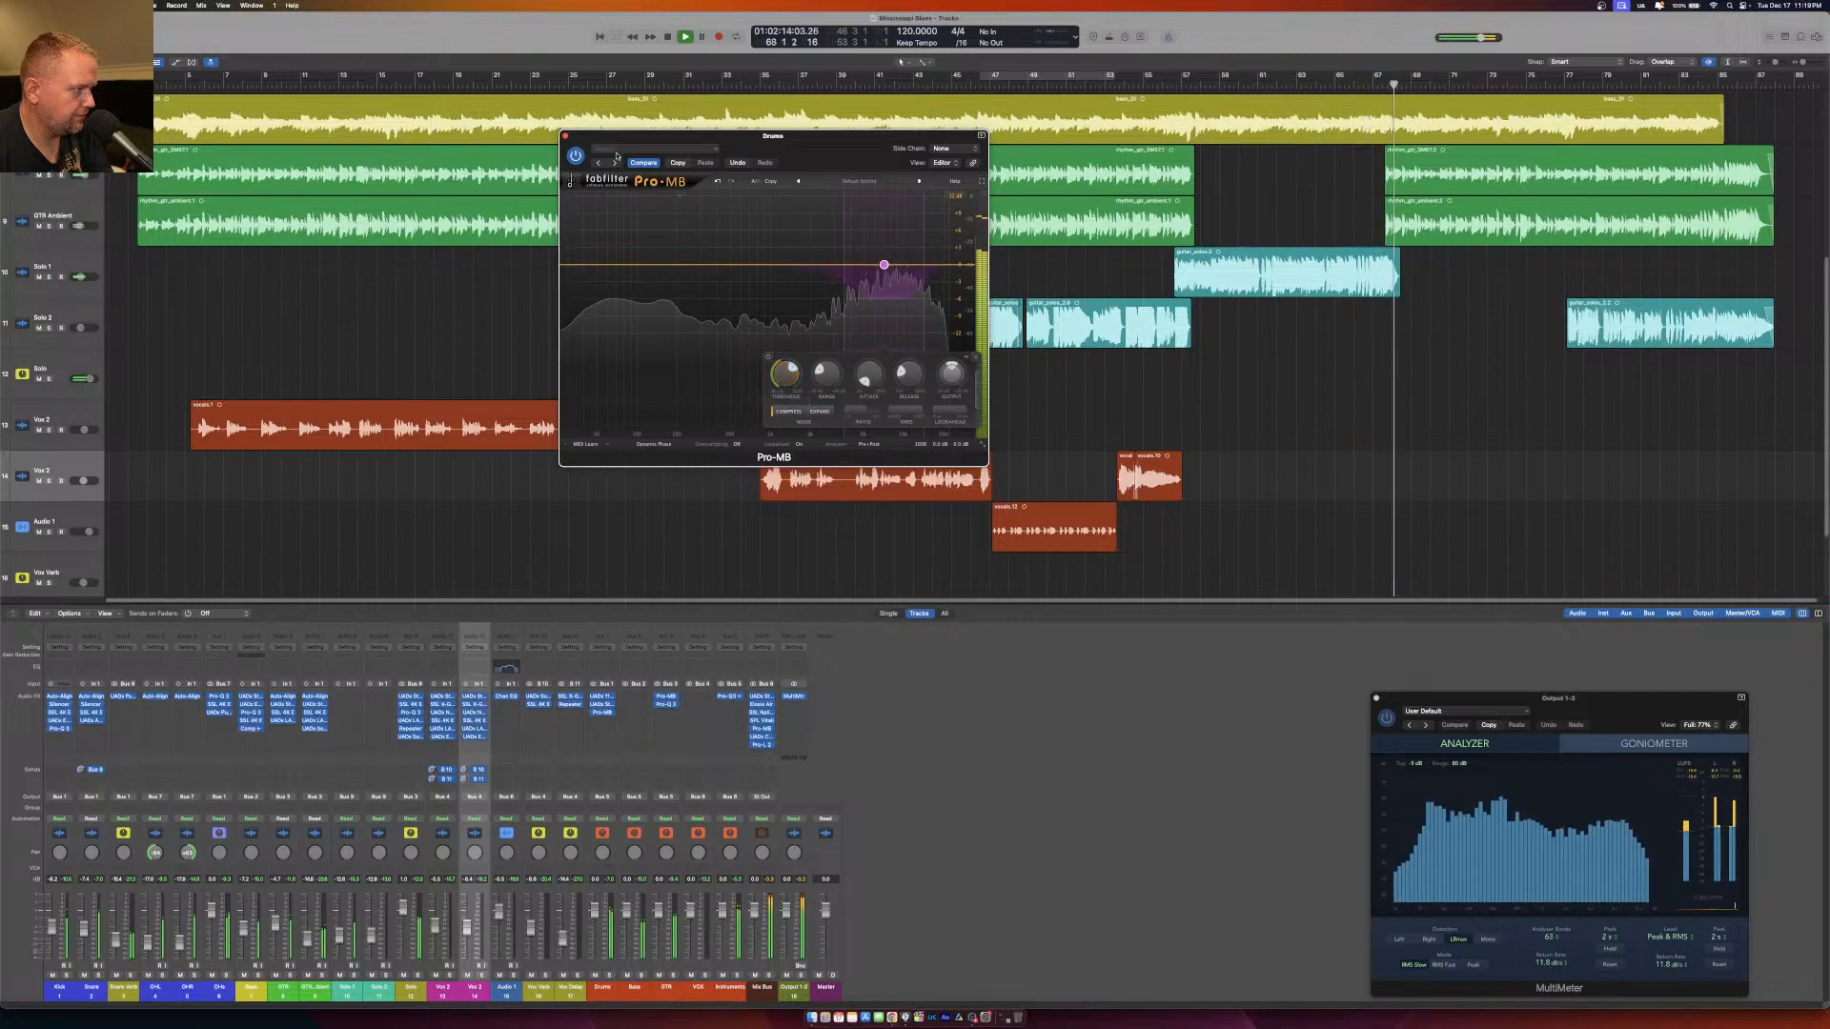
click(565, 136)
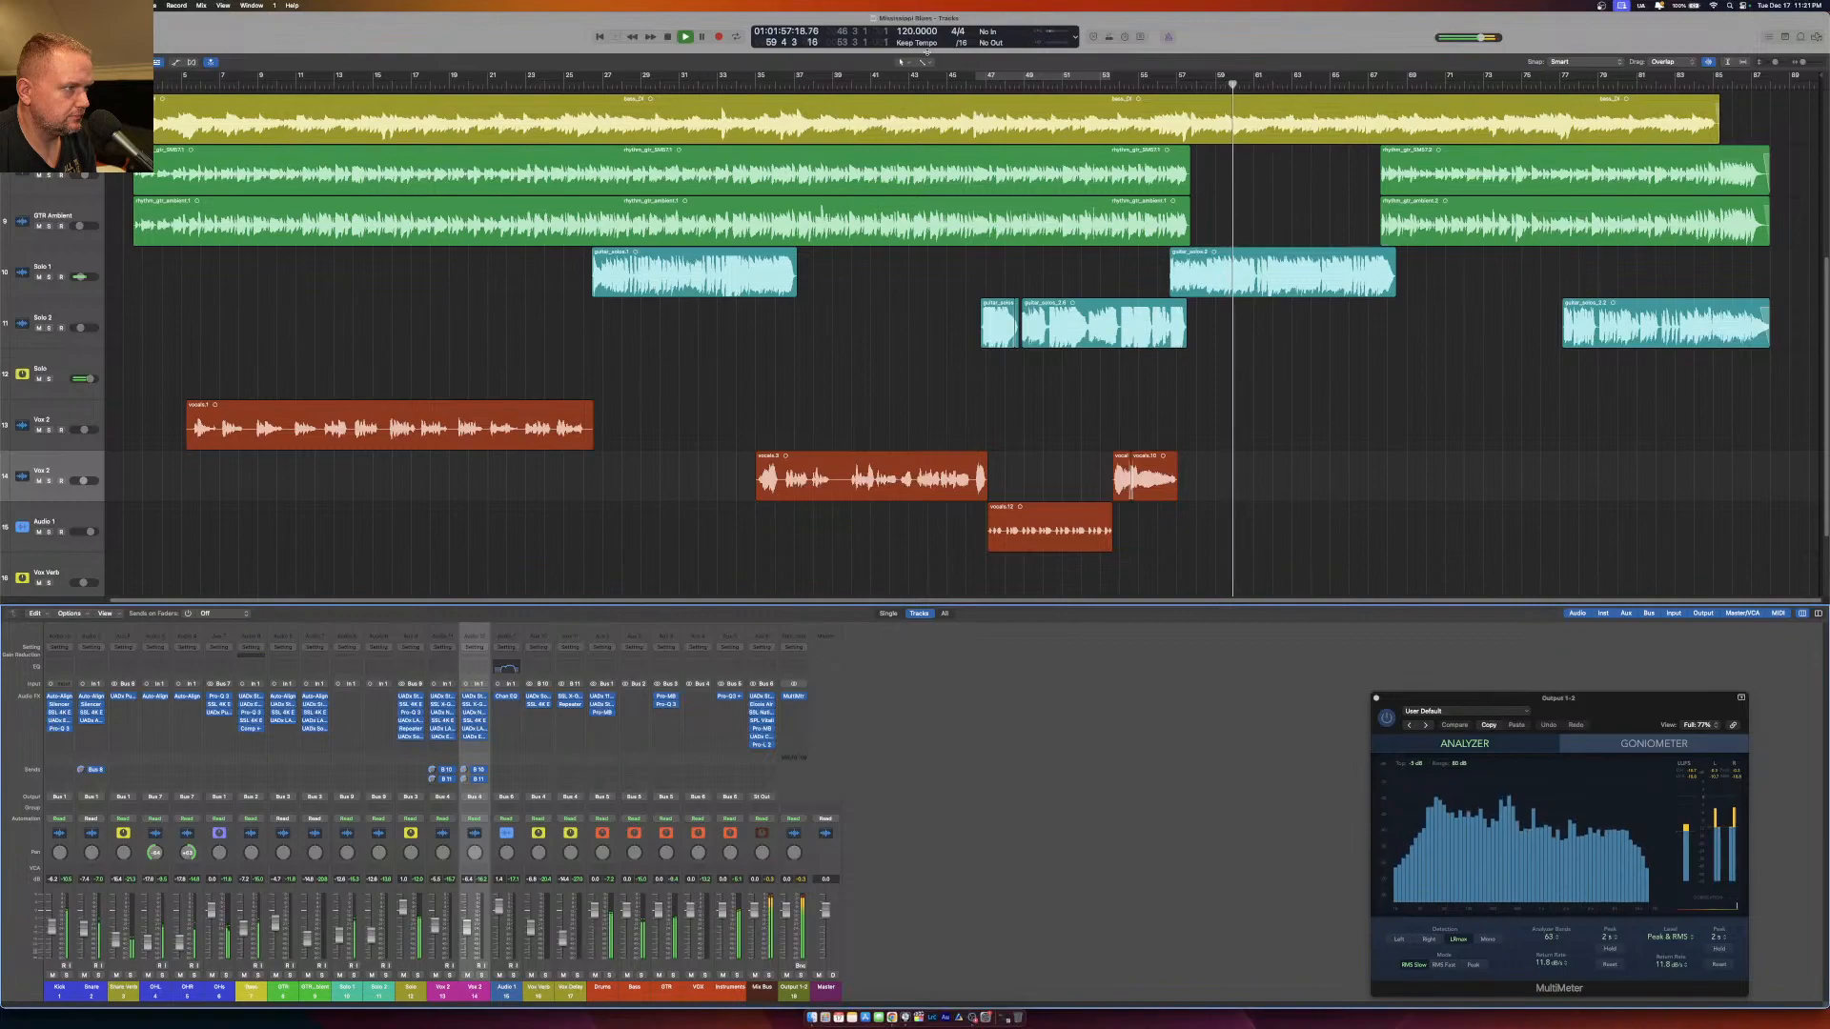
Select the second Solo 1 guitar region, listen from around bar 55 to the end, and return to the song start.
right_click(1160, 258)
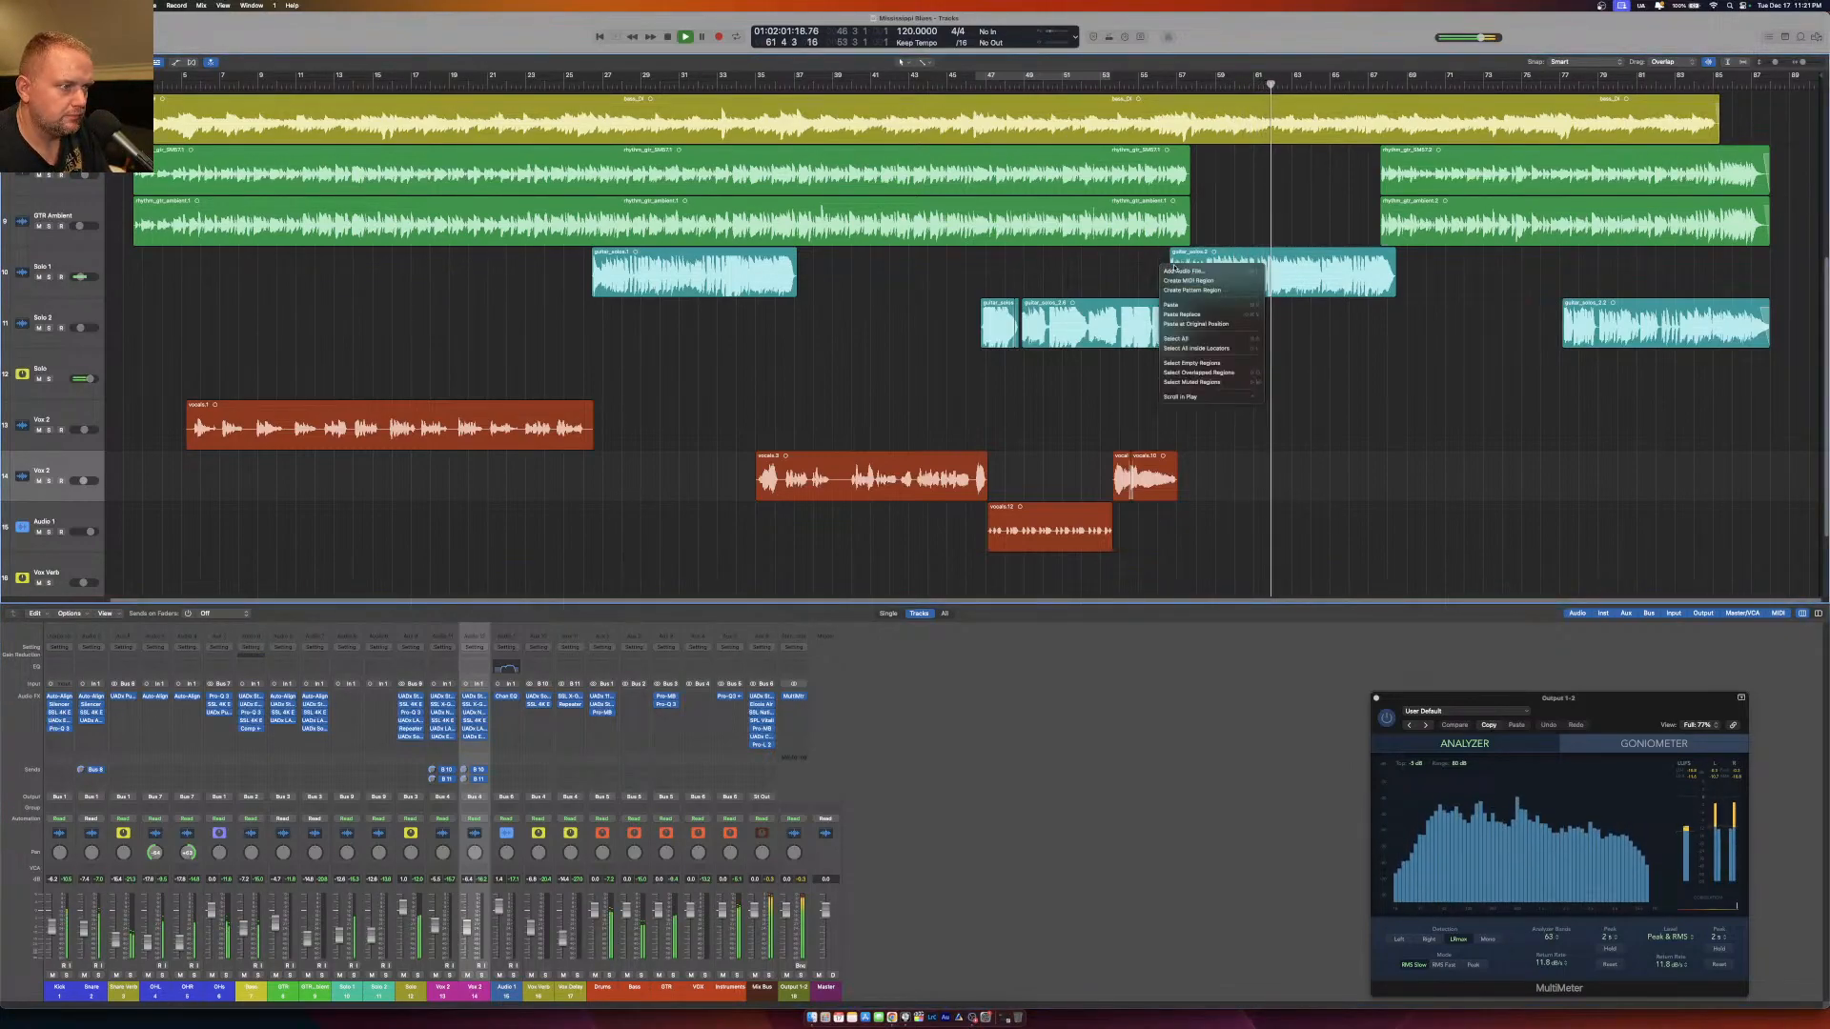
click(1162, 264)
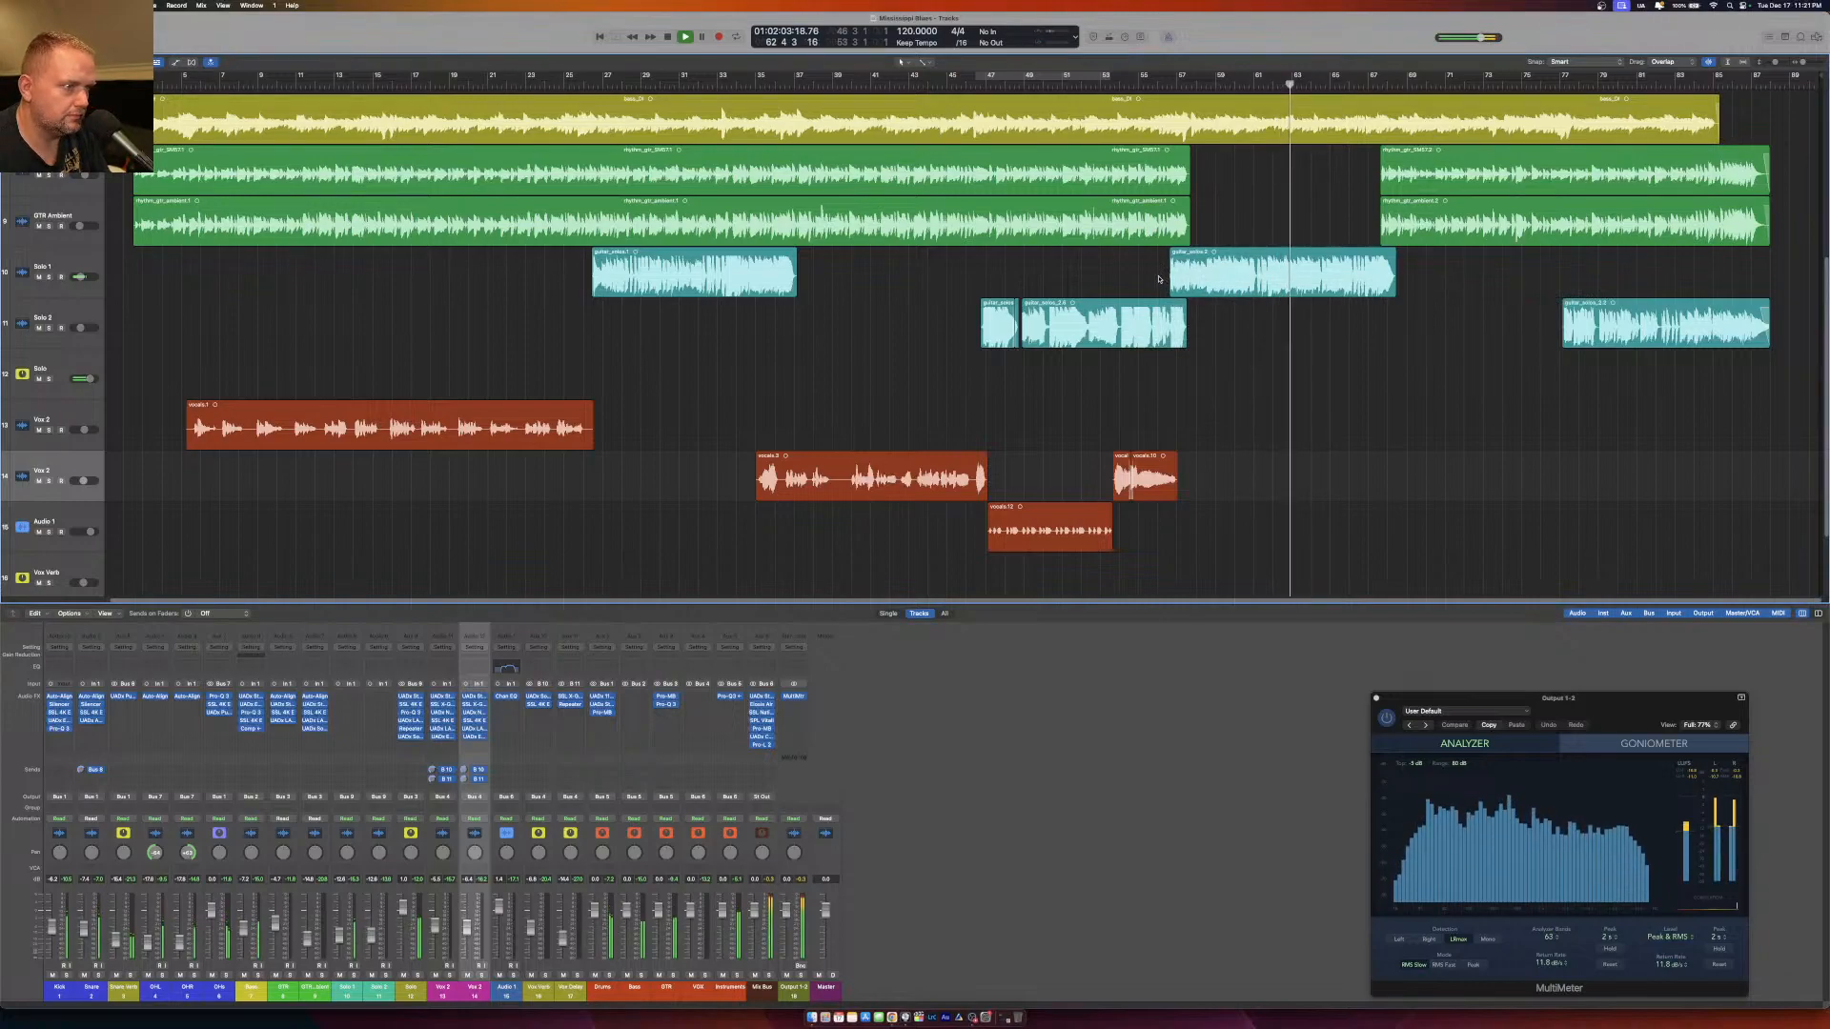
click(1176, 275)
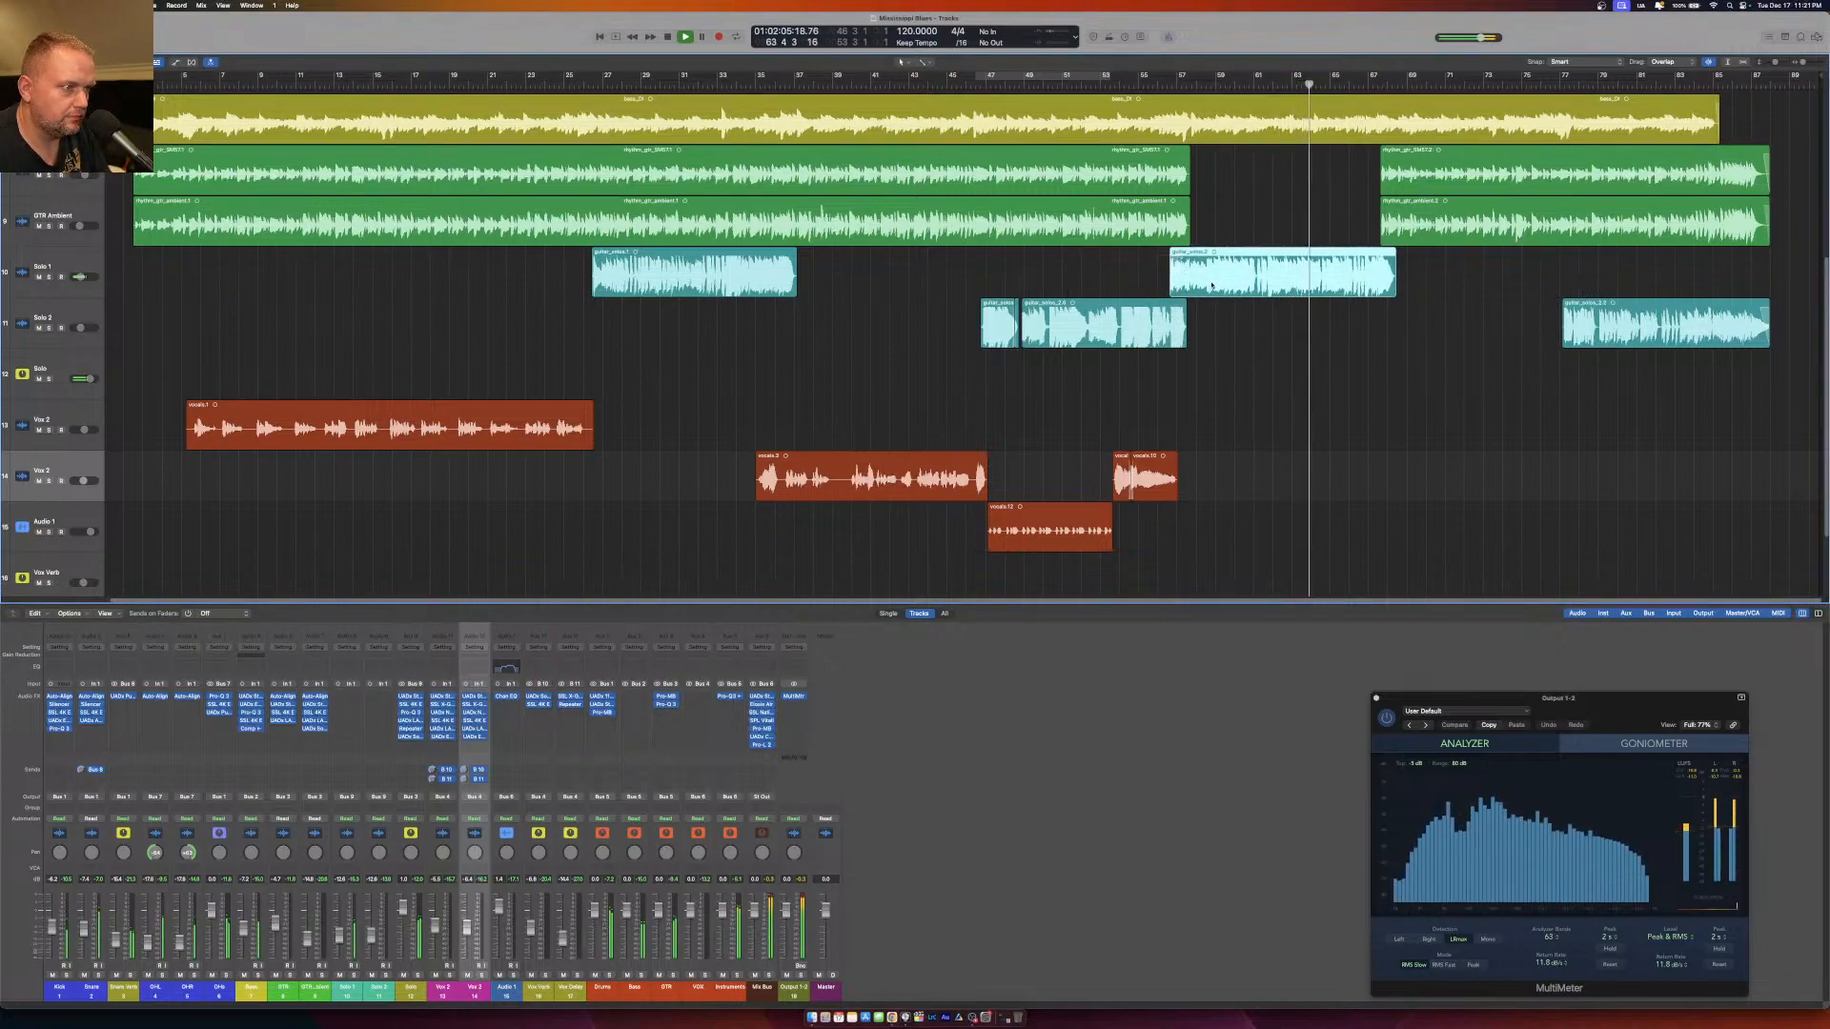
click(1144, 83)
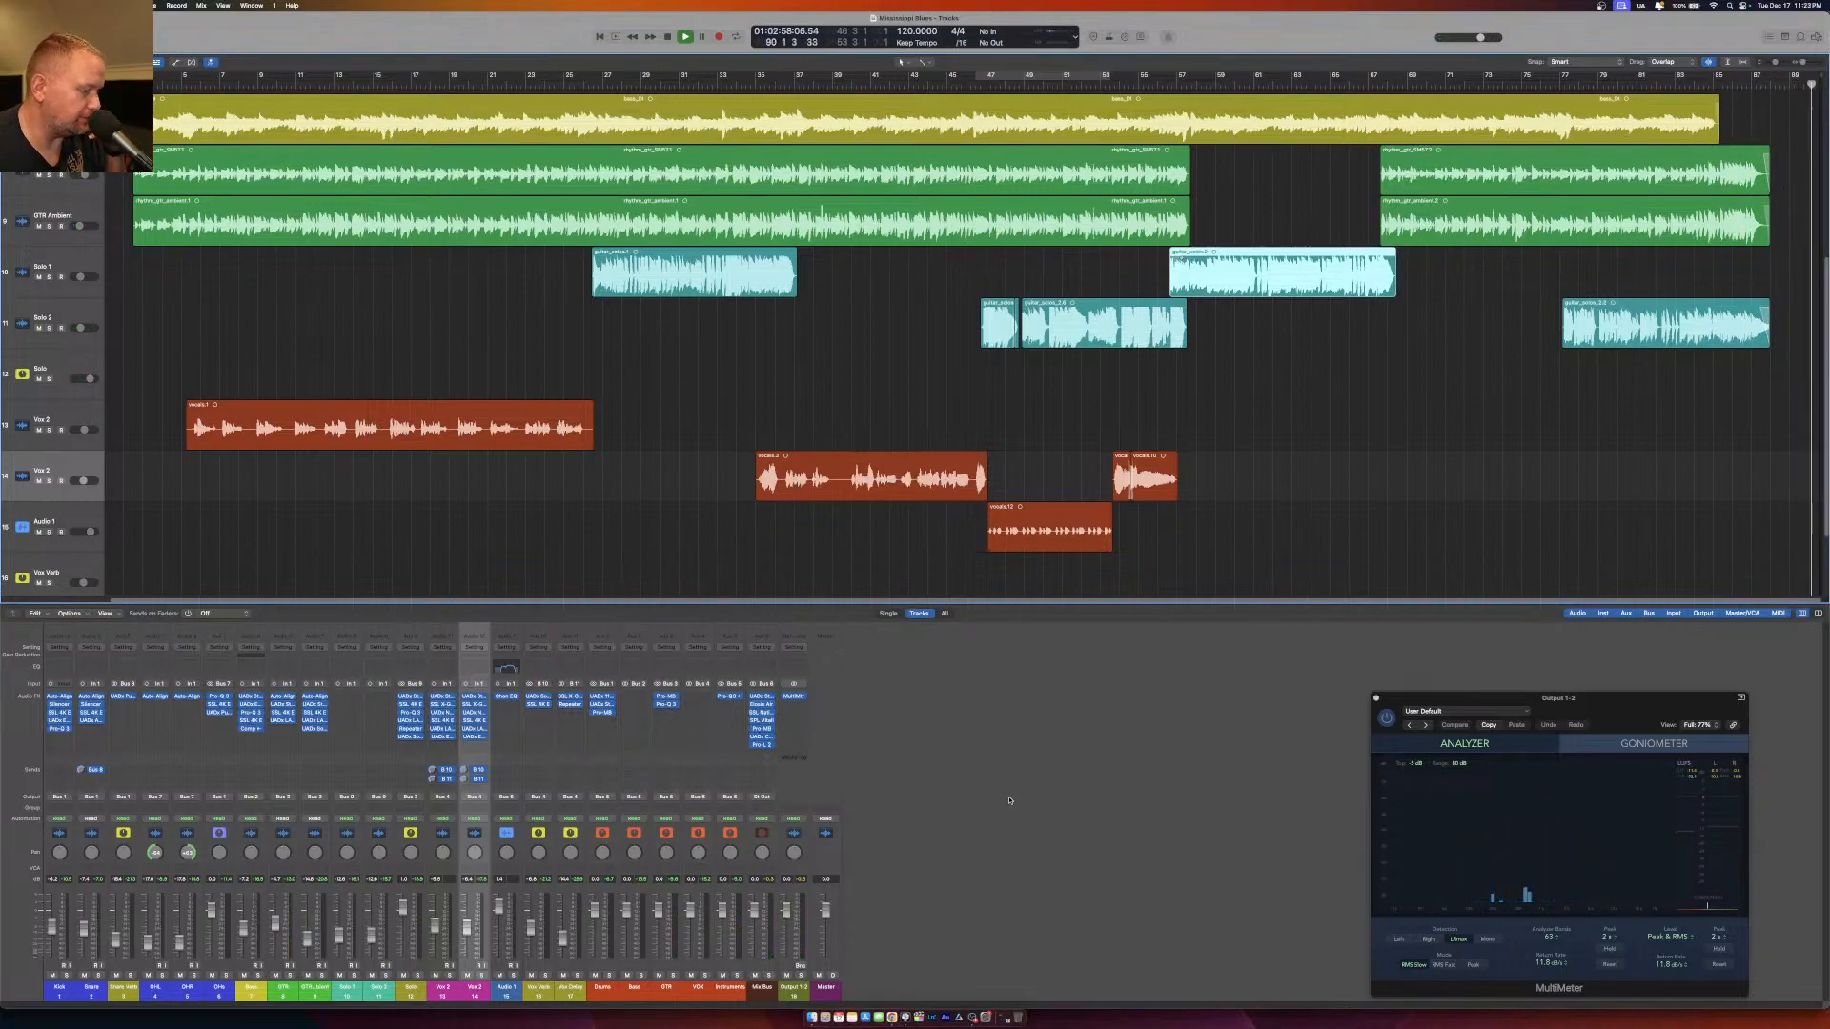
key(space)
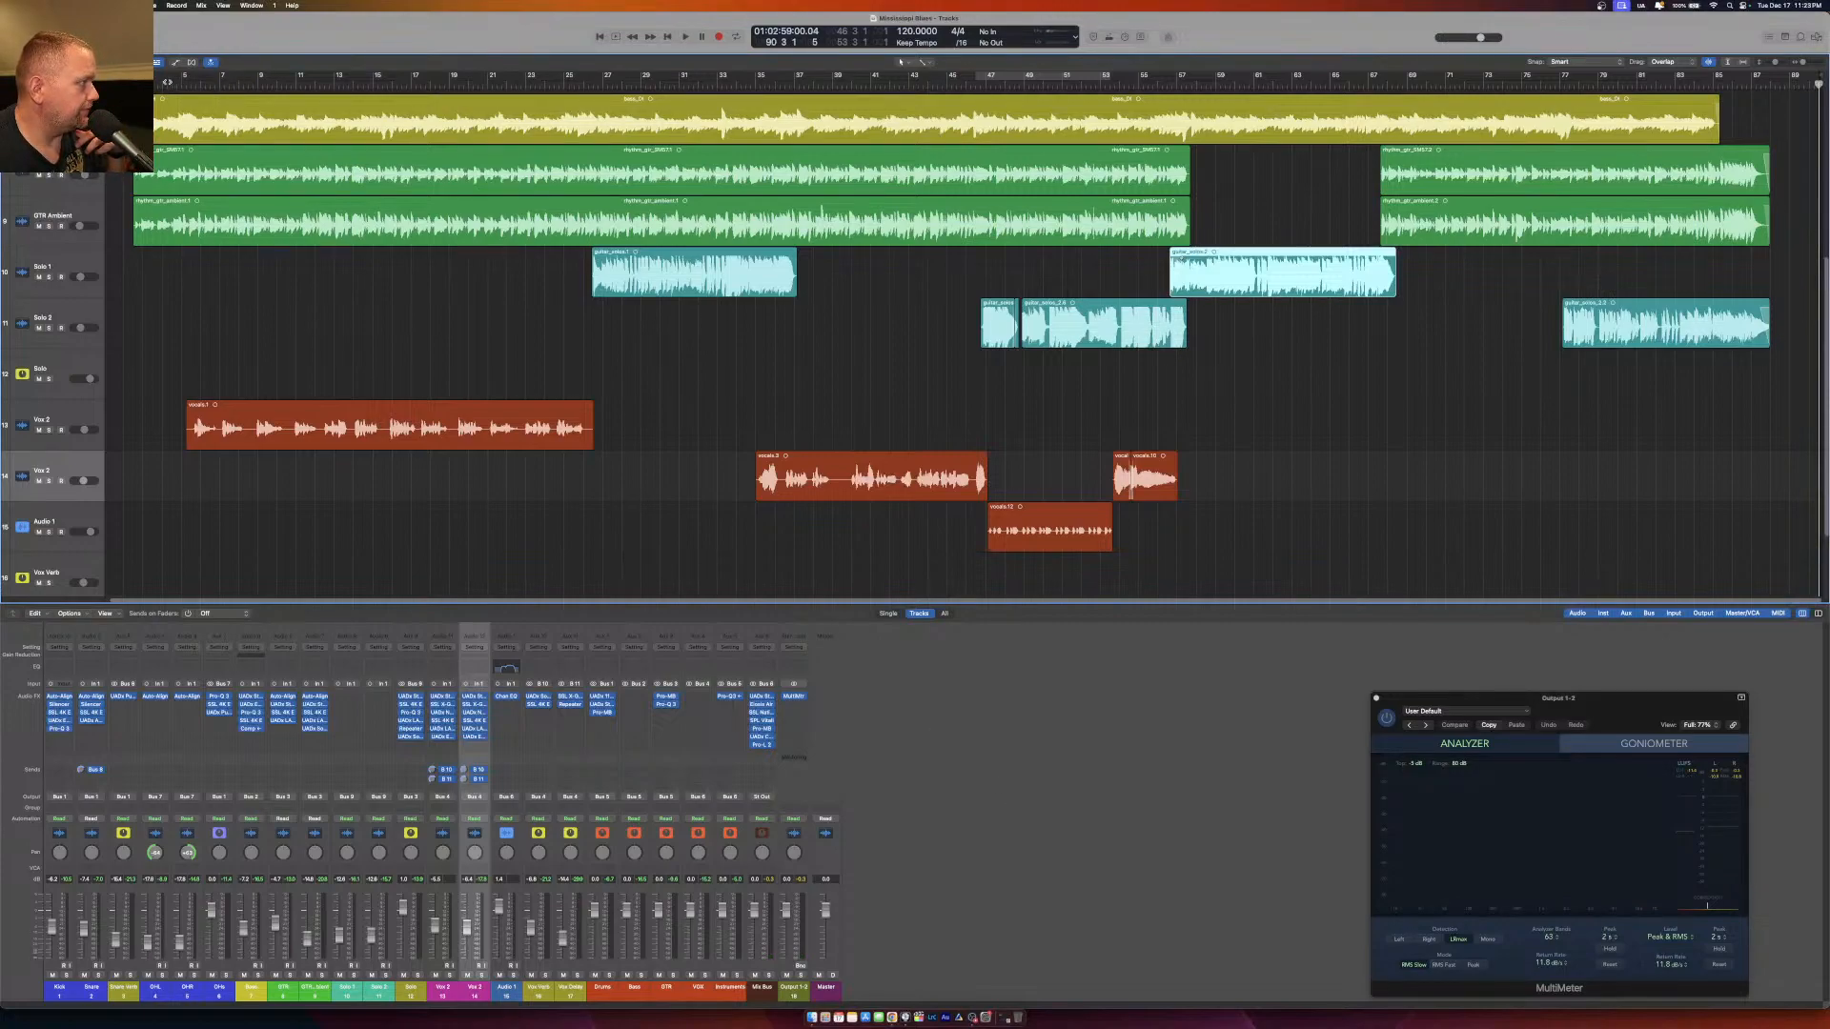
key(Return)
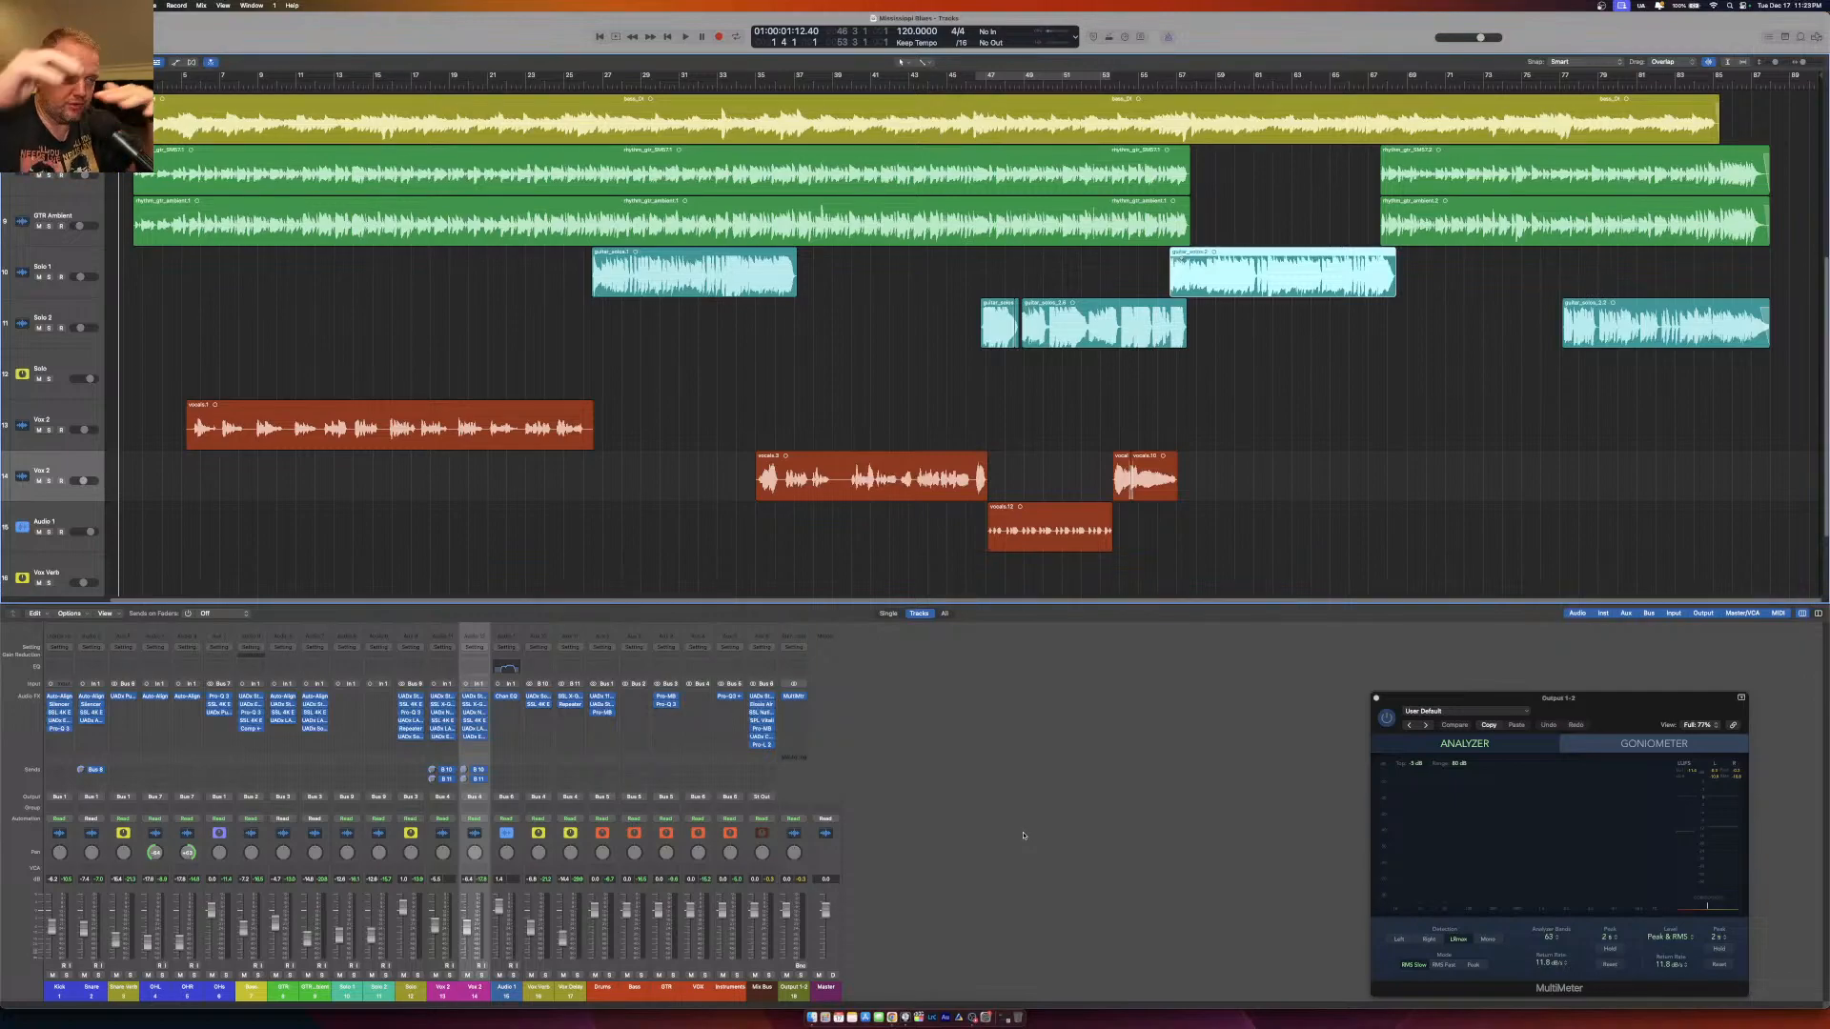
Switch to OBS and show the Just Camera scene.
click(988, 1016)
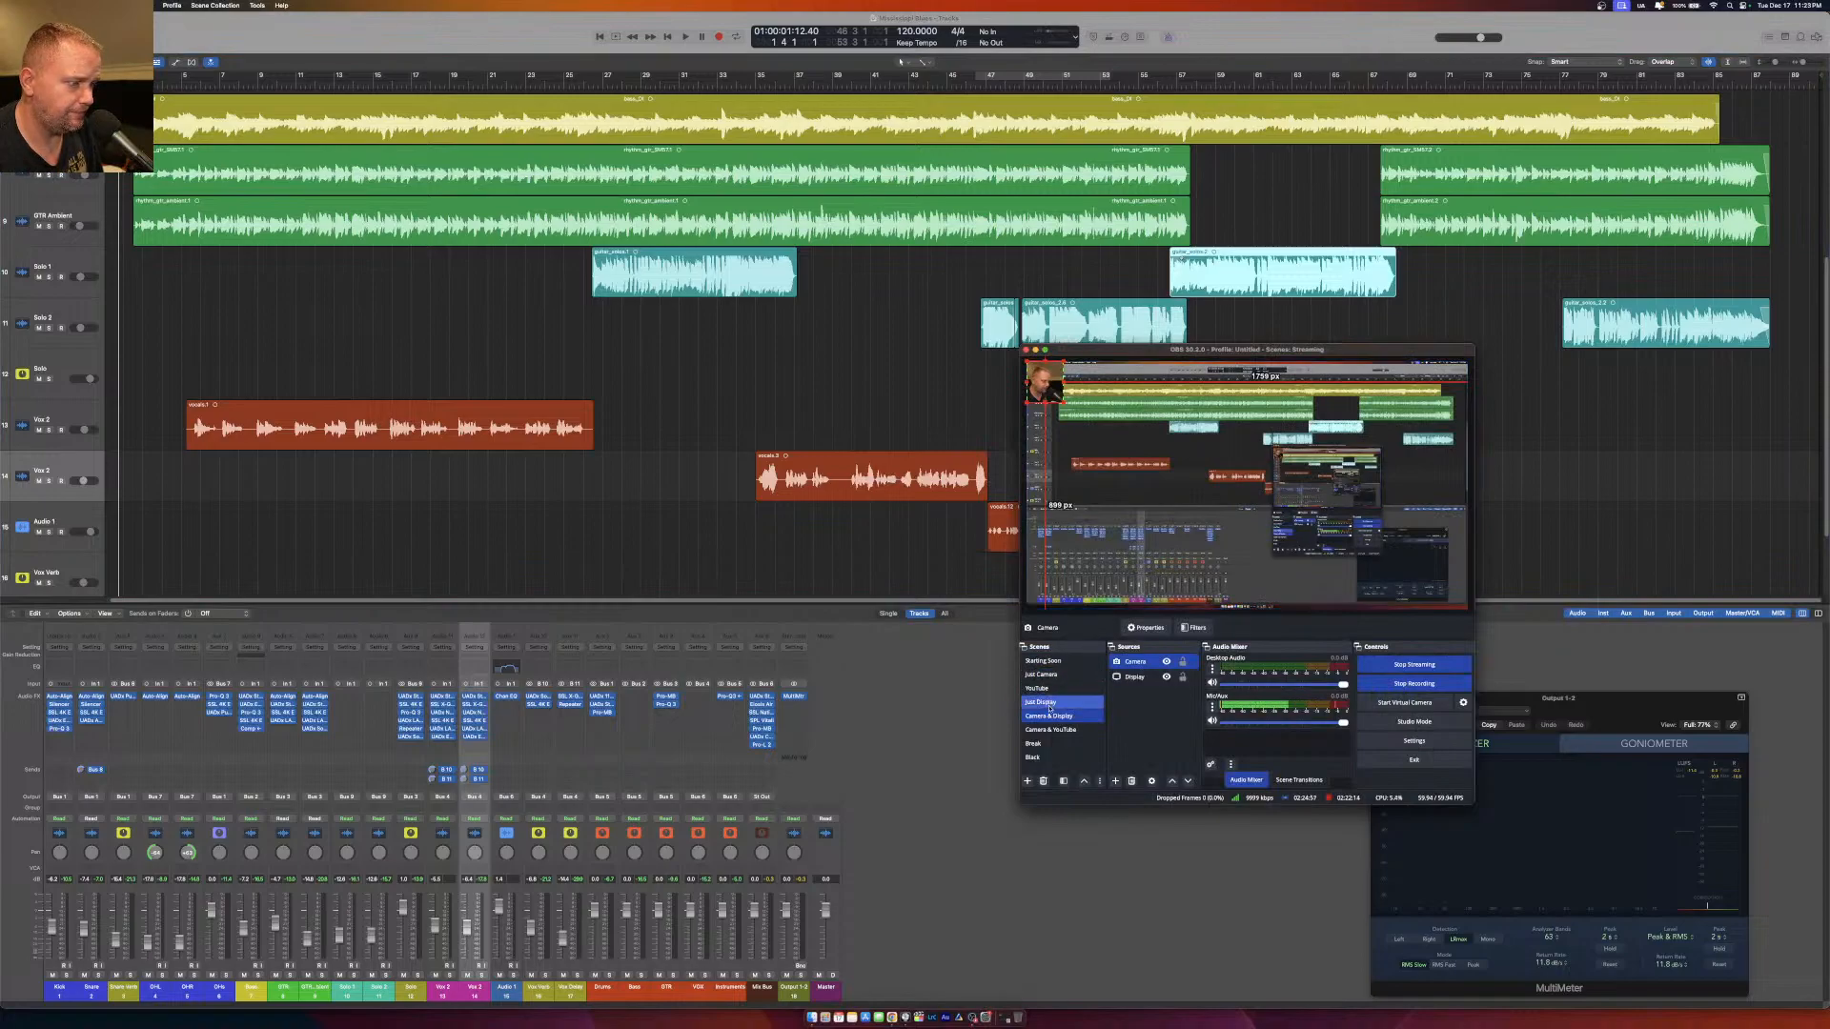
click(1050, 675)
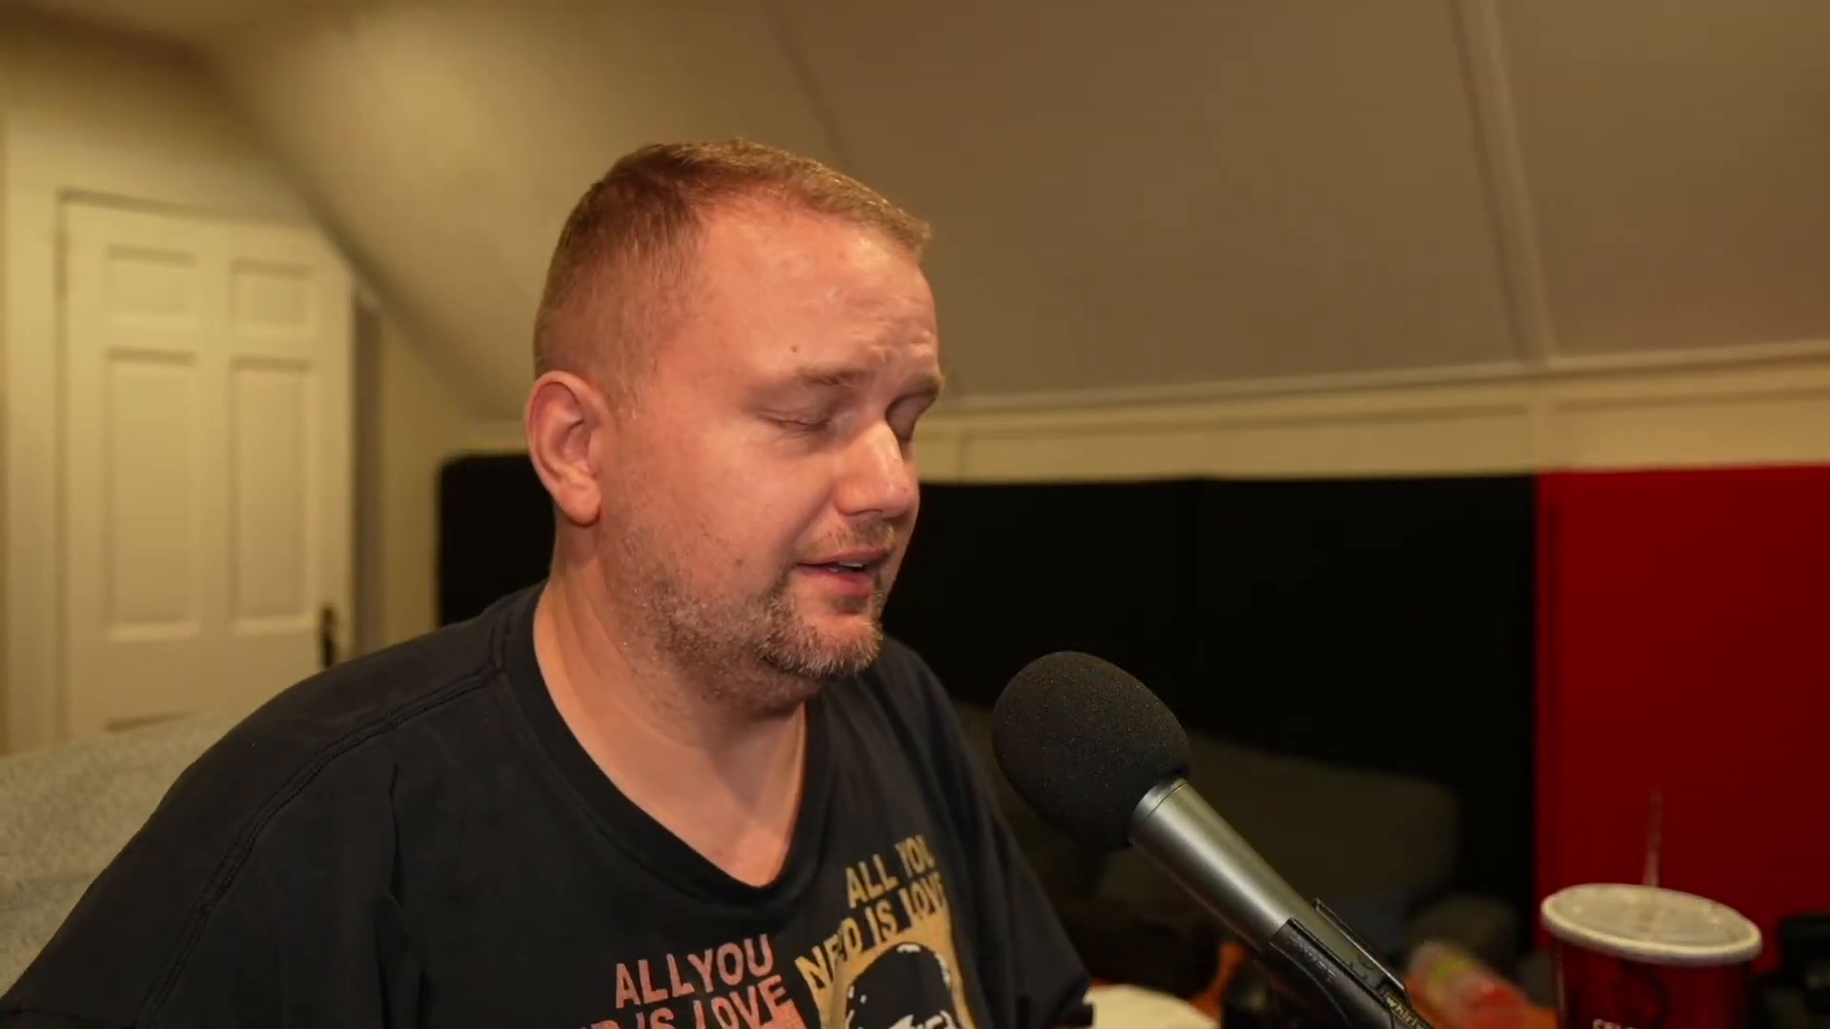